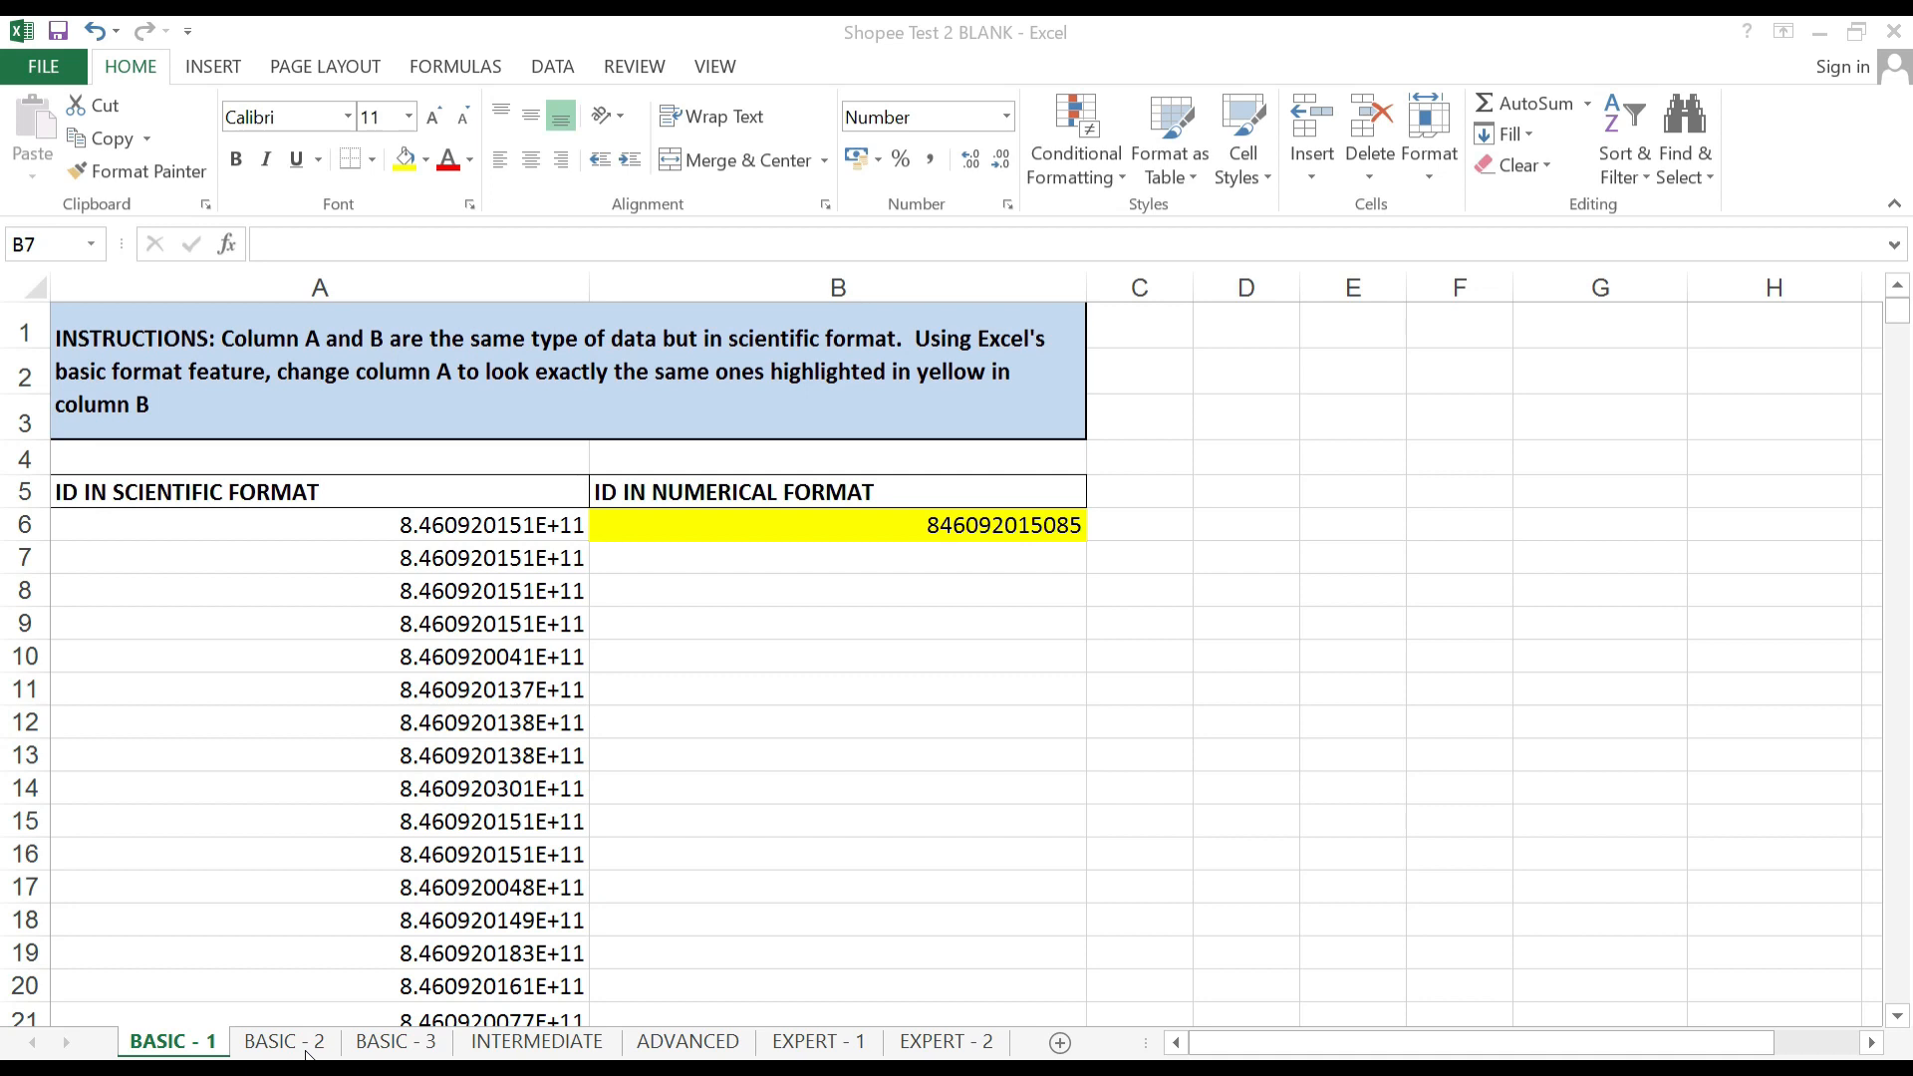
Read the BASIC - 1 instructions and examine the column headers and the first scientific-format ID.
{"action": "left_click", "coordinate": [497, 823]}
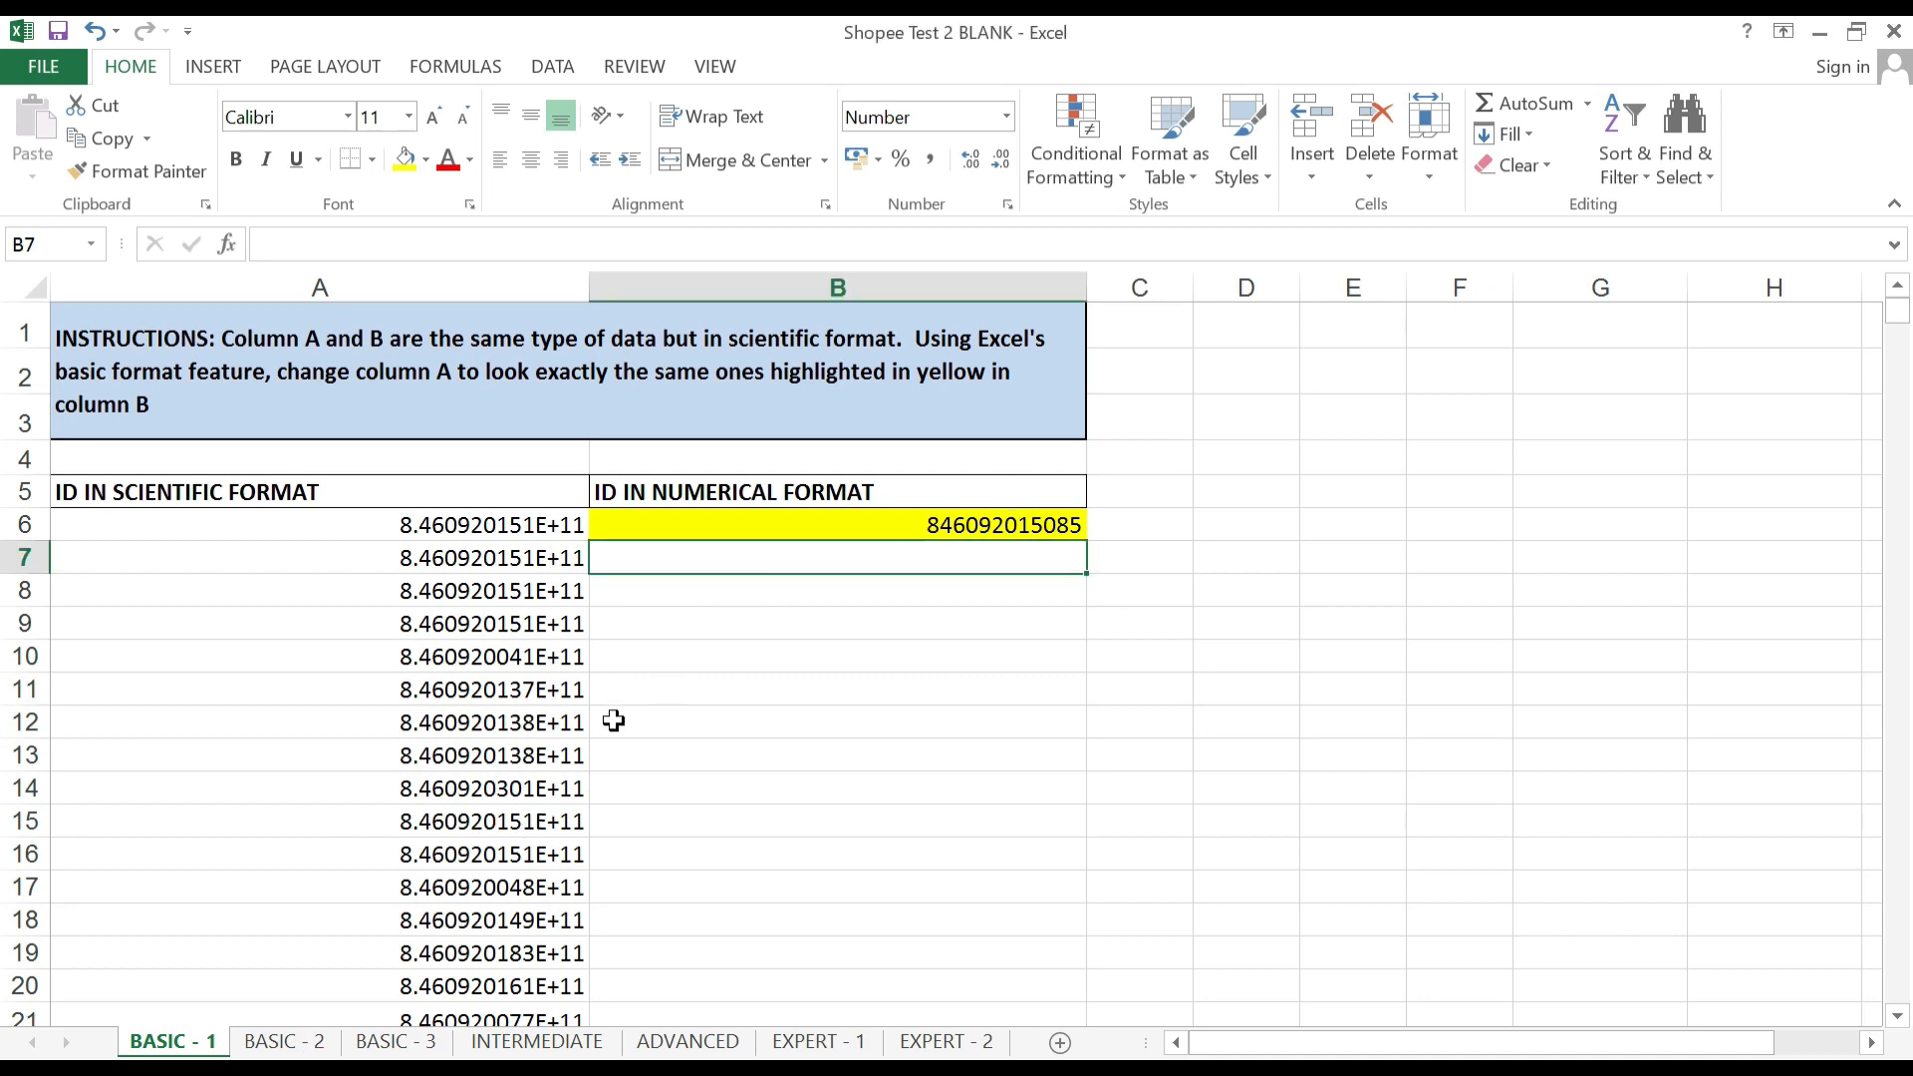
{"action": "key", "text": "ctrl+Home"}
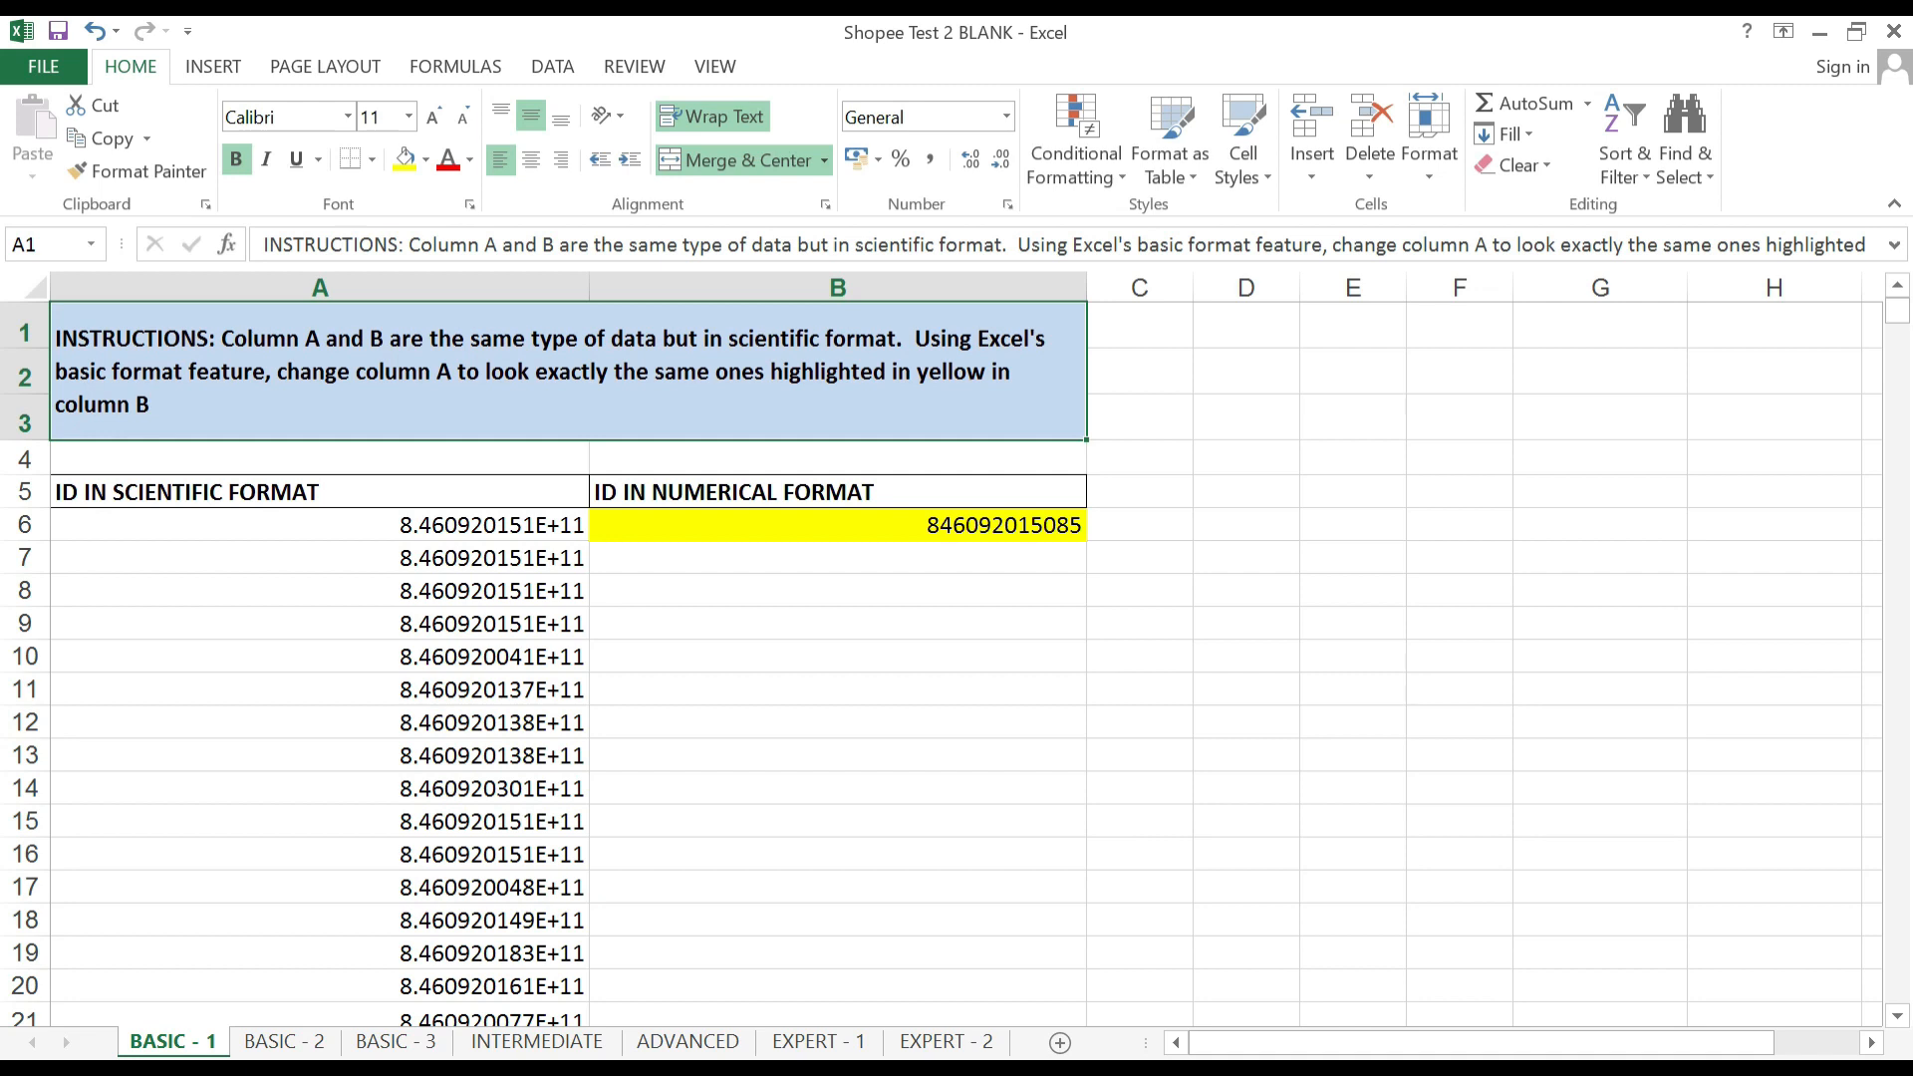
{"action": "left_click", "coordinate": [320, 525]}
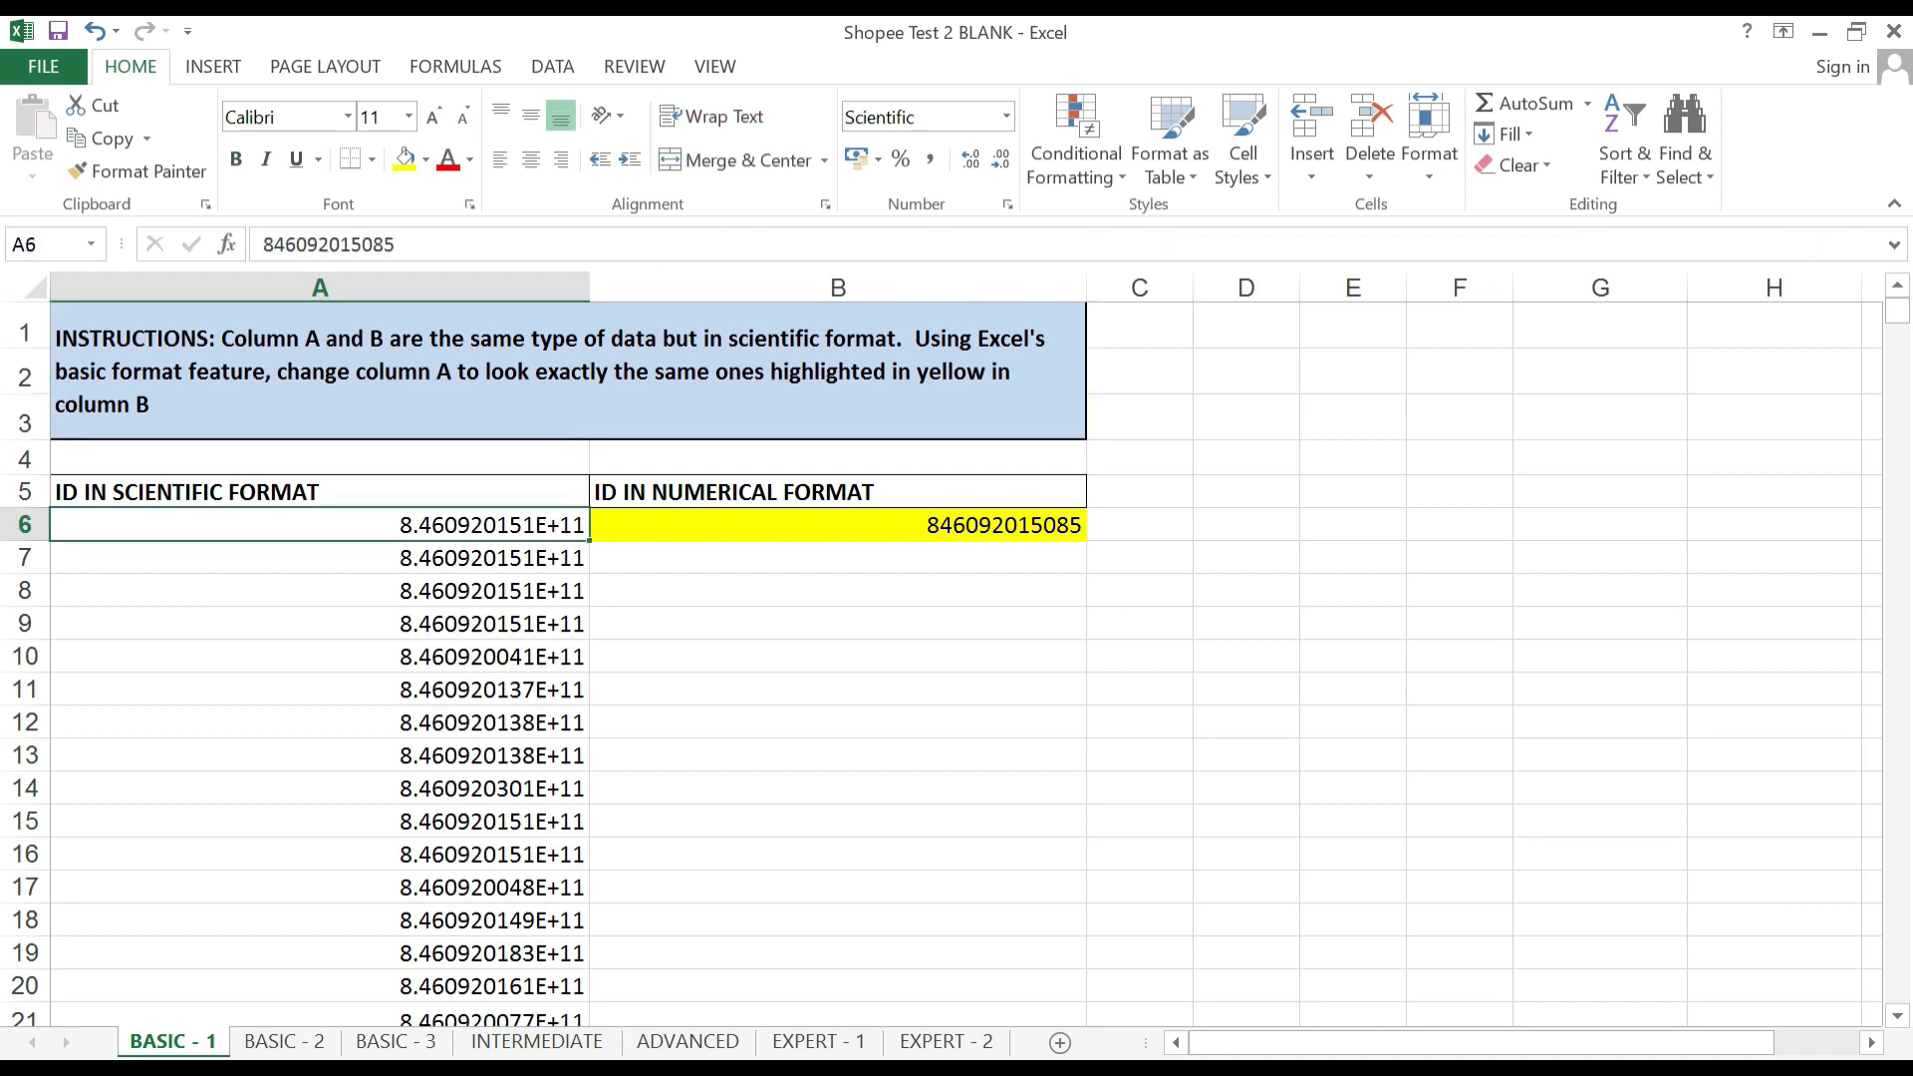
{"action": "left_click", "coordinate": [568, 371]}
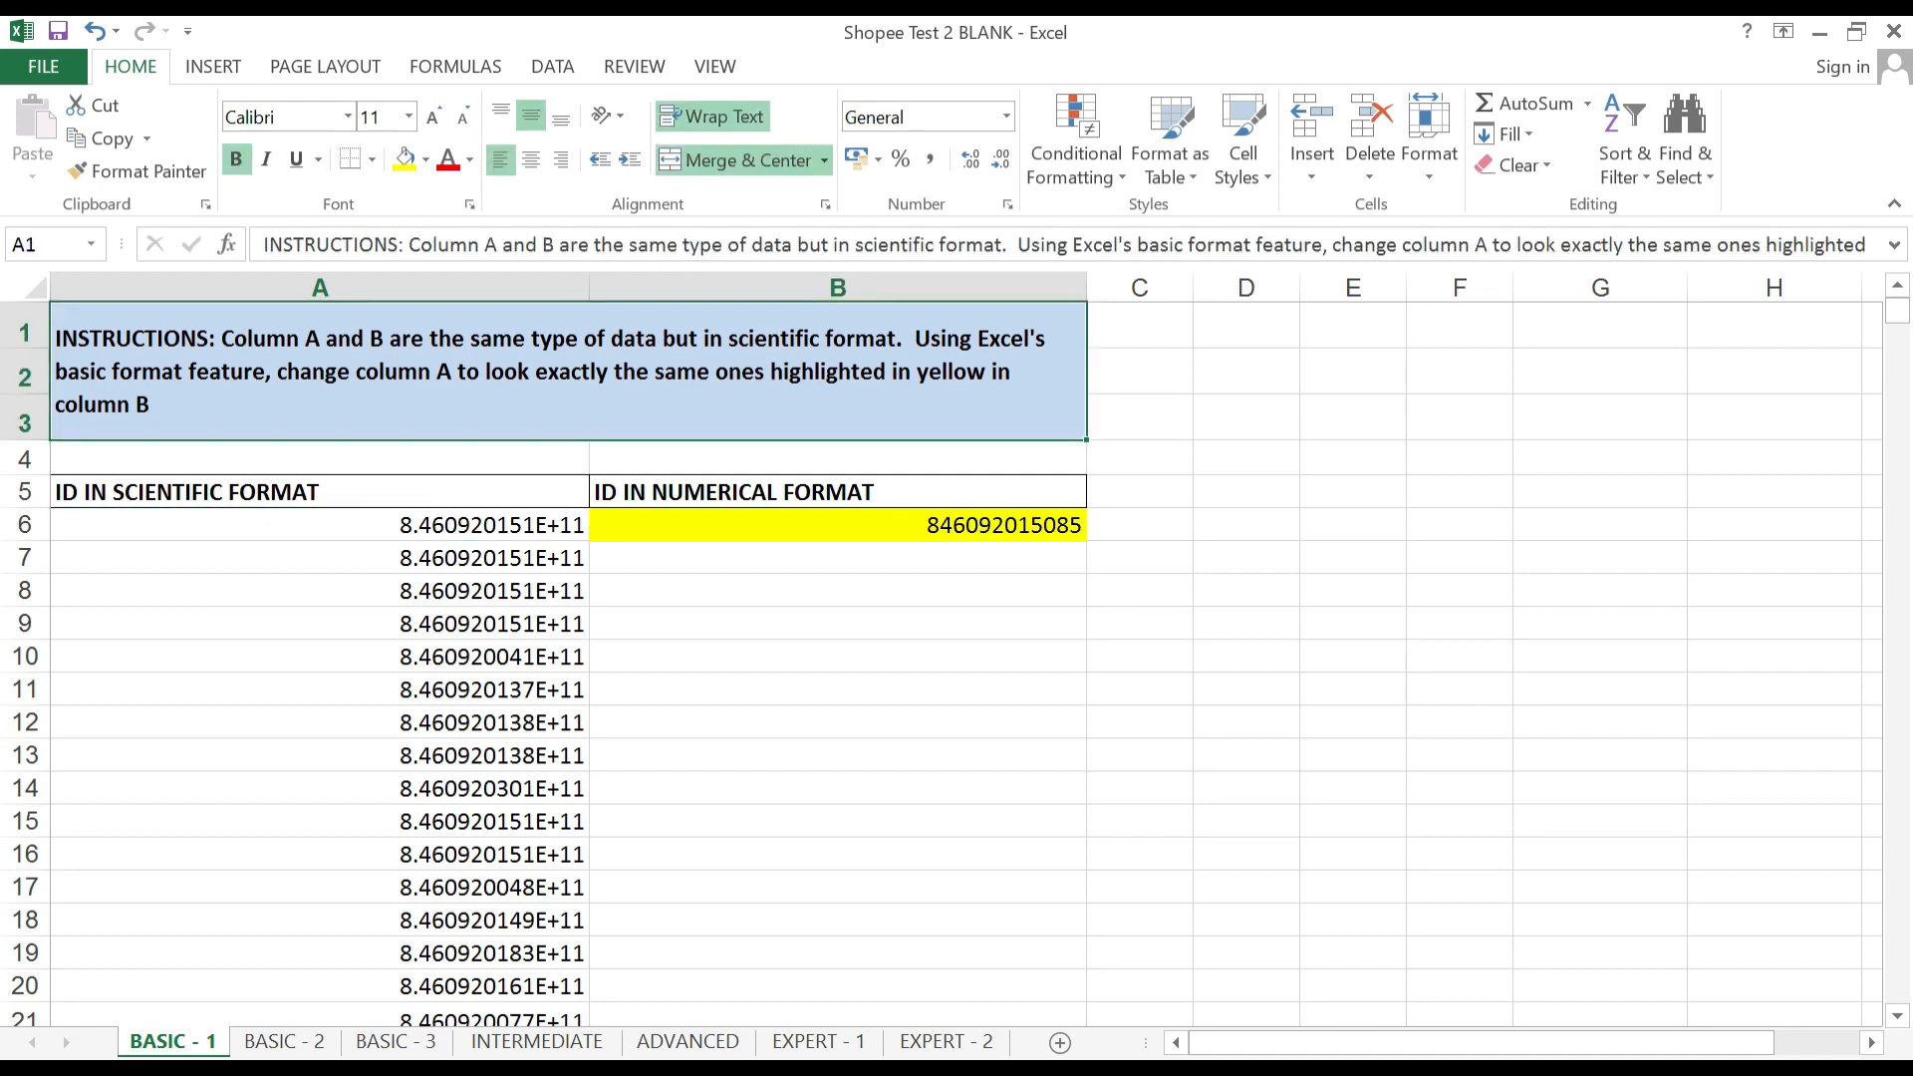
{"action": "left_click", "coordinate": [320, 458]}
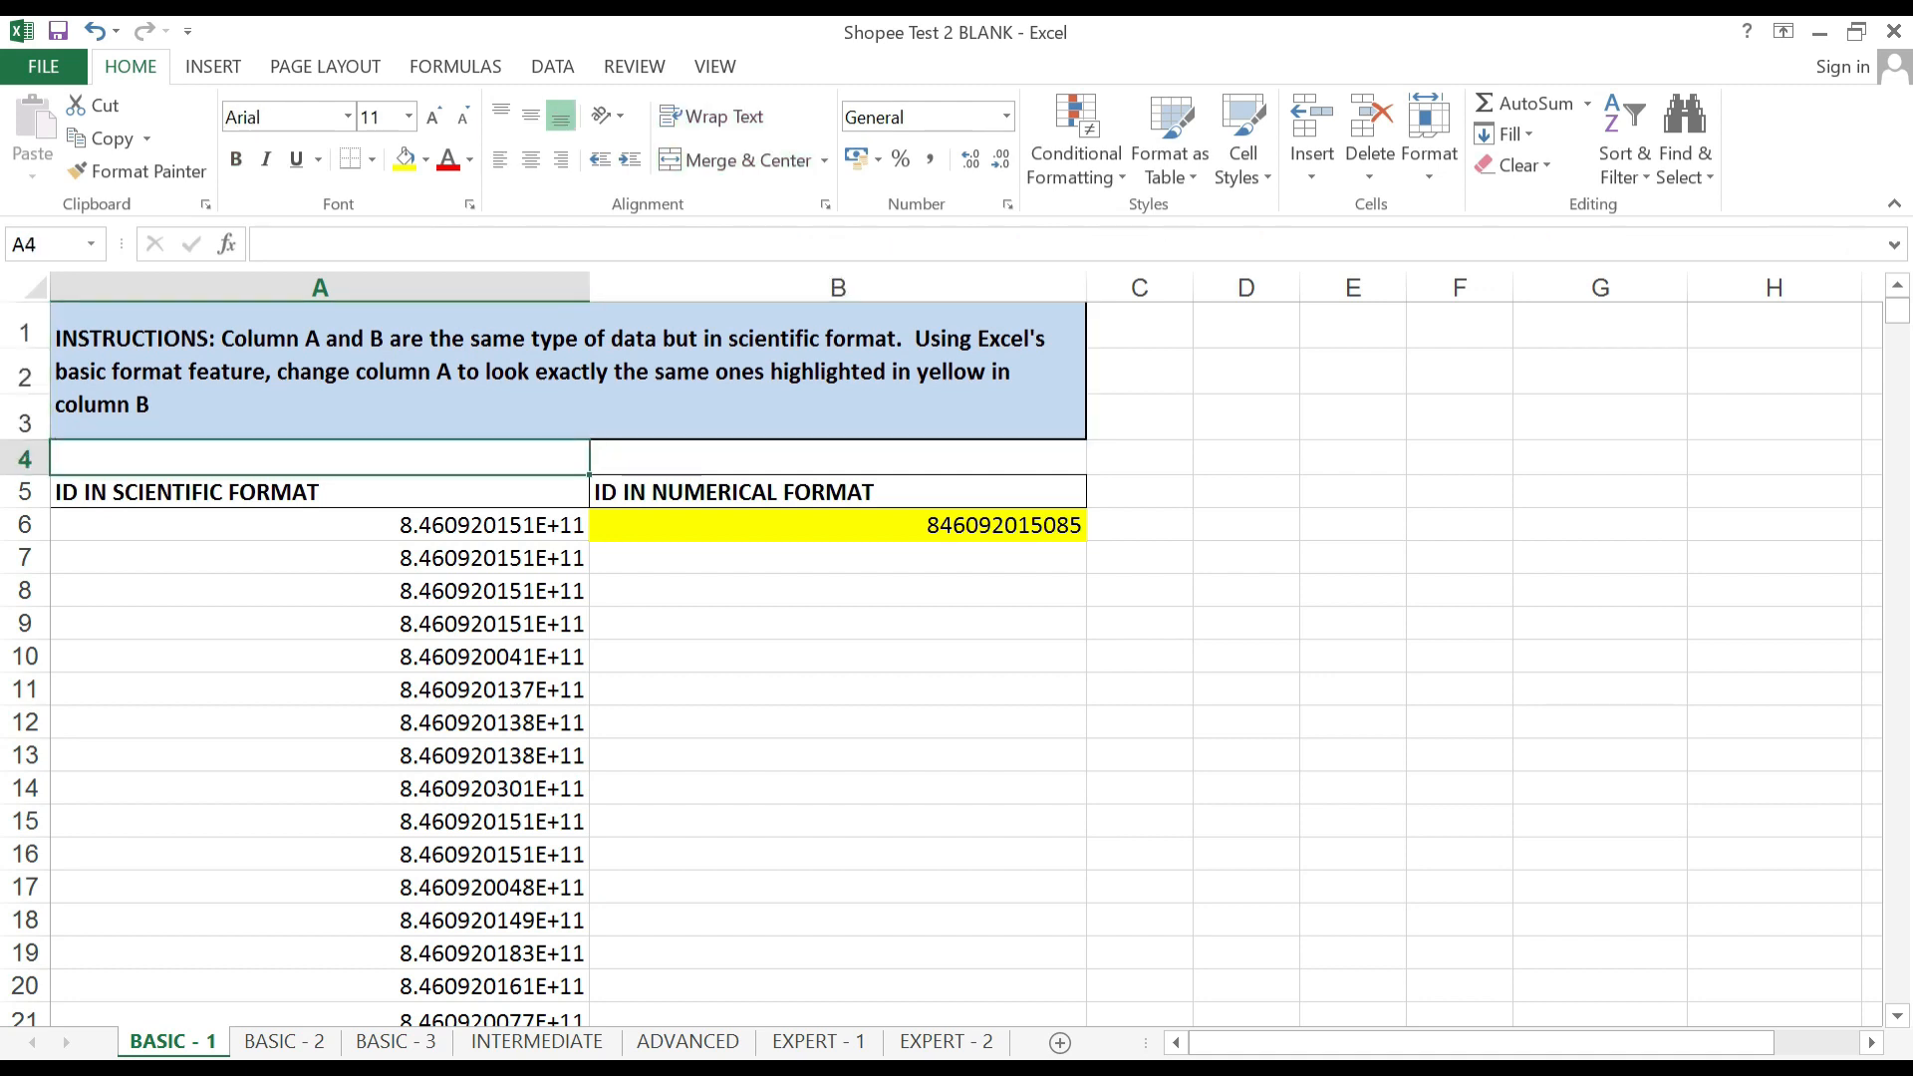
{"action": "left_click", "coordinate": [320, 492]}
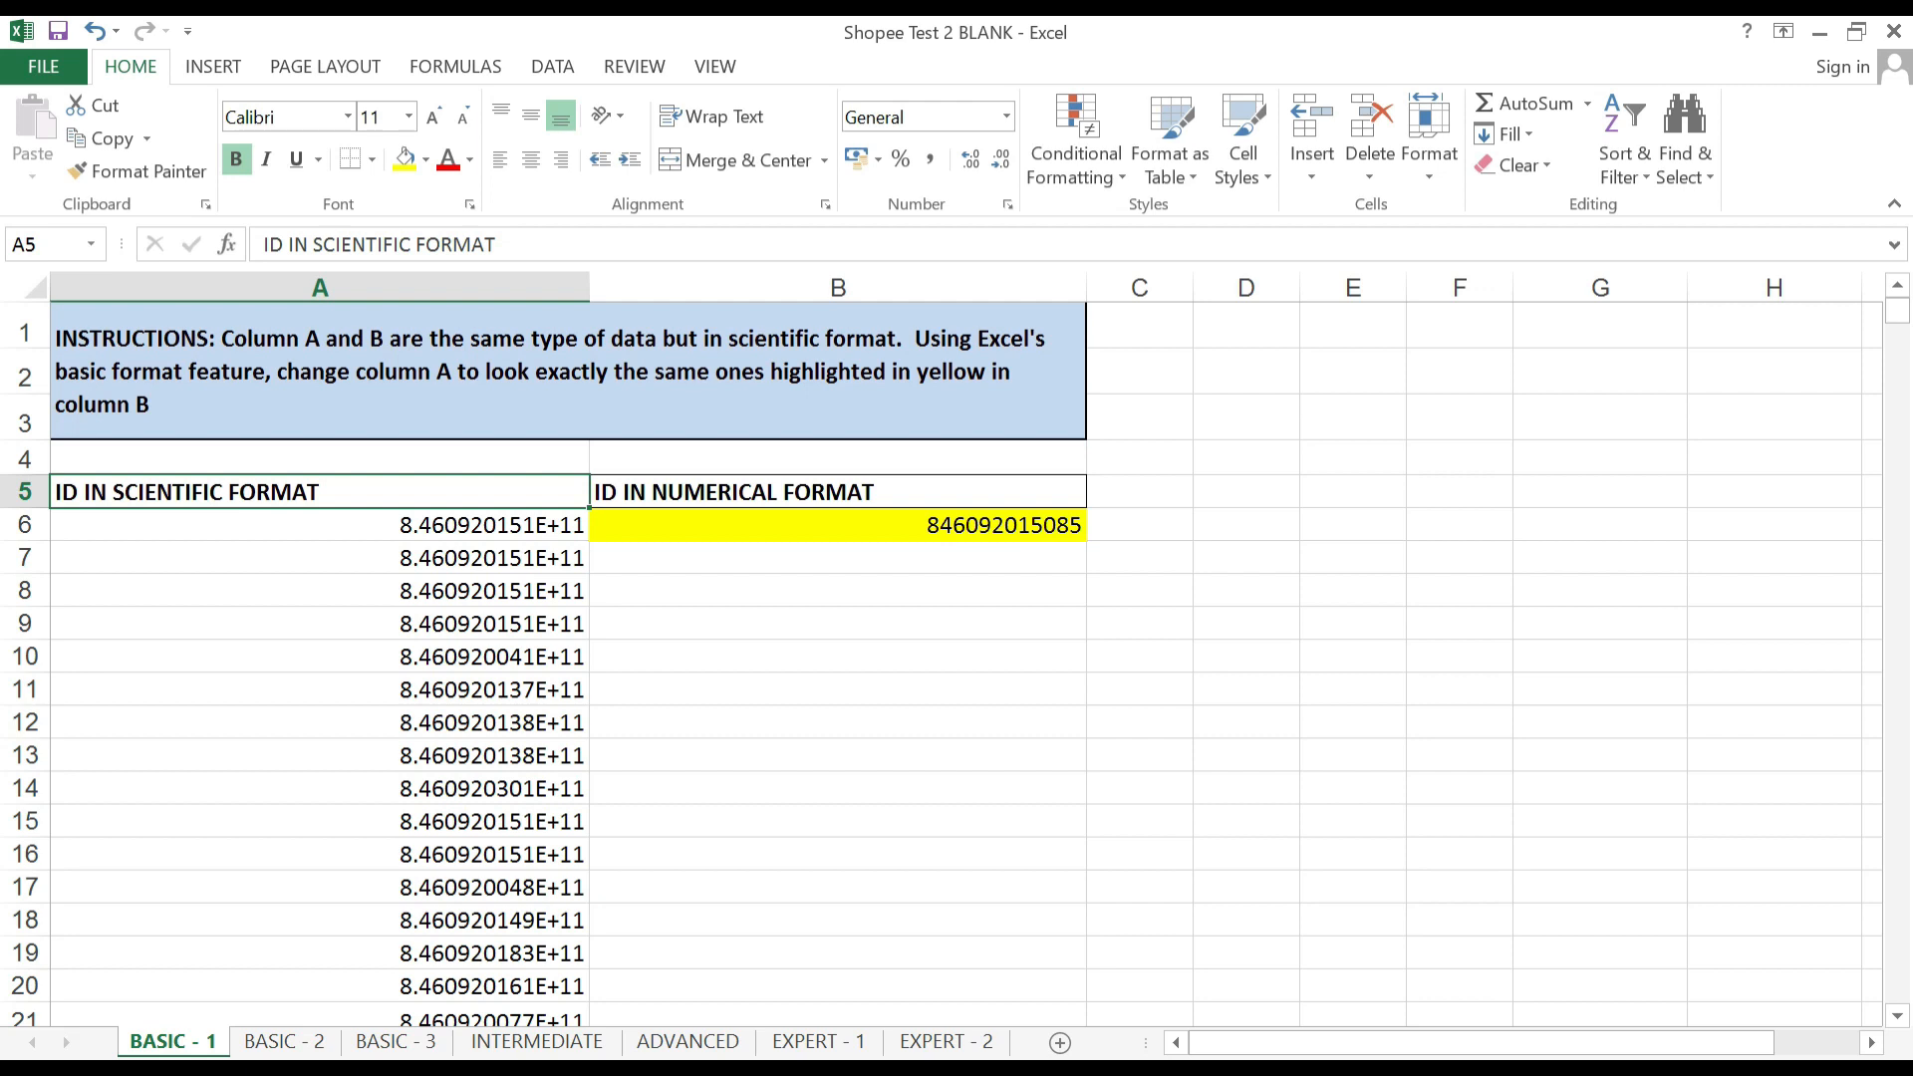
Copy all scientific-format IDs from A7 to the end of column A into column B, starting at B7.
{"action": "left_click", "coordinate": [319, 525]}
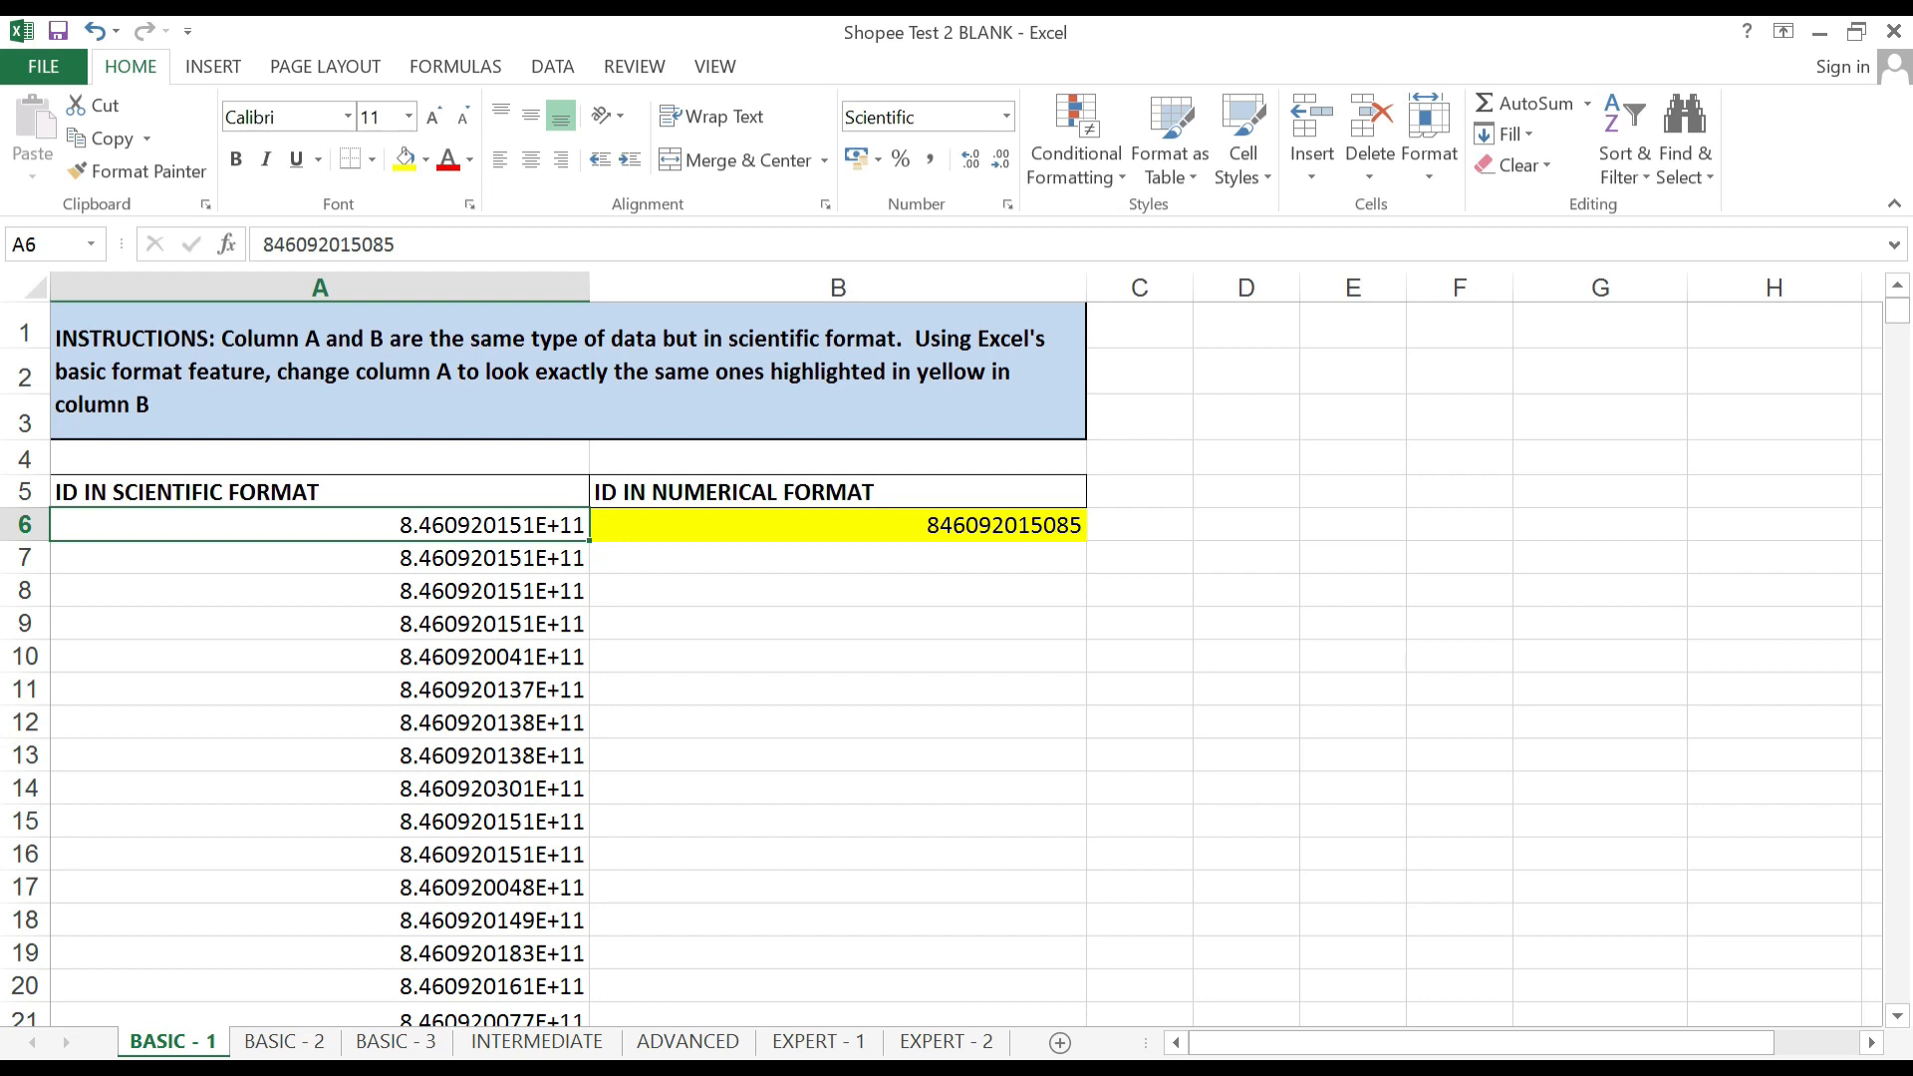
{"action": "key", "text": "Down"}
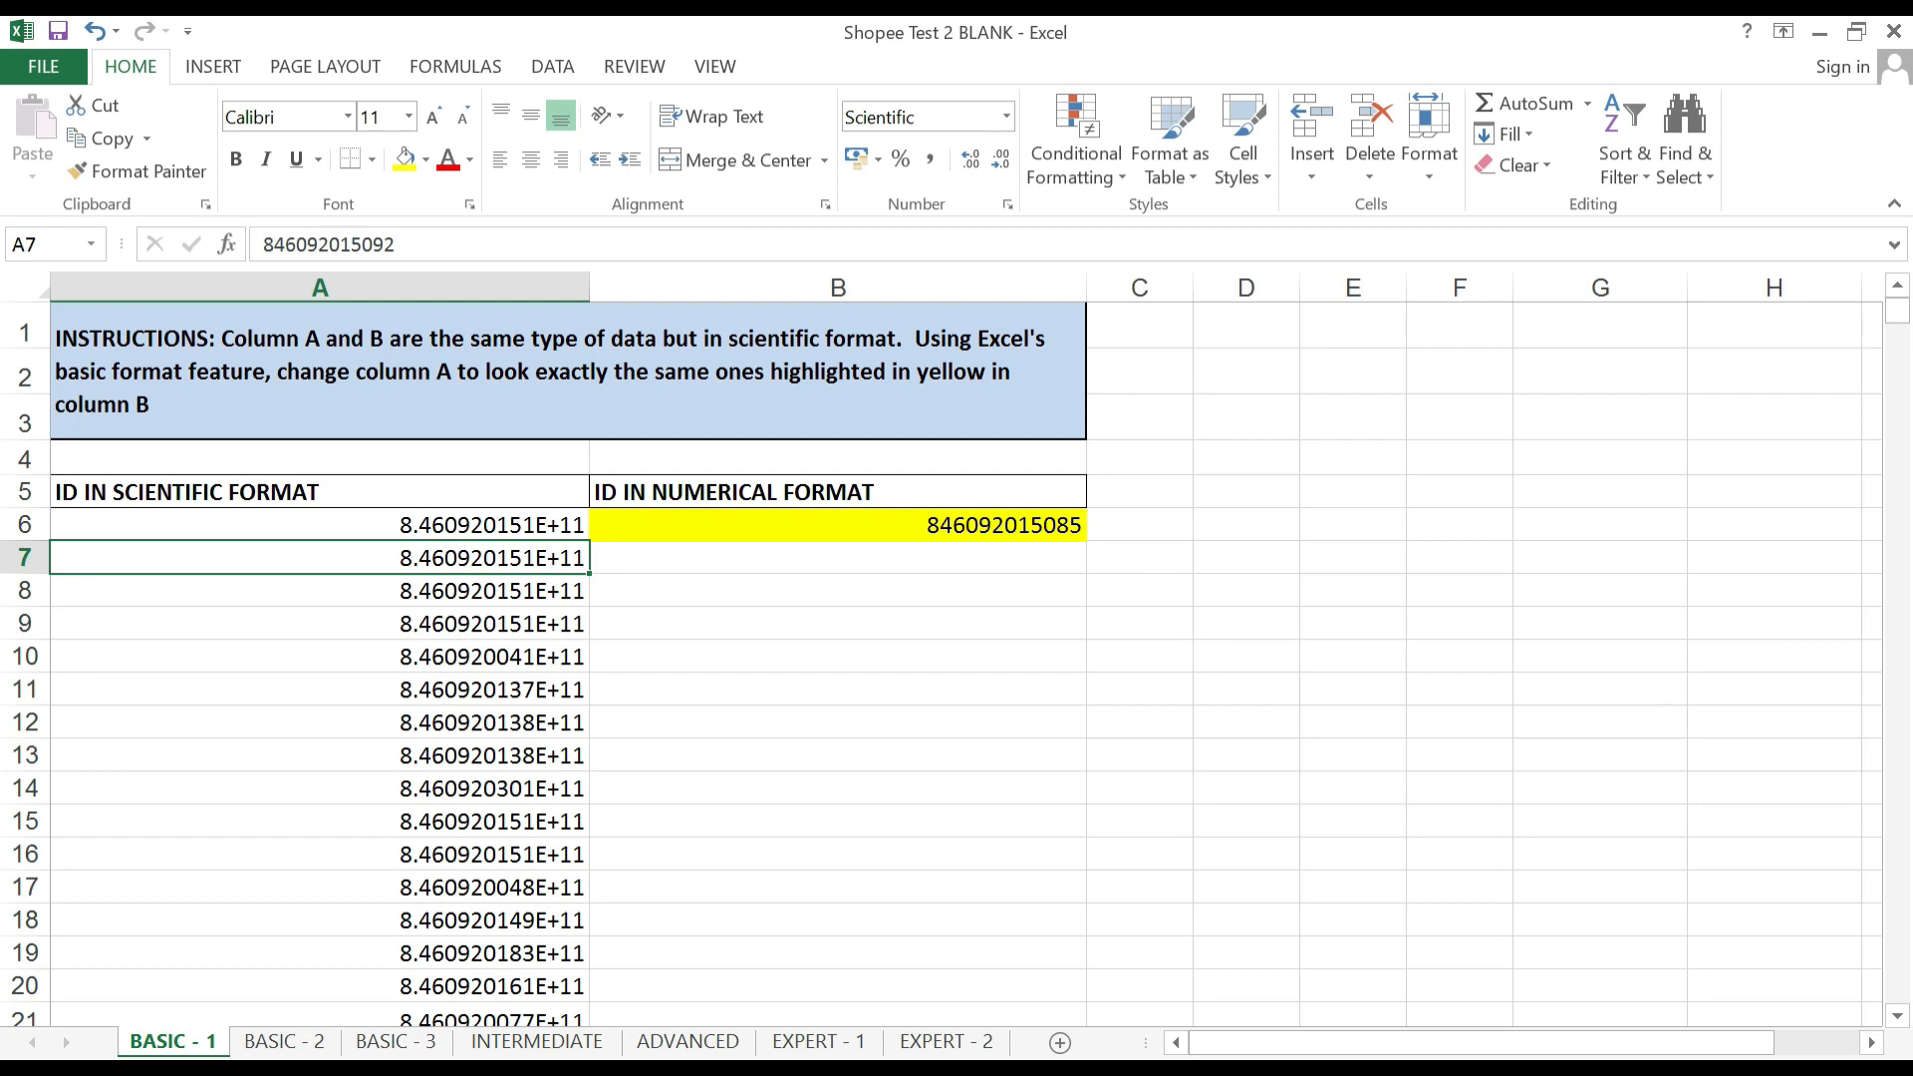
{"action": "key", "text": "ctrl+shift+Down"}
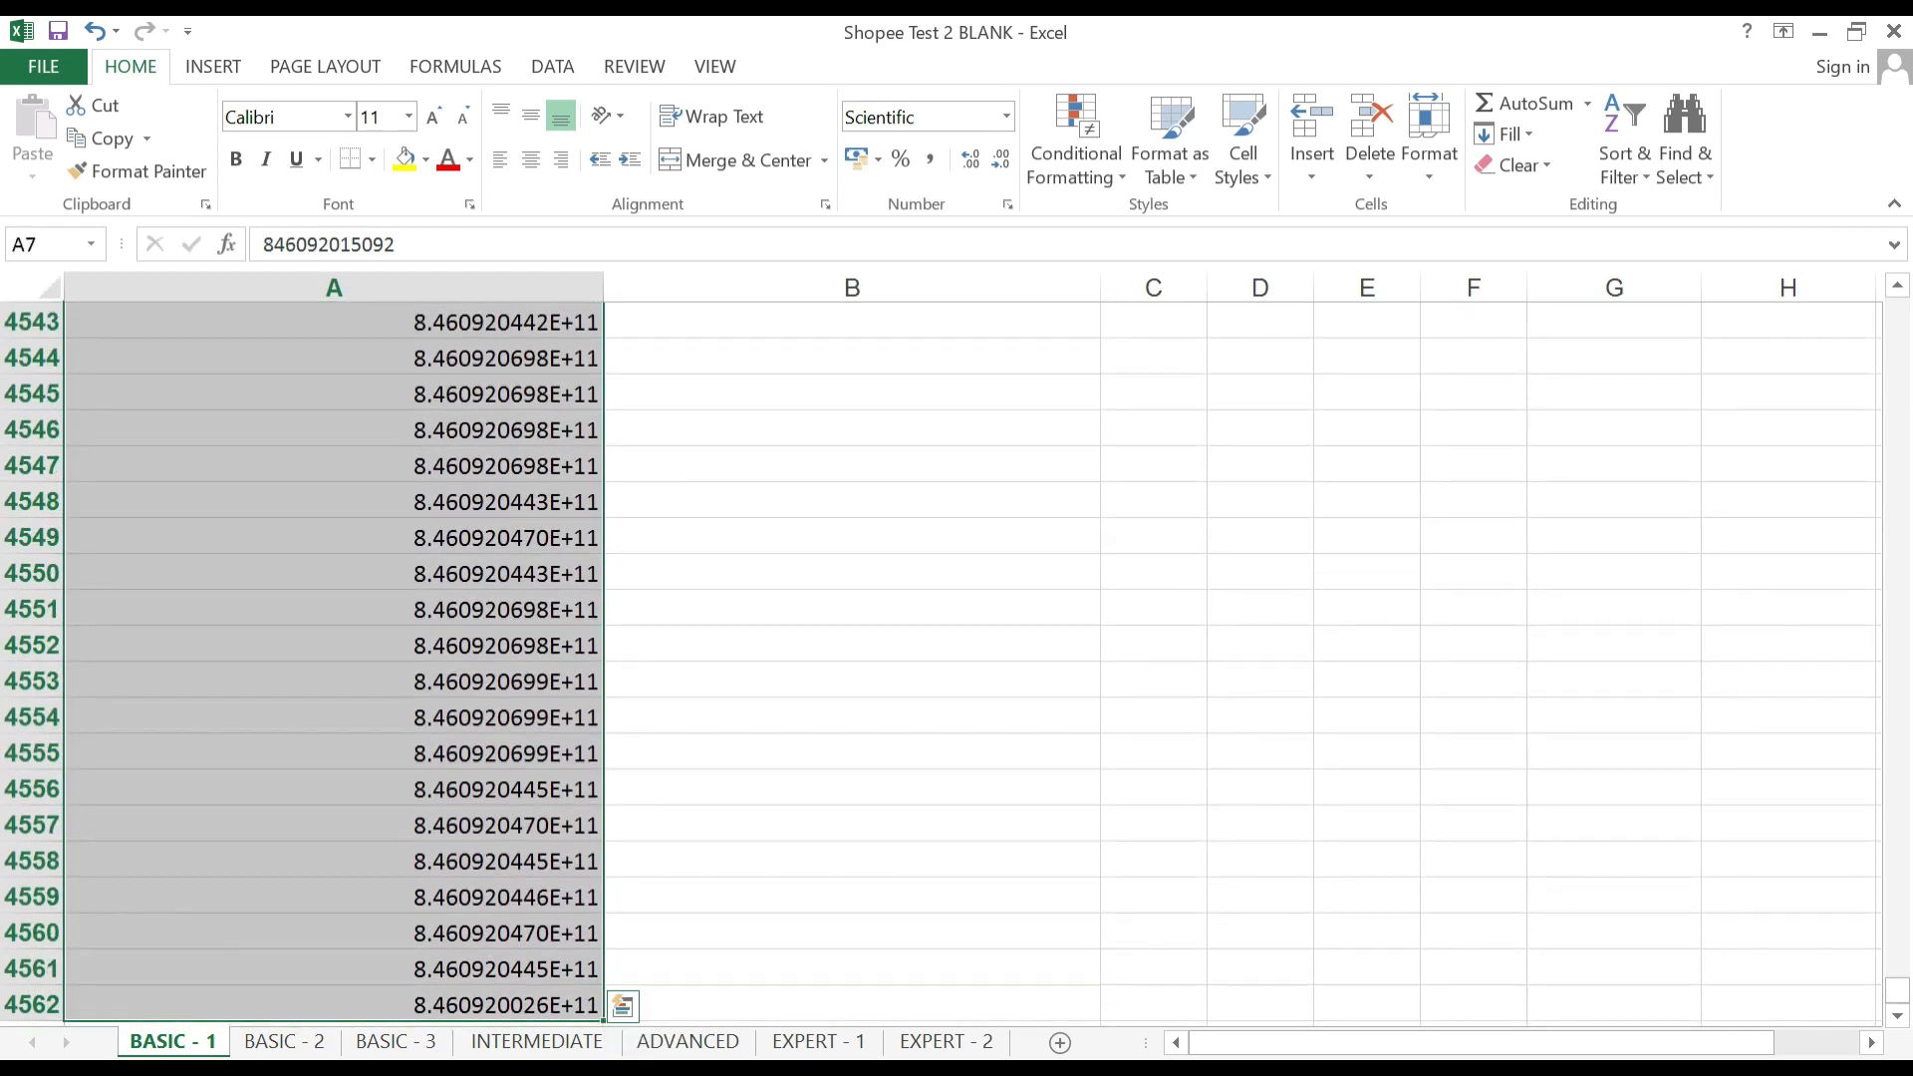
{"action": "key", "text": "ctrl+c"}
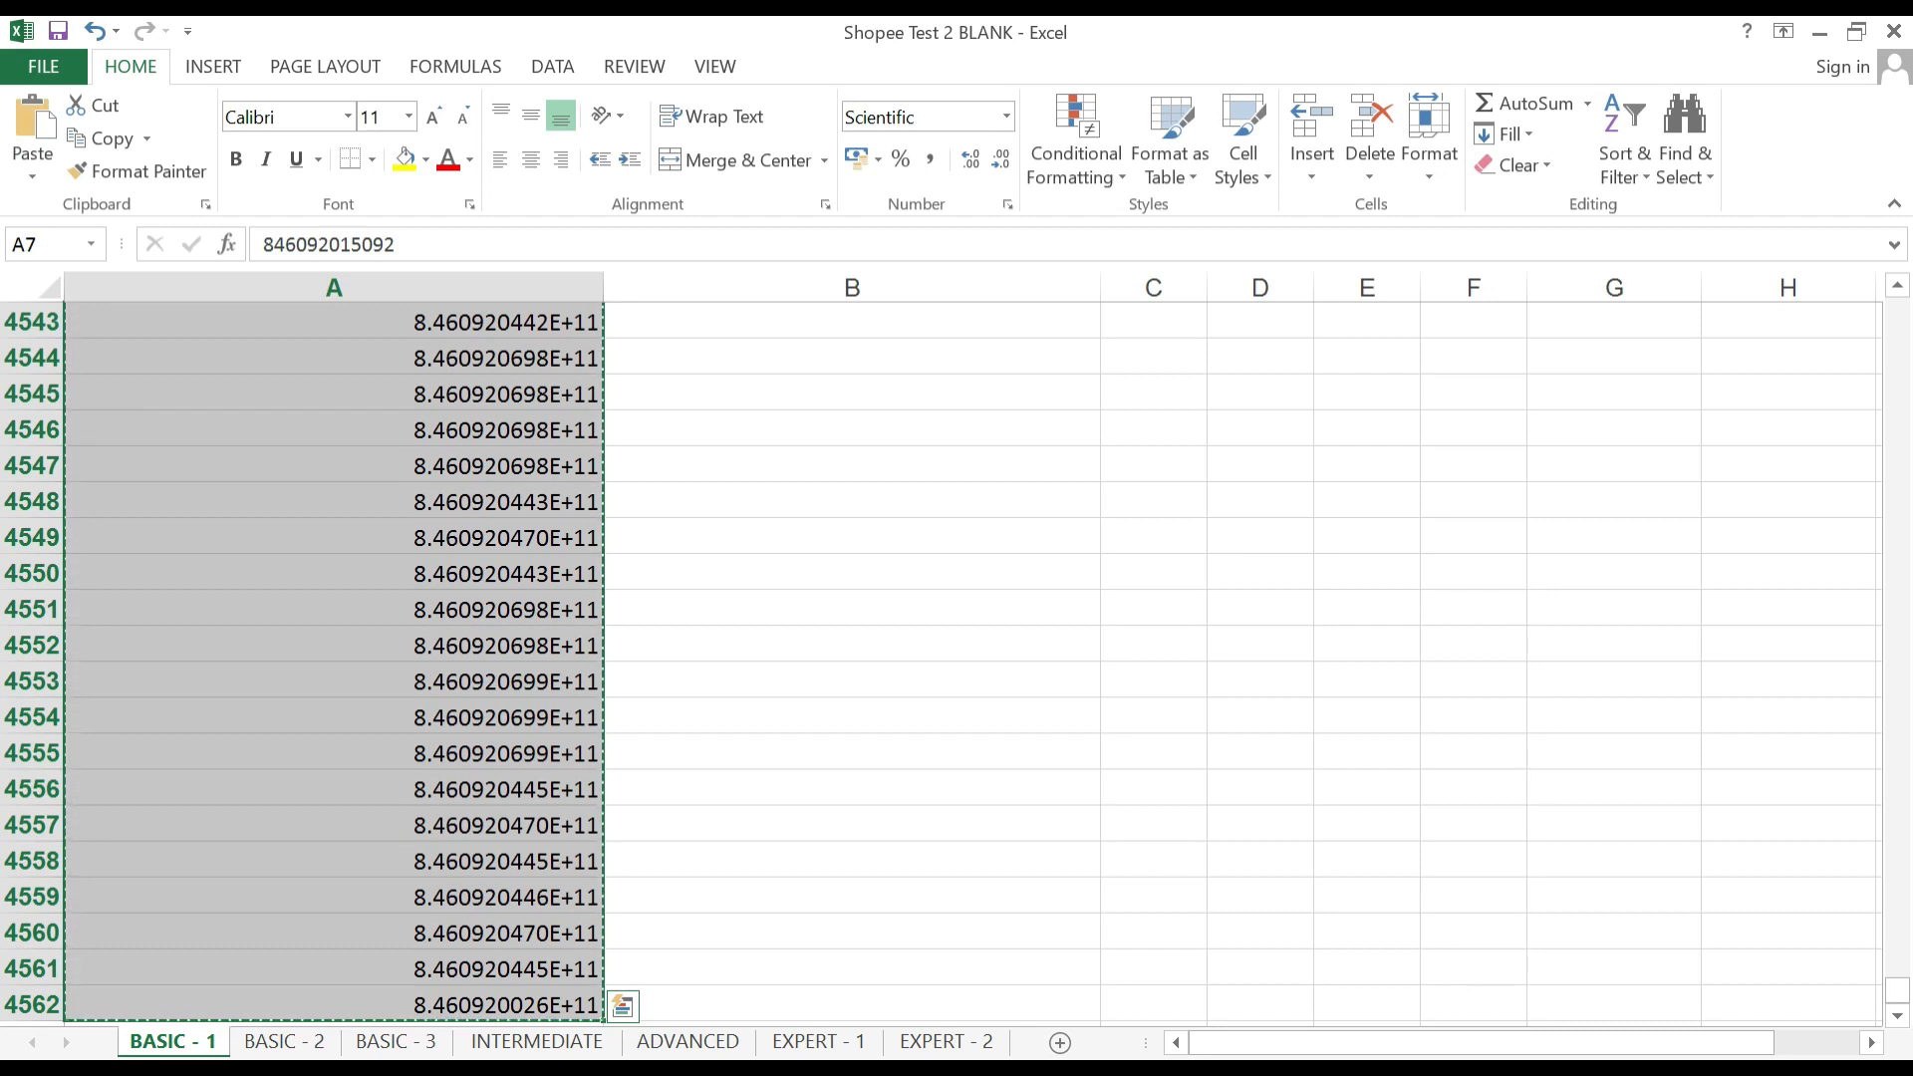
{"action": "key", "text": "Right"}
{"action": "key", "text": "Up"}
{"action": "key", "text": "Up"}
{"action": "key", "text": "Up"}
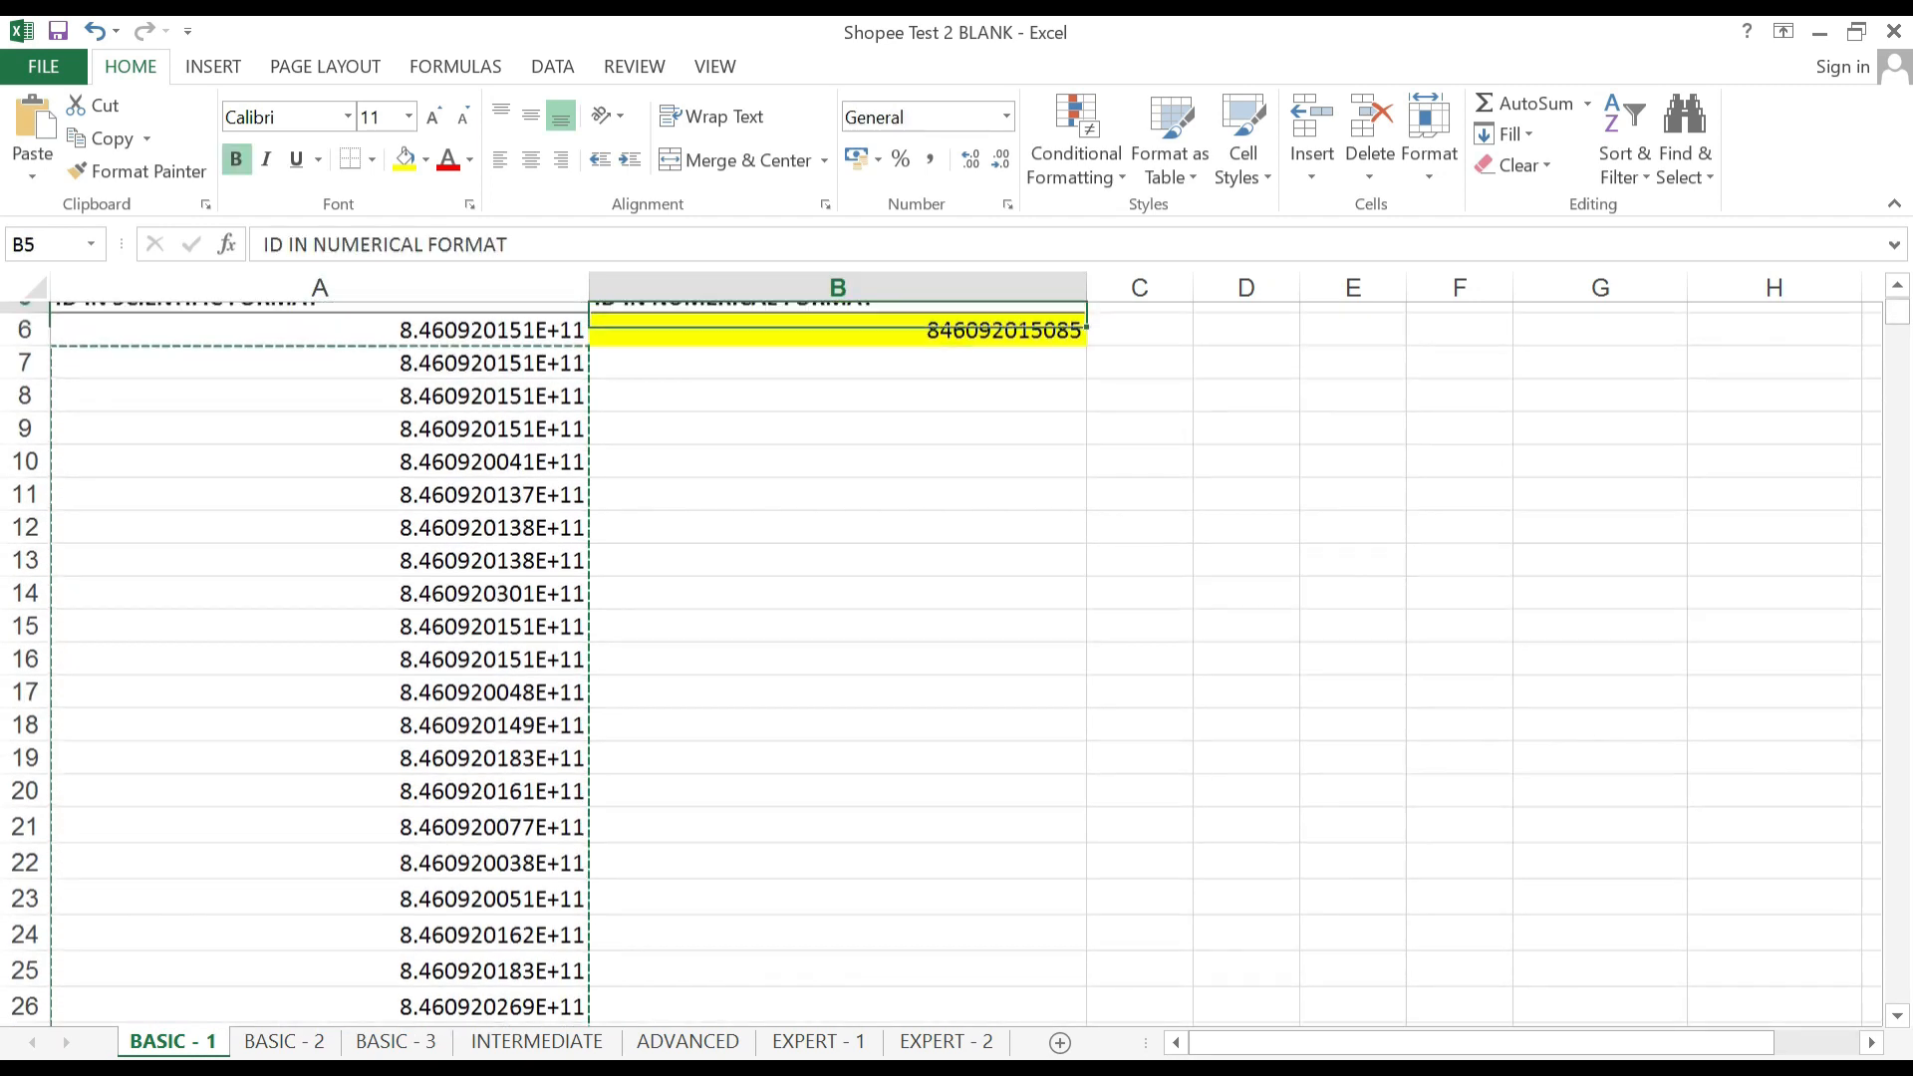
{"action": "key", "text": "Down"}
{"action": "key", "text": "Down"}
{"action": "key", "text": "Down"}
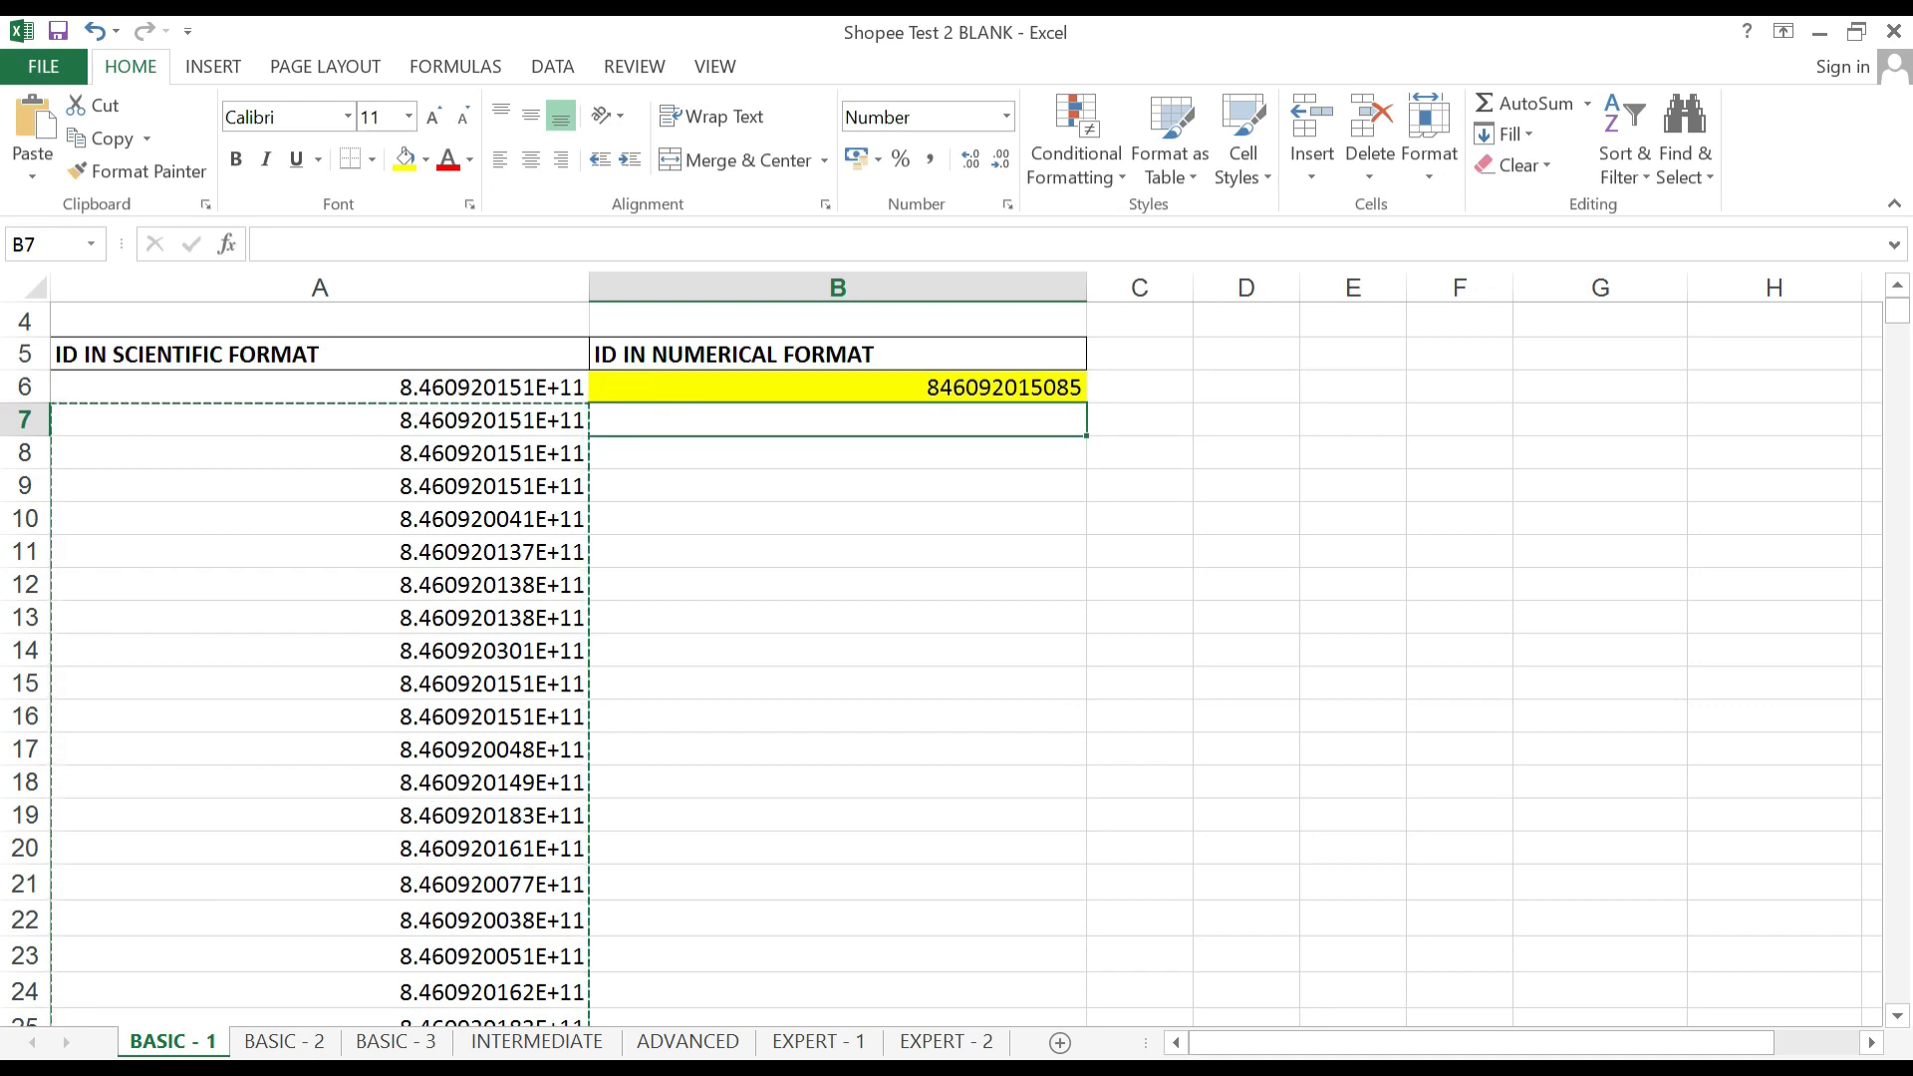
{"action": "key", "text": "ctrl+v"}
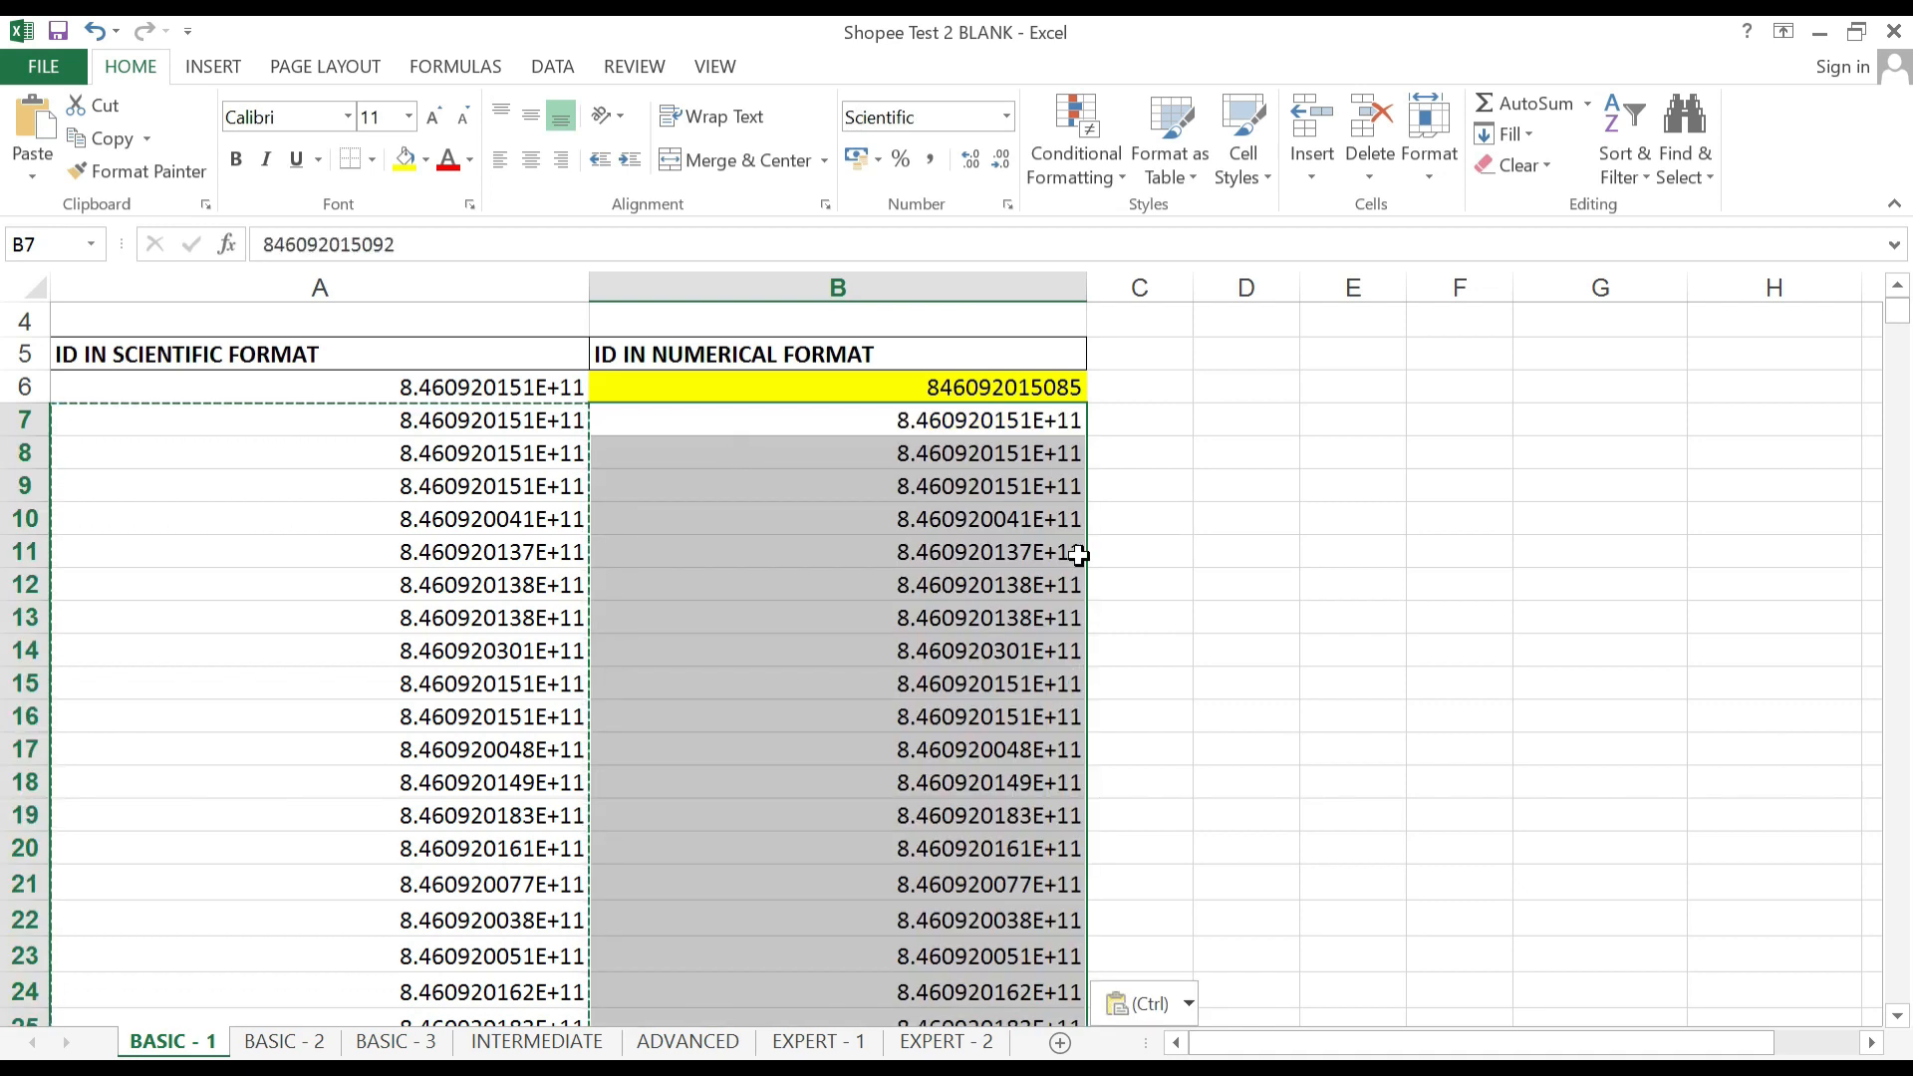
Apply the Number format to the pasted IDs in column B.
{"action": "left_click", "coordinate": [1007, 117]}
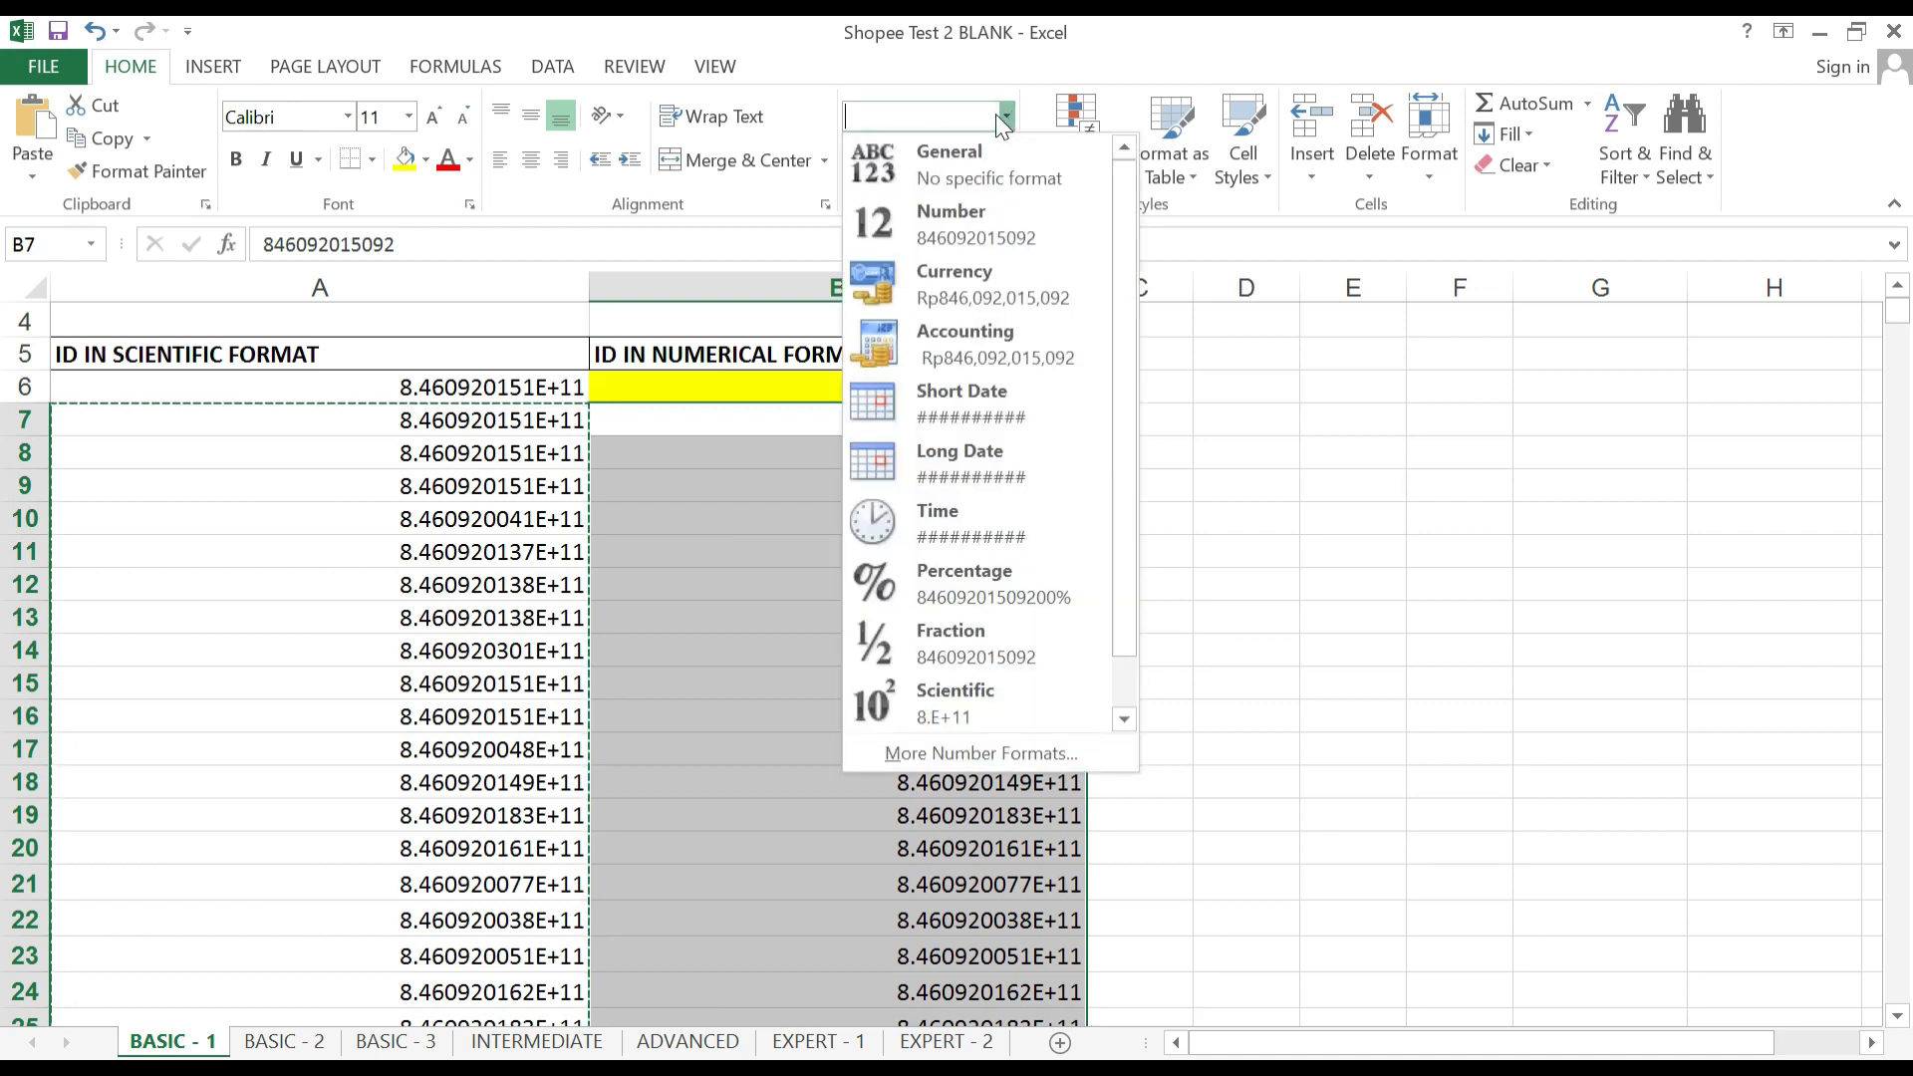
{"action": "left_click", "coordinate": [931, 215]}
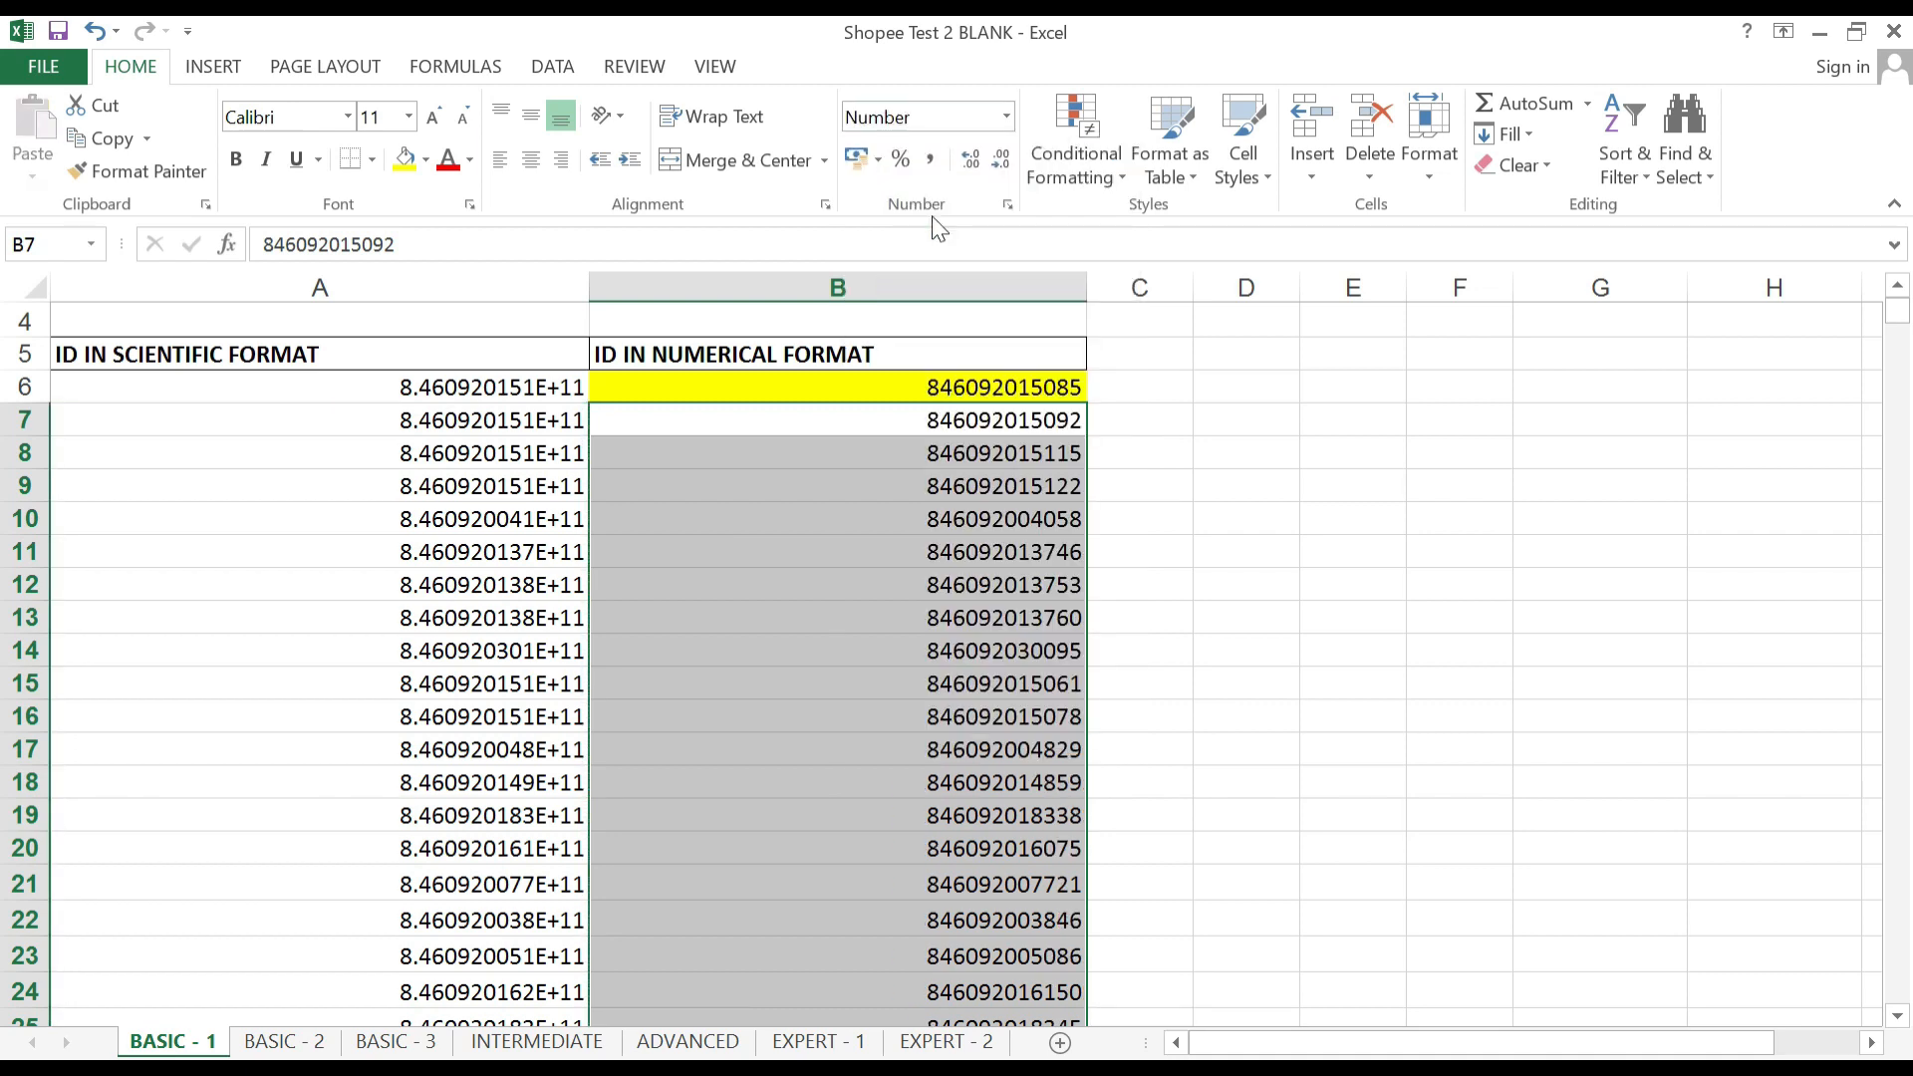
{"action": "left_click", "coordinate": [927, 410]}
{"action": "left_click", "coordinate": [937, 391]}
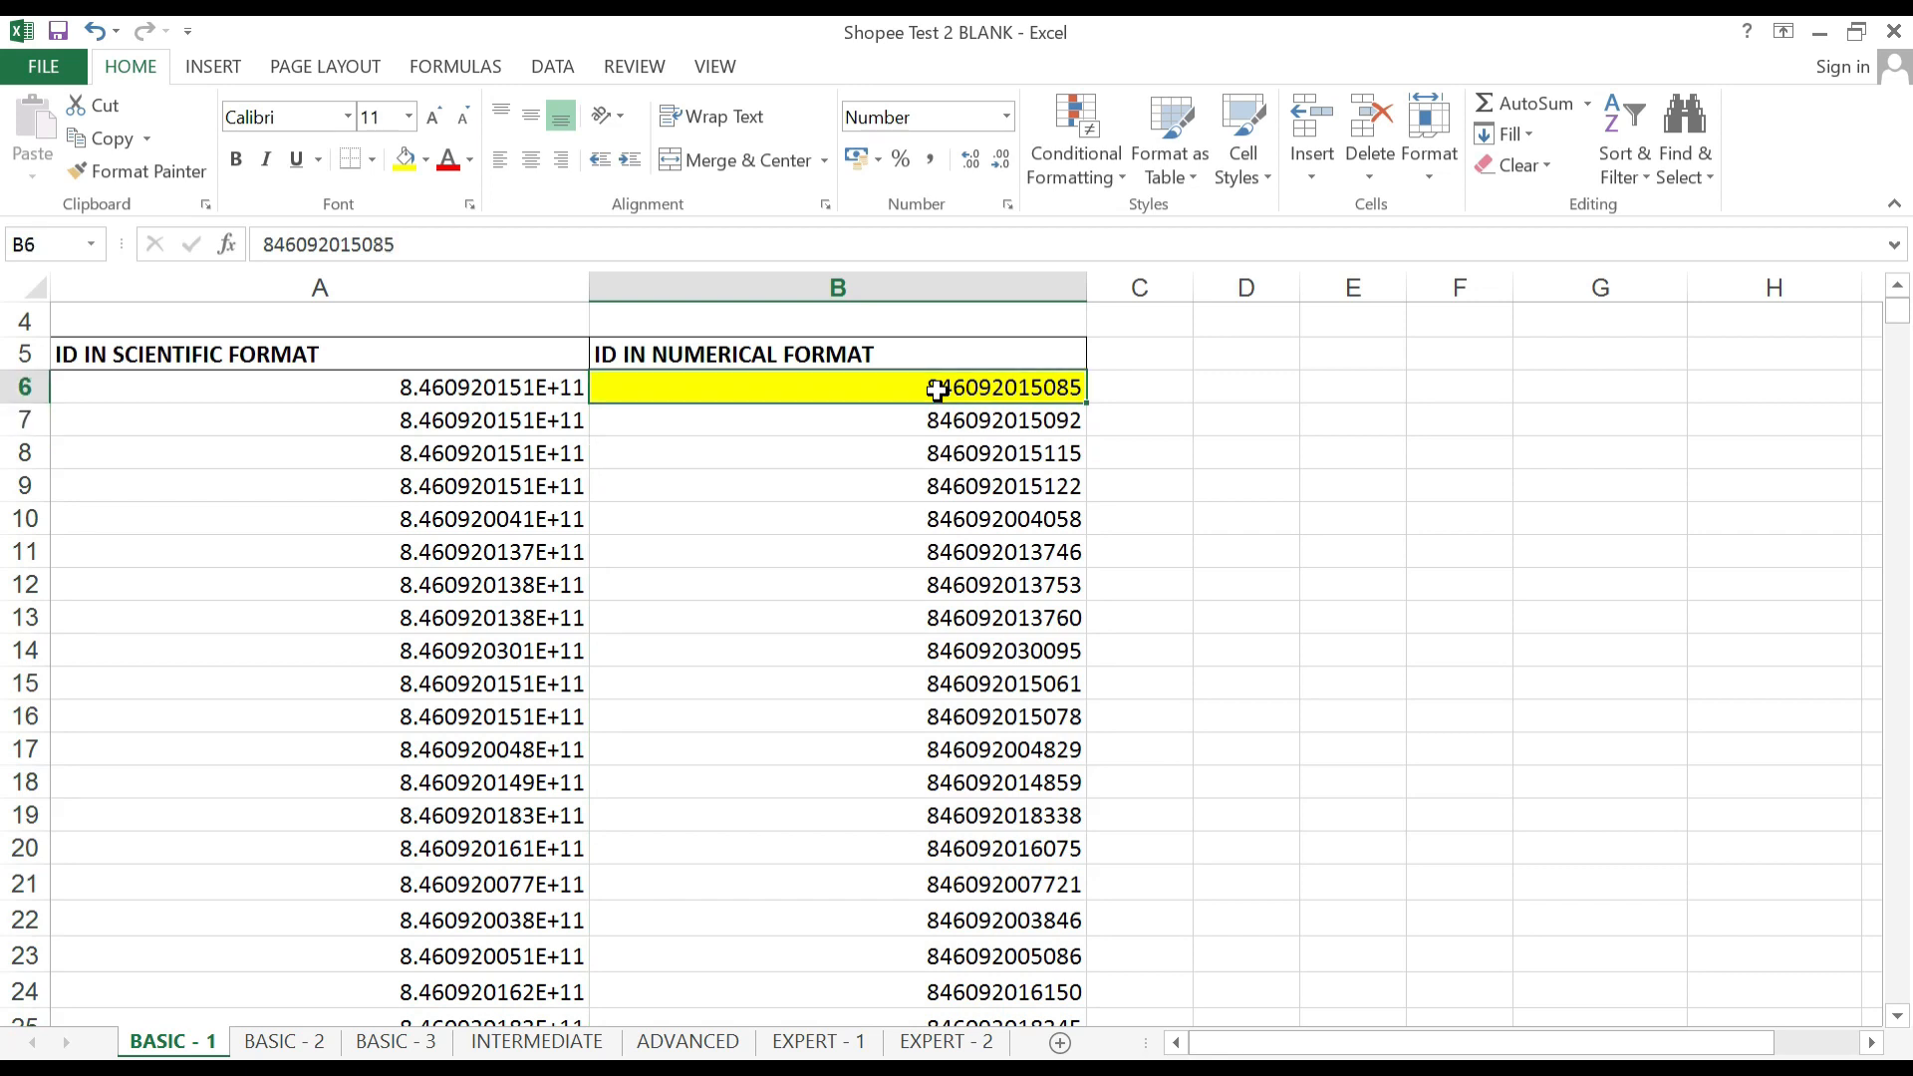
Check the formatted IDs down to the end of column B and compare them with the instructions and column A.
{"action": "key", "text": "Down"}
{"action": "key", "text": "ctrl+Down"}
{"action": "key", "text": "Down"}
{"action": "key", "text": "Down"}
{"action": "key", "text": "Up"}
{"action": "key", "text": "Up"}
{"action": "key", "text": "Up"}
{"action": "key", "text": "Down"}
{"action": "key", "text": "ctrl+Up"}
{"action": "key", "text": "Down"}
{"action": "key", "text": "Left"}
{"action": "key", "text": "ctrl+Up"}
{"action": "key", "text": "ctrl+Up"}
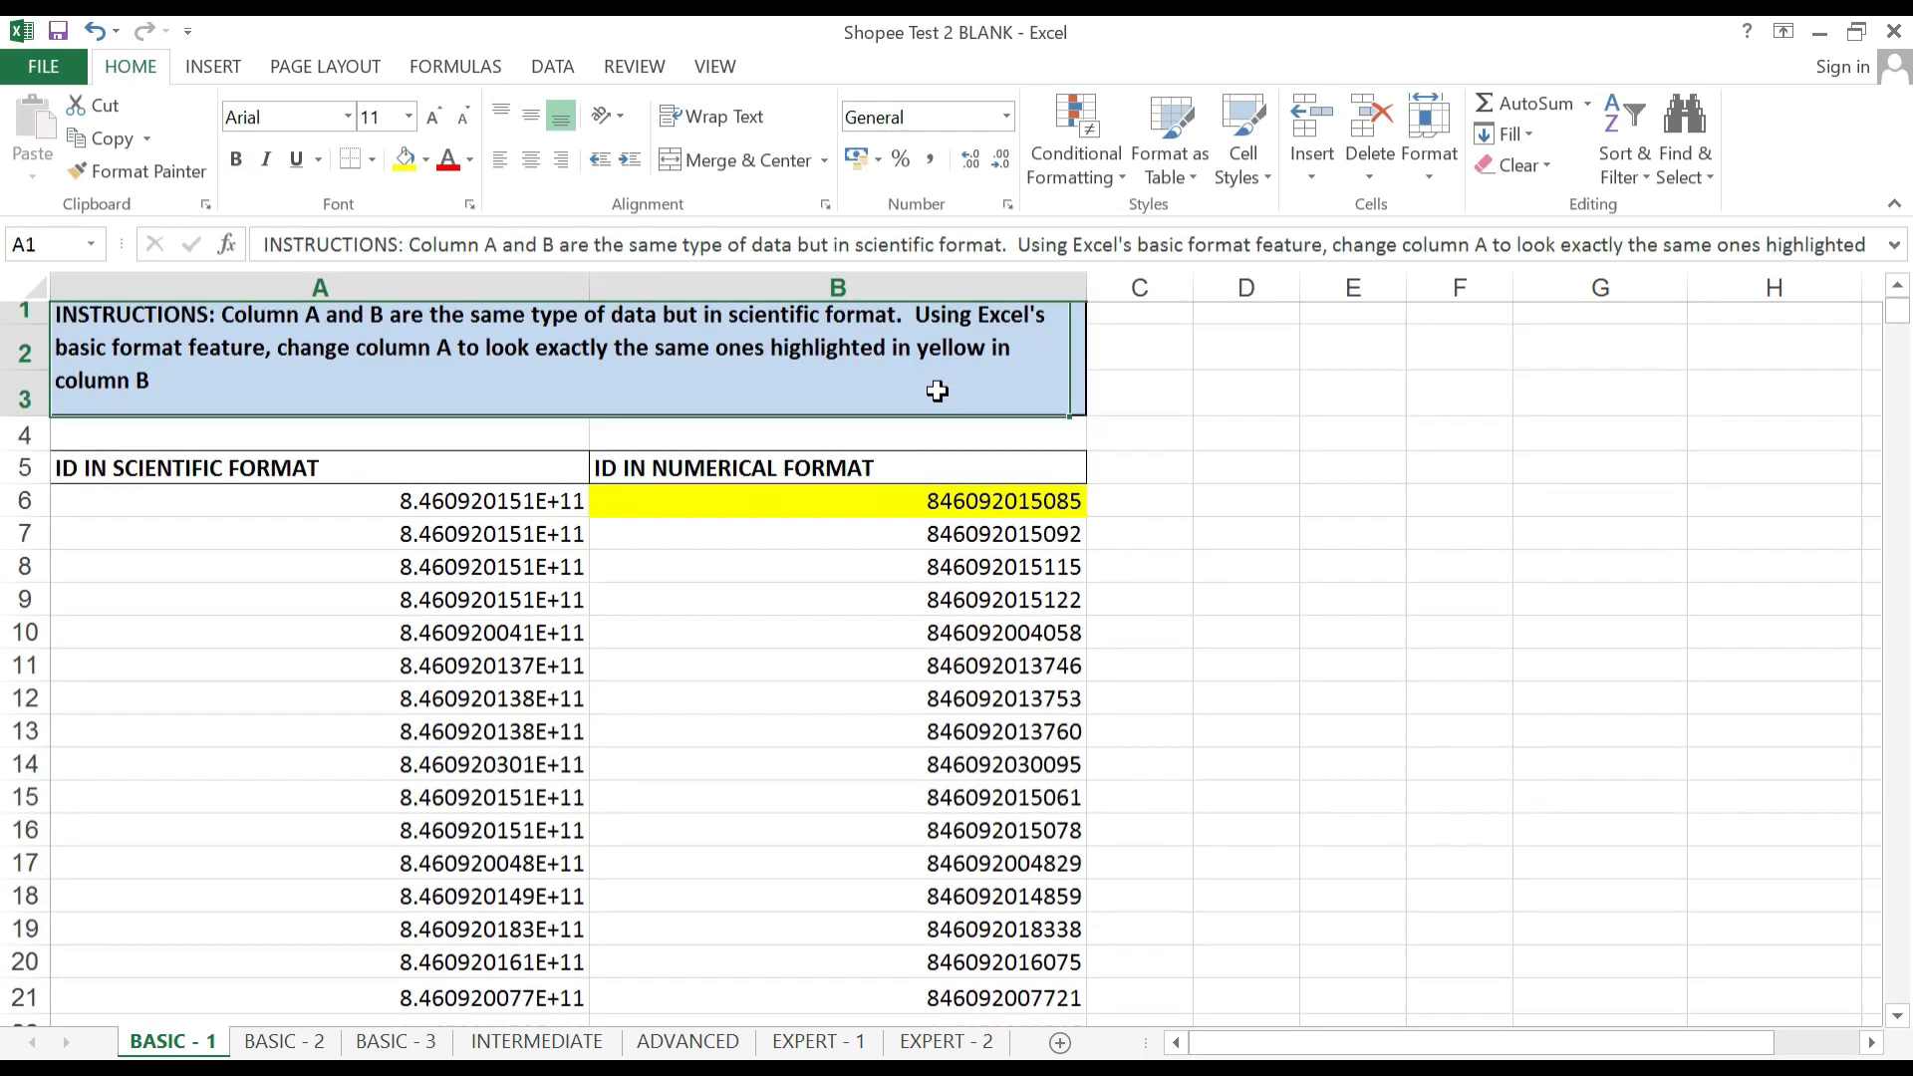
{"action": "key", "text": "Right"}
{"action": "key", "text": "Left"}
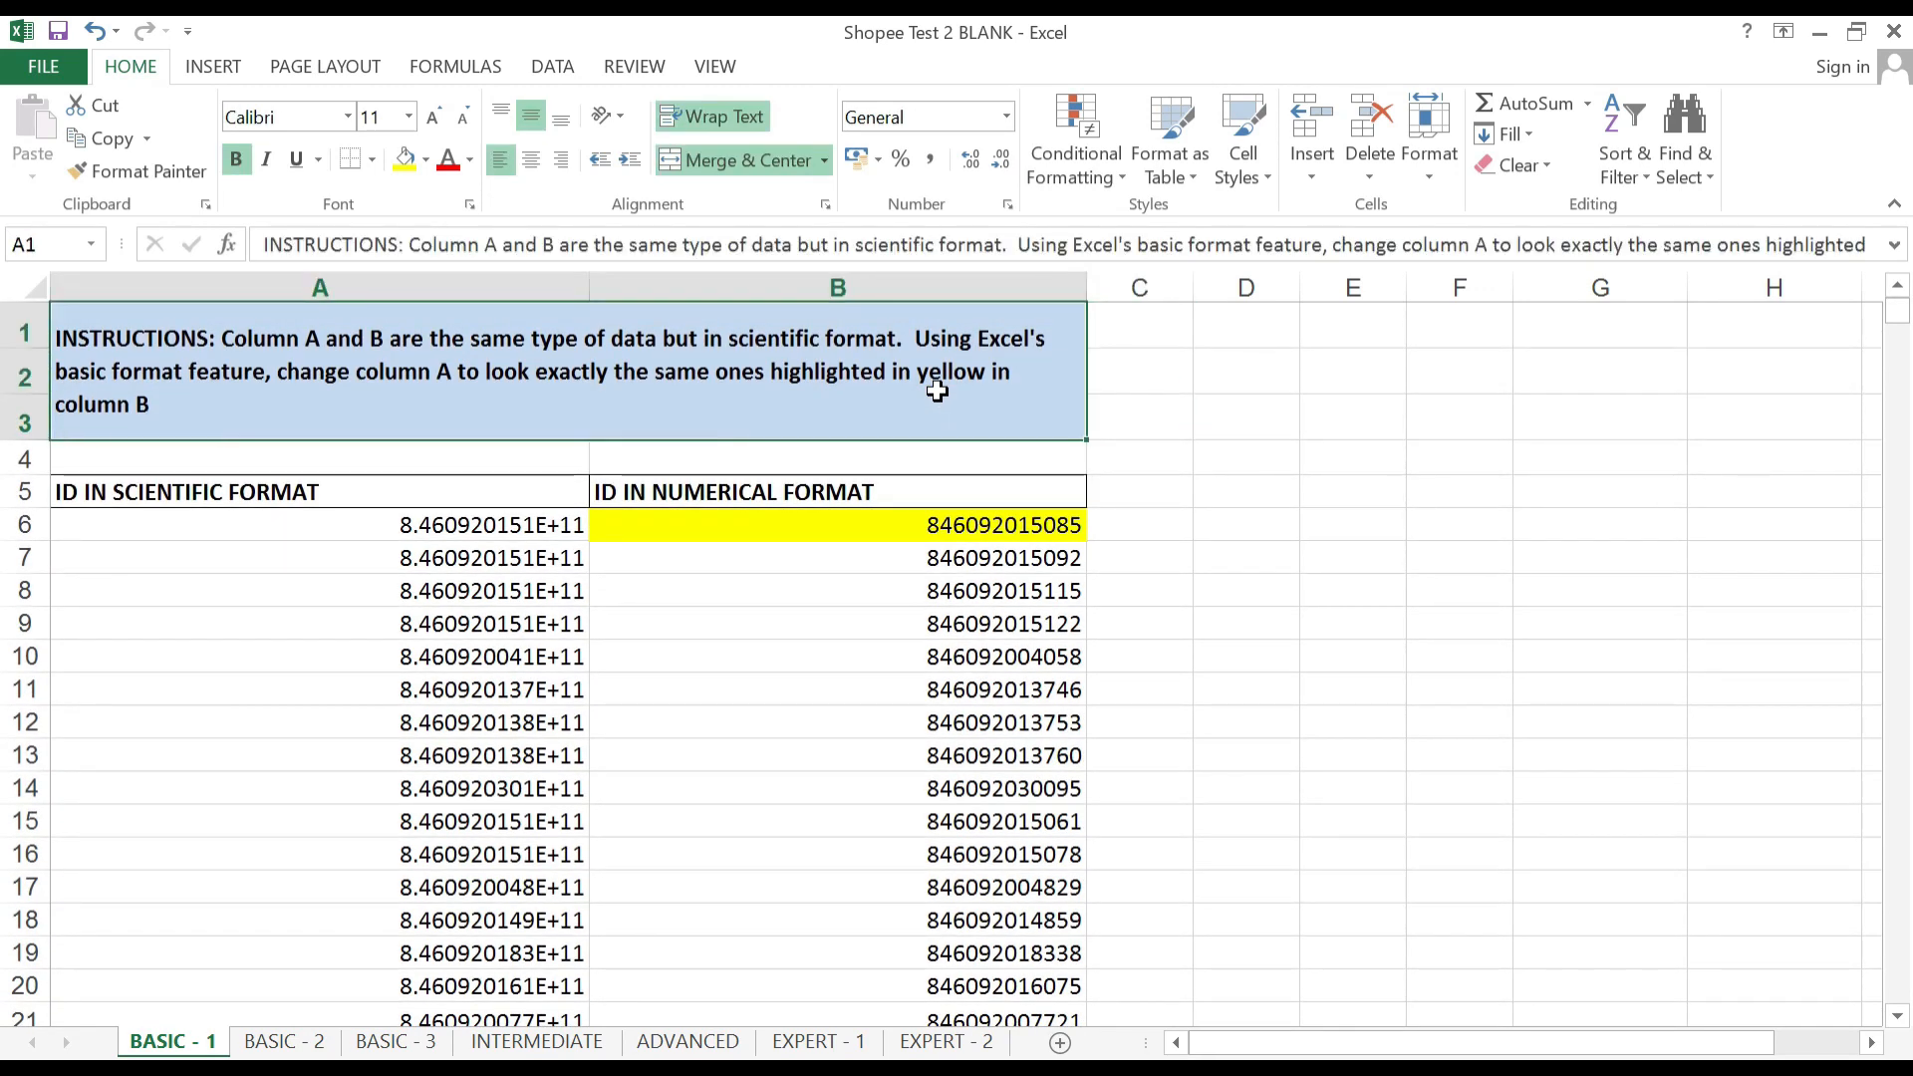
{"action": "key", "text": "Down"}
{"action": "key", "text": "Down"}
{"action": "key", "text": "Down"}
{"action": "key", "text": "Down"}
{"action": "key", "text": "Down"}
{"action": "key", "text": "Down"}
{"action": "key", "text": "Down"}
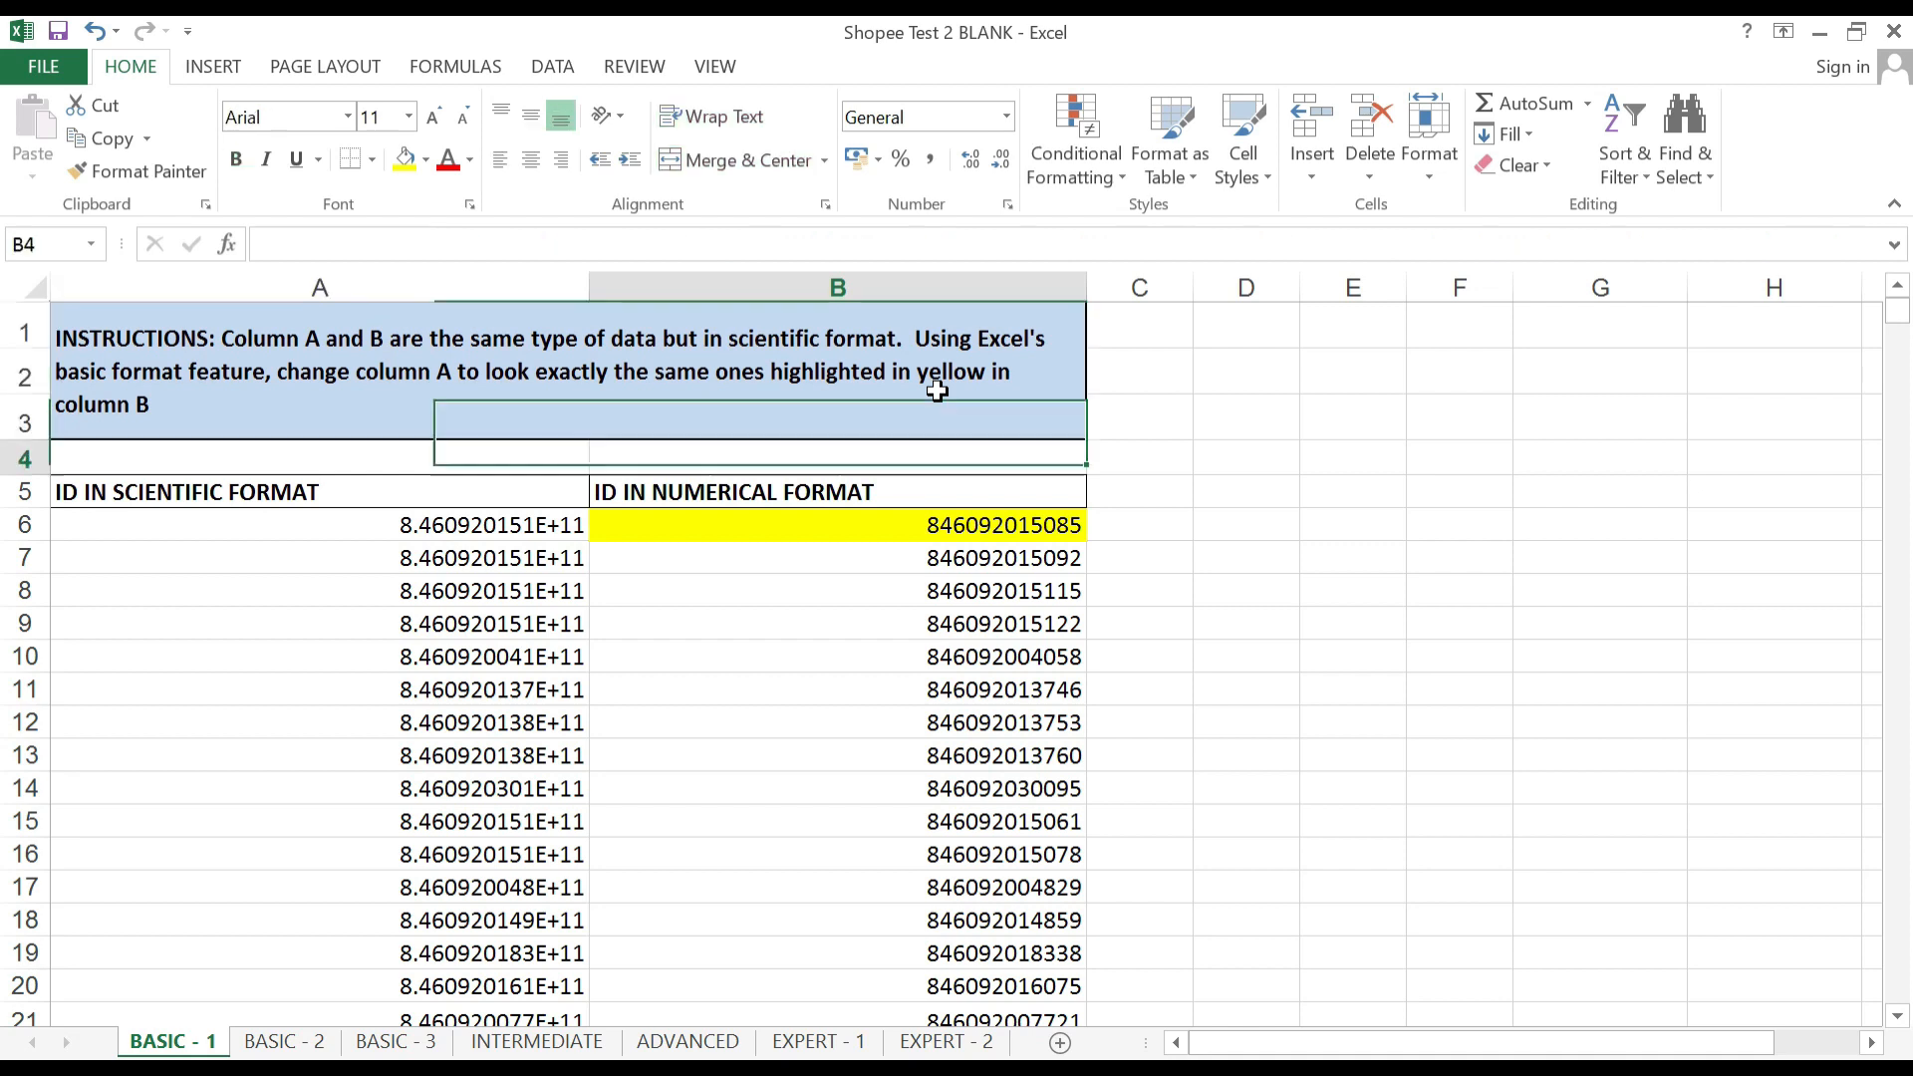
{"action": "key", "text": "Left"}
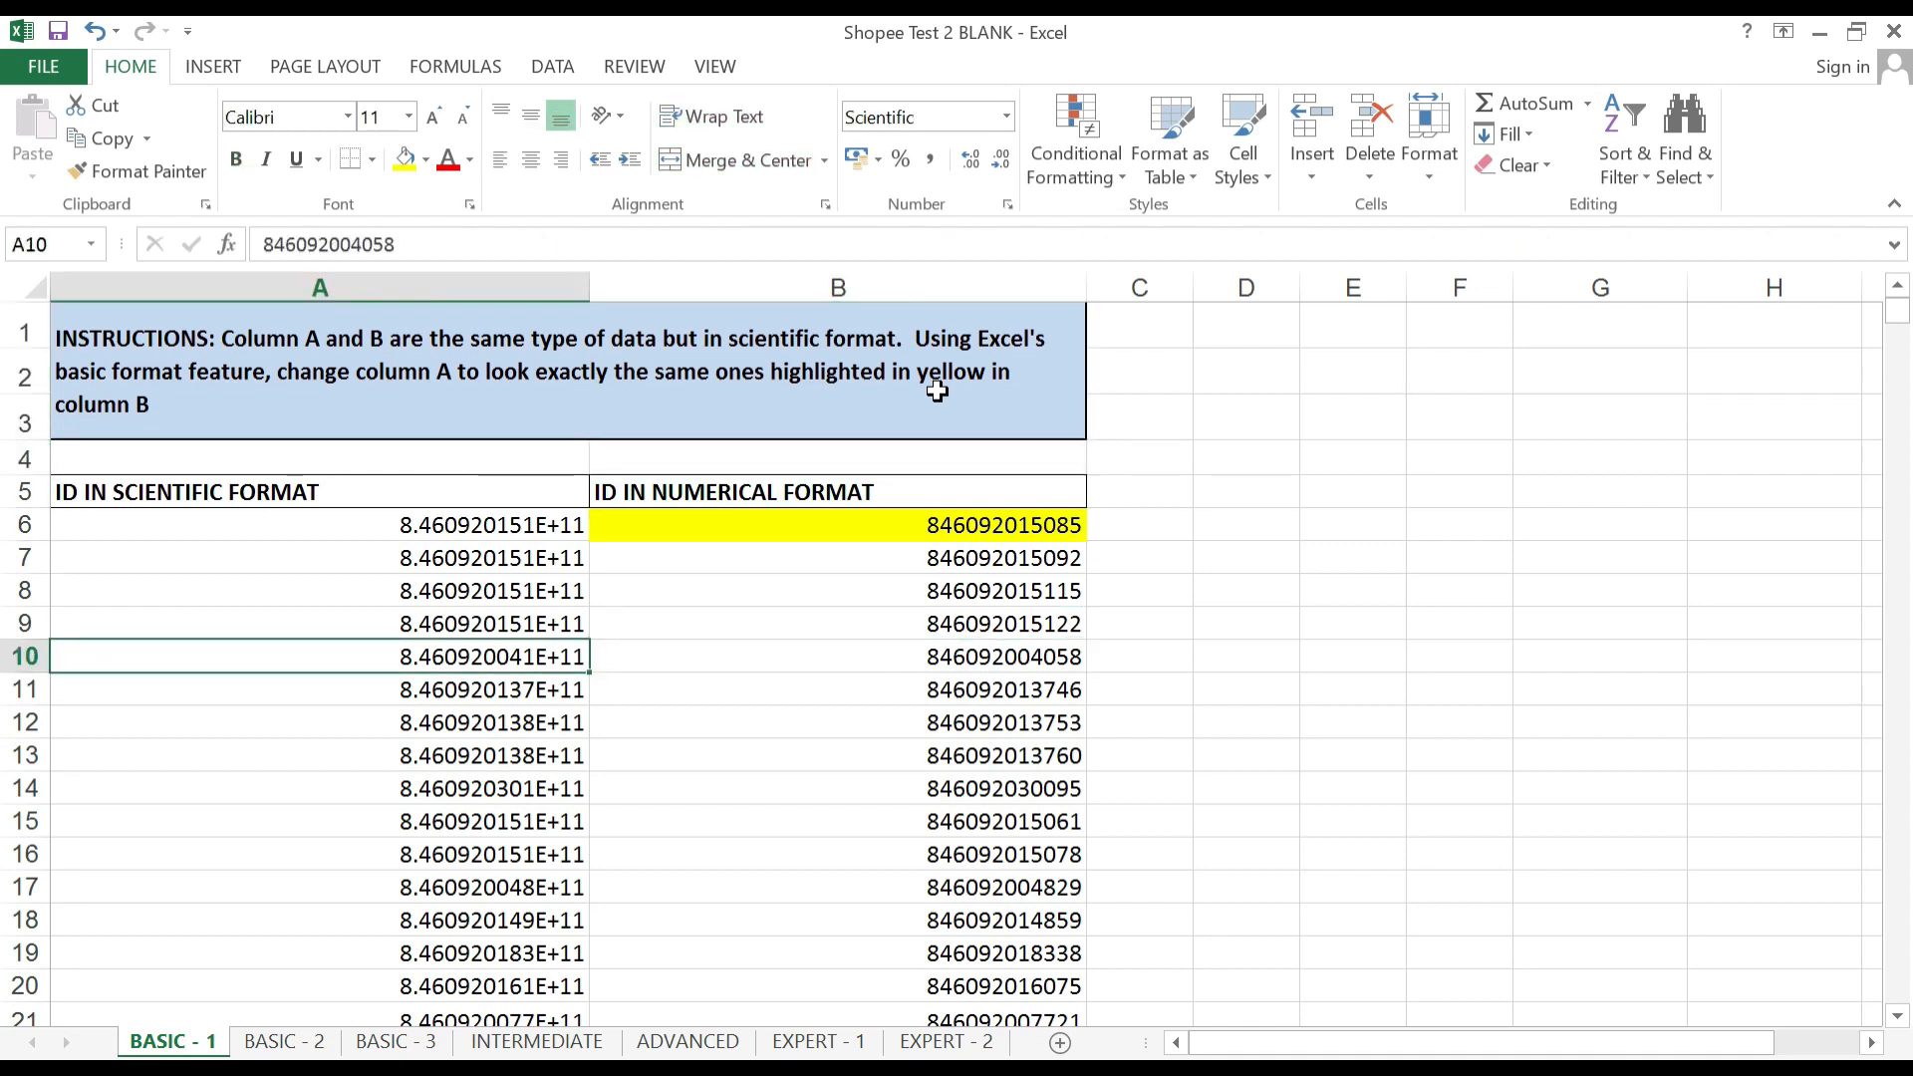
On the BASIC - 2 sheet, copy all old image URLs from A10 downward into column B, starting at B10.
{"action": "key", "text": "ctrl+Page_Down"}
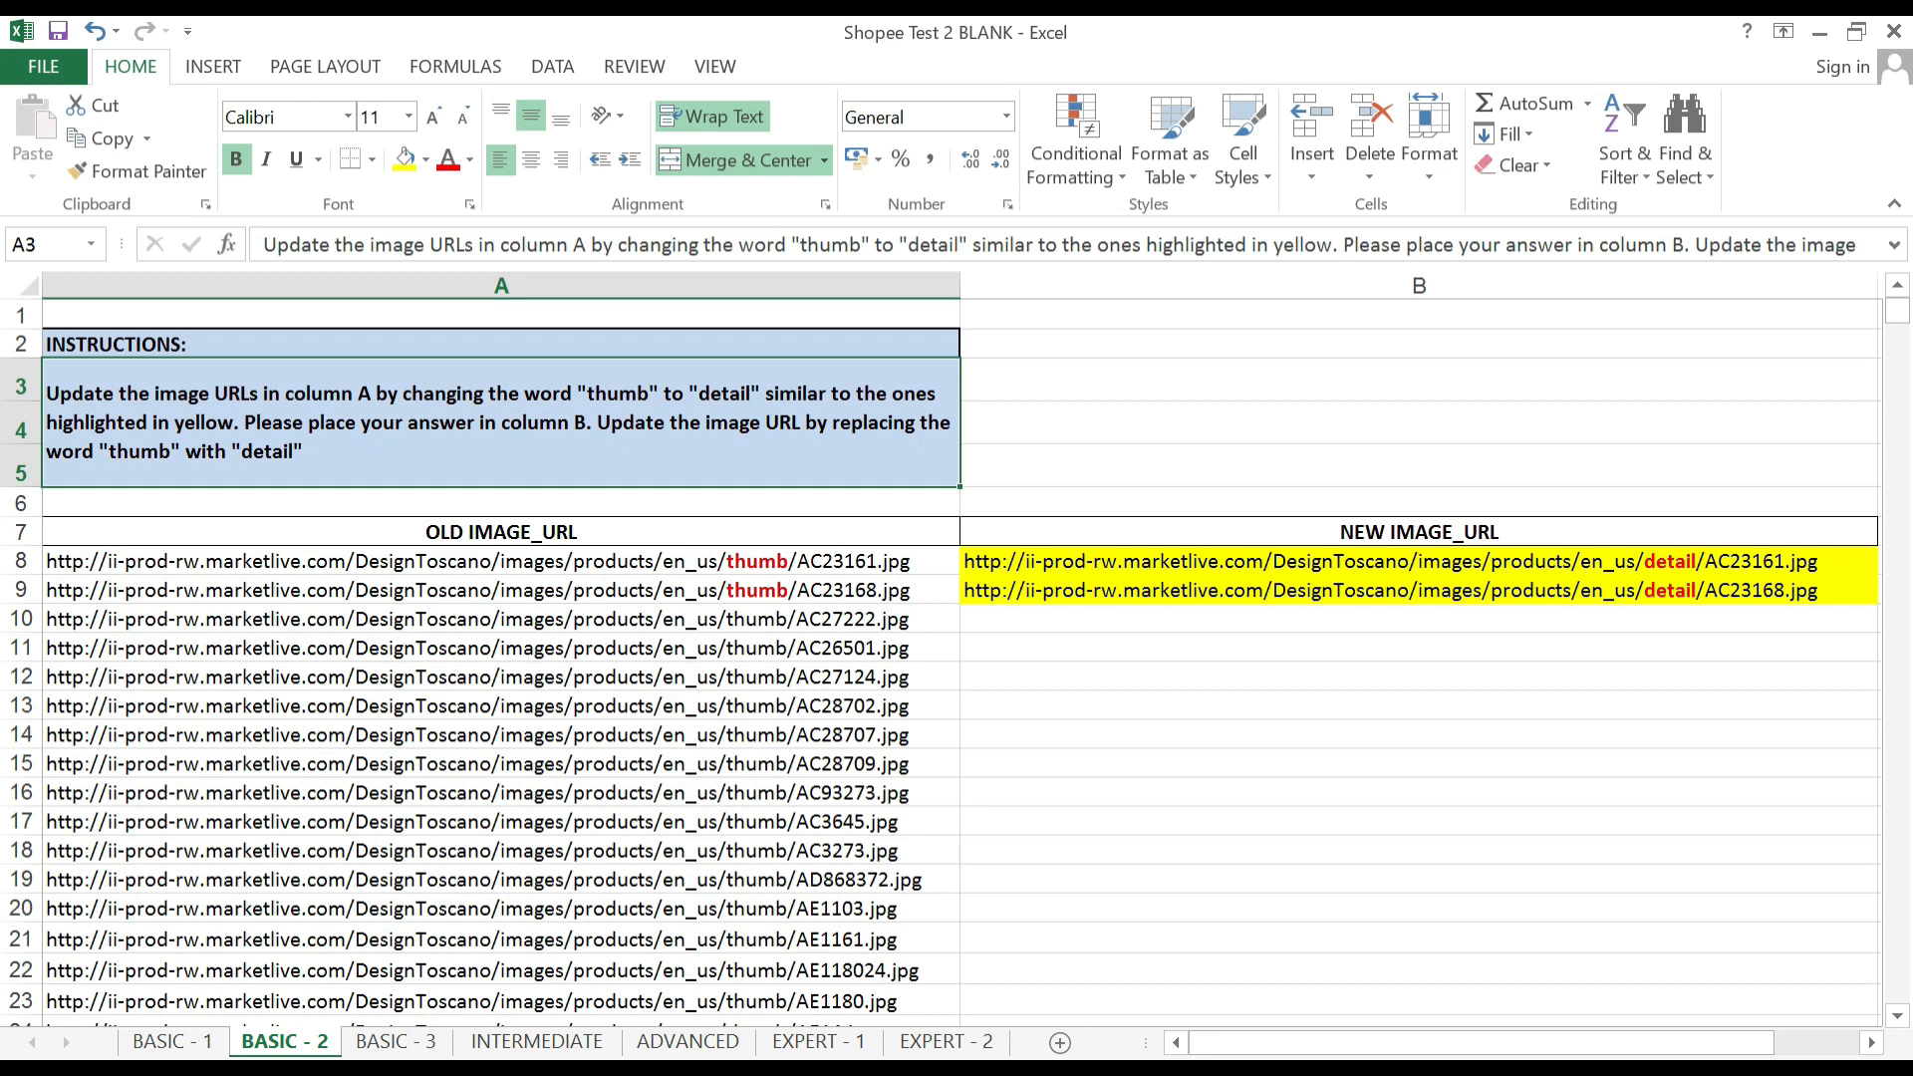
{"action": "left_click", "coordinate": [823, 618]}
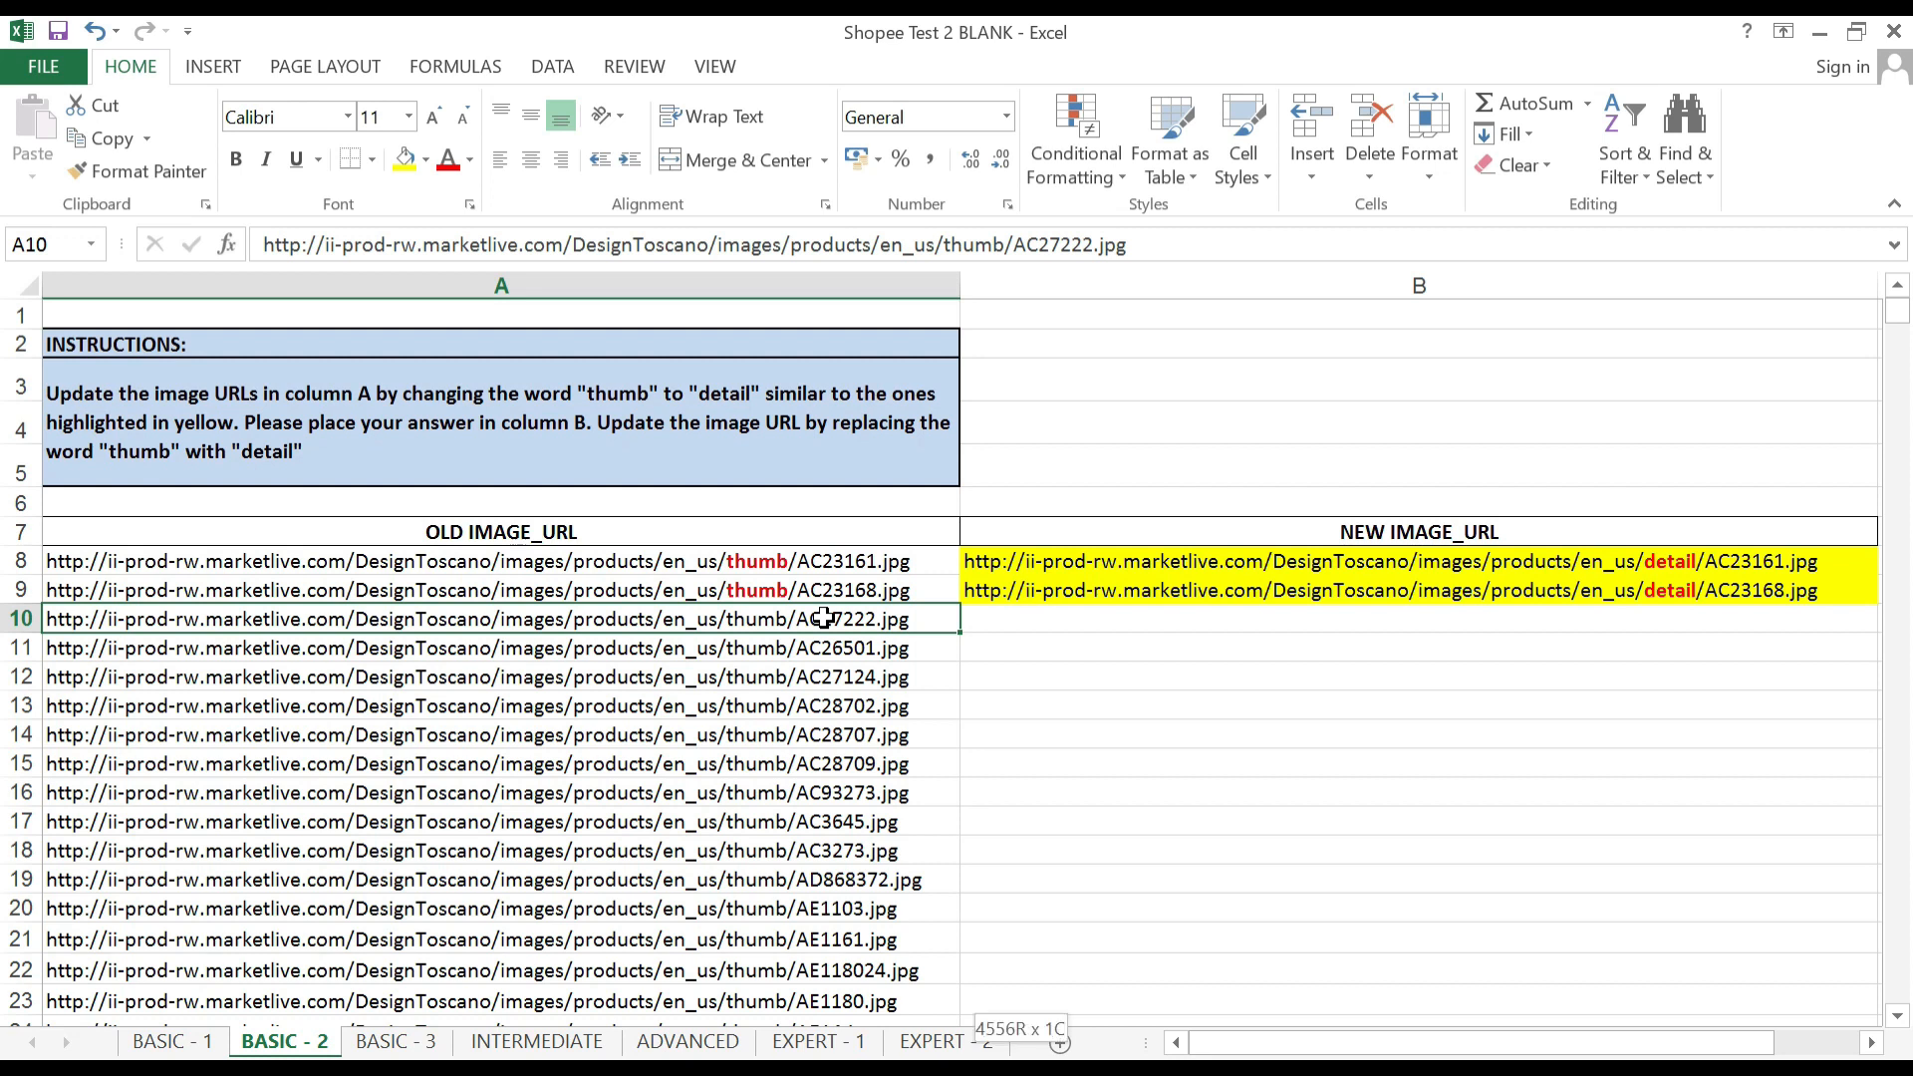
{"action": "key", "text": "ctrl+shift+Down"}
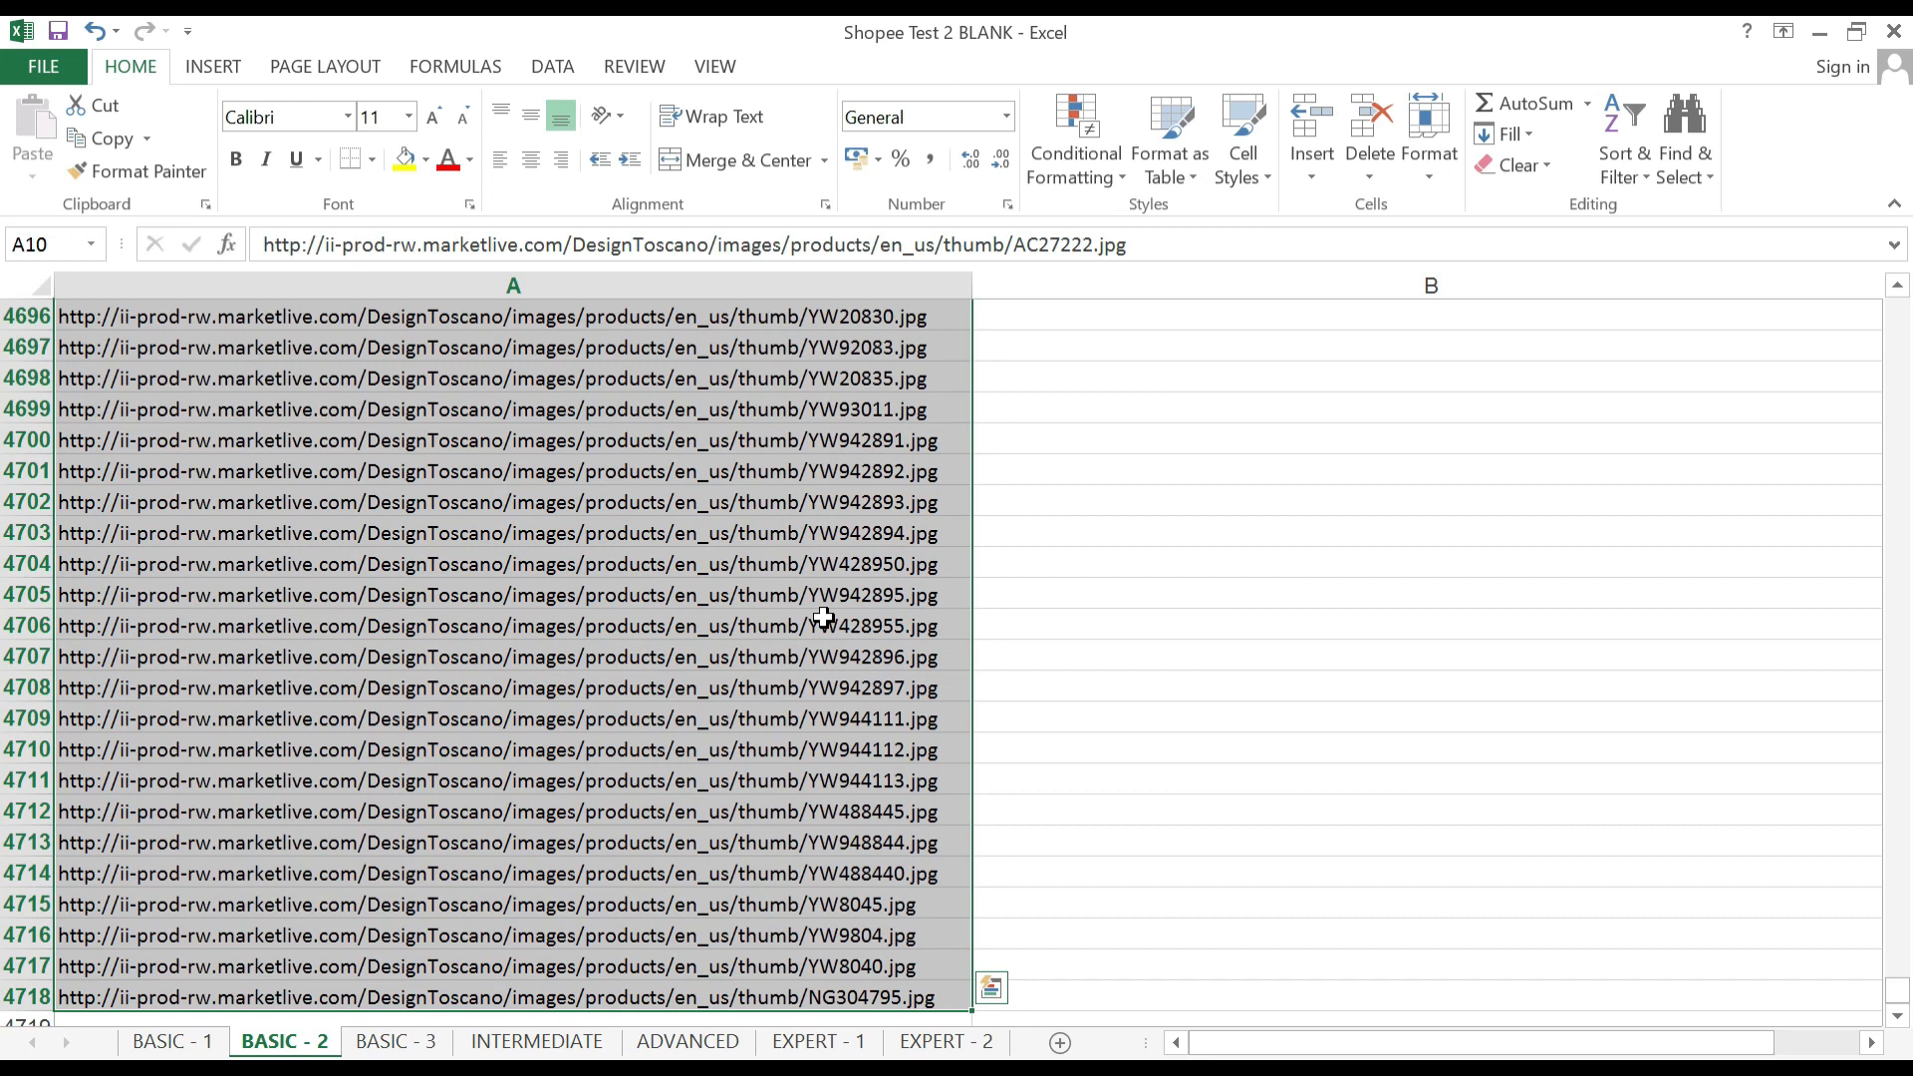
{"action": "key", "text": "ctrl+c"}
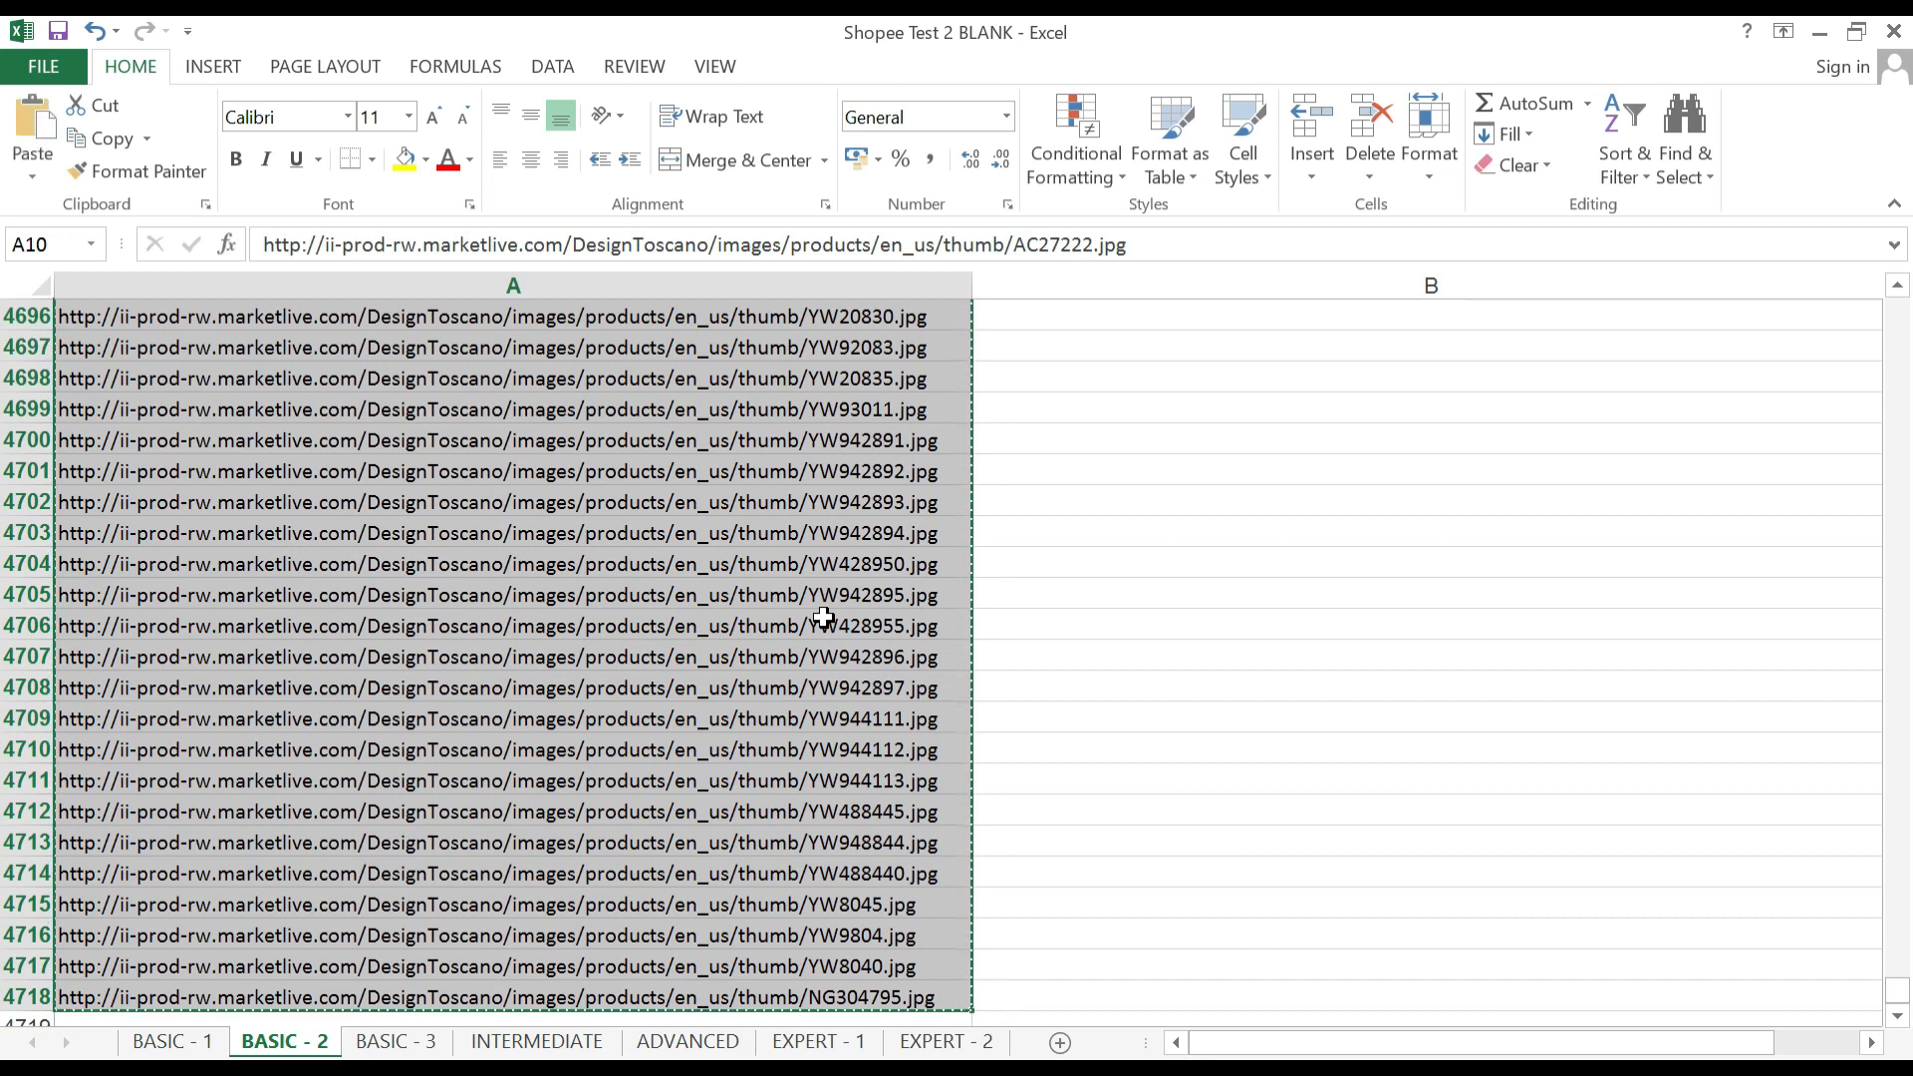
{"action": "key", "text": "Right"}
{"action": "key", "text": "Up"}
{"action": "key", "text": "Up"}
{"action": "key", "text": "Up"}
{"action": "key", "text": "Down"}
{"action": "key", "text": "Down"}
{"action": "key", "text": "Down"}
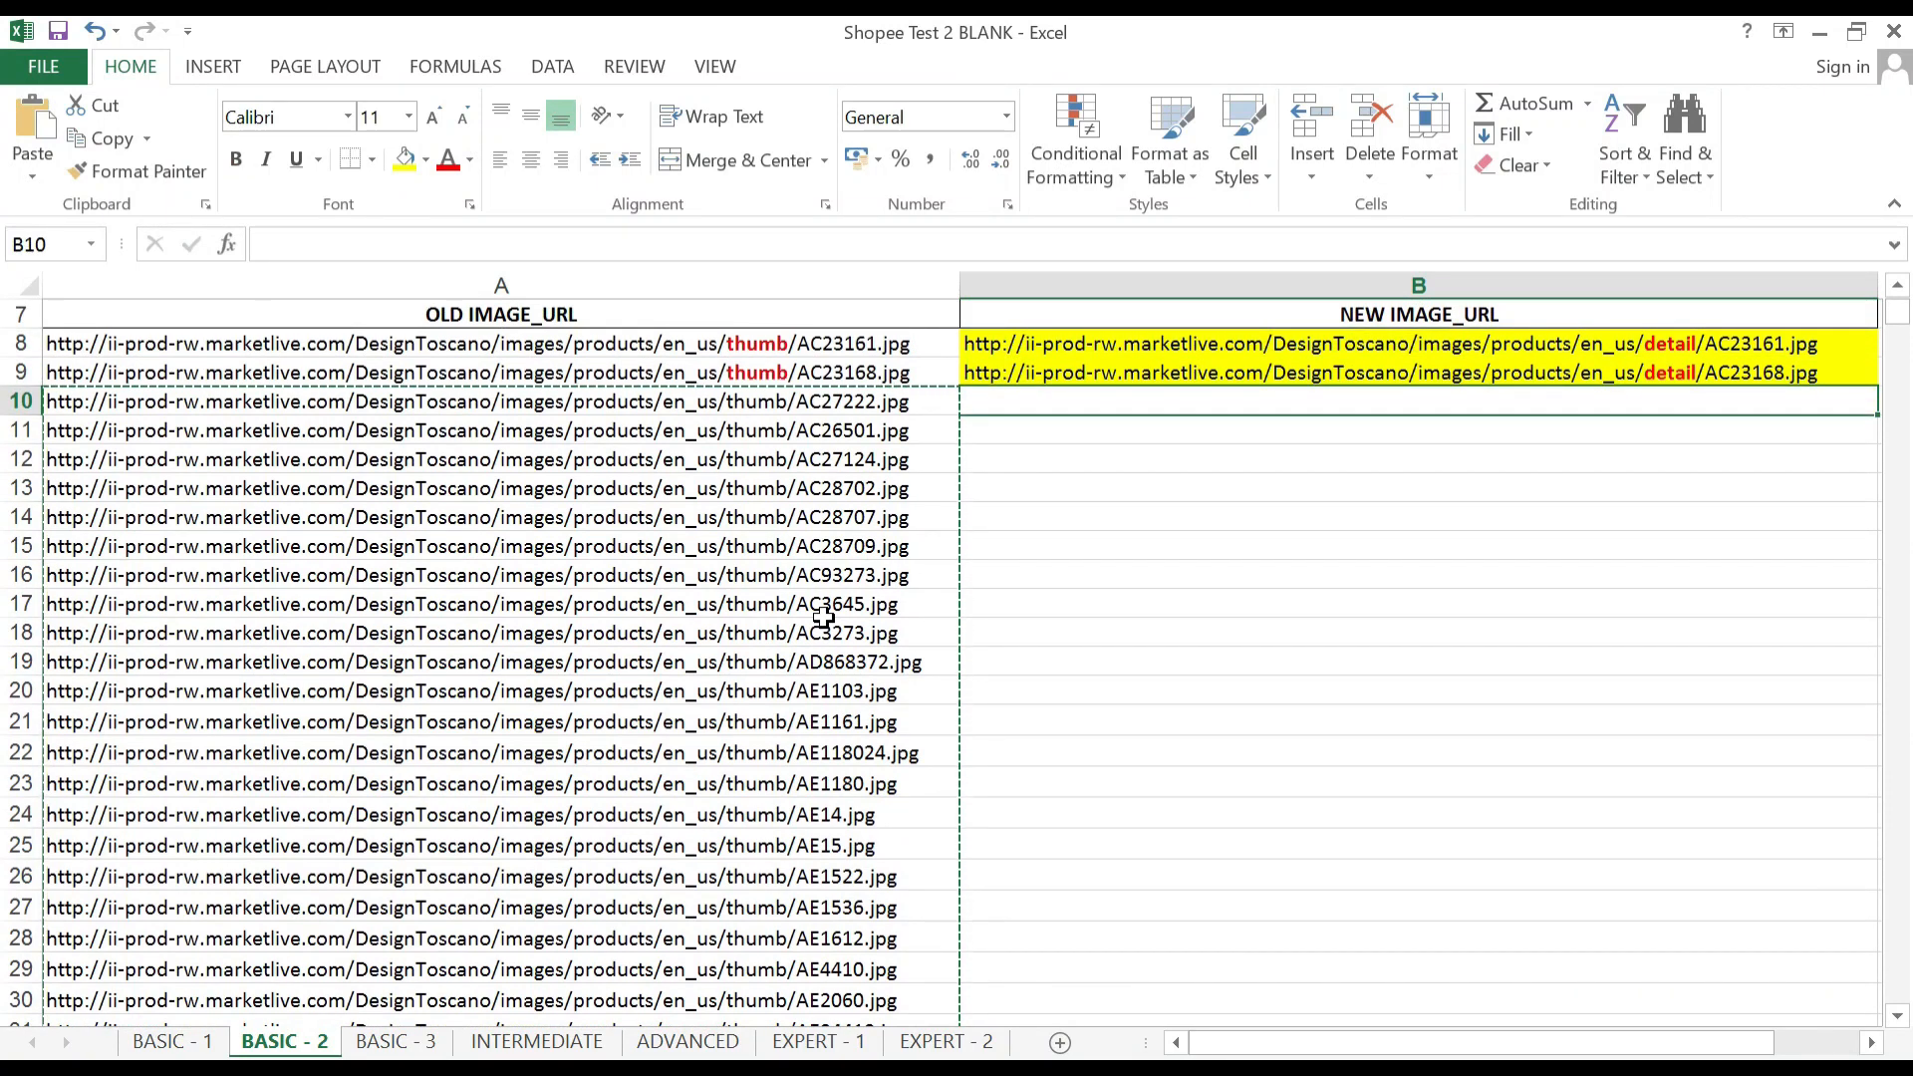
{"action": "key", "text": "ctrl+v"}
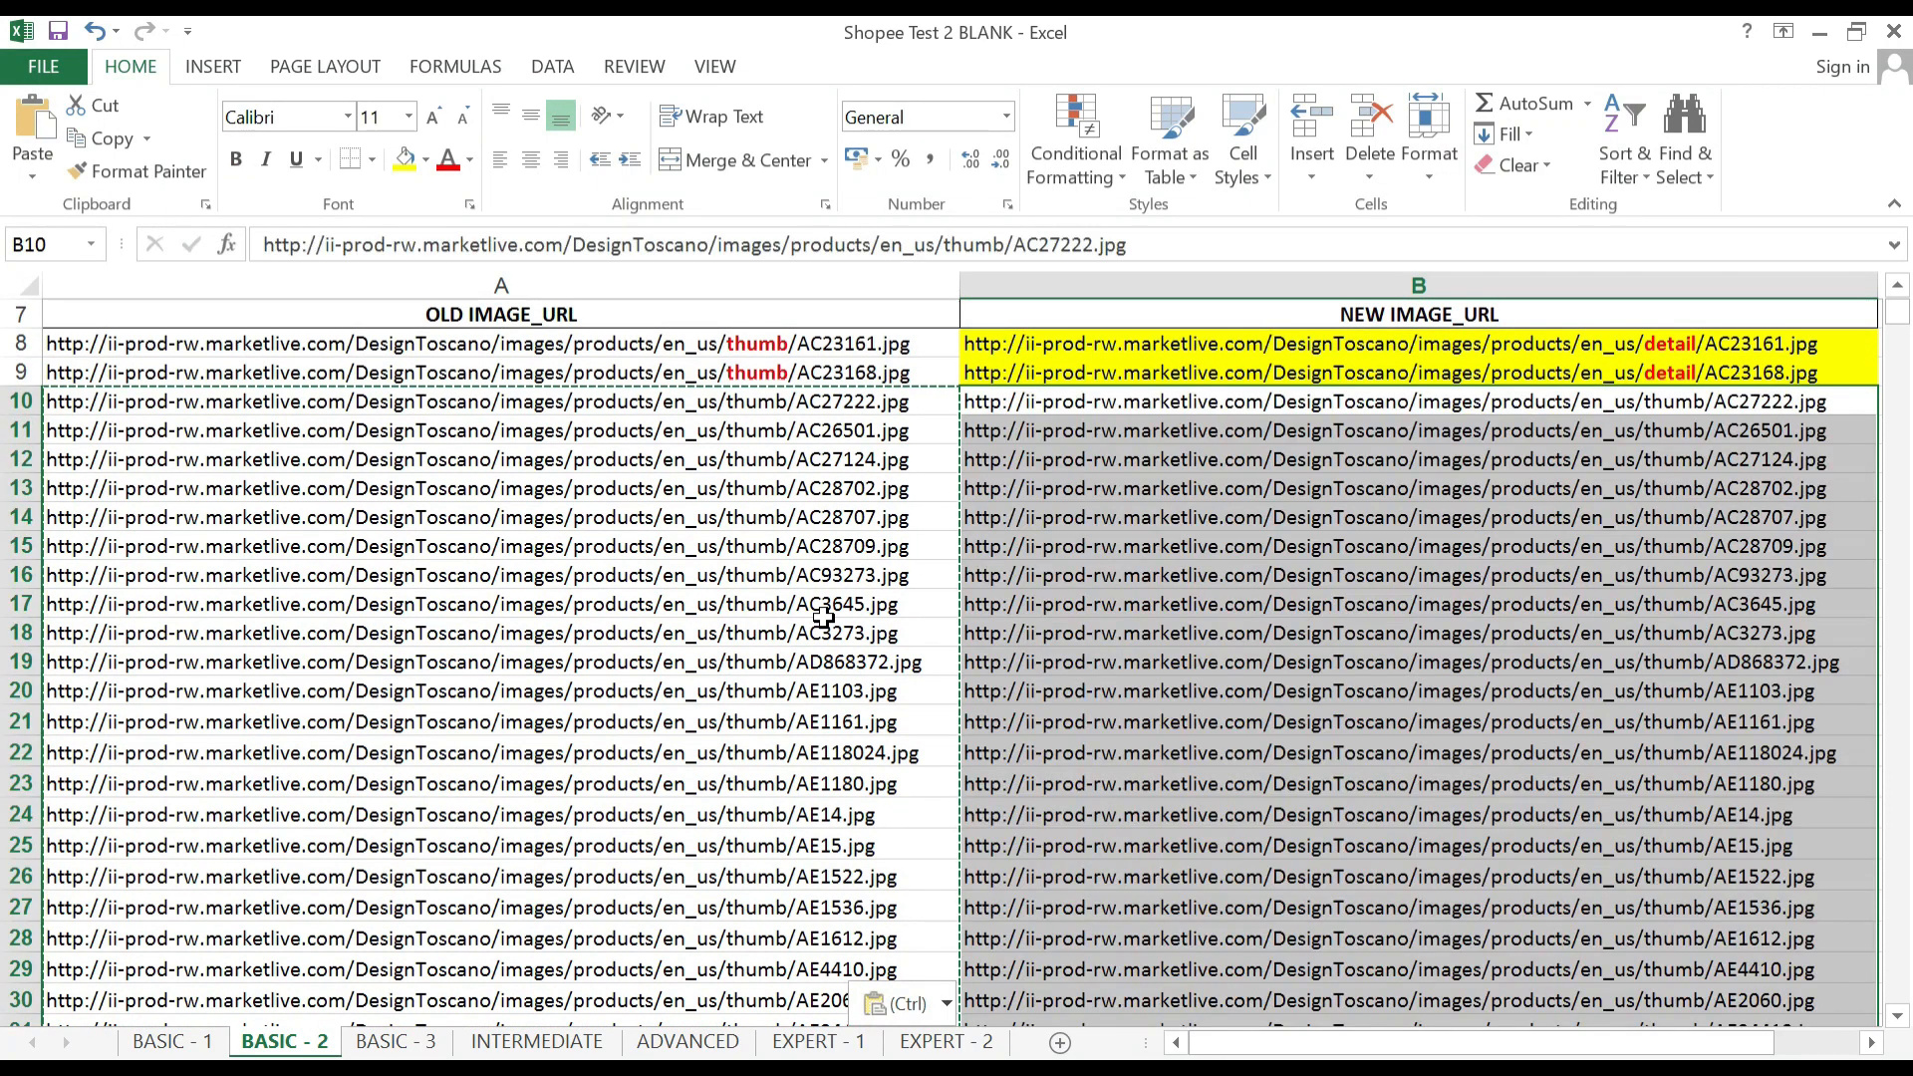
Replace every "thumb" with "detail" in the pasted column B URLs and close Find and Replace.
{"action": "scroll", "coordinate": [1281, 784], "scroll_direction": "down", "scroll_amount": 1}
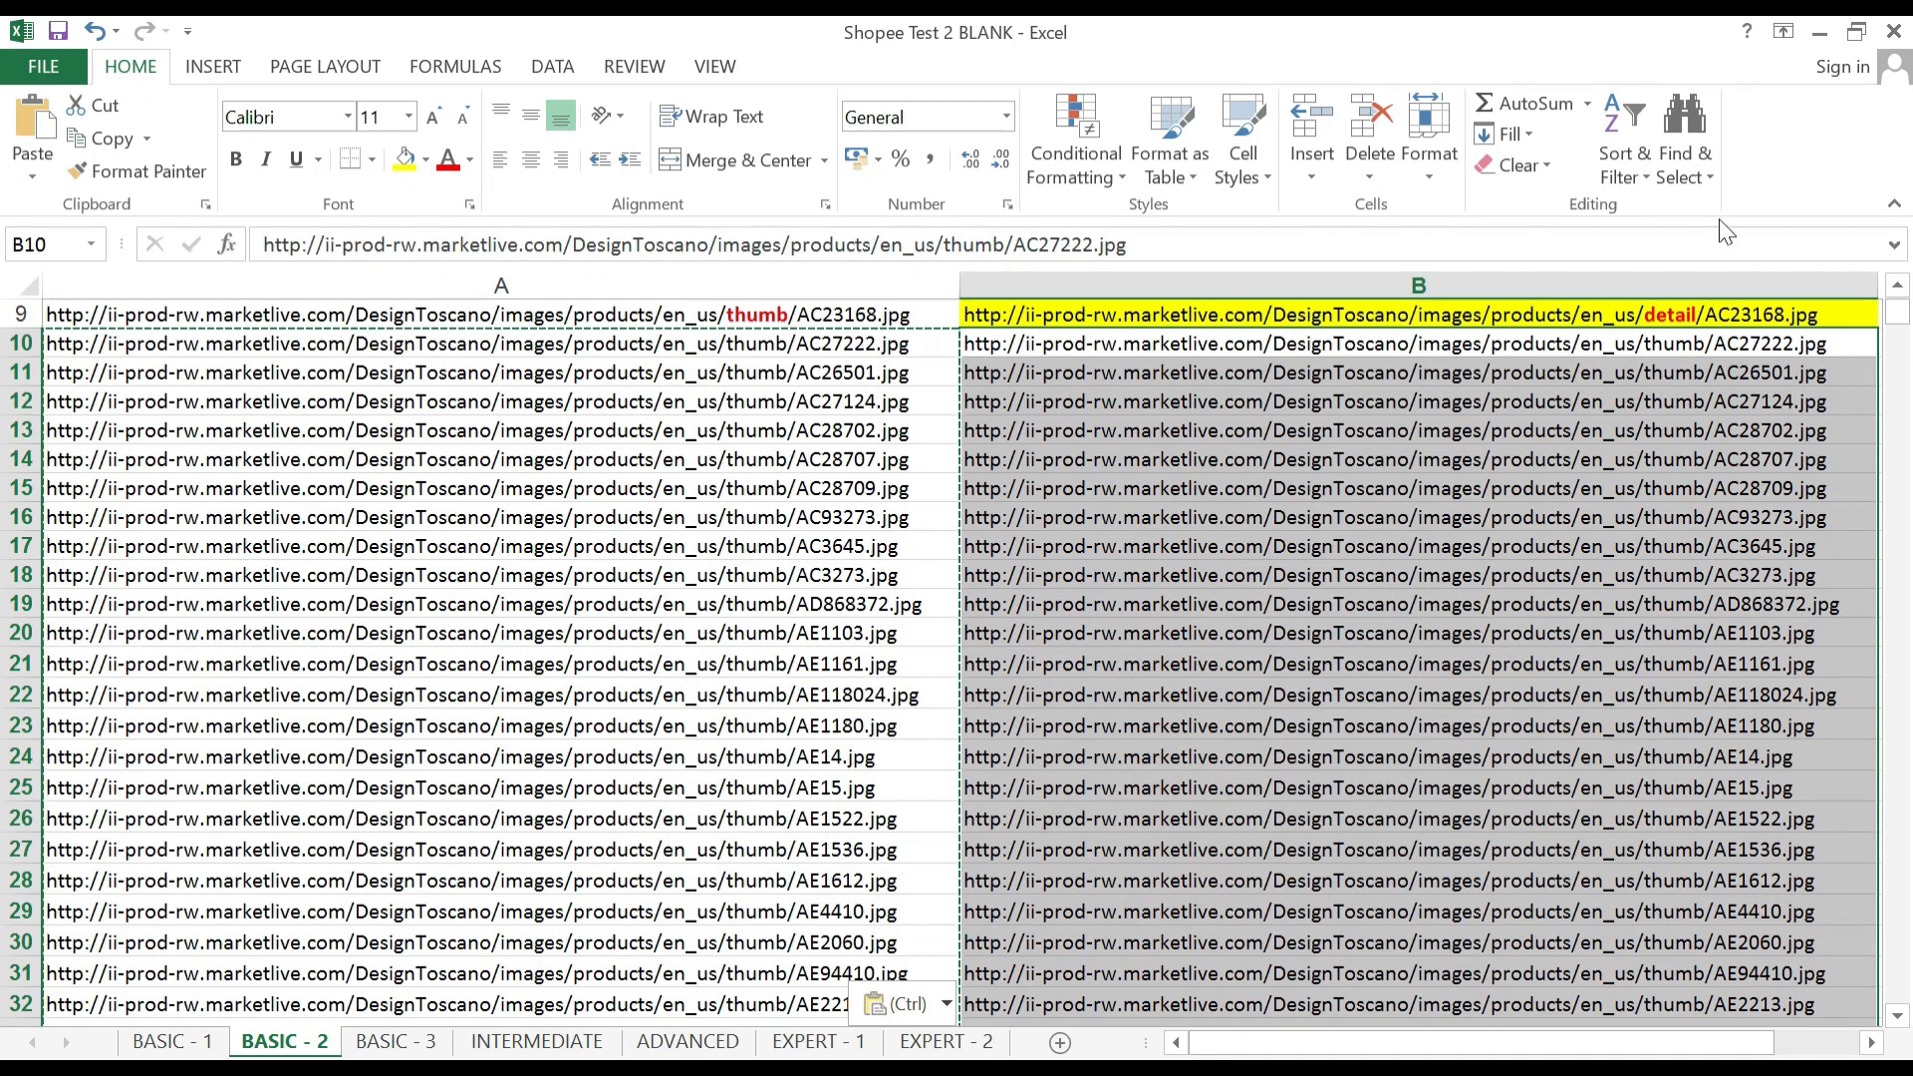
{"action": "left_click", "coordinate": [1689, 160]}
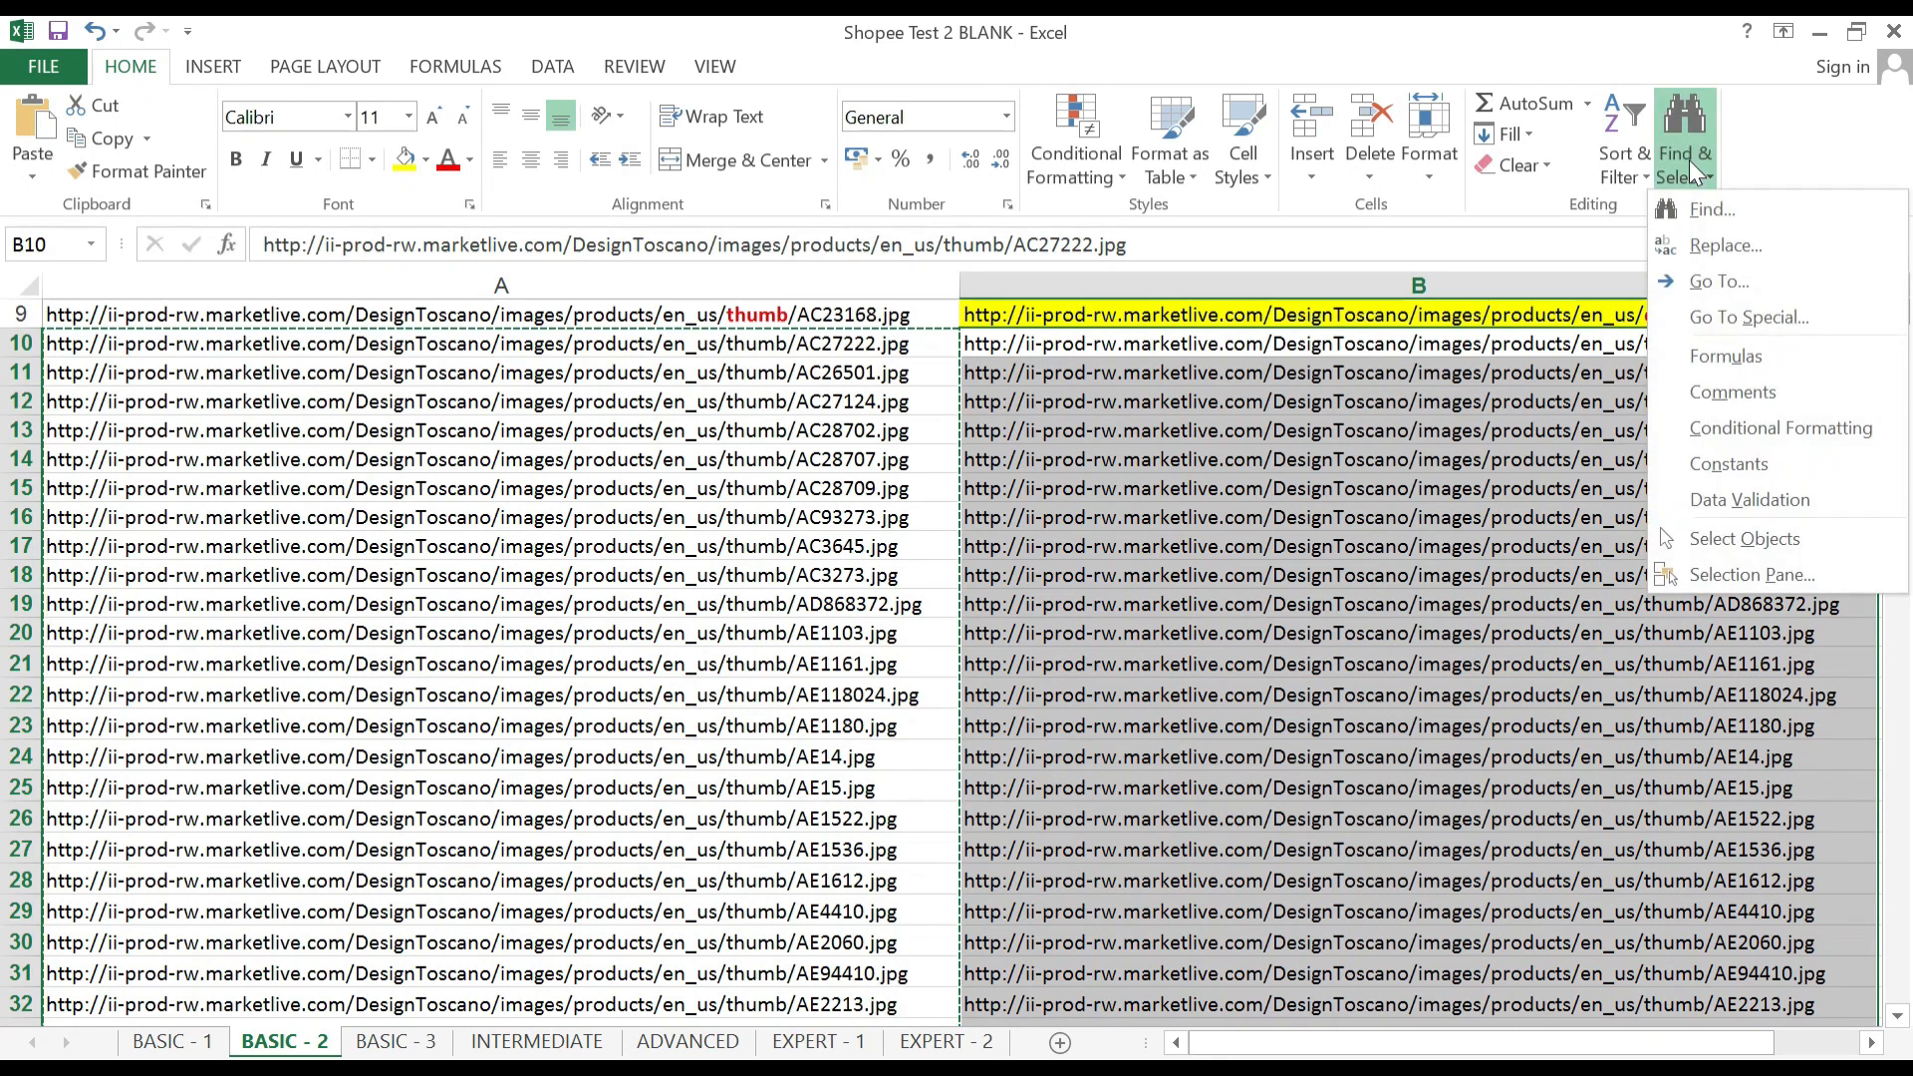
{"action": "left_click", "coordinate": [1727, 256]}
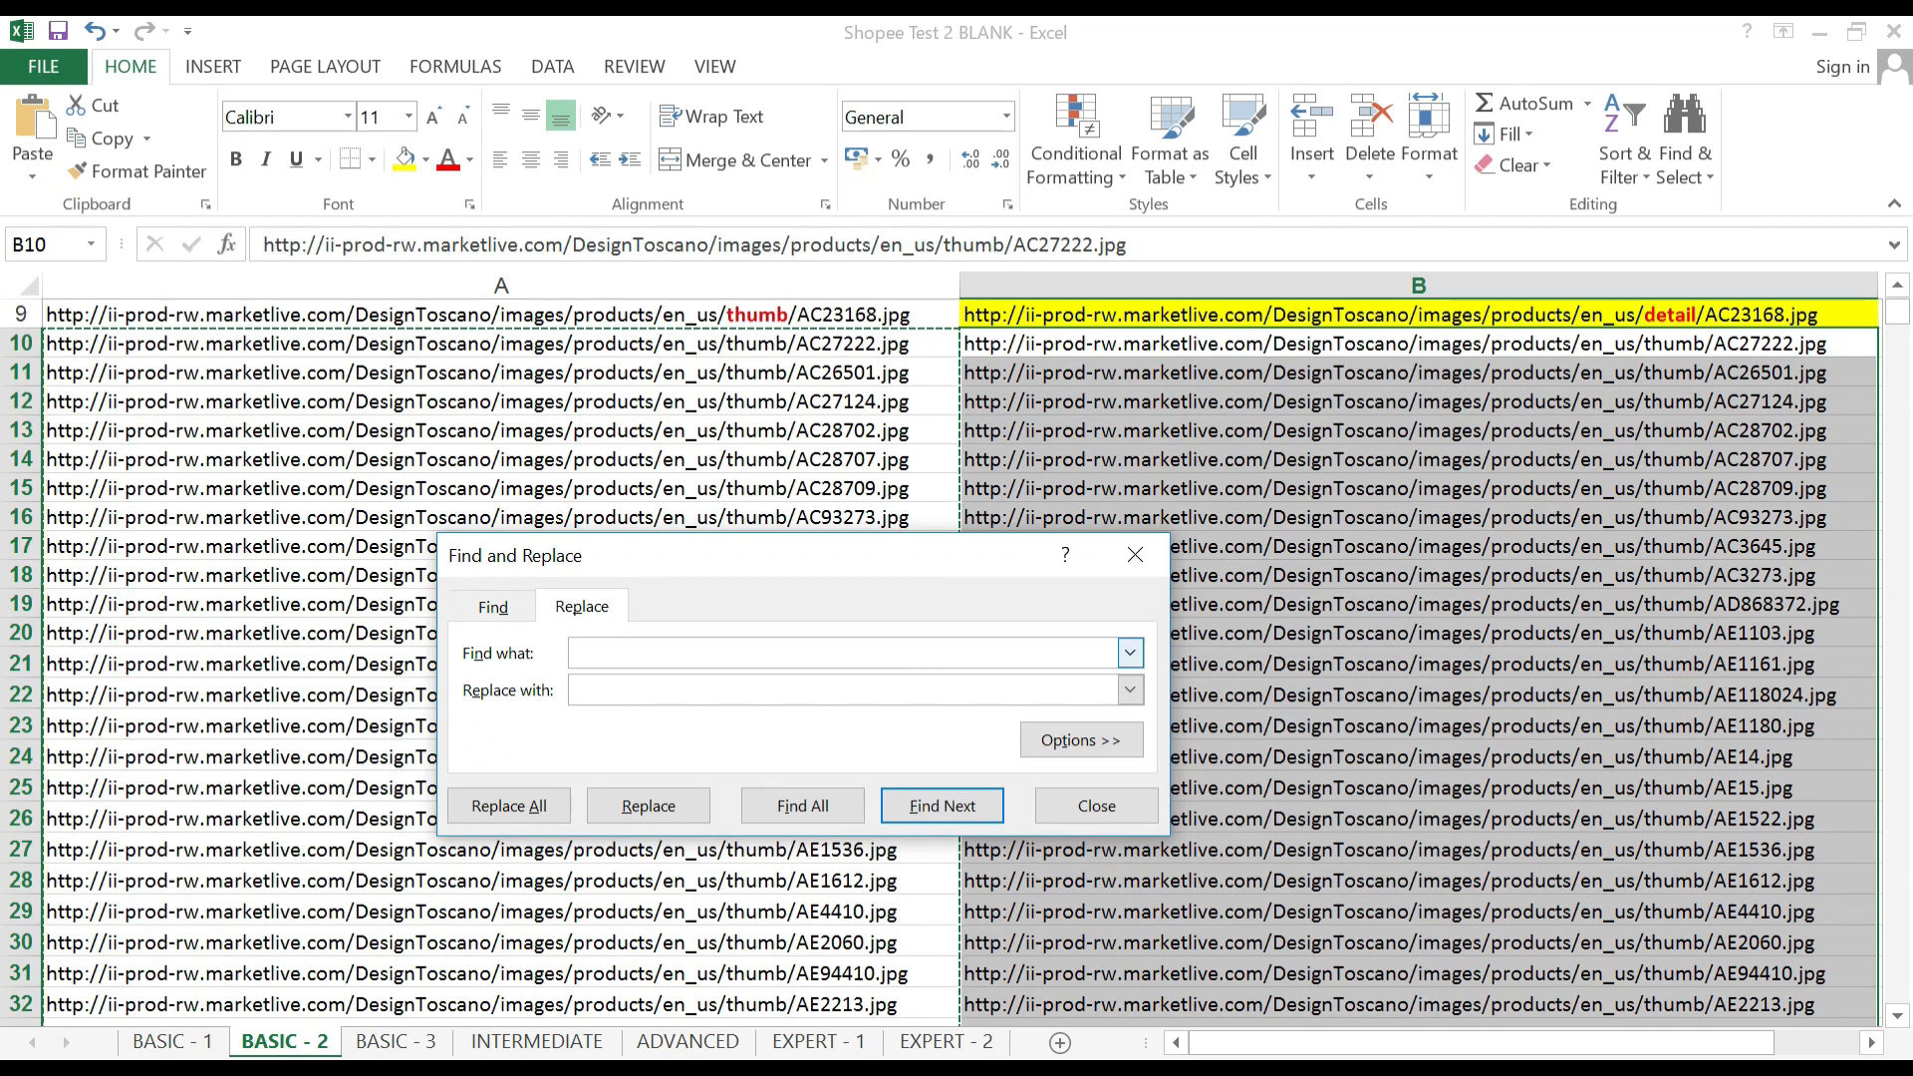
{"action": "type", "text": "thumb"}
{"action": "type", "text": "detail"}
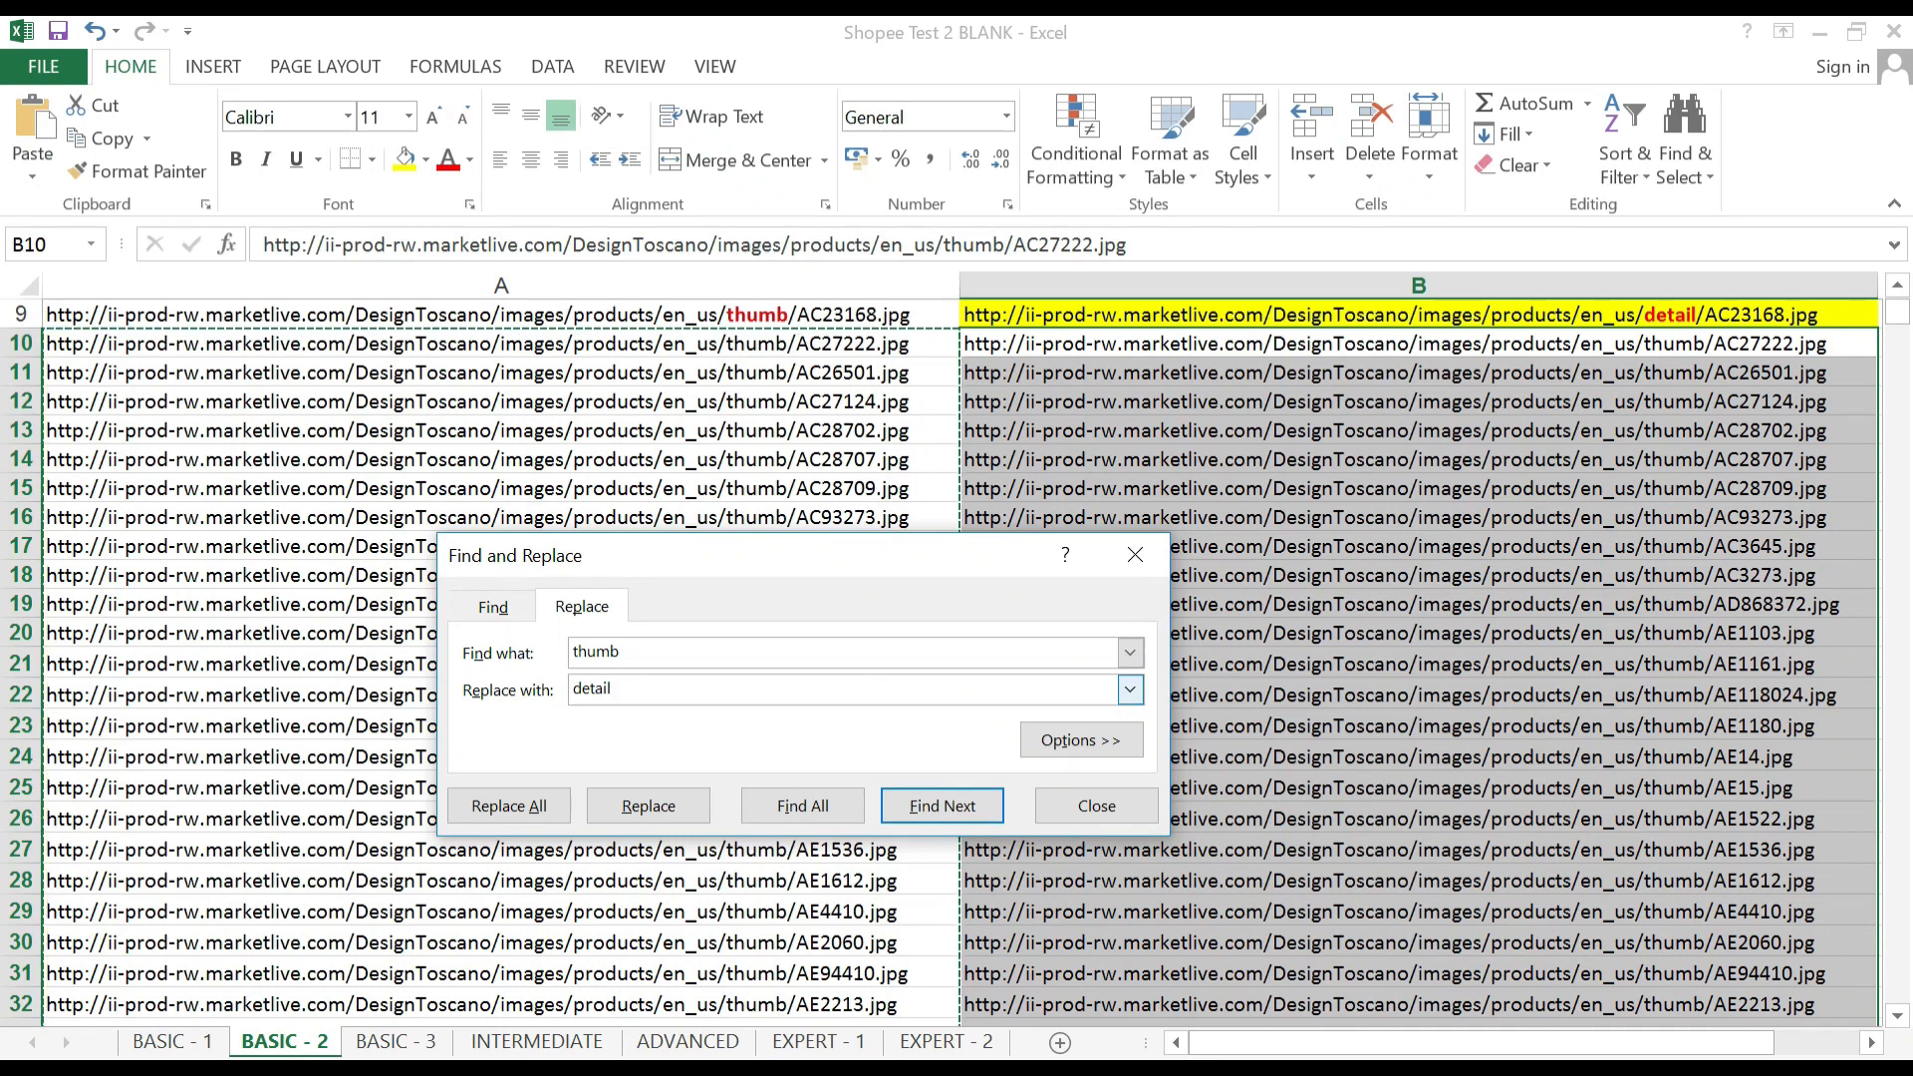
{"action": "left_click", "coordinate": [541, 812]}
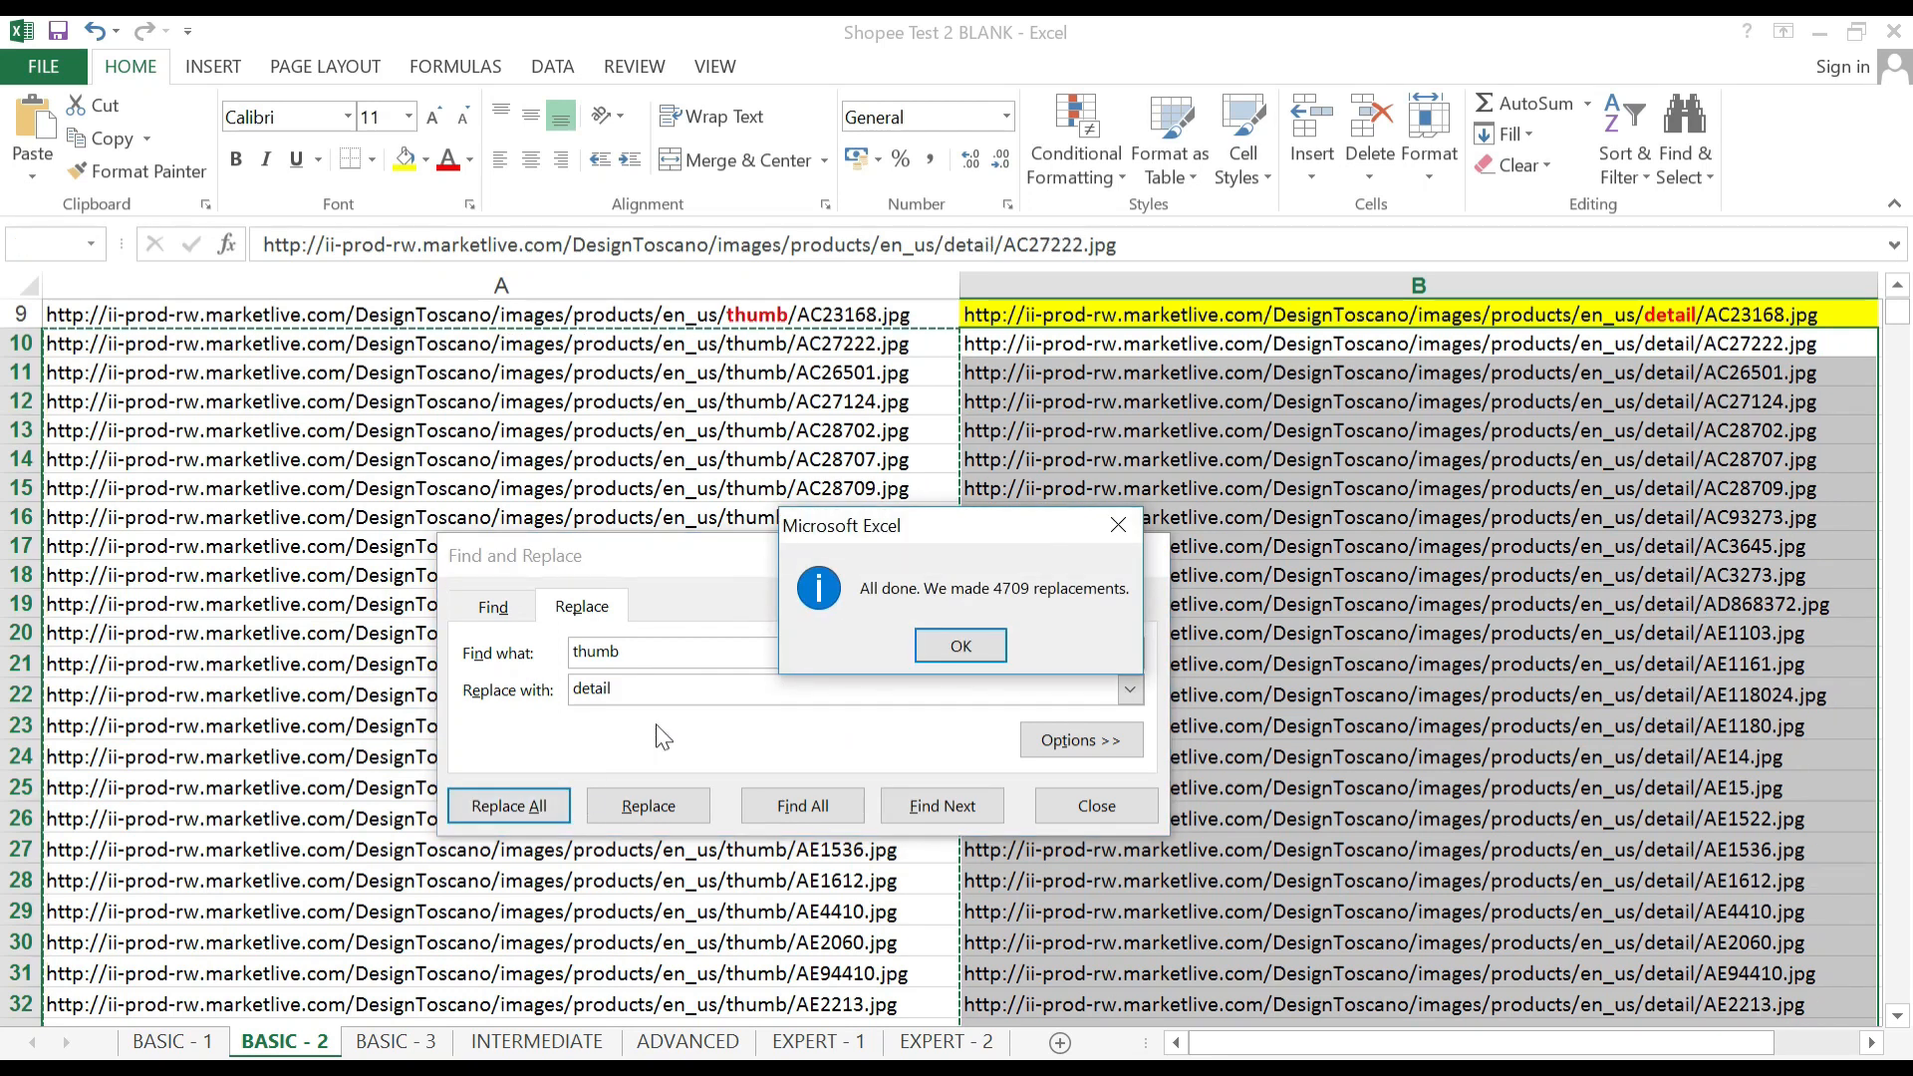
{"action": "left_click", "coordinate": [992, 651]}
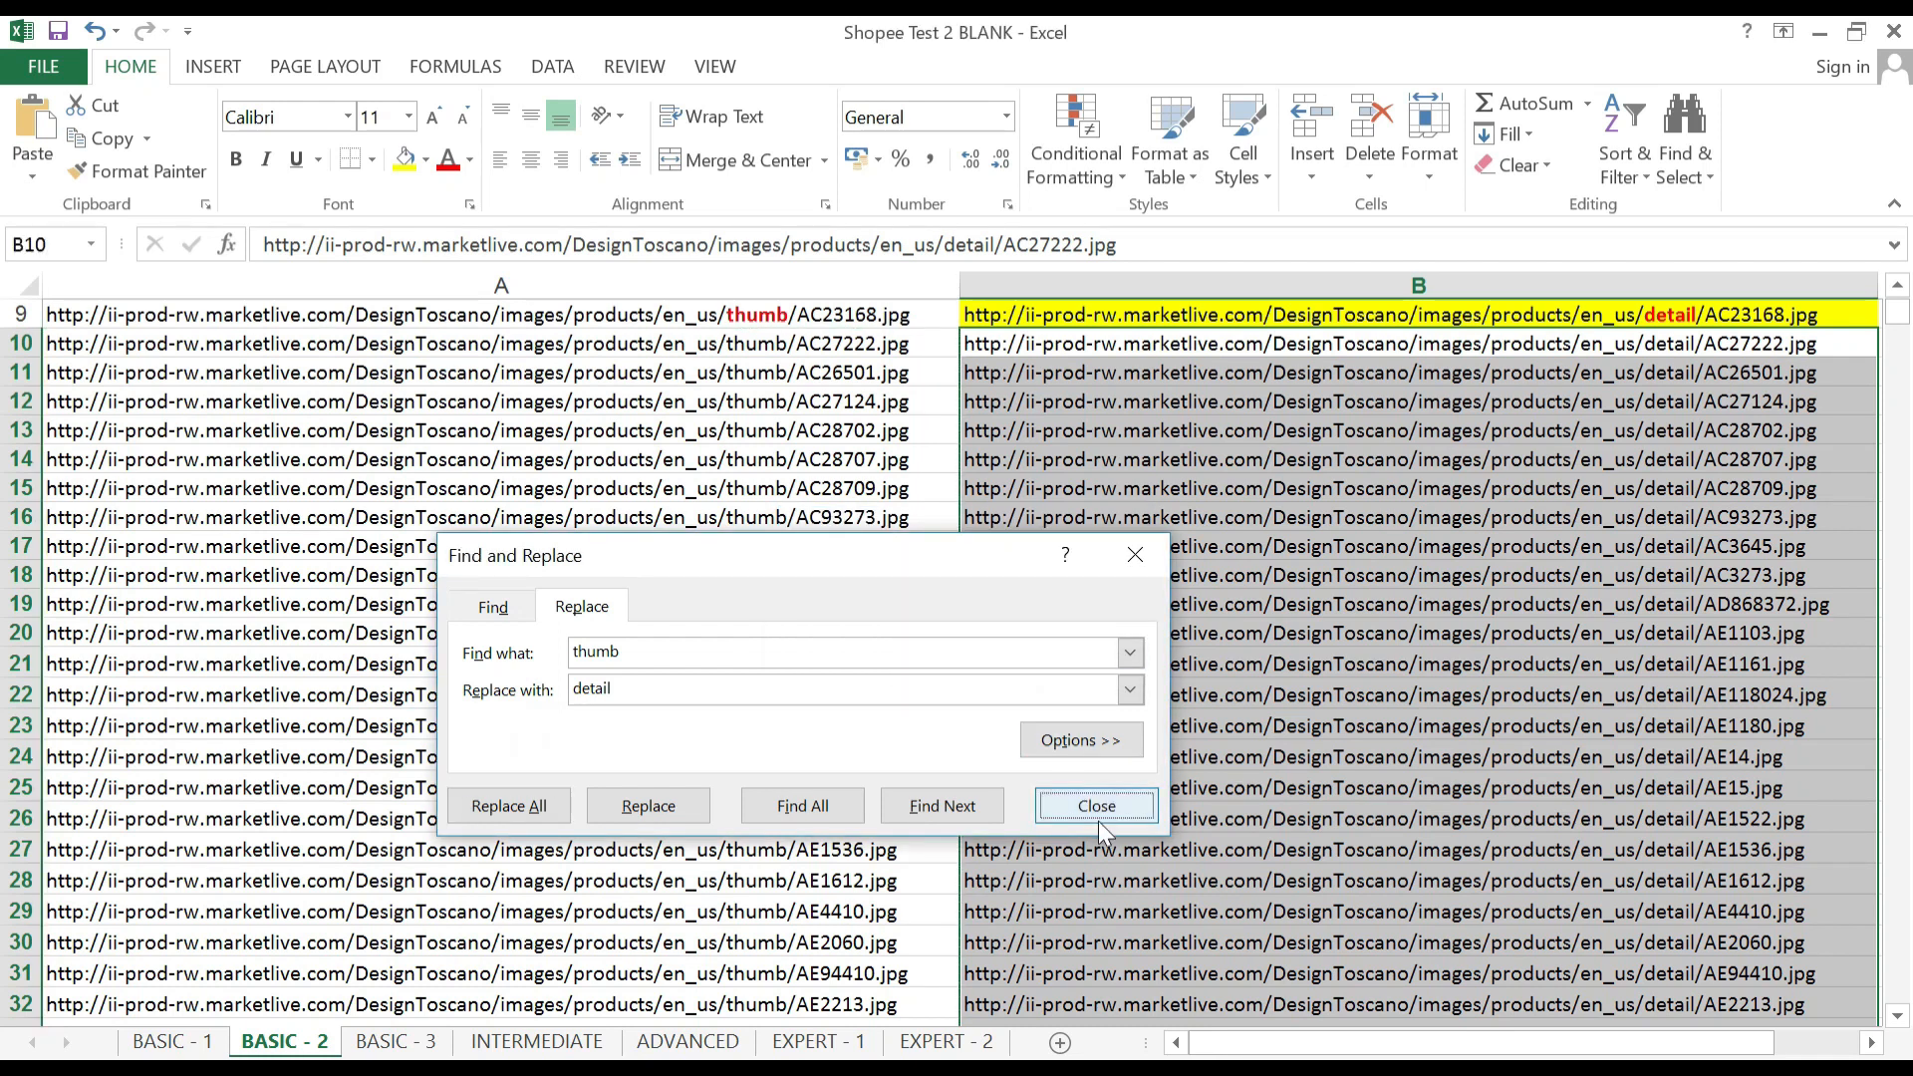
{"action": "left_click", "coordinate": [1098, 819]}
Review the updated URLs in column B against the yellow-highlighted examples.
{"action": "scroll", "coordinate": [1355, 805], "scroll_direction": "up", "scroll_amount": 2}
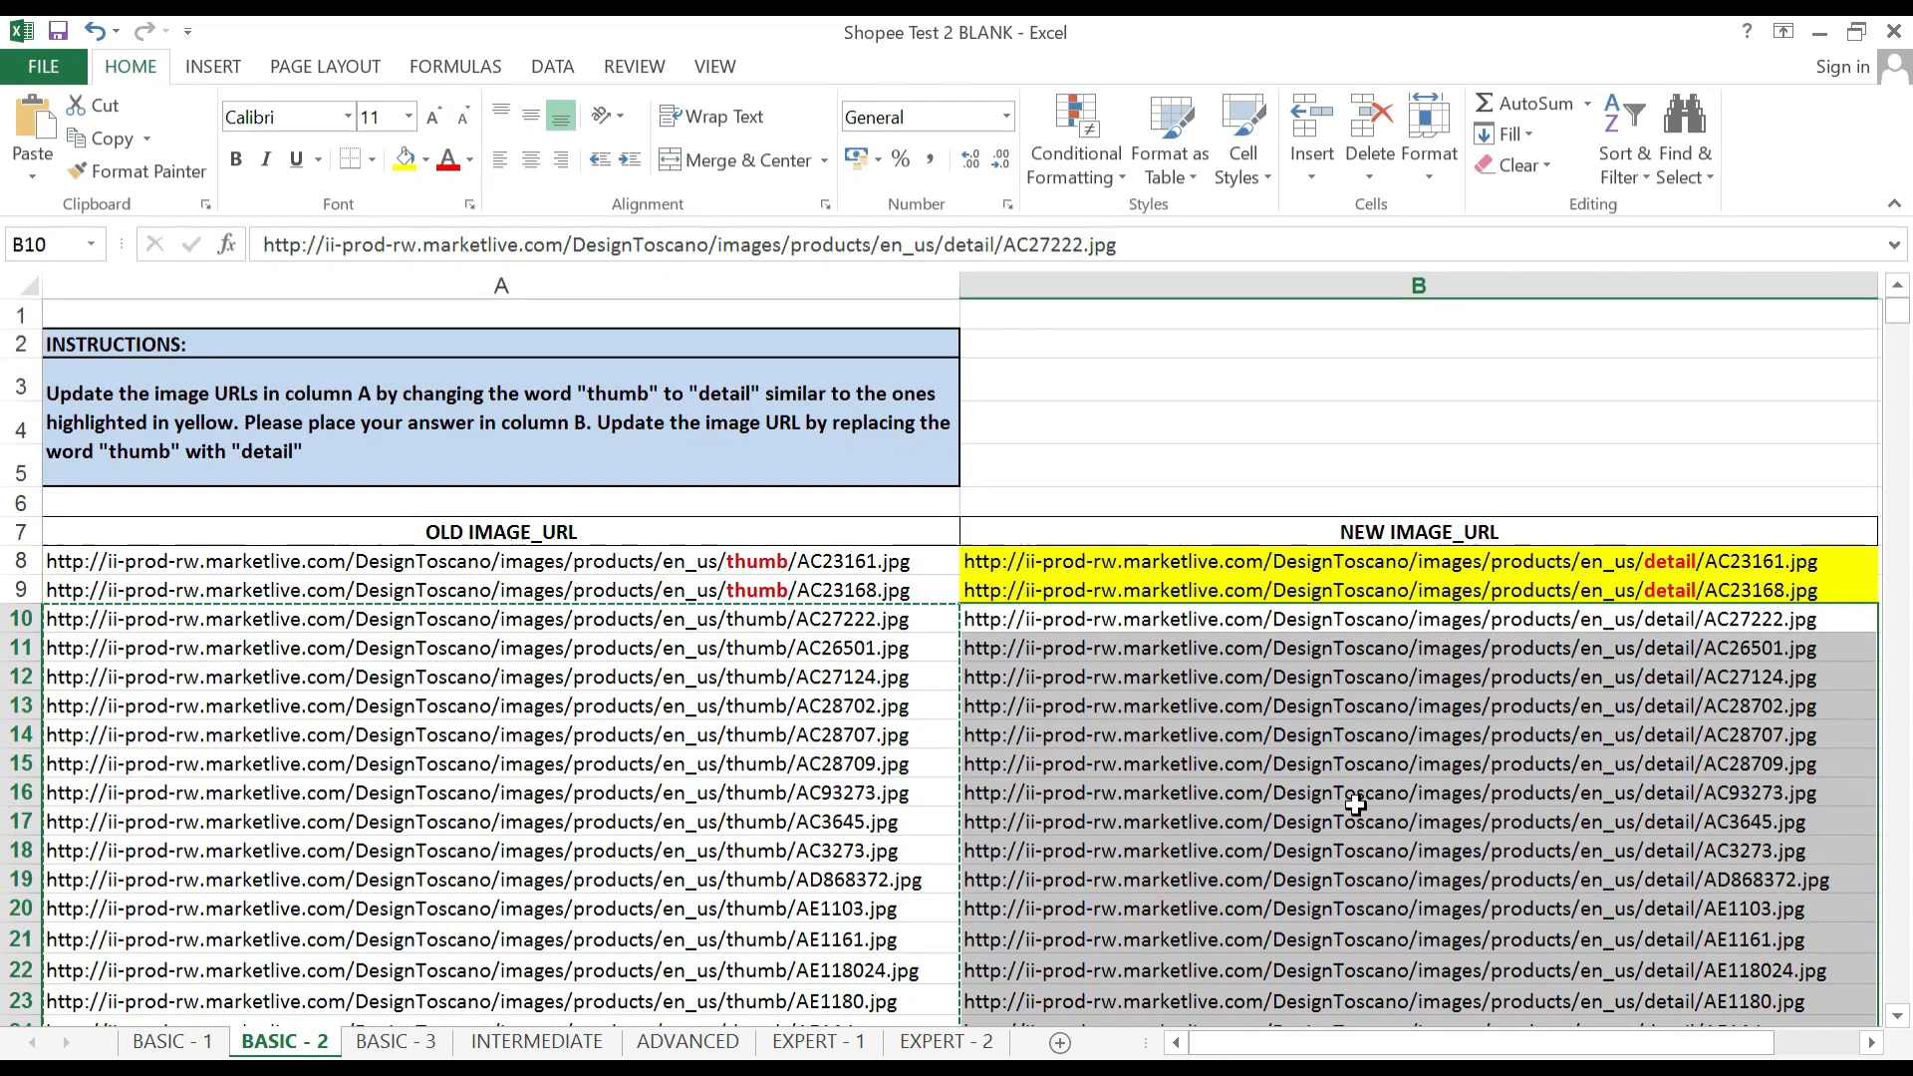
{"action": "scroll", "coordinate": [1356, 805], "scroll_direction": "down", "scroll_amount": 5}
{"action": "left_click", "coordinate": [1318, 708]}
{"action": "scroll", "coordinate": [1316, 708], "scroll_direction": "up", "scroll_amount": 5}
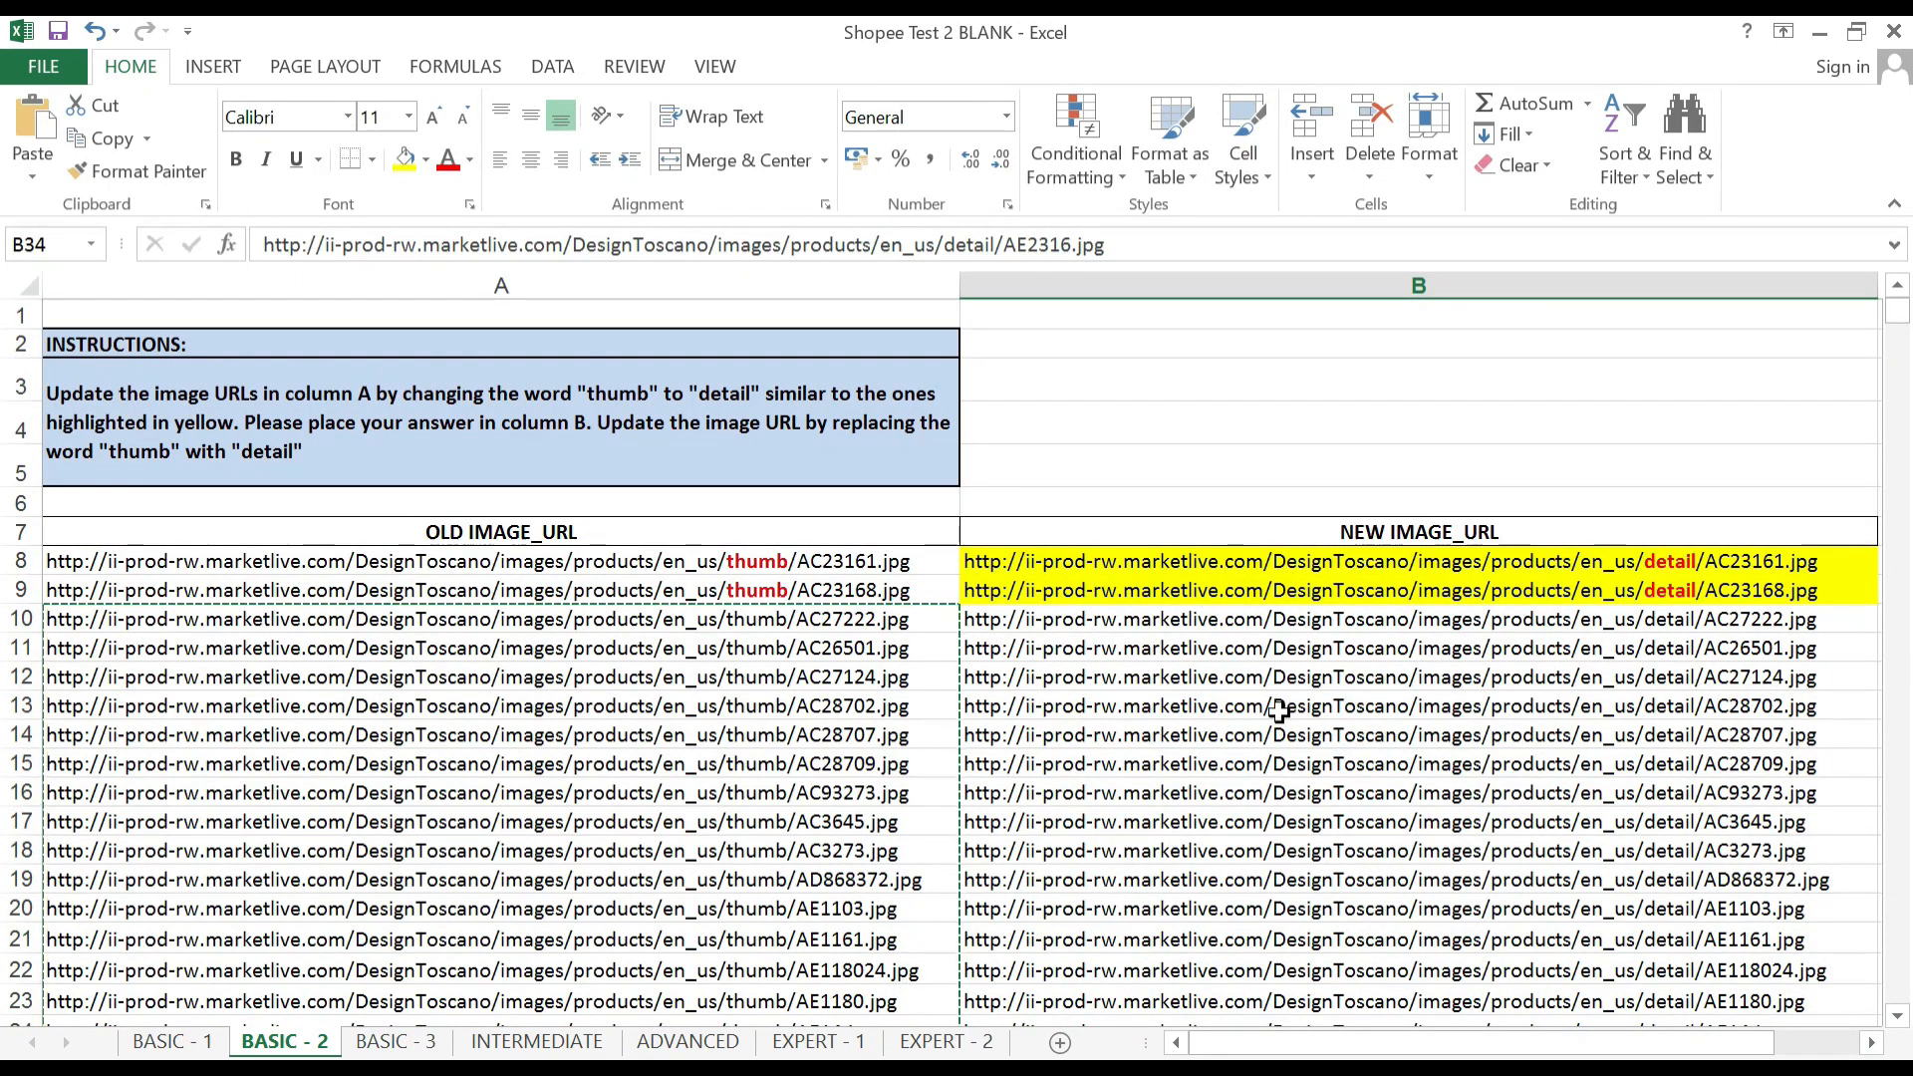
{"action": "left_click", "coordinate": [1244, 564]}
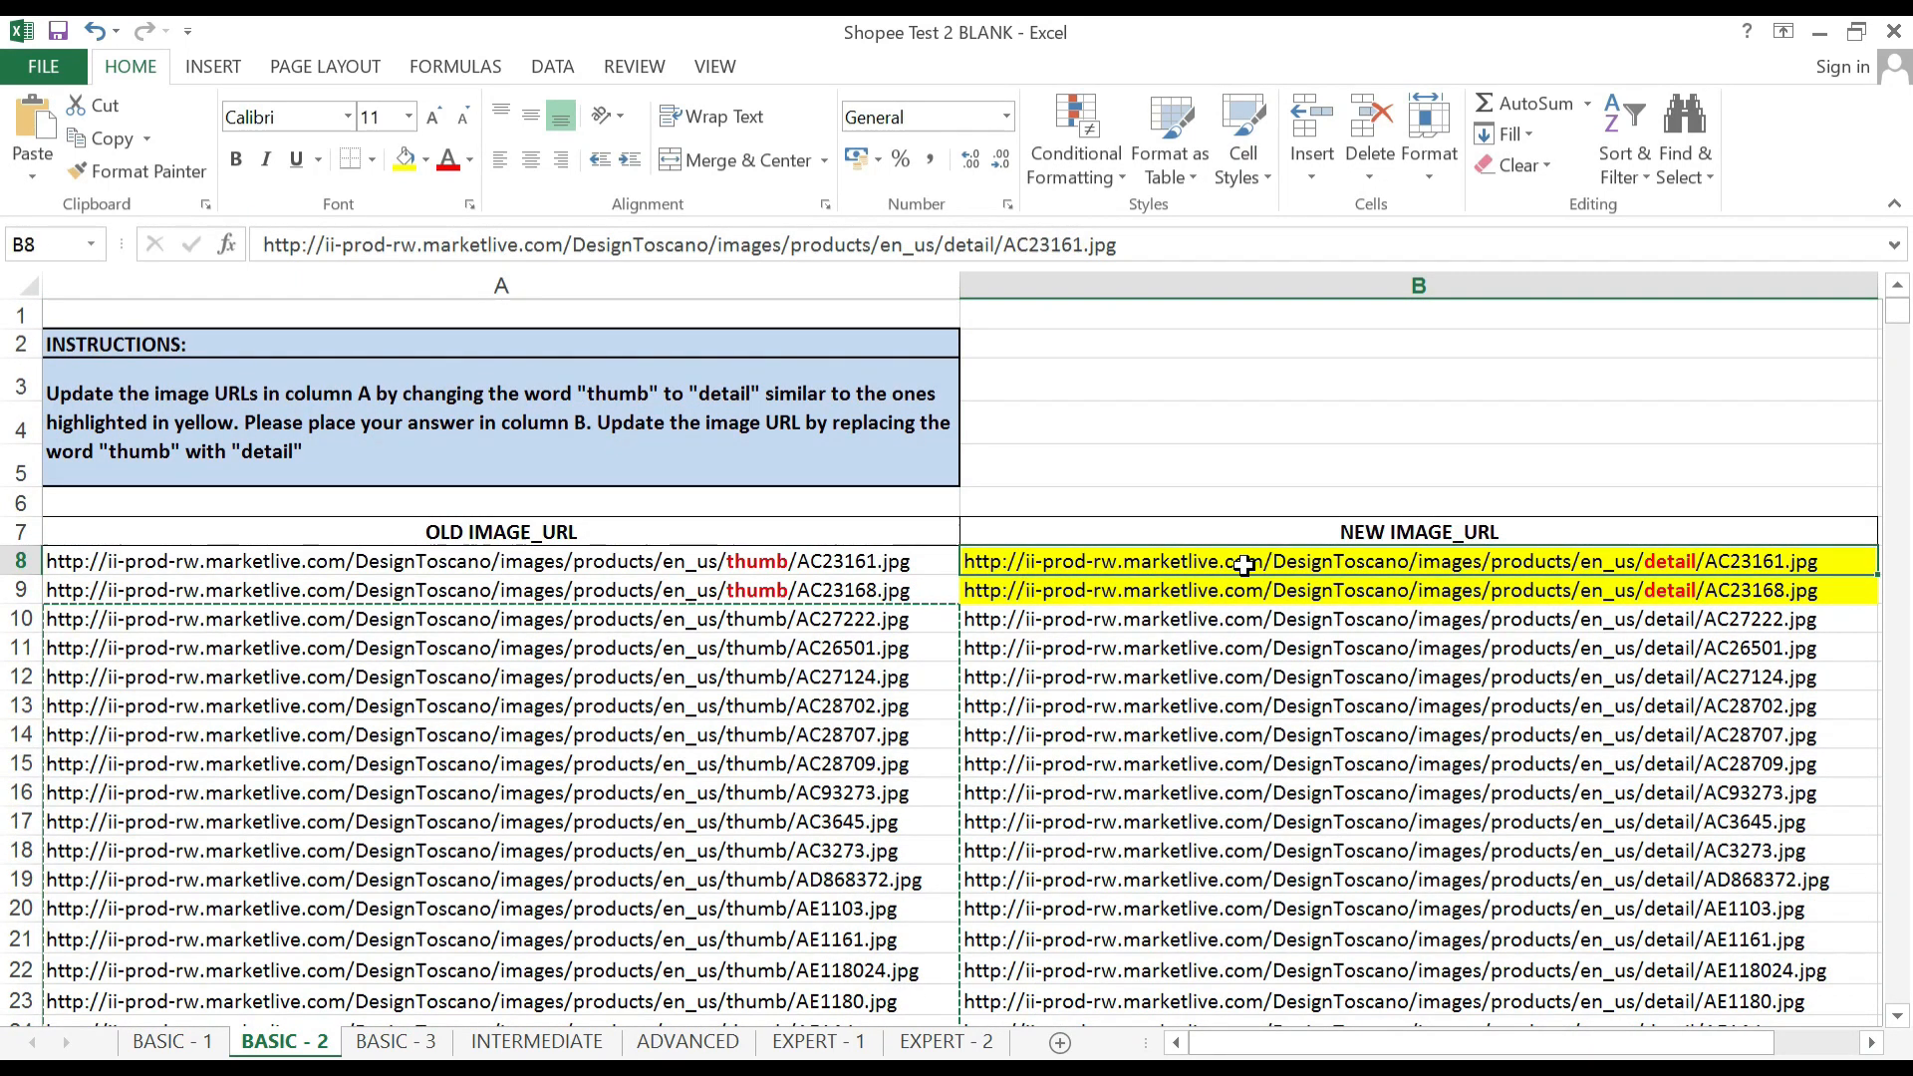
On the BASIC - 3 sheet, start a rule table beside the instructions with >49 in M4 and 0 in N4.
{"action": "key", "text": "Down"}
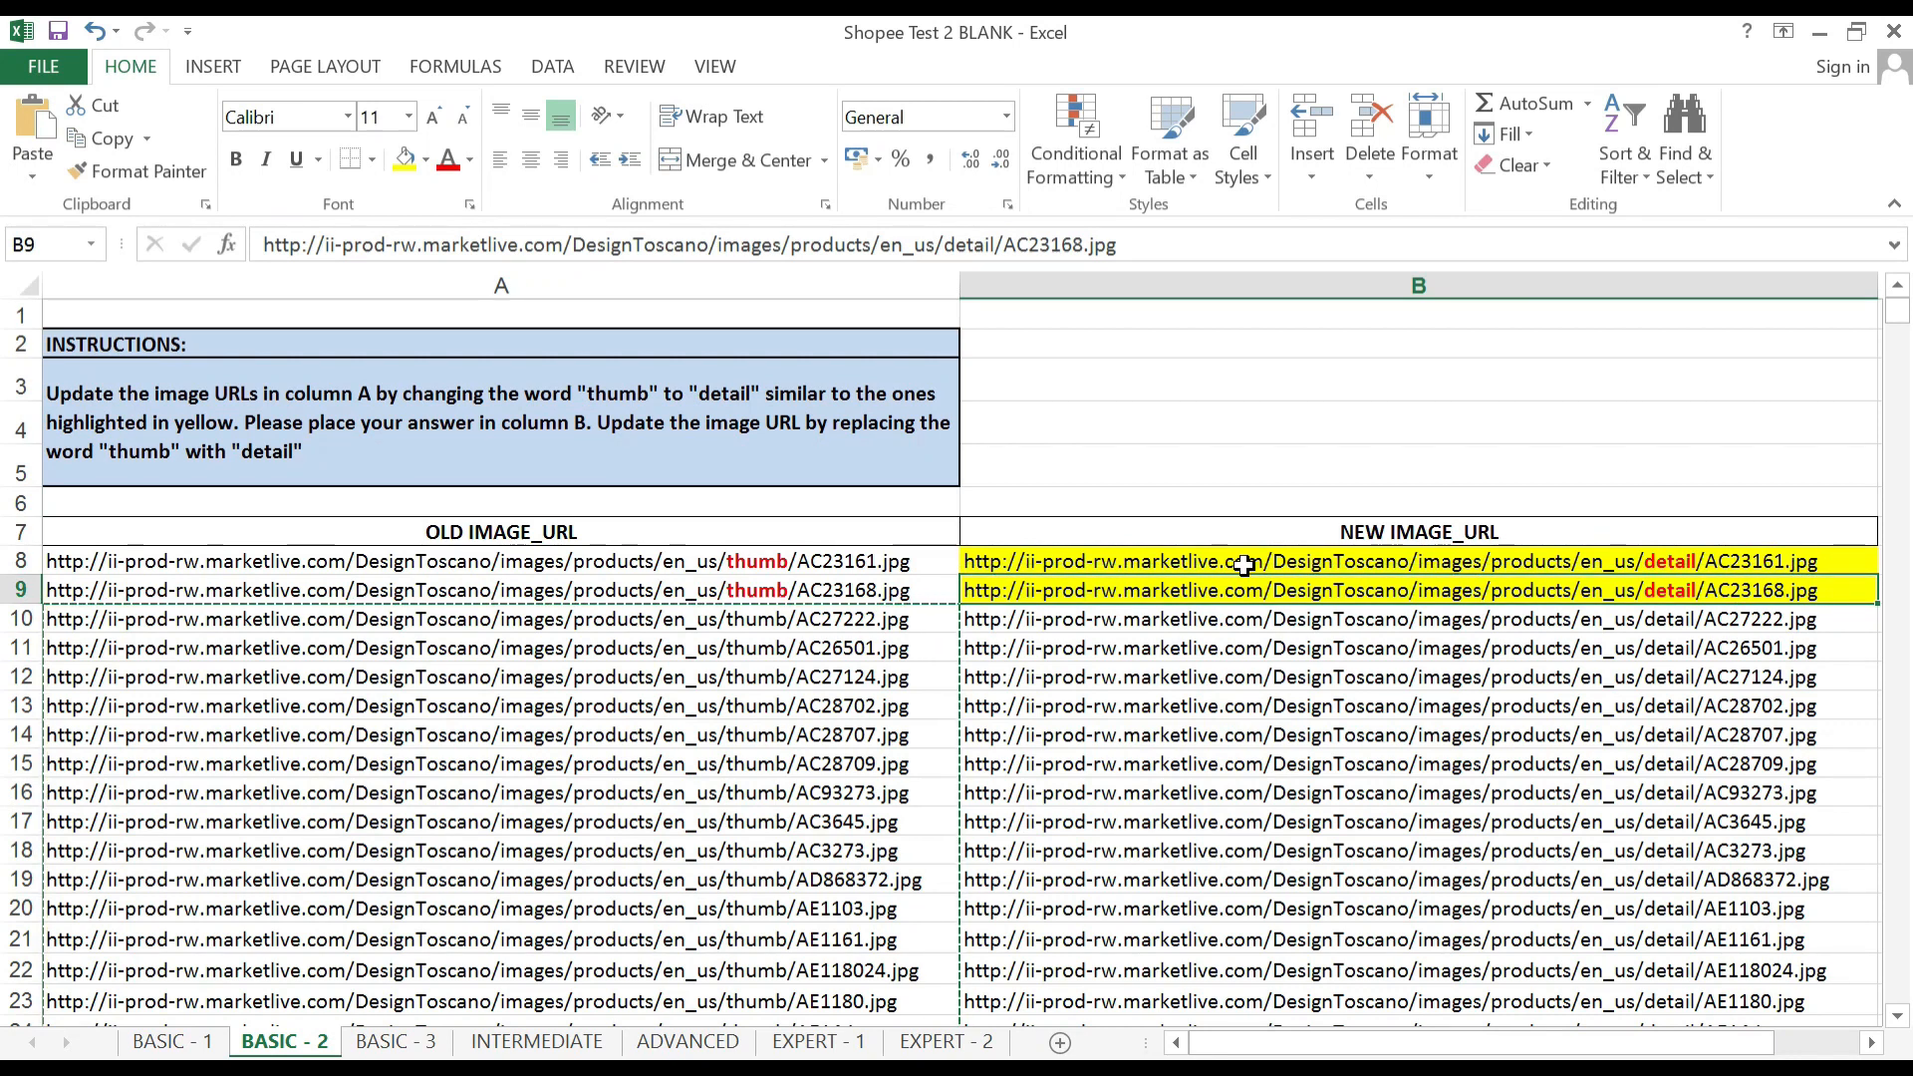
{"action": "key", "text": "ctrl+Page_Down"}
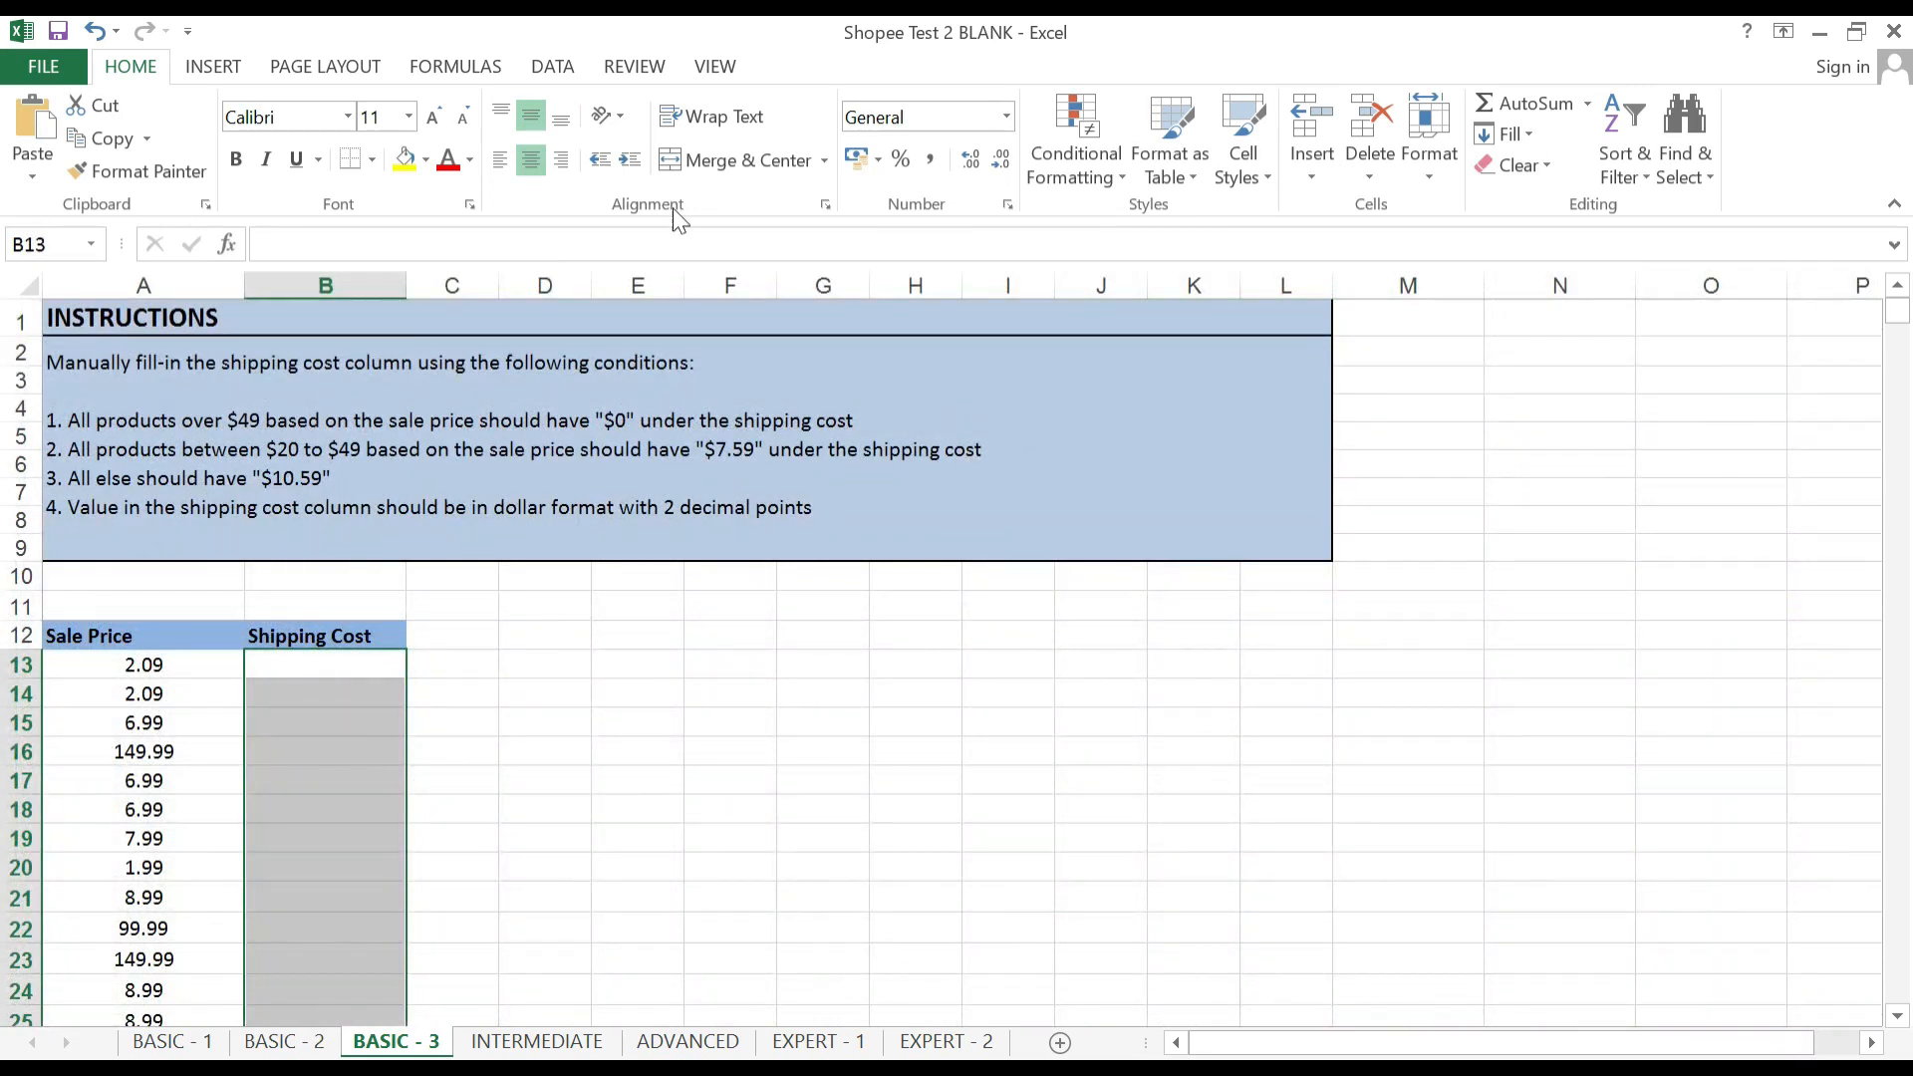
{"action": "key", "text": "Right"}
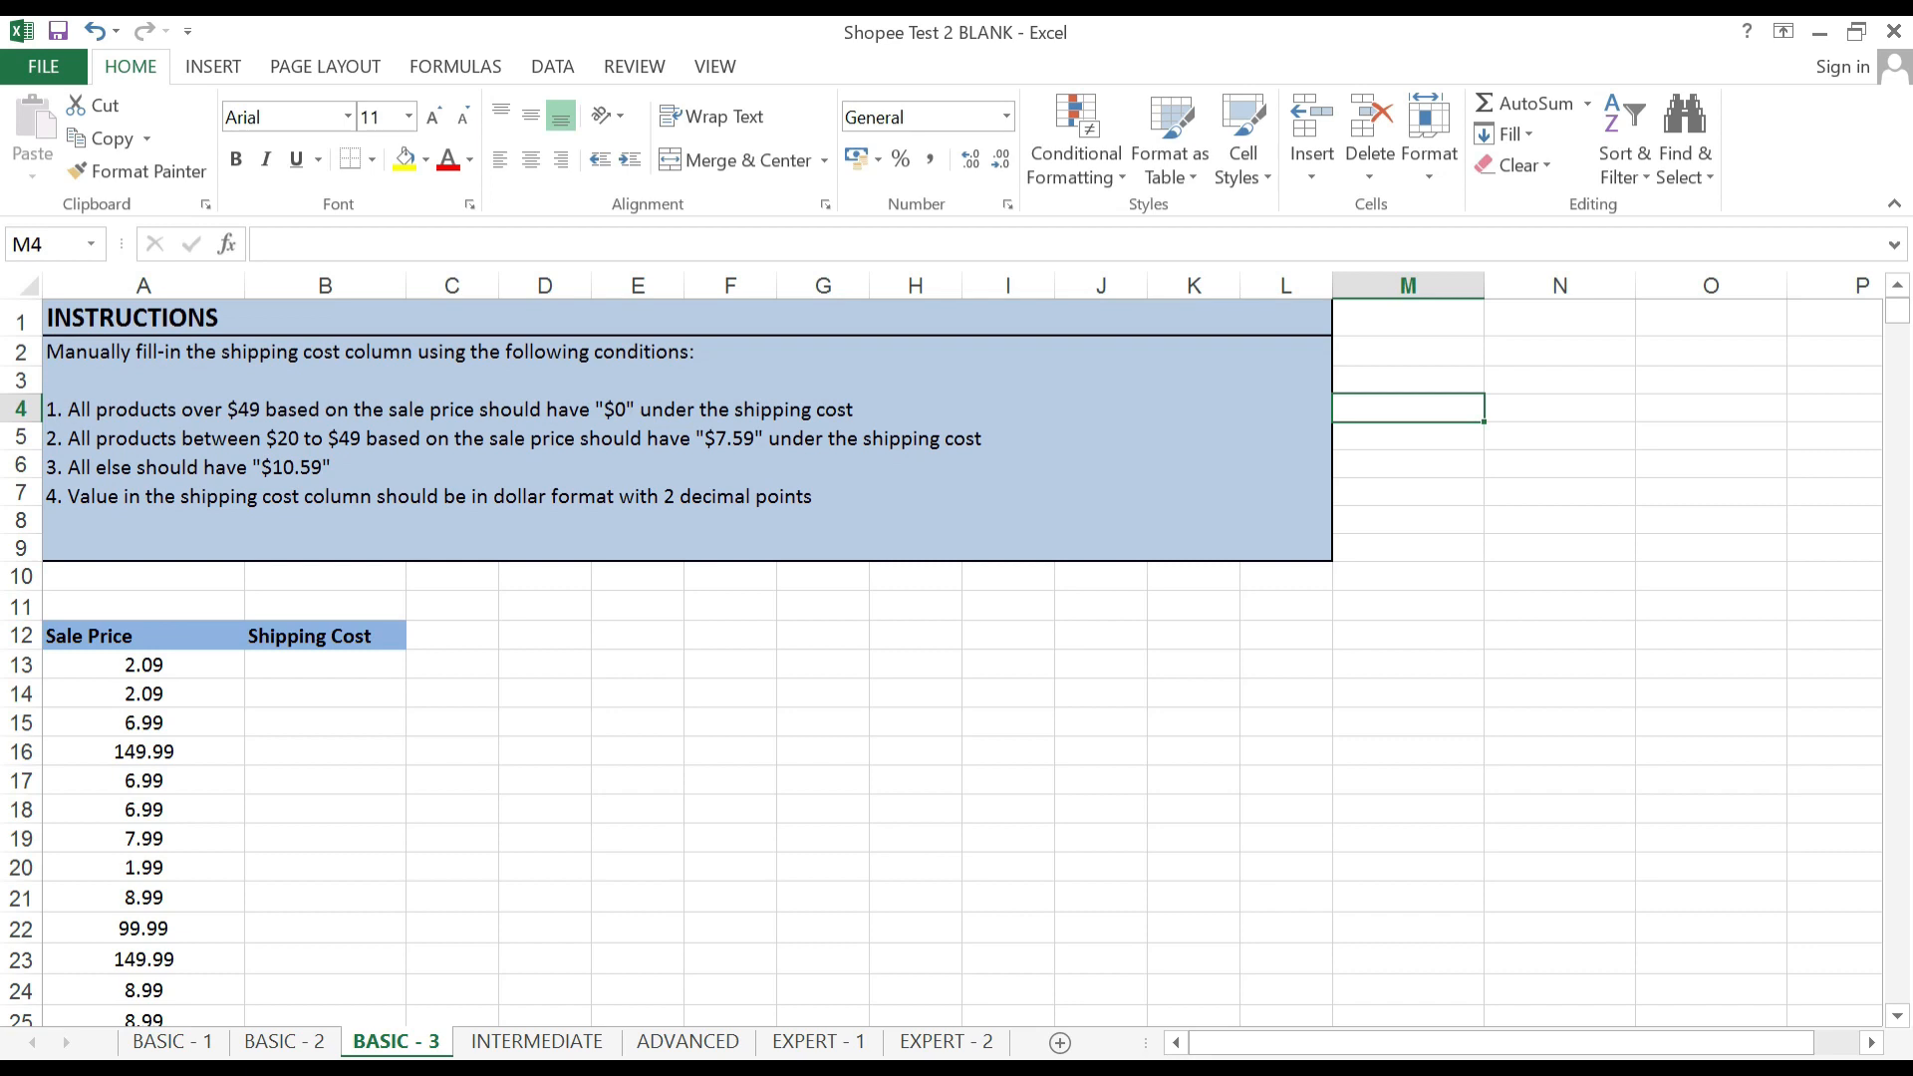
{"action": "type", "text": ">"}
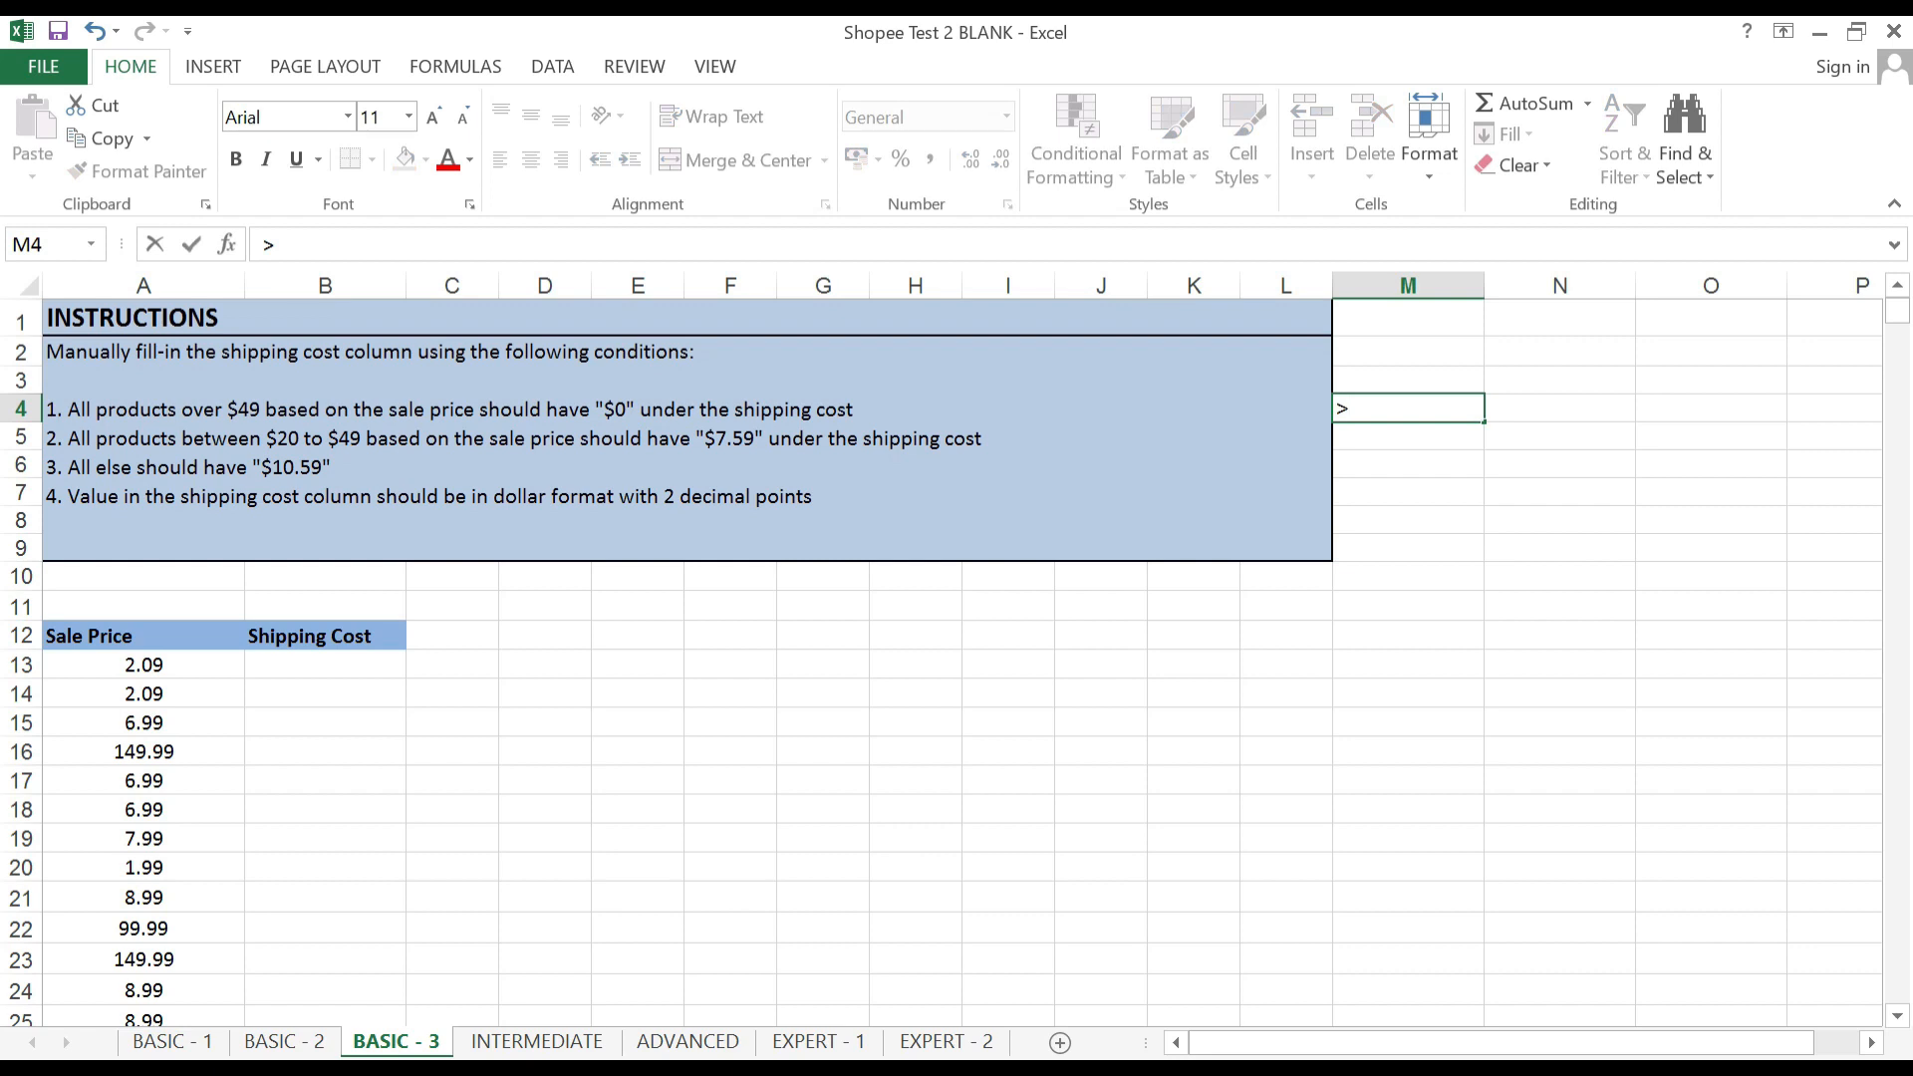
{"action": "type", "text": "49"}
{"action": "key", "text": "Tab"}
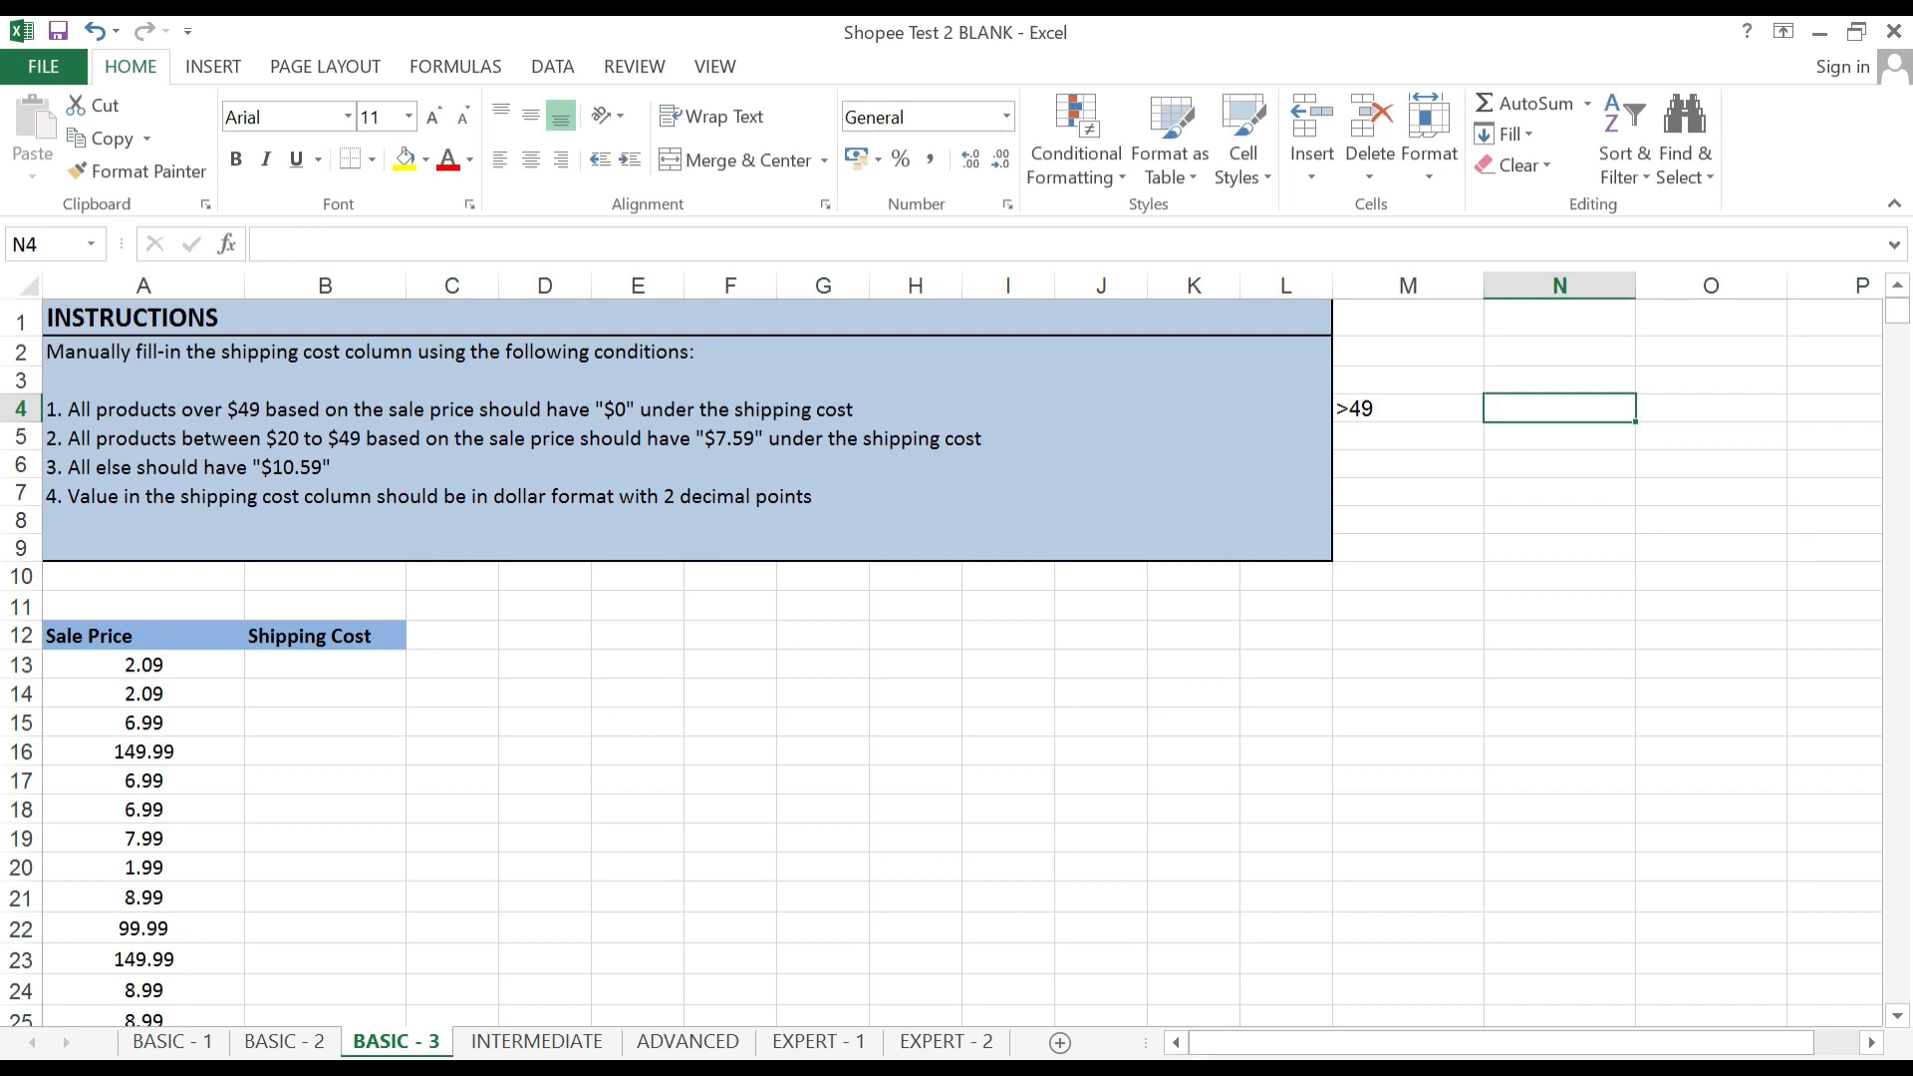
{"action": "type", "text": "0"}
{"action": "key", "text": "Return"}
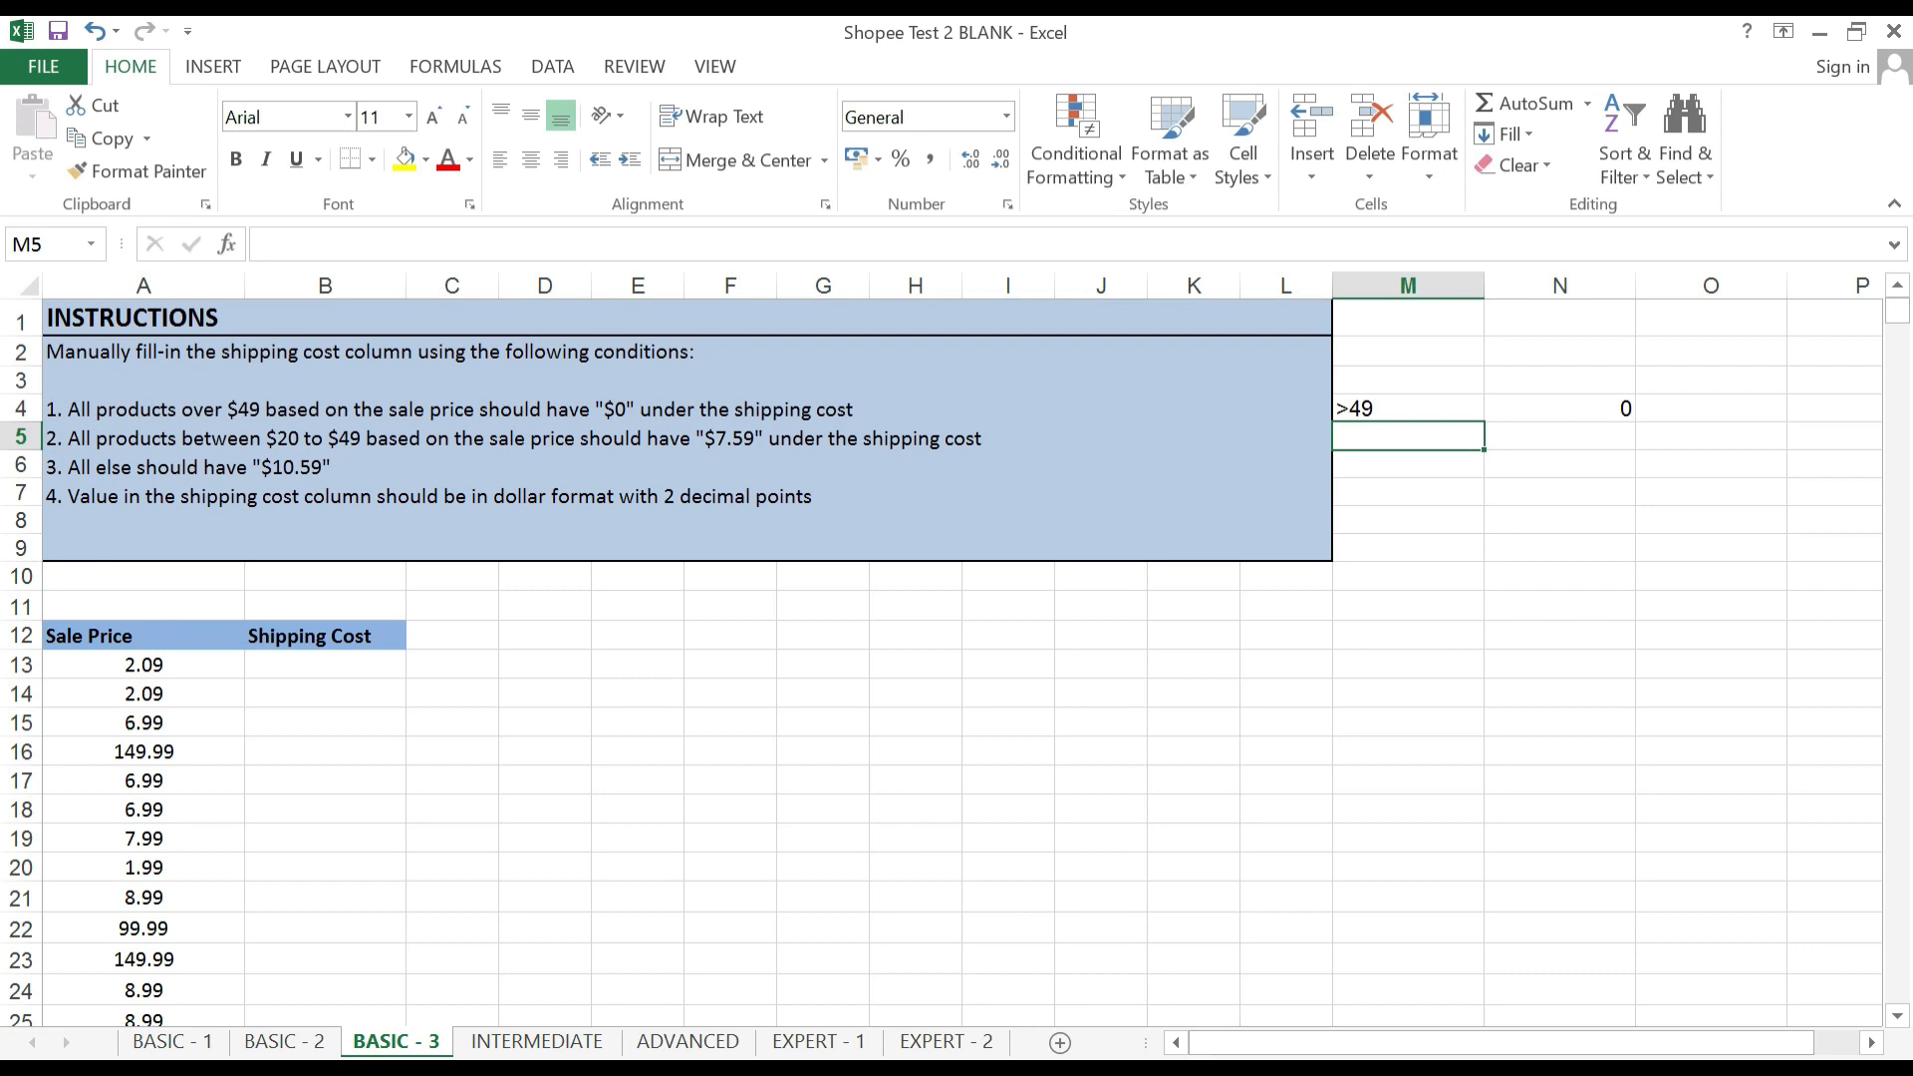
Add the second price rule with 20 -49 in M5 and 7.59 in N5.
{"action": "type", "text": "20 -49"}
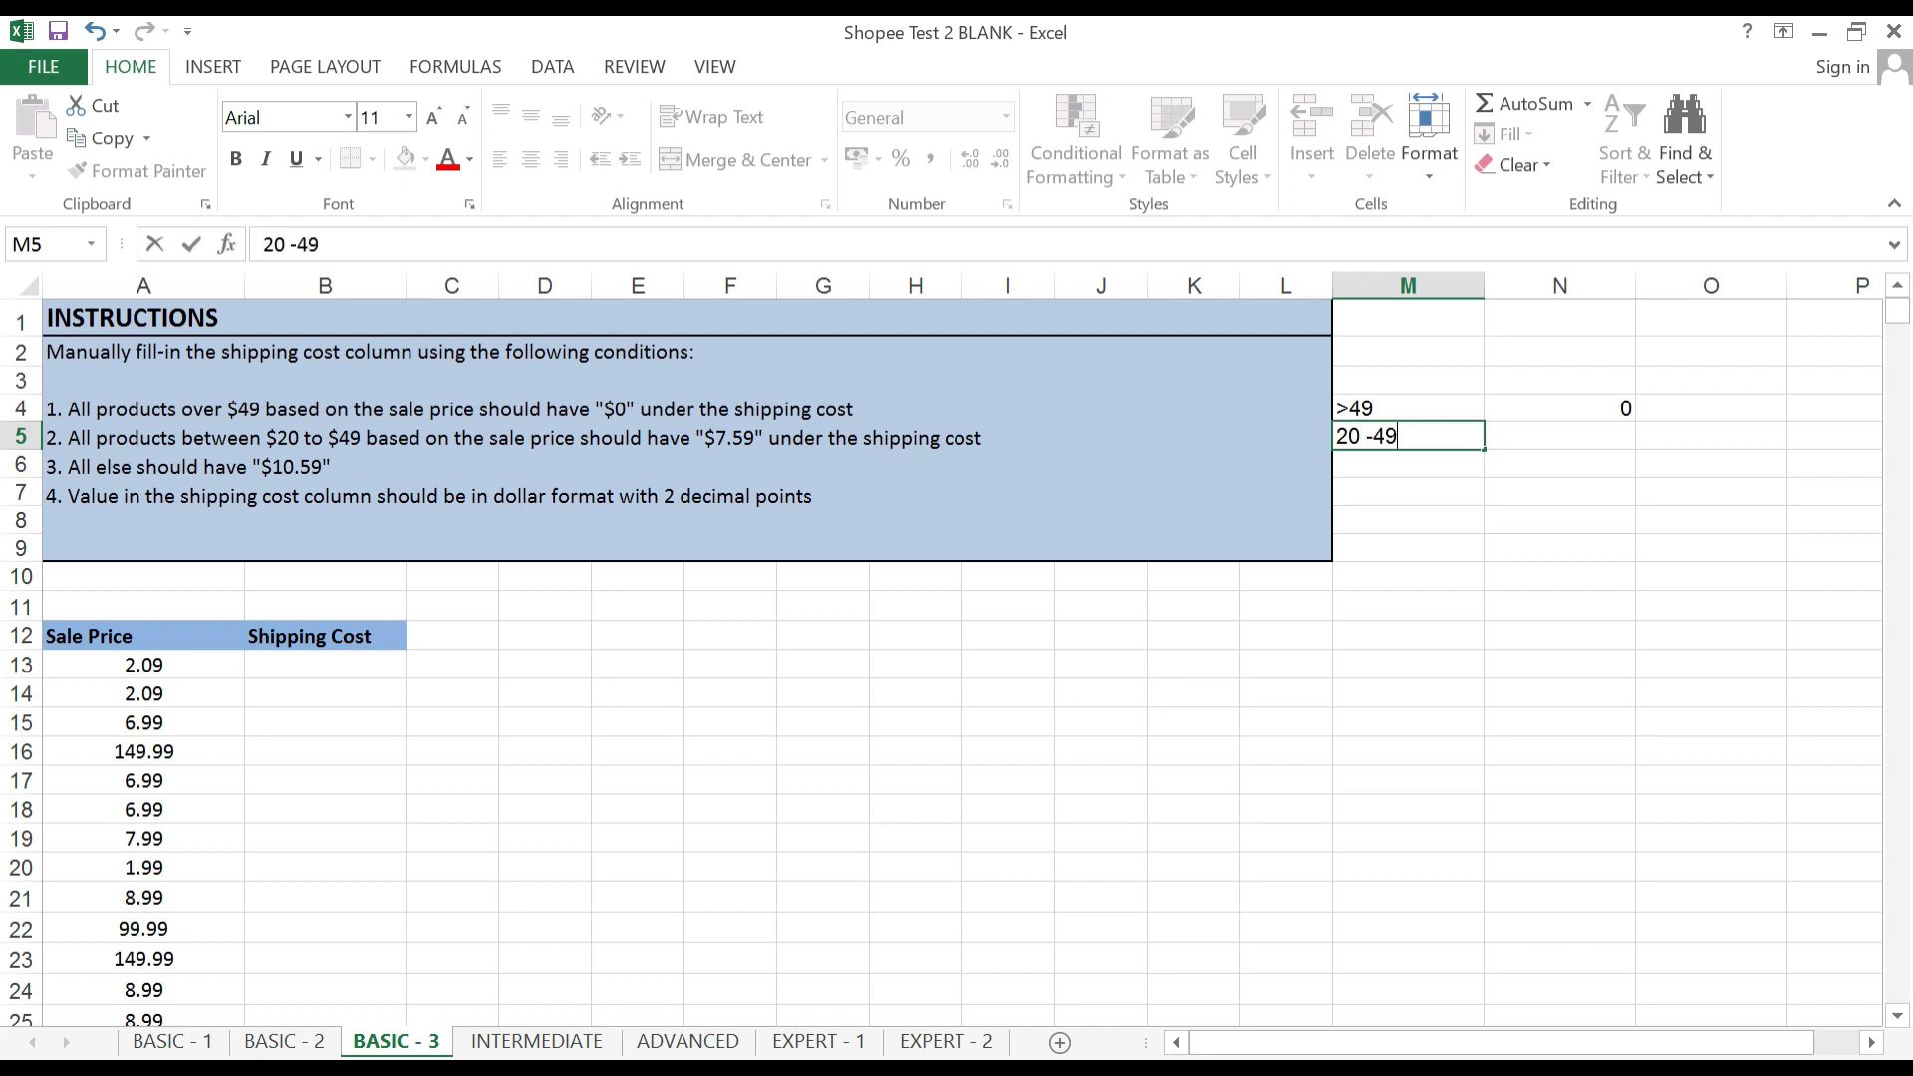
{"action": "key", "text": "Tab"}
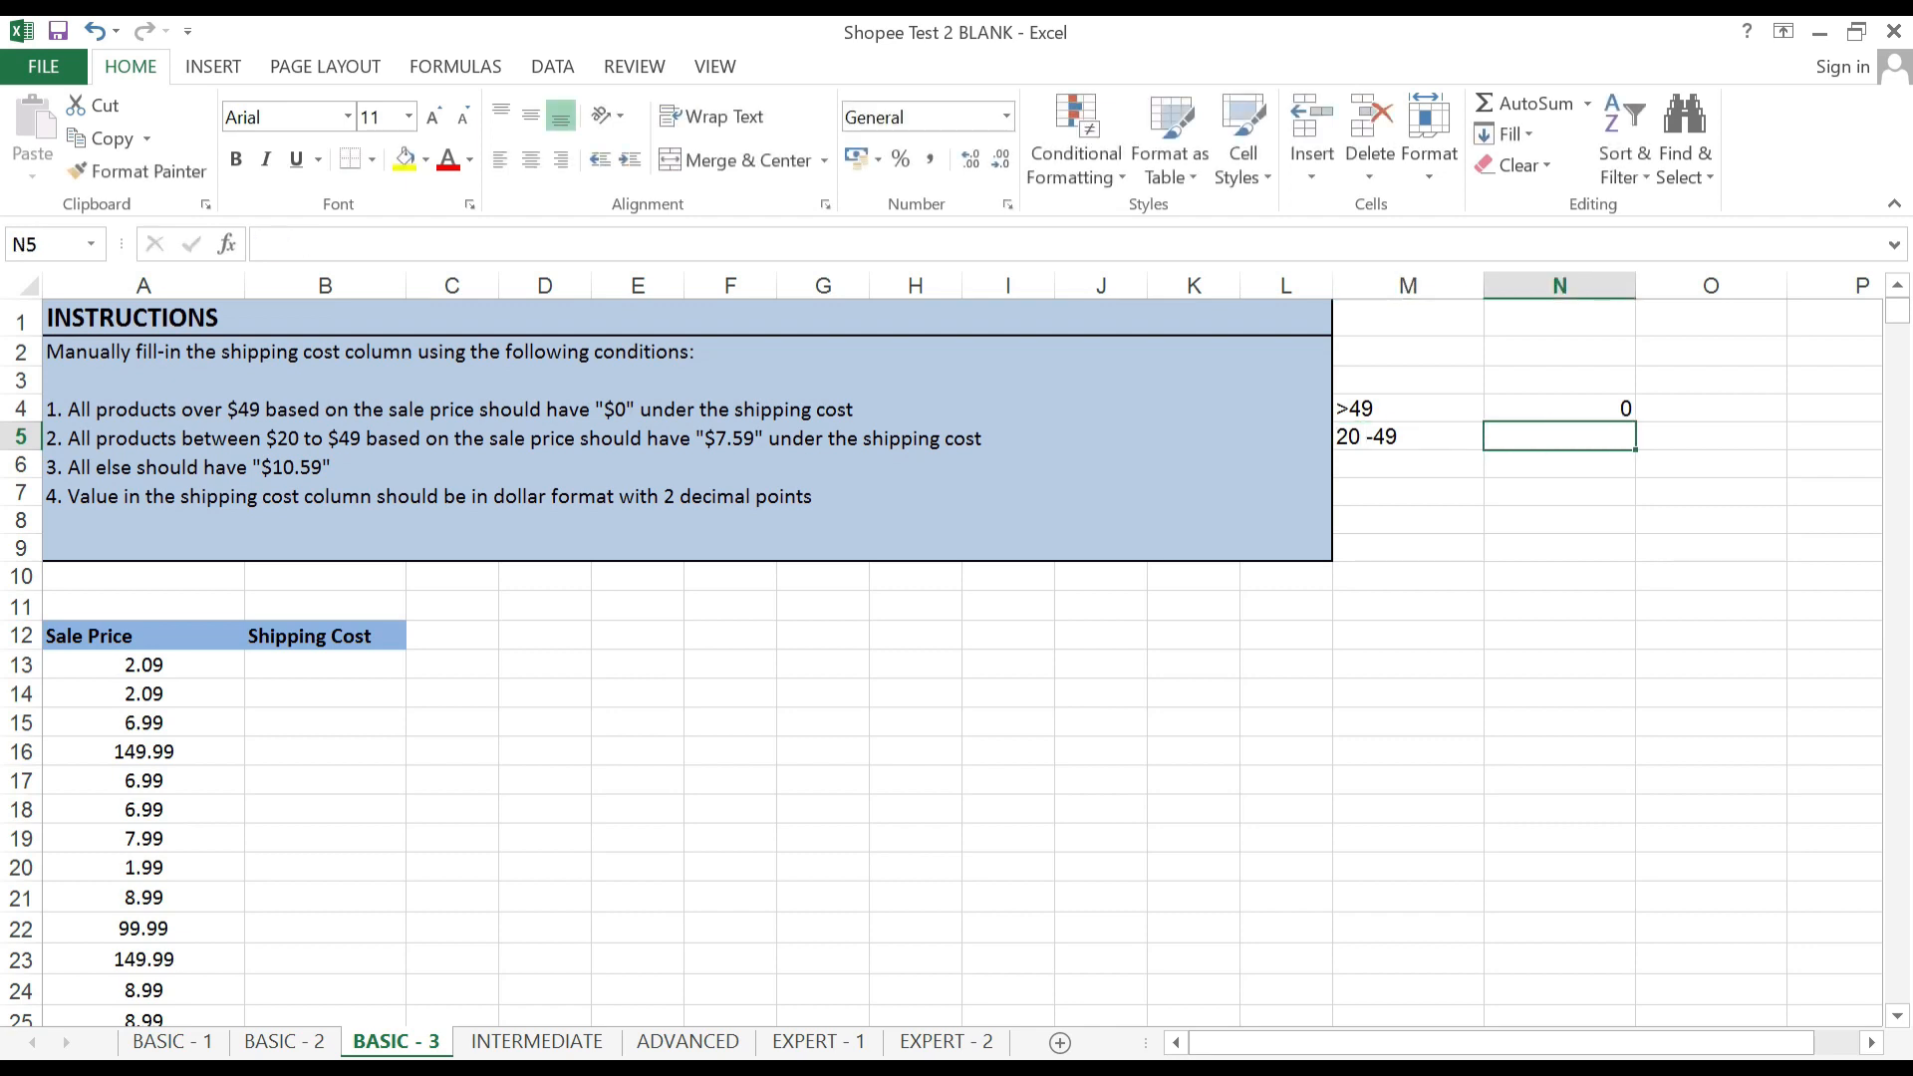
{"action": "type", "text": "7.58"}
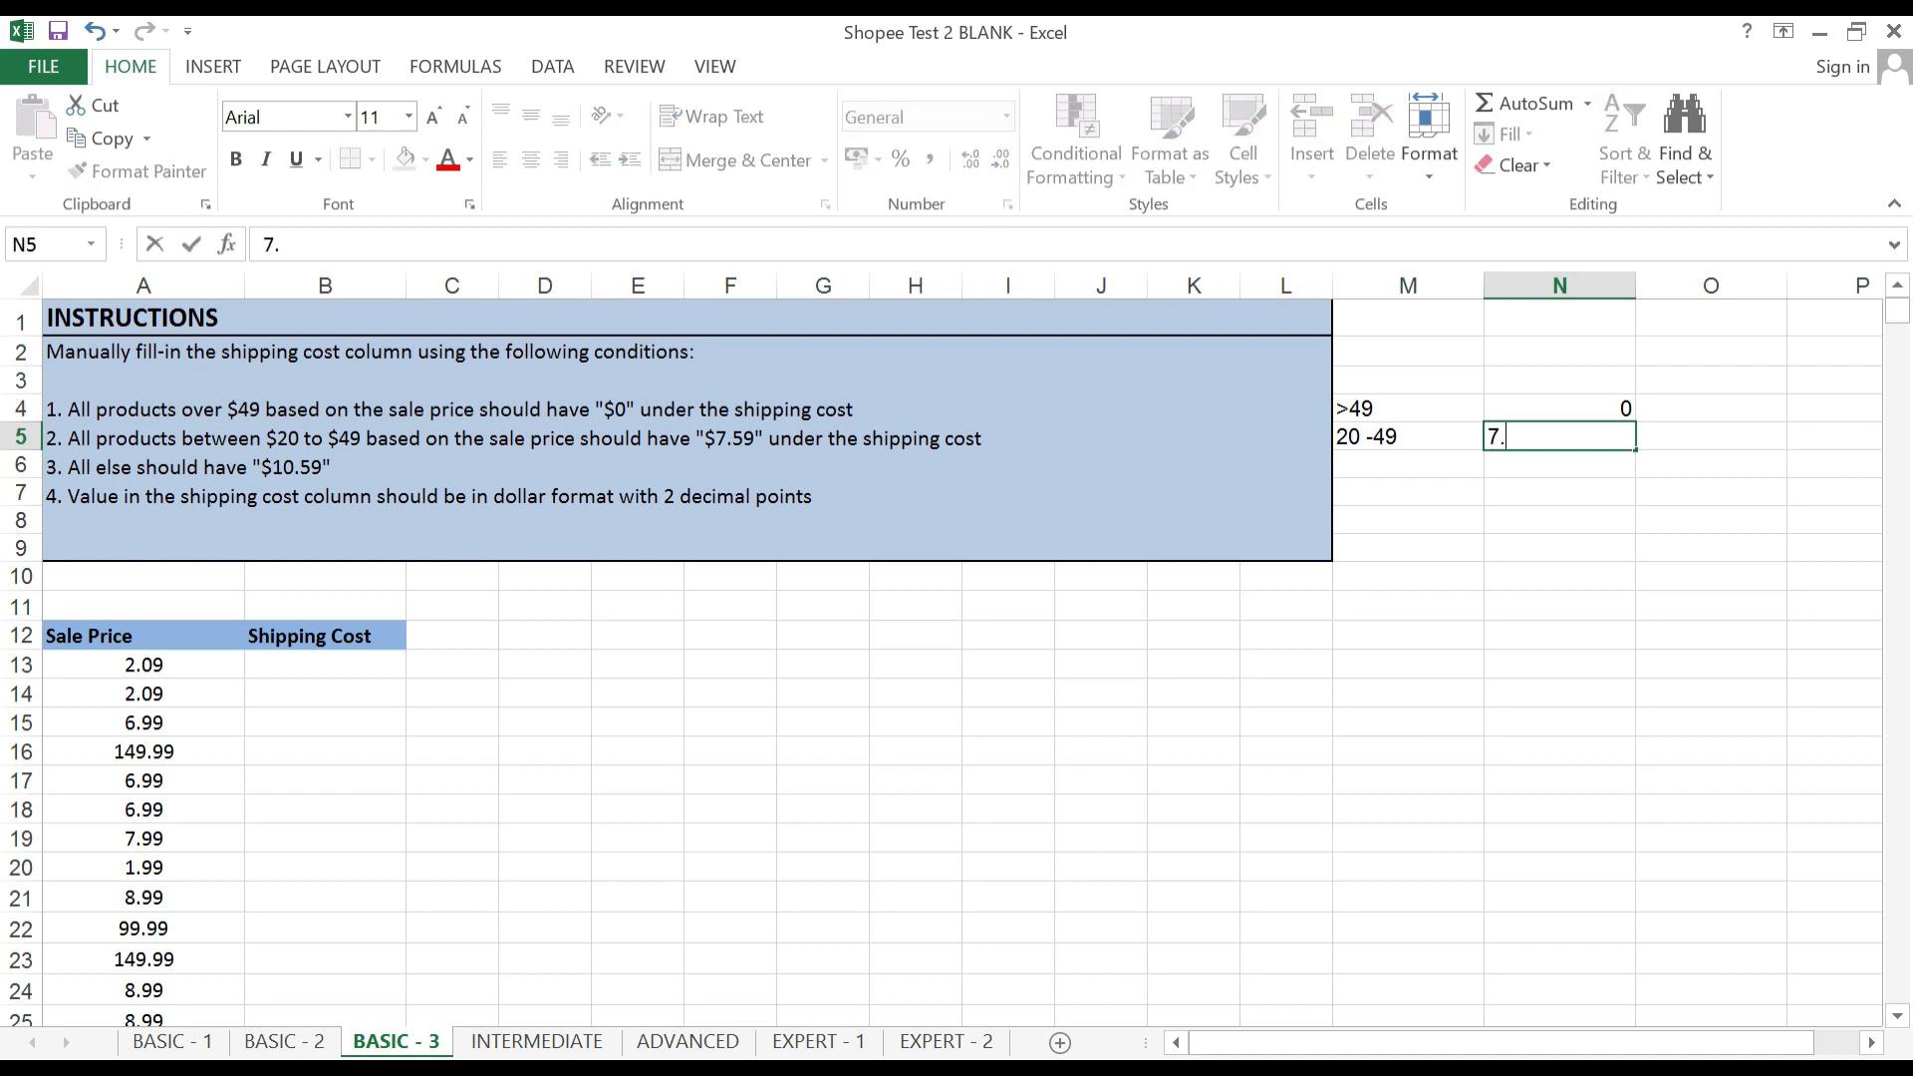
{"action": "key", "text": "BackSpace"}
{"action": "type", "text": "9"}
{"action": "key", "text": "Return"}
Head the rule table's cost column with "shipping" in N3.
{"action": "key", "text": "Up"}
{"action": "key", "text": "Up"}
{"action": "key", "text": "Up"}
{"action": "key", "text": "Right"}
{"action": "type", "text": "shipping"}
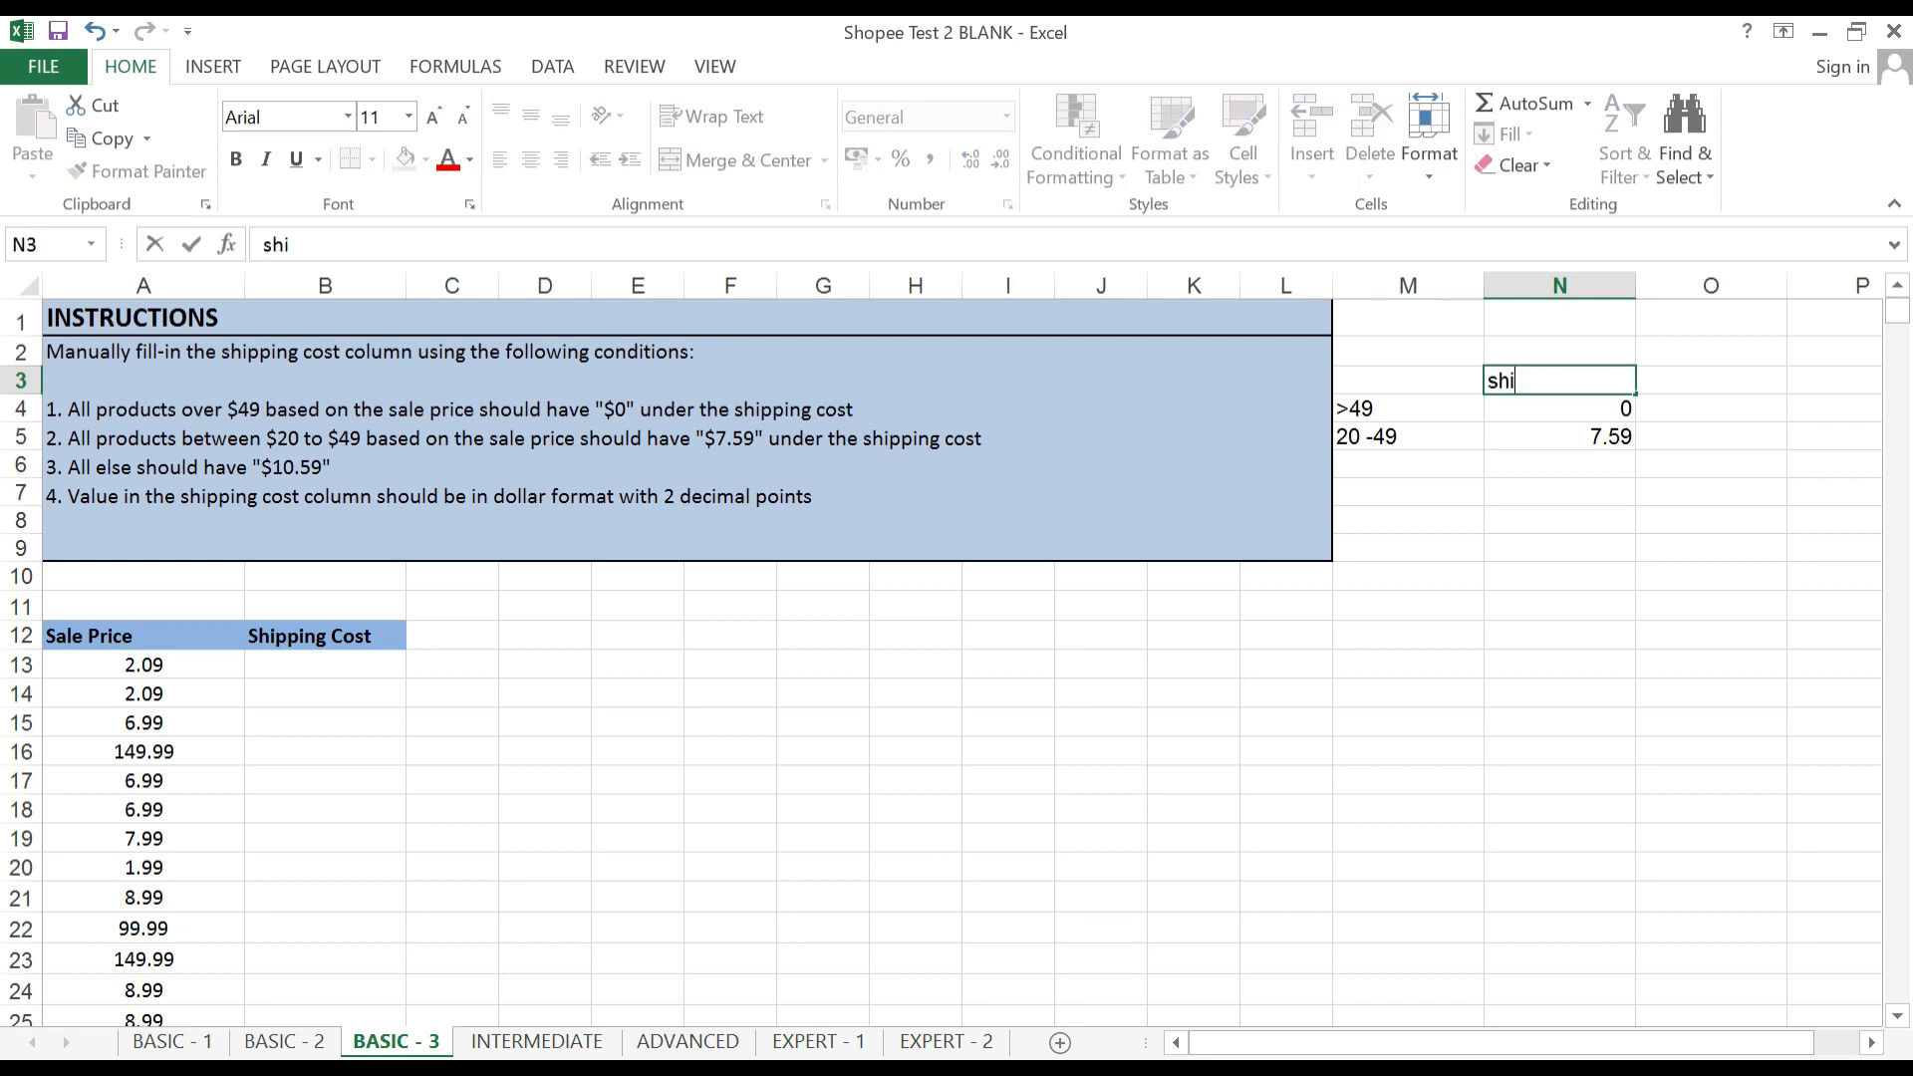
{"action": "key", "text": "Return"}
Add the last price rule with <20 in M6 and 10.59 in N6.
{"action": "key", "text": "Down"}
{"action": "key", "text": "Down"}
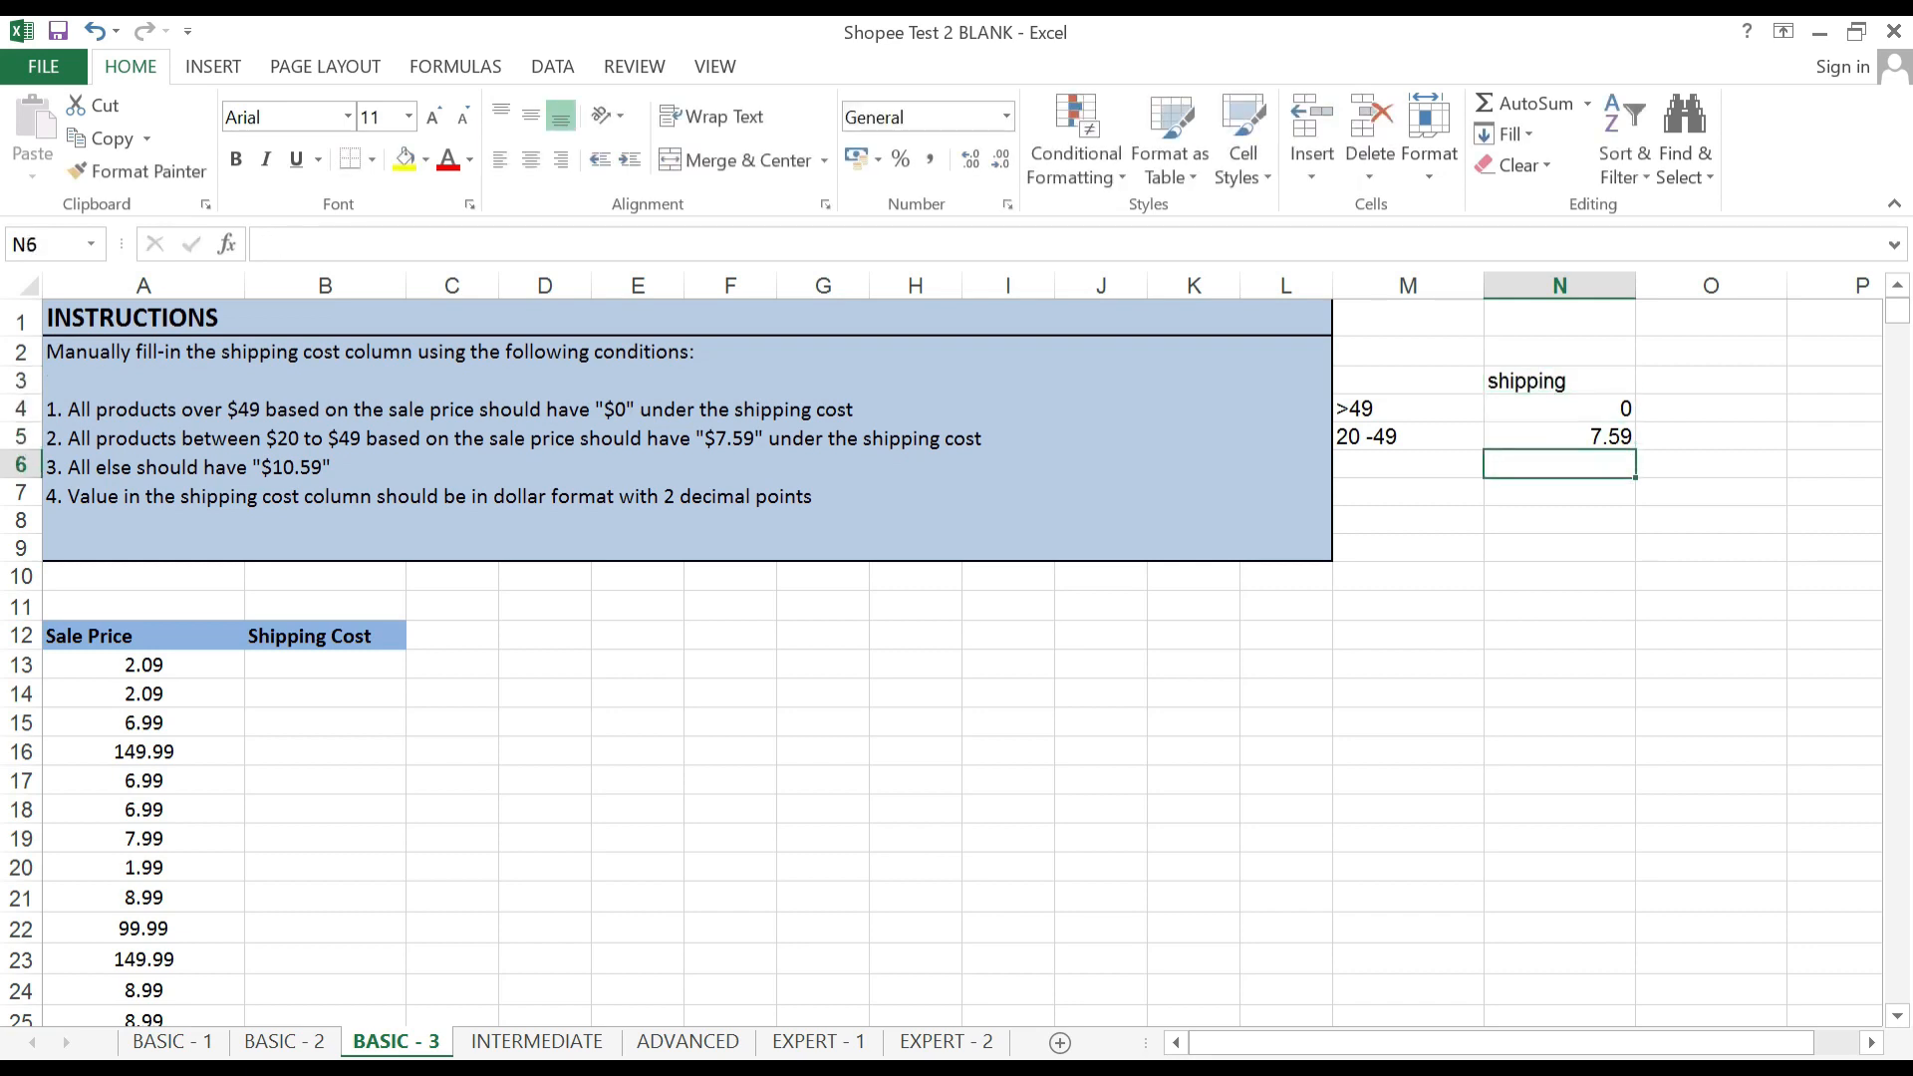
{"action": "key", "text": "Left"}
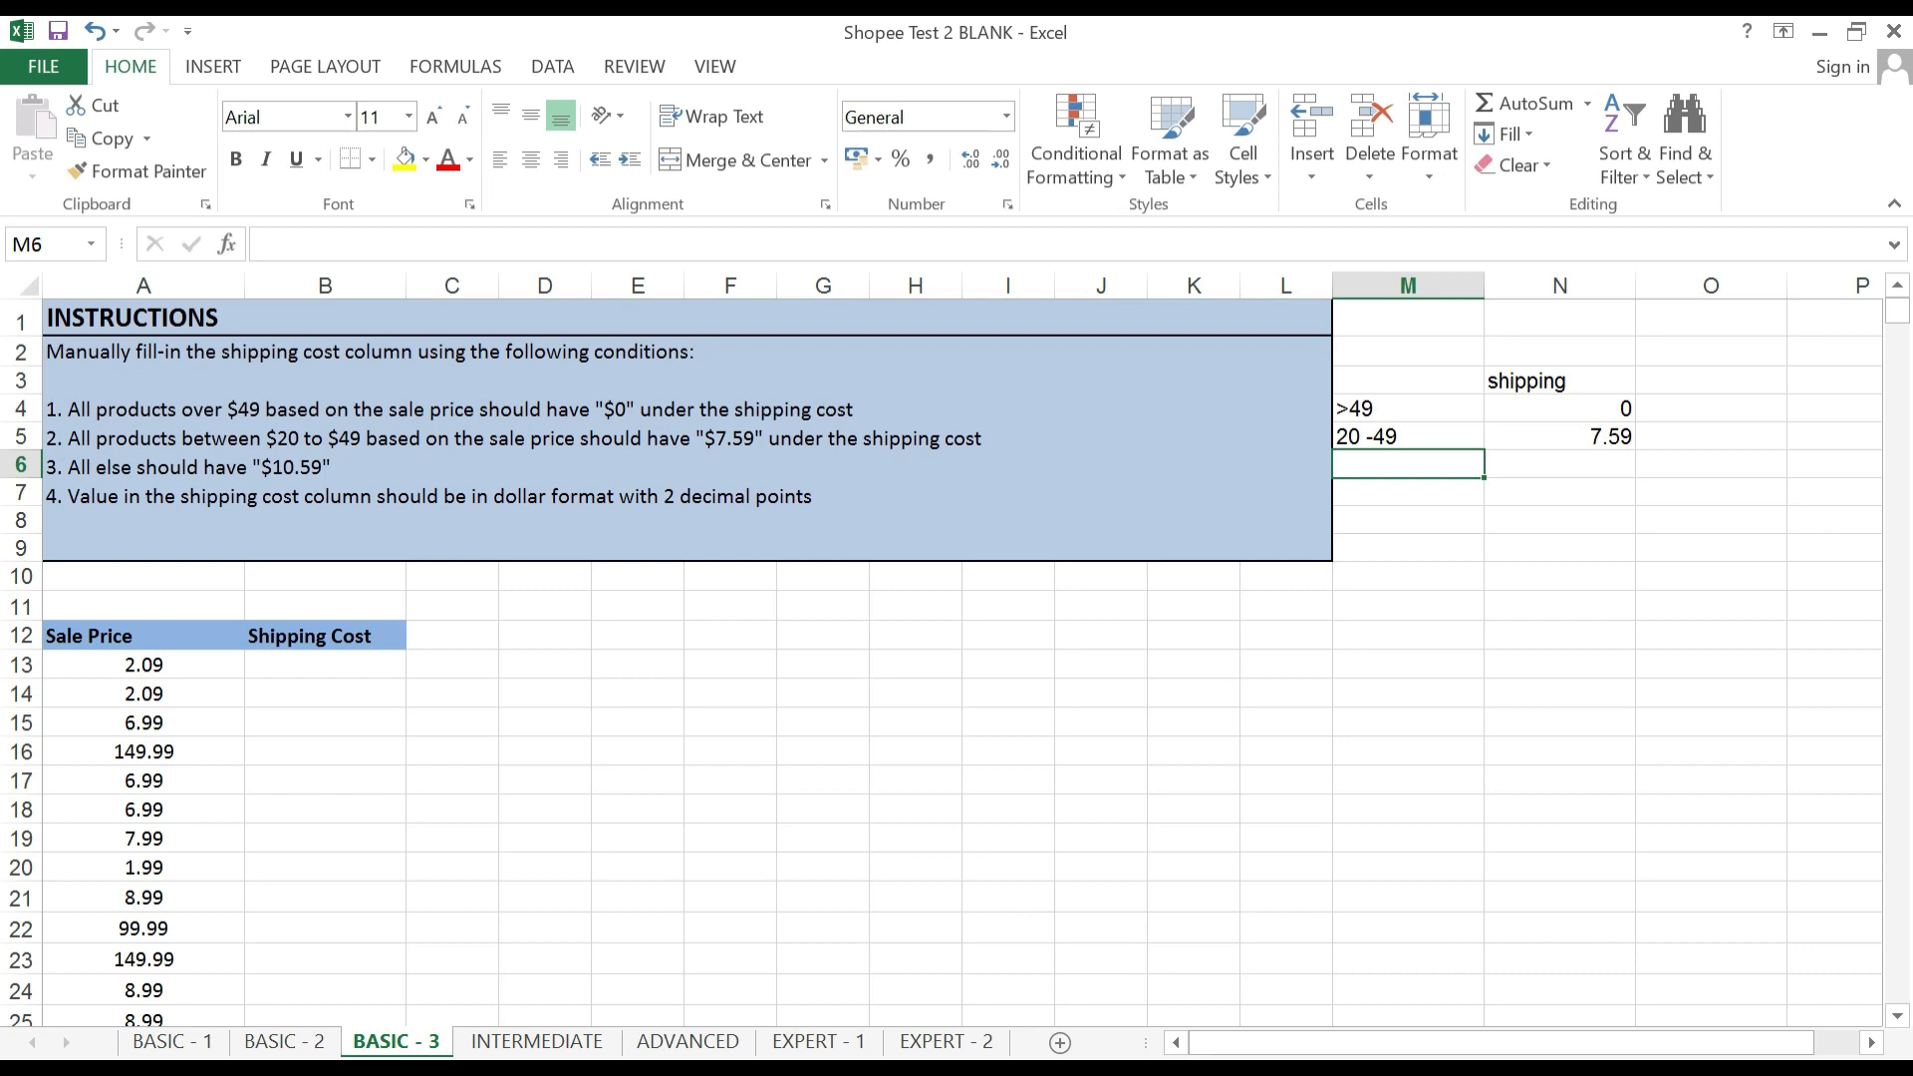
{"action": "key", "text": "Right"}
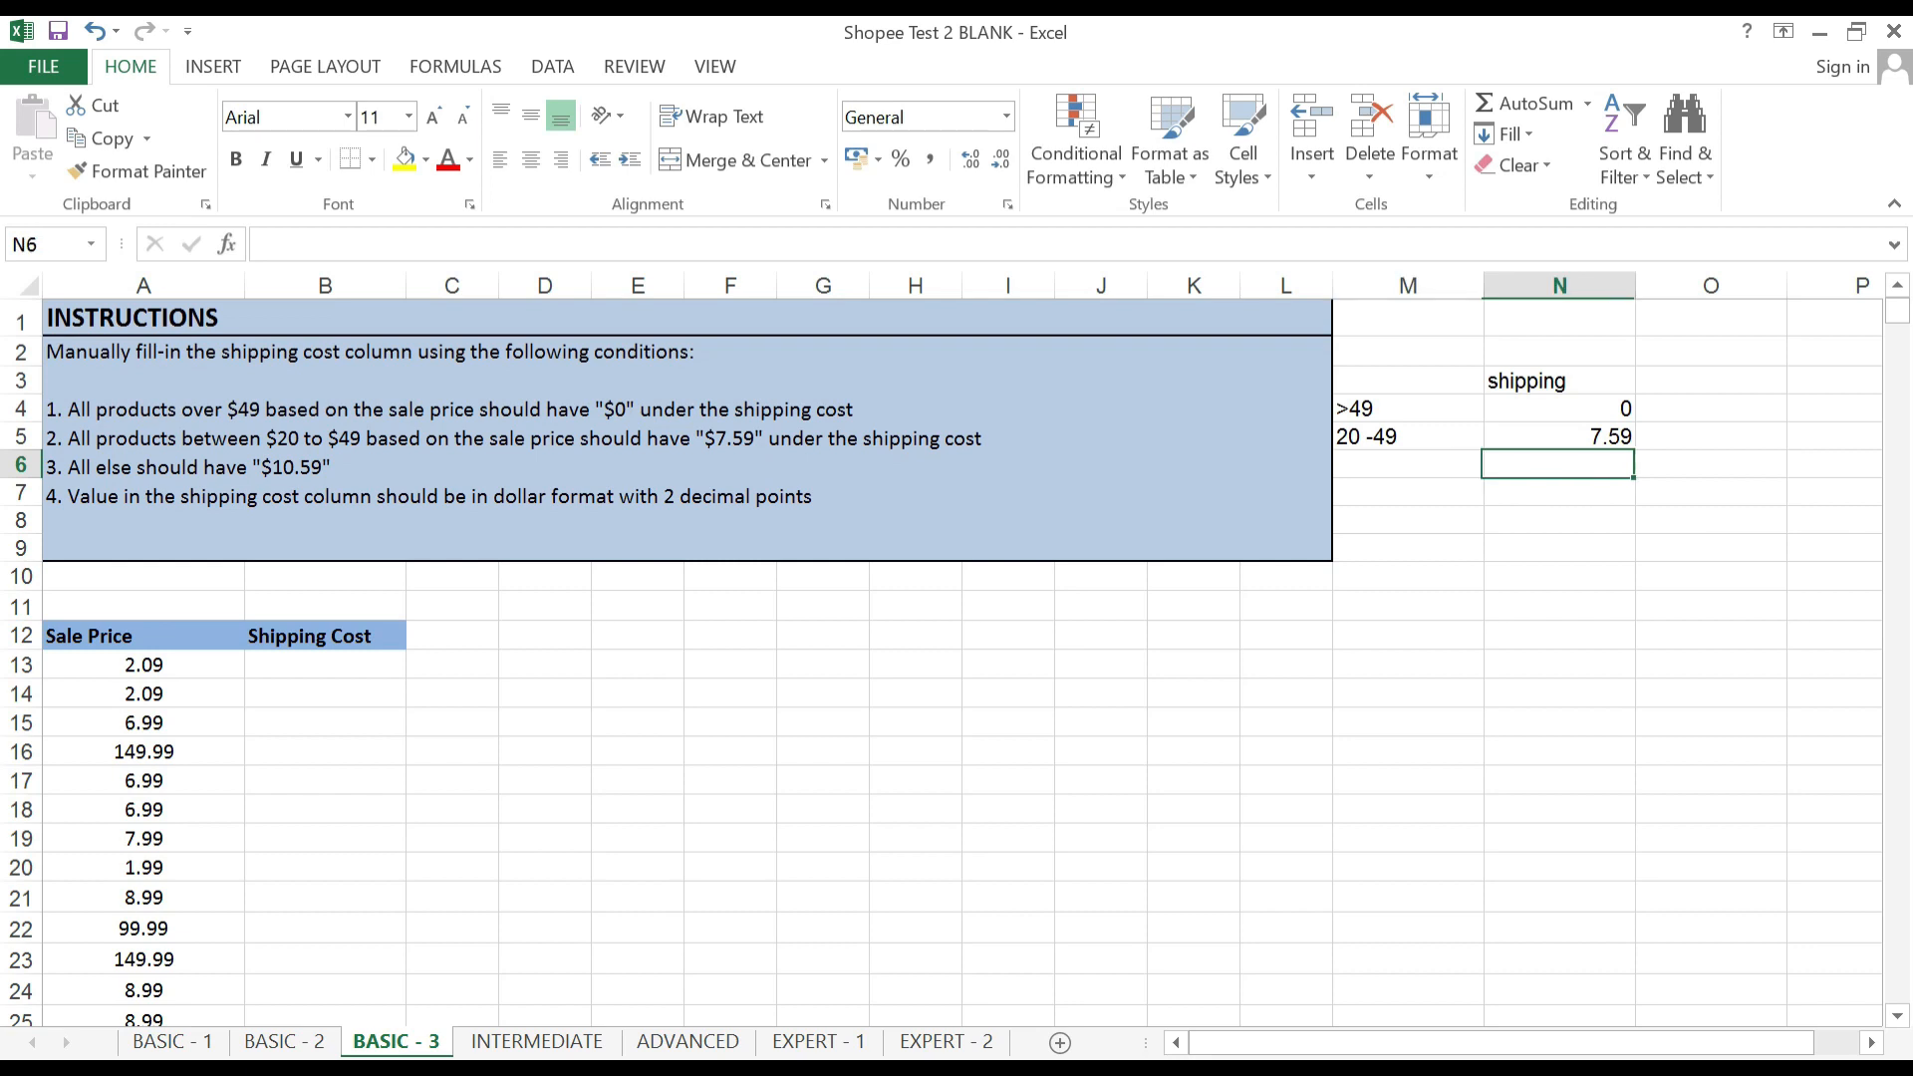
{"action": "type", "text": "10."}
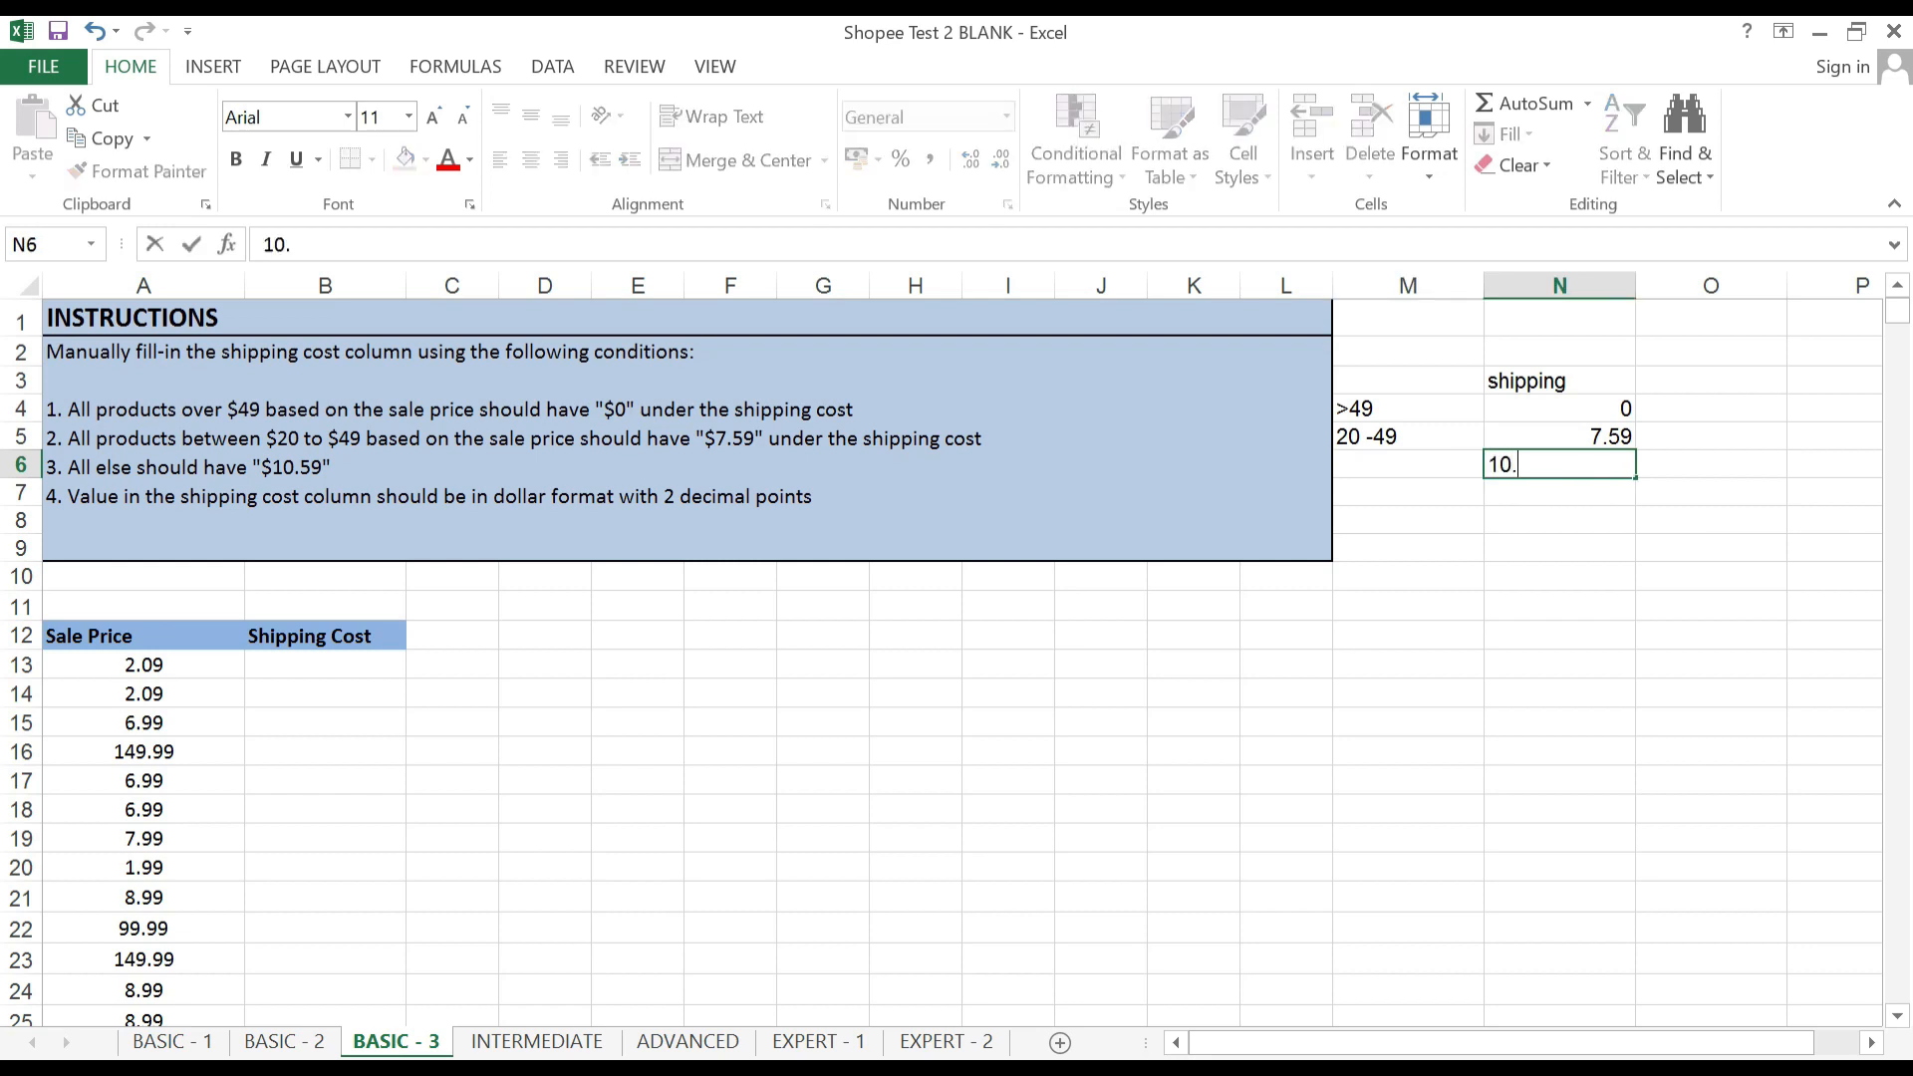
{"action": "type", "text": "59"}
{"action": "key", "text": "Left"}
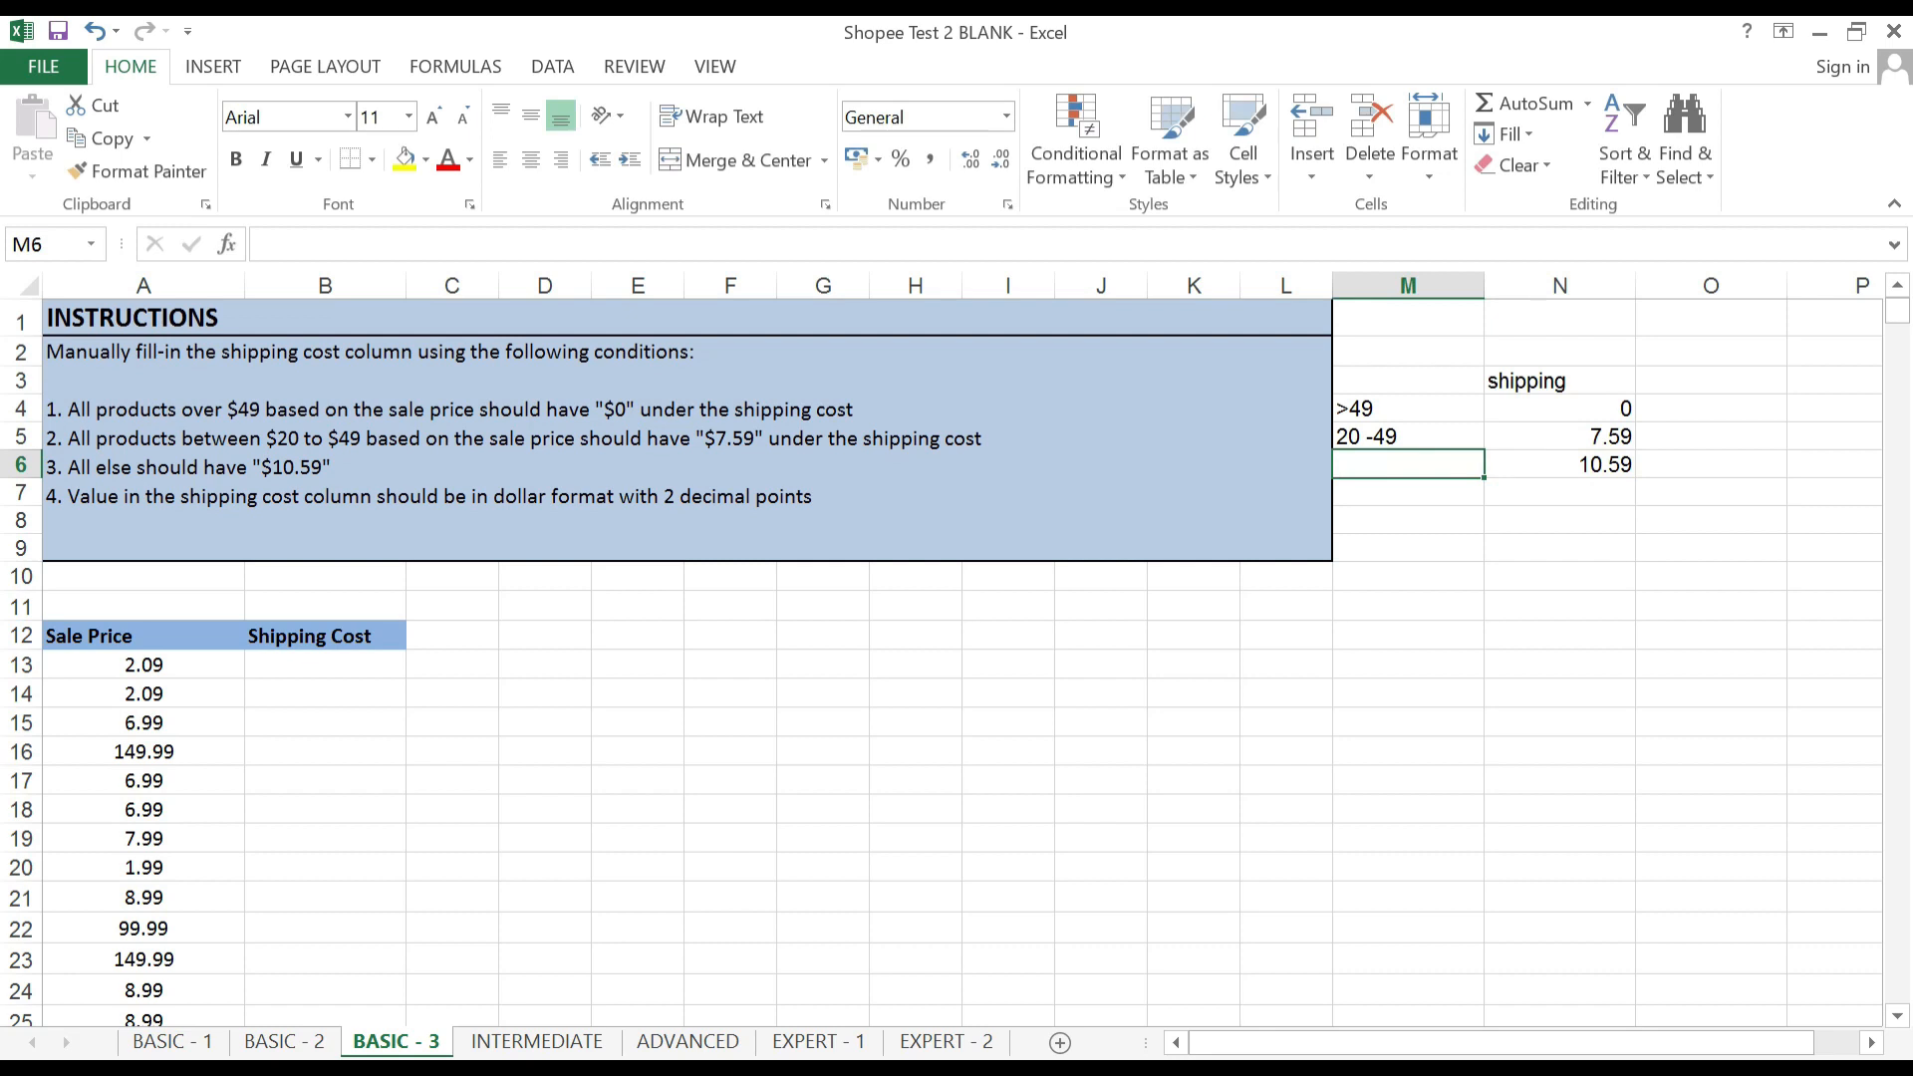
{"action": "type", "text": "<20"}
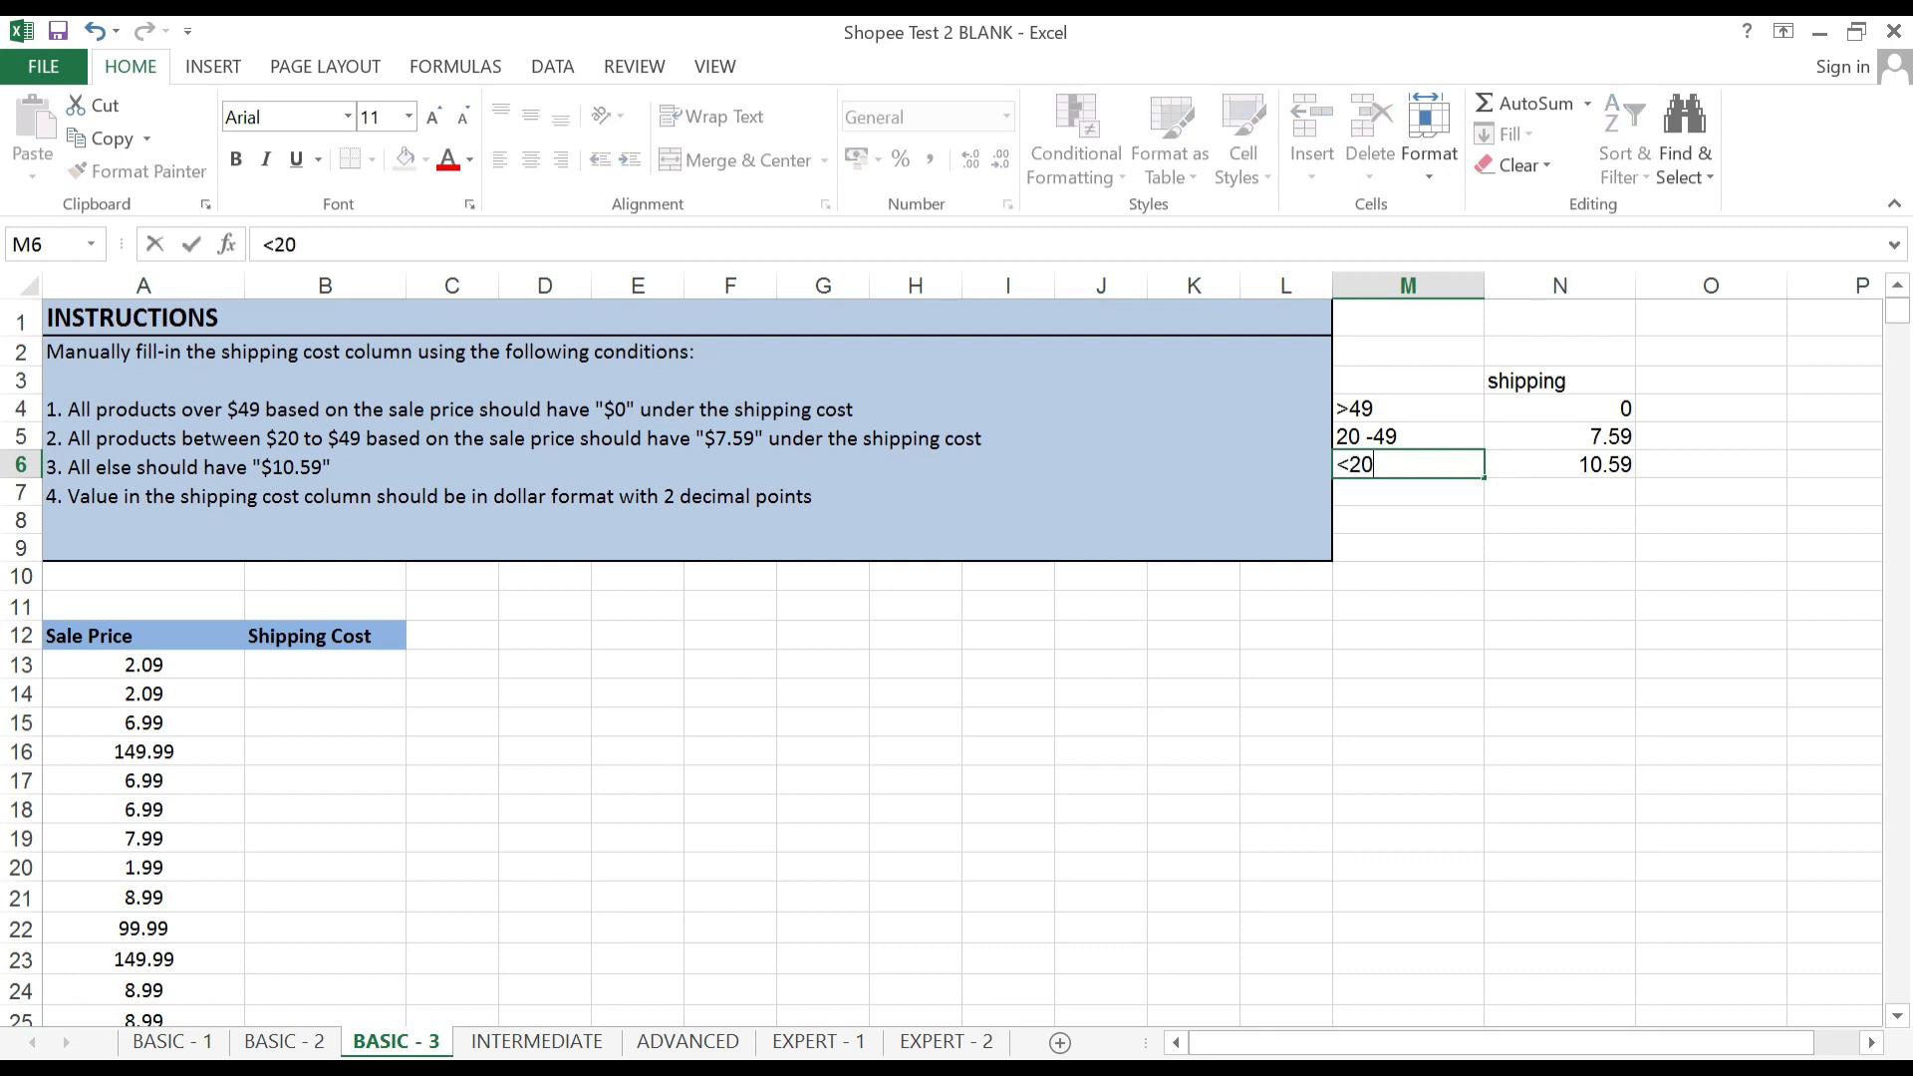
{"action": "key", "text": "Right"}
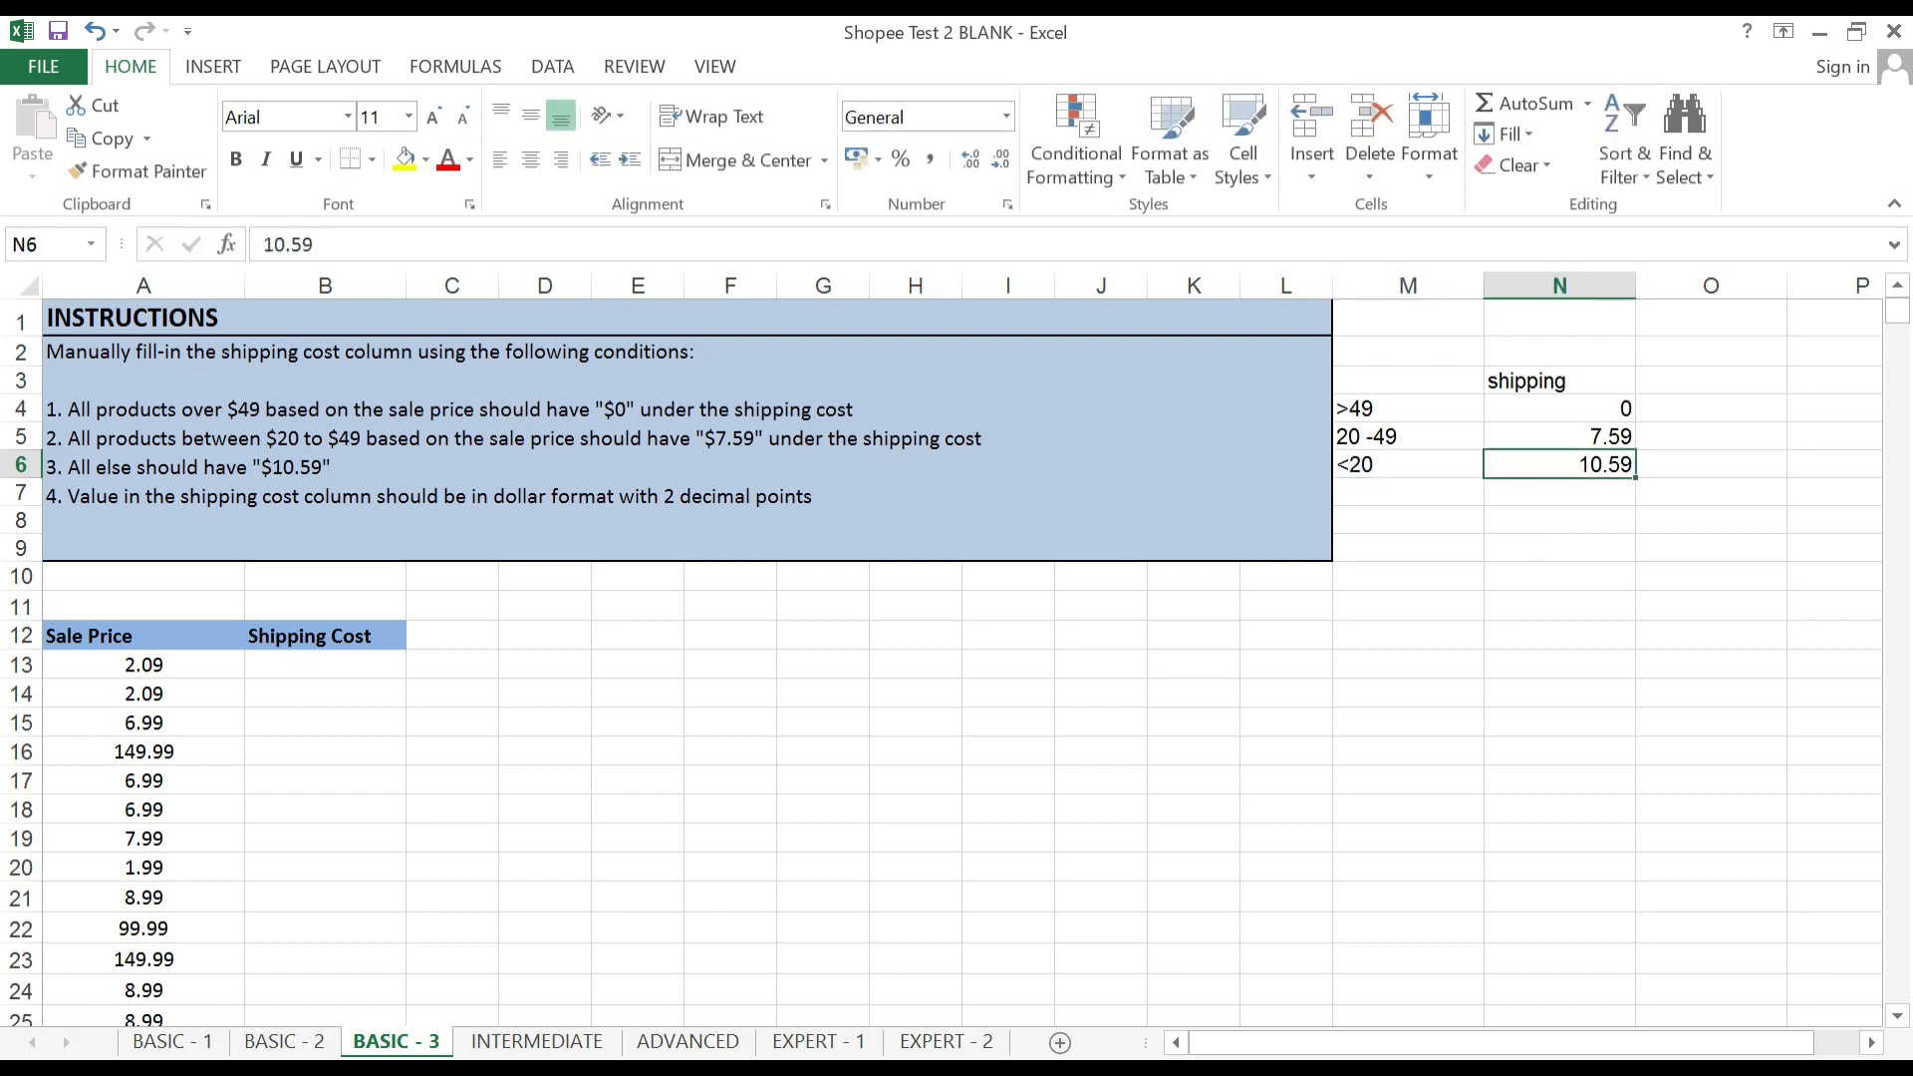
{"action": "key", "text": "Down"}
{"action": "key", "text": "Left"}
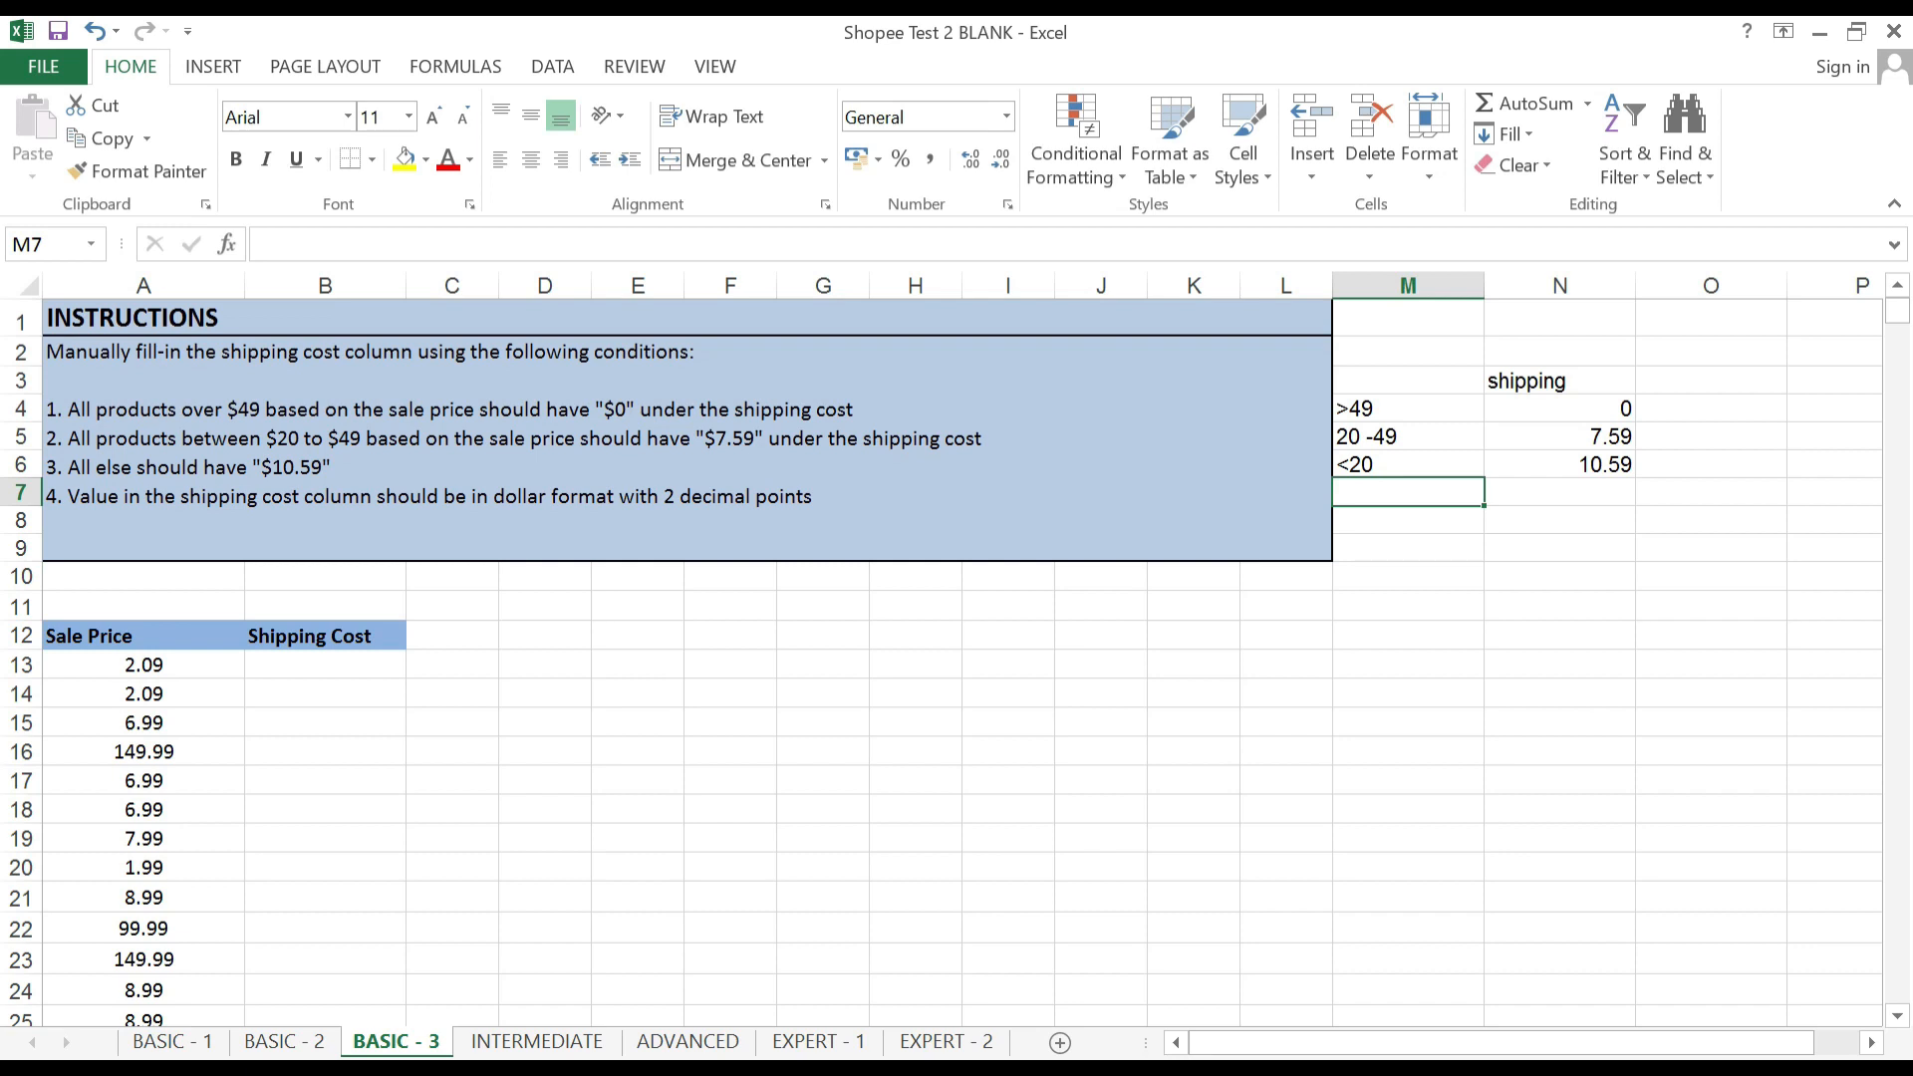
{"action": "left_click", "coordinate": [1408, 520]}
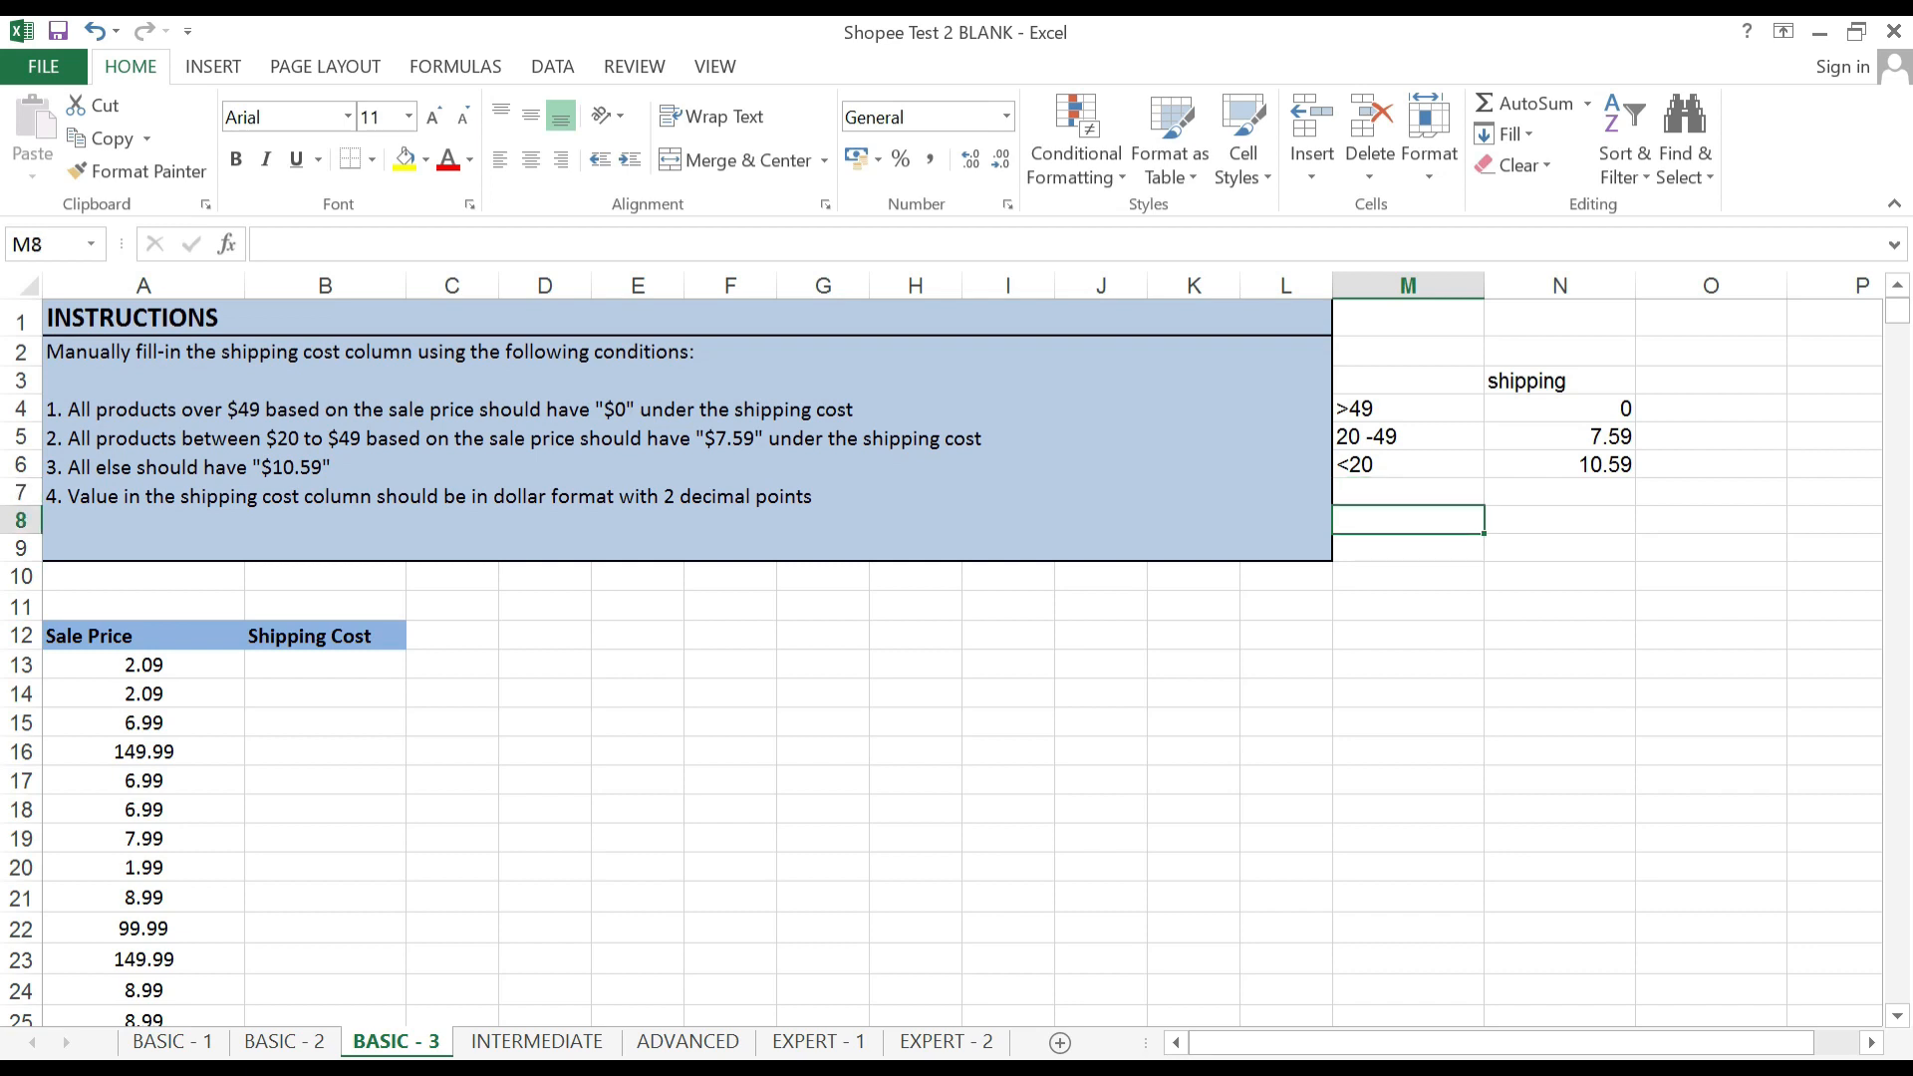
{"action": "left_click", "coordinate": [688, 449]}
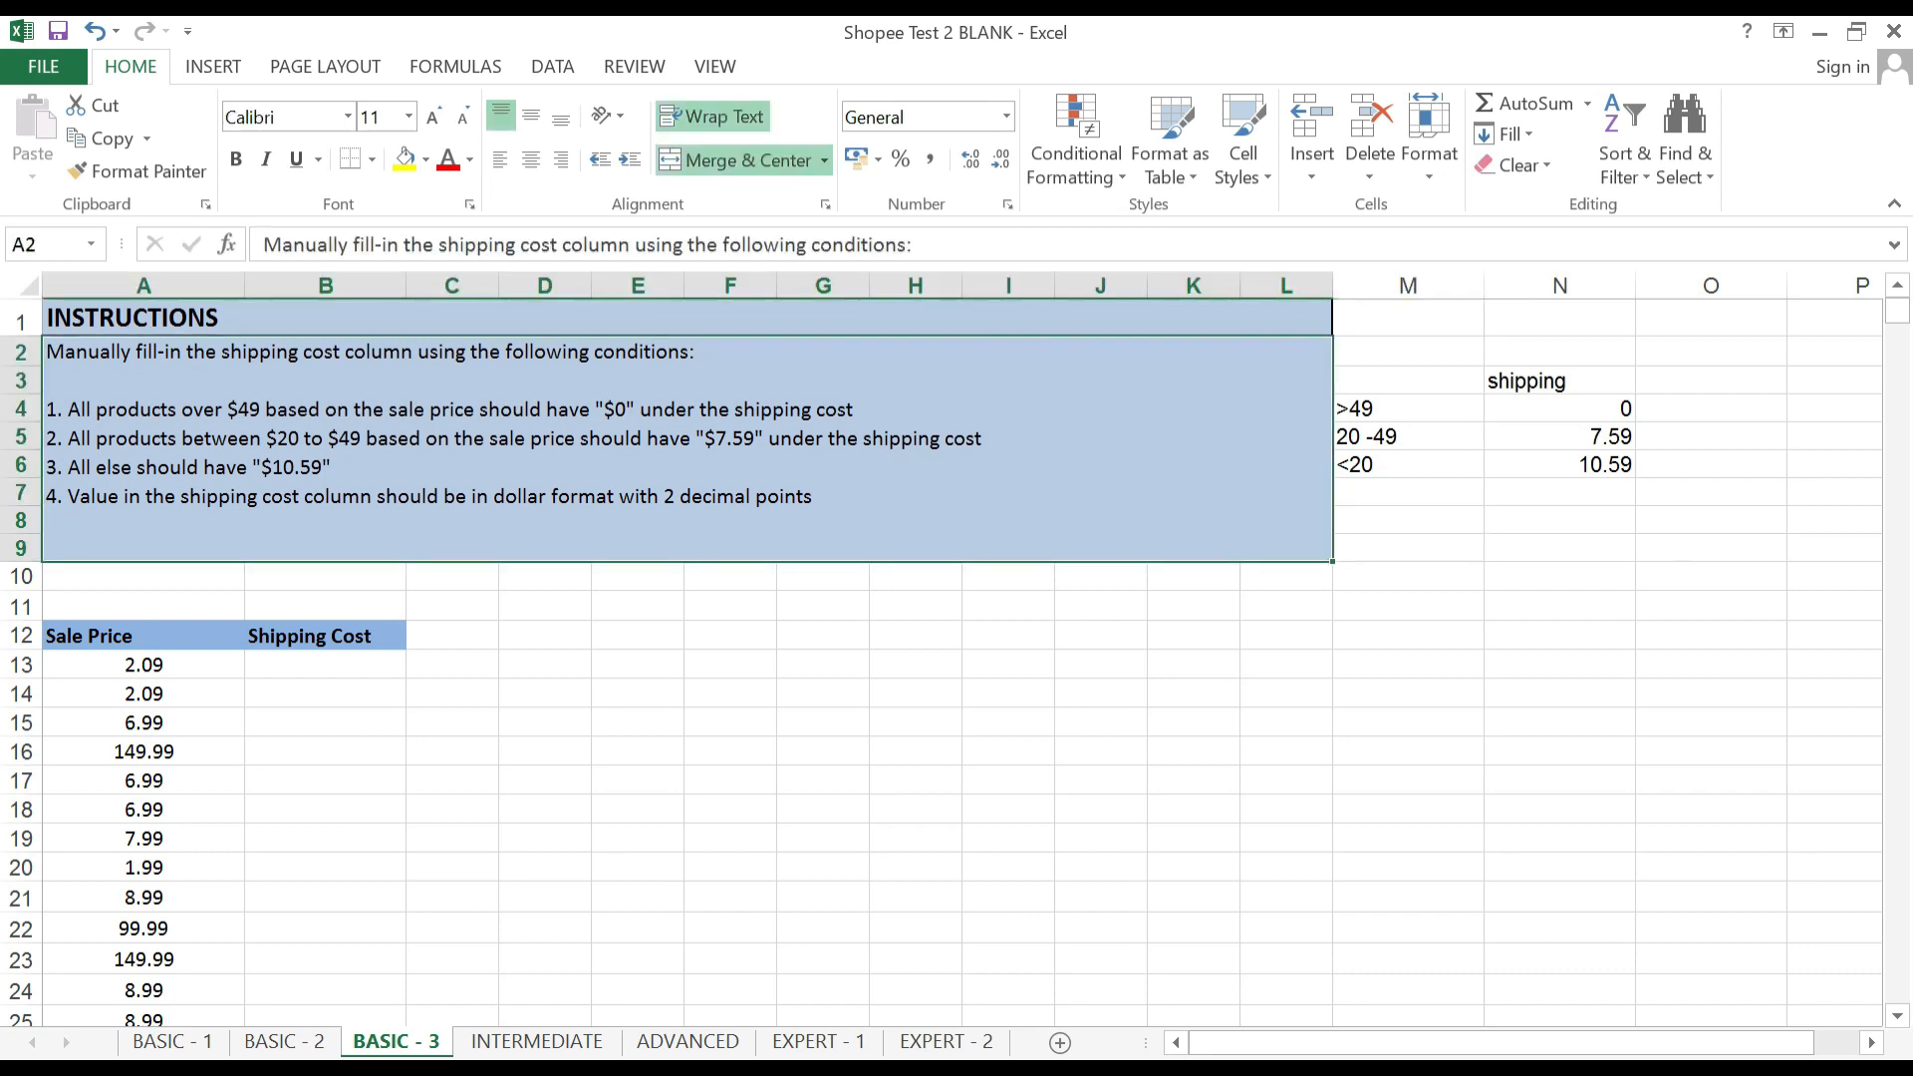
{"action": "key", "text": "Right"}
{"action": "key", "text": "Right"}
{"action": "key", "text": "Down"}
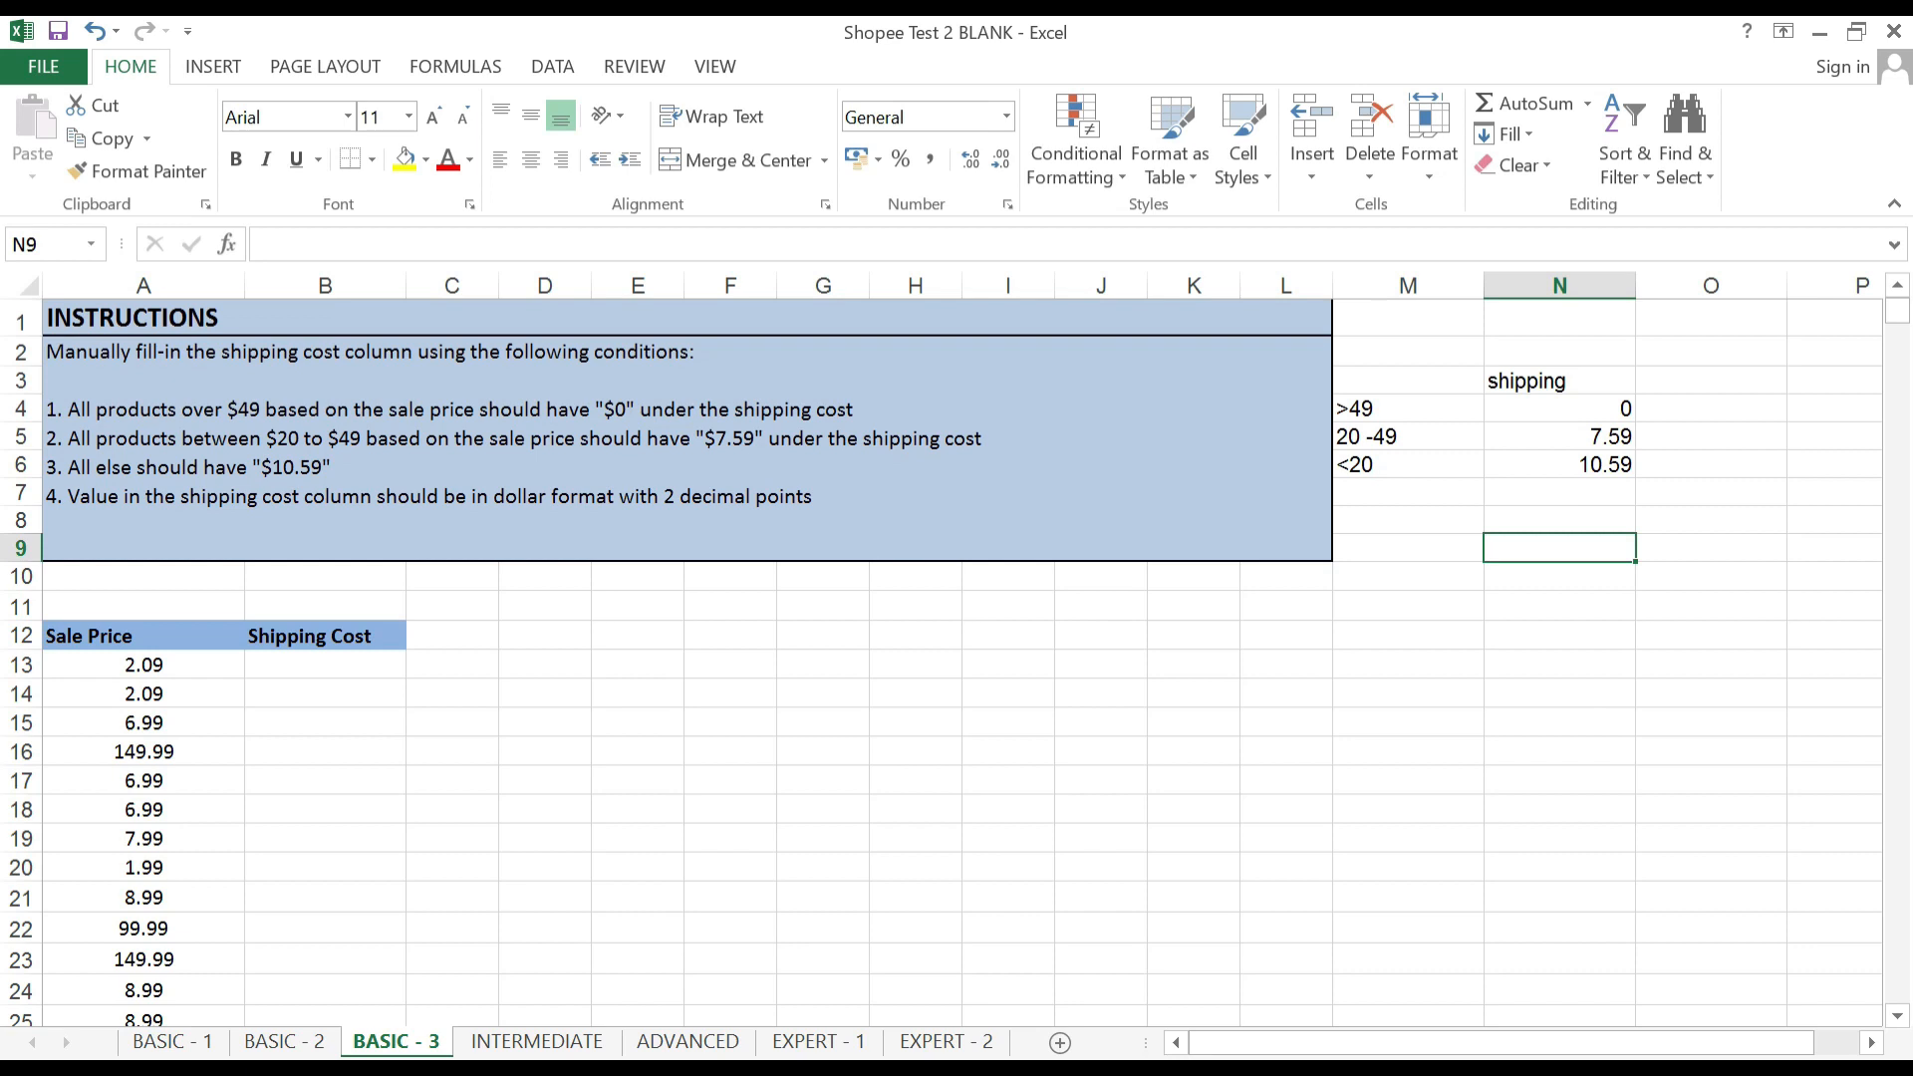
{"action": "key", "text": "Down"}
{"action": "key", "text": "Down"}
{"action": "key", "text": "Up"}
Begin an IF formula in the first Shipping Cost cell, B13, with the logical test A13<20.
{"action": "key", "text": "Left"}
{"action": "key", "text": "Left"}
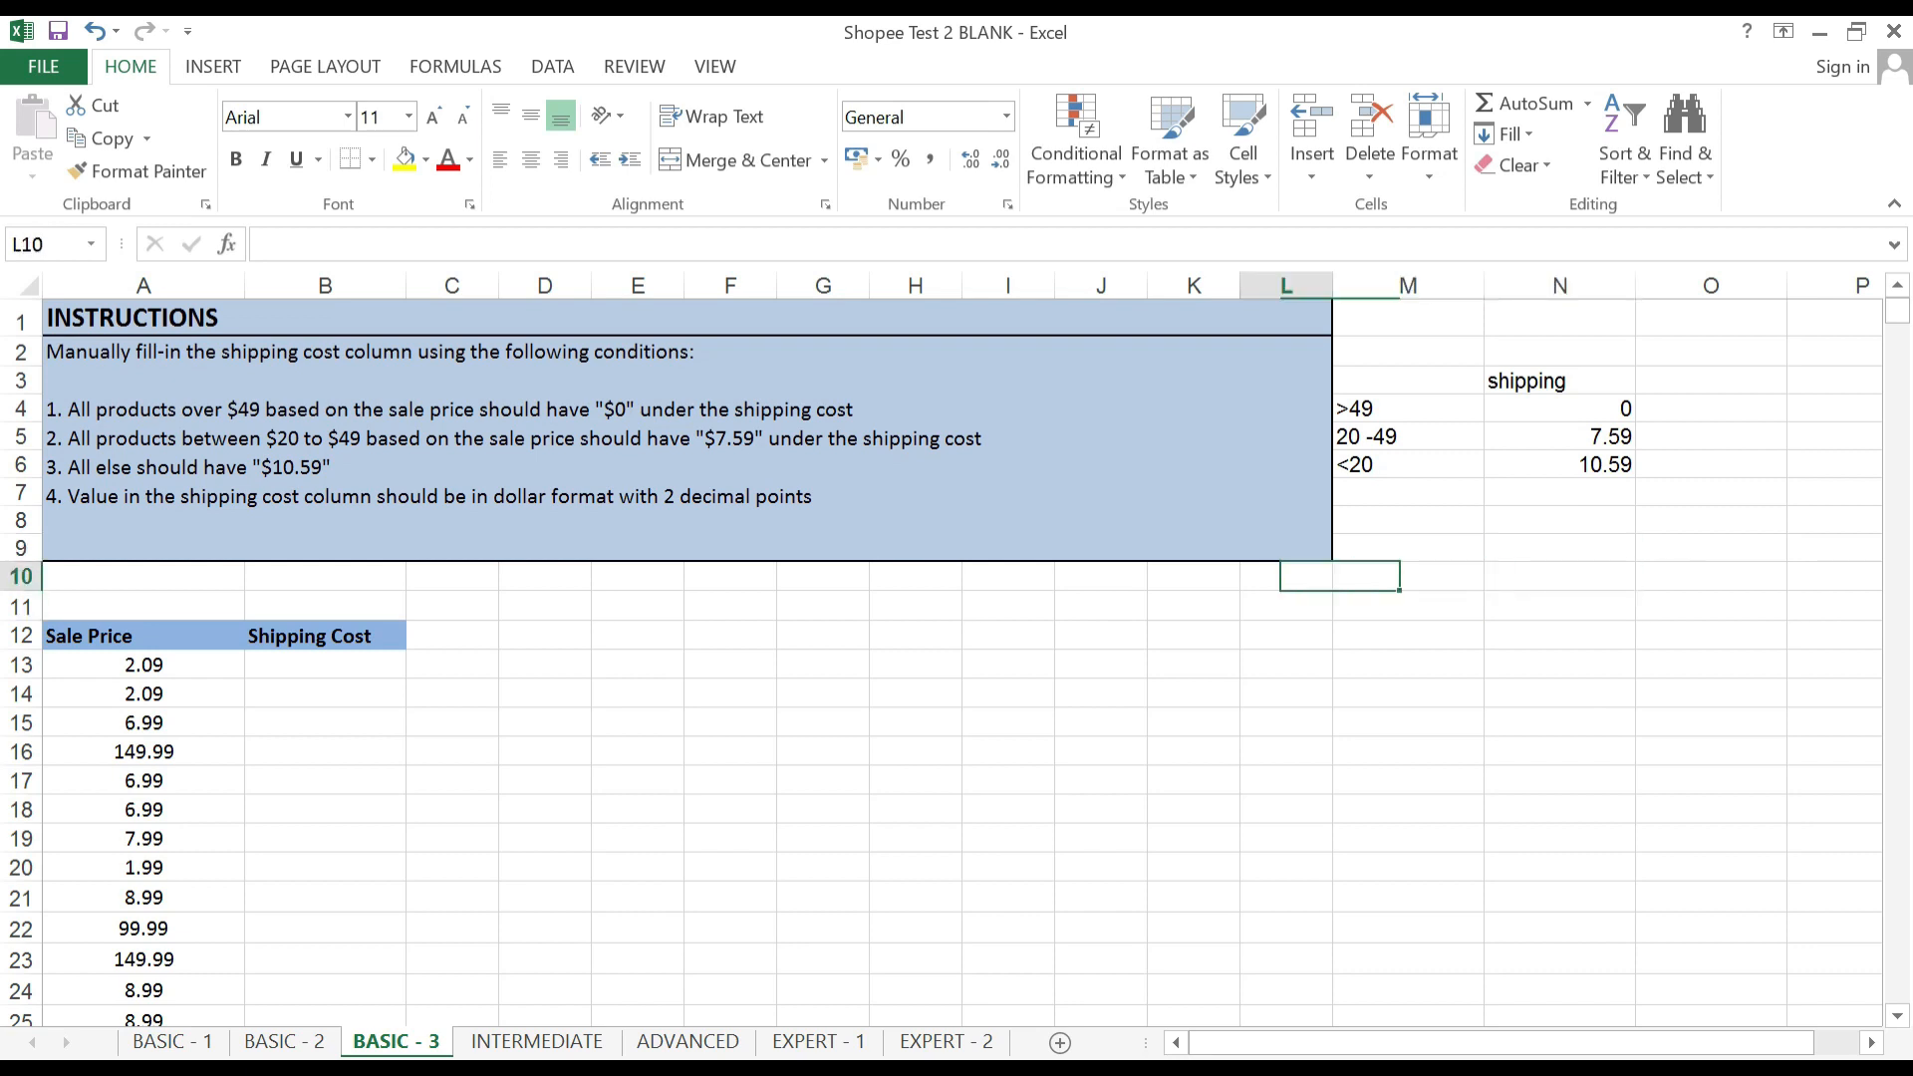
{"action": "key", "text": "Left"}
{"action": "key", "text": "Left"}
{"action": "key", "text": "Down"}
{"action": "key", "text": "Down"}
{"action": "key", "text": "Down"}
{"action": "key", "text": "Left"}
{"action": "key", "text": "Left"}
{"action": "key", "text": "Left"}
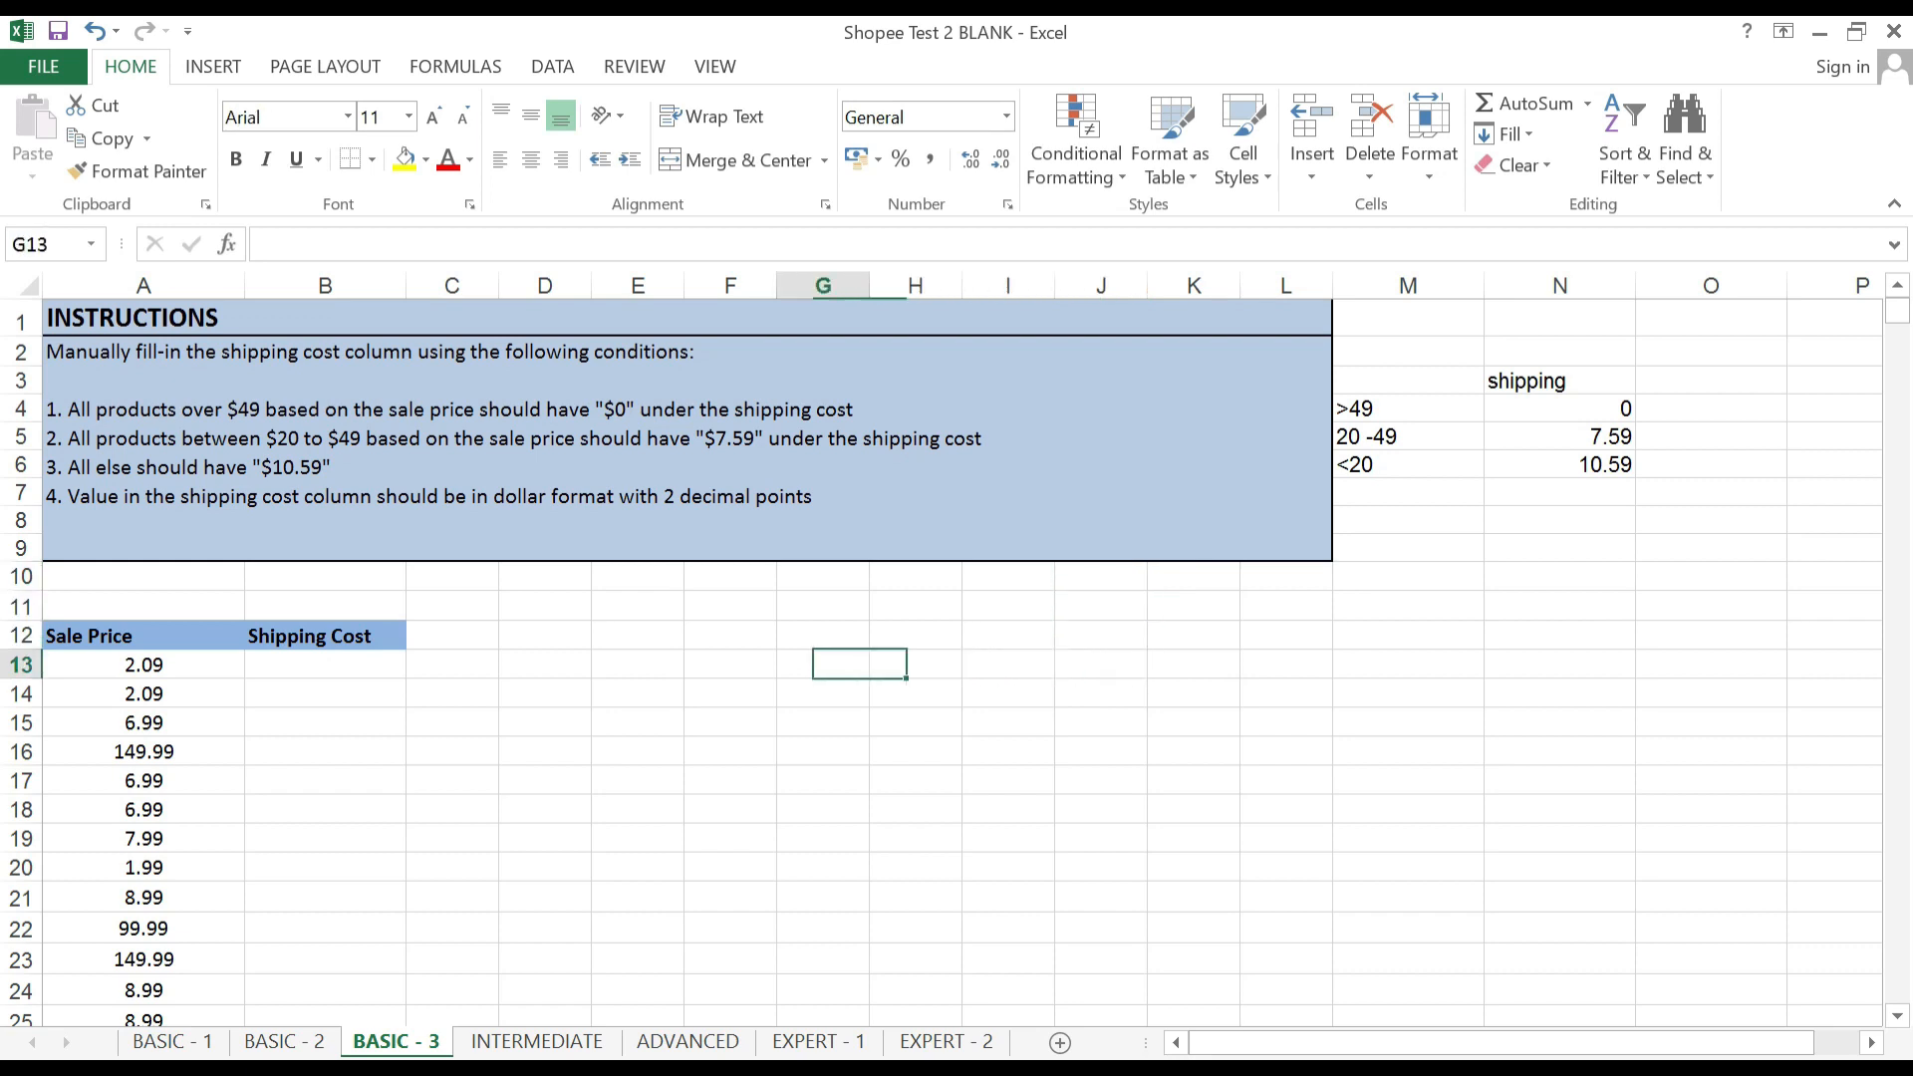
{"action": "key", "text": "Left"}
{"action": "key", "text": "Left"}
{"action": "key", "text": "Left"}
{"action": "key", "text": "Left"}
{"action": "key", "text": "Left"}
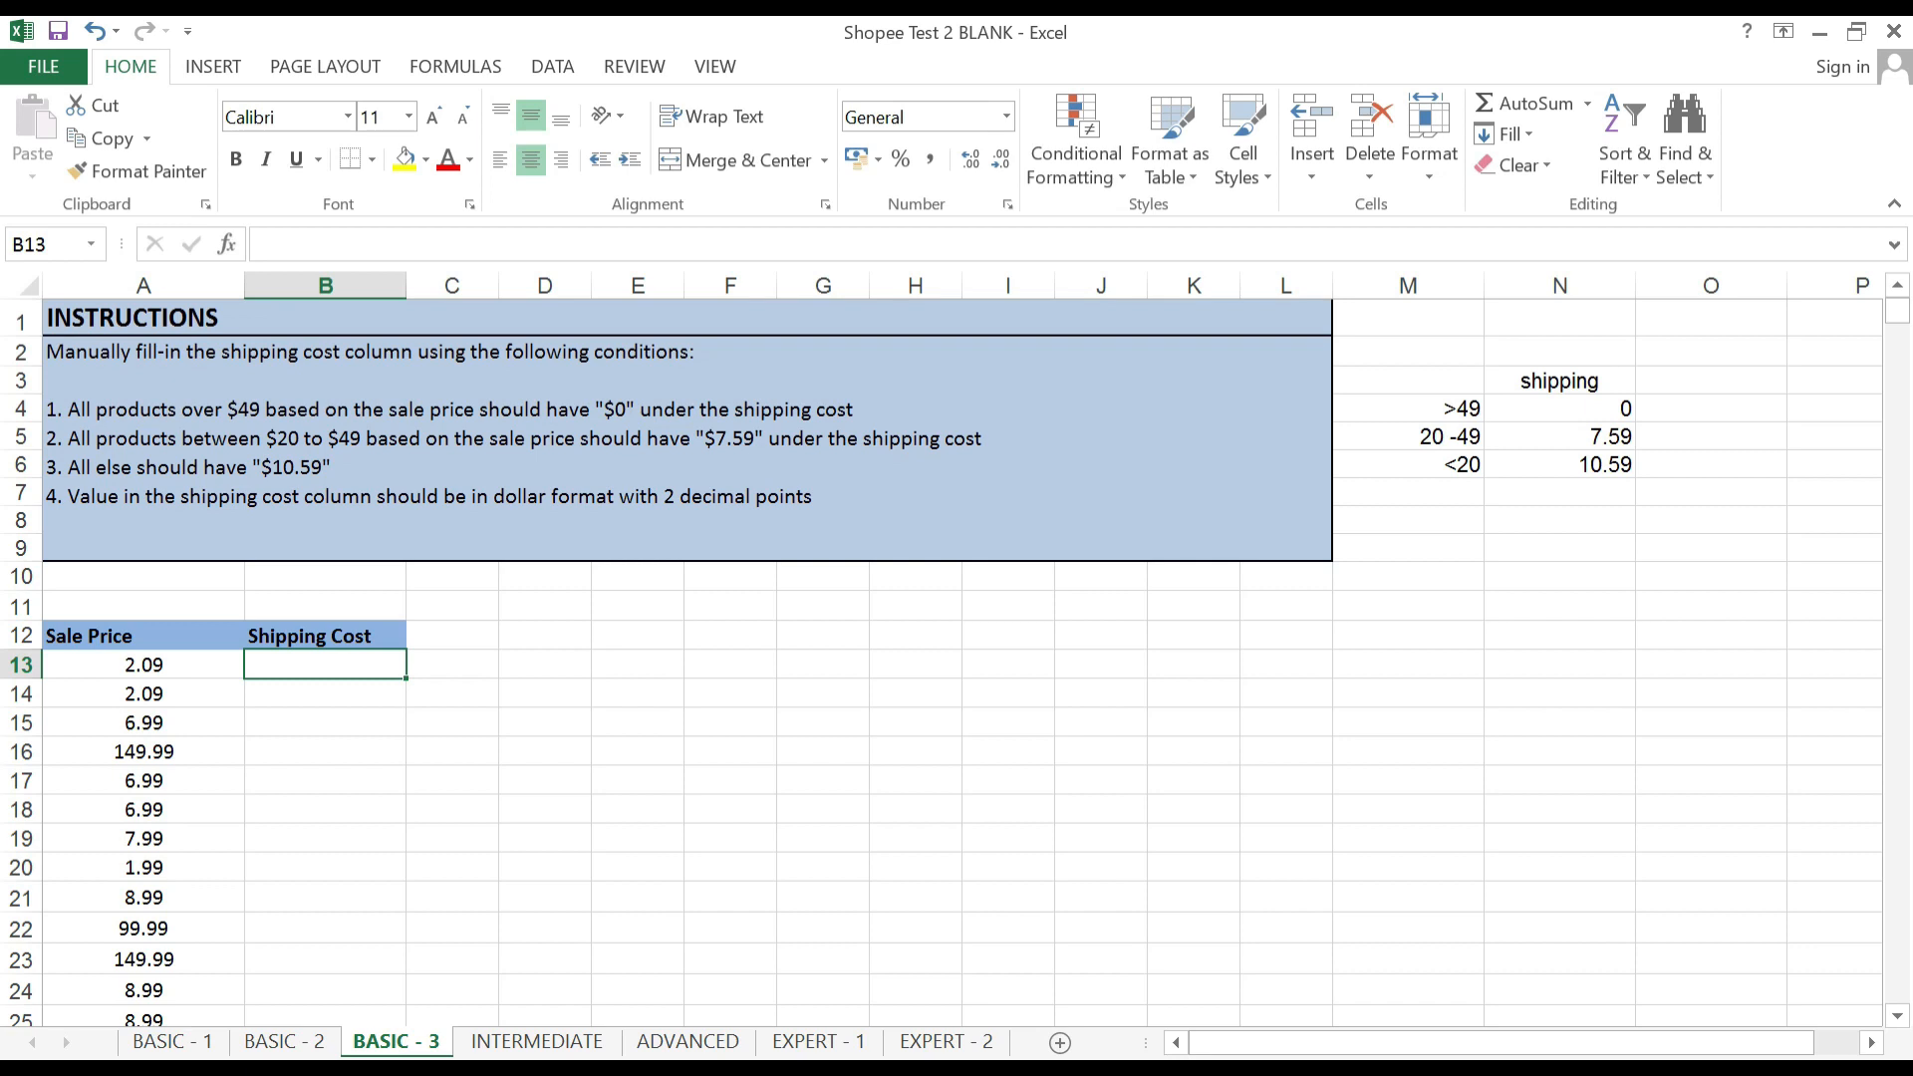
{"action": "type", "text": "=if"}
{"action": "key", "text": "Tab"}
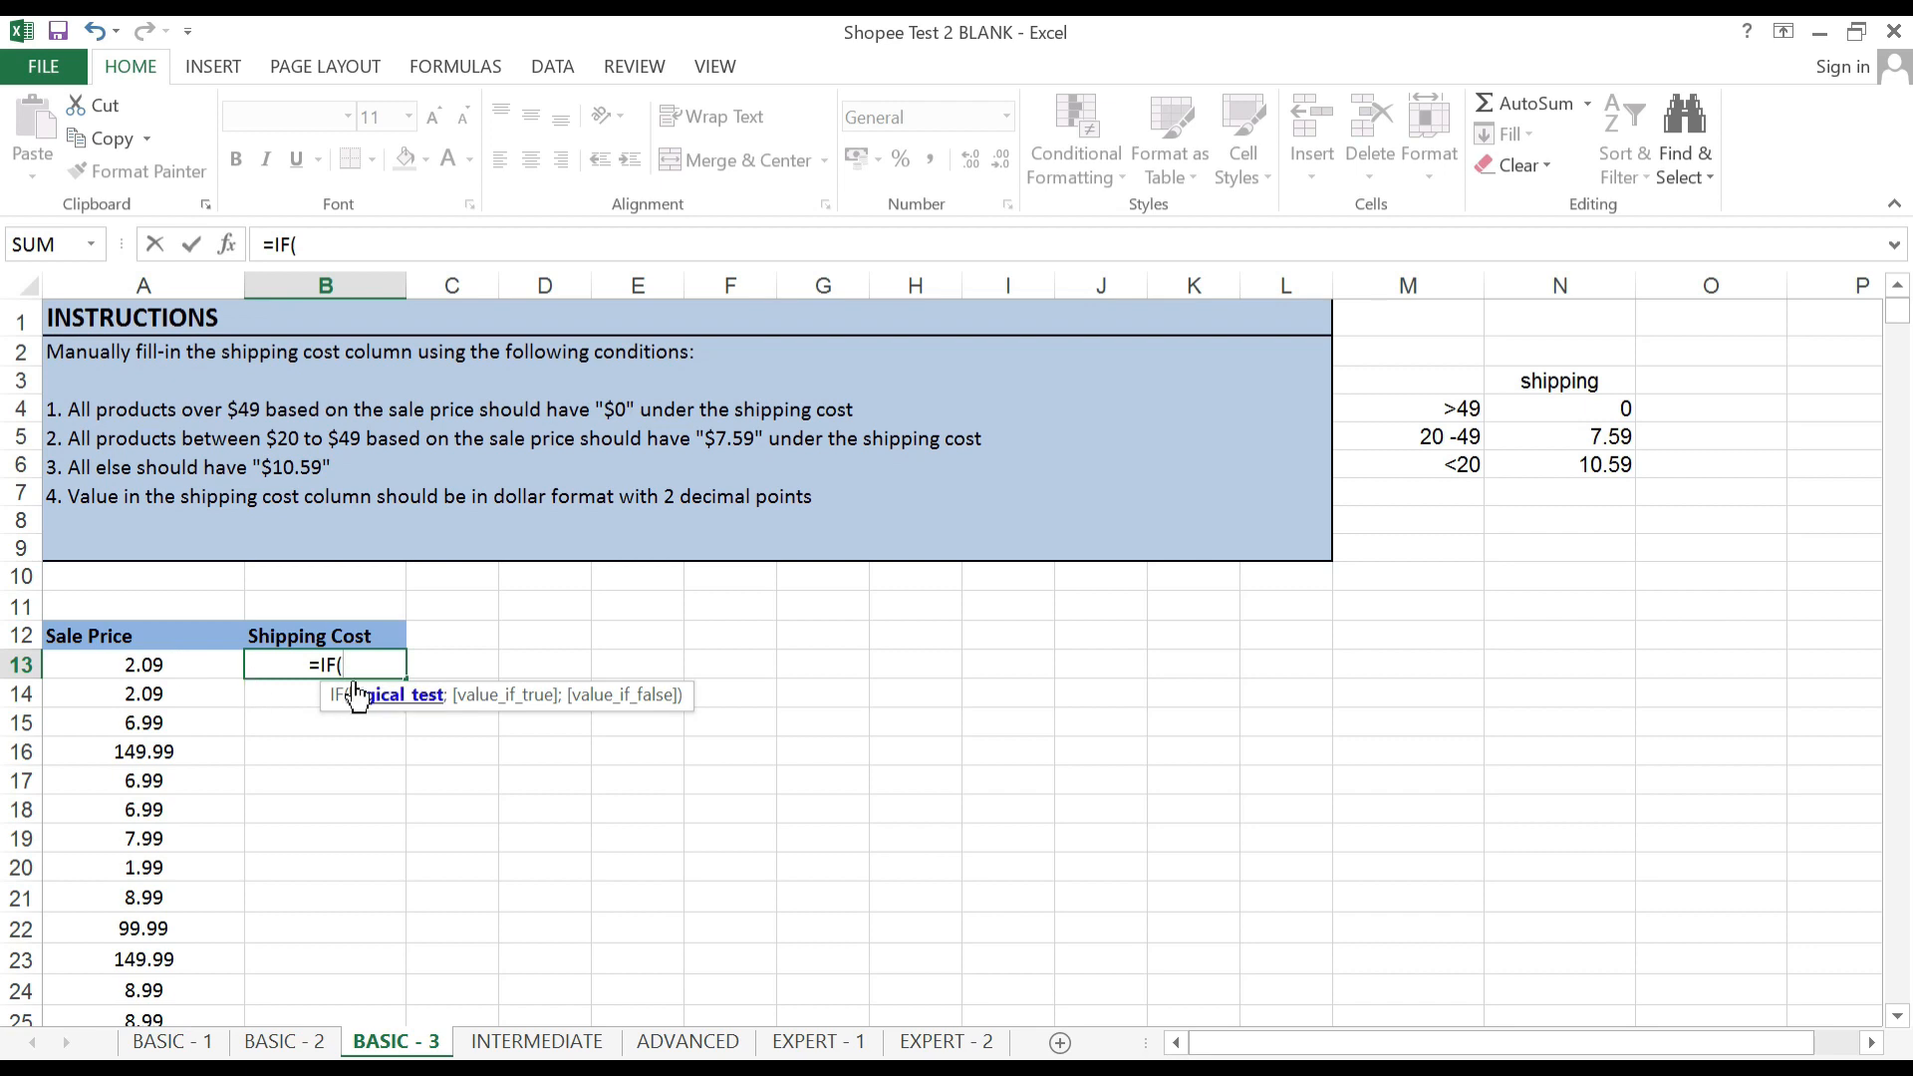
{"action": "left_click", "coordinate": [167, 670]}
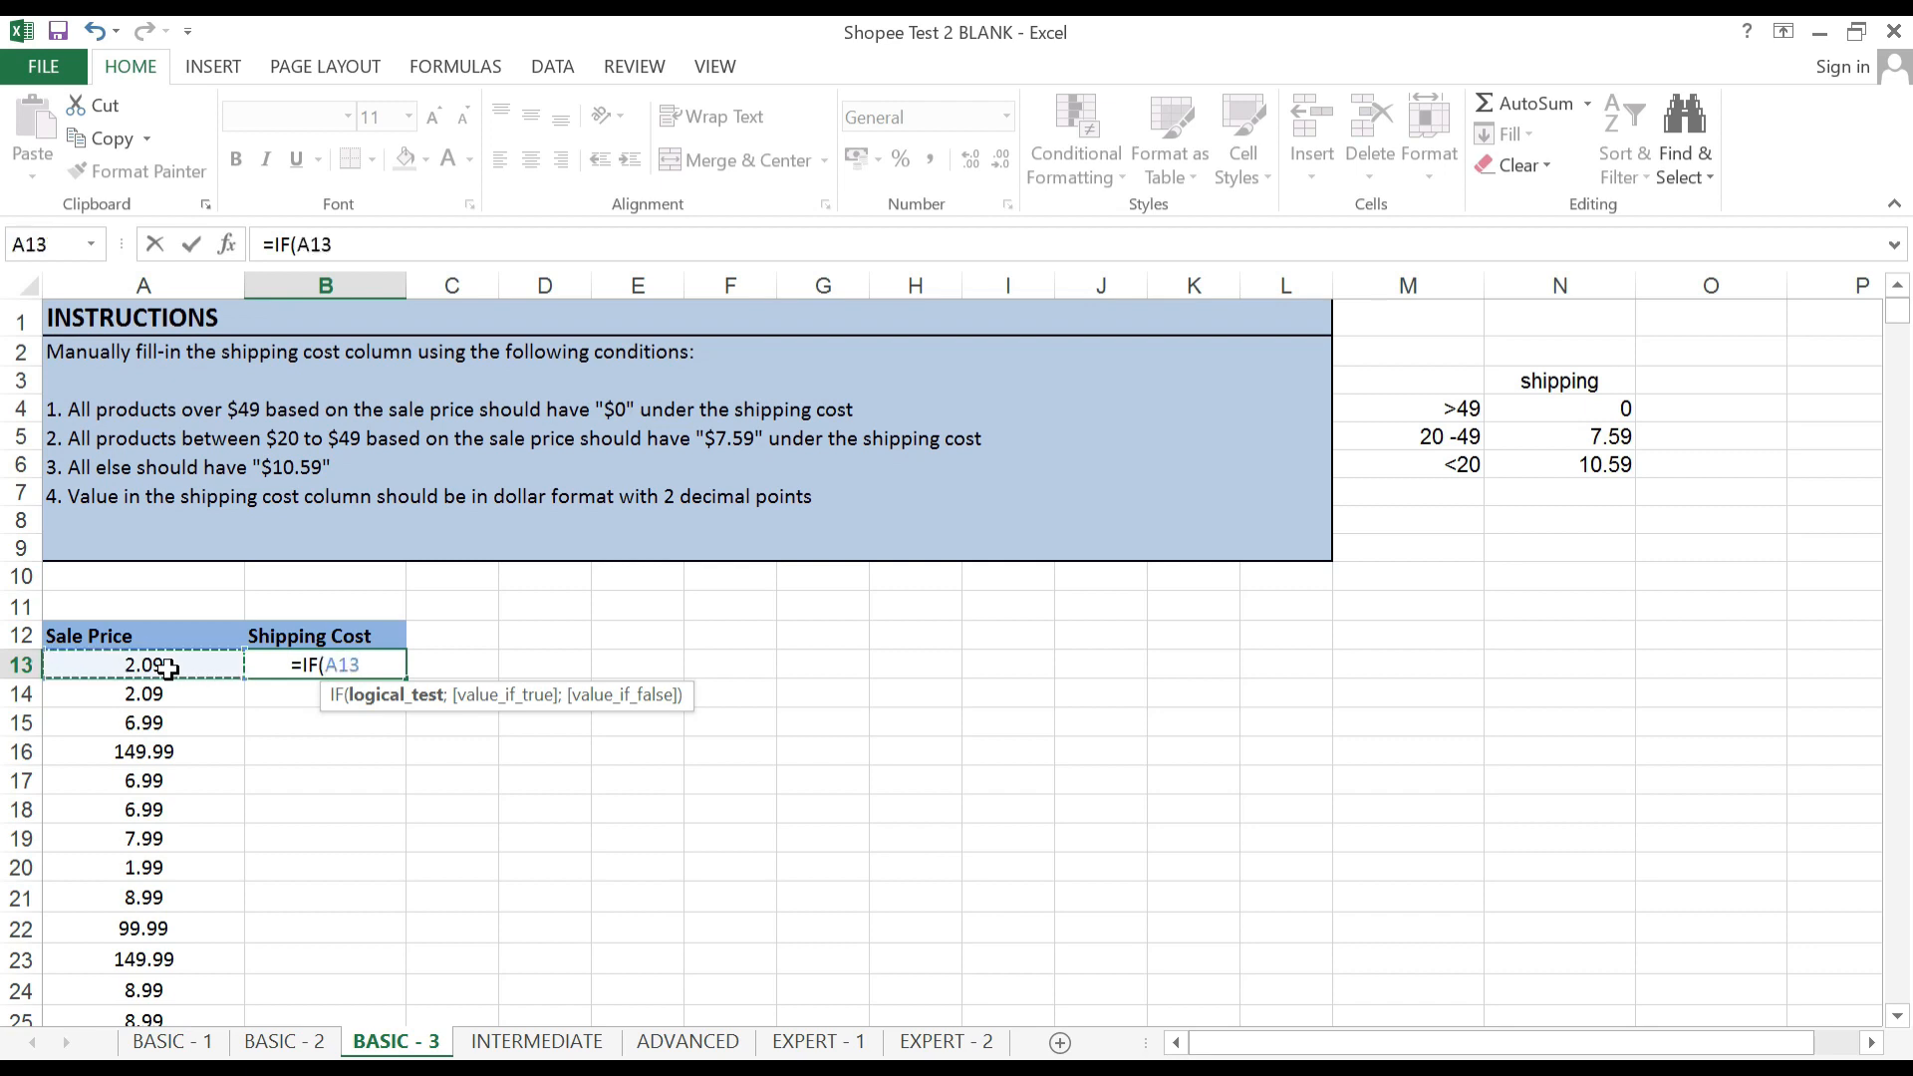
{"action": "type", "text": "<"}
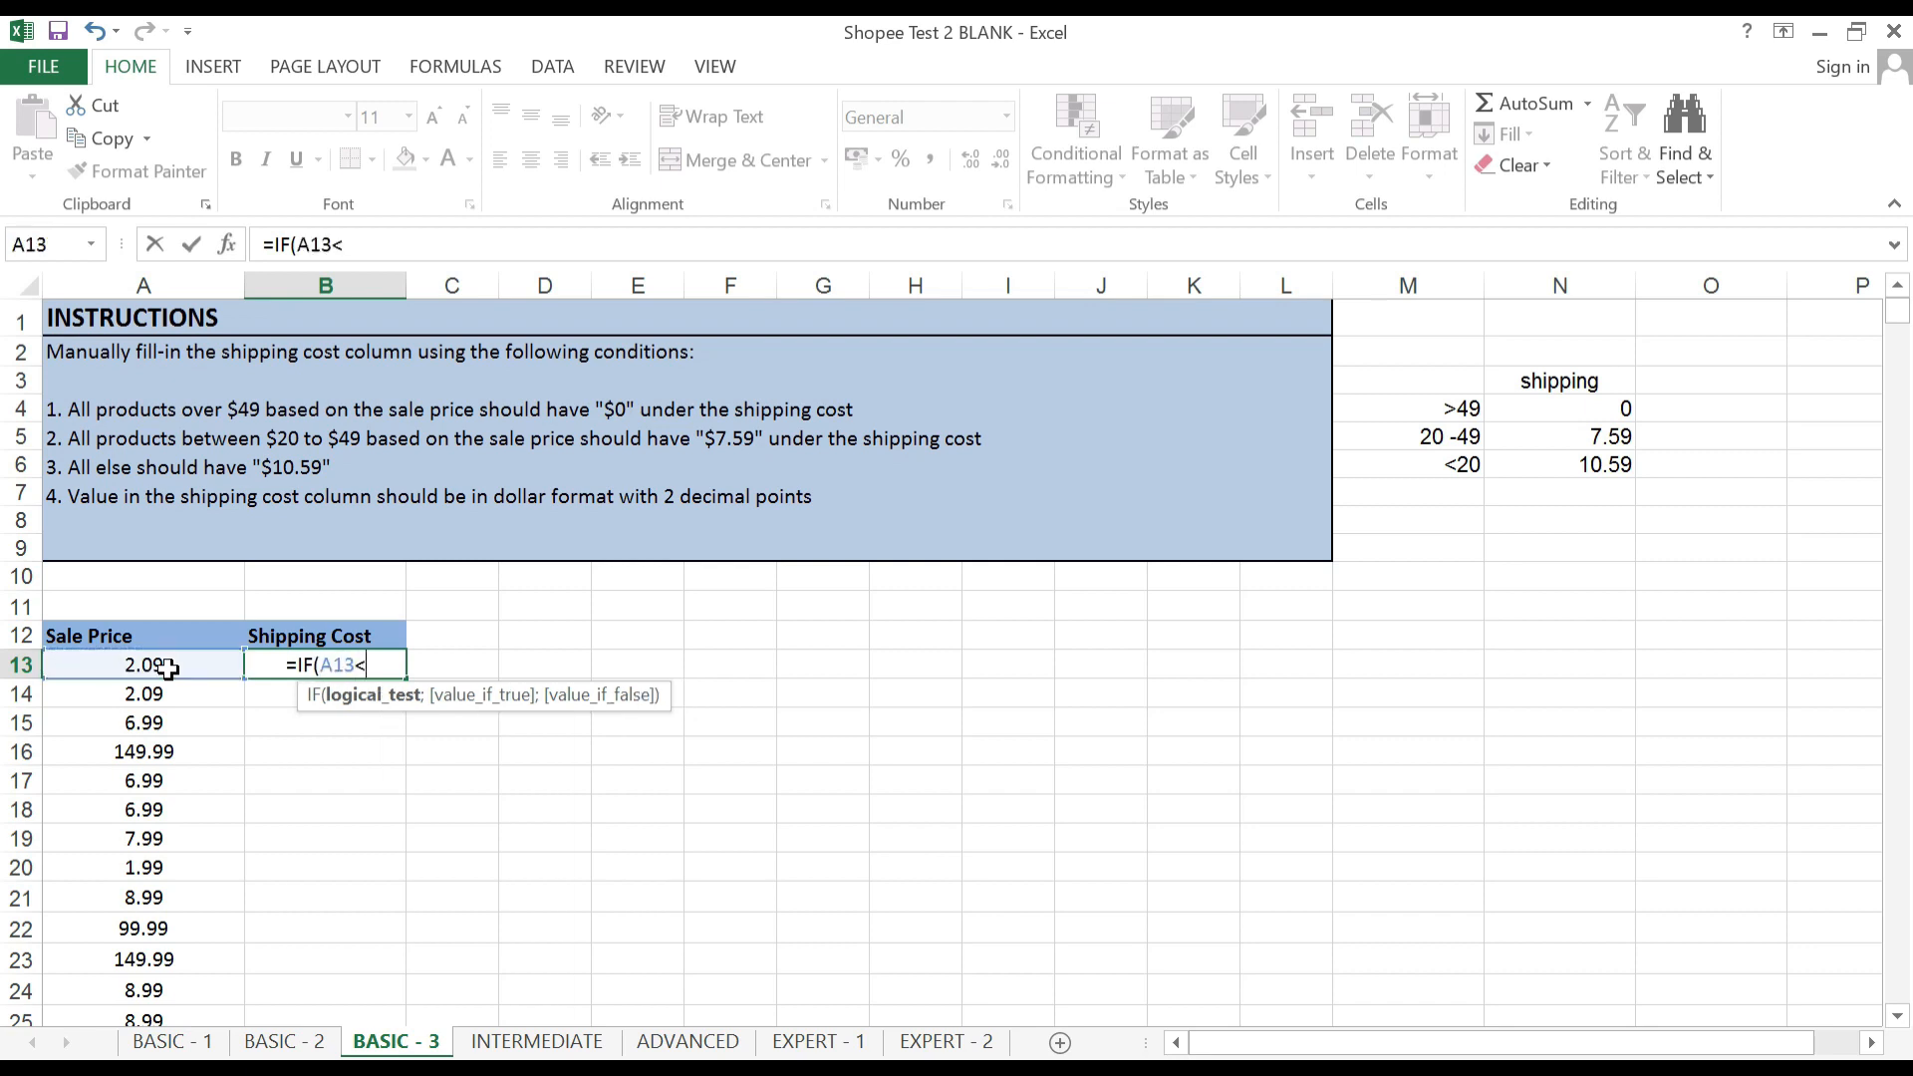
{"action": "type", "text": "20"}
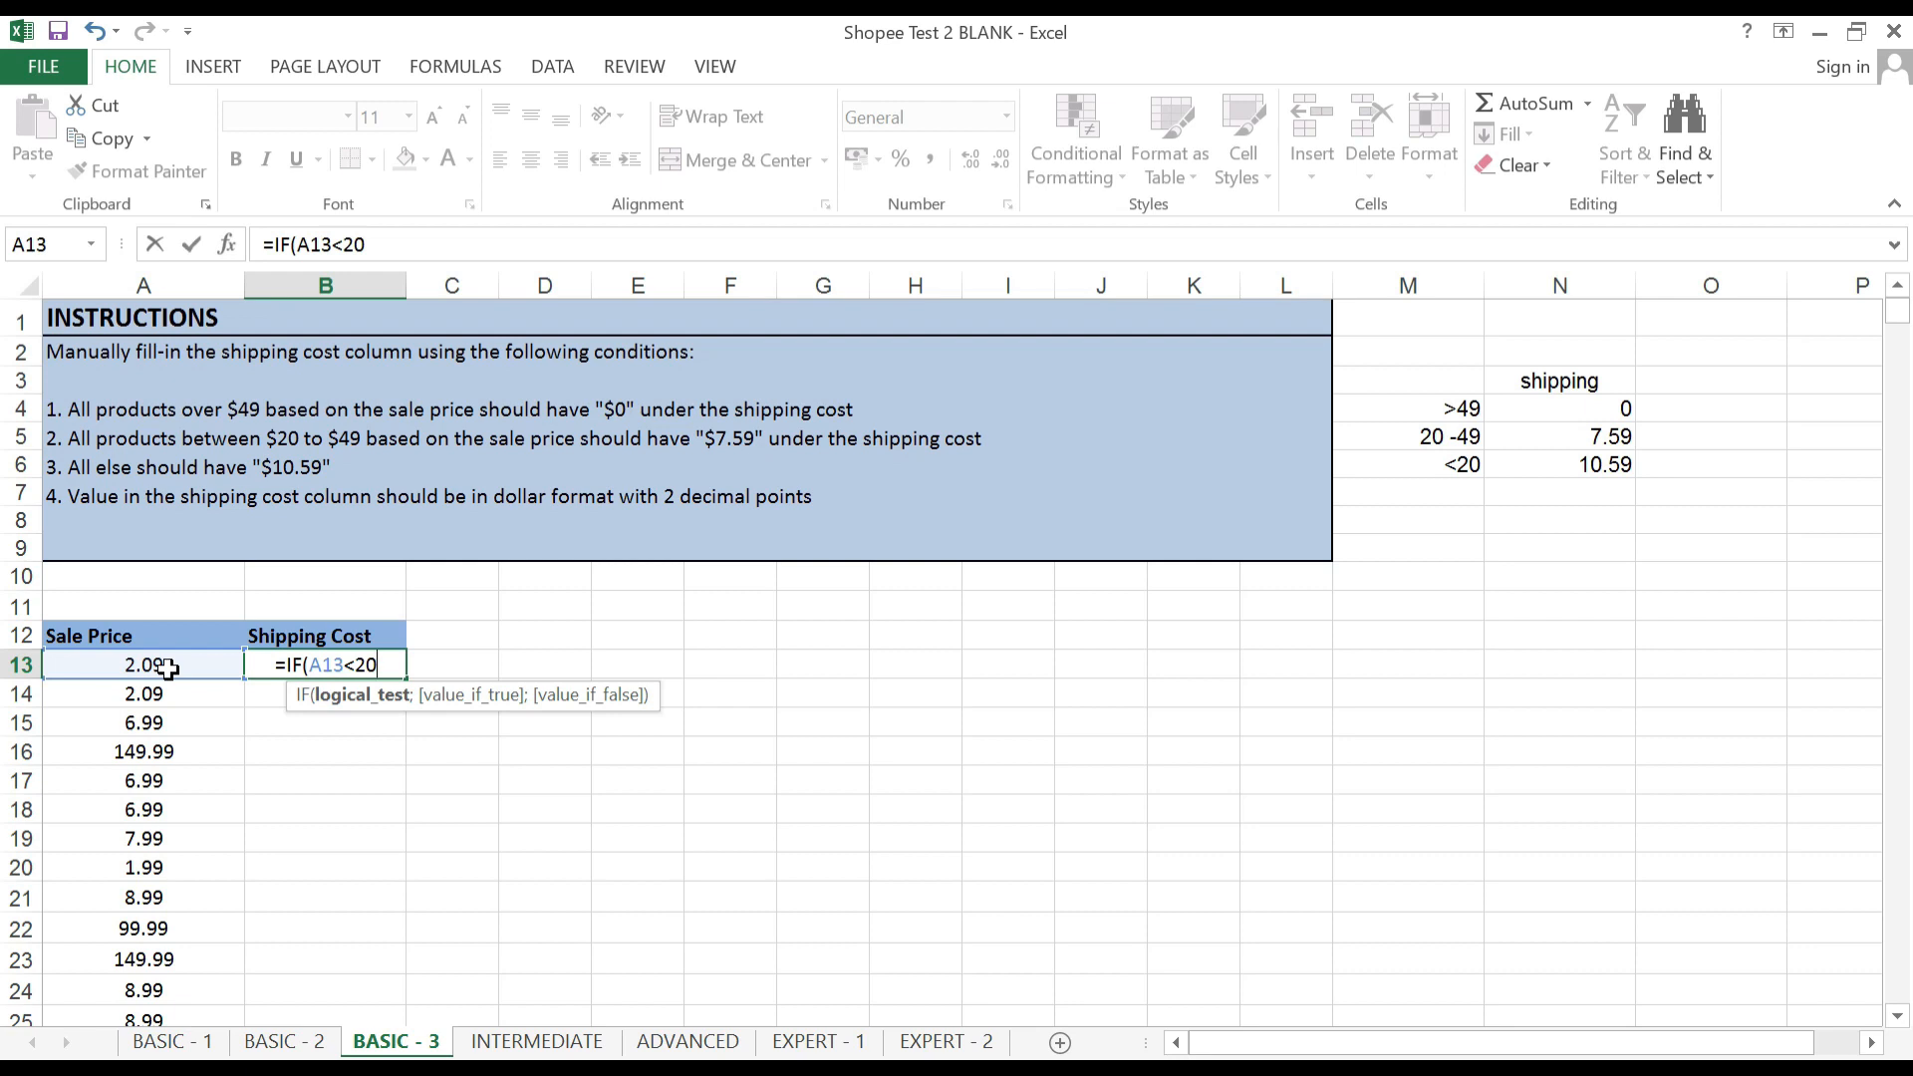
{"action": "type", "text": ";"}
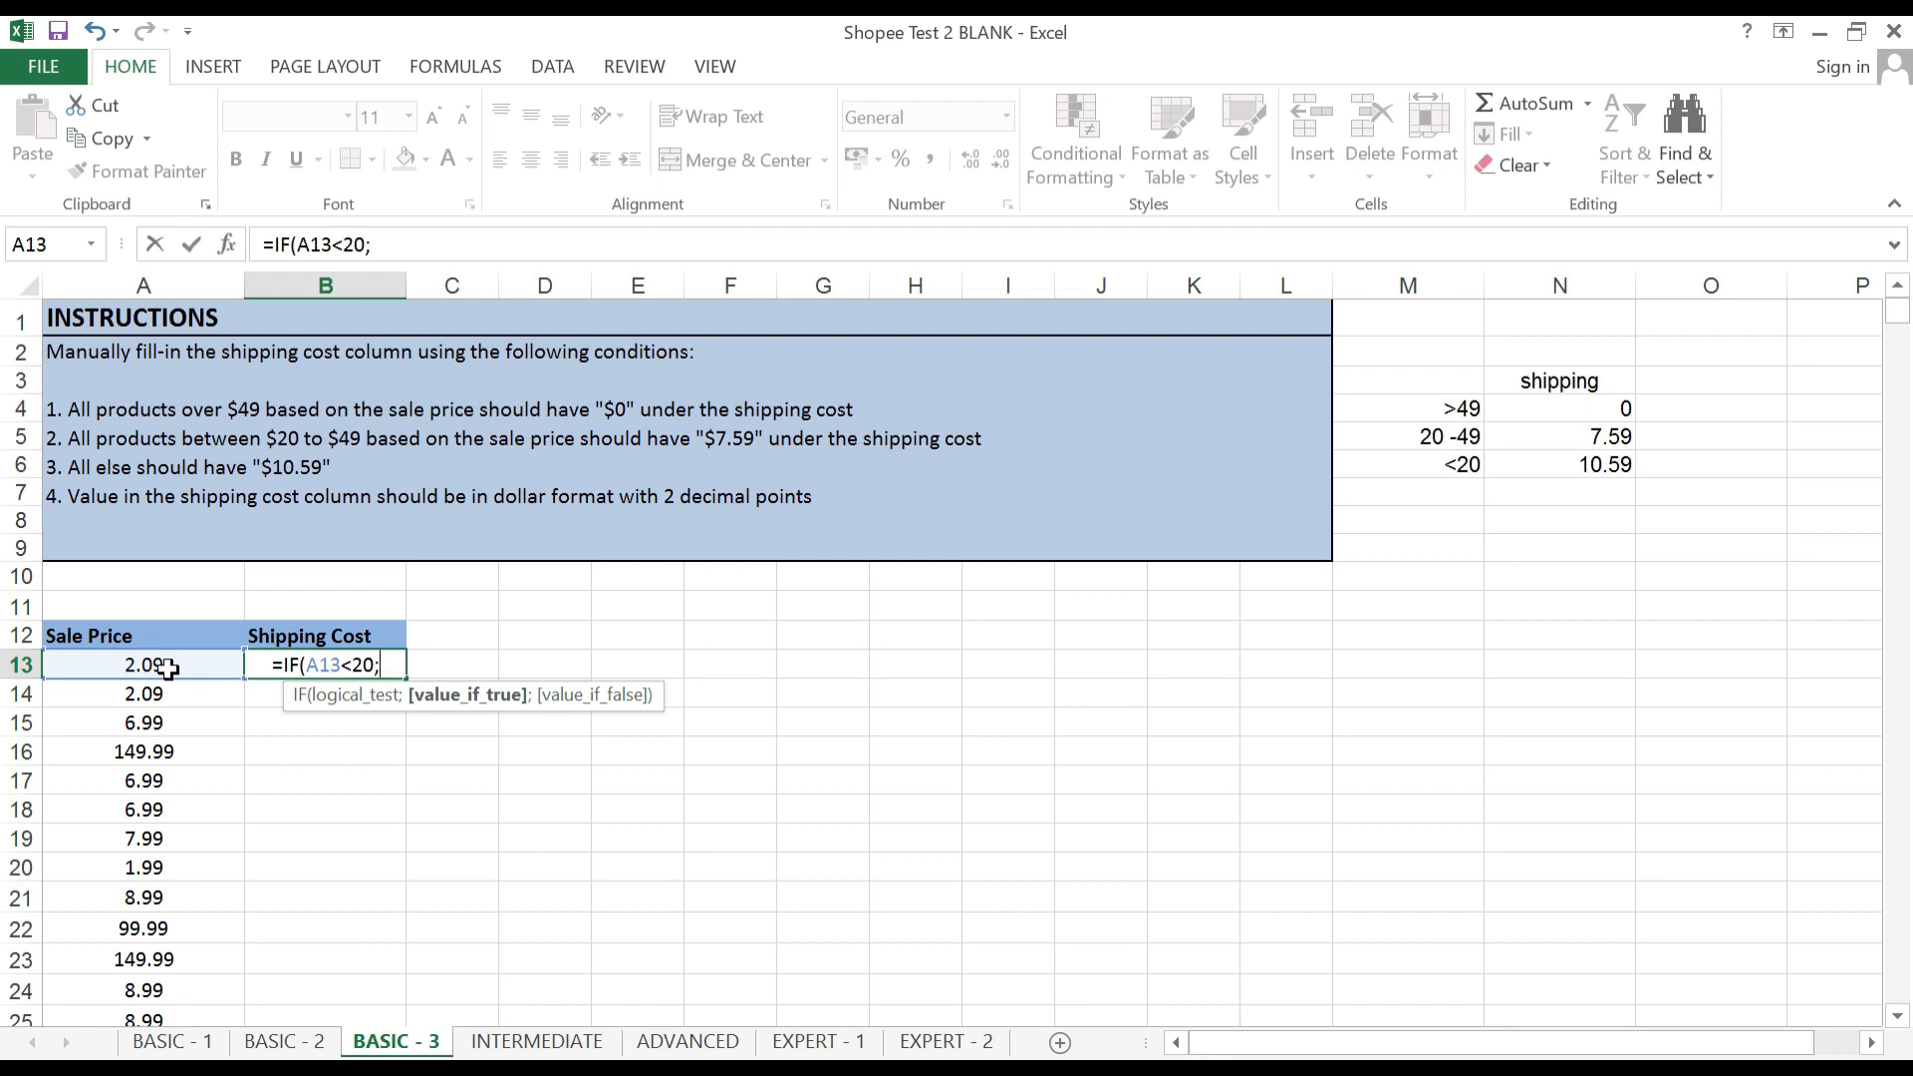
Give the IF formula in B13 the quoted text "$10.59" as its value if true.
{"action": "type", "text": "13<20"}
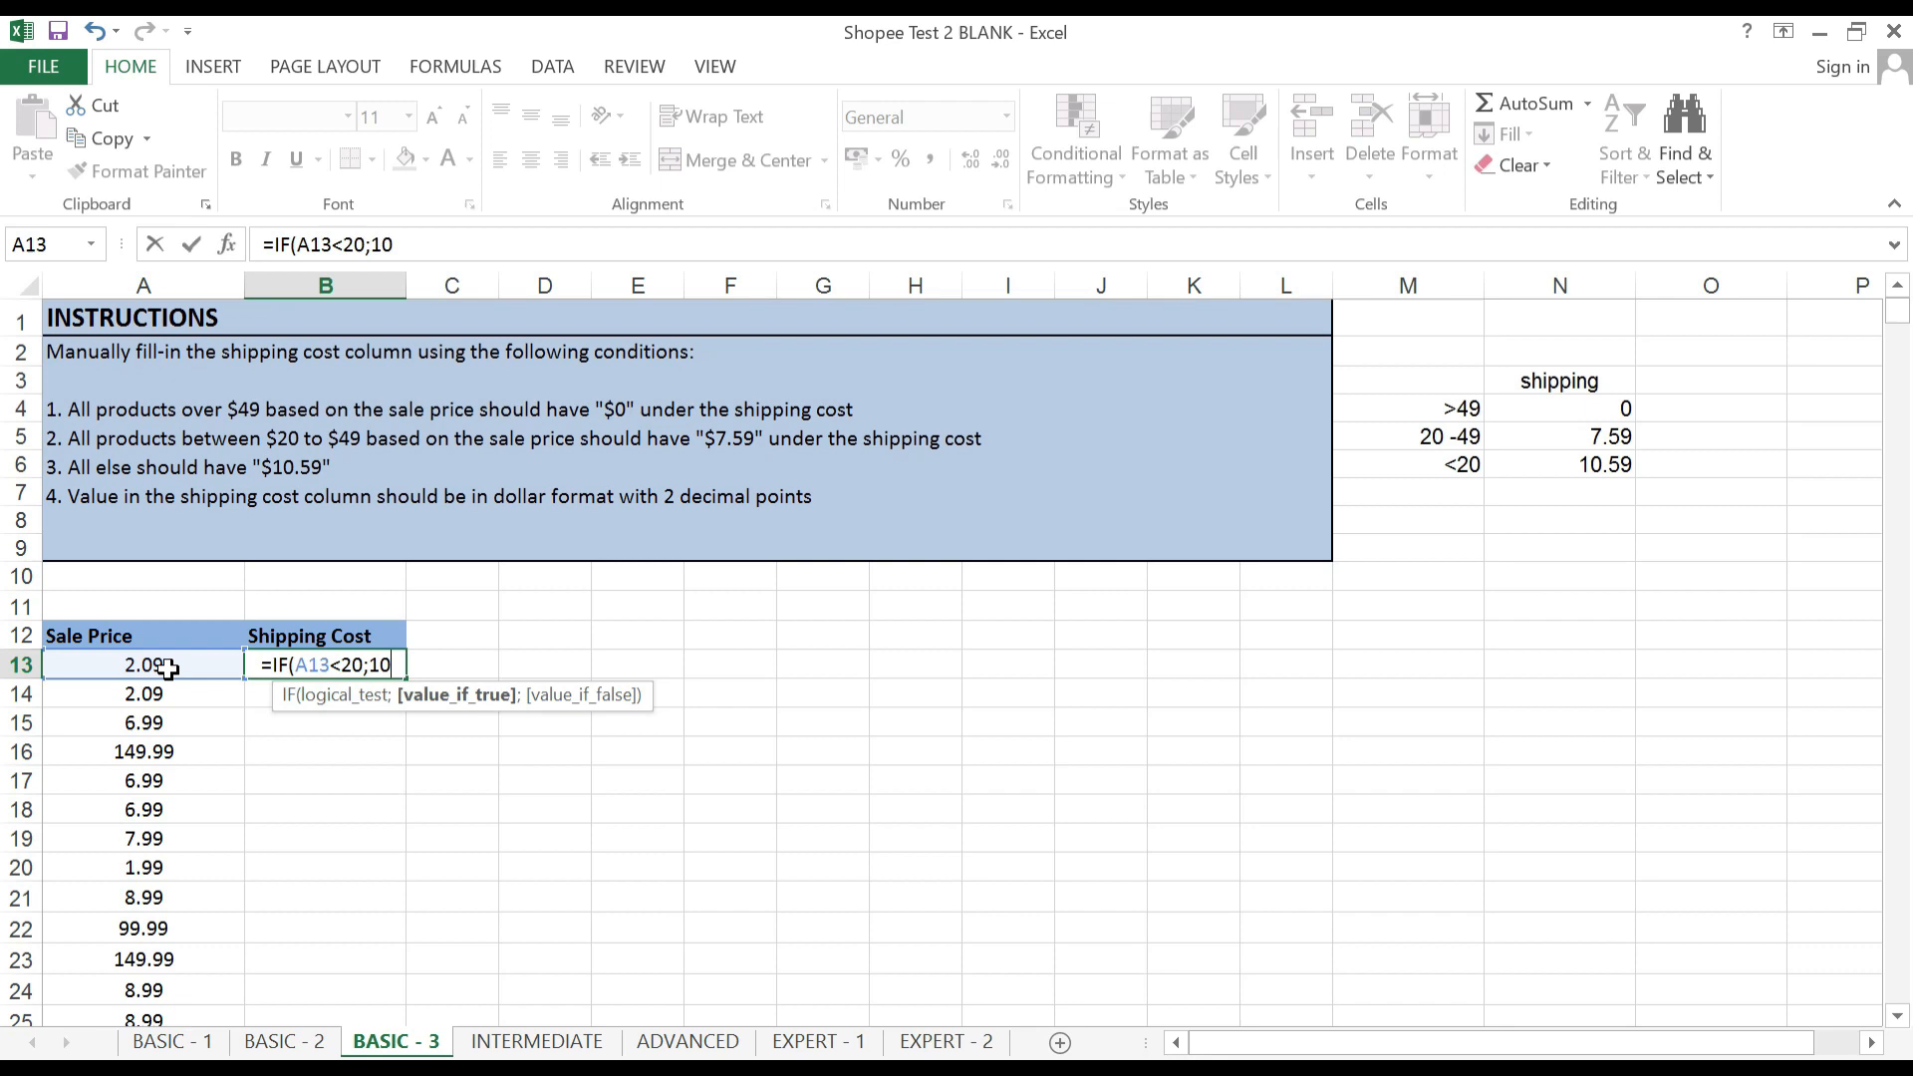
{"action": "type", "text": ";"}
{"action": "key", "text": "BackSpace"}
{"action": "type", "text": "."}
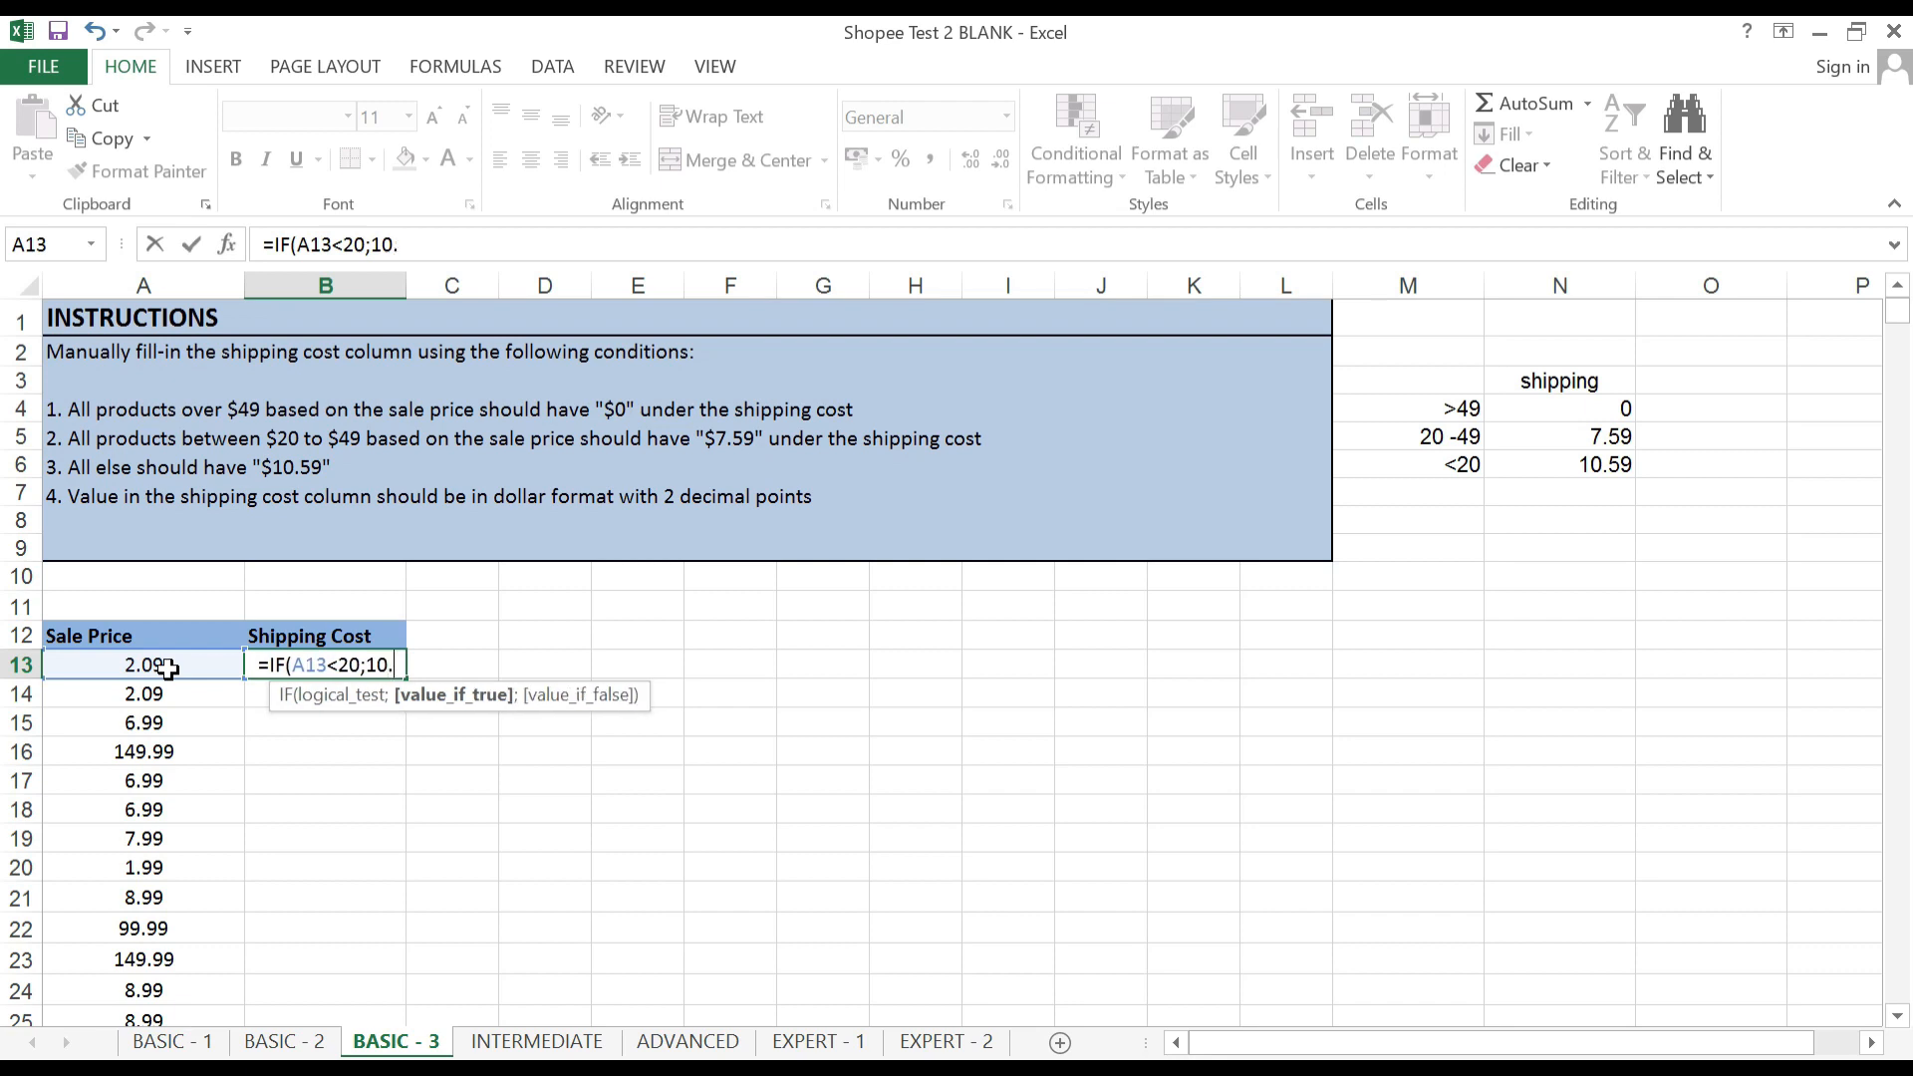
{"action": "type", "text": "59"}
{"action": "left_click", "coordinate": [354, 665]}
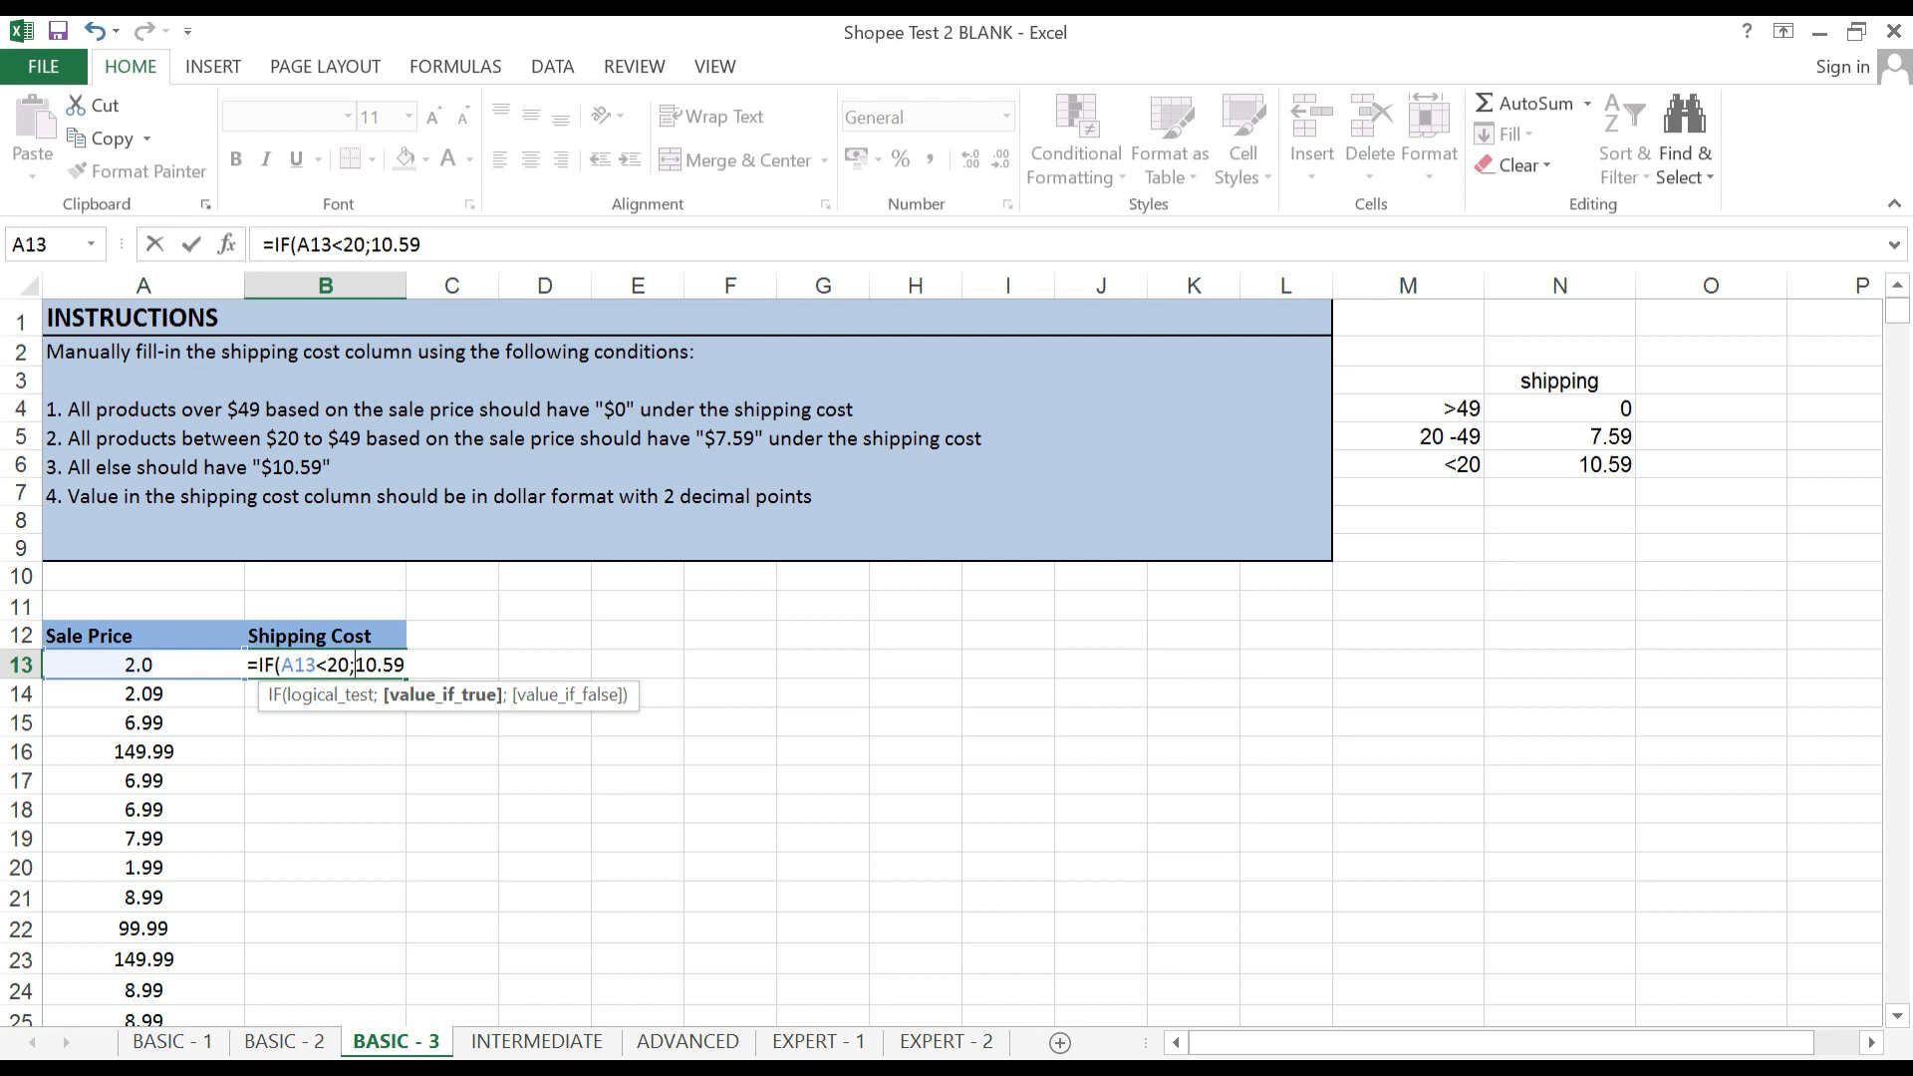
{"action": "type", "text": "\""}
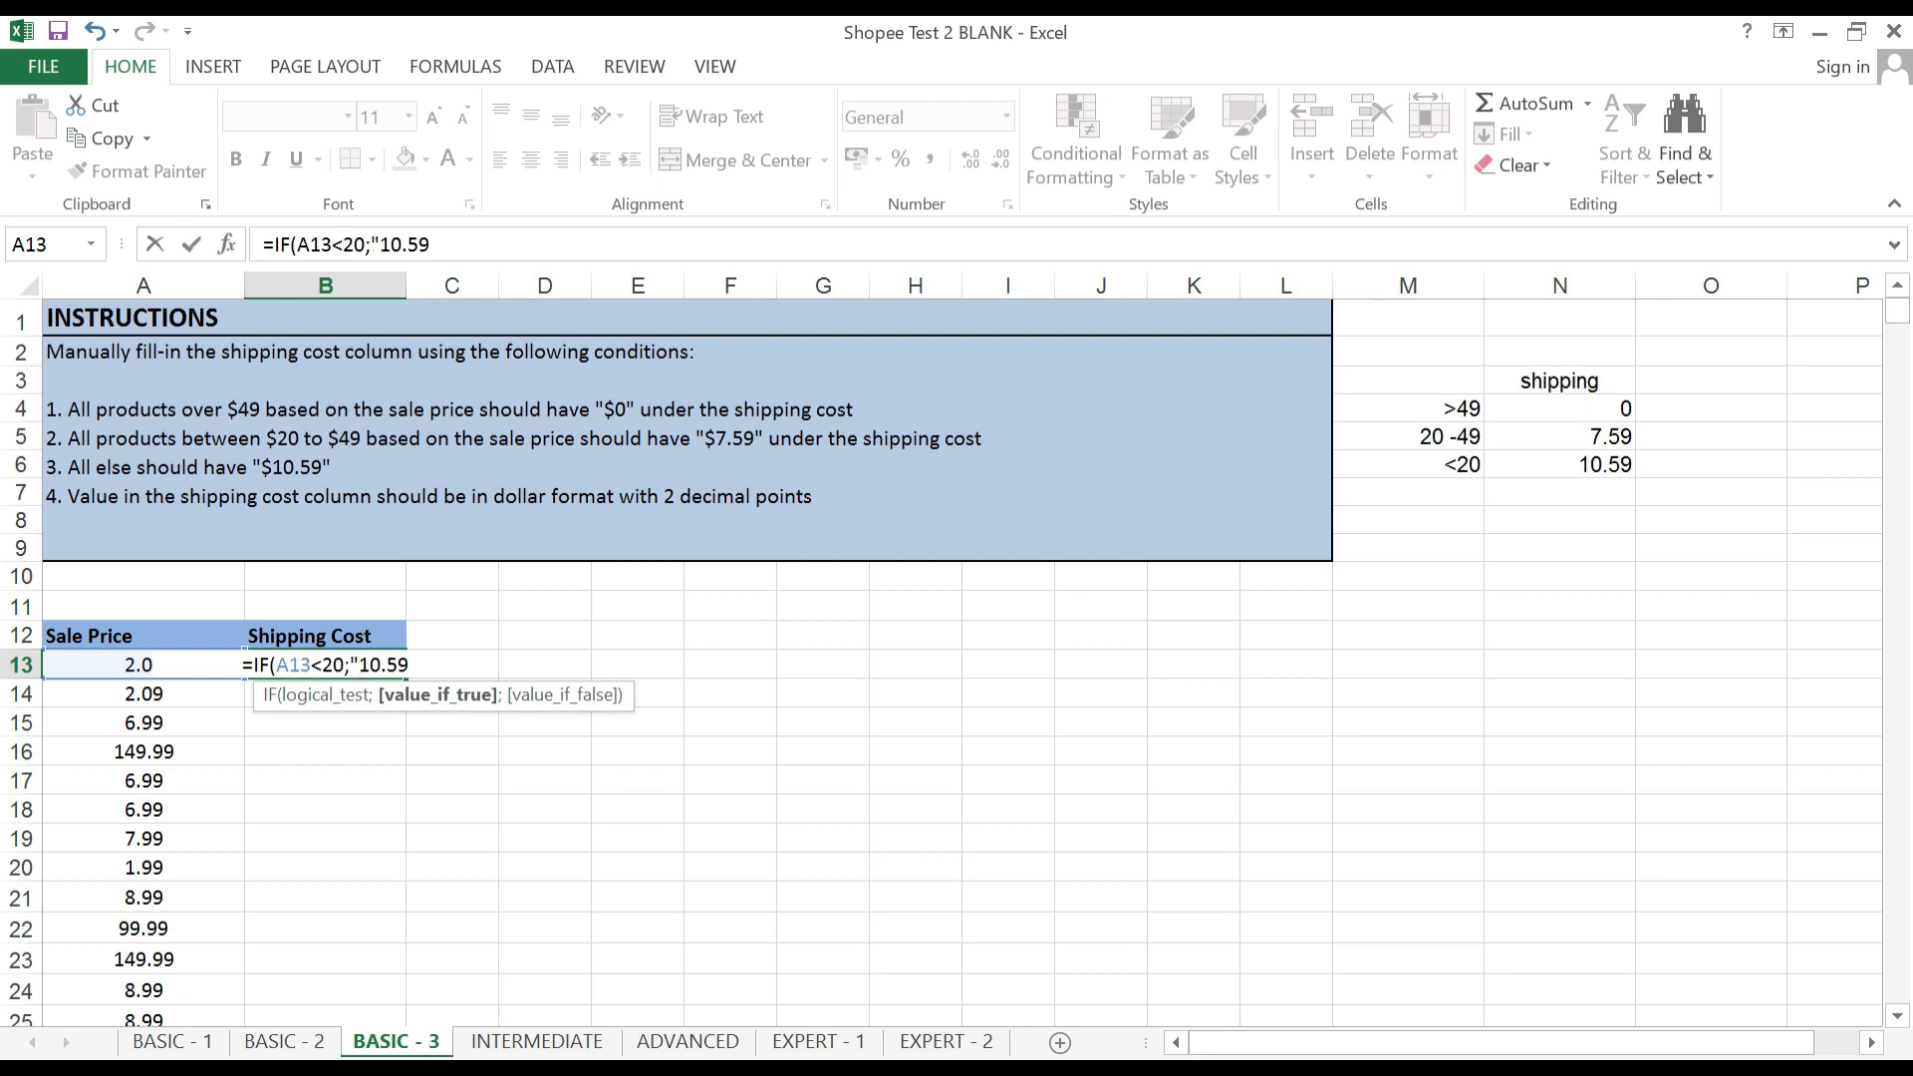
{"action": "type", "text": "$"}
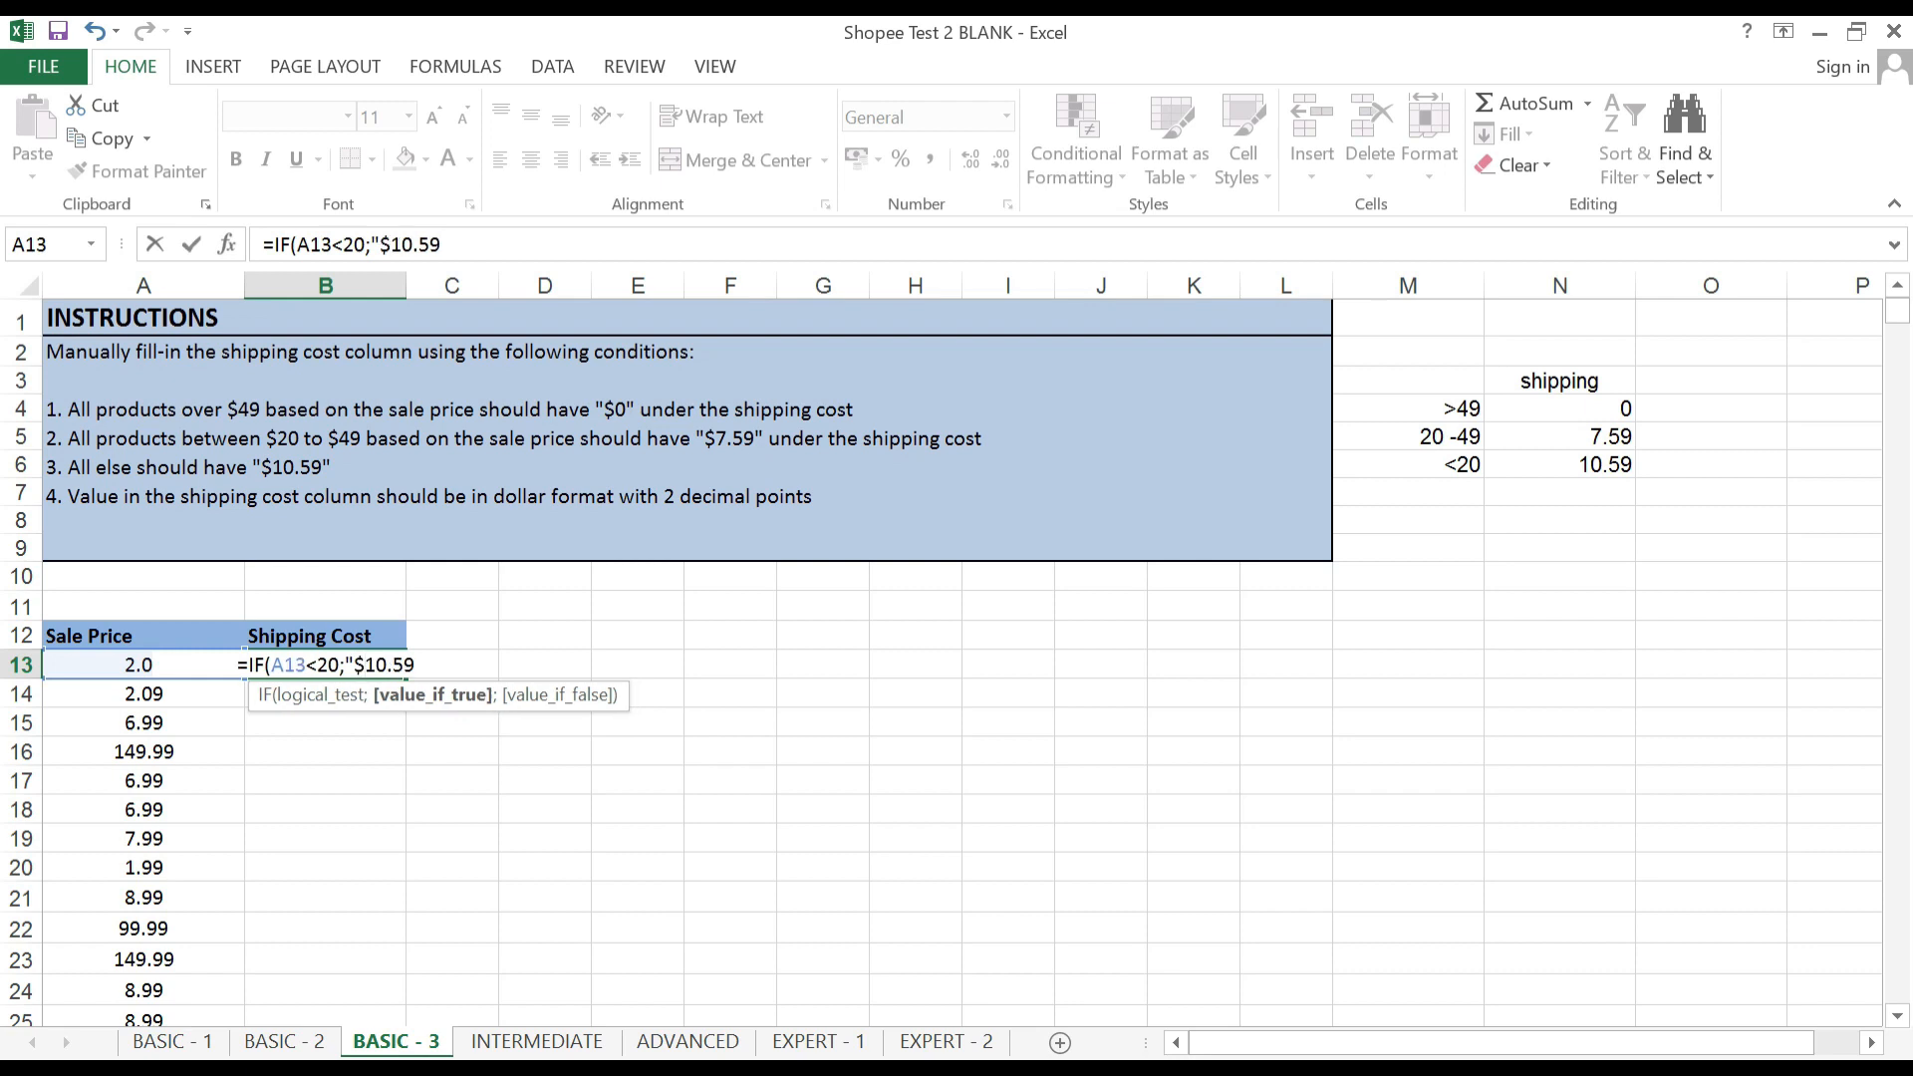
{"action": "type", "text": "\""}
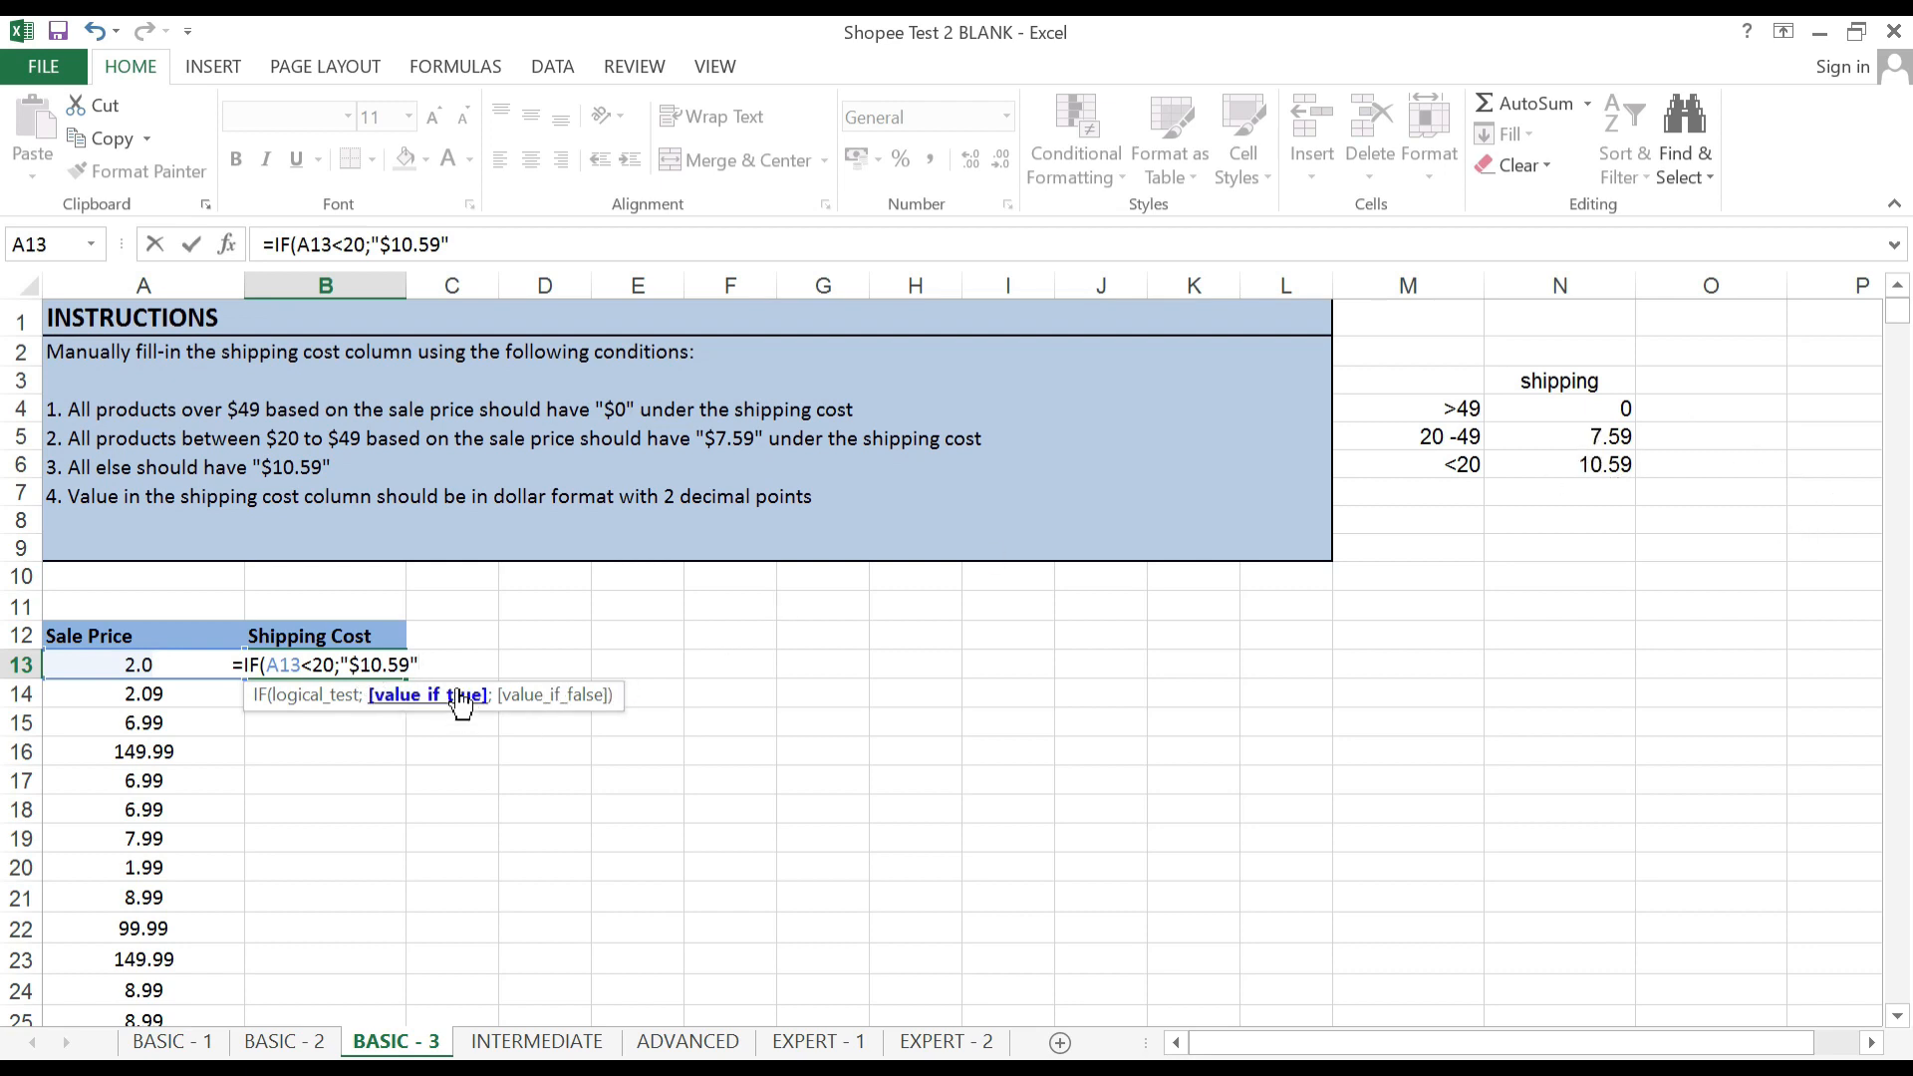
Nest a second IF as the value if false in the B13 formula, with the logical test A13>49.
{"action": "type", "text": ";"}
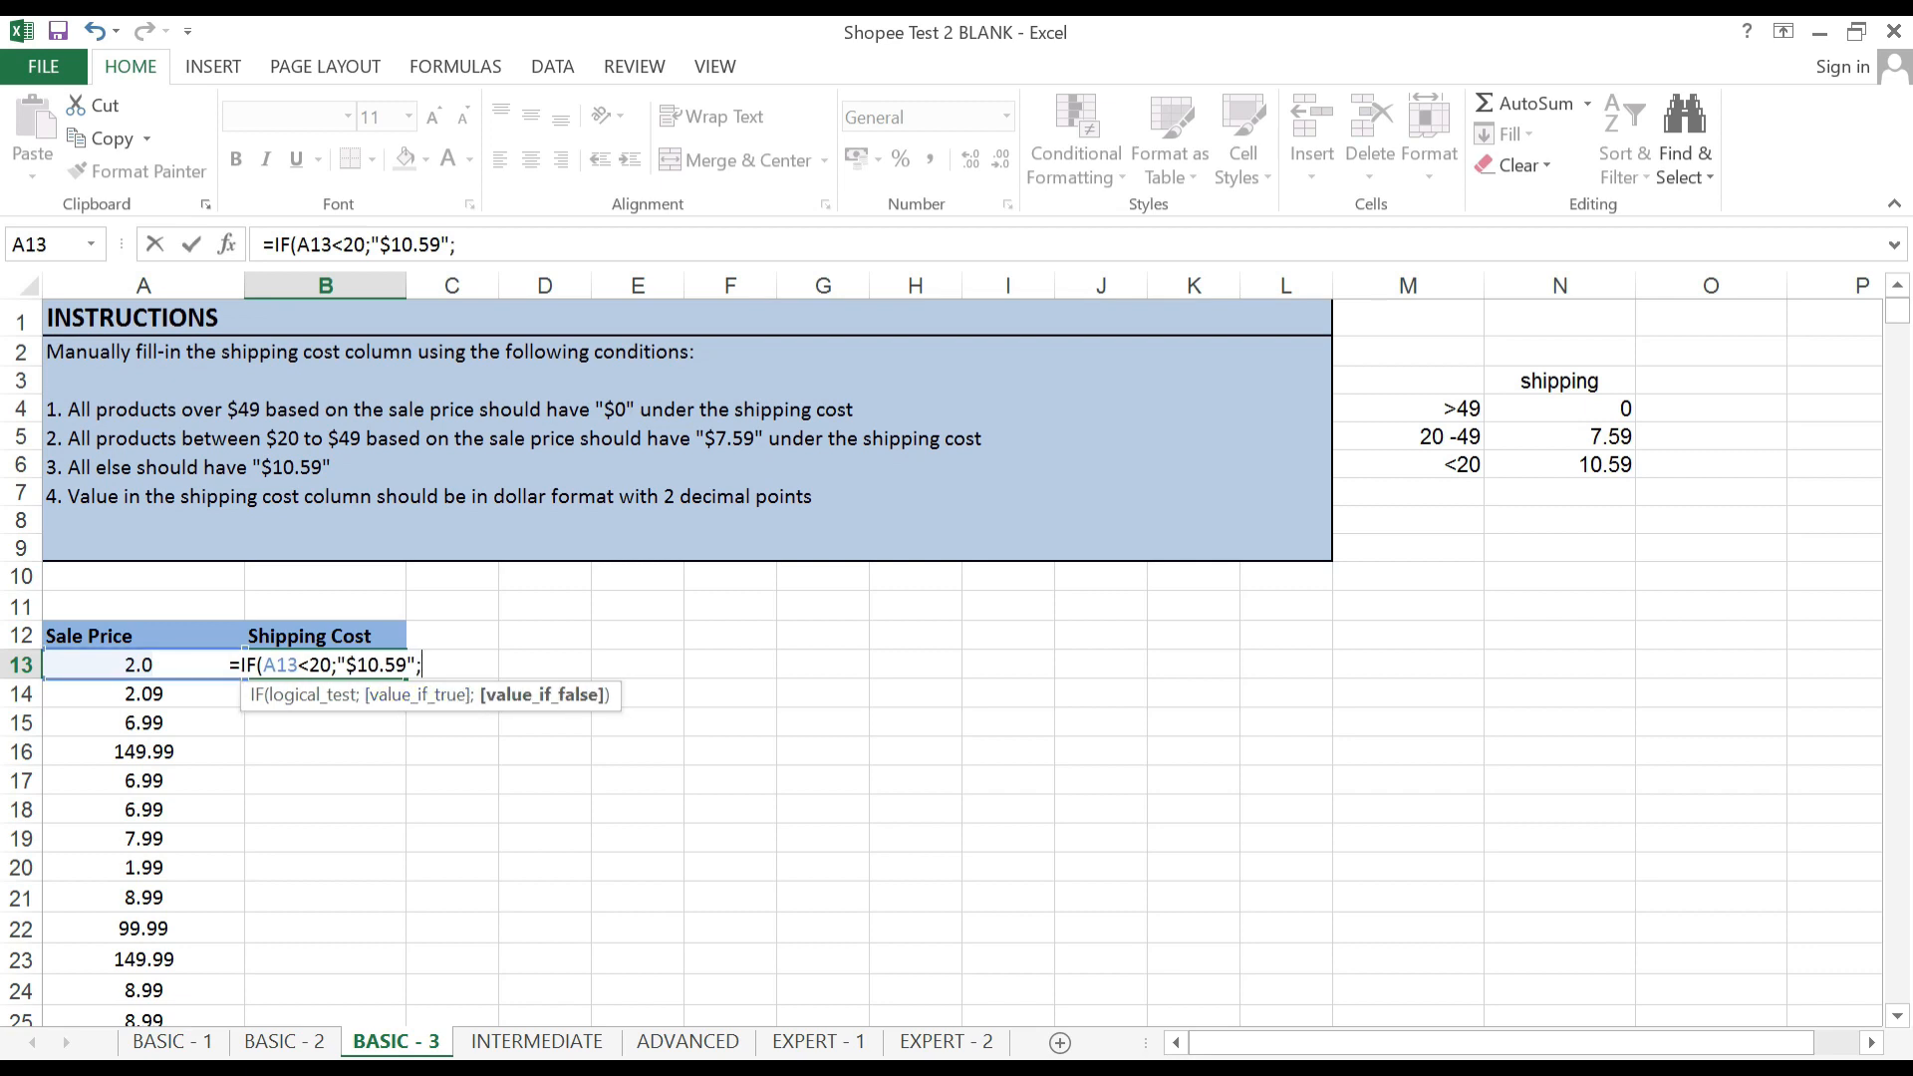
{"action": "type", "text": "if"}
{"action": "key", "text": "Tab"}
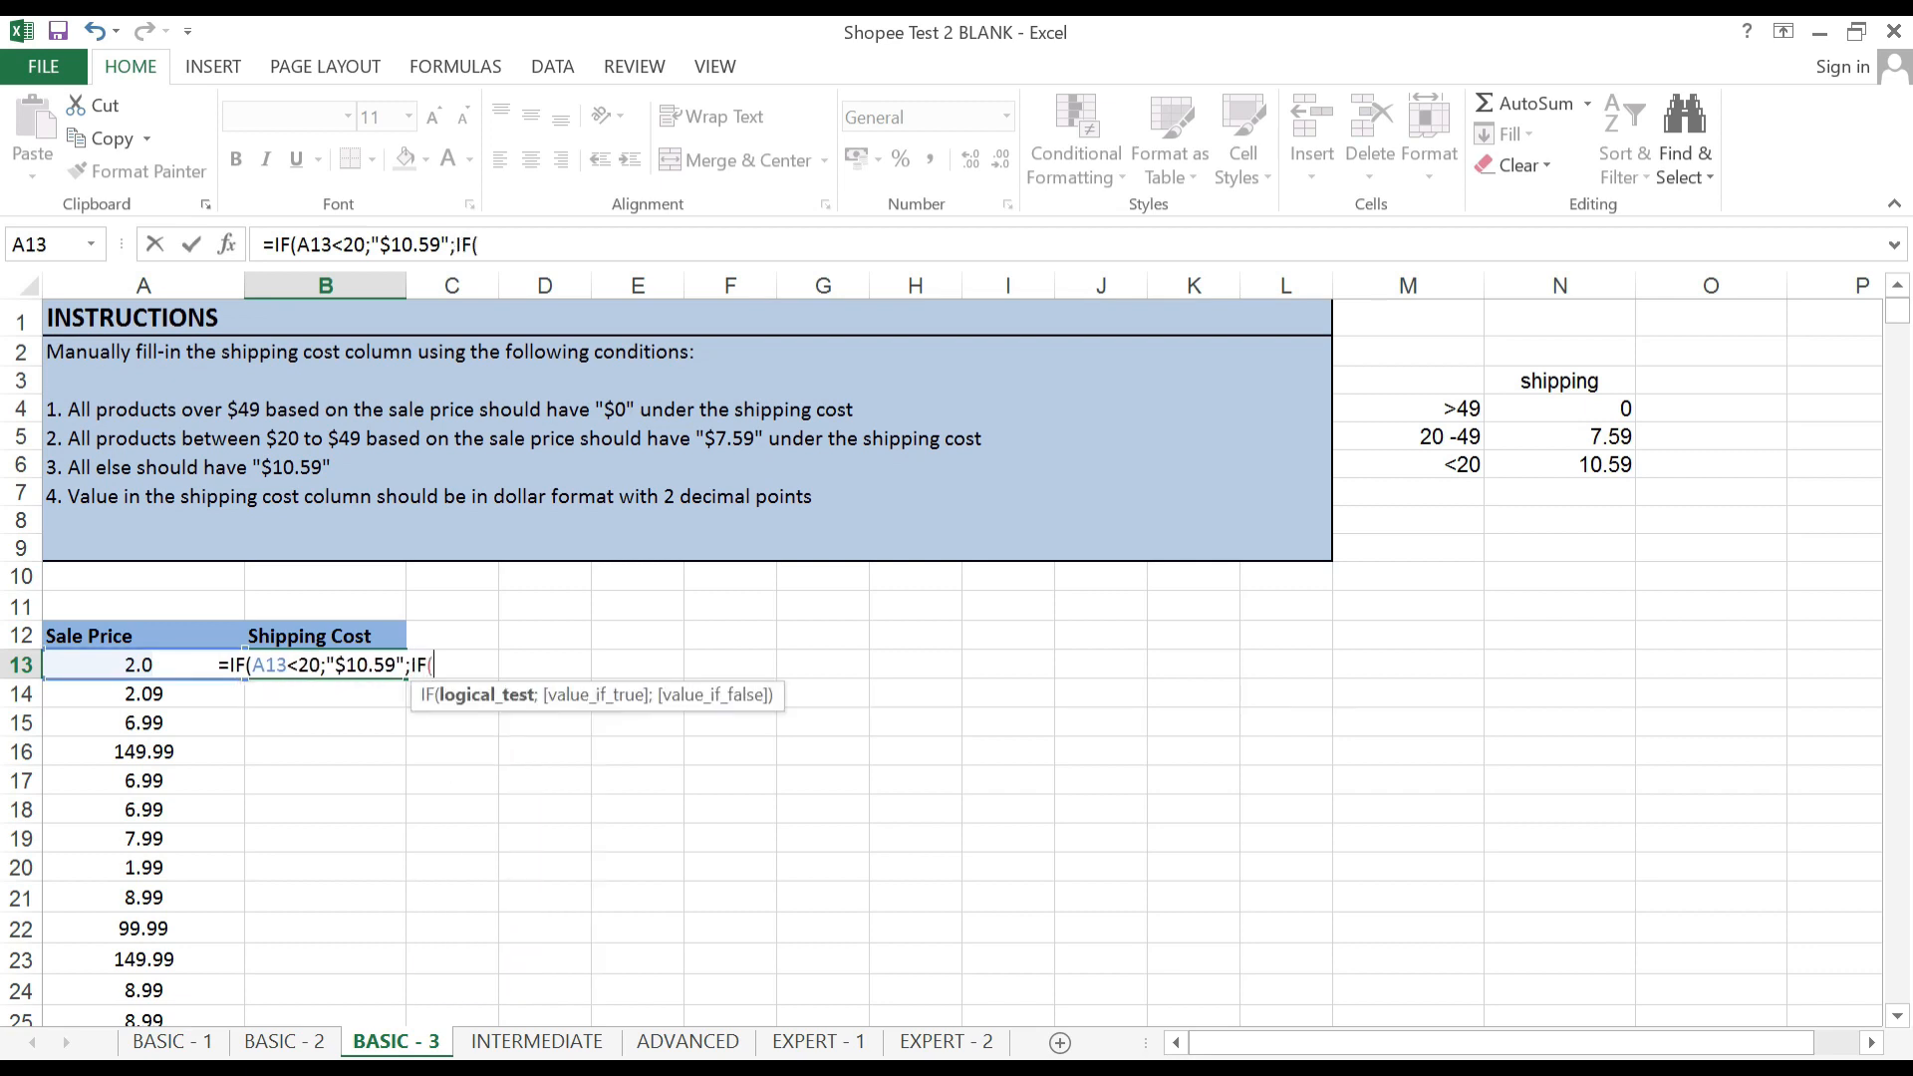
{"action": "left_click", "coordinate": [137, 661]}
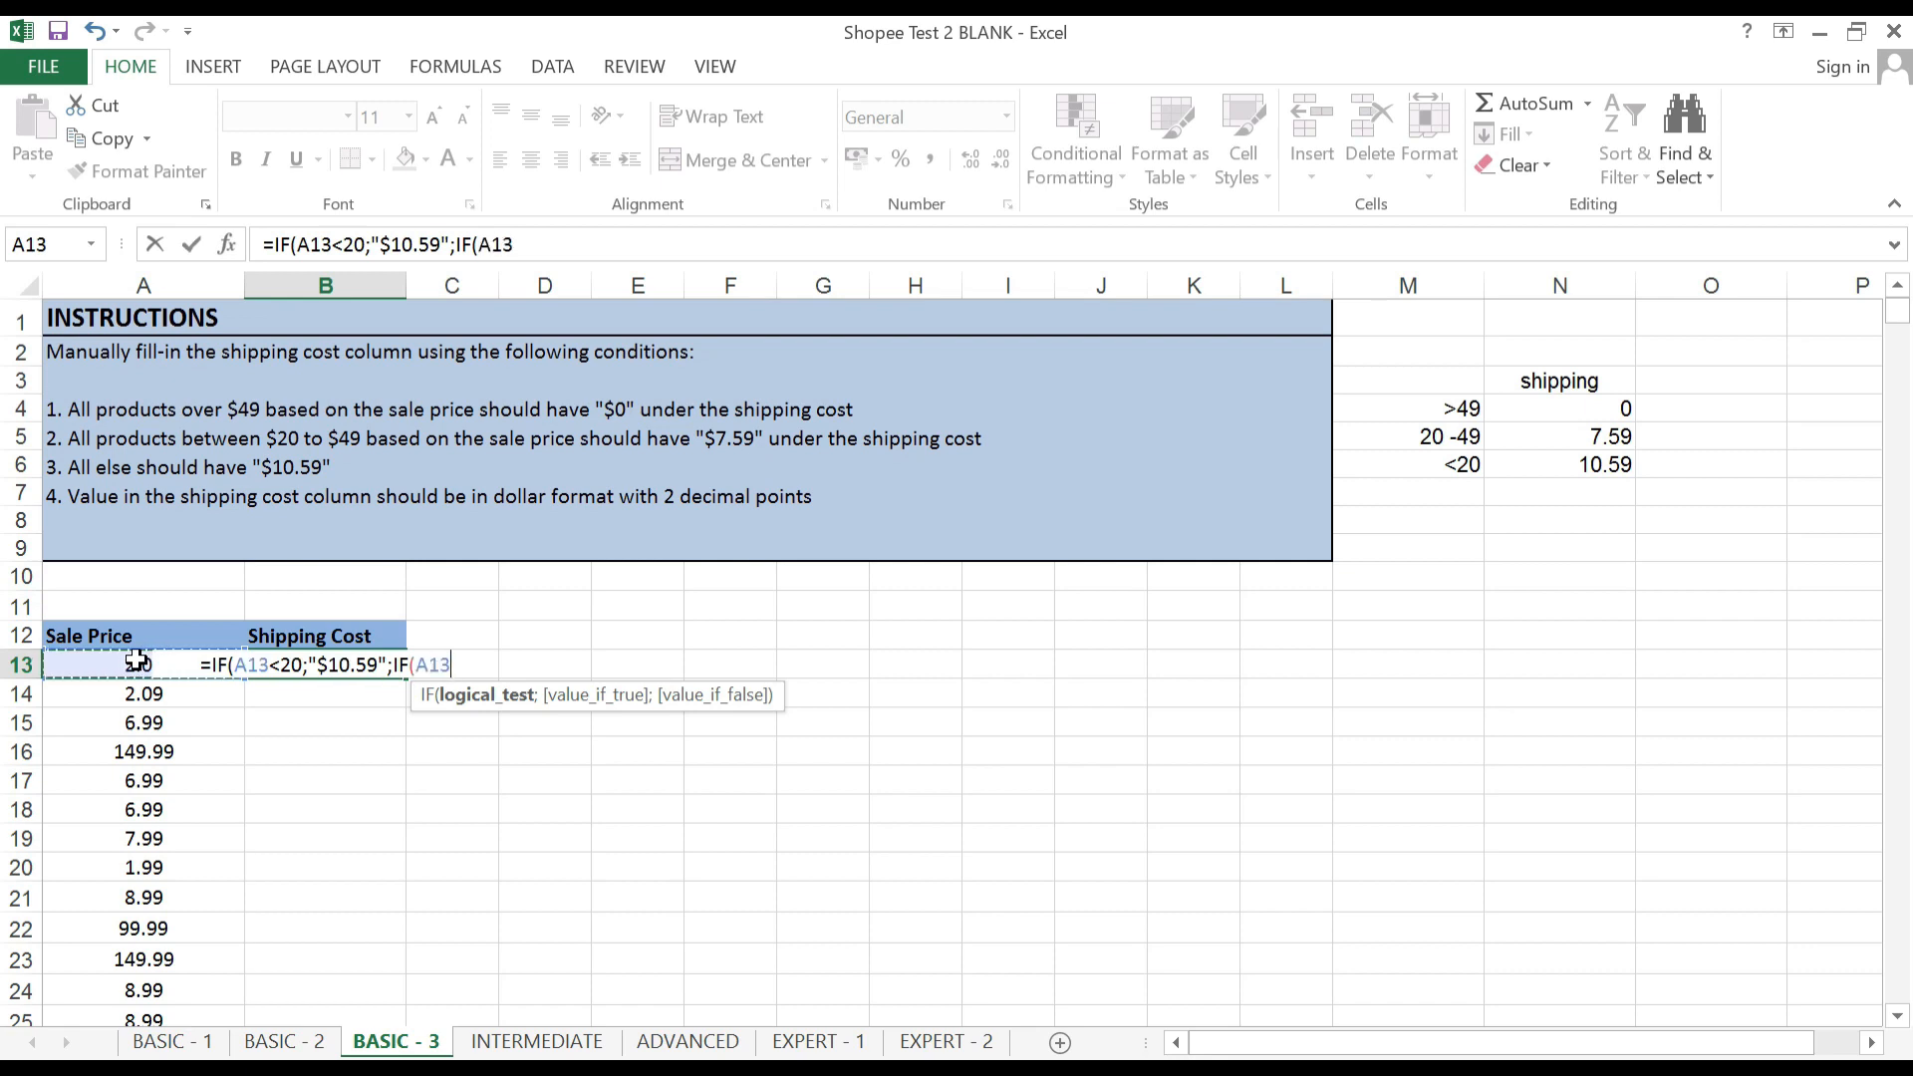
{"action": "type", "text": ">"}
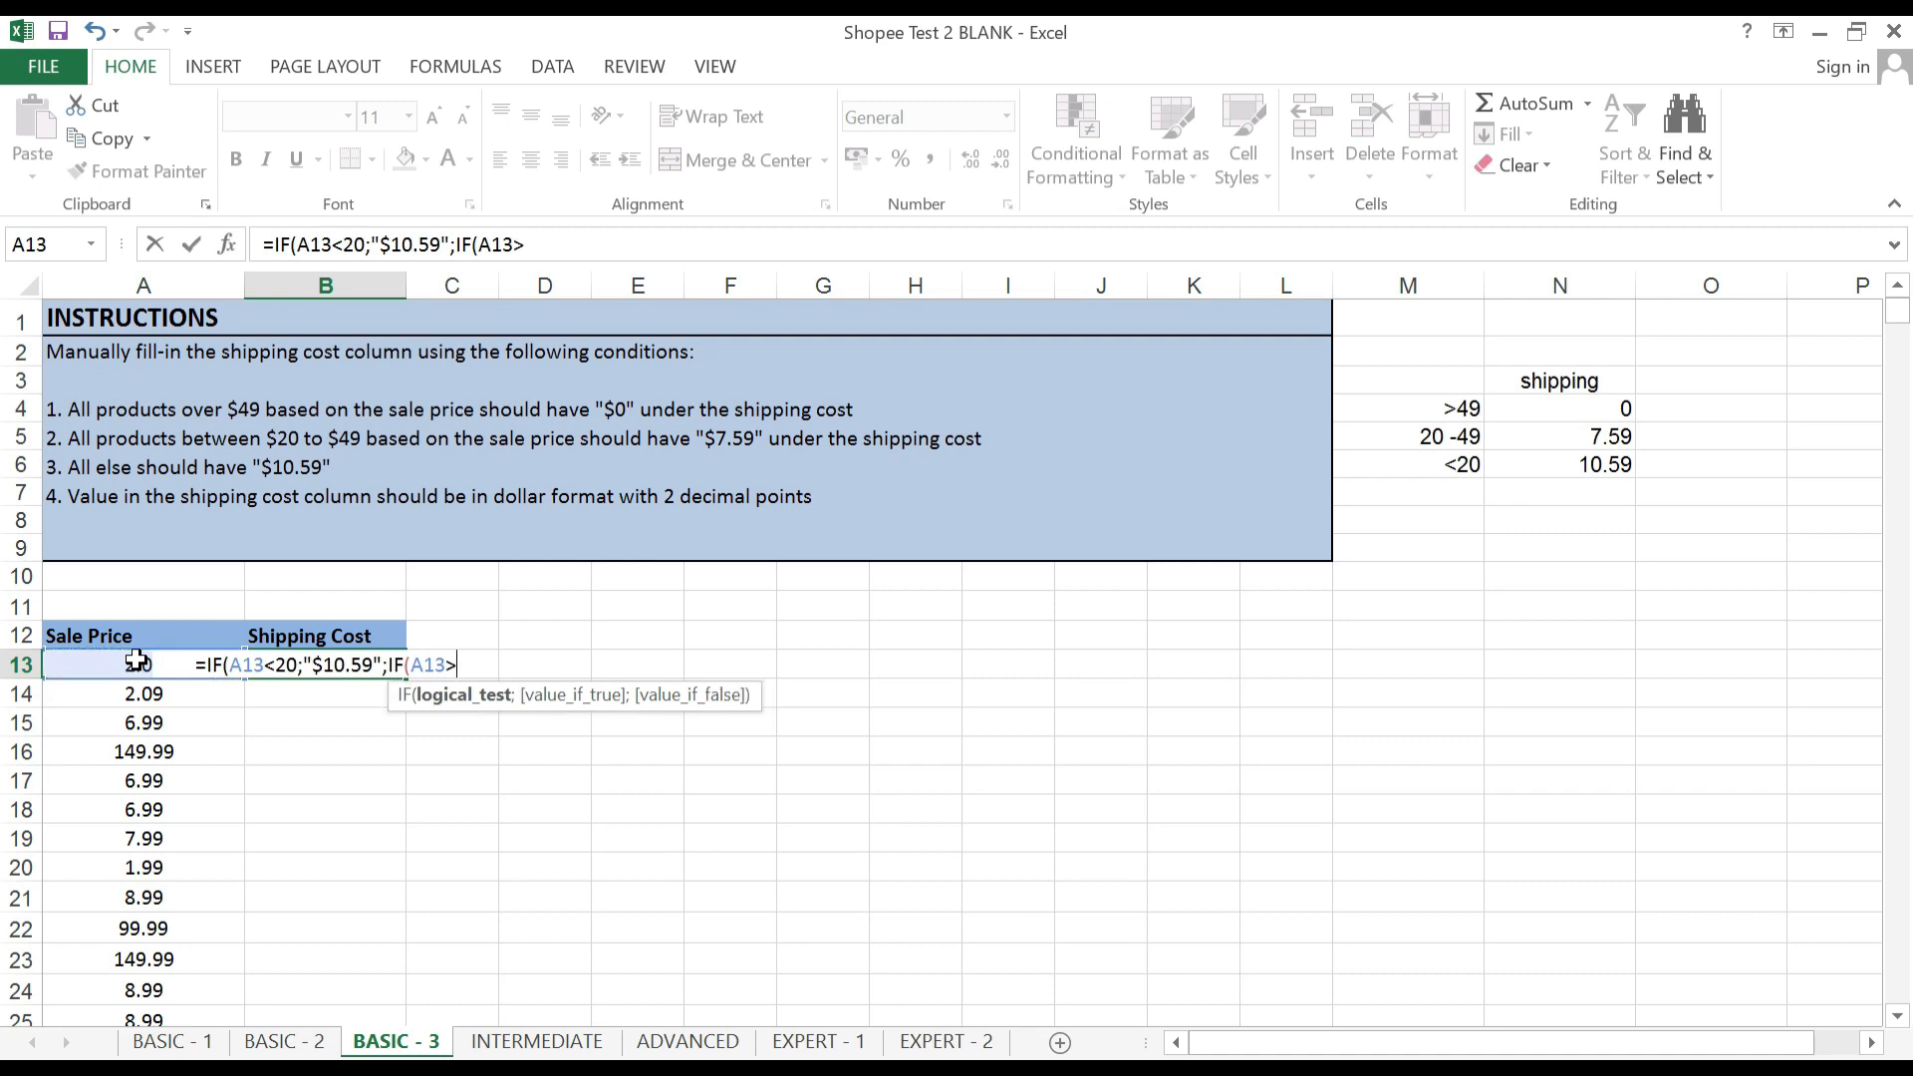
{"action": "type", "text": "49"}
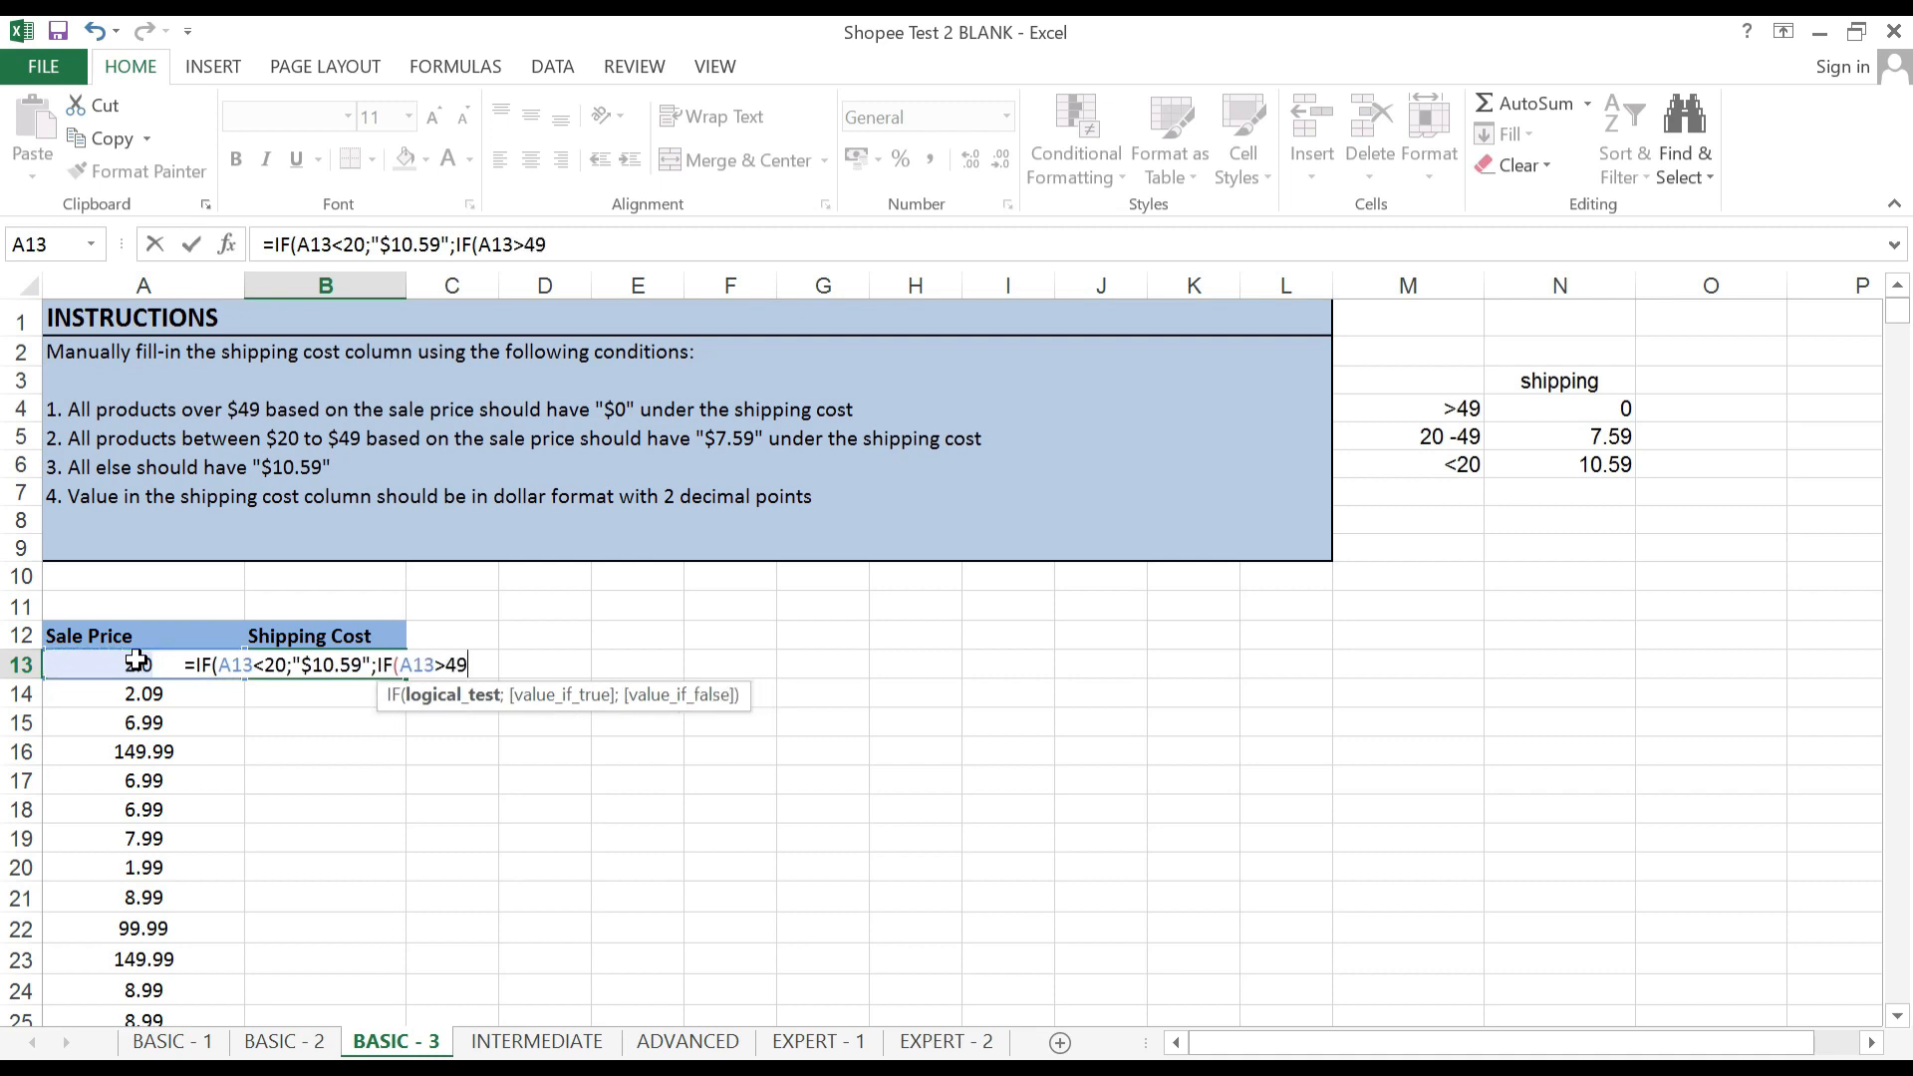
Give the nested IF in B13 the quoted text "$0" as its value if true.
{"action": "type", "text": ";"}
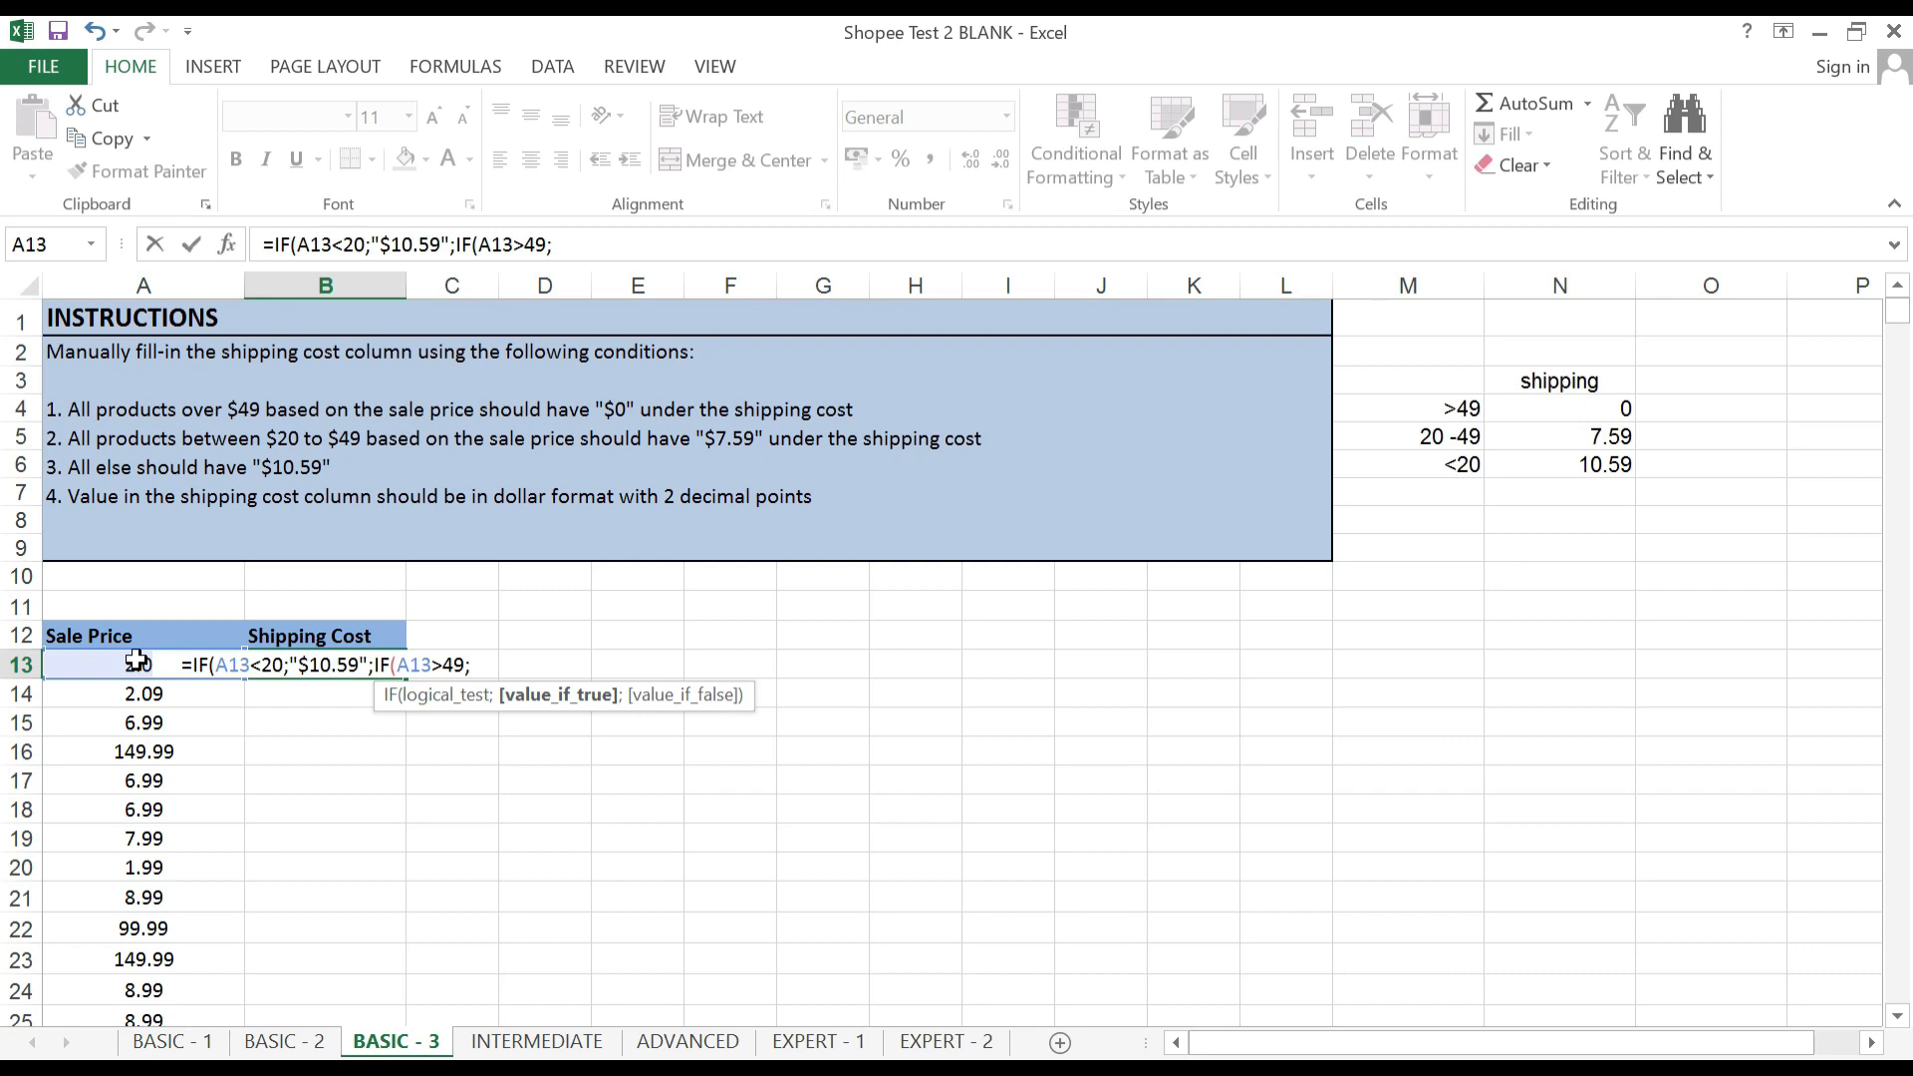
{"action": "type", "text": "\""}
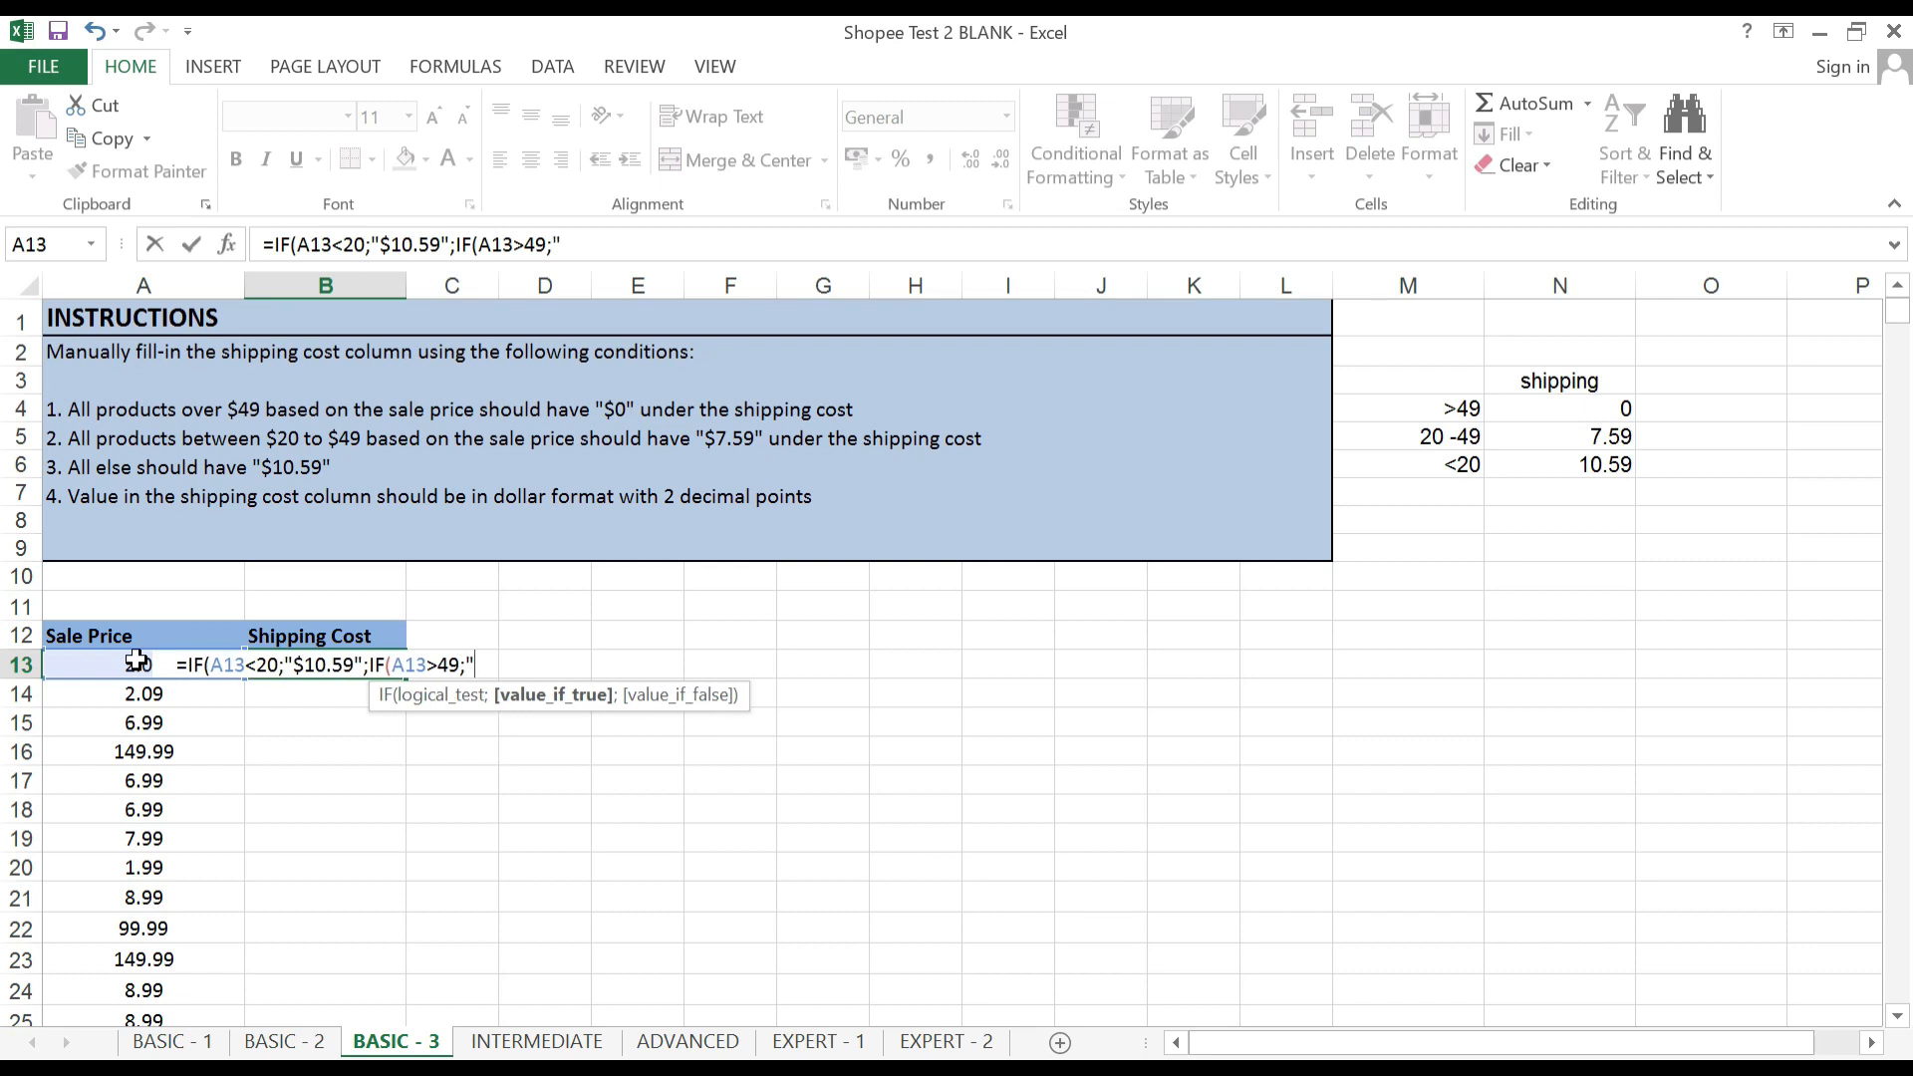
{"action": "type", "text": "$"}
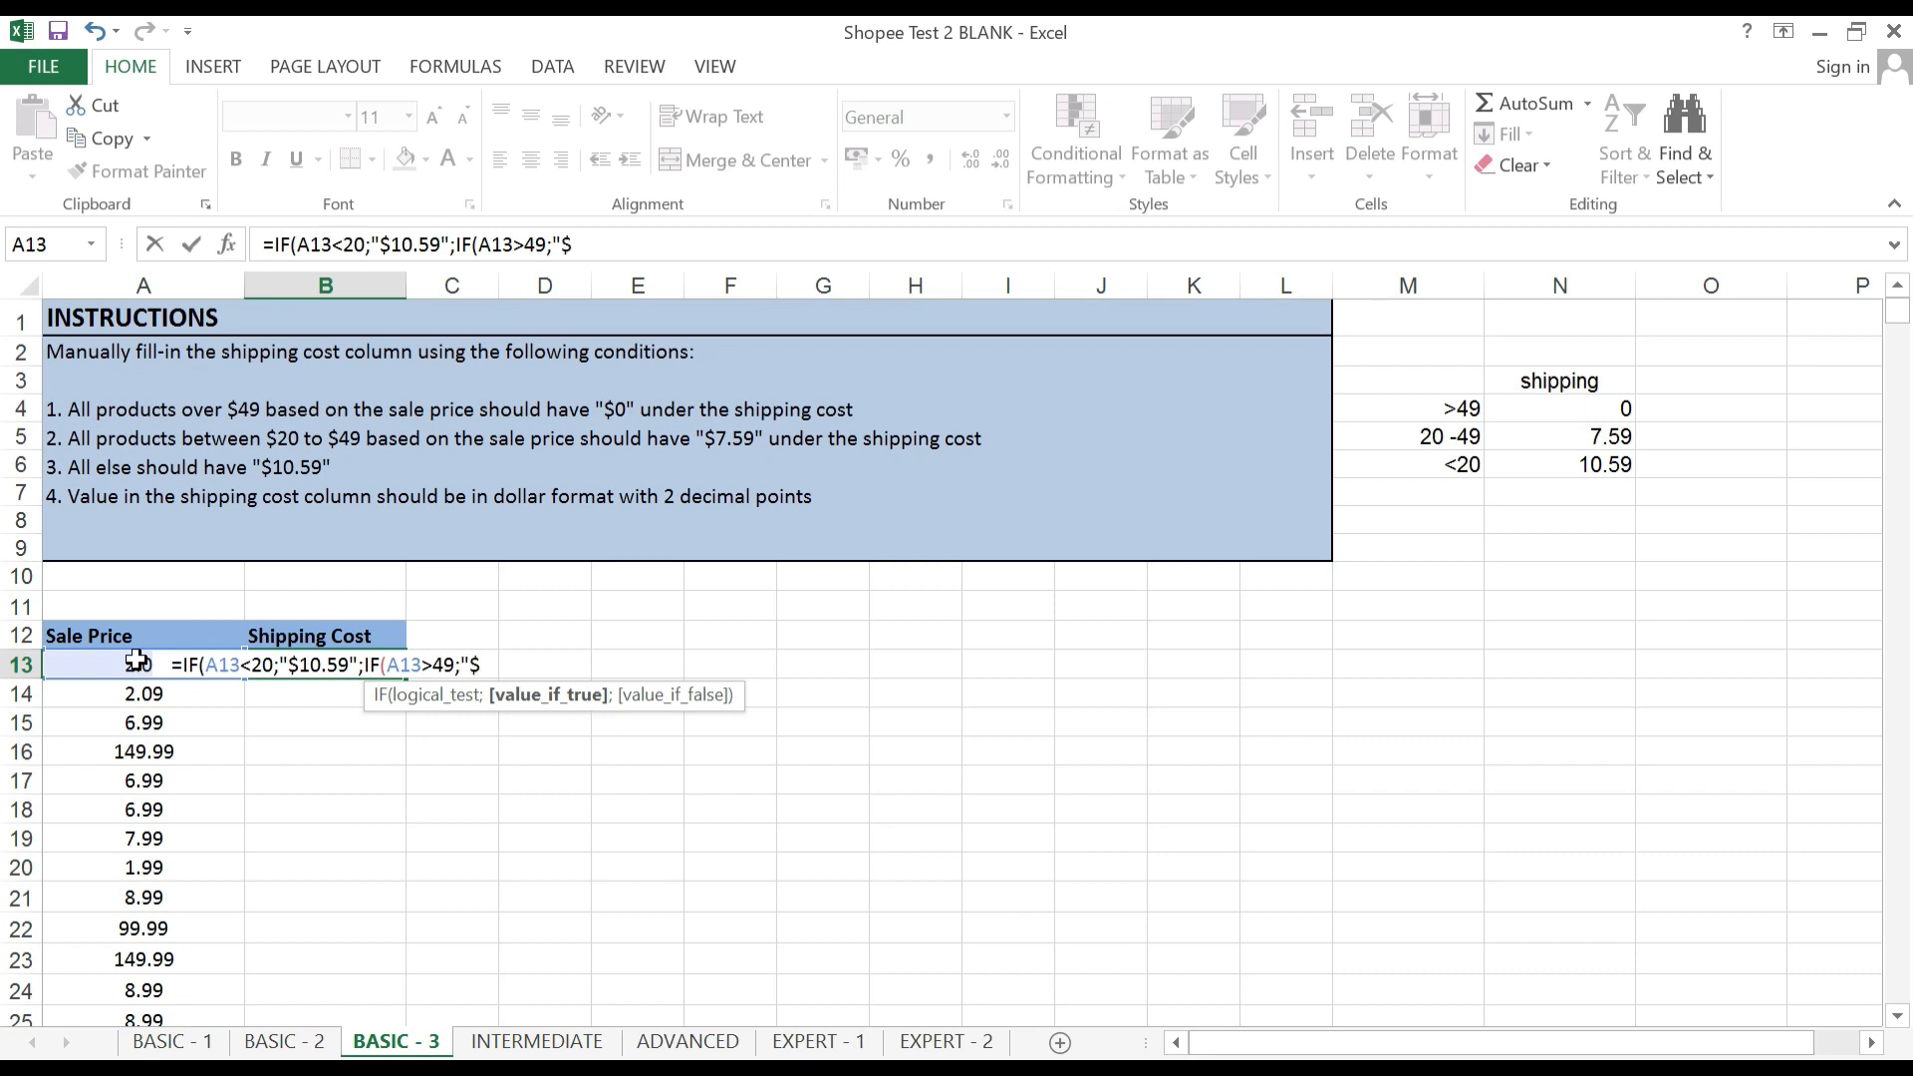
{"action": "type", "text": "0"}
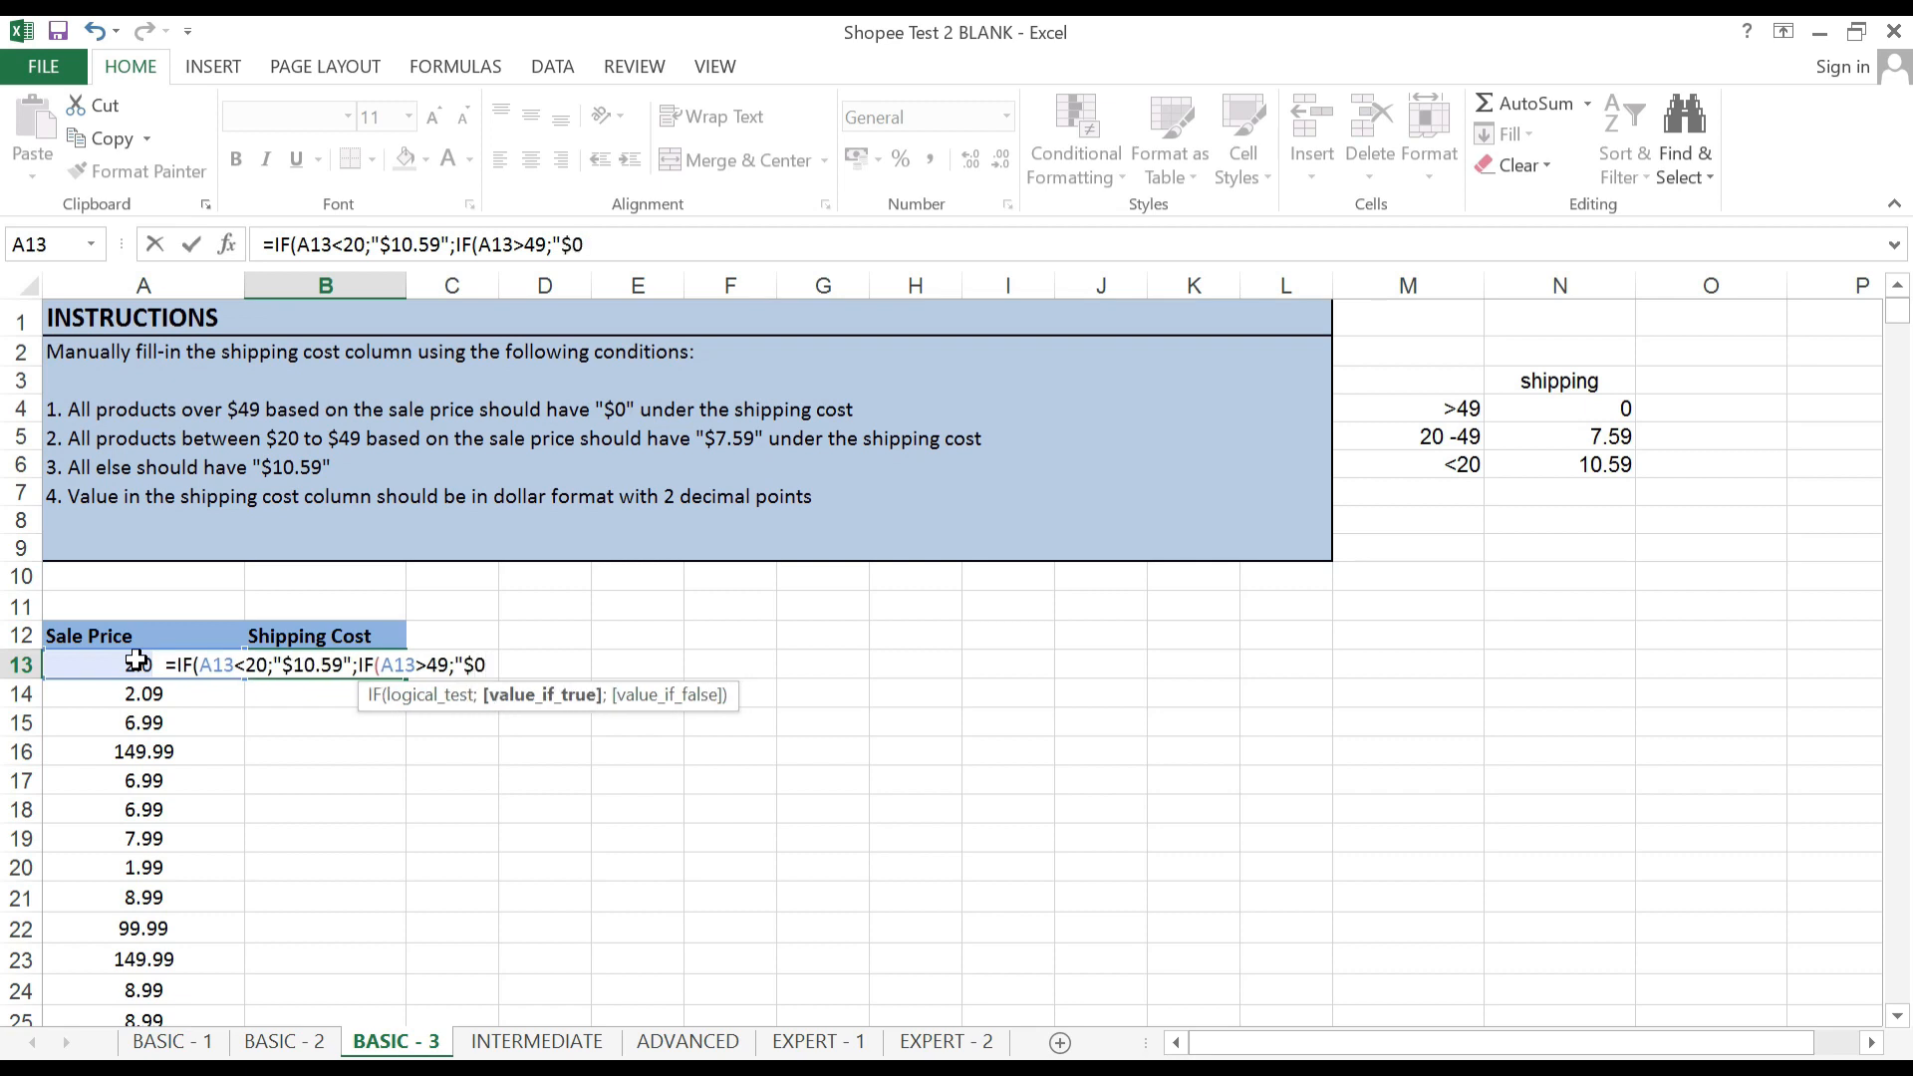
{"action": "type", "text": "\""}
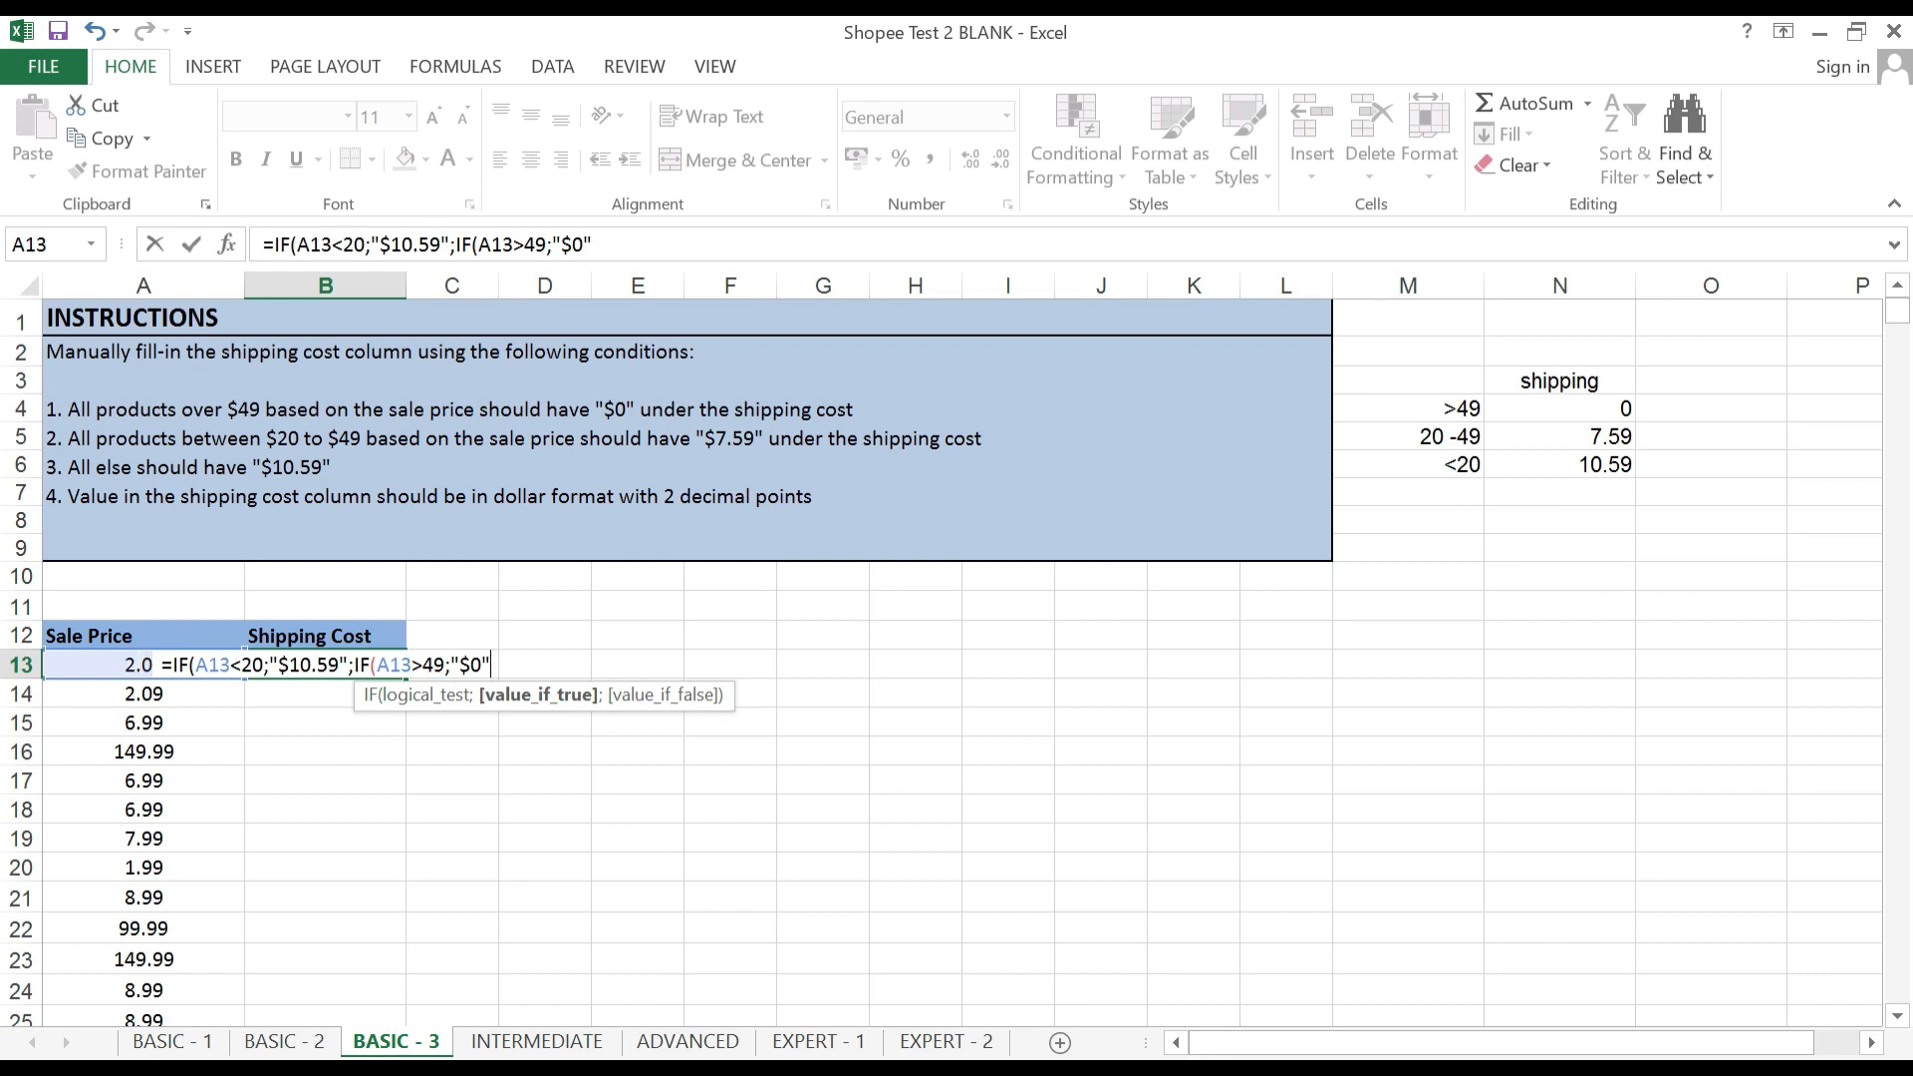
Give the nested IF the quoted text "$7.59" as its value if false and enter the B13 formula with both brackets closed.
{"action": "type", "text": ";"}
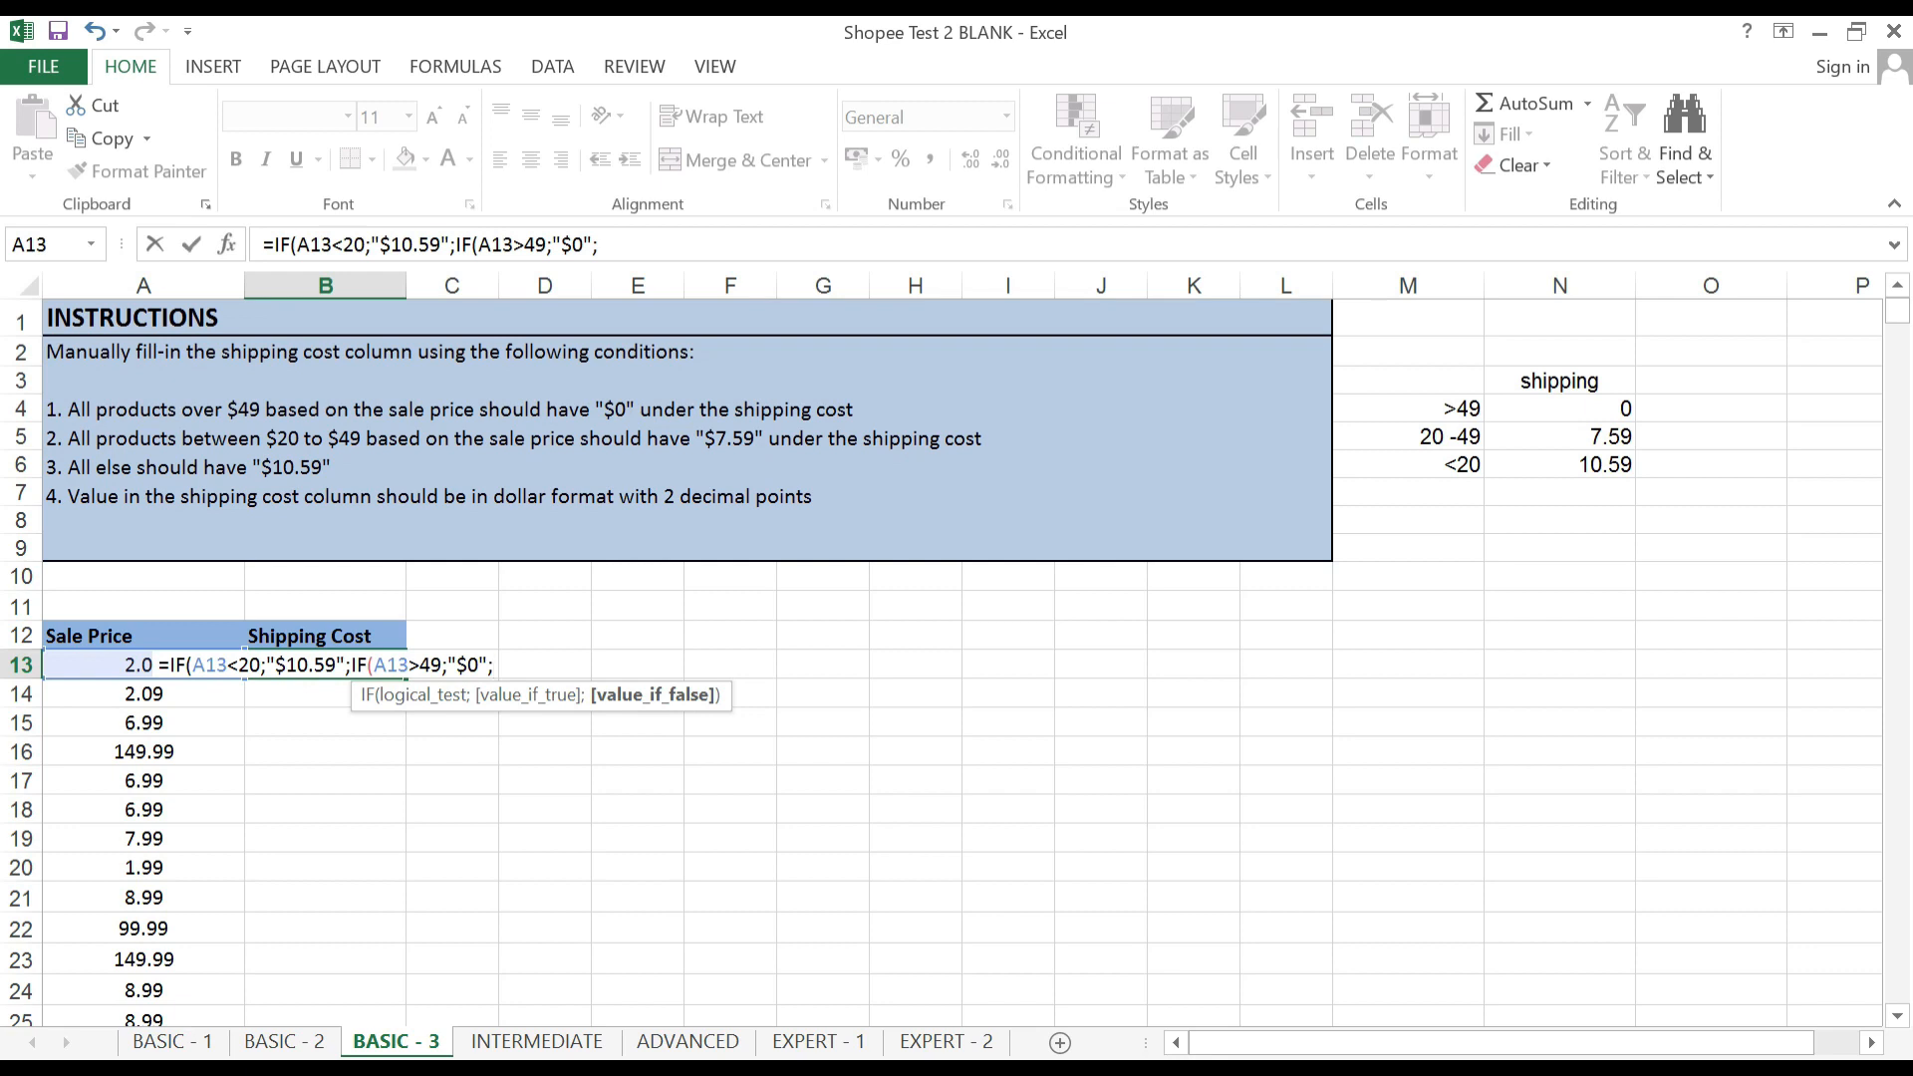
{"action": "type", "text": "\""}
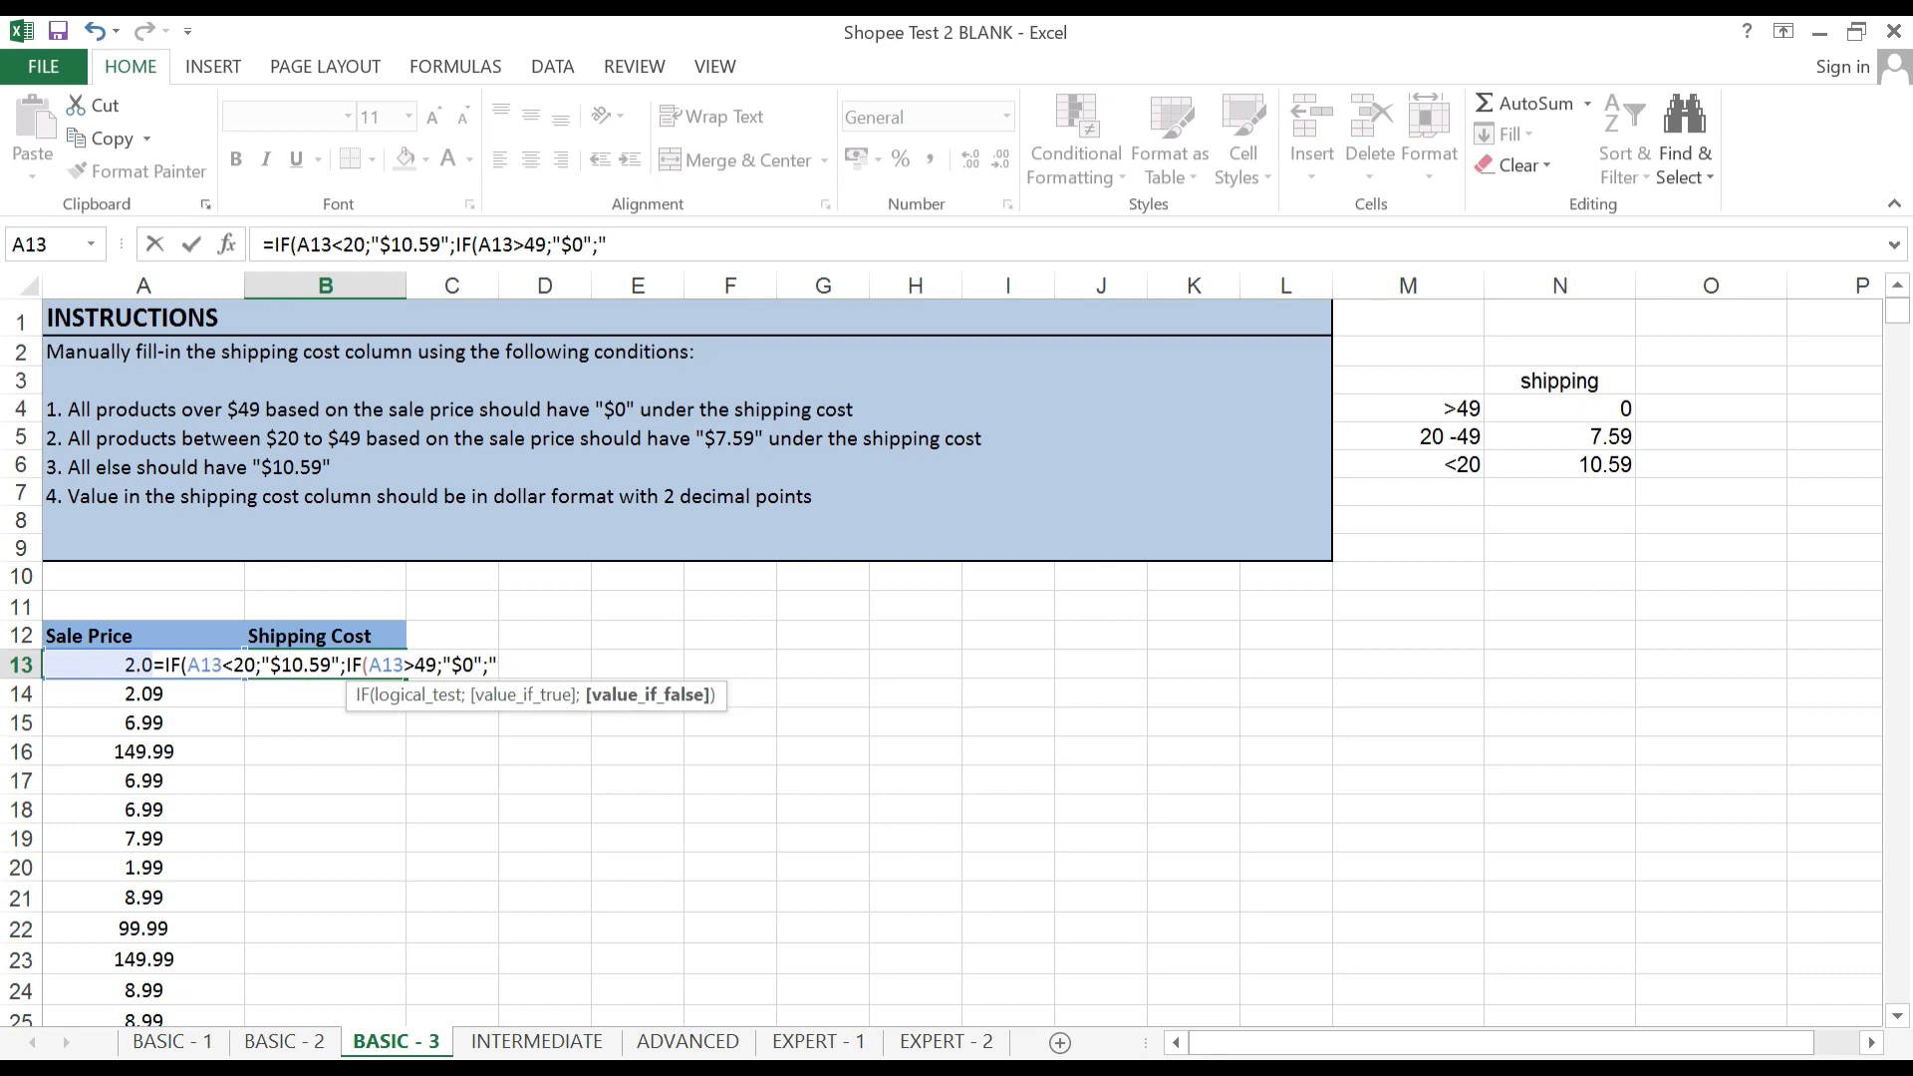
{"action": "type", "text": "$7.59"}
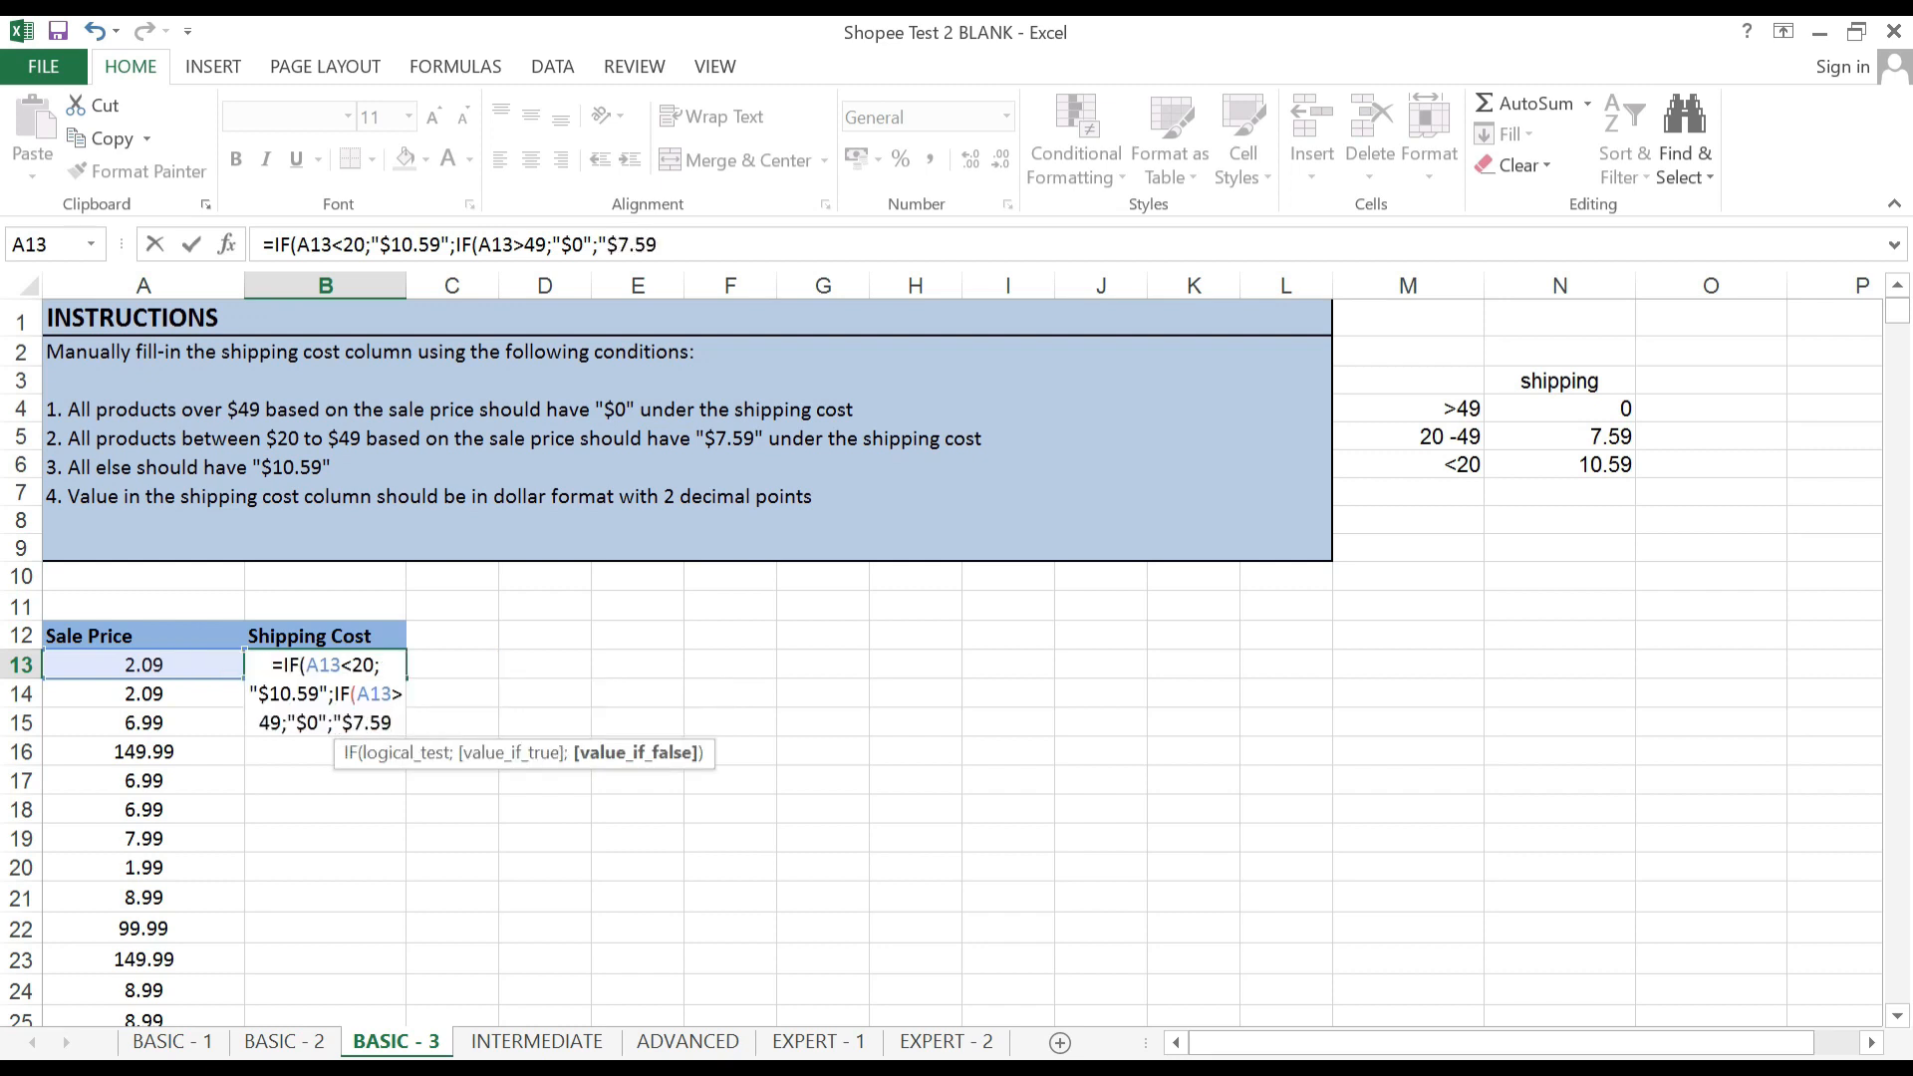
{"action": "type", "text": "\")"}
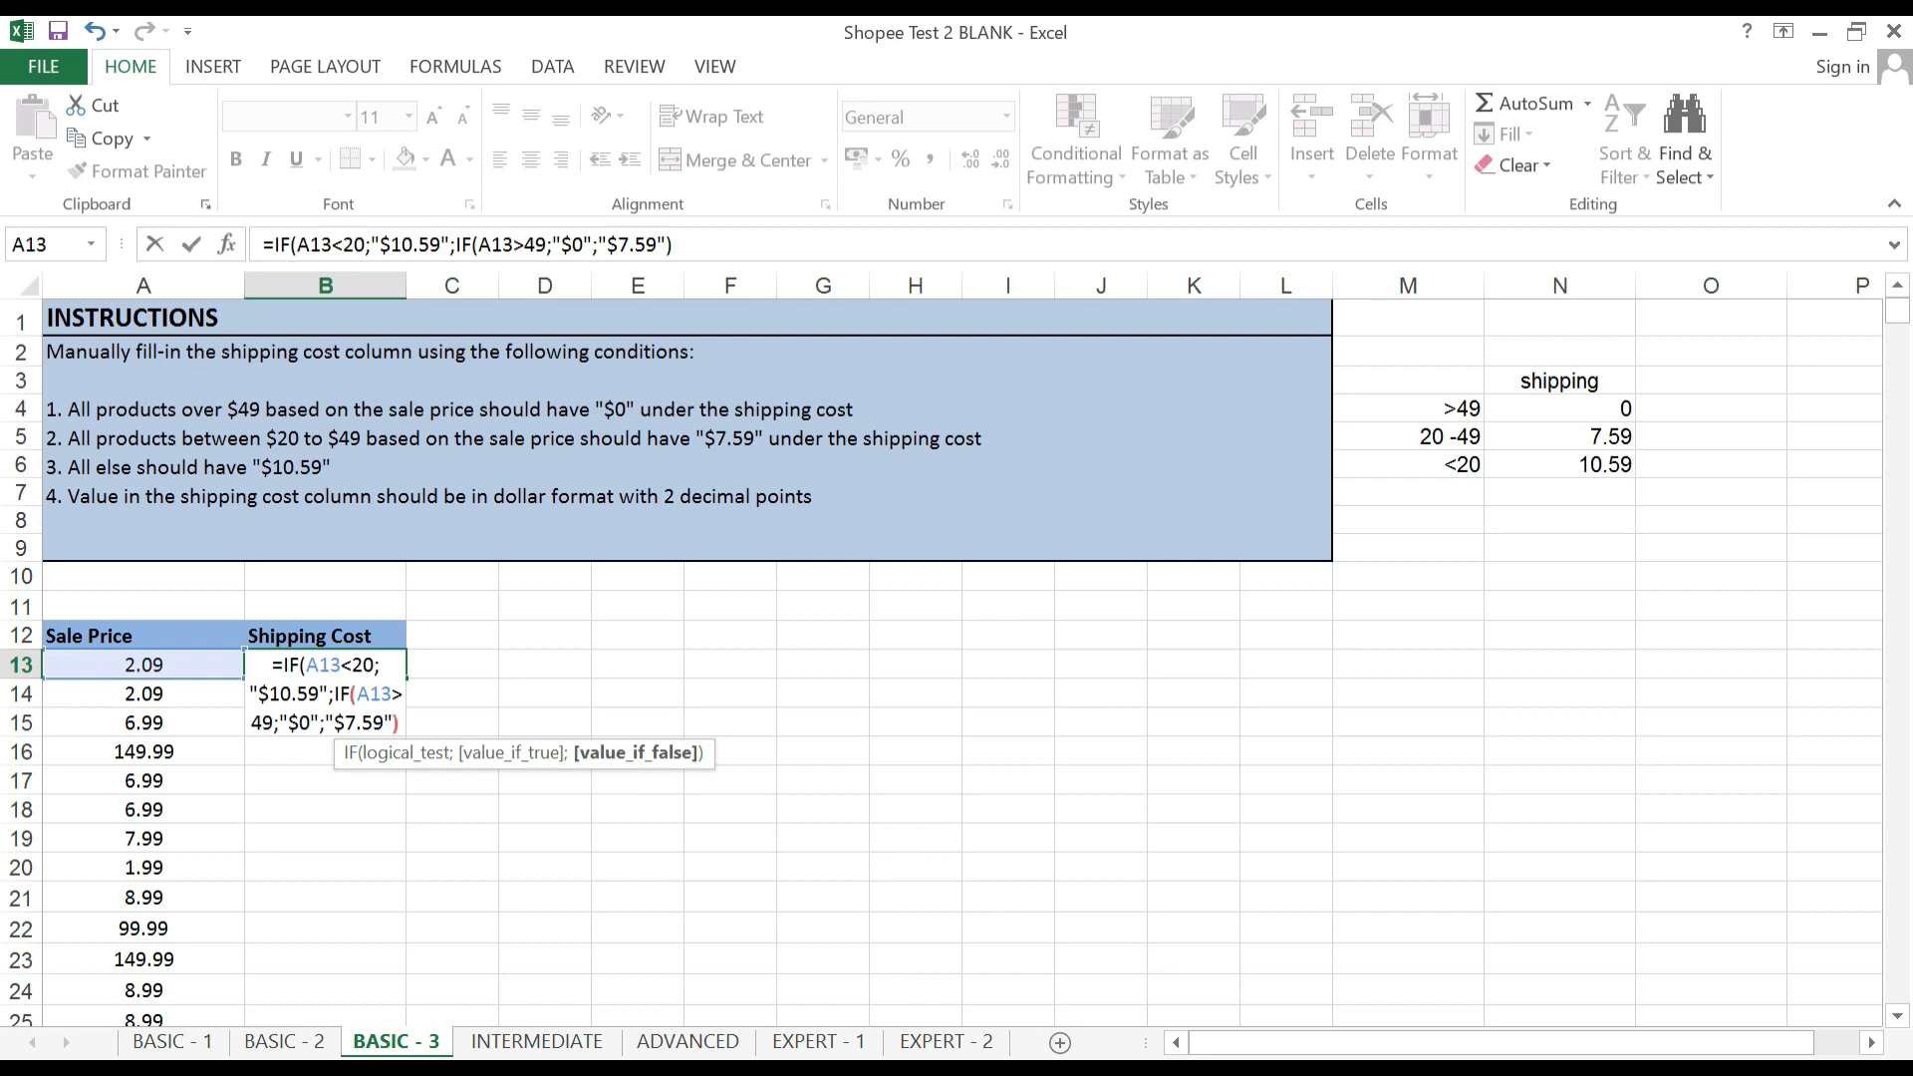
{"action": "key", "text": "Return"}
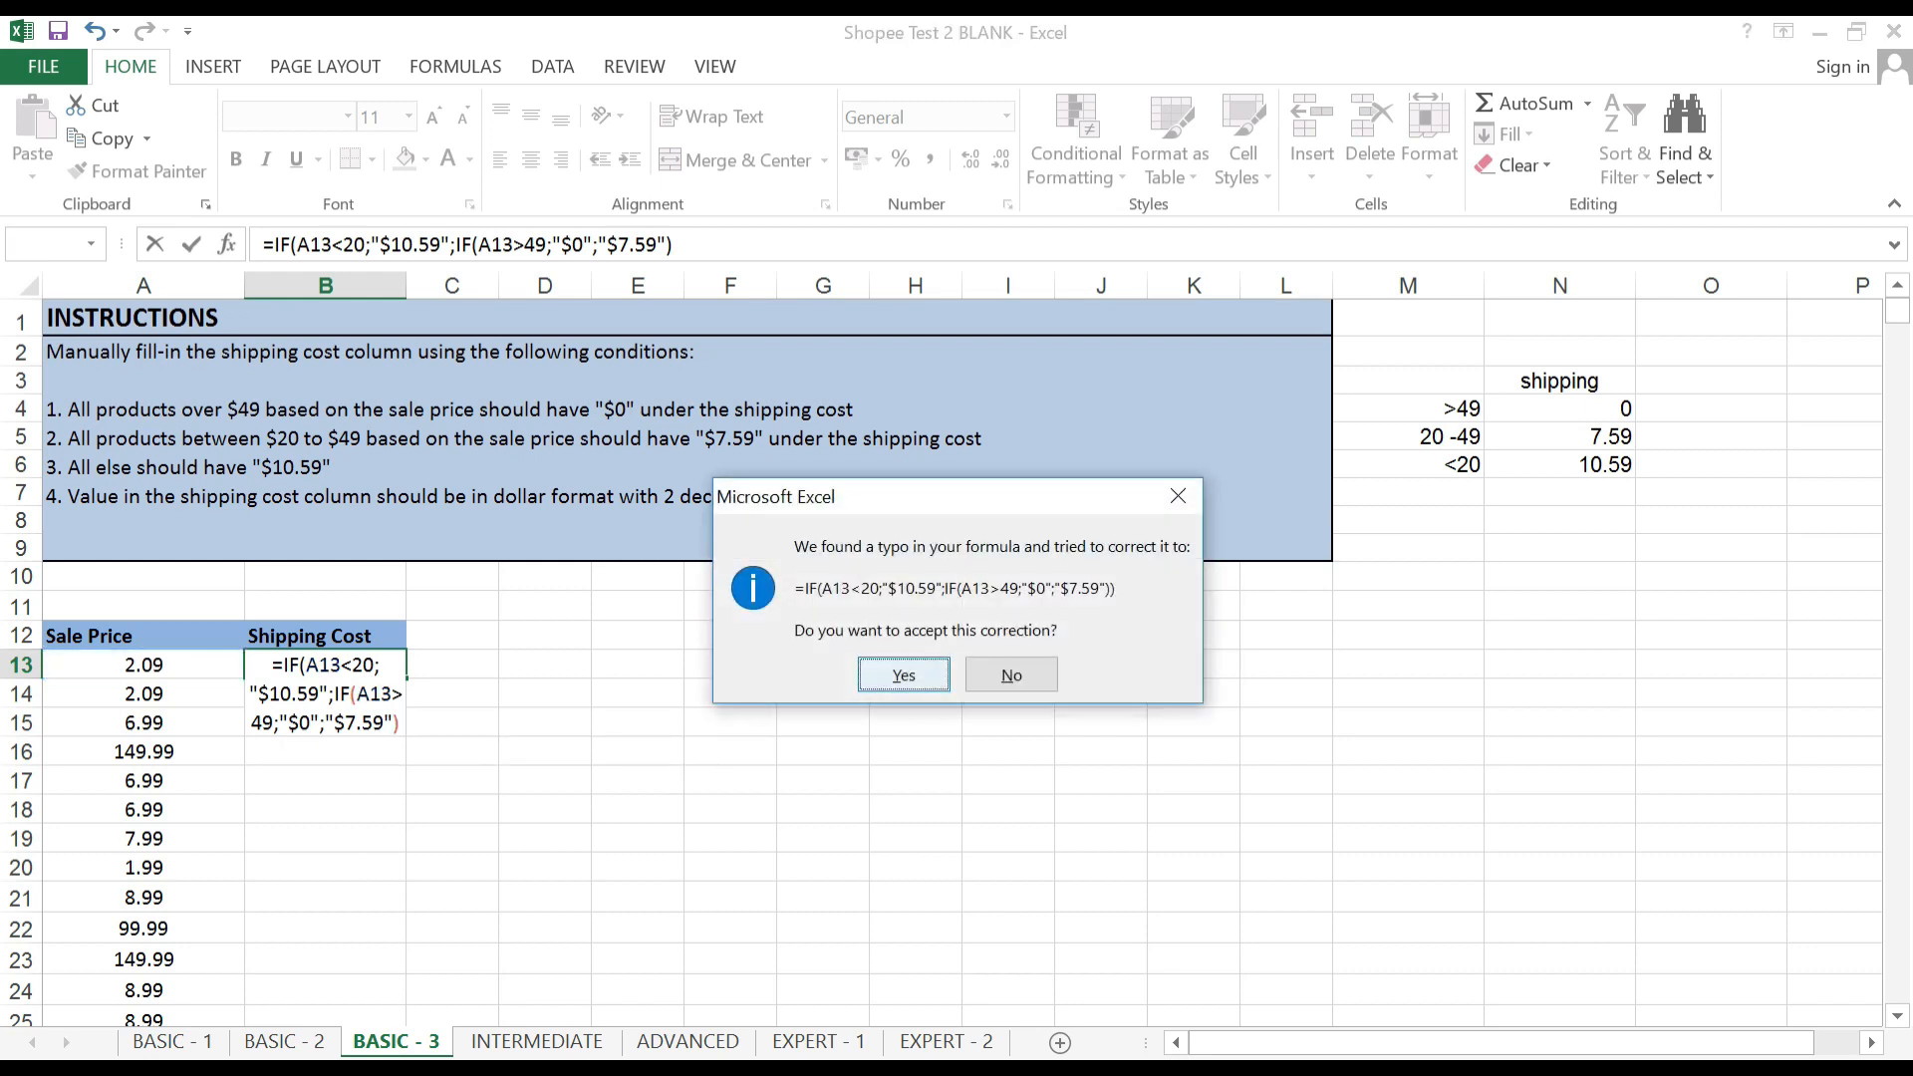
{"action": "key", "text": "Return"}
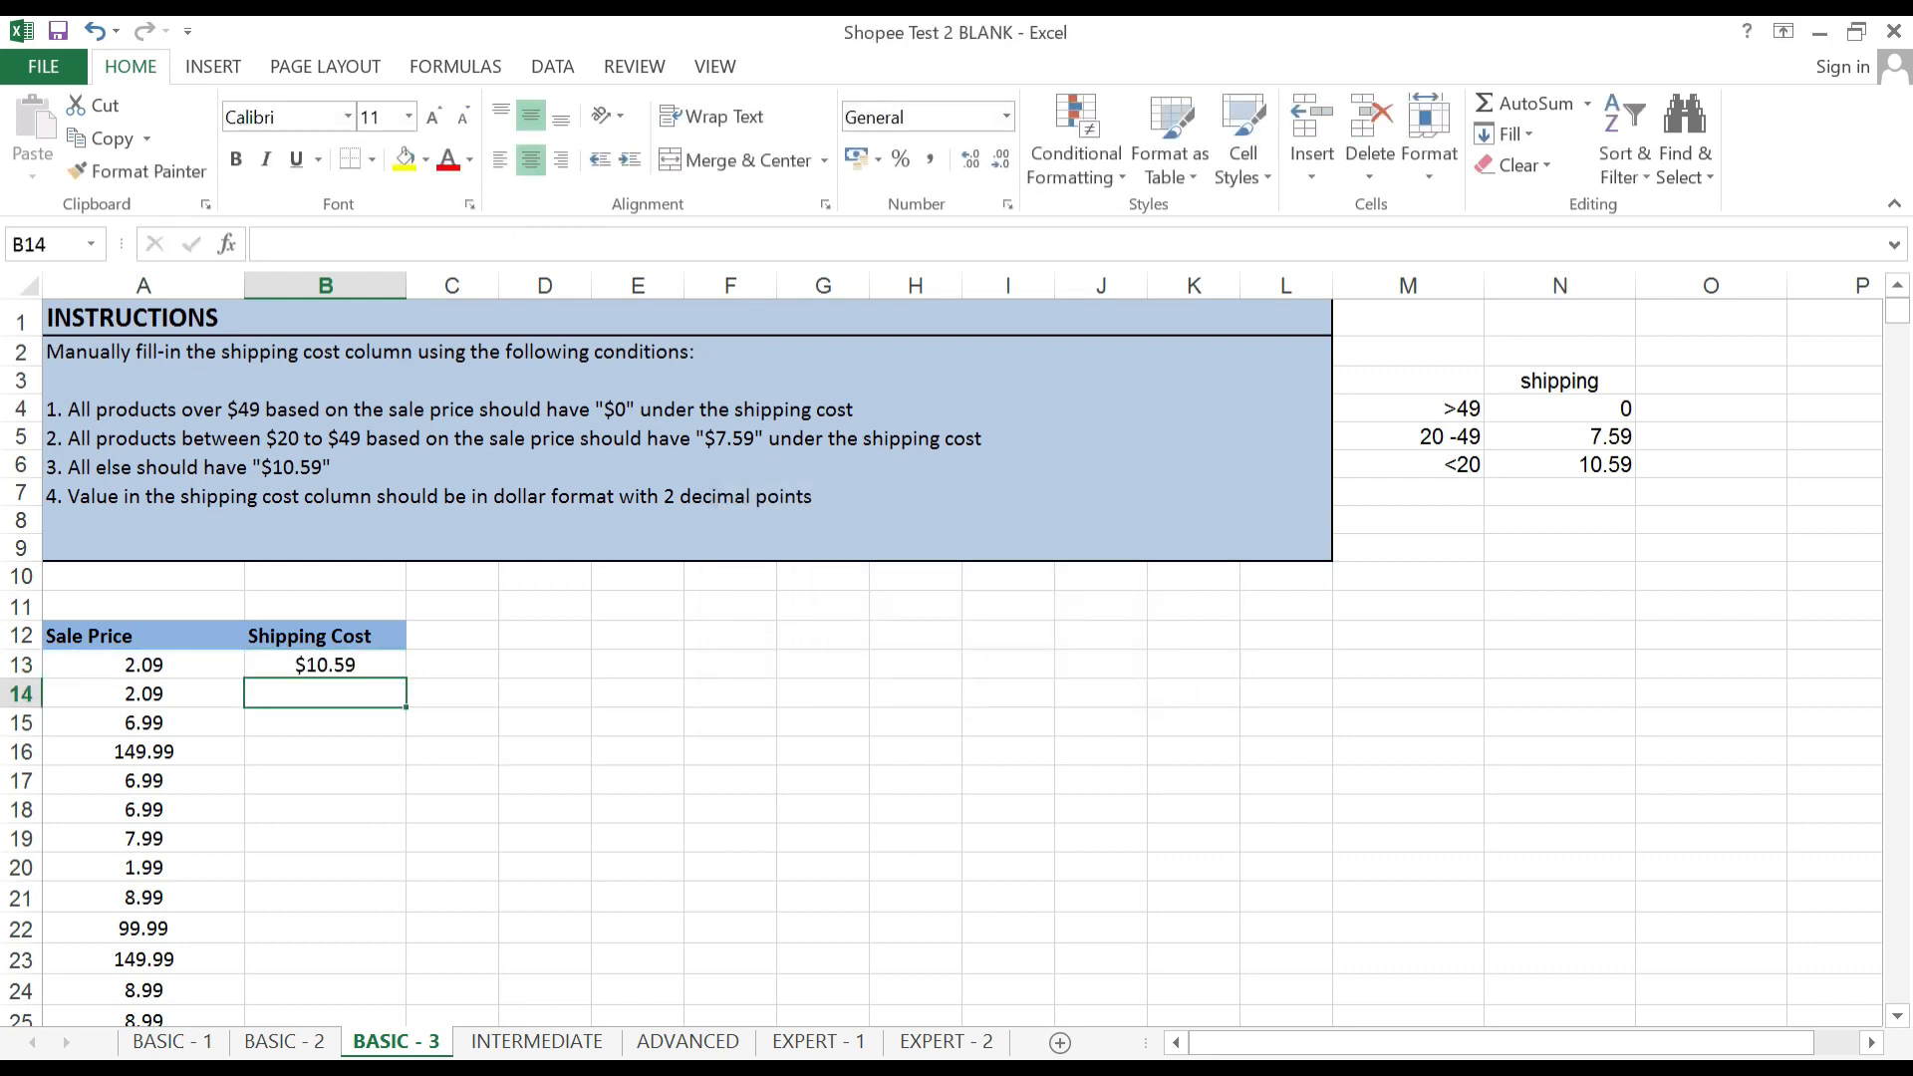
Copy the shipping cost formula from B13 into B14 and B15.
{"action": "left_click", "coordinate": [325, 664]}
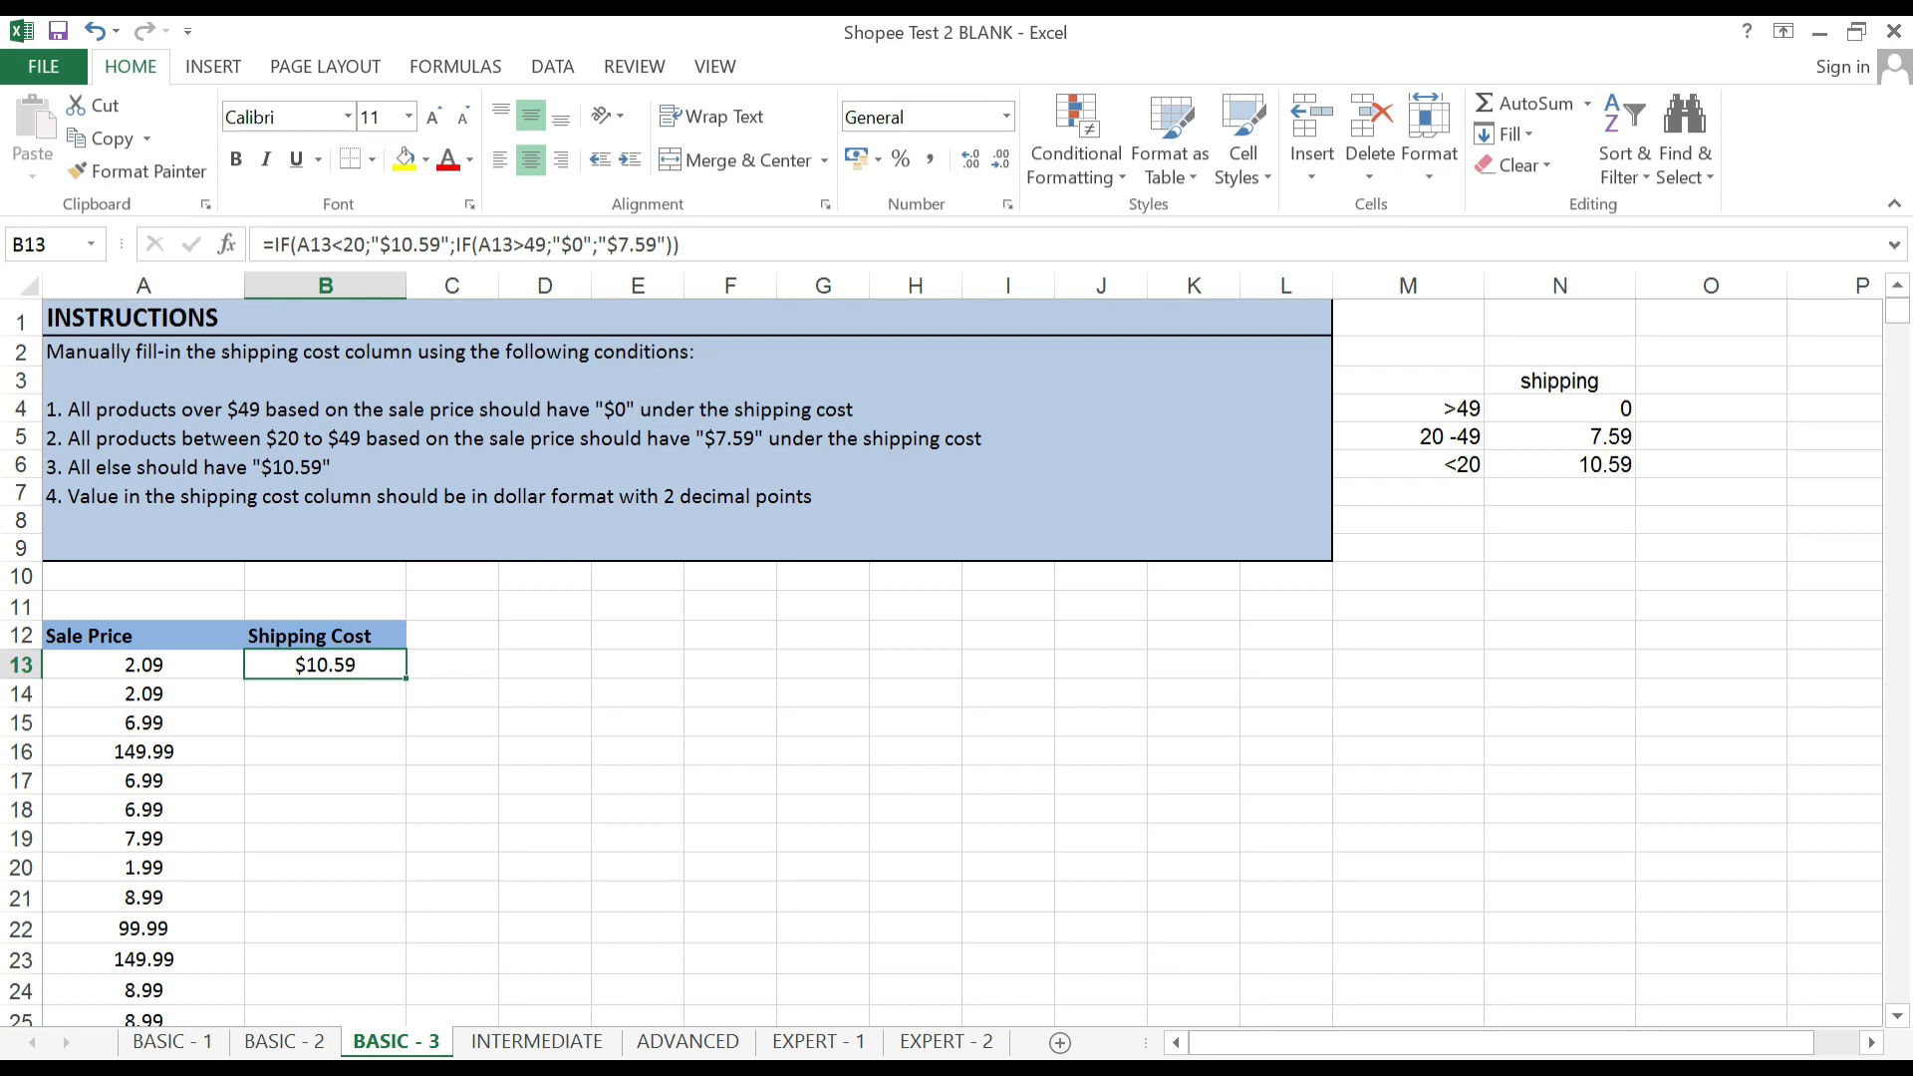
{"action": "left_click", "coordinate": [144, 665]}
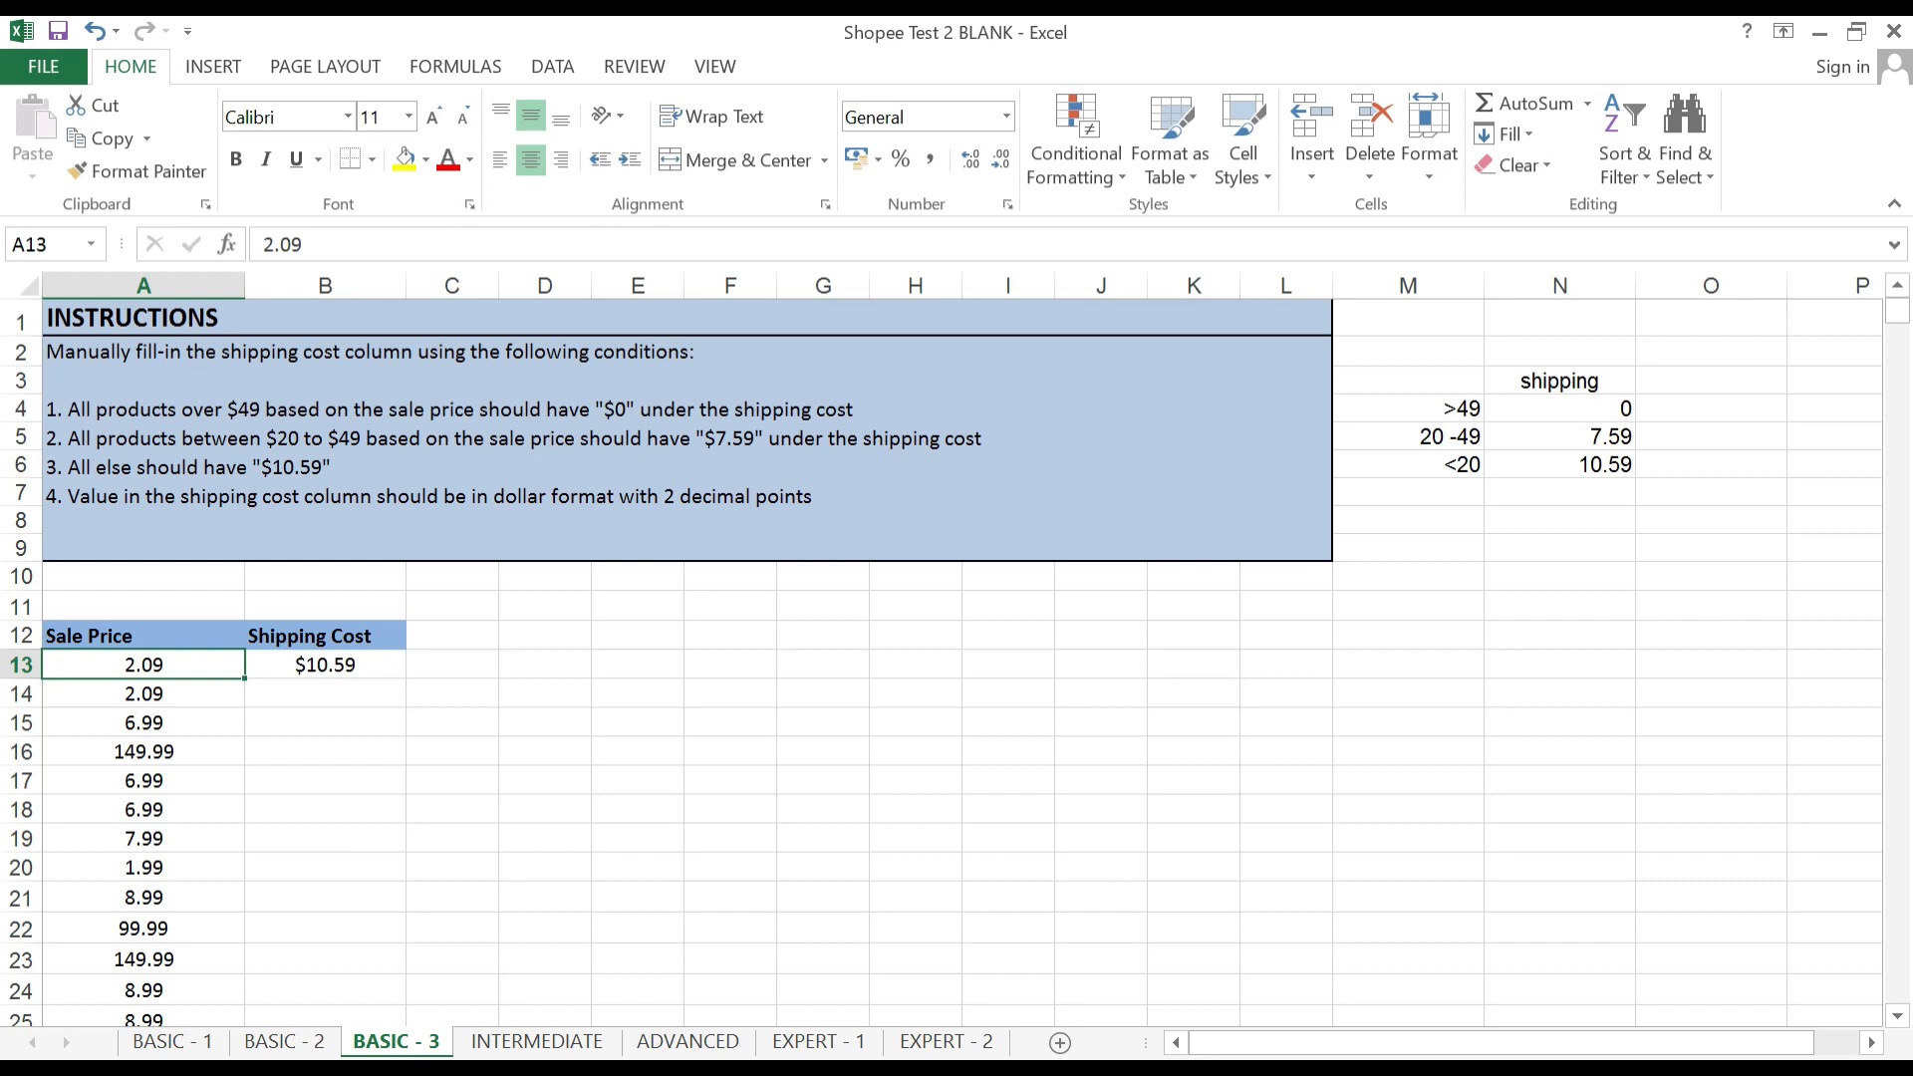
{"action": "left_click", "coordinate": [325, 665]}
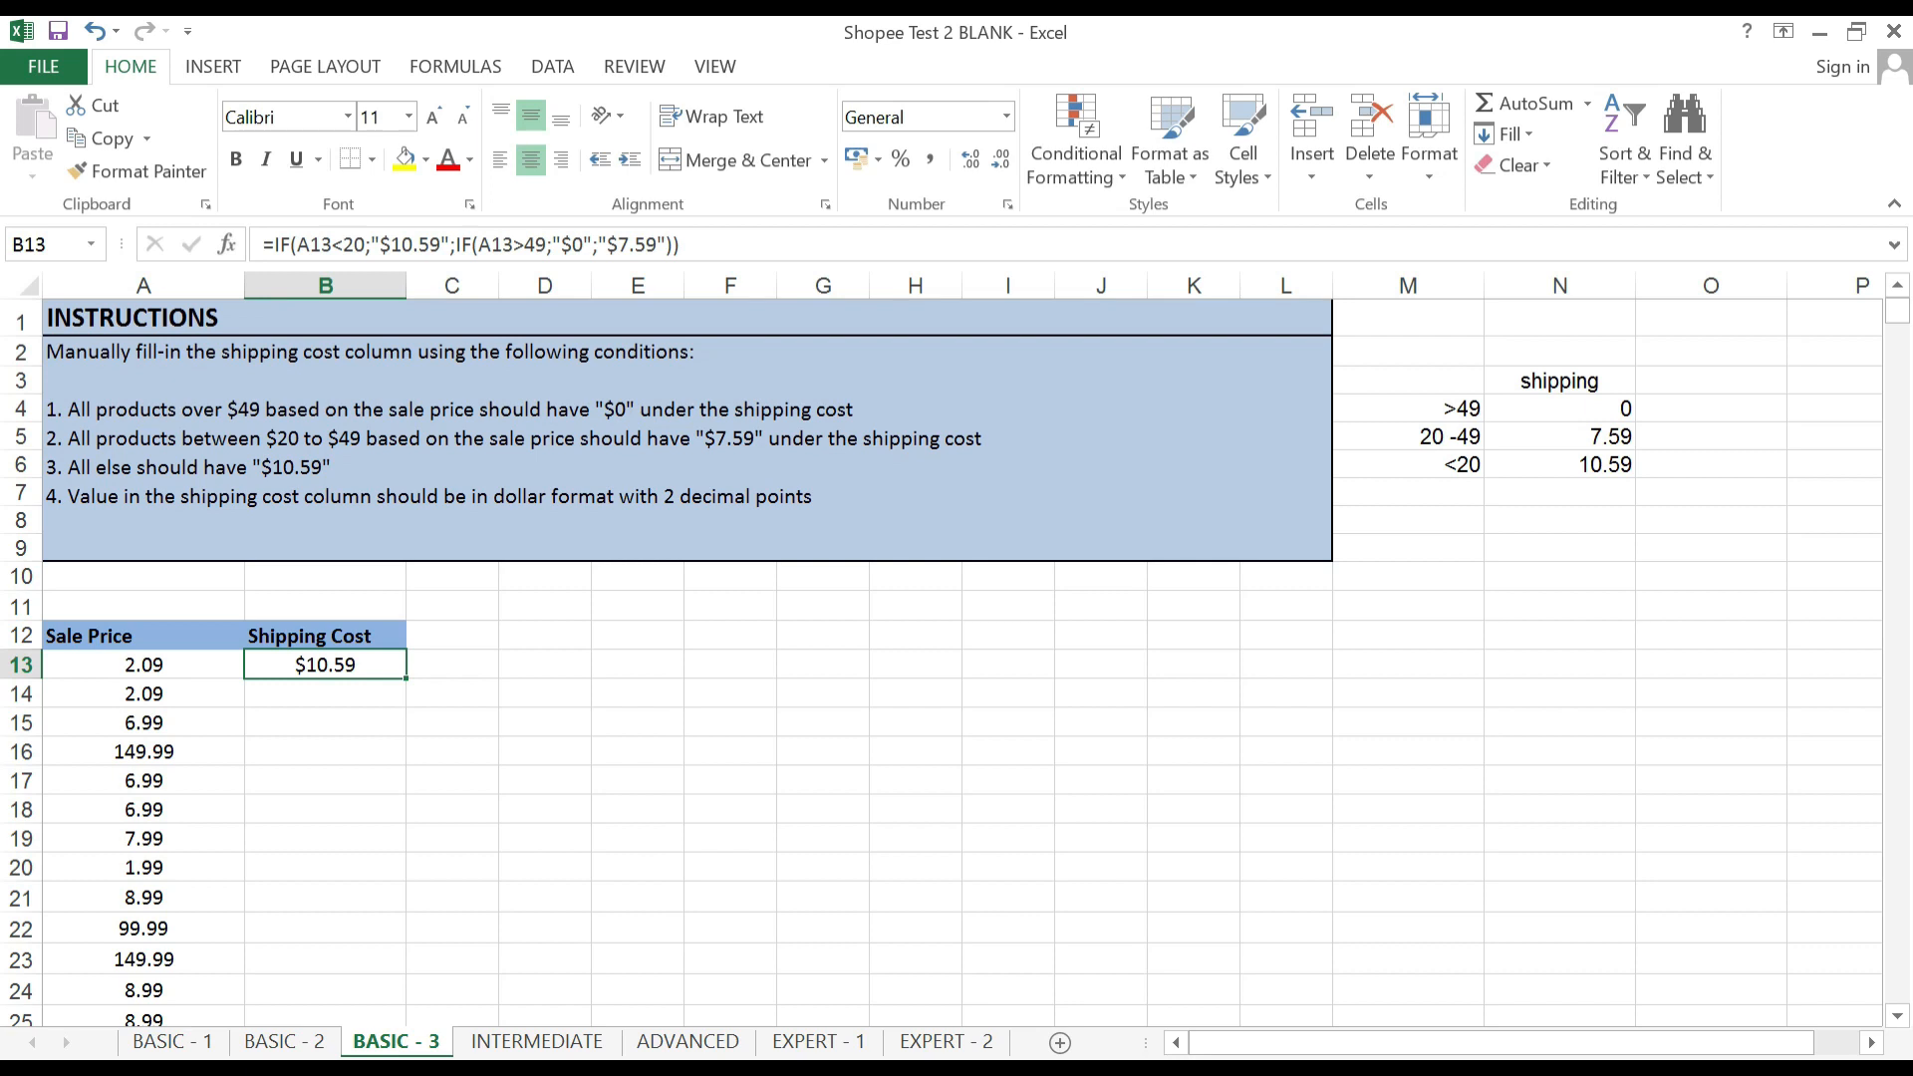
{"action": "key", "text": "ctrl+c"}
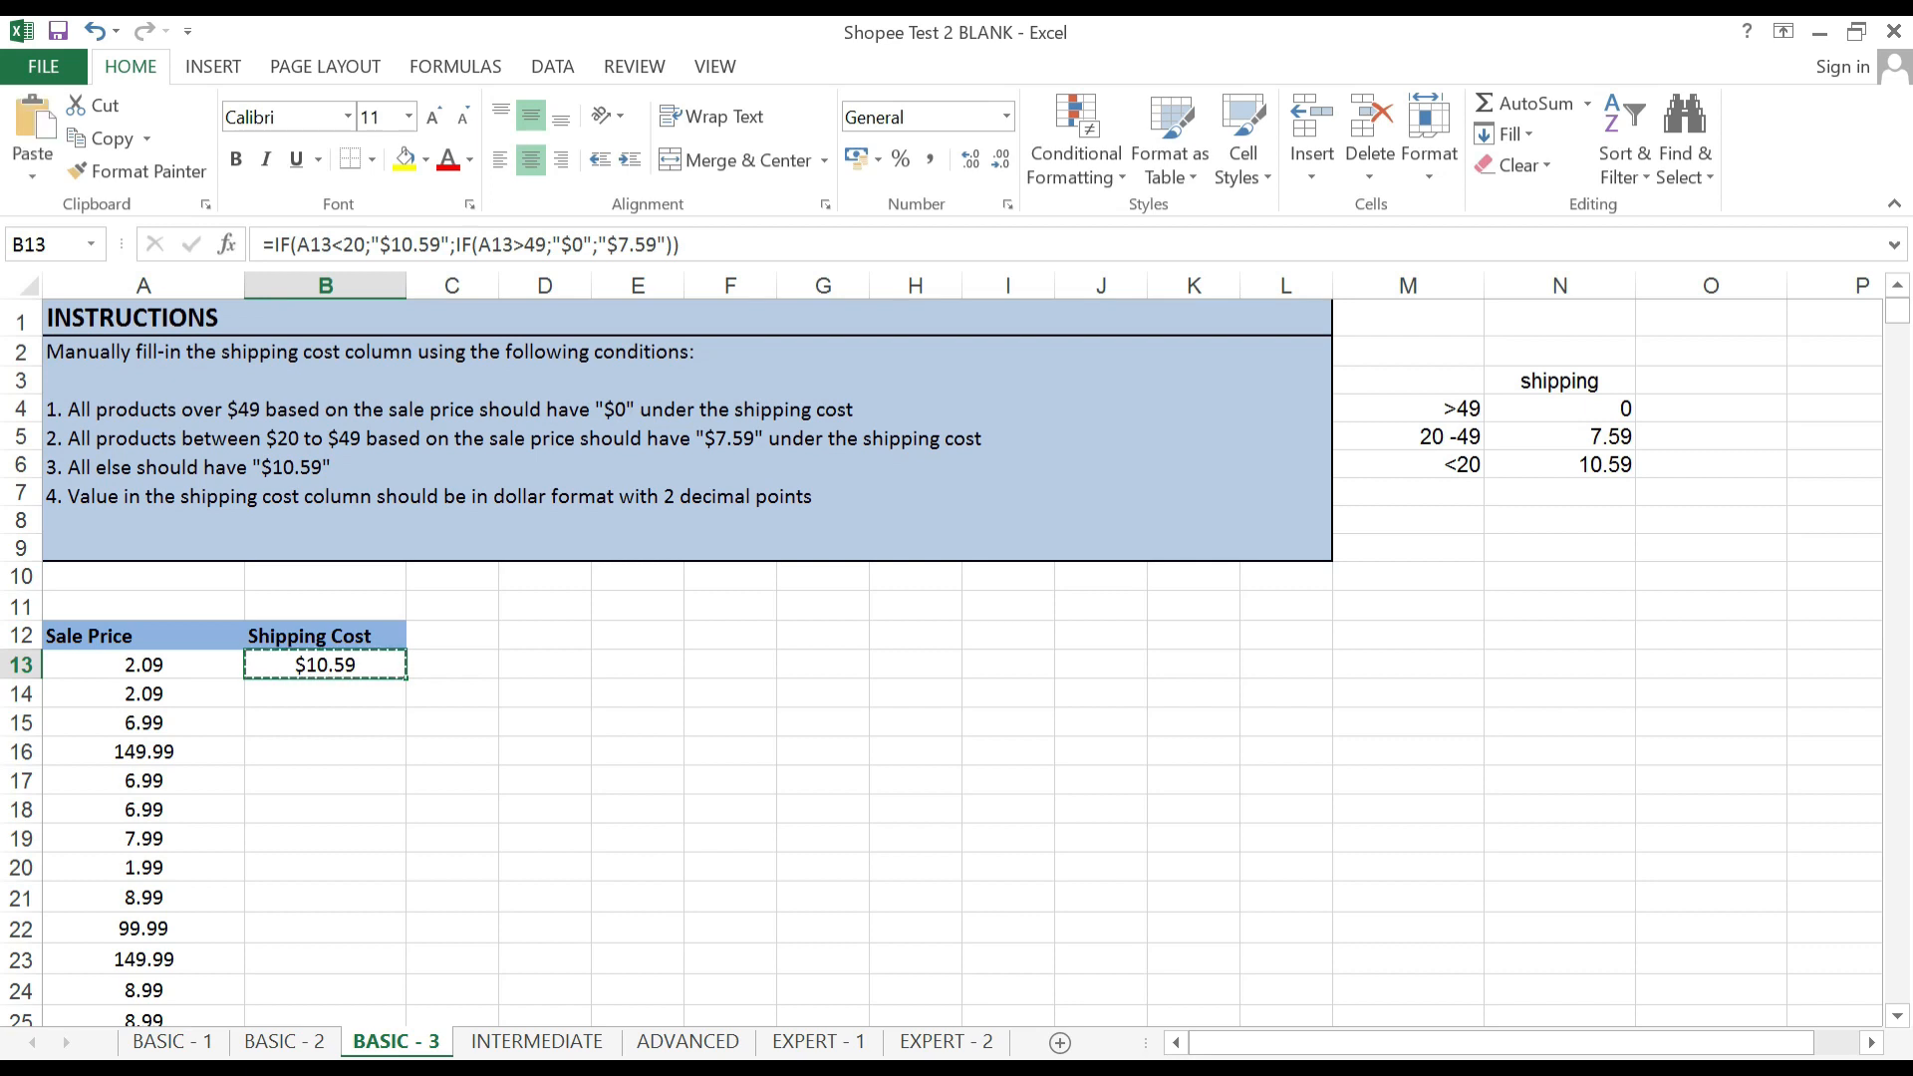
{"action": "left_click", "coordinate": [325, 694]}
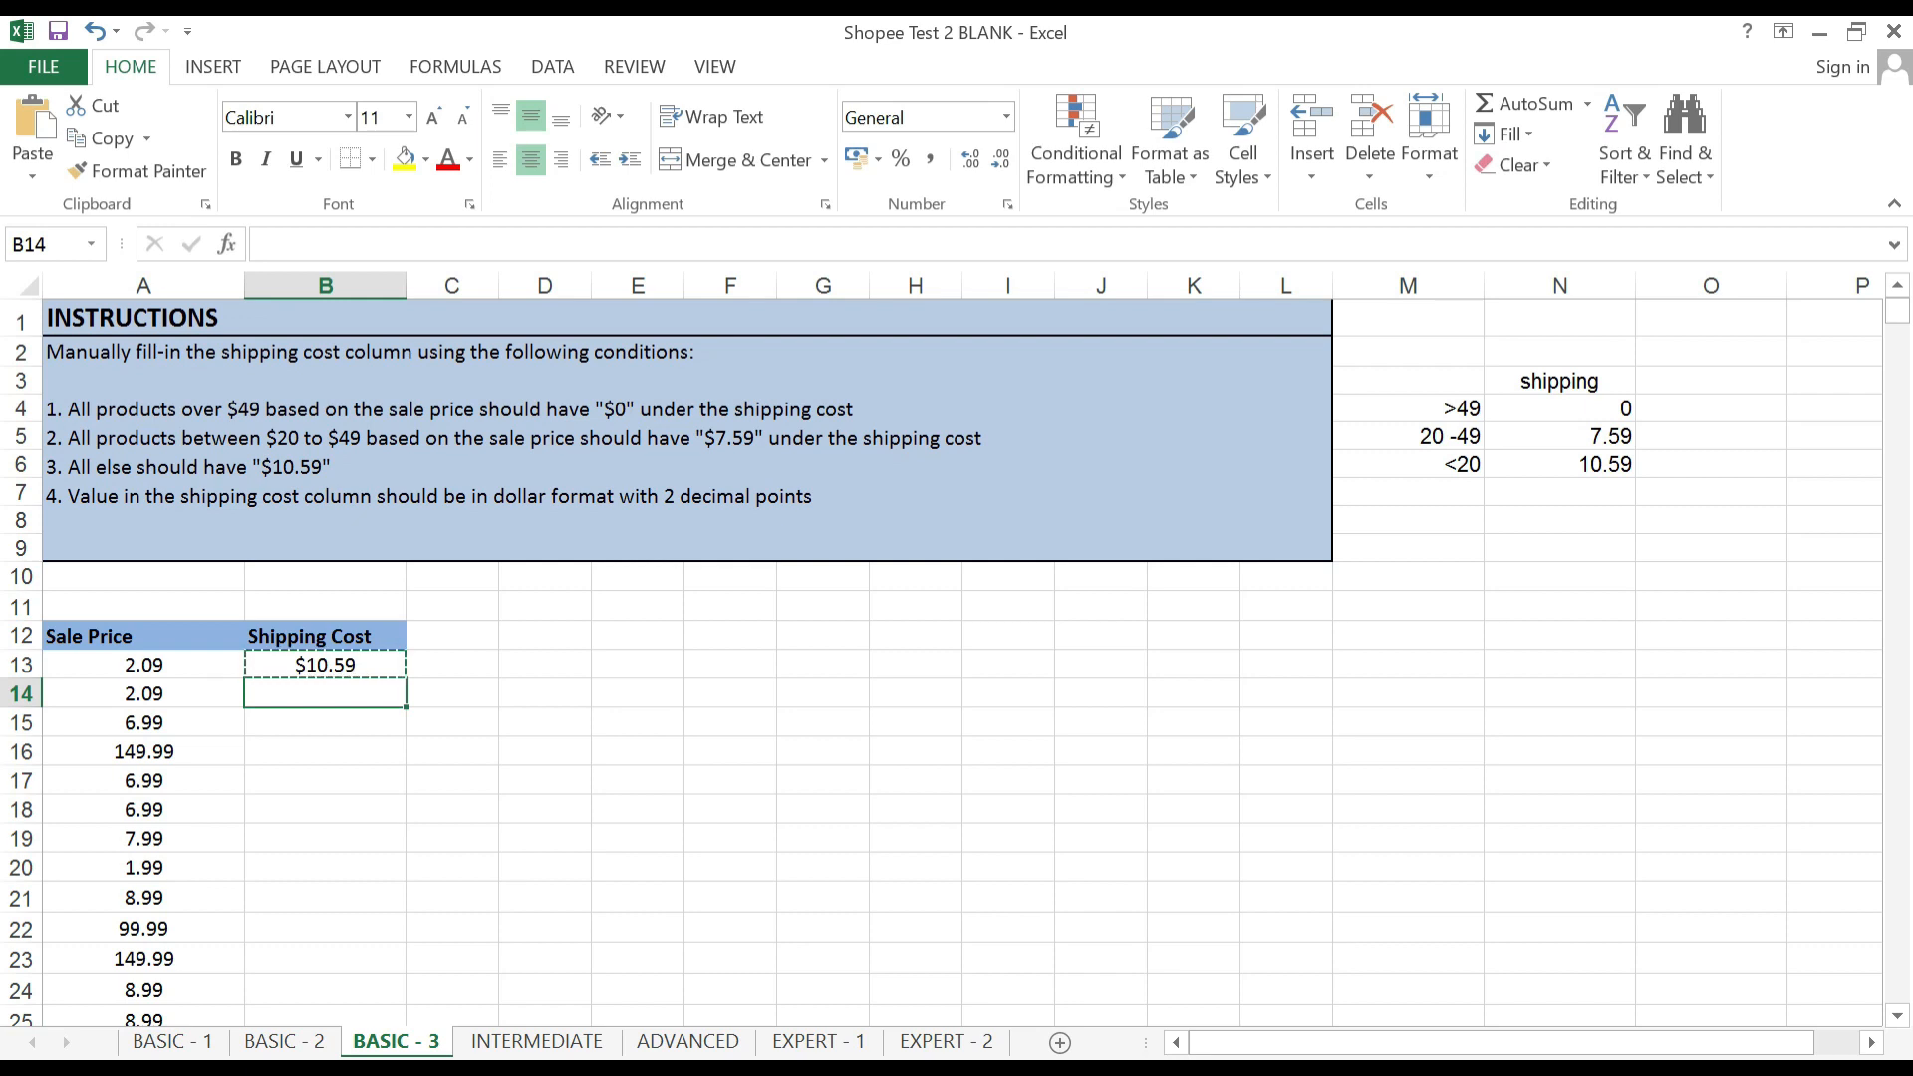
{"action": "key", "text": "ctrl+v"}
{"action": "key", "text": "Down"}
{"action": "key", "text": "ctrl+v"}
{"action": "key", "text": "Down"}
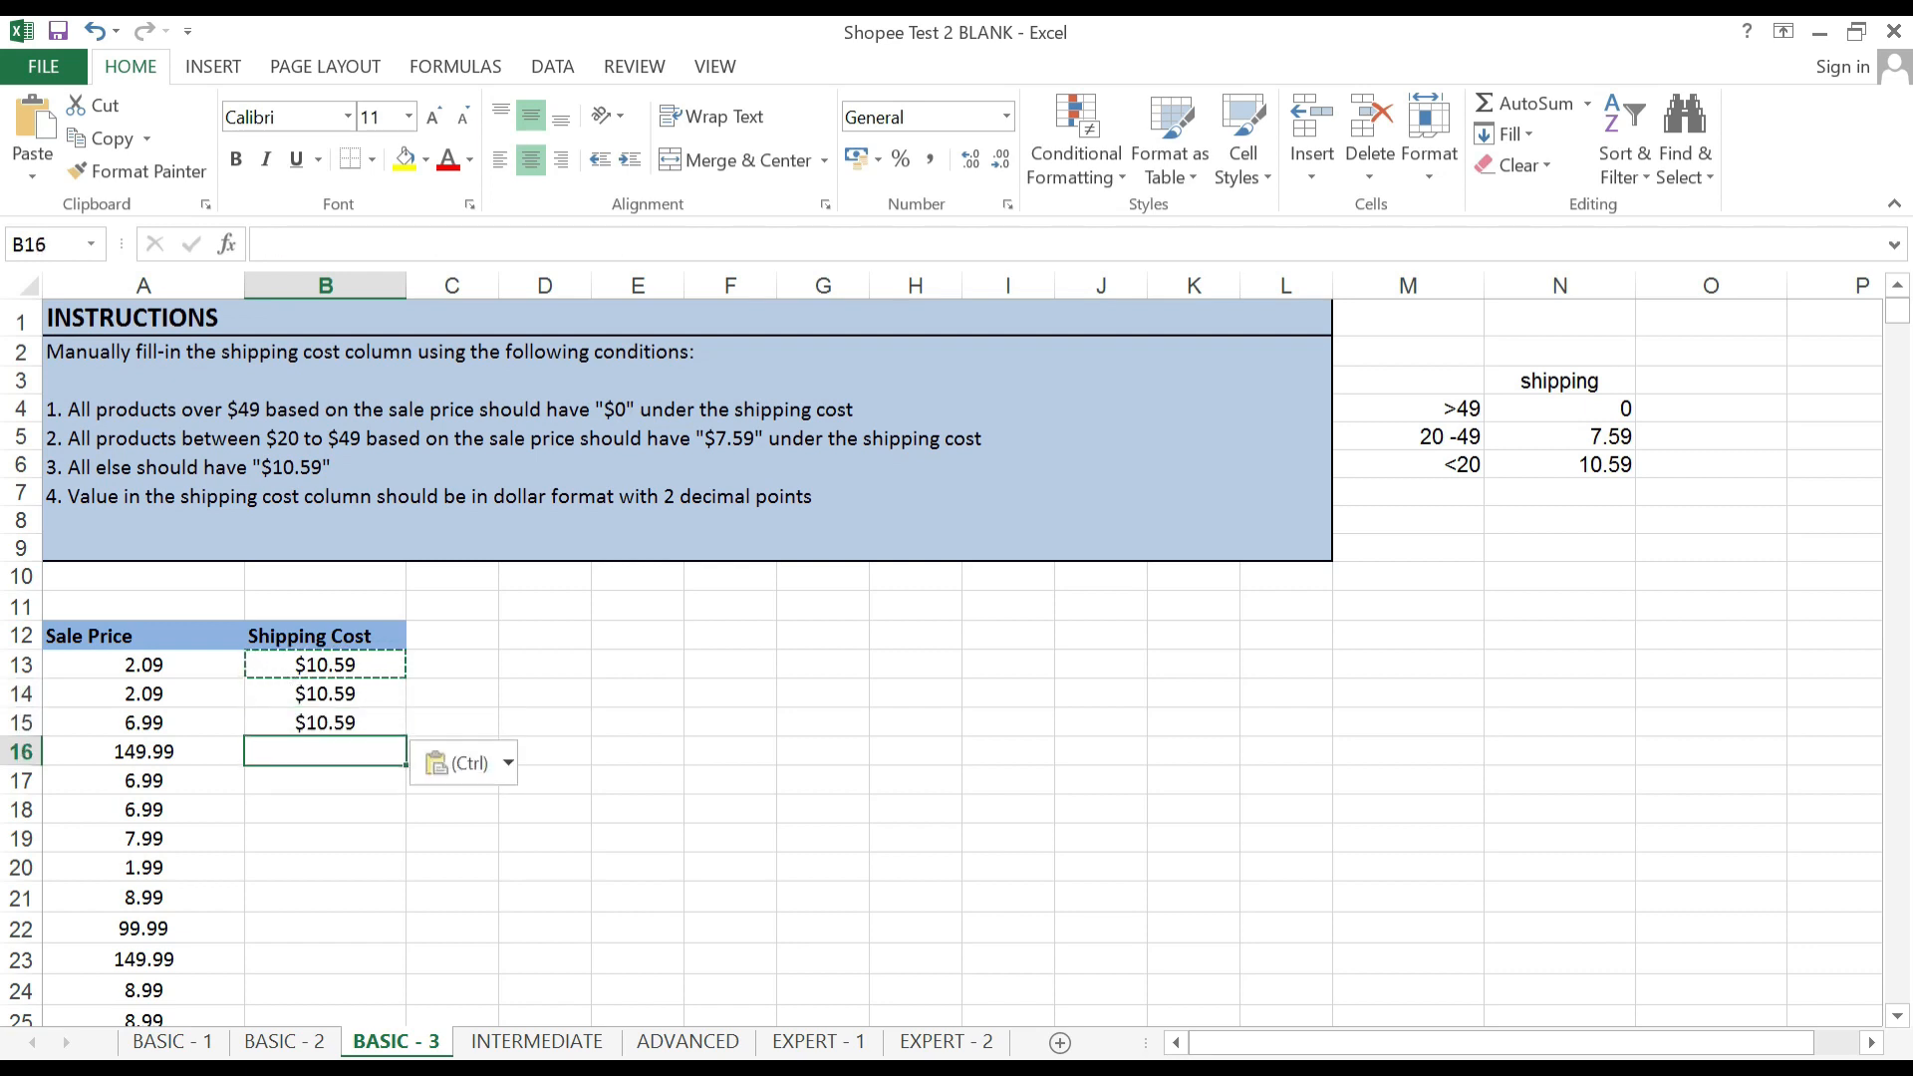
Clear the copied shipping cost formulas from B14:B15.
{"action": "key", "text": "Up"}
{"action": "key", "text": "Up"}
{"action": "key", "text": "shift+Down"}
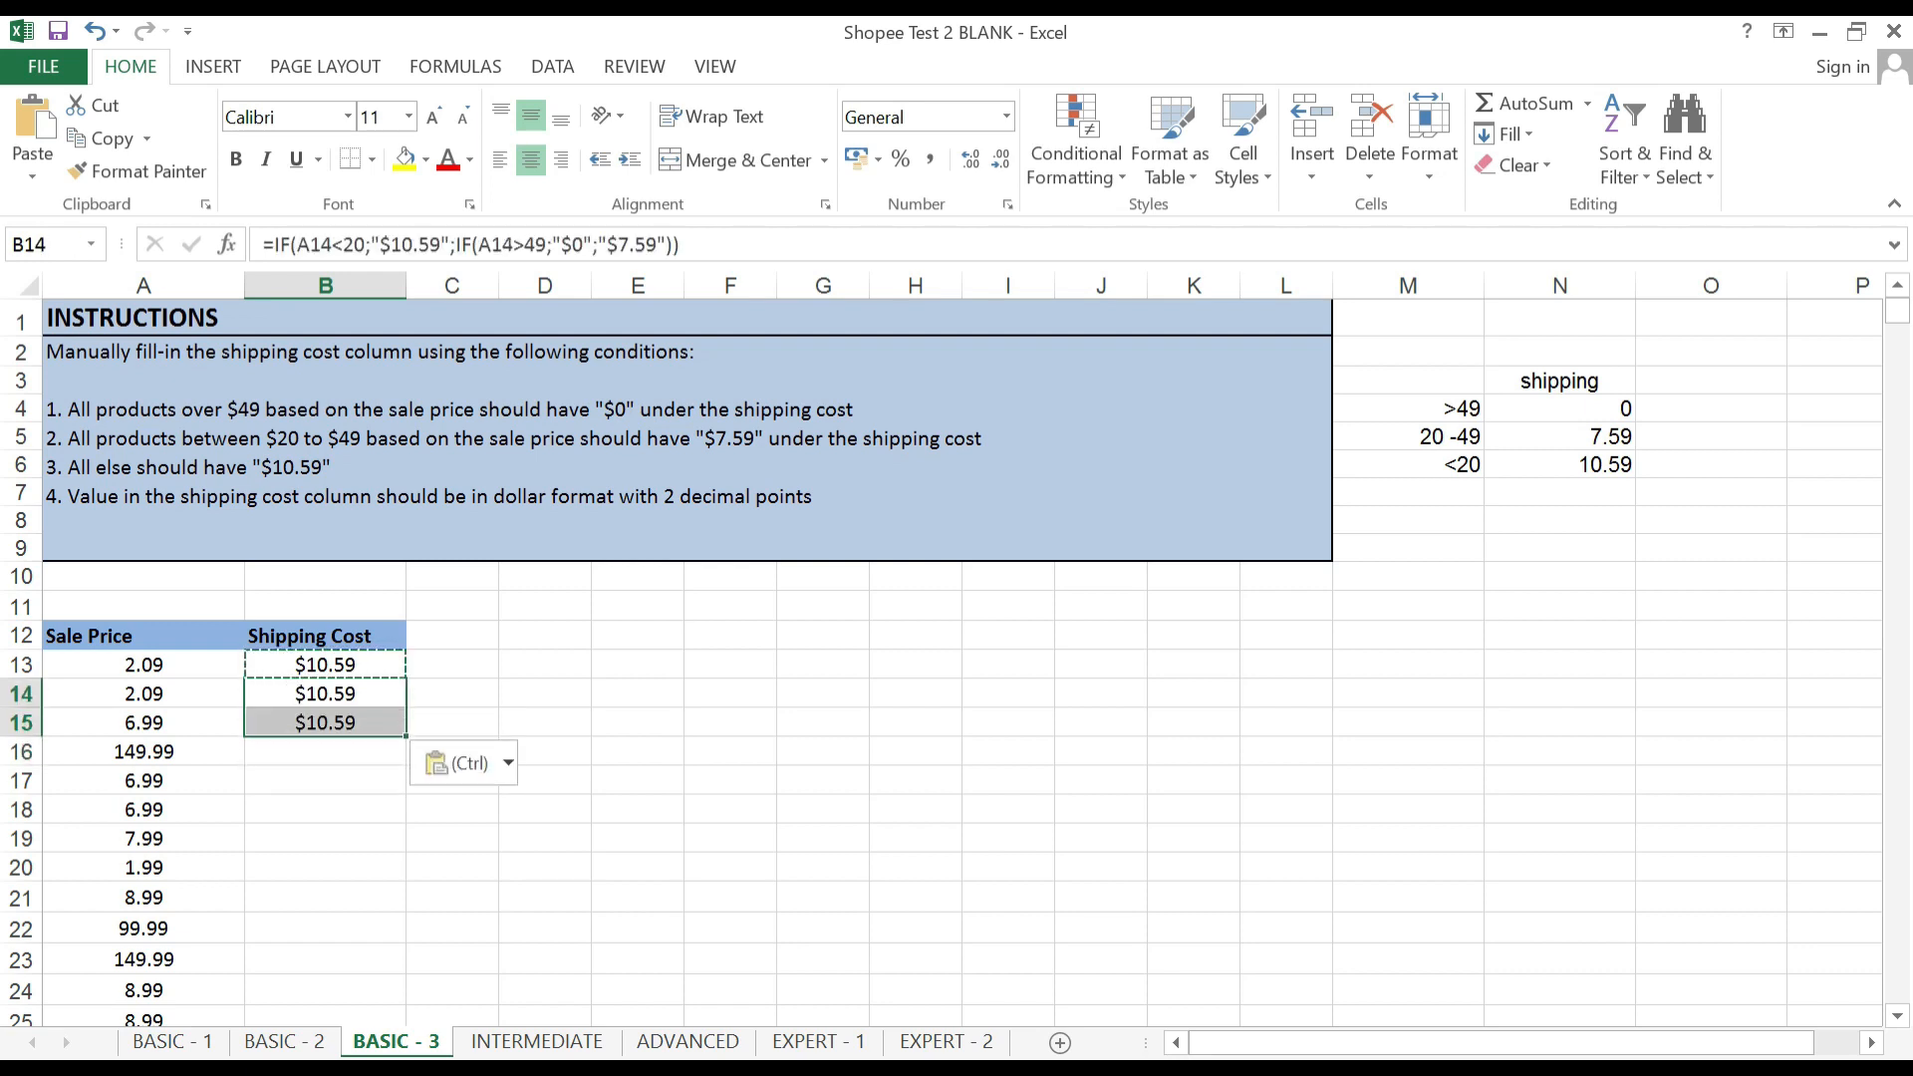
{"action": "key", "text": "Delete"}
{"action": "key", "text": "Left"}
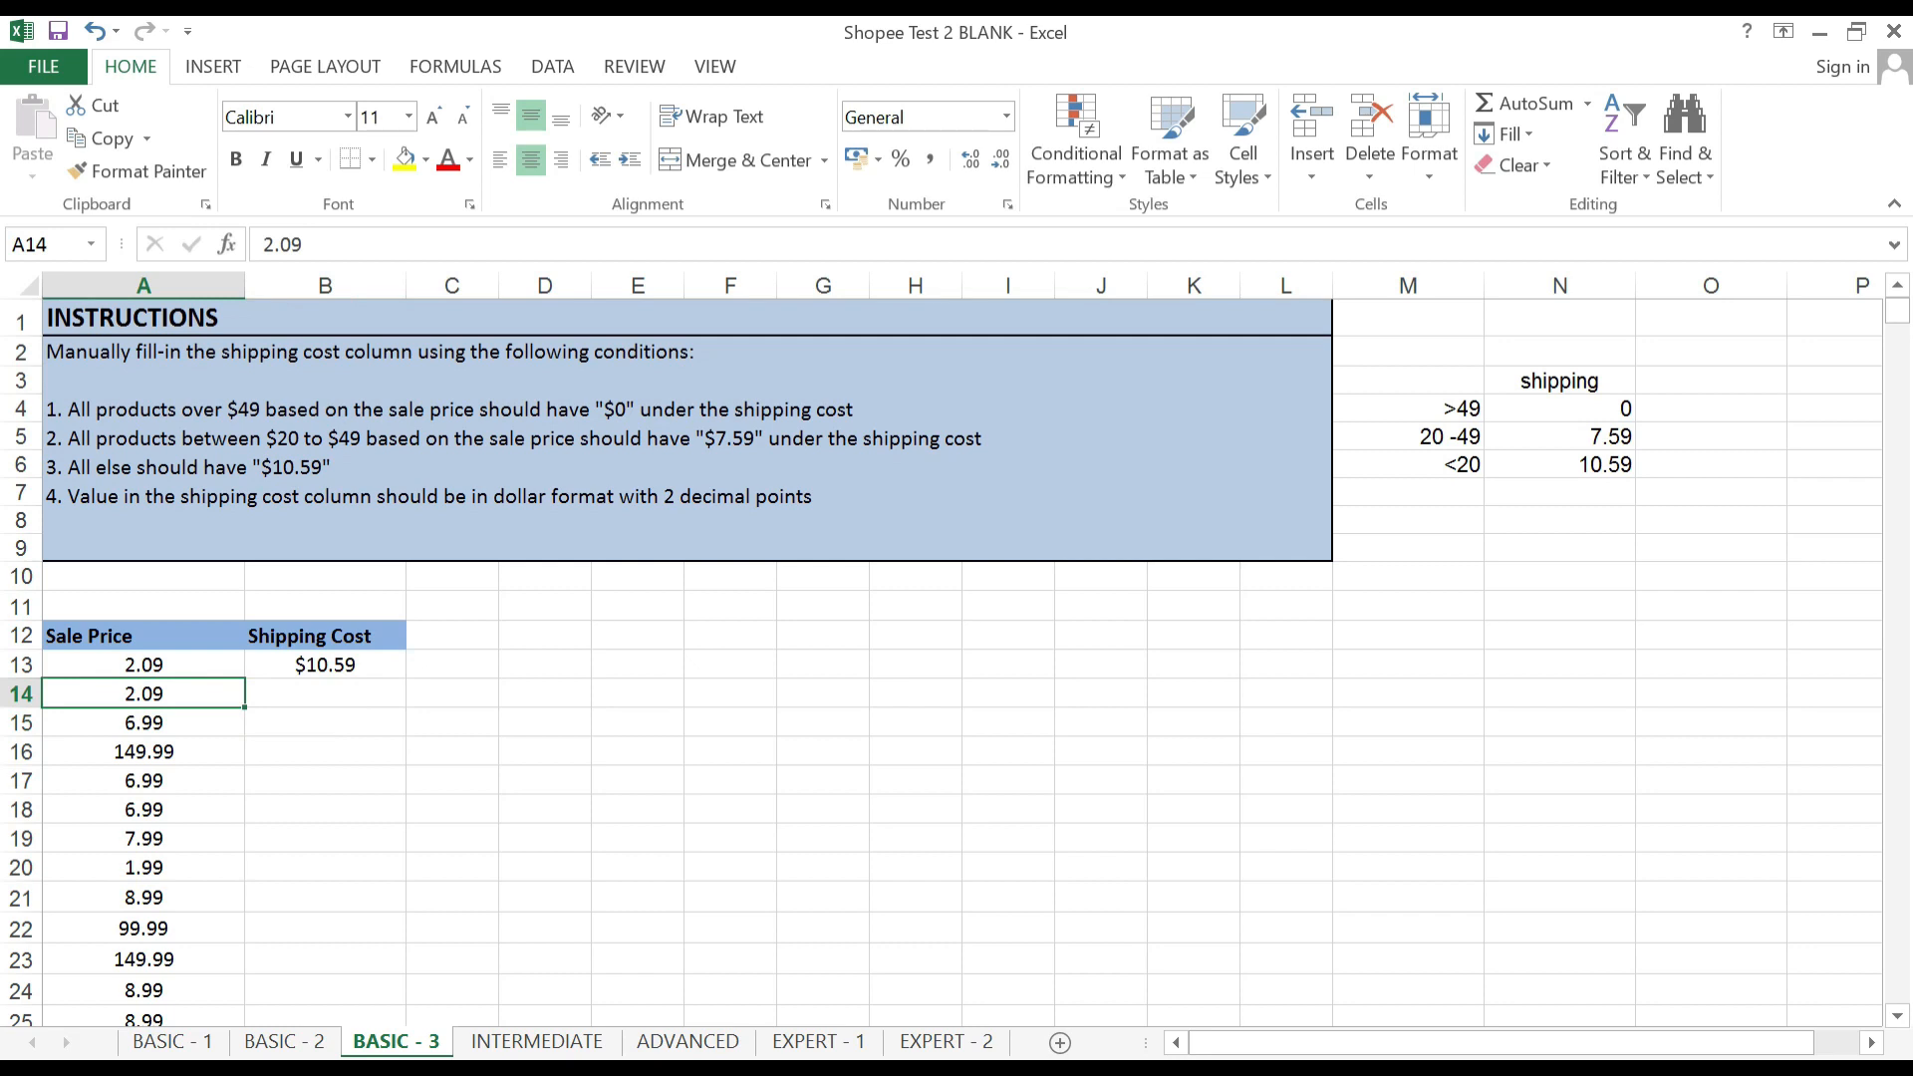
Copy the B13 formula into B63100, beside the last sale price in column A.
{"action": "key", "text": "Right"}
{"action": "key", "text": "Up"}
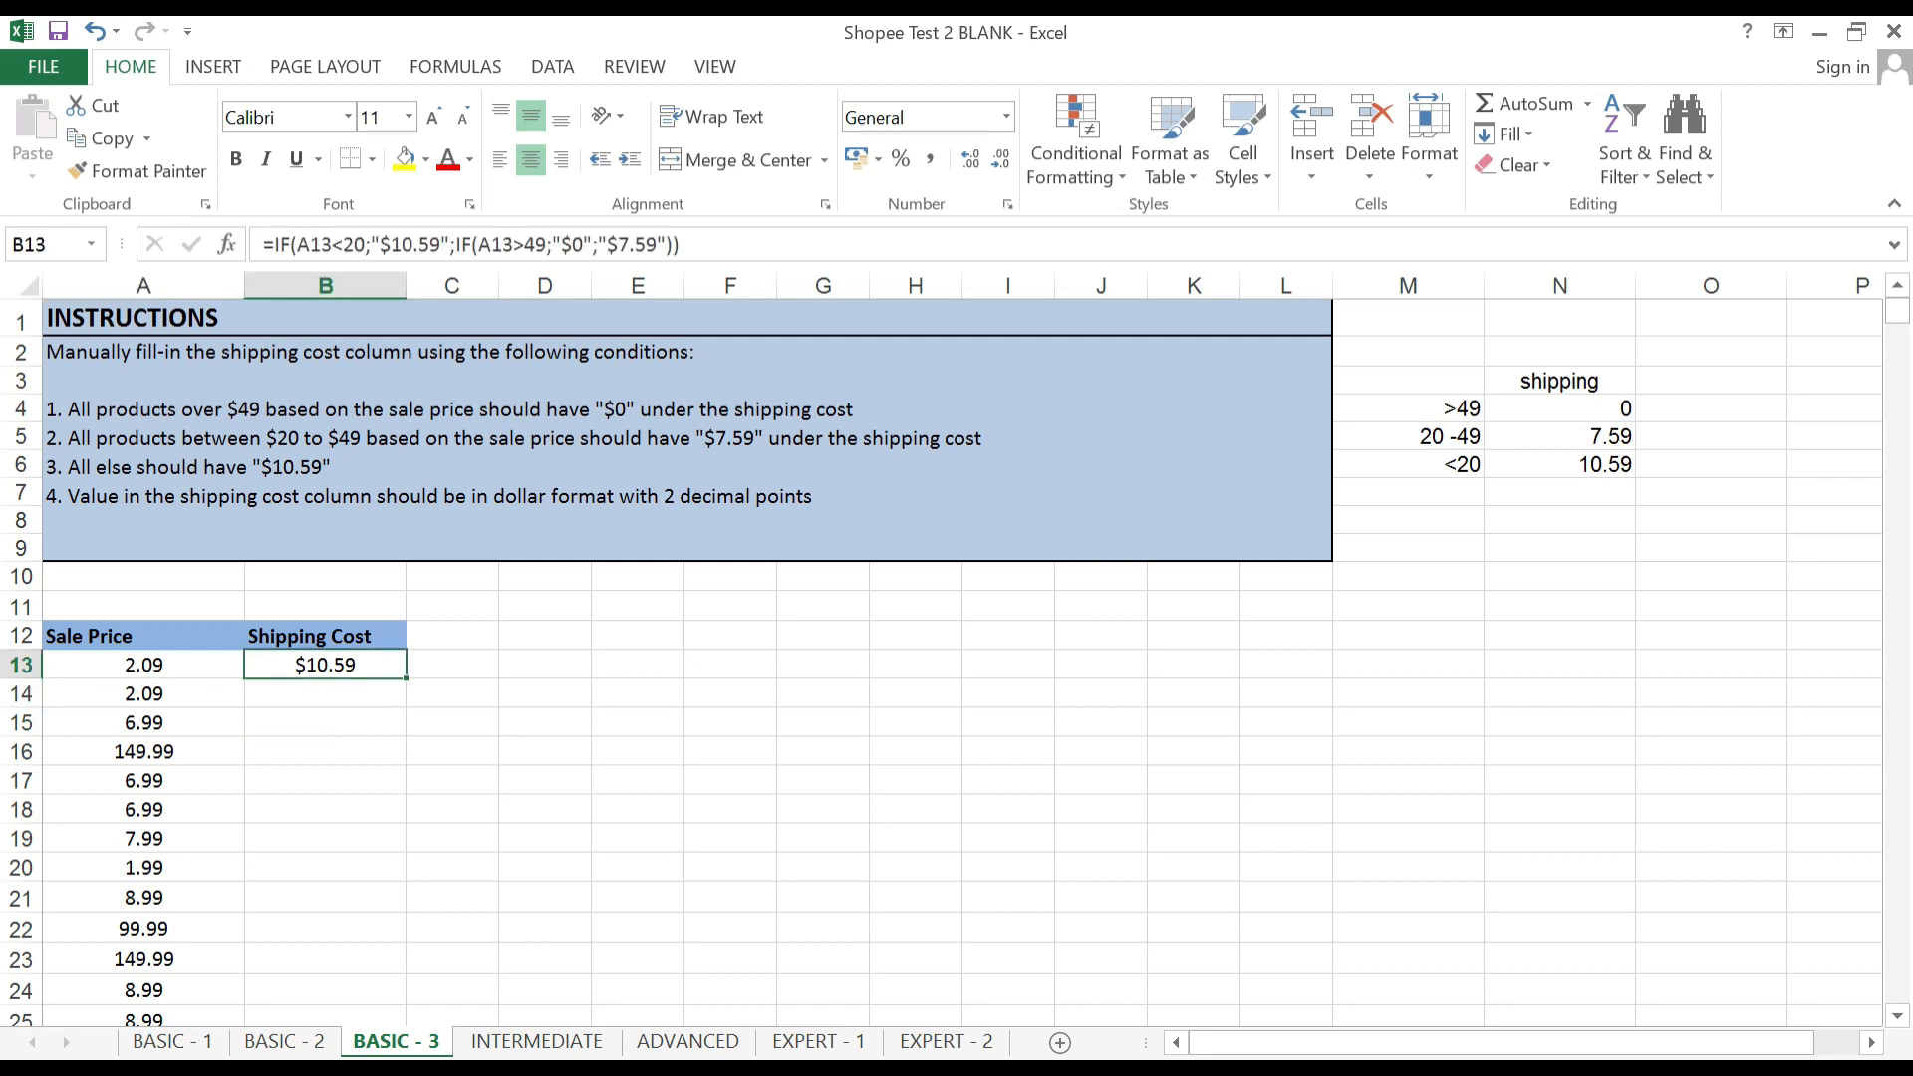
{"action": "key", "text": "ctrl+c"}
{"action": "key", "text": "Down"}
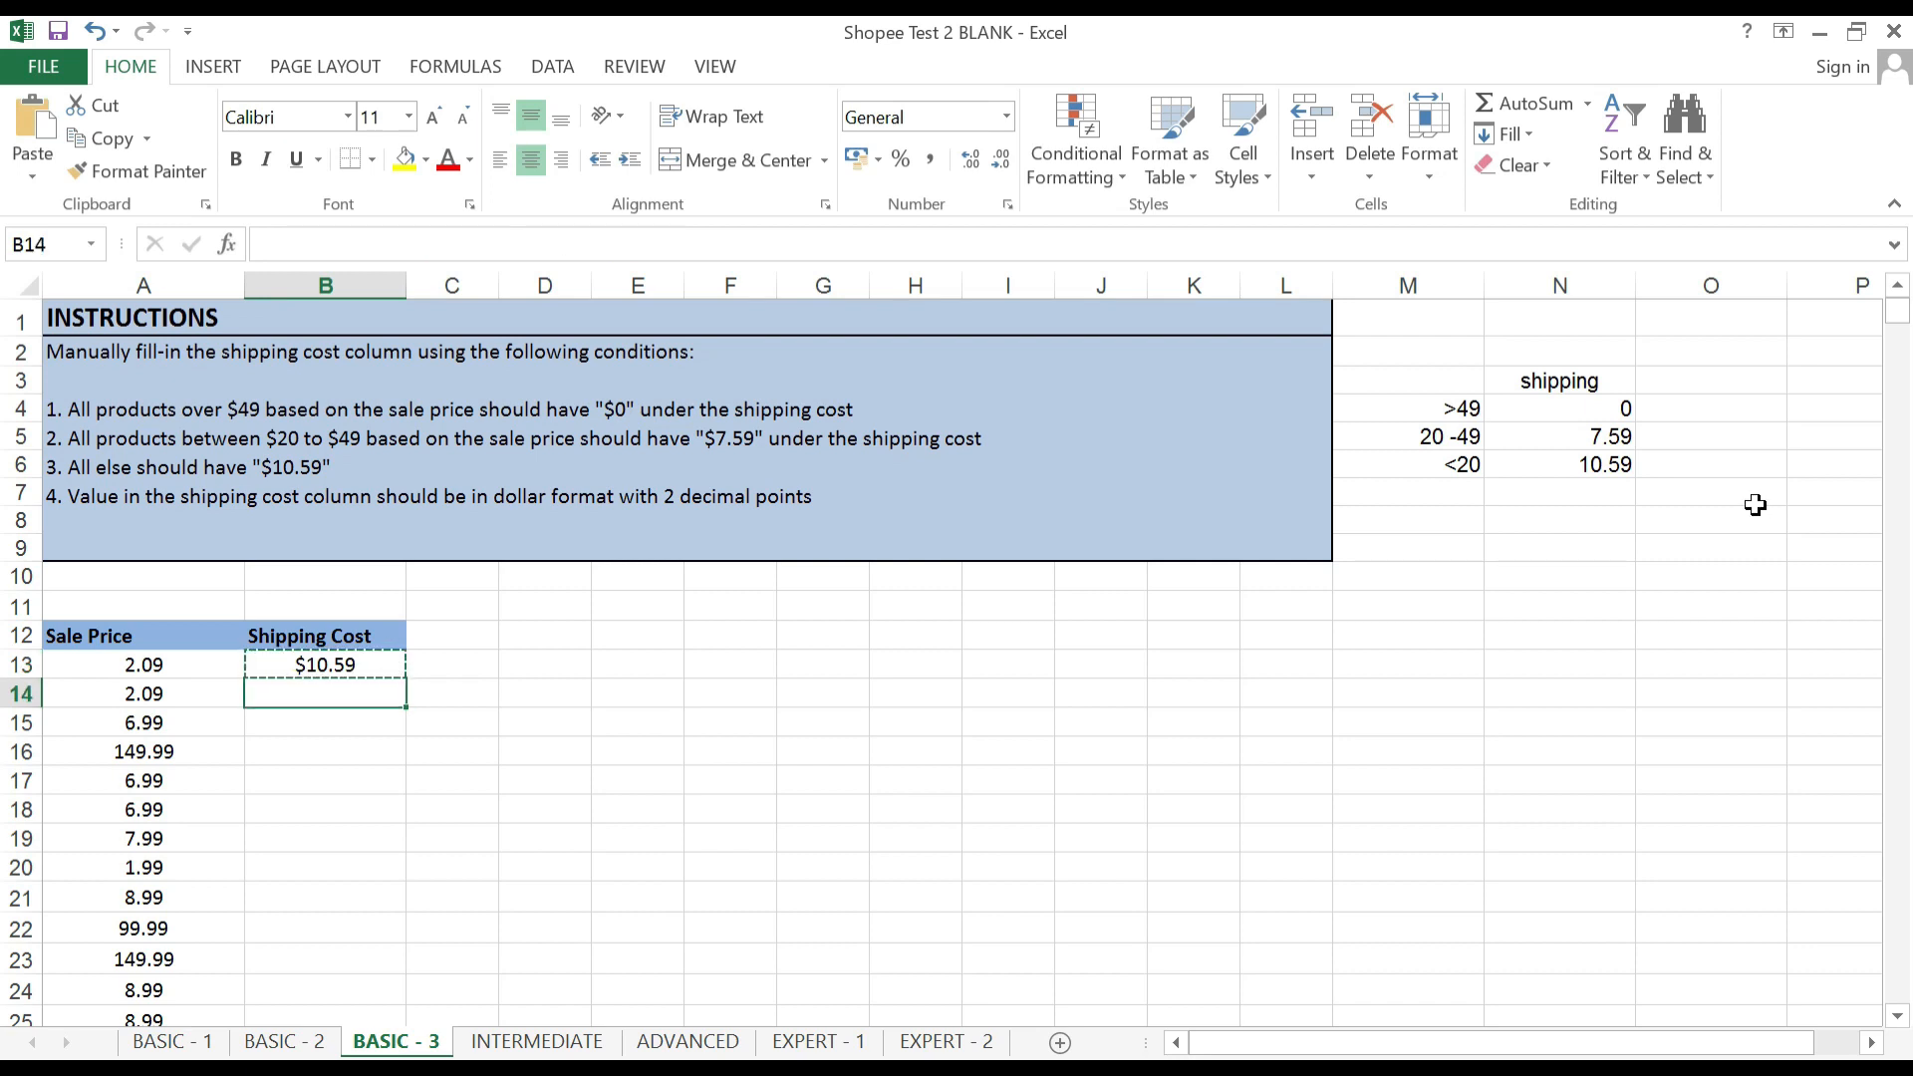
{"action": "left_click", "coordinate": [165, 673]}
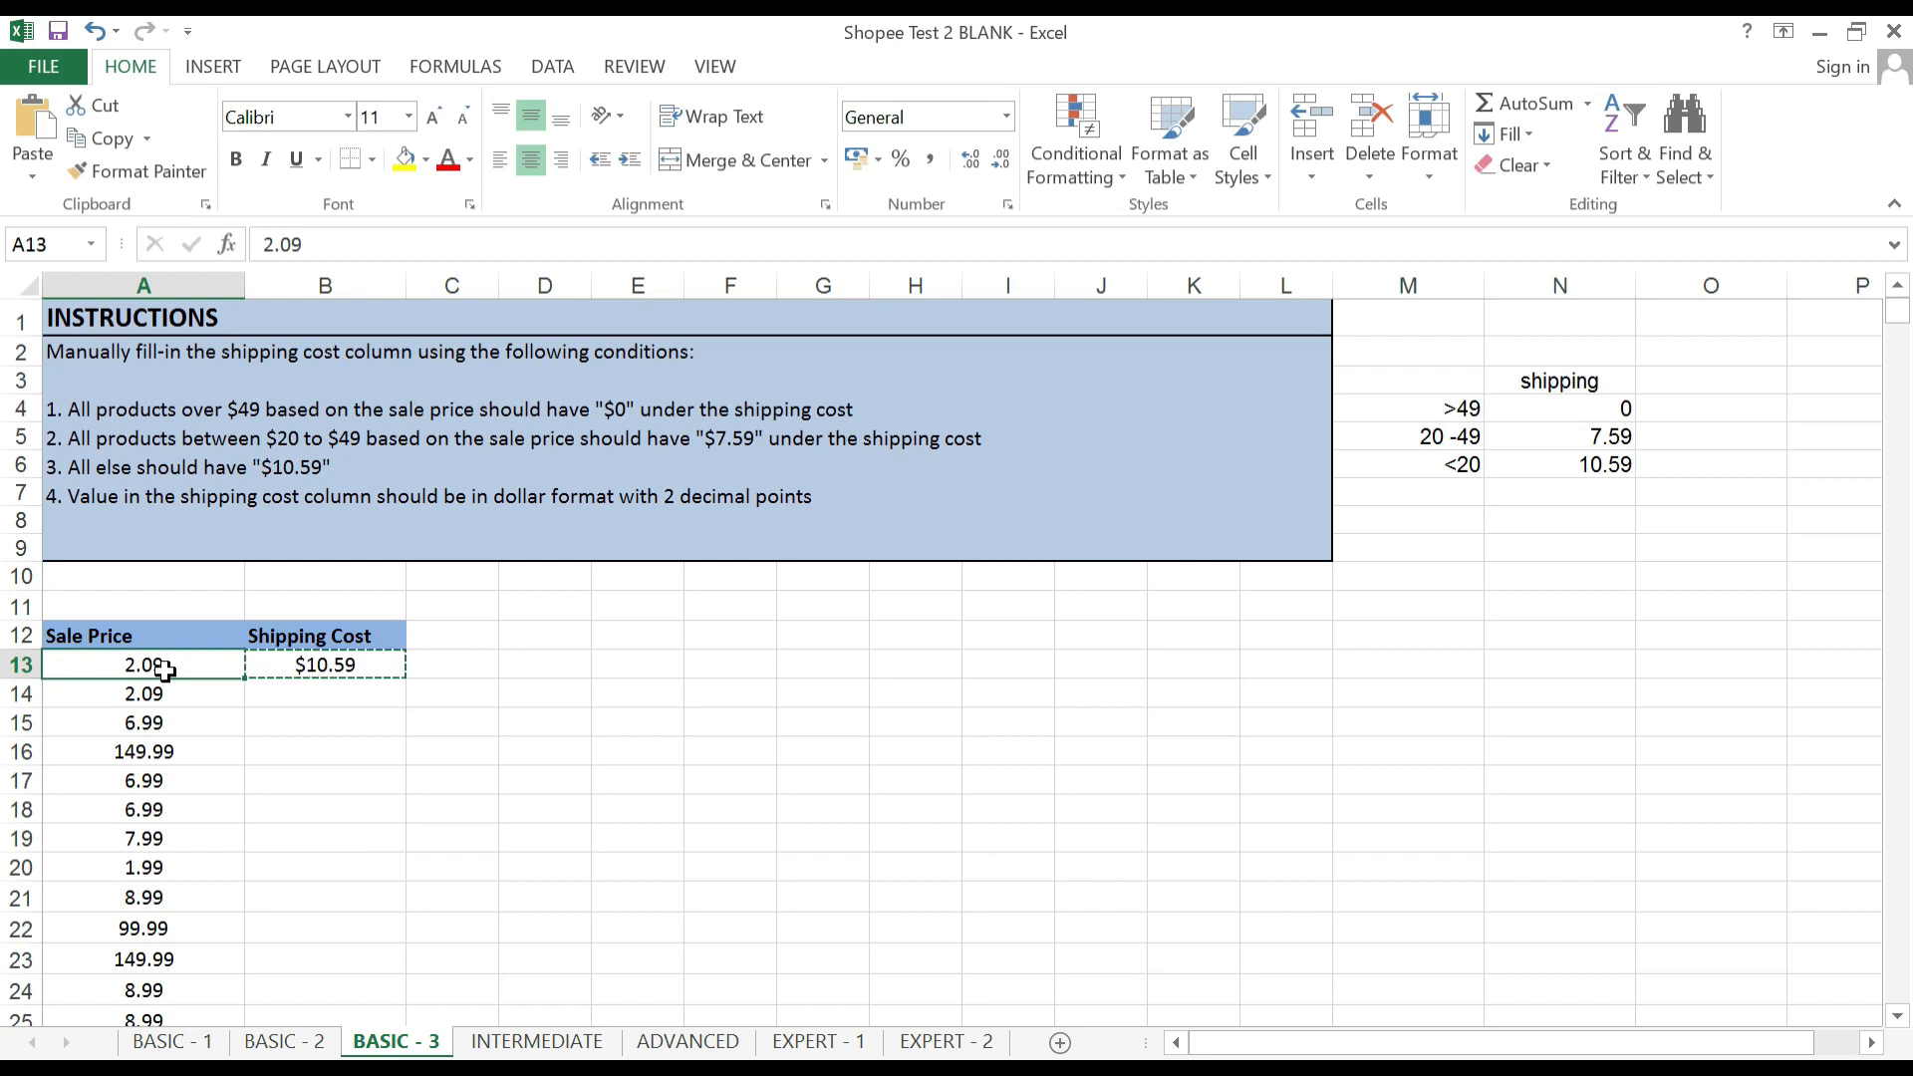
{"action": "key", "text": "ctrl+Down"}
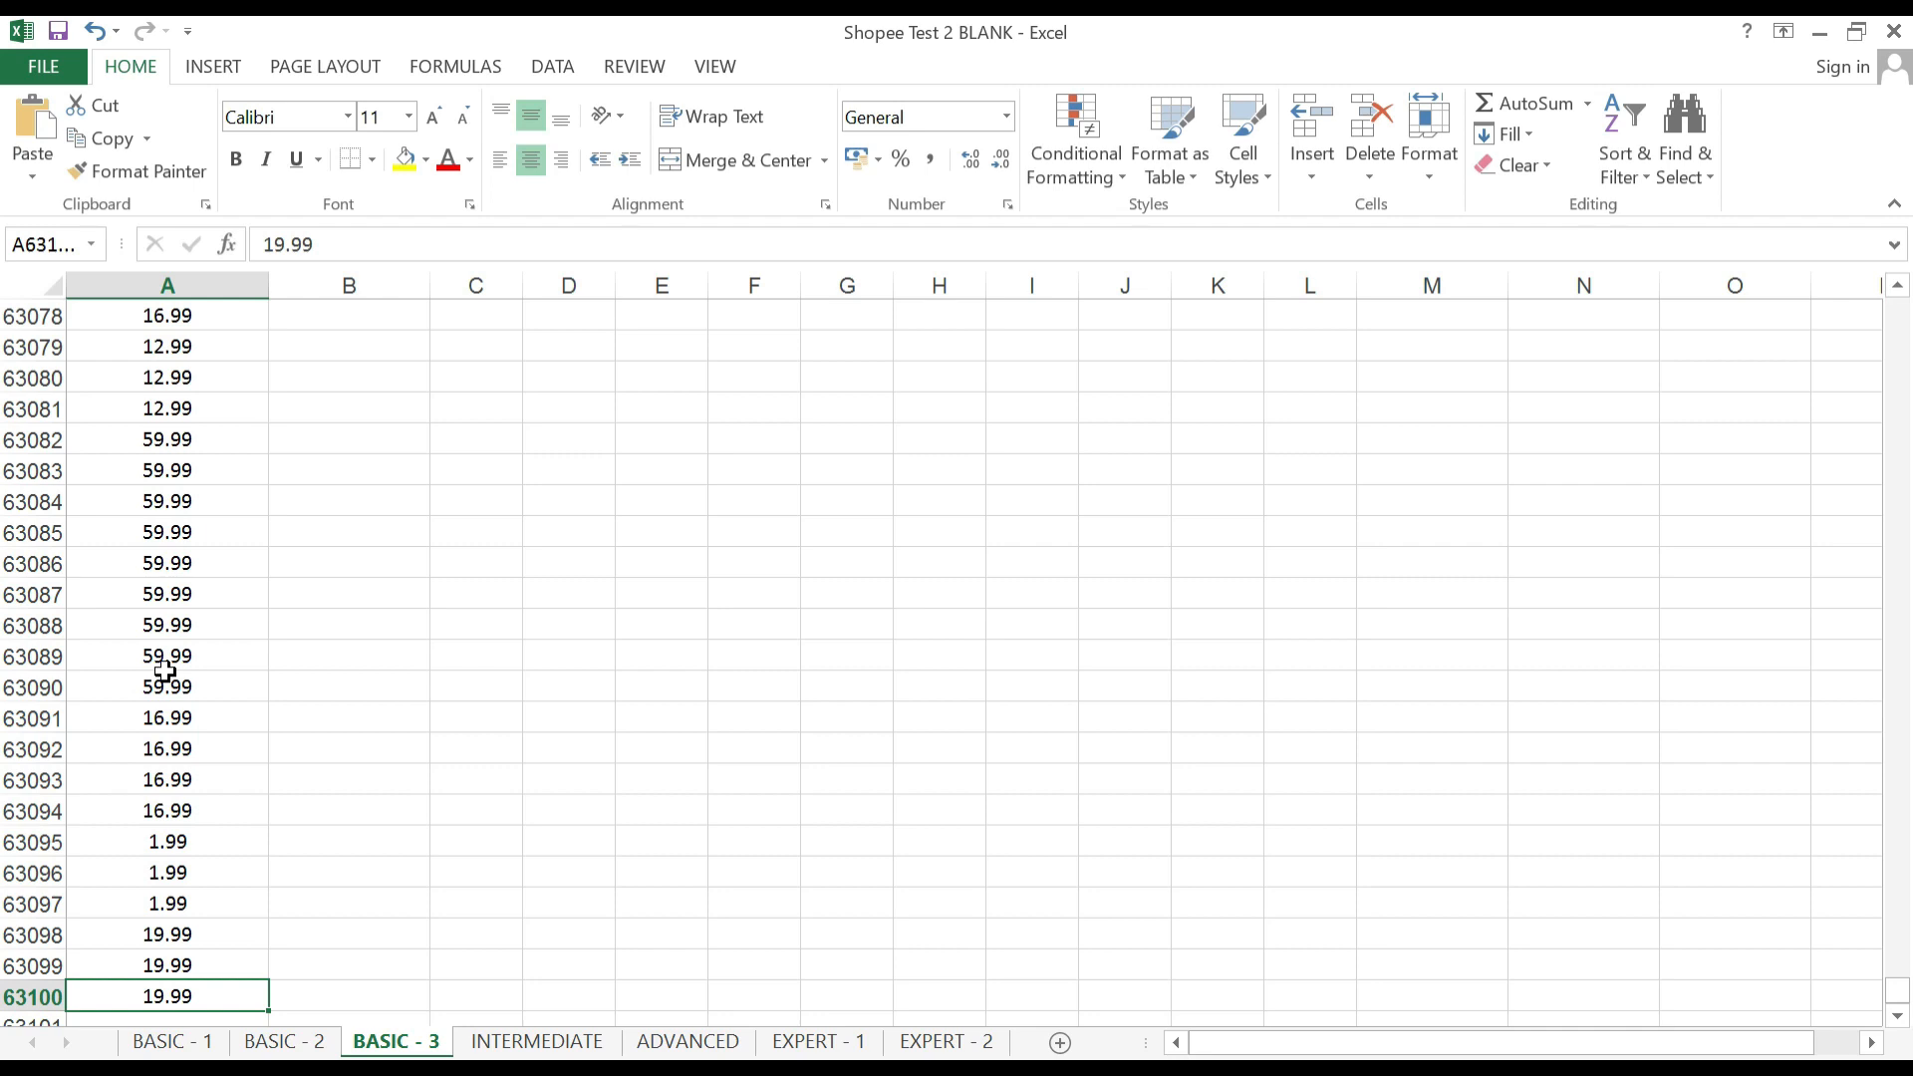
{"action": "key", "text": "Right"}
{"action": "key", "text": "Left"}
{"action": "key", "text": "Right"}
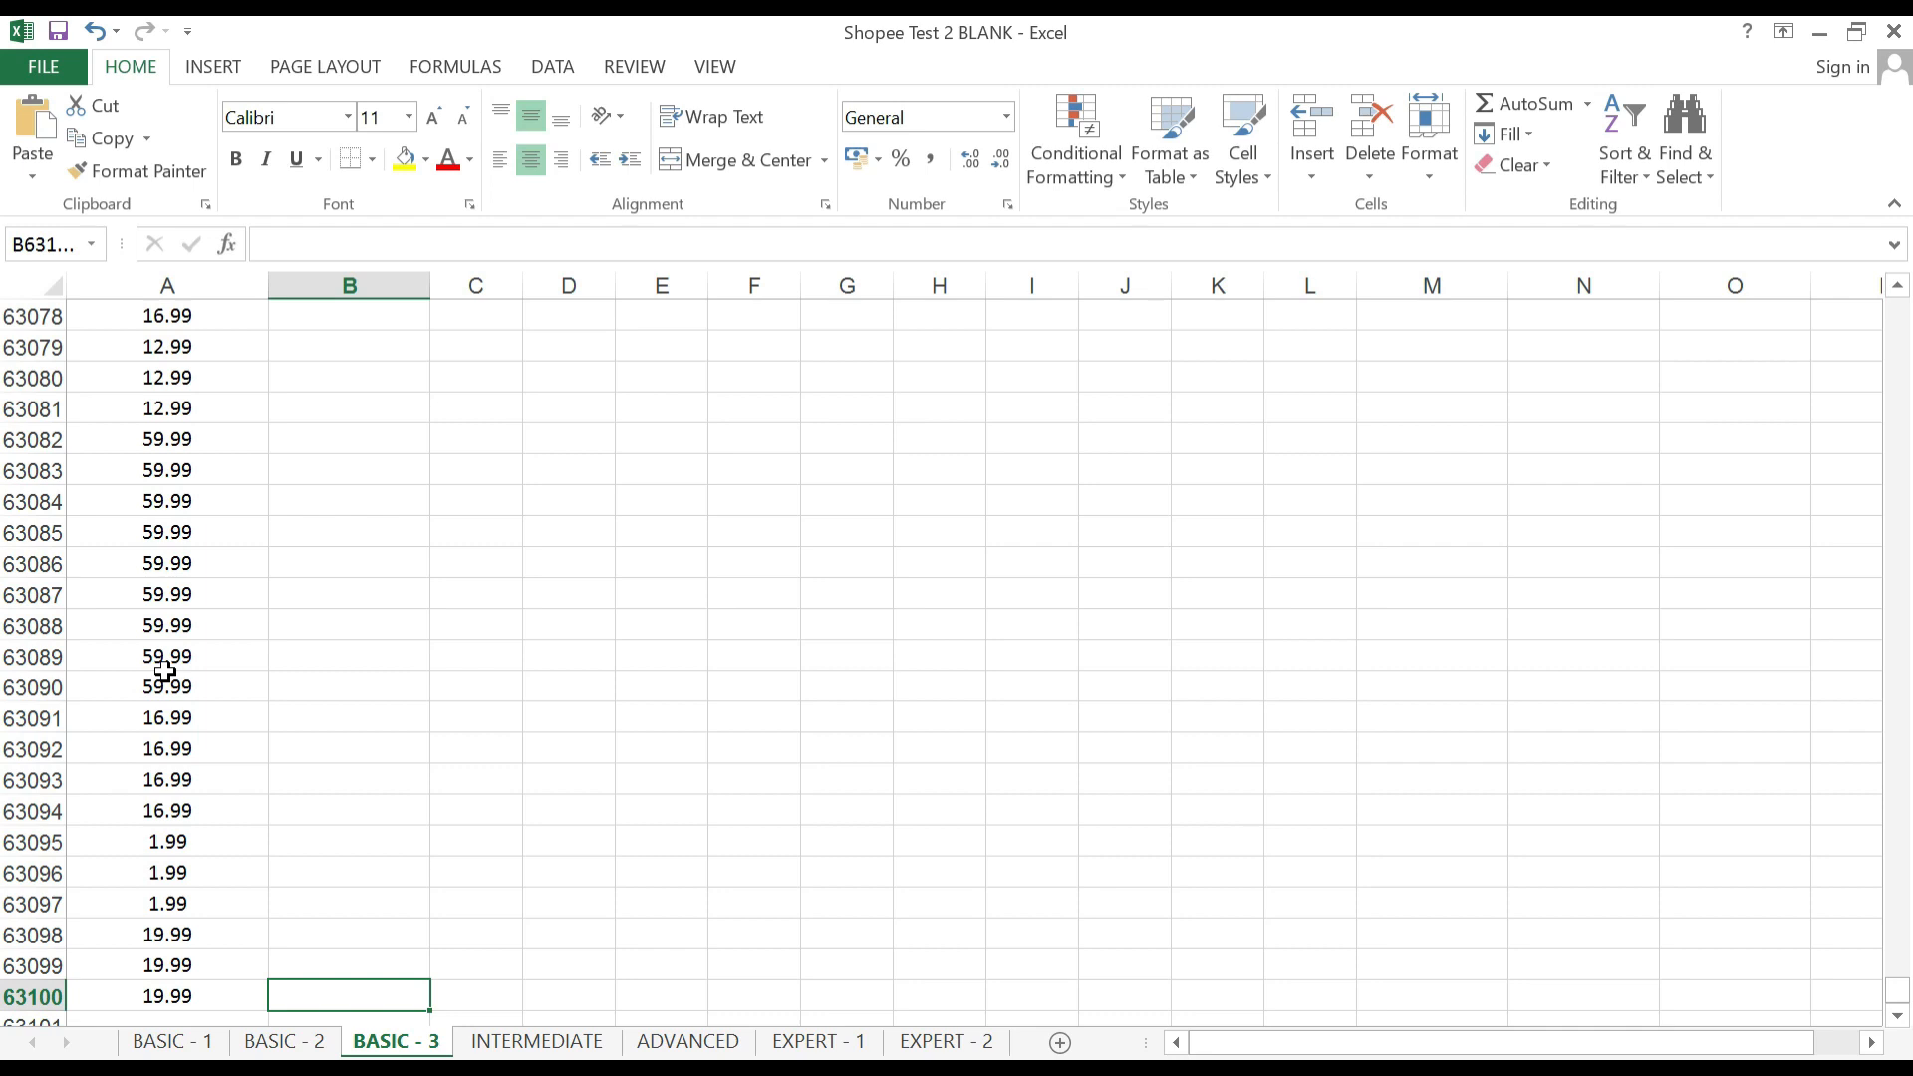
{"action": "key", "text": "ctrl+v"}
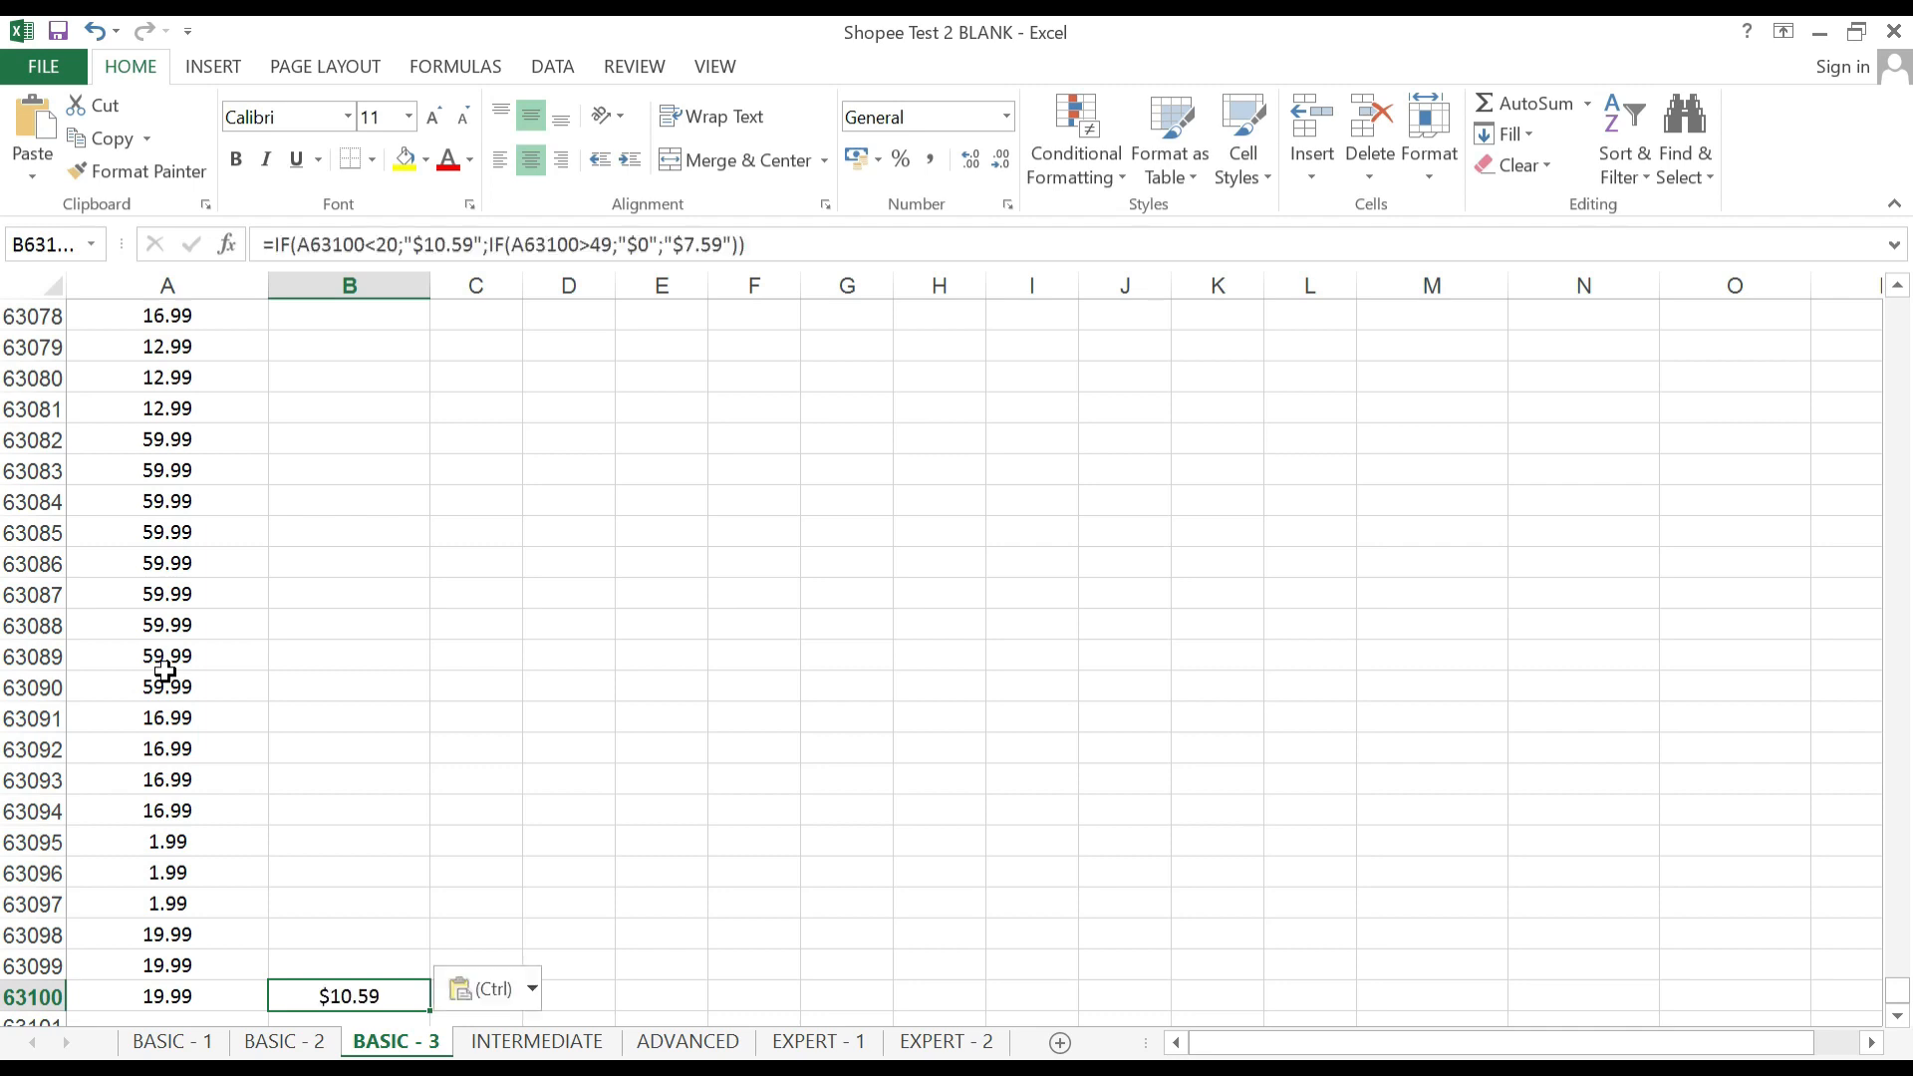
Fill the whole Shipping Cost range from B63100 up to B13 with the copied IF formula.
{"action": "key", "text": "Down"}
{"action": "key", "text": "Up"}
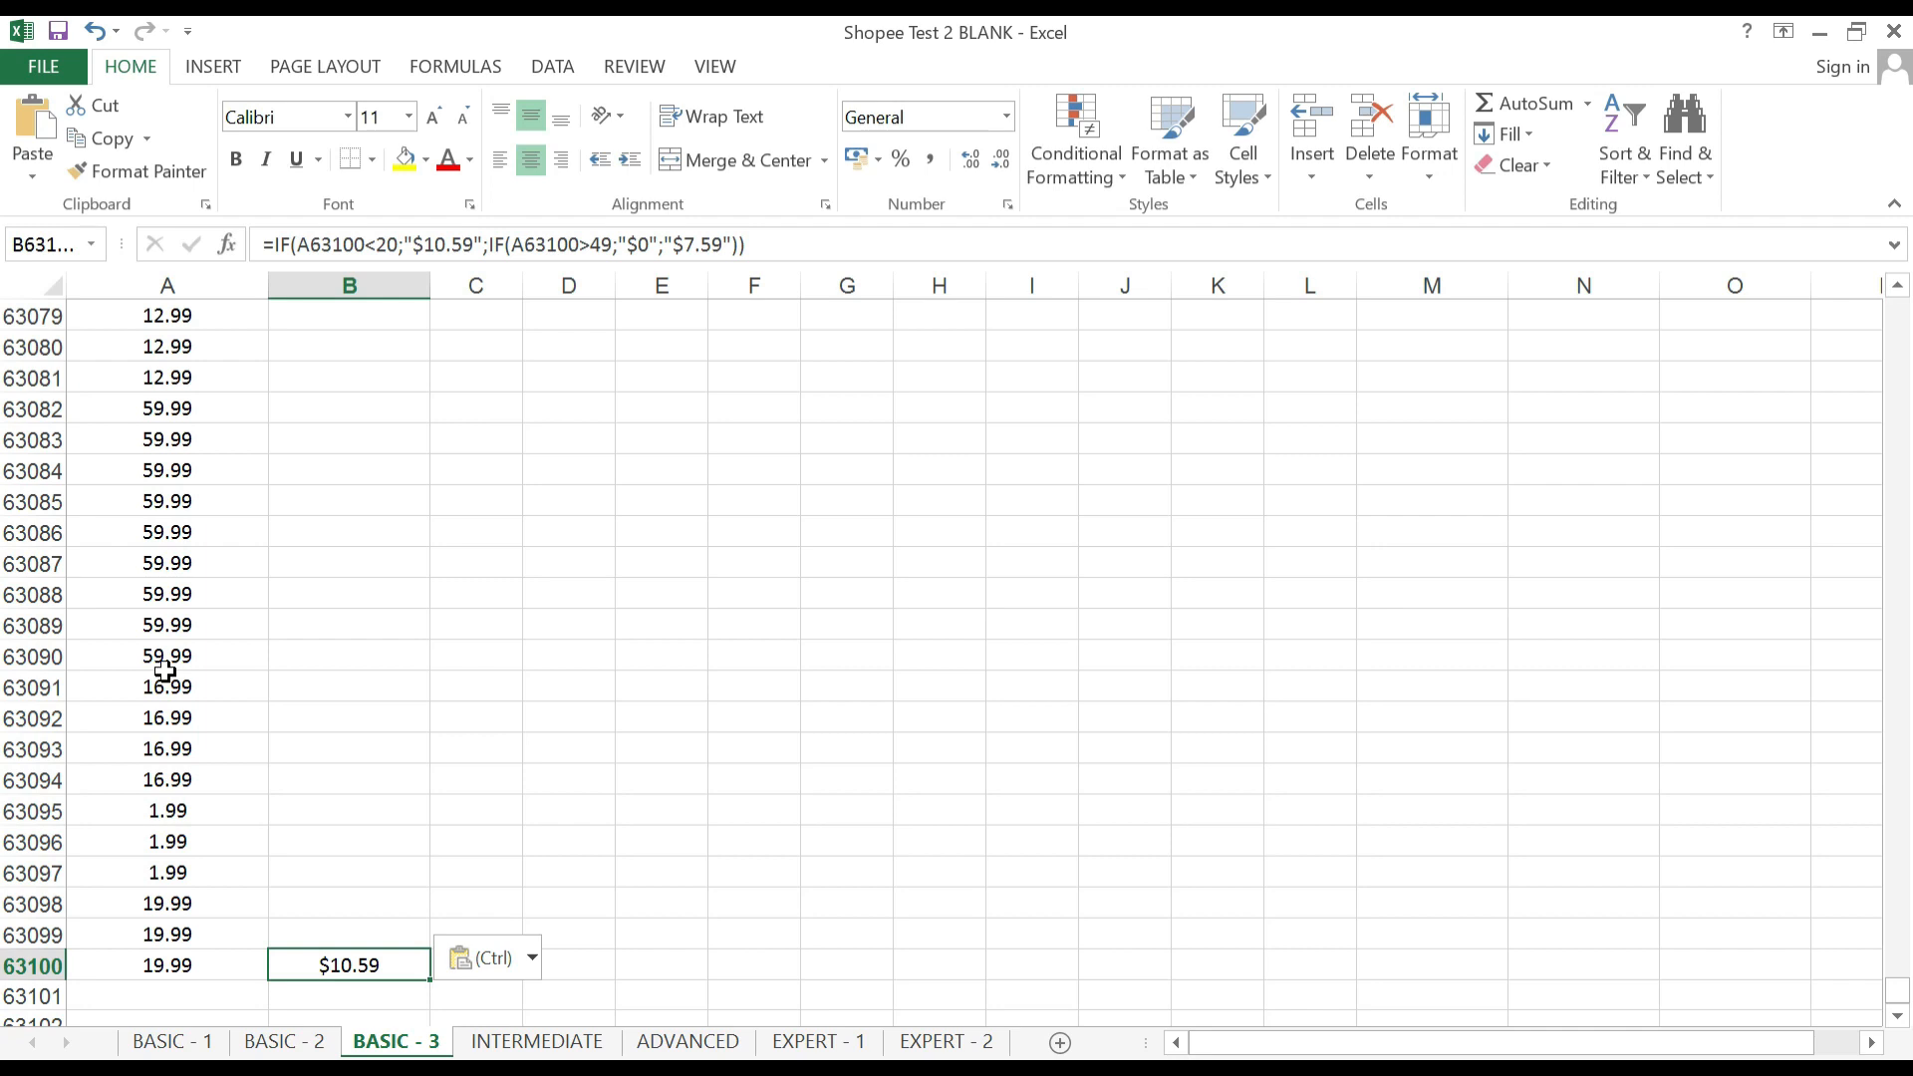
{"action": "key", "text": "ctrl+shift+Up"}
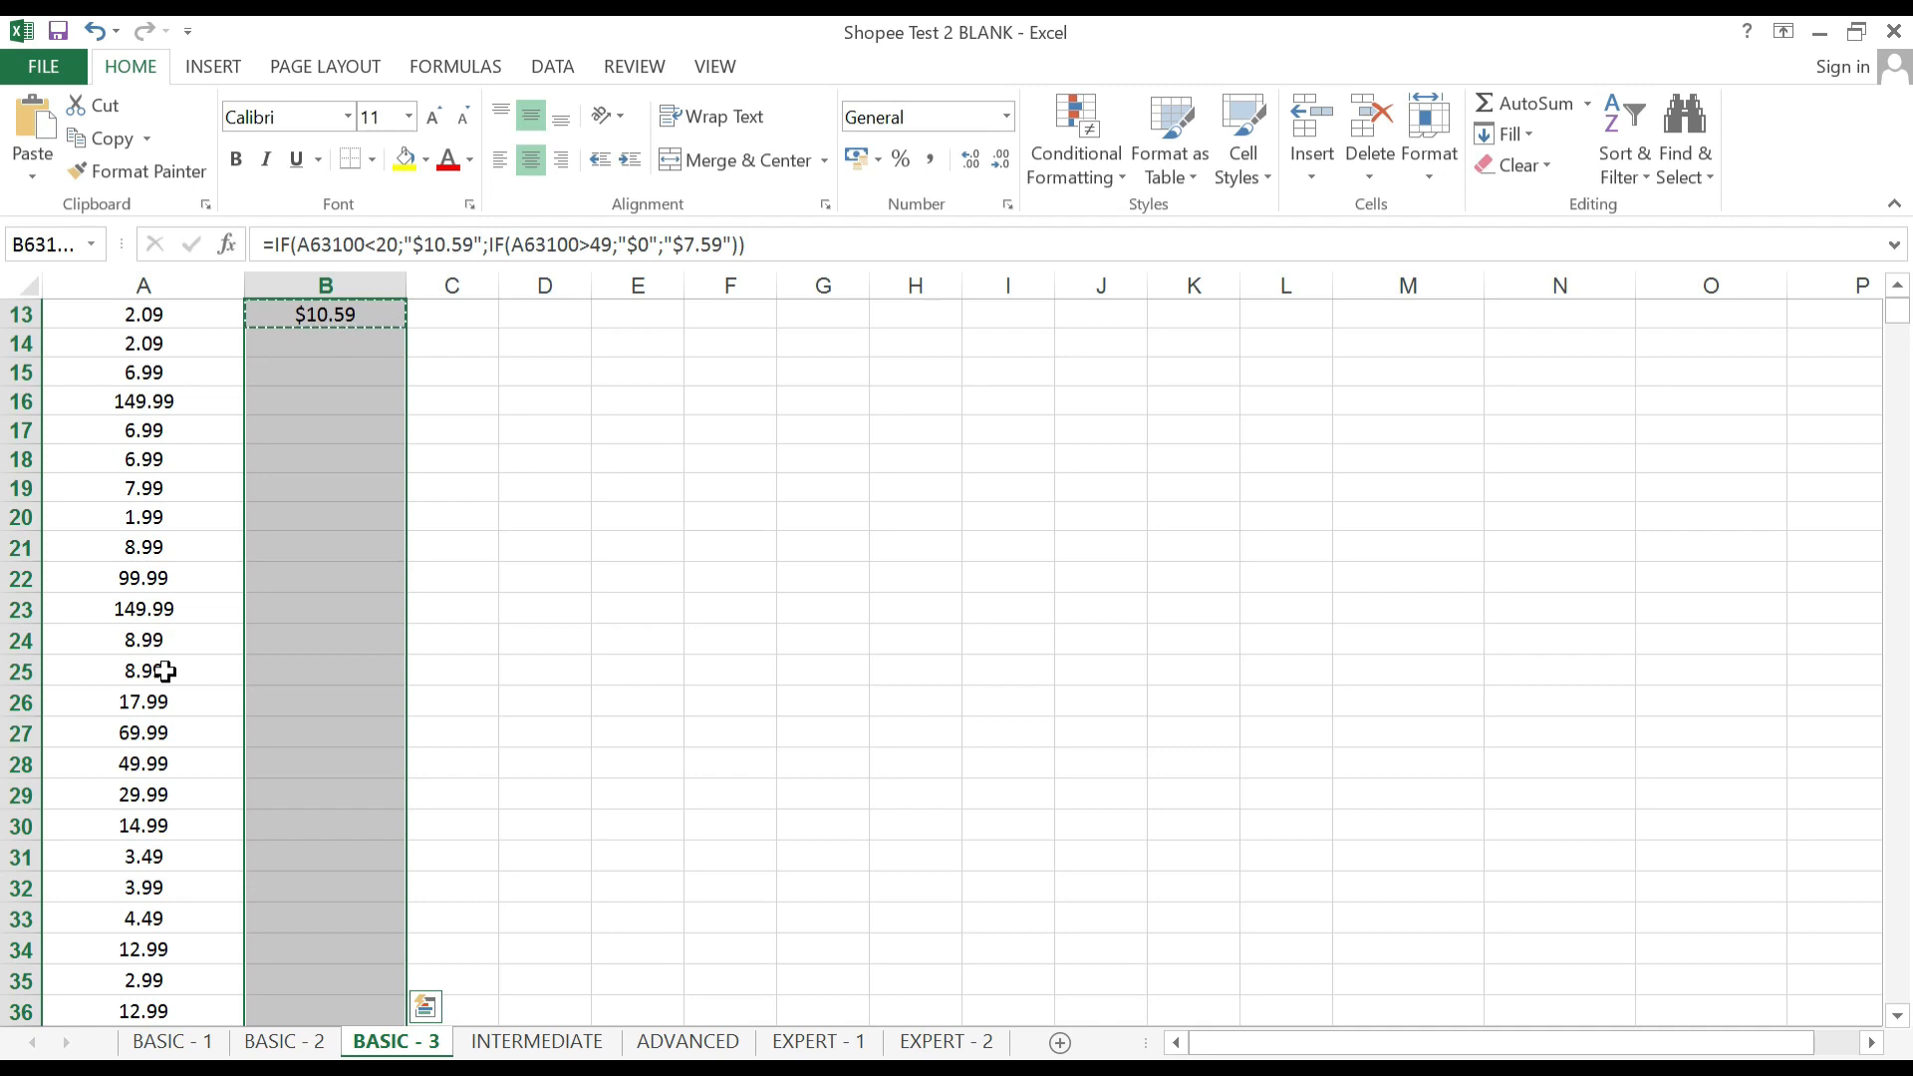
{"action": "key", "text": "ctrl+v"}
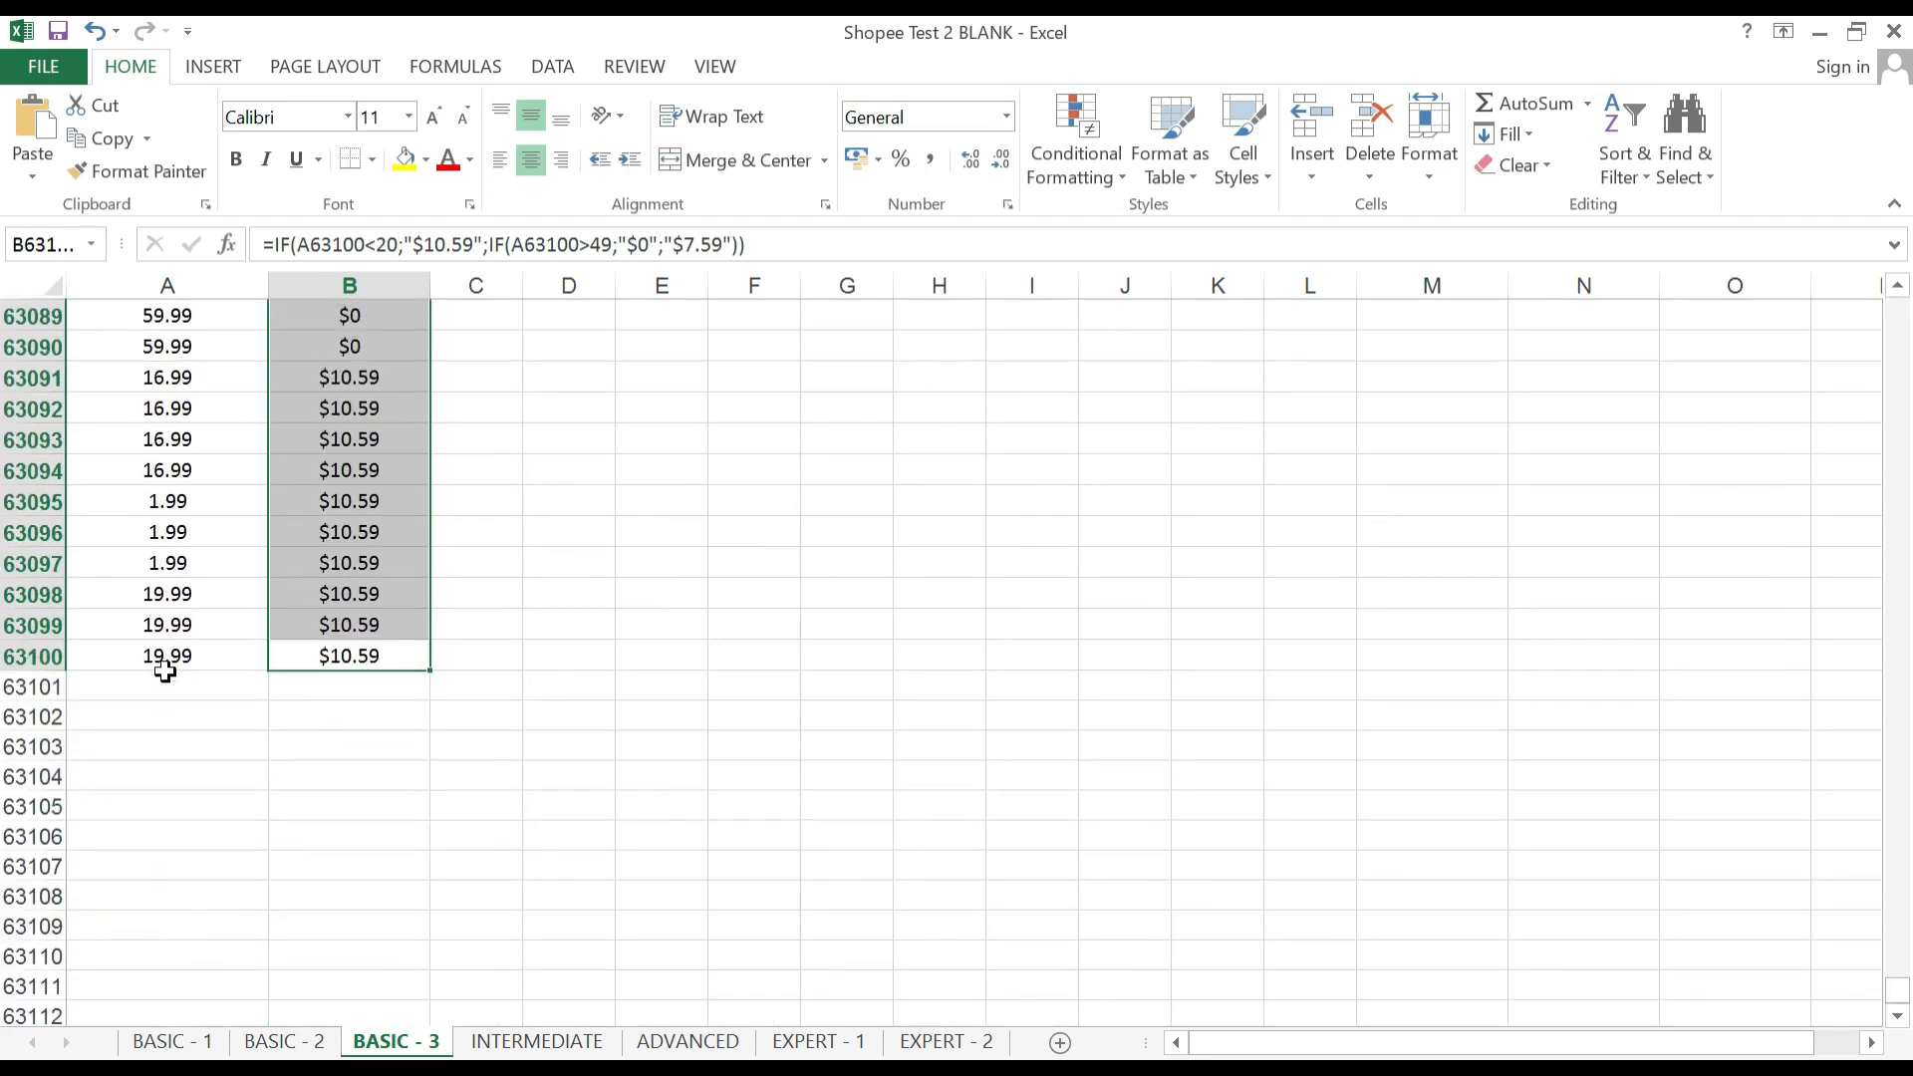
End the copy mode and check the shipping costs against the sale prices at the start and end of the column.
{"action": "key", "text": "ctrl+Up"}
{"action": "key", "text": "Down"}
{"action": "key", "text": "Down"}
{"action": "key", "text": "Down"}
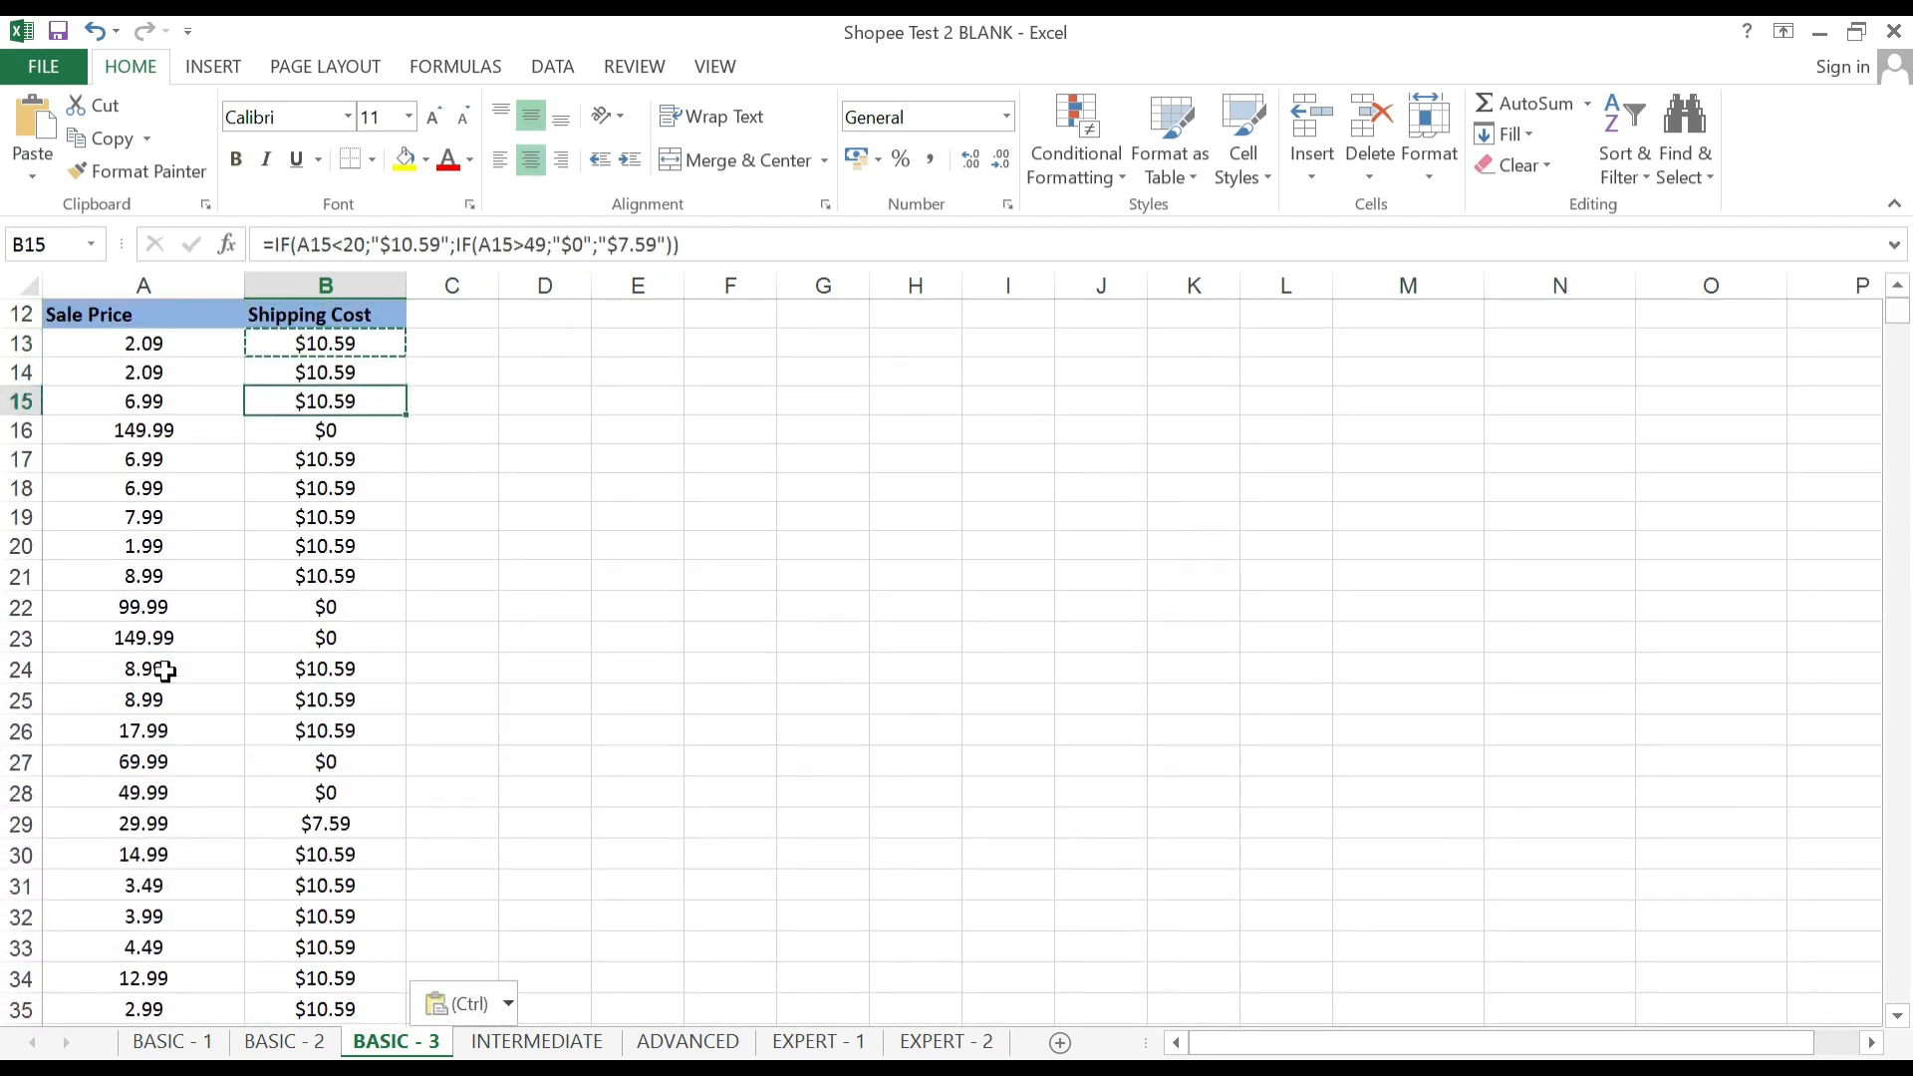
{"action": "key", "text": "Escape"}
{"action": "key", "text": "Up"}
{"action": "key", "text": "ctrl+Down"}
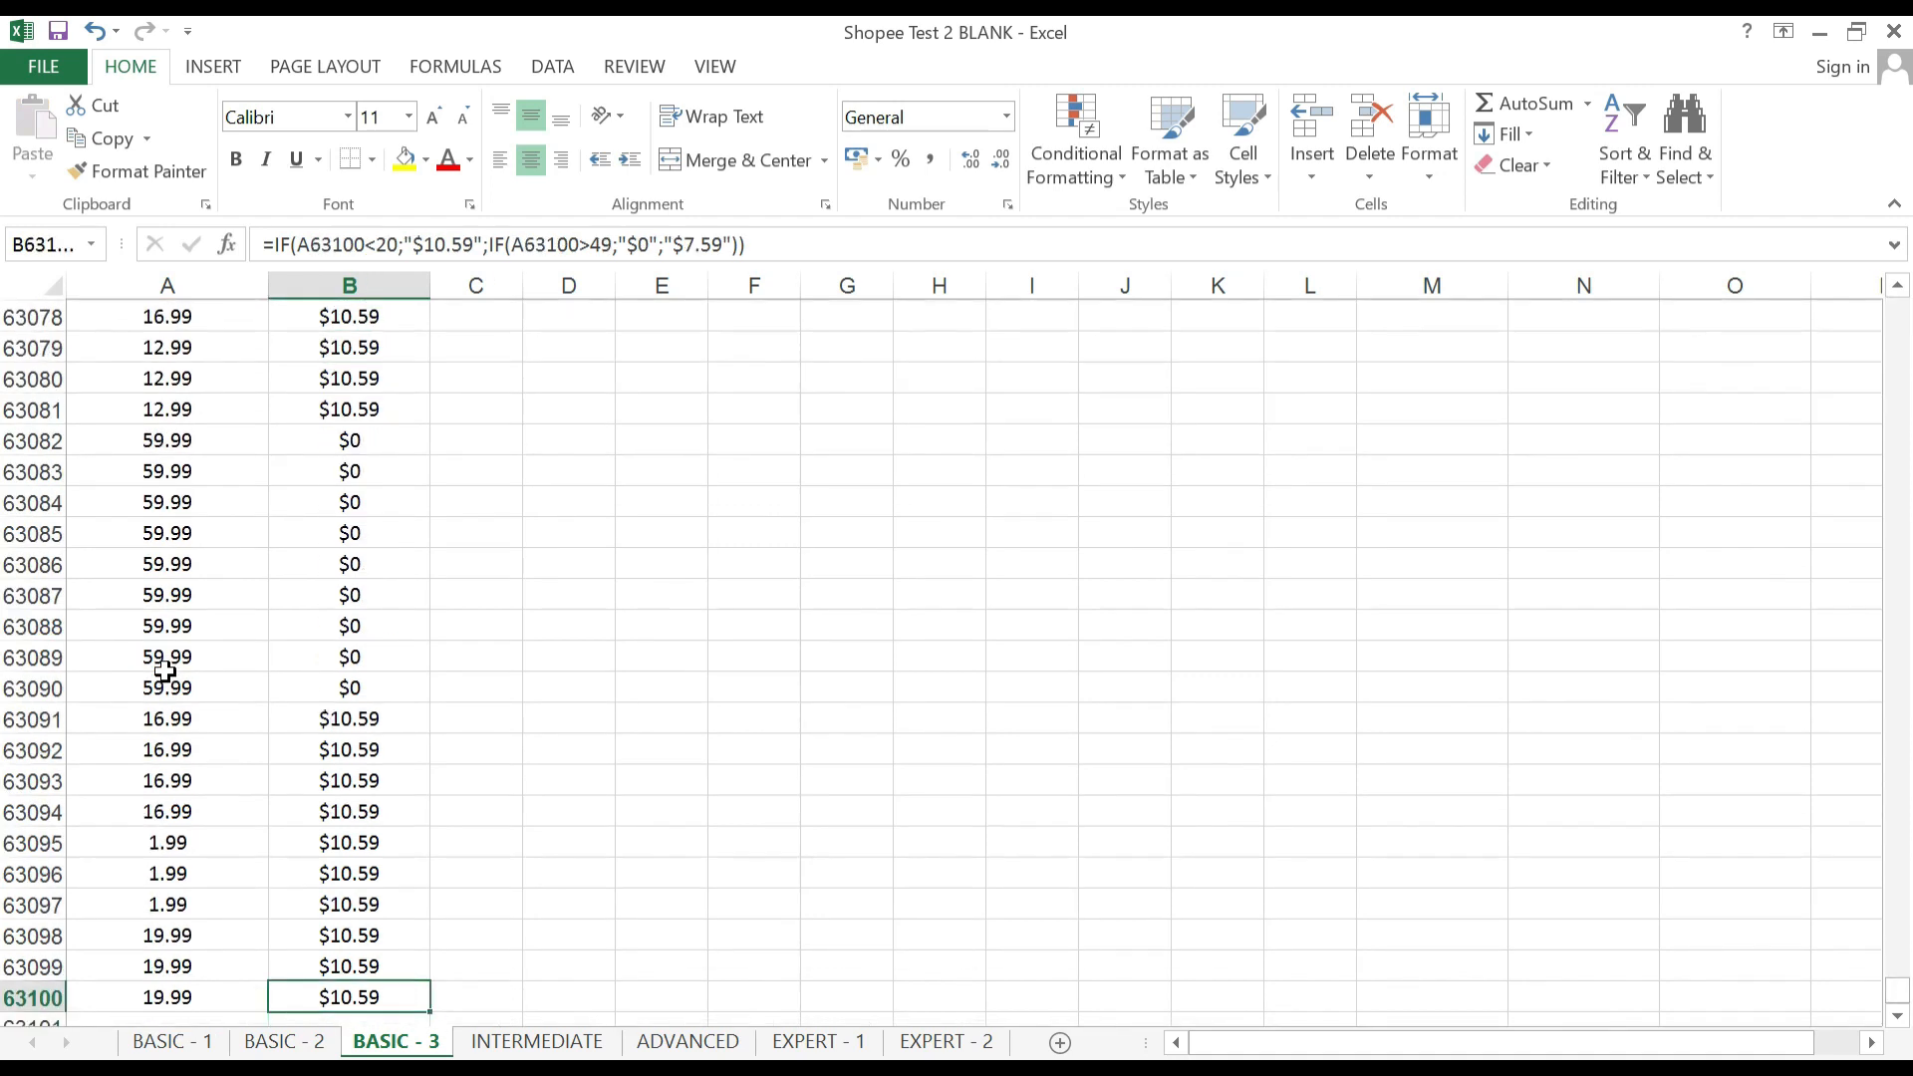
Check the shipping costs in rows 15 and 16 against their sale prices and the conditions in the instructions.
{"action": "key", "text": "ctrl+Up"}
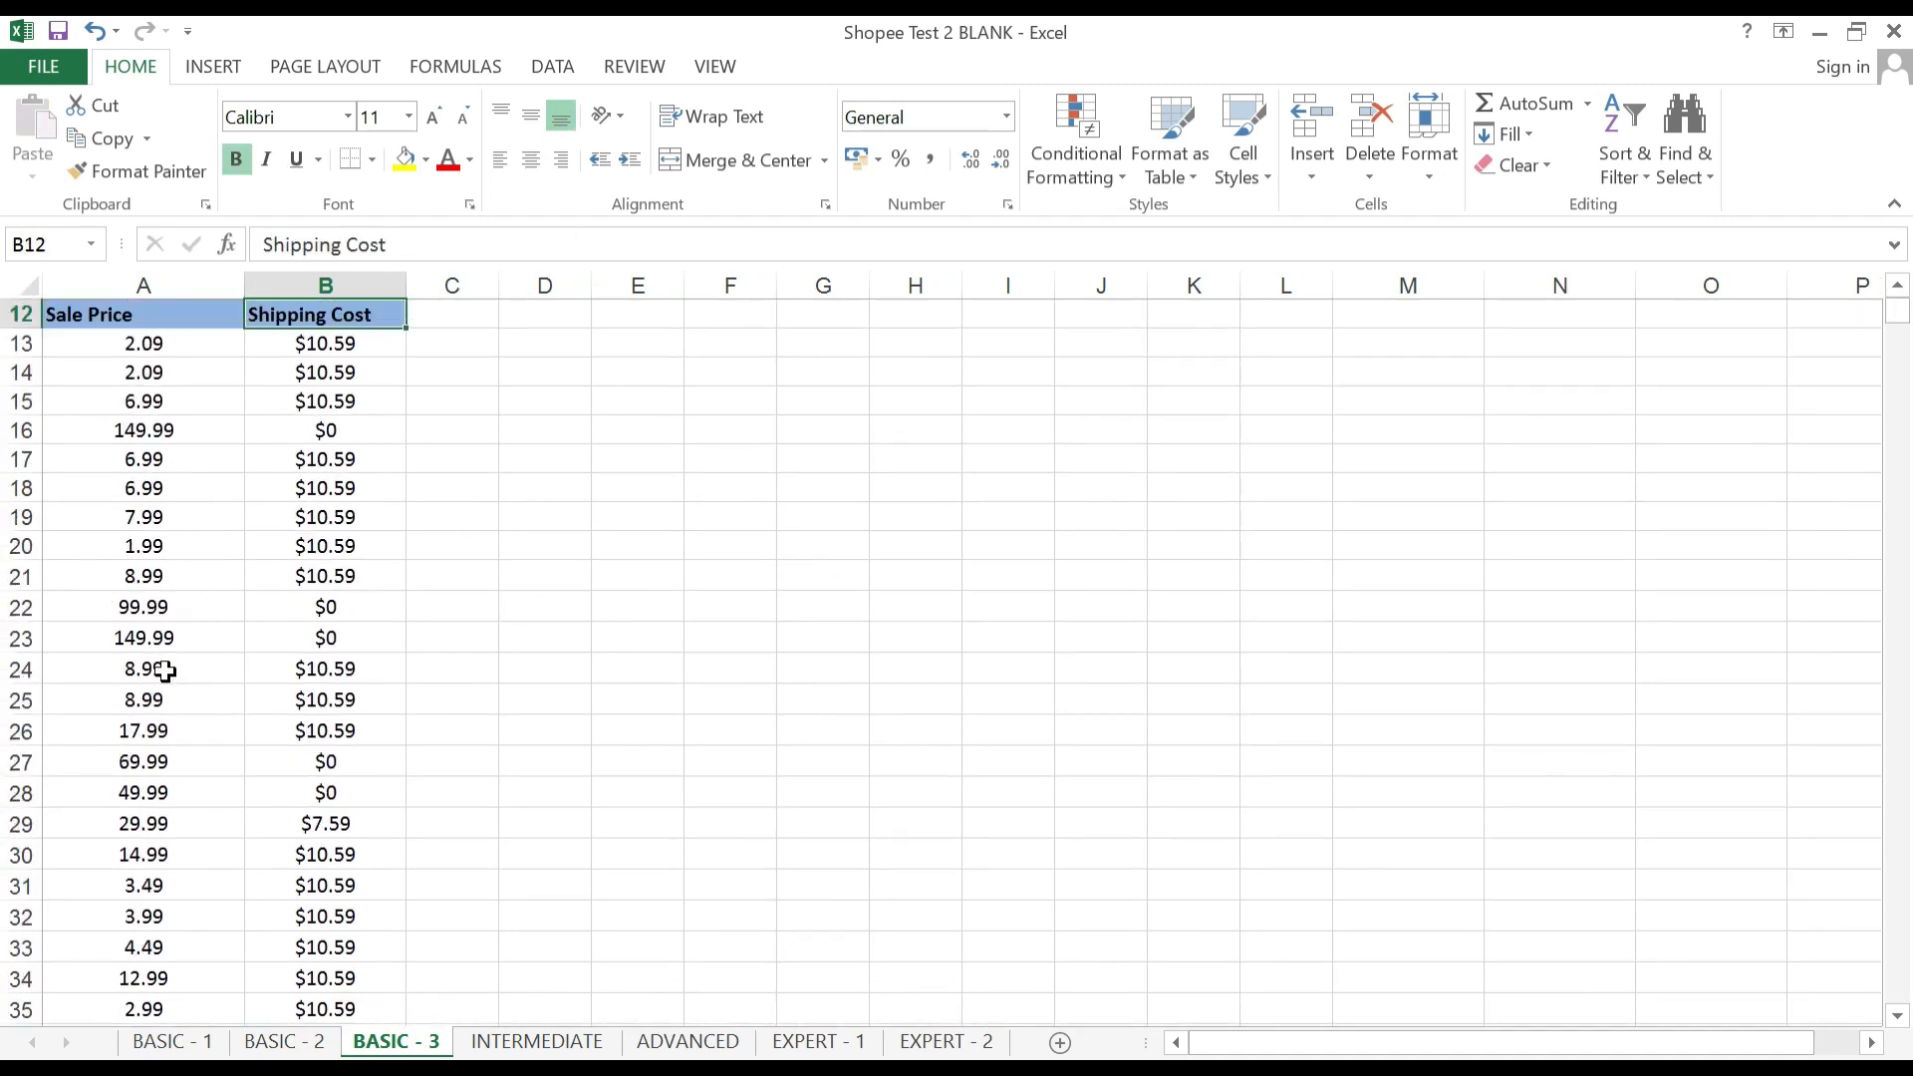
{"action": "key", "text": "Down"}
{"action": "key", "text": "Down"}
{"action": "key", "text": "Down"}
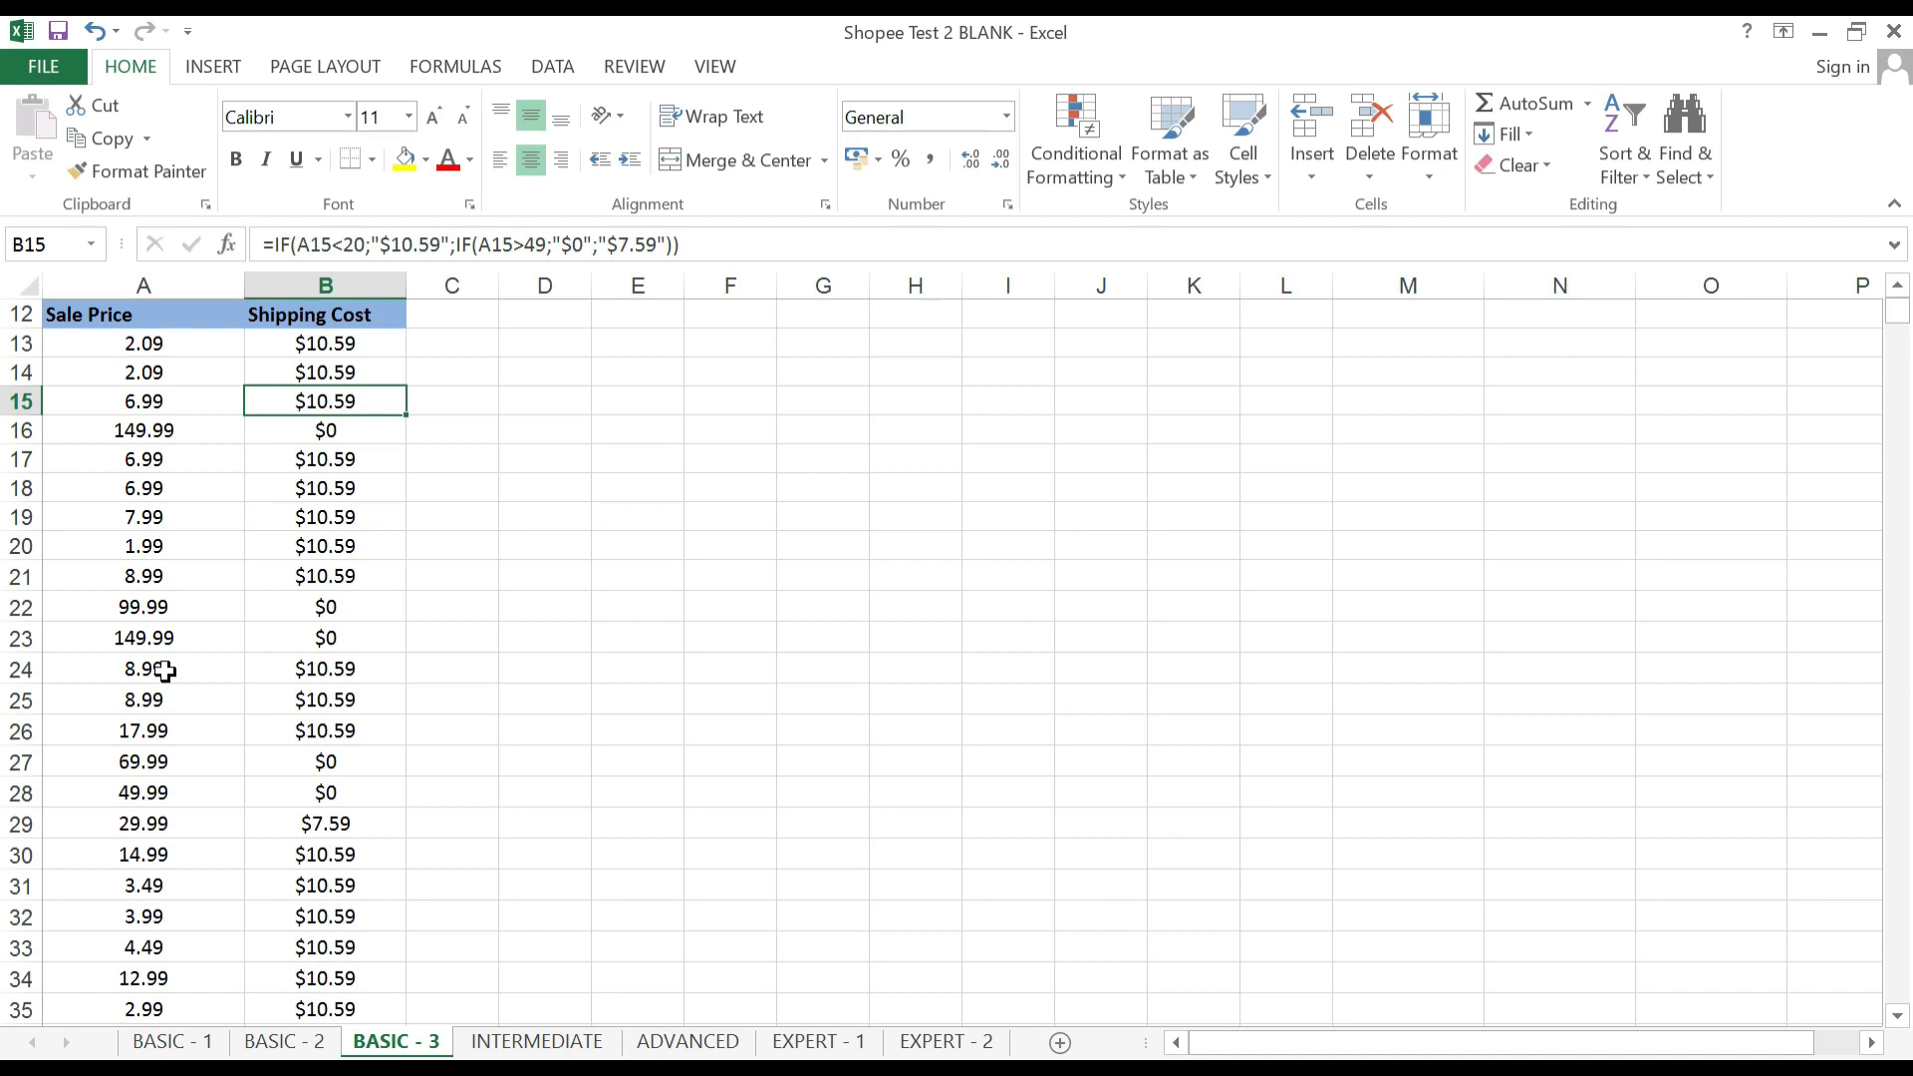
{"action": "key", "text": "Left"}
{"action": "key", "text": "Down"}
{"action": "key", "text": "Right"}
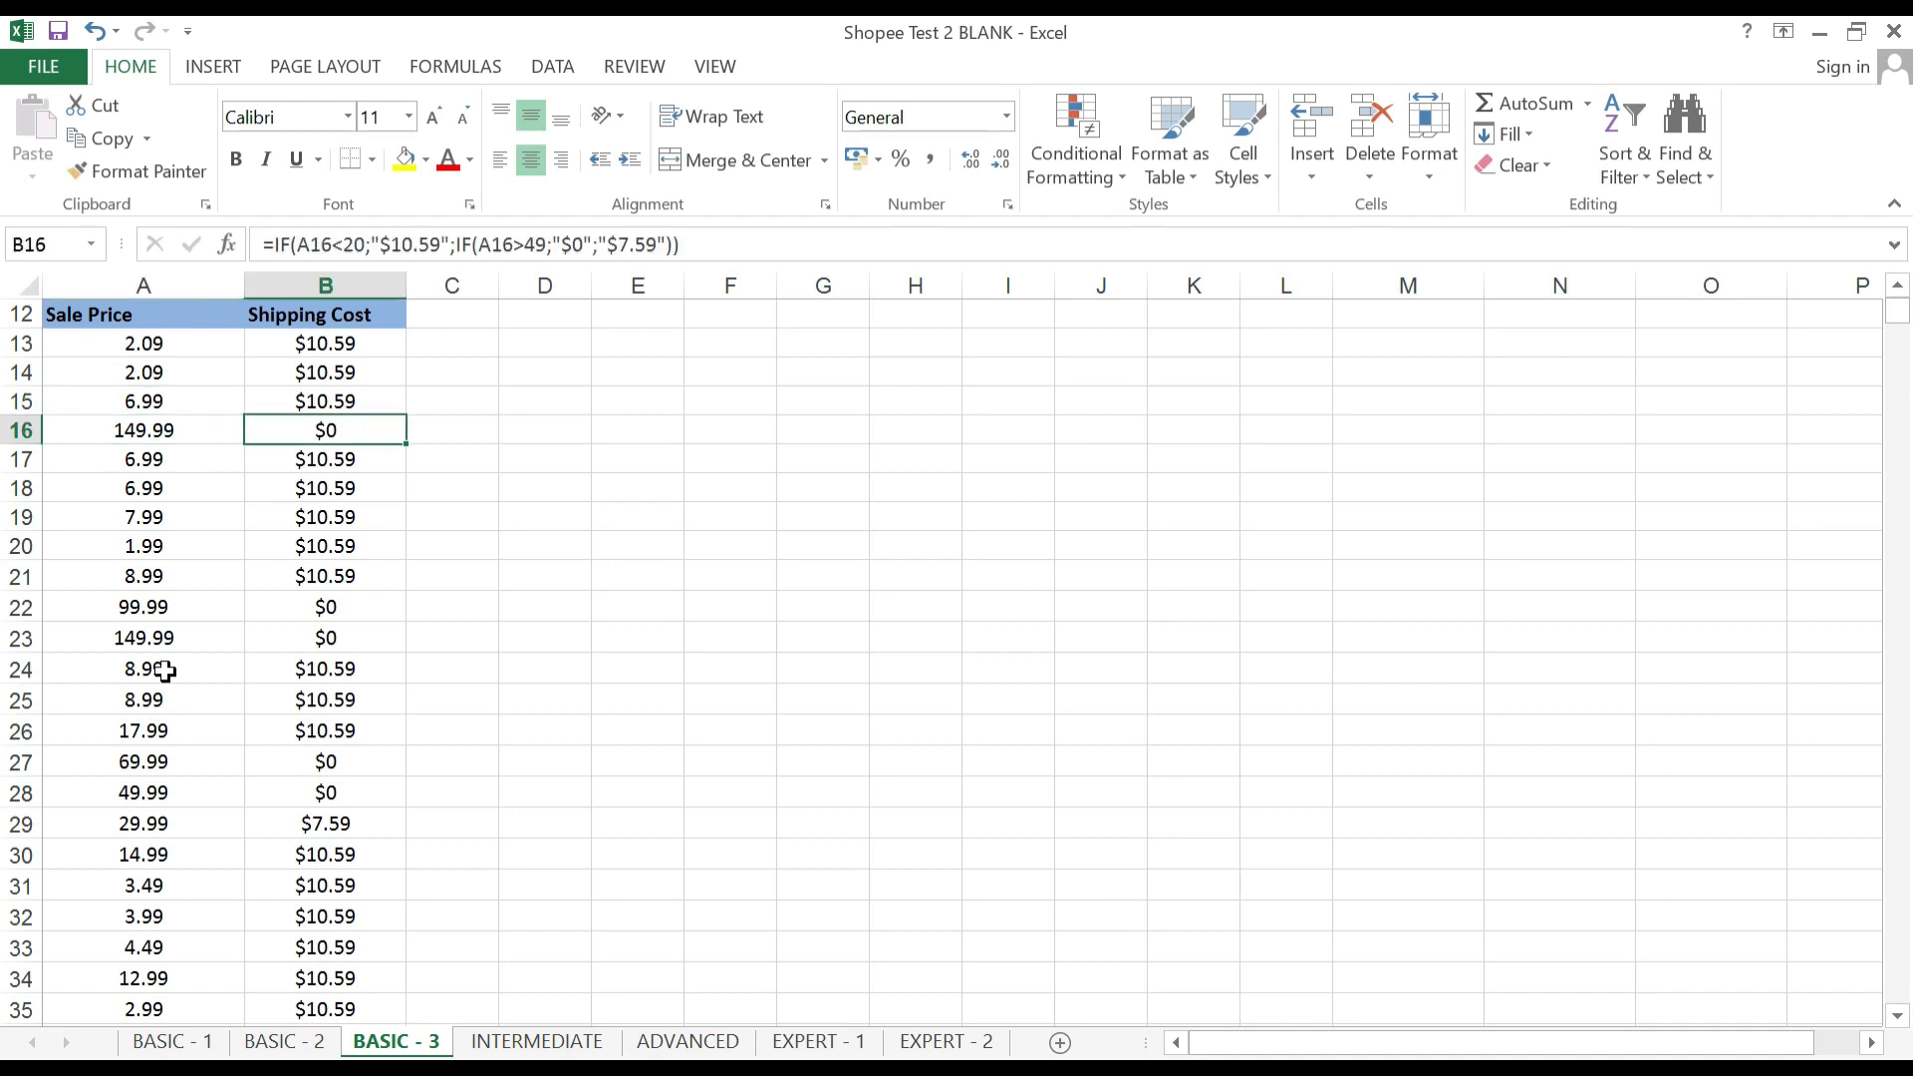
{"action": "scroll", "coordinate": [406, 656], "scroll_direction": "up", "scroll_amount": 4}
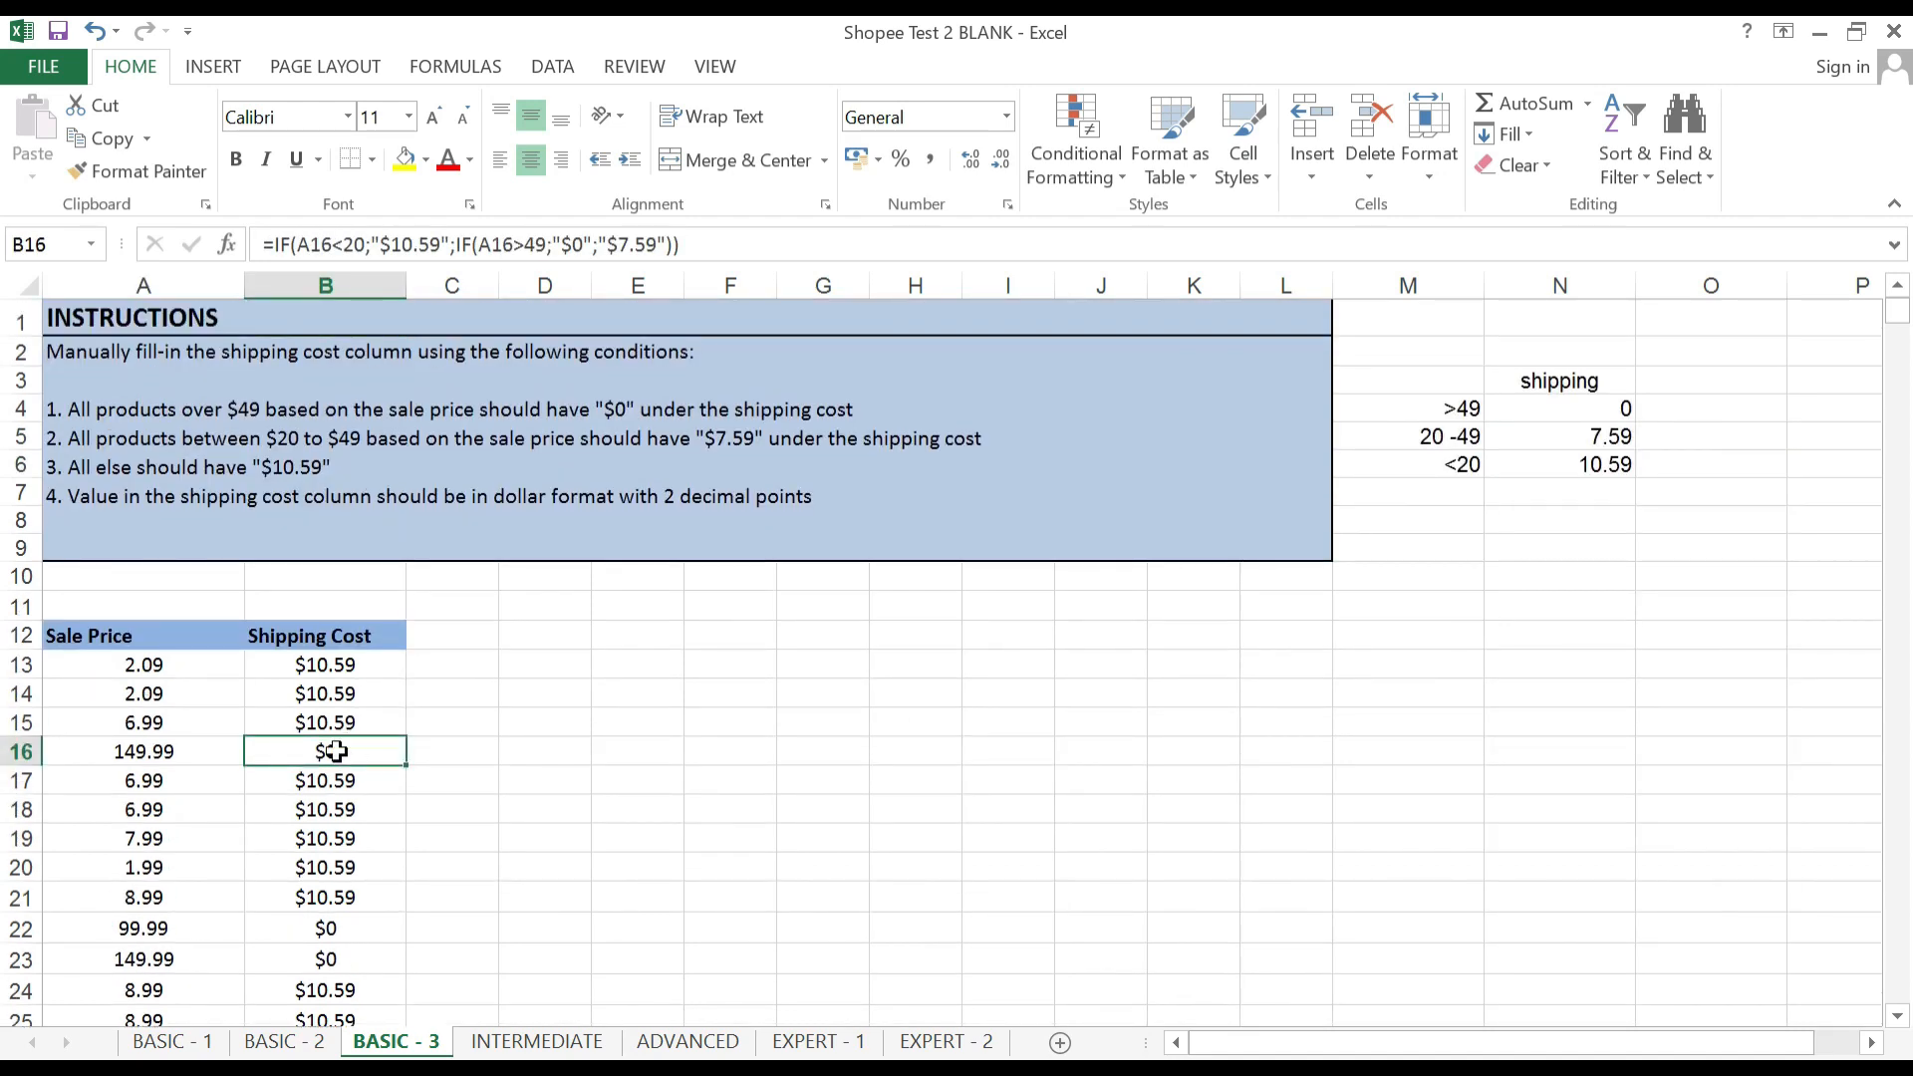
{"action": "left_click", "coordinate": [141, 761]}
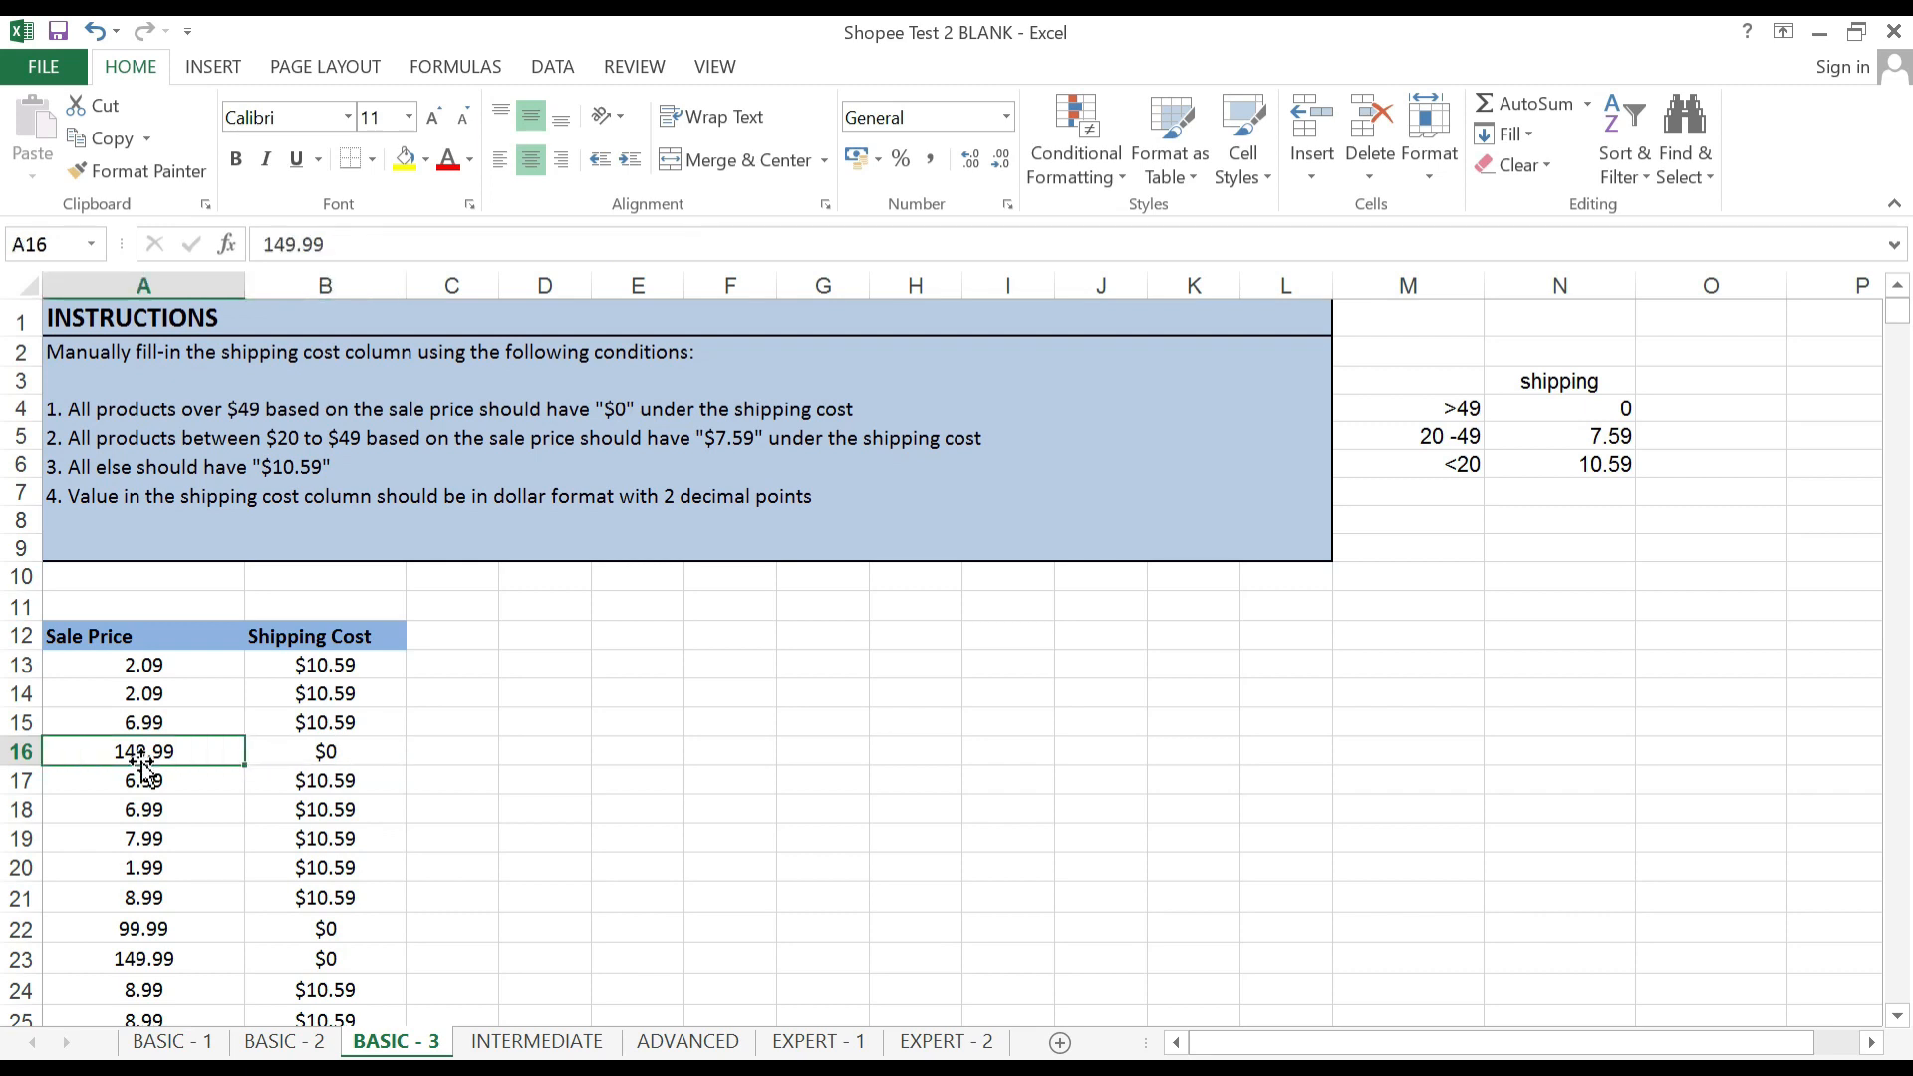
{"action": "left_click", "coordinate": [299, 762]}
Check the shipping costs in B29 and B17 against their sale prices and the shipping conditions.
{"action": "scroll", "coordinate": [295, 804], "scroll_direction": "down", "scroll_amount": 3}
{"action": "left_click", "coordinate": [297, 857]}
{"action": "scroll", "coordinate": [393, 884], "scroll_direction": "up", "scroll_amount": 4}
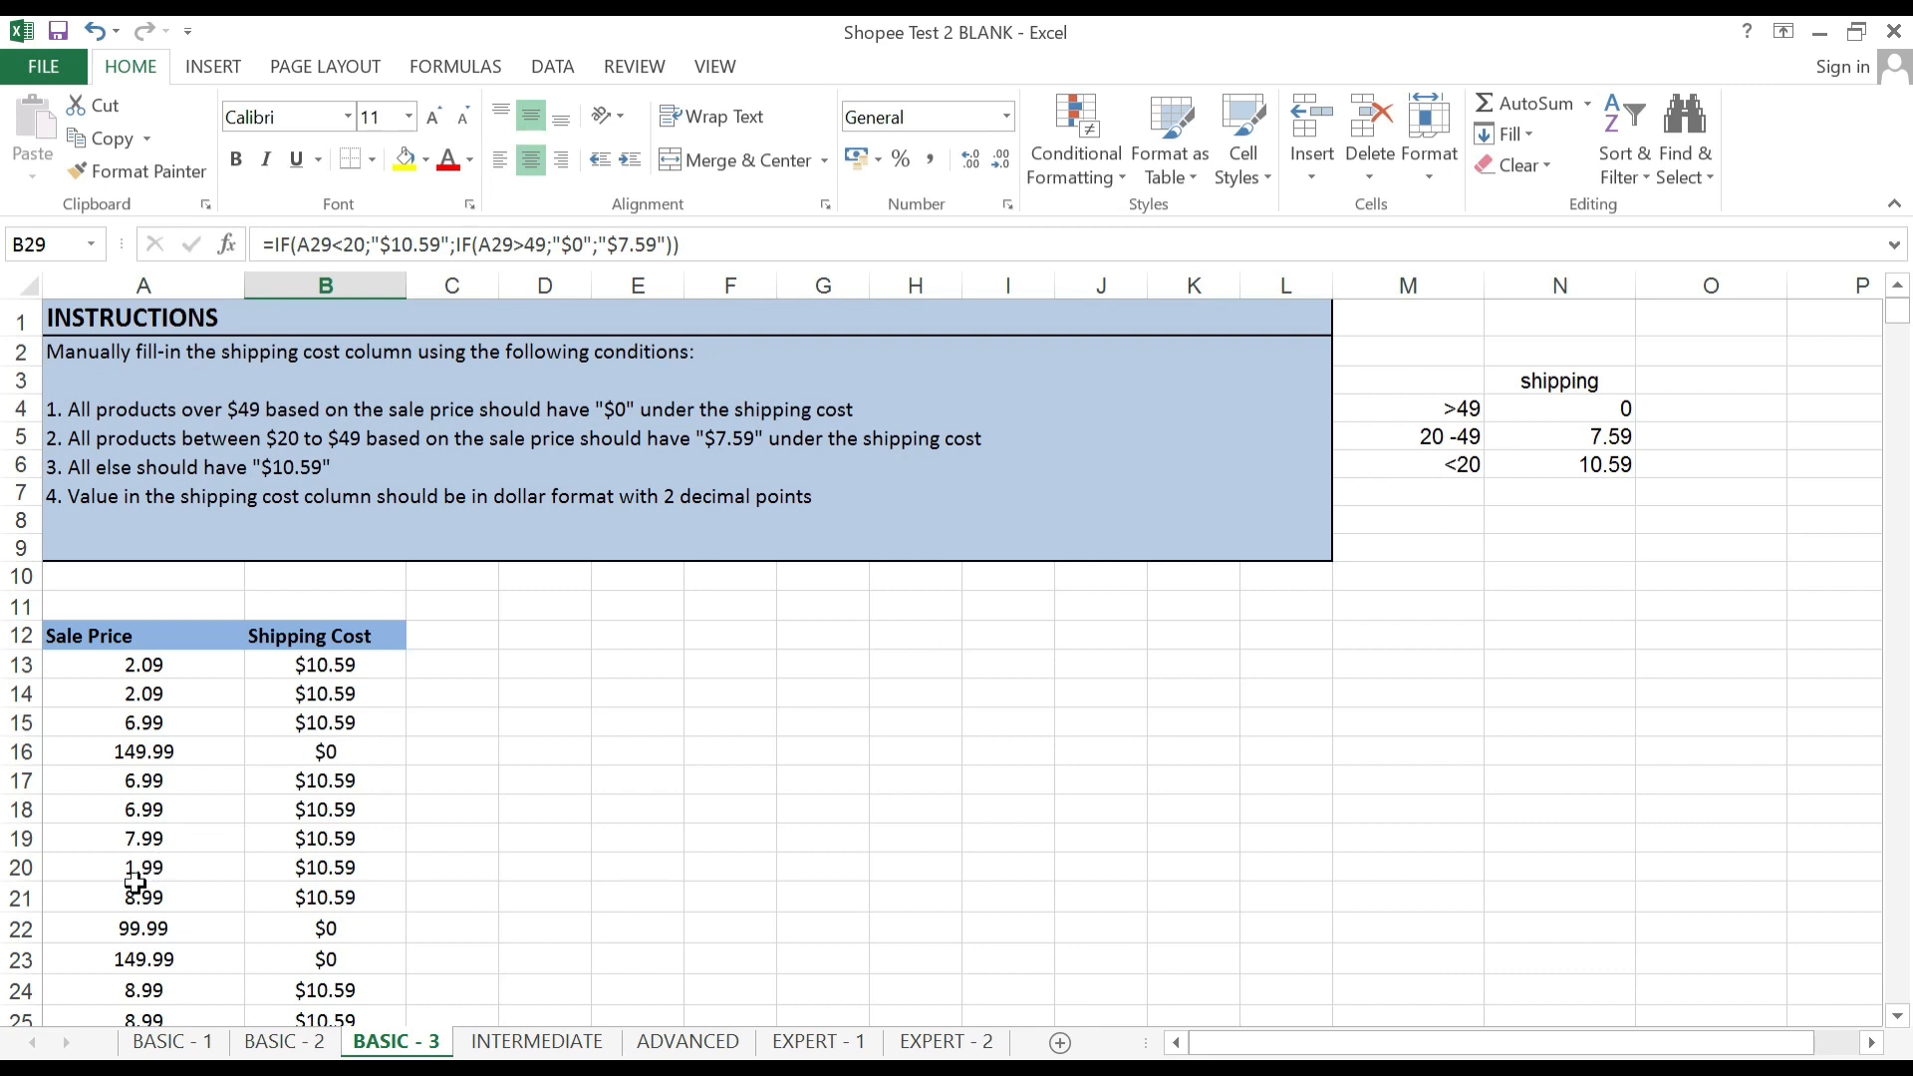
{"action": "scroll", "coordinate": [132, 886], "scroll_direction": "down", "scroll_amount": 2}
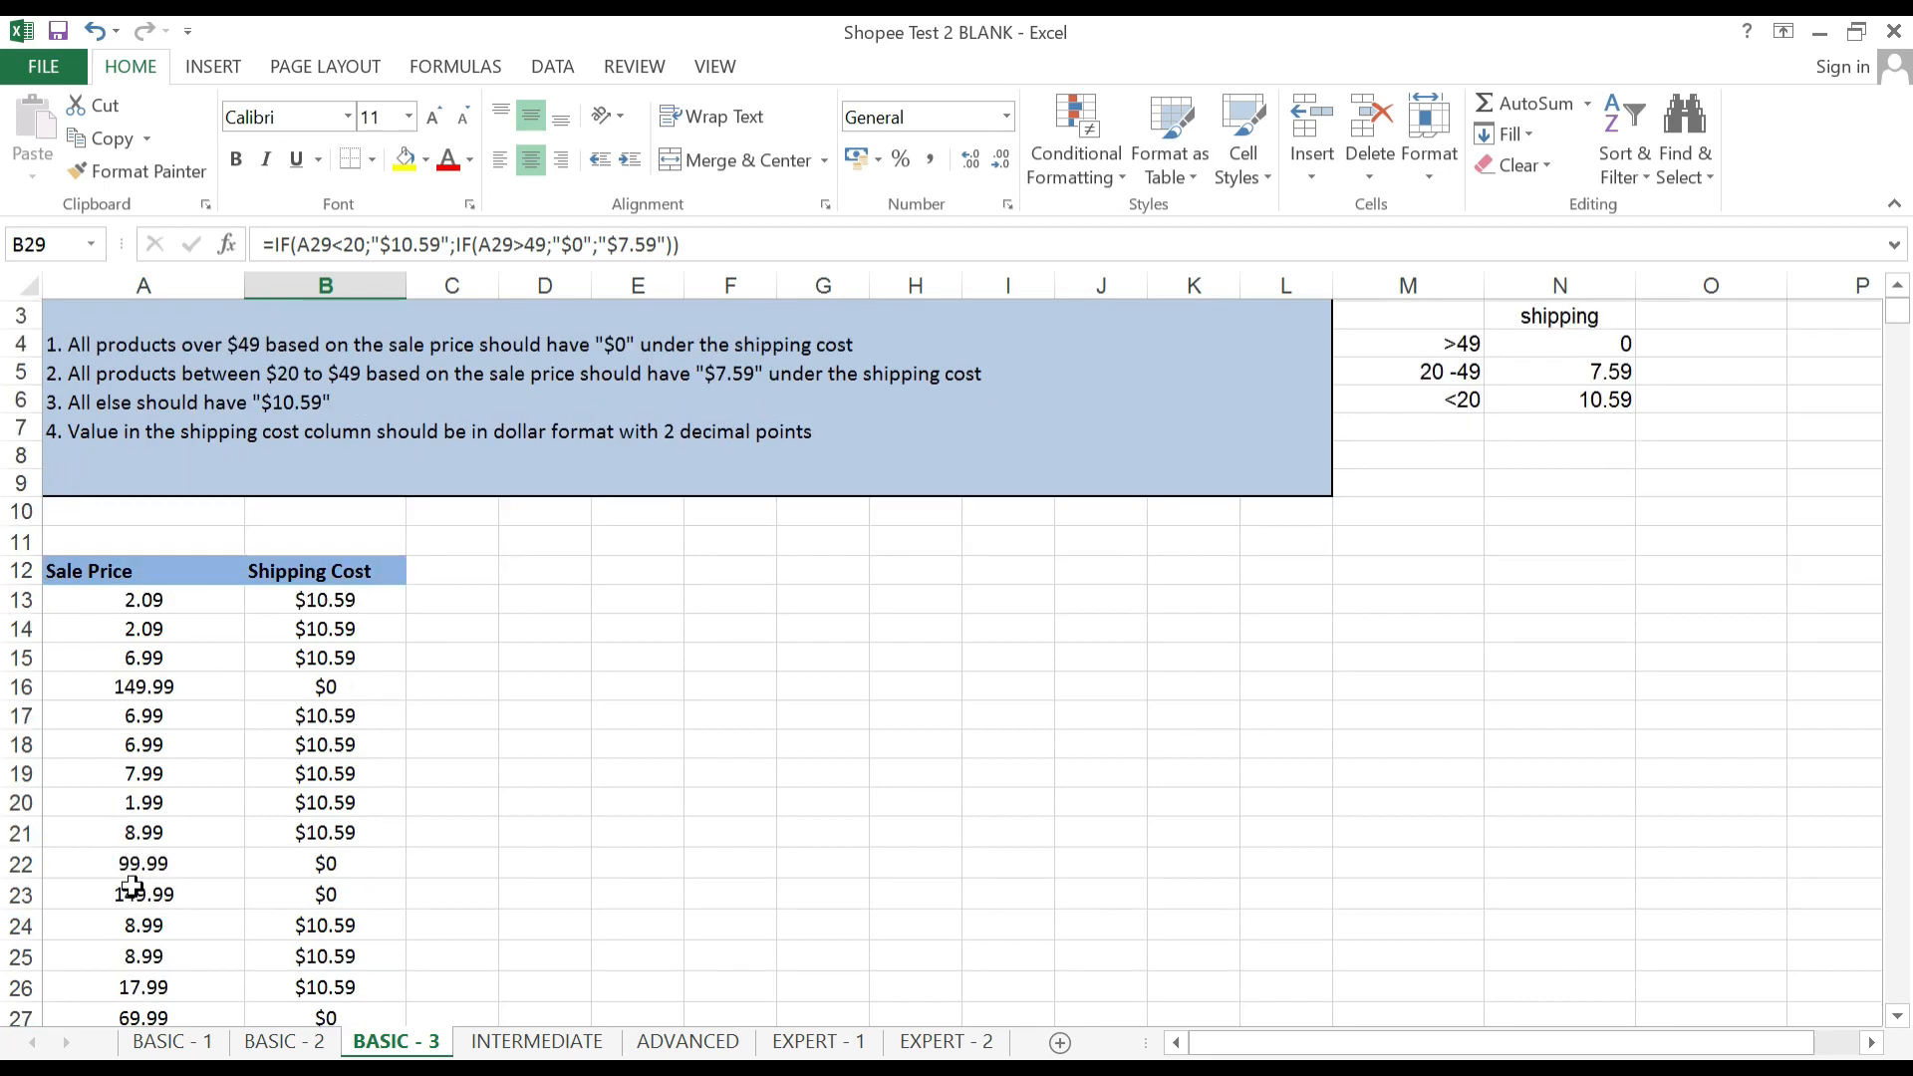
{"action": "scroll", "coordinate": [141, 992], "scroll_direction": "up", "scroll_amount": 2}
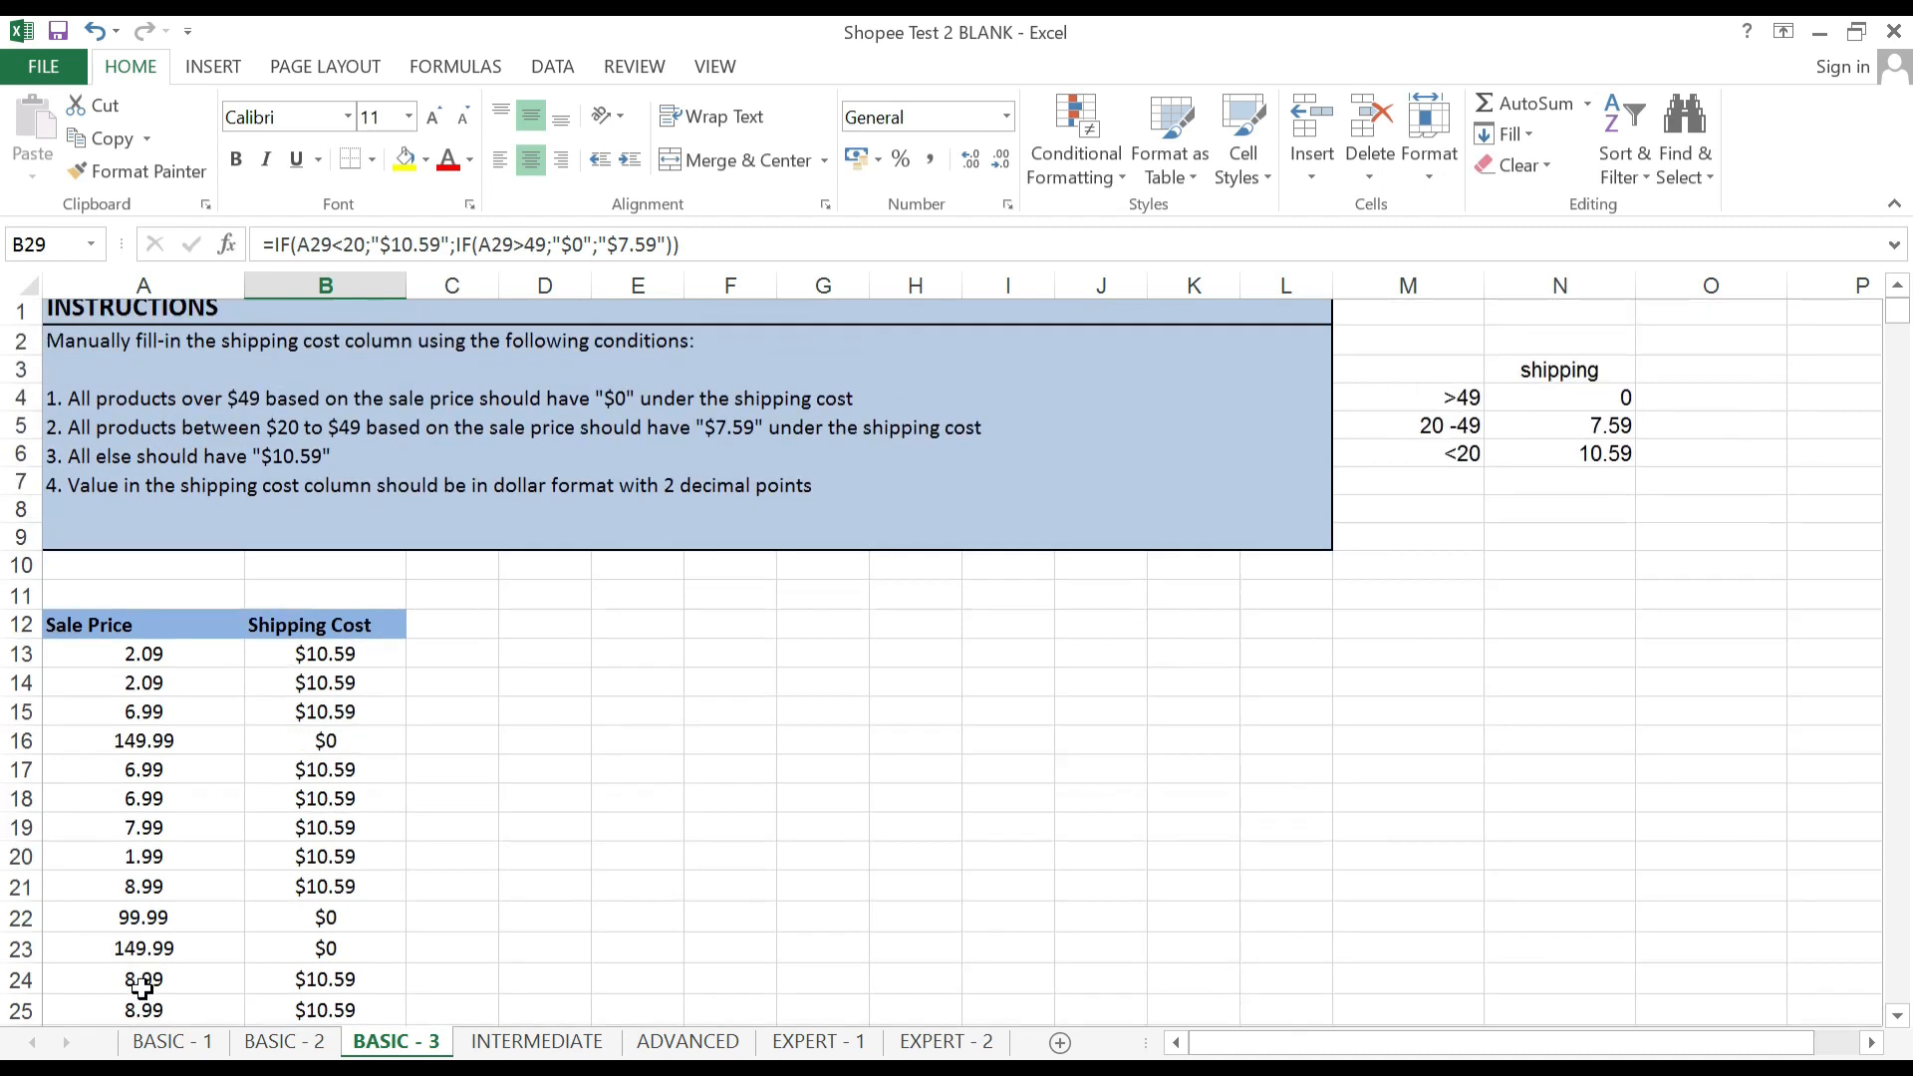
{"action": "scroll", "coordinate": [141, 991], "scroll_direction": "down", "scroll_amount": 2}
{"action": "left_click", "coordinate": [143, 991]}
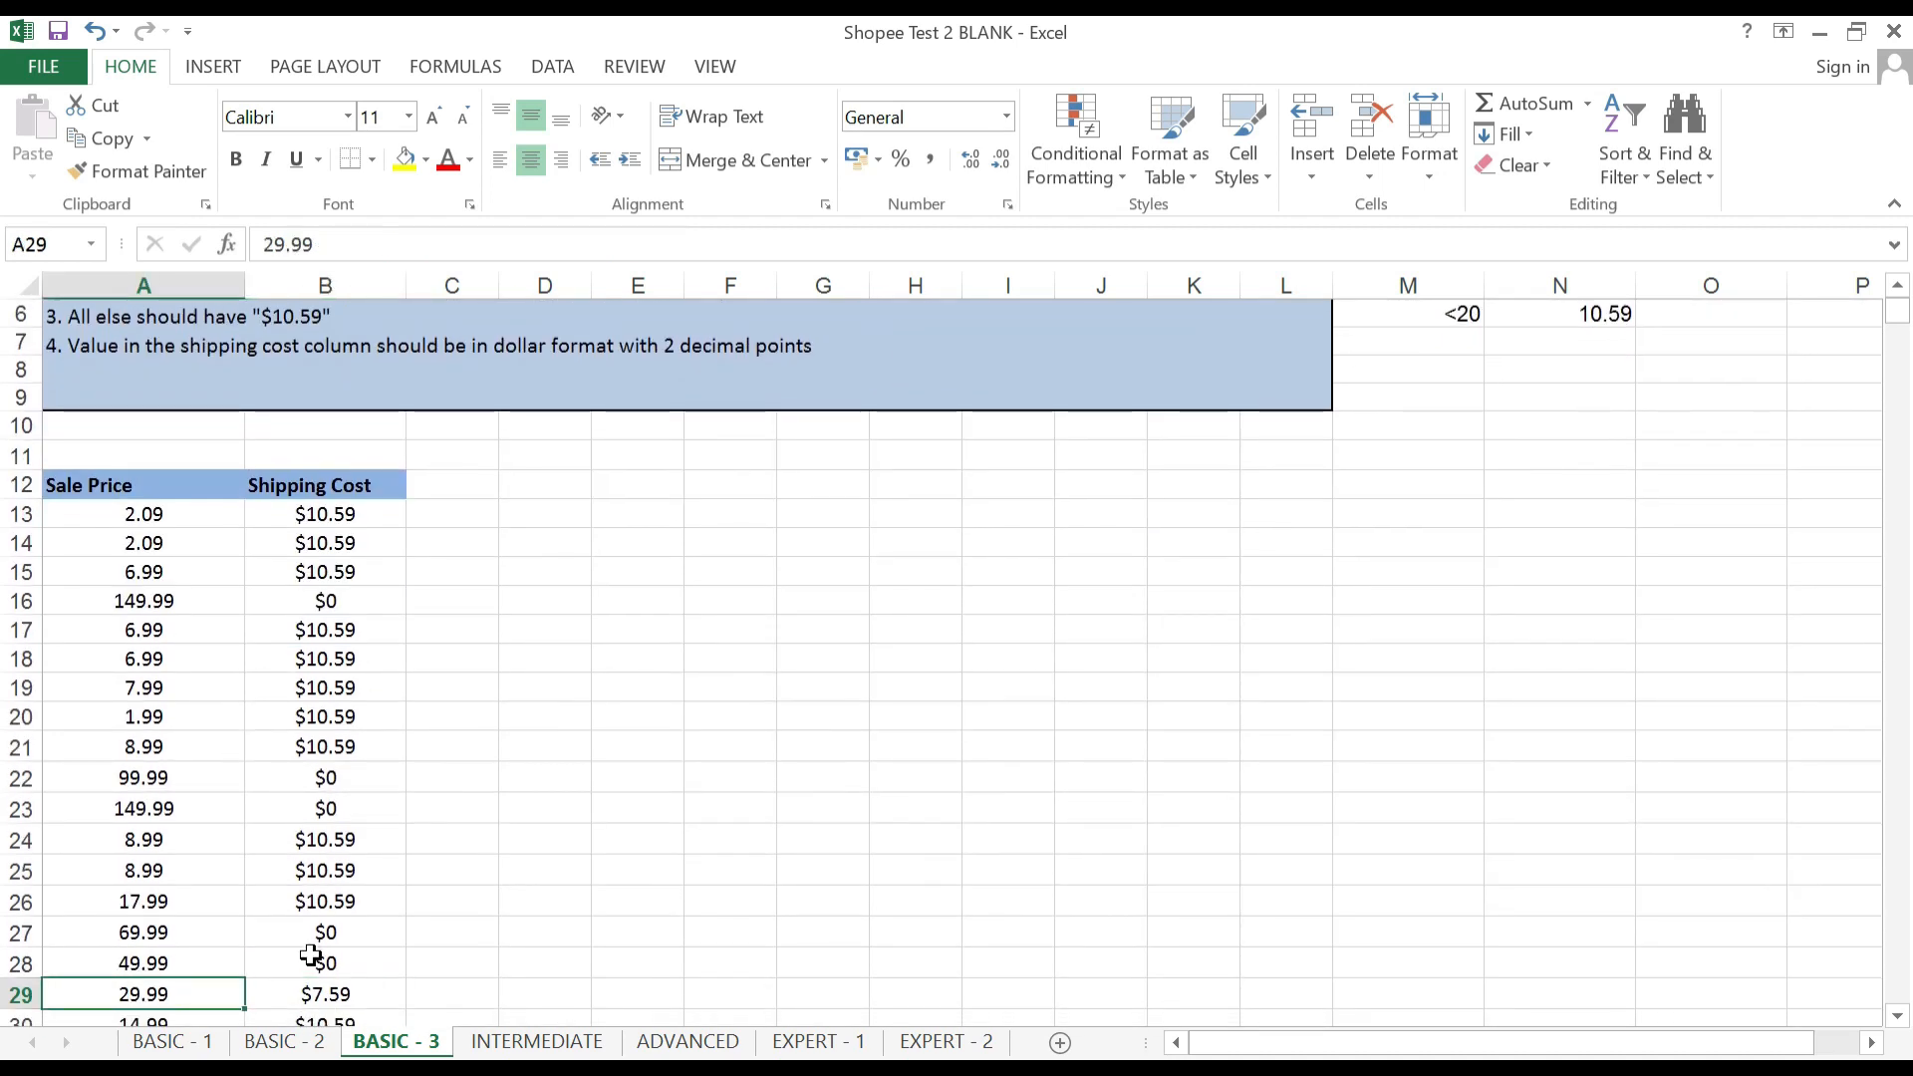
{"action": "left_click", "coordinate": [301, 985]}
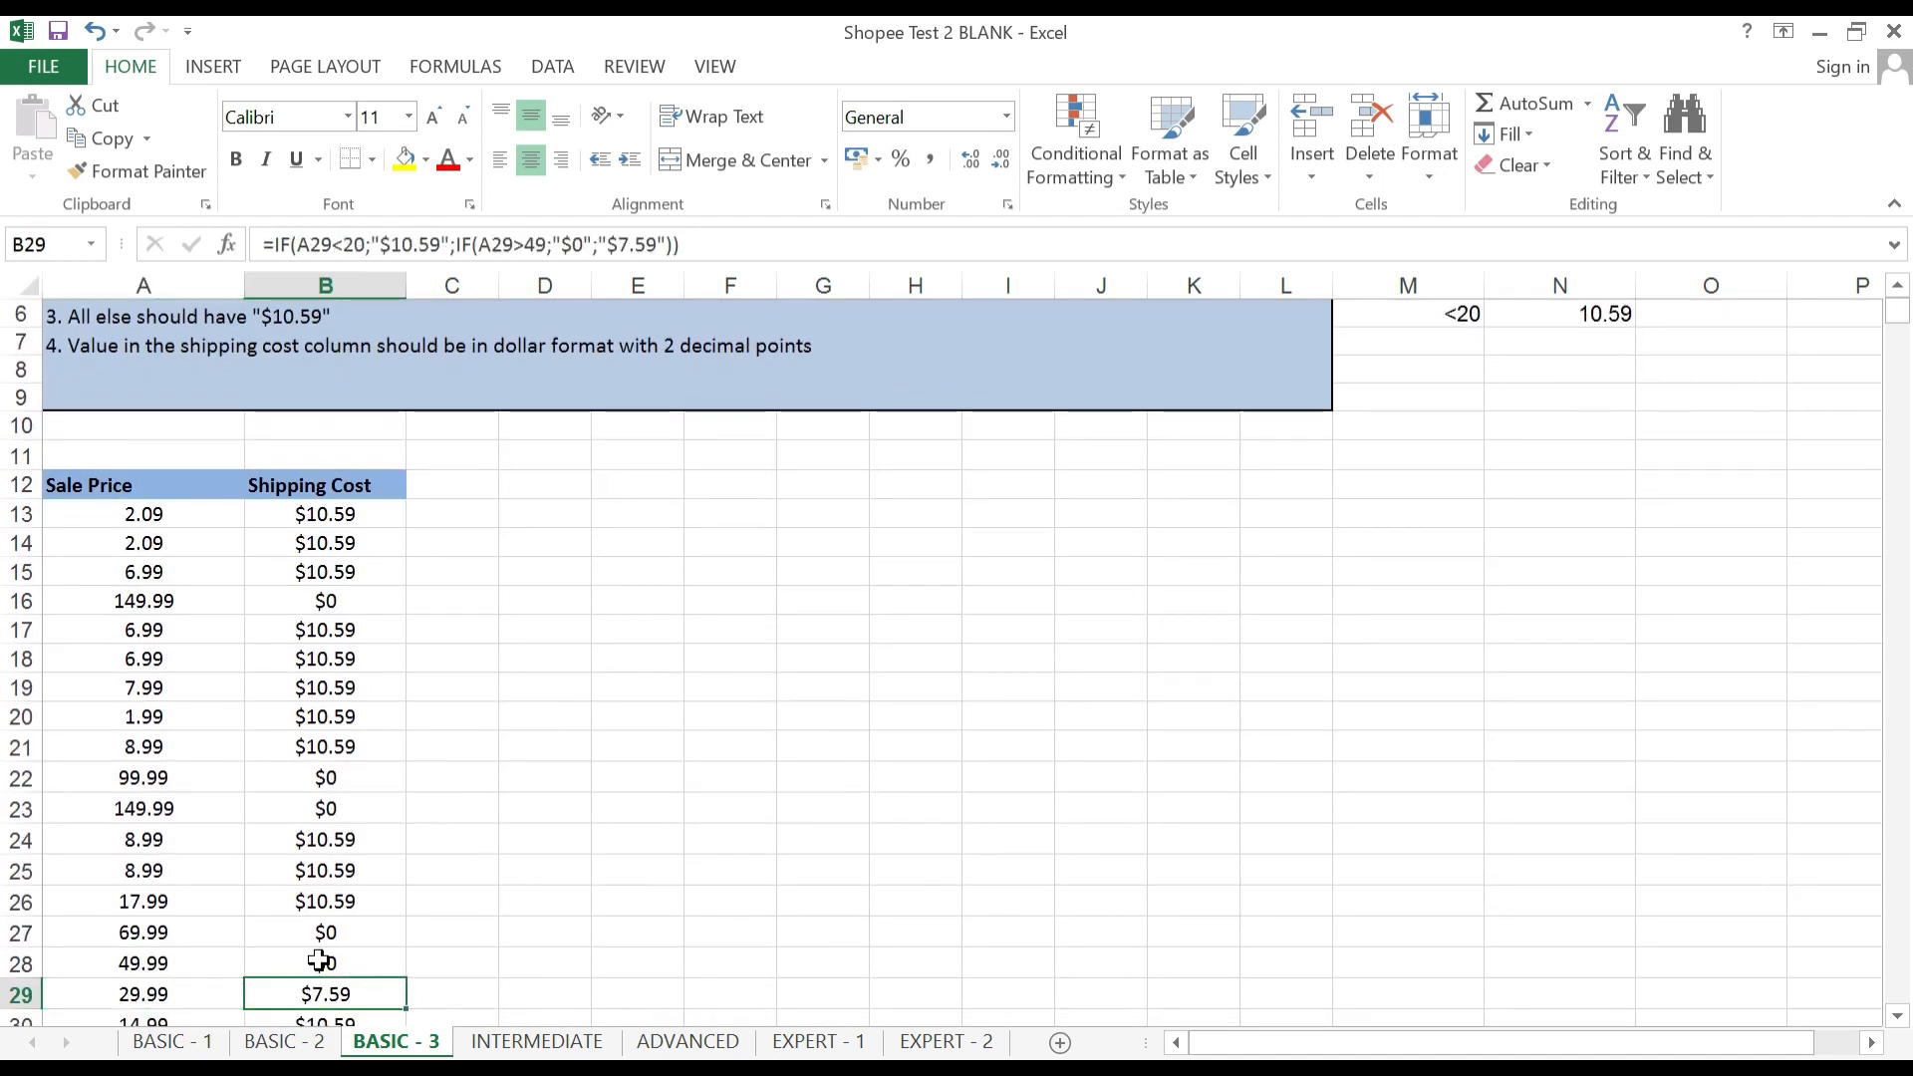
{"action": "left_click", "coordinate": [340, 629]}
{"action": "scroll", "coordinate": [340, 629], "scroll_direction": "up", "scroll_amount": 2}
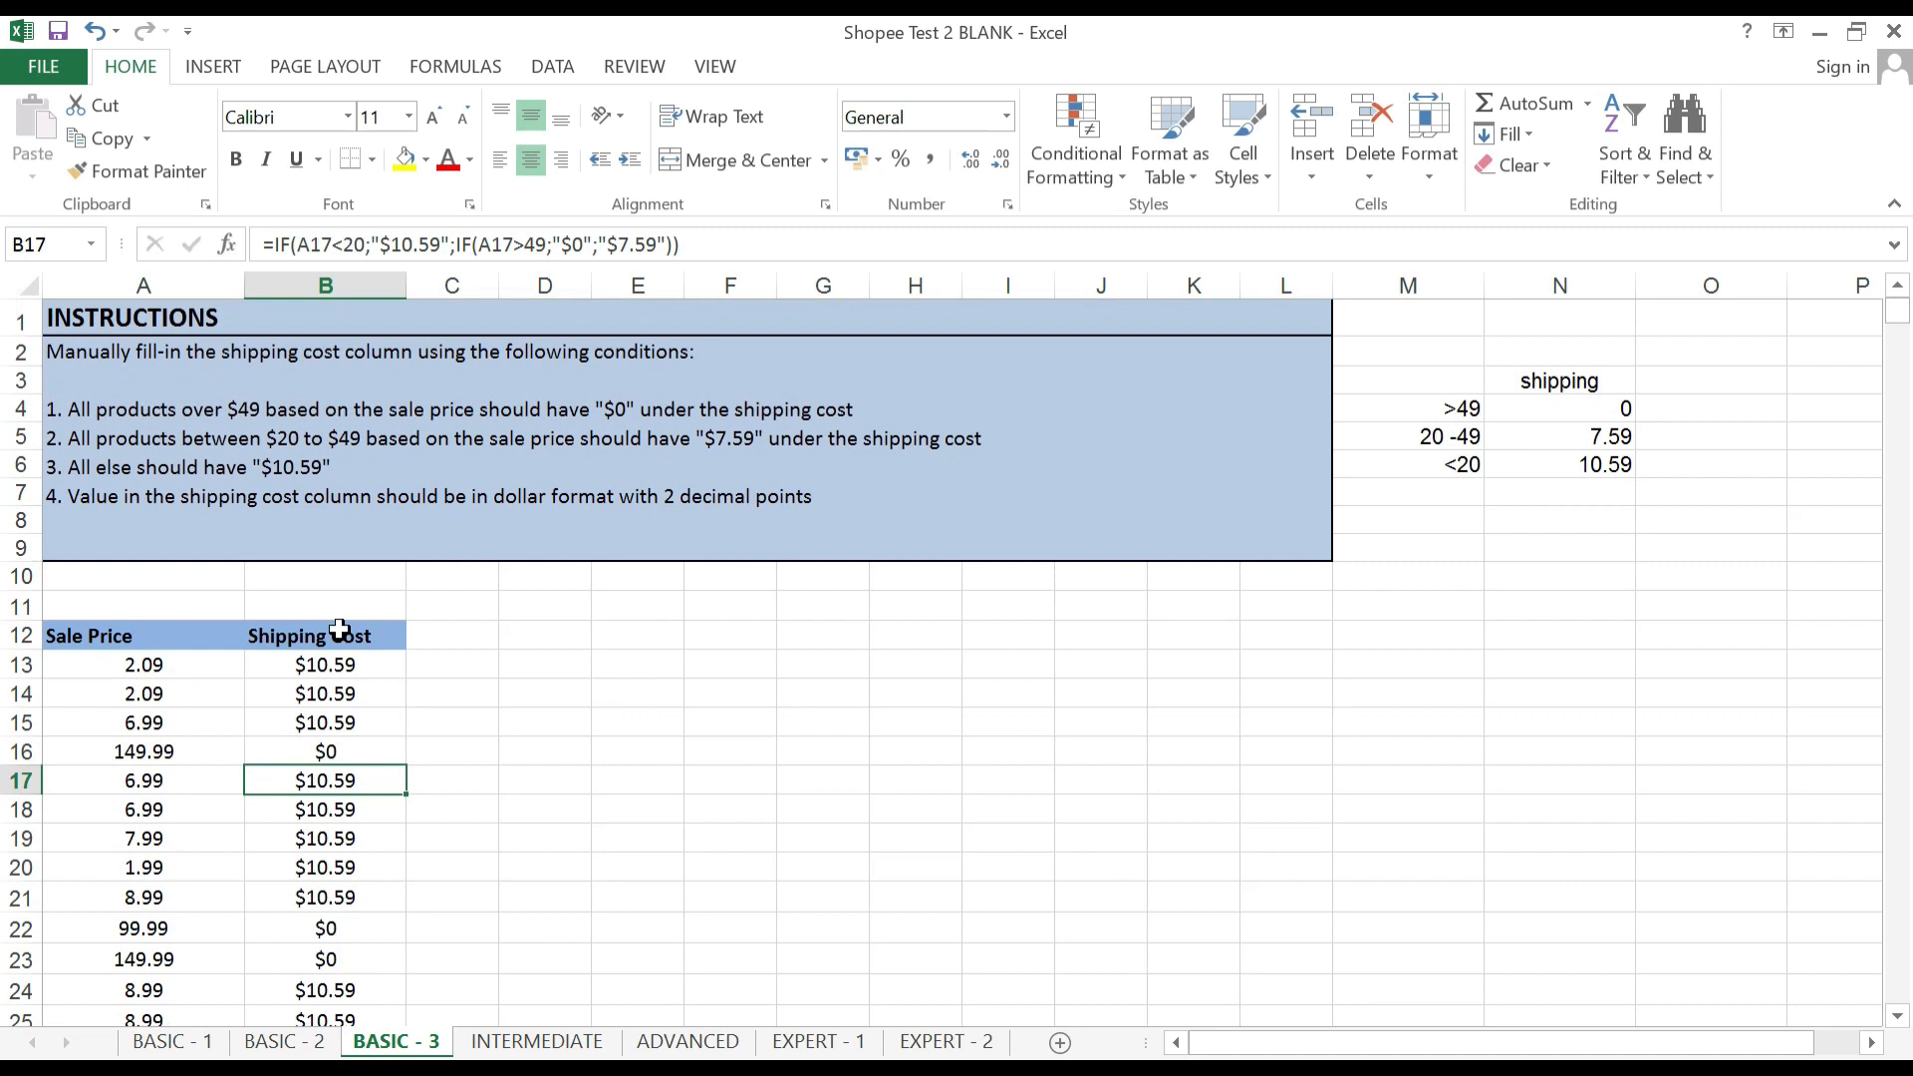
{"action": "left_click", "coordinate": [339, 634]}
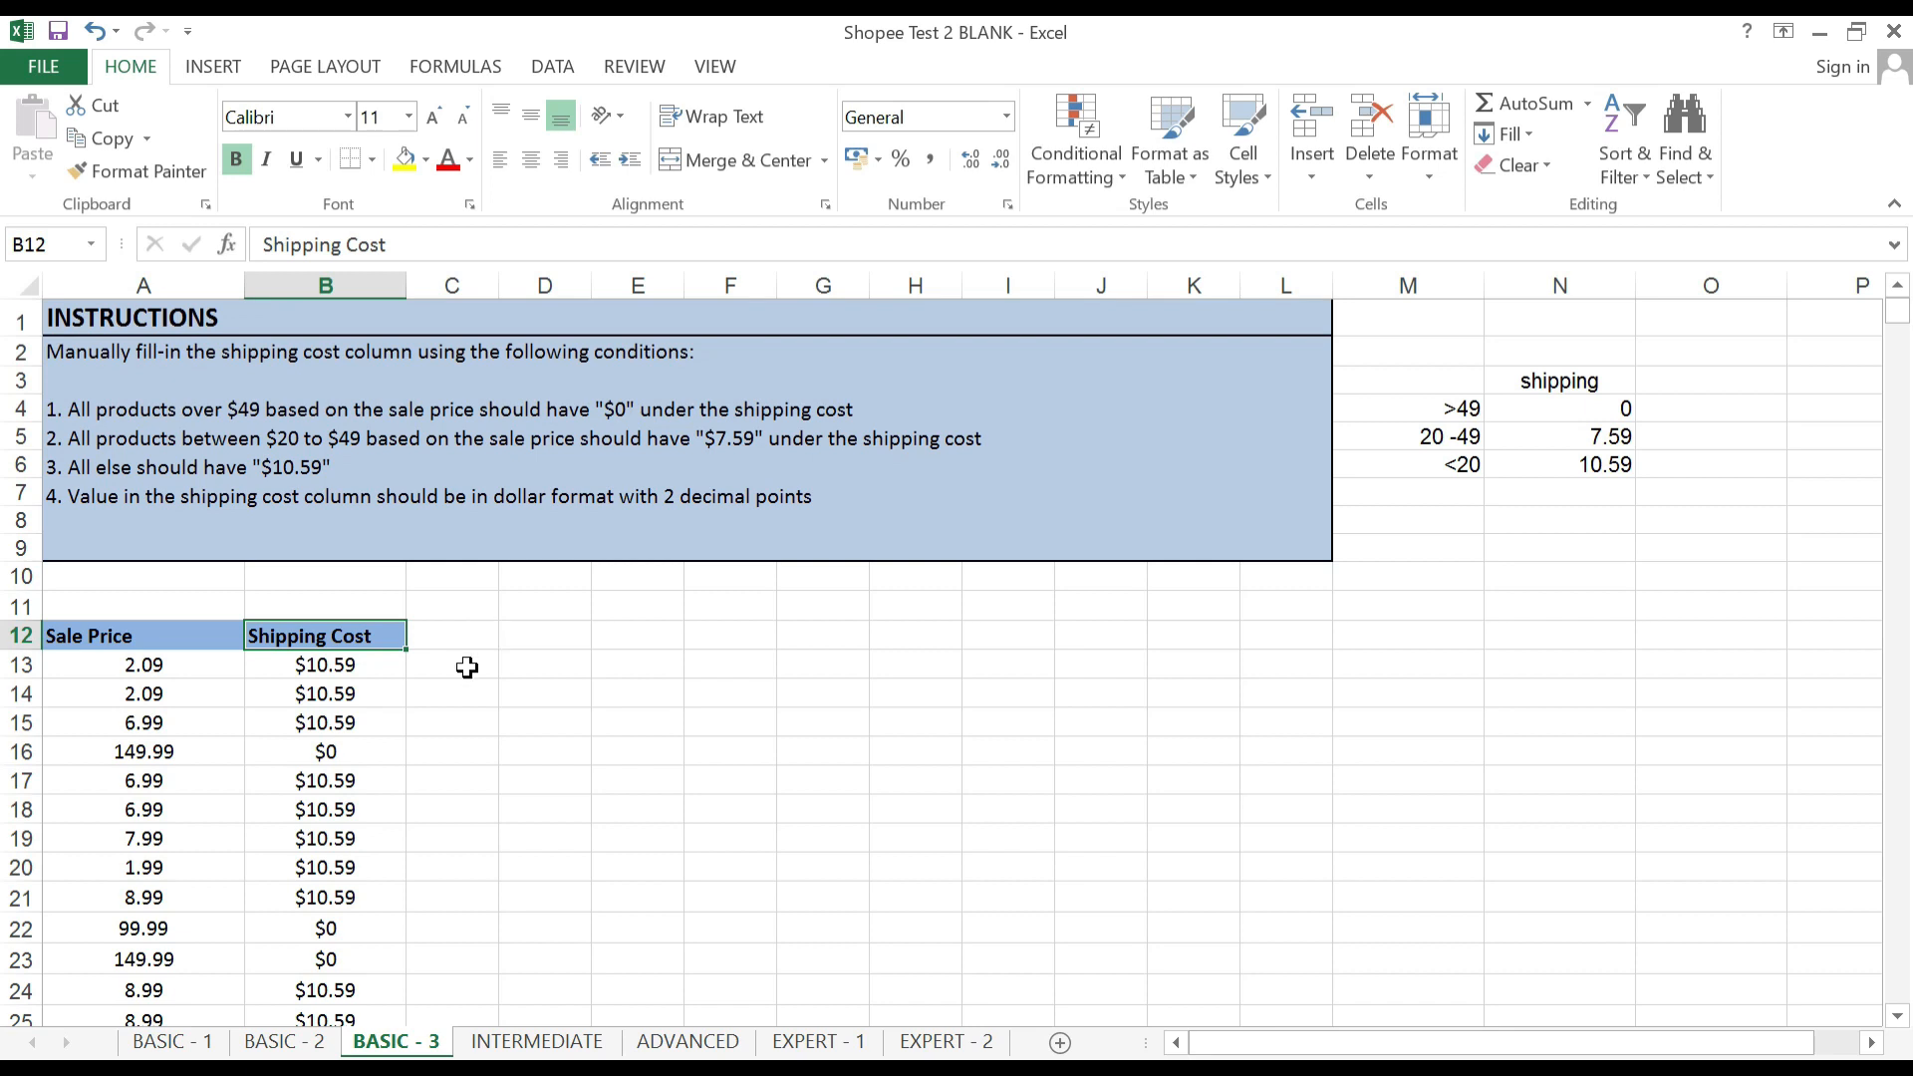
On the INTERMEDIATE sheet, start an IF formula in E11 that tests whether the unauthorized absence in D11 equals 0.
{"action": "left_click", "coordinate": [525, 1046]}
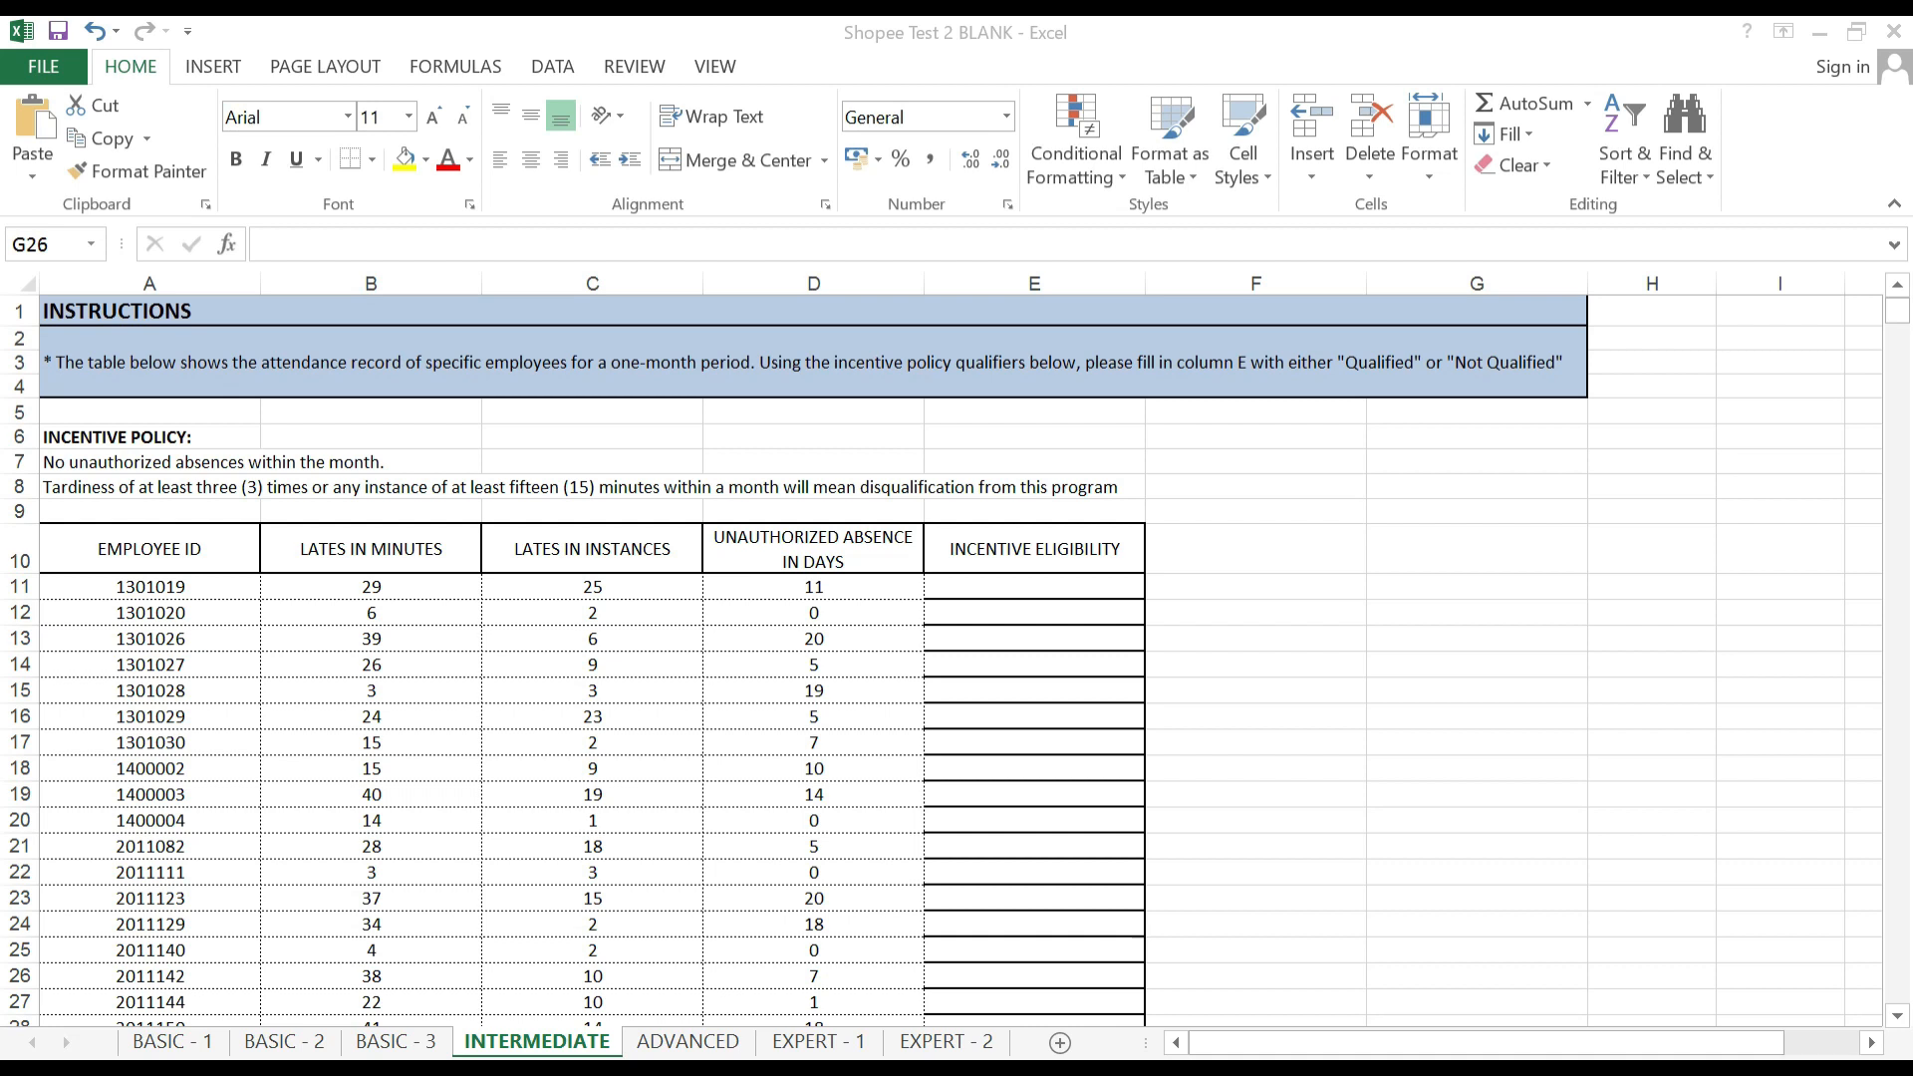
{"action": "left_click", "coordinate": [1064, 584]}
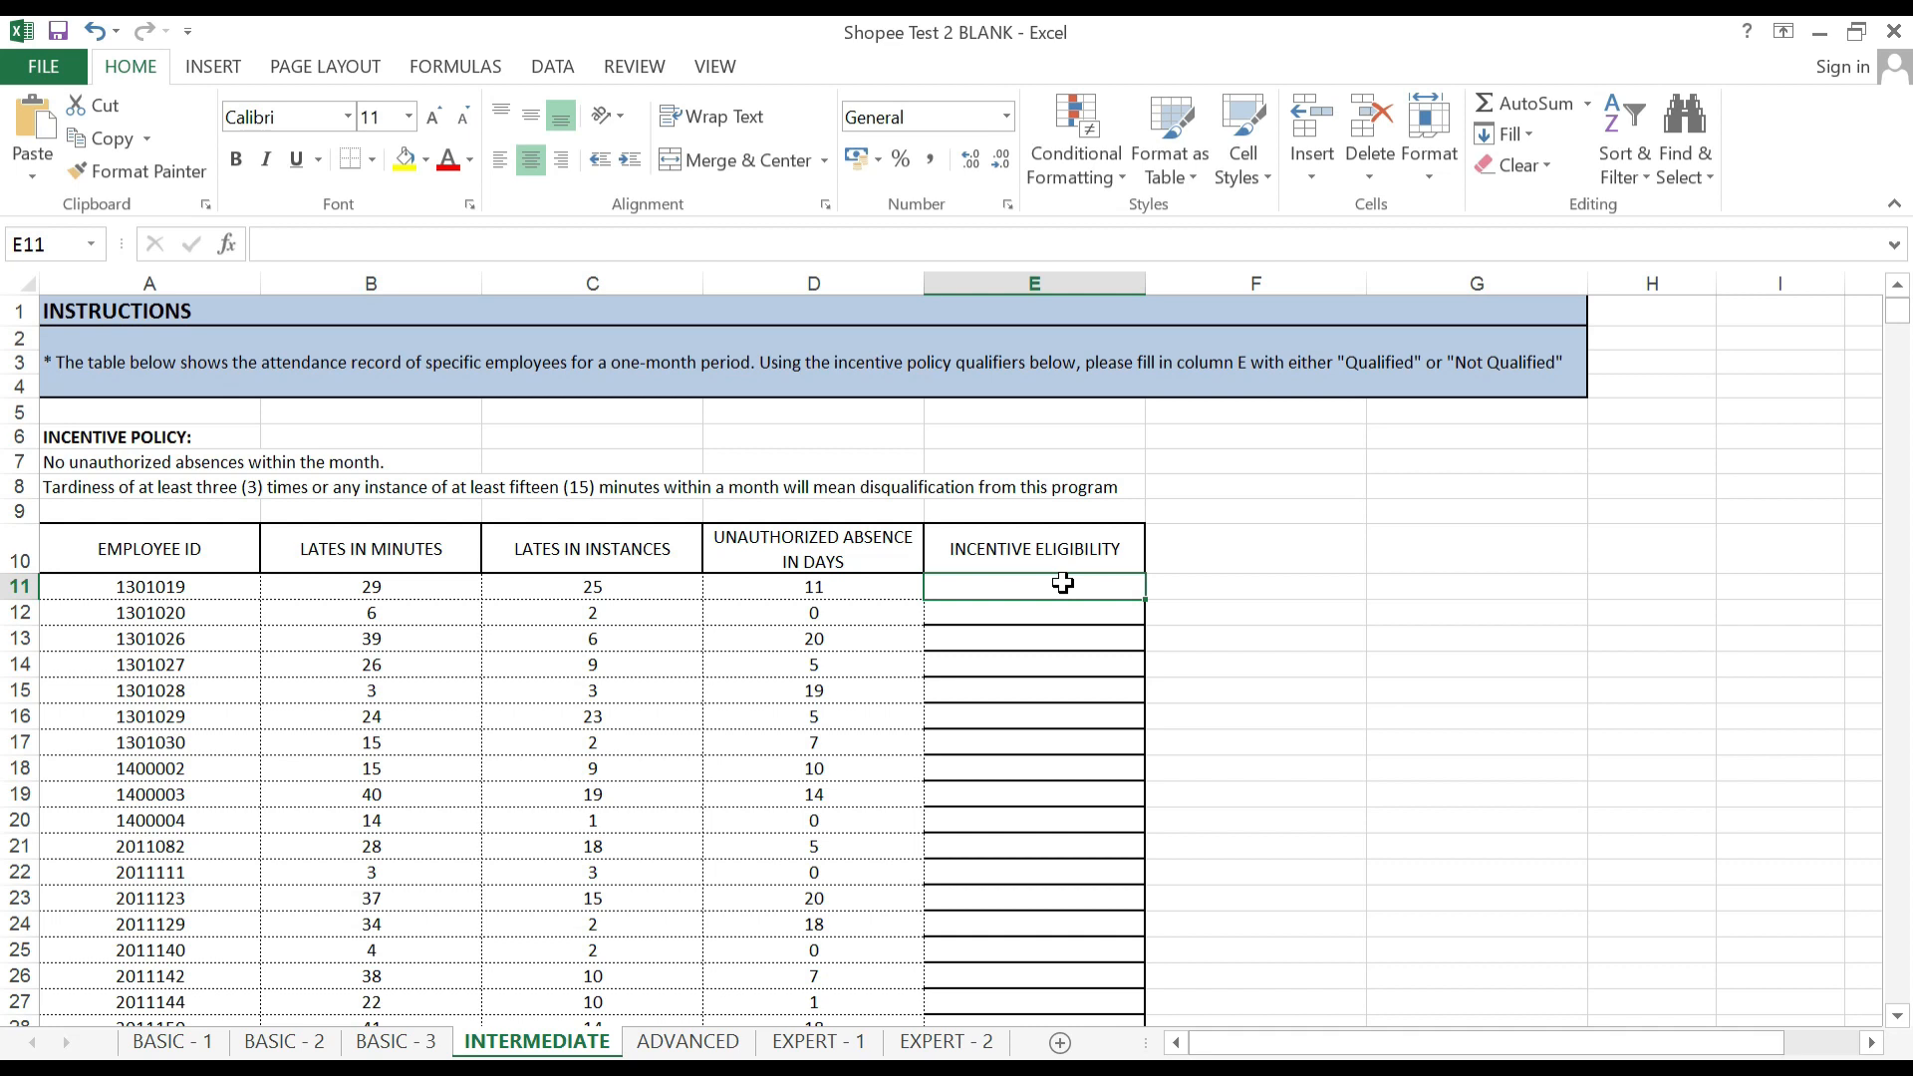
{"action": "type", "text": "=if"}
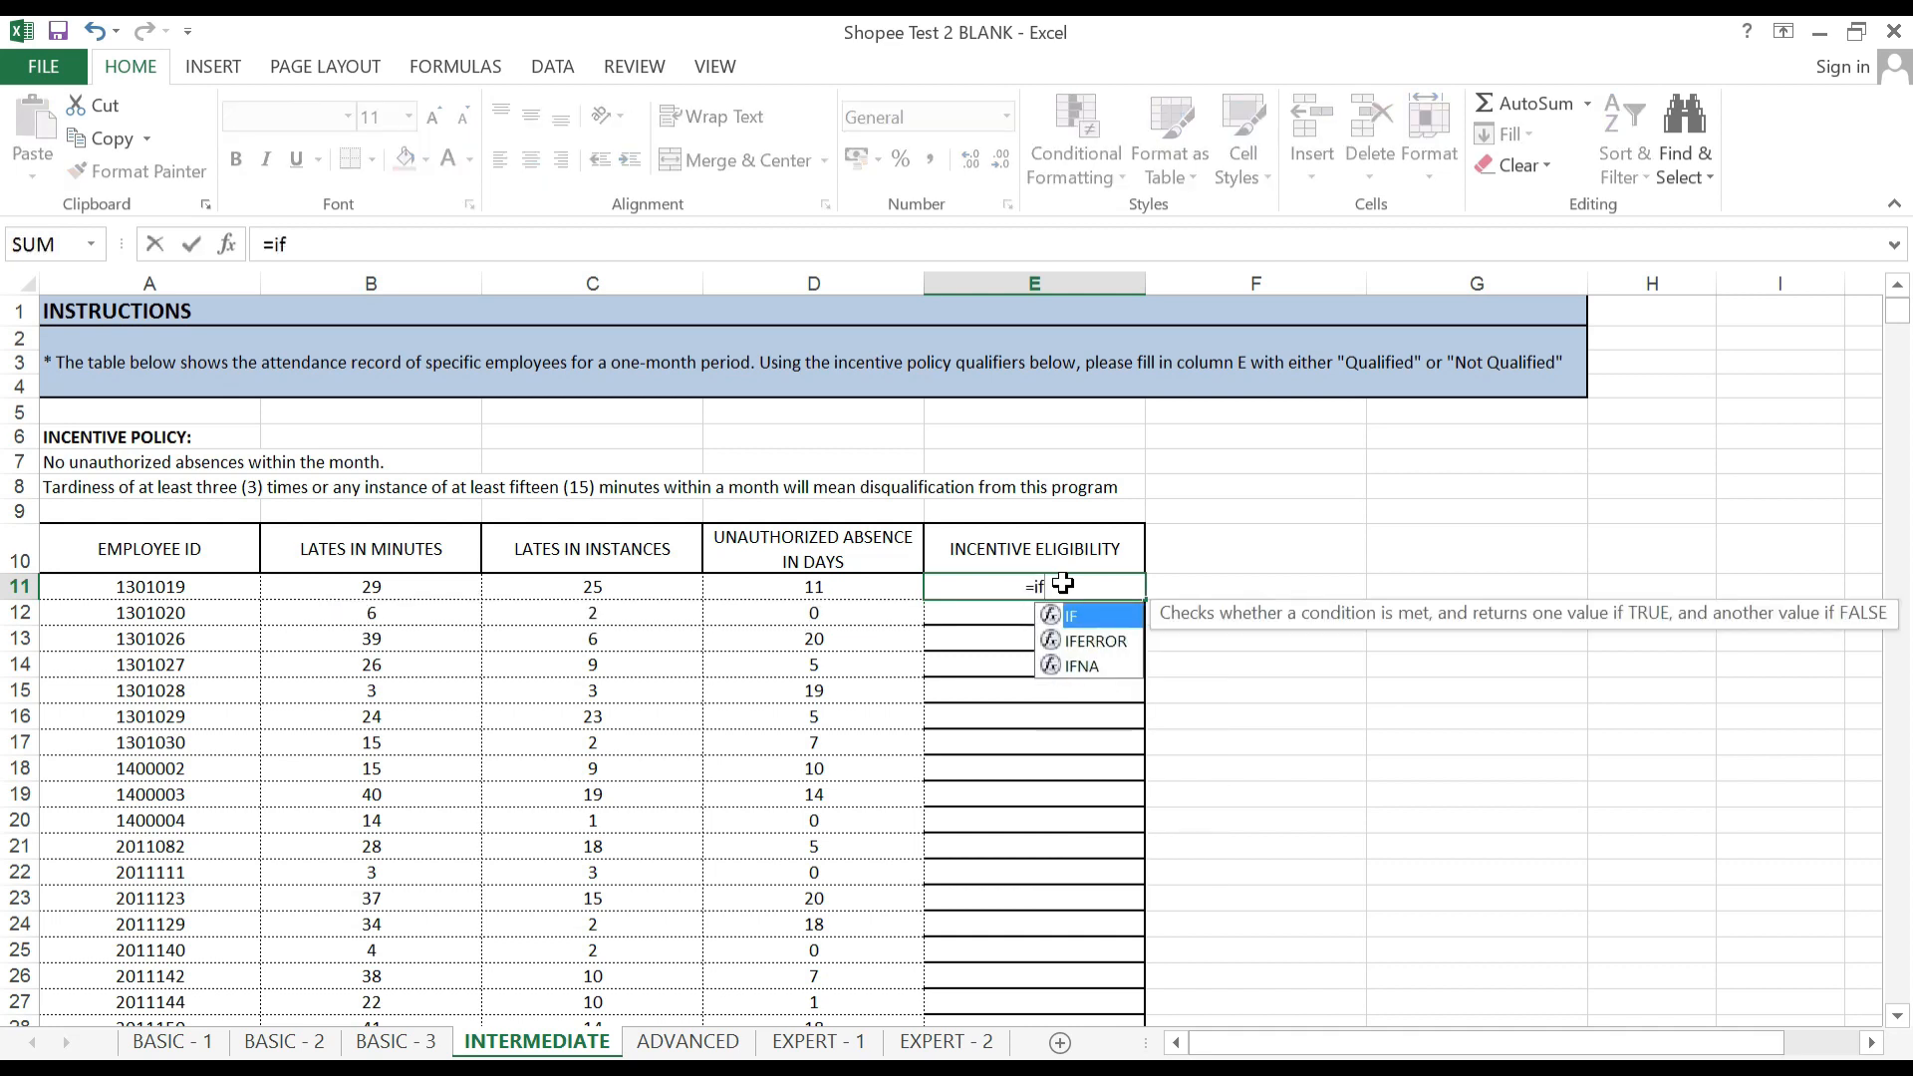
{"action": "key", "text": "Tab"}
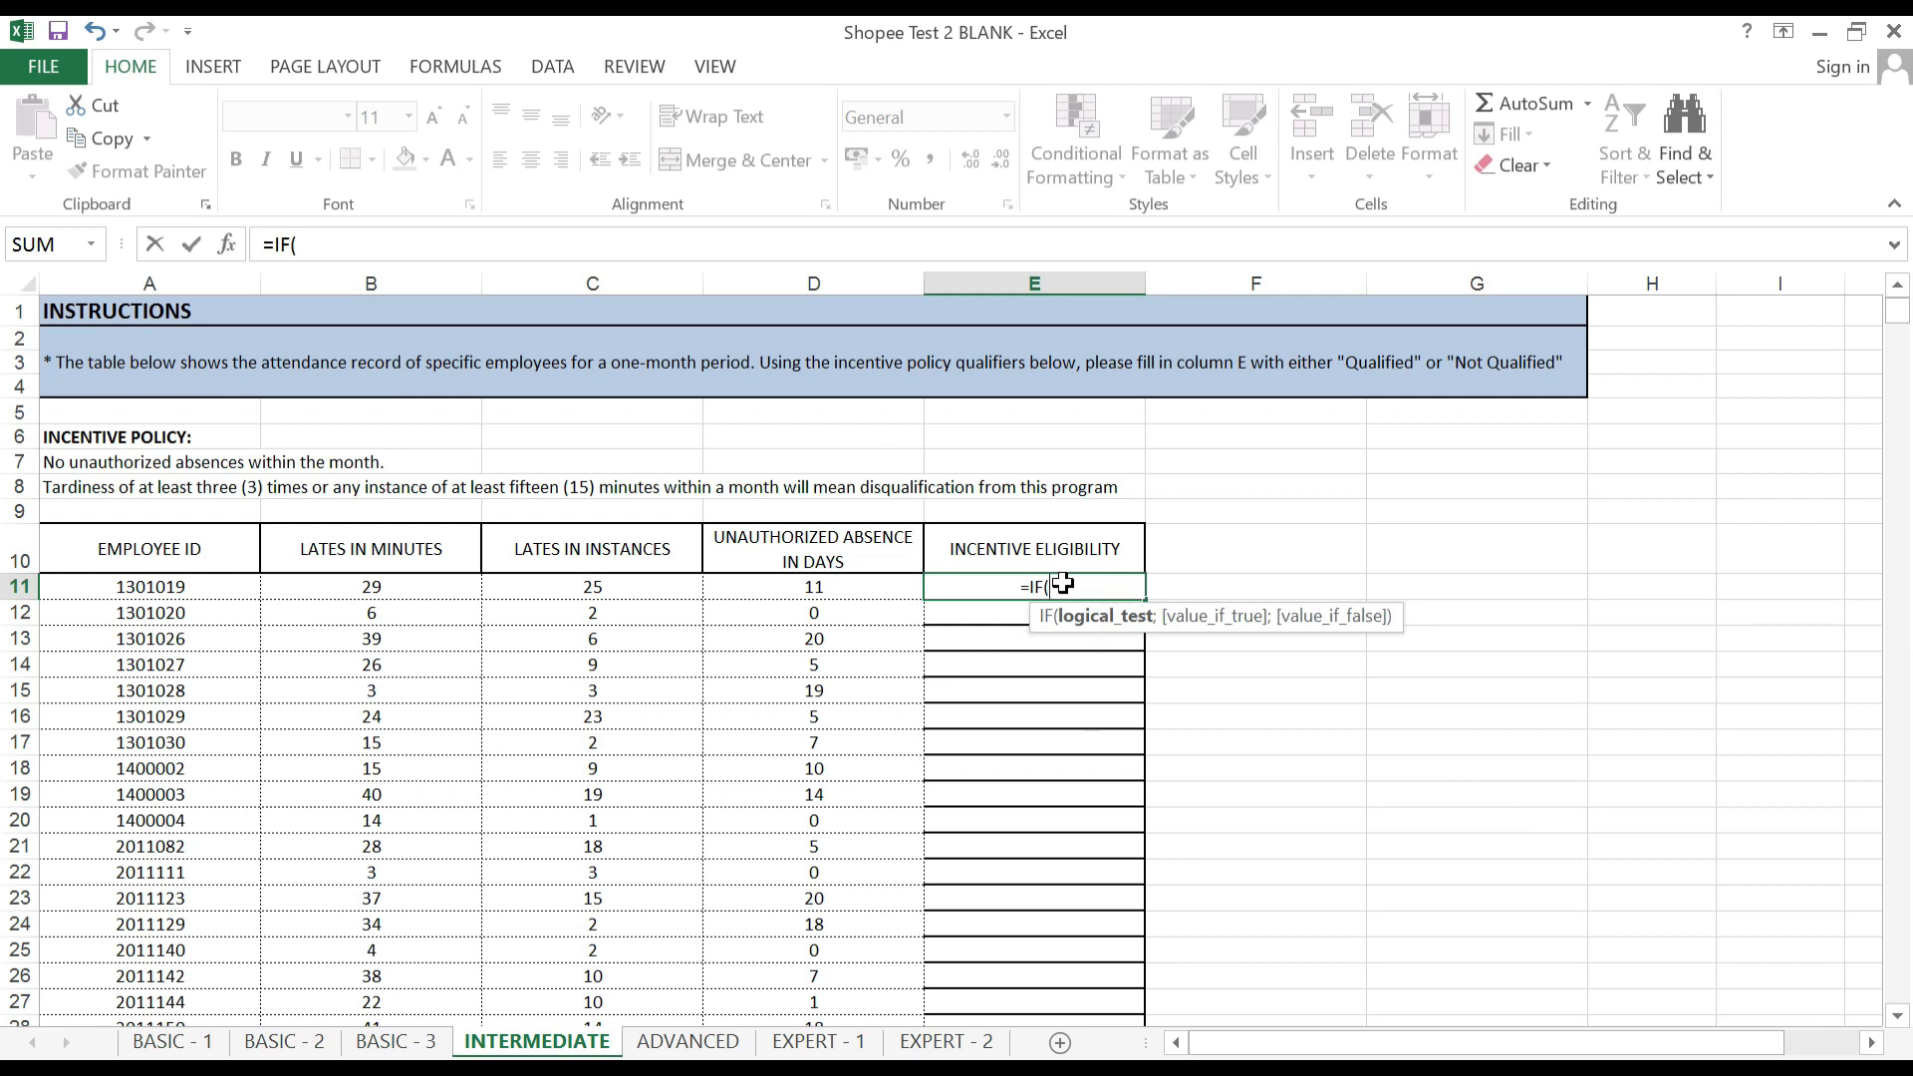
{"action": "left_click", "coordinate": [824, 590]}
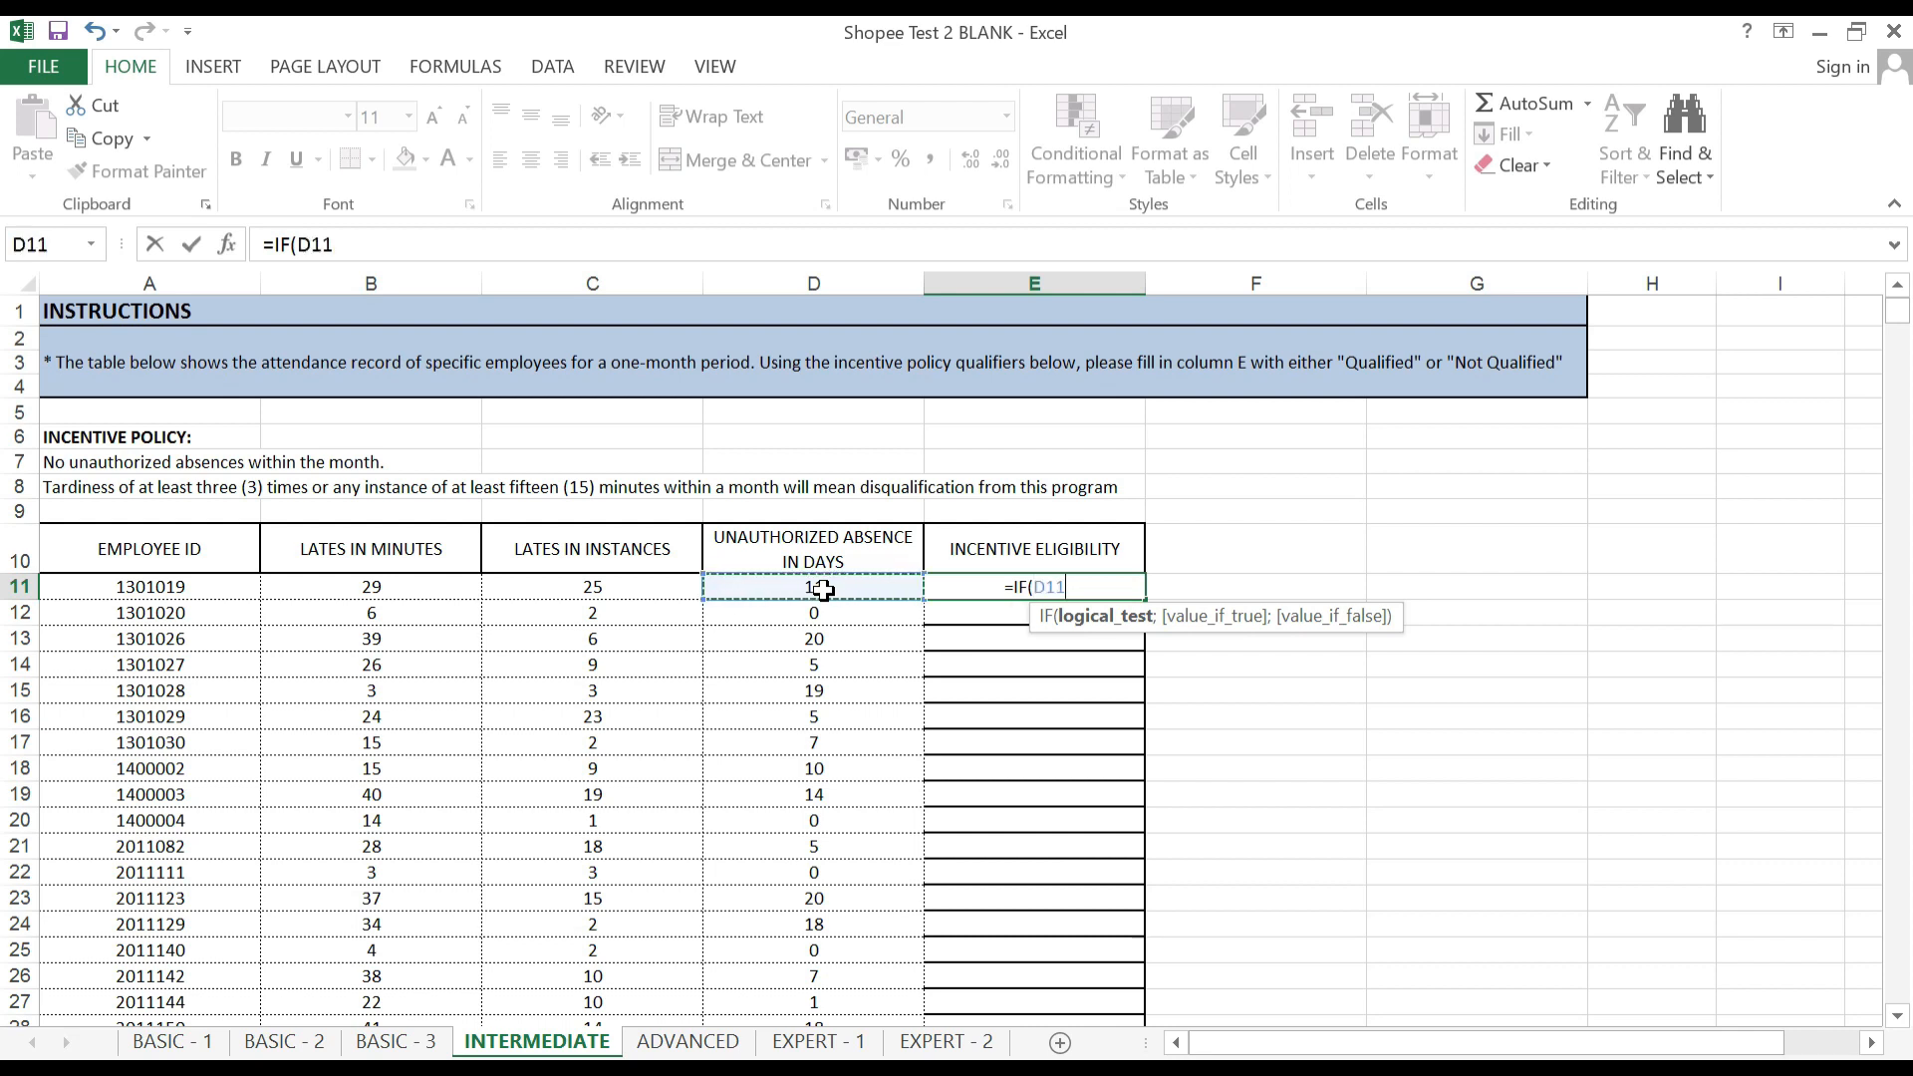
{"action": "type", "text": "=0"}
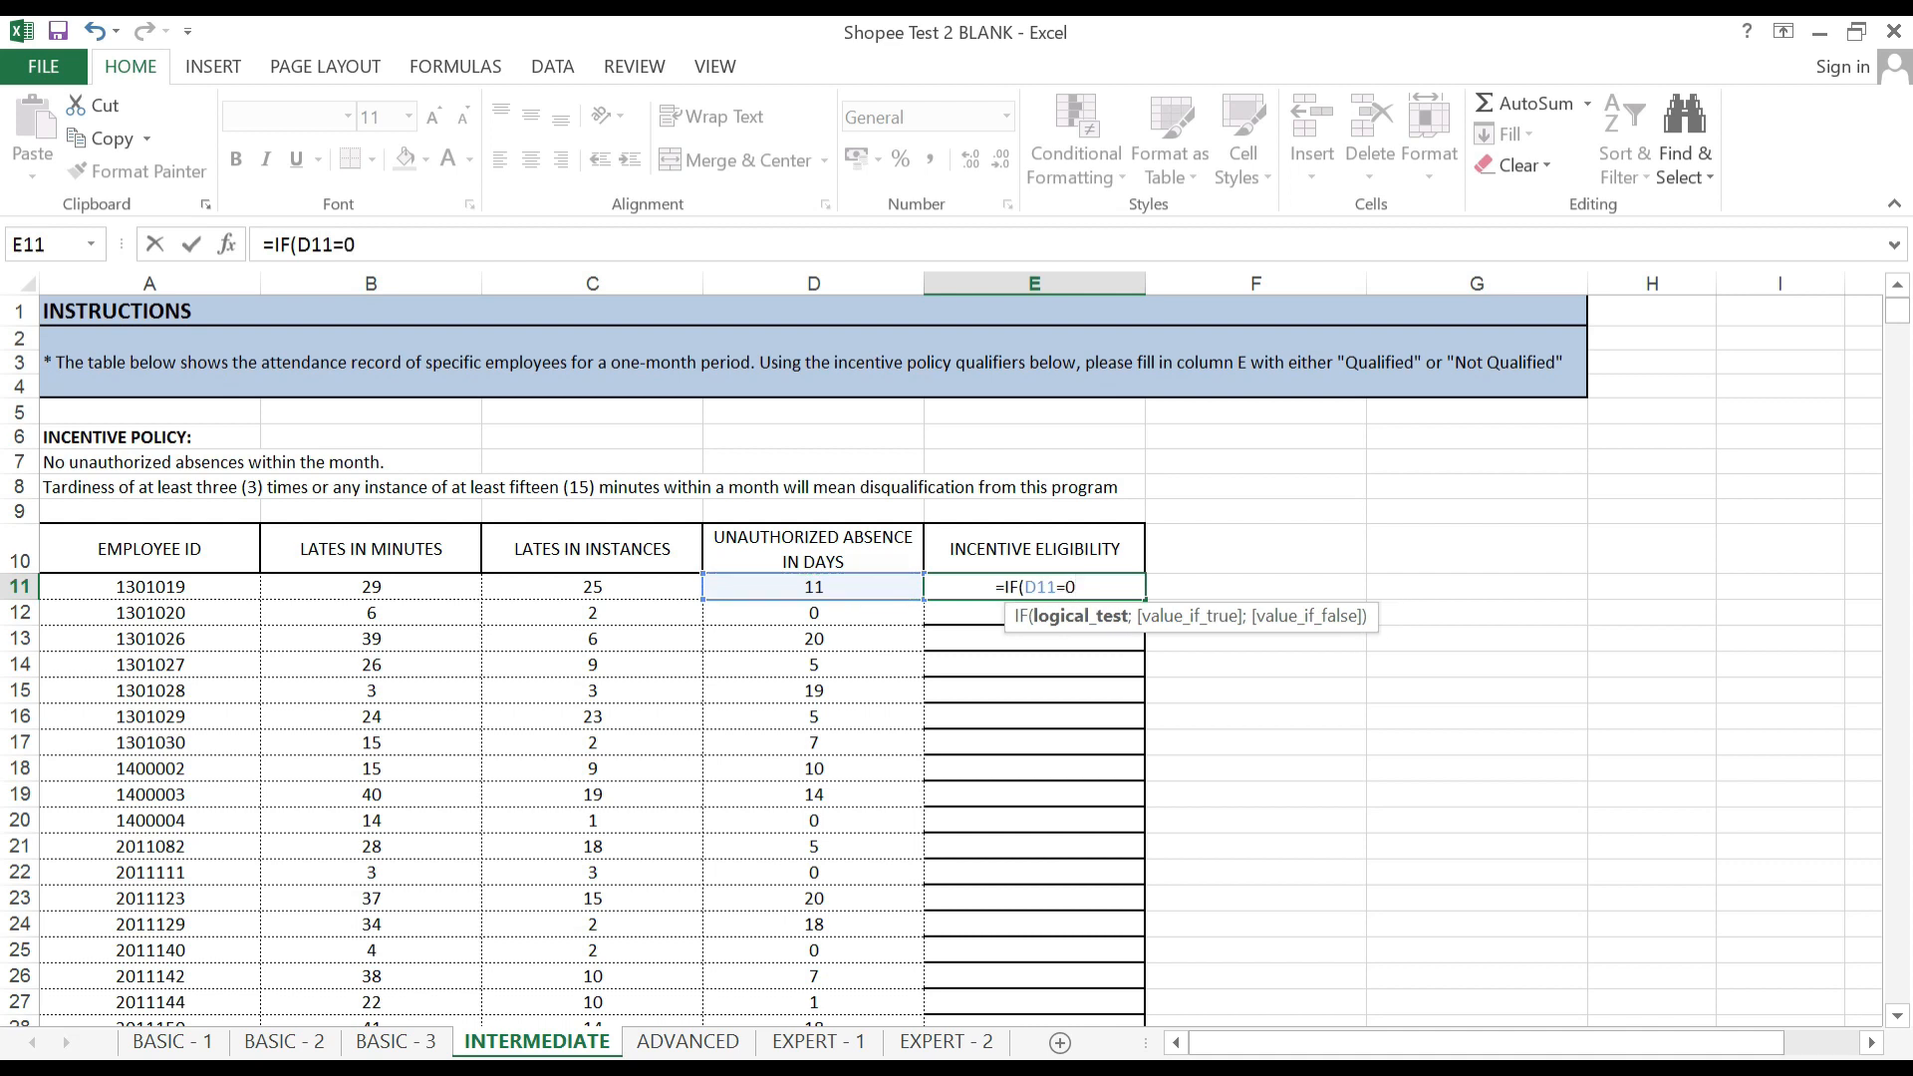
{"action": "type", "text": ";"}
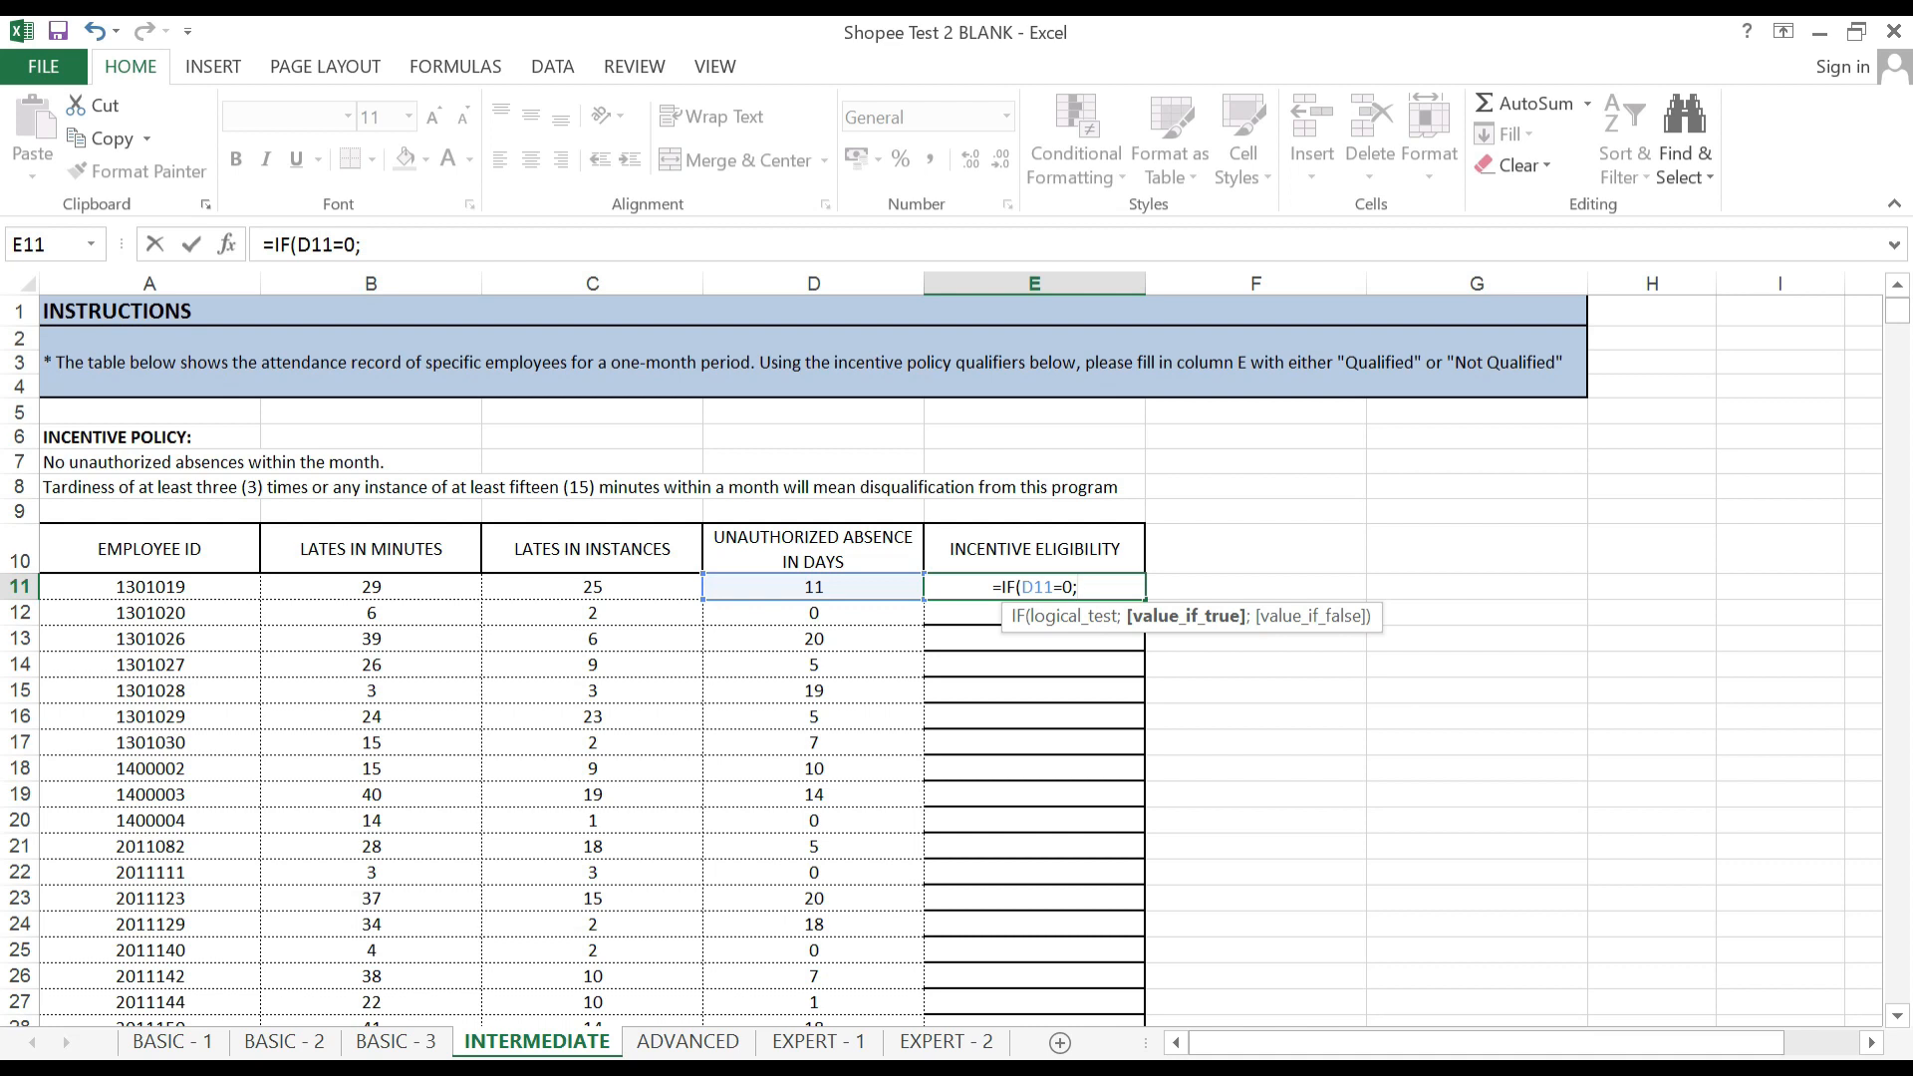
Nest a second IF as the true value, testing whether the lates in instances in C11 are less than 3.
{"action": "type", "text": "if"}
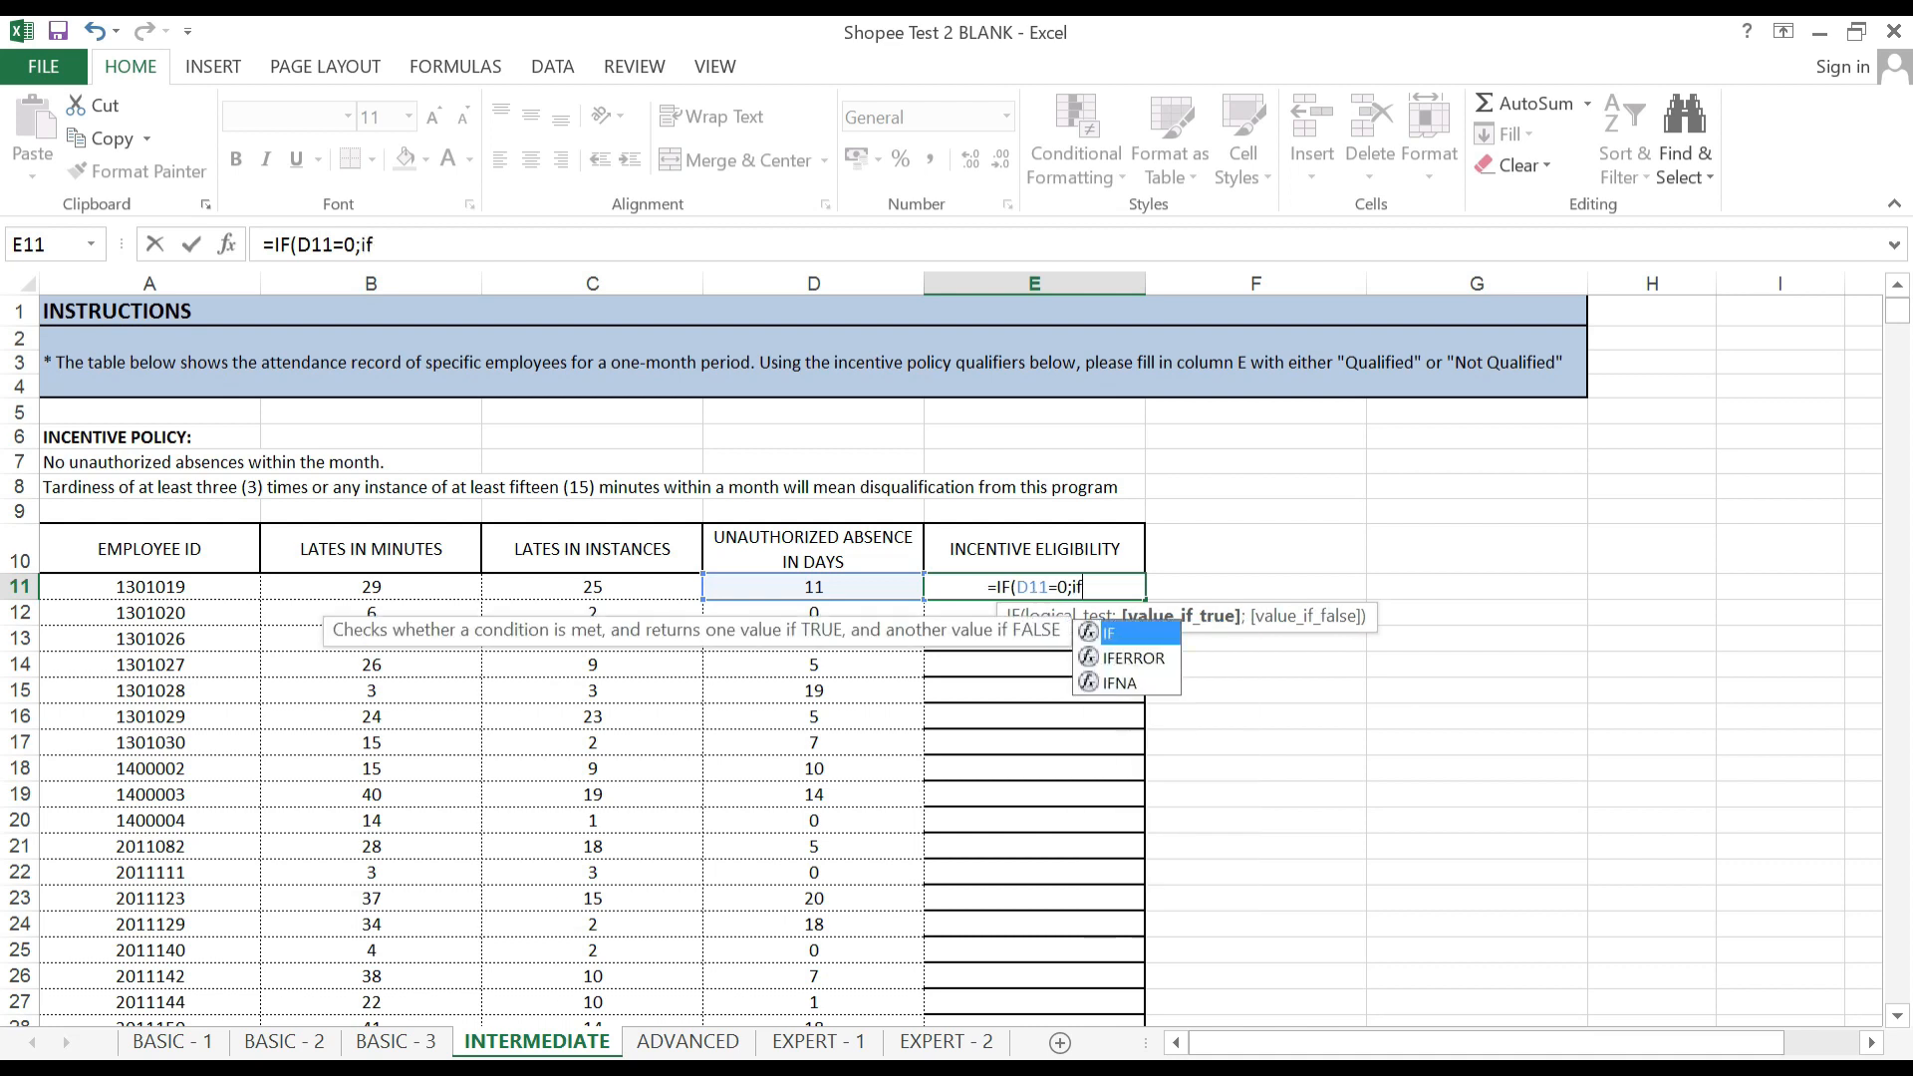
{"action": "key", "text": "Tab"}
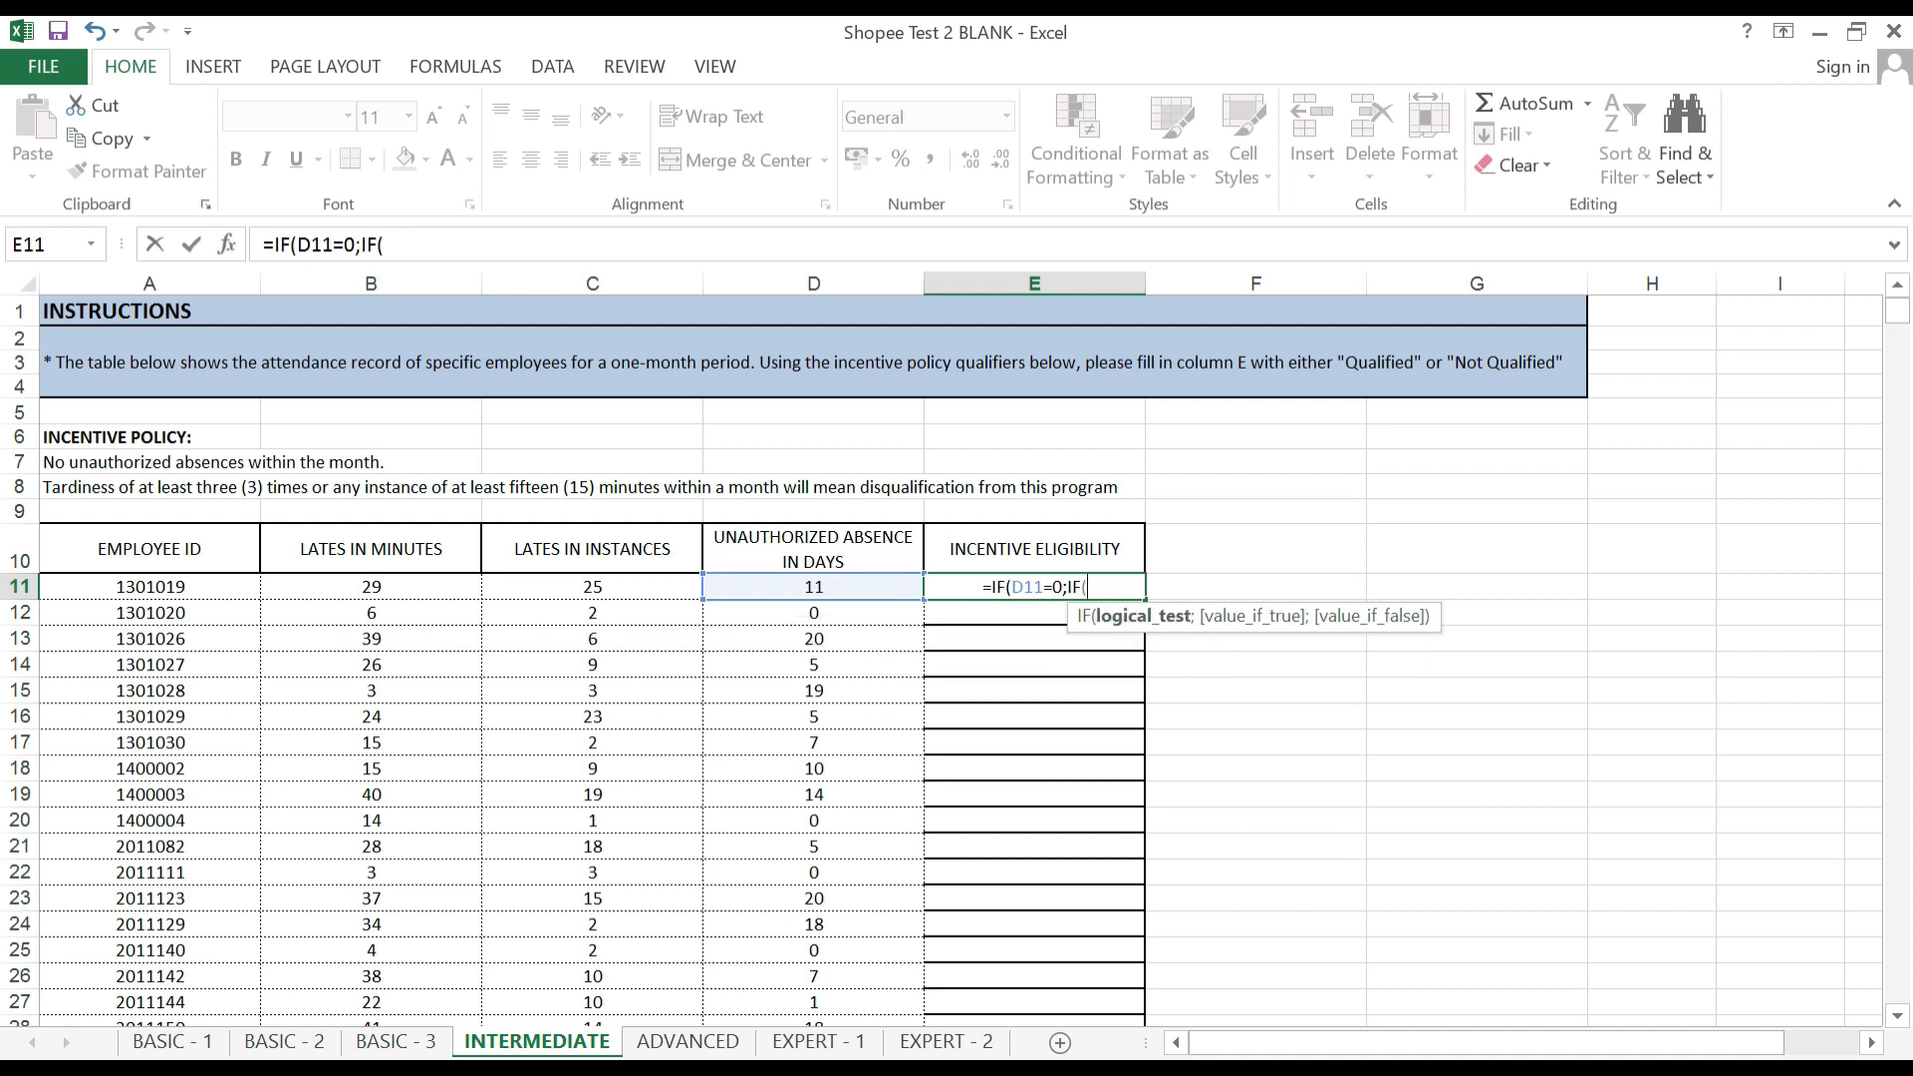
{"action": "left_click", "coordinate": [593, 587]}
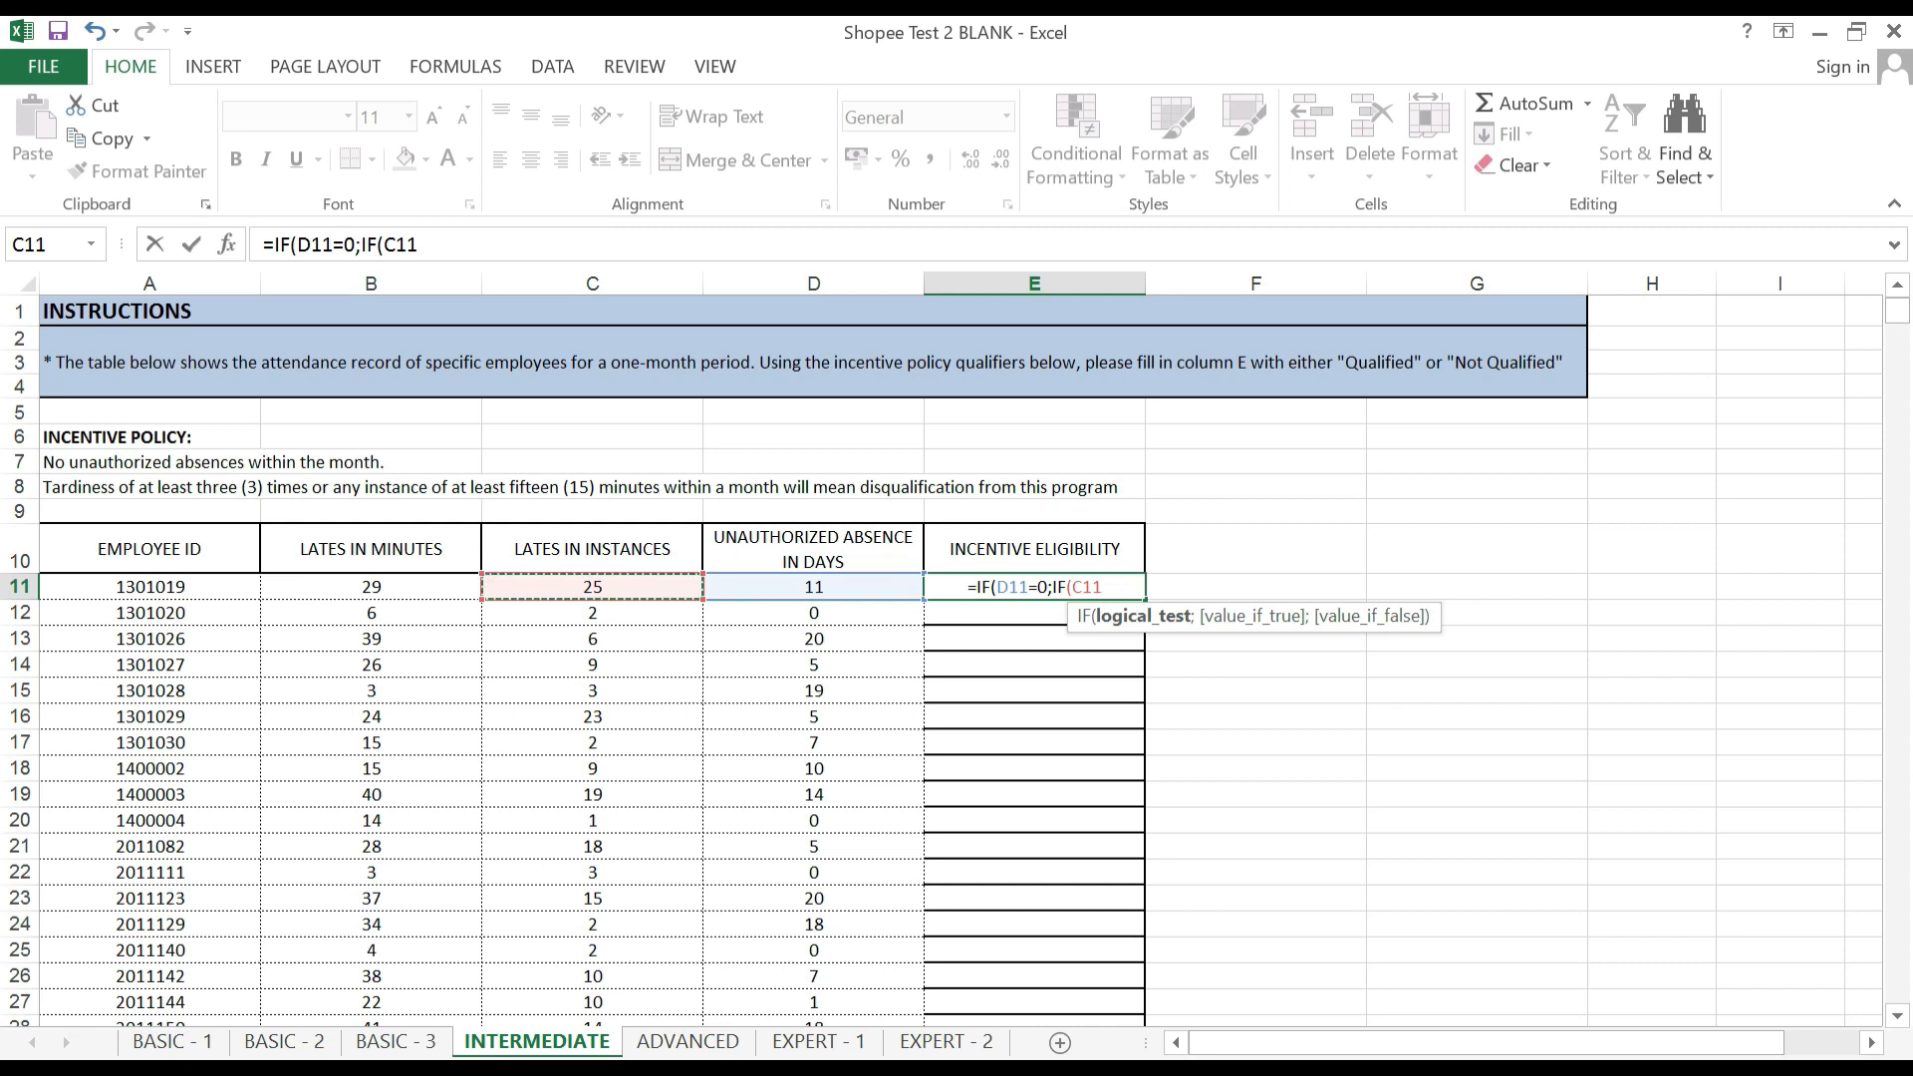
{"action": "type", "text": "<3"}
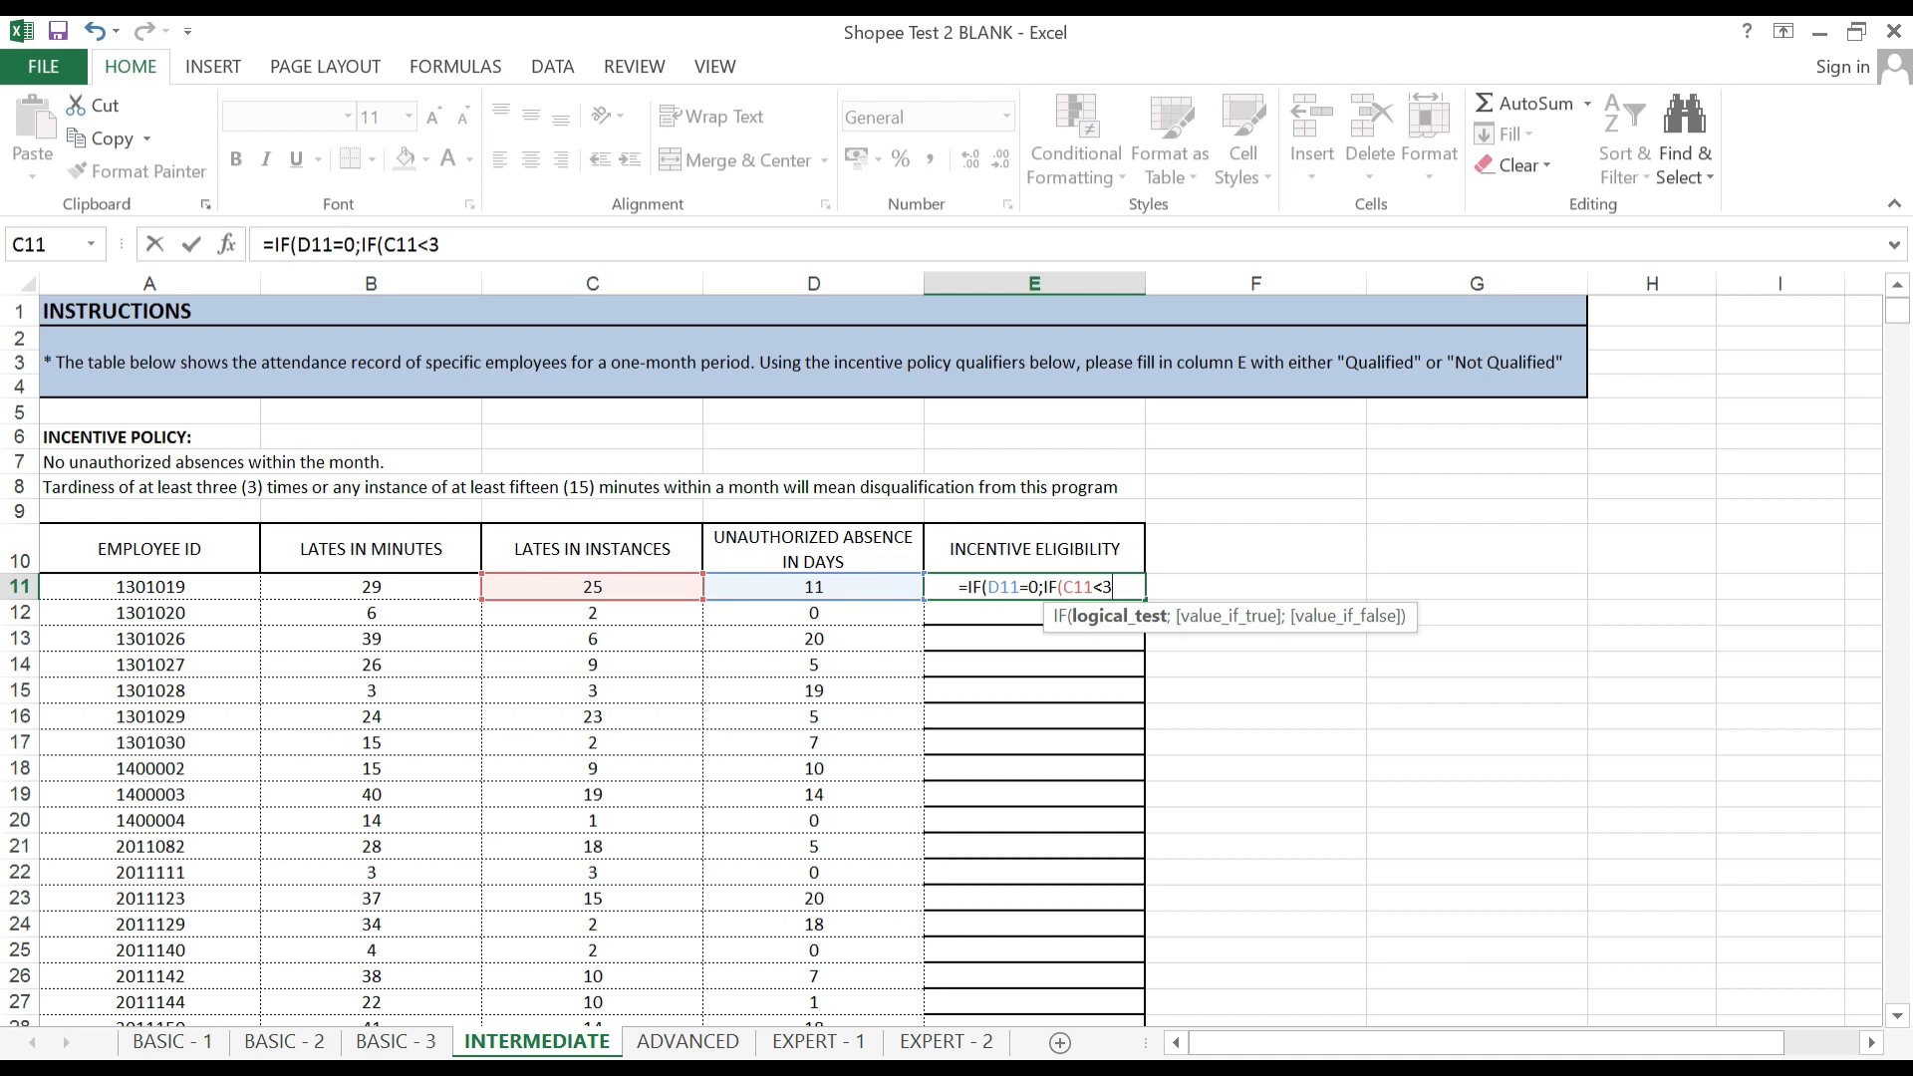
{"action": "type", "text": ";"}
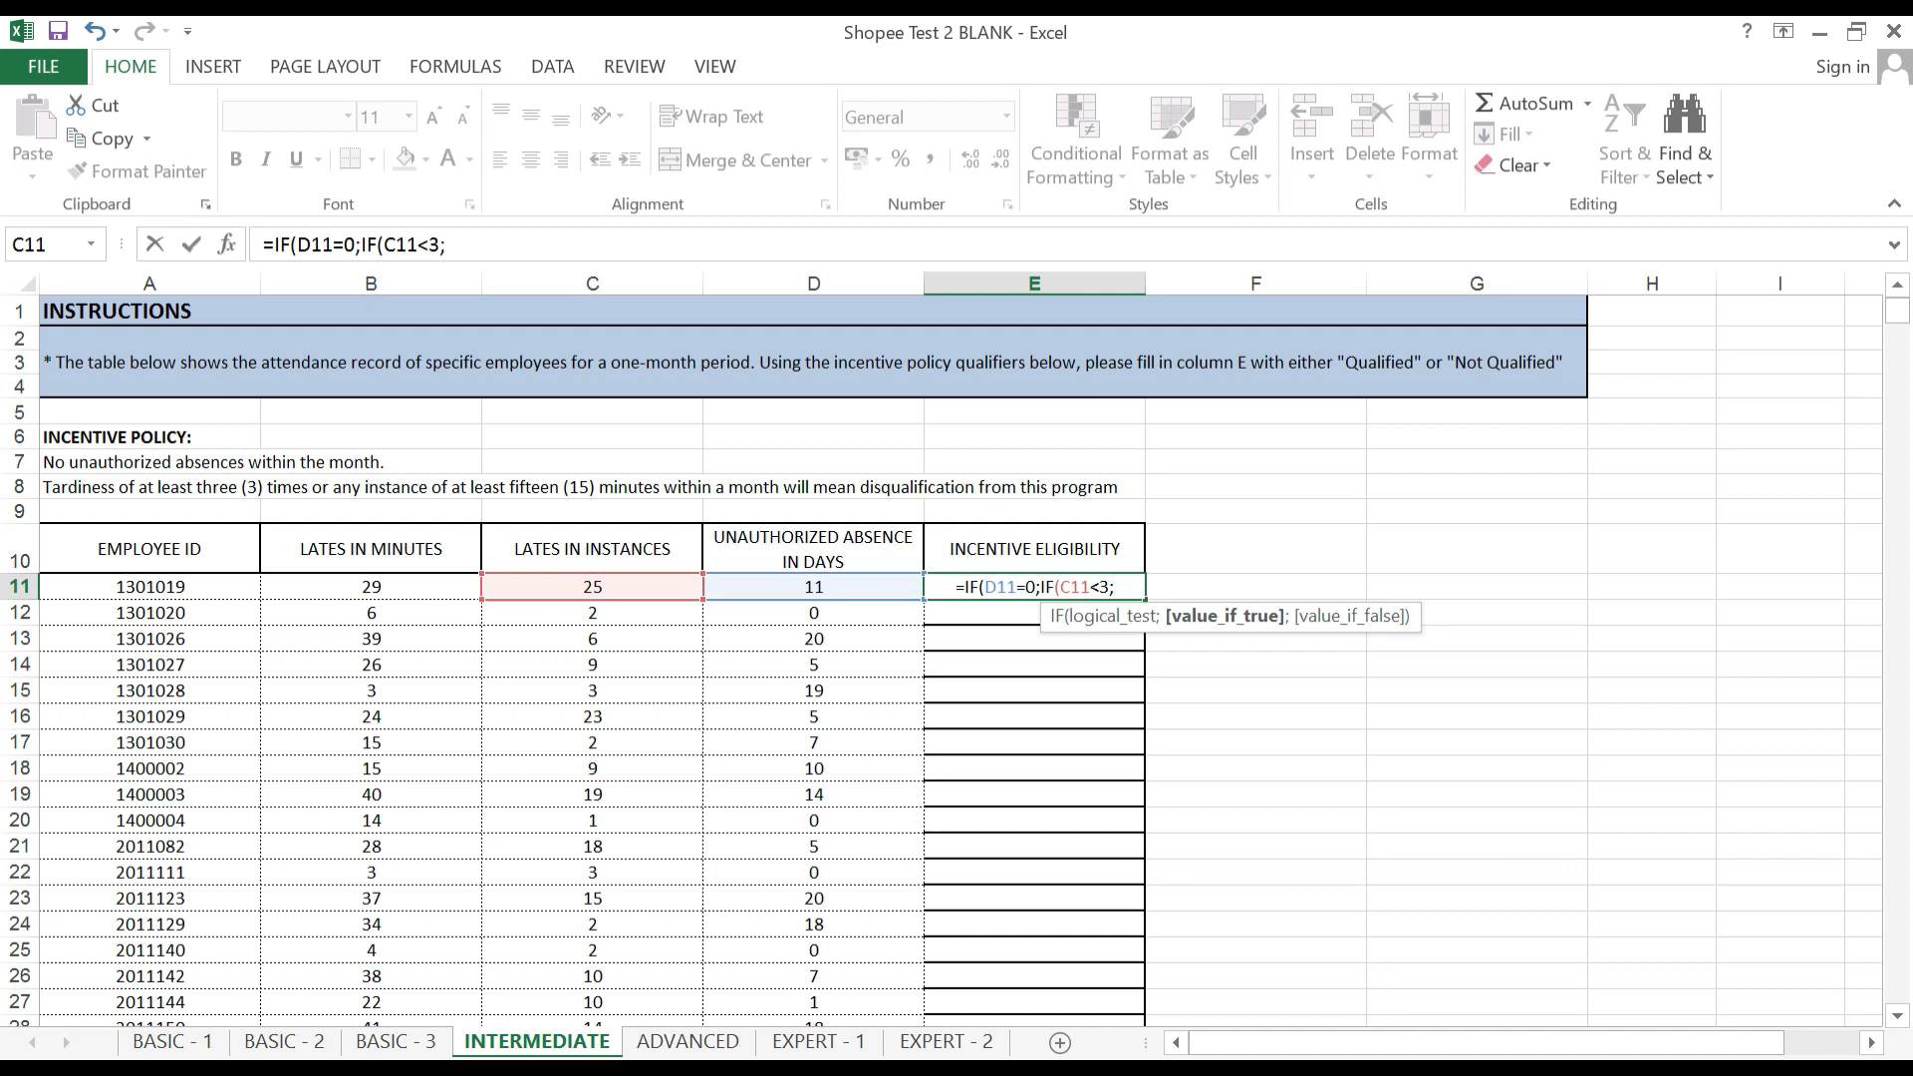
Nest a third IF as the next true value, testing whether the lates in minutes in B11 are less than 15.
{"action": "type", "text": "if"}
{"action": "key", "text": "Tab"}
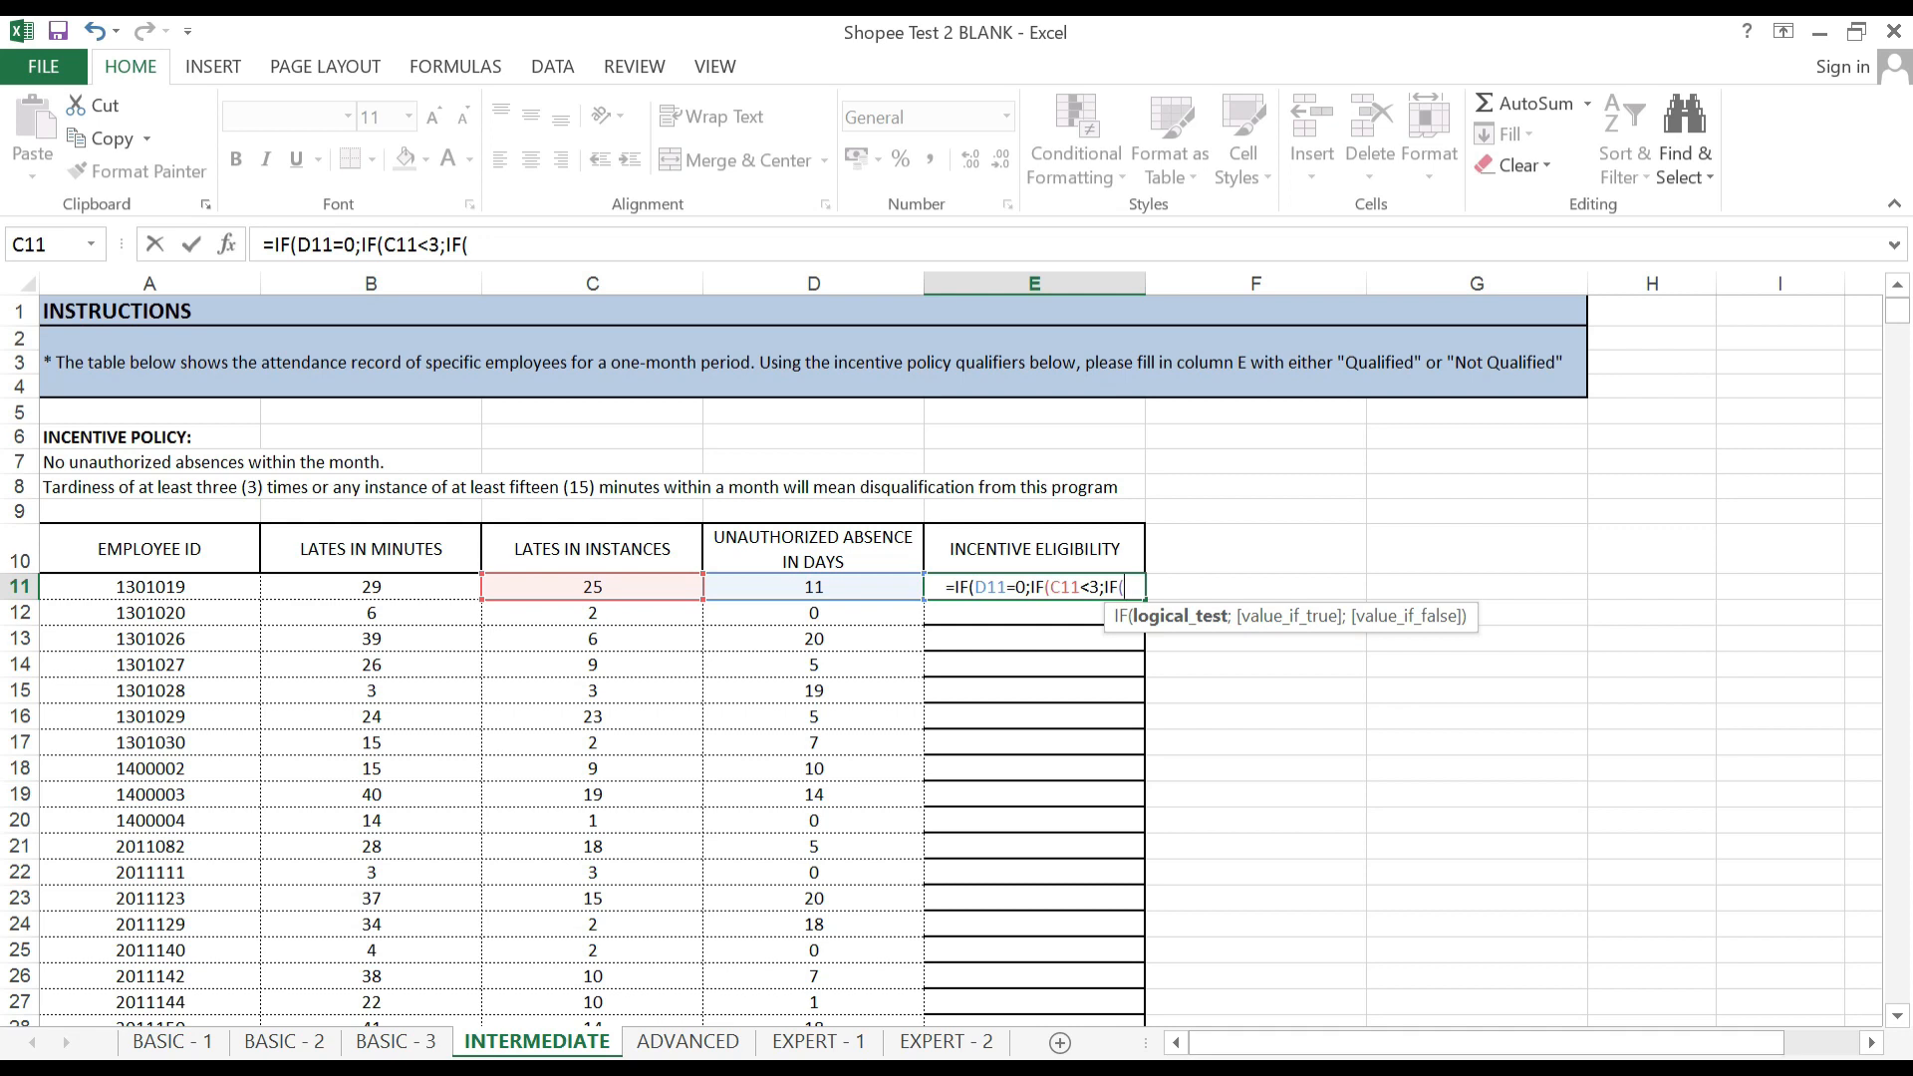
{"action": "left_click", "coordinate": [383, 596]}
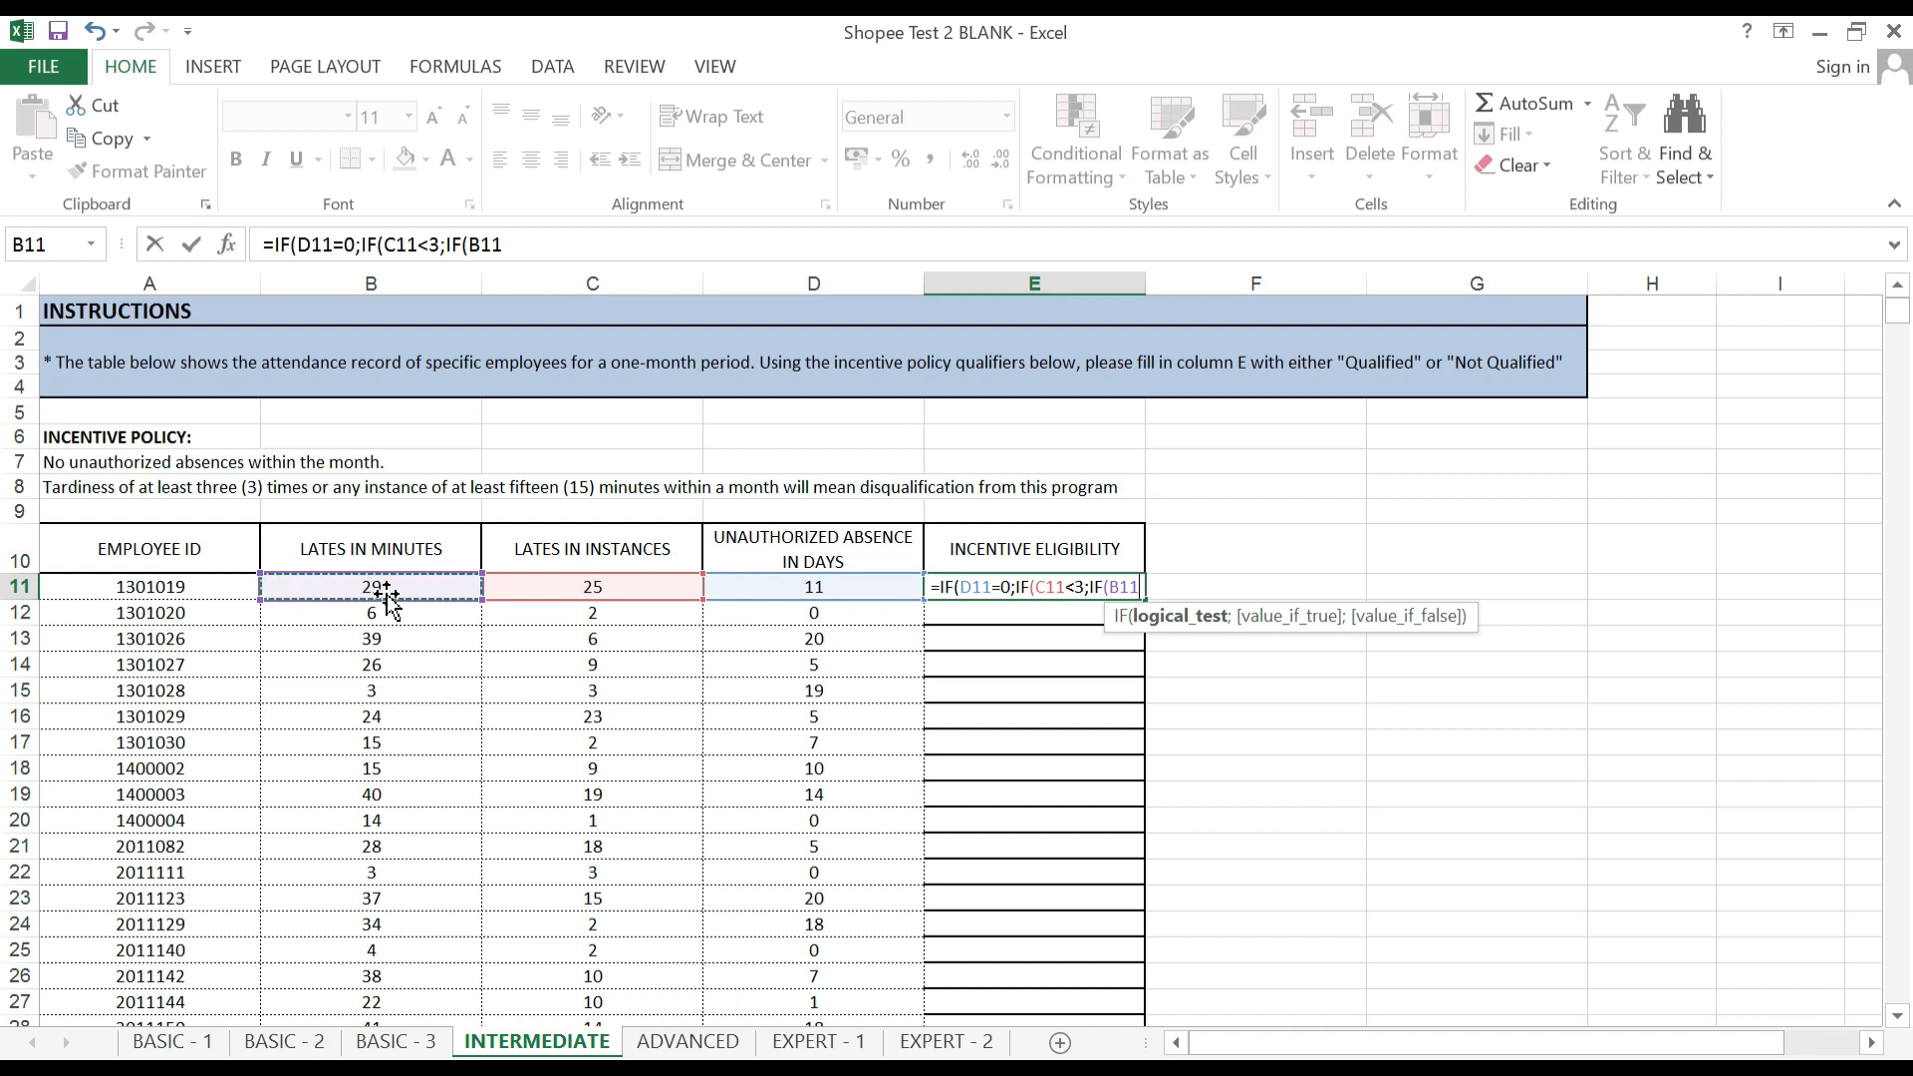
{"action": "type", "text": "<"}
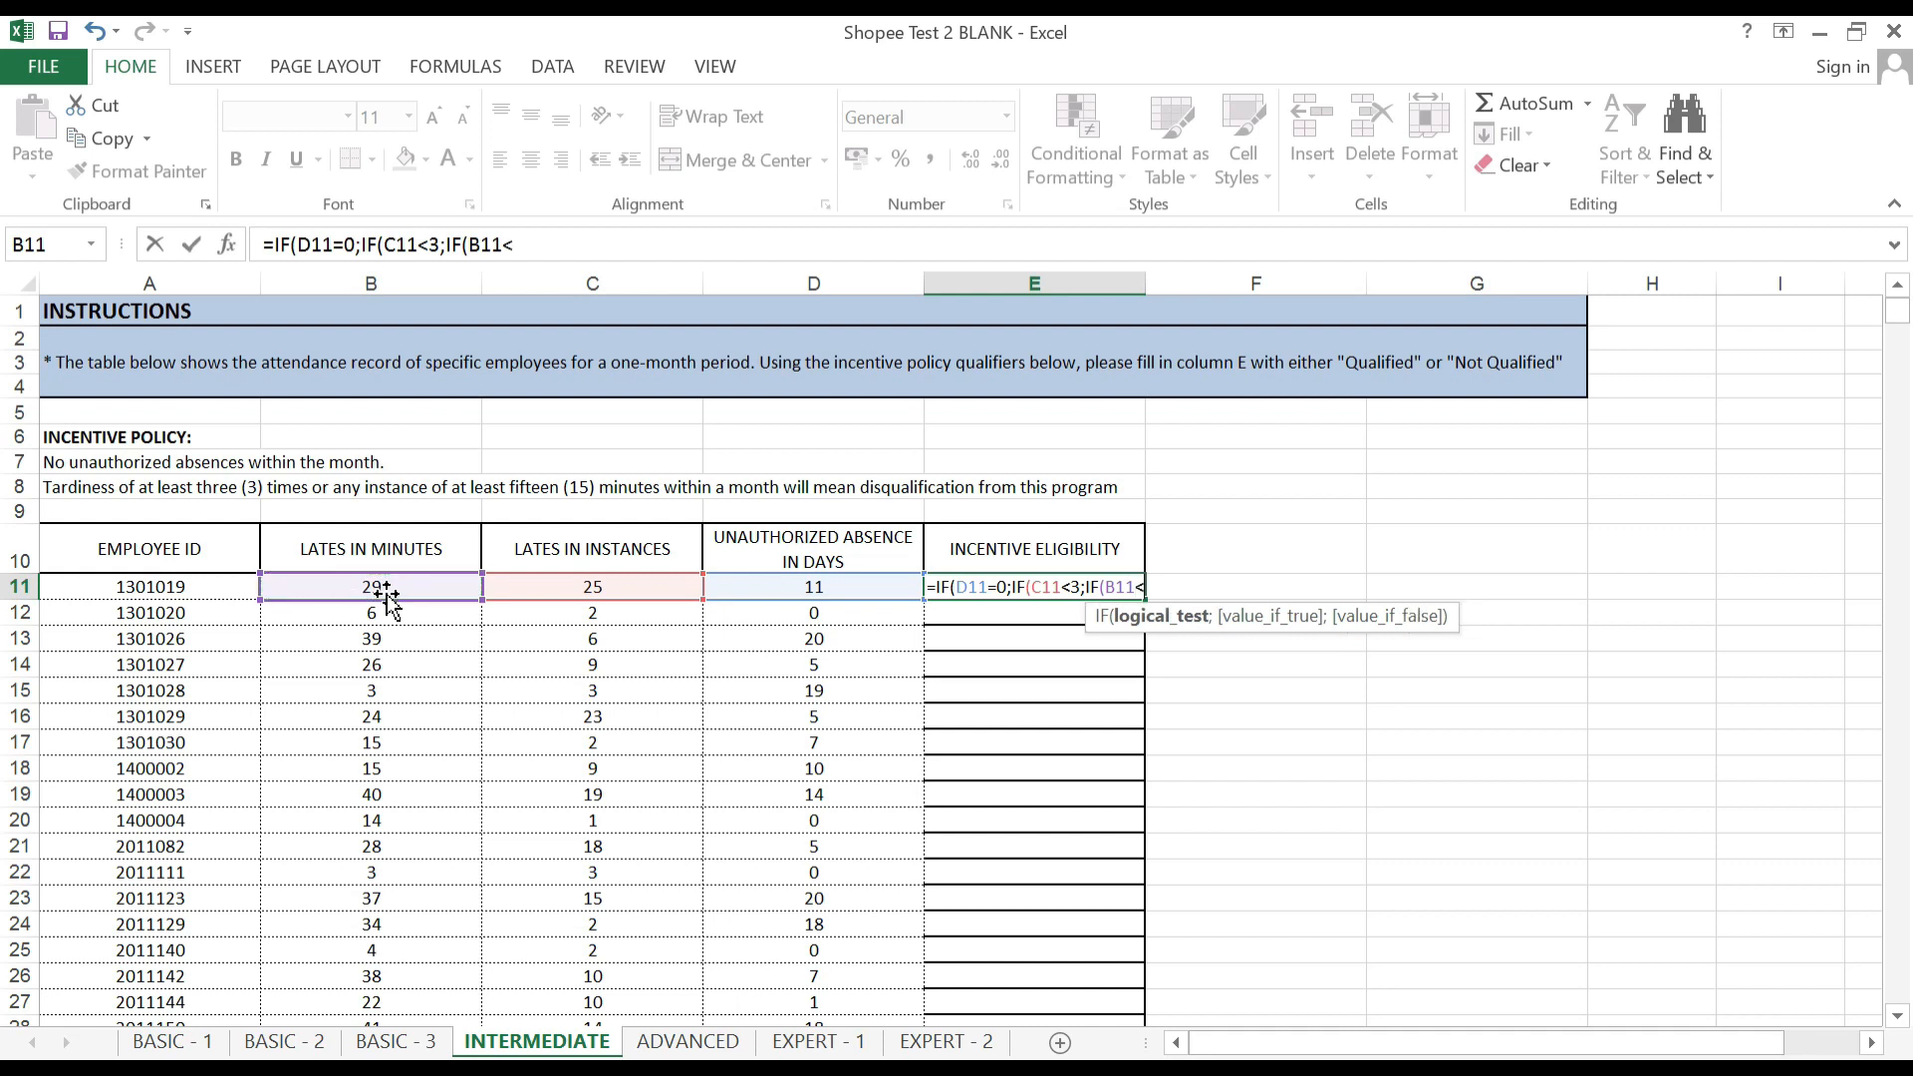
{"action": "type", "text": "15;"}
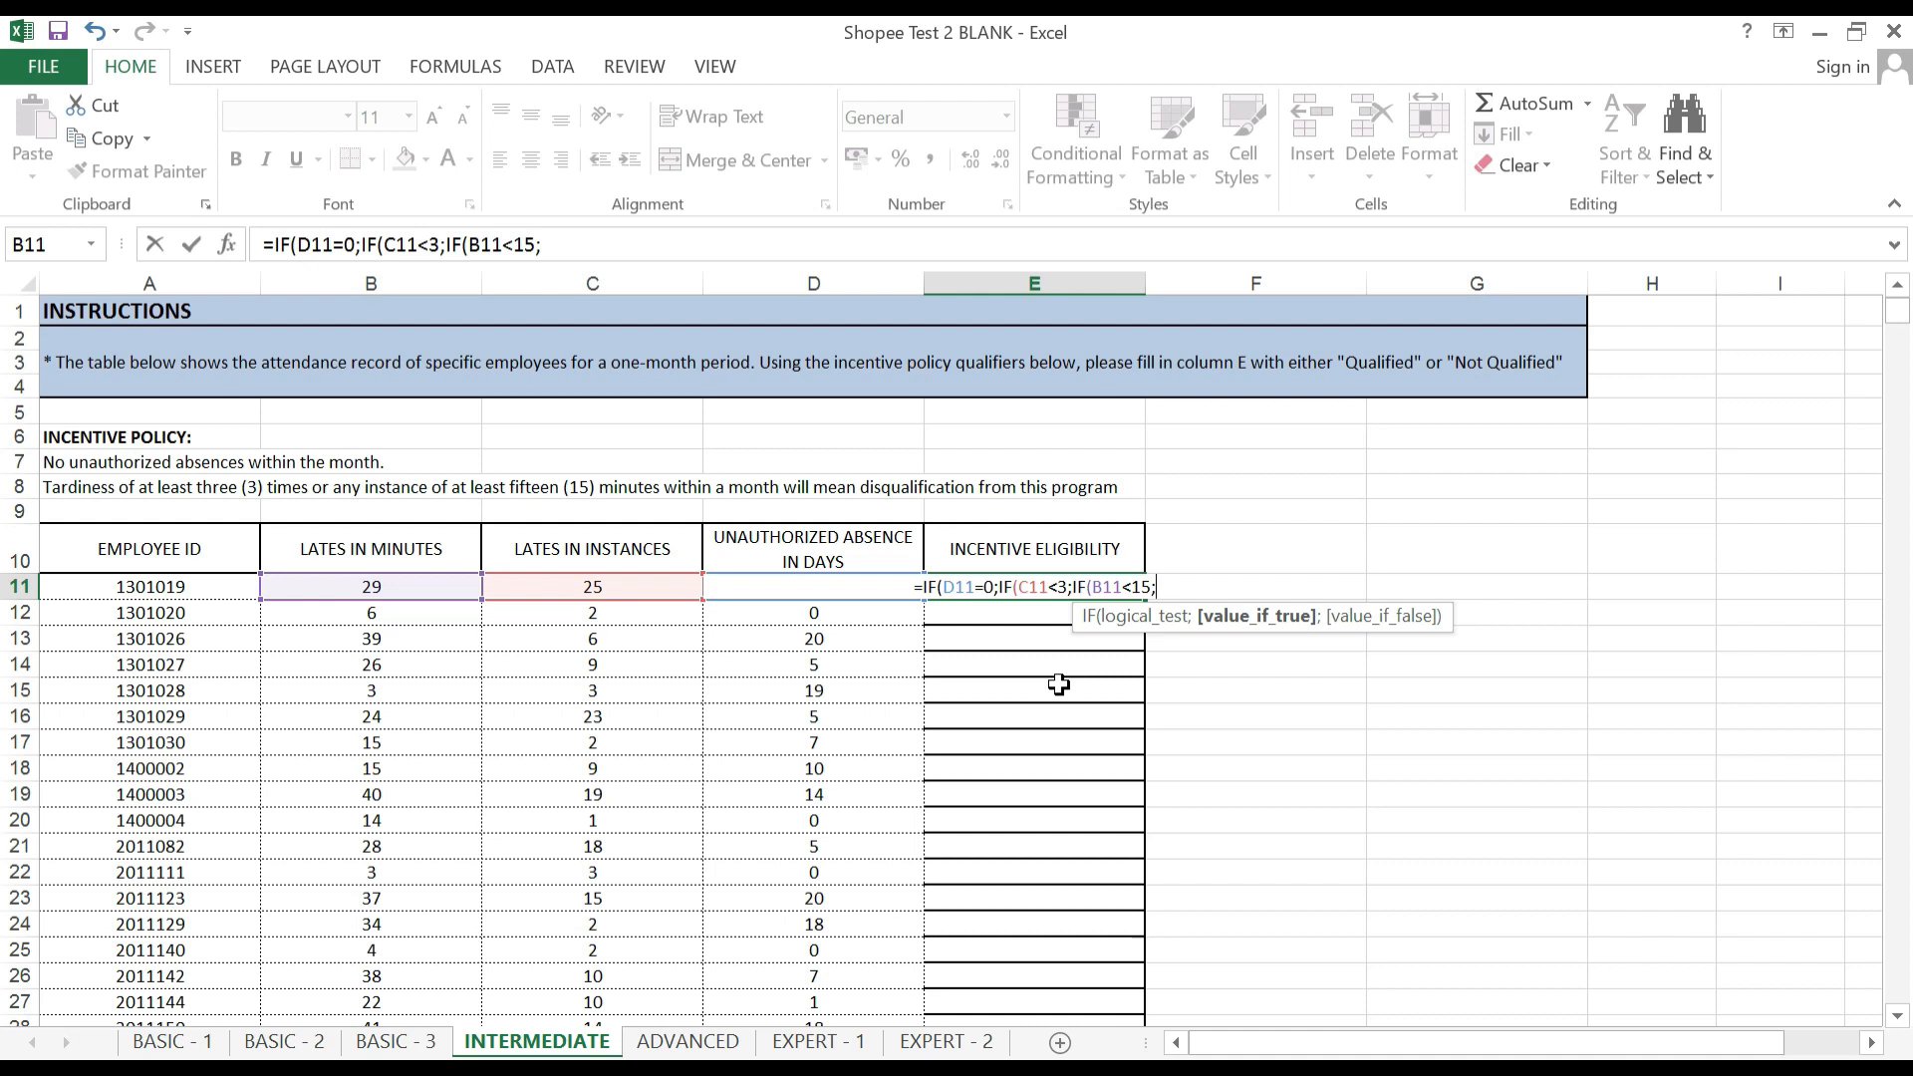
Give the innermost IF the true value "Qualified" and the false value "Not Qualified".
{"action": "type", "text": "\"Qualified\""}
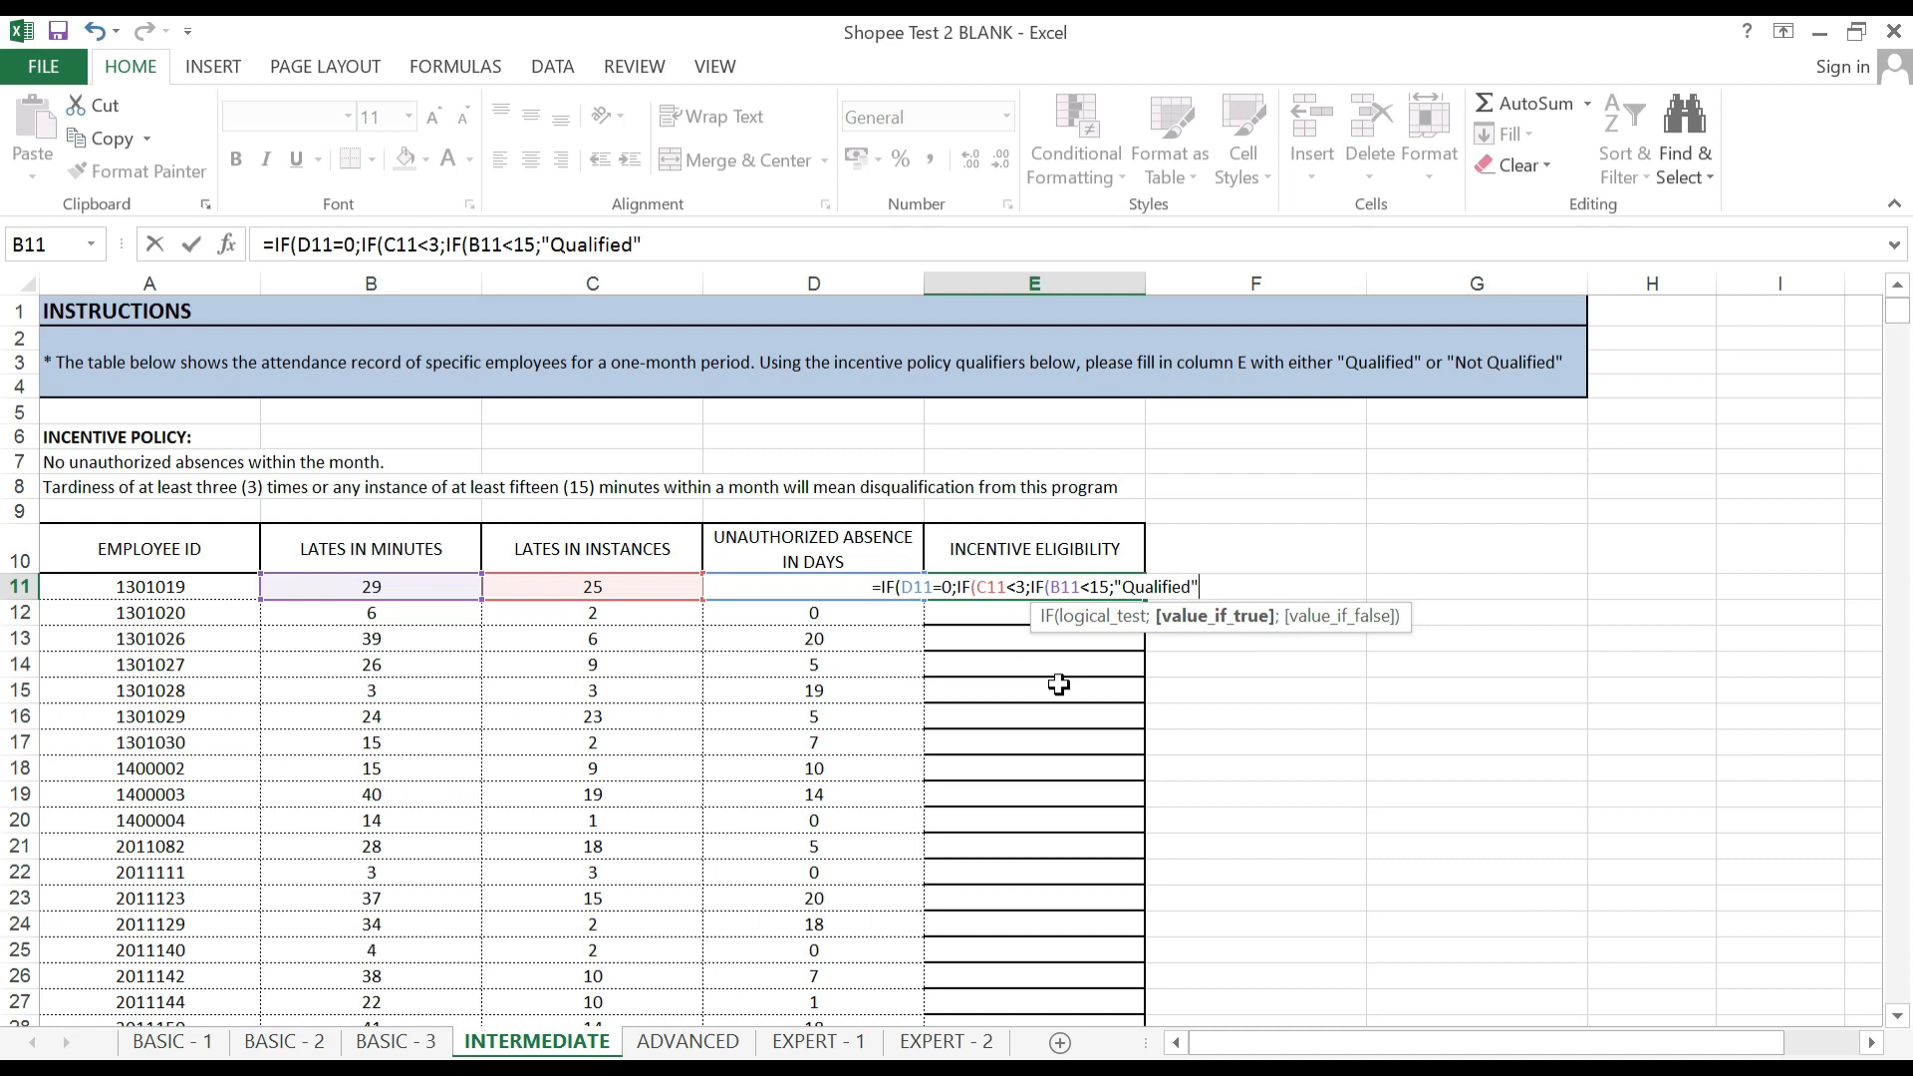
{"action": "type", "text": ";"}
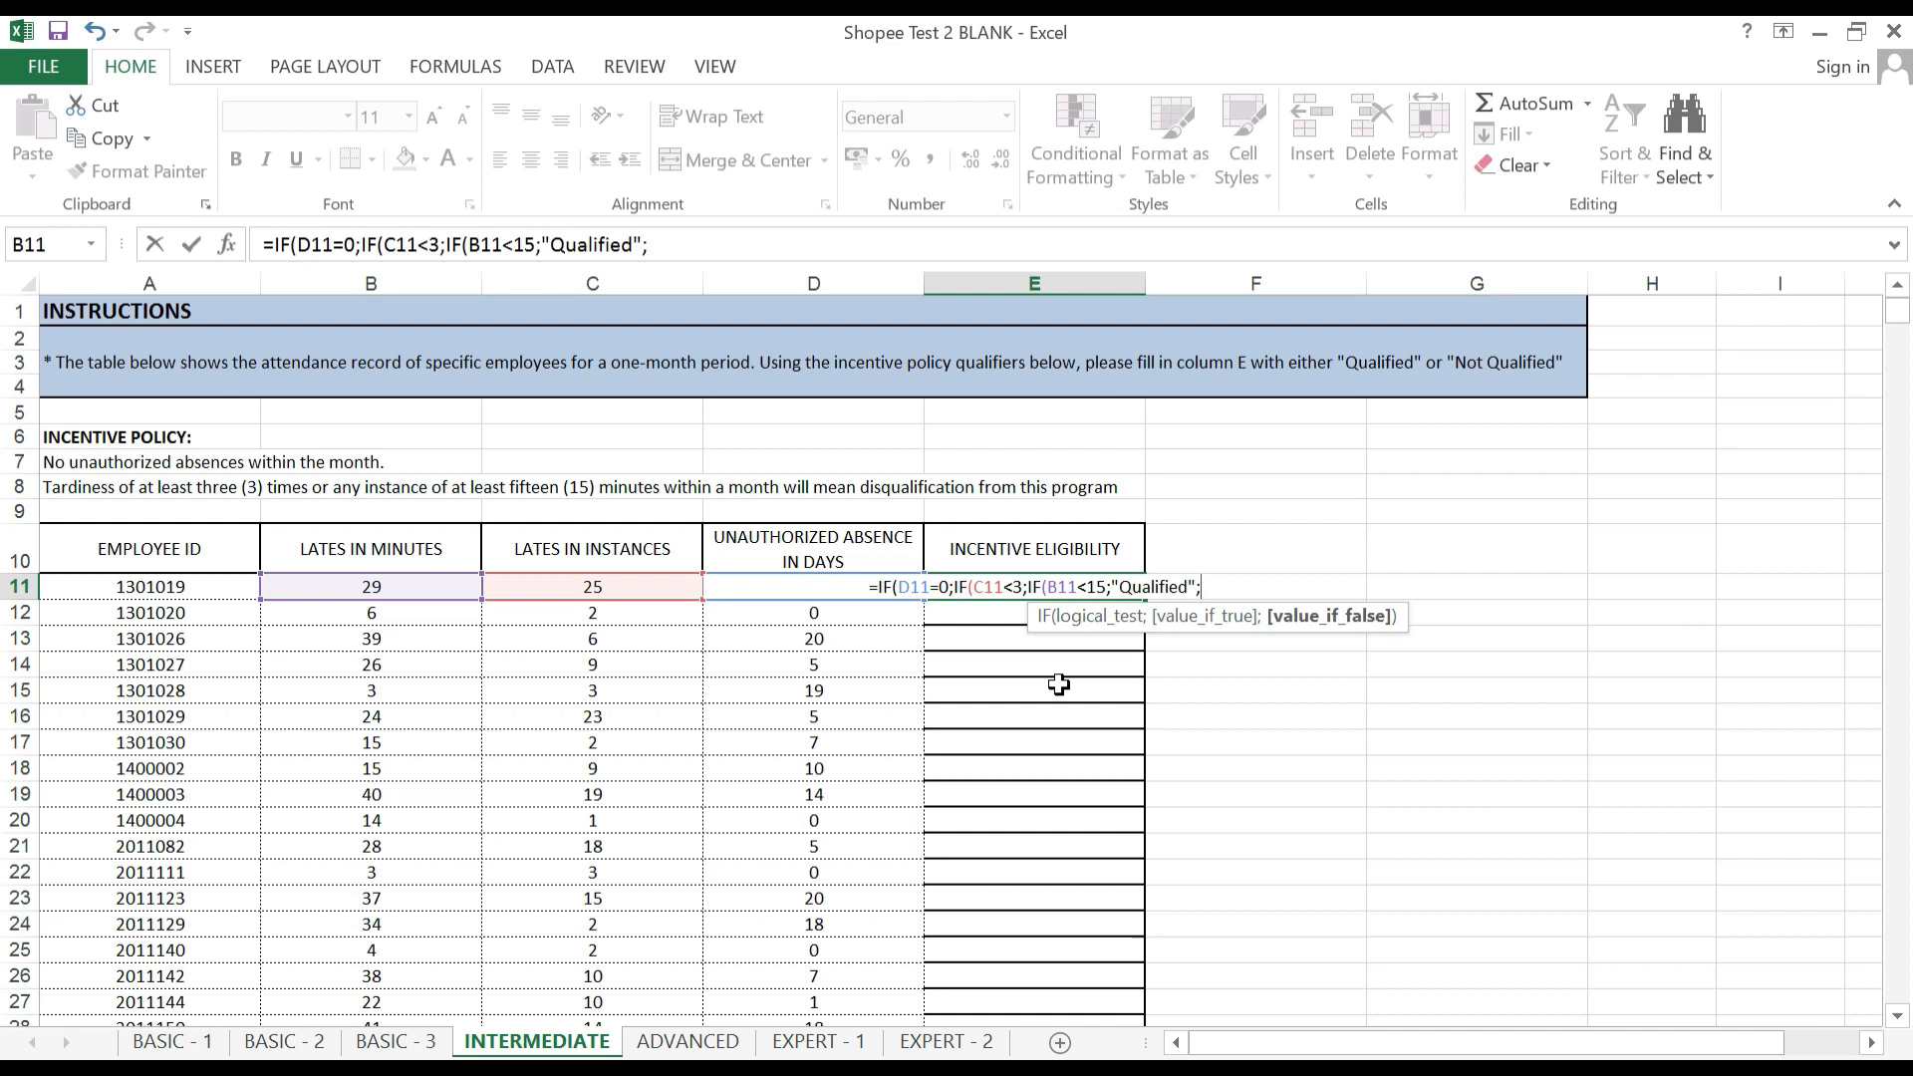
{"action": "type", "text": "\""}
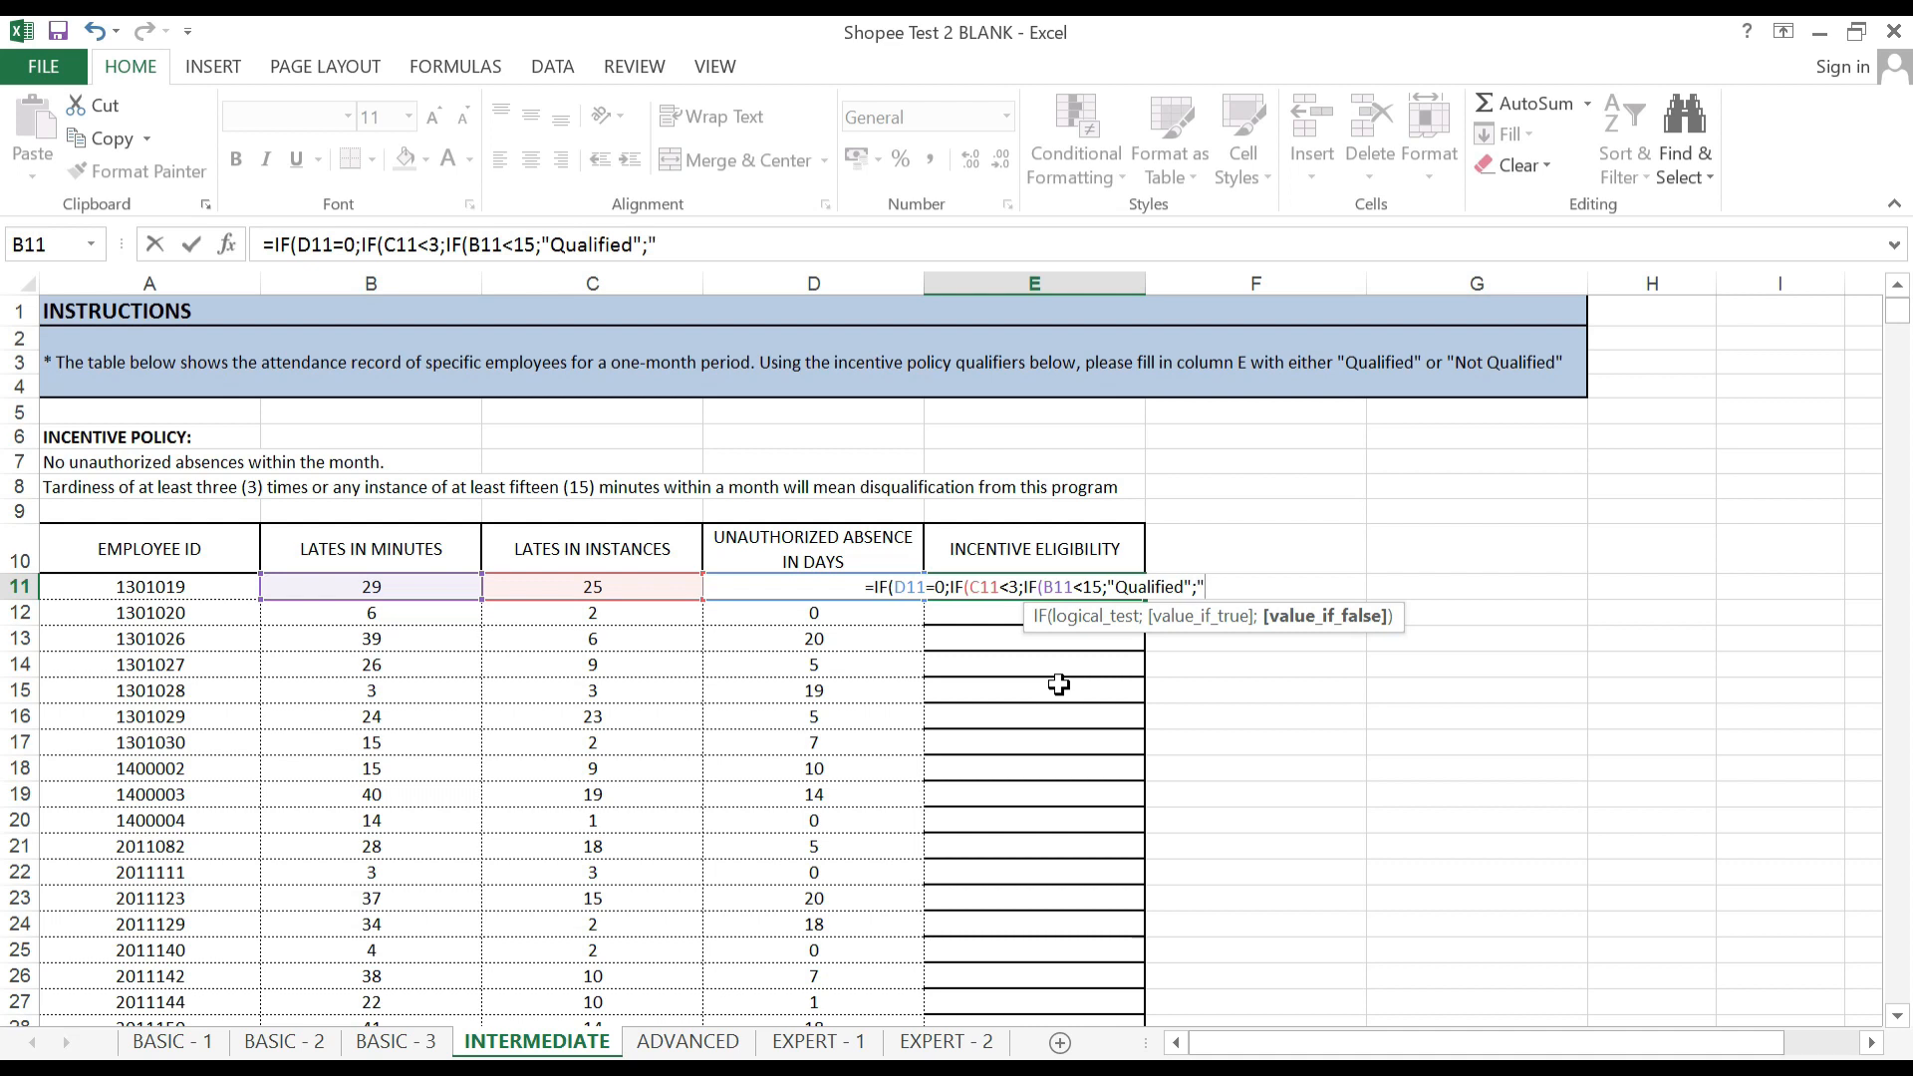
{"action": "type", "text": "Not"}
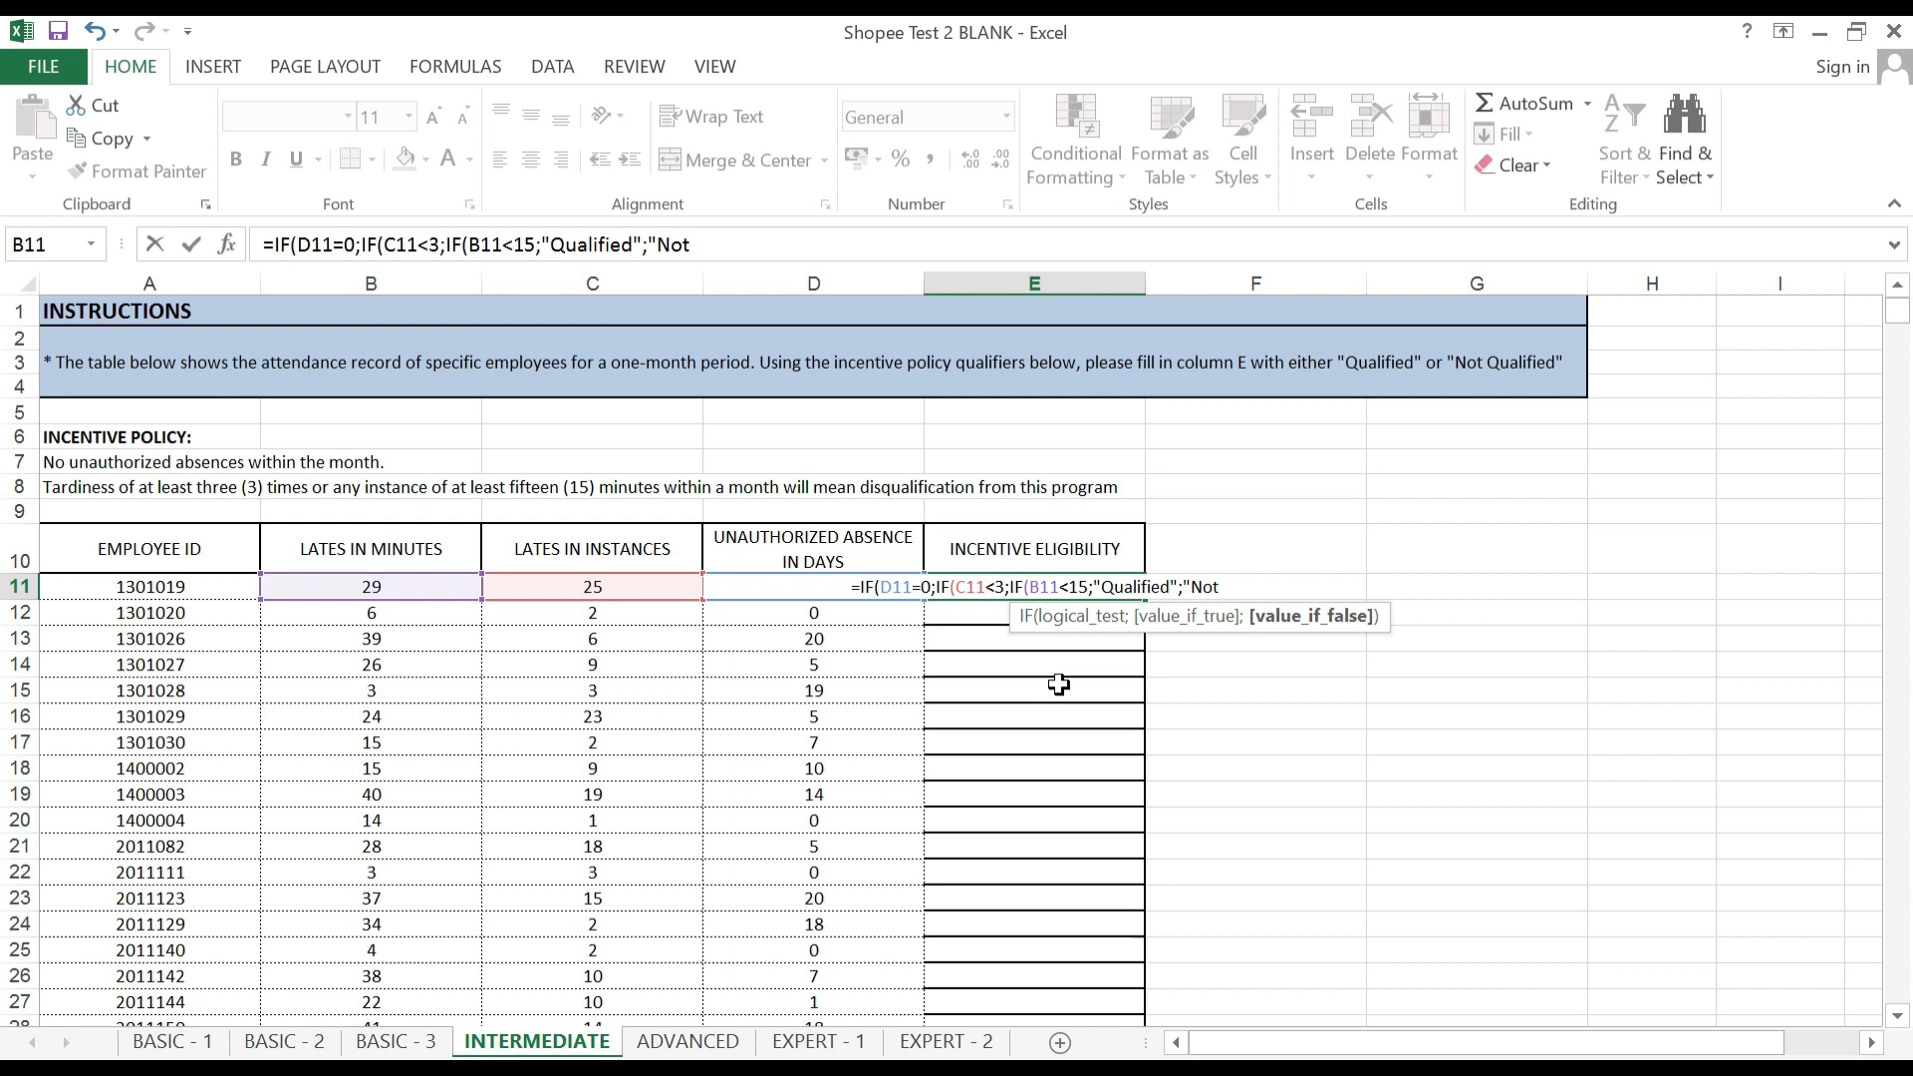
{"action": "type", "text": " Qualifi"}
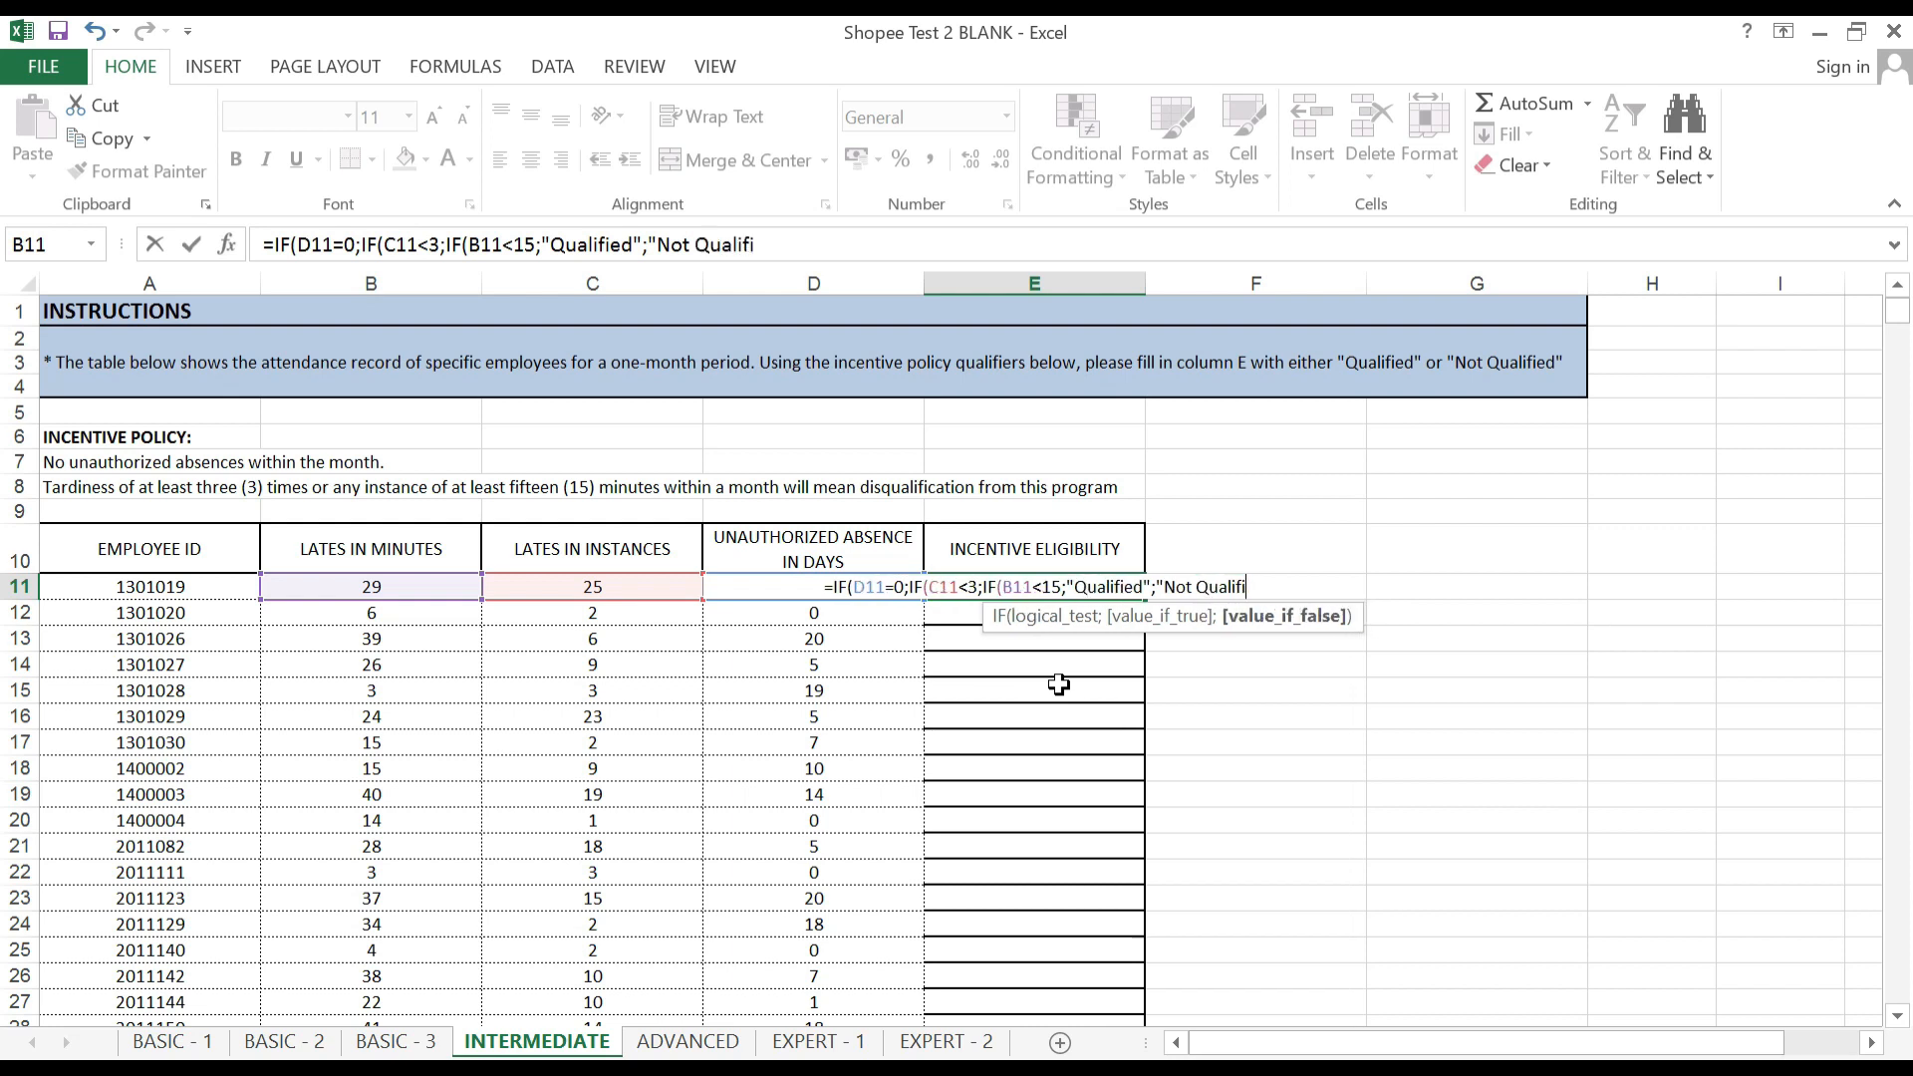
{"action": "type", "text": "ed"}
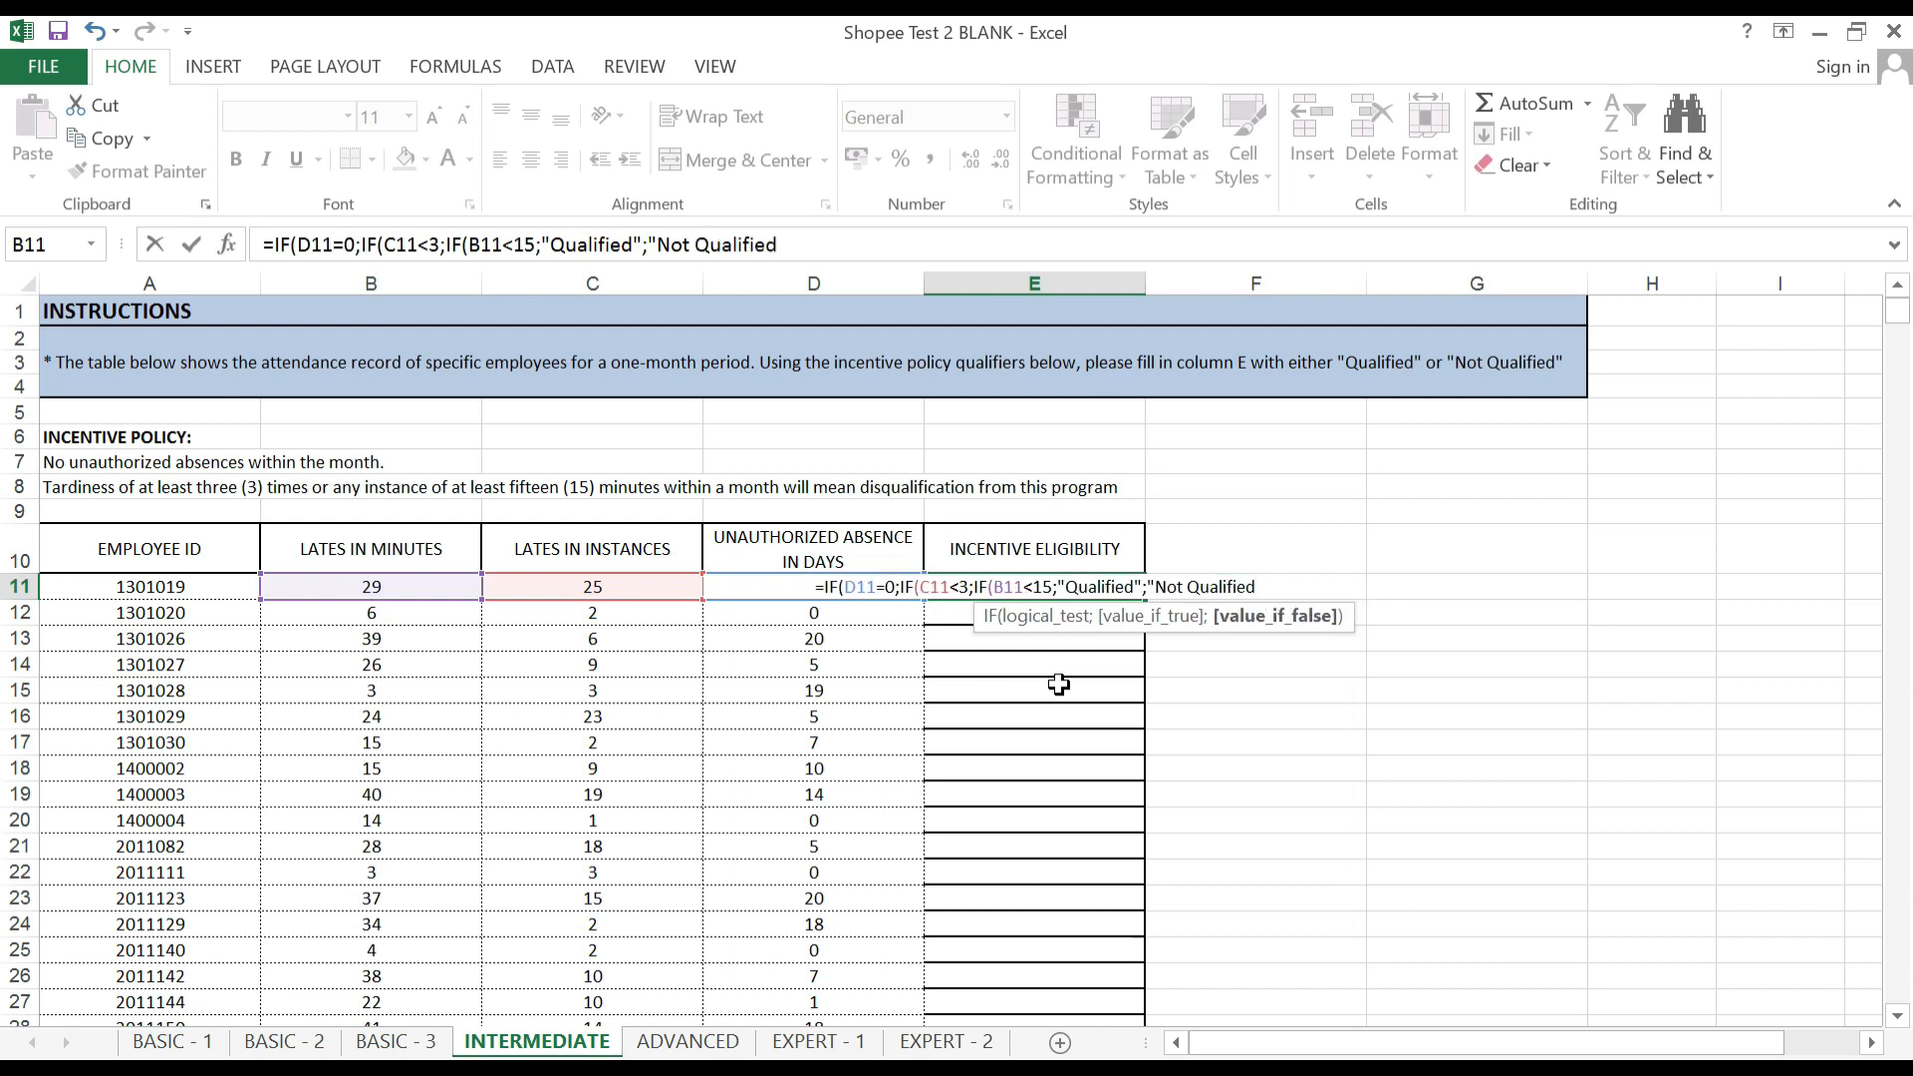
{"action": "type", "text": "\""}
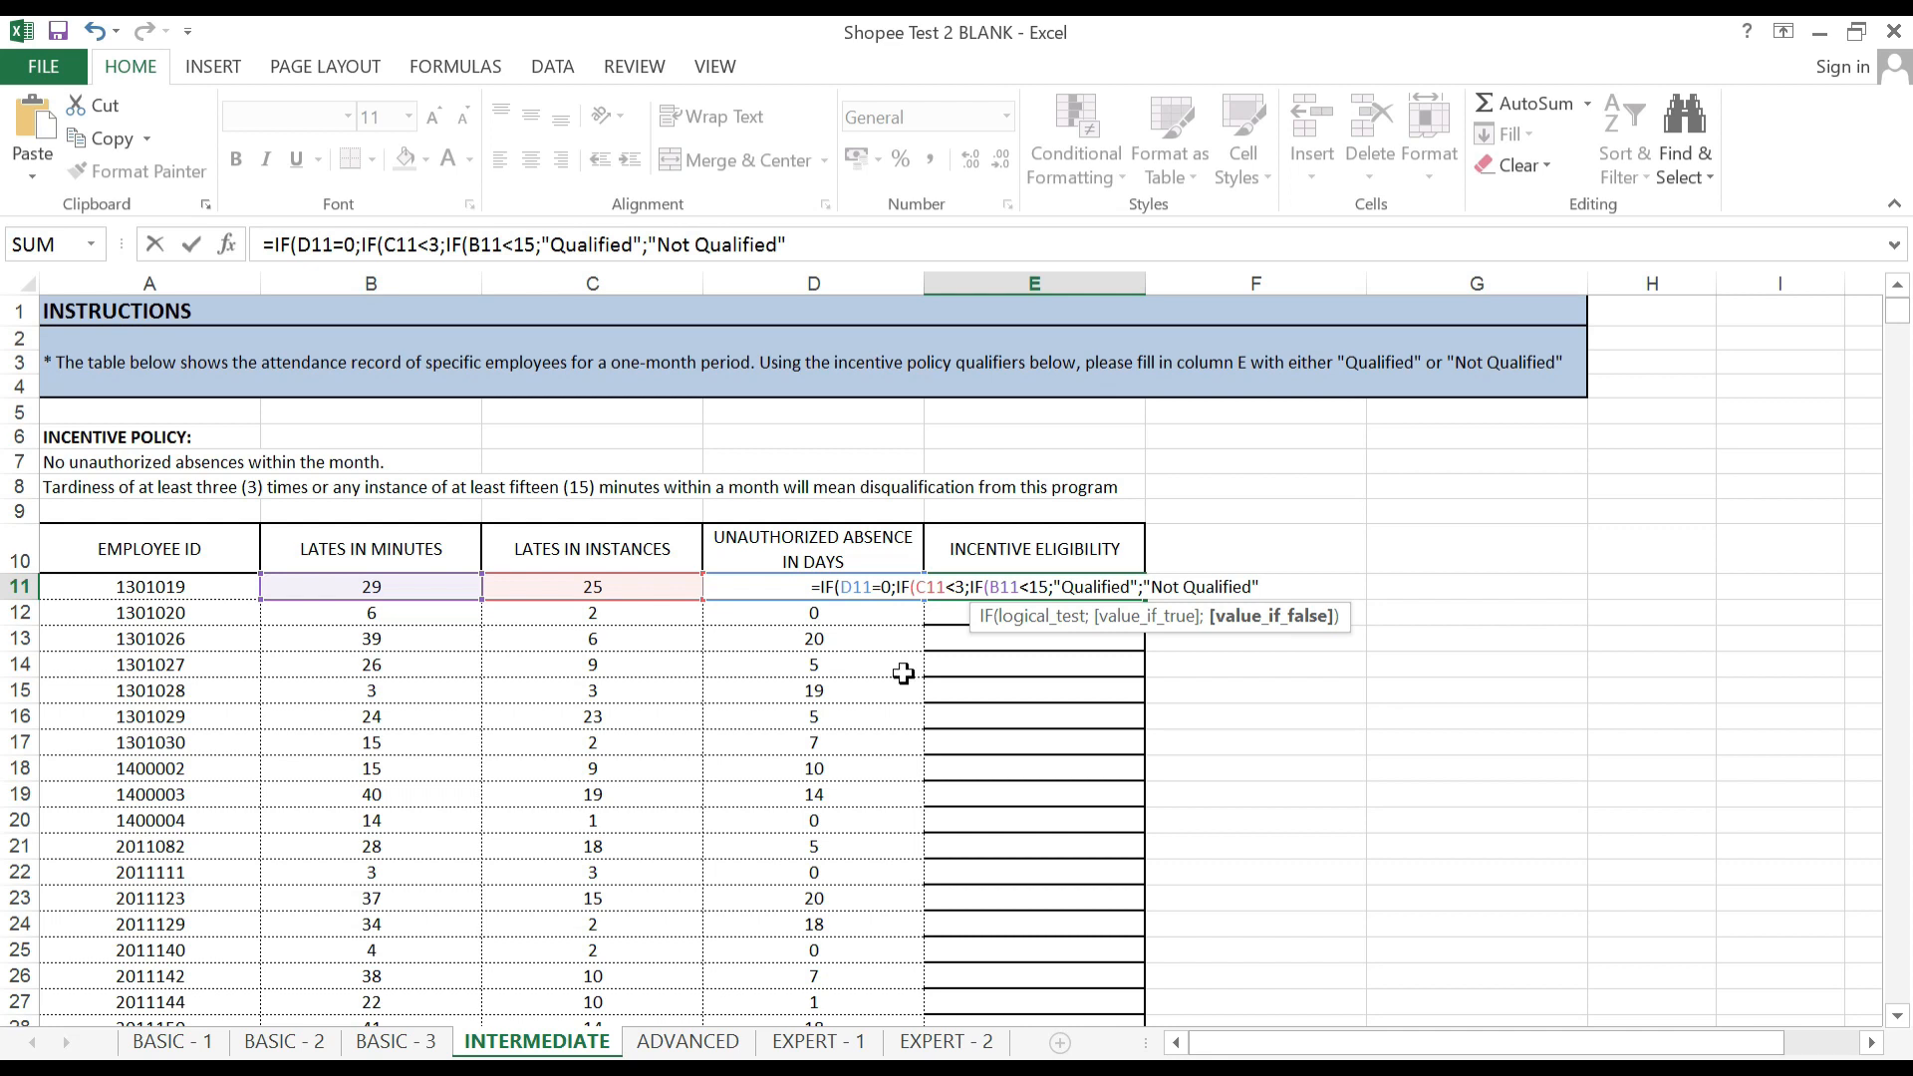
Close the innermost IF and give the IF testing lates in instances (C11<3) the false value "Not Qualified".
{"action": "type", "text": ")"}
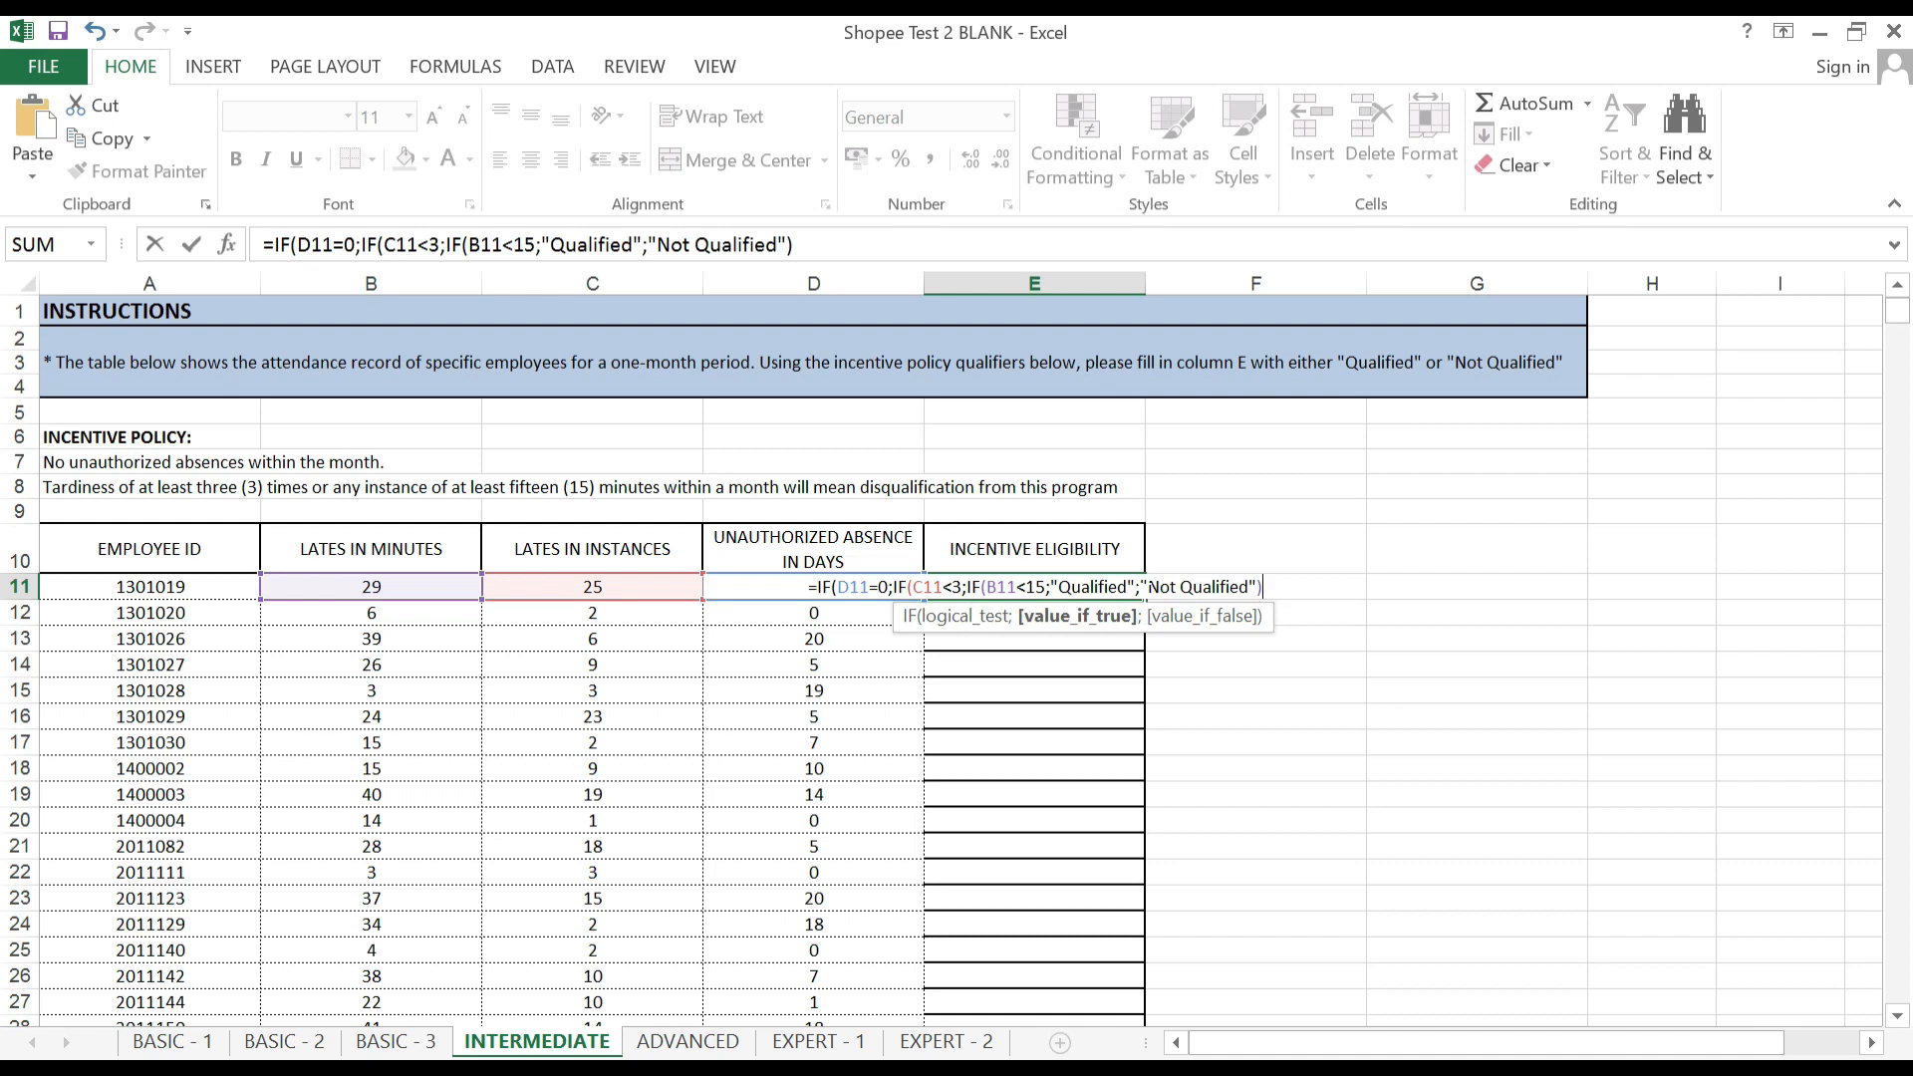
{"action": "type", "text": ";"}
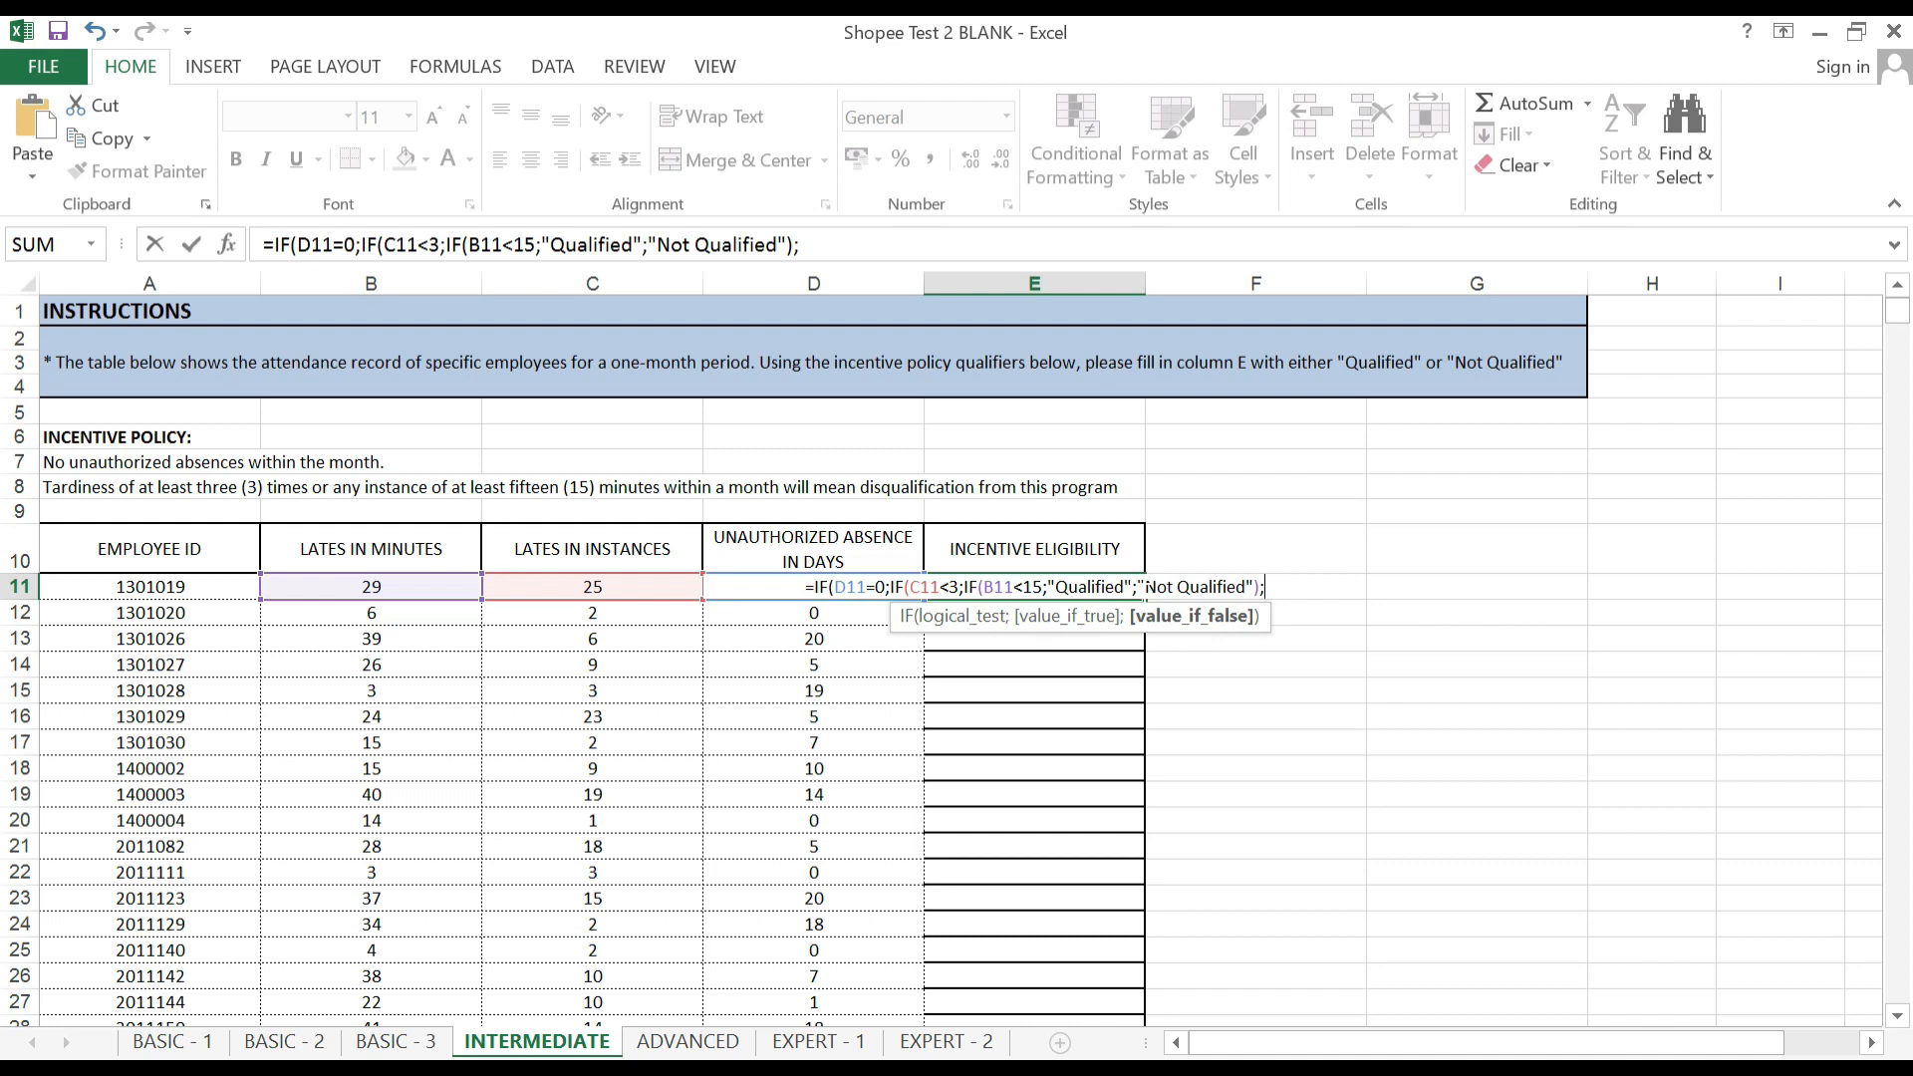
{"action": "type", "text": "\""}
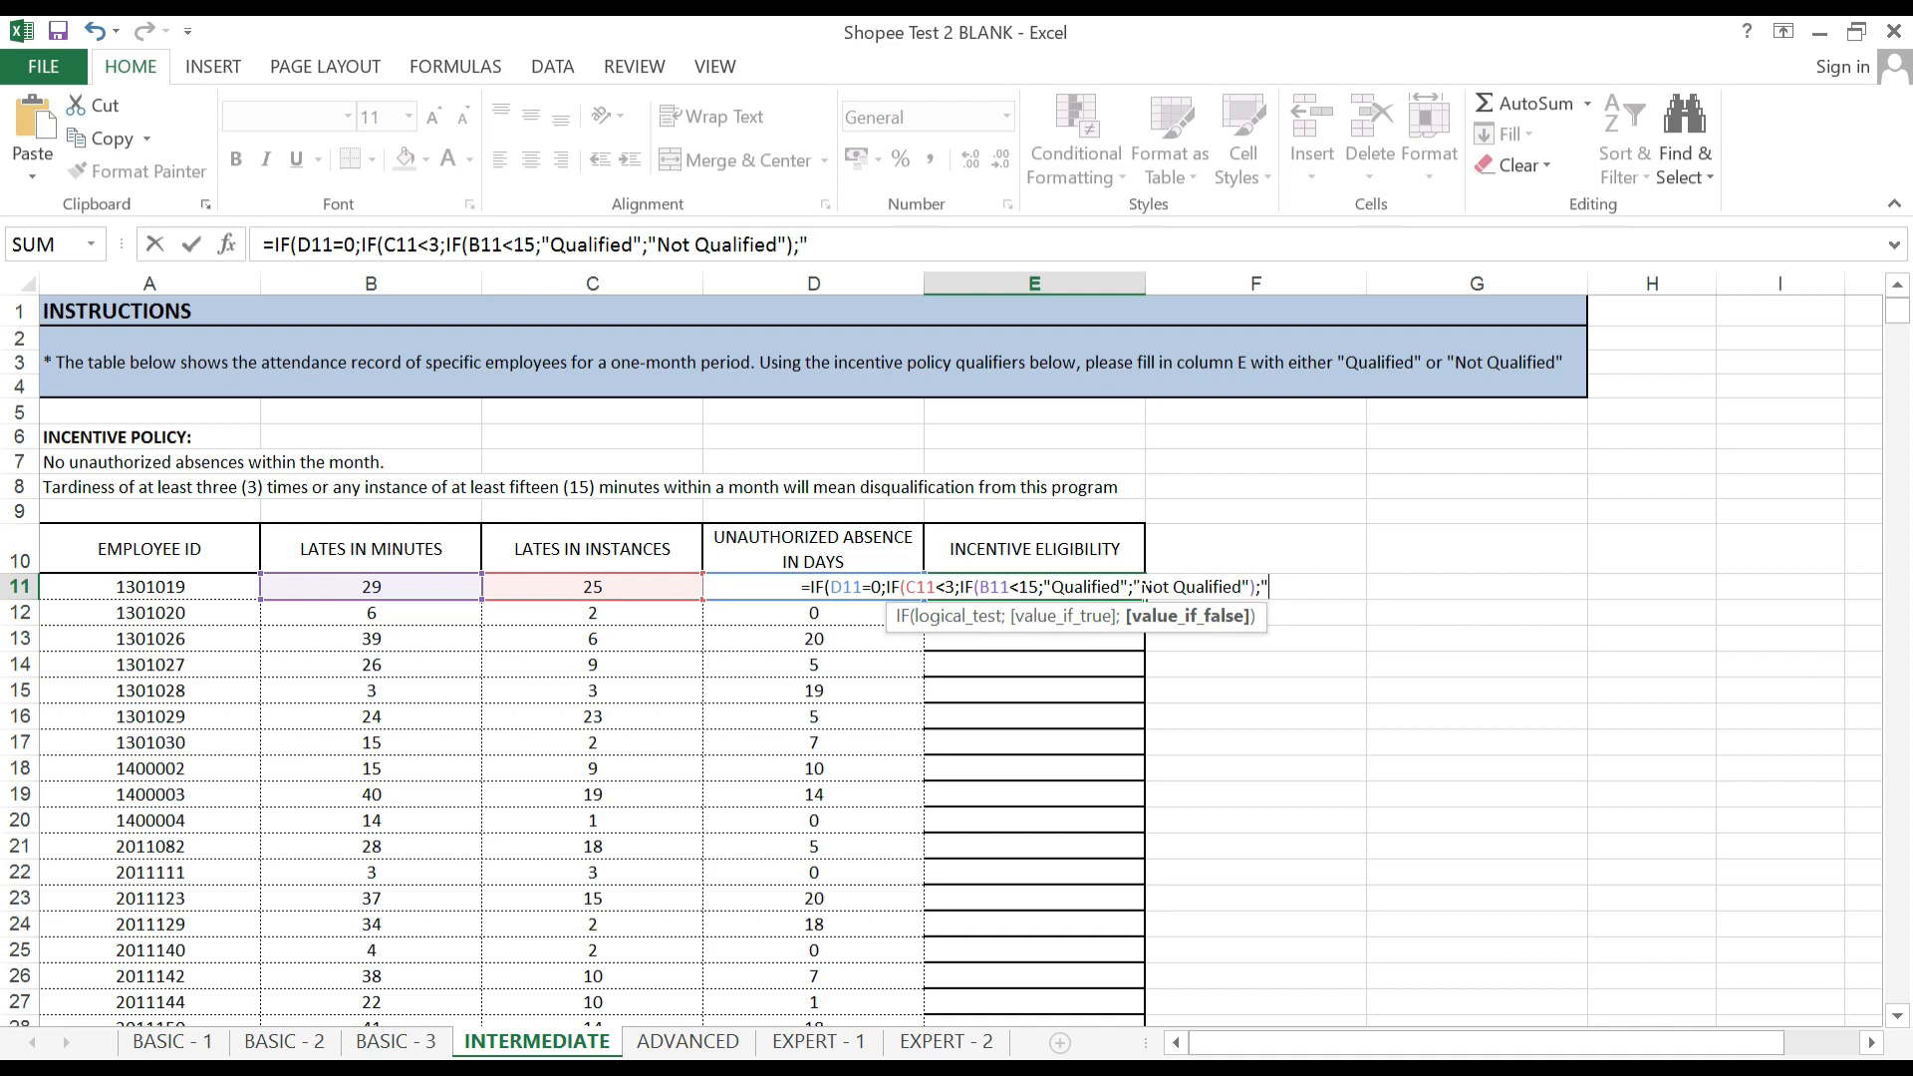
{"action": "type", "text": "Not "}
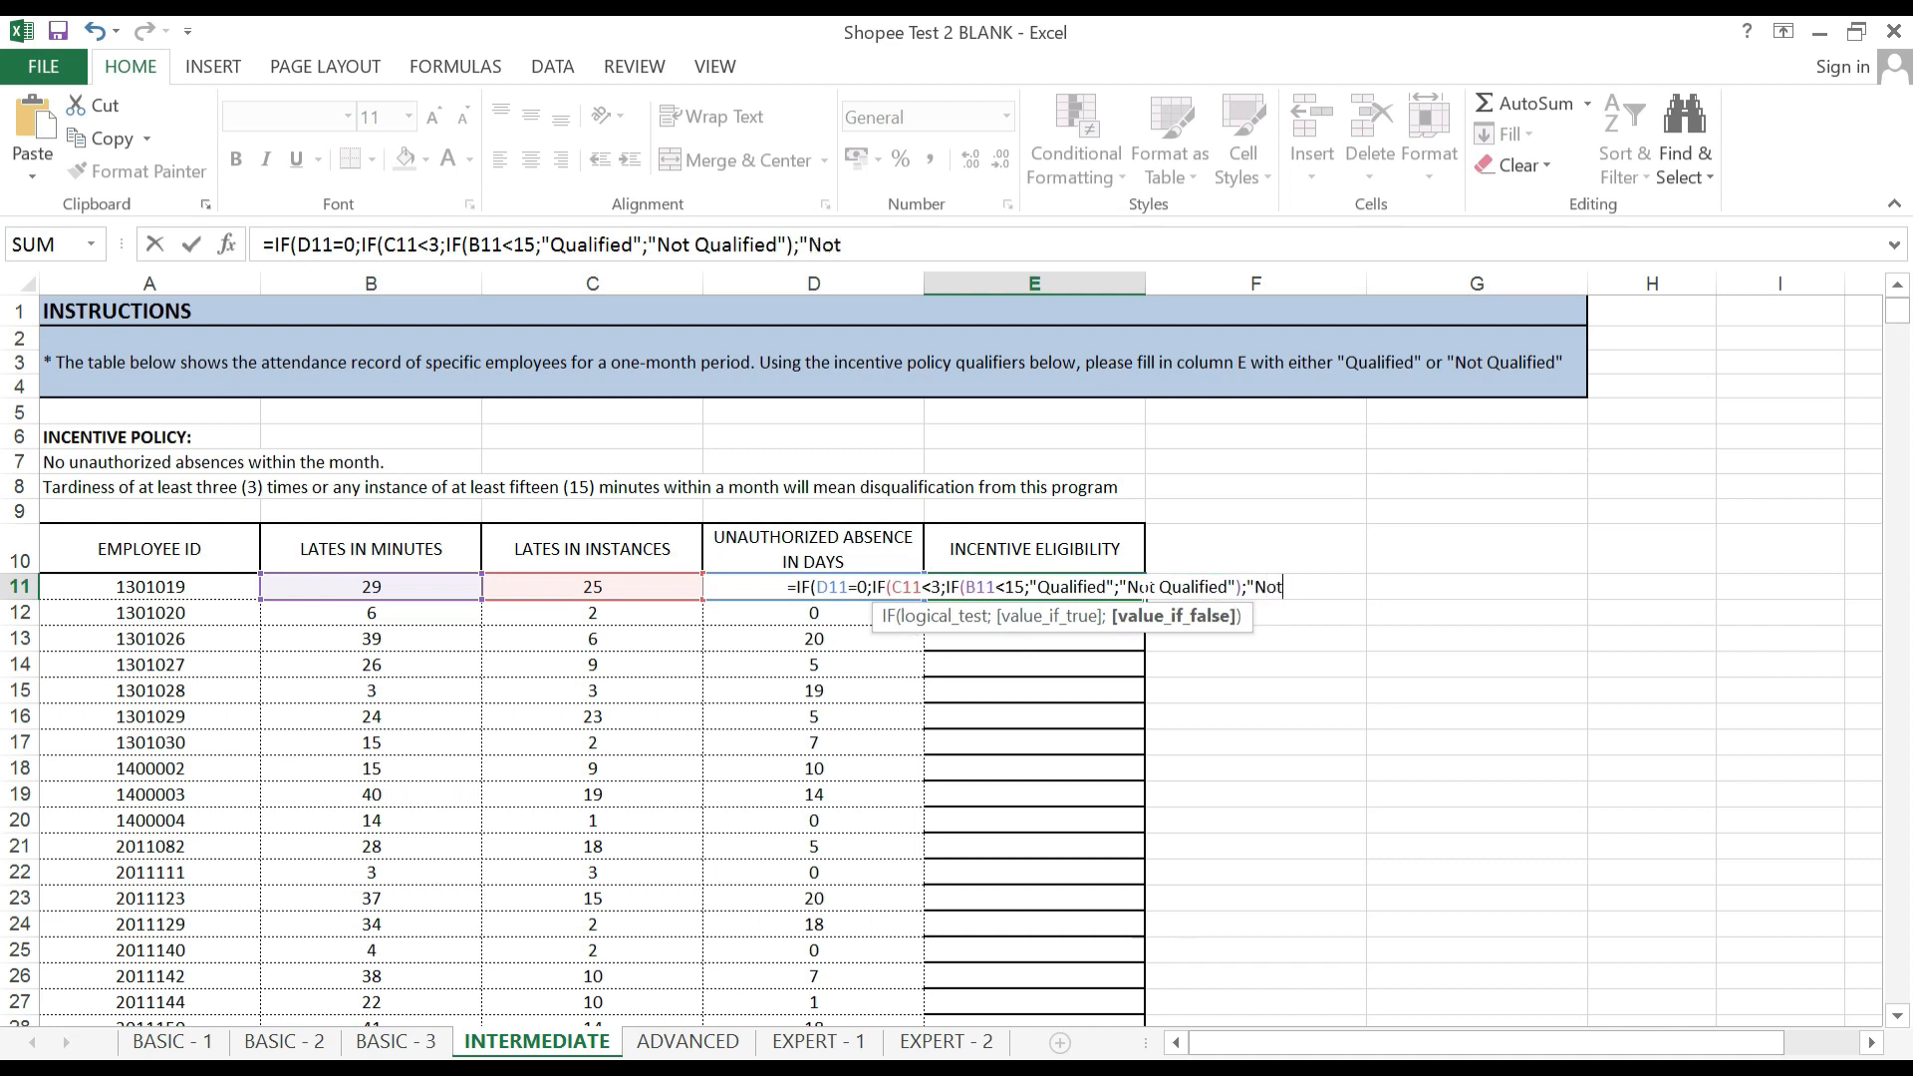
{"action": "type", "text": "Qualified"}
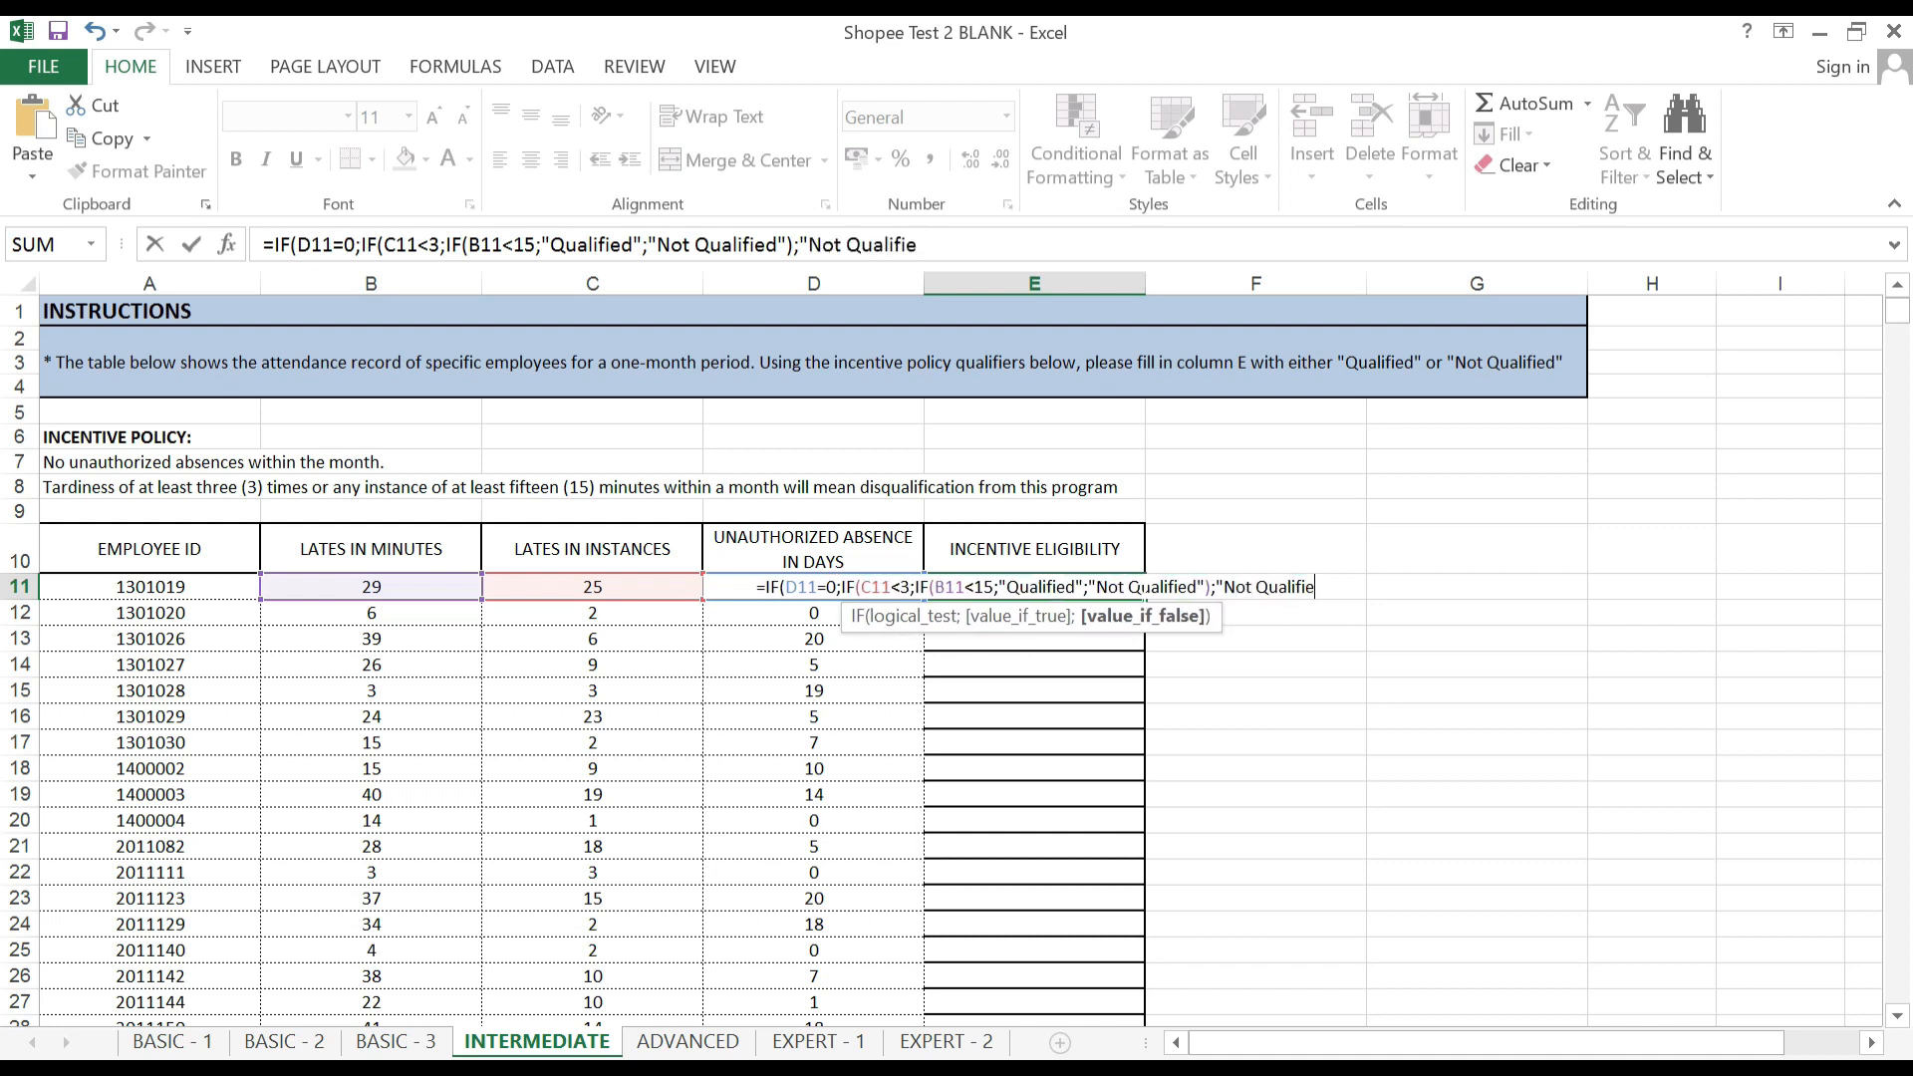
{"action": "type", "text": "\";"}
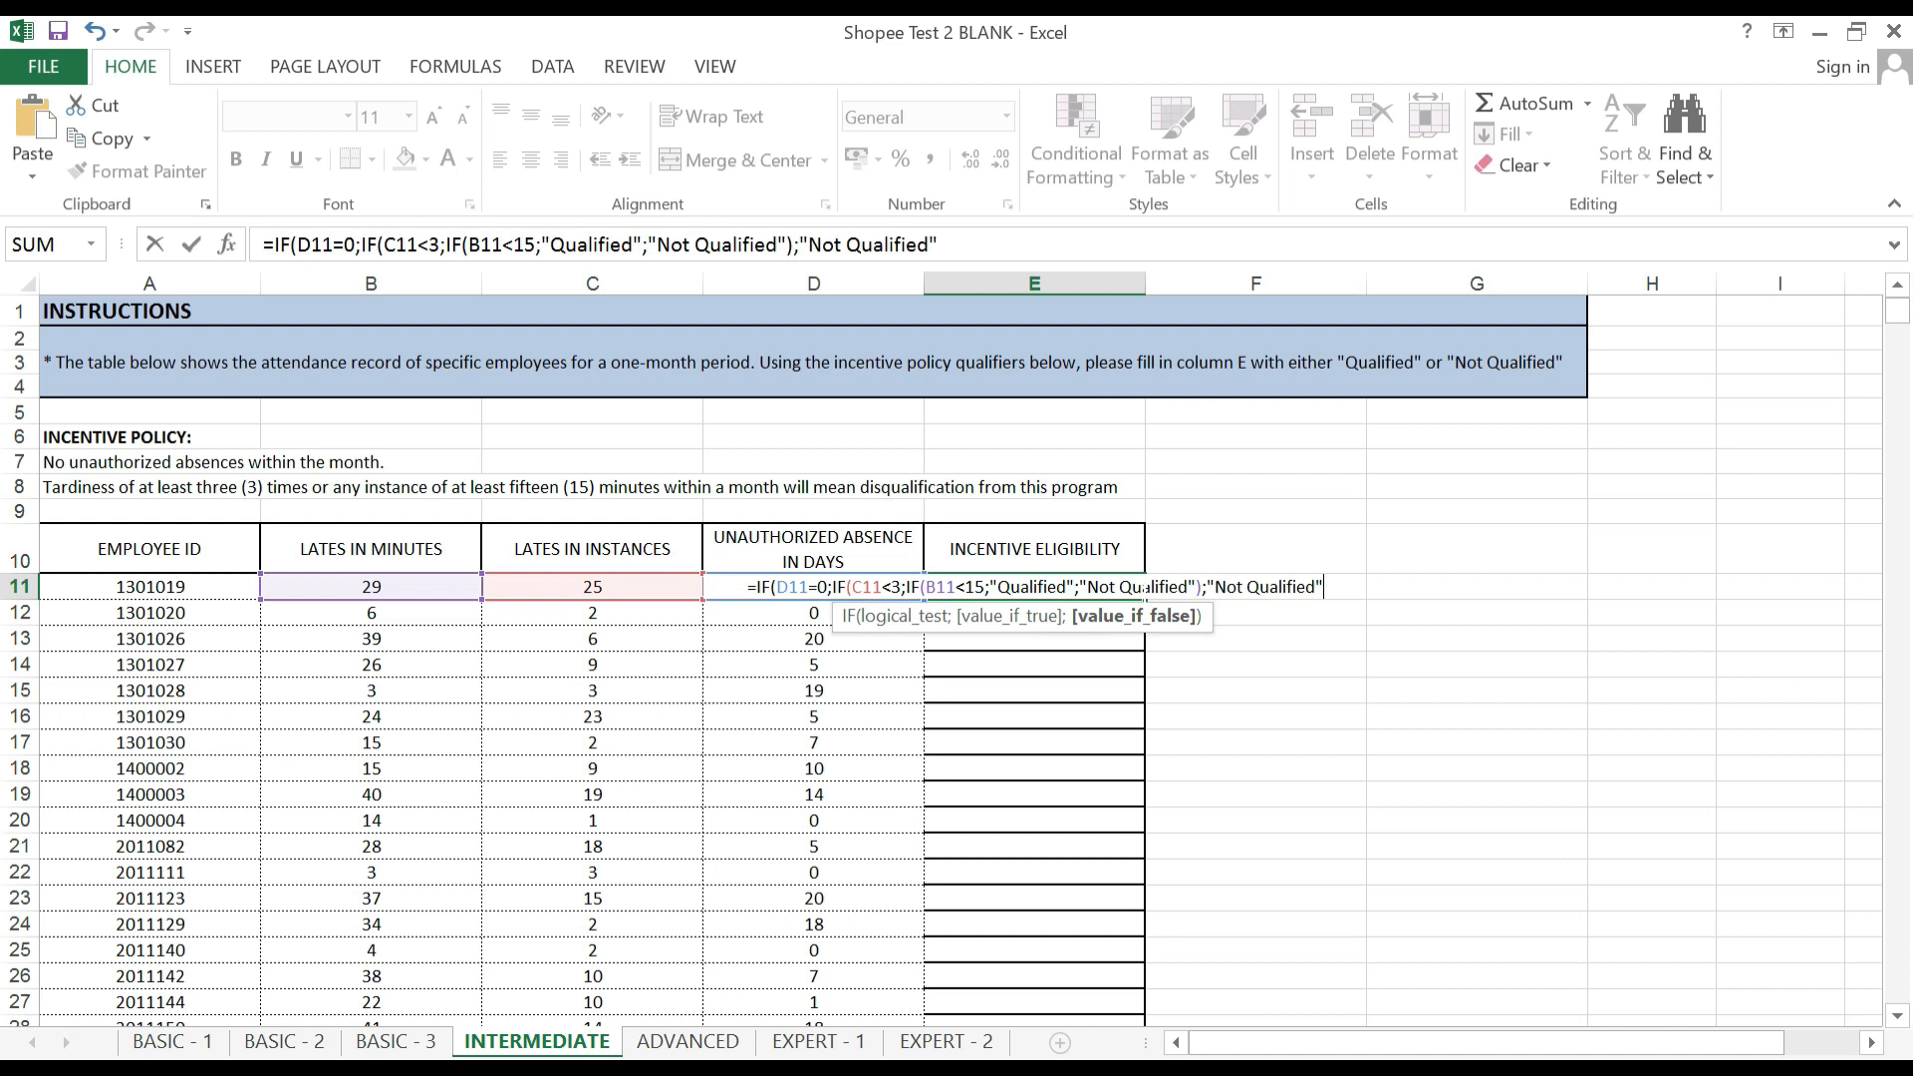
Add "Not Qualified" as the false value of the unauthorized absence test and end the formula with a closing parenthesis.
{"action": "type", "text": "\""}
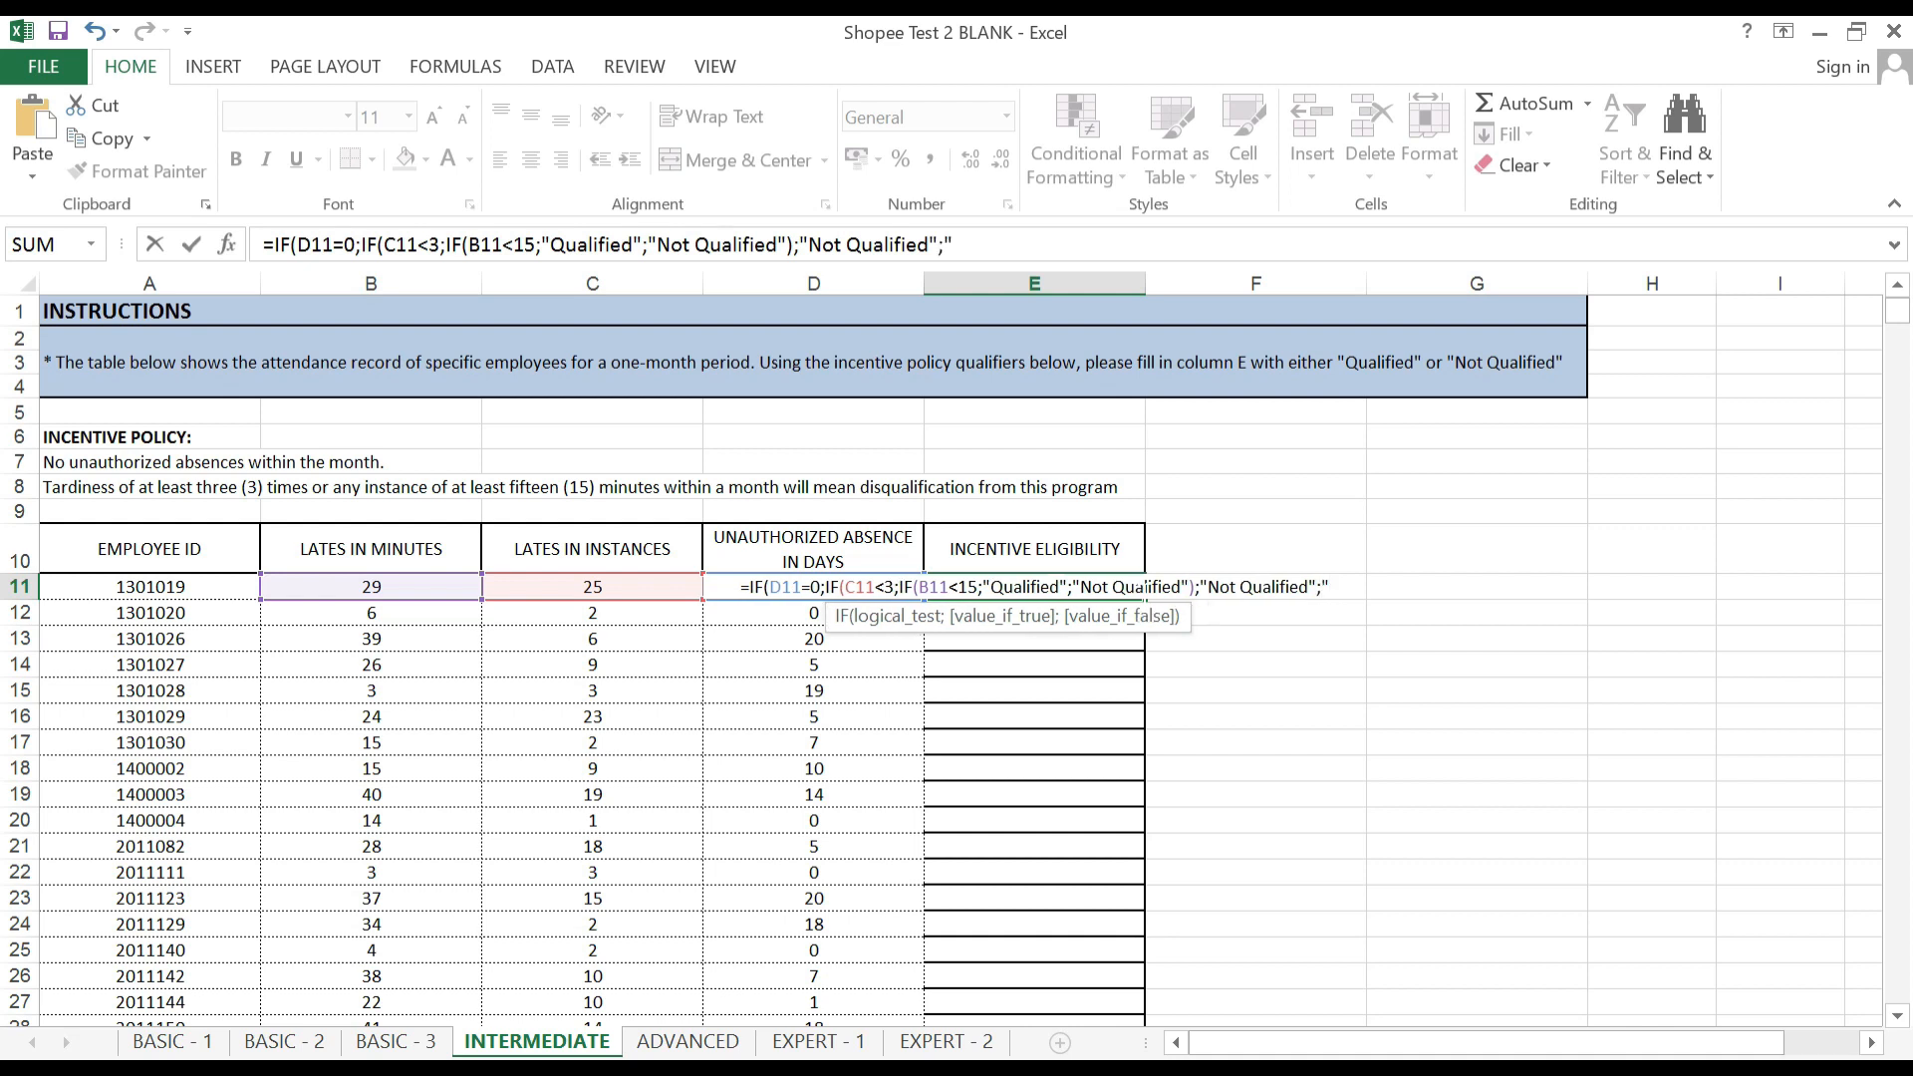
{"action": "type", "text": "Not "}
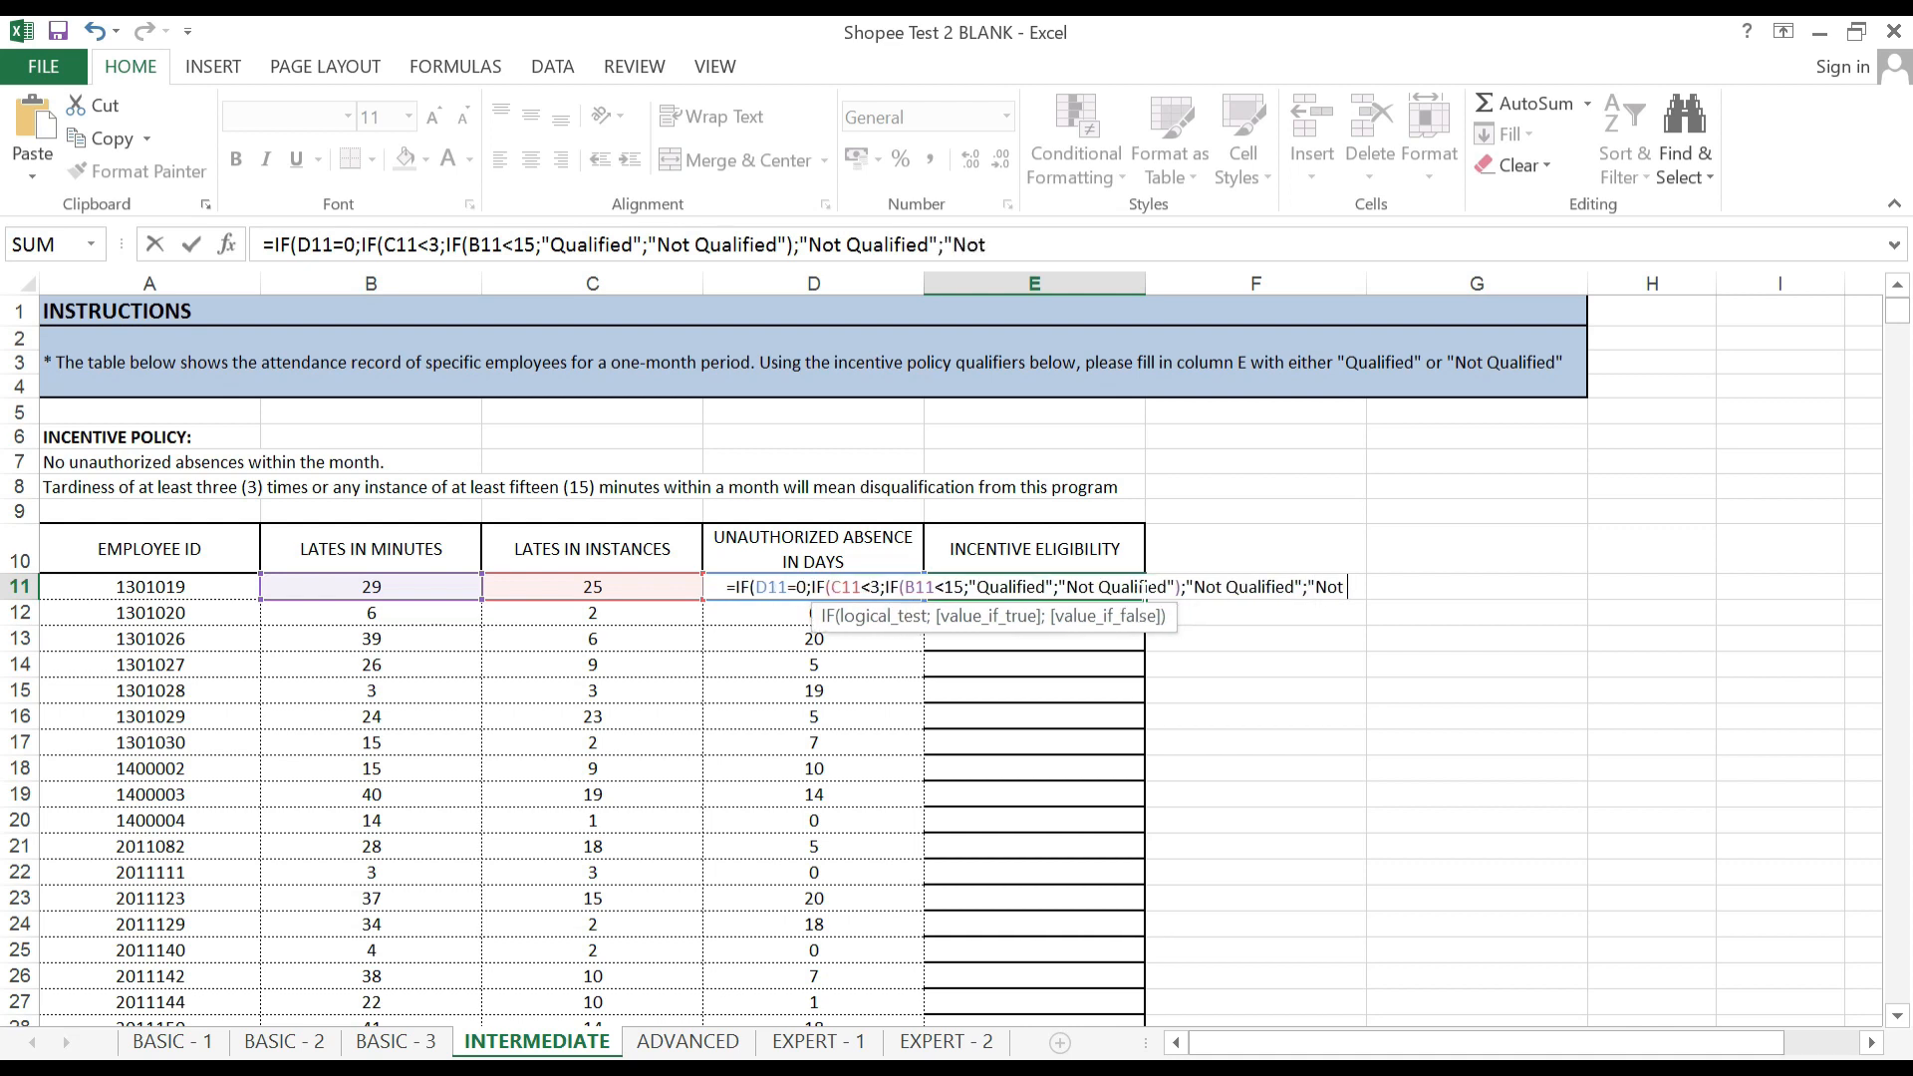
{"action": "type", "text": "Quali"}
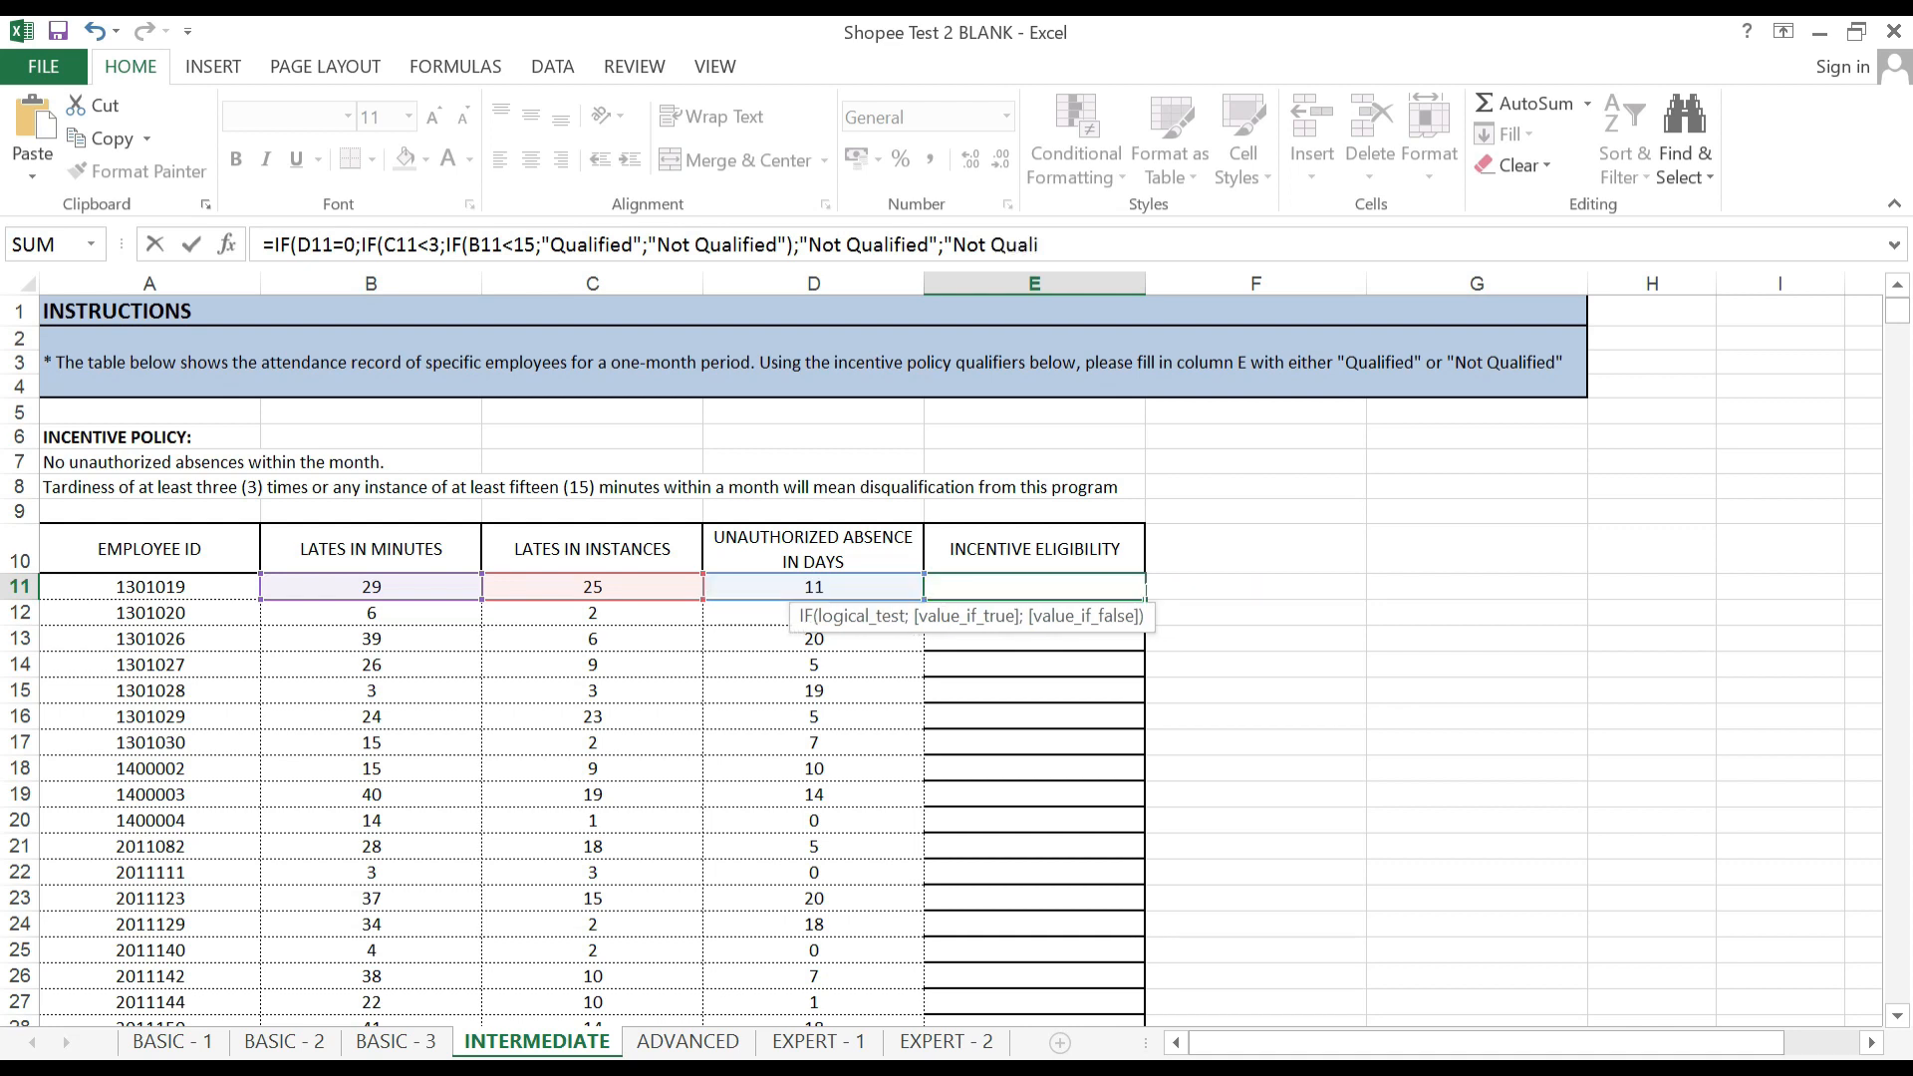
{"action": "type", "text": "fied\""}
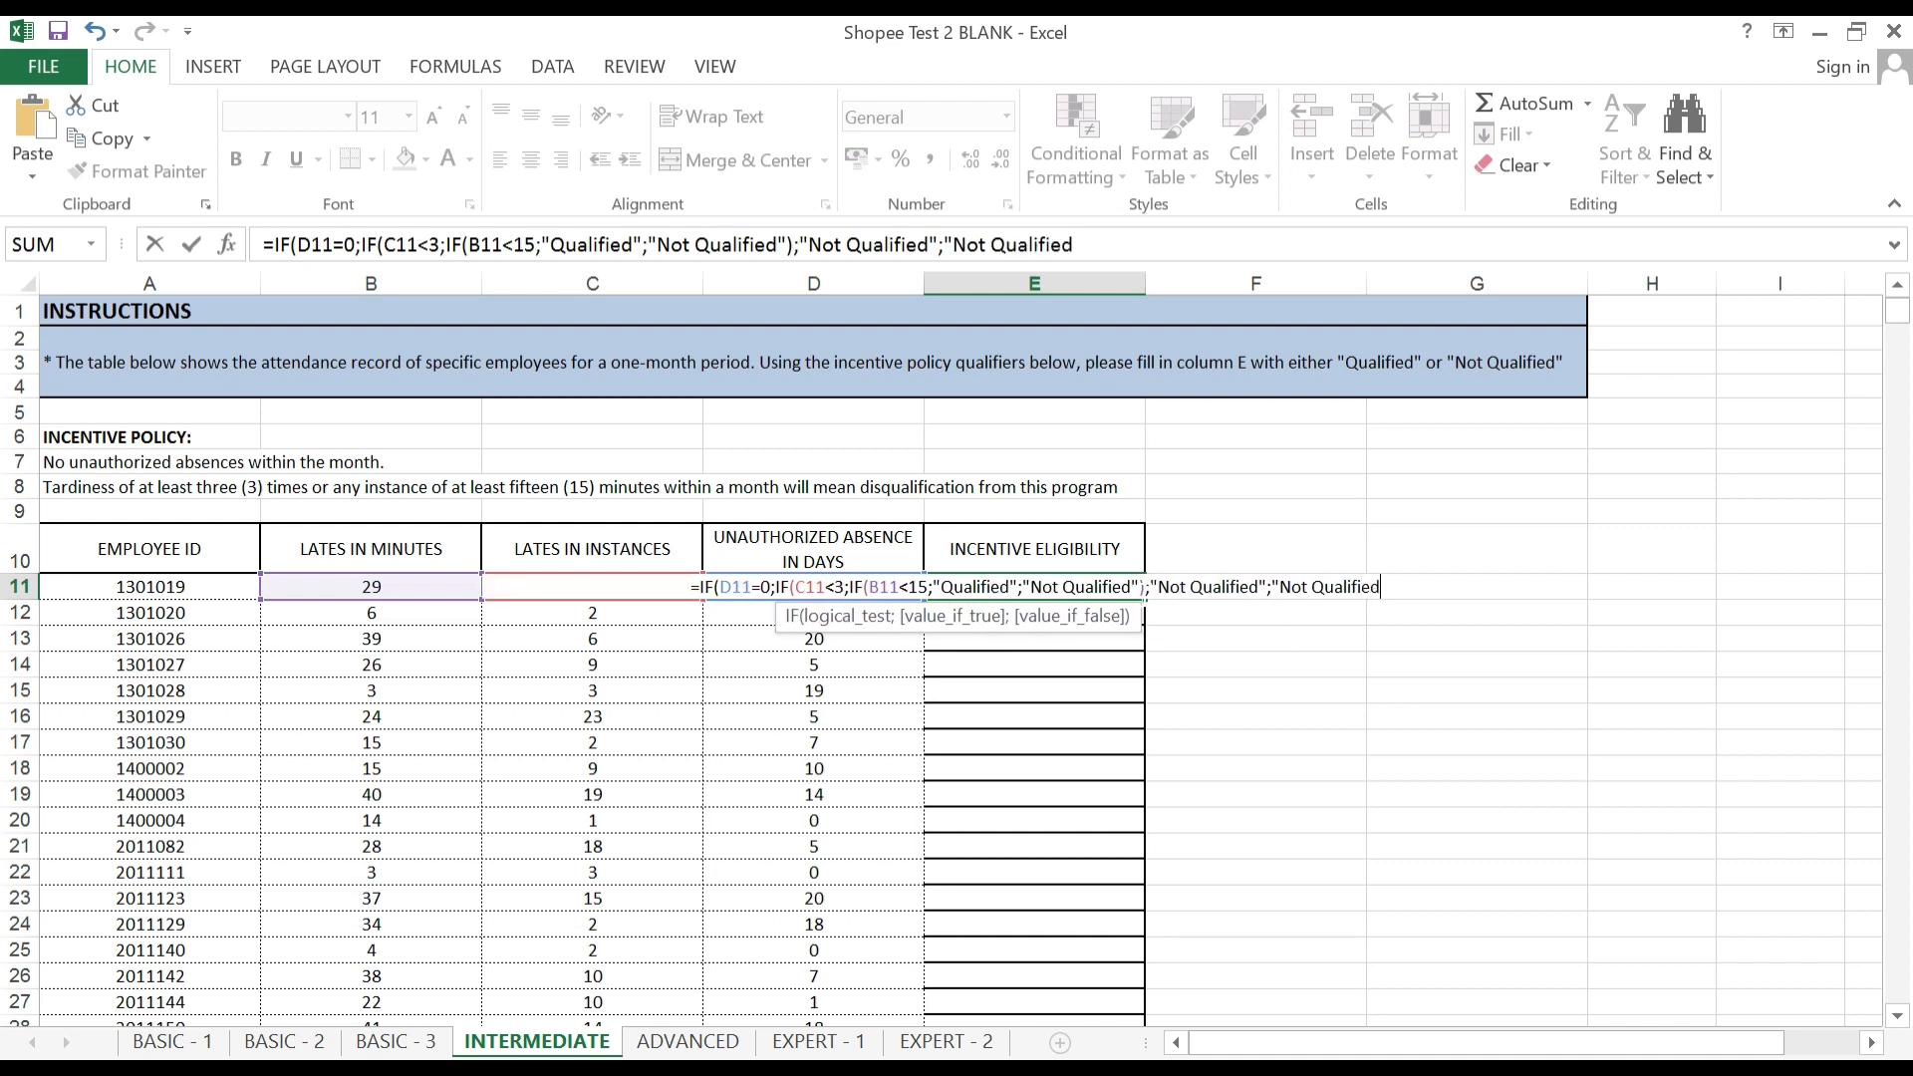
{"action": "type", "text": ")"}
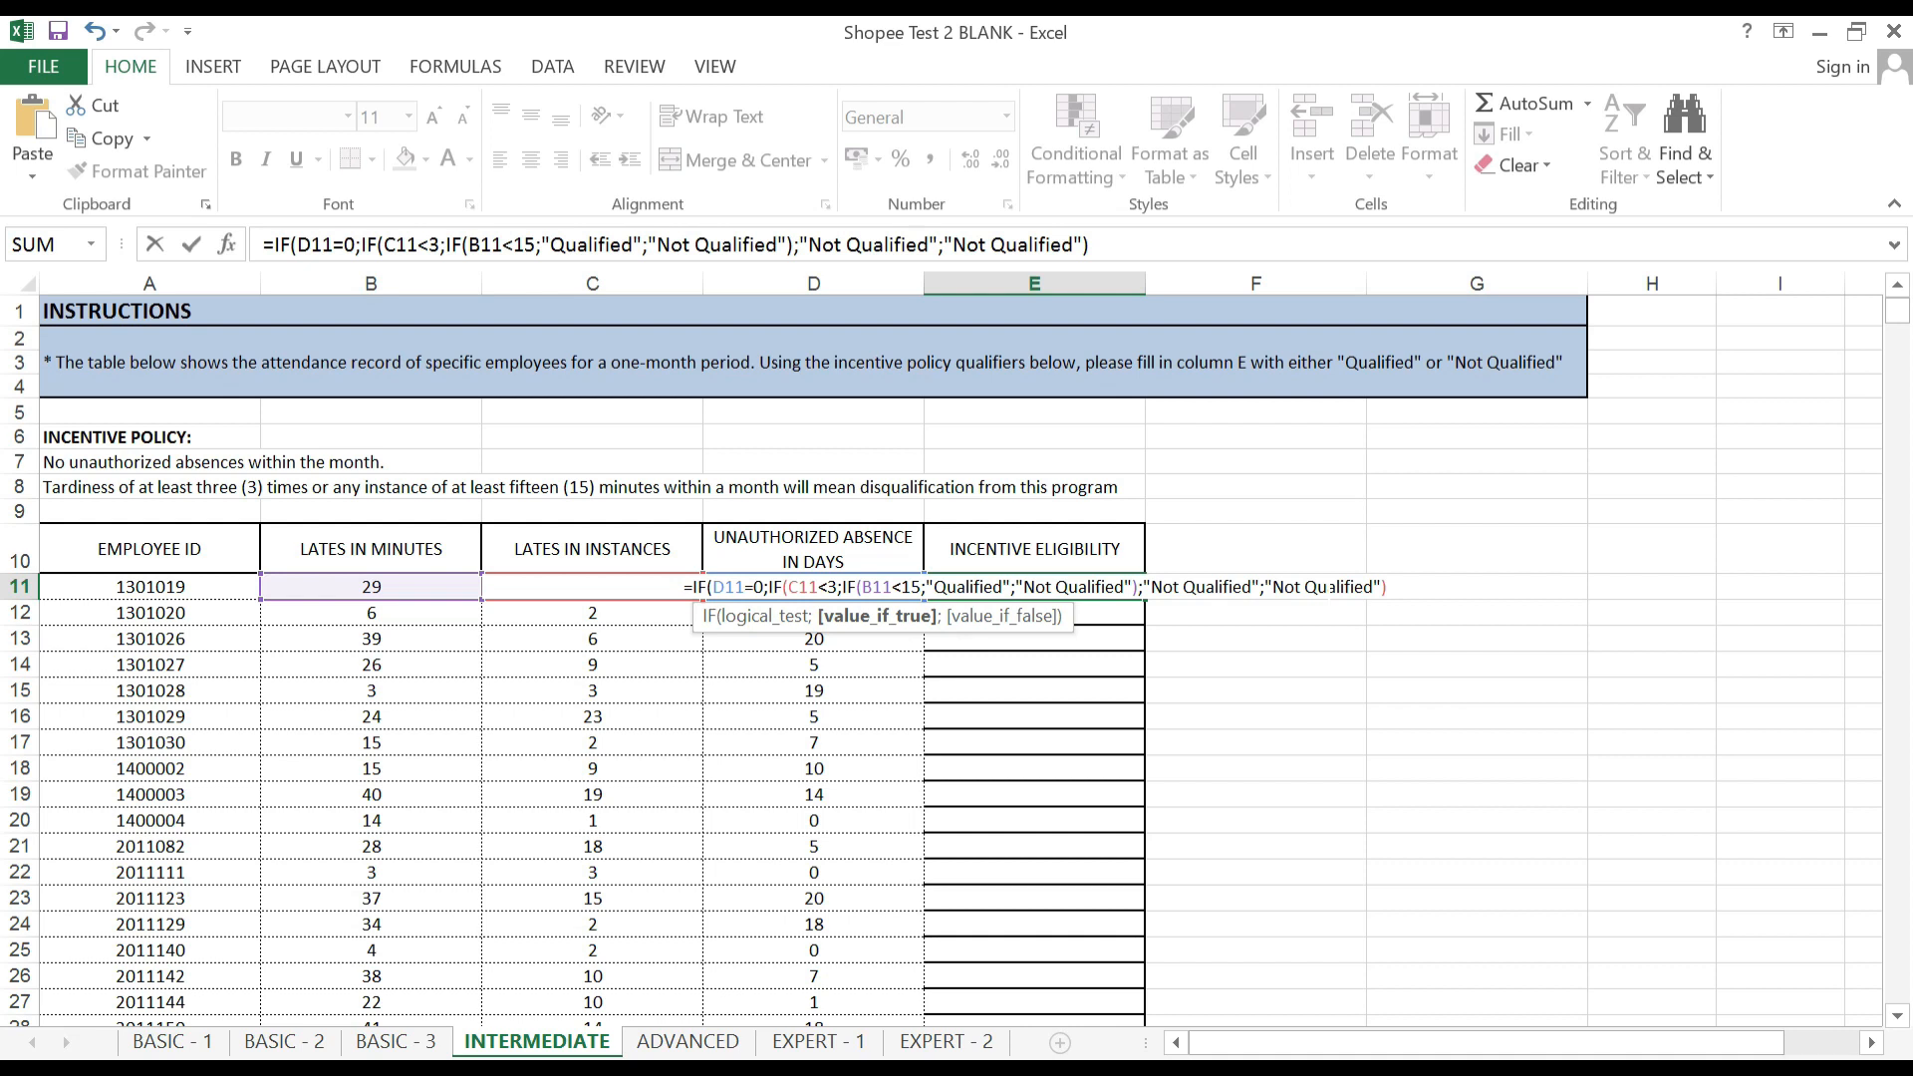
Try to enter the nested IF formula in E11 as written.
{"action": "key", "text": "Return"}
{"action": "key", "text": "Return"}
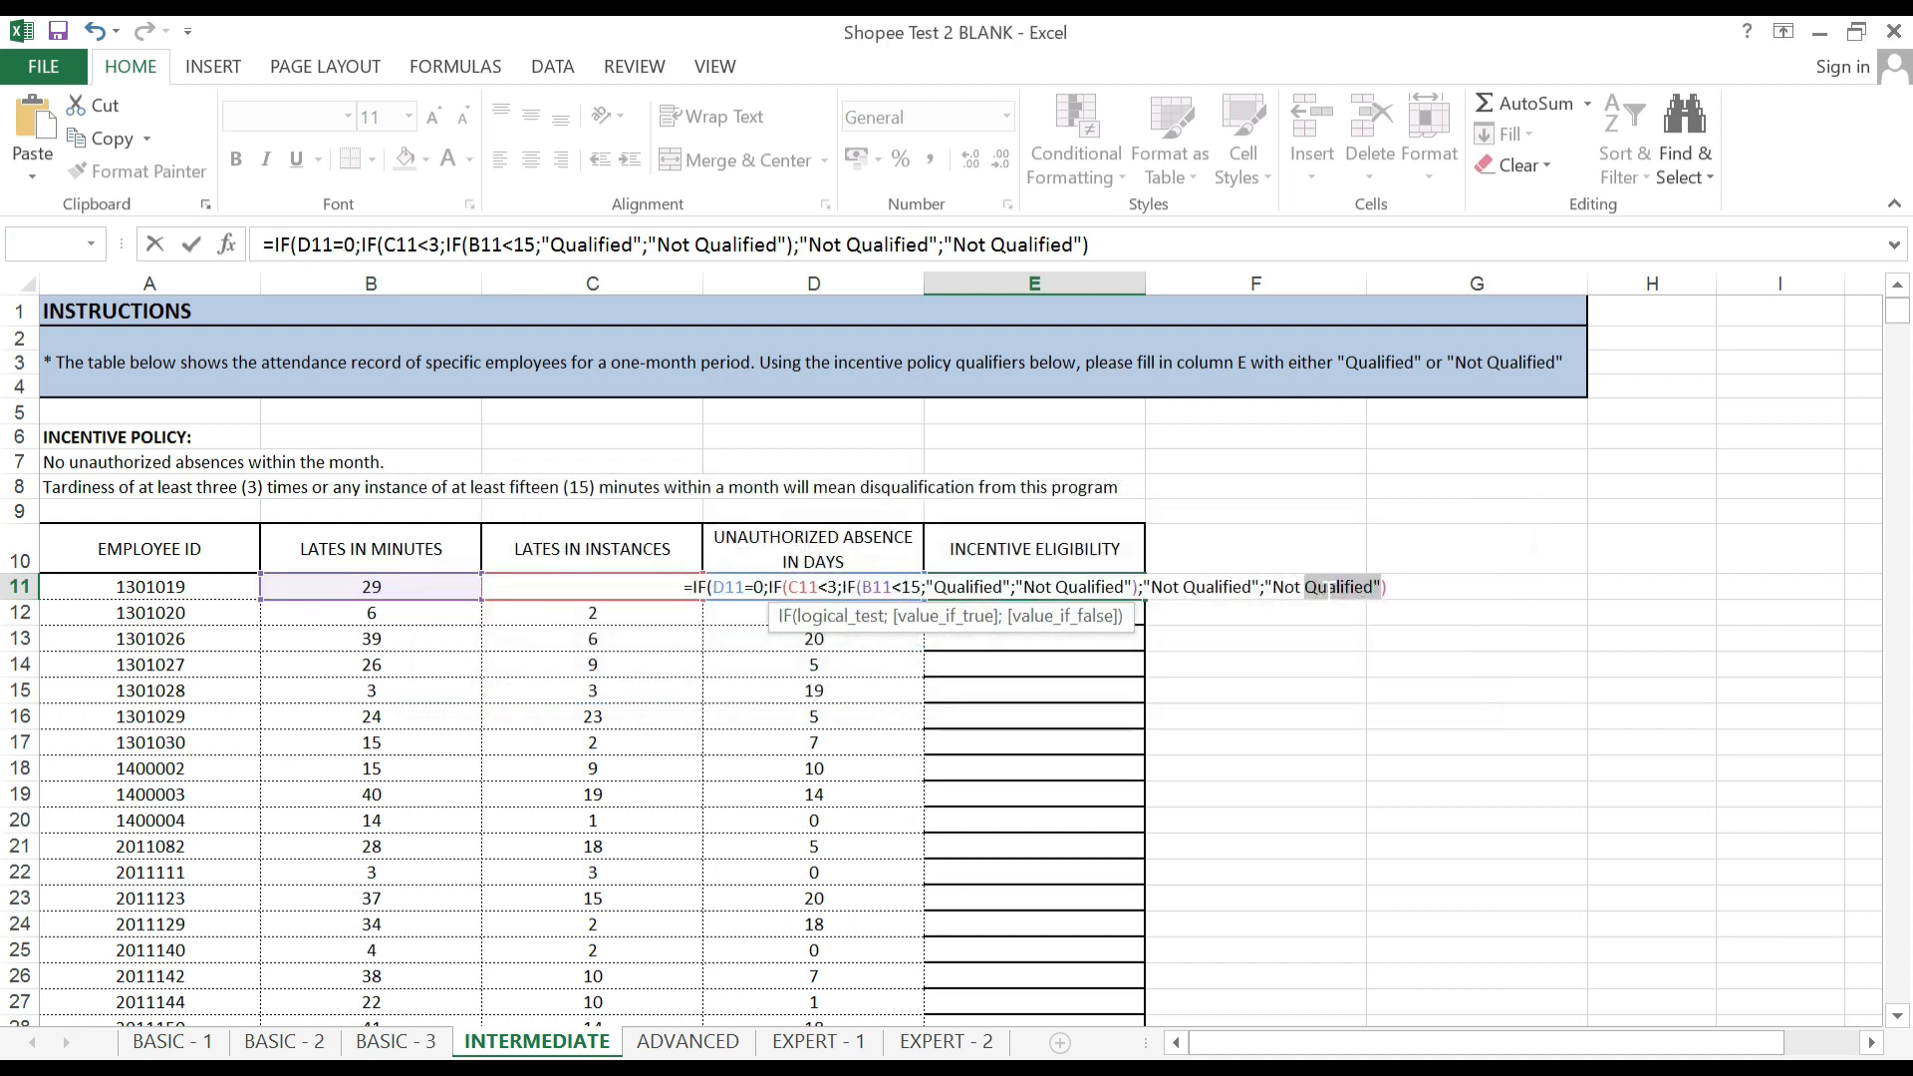
{"action": "key", "text": "Left"}
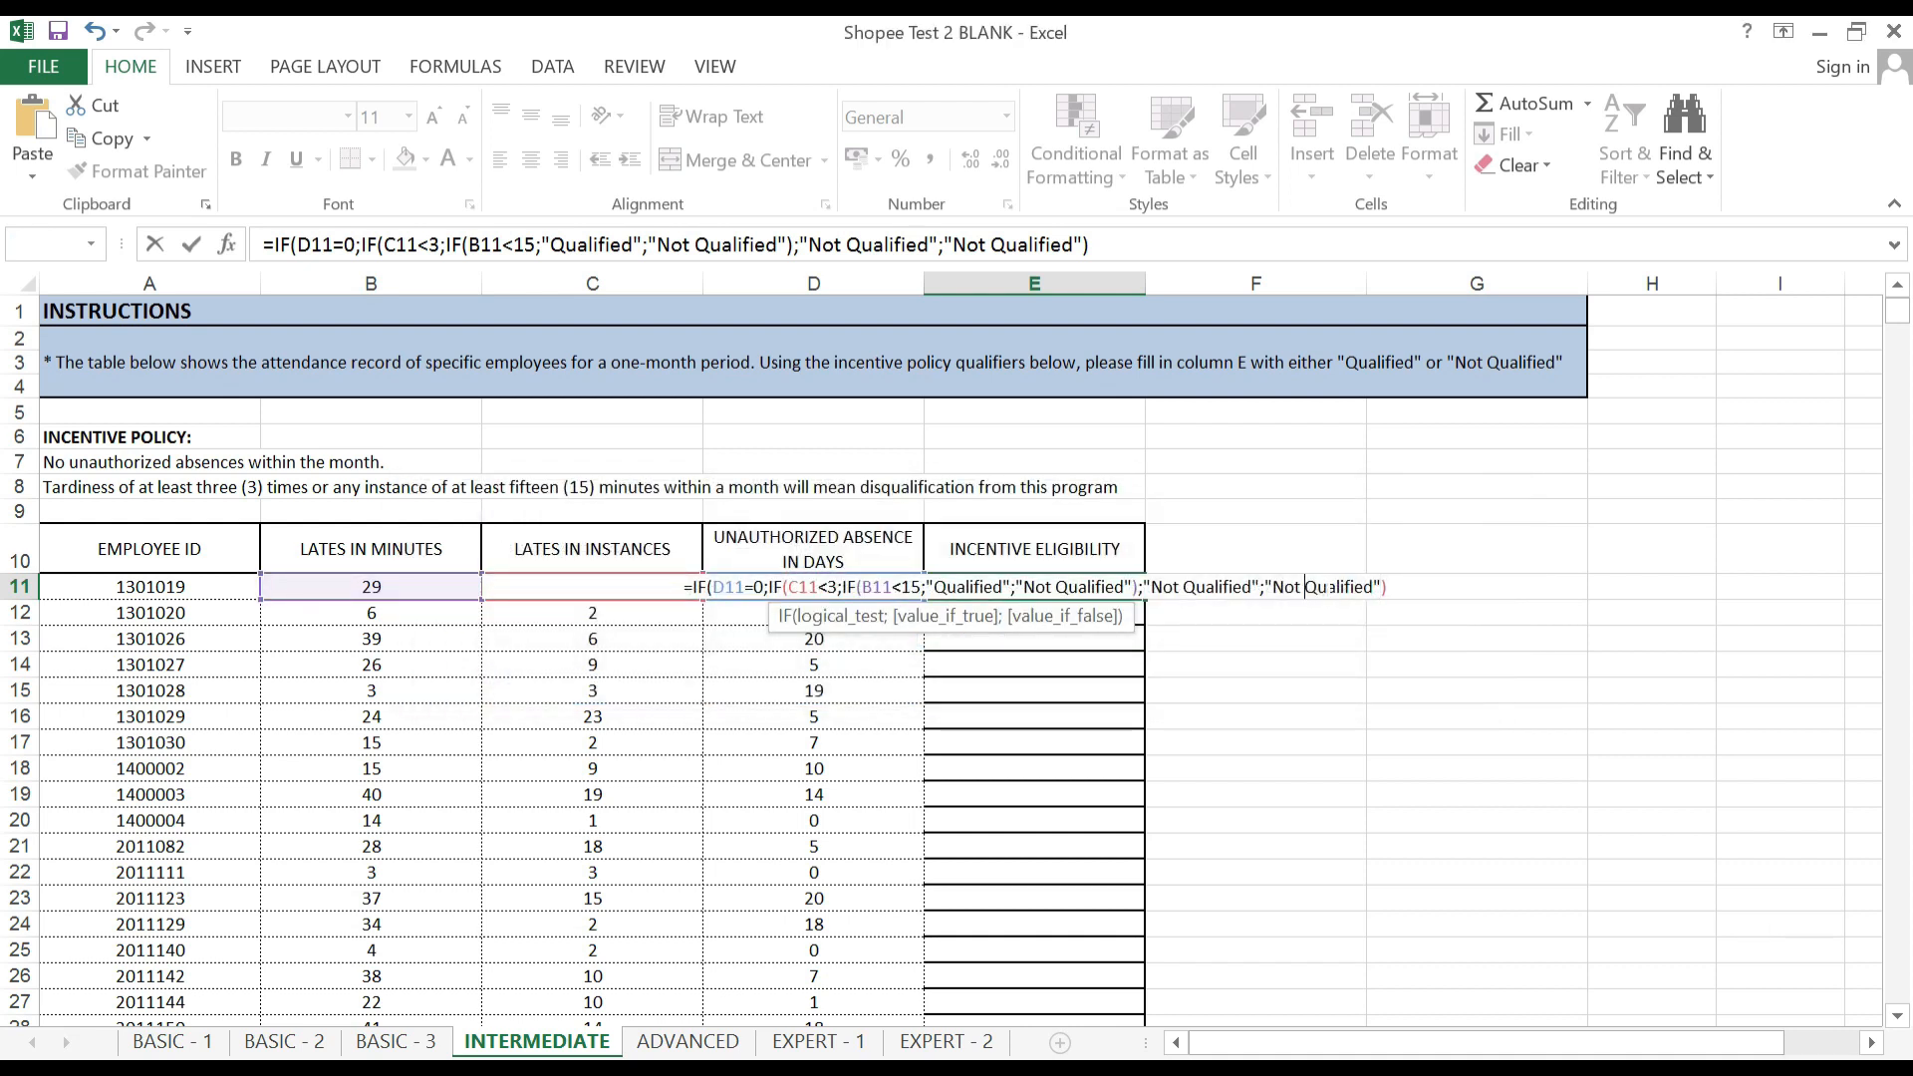
{"action": "key", "text": "ctrl+Left"}
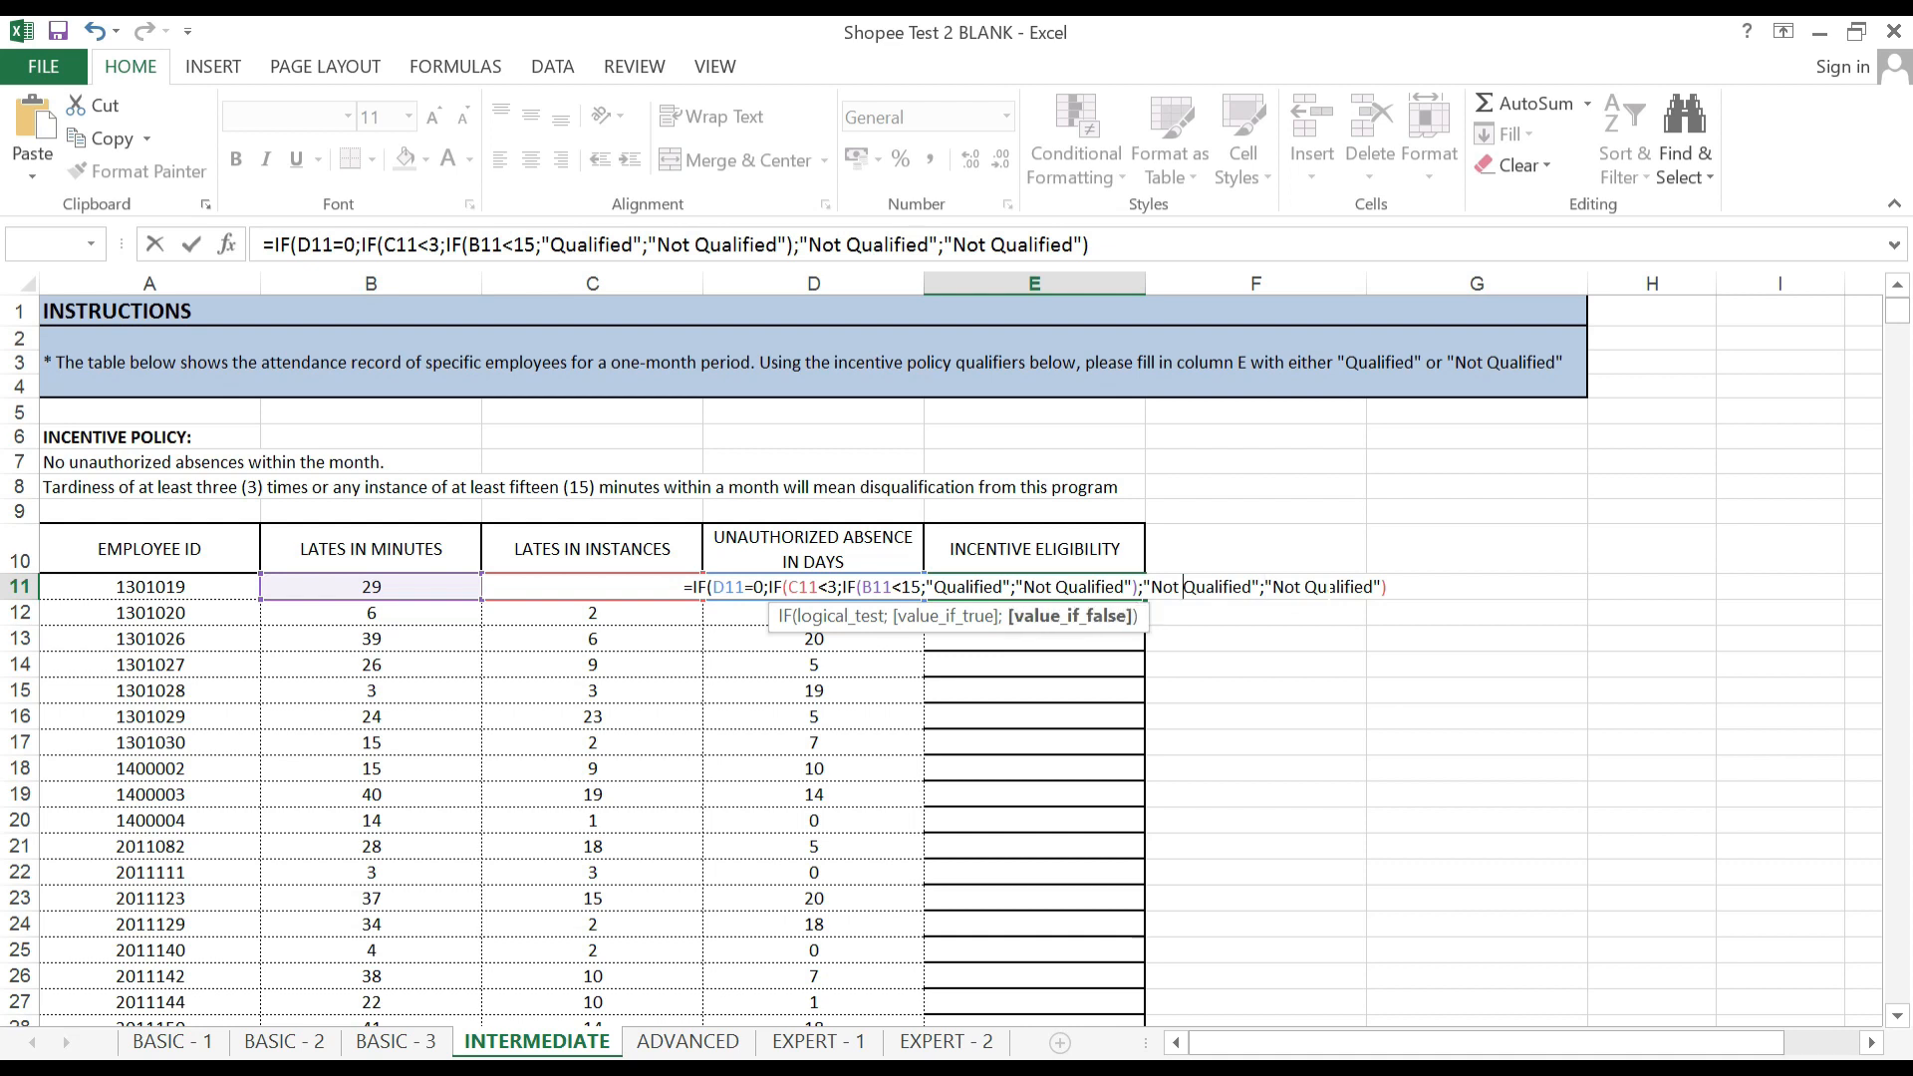
{"action": "key", "text": "ctrl+Right"}
{"action": "key", "text": "Return"}
{"action": "key", "text": "Return"}
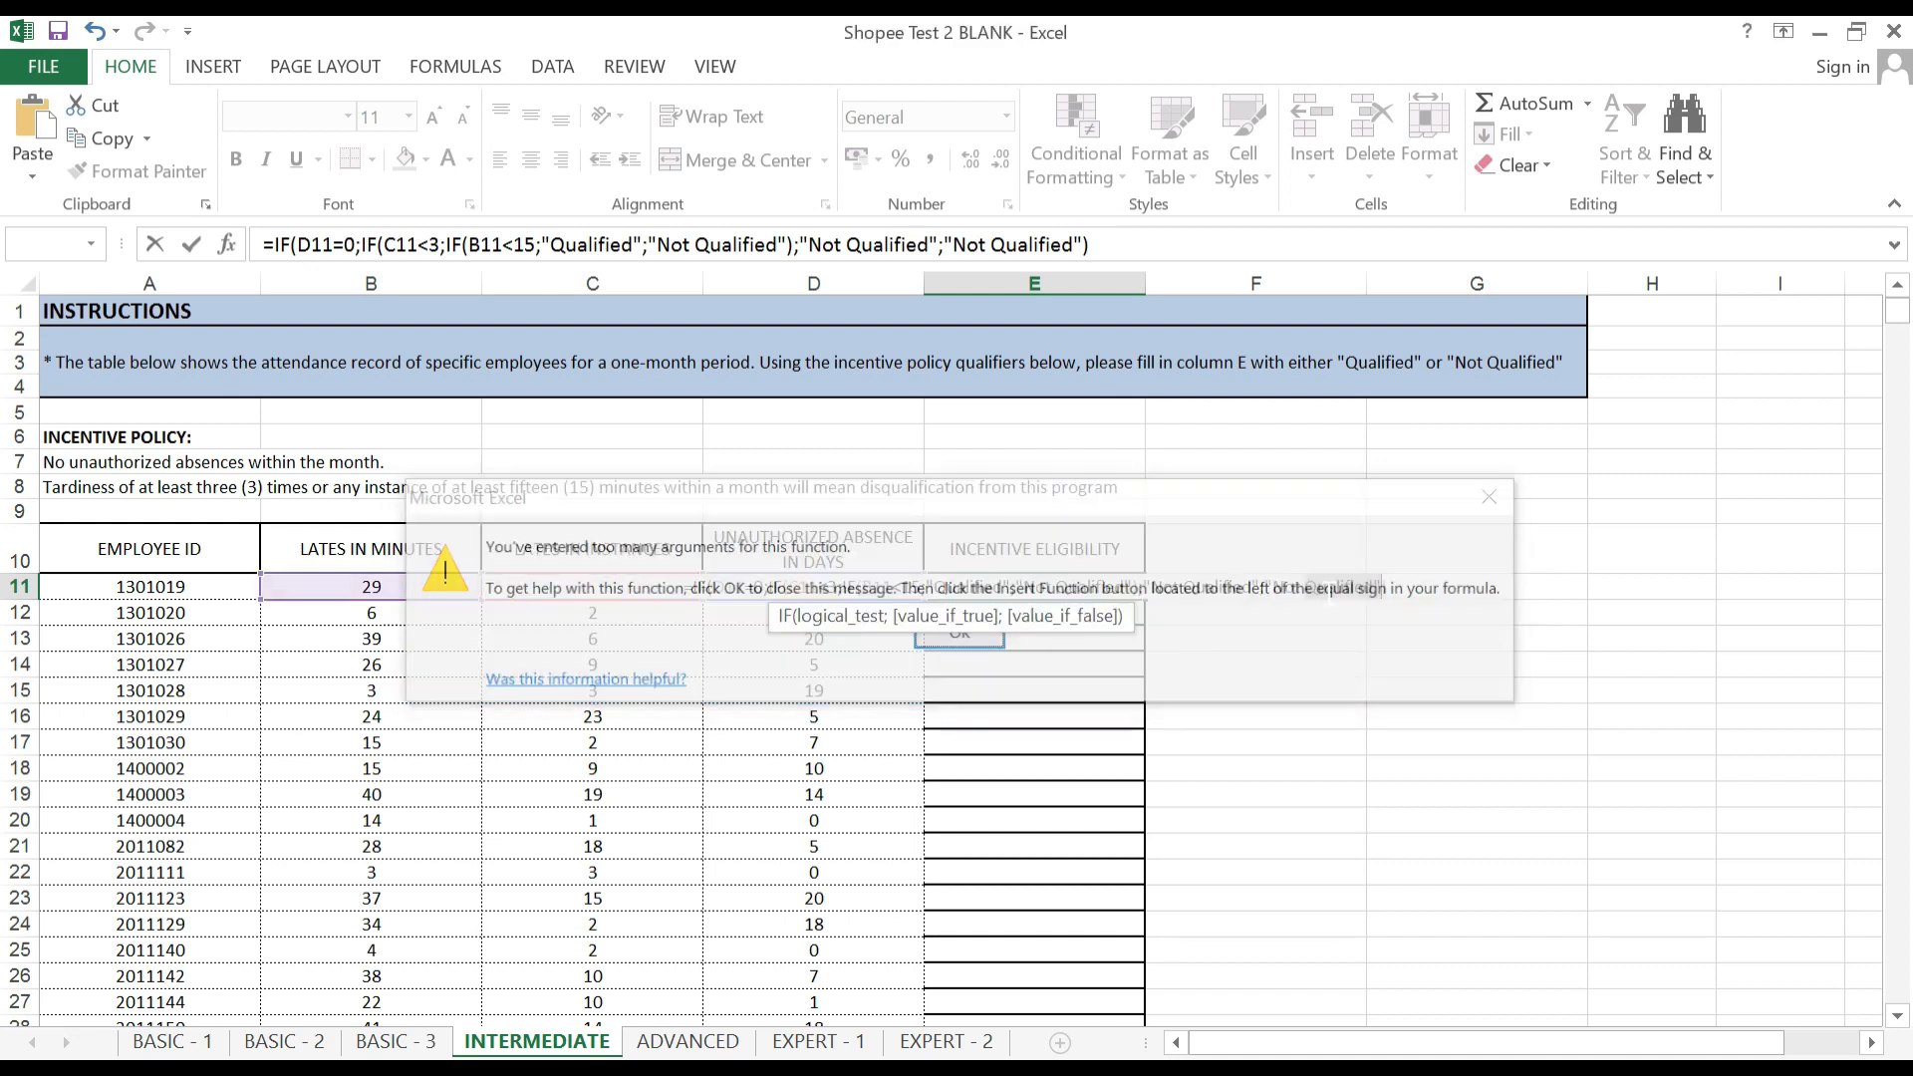
Insert the missing closing parenthesis after the second IF's "Not Qualified" and enter the corrected formula in E11.
{"action": "key", "text": "Left"}
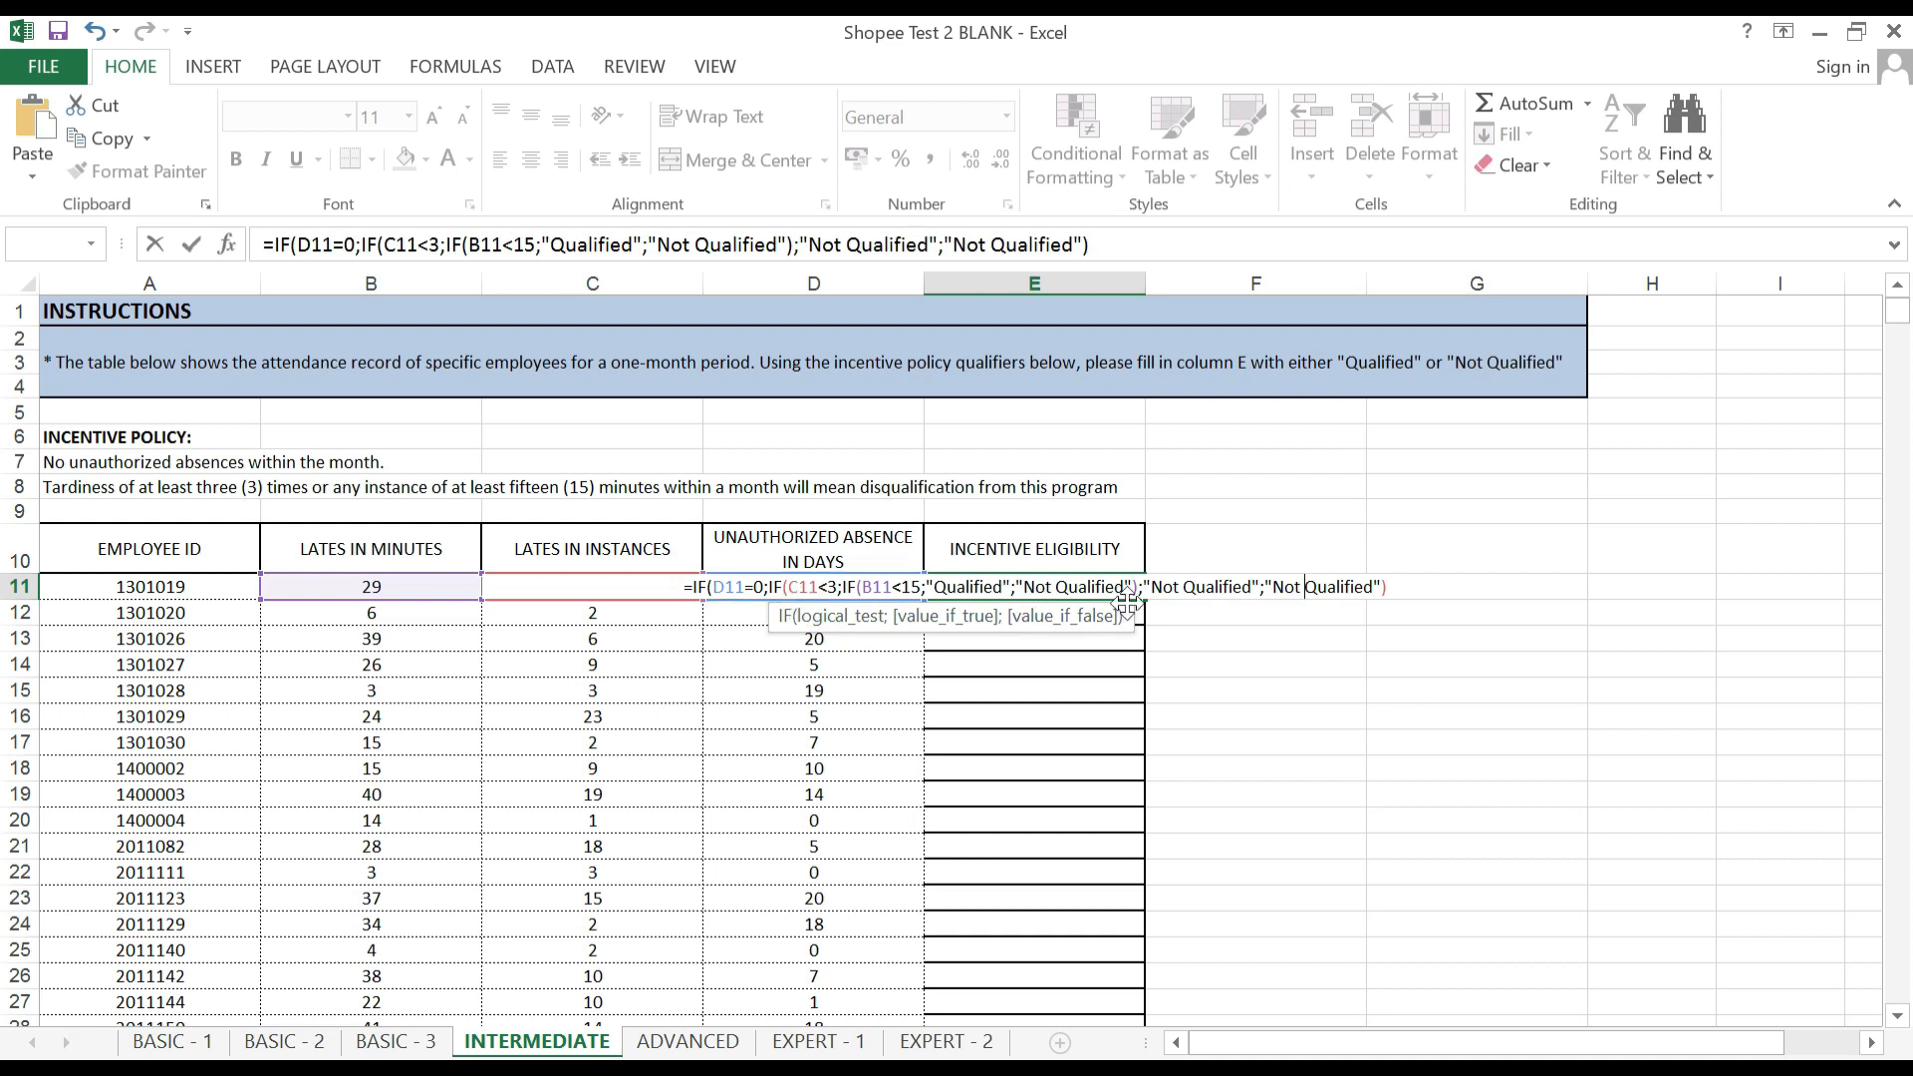
{"action": "key", "text": "Left"}
{"action": "key", "text": "Left"}
{"action": "key", "text": "Left"}
{"action": "key", "text": "Left"}
{"action": "key", "text": "Left"}
{"action": "key", "text": "Left"}
{"action": "key", "text": "Left"}
{"action": "type", "text": ")"}
{"action": "key", "text": "Right"}
{"action": "key", "text": "Right"}
{"action": "key", "text": "Right"}
{"action": "key", "text": "Right"}
{"action": "key", "text": "Right"}
{"action": "key", "text": "Right"}
{"action": "key", "text": "Right"}
{"action": "key", "text": "Right"}
{"action": "key", "text": "Right"}
{"action": "key", "text": "Right"}
{"action": "key", "text": "Right"}
{"action": "key", "text": "Right"}
{"action": "key", "text": "Right"}
{"action": "key", "text": "Right"}
{"action": "key", "text": "Right"}
{"action": "key", "text": "Right"}
{"action": "key", "text": "Right"}
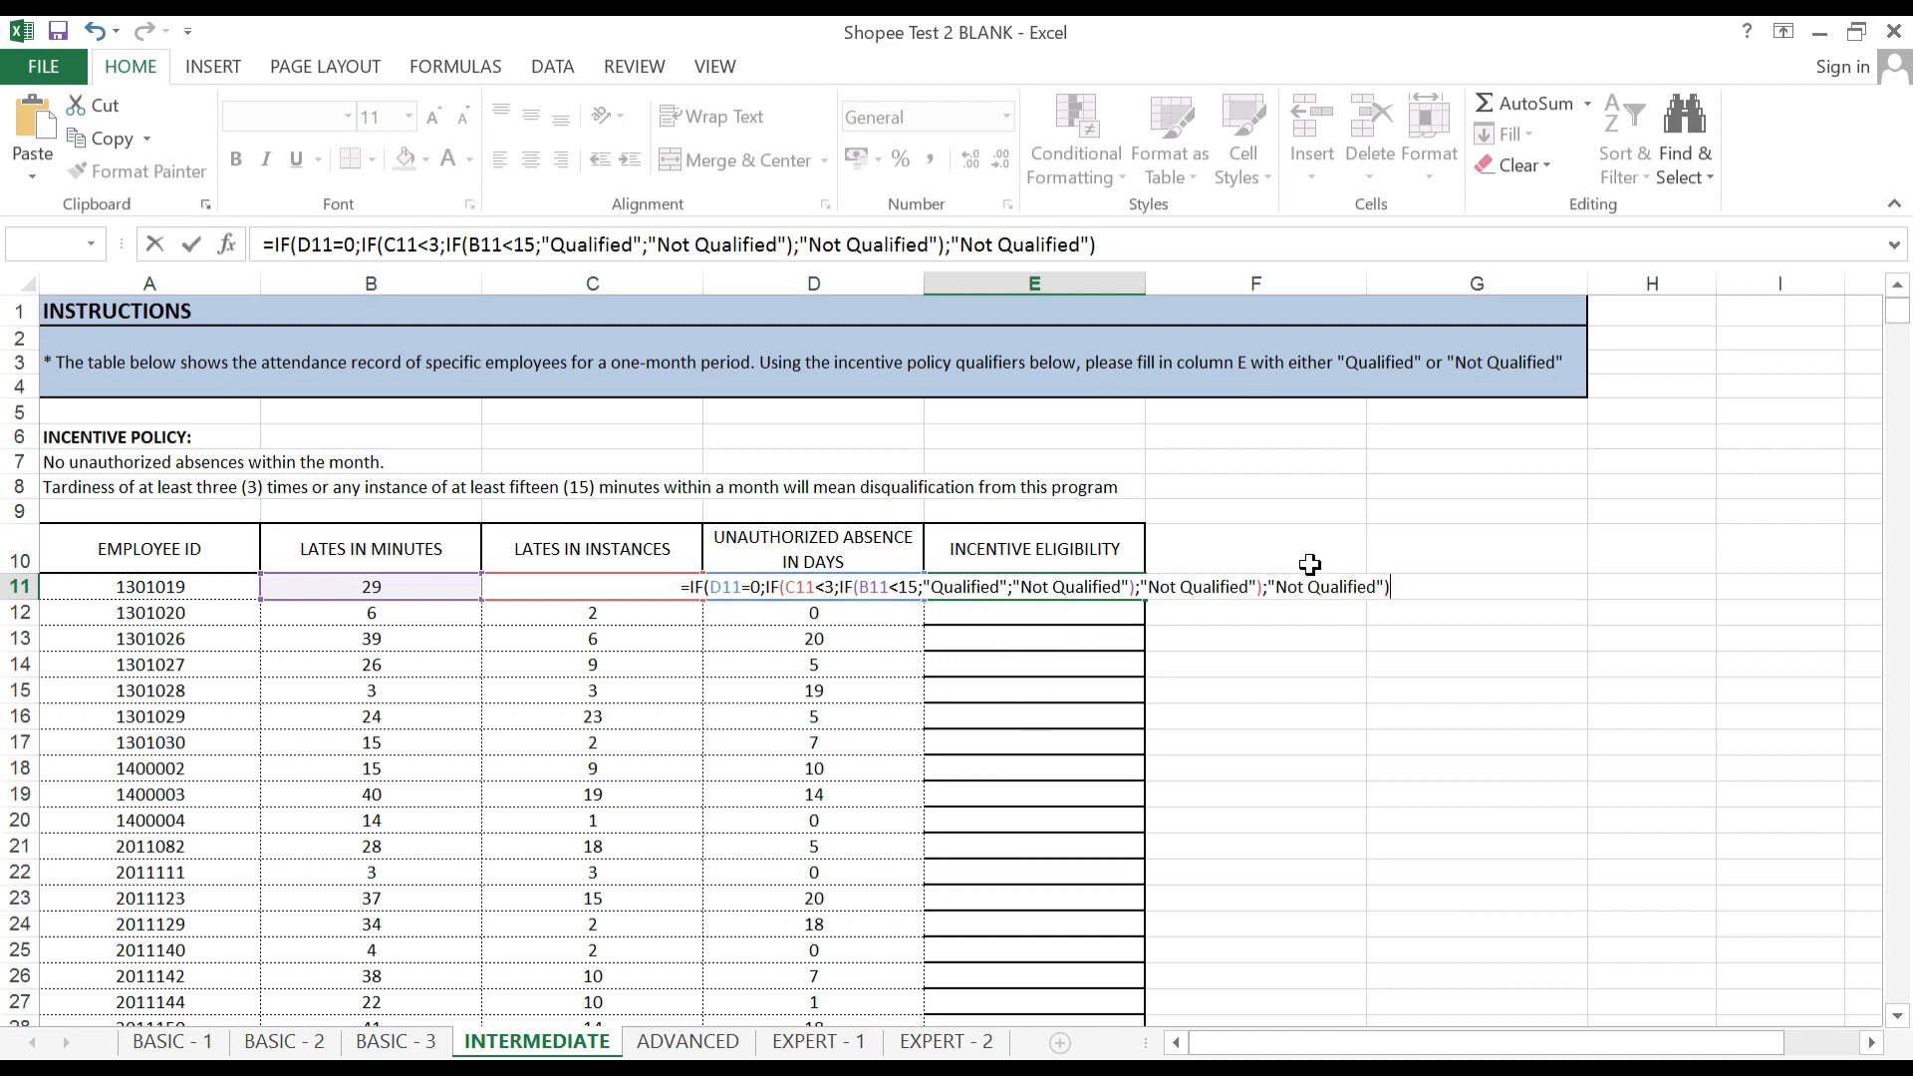
{"action": "key", "text": "Return"}
{"action": "key", "text": "Up"}
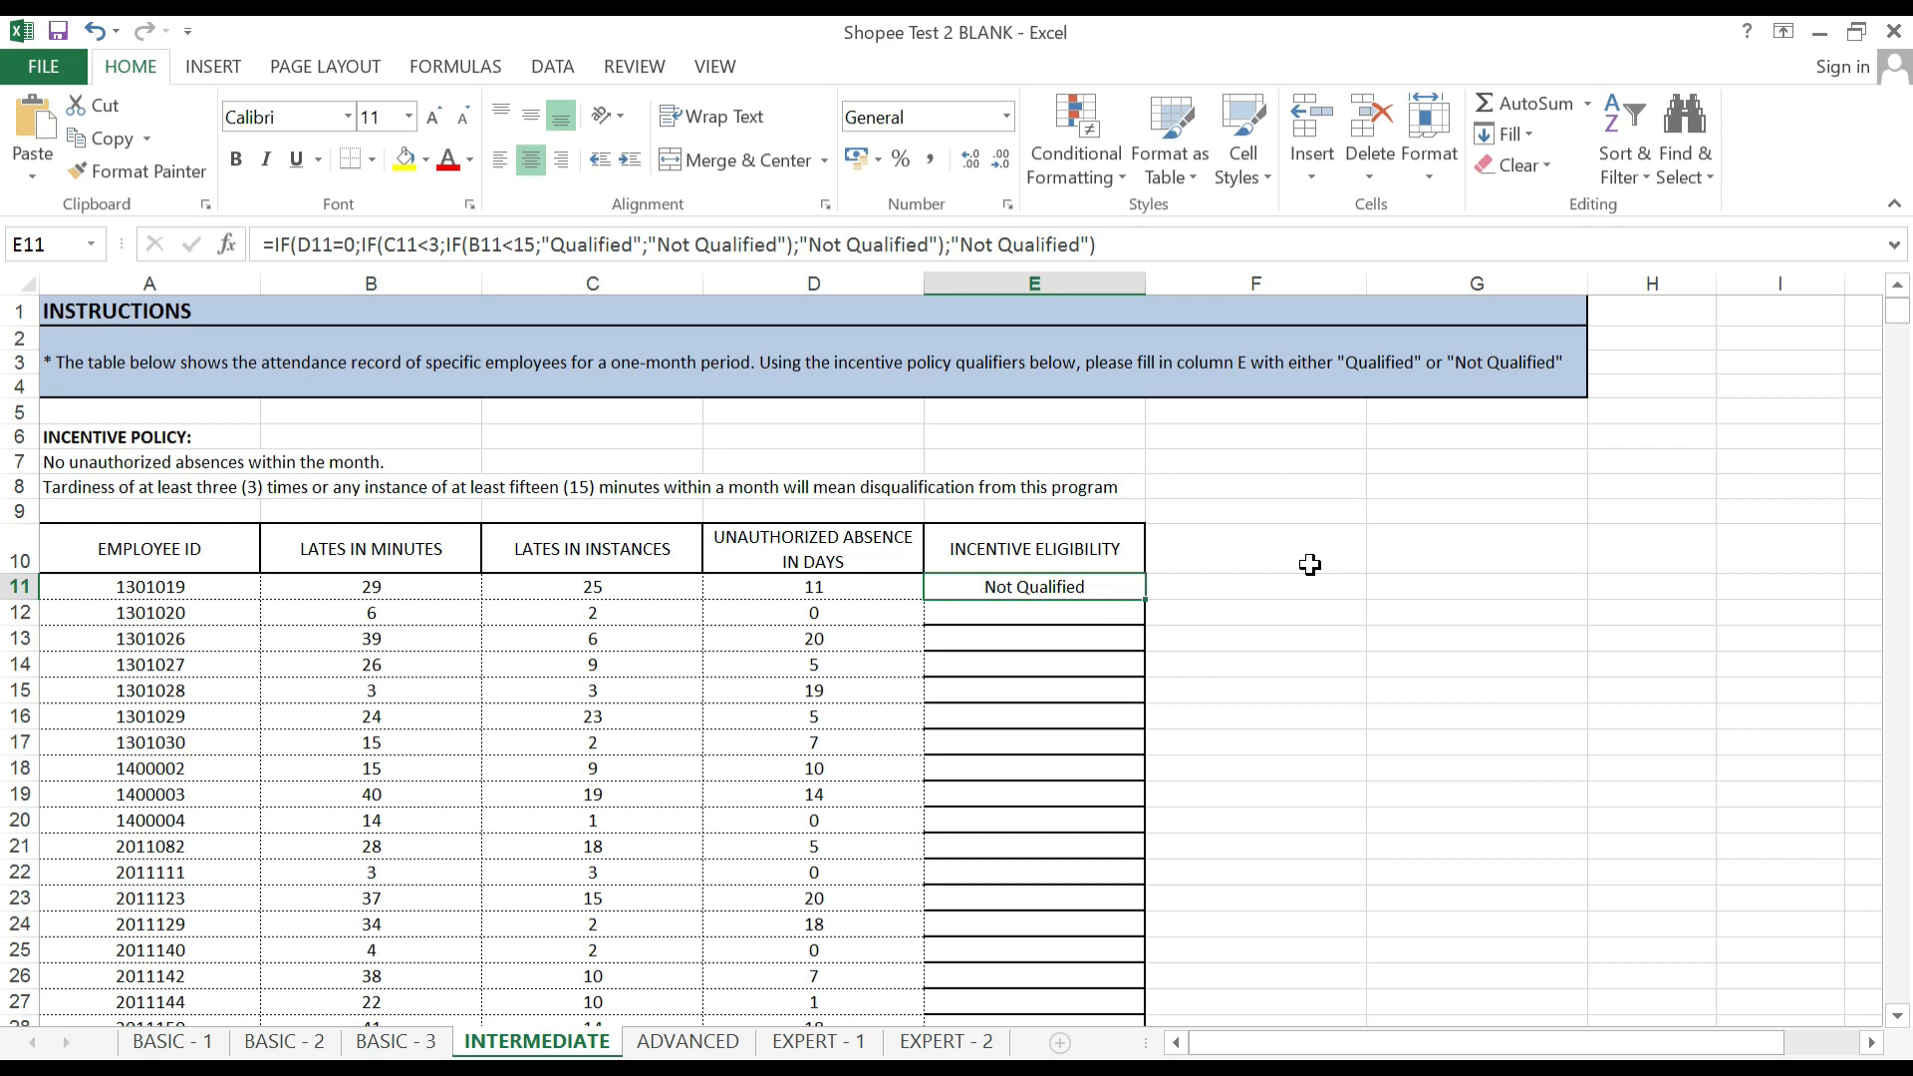
Copy the incentive eligibility formula from E11 down the column through E35.
{"action": "key", "text": "Left"}
{"action": "key", "text": "Left"}
{"action": "key", "text": "Right"}
{"action": "key", "text": "Right"}
{"action": "key", "text": "ctrl+c"}
{"action": "key", "text": "Left"}
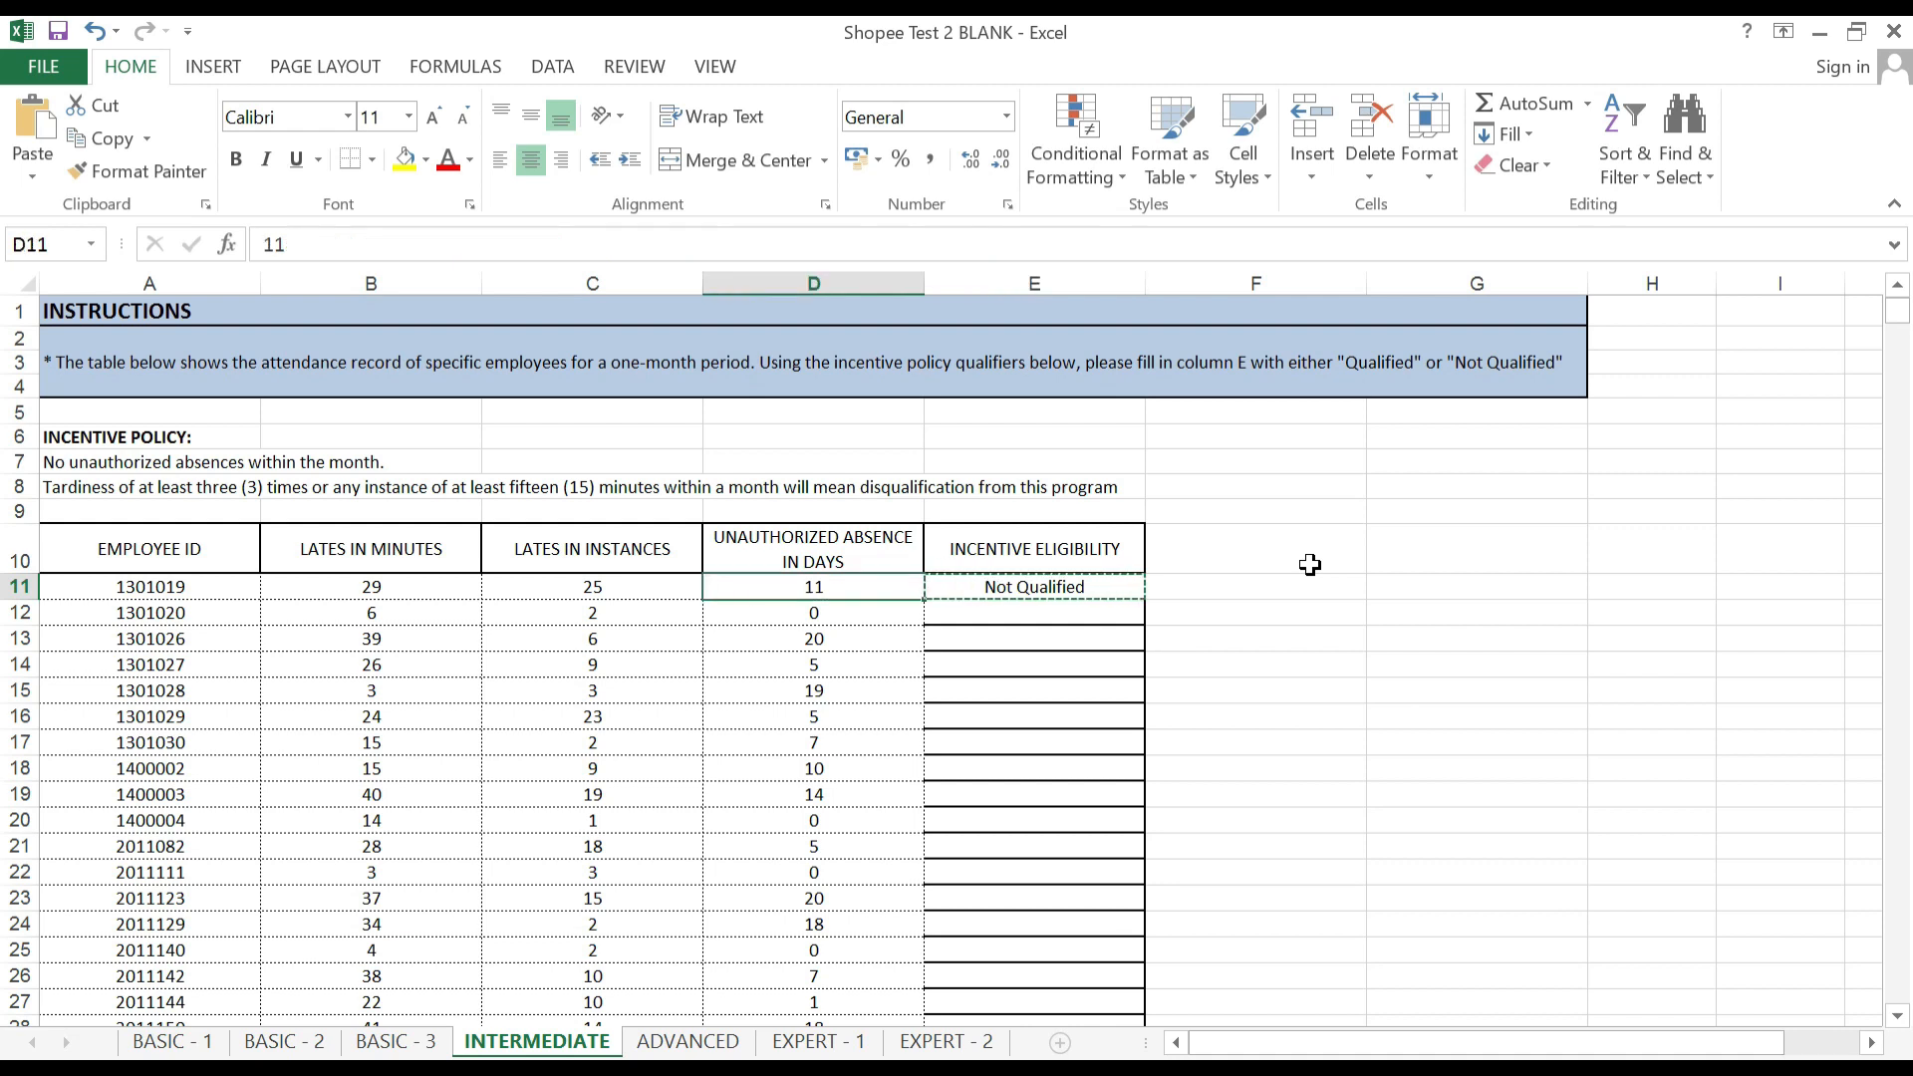
{"action": "key", "text": "ctrl+Down"}
{"action": "key", "text": "Right"}
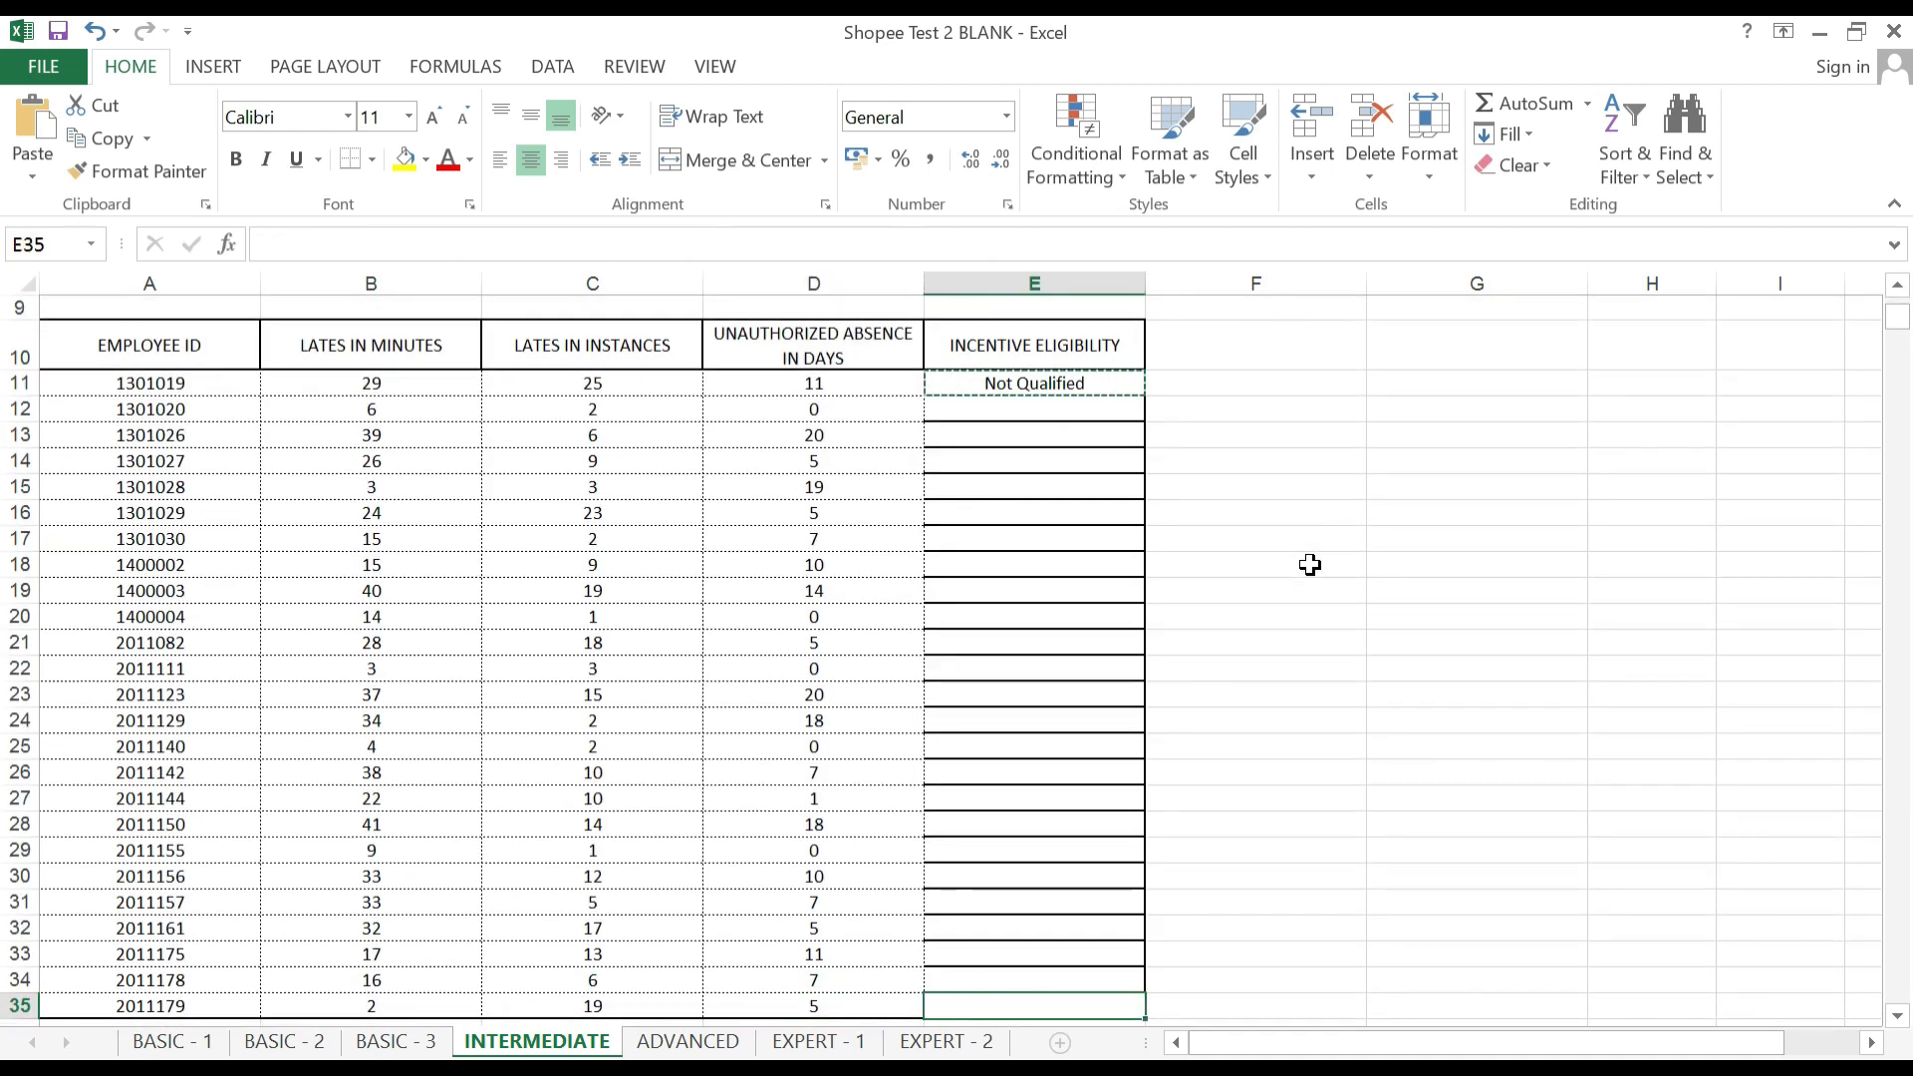
{"action": "key", "text": "ctrl+shift+Up"}
{"action": "key", "text": "ctrl+v"}
{"action": "key", "text": "Down"}
{"action": "key", "text": "Up"}
{"action": "key", "text": "Escape"}
Check the eligibility result in row 12 against its unauthorized absence, lates in instances and lates in minutes.
{"action": "key", "text": "Up"}
{"action": "key", "text": "Up"}
{"action": "key", "text": "Up"}
{"action": "key", "text": "Up"}
{"action": "key", "text": "Up"}
{"action": "key", "text": "Up"}
{"action": "key", "text": "Up"}
{"action": "key", "text": "Up"}
{"action": "key", "text": "Up"}
{"action": "key", "text": "Up"}
{"action": "key", "text": "Up"}
{"action": "key", "text": "Up"}
{"action": "key", "text": "Up"}
{"action": "key", "text": "Up"}
{"action": "key", "text": "Up"}
{"action": "key", "text": "Up"}
{"action": "key", "text": "Up"}
{"action": "key", "text": "Up"}
{"action": "key", "text": "Up"}
{"action": "key", "text": "Up"}
{"action": "key", "text": "Up"}
{"action": "key", "text": "Up"}
{"action": "key", "text": "Up"}
{"action": "key", "text": "Up"}
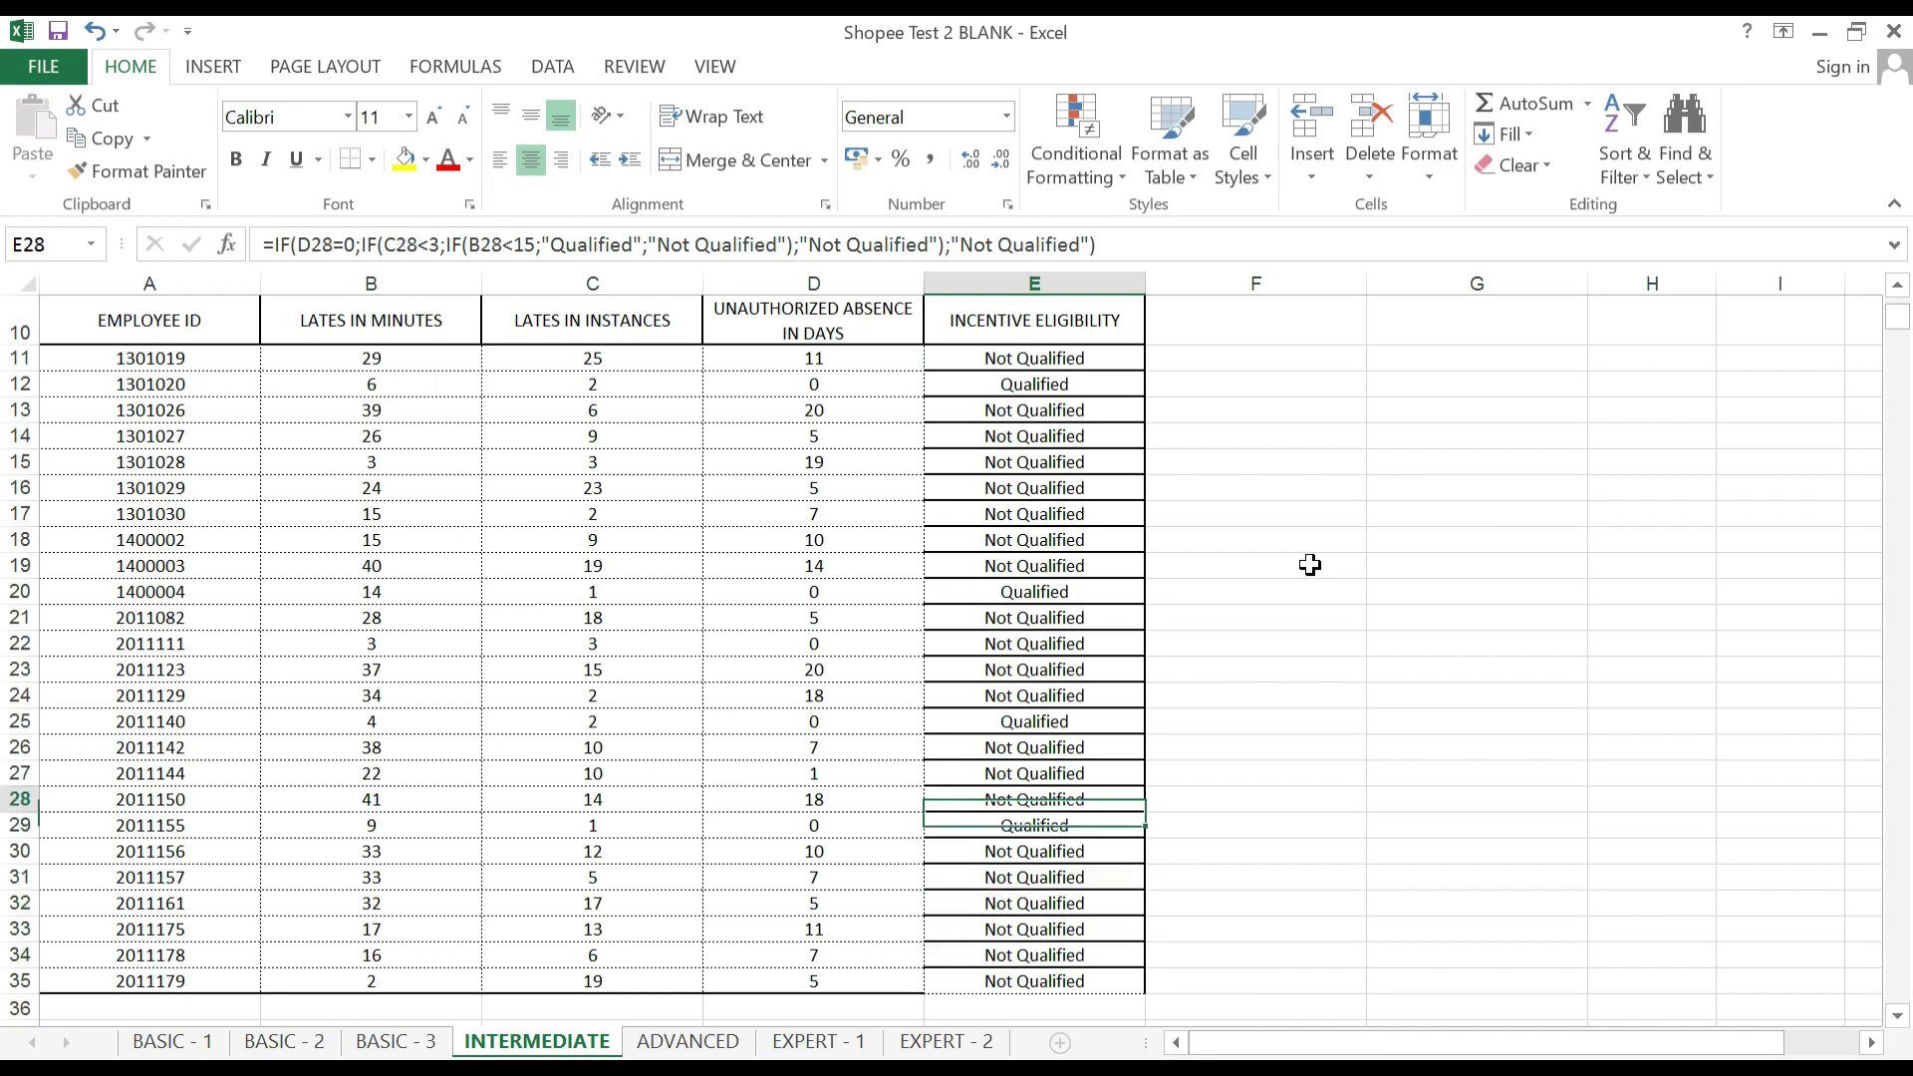
{"action": "key", "text": "Up"}
{"action": "key", "text": "Up"}
{"action": "key", "text": "Up"}
{"action": "key", "text": "Up"}
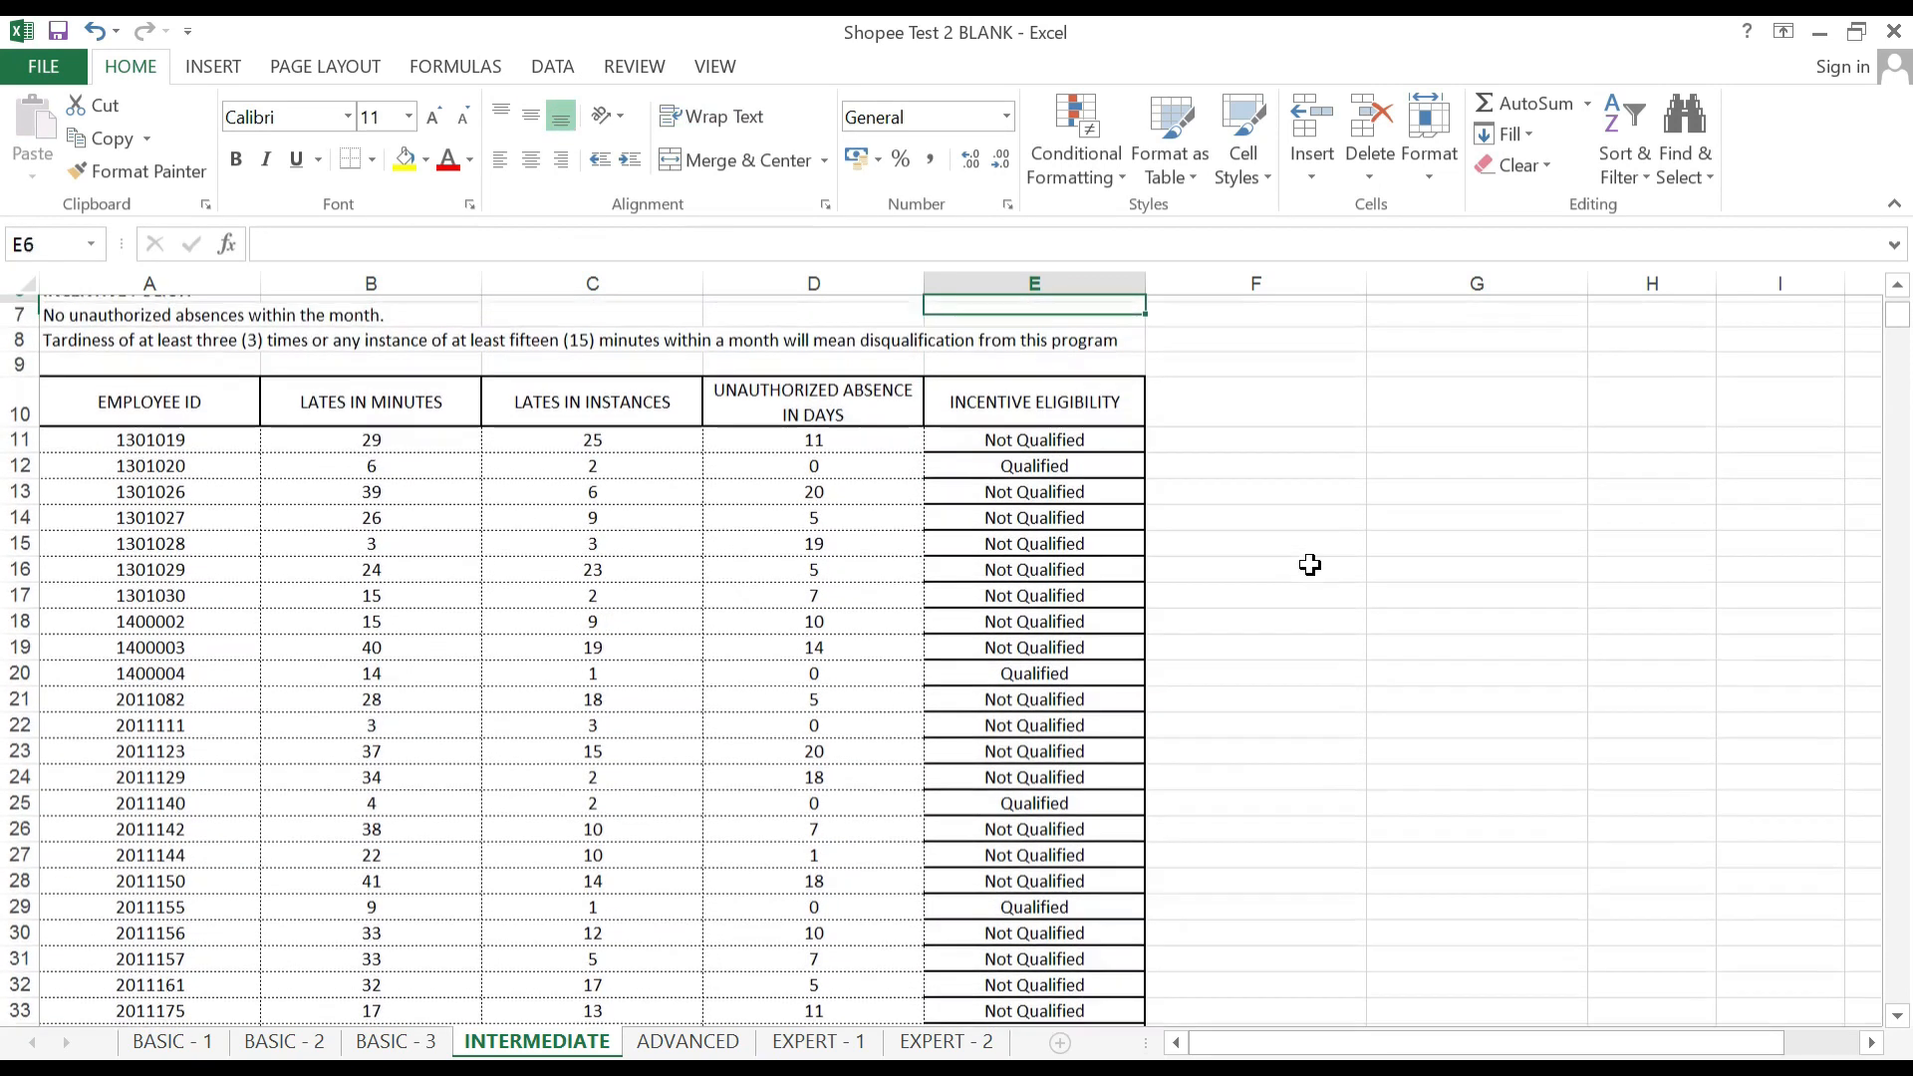
{"action": "scroll", "coordinate": [1310, 563], "scroll_direction": "up", "scroll_amount": 2}
{"action": "left_click", "coordinate": [1035, 618]}
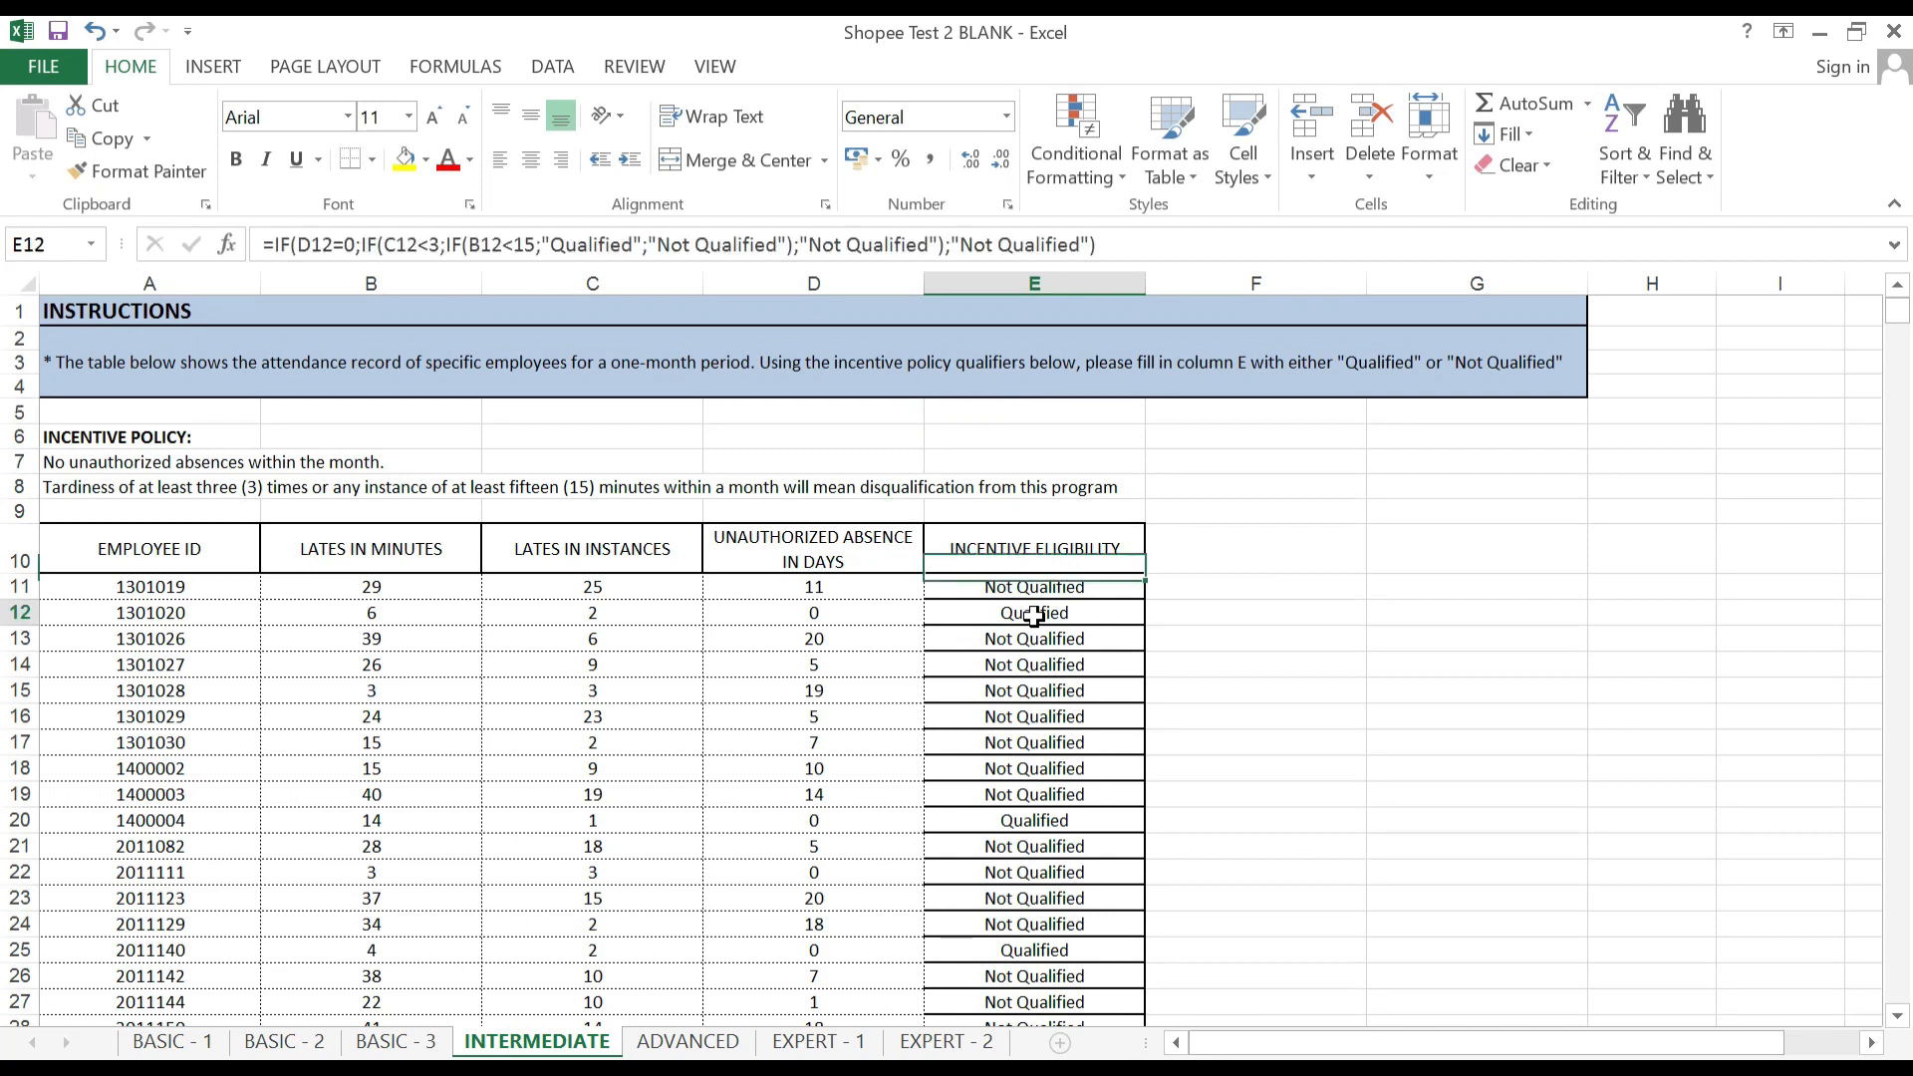
{"action": "left_click", "coordinate": [873, 620]}
{"action": "left_click", "coordinate": [638, 616]}
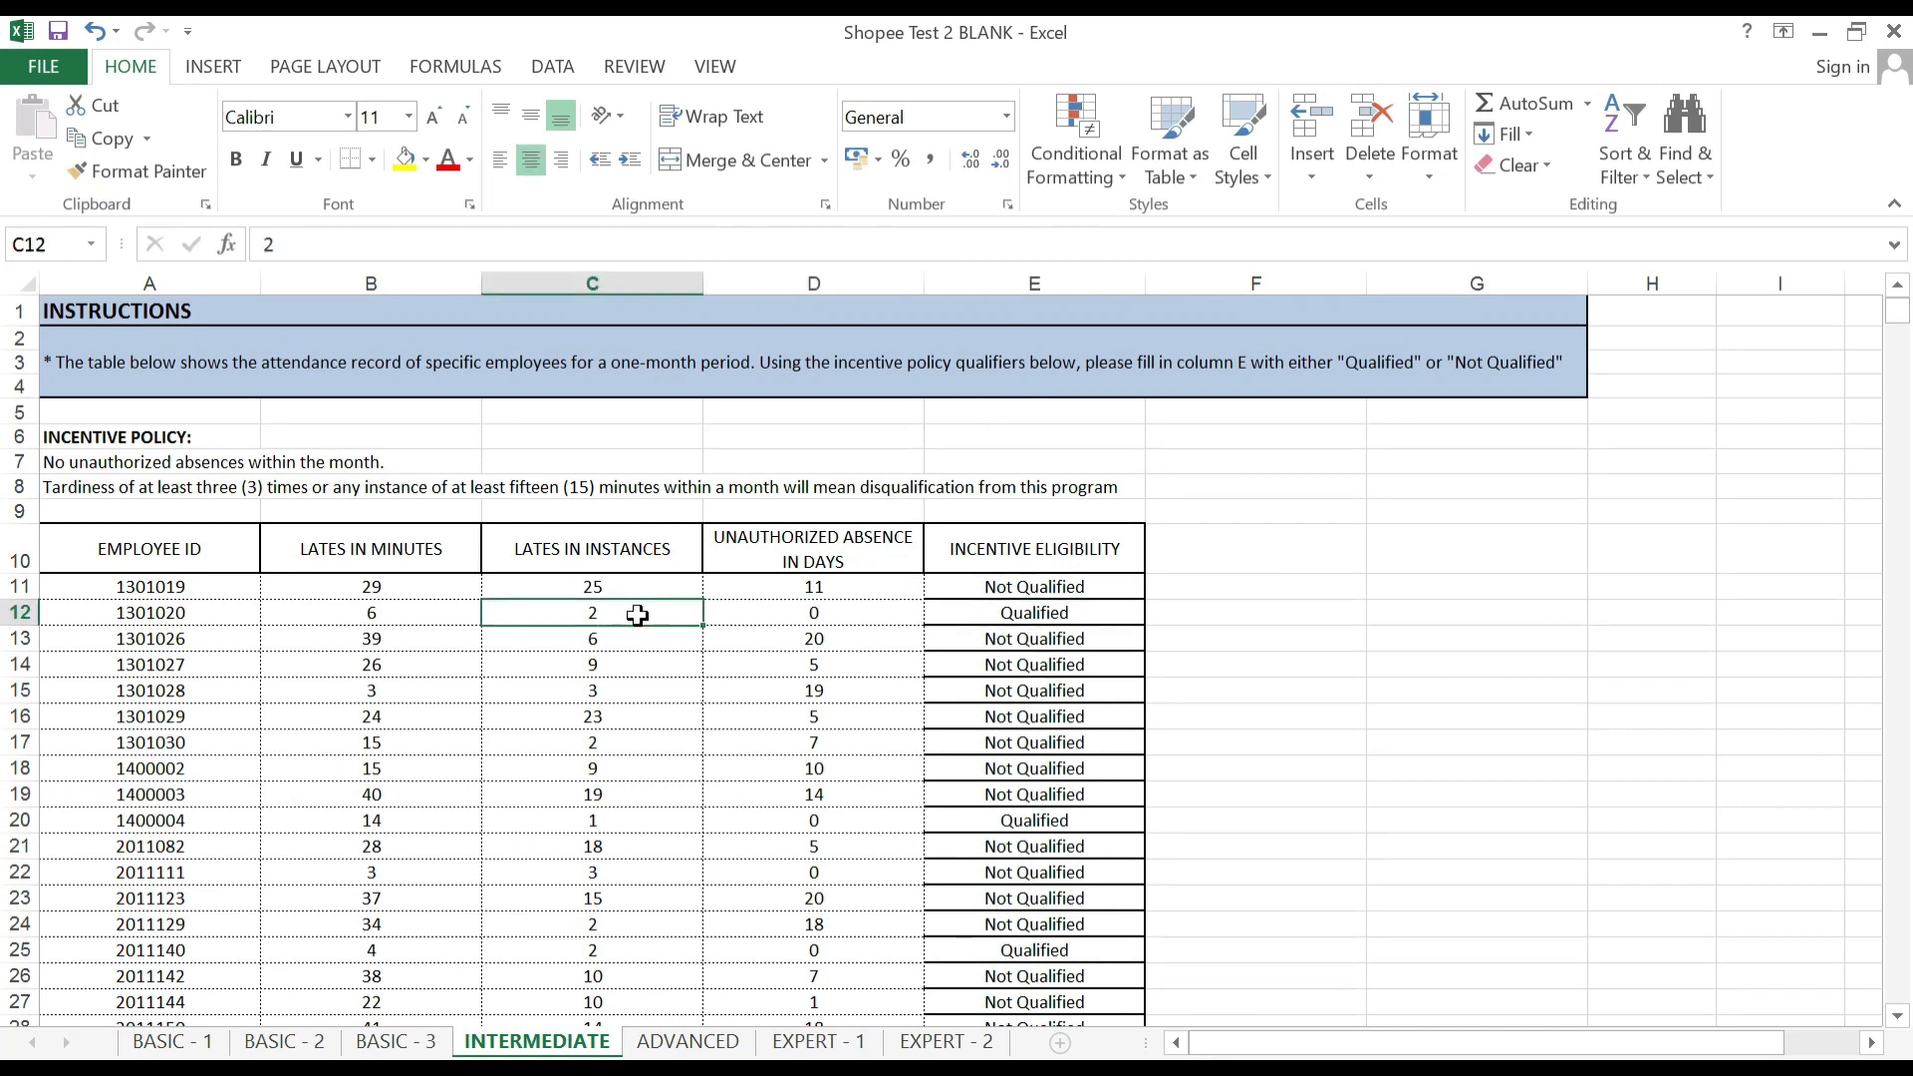
{"action": "left_click", "coordinate": [416, 614]}
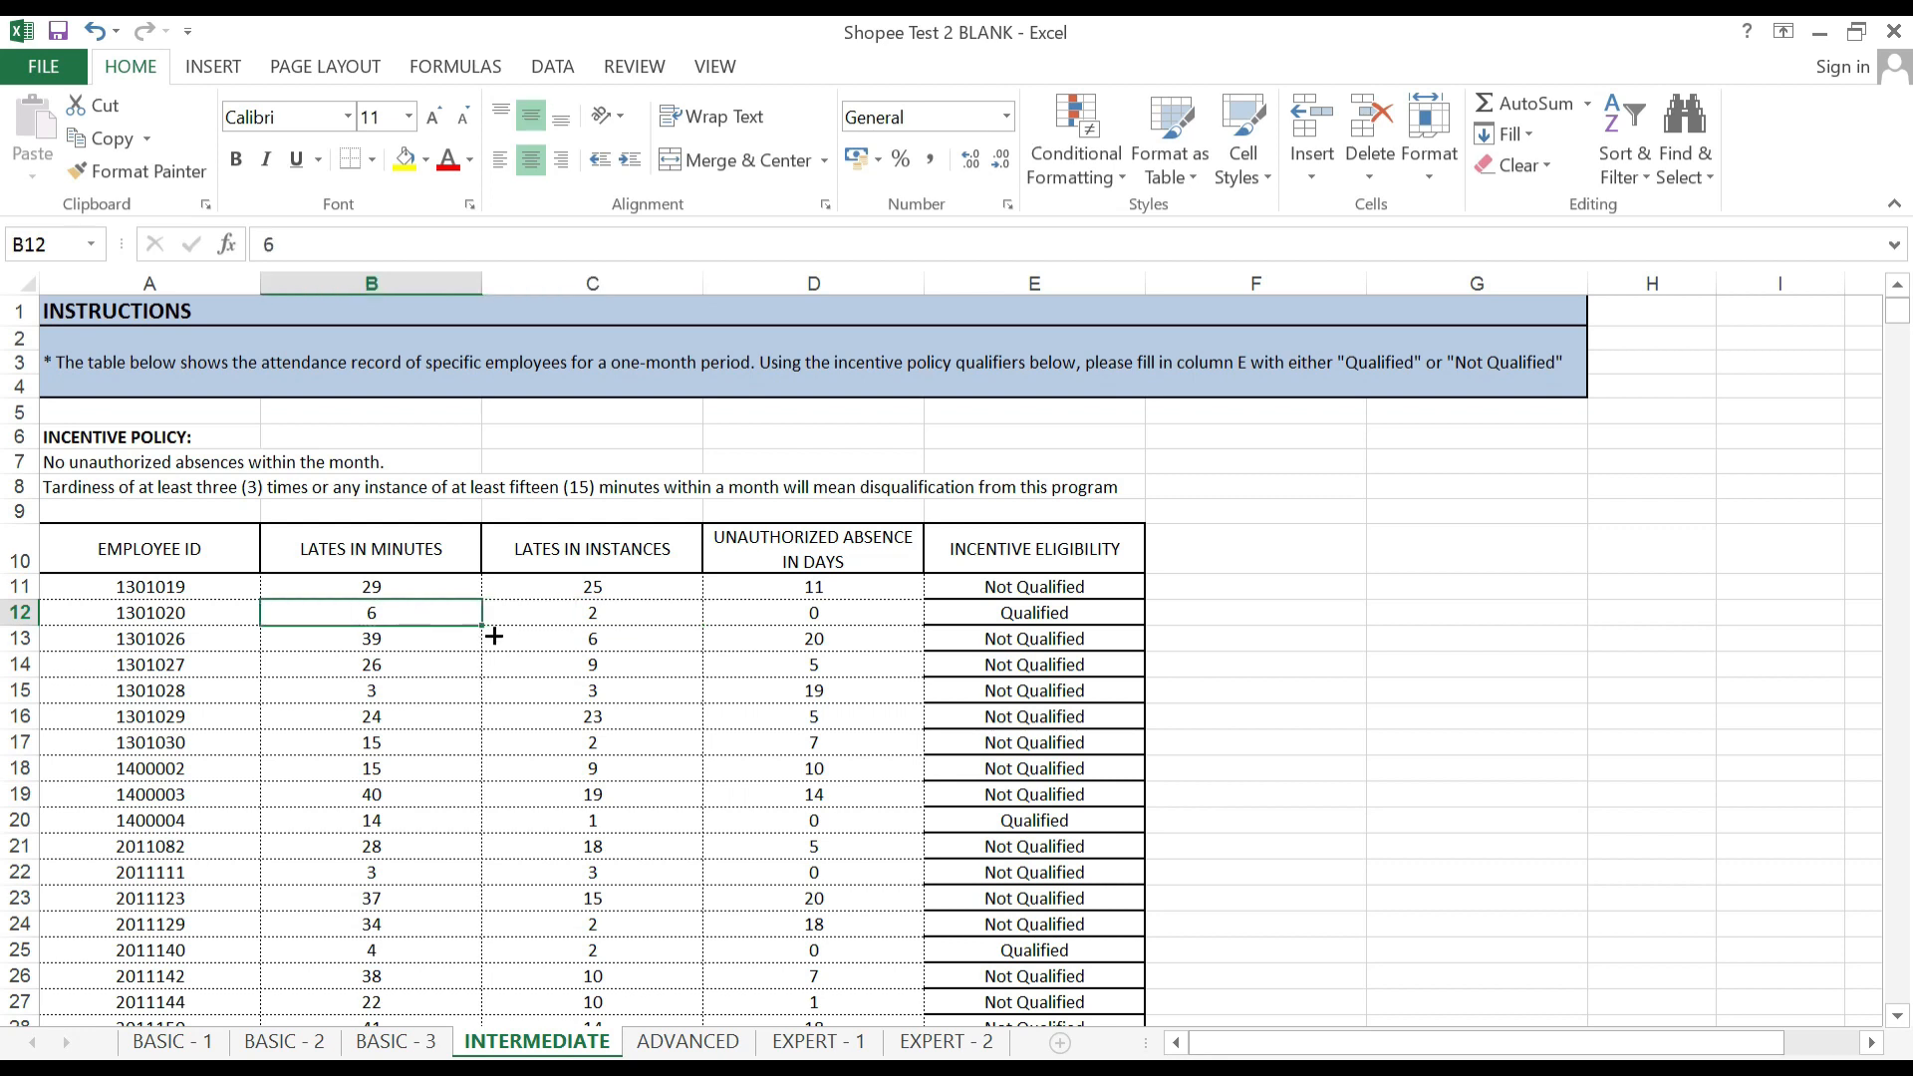
{"action": "left_click", "coordinate": [526, 615]}
{"action": "left_click", "coordinate": [406, 607]}
{"action": "left_click", "coordinate": [1126, 612]}
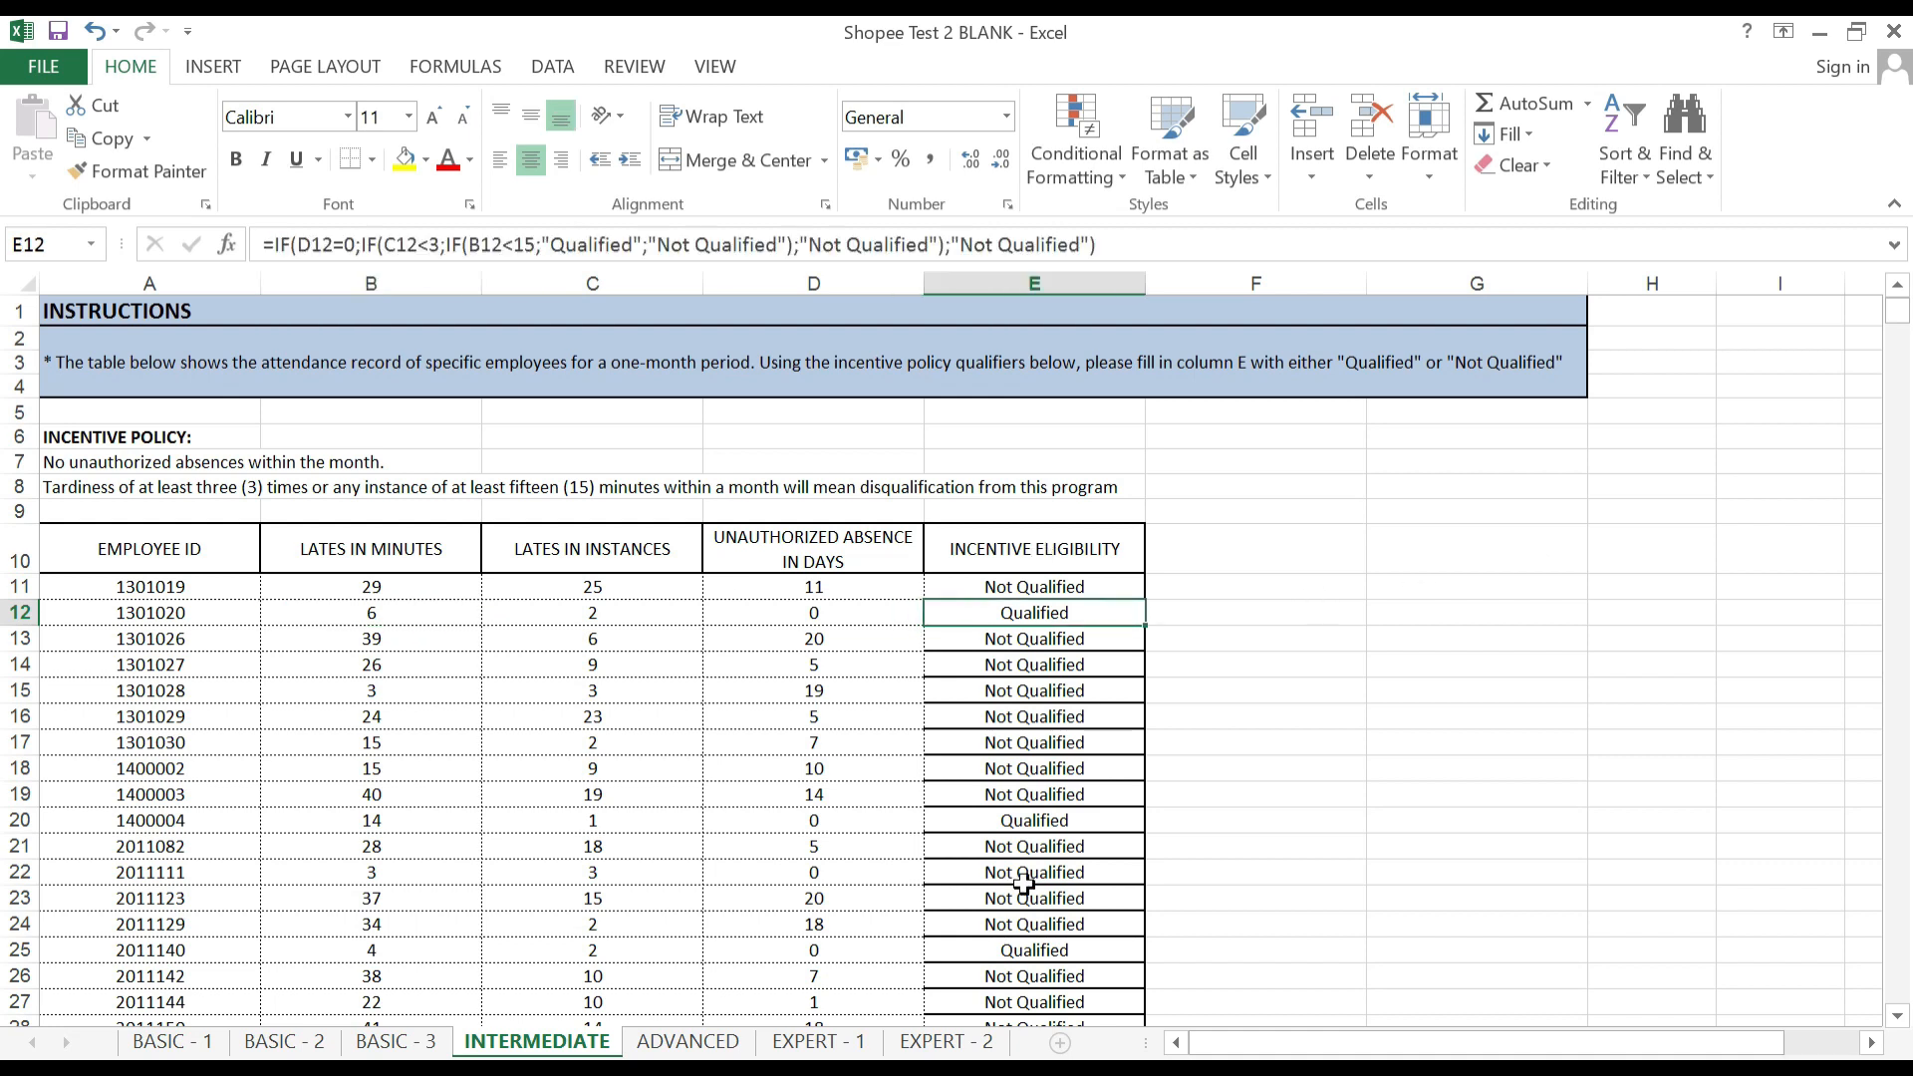
Check the eligibility results in rows 20, 25, 29 and 35 against the incentive policy's absence and tardiness limits.
{"action": "left_click", "coordinate": [1008, 827]}
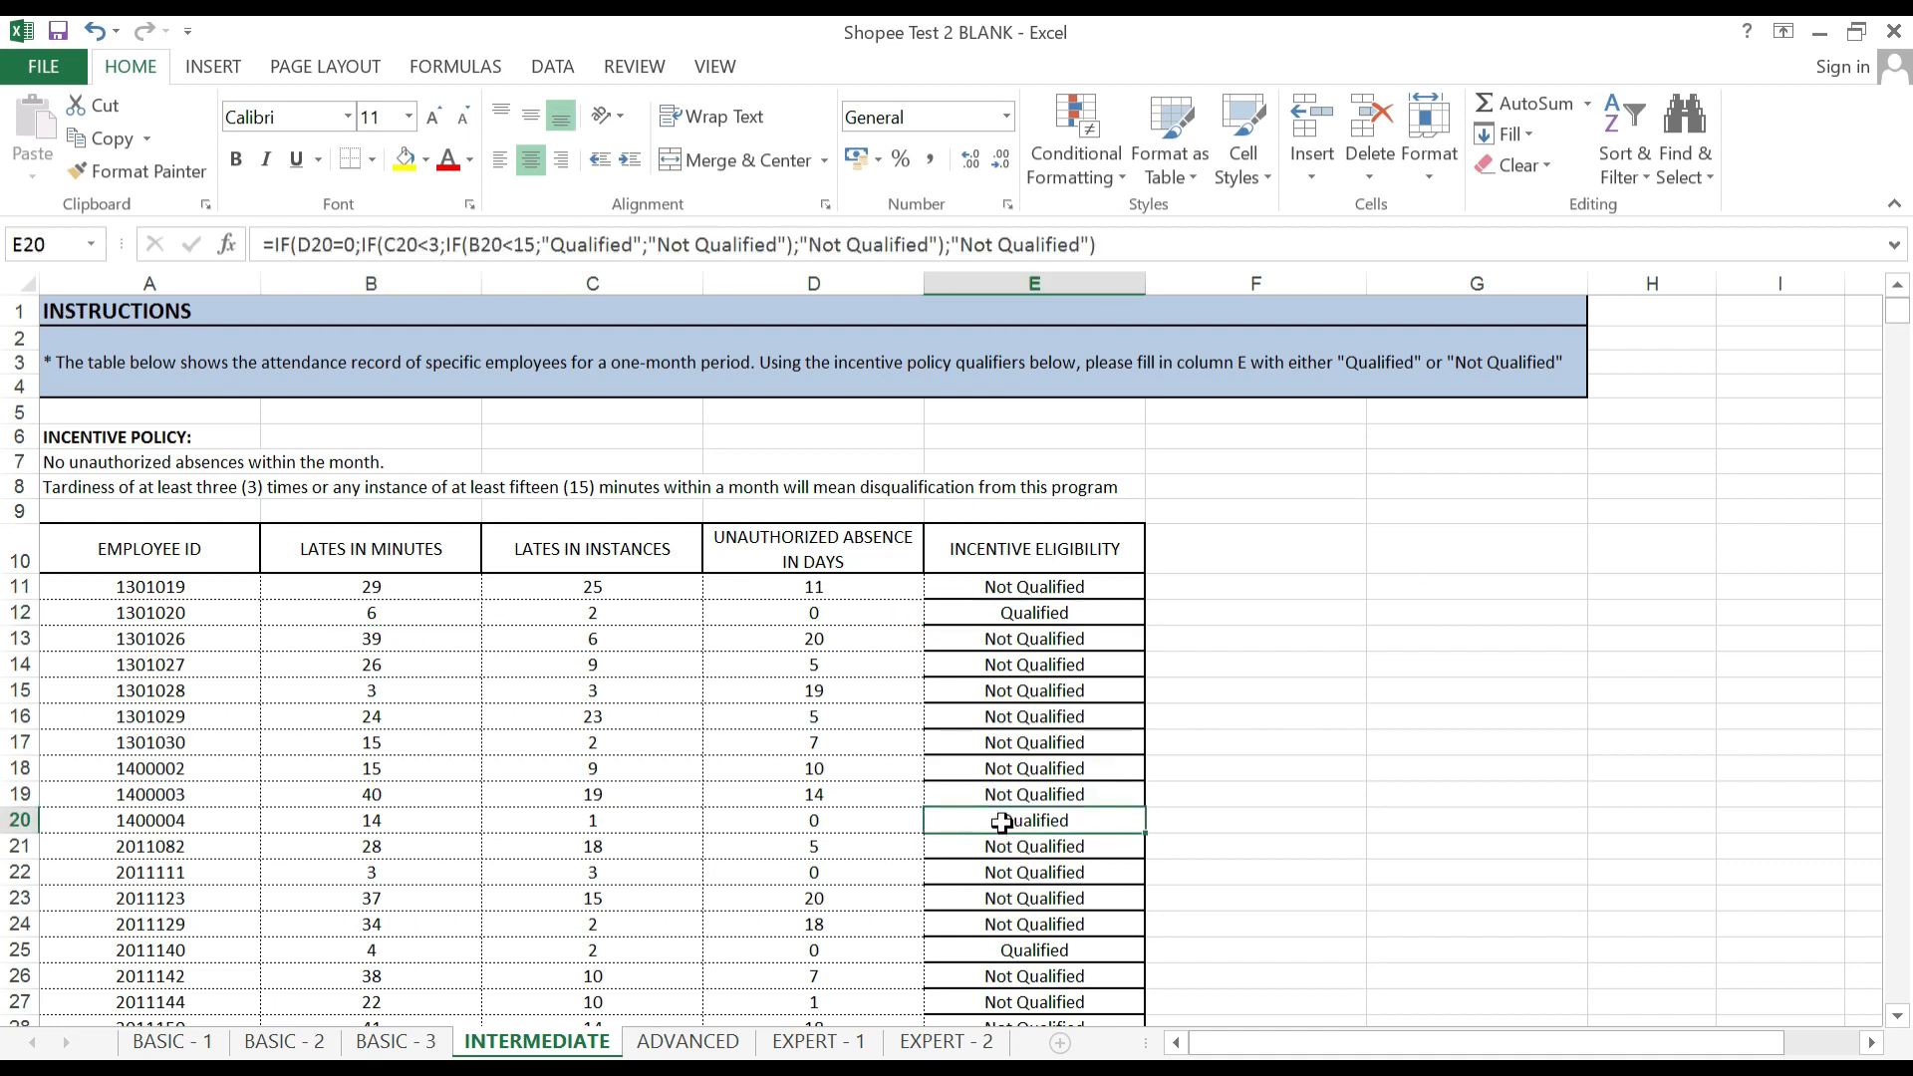
{"action": "left_click", "coordinate": [824, 824]}
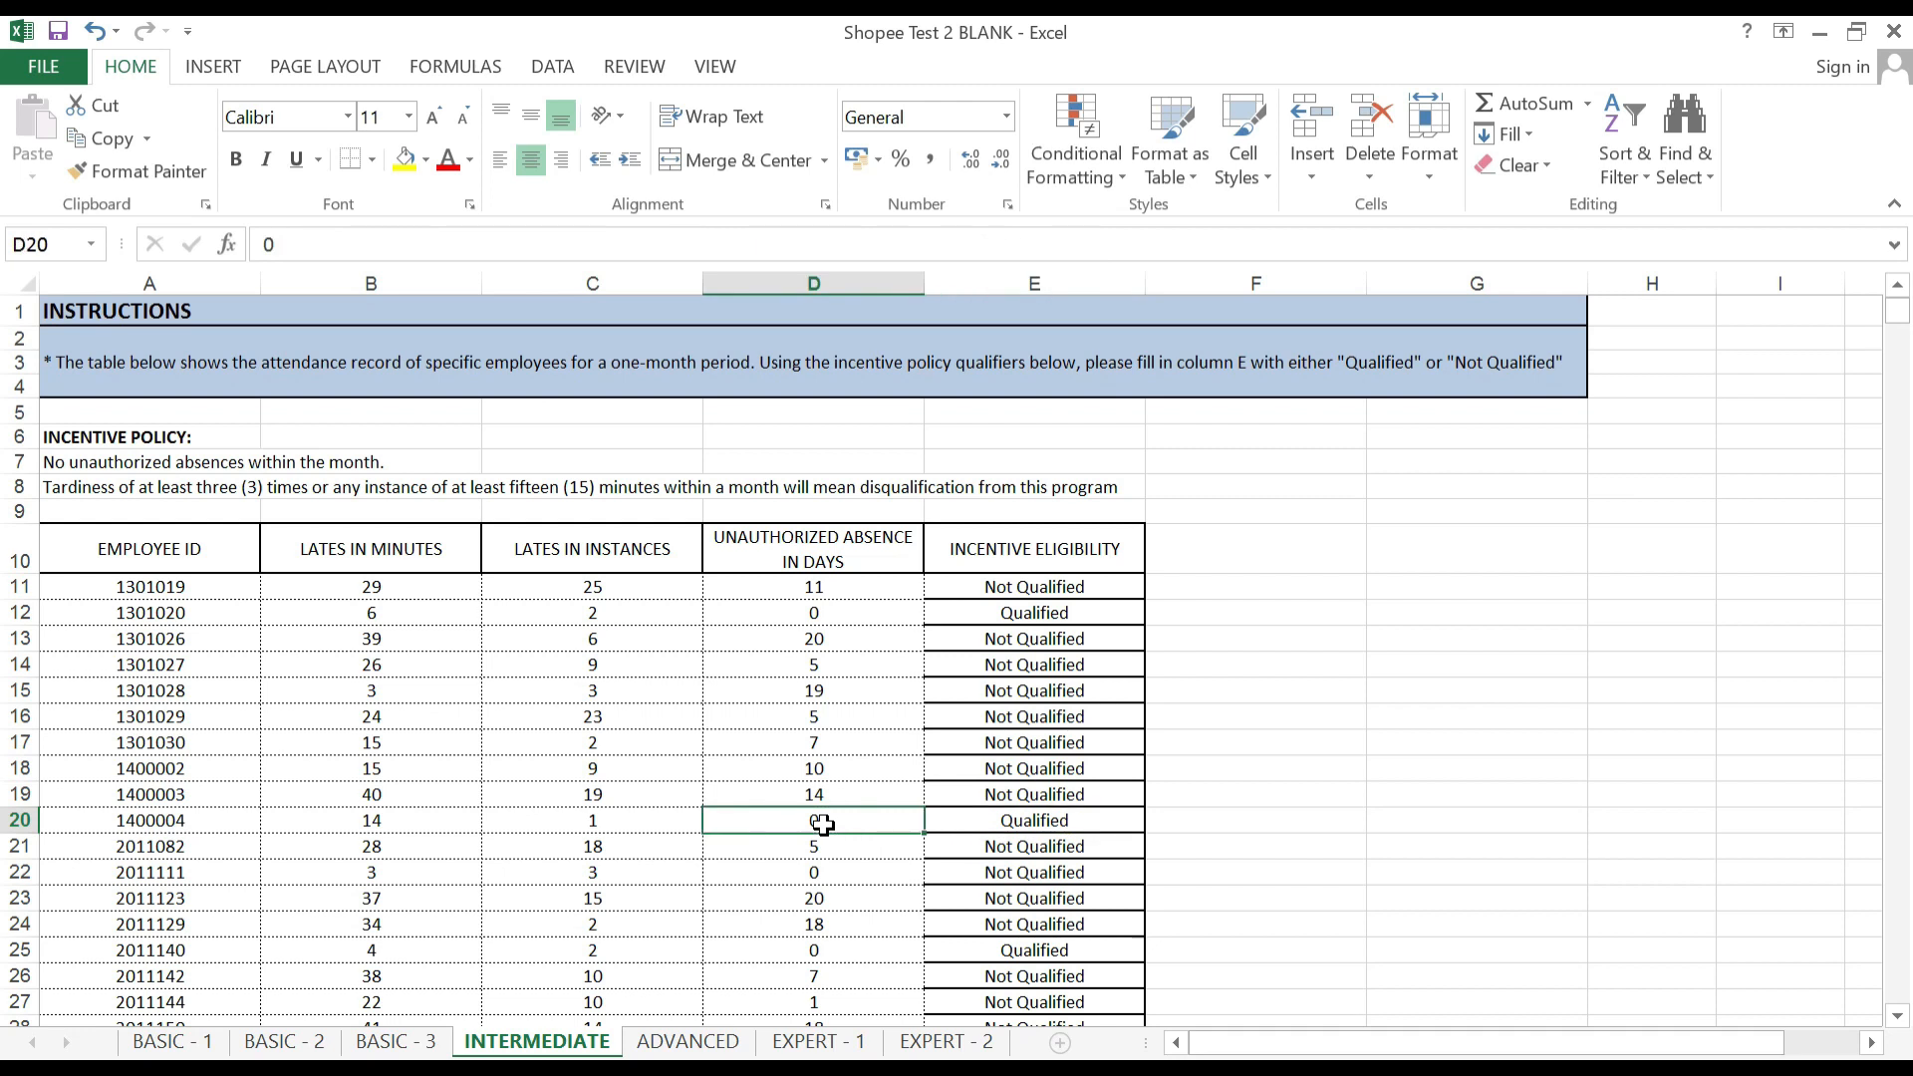
{"action": "left_click", "coordinate": [555, 812]}
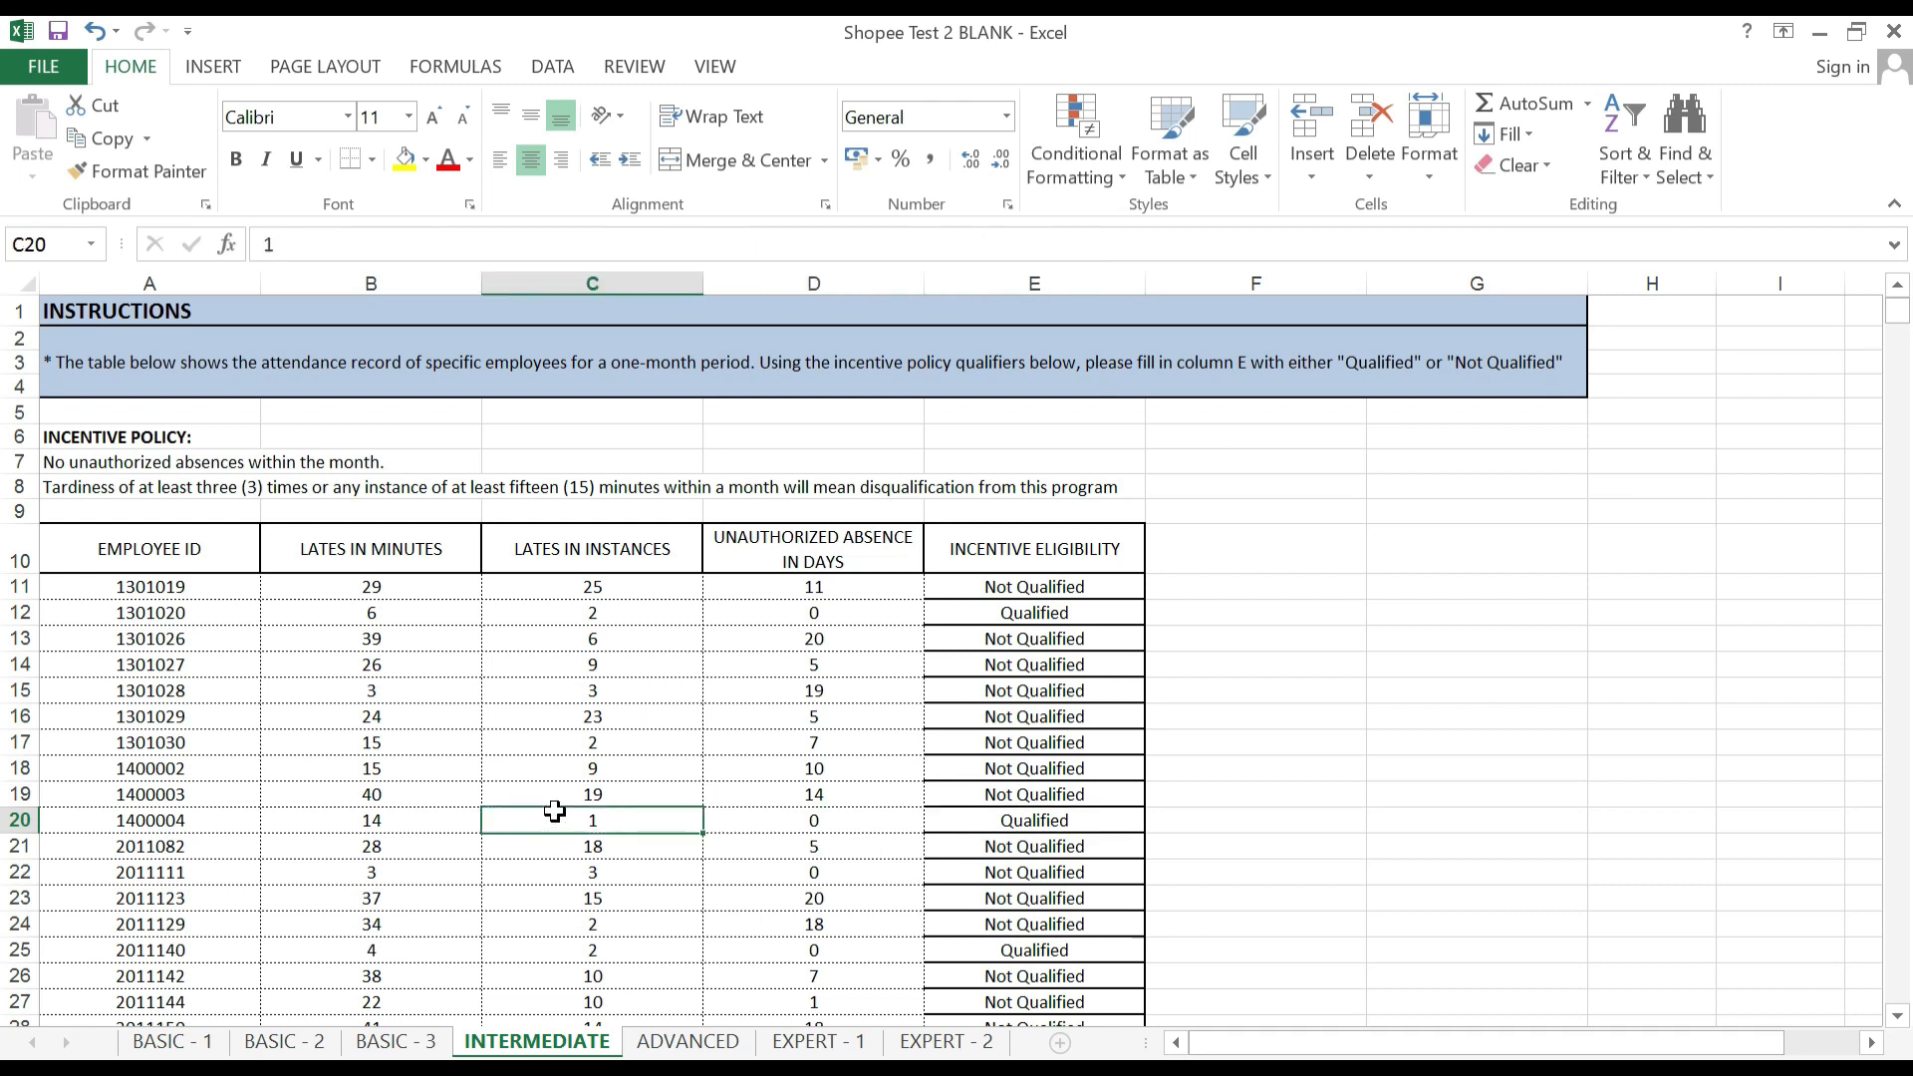
{"action": "left_click", "coordinate": [425, 815]}
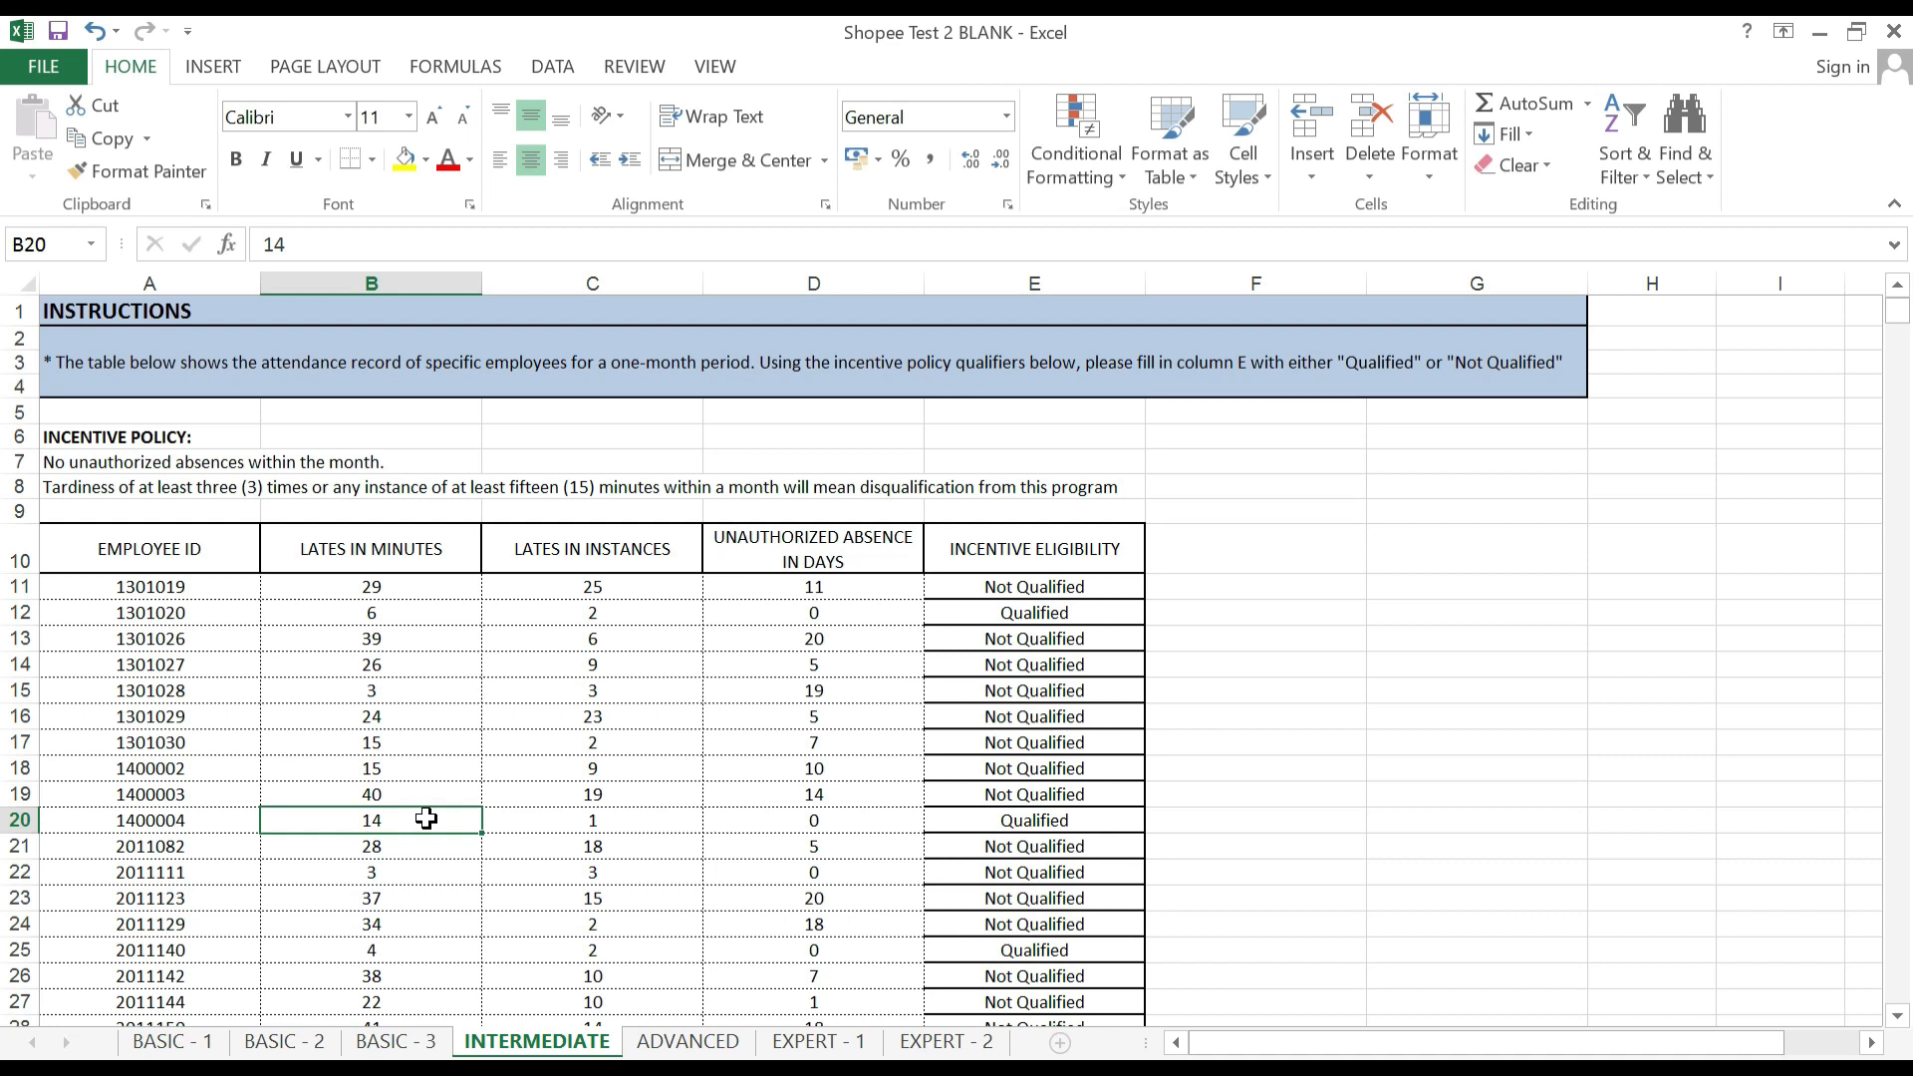
{"action": "scroll", "coordinate": [963, 819], "scroll_direction": "down", "scroll_amount": 2}
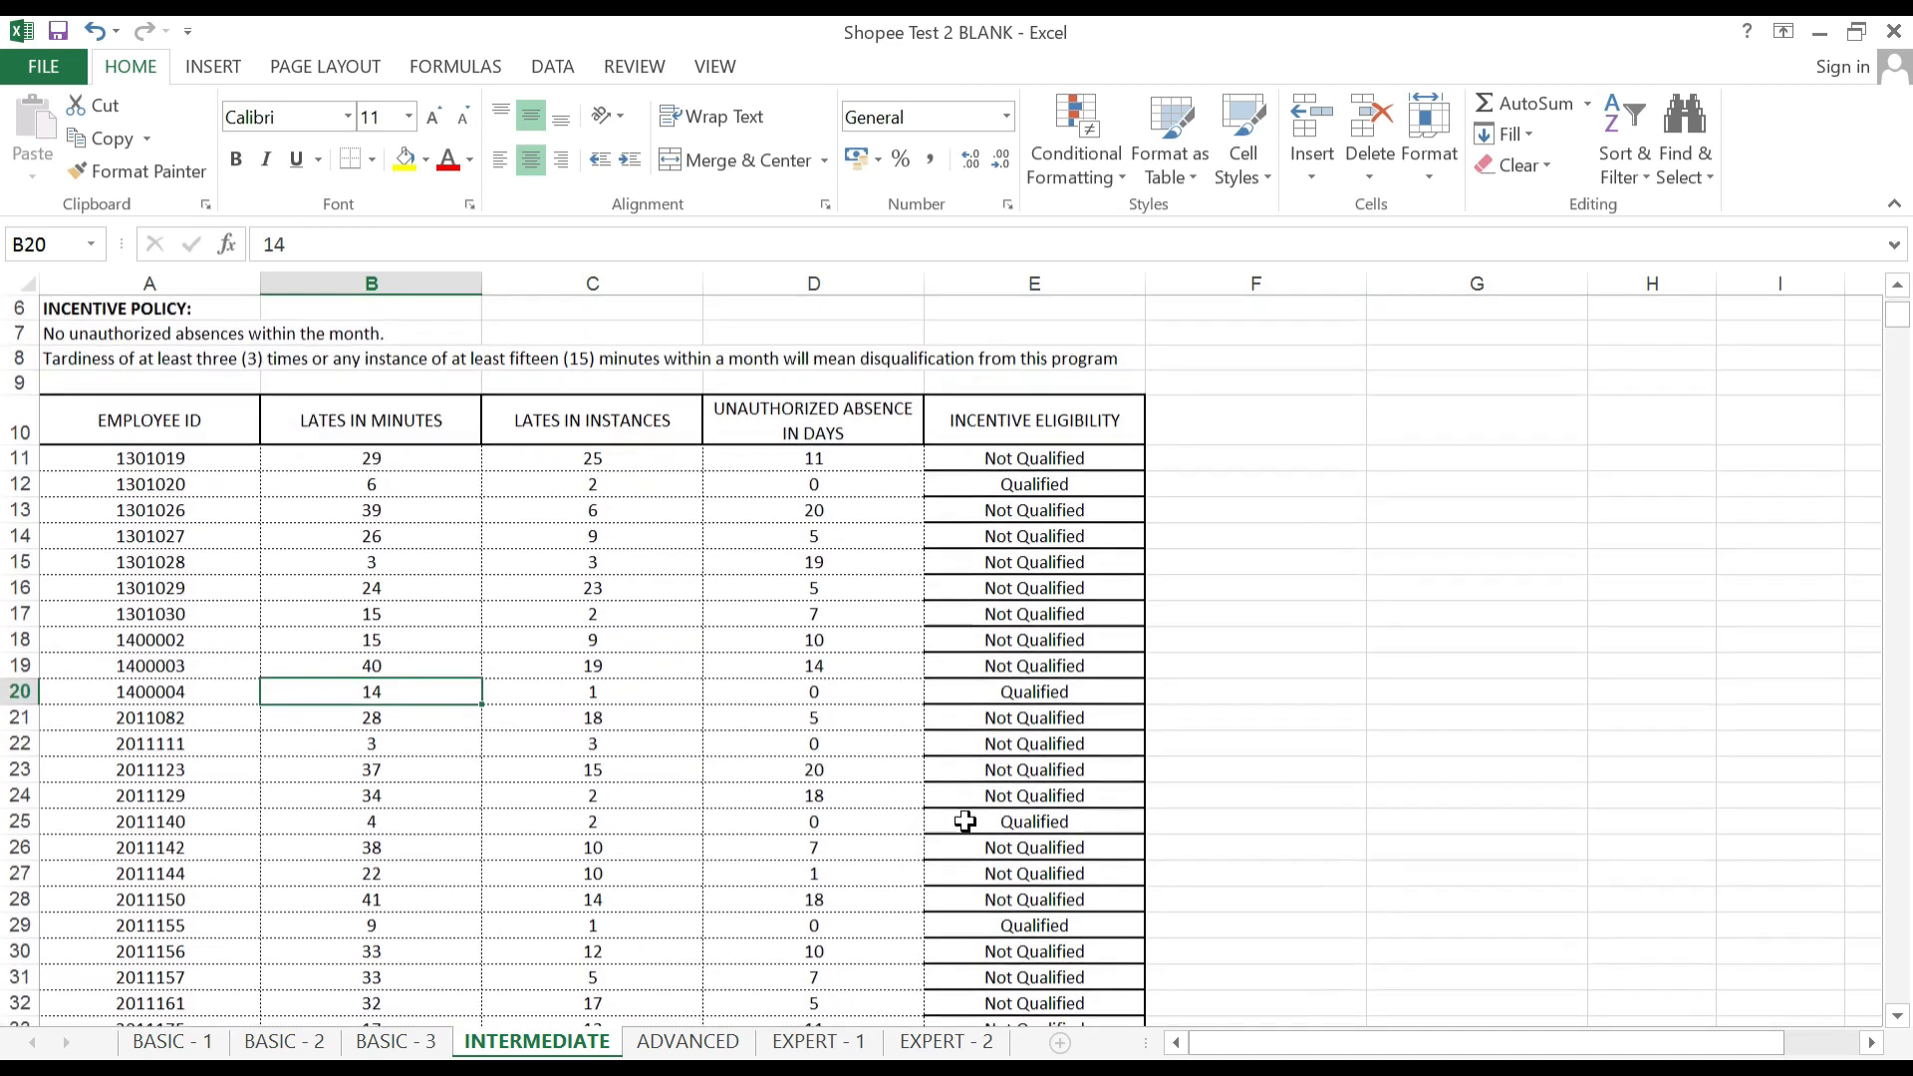
{"action": "left_click", "coordinate": [963, 821]}
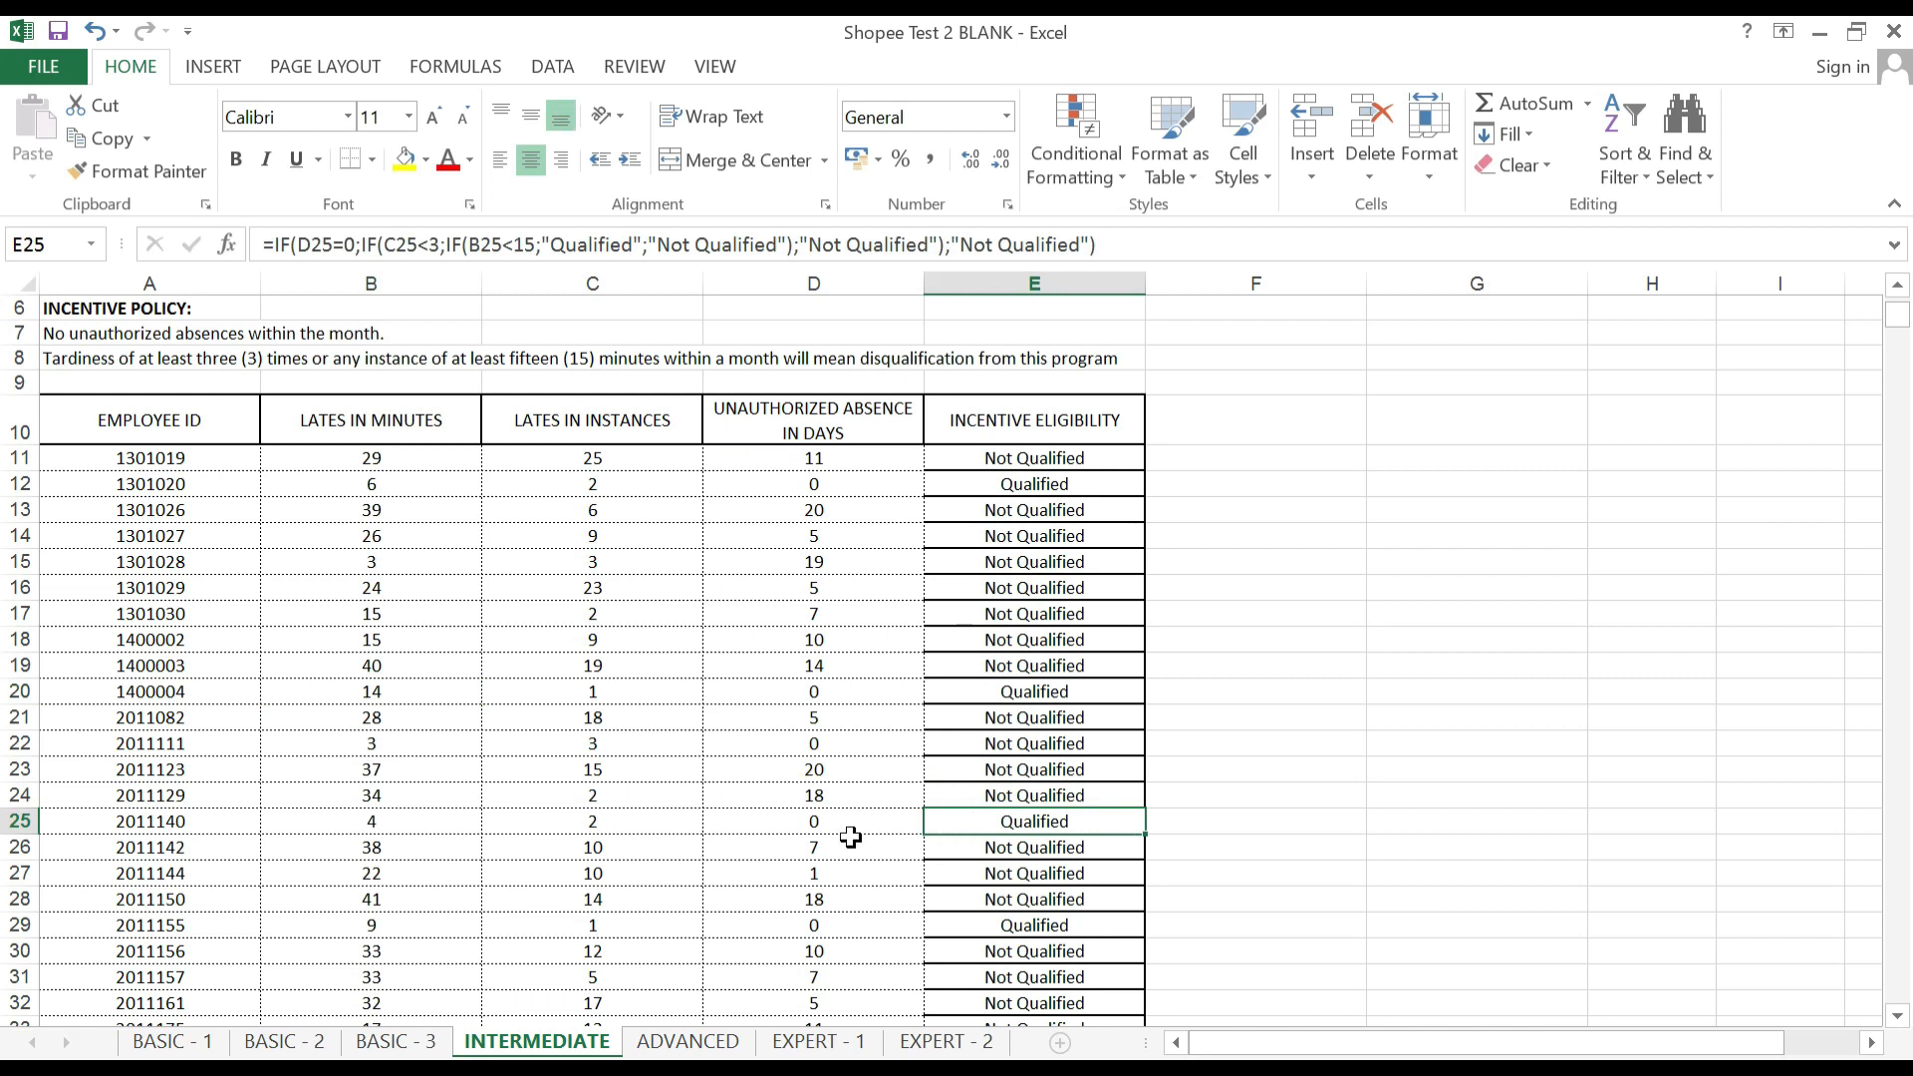
{"action": "left_click", "coordinate": [815, 825]}
{"action": "left_click", "coordinate": [534, 823]}
{"action": "left_click", "coordinate": [422, 821]}
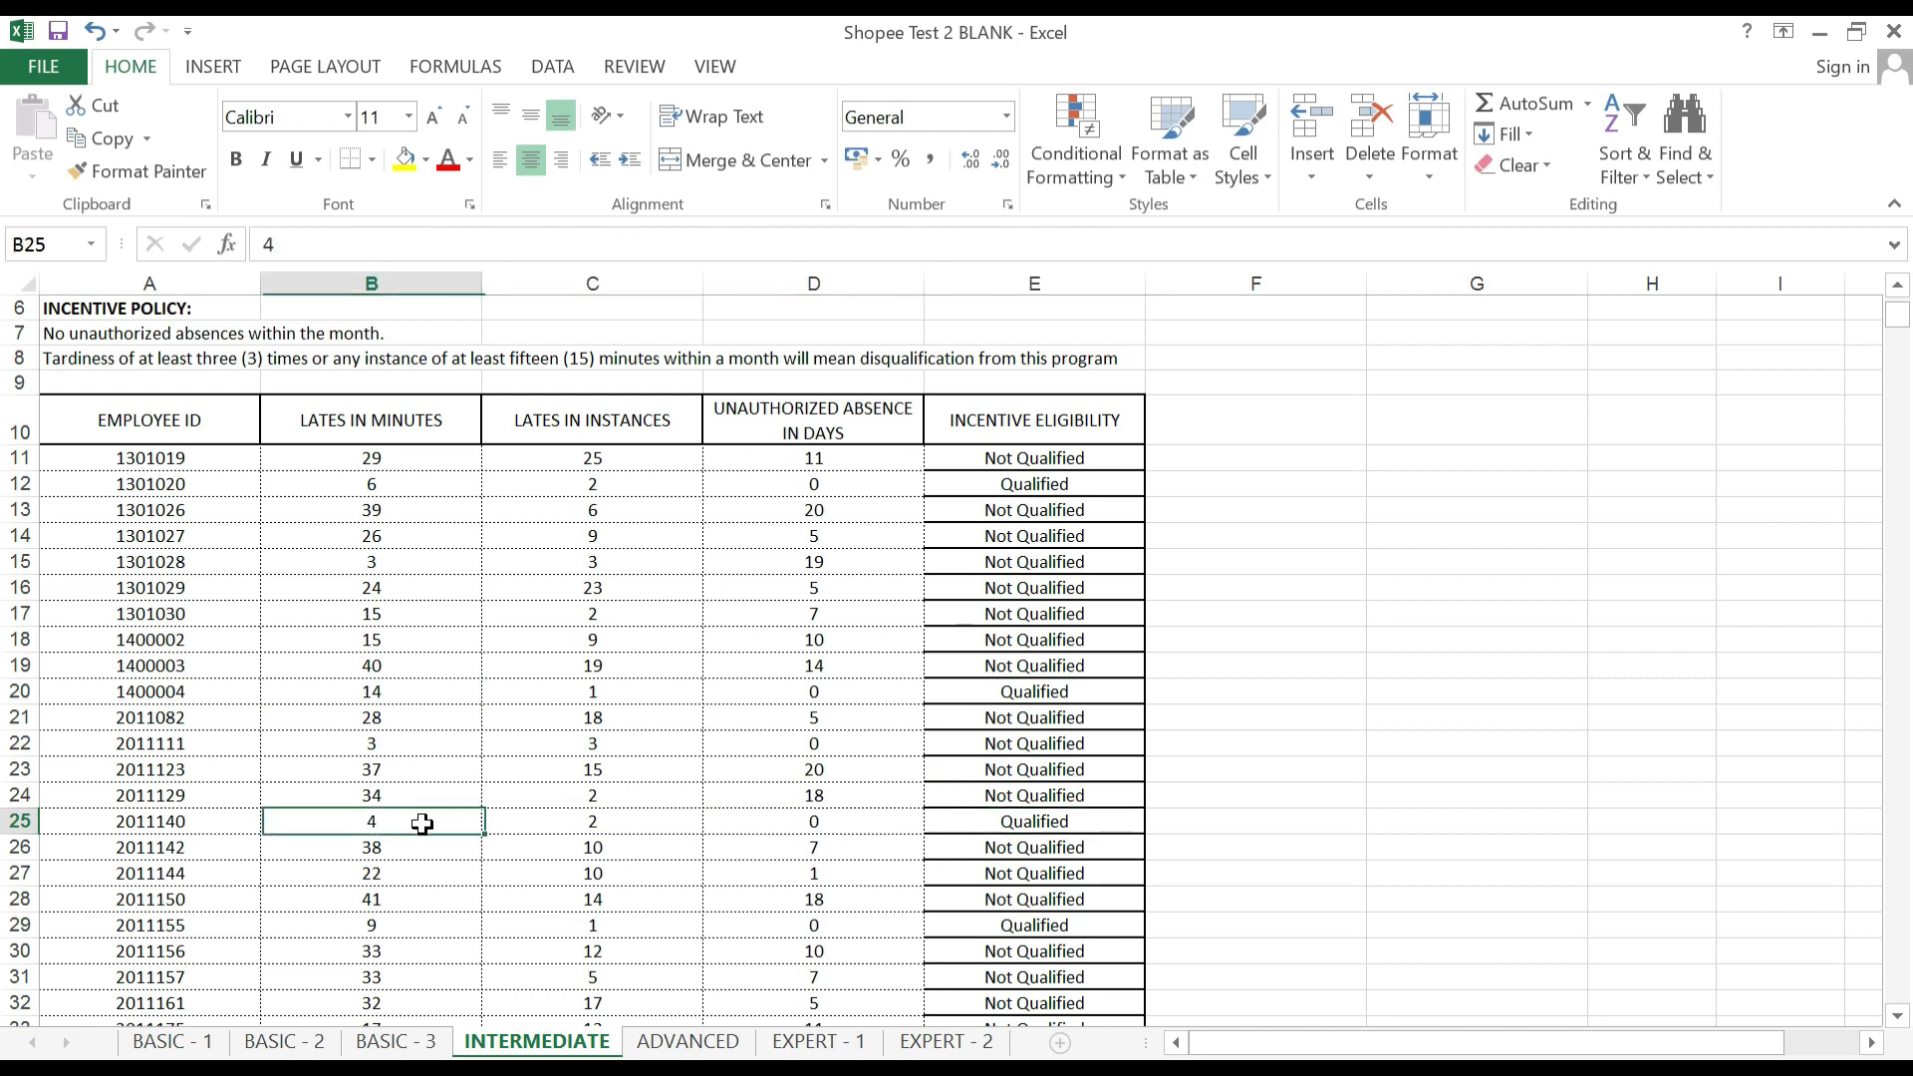
{"action": "scroll", "coordinate": [877, 862], "scroll_direction": "down", "scroll_amount": 2}
{"action": "scroll", "coordinate": [877, 862], "scroll_direction": "down", "scroll_amount": 1}
{"action": "left_click", "coordinate": [999, 777]}
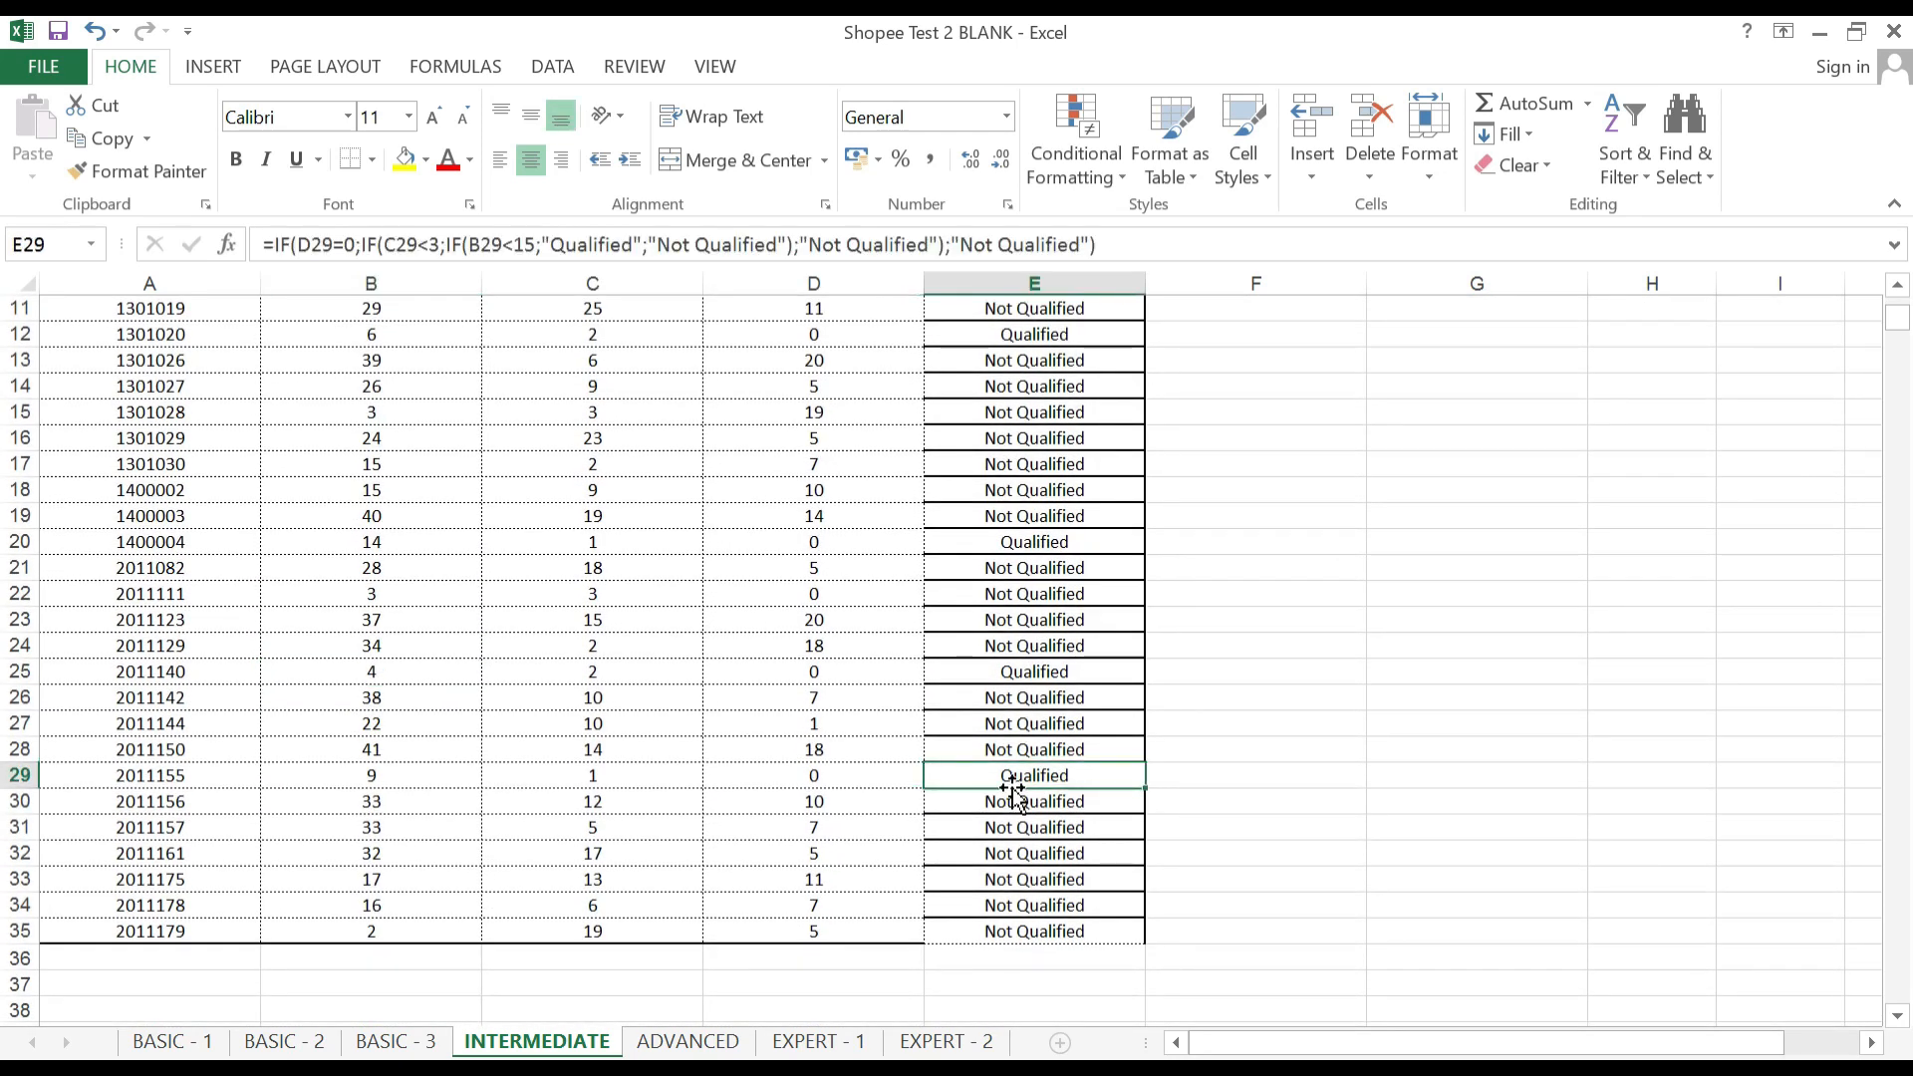
{"action": "left_click", "coordinate": [783, 778]}
{"action": "left_click", "coordinate": [971, 928]}
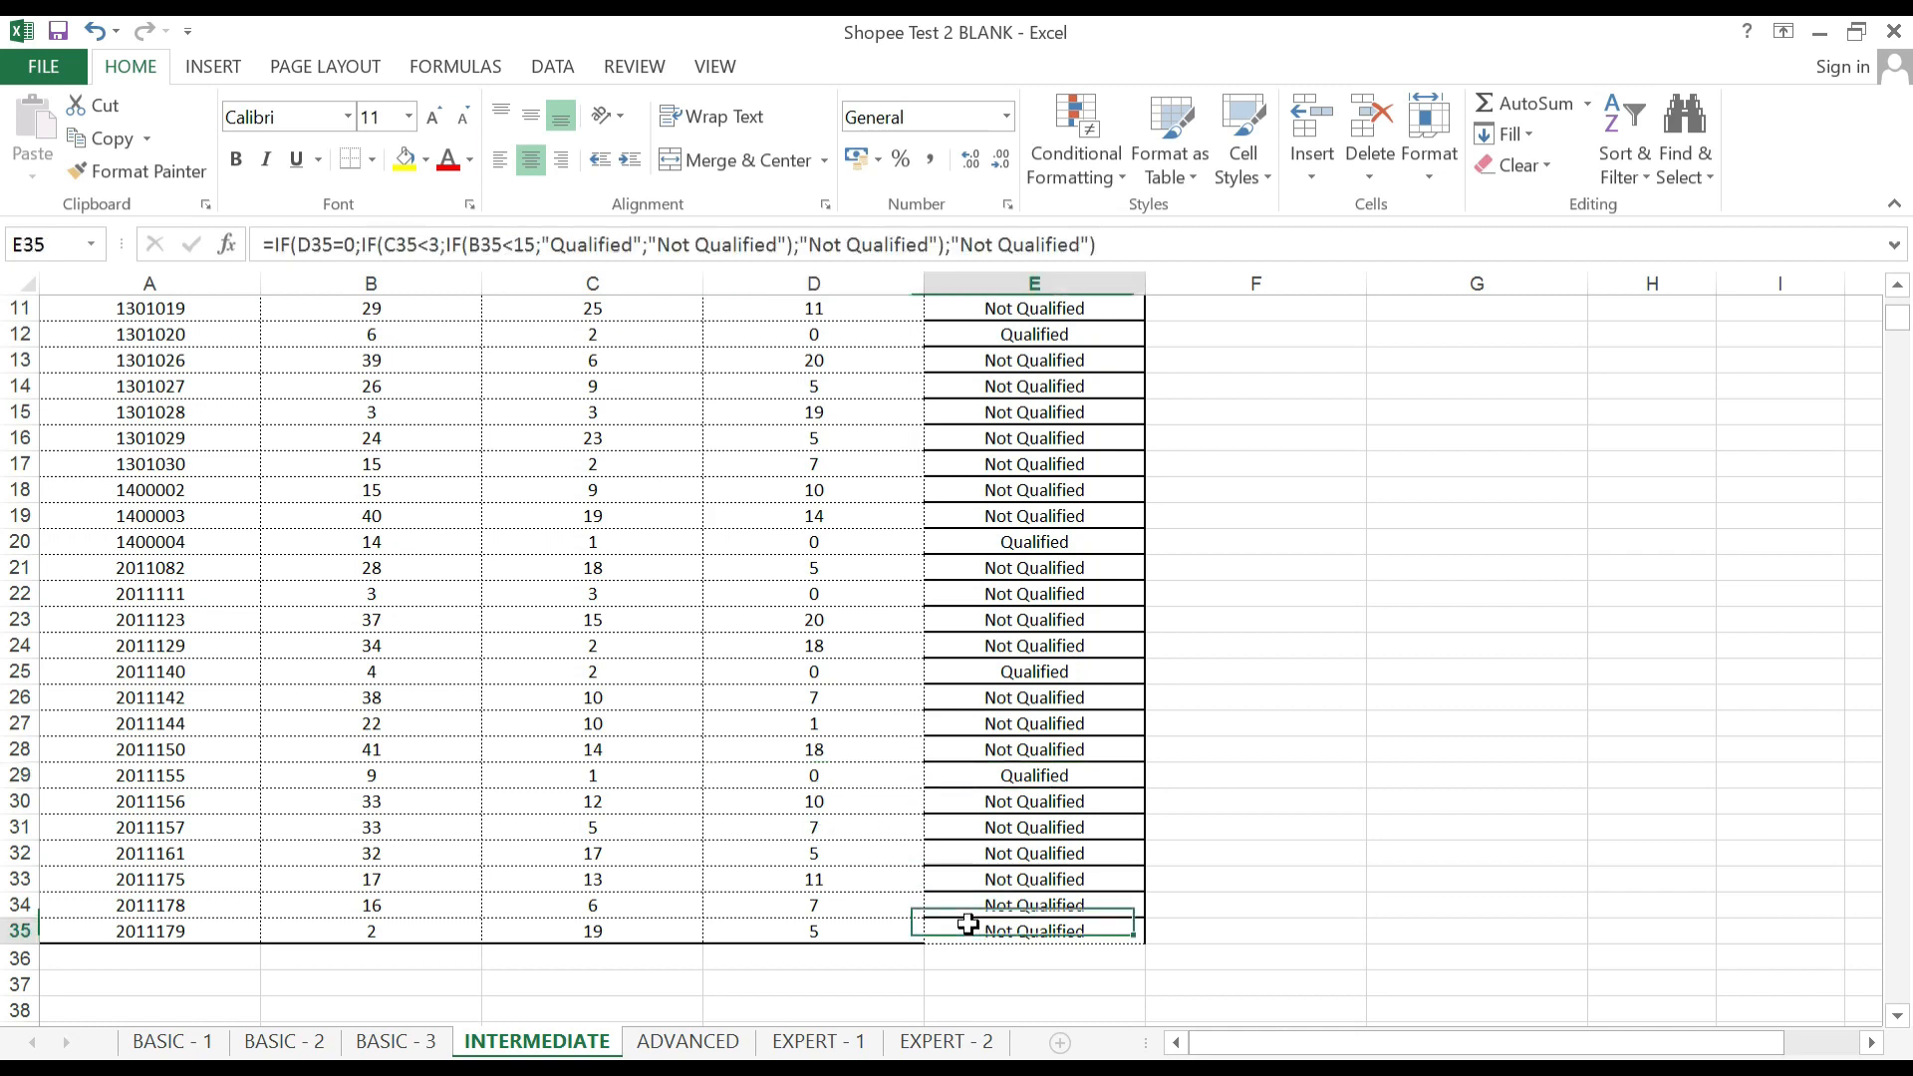
Switch to the ADVANCED sheet and examine the two highlighted full-name examples in D5 and D6 against the instructions.
{"action": "scroll", "coordinate": [970, 890], "scroll_direction": "up", "scroll_amount": 4}
{"action": "left_click", "coordinate": [1001, 593]}
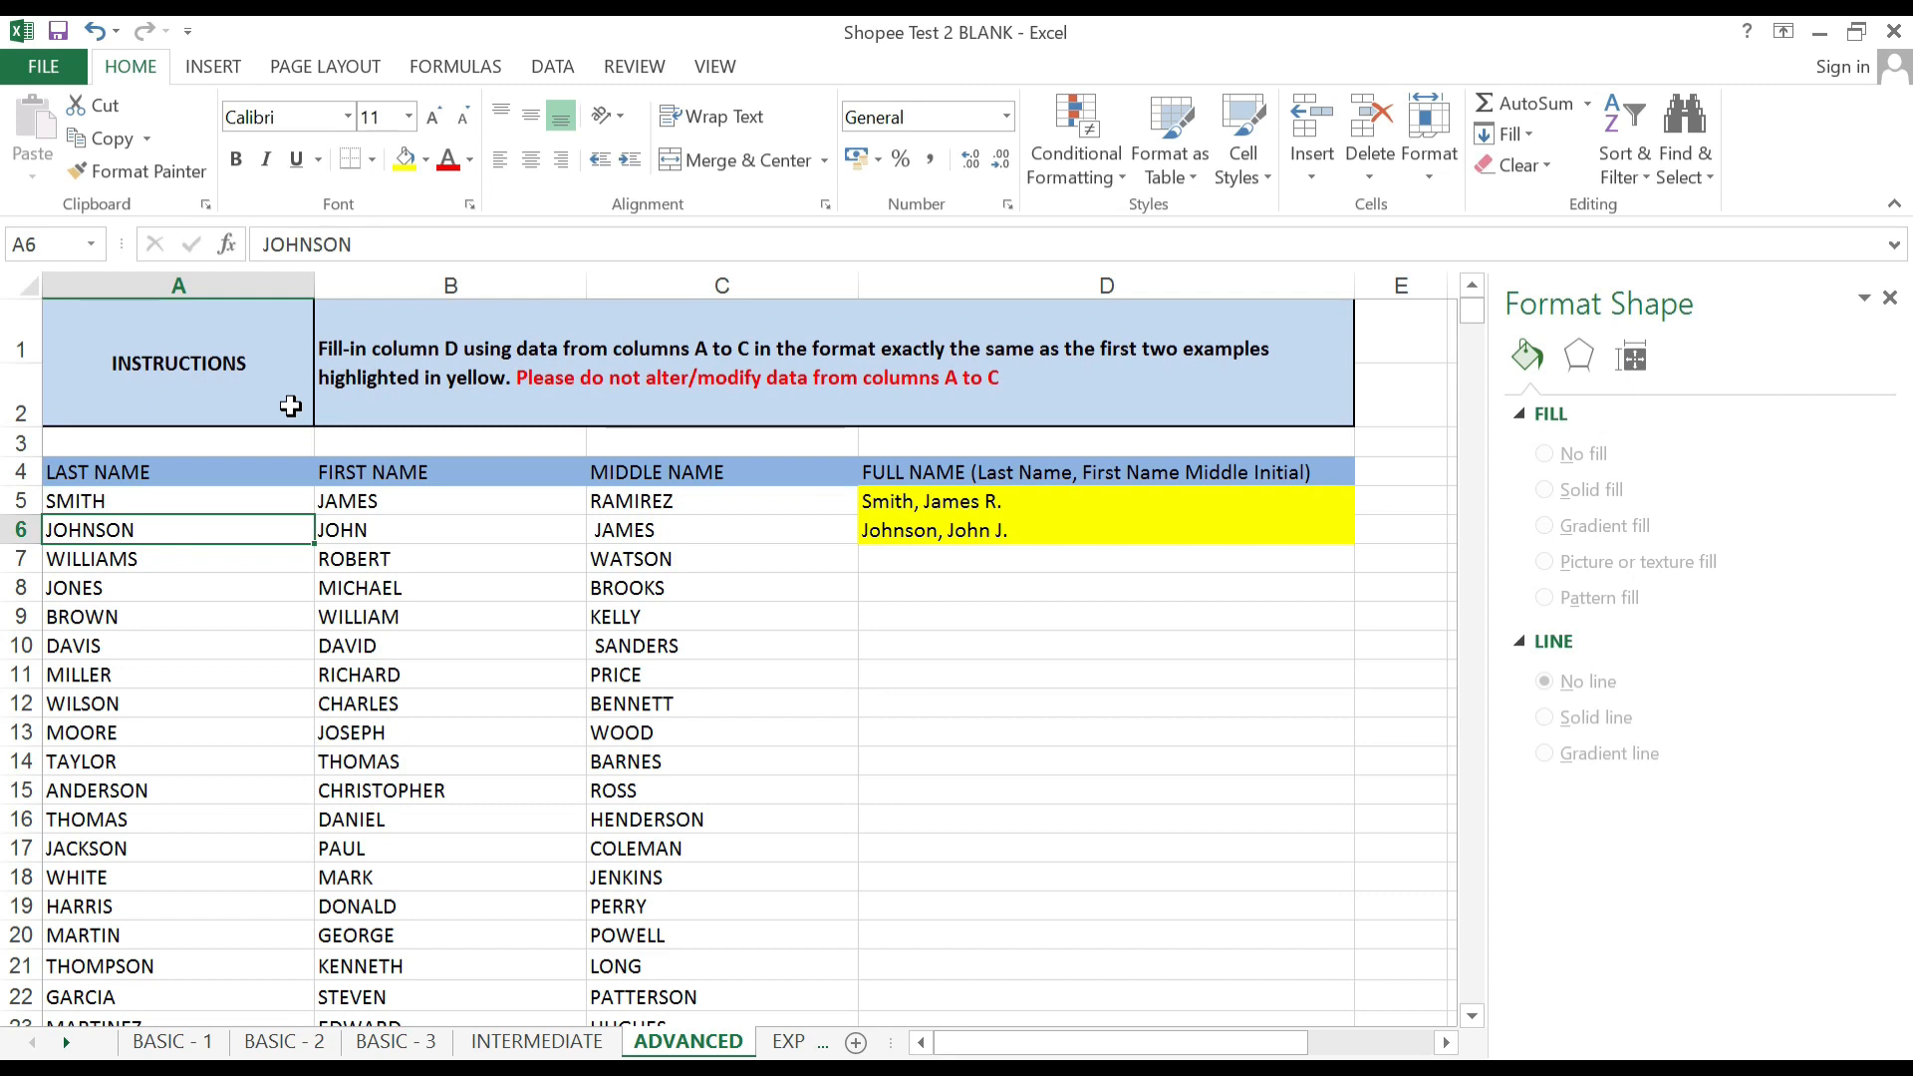
{"action": "left_click", "coordinate": [1066, 556]}
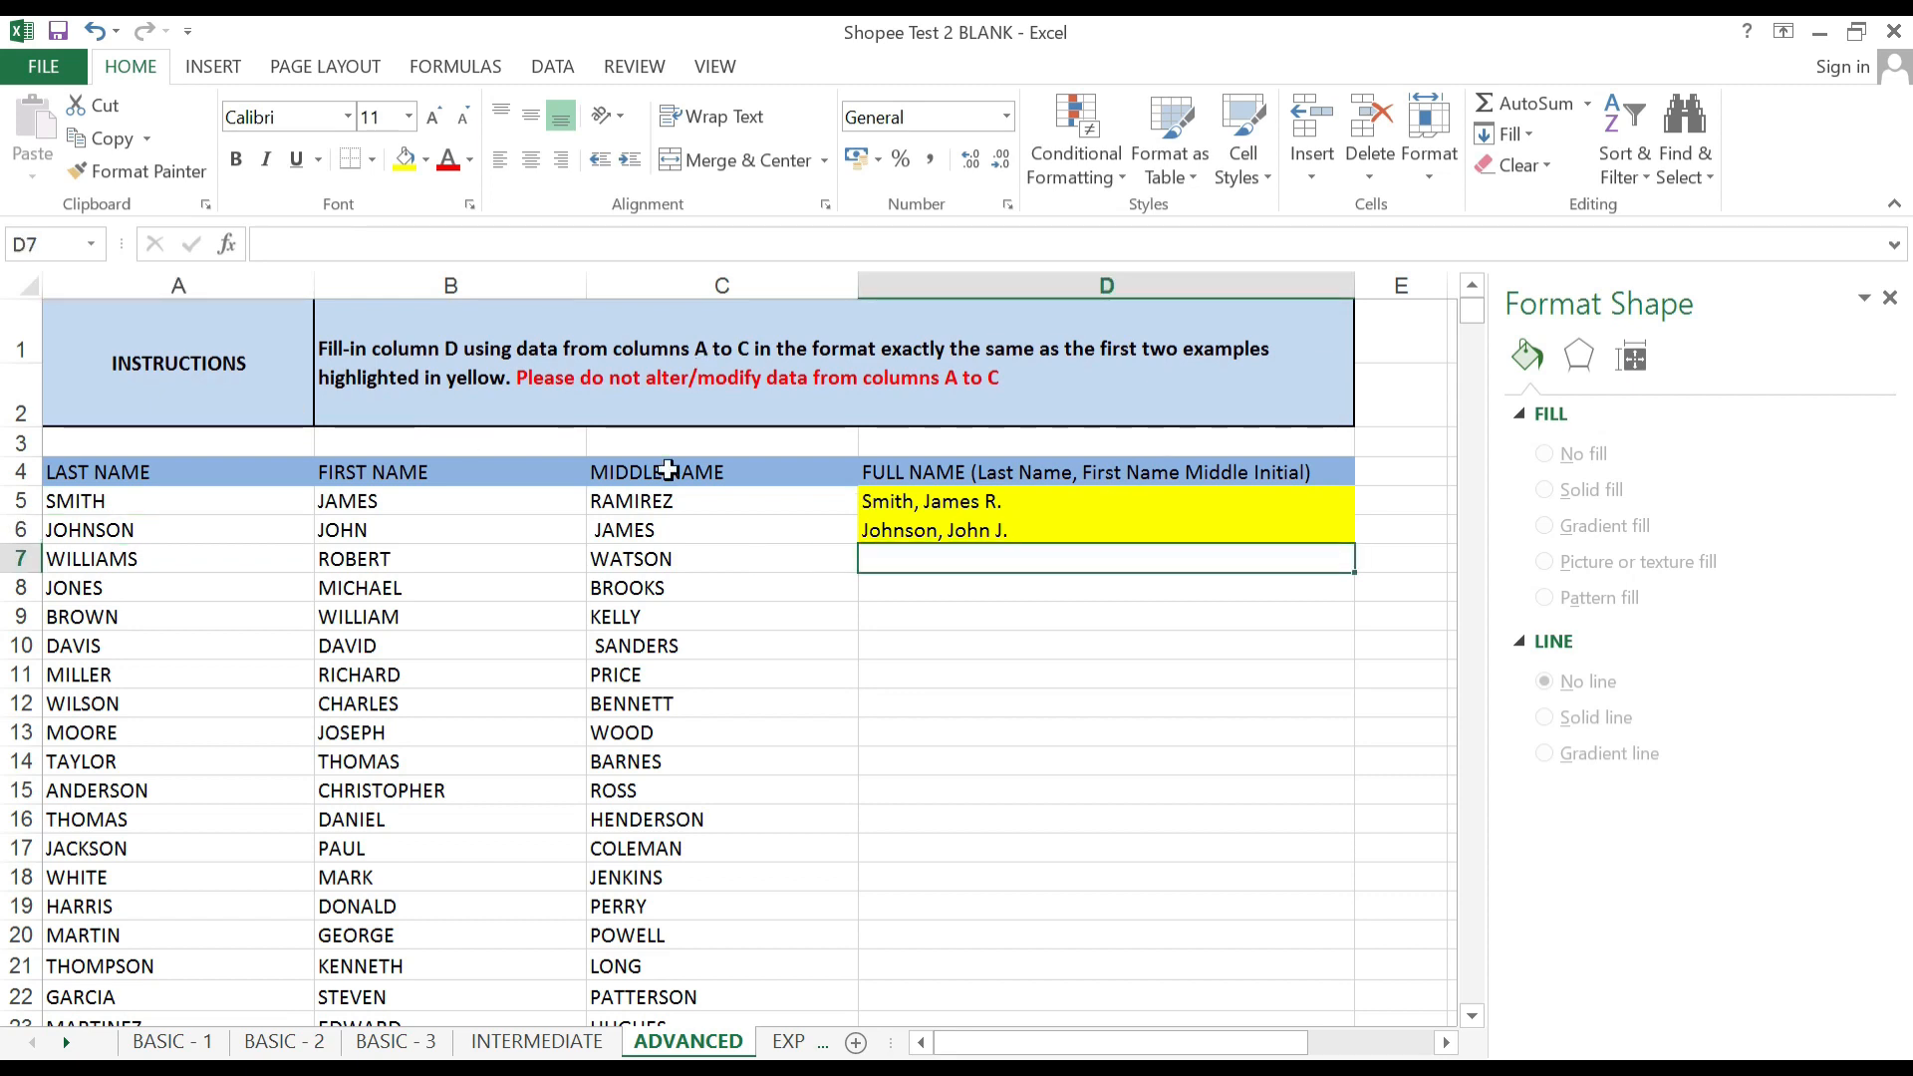
{"action": "left_click", "coordinate": [1101, 492]}
{"action": "left_click_drag", "start_coordinate": [1102, 510], "coordinate": [1102, 529]}
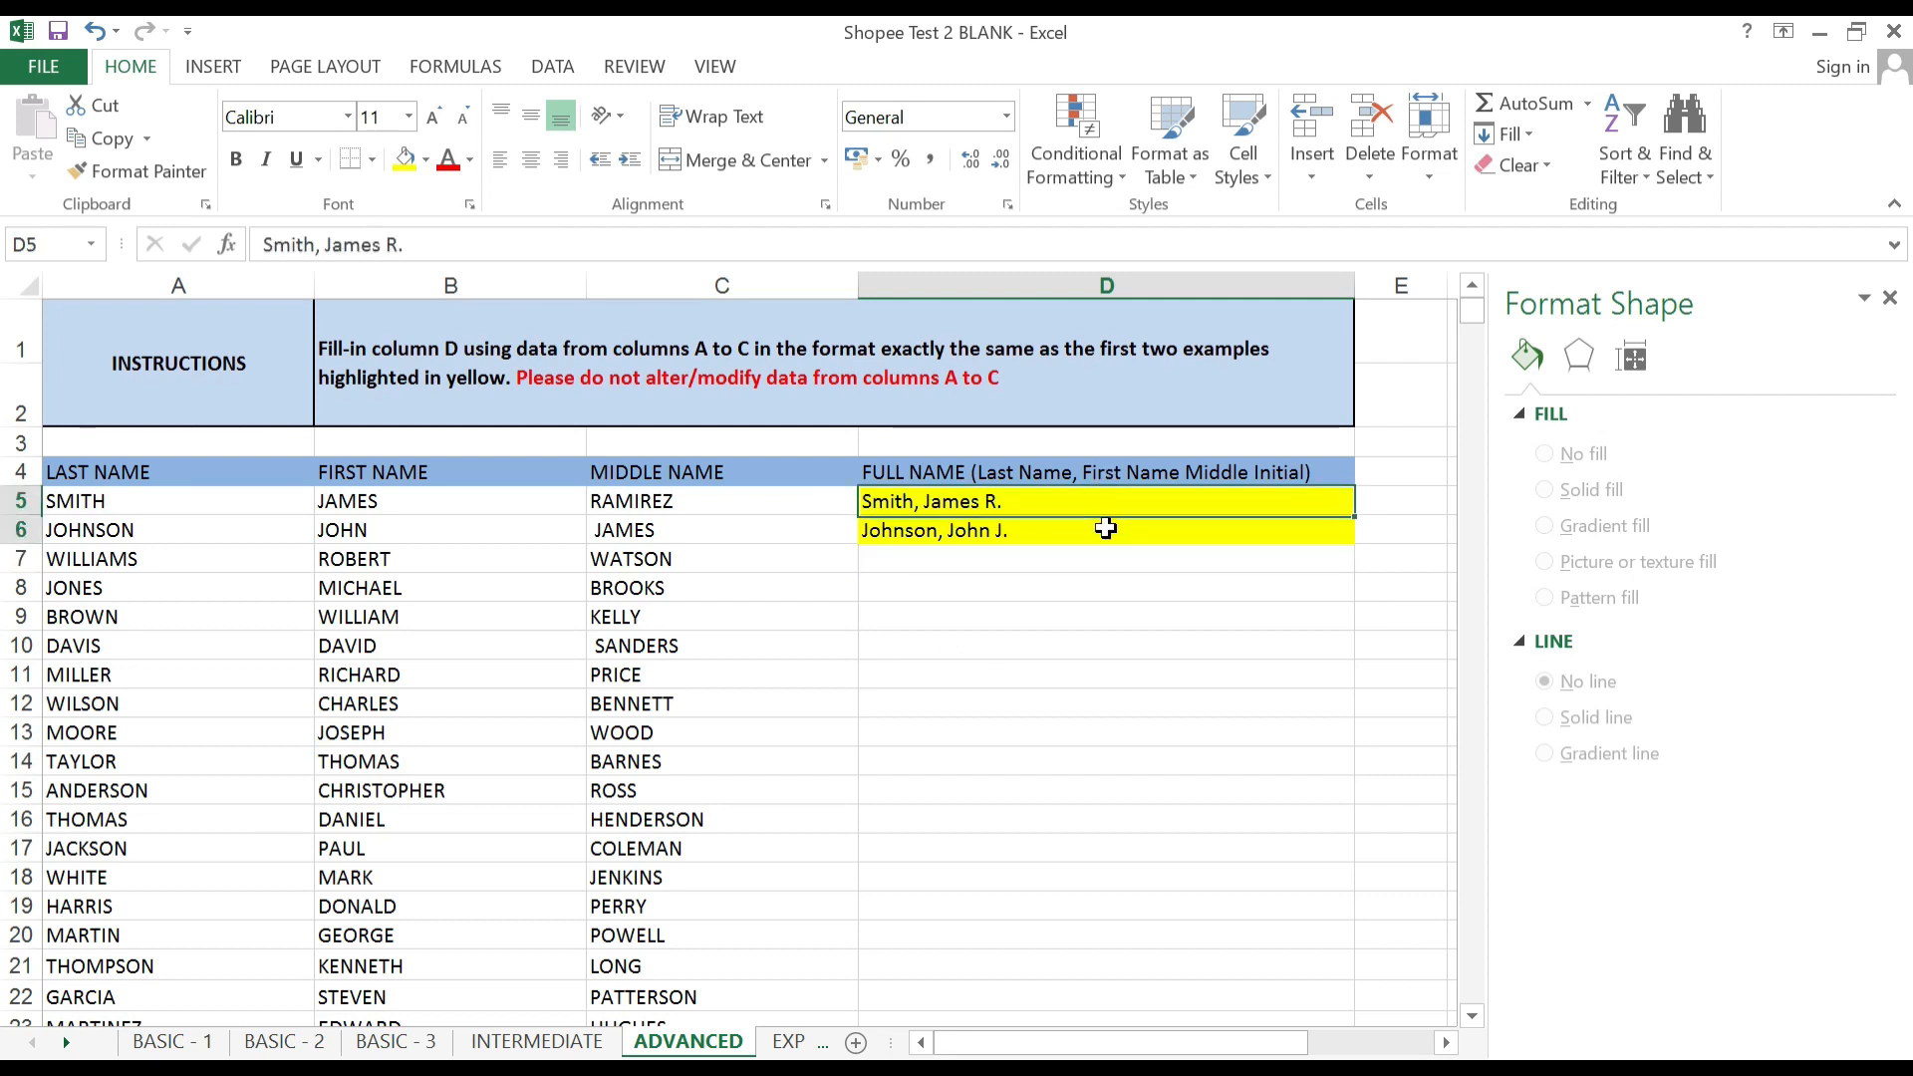
{"action": "left_click", "coordinate": [1109, 507]}
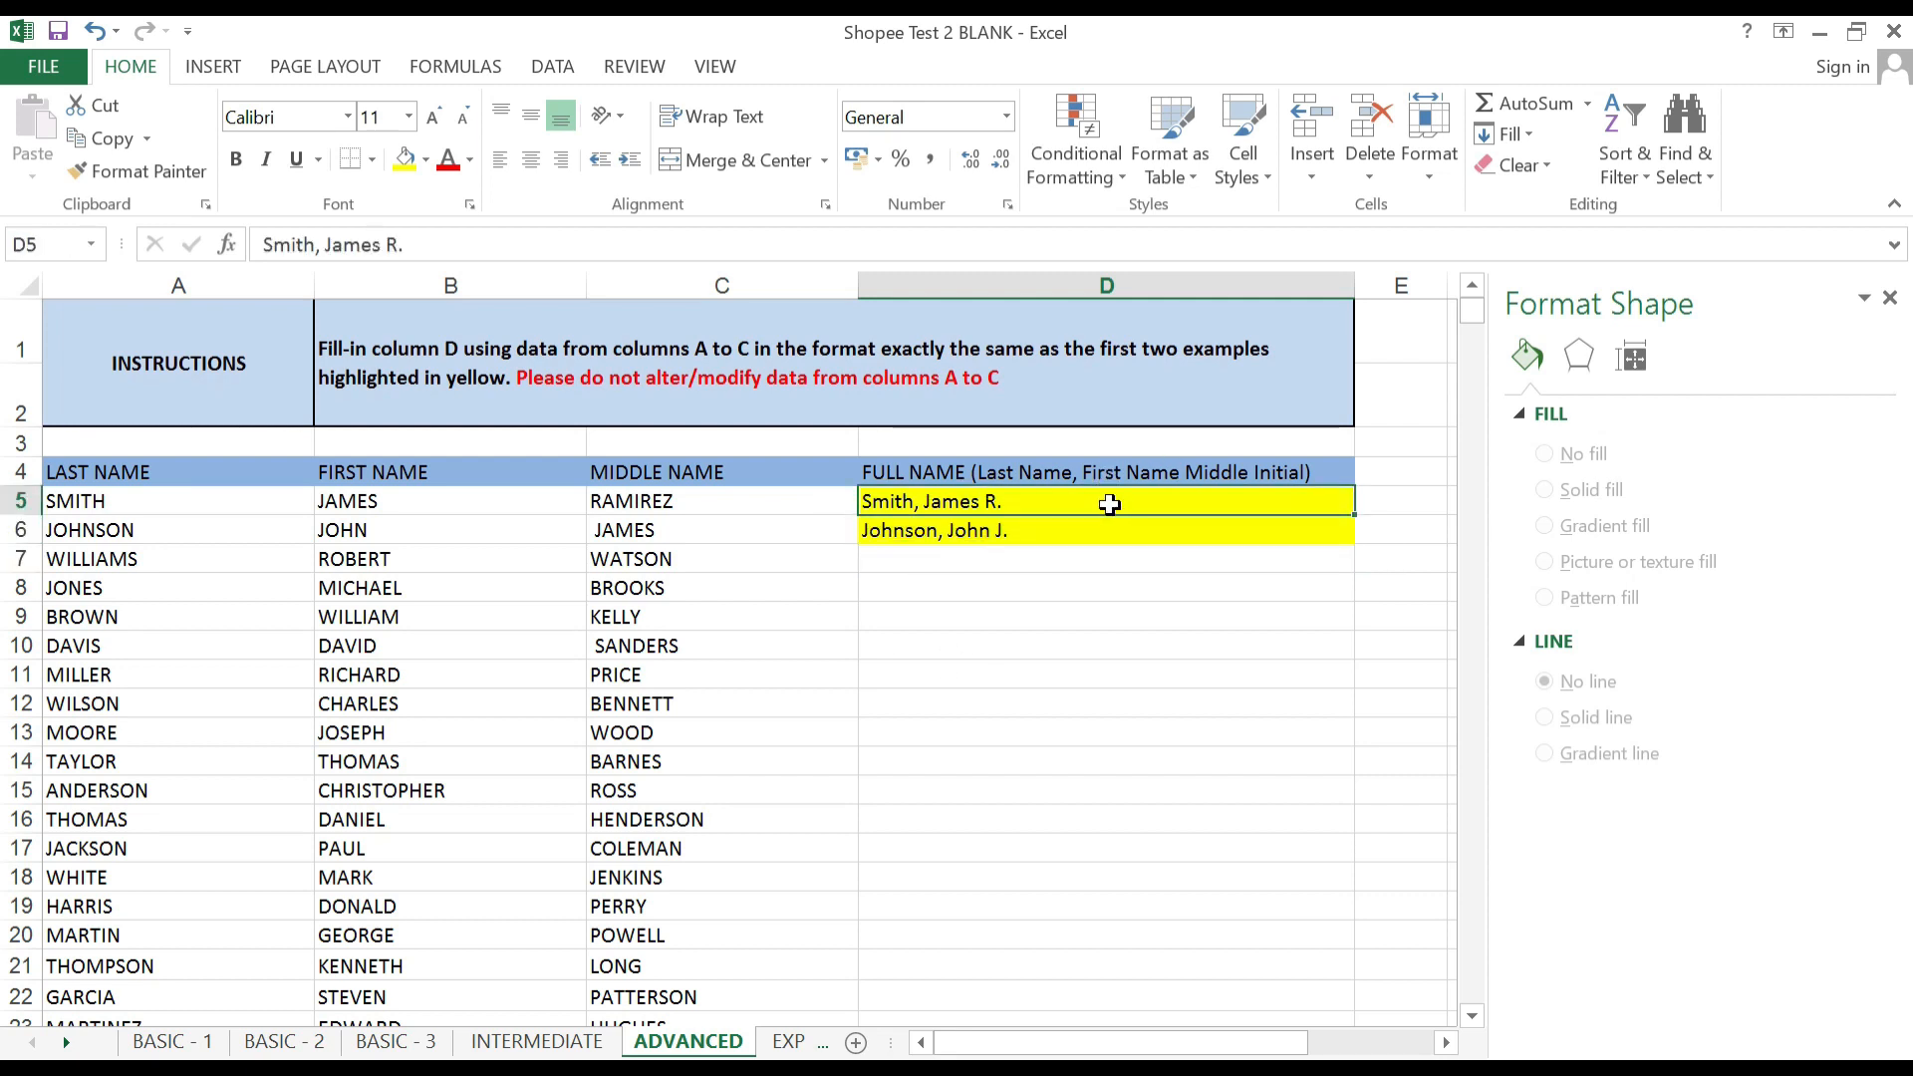
{"action": "left_click", "coordinate": [1097, 529]}
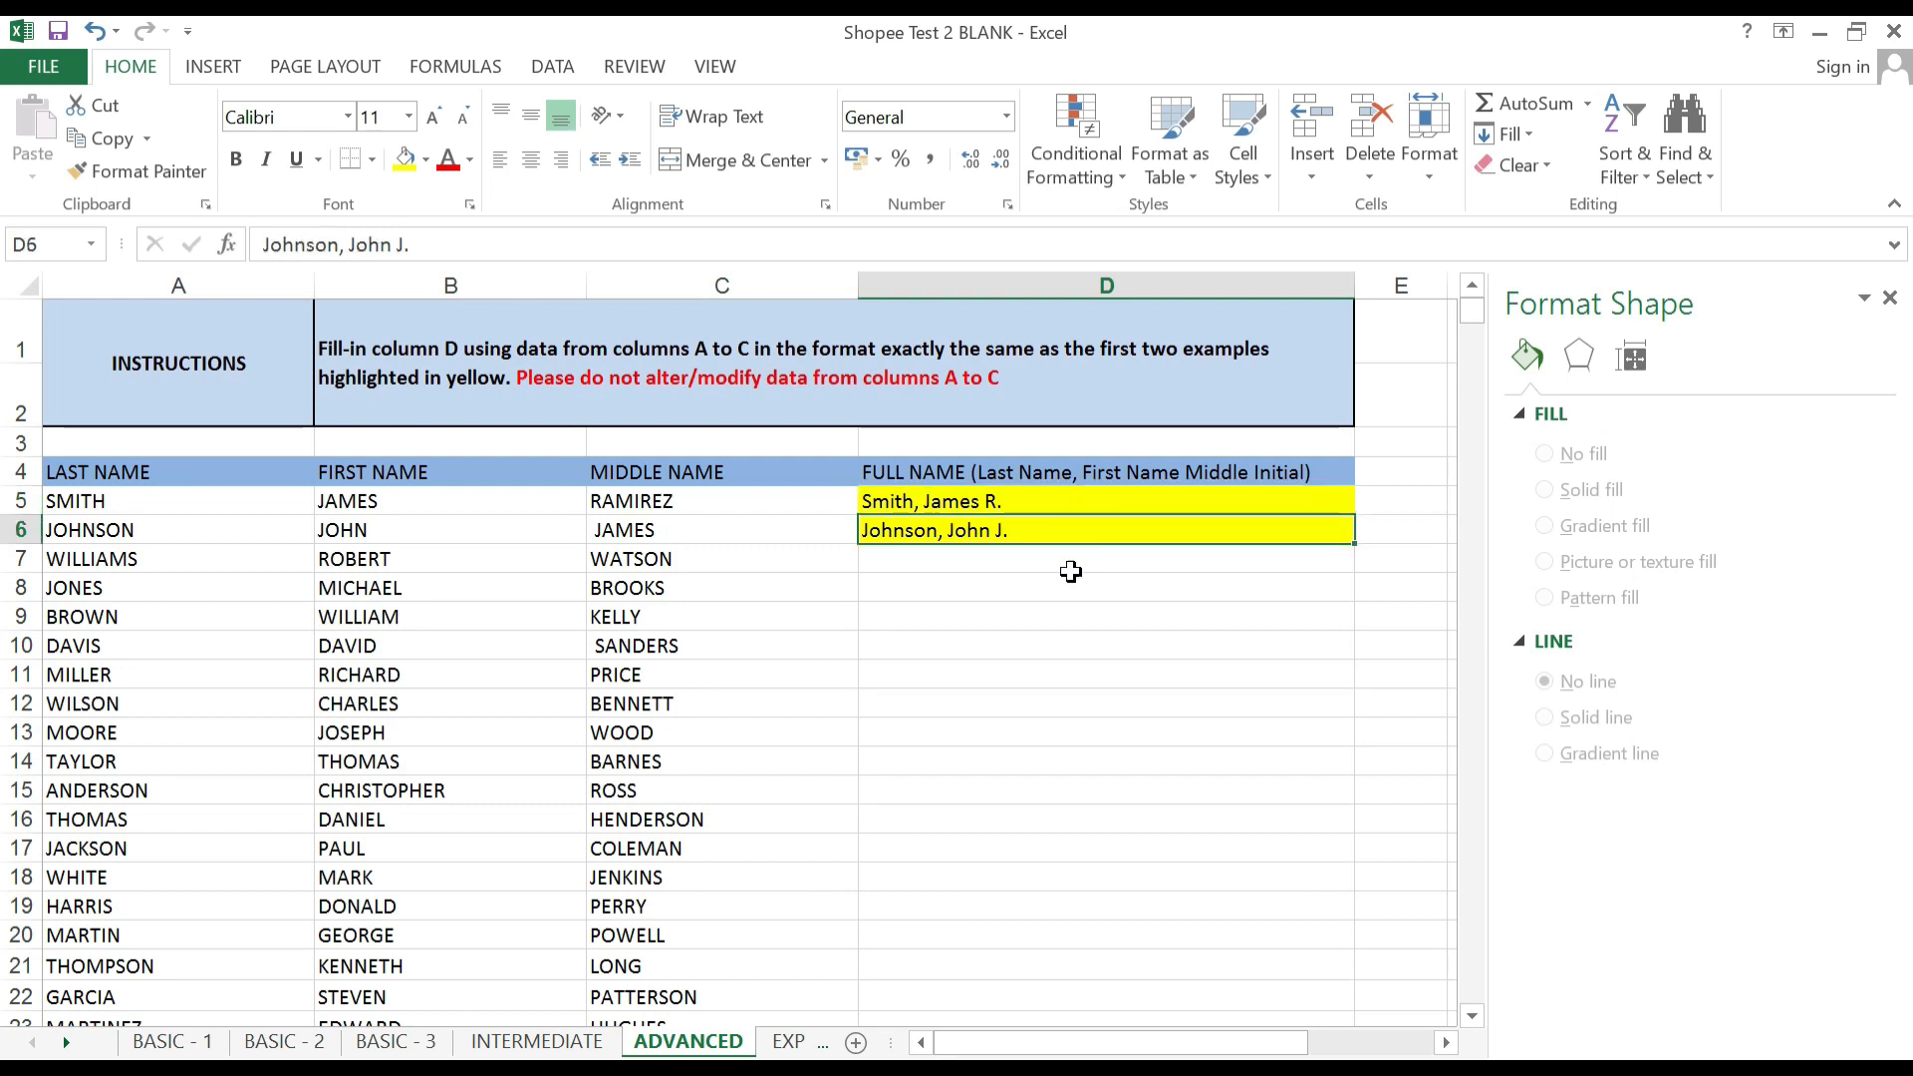
{"action": "left_click", "coordinate": [1077, 564]}
{"action": "key", "text": "Right"}
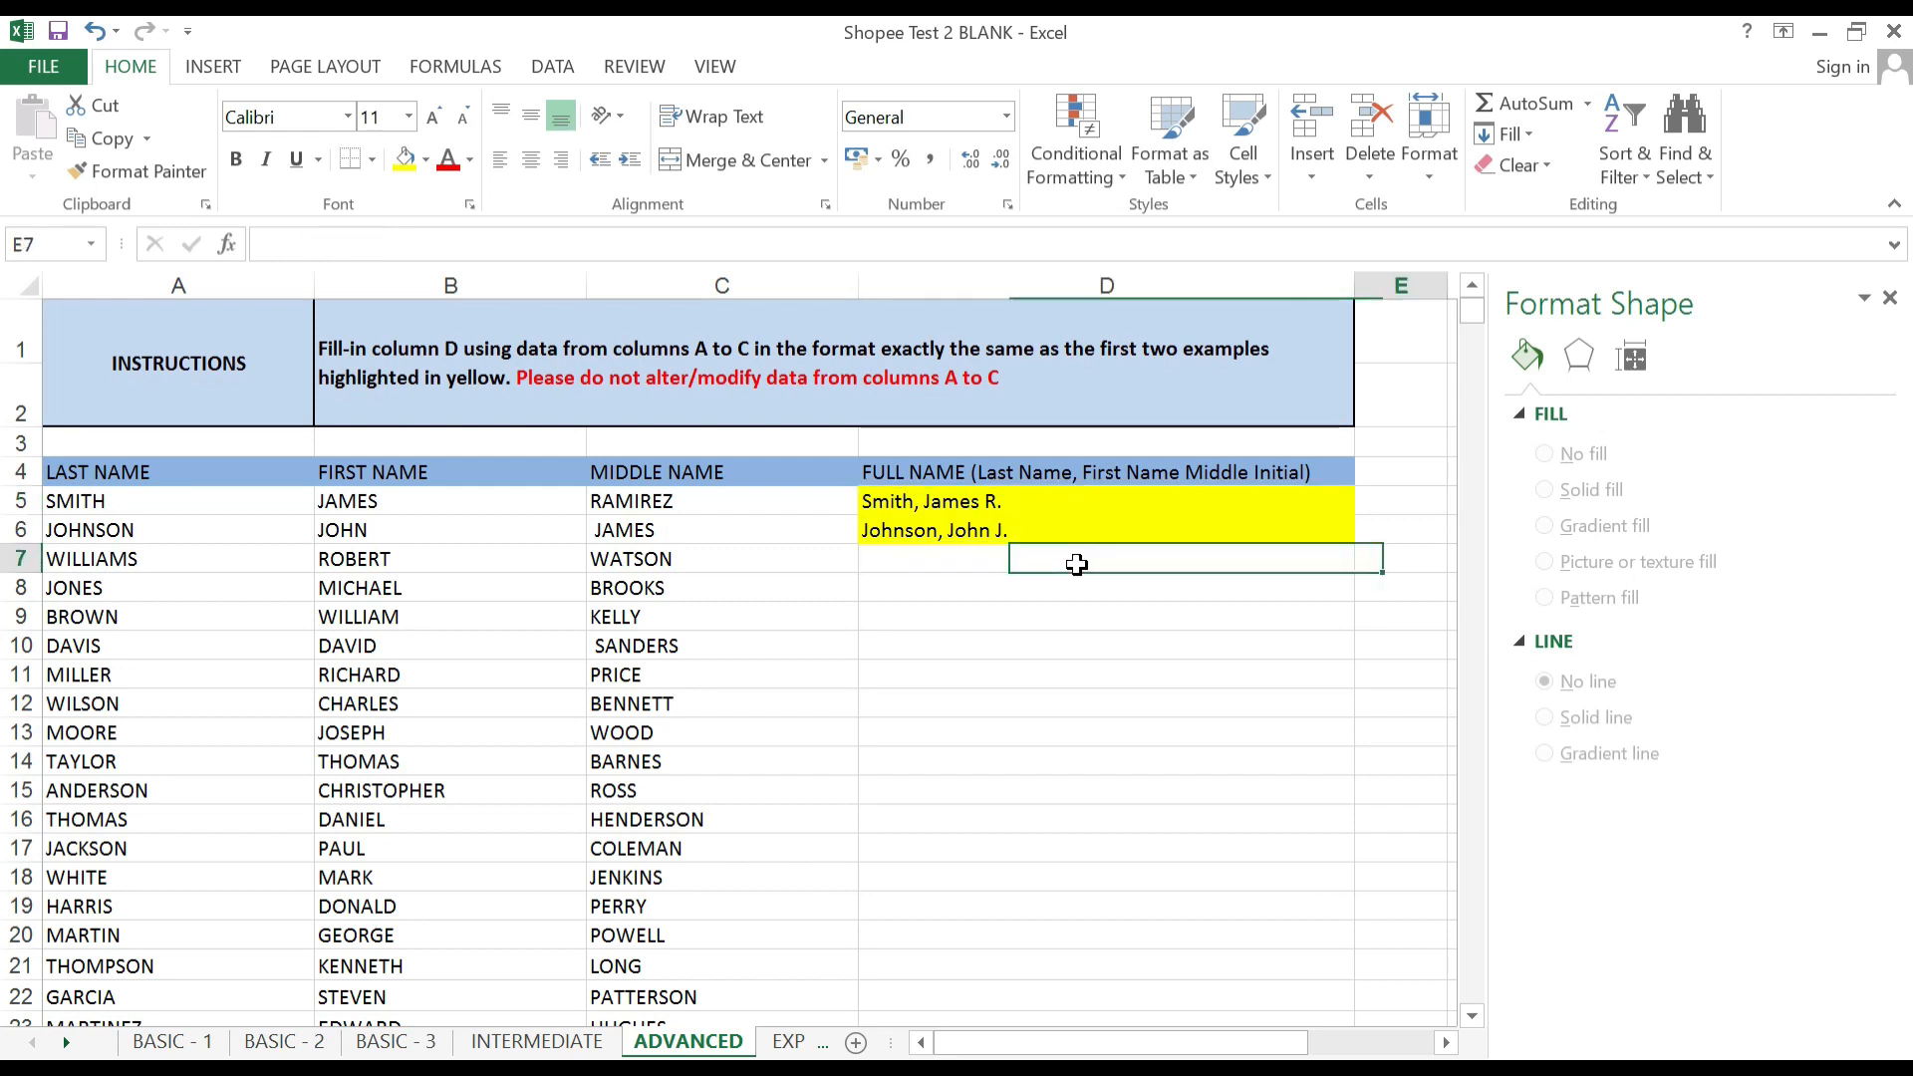
{"action": "scroll", "coordinate": [1076, 564], "scroll_direction": "right", "scroll_amount": 2}
{"action": "key", "text": "Left"}
{"action": "key", "text": "Left"}
{"action": "key", "text": "Left"}
{"action": "key", "text": "Left"}
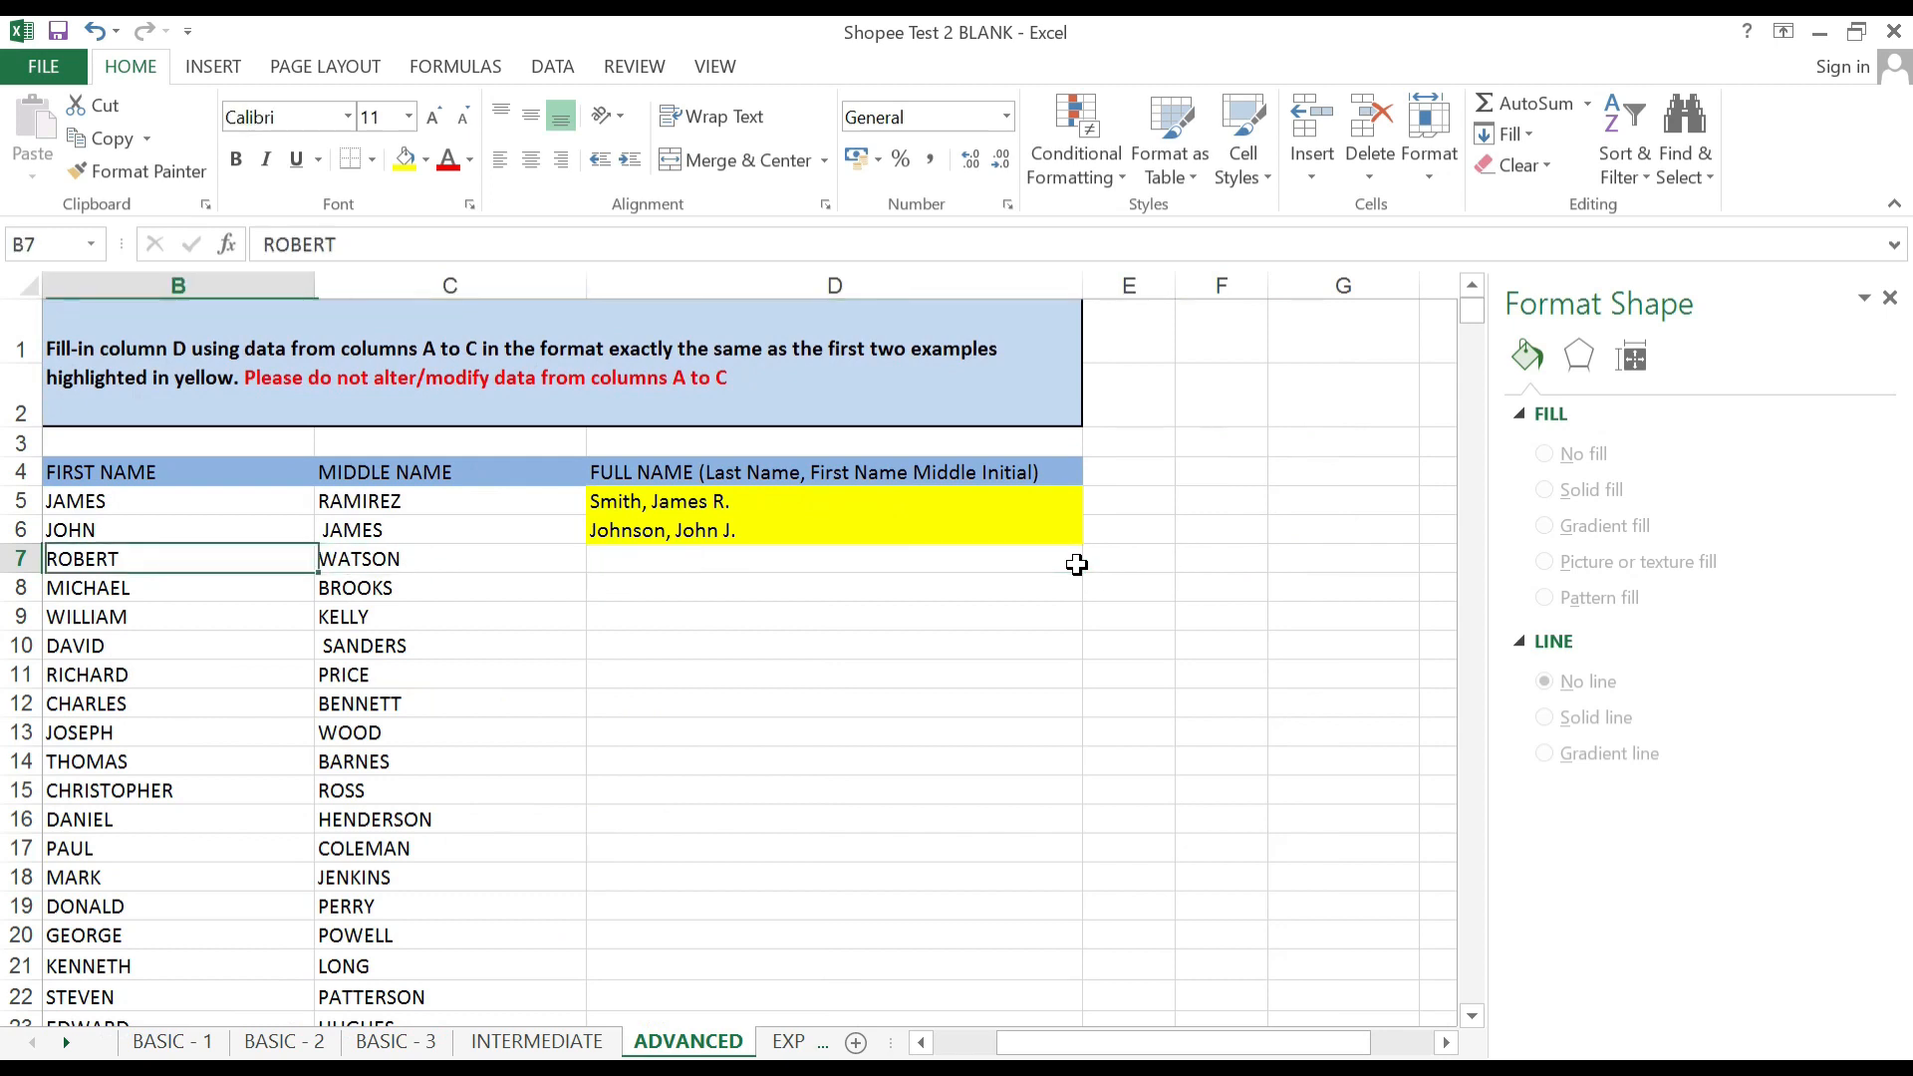
{"action": "key", "text": "Right"}
{"action": "key", "text": "Right"}
{"action": "key", "text": "Right"}
{"action": "key", "text": "Right"}
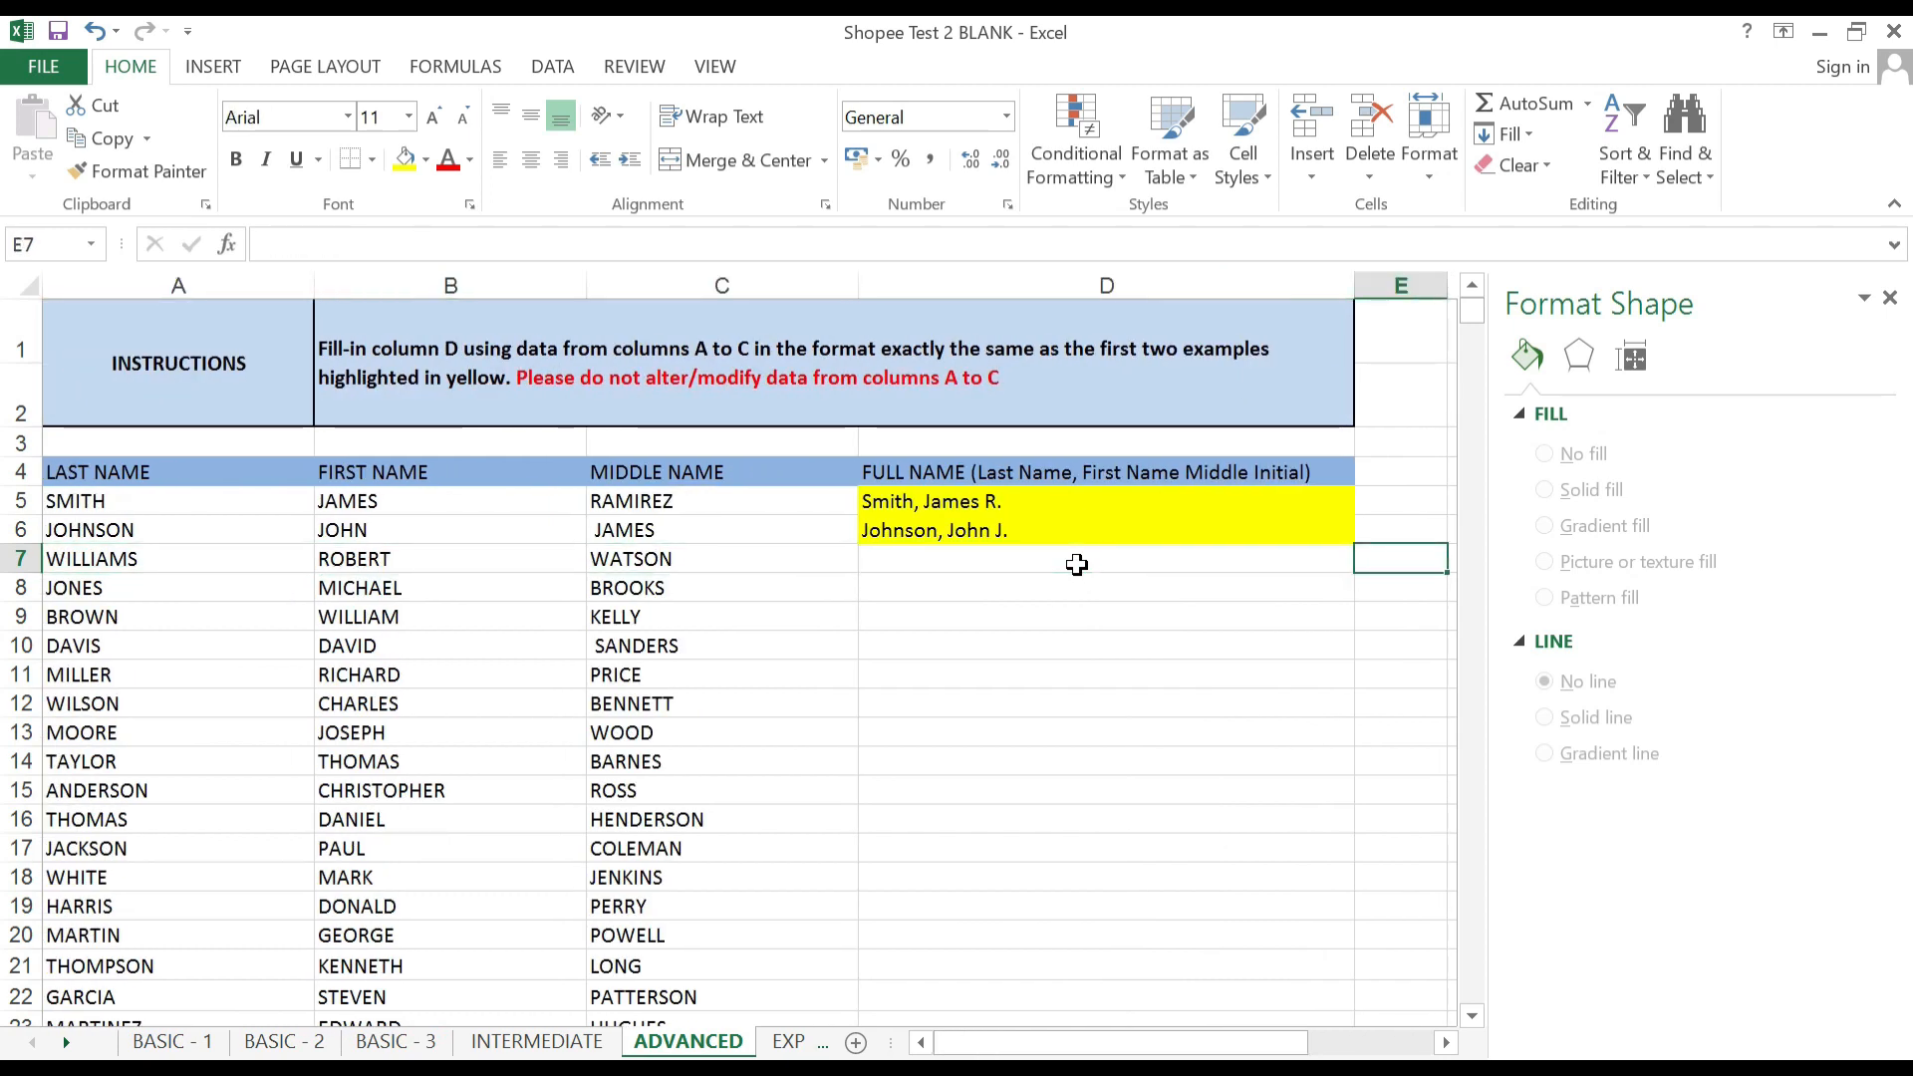
Enter the label "Proper" in cell F6, beside the full name table.
{"action": "key", "text": "Right"}
{"action": "key", "text": "Left"}
{"action": "key", "text": "Right"}
{"action": "key", "text": "Up"}
{"action": "type", "text": "P"}
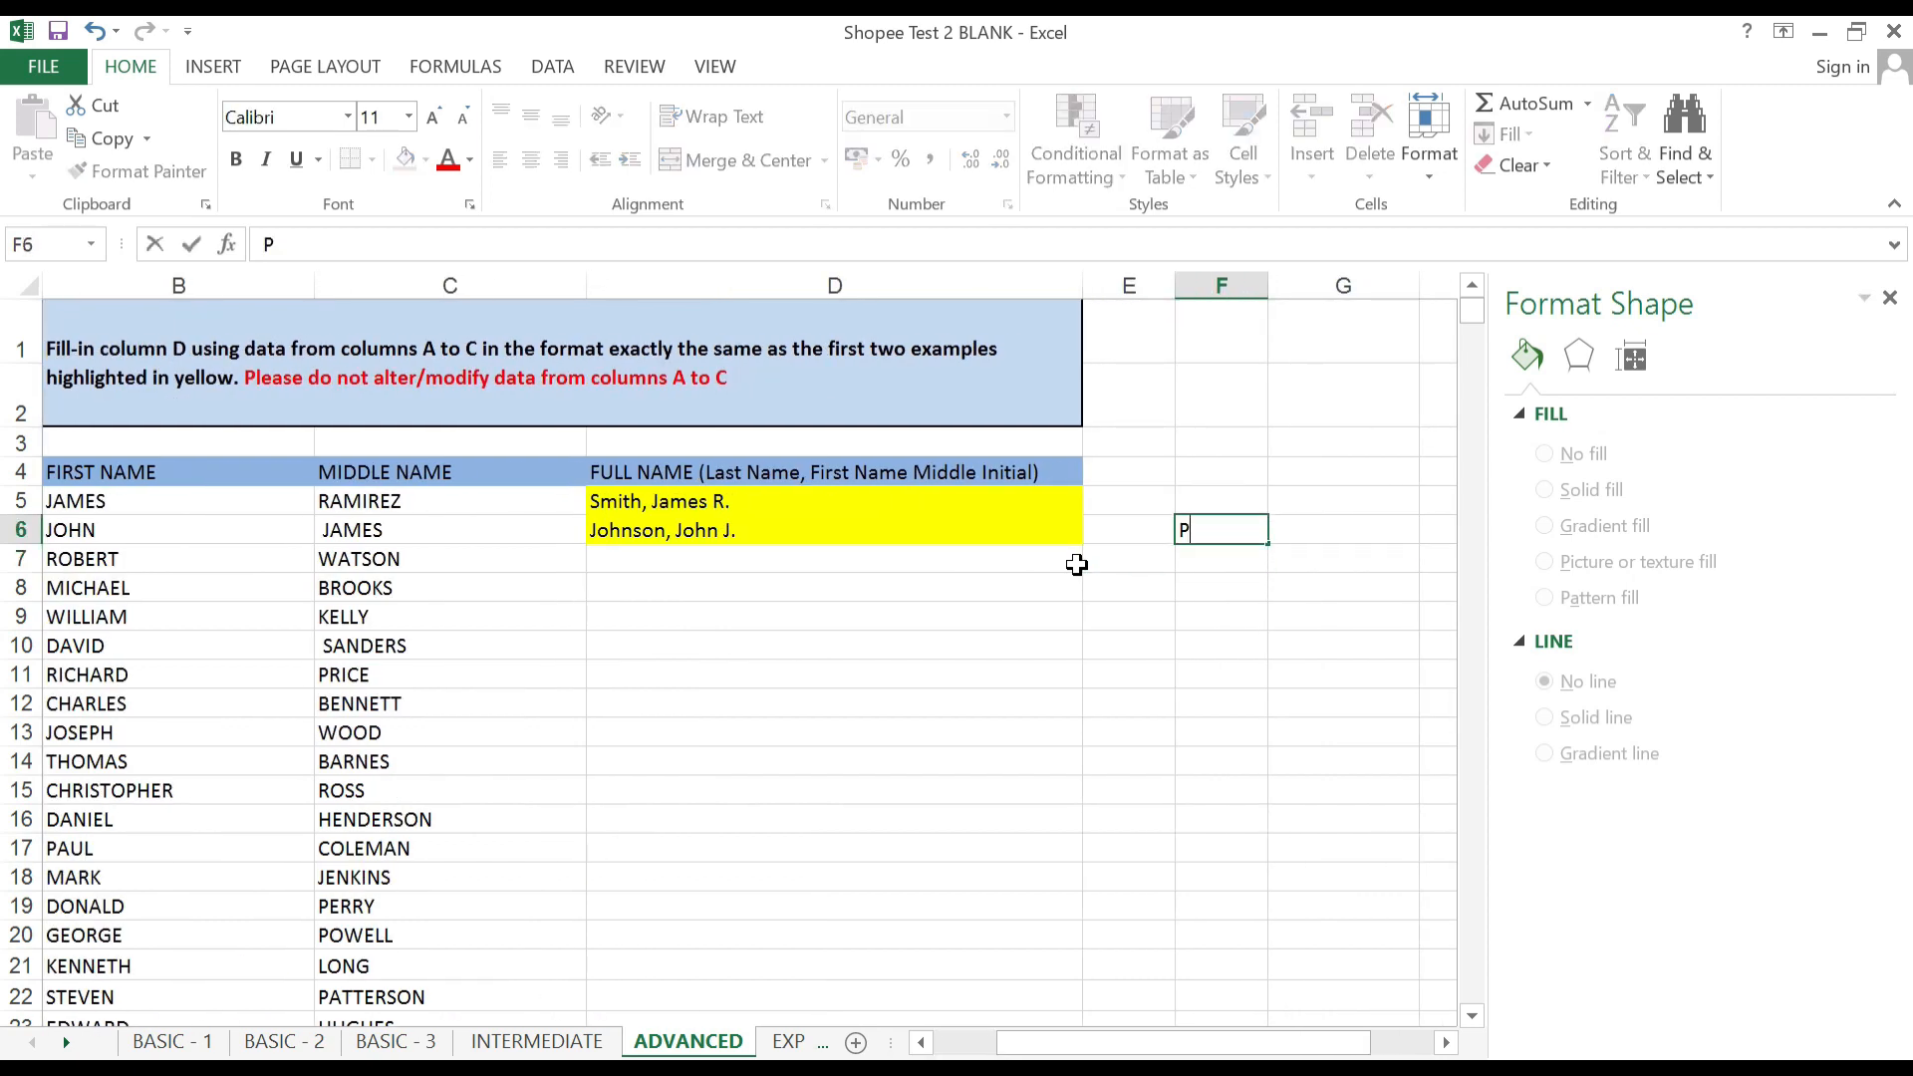
{"action": "type", "text": "roper"}
{"action": "key", "text": "Return"}
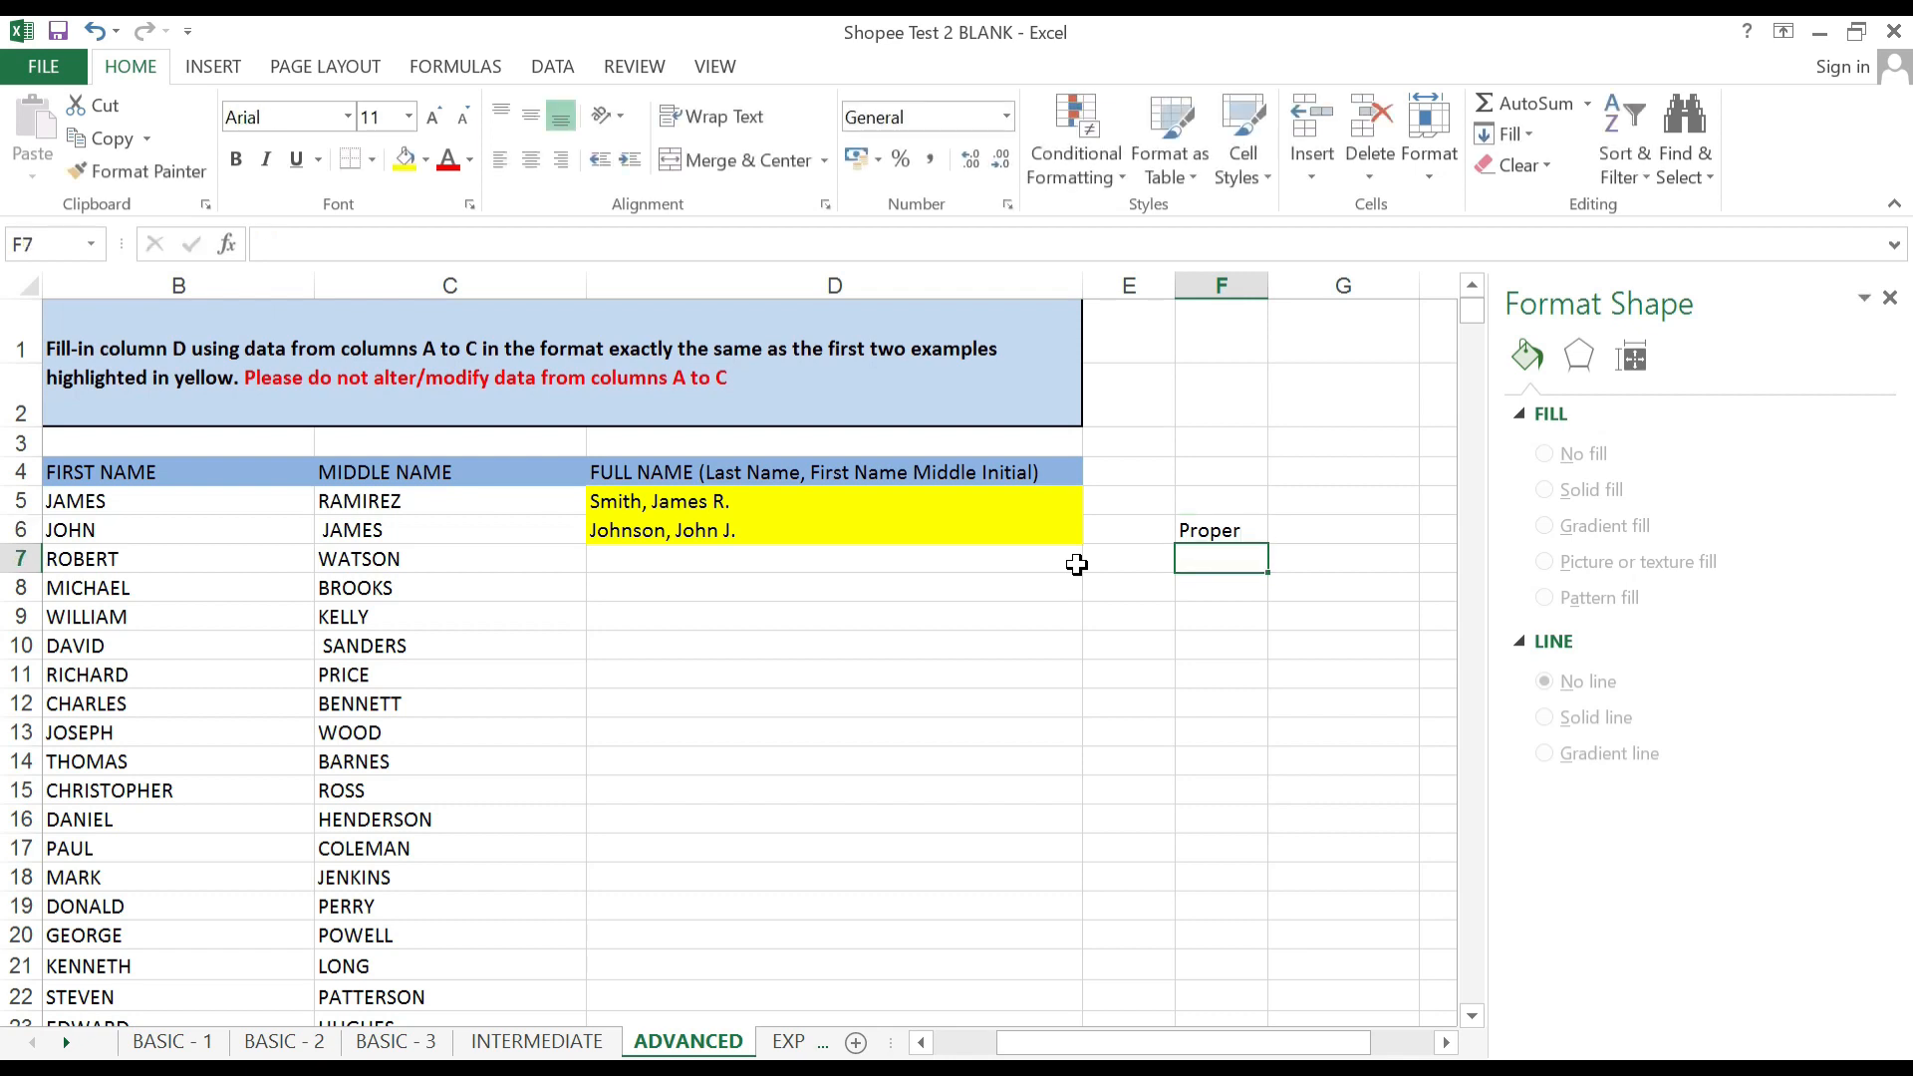
Enter =PROPER(A7) in F7 to convert the row 7 last name to proper case.
{"action": "type", "text": "=prop"}
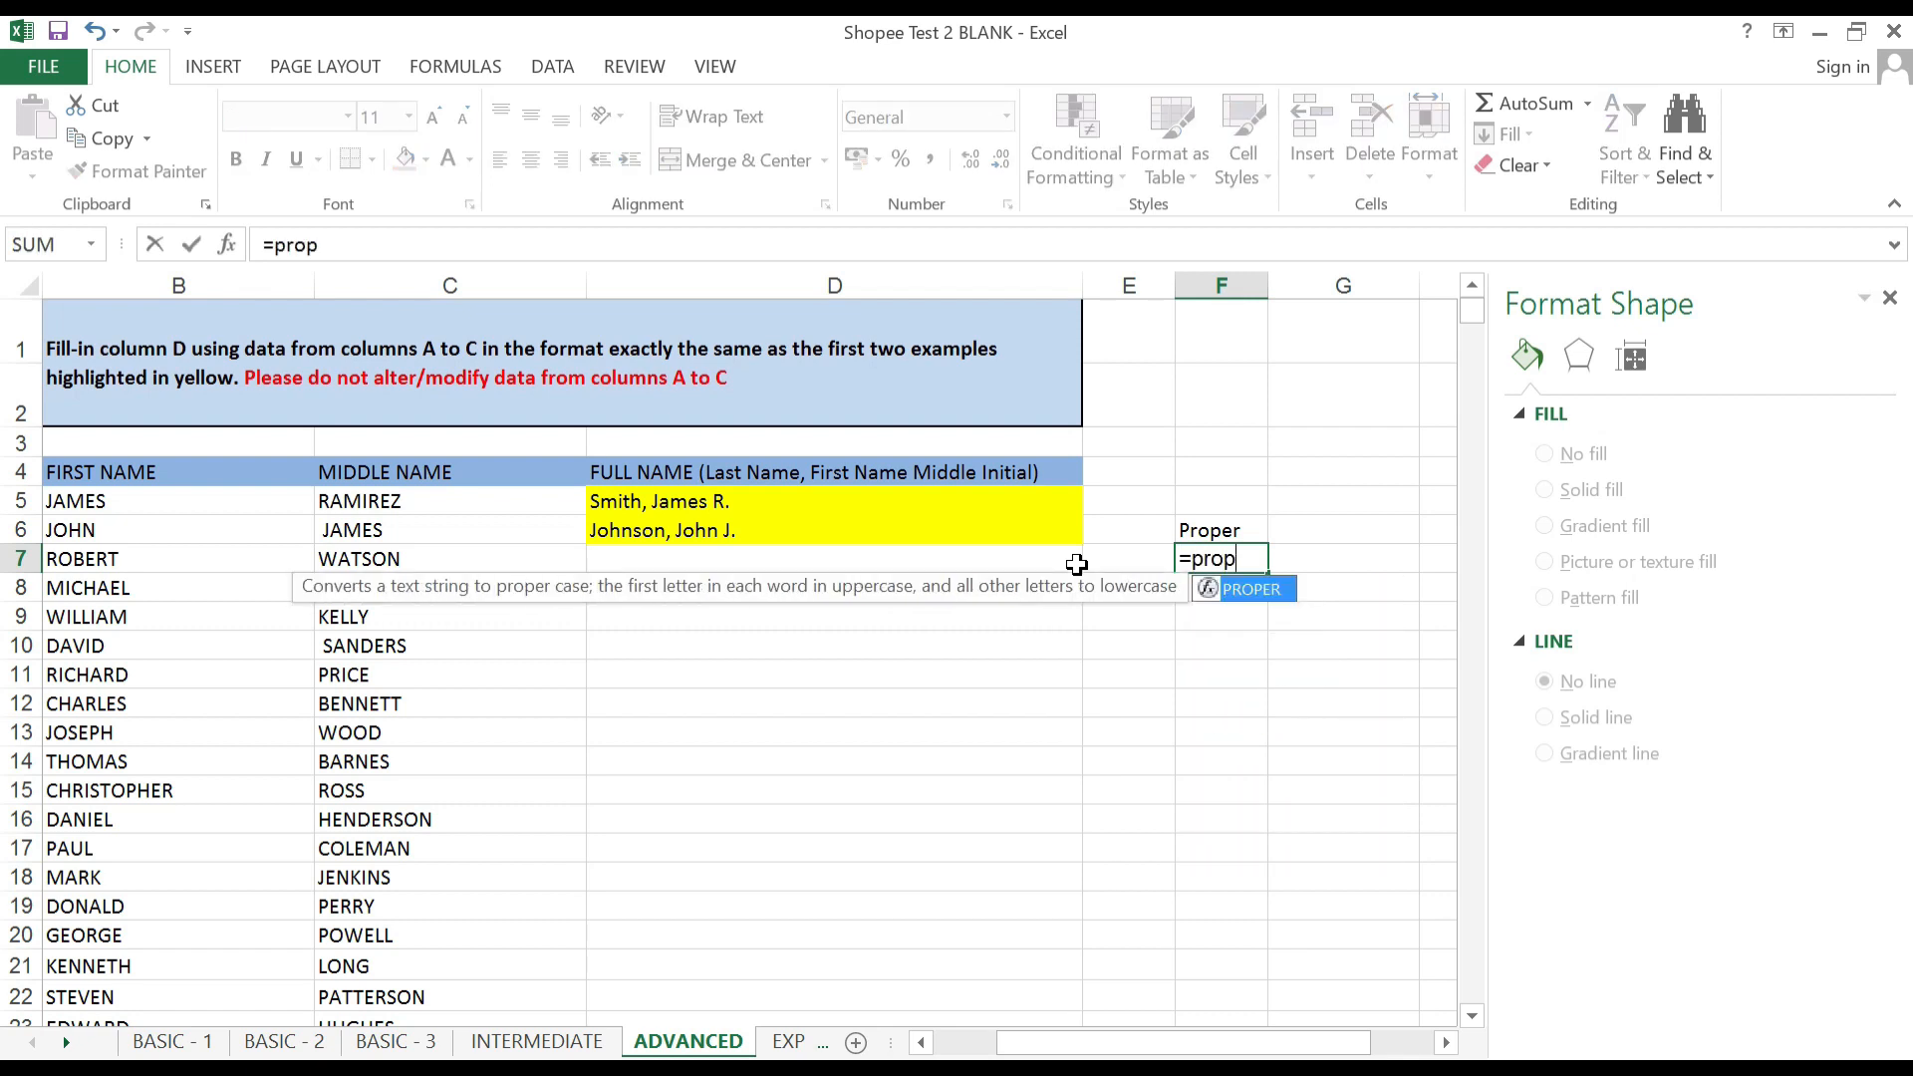
{"action": "key", "text": "Tab"}
{"action": "key", "text": "Left"}
{"action": "key", "text": "Left"}
{"action": "key", "text": "Left"}
{"action": "key", "text": "Left"}
{"action": "key", "text": "Left"}
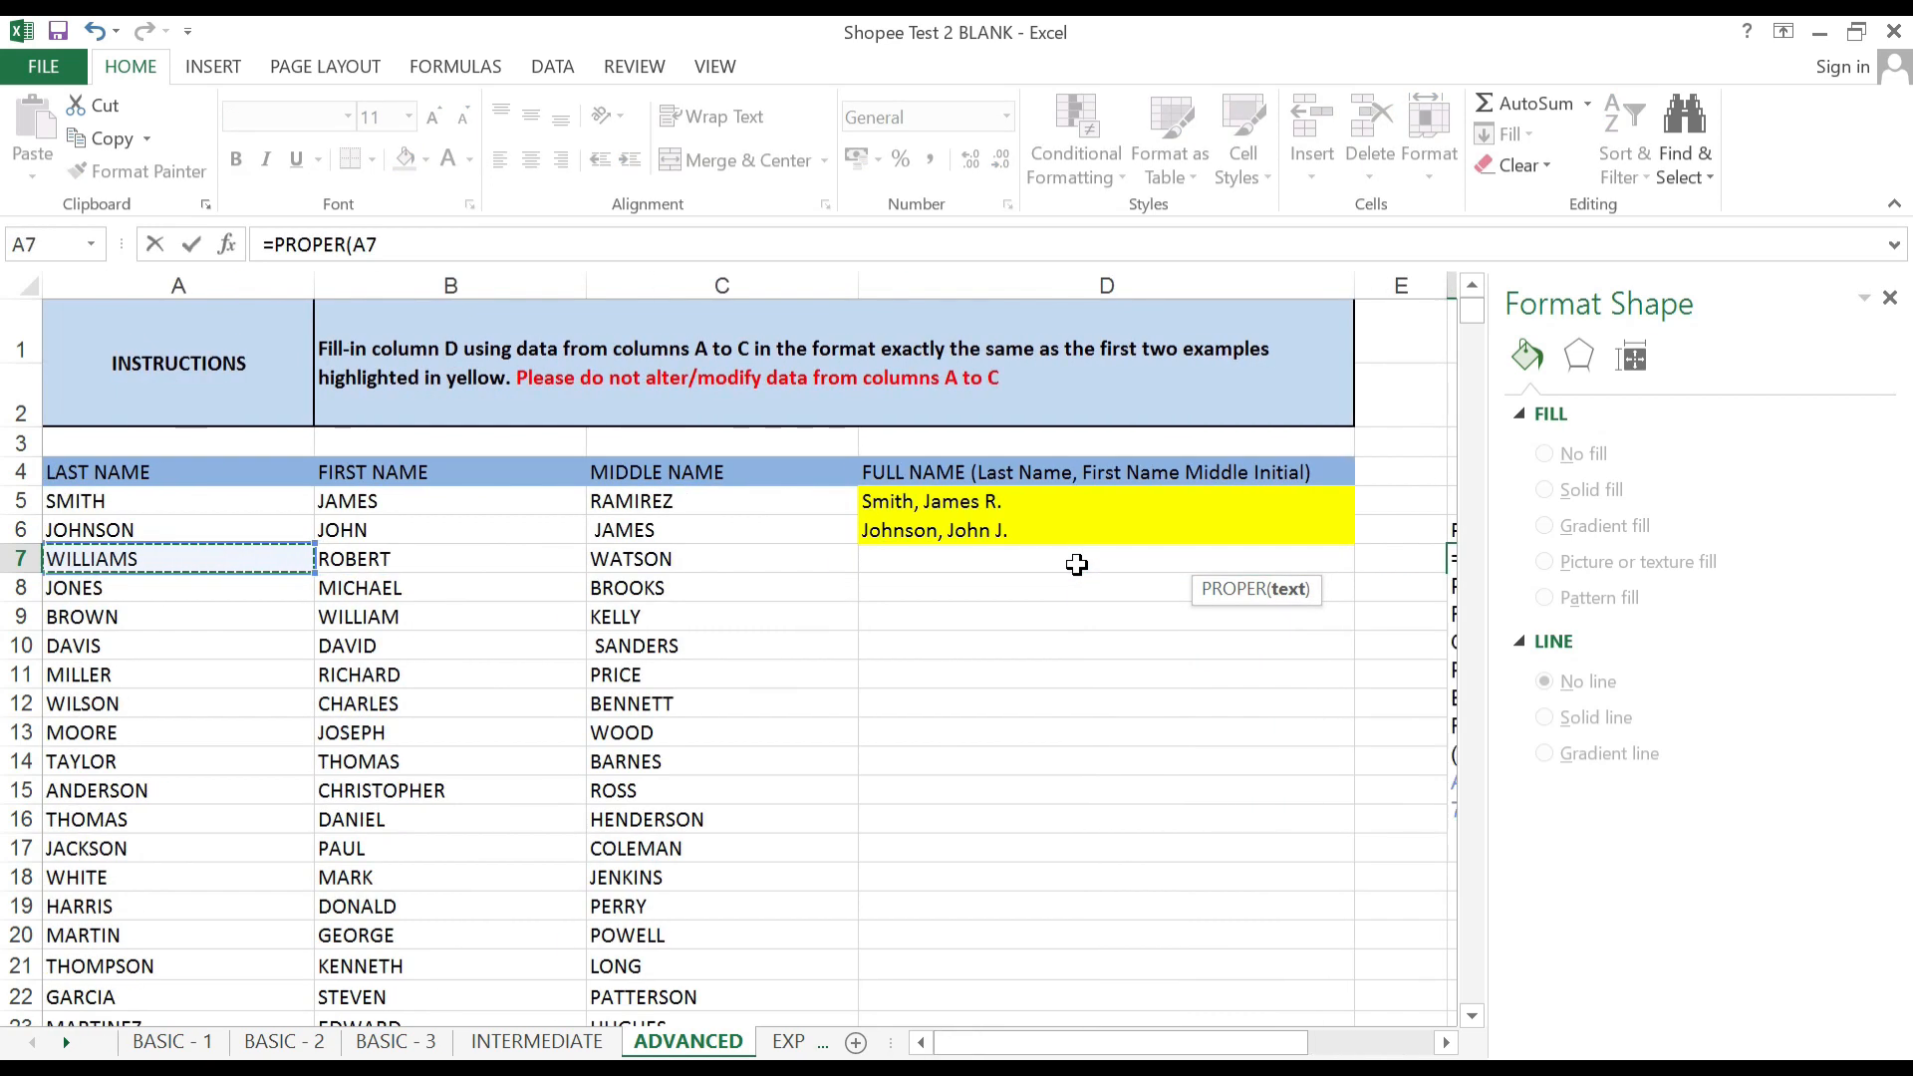
{"action": "key", "text": "Return"}
{"action": "key", "text": "Up"}
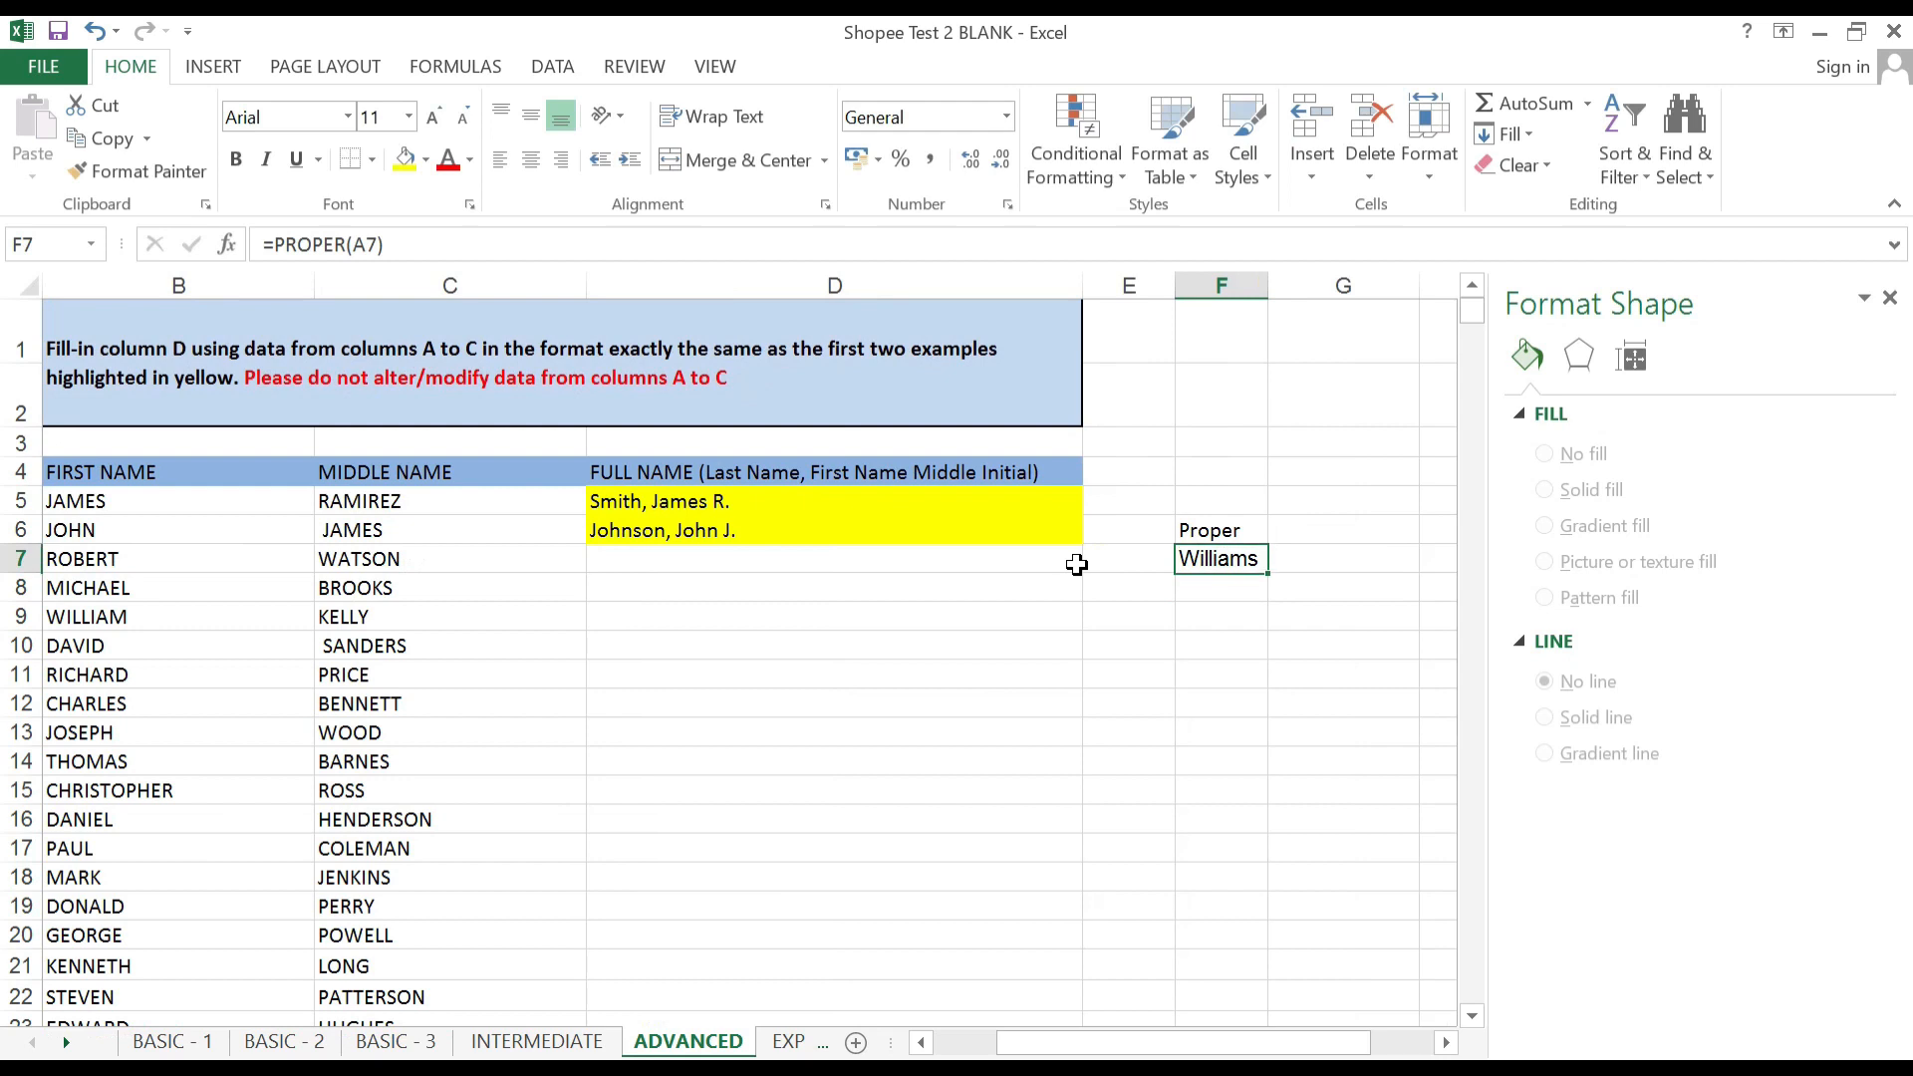
{"action": "key", "text": "Right"}
{"action": "key", "text": "Left"}
{"action": "key", "text": "Up"}
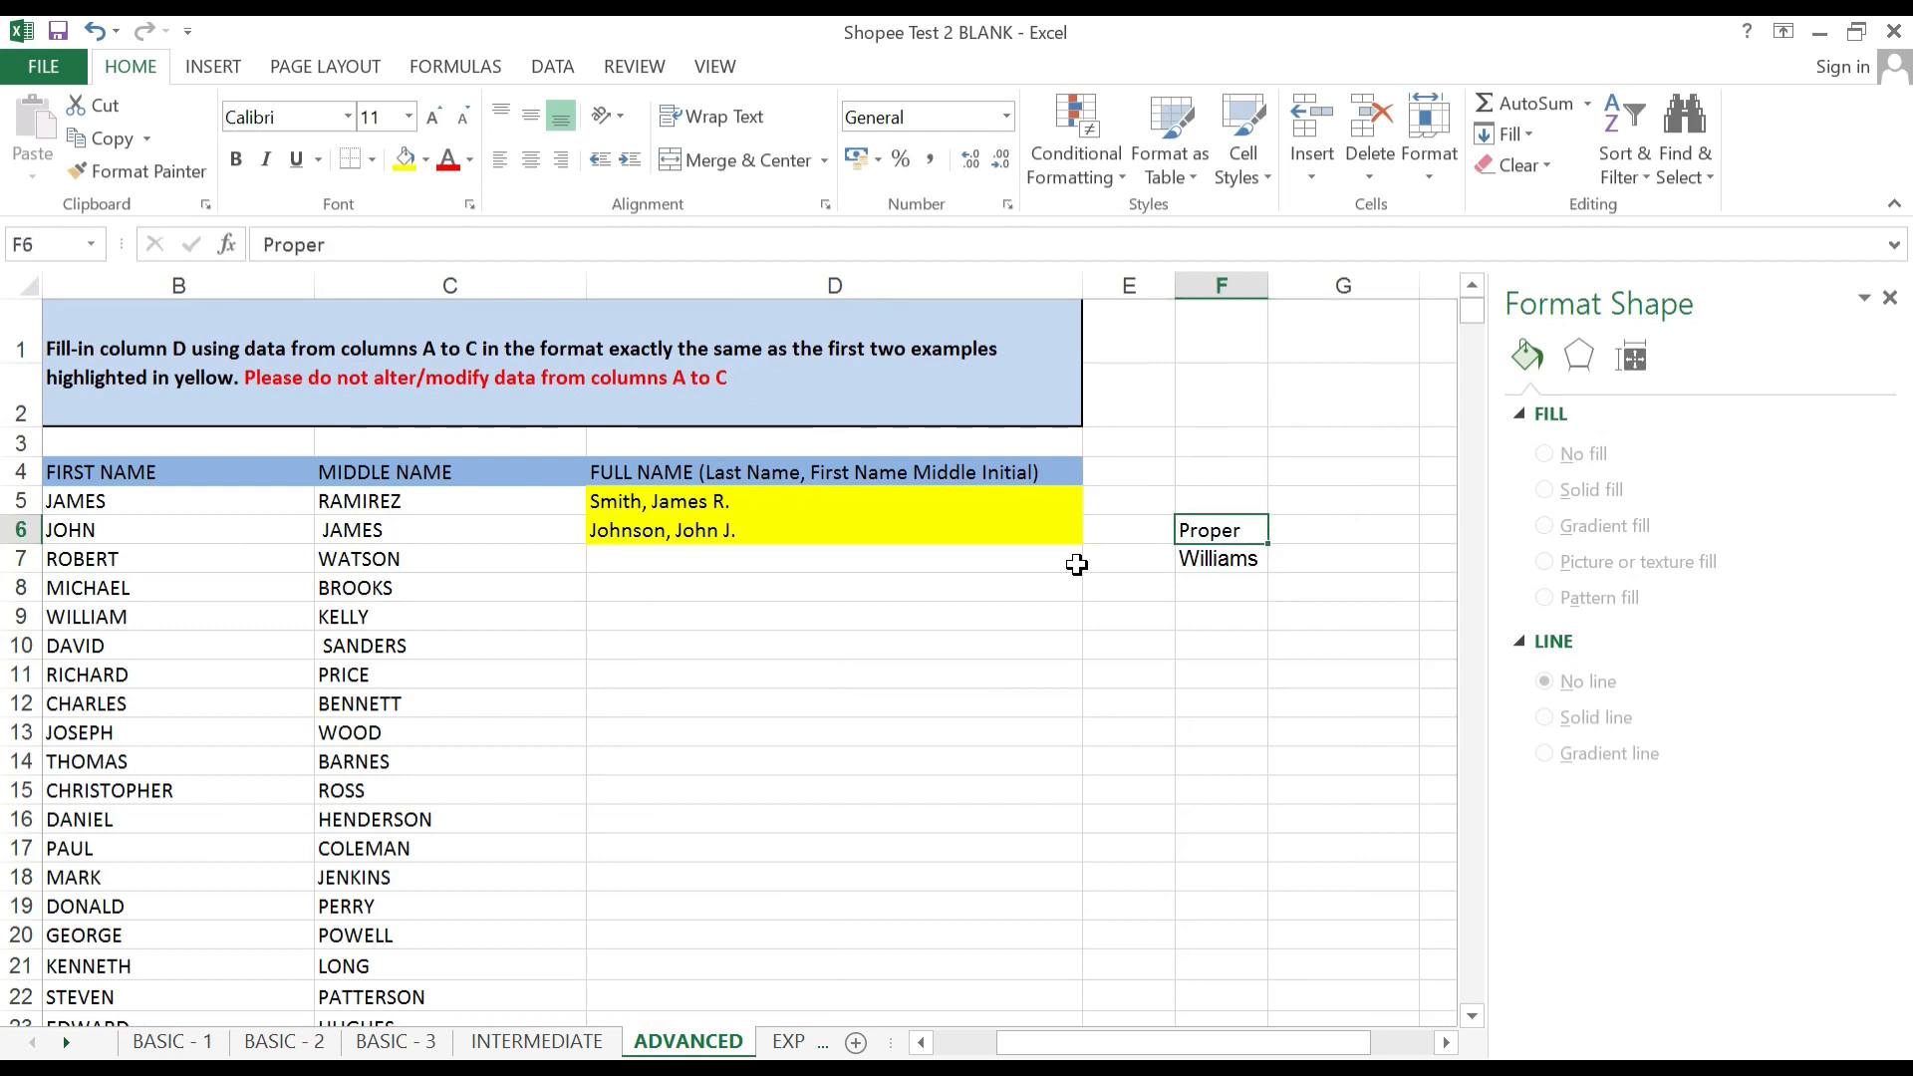
{"action": "key", "text": "Right"}
{"action": "key", "text": "Down"}
{"action": "key", "text": "Left"}
{"action": "key", "text": "Left"}
{"action": "key", "text": "Left"}
{"action": "key", "text": "Left"}
{"action": "key", "text": "Left"}
{"action": "key", "text": "Left"}
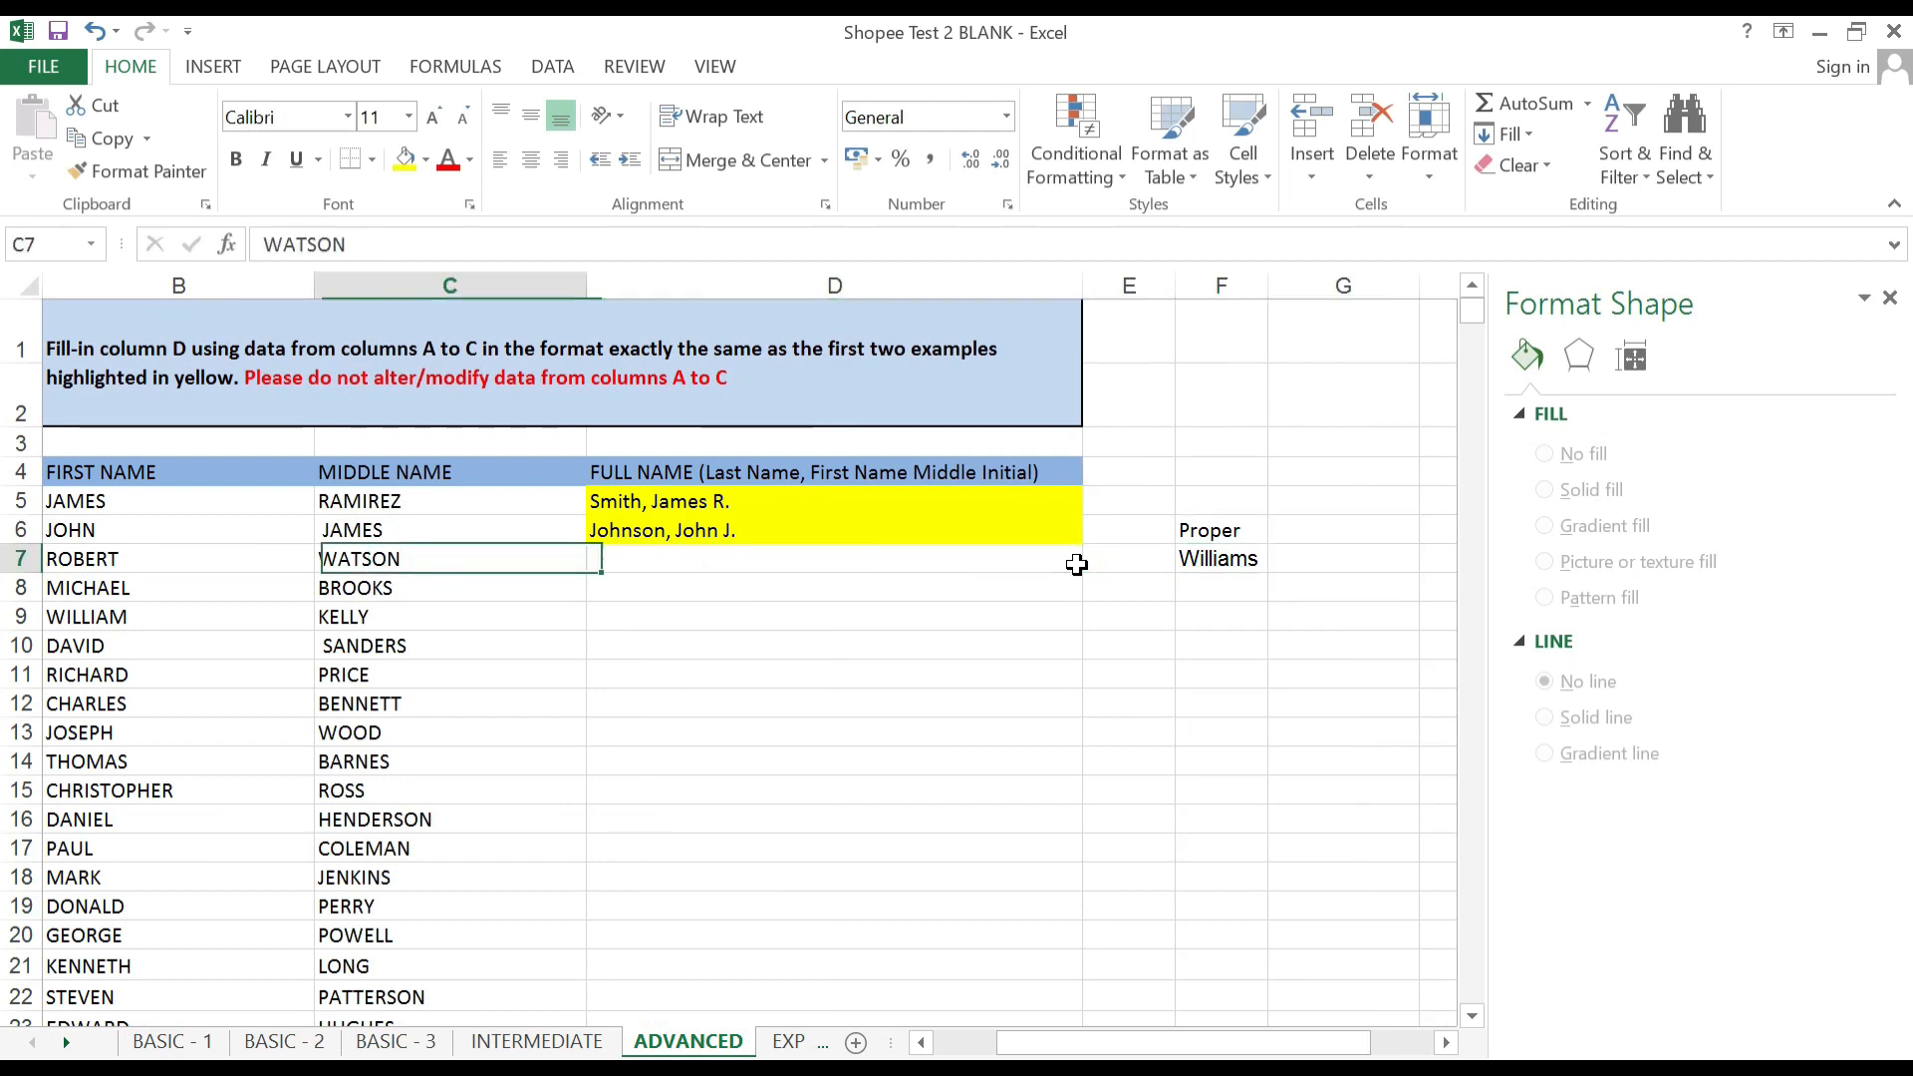
{"action": "key", "text": "Right"}
{"action": "key", "text": "Right"}
{"action": "key", "text": "Right"}
{"action": "key", "text": "Right"}
{"action": "key", "text": "Right"}
{"action": "key", "text": "Right"}
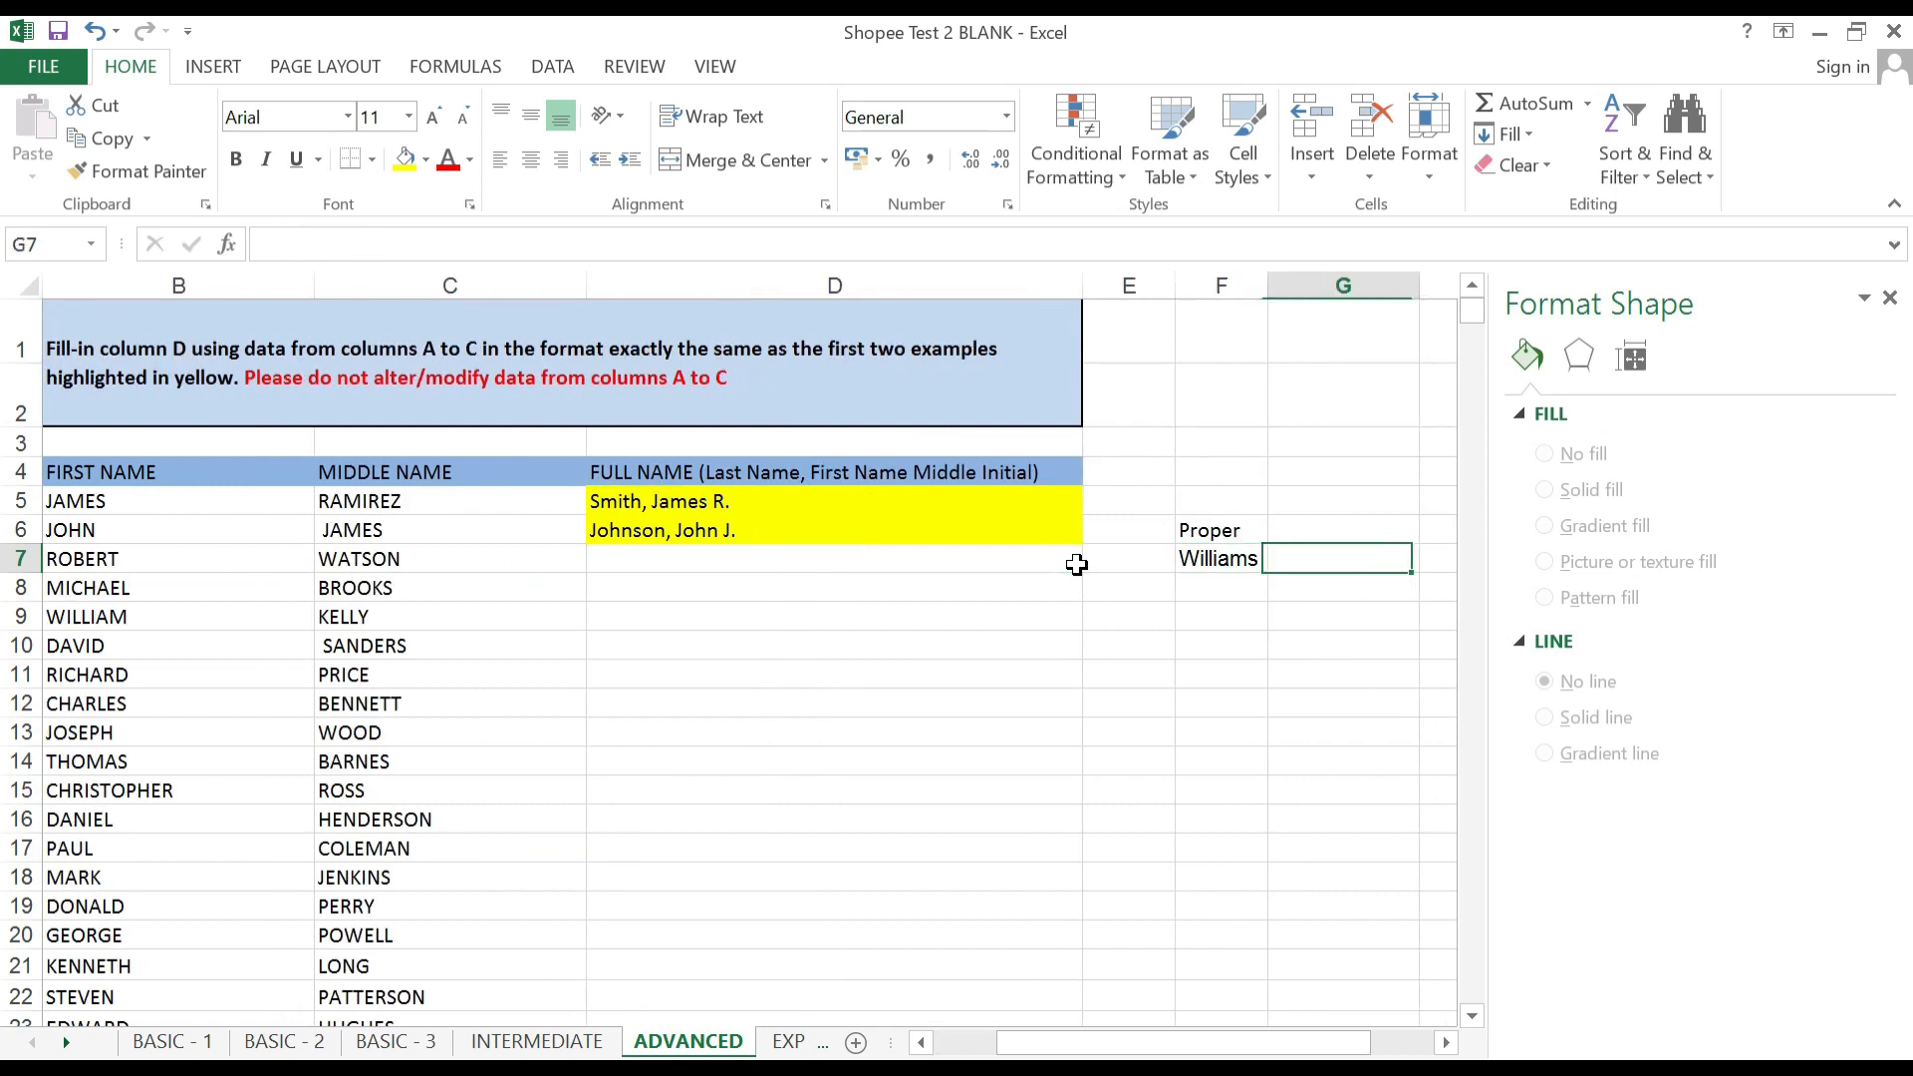
Enter the label "&" in cell G6, next to the "Proper" label.
{"action": "key", "text": "Up"}
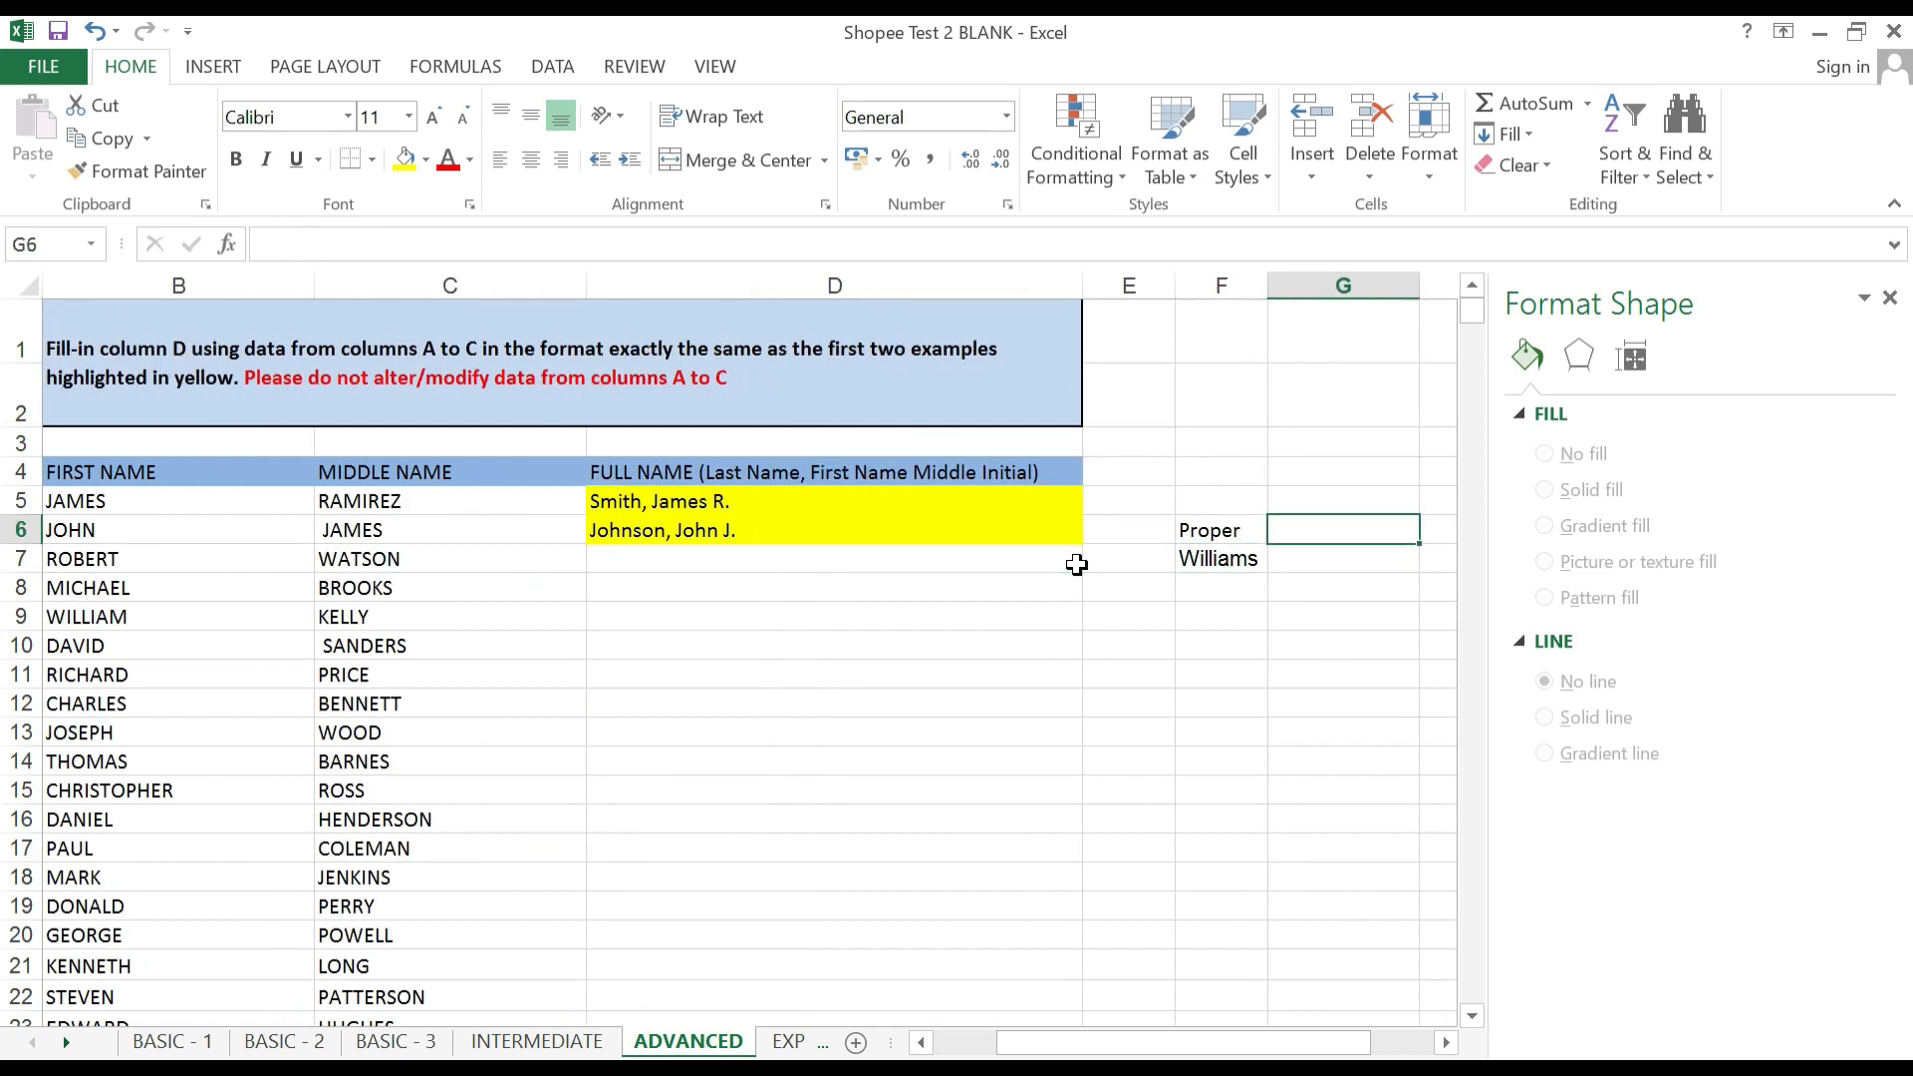
{"action": "type", "text": "&"}
{"action": "key", "text": "Return"}
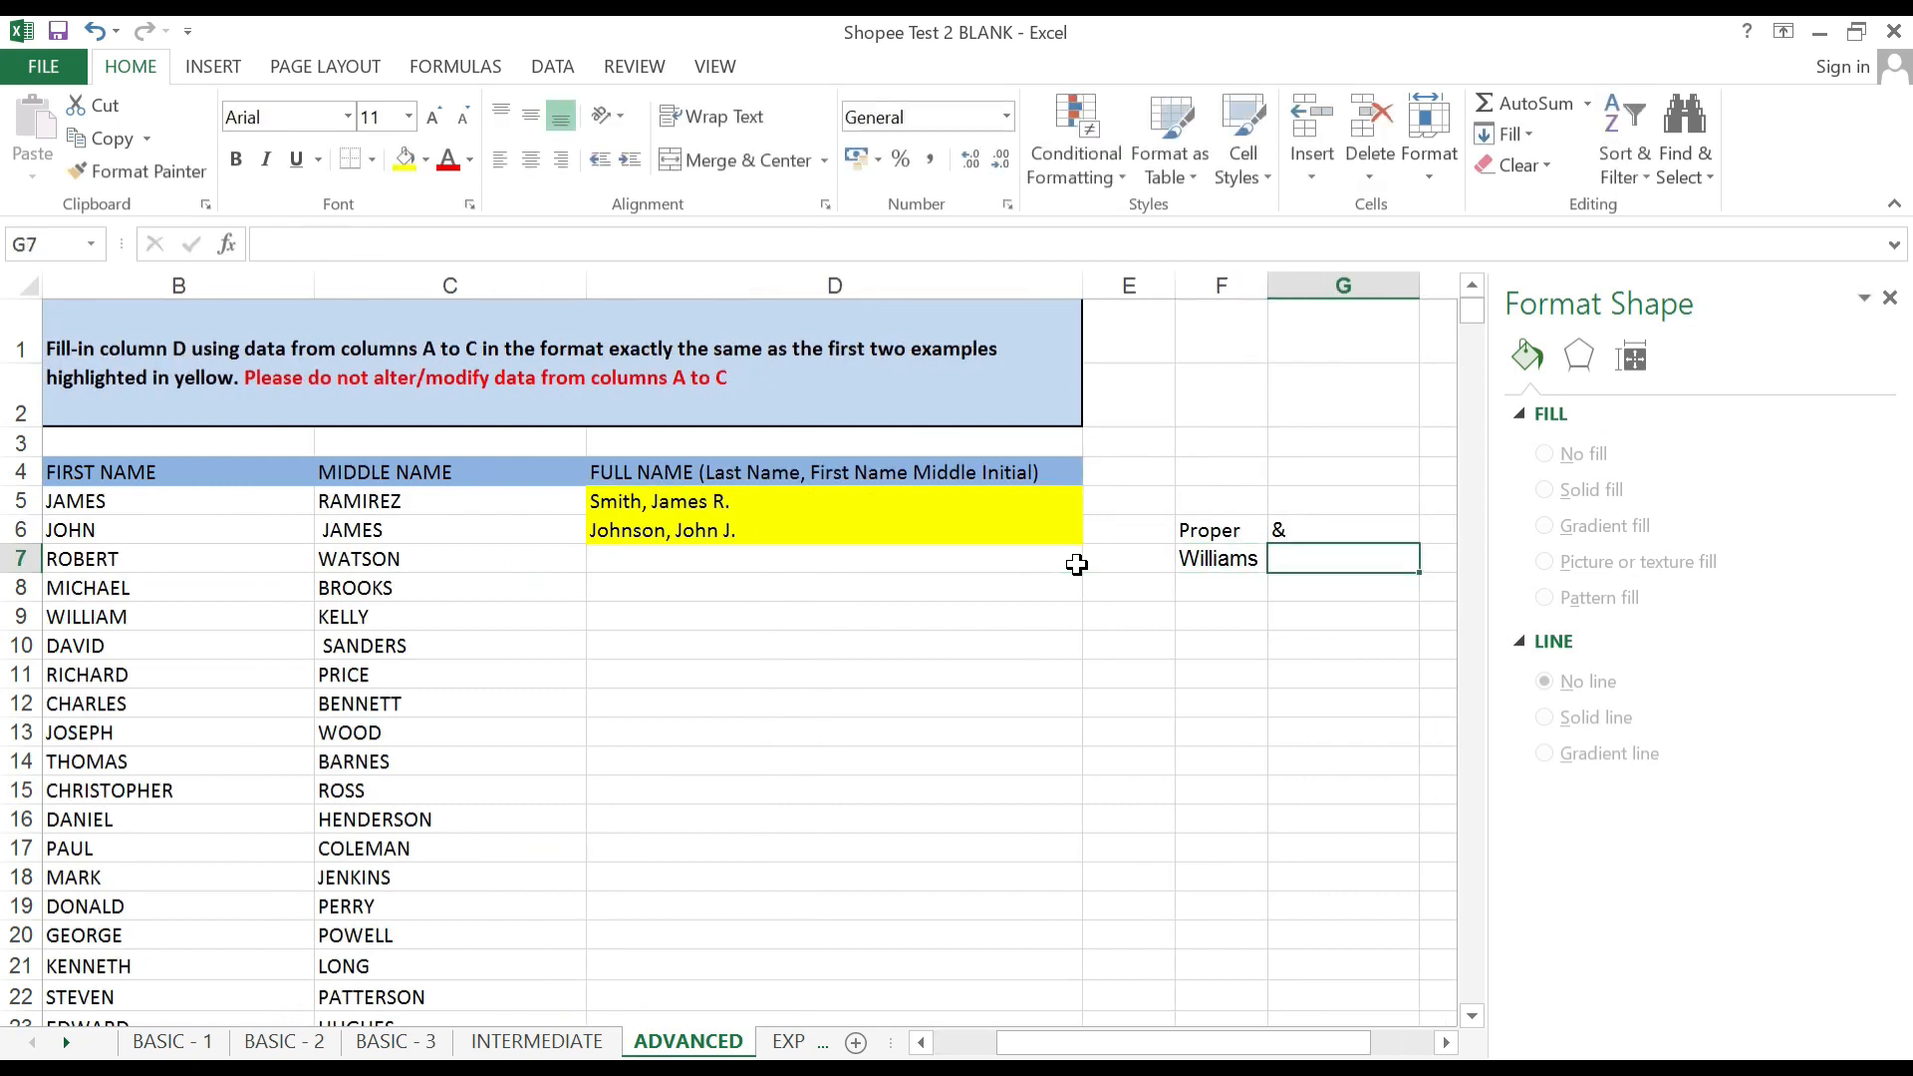
Enter =A7&B7 in G7 to join the row 7 last name and first name.
{"action": "type", "text": "="}
{"action": "key", "text": "Left"}
{"action": "key", "text": "Left"}
{"action": "key", "text": "Left"}
{"action": "key", "text": "Left"}
{"action": "key", "text": "Left"}
{"action": "key", "text": "Left"}
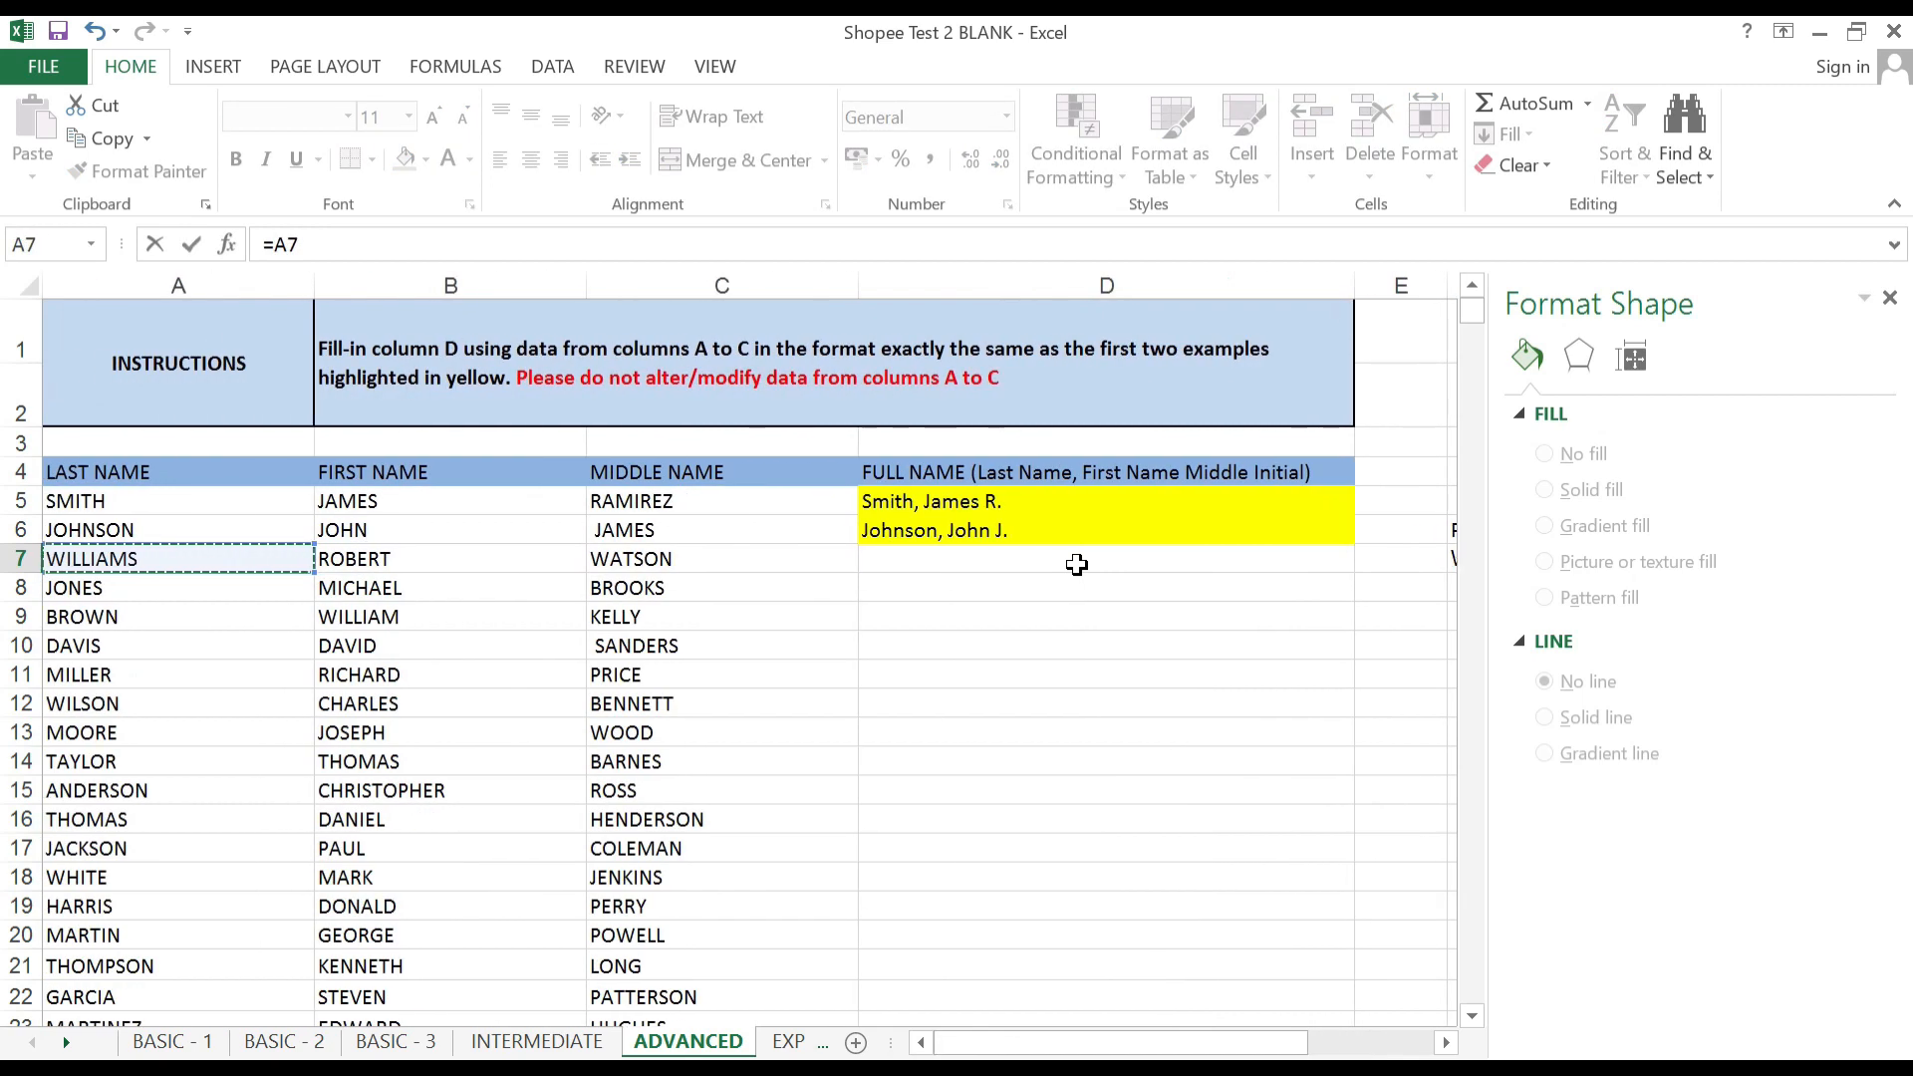
{"action": "type", "text": "&"}
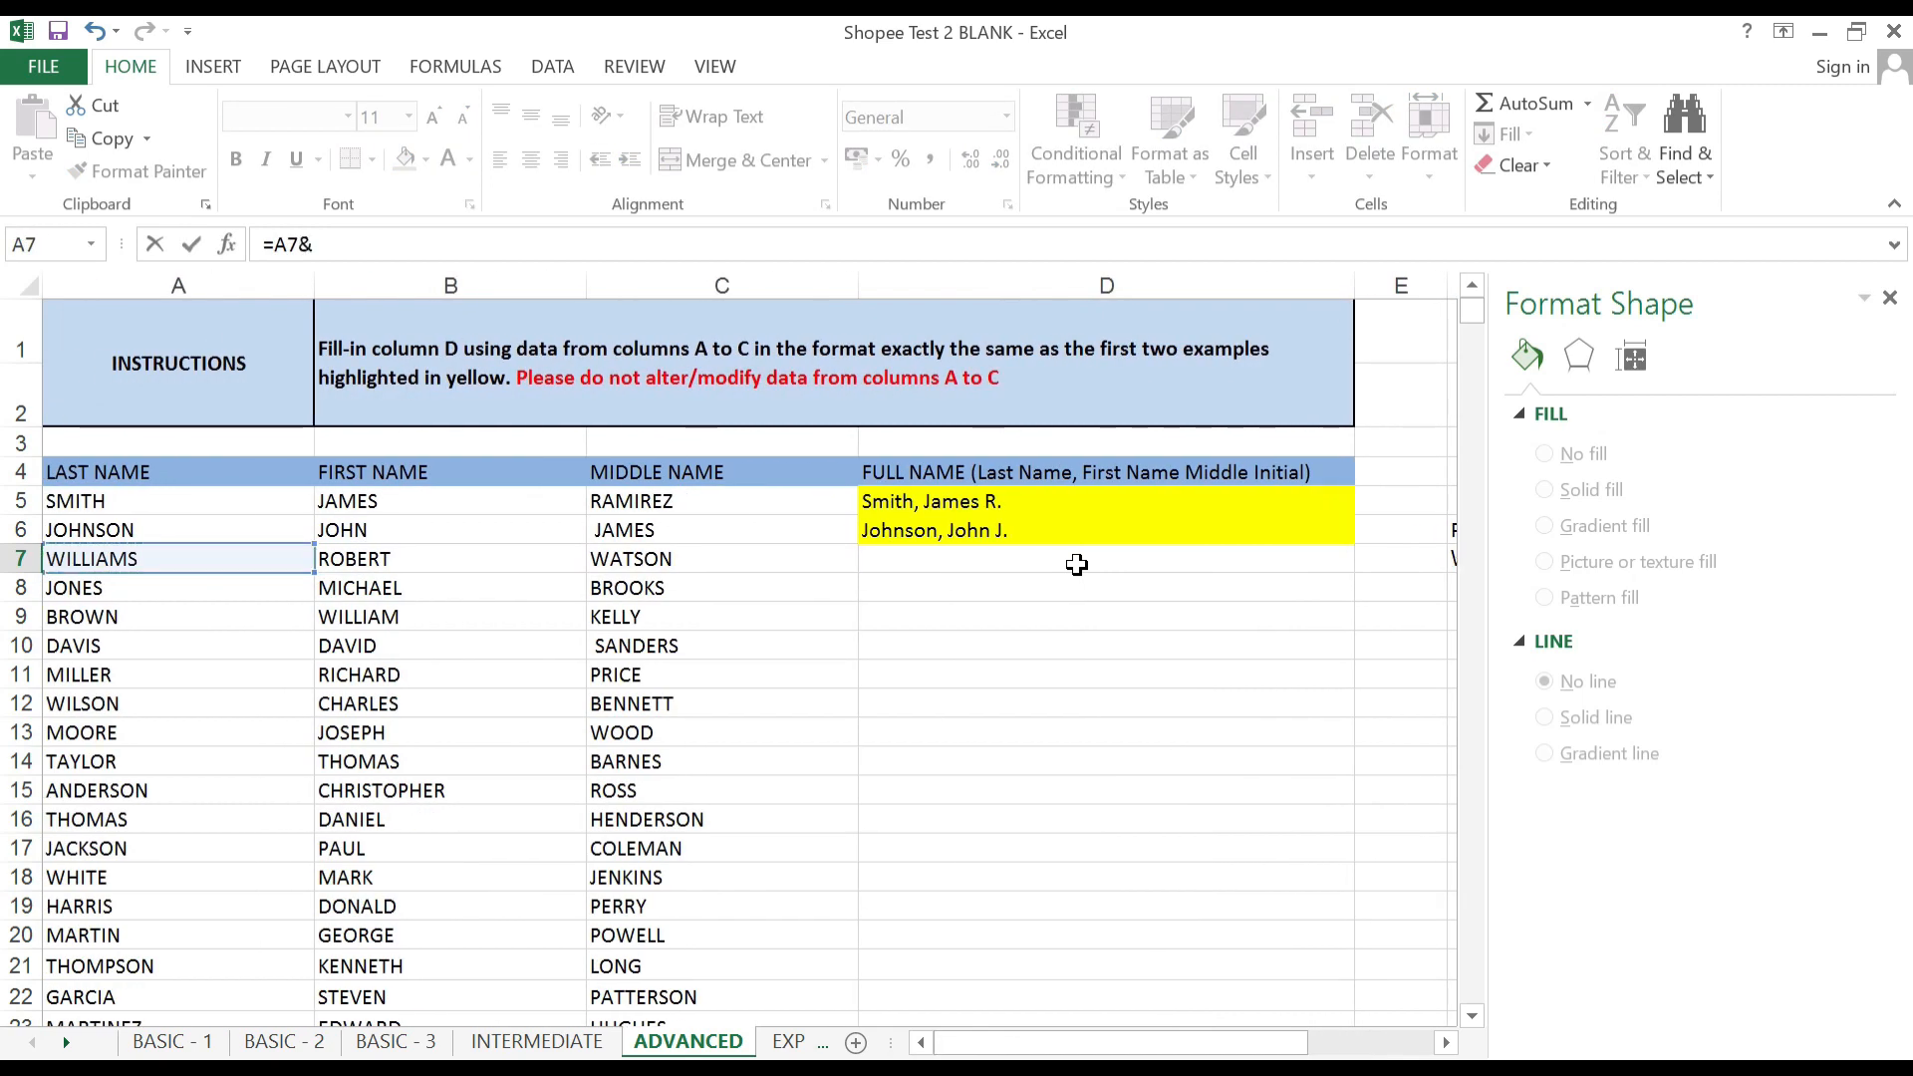
{"action": "key", "text": "Left"}
{"action": "key", "text": "Left"}
{"action": "key", "text": "Left"}
{"action": "key", "text": "Left"}
{"action": "key", "text": "Left"}
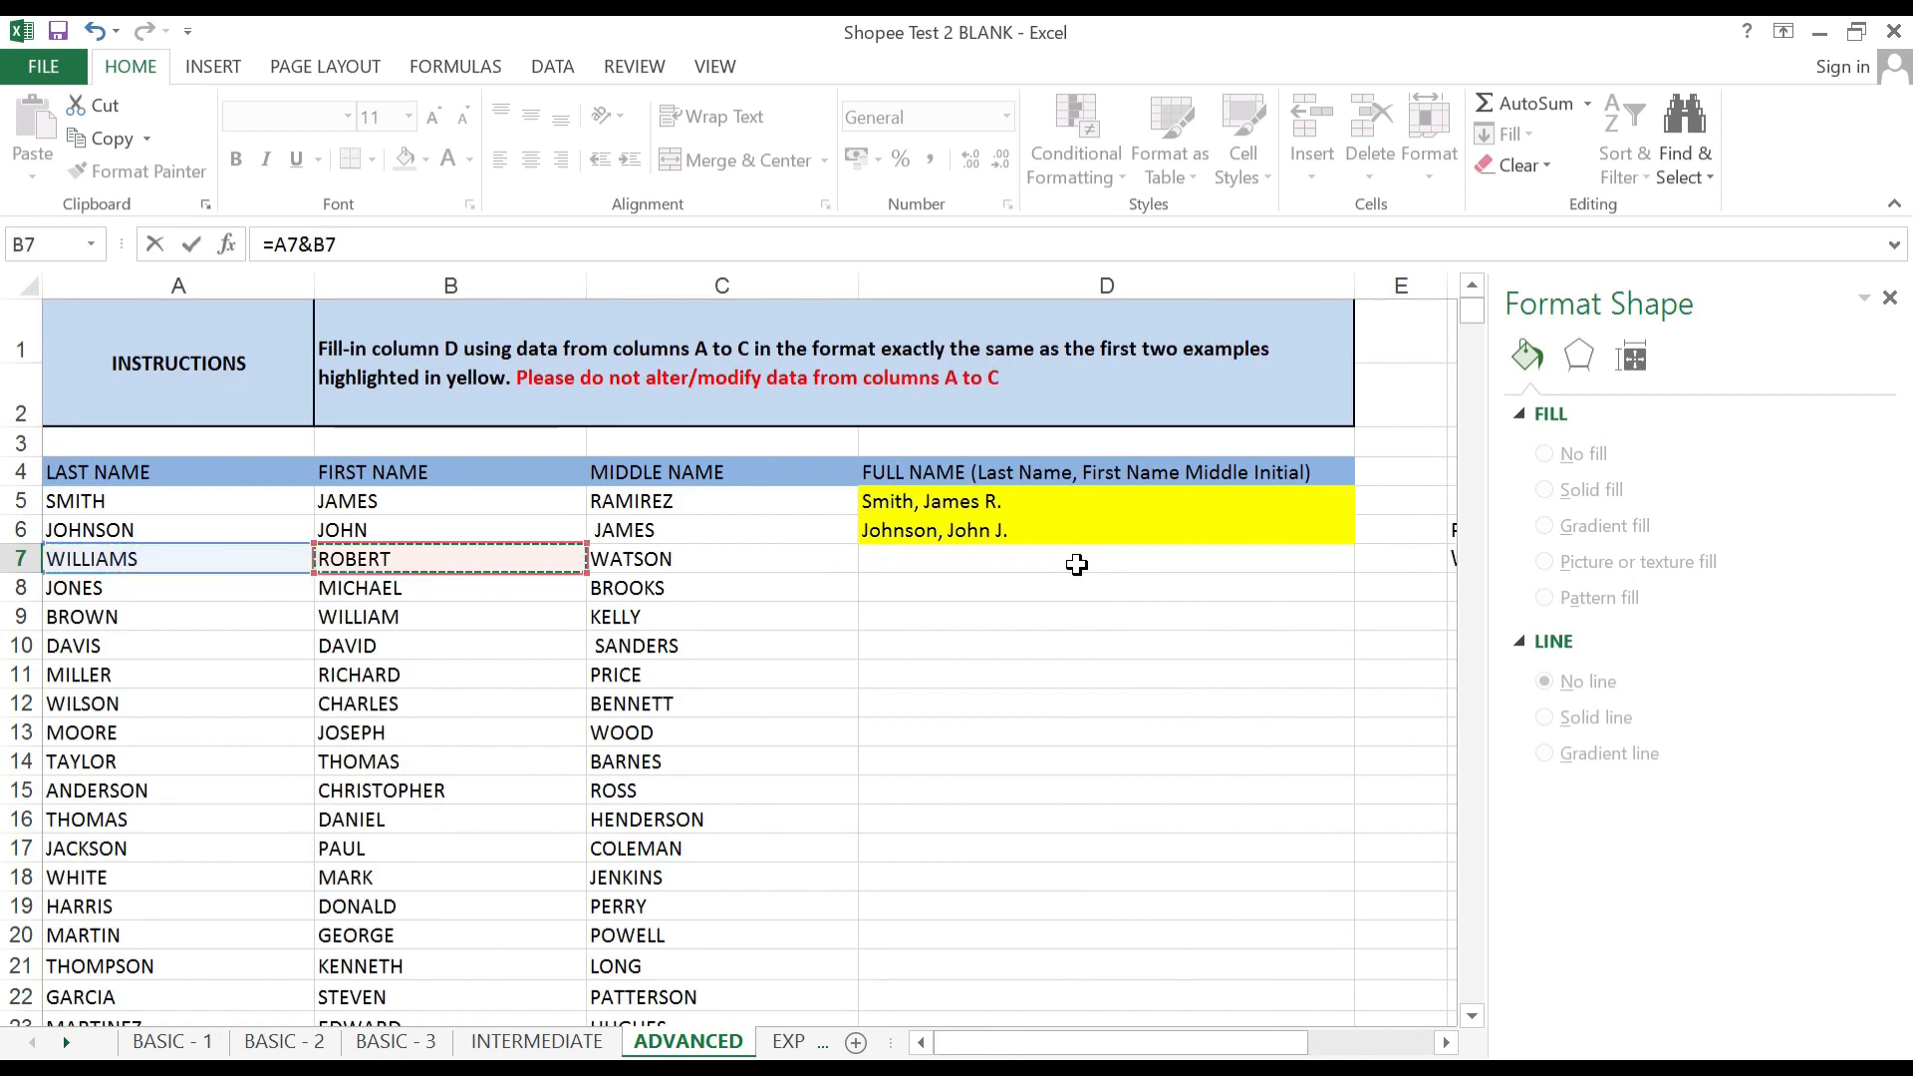
{"action": "key", "text": "Return"}
{"action": "key", "text": "Up"}
{"action": "scroll", "coordinate": [1076, 565], "scroll_direction": "right", "scroll_amount": 1}
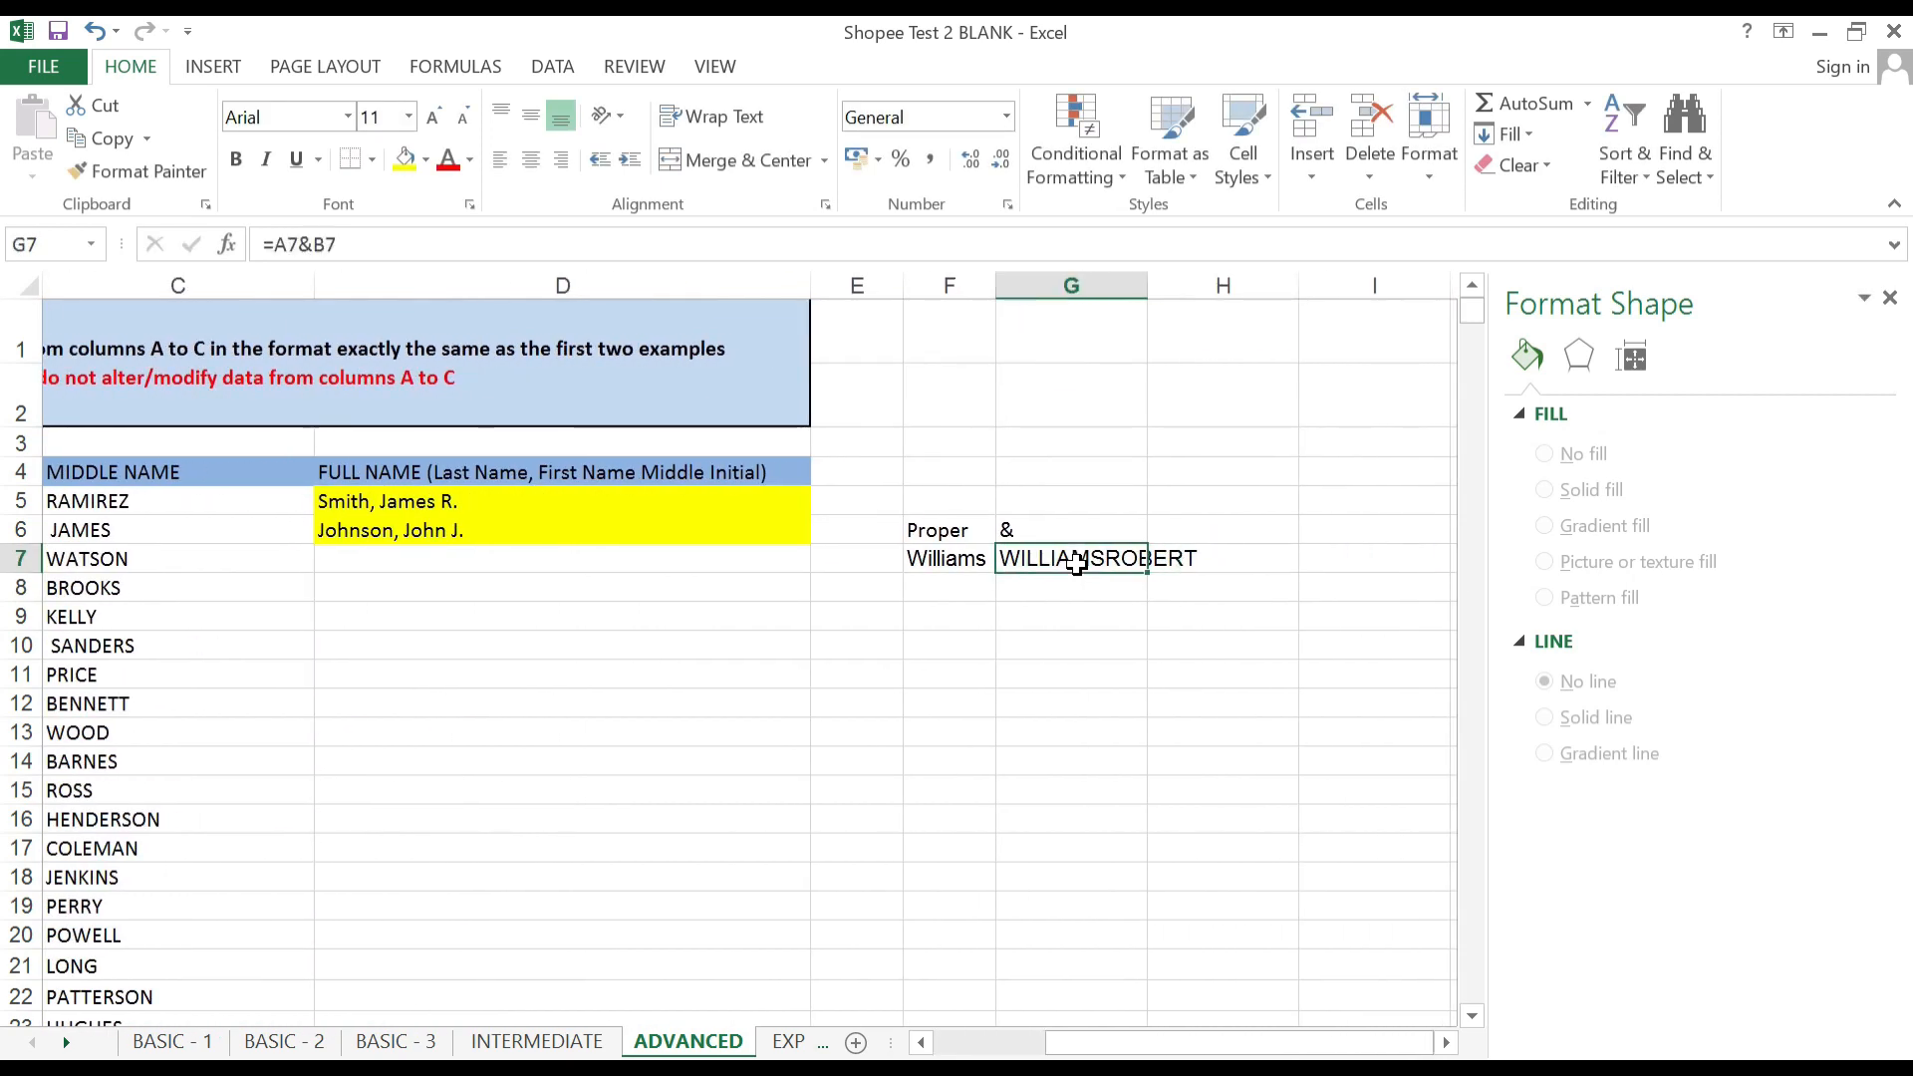
Insert a space between the two joined names in G7 by changing the formula to =A7&" "&B7.
{"action": "double_click", "coordinate": [1076, 563]}
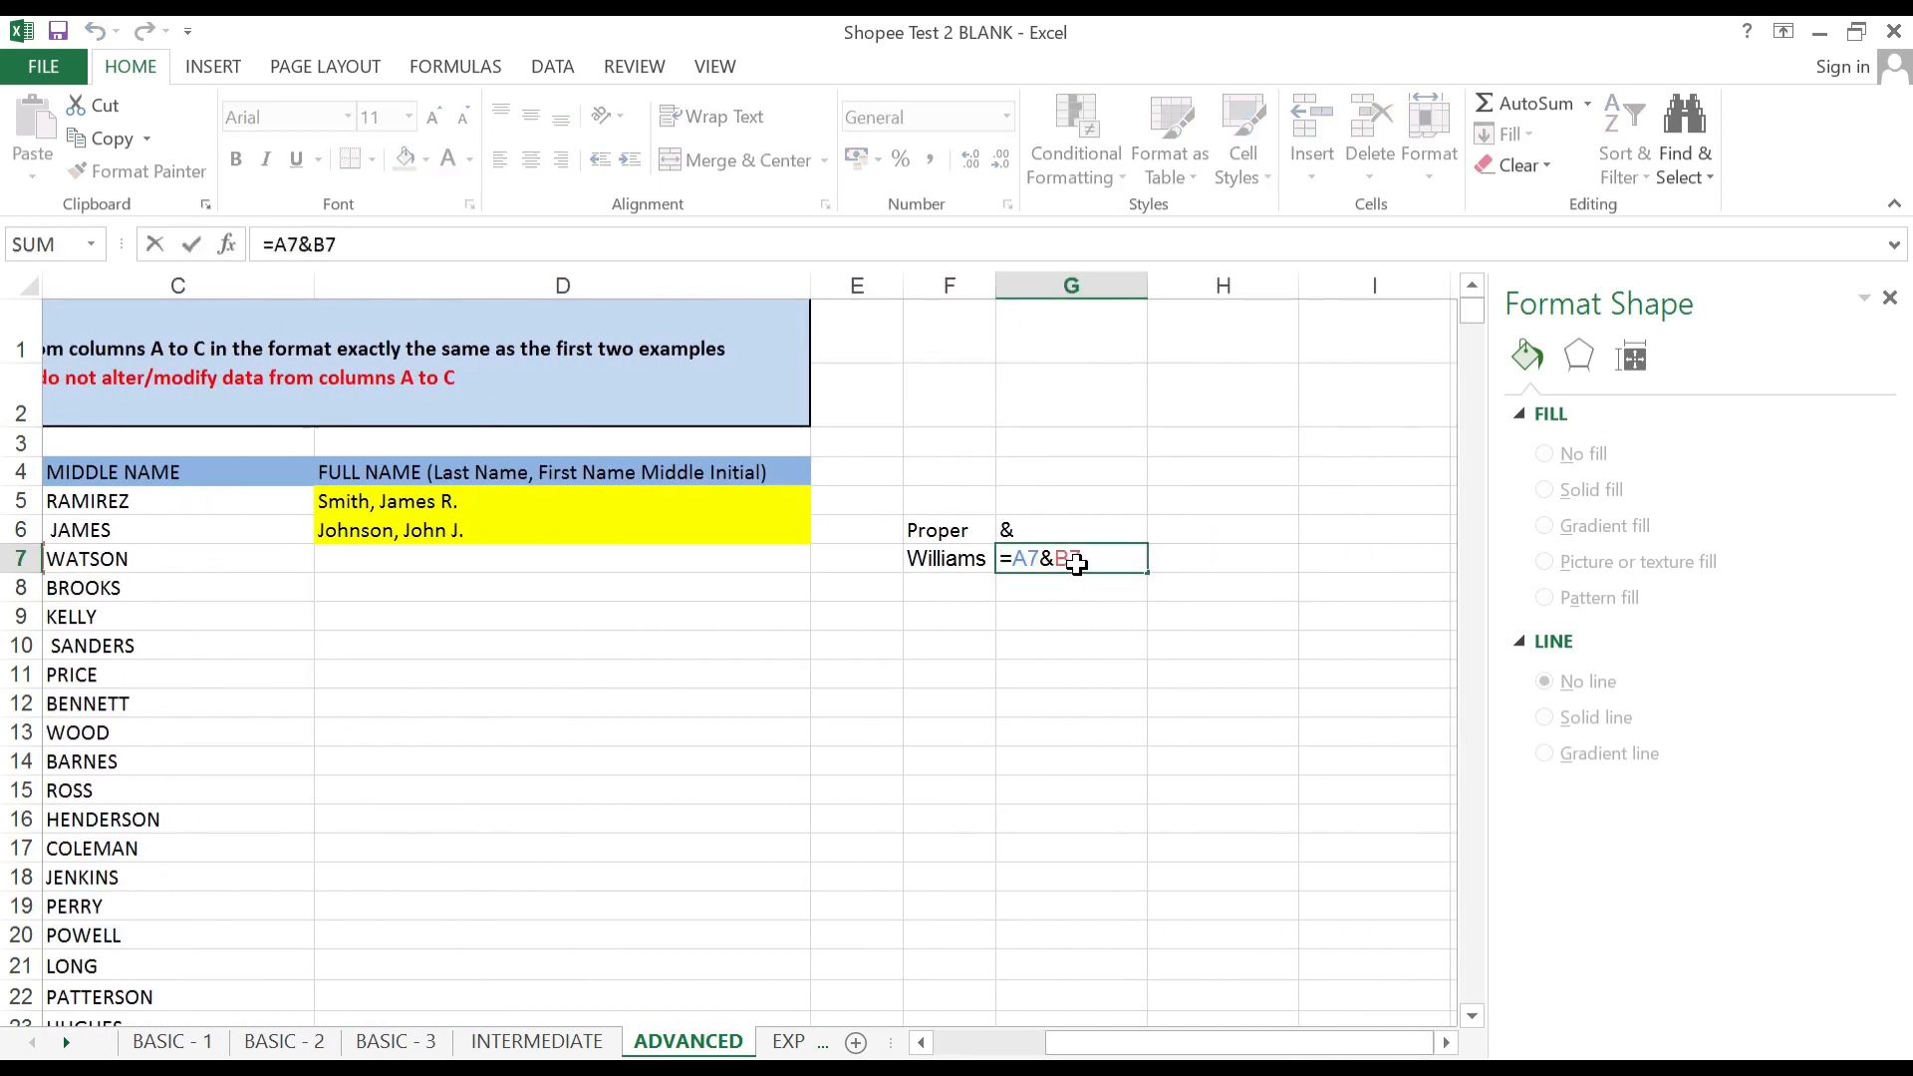
{"action": "key", "text": "Escape"}
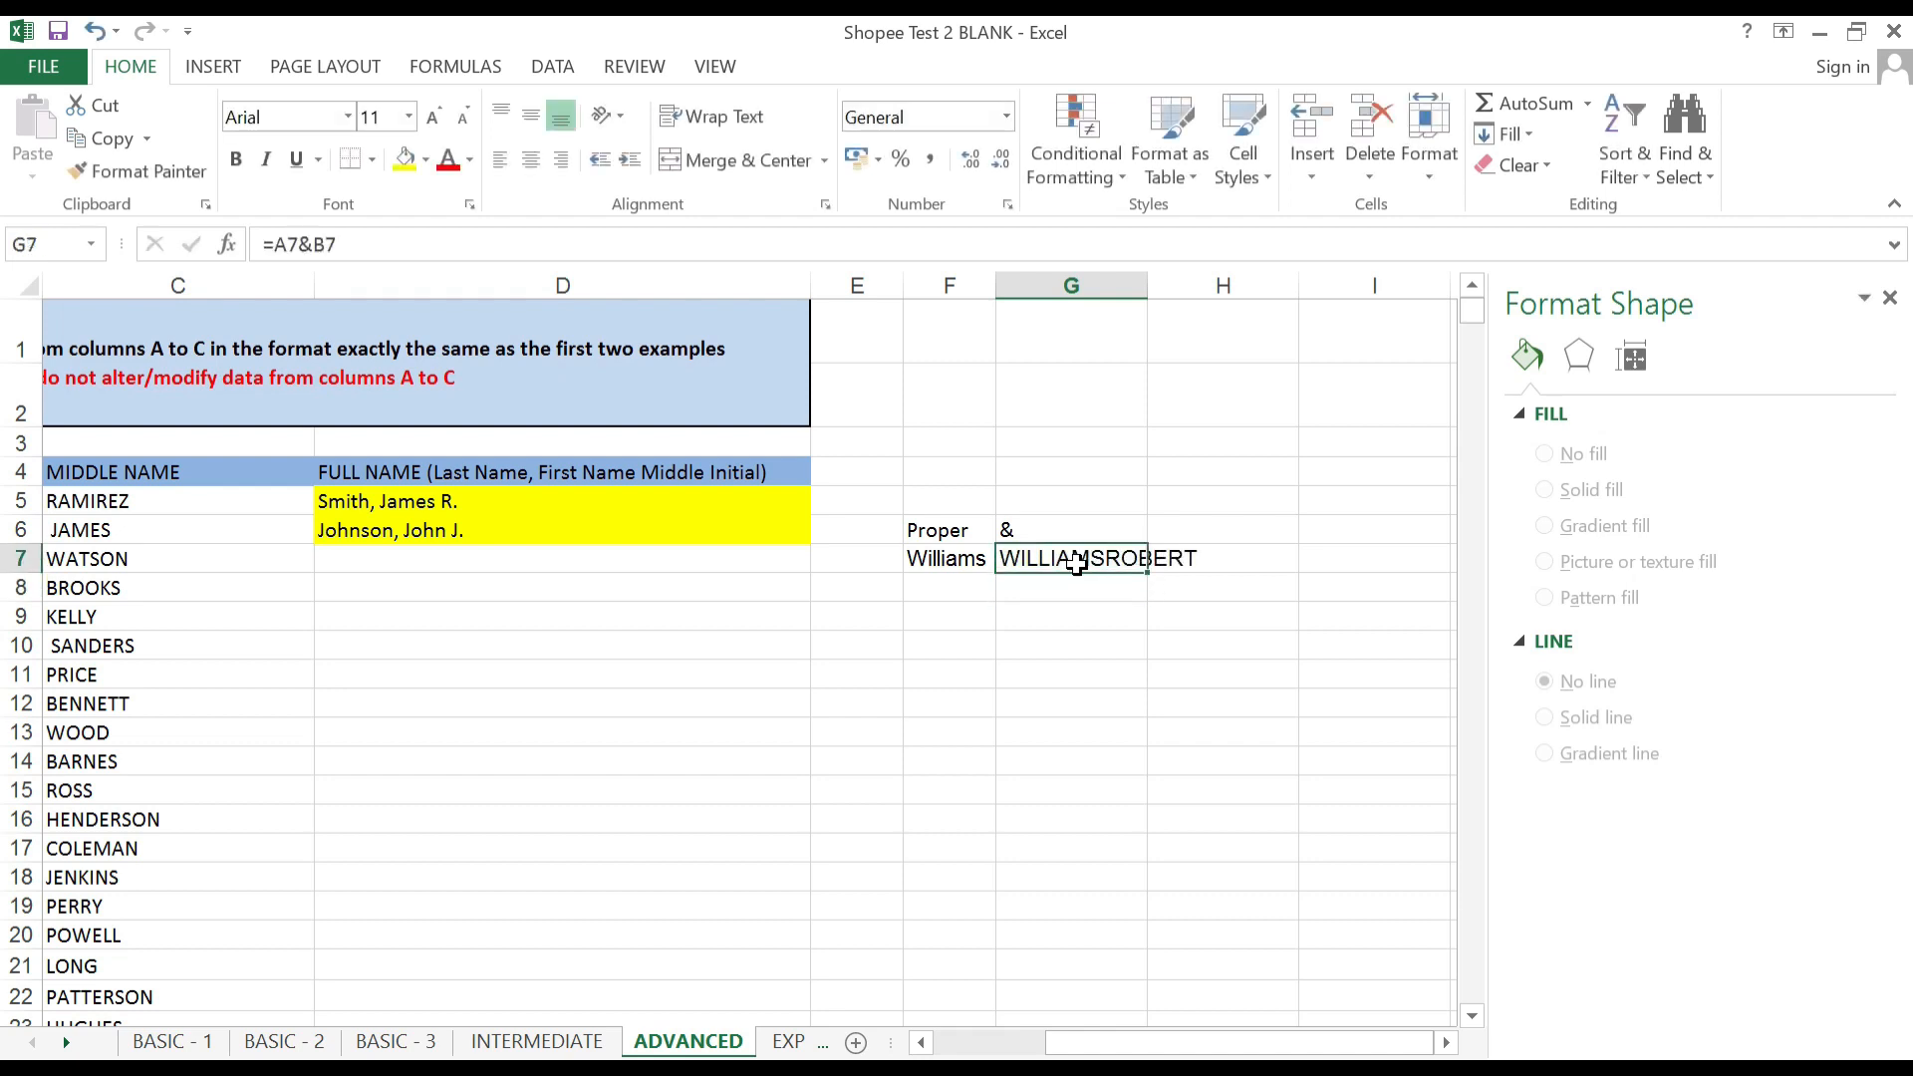
{"action": "double_click", "coordinate": [1076, 563]}
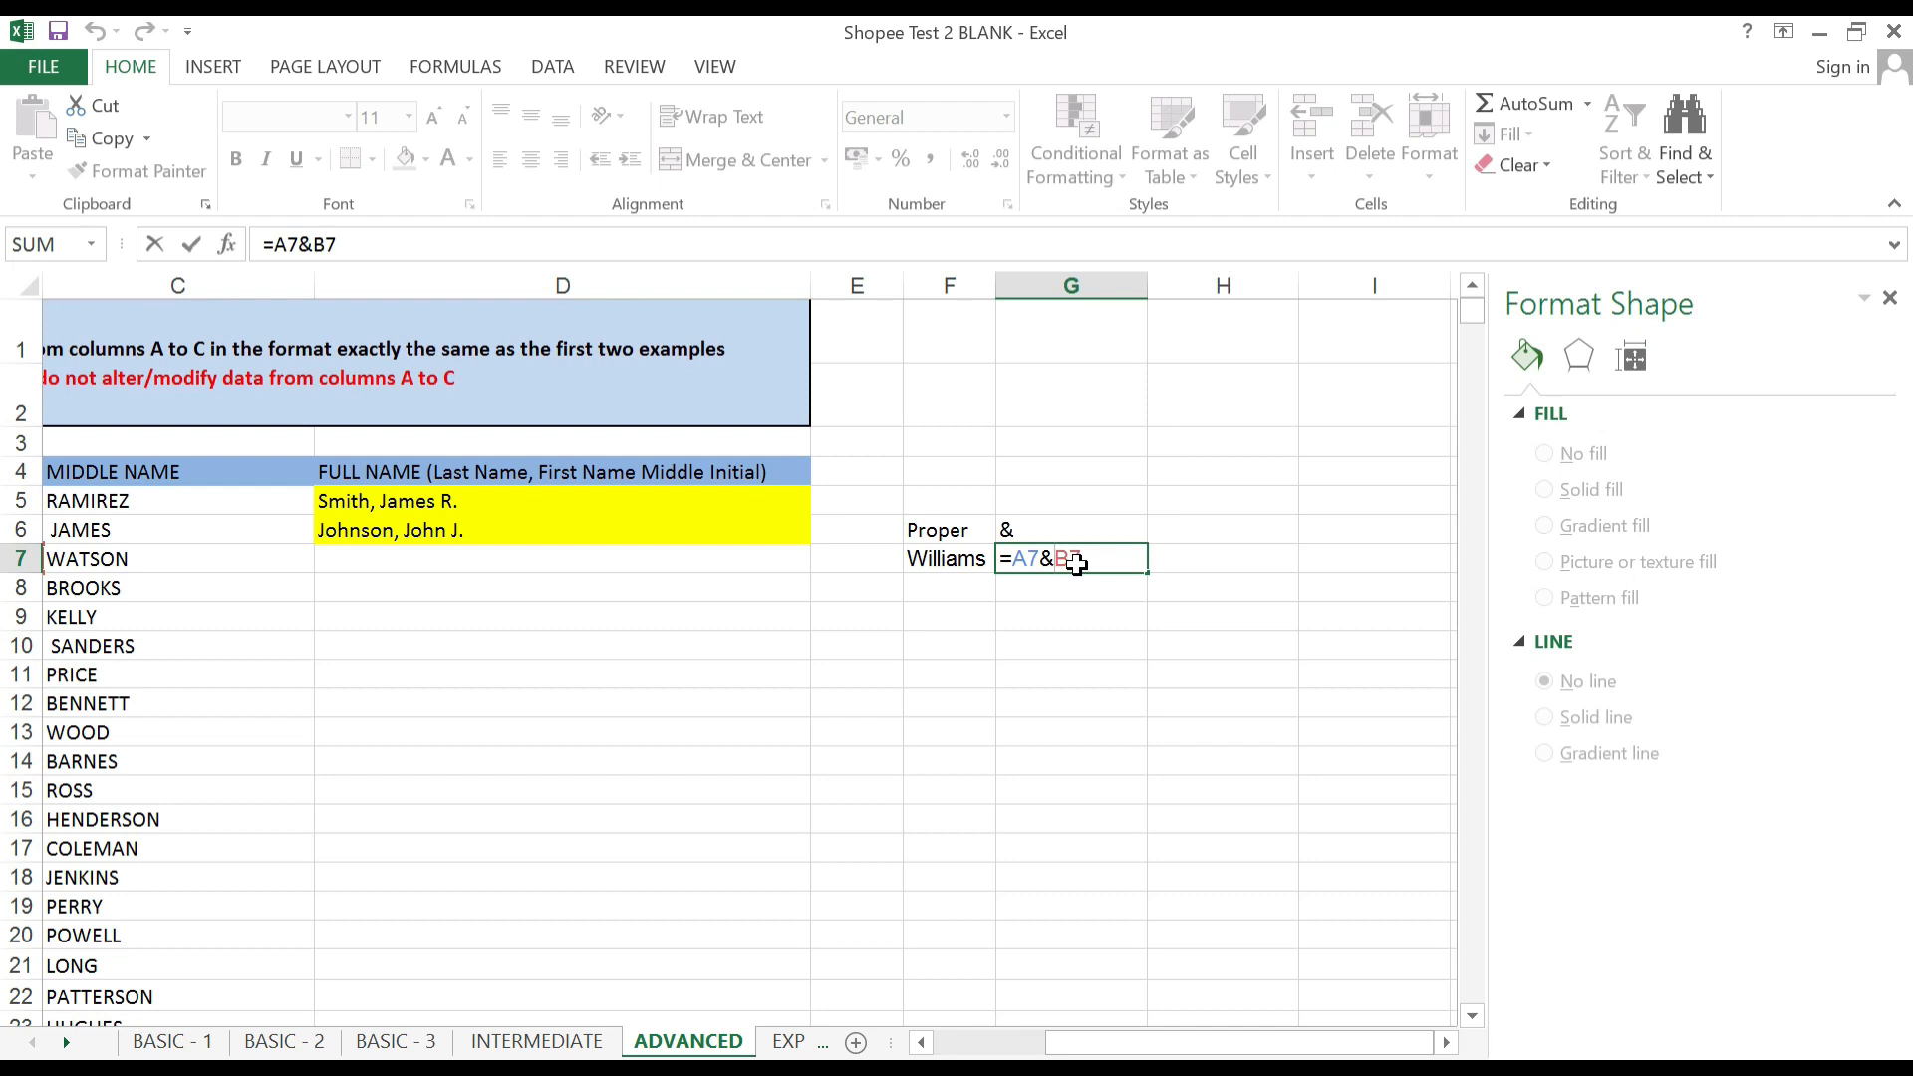
{"action": "type", "text": "\" \"&"}
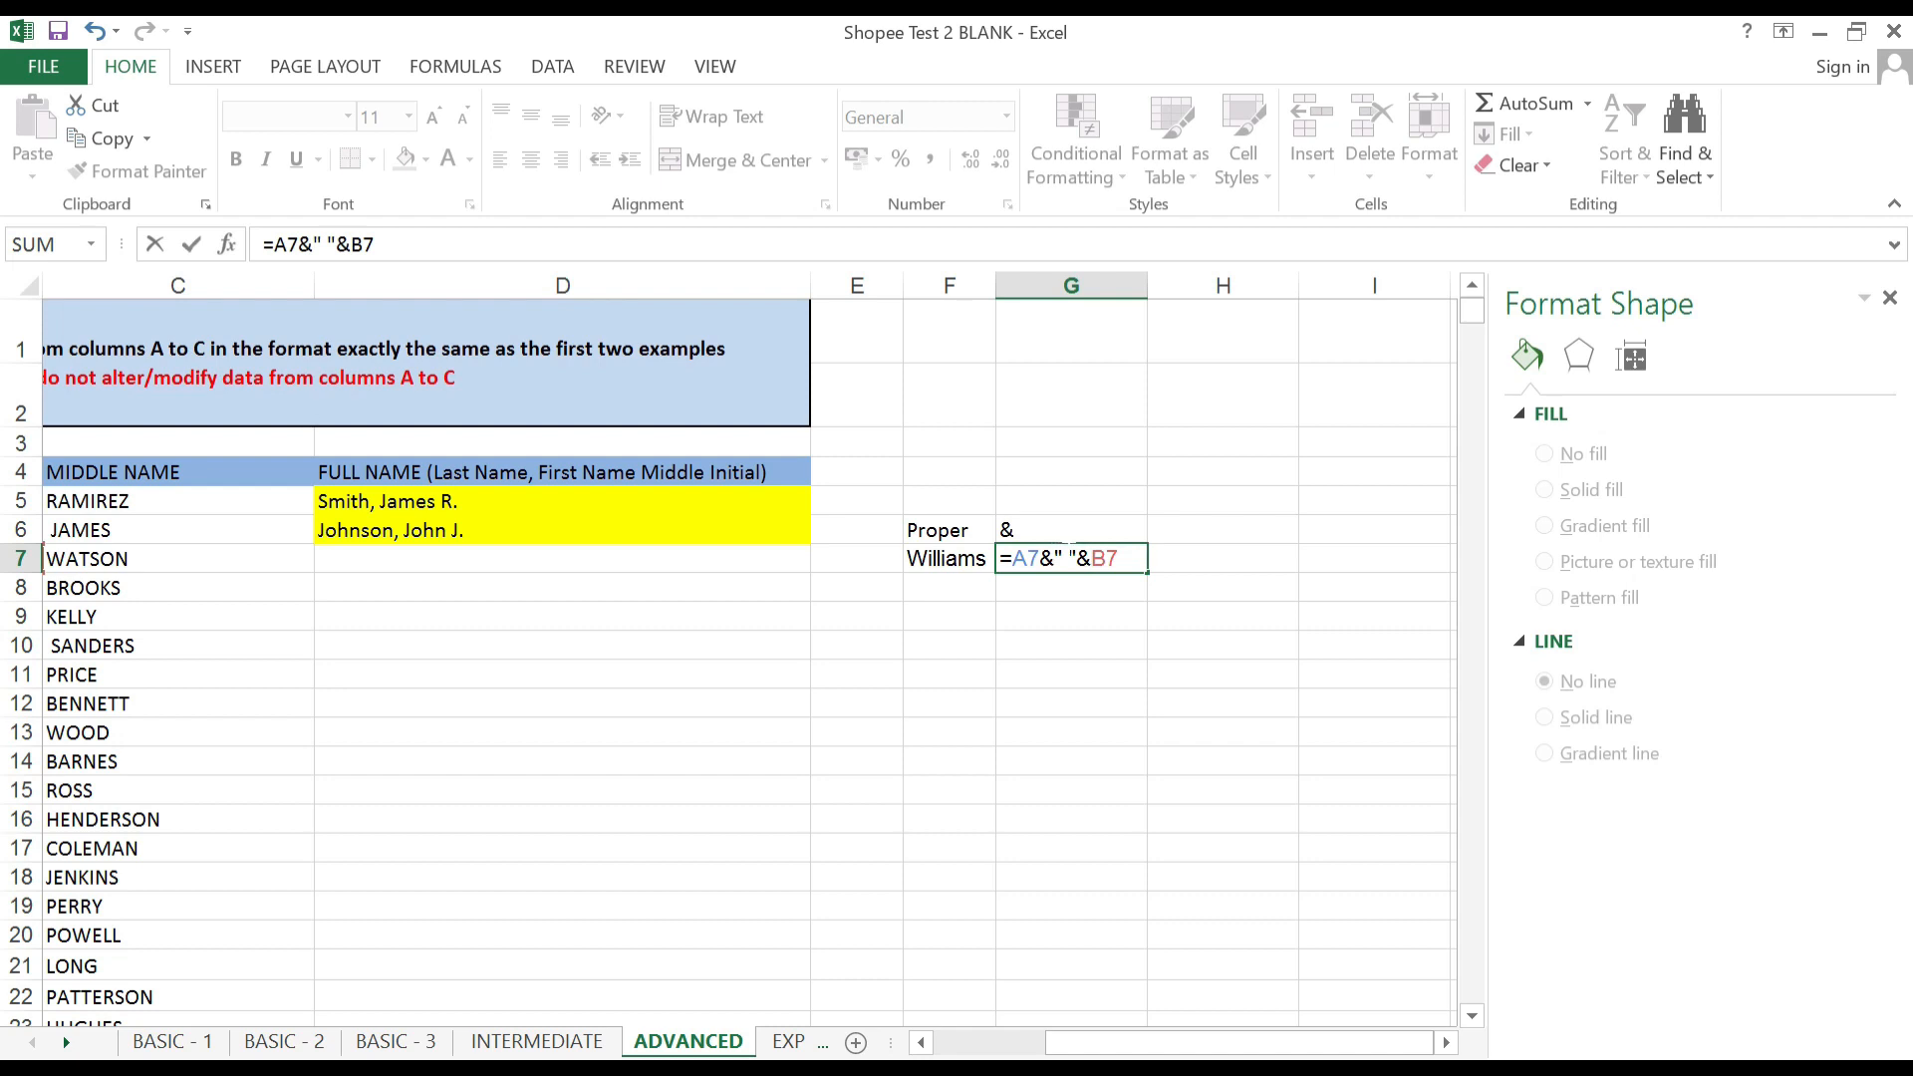
{"action": "key", "text": "Return"}
{"action": "left_click", "coordinate": [1113, 565]}
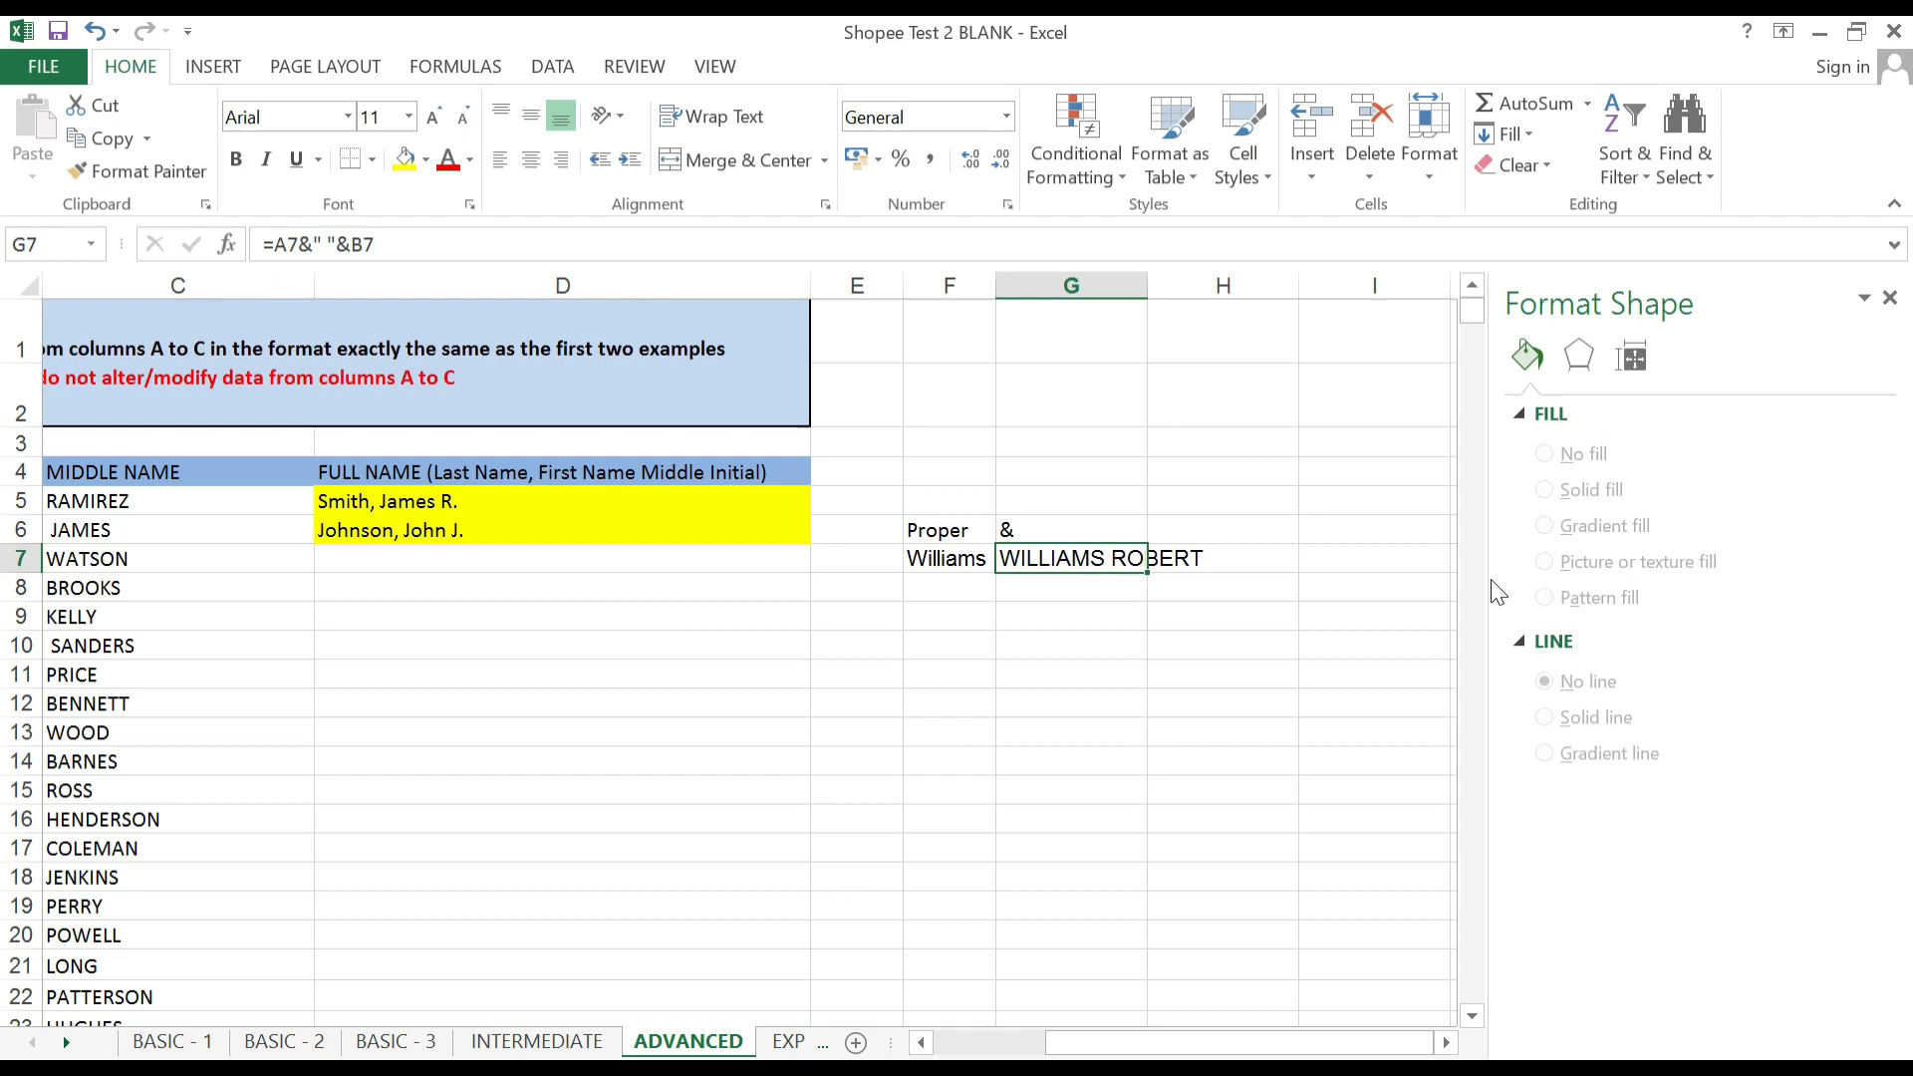
Enter the label "left" in cell H6, next to the "&" label.
{"action": "left_click", "coordinate": [1190, 536]}
{"action": "type", "text": "left"}
{"action": "key", "text": "Return"}
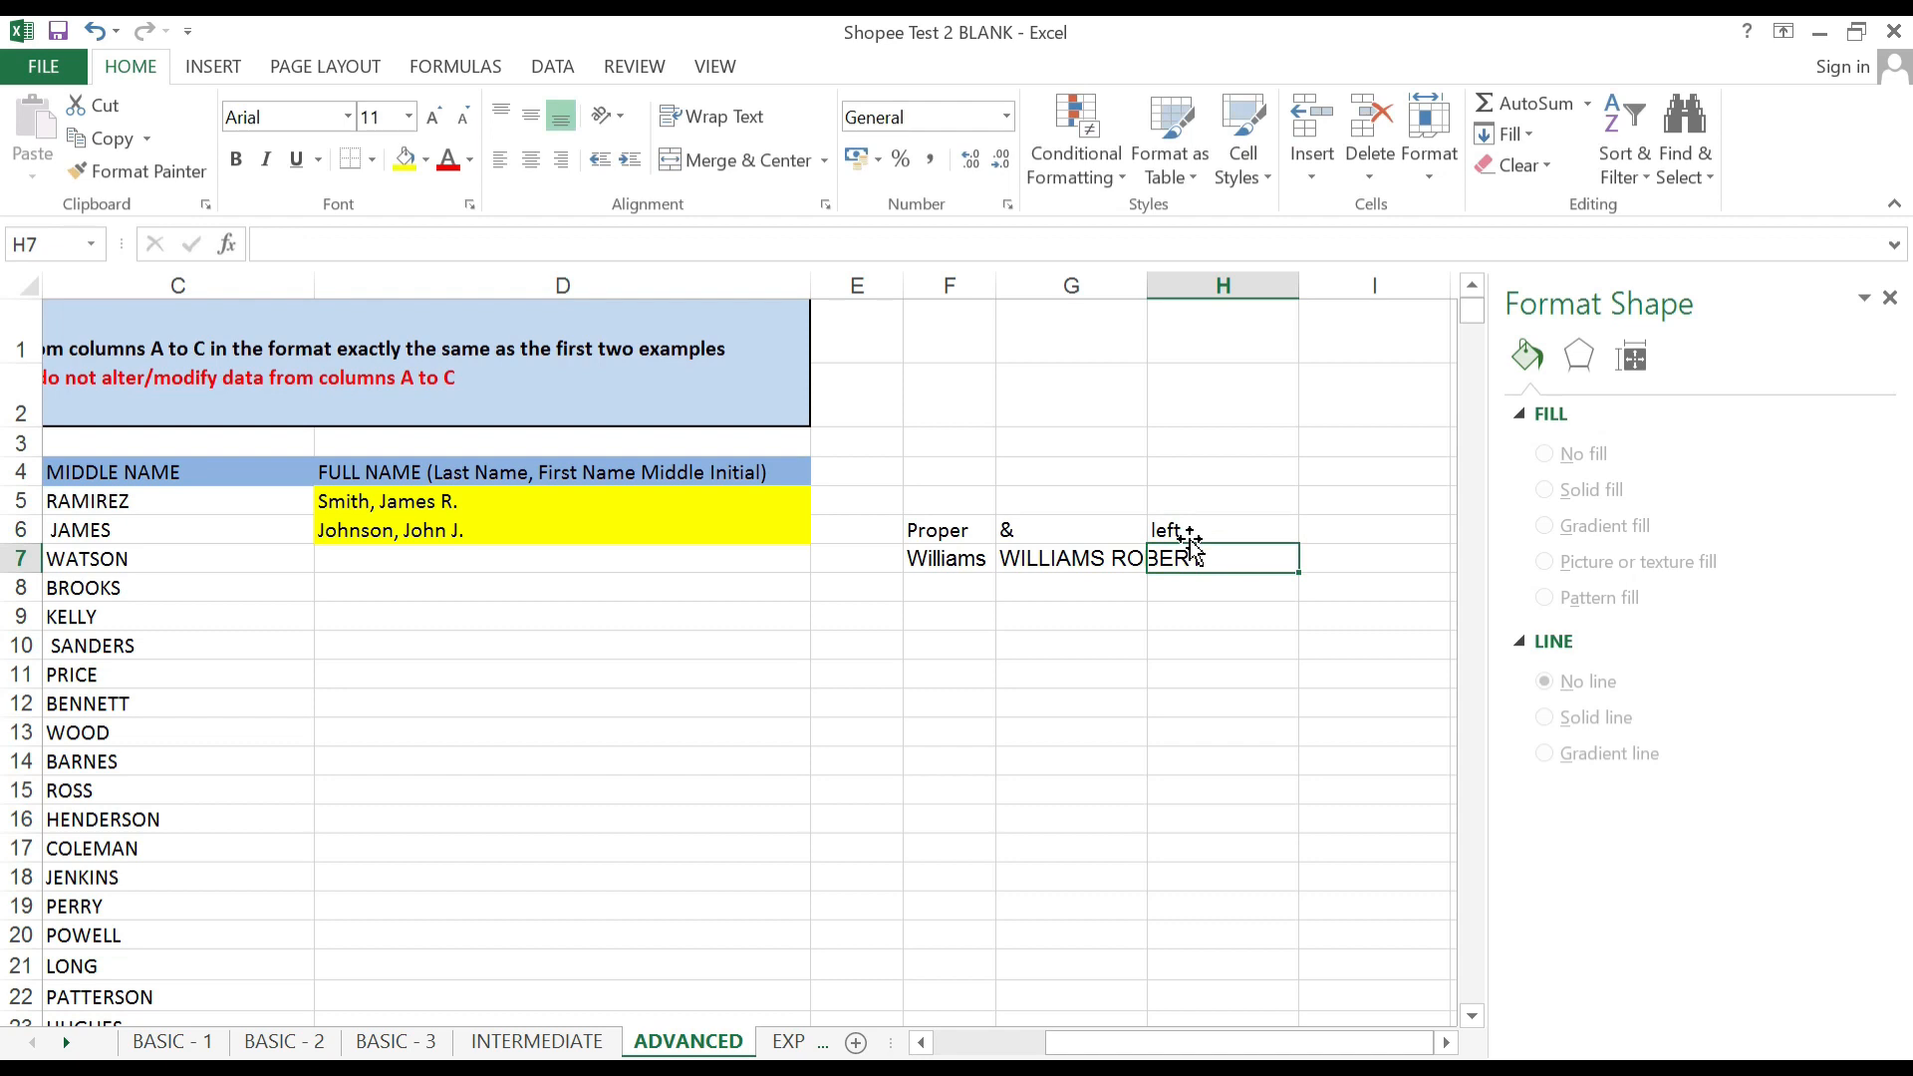
{"action": "key", "text": "Left"}
{"action": "key", "text": "Left"}
{"action": "key", "text": "Left"}
{"action": "key", "text": "Left"}
{"action": "key", "text": "Left"}
{"action": "key", "text": "Left"}
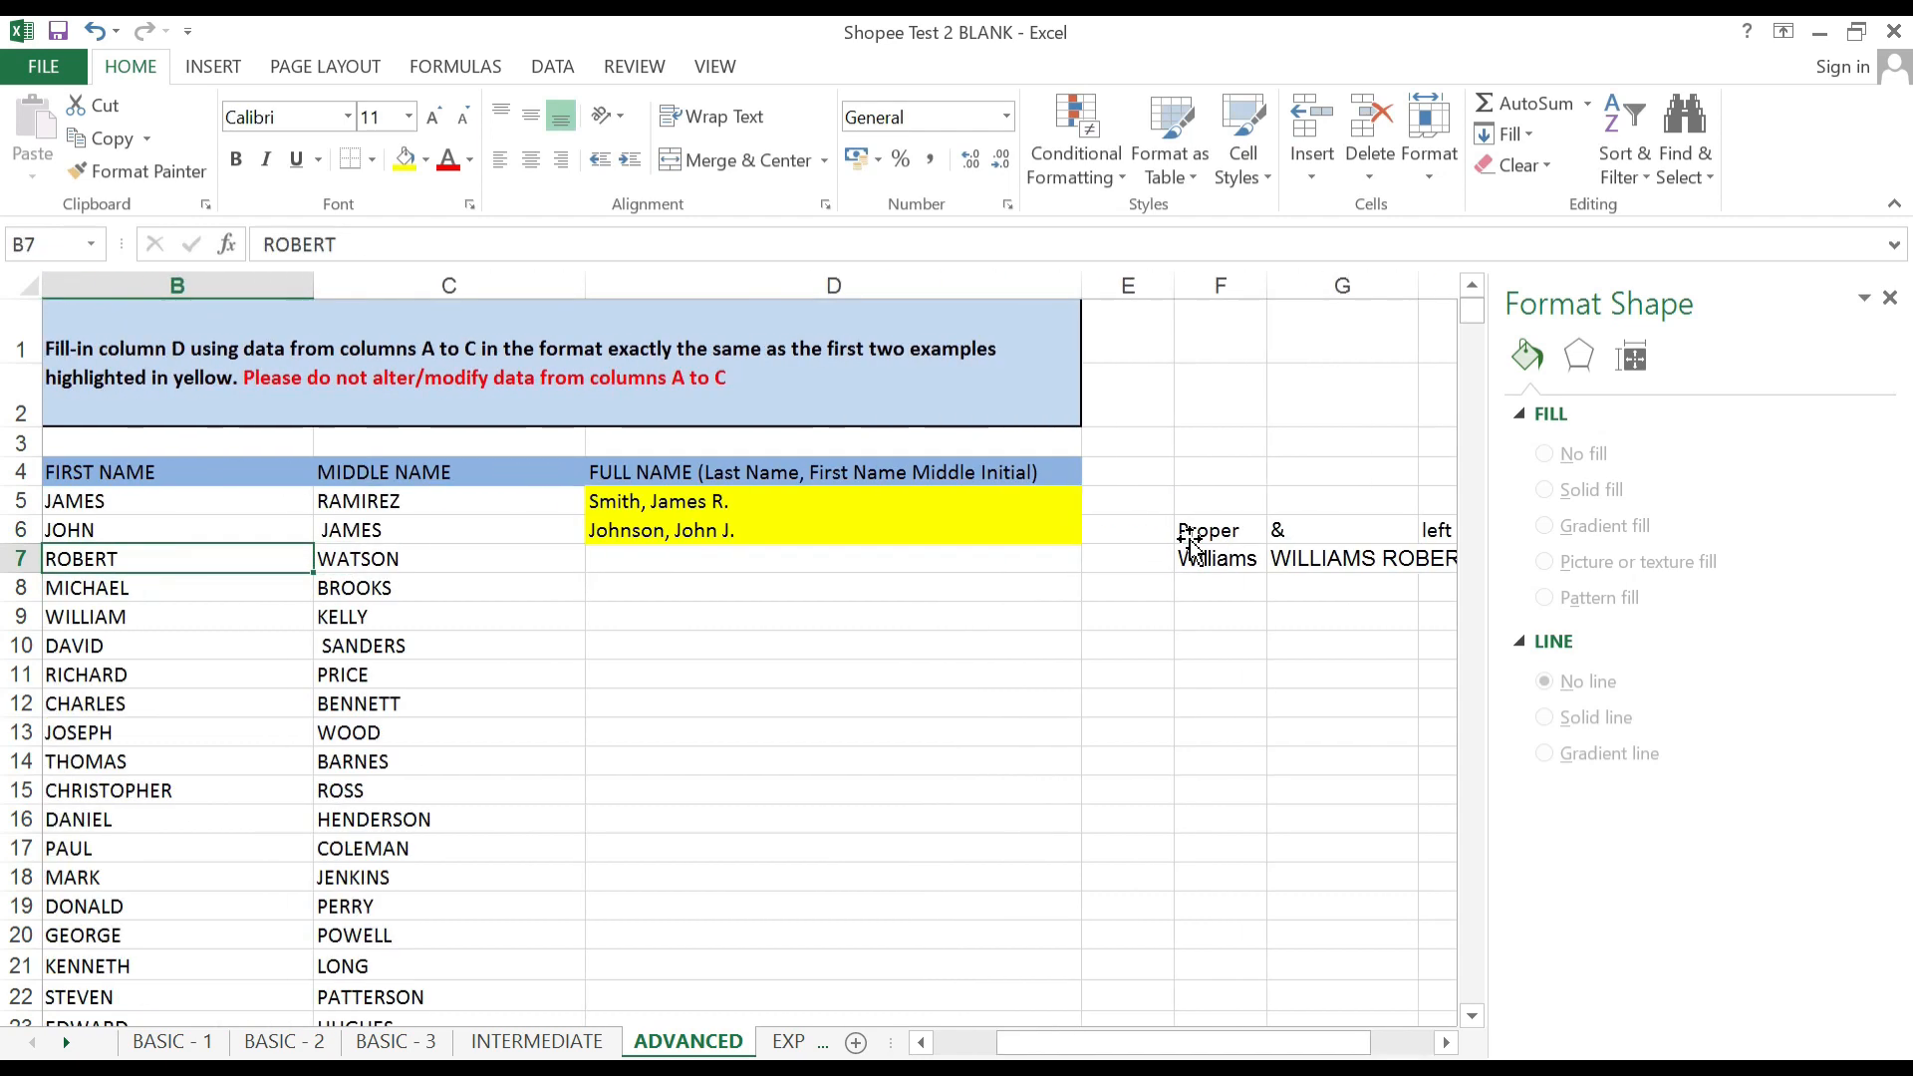
{"action": "key", "text": "Right"}
{"action": "key", "text": "Right"}
{"action": "key", "text": "Right"}
{"action": "key", "text": "Right"}
{"action": "key", "text": "Right"}
{"action": "key", "text": "Right"}
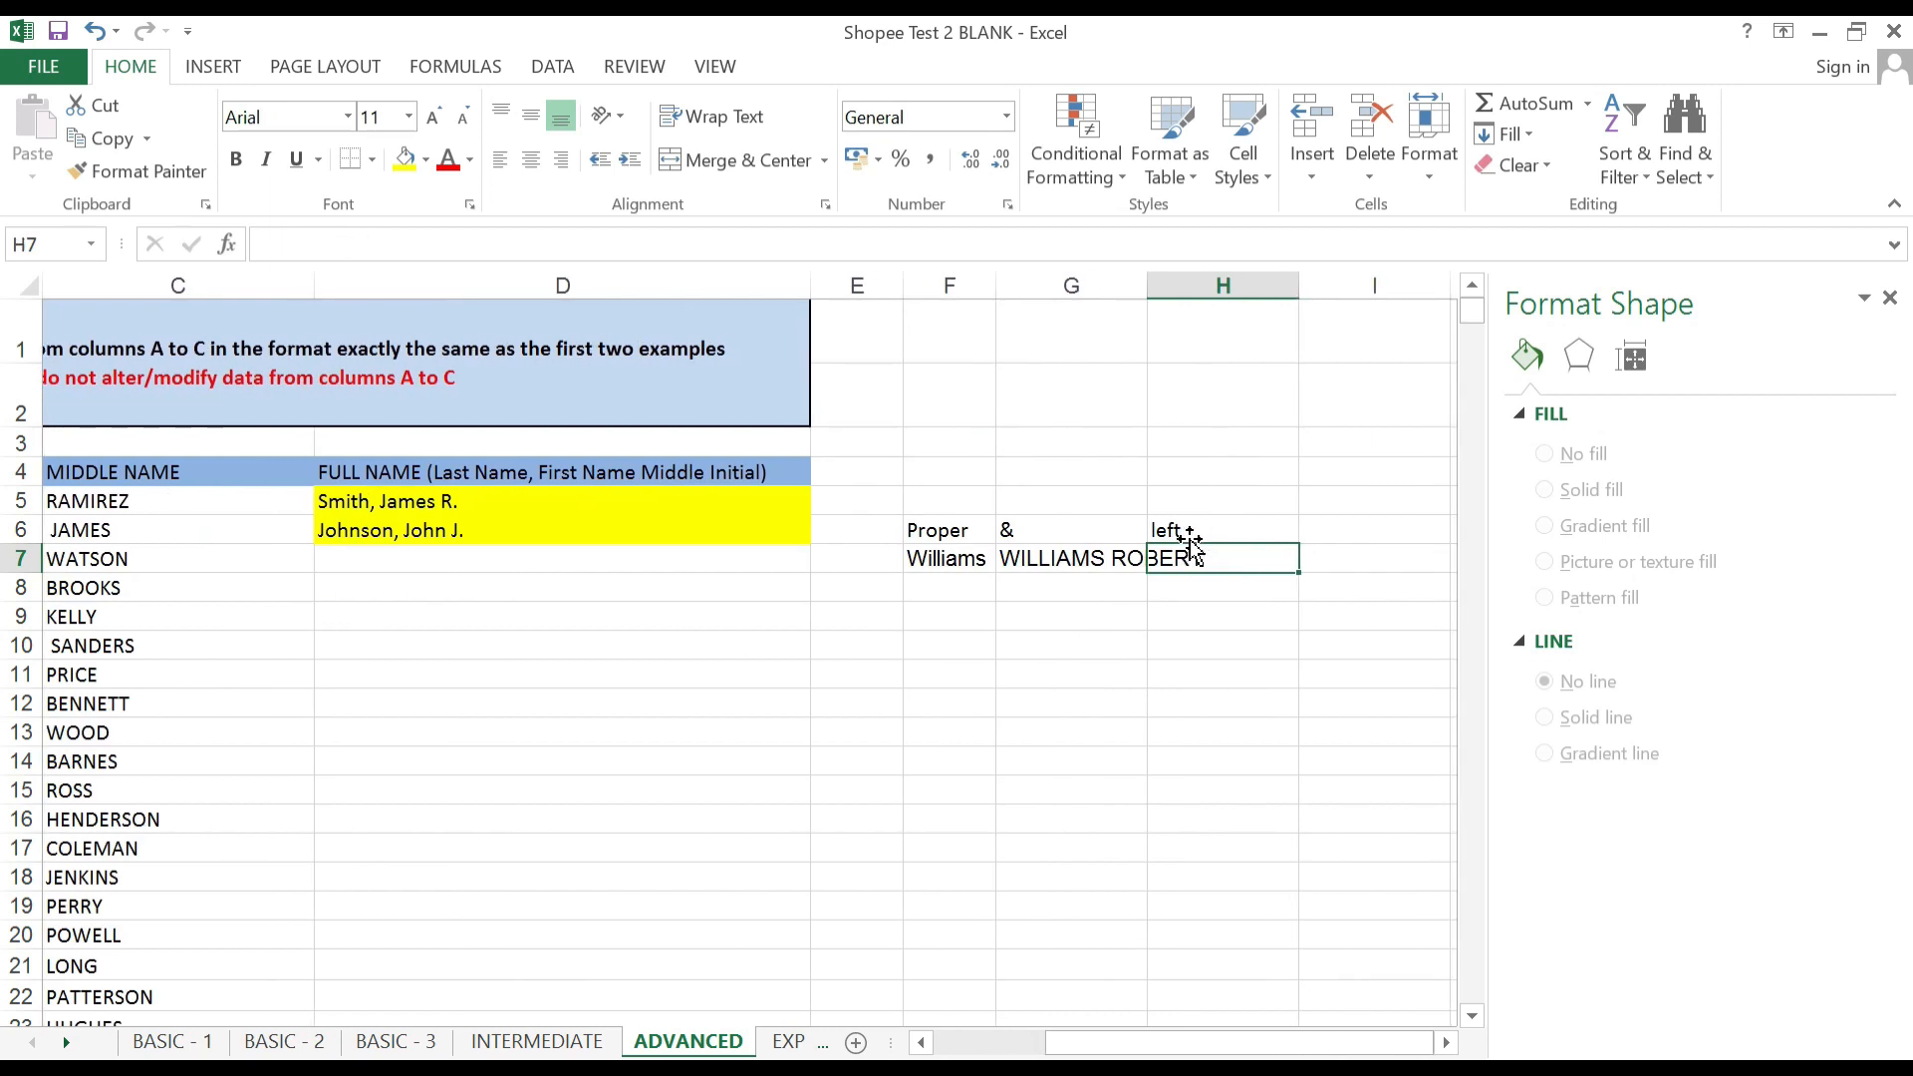
{"action": "key", "text": "Up"}
{"action": "key", "text": "Down"}
{"action": "key", "text": "Left"}
{"action": "key", "text": "Left"}
{"action": "key", "text": "Left"}
{"action": "key", "text": "Left"}
{"action": "key", "text": "Left"}
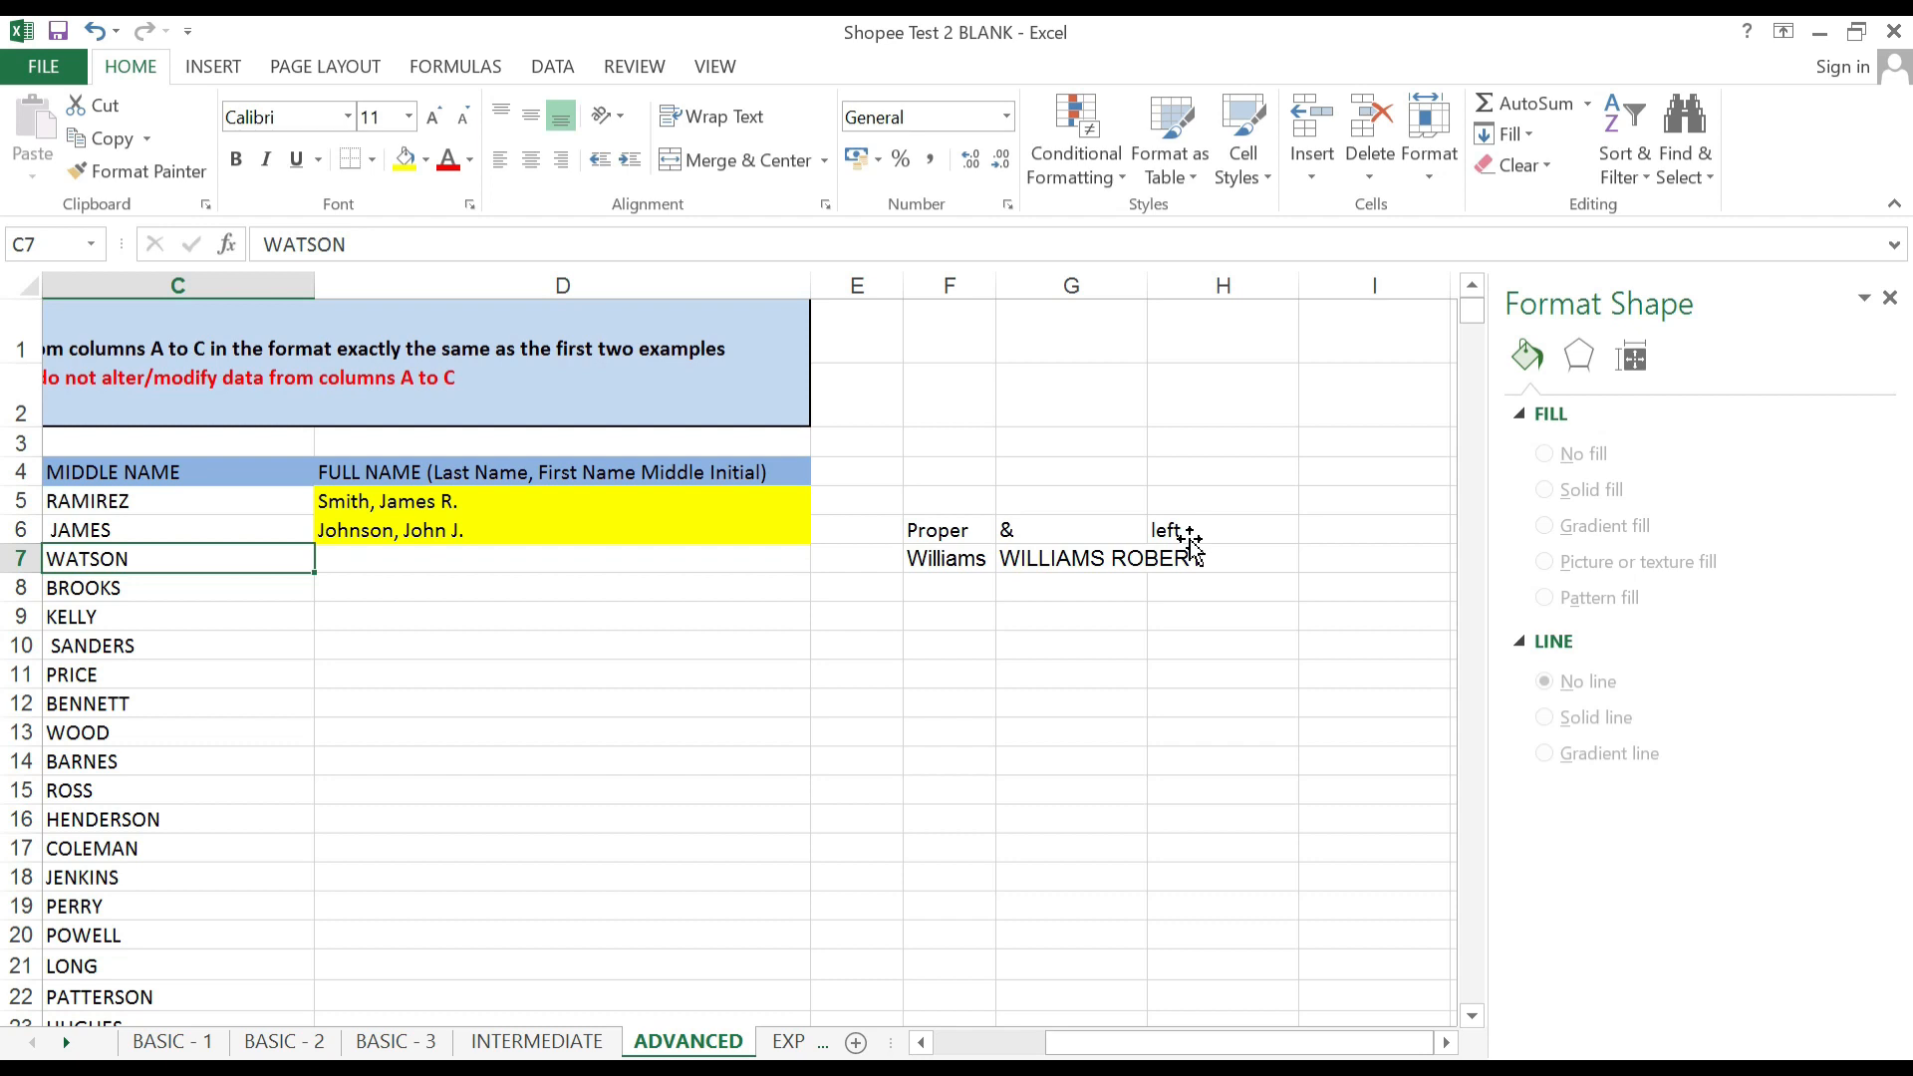
{"action": "key", "text": "Right"}
{"action": "key", "text": "Right"}
{"action": "key", "text": "Right"}
{"action": "key", "text": "Right"}
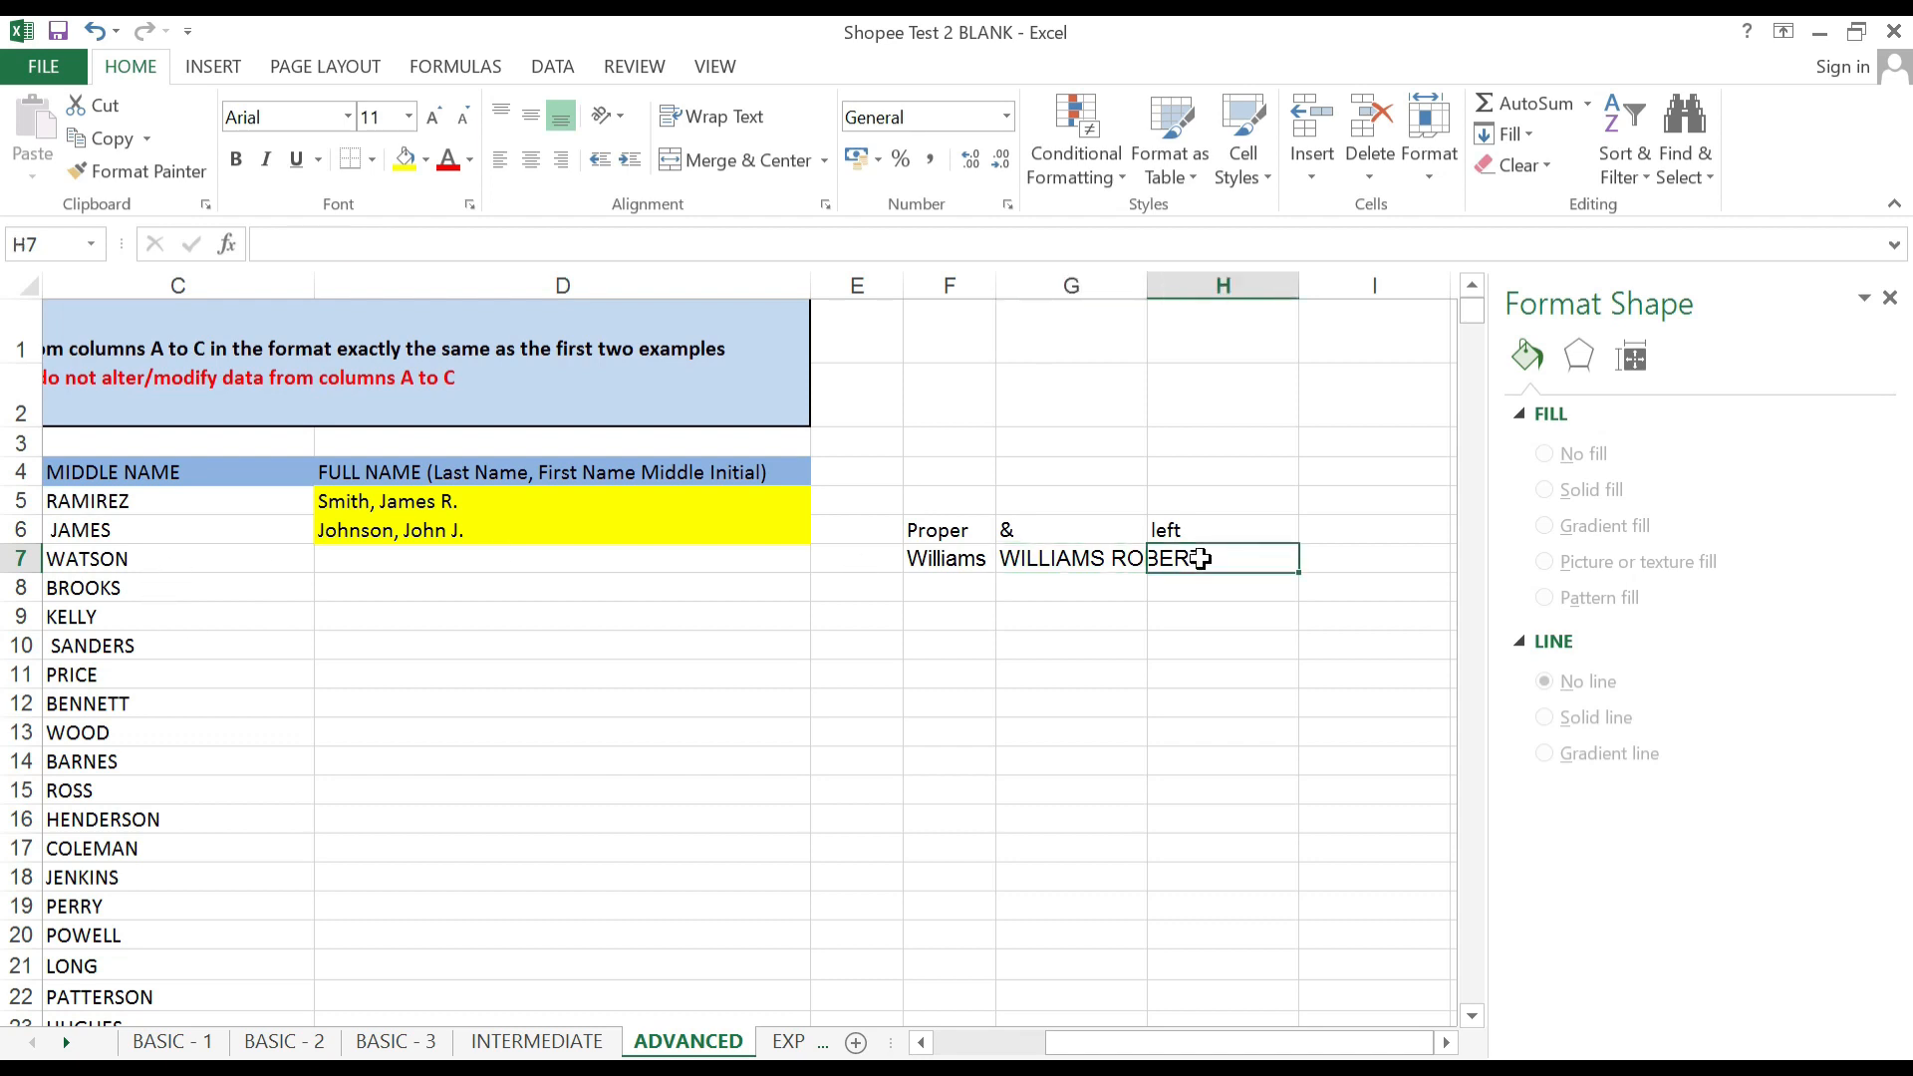
Enter =LEFT(C7;1) in H7 to extract the first letter of the row 7 middle name.
{"action": "type", "text": "=left"}
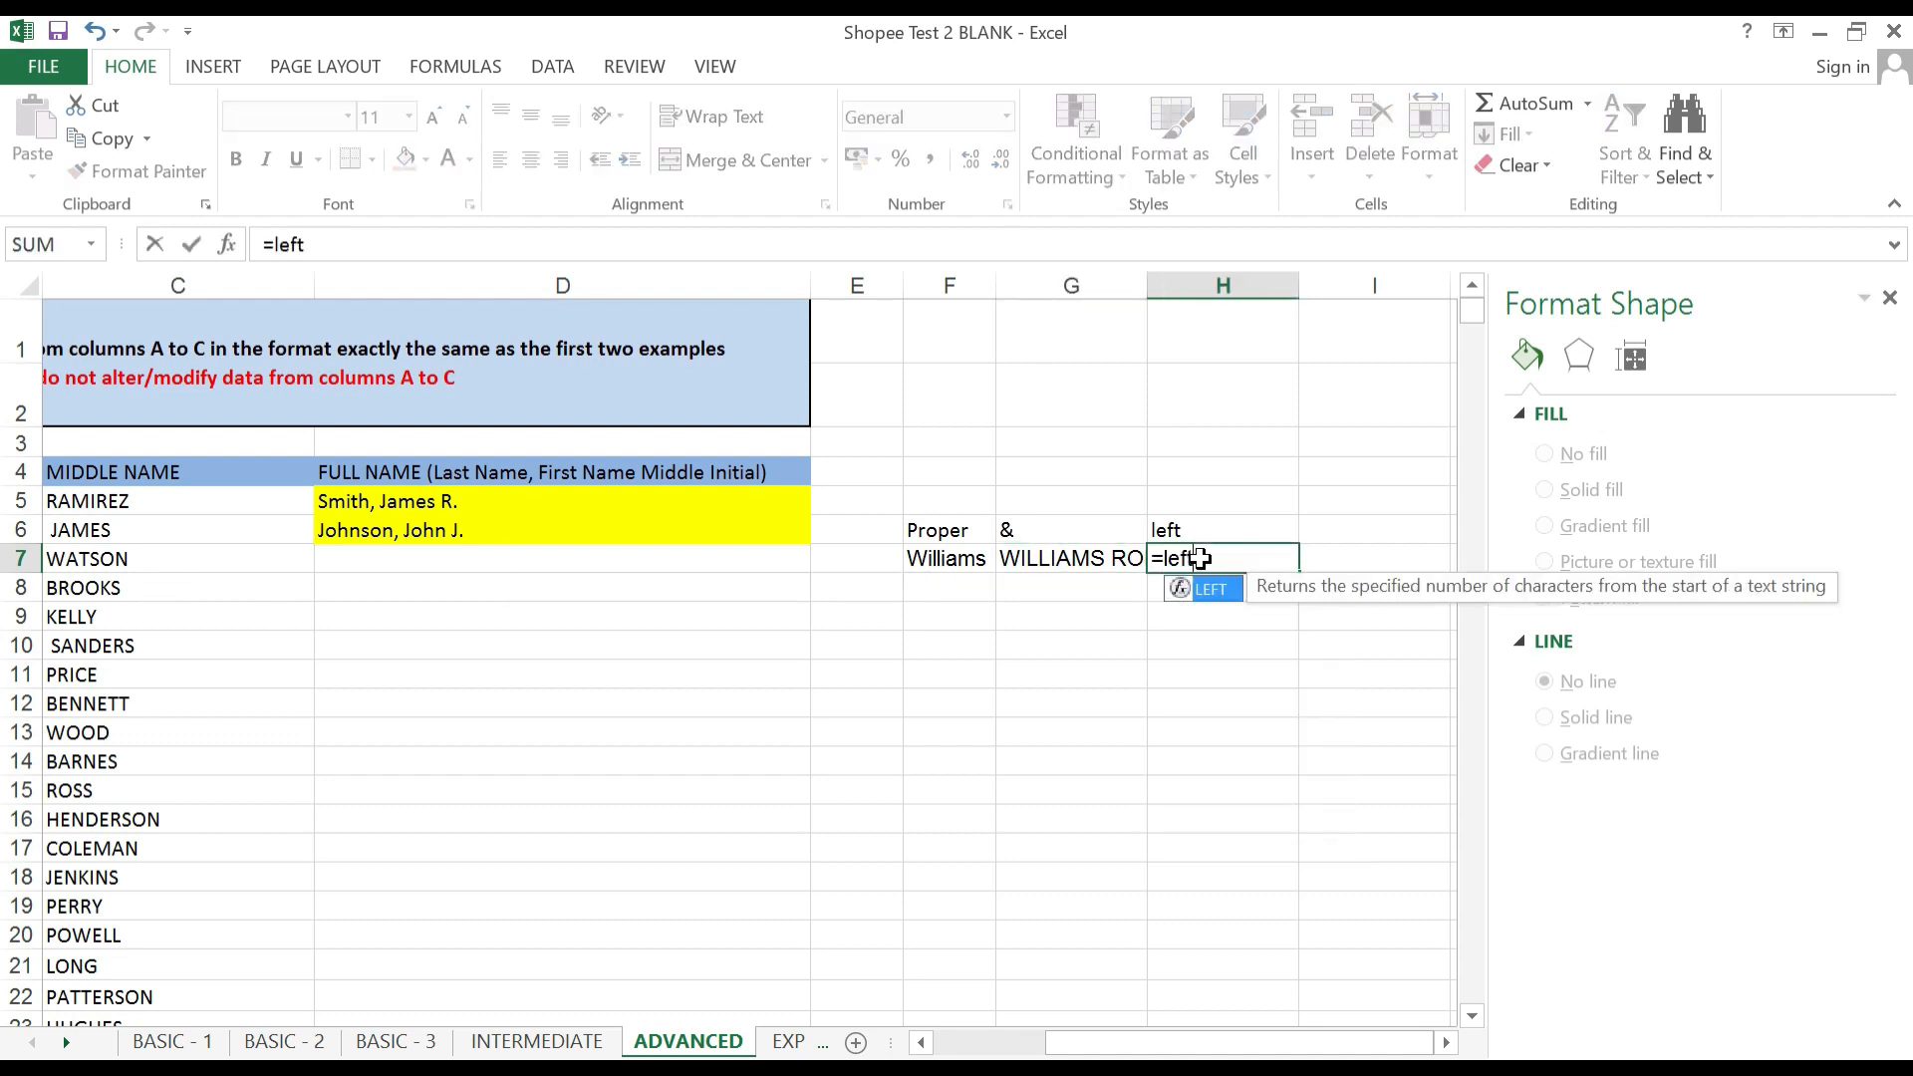
{"action": "key", "text": "Tab"}
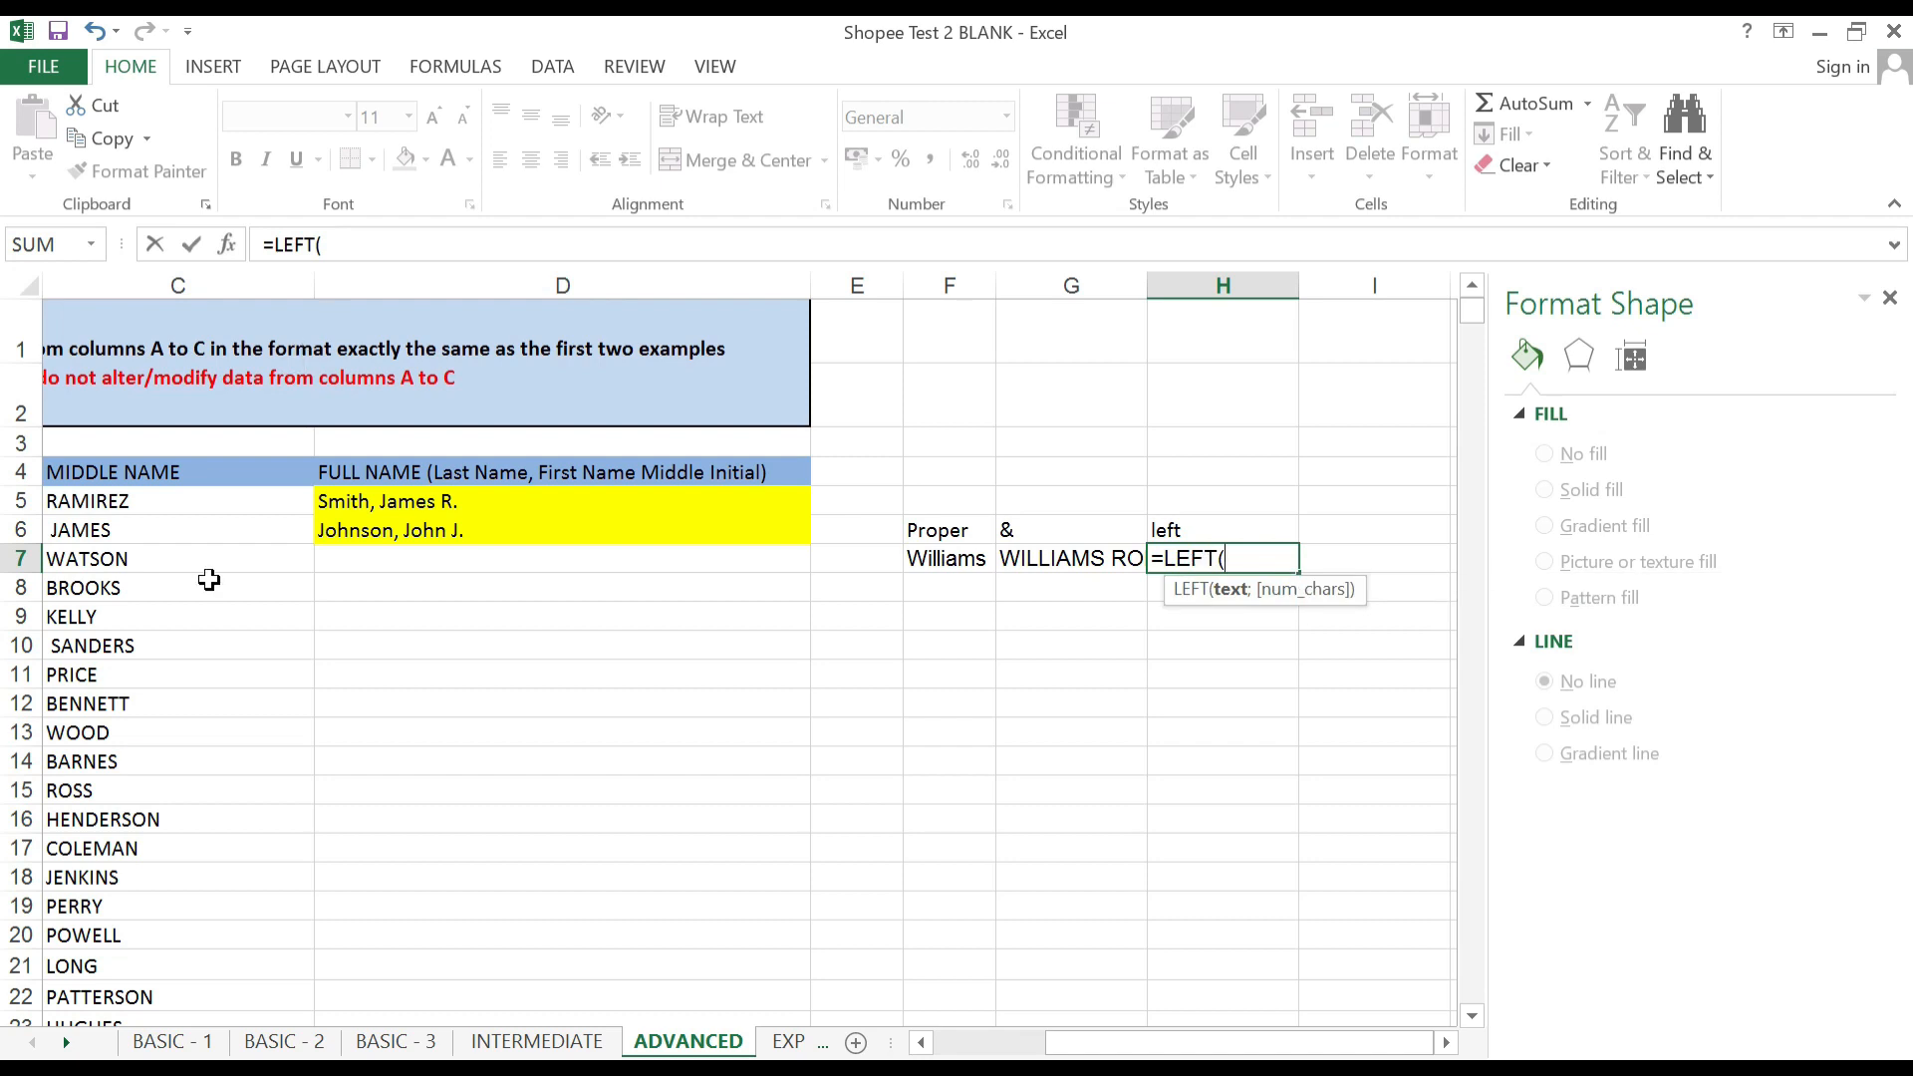
{"action": "left_click", "coordinate": [233, 559]}
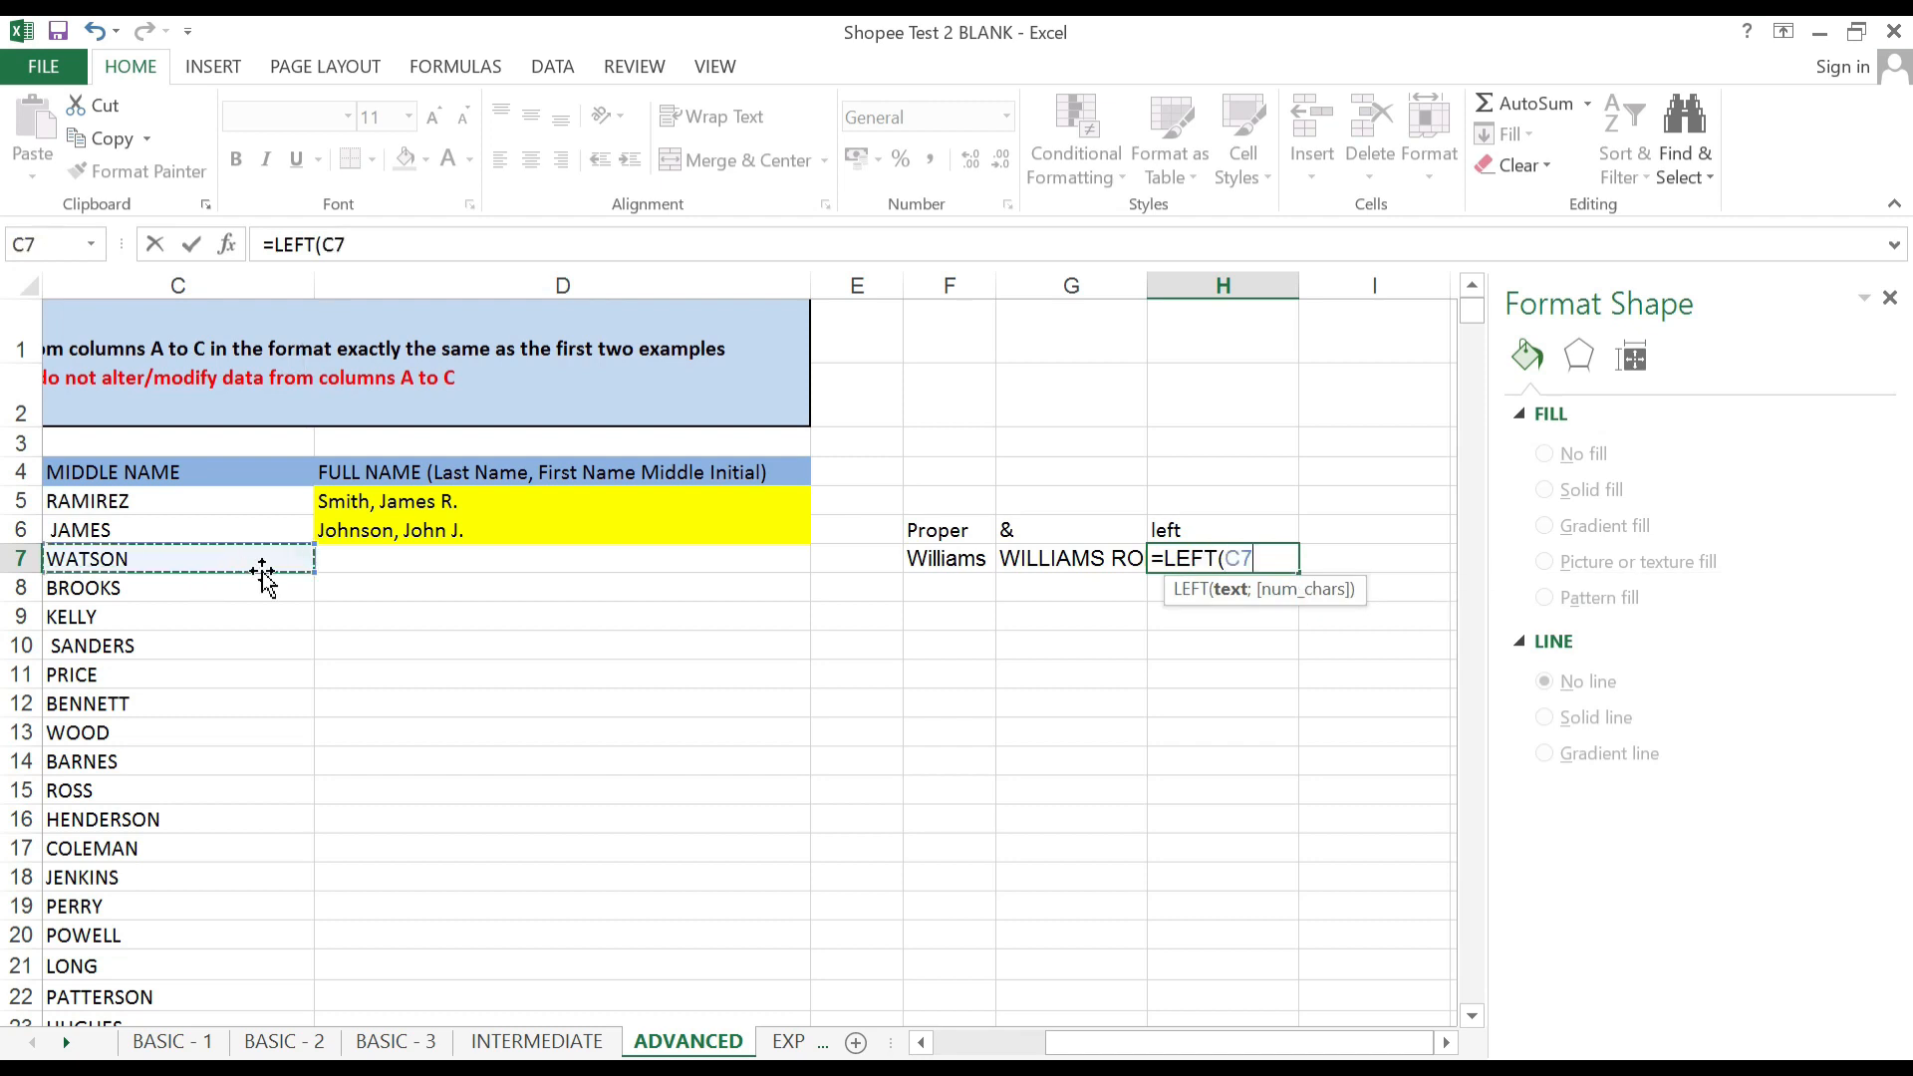
{"action": "type", "text": ";"}
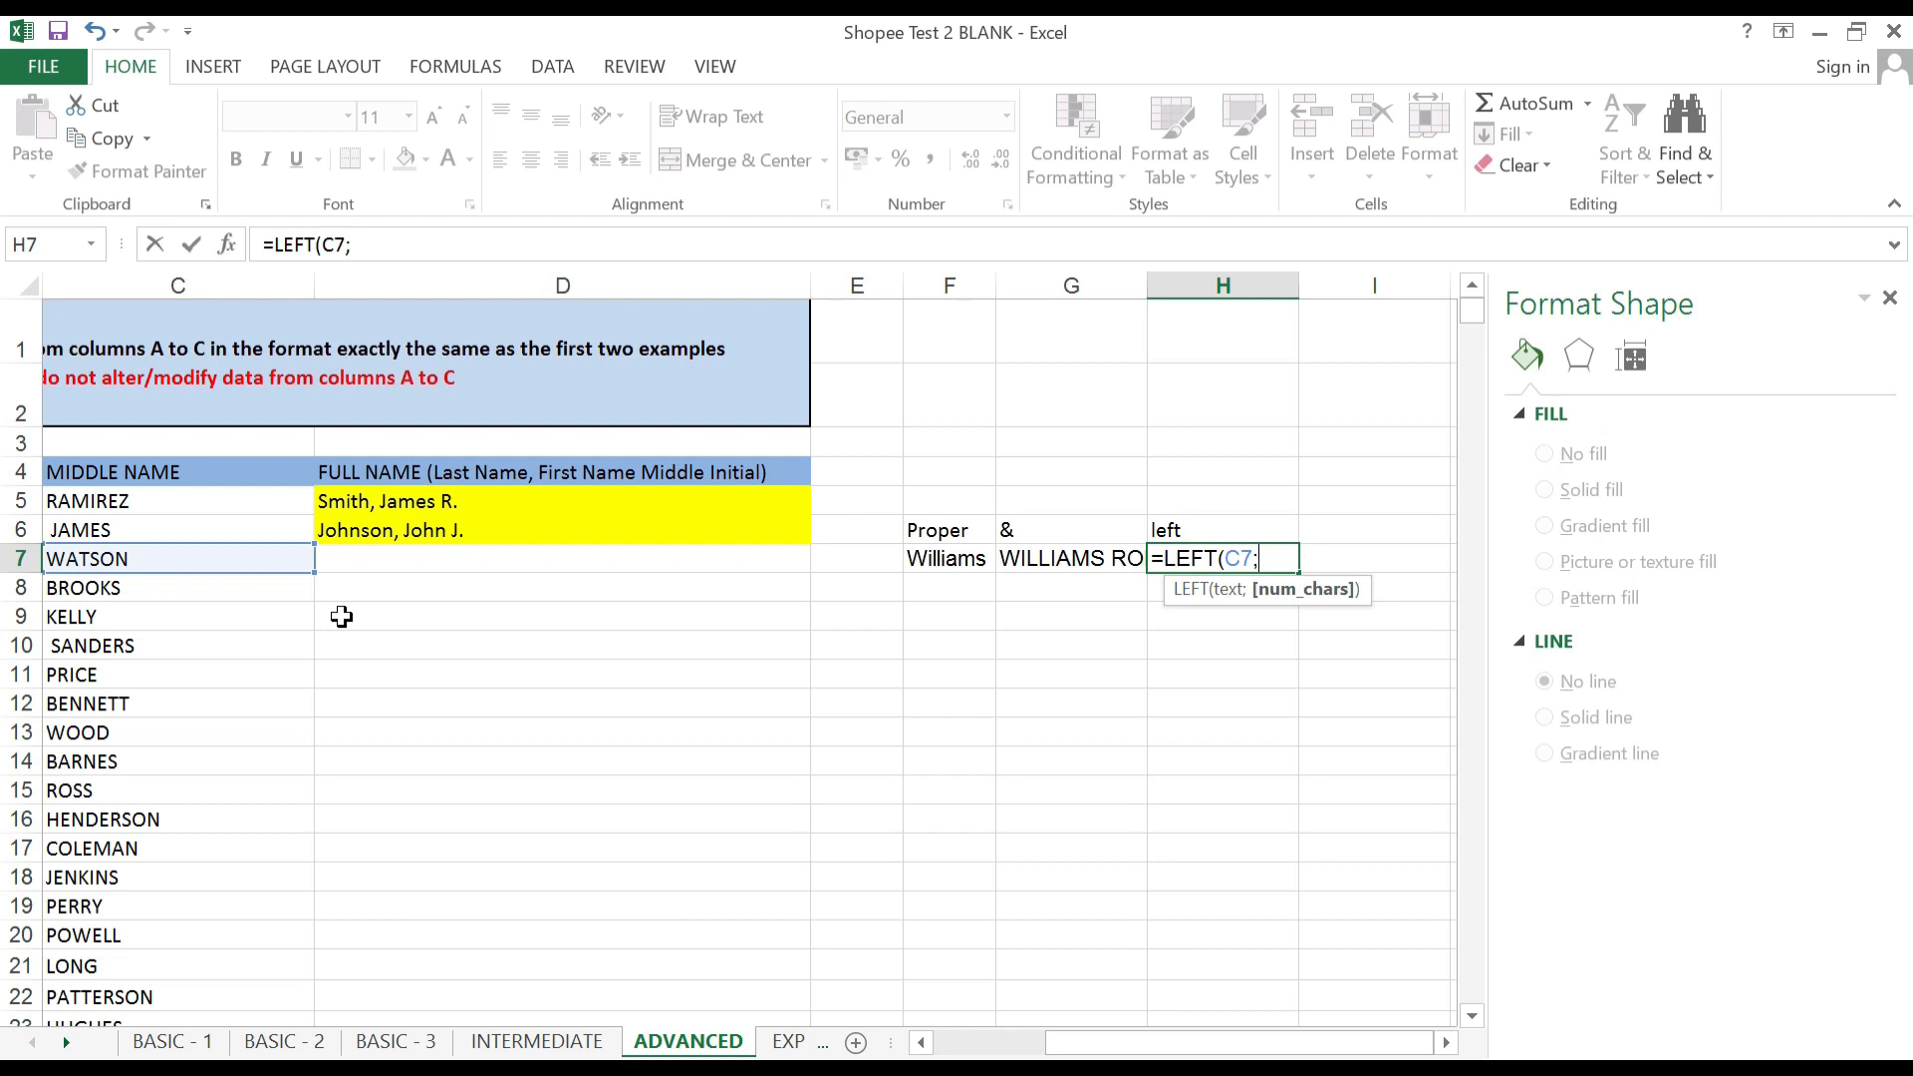
{"action": "type", "text": "1)"}
{"action": "key", "text": "Return"}
{"action": "key", "text": "Up"}
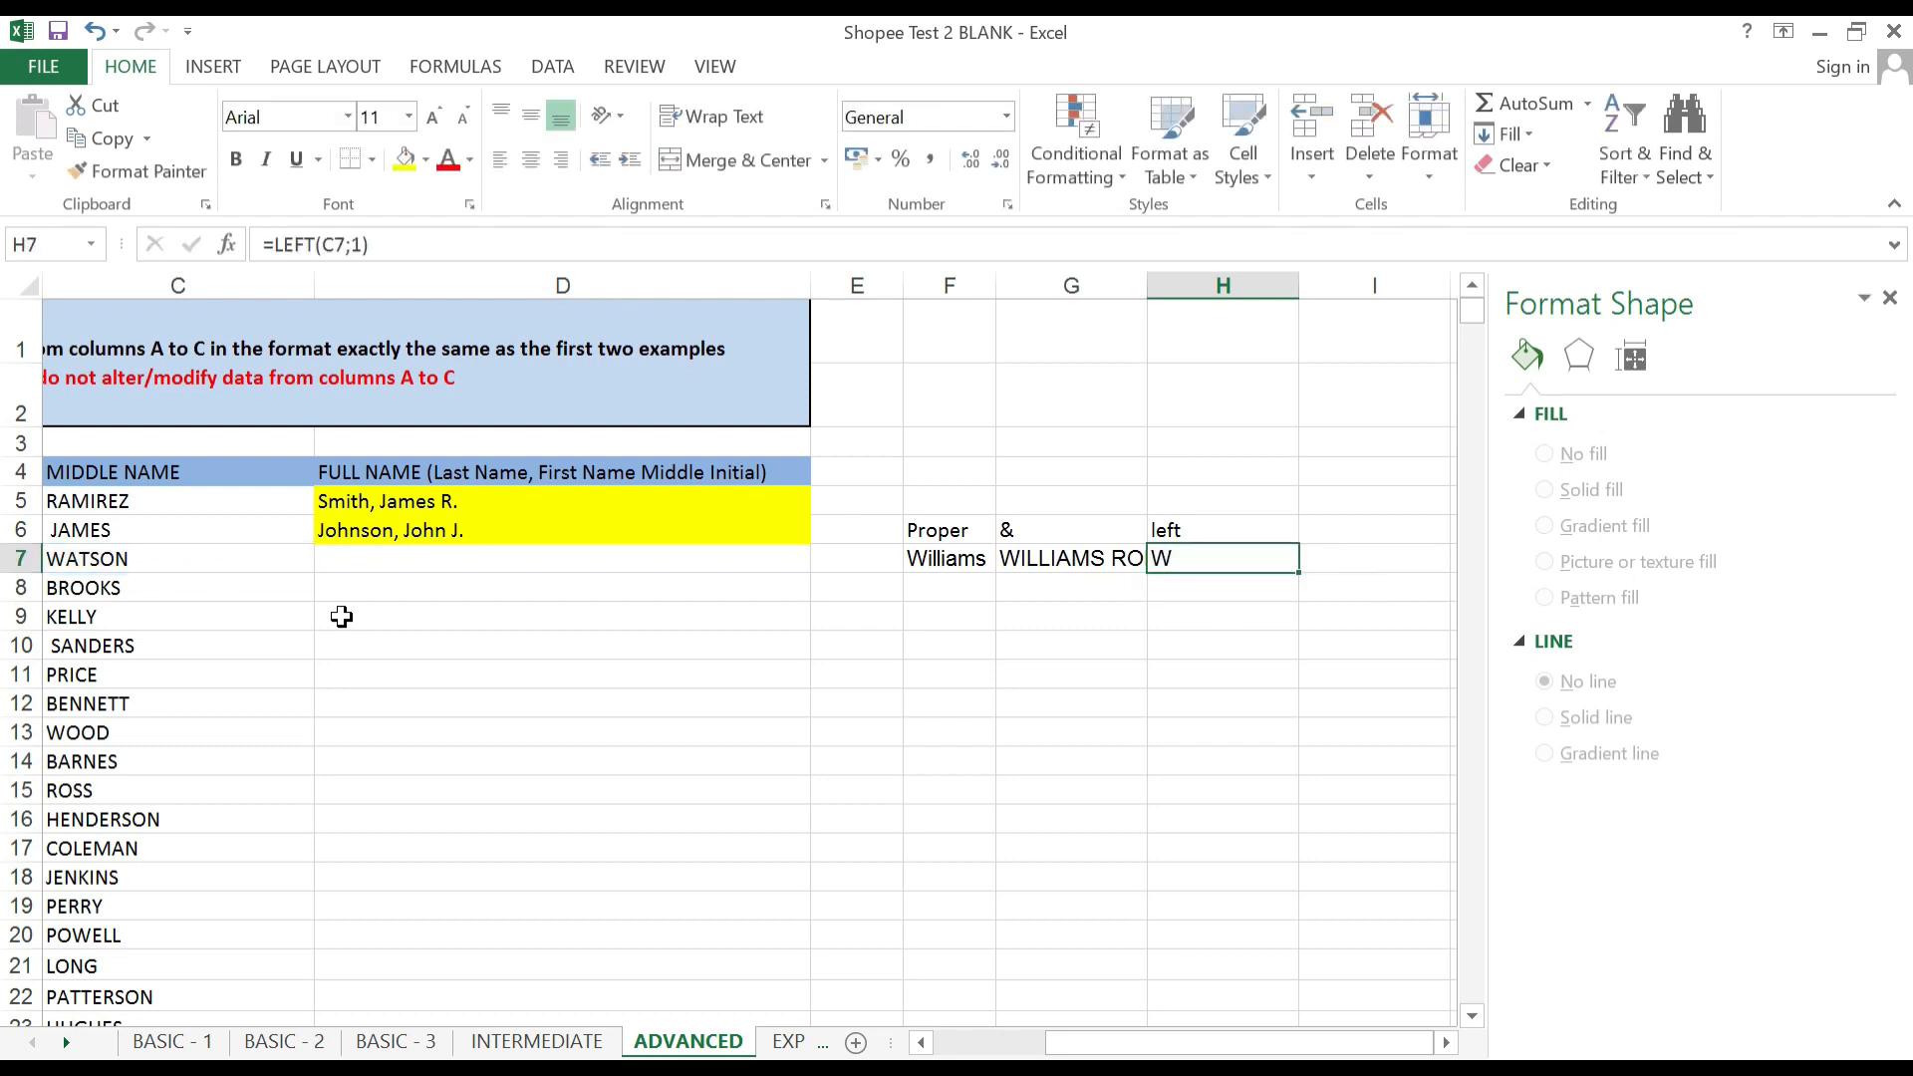
{"action": "key", "text": "Left"}
{"action": "key", "text": "Left"}
{"action": "key", "text": "Left"}
{"action": "key", "text": "Left"}
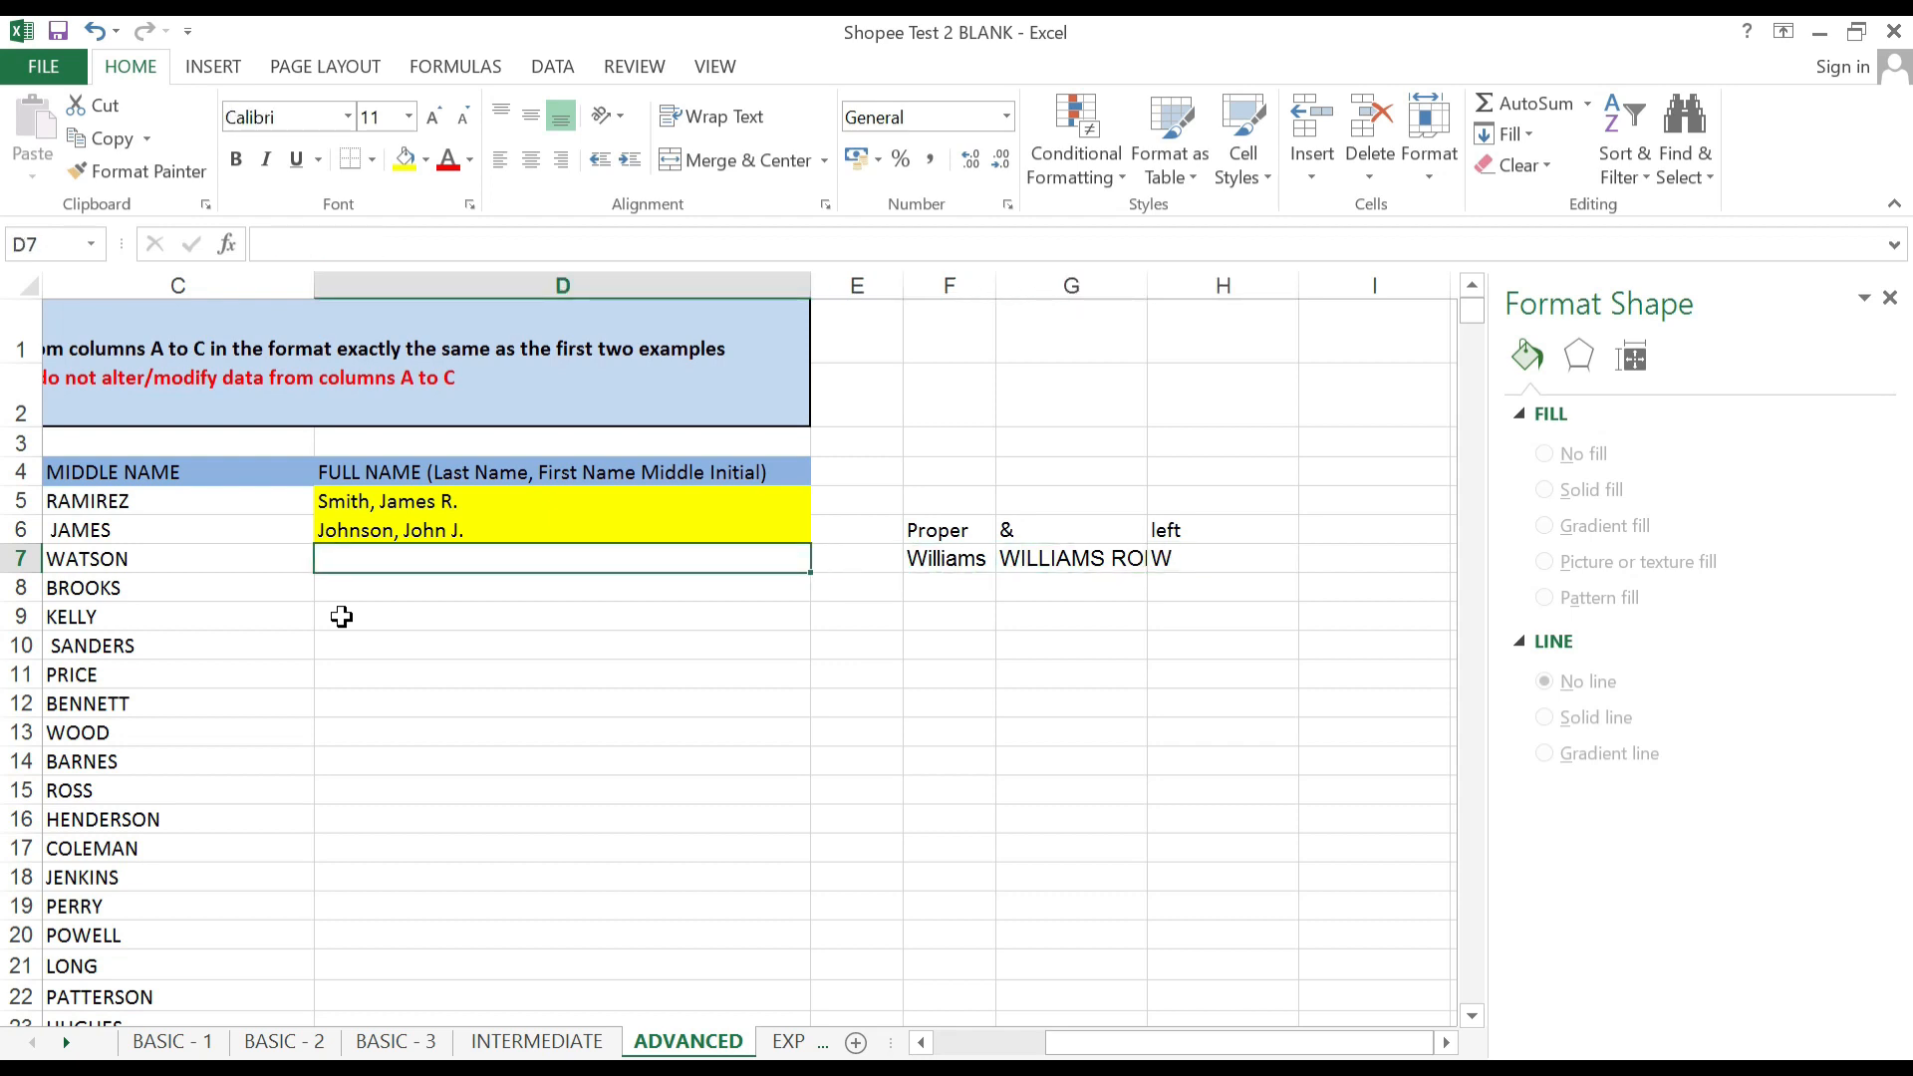
{"action": "key", "text": "Left"}
{"action": "key", "text": "Left"}
{"action": "key", "text": "Left"}
{"action": "key", "text": "Right"}
{"action": "key", "text": "Right"}
{"action": "key", "text": "Right"}
{"action": "key", "text": "Right"}
{"action": "key", "text": "Right"}
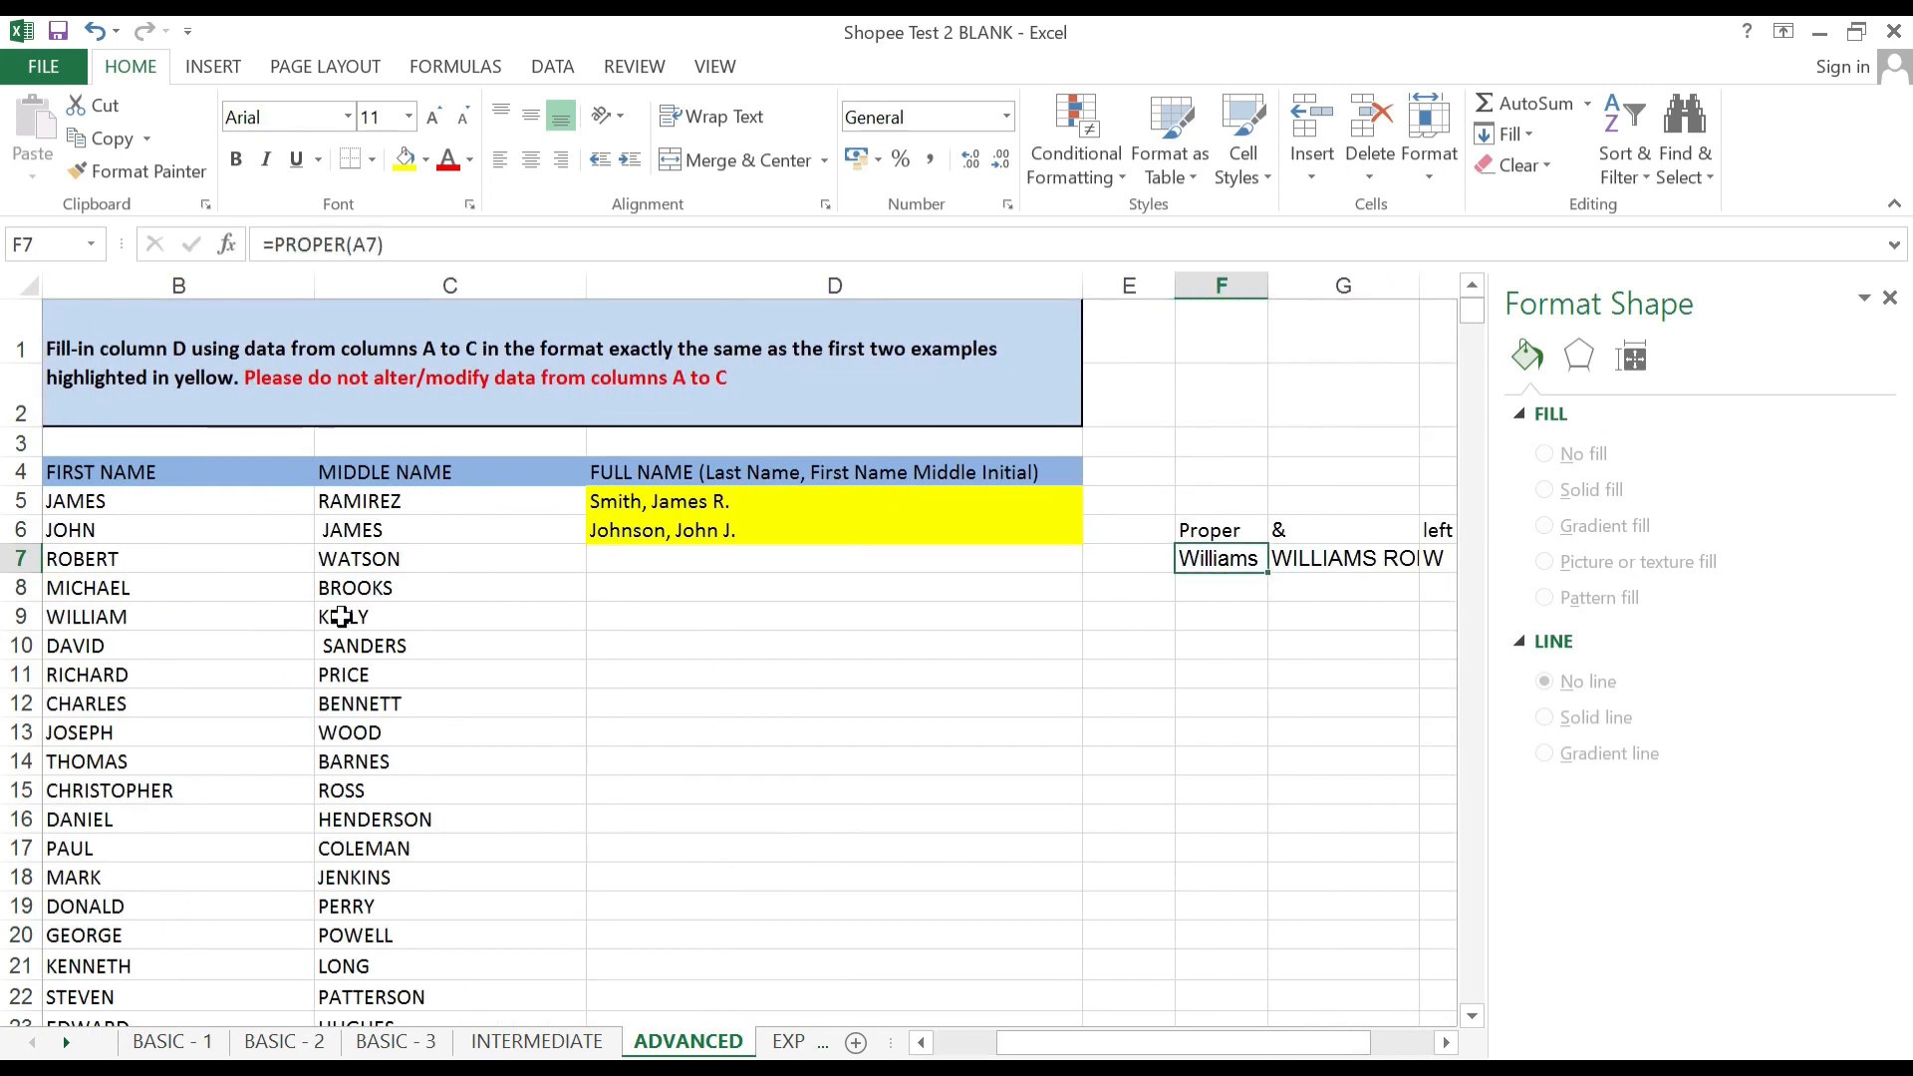
{"action": "key", "text": "Right"}
{"action": "key", "text": "Right"}
Start the full name formula in D7 with =PROPER(A7&", "&B7, joining last name and first name with a comma and space.
{"action": "key", "text": "Left"}
{"action": "key", "text": "Left"}
{"action": "key", "text": "Left"}
{"action": "key", "text": "Left"}
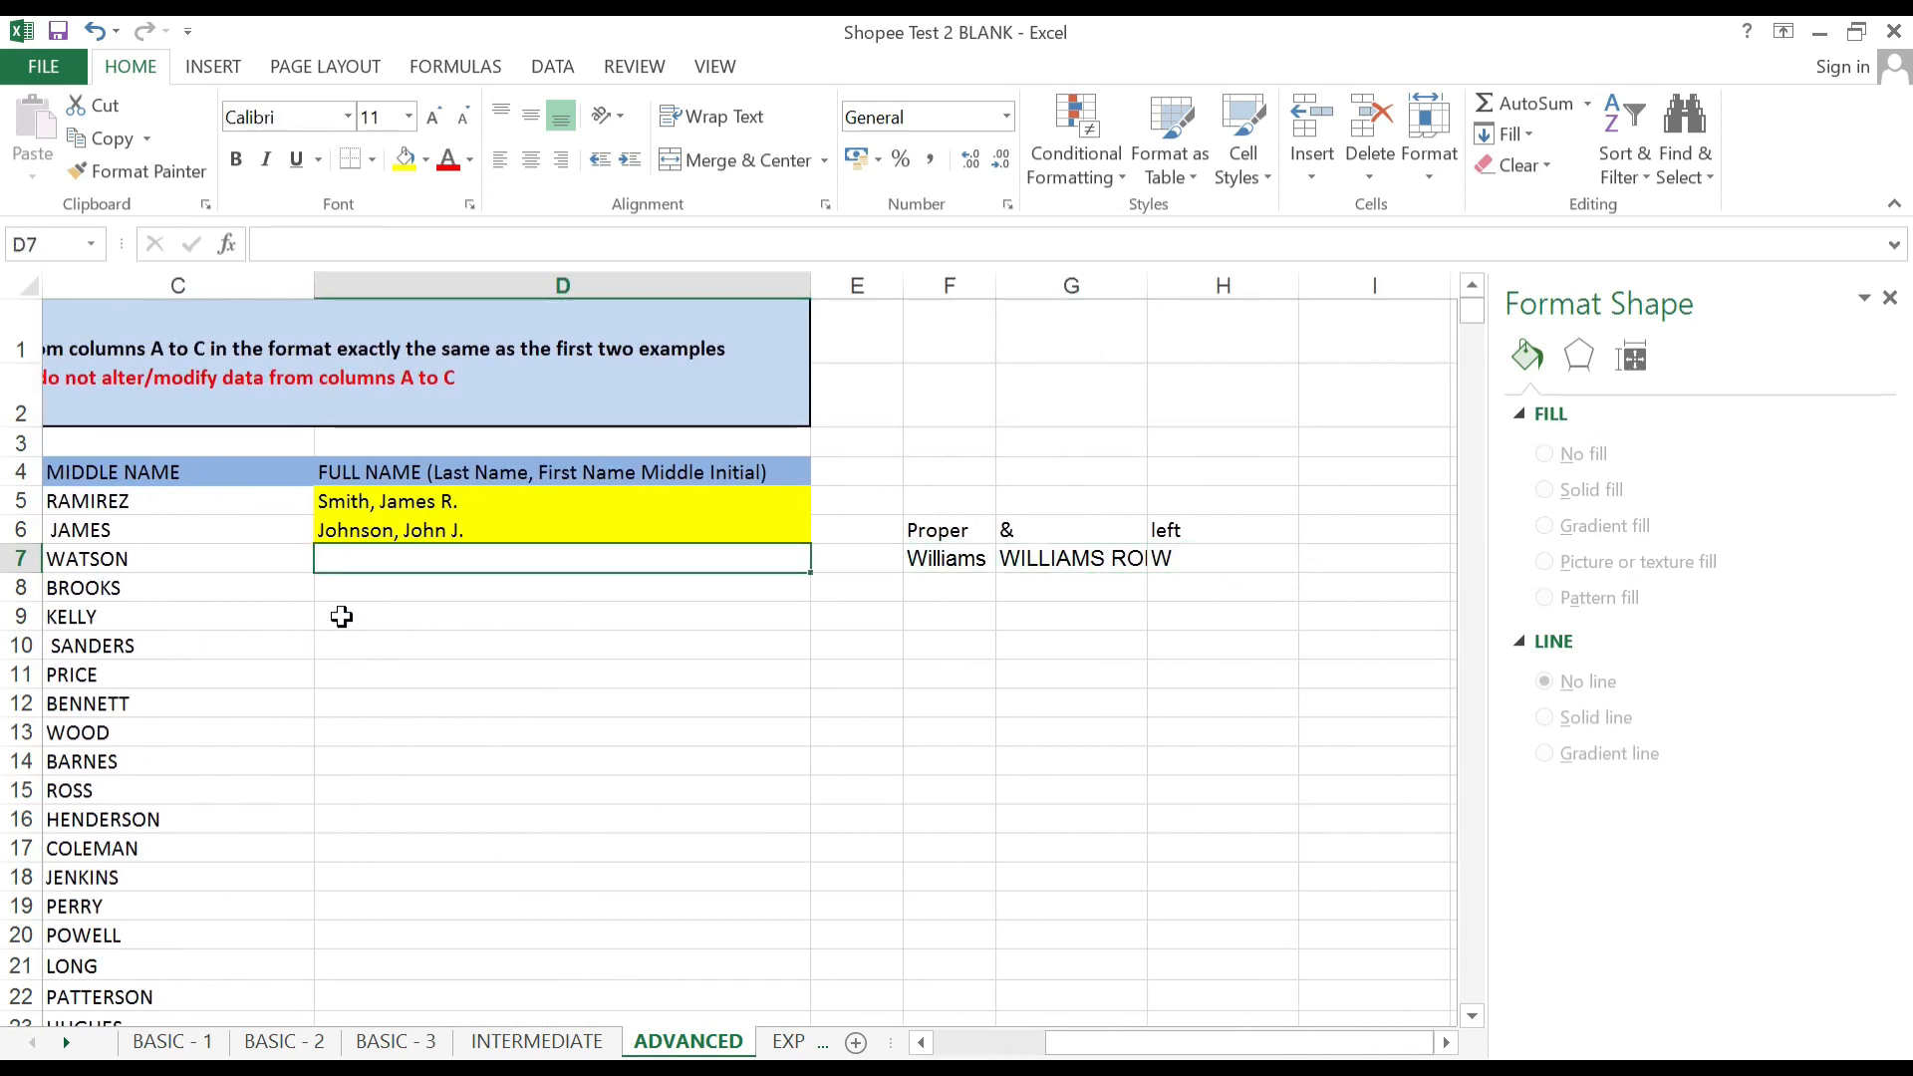
{"action": "type", "text": "=prp"}
{"action": "key", "text": "BackSpace"}
{"action": "type", "text": "o"}
{"action": "key", "text": "Tab"}
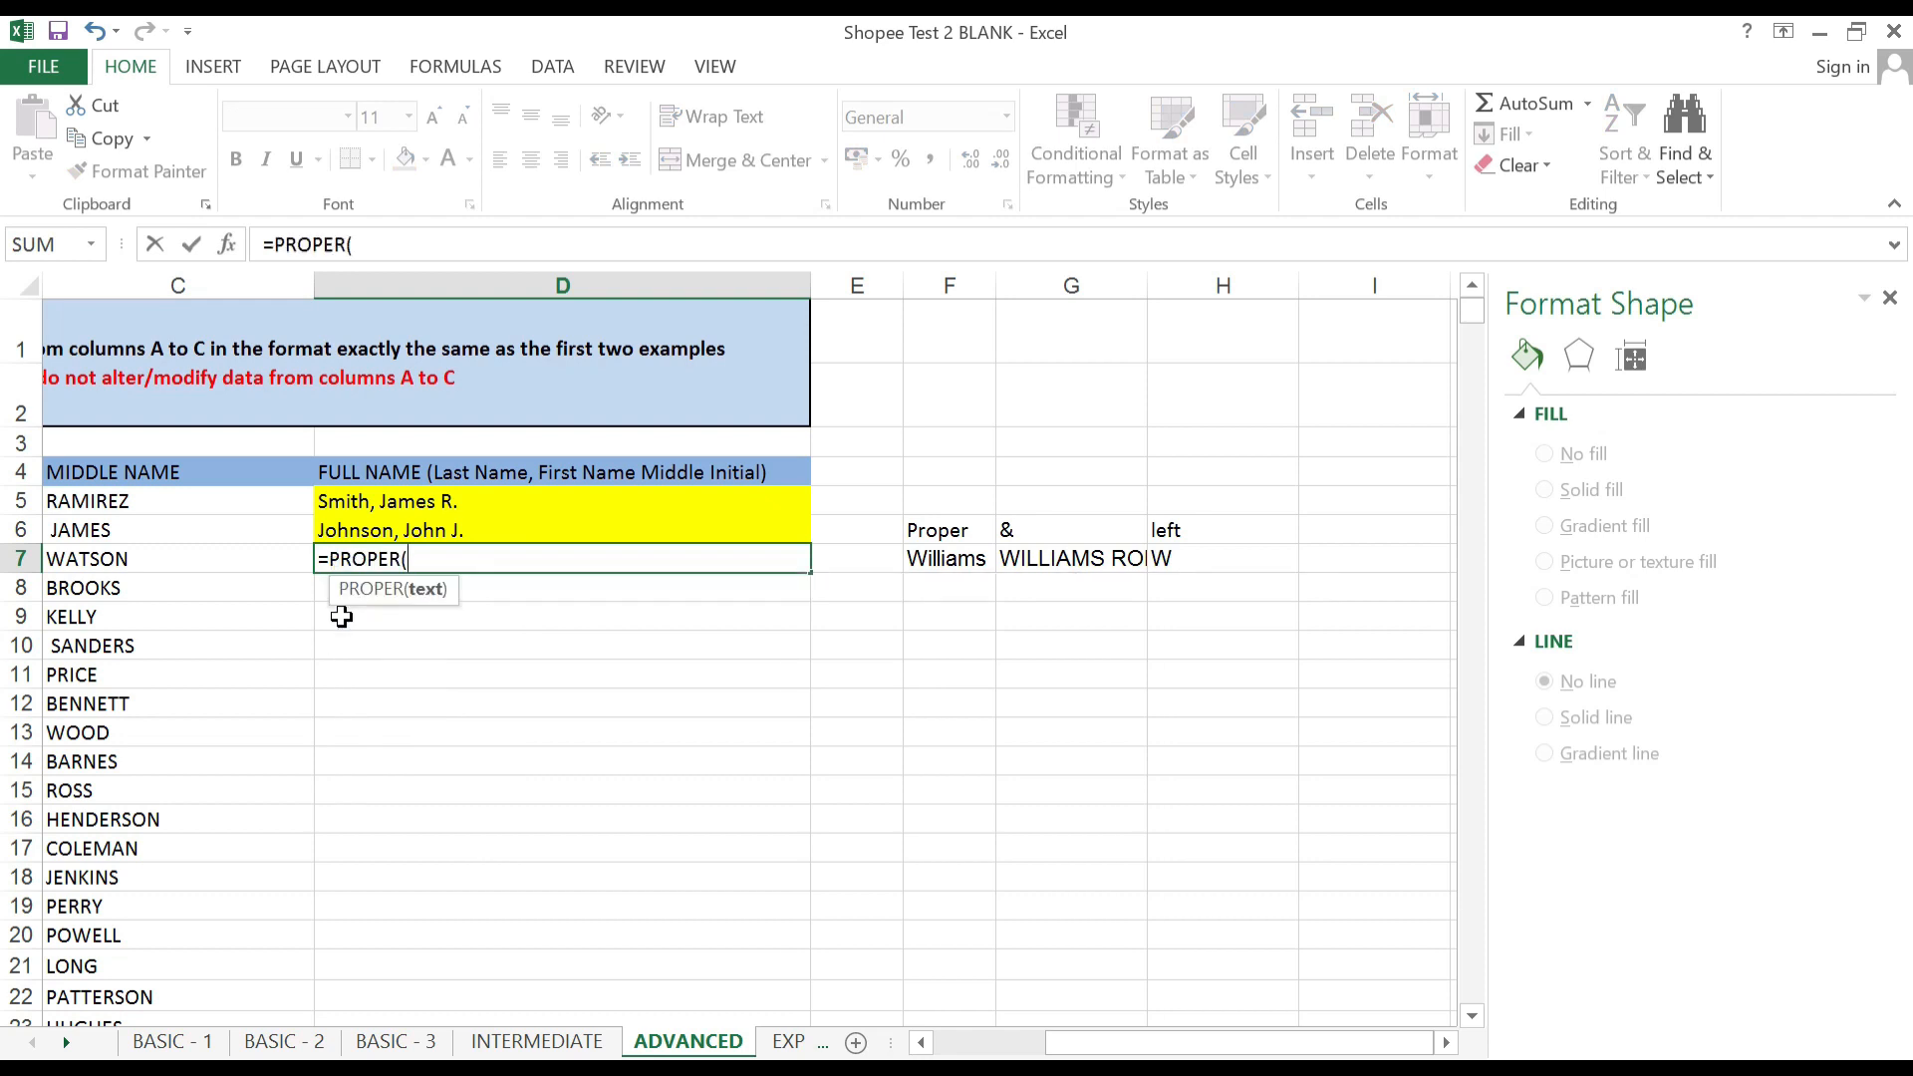
{"action": "key", "text": "Left"}
{"action": "key", "text": "Left"}
{"action": "key", "text": "Left"}
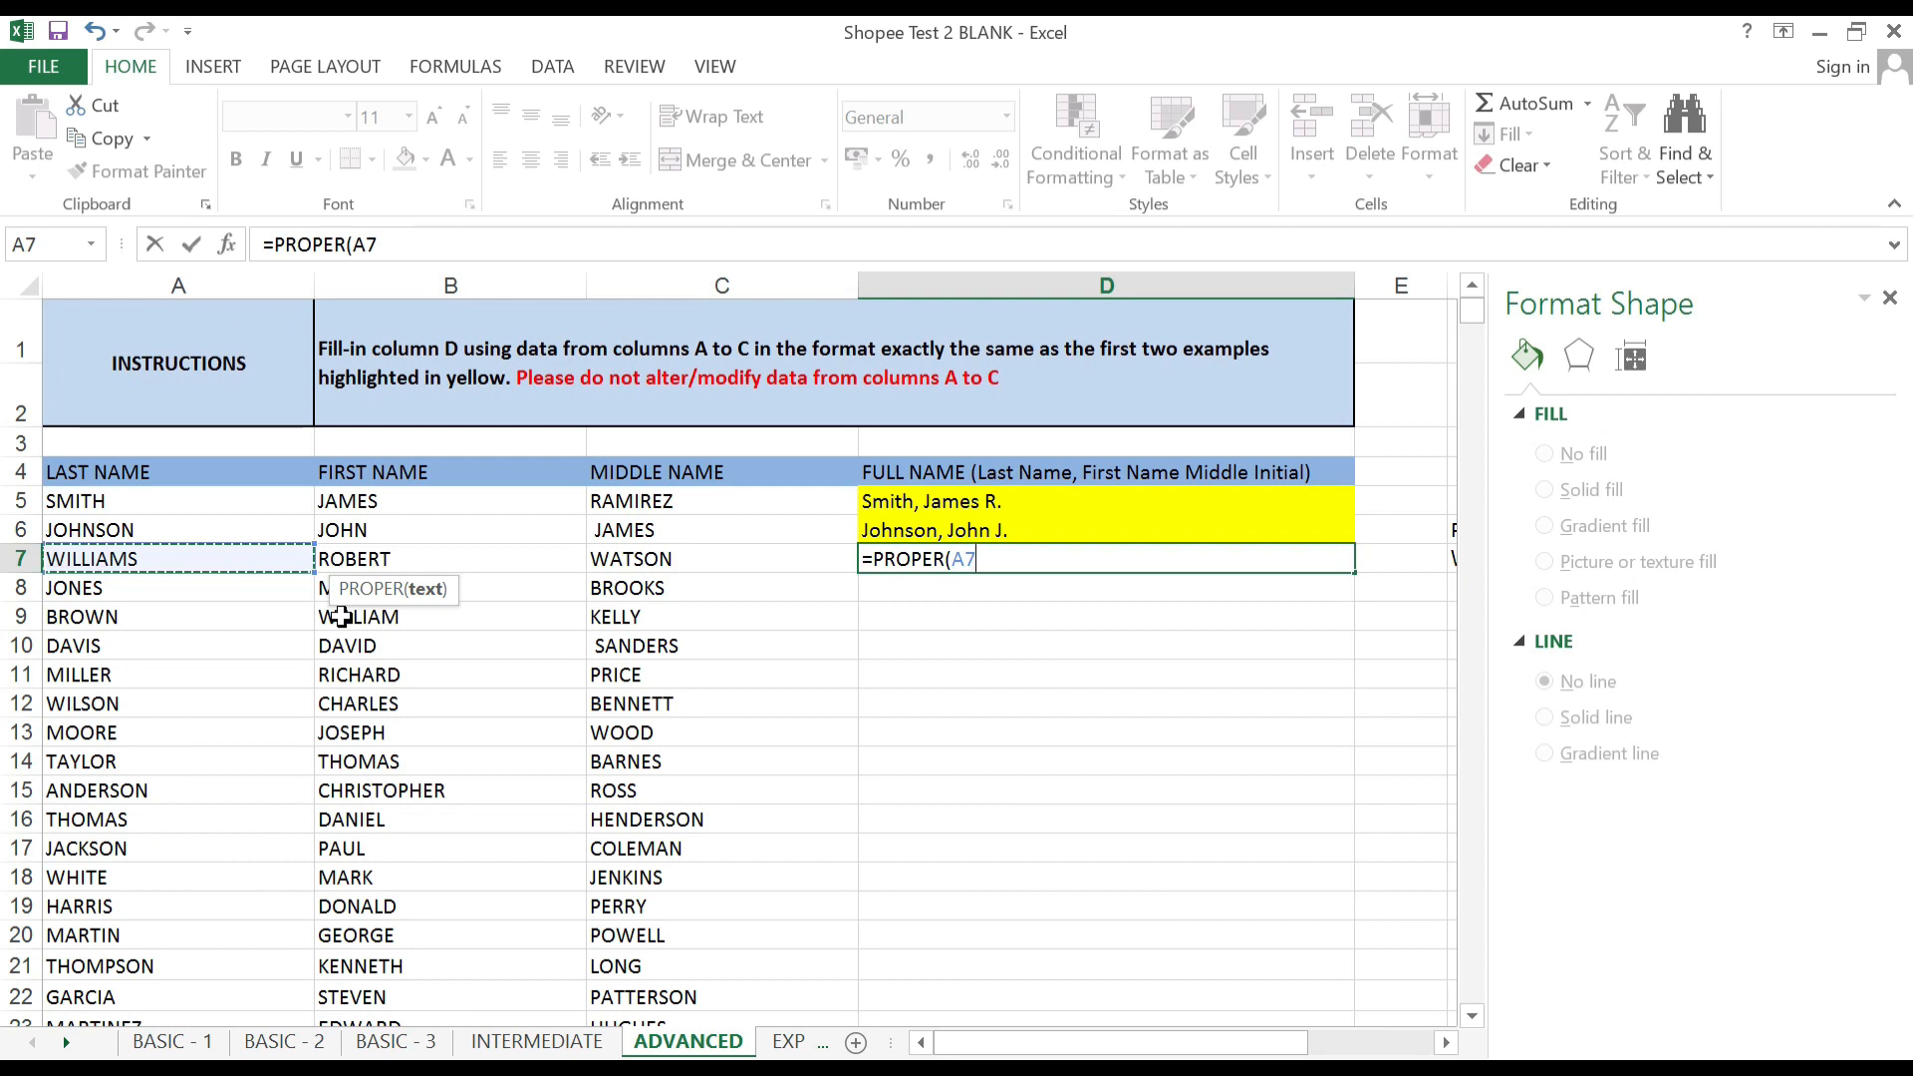
{"action": "type", "text": ";"}
{"action": "key", "text": "BackSpace"}
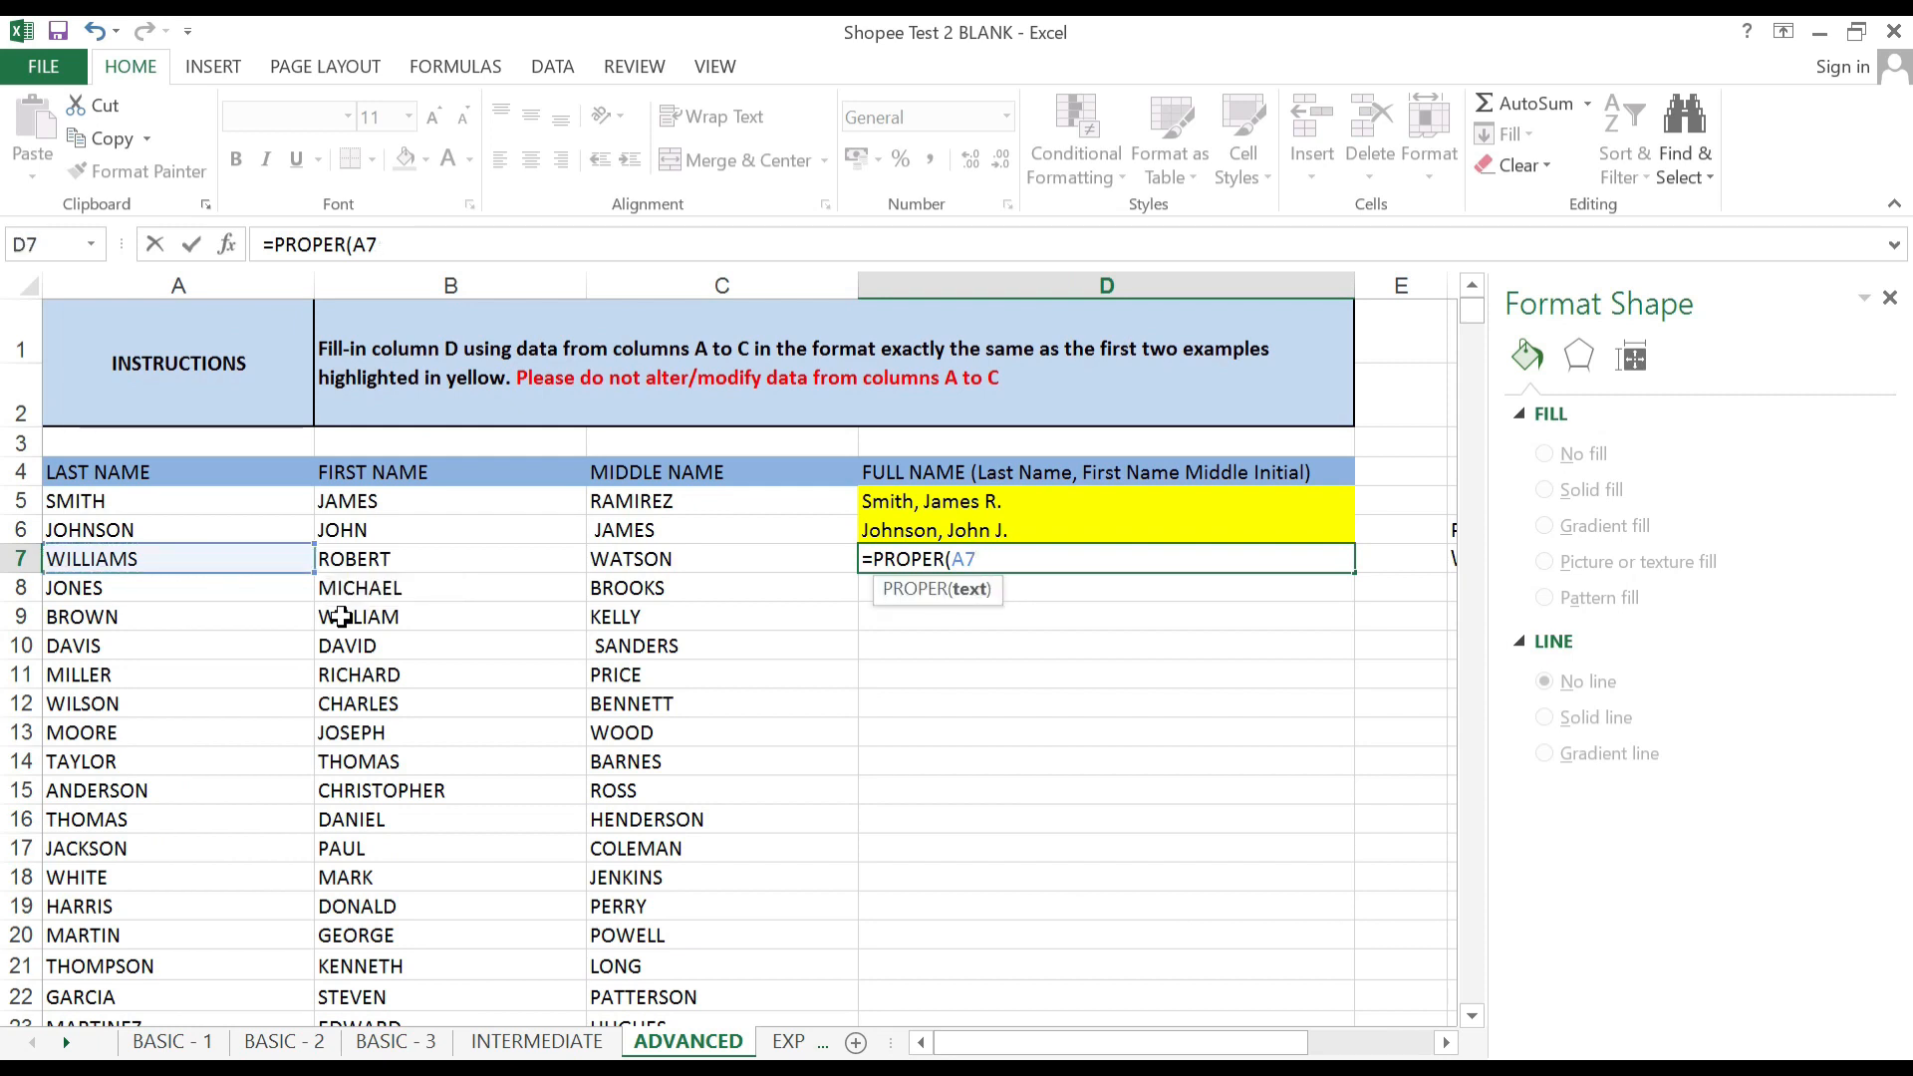
{"action": "type", "text": "&\", \"&"}
{"action": "left_click", "coordinate": [398, 561]}
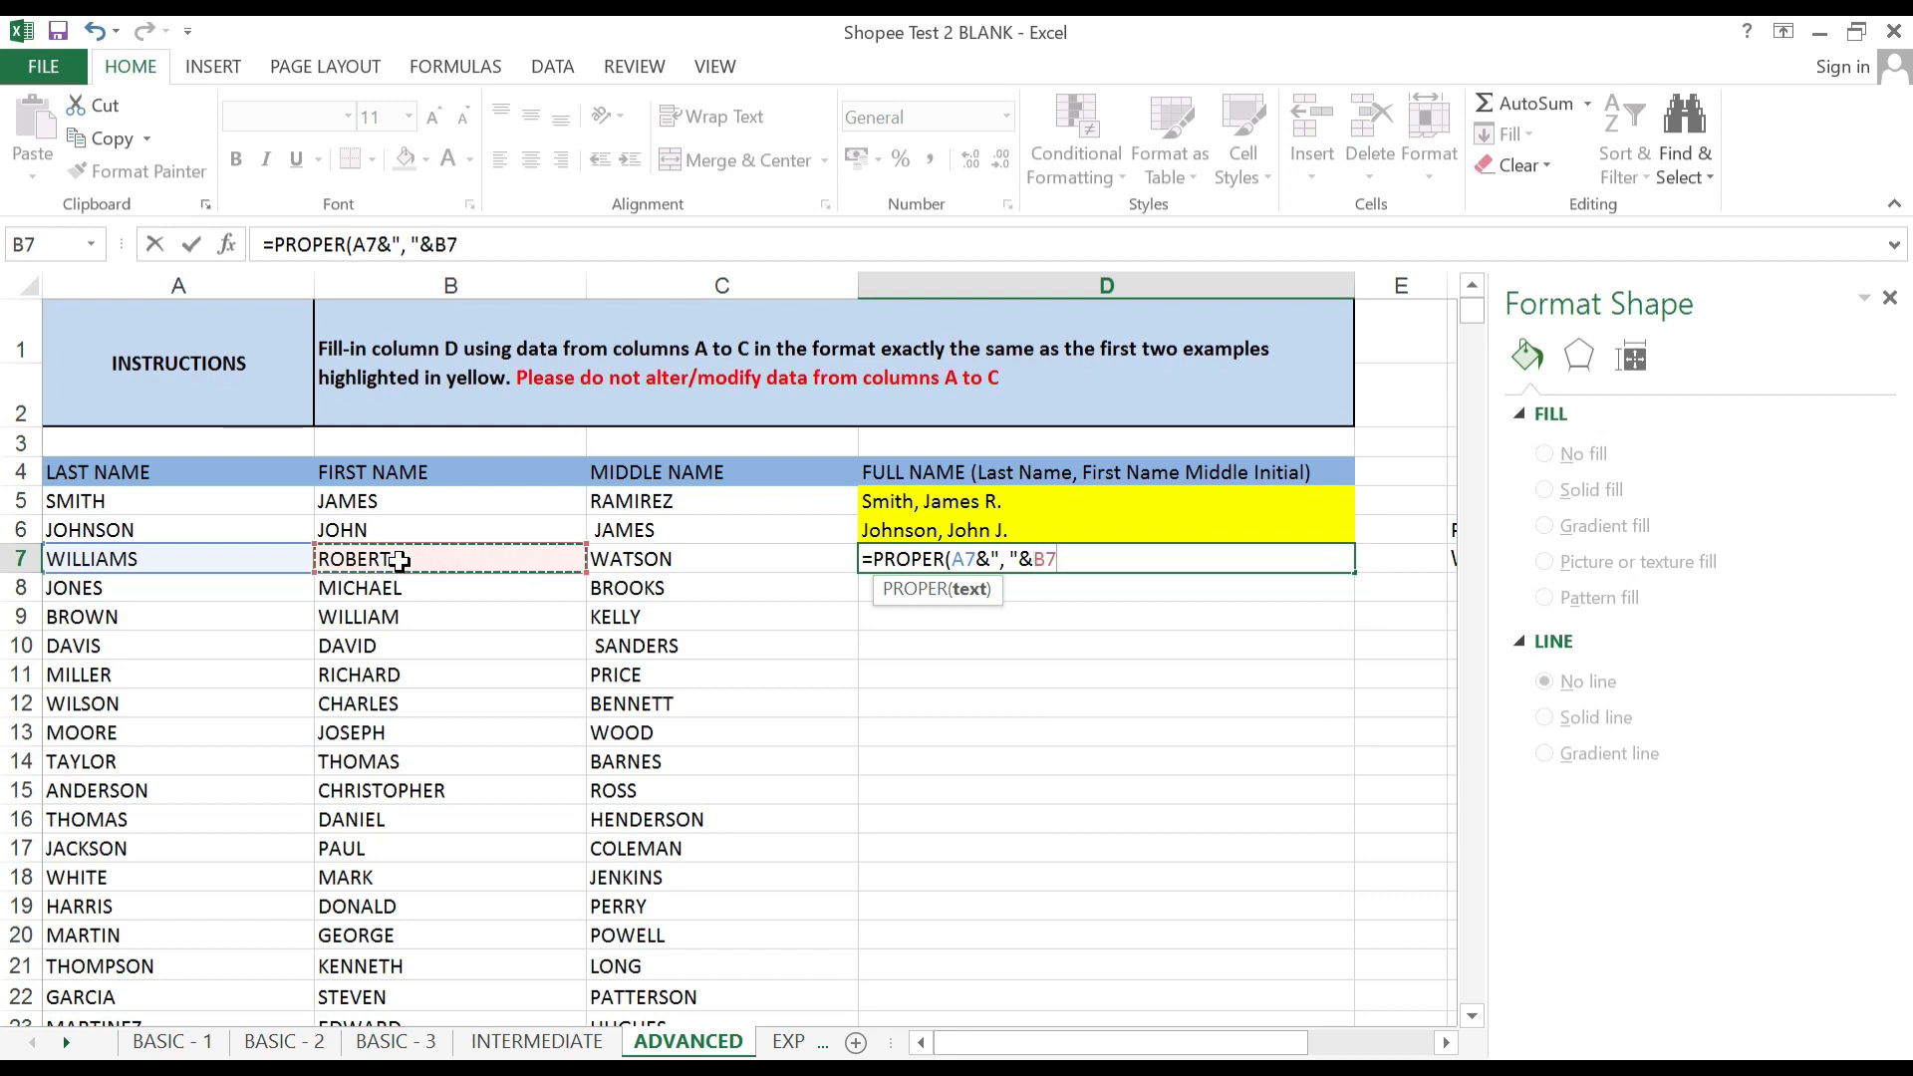
Complete the D7 formula by appending &LEFT(C7;1)&".") for the middle initial and its period.
{"action": "type", "text": "&"}
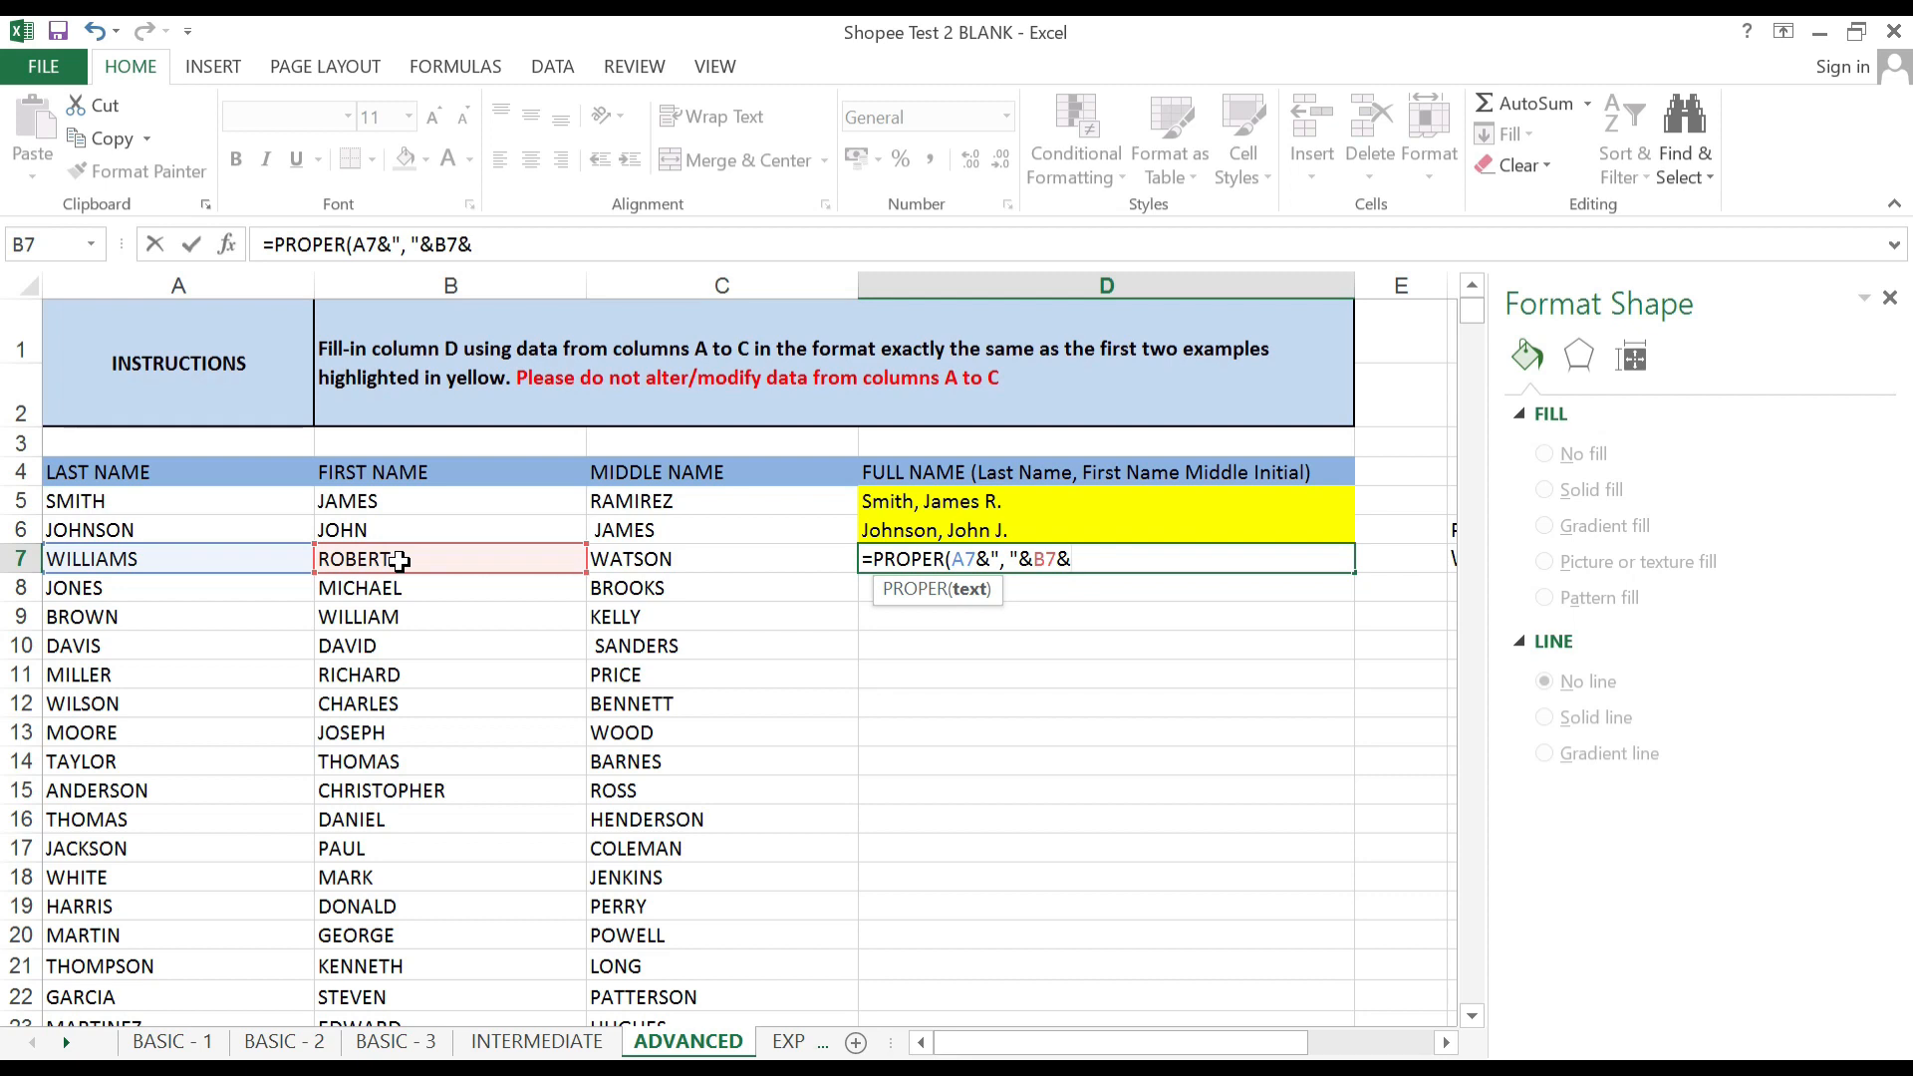
{"action": "type", "text": "left"}
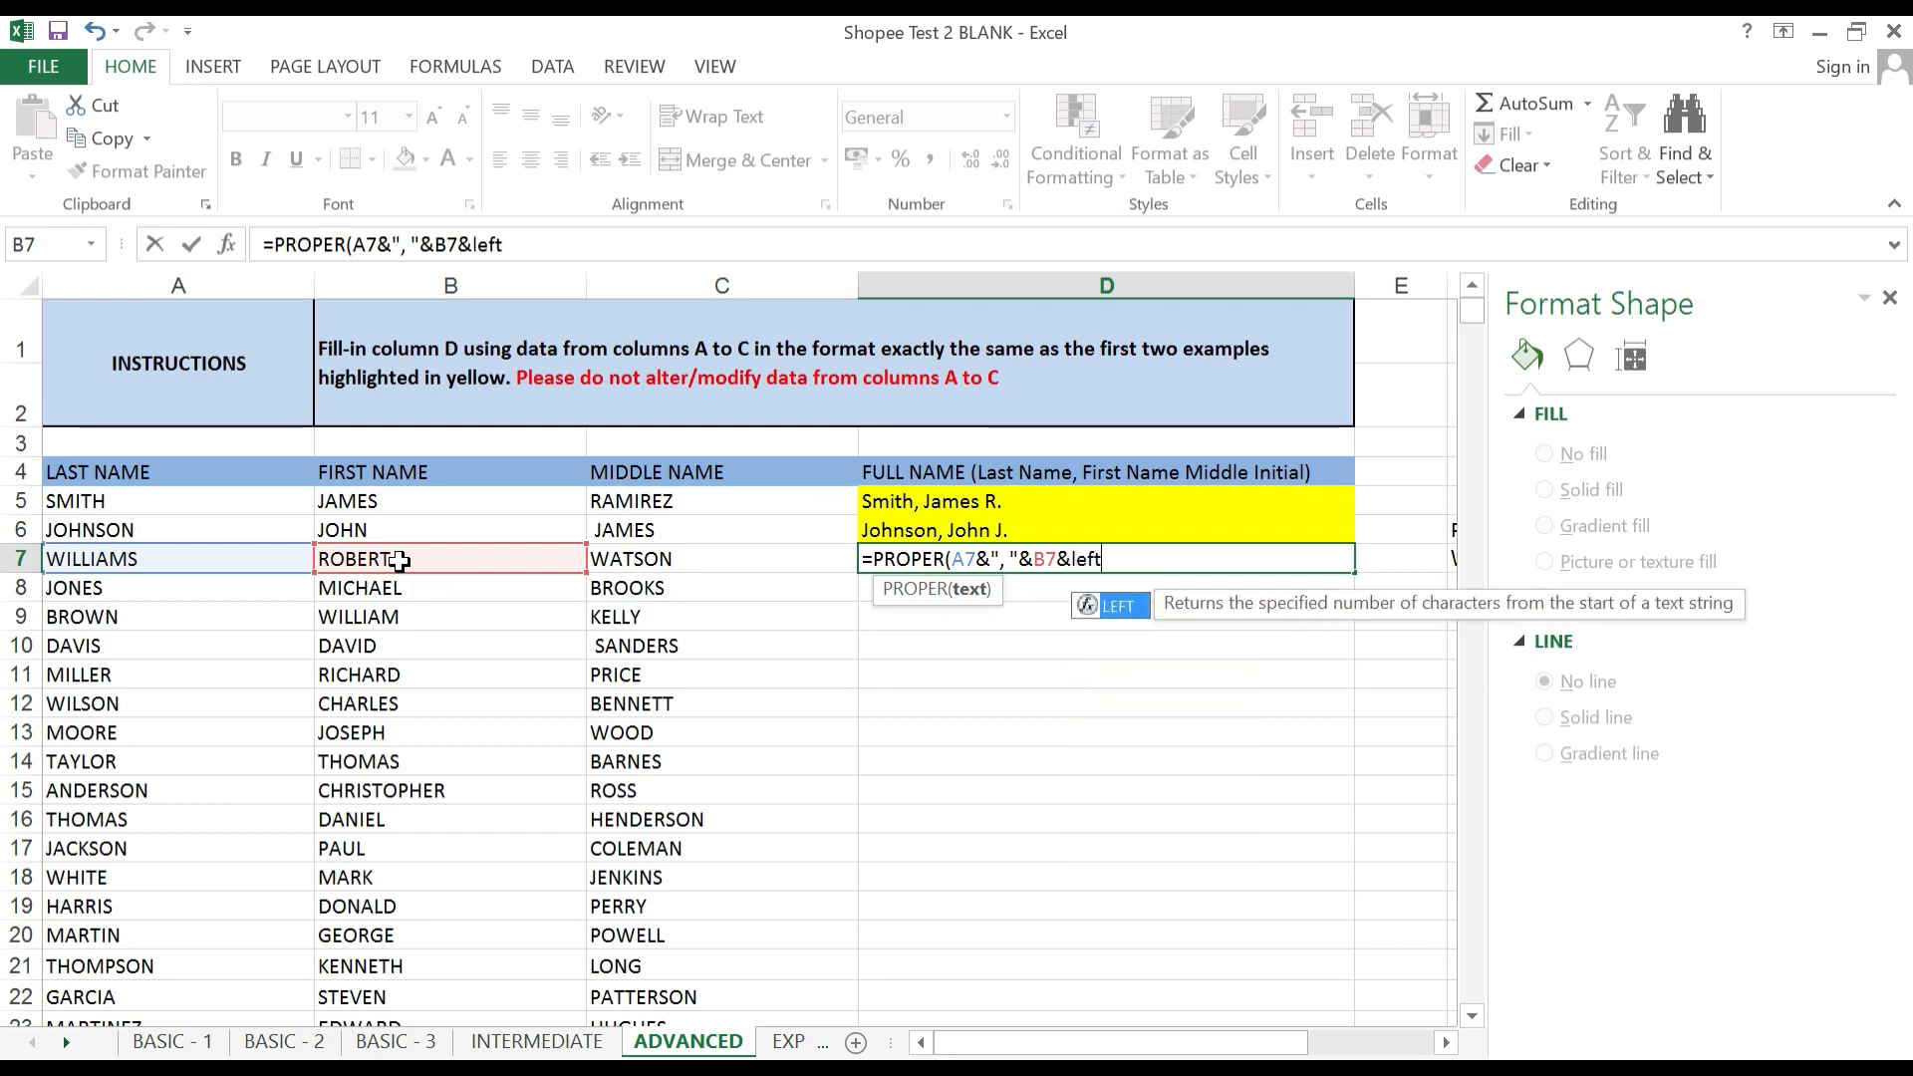
{"action": "key", "text": "Tab"}
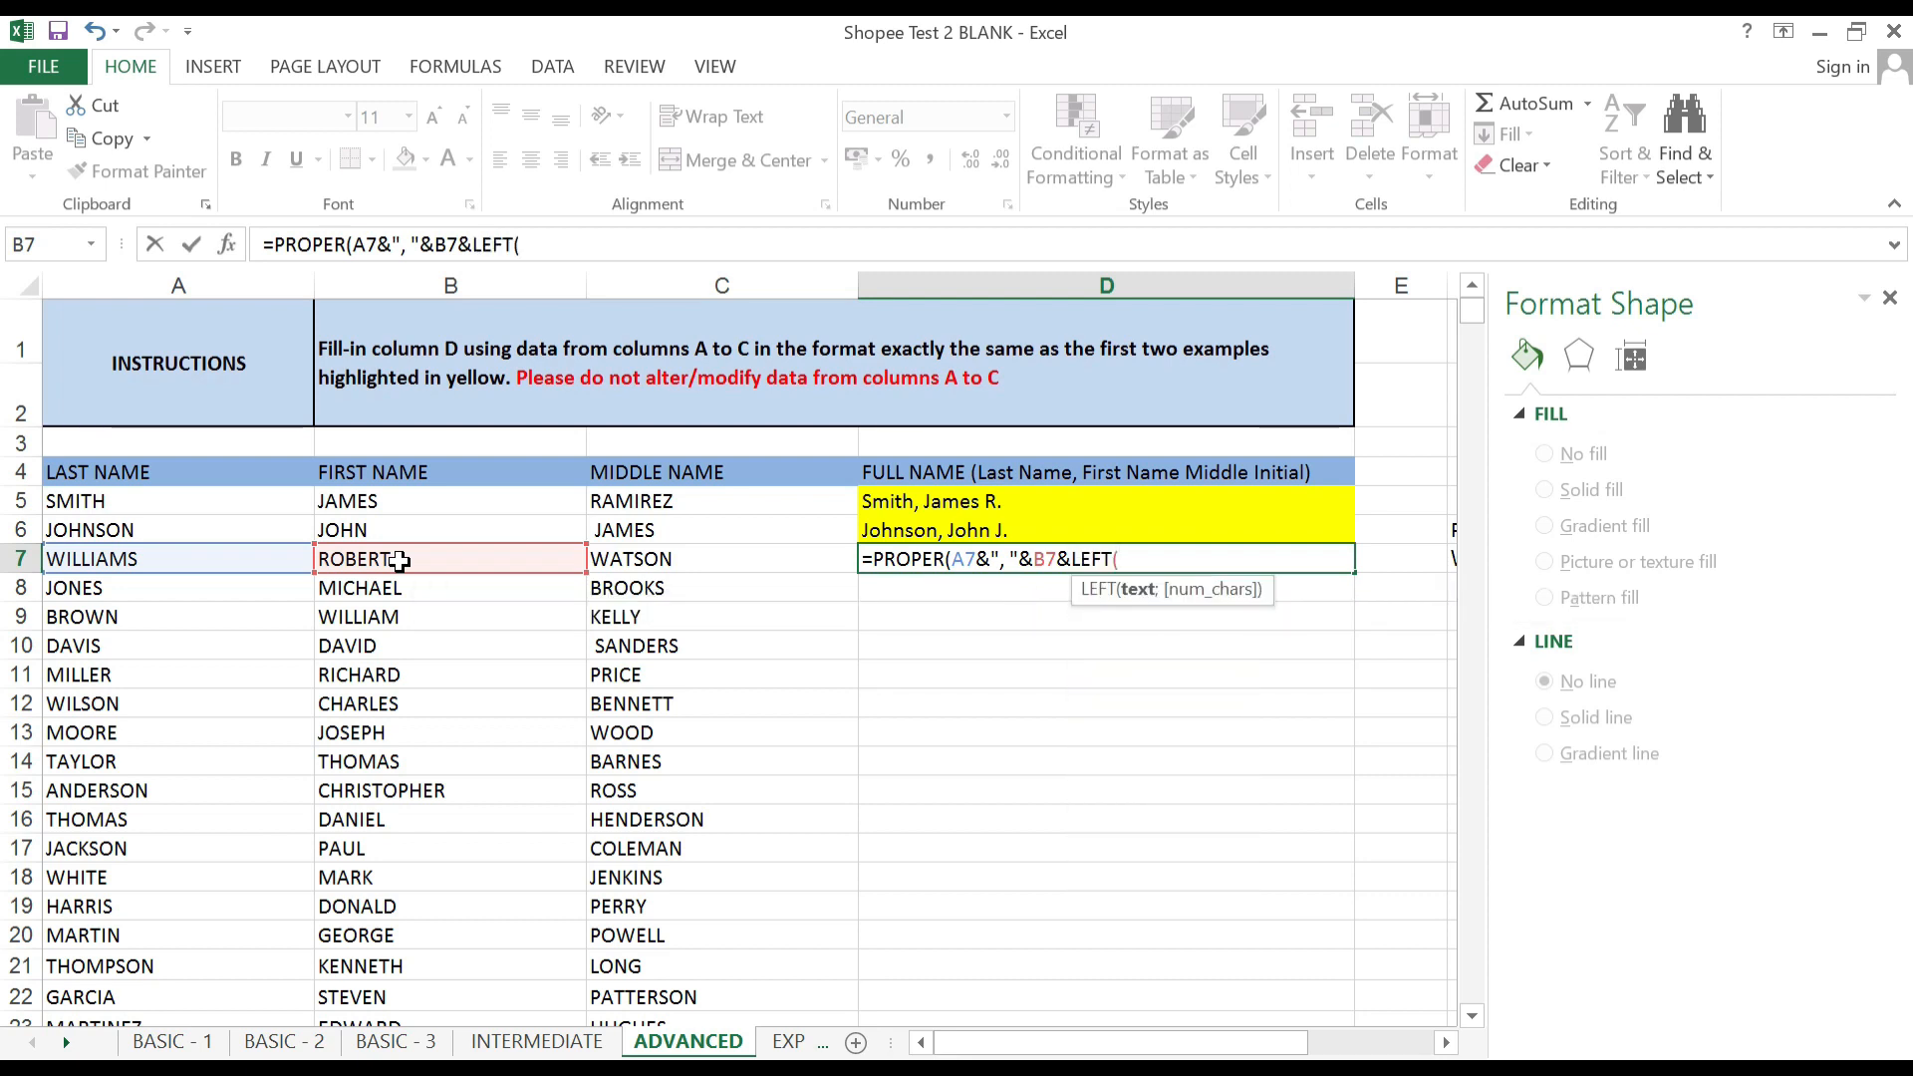
{"action": "left_click", "coordinate": [688, 556]}
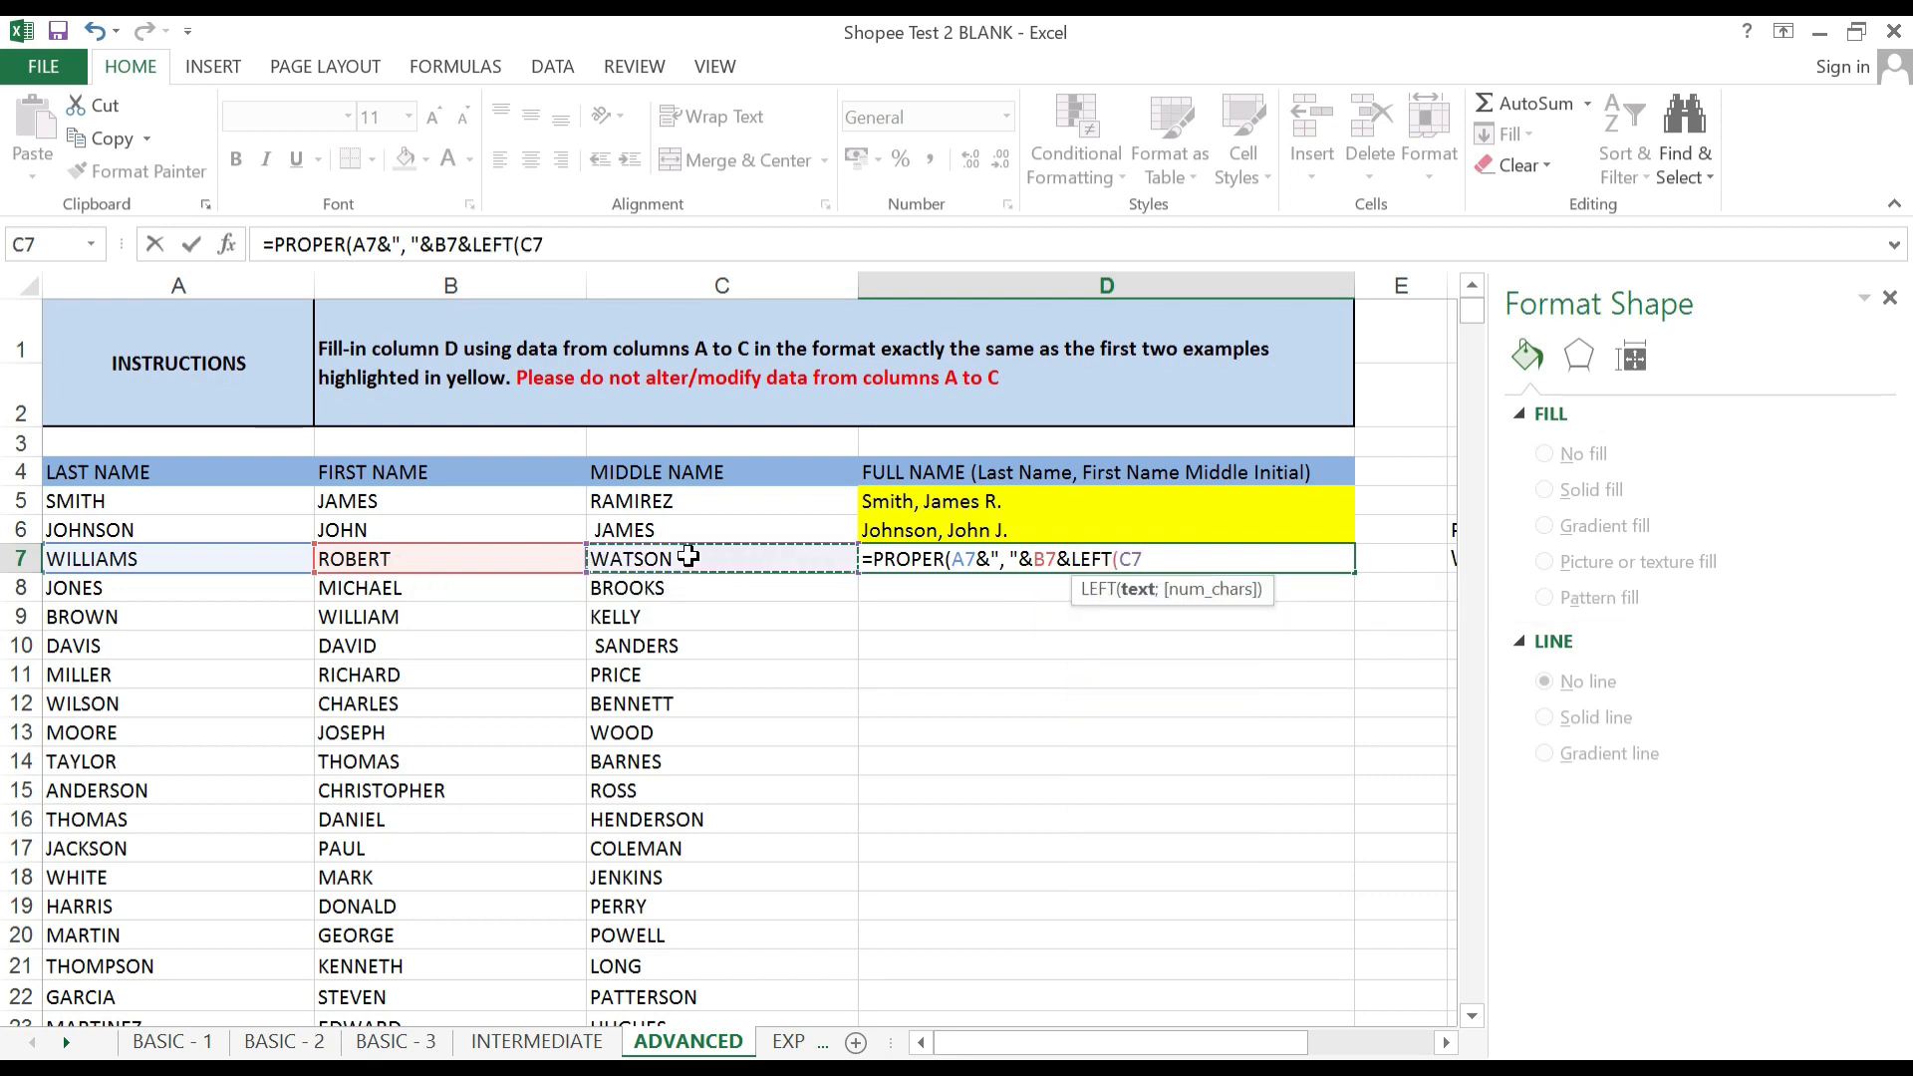
{"action": "type", "text": ";1)"}
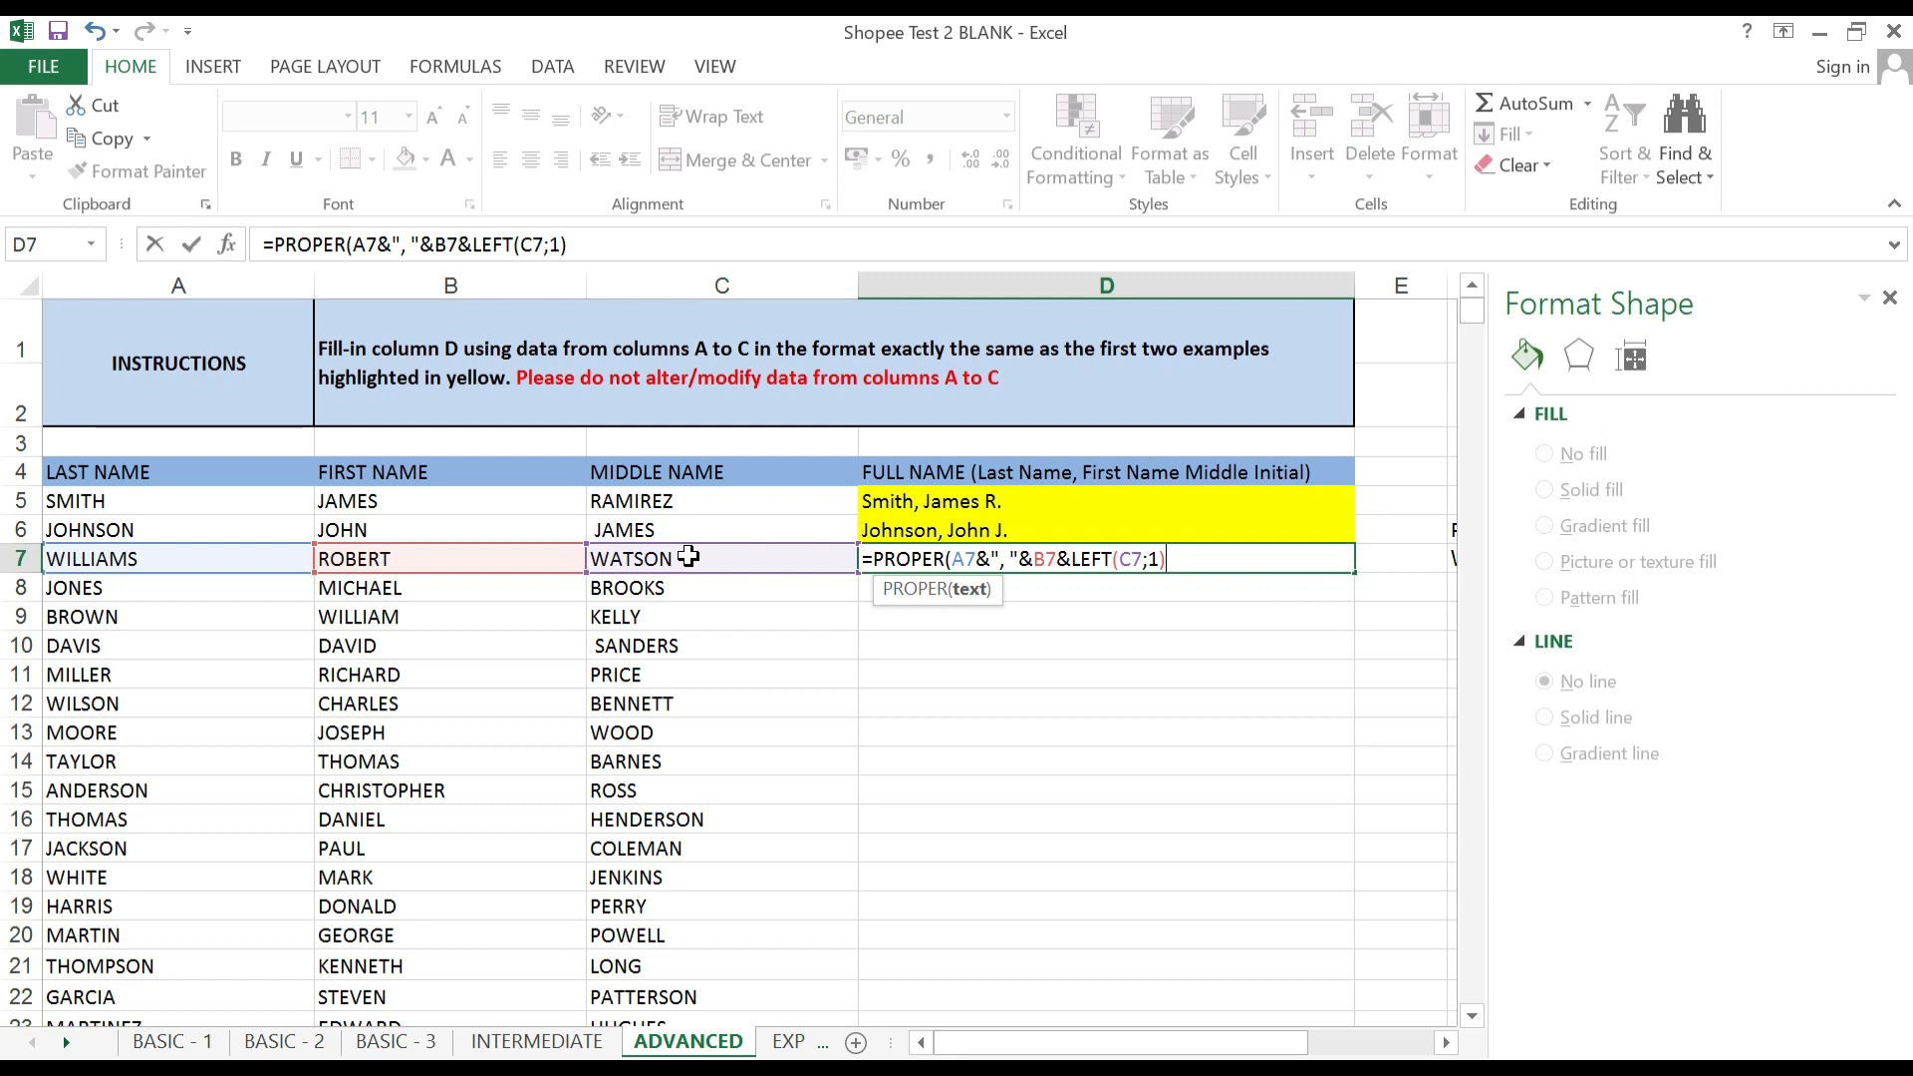
{"action": "type", "text": "&\".\")"}
{"action": "key", "text": "Return"}
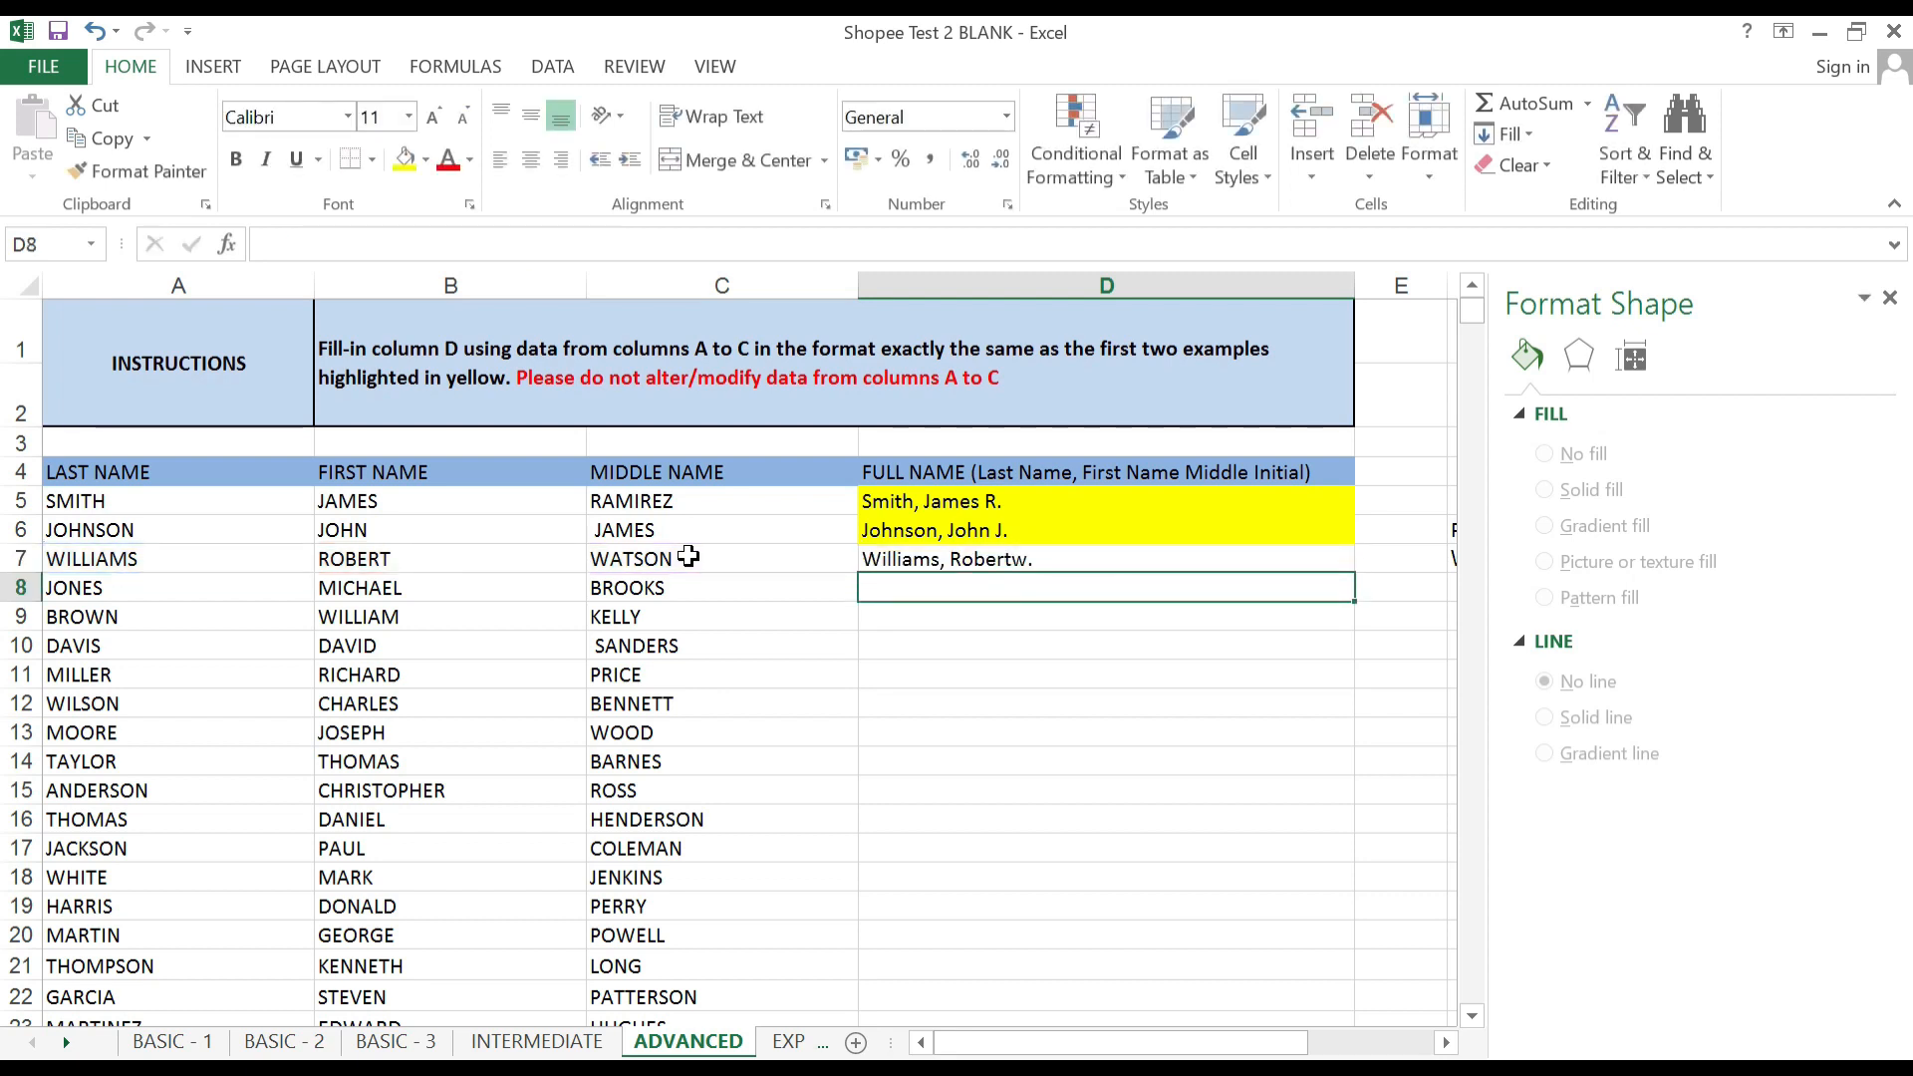
Insert &" " after B7 in the D7 formula so a space separates the first name from the middle initial.
{"action": "key", "text": "Up"}
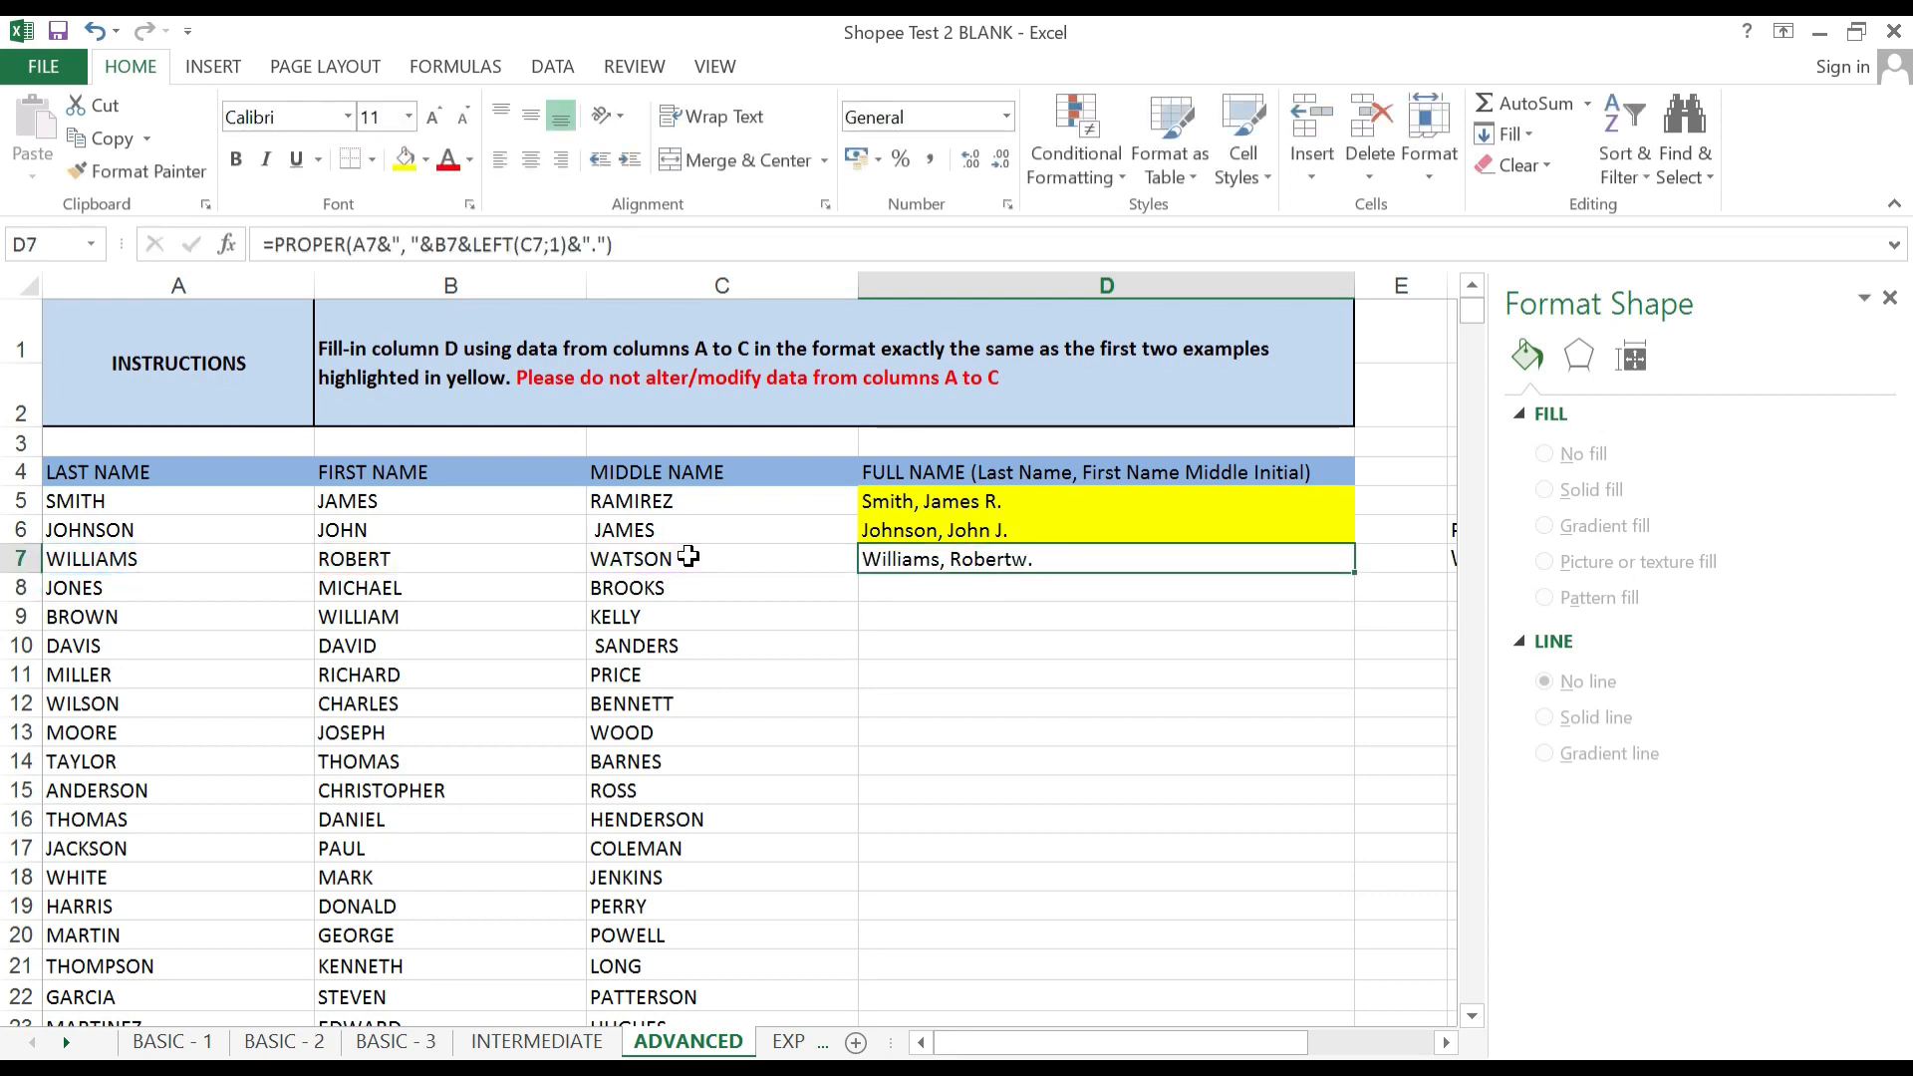
{"action": "key", "text": "Left"}
{"action": "key", "text": "Right"}
{"action": "key", "text": "F2"}
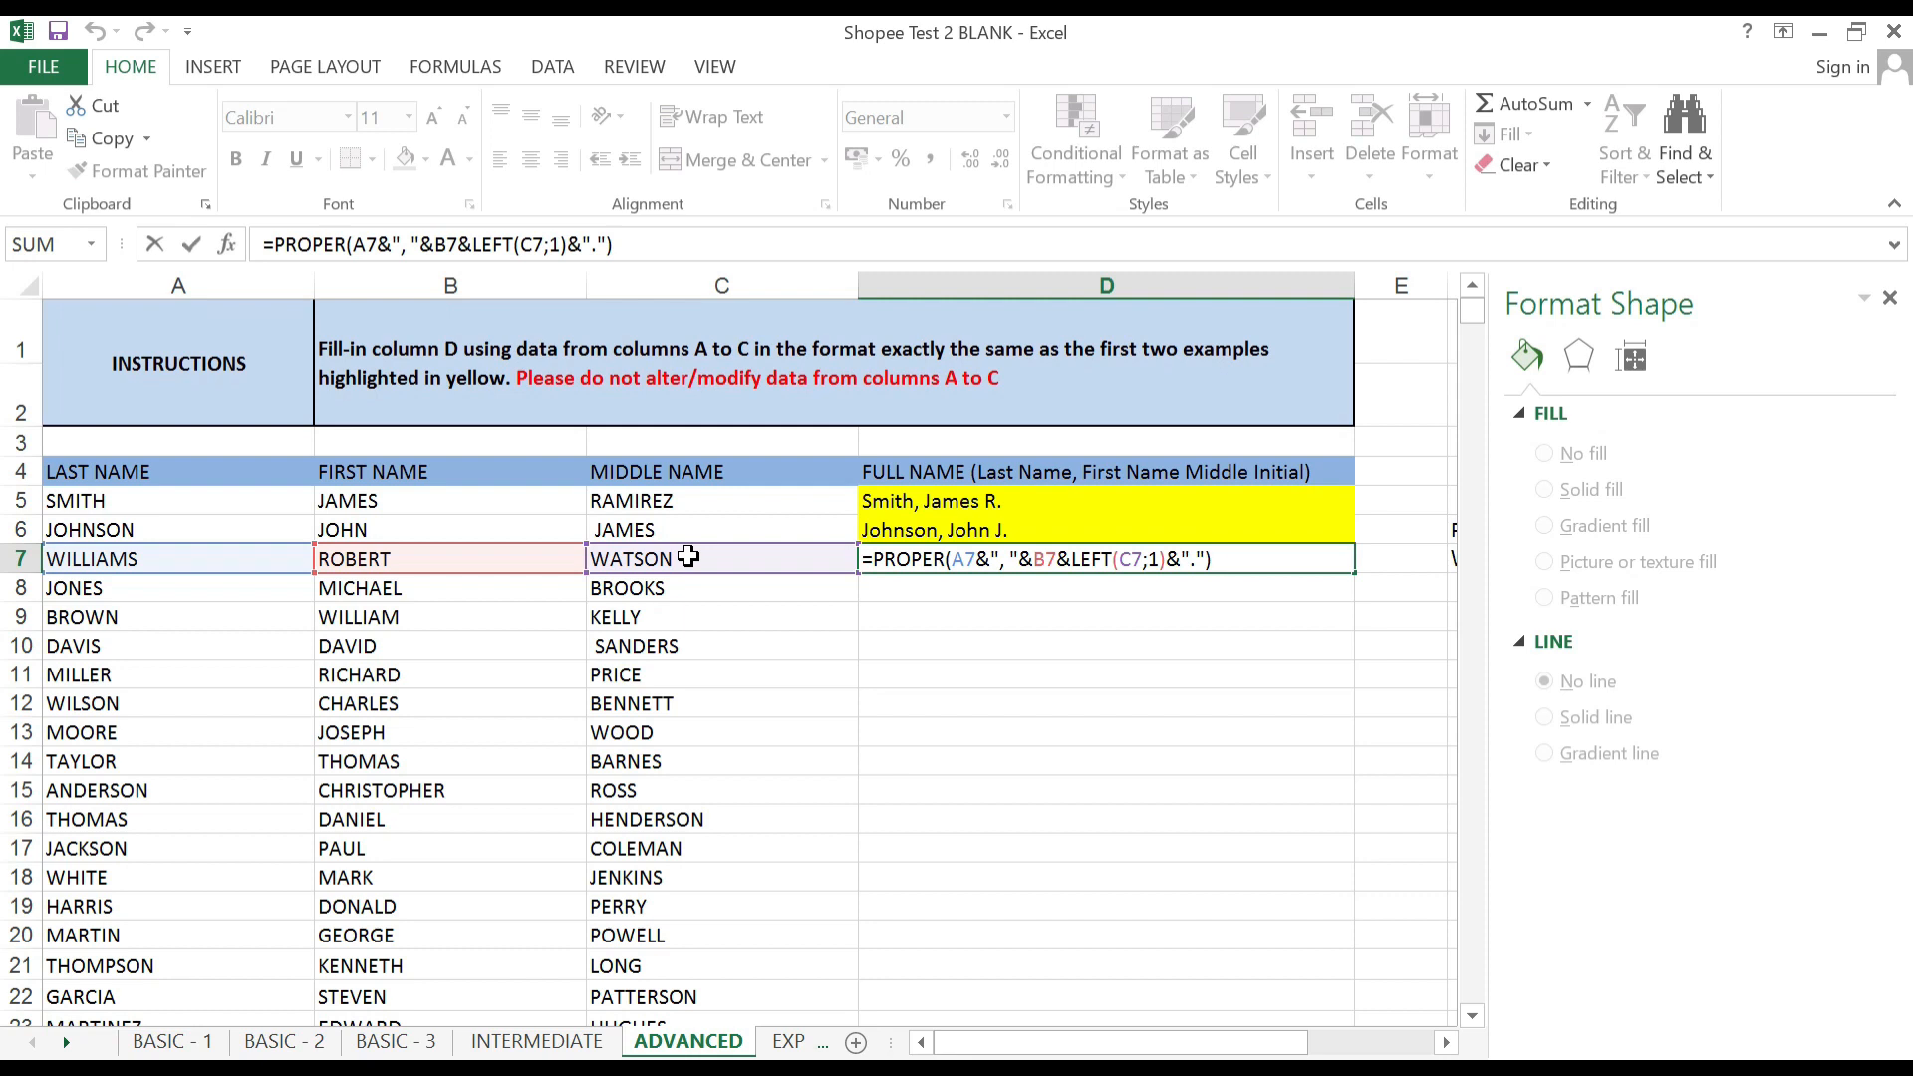
{"action": "key", "text": "Left"}
{"action": "key", "text": "Left"}
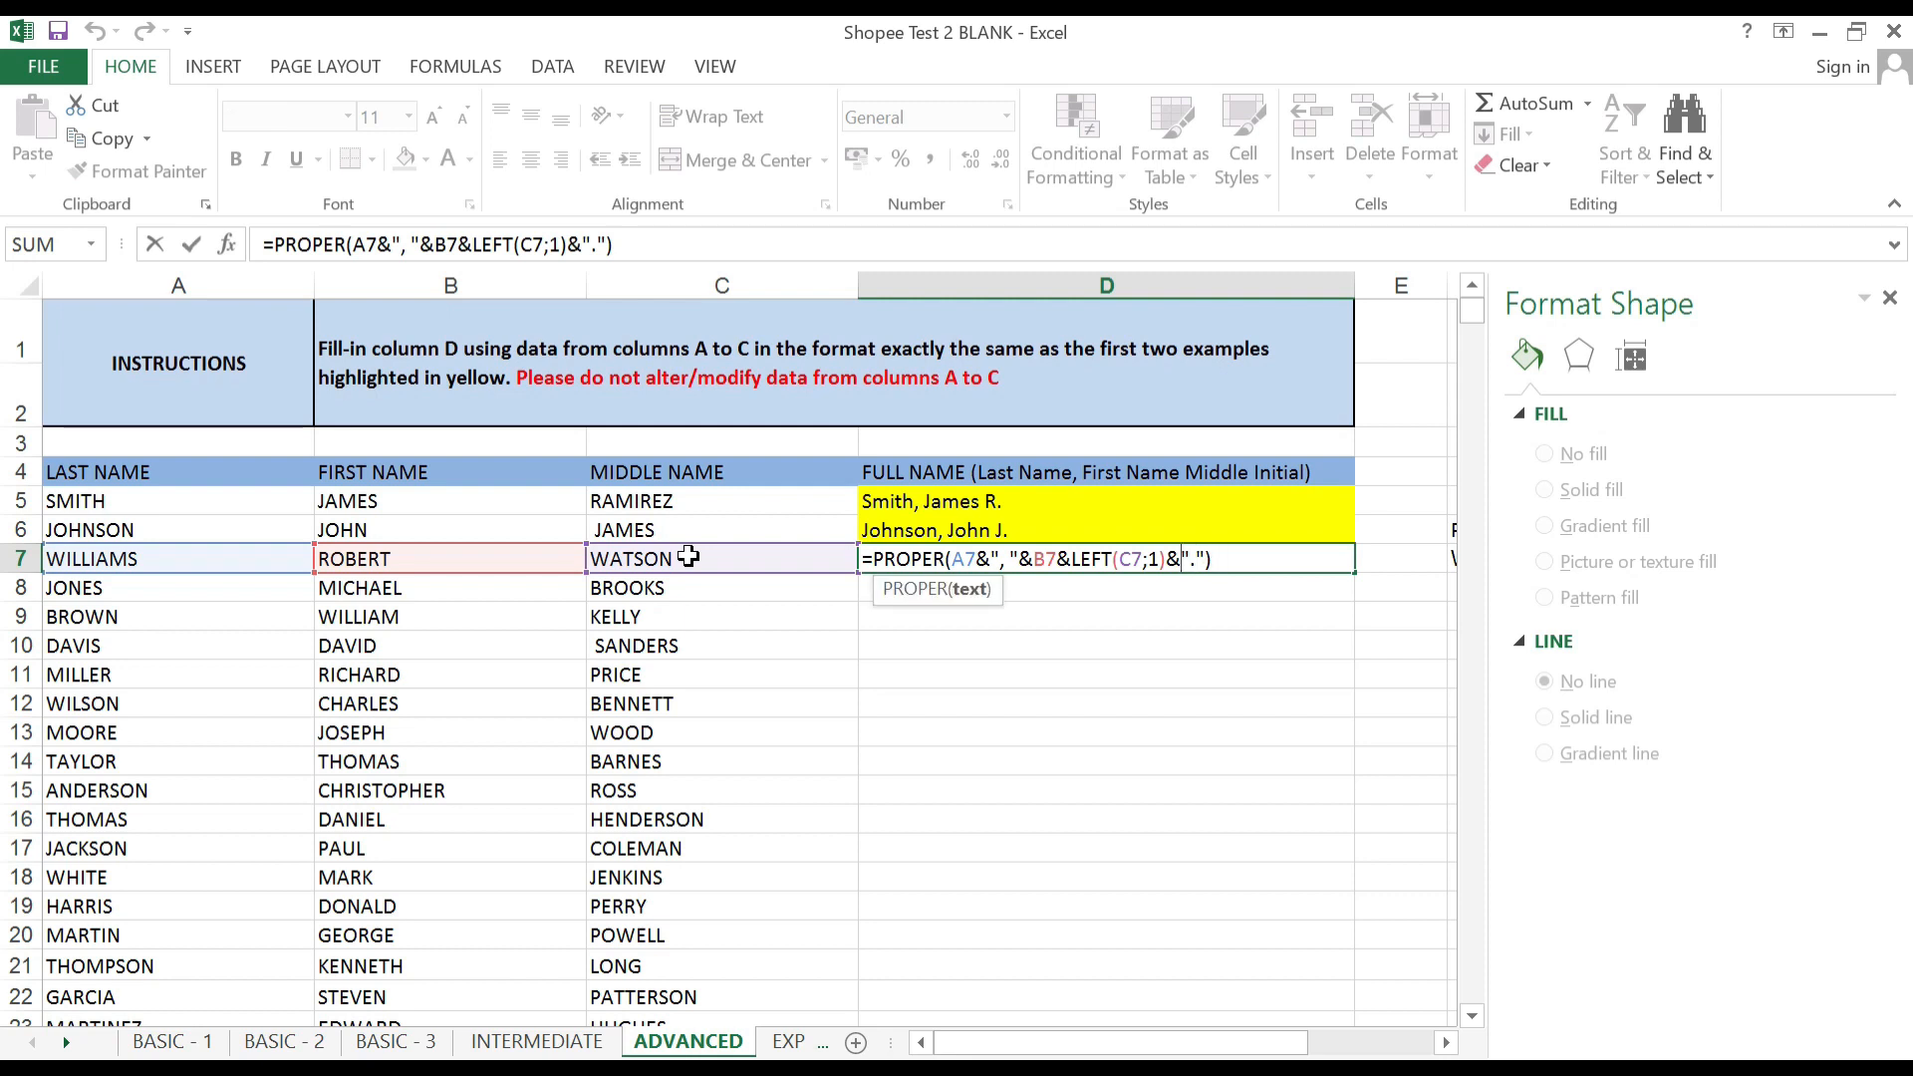
{"action": "key", "text": "Left"}
{"action": "key", "text": "Left"}
{"action": "key", "text": "Left"}
{"action": "key", "text": "Left"}
{"action": "key", "text": "Left"}
{"action": "key", "text": "Left"}
{"action": "key", "text": "Left"}
{"action": "key", "text": "Left"}
{"action": "key", "text": "Left"}
{"action": "type", "text": "\" "}
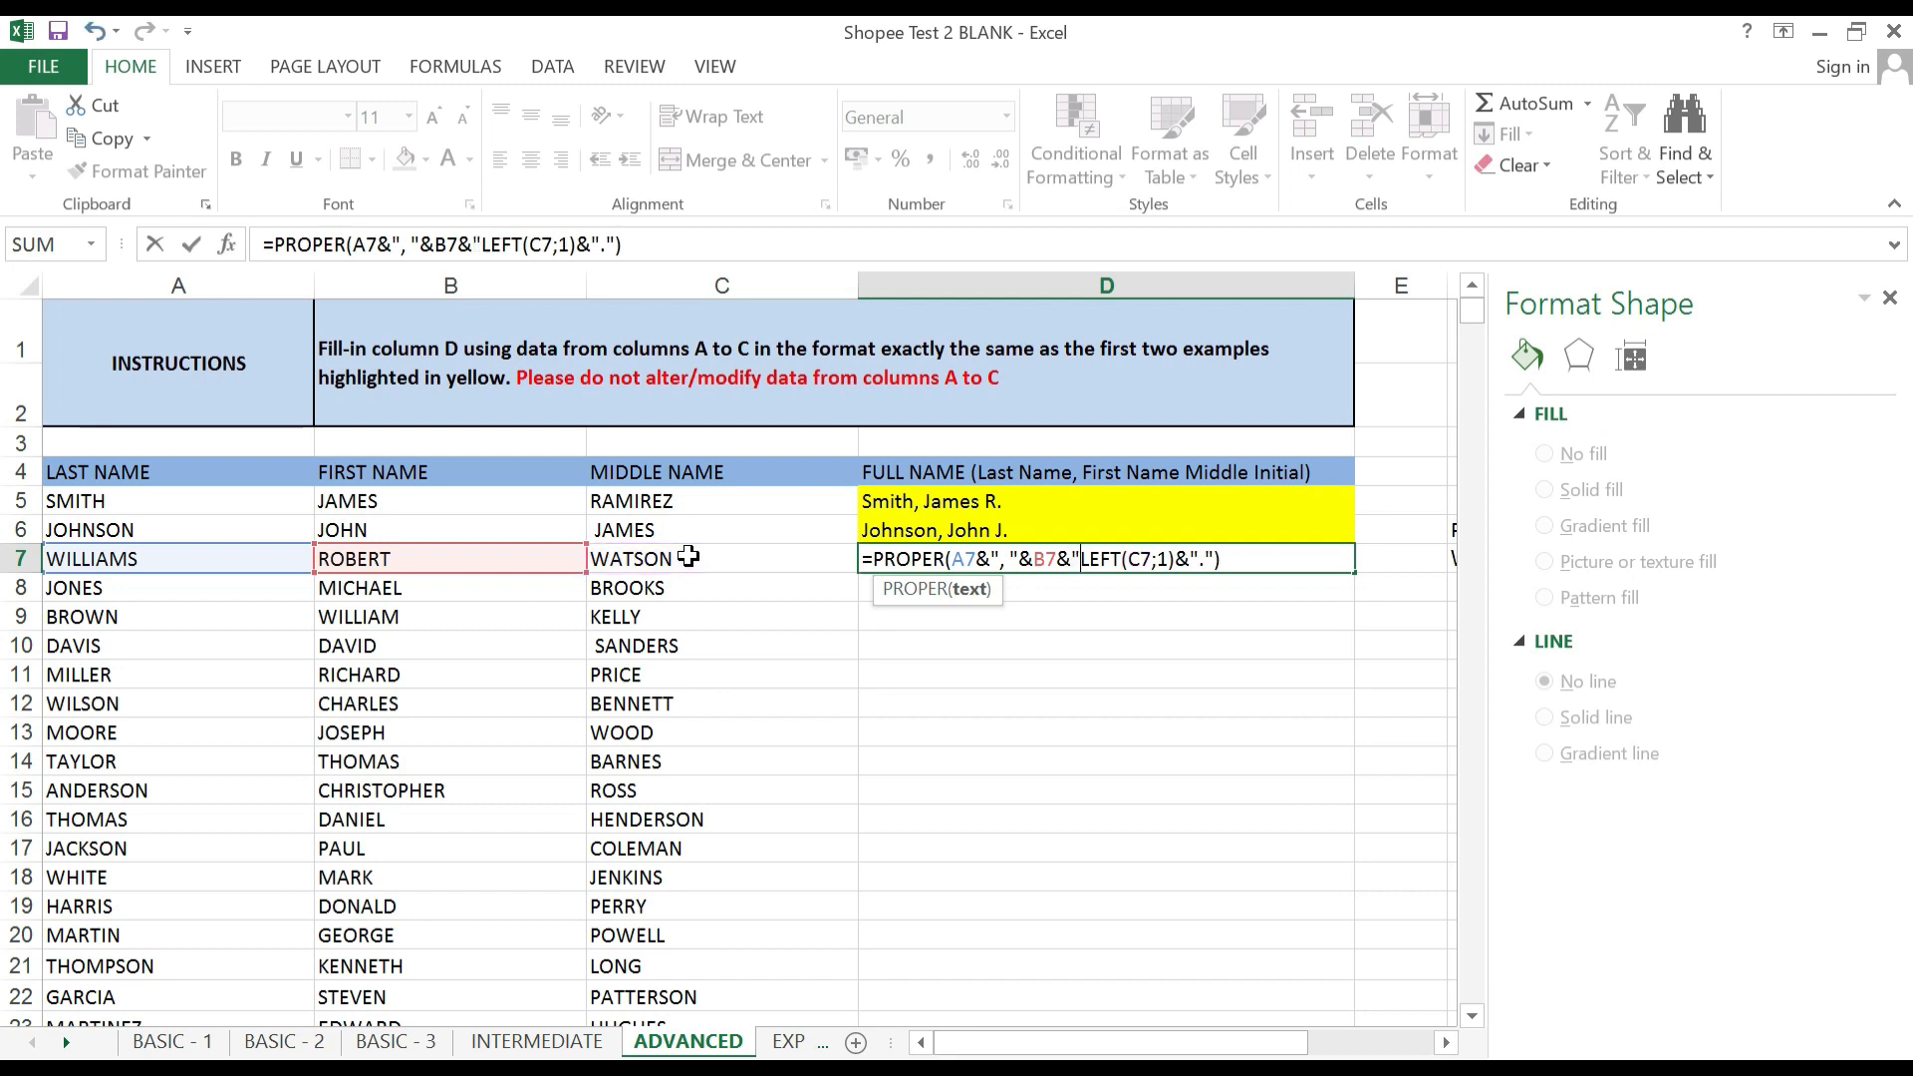
{"action": "type", "text": "\""}
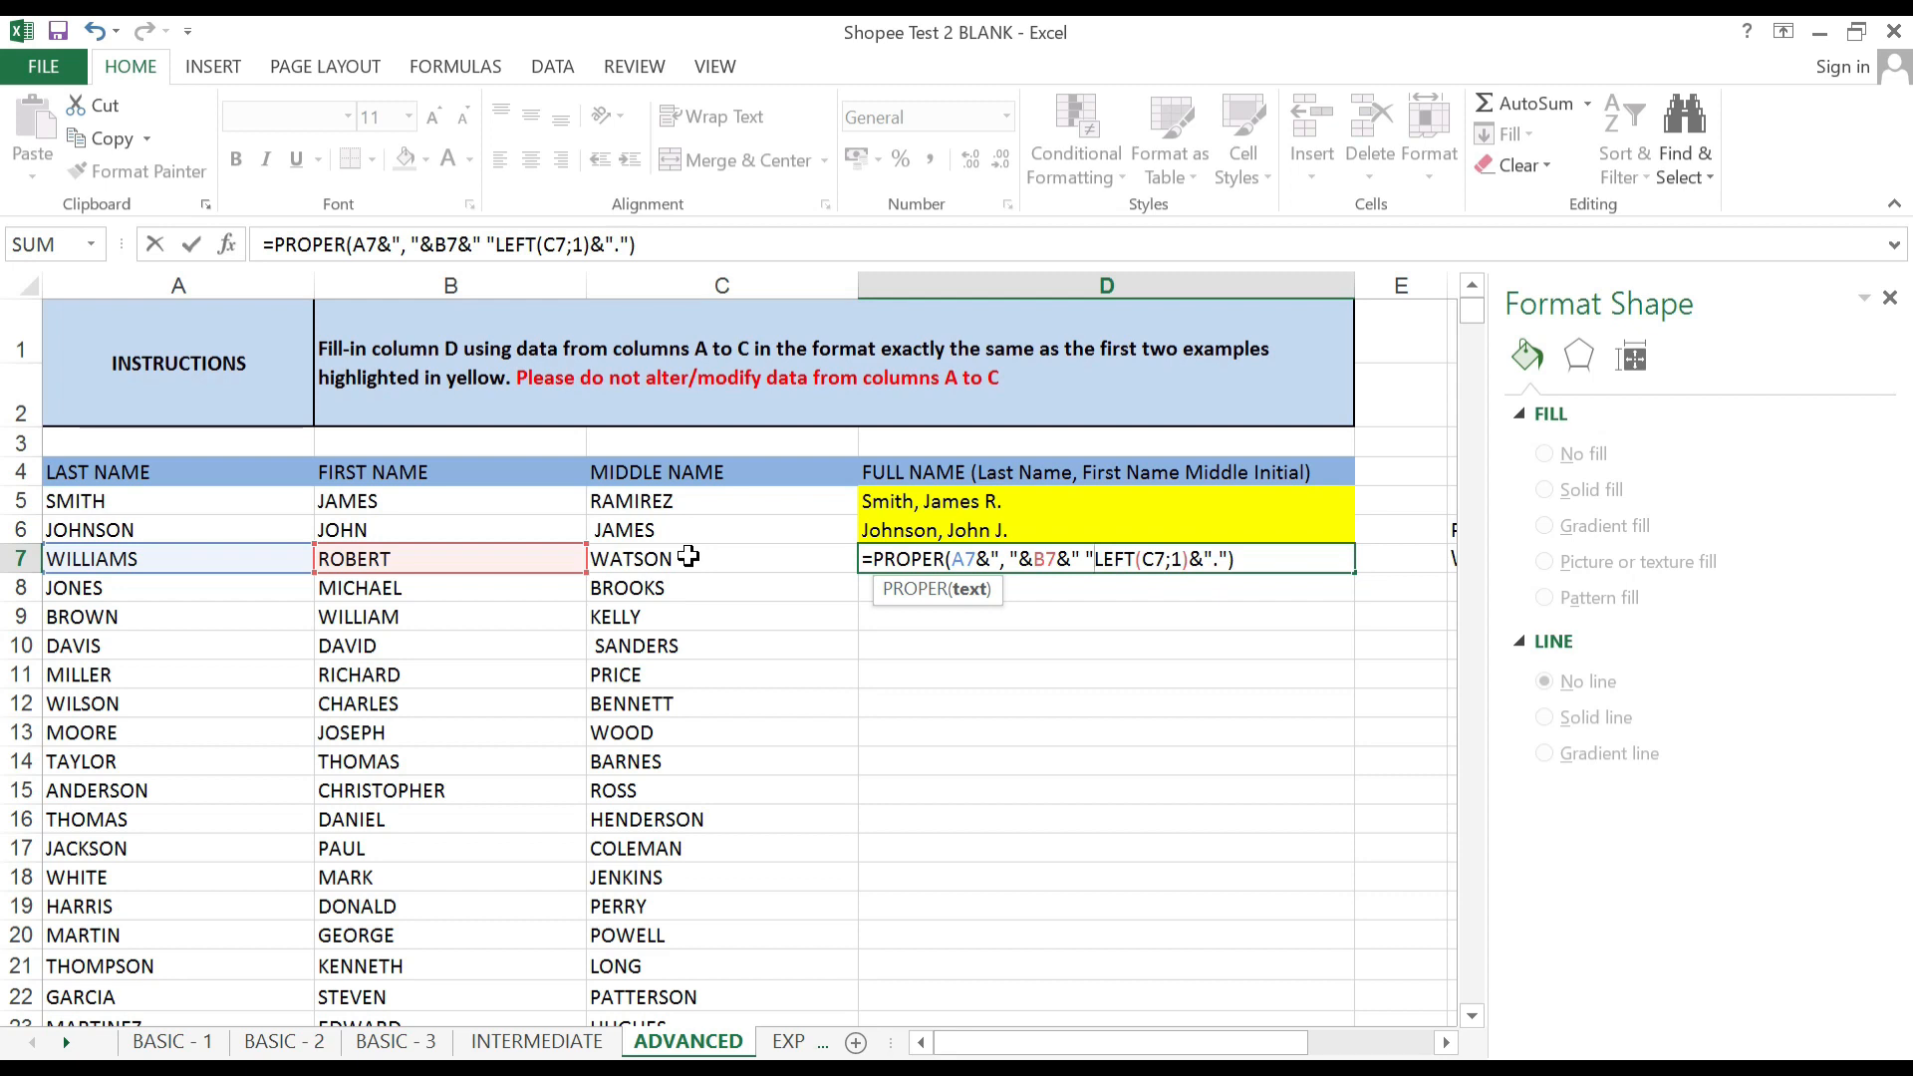
{"action": "type", "text": "&"}
{"action": "key", "text": "Return"}
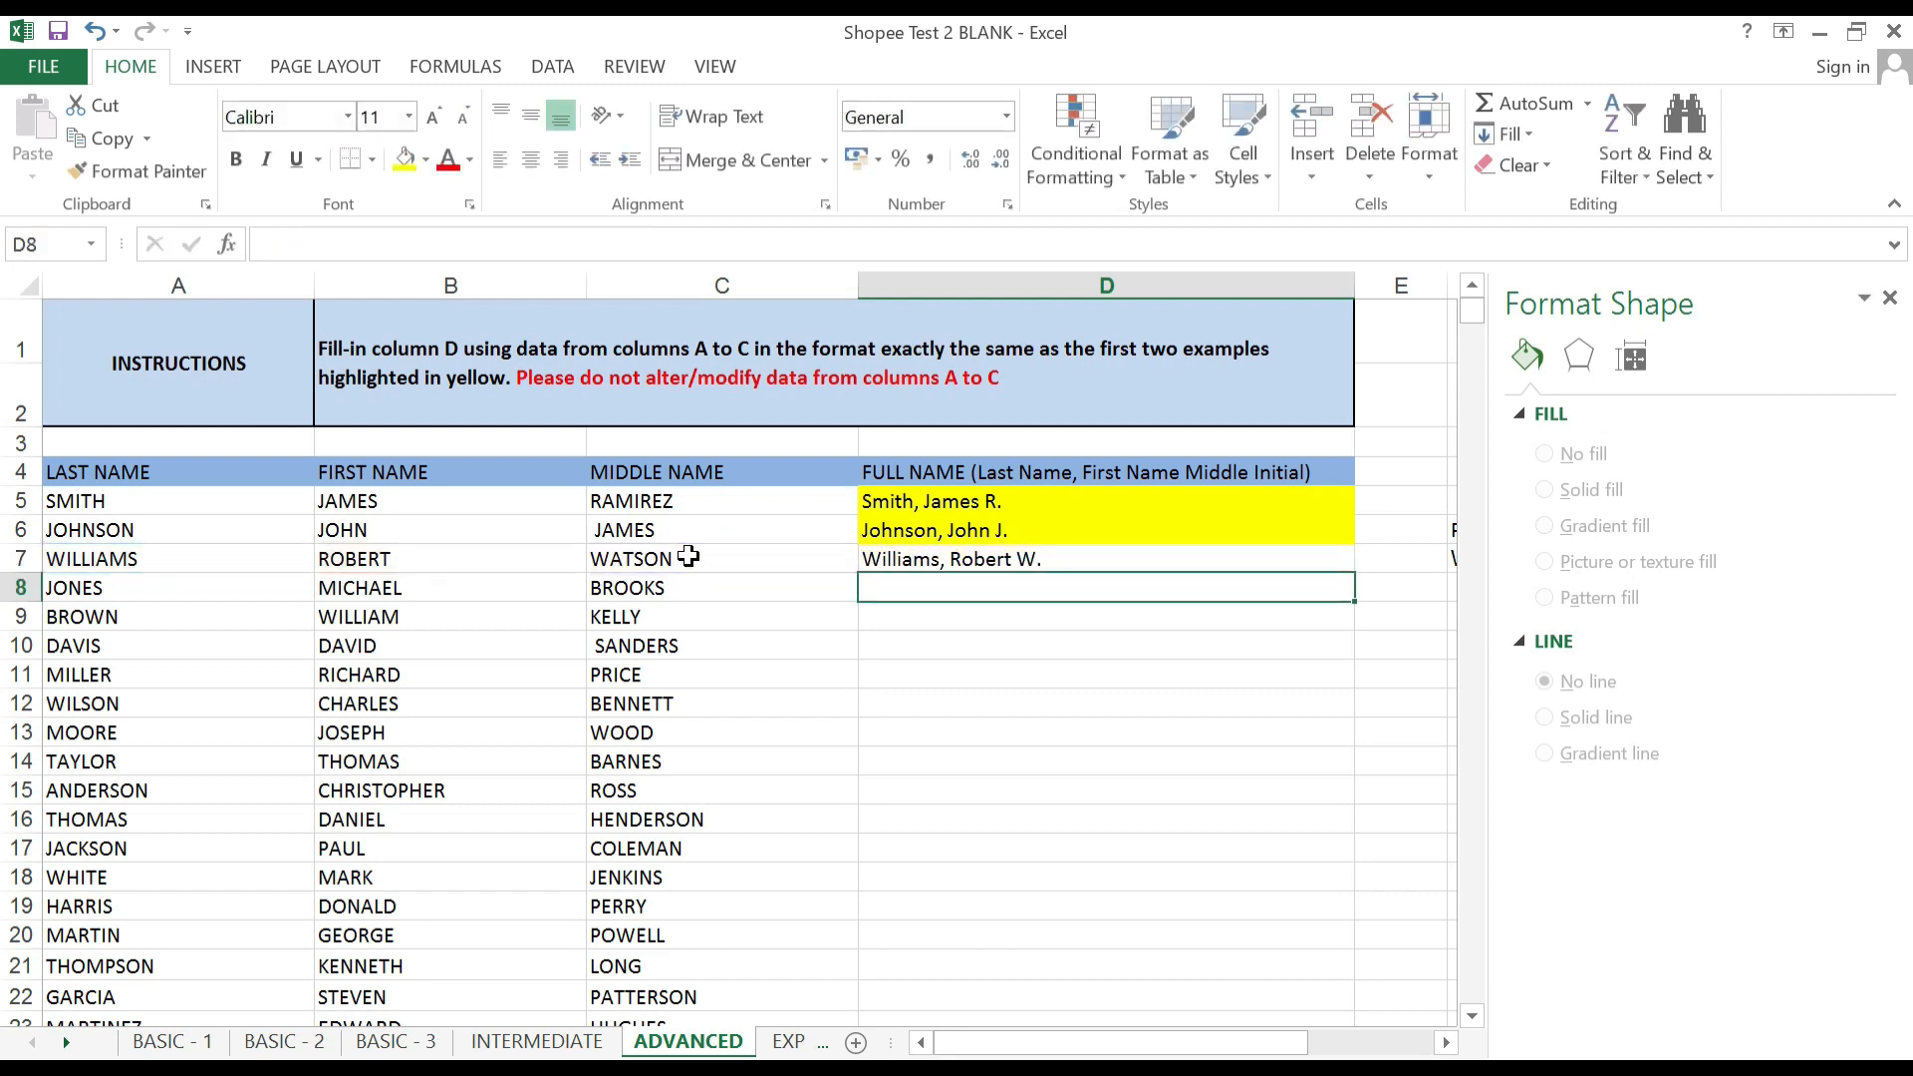
{"action": "key", "text": "Up"}
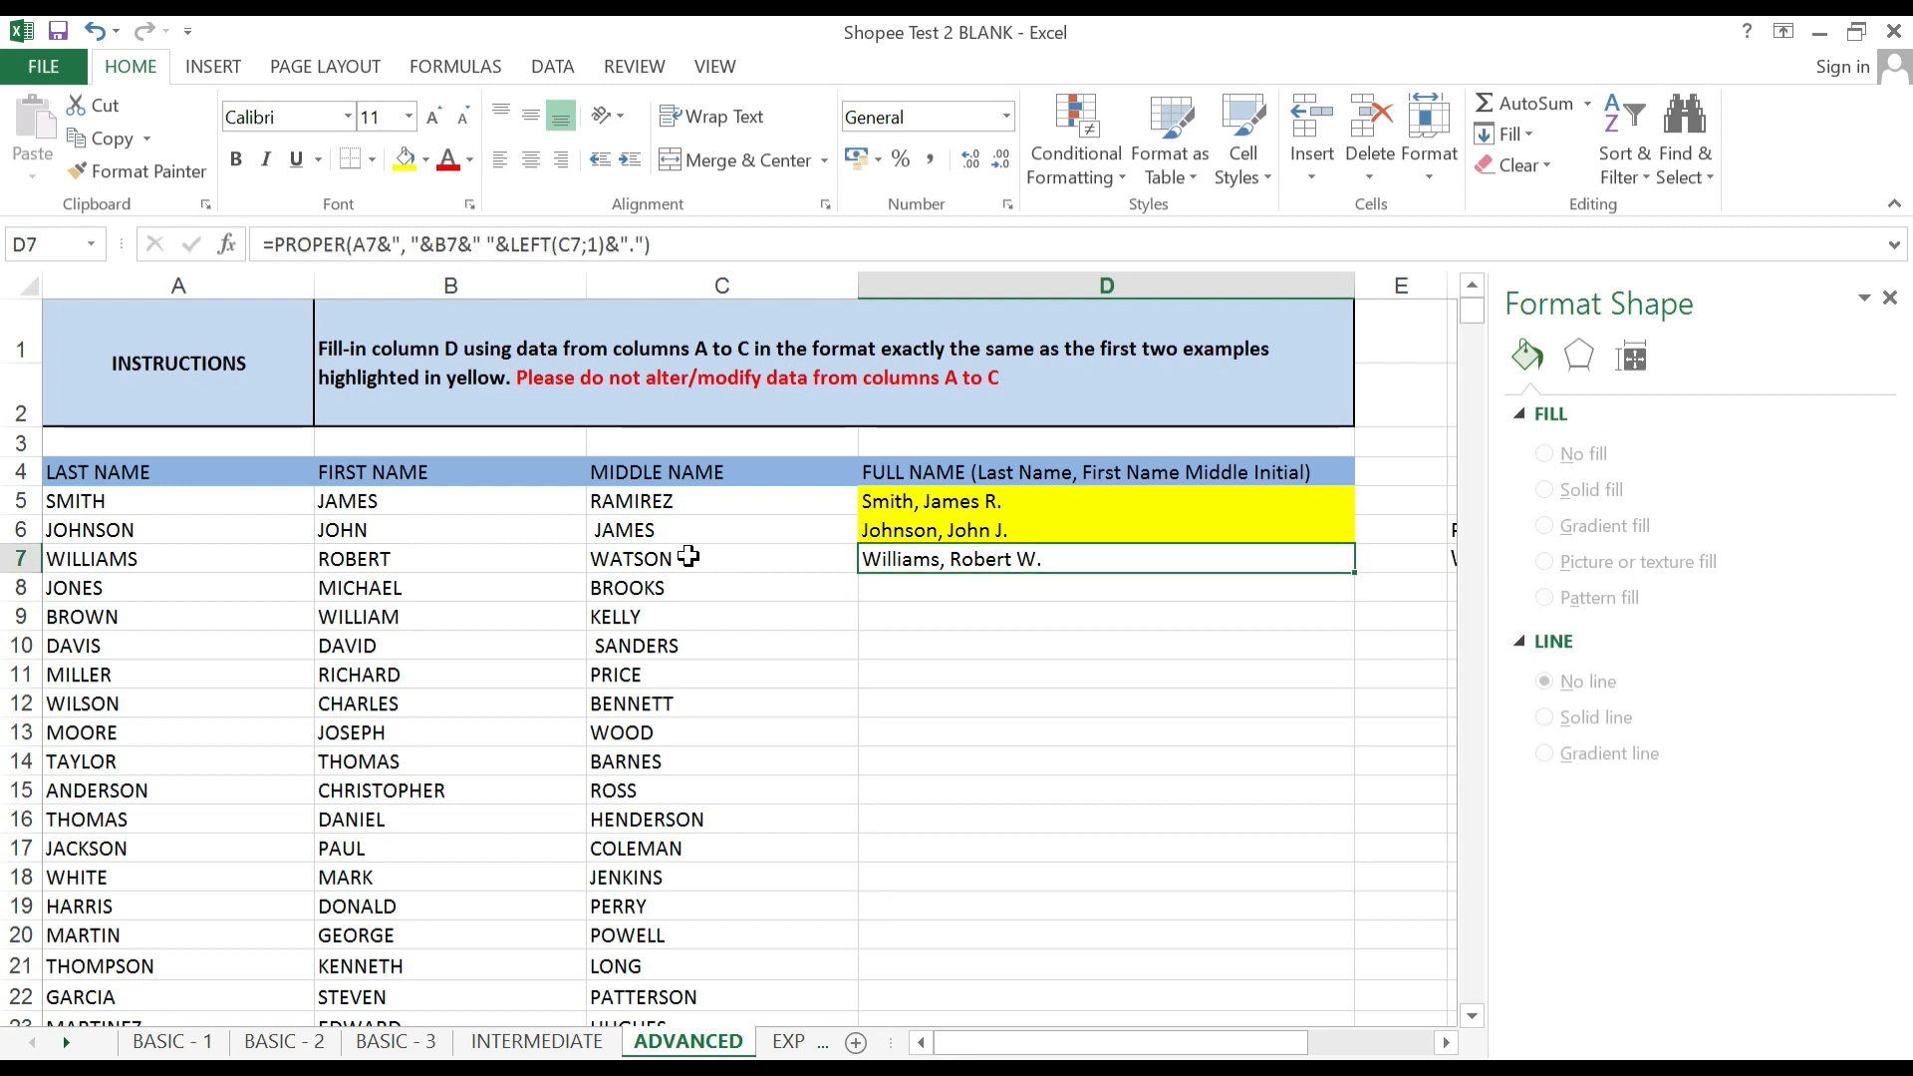
Start the full name formula for row 8 in D8 with =PROPER(A8&", "&B8.
{"action": "key", "text": "Down"}
{"action": "type", "text": "="}
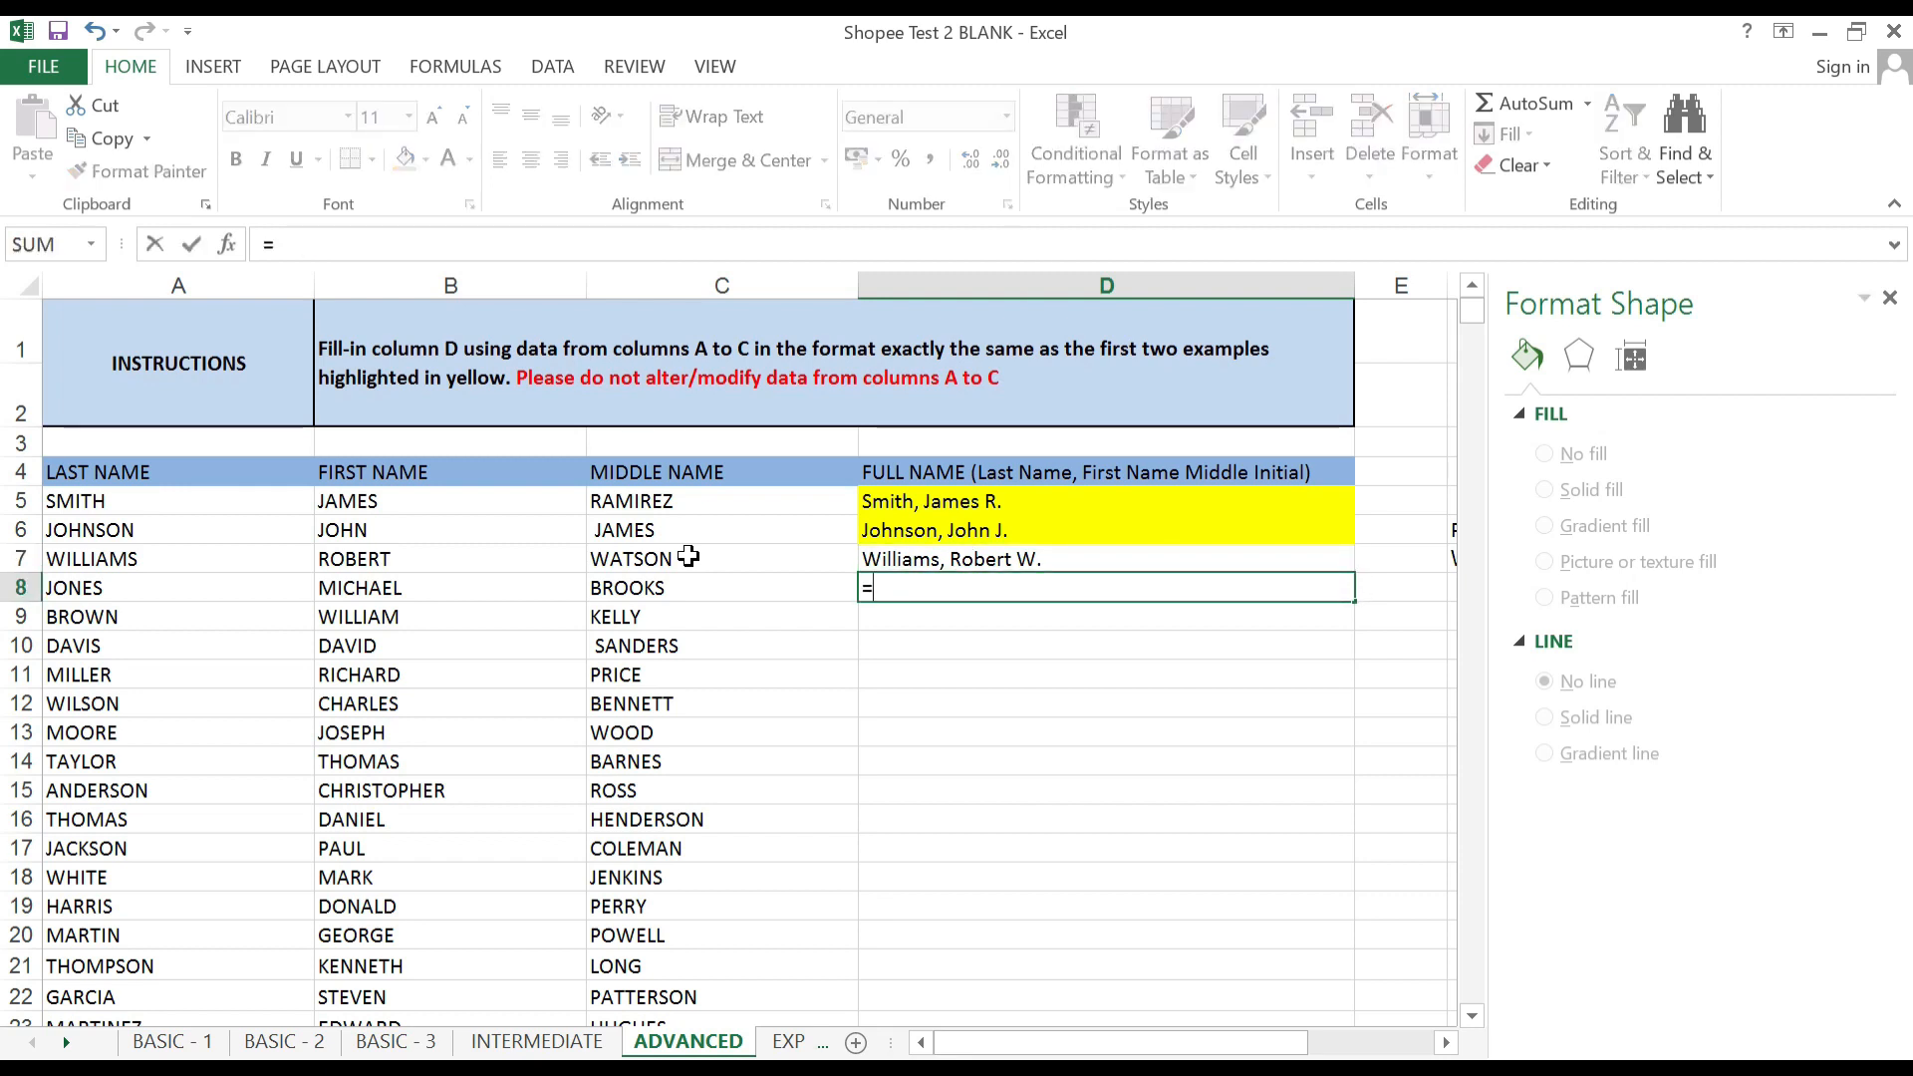
{"action": "type", "text": "prop"}
{"action": "key", "text": "Tab"}
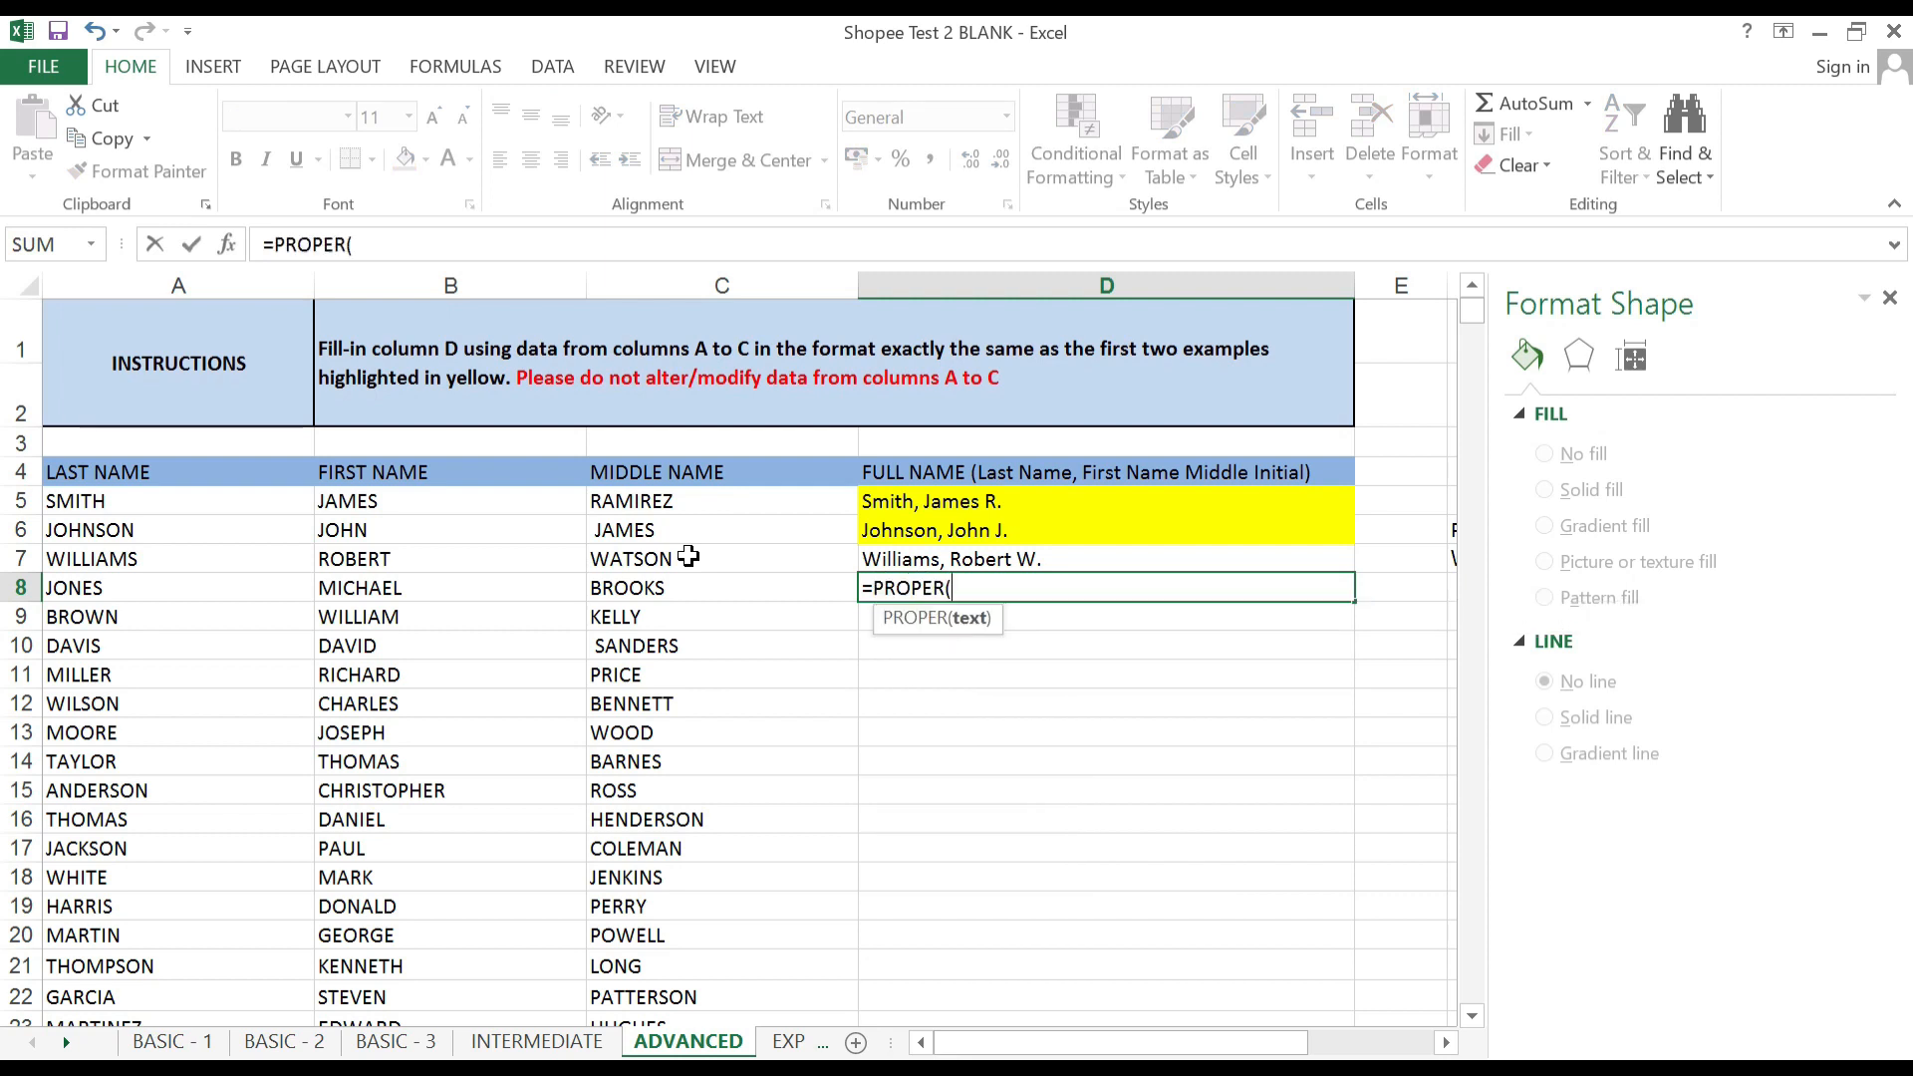
{"action": "key", "text": "Left"}
{"action": "key", "text": "Left"}
{"action": "key", "text": "Left"}
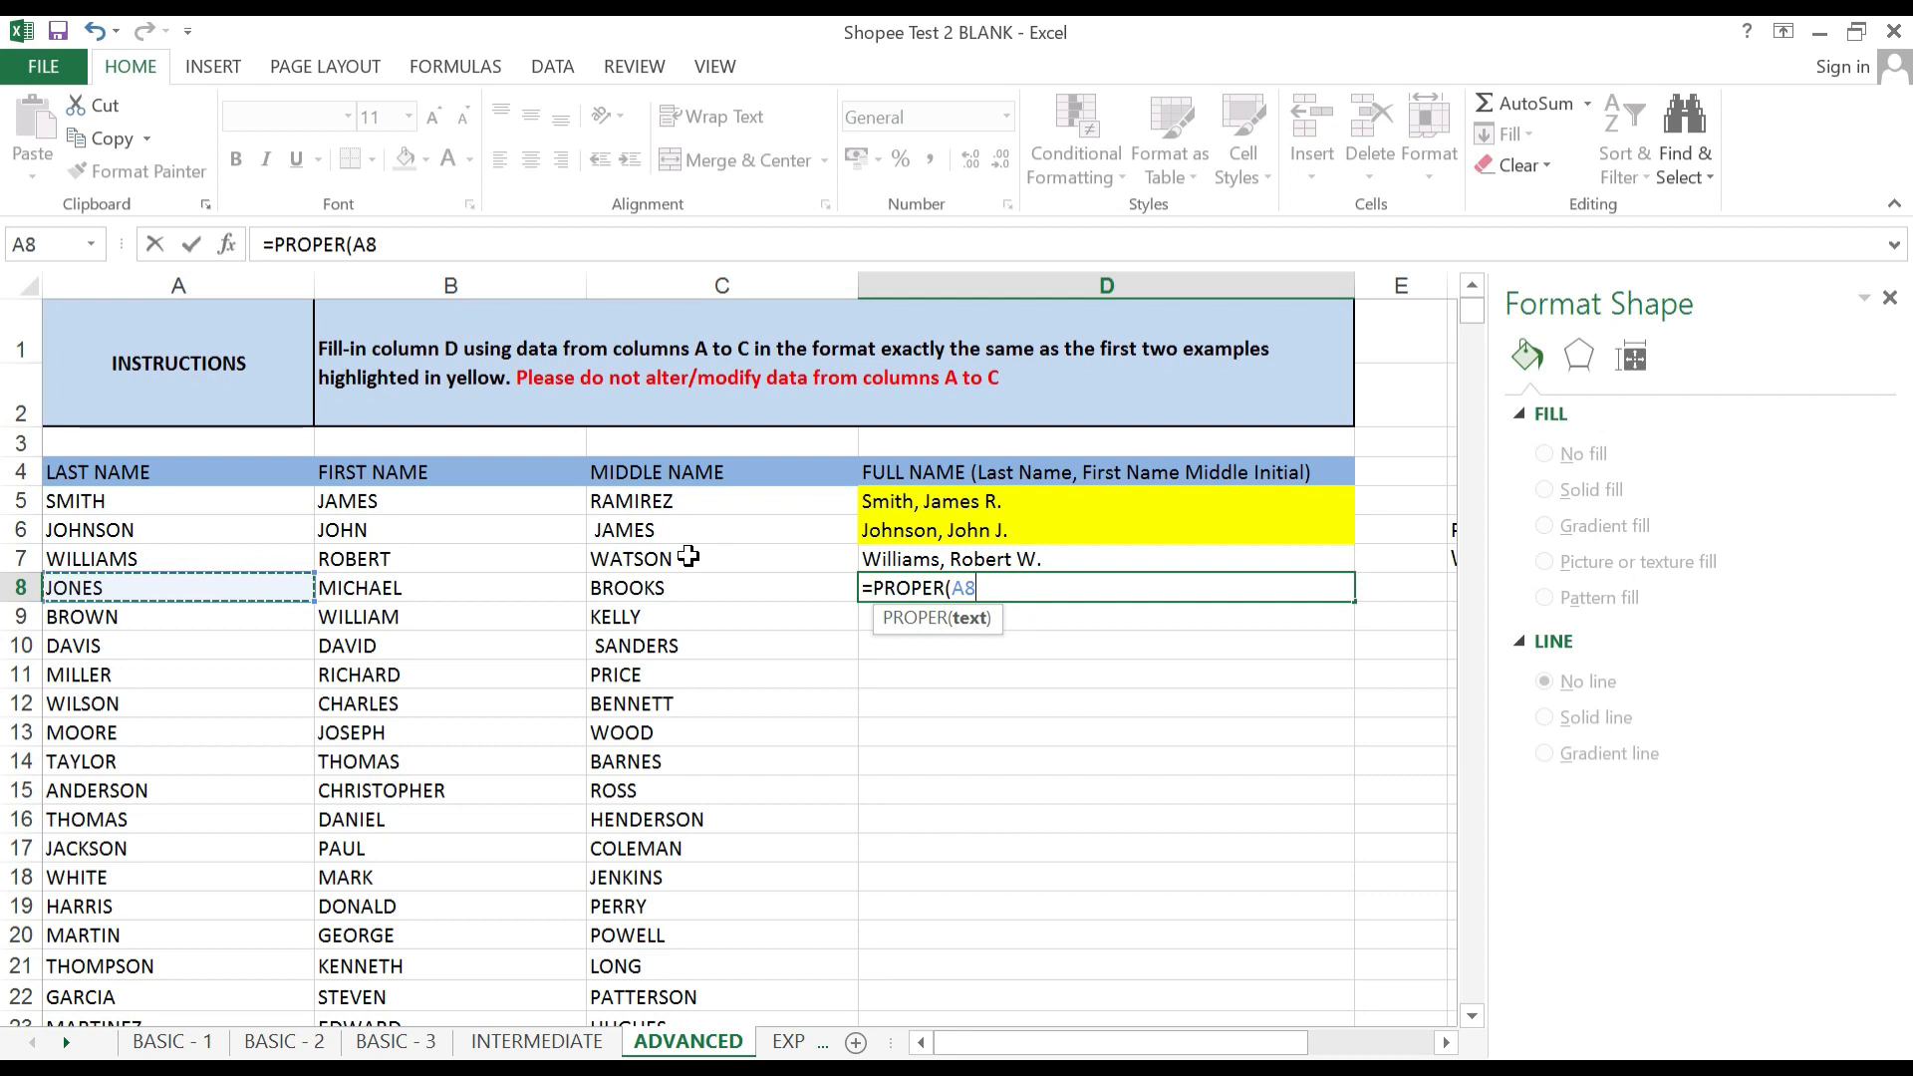
{"action": "type", "text": "&"}
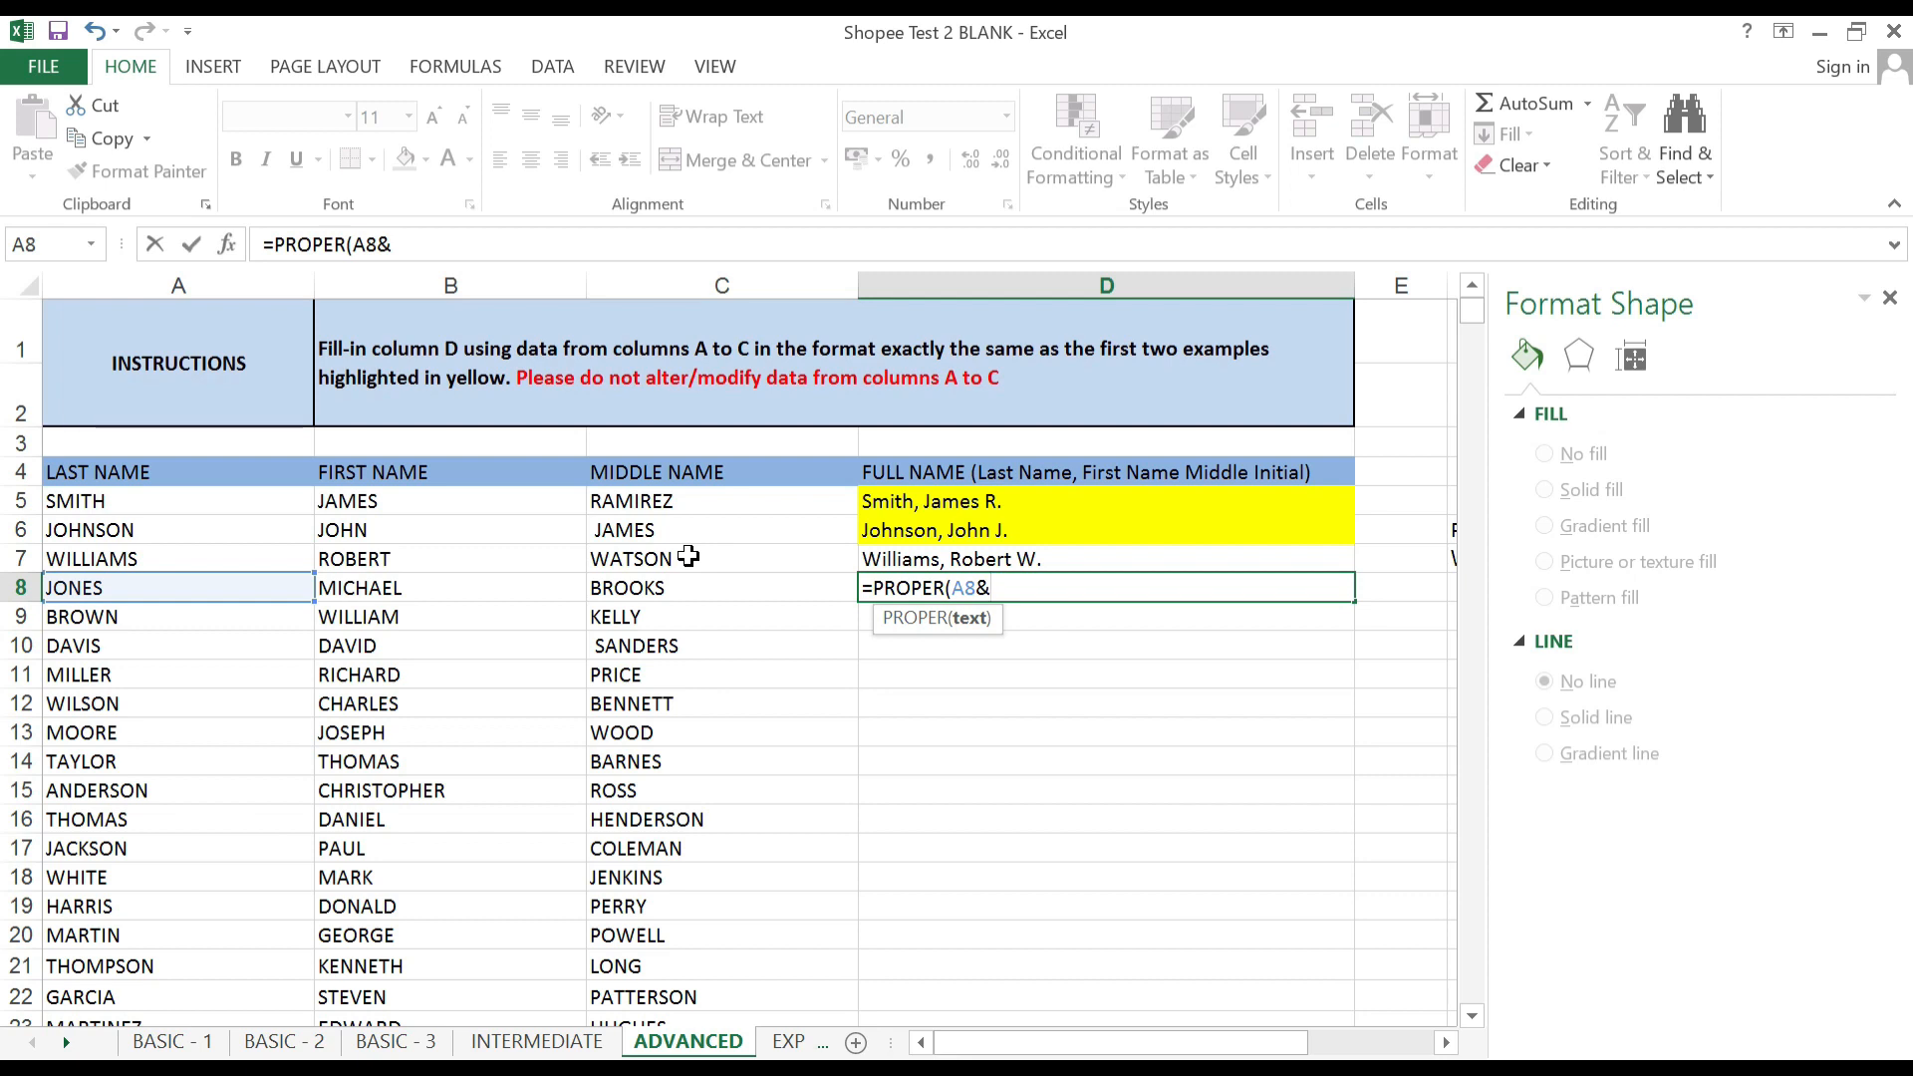
{"action": "type", "text": "\", \"&"}
{"action": "left_click", "coordinate": [329, 588]}
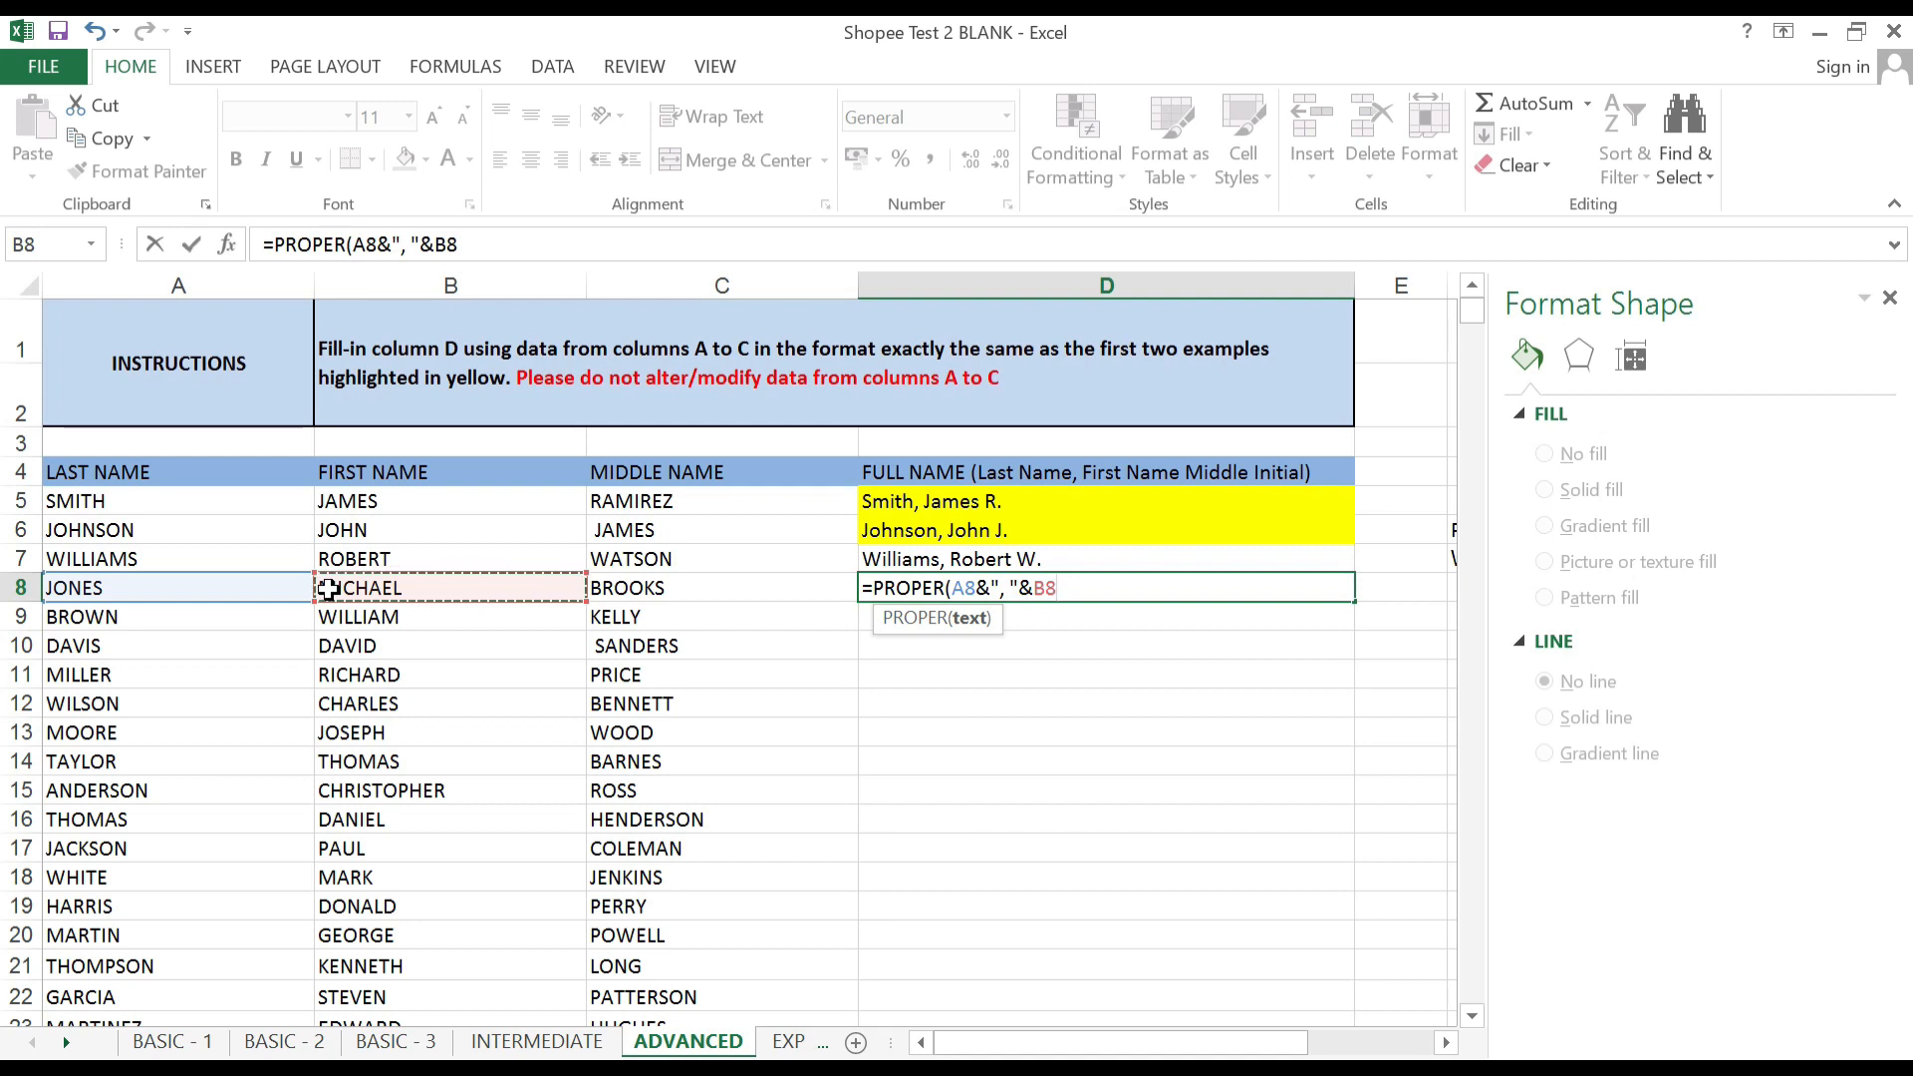
Complete the D8 formula by appending &" "&LEFT(C8;1)&".") for the space, middle initial and period.
{"action": "type", "text": "&\" "}
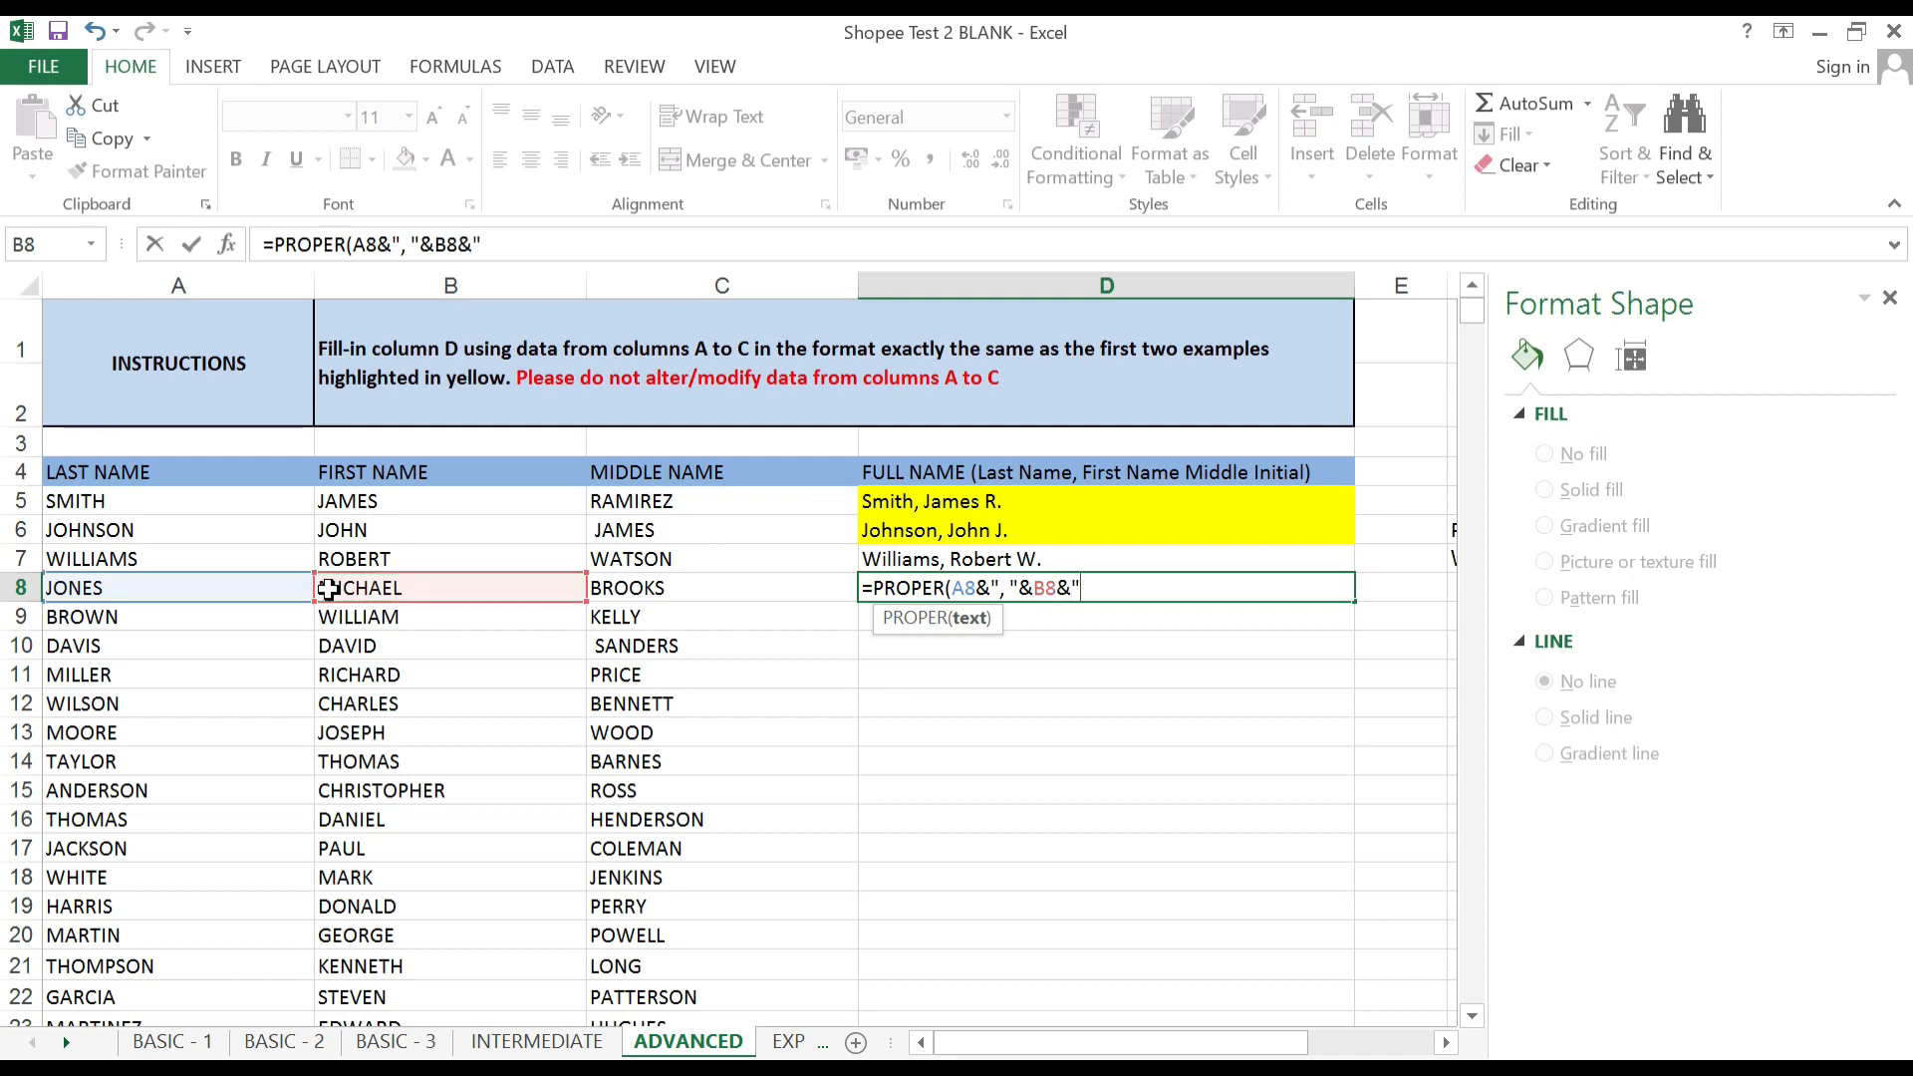
{"action": "type", "text": "\""}
{"action": "type", "text": "&le"}
{"action": "key", "text": "Tab"}
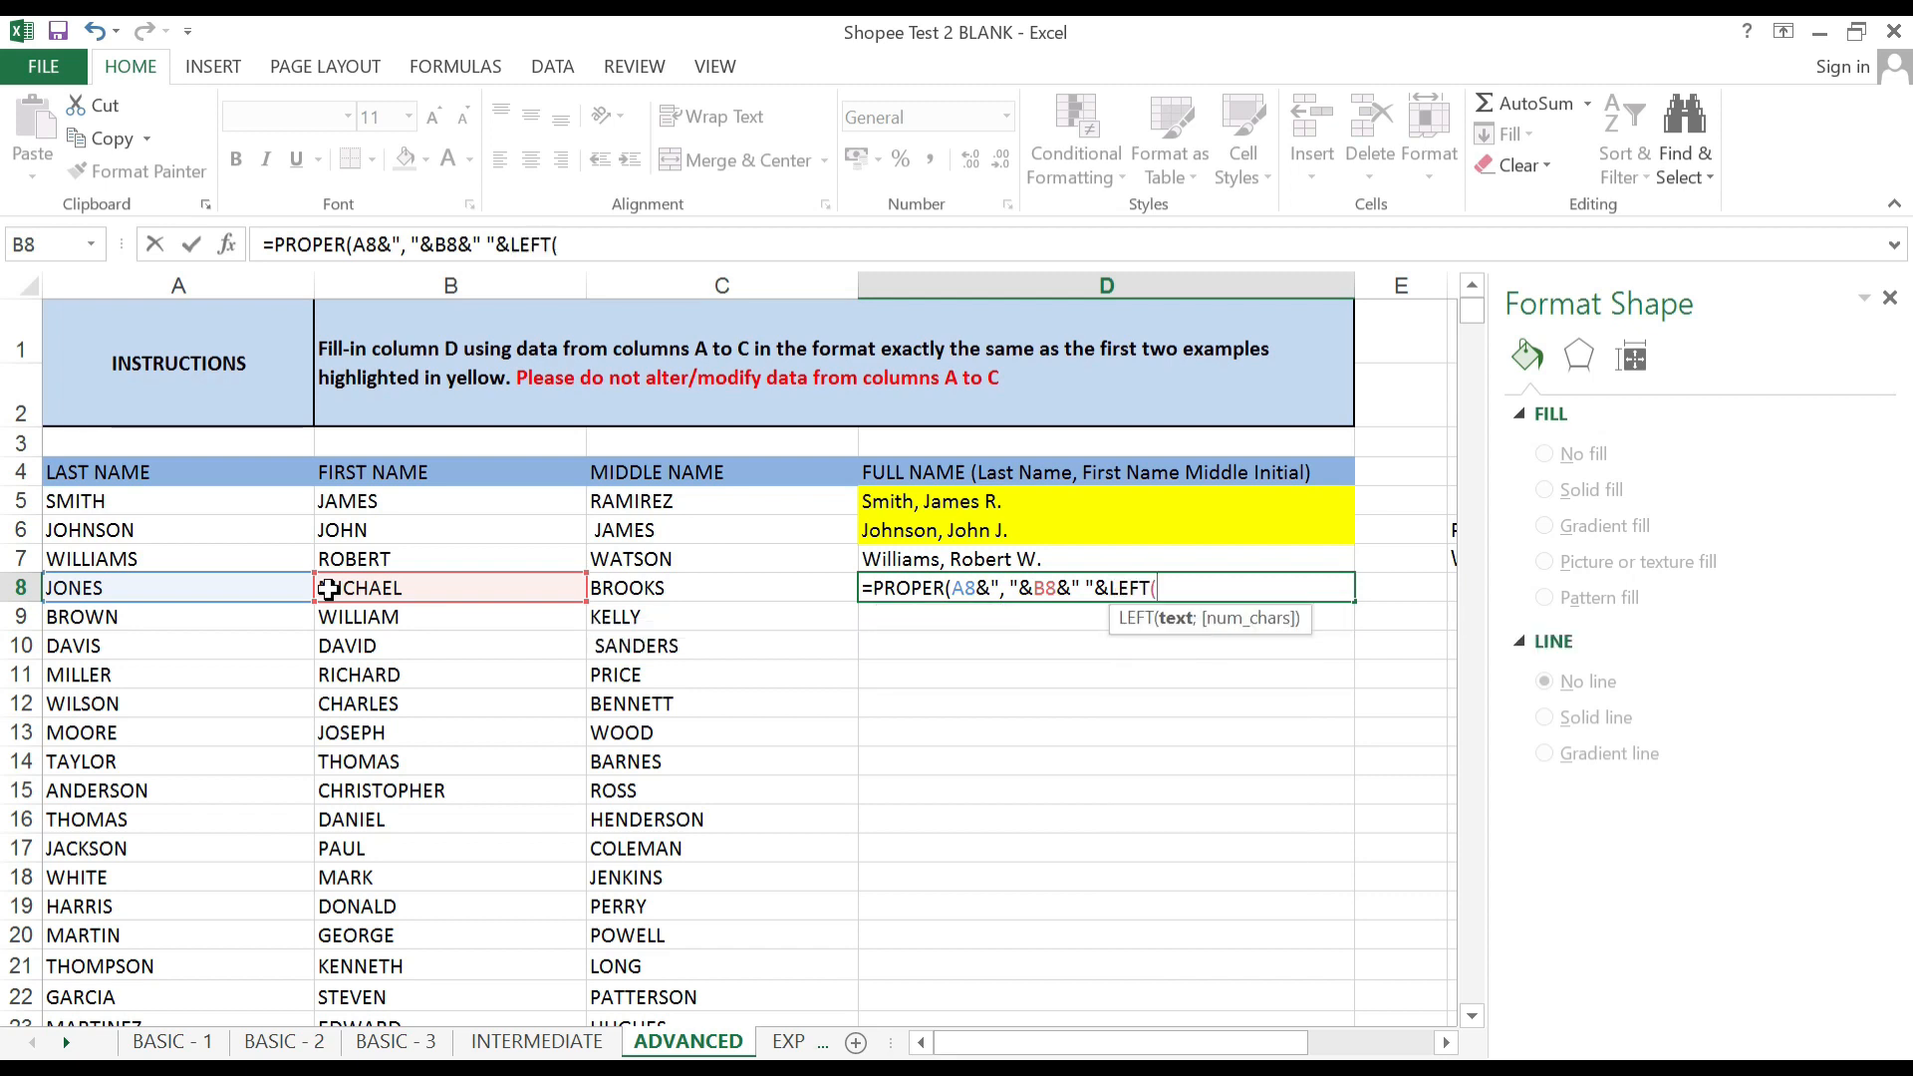
{"action": "left_click", "coordinate": [639, 592]}
{"action": "type", "text": ";1"}
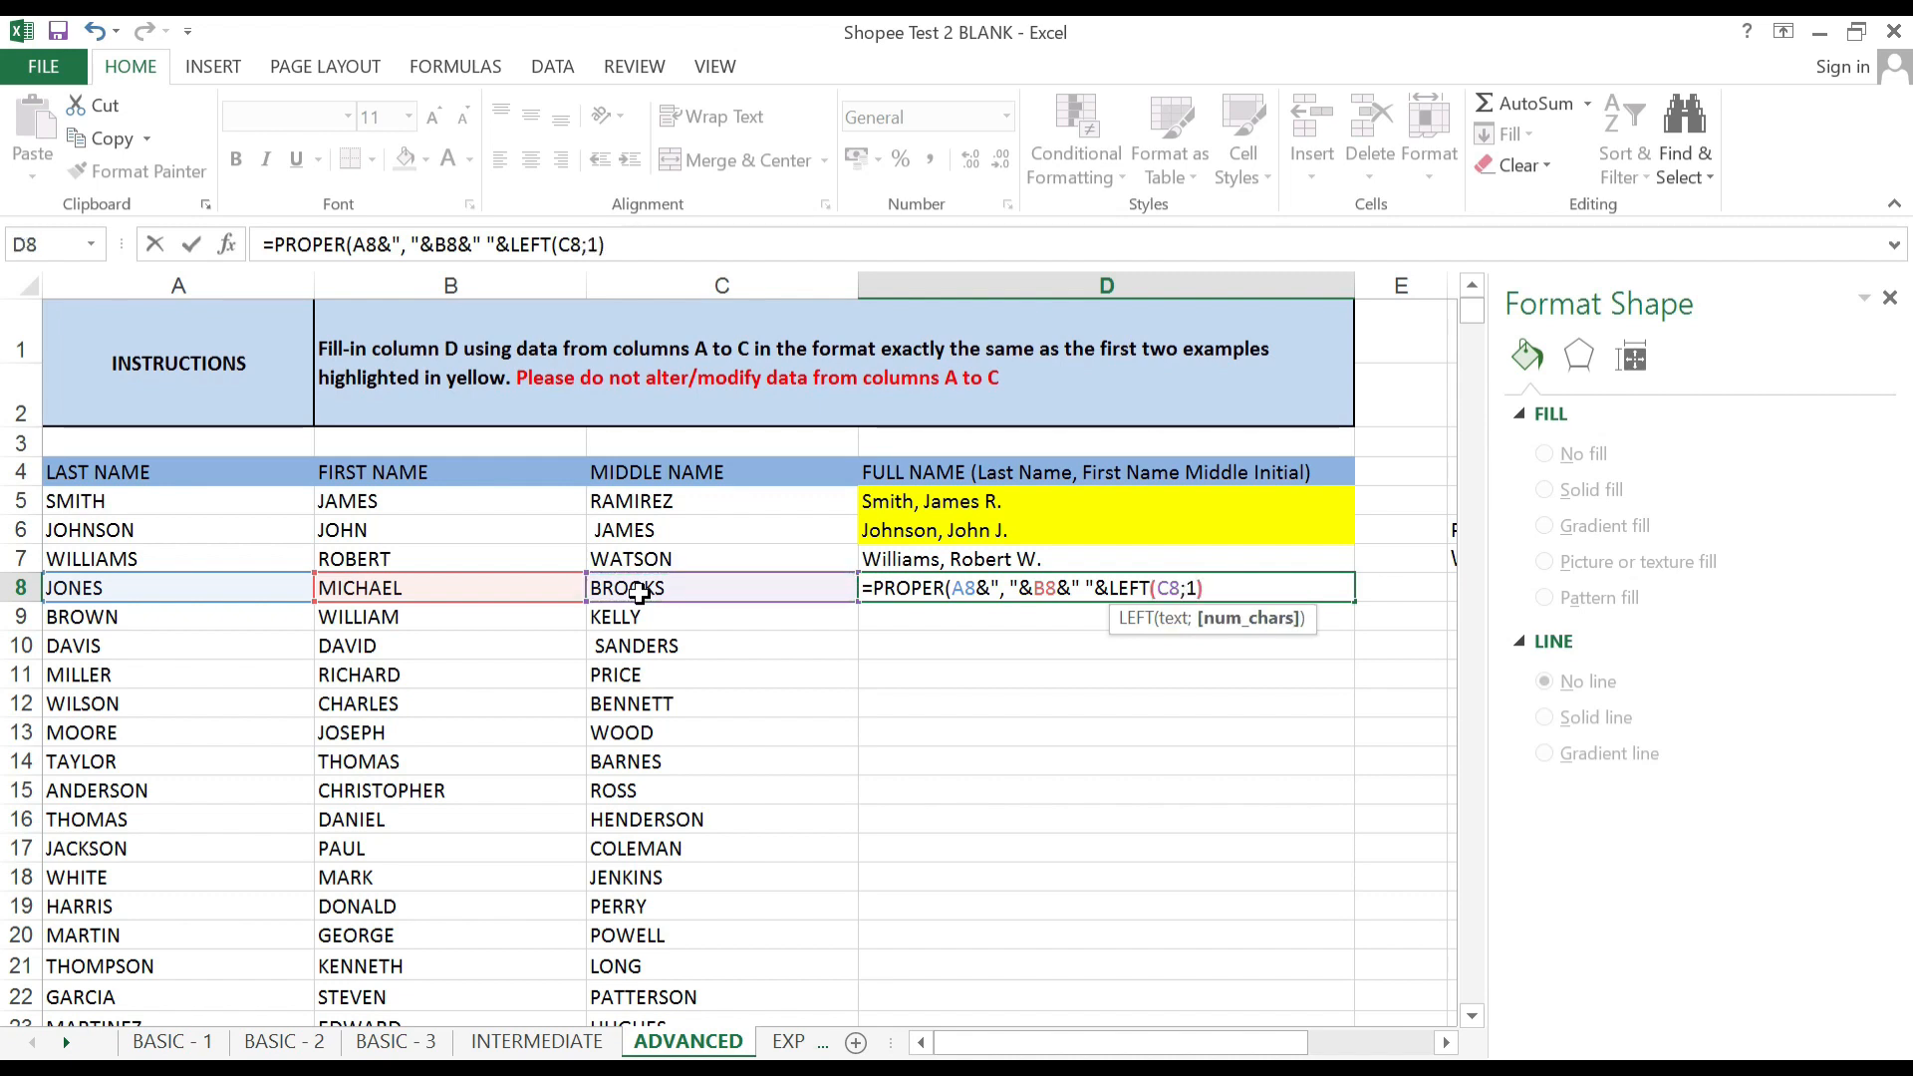
{"action": "type", "text": ")"}
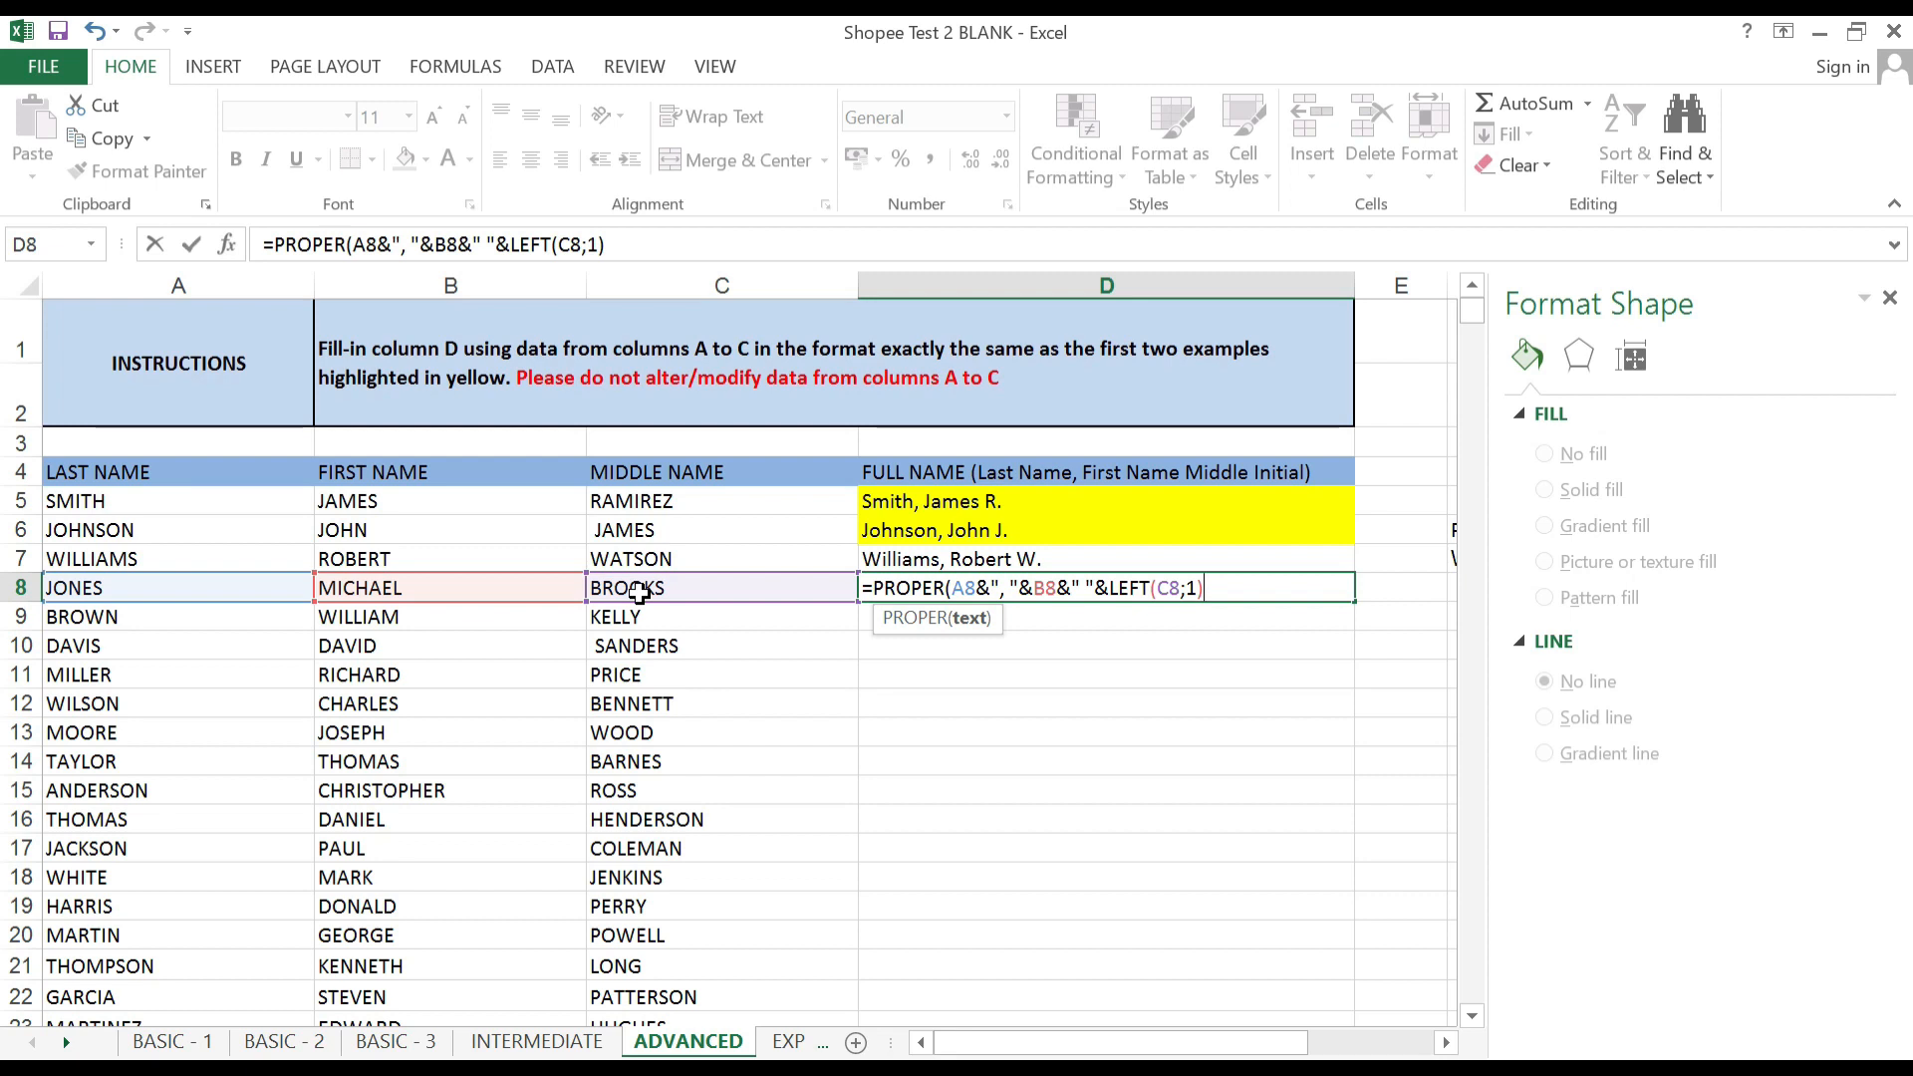
{"action": "type", "text": "&\".\")"}
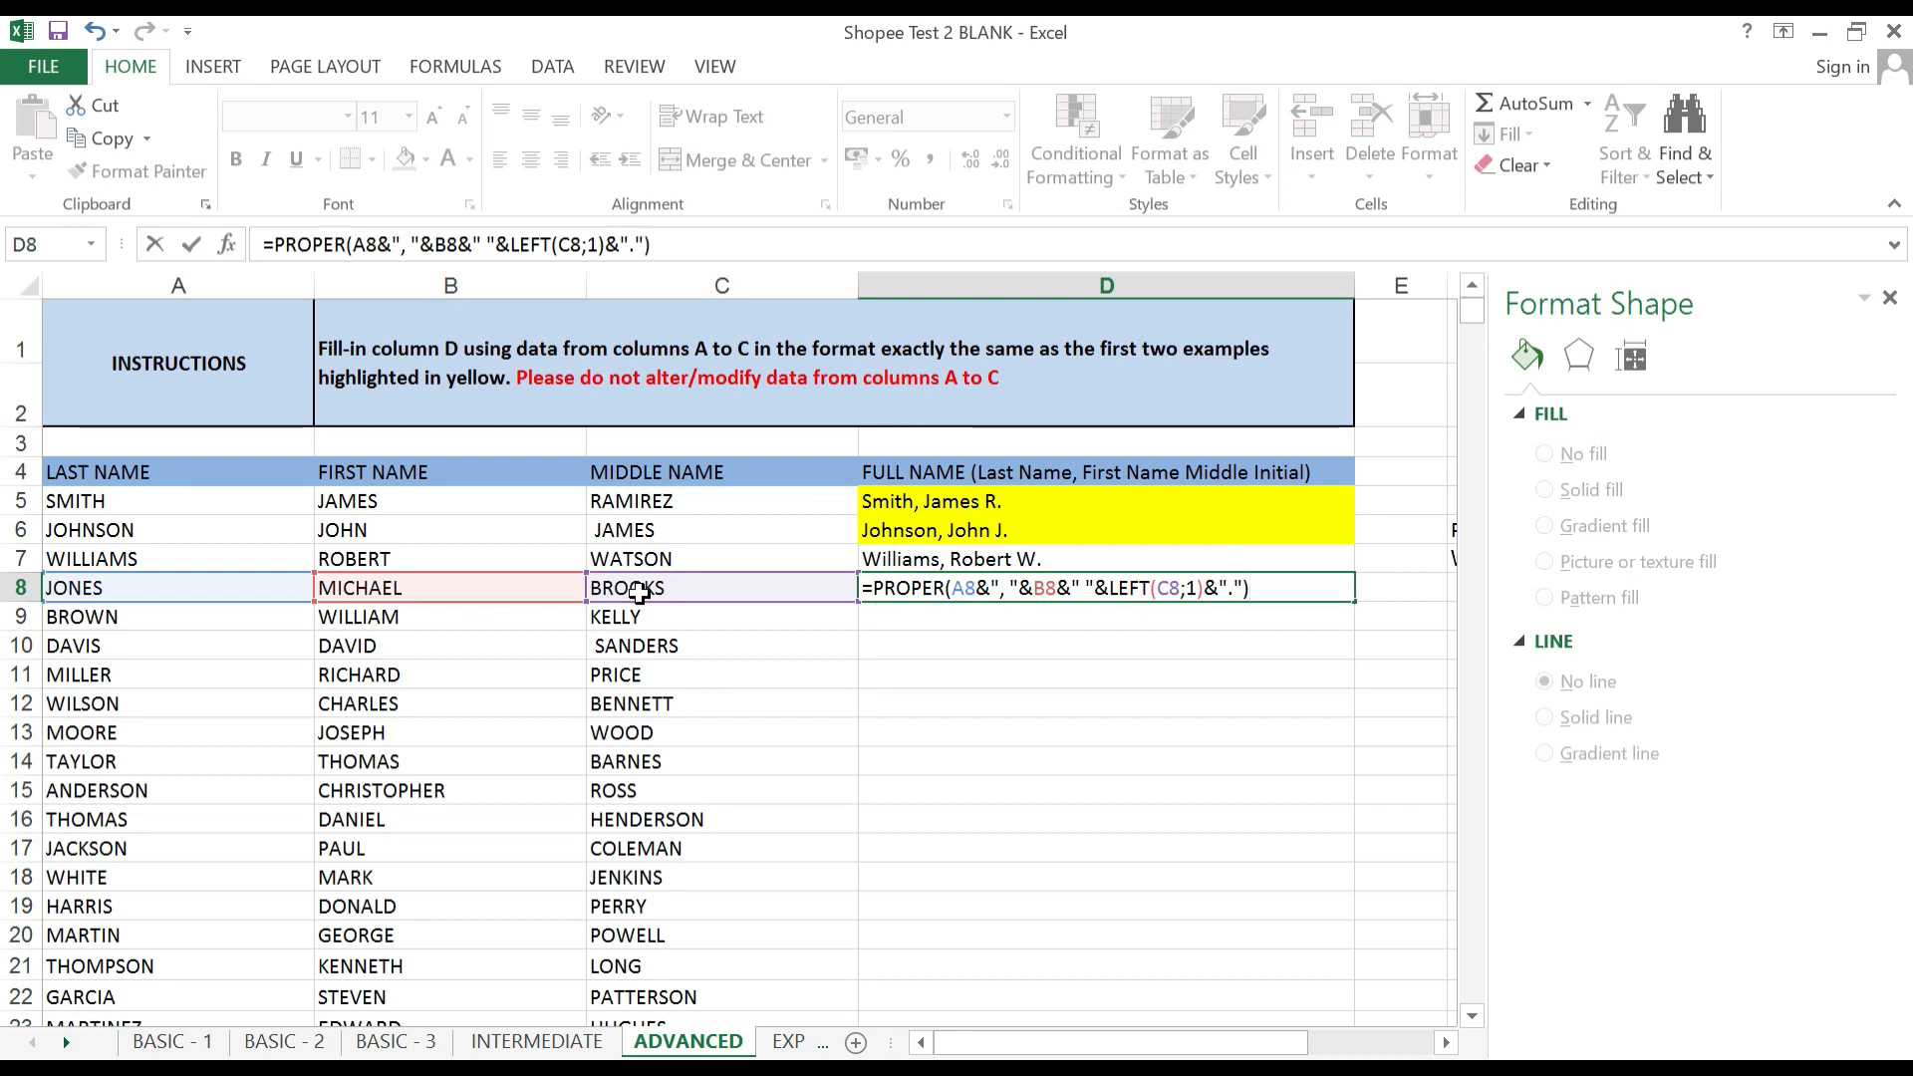
{"action": "key", "text": "Return"}
{"action": "key", "text": "Up"}
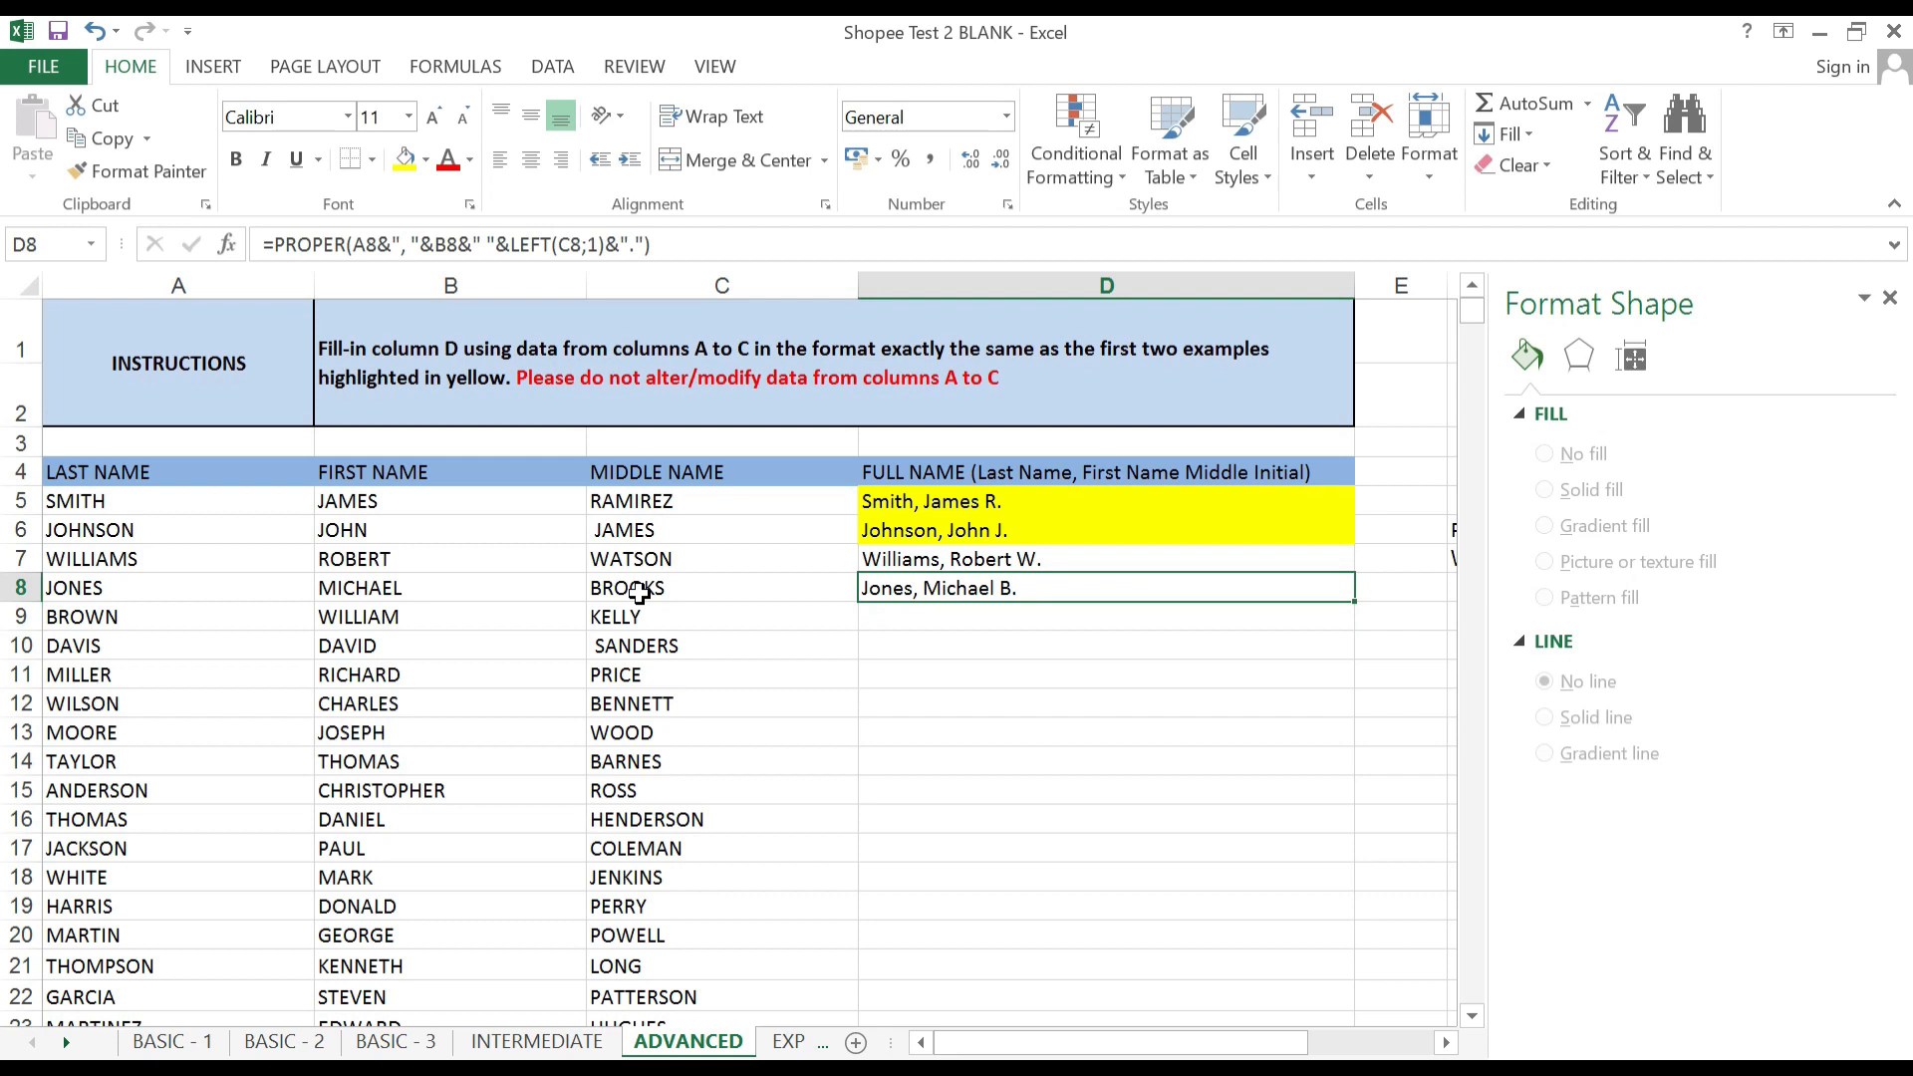
Copy the full name formula from D8 down the FULL NAME column through D68.
{"action": "left_click", "coordinate": [639, 592]}
{"action": "key", "text": "Right"}
{"action": "key", "text": "ctrl+c"}
{"action": "left_click", "coordinate": [638, 591]}
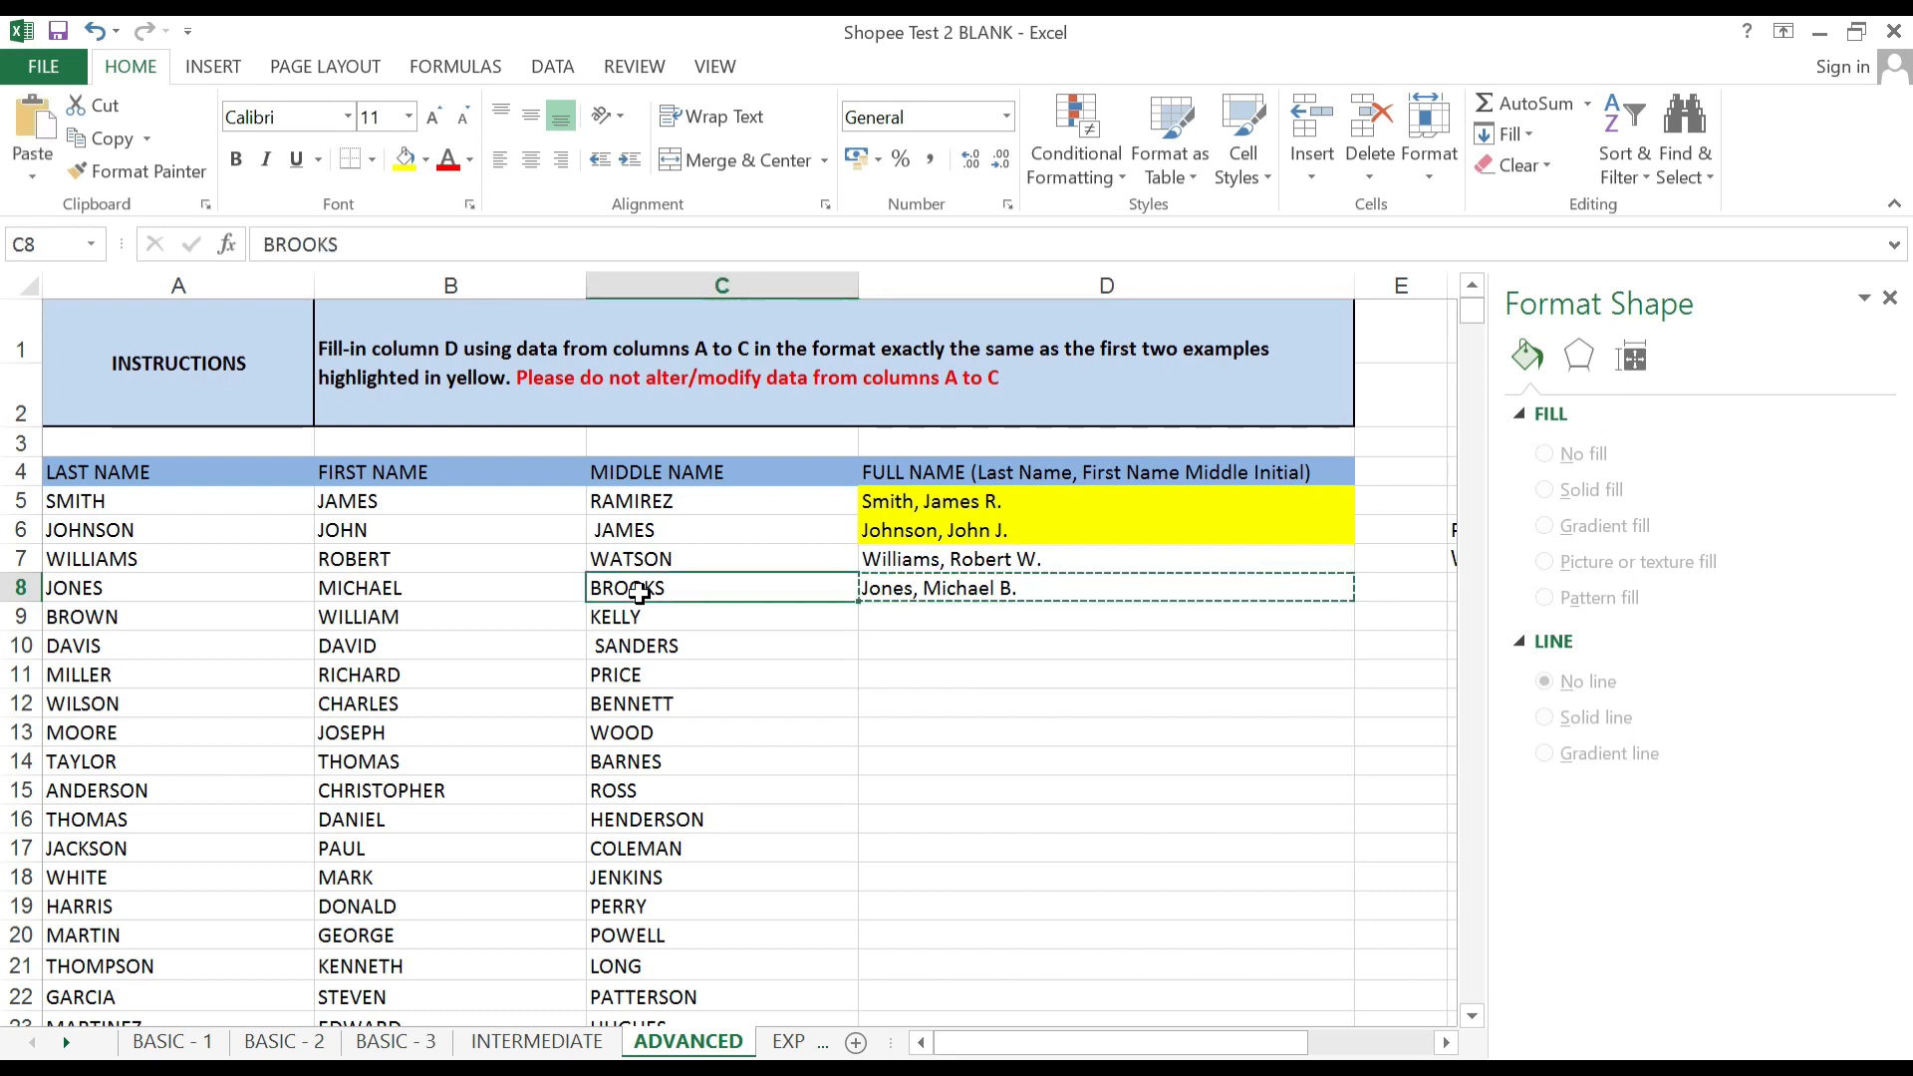
{"action": "key", "text": "ctrl+Down"}
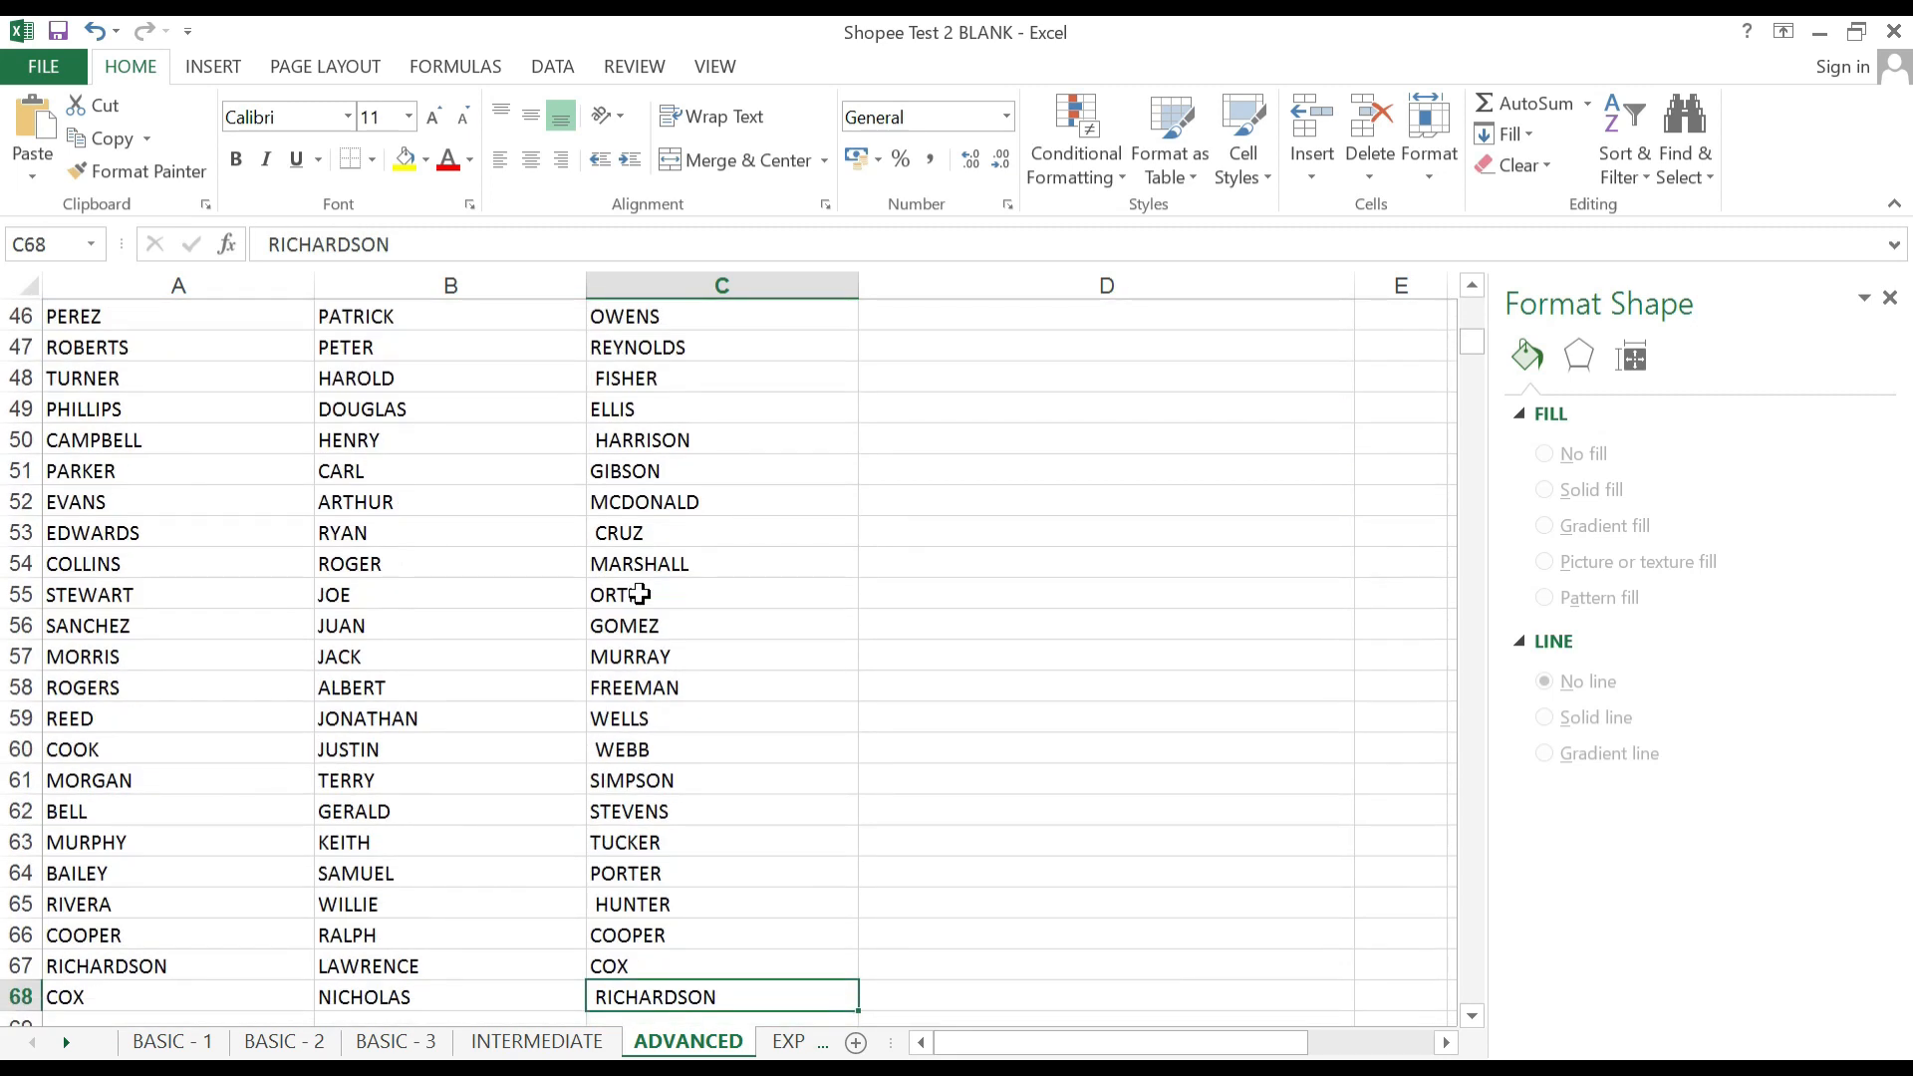
{"action": "key", "text": "Up"}
{"action": "key", "text": "Down"}
{"action": "key", "text": "Right"}
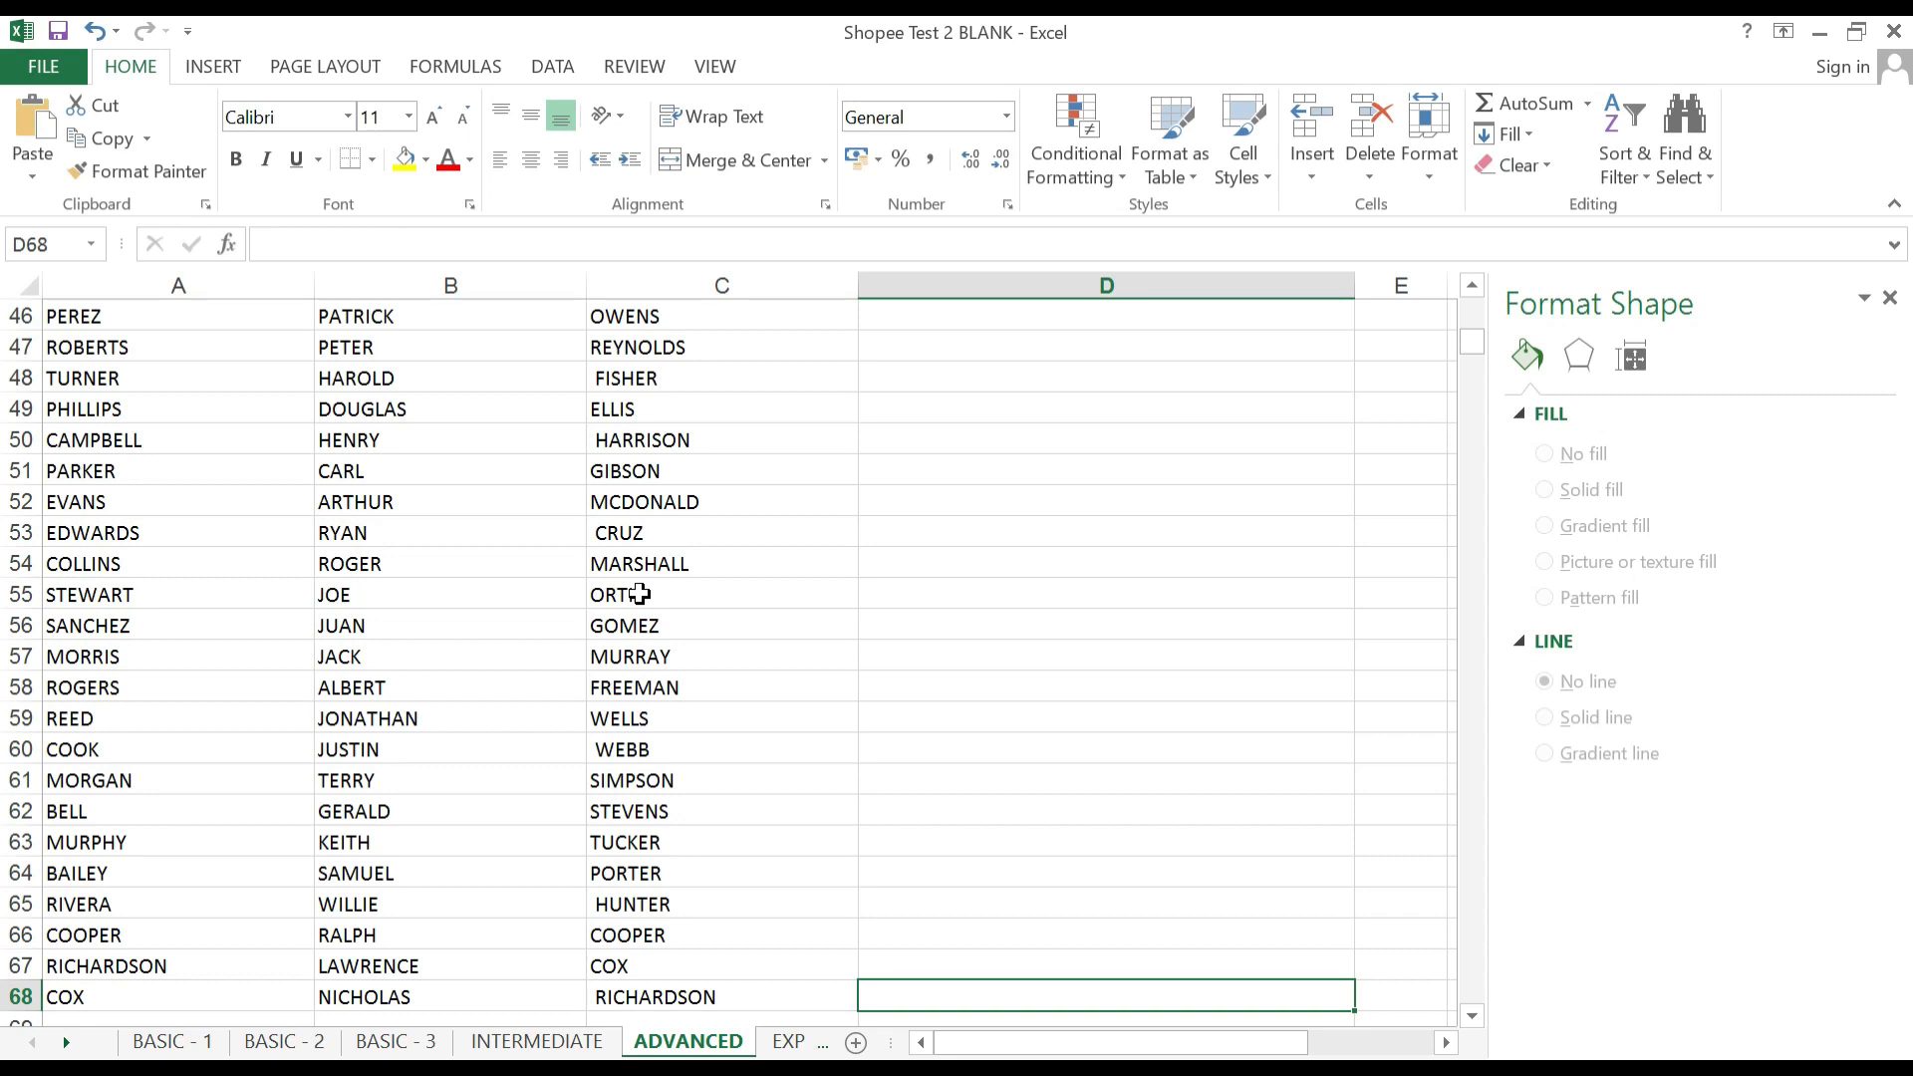
{"action": "key", "text": "ctrl+v"}
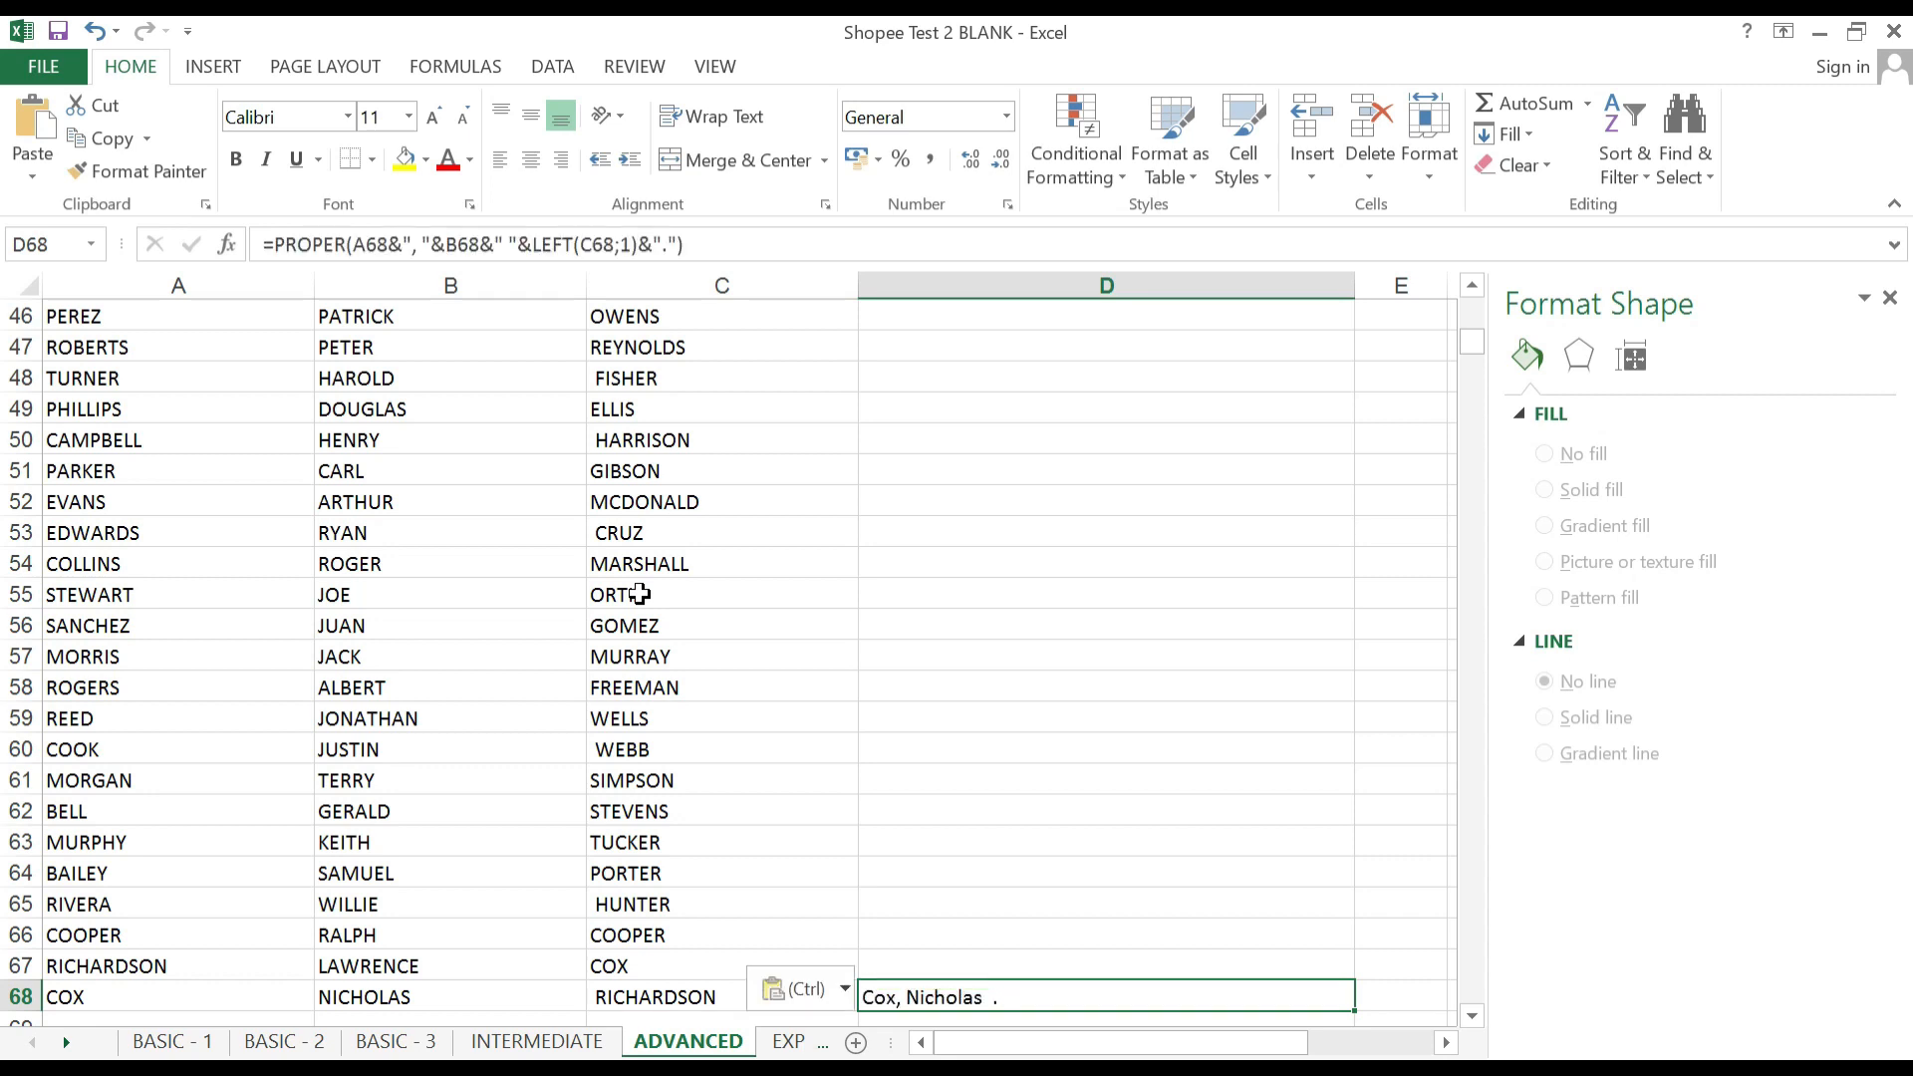
{"action": "key", "text": "ctrl+shift+Up"}
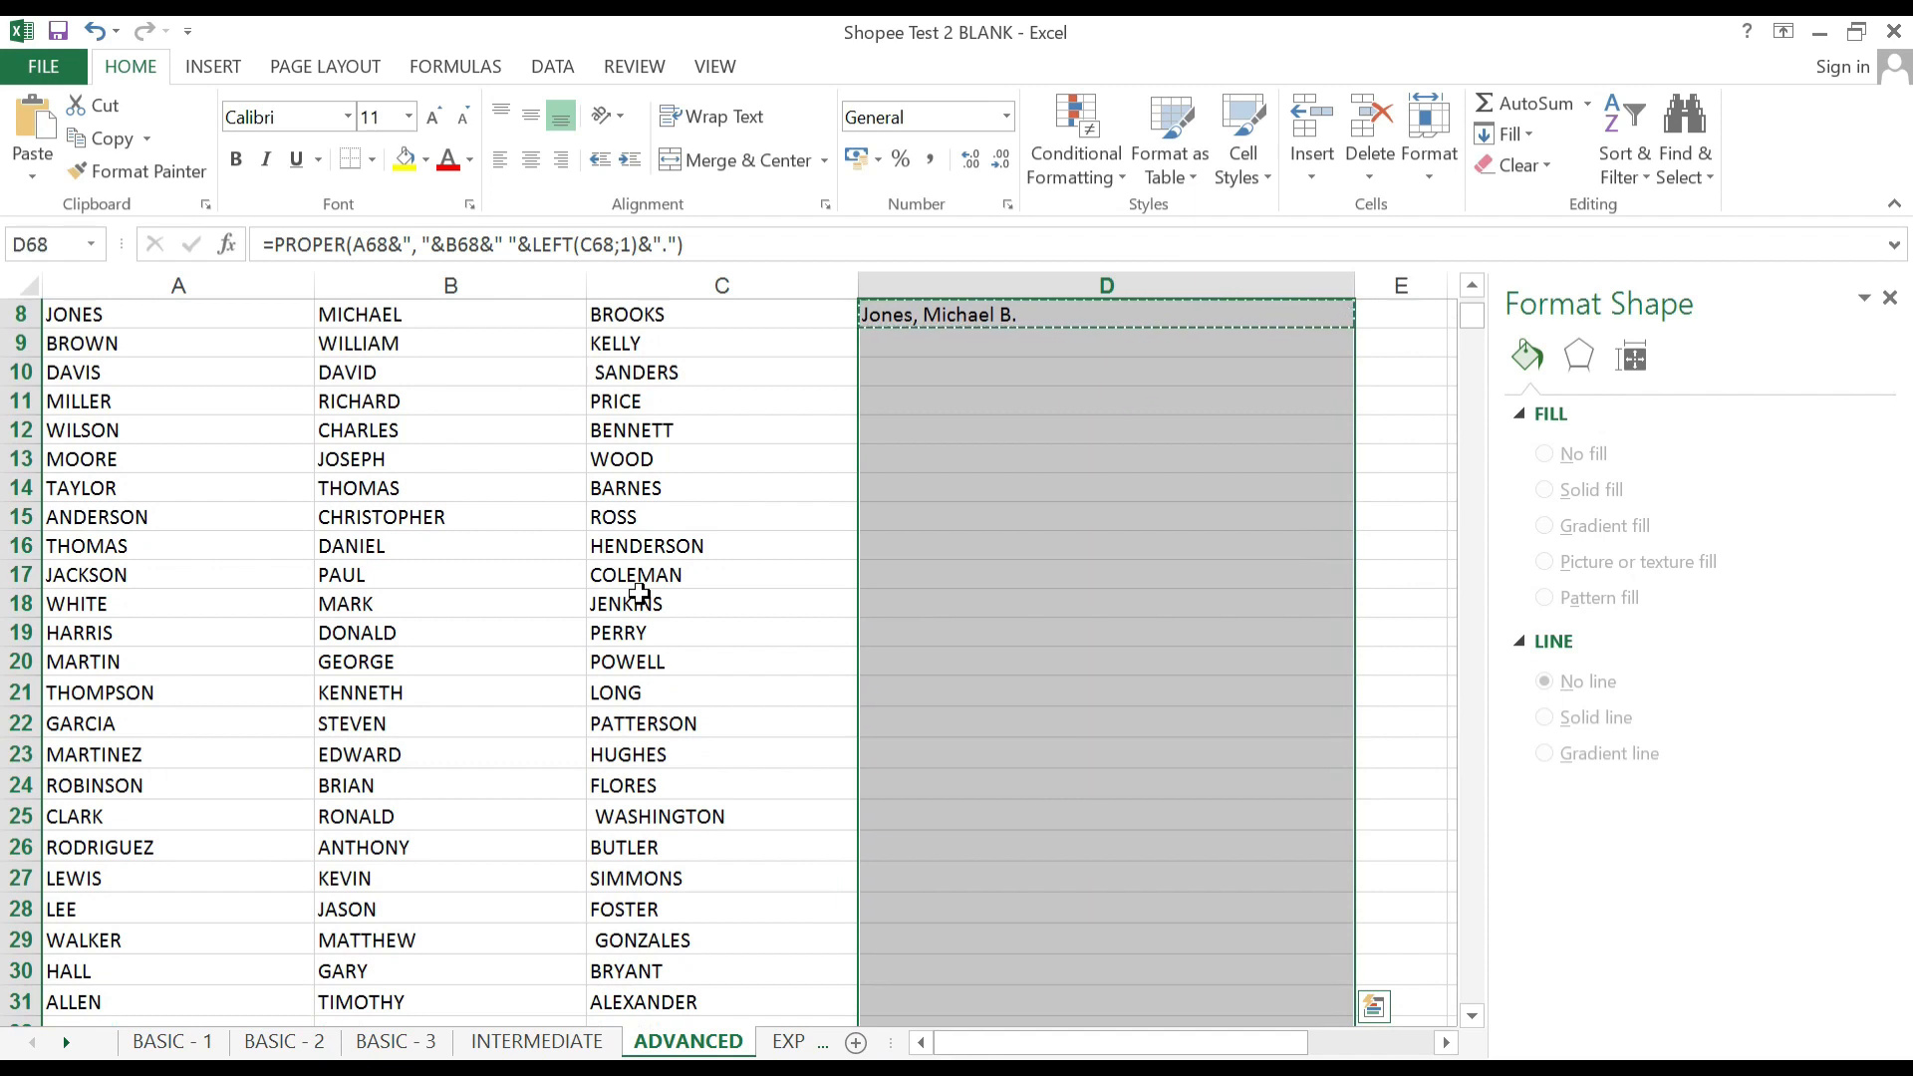
{"action": "key", "text": "ctrl+v"}
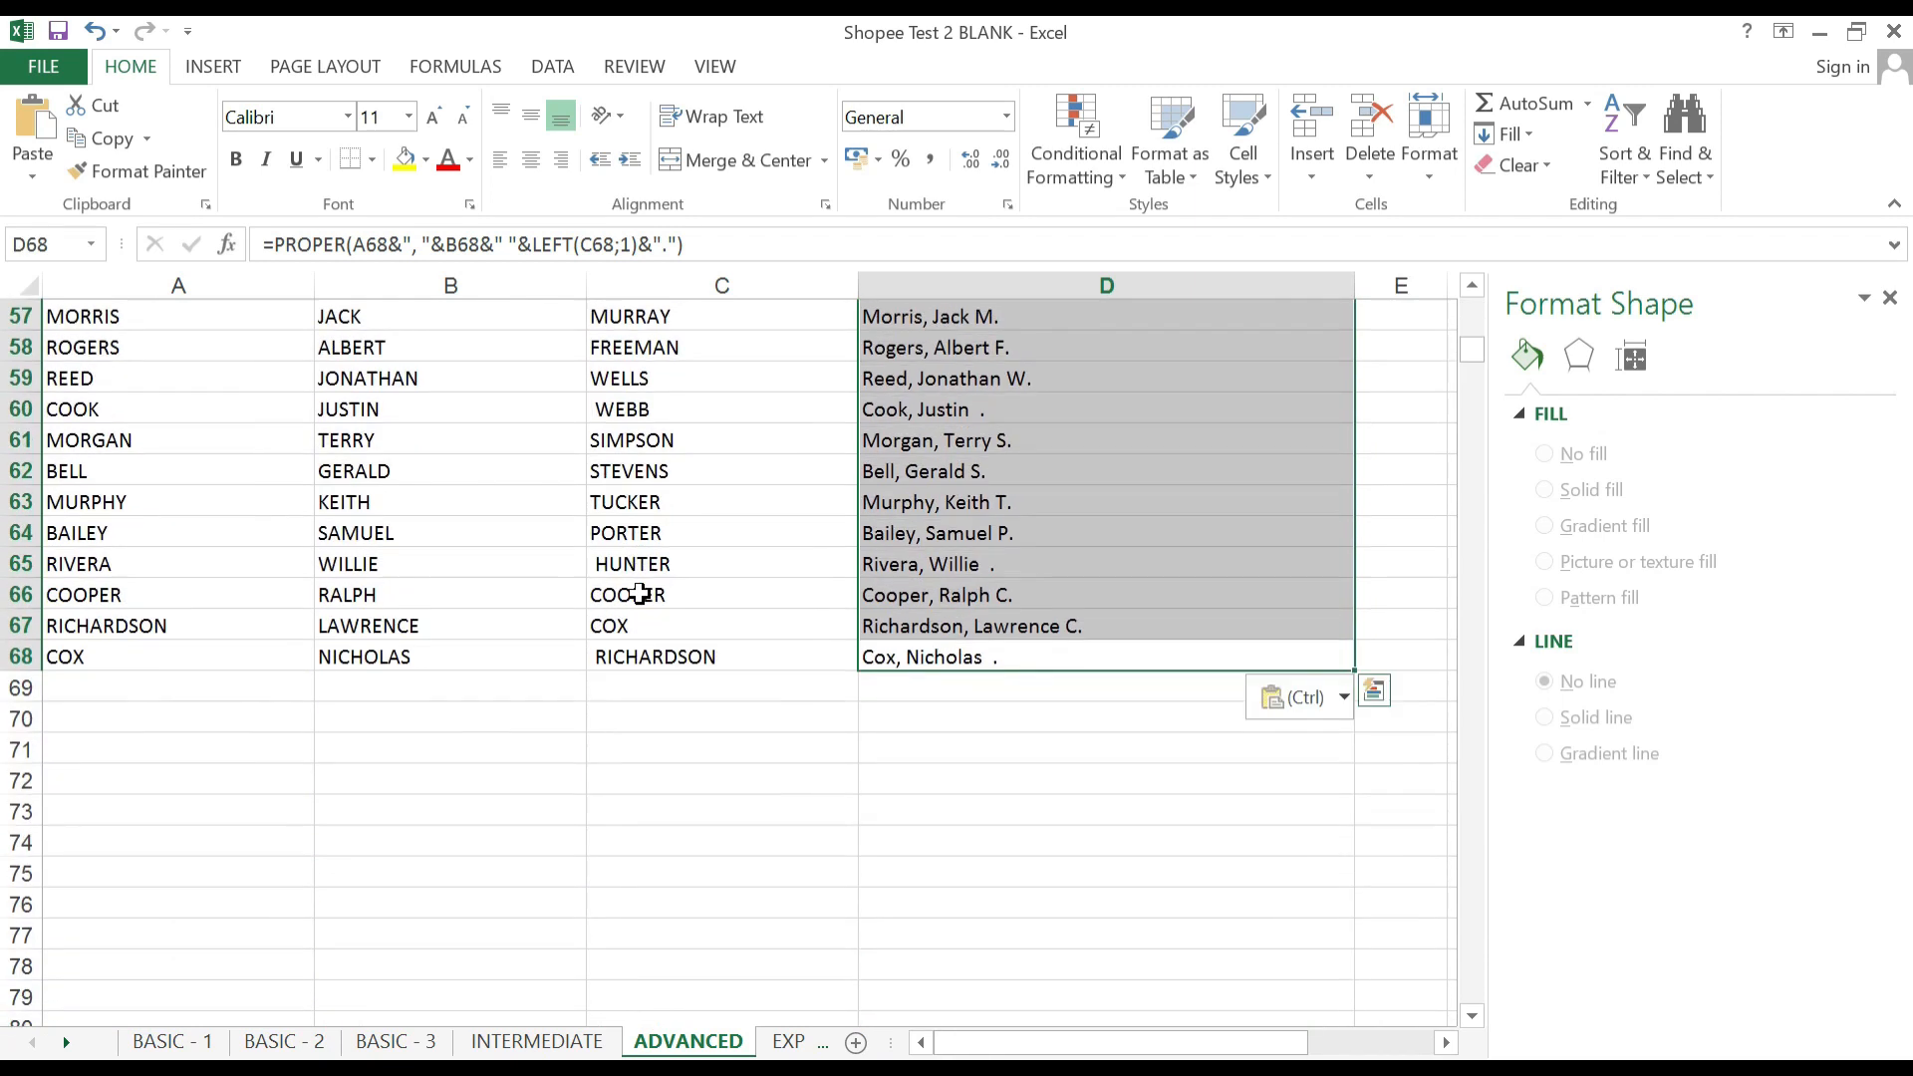
Clear the Proper, & and left helper labels and trial results in F6:H7.
{"action": "key", "text": "ctrl+Up"}
{"action": "key", "text": "Down"}
{"action": "key", "text": "Down"}
{"action": "key", "text": "Down"}
{"action": "key", "text": "Down"}
{"action": "key", "text": "Up"}
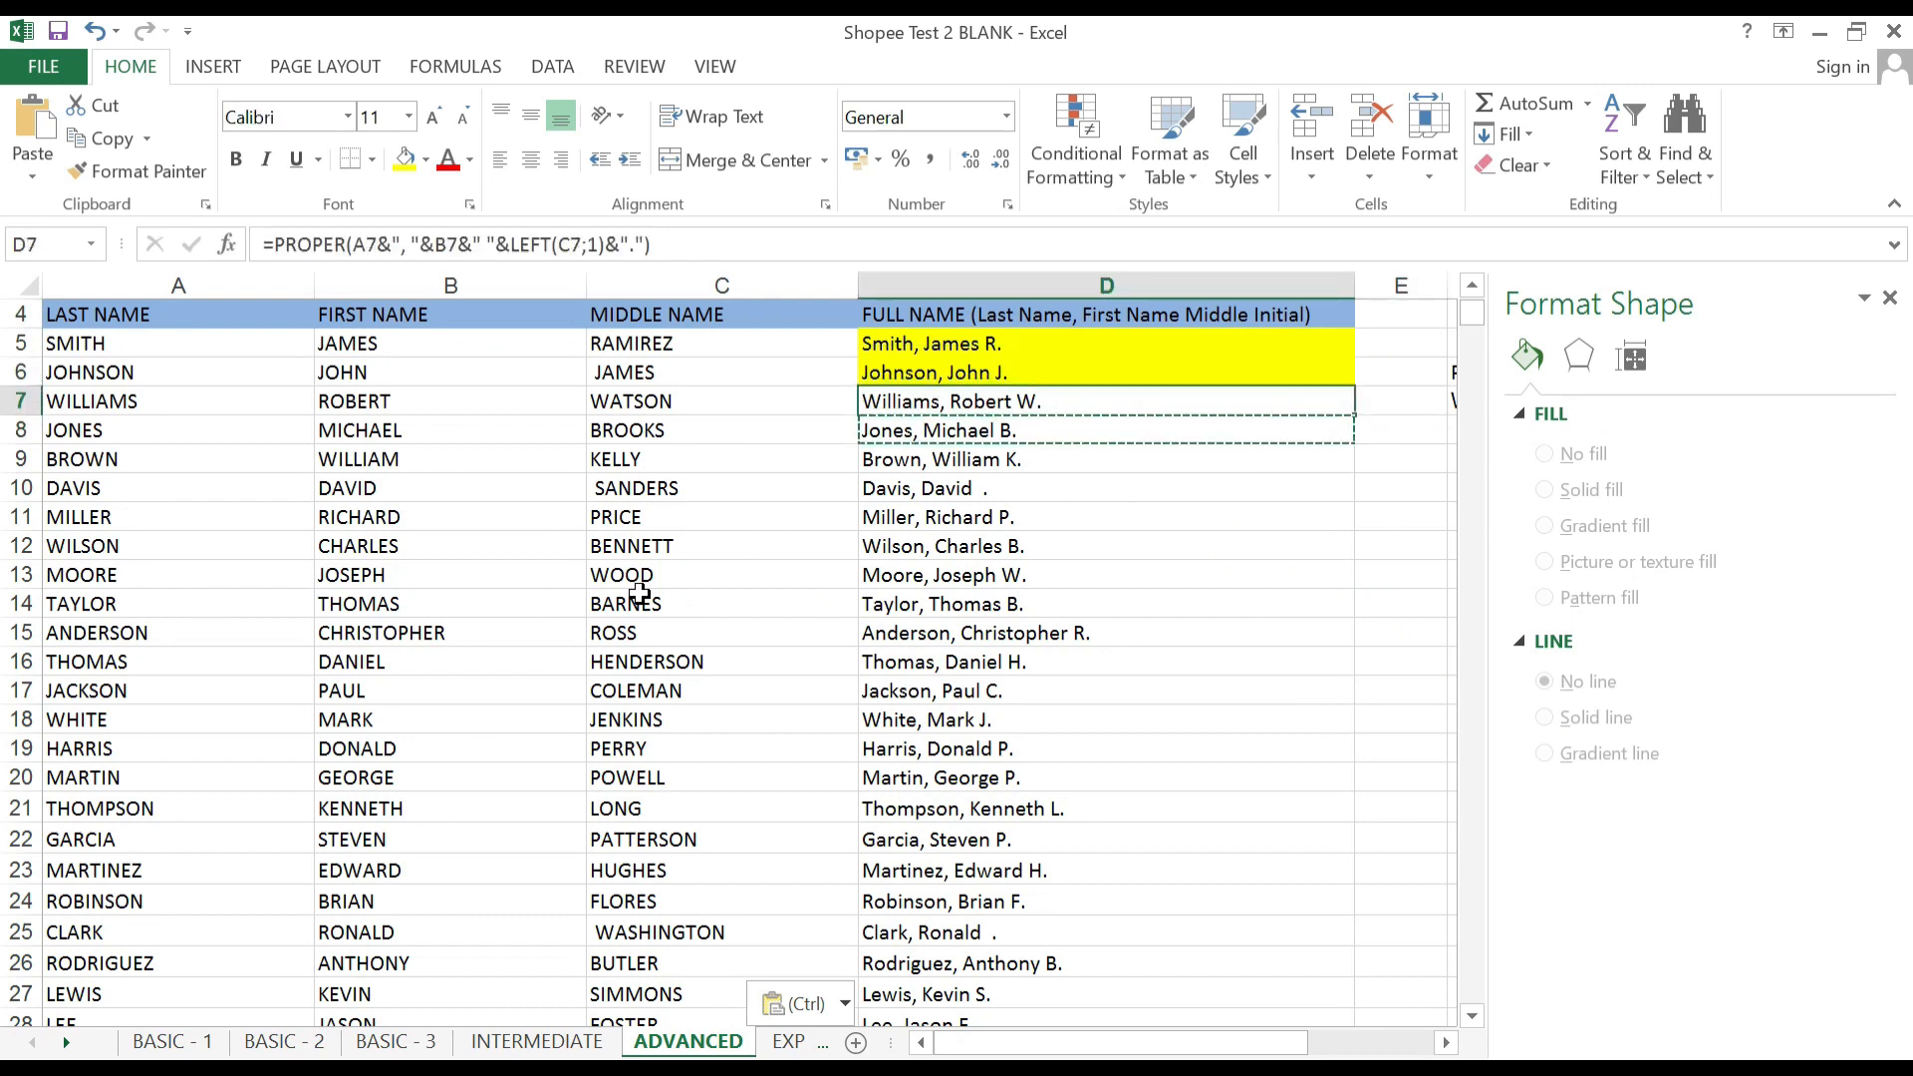
{"action": "key", "text": "Right"}
{"action": "key", "text": "Right"}
{"action": "key", "text": "Up"}
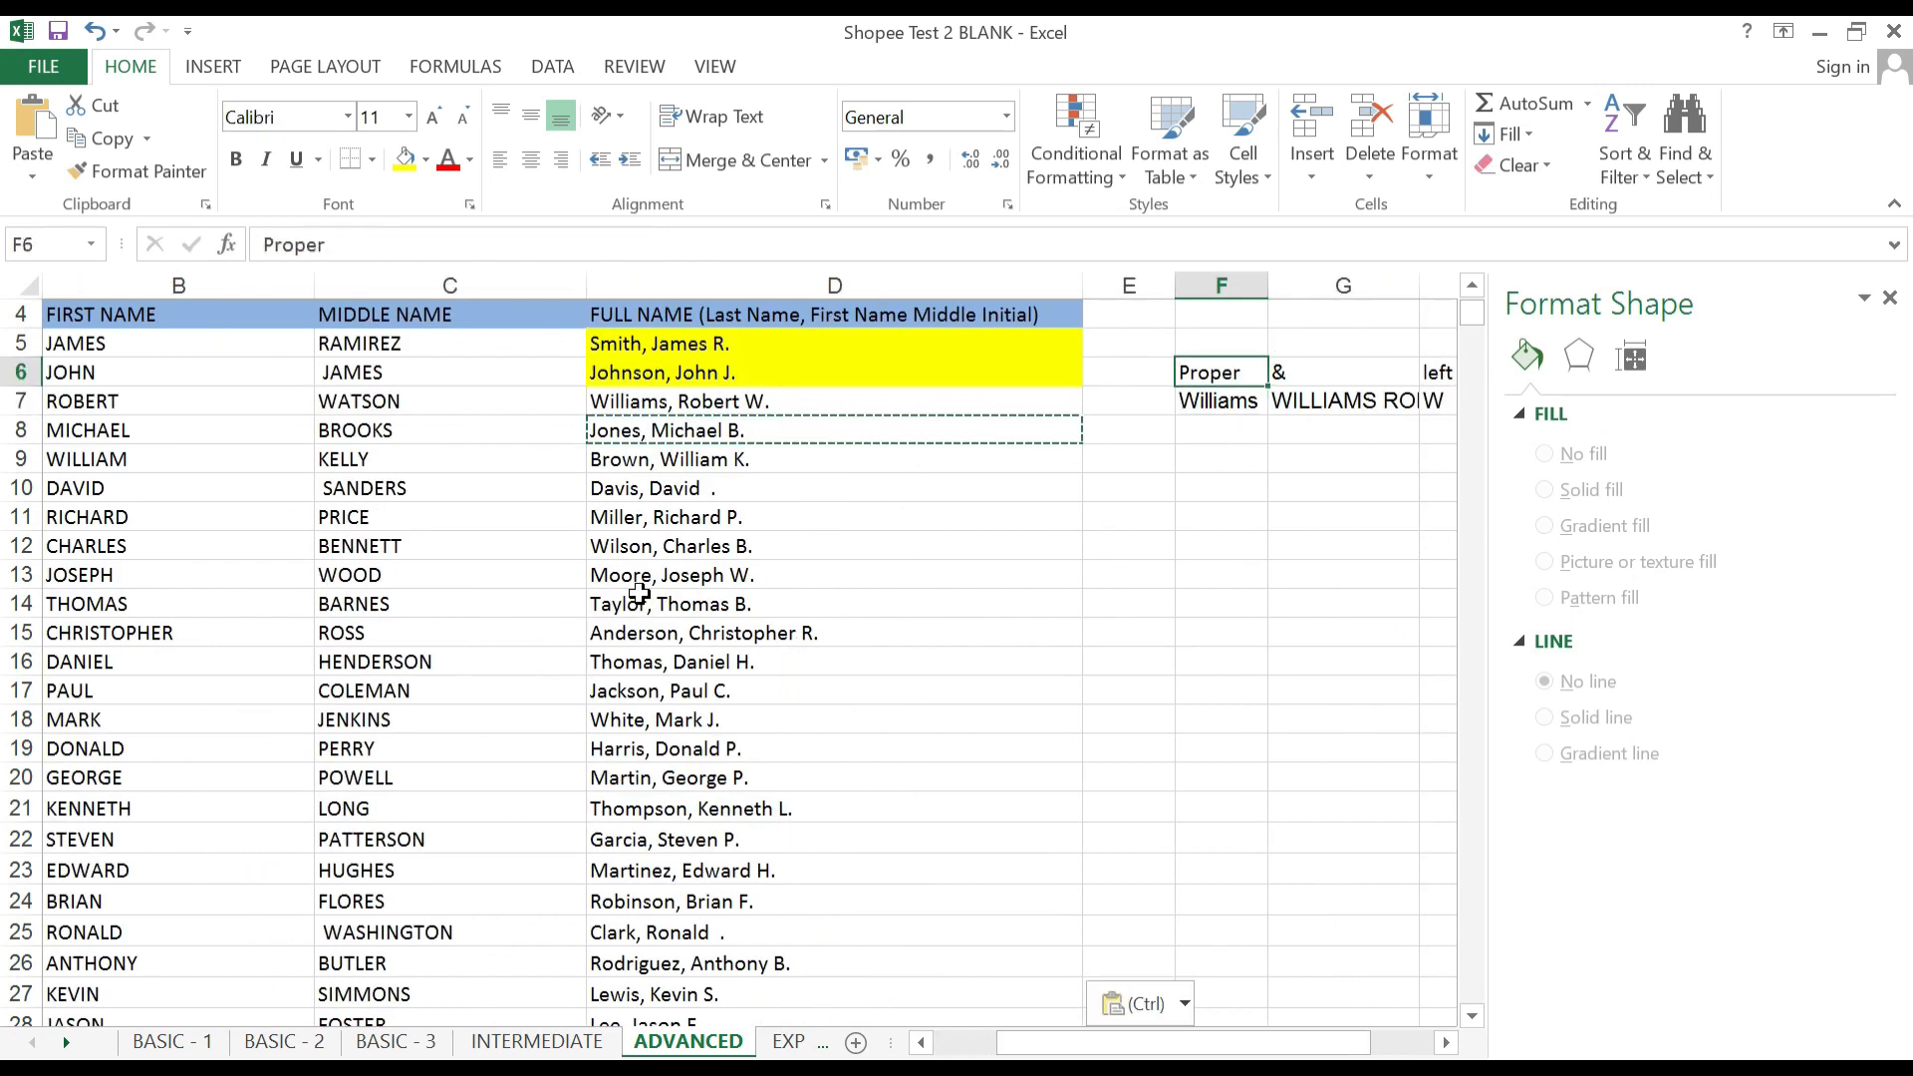
{"action": "key", "text": "shift+Down"}
{"action": "key", "text": "shift+Right"}
{"action": "key", "text": "shift+Right"}
{"action": "key", "text": "shift+Right"}
{"action": "key", "text": "shift+Left"}
{"action": "key", "text": "shift+Left"}
{"action": "key", "text": "shift+Right"}
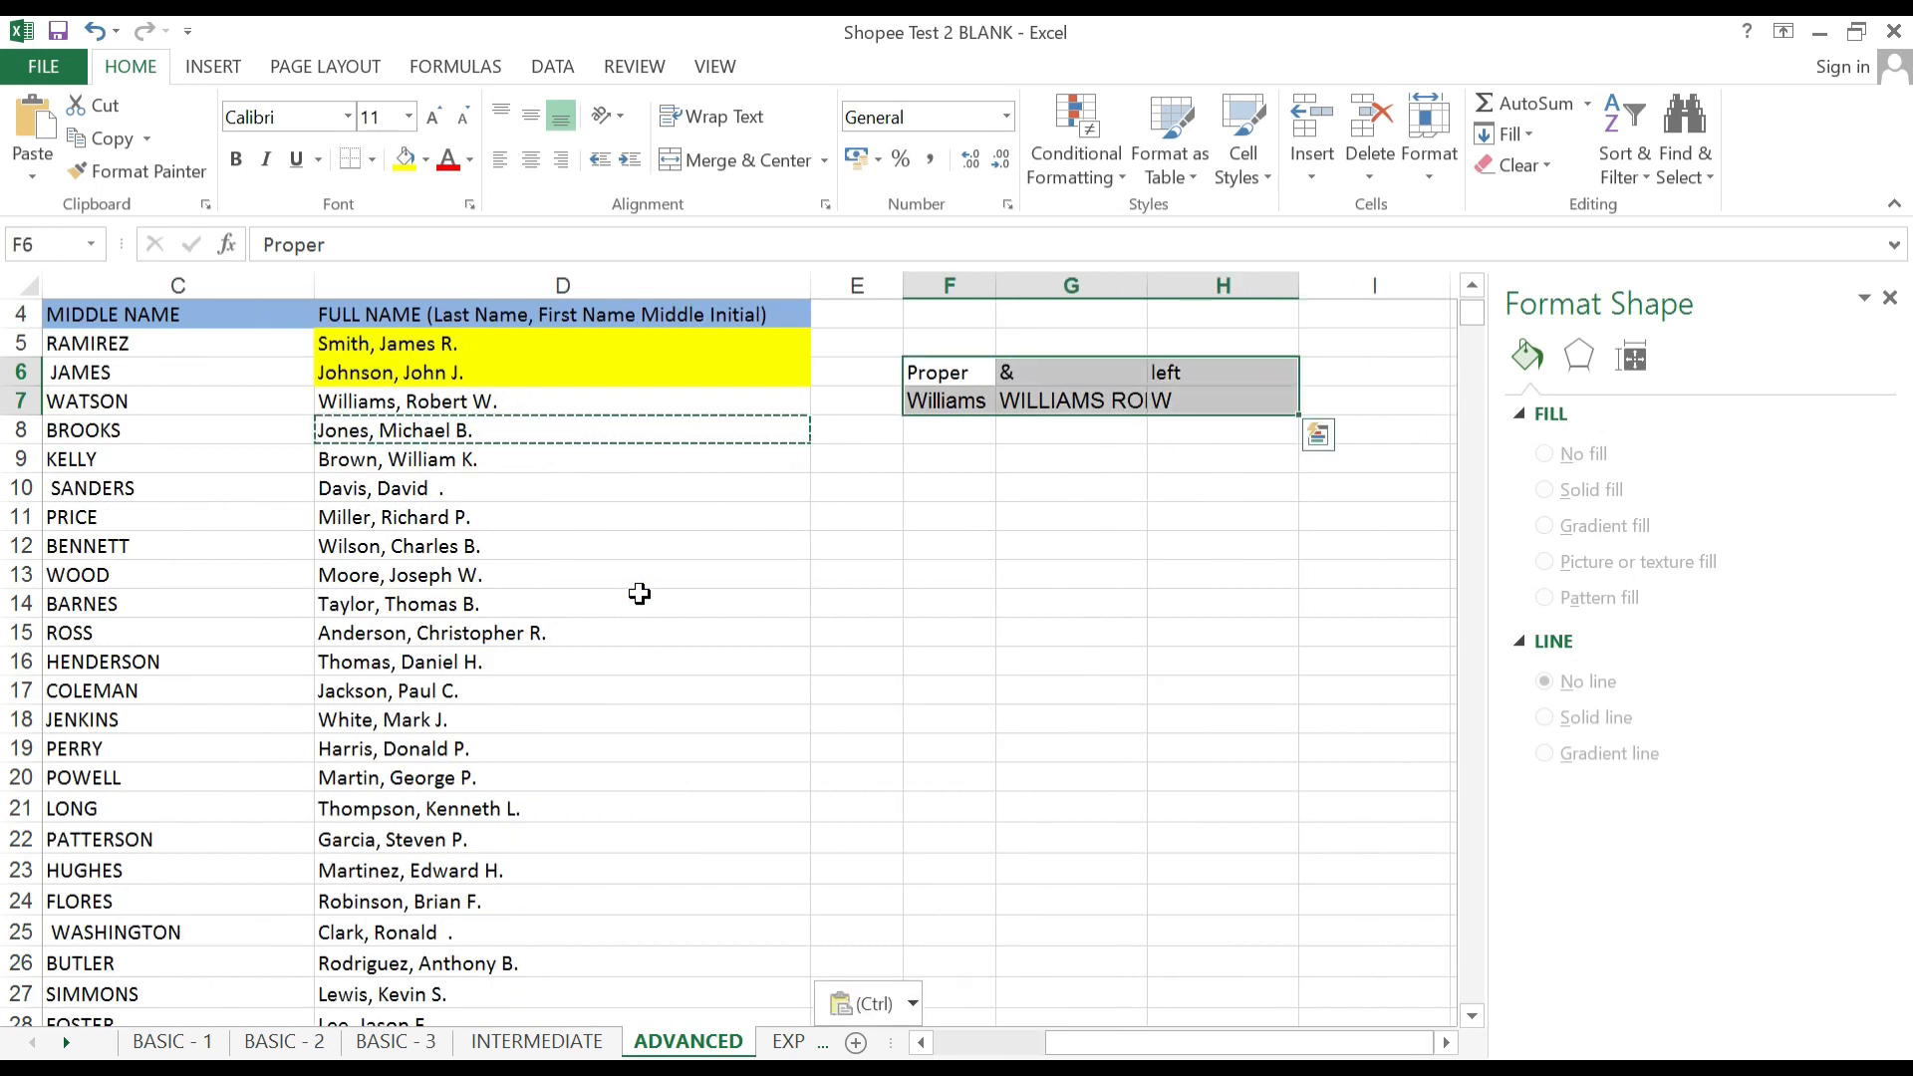
{"action": "key", "text": "Delete"}
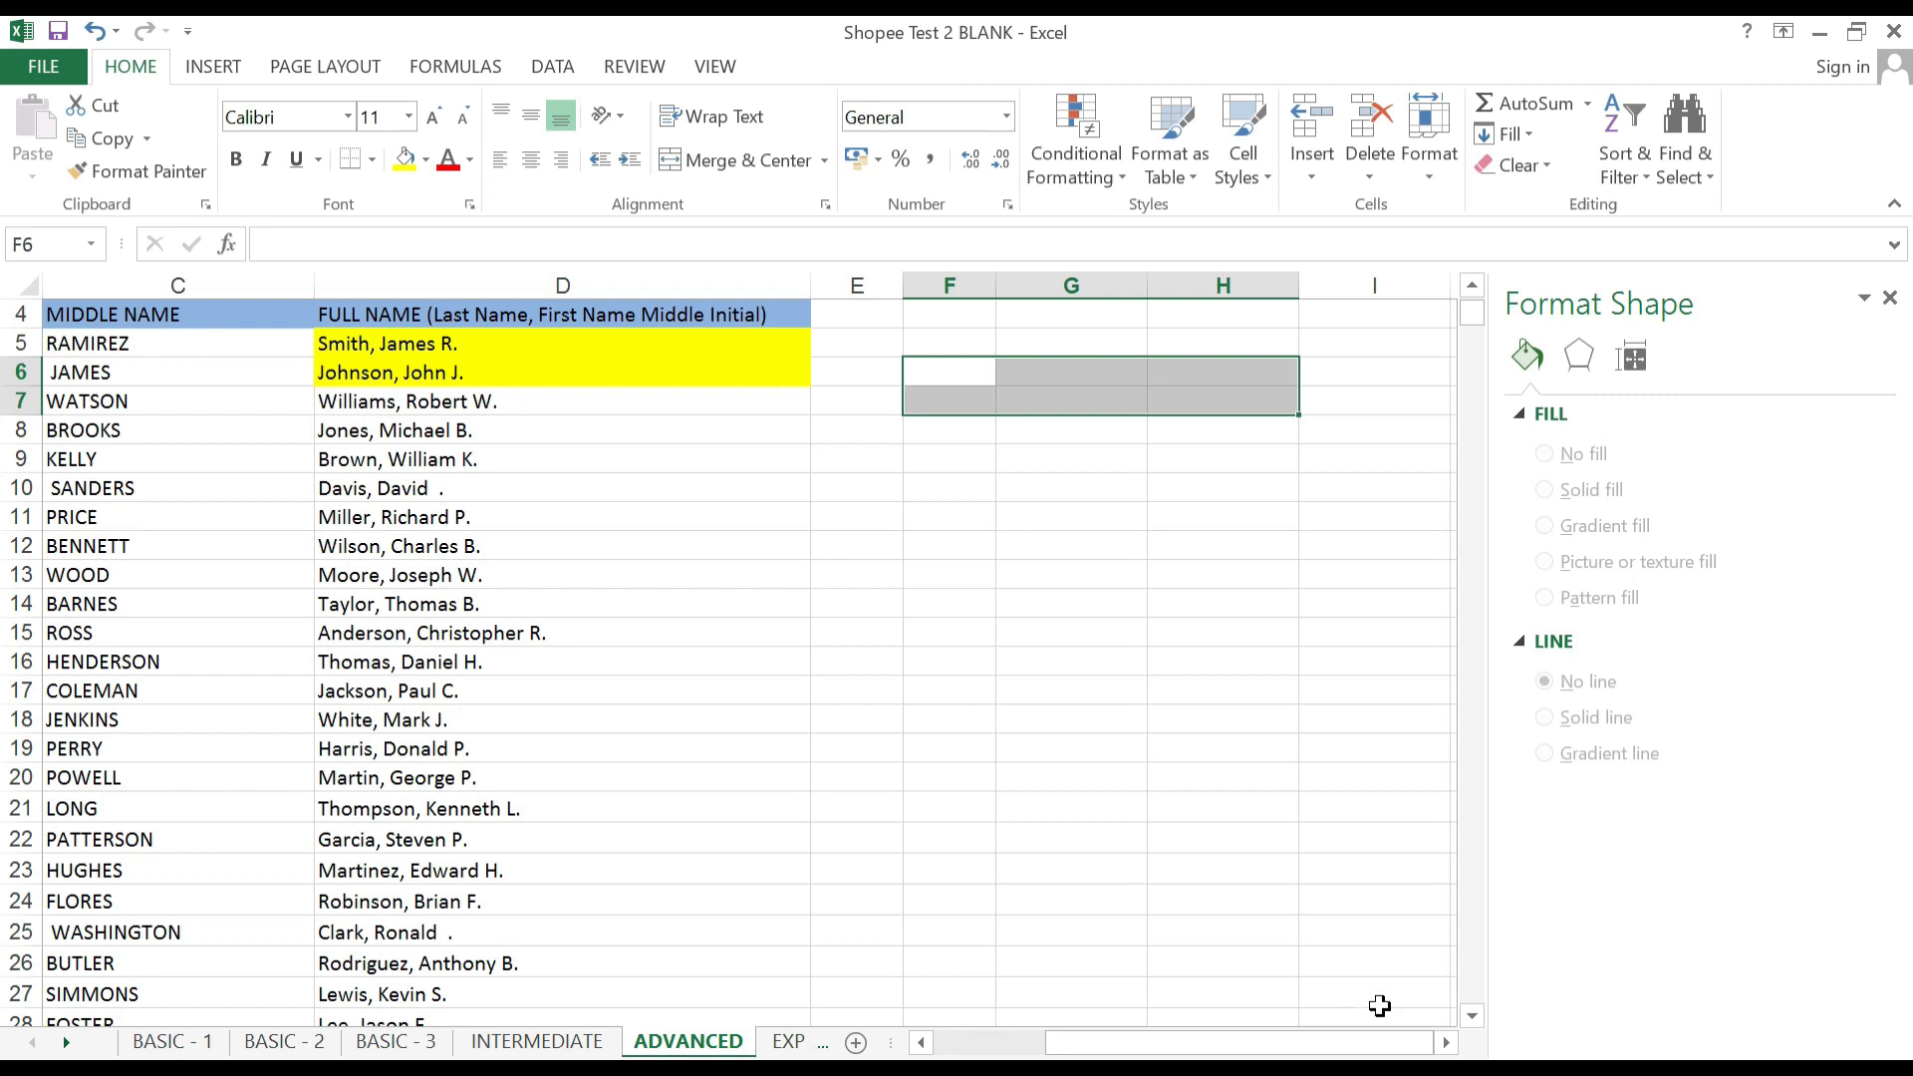
Switch to the EXPERT - 1 sheet and review the reference table's Market and City columns against the Region formula column.
{"action": "key", "text": "ctrl+Page_Down"}
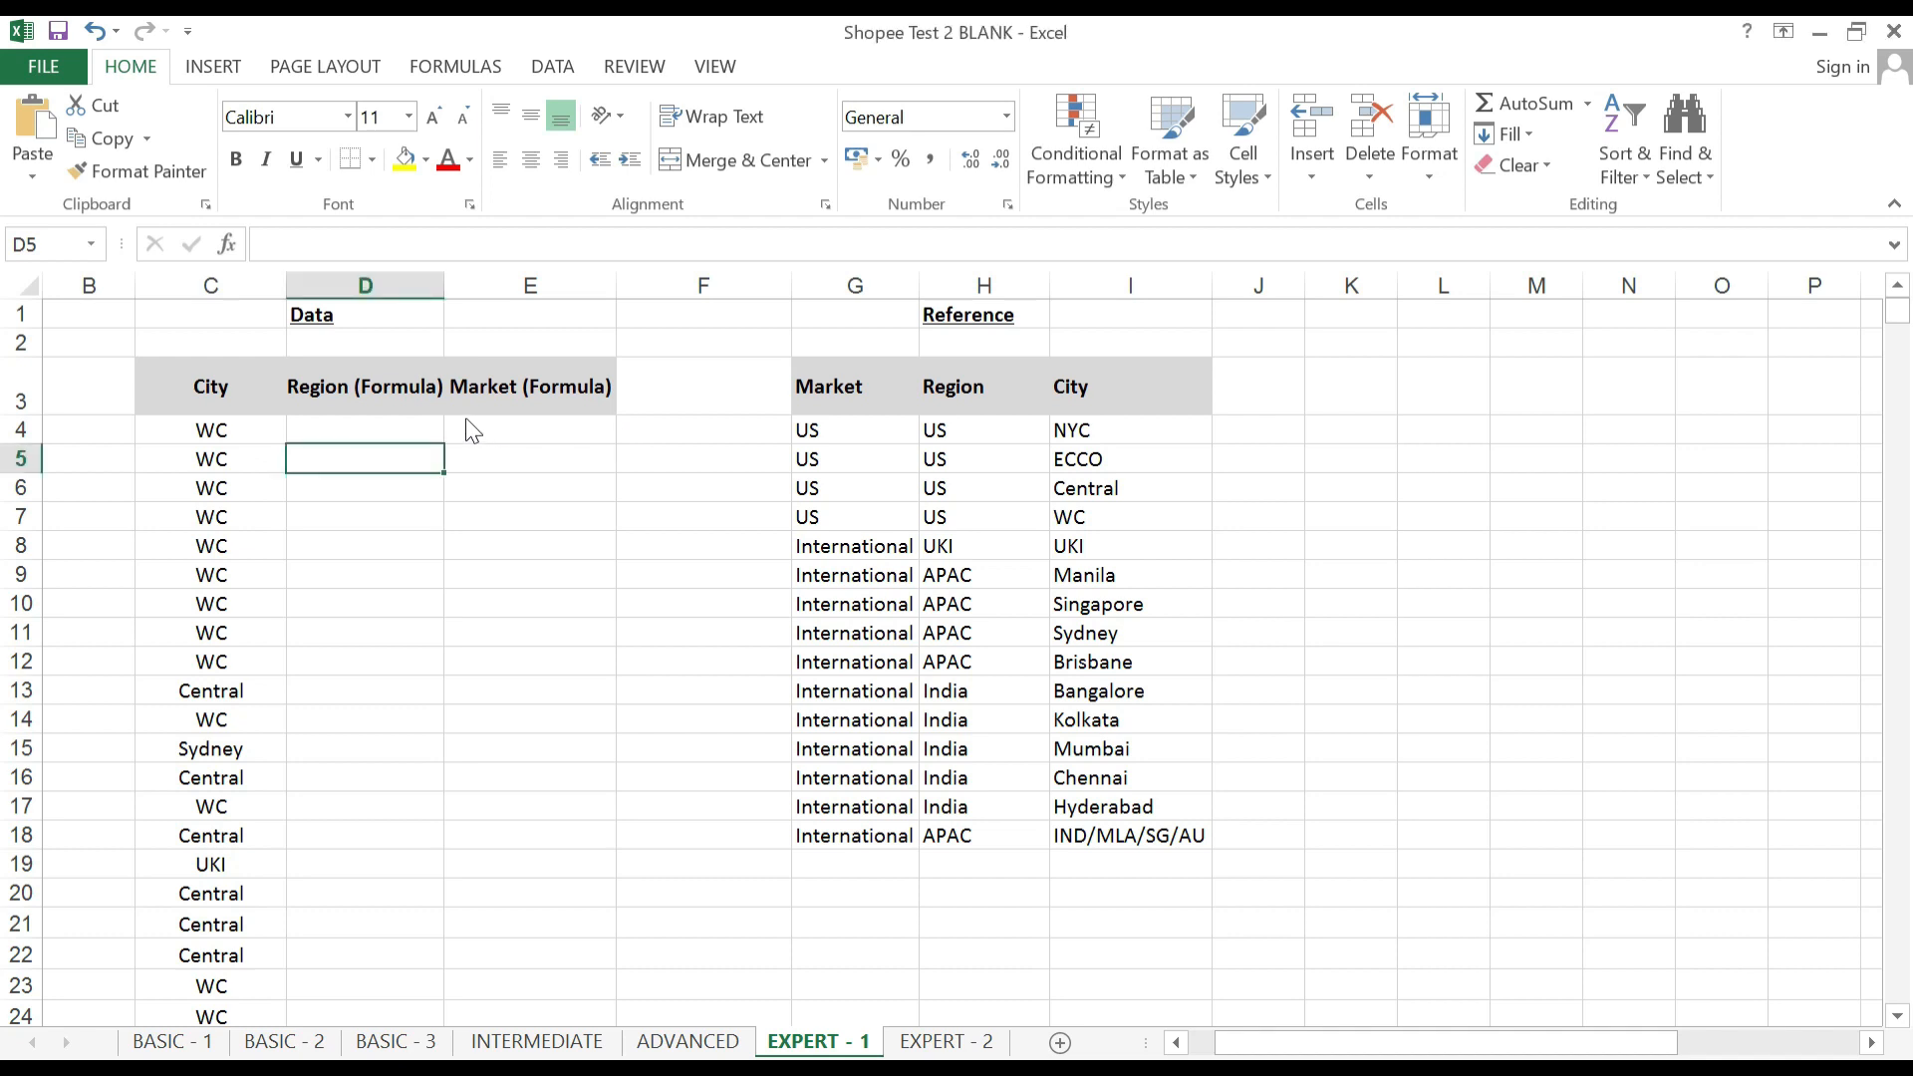
{"action": "left_click", "coordinate": [870, 399]}
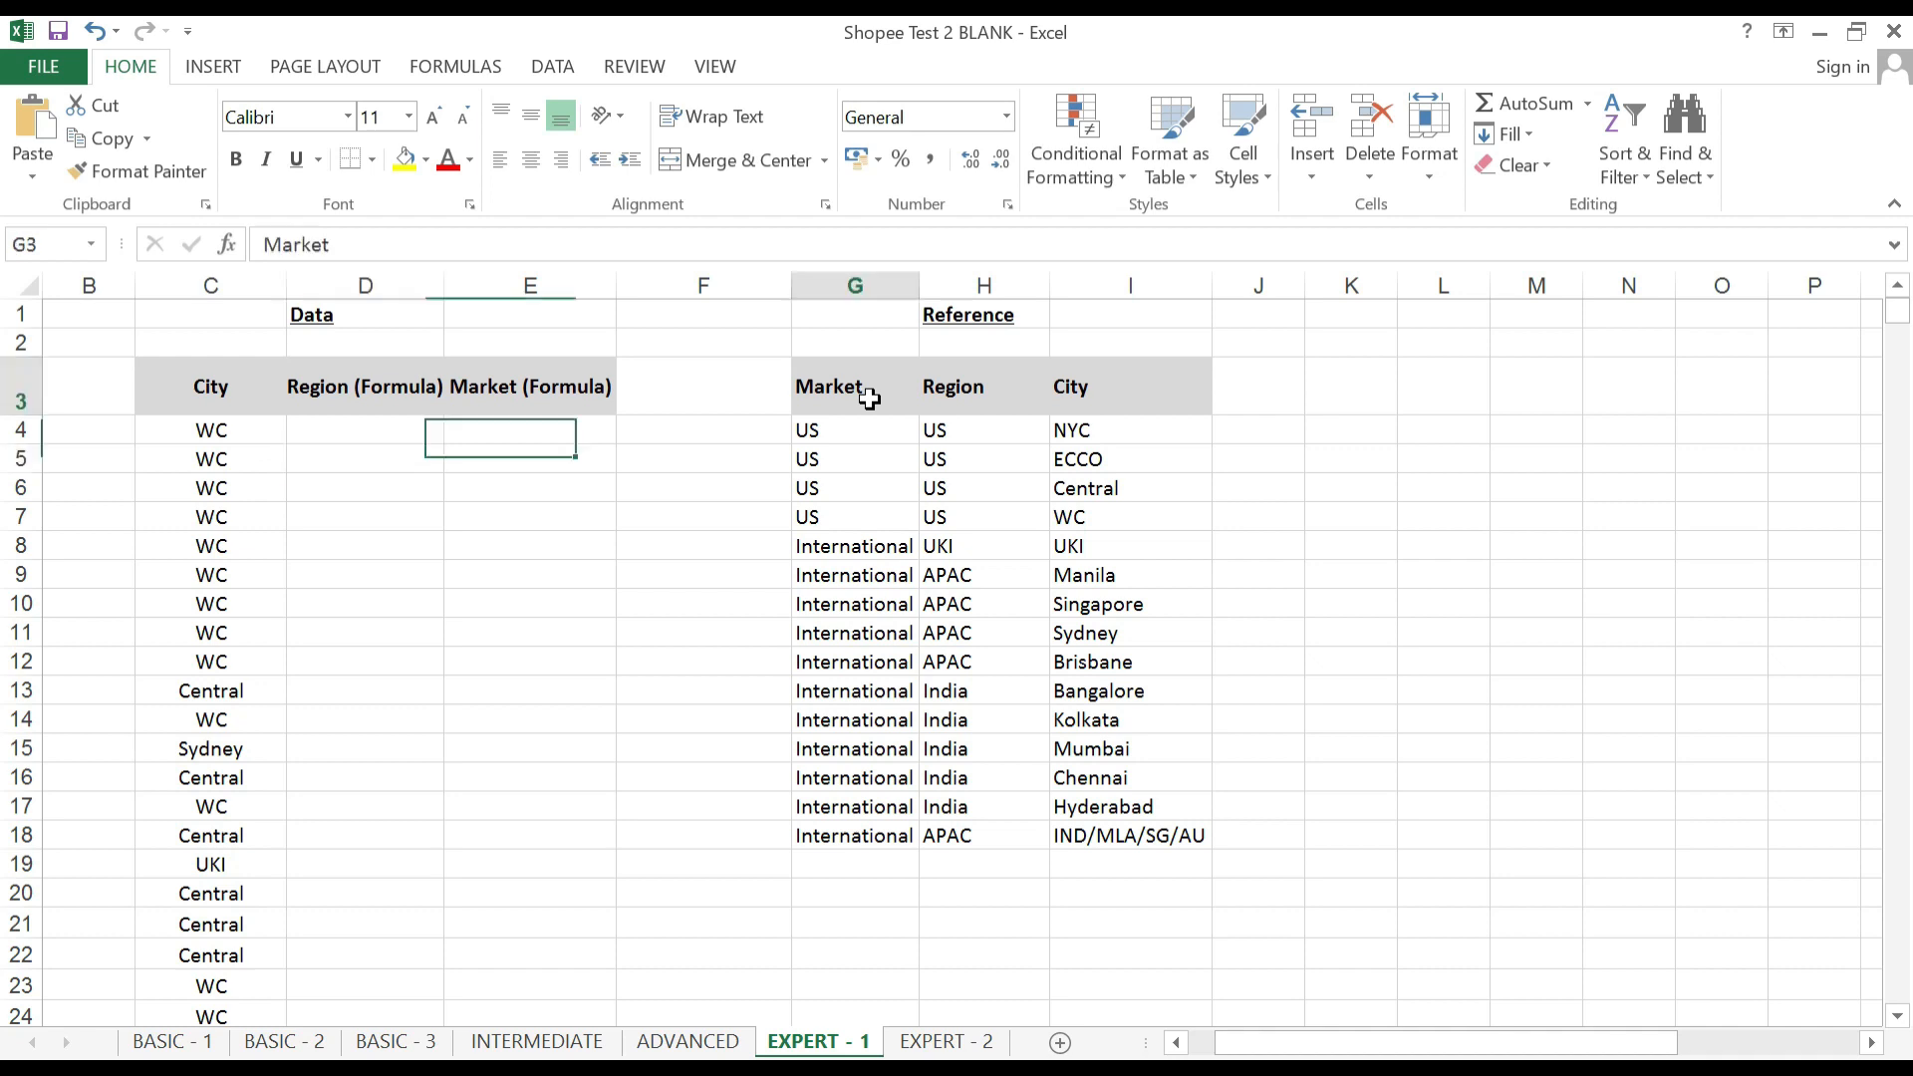
{"action": "left_click", "coordinate": [436, 429]}
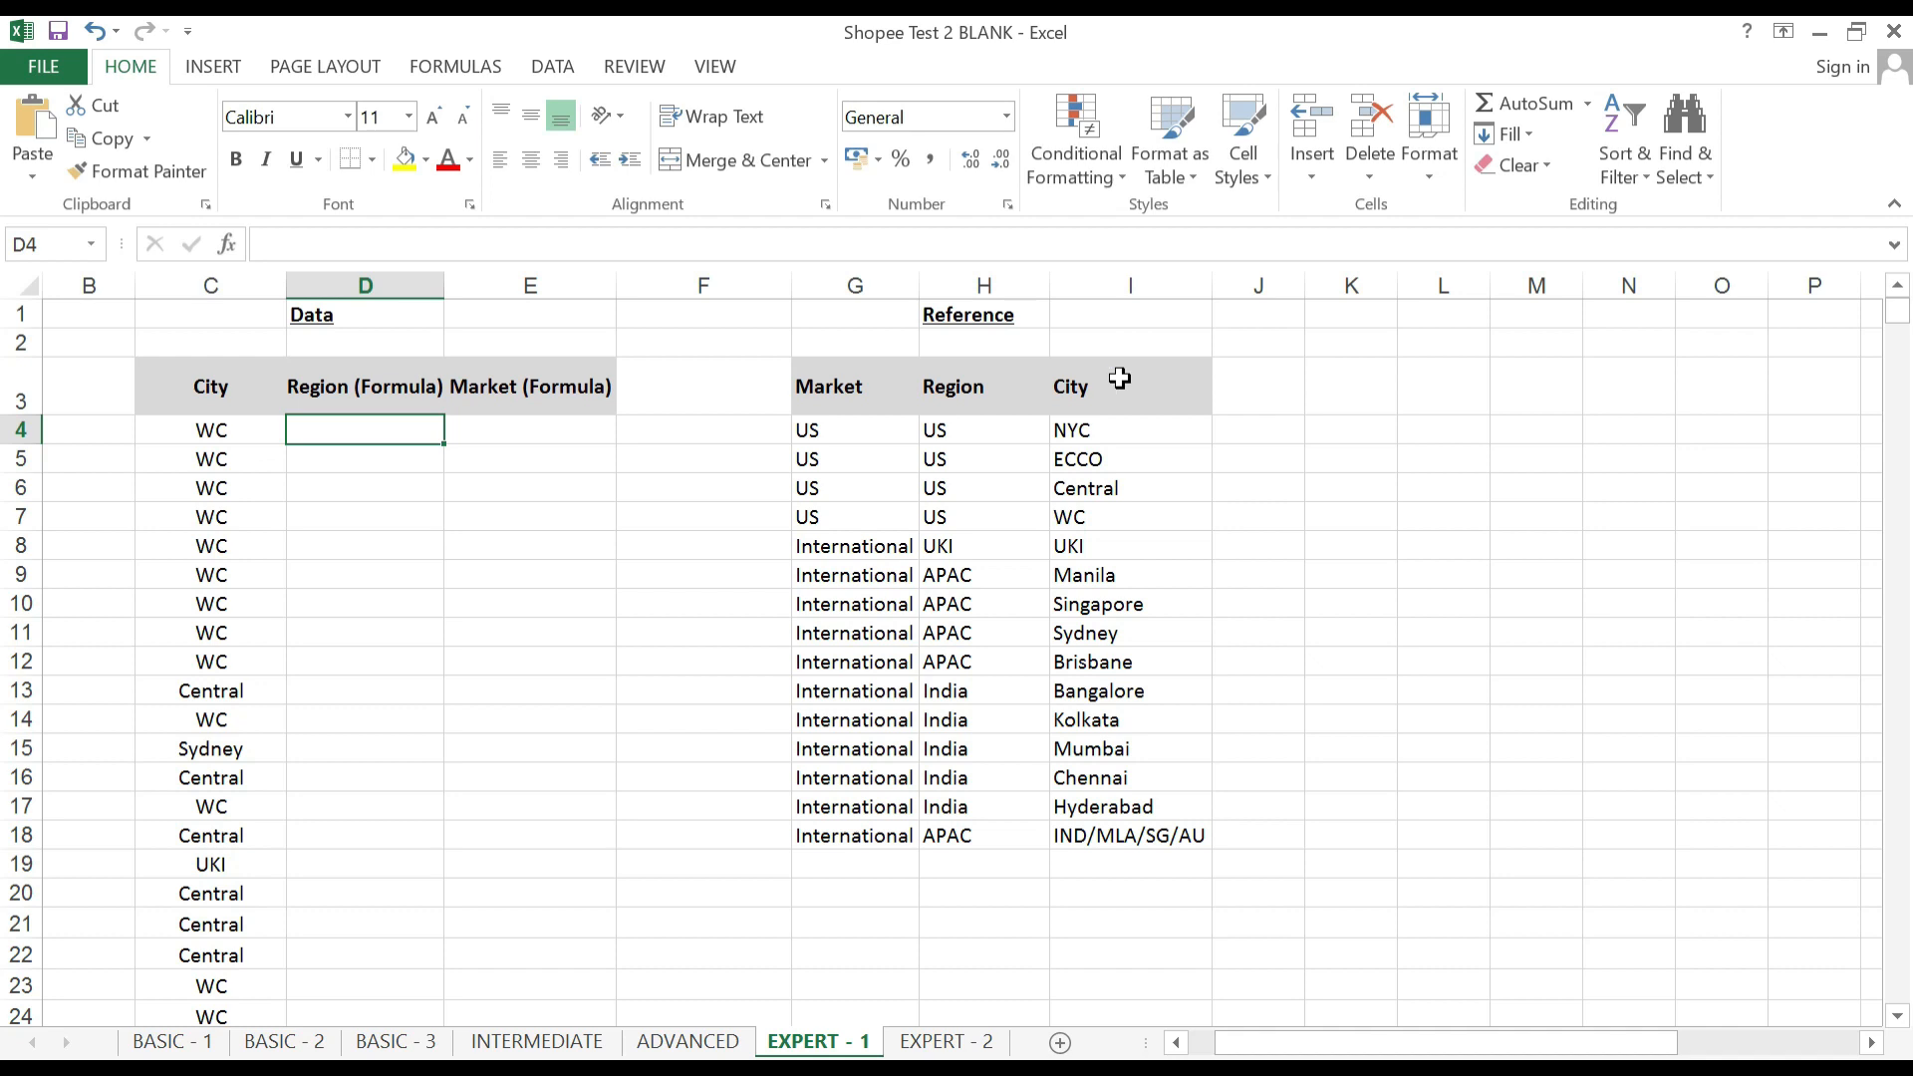
{"action": "left_click", "coordinate": [1120, 378]}
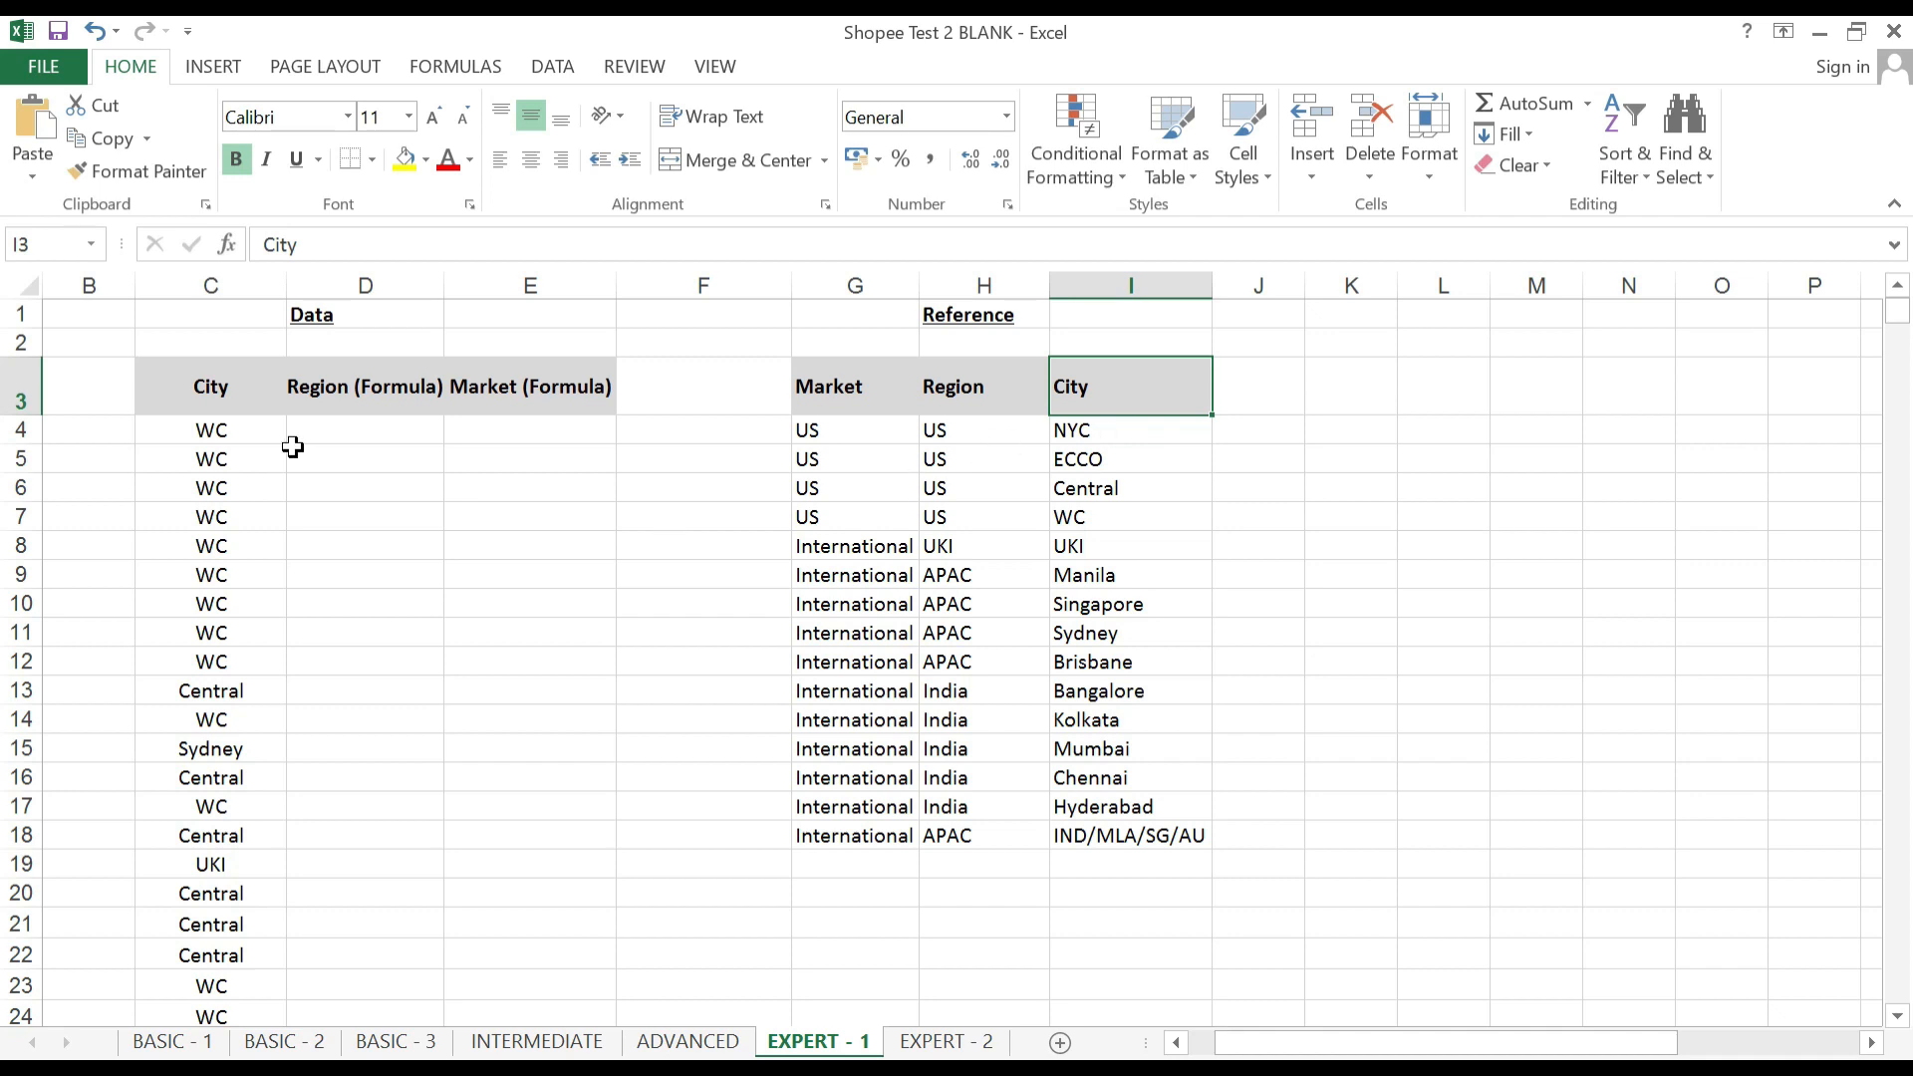
Enter =INDEX($G$4:$I$18;4;2) in D4 to return the region from the fourth row, second column of the reference table.
{"action": "left_click", "coordinate": [324, 433]}
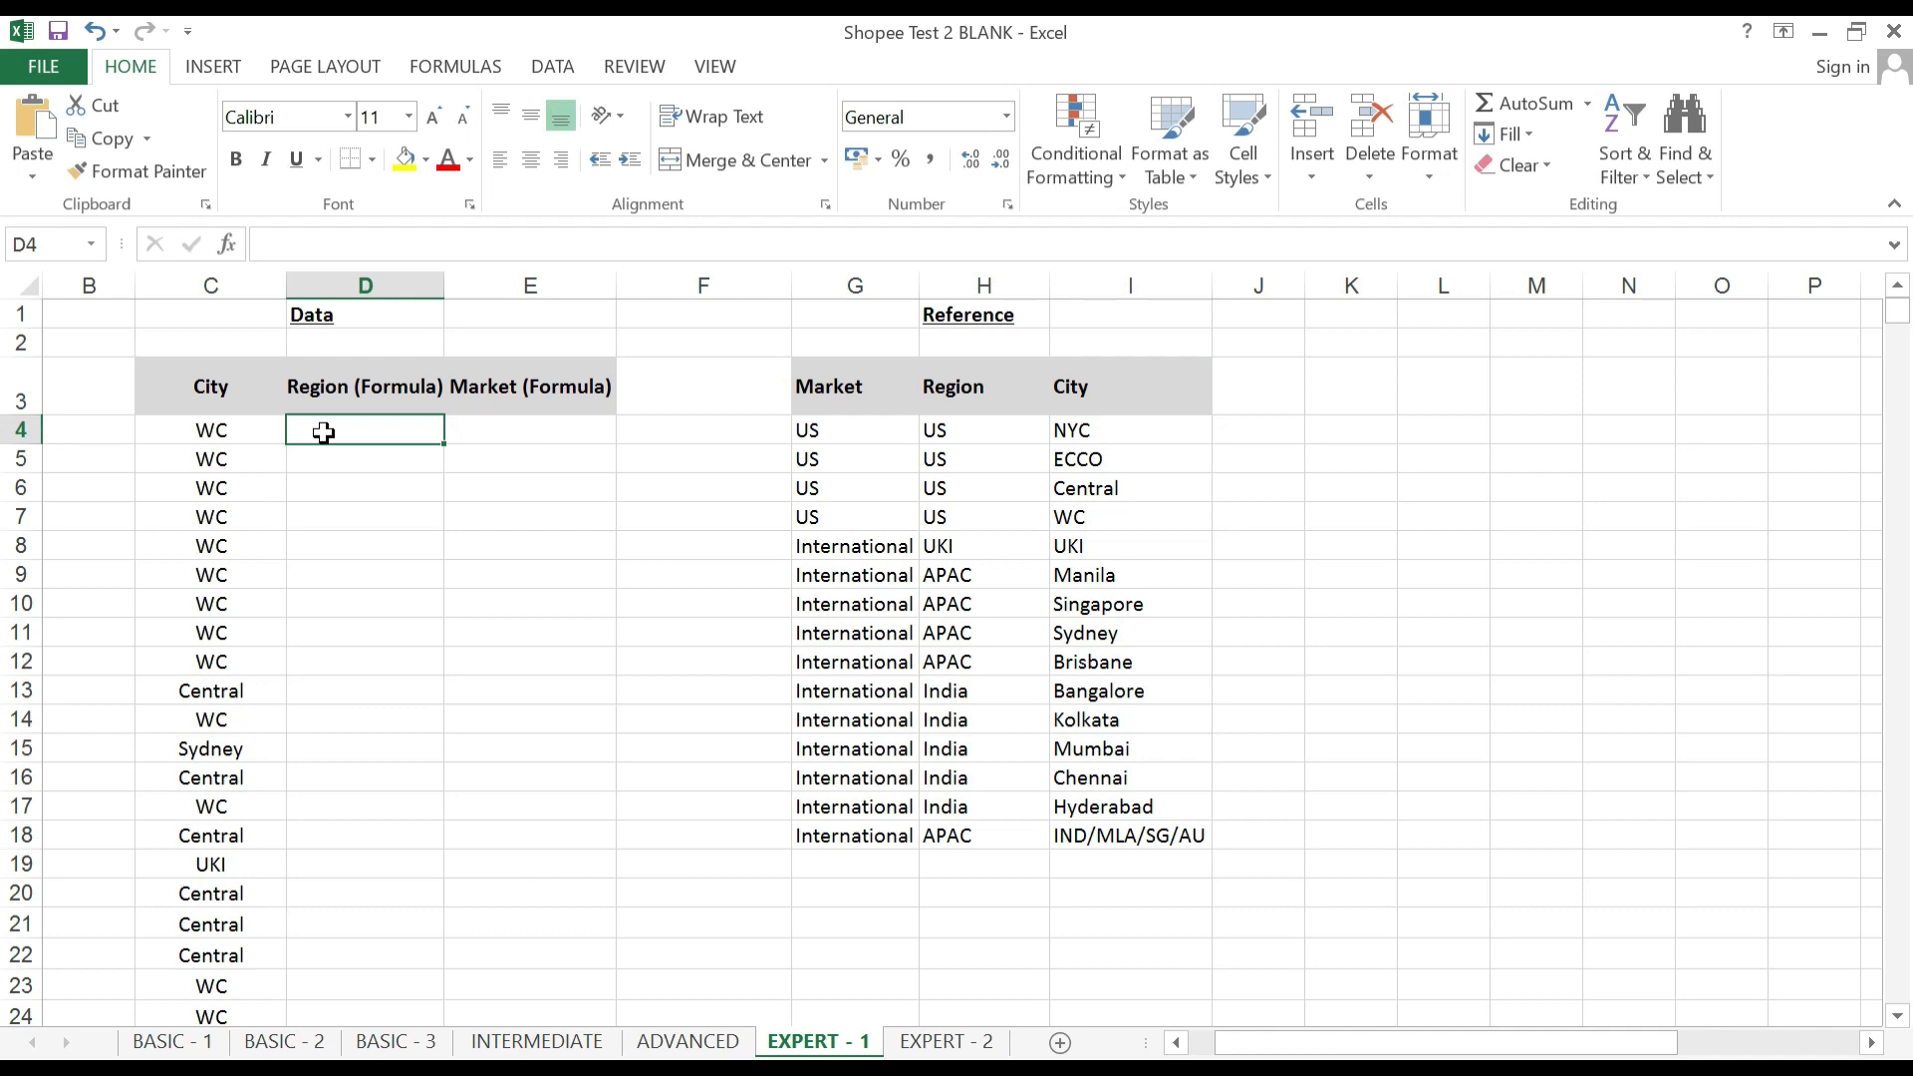
{"action": "type", "text": "=inde"}
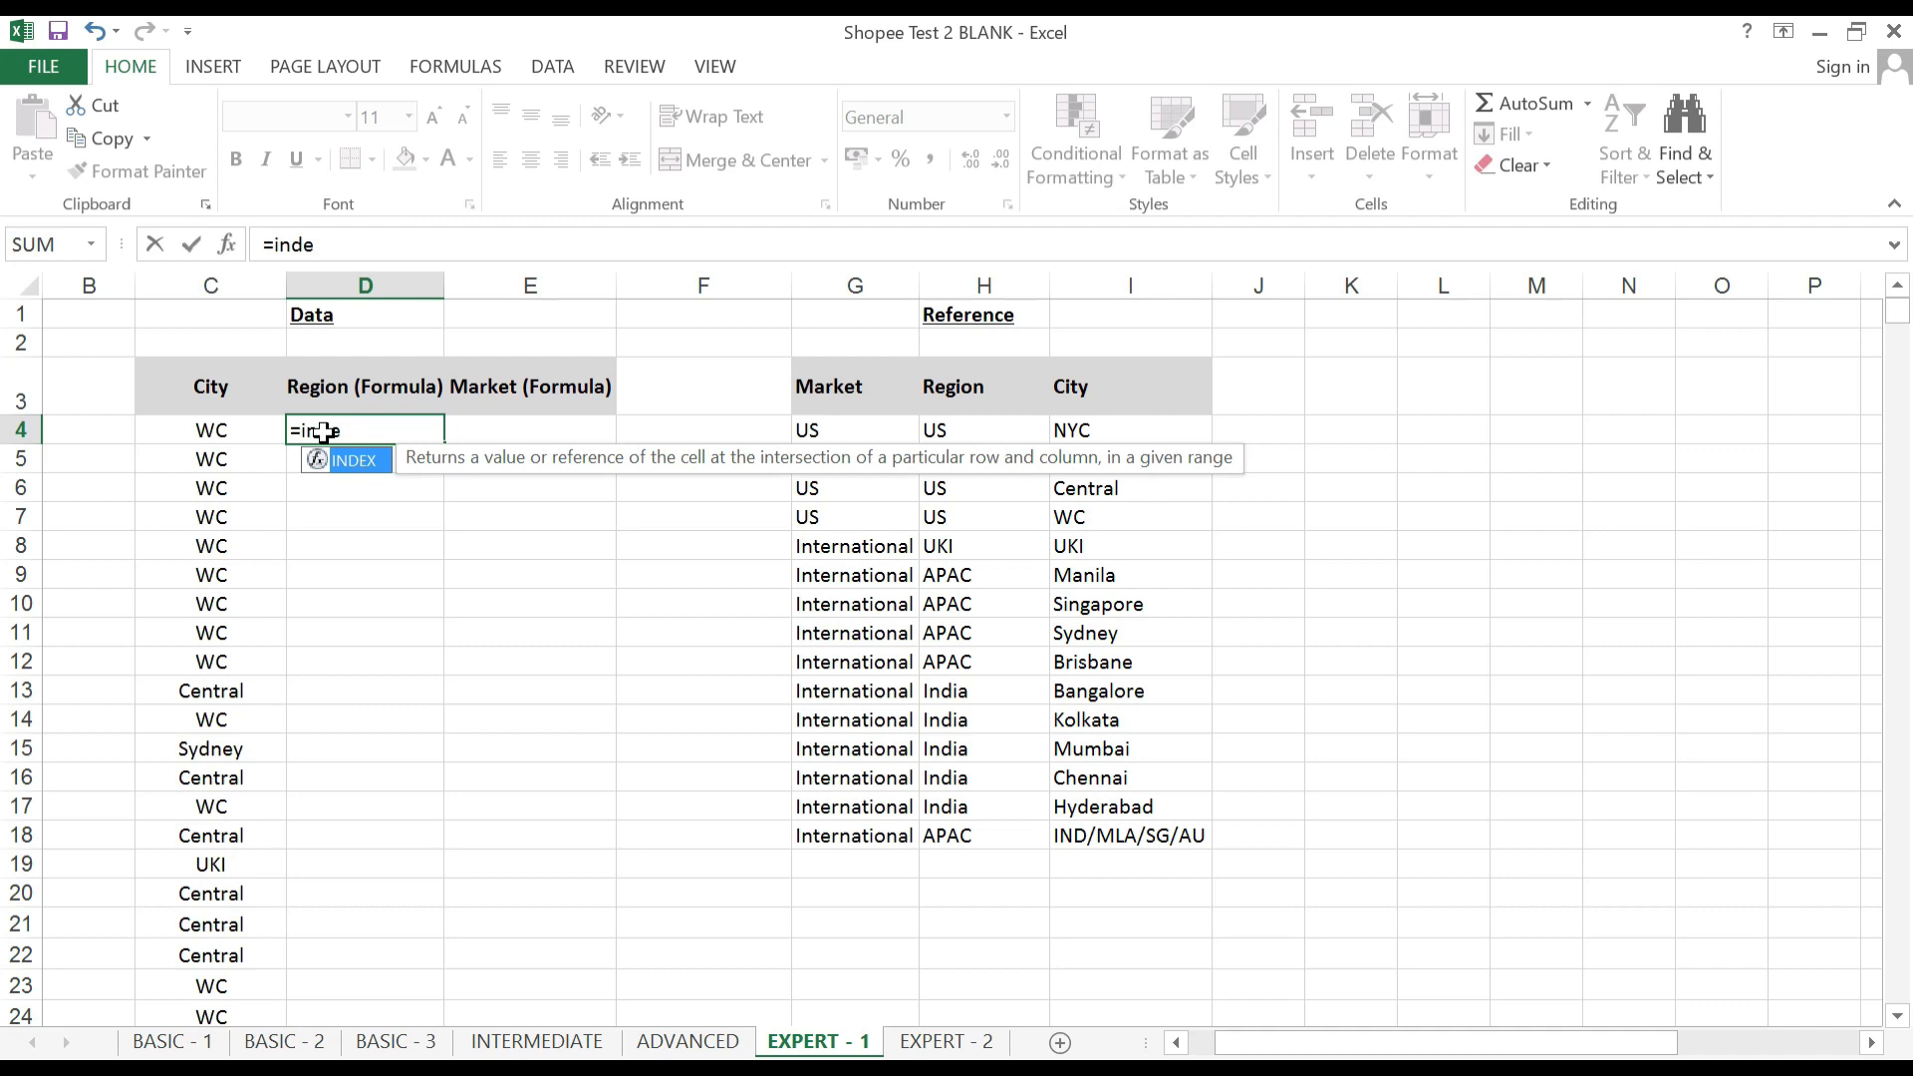
{"action": "key", "text": "Tab"}
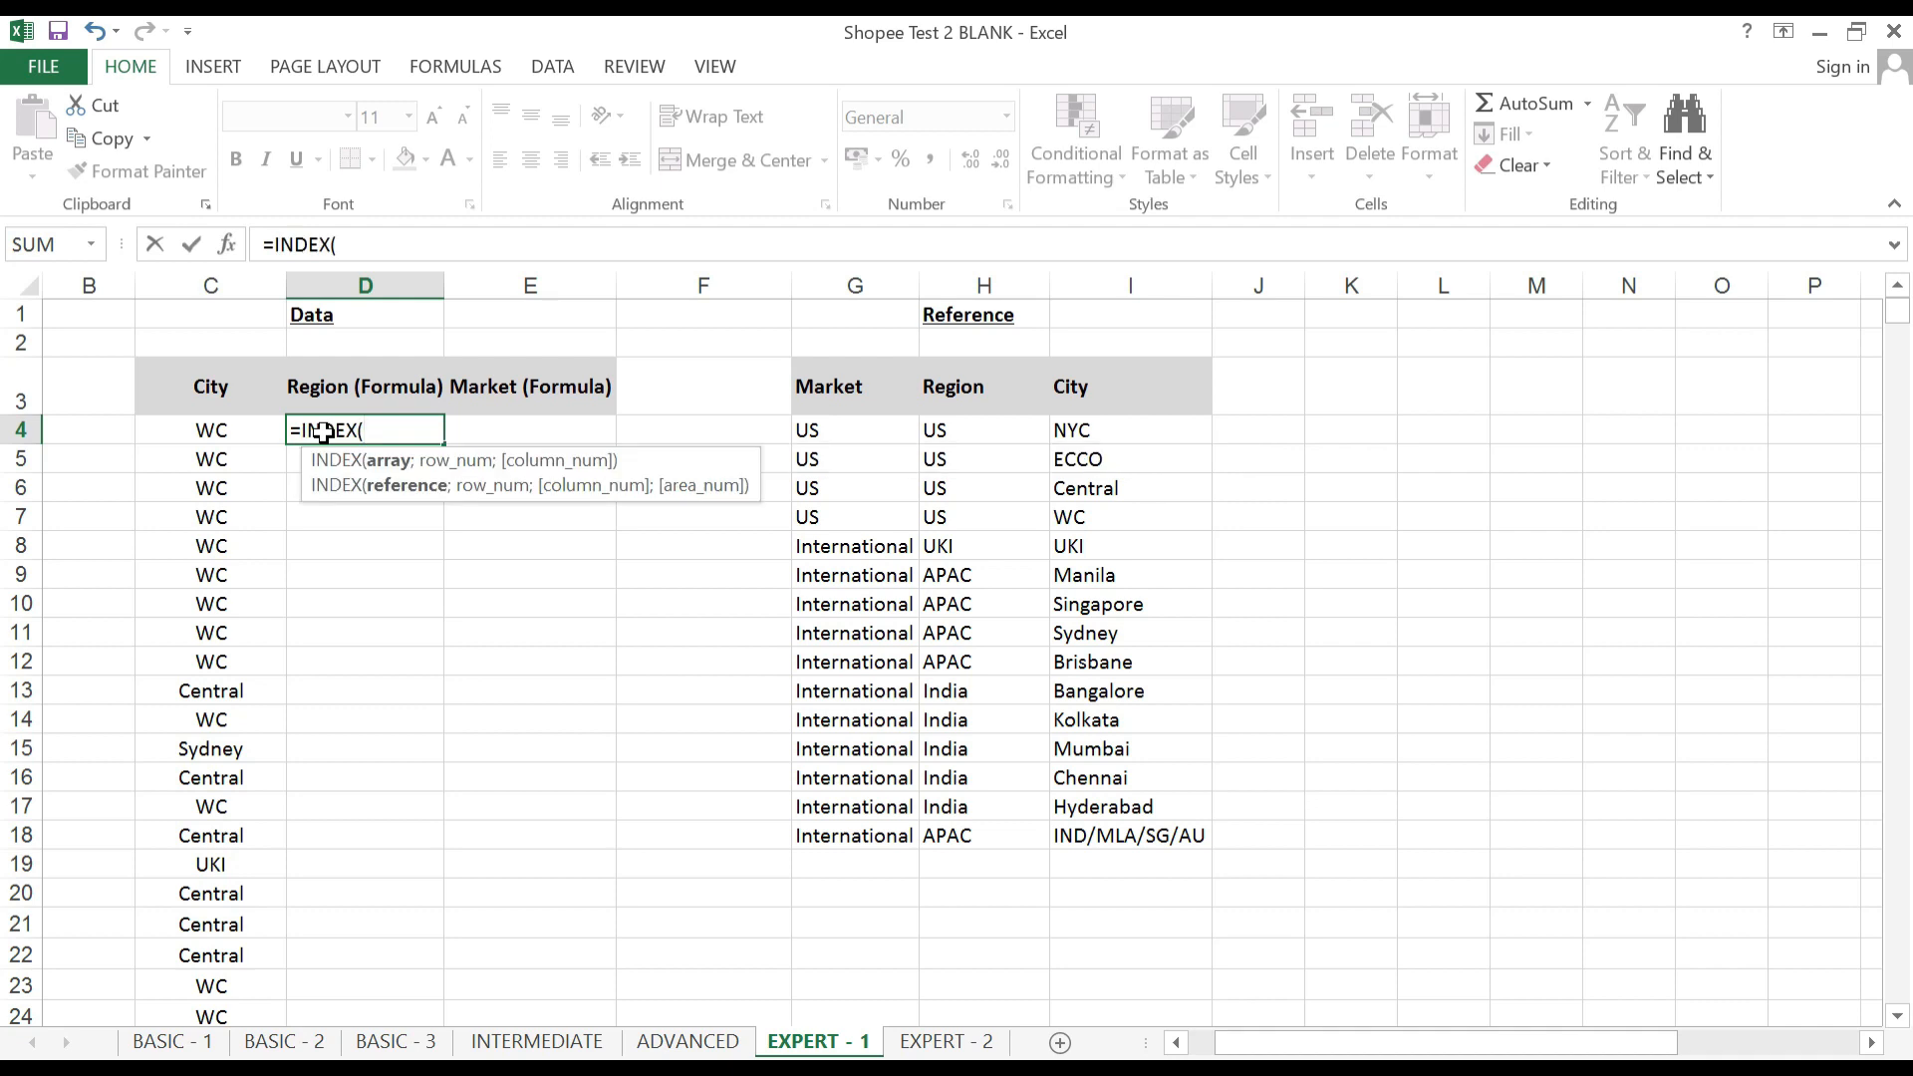
{"action": "left_click_drag", "start_coordinate": [799, 430], "coordinate": [1164, 832]}
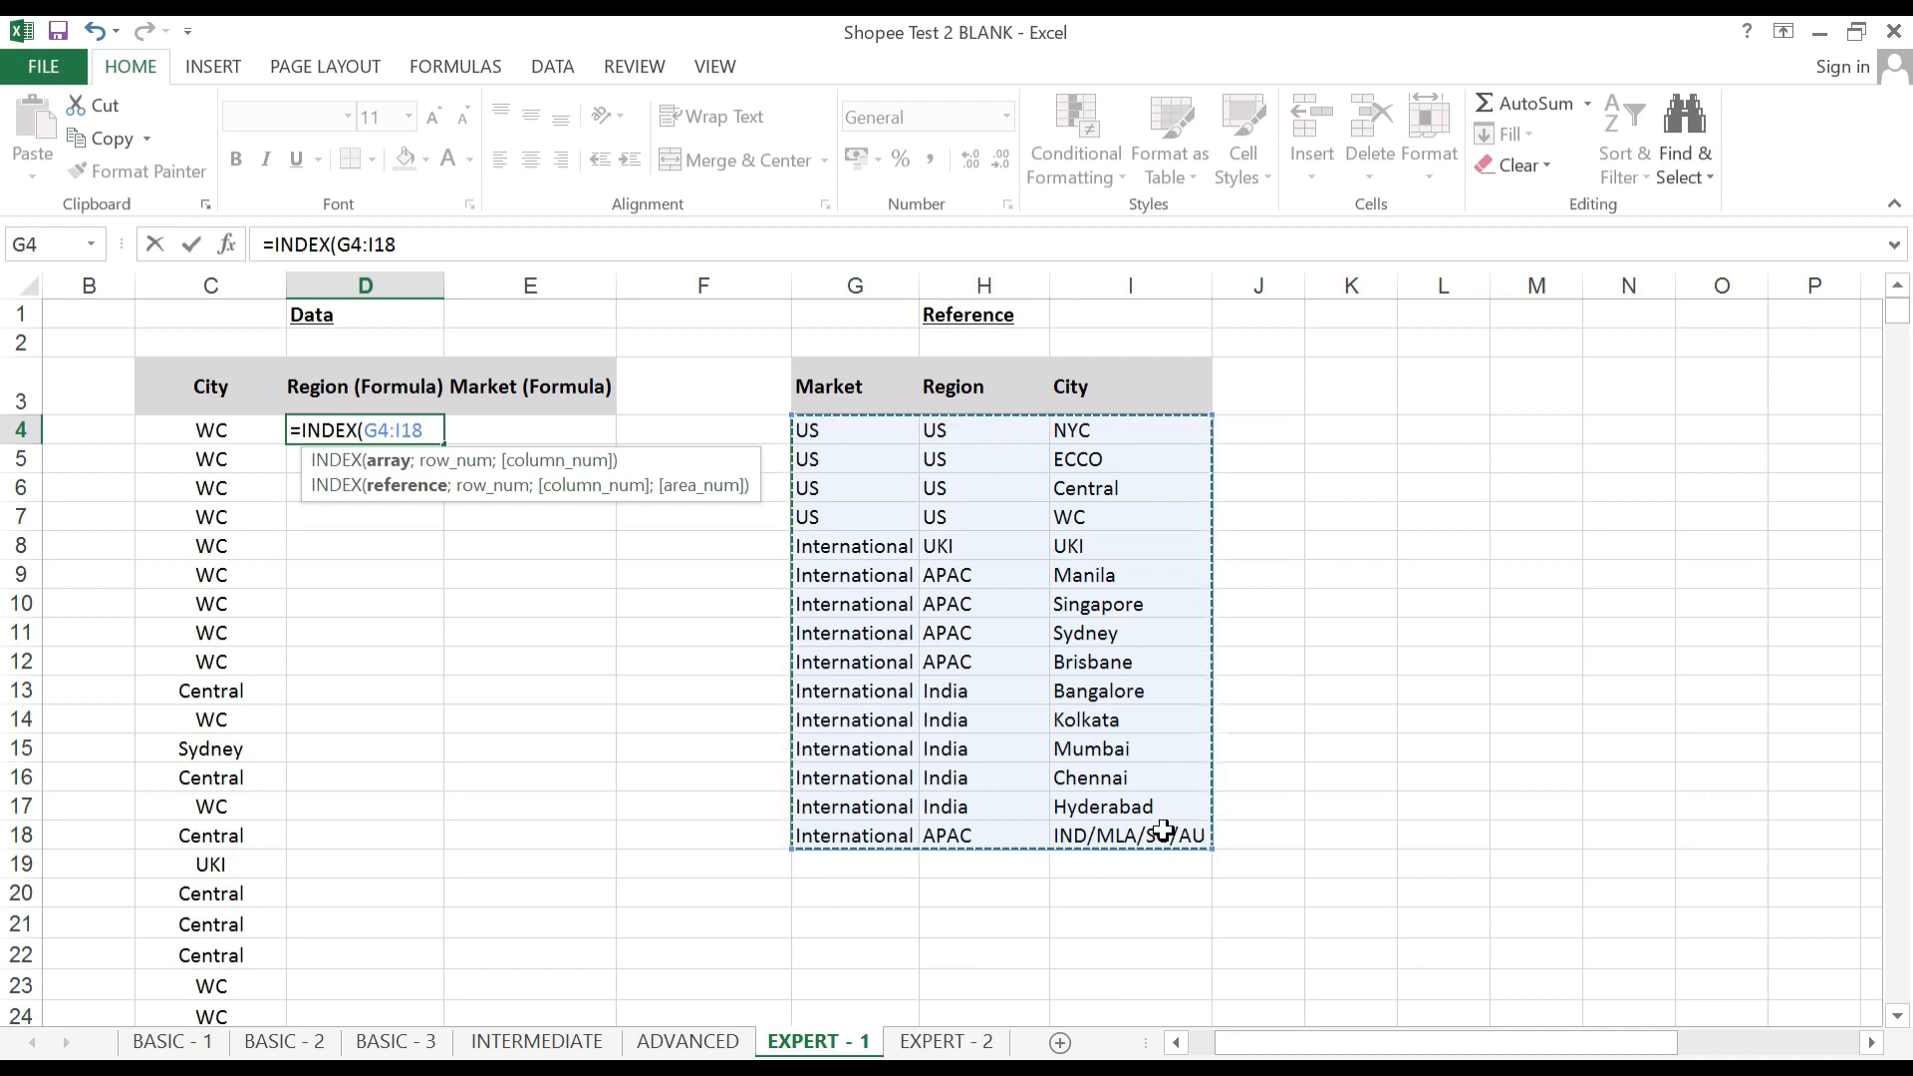
{"action": "key", "text": "F4"}
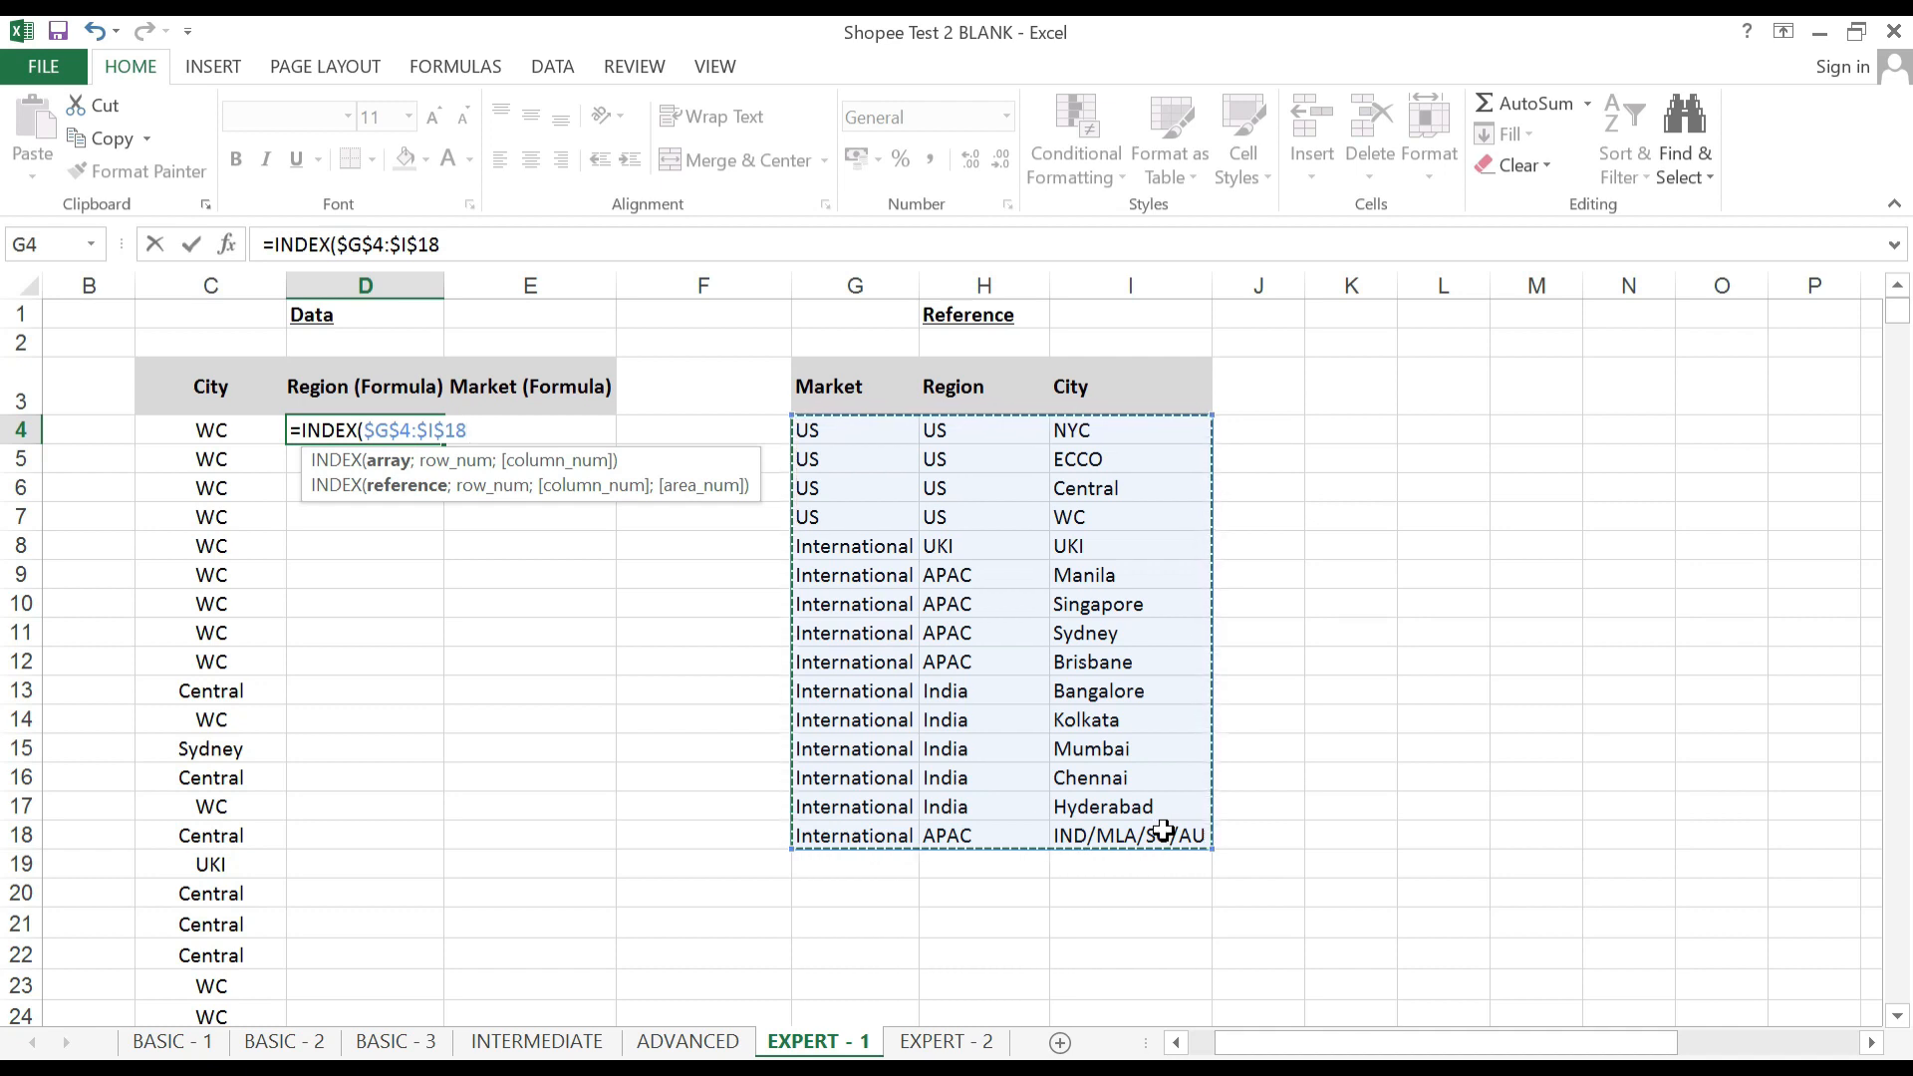
{"action": "type", "text": ";"}
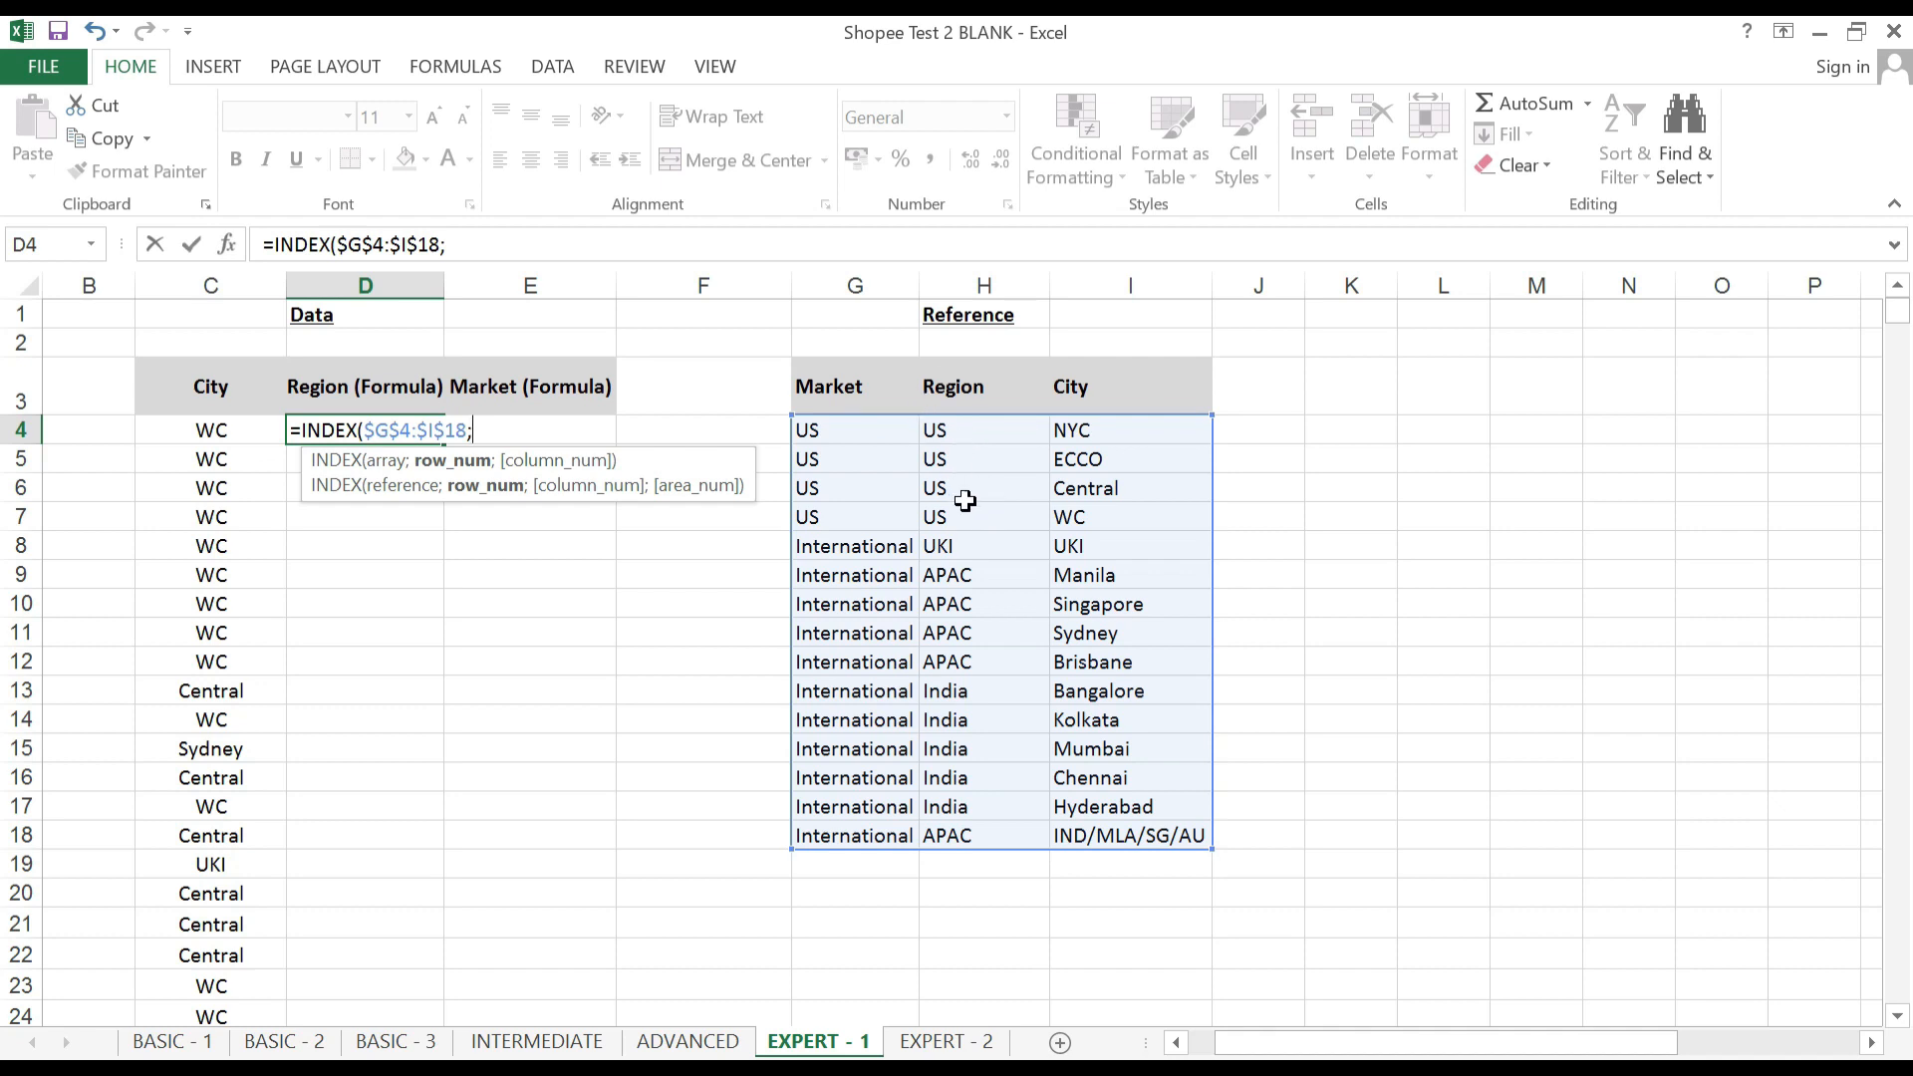
{"action": "type", "text": "4;"}
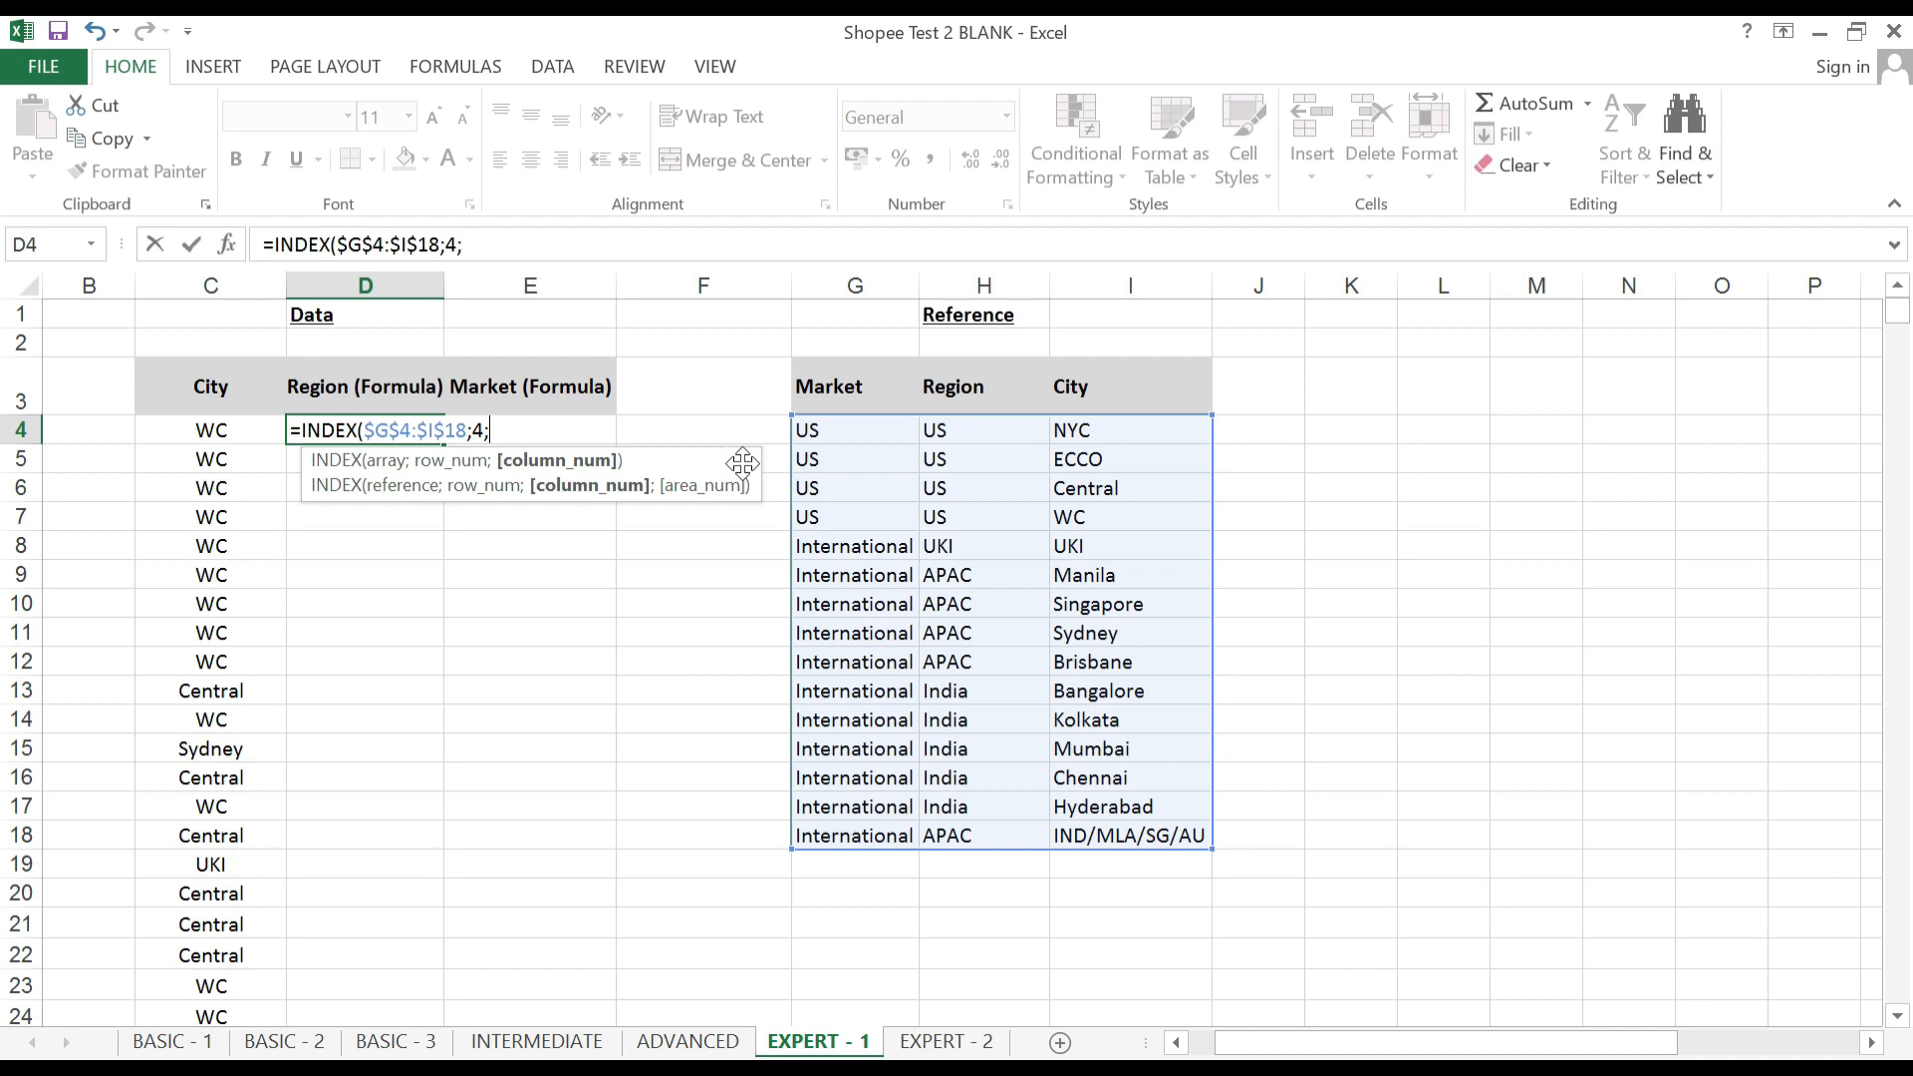
{"action": "type", "text": "2)"}
{"action": "key", "text": "Return"}
{"action": "key", "text": "Up"}
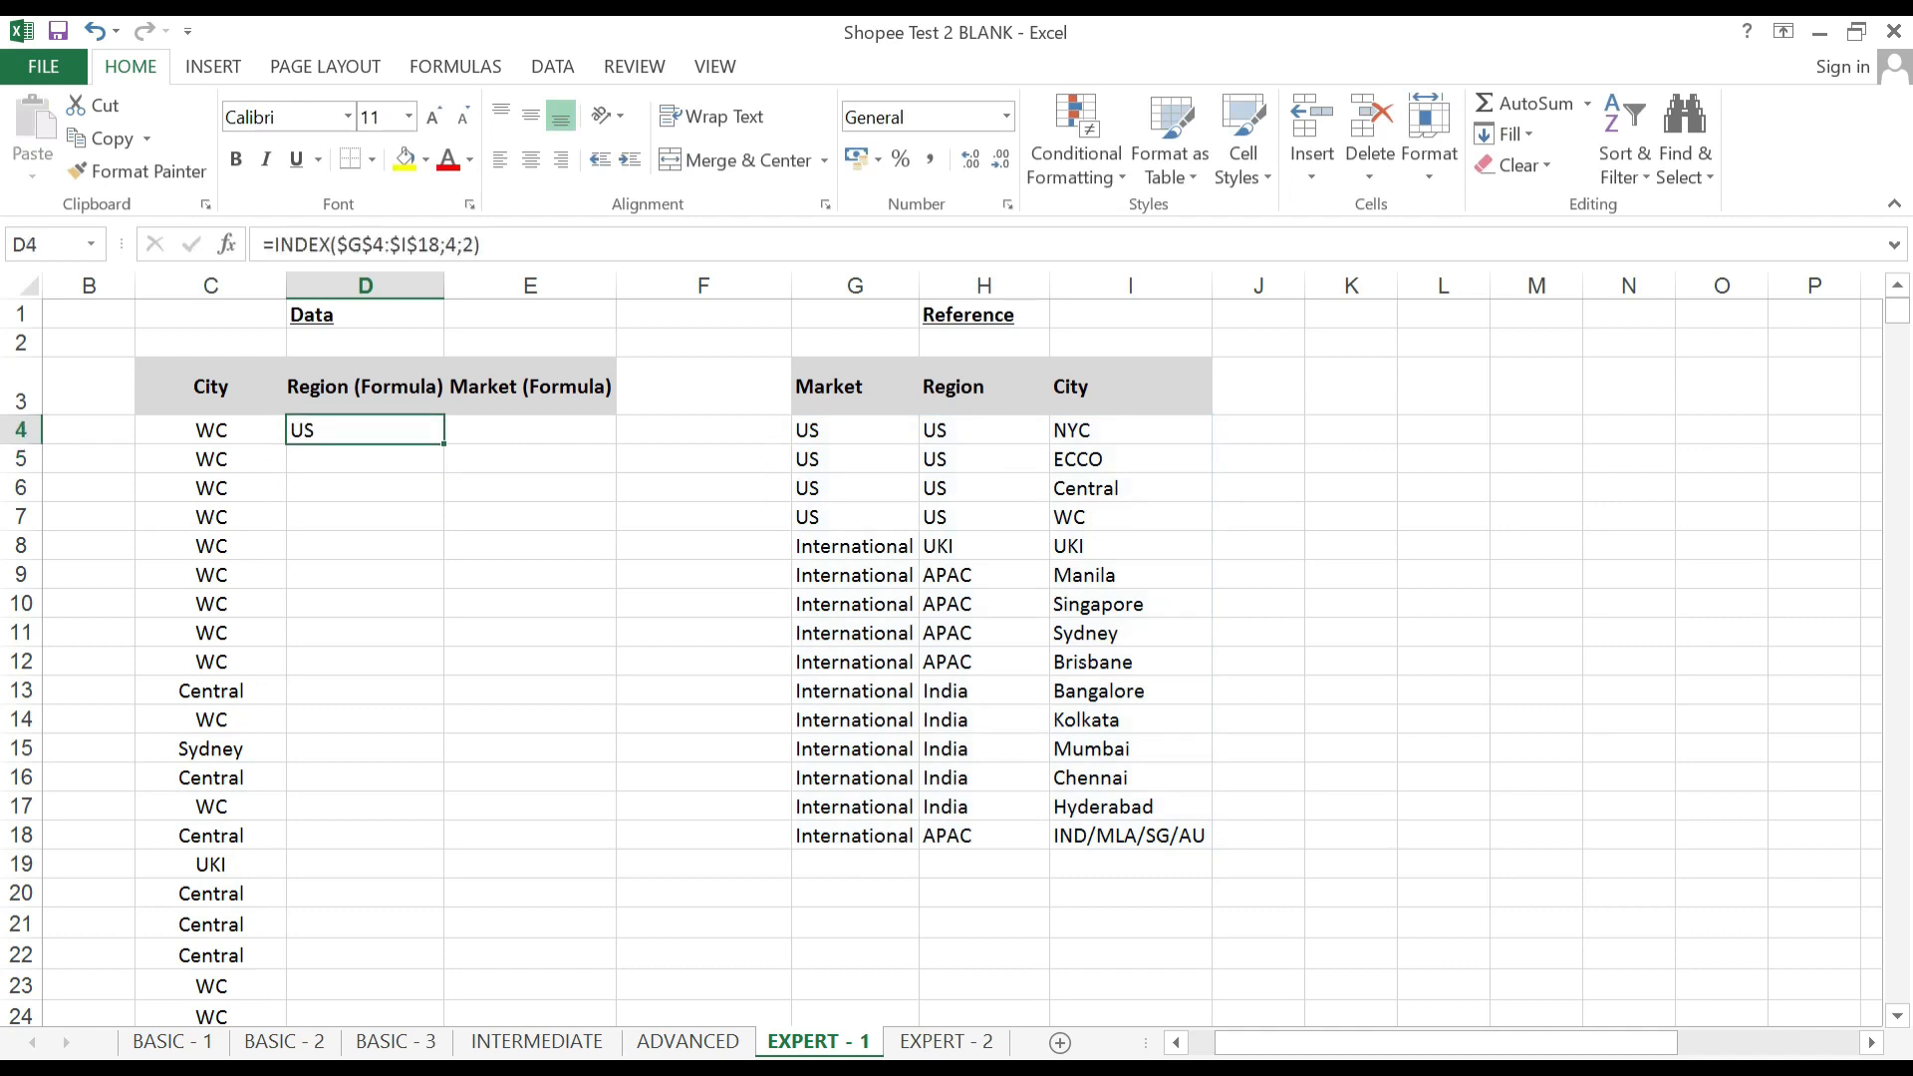
Compare the city in C4 and the region formula in D4 with the WC row of the reference table.
{"action": "left_click", "coordinate": [210, 430]}
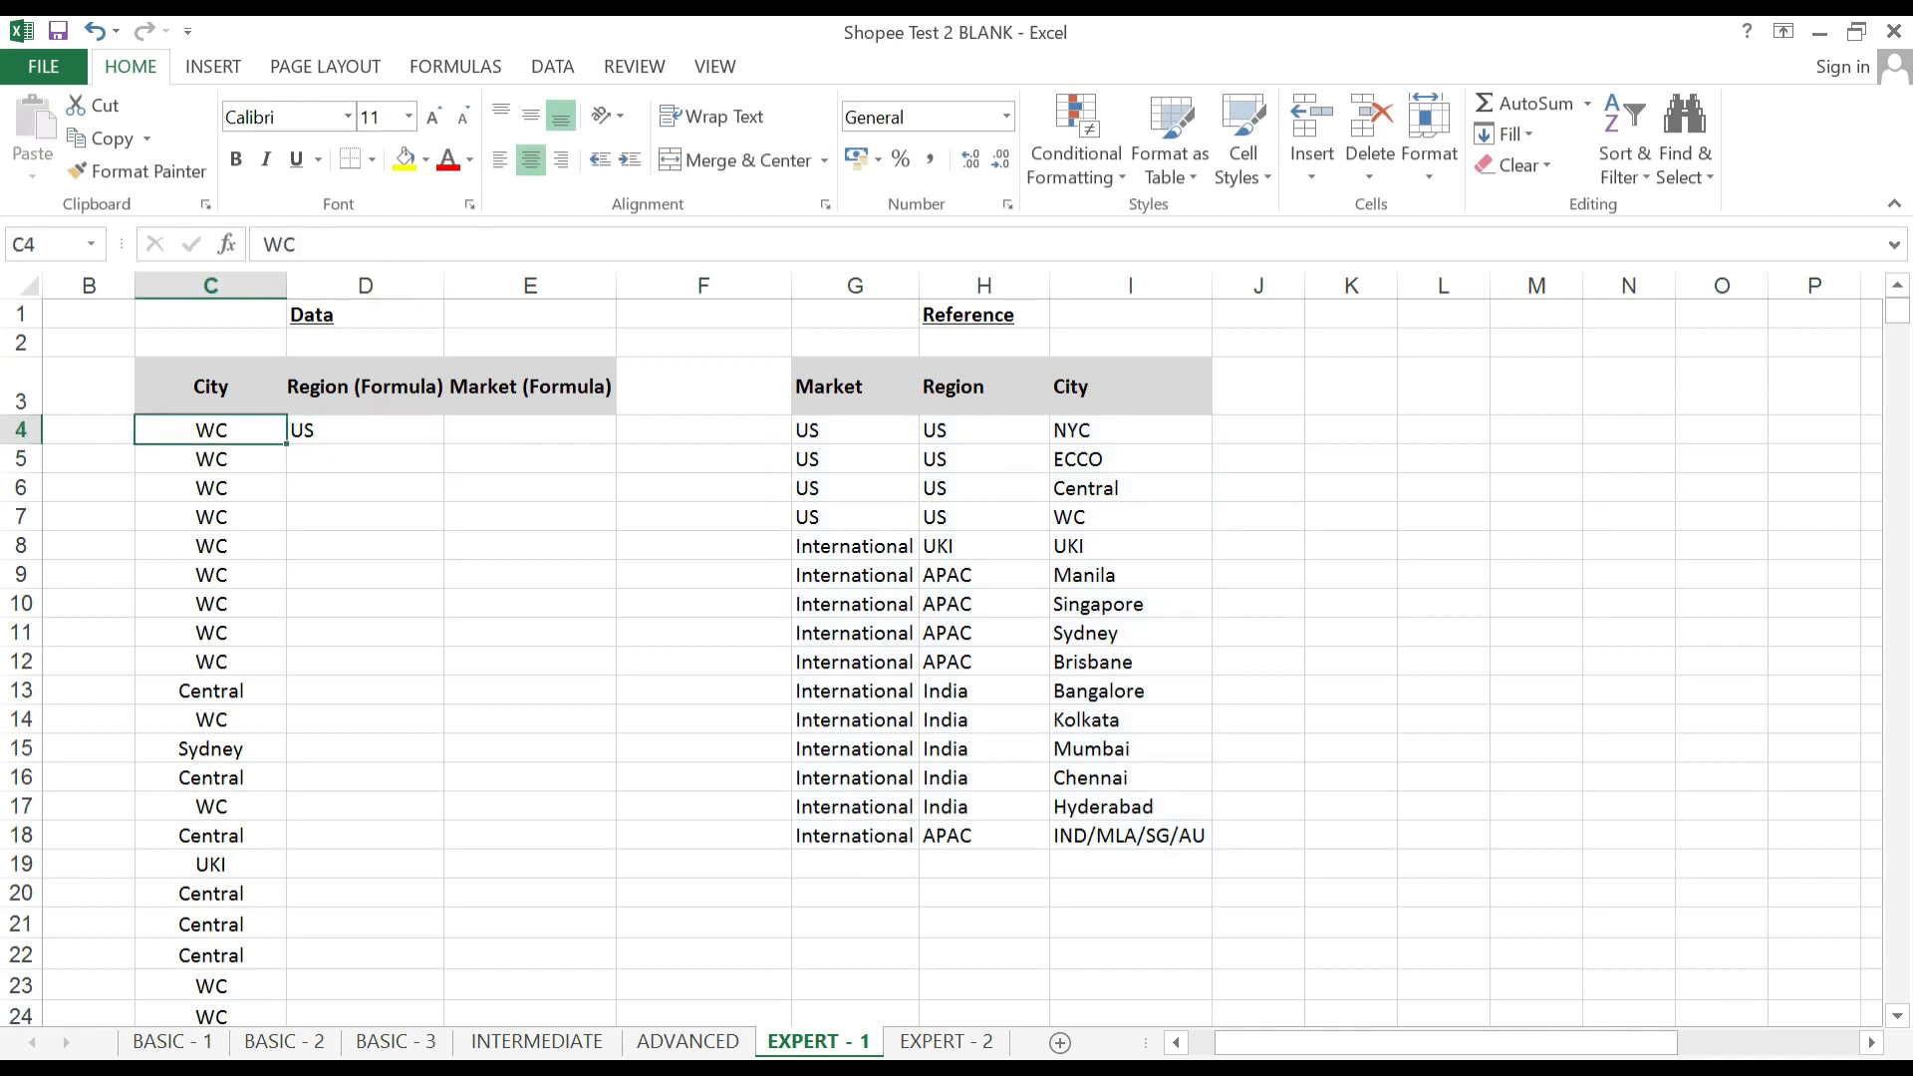
{"action": "key", "text": "Right"}
{"action": "key", "text": "Left"}
{"action": "key", "text": "Right"}
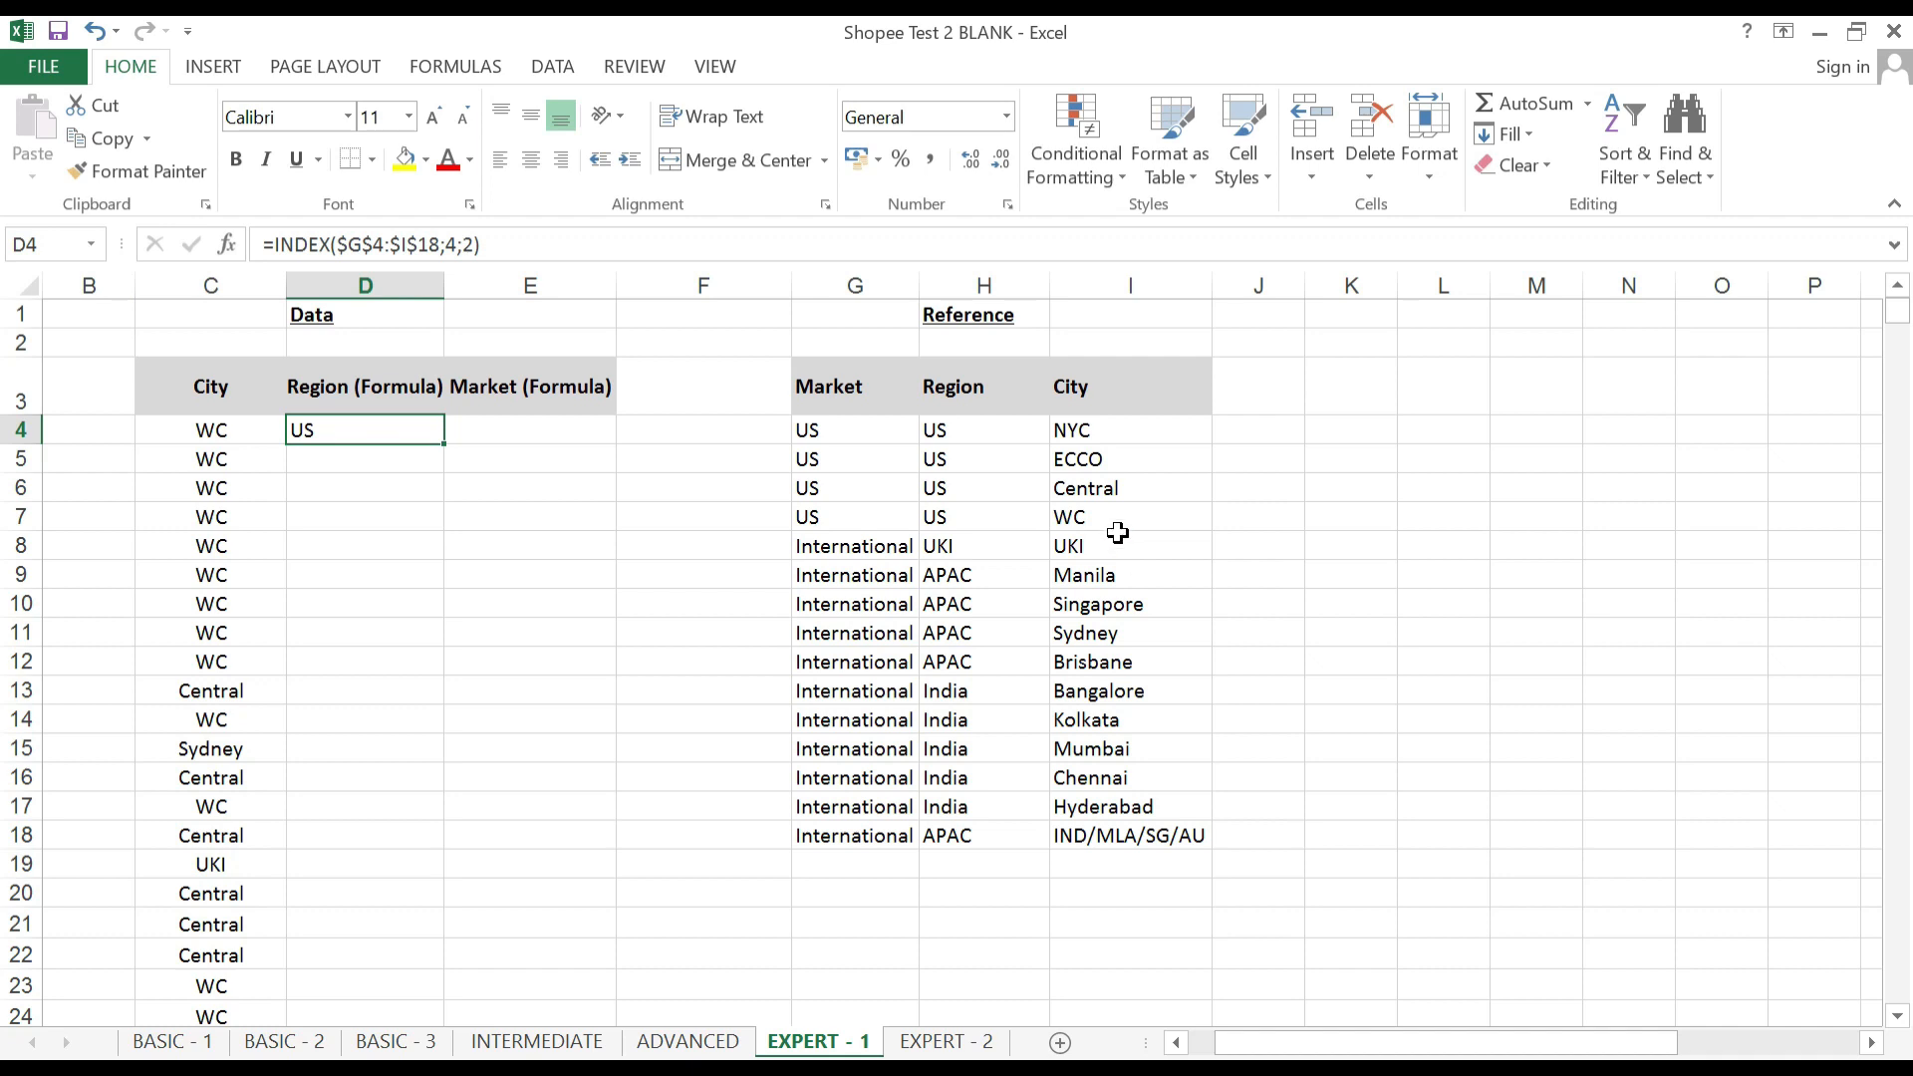
{"action": "left_click", "coordinate": [990, 514]}
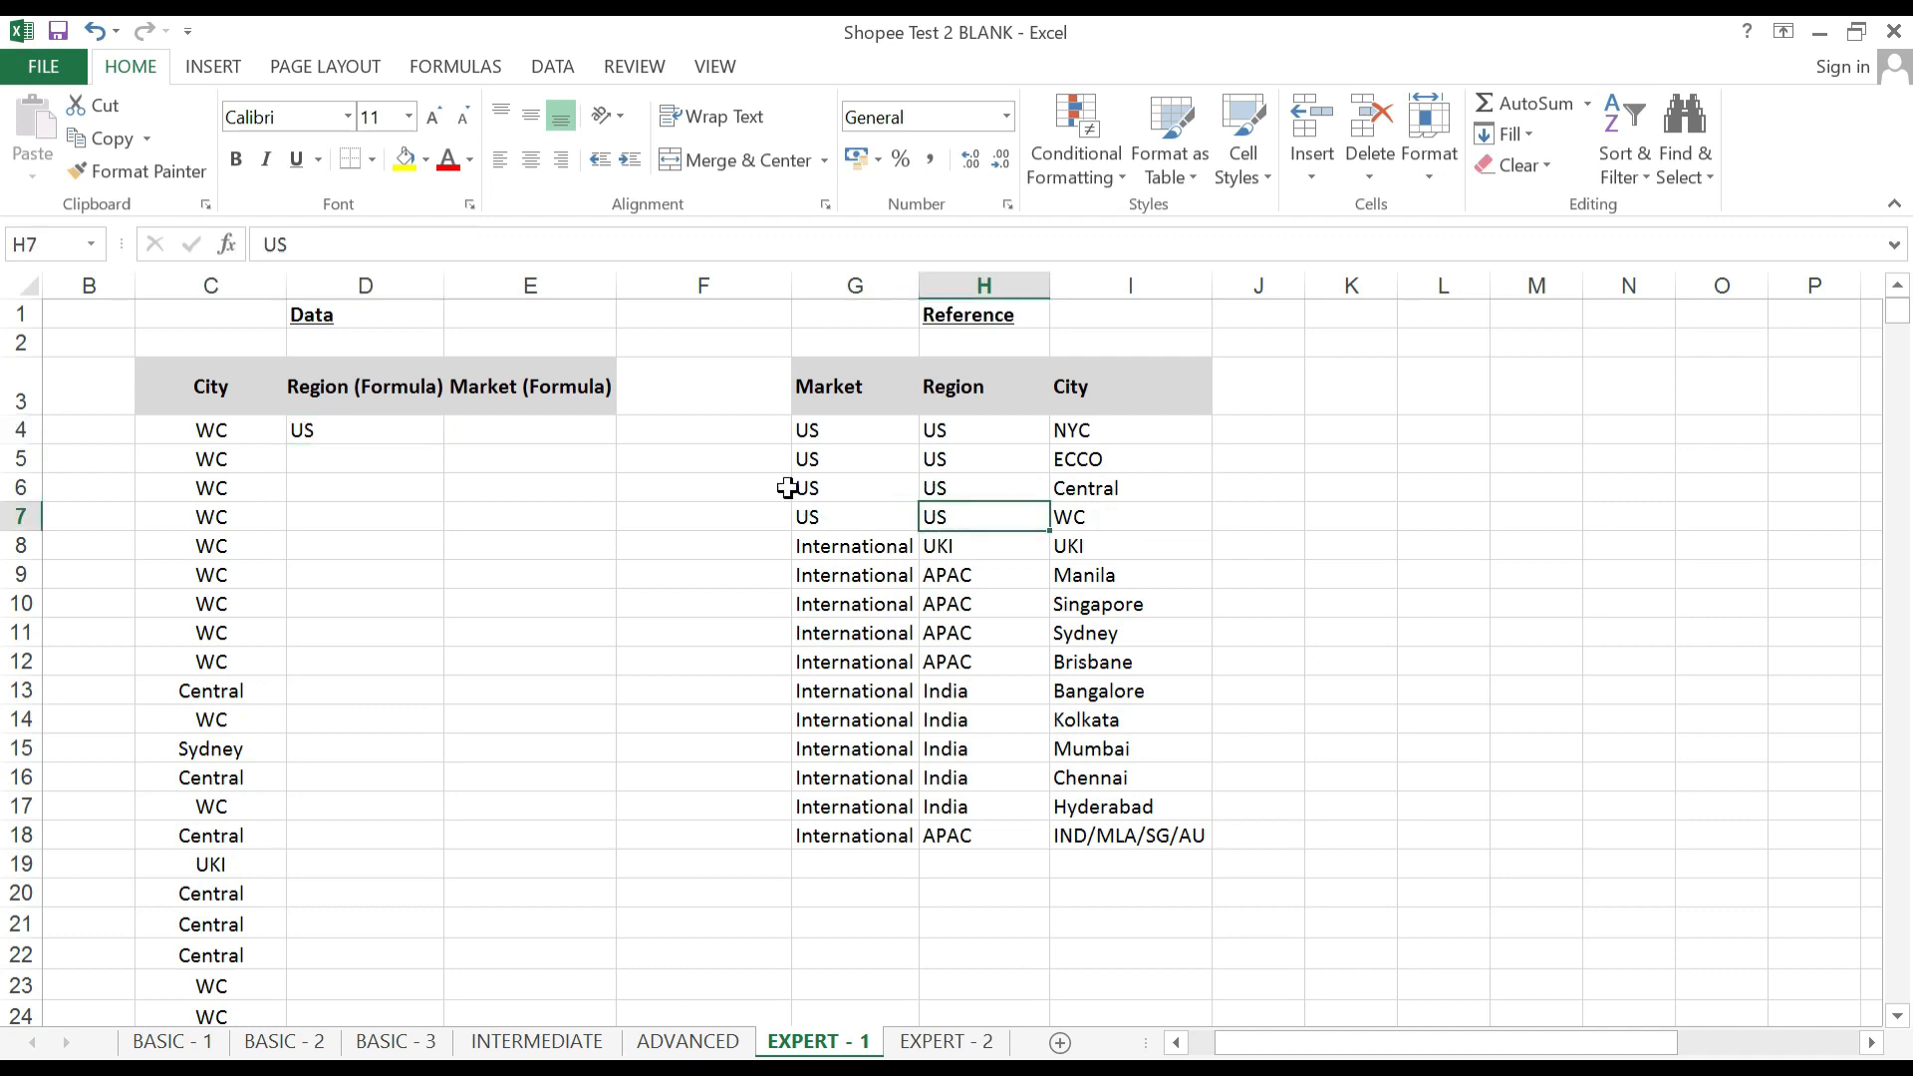
Copy the INDEX formula from D4 into D5 and D6.
{"action": "left_click", "coordinate": [311, 436]}
{"action": "key", "text": "Left"}
{"action": "key", "text": "Right"}
{"action": "key", "text": "ctrl+c"}
{"action": "key", "text": "Down"}
{"action": "key", "text": "ctrl+v"}
{"action": "key", "text": "Down"}
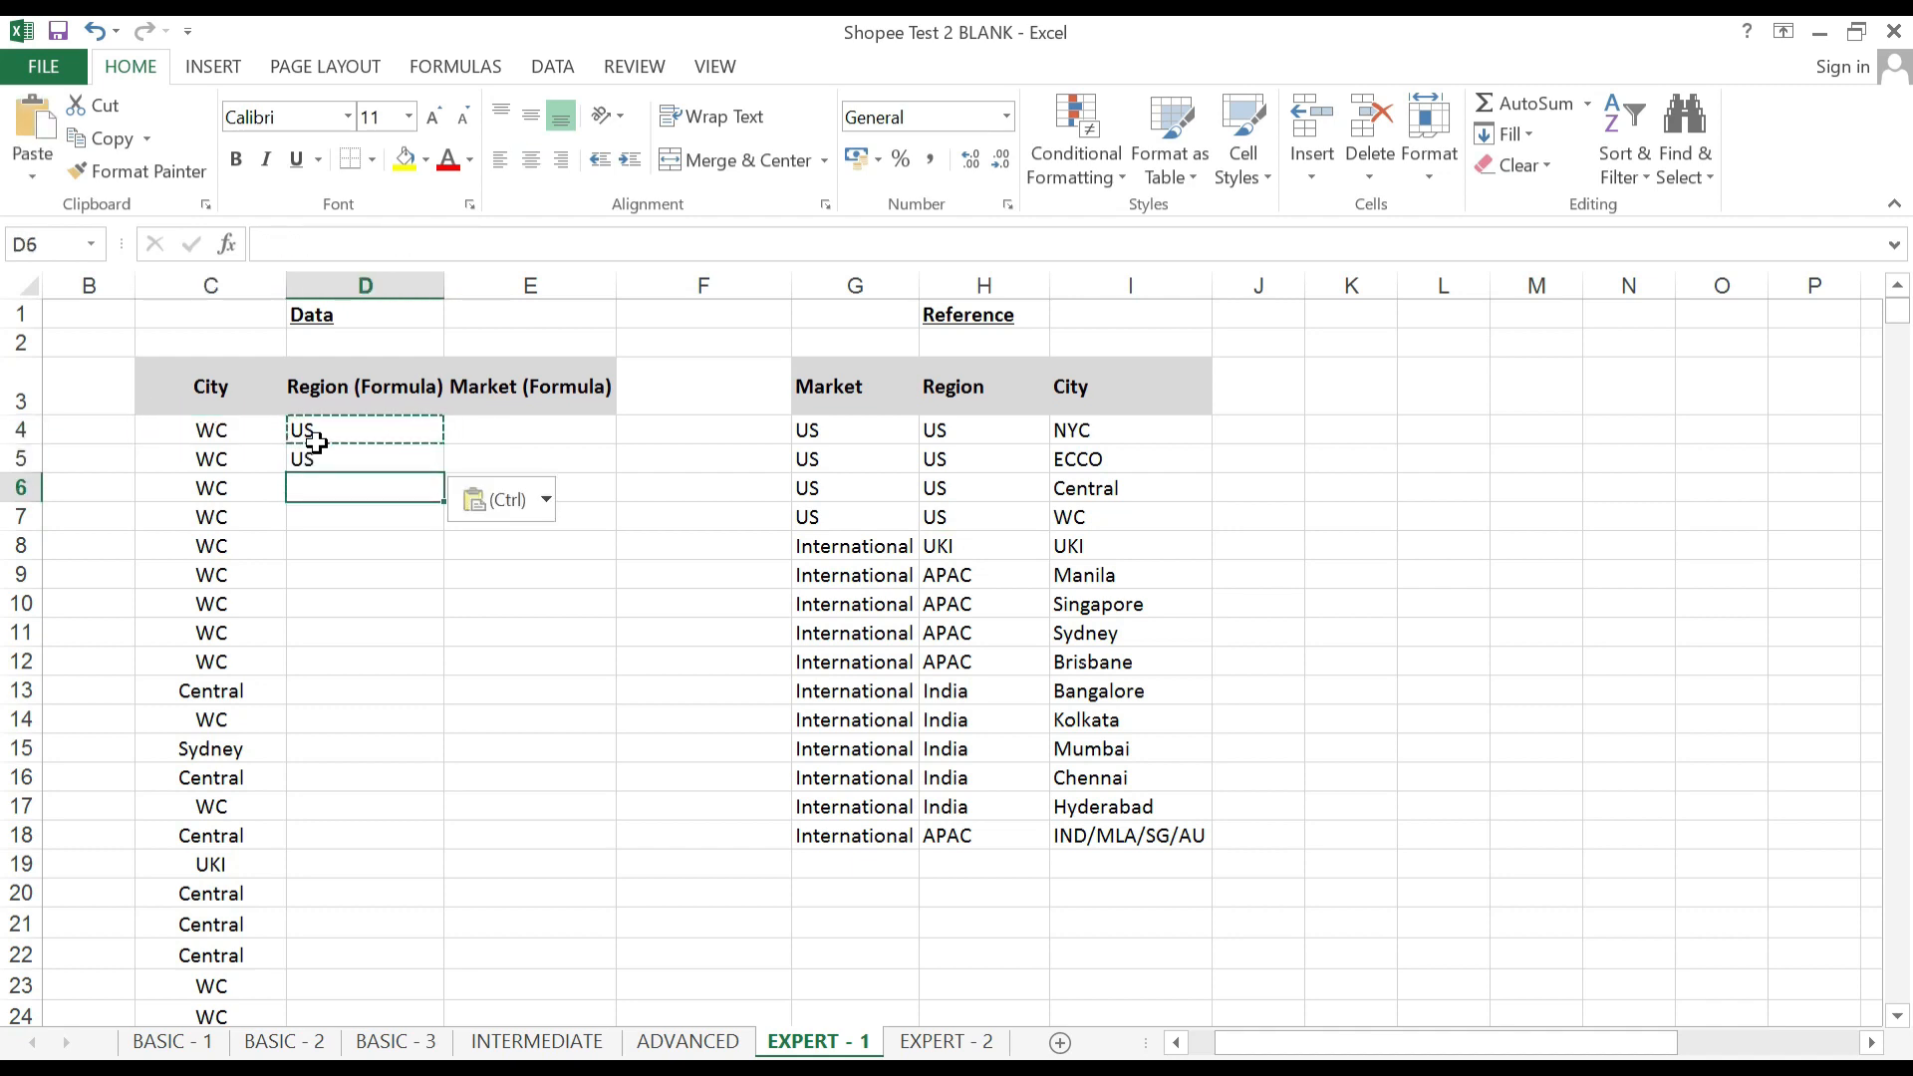
{"action": "key", "text": "ctrl+v"}
Review the copied INDEX formulas in D5 and D6.
{"action": "key", "text": "Up"}
{"action": "key", "text": "Up"}
{"action": "key", "text": "Down"}
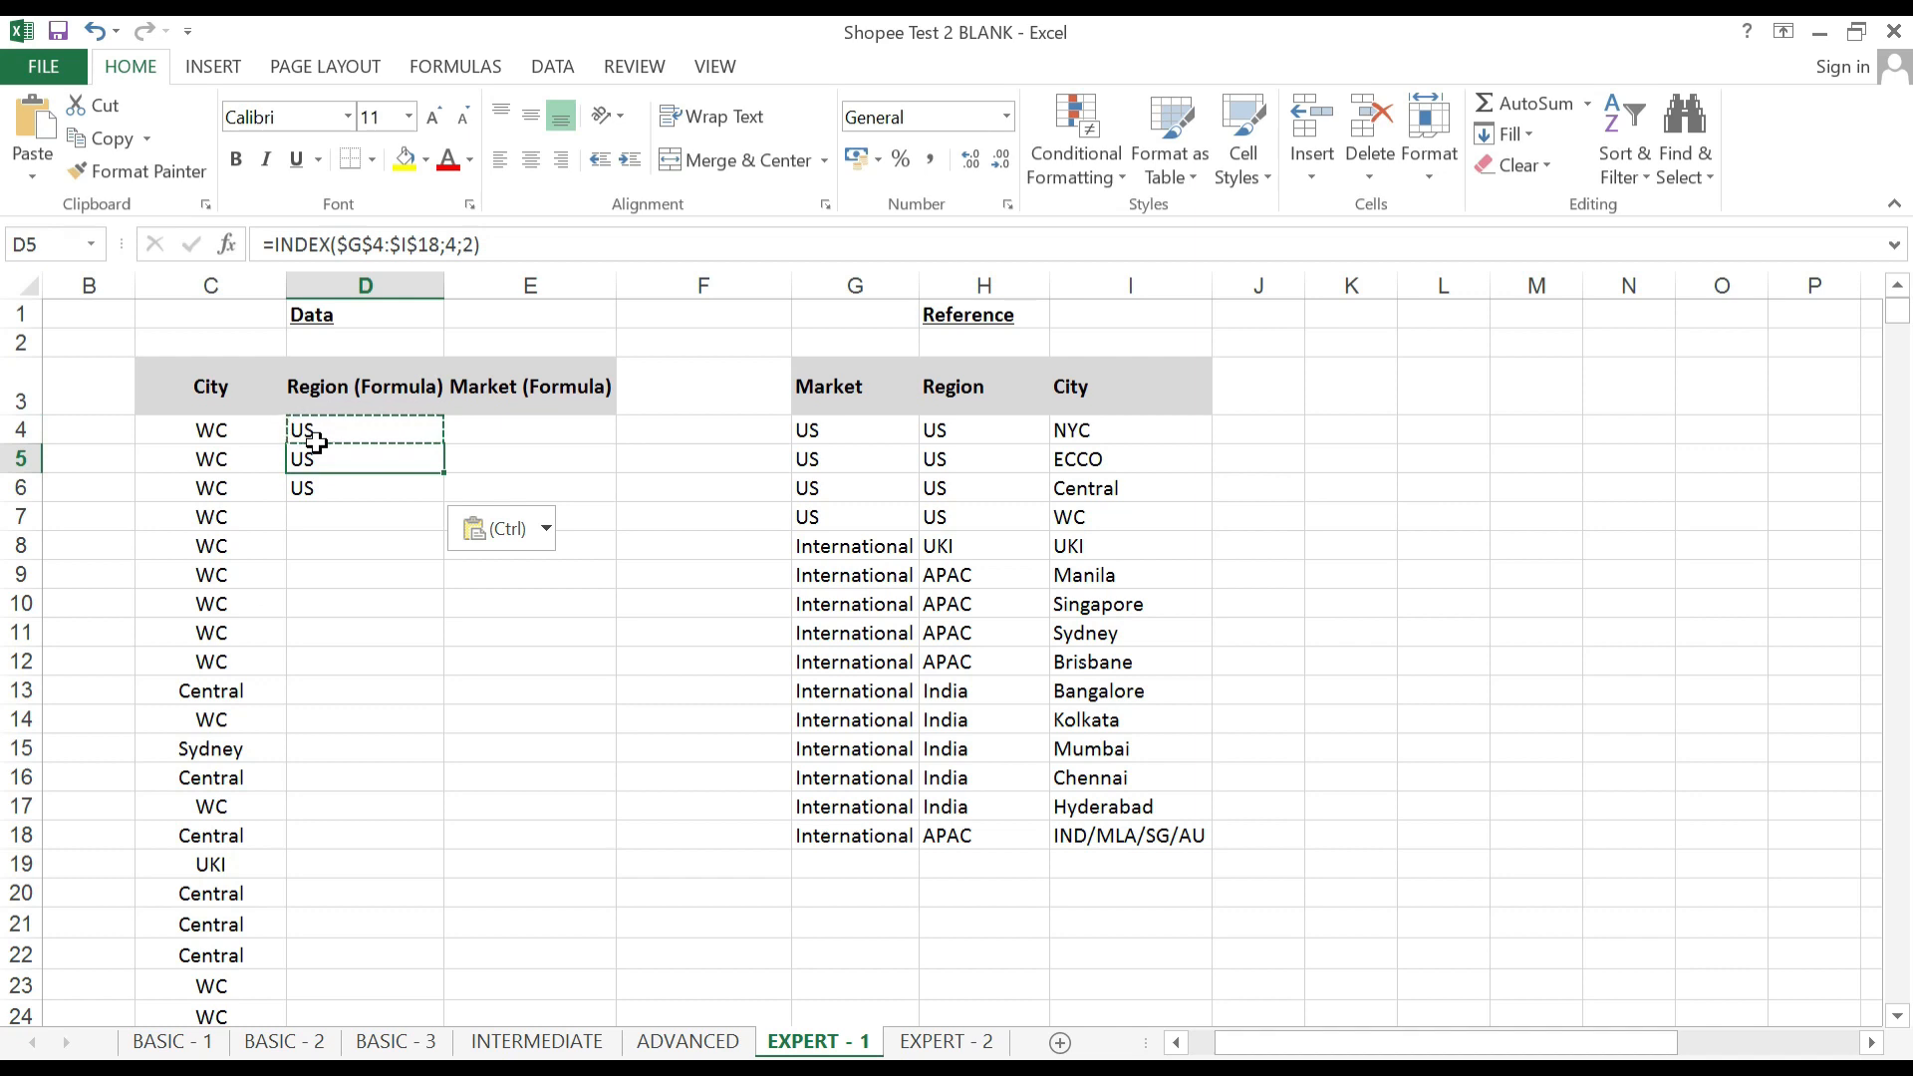
{"action": "key", "text": "Right"}
{"action": "key", "text": "Left"}
{"action": "key", "text": "Escape"}
{"action": "key", "text": "Down"}
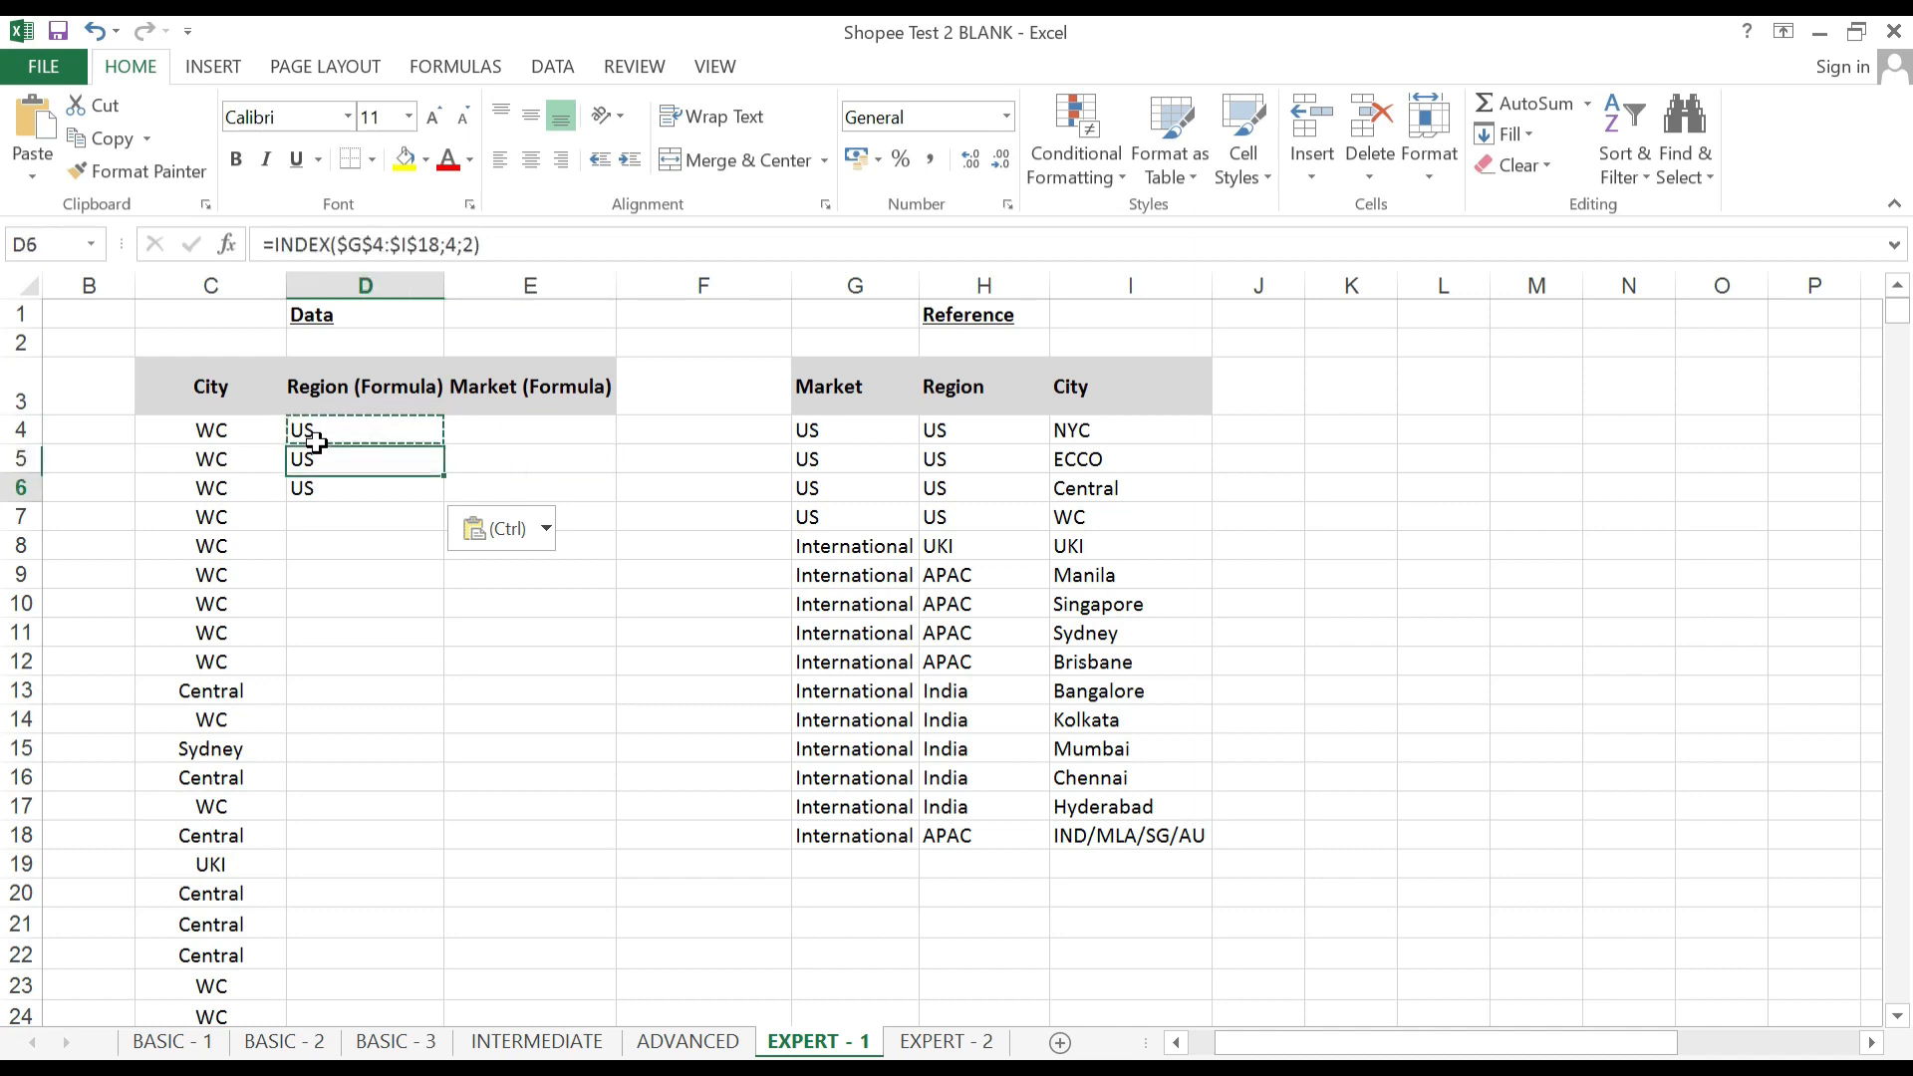
Copy the INDEX formula from D6 into D15, the region cell of the Sydney row.
{"action": "key", "text": "ctrl+c"}
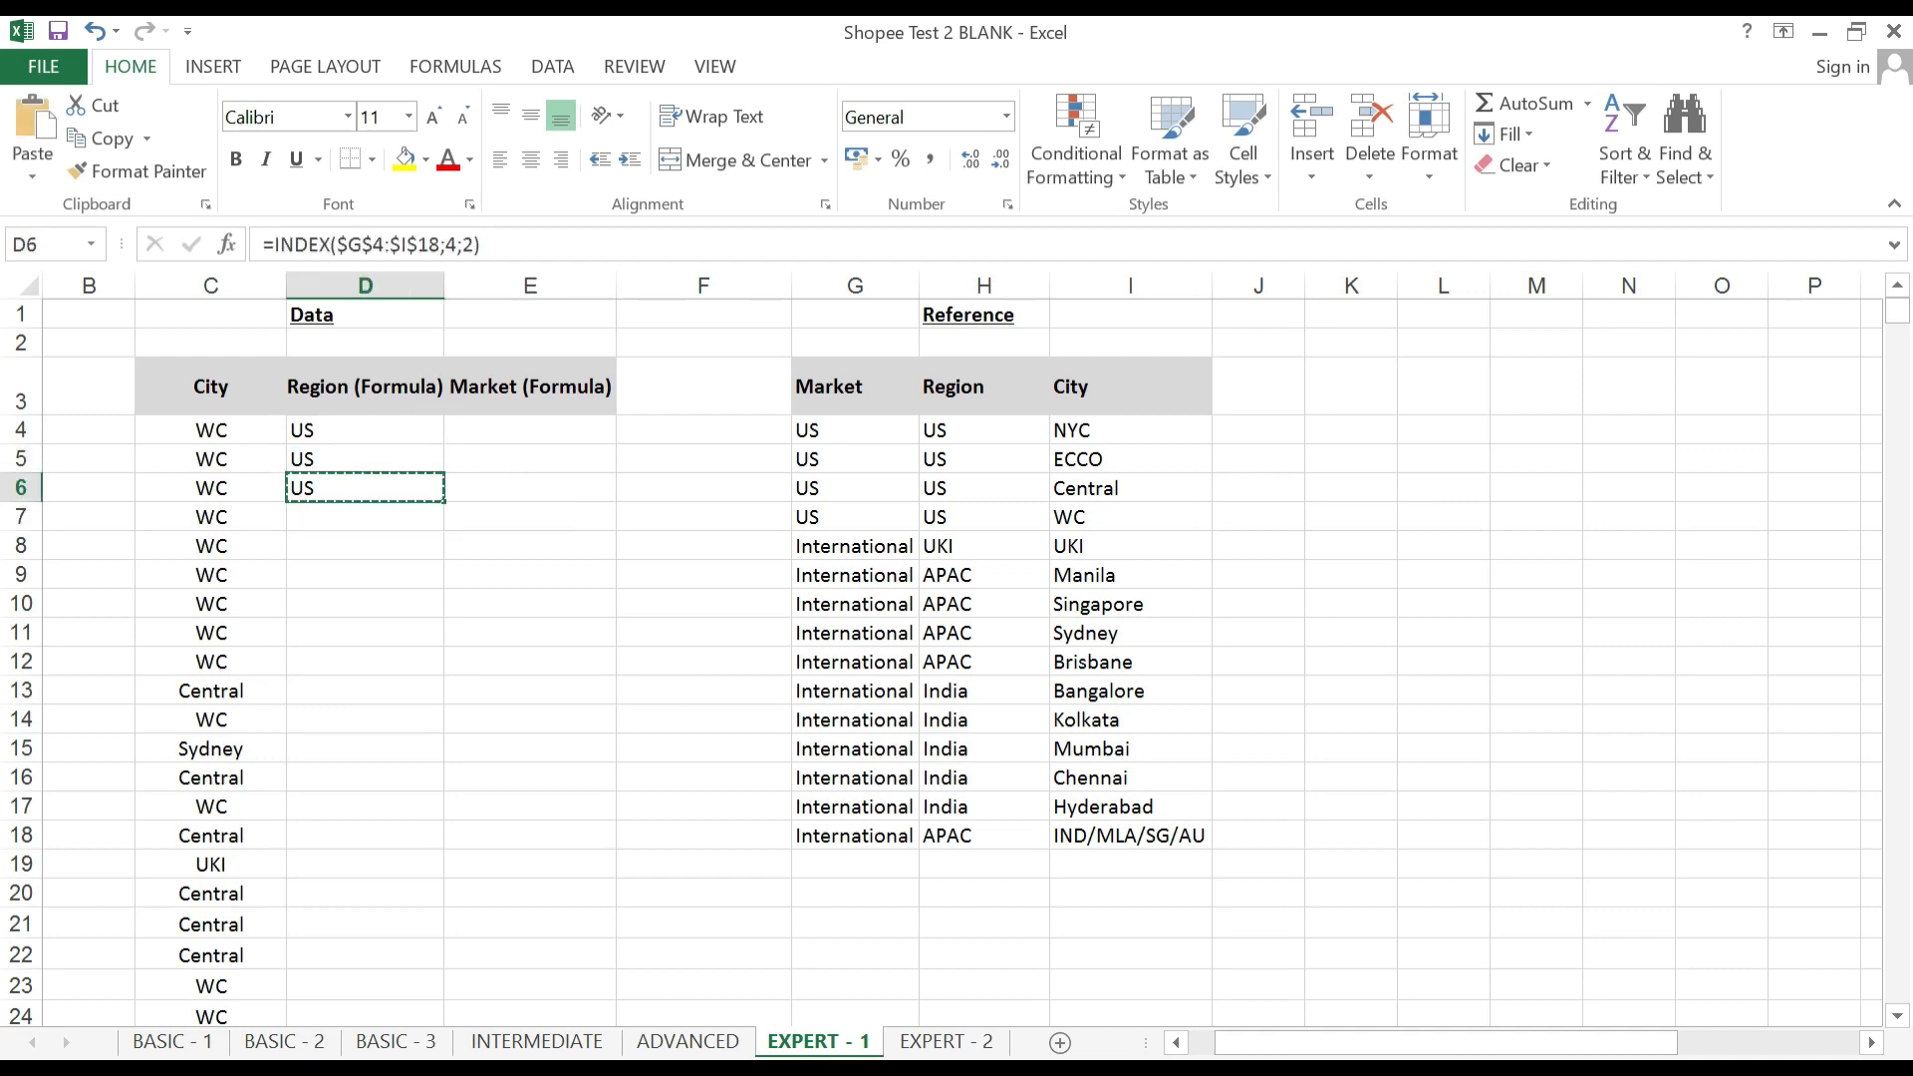
{"action": "key", "text": "Down"}
{"action": "key", "text": "Down"}
{"action": "key", "text": "Down"}
{"action": "key", "text": "Down"}
{"action": "key", "text": "Down"}
{"action": "key", "text": "Down"}
{"action": "key", "text": "Down"}
{"action": "key", "text": "Down"}
{"action": "key", "text": "Down"}
{"action": "key", "text": "Down"}
{"action": "key", "text": "Up"}
{"action": "key", "text": "ctrl+v"}
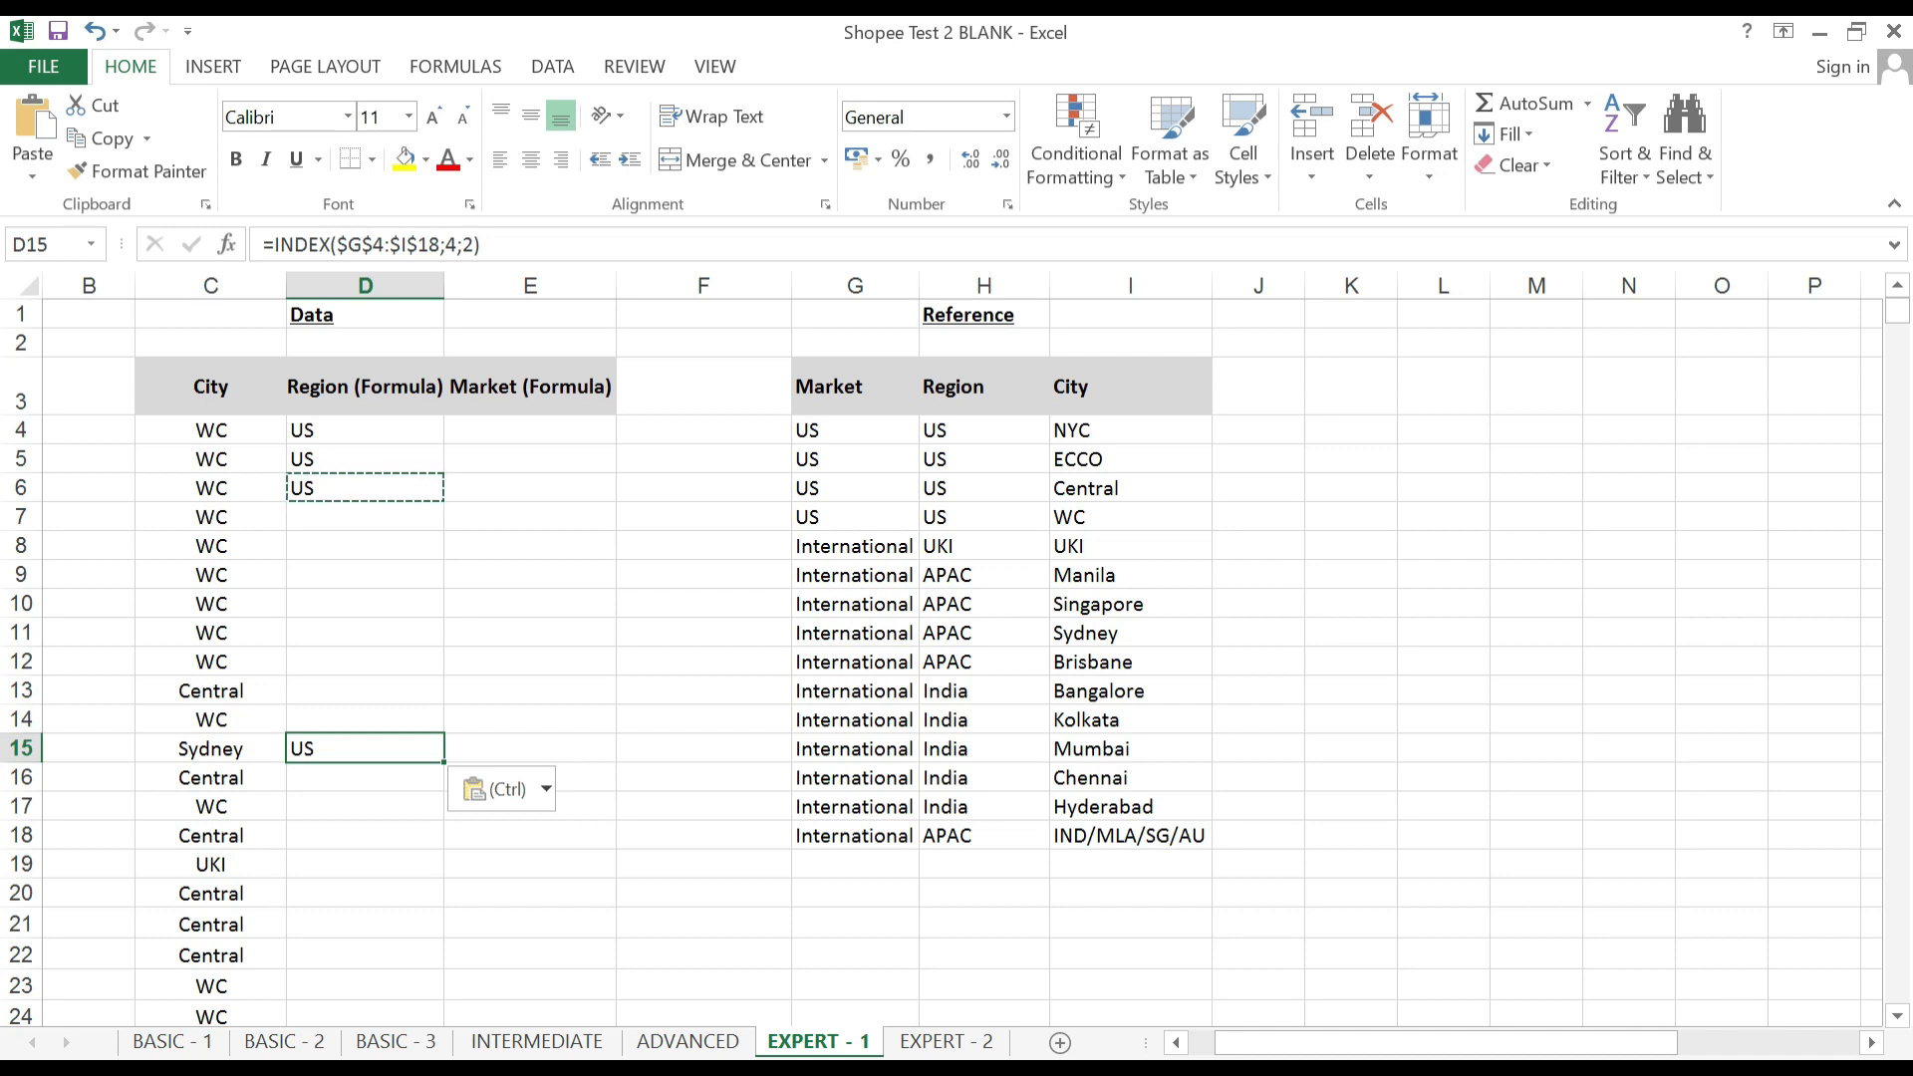
Set the row number in D15's INDEX formula to 8 to return the region for Sydney.
{"action": "key", "text": "F2"}
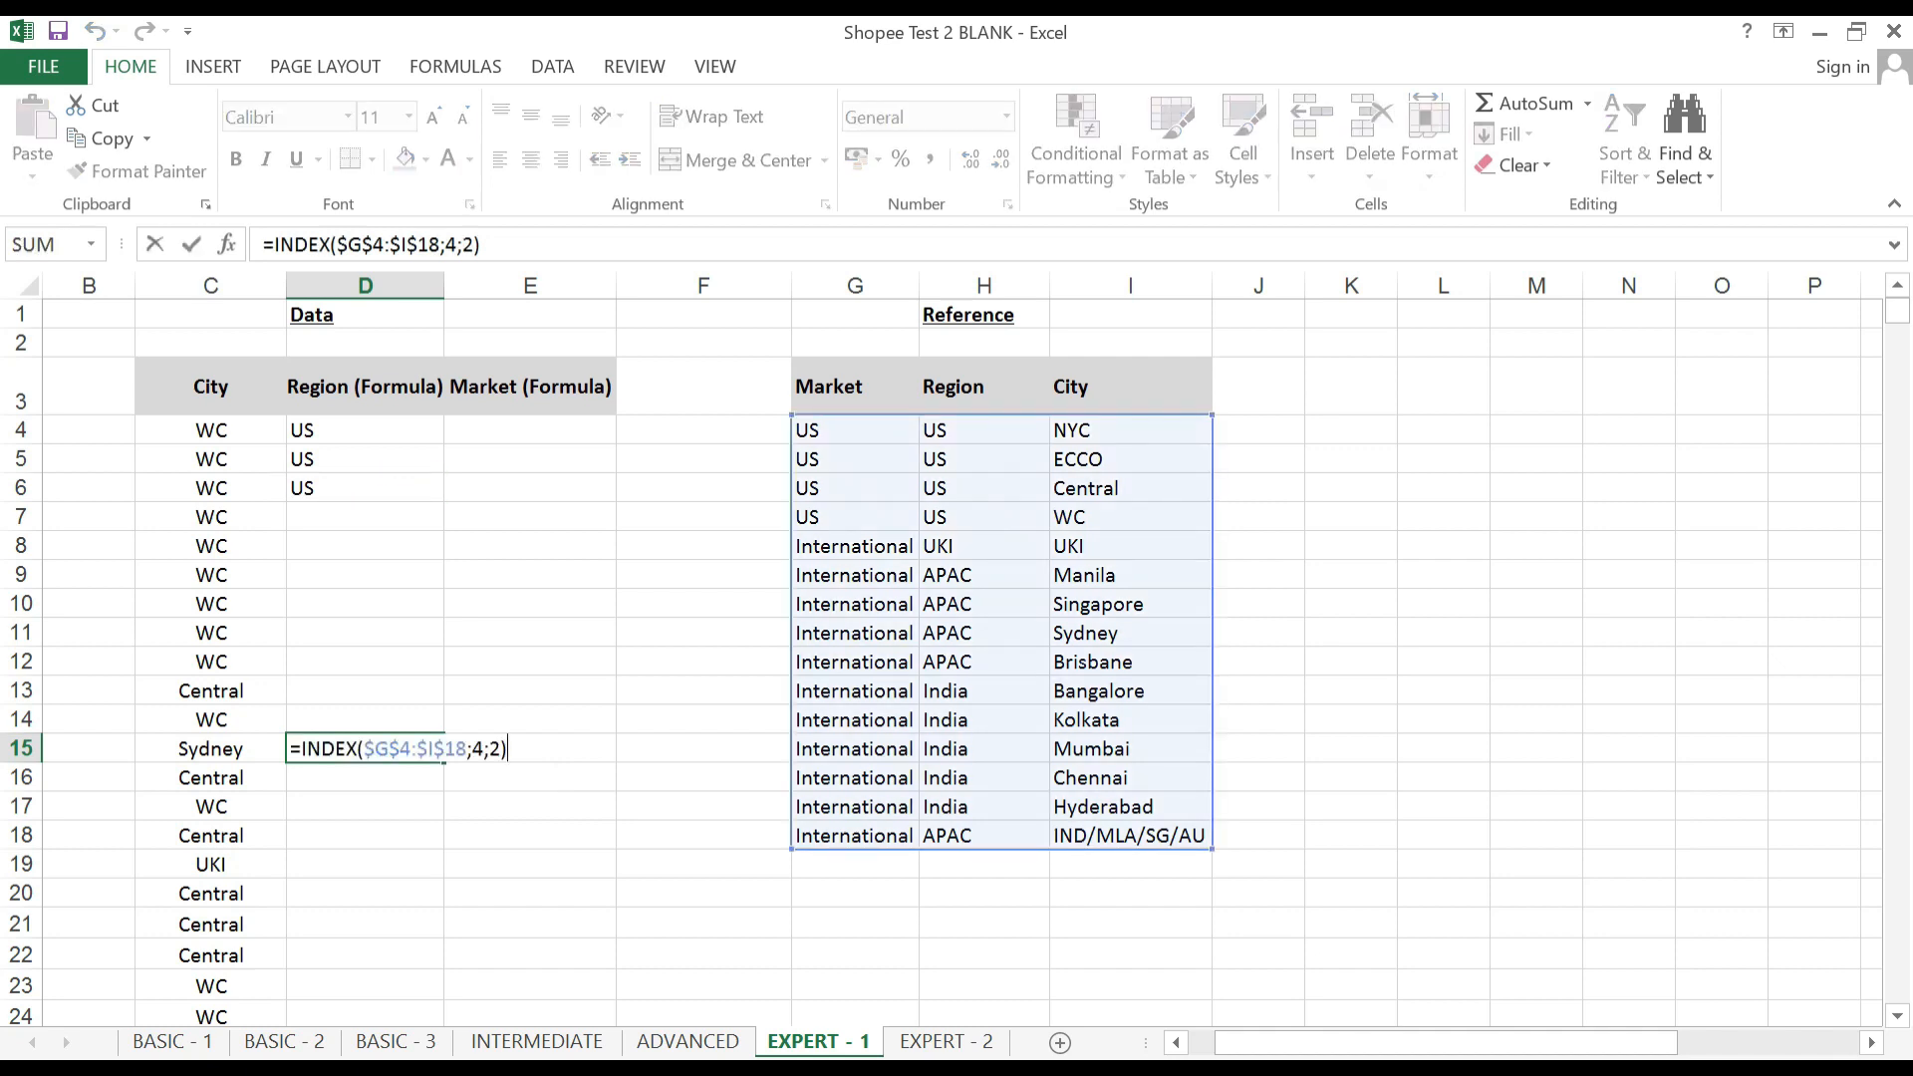
{"action": "left_click", "coordinate": [488, 749]}
{"action": "key", "text": "Left"}
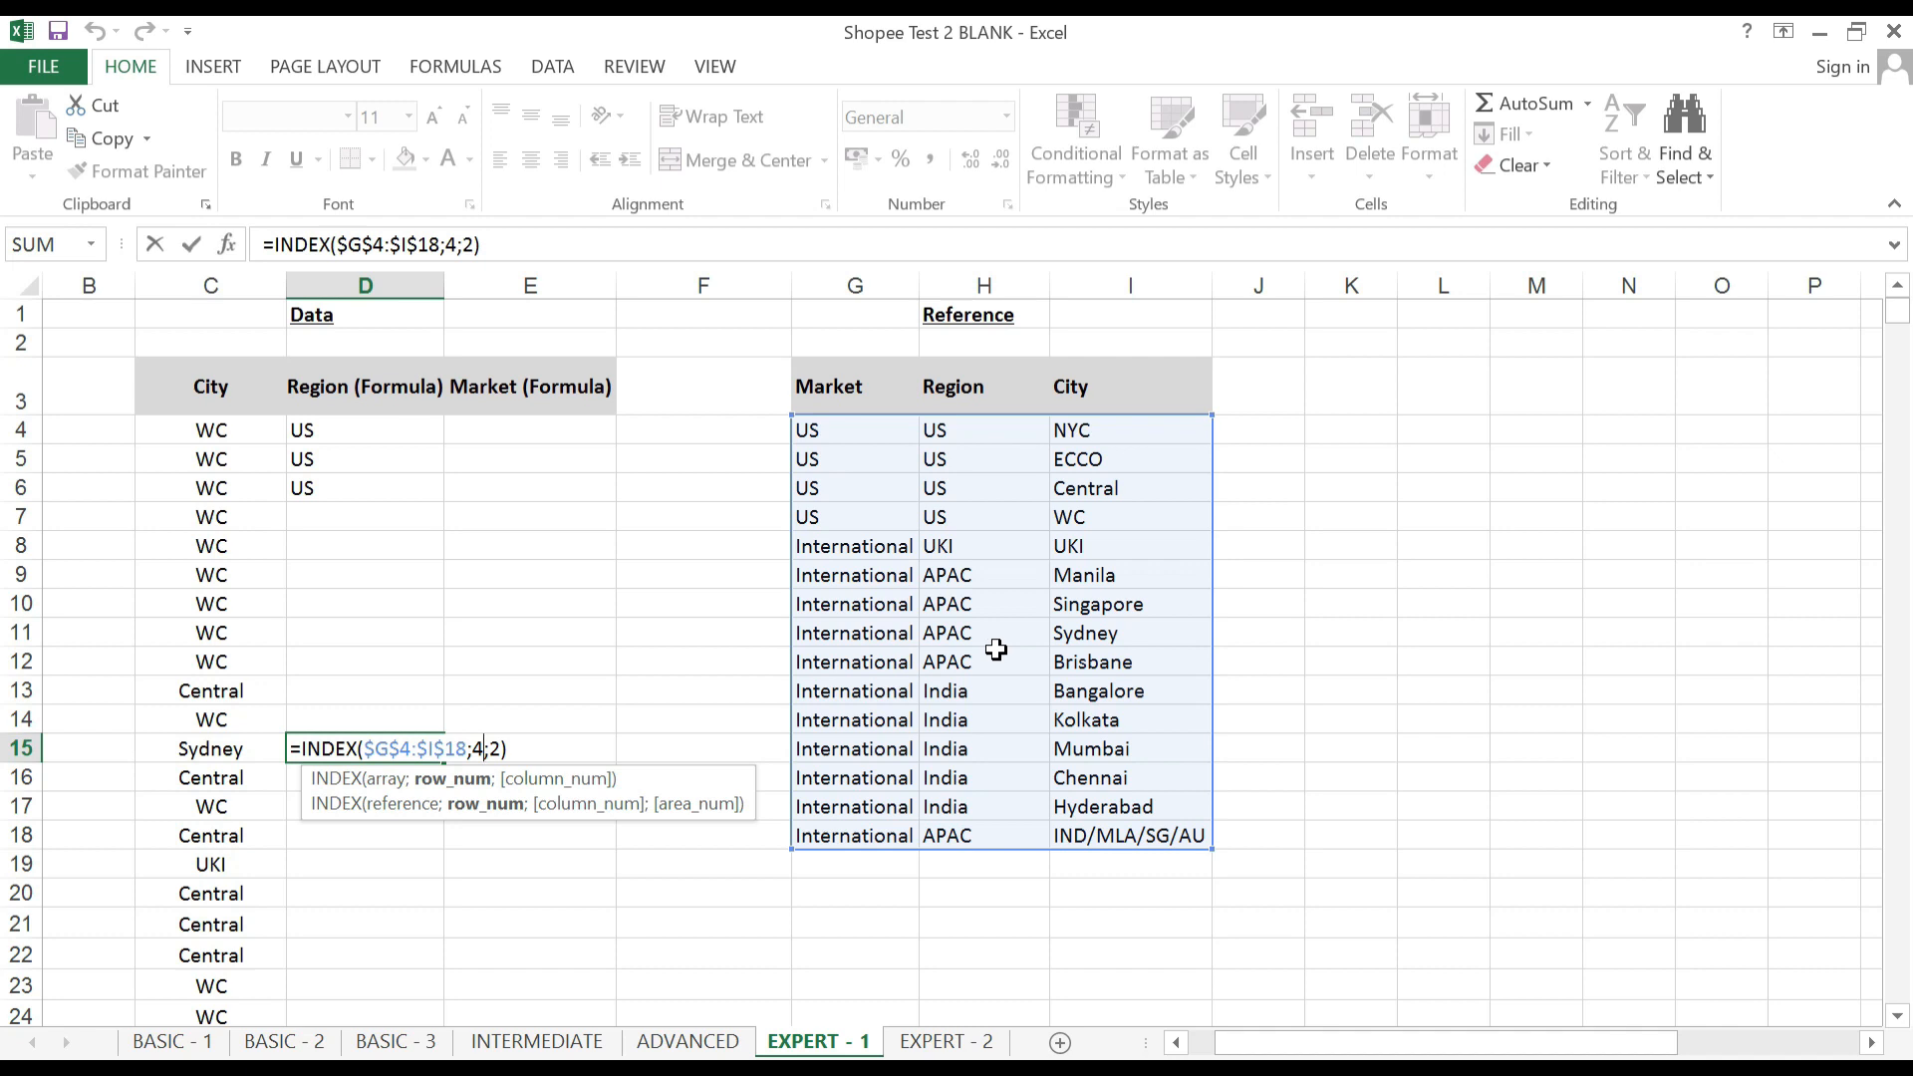
{"action": "key", "text": "BackSpace"}
{"action": "type", "text": "8"}
{"action": "key", "text": "Return"}
{"action": "key", "text": "Up"}
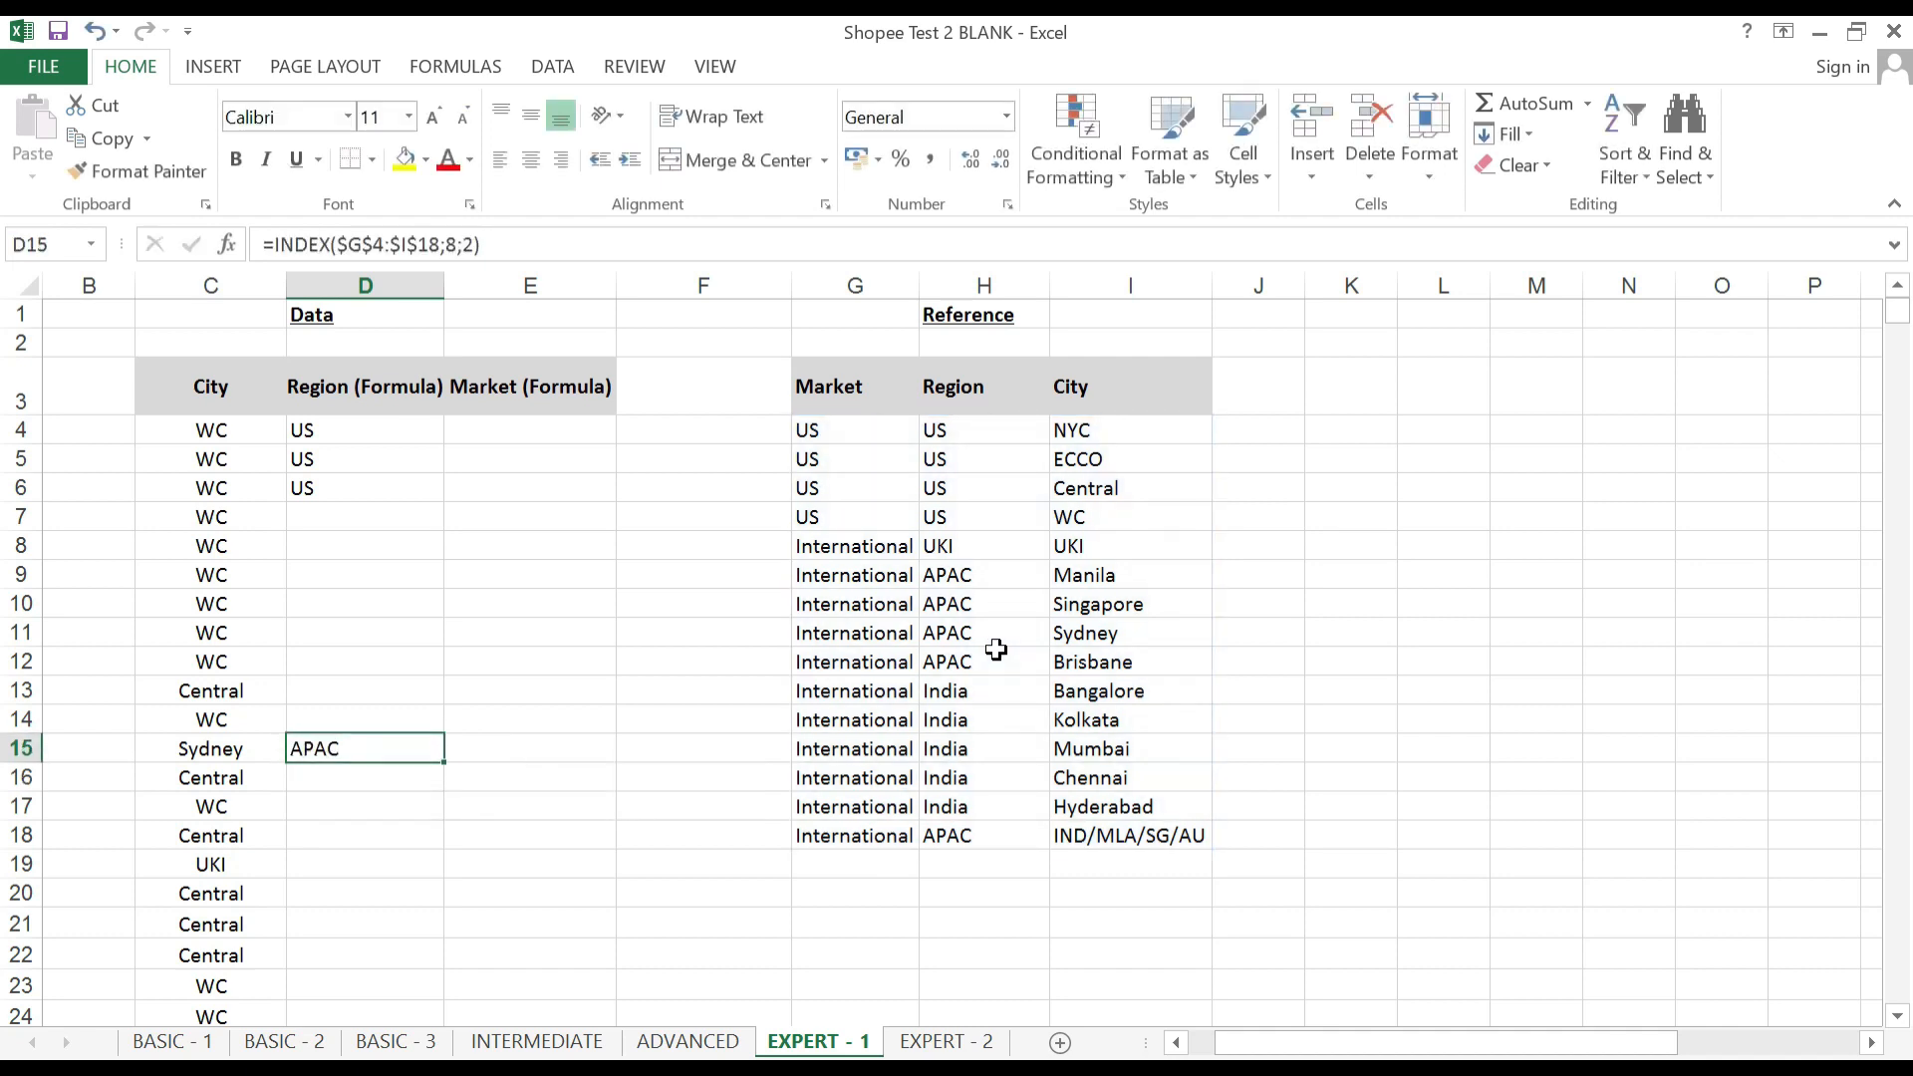
Clear the region formulas from D5 to D15, keeping only the formula in D4.
{"action": "key", "text": "Left"}
{"action": "key", "text": "ctrl+Down"}
{"action": "key", "text": "Right"}
{"action": "key", "text": "Left"}
{"action": "key", "text": "ctrl+Up"}
{"action": "key", "text": "Right"}
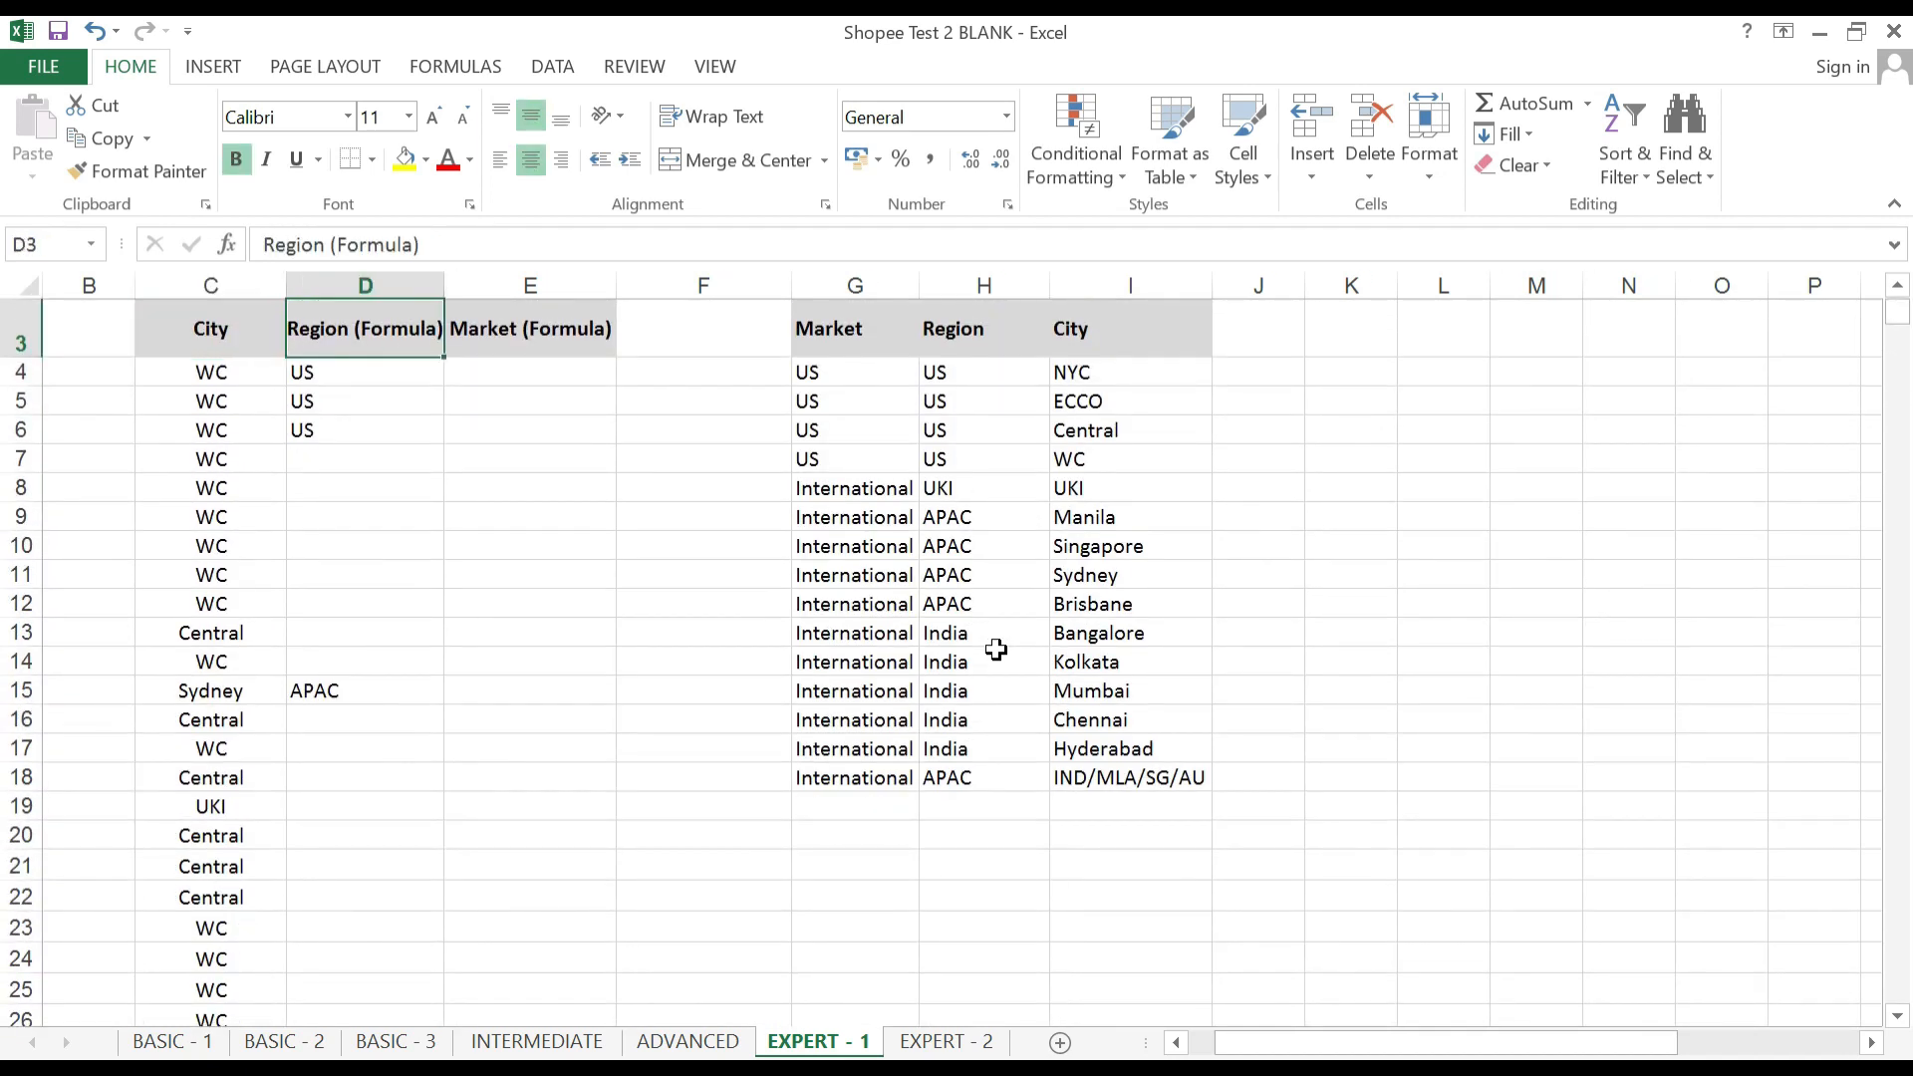
{"action": "key", "text": "Down"}
{"action": "key", "text": "Down"}
{"action": "key", "text": "shift+Down"}
{"action": "key", "text": "ctrl+shift+Down"}
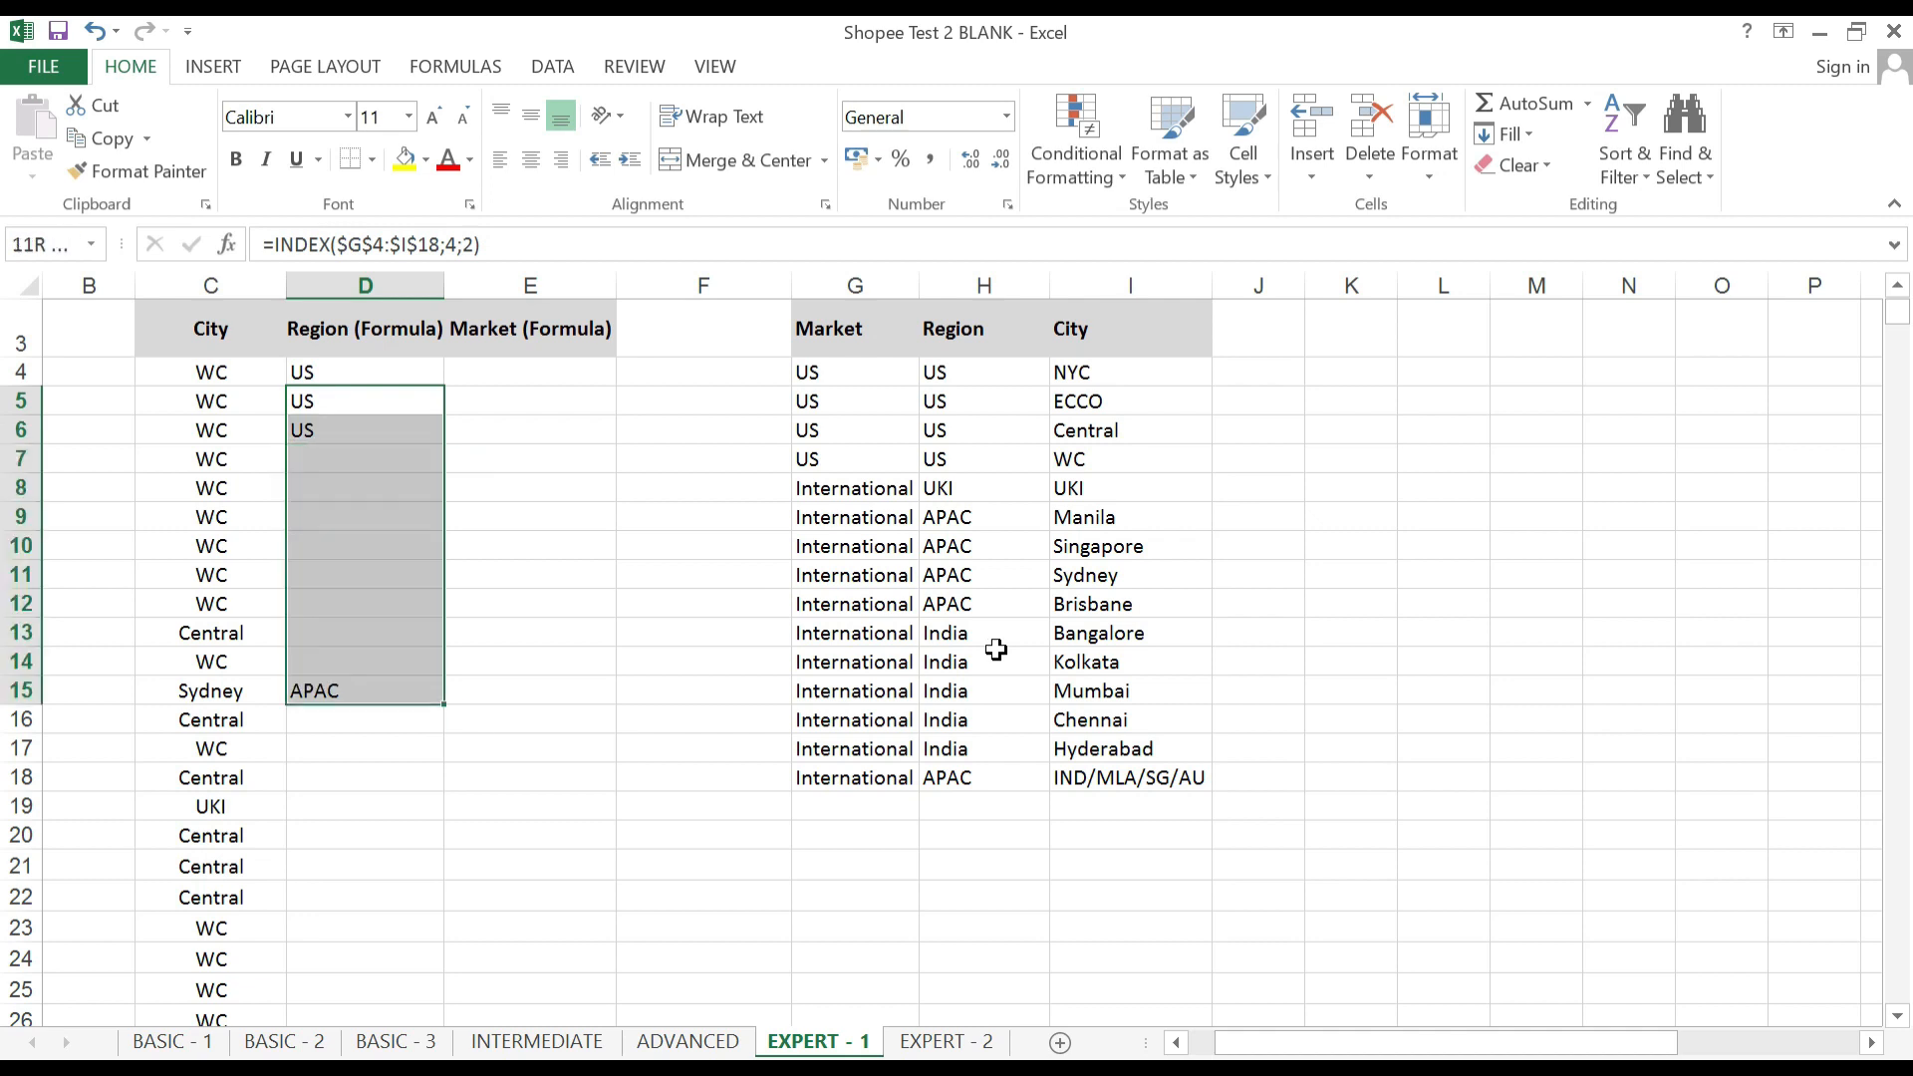
{"action": "key", "text": "Delete"}
{"action": "key", "text": "Up"}
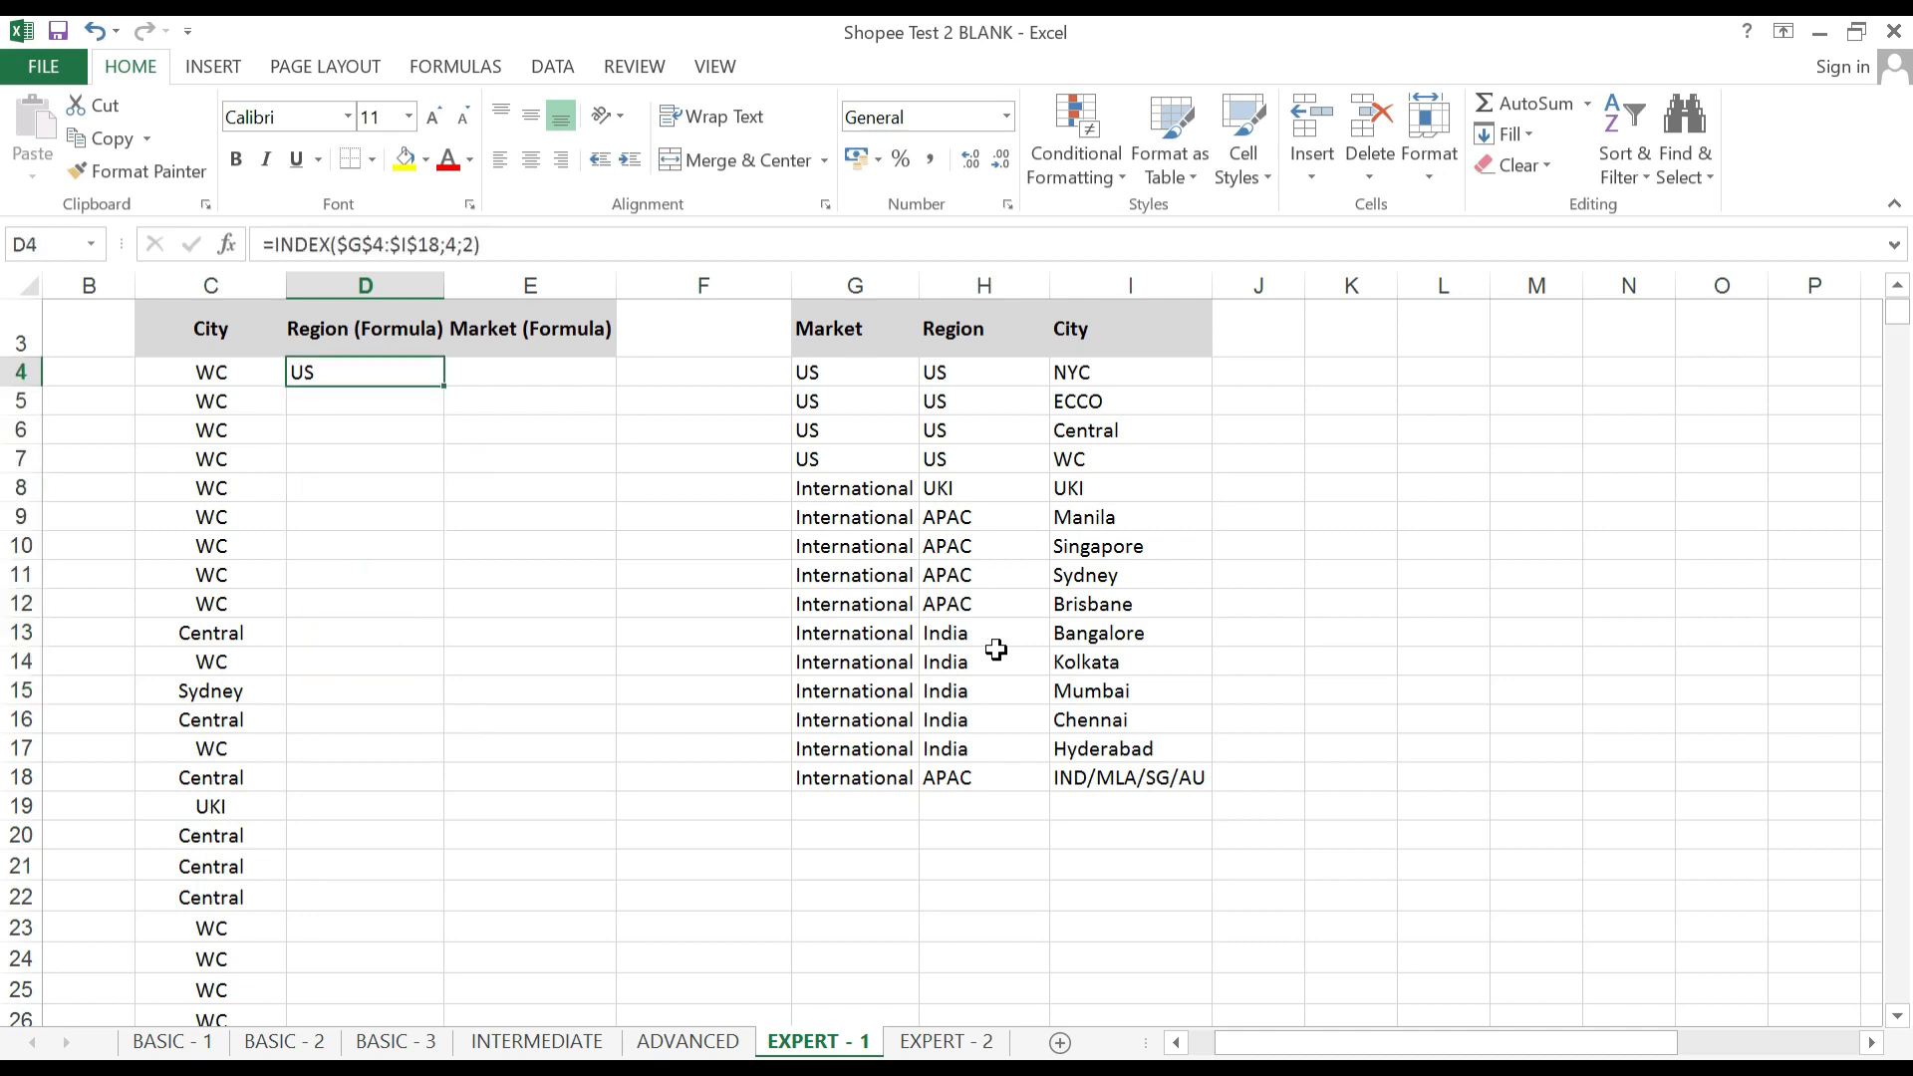
Replace the fixed row number in D4's INDEX formula with a nested MATCH function.
{"action": "key", "text": "F2"}
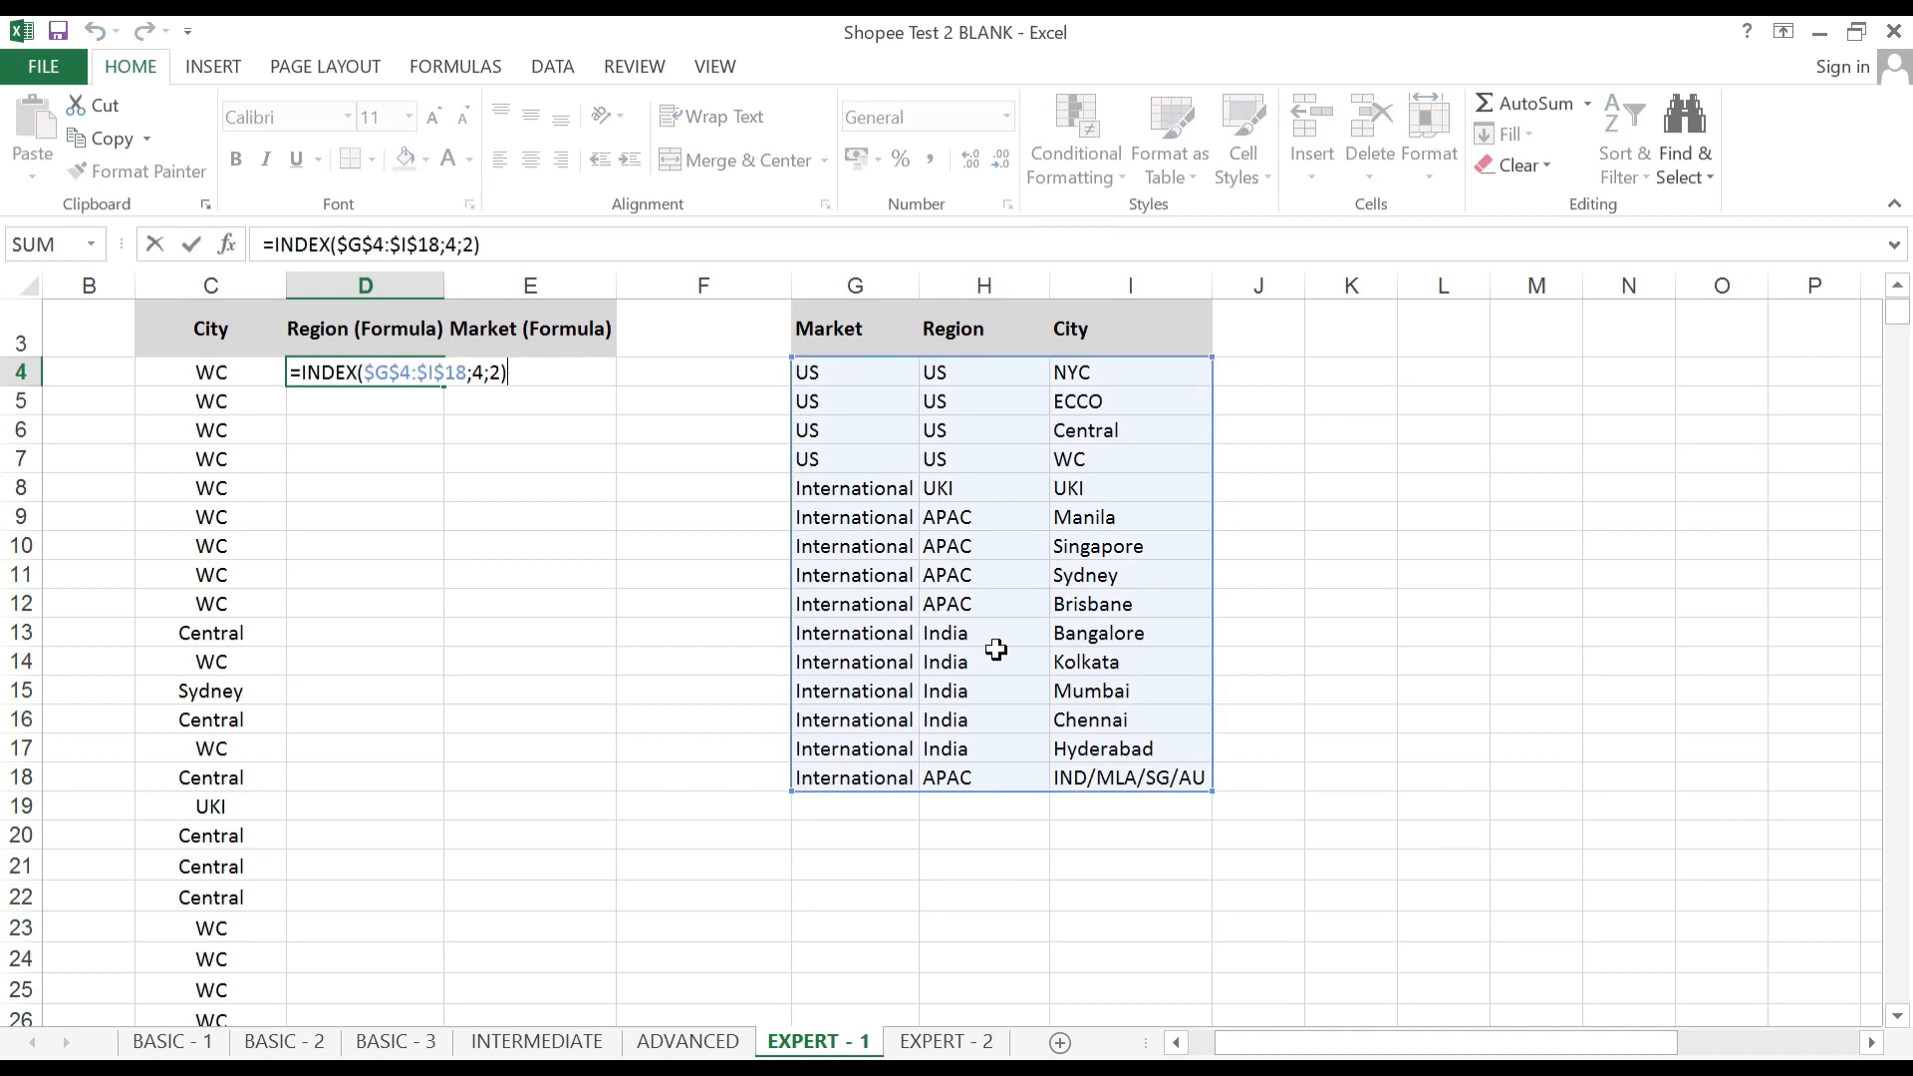
{"action": "key", "text": "Left"}
{"action": "key", "text": "Left"}
{"action": "key", "text": "Left"}
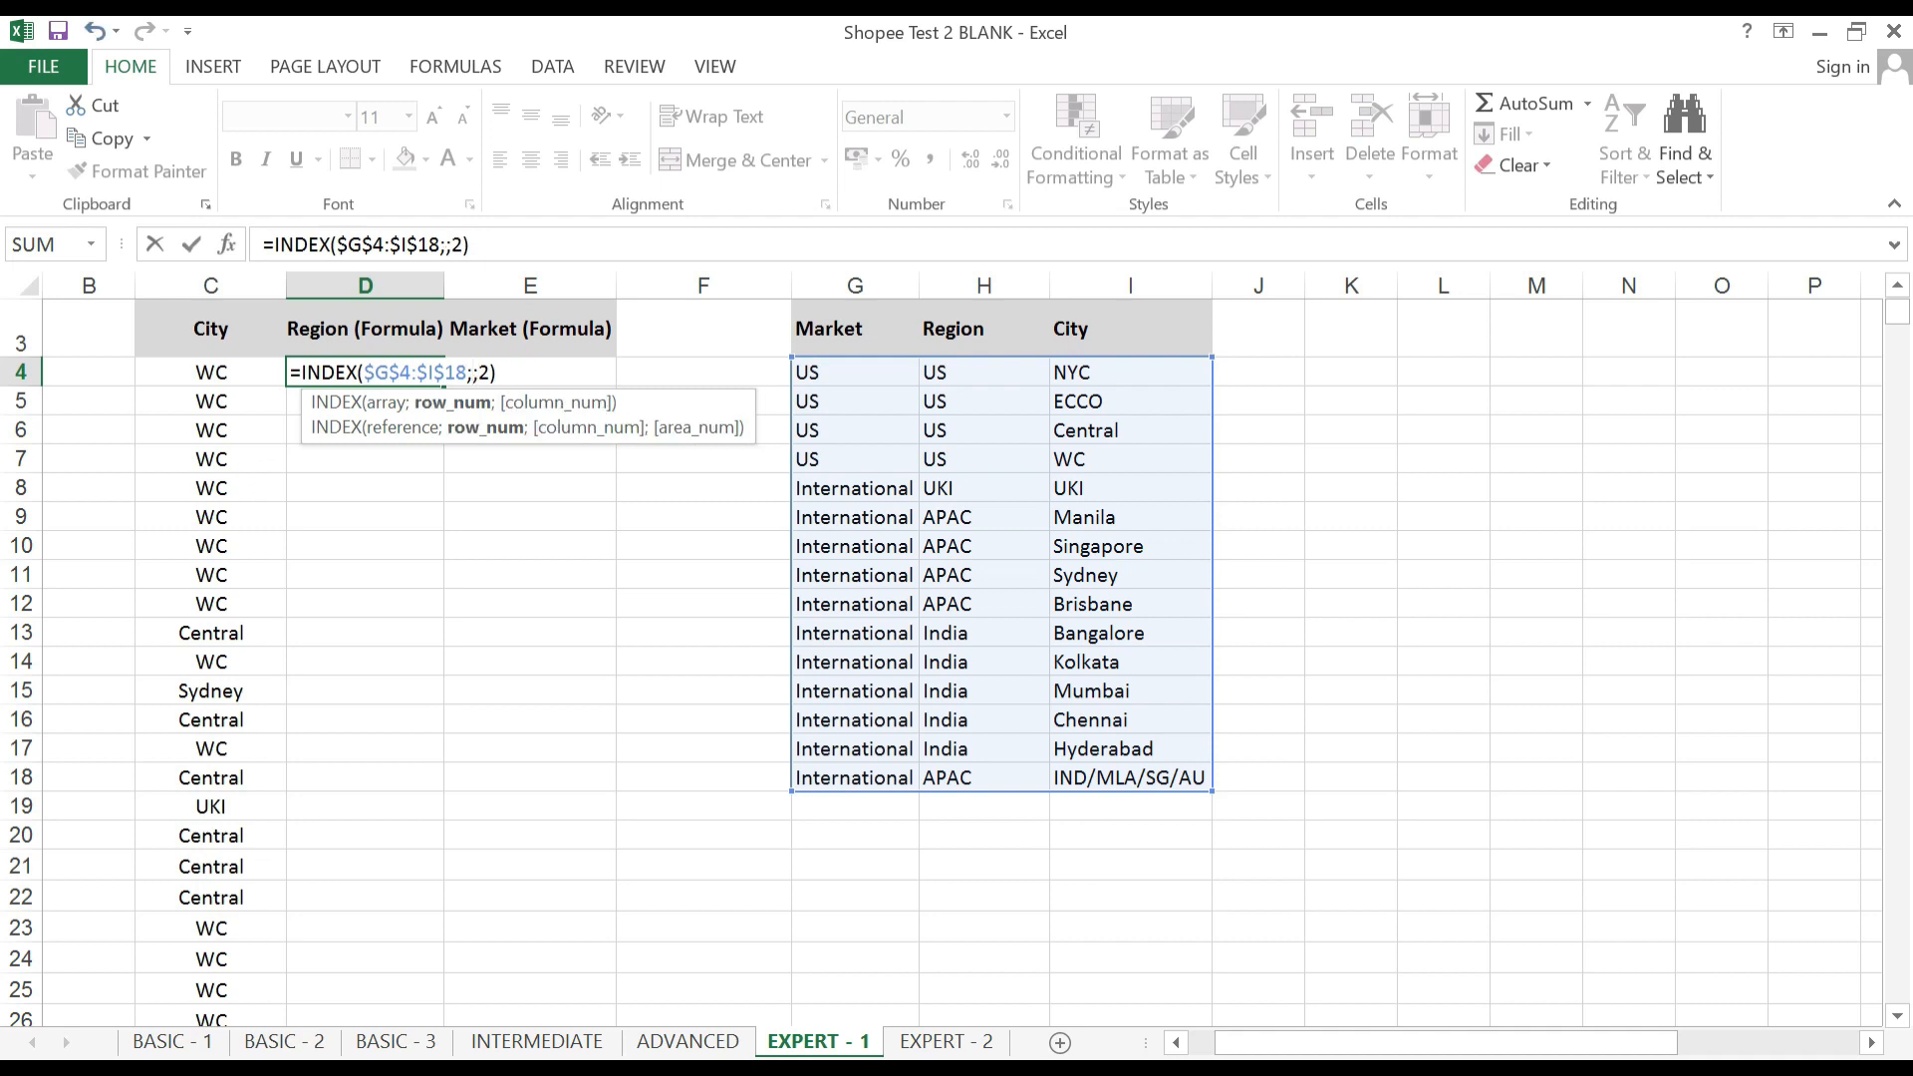
{"action": "type", "text": "ma"}
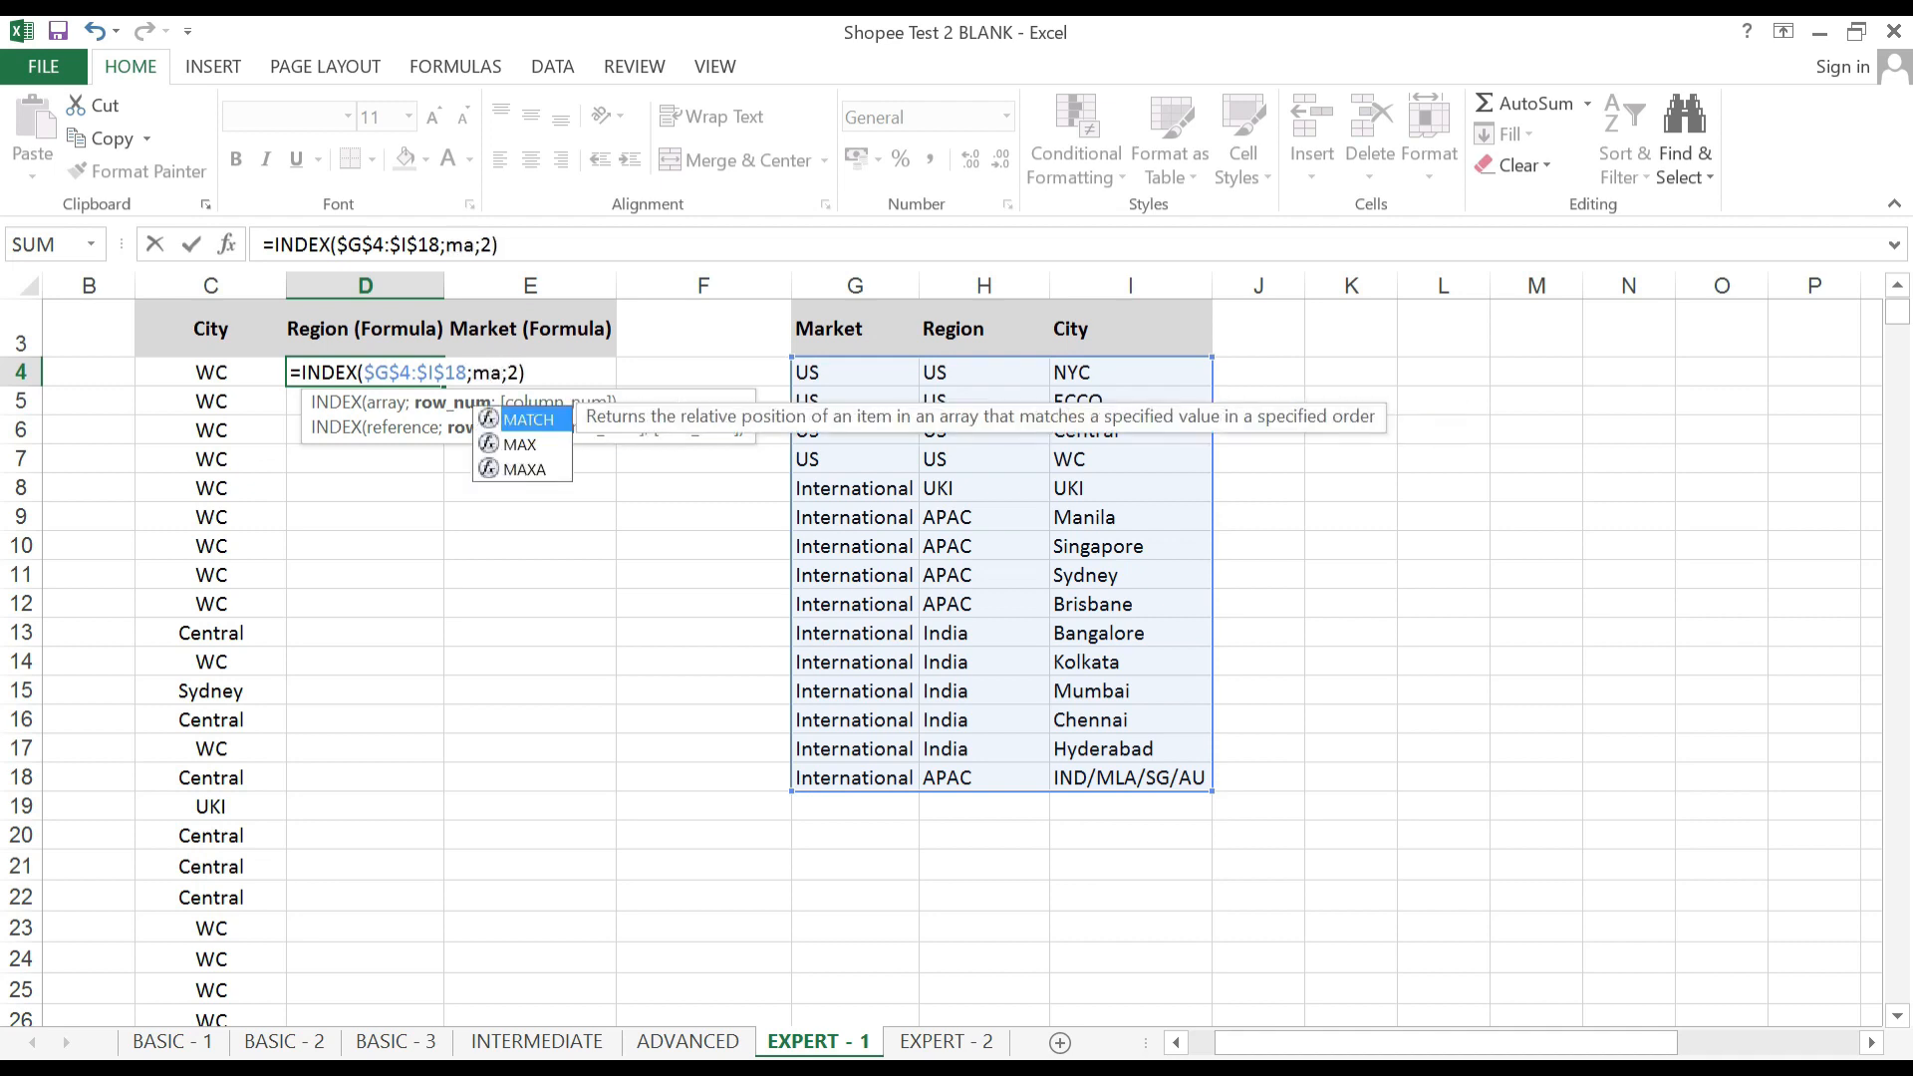
{"action": "type", "text": "t"}
{"action": "key", "text": "BackSpace"}
{"action": "key", "text": "BackSpace"}
{"action": "key", "text": "BackSpace"}
{"action": "type", "text": "4"}
{"action": "key", "text": "BackSpace"}
{"action": "type", "text": "match"}
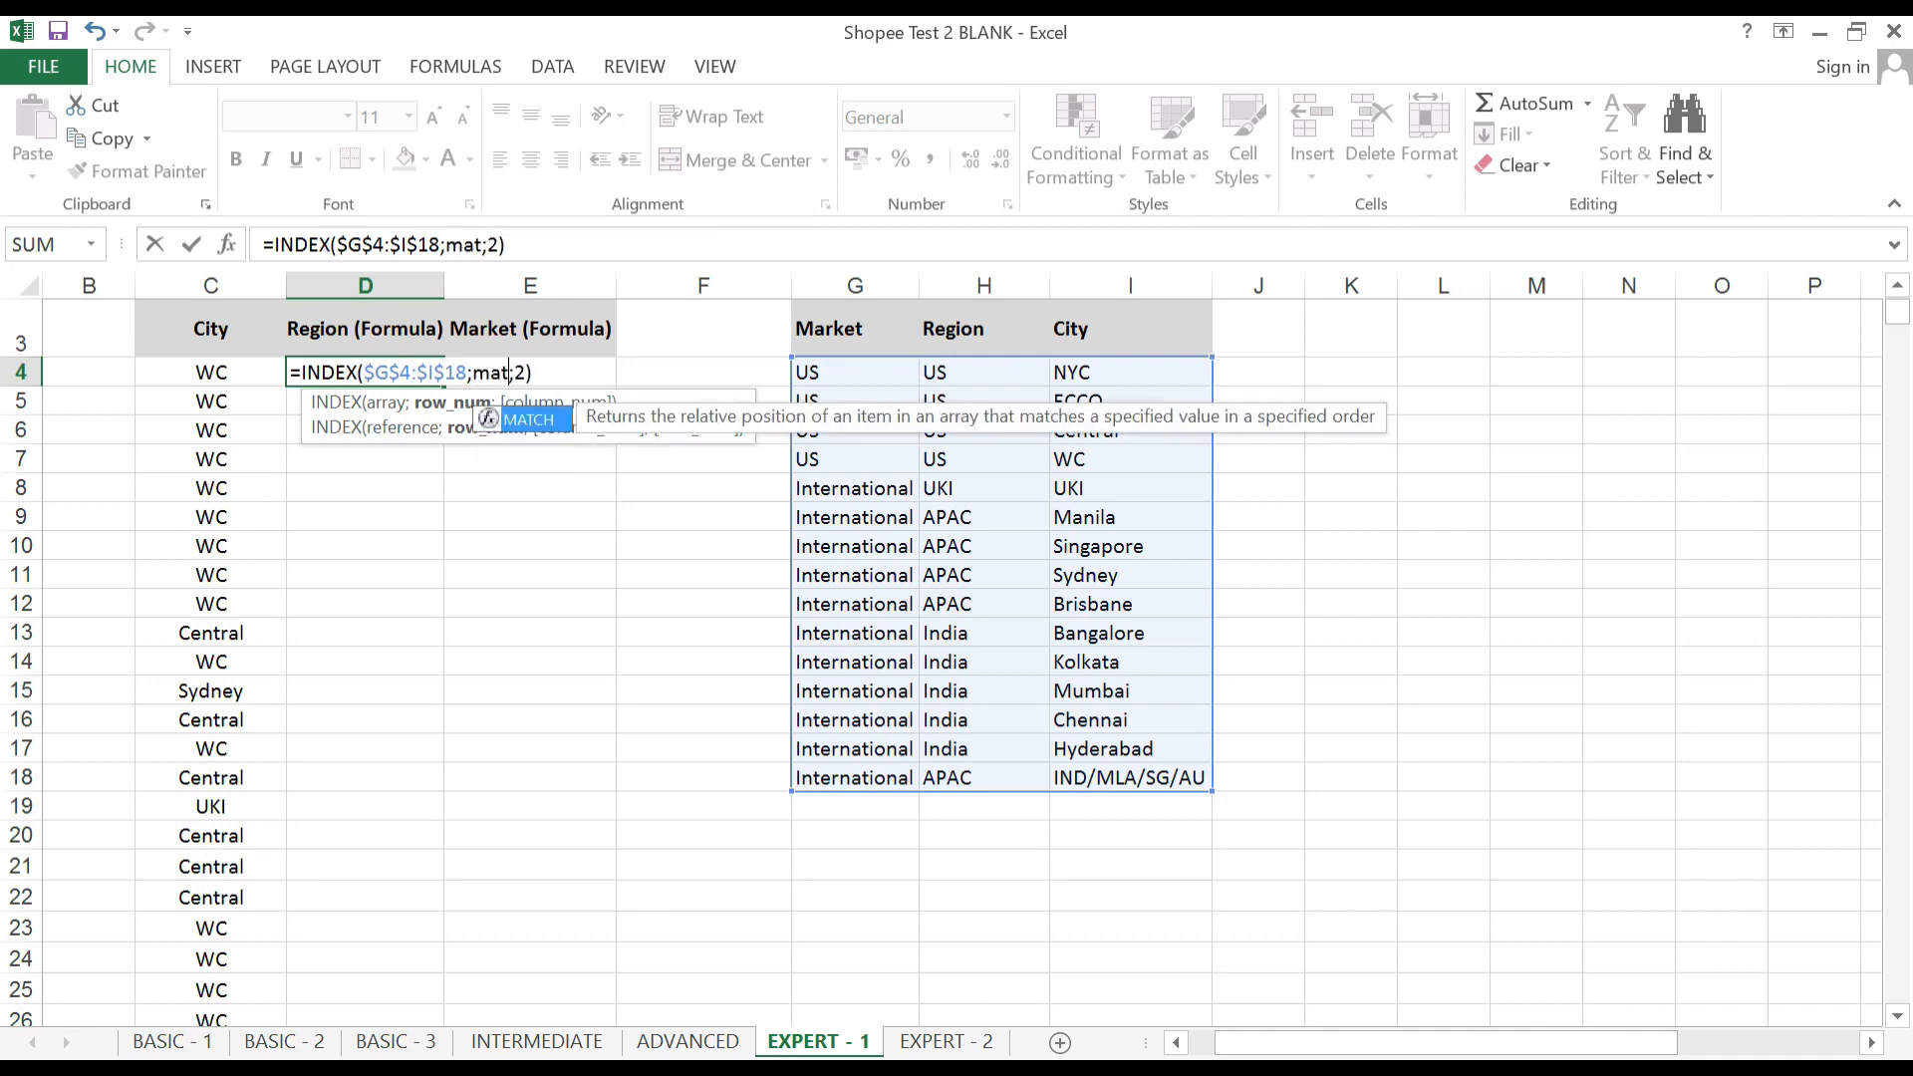
{"action": "key", "text": "Tab"}
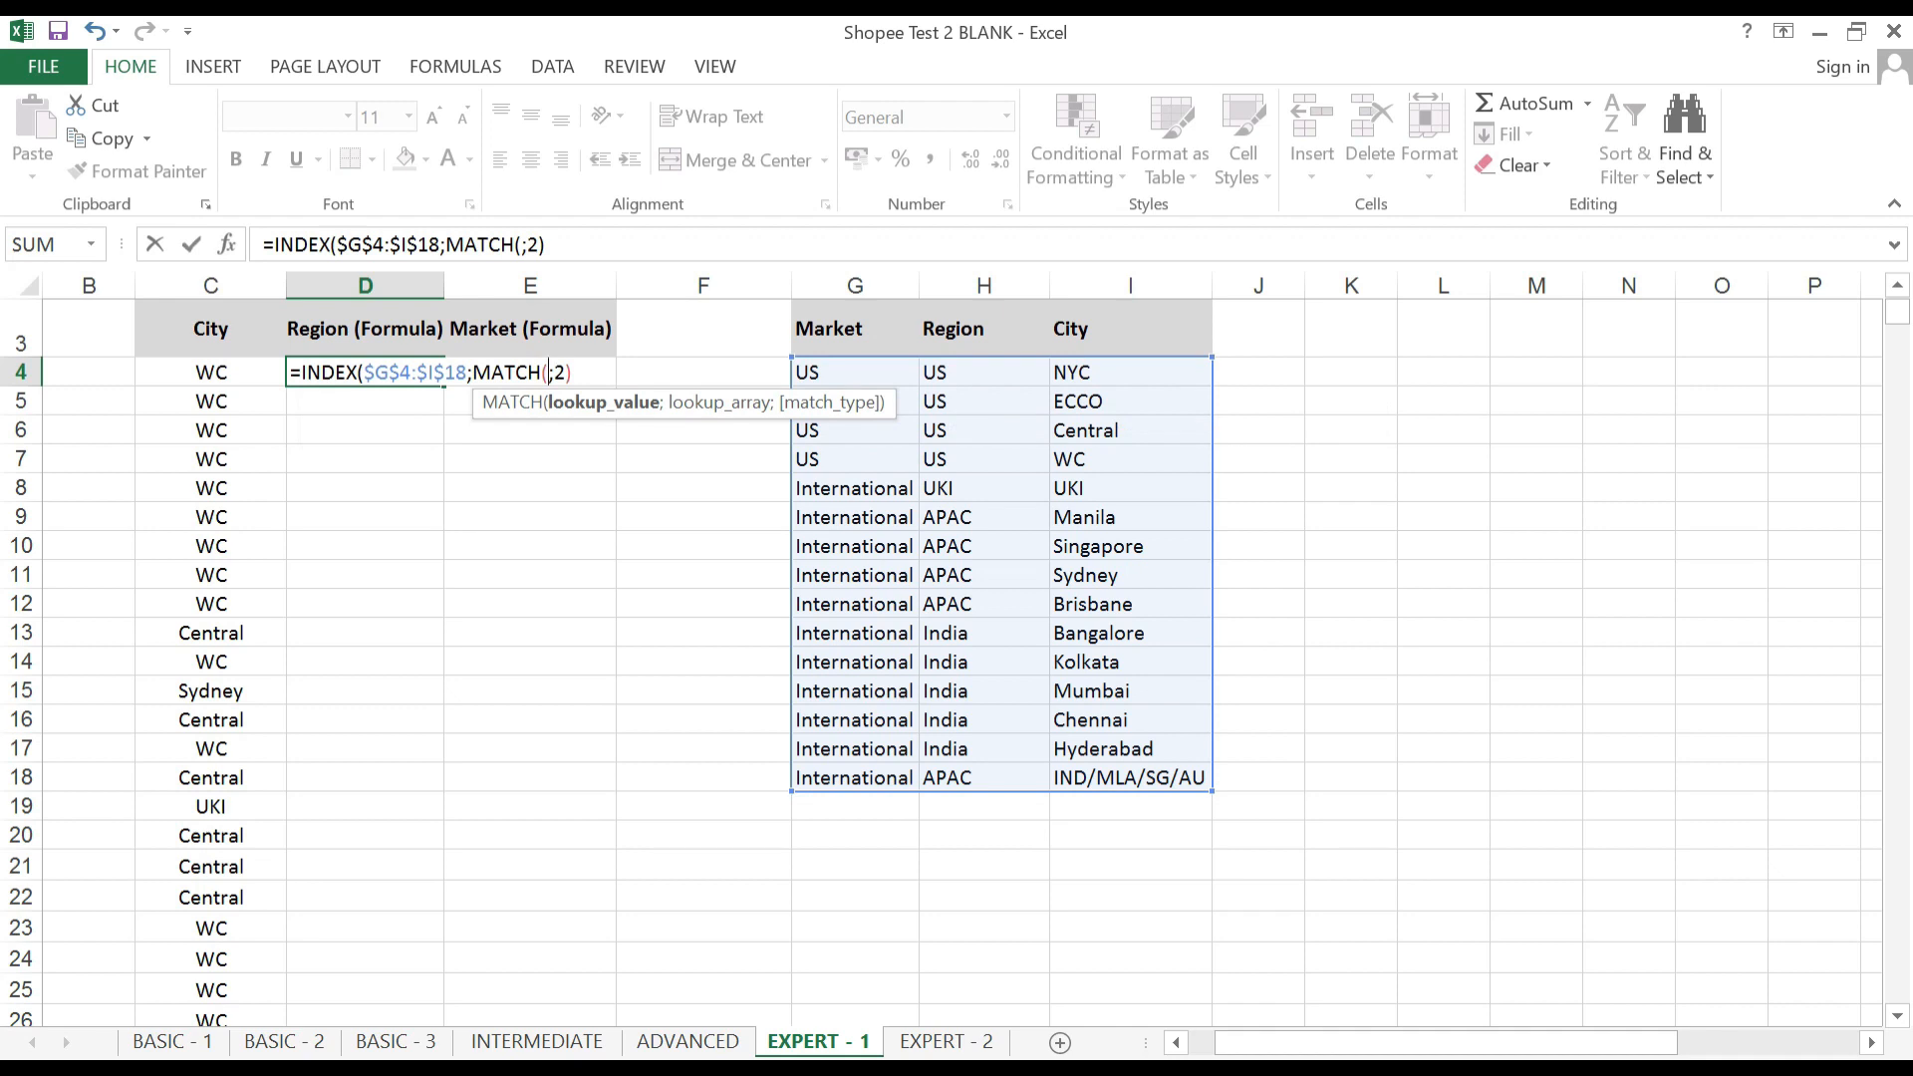
In D4's nested MATCH, set the lookup value to C4 and the lookup array to the absolute range $I$4:$I$18.
{"action": "left_click", "coordinate": [265, 374]}
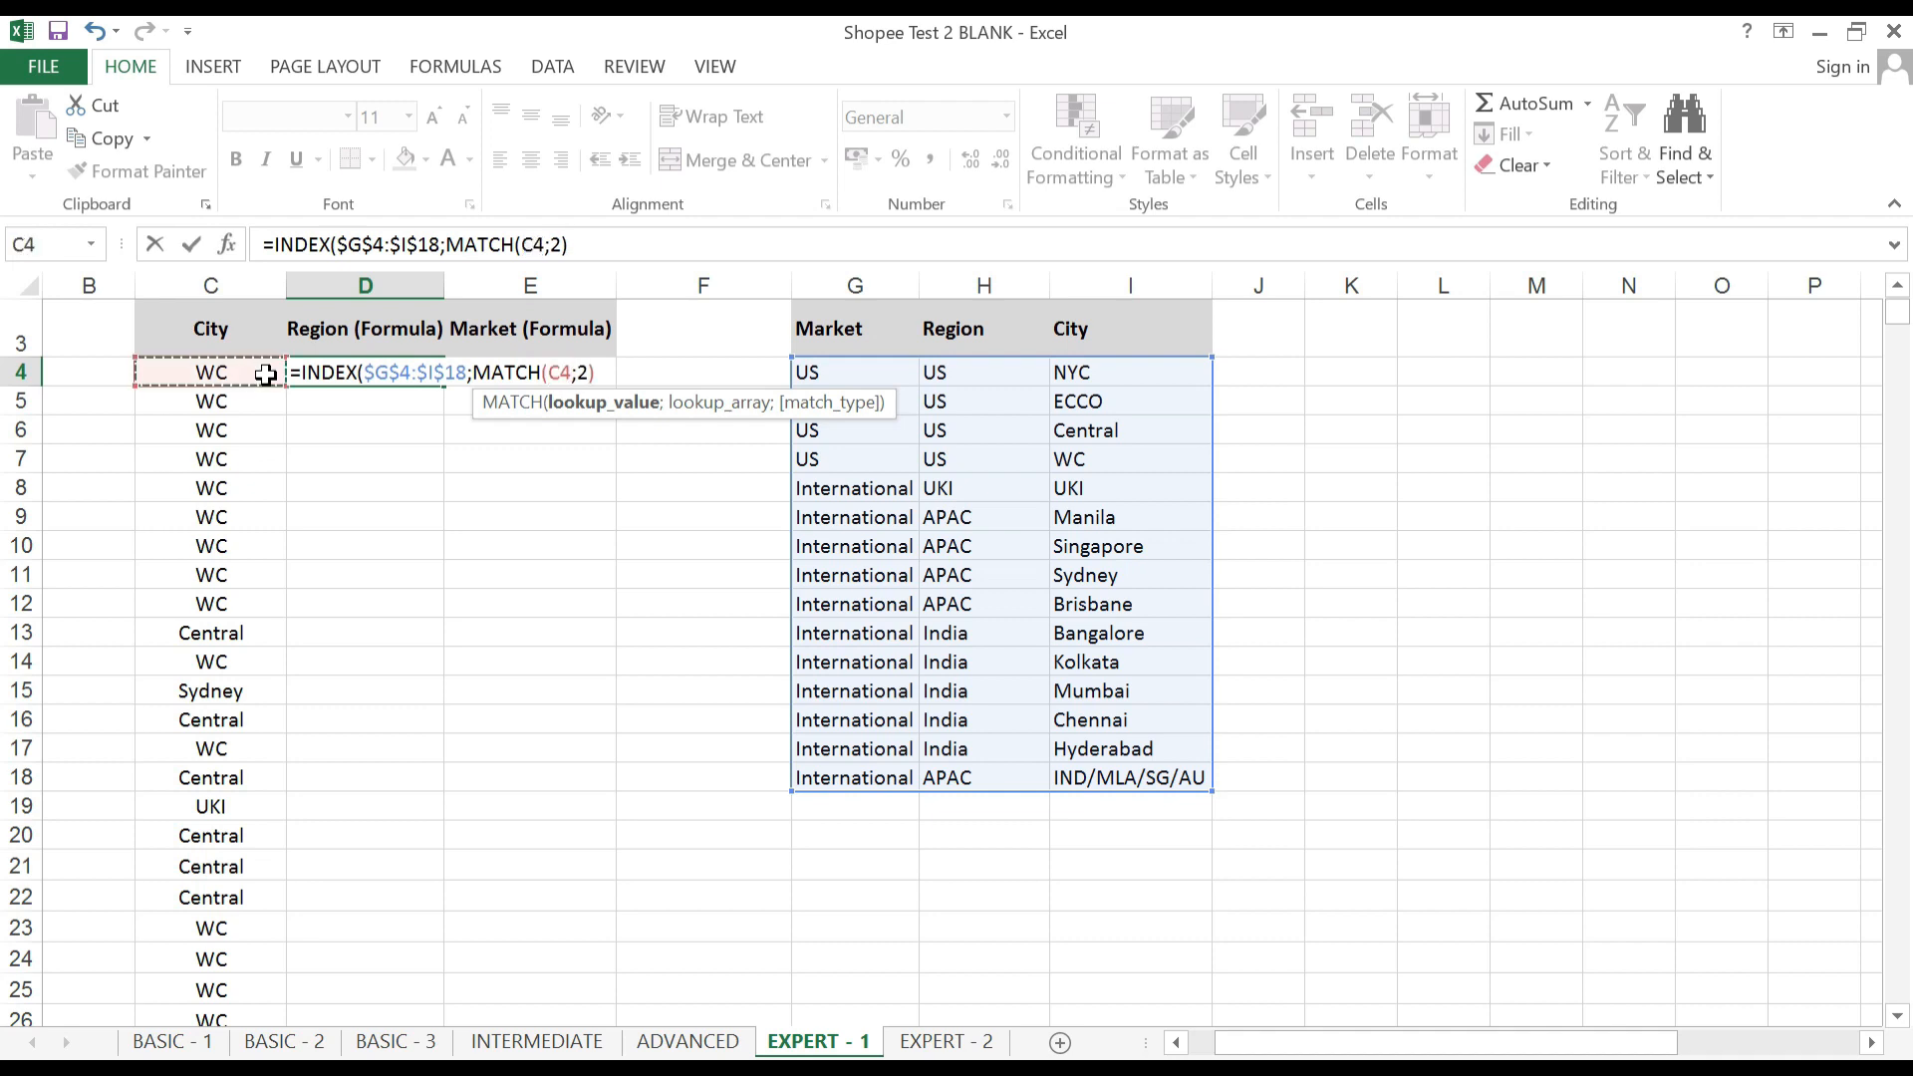
{"action": "type", "text": ";"}
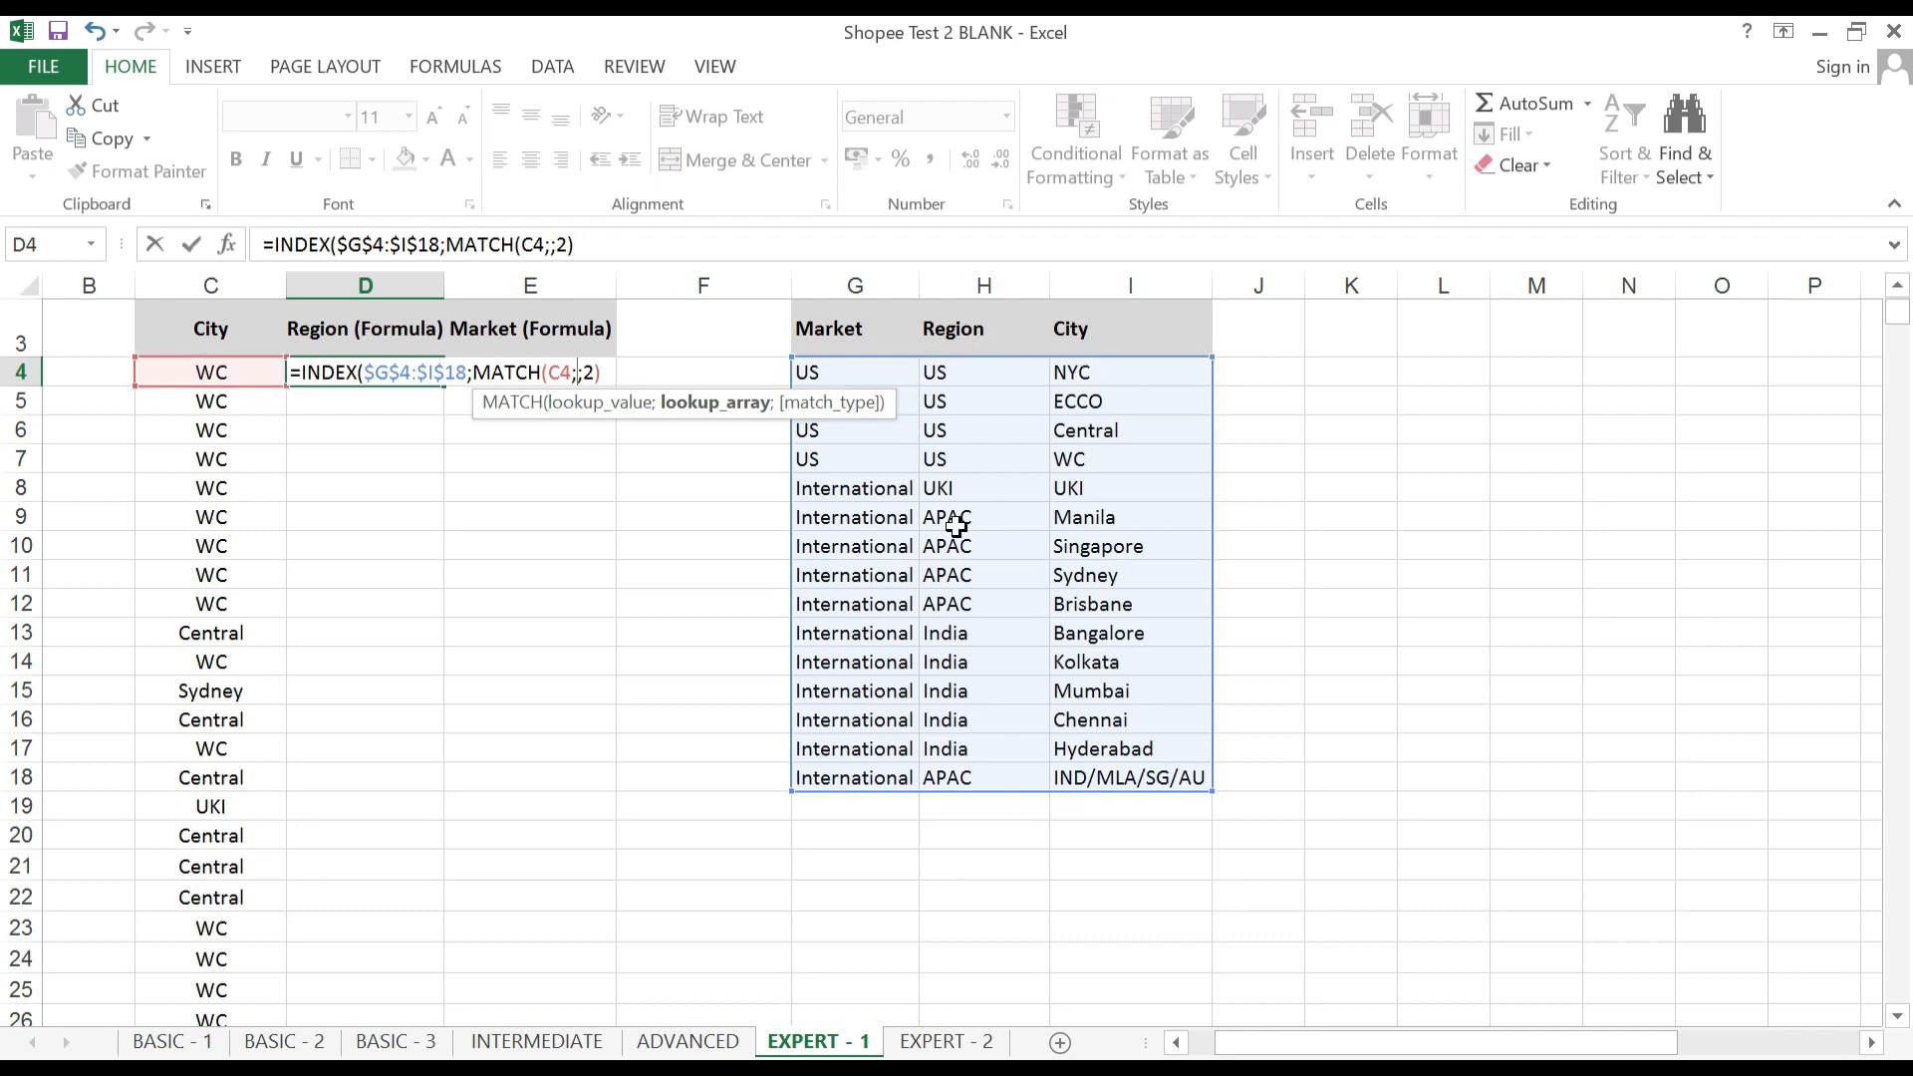
{"action": "left_click", "coordinate": [1120, 370]}
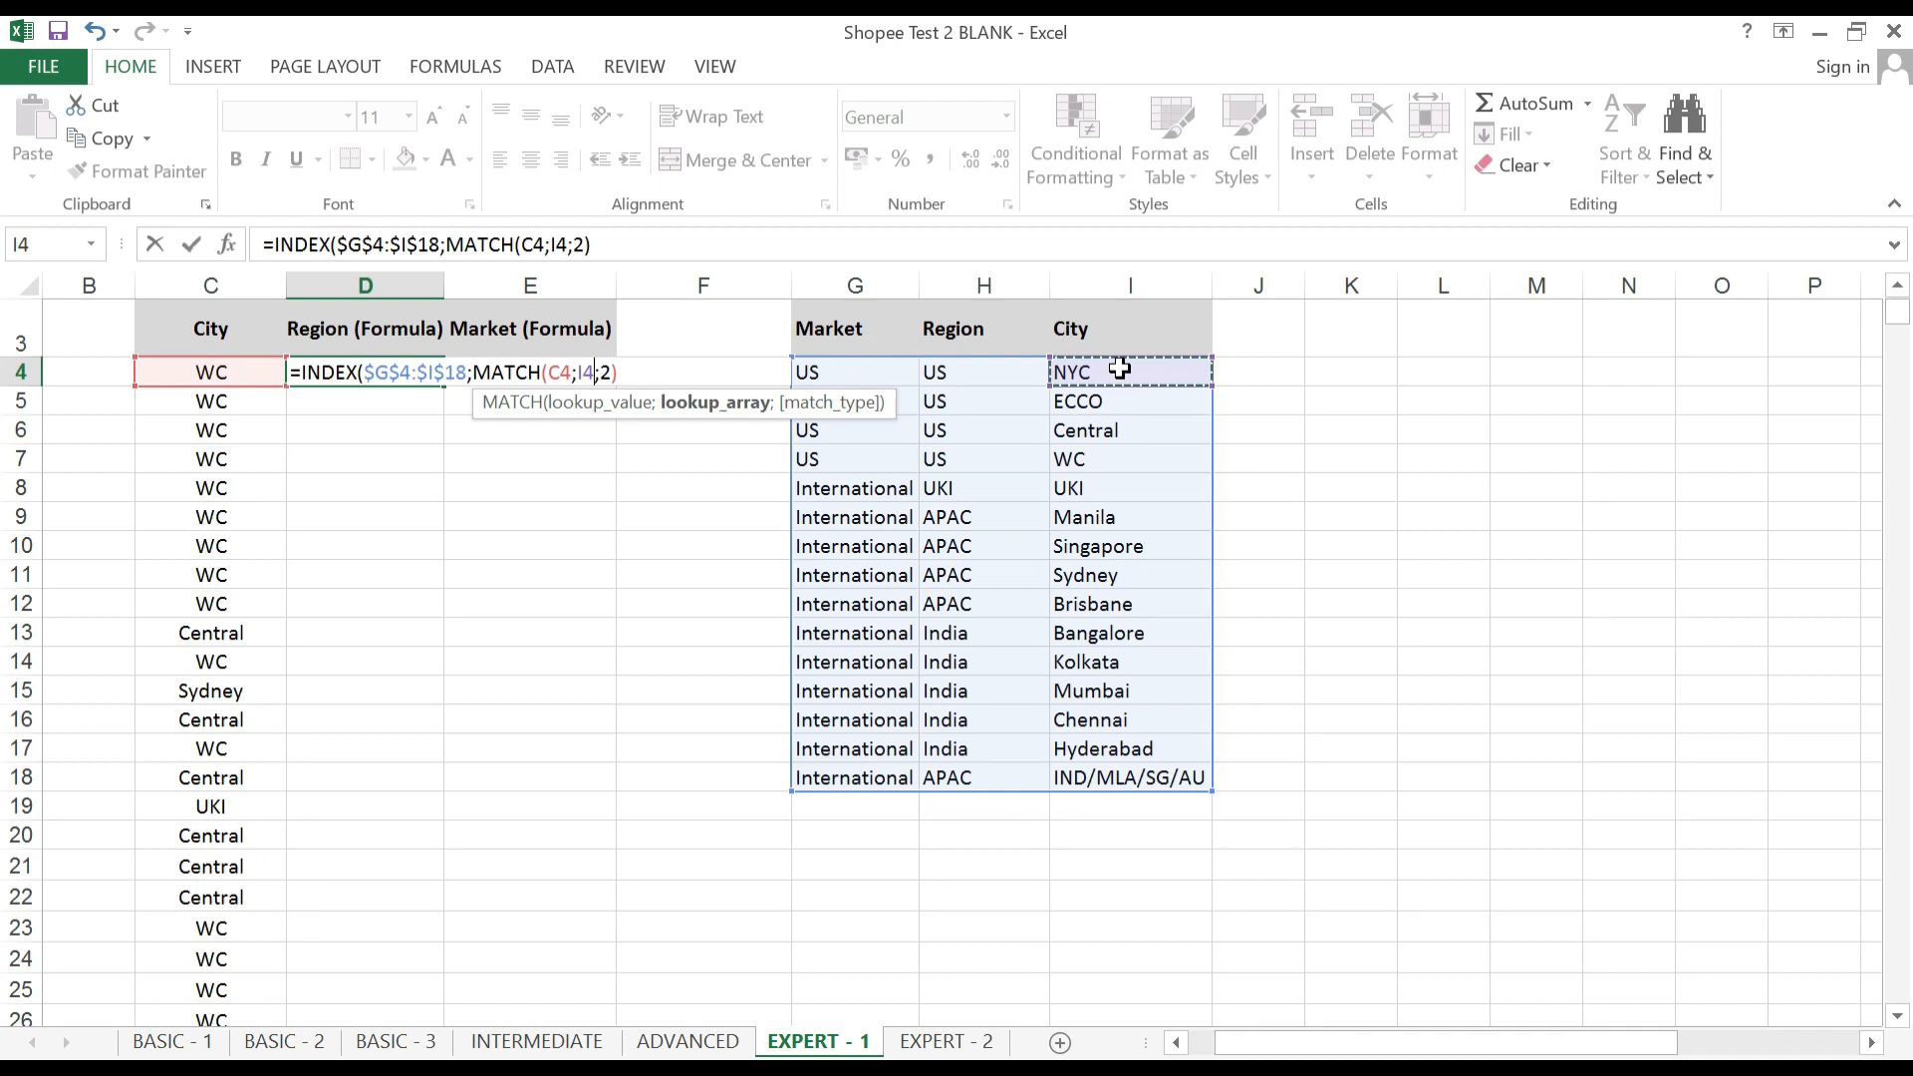
{"action": "left_click_drag", "start_coordinate": [1120, 370], "coordinate": [1124, 775]}
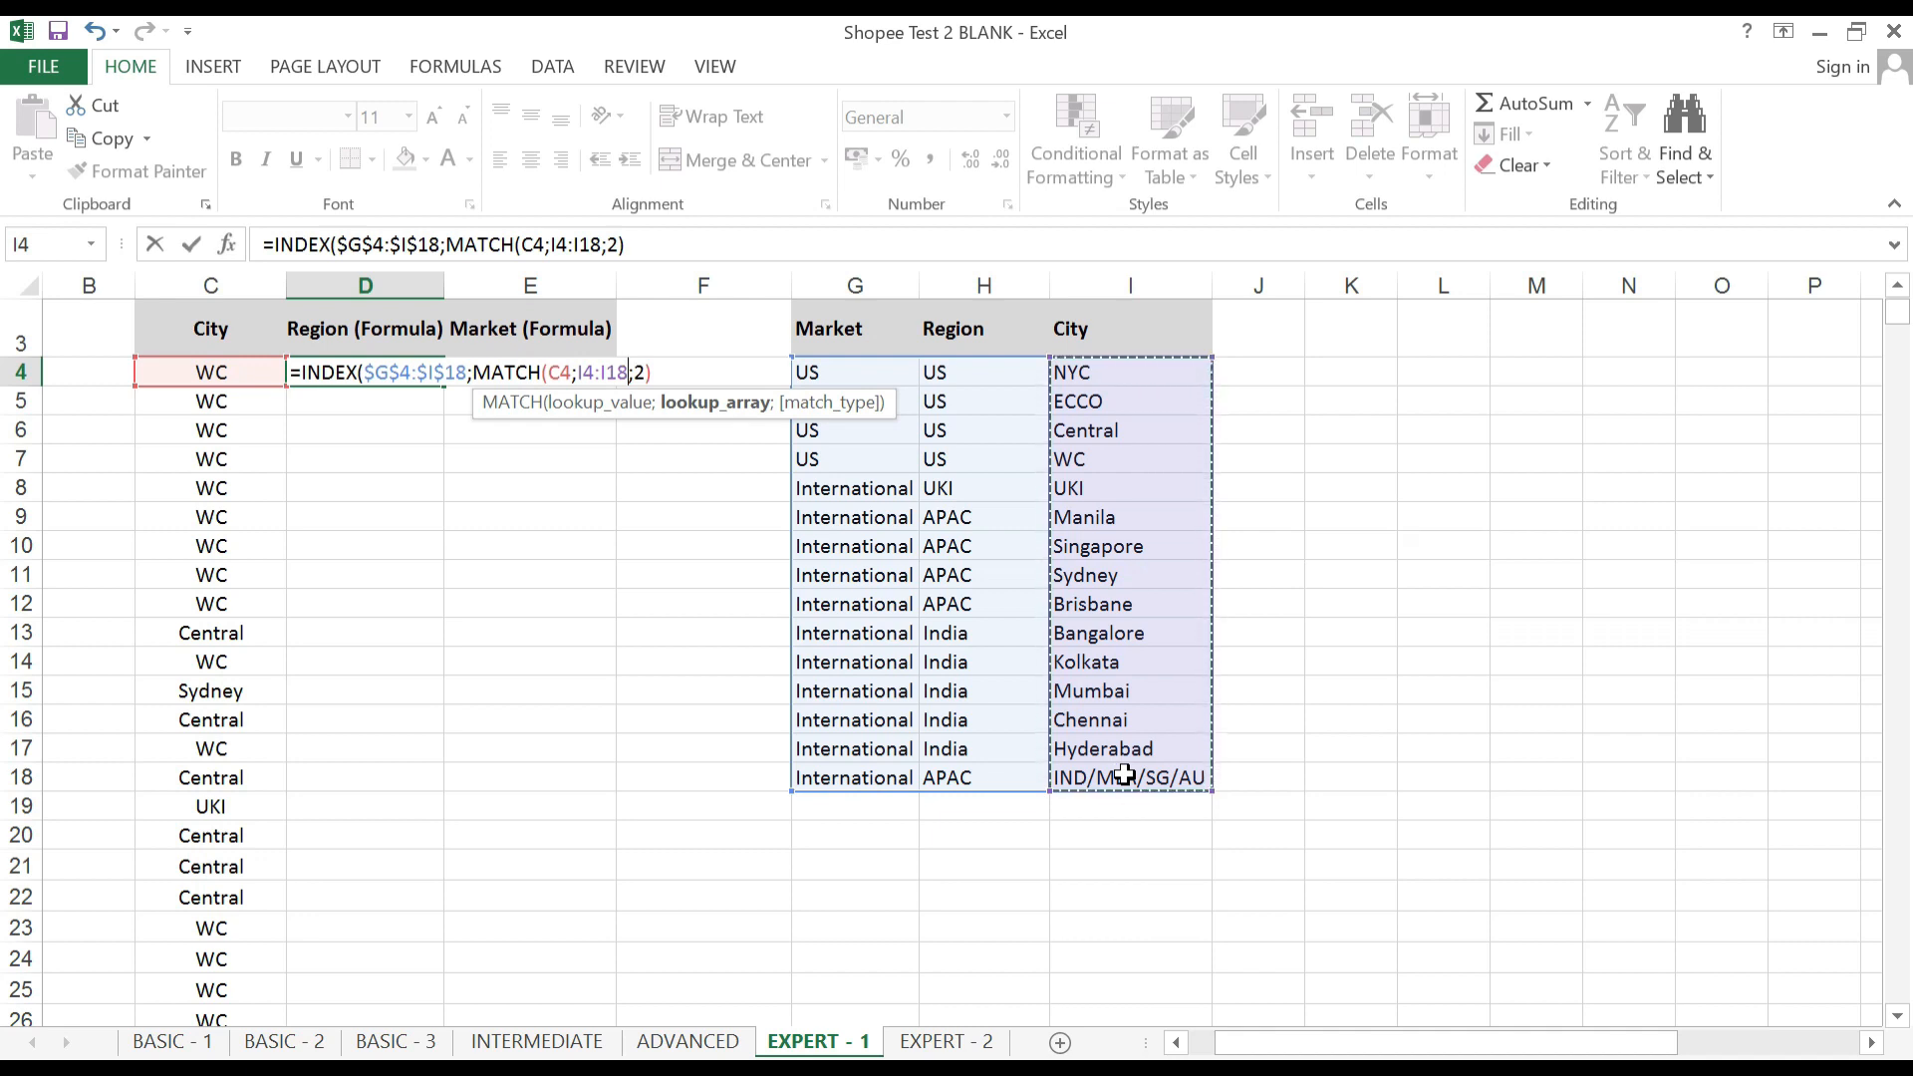
{"action": "key", "text": "F4"}
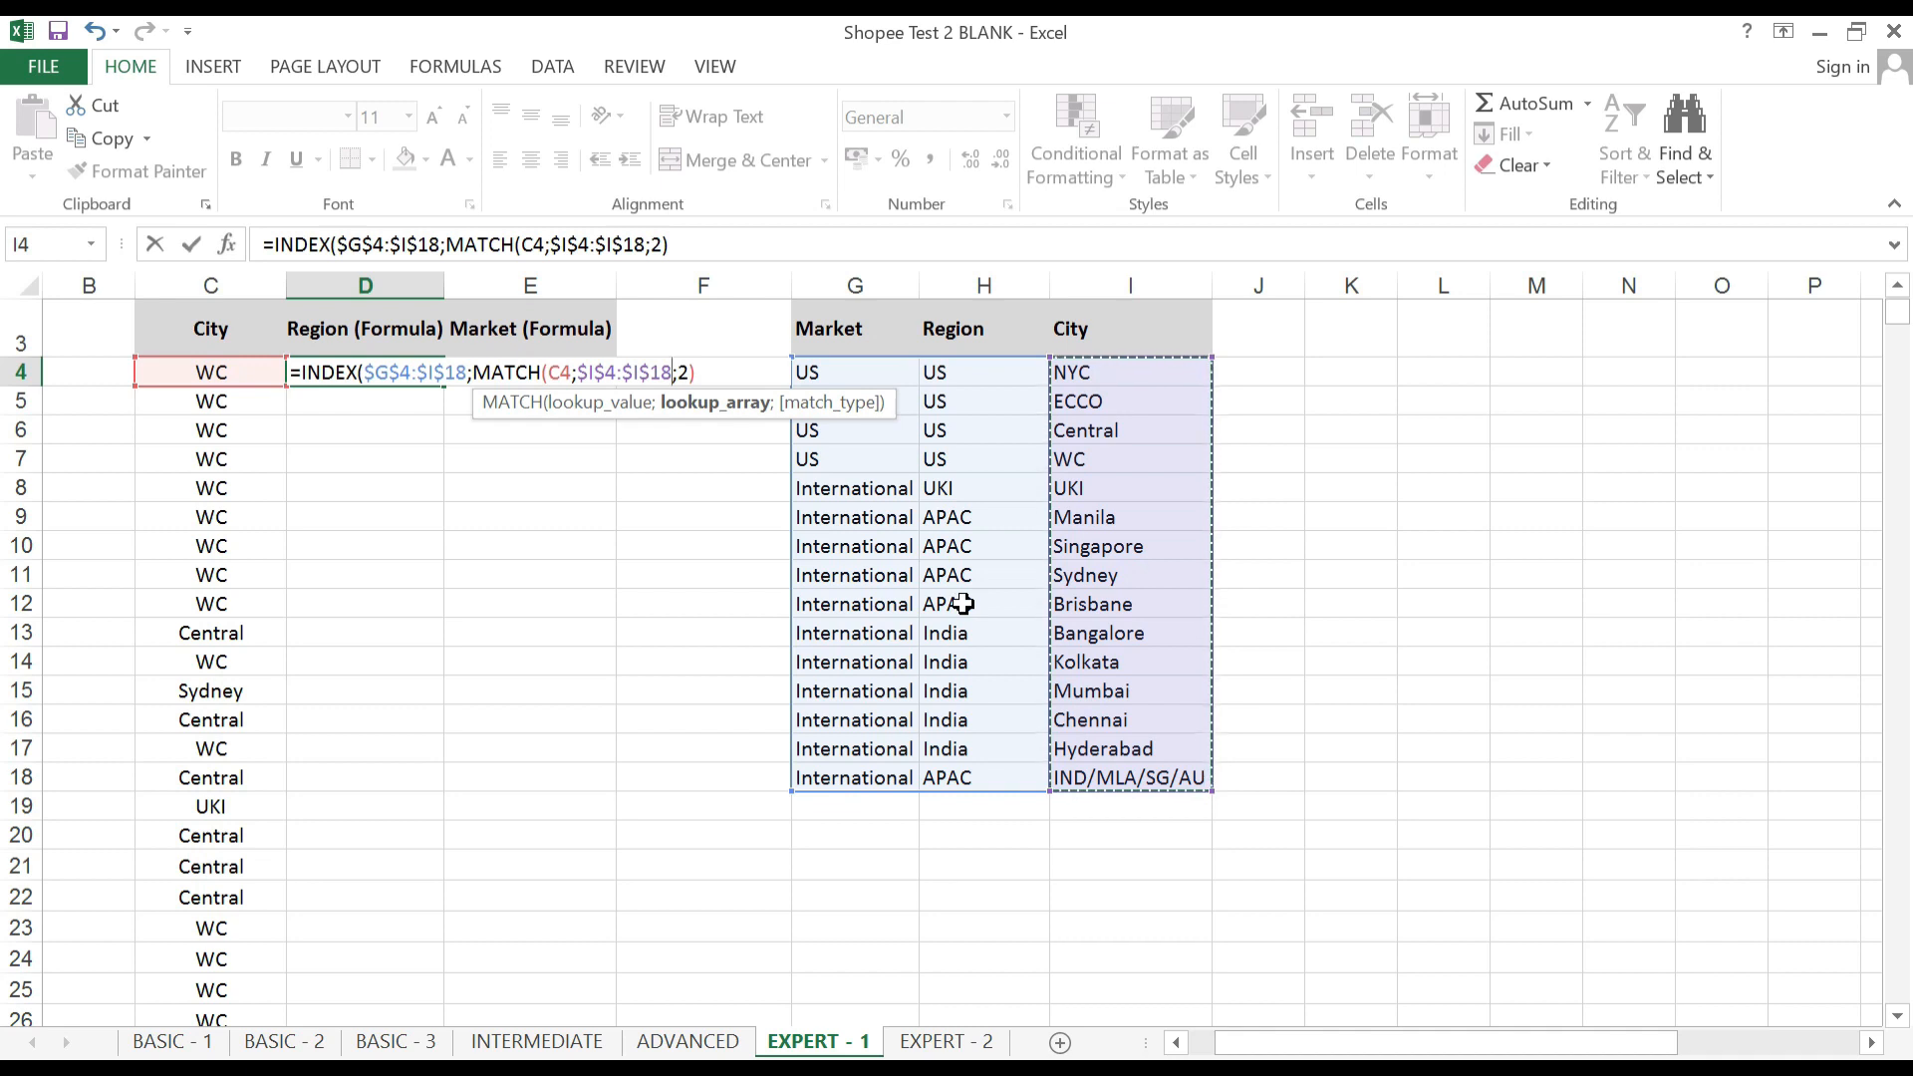
Set the MATCH type to 0 - Exact match, close the MATCH function and enter the region formula in D4.
{"action": "type", "text": ";"}
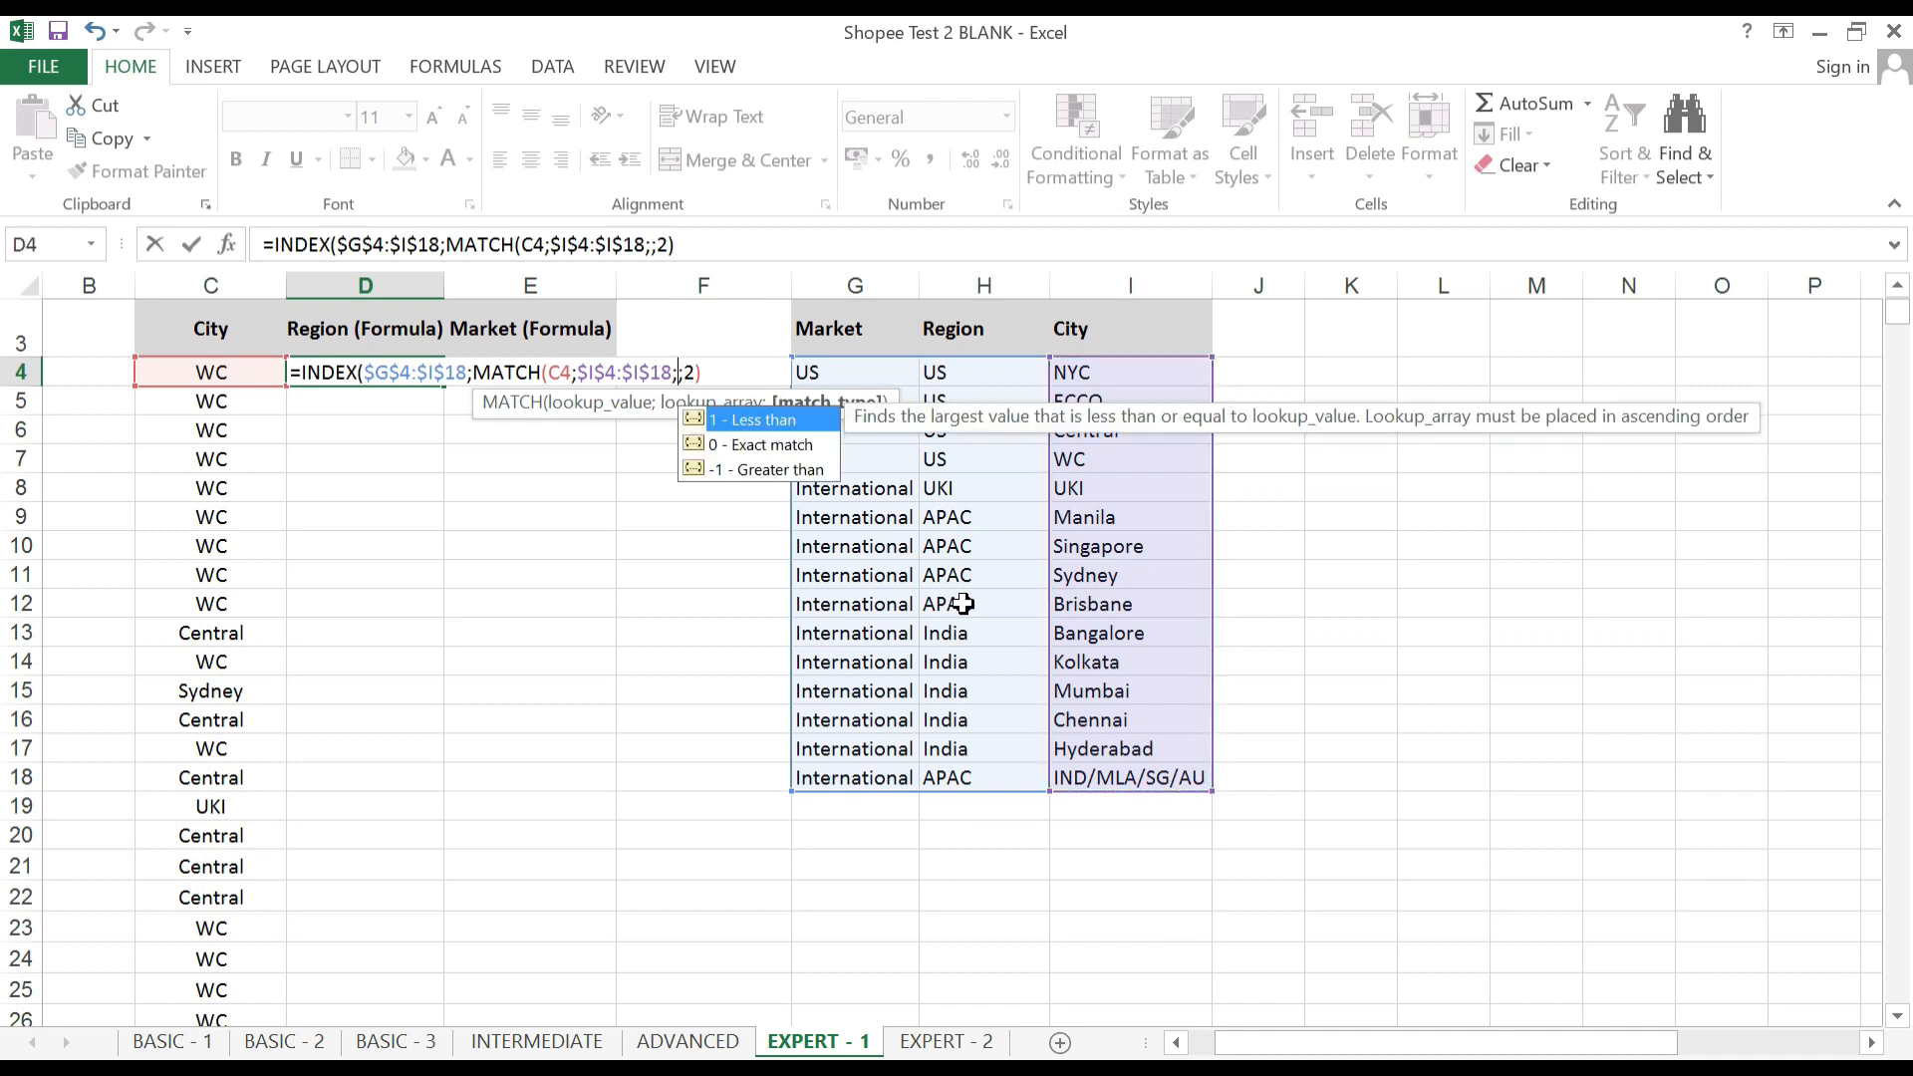
{"action": "key", "text": "Down"}
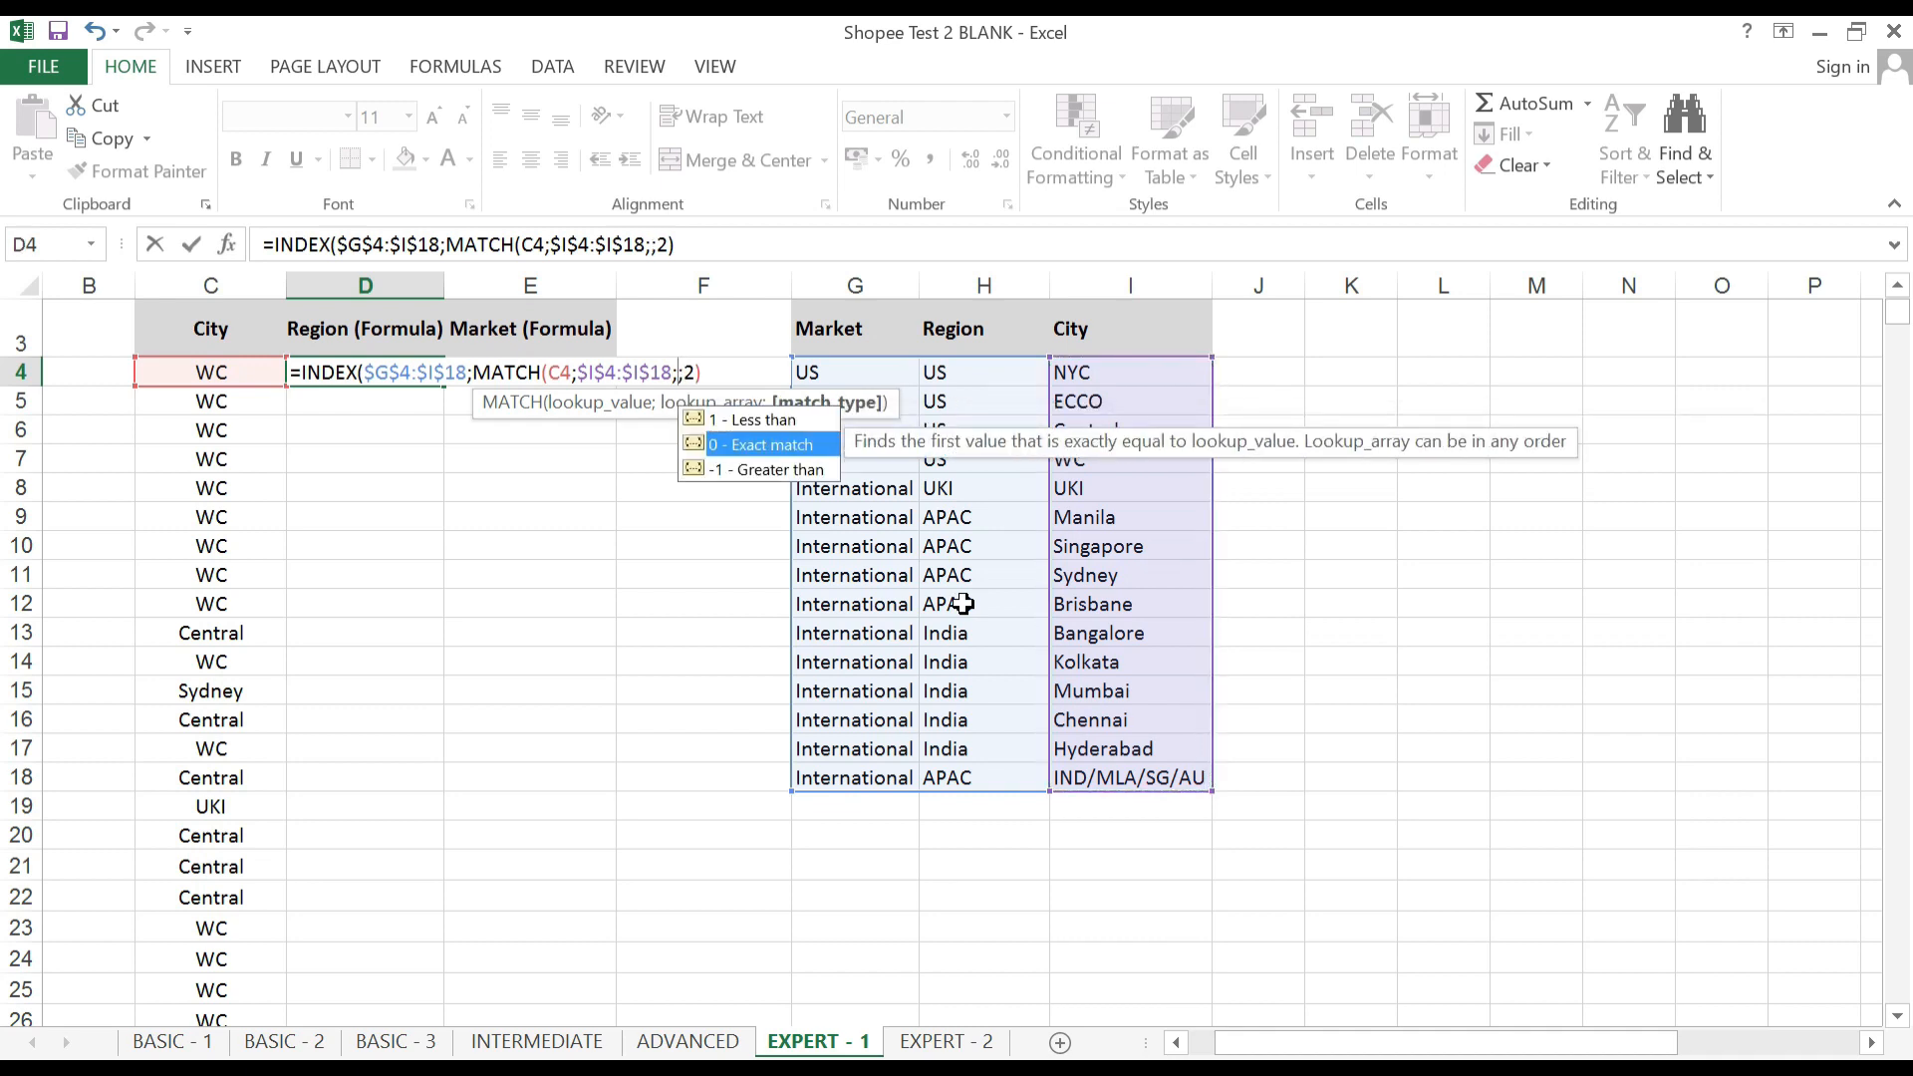
{"action": "key", "text": "Tab"}
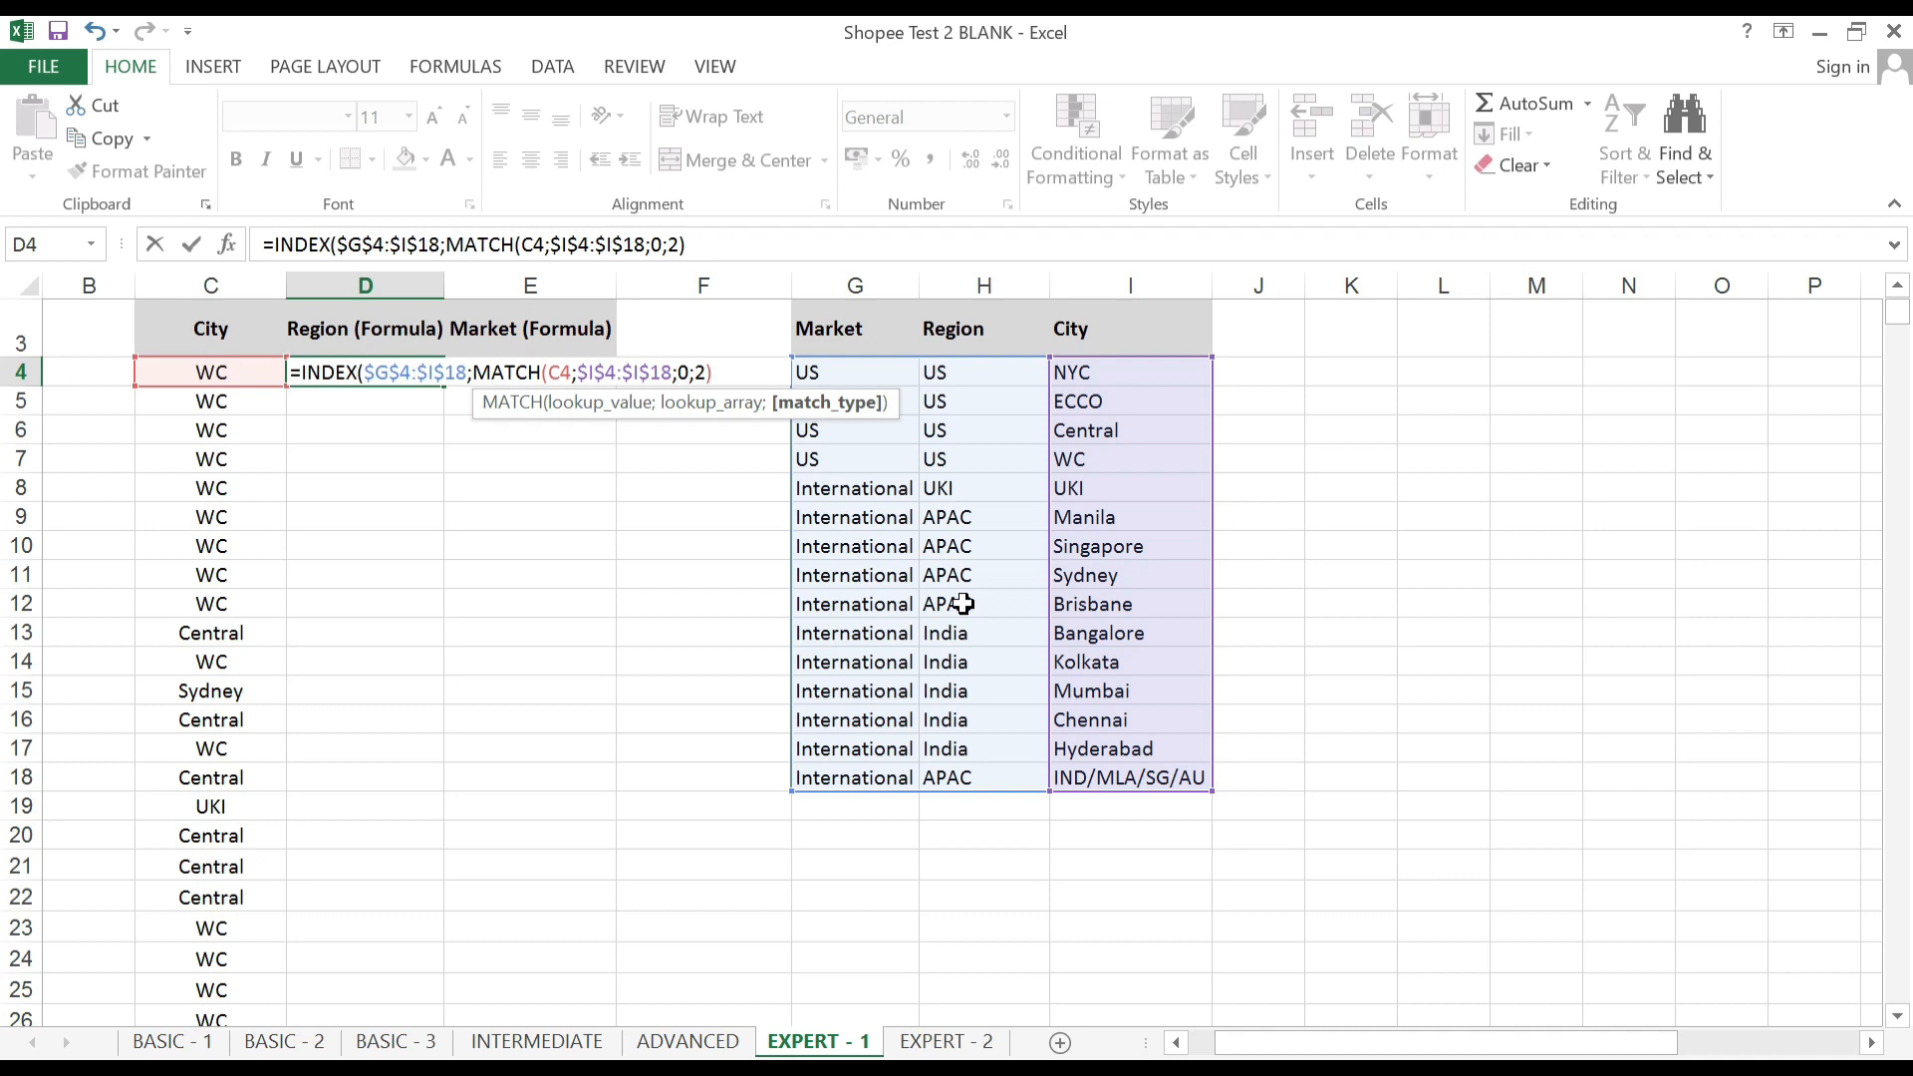
{"action": "type", "text": ")"}
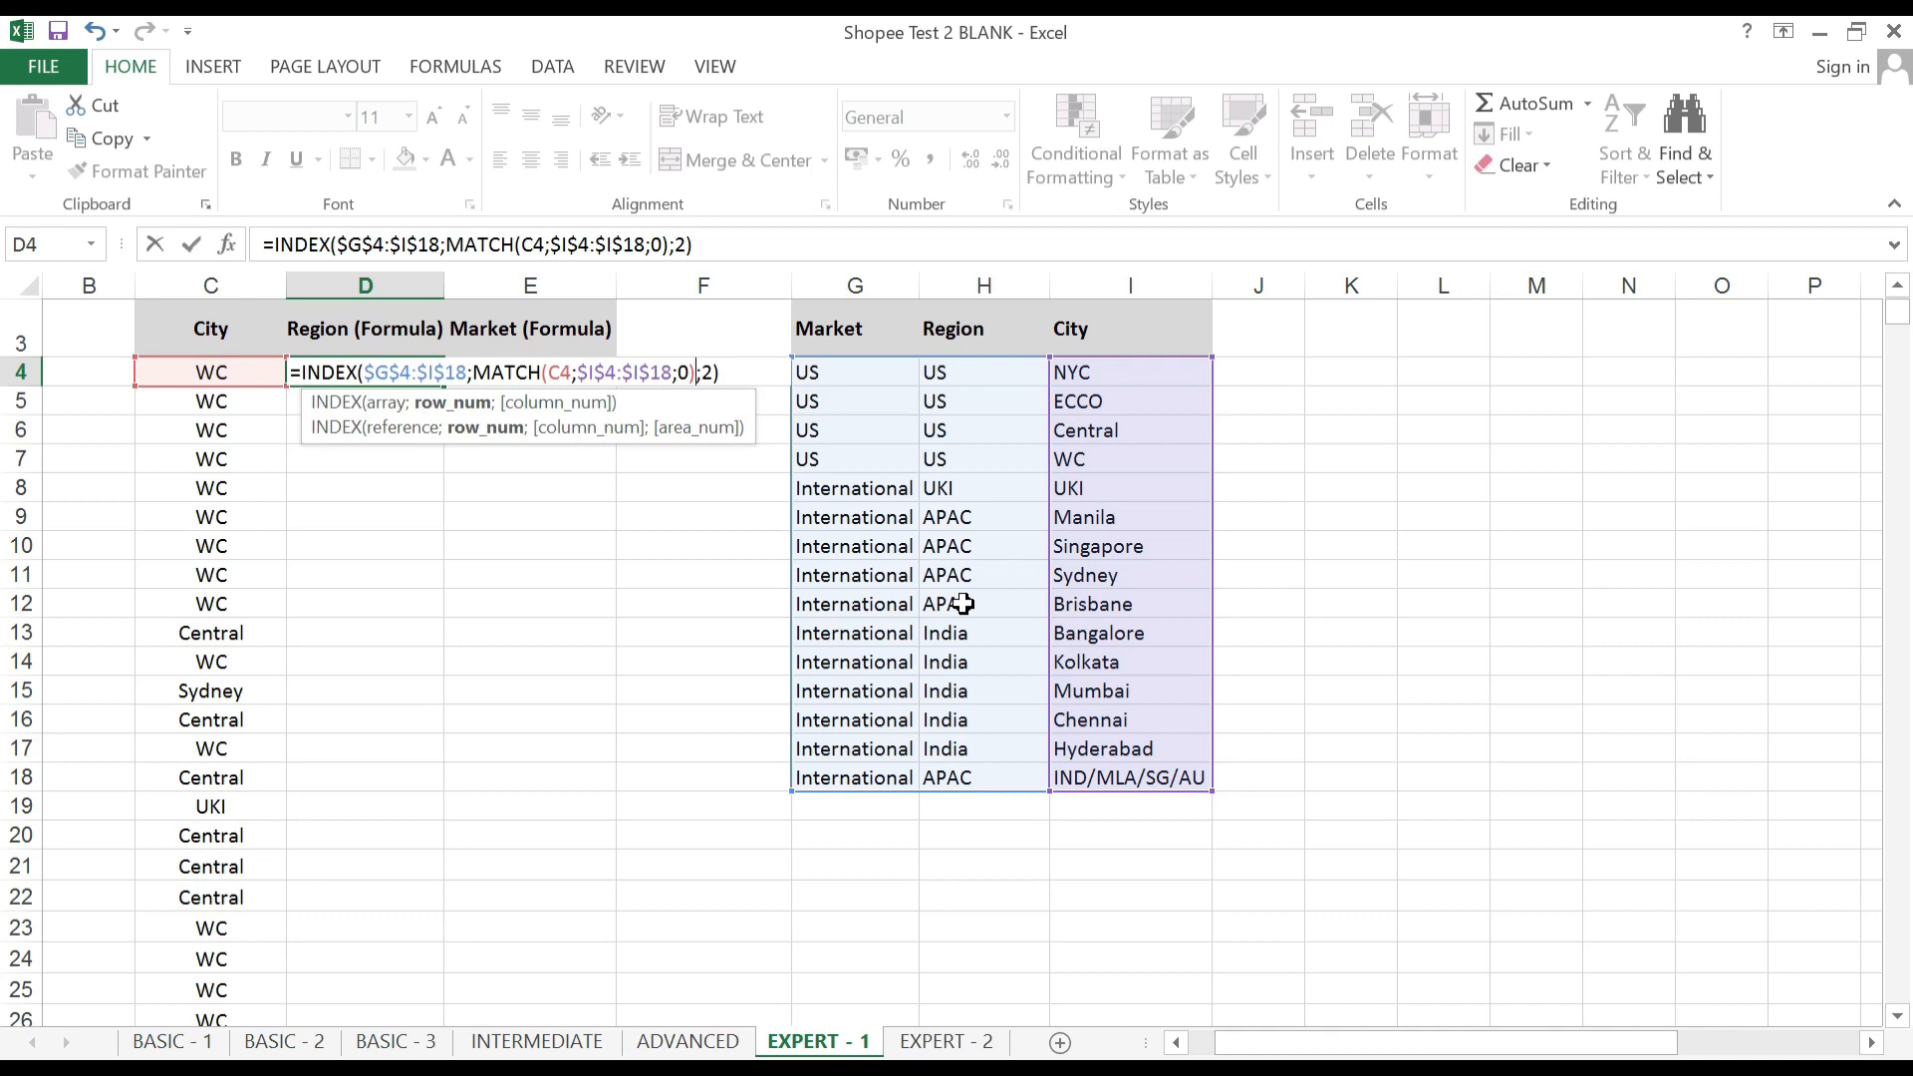
{"action": "key", "text": "Tab"}
{"action": "key", "text": "Tab"}
{"action": "key", "text": "Left"}
{"action": "key", "text": "Left"}
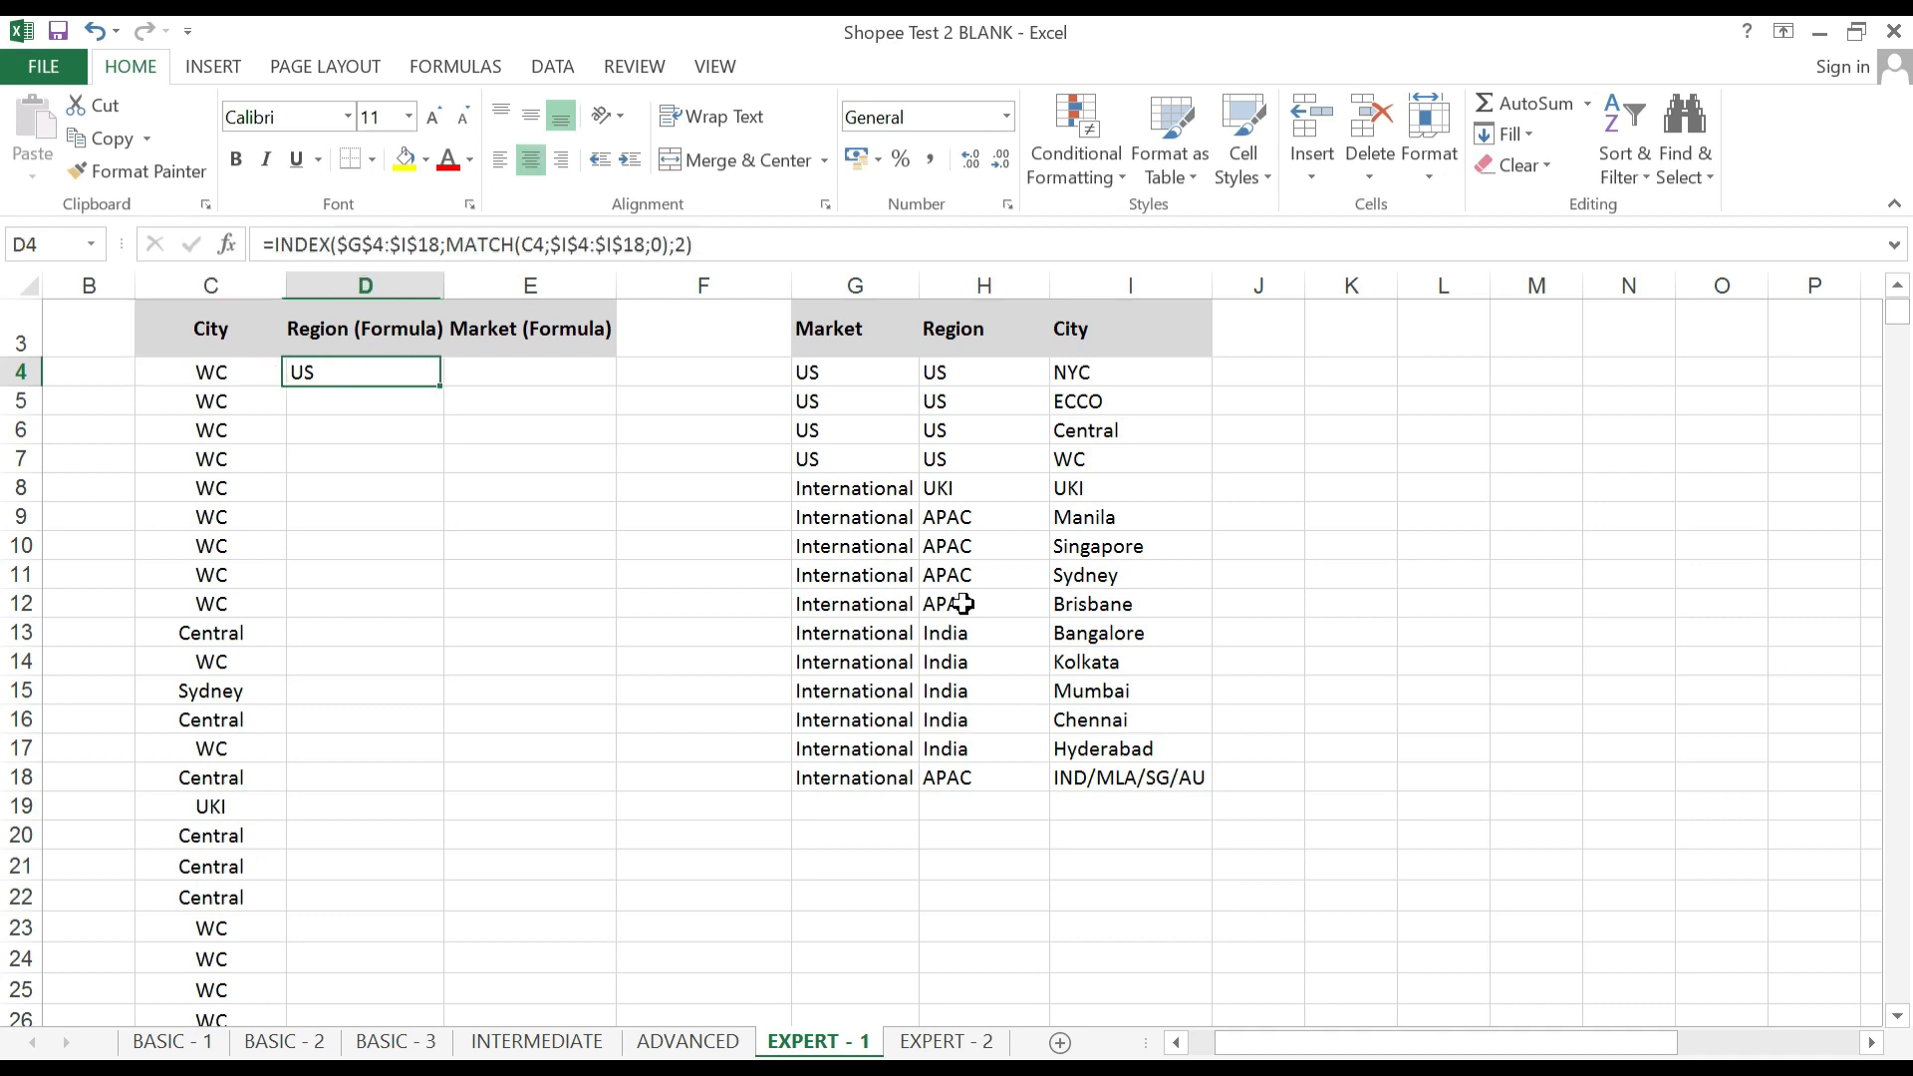
{"action": "key", "text": "Left"}
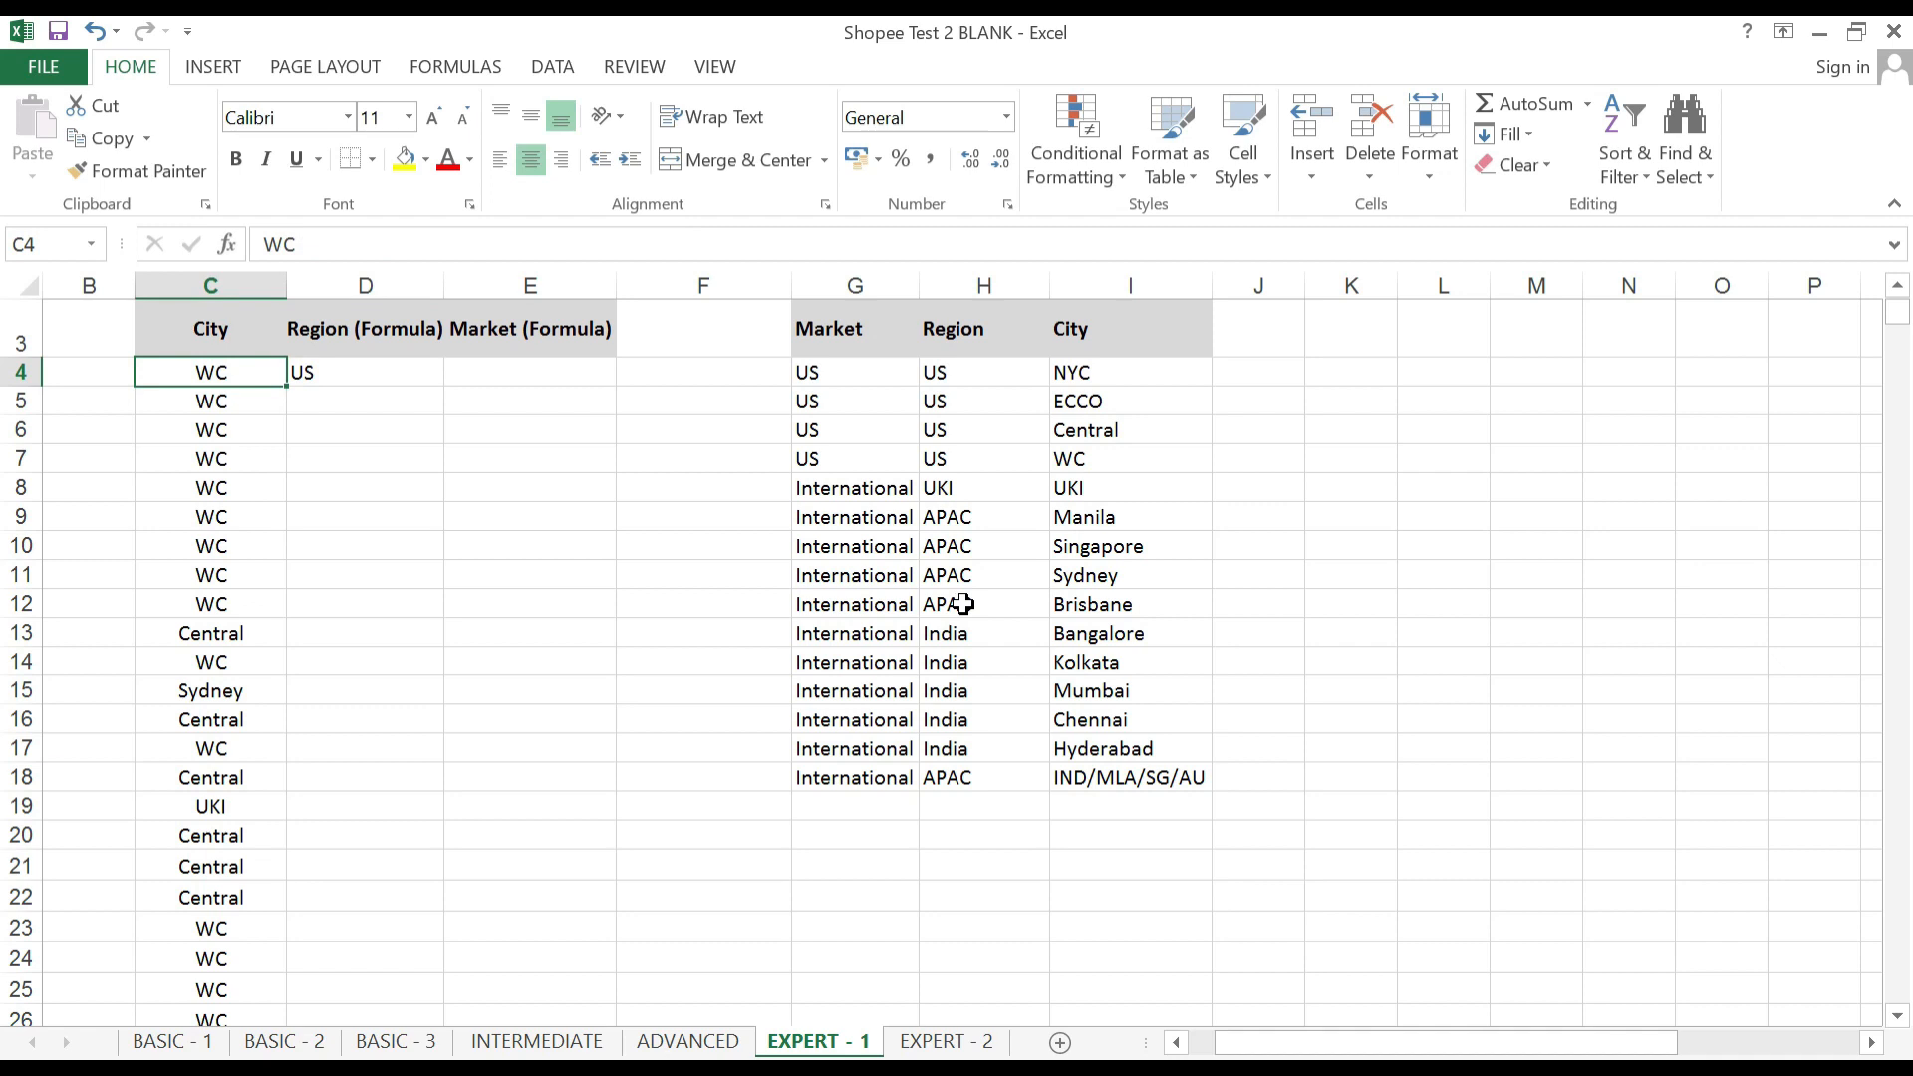
Try the region formula on the Sydney row by copying D4 to D15, and clear the test cell.
{"action": "key", "text": "Right"}
{"action": "key", "text": "ctrl+c"}
{"action": "scroll", "coordinate": [963, 604], "scroll_direction": "up", "scroll_amount": 1}
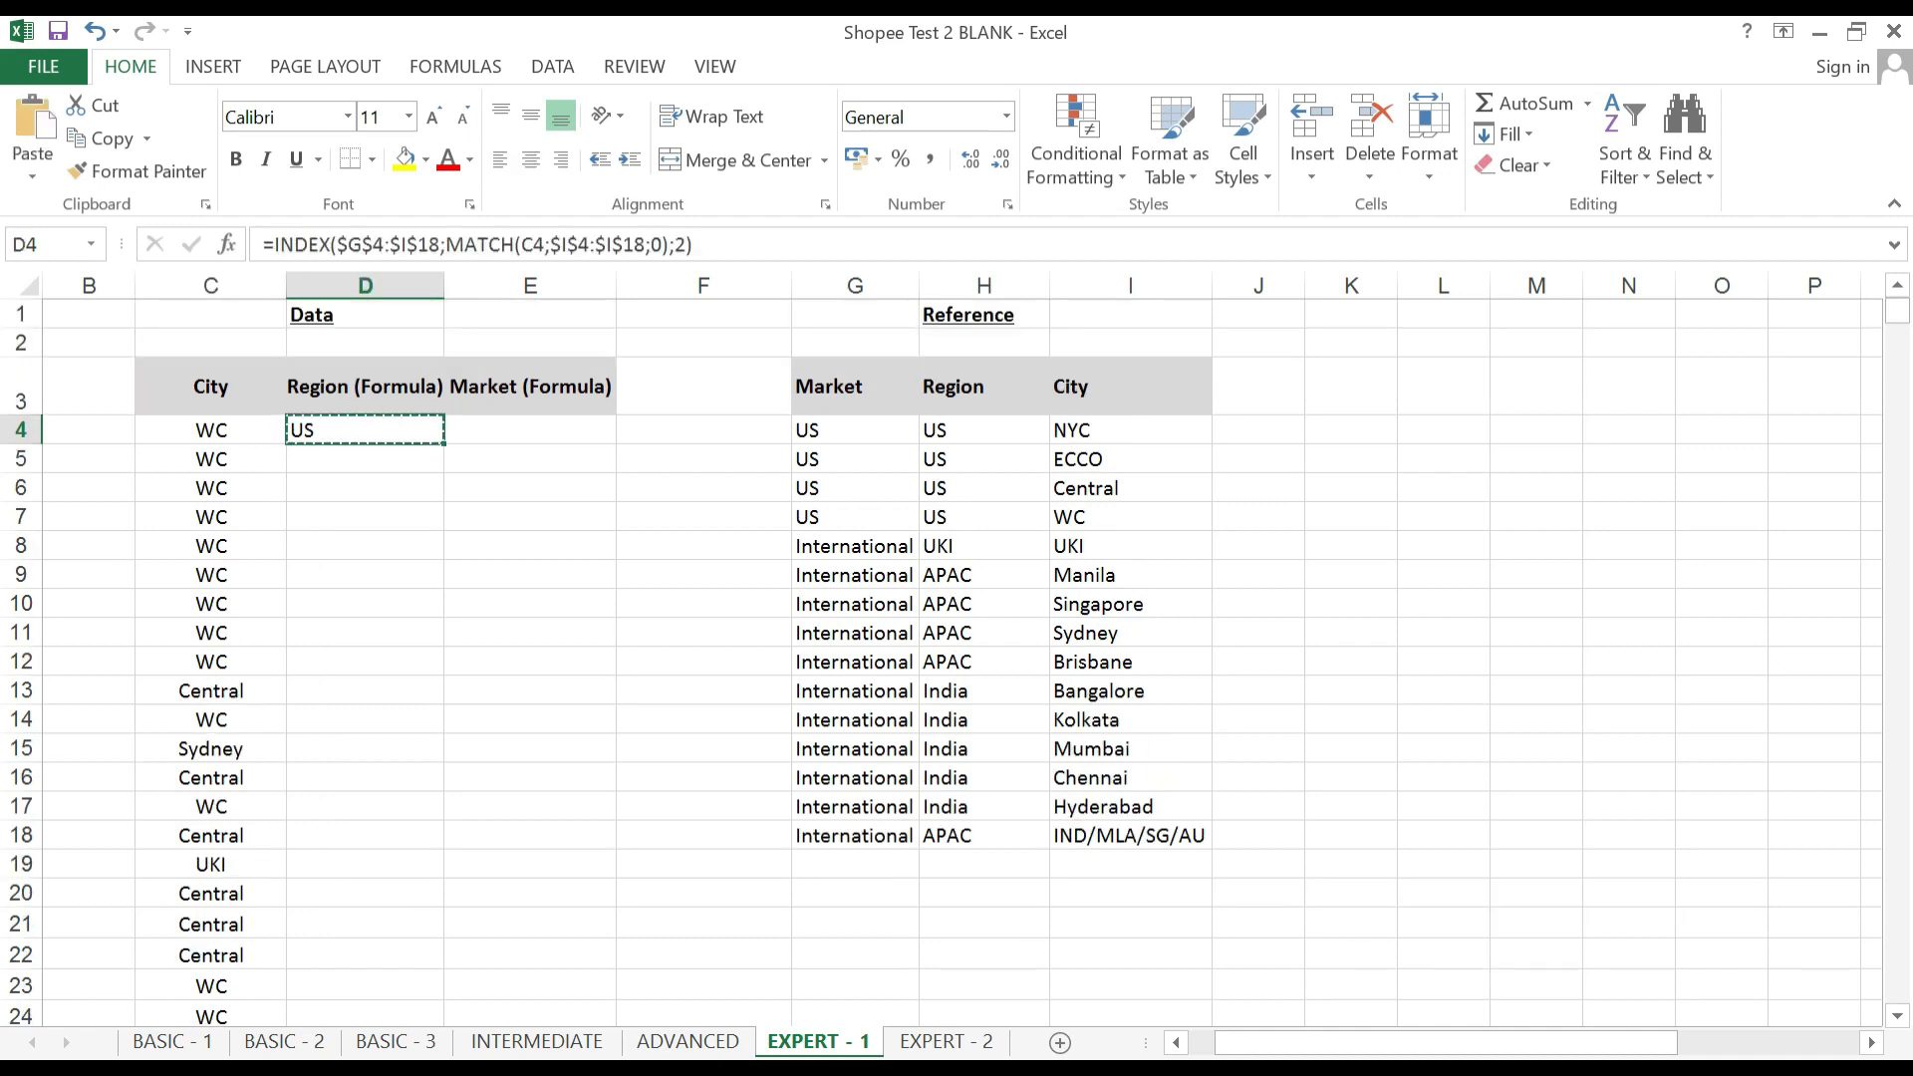
{"action": "key", "text": "Down"}
{"action": "key", "text": "Down"}
{"action": "key", "text": "Down"}
{"action": "key", "text": "Down"}
{"action": "key", "text": "Down"}
{"action": "key", "text": "Down"}
{"action": "key", "text": "Down"}
{"action": "key", "text": "Down"}
{"action": "key", "text": "Down"}
{"action": "key", "text": "Down"}
{"action": "key", "text": "Down"}
{"action": "key", "text": "Down"}
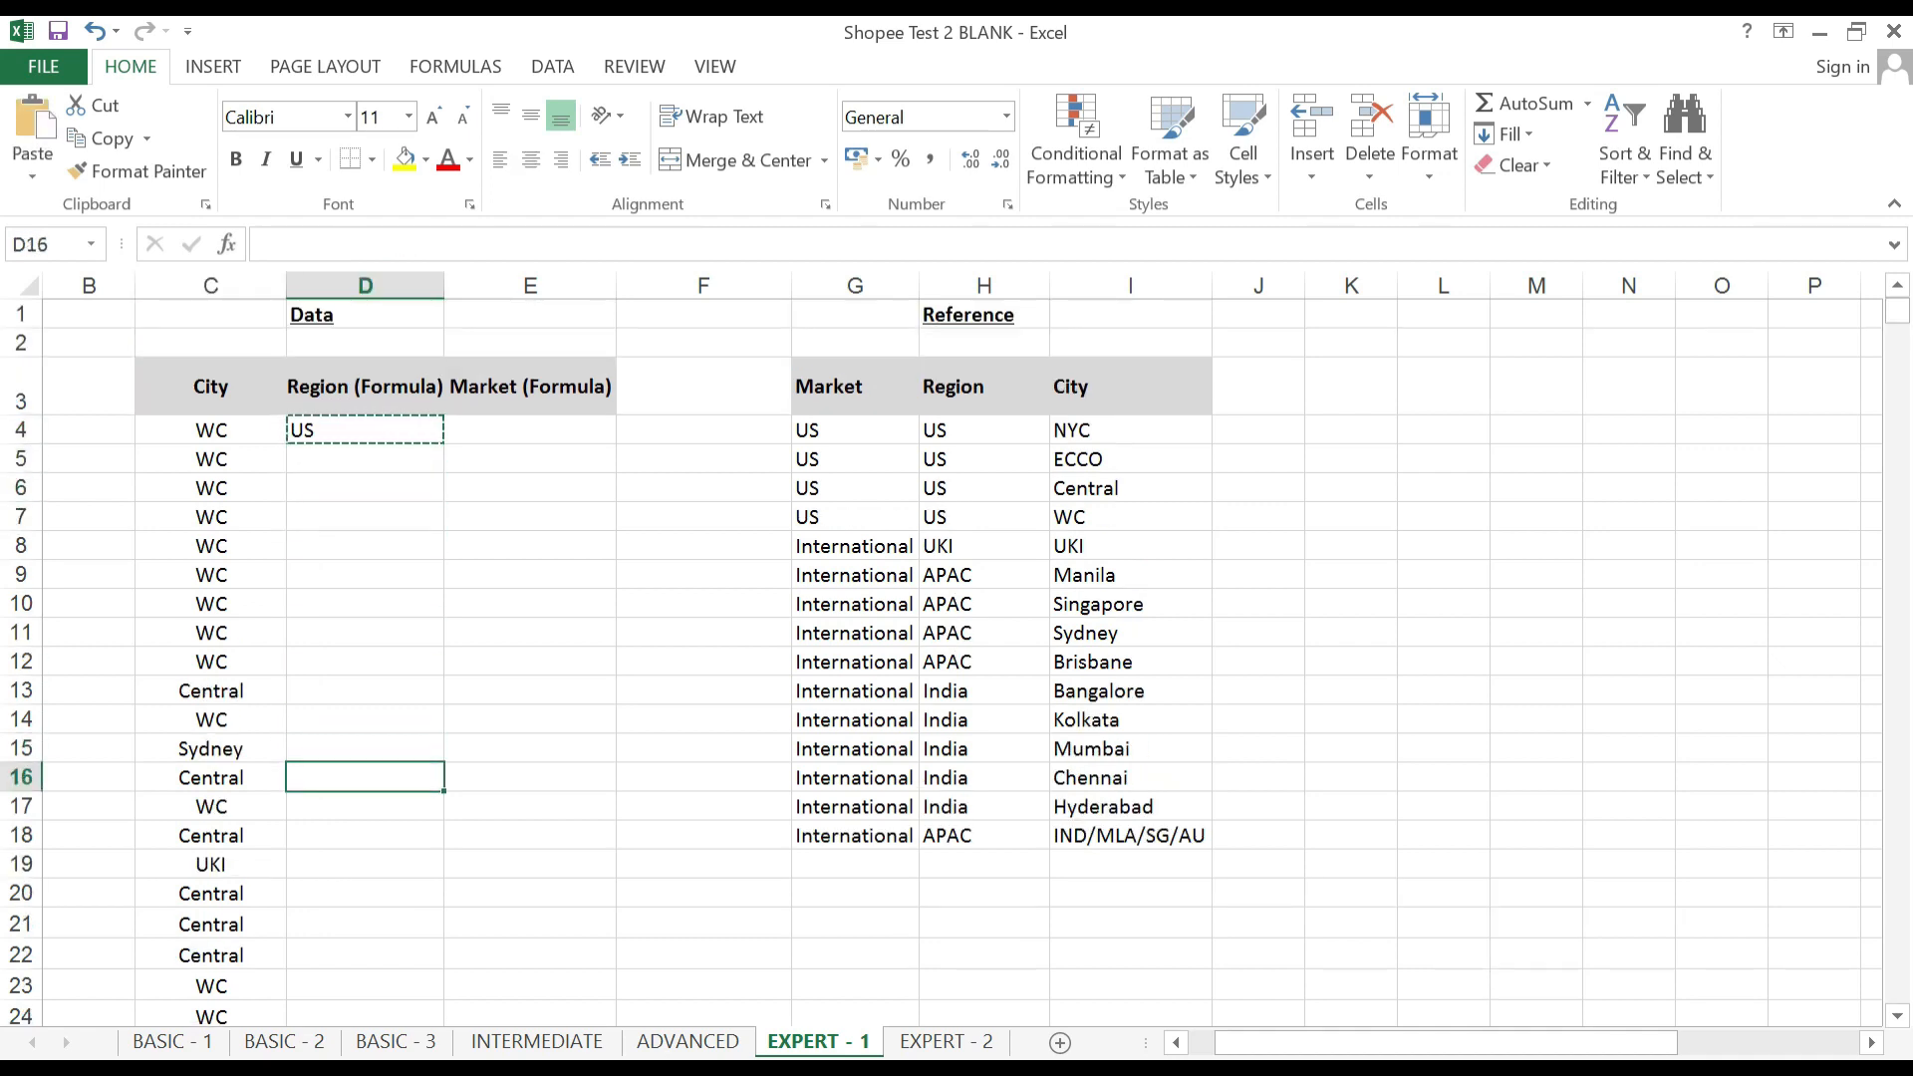
{"action": "key", "text": "Up"}
{"action": "key", "text": "ctrl+v"}
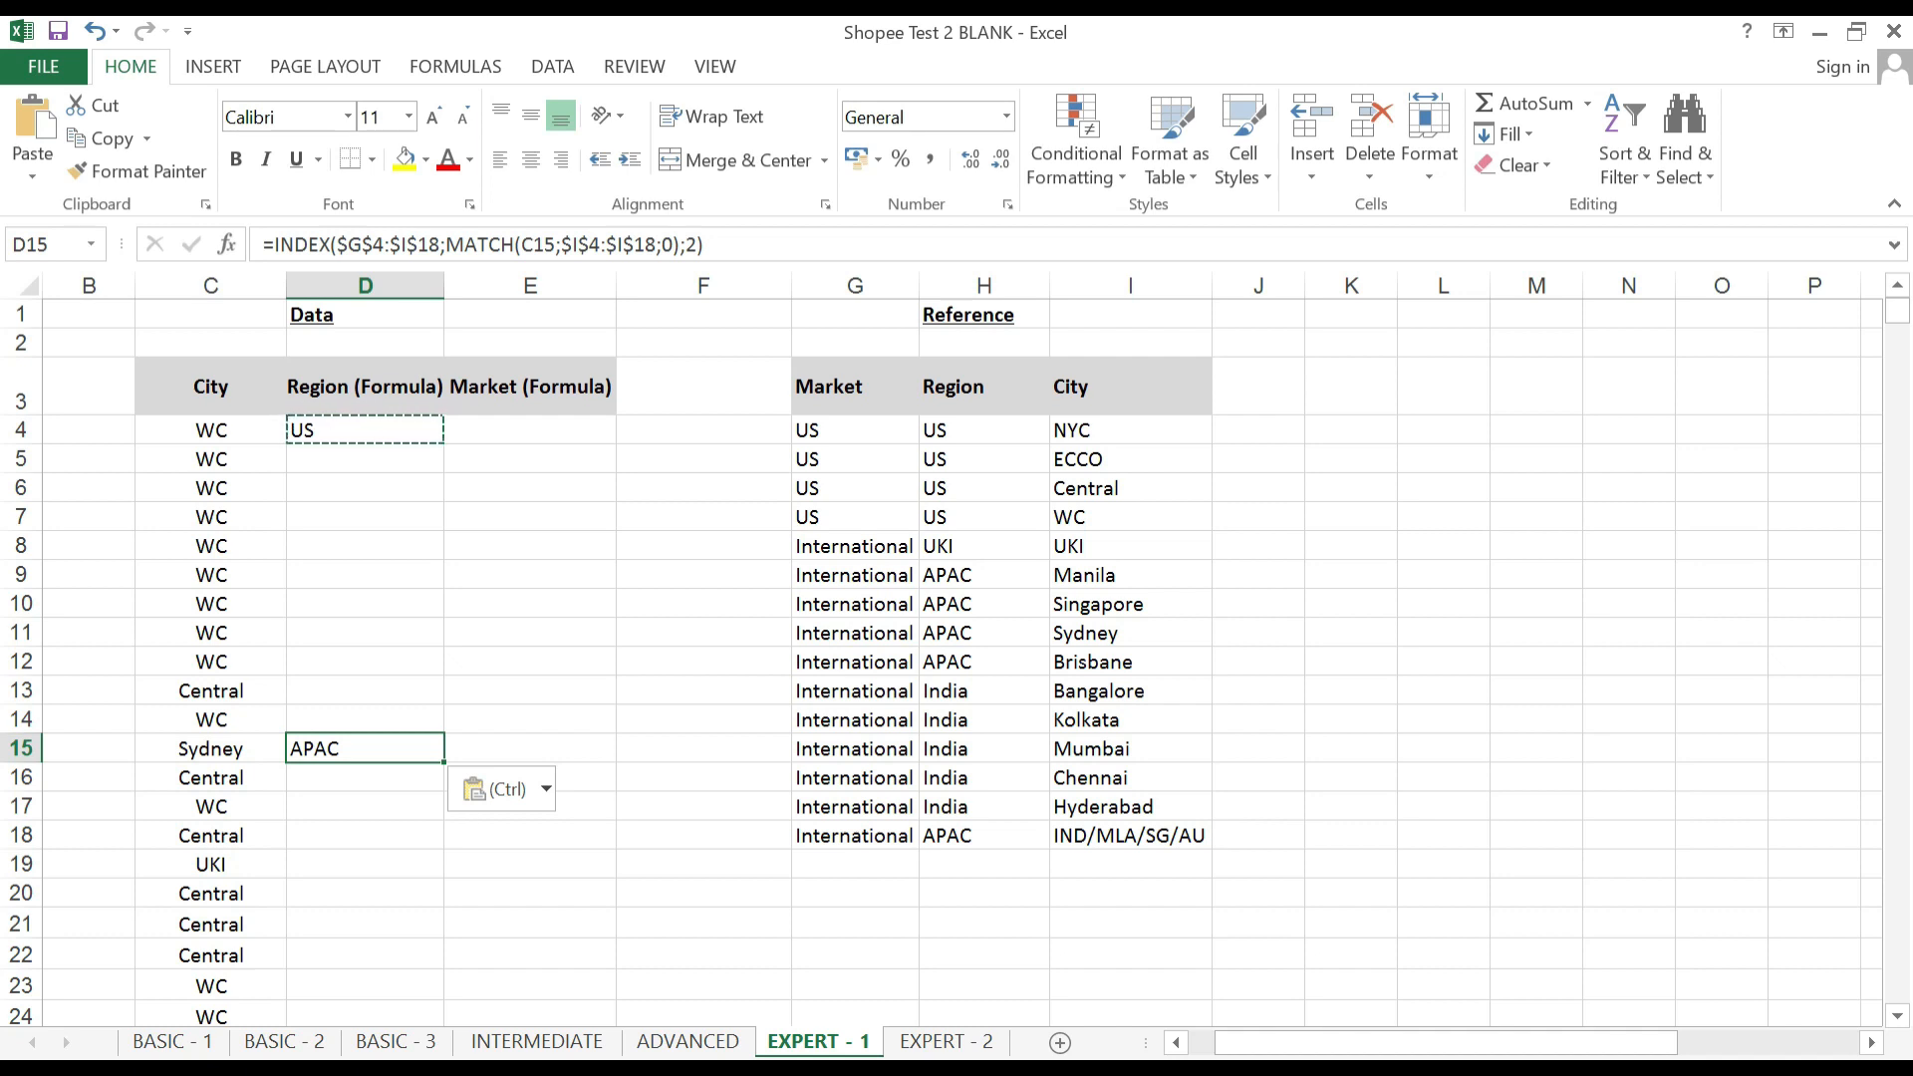
{"action": "key", "text": "Delete"}
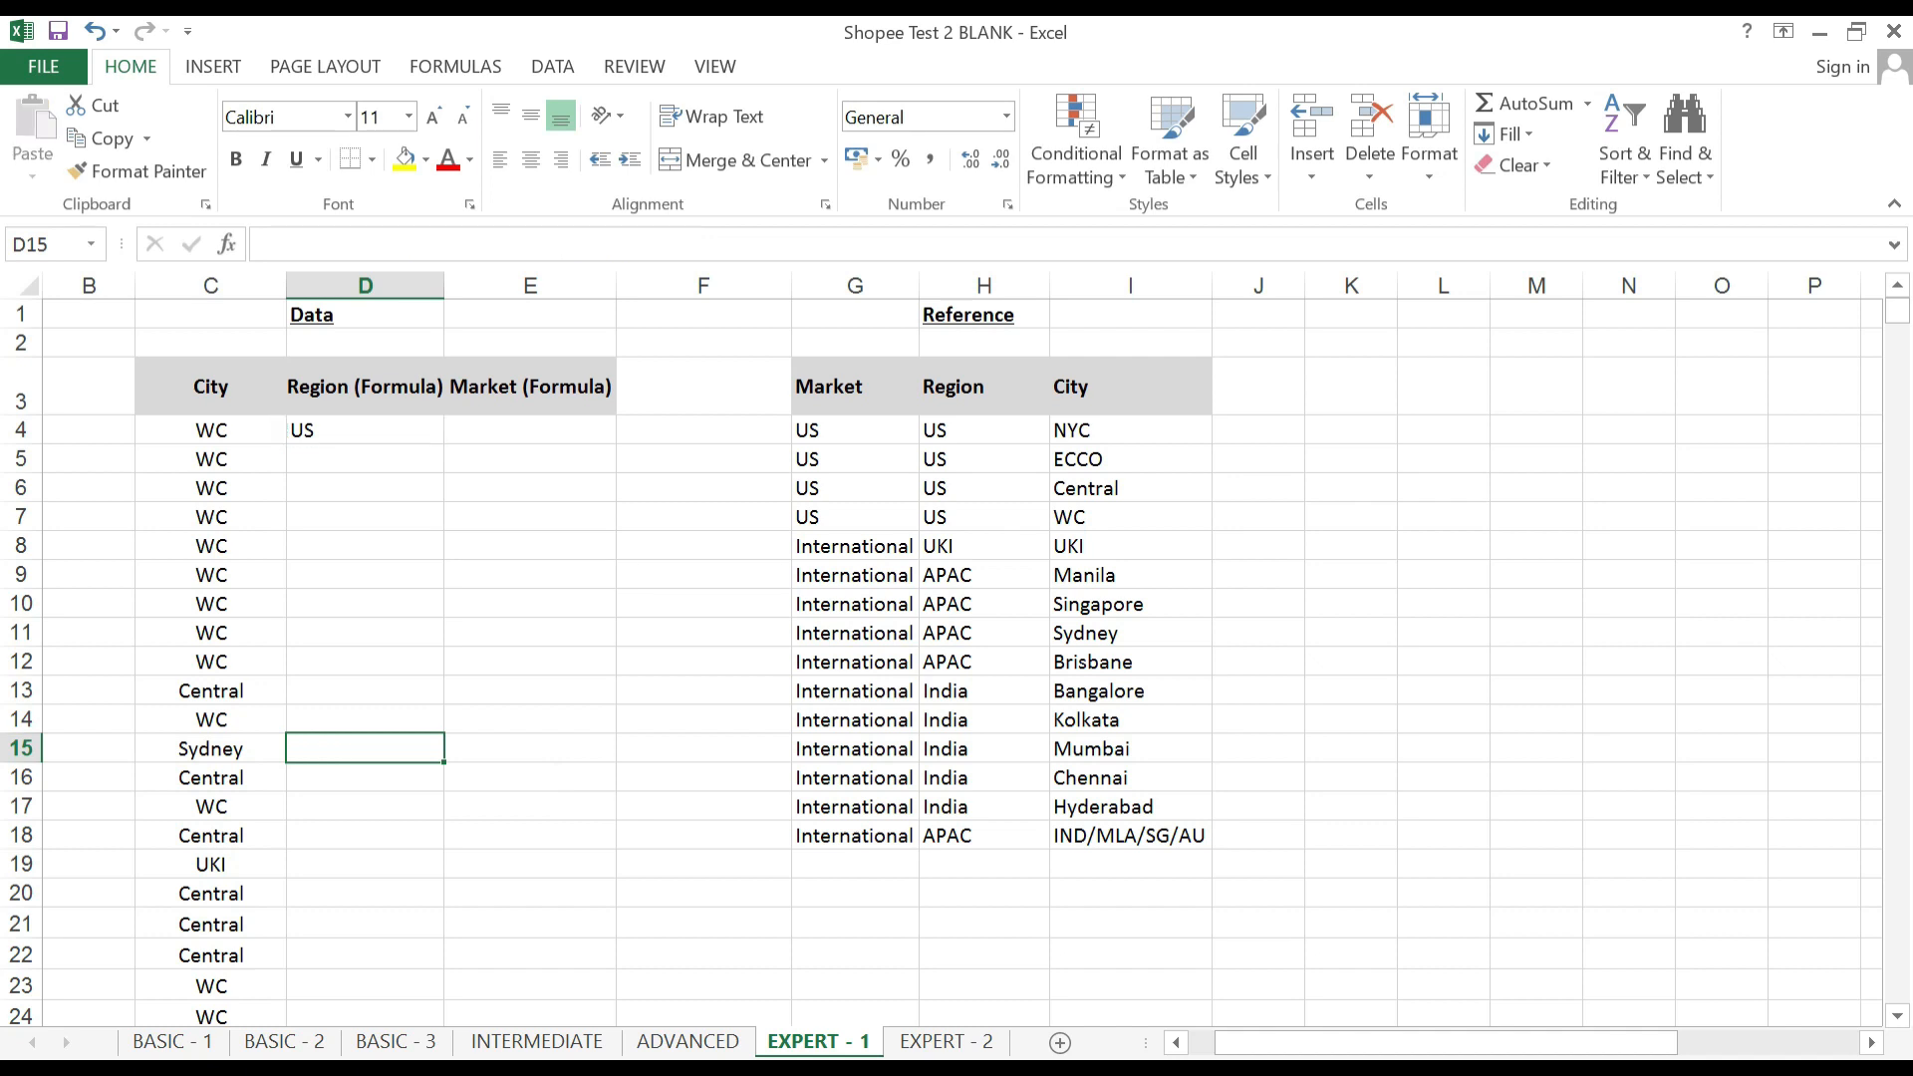
Copy the region formula from D4 into D1152, beside the last entry of the City column.
{"action": "left_click", "coordinate": [364, 431]}
{"action": "key", "text": "ctrl+c"}
{"action": "left_click", "coordinate": [210, 430]}
{"action": "key", "text": "Right"}
{"action": "key", "text": "Left"}
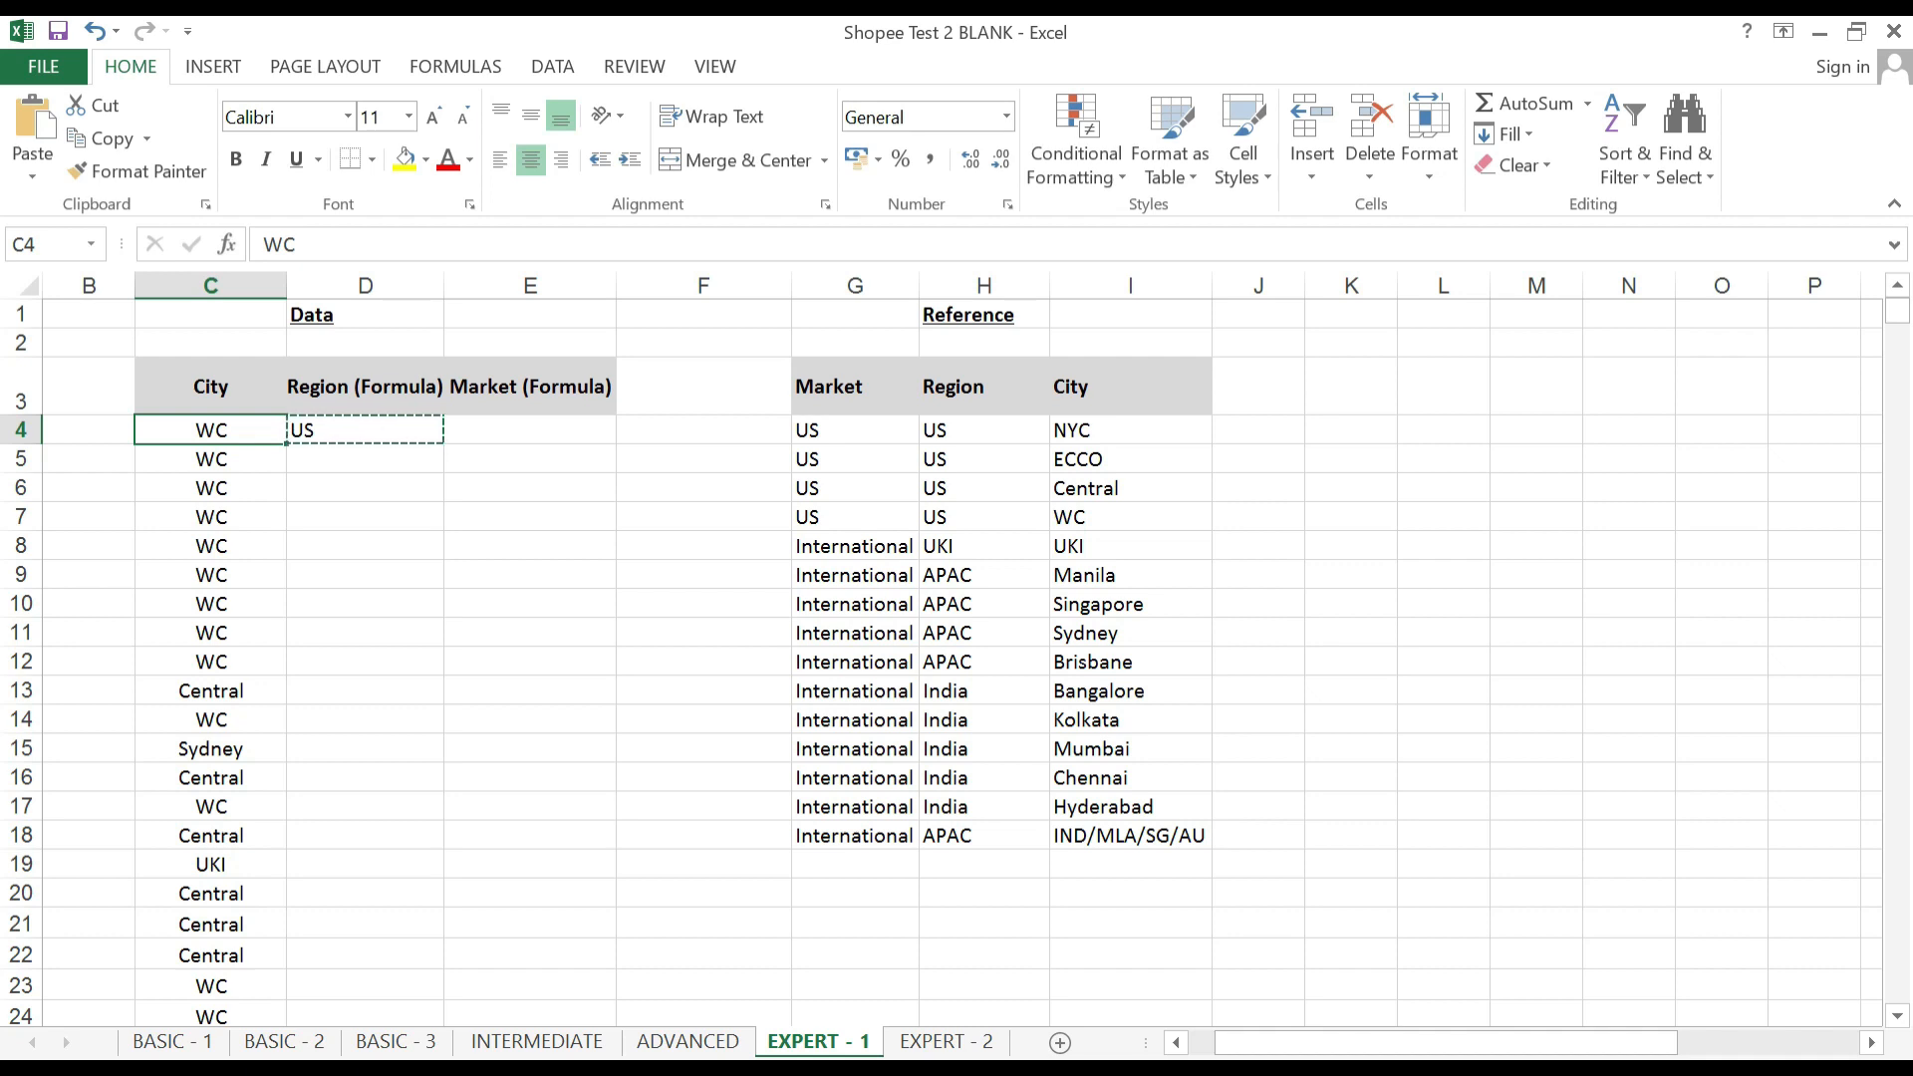
{"action": "key", "text": "ctrl+Down"}
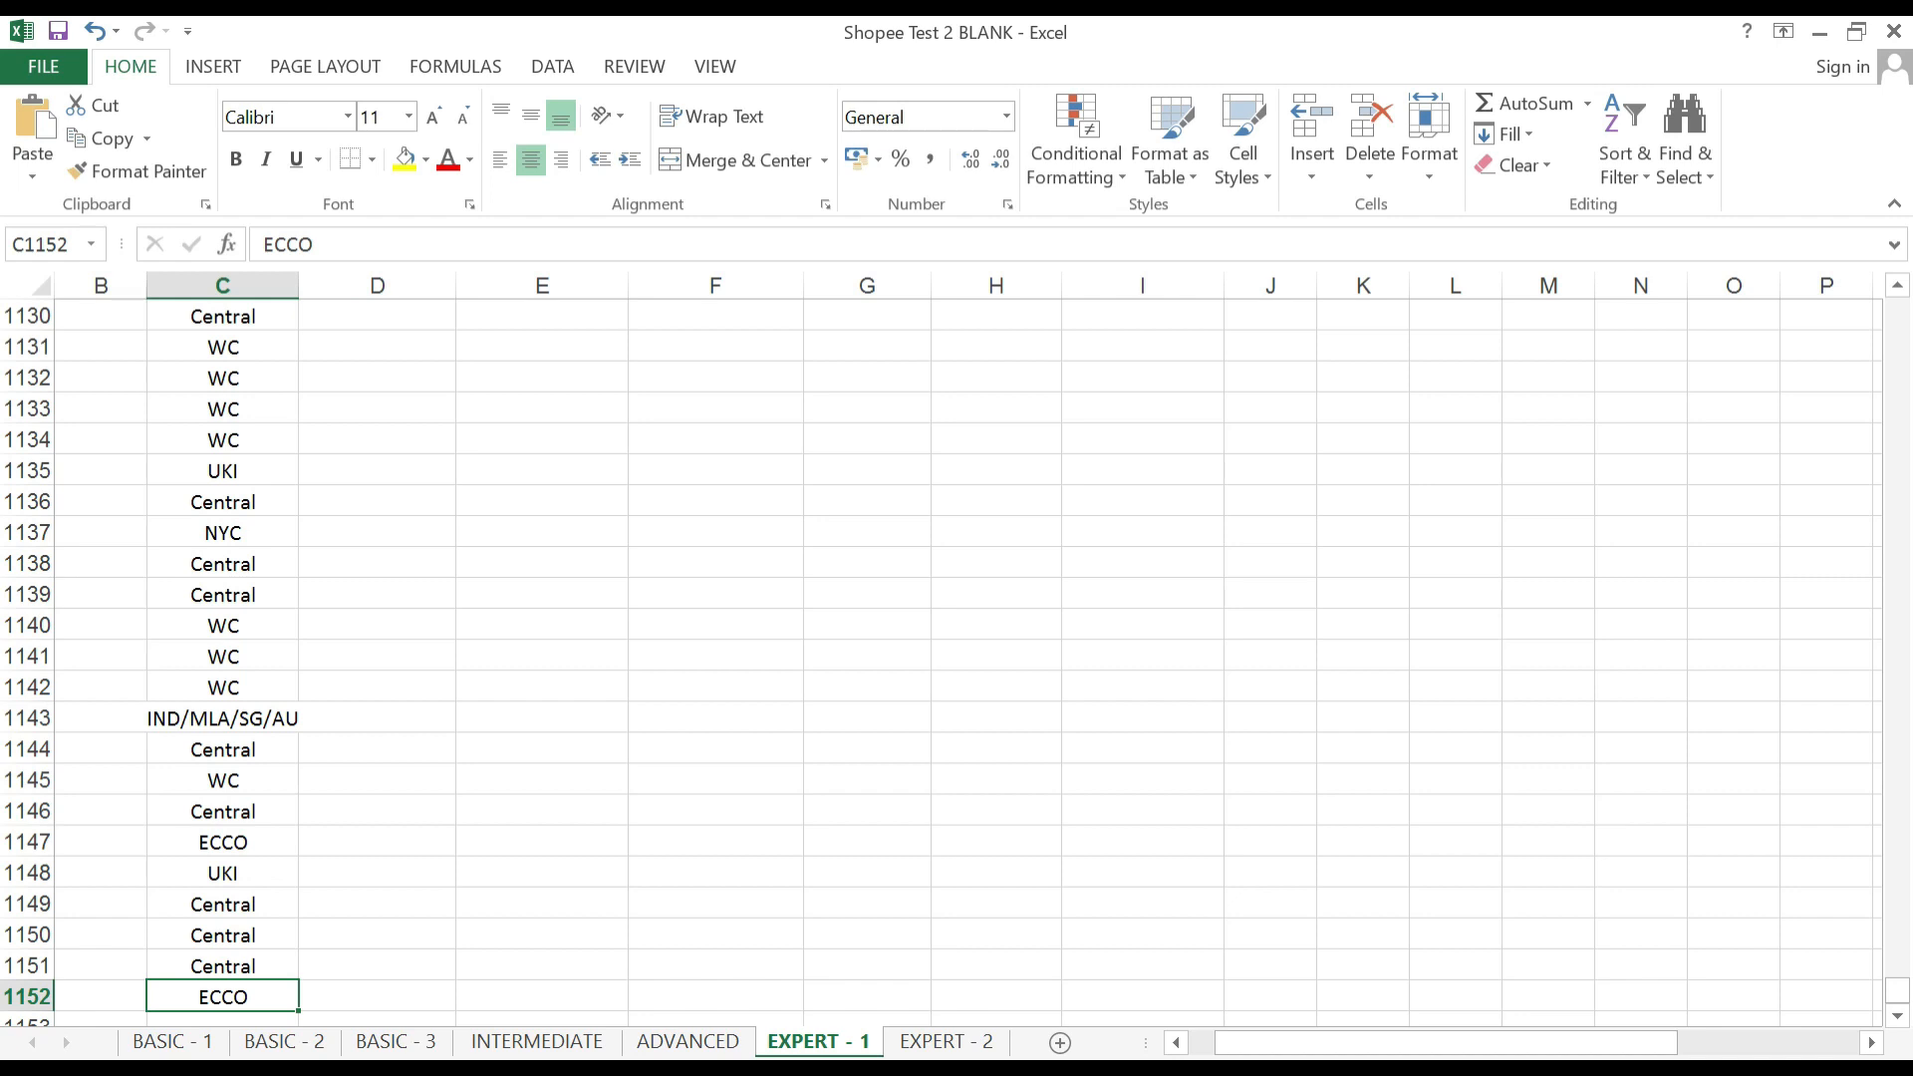
{"action": "key", "text": "Right"}
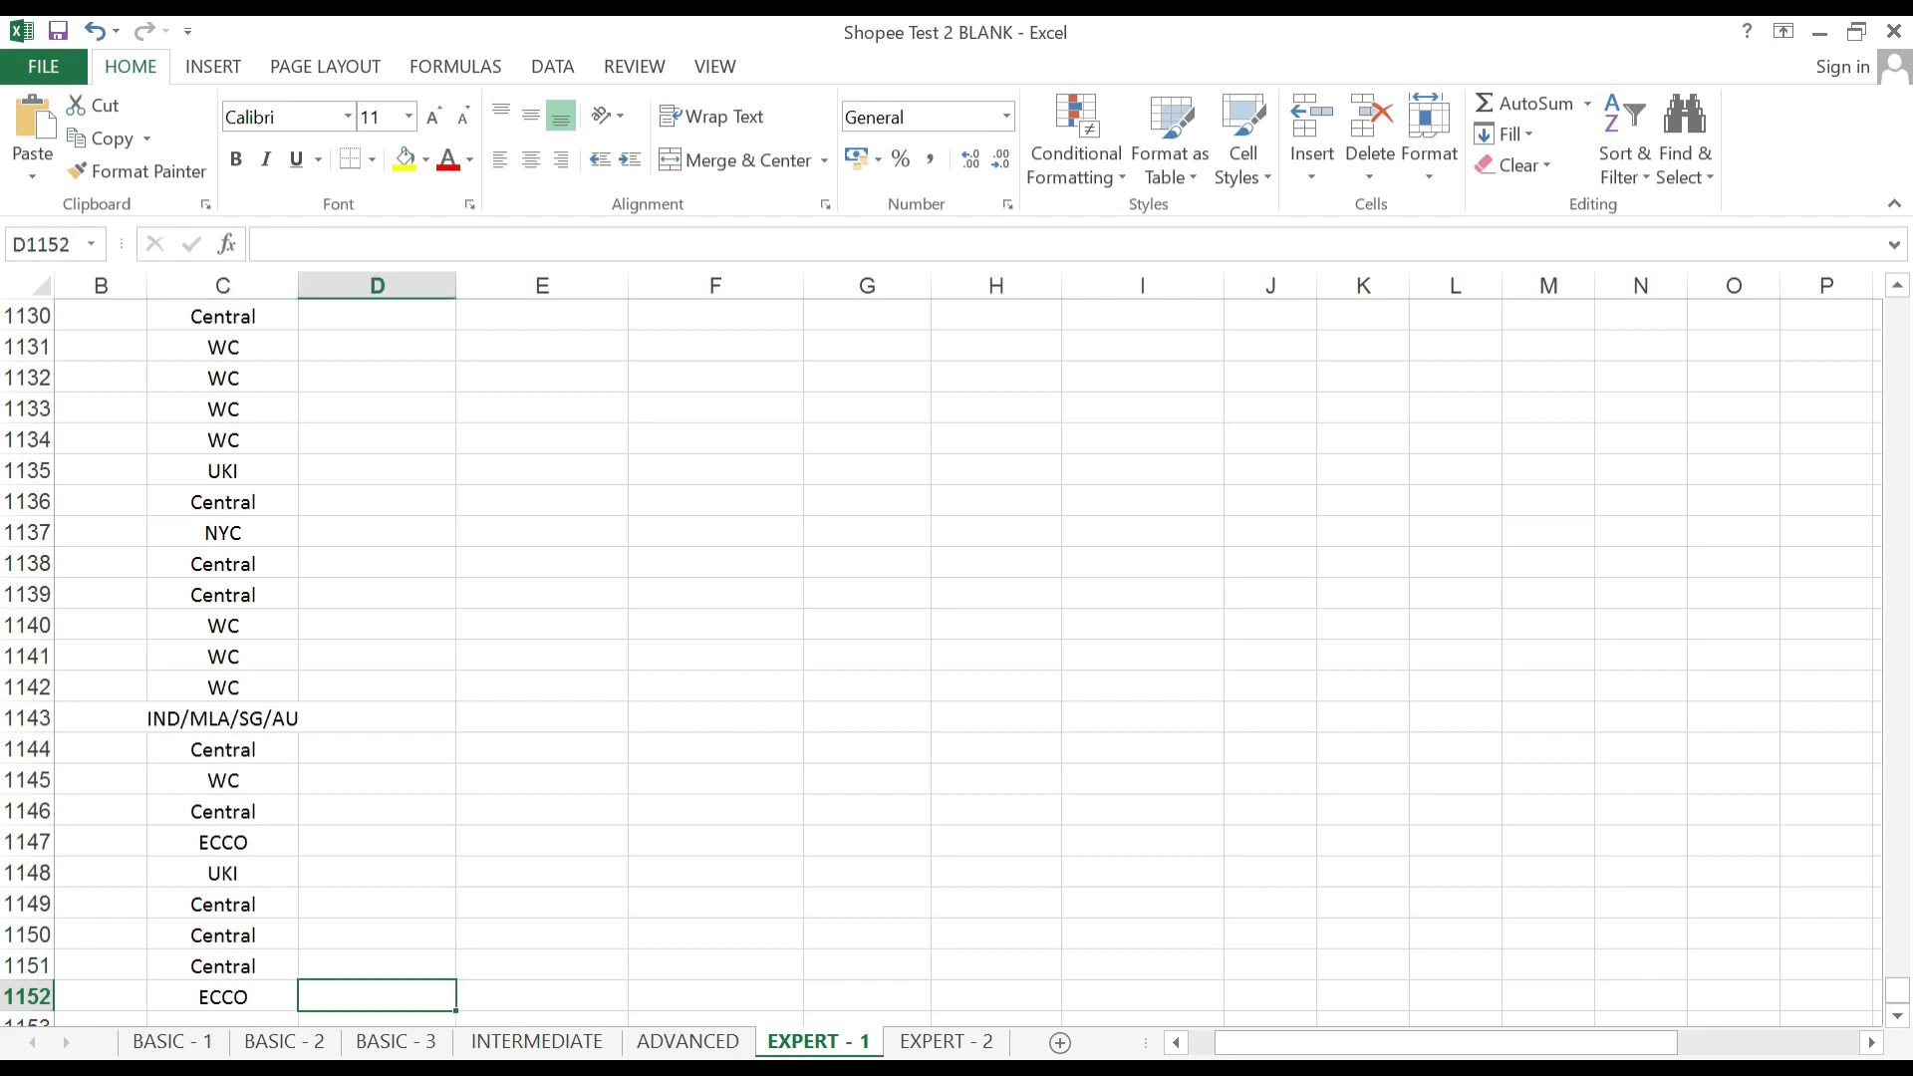
{"action": "key", "text": "ctrl+v"}
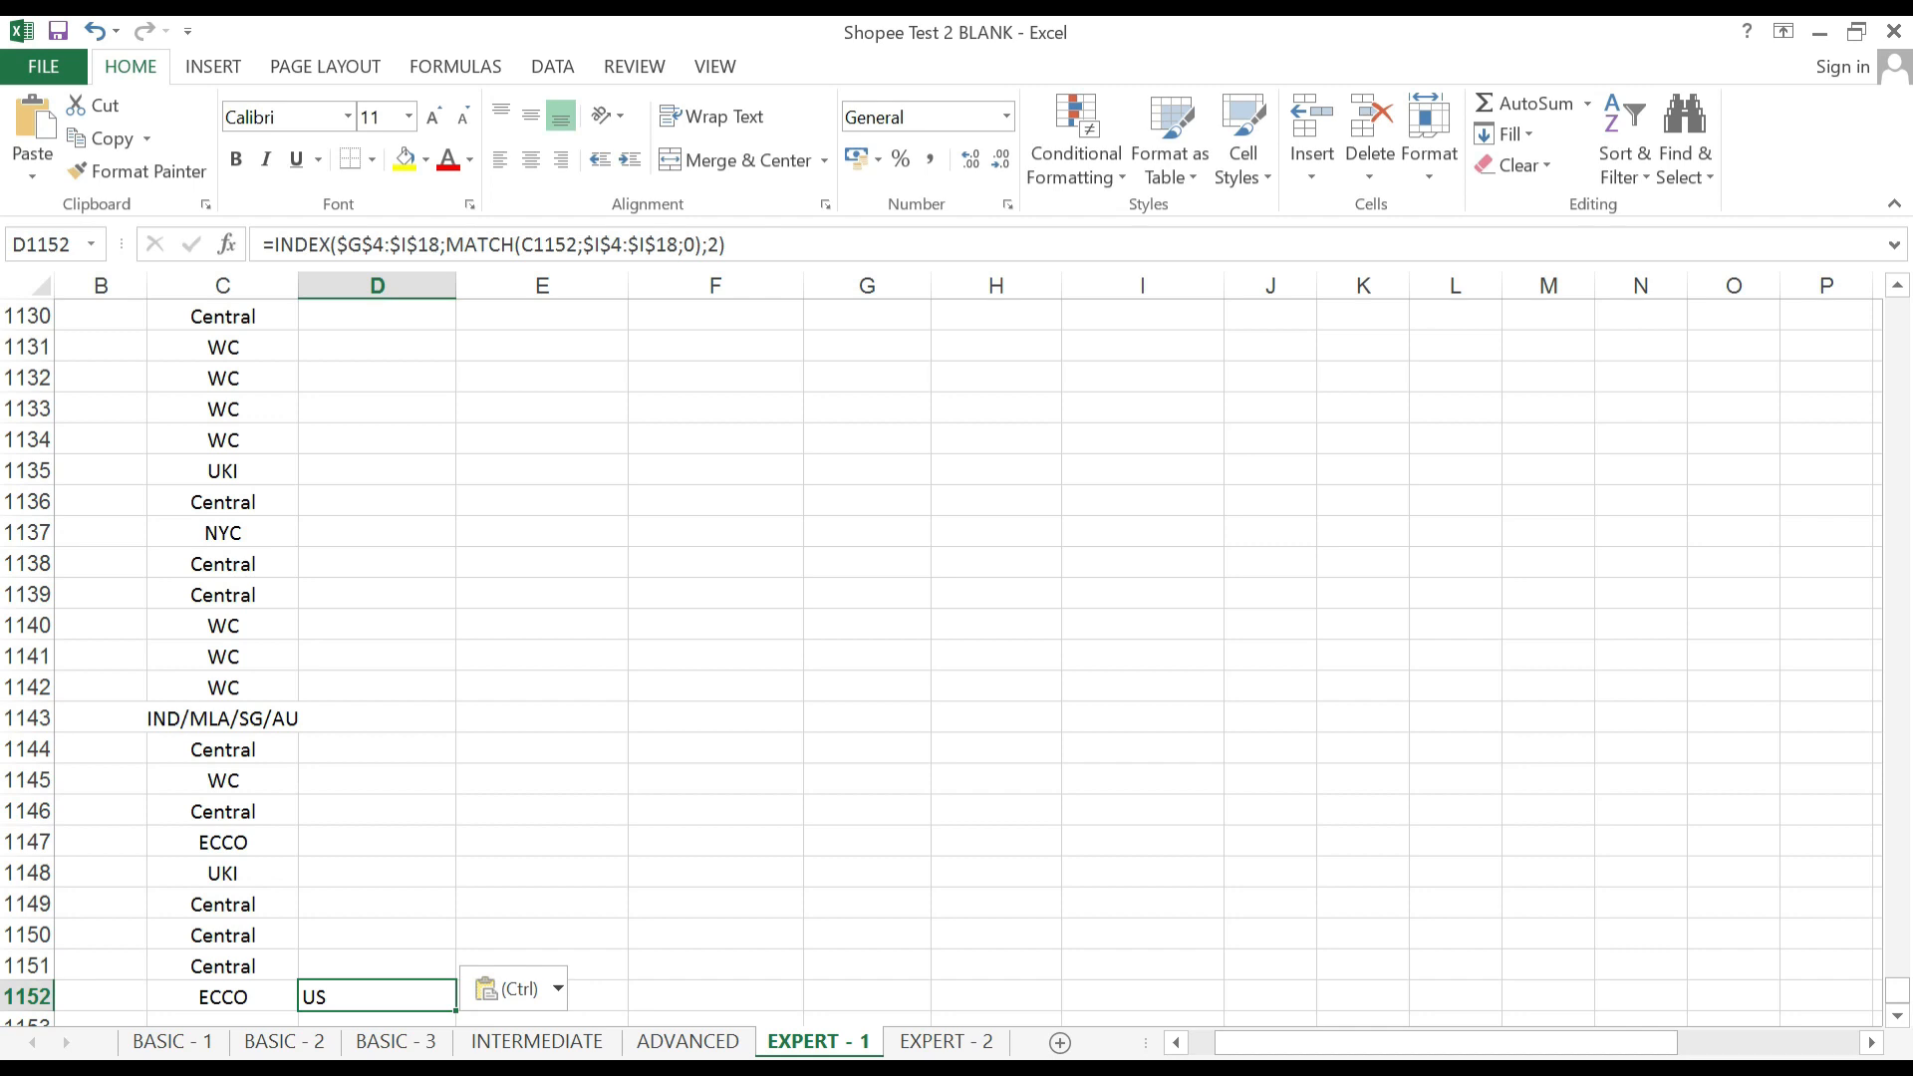
Paste the region formula over the whole range D4:D1152 and return to the first data row.
{"action": "key", "text": "ctrl+shift+Up"}
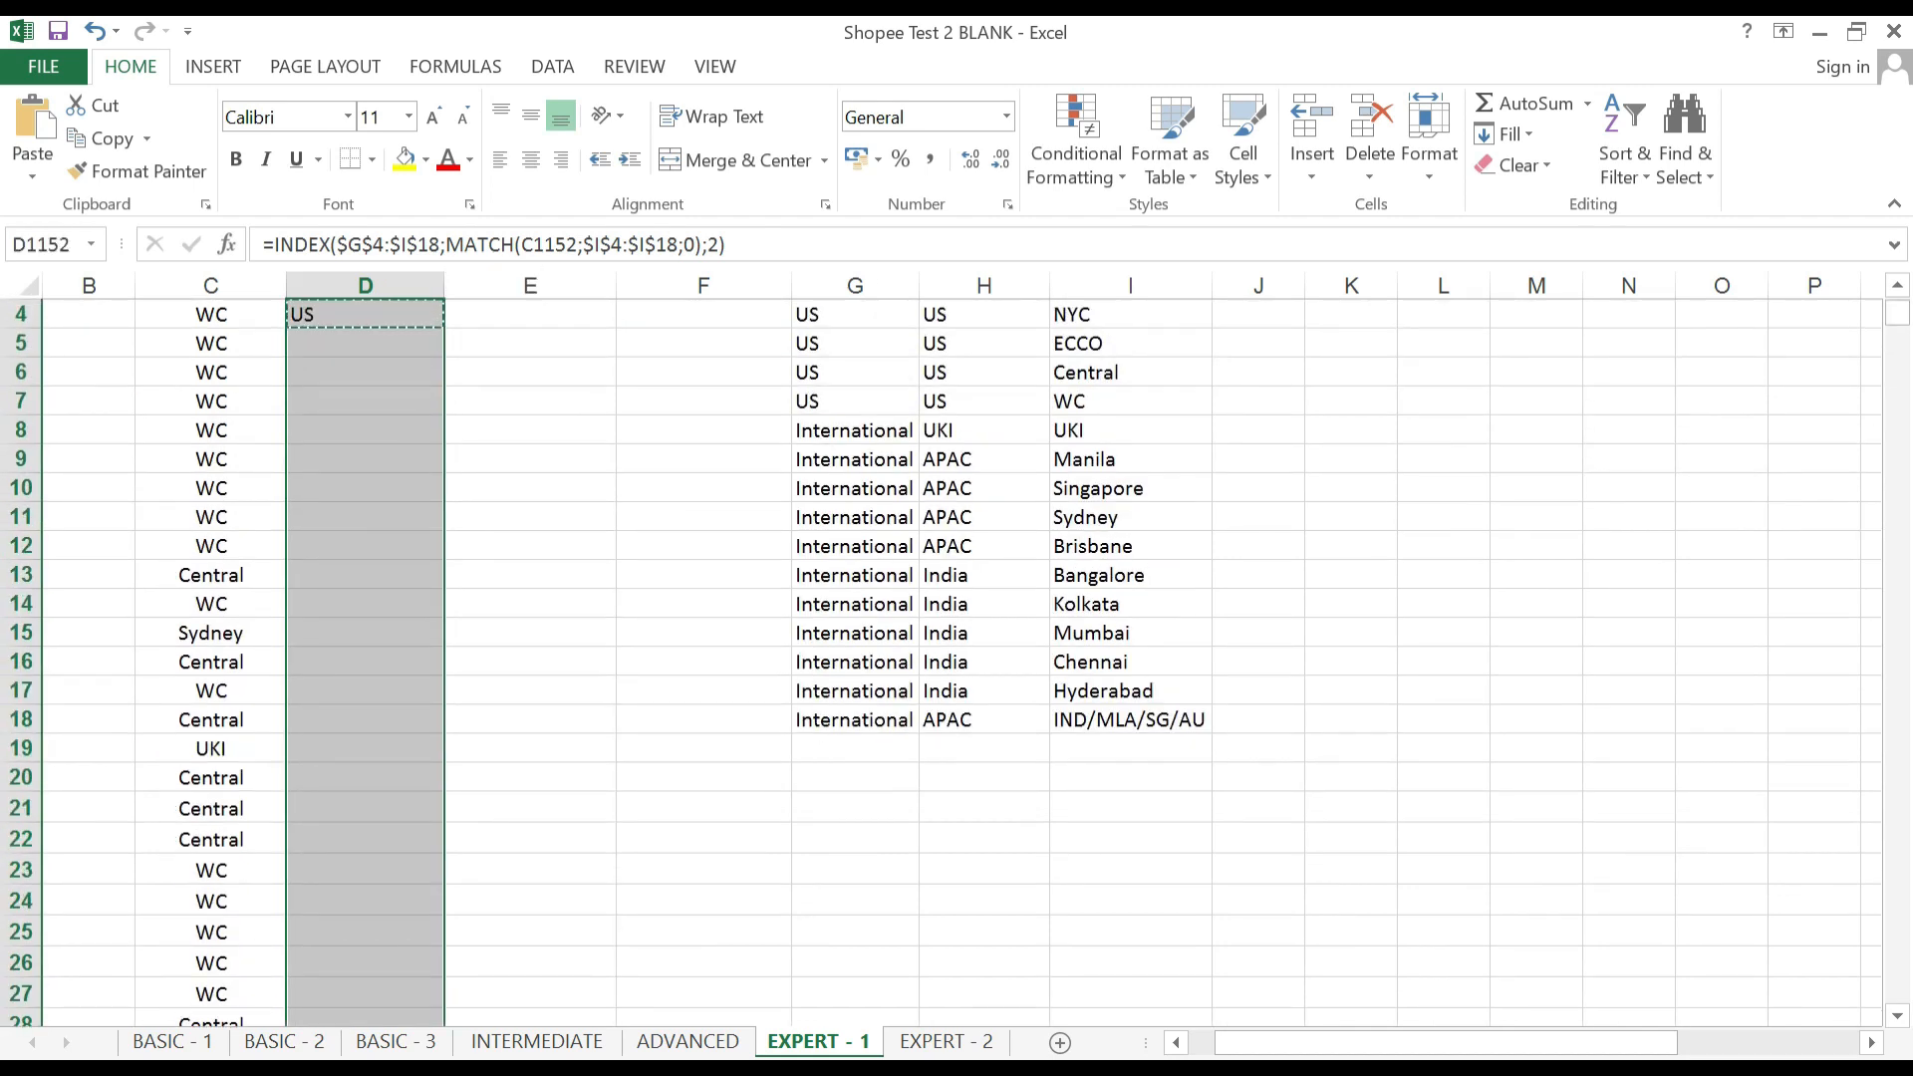
{"action": "key", "text": "ctrl+v"}
{"action": "key", "text": "ctrl+Up"}
{"action": "key", "text": "Down"}
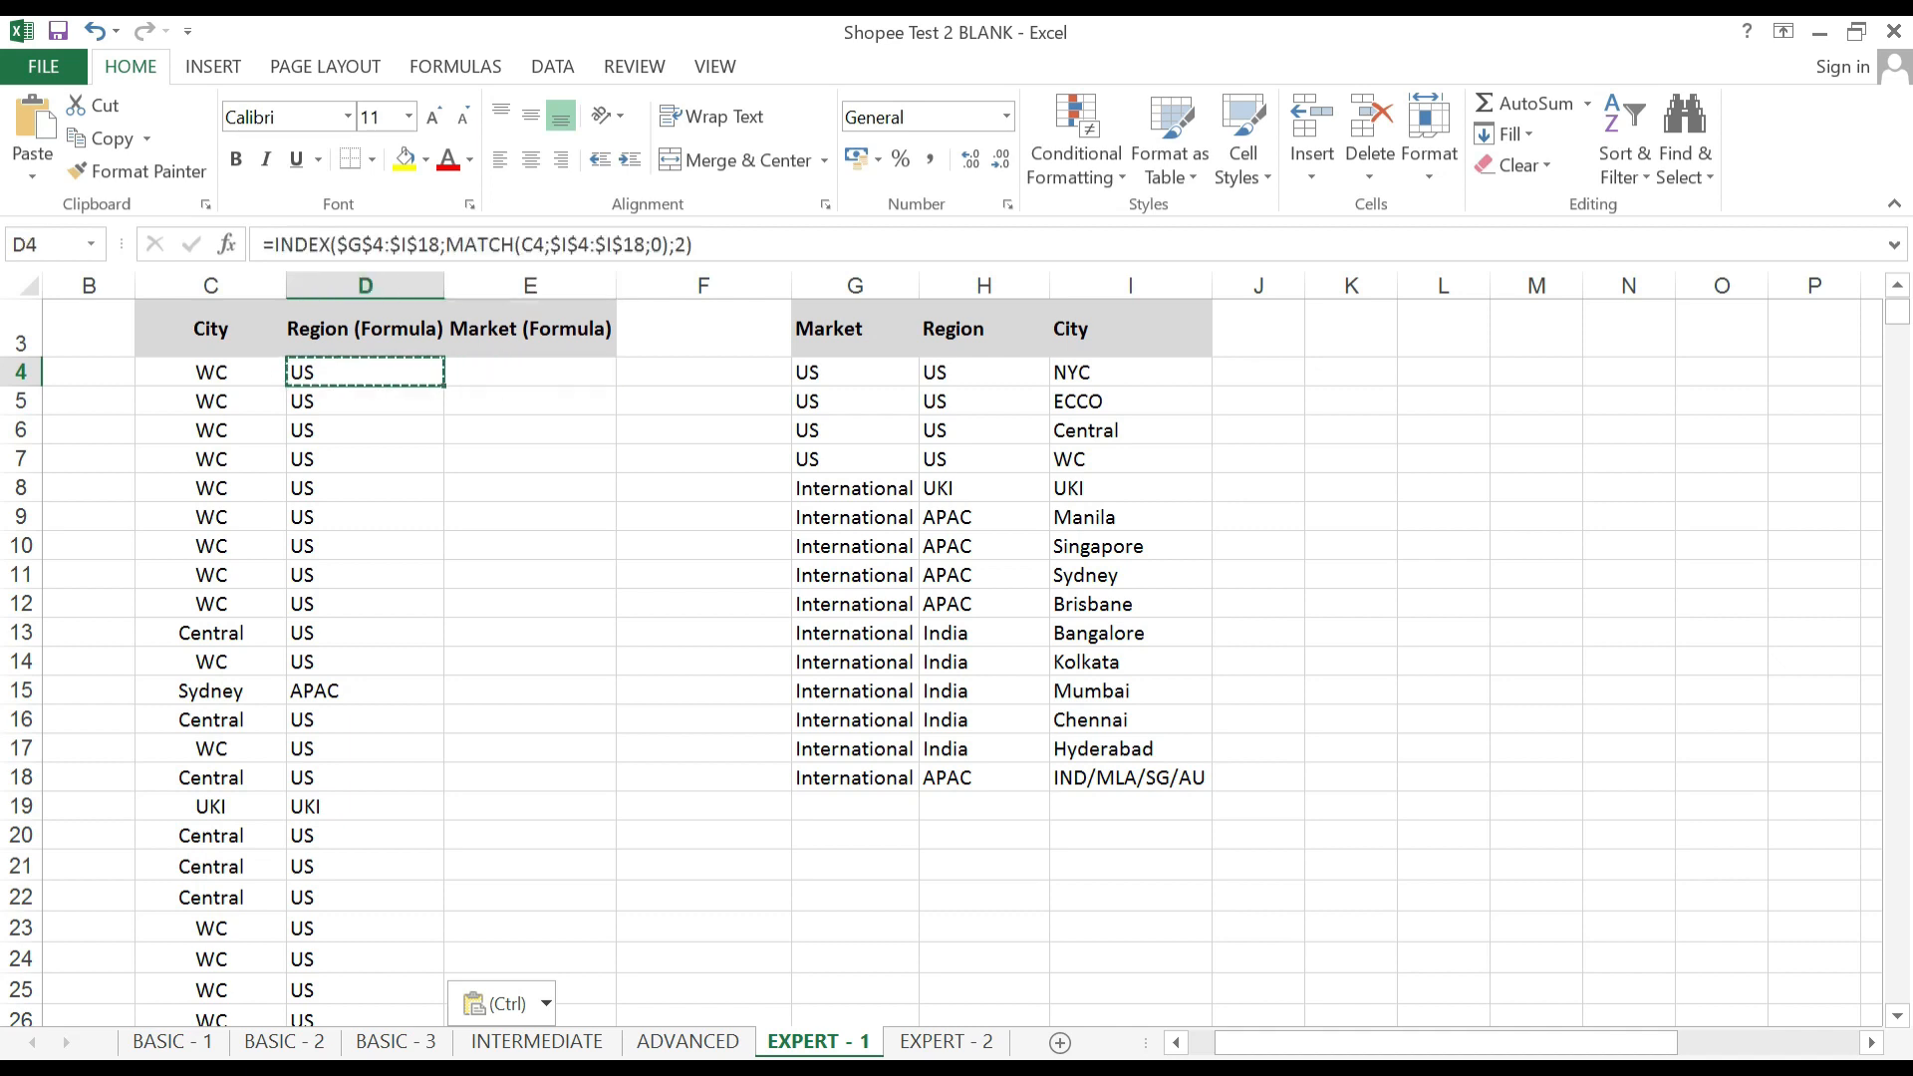
Try copying the region formula from D4 into the Market cell E4, and clear E4.
{"action": "key", "text": "Right"}
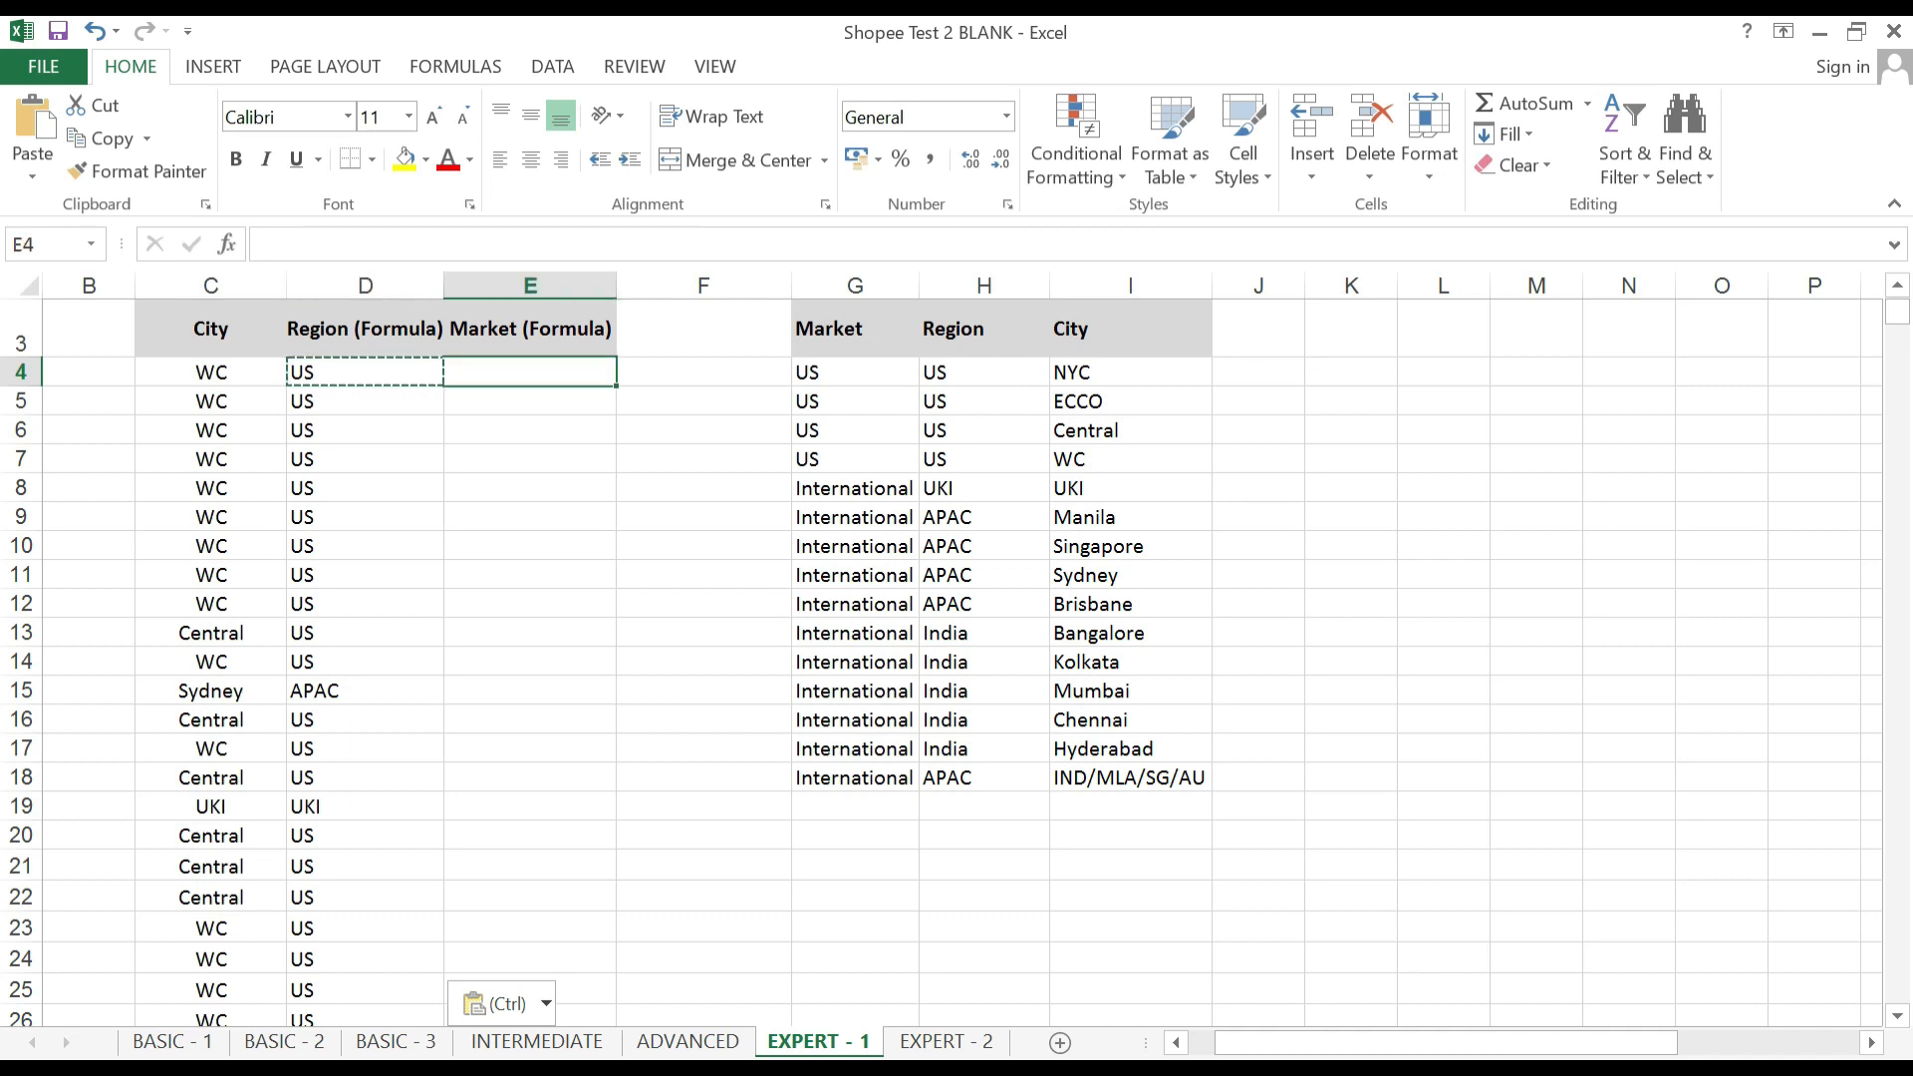
{"action": "key", "text": "Left"}
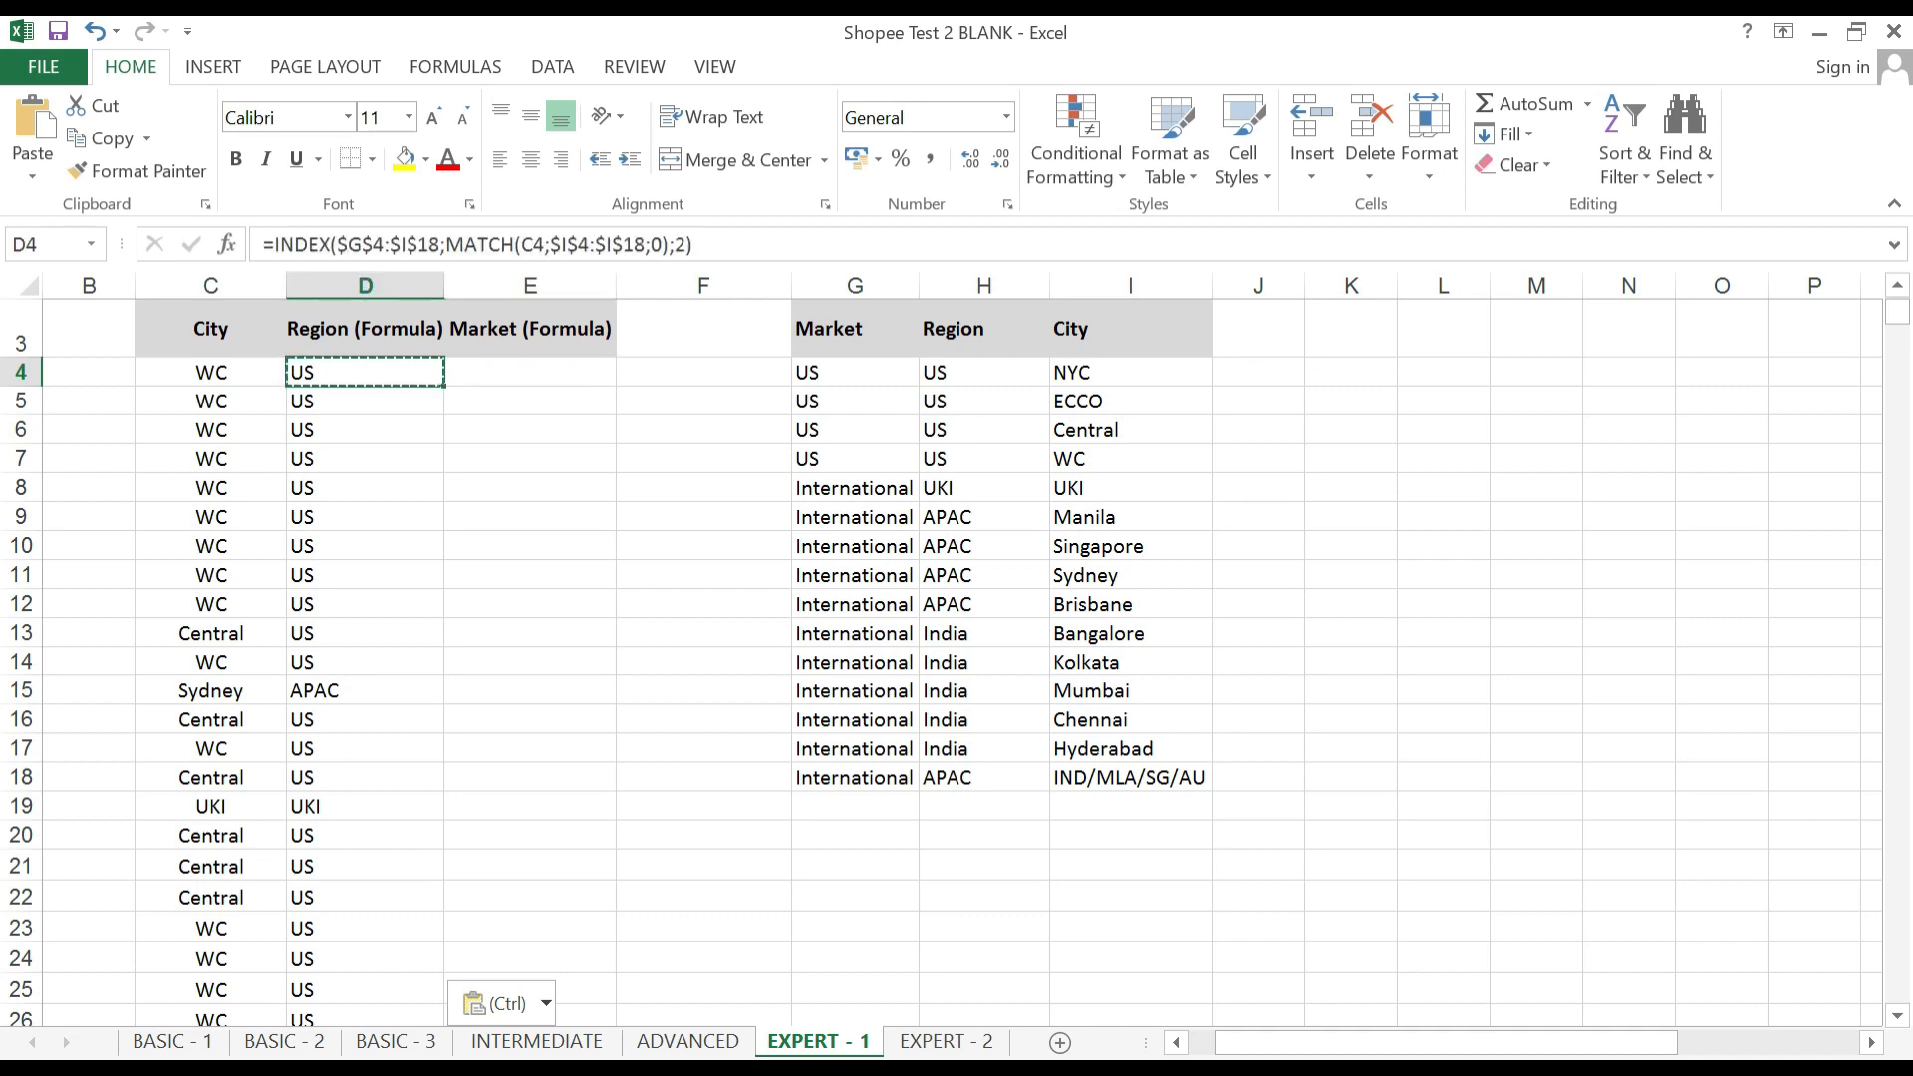
{"action": "key", "text": "ctrl+c"}
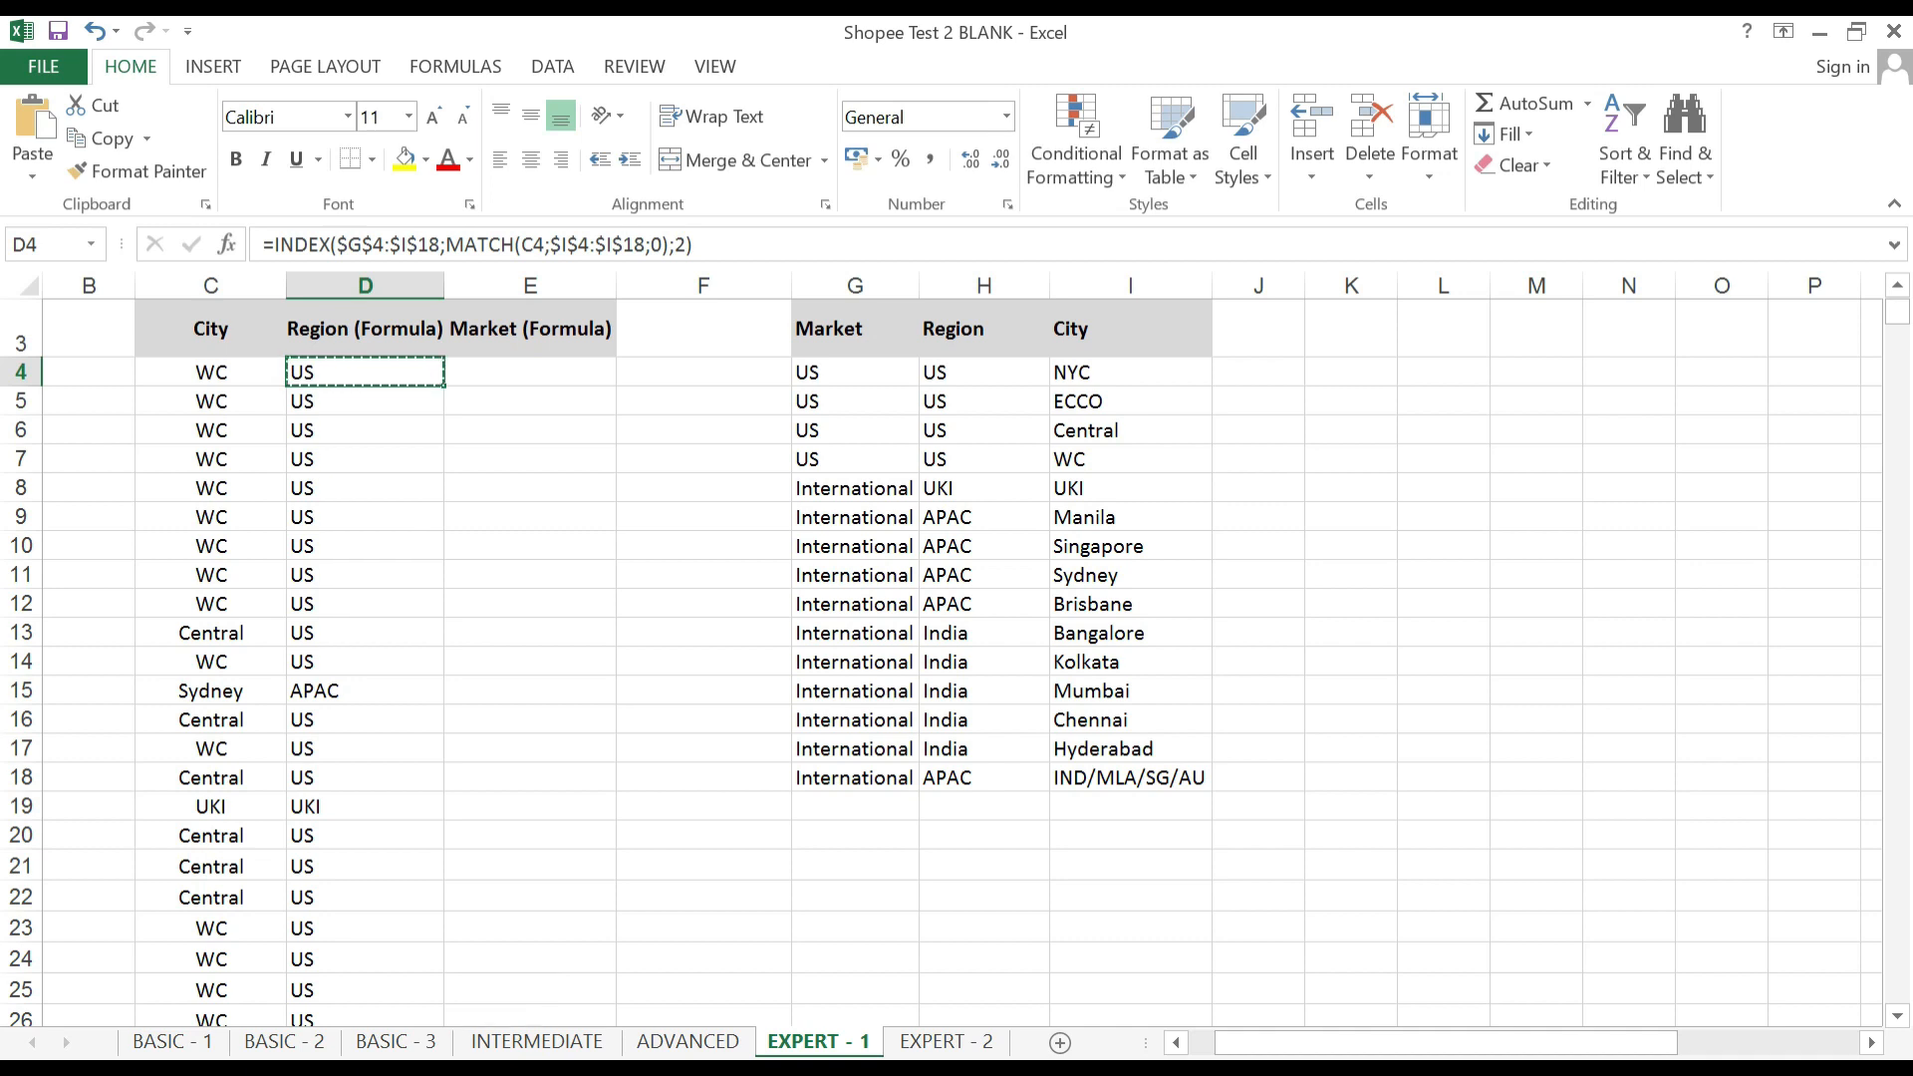
{"action": "key", "text": "Right"}
{"action": "key", "text": "ctrl+v"}
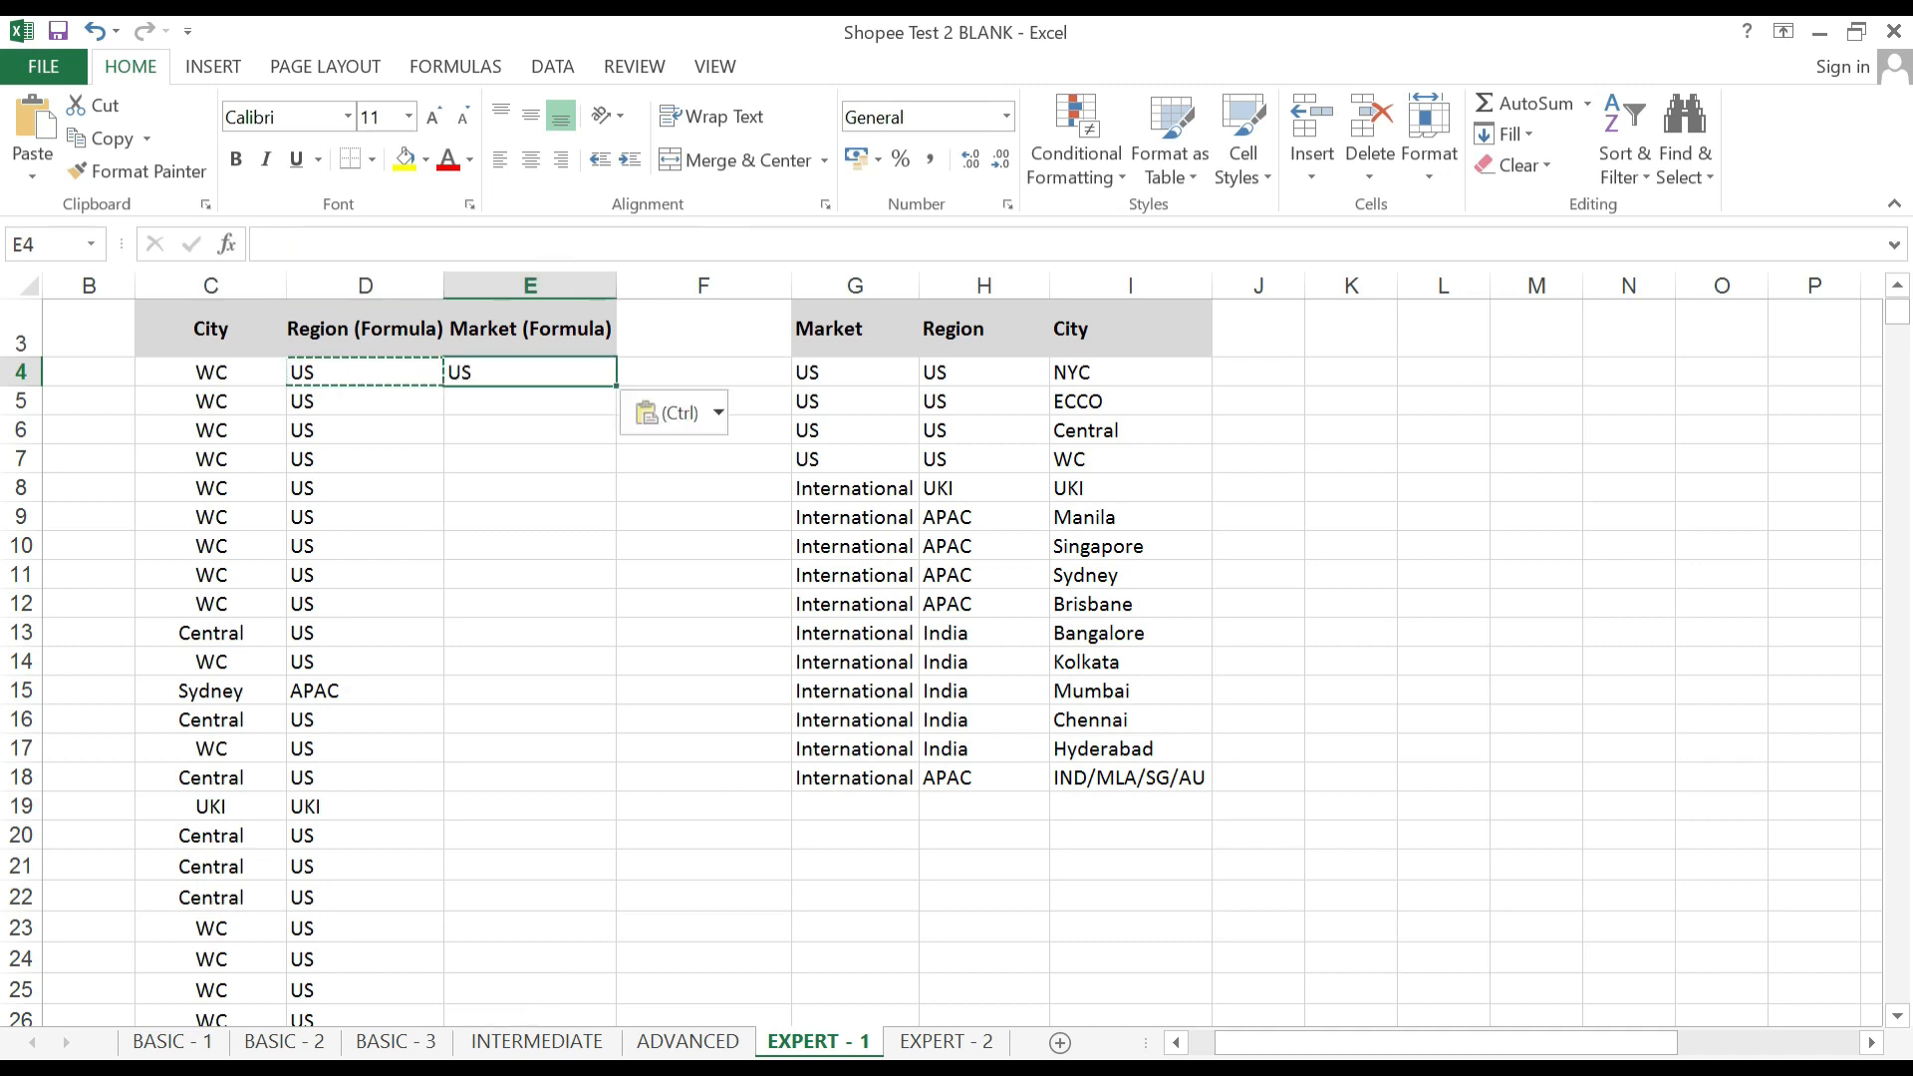
{"action": "key", "text": "Delete"}
{"action": "key", "text": "Left"}
{"action": "key", "text": "Right"}
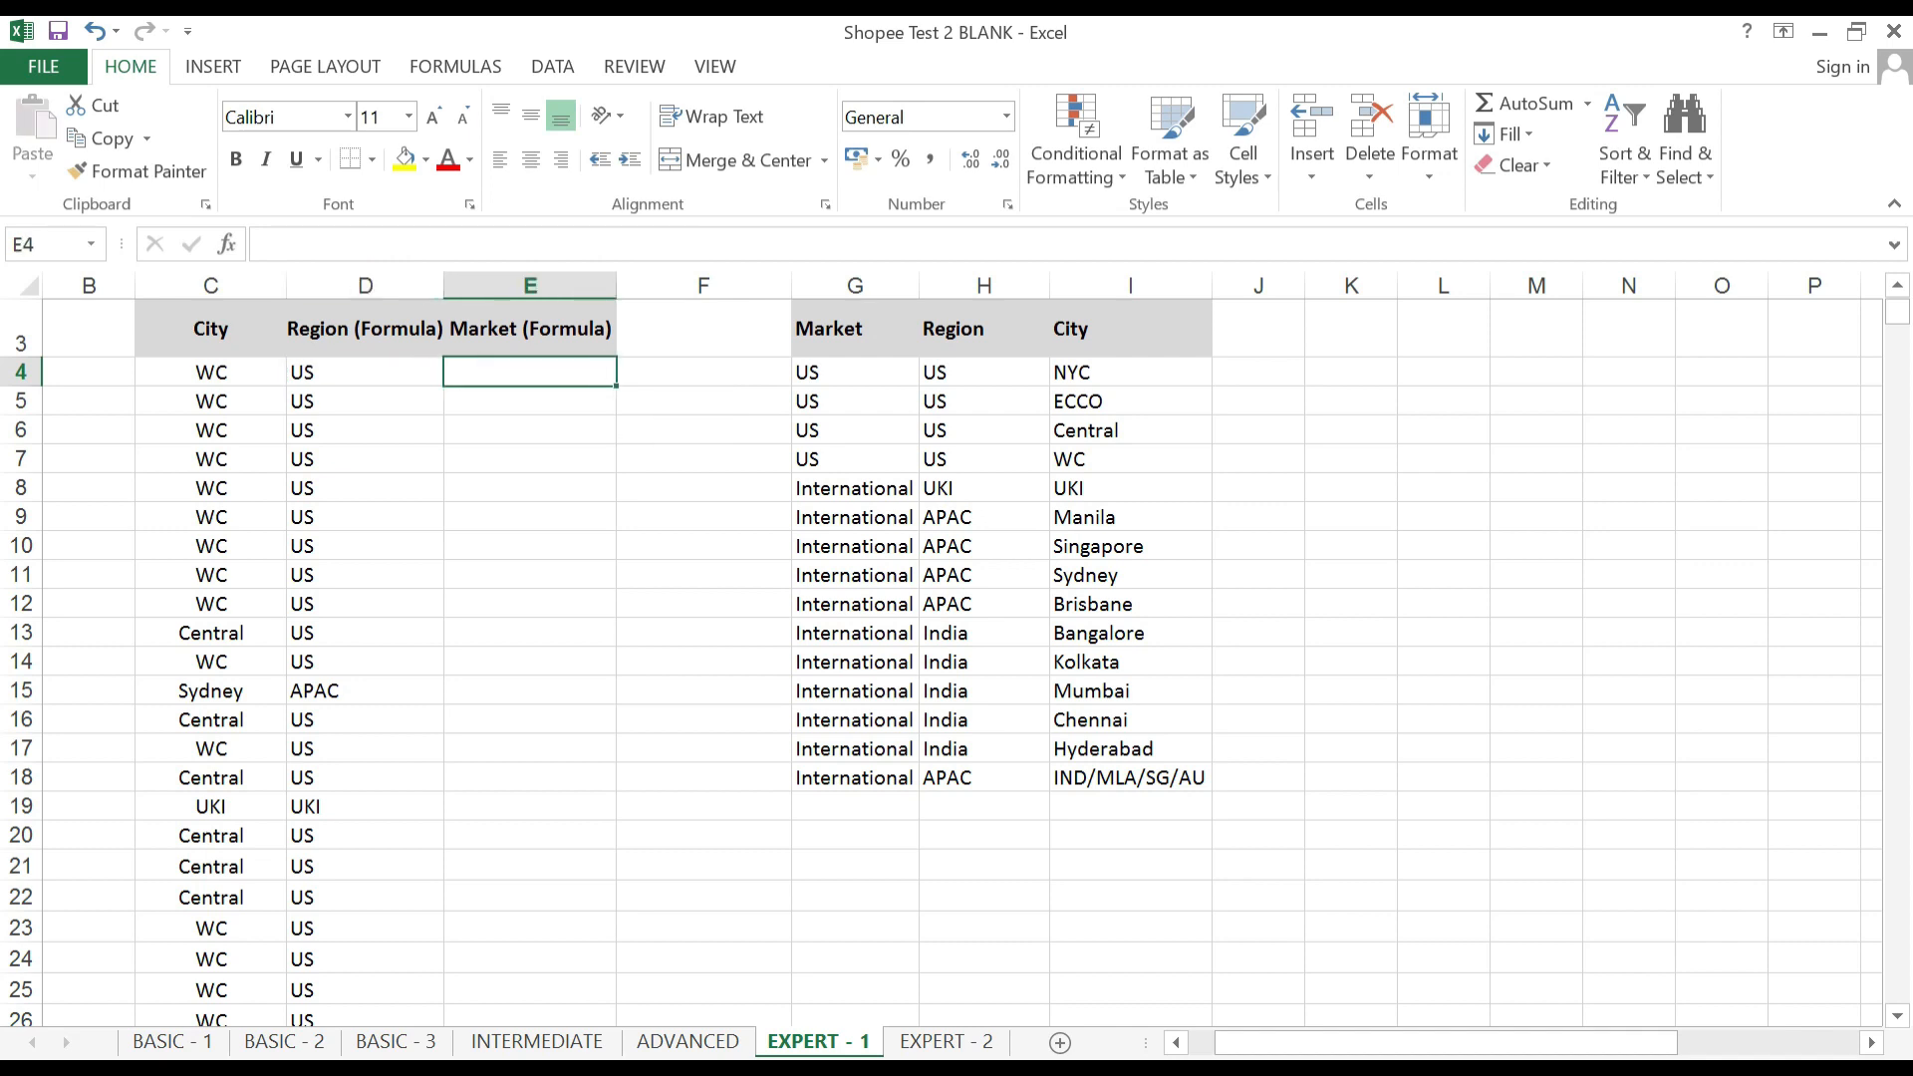
Start an INDEX formula in E4 with the absolute range $G$4:$I$18 as its array.
{"action": "type", "text": "=inde"}
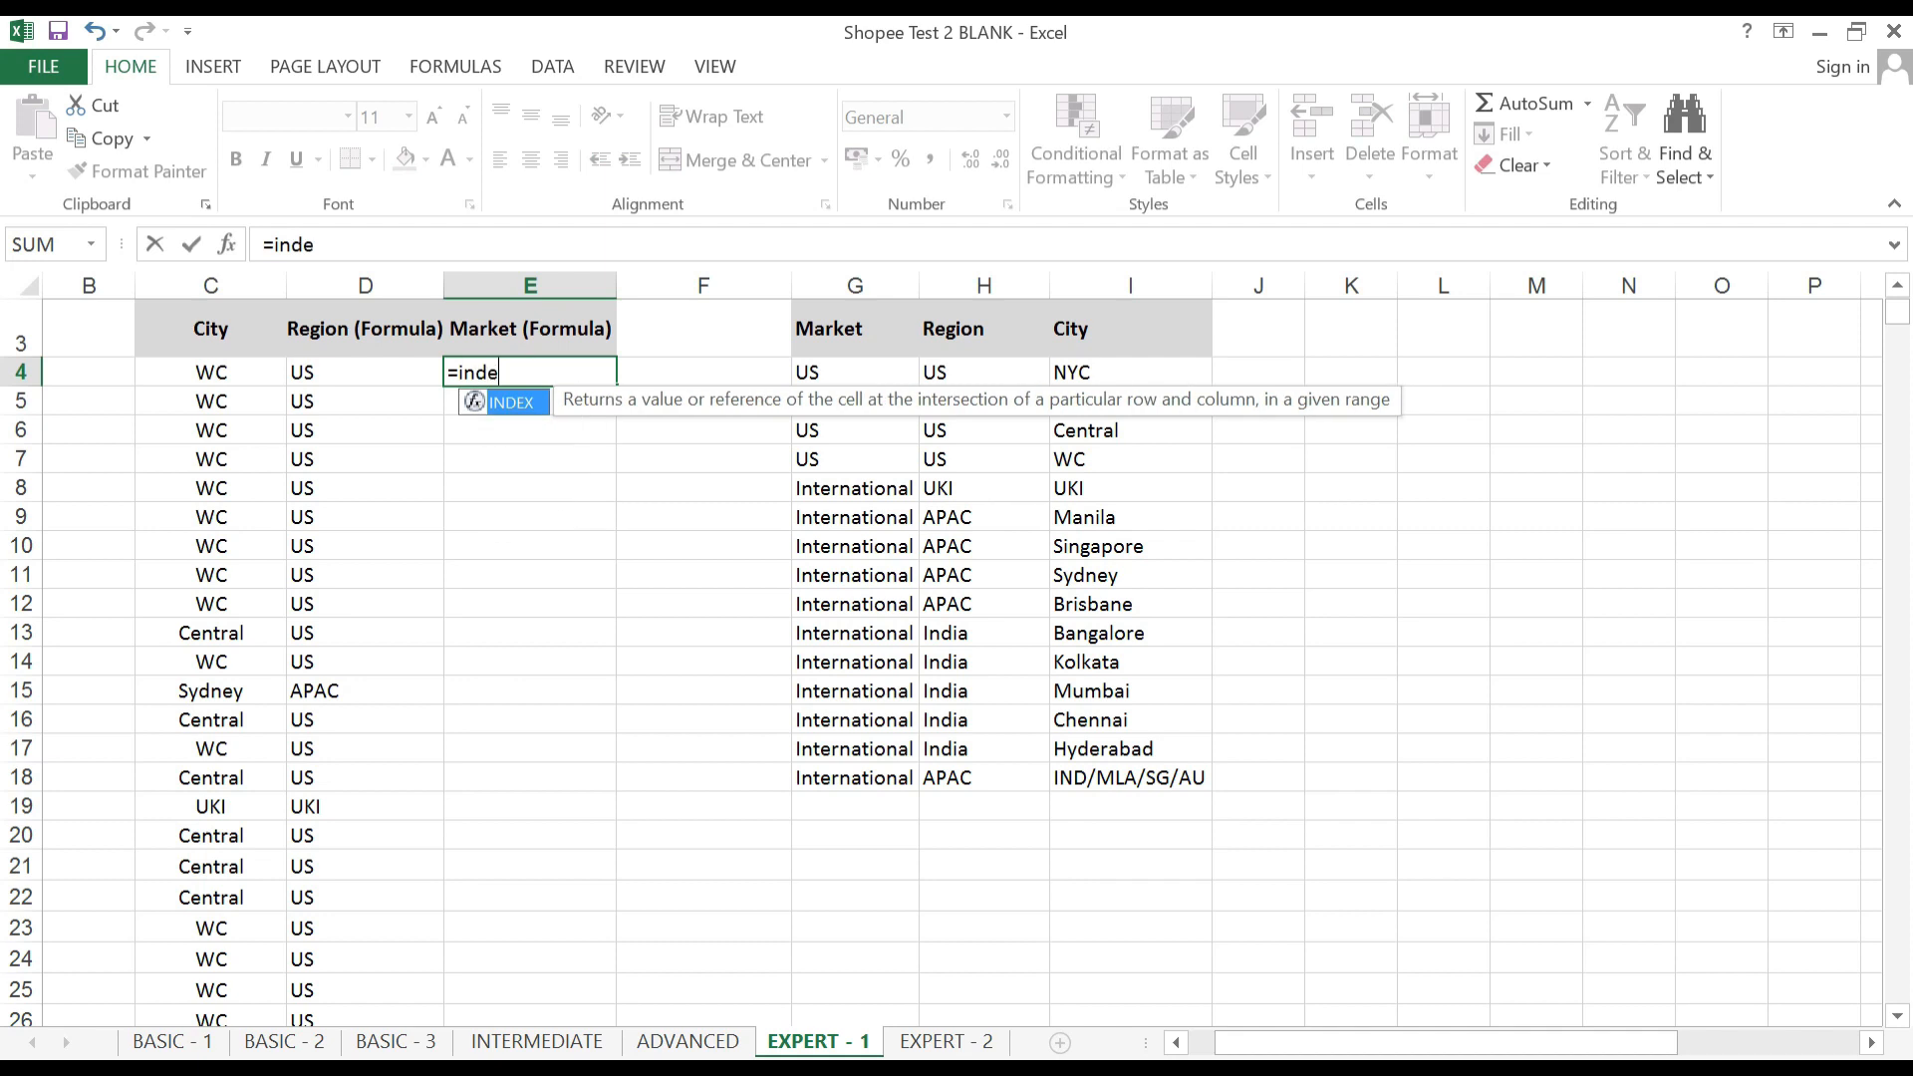
{"action": "key", "text": "Tab"}
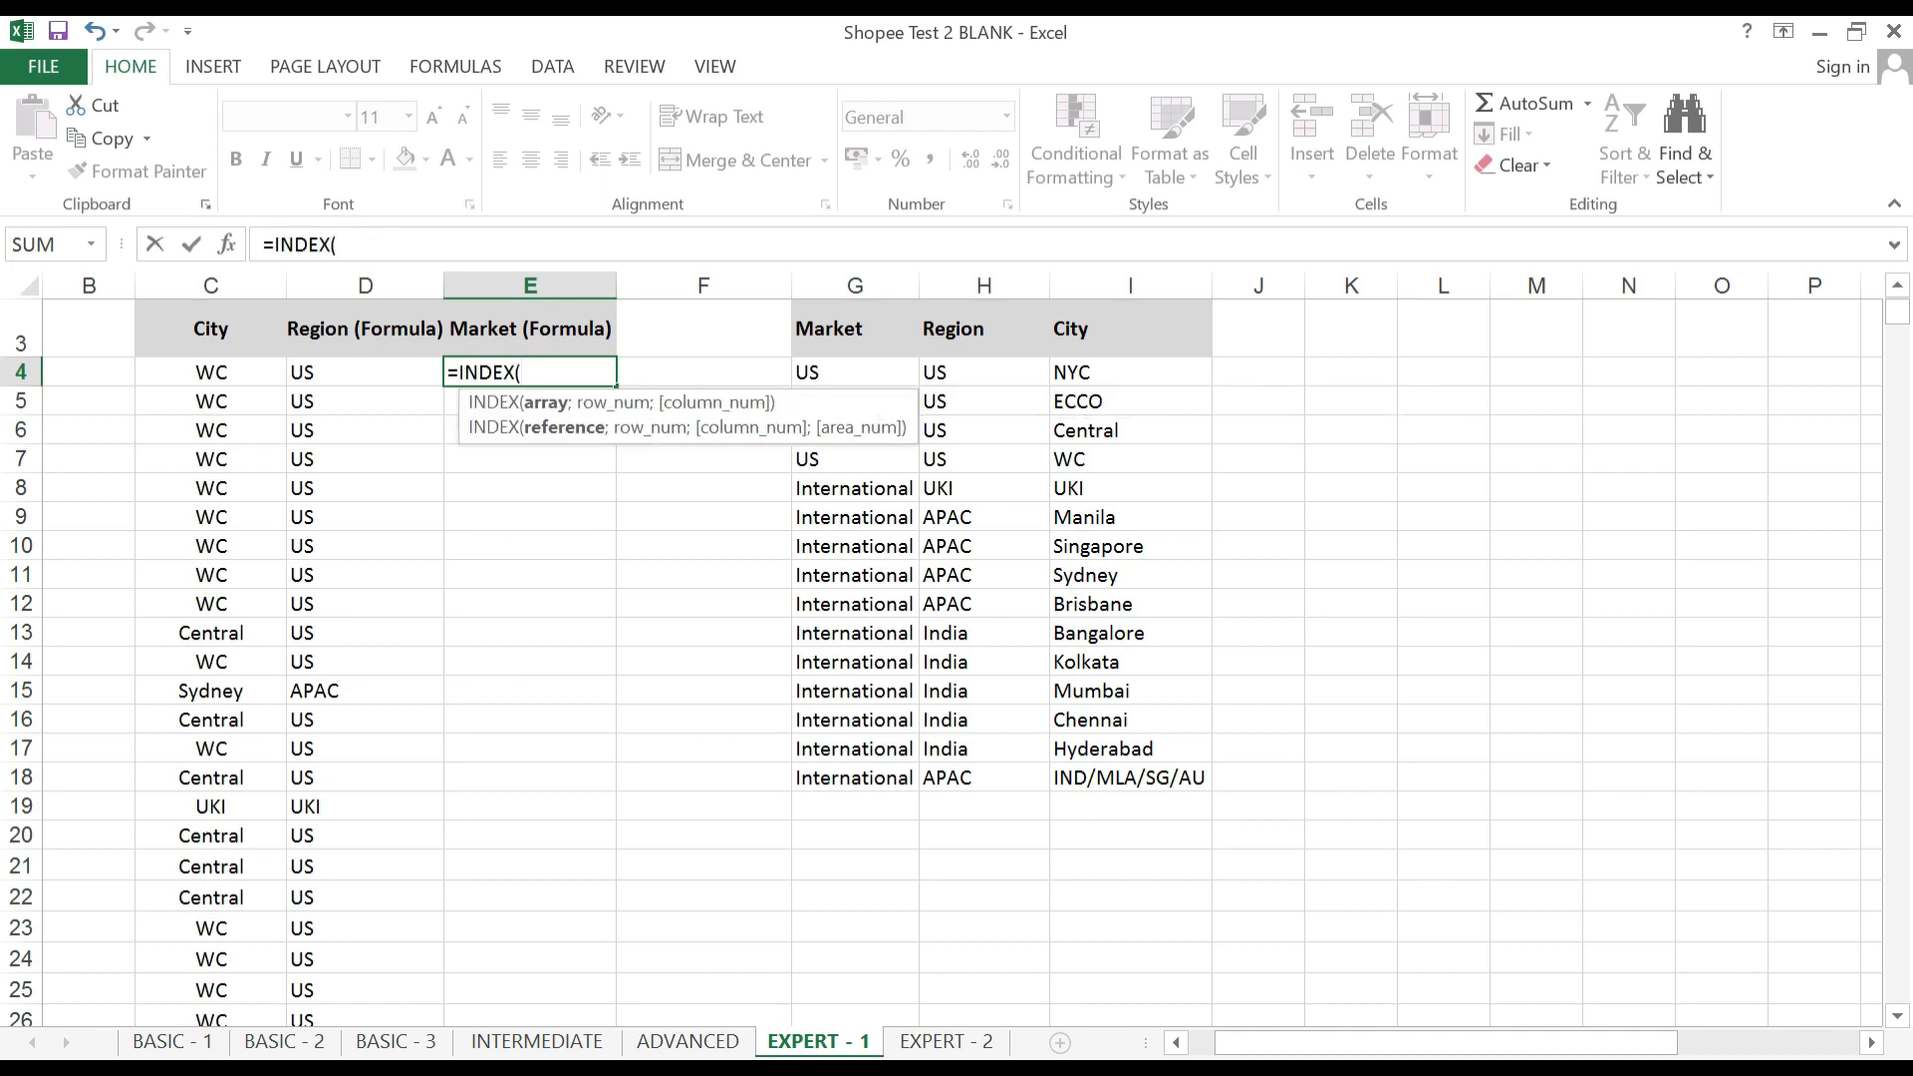
{"action": "left_click_drag", "start_coordinate": [857, 370], "coordinate": [1132, 761]}
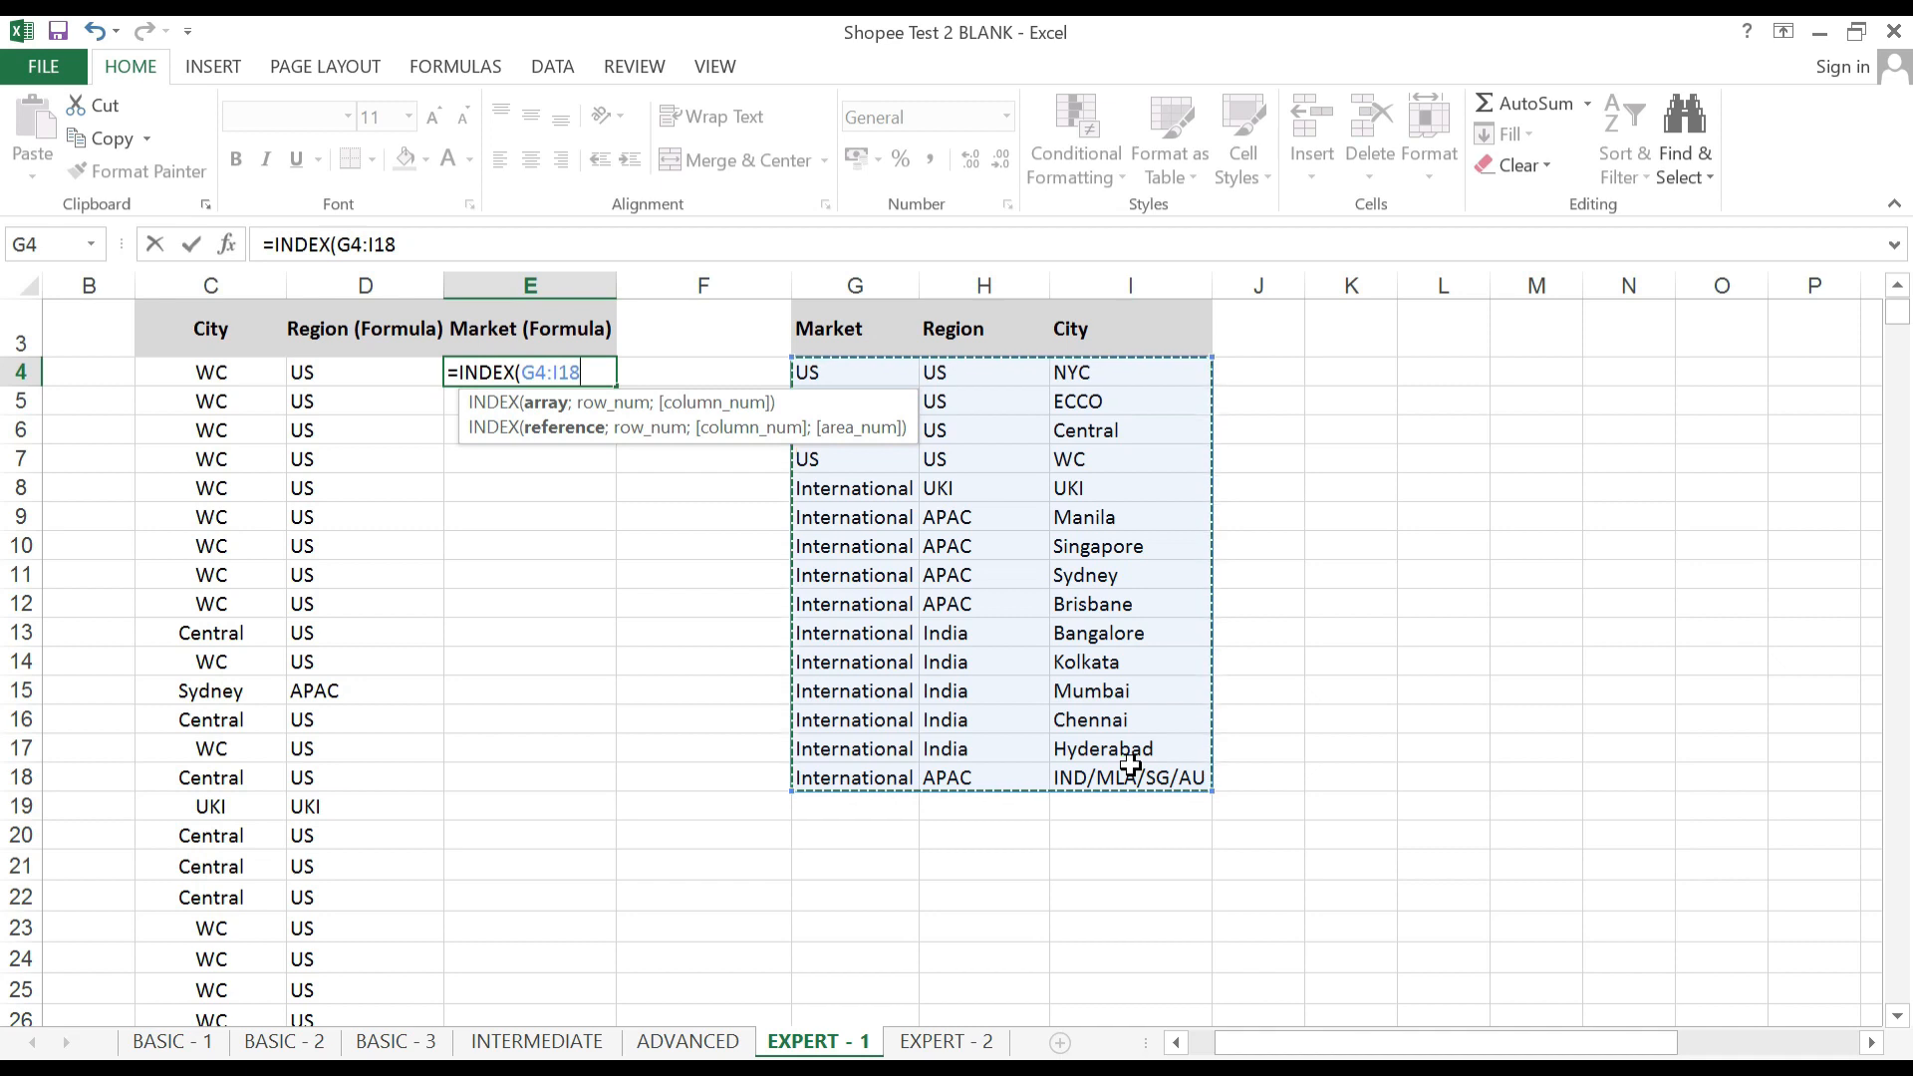
{"action": "key", "text": "F4"}
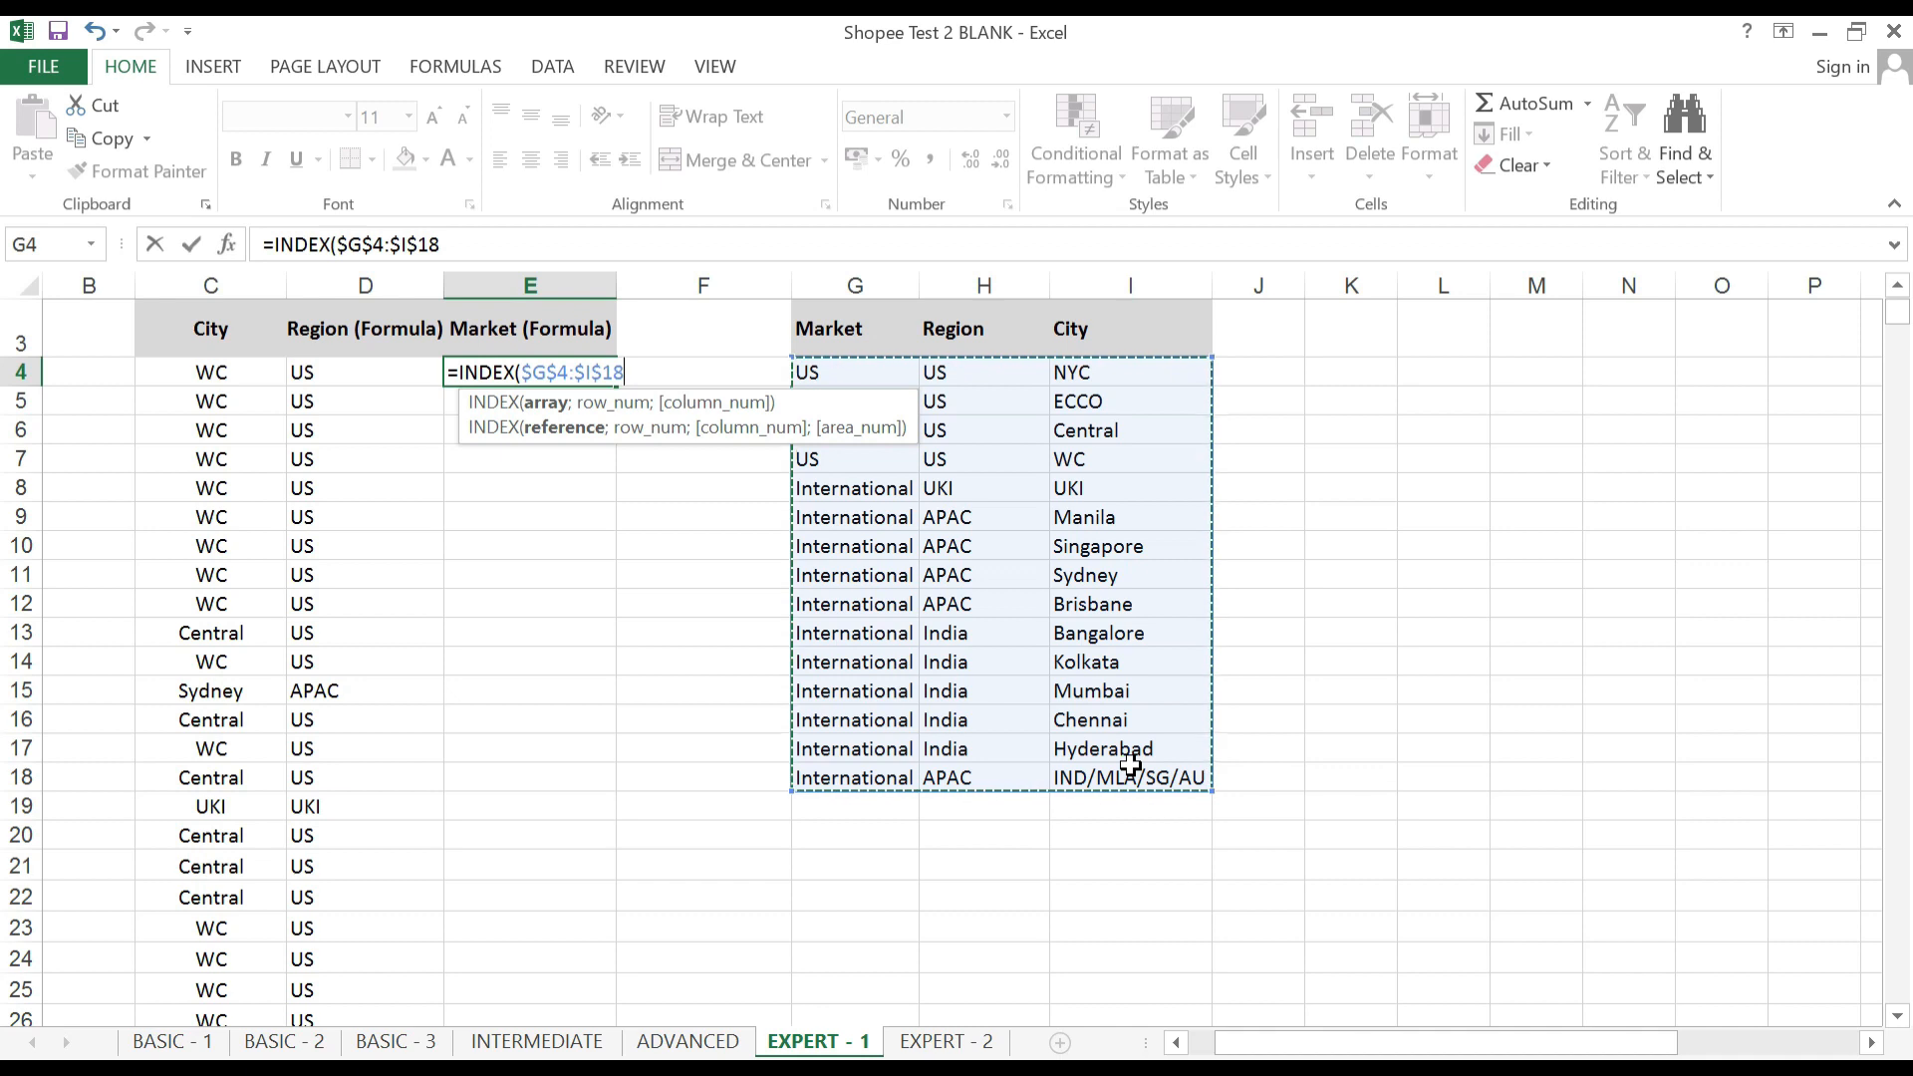
{"action": "type", "text": ";"}
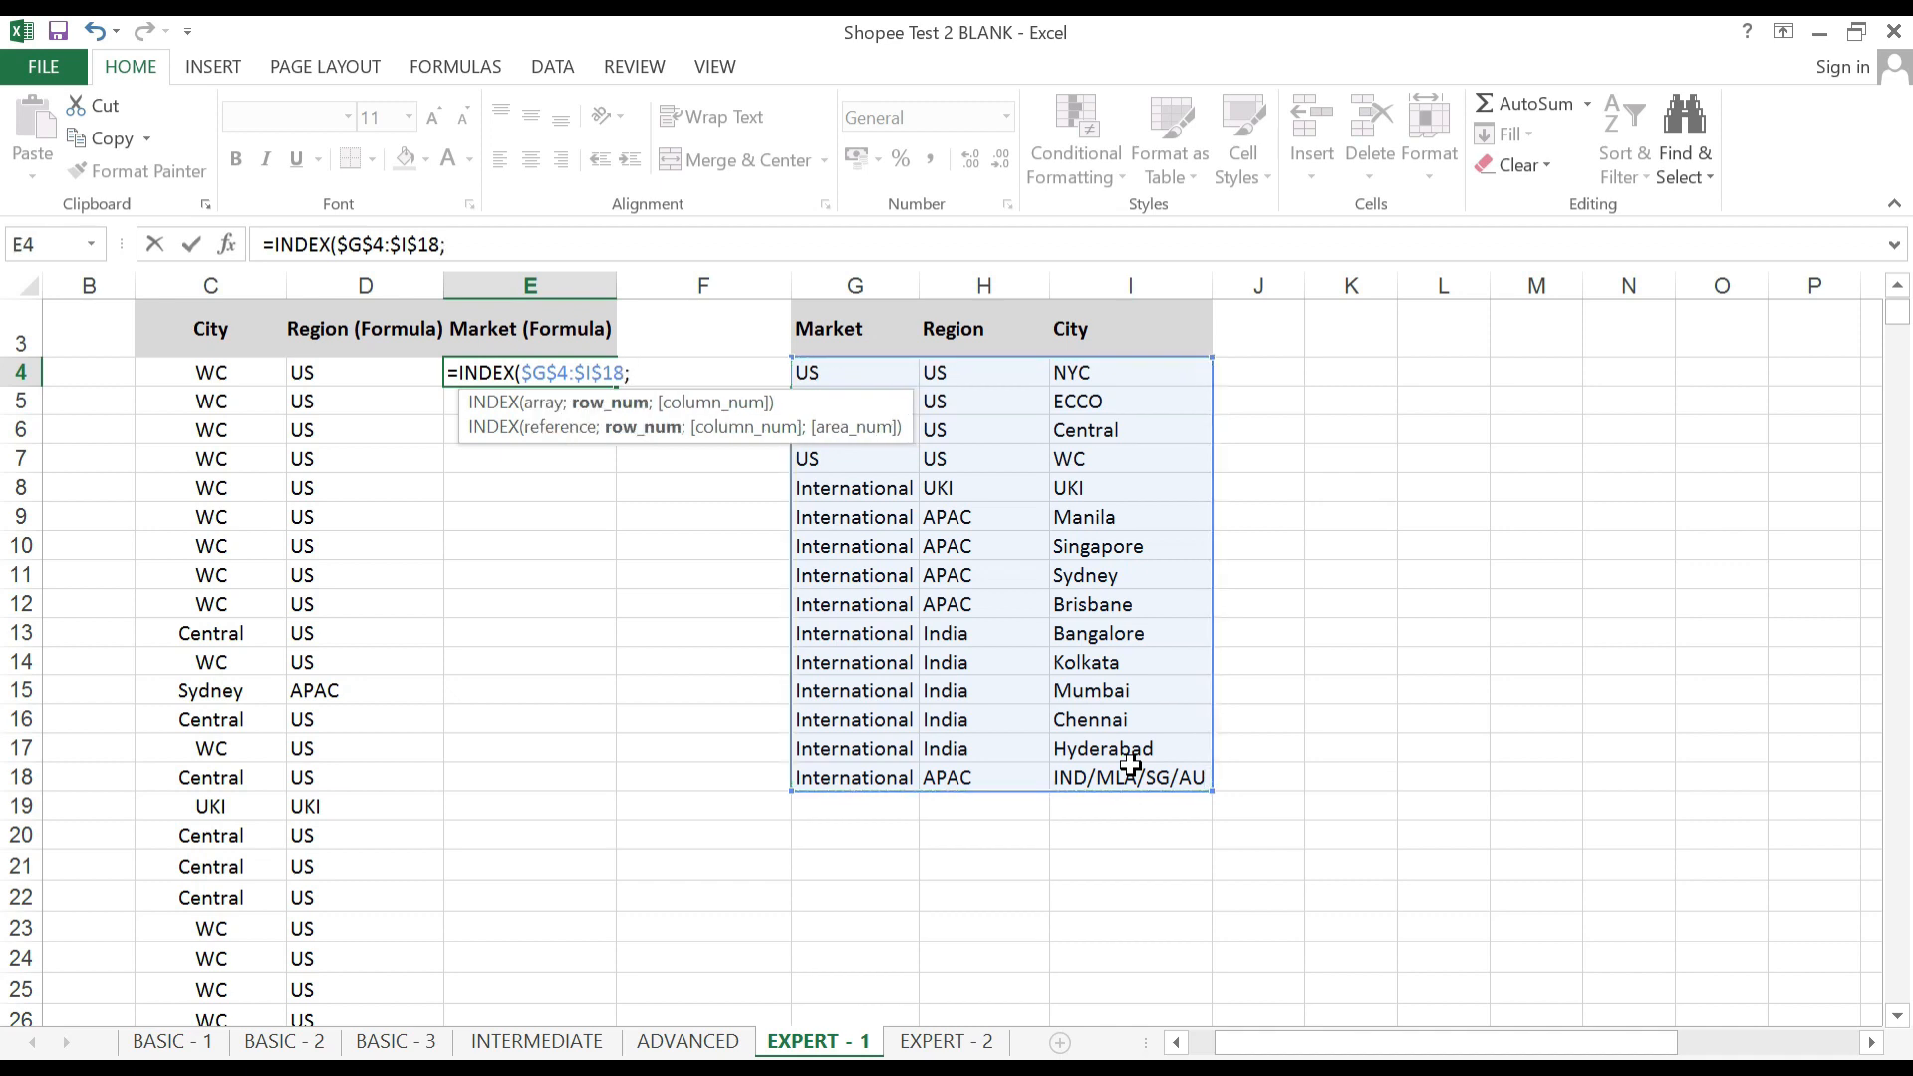
Complete the E4 formula with an exact MATCH of C4 in $I$4:$I$18 as the row and 1 as the column number.
{"action": "type", "text": "mat"}
{"action": "key", "text": "Tab"}
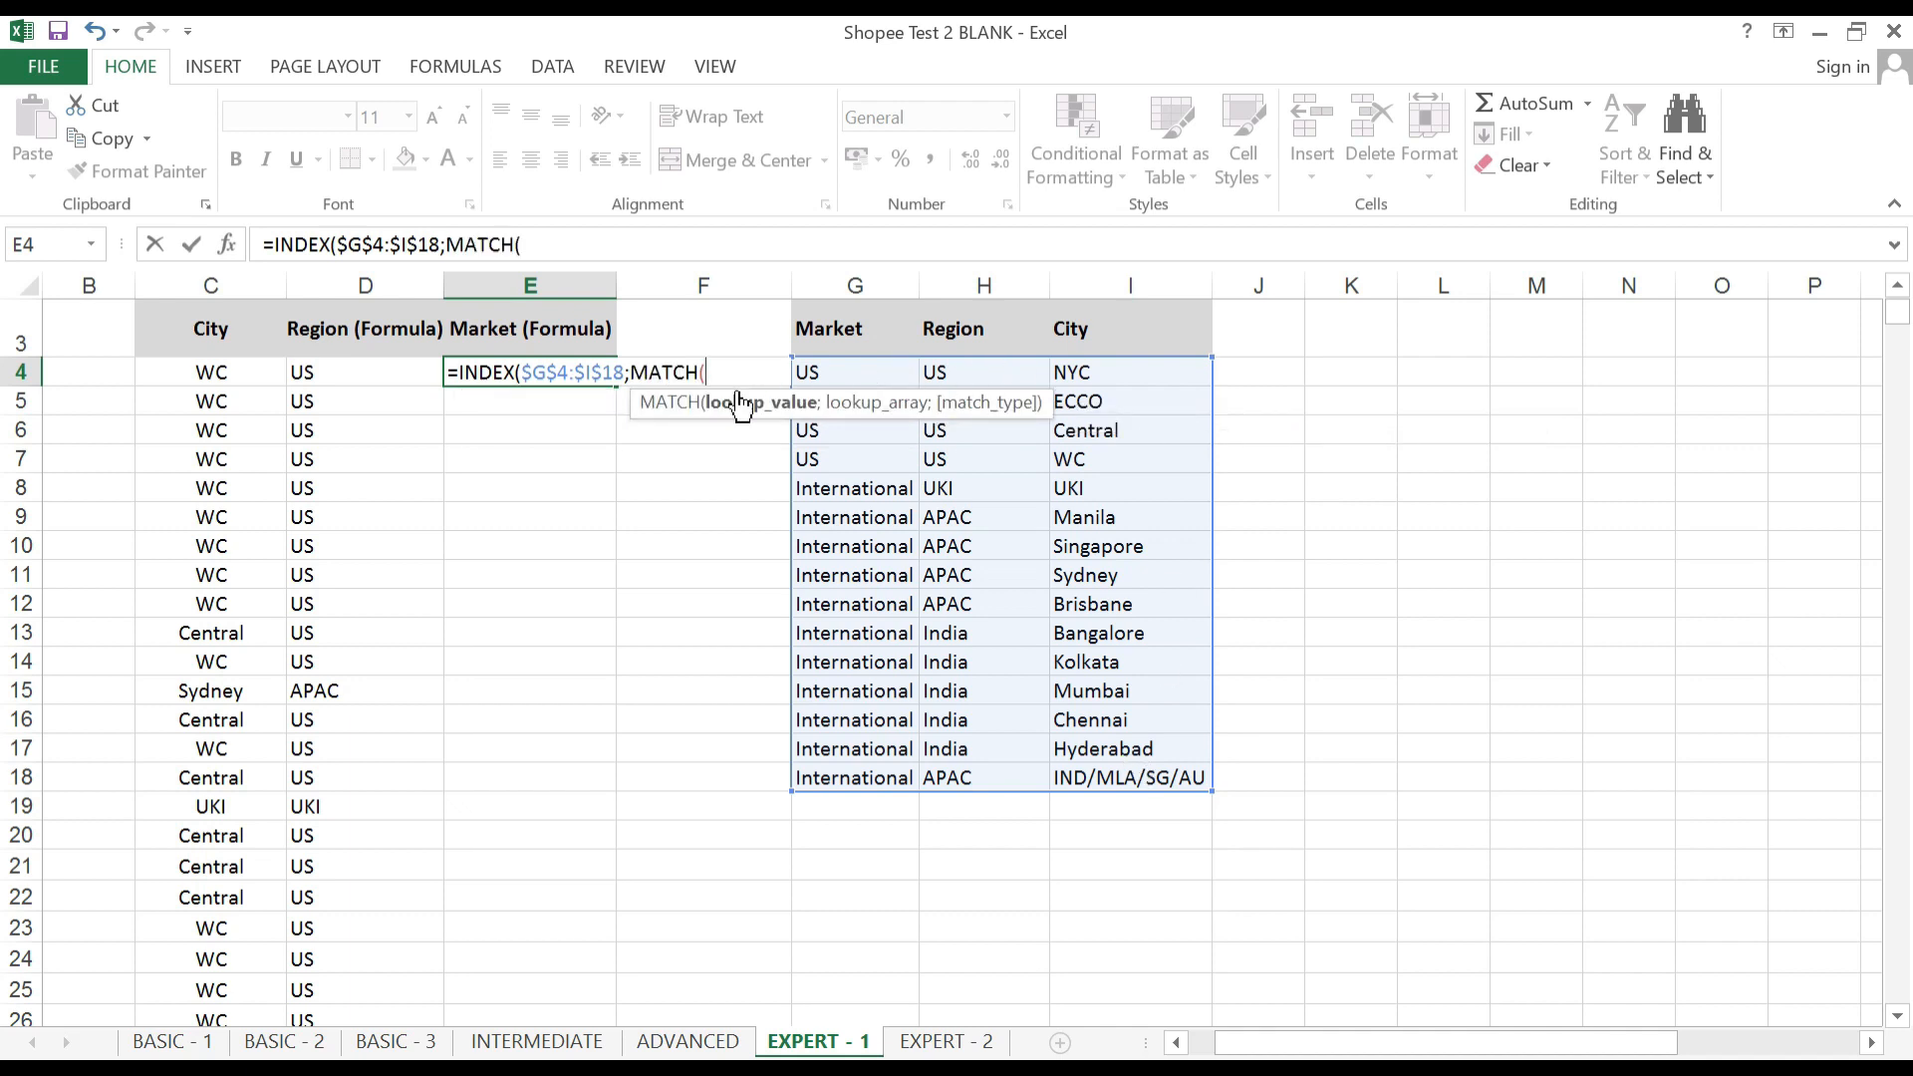
{"action": "left_click", "coordinate": [215, 372]}
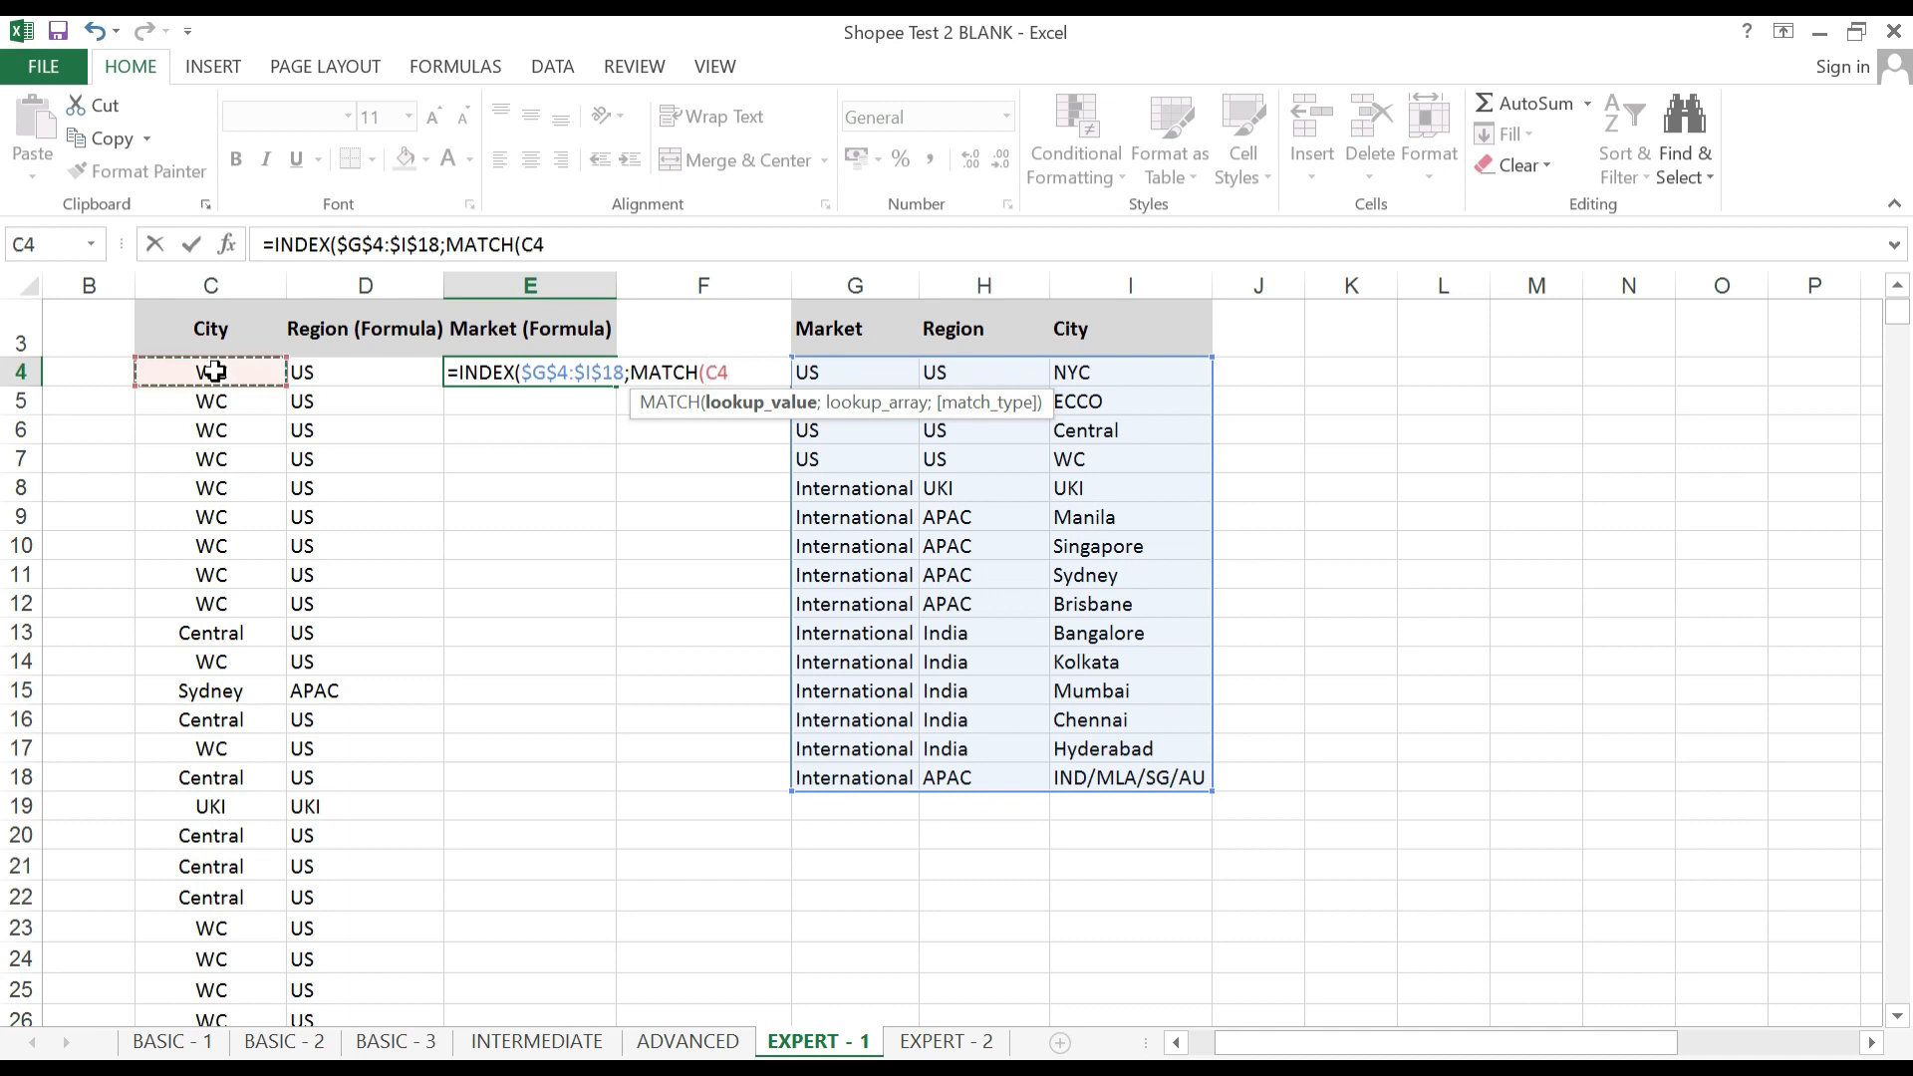
{"action": "type", "text": ";"}
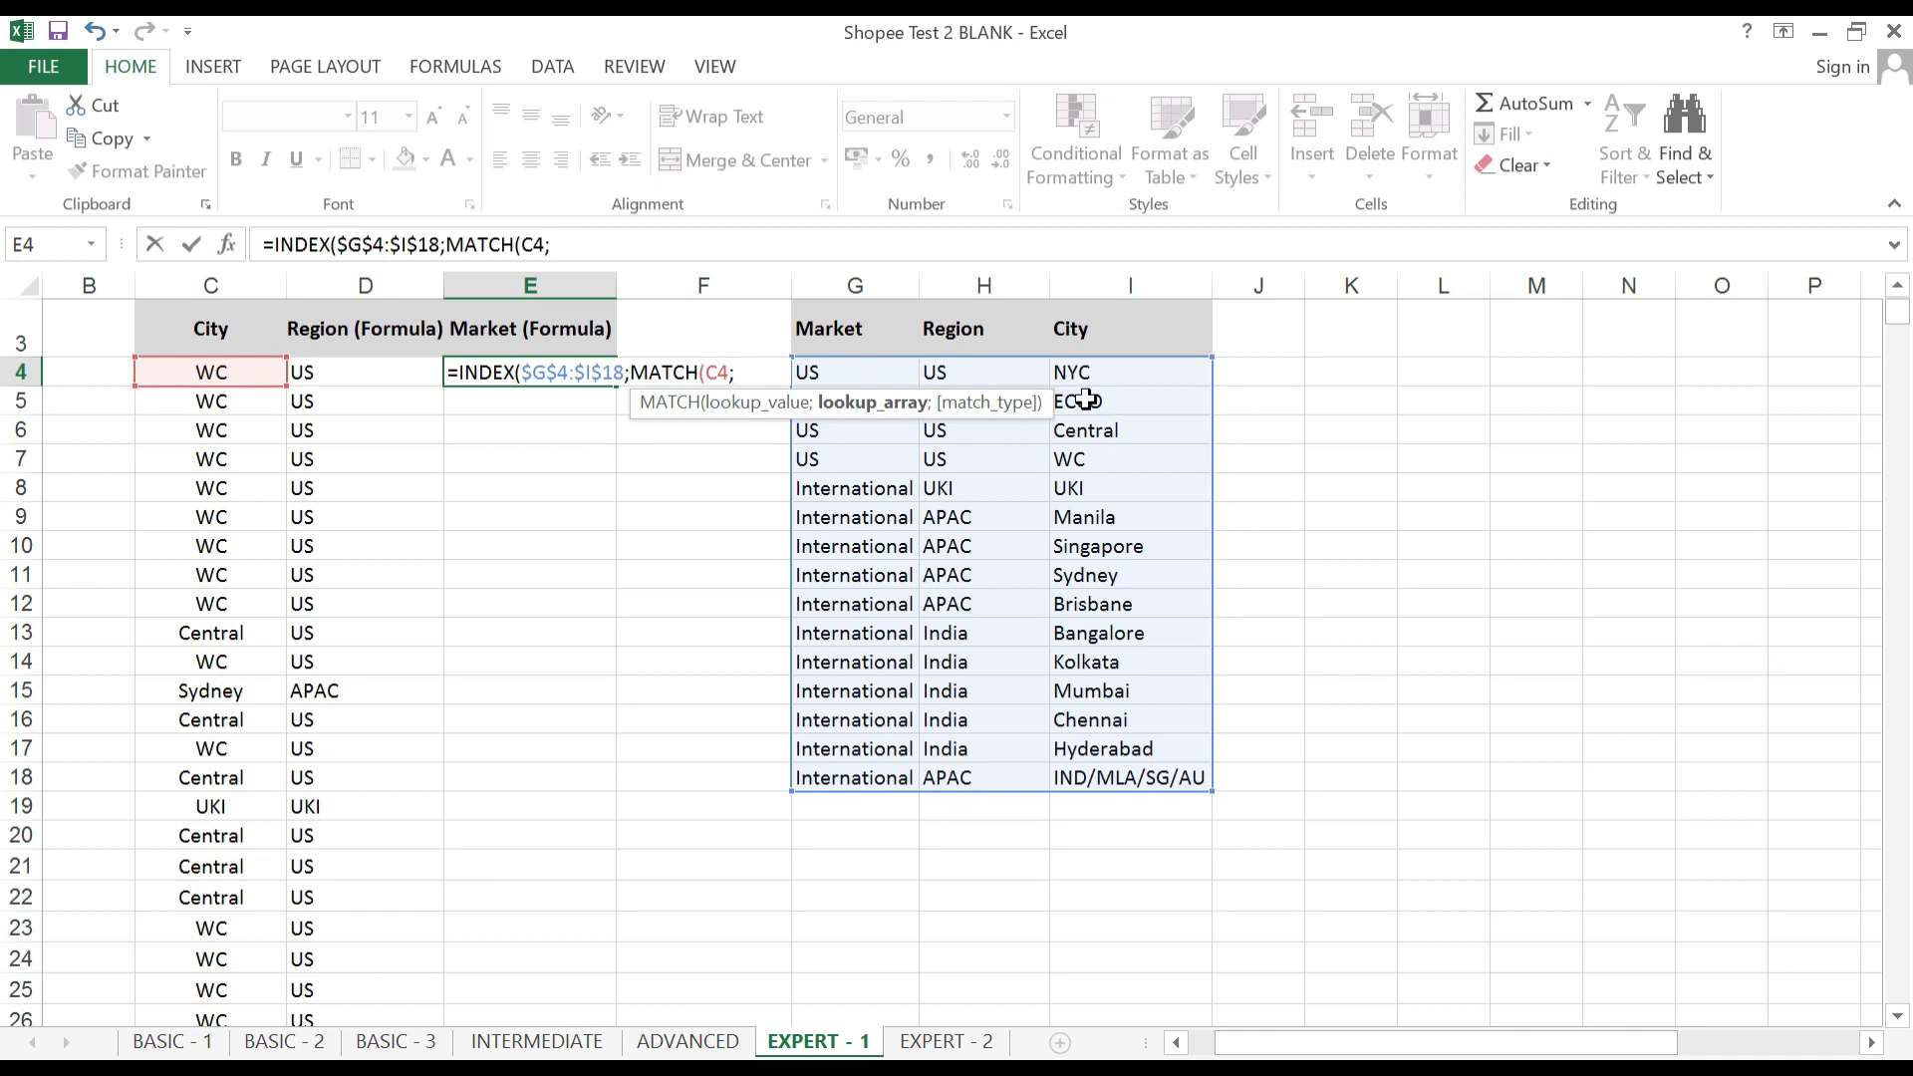
{"action": "left_click_drag", "start_coordinate": [1114, 371], "coordinate": [1163, 769]}
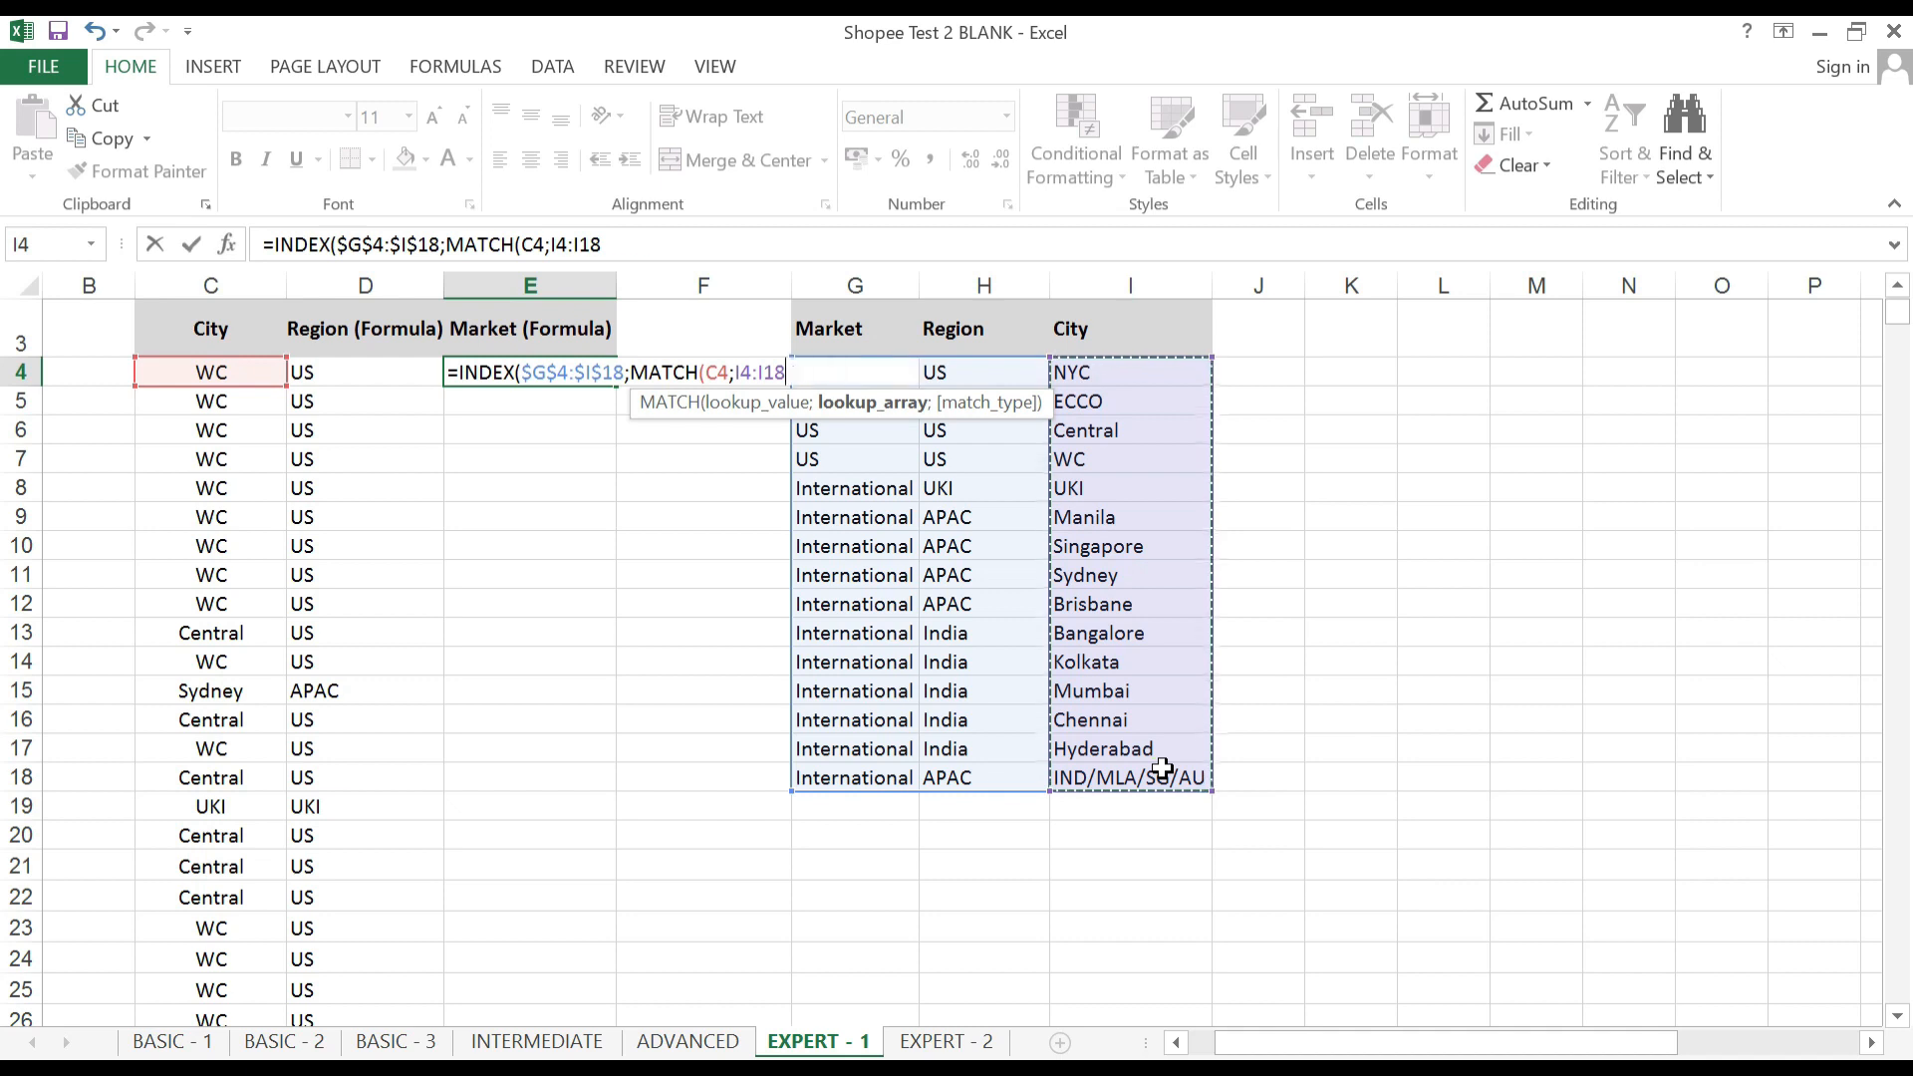
{"action": "key", "text": "F4"}
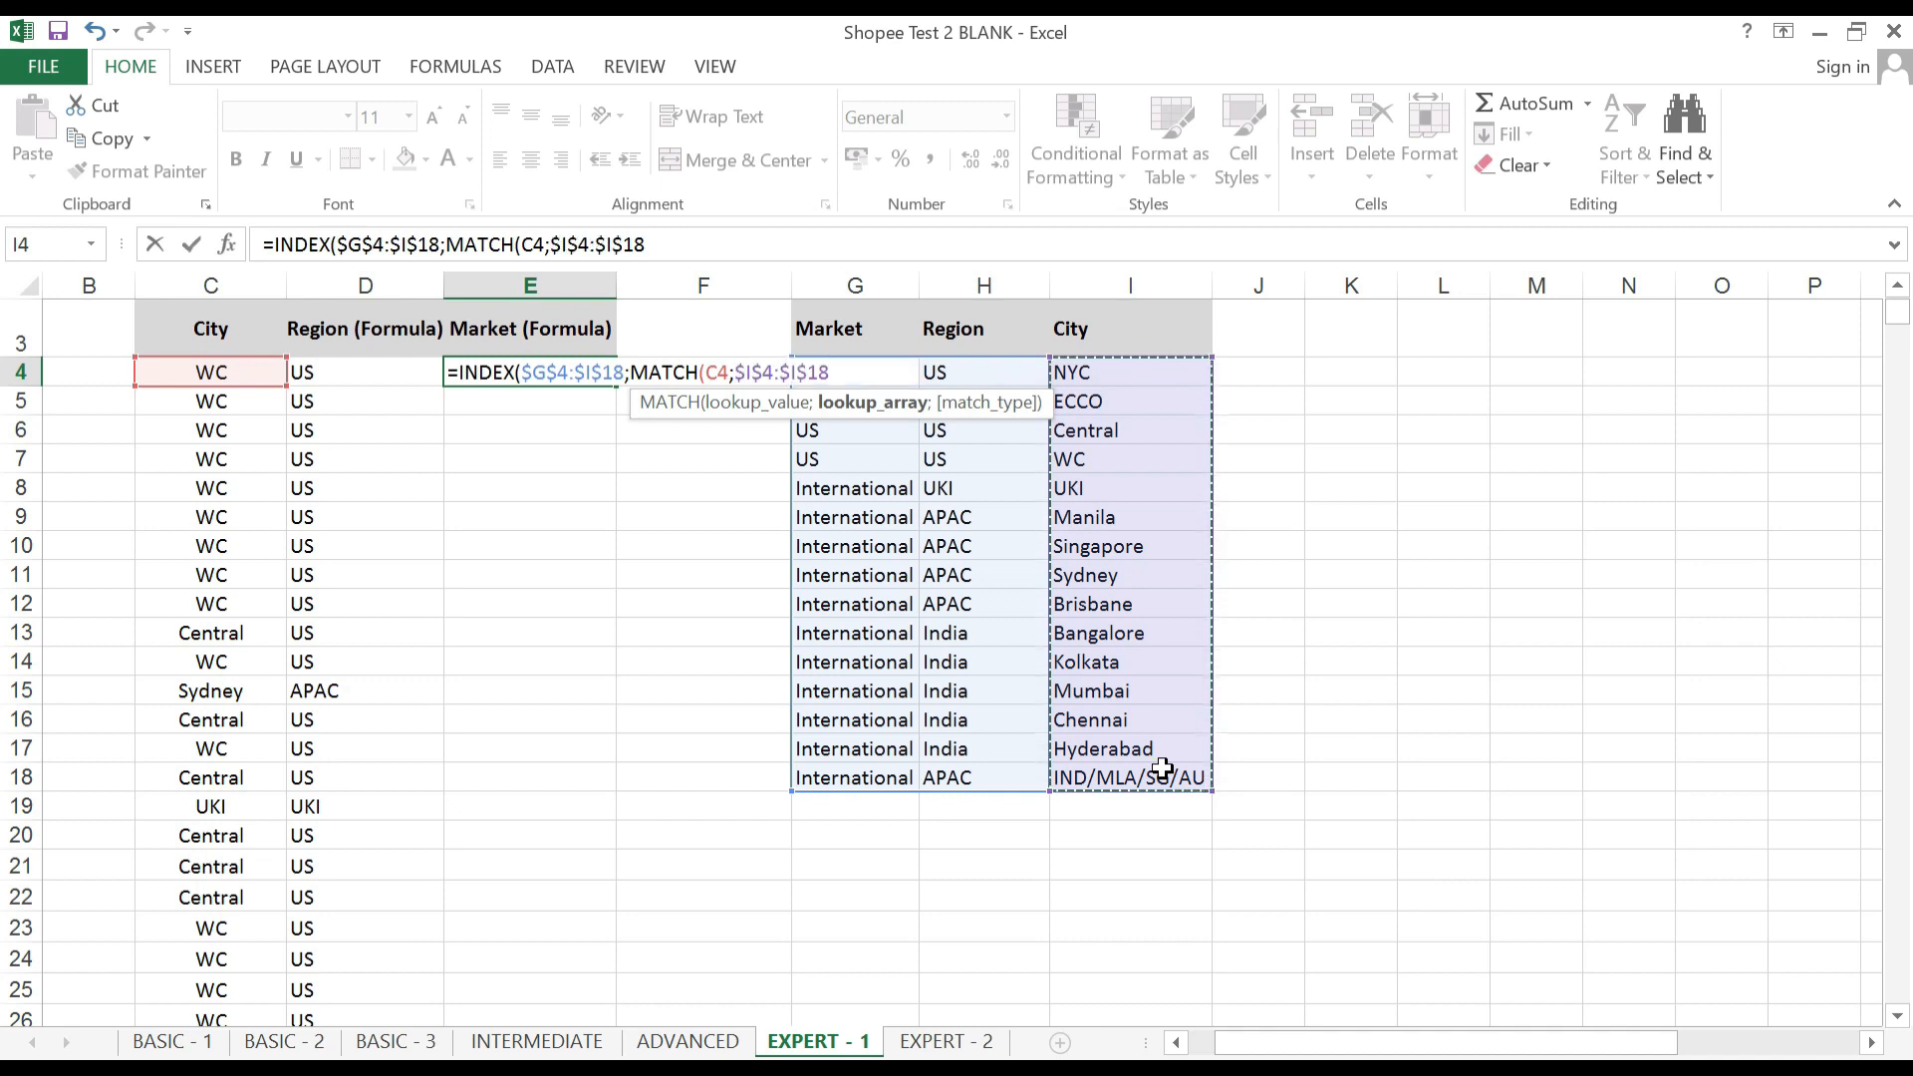
{"action": "type", "text": ";"}
{"action": "key", "text": "Down"}
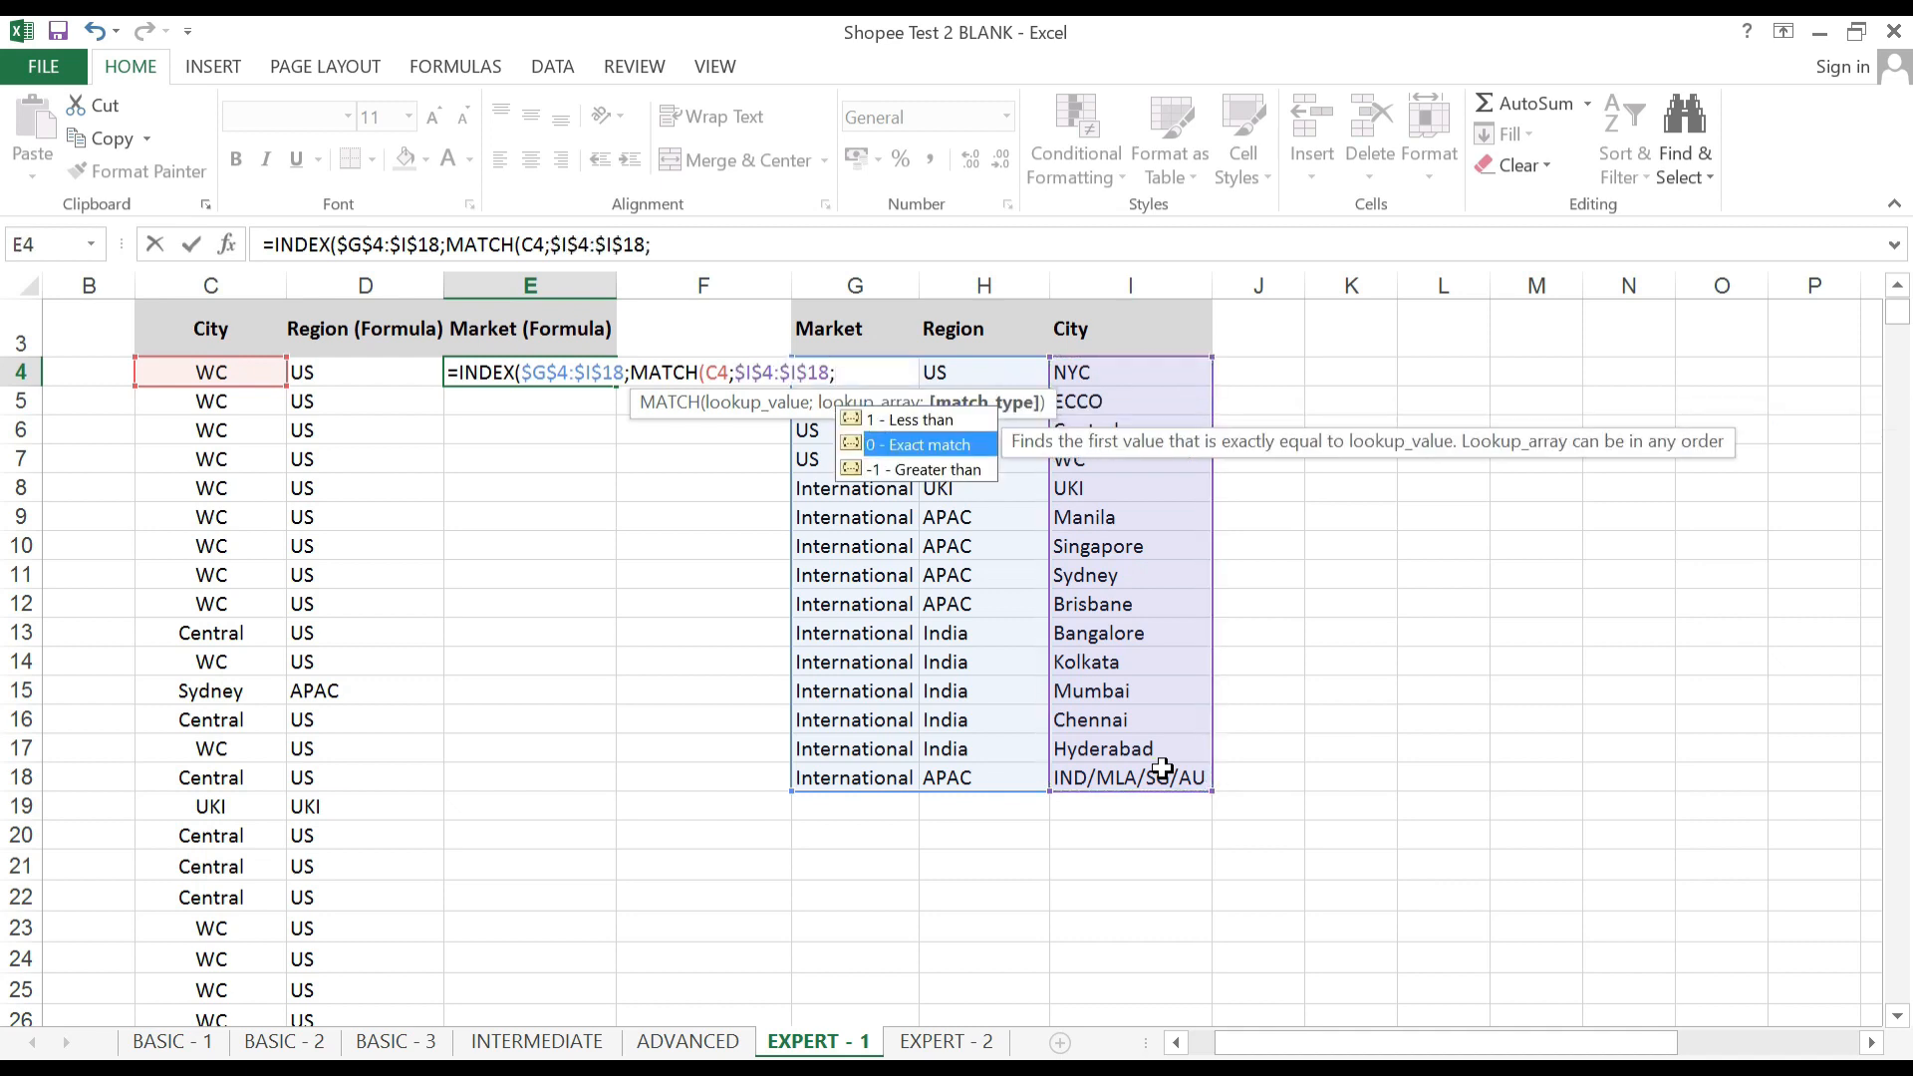
{"action": "key", "text": "Tab"}
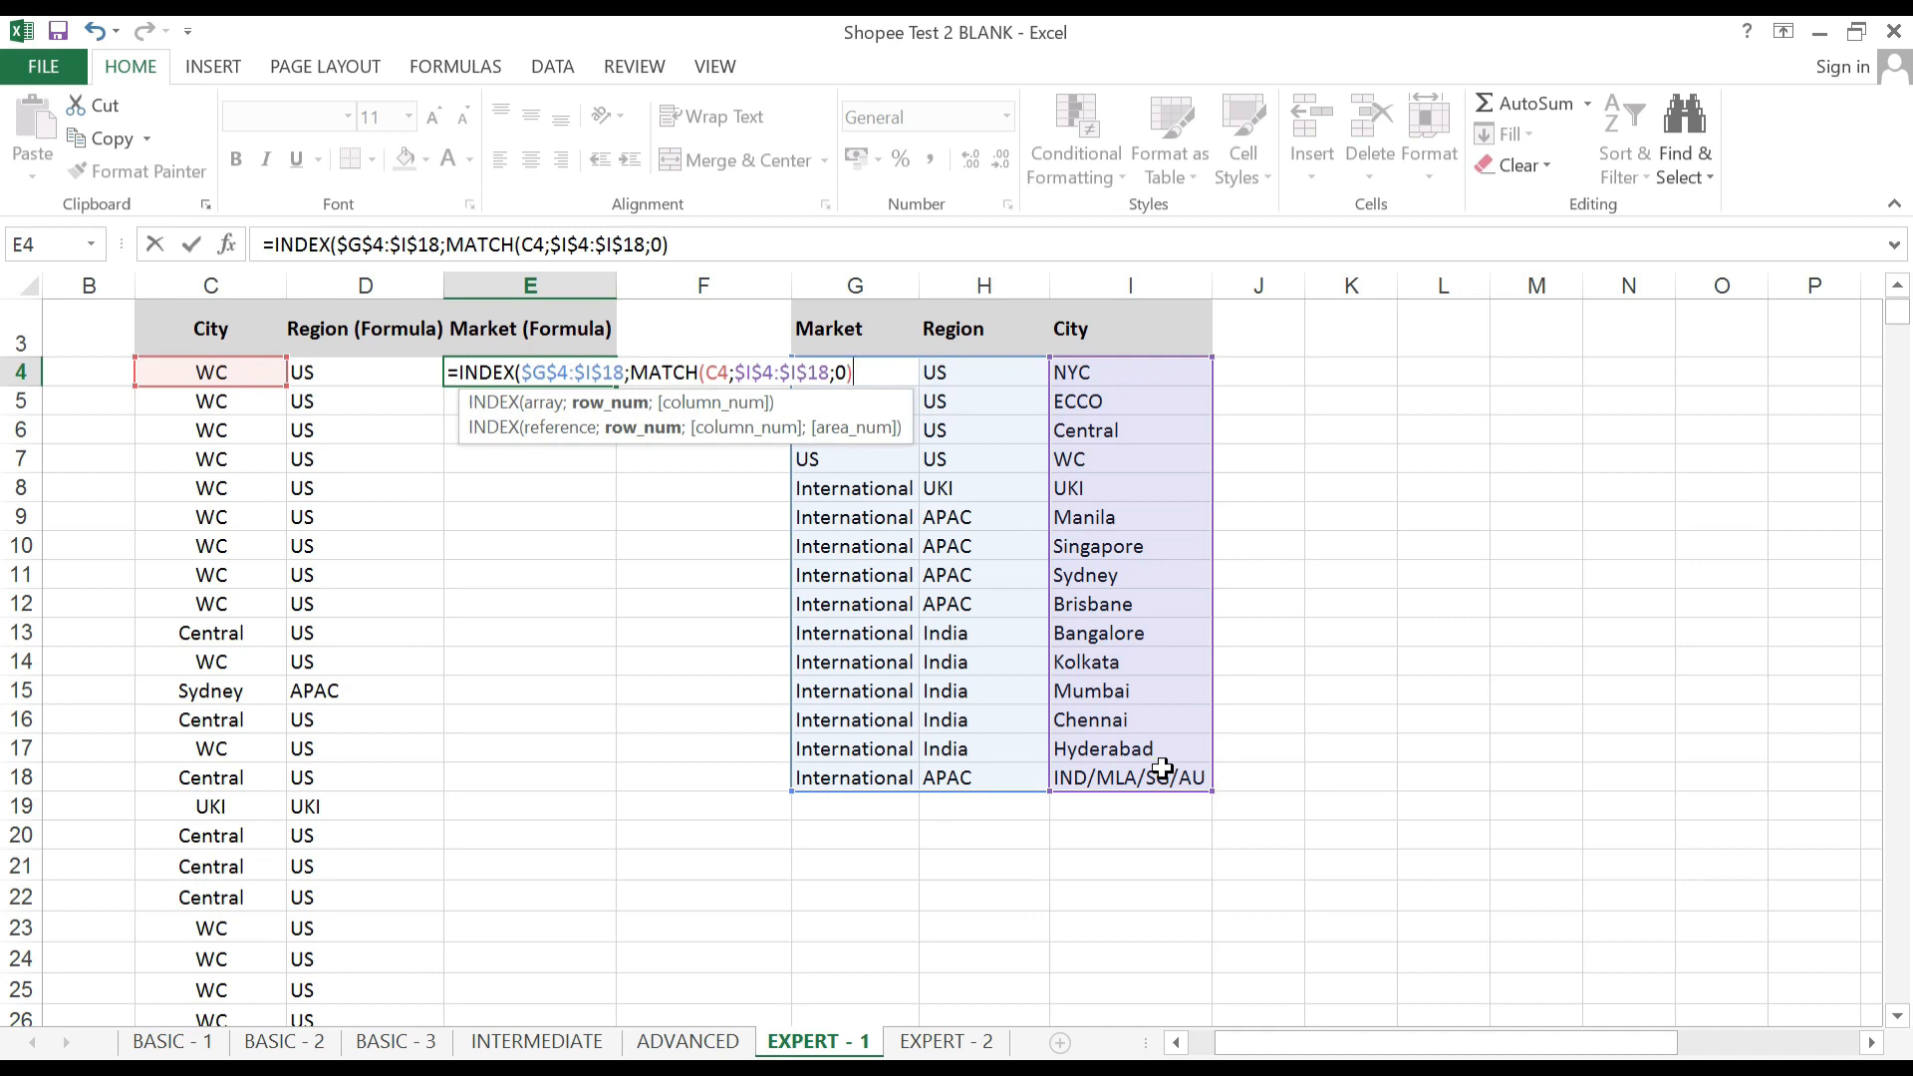
{"action": "type", "text": ";1"}
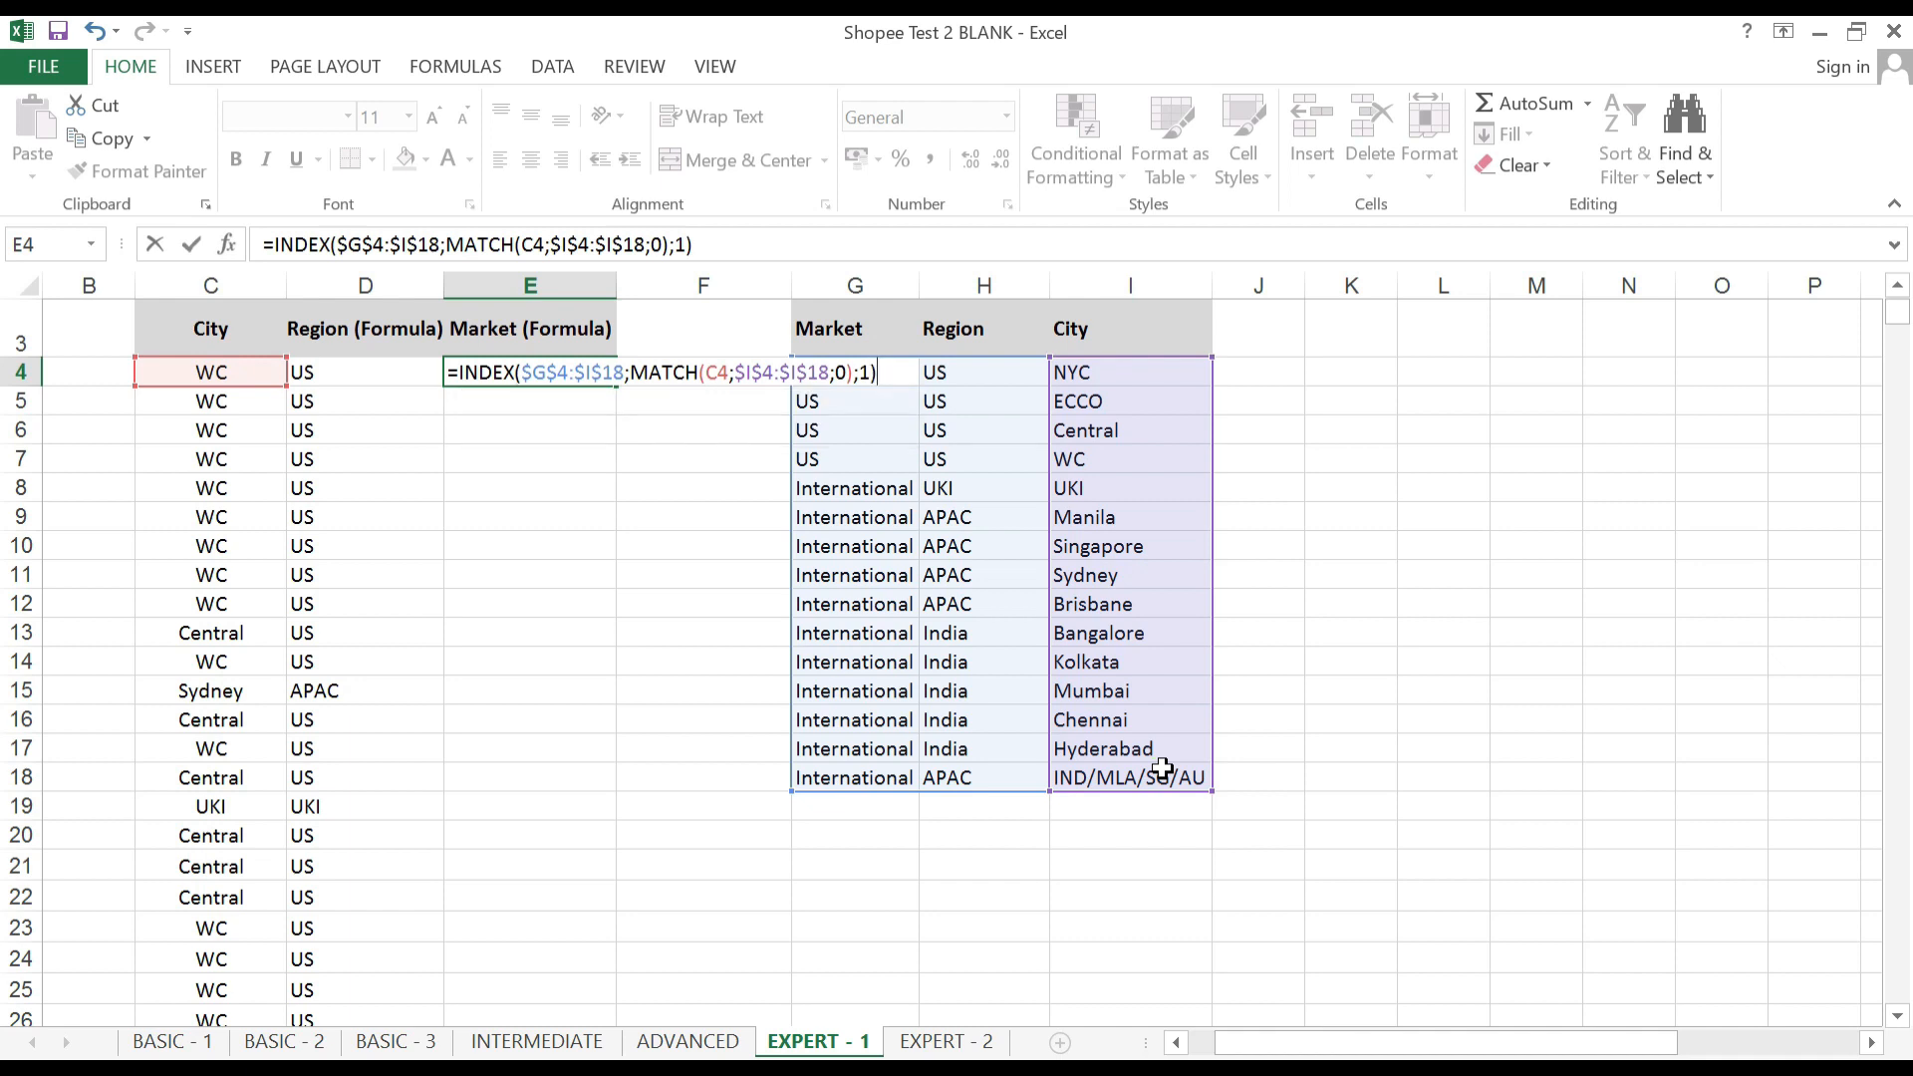
{"action": "key", "text": "Return"}
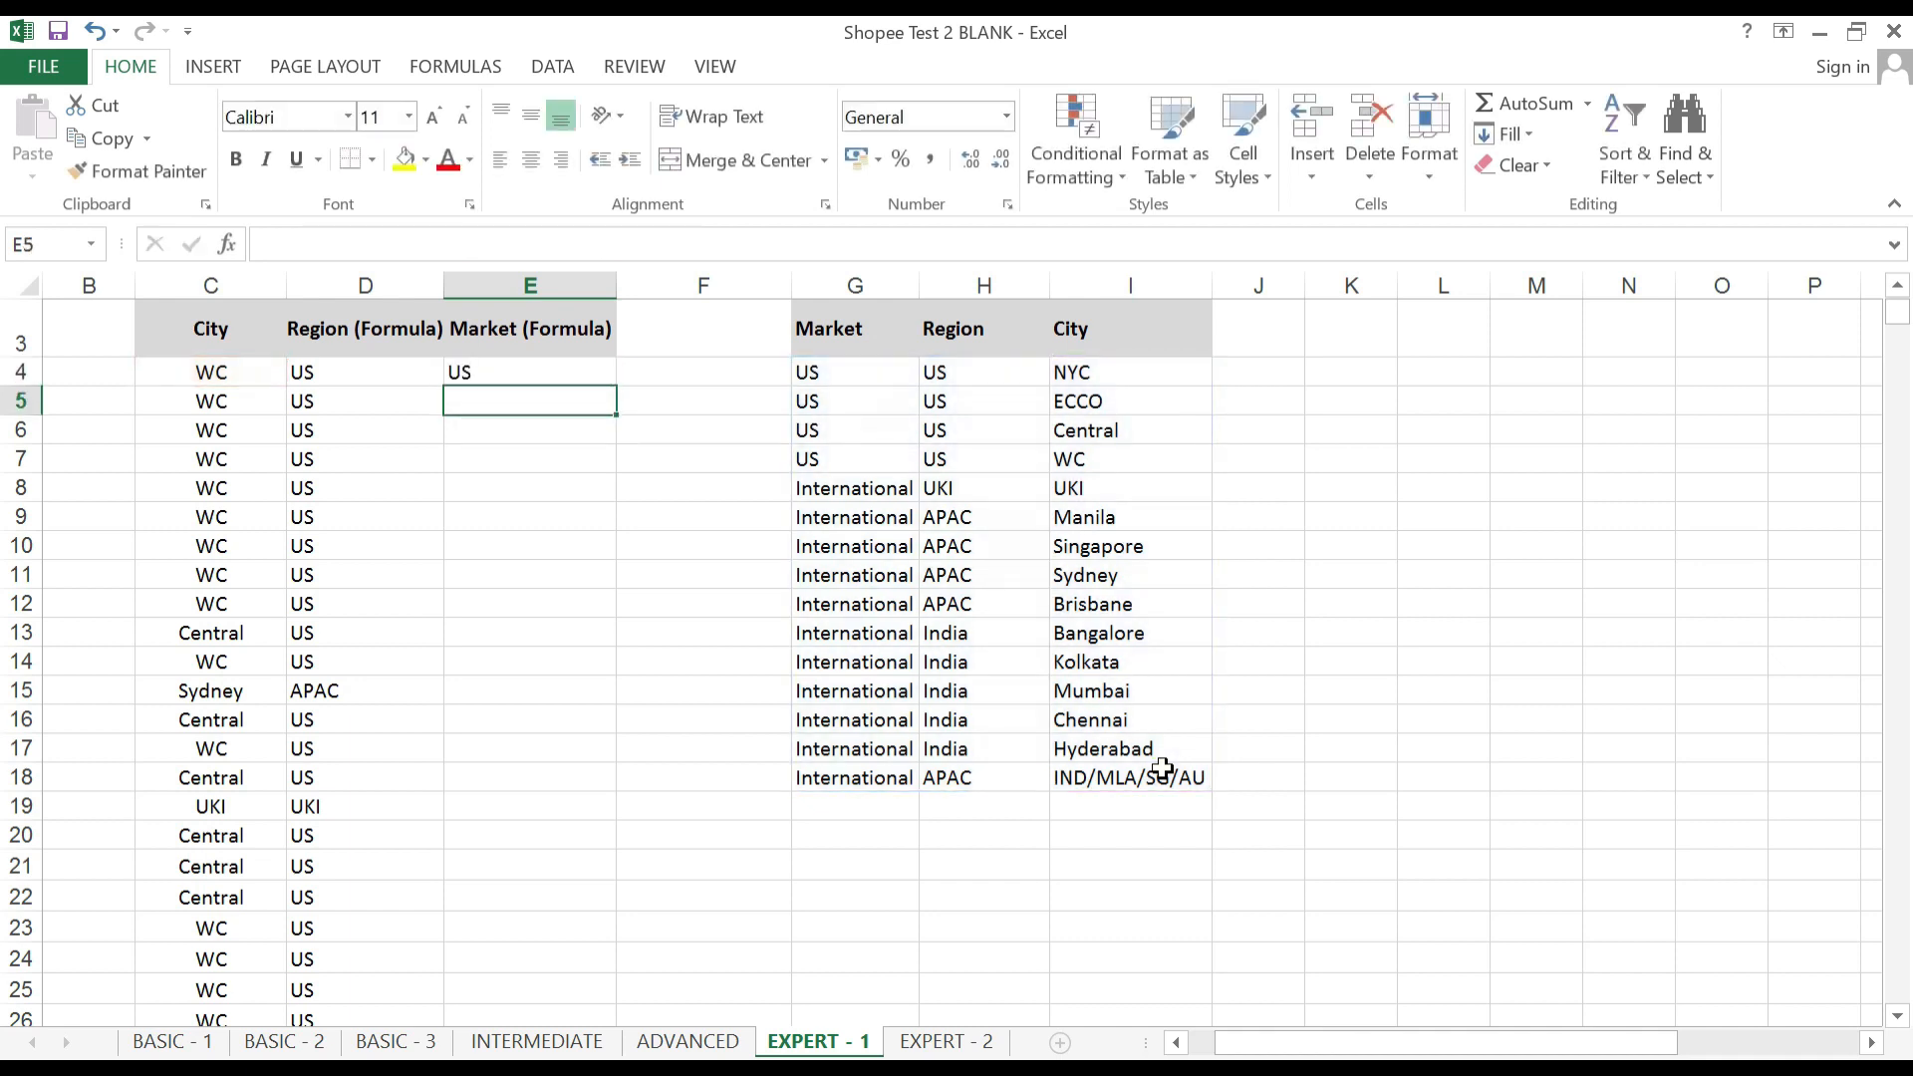
Copy the market formula from E4 to the whole range E4:E1152, ending at the last row of the Region column.
{"action": "key", "text": "Up"}
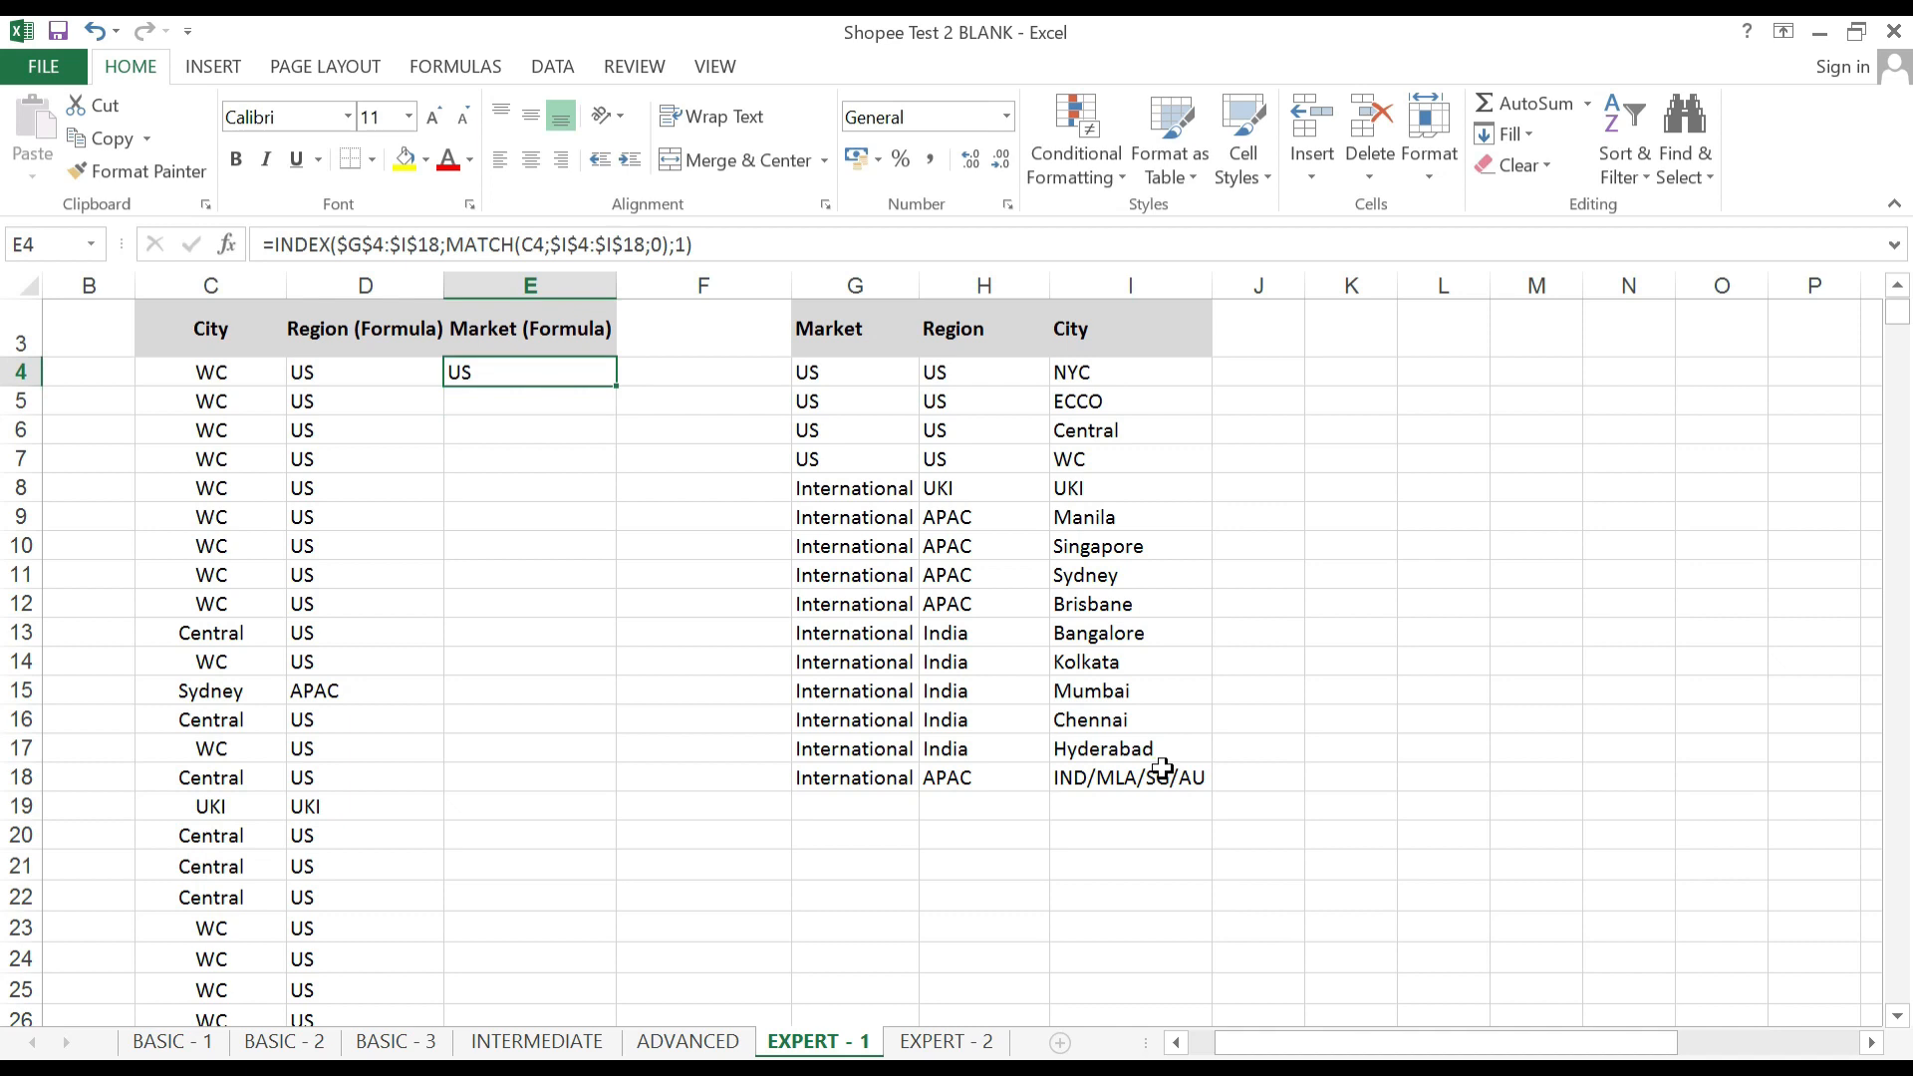
{"action": "key", "text": "ctrl+c"}
{"action": "key", "text": "Right"}
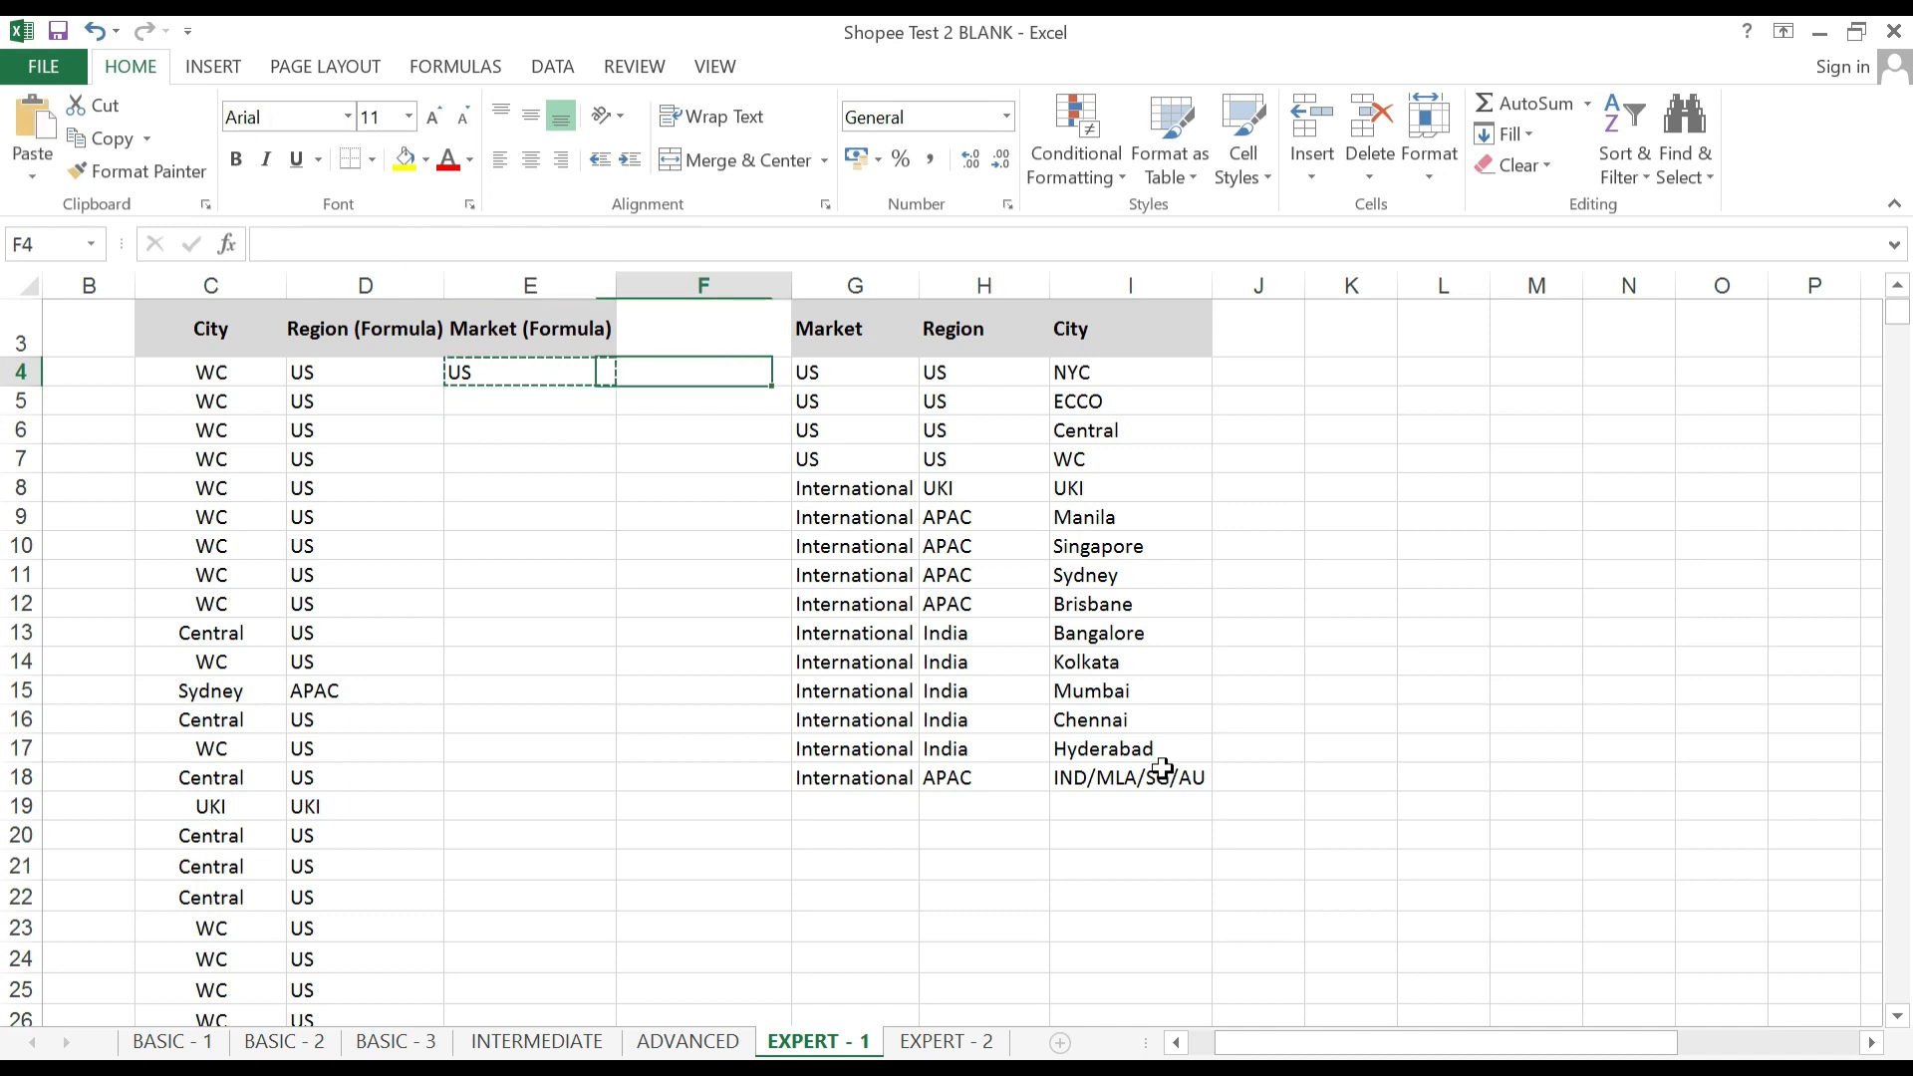
{"action": "key", "text": "Left"}
{"action": "key", "text": "Left"}
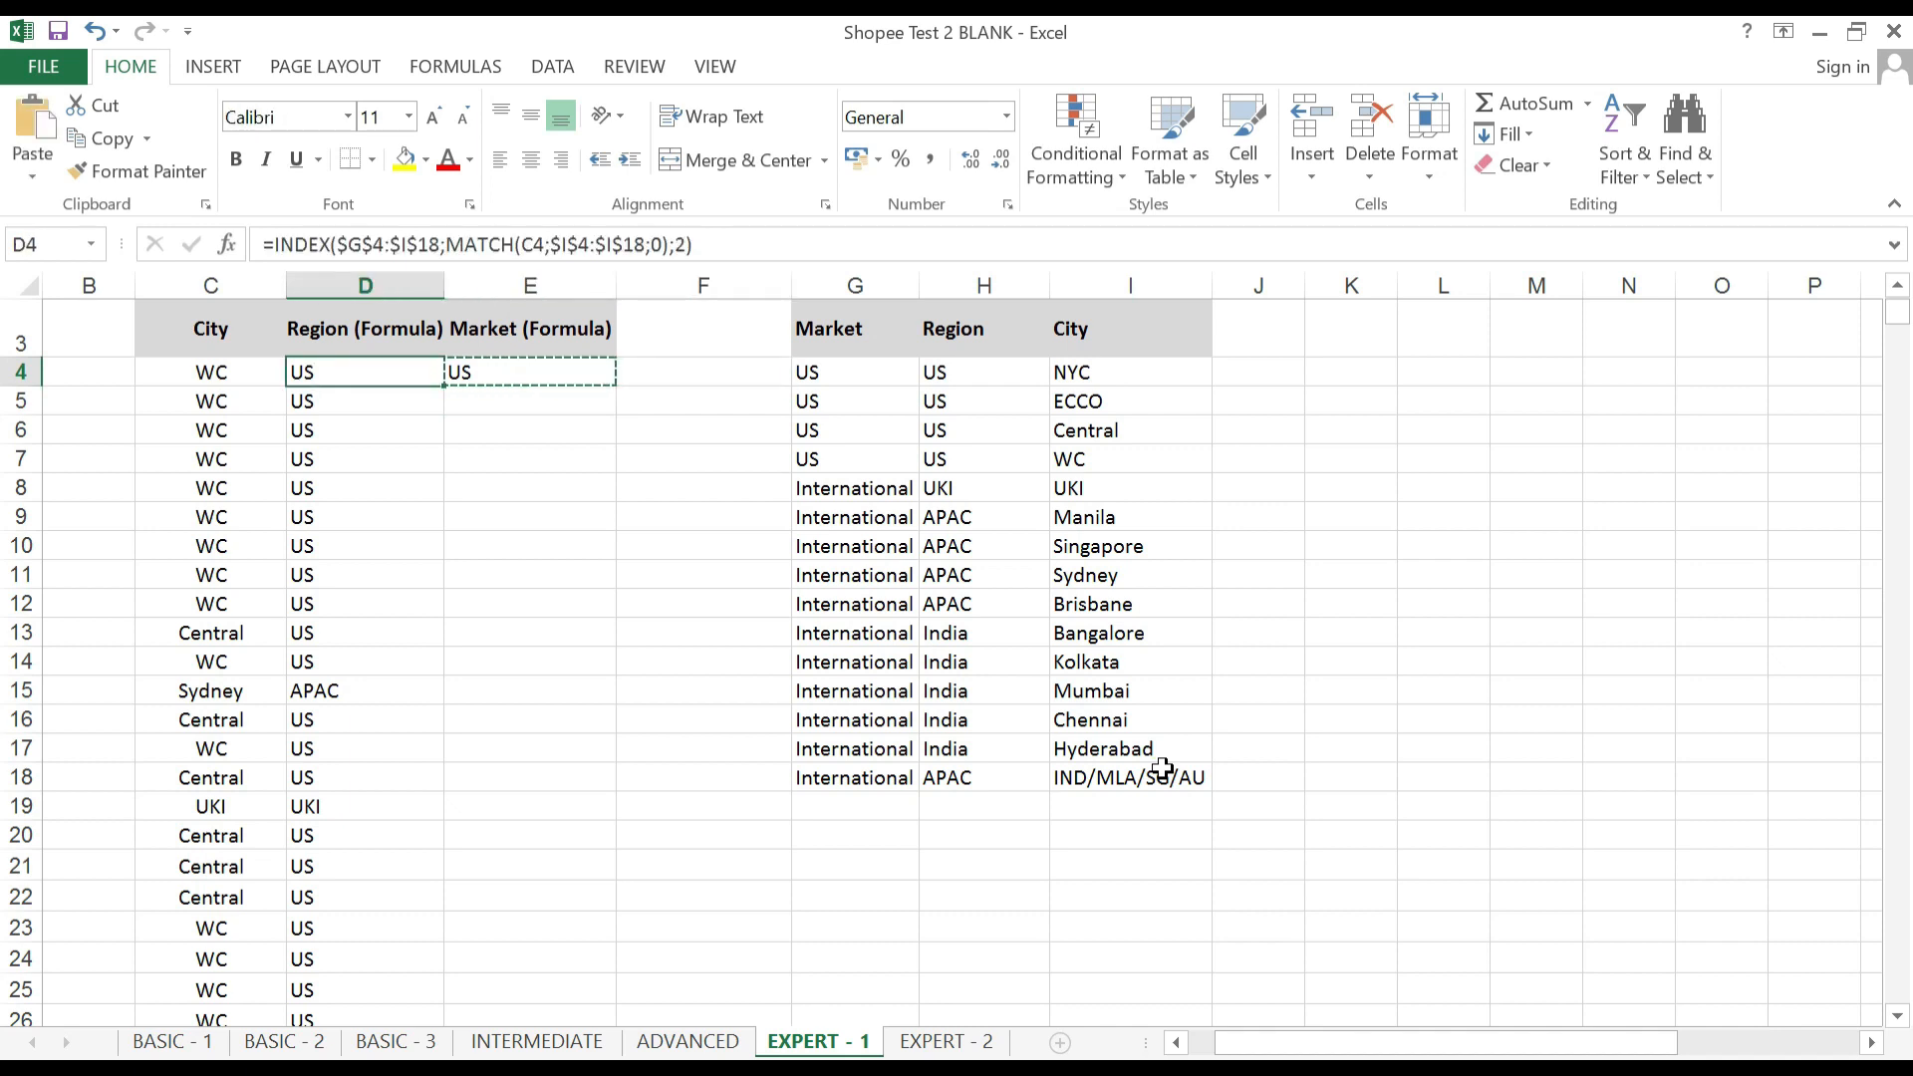
{"action": "key", "text": "ctrl+Down"}
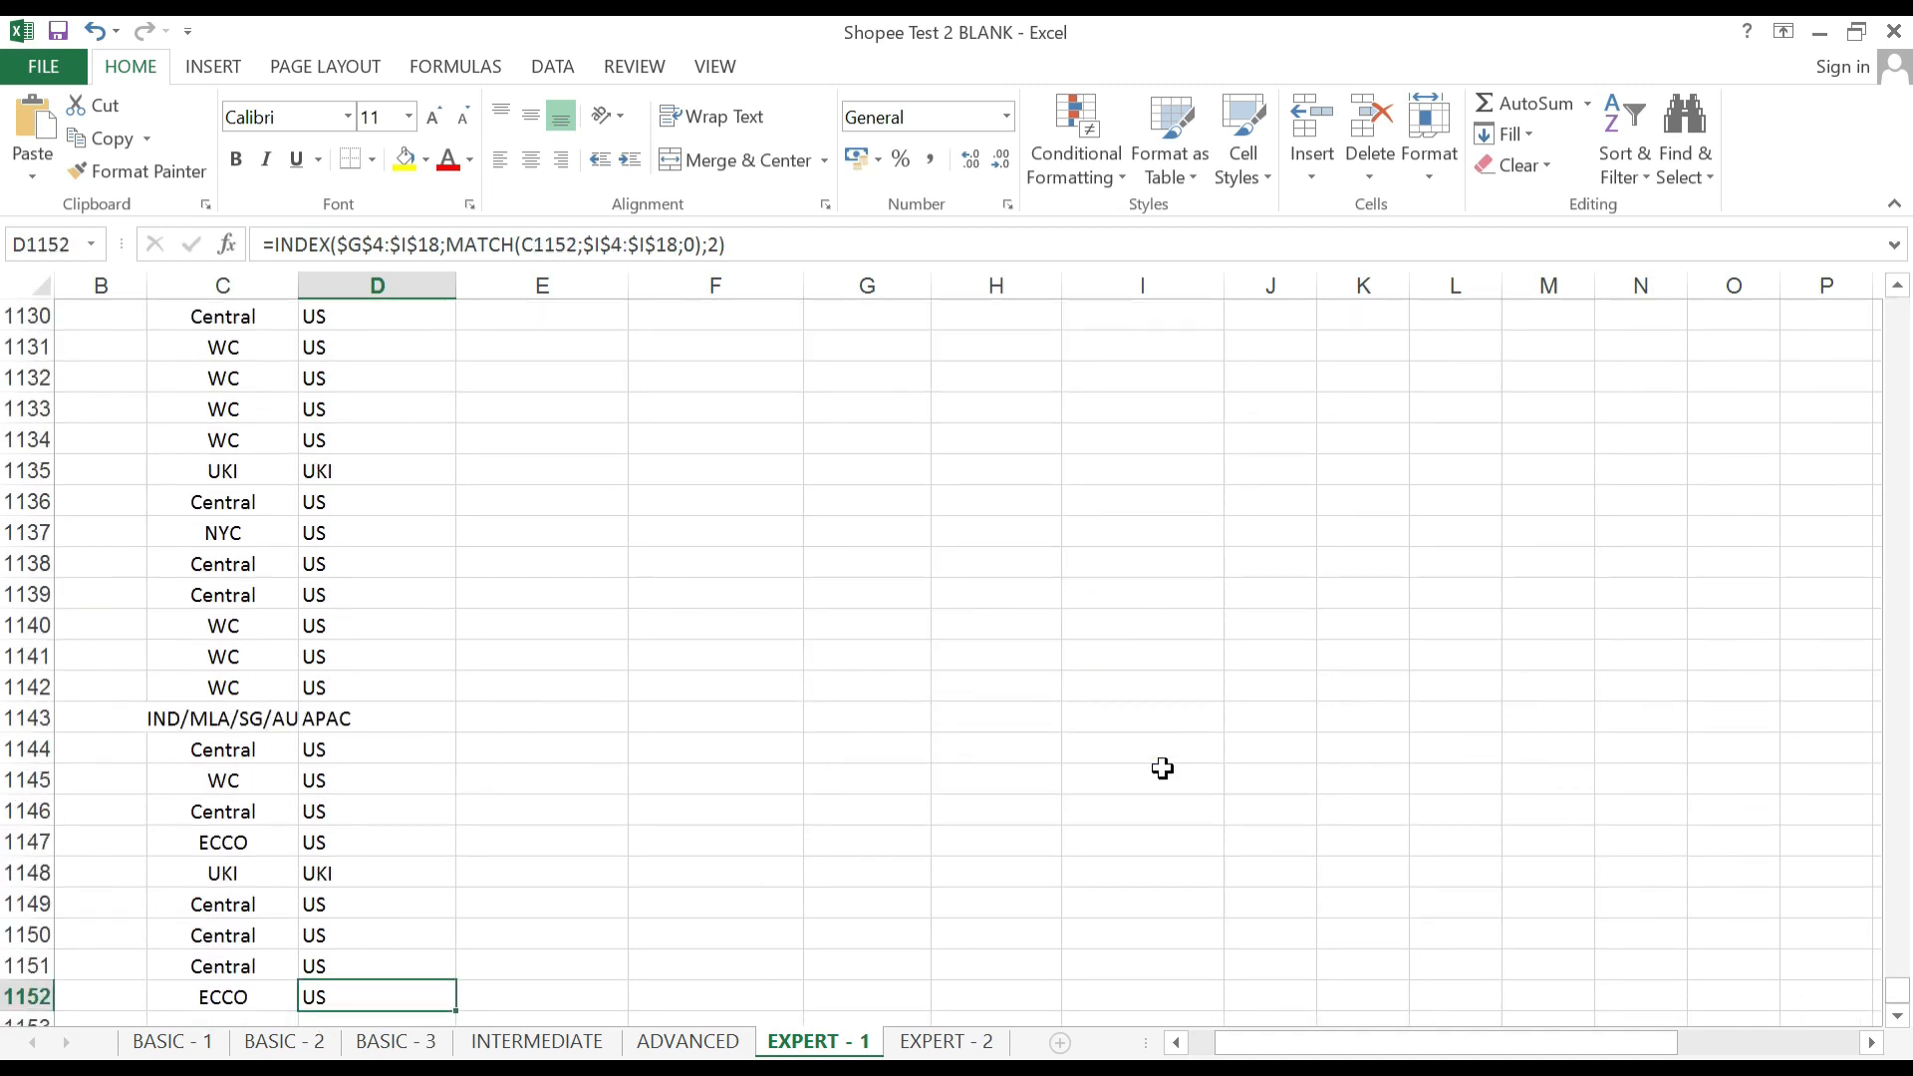
{"action": "key", "text": "Right"}
{"action": "key", "text": "ctrl+shift+Up"}
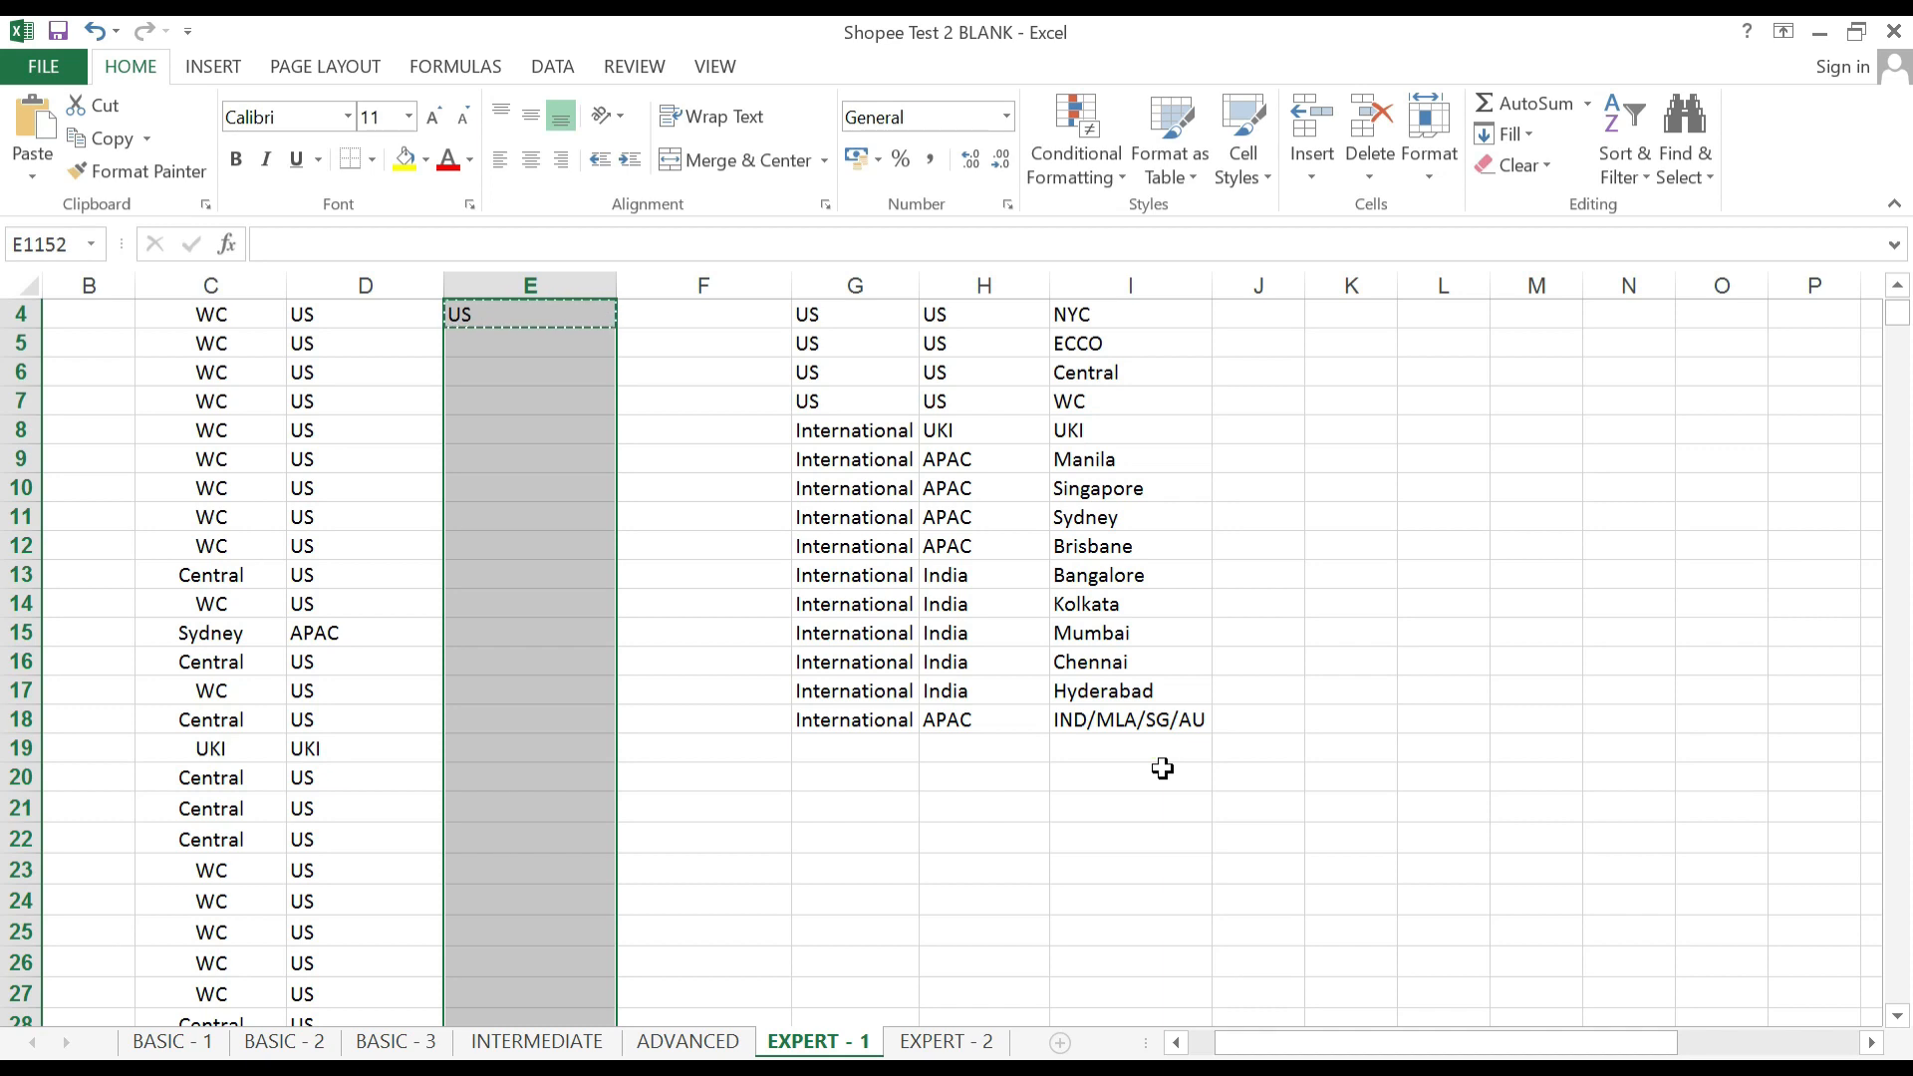
{"action": "key", "text": "ctrl+v"}
{"action": "key", "text": "Up"}
{"action": "key", "text": "Up"}
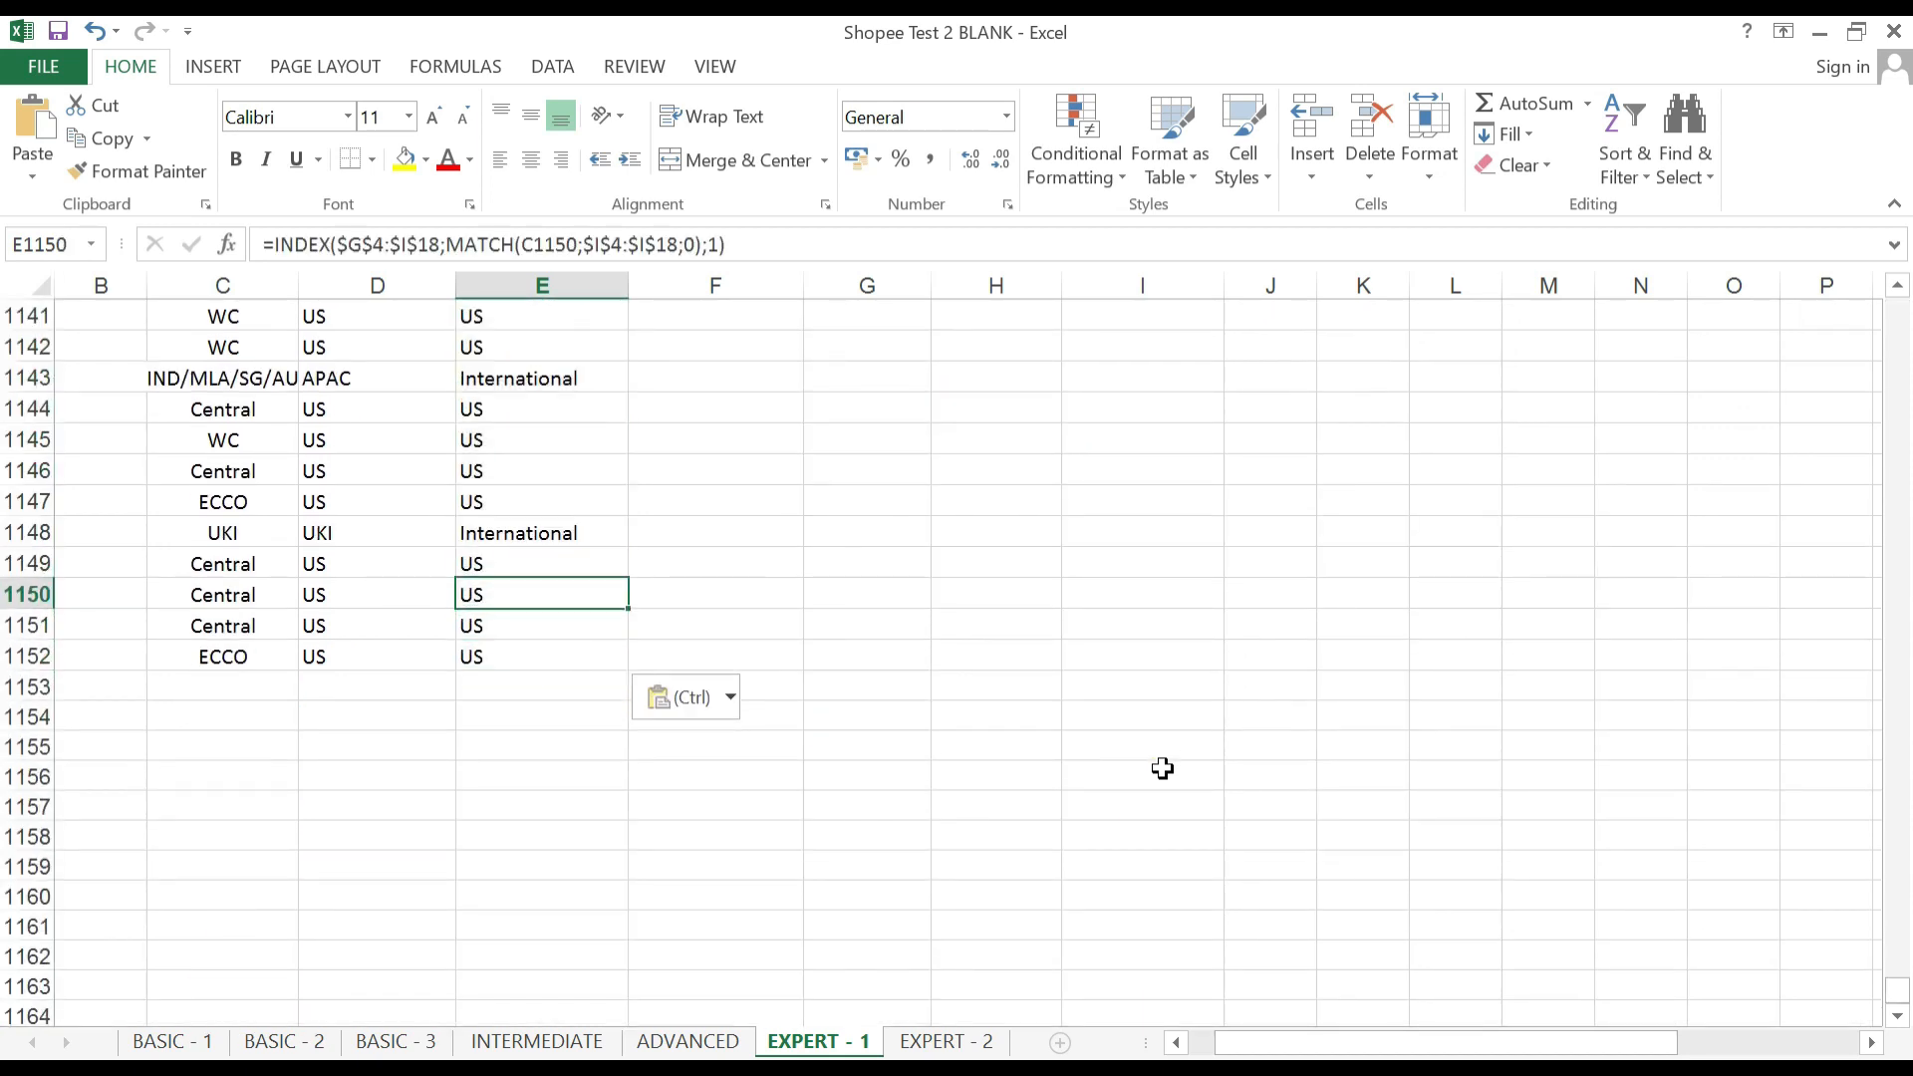
{"action": "key", "text": "ctrl"}
{"action": "key", "text": "Escape"}
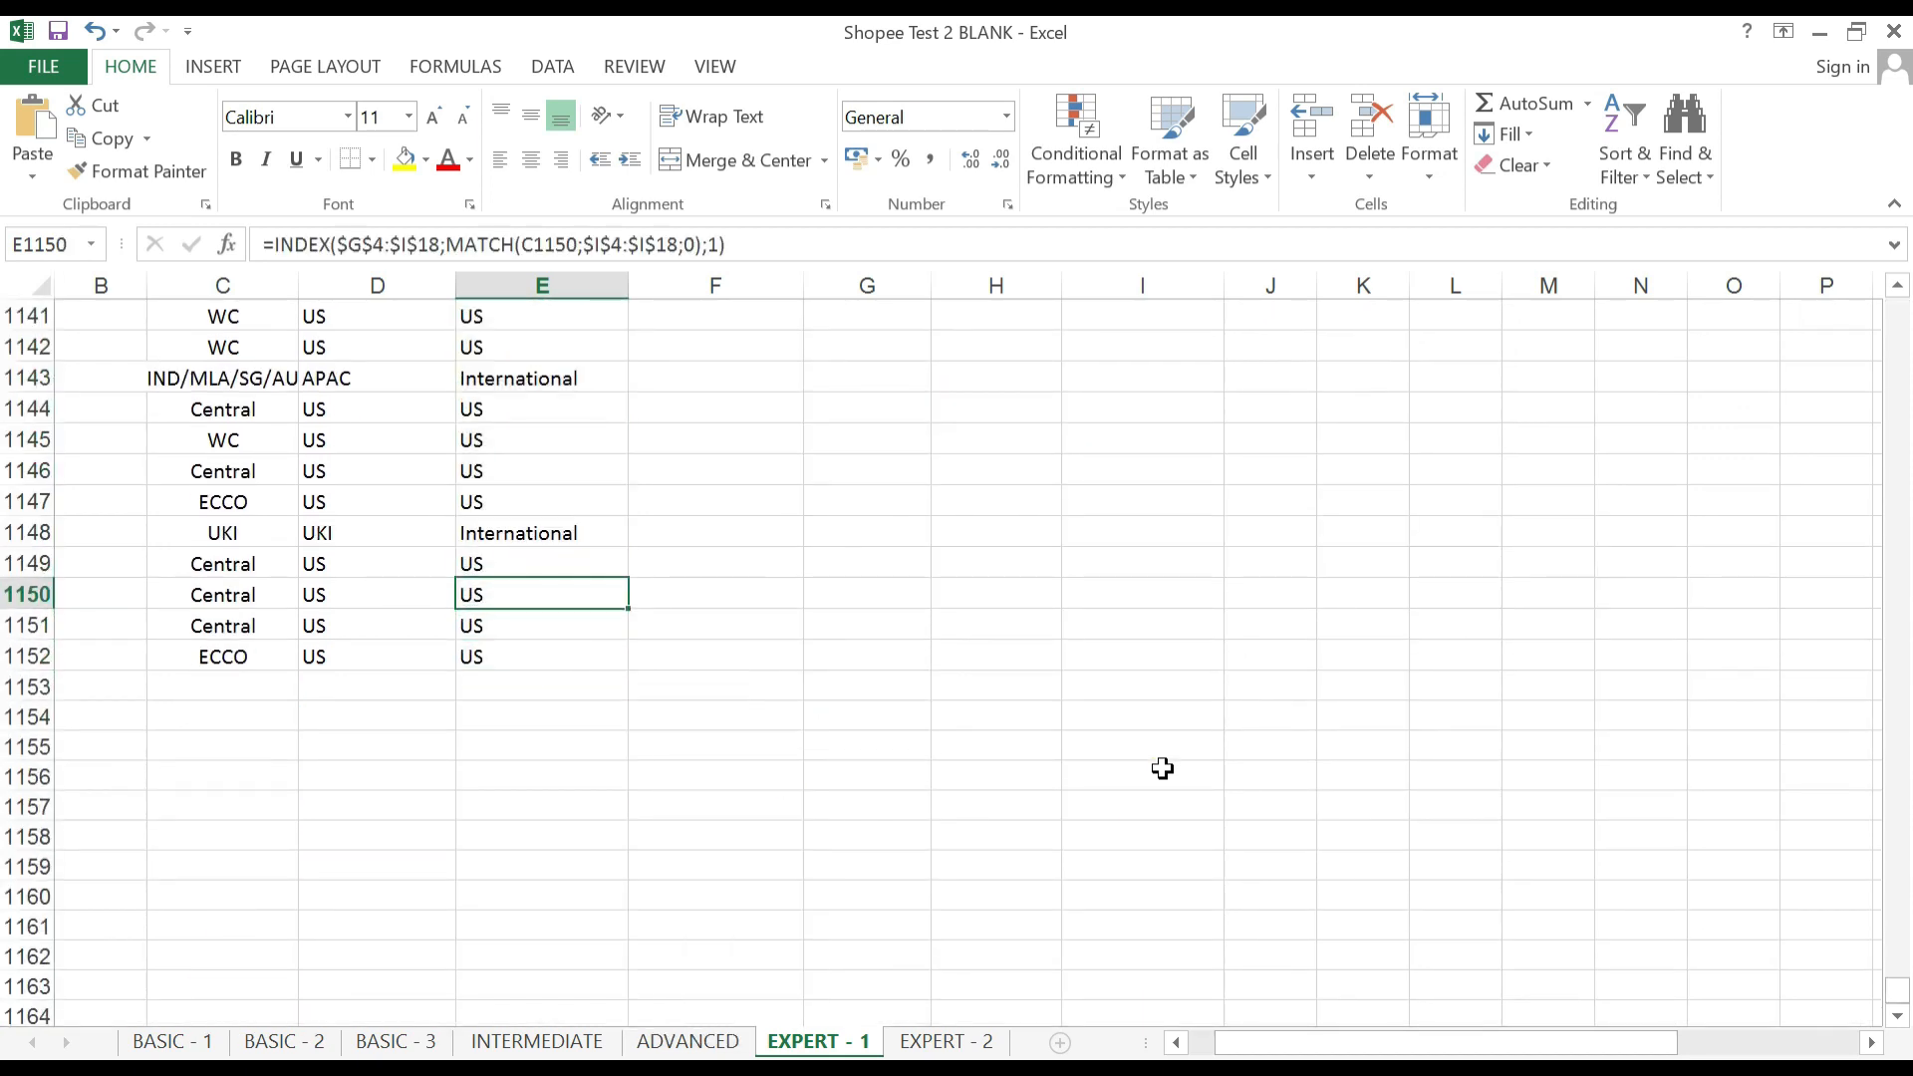
Review the filled Market column from the last rows back up to the start of the sheet.
{"action": "key", "text": "Page_Up"}
{"action": "key", "text": "Page_Up"}
{"action": "key", "text": "Page_Up"}
{"action": "key", "text": "Page_Up"}
{"action": "key", "text": "Page_Up"}
{"action": "key", "text": "Page_Up"}
{"action": "key", "text": "Page_Up"}
{"action": "key", "text": "Page_Up"}
{"action": "key", "text": "Page_Up"}
{"action": "key", "text": "Page_Up"}
{"action": "key", "text": "Page_Up"}
{"action": "key", "text": "Page_Up"}
{"action": "key", "text": "Page_Up"}
{"action": "key", "text": "Page_Up"}
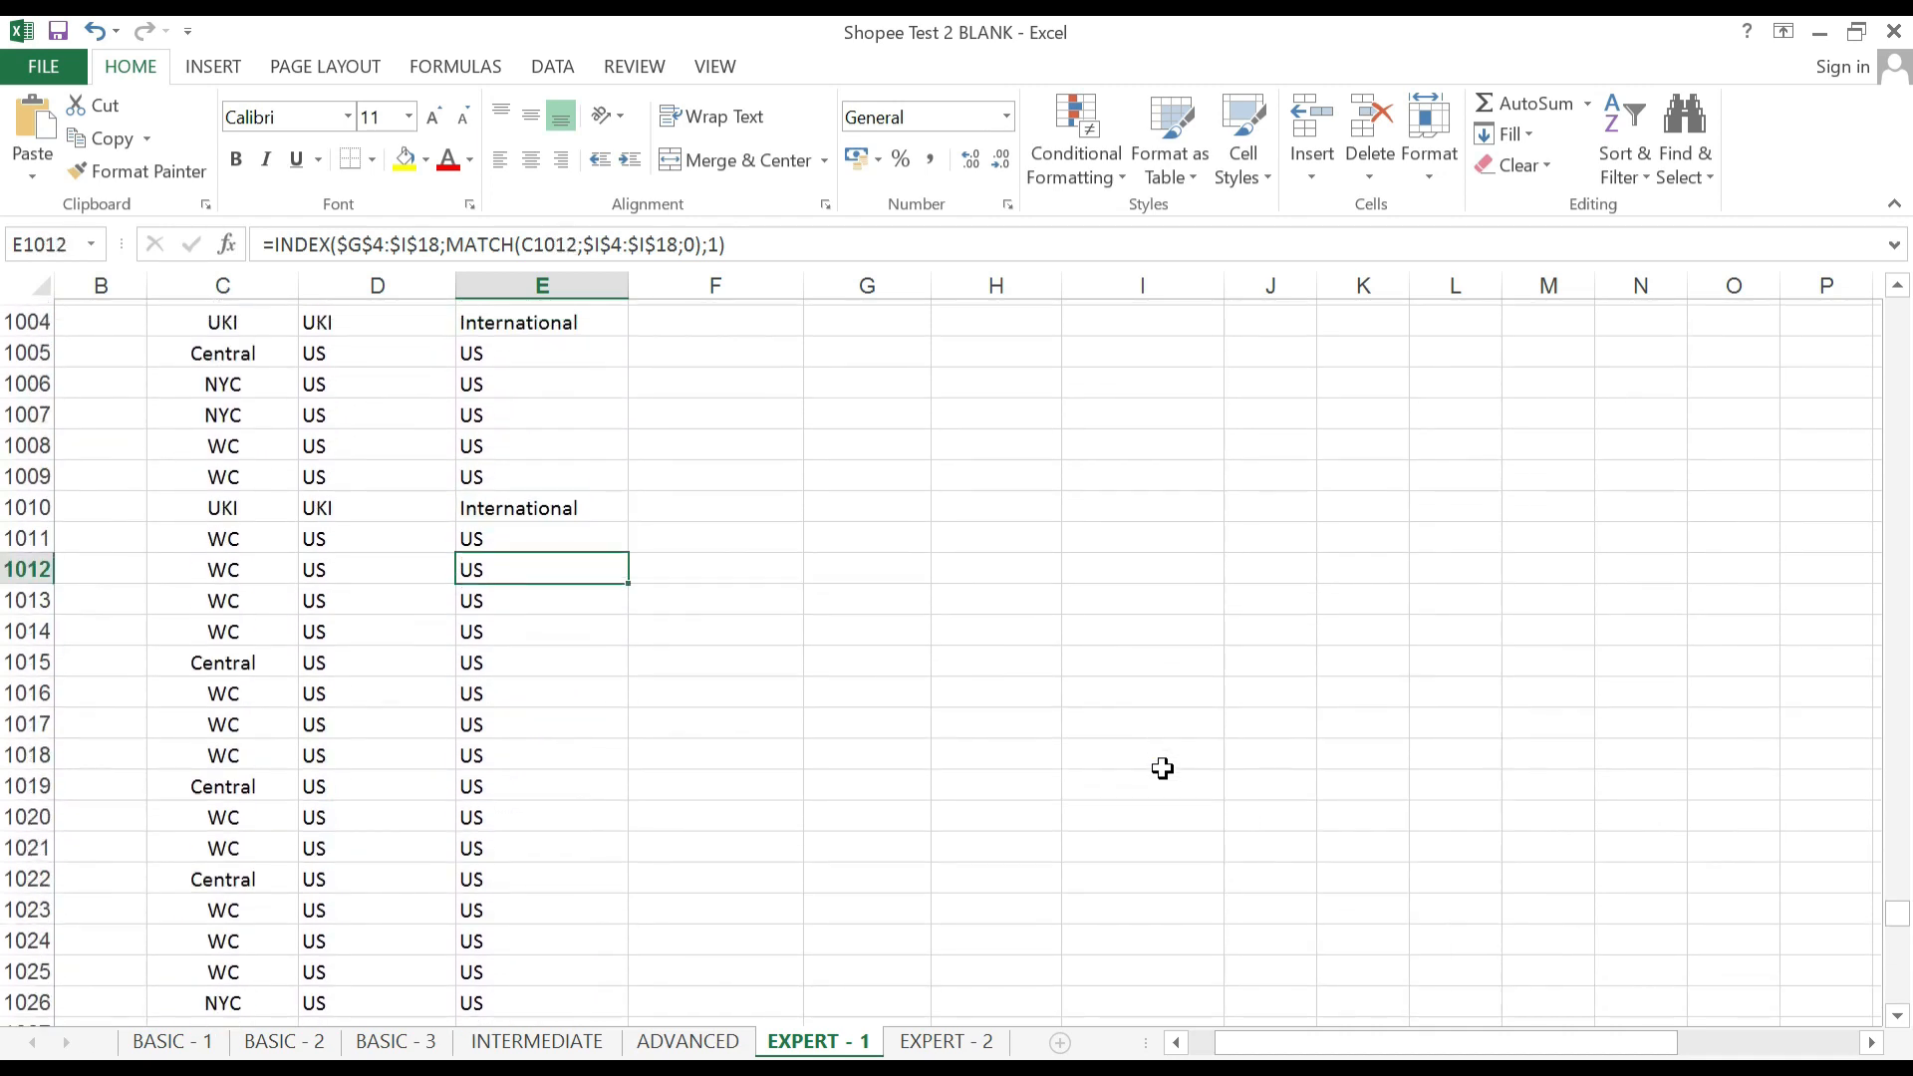
{"action": "key", "text": "ctrl+Up"}
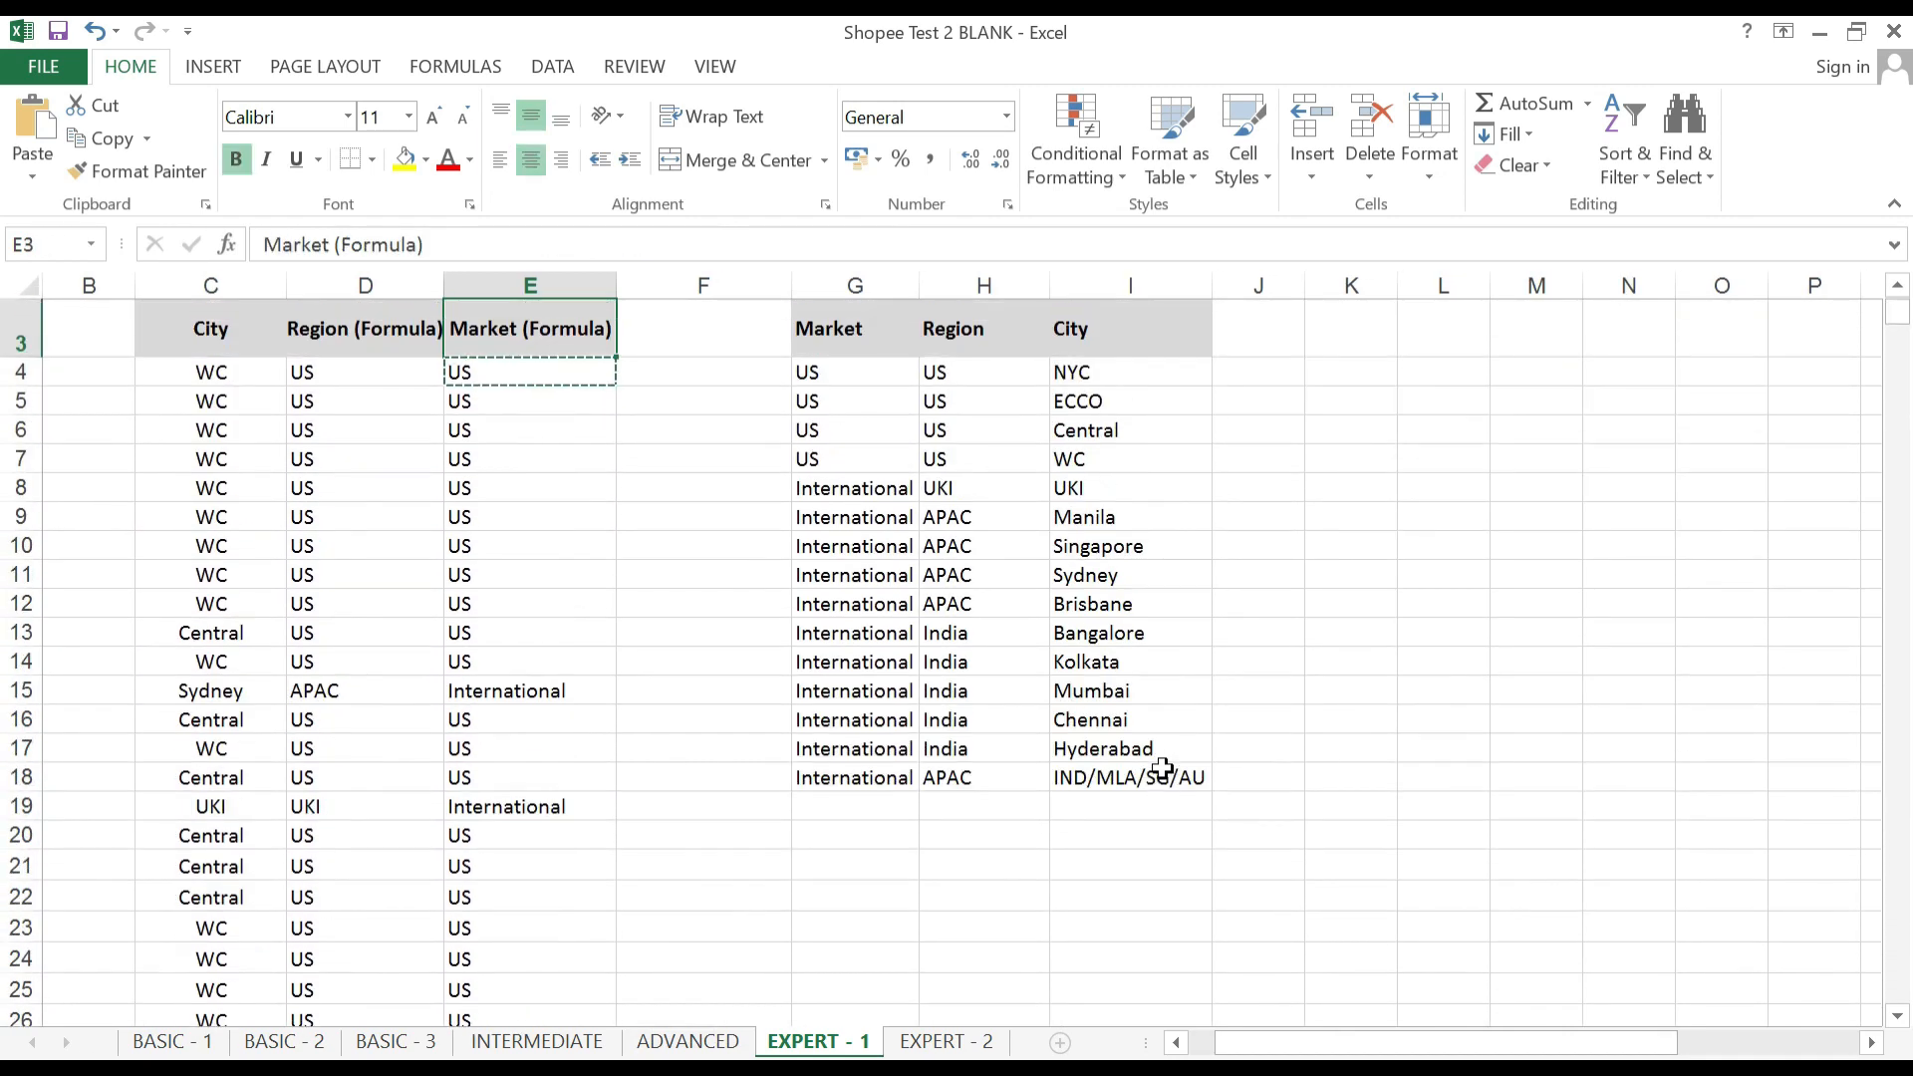
{"action": "key", "text": "ctrl+Up"}
{"action": "key", "text": "Down"}
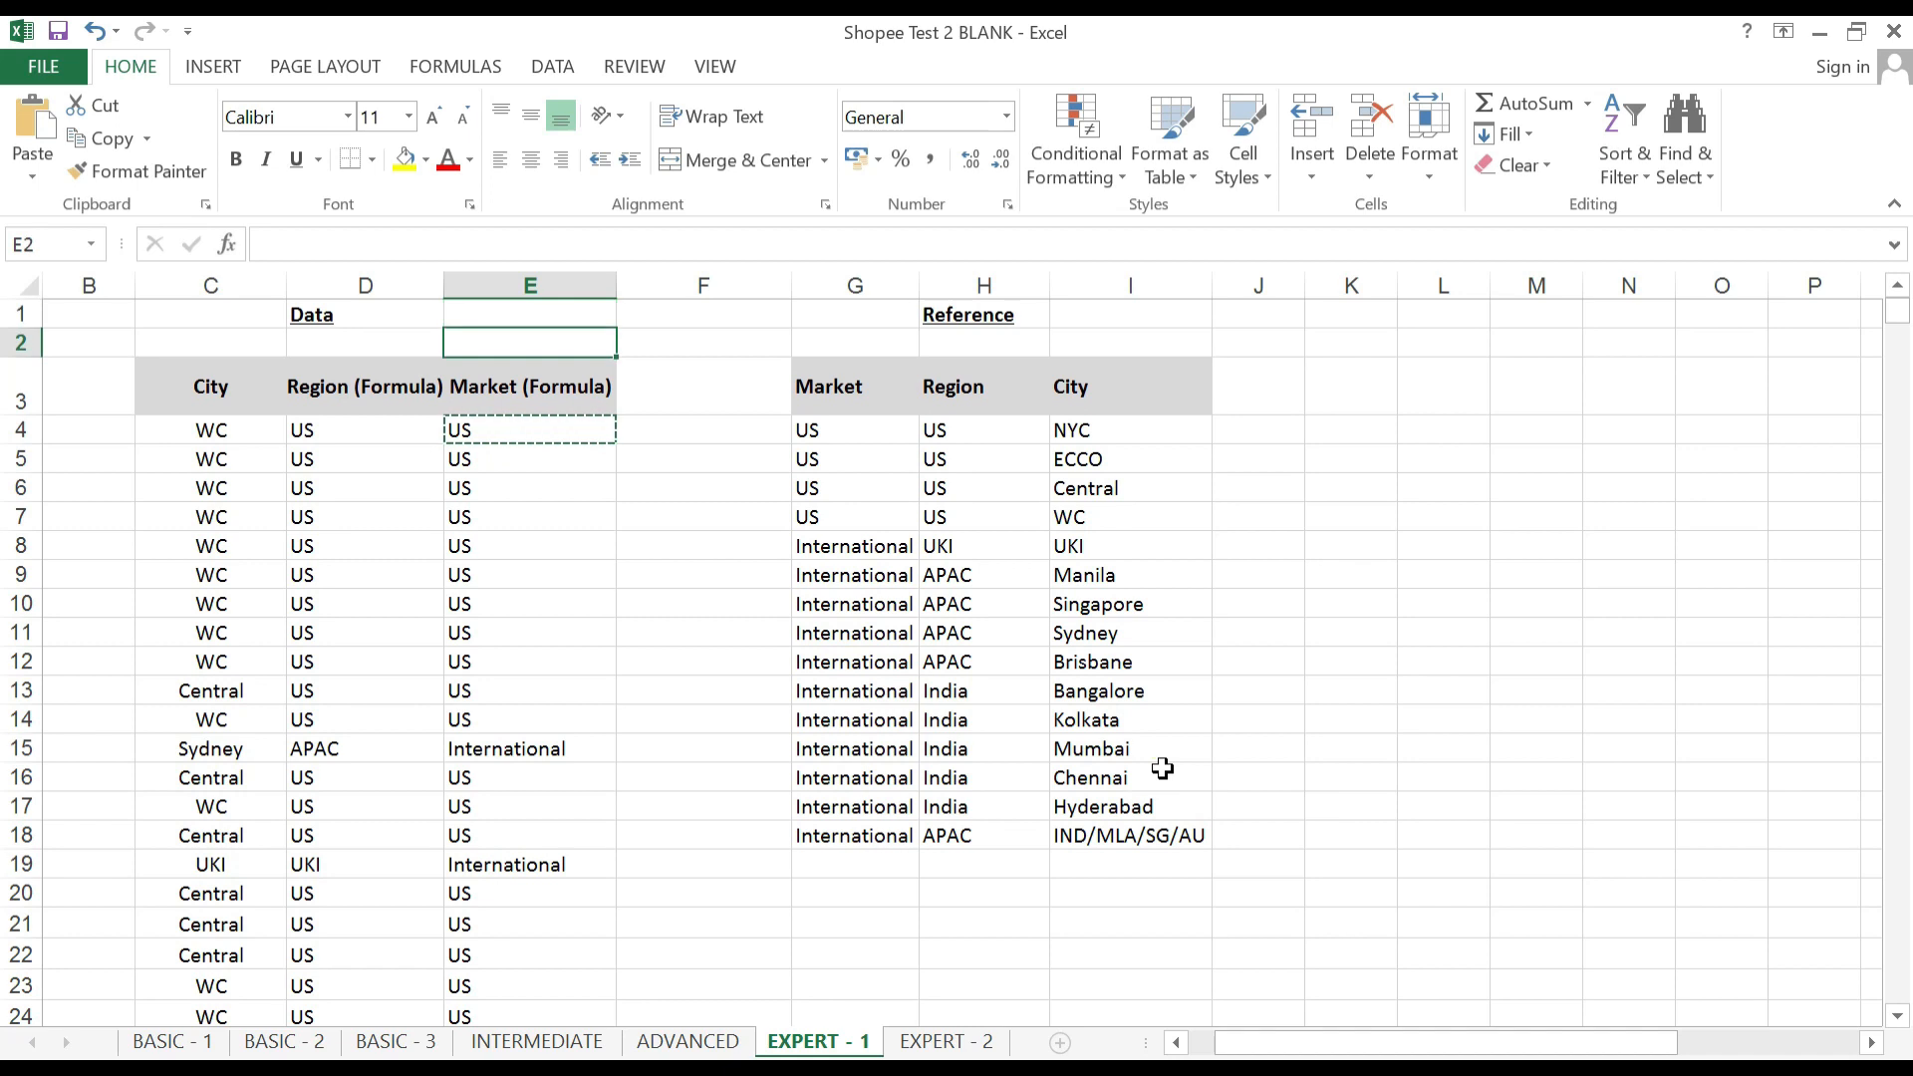
{"action": "left_click", "coordinate": [675, 774]}
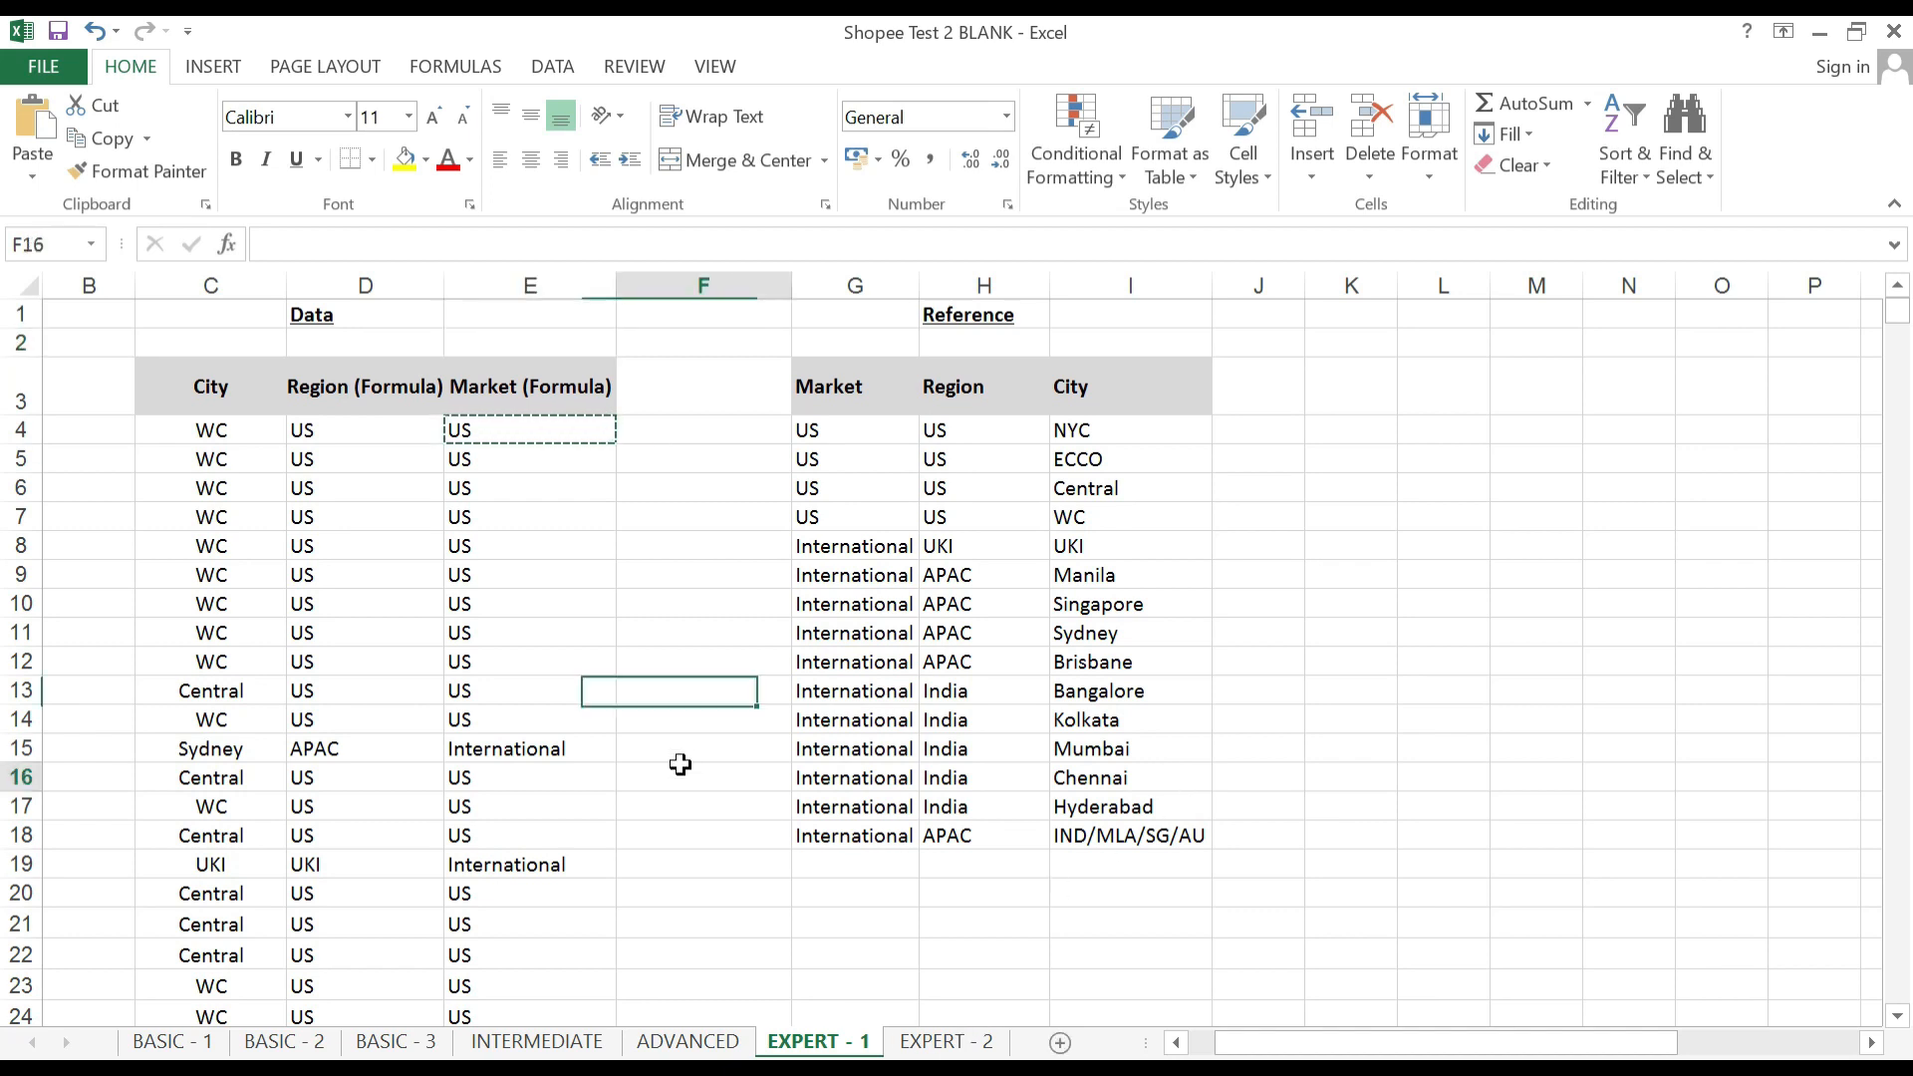
Open the EXPERT - 2 sheet and examine its instructions, the sample pivot snapshot and the source data in columns P to U.
{"action": "left_click", "coordinate": [948, 1043]}
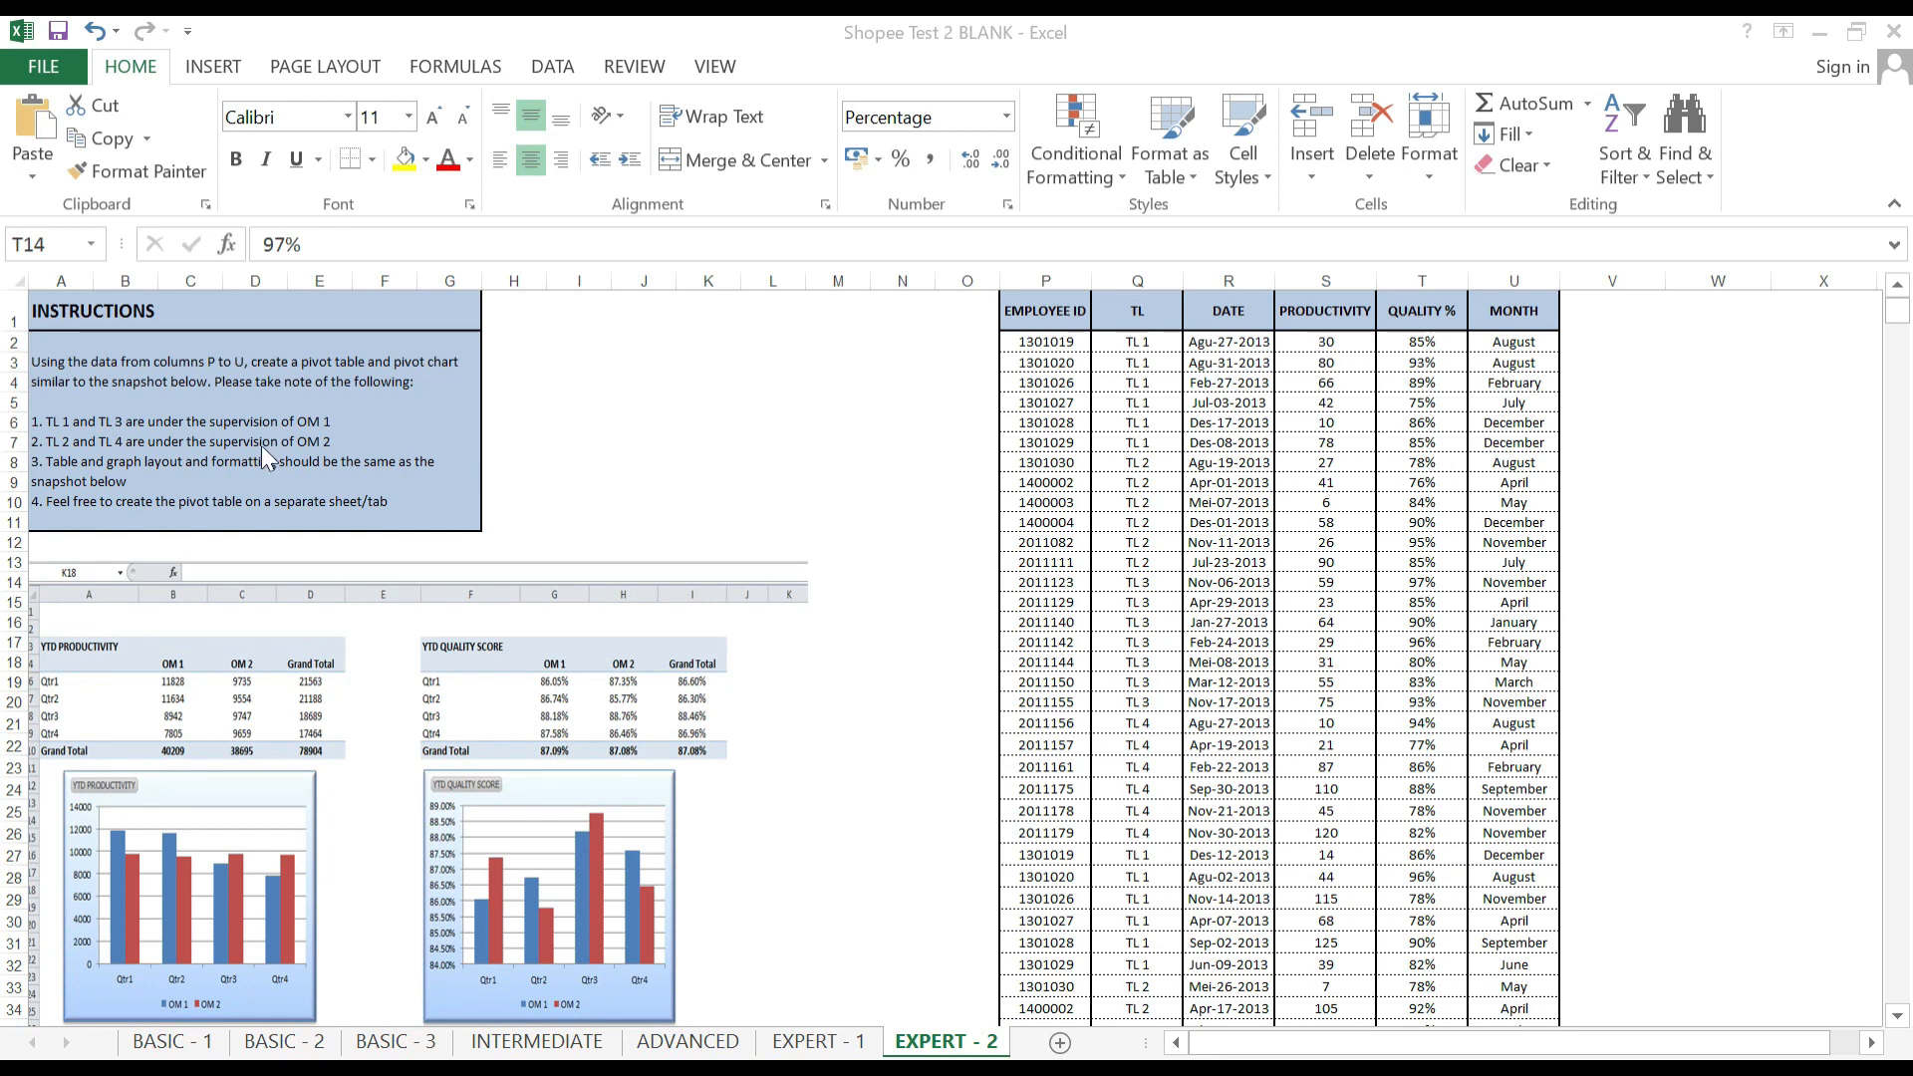
{"action": "left_click", "coordinate": [423, 436]}
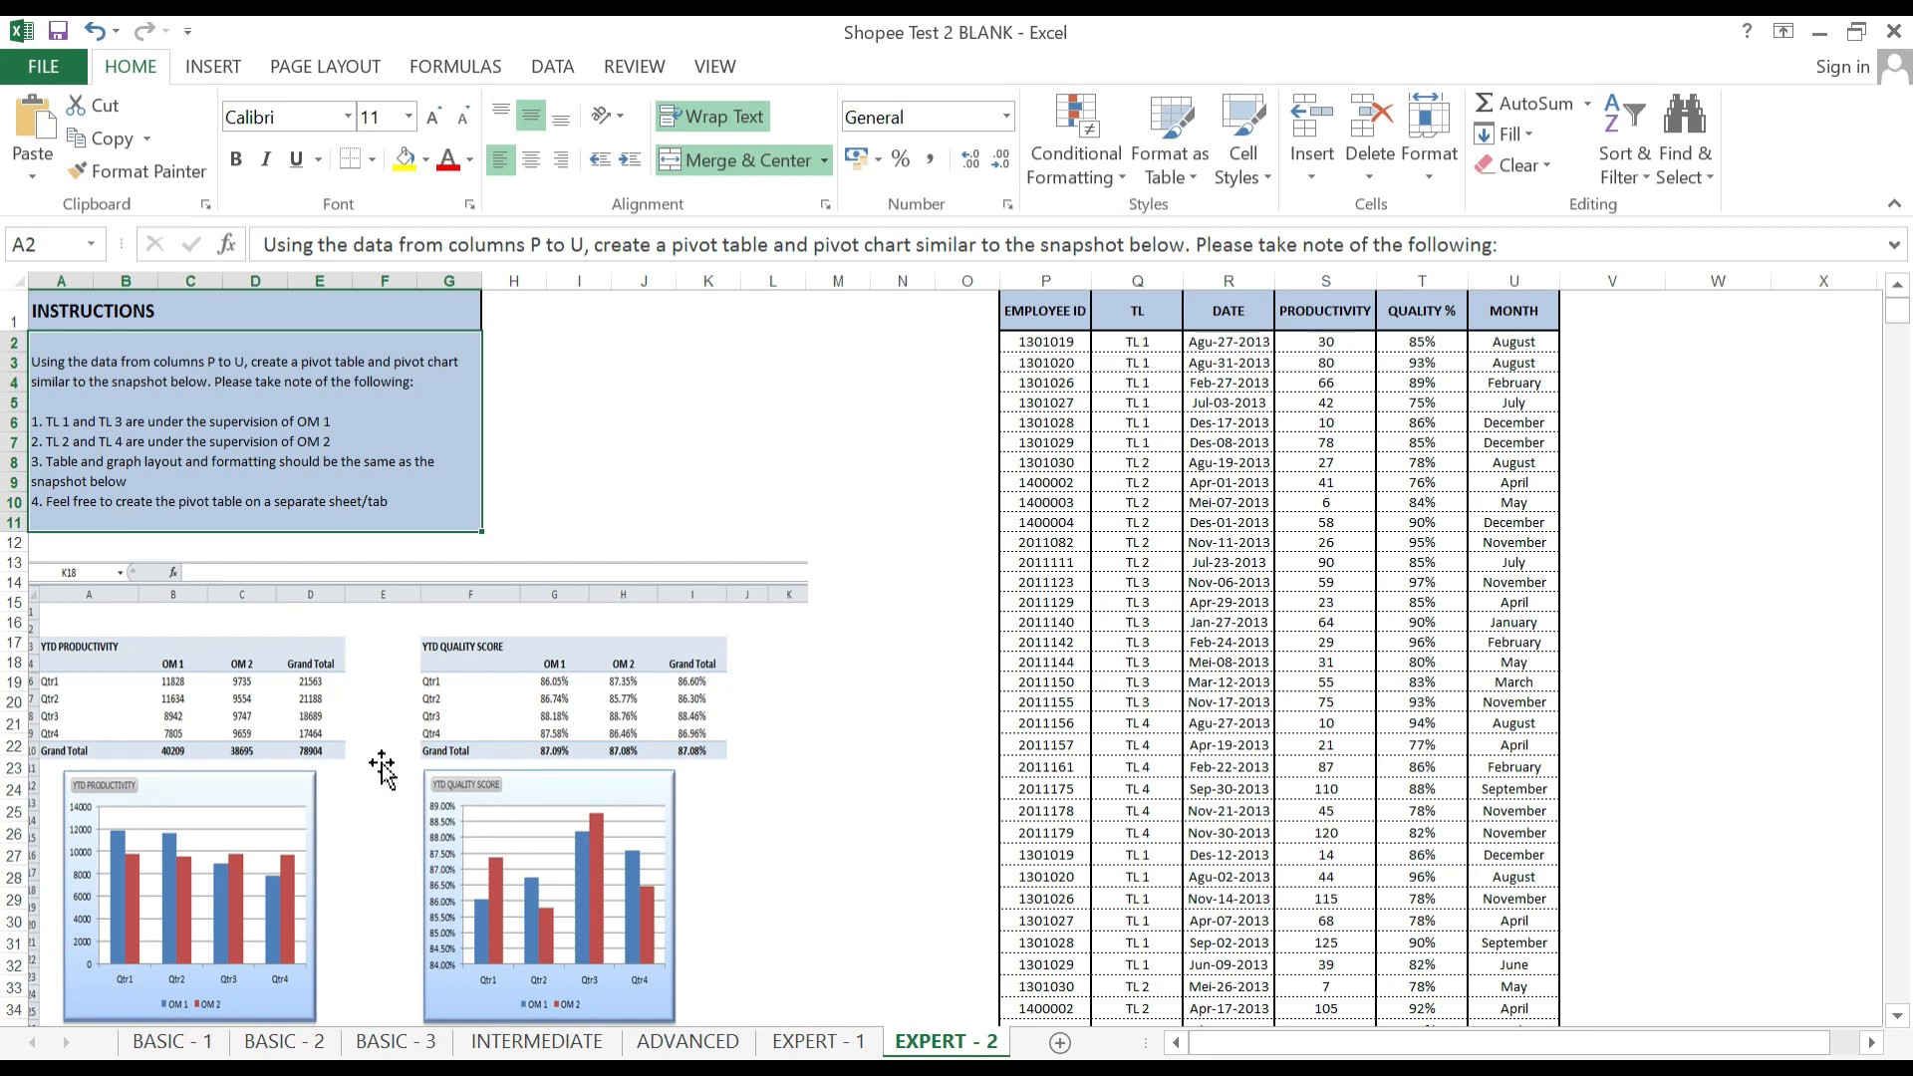
{"action": "left_click", "coordinate": [226, 750]}
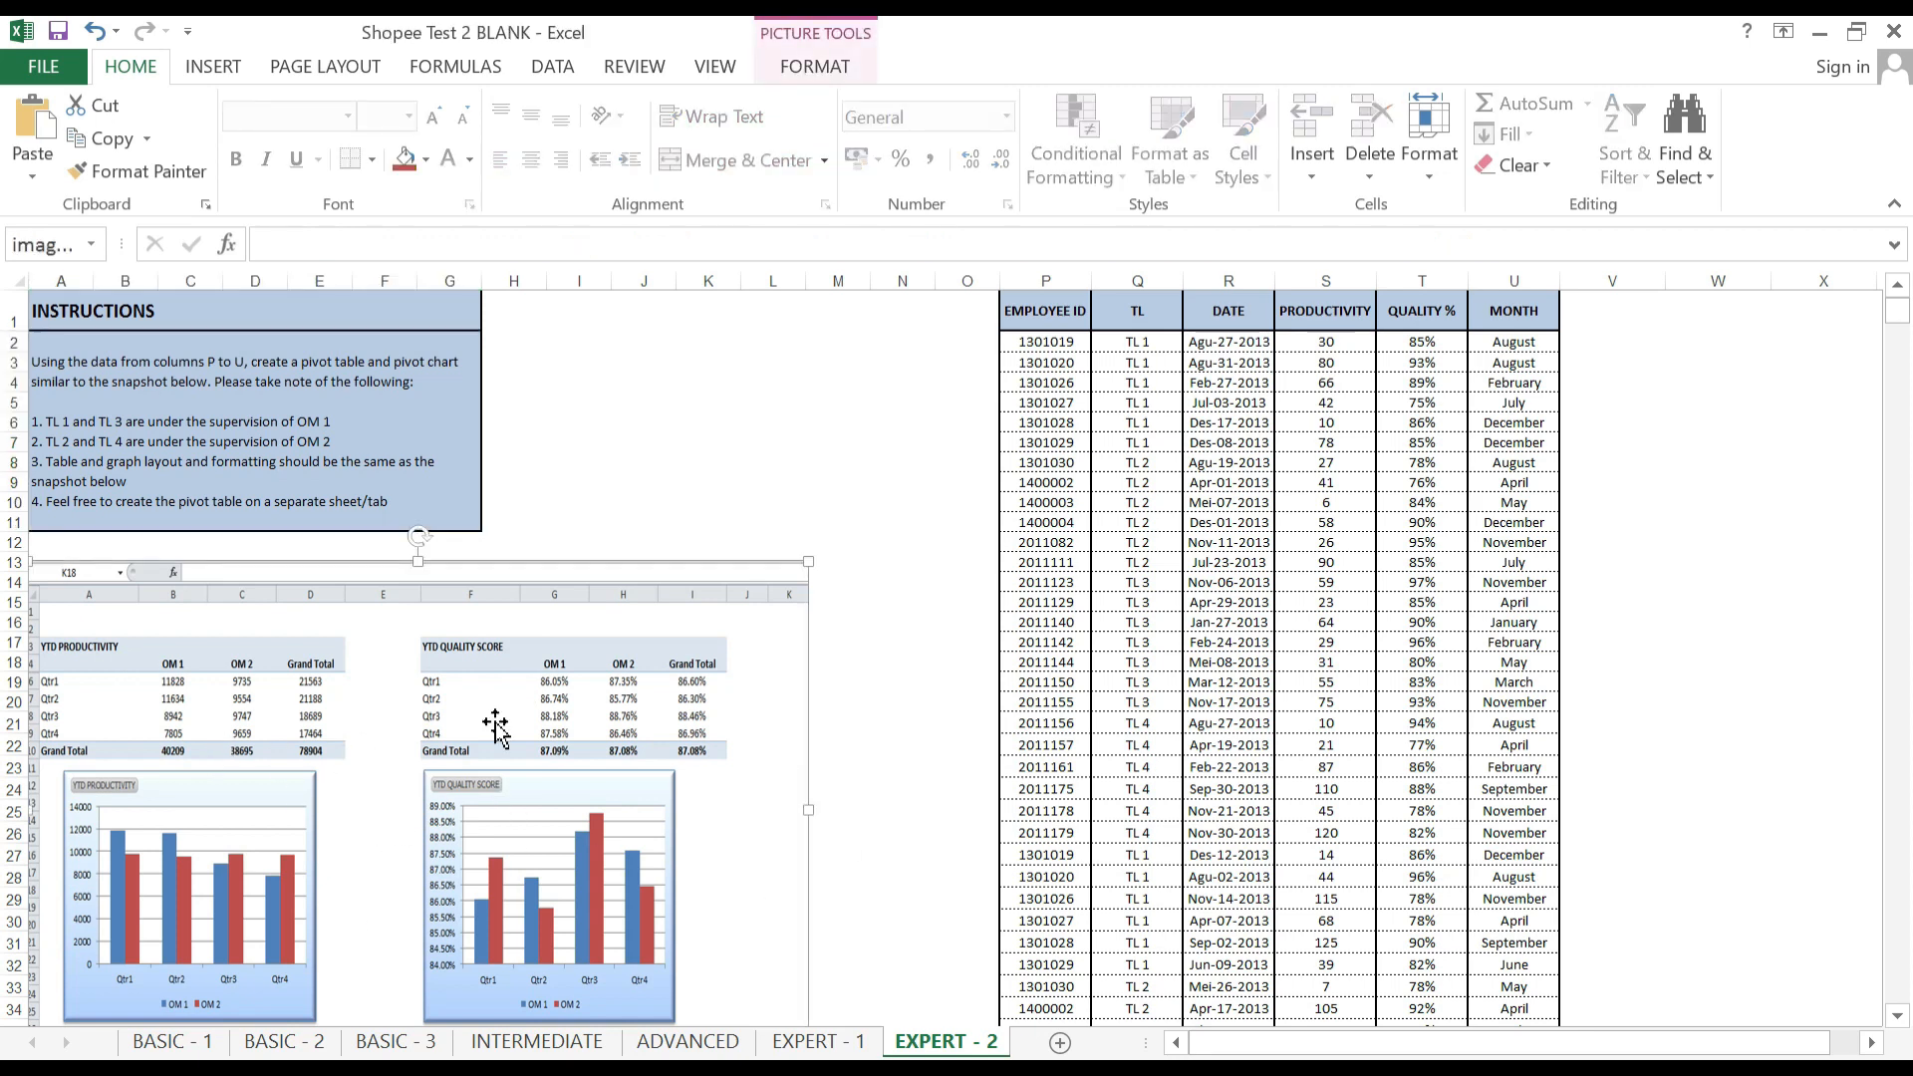
{"action": "left_click", "coordinate": [48, 454]}
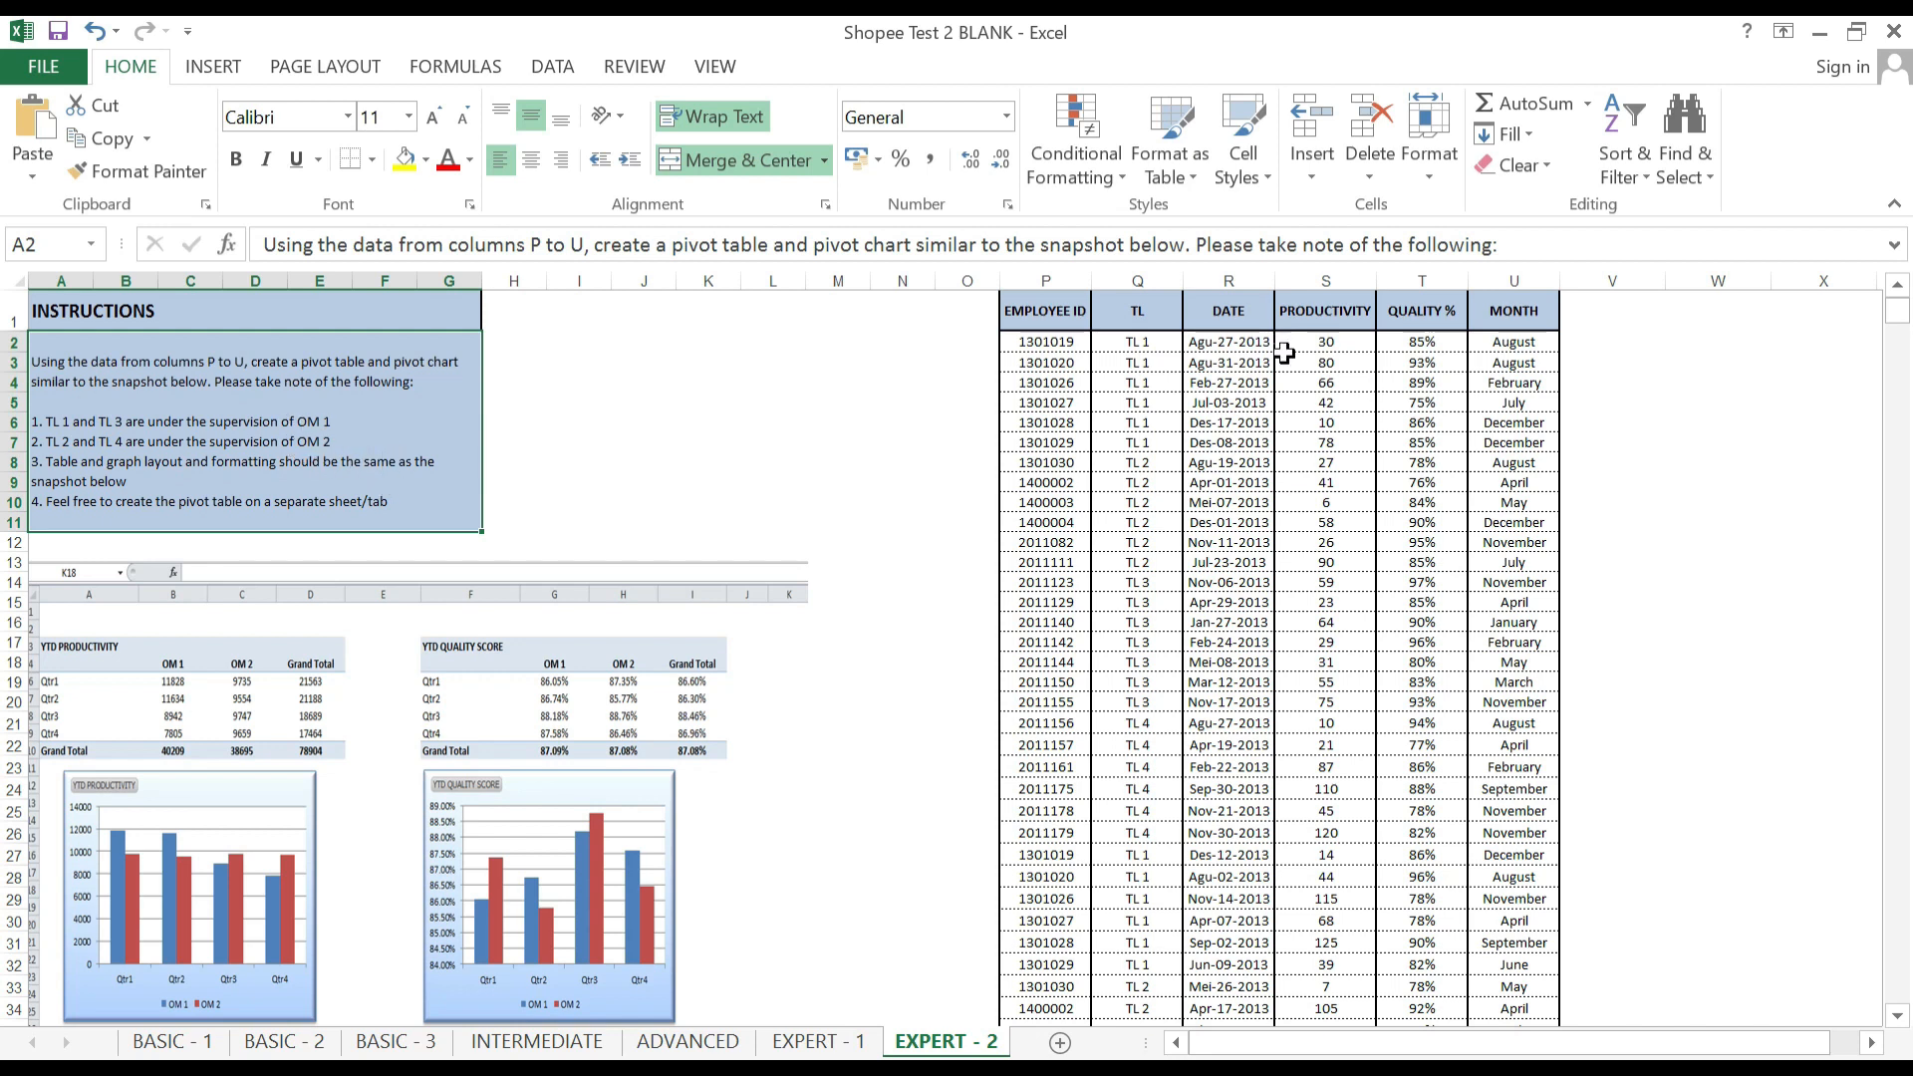
{"action": "left_click", "coordinate": [1137, 385]}
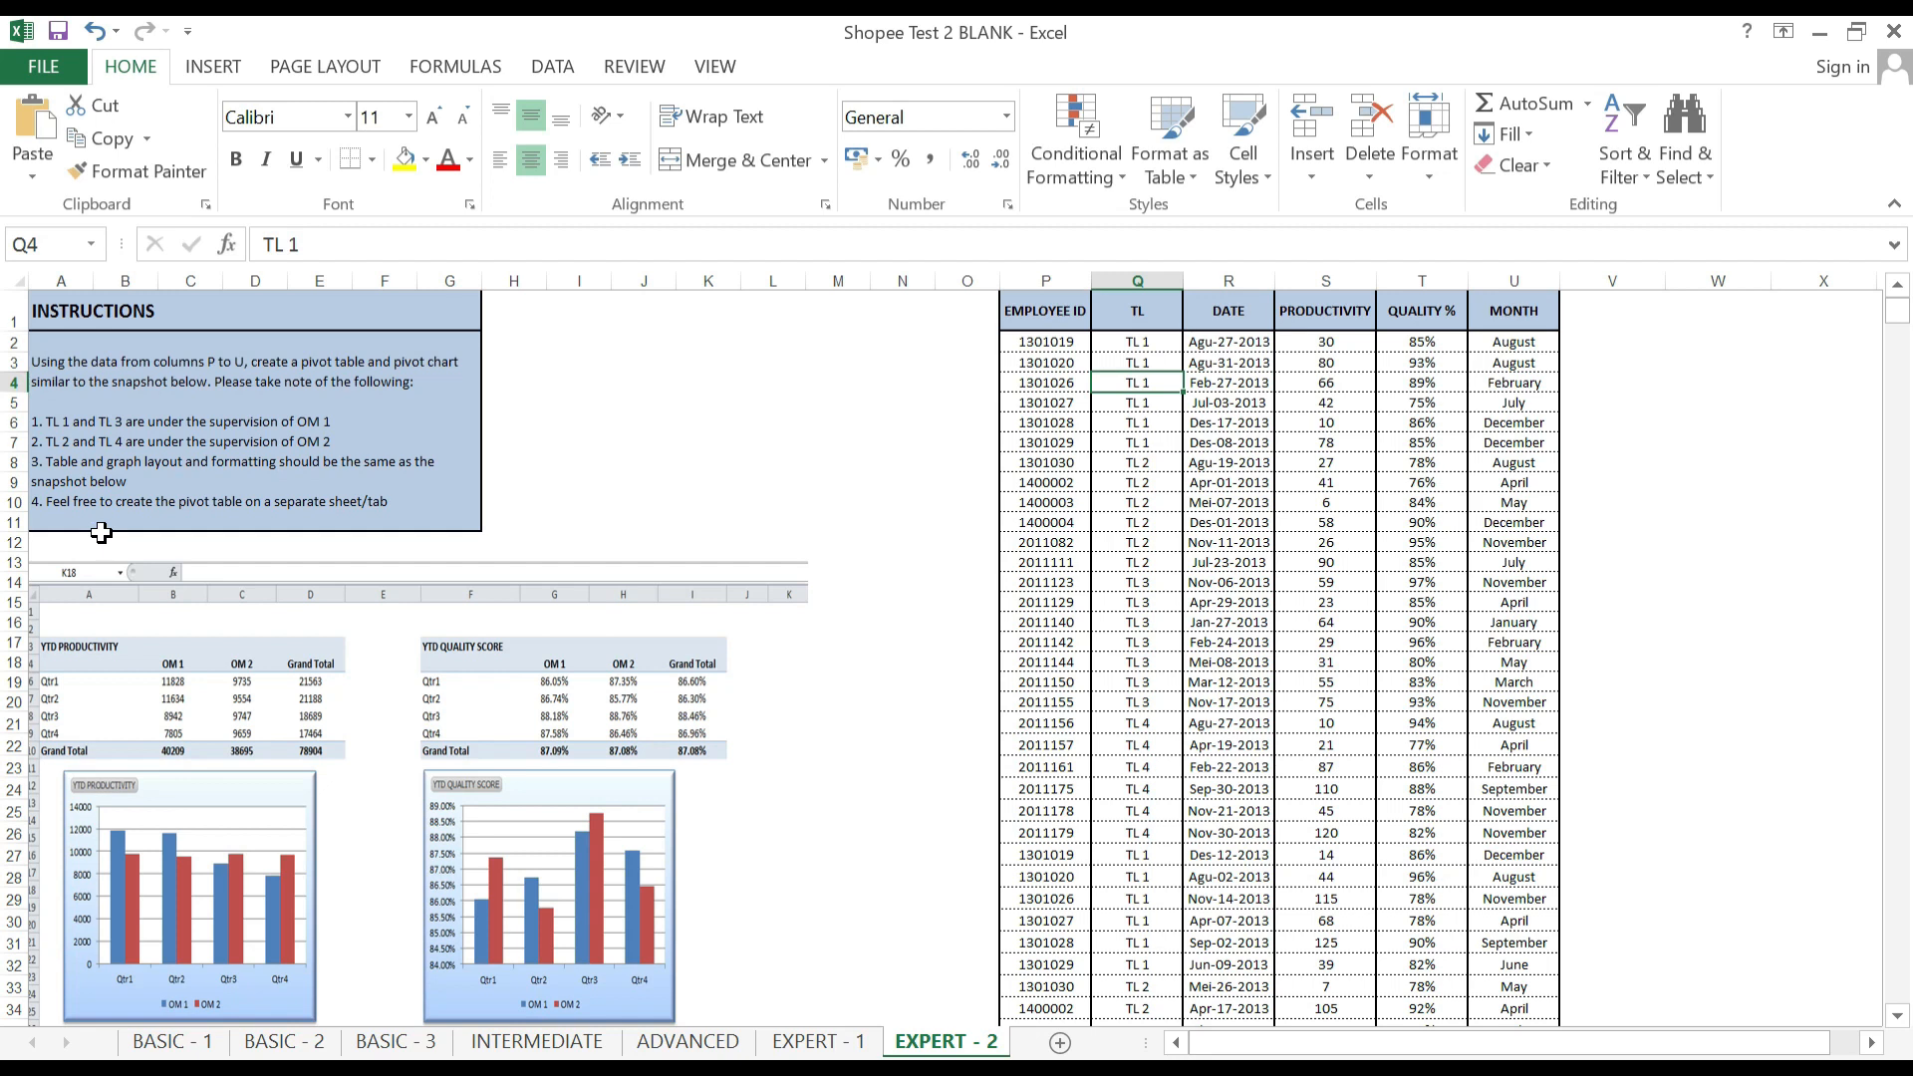
{"action": "left_click", "coordinate": [767, 812]}
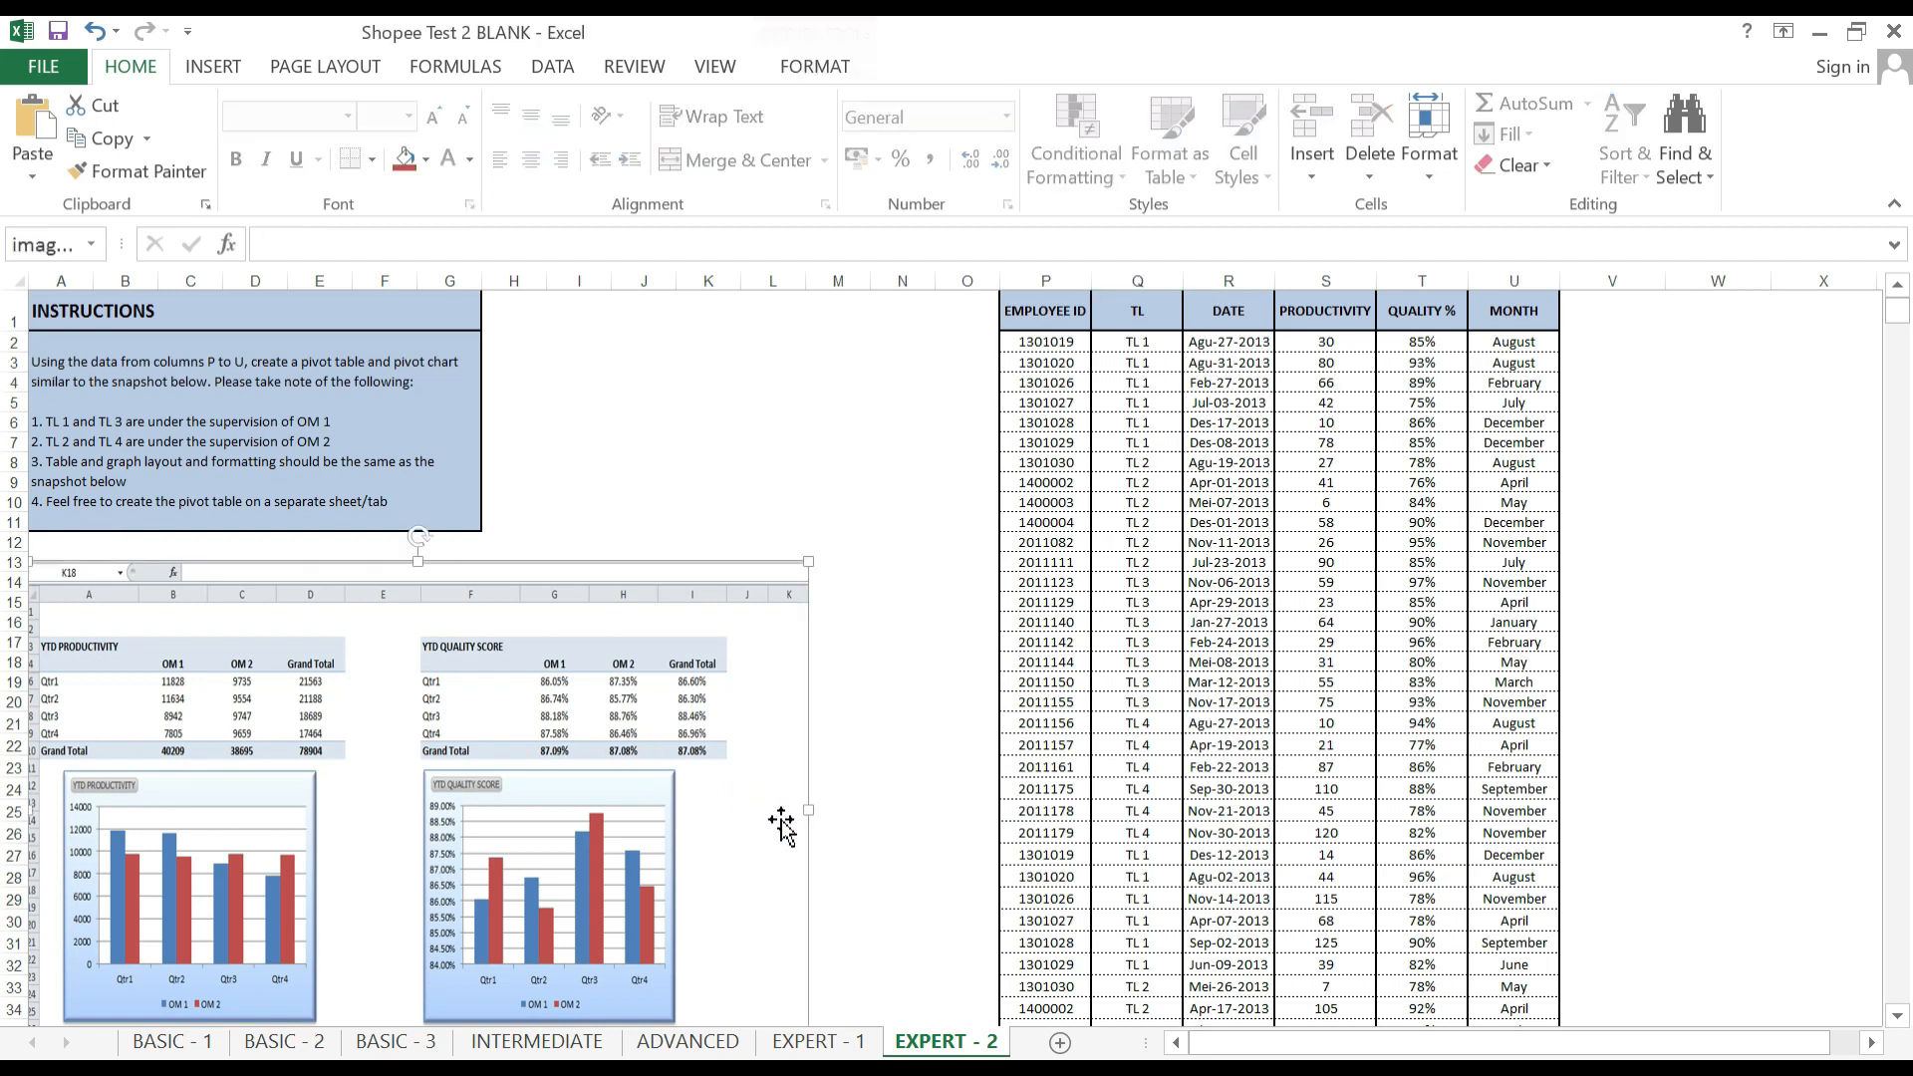
{"action": "left_click", "coordinate": [1667, 360]}
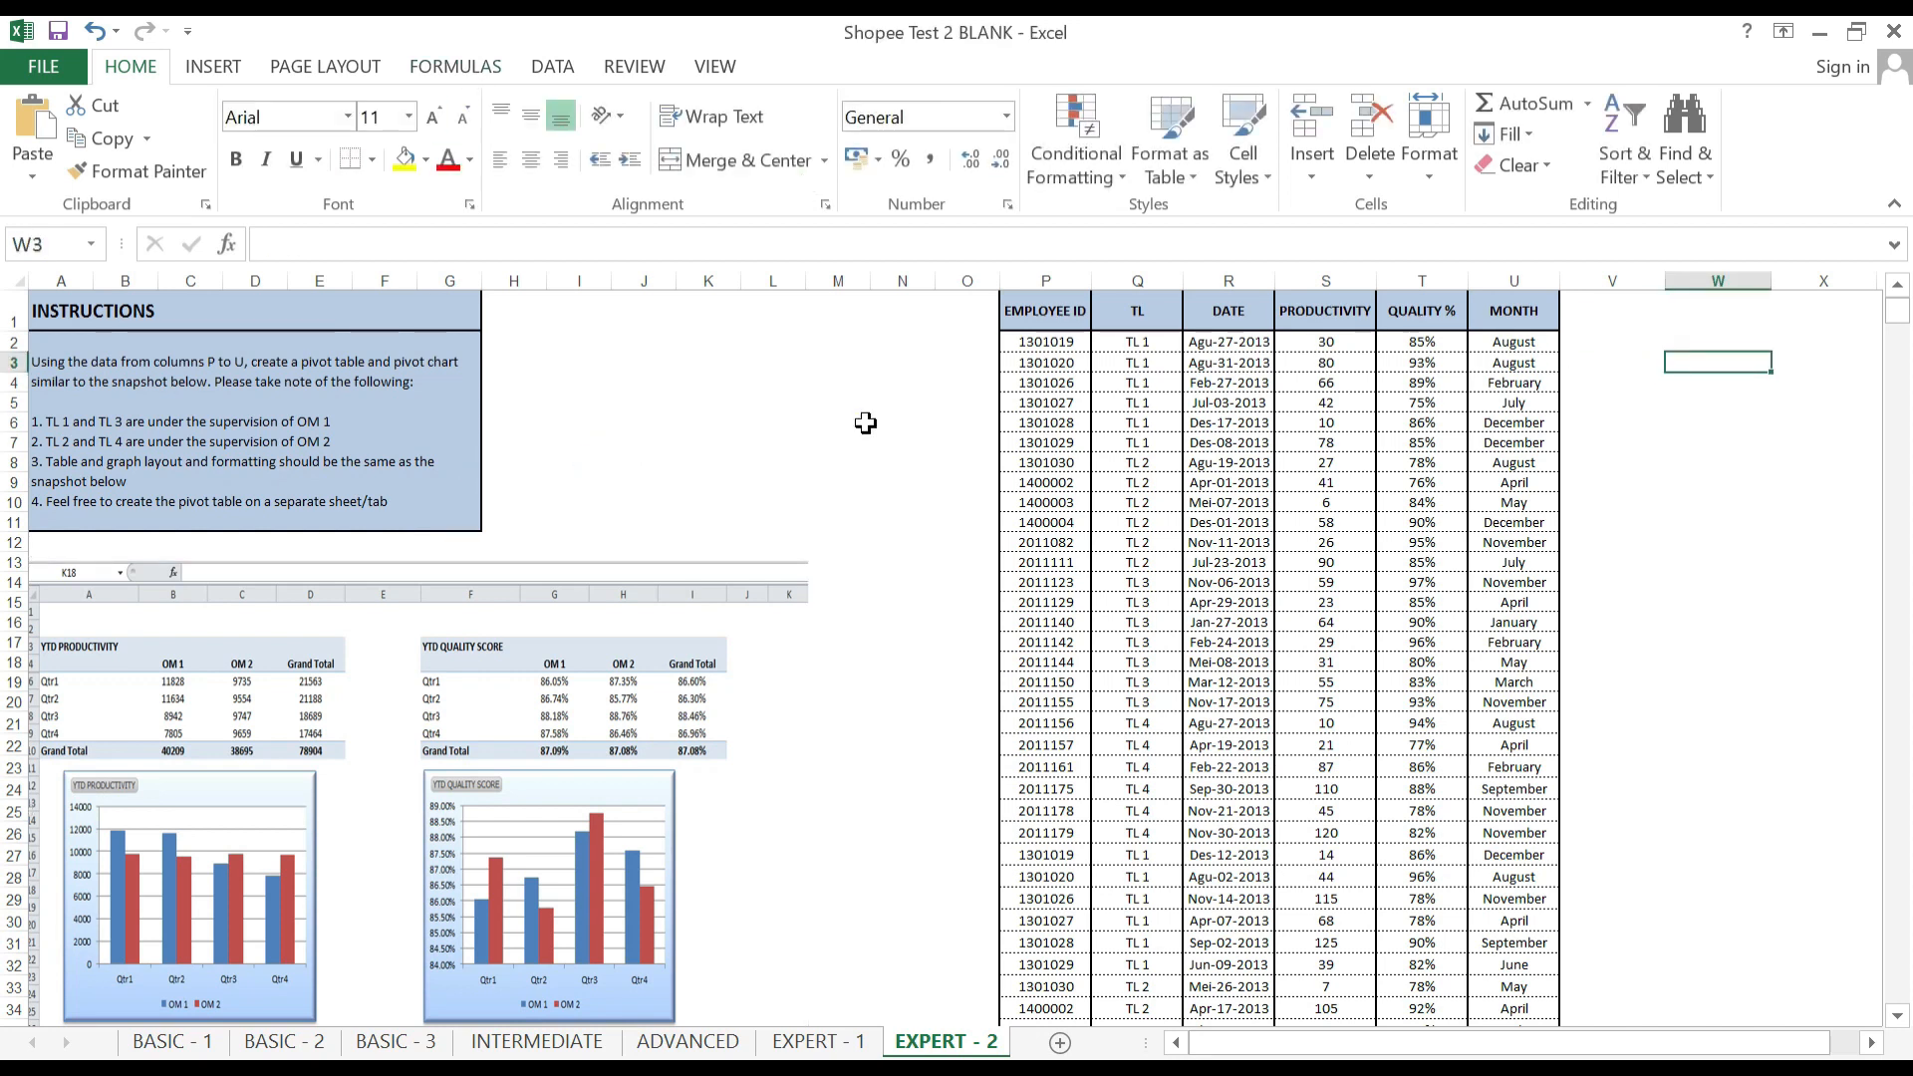
{"action": "left_click", "coordinate": [1030, 311]}
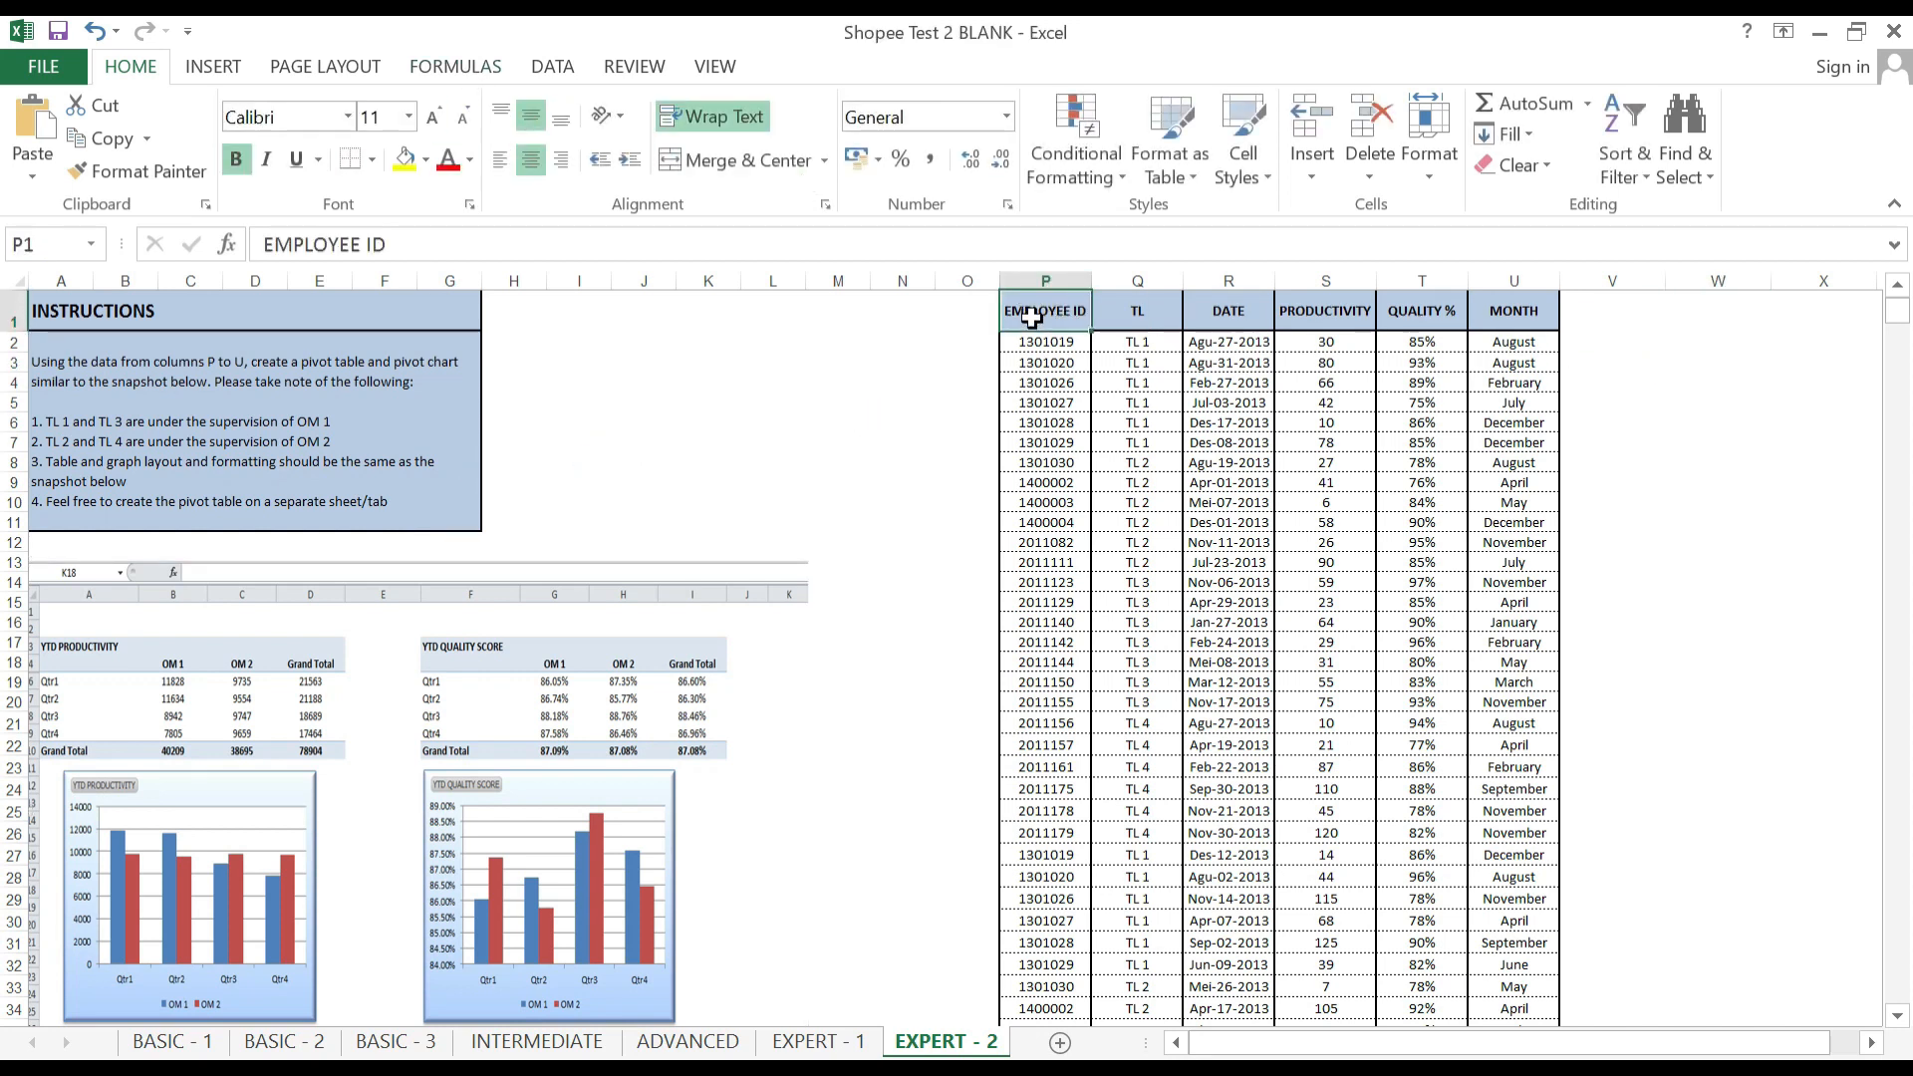
{"action": "key", "text": "shift+Right"}
{"action": "key", "text": "shift+Right"}
{"action": "key", "text": "shift+Right"}
{"action": "key", "text": "shift+Right"}
{"action": "key", "text": "shift+Right"}
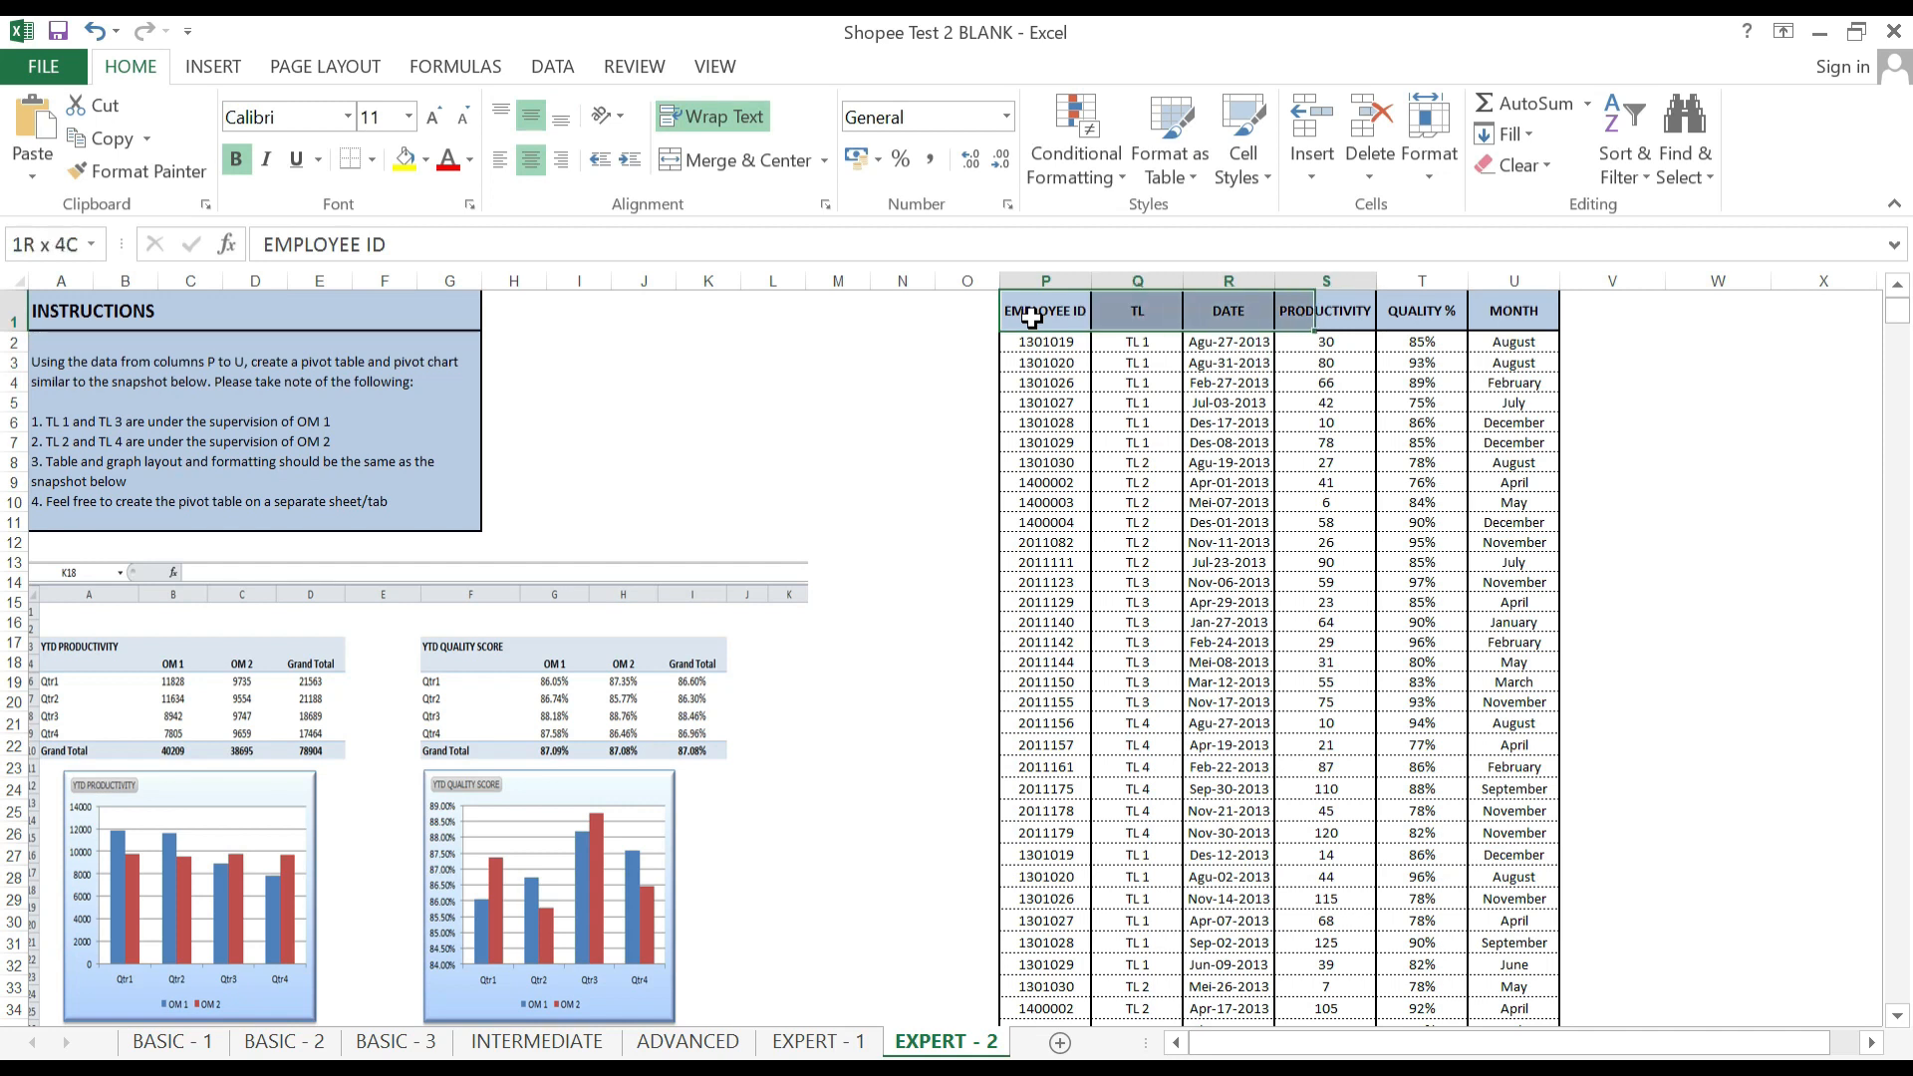
Create a pivot table from the source data in P1:U301, placed on the existing EXPERT - 2 worksheet at cell W2.
{"action": "left_click", "coordinate": [1030, 317]}
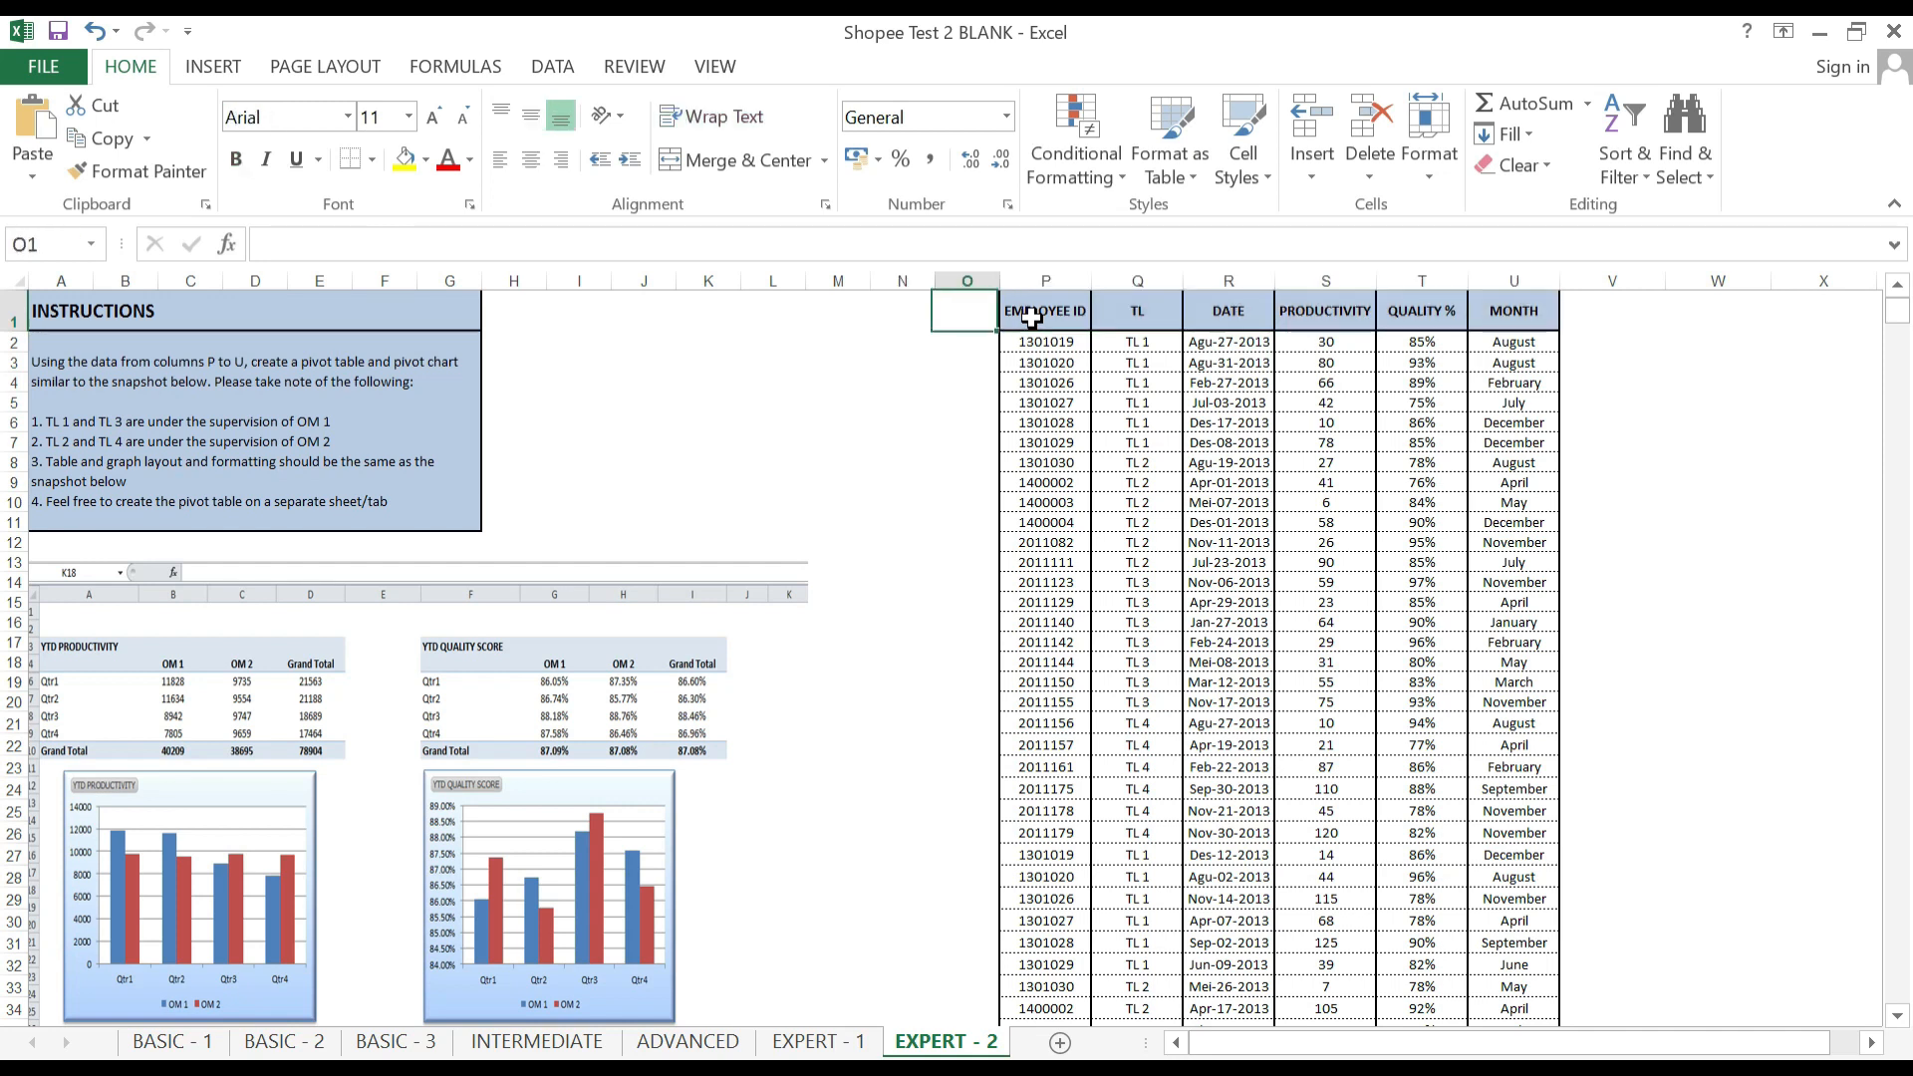
{"action": "key", "text": "shift+Right"}
{"action": "key", "text": "shift+Right"}
{"action": "key", "text": "shift+Right"}
{"action": "key", "text": "shift+Right"}
{"action": "key", "text": "shift+Right"}
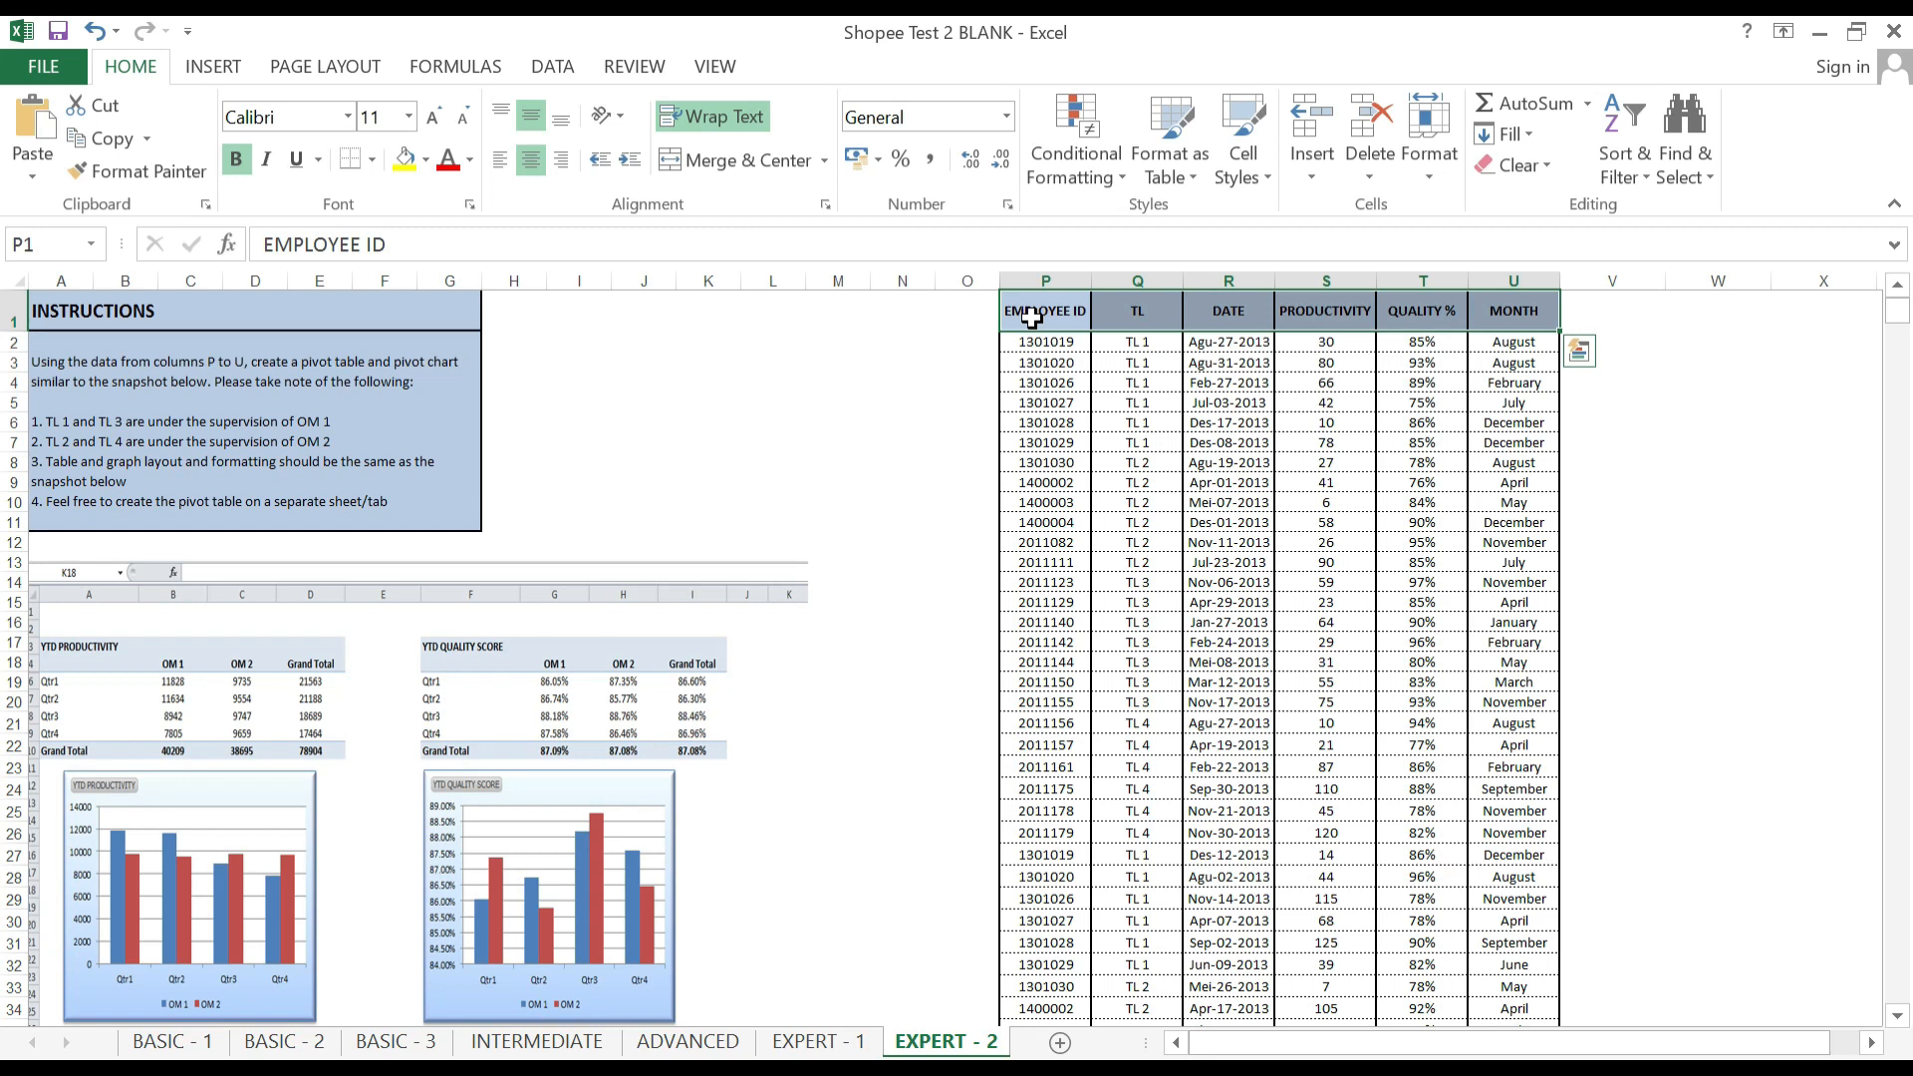
{"action": "key", "text": "ctrl+shift+Down"}
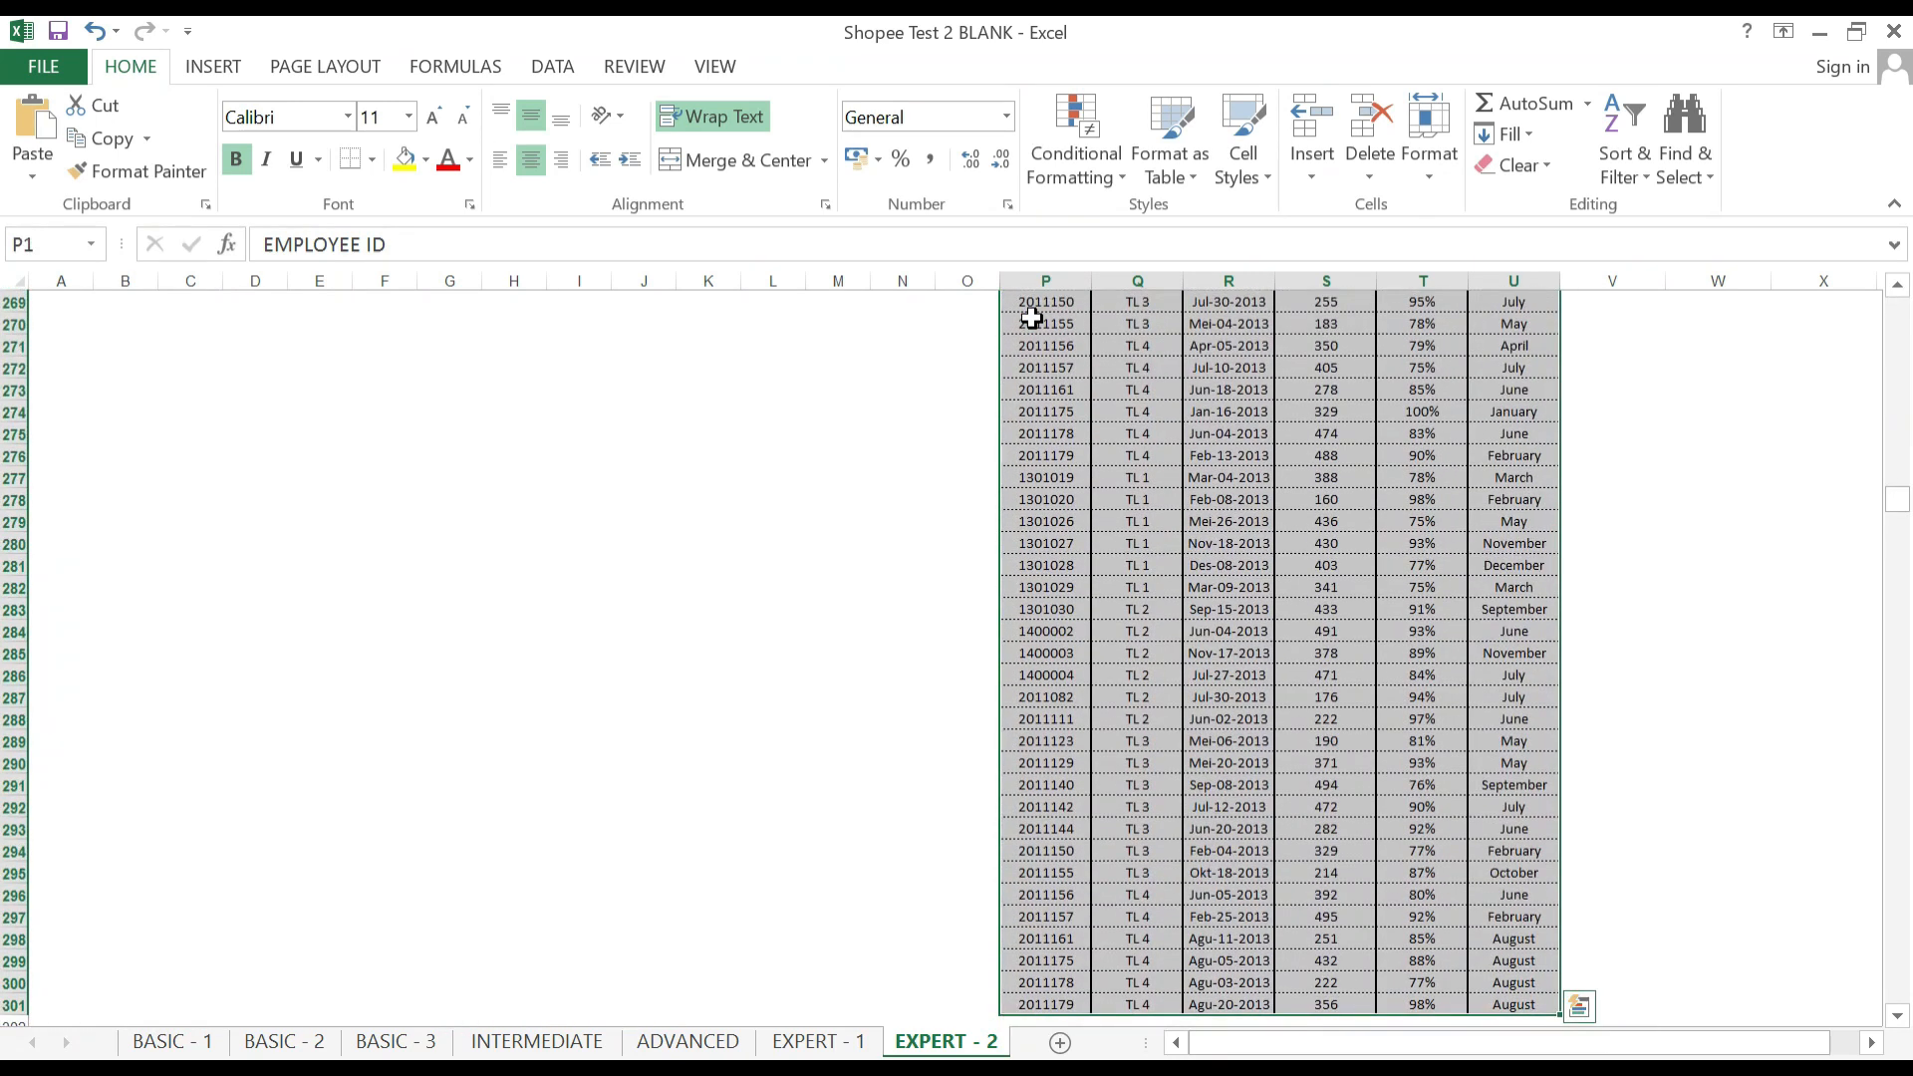
{"action": "left_click", "coordinate": [213, 67]}
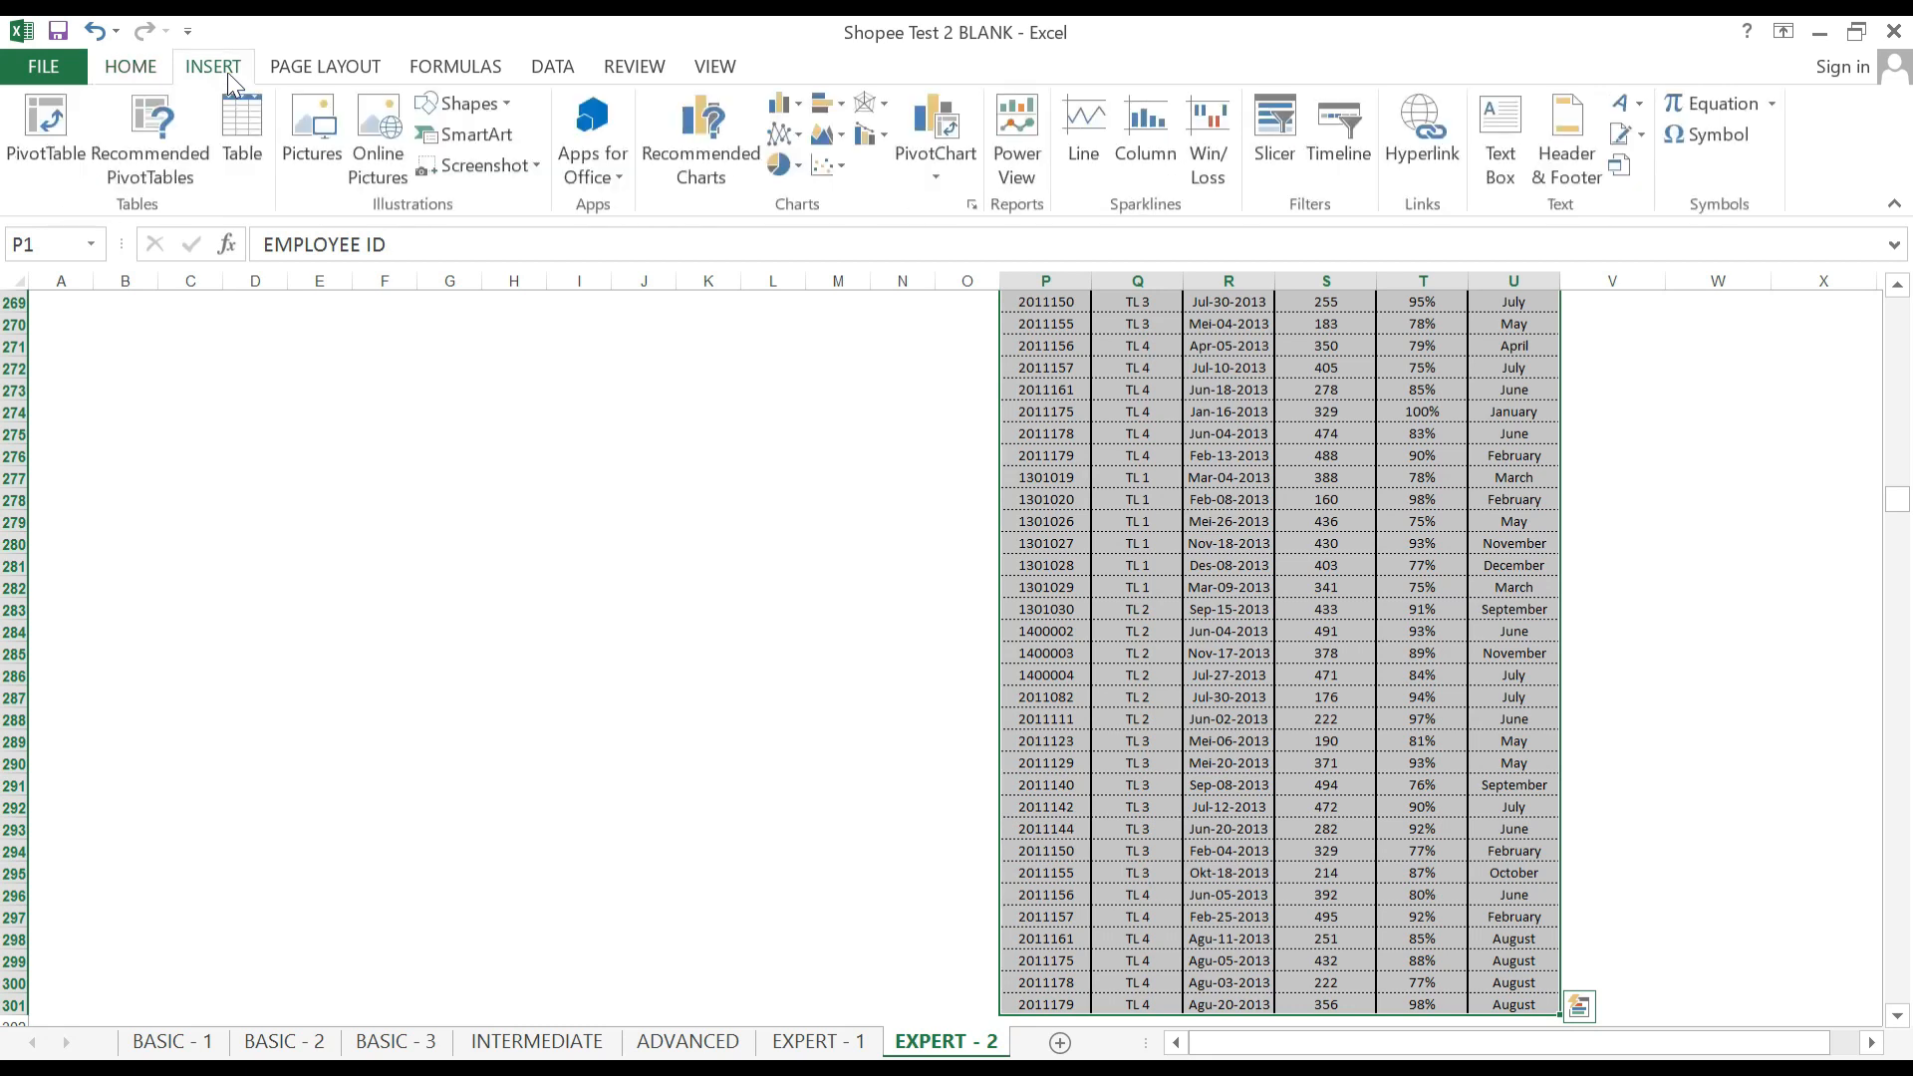
{"action": "left_click", "coordinate": [45, 153]}
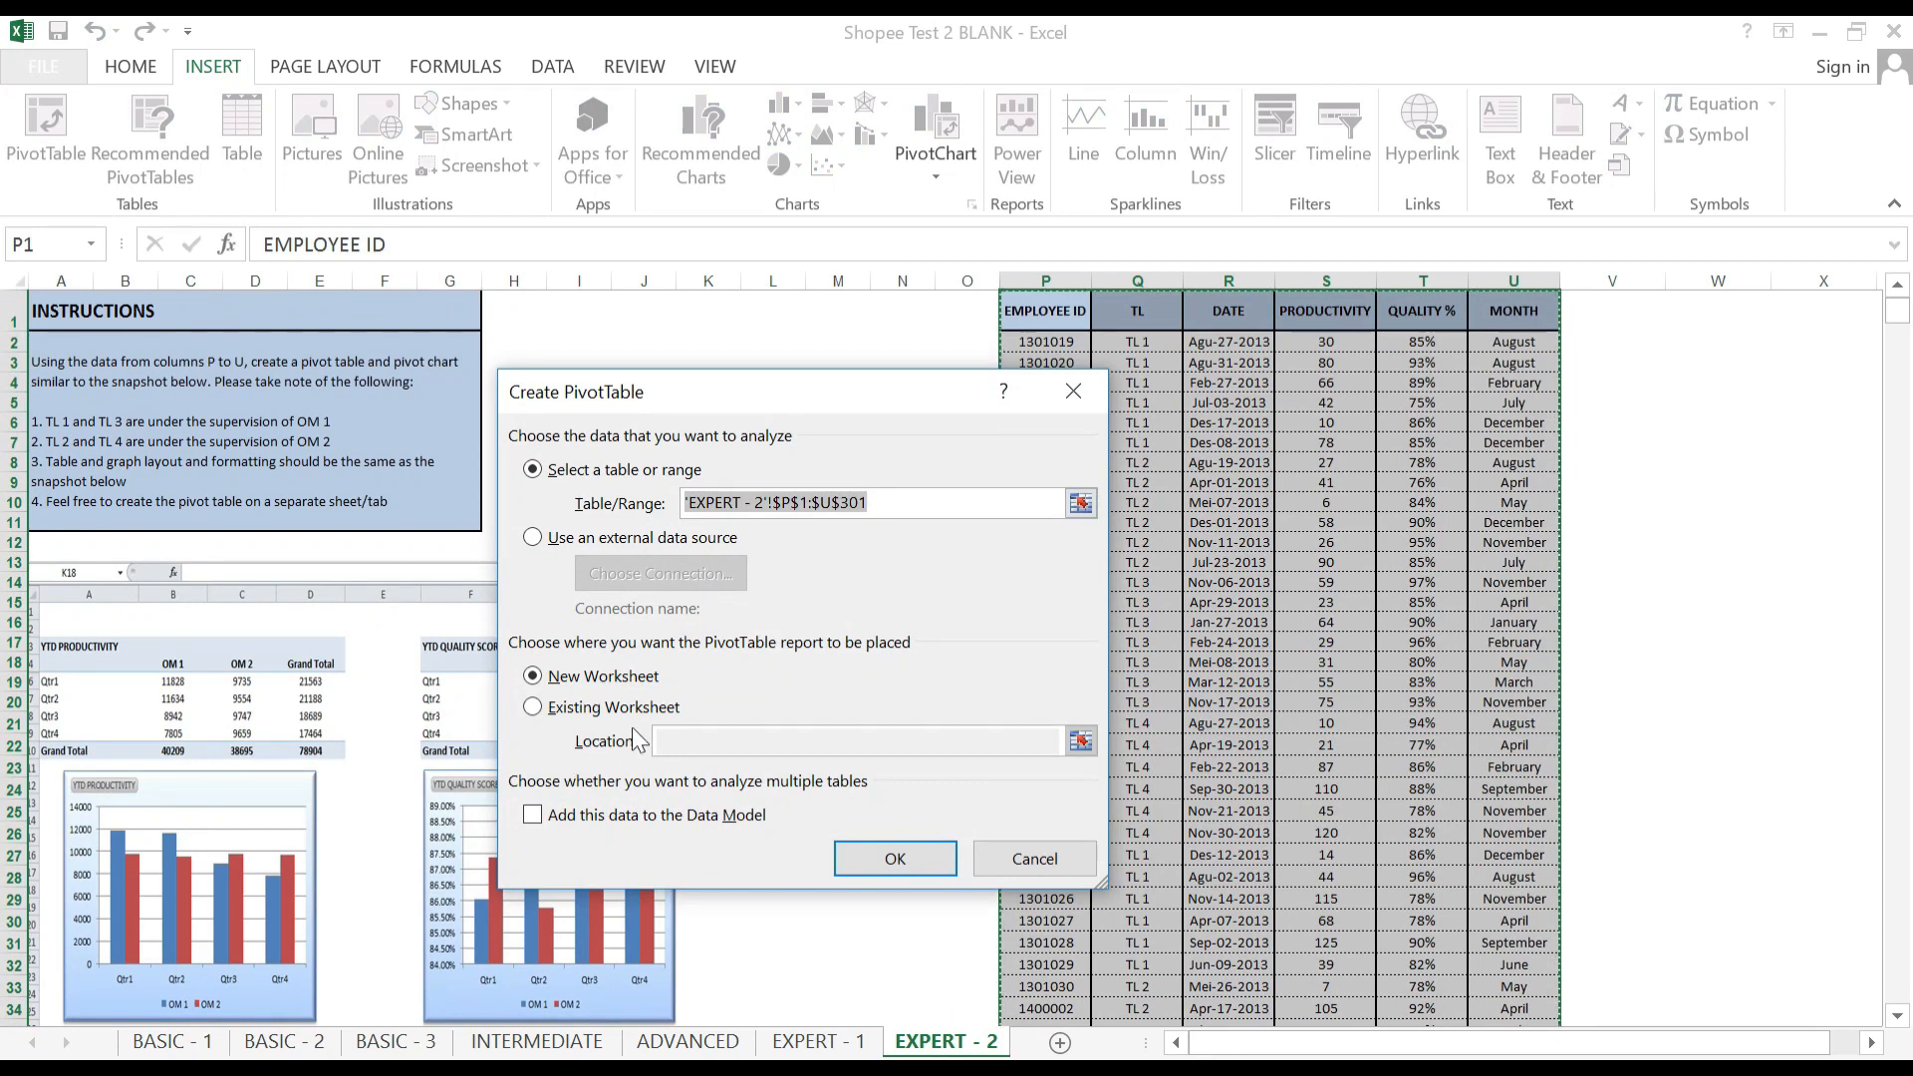
{"action": "left_click", "coordinate": [576, 709]}
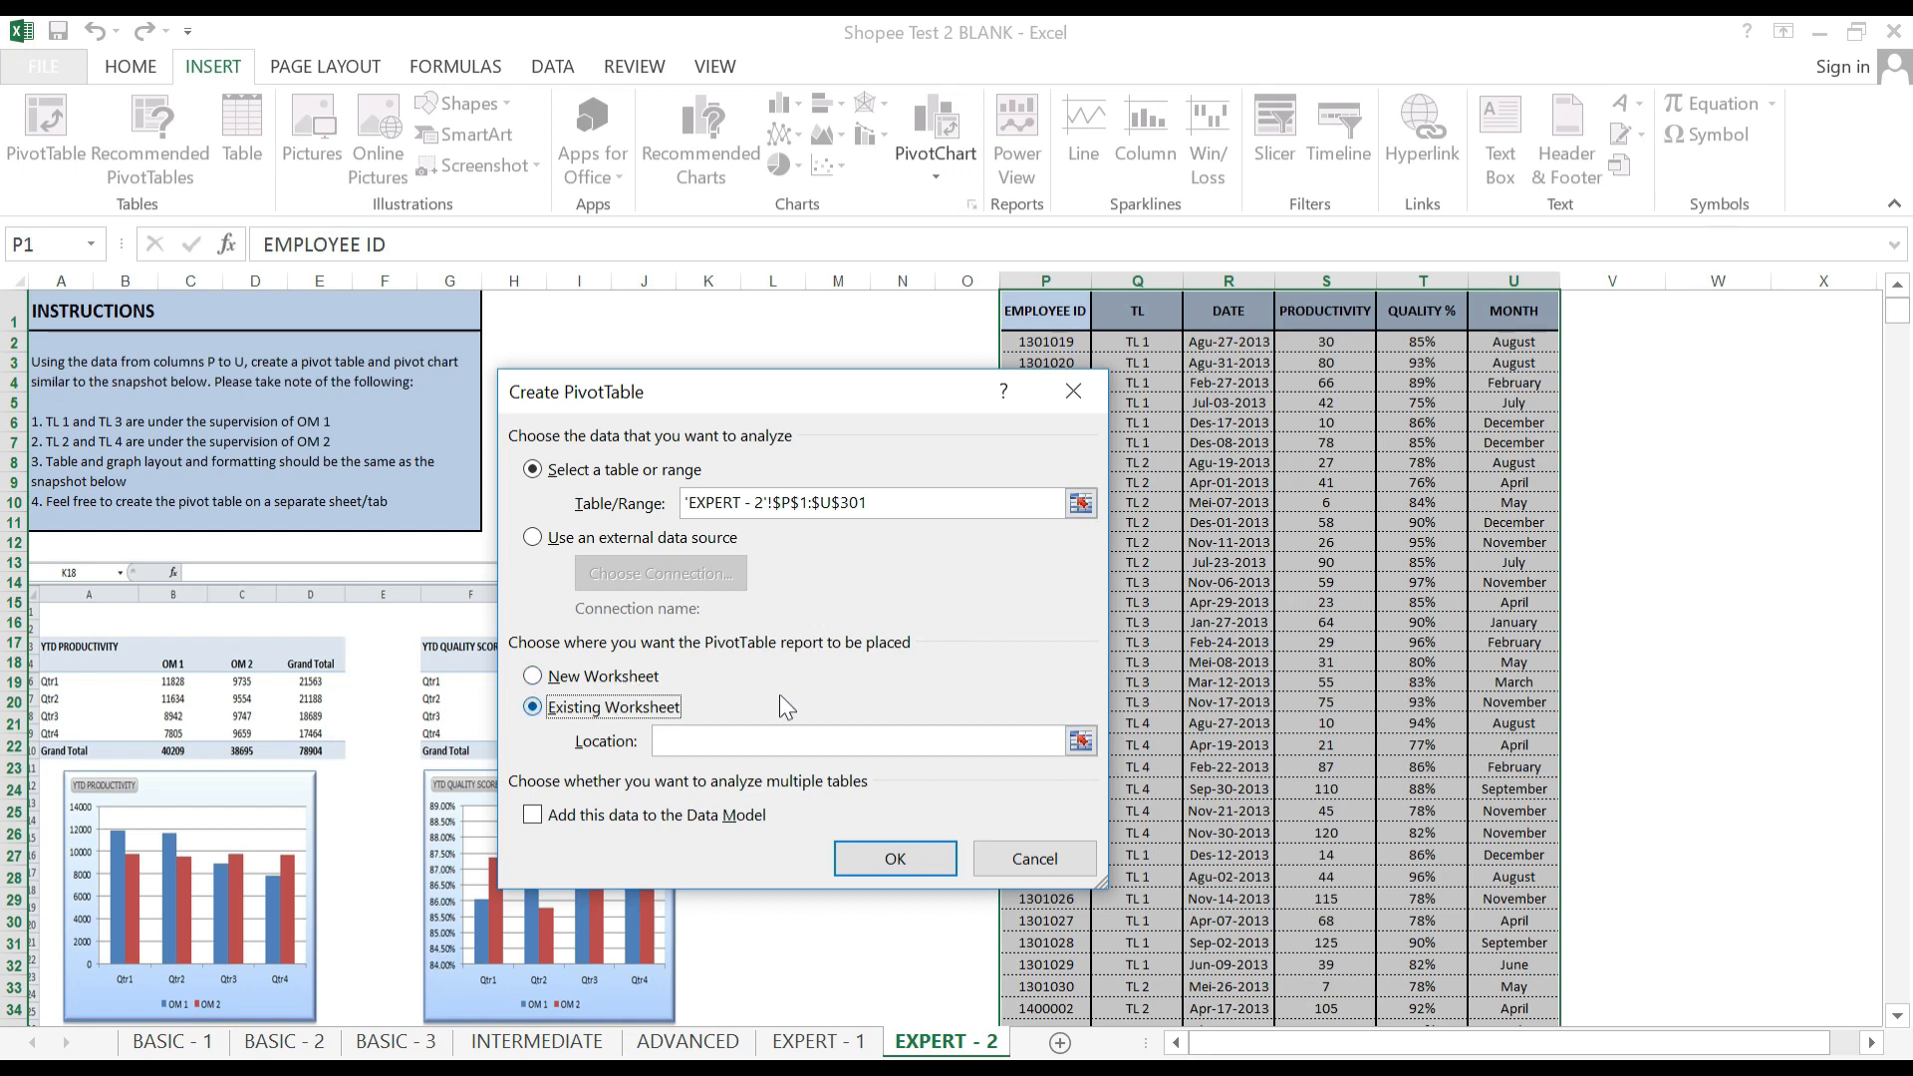
{"action": "left_click", "coordinate": [1729, 342]}
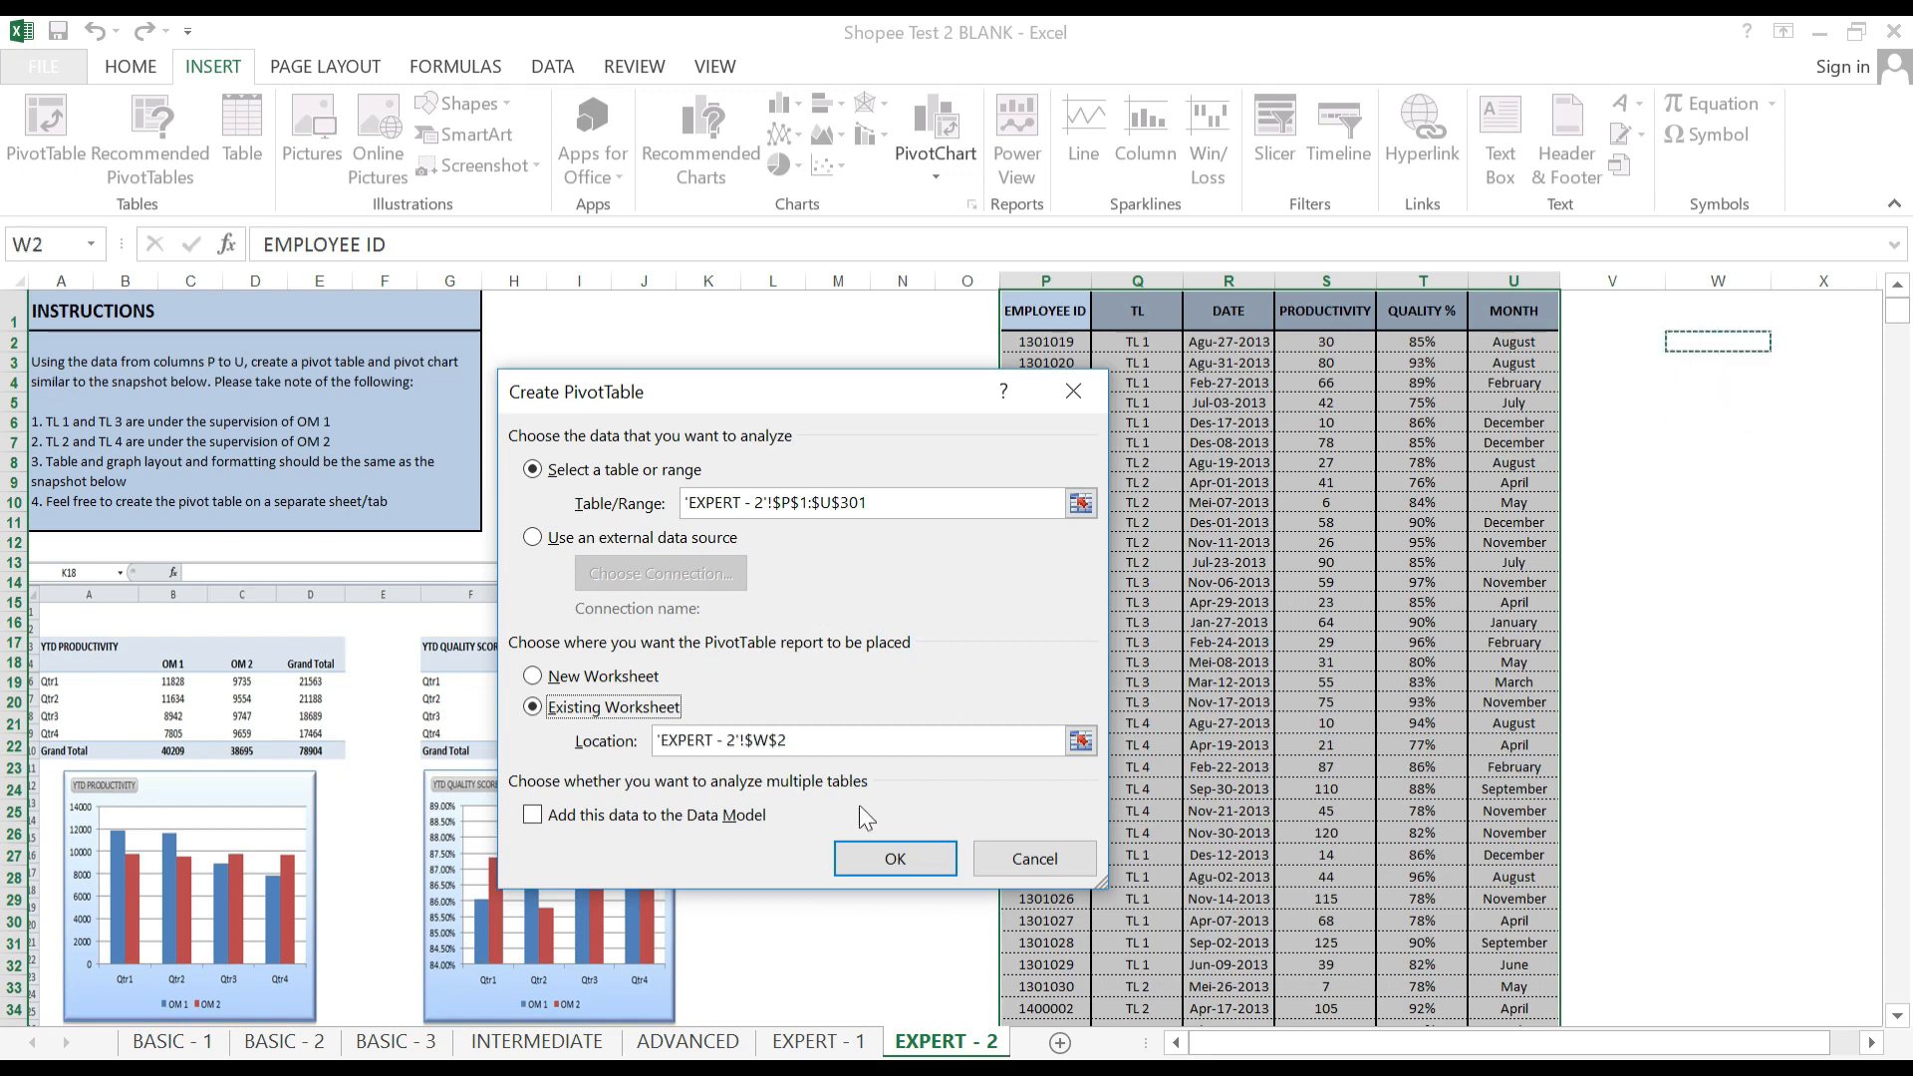
{"action": "left_click", "coordinate": [896, 859]}
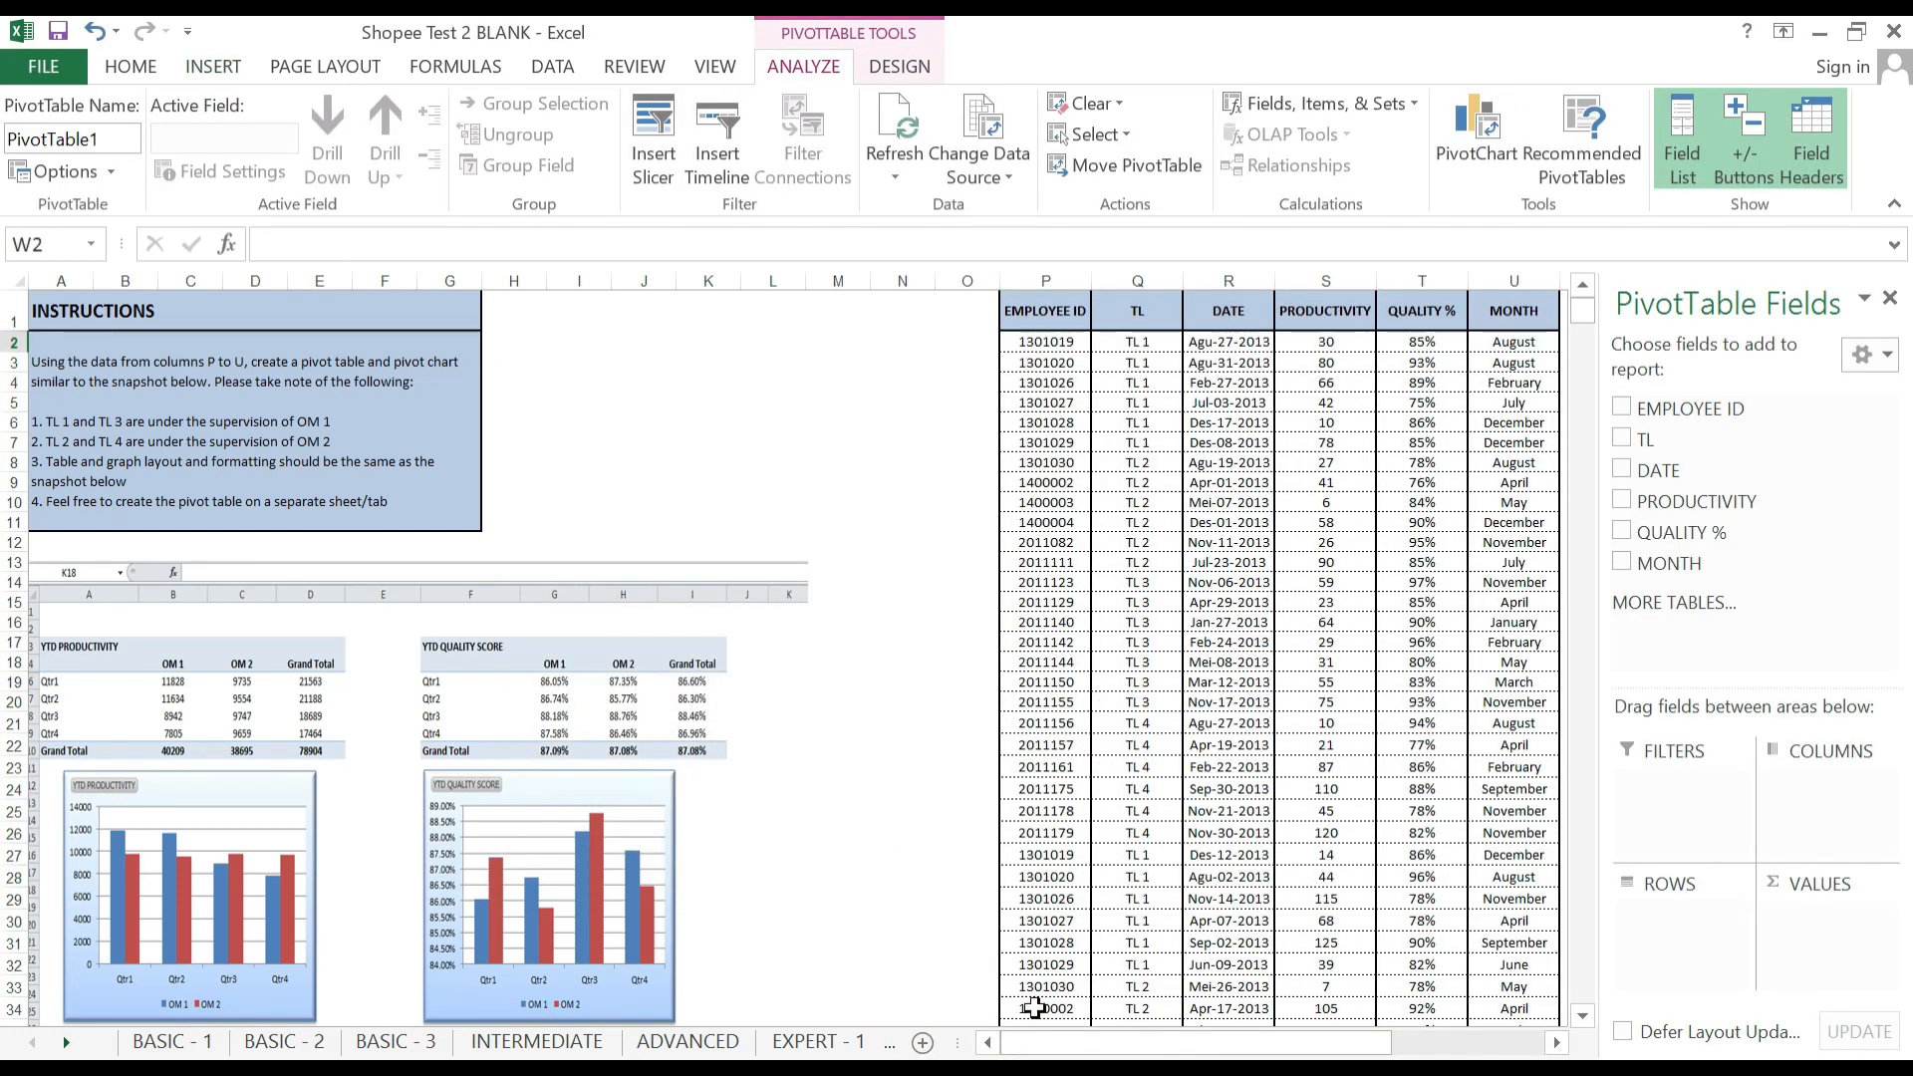
Try DATE alone, MONTH alone, and MONTH with DATE nested under it as the new pivot table's row fields, then clear them.
{"action": "left_click_drag", "start_coordinate": [1032, 1046], "coordinate": [1253, 1051]}
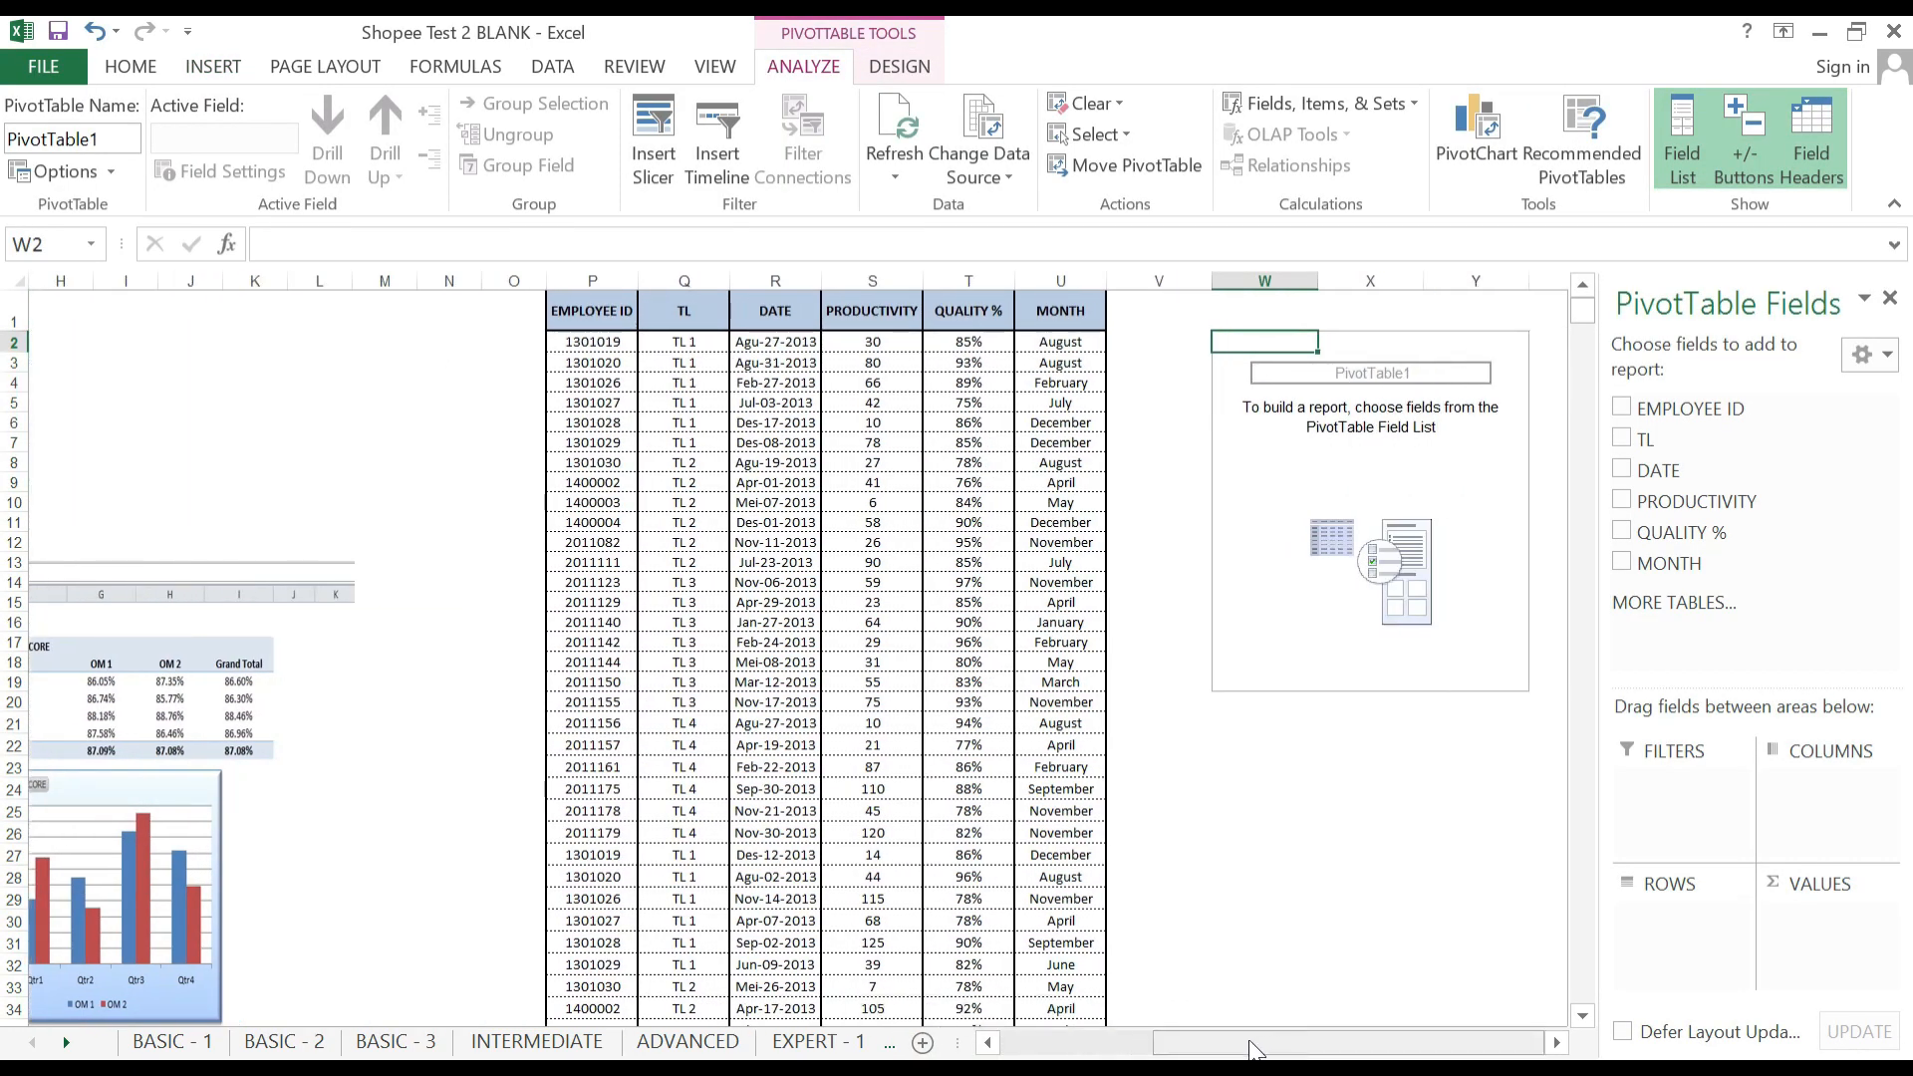
{"action": "left_click", "coordinate": [1556, 1042]}
{"action": "left_click", "coordinate": [1557, 1045]}
{"action": "left_click", "coordinate": [1557, 1044]}
{"action": "left_click", "coordinate": [1556, 1044]}
{"action": "left_click", "coordinate": [1557, 1045]}
{"action": "left_click", "coordinate": [1556, 1044]}
{"action": "left_click", "coordinate": [1557, 1045]}
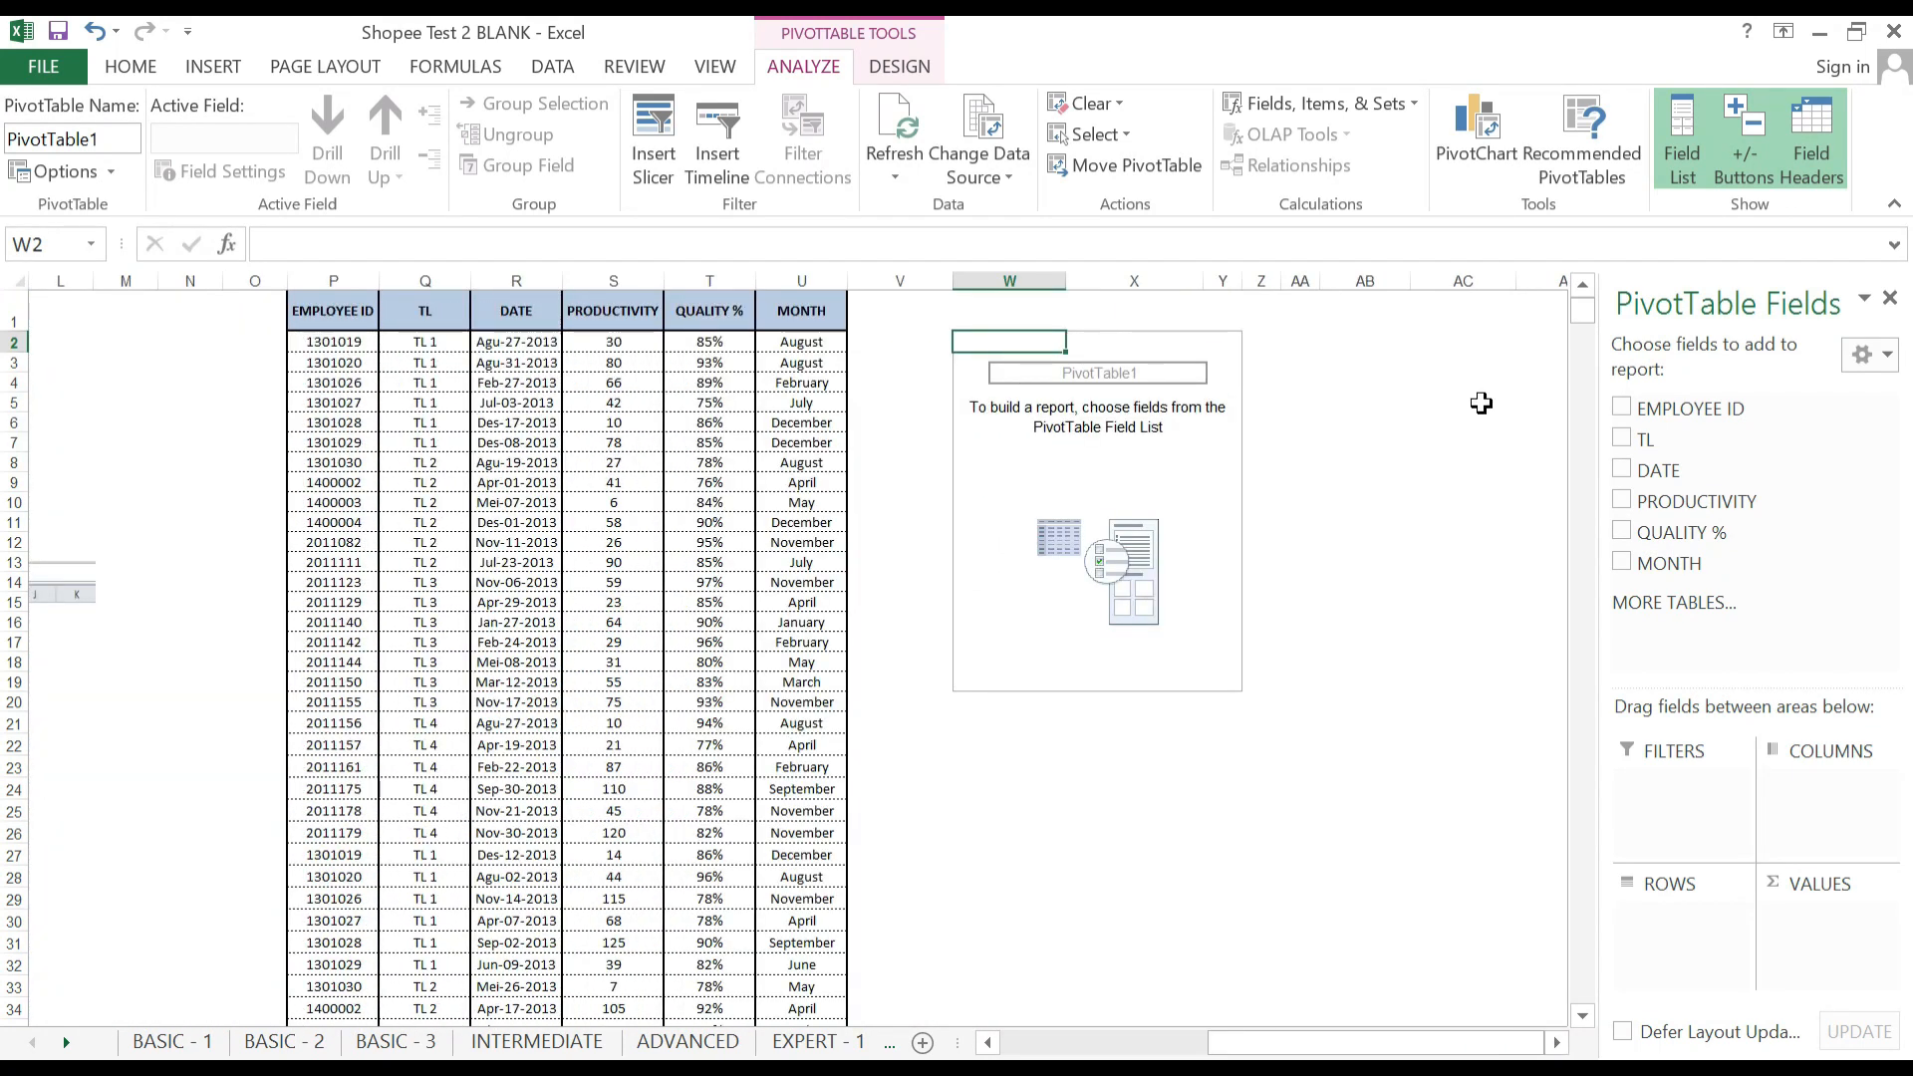
{"action": "left_click", "coordinate": [1621, 470]}
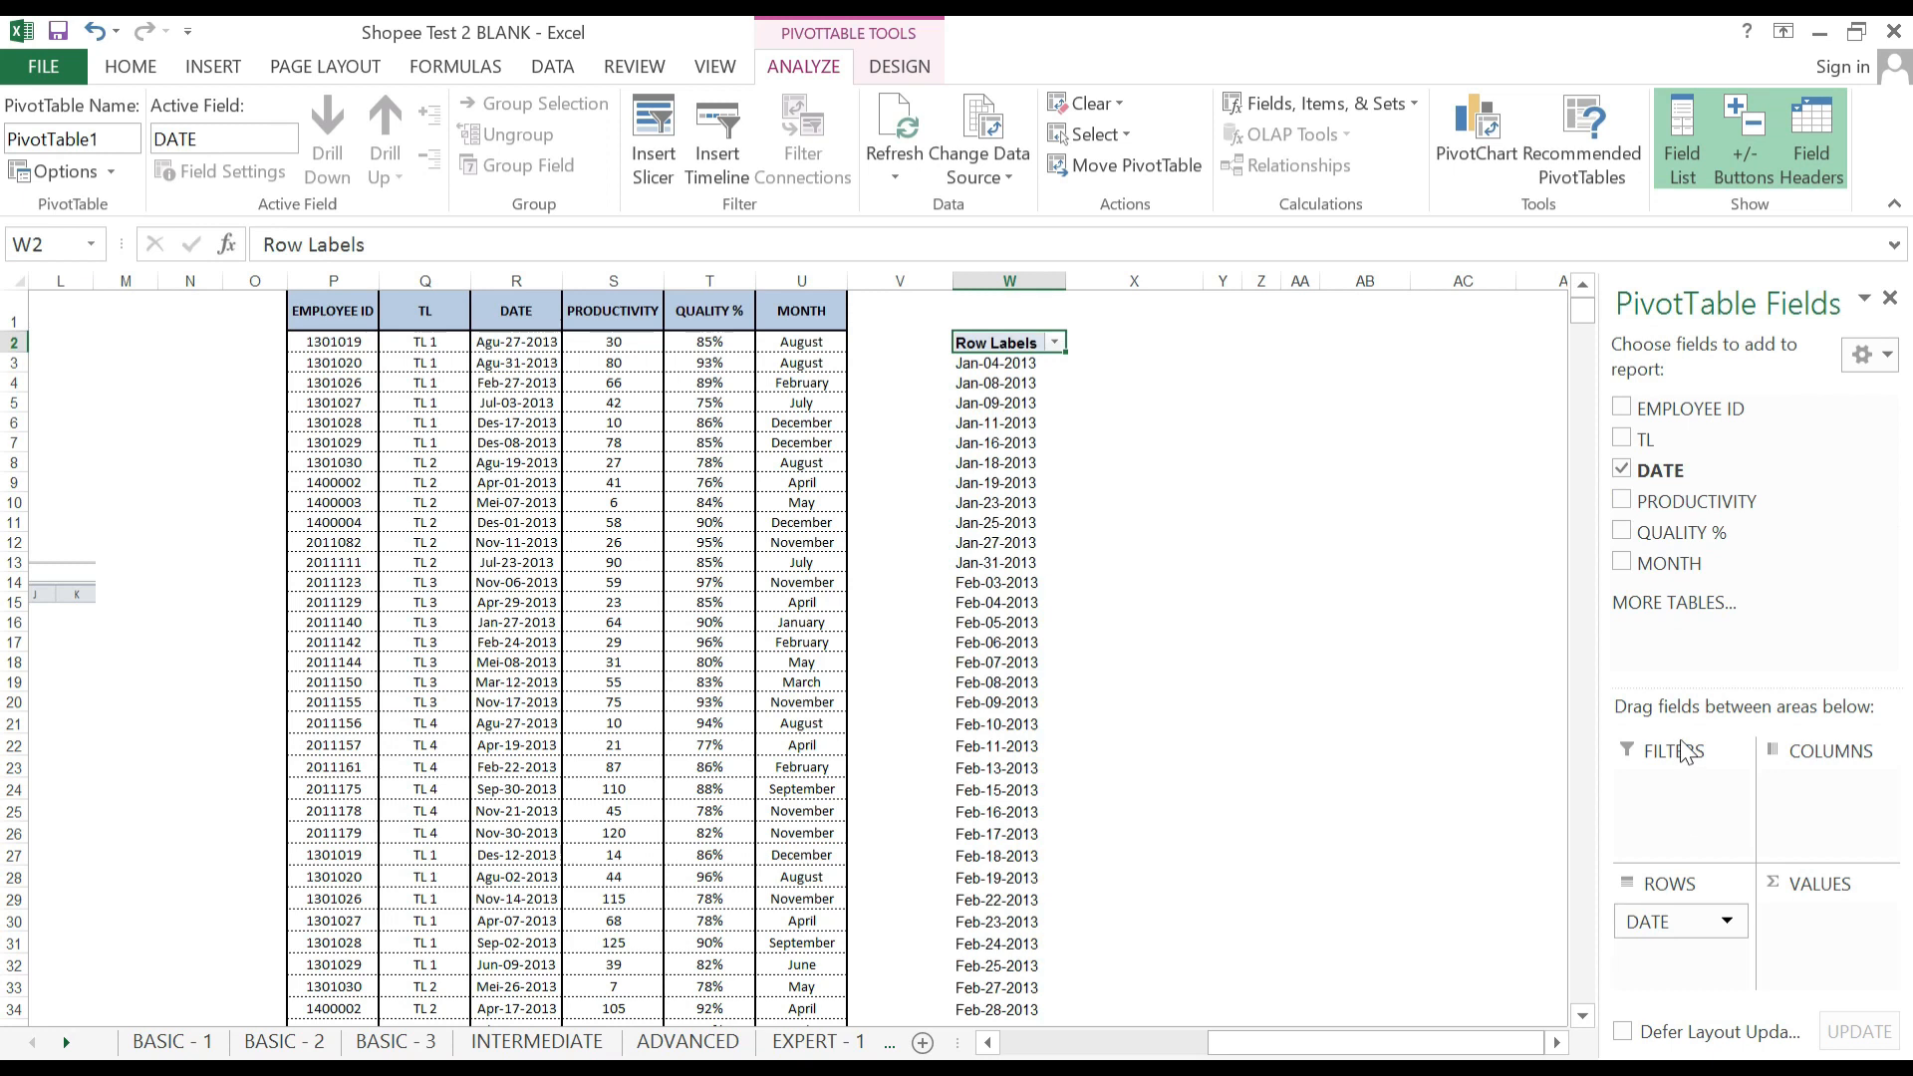
{"action": "left_click", "coordinate": [1622, 470]}
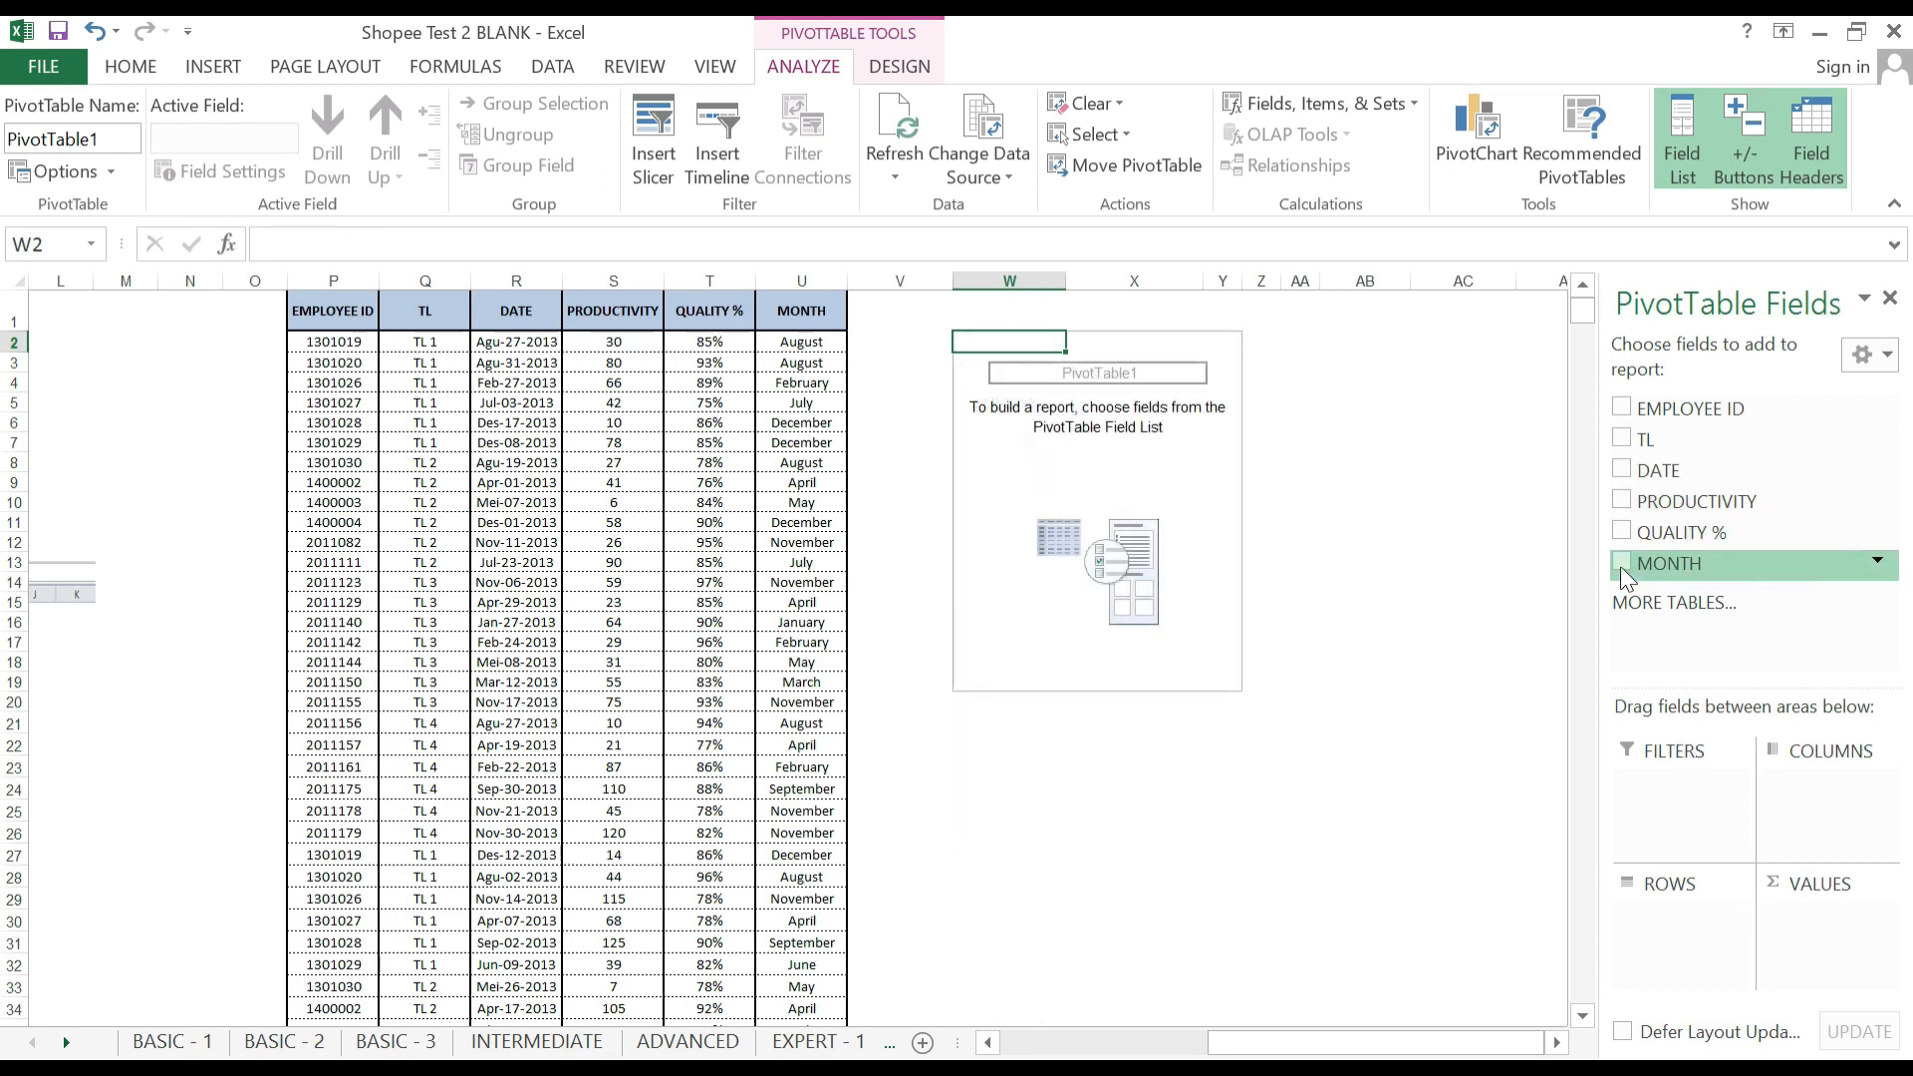
{"action": "left_click", "coordinate": [1621, 564]}
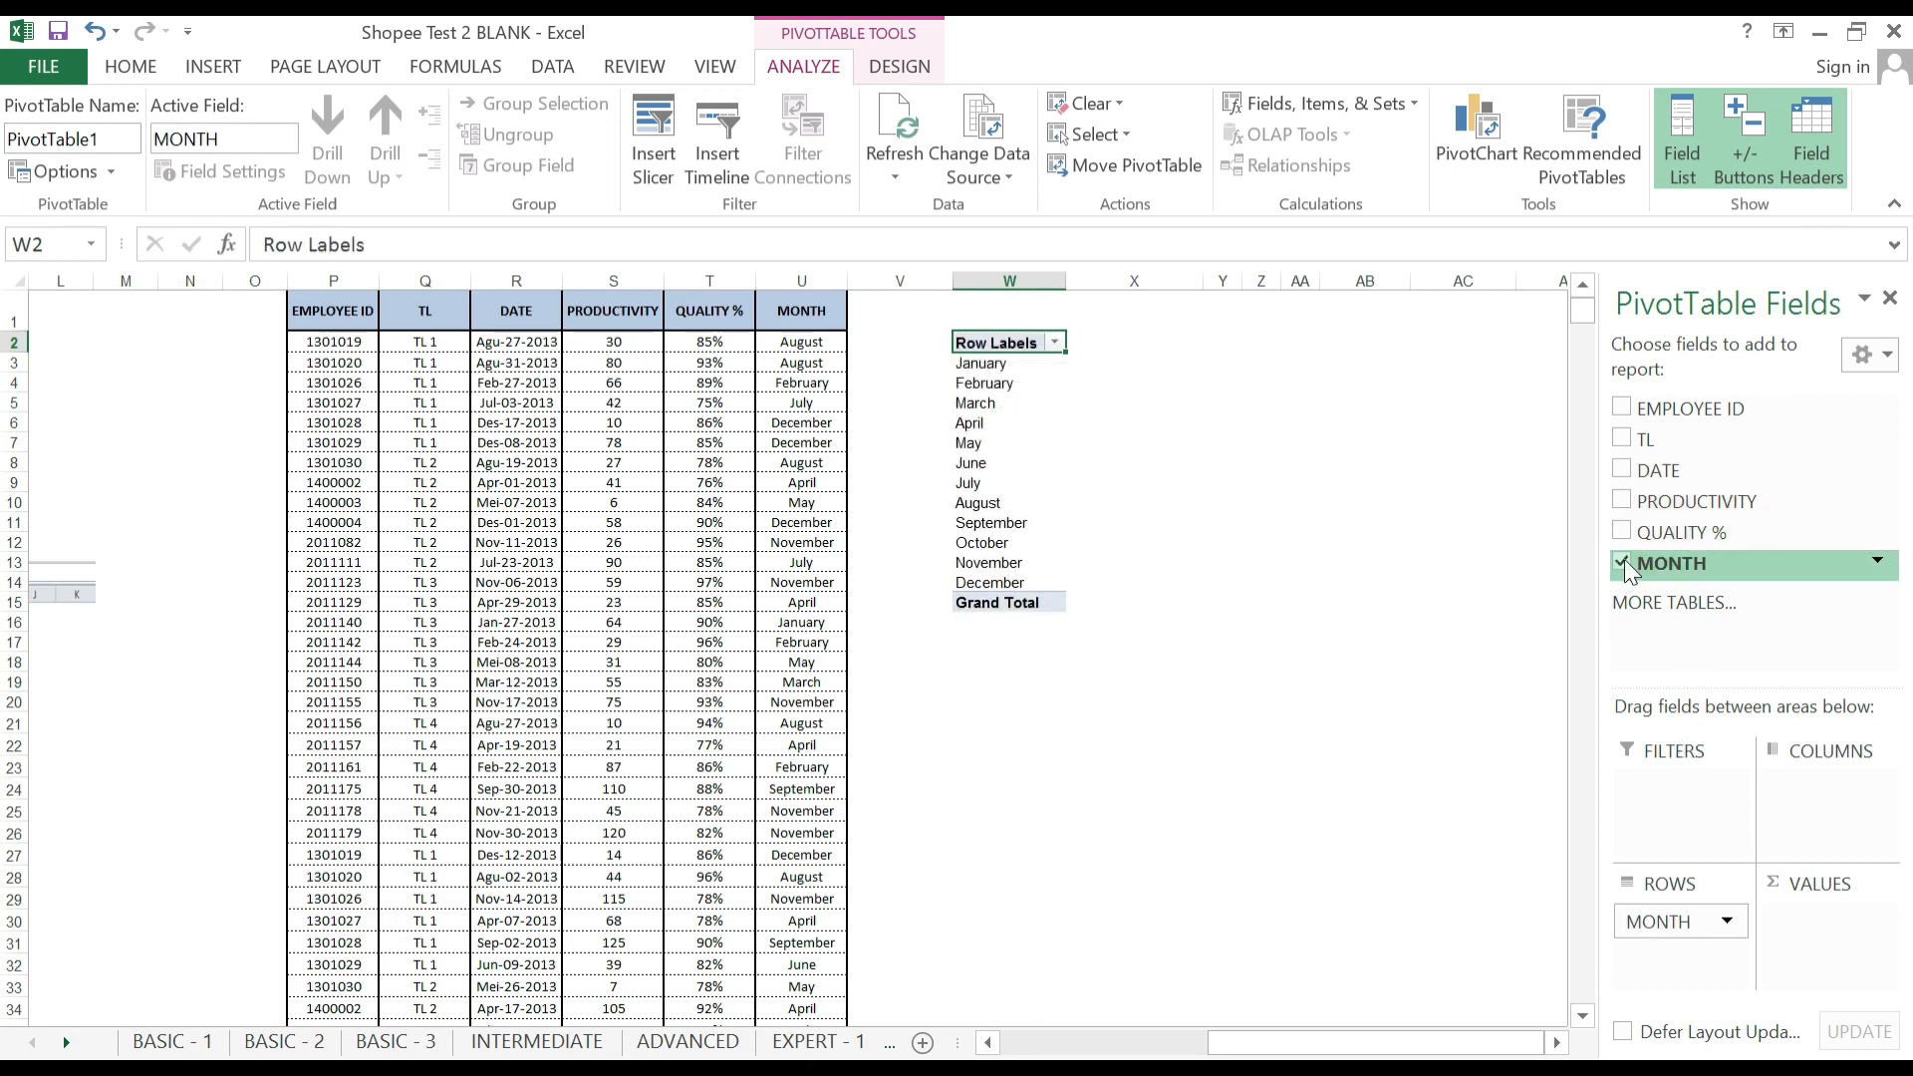
{"action": "left_click", "coordinate": [1622, 472]}
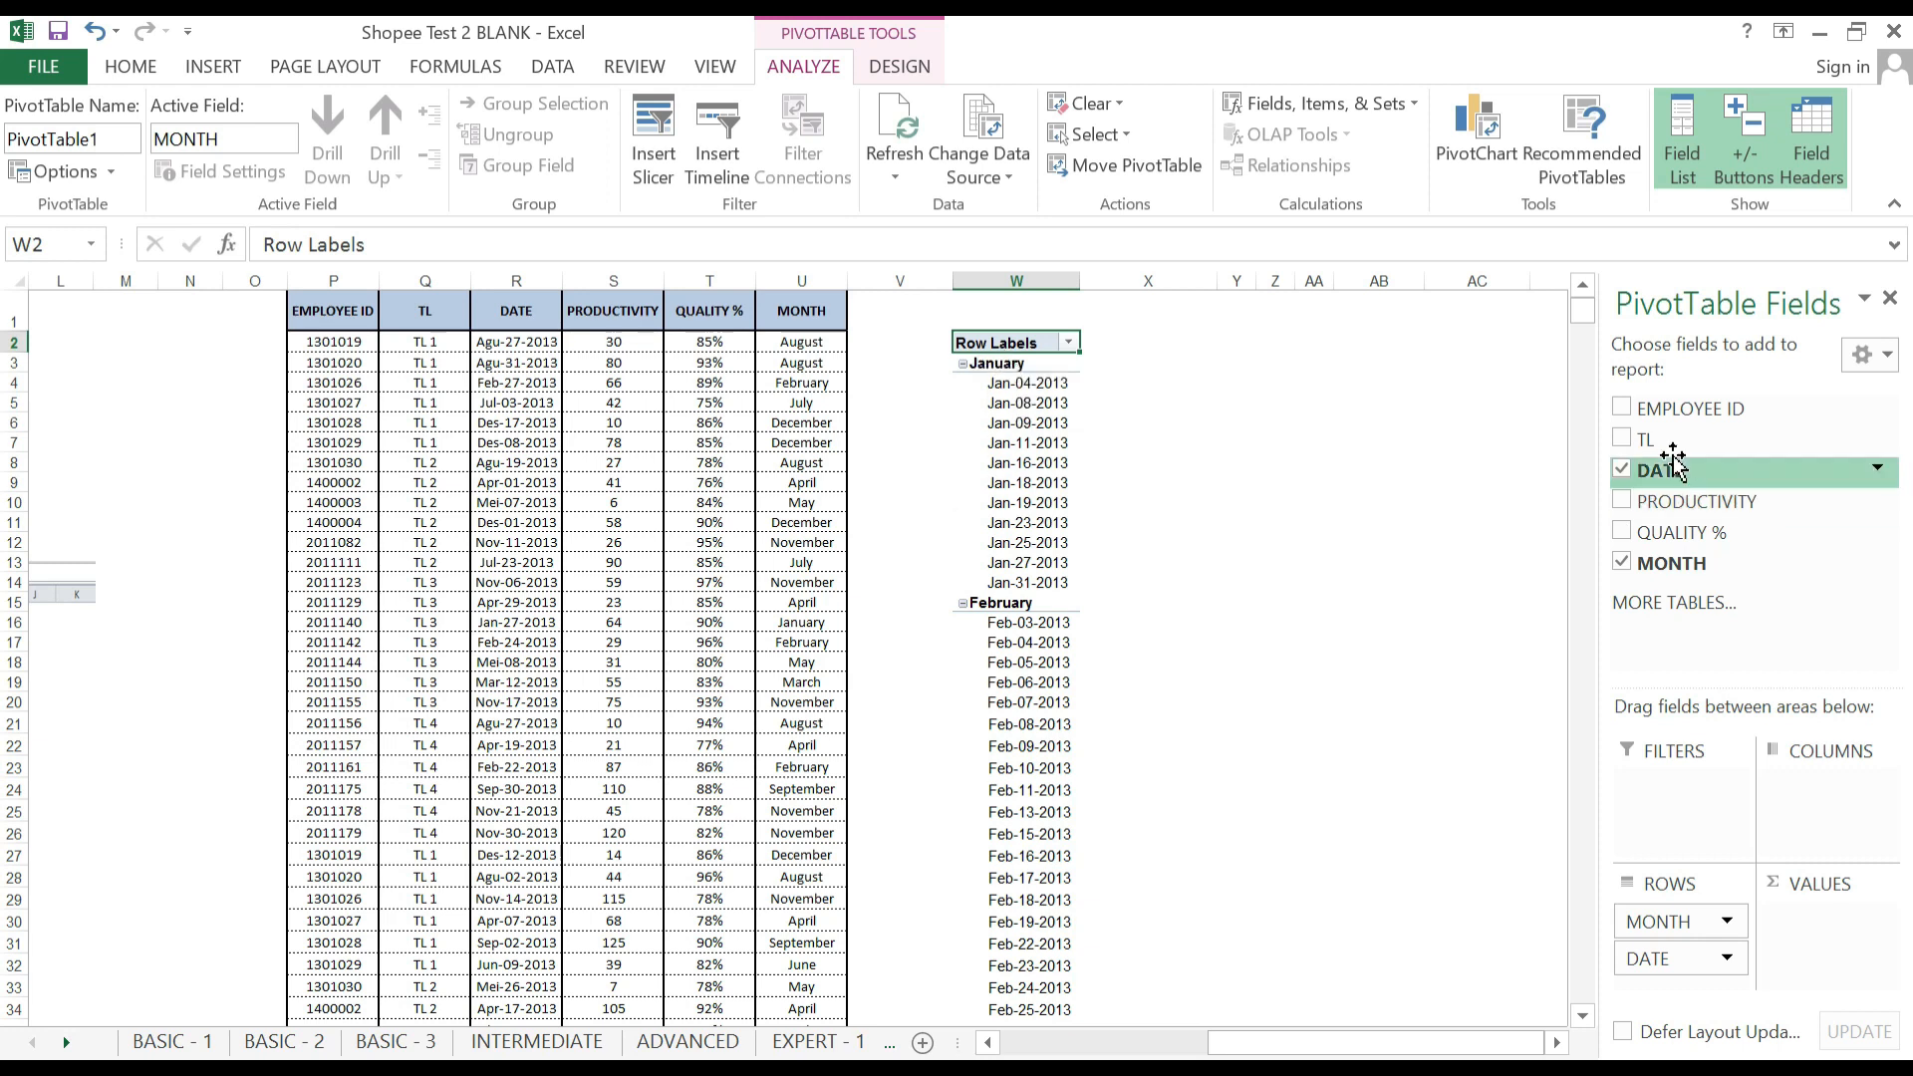
{"action": "left_click", "coordinate": [1632, 472]}
{"action": "left_click", "coordinate": [1624, 565]}
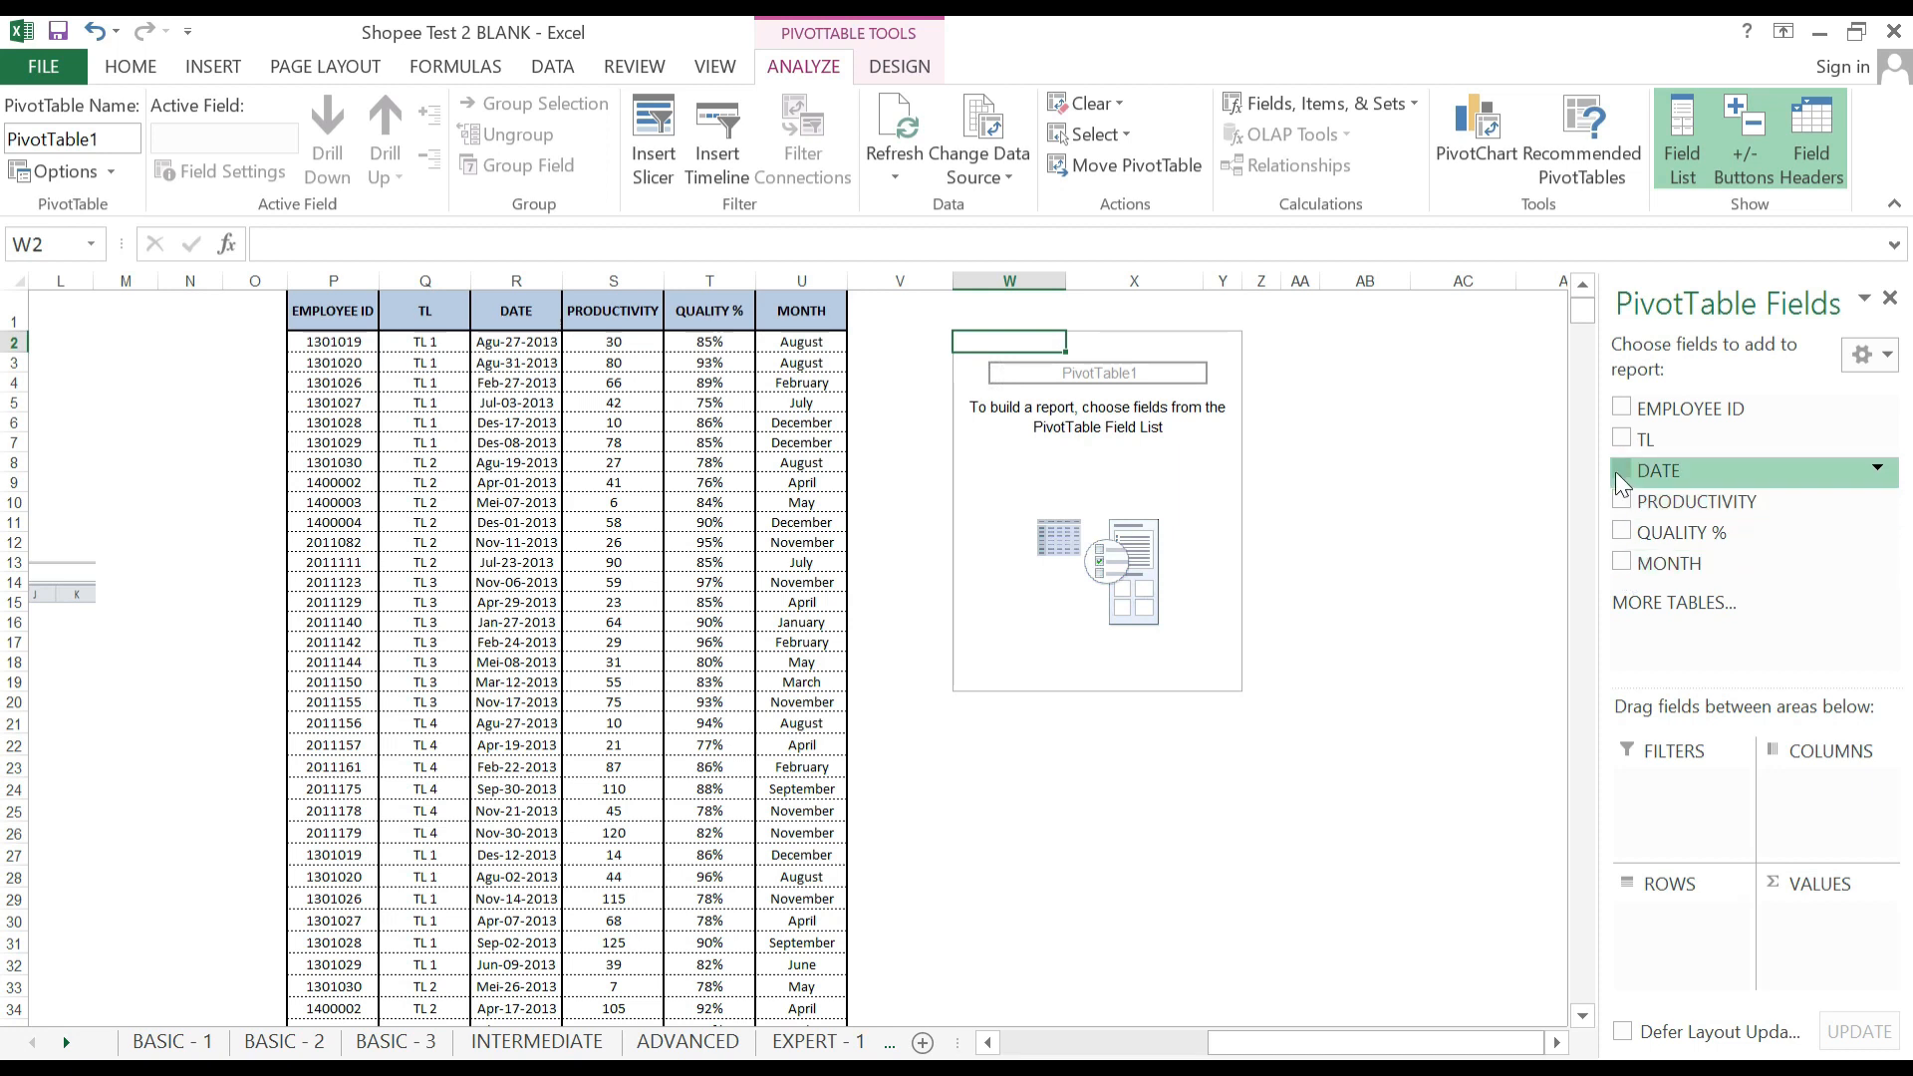
Try the opposite row order in the pivot table, with MONTH nested under DATE.
{"action": "left_click", "coordinate": [1622, 470]}
{"action": "left_click", "coordinate": [1636, 565]}
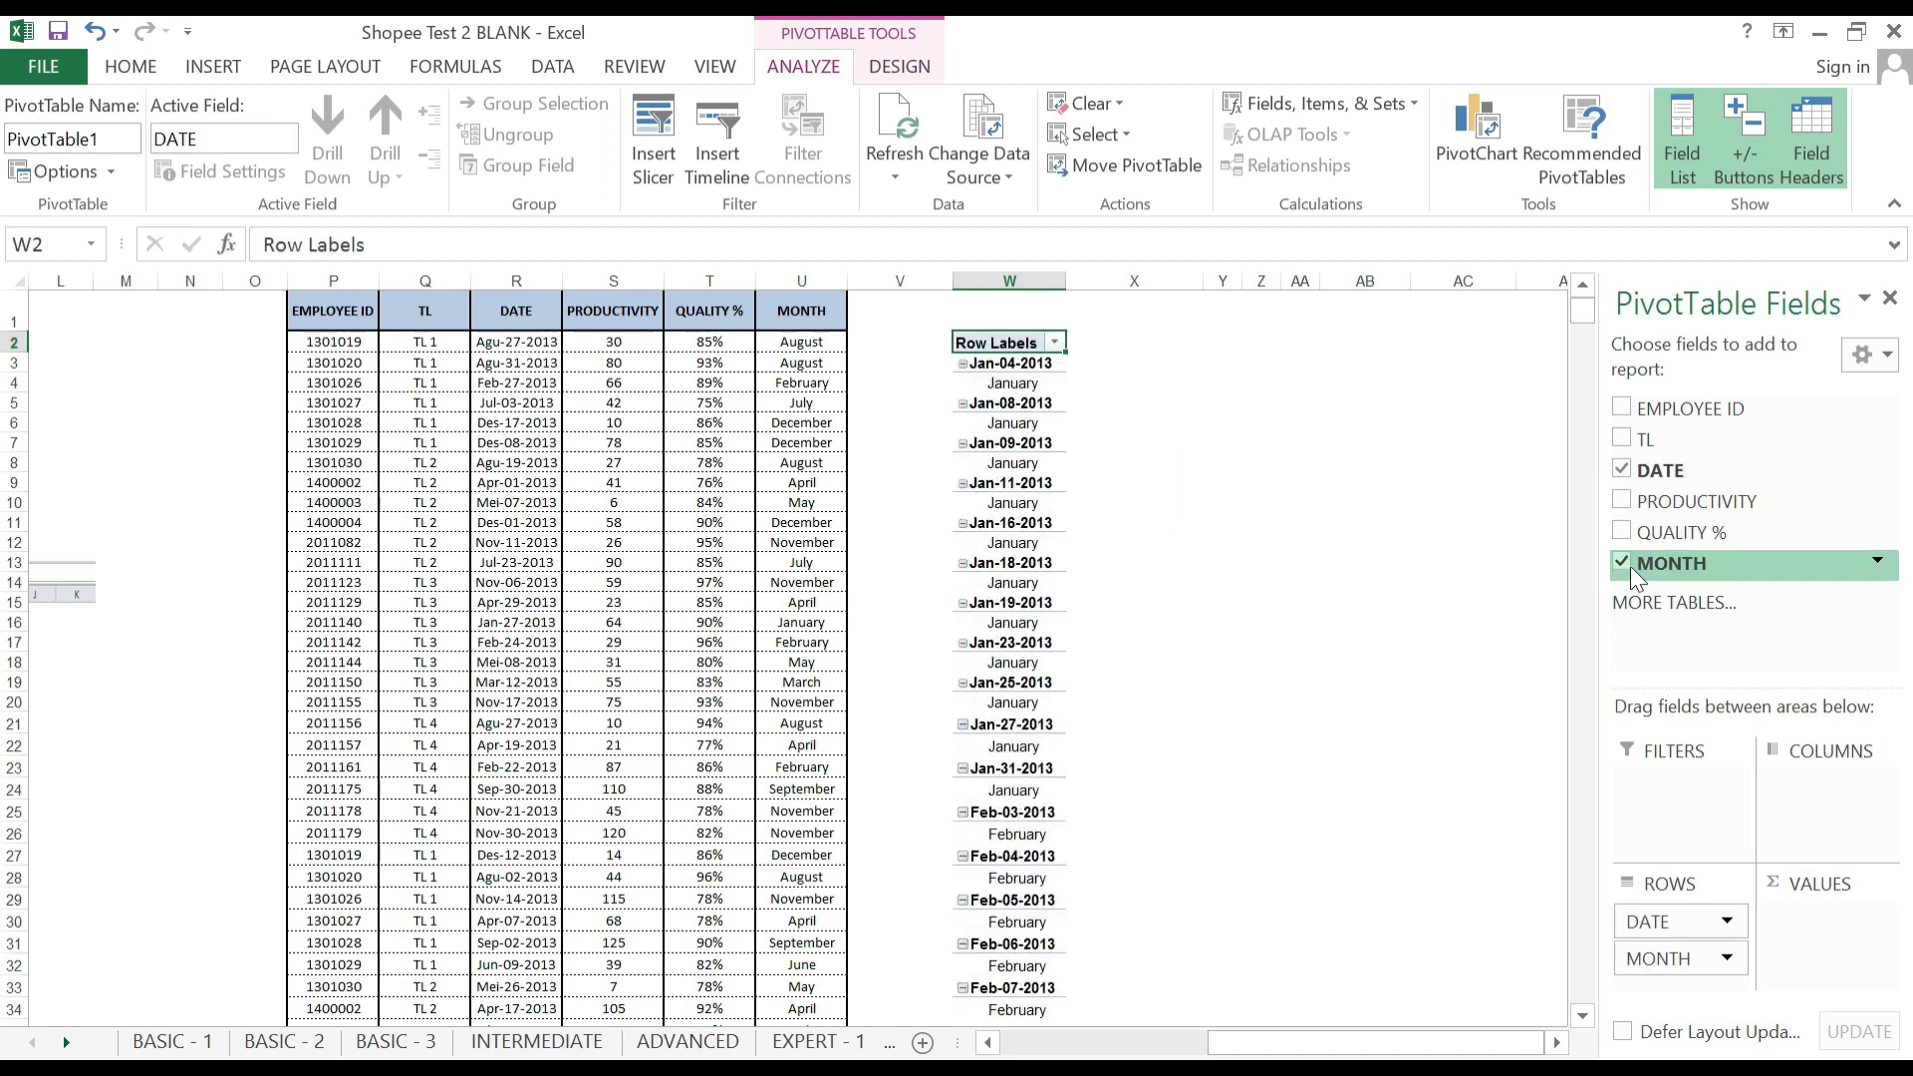
{"action": "scroll", "coordinate": [1081, 782], "scroll_direction": "down", "scroll_amount": 2}
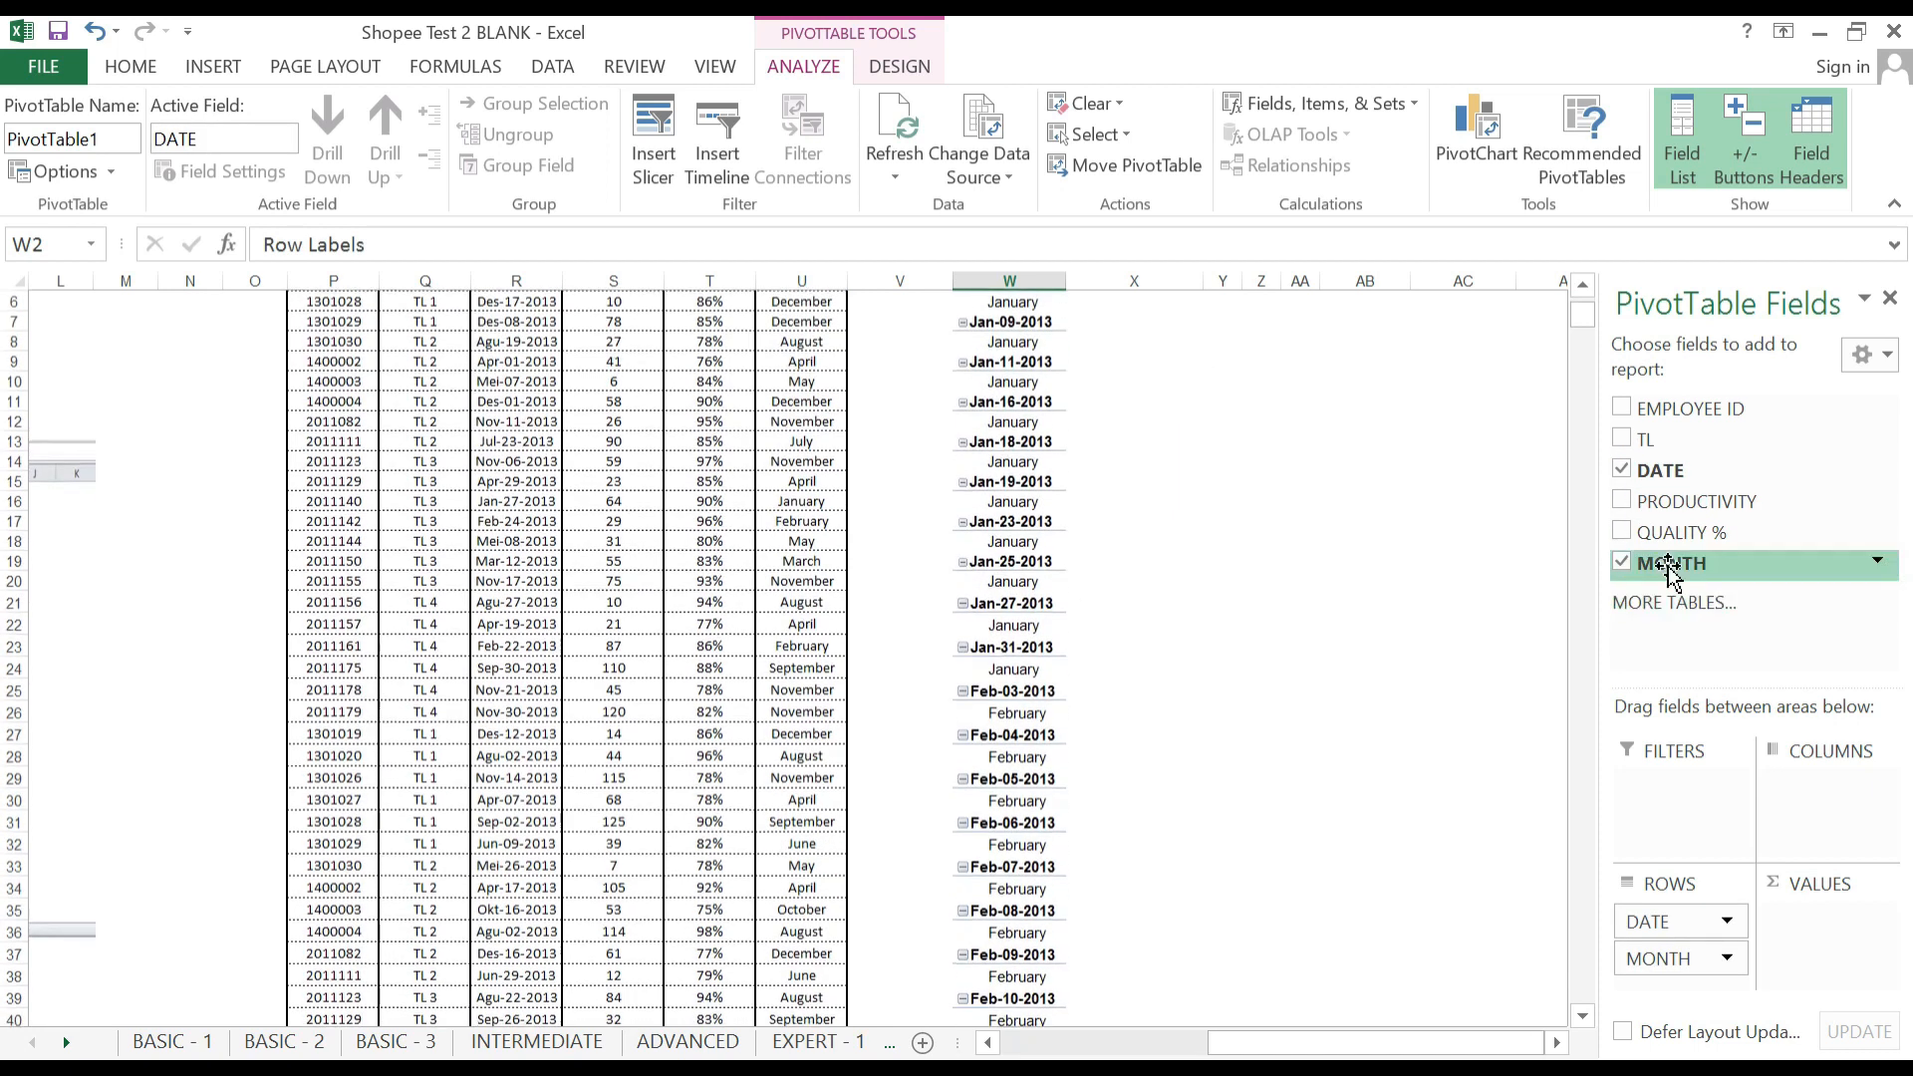
Rebuild the pivot table's row fields with MONTH as the outer level and DATE nested under it.
{"action": "left_click", "coordinate": [1621, 471]}
{"action": "left_click", "coordinate": [1621, 563]}
{"action": "left_click", "coordinate": [1622, 563]}
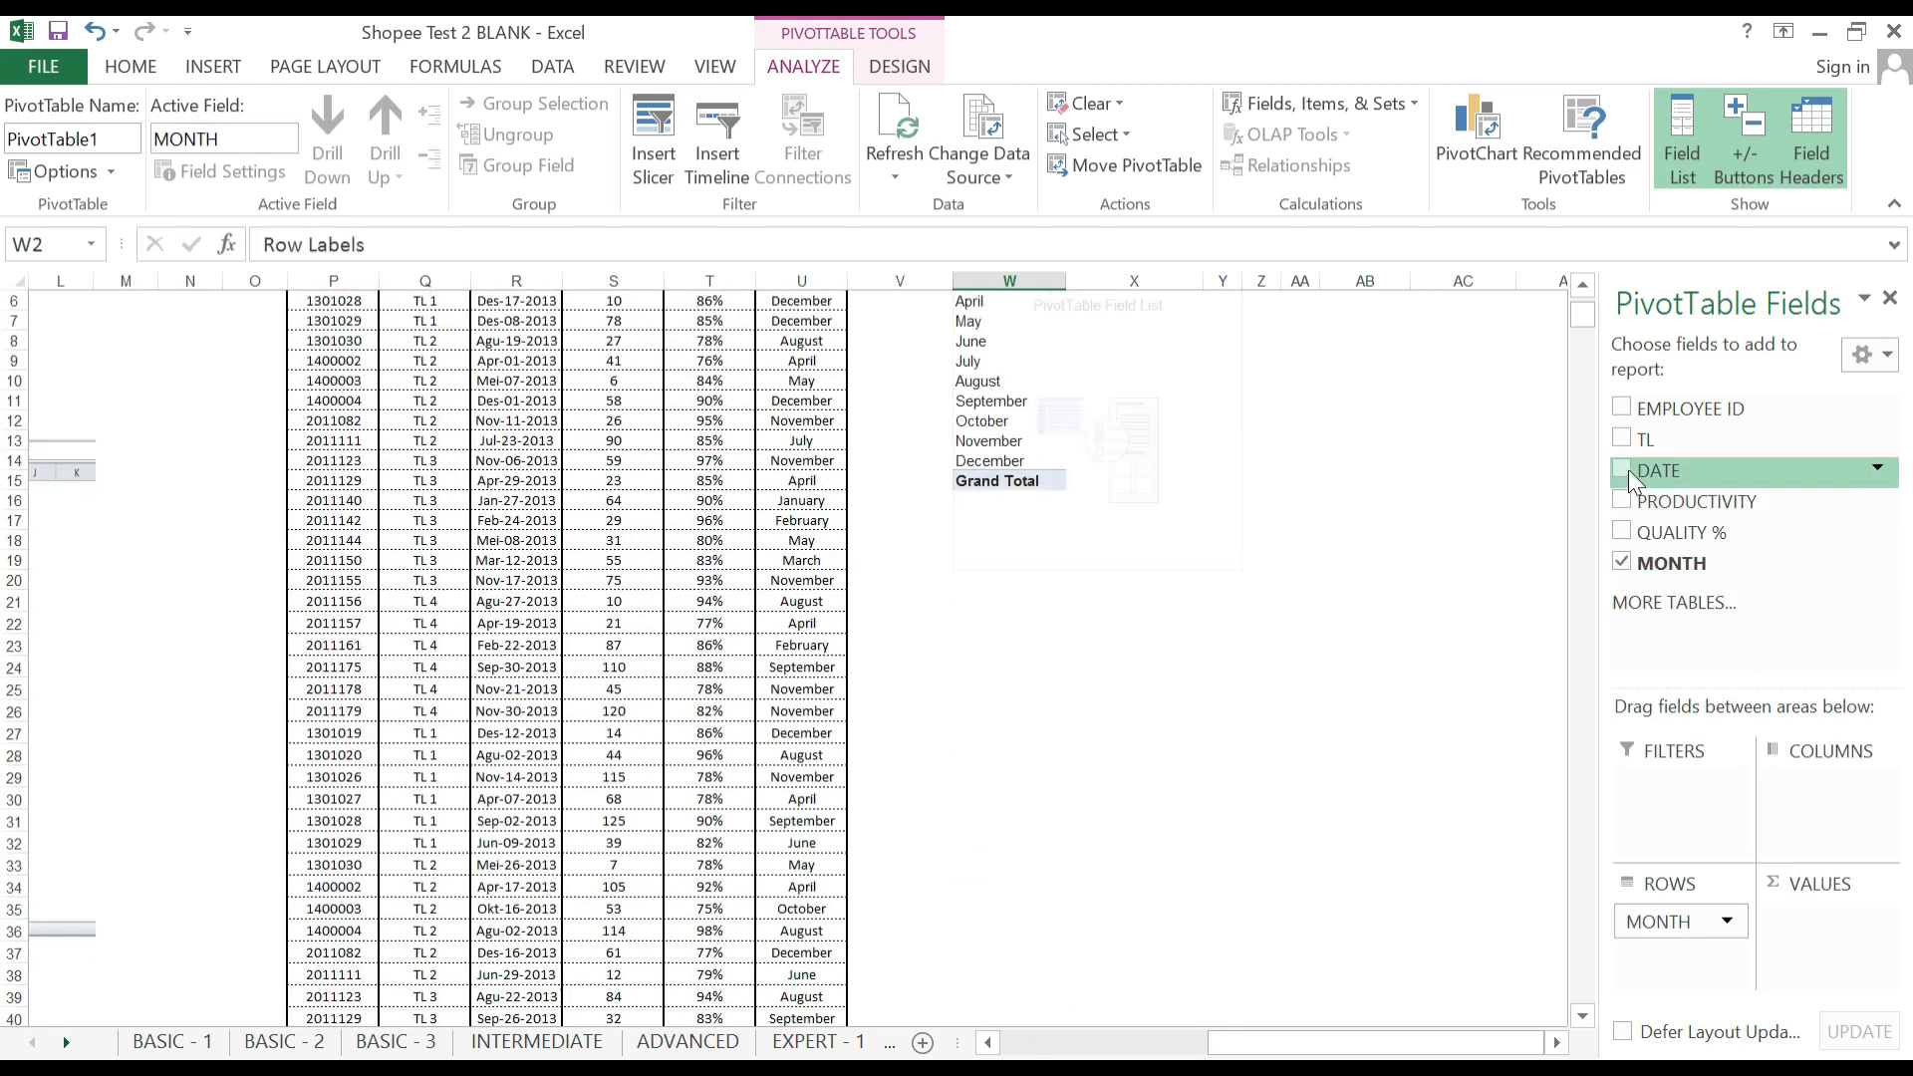
{"action": "left_click", "coordinate": [1622, 470]}
{"action": "scroll", "coordinate": [1391, 677], "scroll_direction": "up", "scroll_amount": 2}
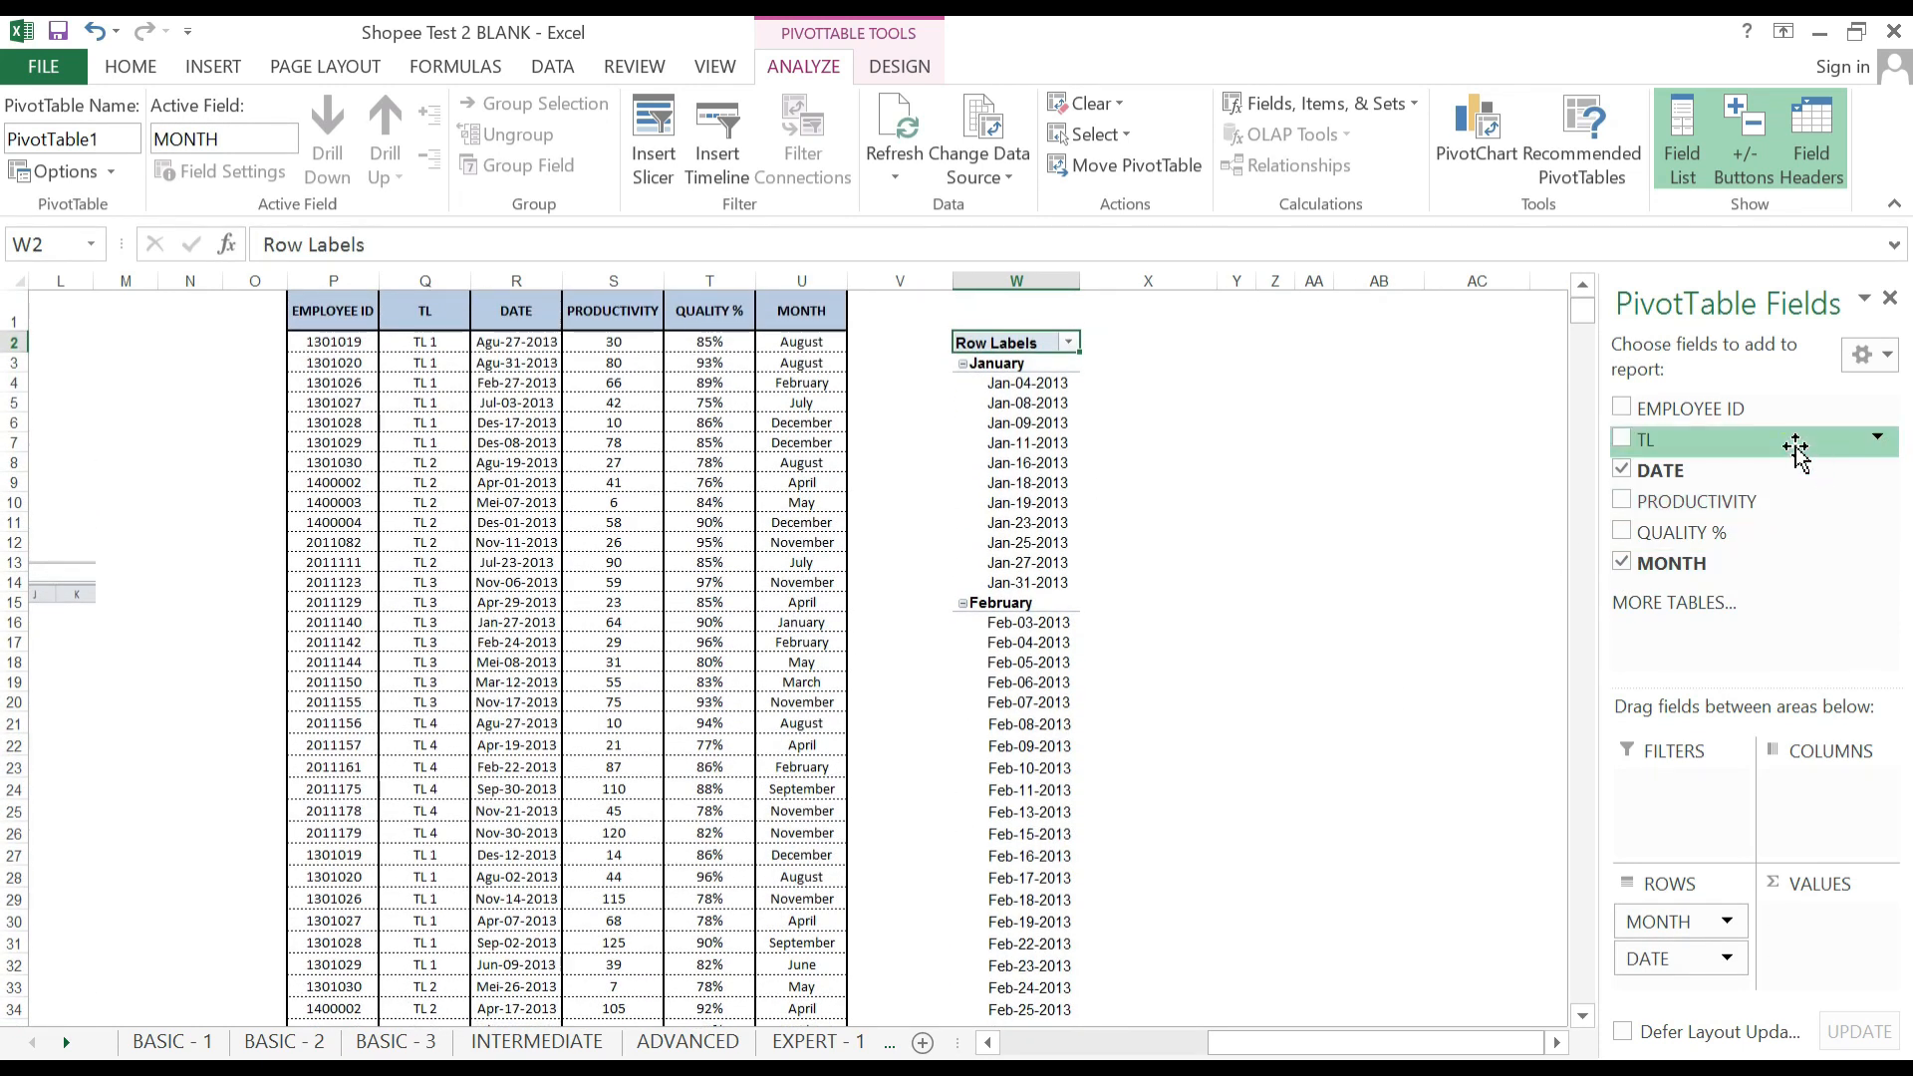
Add PRODUCTIVITY as the summed value of the pivot table and place TL as its column field.
{"action": "left_click", "coordinate": [1622, 502]}
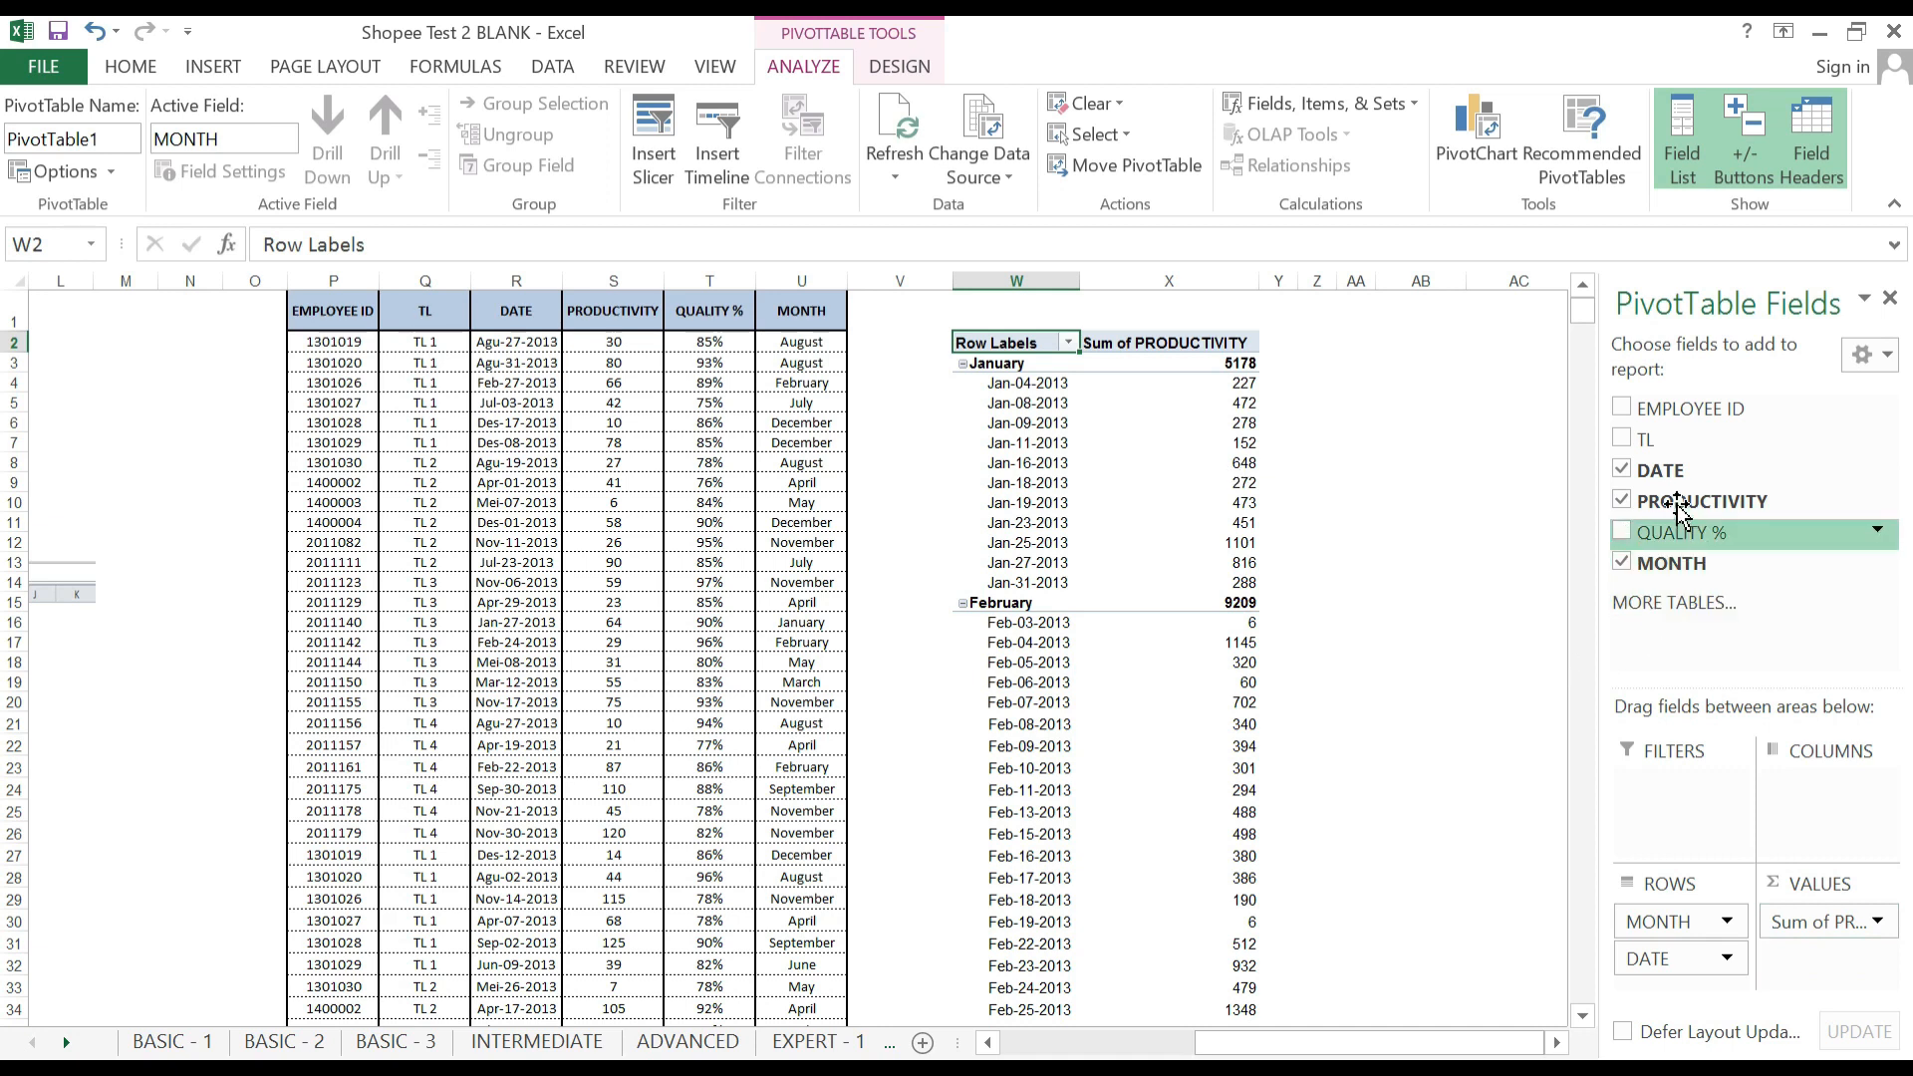
{"action": "left_click", "coordinate": [1623, 441]}
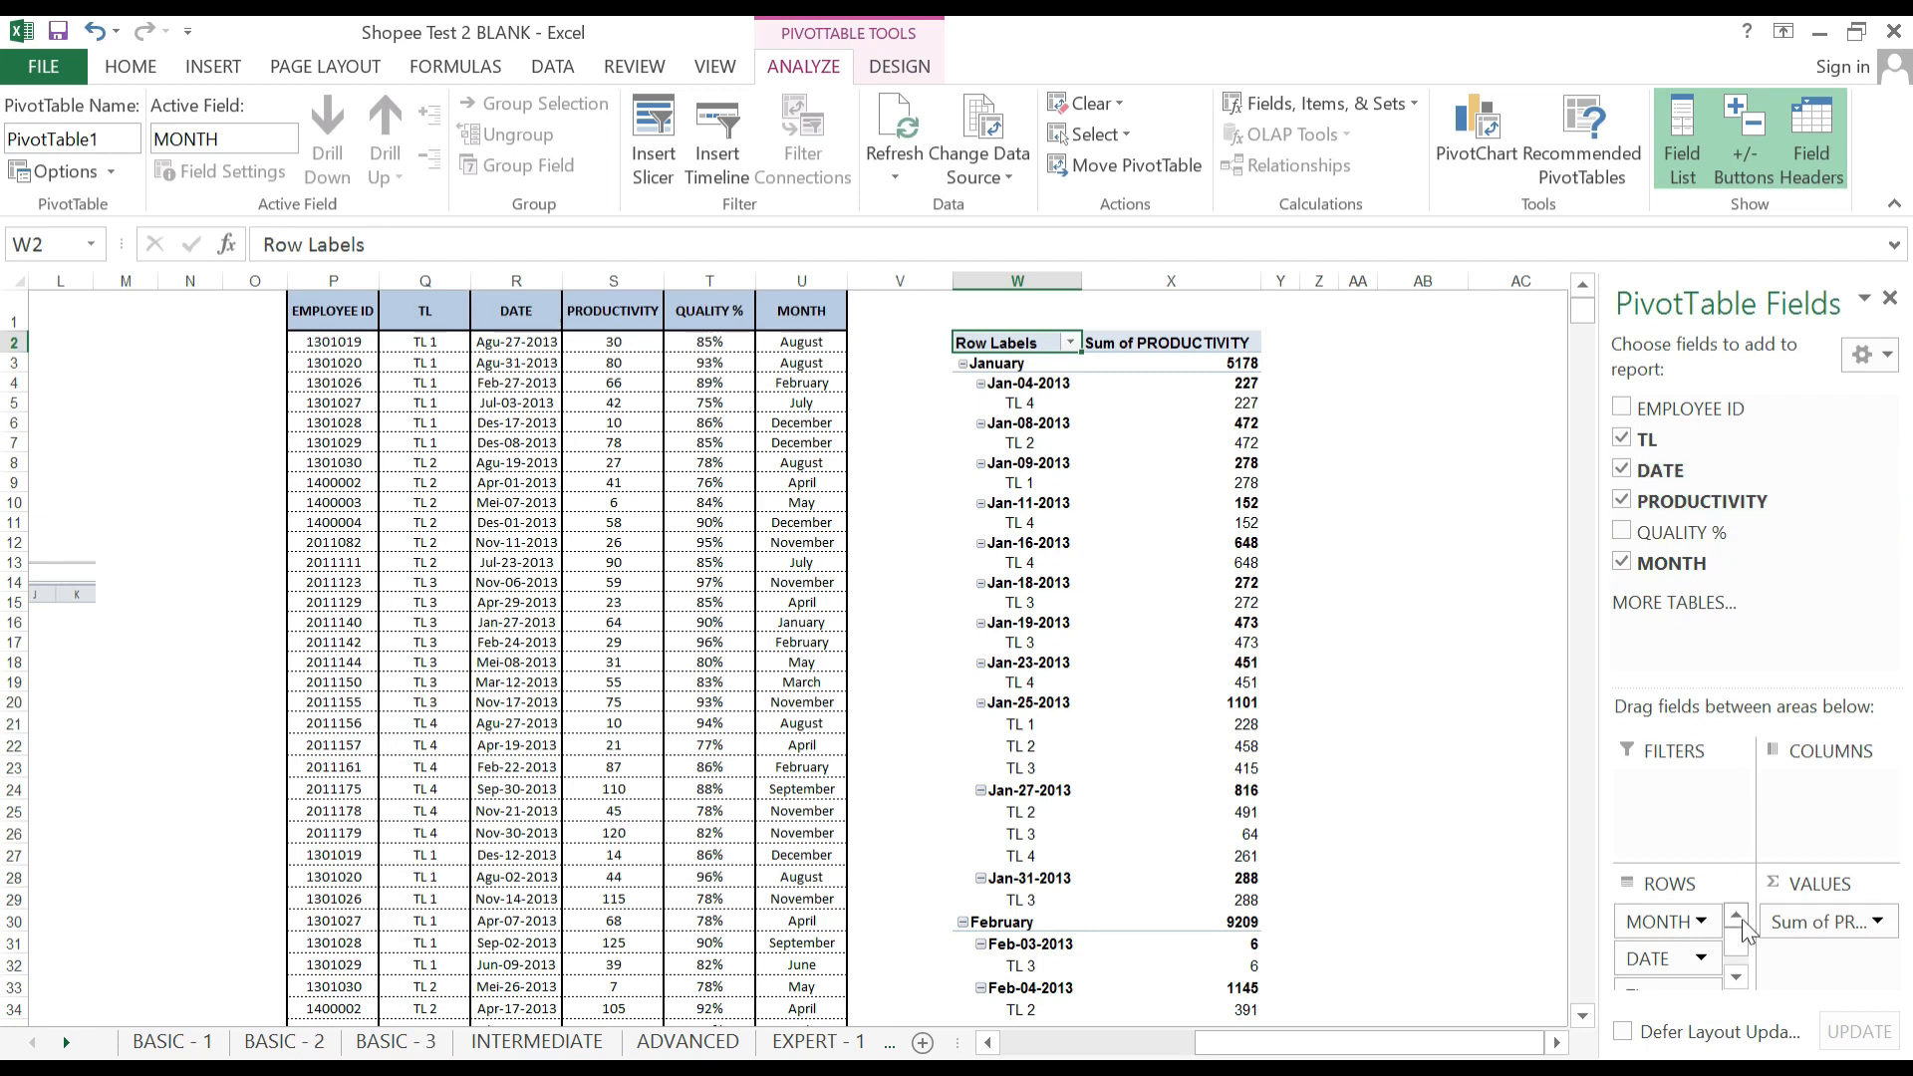
{"action": "left_click", "coordinate": [1736, 978]}
{"action": "left_click_drag", "start_coordinate": [1414, 1043], "coordinate": [1220, 1042]}
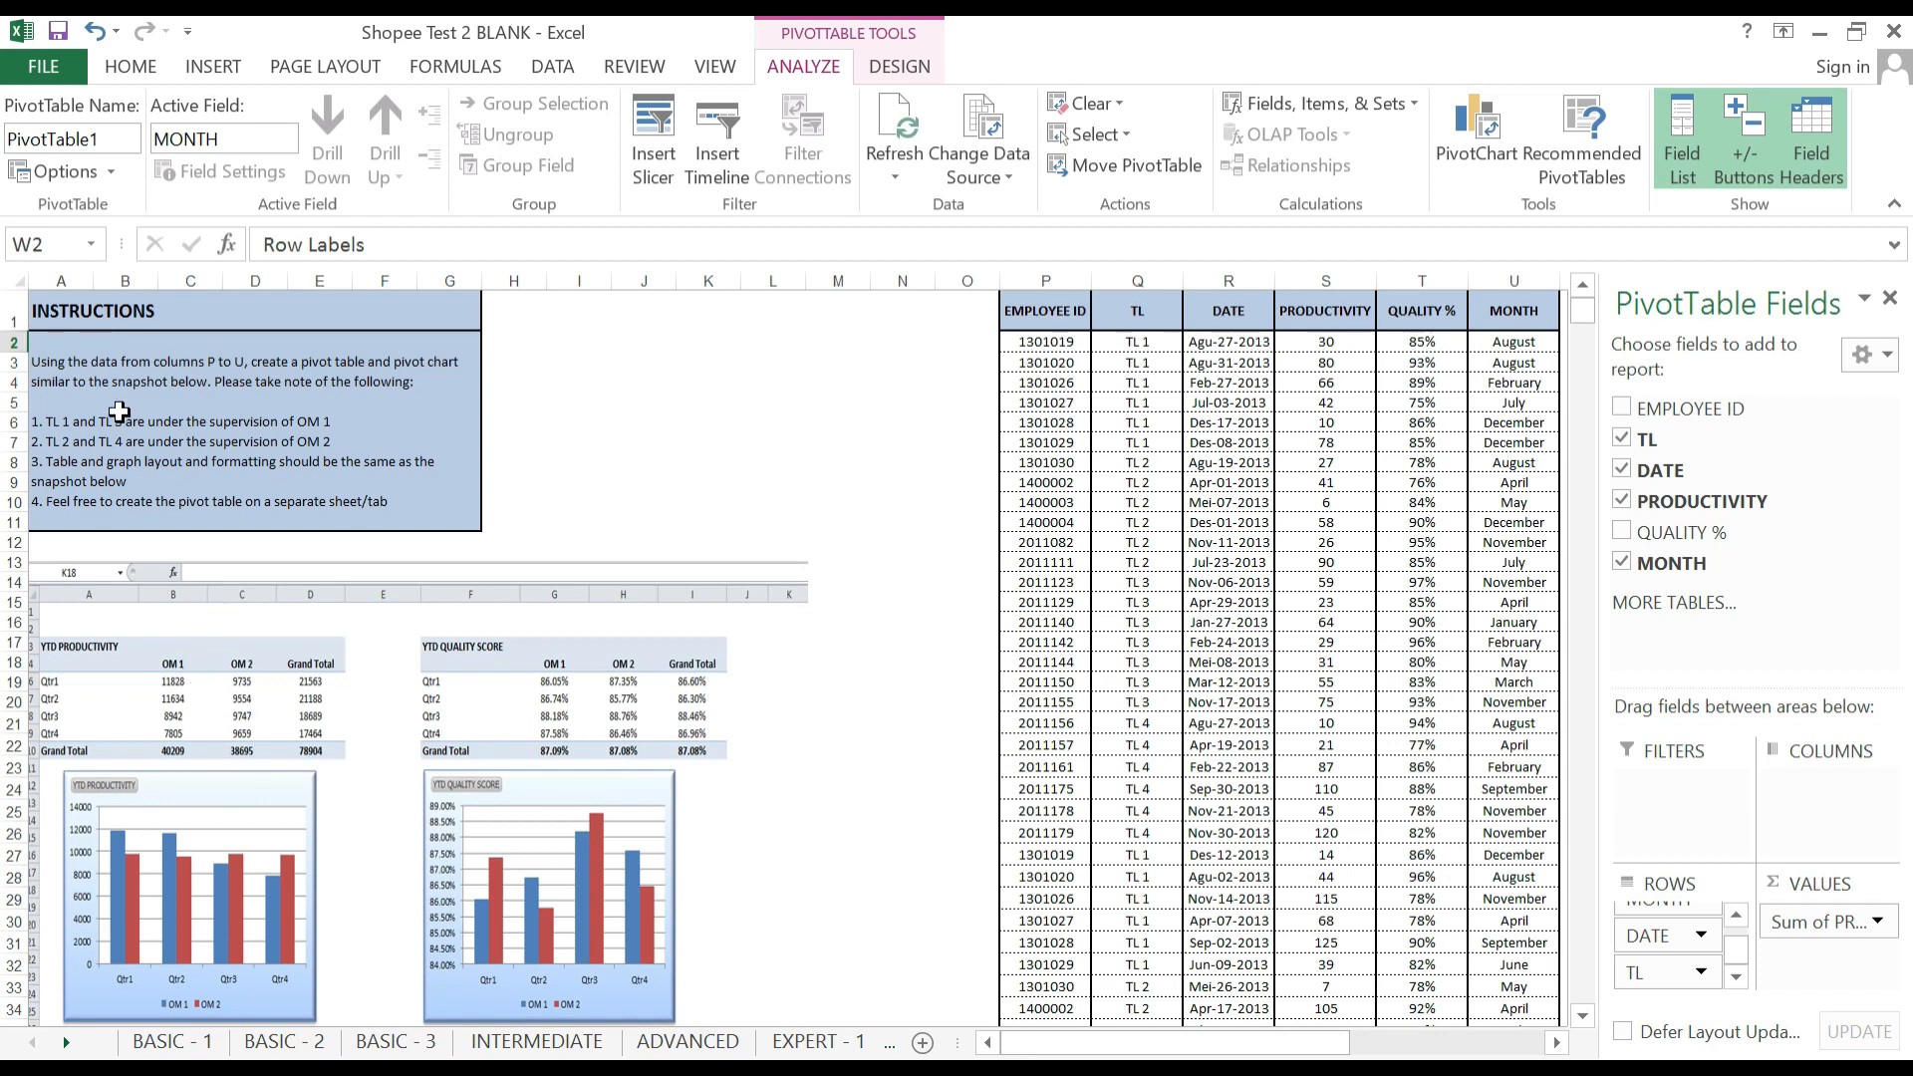
{"action": "left_click_drag", "start_coordinate": [1201, 1044], "coordinate": [1396, 1049]}
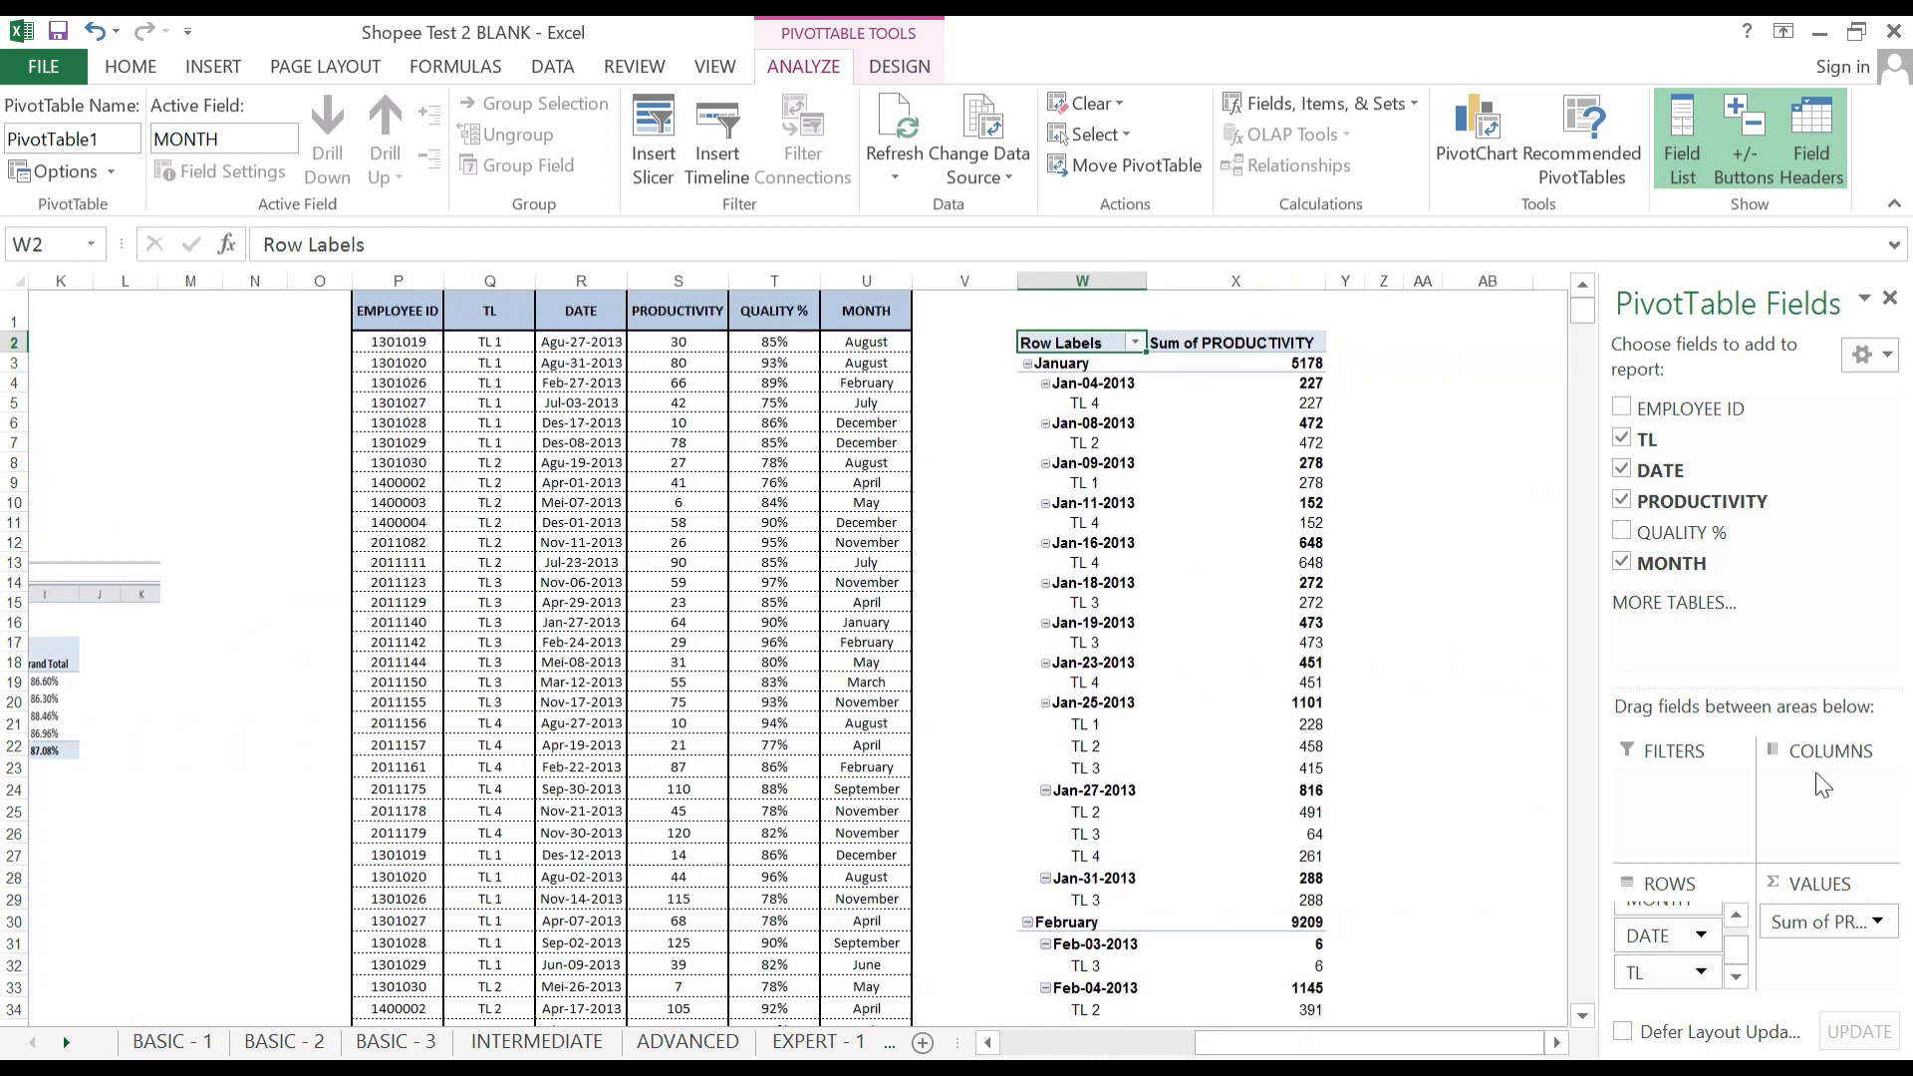
{"action": "left_click", "coordinate": [1658, 982]}
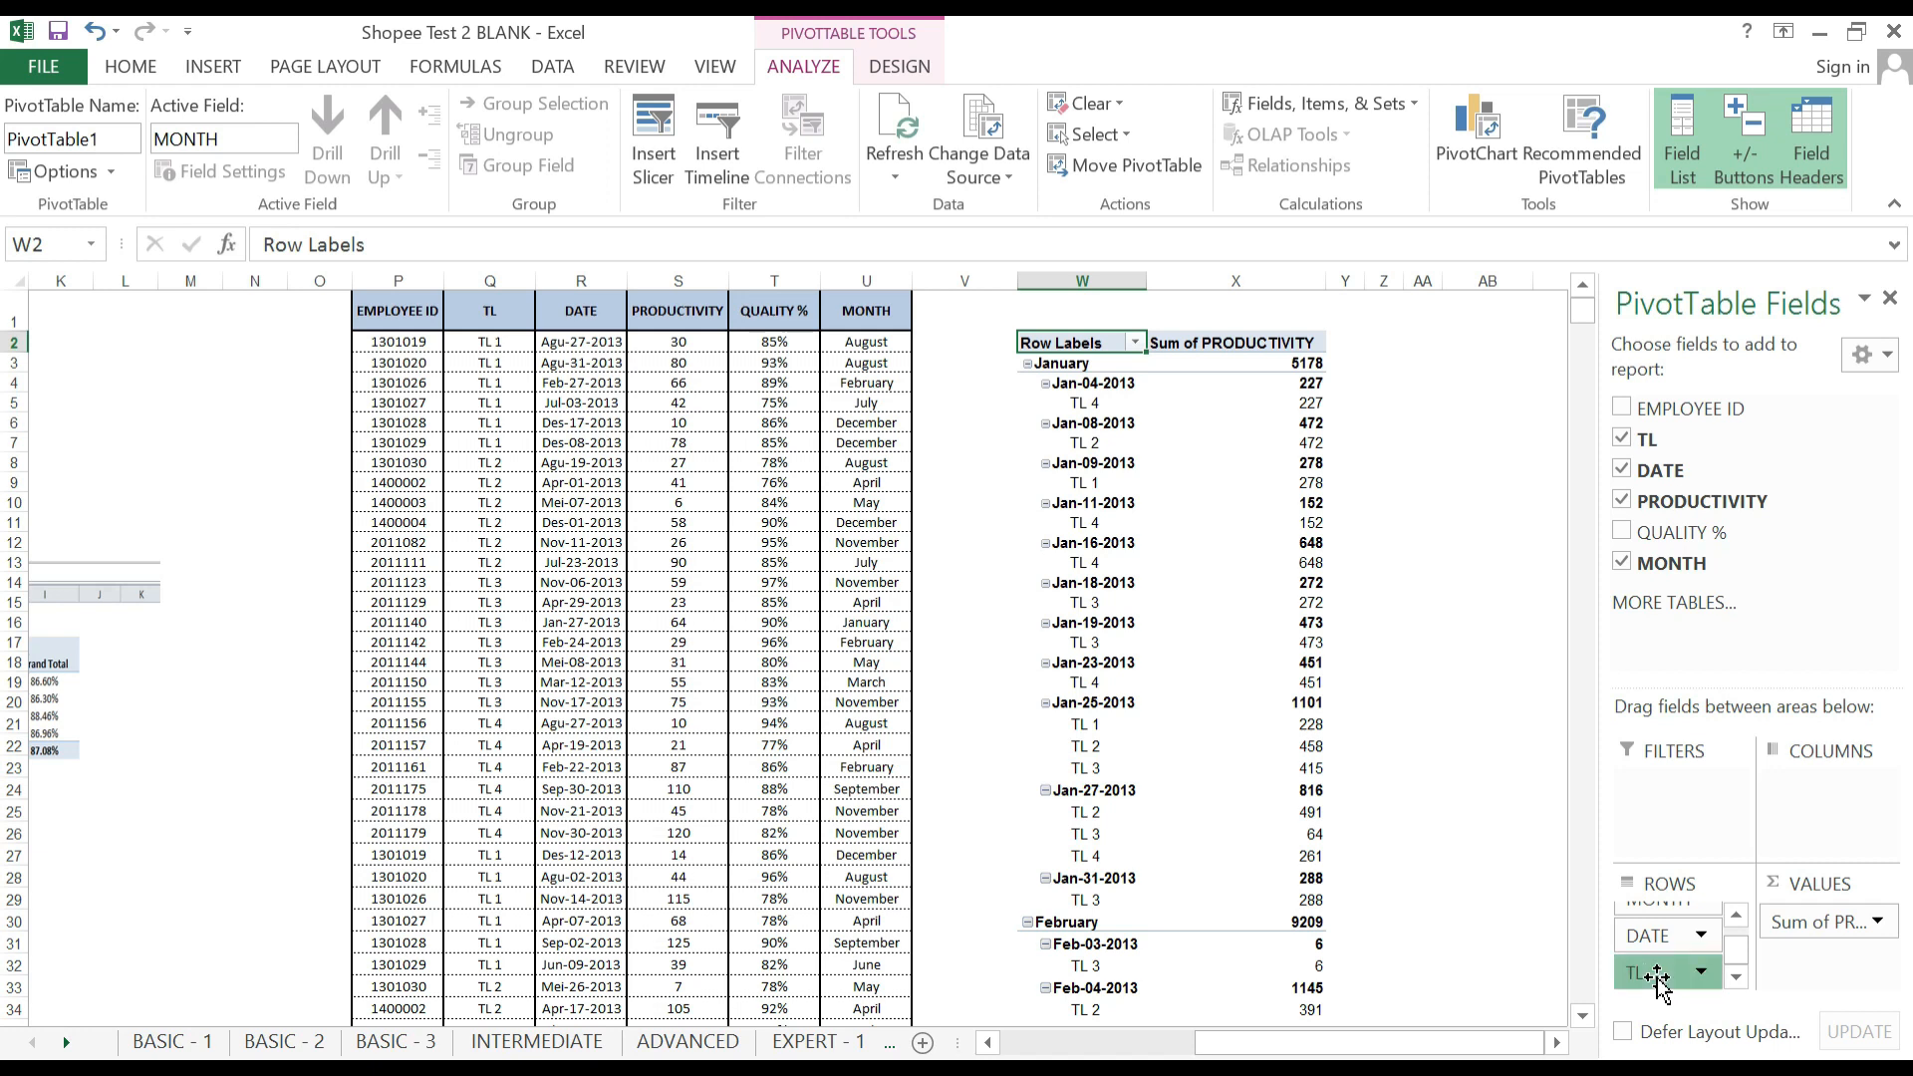
{"action": "left_click_drag", "start_coordinate": [1657, 982], "coordinate": [1830, 803]}
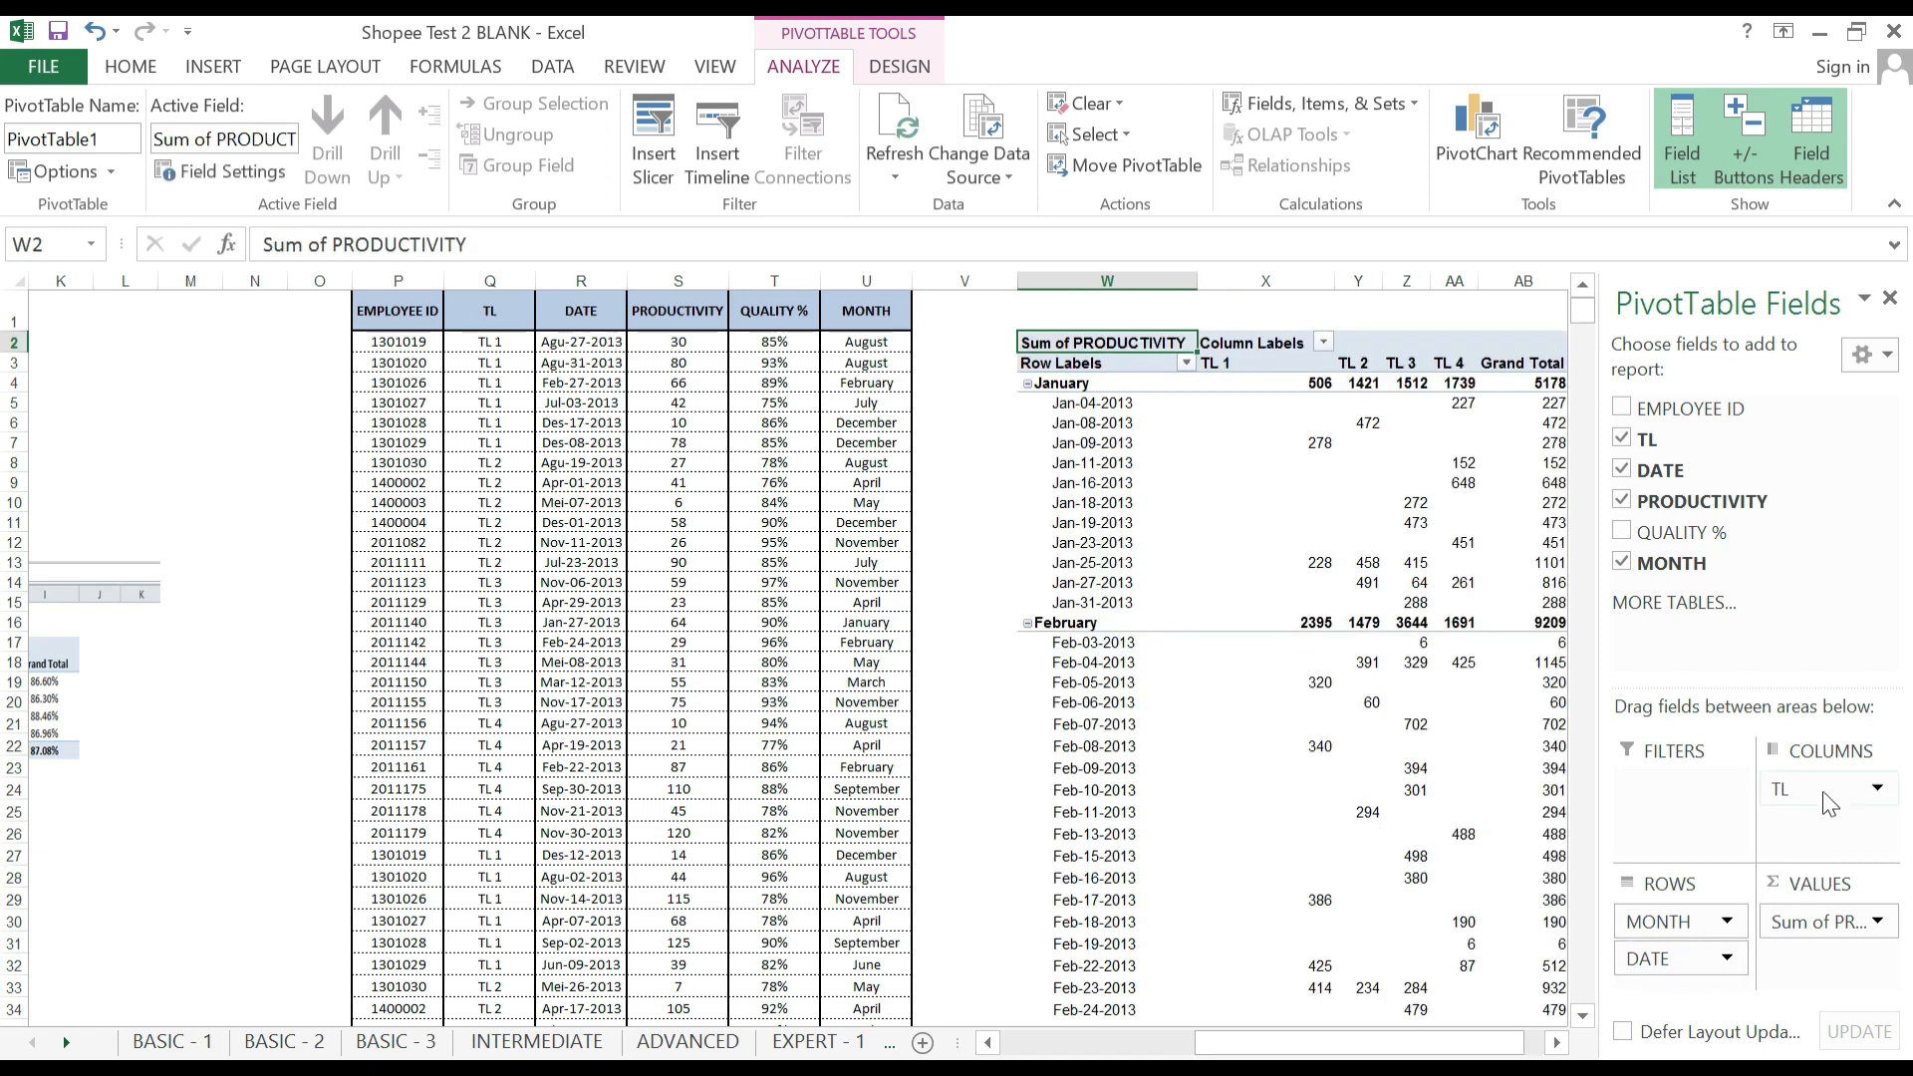
Collapse every month from January to December in the productivity pivot table so the individual dates are hidden.
{"action": "left_click", "coordinate": [1557, 1043]}
{"action": "left_click", "coordinate": [1557, 1042]}
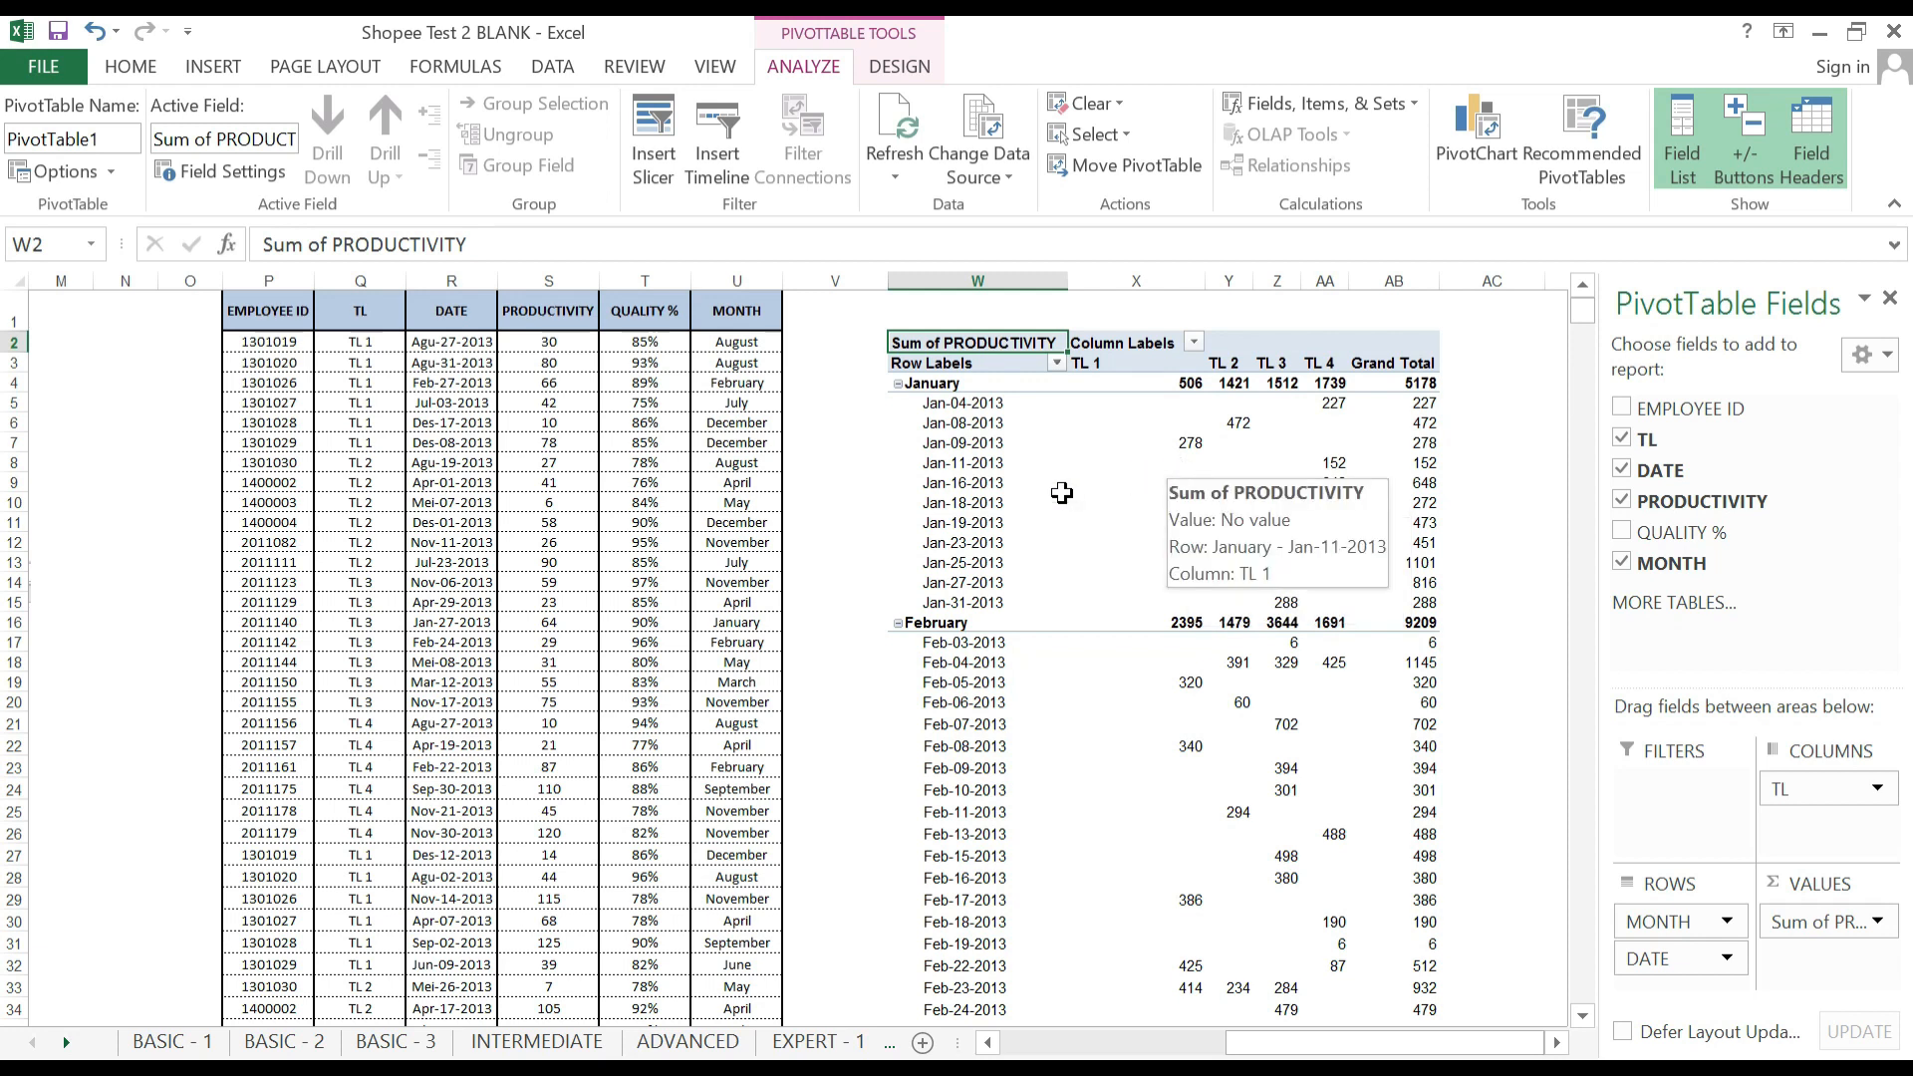
{"action": "left_click", "coordinate": [947, 423]}
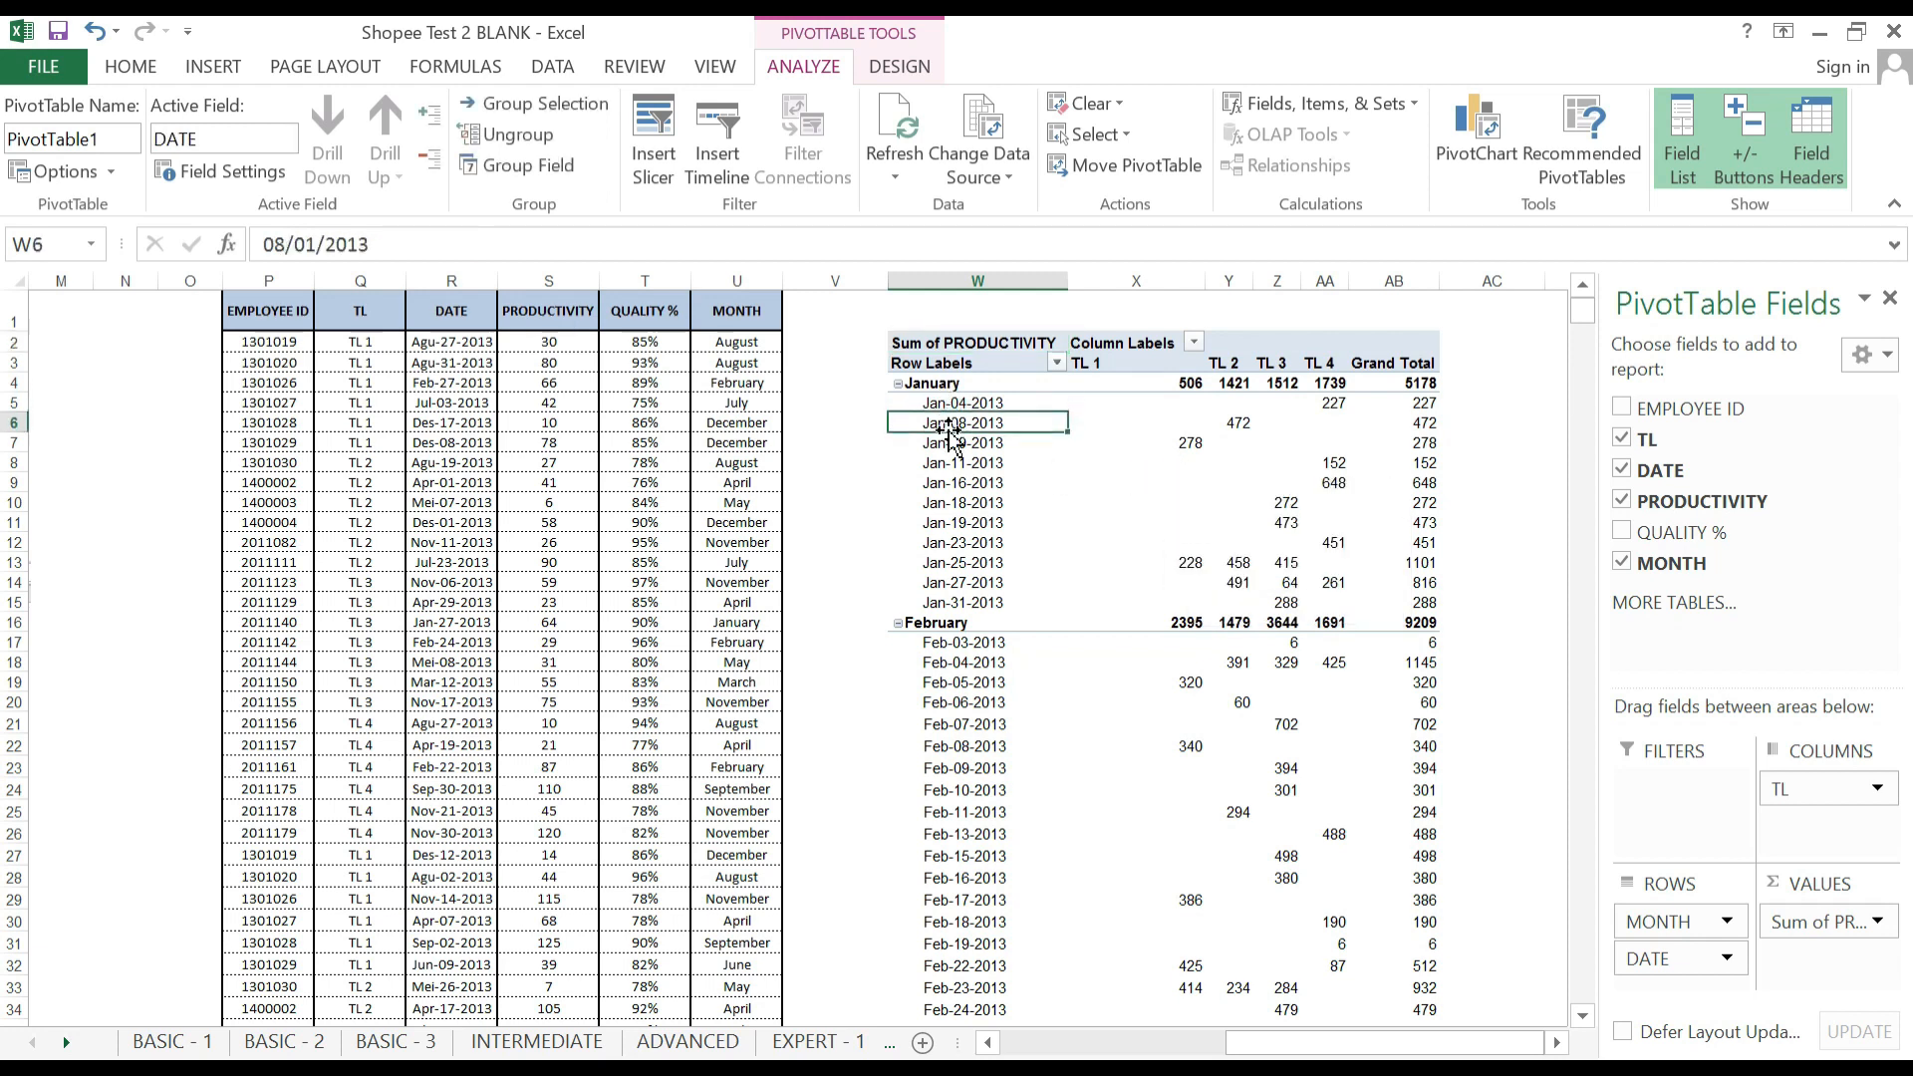
{"action": "left_click", "coordinate": [909, 384]}
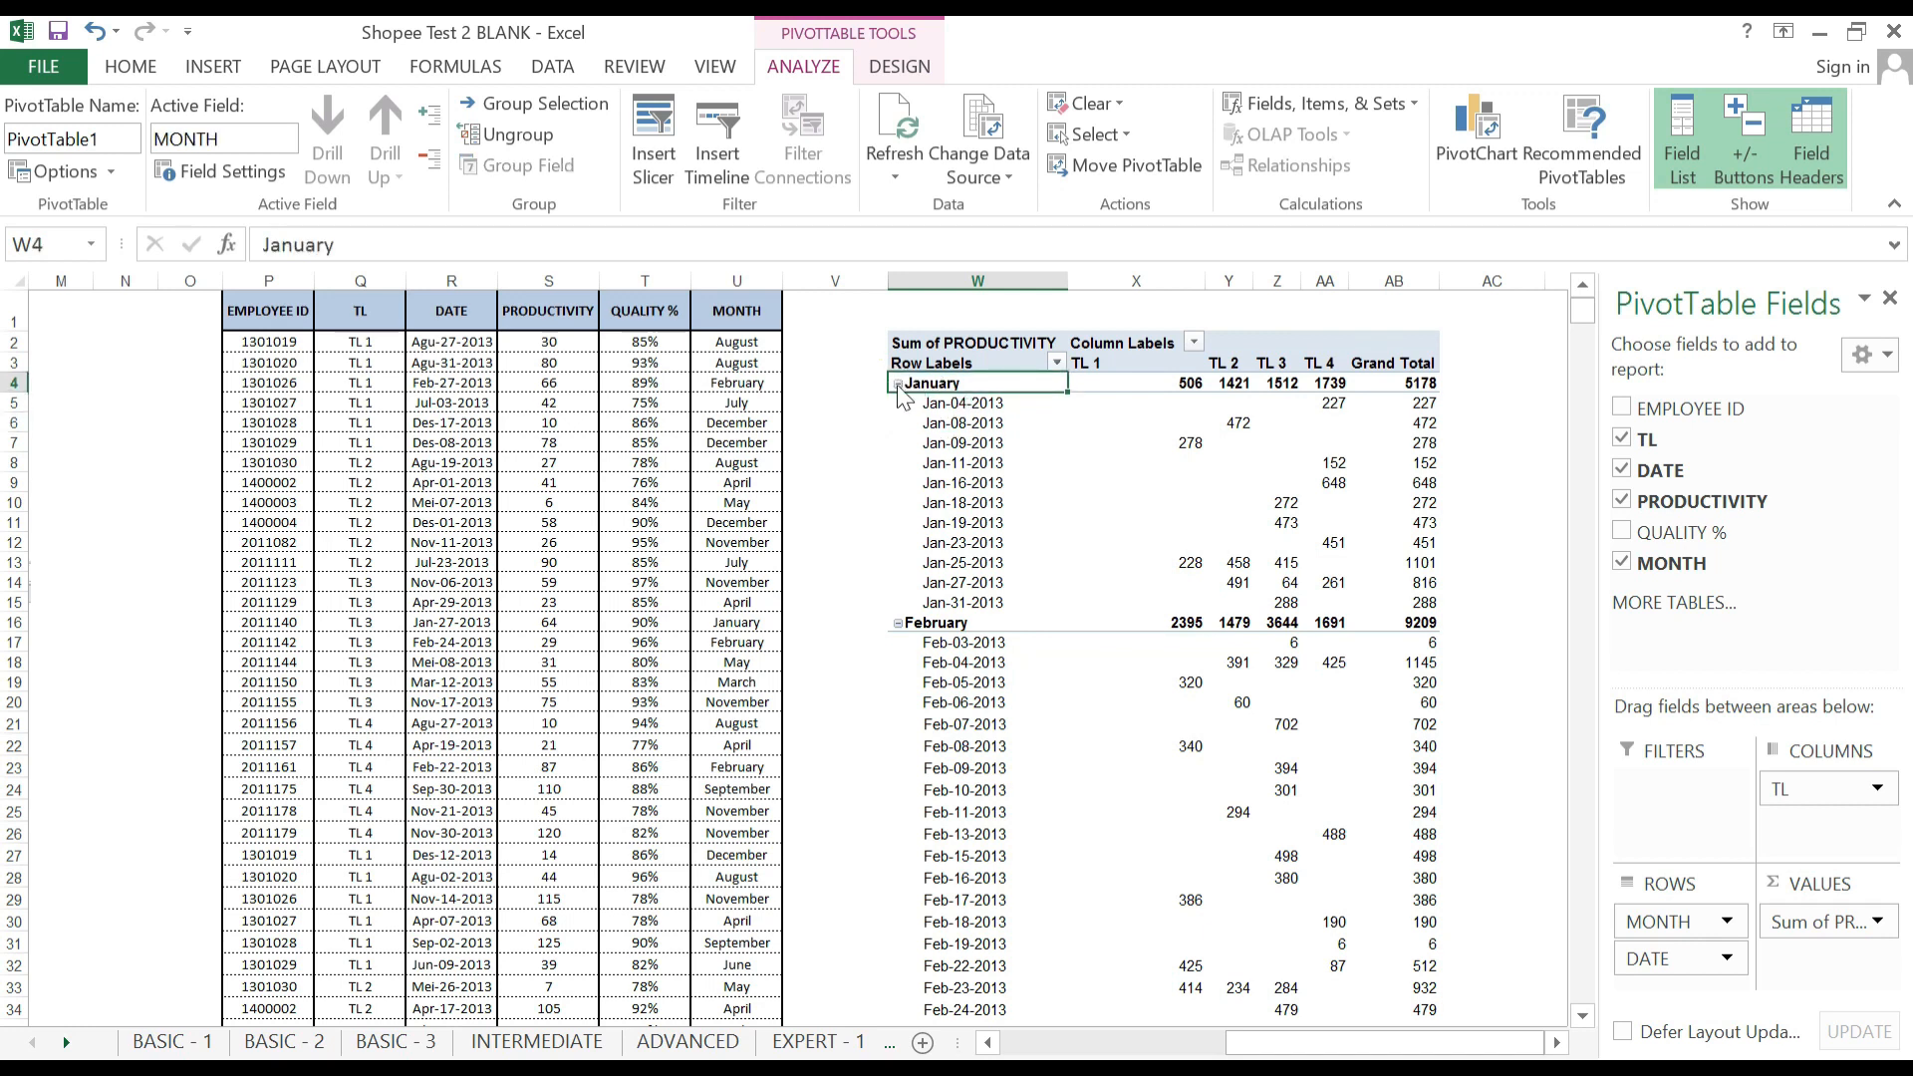
{"action": "left_click", "coordinate": [899, 384]}
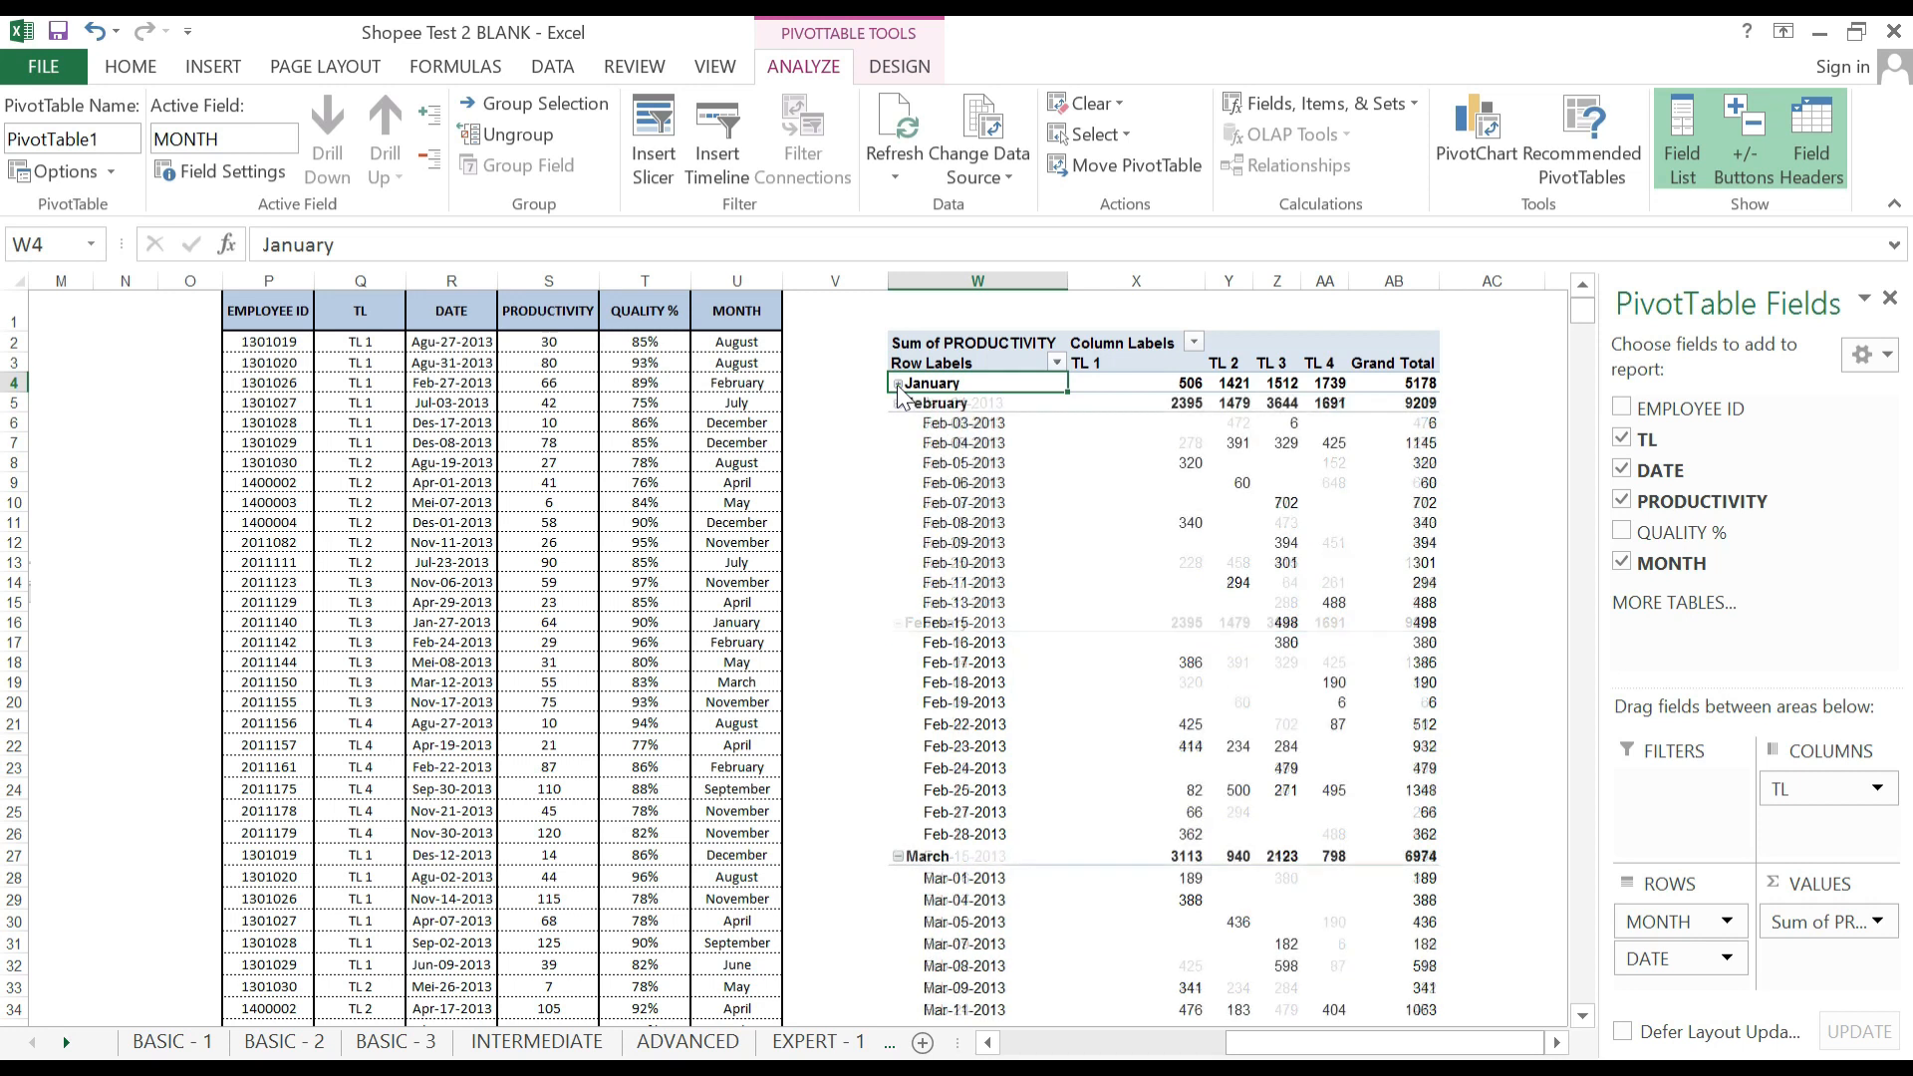
{"action": "left_click", "coordinate": [899, 404]}
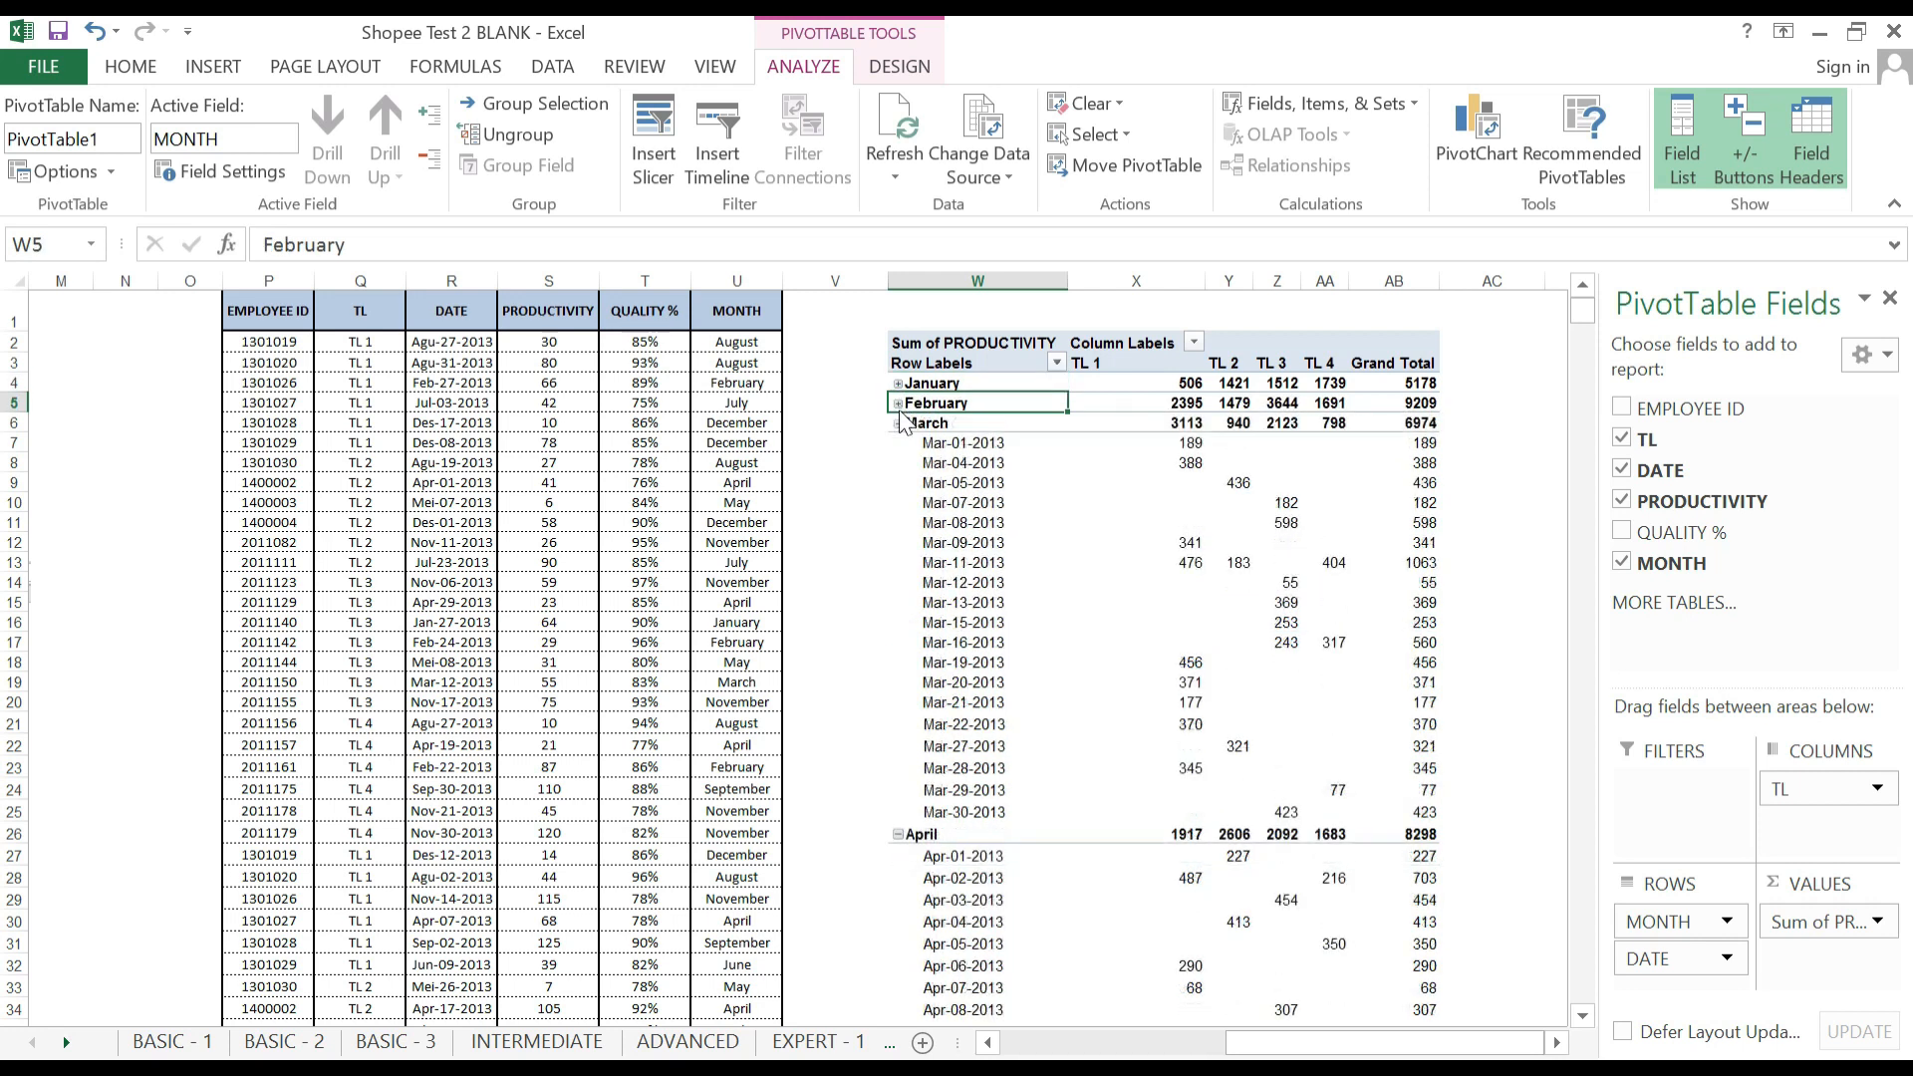
{"action": "left_click", "coordinate": [899, 424]}
{"action": "left_click", "coordinate": [901, 444]}
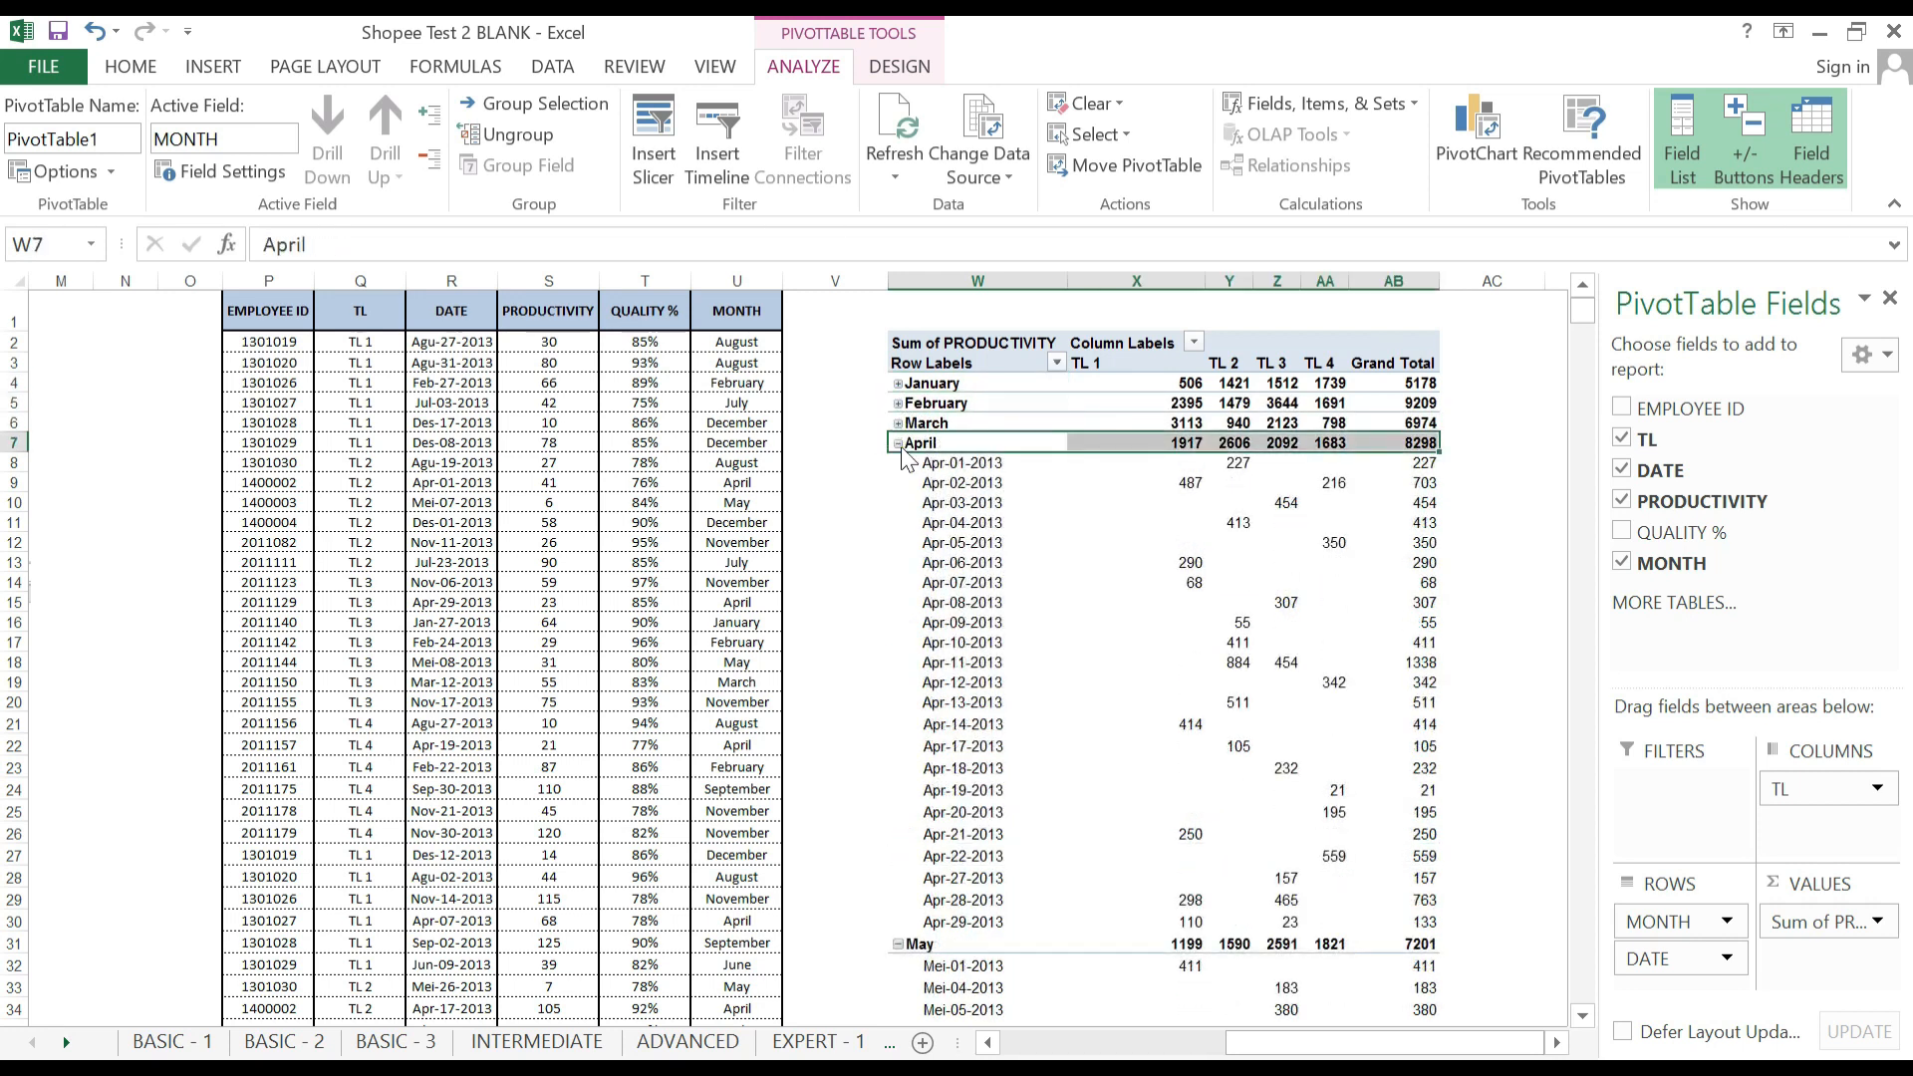
{"action": "left_click", "coordinate": [899, 443]}
{"action": "left_click", "coordinate": [899, 464]}
{"action": "left_click", "coordinate": [899, 483]}
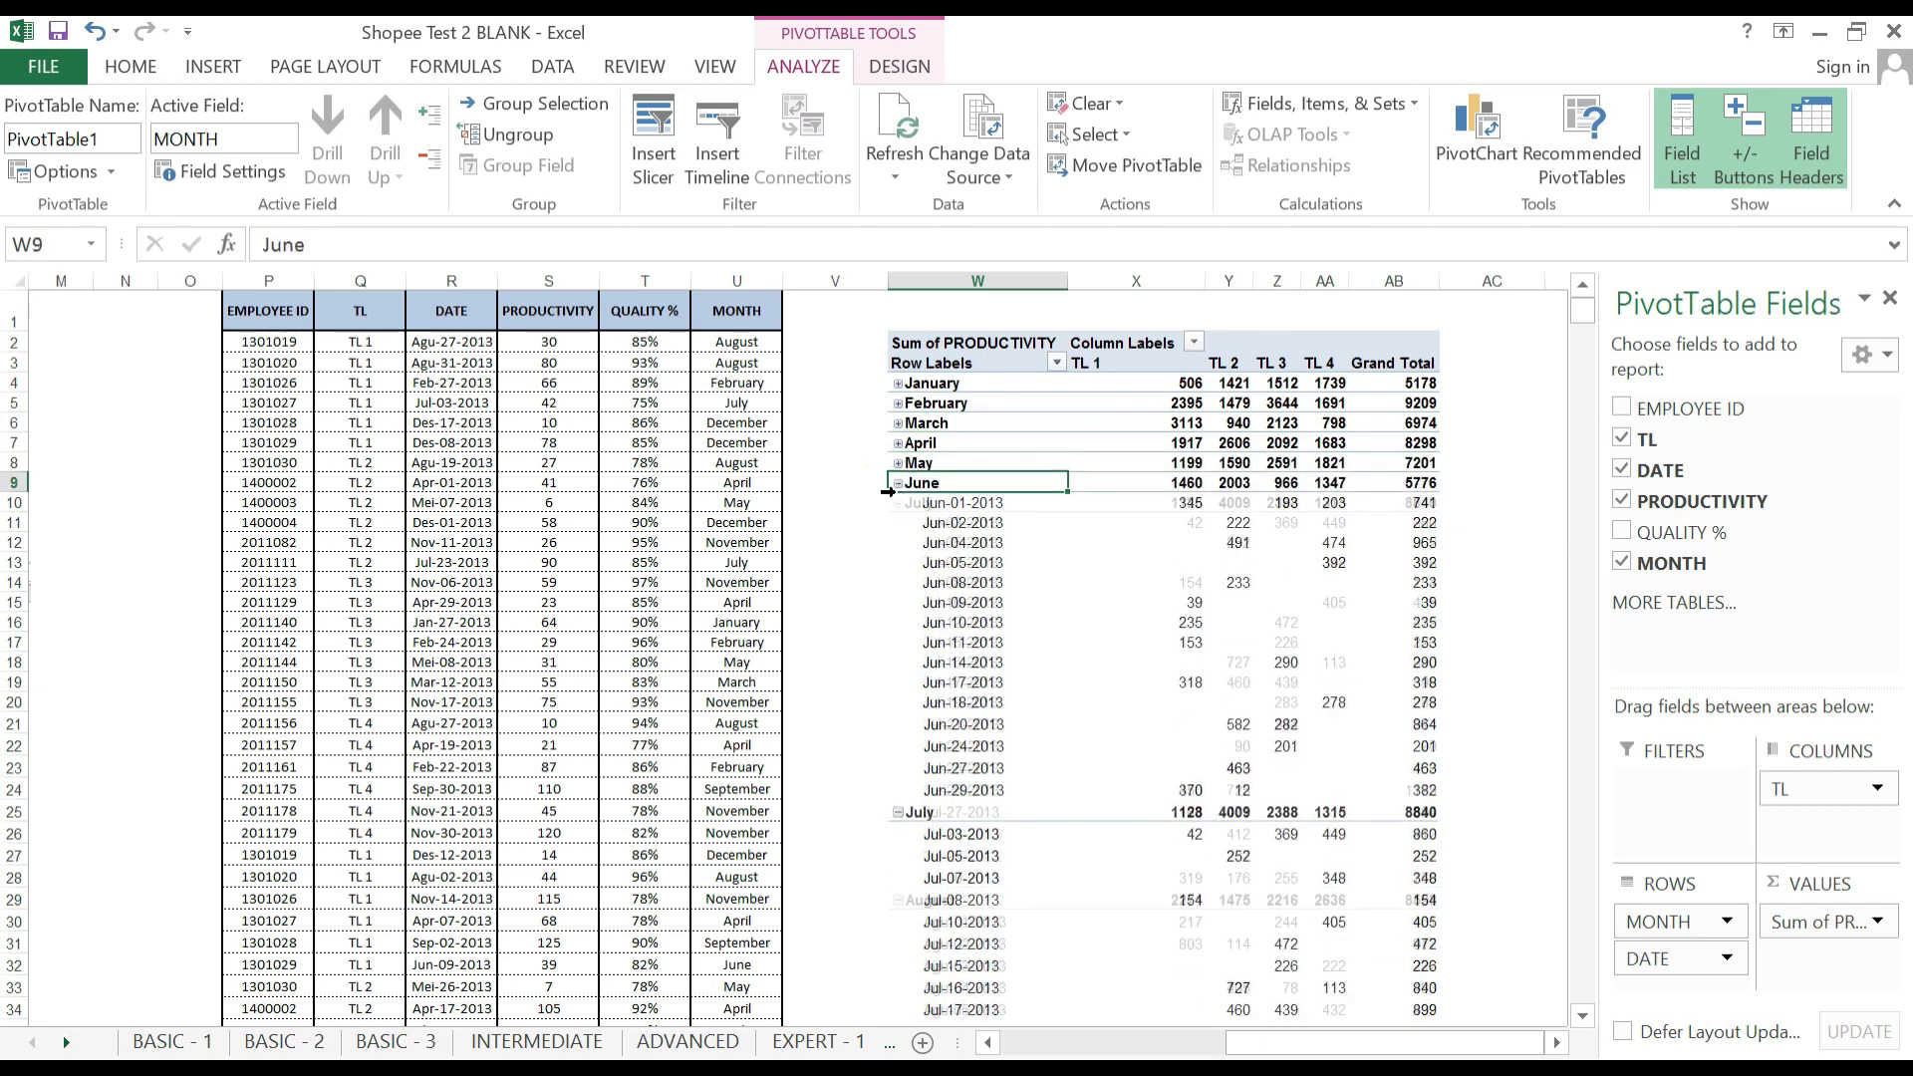
{"action": "left_click", "coordinate": [898, 503]}
{"action": "left_click", "coordinate": [899, 523]}
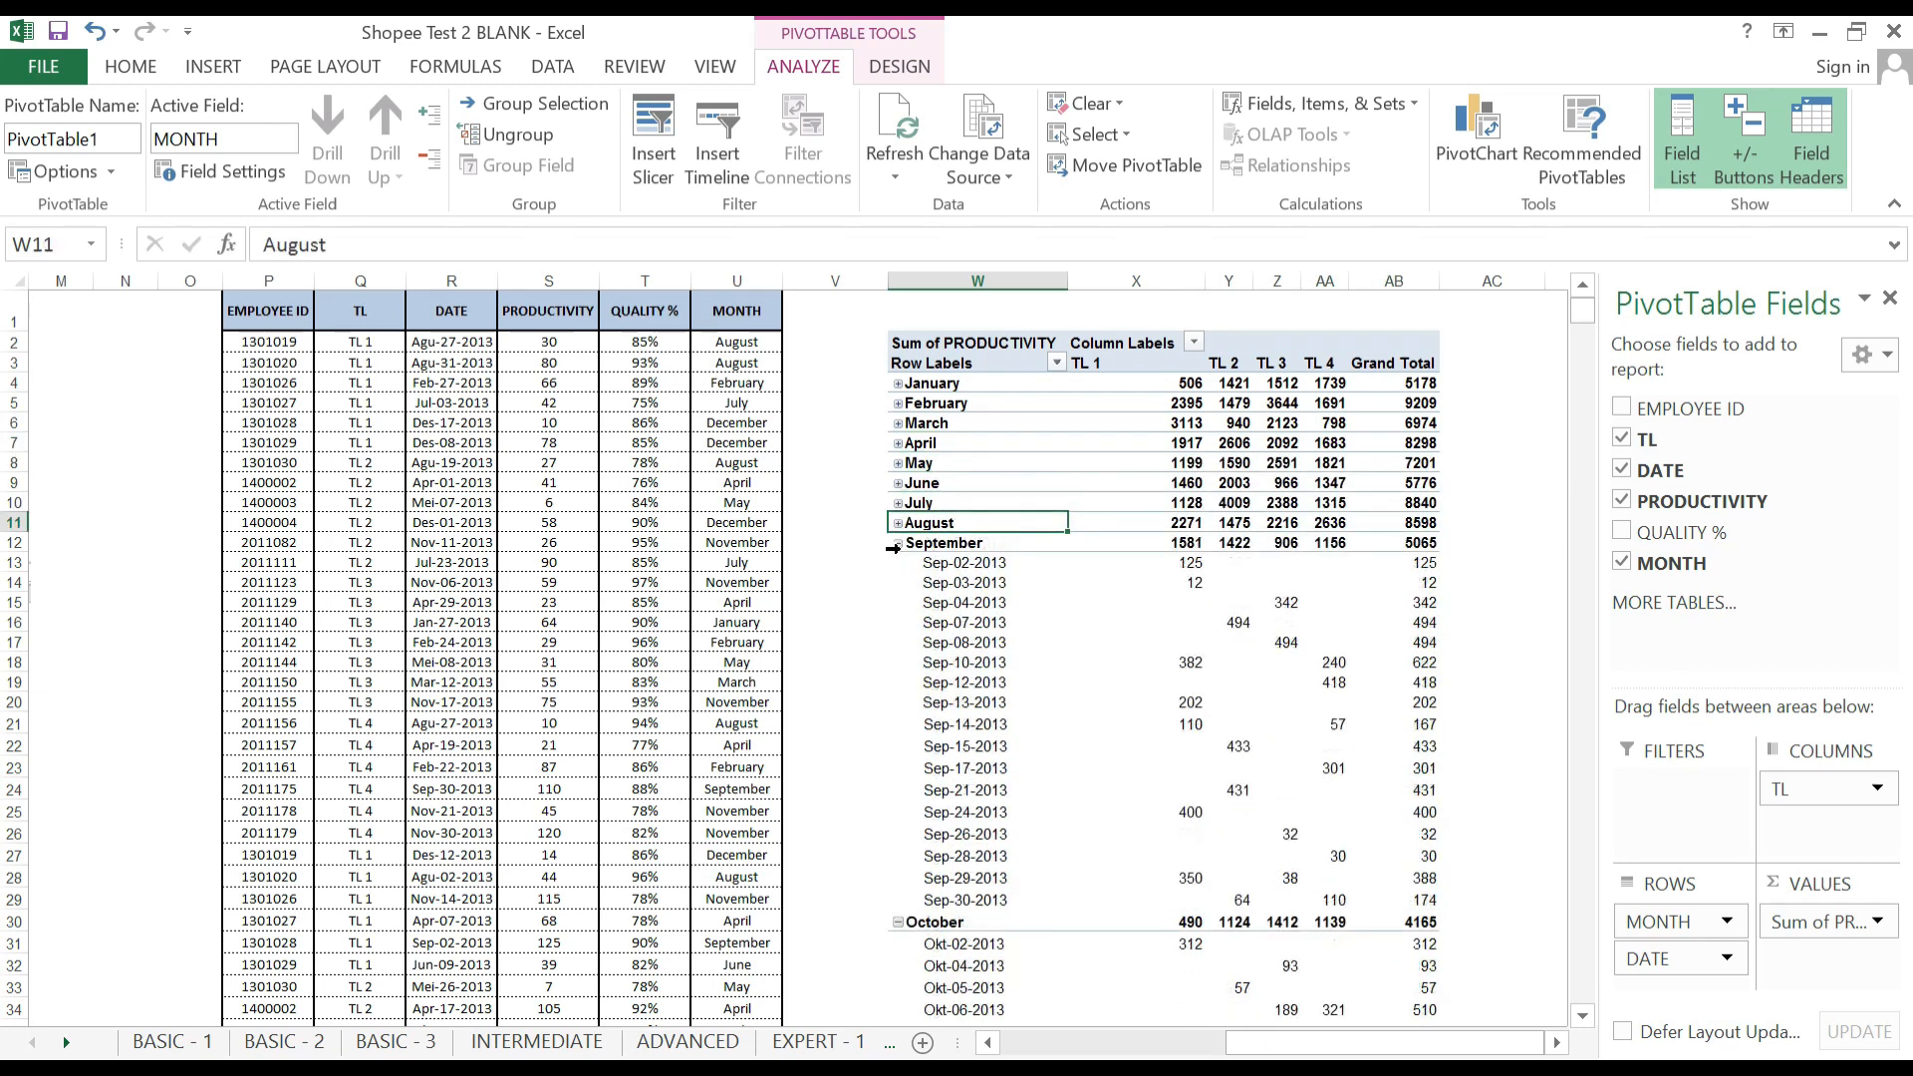
{"action": "left_click", "coordinate": [899, 543]}
{"action": "left_click", "coordinate": [899, 563]}
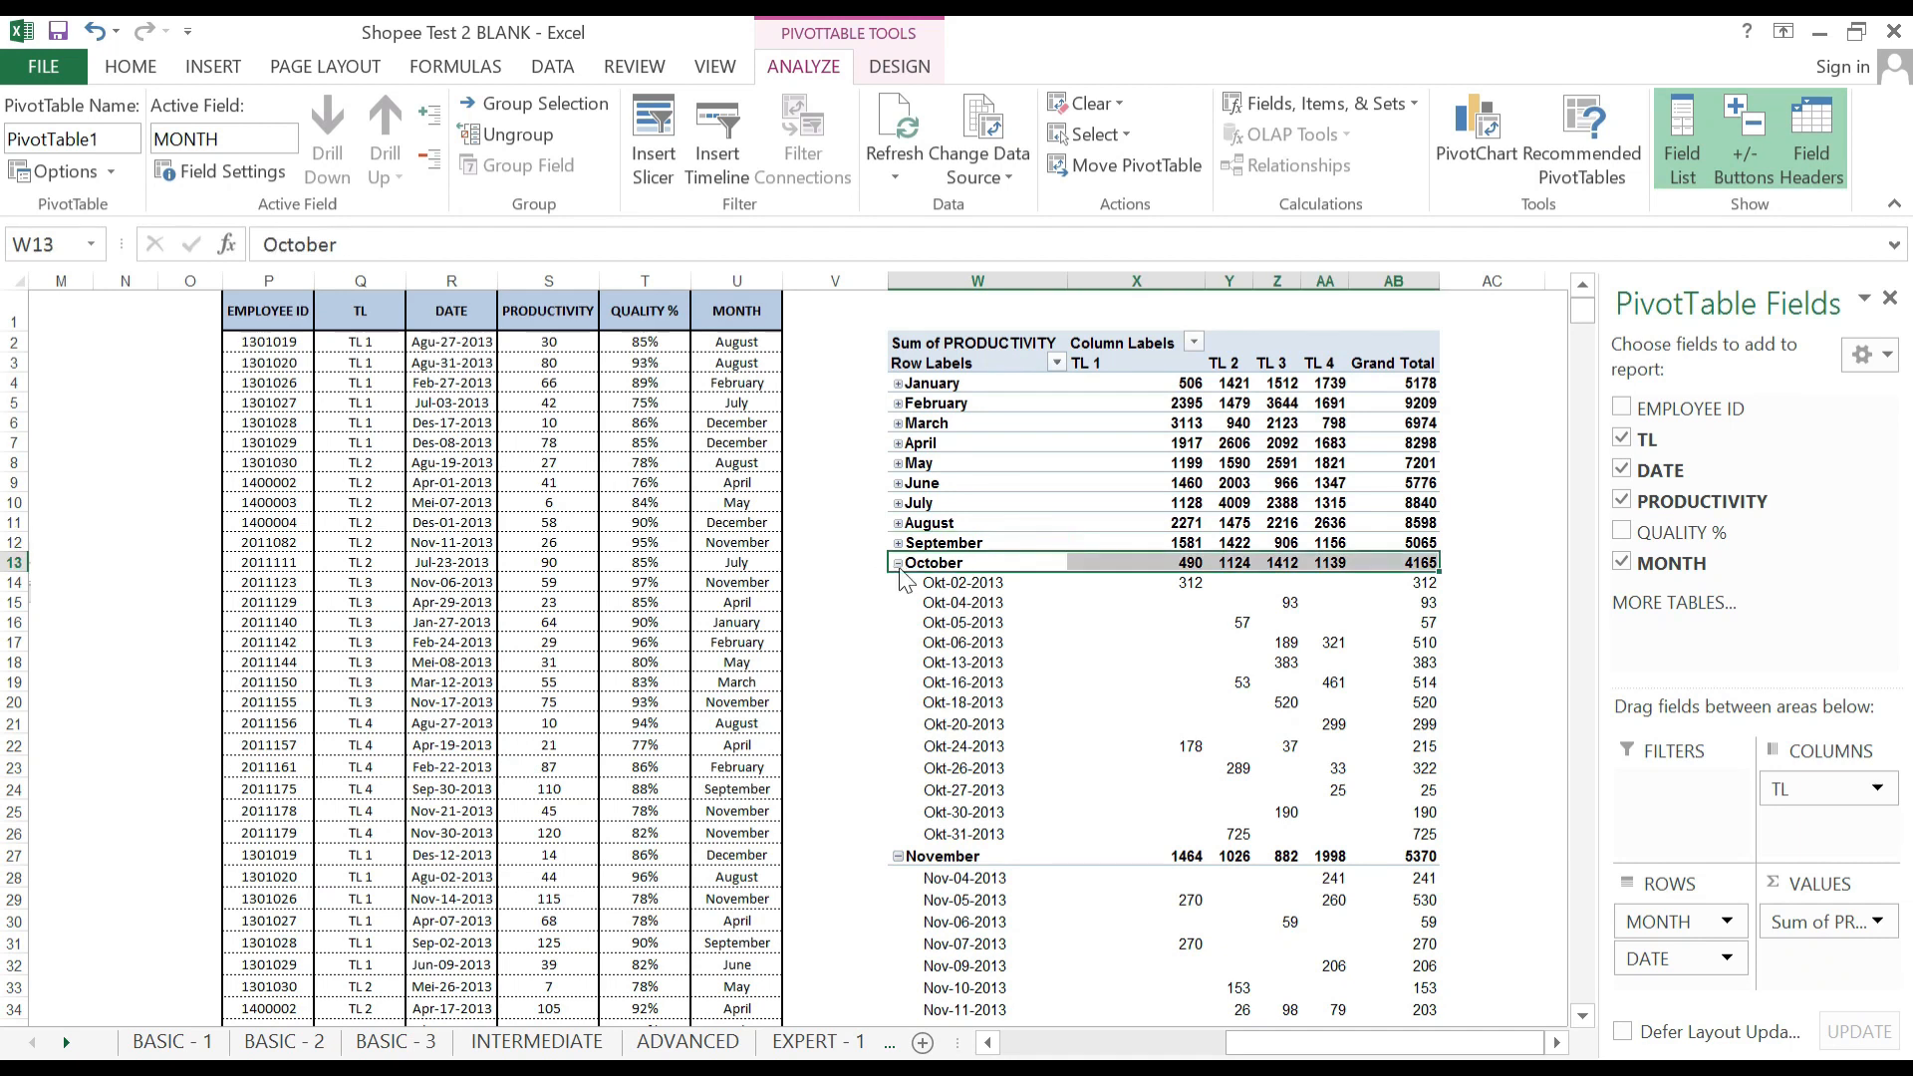
{"action": "left_click", "coordinate": [899, 583]}
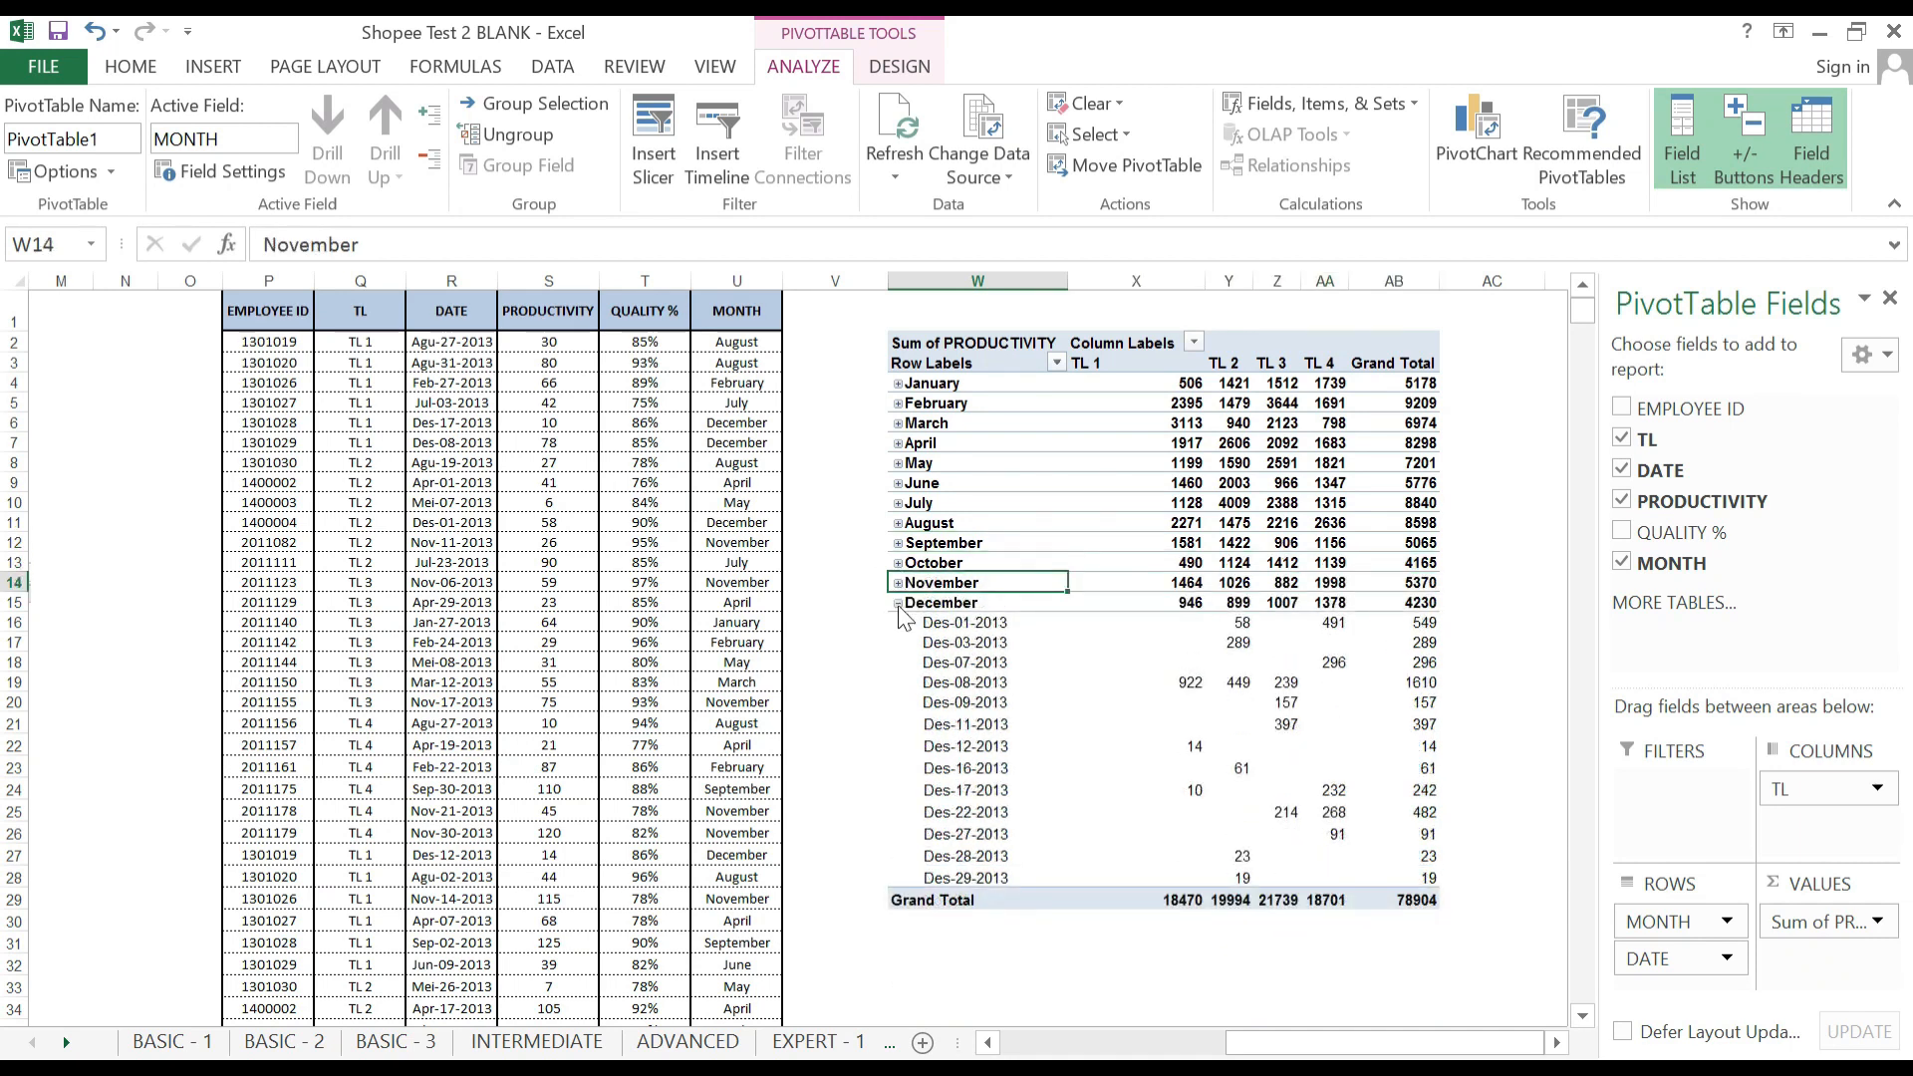
{"action": "left_click", "coordinate": [899, 603]}
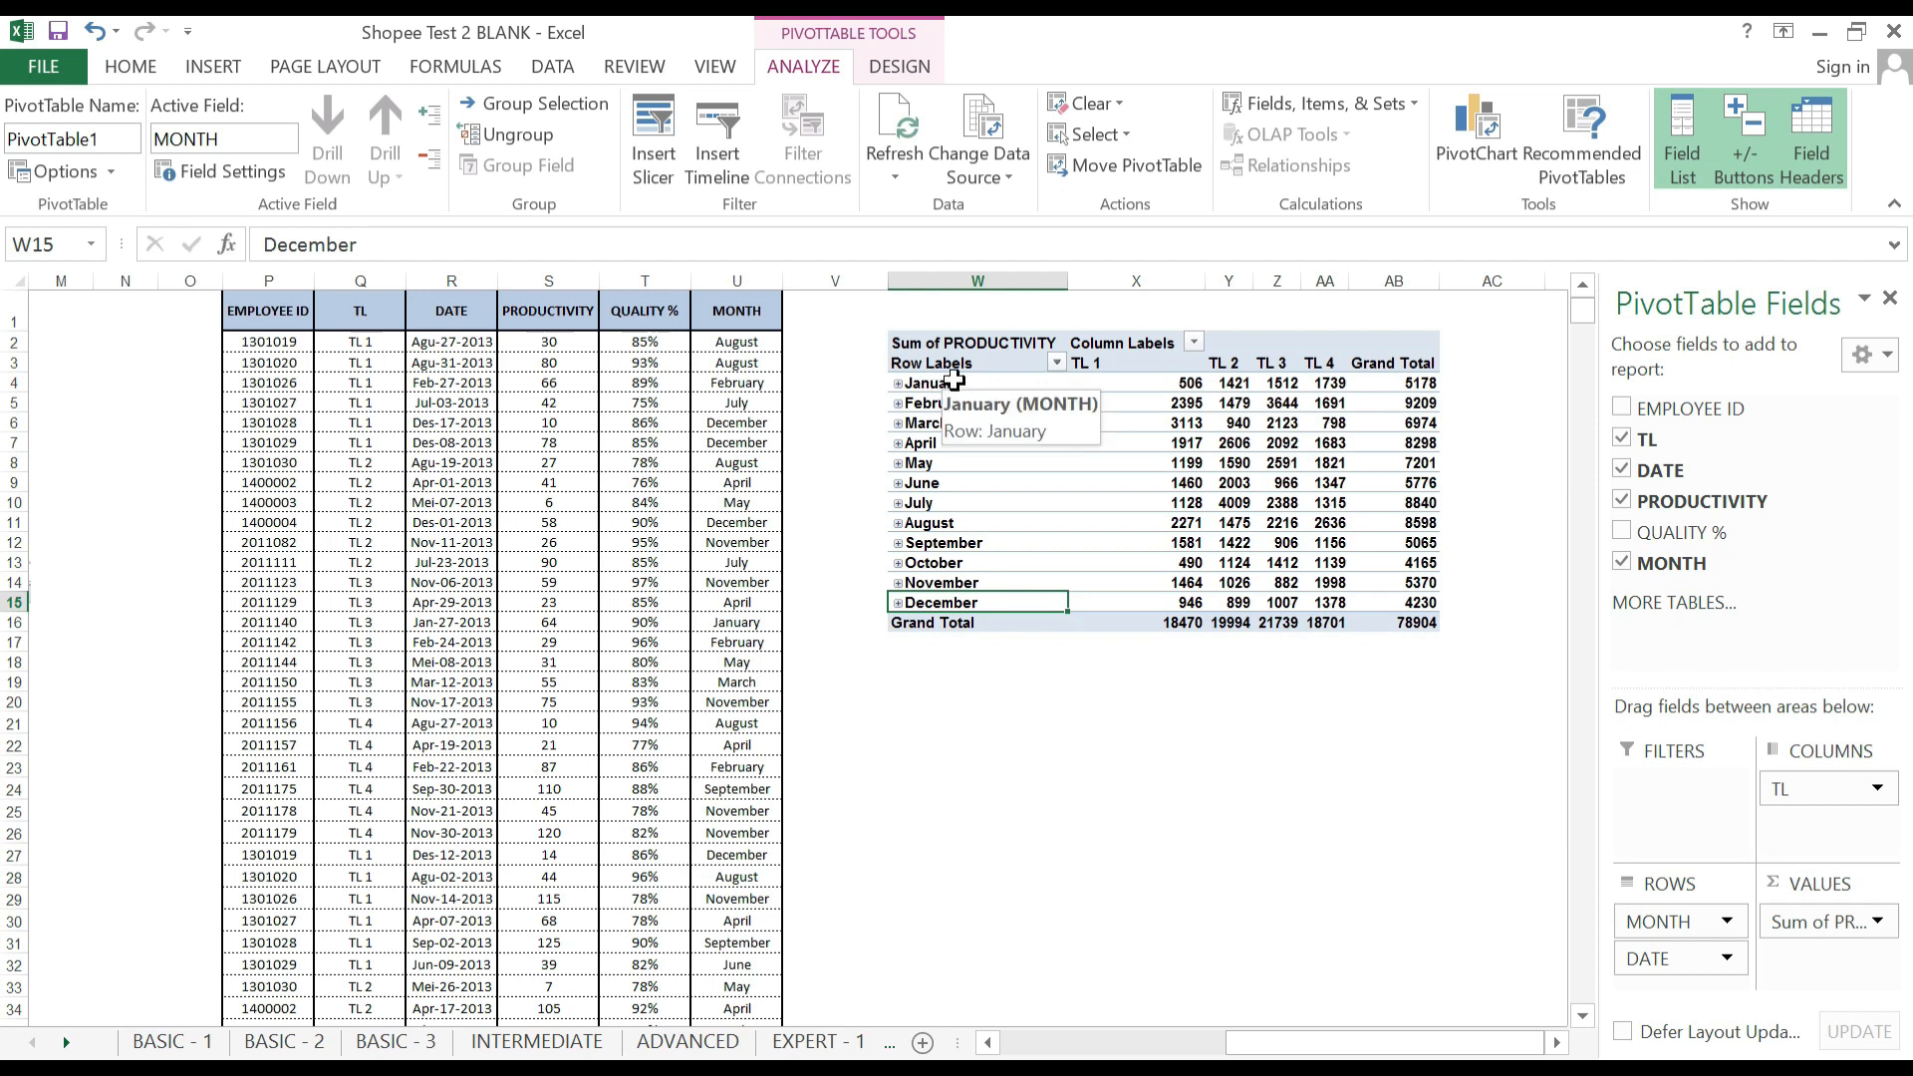
Try to group the January row label on its own.
{"action": "right_click", "coordinate": [959, 383]}
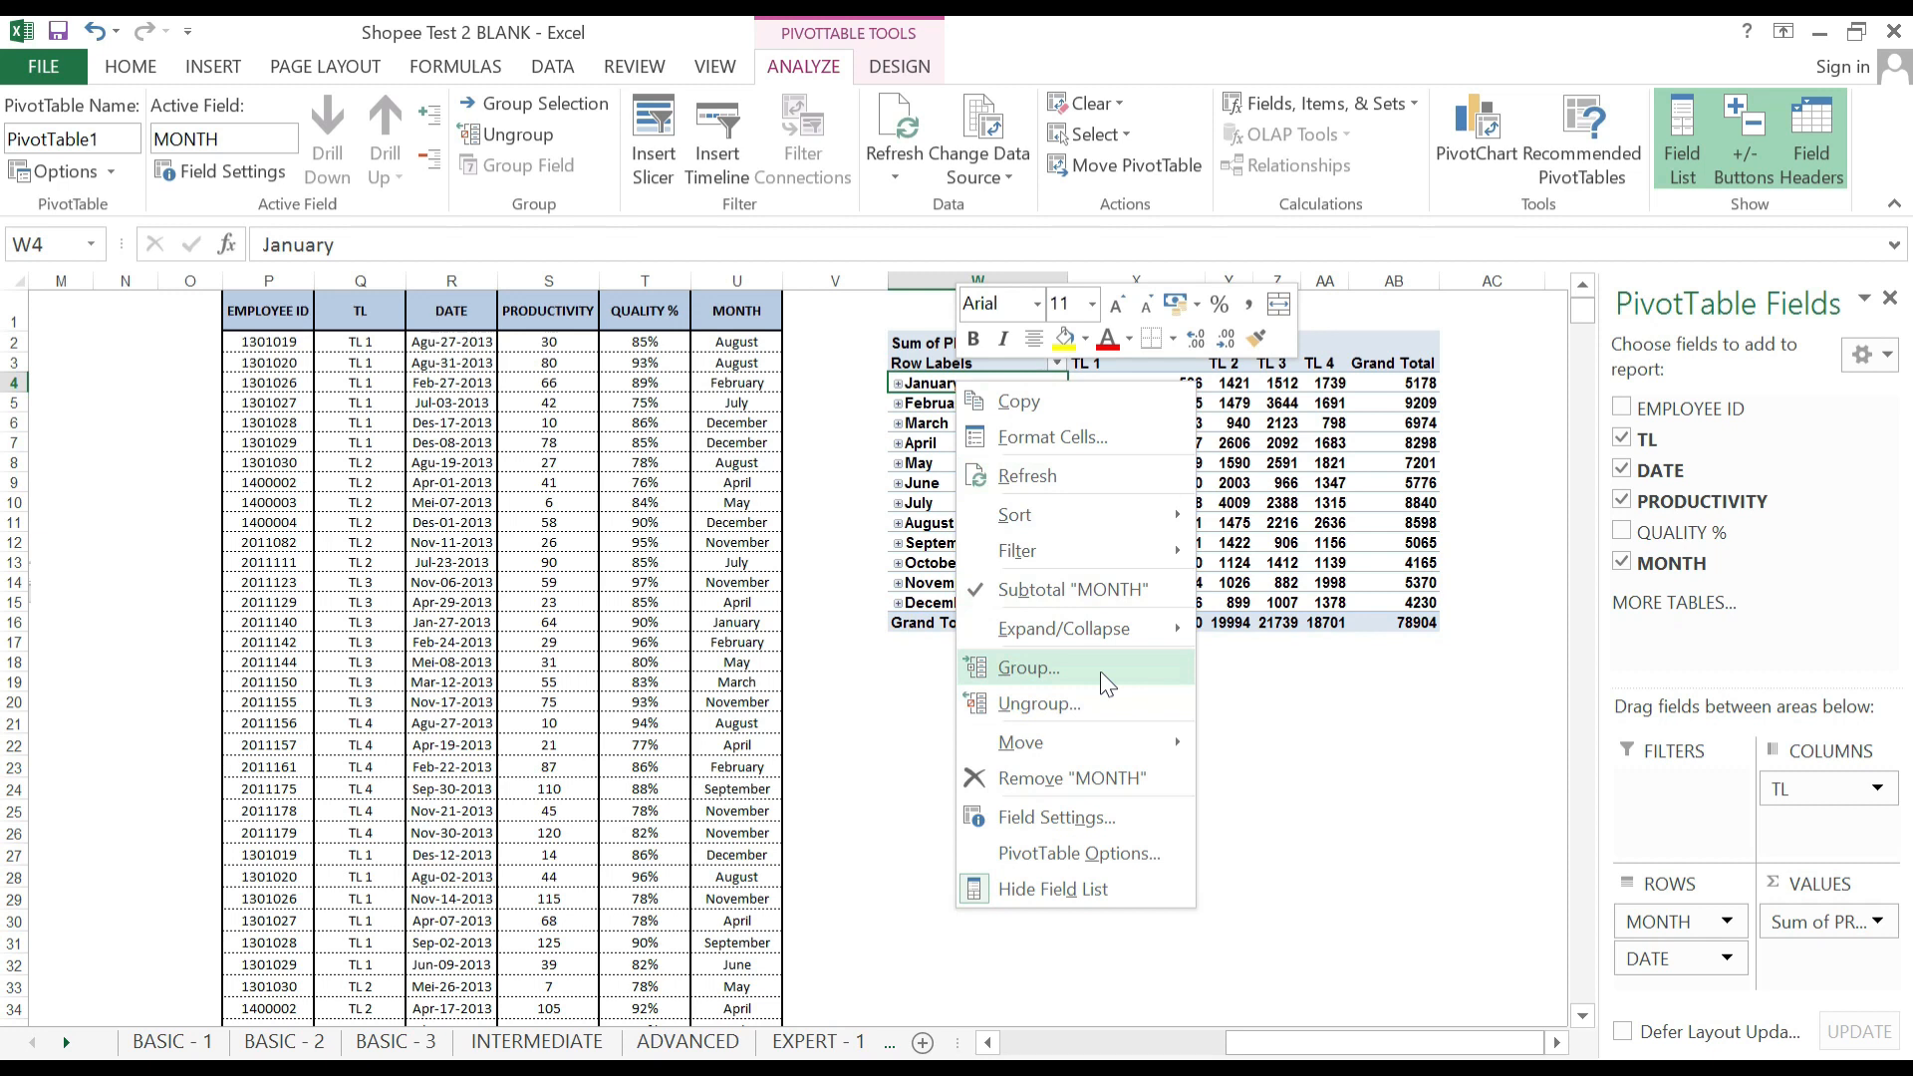
{"action": "left_click", "coordinate": [1030, 668]}
{"action": "left_click", "coordinate": [1061, 503]}
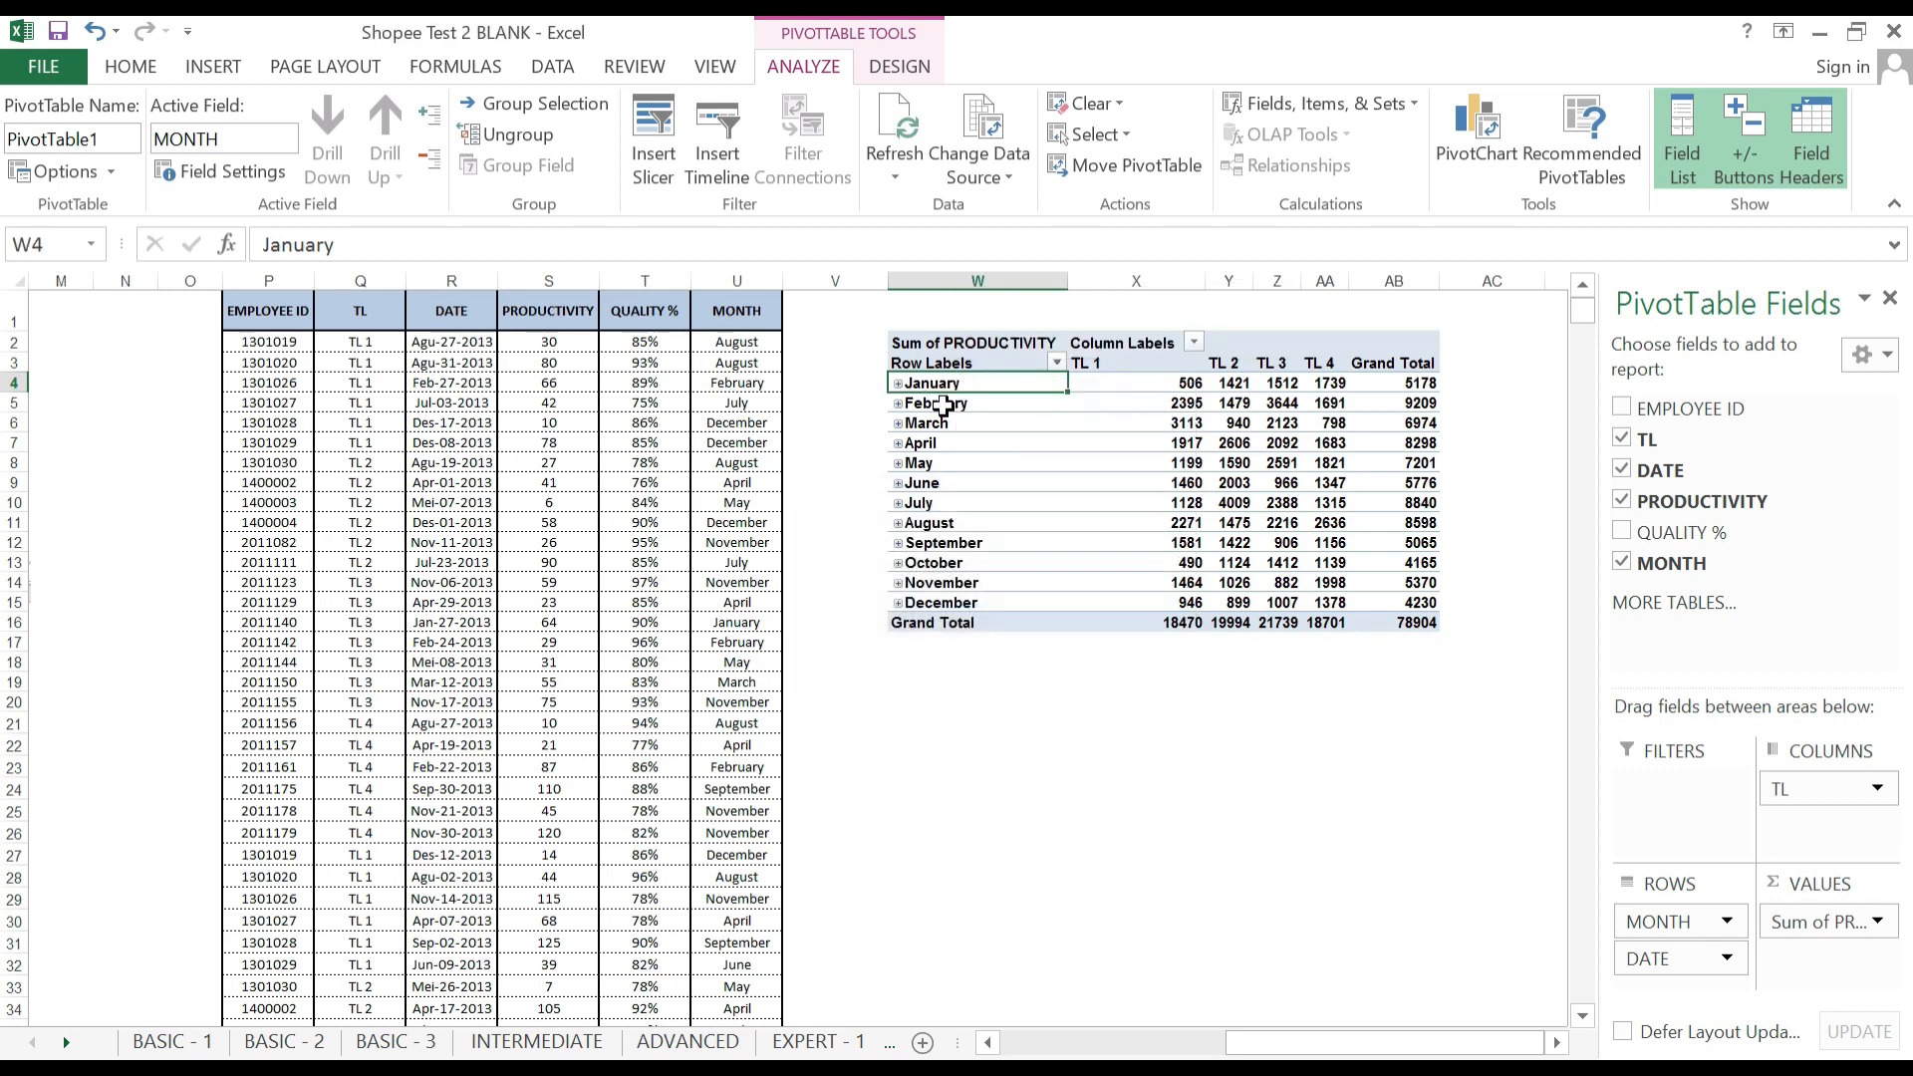
Group January, February and March in the pivot table's row labels and name the group Qtr 1.
{"action": "left_click_drag", "start_coordinate": [927, 384], "coordinate": [942, 424]}
{"action": "right_click", "coordinate": [953, 426]}
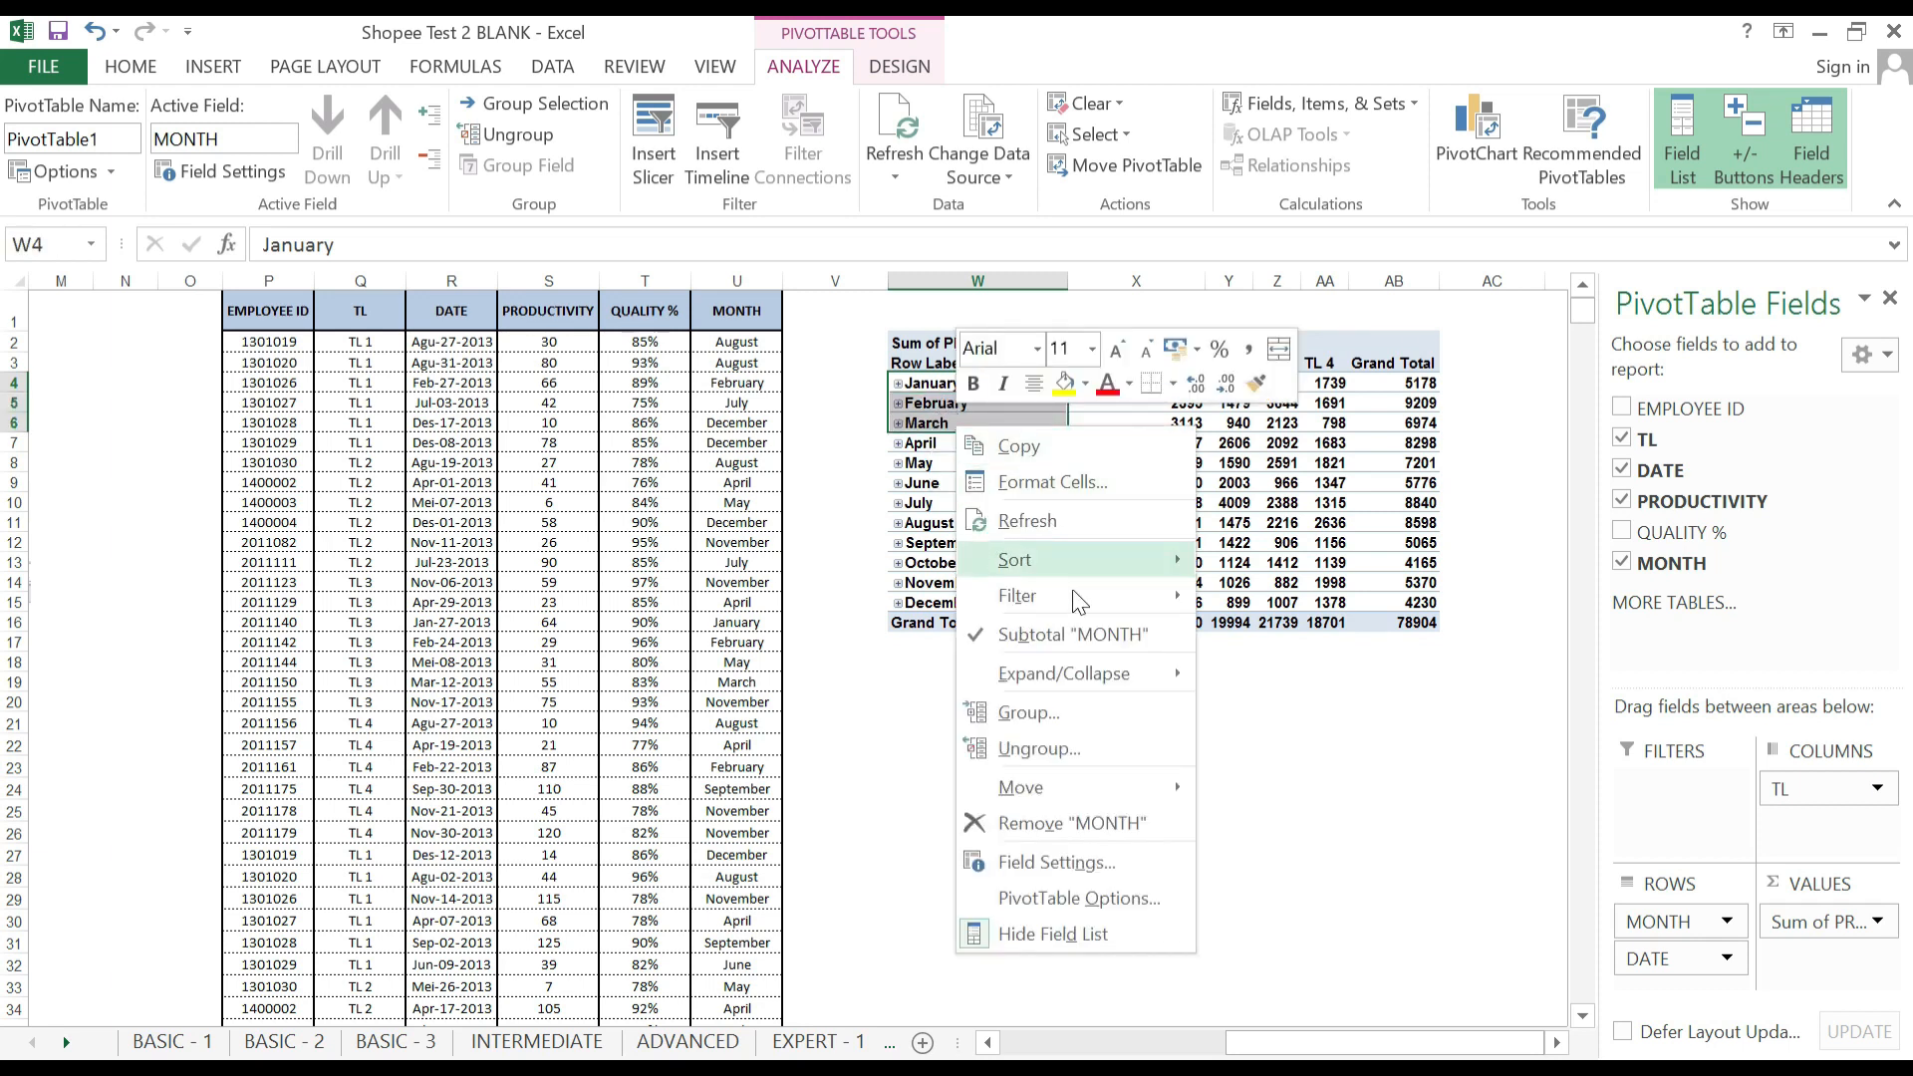
{"action": "left_click", "coordinate": [1029, 714]}
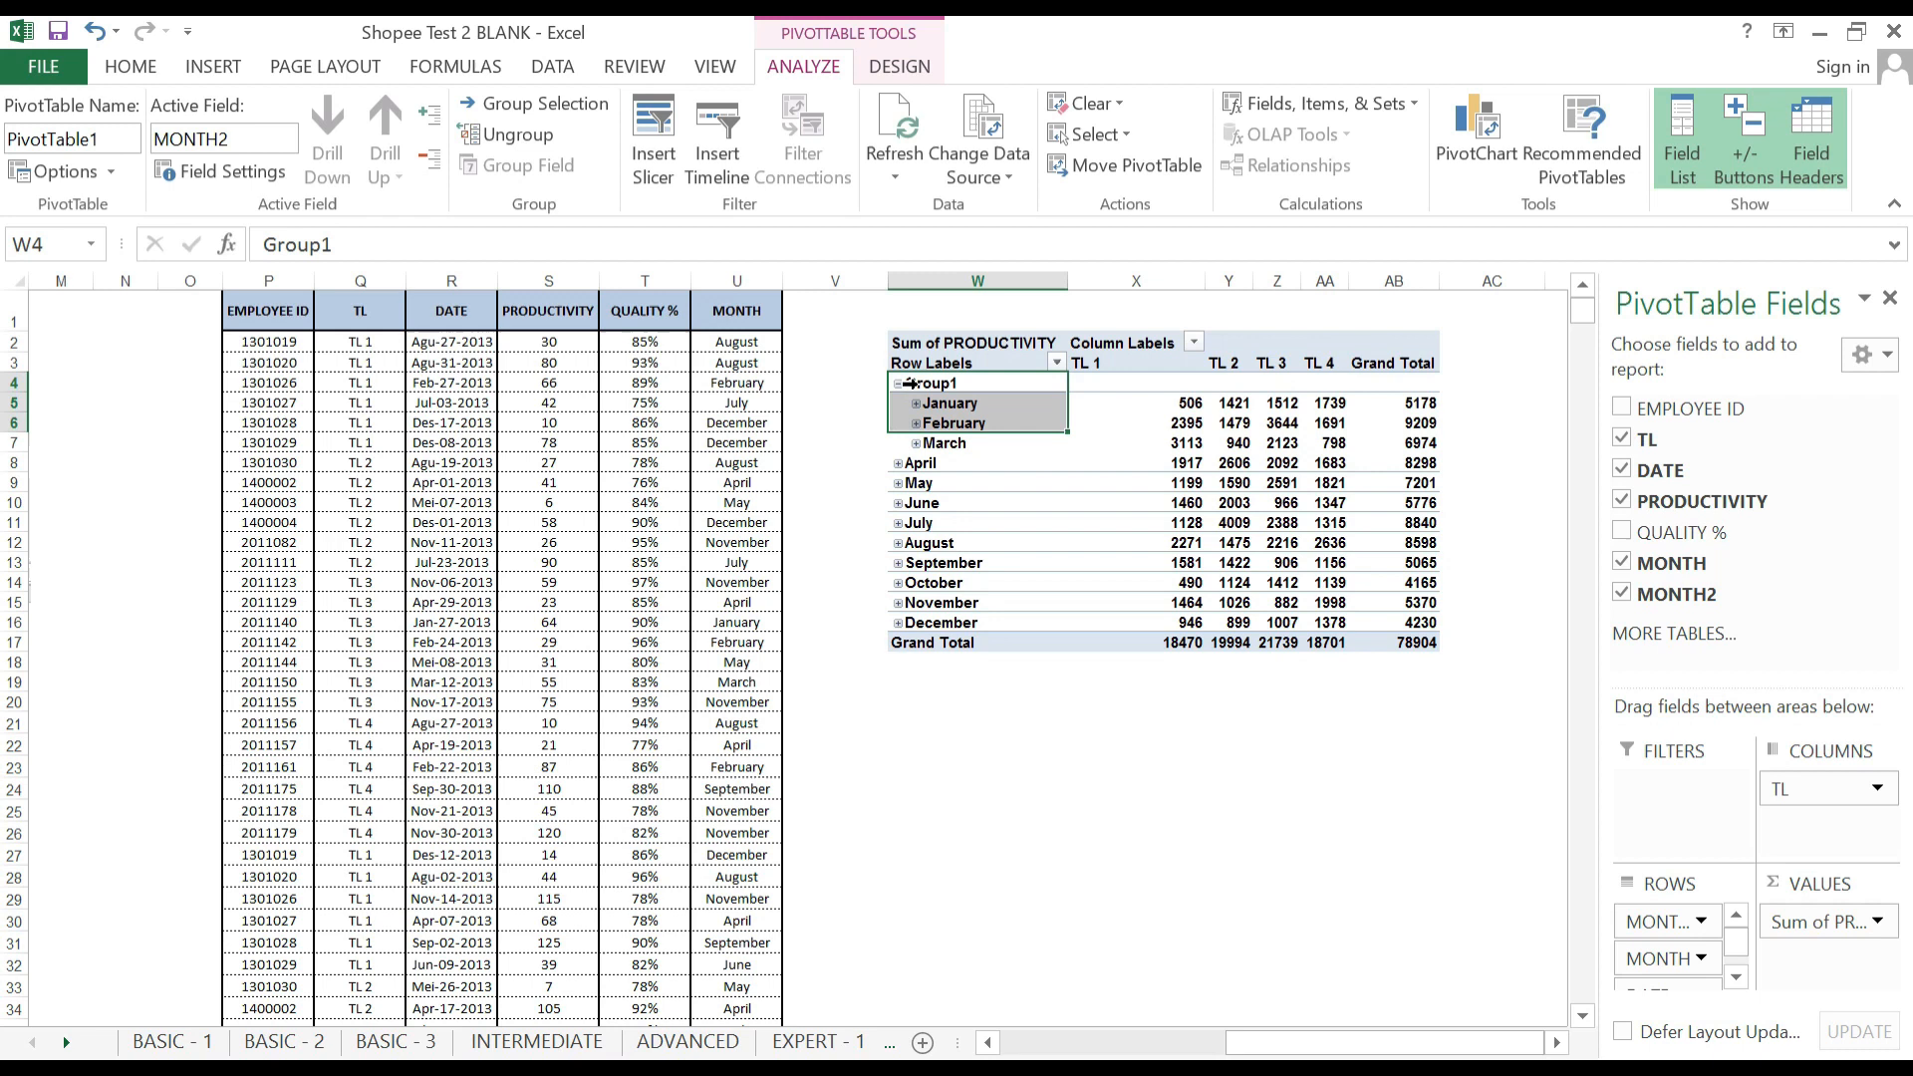
{"action": "left_click", "coordinate": [912, 383]}
{"action": "double_click", "coordinate": [940, 383]}
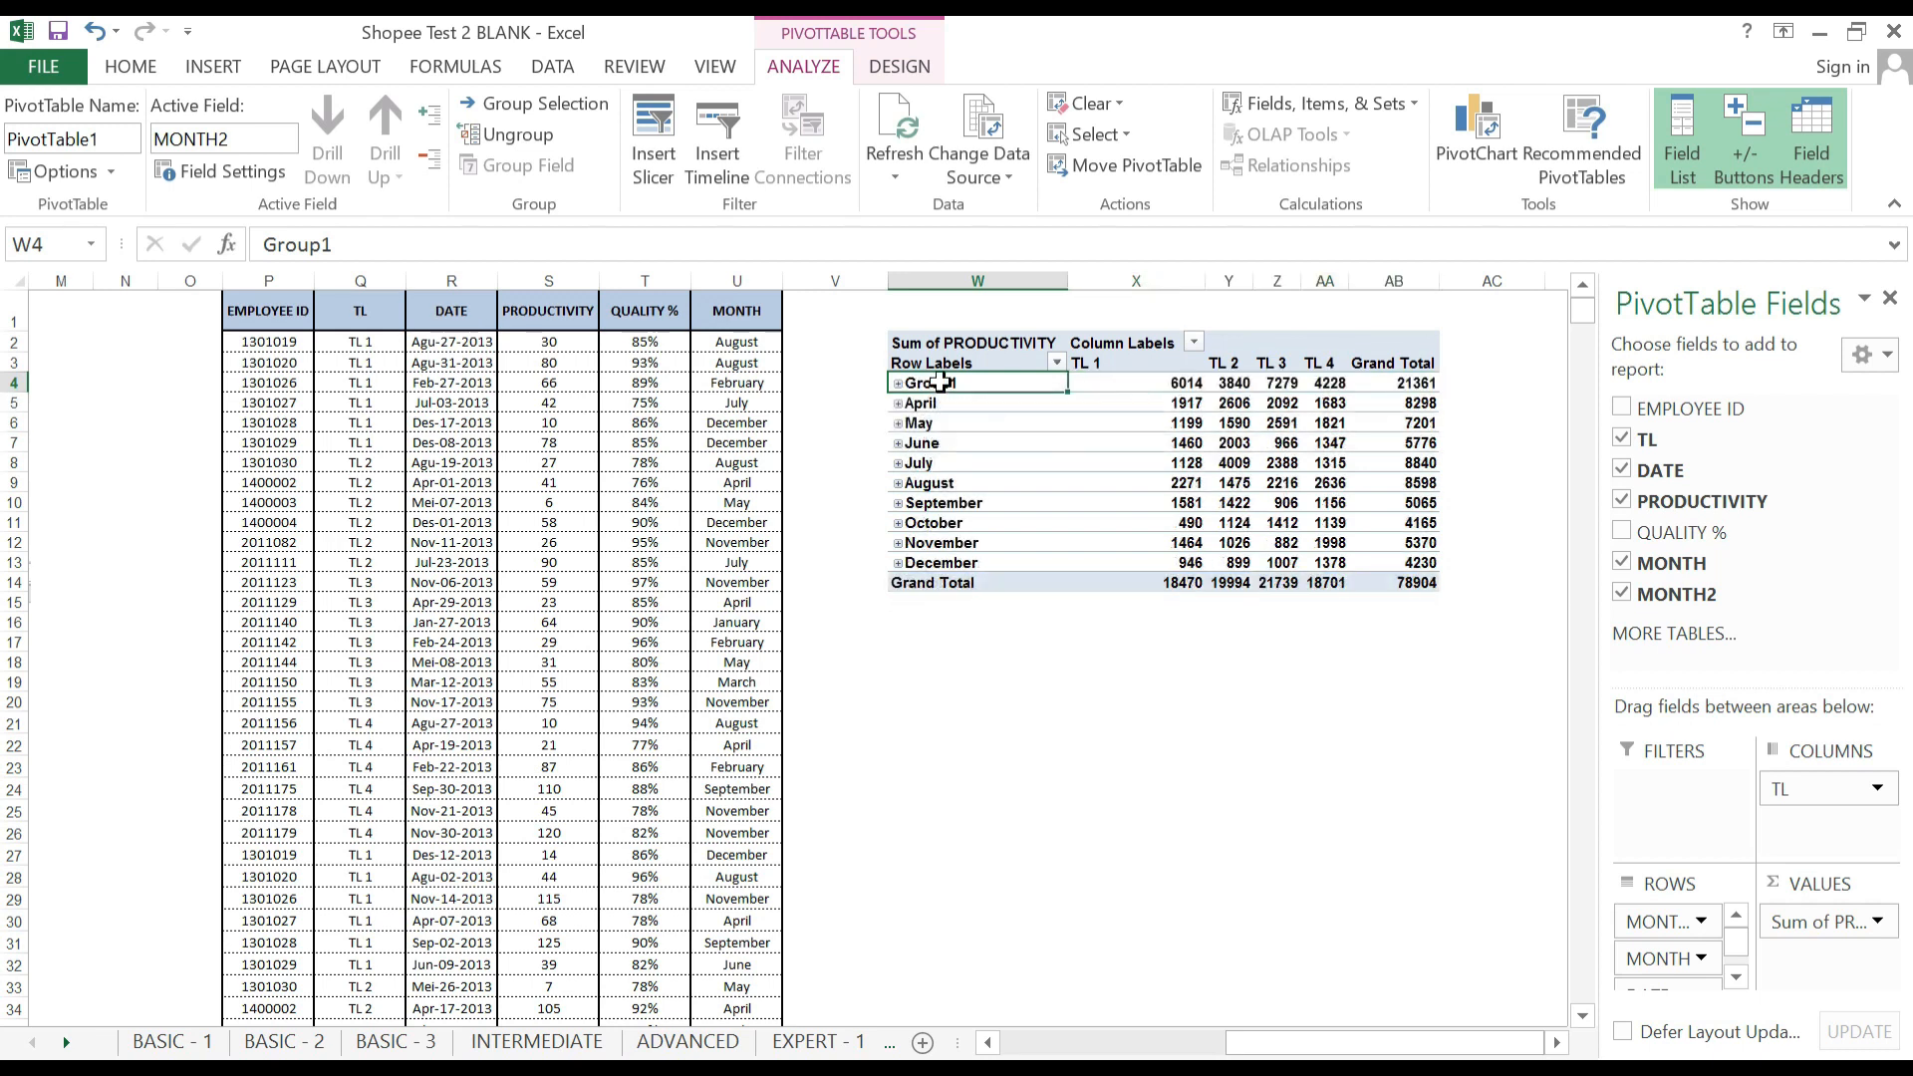
{"action": "left_click", "coordinate": [899, 383]}
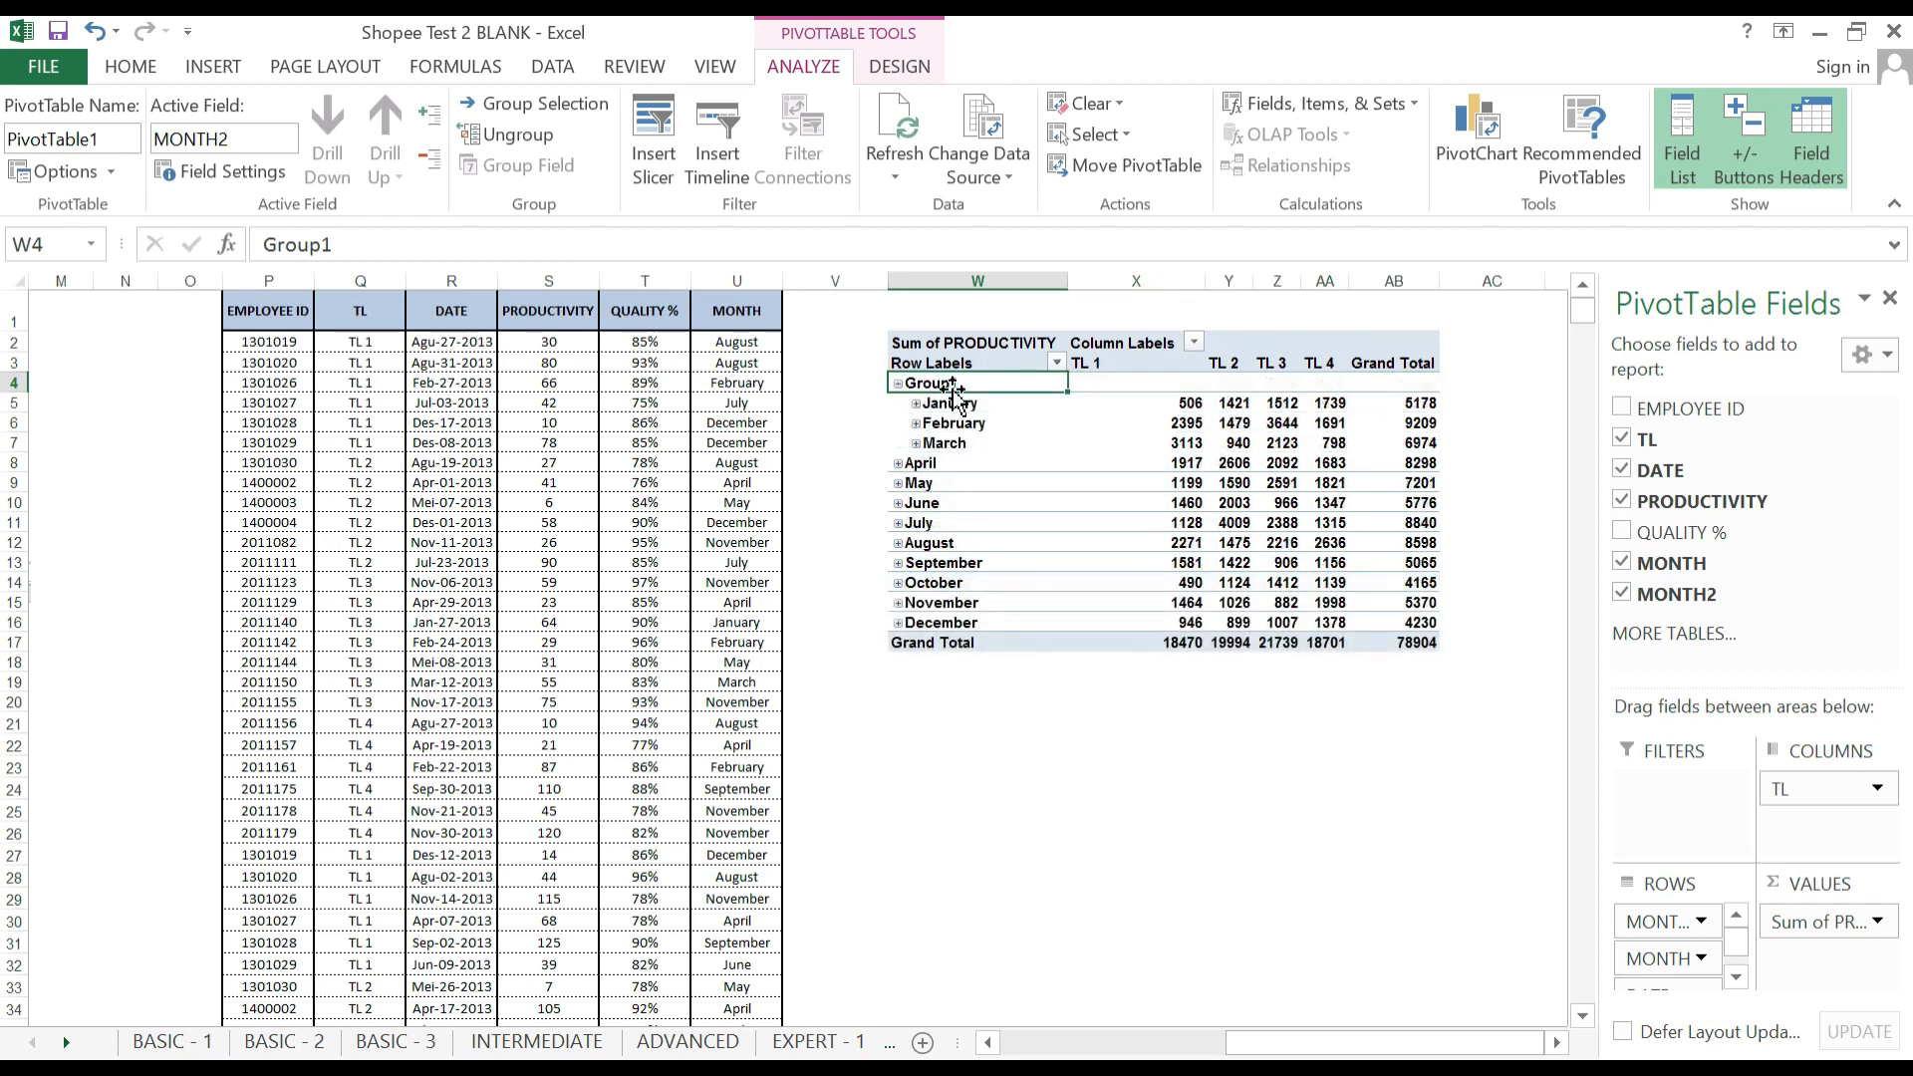
{"action": "key", "text": "F2"}
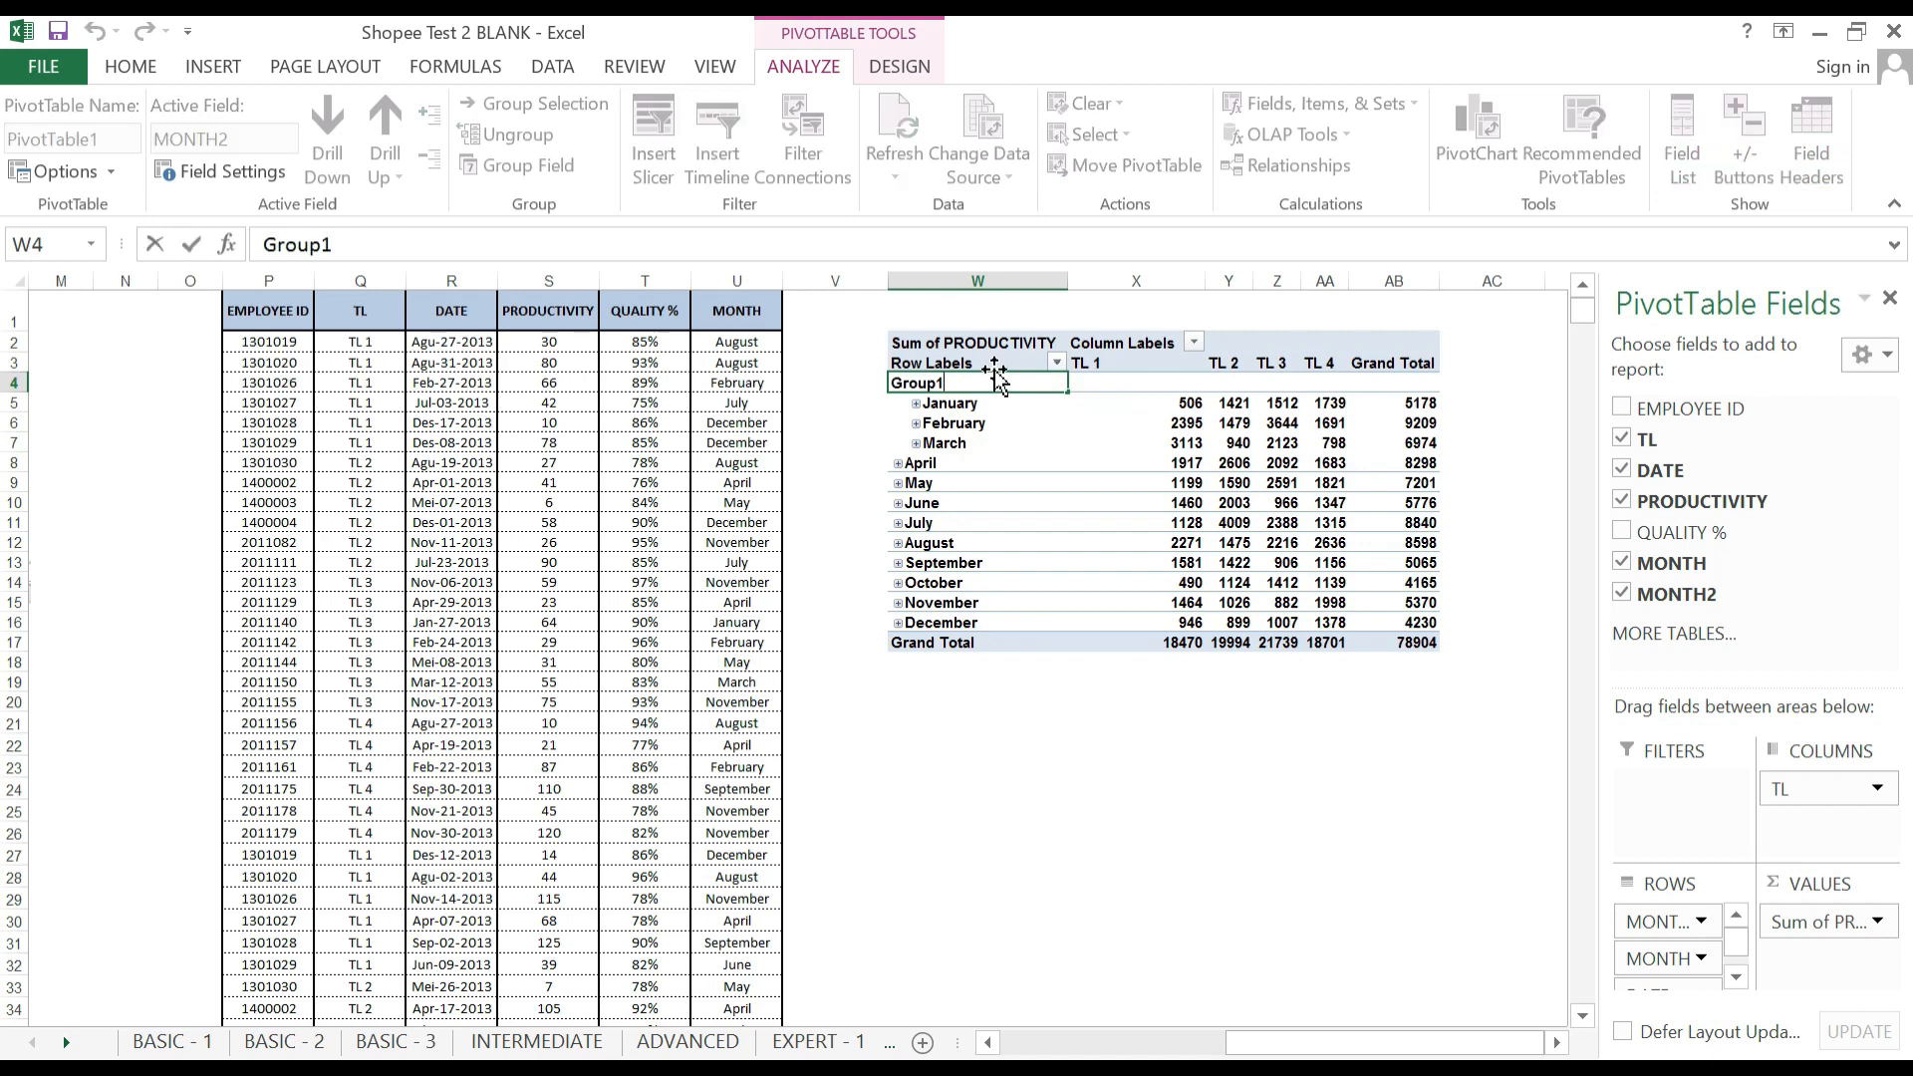
{"action": "key", "text": "Escape"}
{"action": "key", "text": "F2"}
{"action": "key", "text": "shift+Home"}
{"action": "type", "text": "Q"}
{"action": "left_click", "coordinate": [1036, 442]}
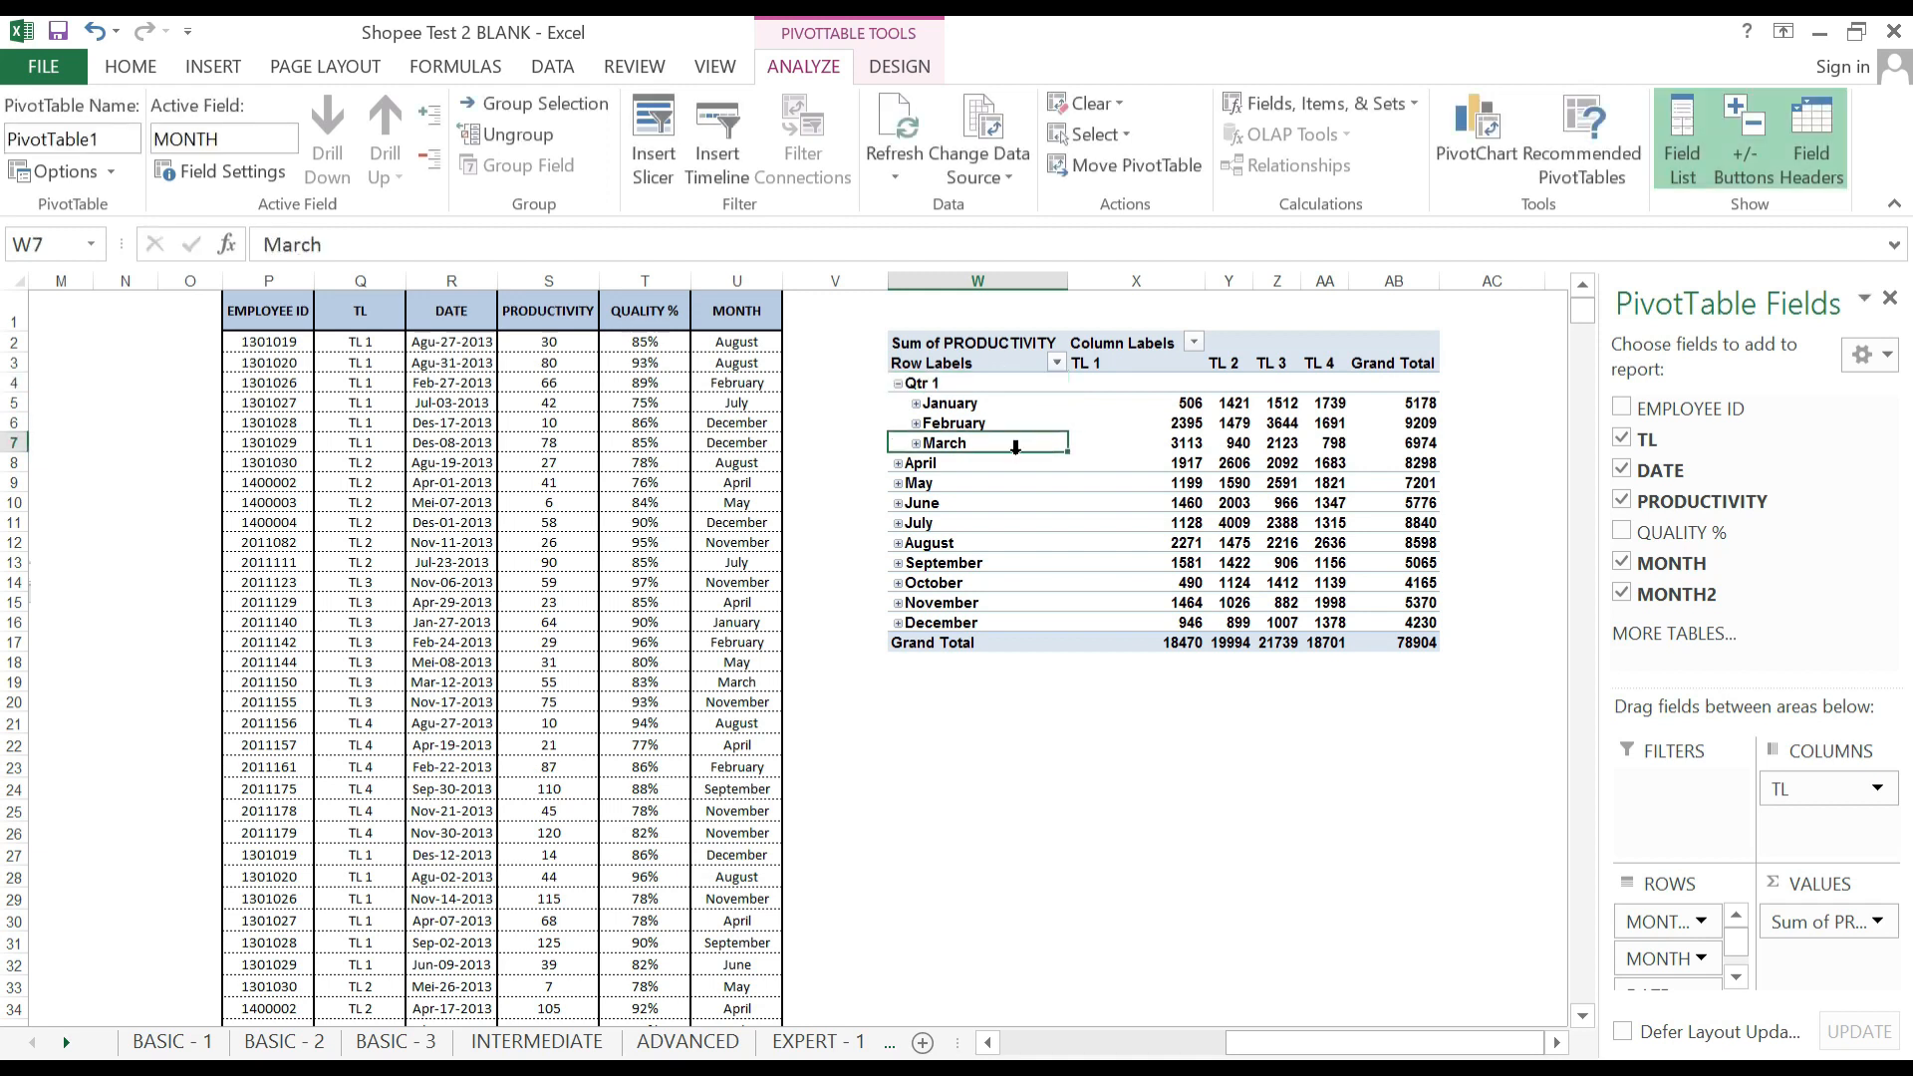
Group April, May and June in the pivot table's row labels and name the group Qtr 2.
{"action": "left_click", "coordinate": [916, 463]}
{"action": "left_click_drag", "start_coordinate": [949, 485], "coordinate": [954, 503]}
{"action": "right_click", "coordinate": [956, 502]}
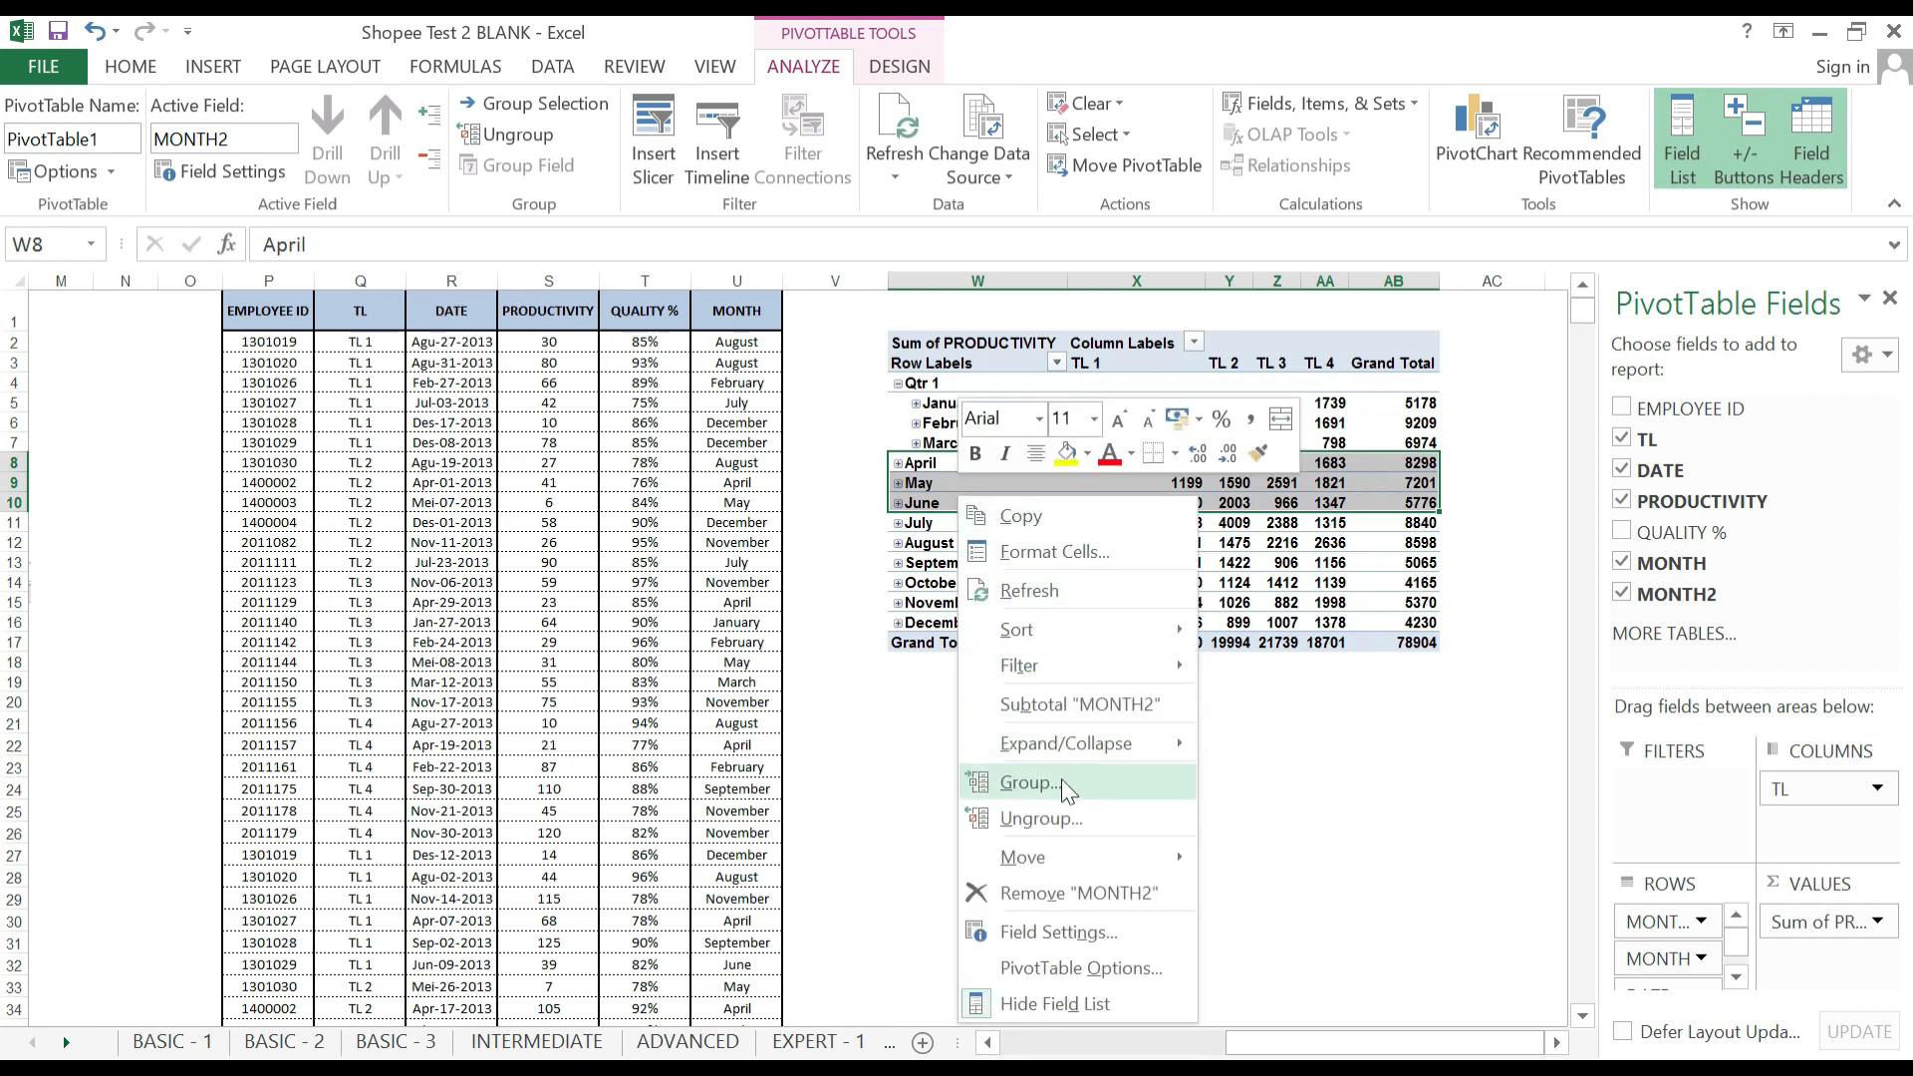
{"action": "left_click", "coordinate": [1031, 782]}
{"action": "left_click", "coordinate": [940, 462]}
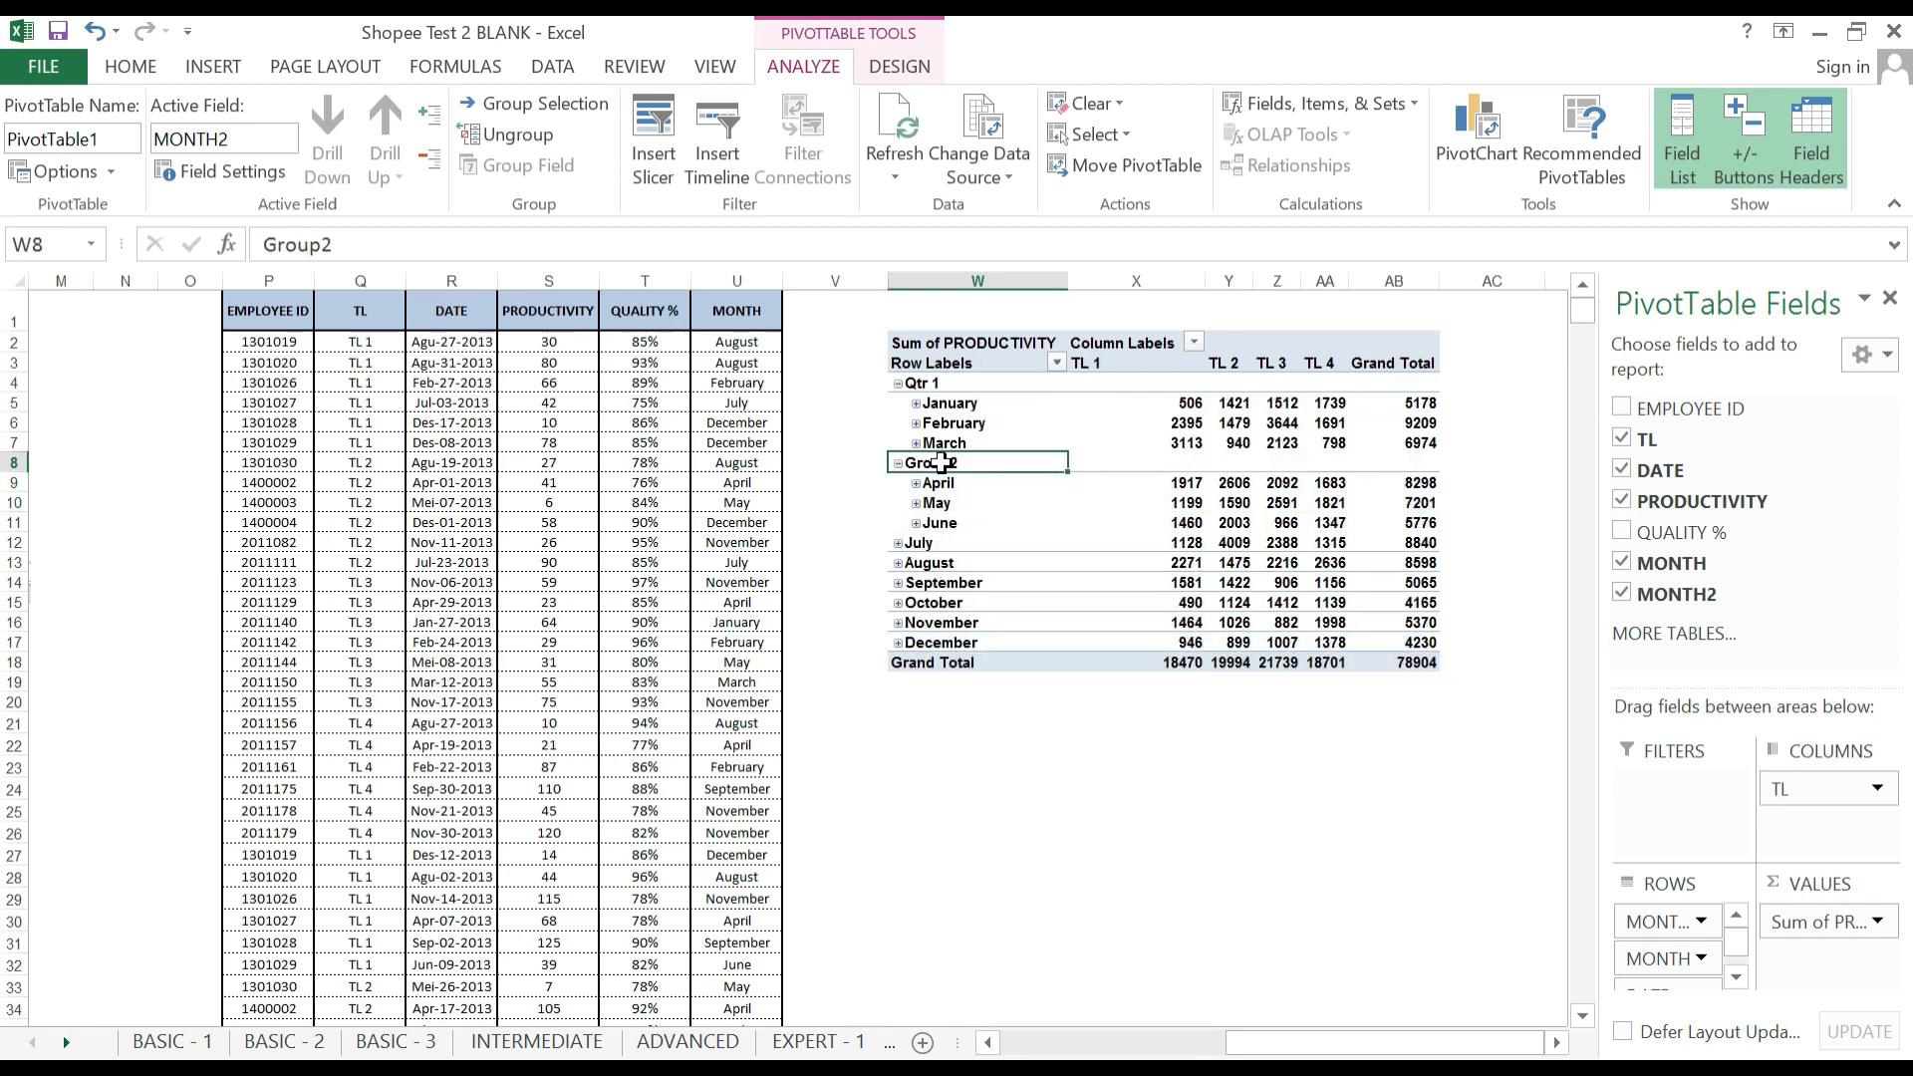
{"action": "key", "text": "F2"}
{"action": "double_click", "coordinate": [941, 462]}
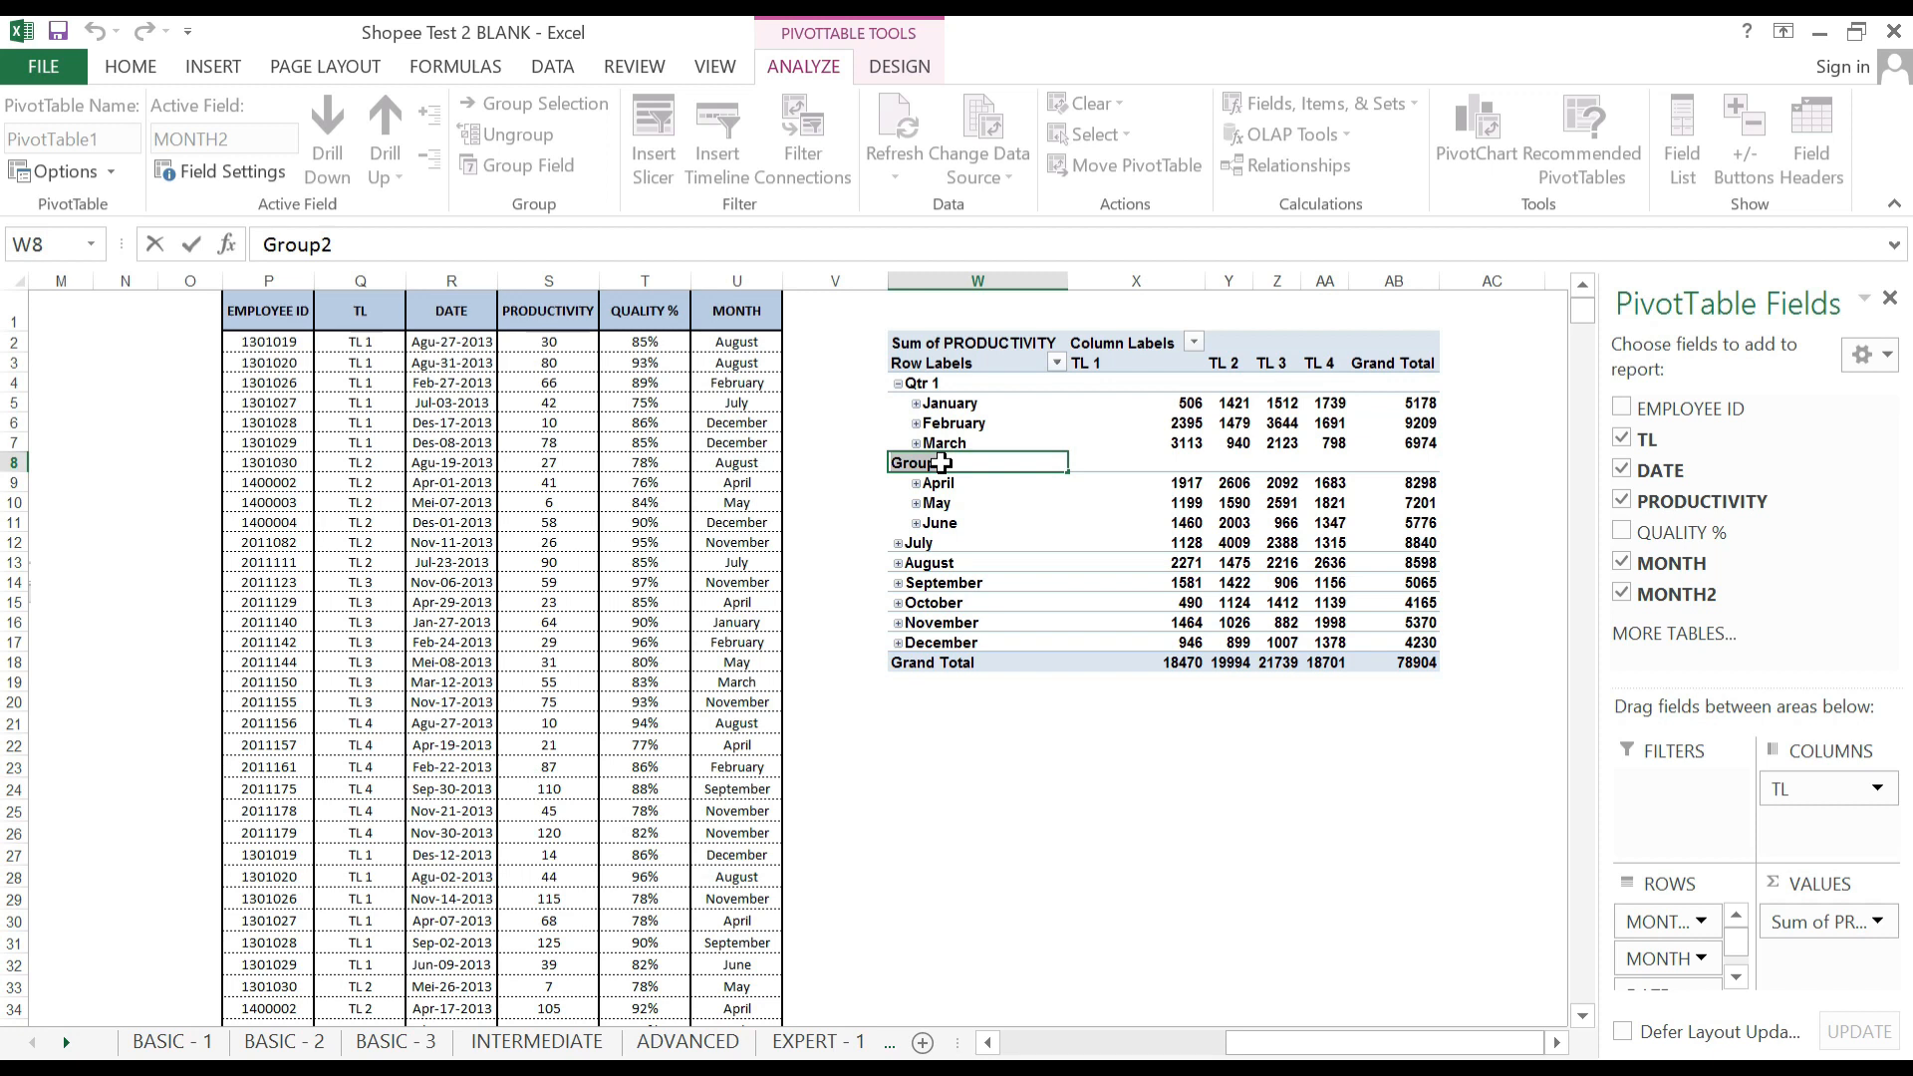
{"action": "type", "text": "Qtr 1"}
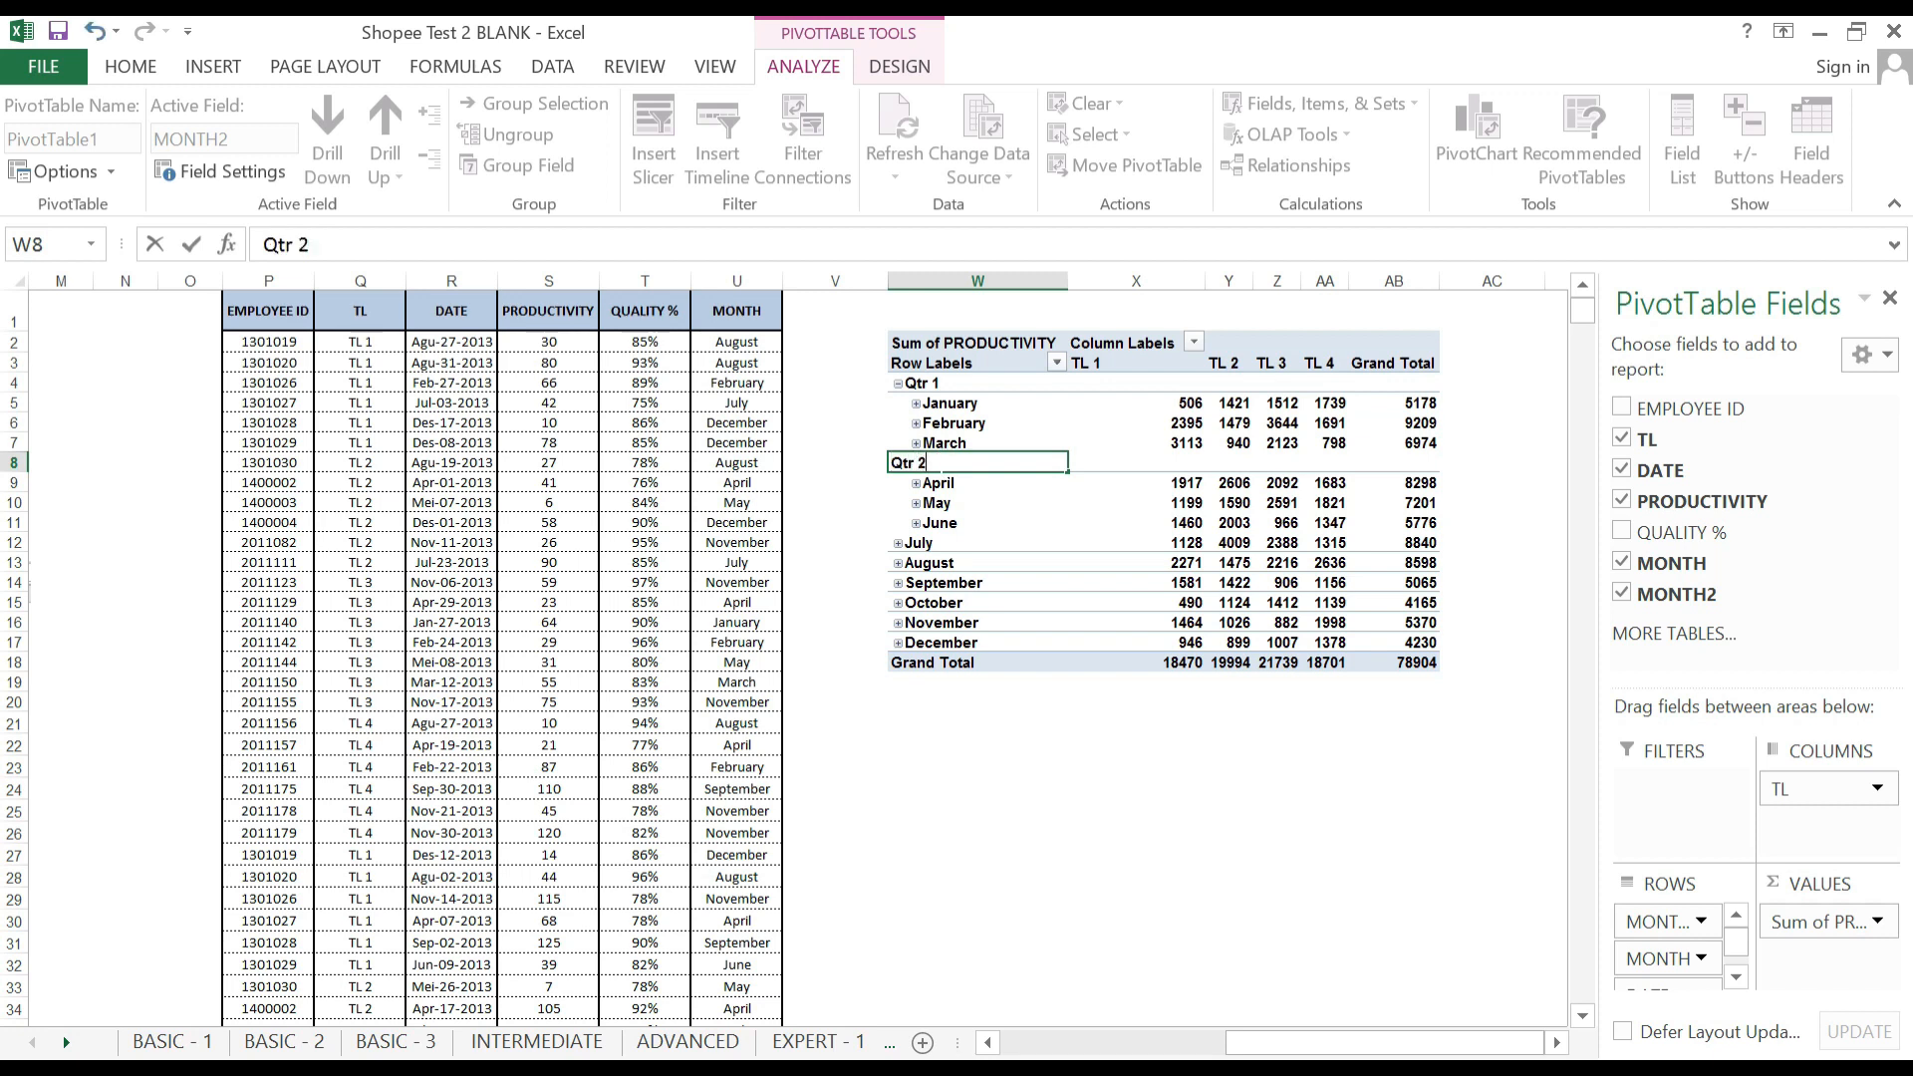
Group July, August and September in the pivot table's row labels and name the group Qtr 3.
{"action": "left_click", "coordinate": [936, 545]}
{"action": "left_click", "coordinate": [950, 590], "text": "shift"}
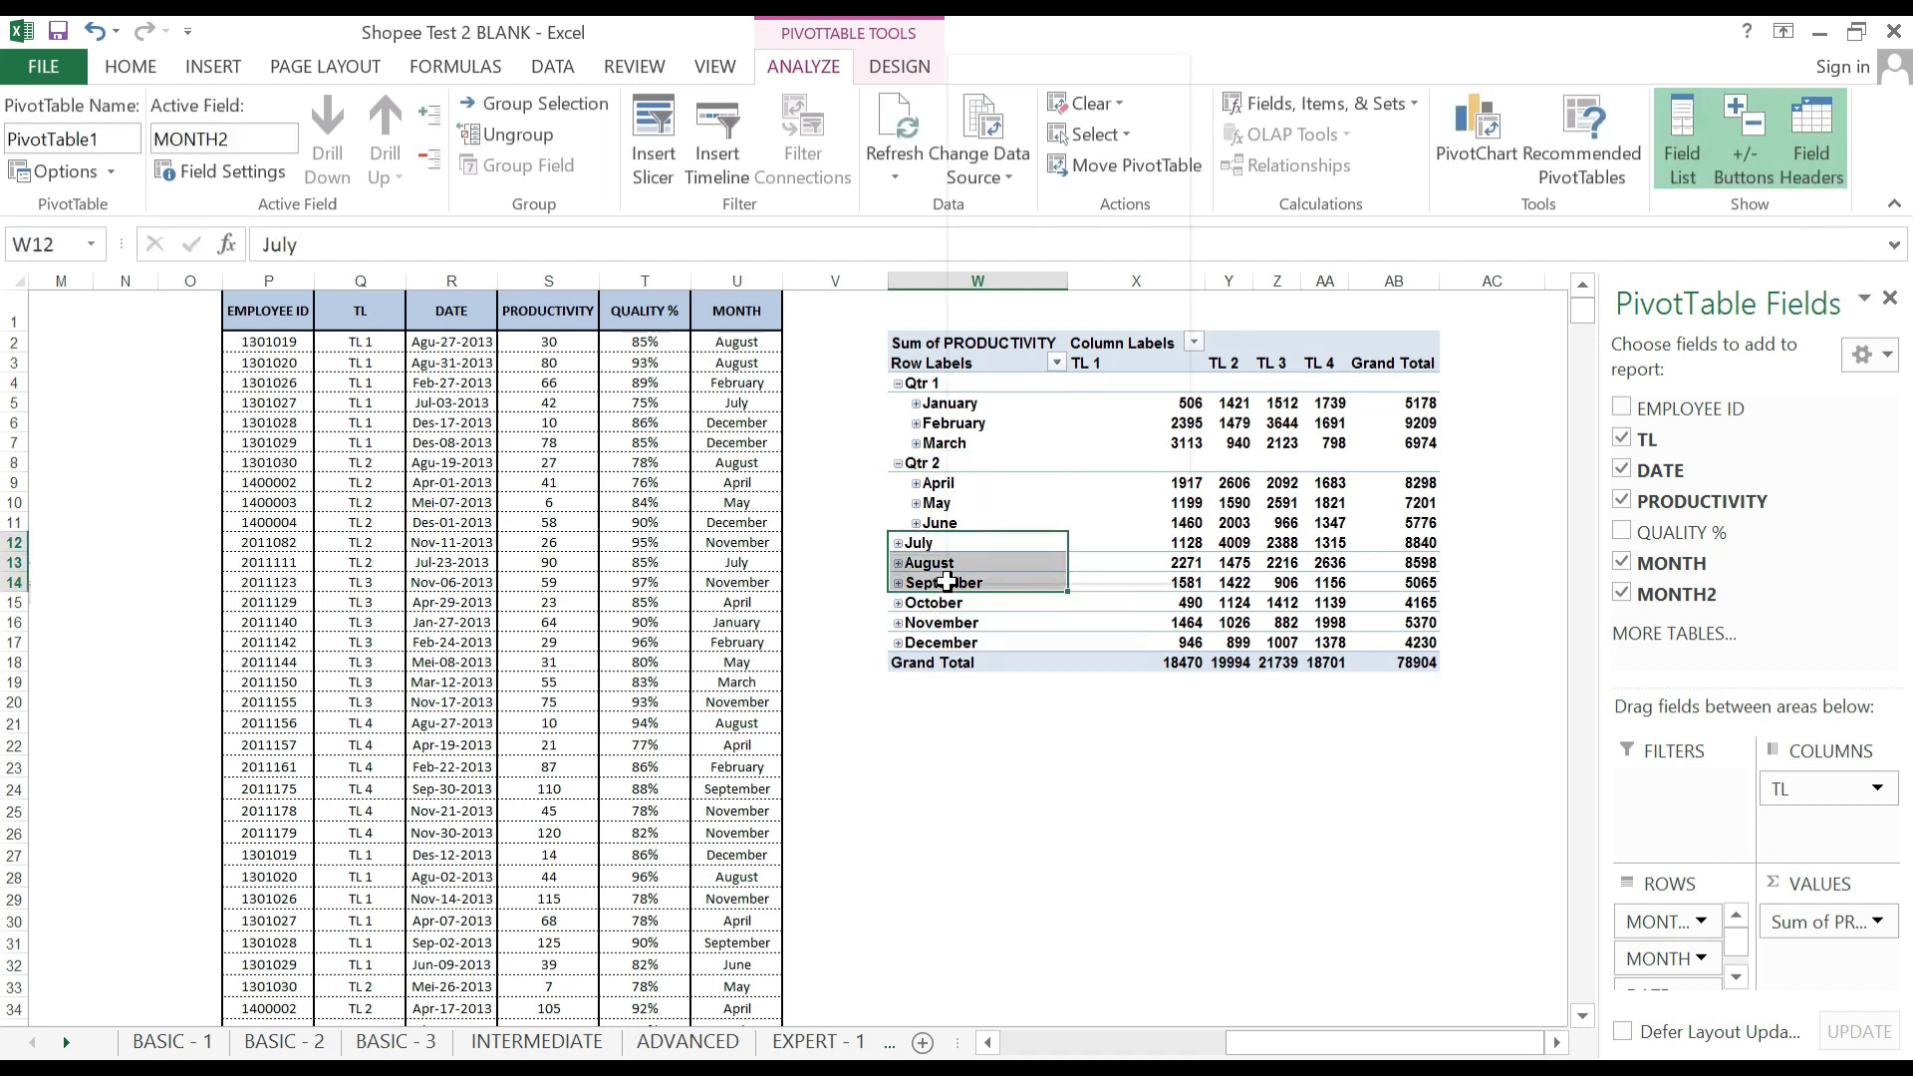
{"action": "right_click", "coordinate": [950, 590]}
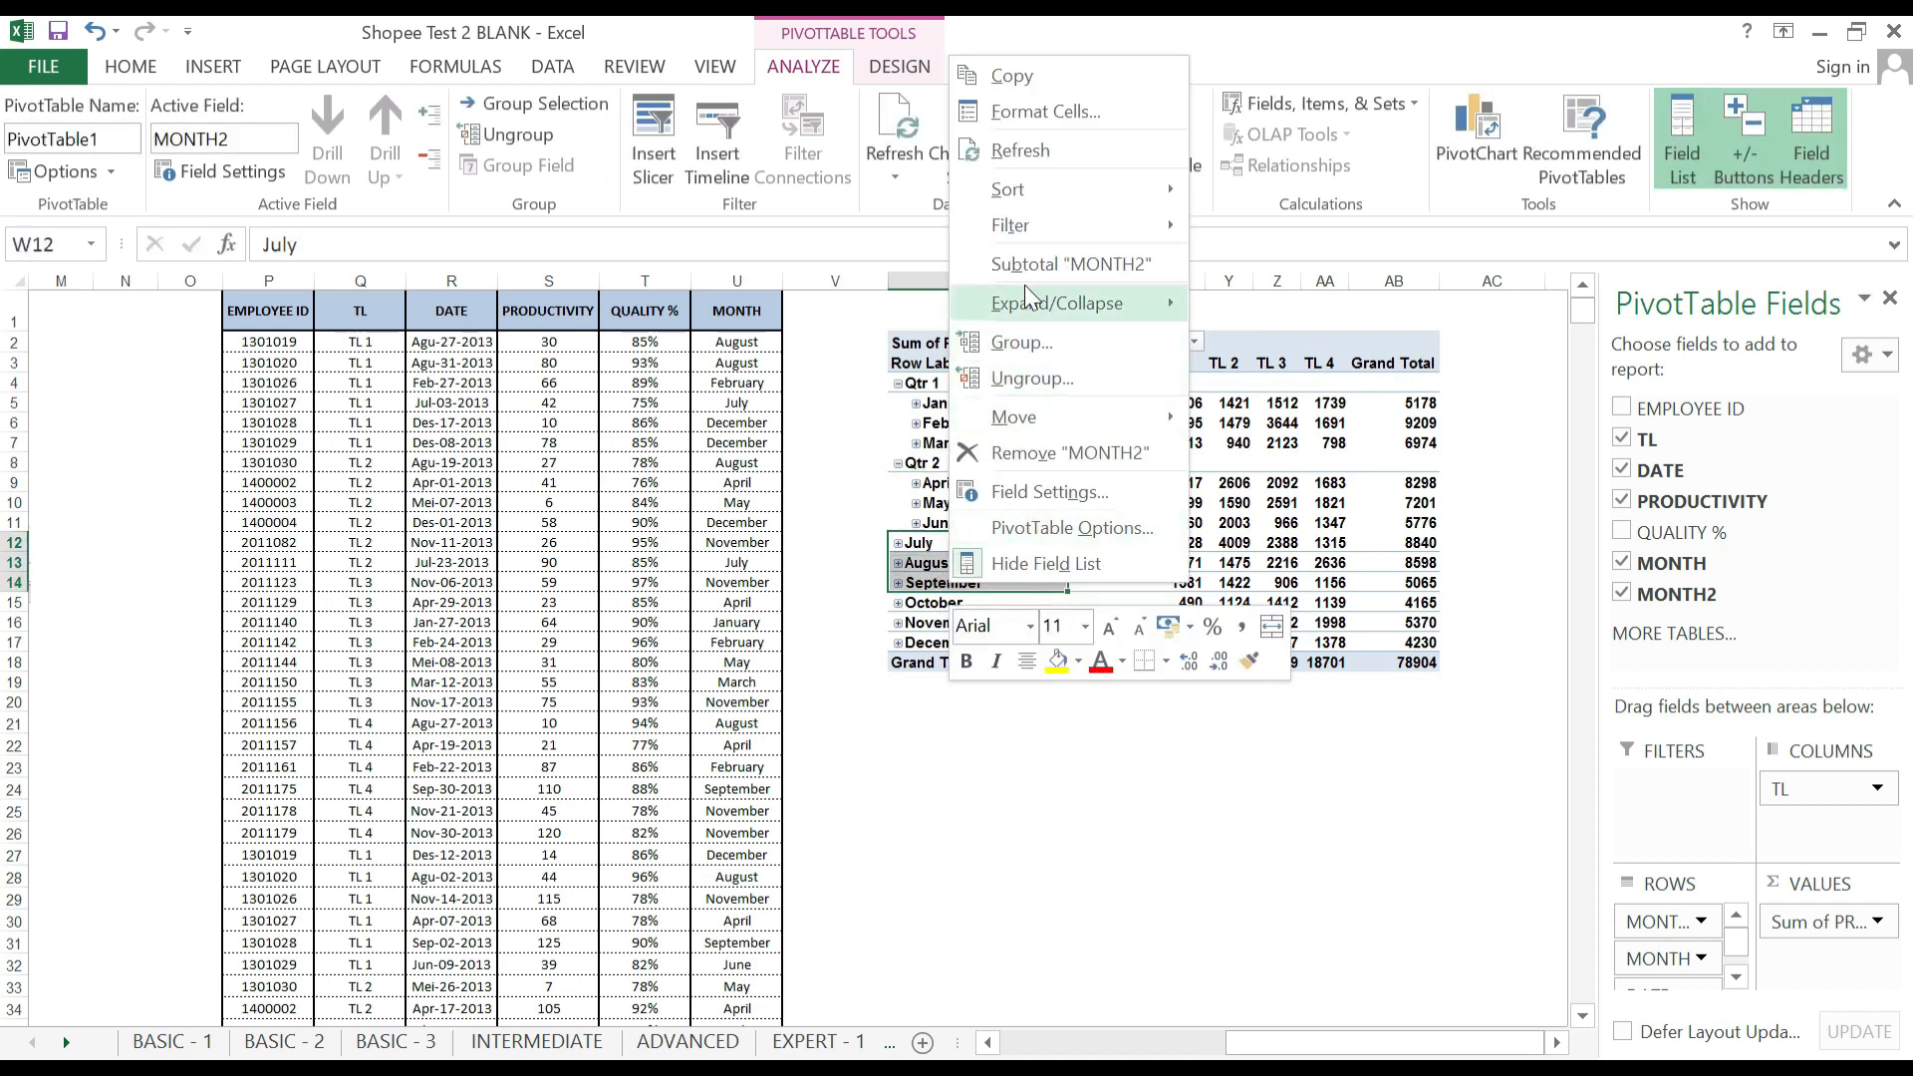
{"action": "left_click", "coordinate": [1033, 349]}
{"action": "left_click", "coordinate": [957, 546]}
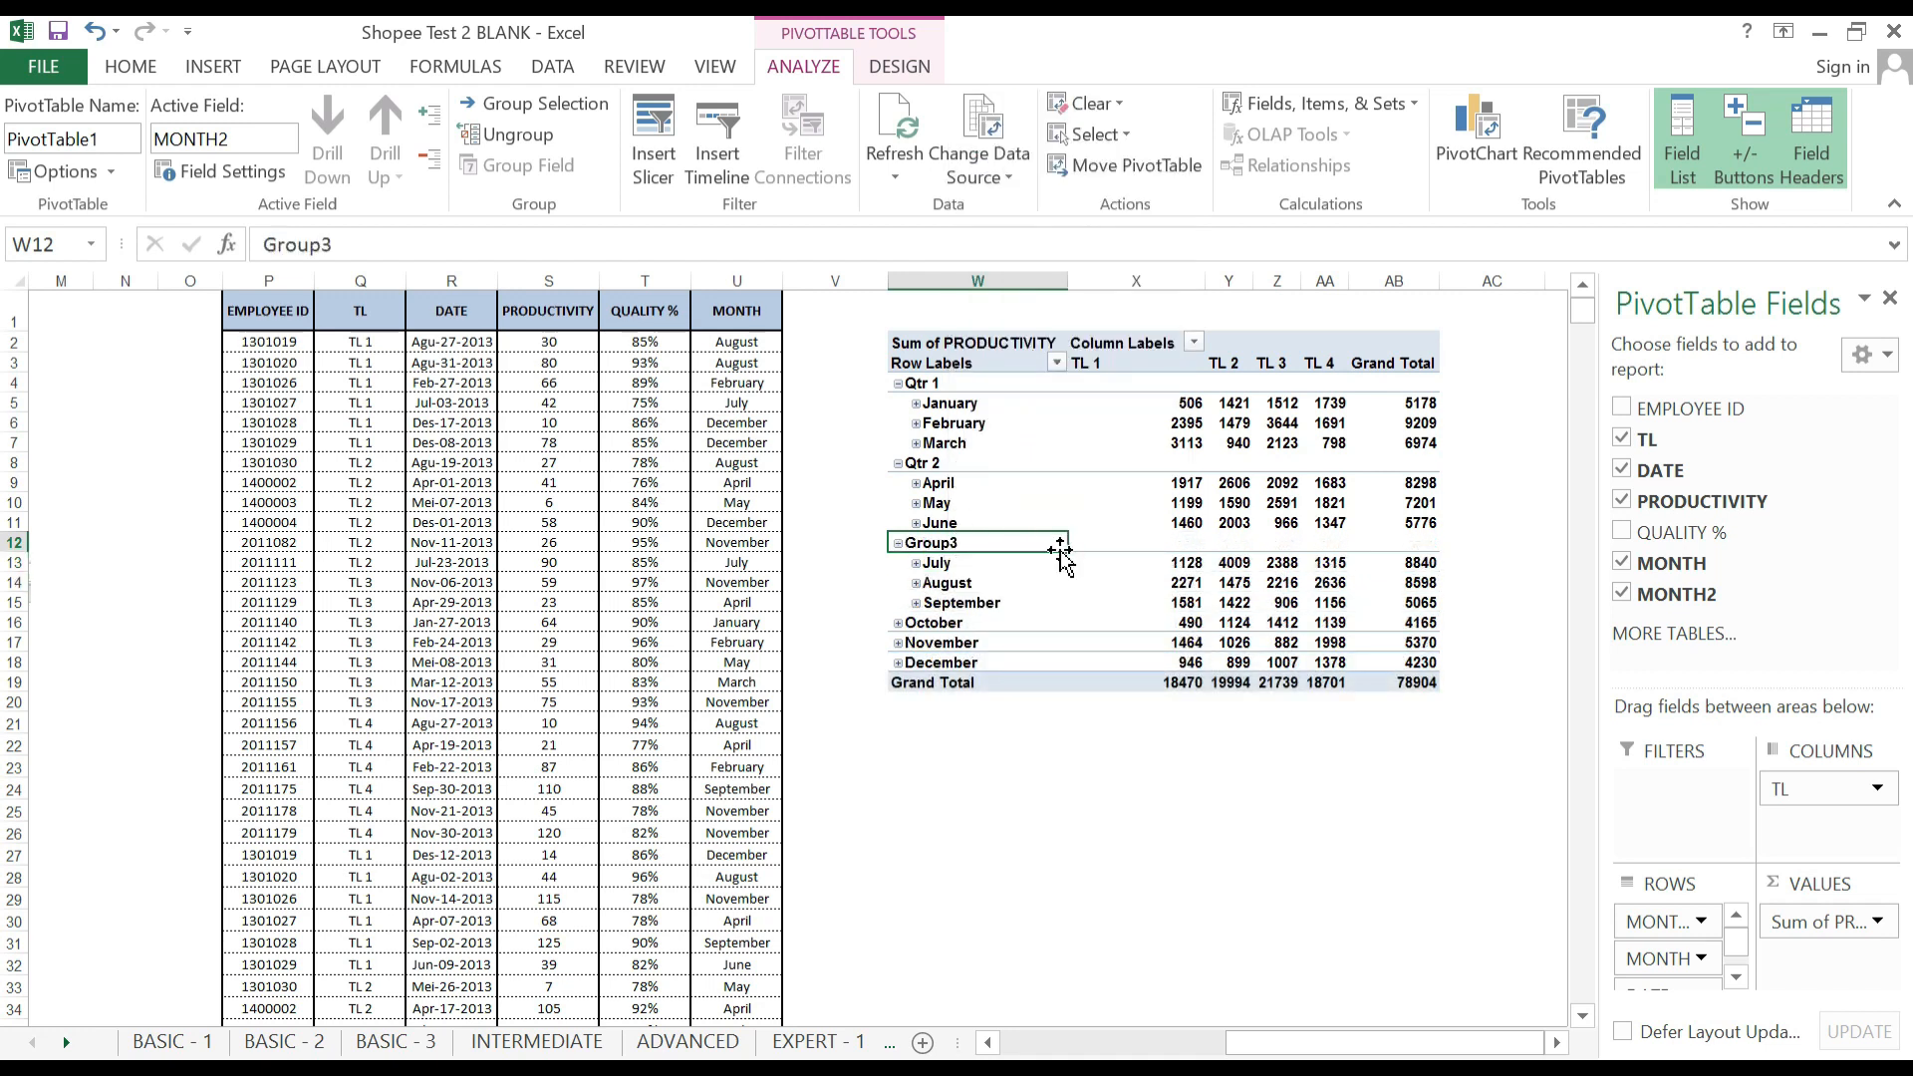
{"action": "key", "text": "F2"}
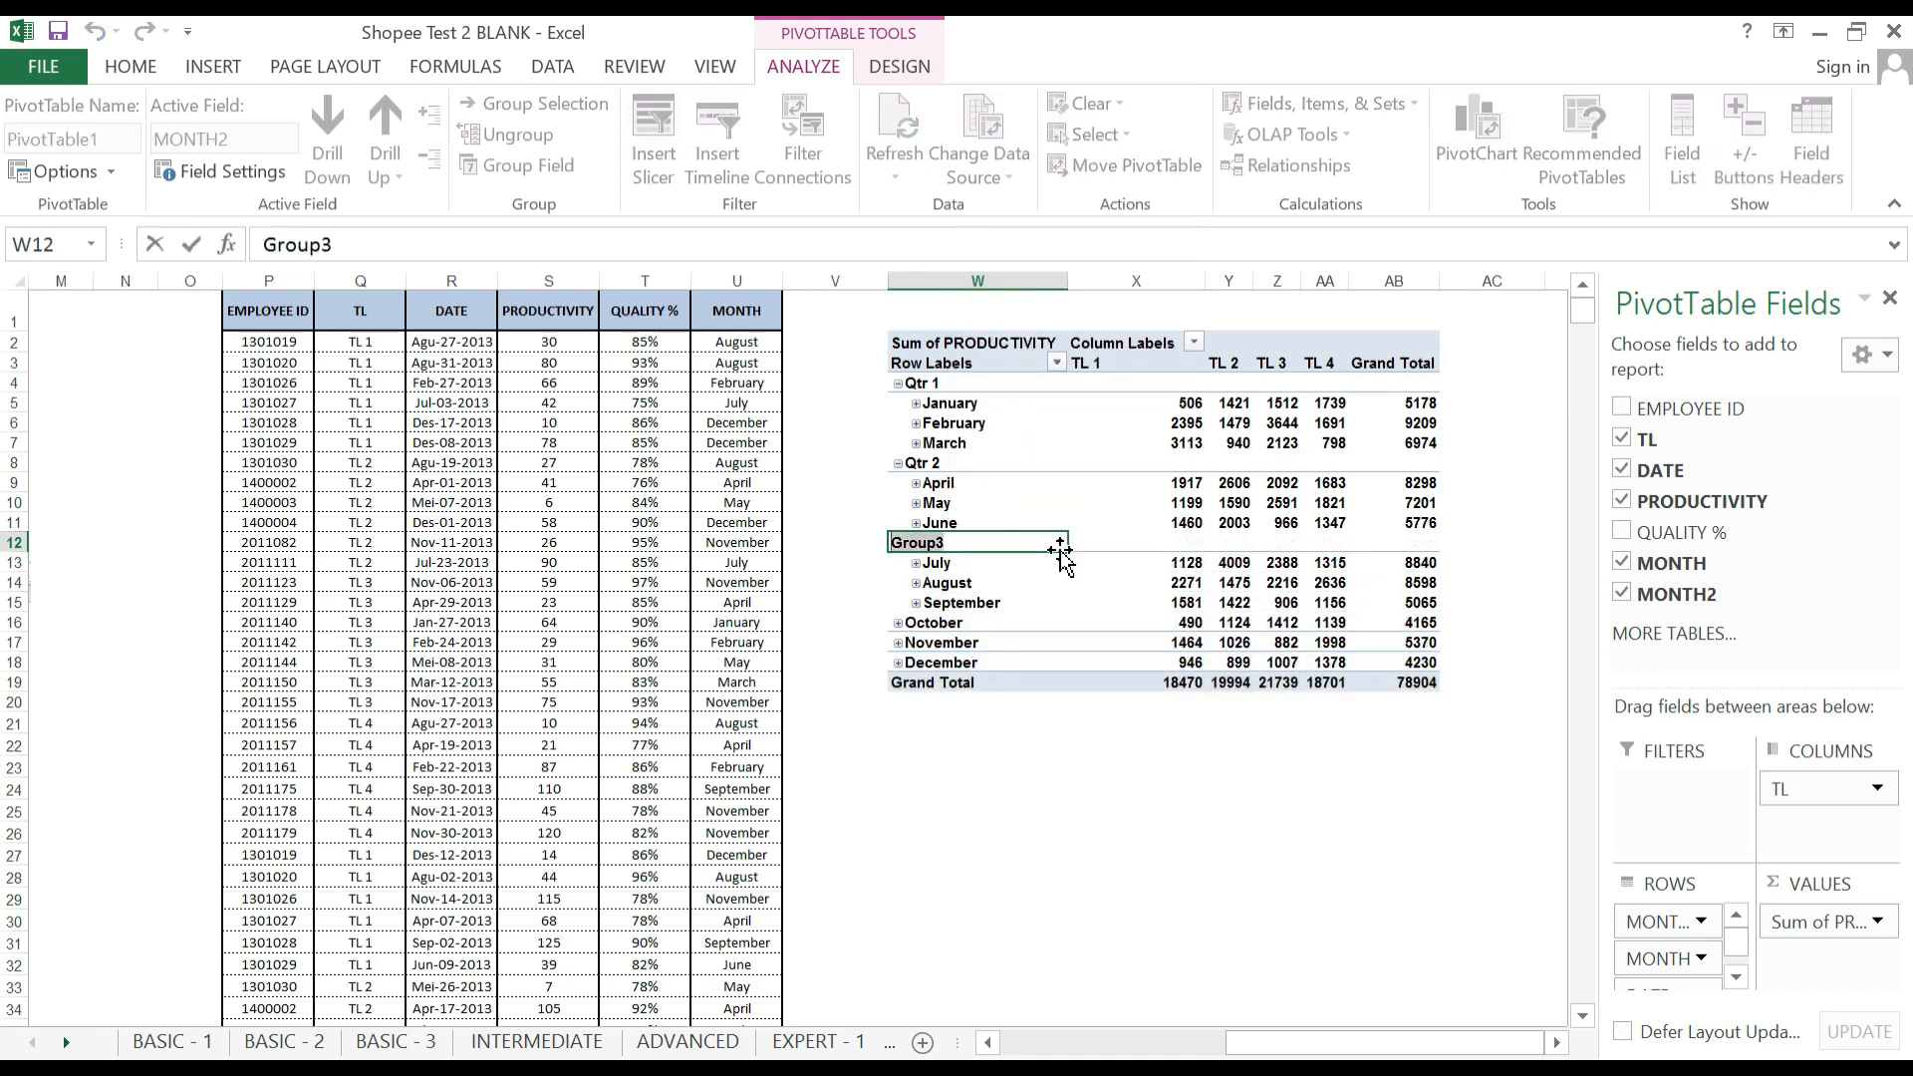
{"action": "type", "text": "Qtr"}
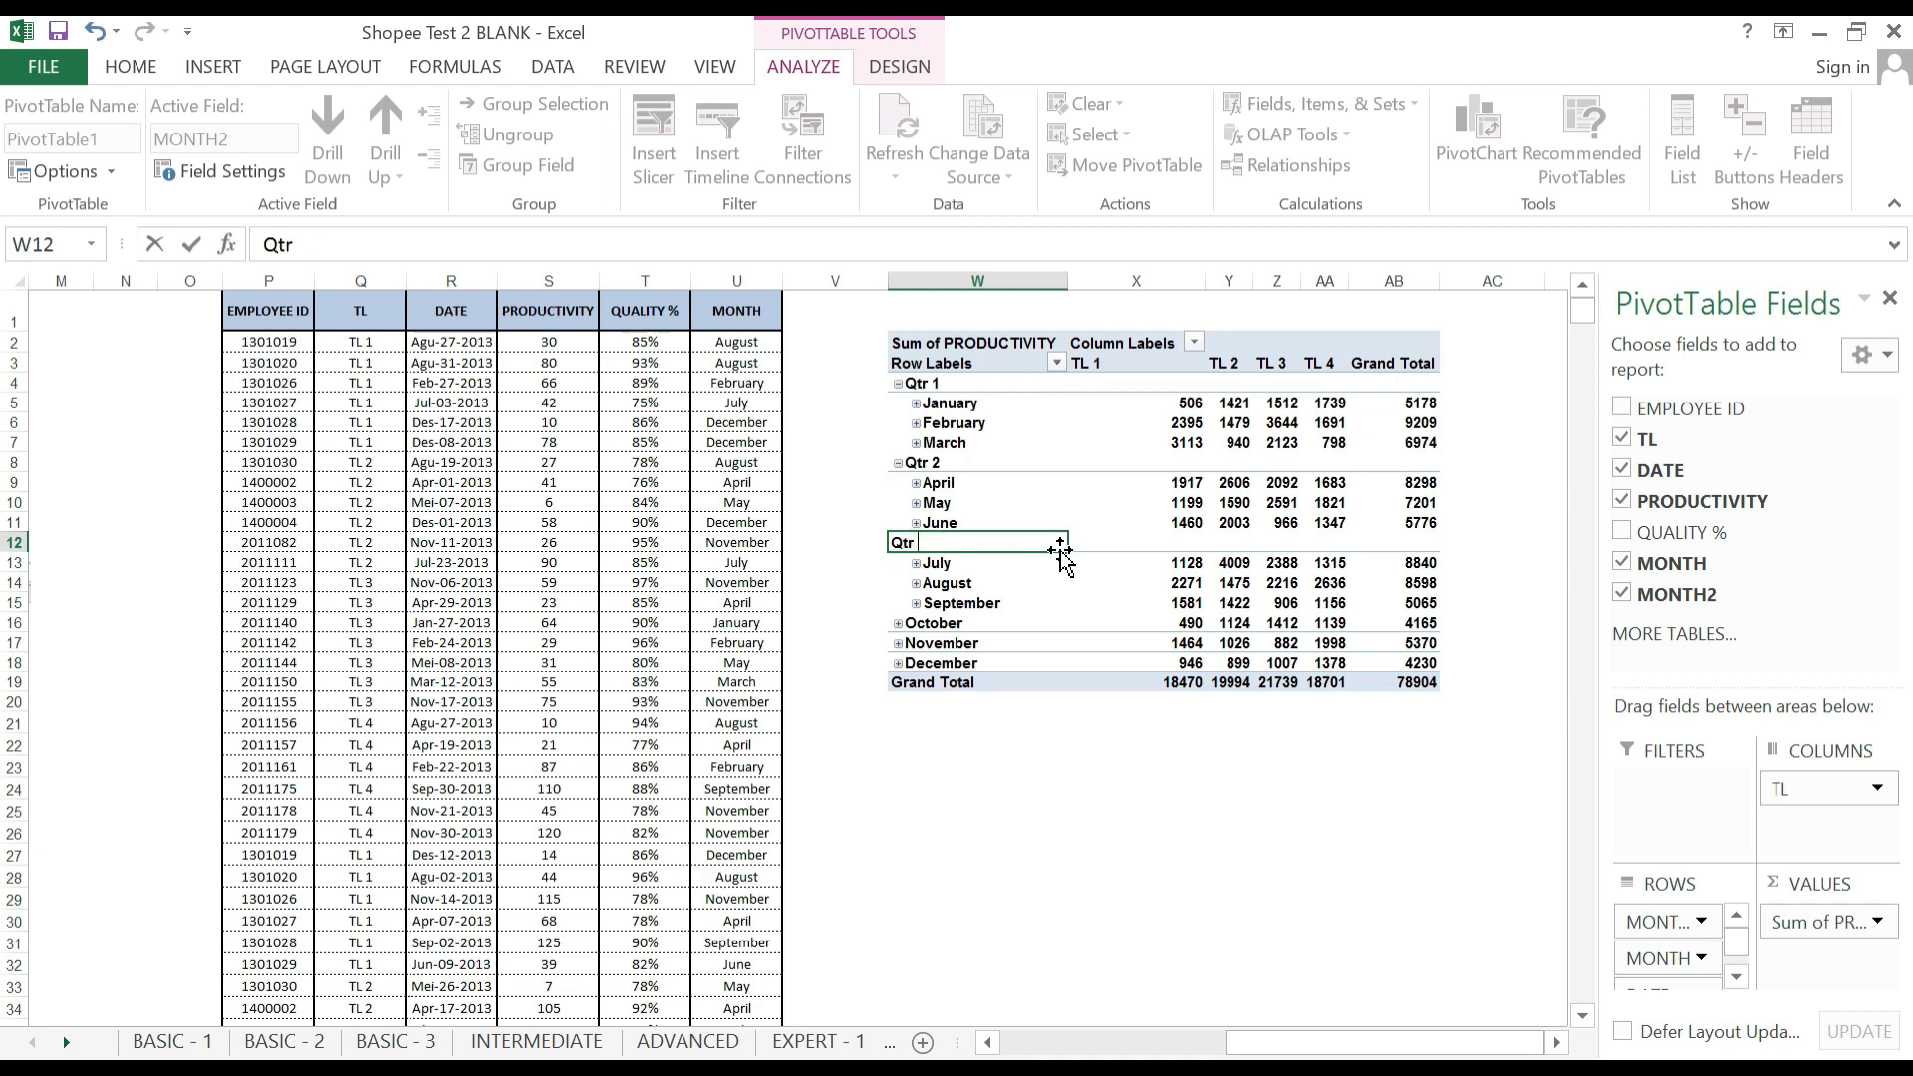
{"action": "type", "text": " 3"}
Group October, November and December in the pivot table's row labels and name the group Qtr 4.
{"action": "left_click", "coordinate": [952, 624]}
{"action": "left_click_drag", "start_coordinate": [979, 645], "coordinate": [986, 668]}
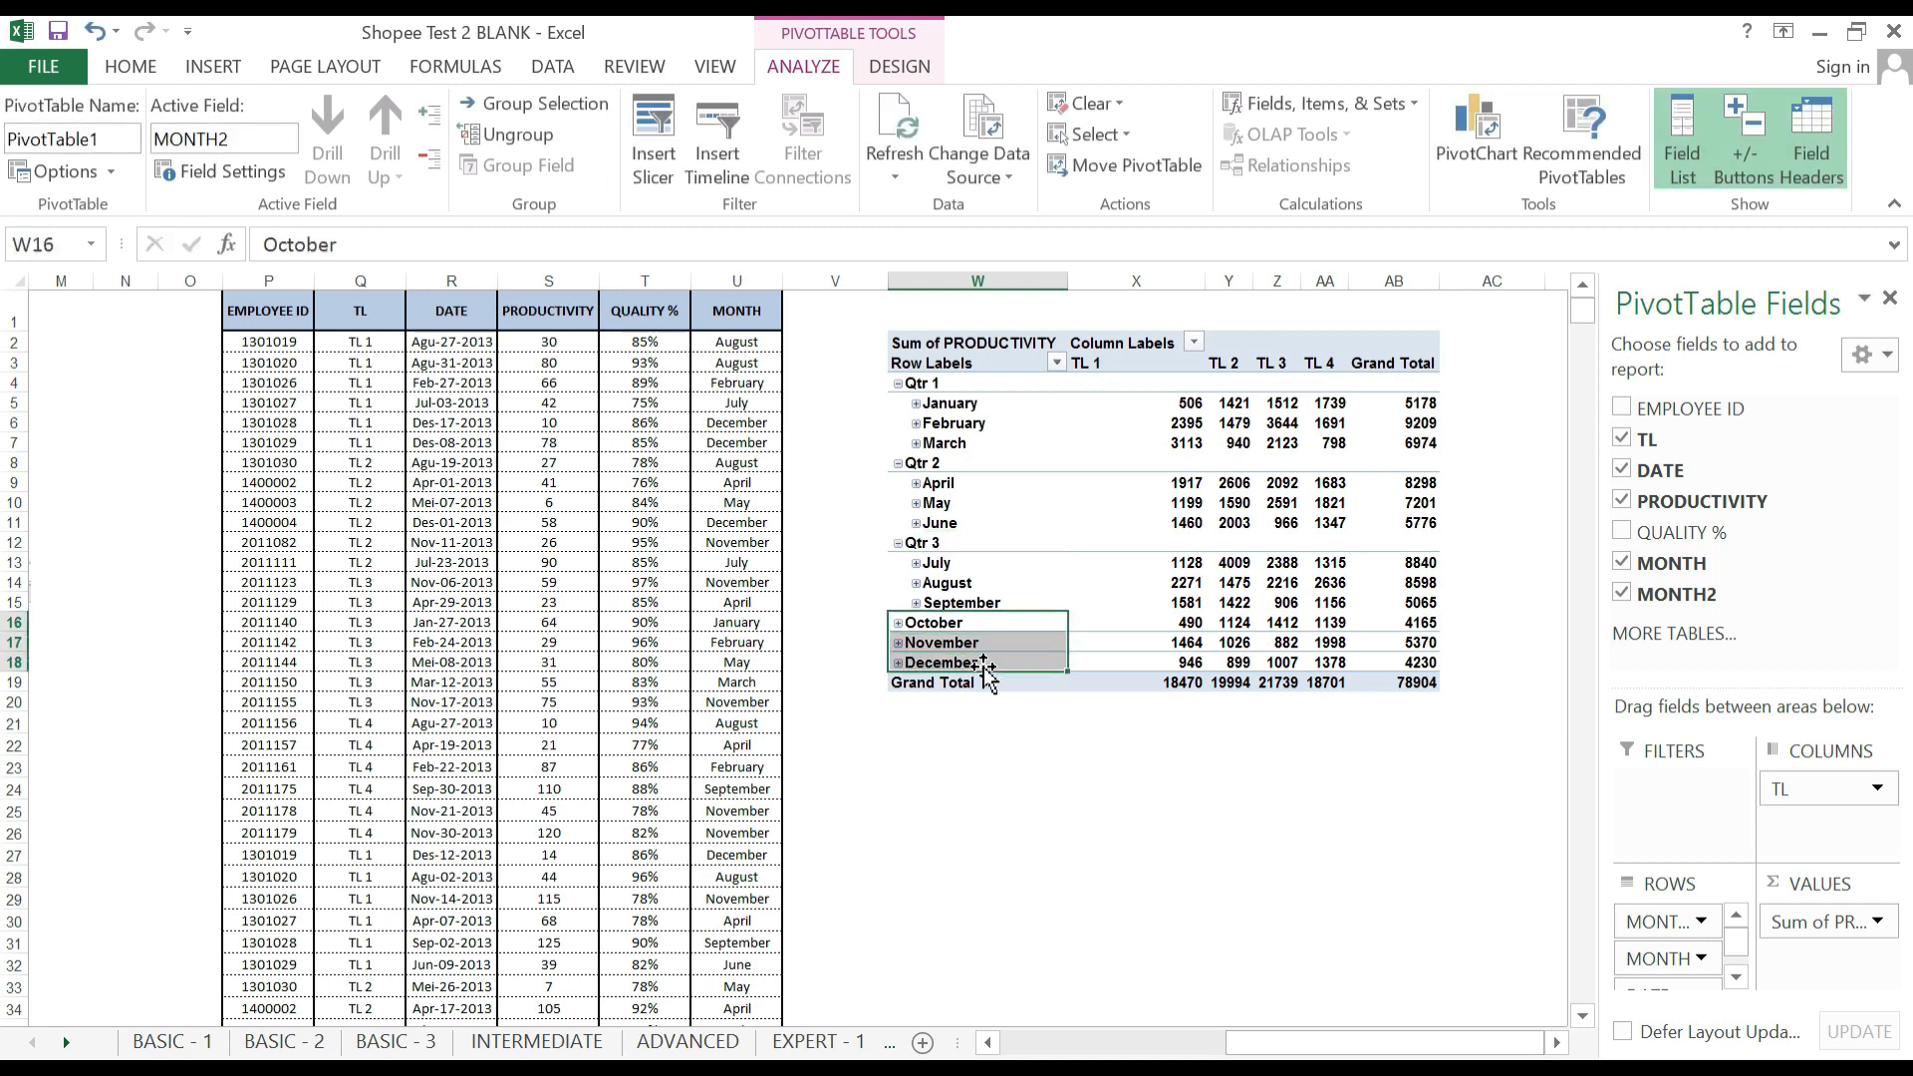
{"action": "right_click", "coordinate": [992, 658]}
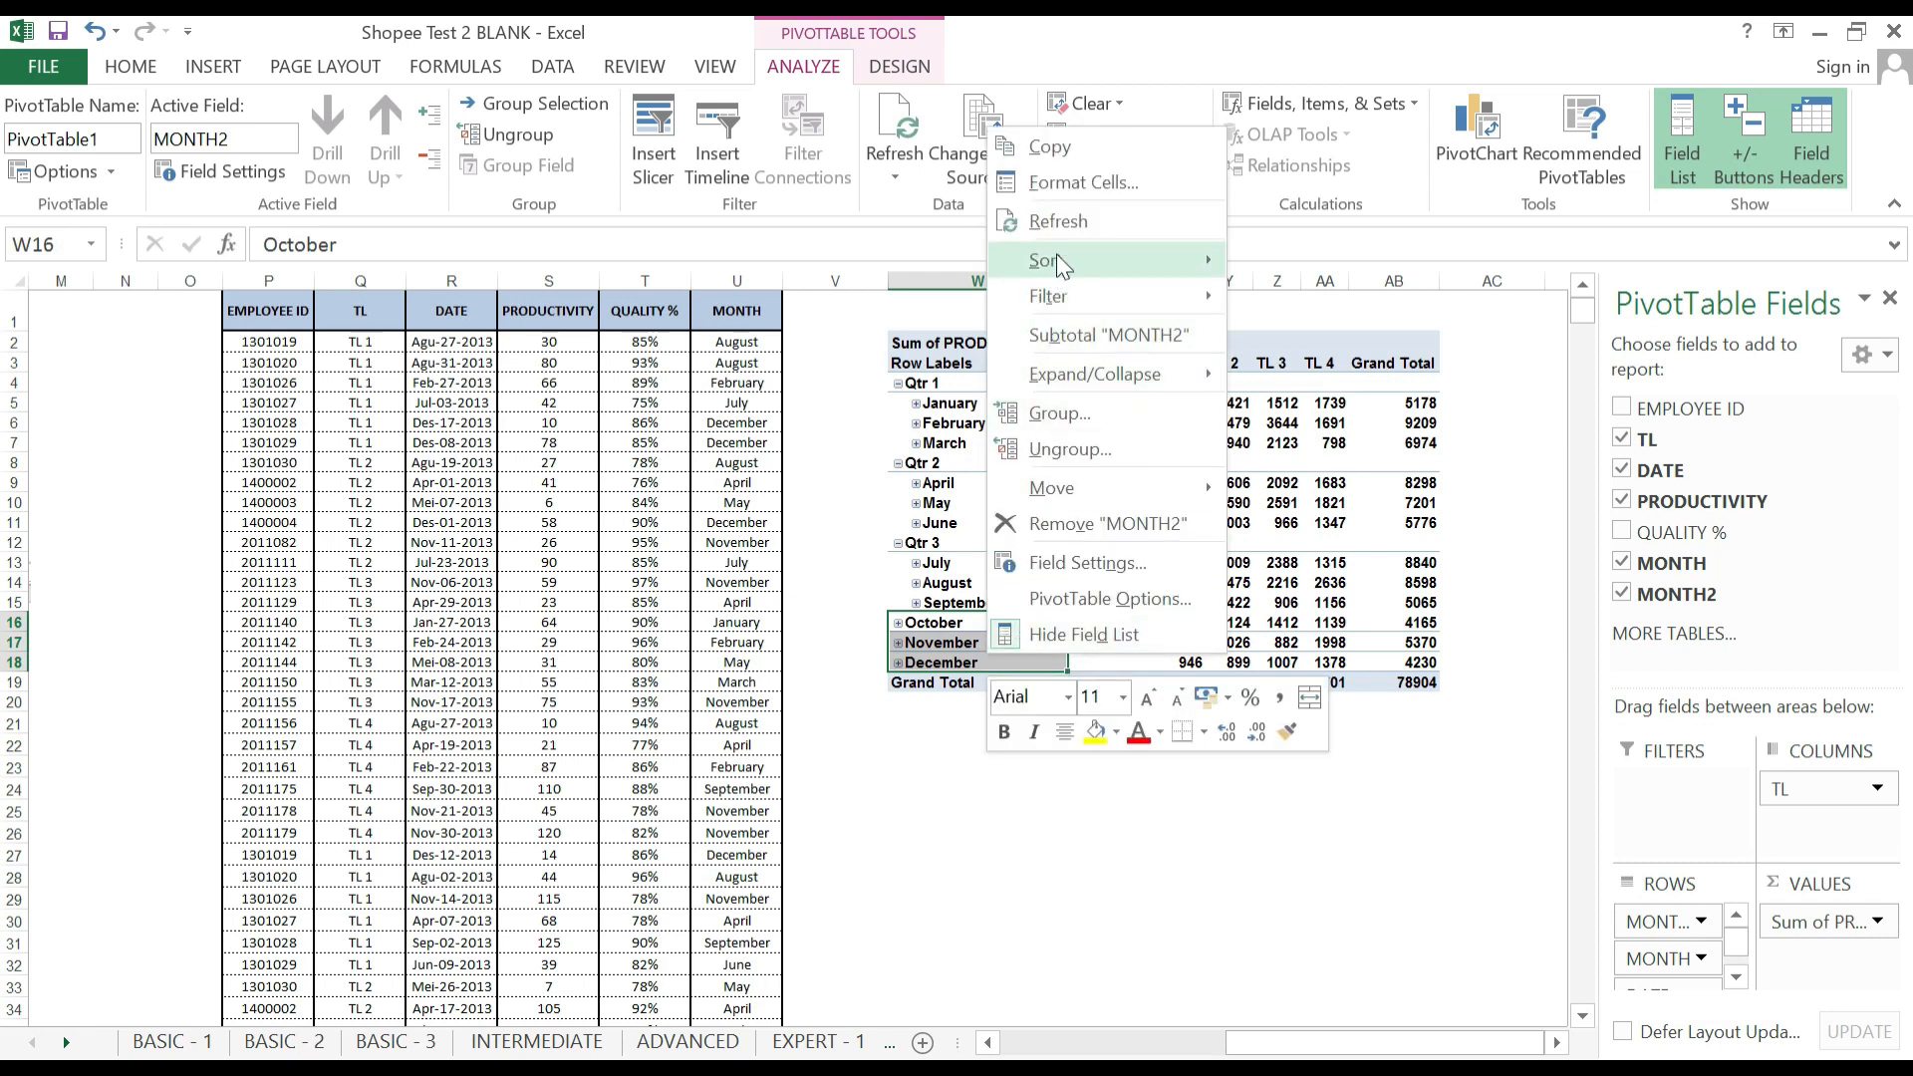
{"action": "left_click", "coordinate": [1059, 413]}
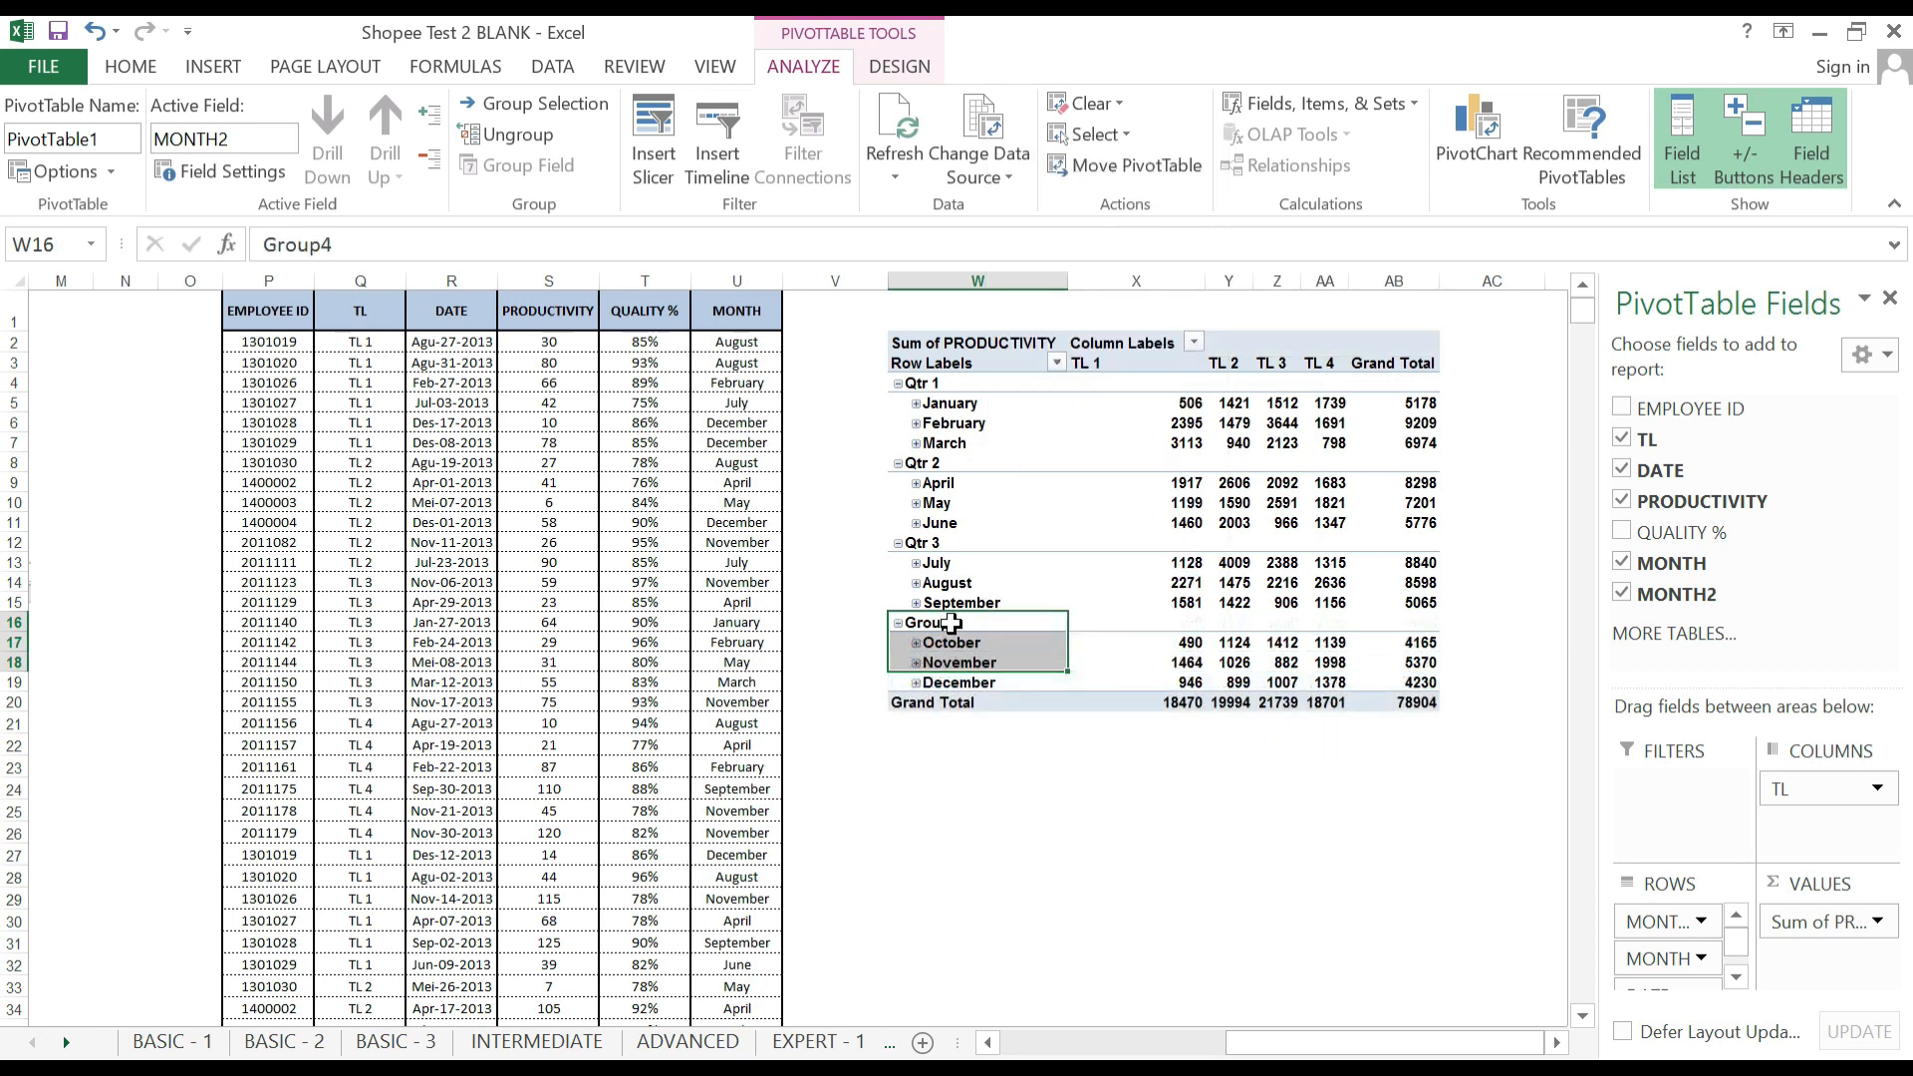
{"action": "key", "text": "F2"}
{"action": "type", "text": "Qtr 4"}
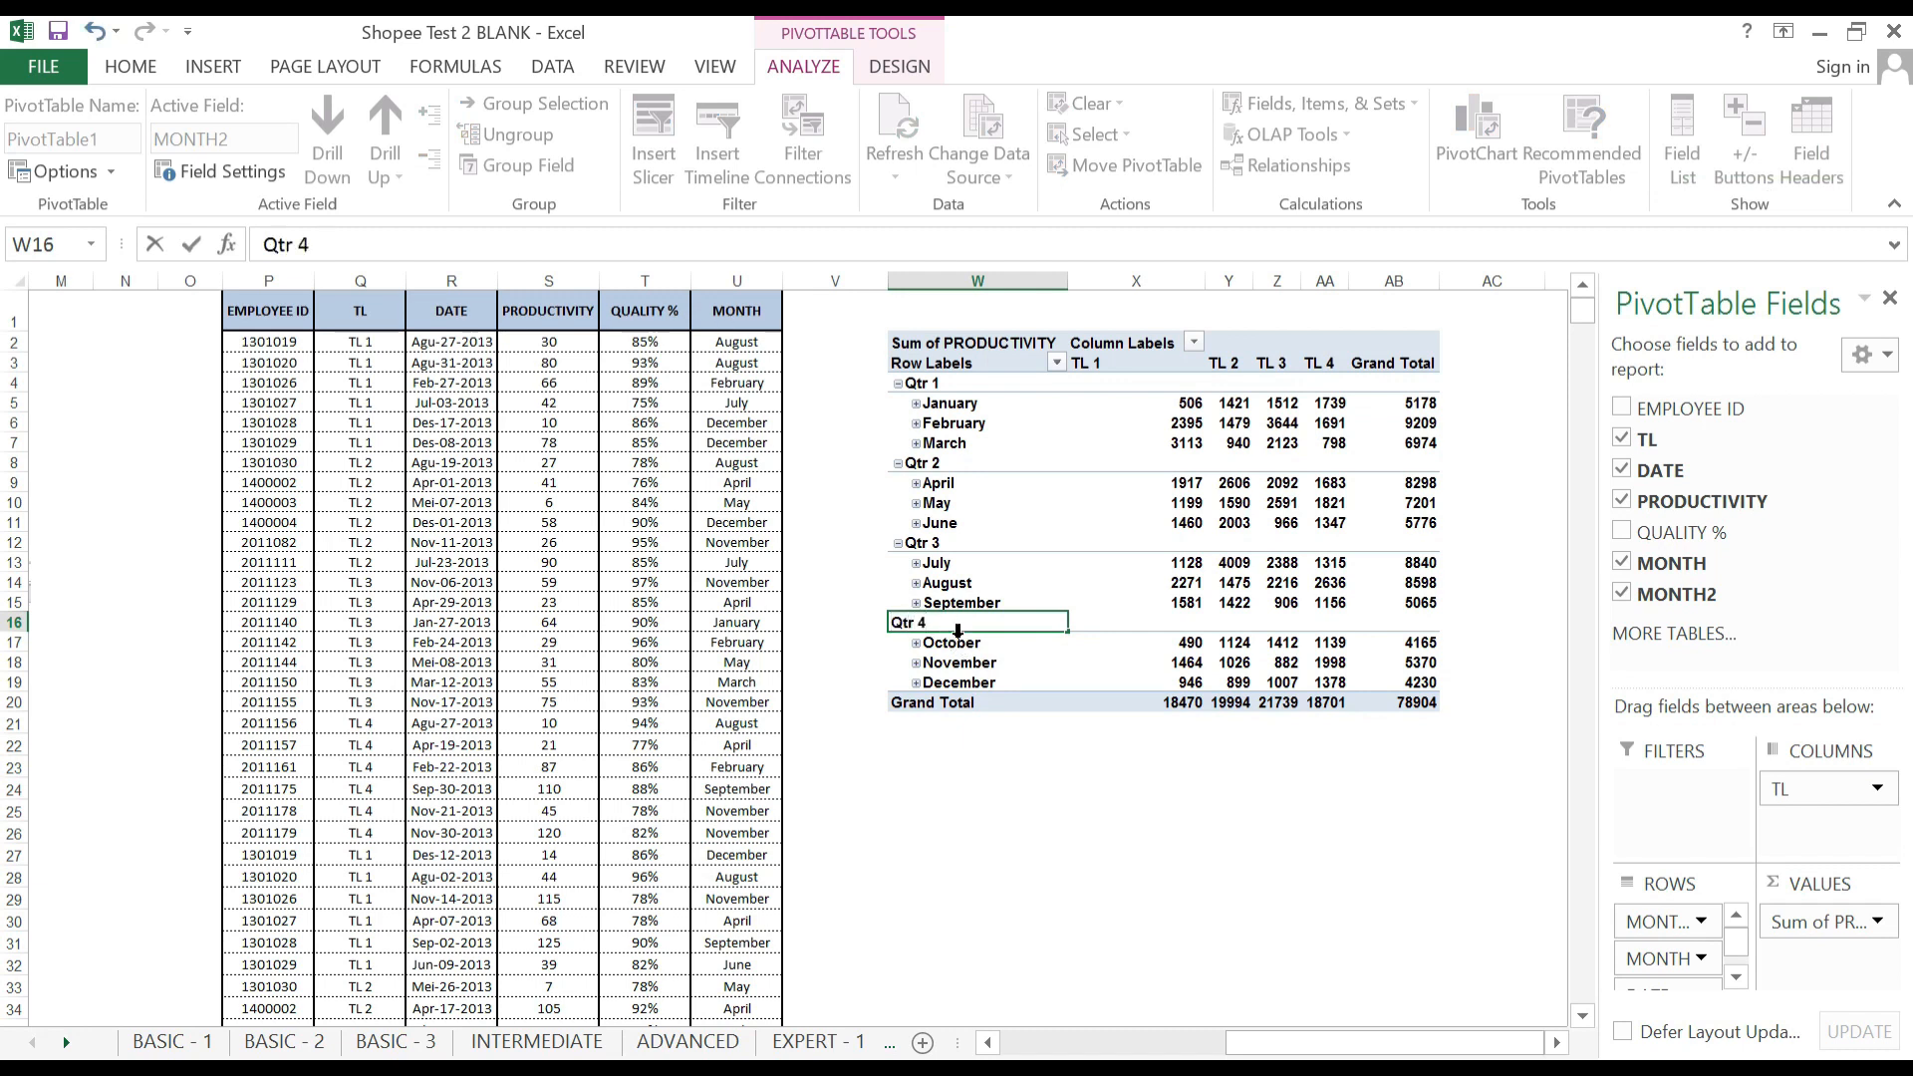
{"action": "key", "text": "Return"}
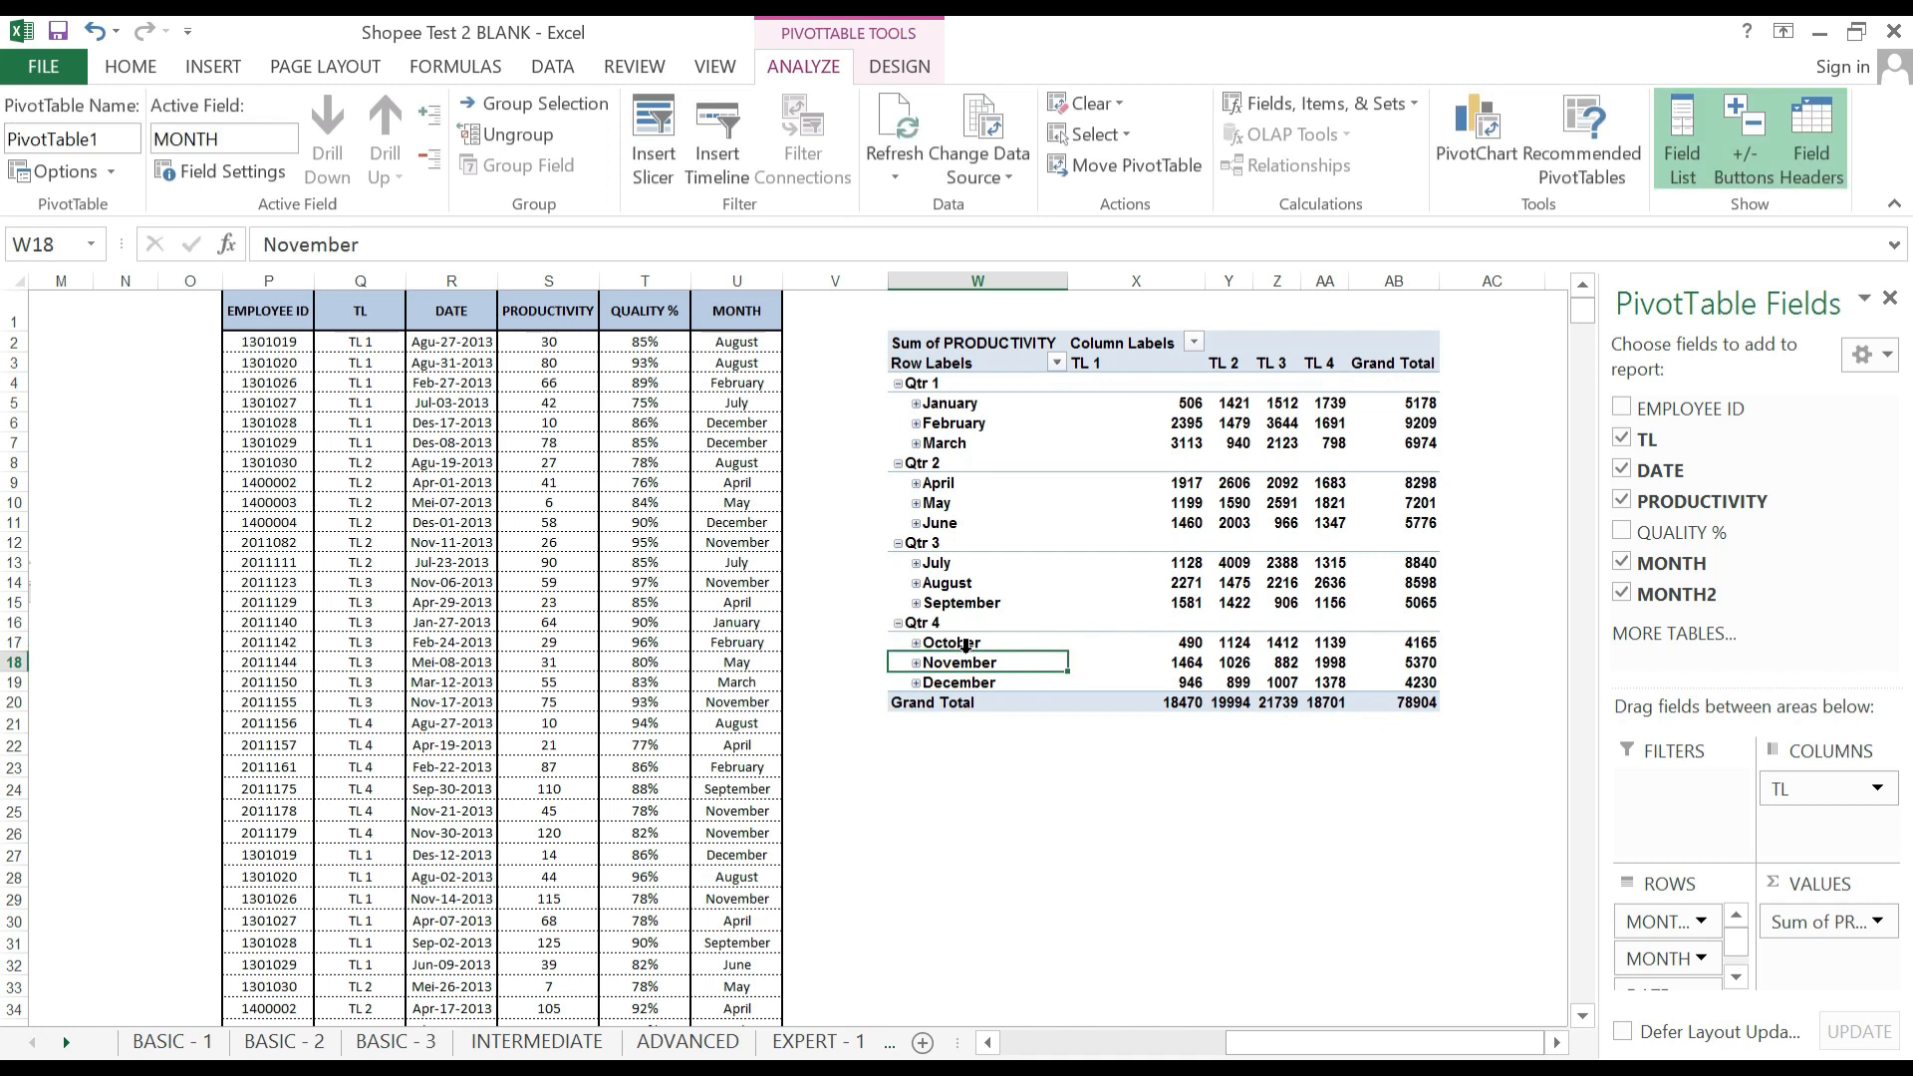
Collapse the Qtr 1, Qtr 2, Qtr 3 and Qtr 4 groups in the pivot table's row labels.
{"action": "left_click", "coordinate": [899, 385]}
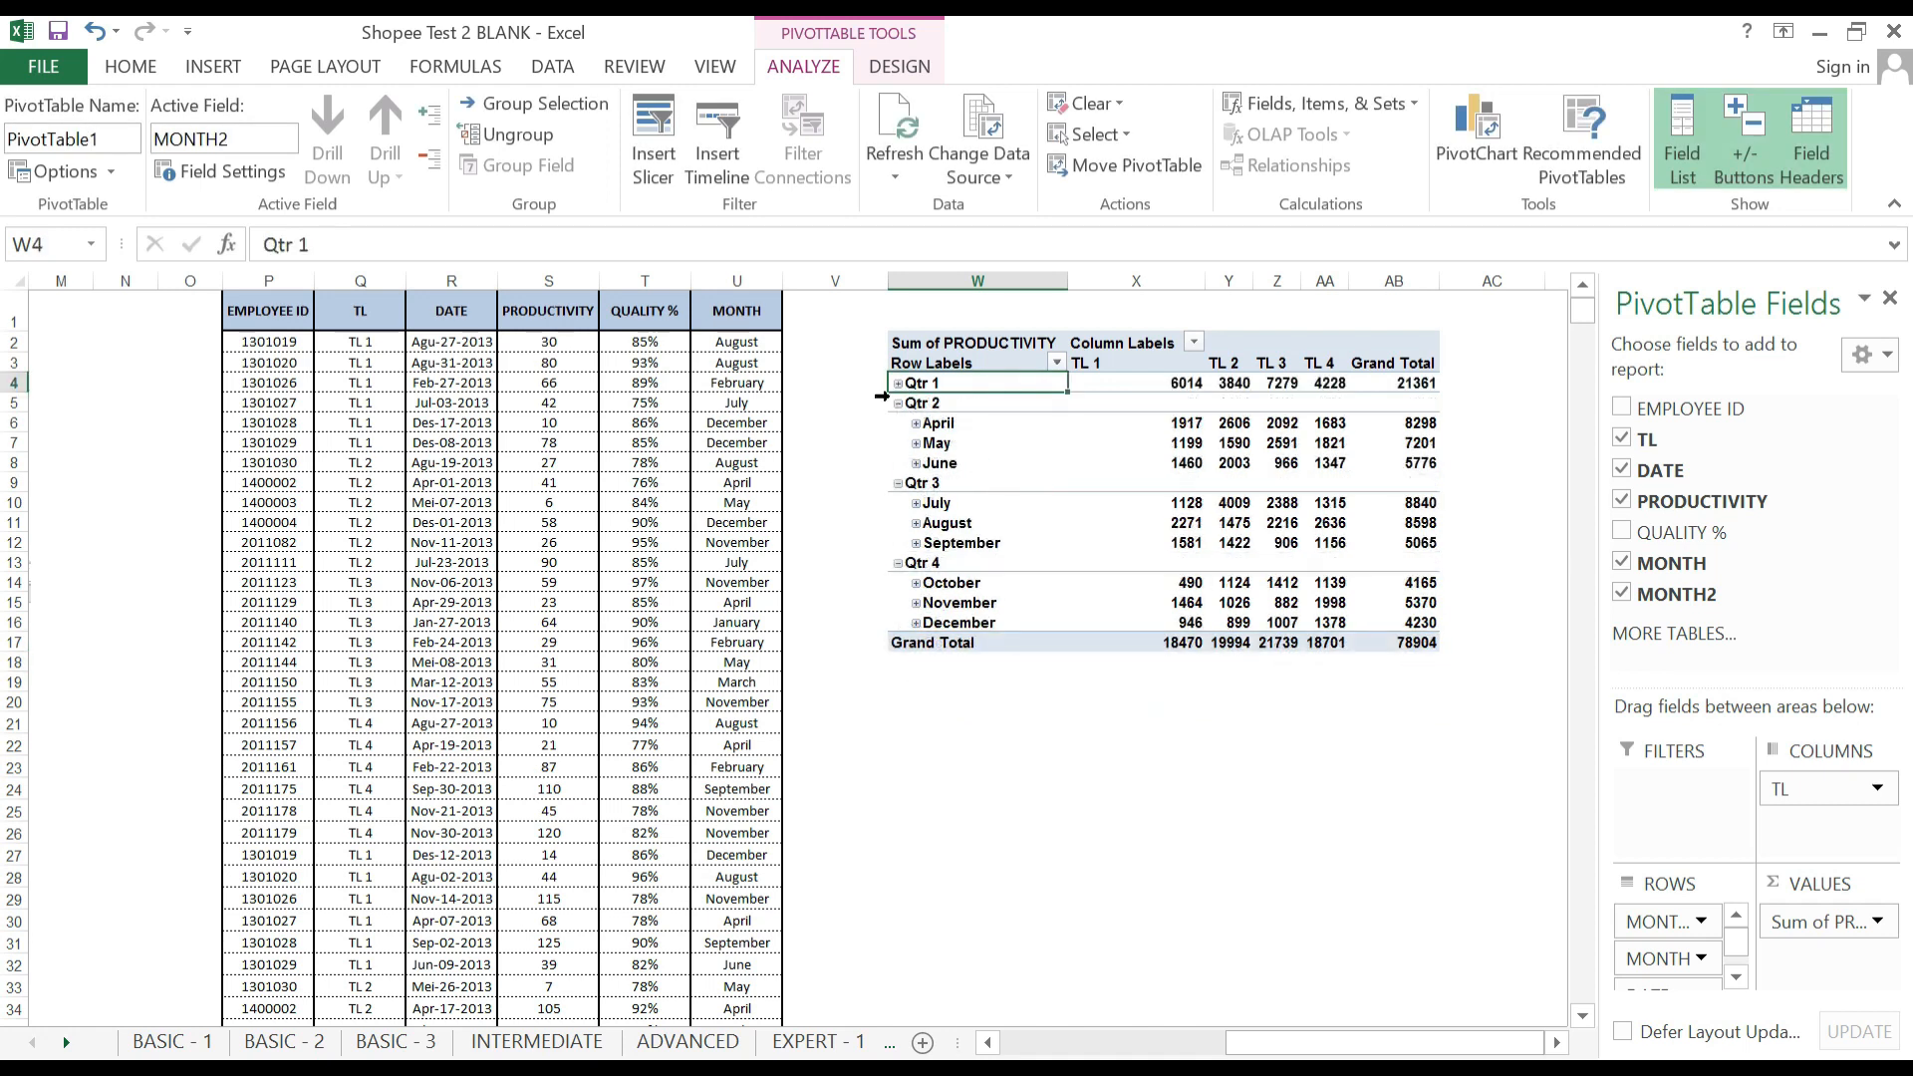
{"action": "left_click", "coordinate": [899, 404]}
{"action": "left_click", "coordinate": [897, 423]}
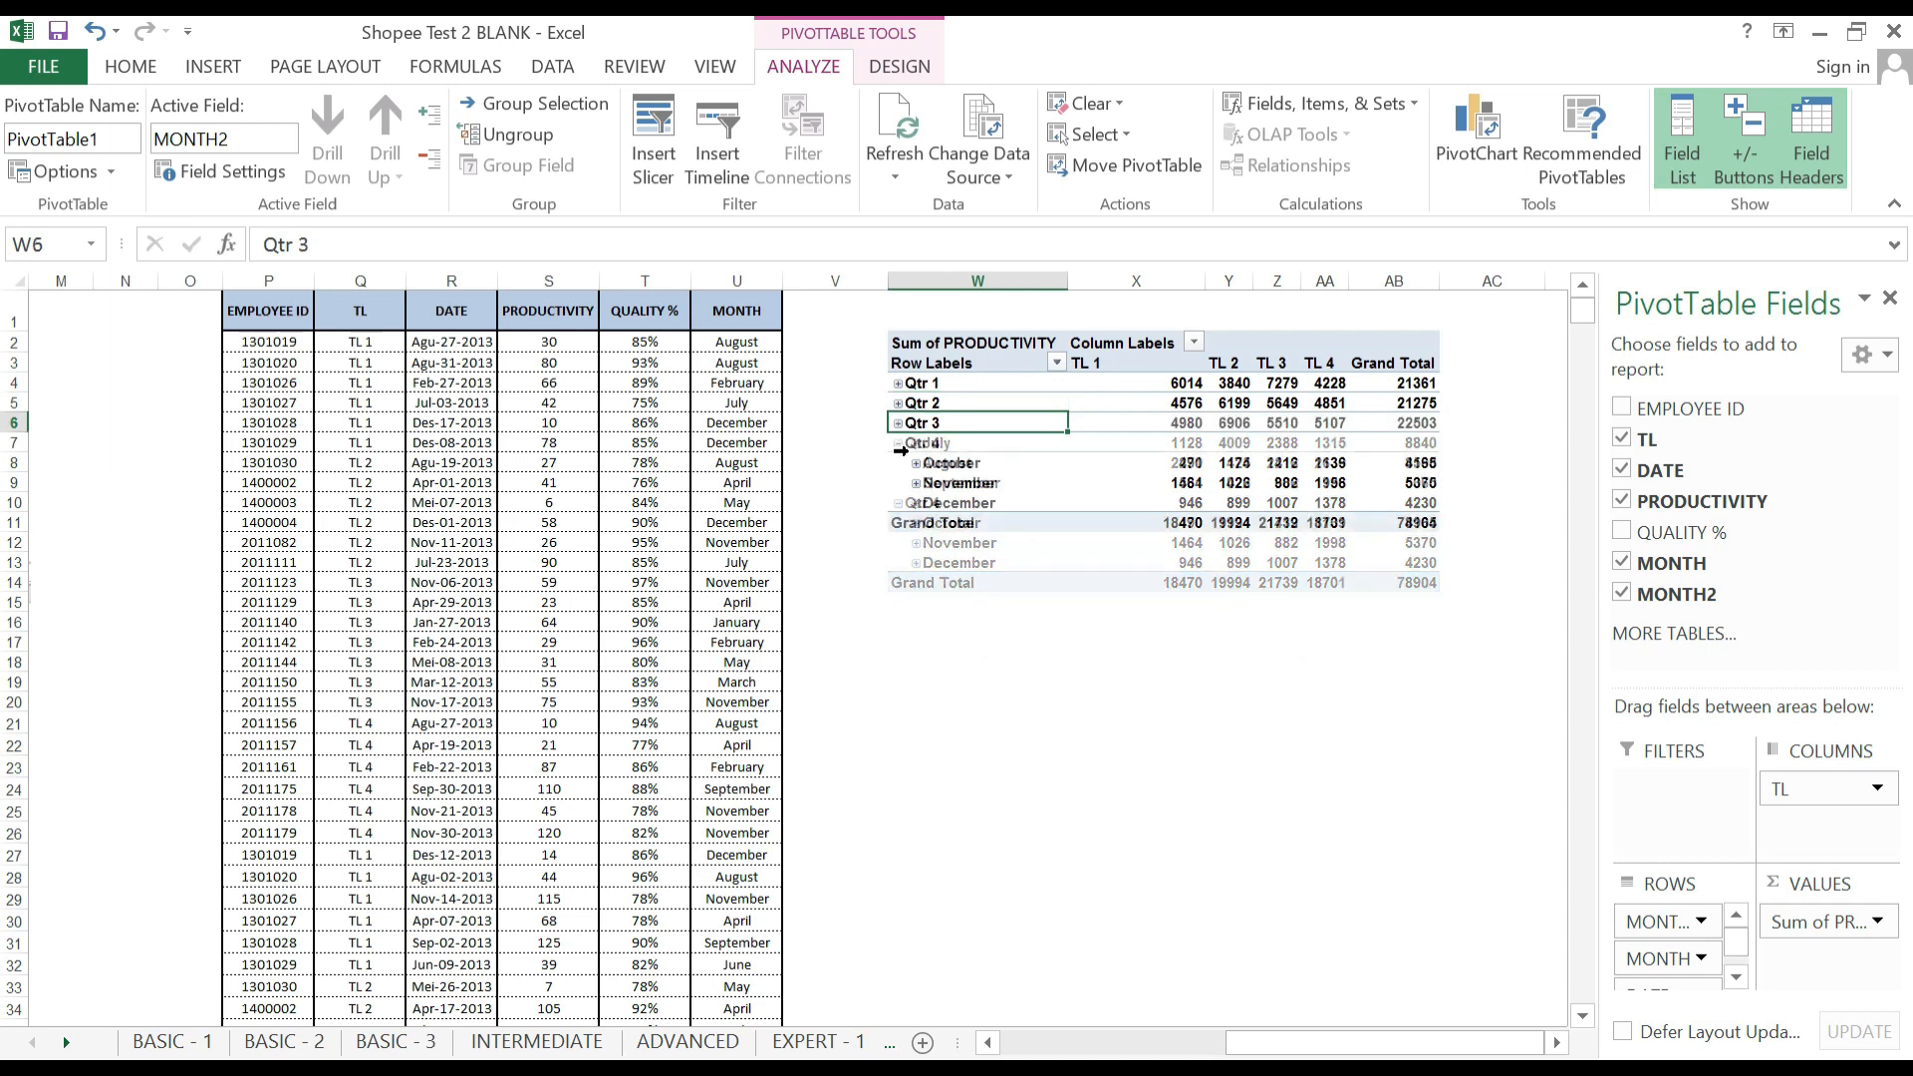
{"action": "left_click", "coordinate": [898, 444]}
{"action": "left_click", "coordinate": [978, 521]}
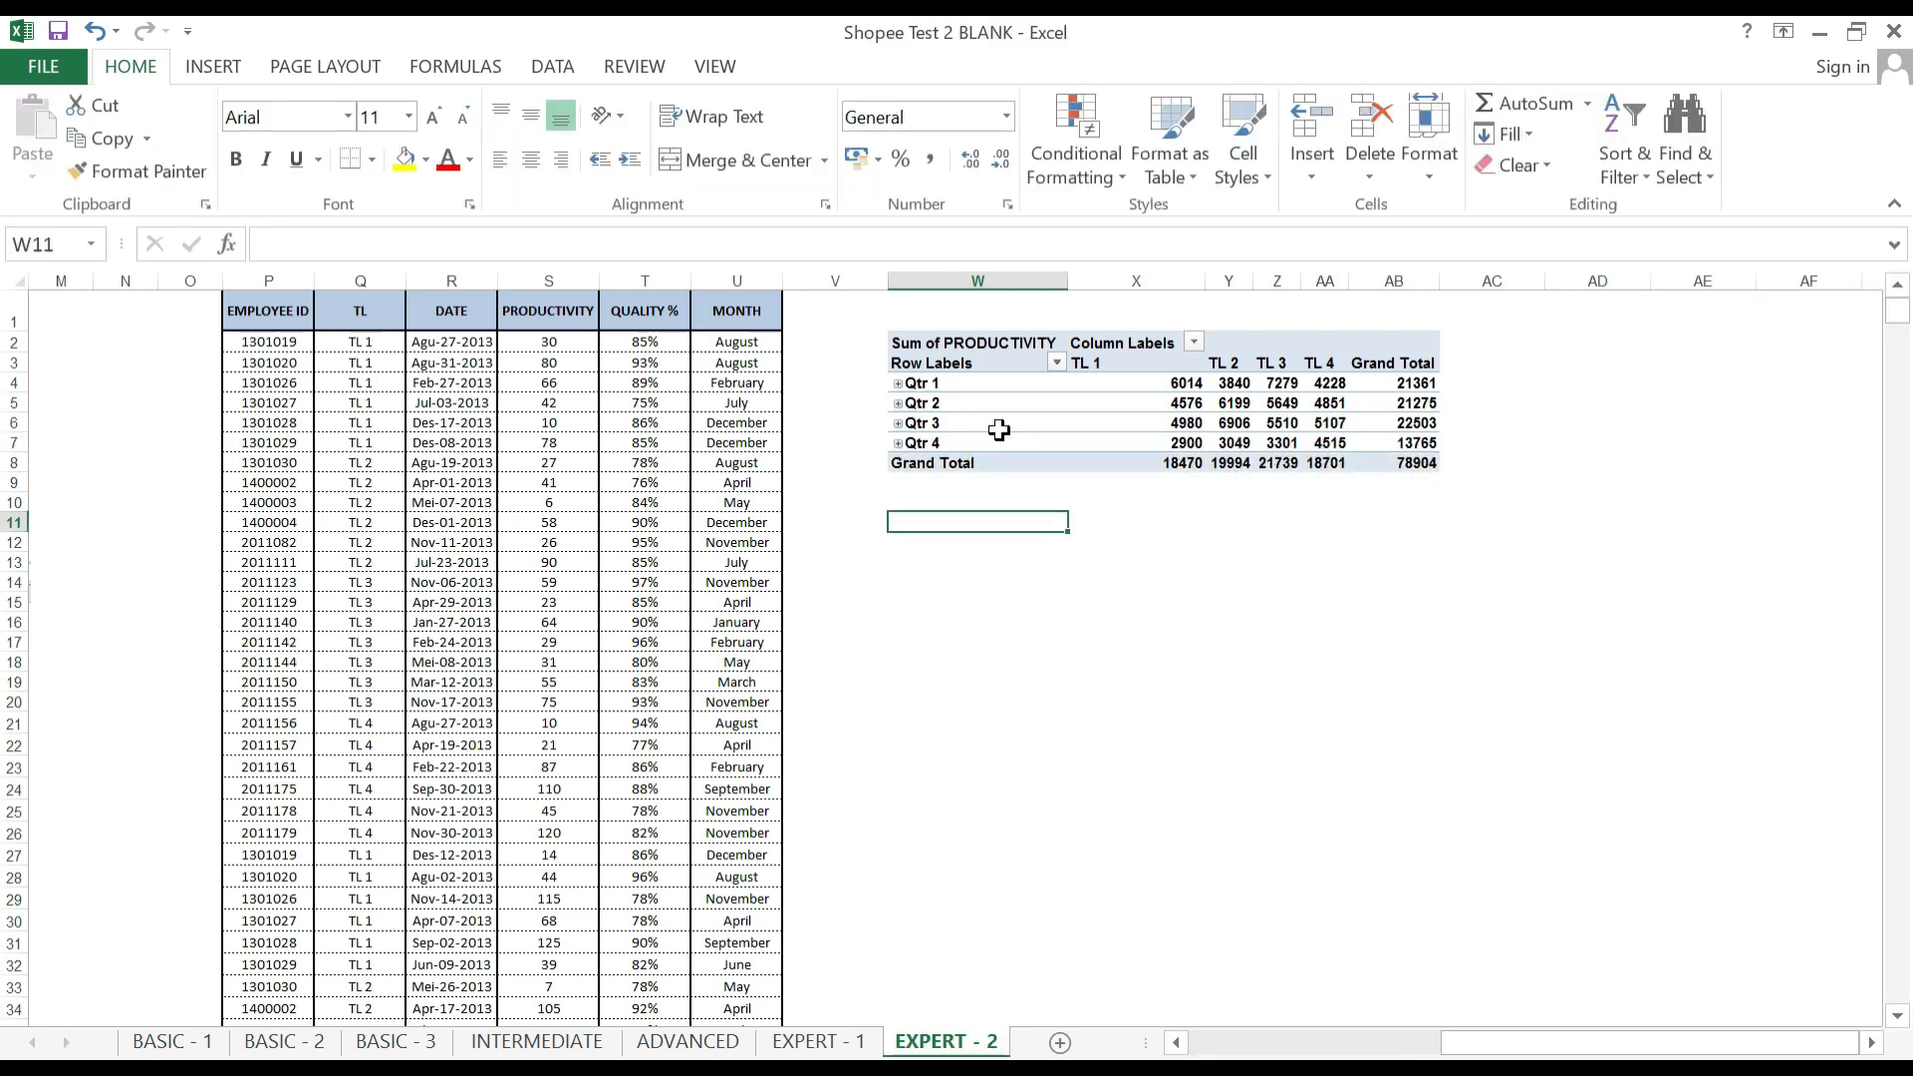
Group TL 1 and TL 3 together in the pivot table's column labels.
{"action": "left_click", "coordinate": [971, 386]}
{"action": "left_click", "coordinate": [987, 440]}
{"action": "mouse_move", "coordinate": [1262, 1044]}
{"action": "left_mouse_down"}
{"action": "mouse_move", "coordinate": [1039, 1044]}
{"action": "mouse_move", "coordinate": [1239, 1044]}
{"action": "left_mouse_up"}
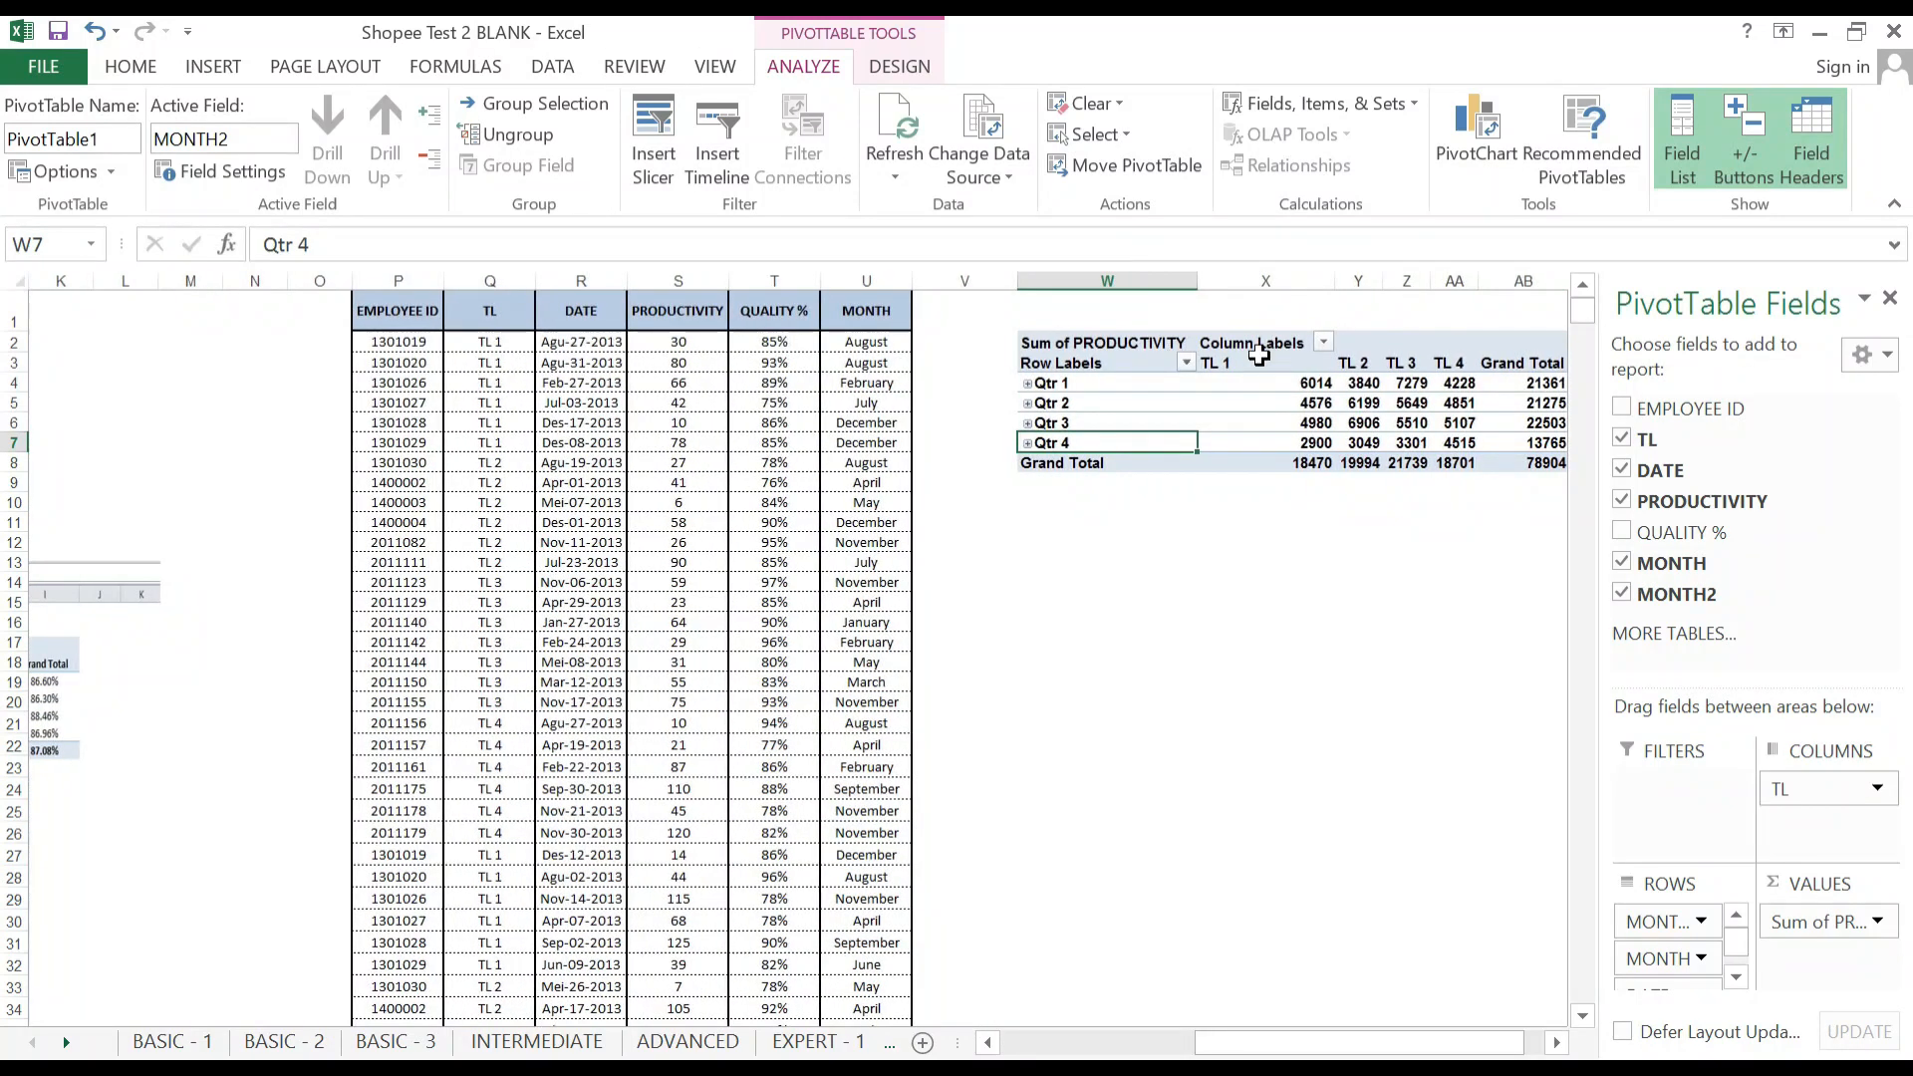
{"action": "left_click", "coordinate": [1241, 360]}
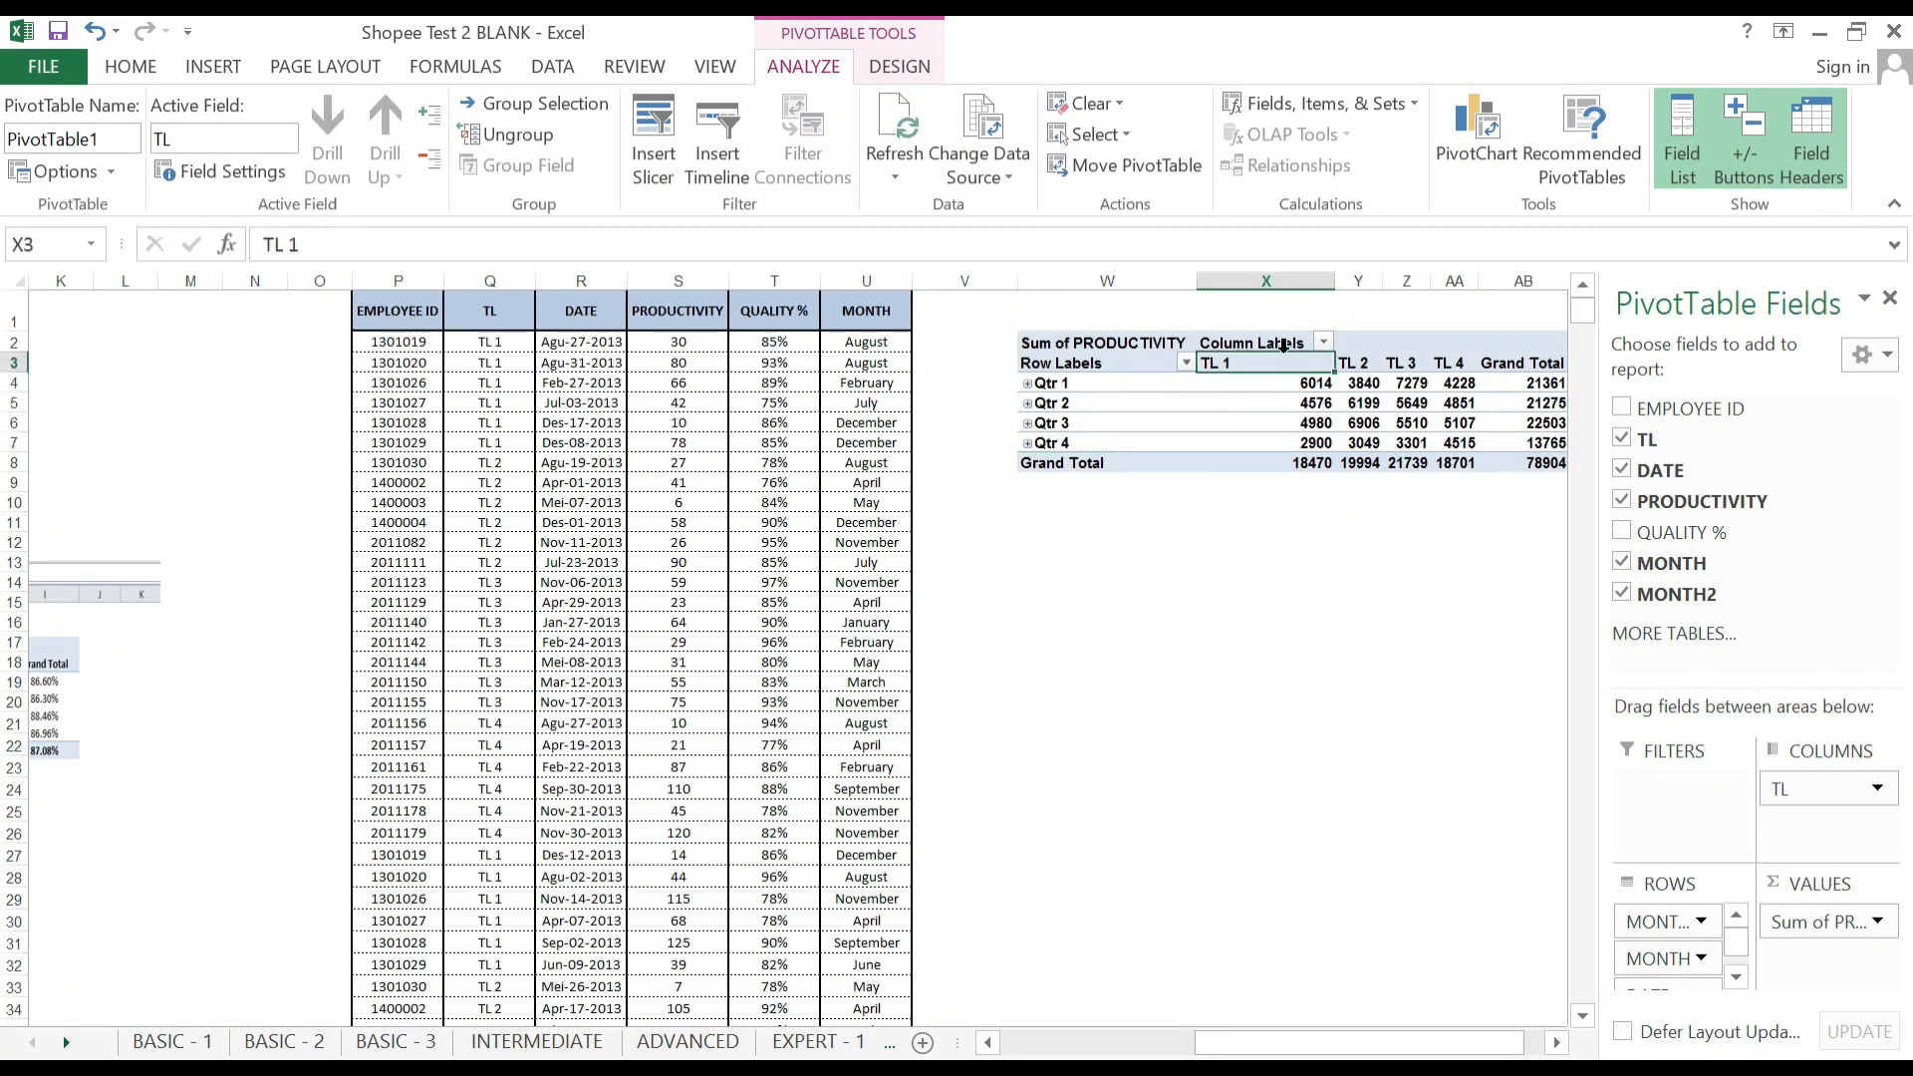
{"action": "left_click", "coordinate": [1556, 1044]}
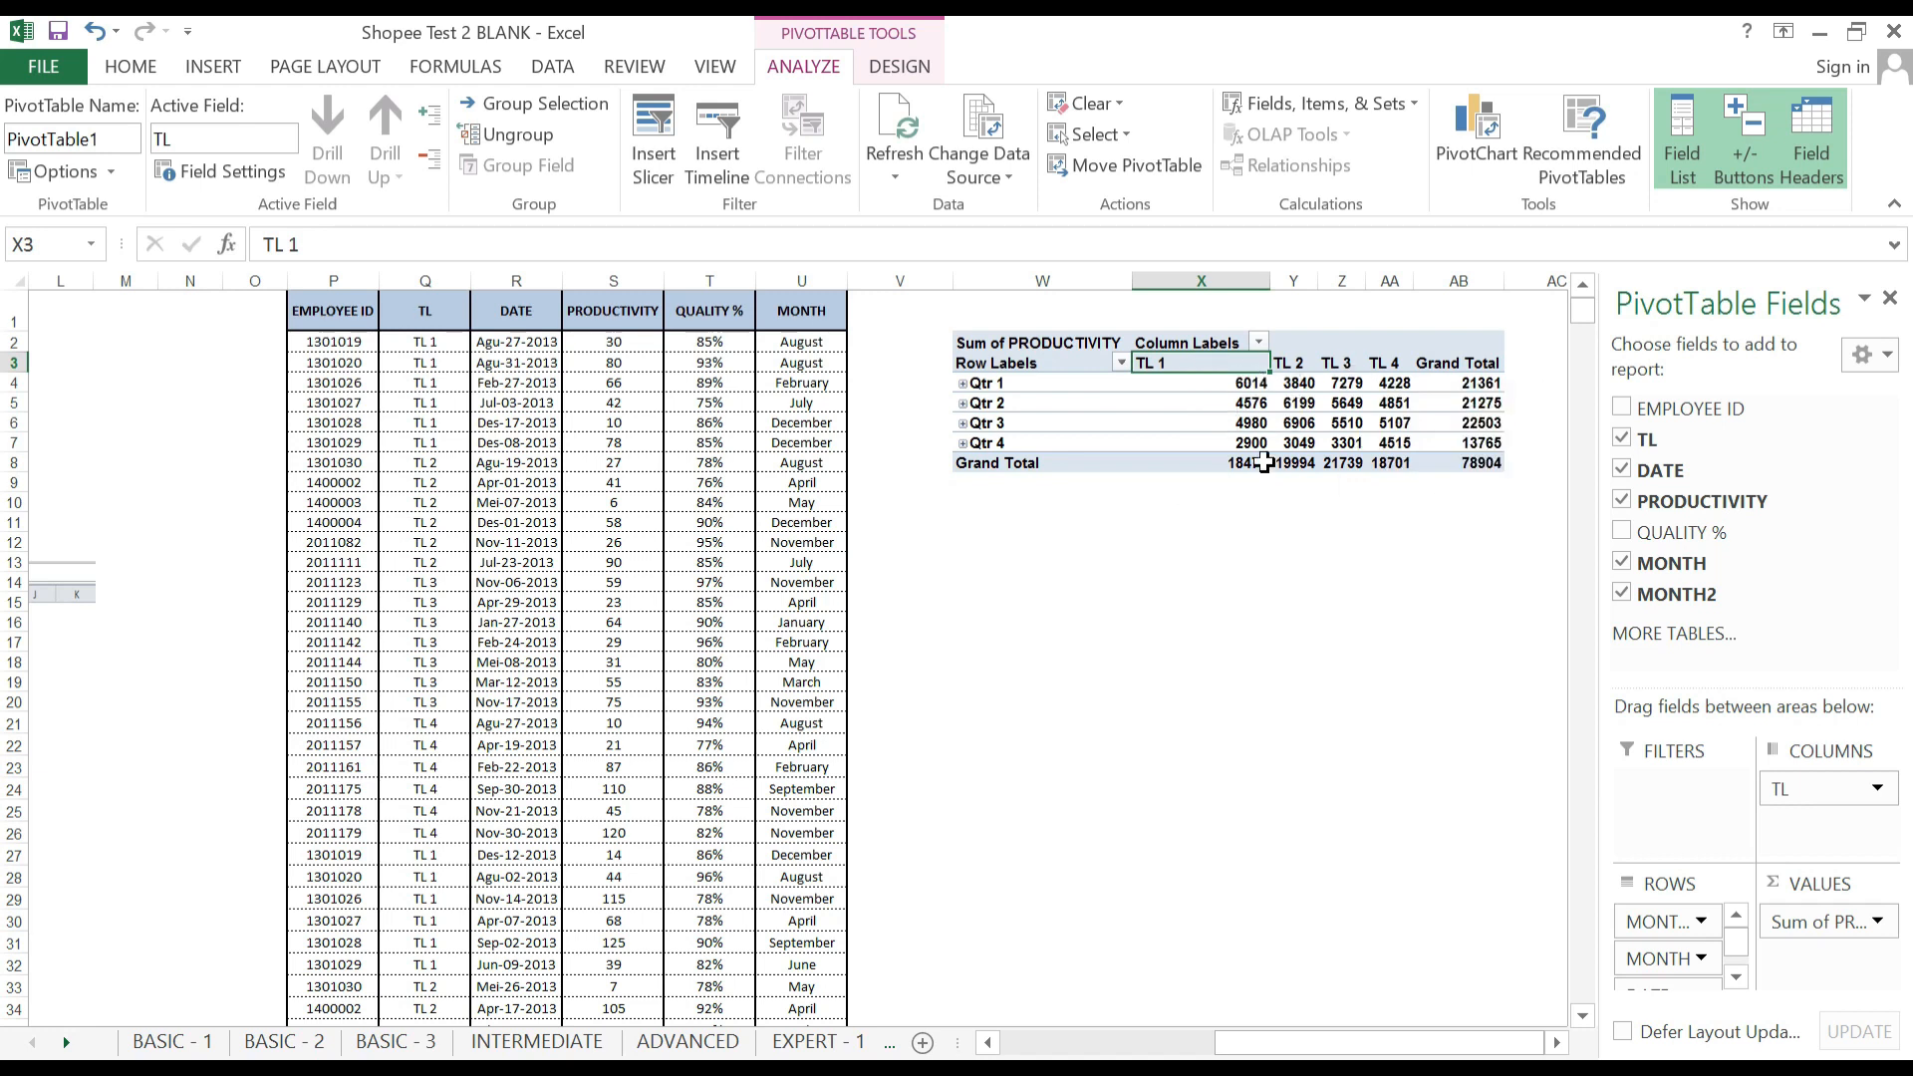
{"action": "left_click", "coordinate": [1339, 362]}
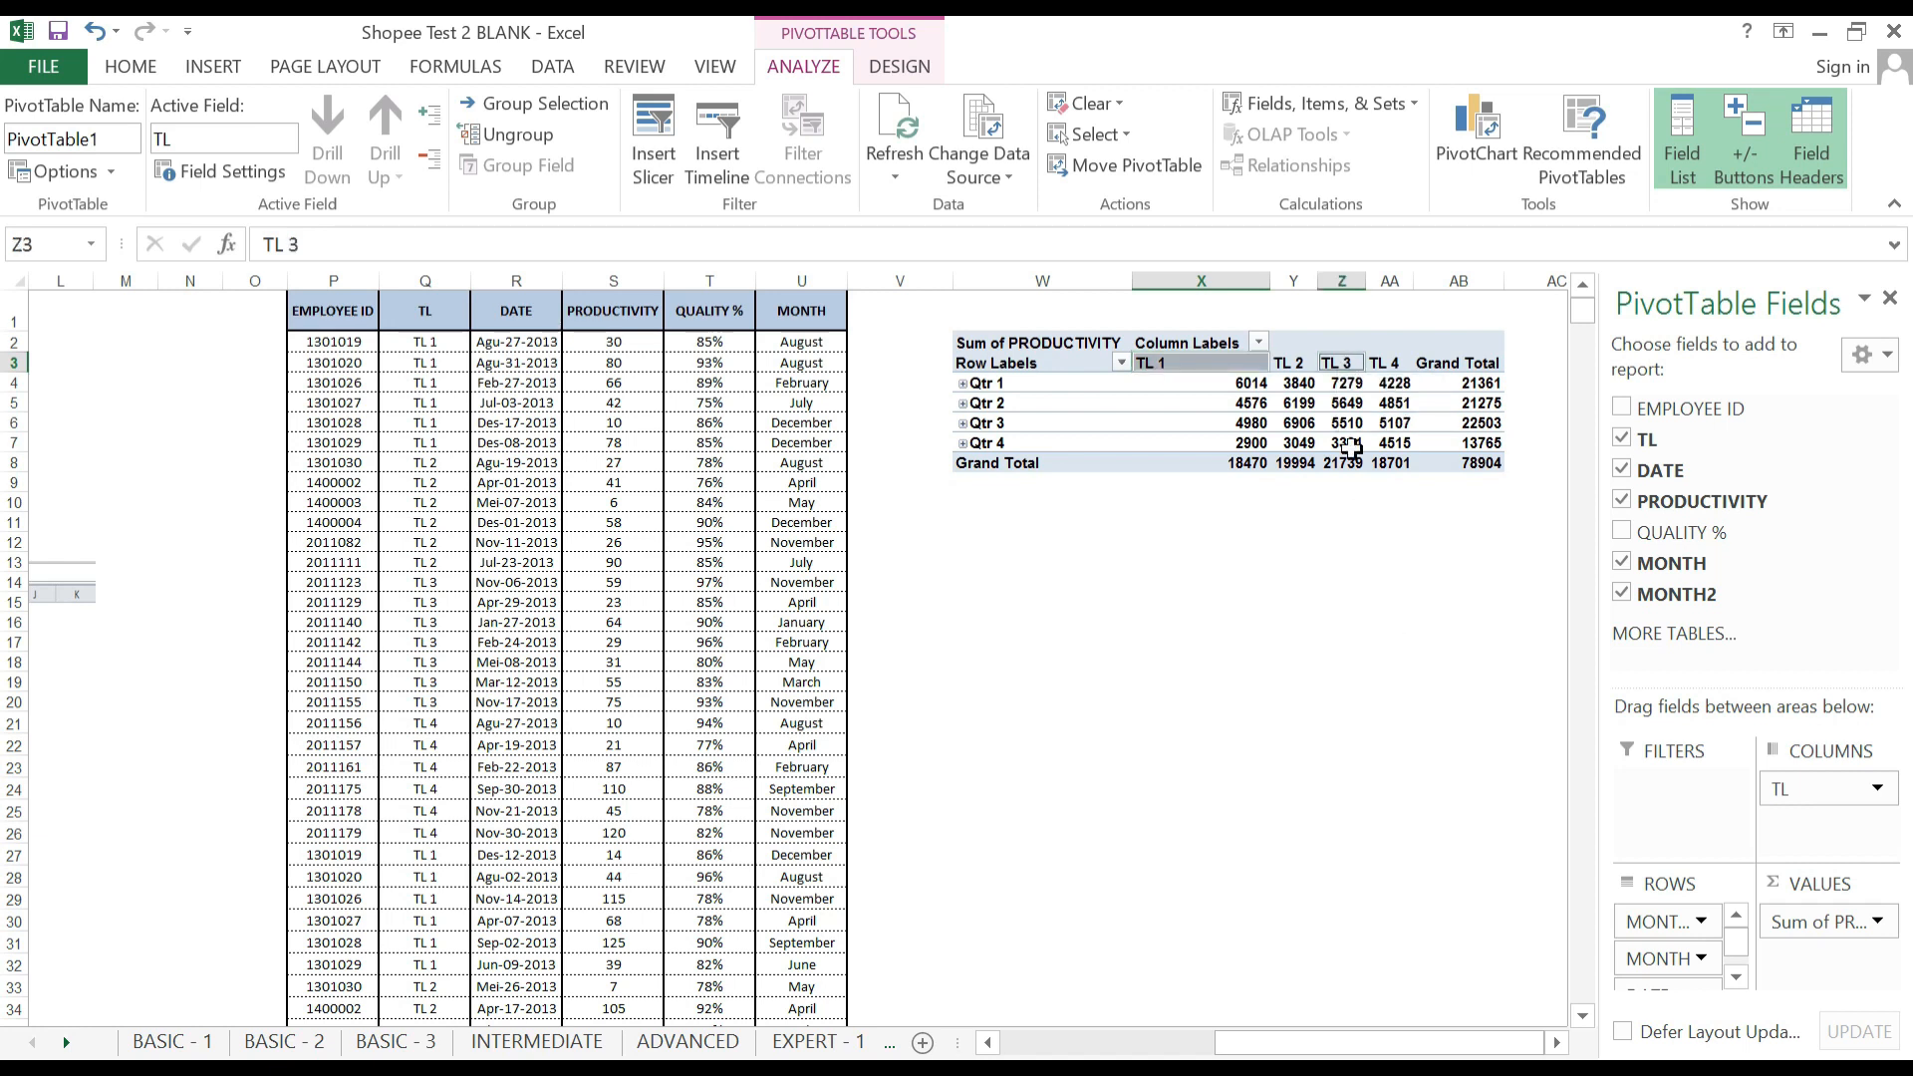
{"action": "left_click", "coordinate": [1203, 457]}
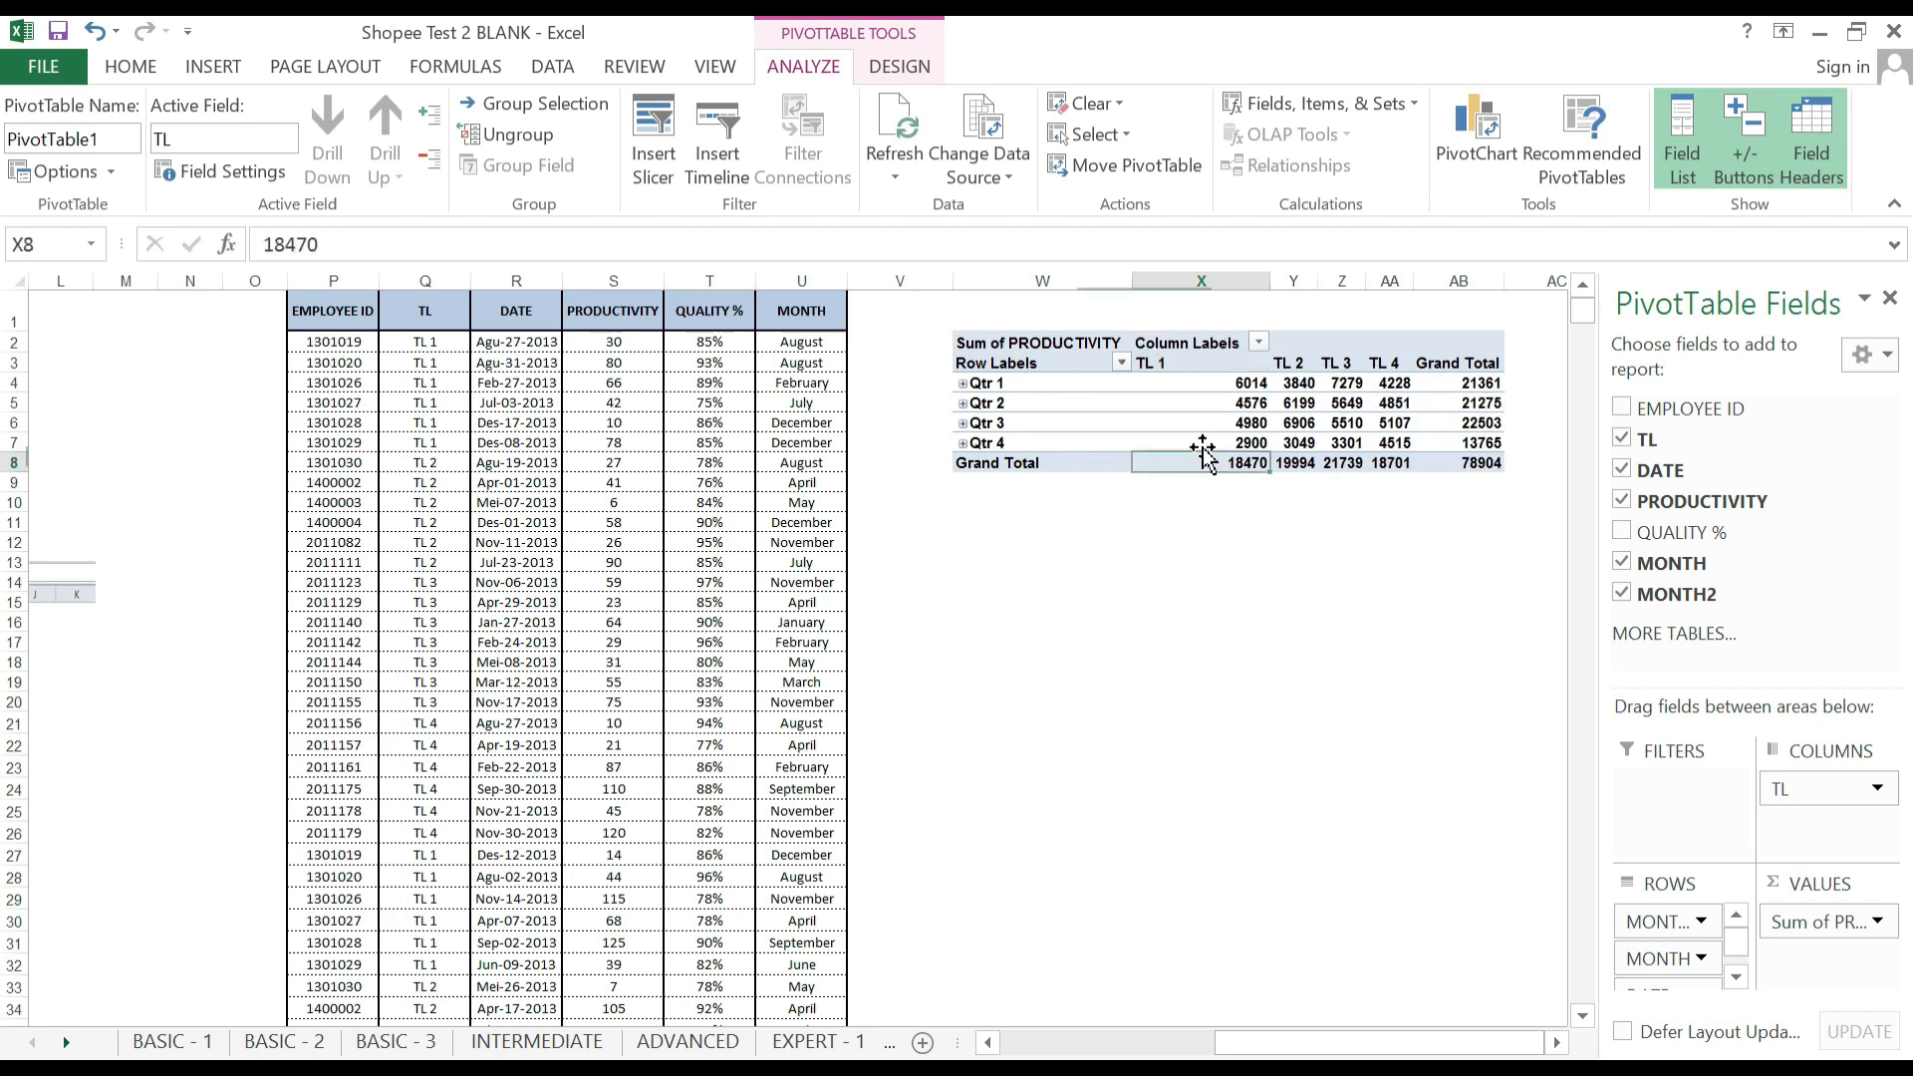
{"action": "left_click", "coordinate": [1226, 363]}
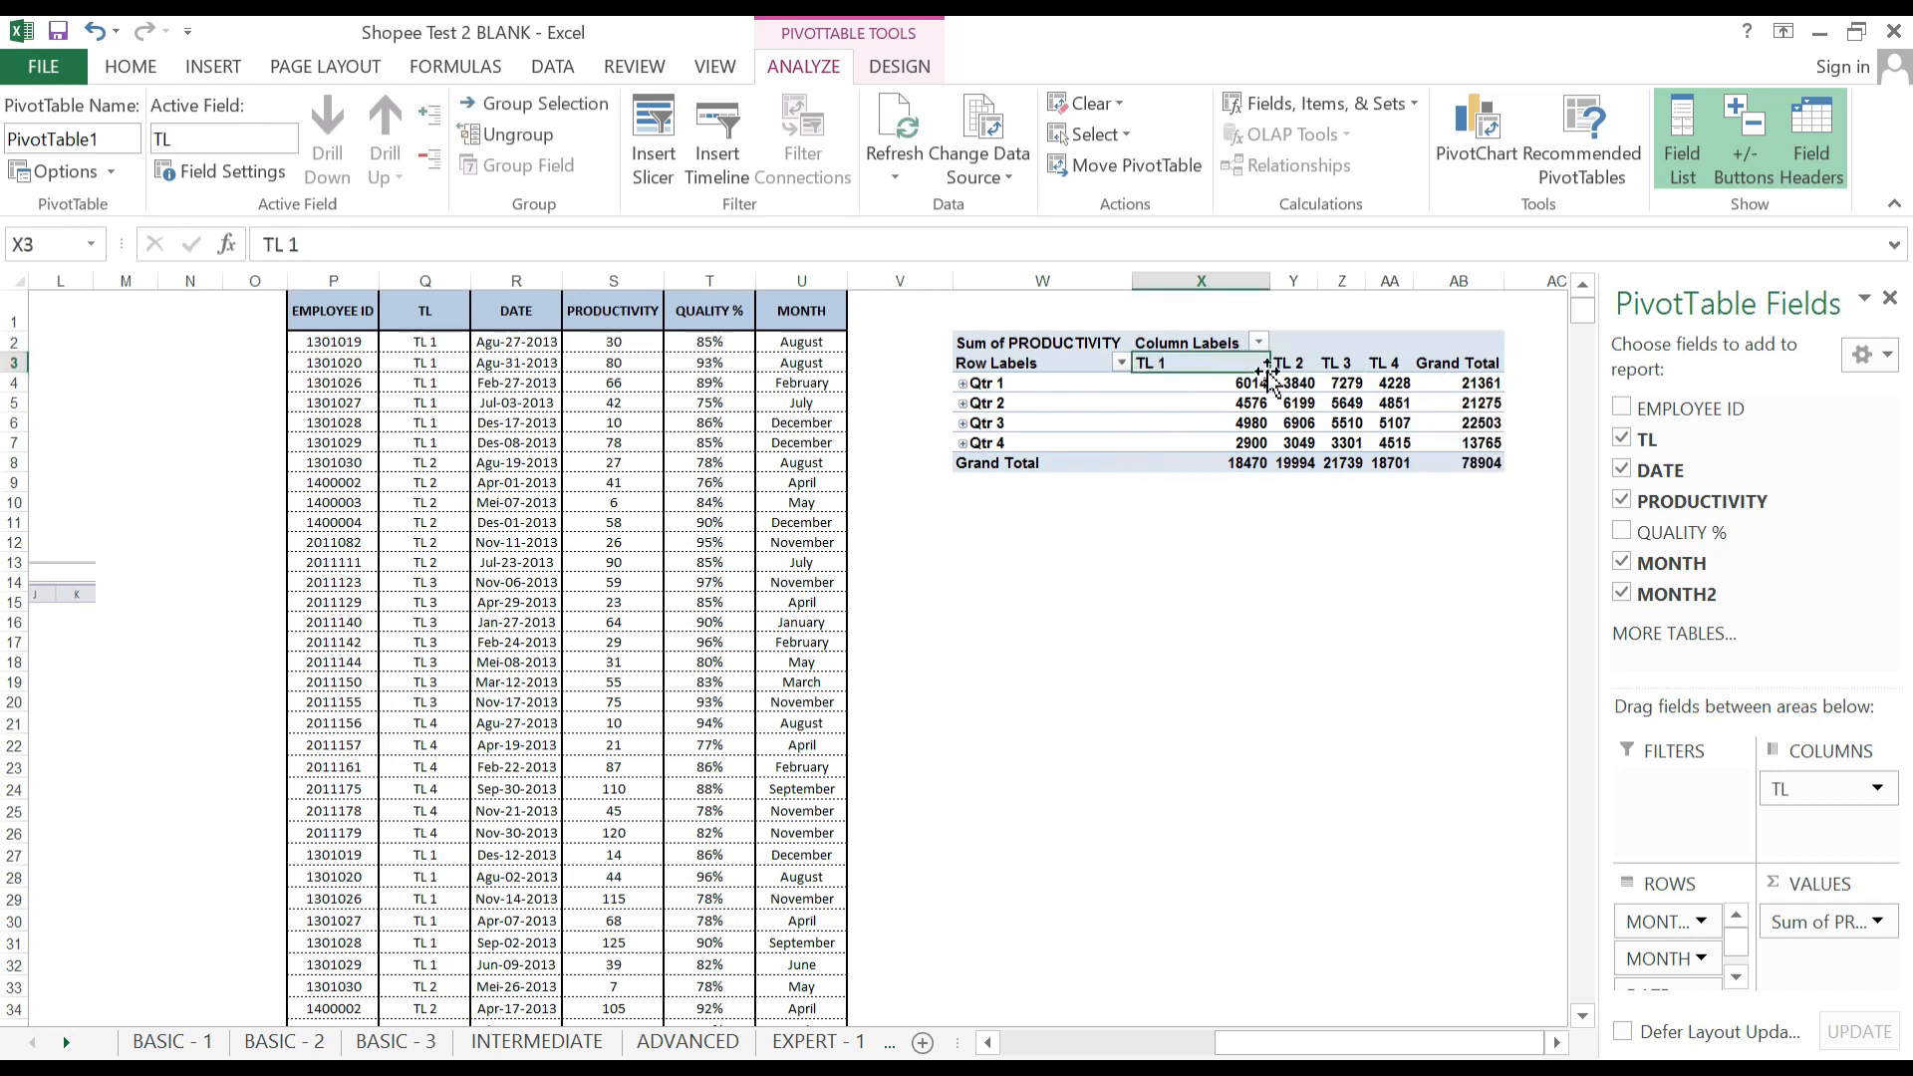
{"action": "left_click", "coordinate": [1346, 363], "text": "ctrl"}
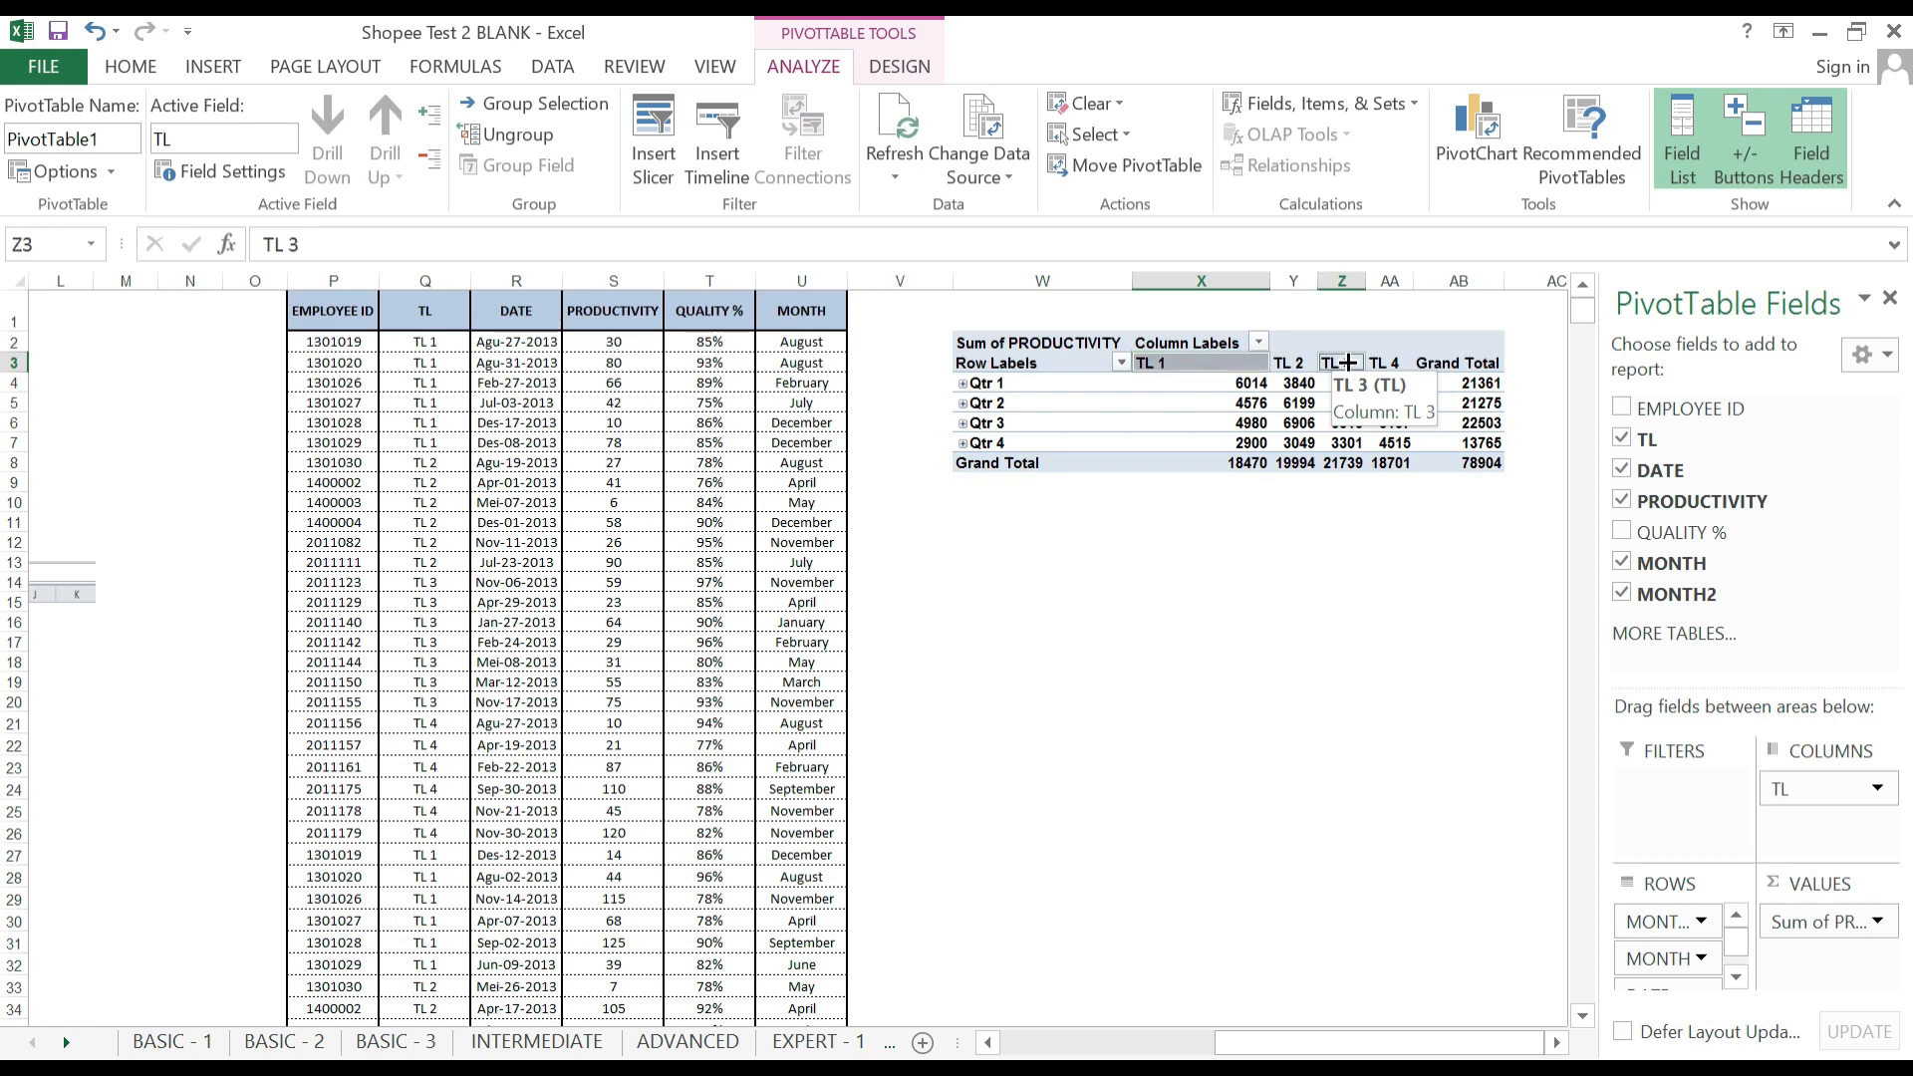
{"action": "right_click", "coordinate": [1223, 362]}
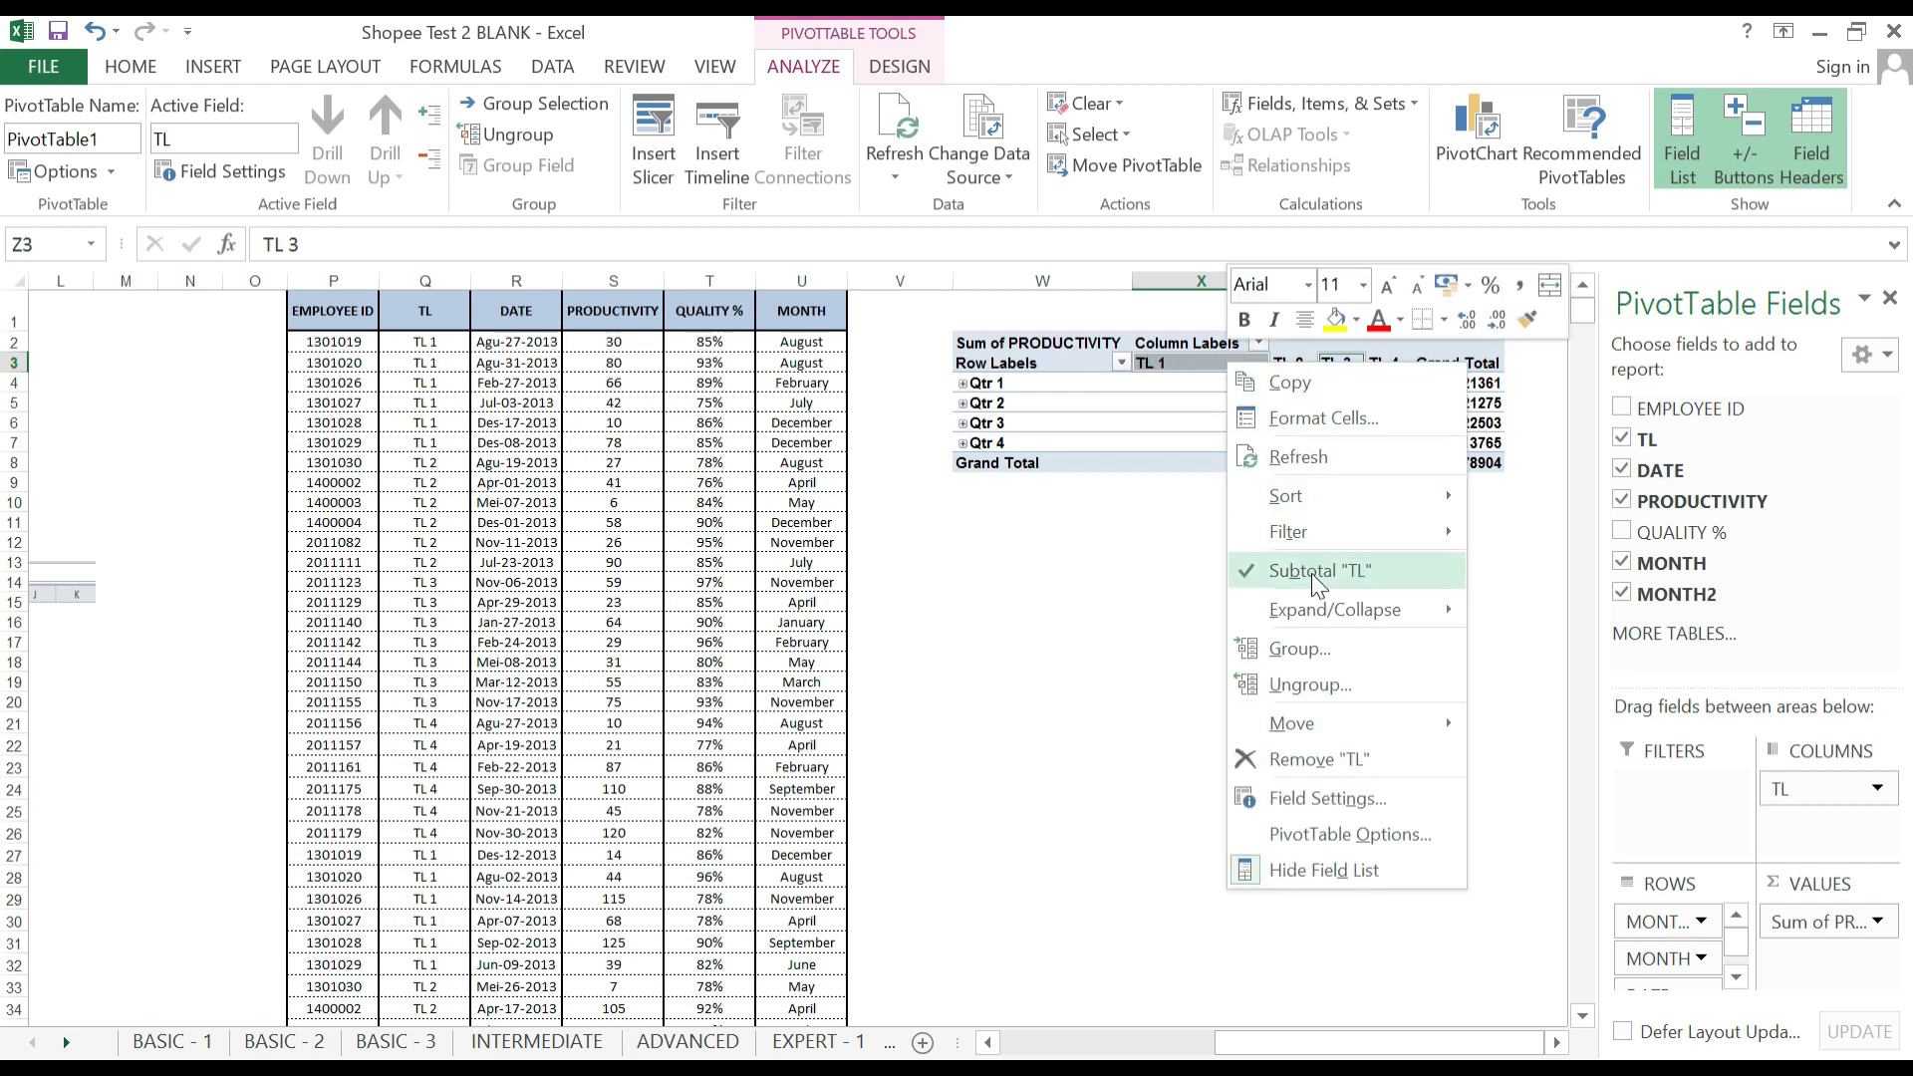
{"action": "left_click", "coordinate": [1300, 649]}
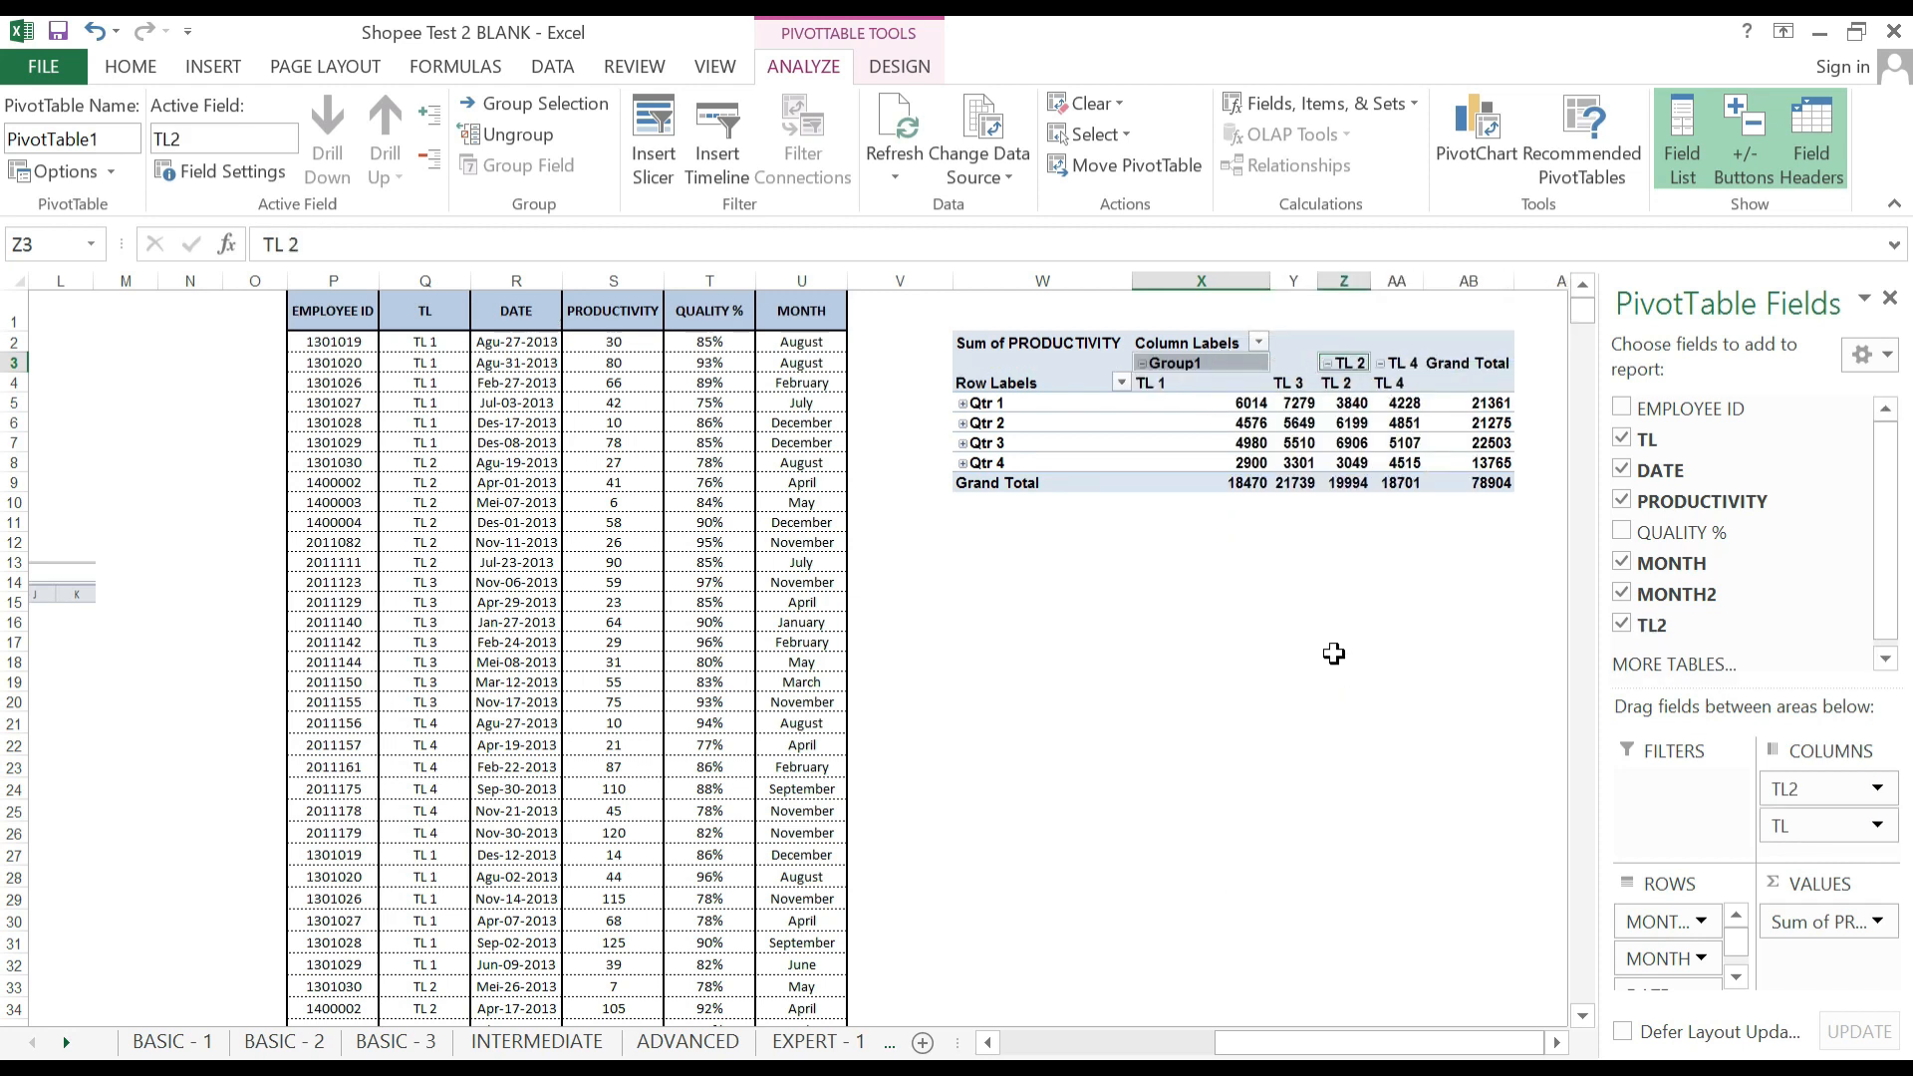
Rename the column group containing TL 1 and TL 3 as OM1.
{"action": "key", "text": "Left"}
{"action": "key", "text": "Left"}
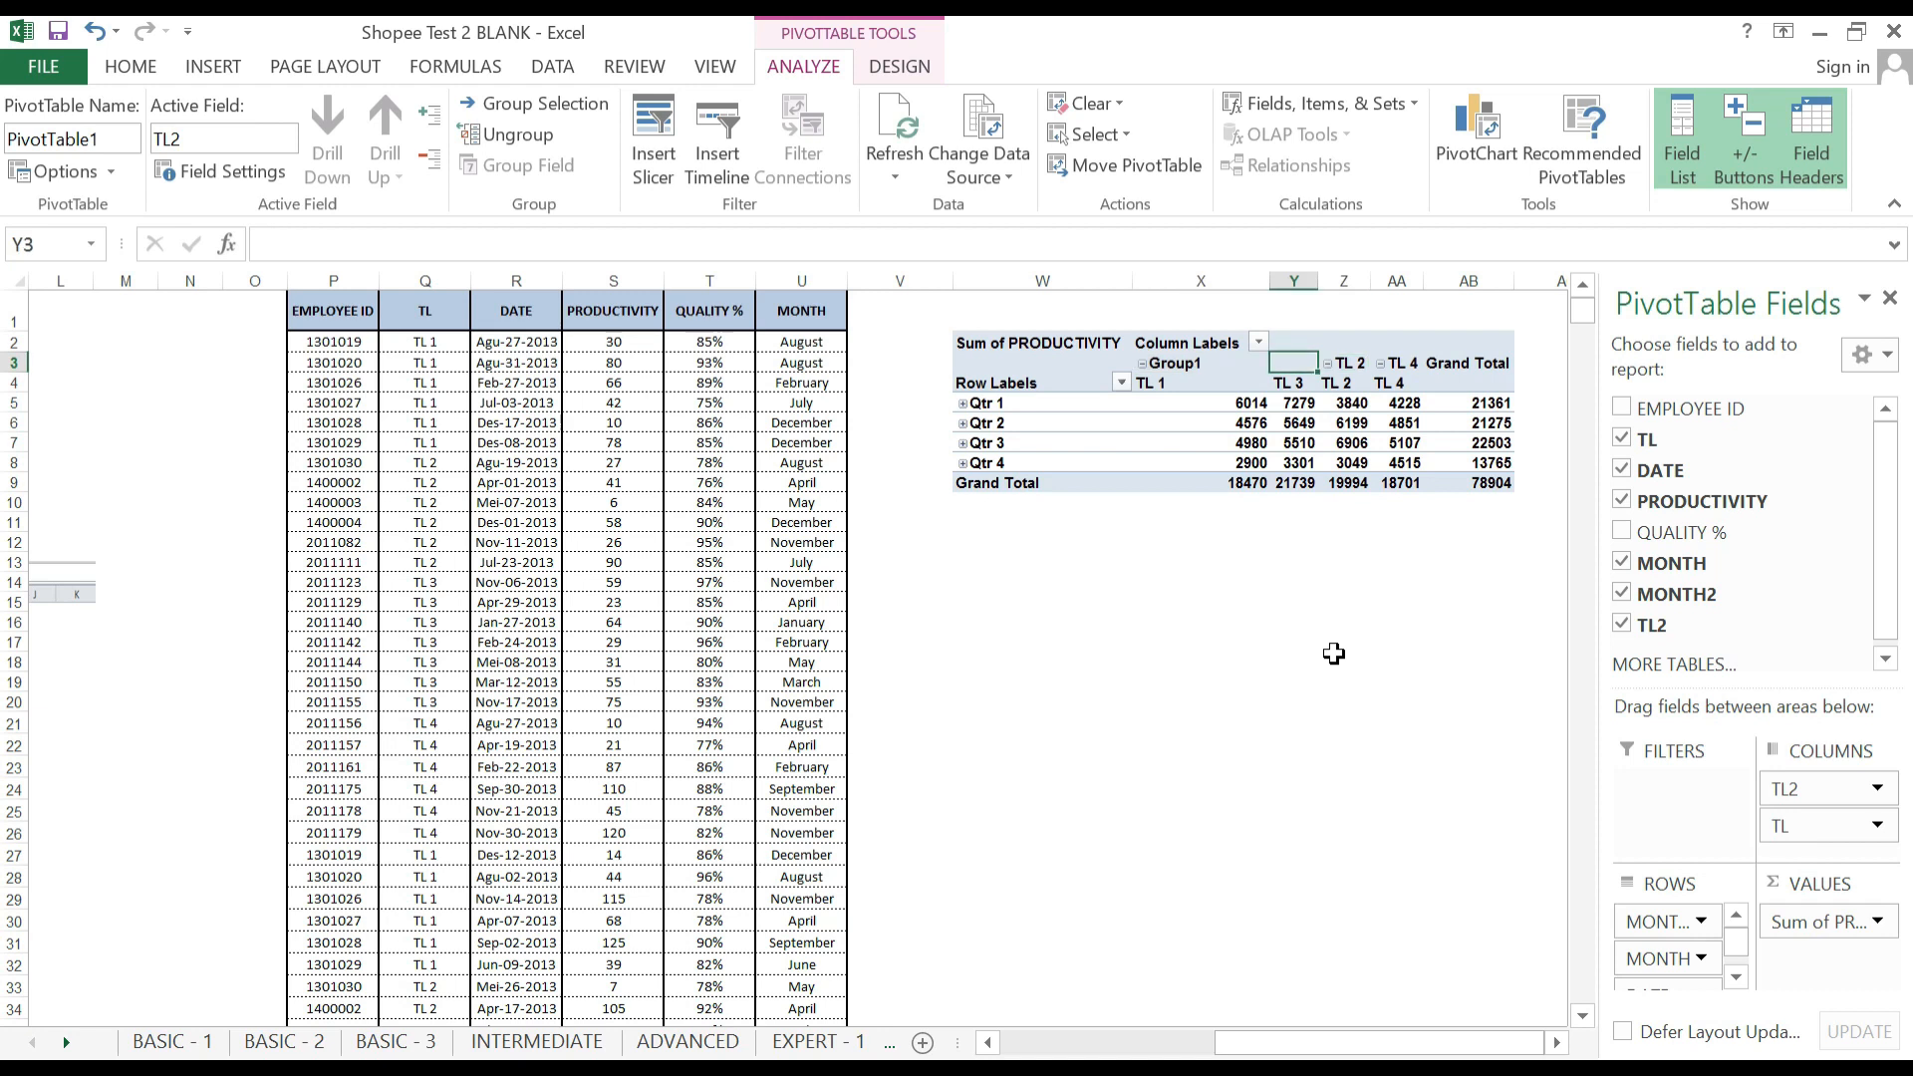
{"action": "key", "text": "F2"}
{"action": "key", "text": "shift+Home"}
{"action": "type", "text": "OM"}
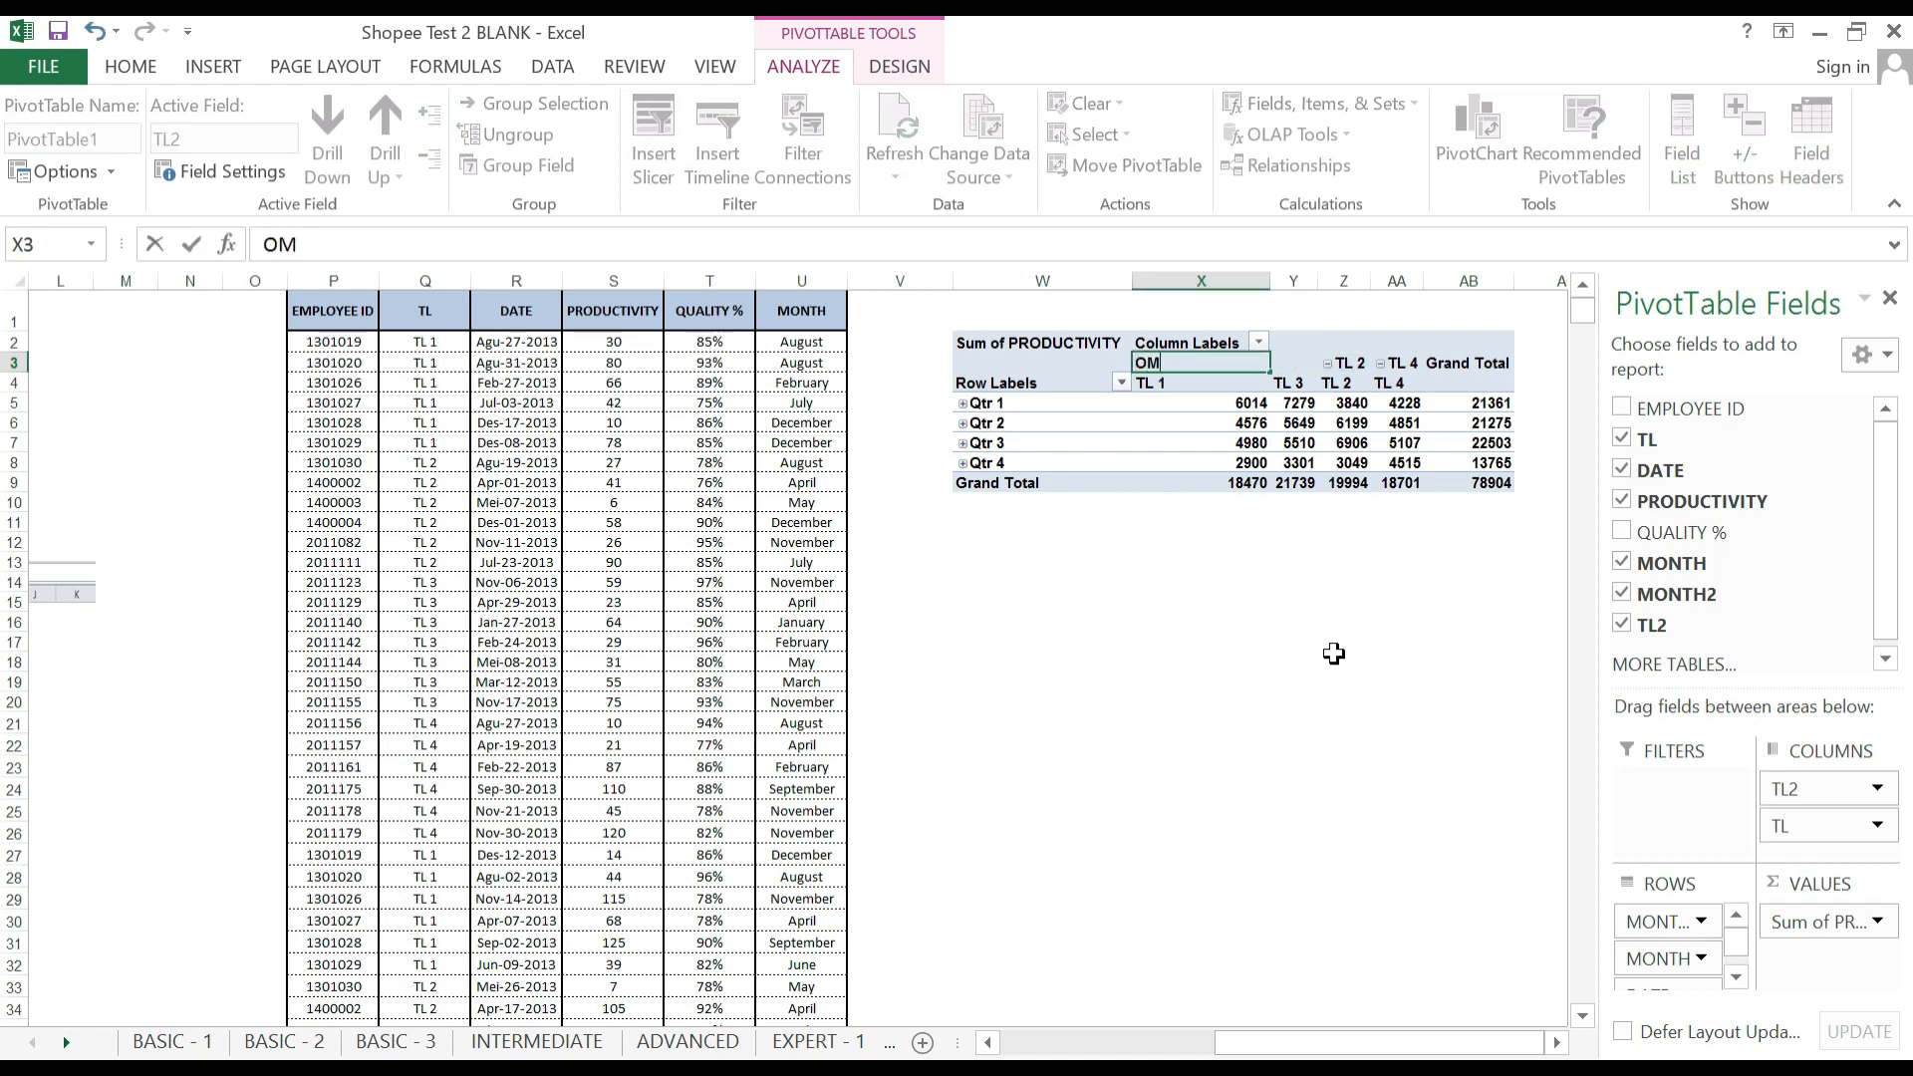
{"action": "key", "text": "Tab"}
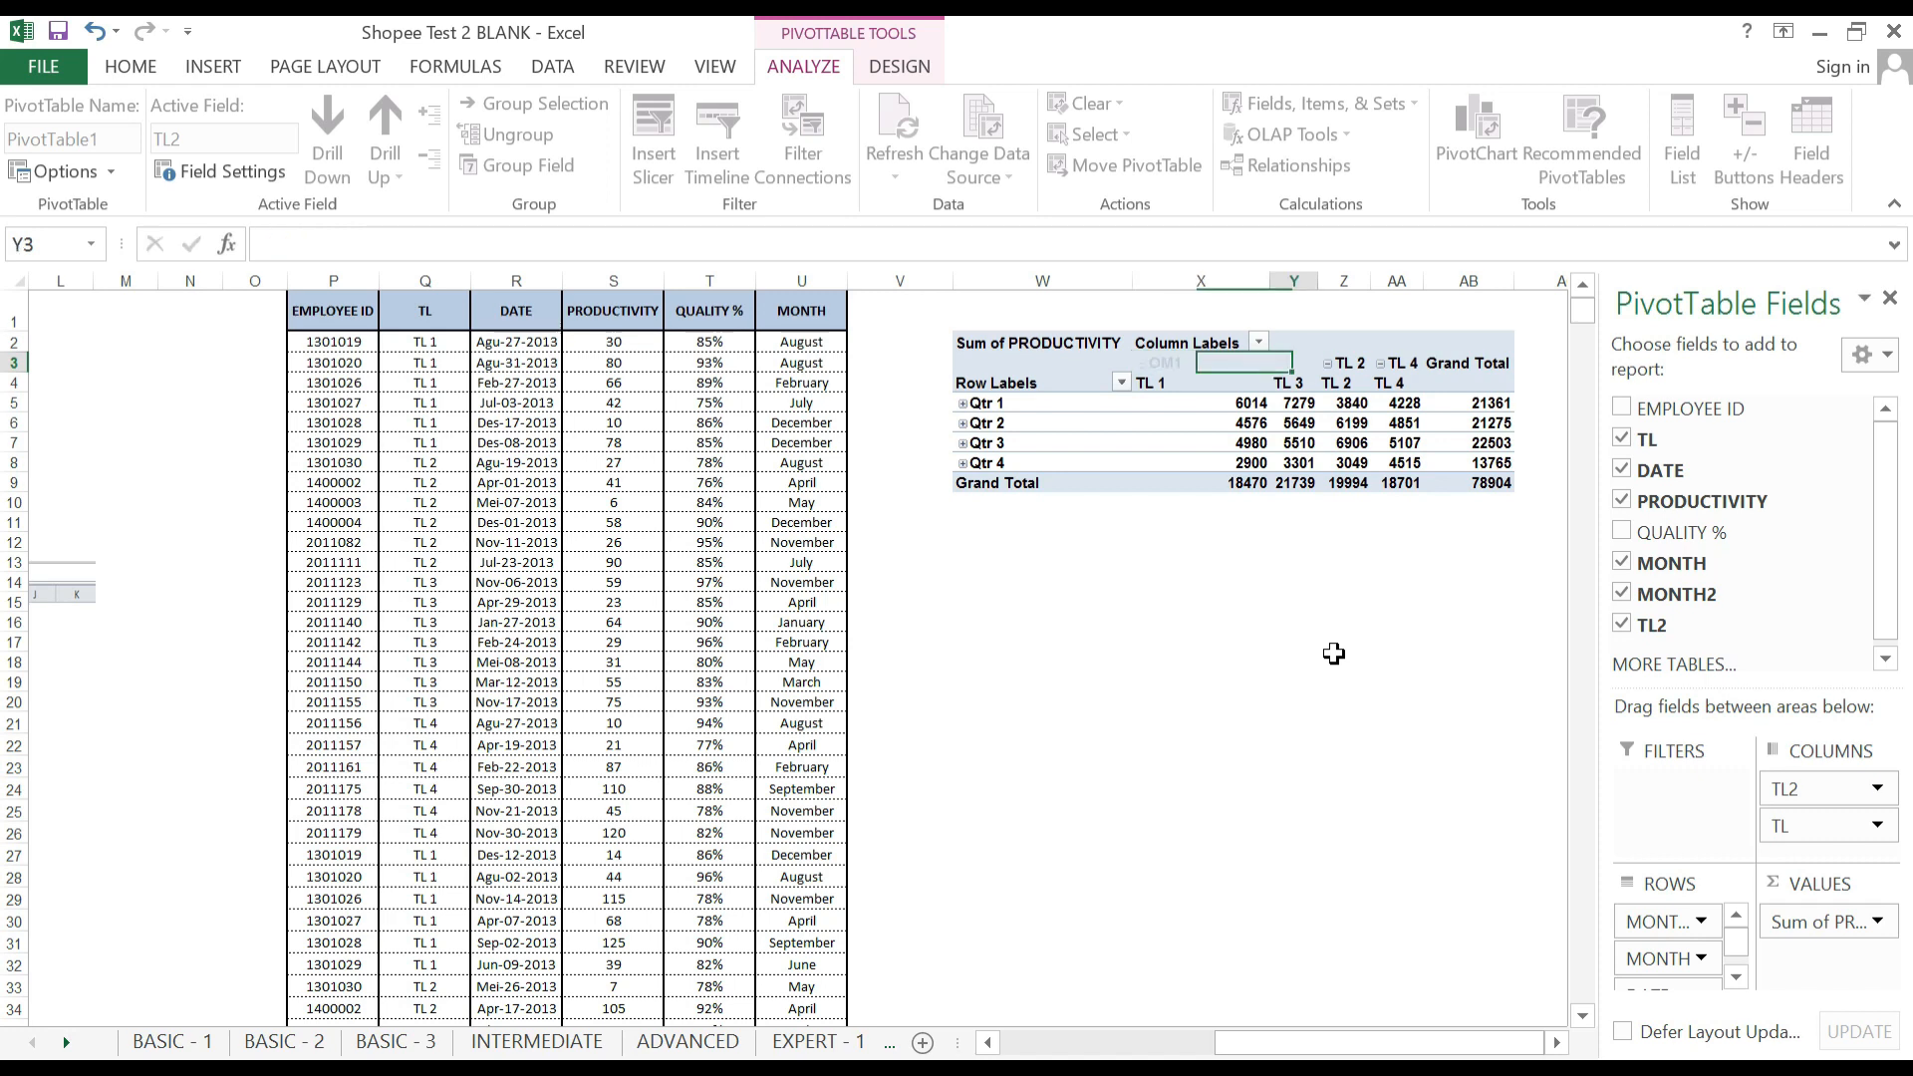
{"action": "left_click", "coordinate": [1163, 366]}
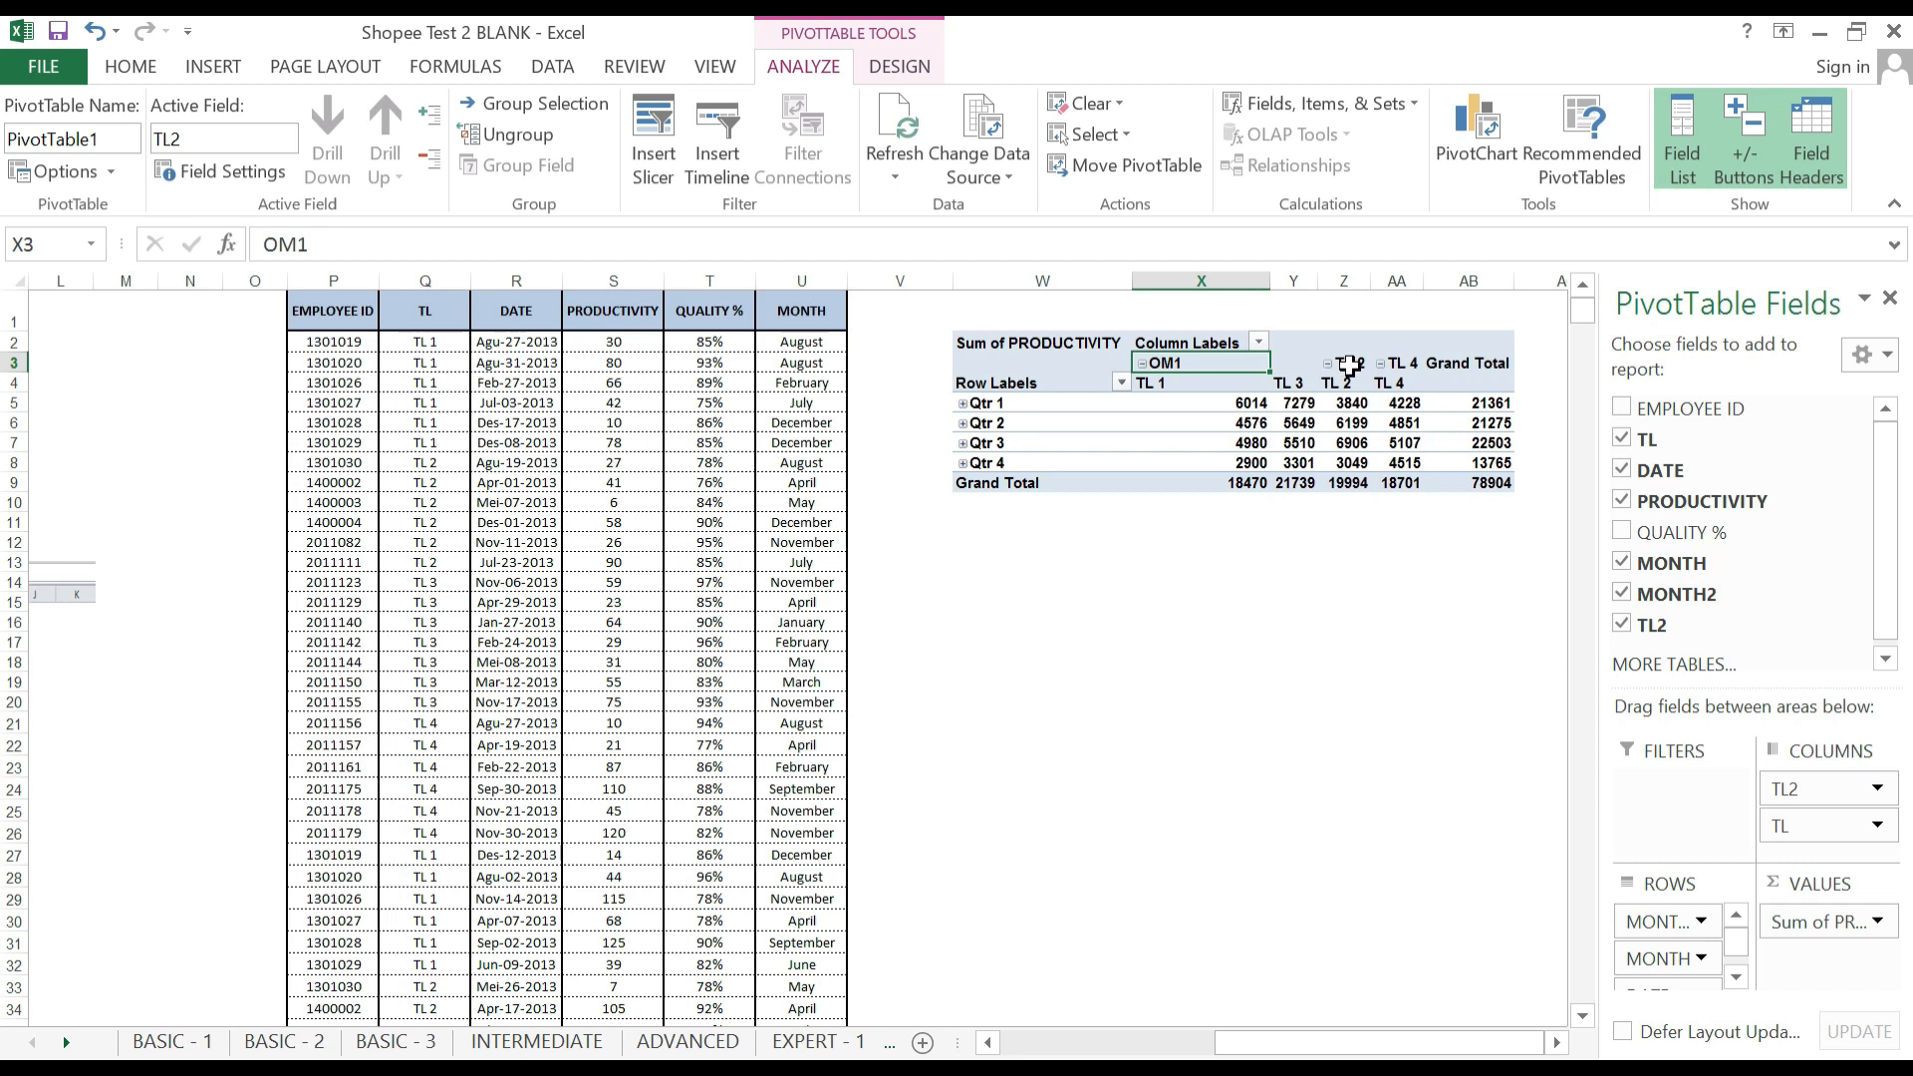
Group TL 2 and TL 4 in the pivot table's column labels and name the group OM2.
{"action": "left_click", "coordinate": [1350, 386]}
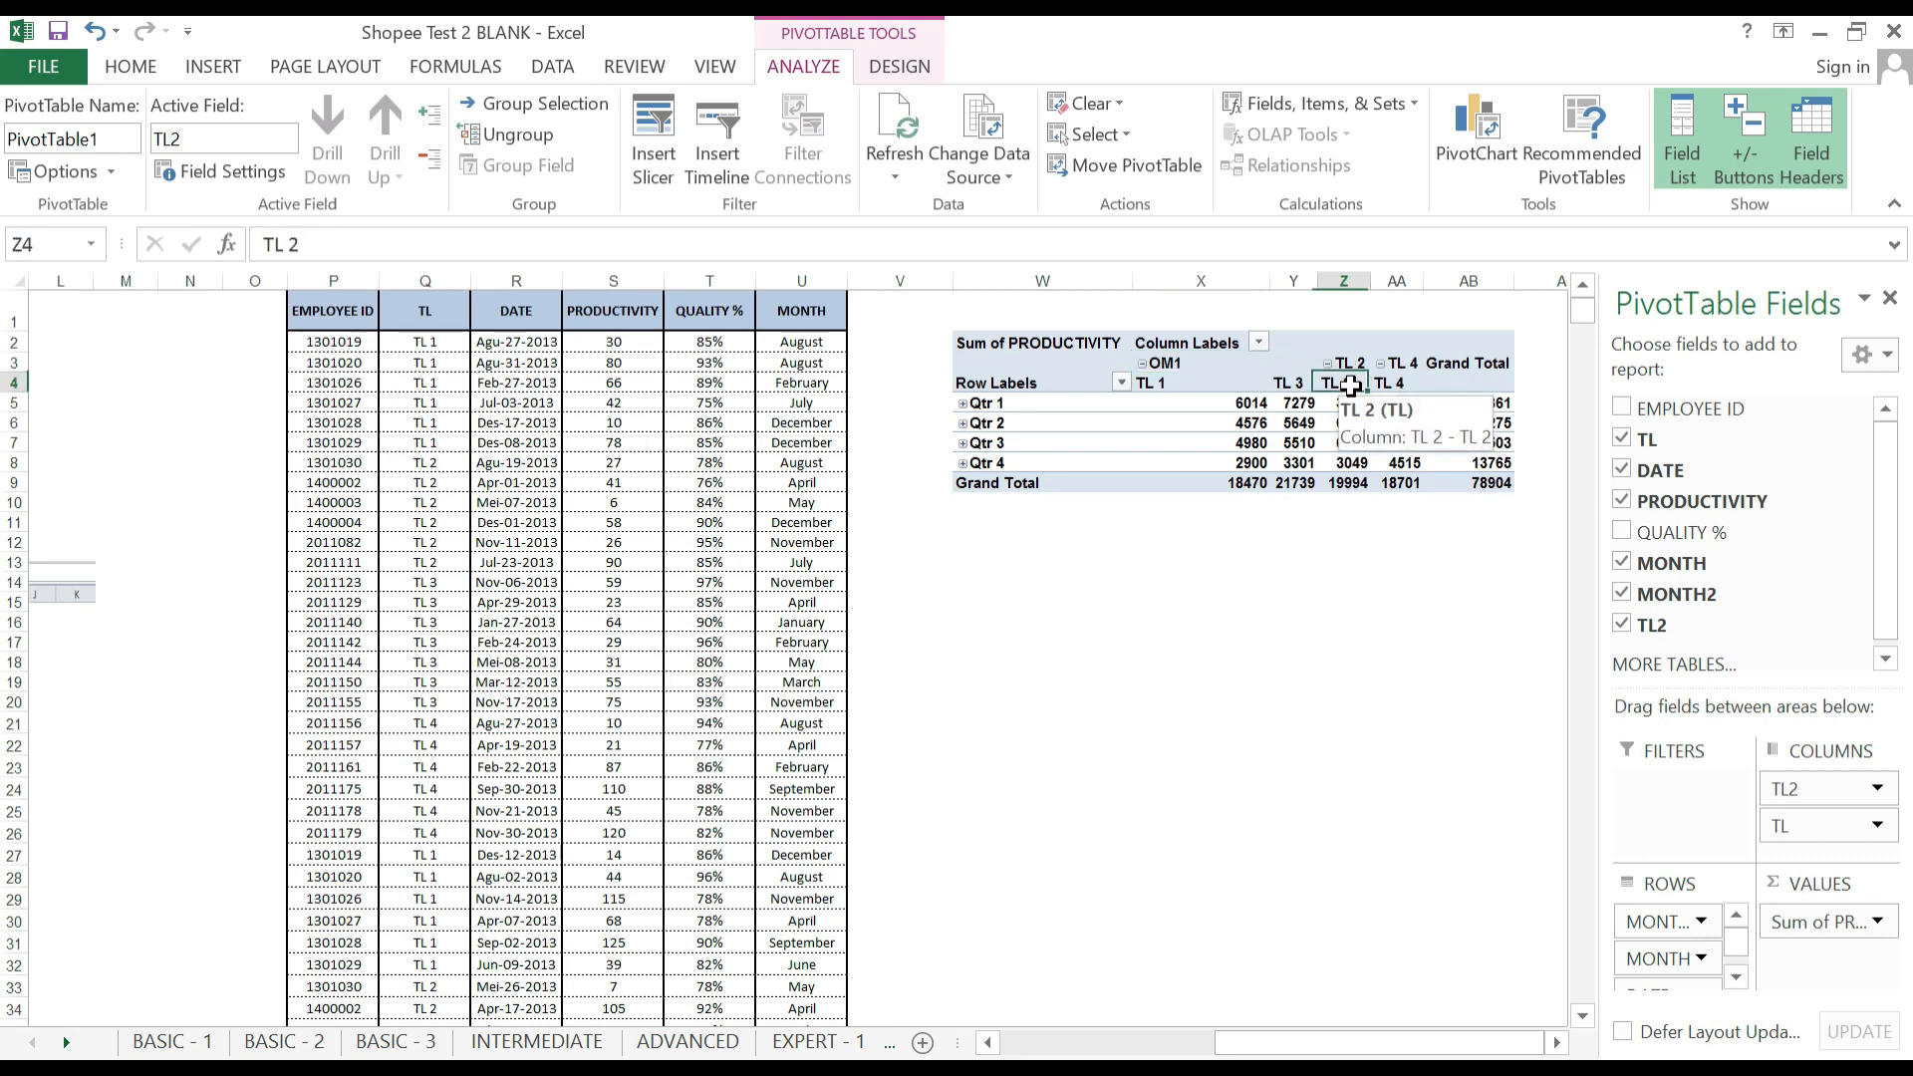
{"action": "left_click", "coordinate": [1401, 385], "text": "shift"}
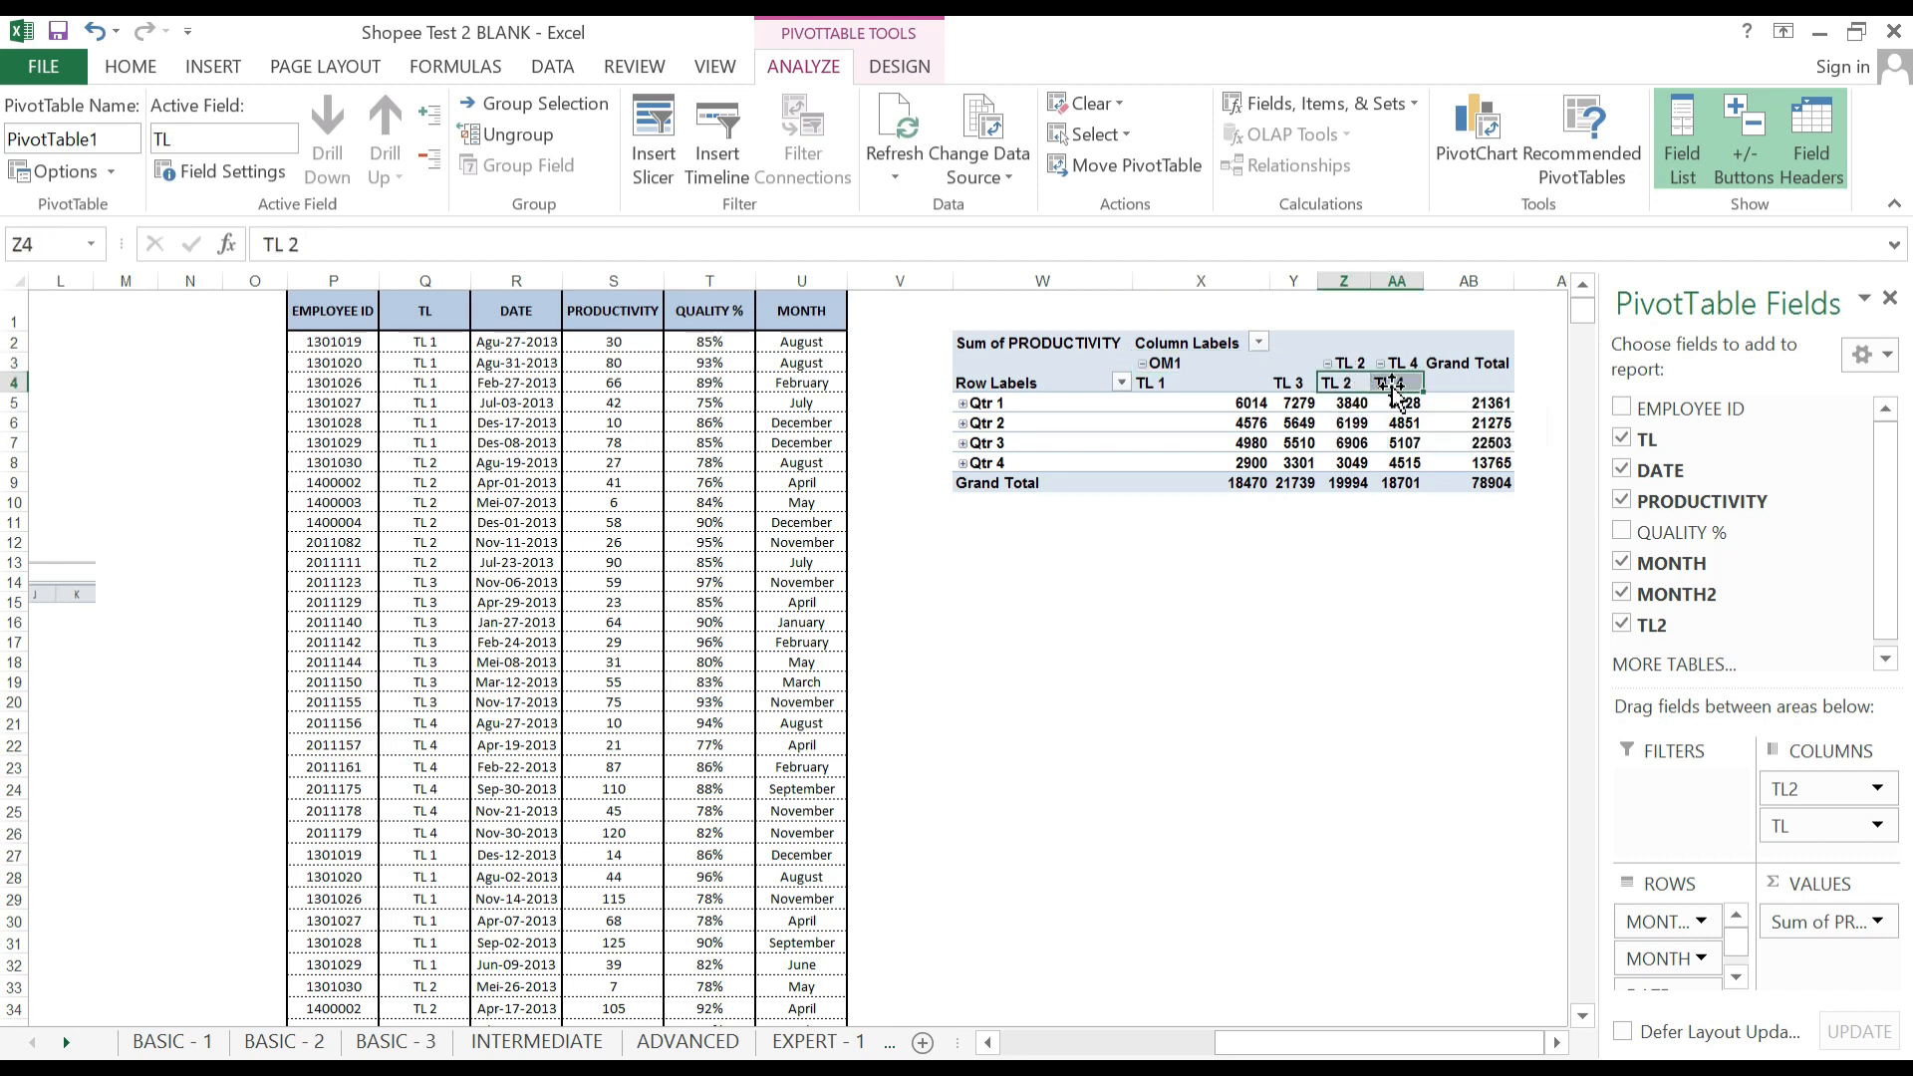
{"action": "right_click", "coordinate": [1395, 383]}
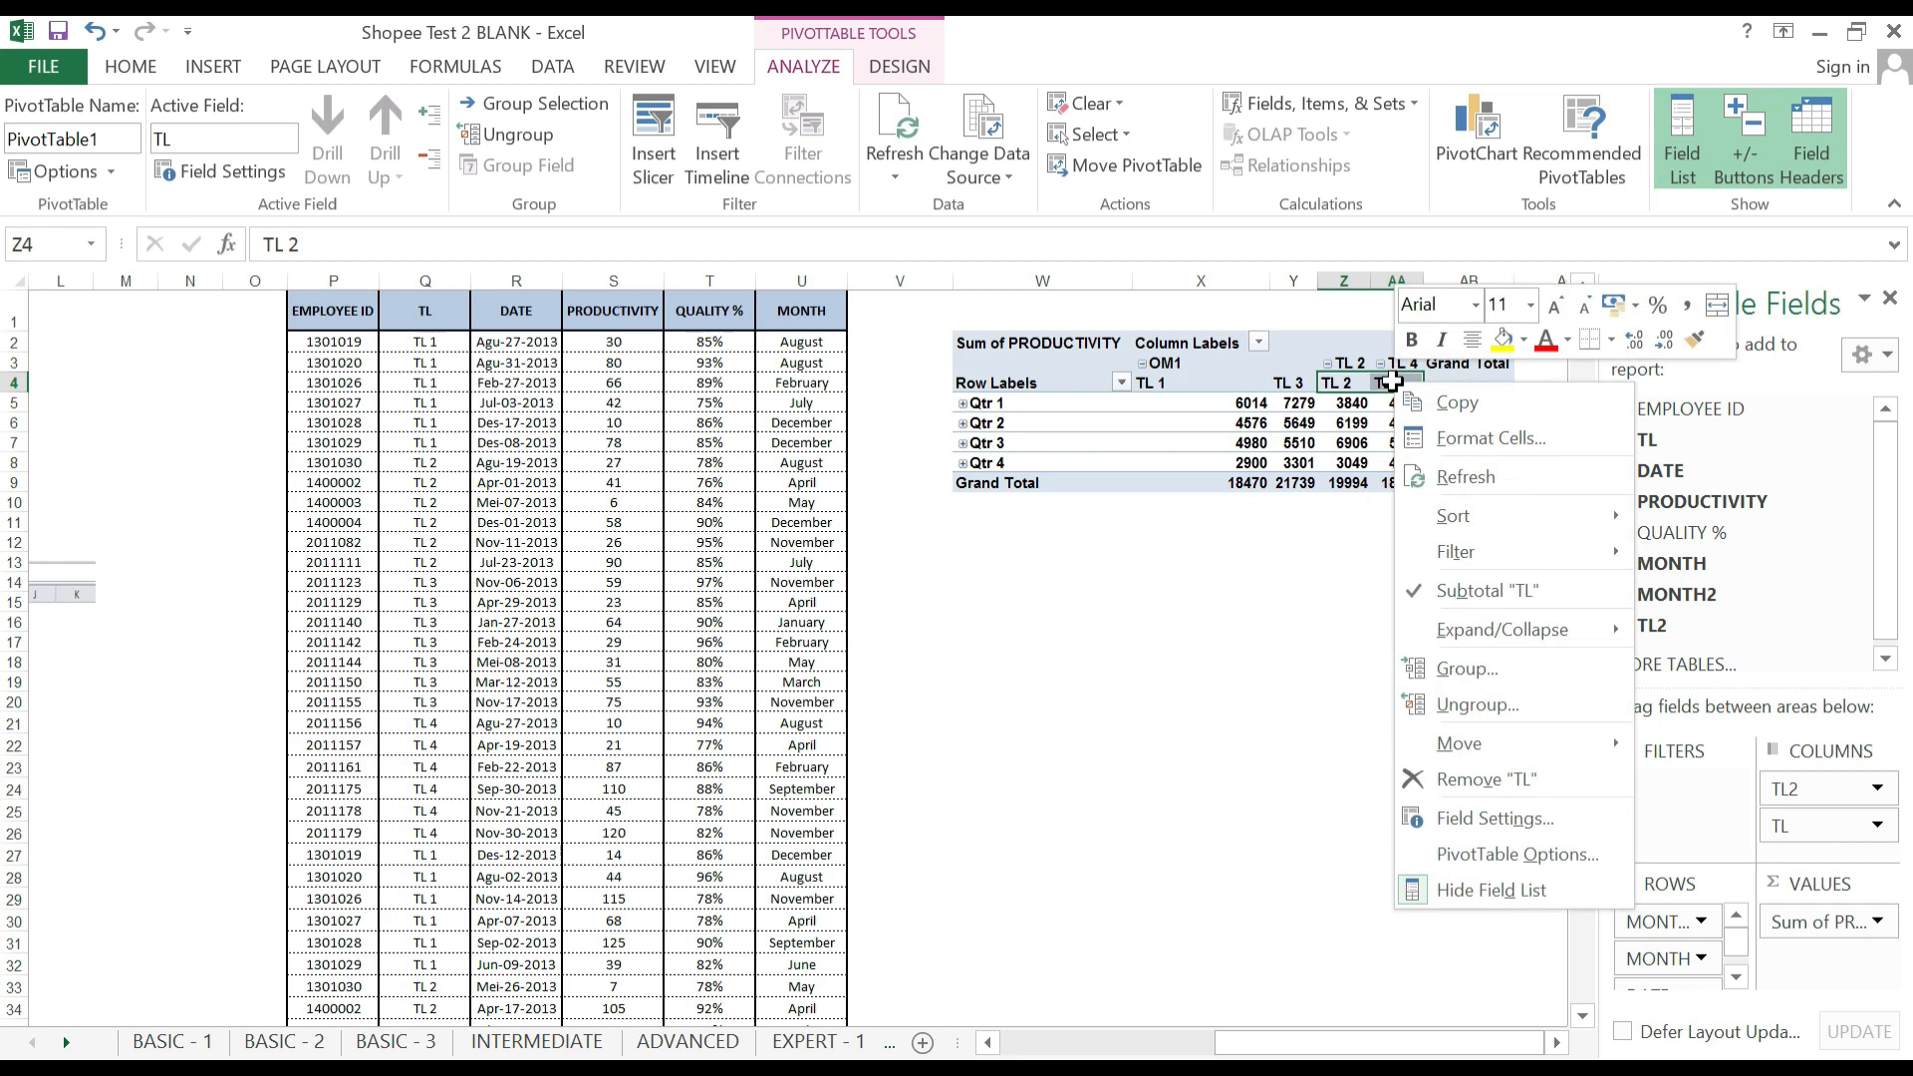
{"action": "left_click", "coordinate": [1508, 666]}
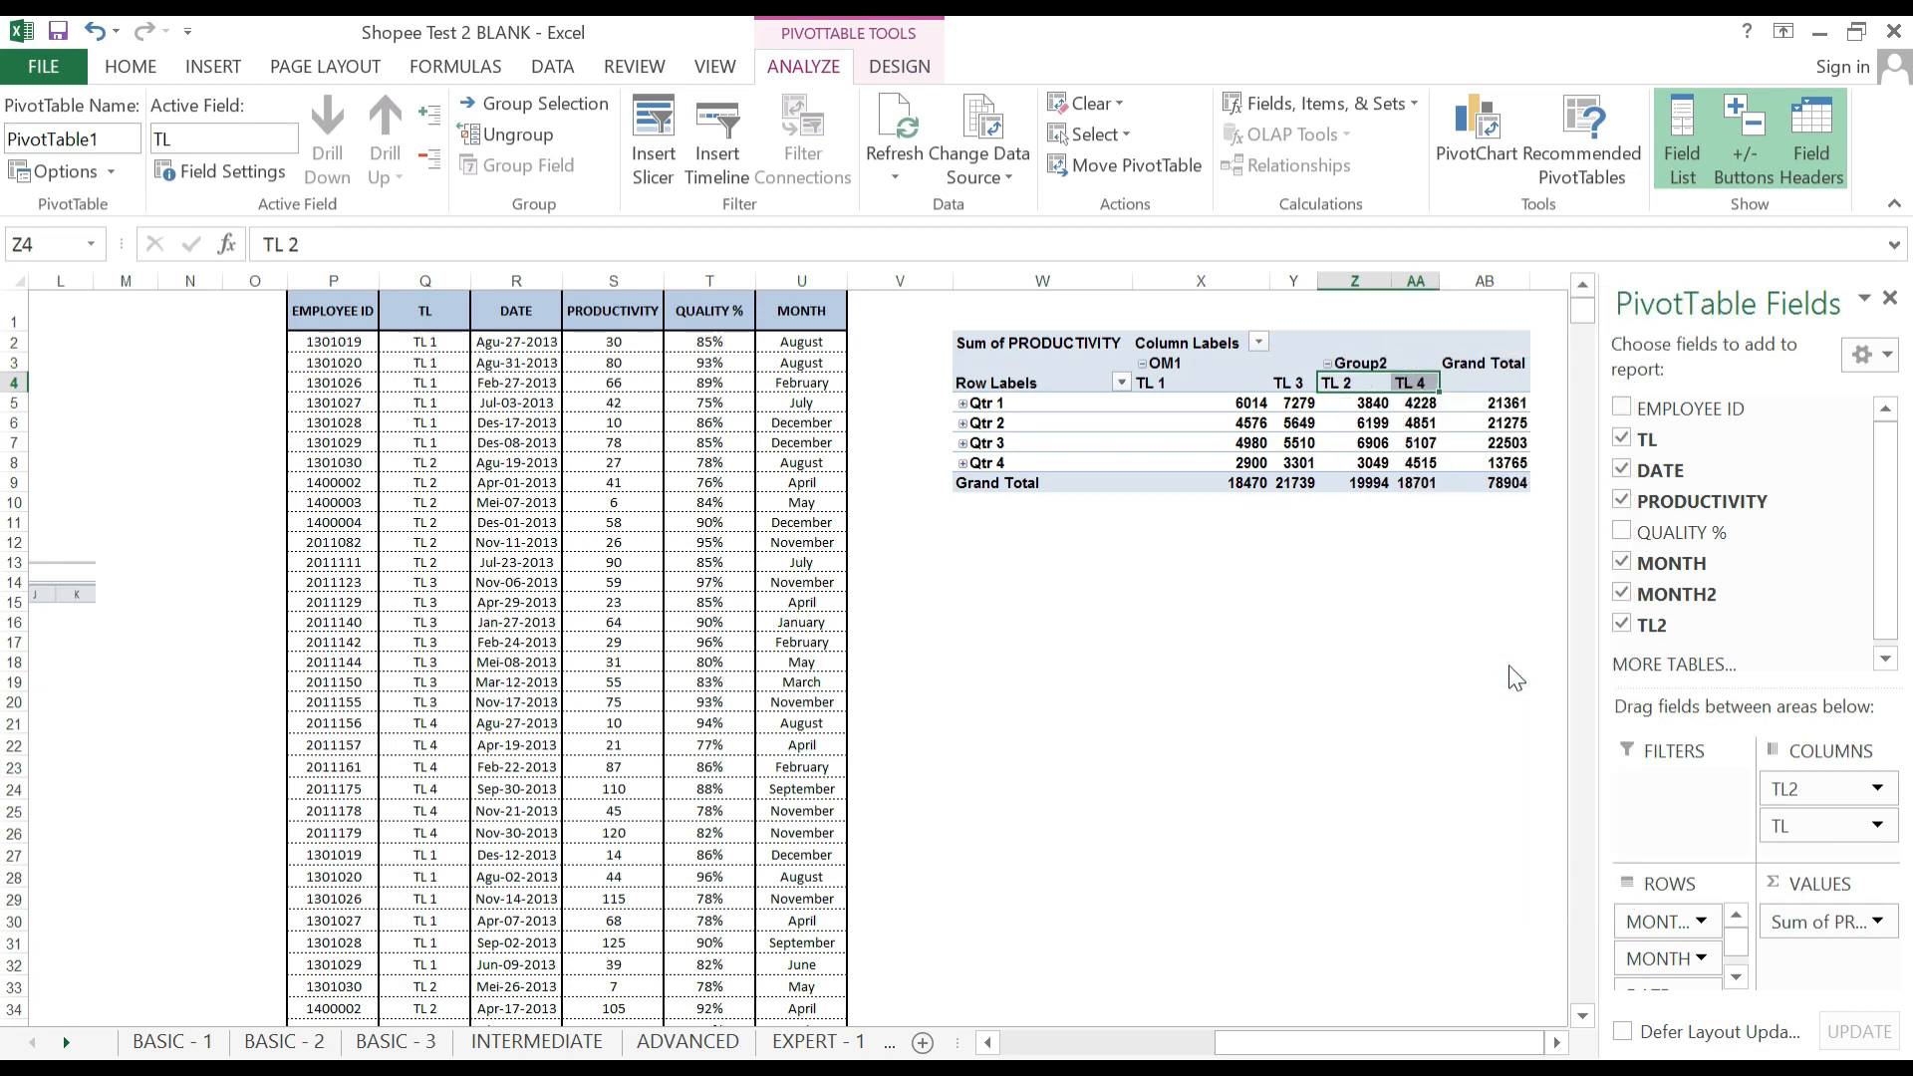
{"action": "left_click", "coordinate": [1350, 362]}
{"action": "key", "text": "F2"}
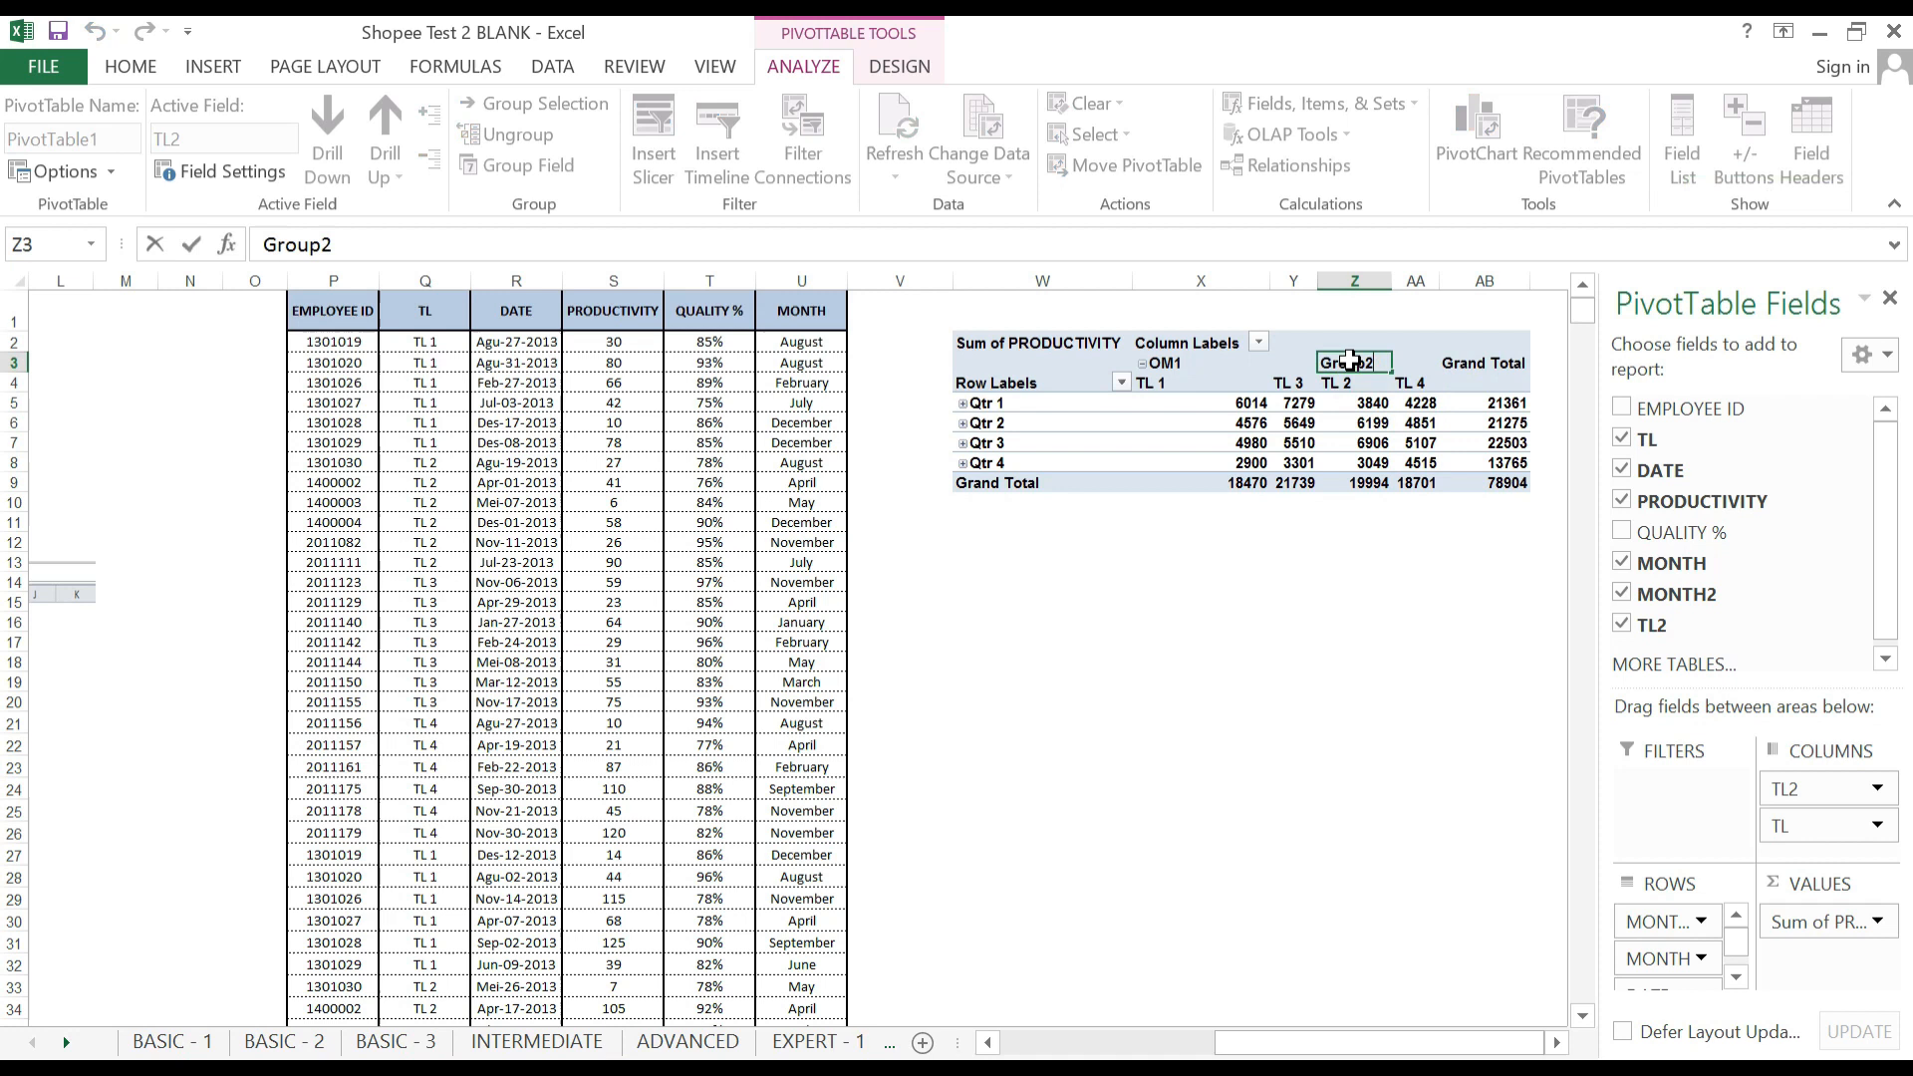
{"action": "type", "text": "OM2"}
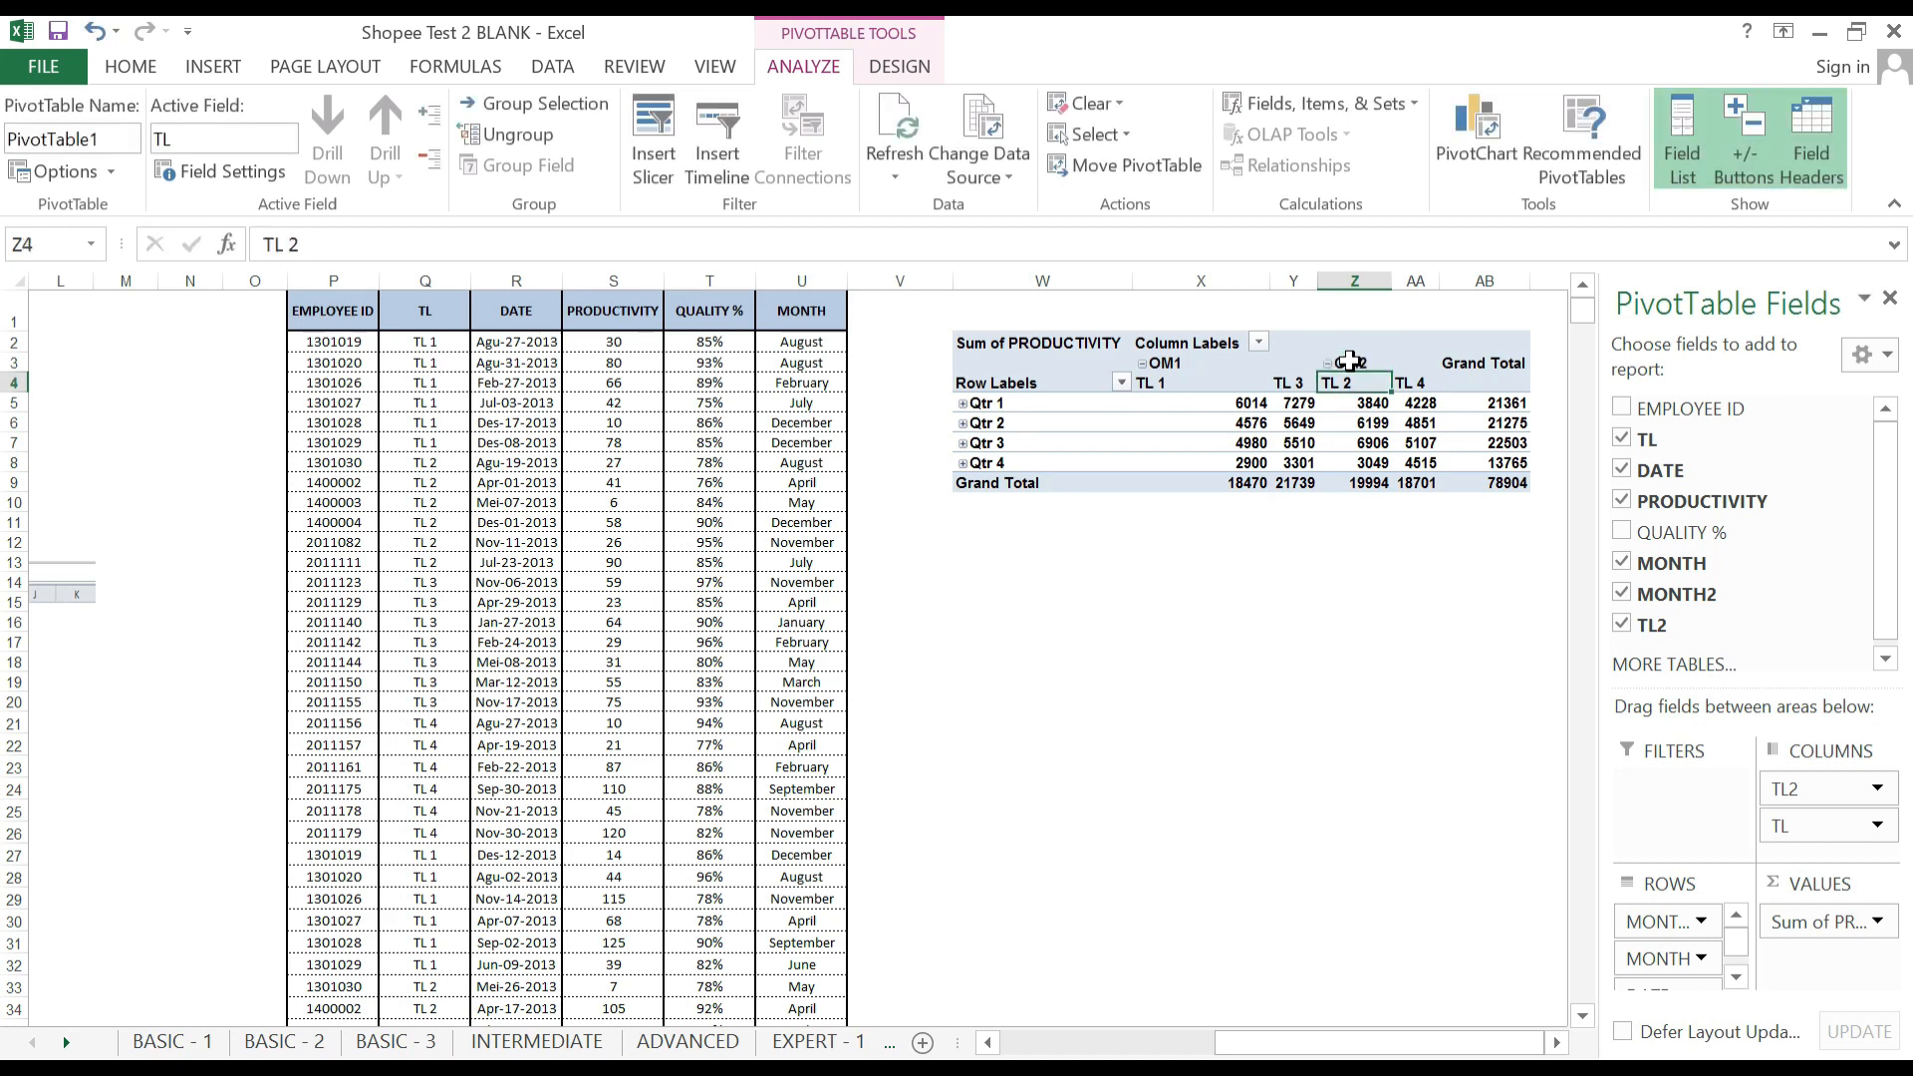
{"action": "left_click", "coordinate": [1248, 373]}
{"action": "left_click", "coordinate": [1381, 383]}
{"action": "left_click", "coordinate": [1416, 384]}
Rename the pivot table's Sum of PRODUCTIVITY heading as Ytd PRODUCTIVITY.
{"action": "mouse_move", "coordinate": [1385, 1043]}
{"action": "left_mouse_down"}
{"action": "mouse_move", "coordinate": [1156, 1051]}
{"action": "mouse_move", "coordinate": [1238, 1022]}
{"action": "mouse_move", "coordinate": [1407, 1026]}
{"action": "left_mouse_up"}
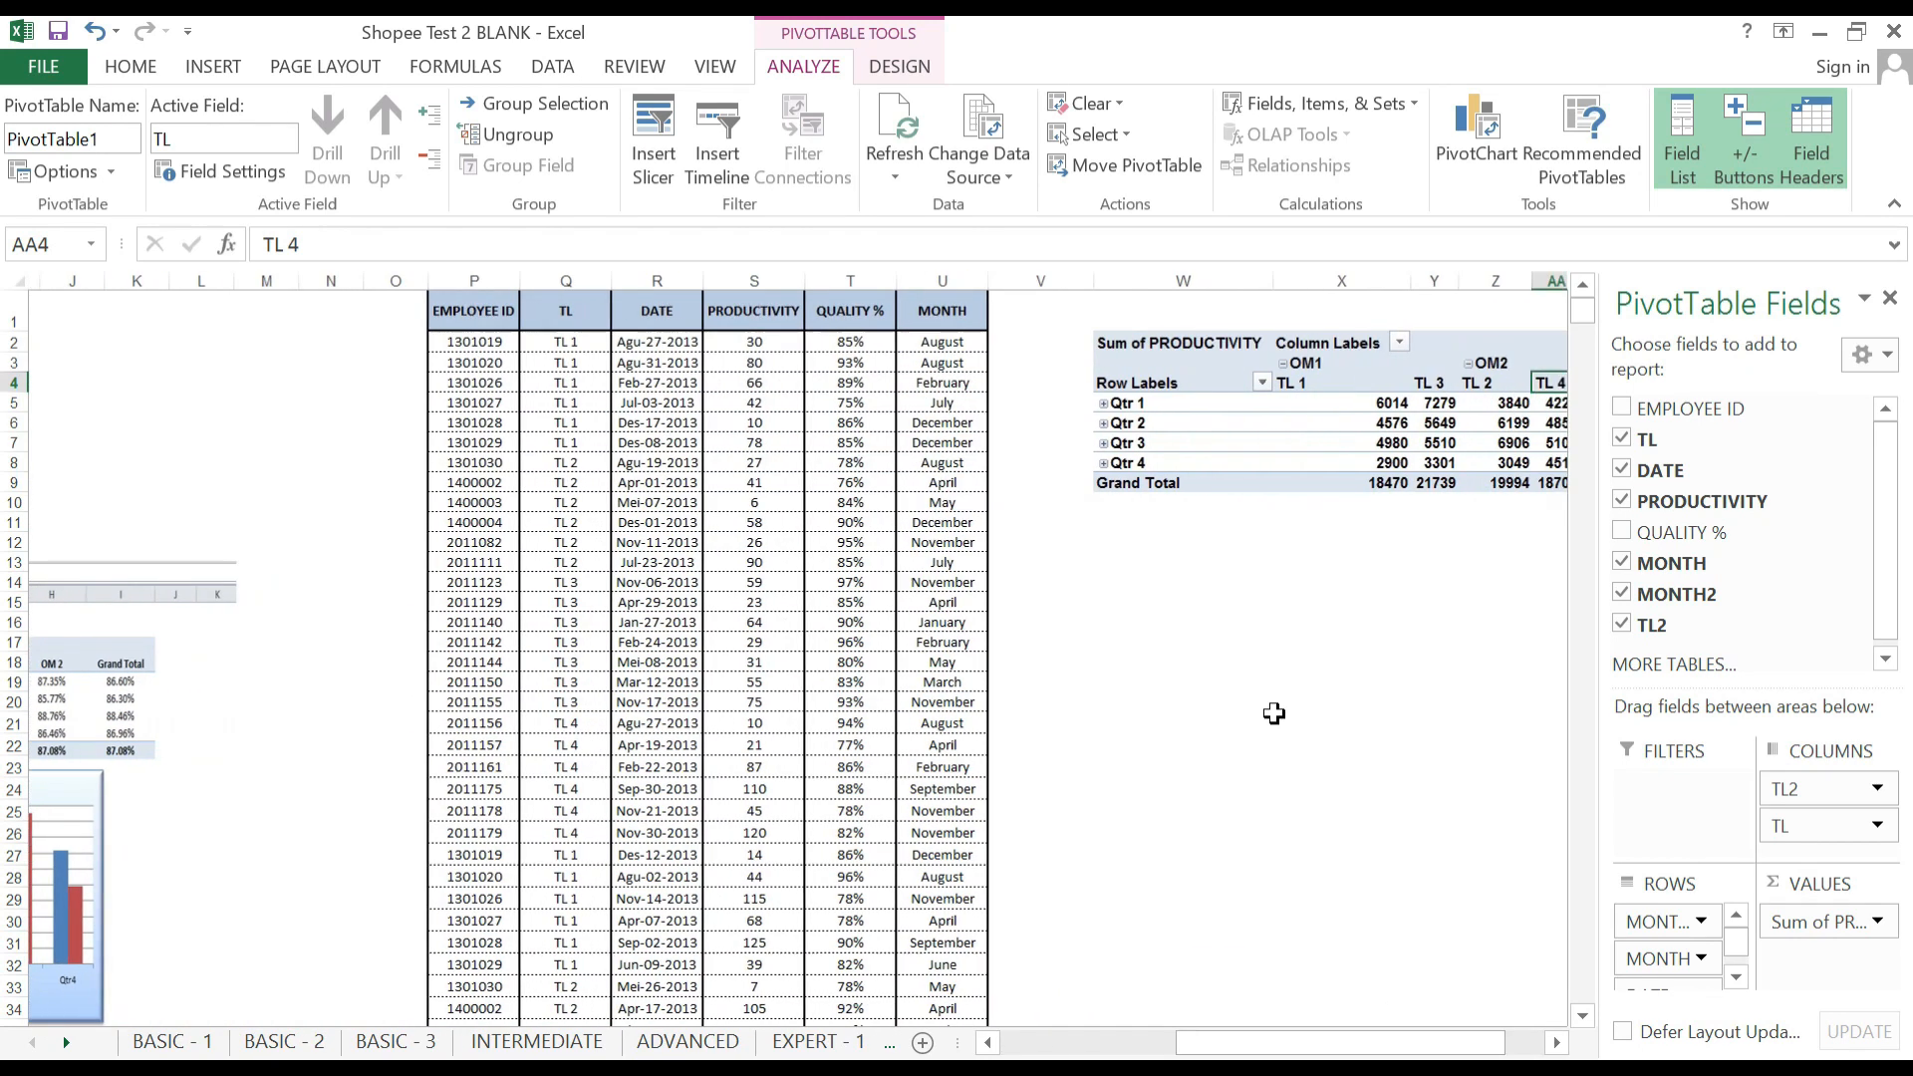
{"action": "left_click", "coordinate": [1156, 343]}
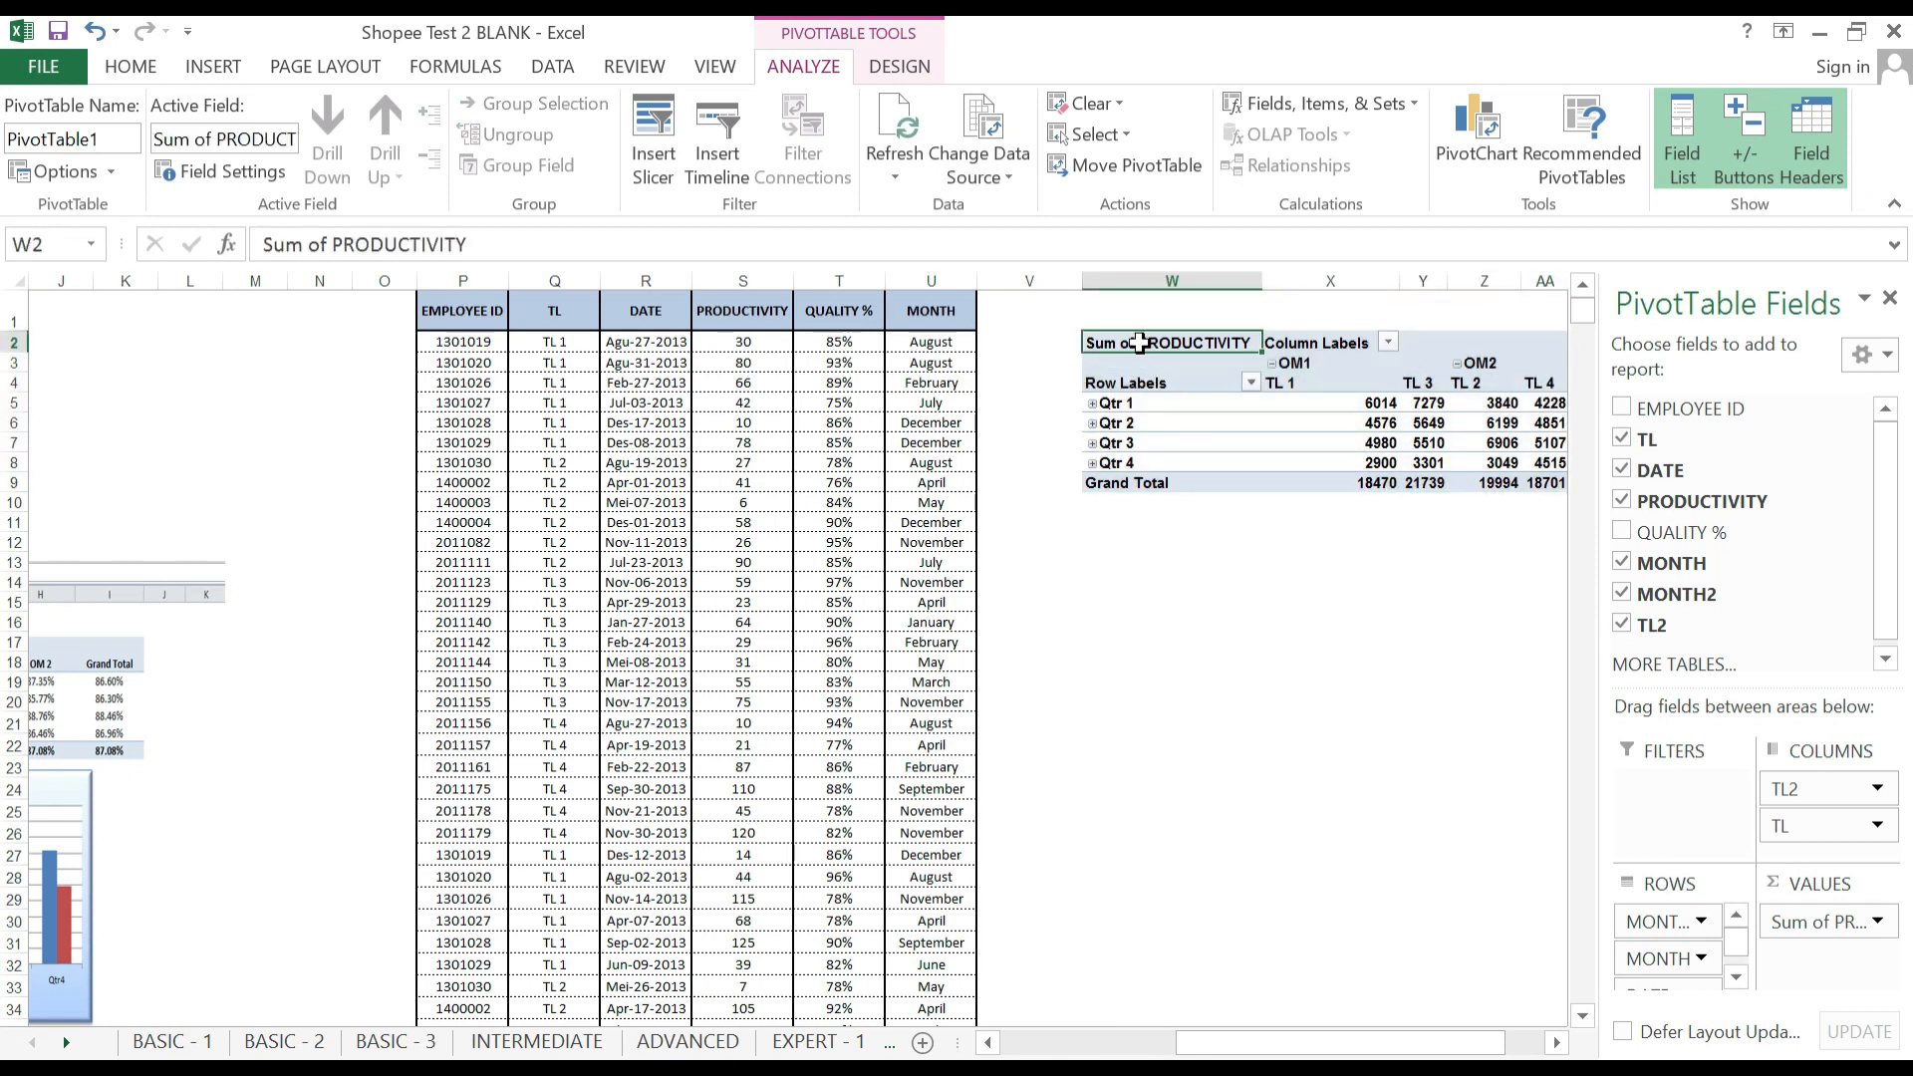
{"action": "key", "text": "F2"}
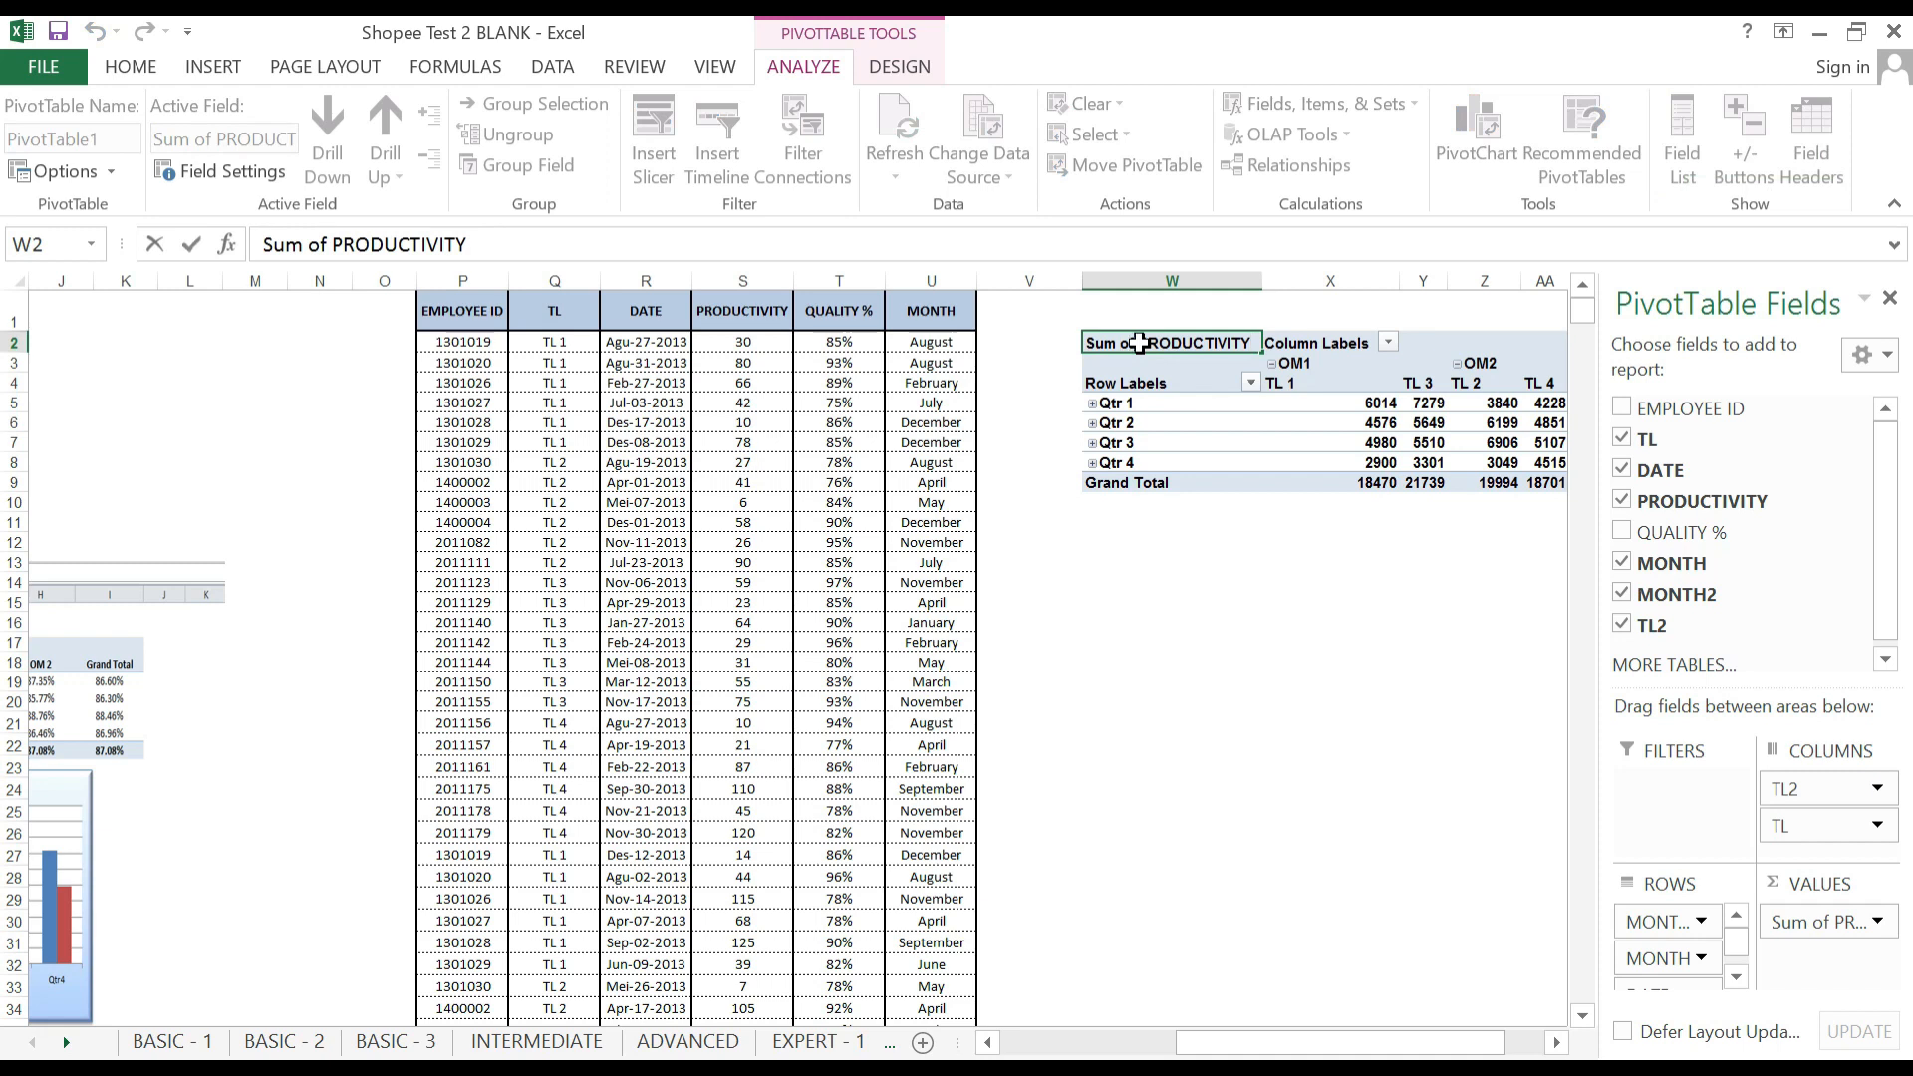
{"action": "type", "text": "Ytd"}
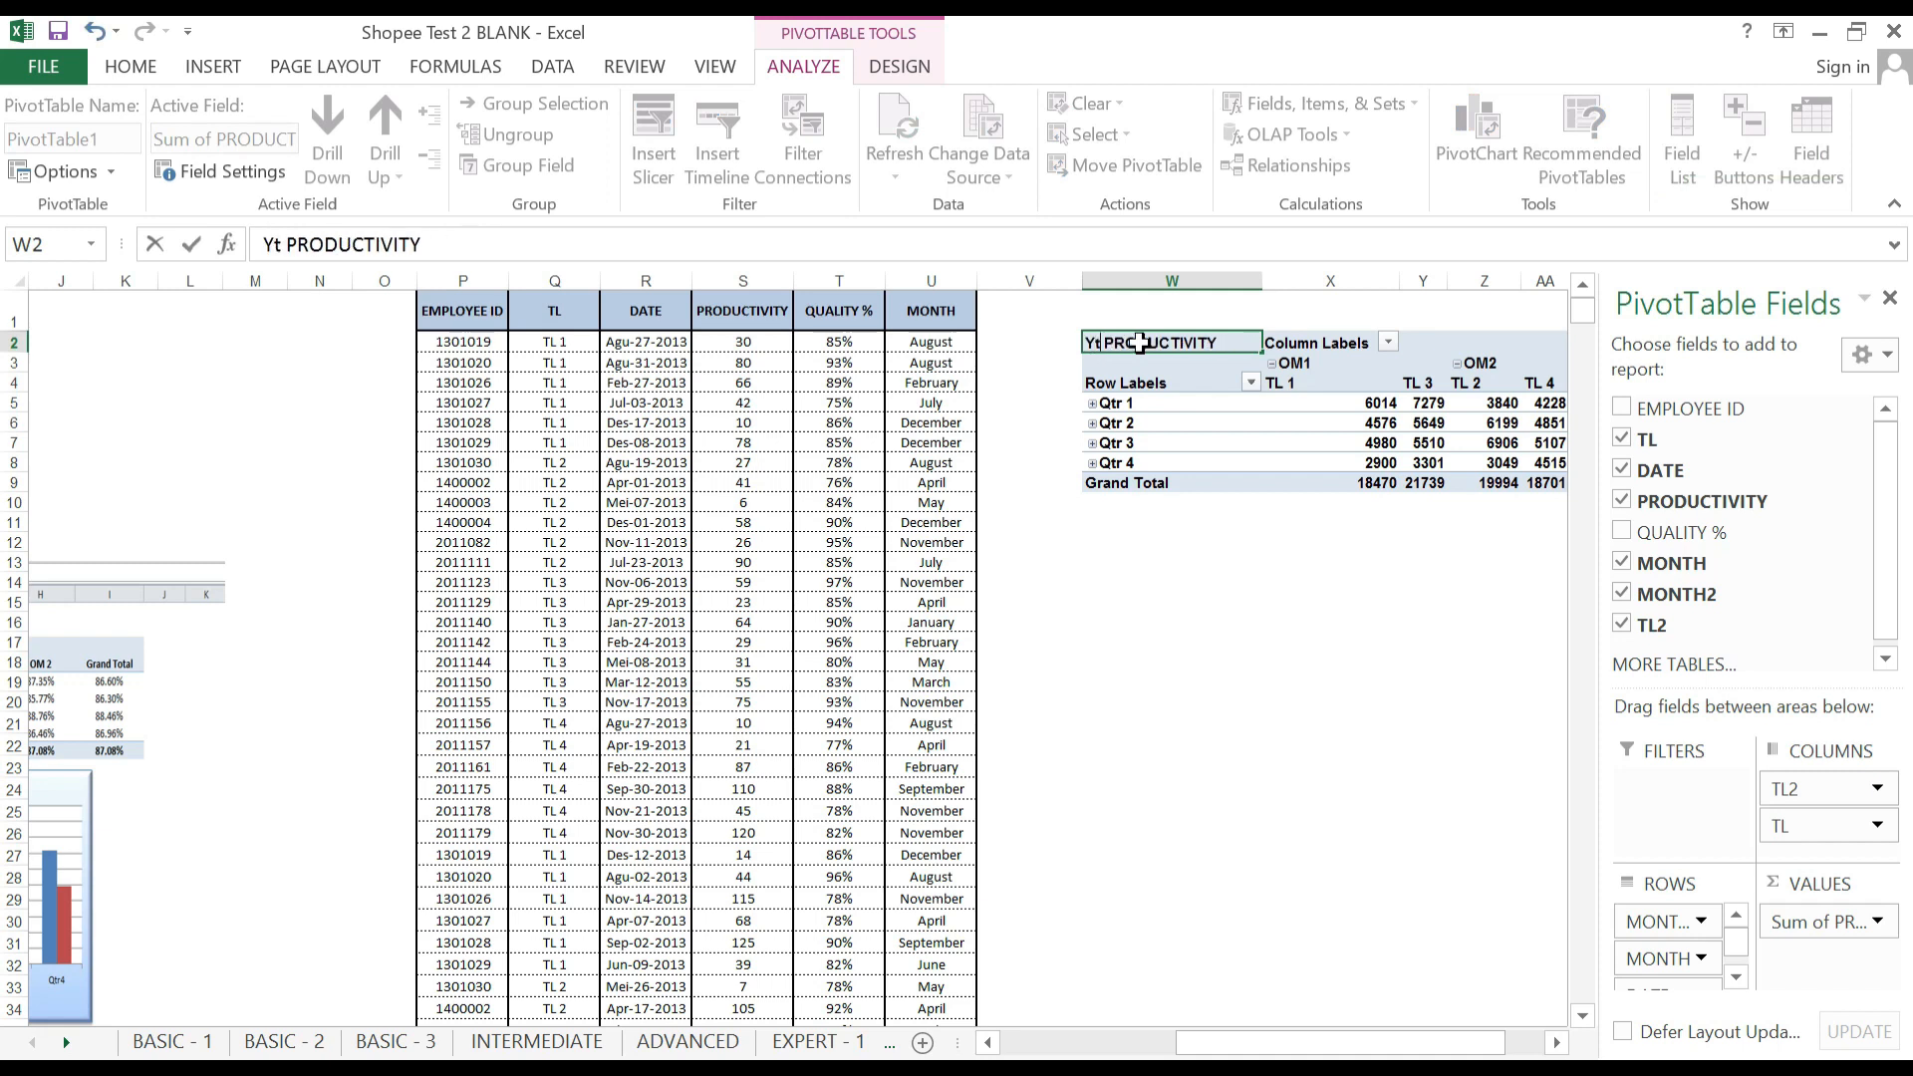
{"action": "key", "text": "Tab"}
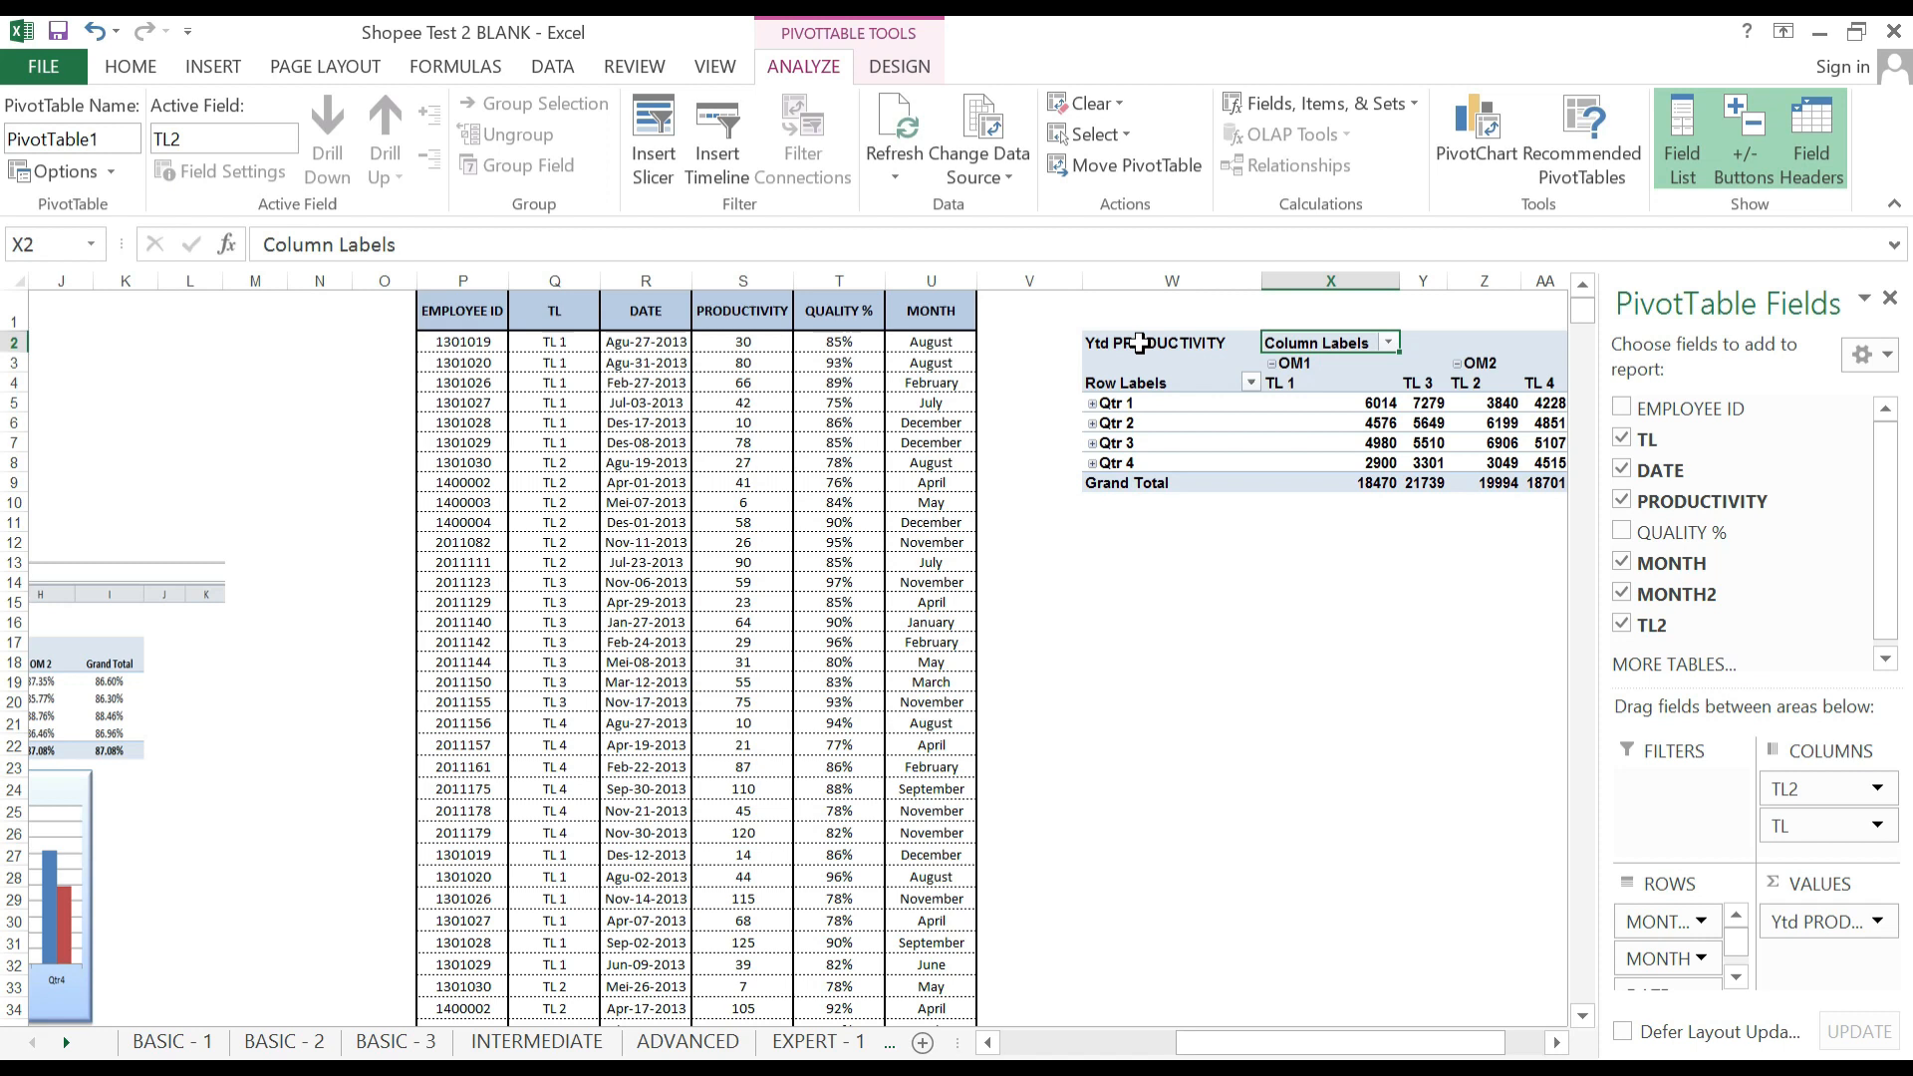
Blank out the Column Labels caption in the pivot table's header.
{"action": "key", "text": "F2"}
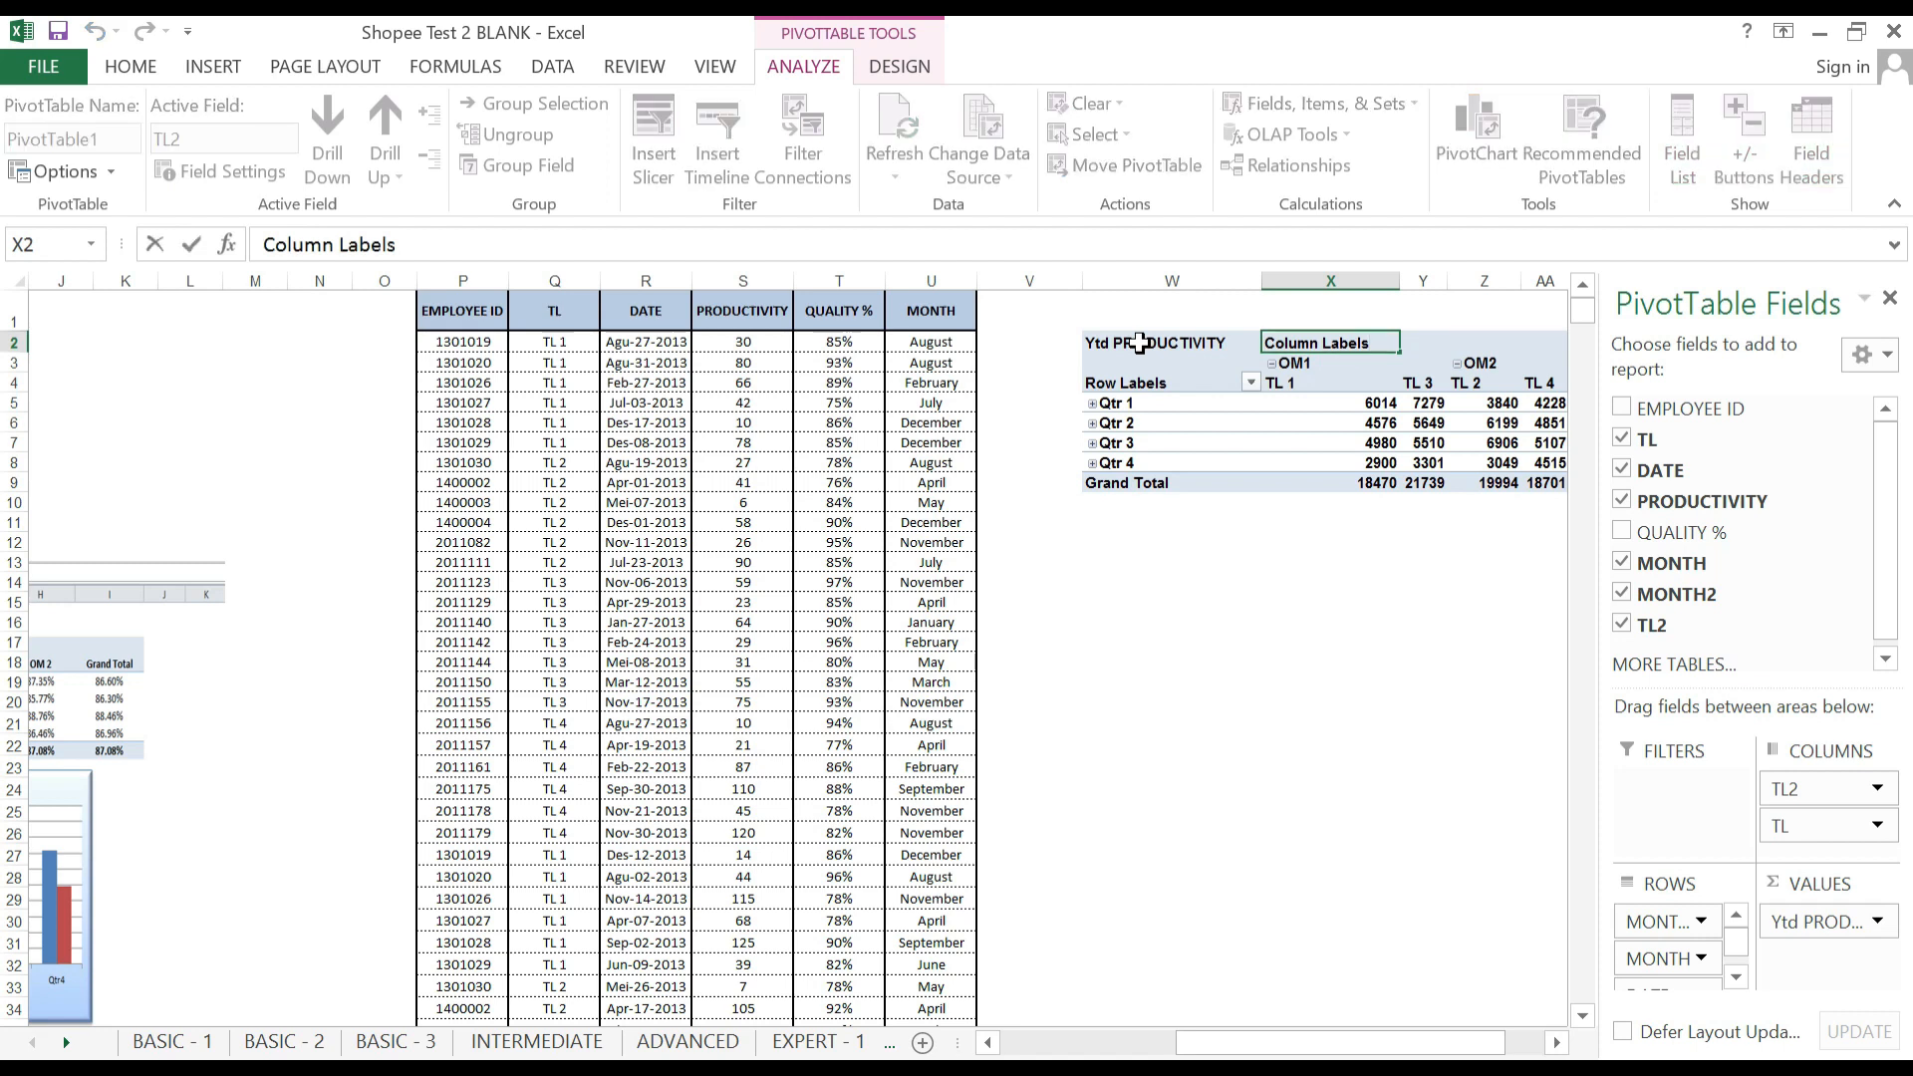
{"action": "key", "text": "shift+Home"}
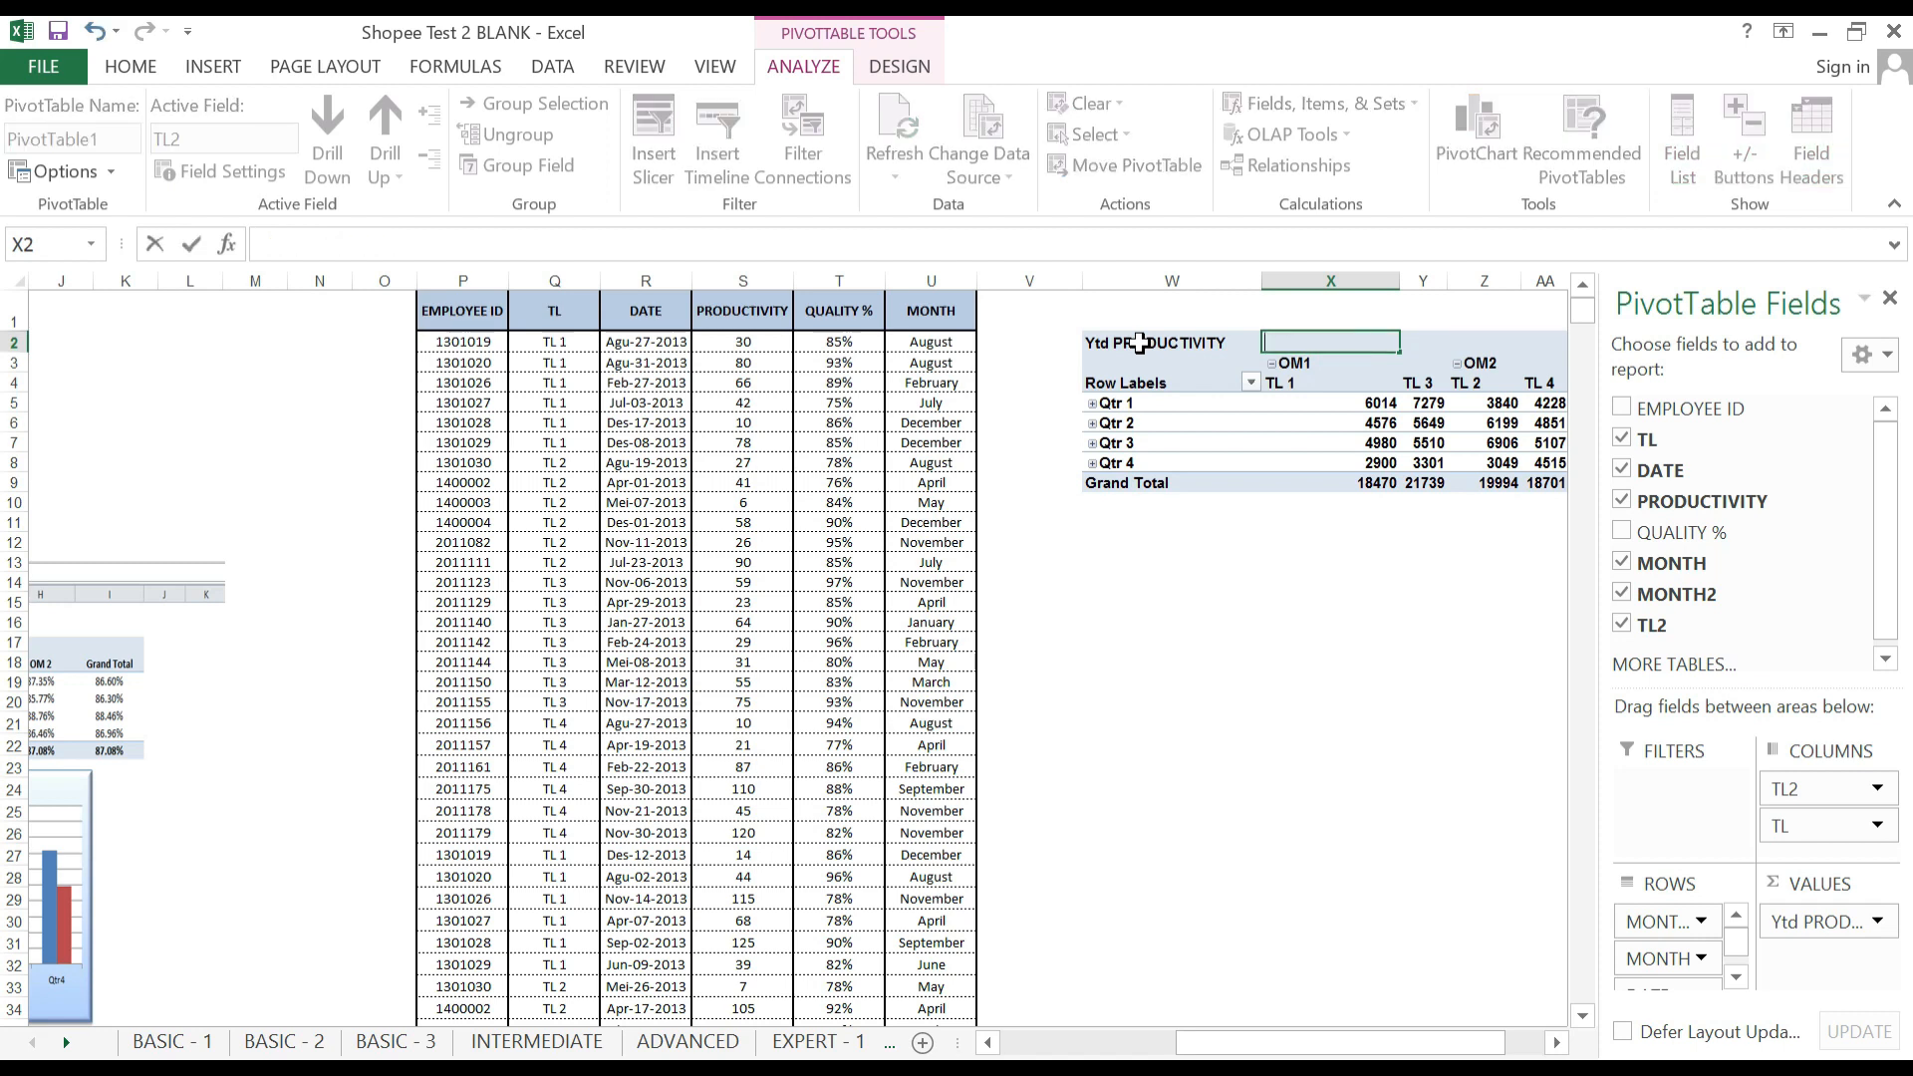
{"action": "key", "text": "Return"}
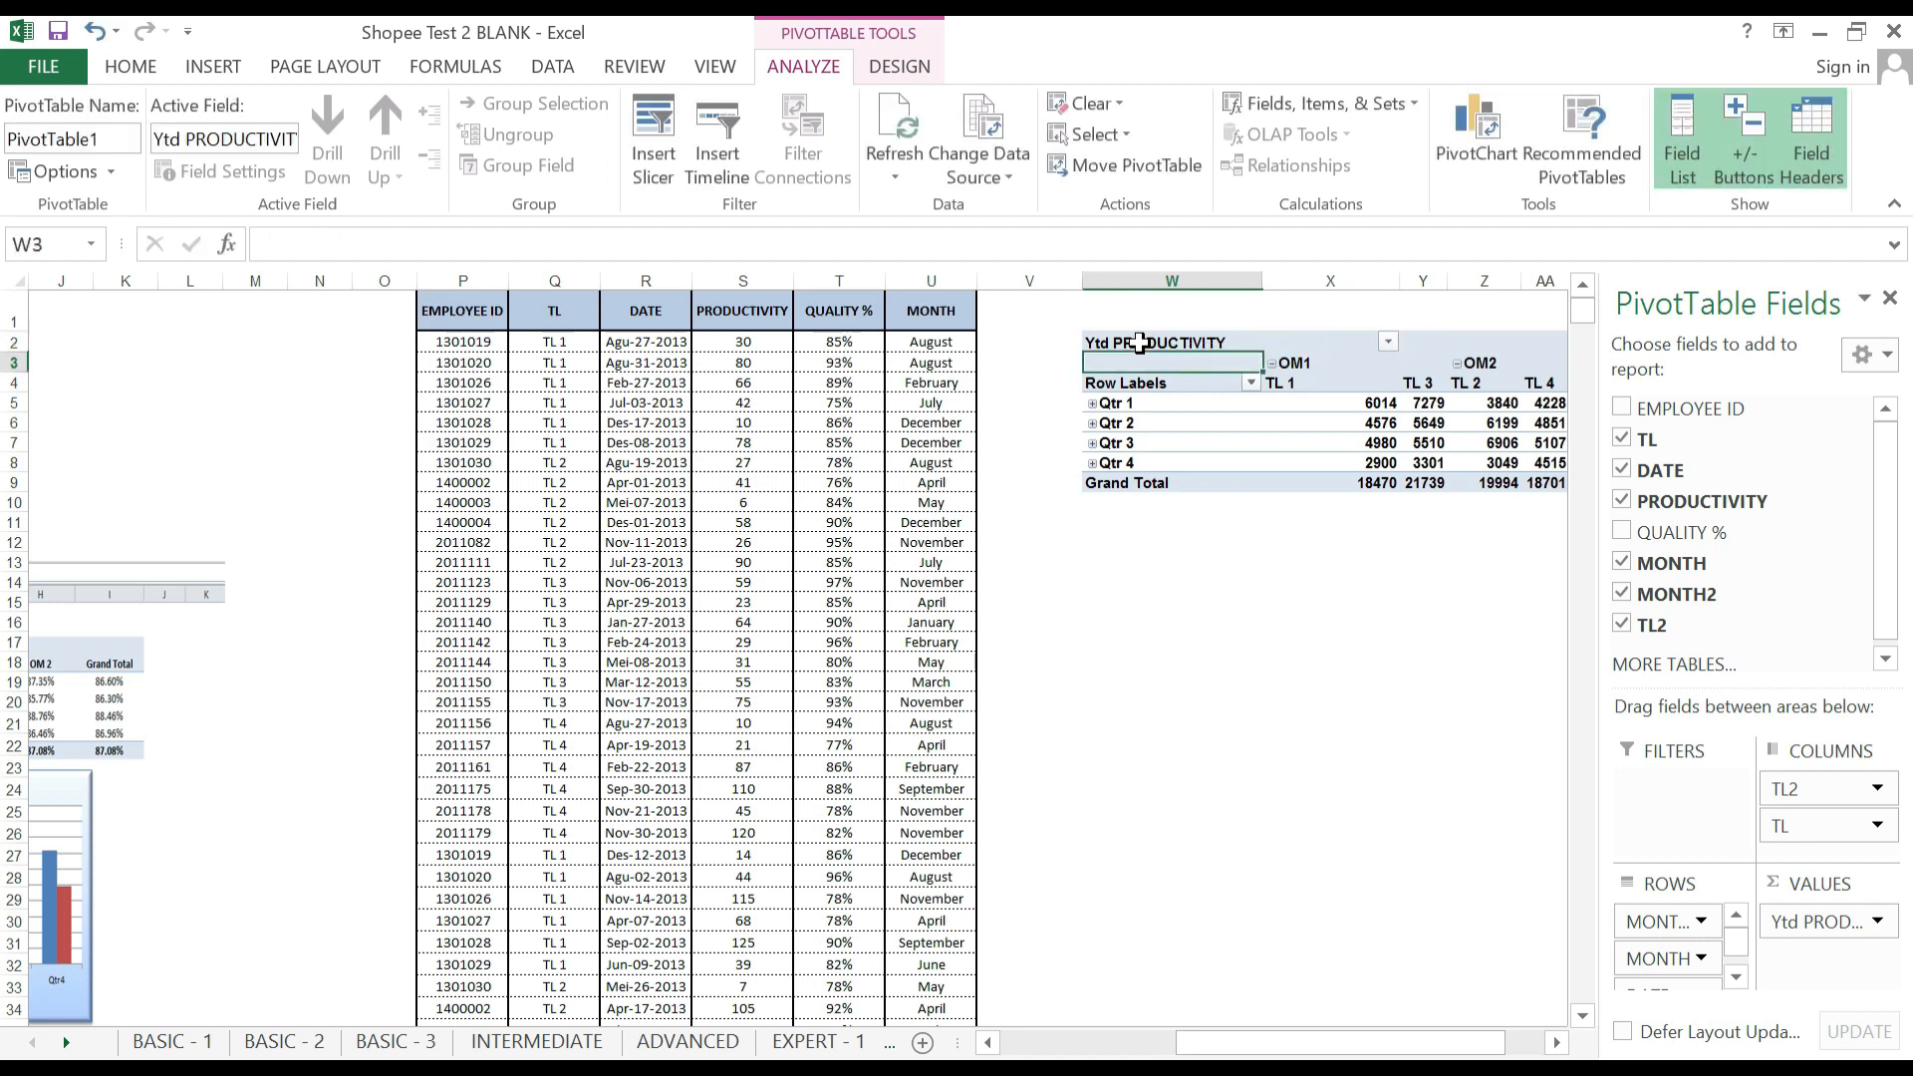
Auto-fit the widths of columns X and Z to the pivot table's contents.
{"action": "double_click", "coordinate": [1399, 282]}
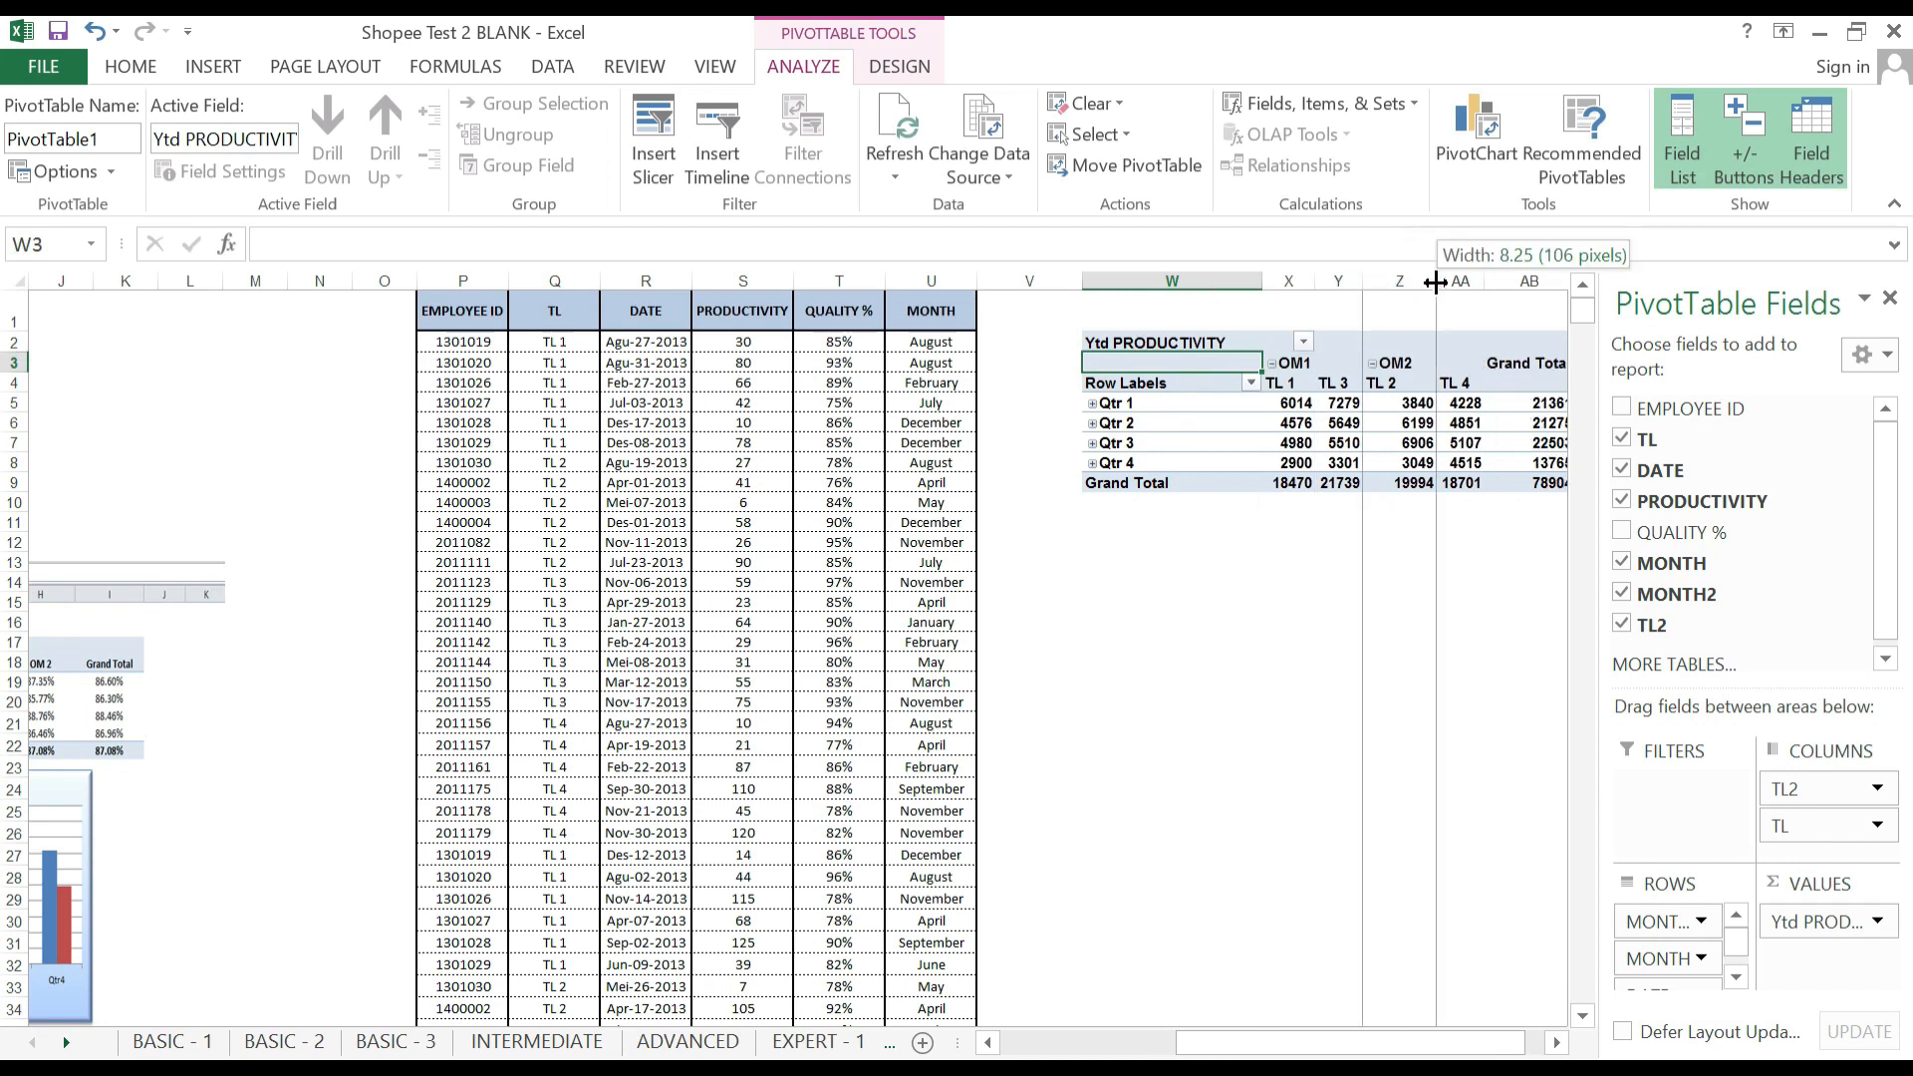
{"action": "double_click", "coordinate": [1430, 282]}
{"action": "left_click", "coordinate": [1490, 402]}
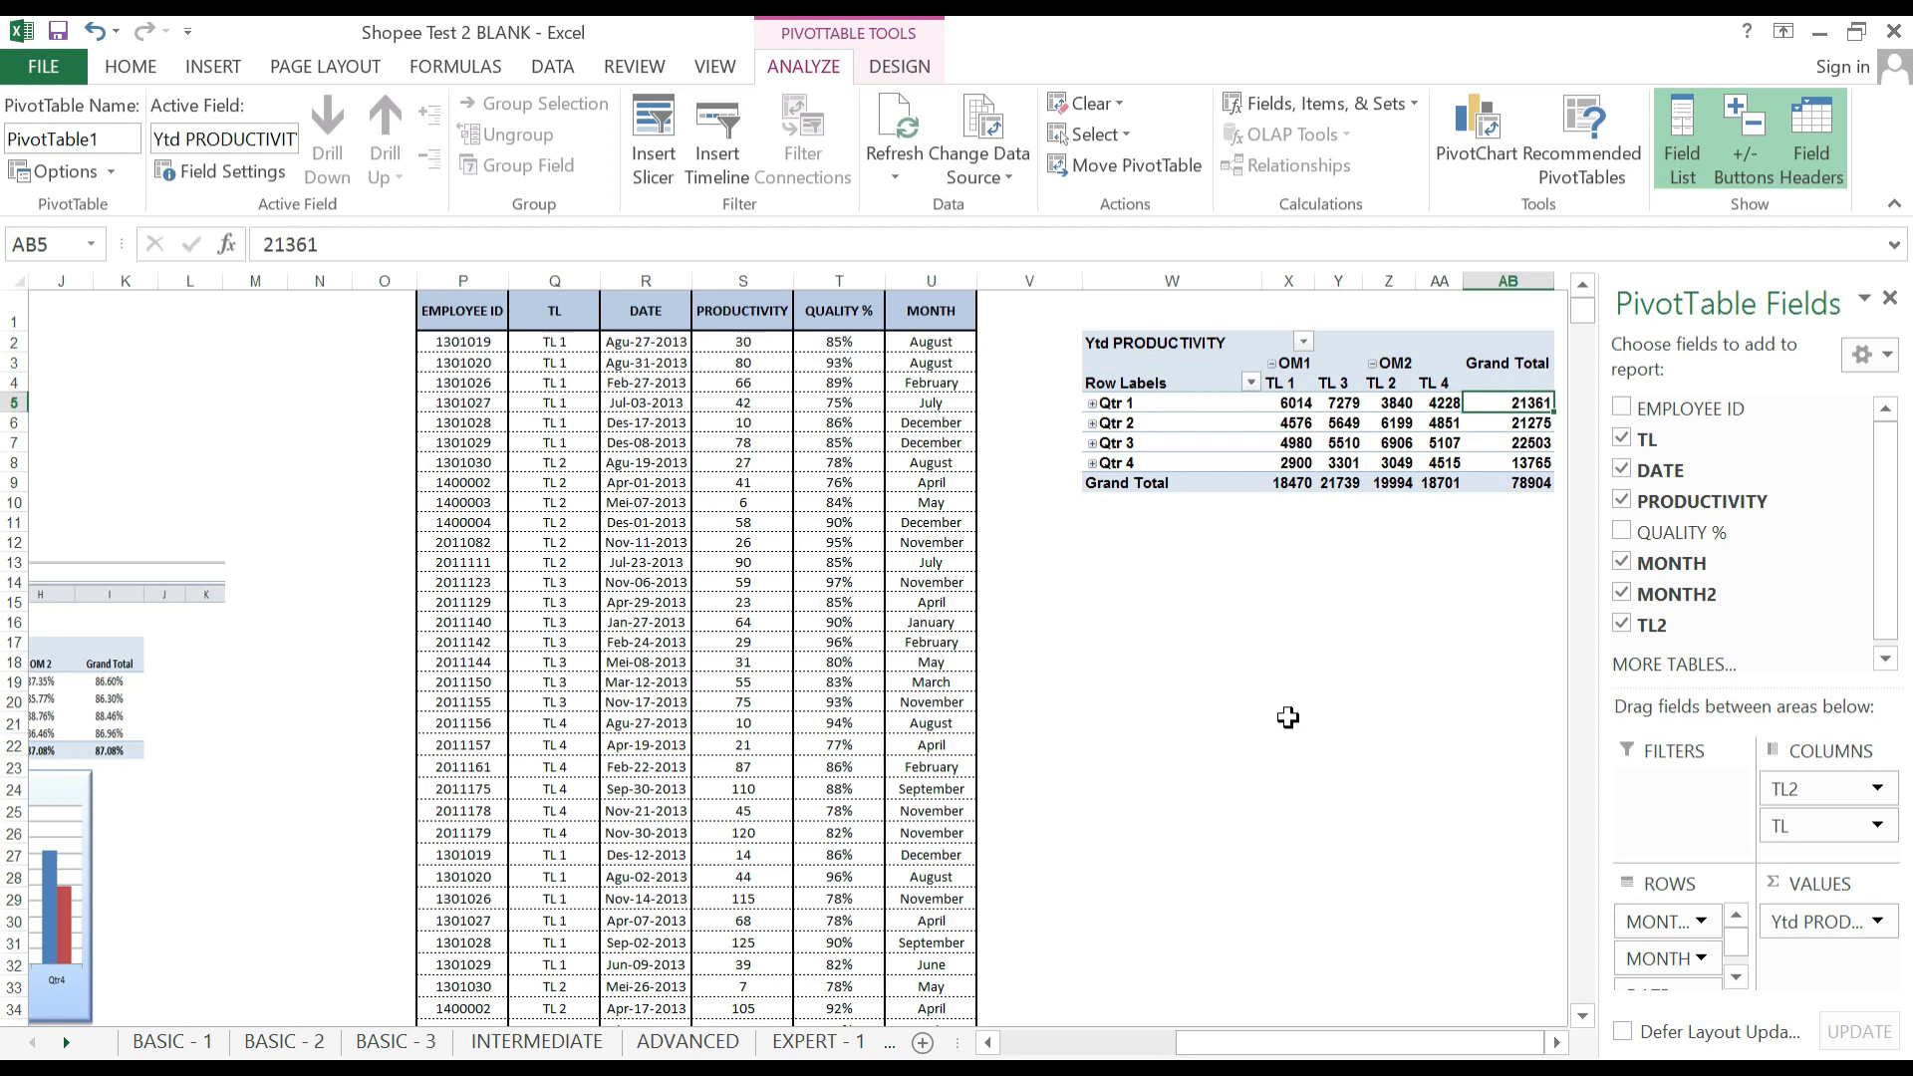
Compare the pivot table's layout with the YTD PRODUCTIVITY table in the instruction snapshot.
{"action": "left_click_drag", "start_coordinate": [1357, 1043], "coordinate": [1186, 1043]}
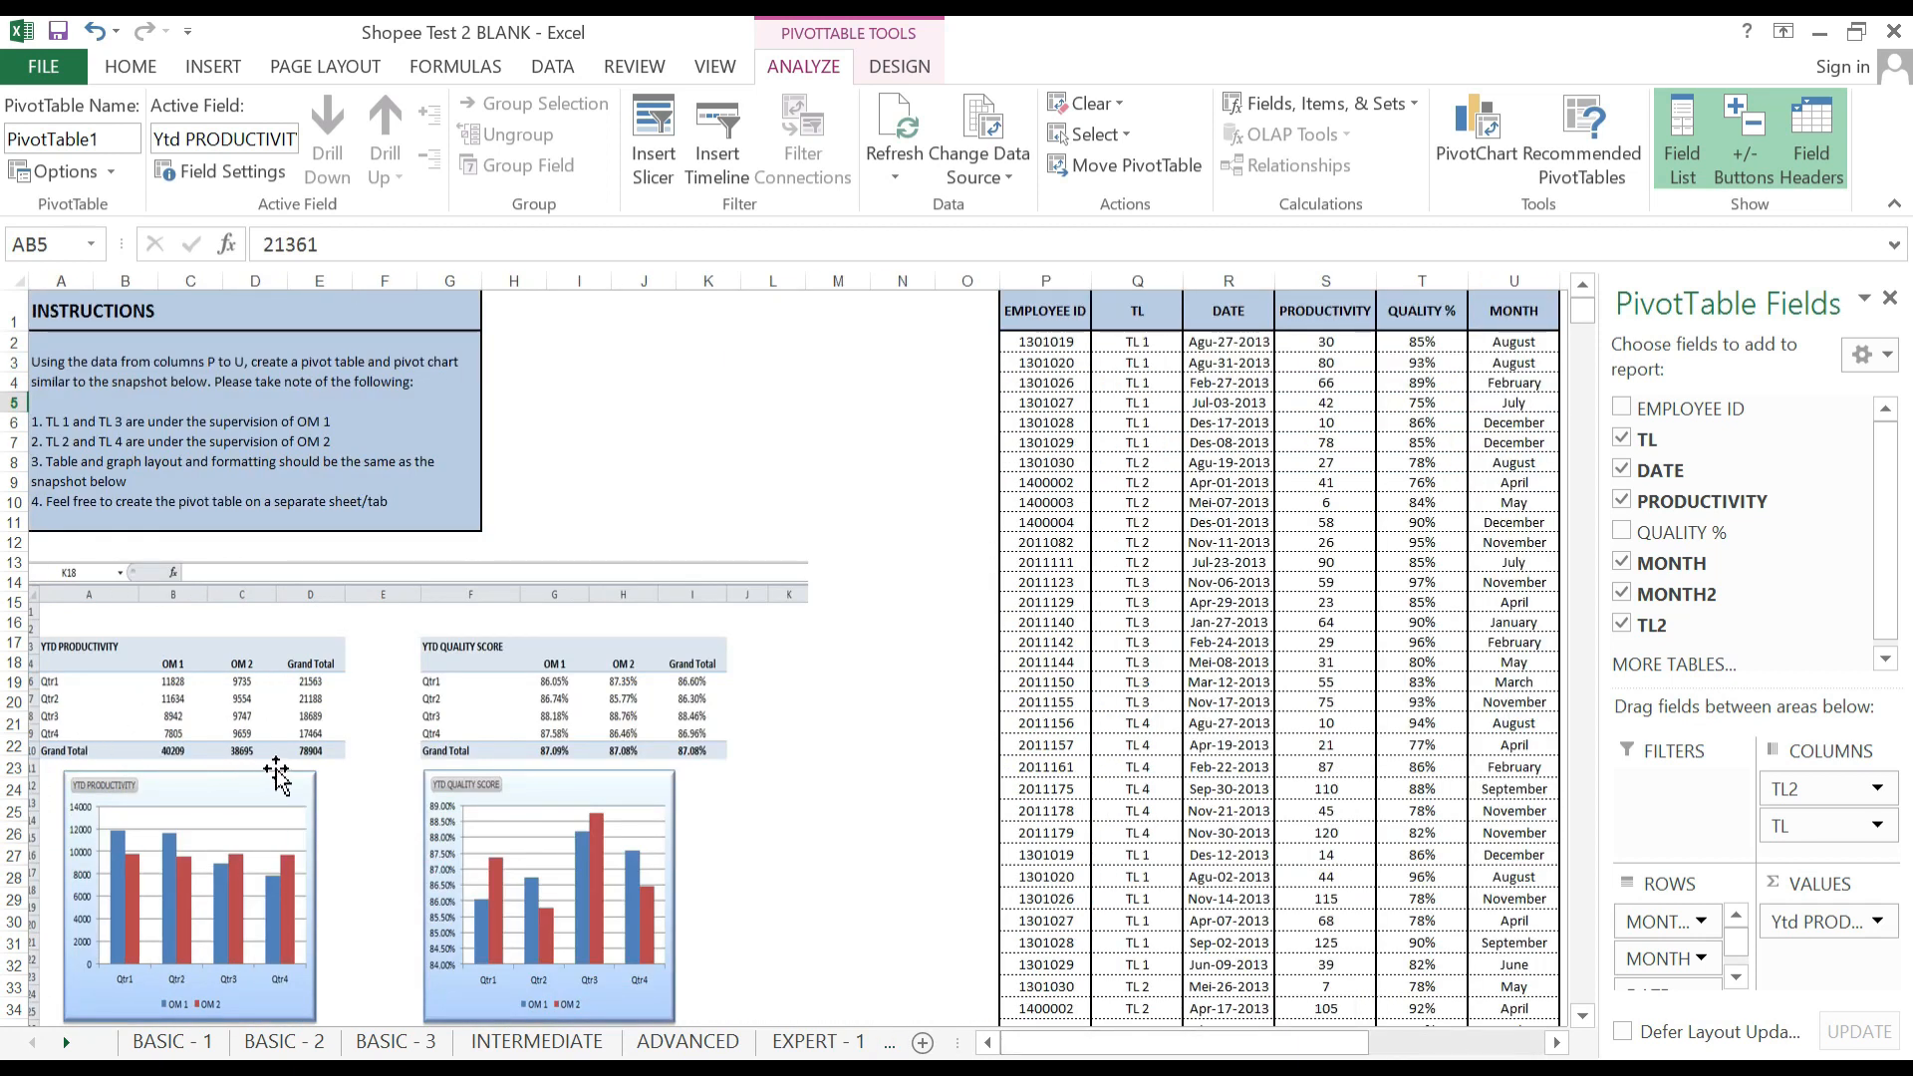
{"action": "left_click_drag", "start_coordinate": [1218, 1042], "coordinate": [1392, 1028]}
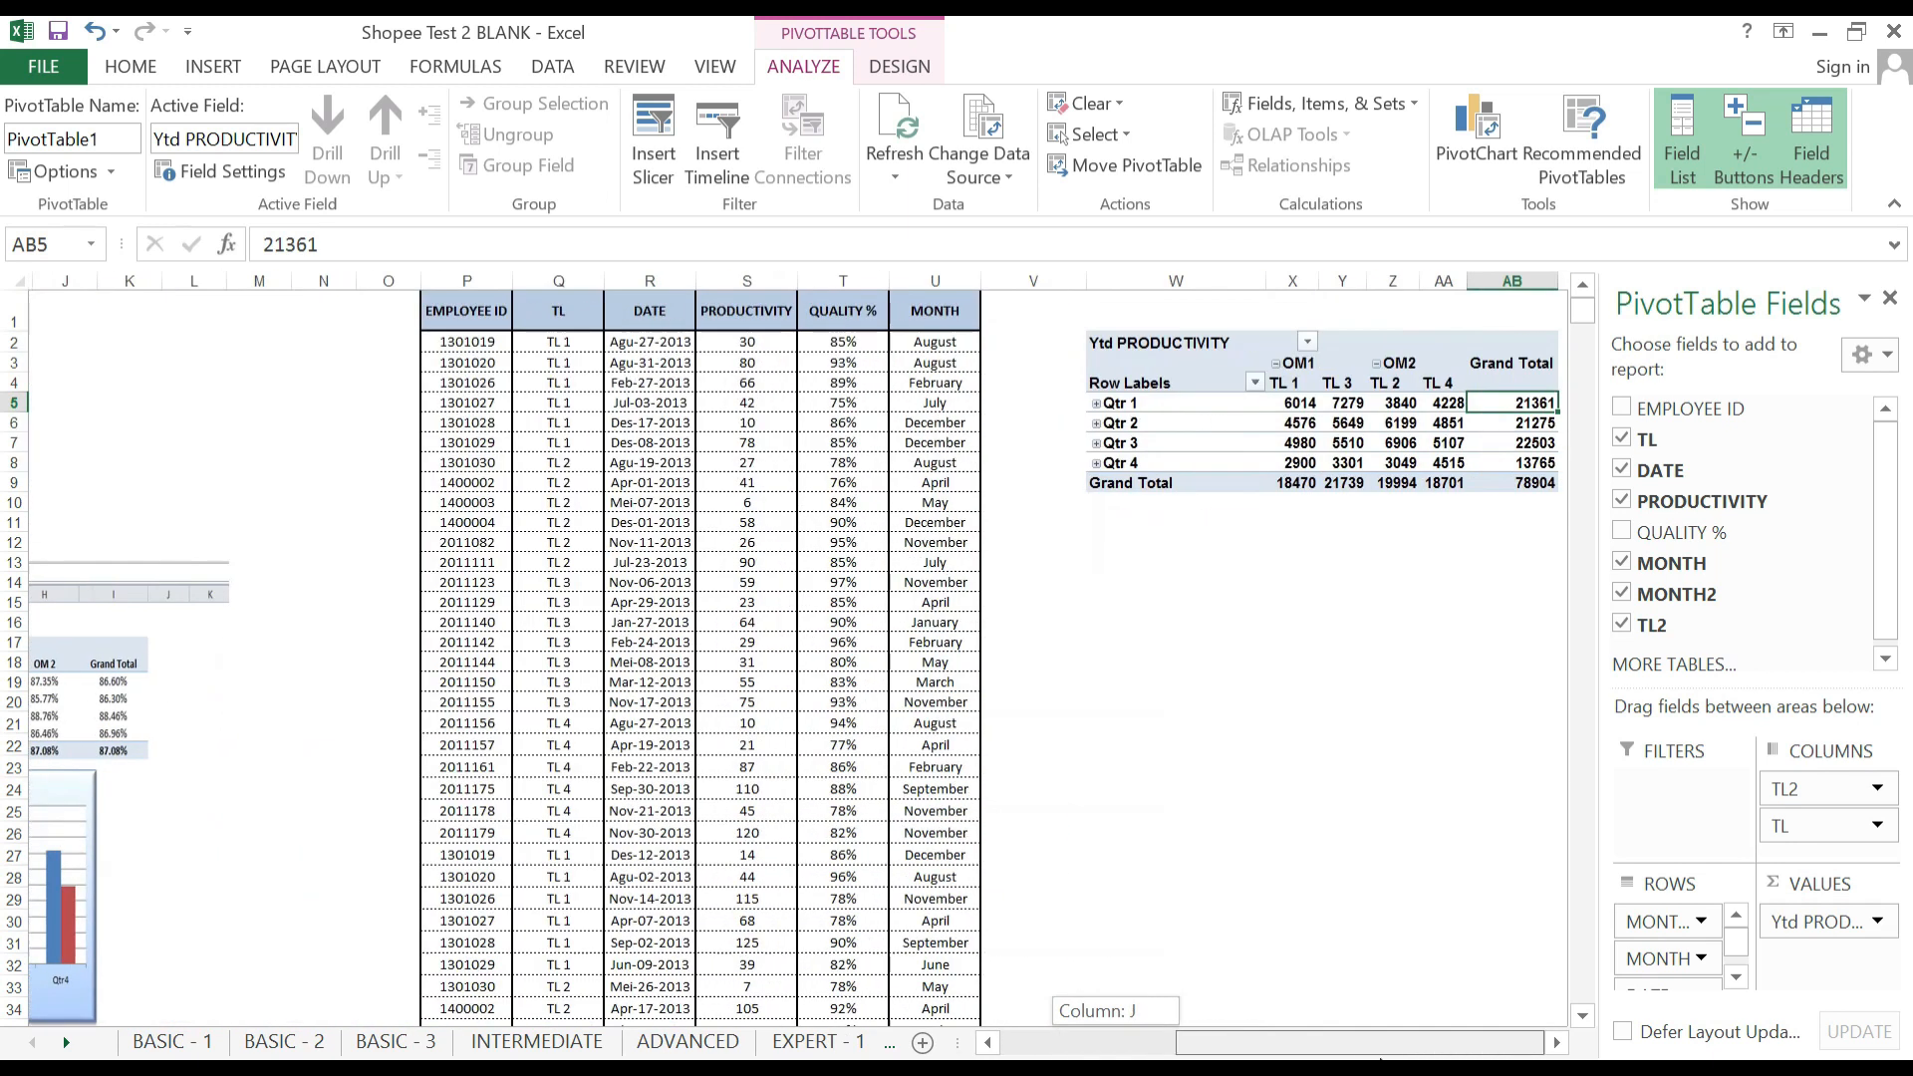
{"action": "left_click", "coordinate": [1564, 1043]}
{"action": "left_click", "coordinate": [1565, 1043]}
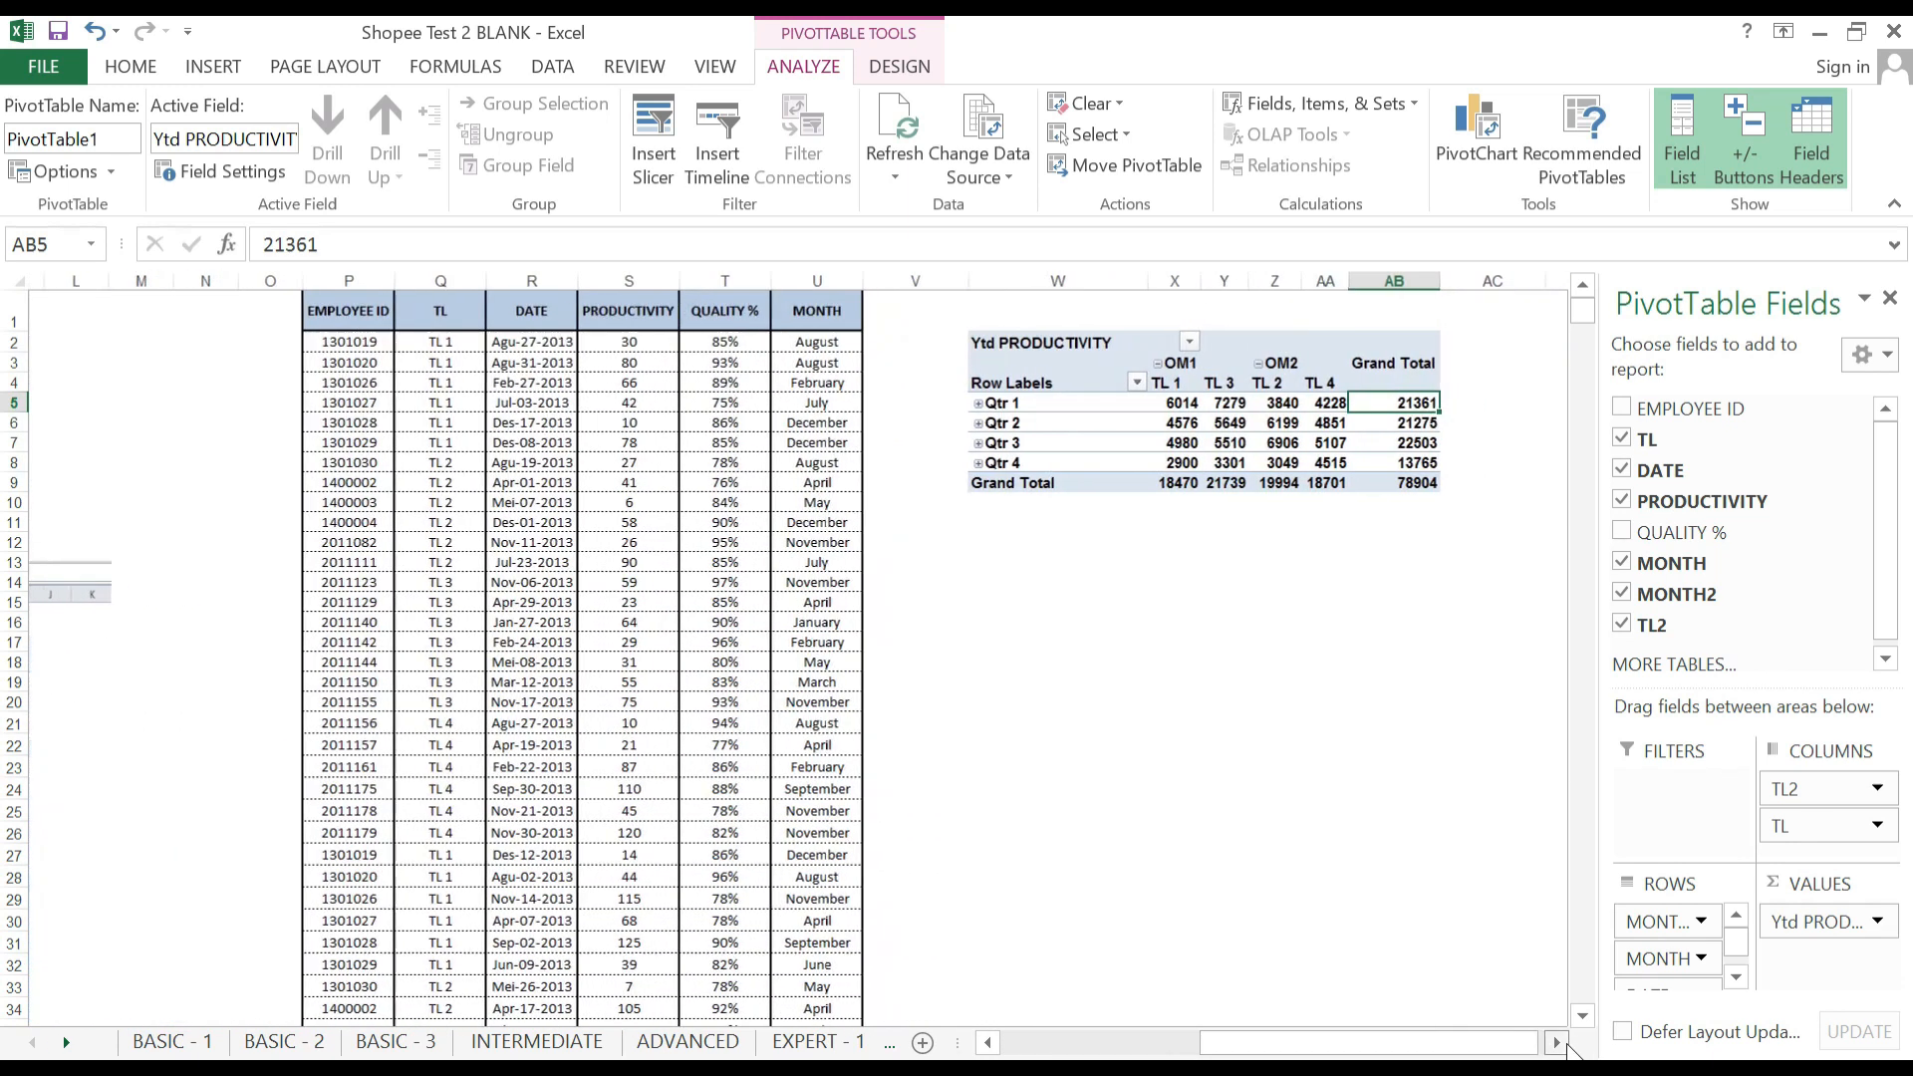
Copy the Ytd PRODUCTIVITY pivot table and paste the duplicate starting at cell AD2.
{"action": "left_click", "coordinate": [1566, 1043]}
{"action": "left_click", "coordinate": [1566, 1043]}
{"action": "left_click", "coordinate": [1566, 1043]}
{"action": "left_click", "coordinate": [1116, 659]}
{"action": "left_click_drag", "start_coordinate": [854, 342], "coordinate": [1186, 482]}
{"action": "key", "text": "ctrl+c"}
{"action": "left_click_drag", "start_coordinate": [1395, 1043], "coordinate": [1315, 1043]}
{"action": "left_click", "coordinate": [1338, 346]}
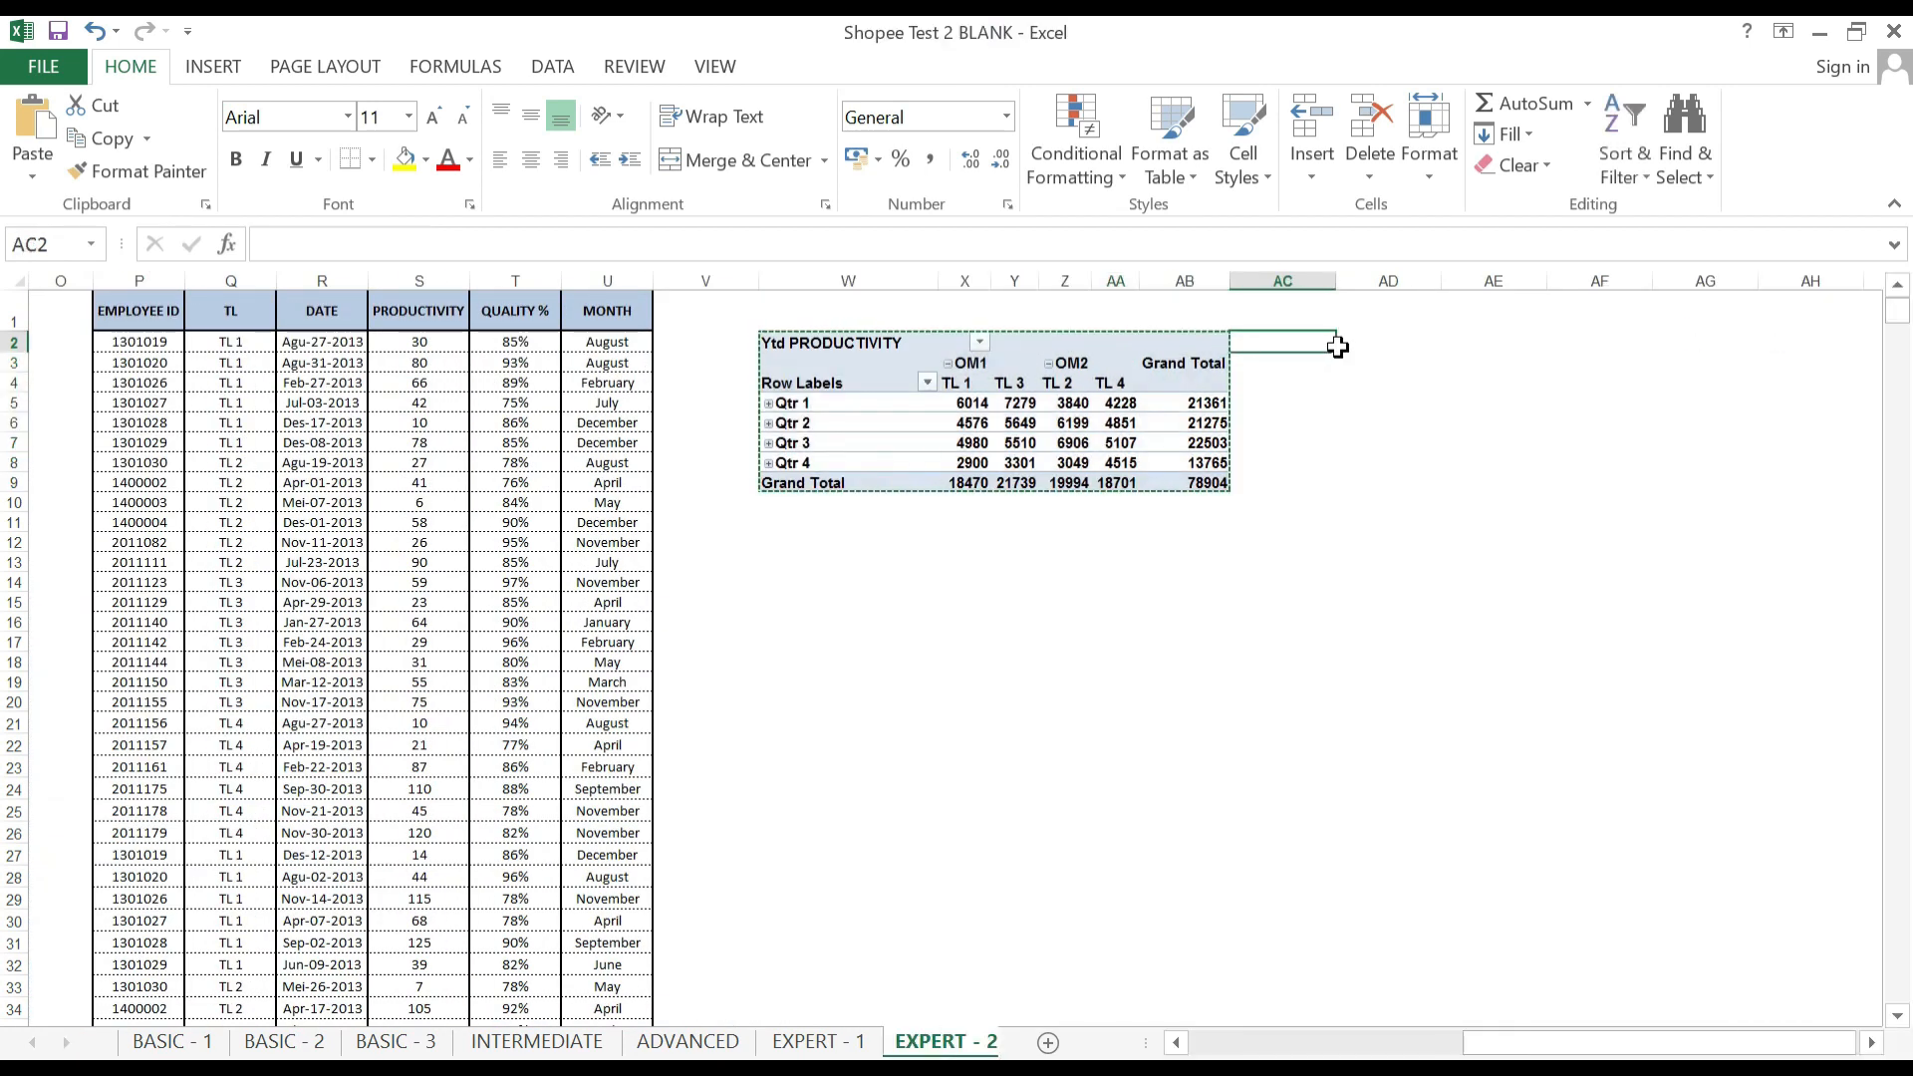
{"action": "left_click", "coordinate": [1357, 342]}
{"action": "key", "text": "ctrl+v"}
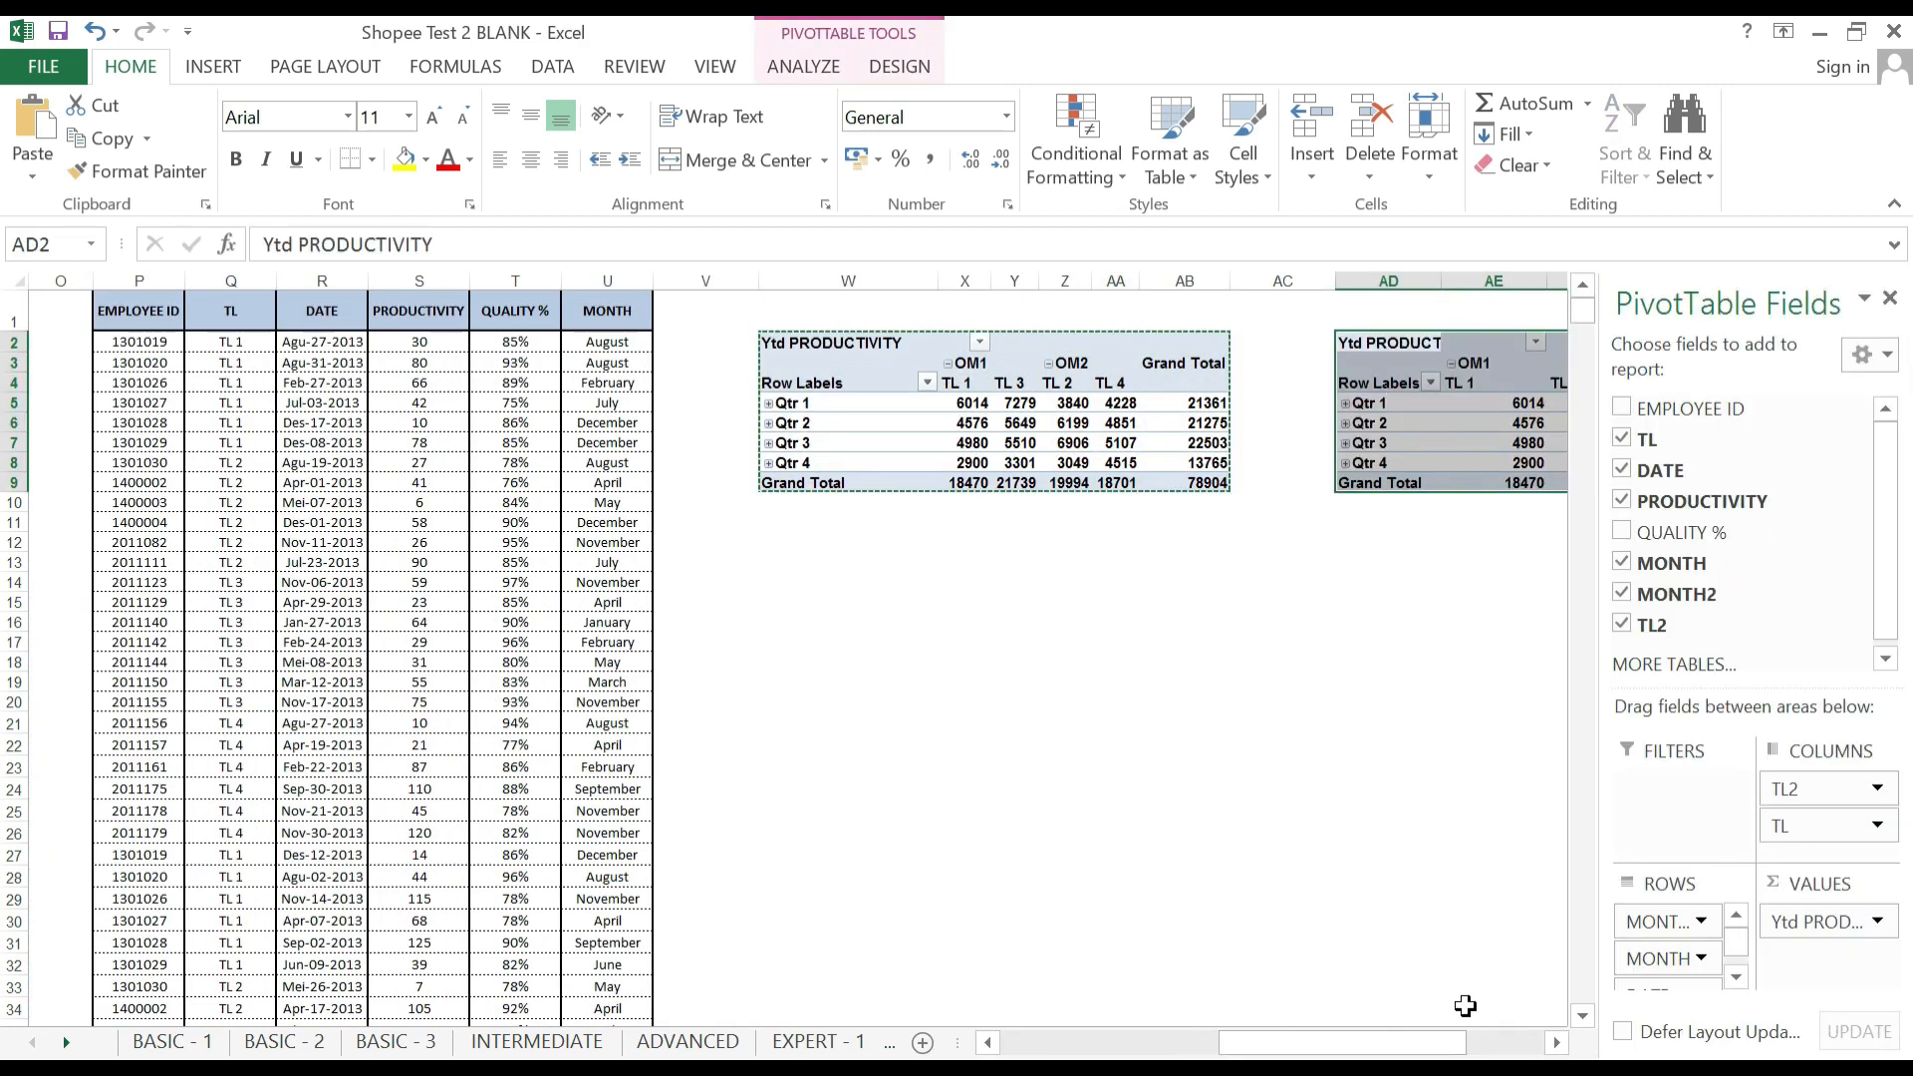
{"action": "left_click", "coordinate": [1325, 597]}
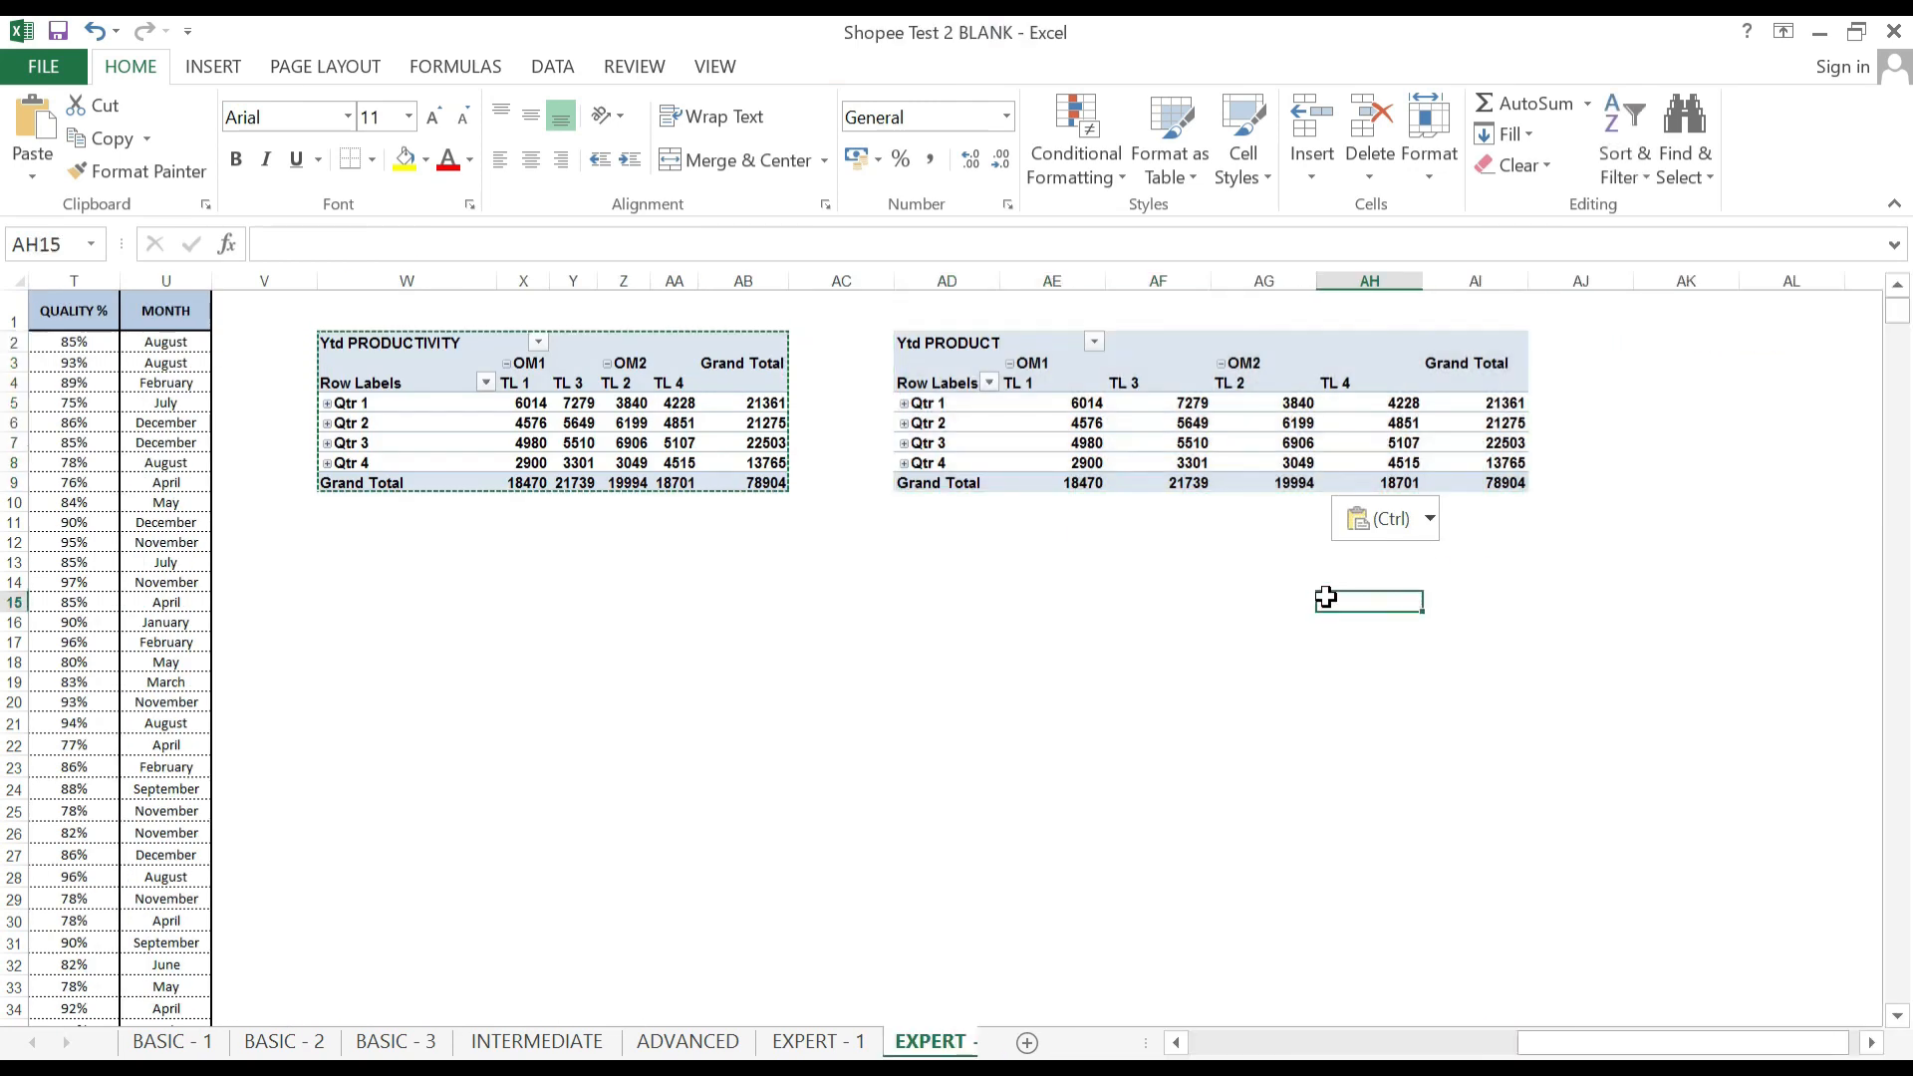
Replace PRODUCTIVITY with QUALITY % as the value field of the copied pivot table, checking against the instruction snapshot.
{"action": "left_click", "coordinate": [1032, 426]}
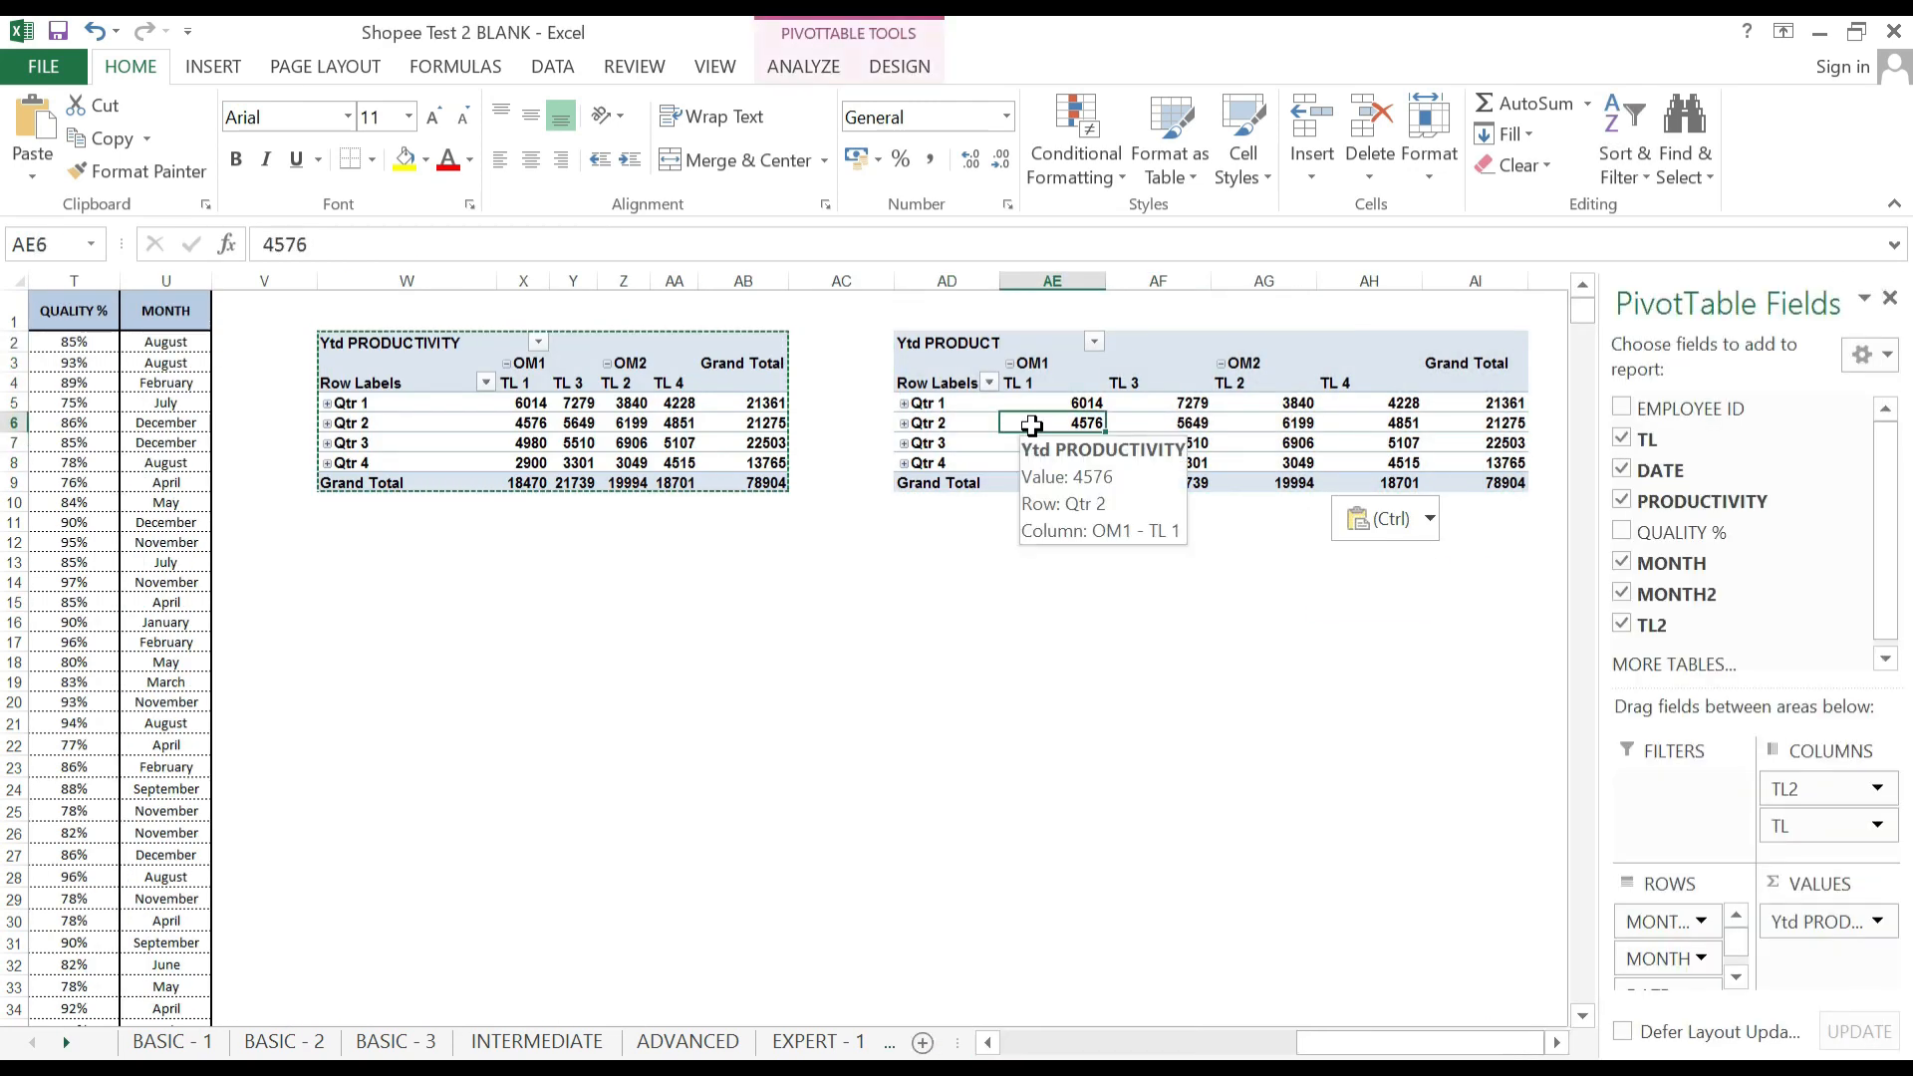
{"action": "left_click", "coordinate": [957, 327]}
{"action": "left_click", "coordinate": [950, 343]}
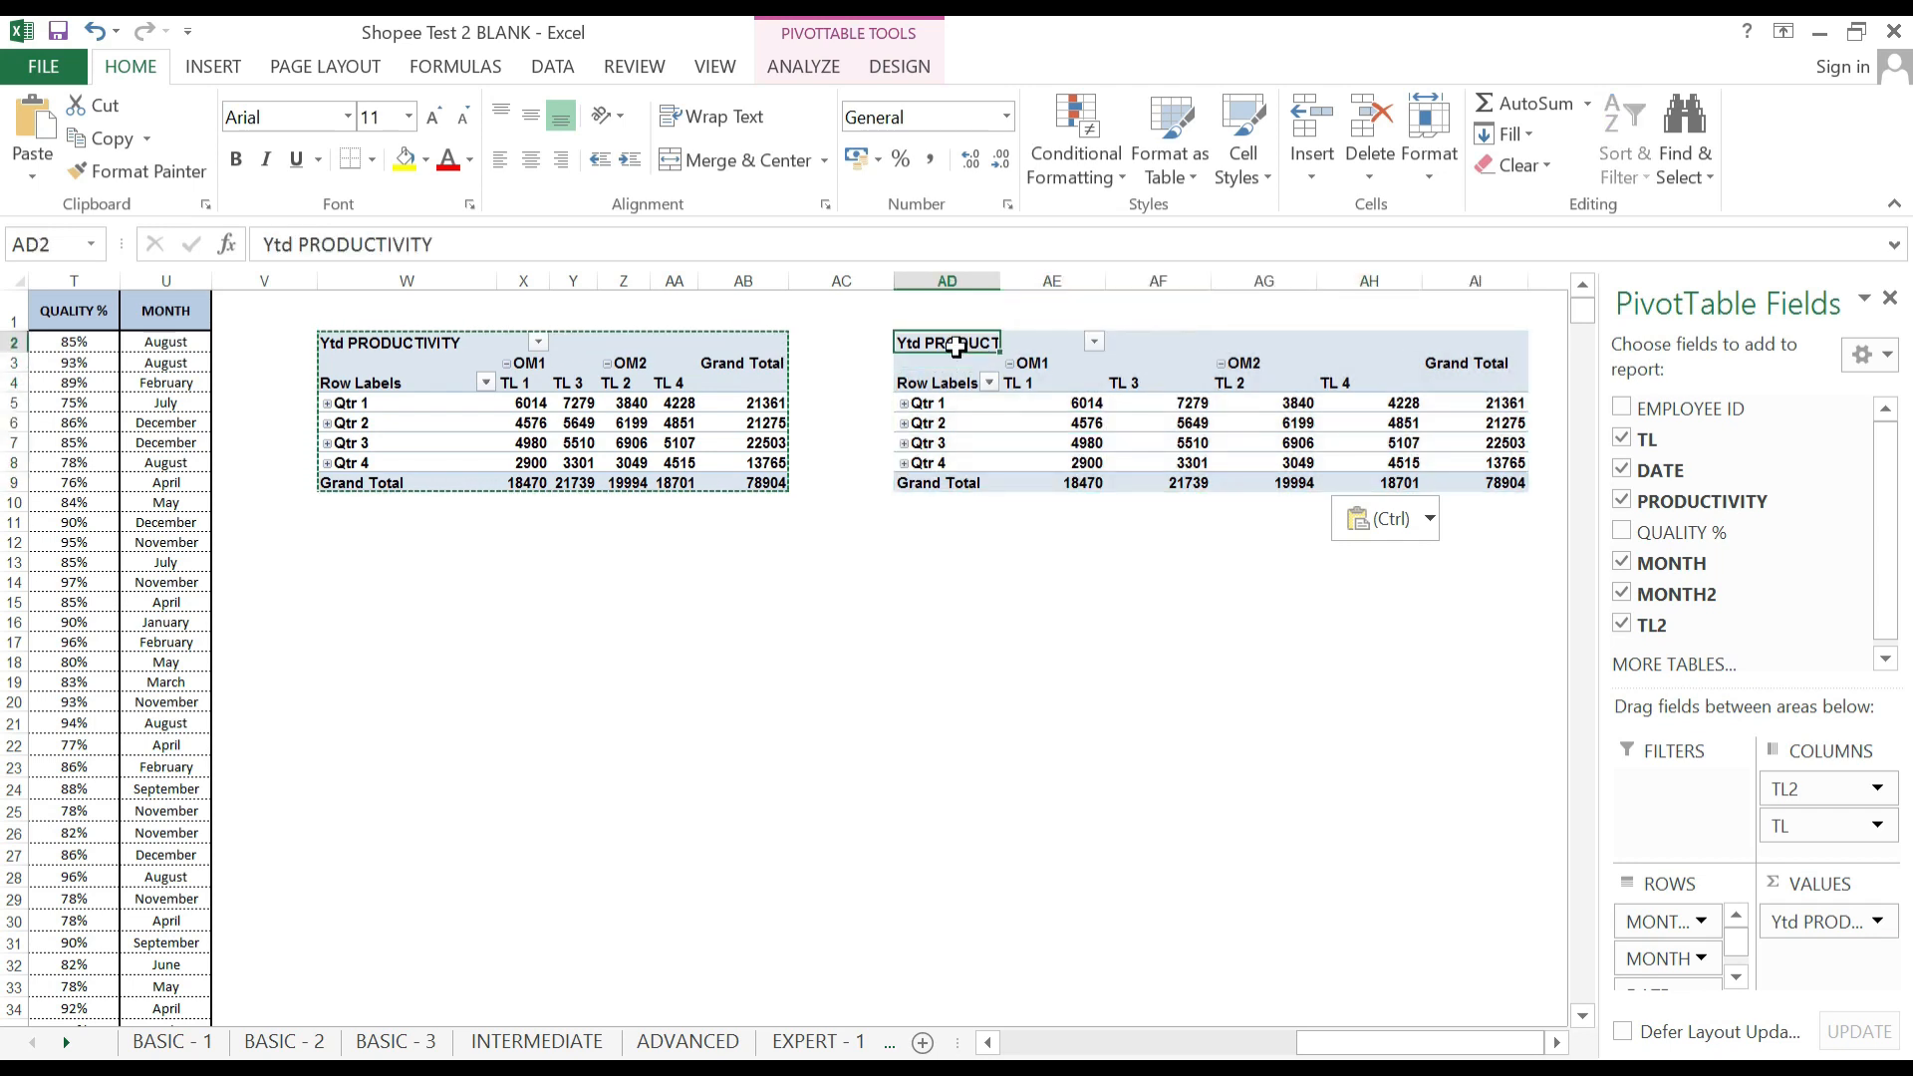
{"action": "left_click", "coordinate": [1620, 498]}
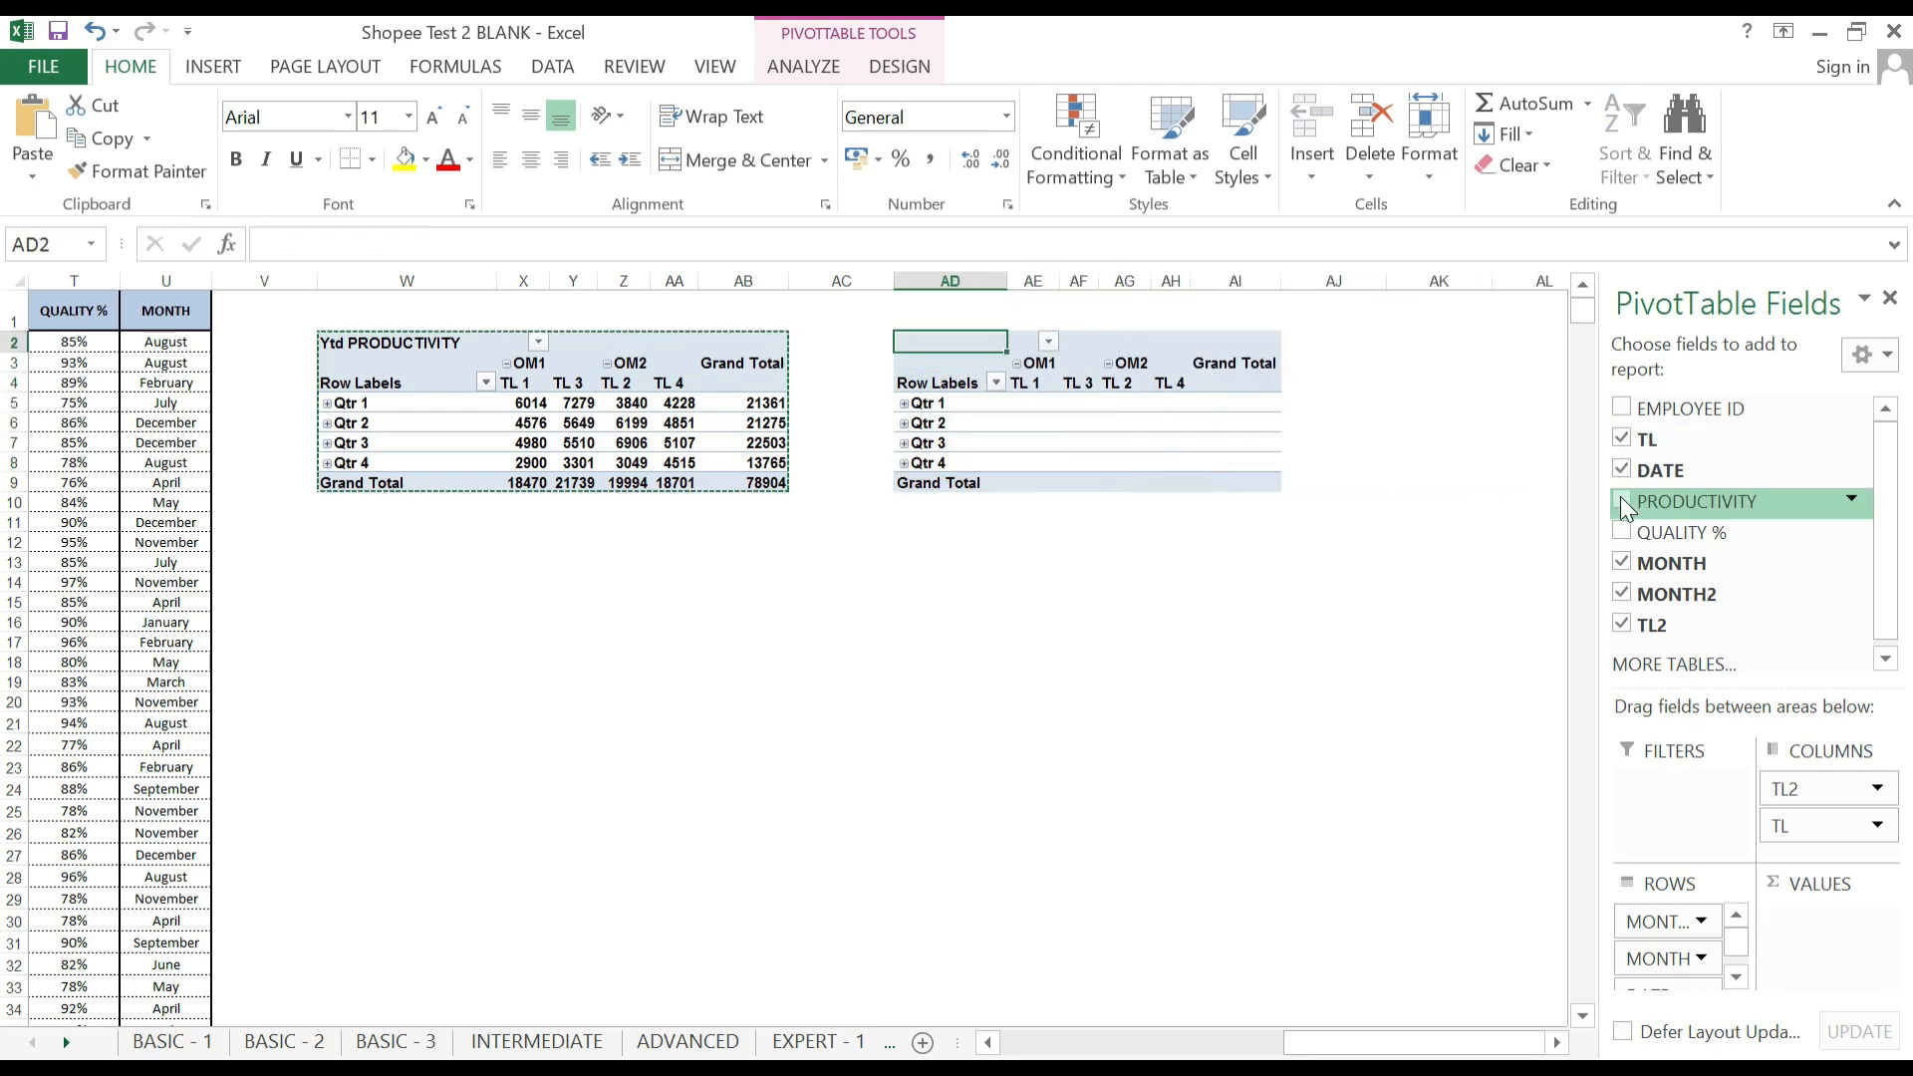
{"action": "left_click", "coordinate": [1618, 531]}
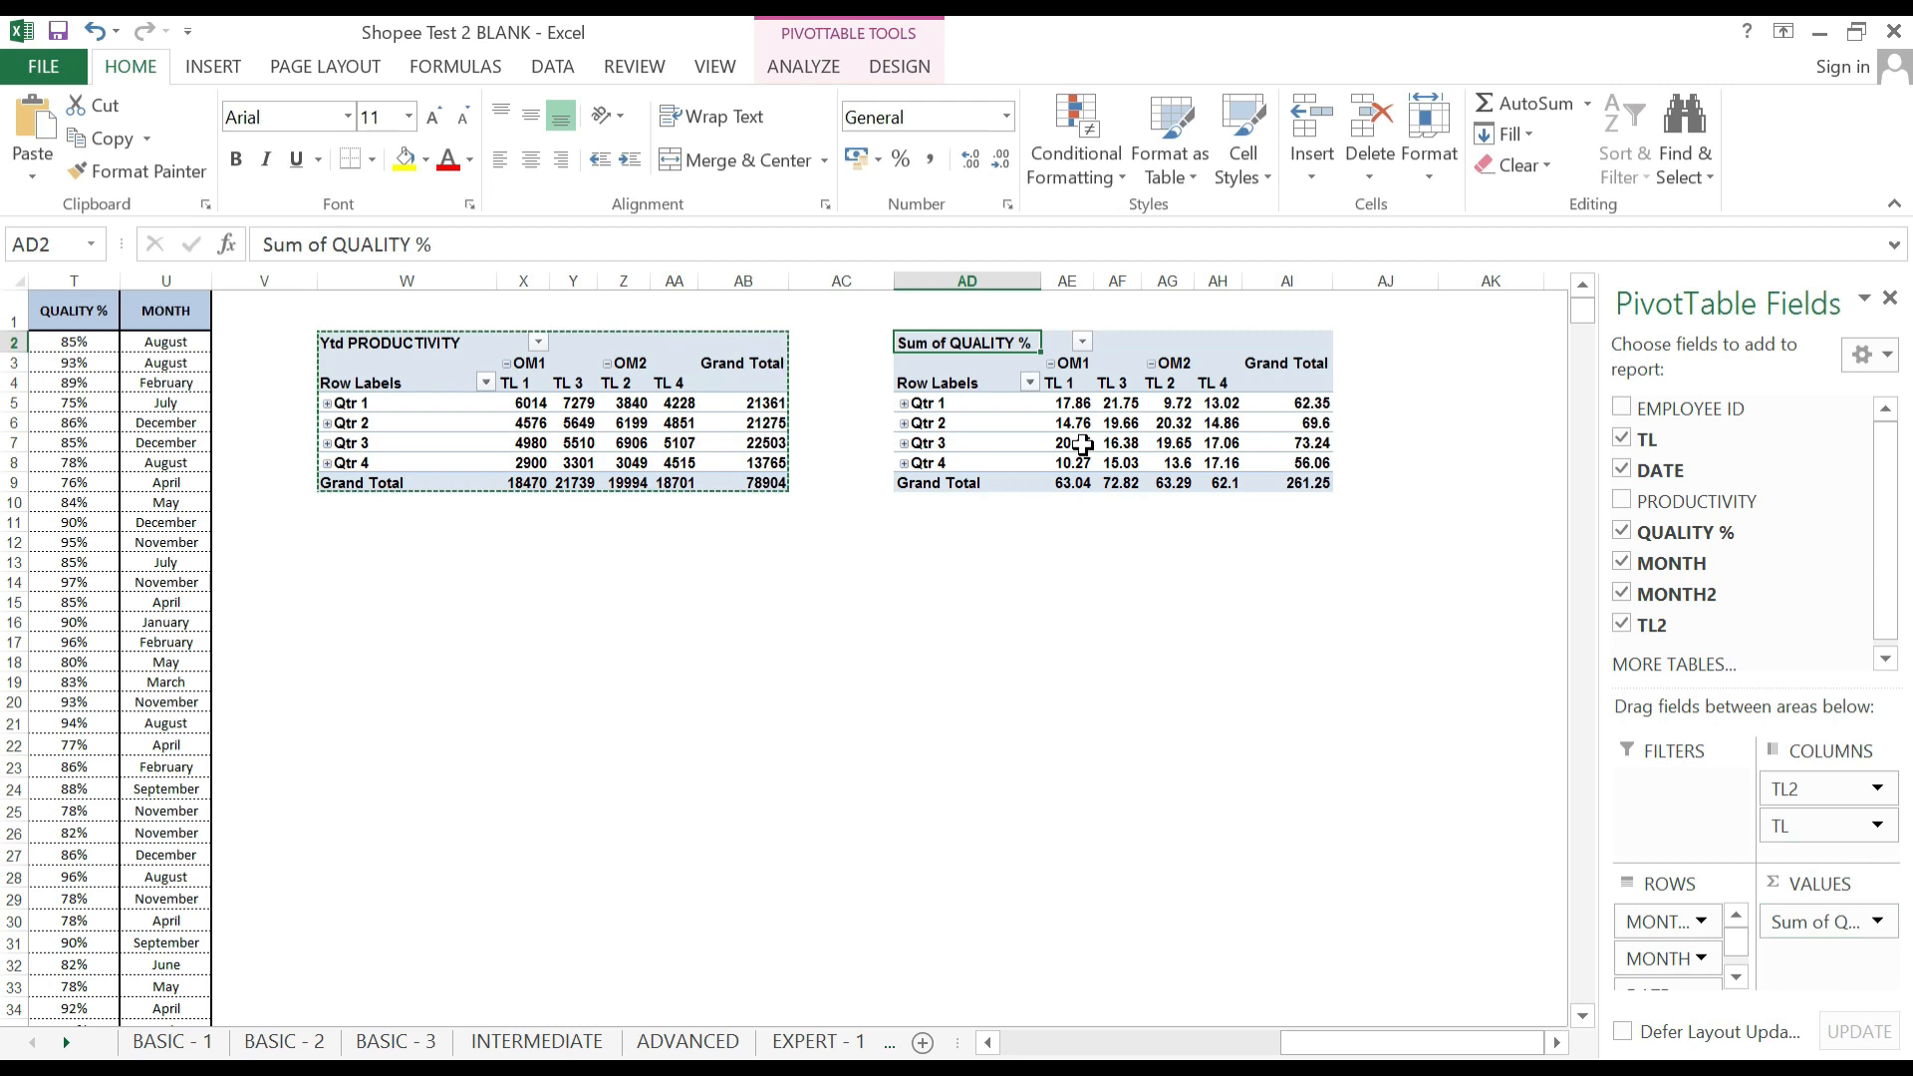
{"action": "left_click_drag", "start_coordinate": [1295, 1041], "coordinate": [1012, 1042]}
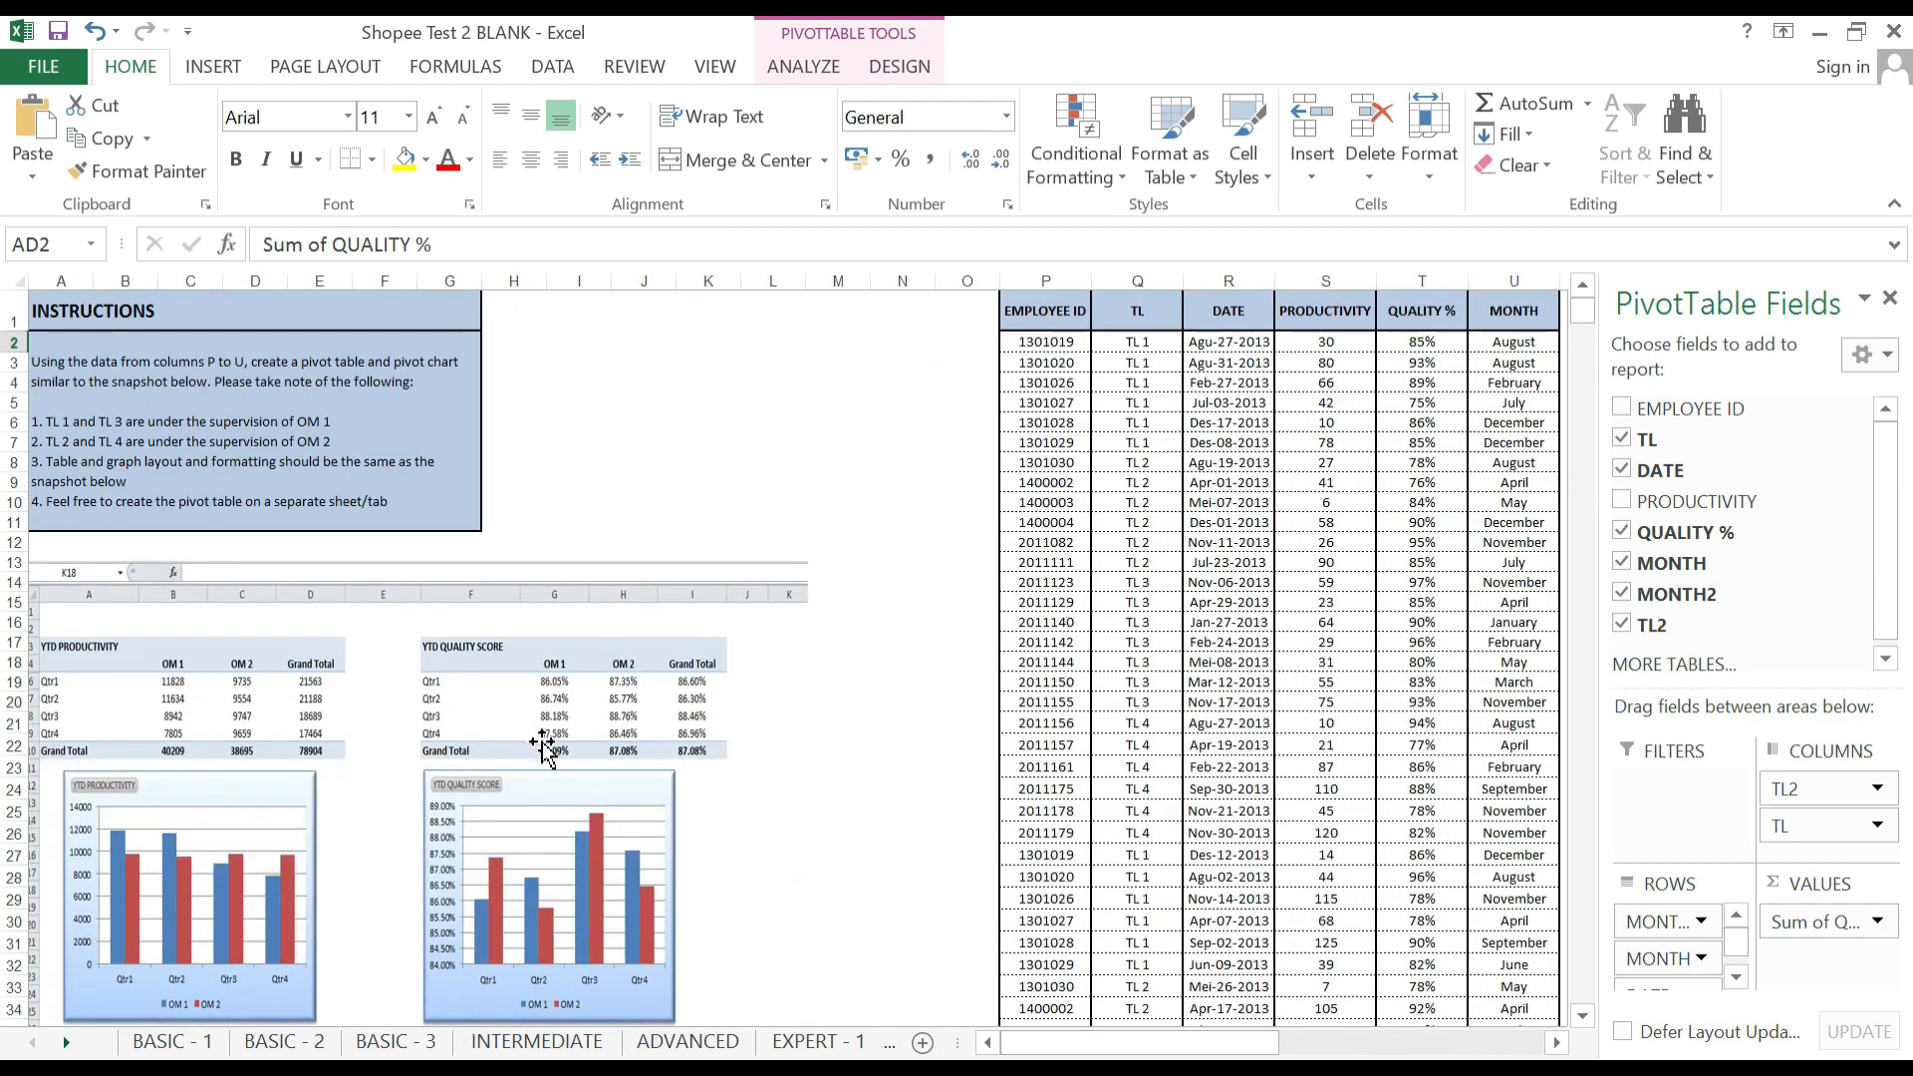
{"action": "left_click_drag", "start_coordinate": [1273, 1042], "coordinate": [1557, 1042]}
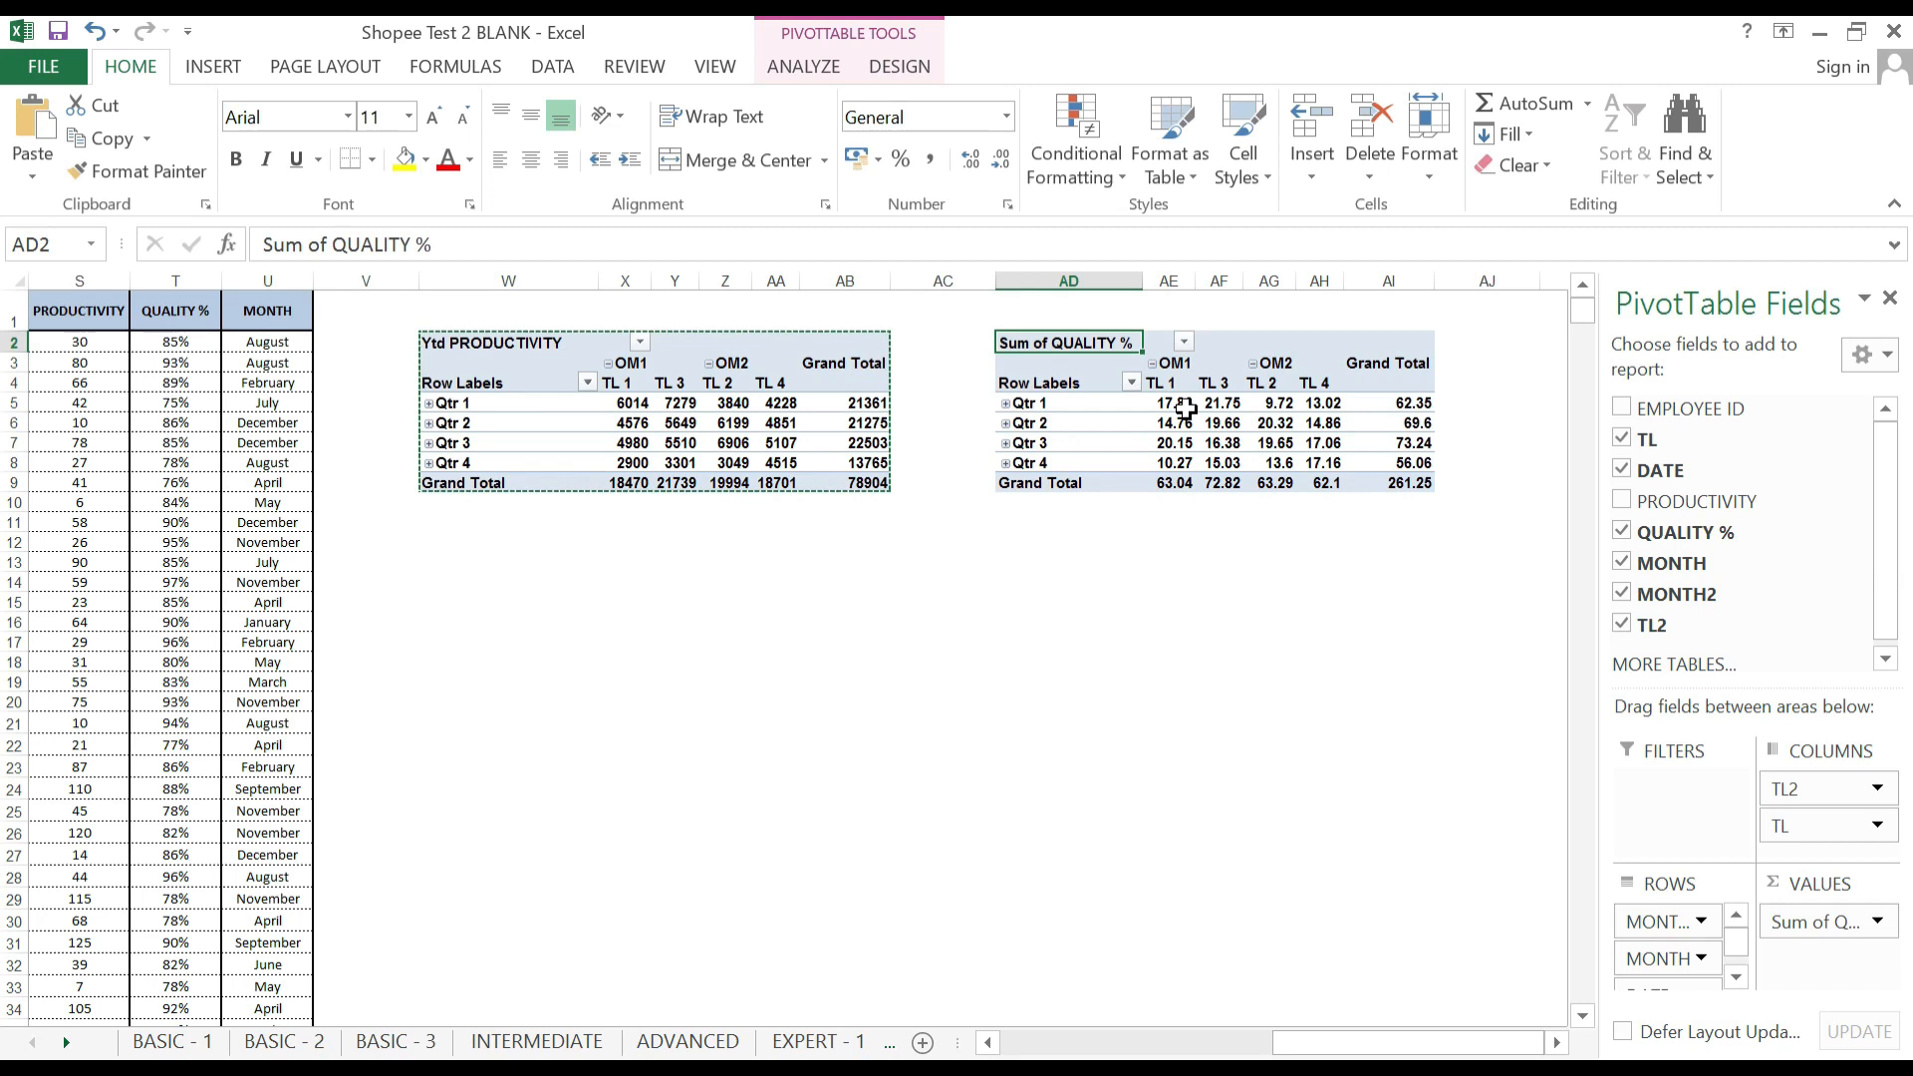
{"action": "left_click", "coordinate": [1186, 408]}
{"action": "right_click", "coordinate": [1186, 408]}
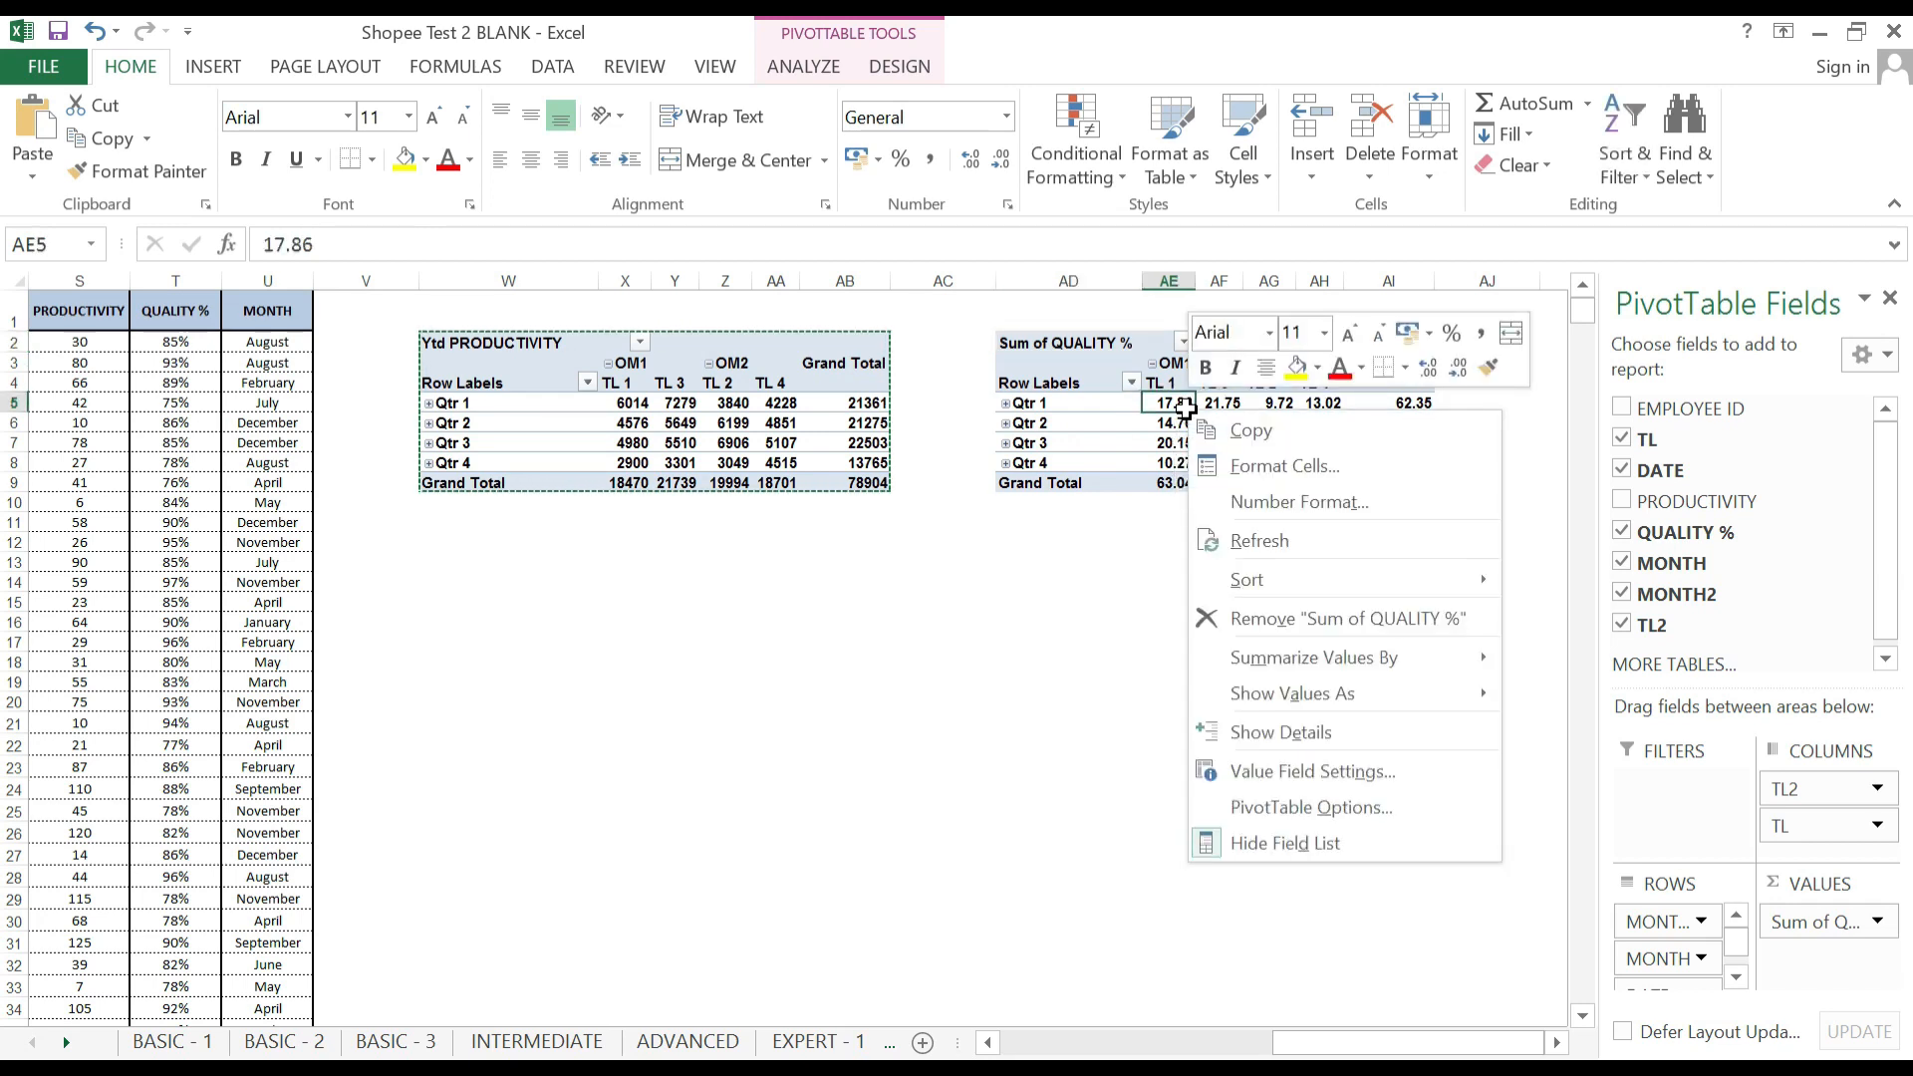
{"action": "left_click", "coordinate": [1363, 805]}
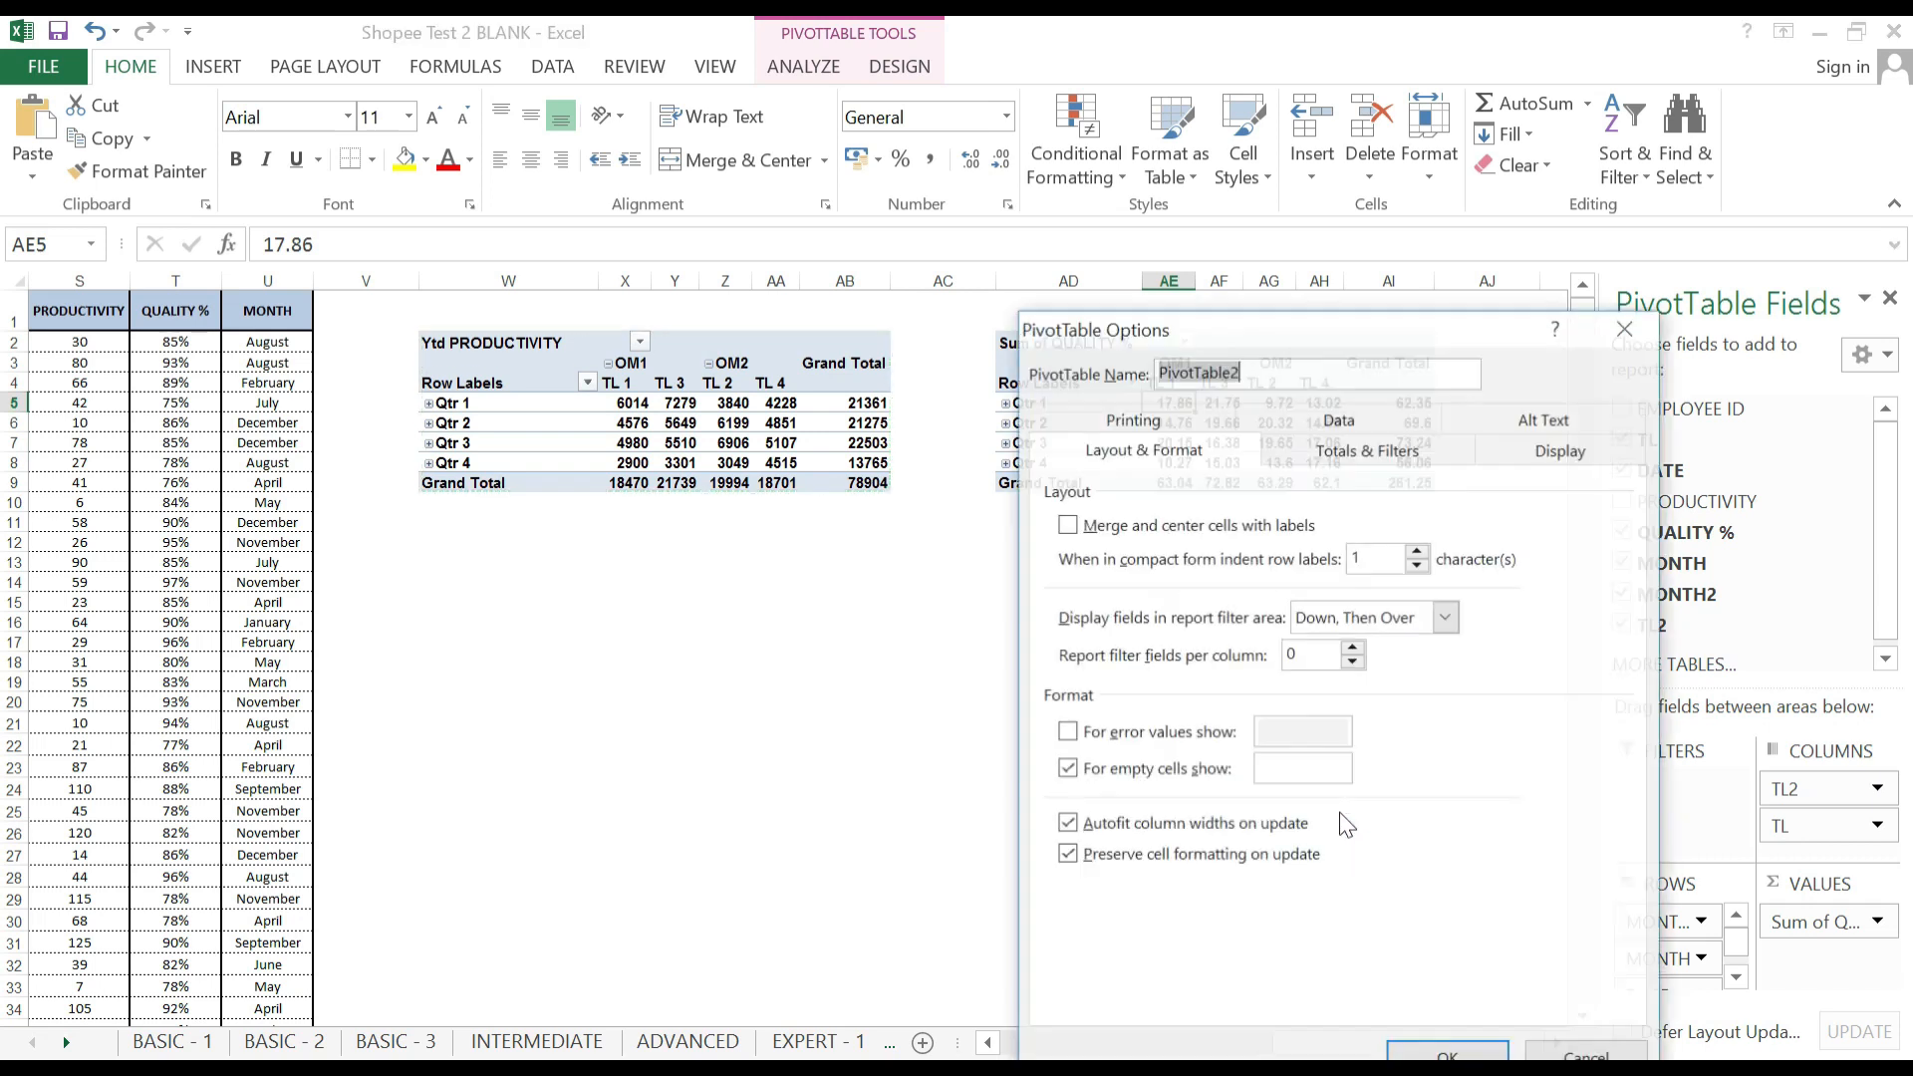
{"action": "left_click", "coordinate": [1640, 330]}
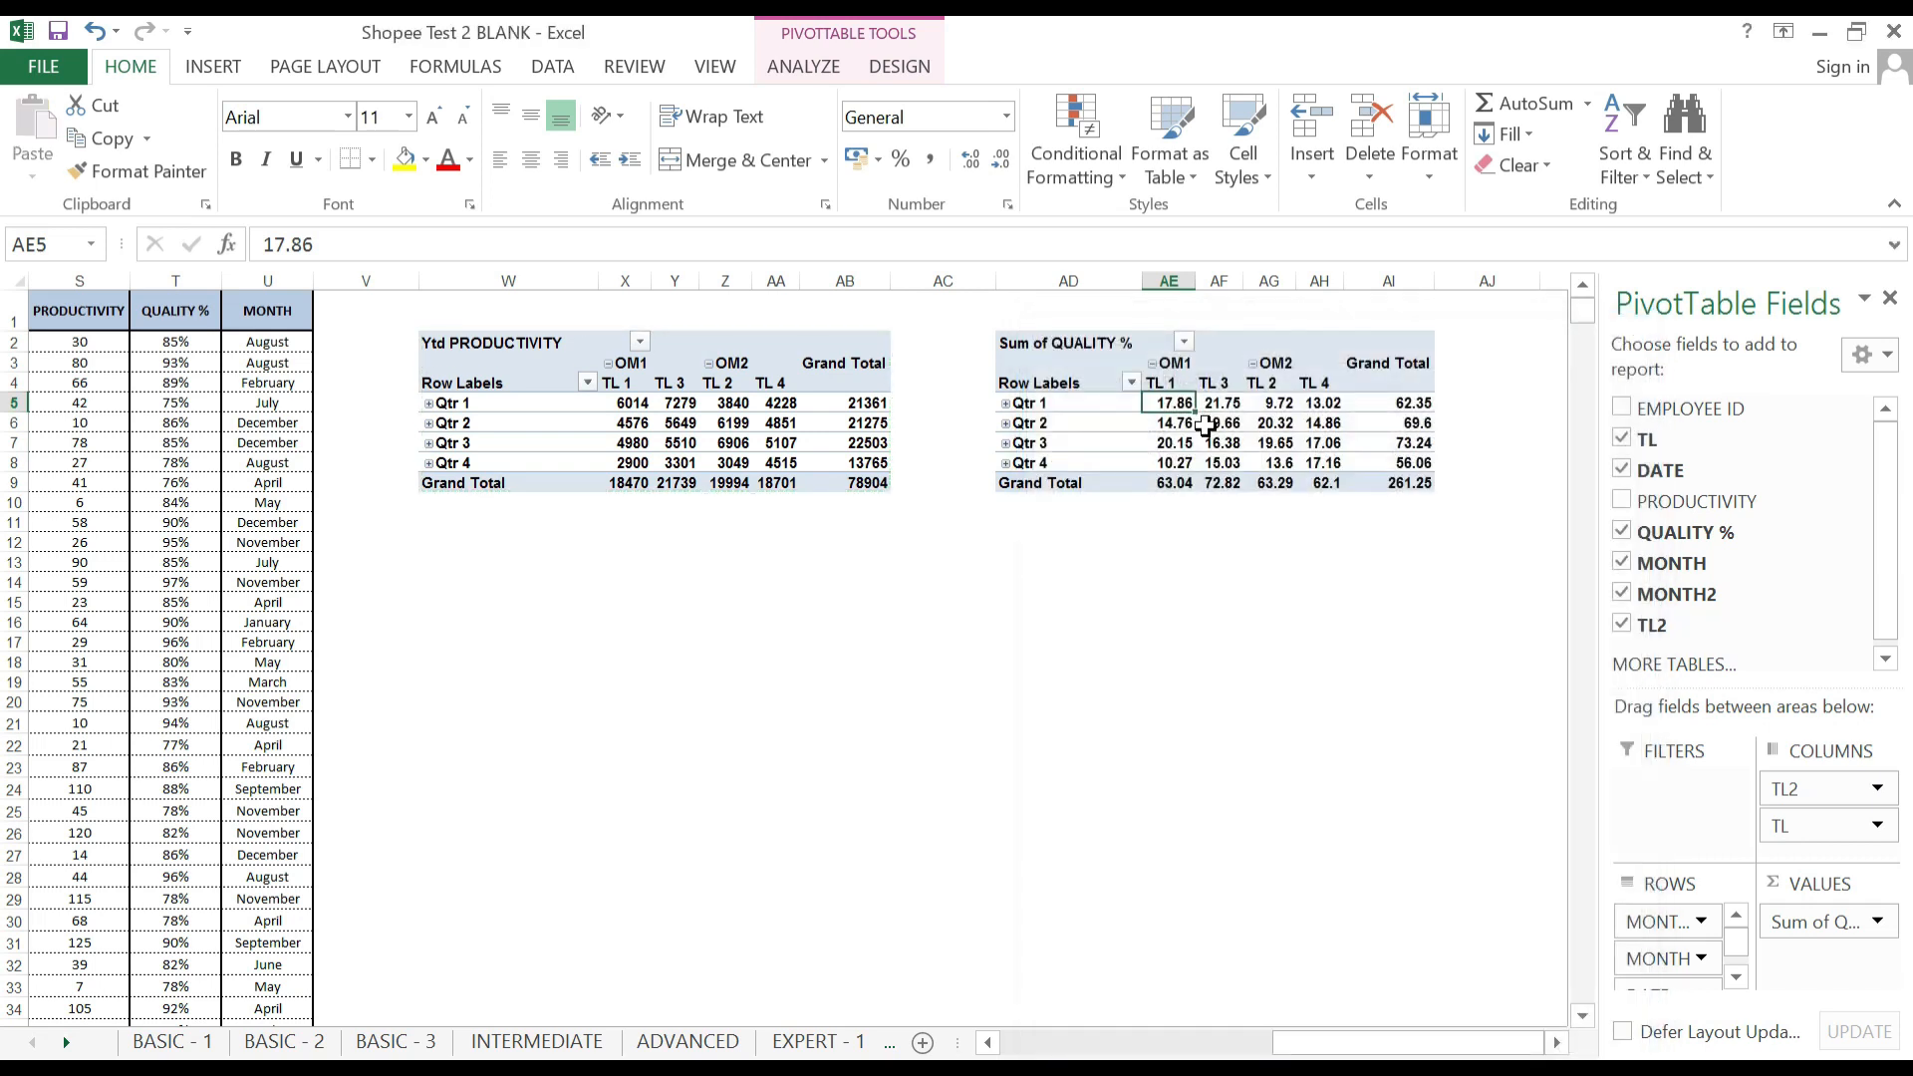
{"action": "right_click", "coordinate": [1184, 411]}
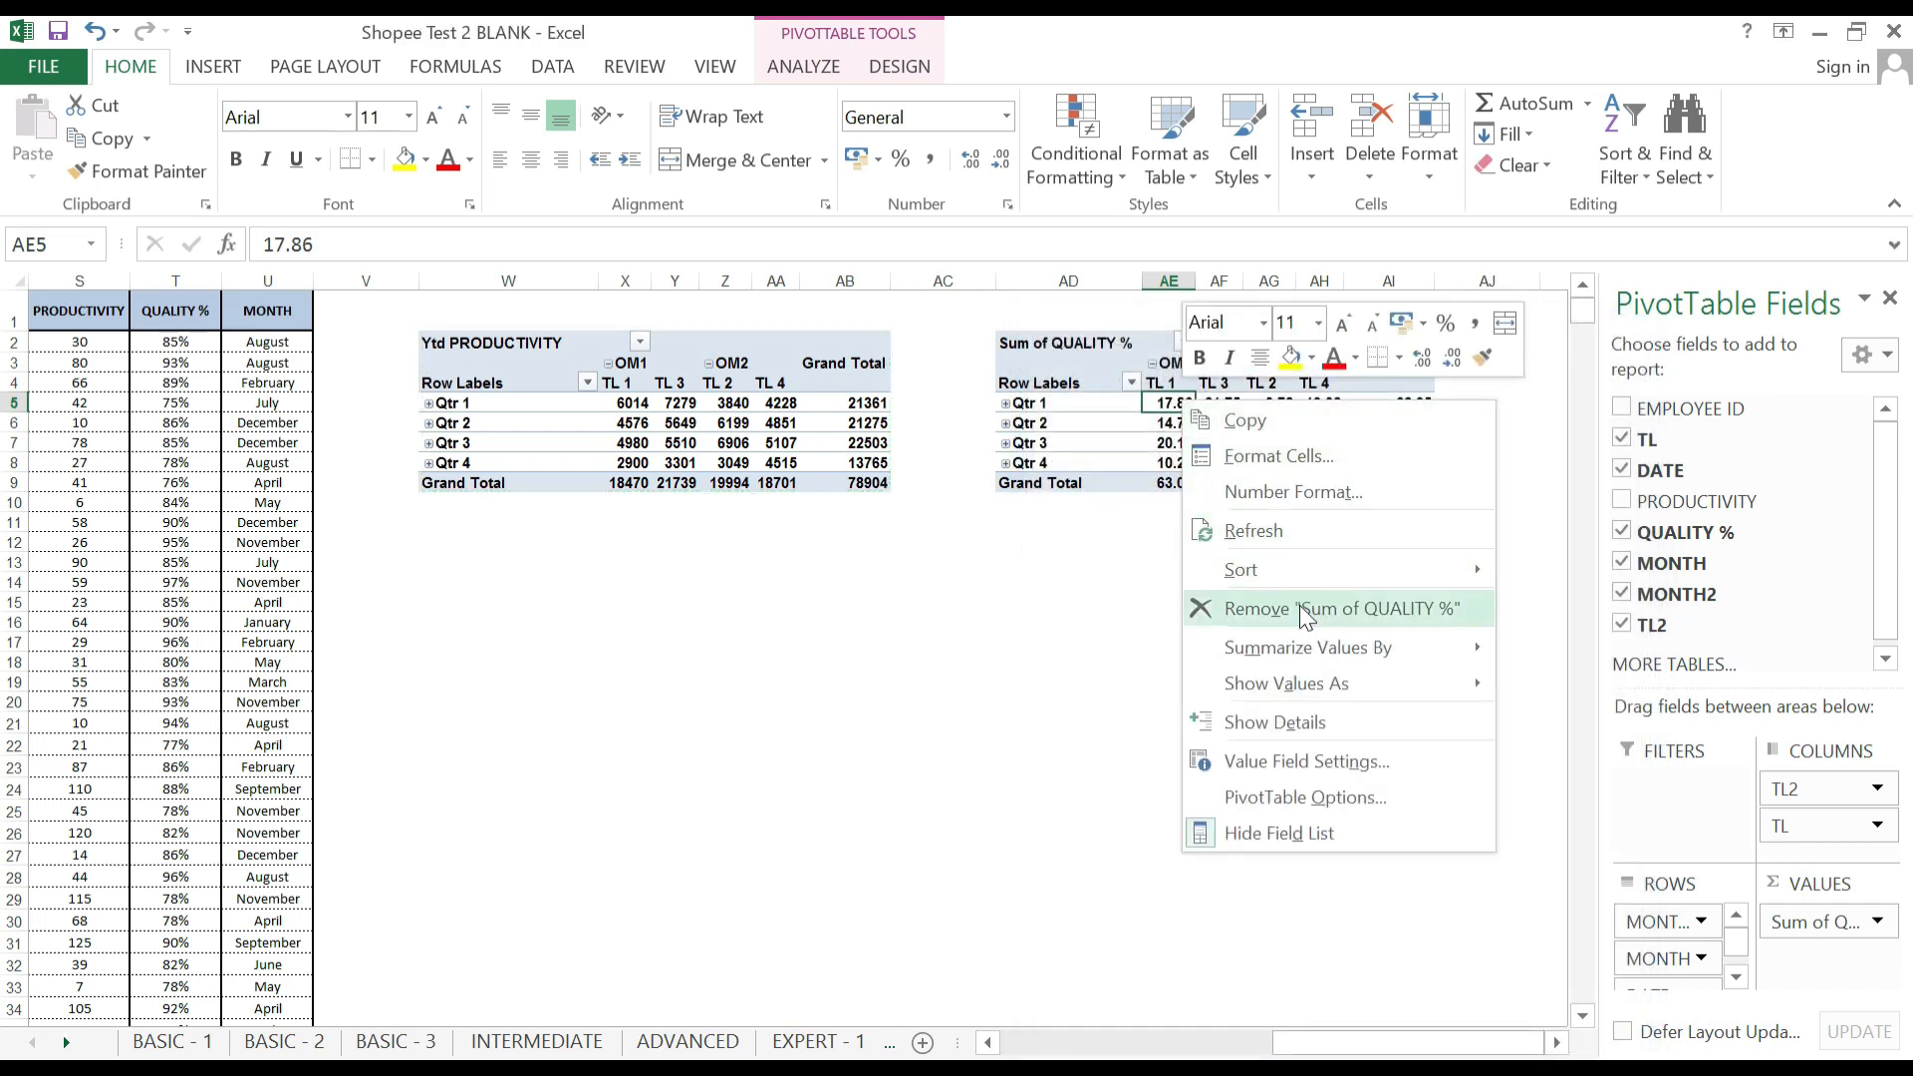
{"action": "left_click", "coordinate": [1314, 762]}
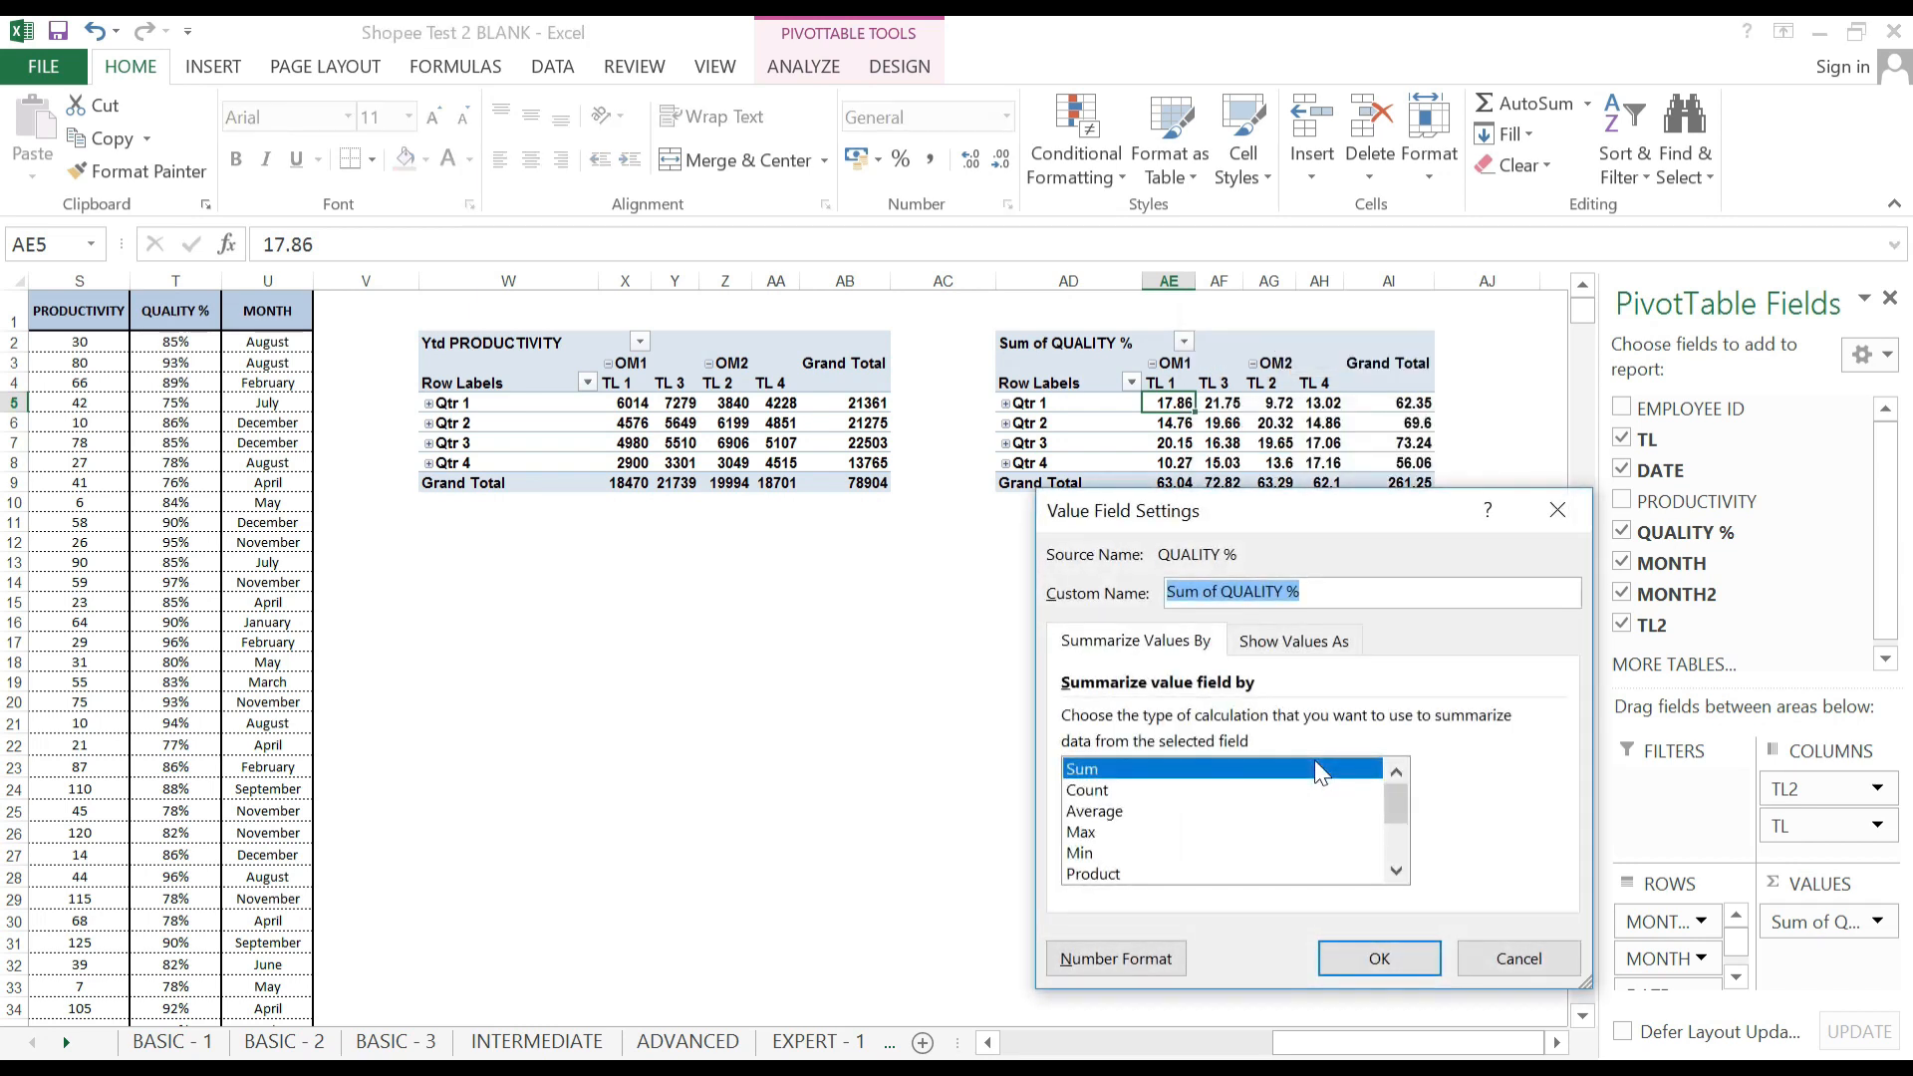
{"action": "left_click", "coordinate": [1535, 954]}
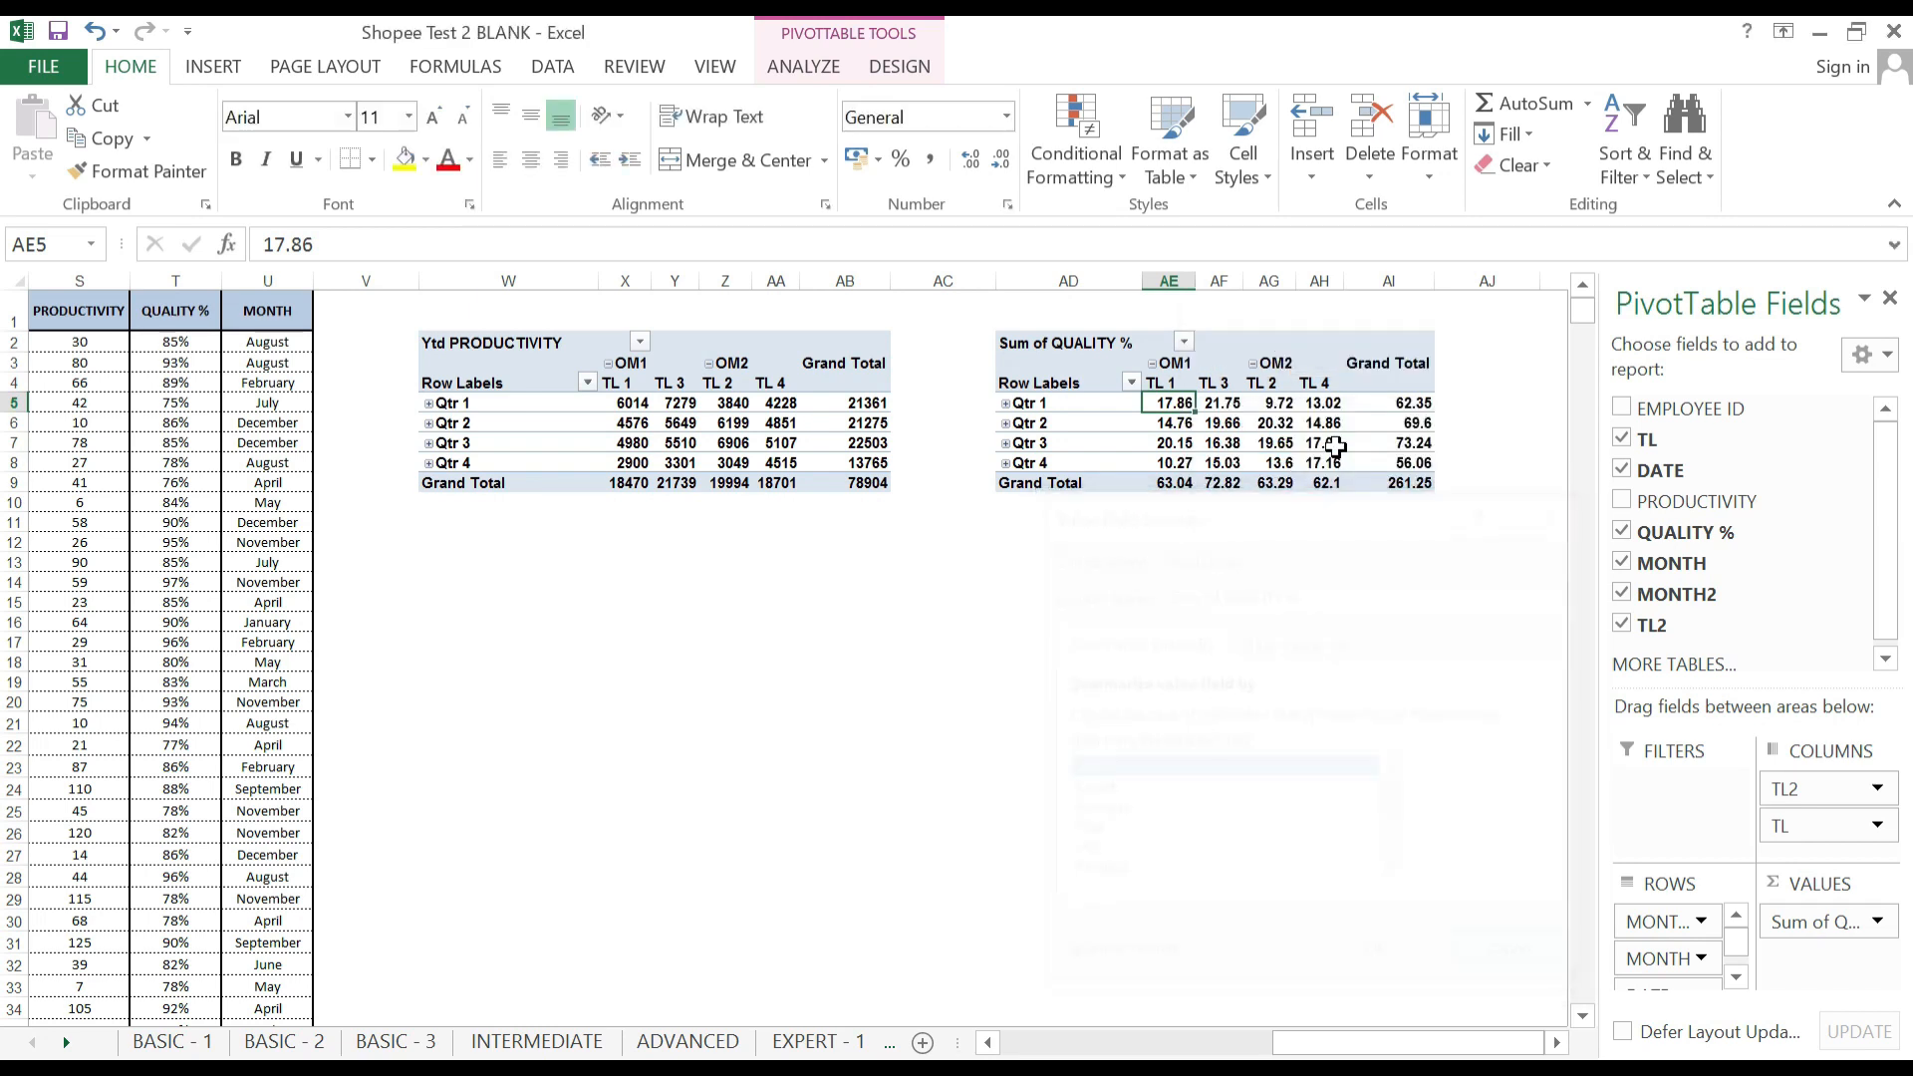
Summarize the QUALITY % values in the copied pivot table by Average.
{"action": "left_click", "coordinate": [1180, 436]}
{"action": "left_click", "coordinate": [1235, 427]}
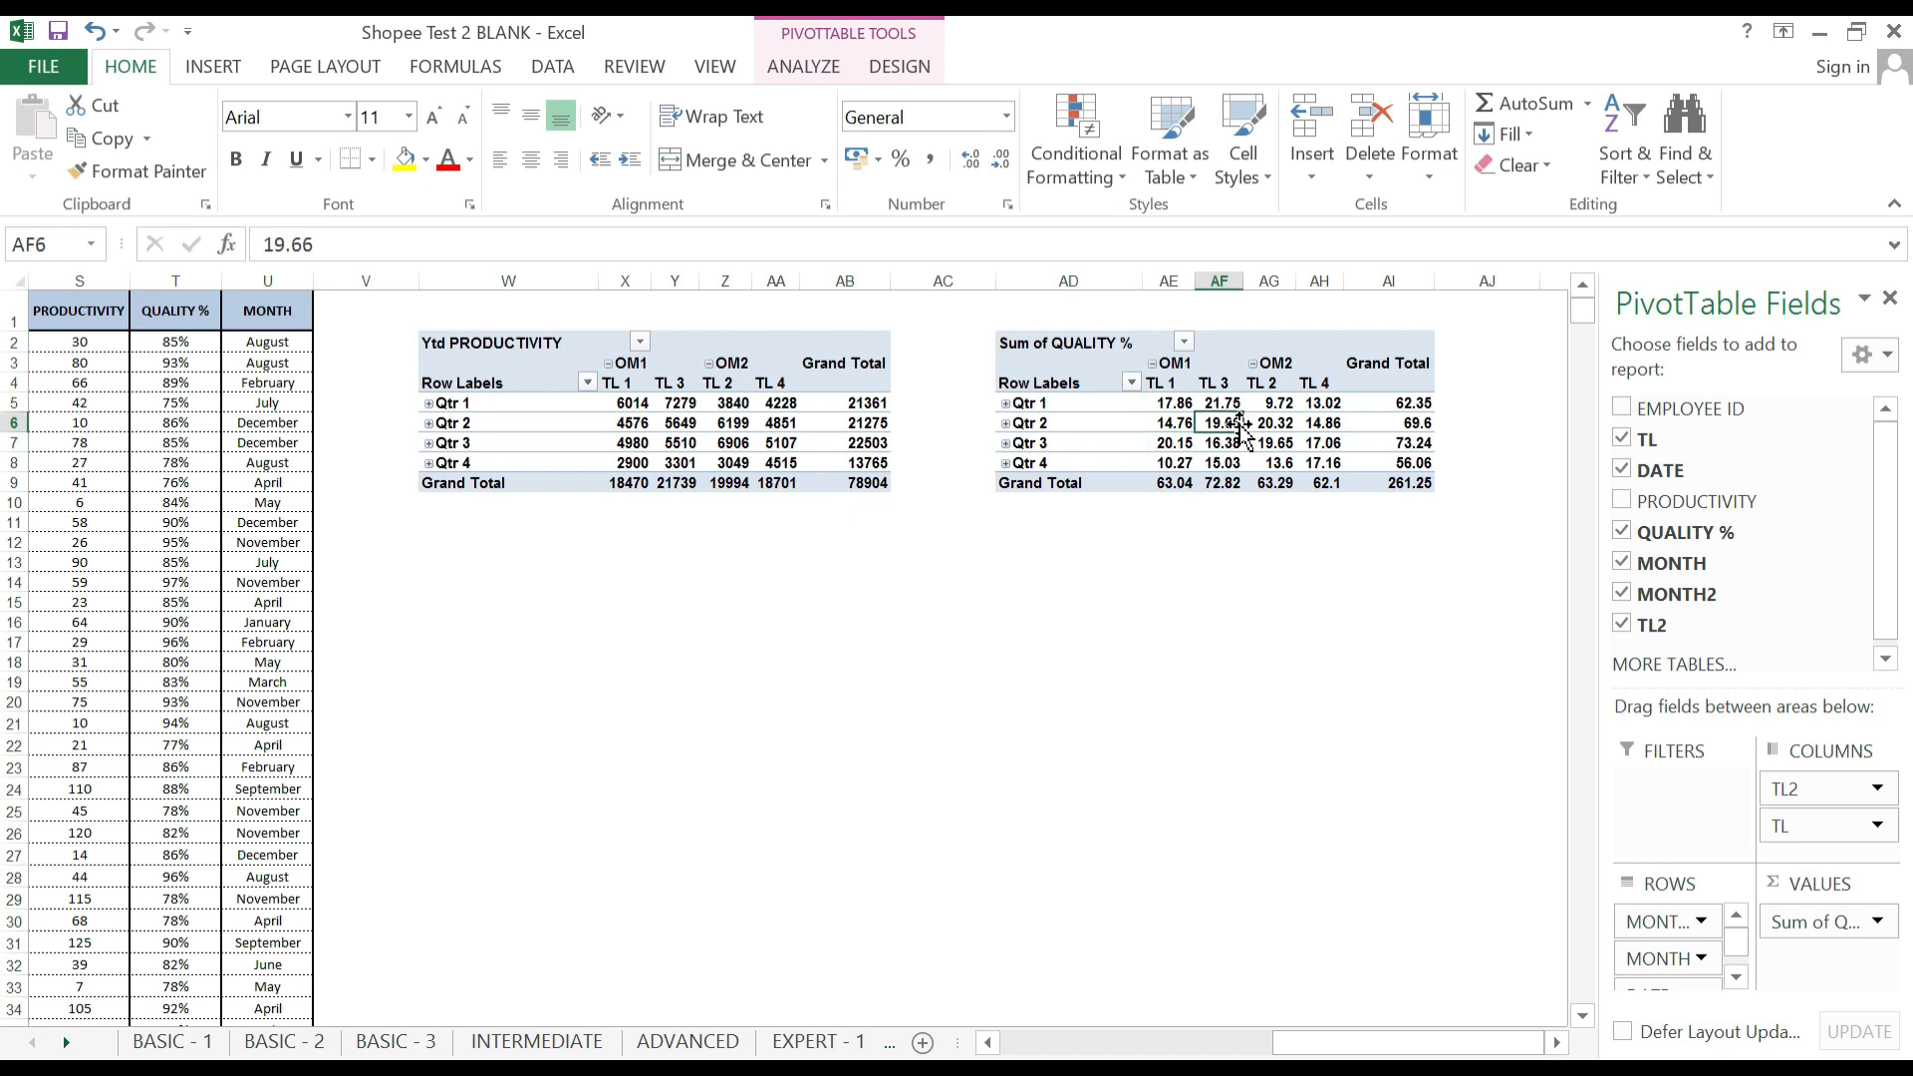
{"action": "right_click", "coordinate": [1174, 419]}
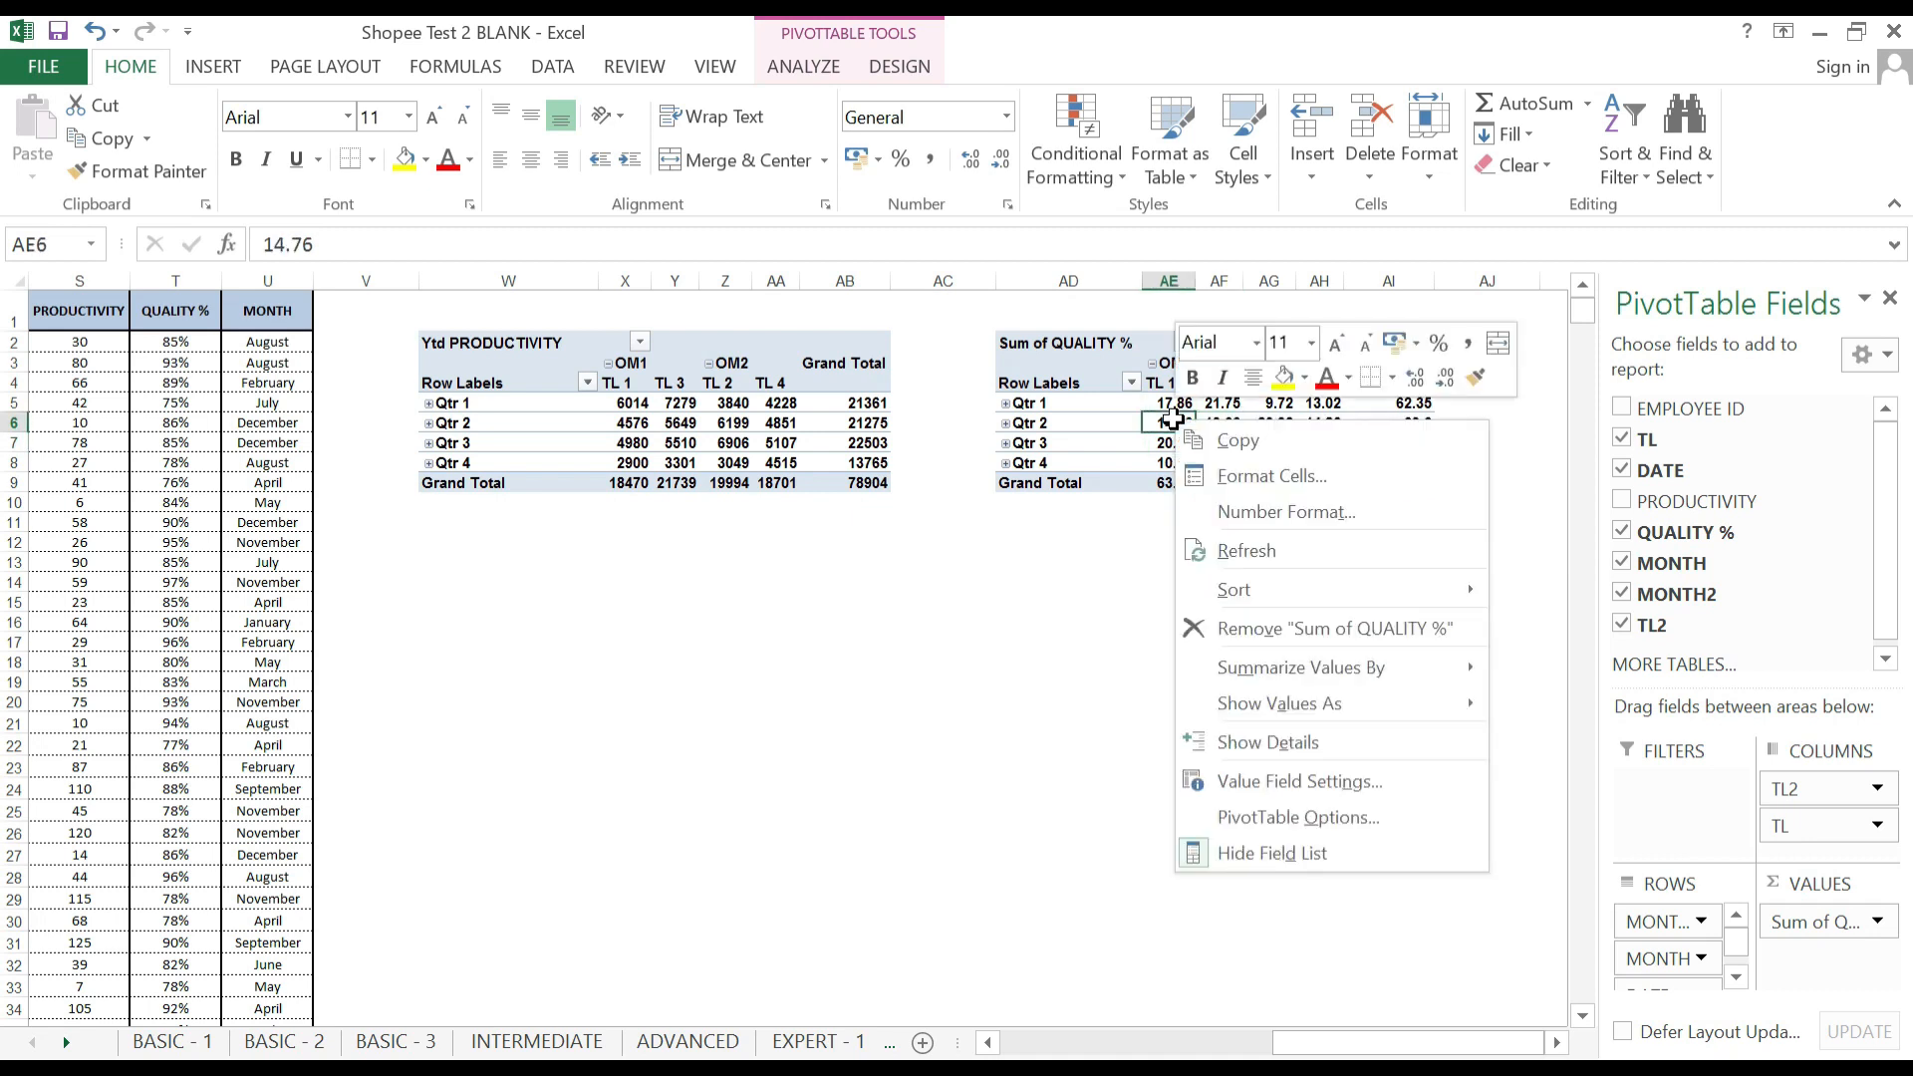
{"action": "left_click", "coordinate": [1280, 781]}
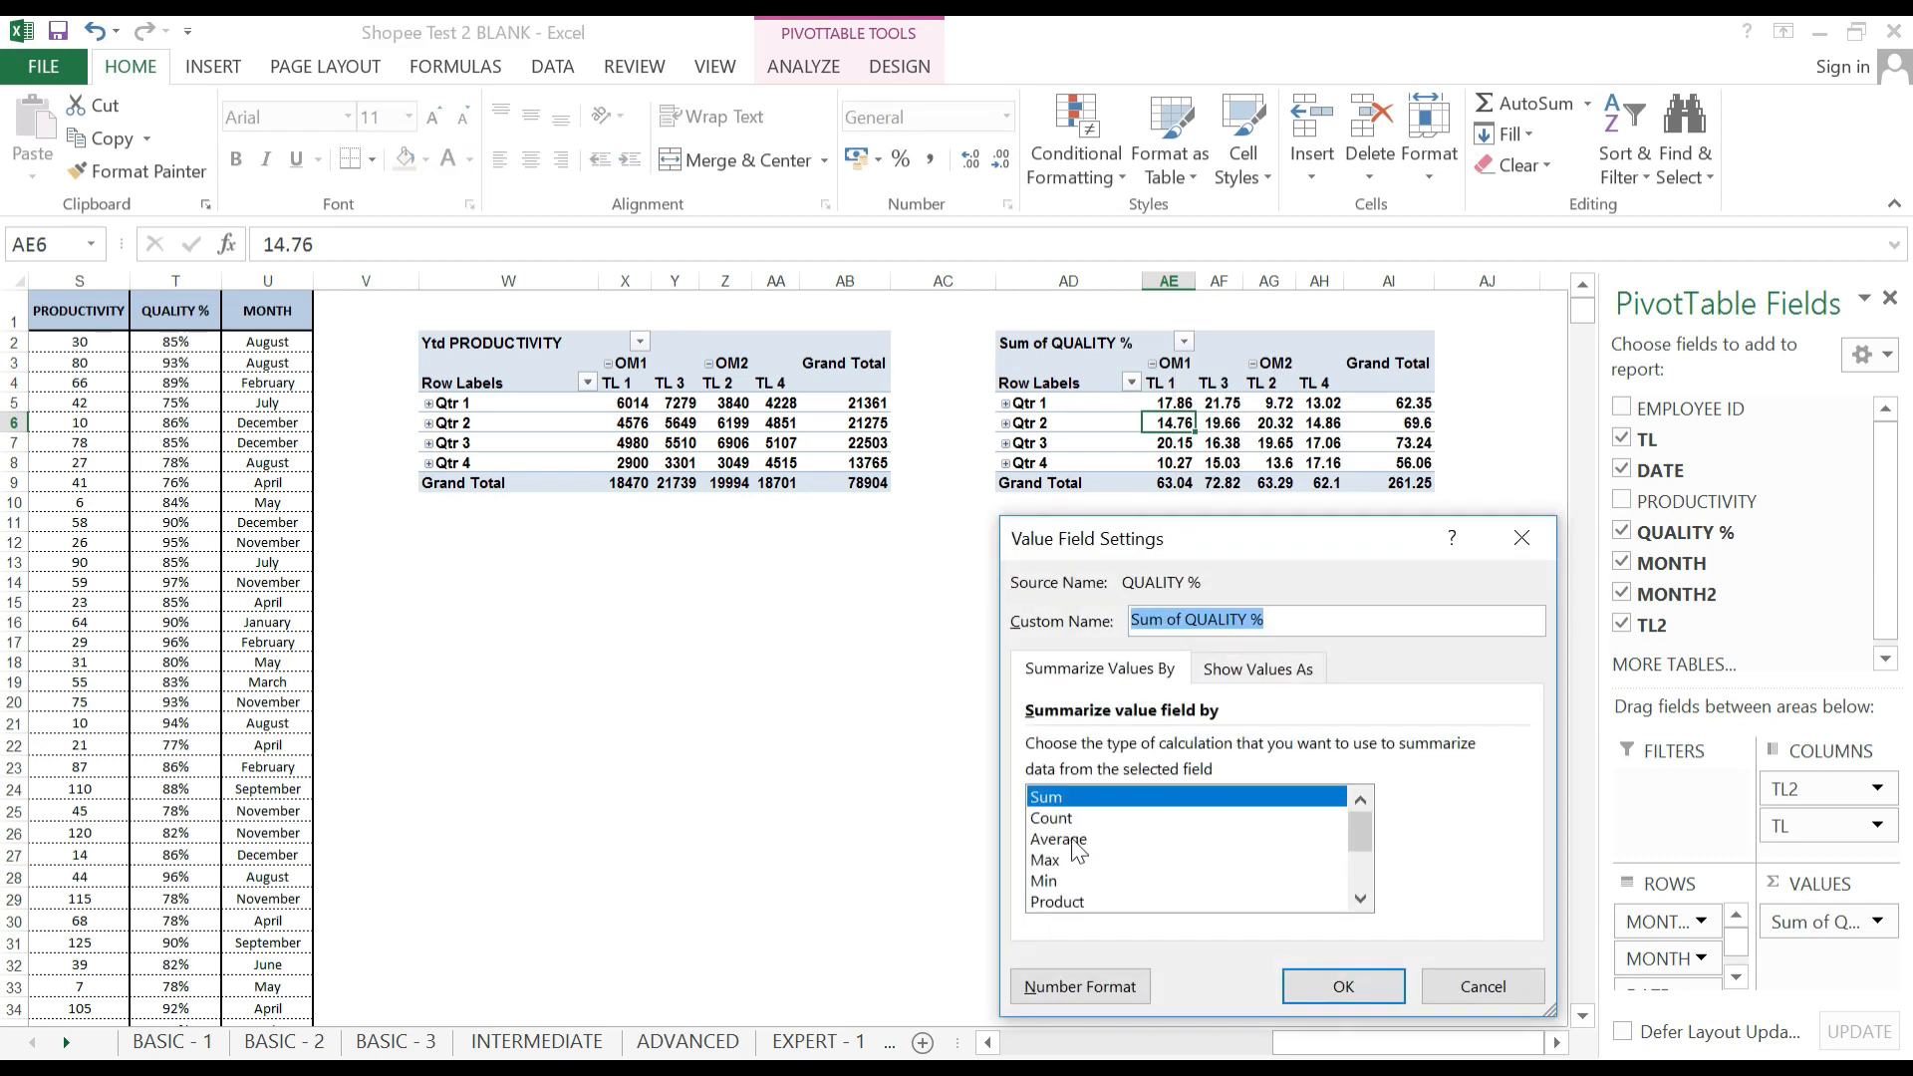
{"action": "left_click", "coordinate": [1072, 840]}
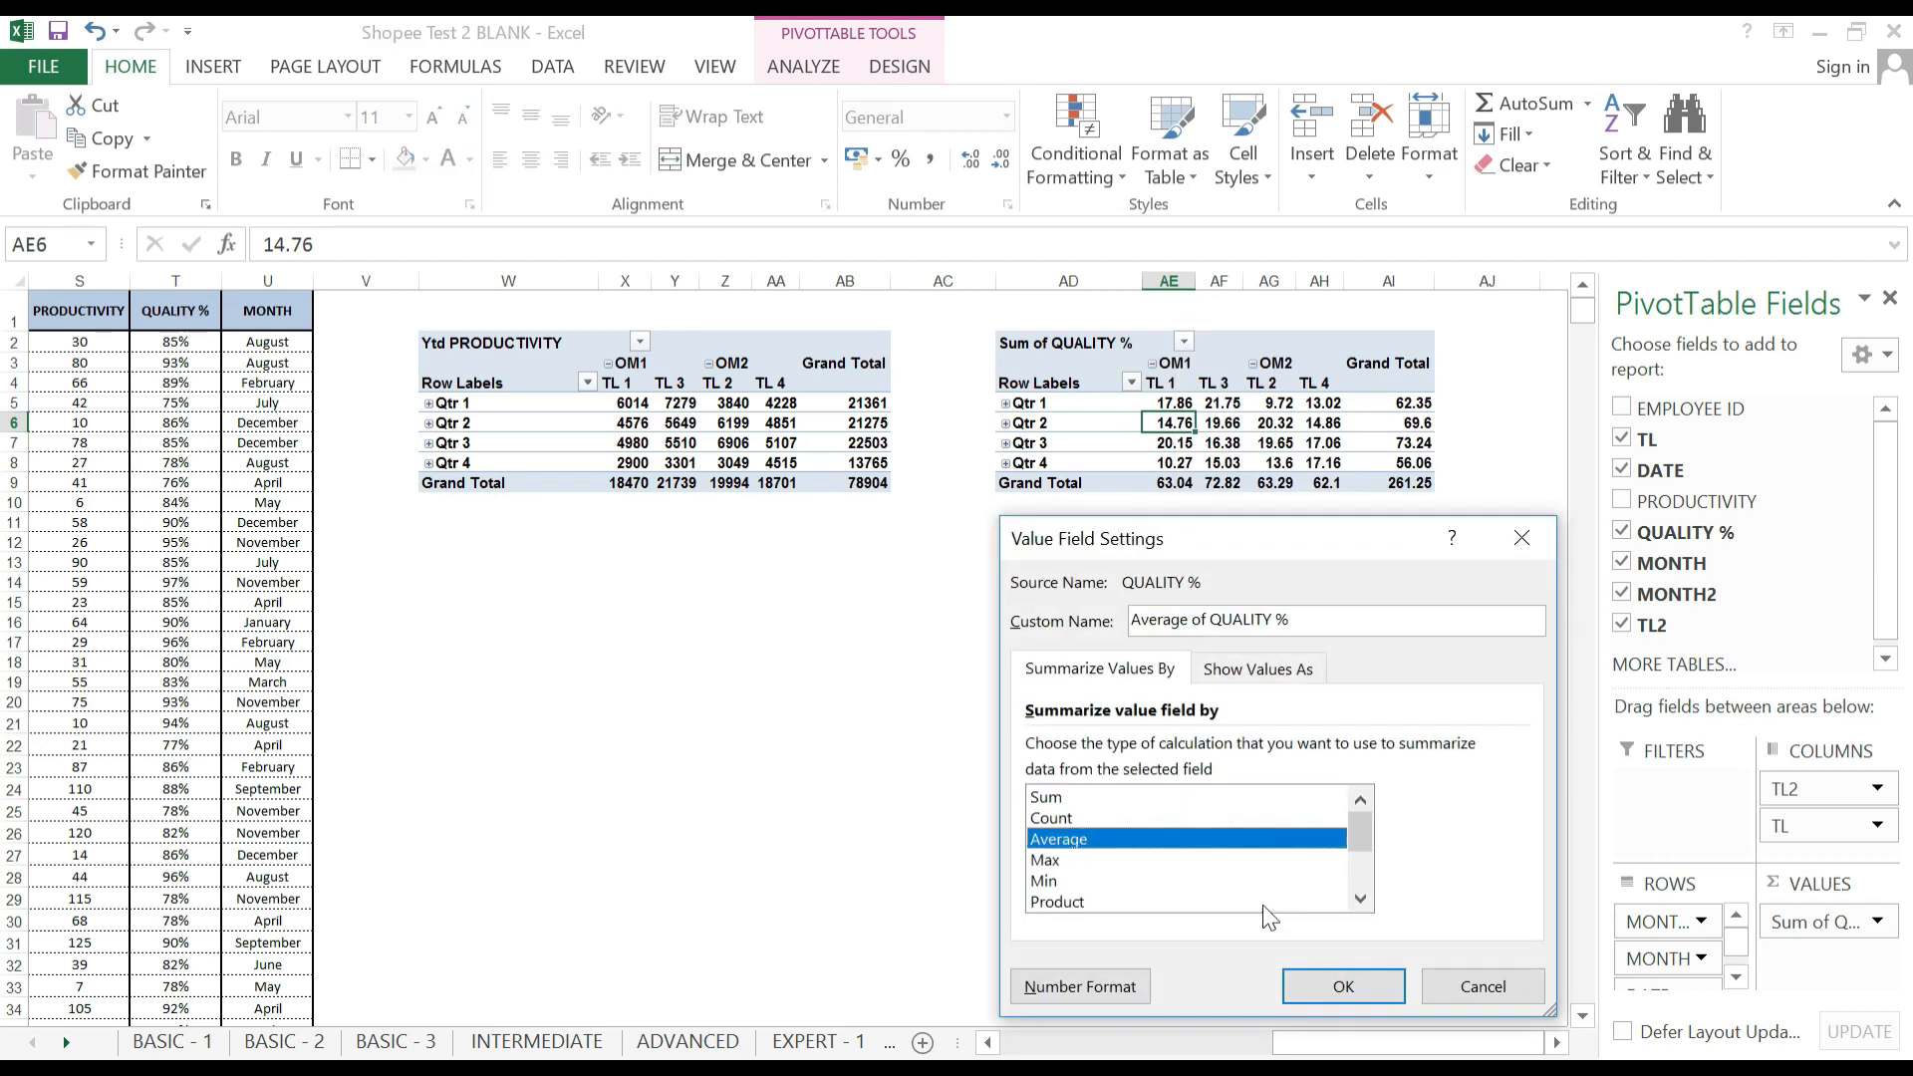
{"action": "left_click", "coordinate": [1332, 997]}
Format the quality pivot table's values in AE5:AI9 as percentages with two decimal places.
{"action": "left_click_drag", "start_coordinate": [1235, 402], "coordinate": [1548, 482]}
{"action": "left_click", "coordinate": [1558, 1042]}
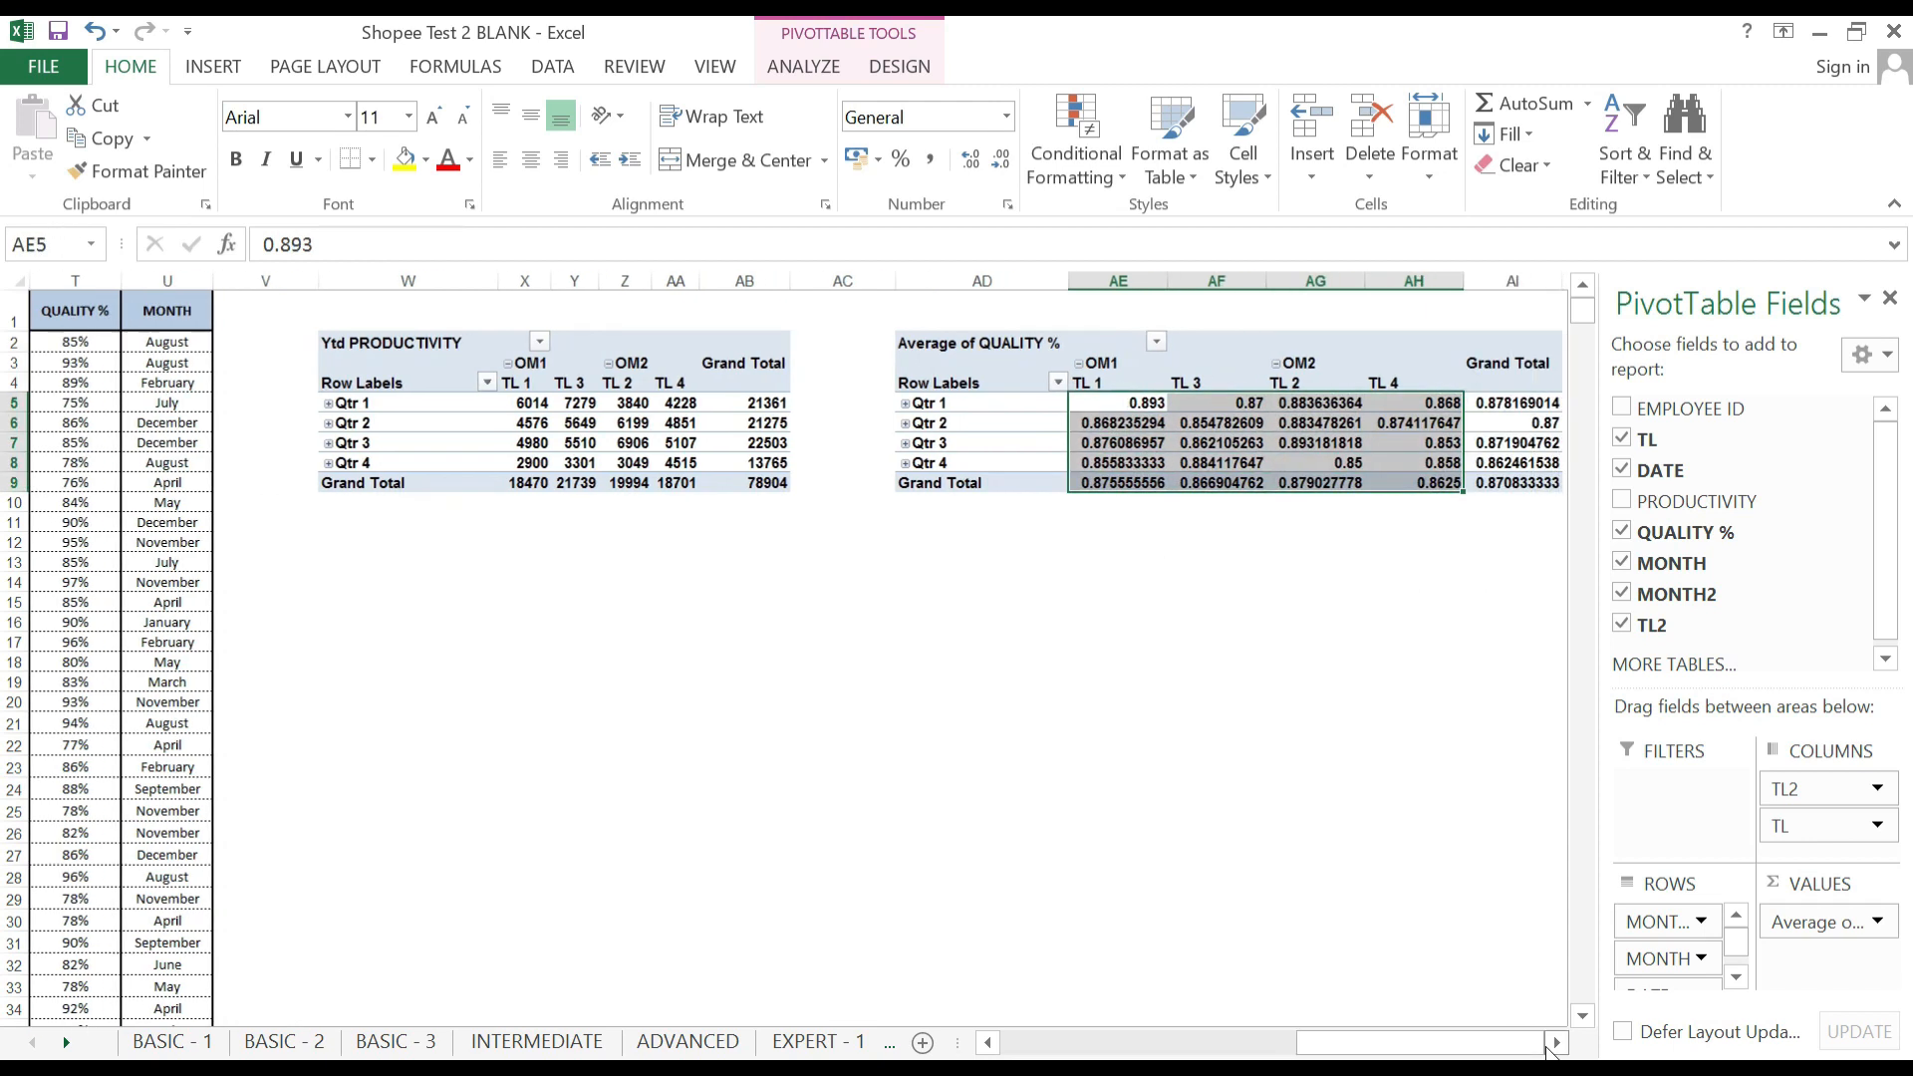
{"action": "left_click", "coordinate": [1546, 482], "text": "shift"}
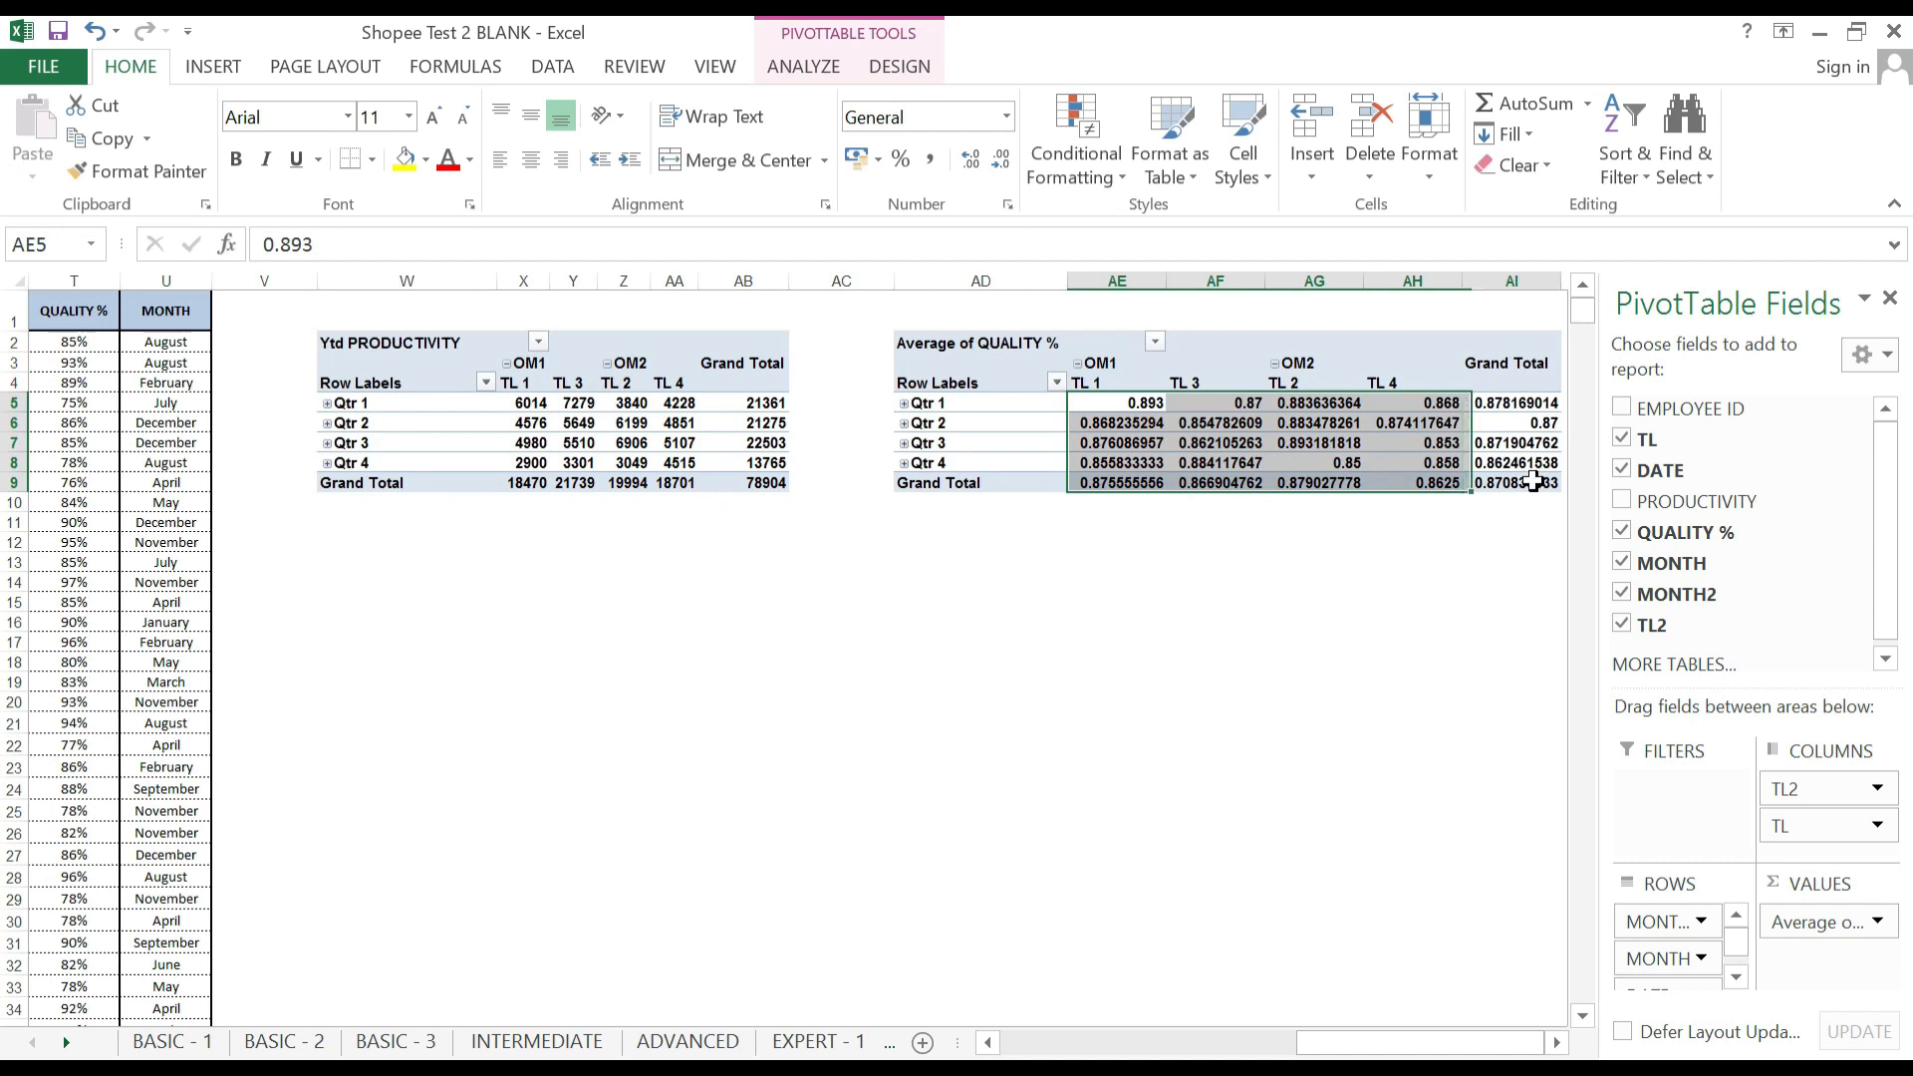
{"action": "left_click", "coordinate": [902, 159]}
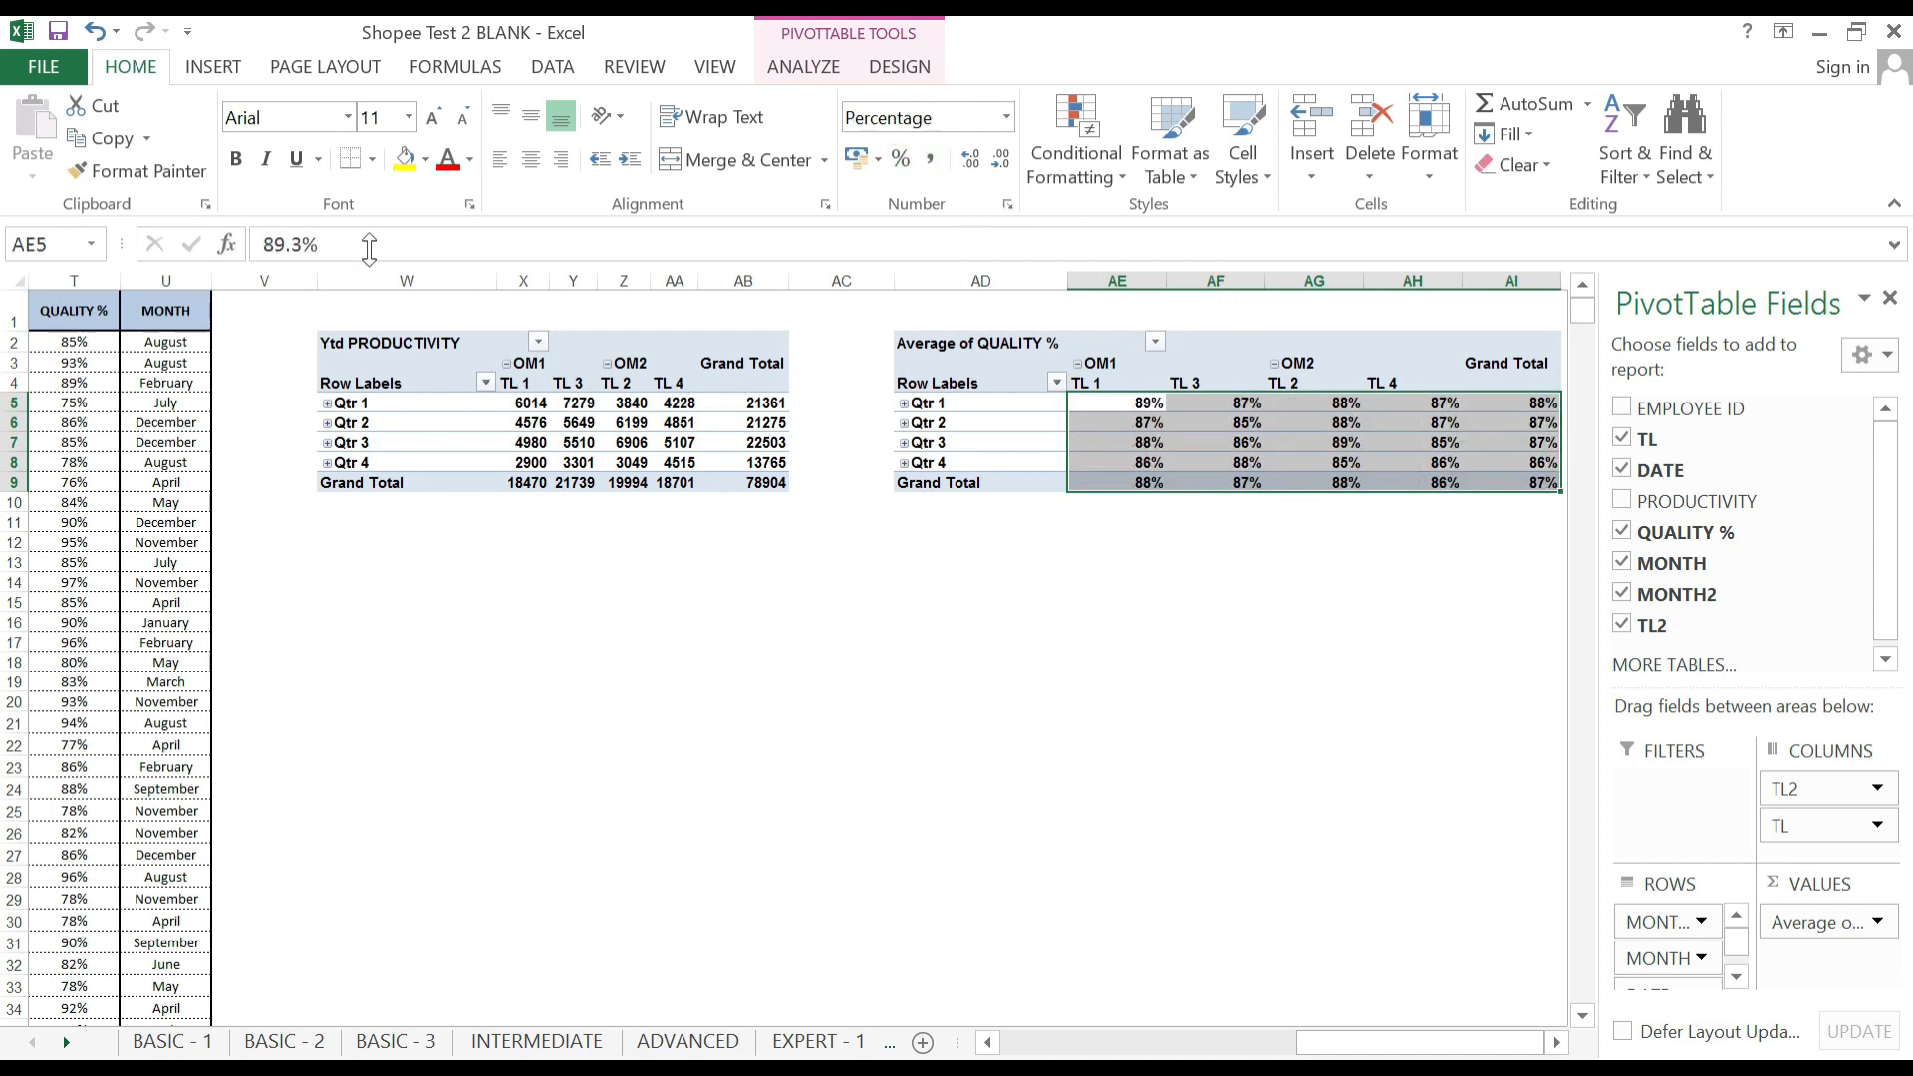
{"action": "mouse_move", "coordinate": [1332, 1042]}
{"action": "left_mouse_down"}
{"action": "mouse_move", "coordinate": [1036, 1046]}
{"action": "mouse_move", "coordinate": [1331, 1056]}
{"action": "left_mouse_up"}
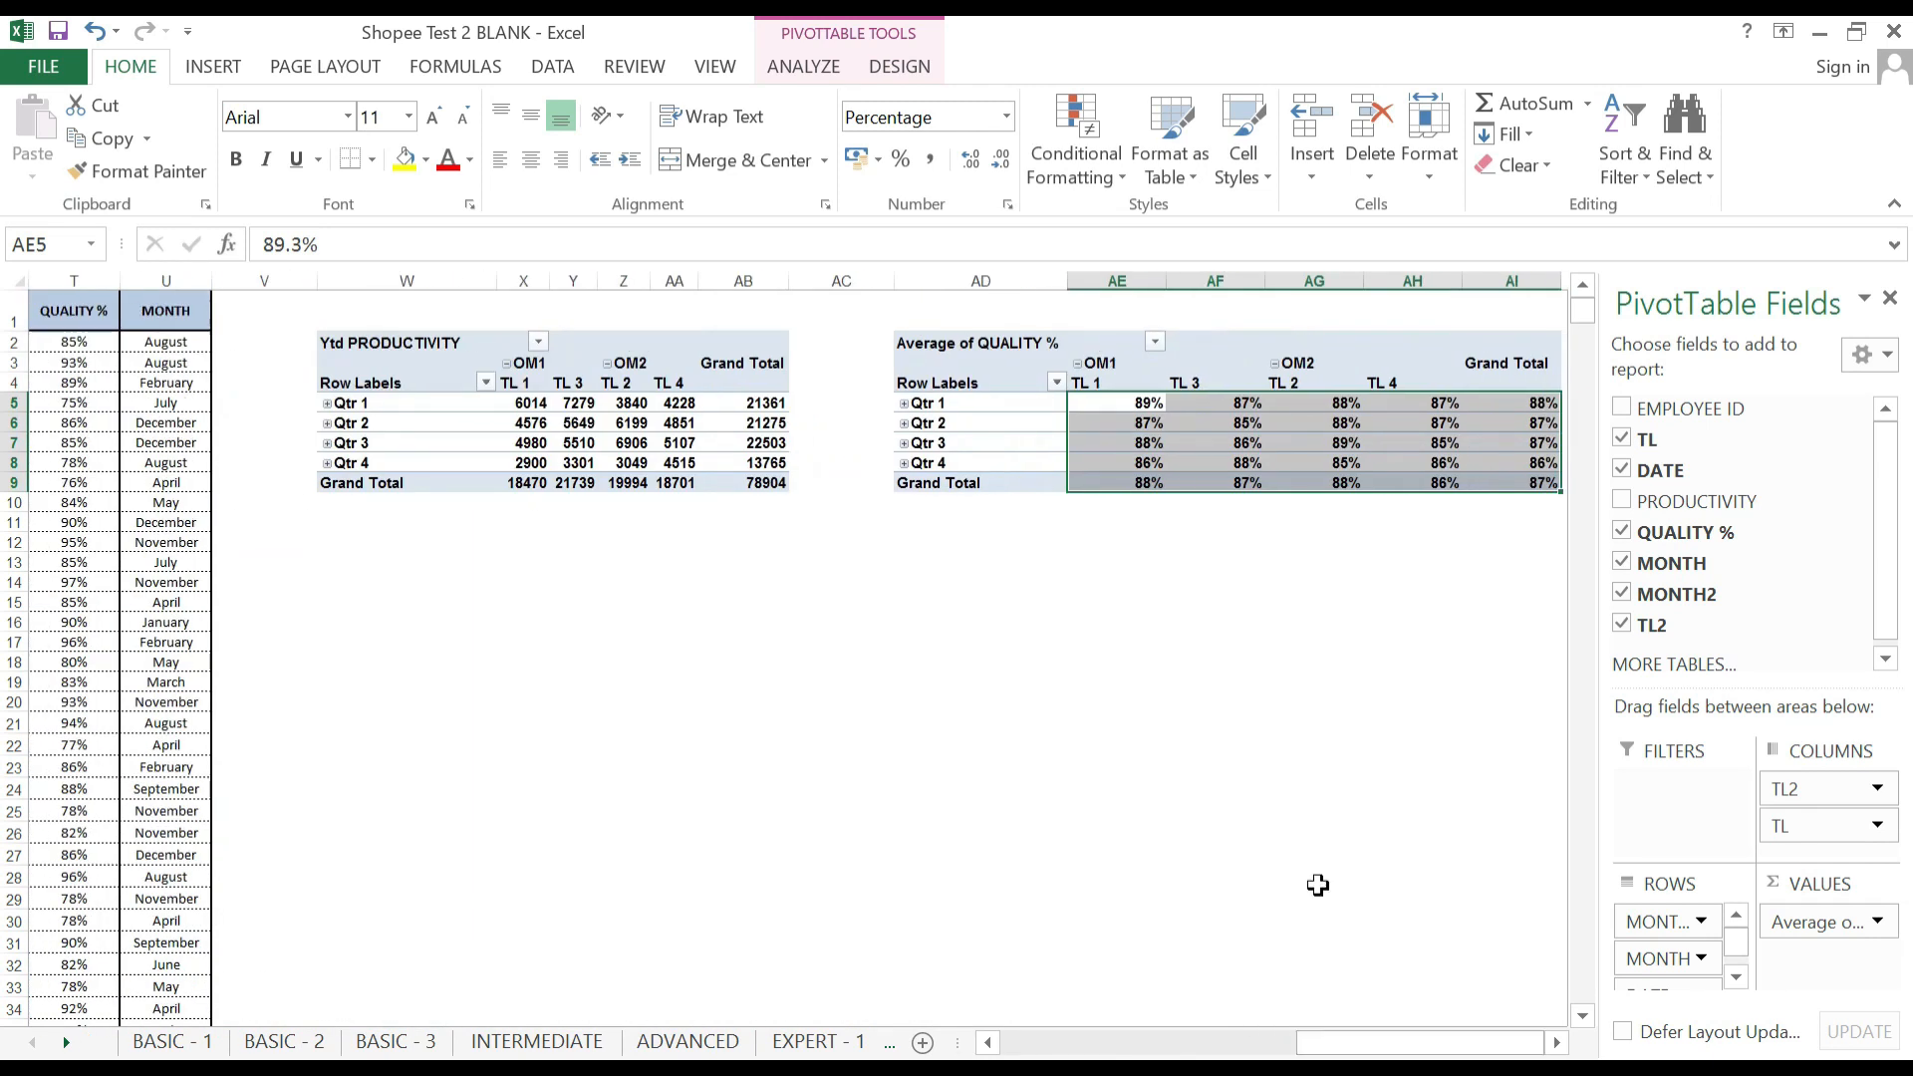
{"action": "left_click", "coordinate": [971, 159]}
{"action": "left_click", "coordinate": [971, 159]}
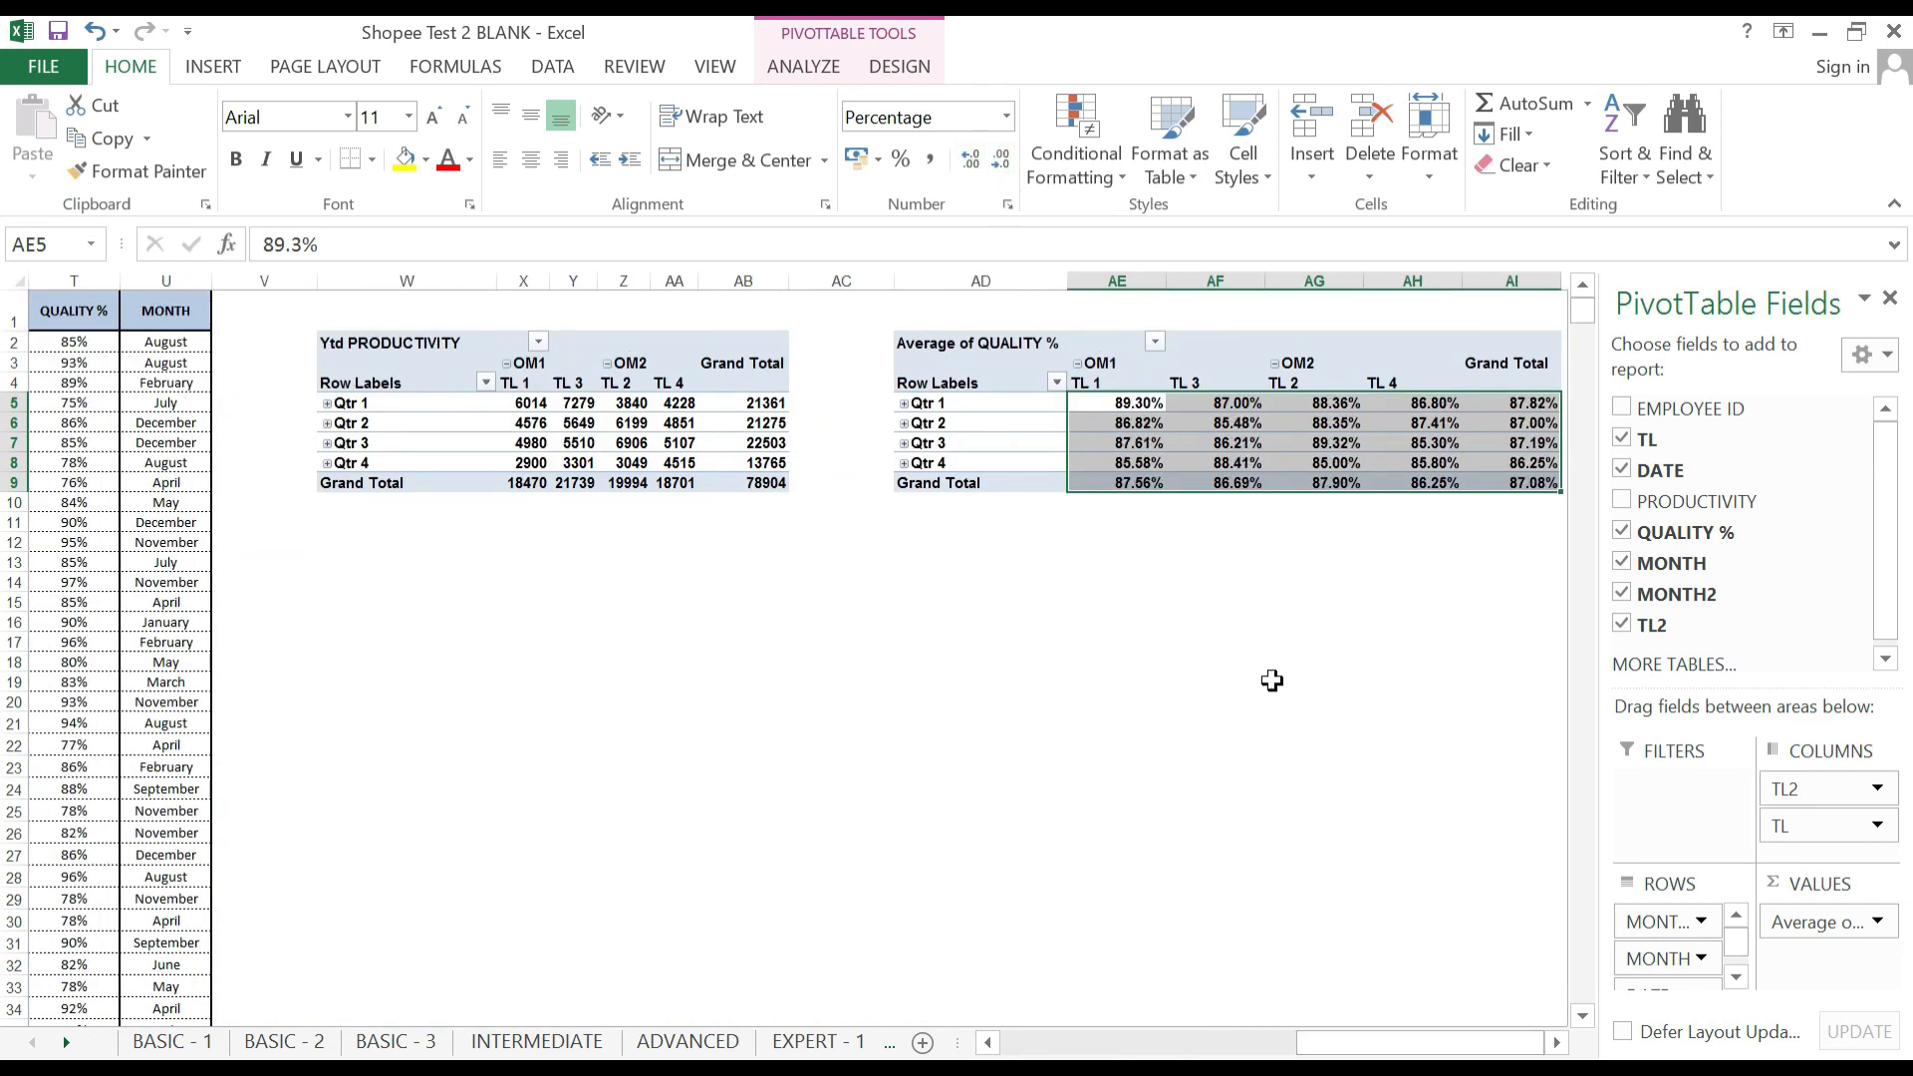
{"action": "left_click", "coordinate": [1211, 681]}
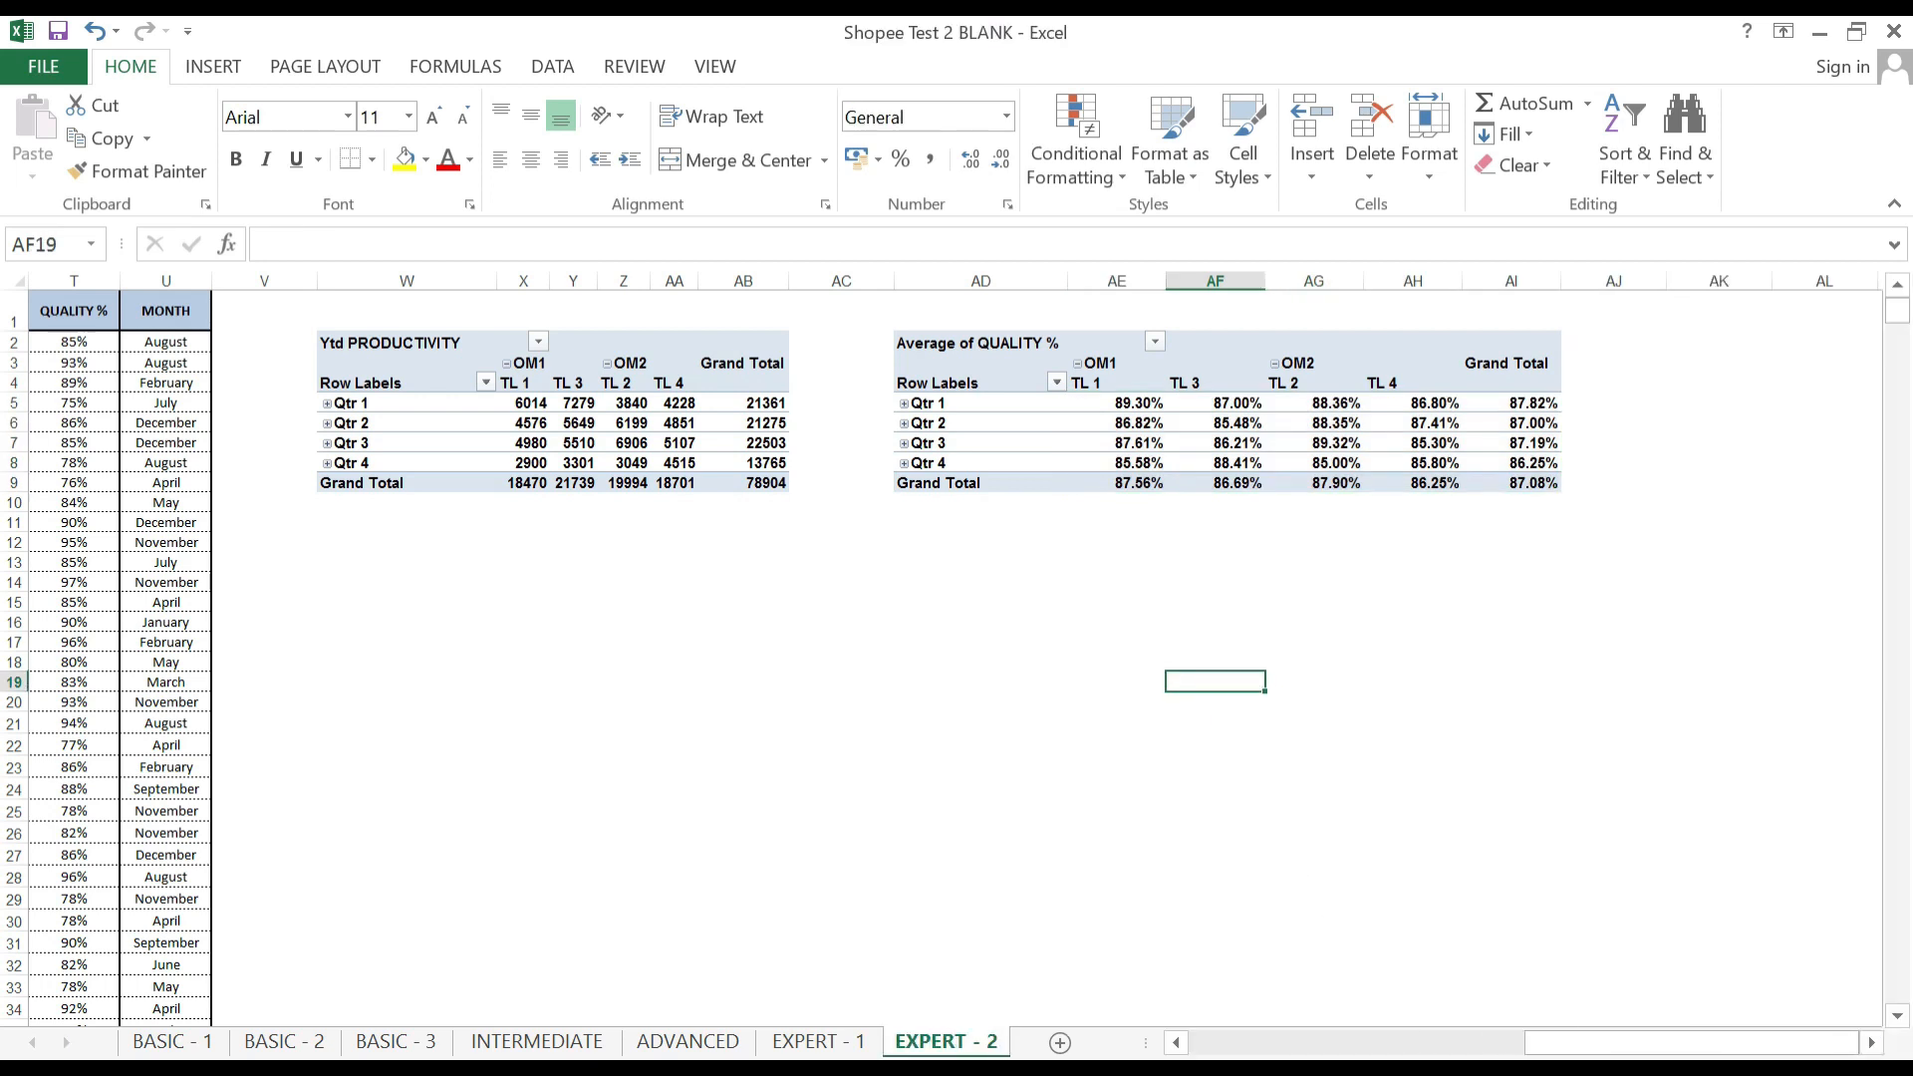
Collapse the OM1 and OM2 groups in the Ytd PRODUCTIVITY pivot table to match the snapshot's columns.
{"action": "left_click_drag", "start_coordinate": [1564, 1062], "coordinate": [1537, 1056]}
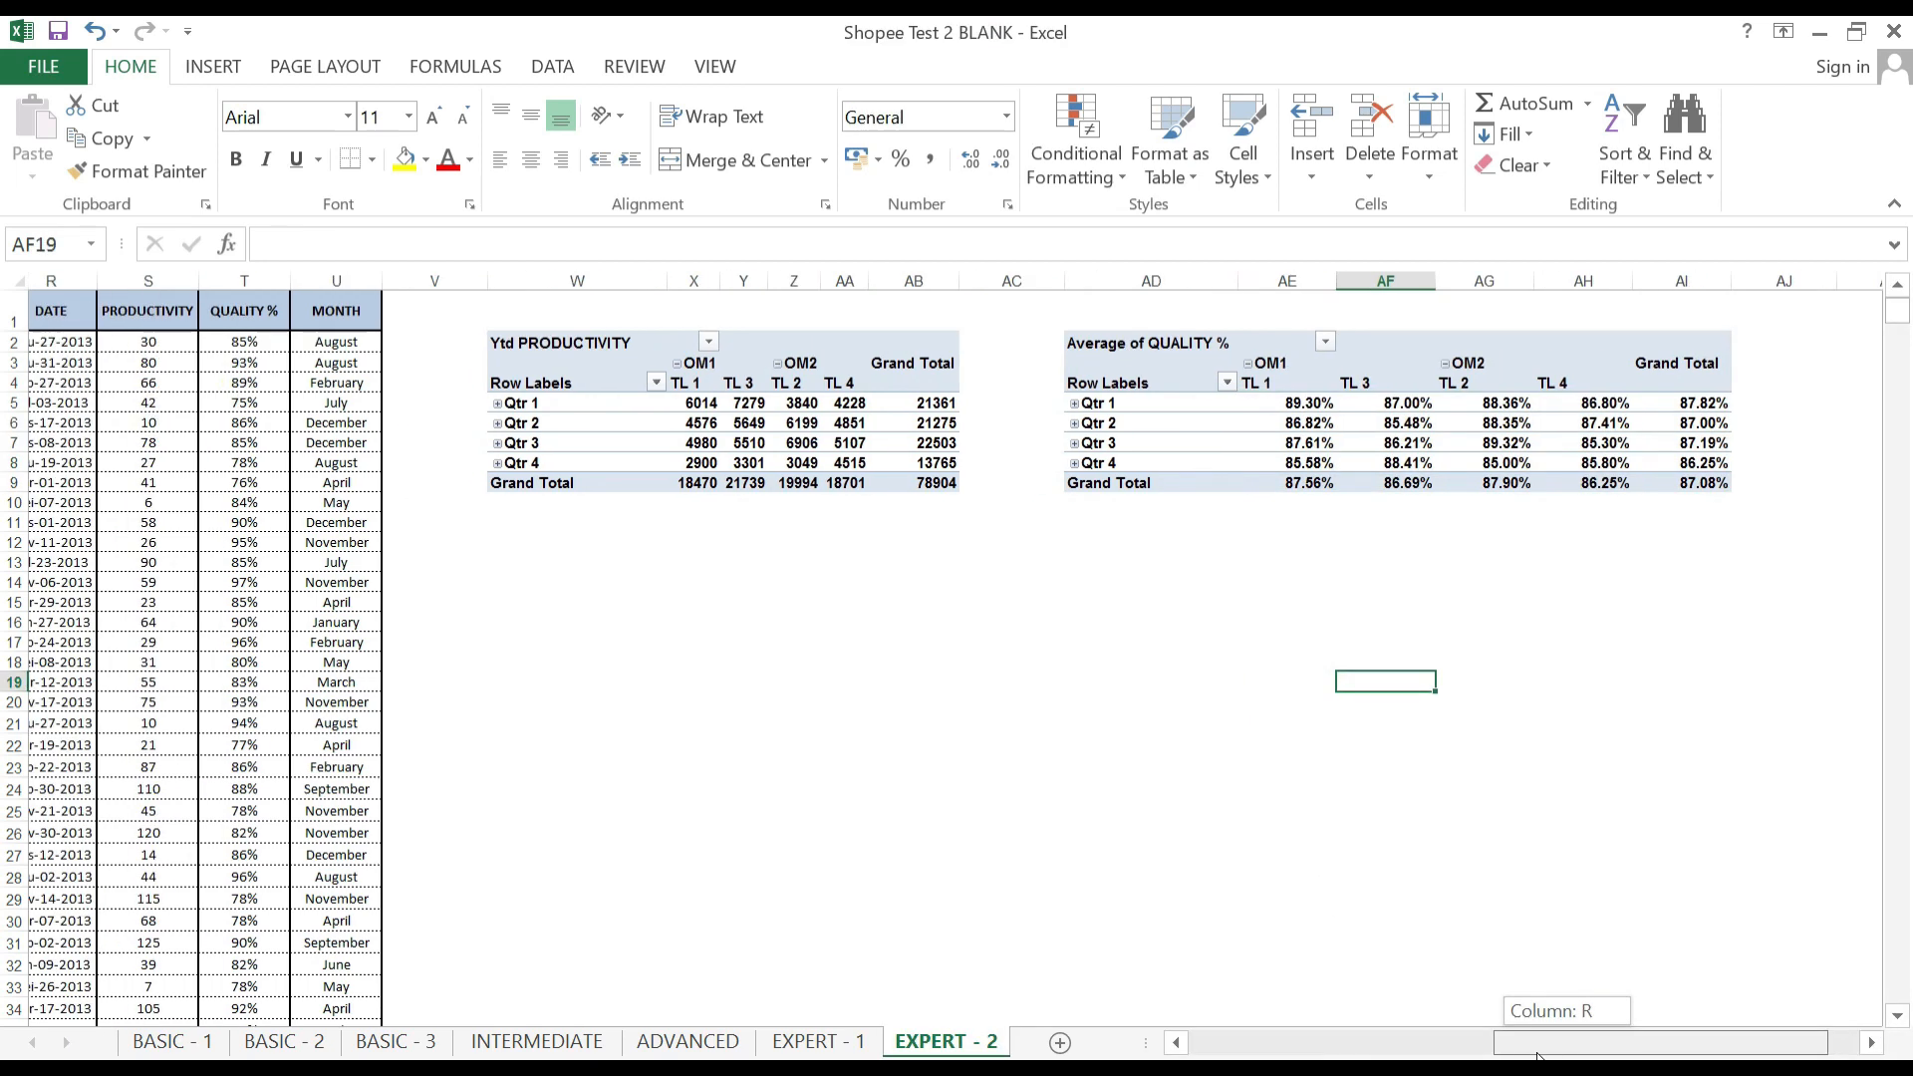
{"action": "left_click_drag", "start_coordinate": [1416, 1051], "coordinate": [1211, 1059]}
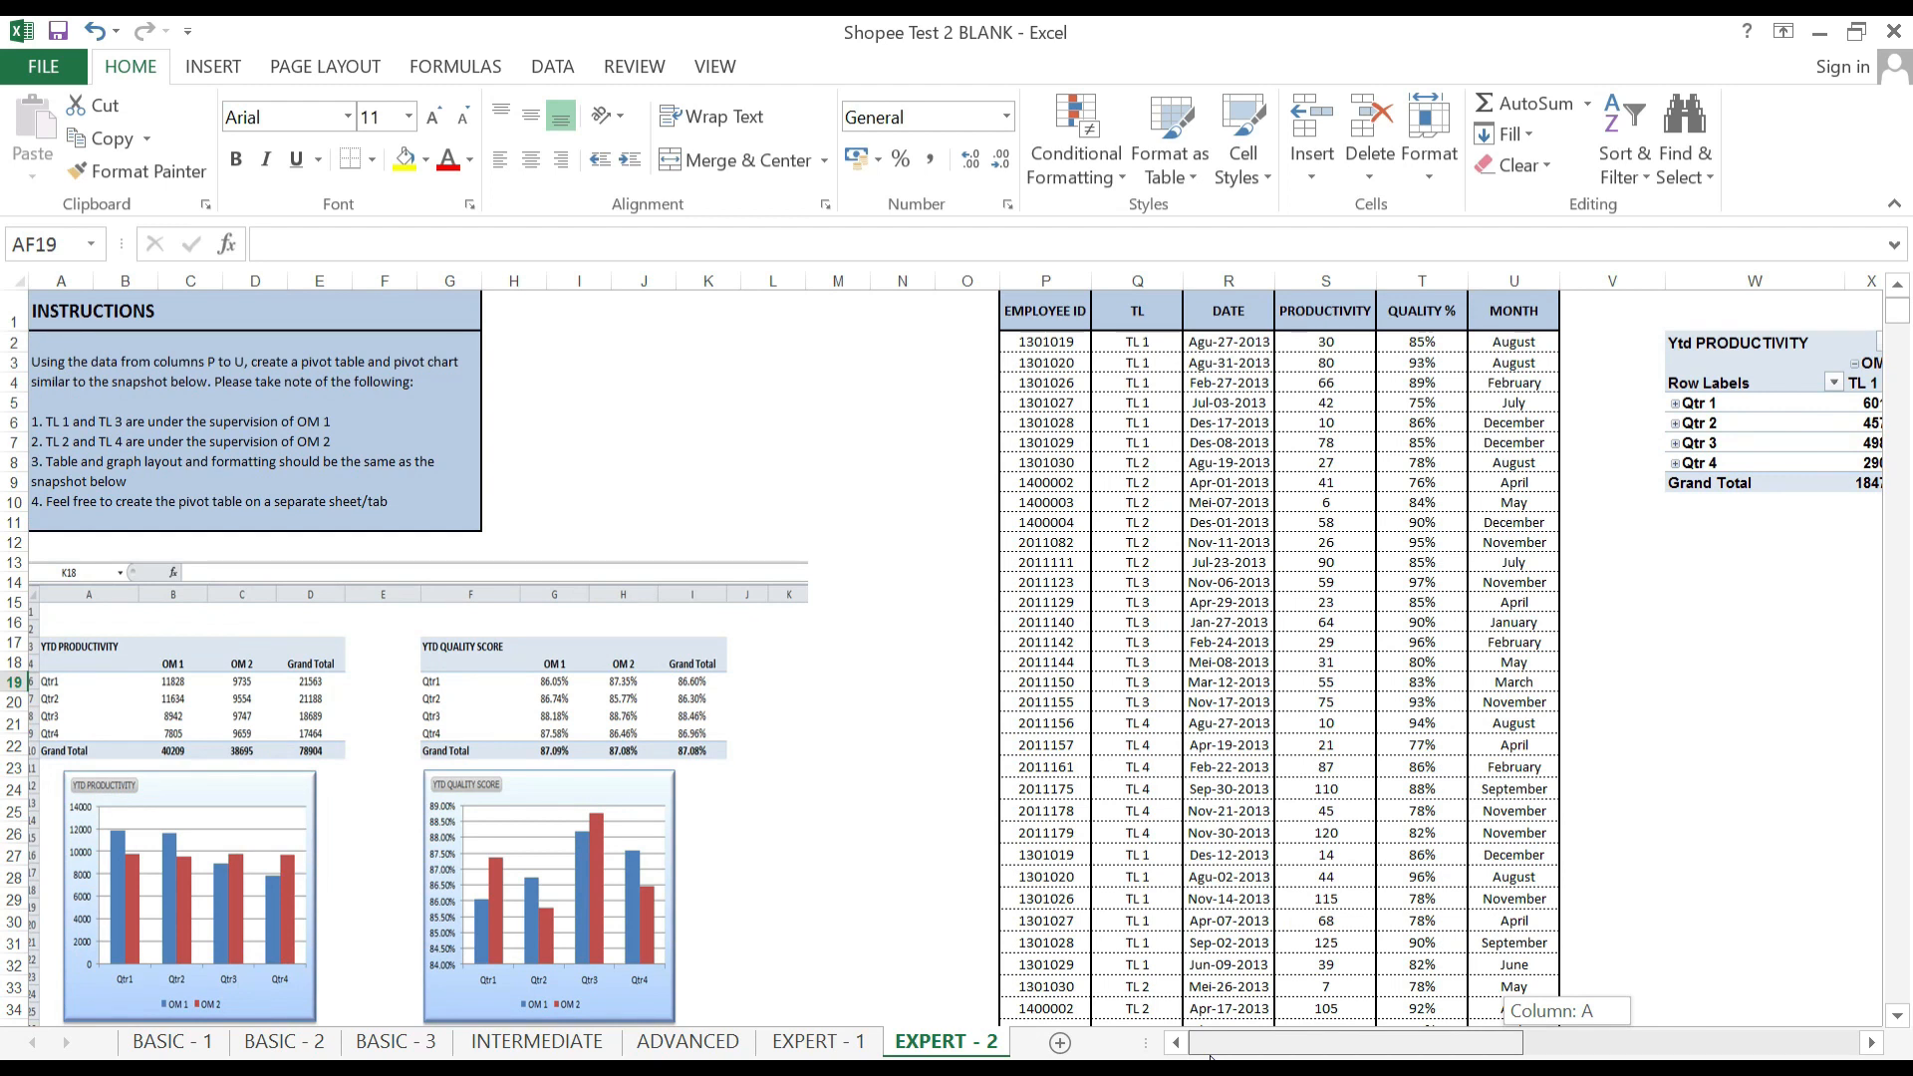
{"action": "left_click_drag", "start_coordinate": [1210, 1058], "coordinate": [1435, 1000]}
{"action": "left_click", "coordinate": [1136, 386]}
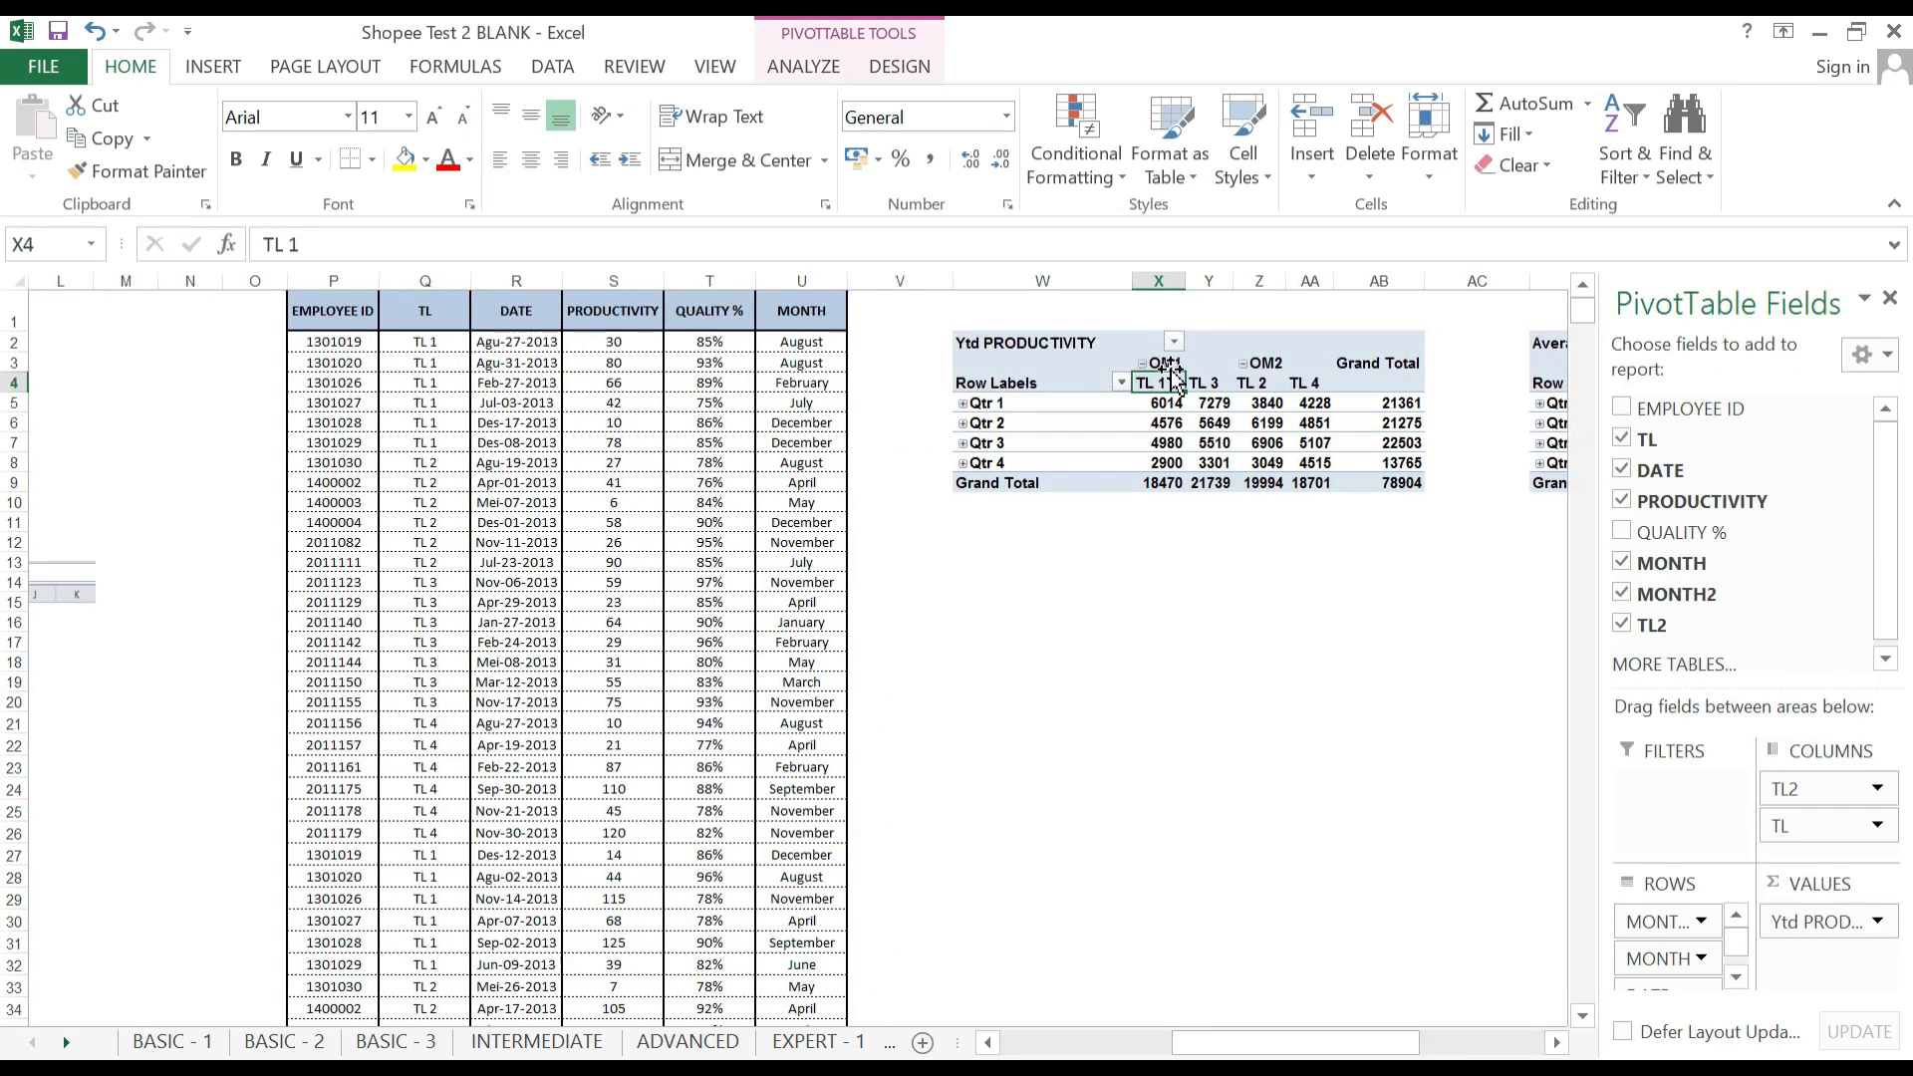
{"action": "left_click", "coordinate": [1143, 365]}
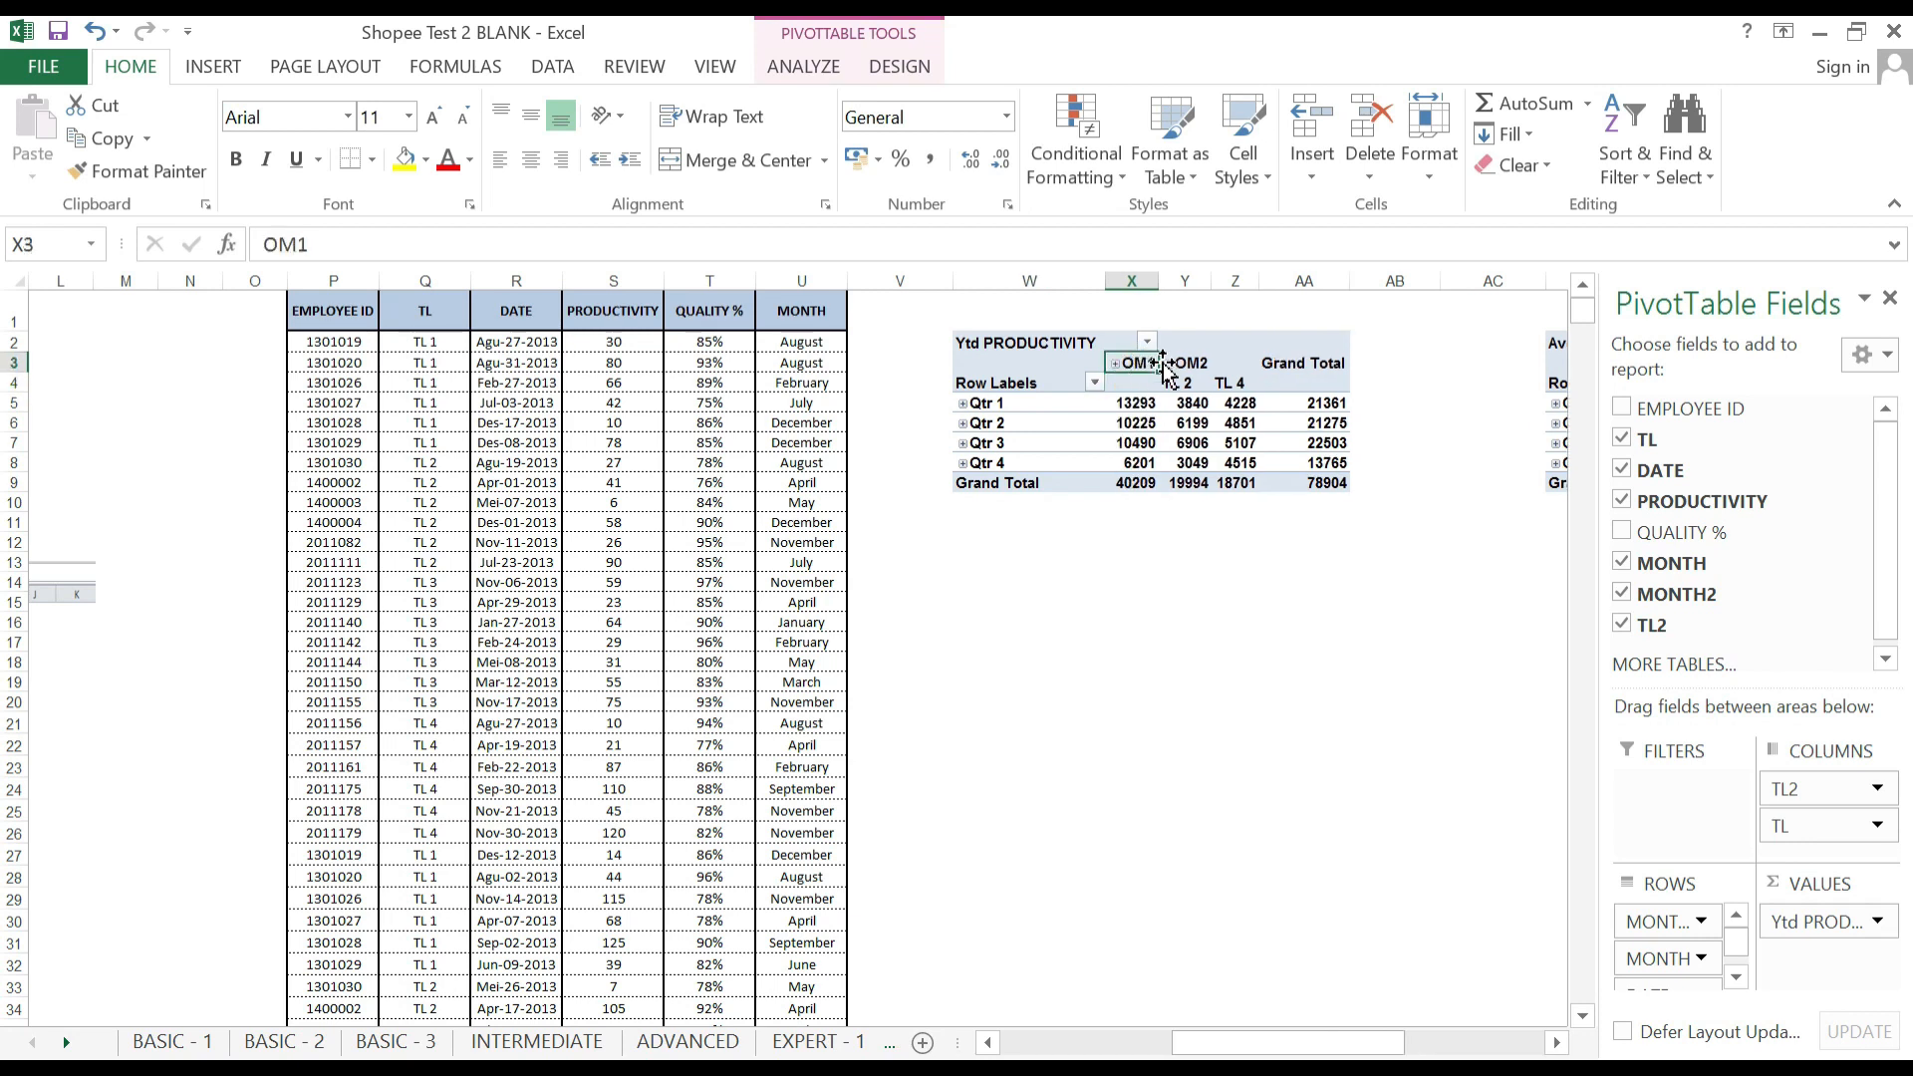
{"action": "left_click", "coordinate": [1170, 365]}
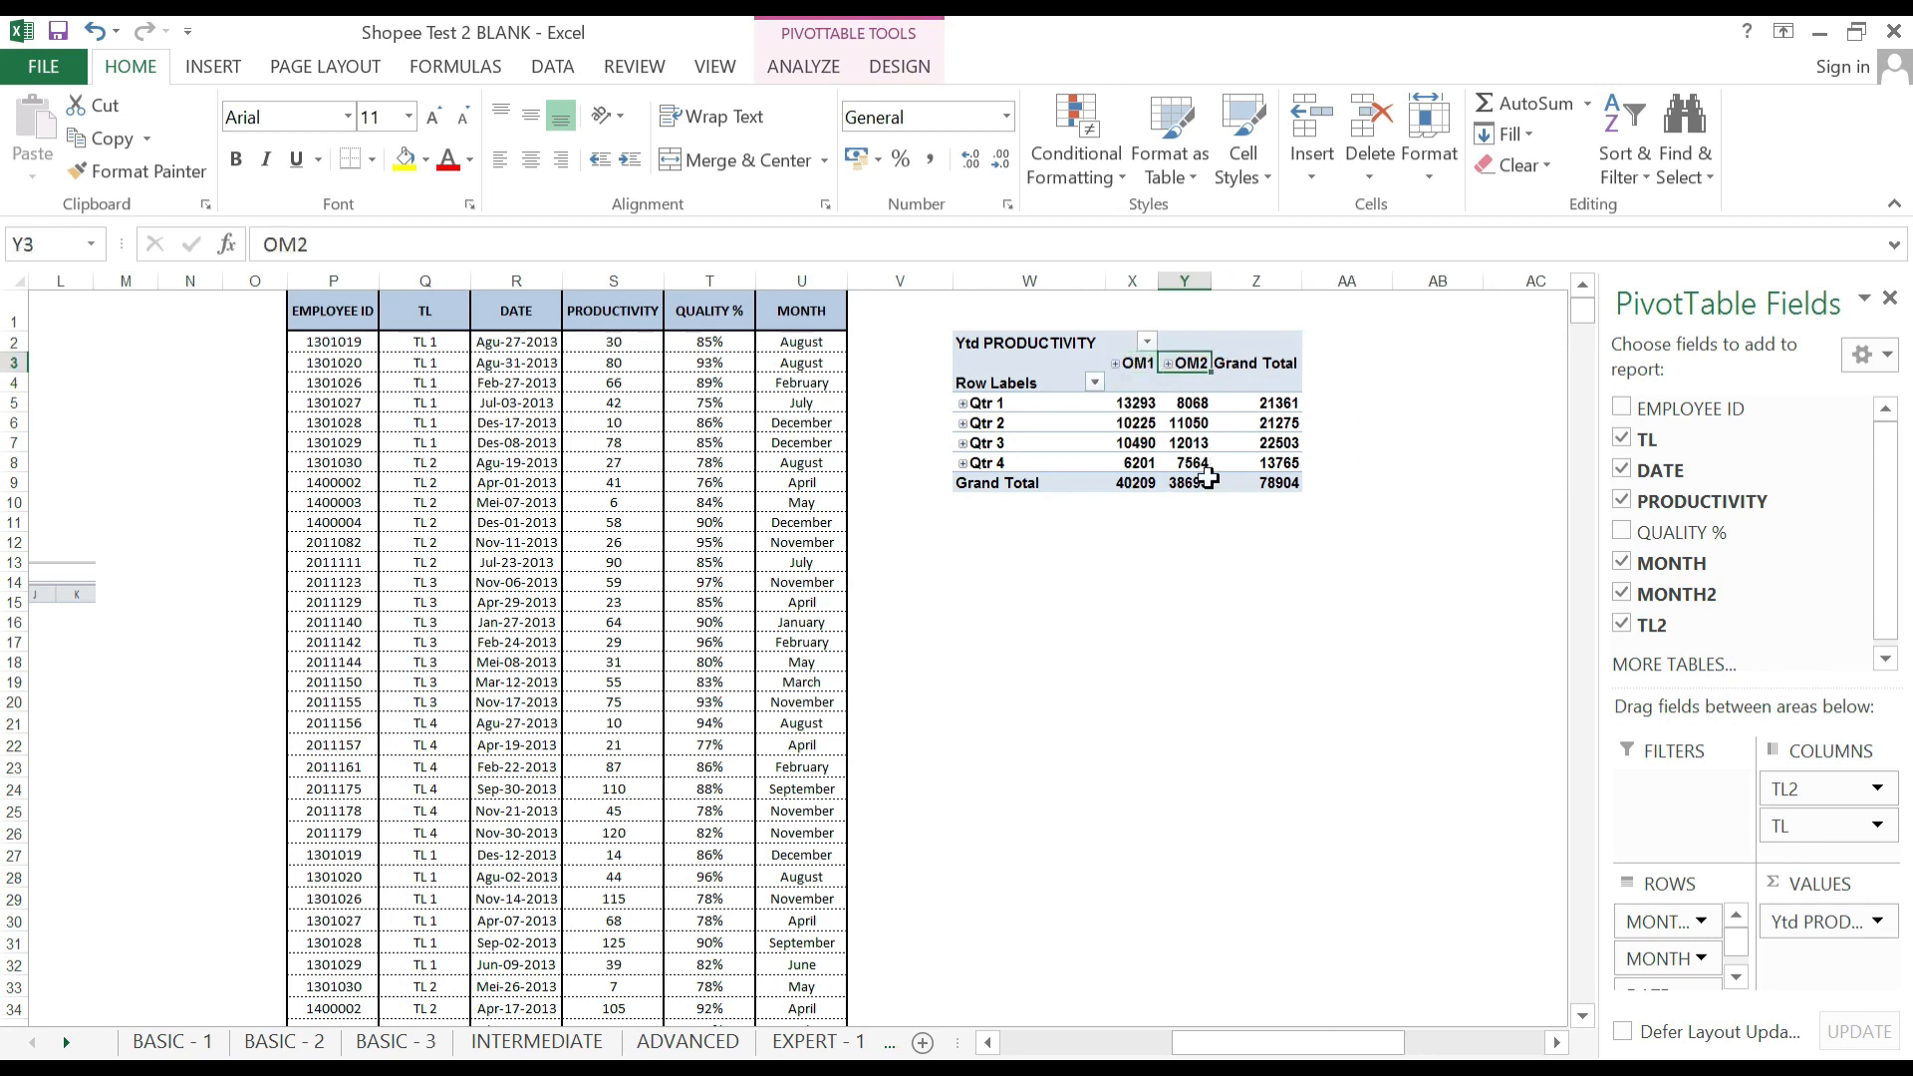
Collapse the OM1 and OM2 groups in the Average of QUALITY % pivot table.
{"action": "left_click_drag", "start_coordinate": [1264, 1024], "coordinate": [1405, 1027]}
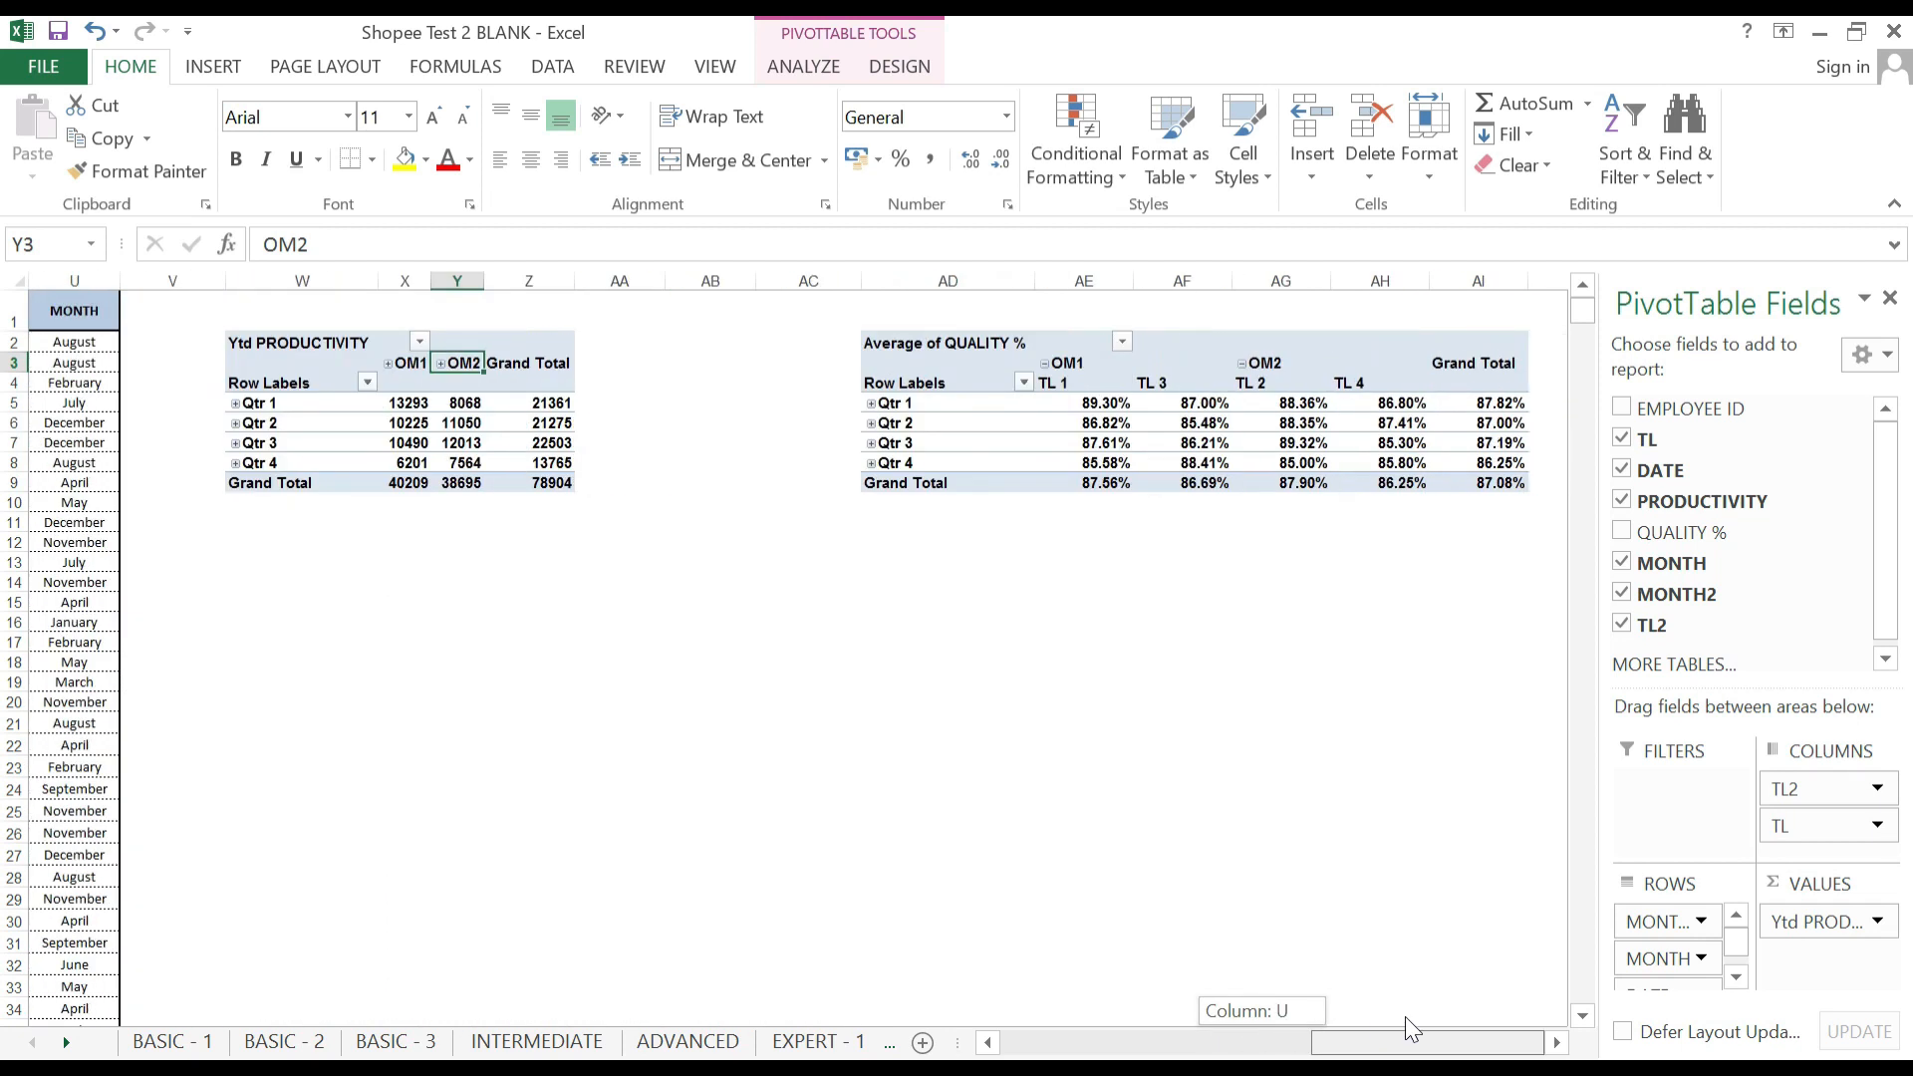
{"action": "left_click", "coordinate": [1141, 424]}
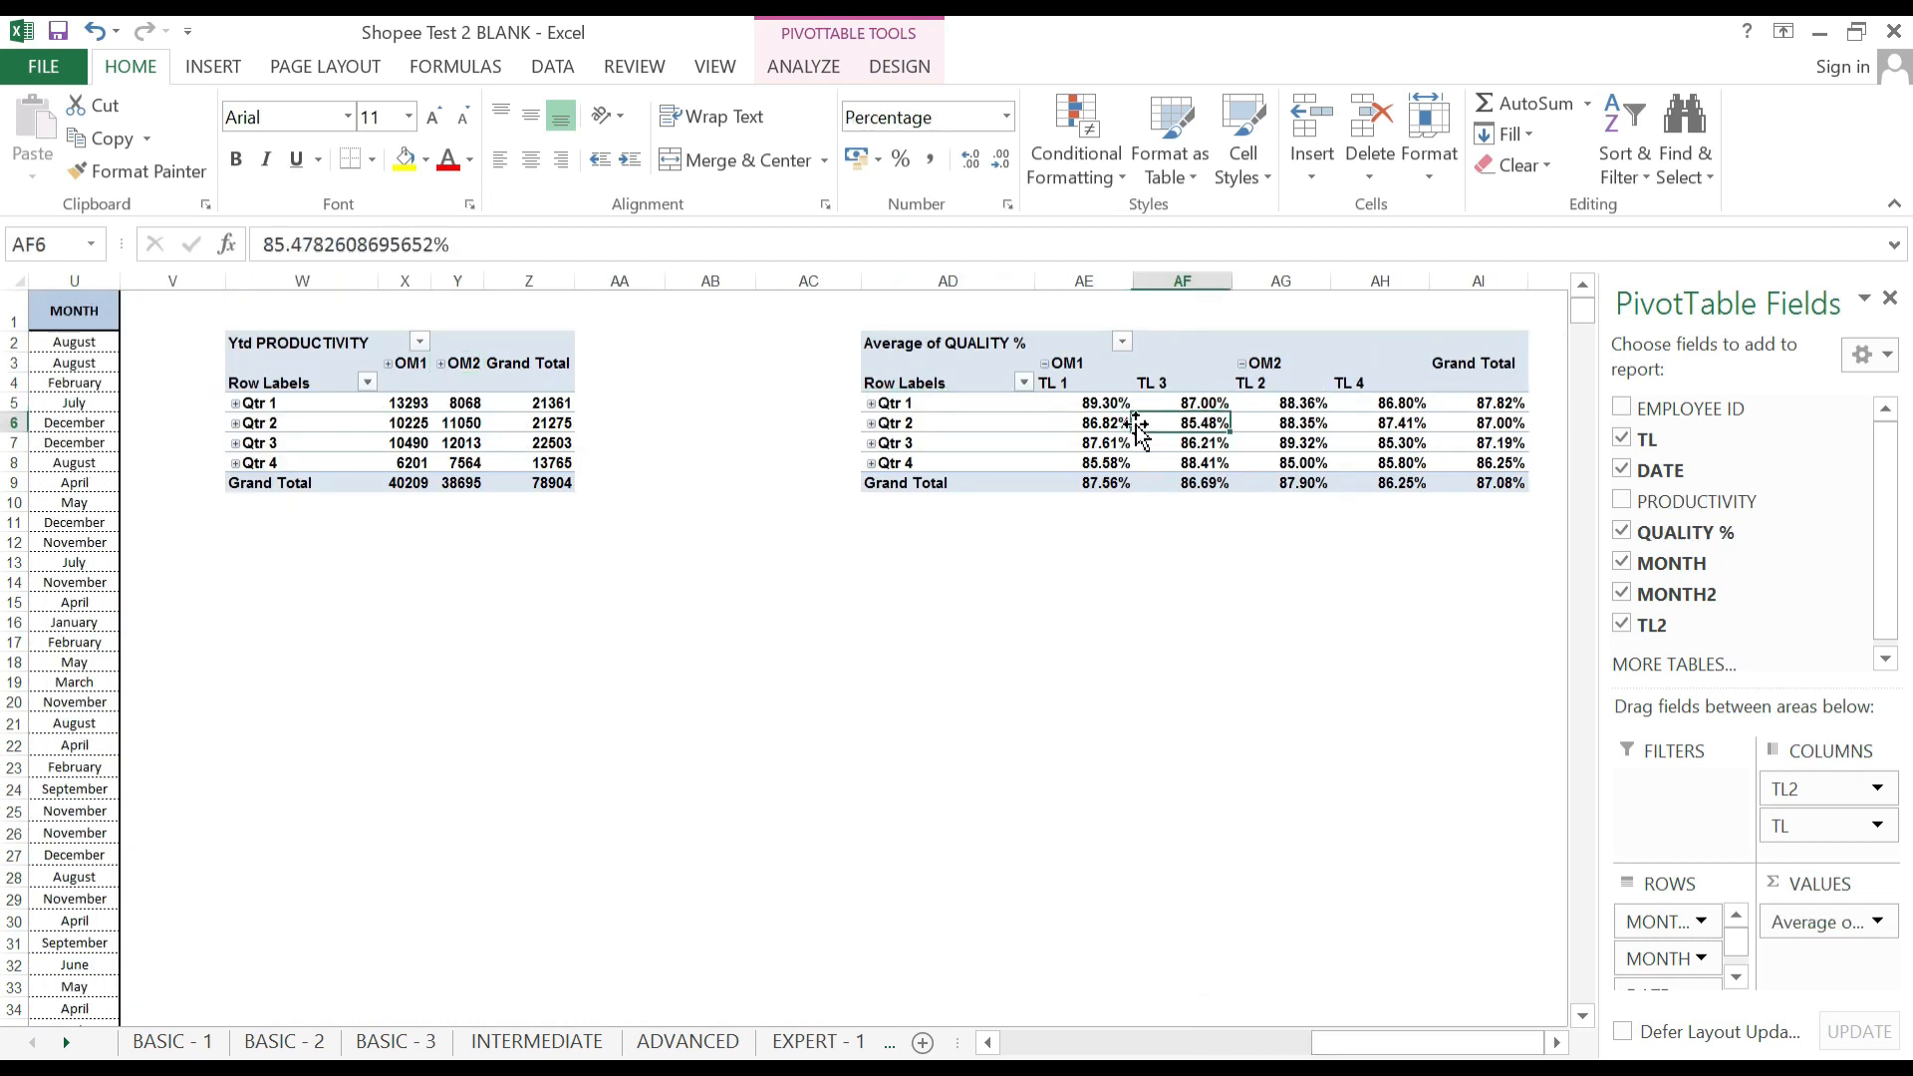
{"action": "left_click", "coordinate": [1045, 365]}
{"action": "left_click", "coordinate": [1102, 365]}
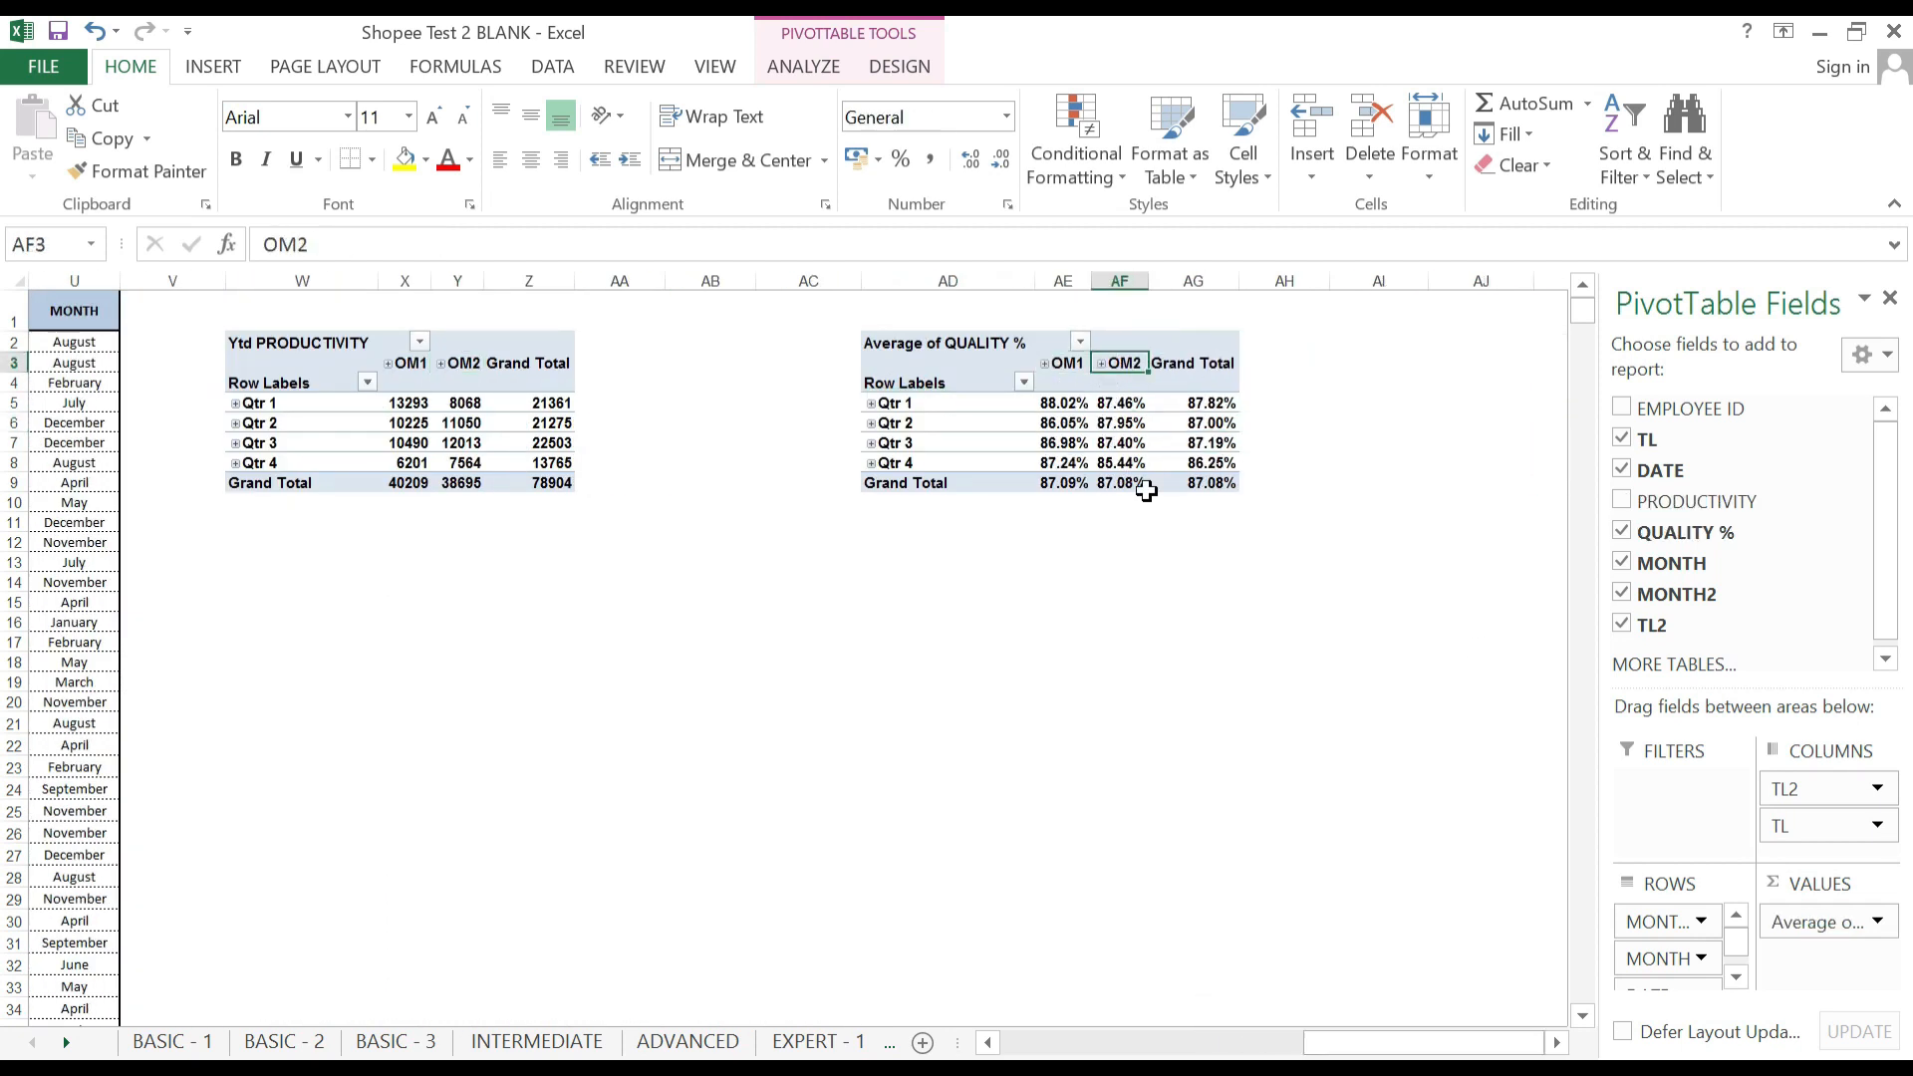
{"action": "left_click_drag", "start_coordinate": [1348, 1039], "coordinate": [1286, 1041]}
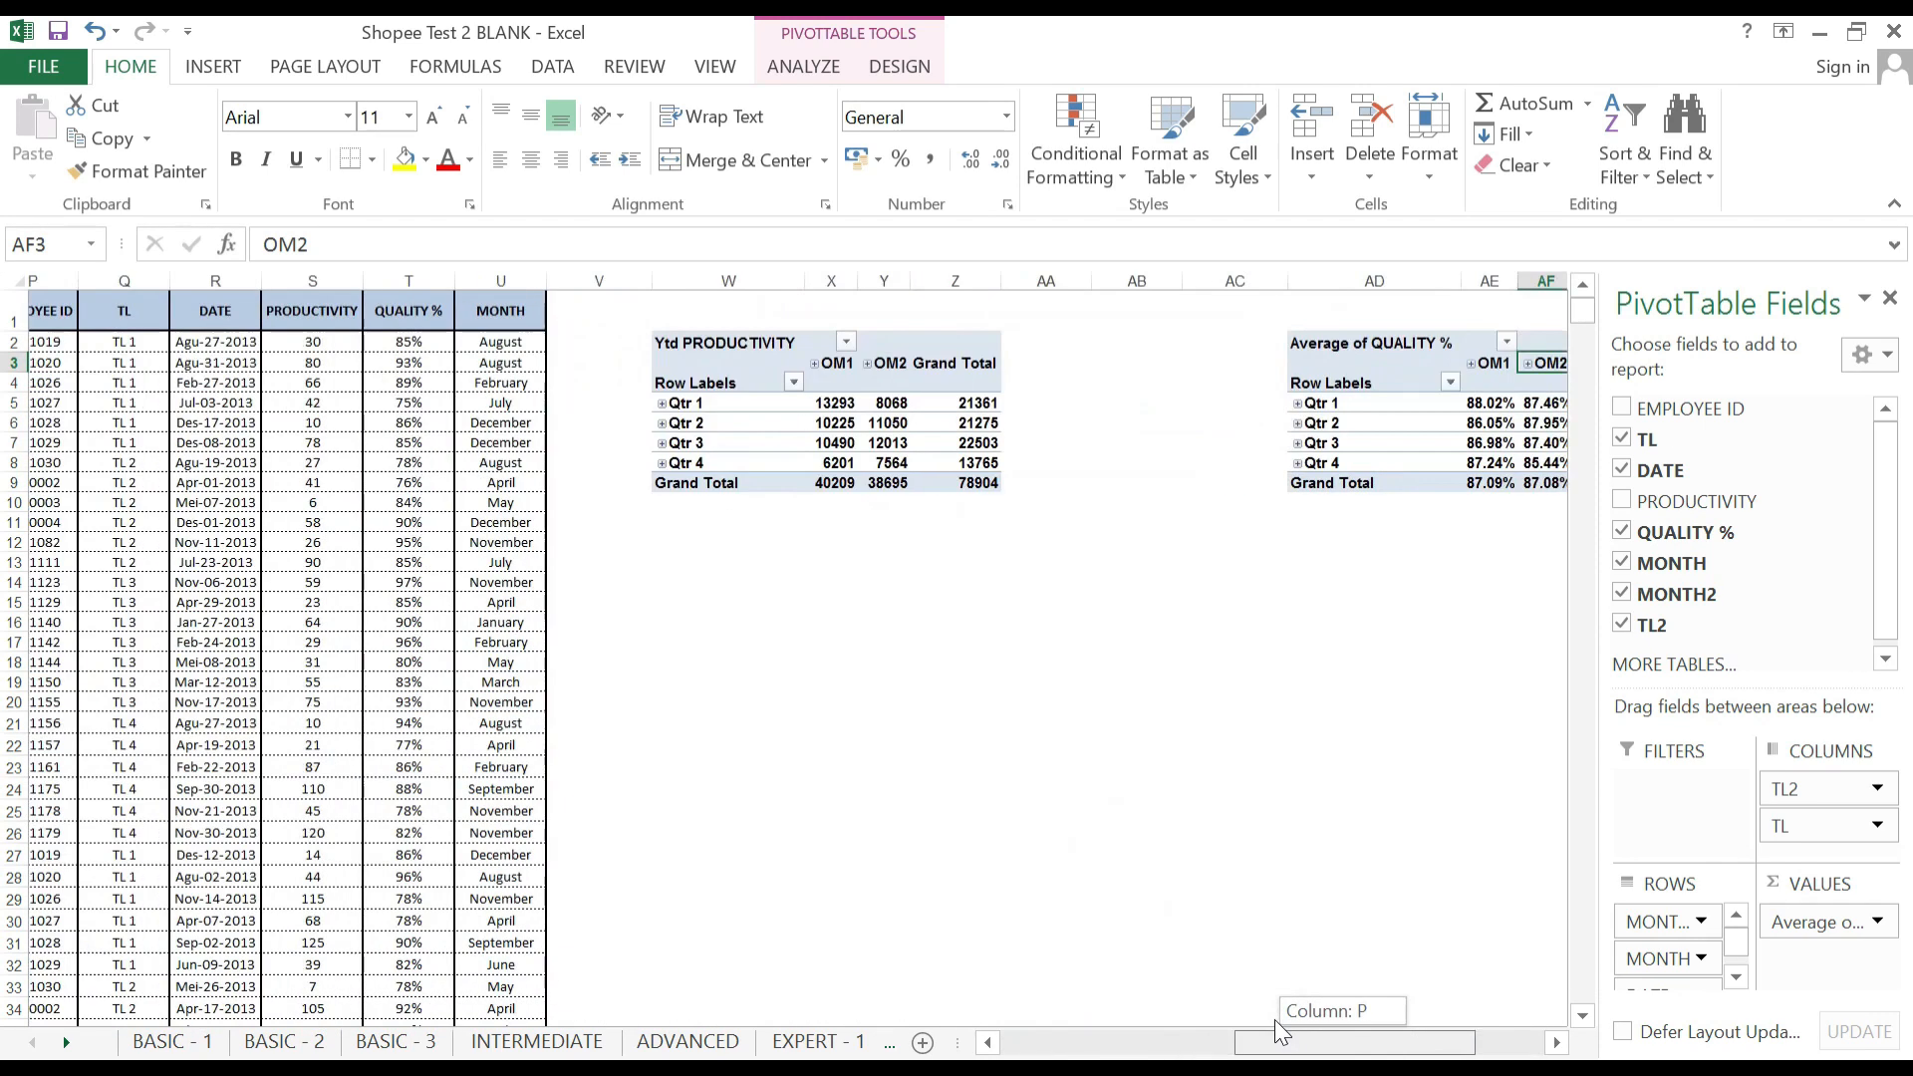
{"action": "left_click", "coordinate": [1276, 1024]}
{"action": "left_click", "coordinate": [1426, 1043]}
{"action": "left_click_drag", "start_coordinate": [1426, 1043], "coordinate": [1729, 1043]}
{"action": "left_click", "coordinate": [1529, 559]}
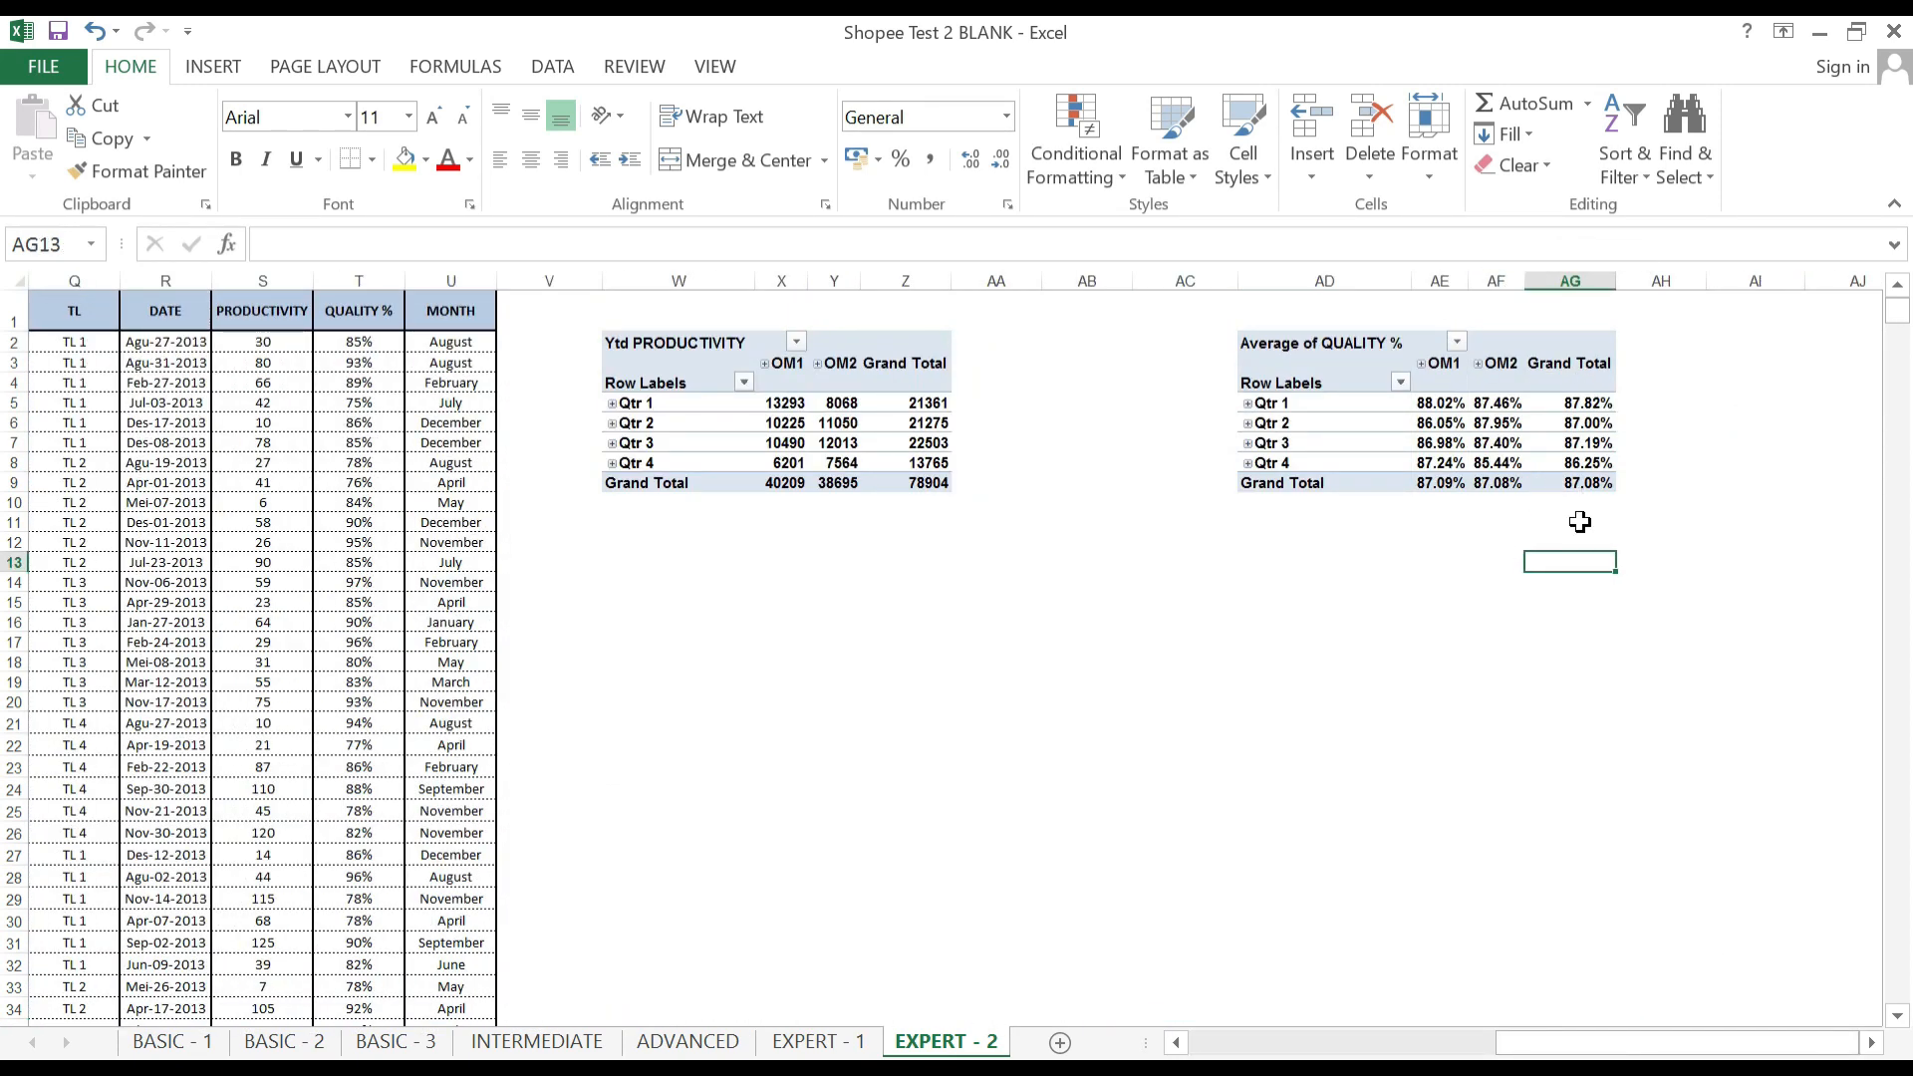
Move the Average of QUALITY % pivot table closer to the productivity pivot table so that it starts at AB2.
{"action": "left_click", "coordinate": [1259, 337]}
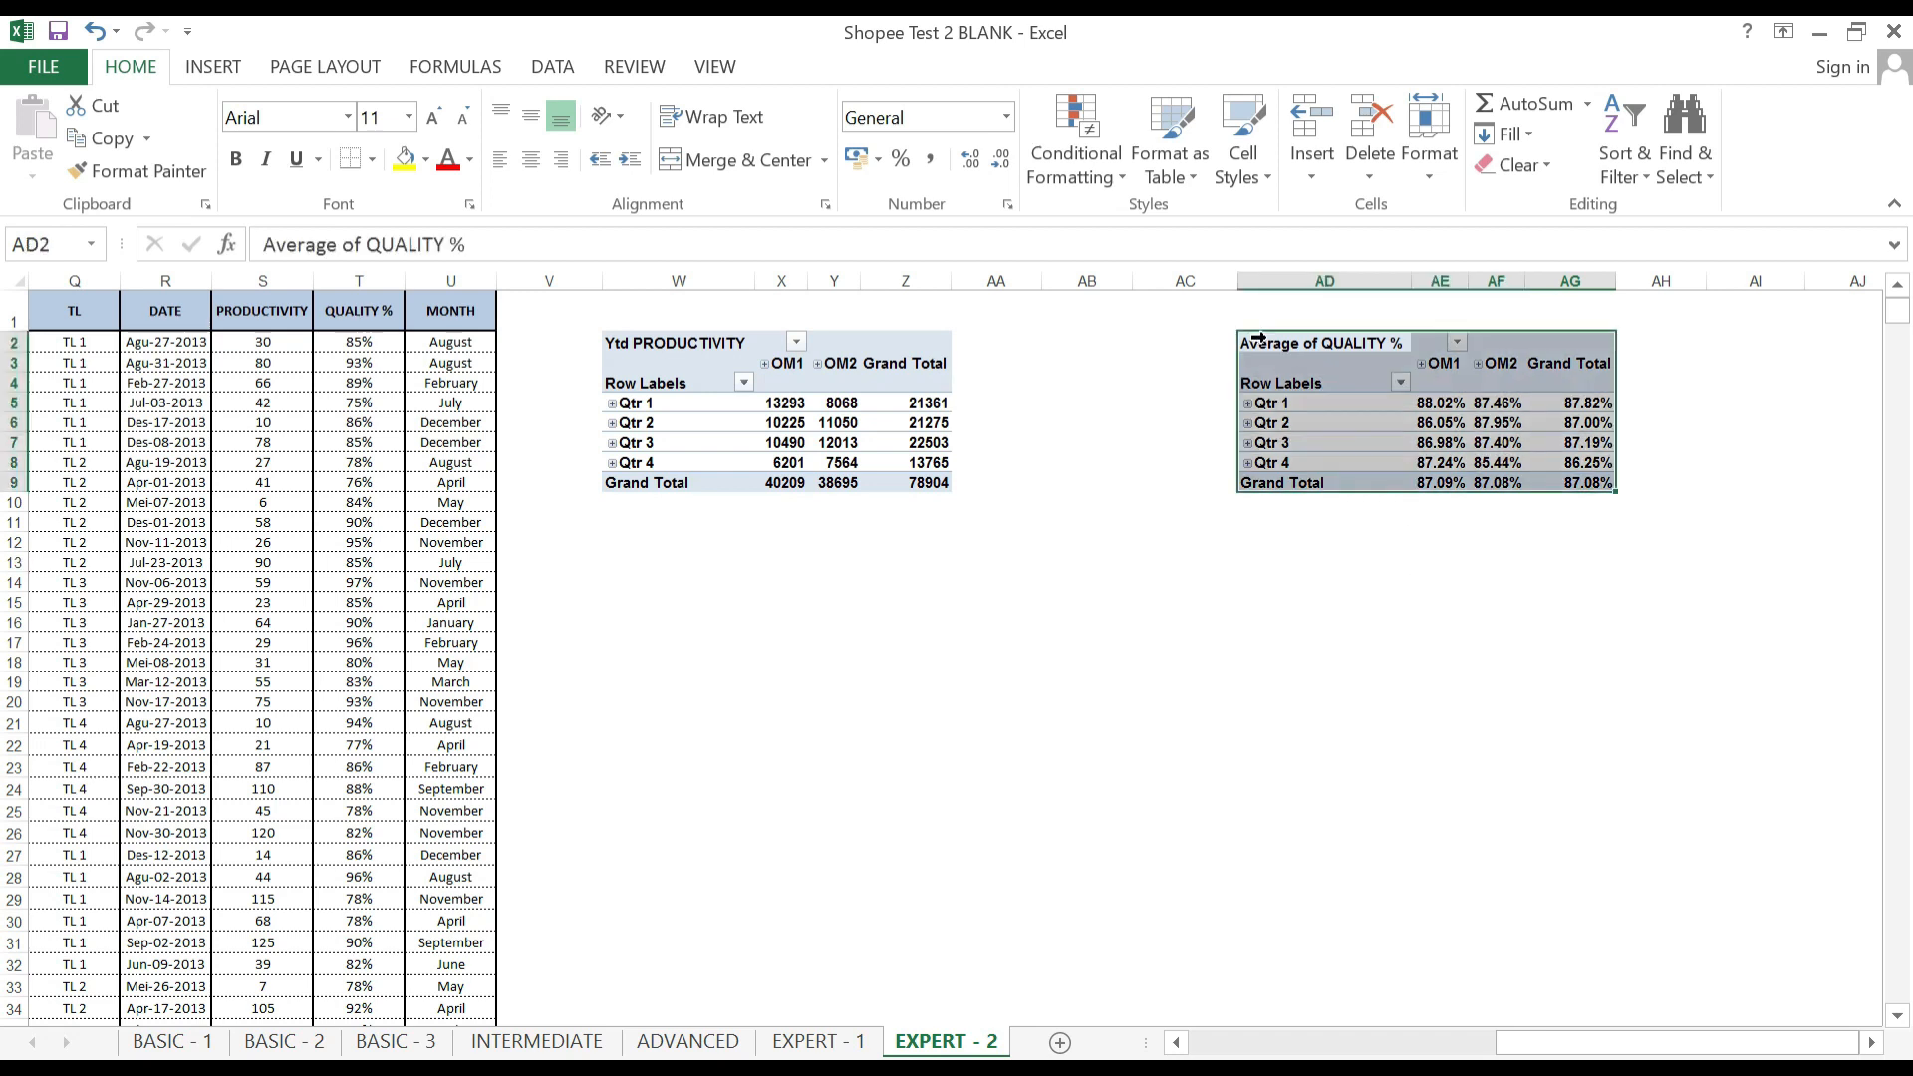
{"action": "left_click", "coordinate": [1334, 540]}
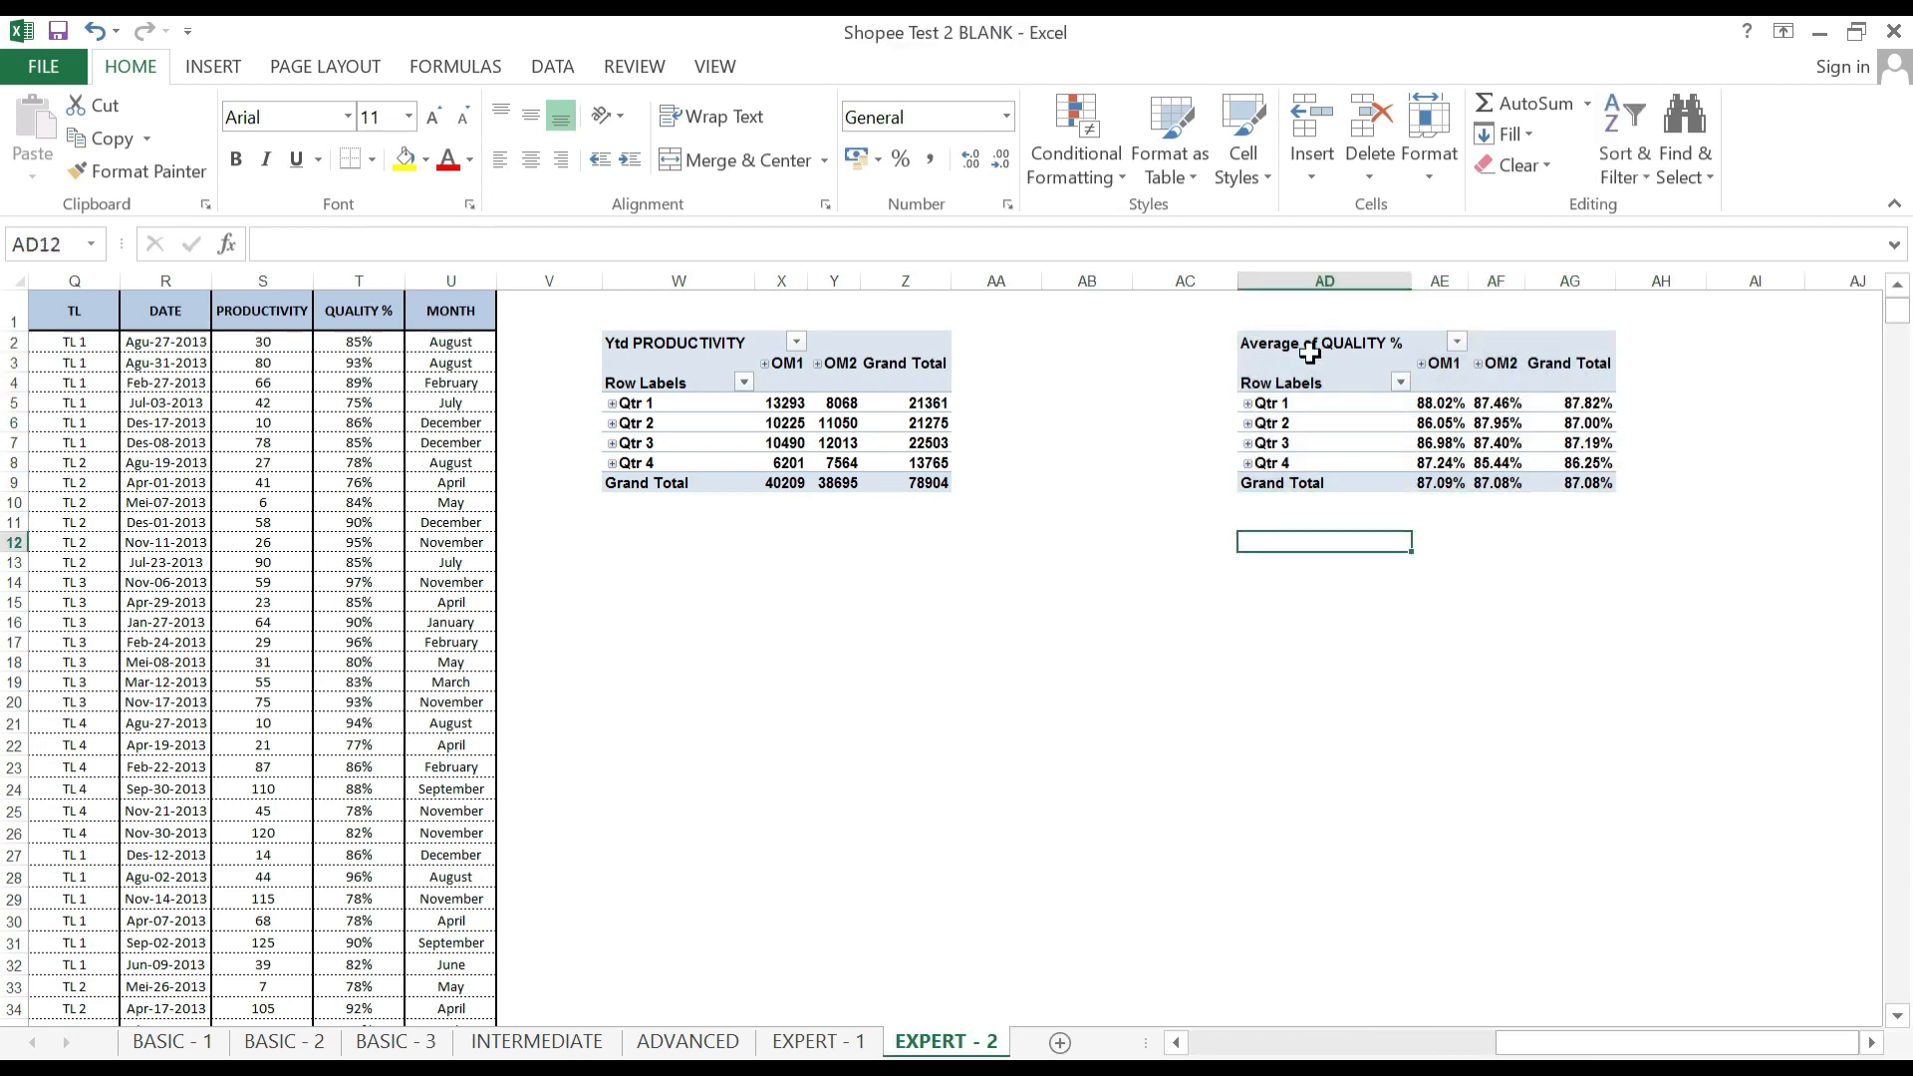
{"action": "left_click", "coordinate": [1311, 356]}
{"action": "left_click_drag", "start_coordinate": [1315, 342], "coordinate": [1477, 477]}
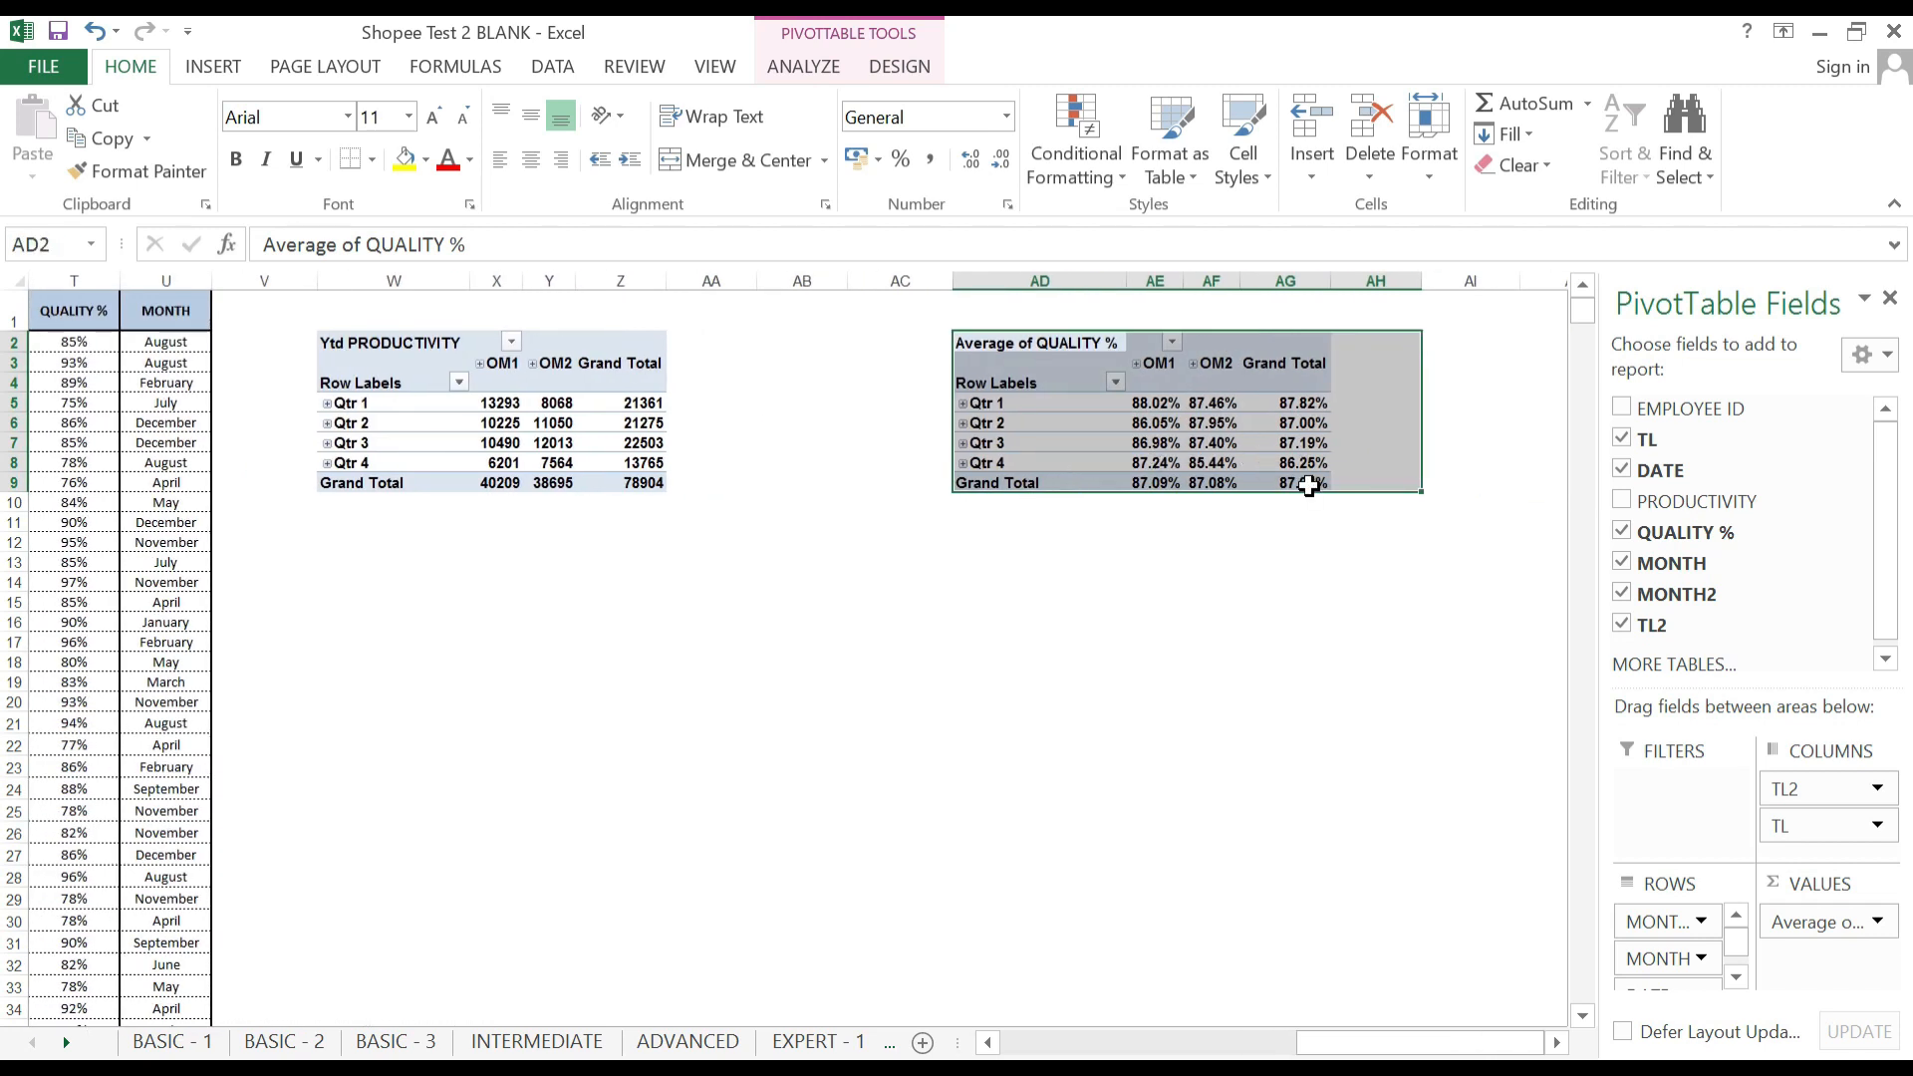
{"action": "left_click_drag", "start_coordinate": [1309, 486], "coordinate": [1295, 487]}
{"action": "left_click_drag", "start_coordinate": [1066, 498], "coordinate": [827, 486]}
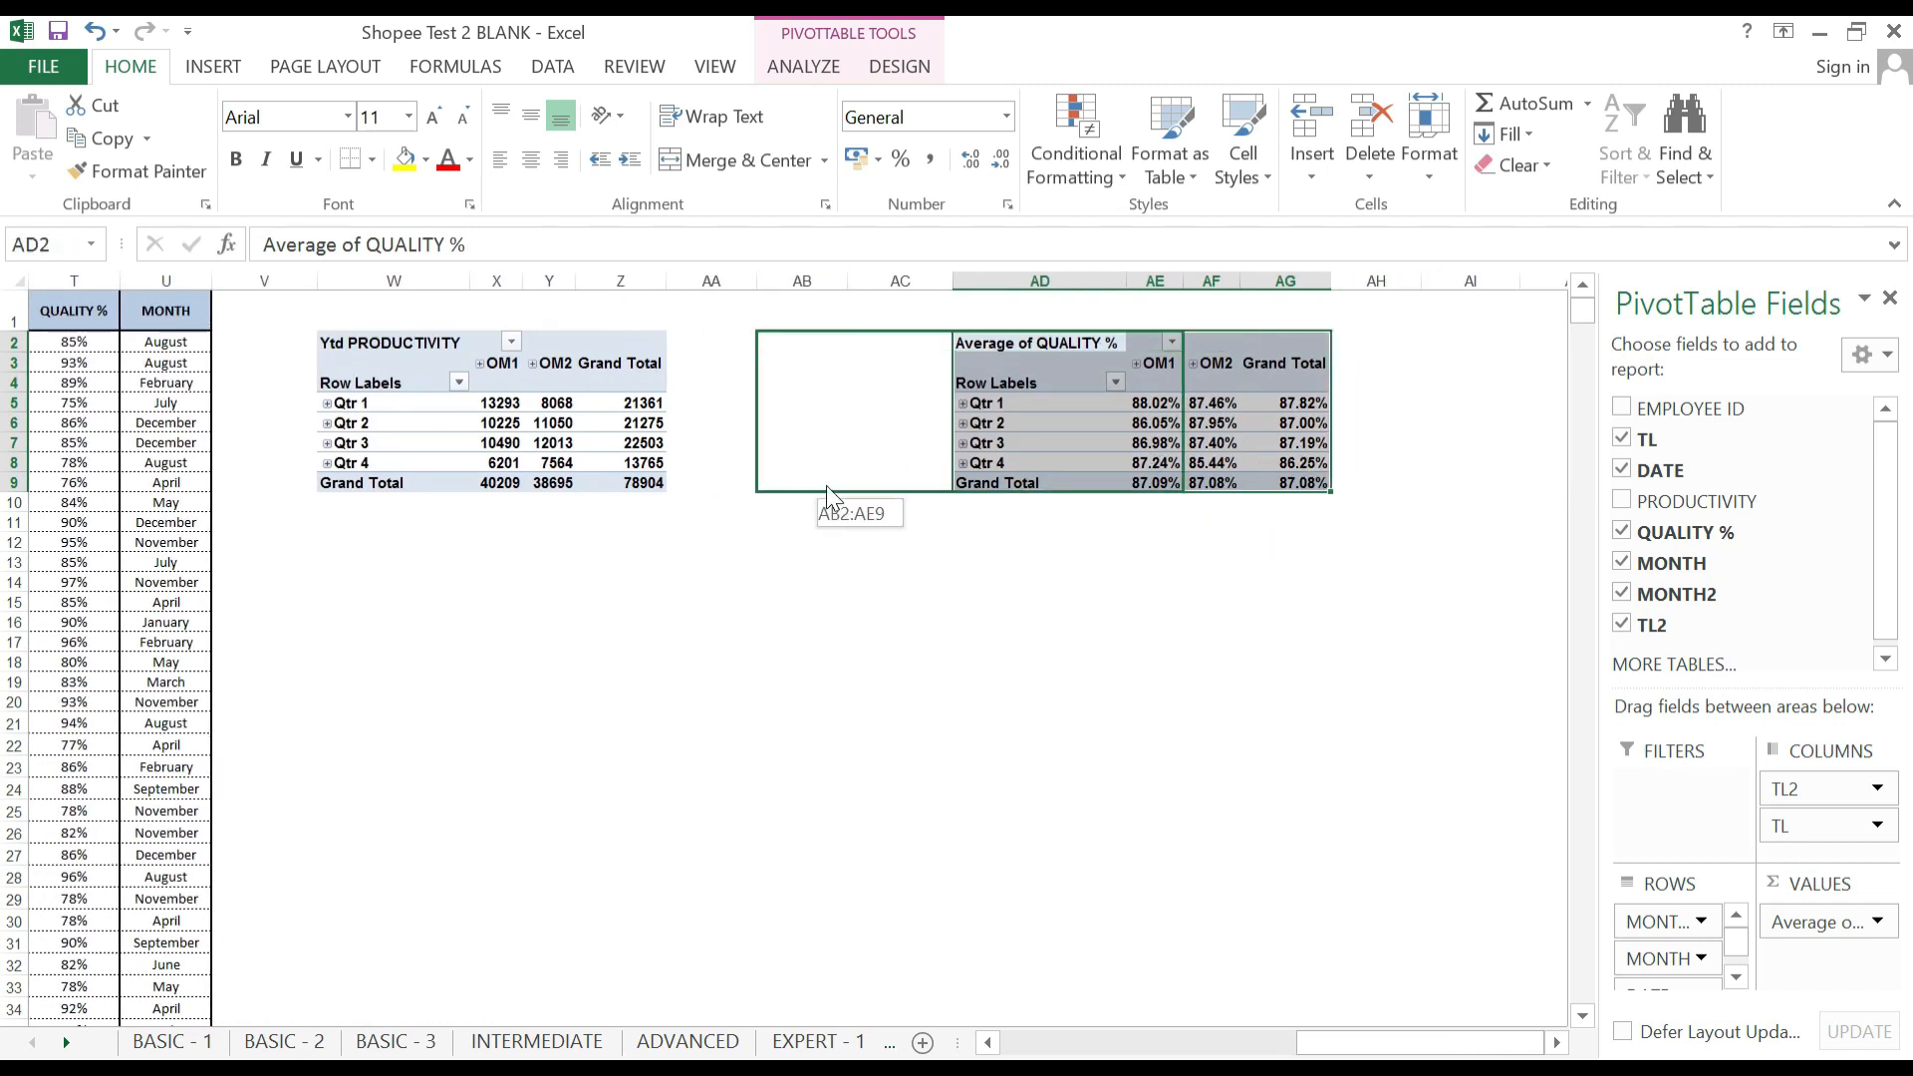
{"action": "left_click", "coordinate": [809, 561]}
Rename the quality pivot table's value heading in AB2 to Ytd QUALITY %.
{"action": "left_click", "coordinate": [816, 342]}
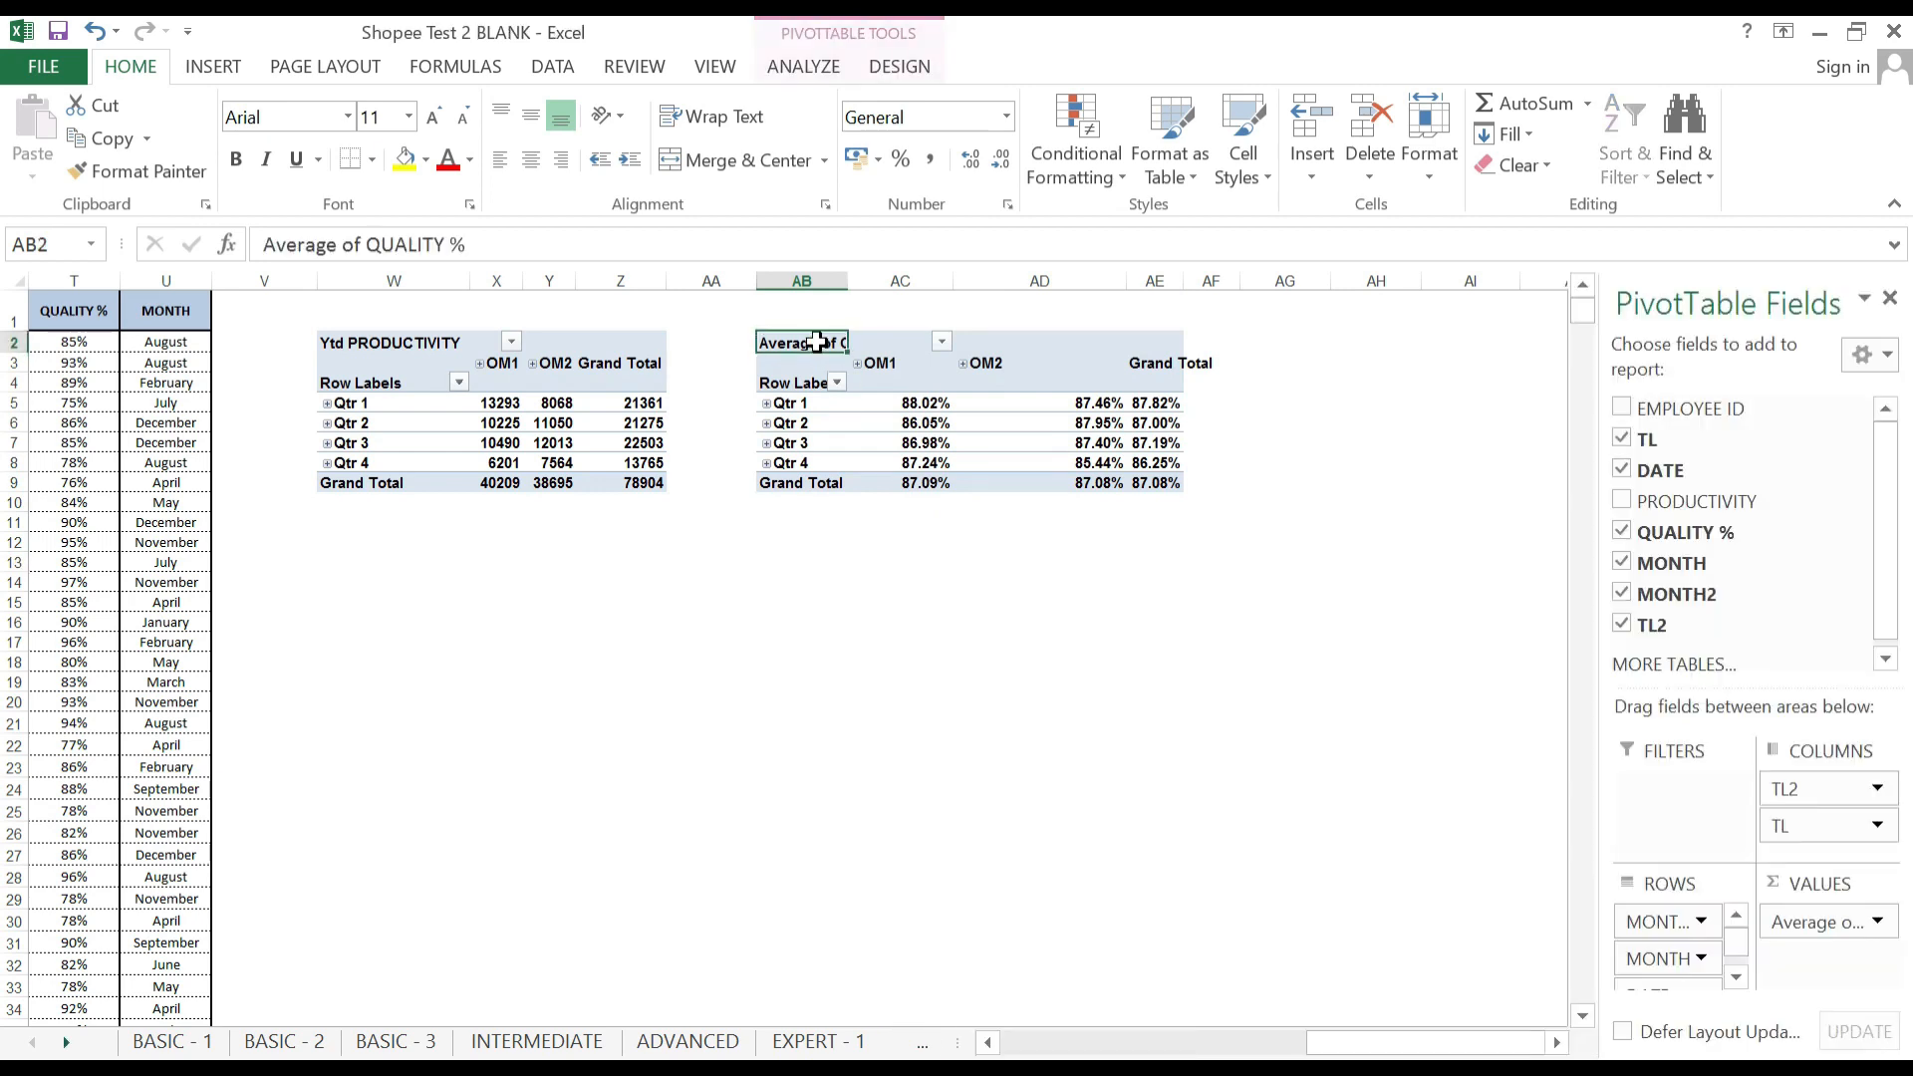
{"action": "key", "text": "F2"}
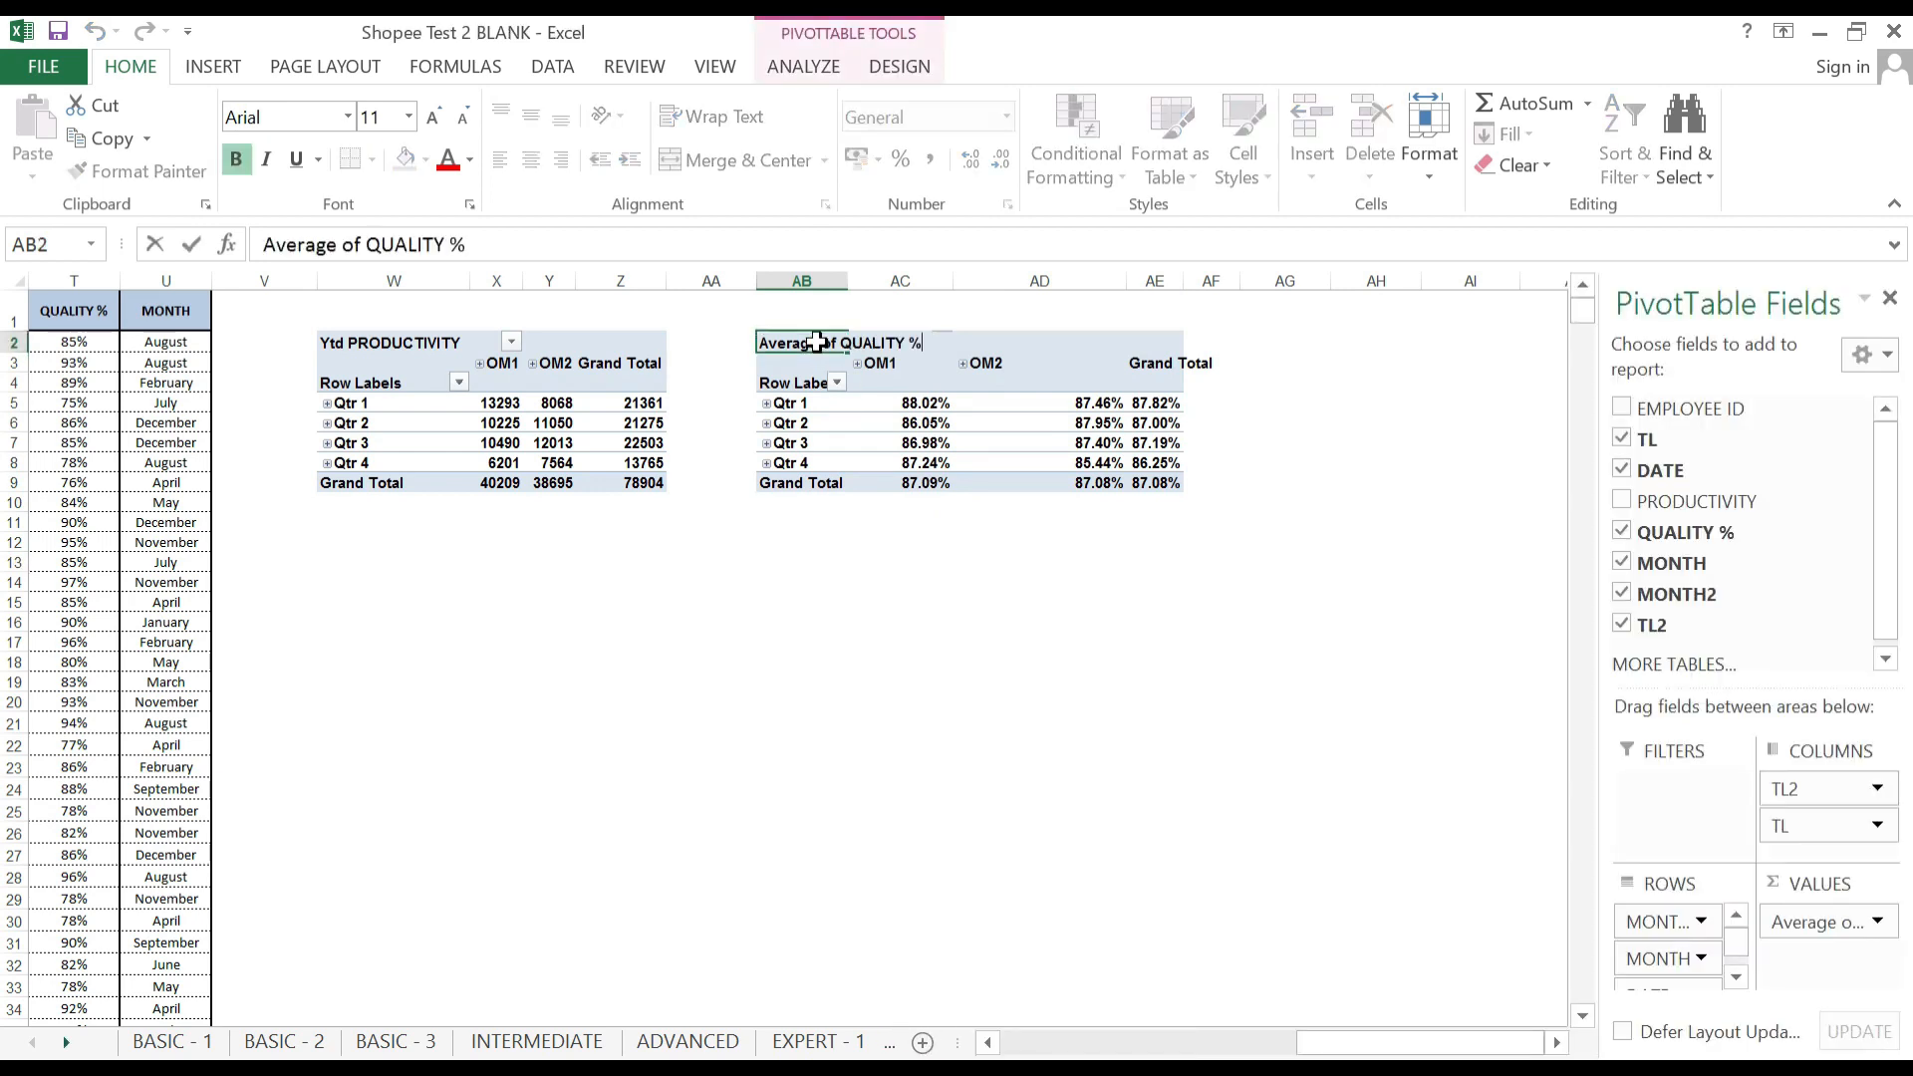
{"action": "key", "text": "ctrl+shift+Left"}
{"action": "key", "text": "ctrl+shift+Left"}
{"action": "type", "text": "Ytd"}
{"action": "key", "text": "Return"}
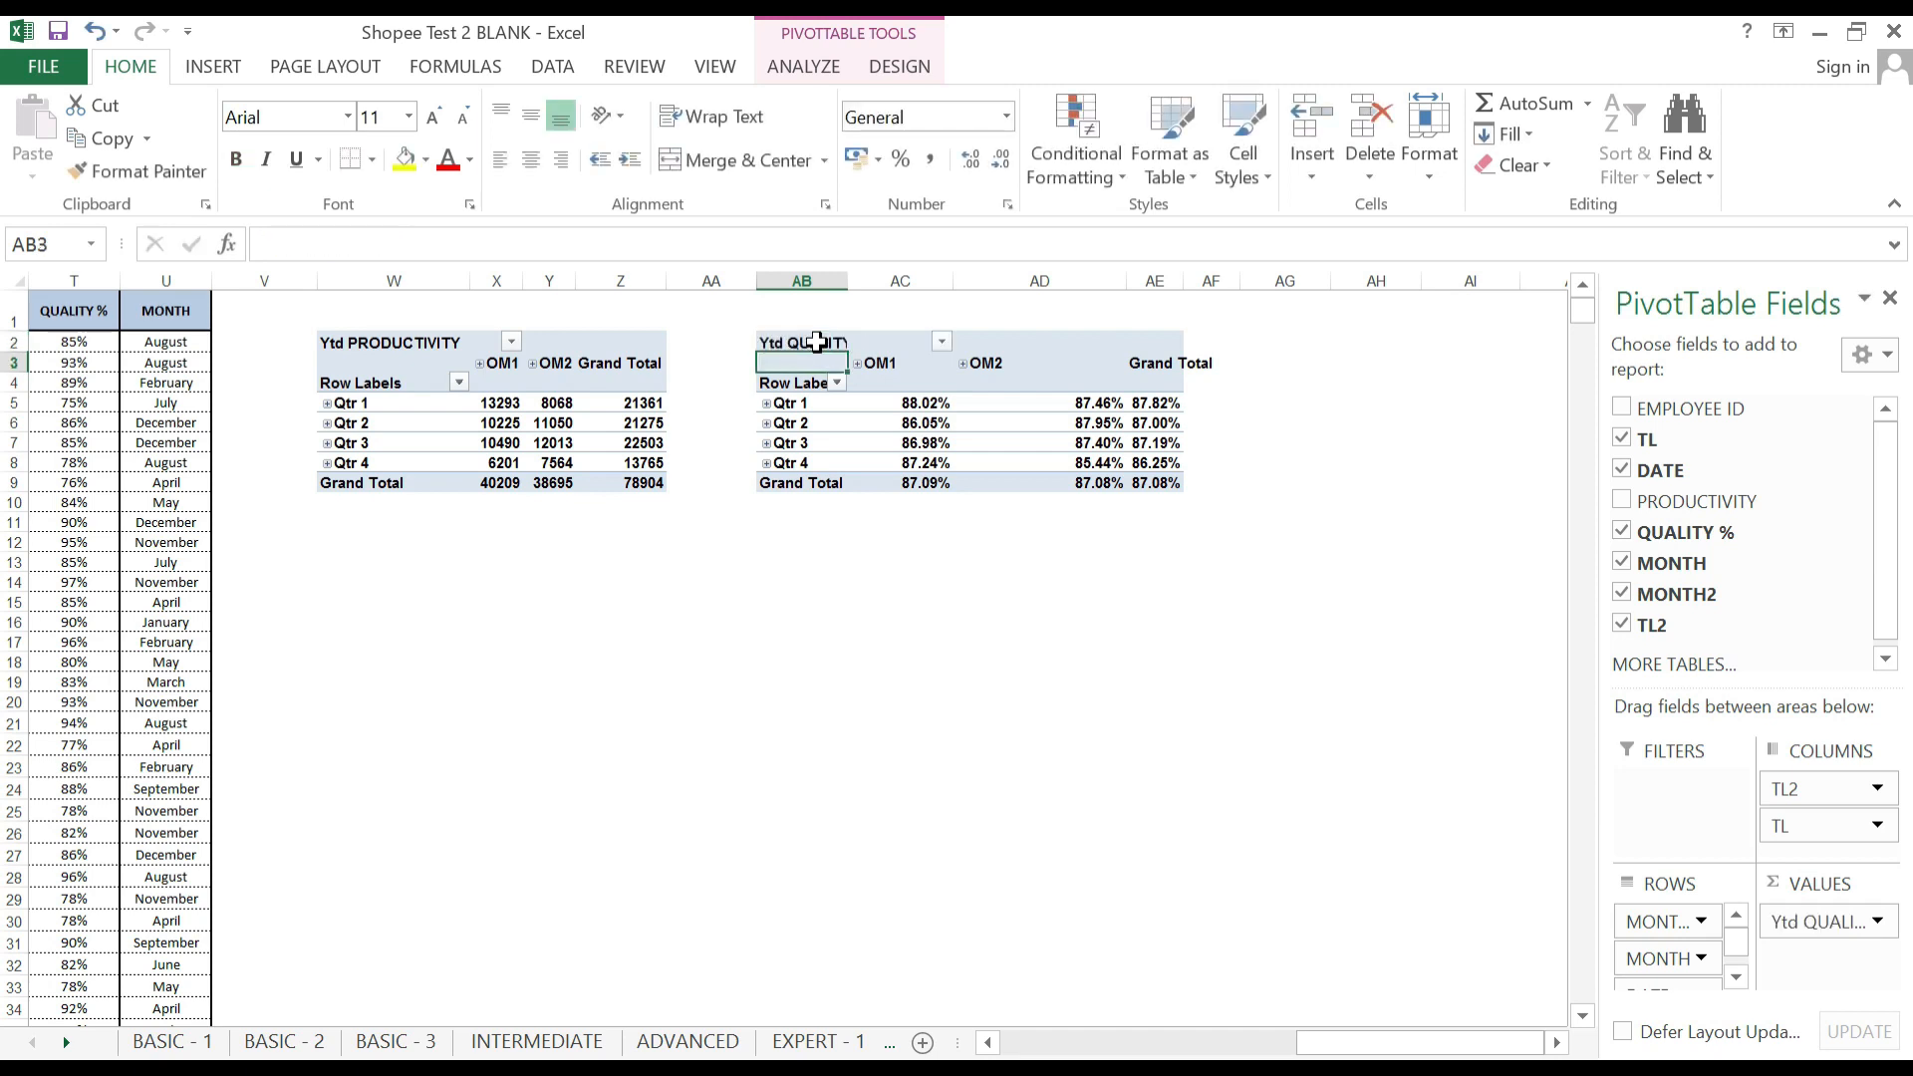
Check the snapshot's heading and rename the quality pivot table's value heading to Ytd QUALITY SCORE.
{"action": "left_click", "coordinate": [1118, 1051]}
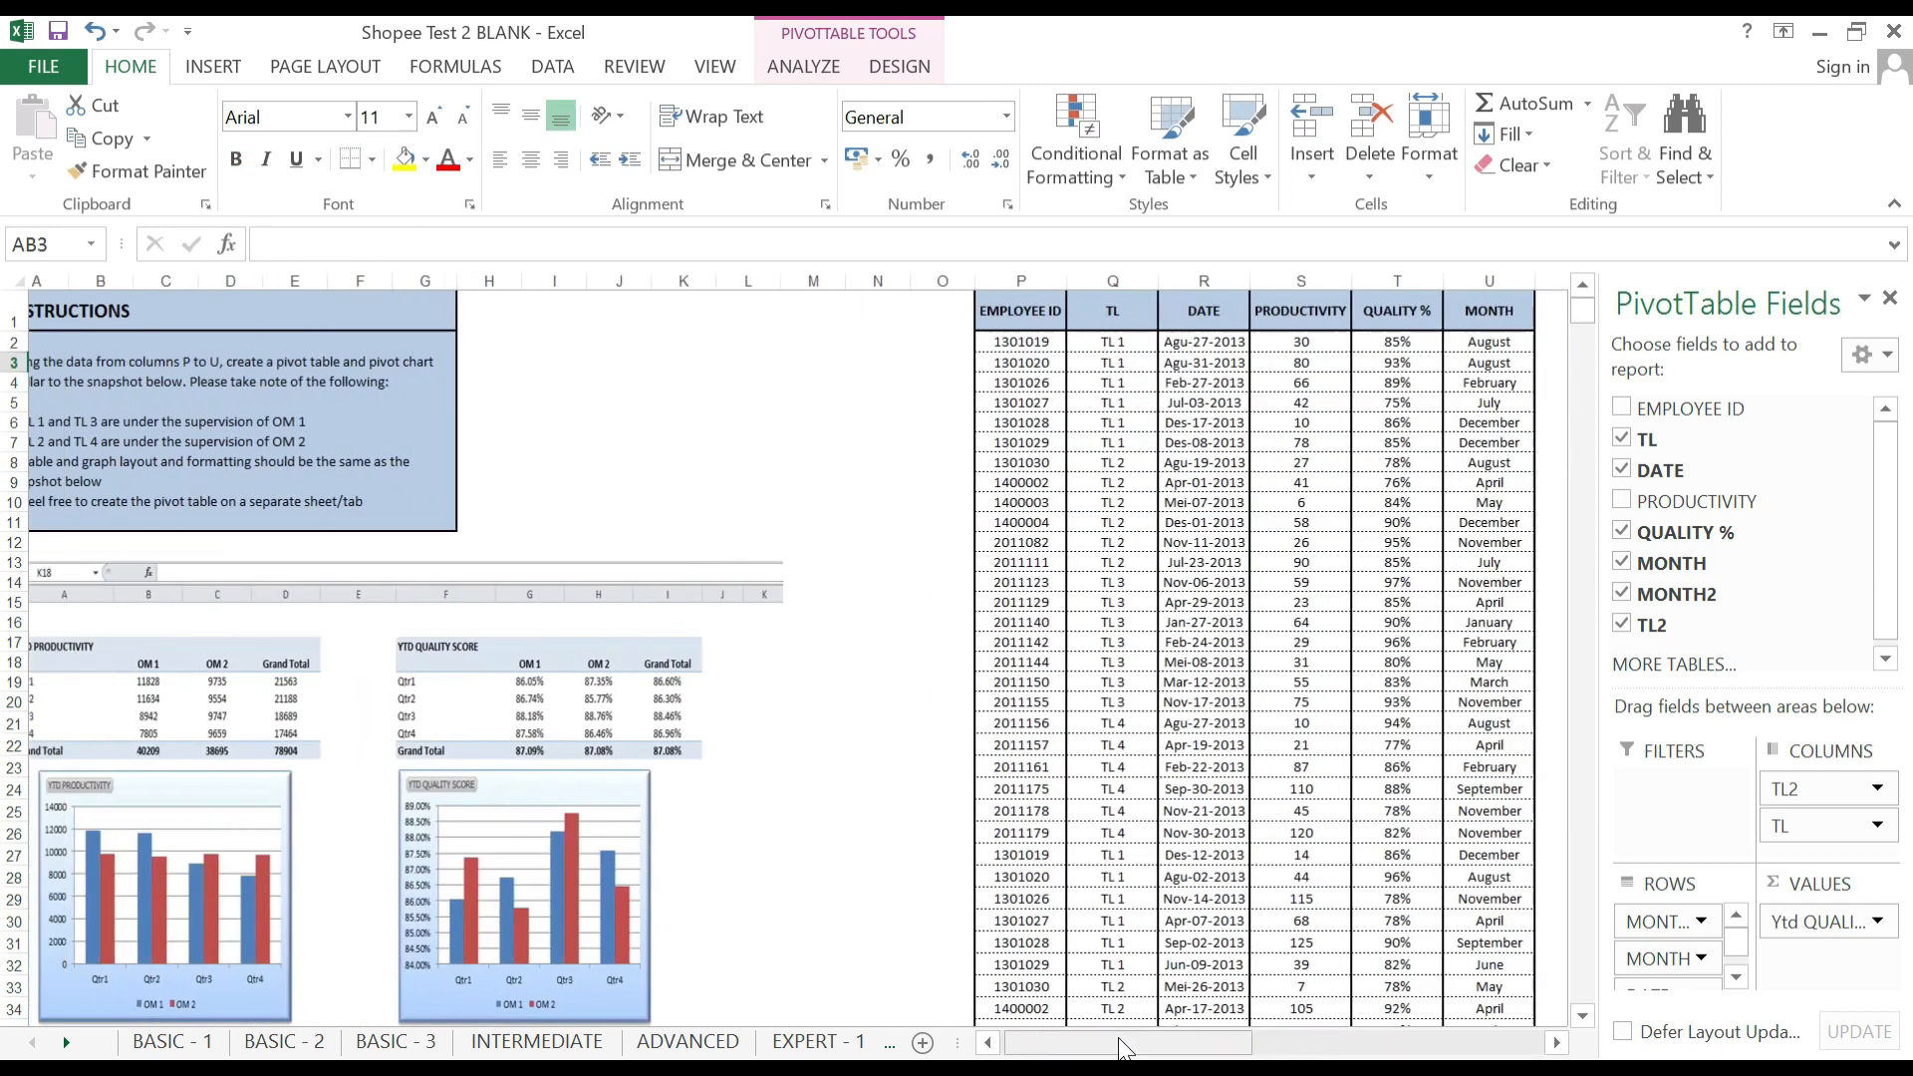
{"action": "left_click_drag", "start_coordinate": [1118, 1048], "coordinate": [1554, 1046]}
{"action": "left_click", "coordinate": [1013, 344]}
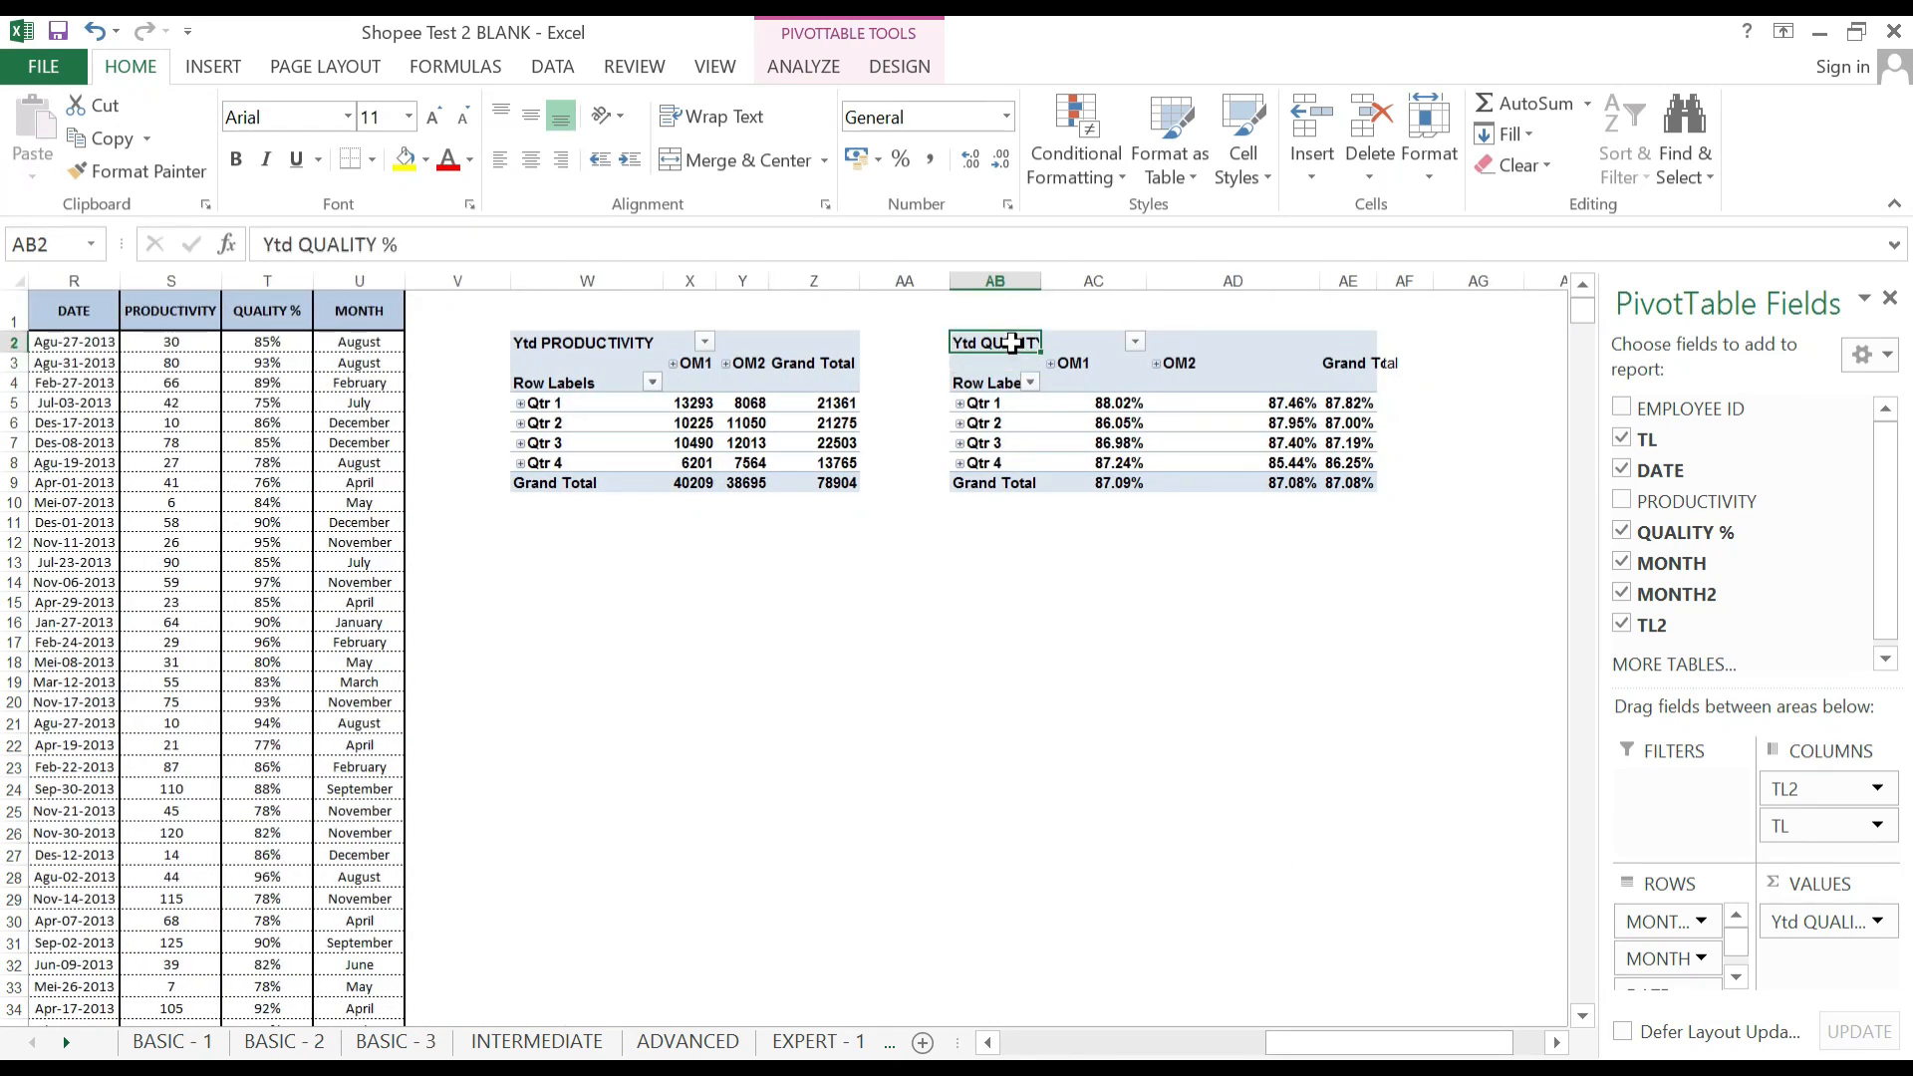
{"action": "double_click", "coordinate": [1036, 343]}
{"action": "key", "text": "BackSpace"}
{"action": "type", "text": "S"}
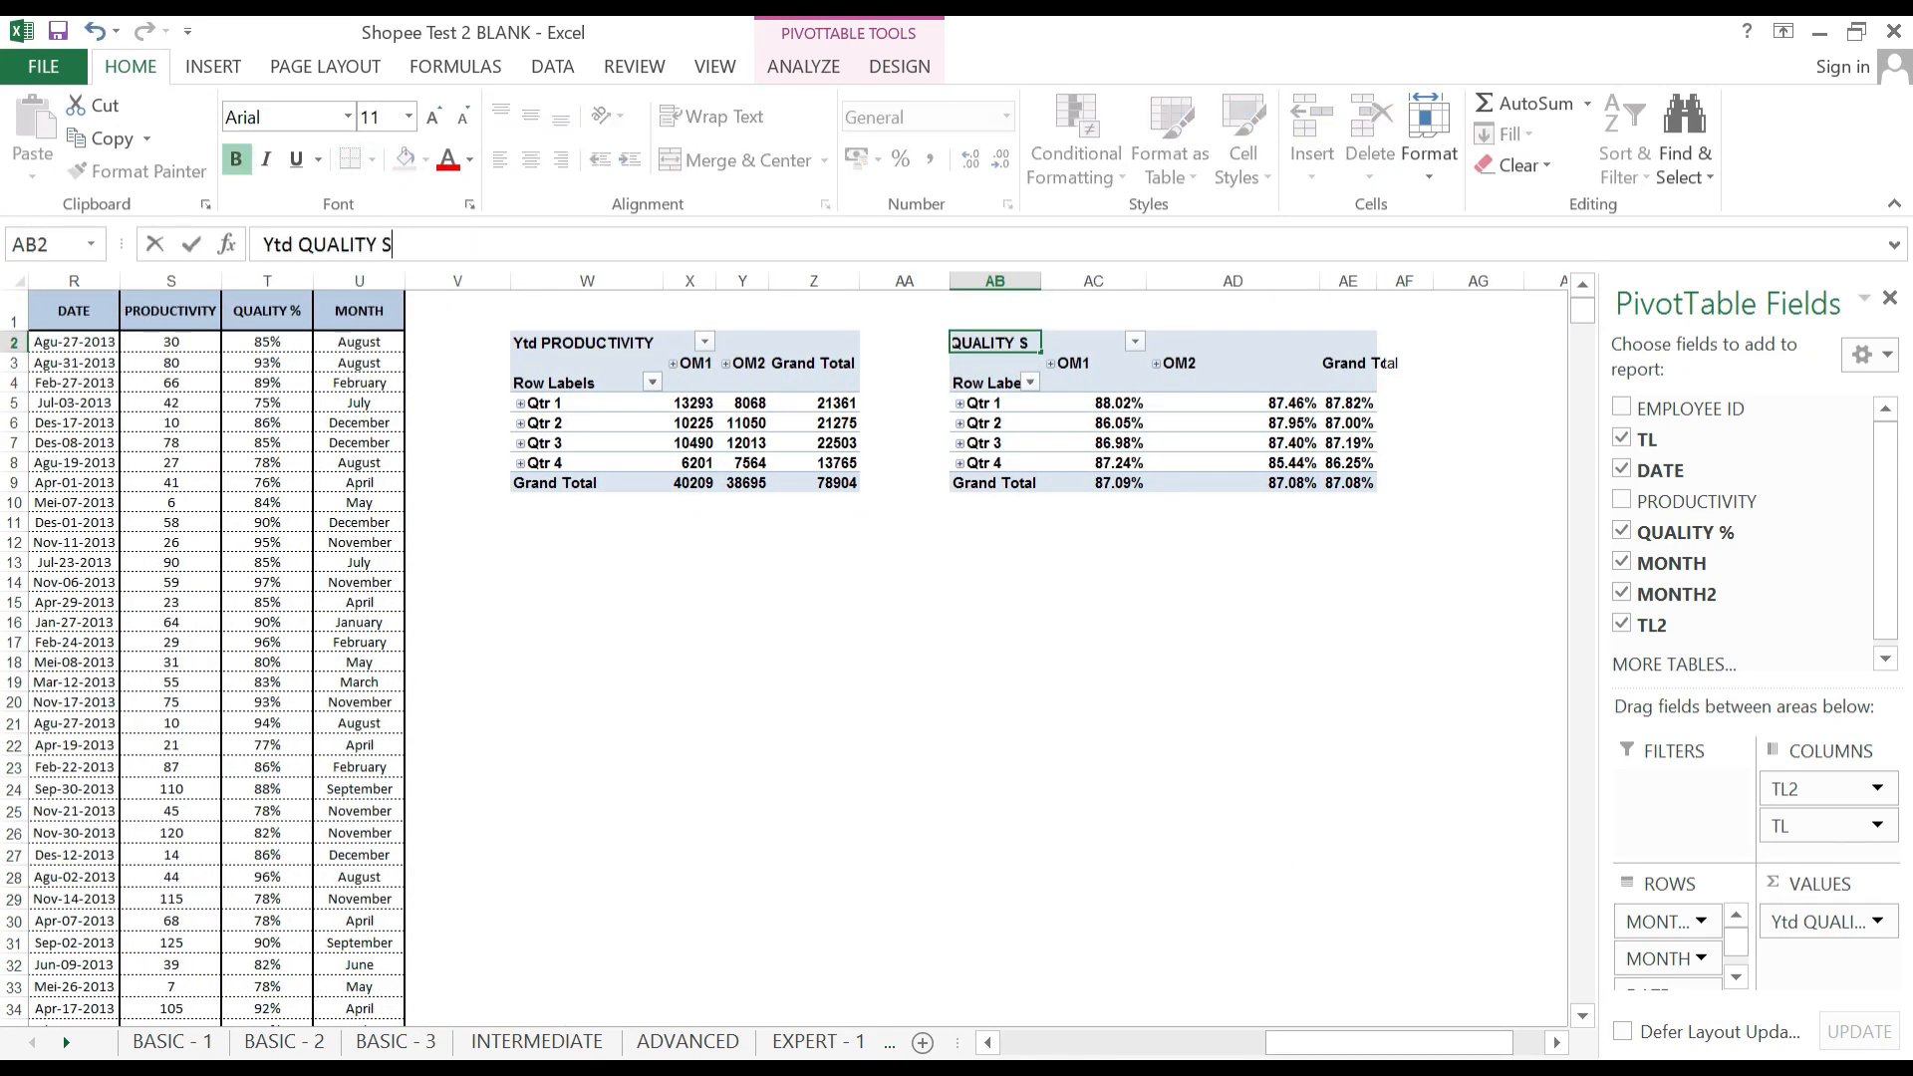
{"action": "type", "text": "CORE"}
{"action": "key", "text": "Return"}
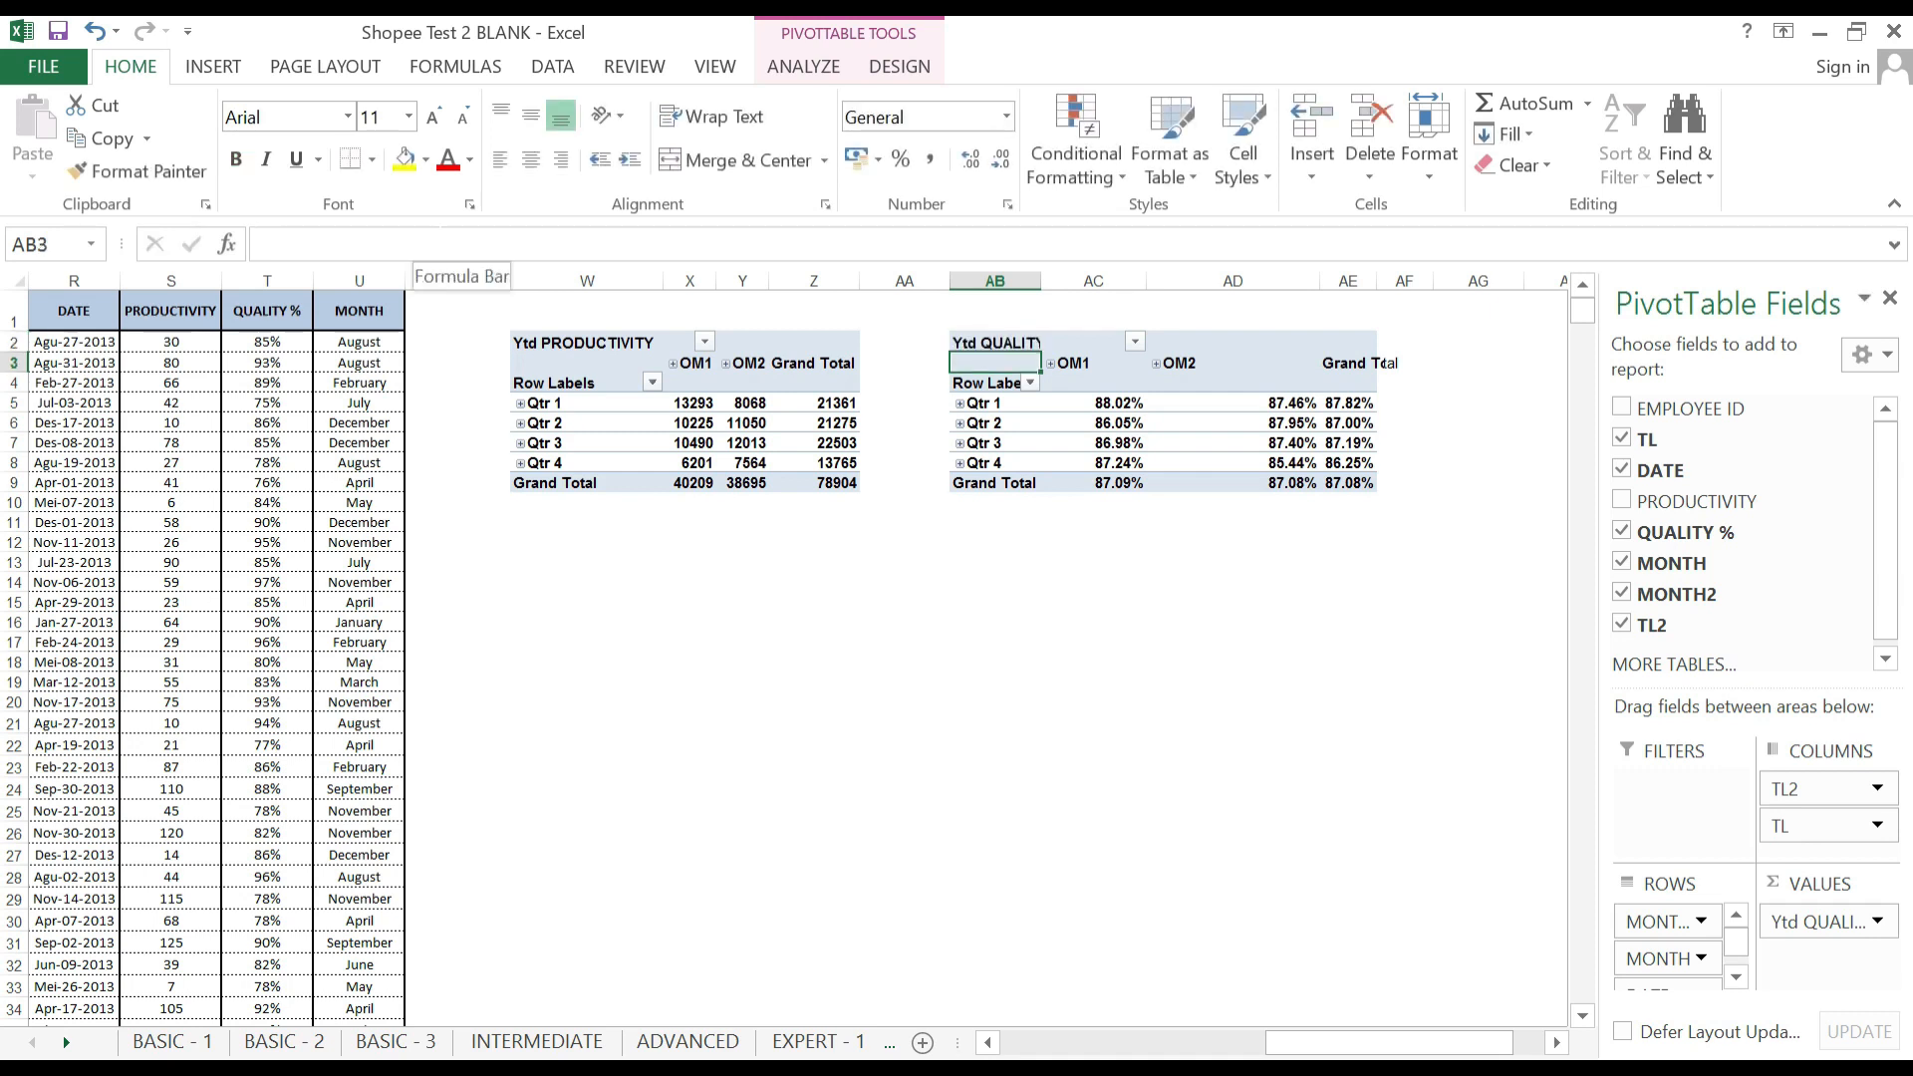
Adjust the widths of columns AD and AE to suit the moved quality pivot table's OM2 and Grand Total columns.
{"action": "left_click", "coordinate": [964, 341]}
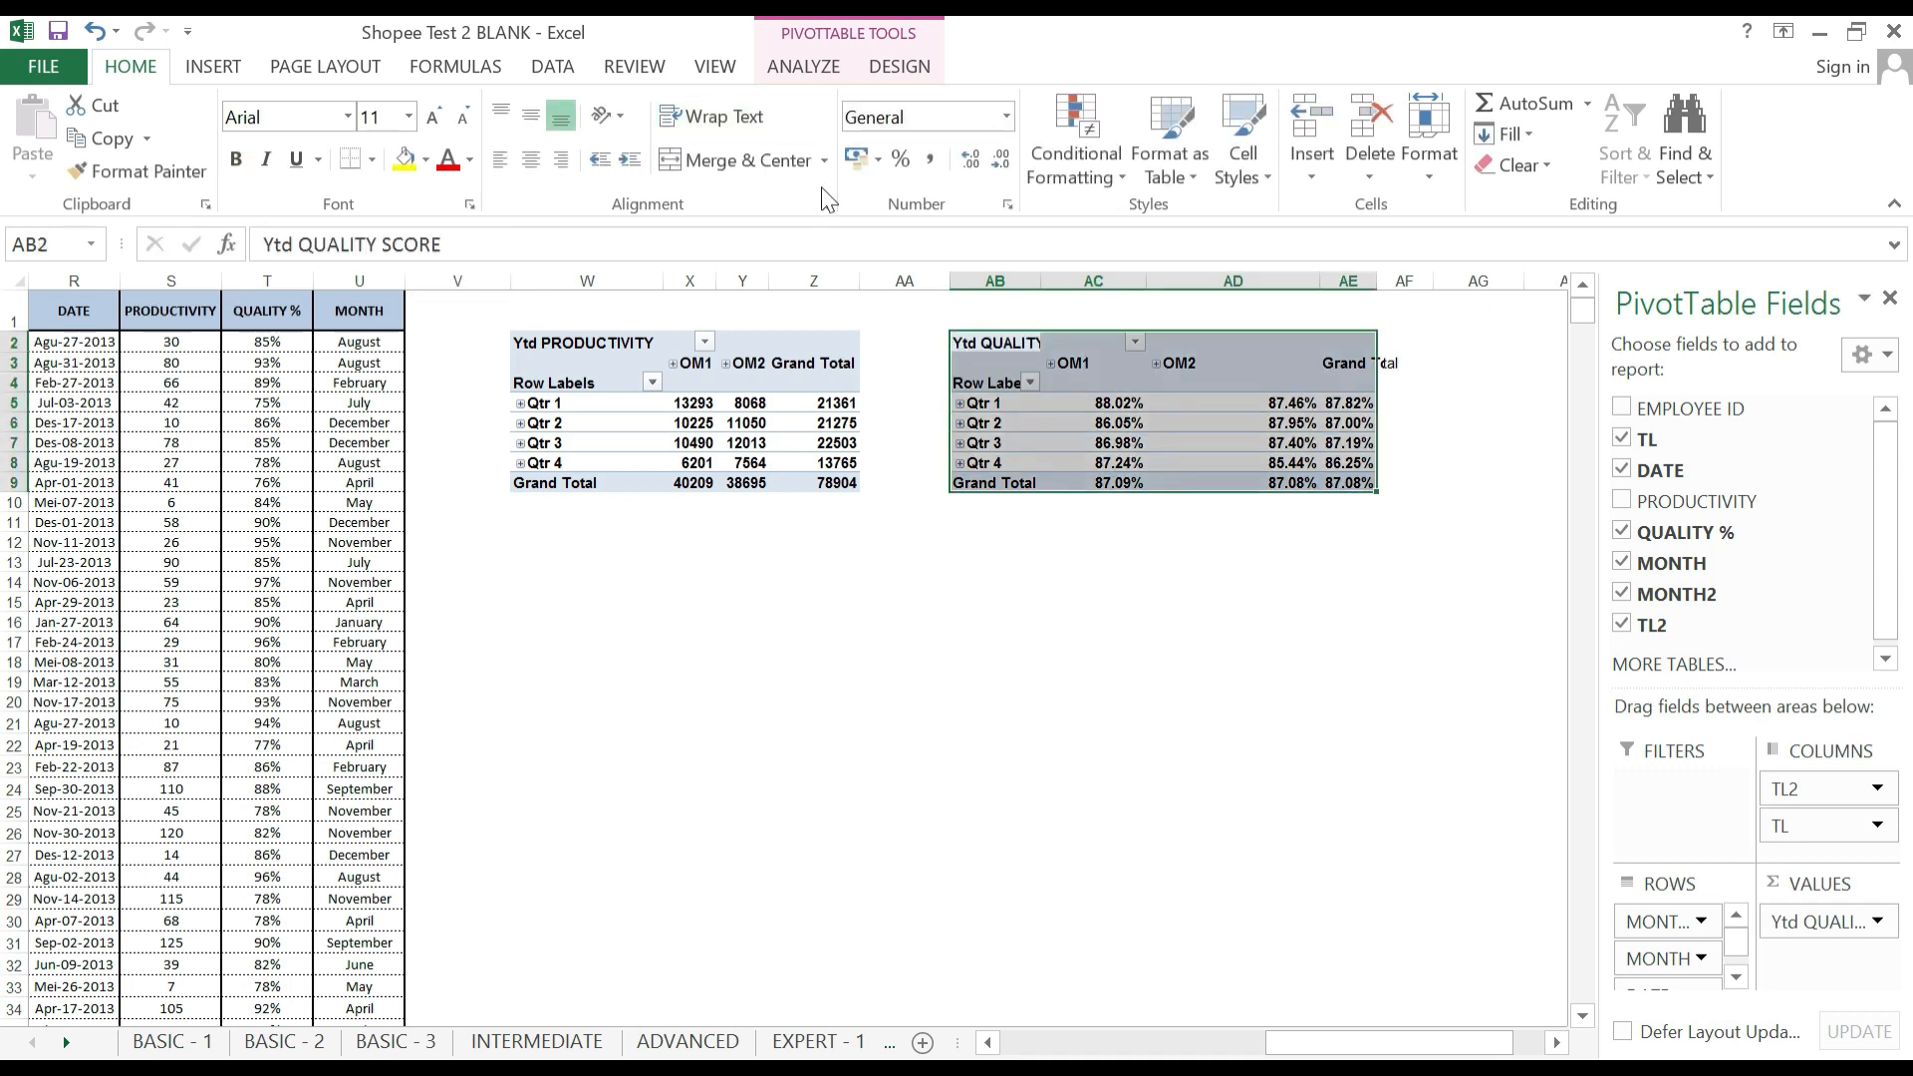
{"action": "left_click", "coordinate": [1162, 480]}
{"action": "left_click", "coordinate": [1345, 363]}
{"action": "double_click", "coordinate": [1321, 280]}
{"action": "left_click_drag", "start_coordinate": [1253, 285], "coordinate": [1315, 287]}
{"action": "left_click", "coordinate": [1217, 422]}
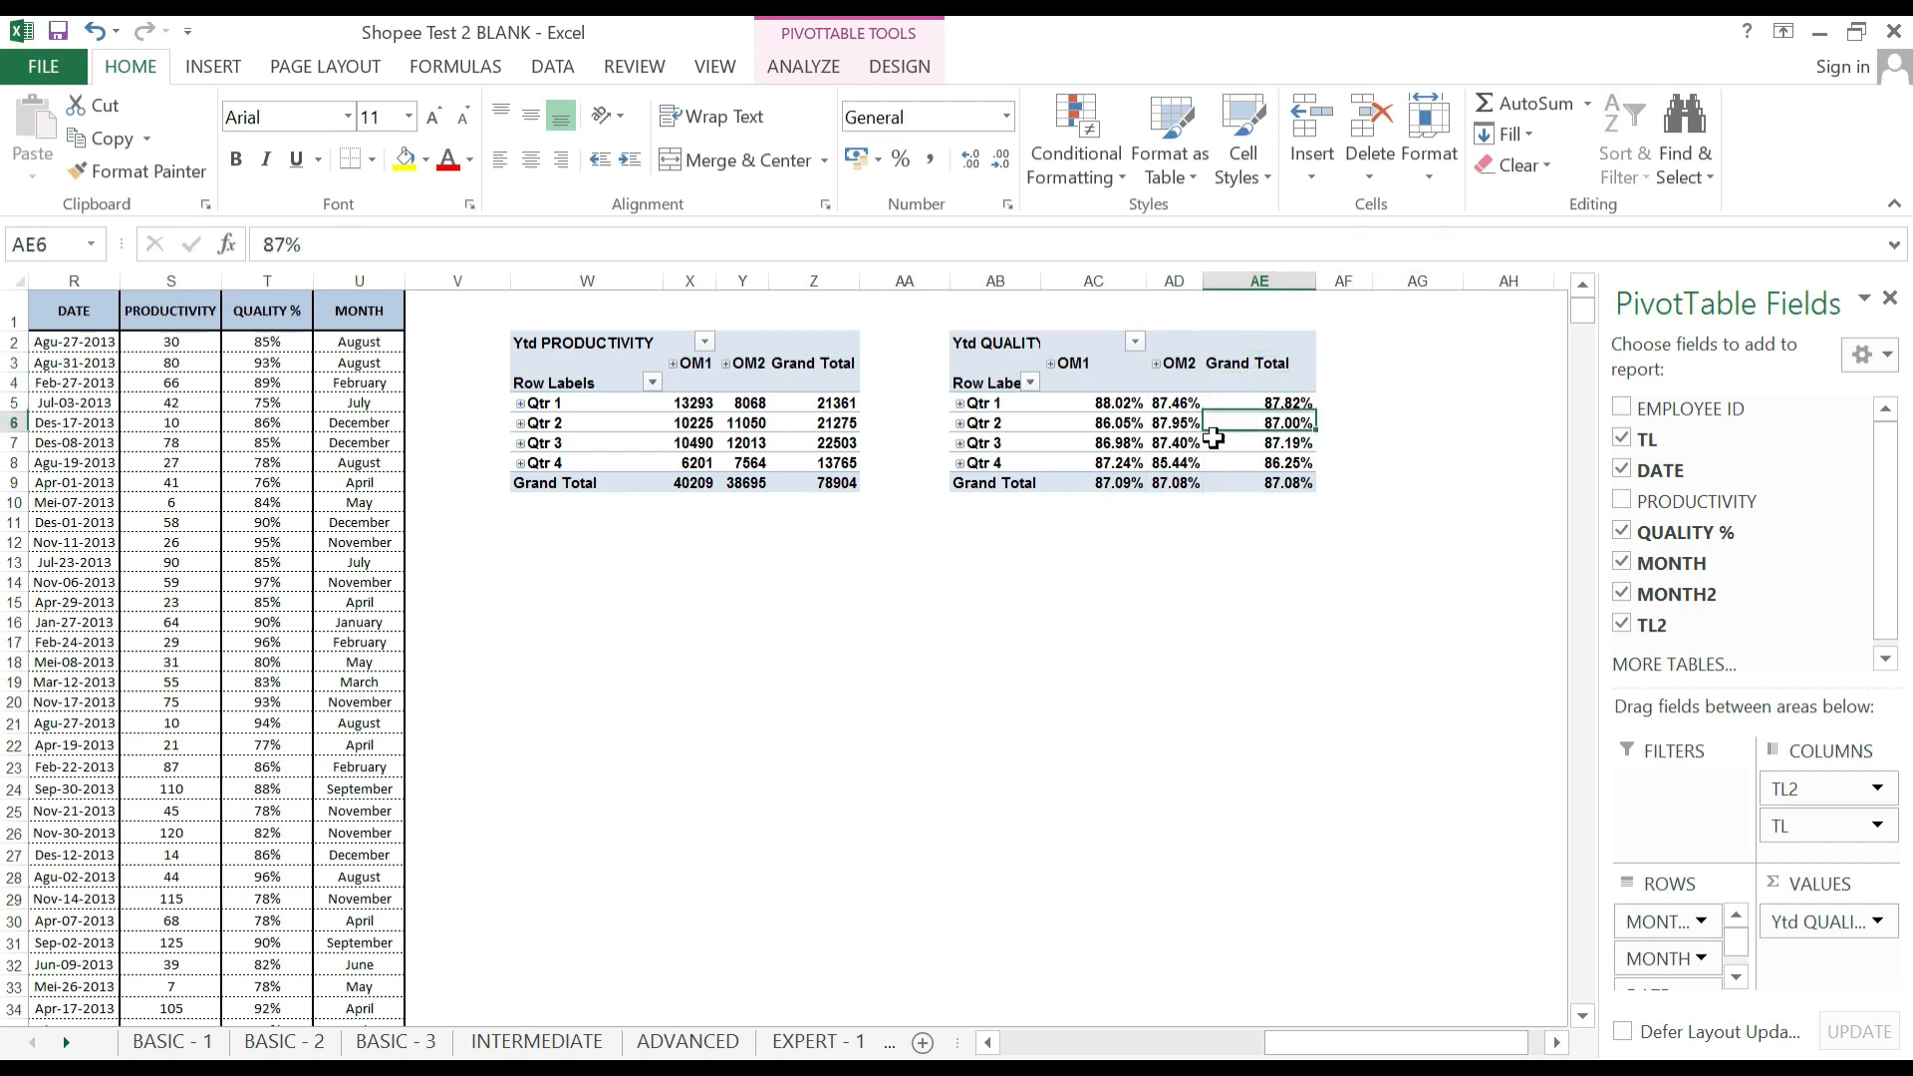
{"action": "left_click", "coordinate": [1072, 588]}
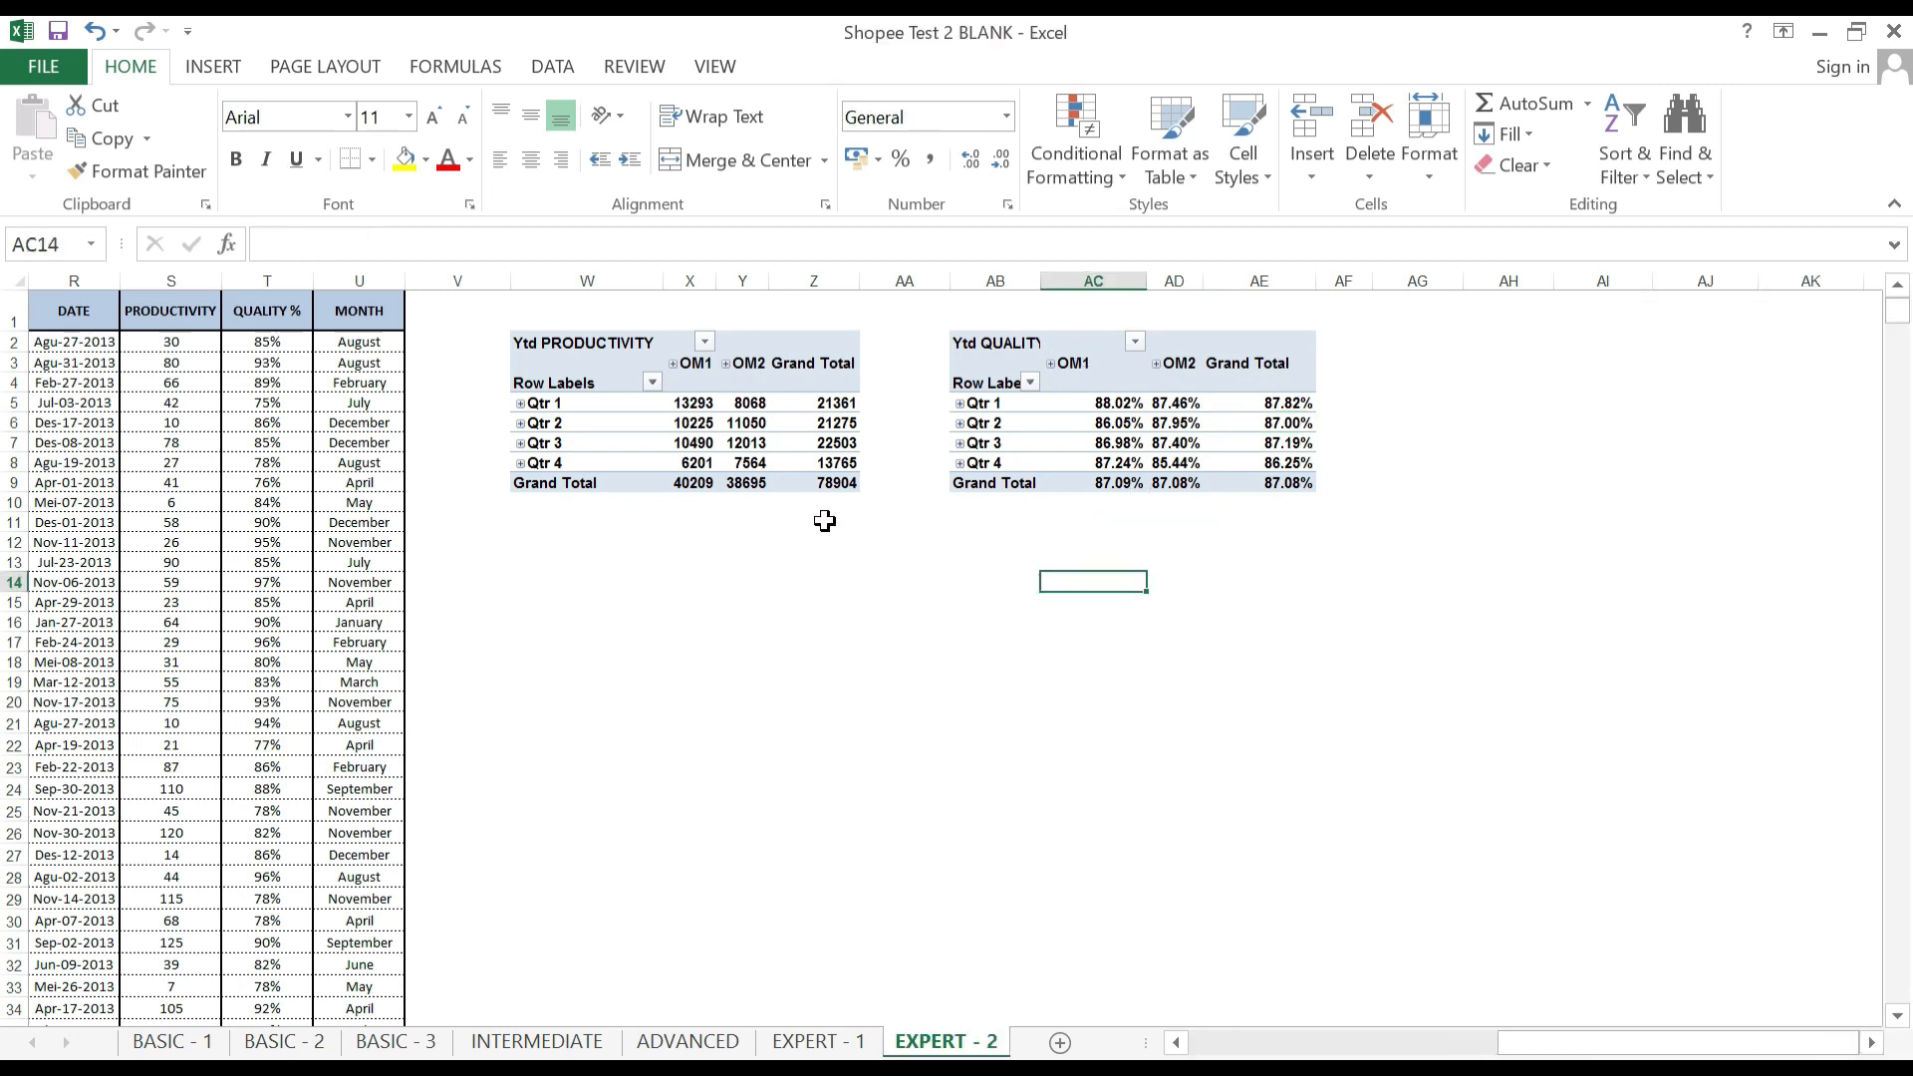
{"action": "left_click", "coordinate": [1247, 442]}
{"action": "left_click", "coordinate": [869, 642]}
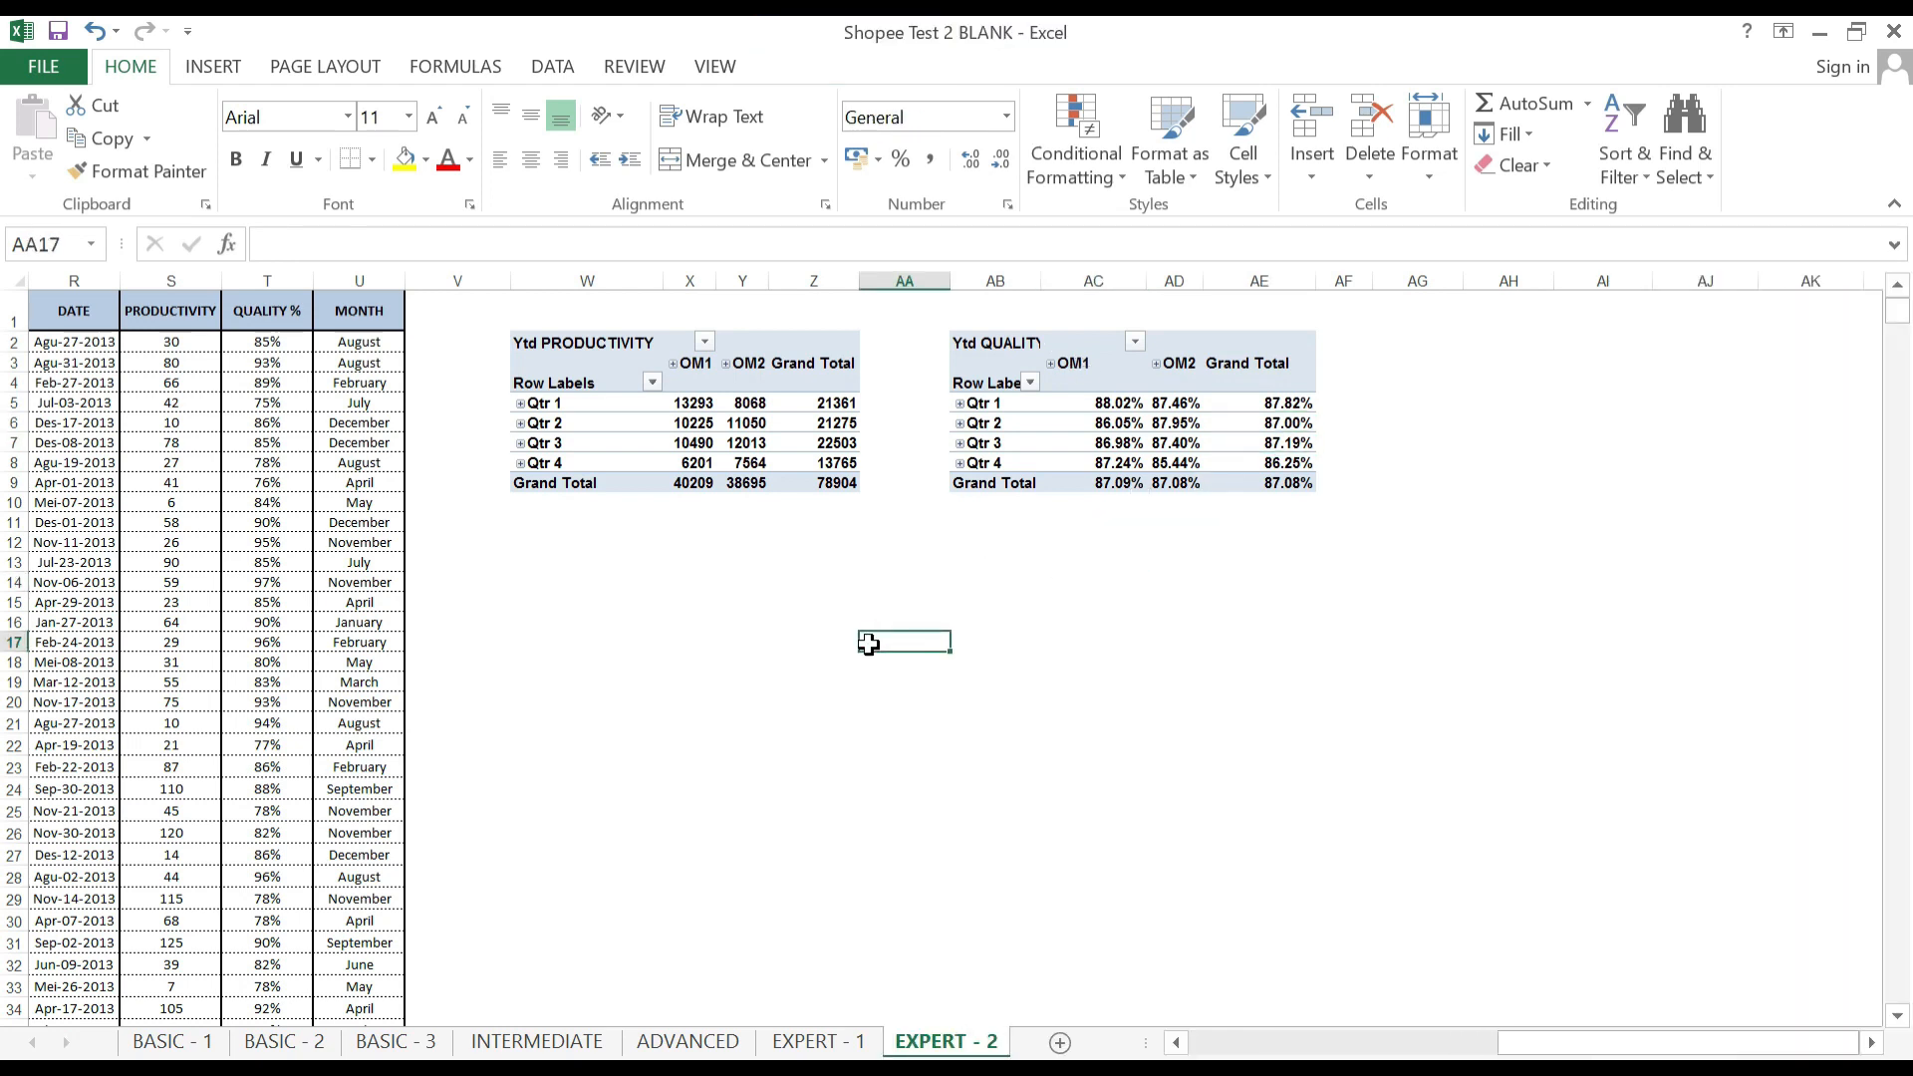
{"action": "left_click", "coordinate": [748, 403]}
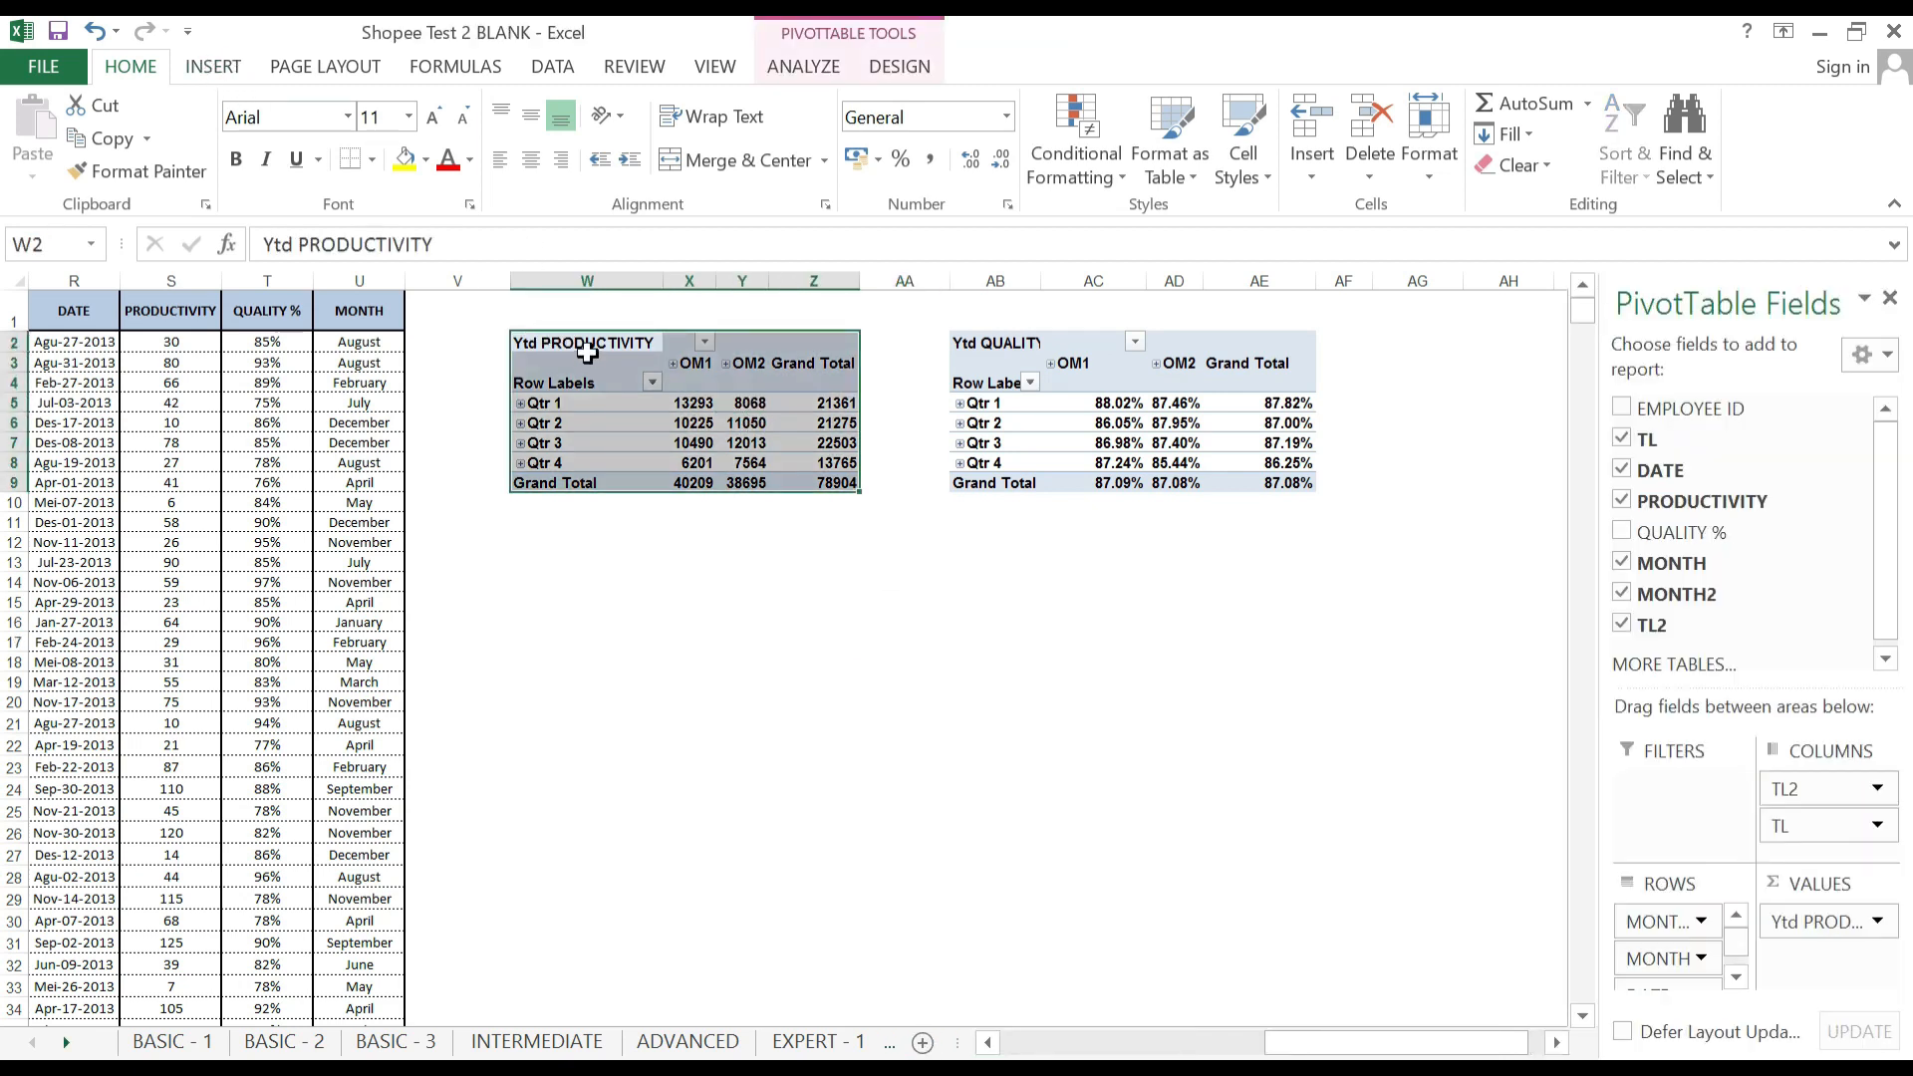
{"action": "right_click", "coordinate": [587, 352]}
{"action": "key", "text": "Escape"}
{"action": "left_click", "coordinate": [593, 579]}
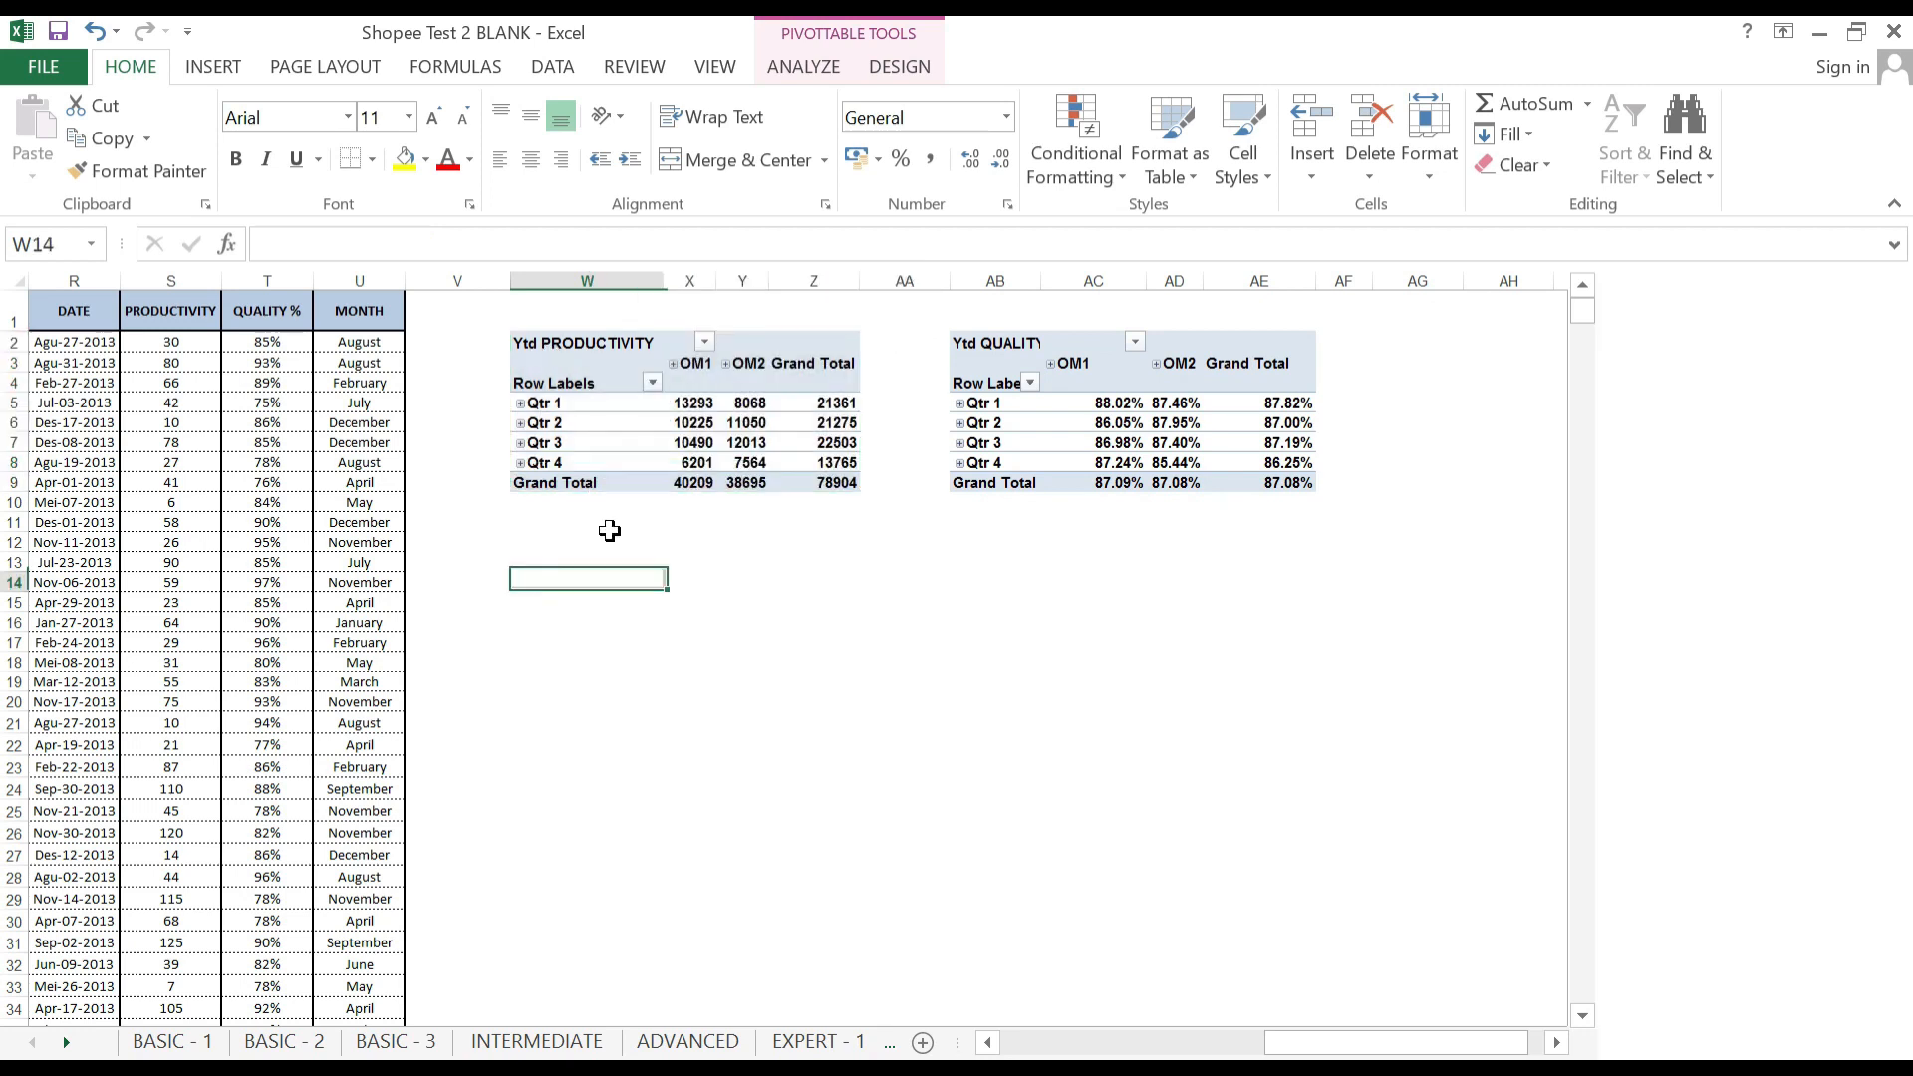
Insert a clustered column PivotChart from the Ytd PRODUCTIVITY pivot table, place it below that table, and compare it with the snapshot.
{"action": "left_click", "coordinate": [531, 338]}
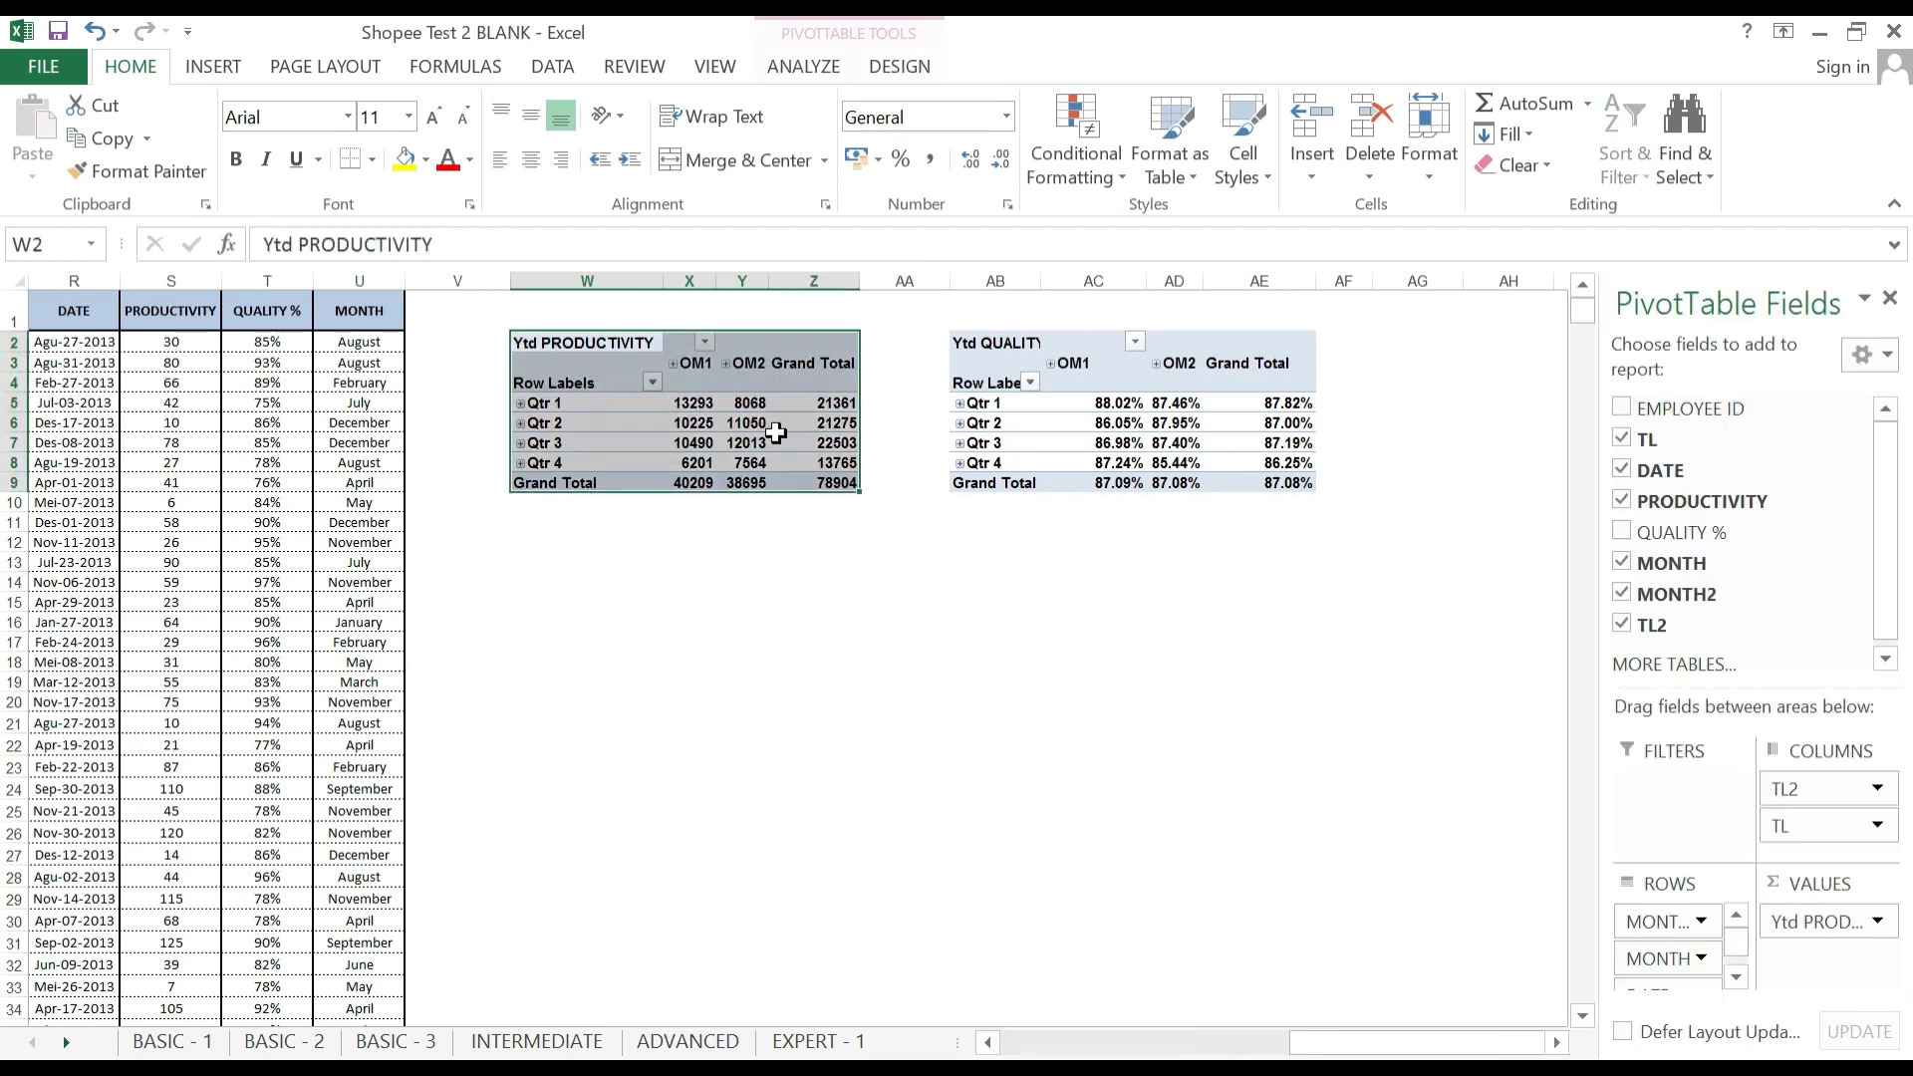
{"action": "left_click", "coordinate": [209, 69]}
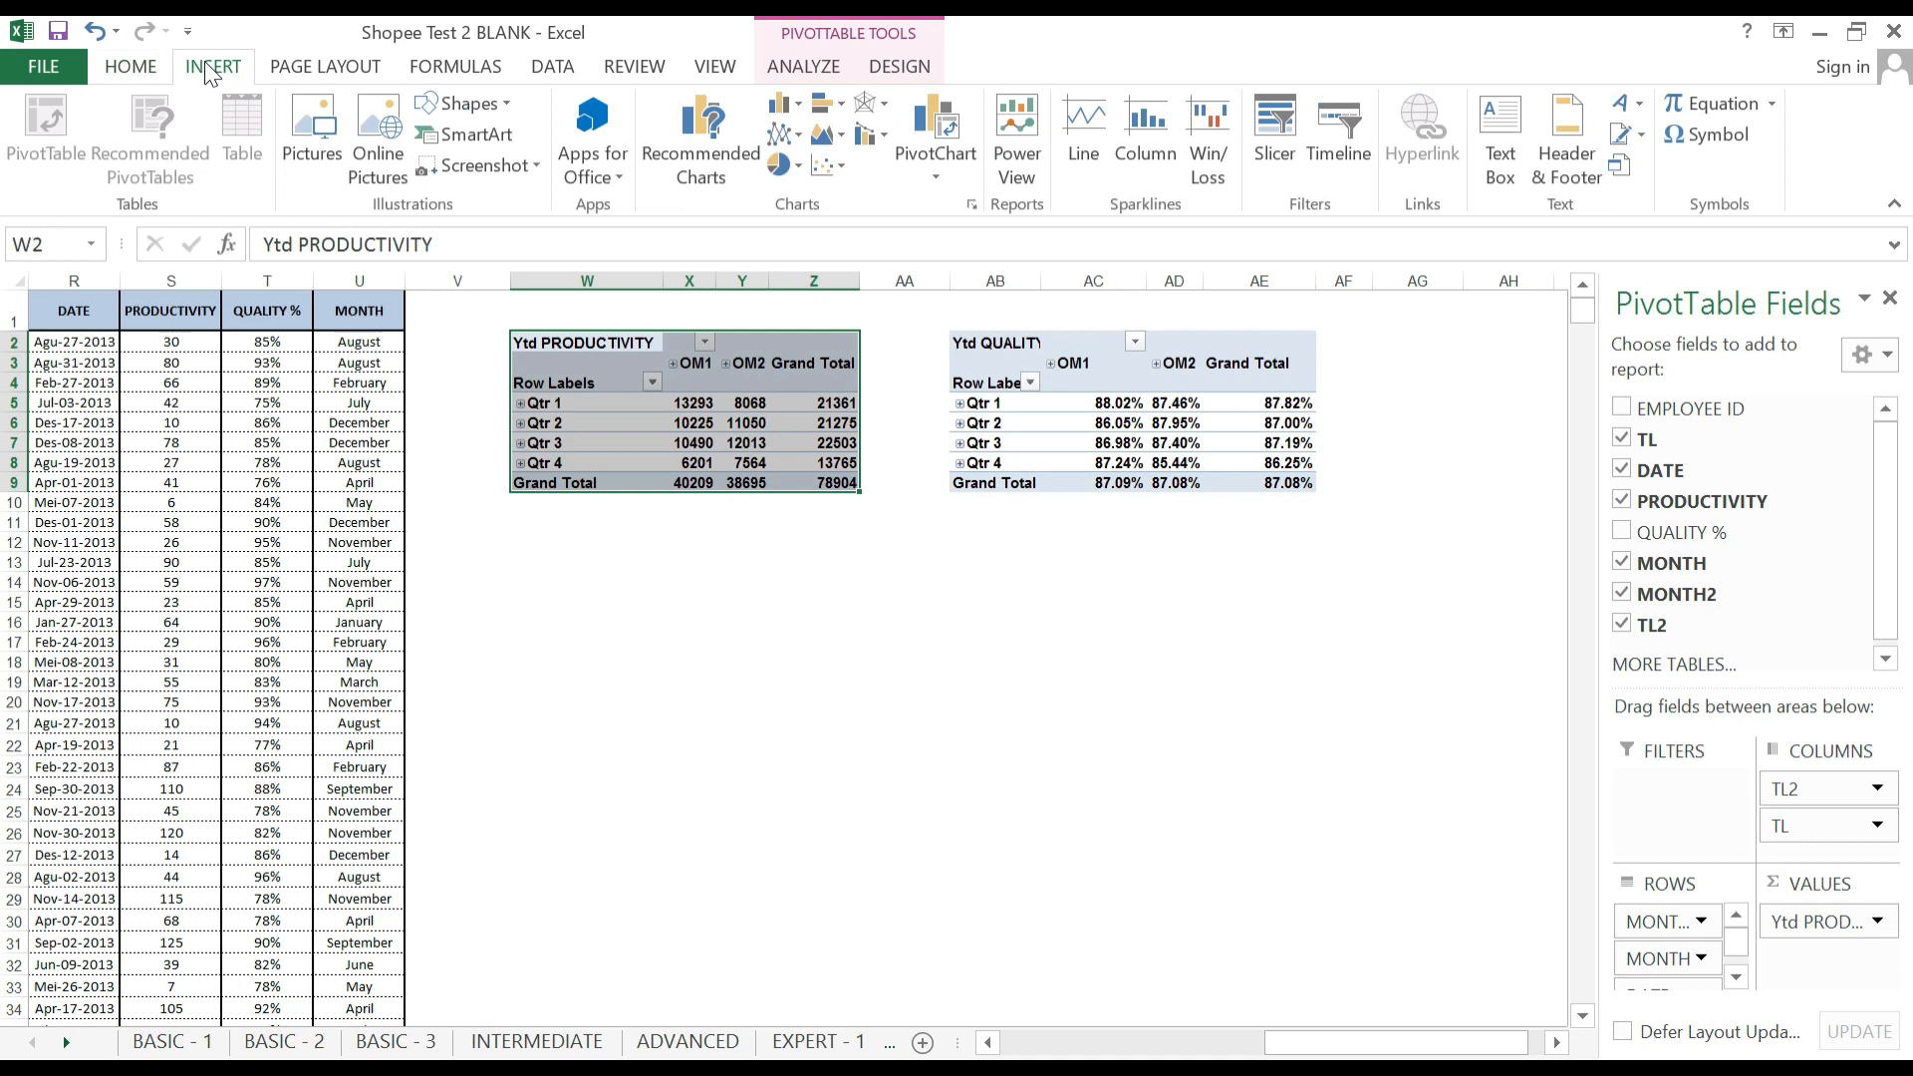
{"action": "left_click", "coordinate": [935, 165]}
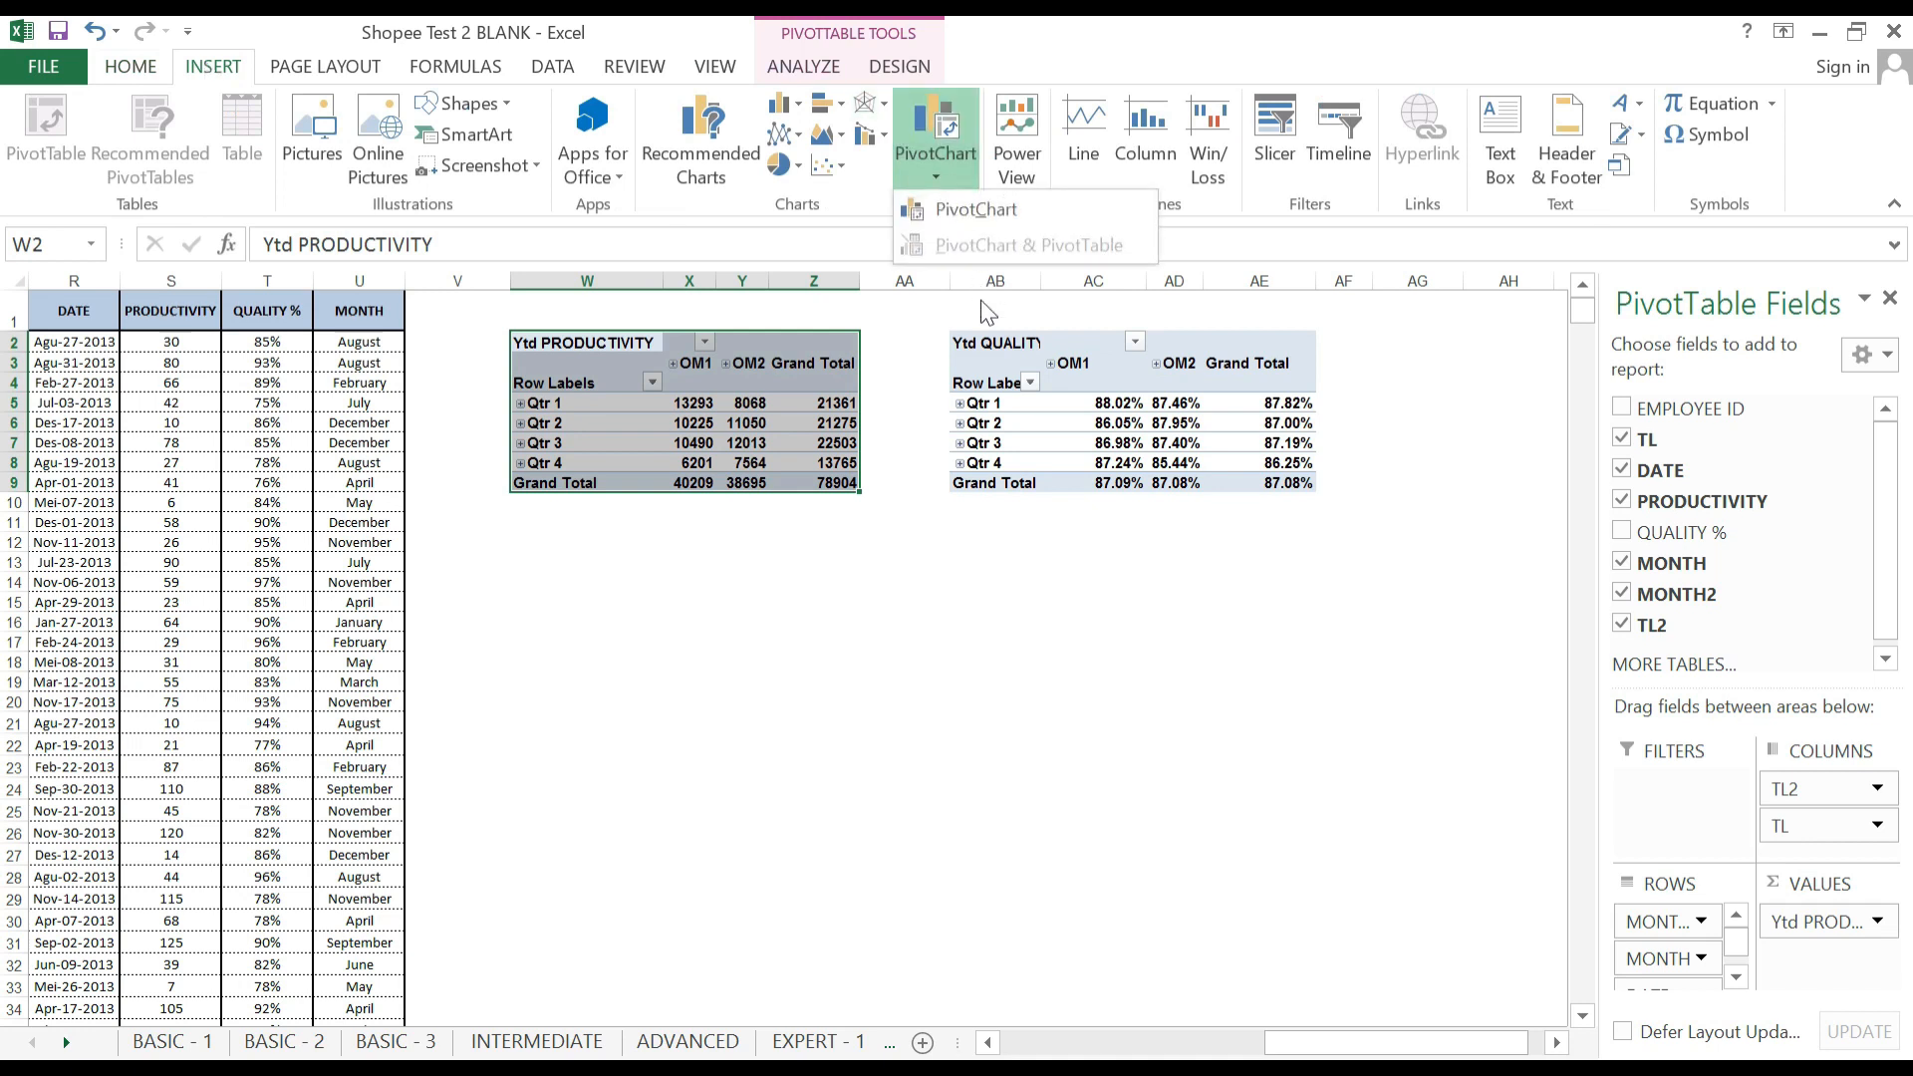
{"action": "left_click", "coordinate": [958, 207]}
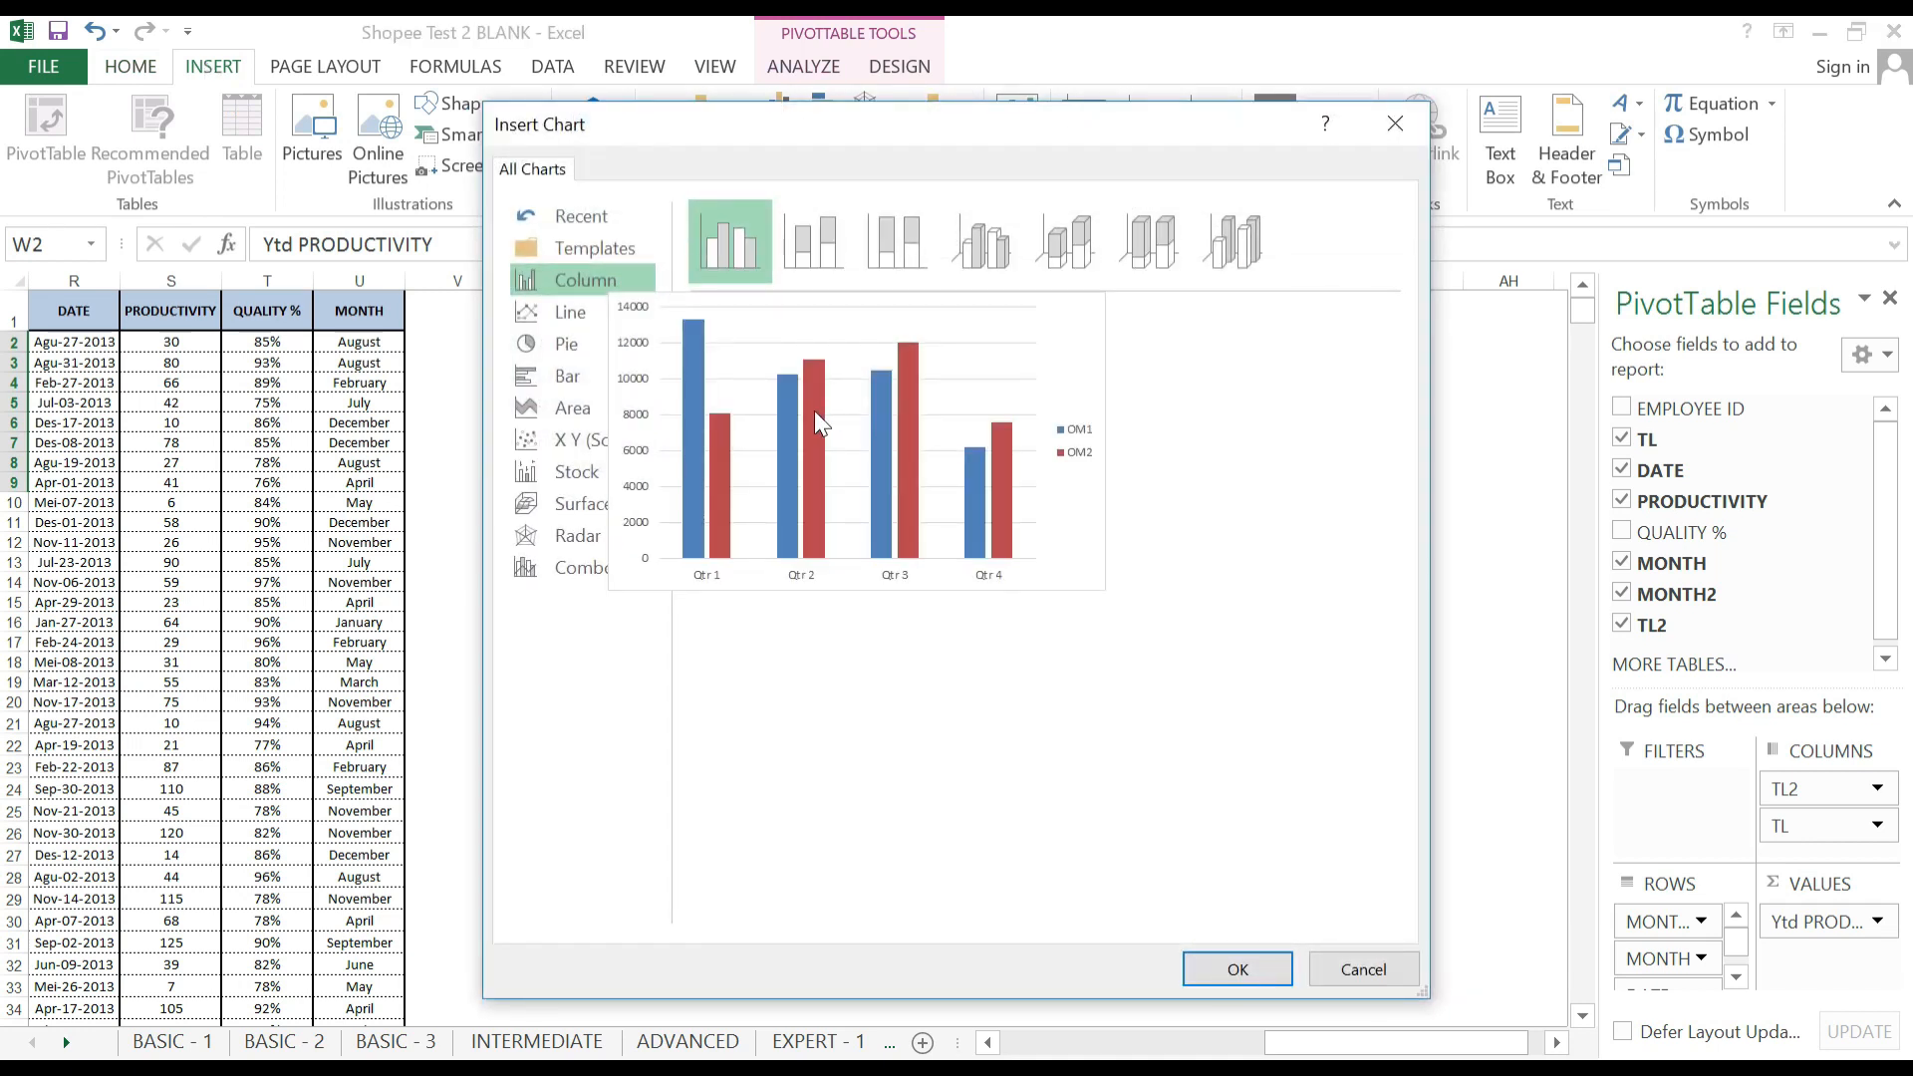
{"action": "left_click", "coordinate": [1240, 971]}
{"action": "left_click_drag", "start_coordinate": [1014, 781], "coordinate": [948, 844]}
{"action": "left_click", "coordinate": [1240, 1041]}
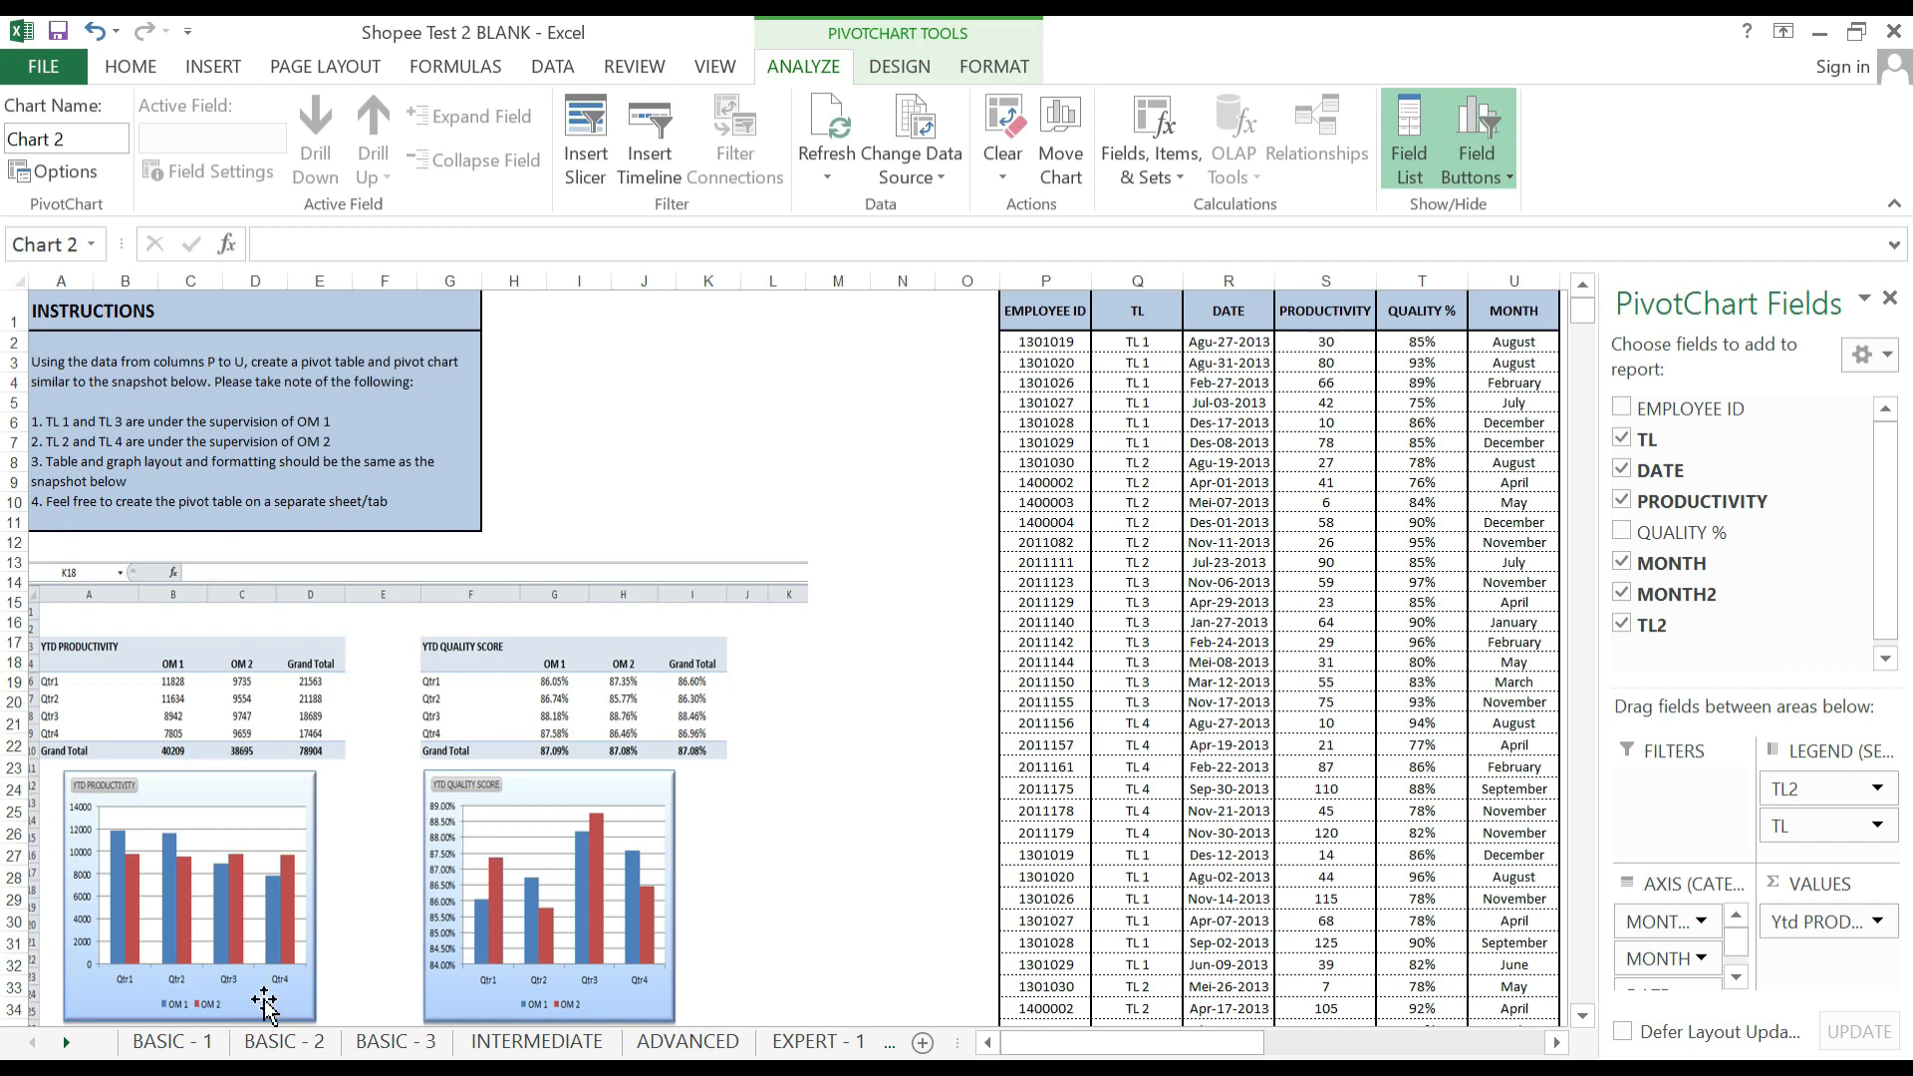
{"action": "left_click_drag", "start_coordinate": [1072, 1050], "coordinate": [1316, 1049]}
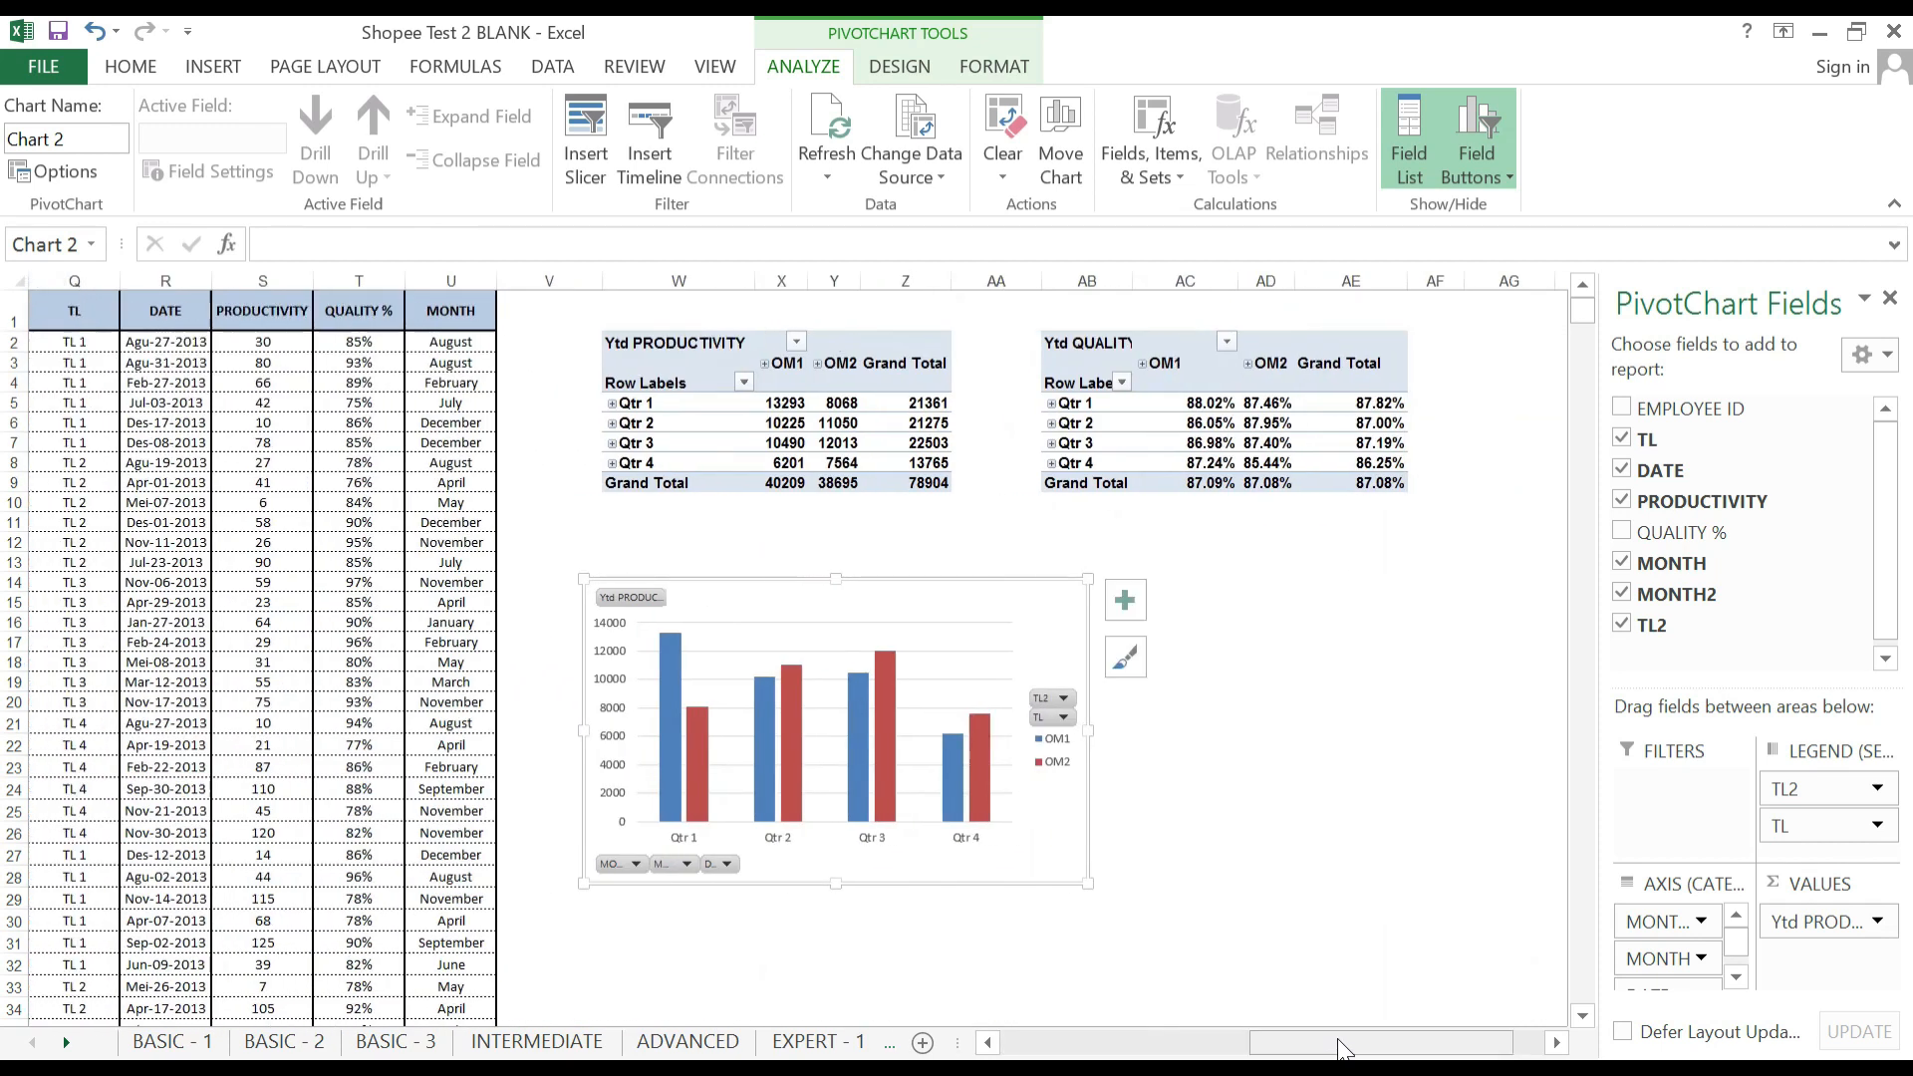
Try to remove the DATE, MONTH and MONTH2 axis fields from the productivity PivotChart.
{"action": "left_click", "coordinate": [716, 865]}
{"action": "left_click", "coordinate": [650, 823]}
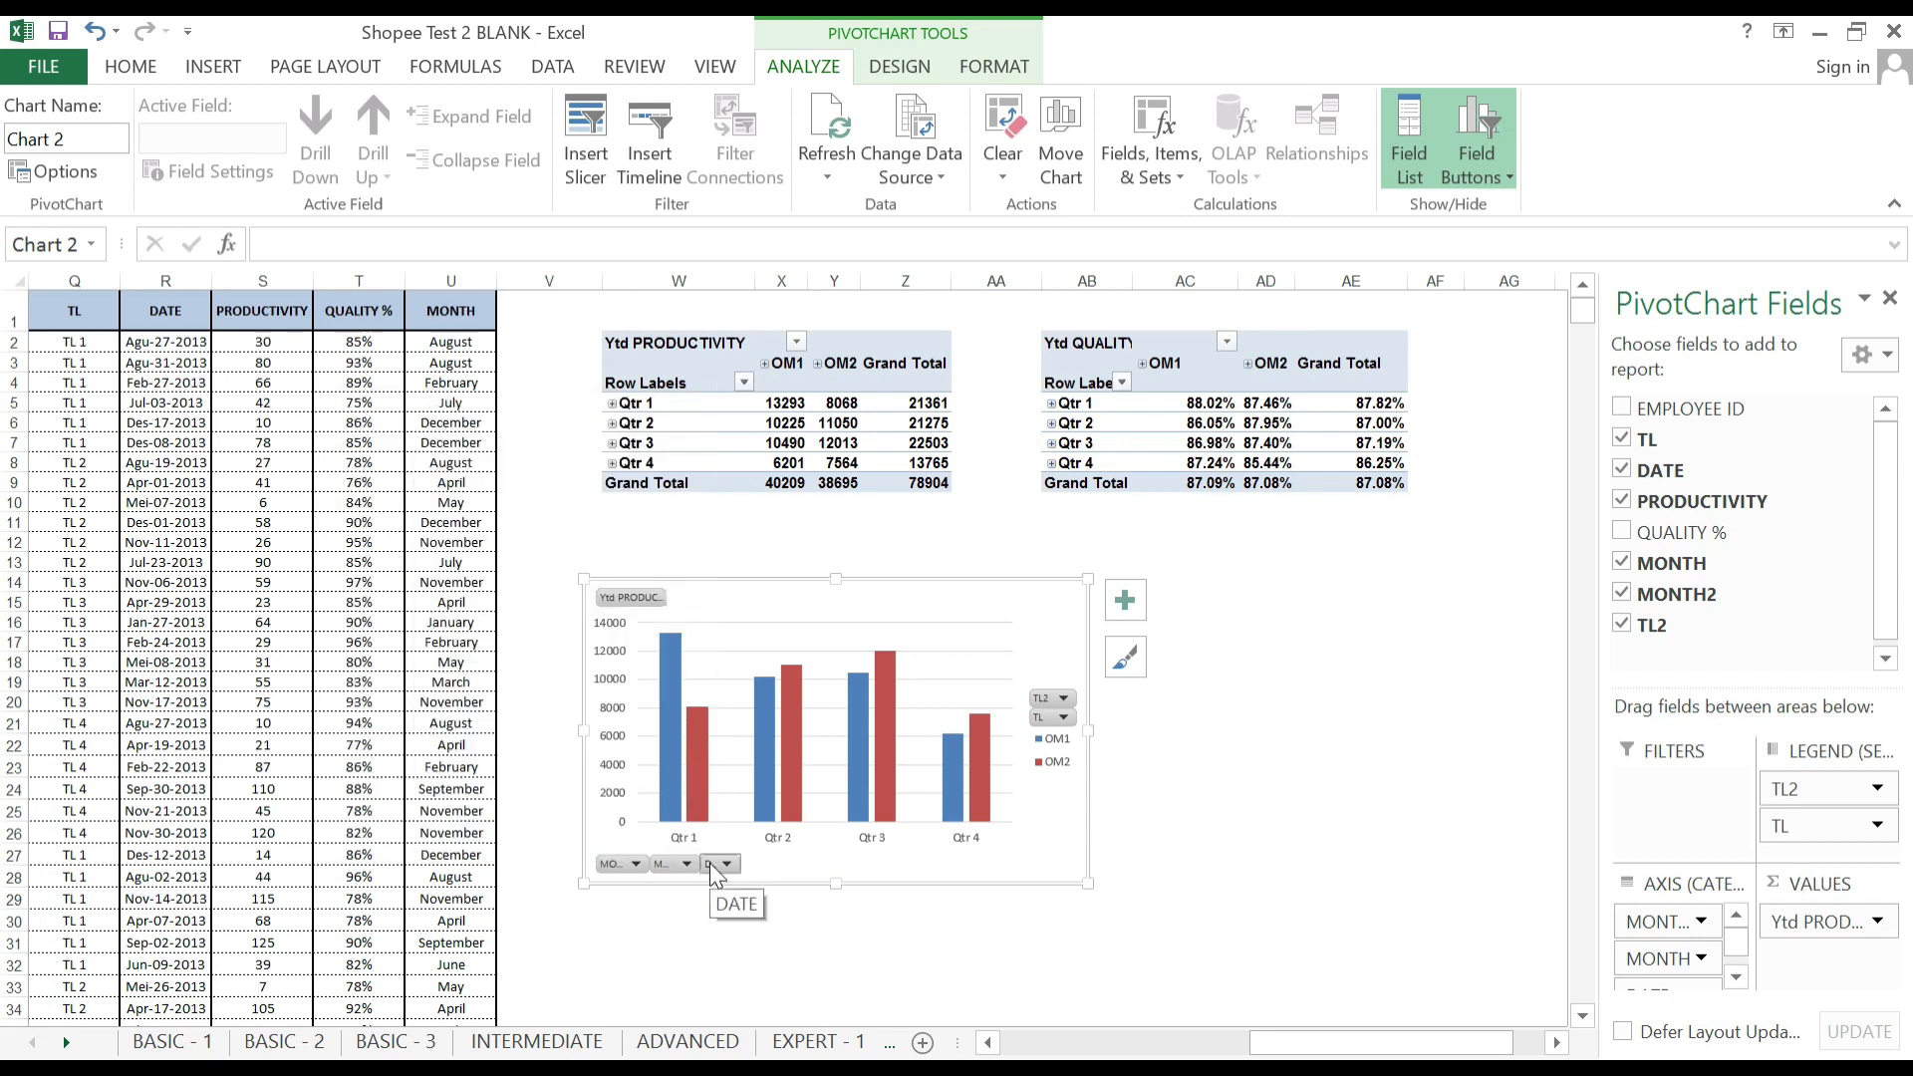
{"action": "right_click", "coordinate": [710, 867]}
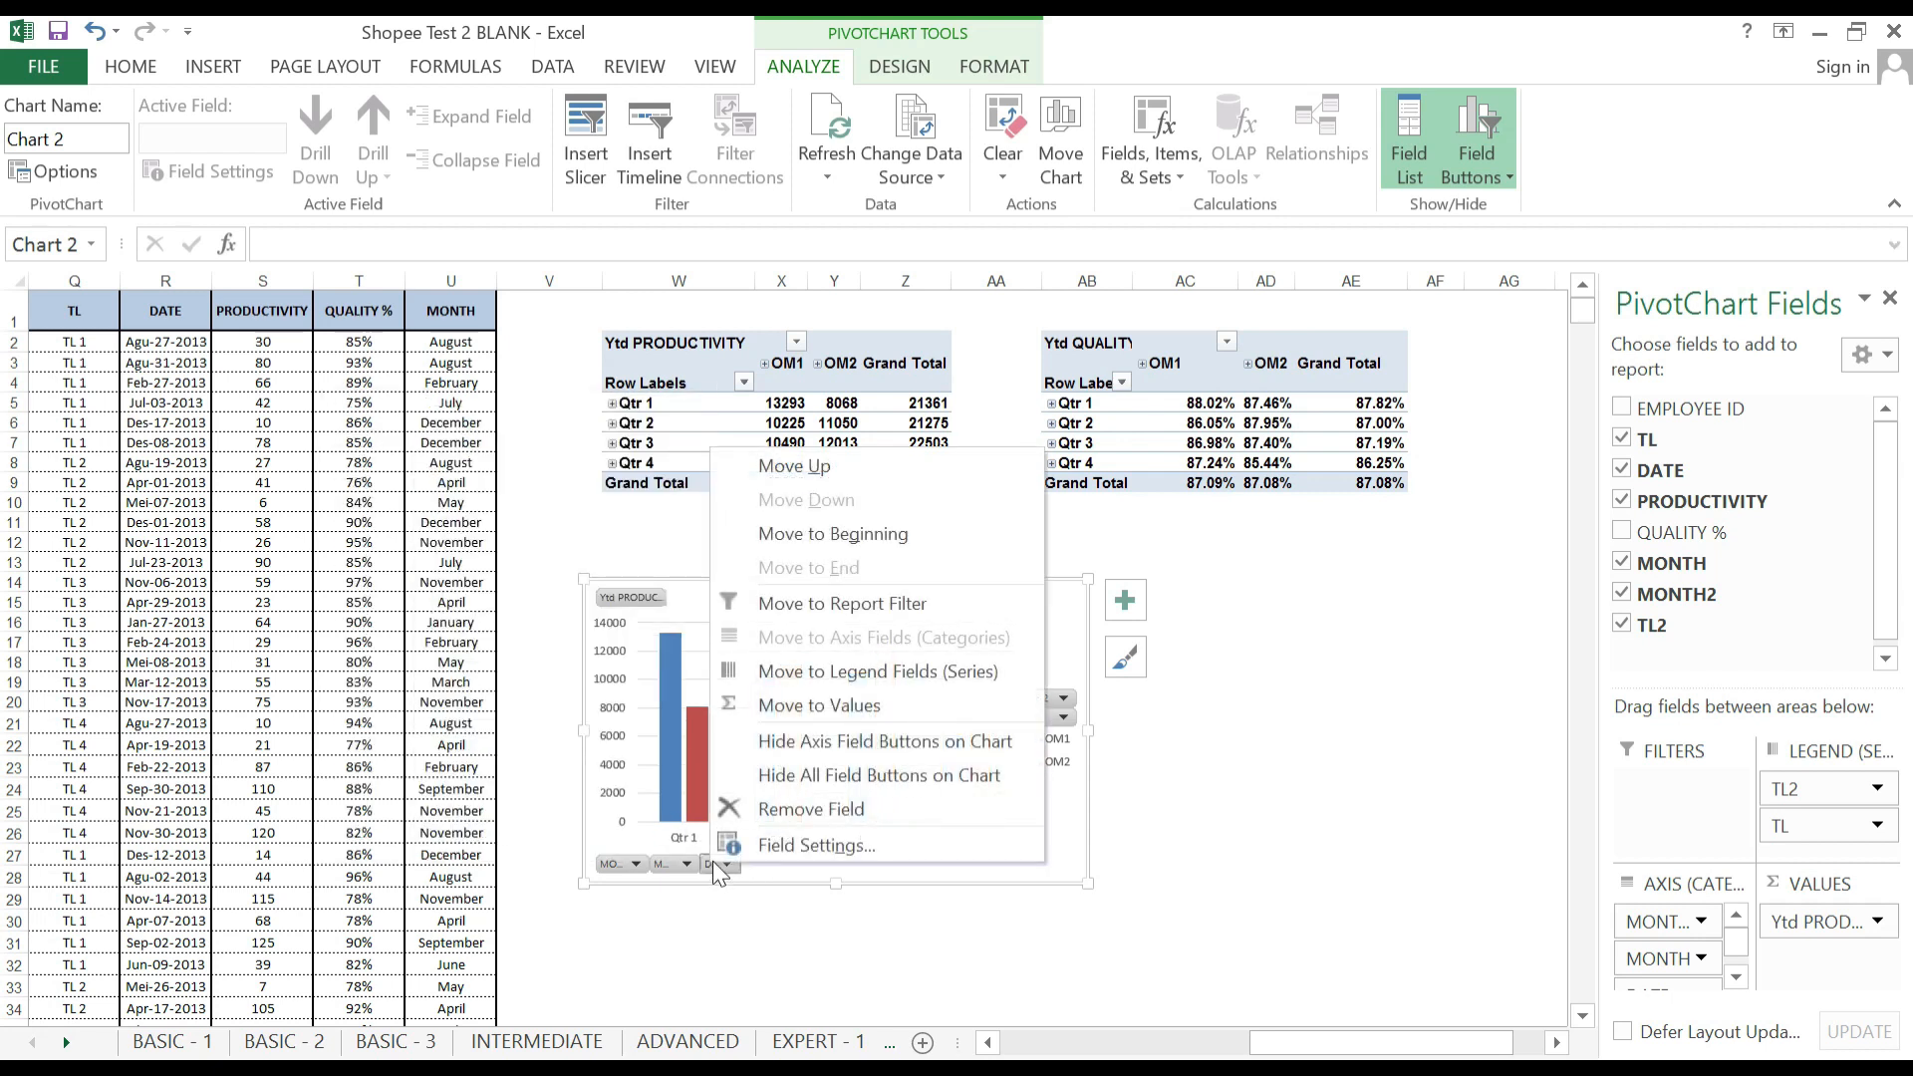
{"action": "left_click", "coordinate": [787, 810]}
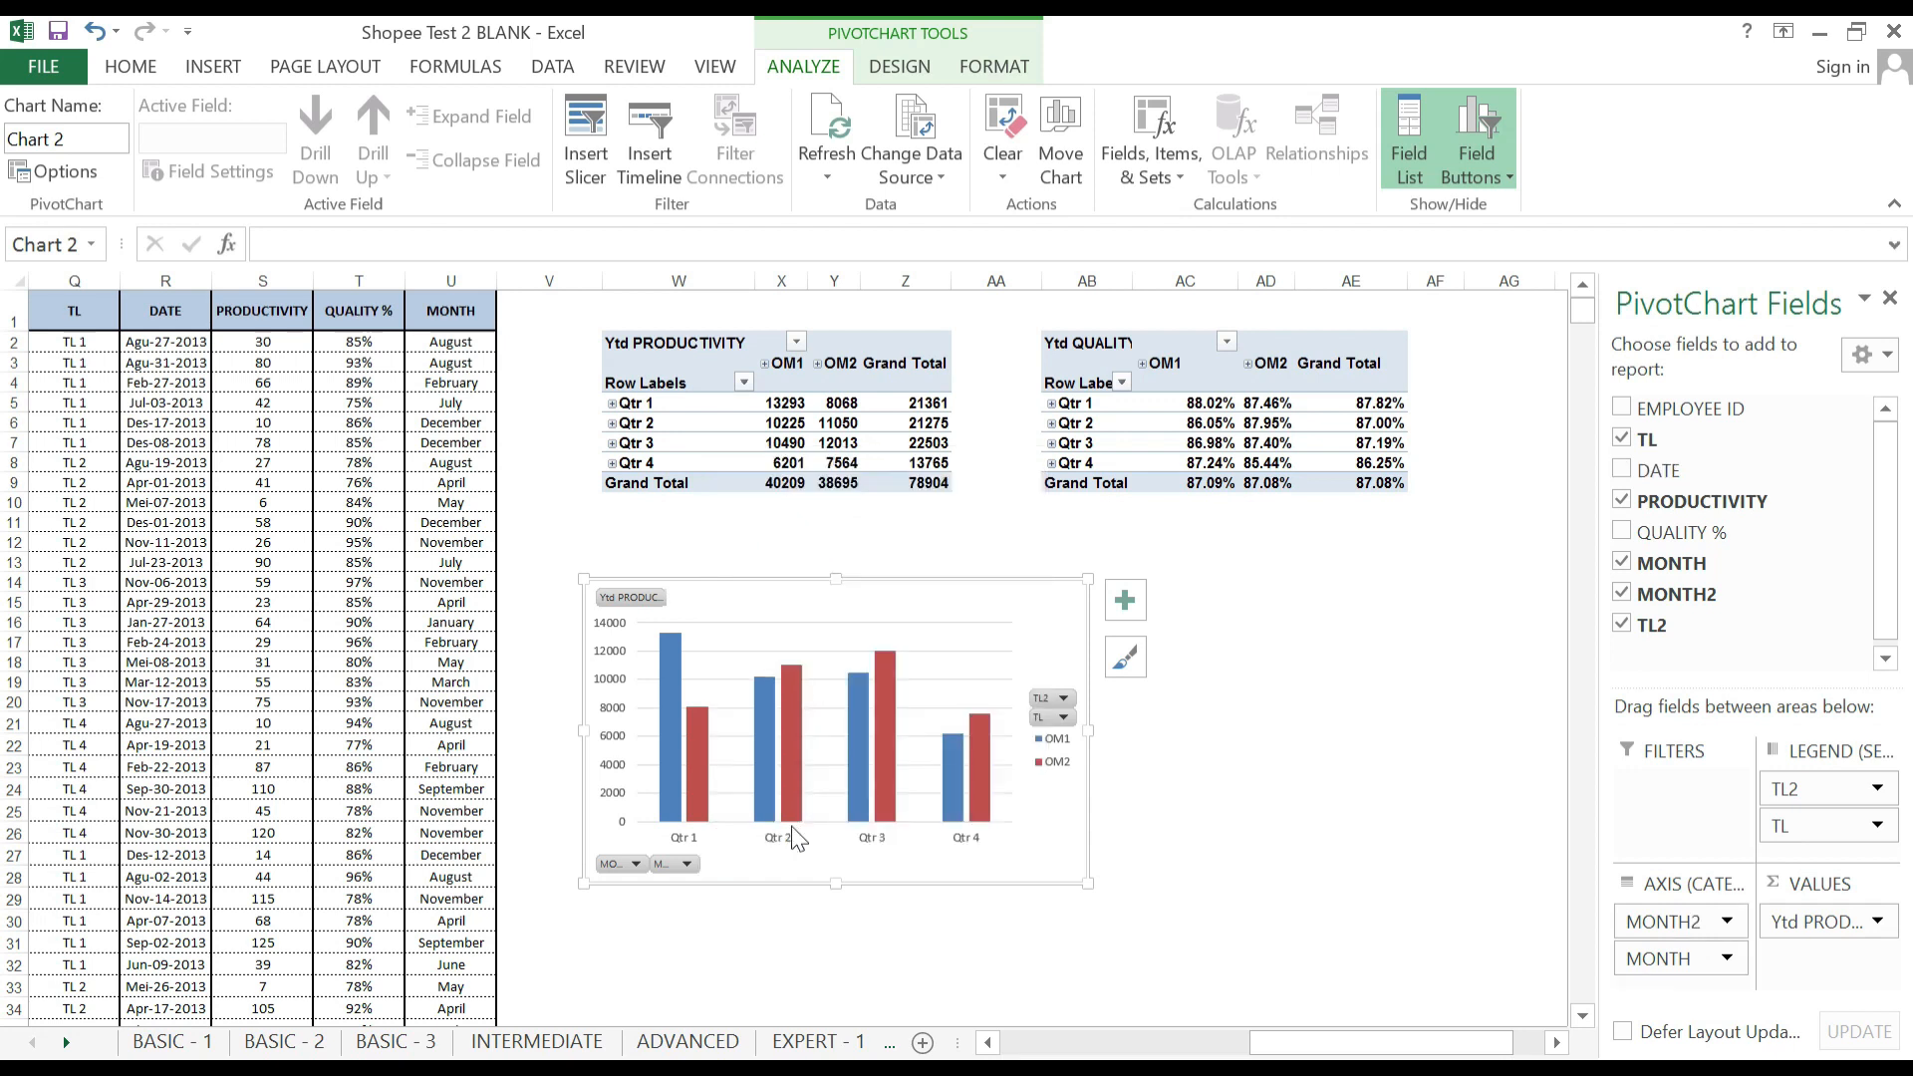
{"action": "left_click", "coordinate": [686, 864]}
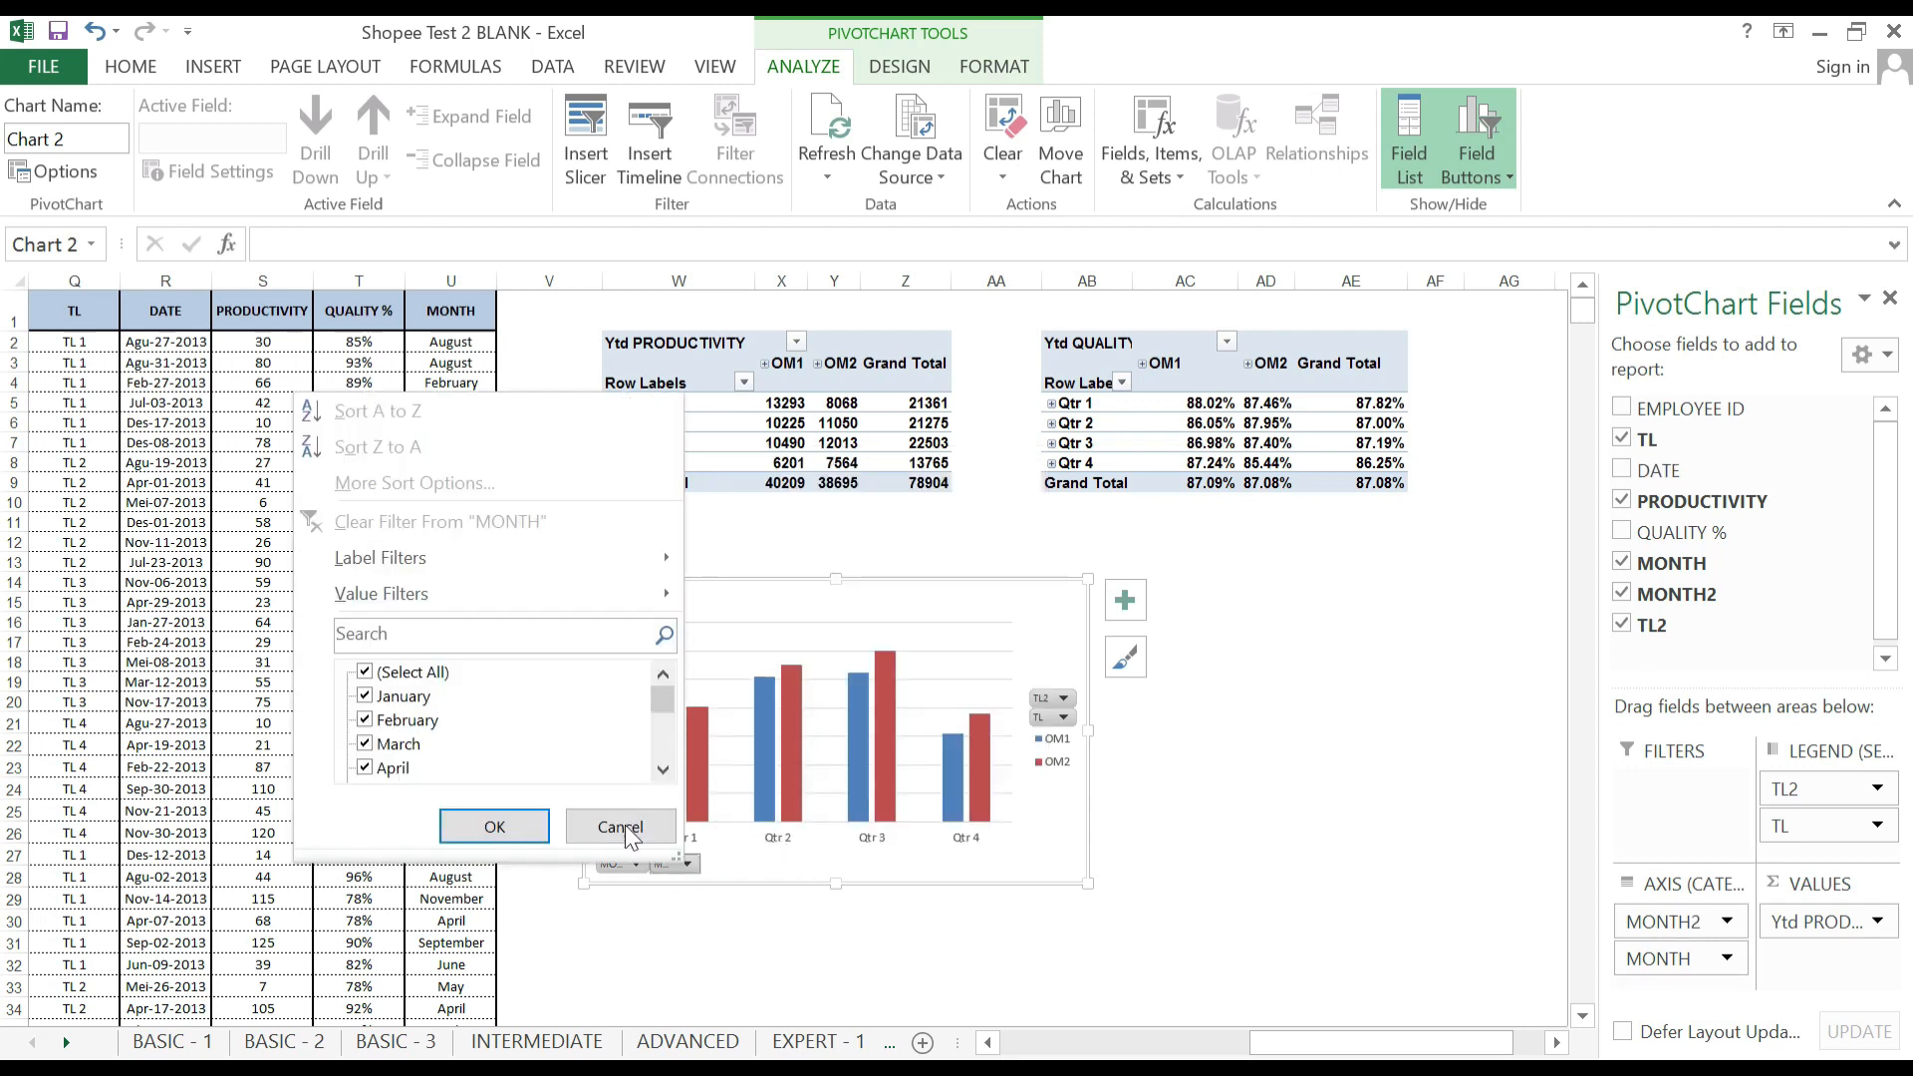
{"action": "left_click", "coordinate": [638, 828]}
{"action": "right_click", "coordinate": [663, 861]}
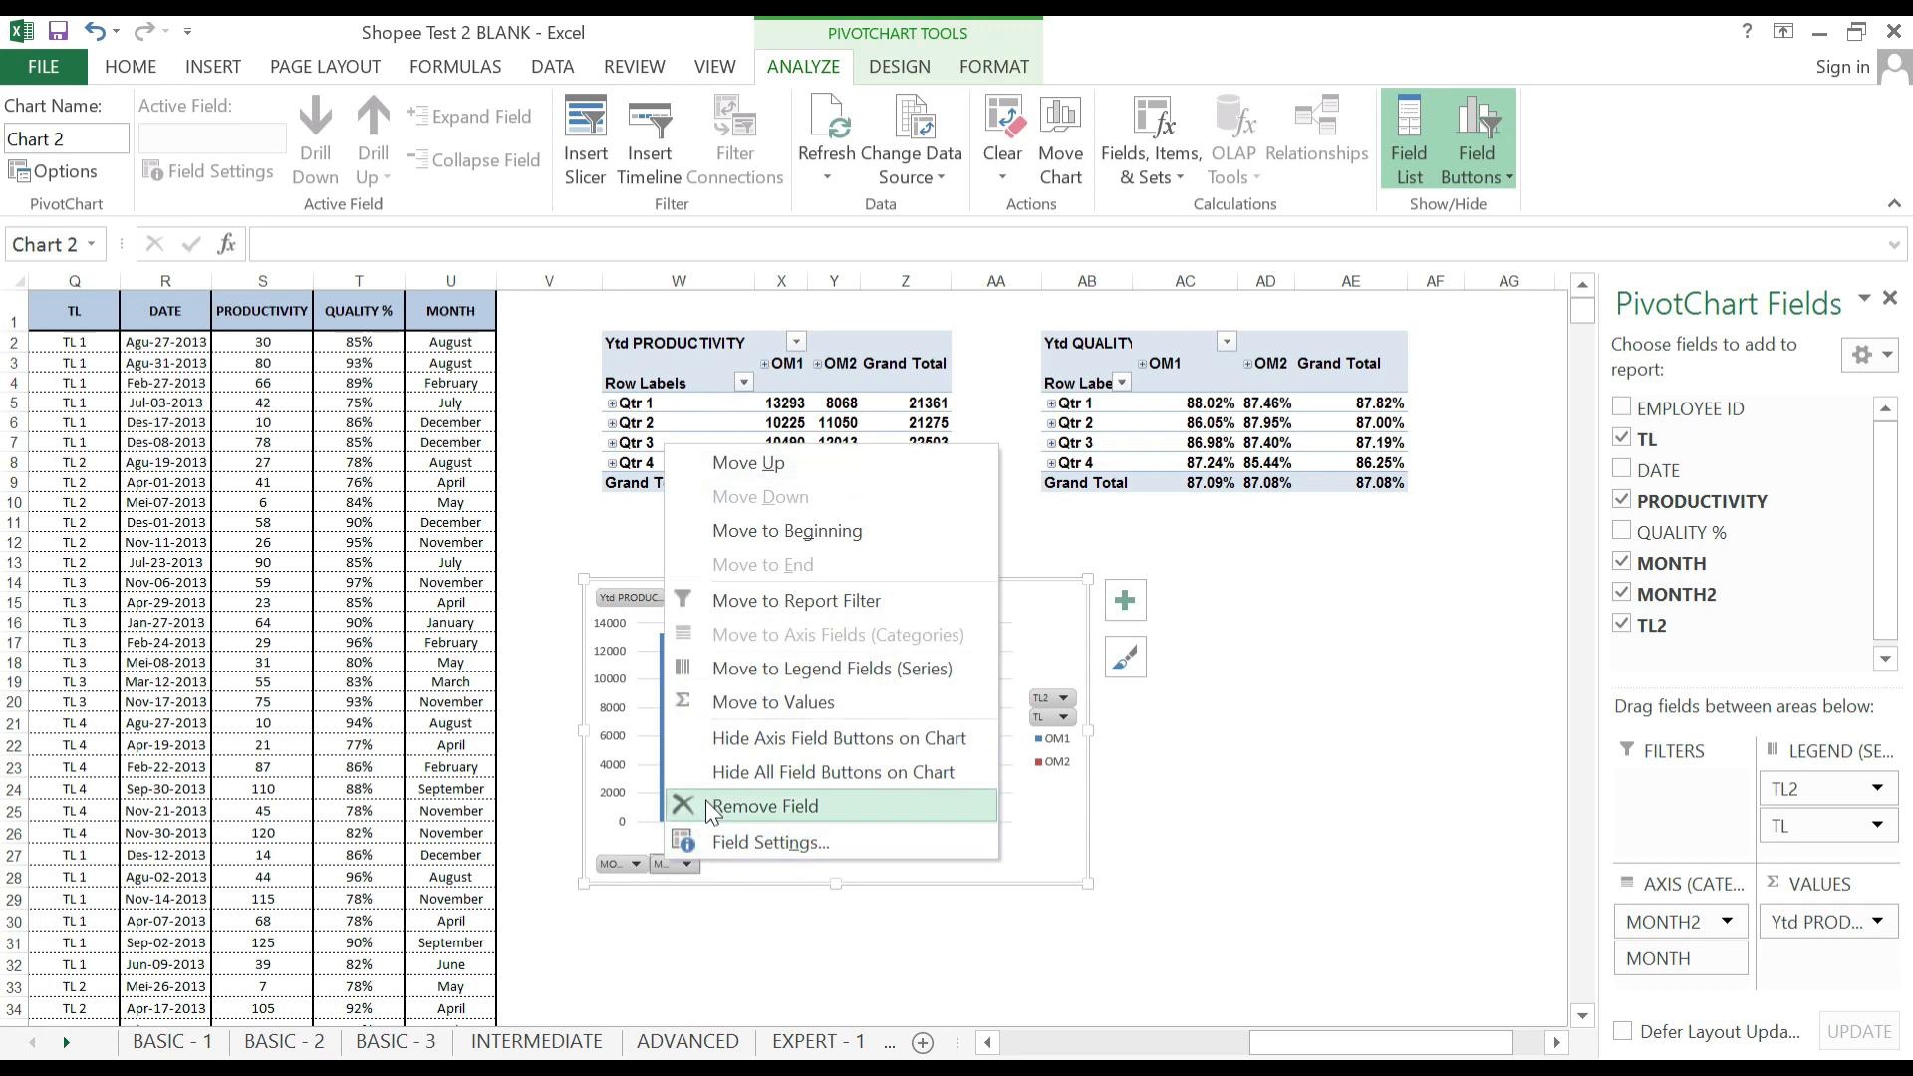
{"action": "left_click", "coordinate": [709, 803]}
{"action": "right_click", "coordinate": [634, 859]}
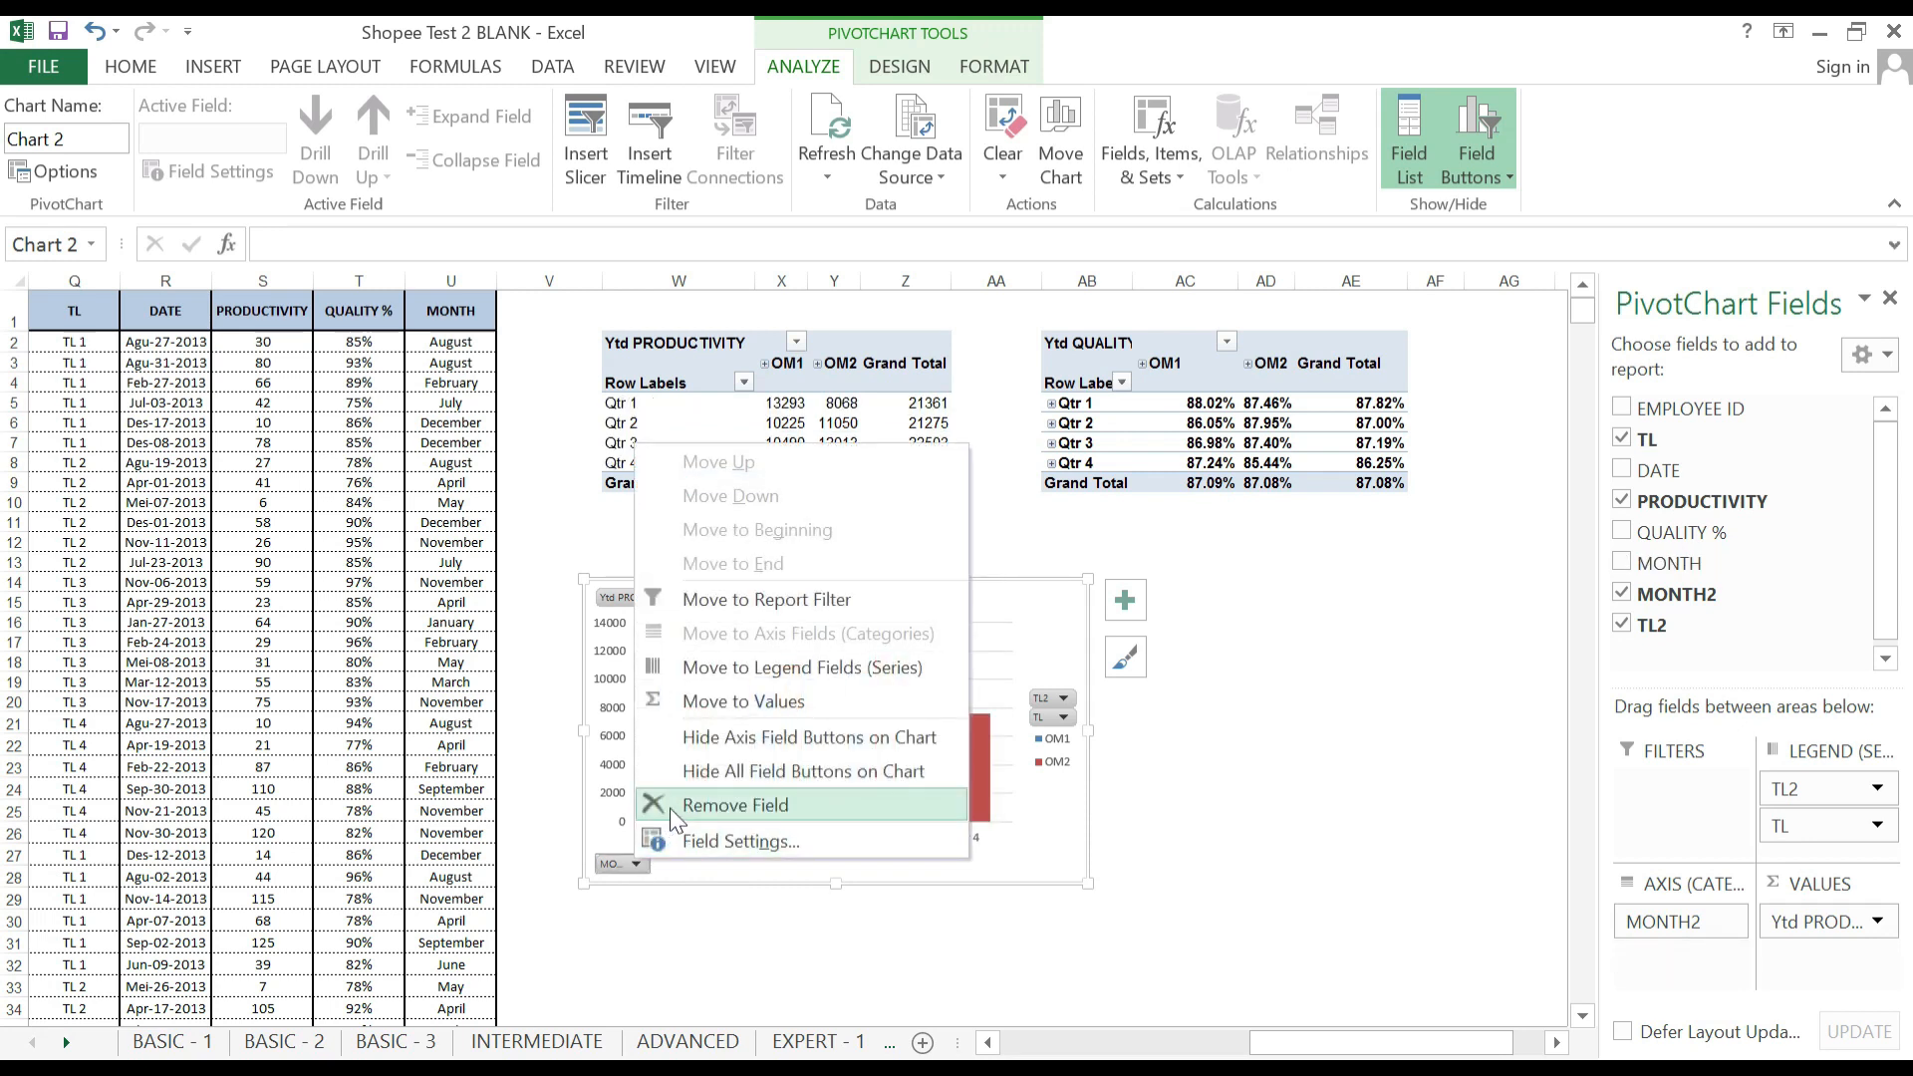
{"action": "left_click", "coordinate": [670, 809]}
Undo the removal of the axis fields from the productivity PivotChart.
{"action": "scroll", "coordinate": [896, 895], "scroll_direction": "down", "scroll_amount": 1}
{"action": "scroll", "coordinate": [897, 895], "scroll_direction": "right", "scroll_amount": 2}
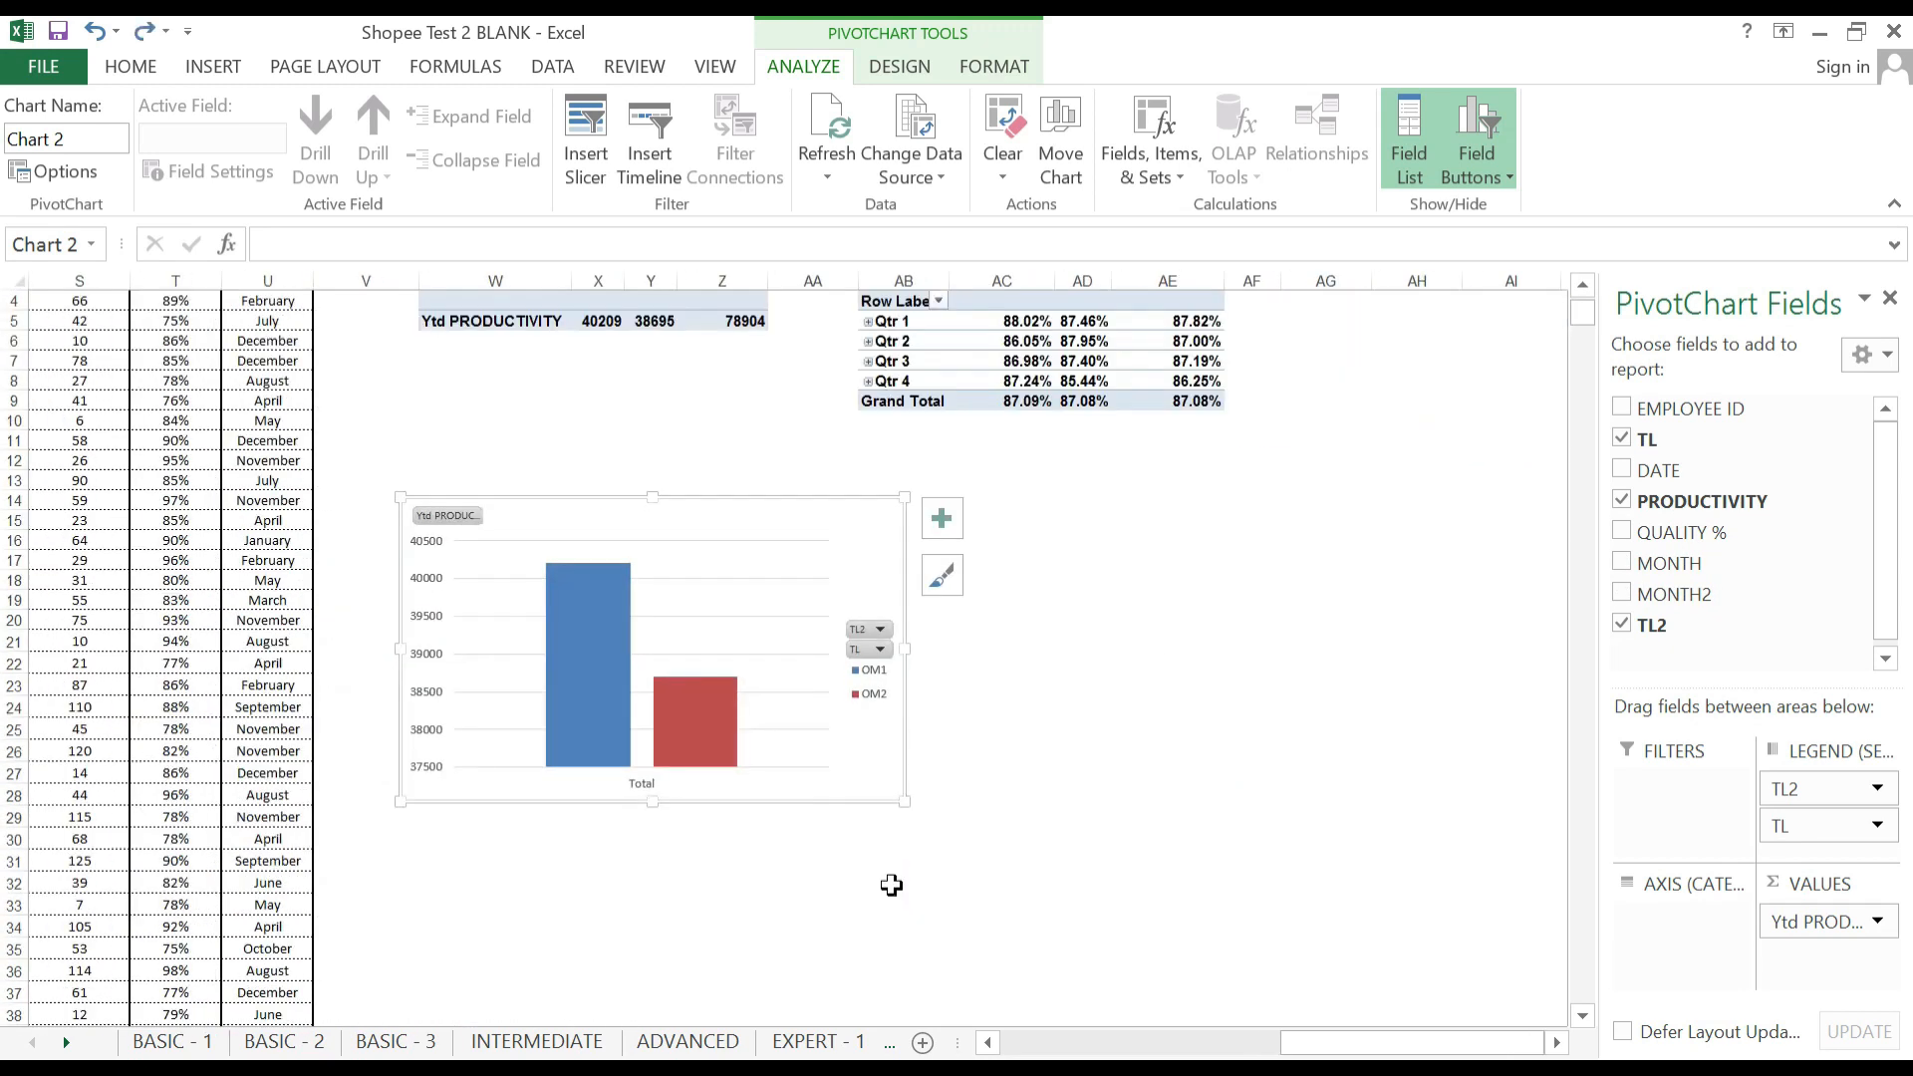
{"action": "key", "text": "ctrl+z"}
{"action": "key", "text": "ctrl+z"}
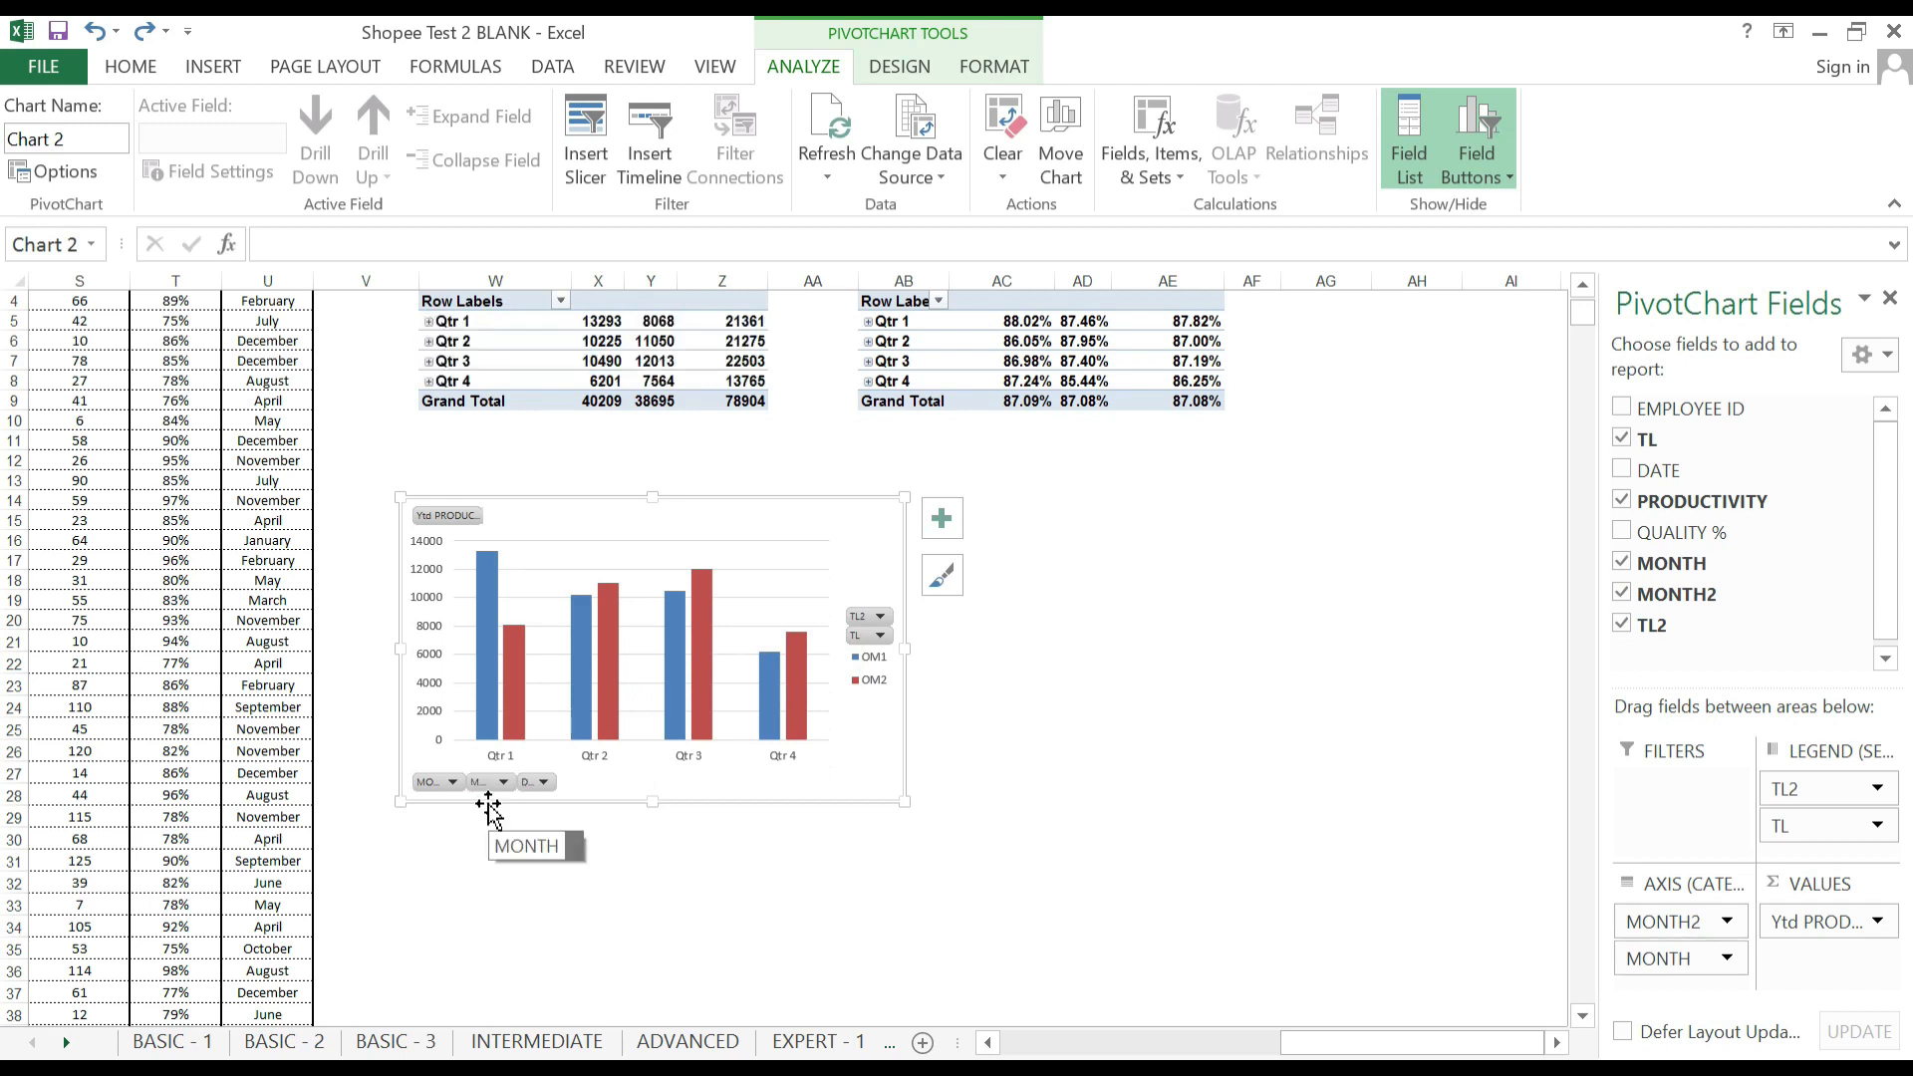
Hide the axis field buttons on the productivity PivotChart.
{"action": "right_click", "coordinate": [518, 784]}
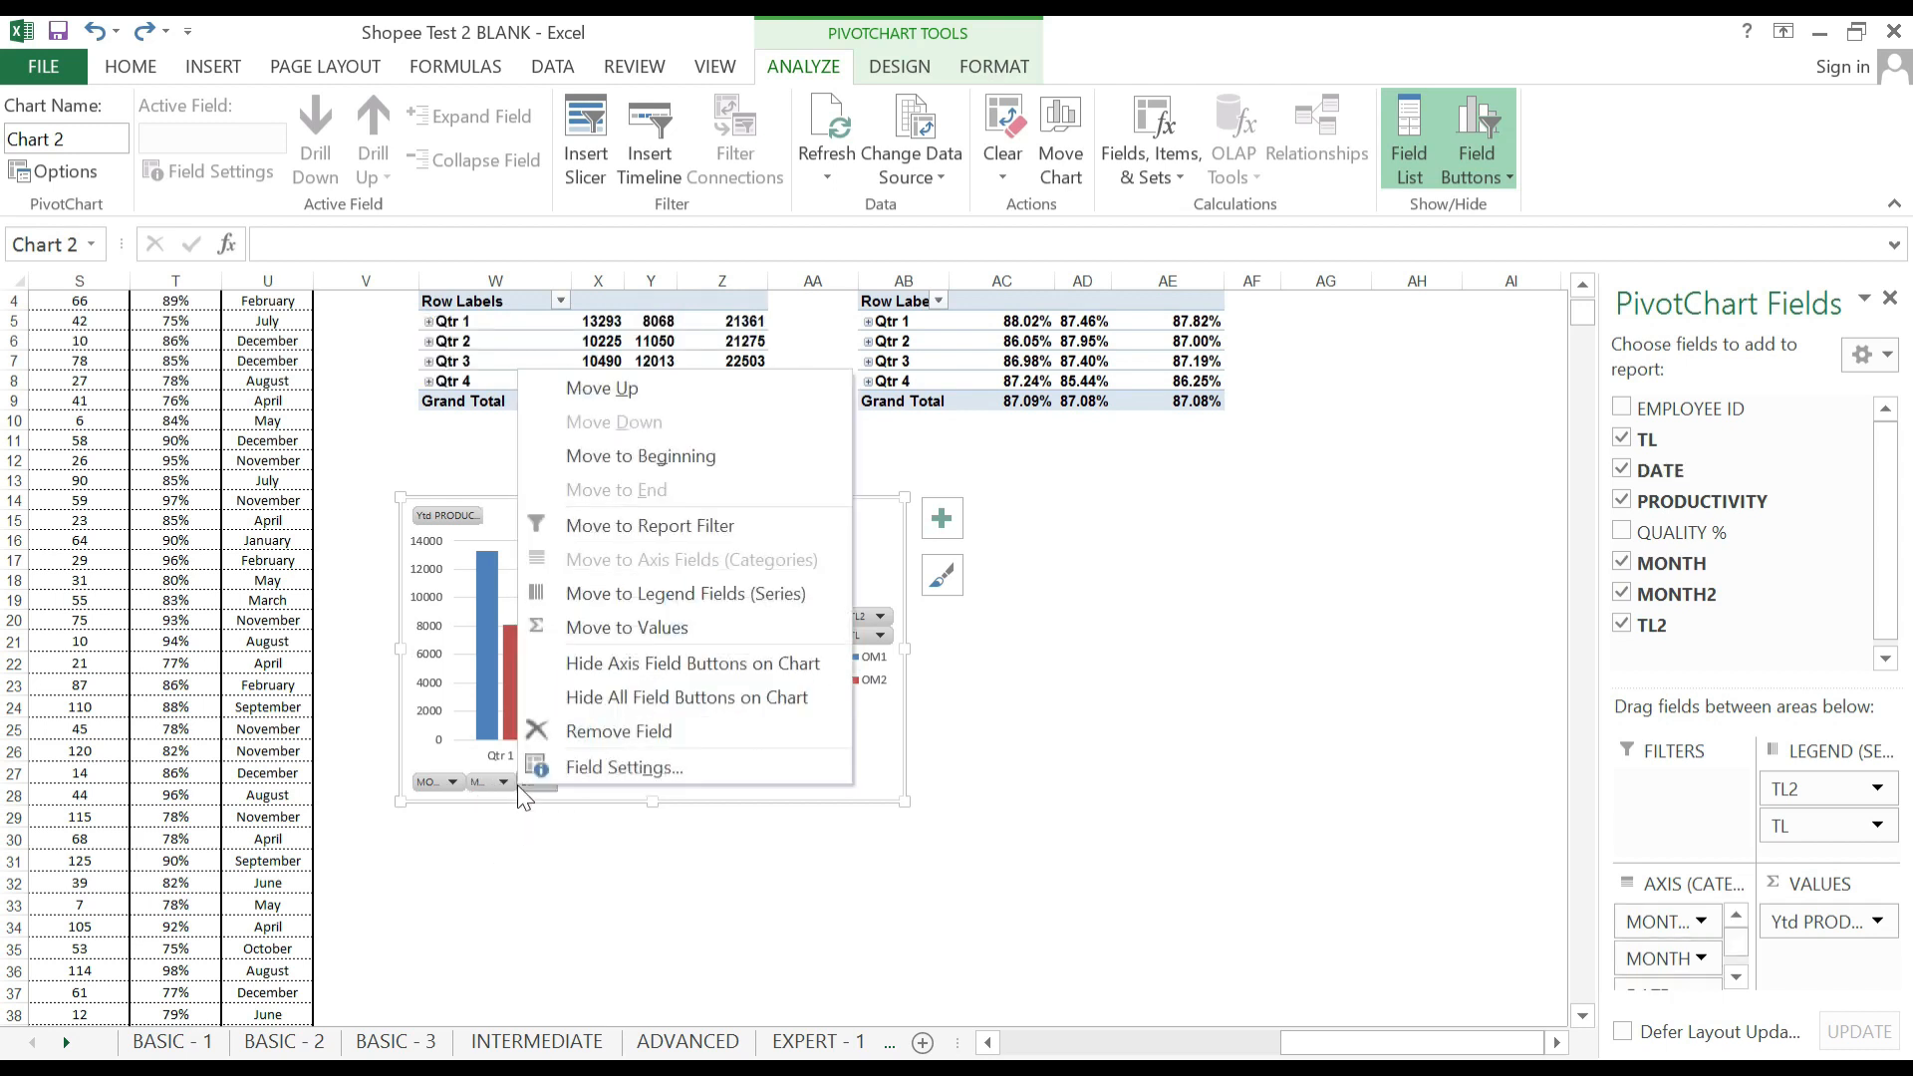
{"action": "left_click", "coordinate": [625, 664]}
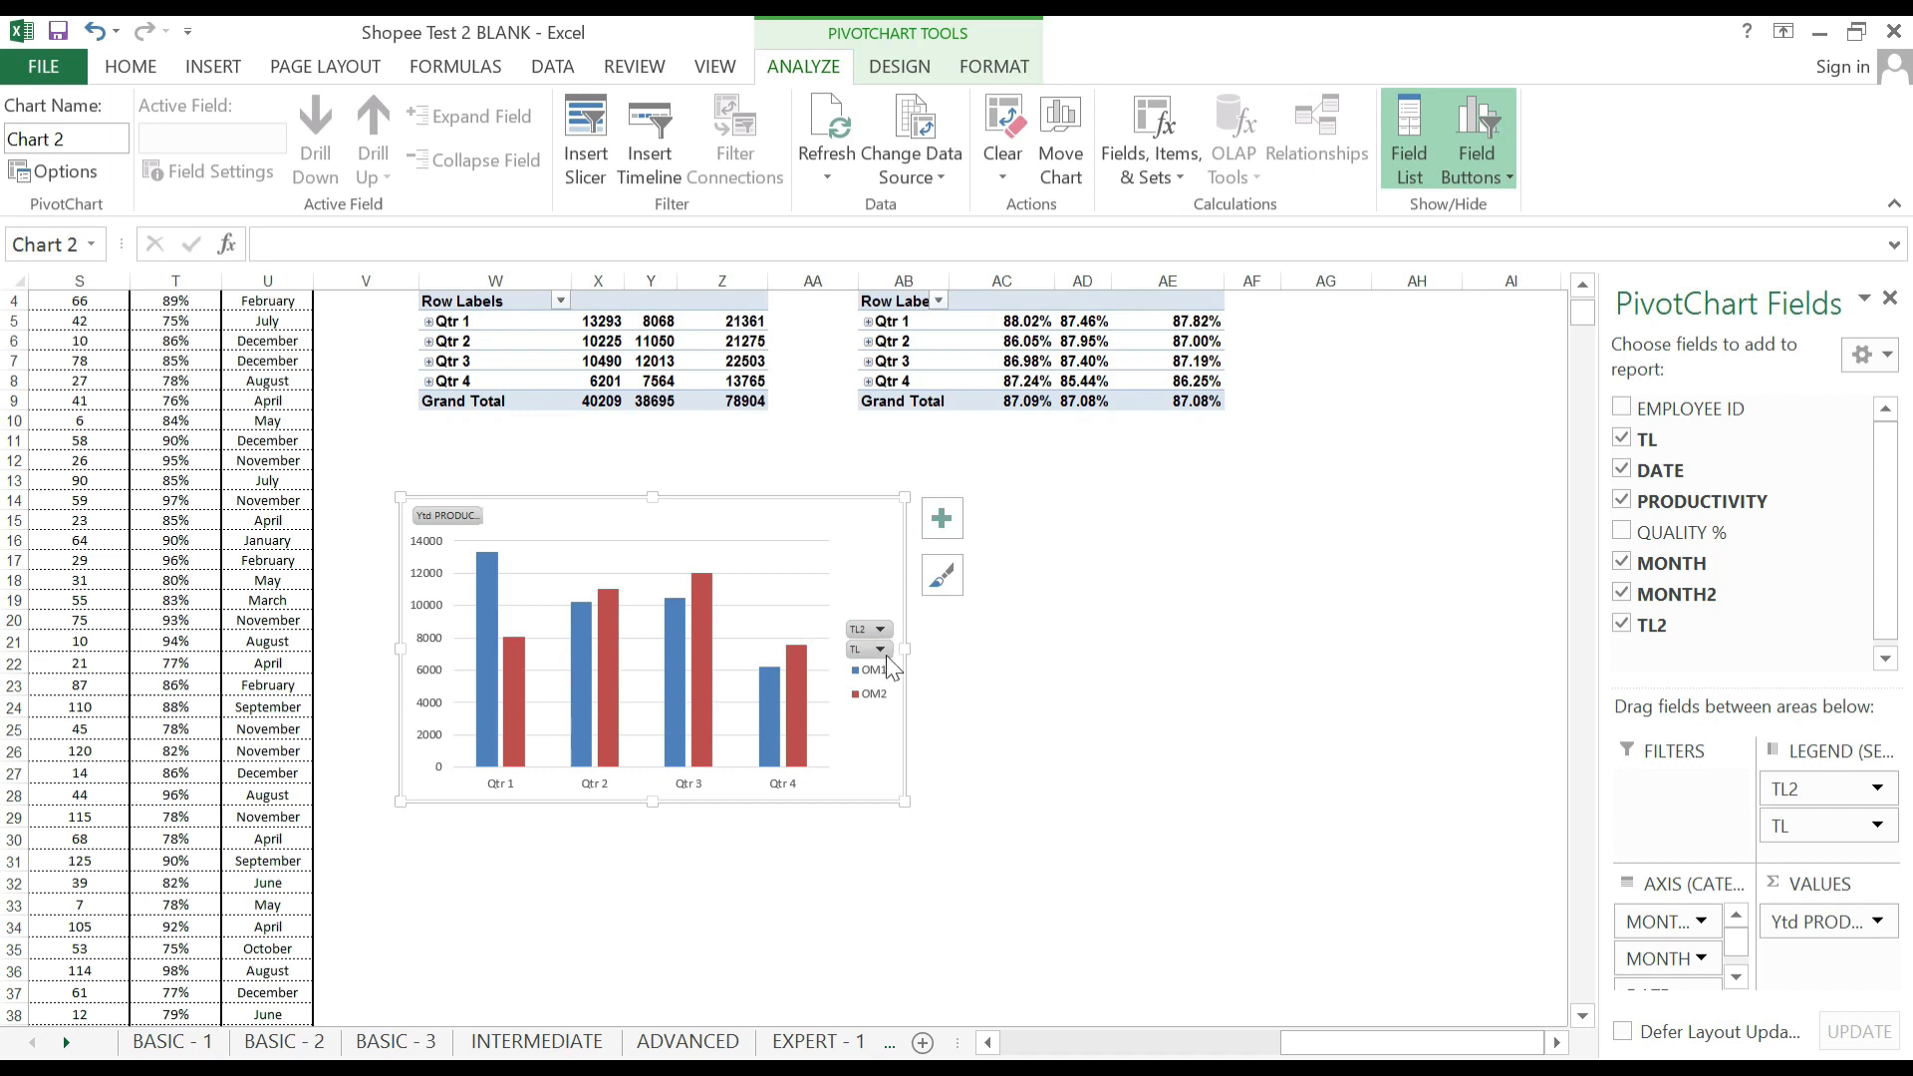
Set the legend position of the productivity PivotChart to Bottom.
{"action": "left_click", "coordinate": [885, 688]}
{"action": "right_click", "coordinate": [886, 692]}
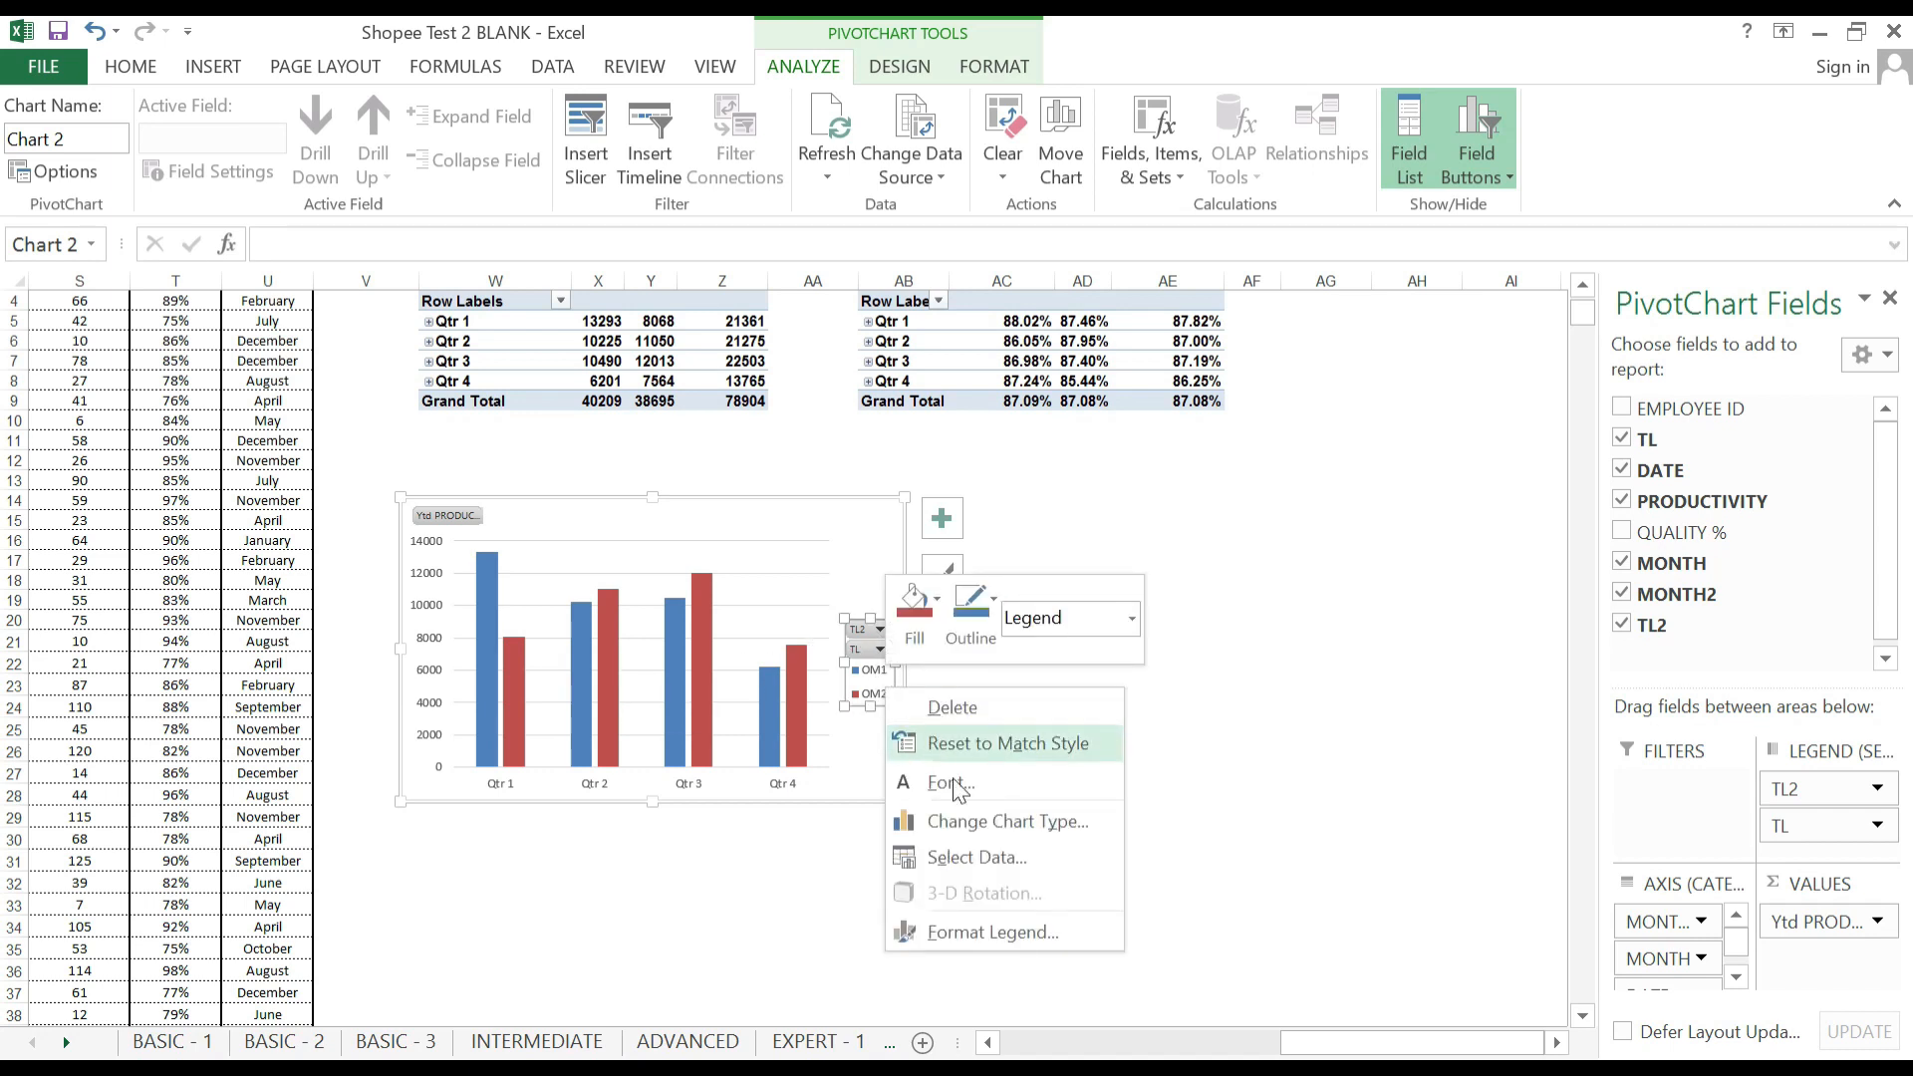
{"action": "left_click", "coordinate": [979, 934]}
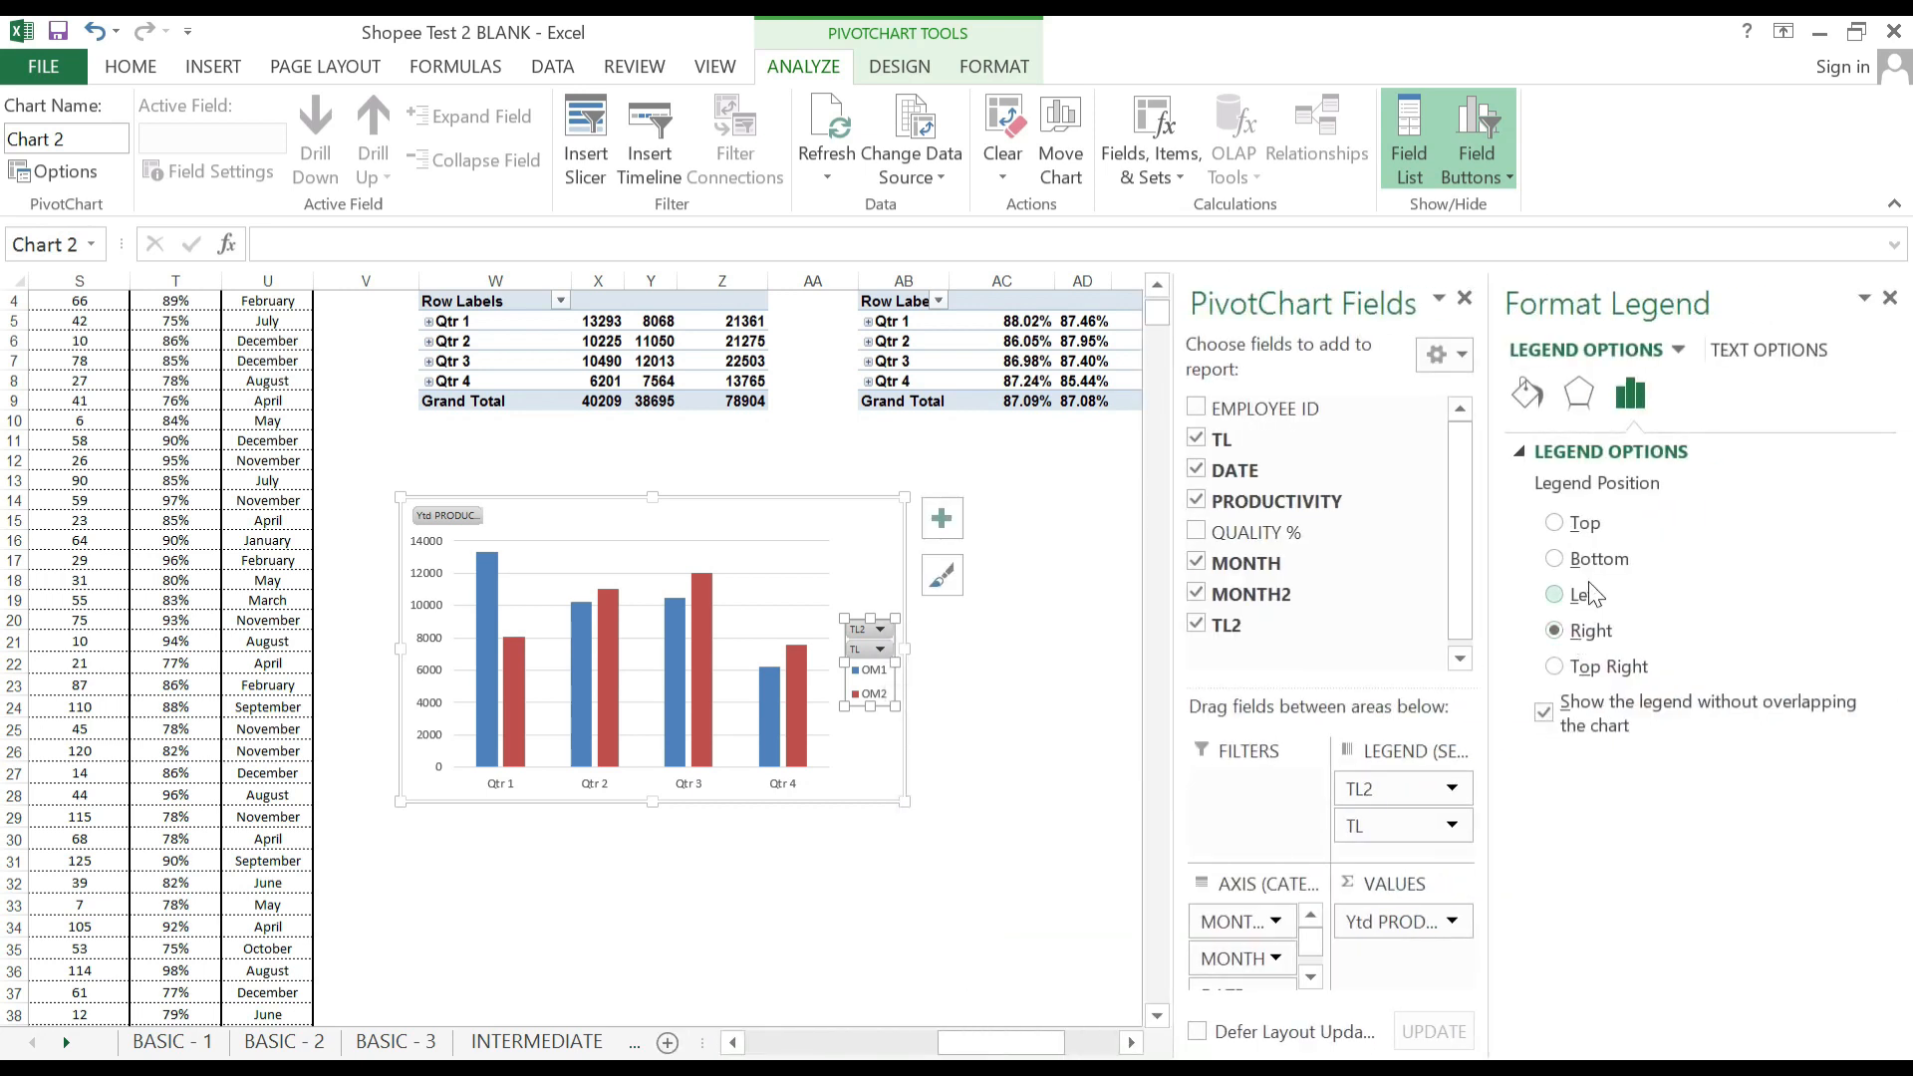
{"action": "left_click", "coordinate": [1593, 561]}
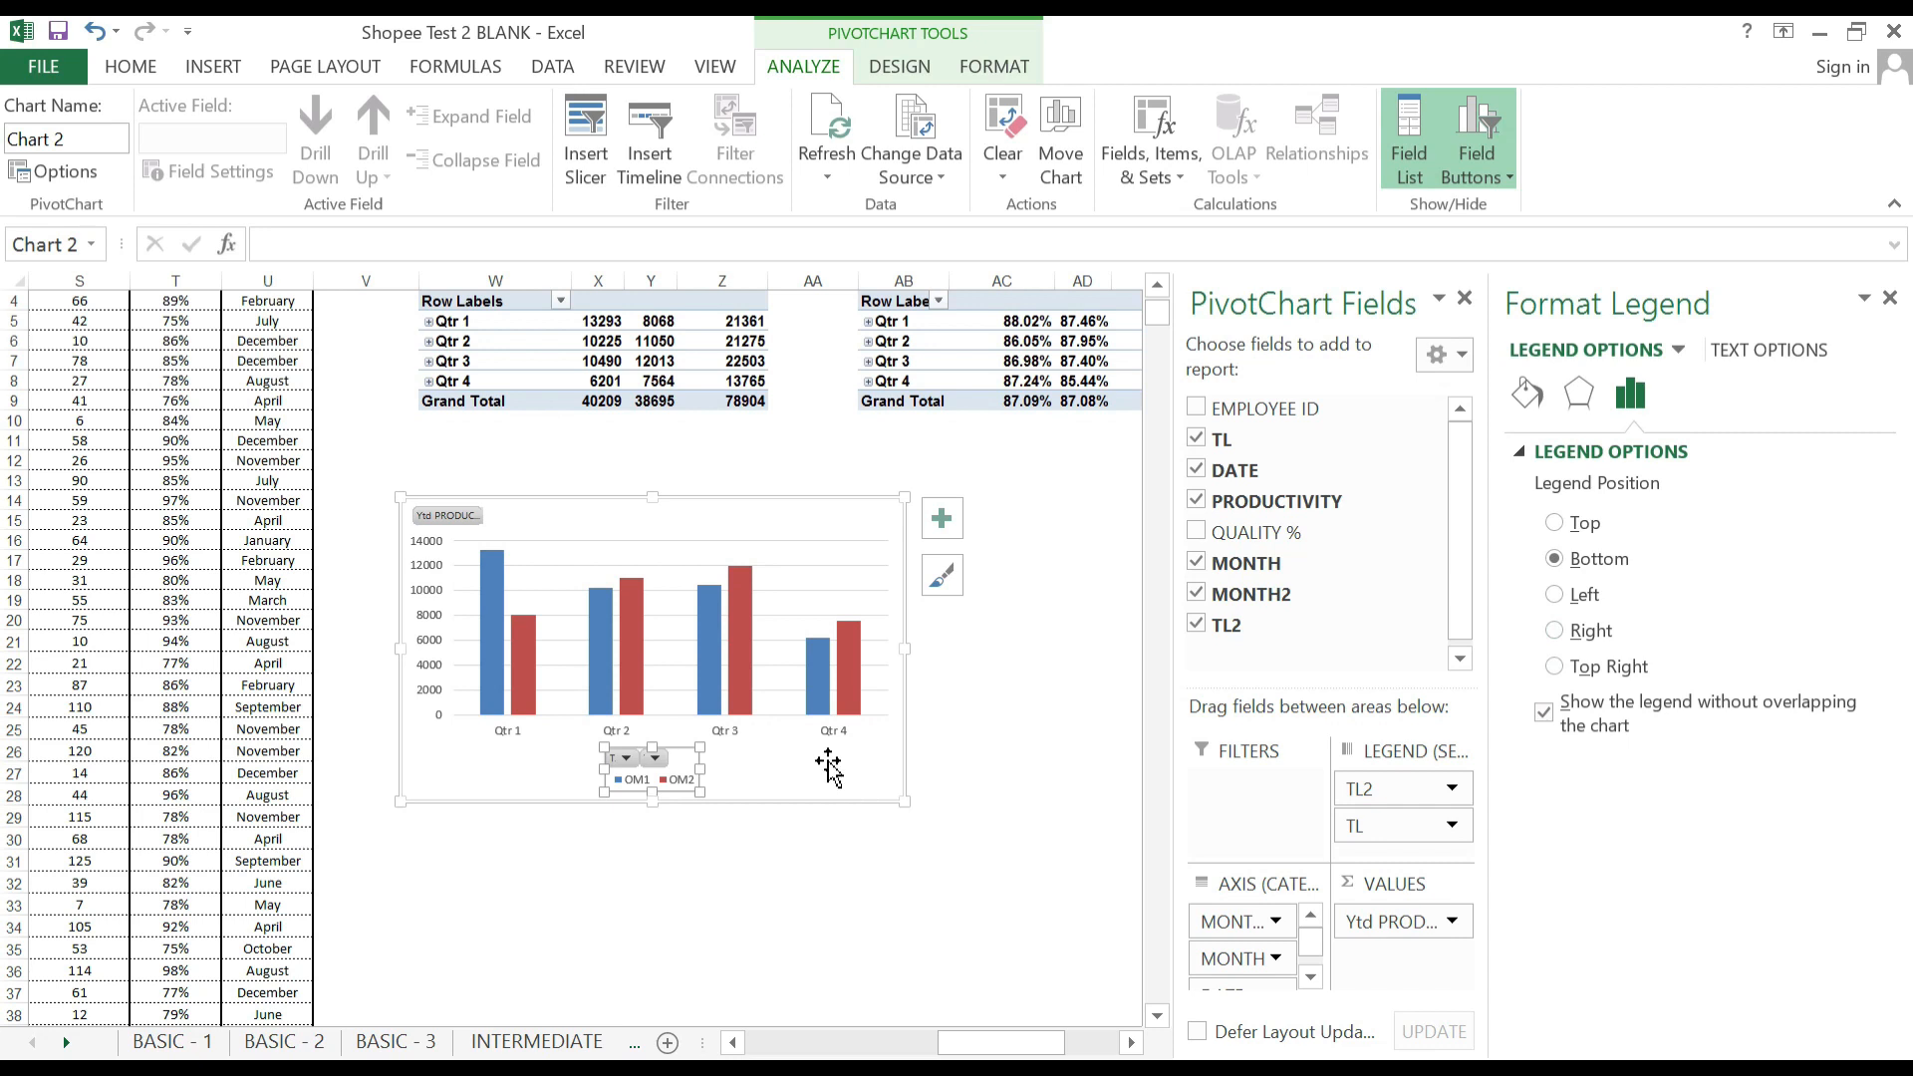
Hide the legend field buttons on the productivity PivotChart.
{"action": "left_click", "coordinate": [797, 778]}
{"action": "left_click", "coordinate": [655, 759]}
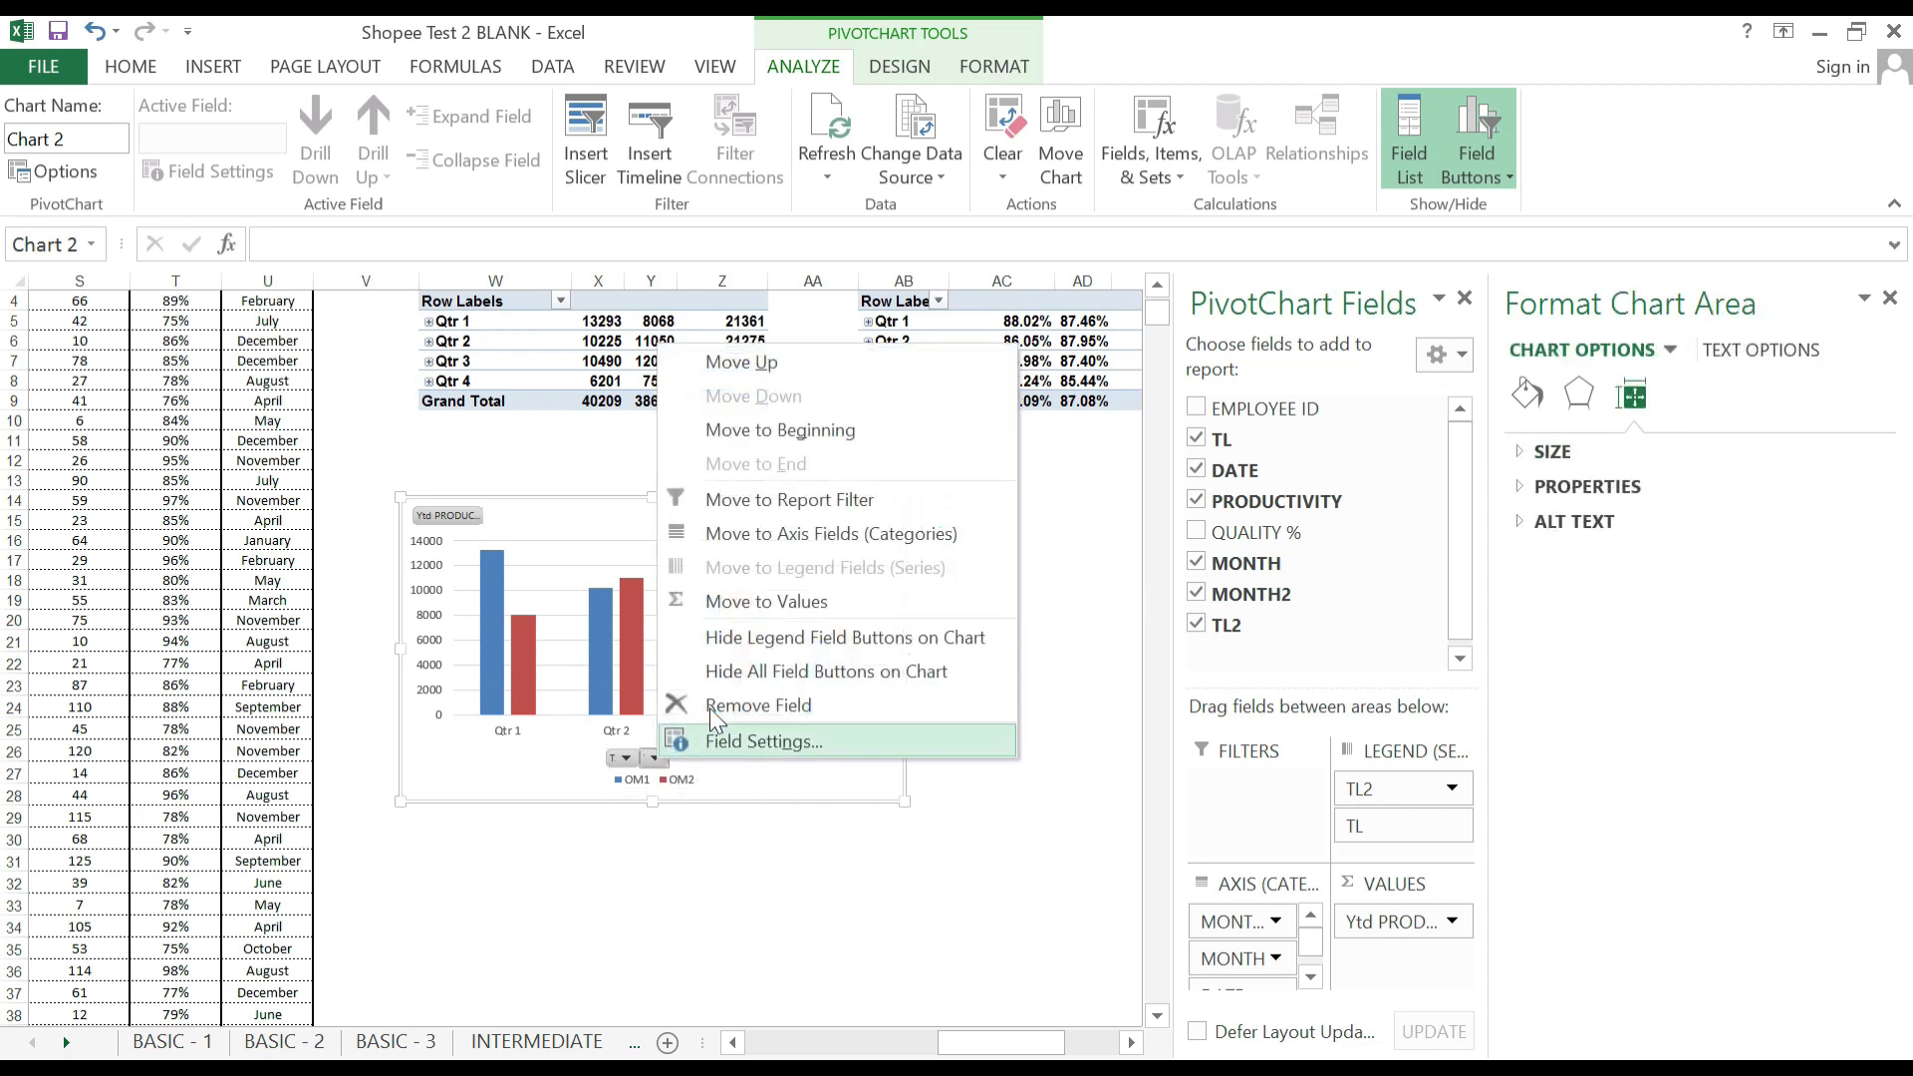
{"action": "left_click", "coordinate": [748, 648]}
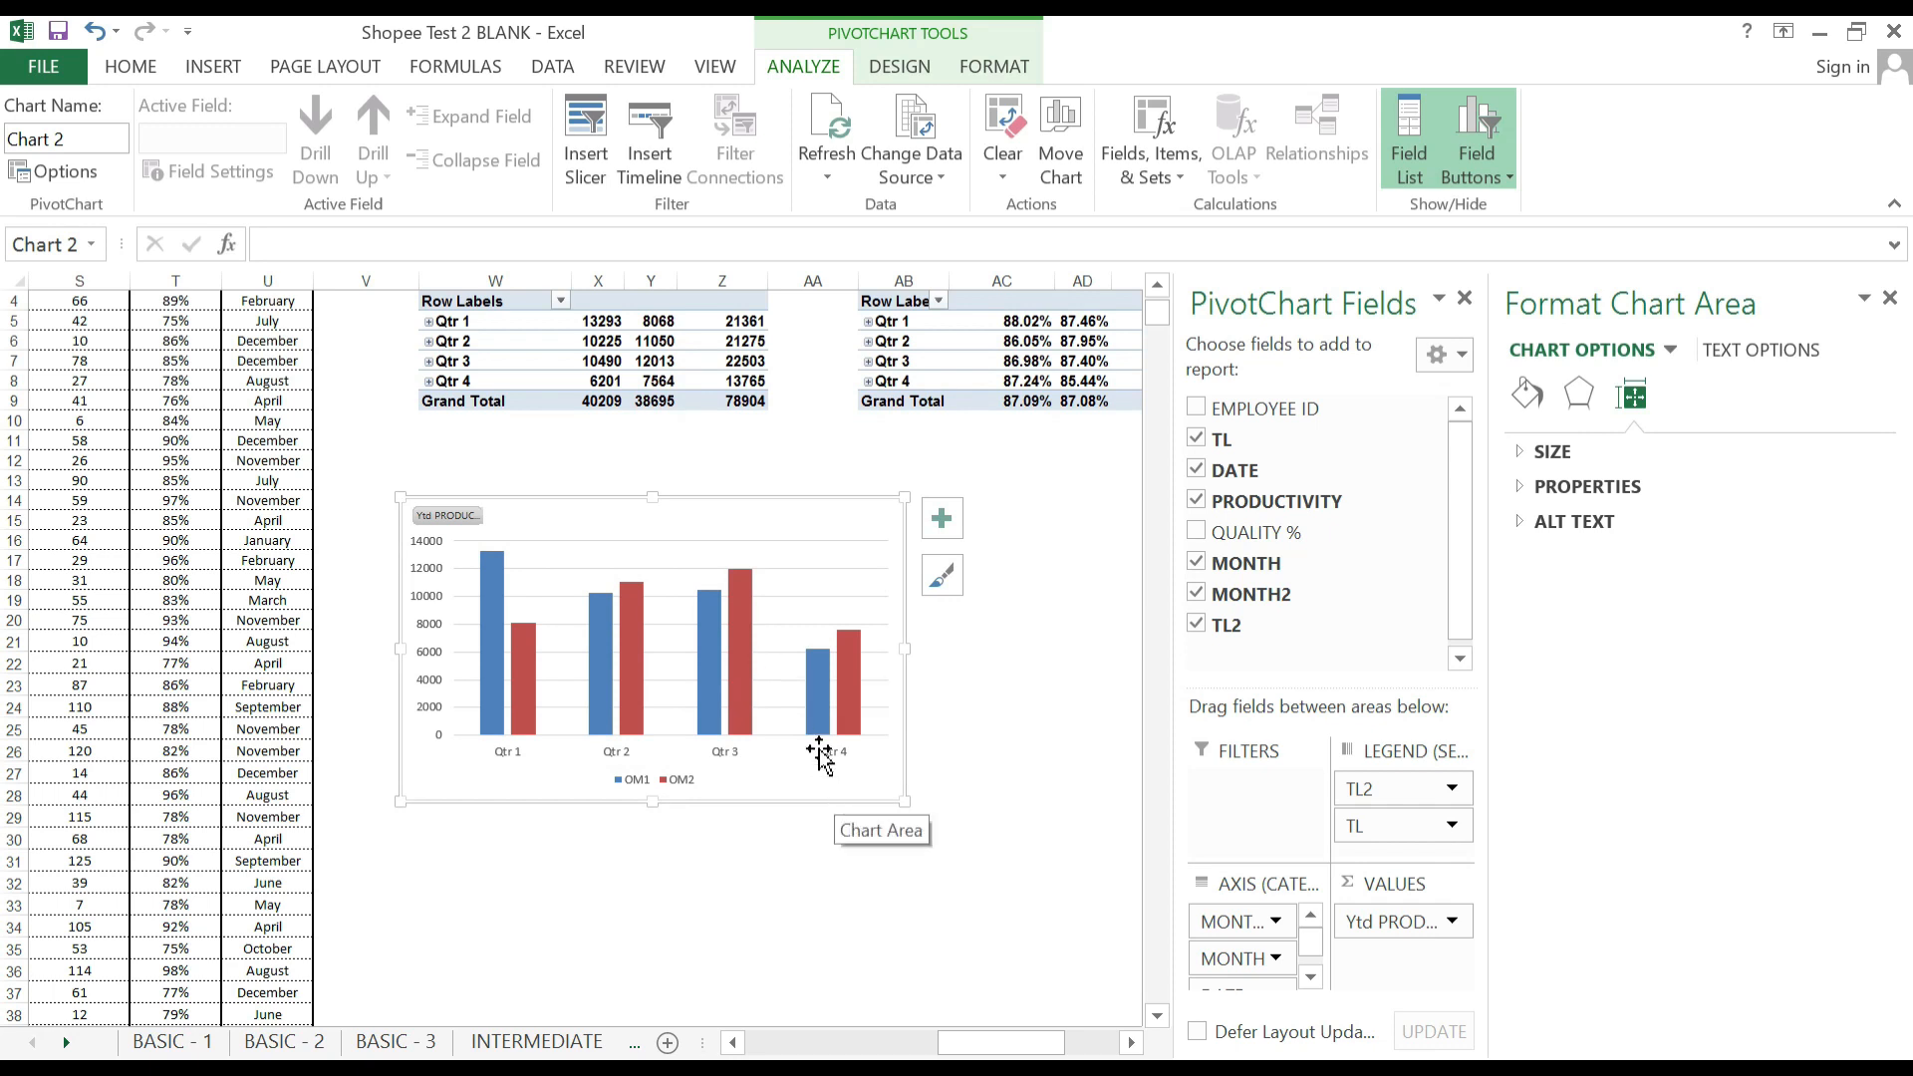
Fill the chart area of the productivity PivotChart with a light-variation blue gradient that darkens toward the chart's lower edge.
{"action": "mouse_move", "coordinate": [1042, 1046]}
{"action": "left_mouse_down"}
{"action": "mouse_move", "coordinate": [949, 1037]}
{"action": "mouse_move", "coordinate": [1036, 1043]}
{"action": "left_mouse_up"}
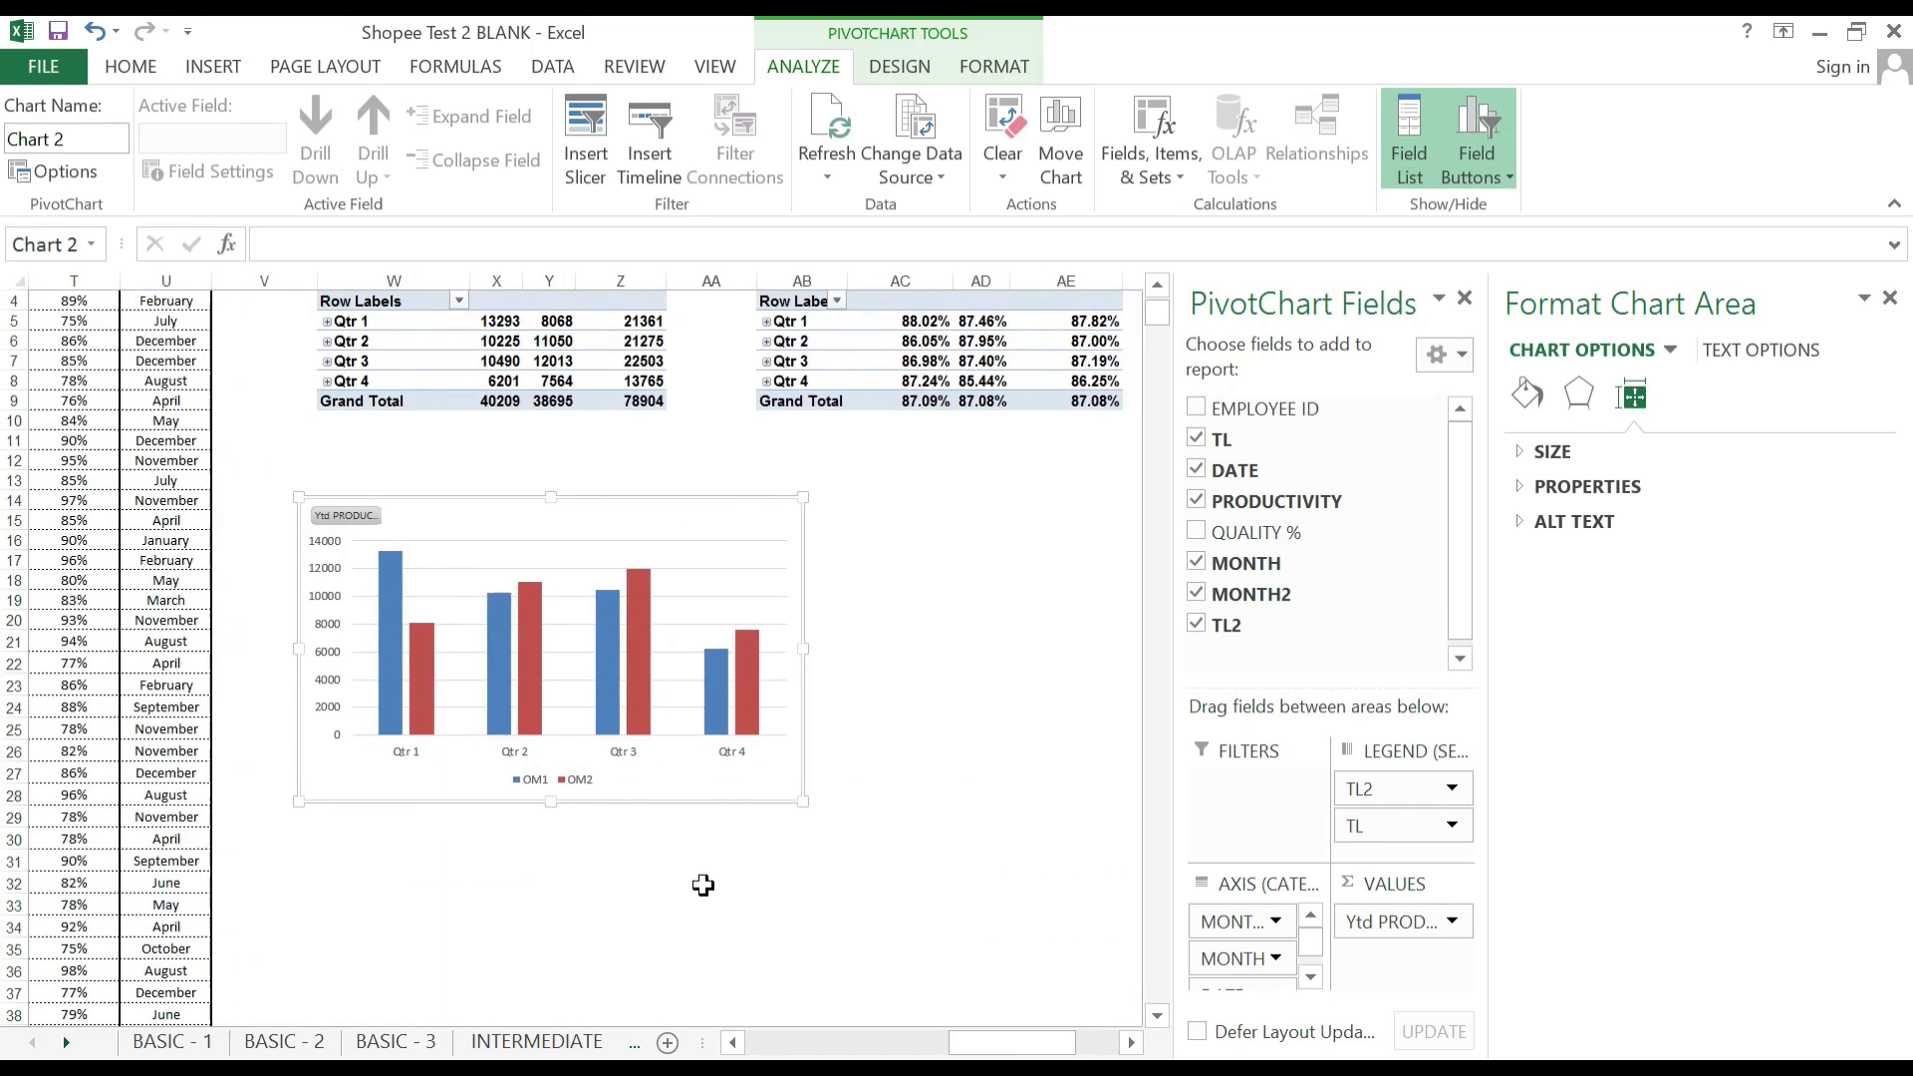
{"action": "right_click", "coordinate": [693, 794]}
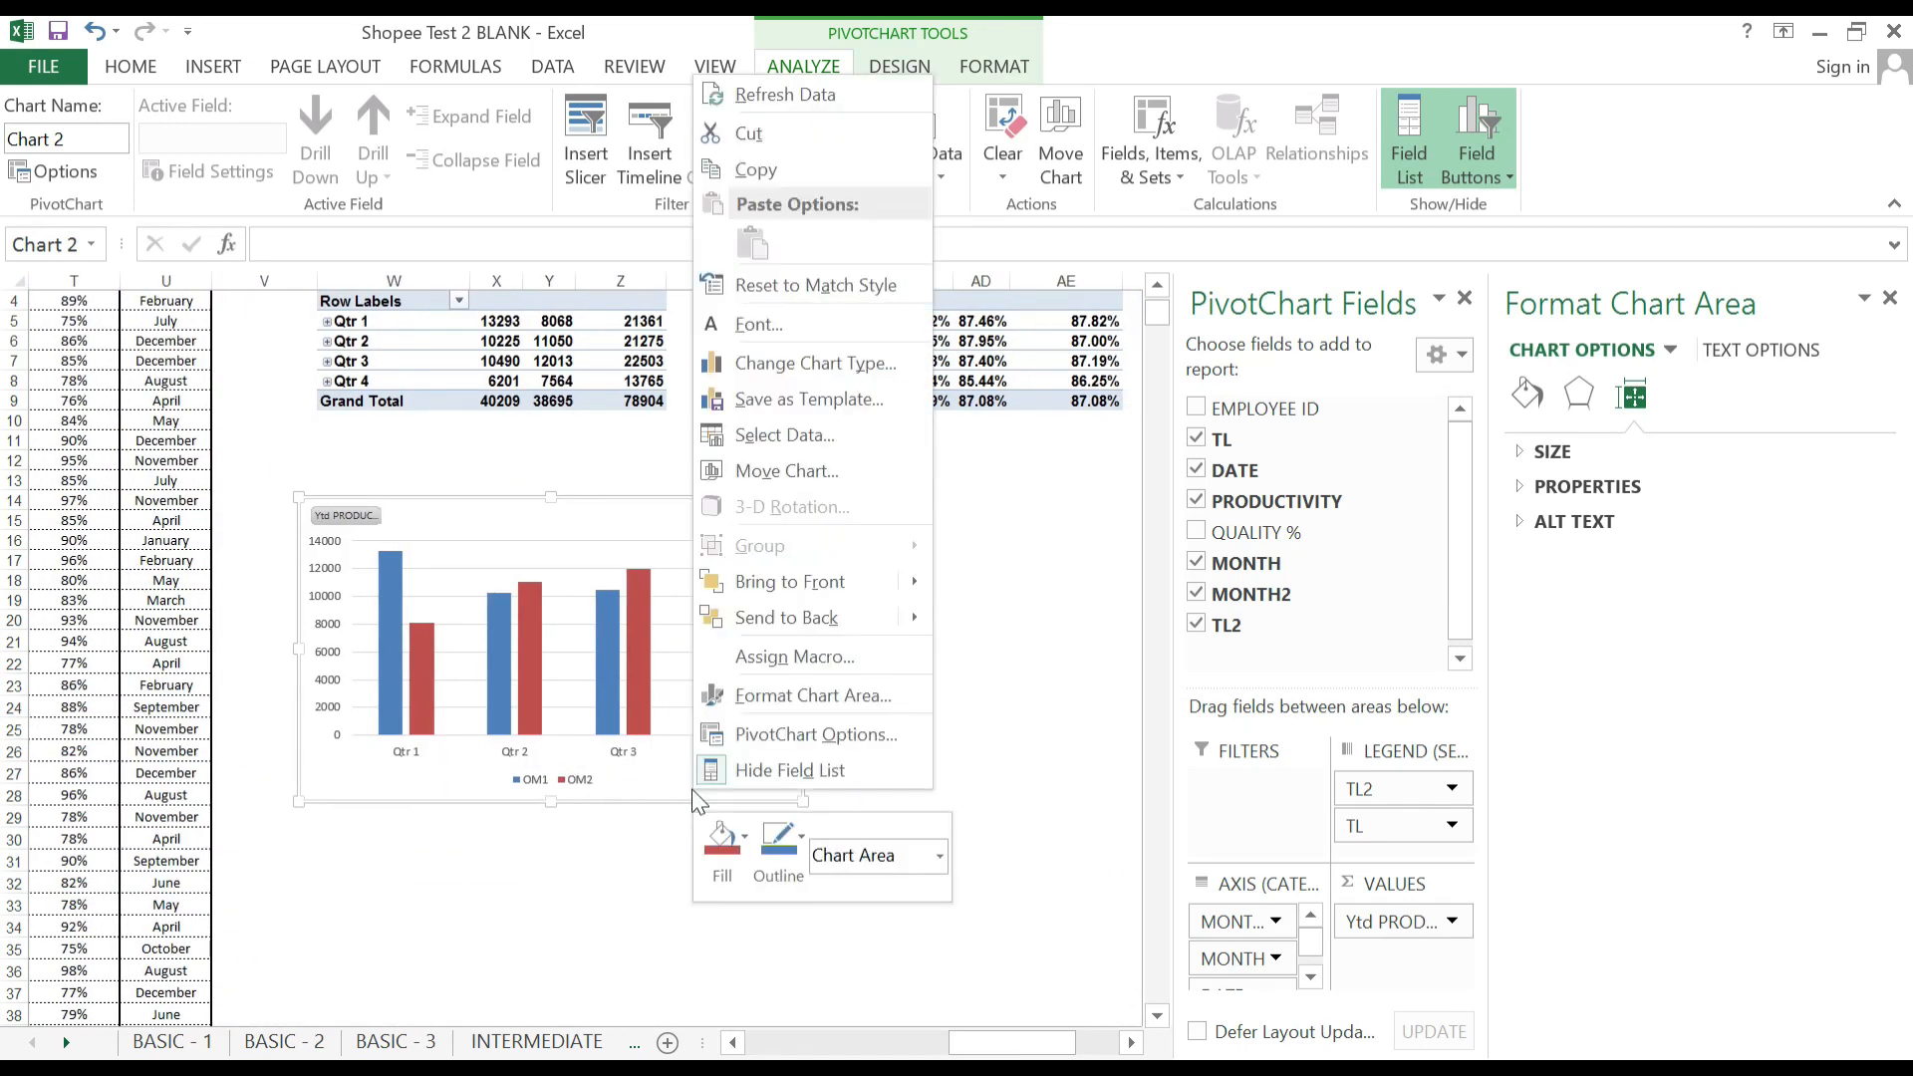
{"action": "left_click", "coordinate": [735, 871]}
{"action": "mouse_move", "coordinate": [795, 766]}
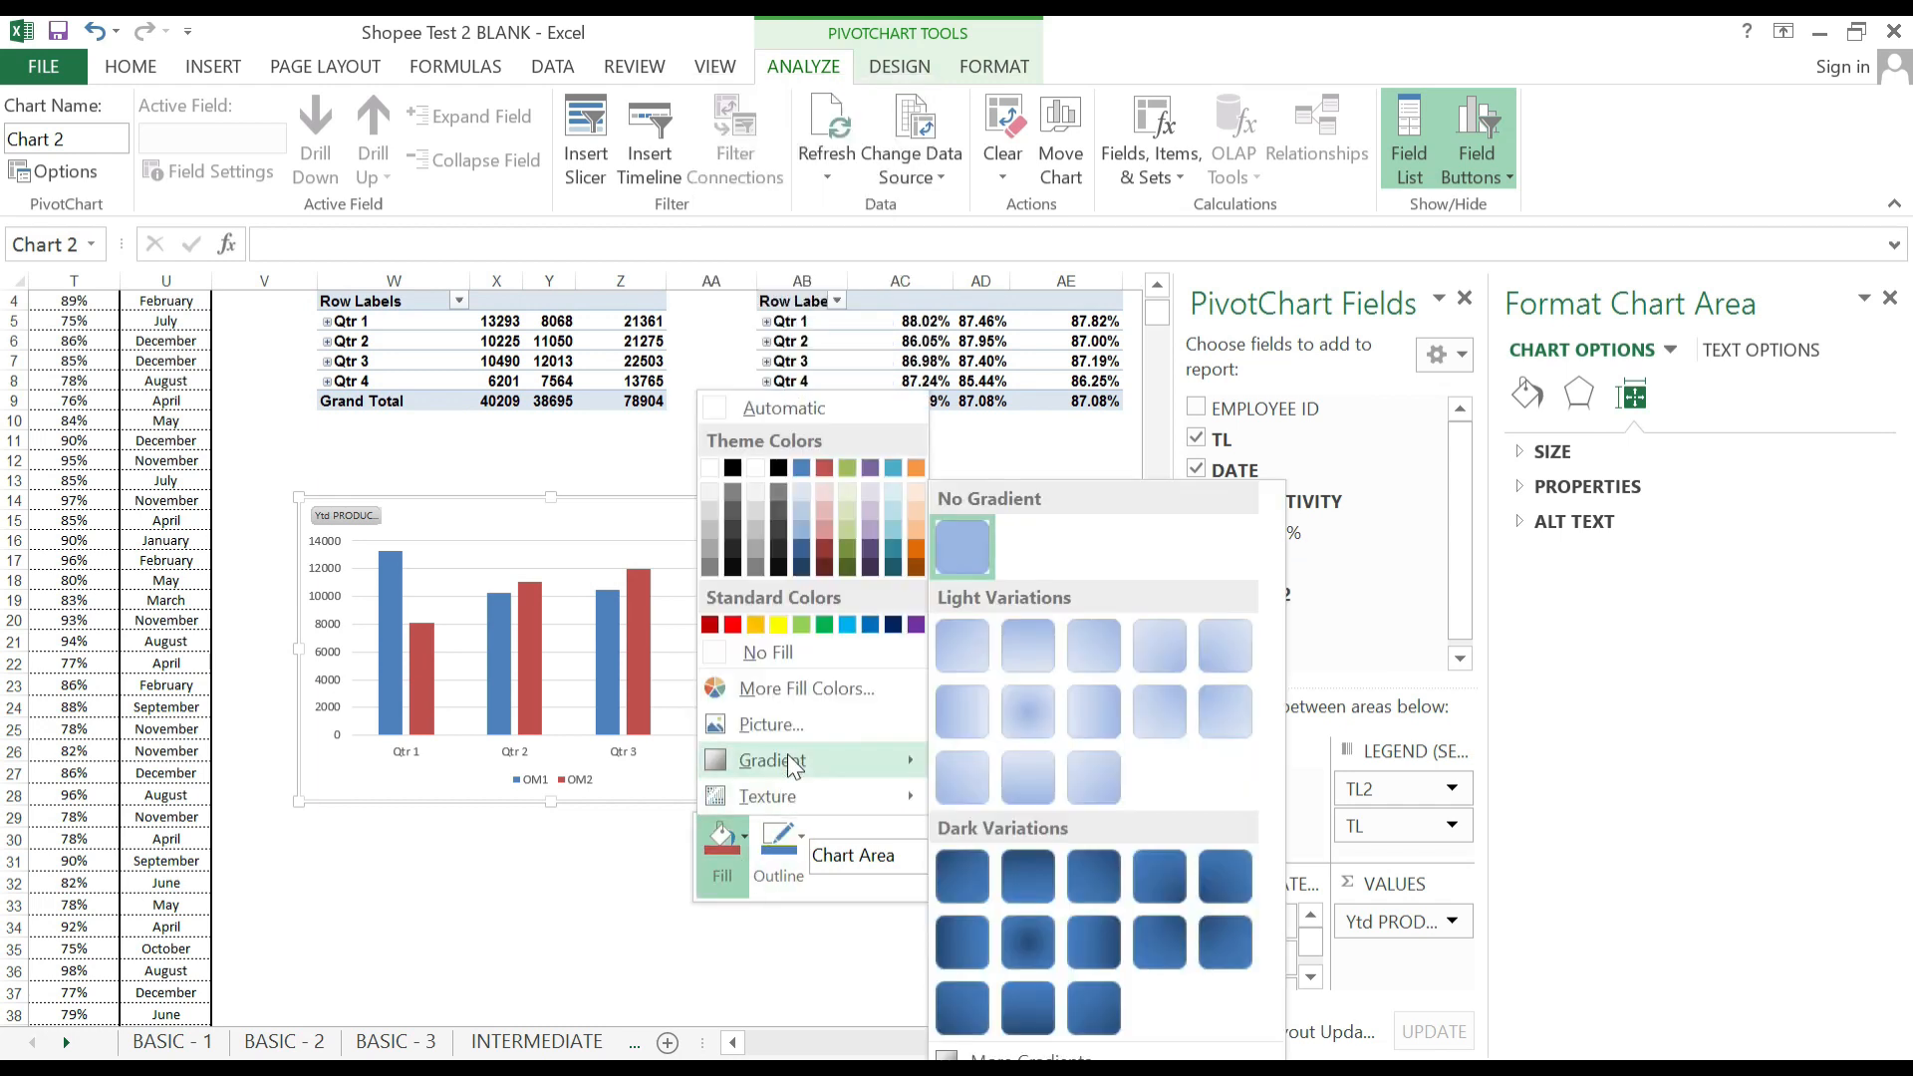
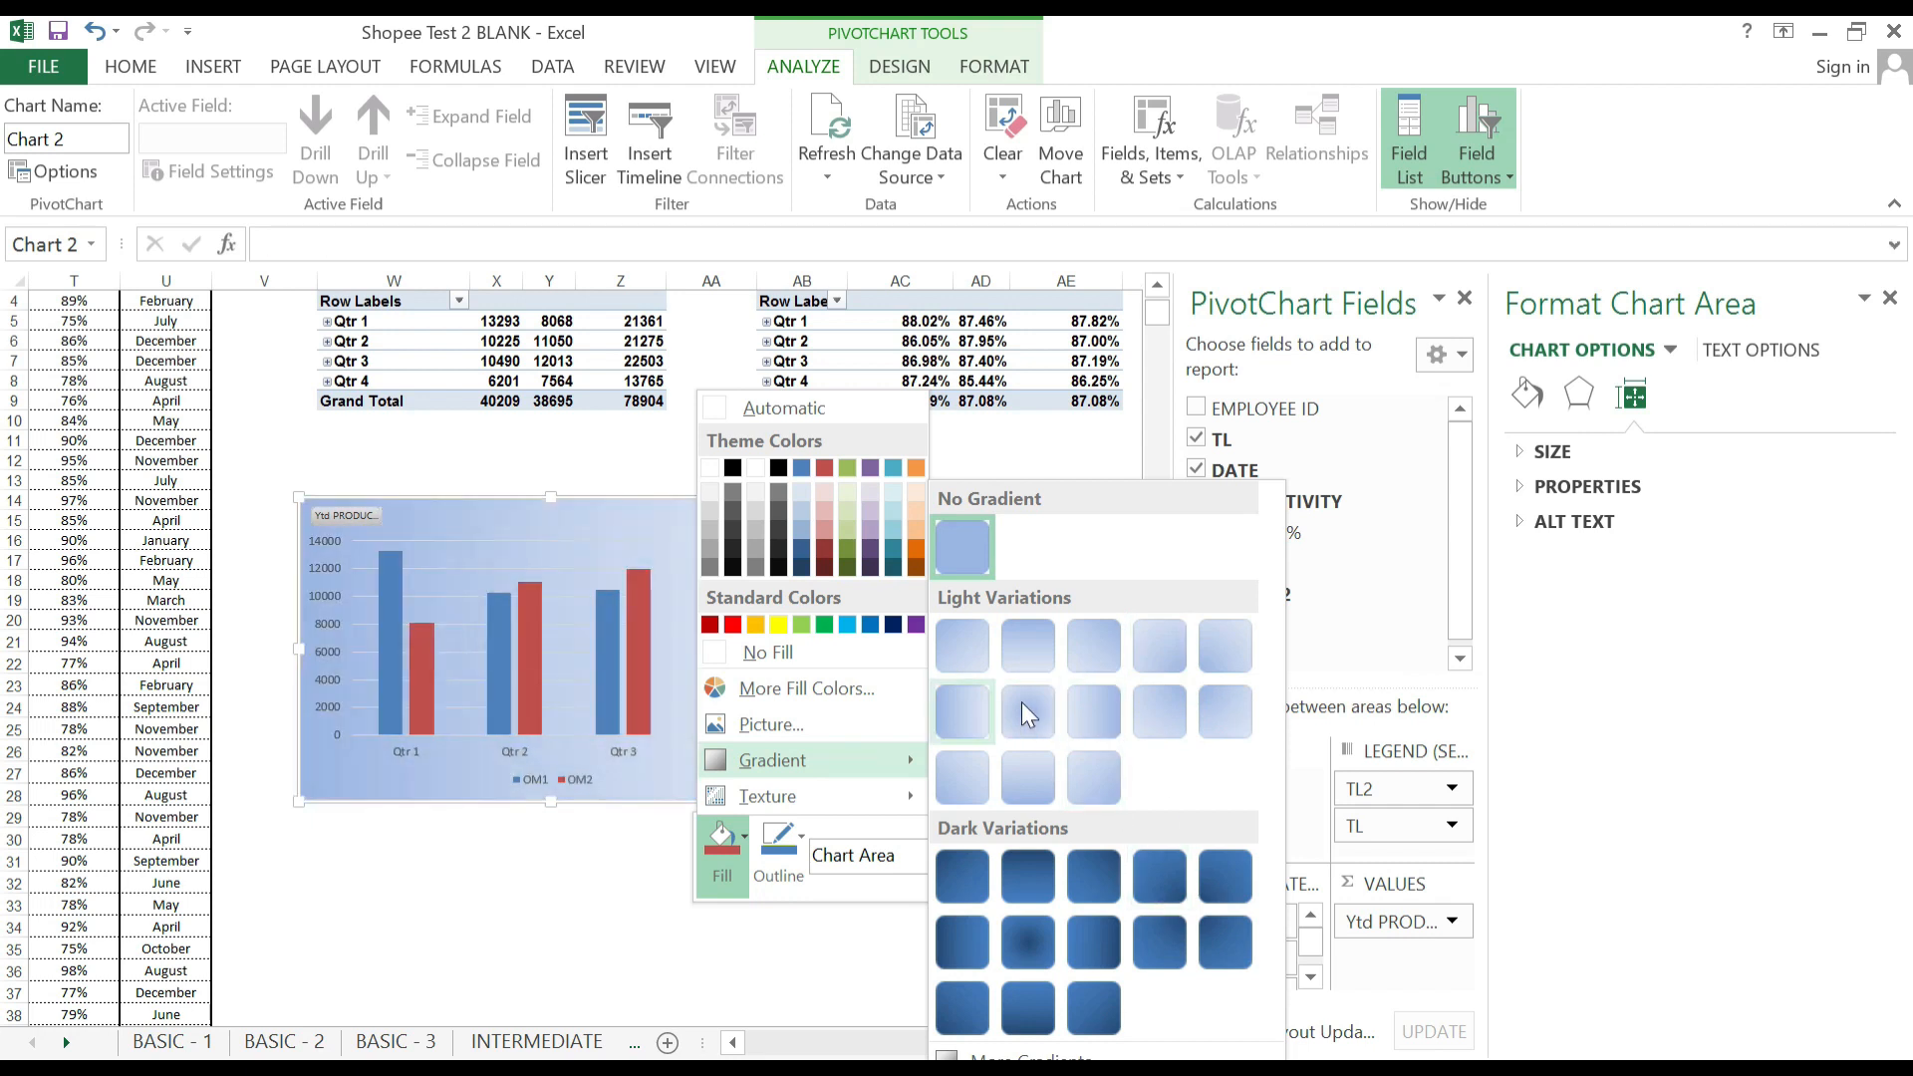
{"action": "left_click", "coordinate": [1018, 779]}
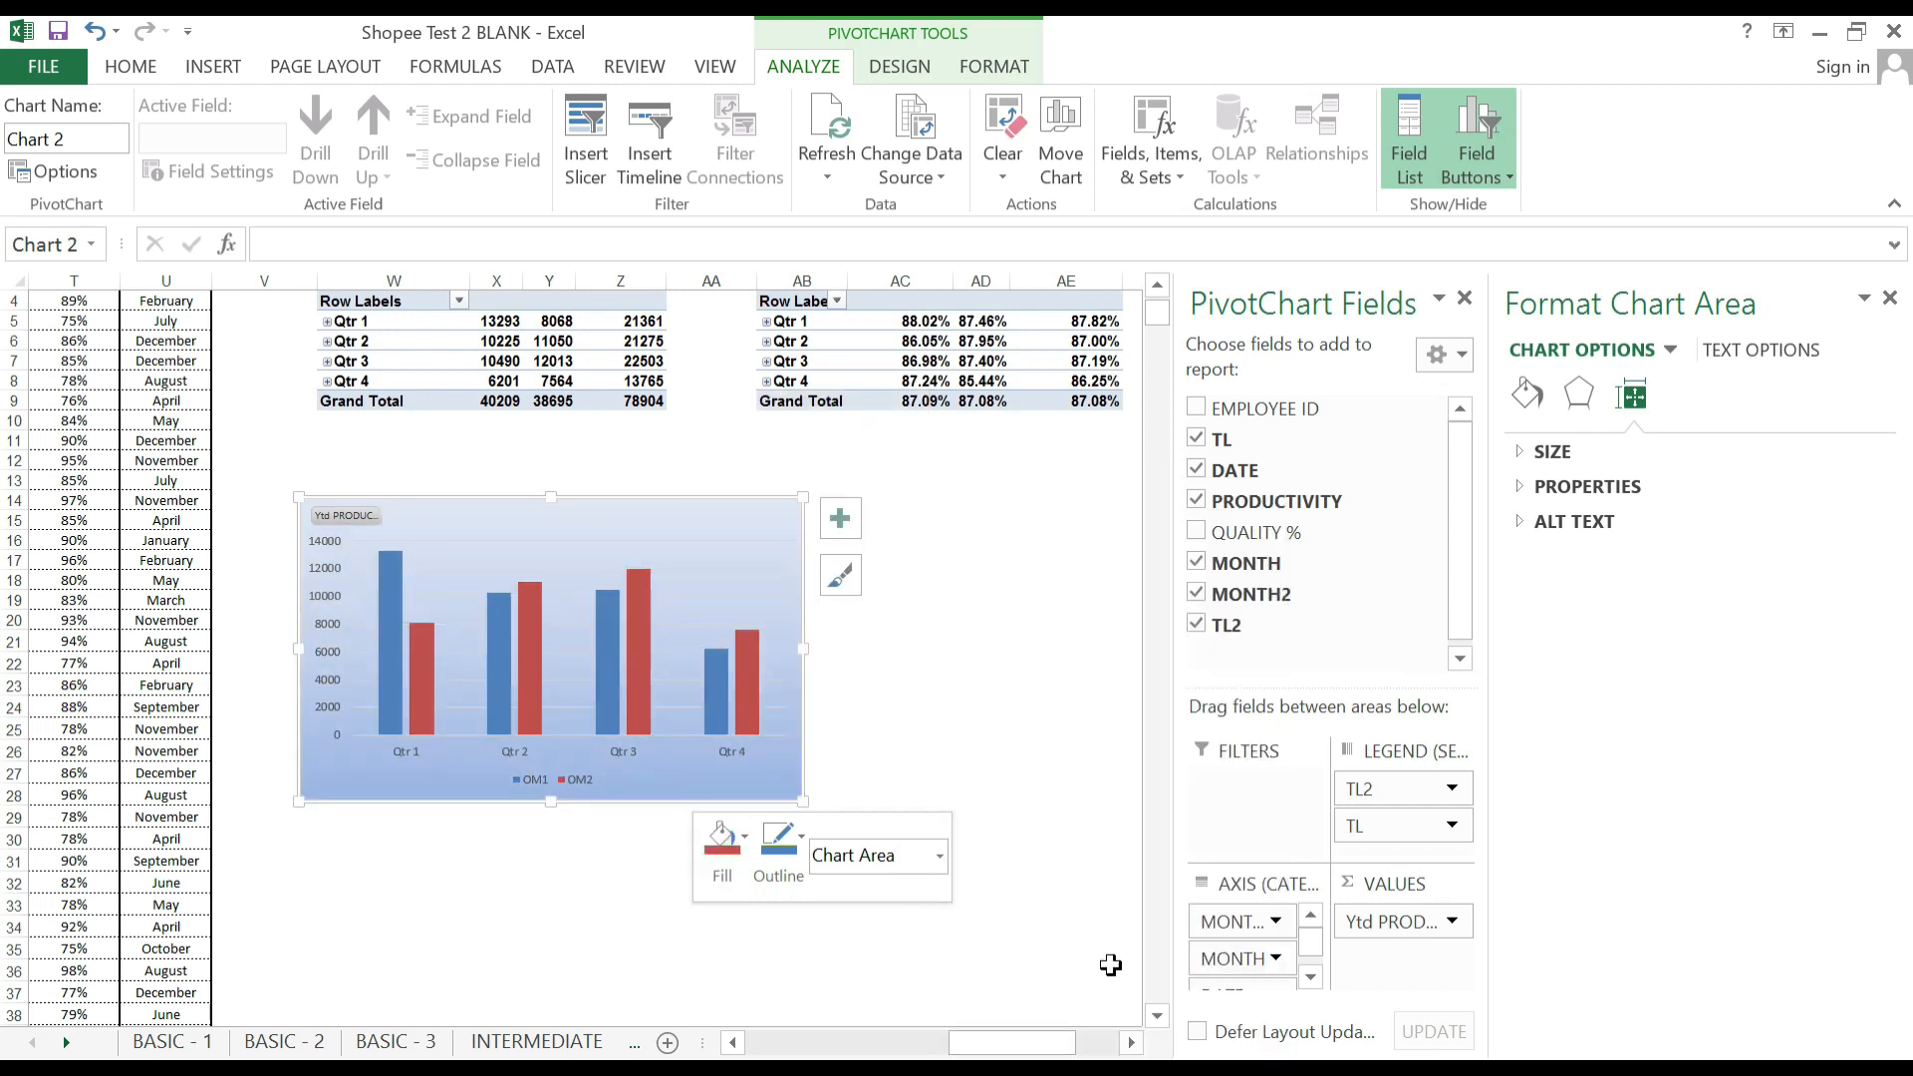
Give the plot area of the productivity PivotChart a solid white fill.
{"action": "mouse_move", "coordinate": [1061, 1043]}
{"action": "left_mouse_down"}
{"action": "mouse_move", "coordinate": [834, 1045]}
{"action": "mouse_move", "coordinate": [1156, 1044]}
{"action": "mouse_move", "coordinate": [847, 1046]}
{"action": "mouse_move", "coordinate": [1036, 1044]}
{"action": "left_mouse_up"}
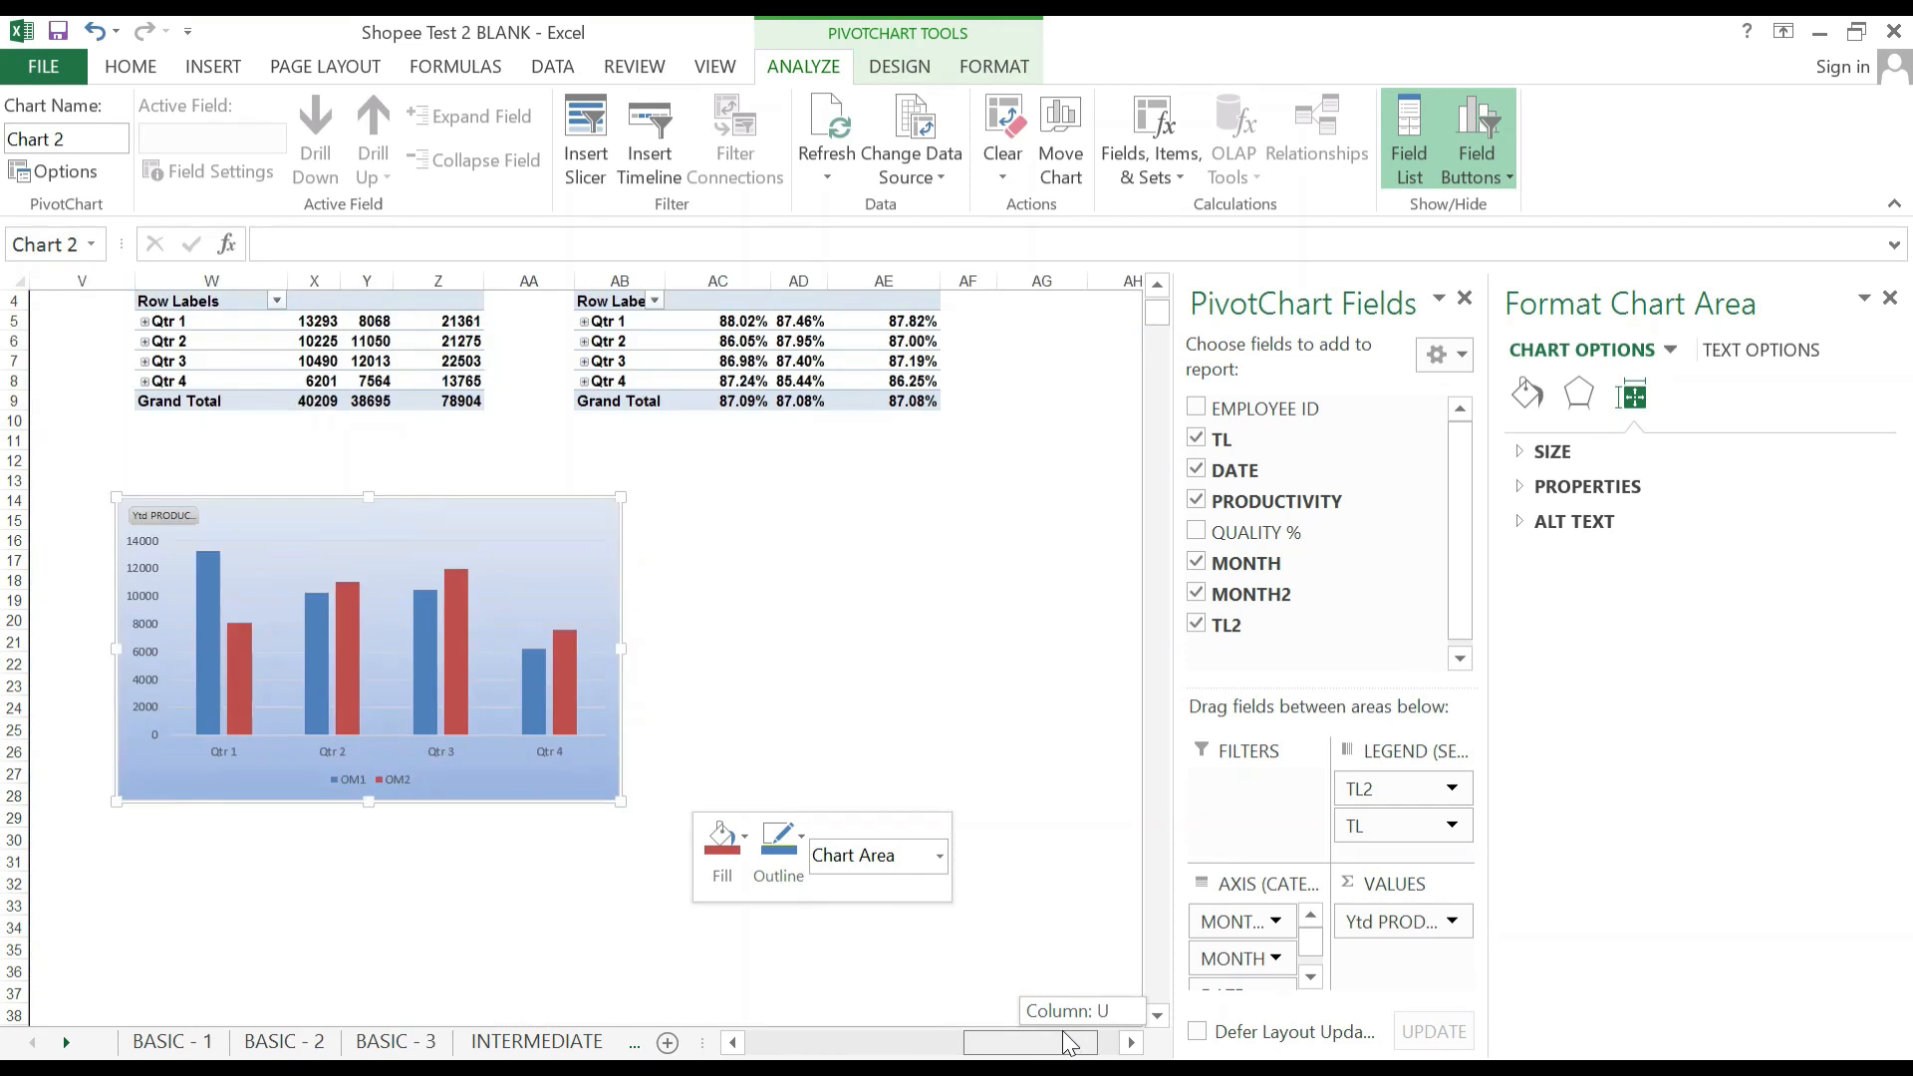
{"action": "left_click", "coordinate": [529, 562]}
{"action": "right_click", "coordinate": [535, 581]}
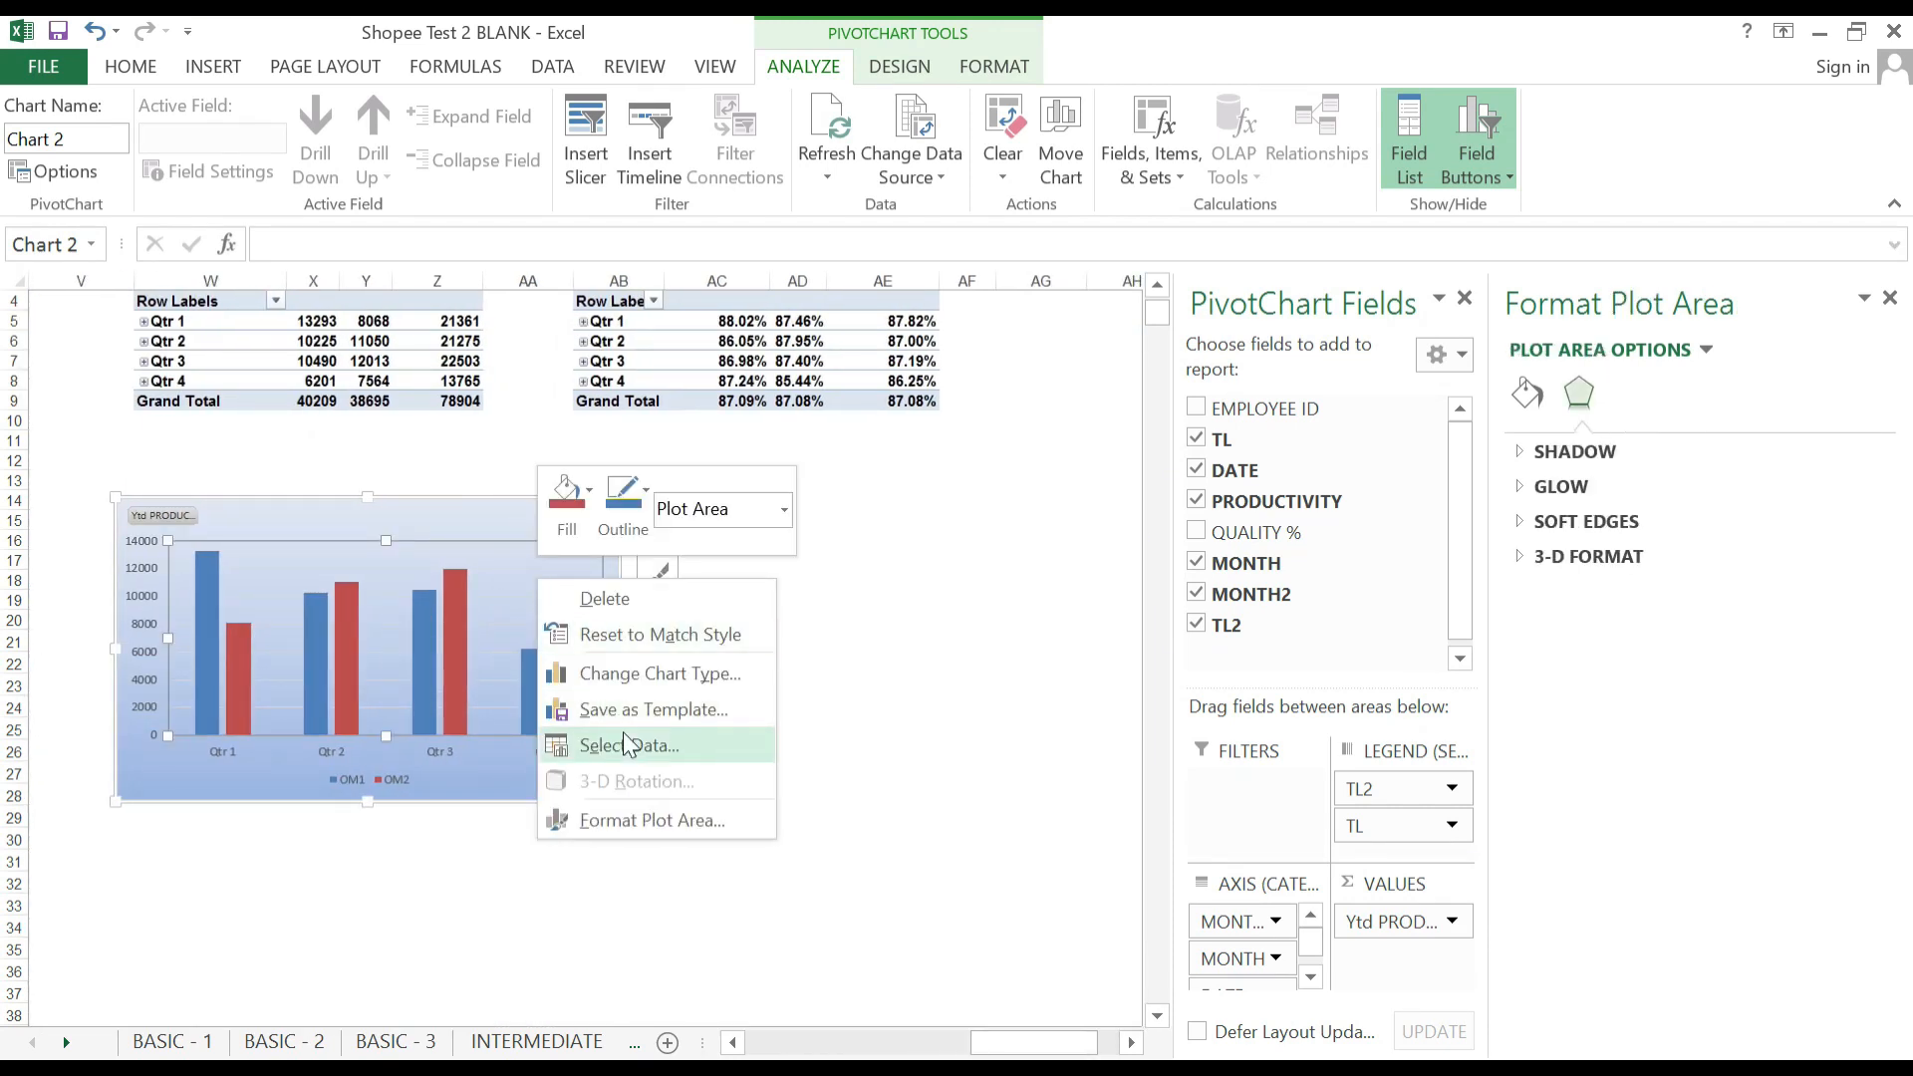
{"action": "left_click", "coordinate": [617, 819]}
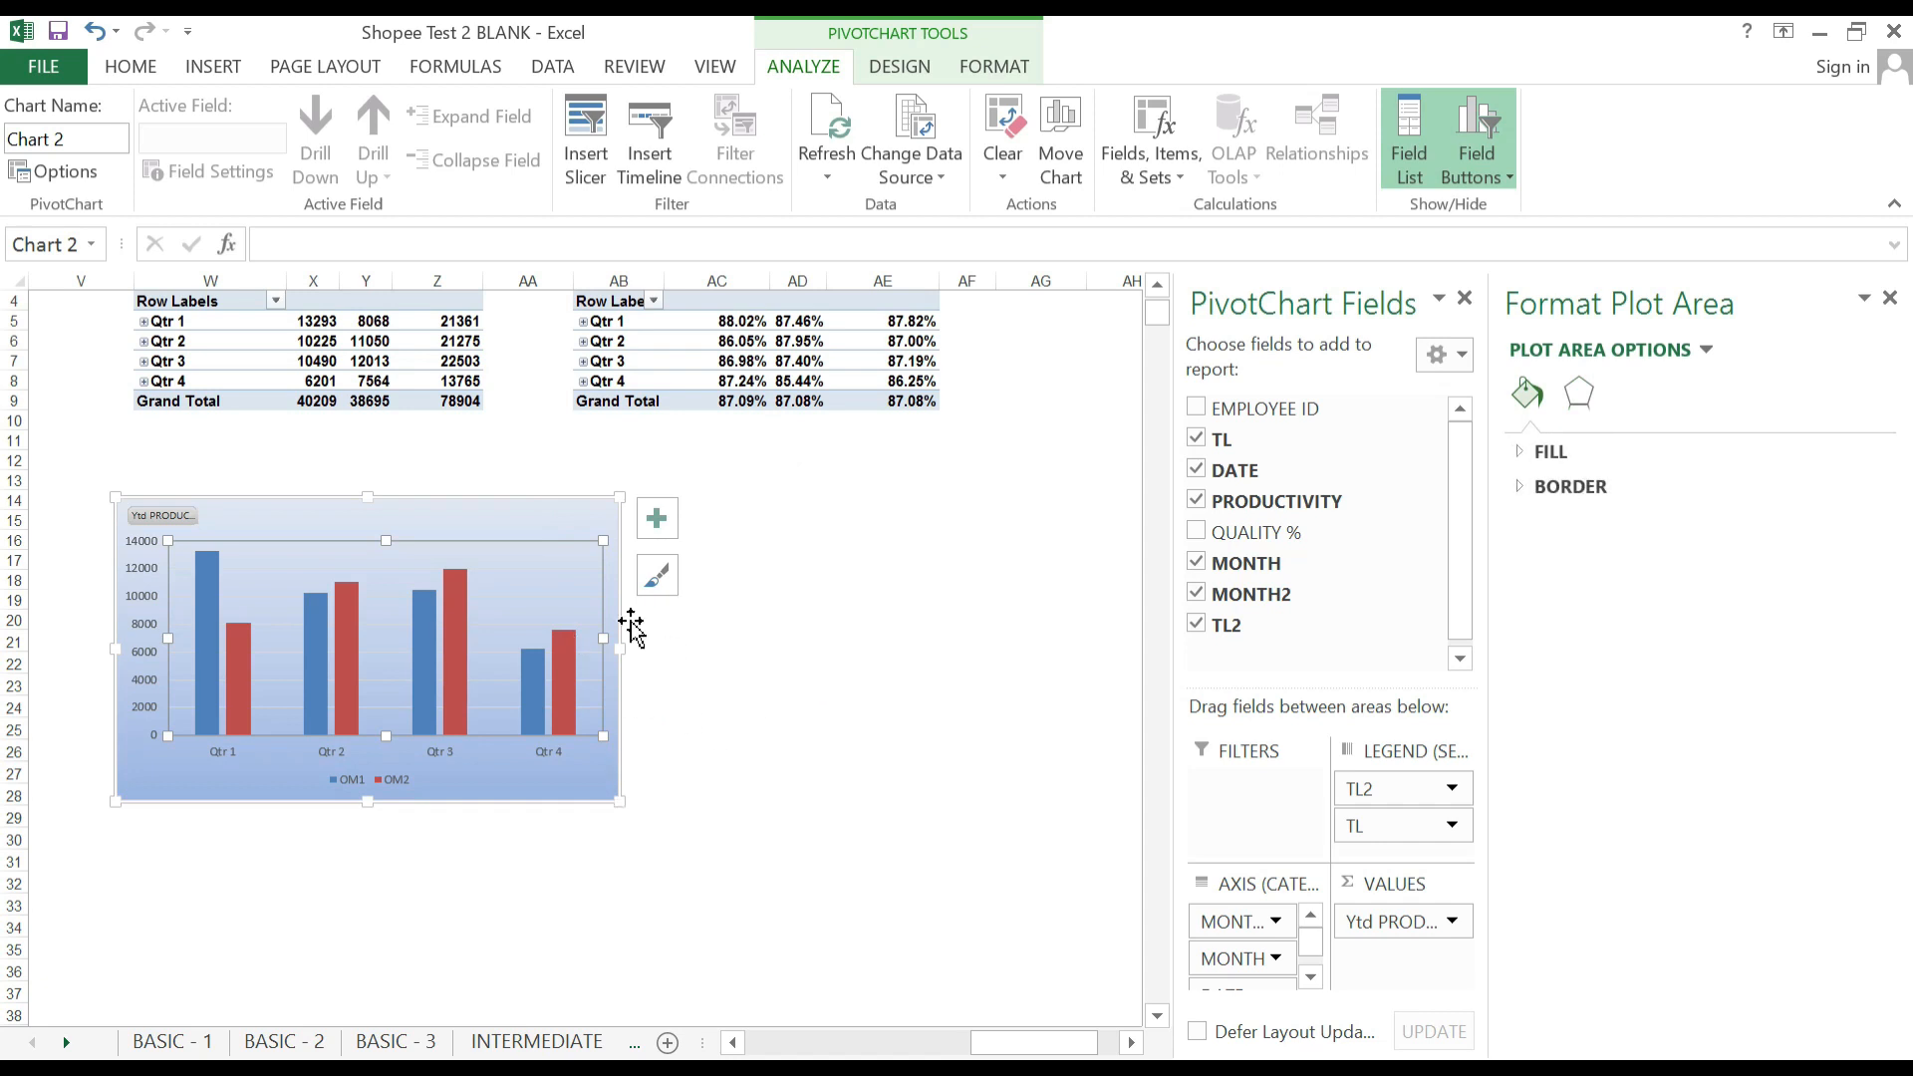
{"action": "left_click", "coordinate": [1513, 455]}
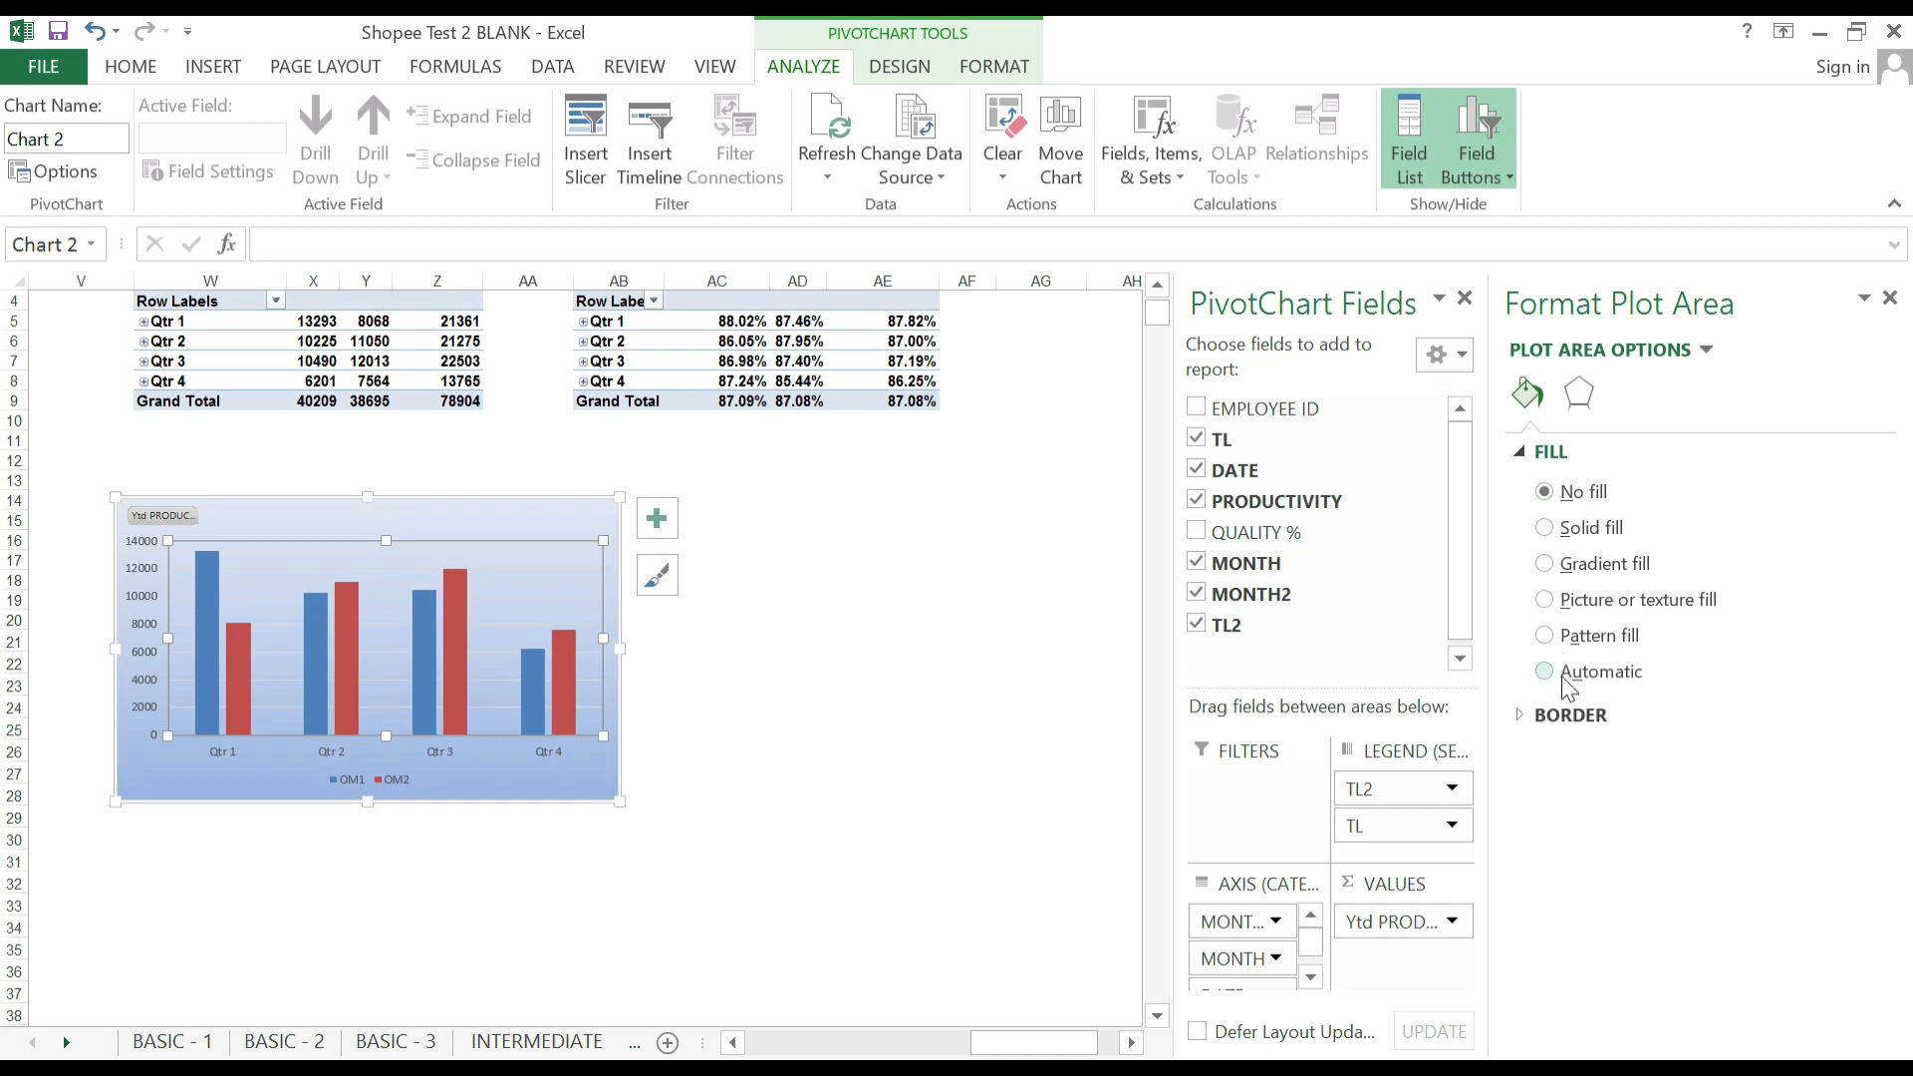
{"action": "left_click", "coordinate": [1568, 686]}
{"action": "left_click", "coordinate": [1584, 531]}
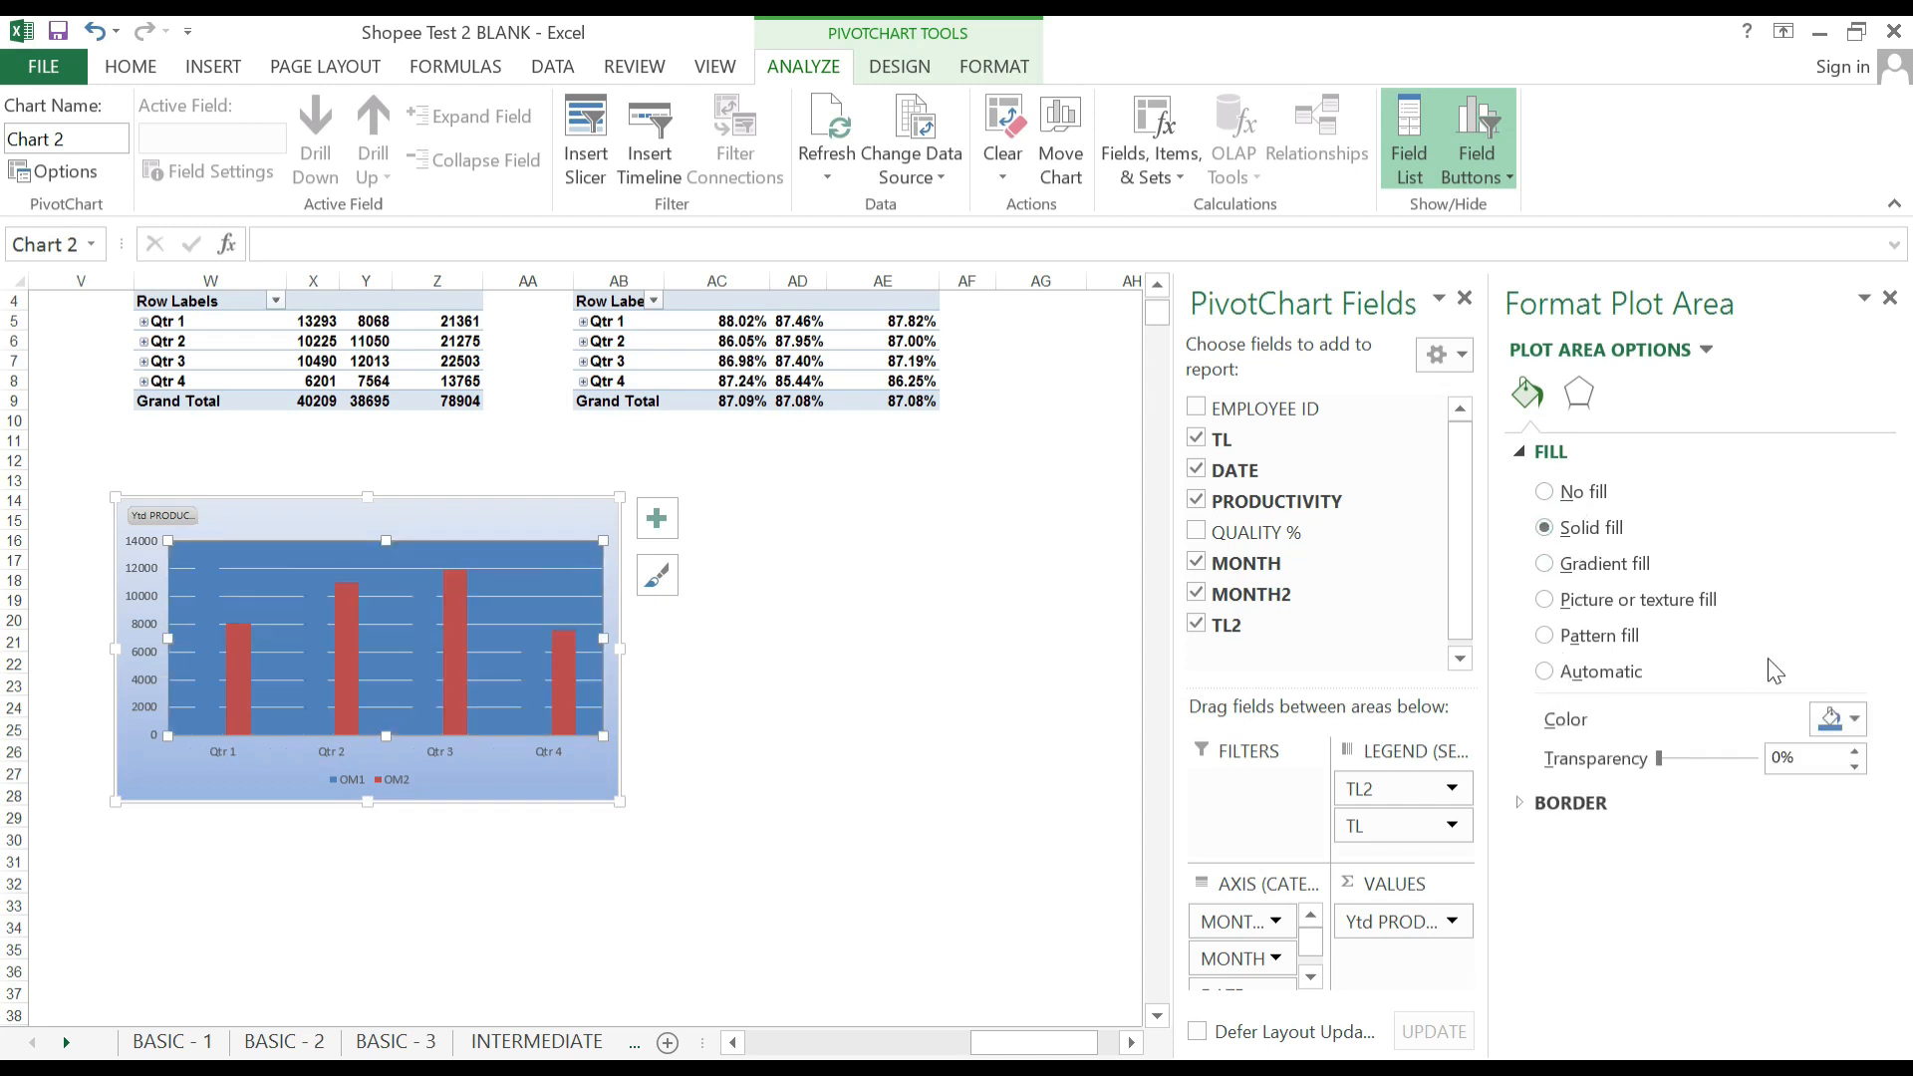
{"action": "left_click", "coordinate": [1839, 722]}
{"action": "left_click", "coordinate": [1695, 786]}
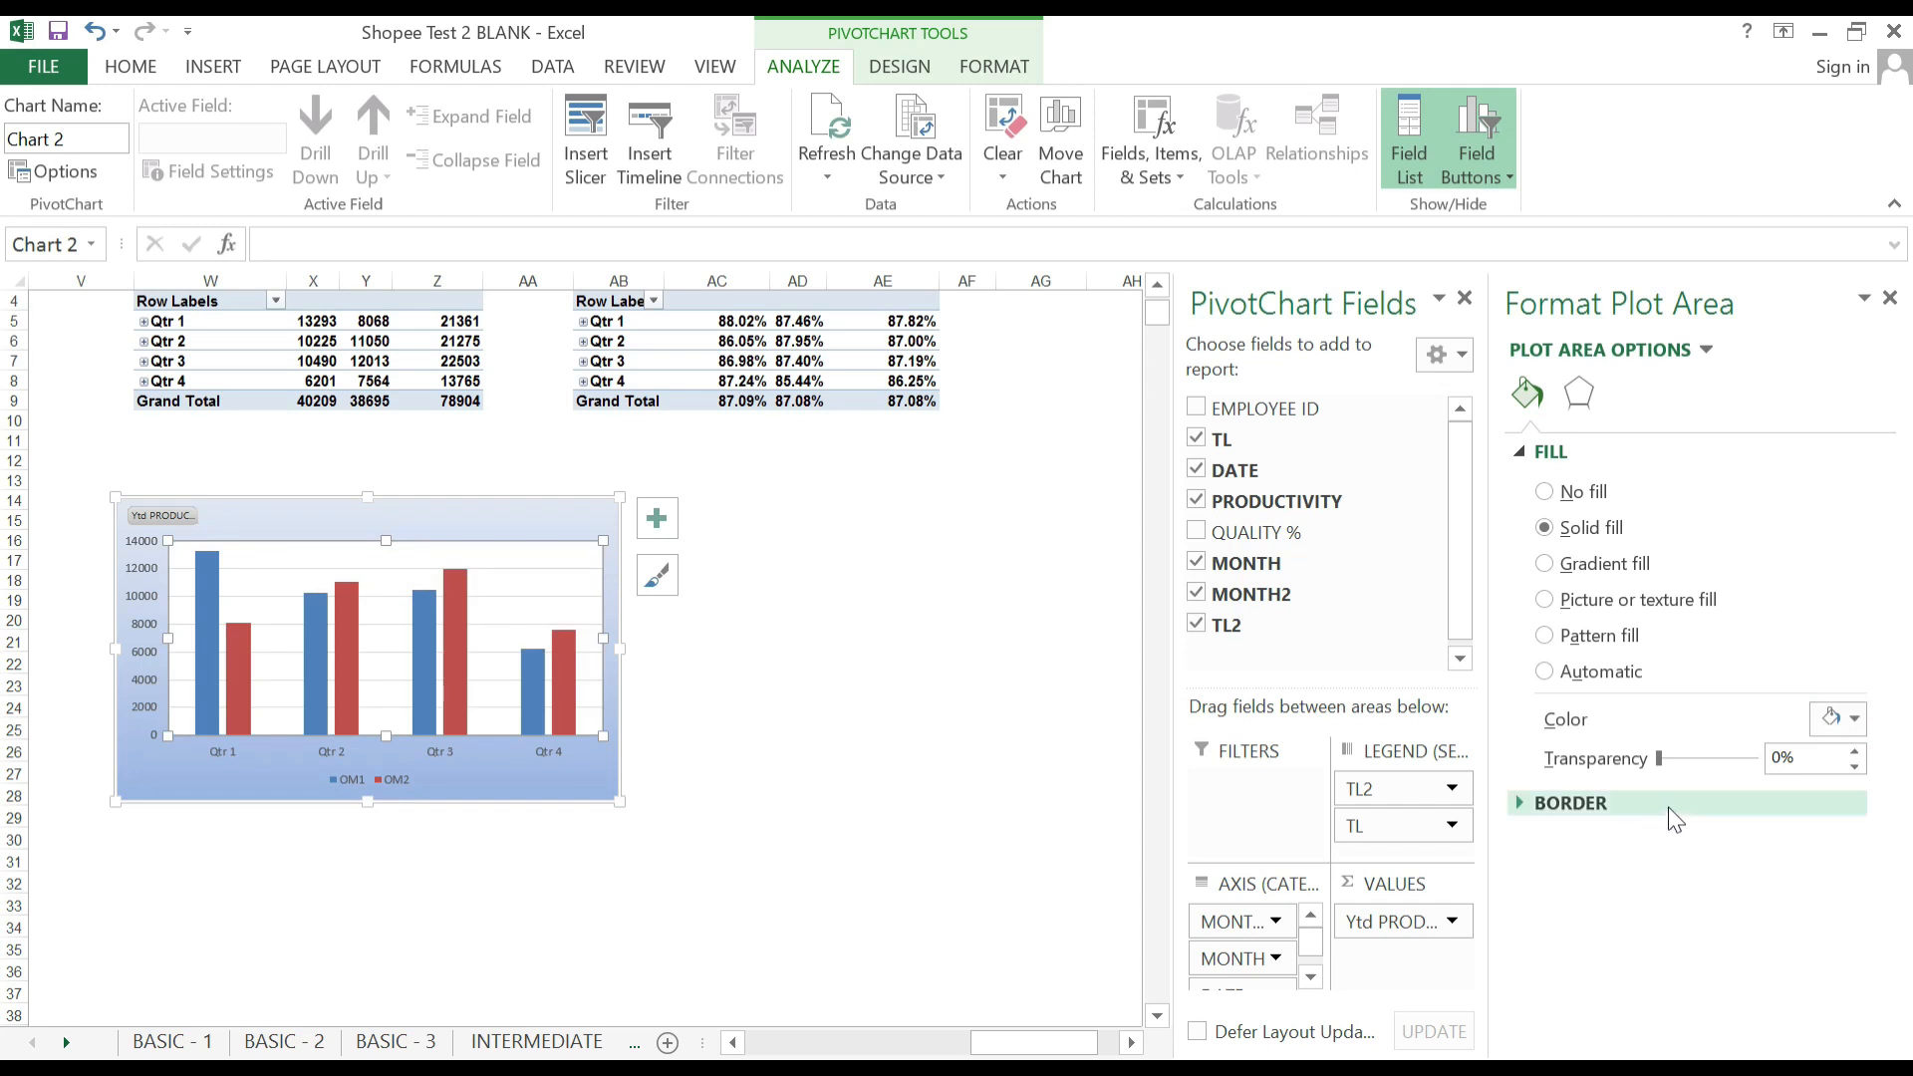
{"action": "left_click", "coordinate": [785, 770]}
Insert a clustered column PivotChart from the Ytd QUALITY SCORE pivot table.
{"action": "left_click", "coordinate": [927, 1042]}
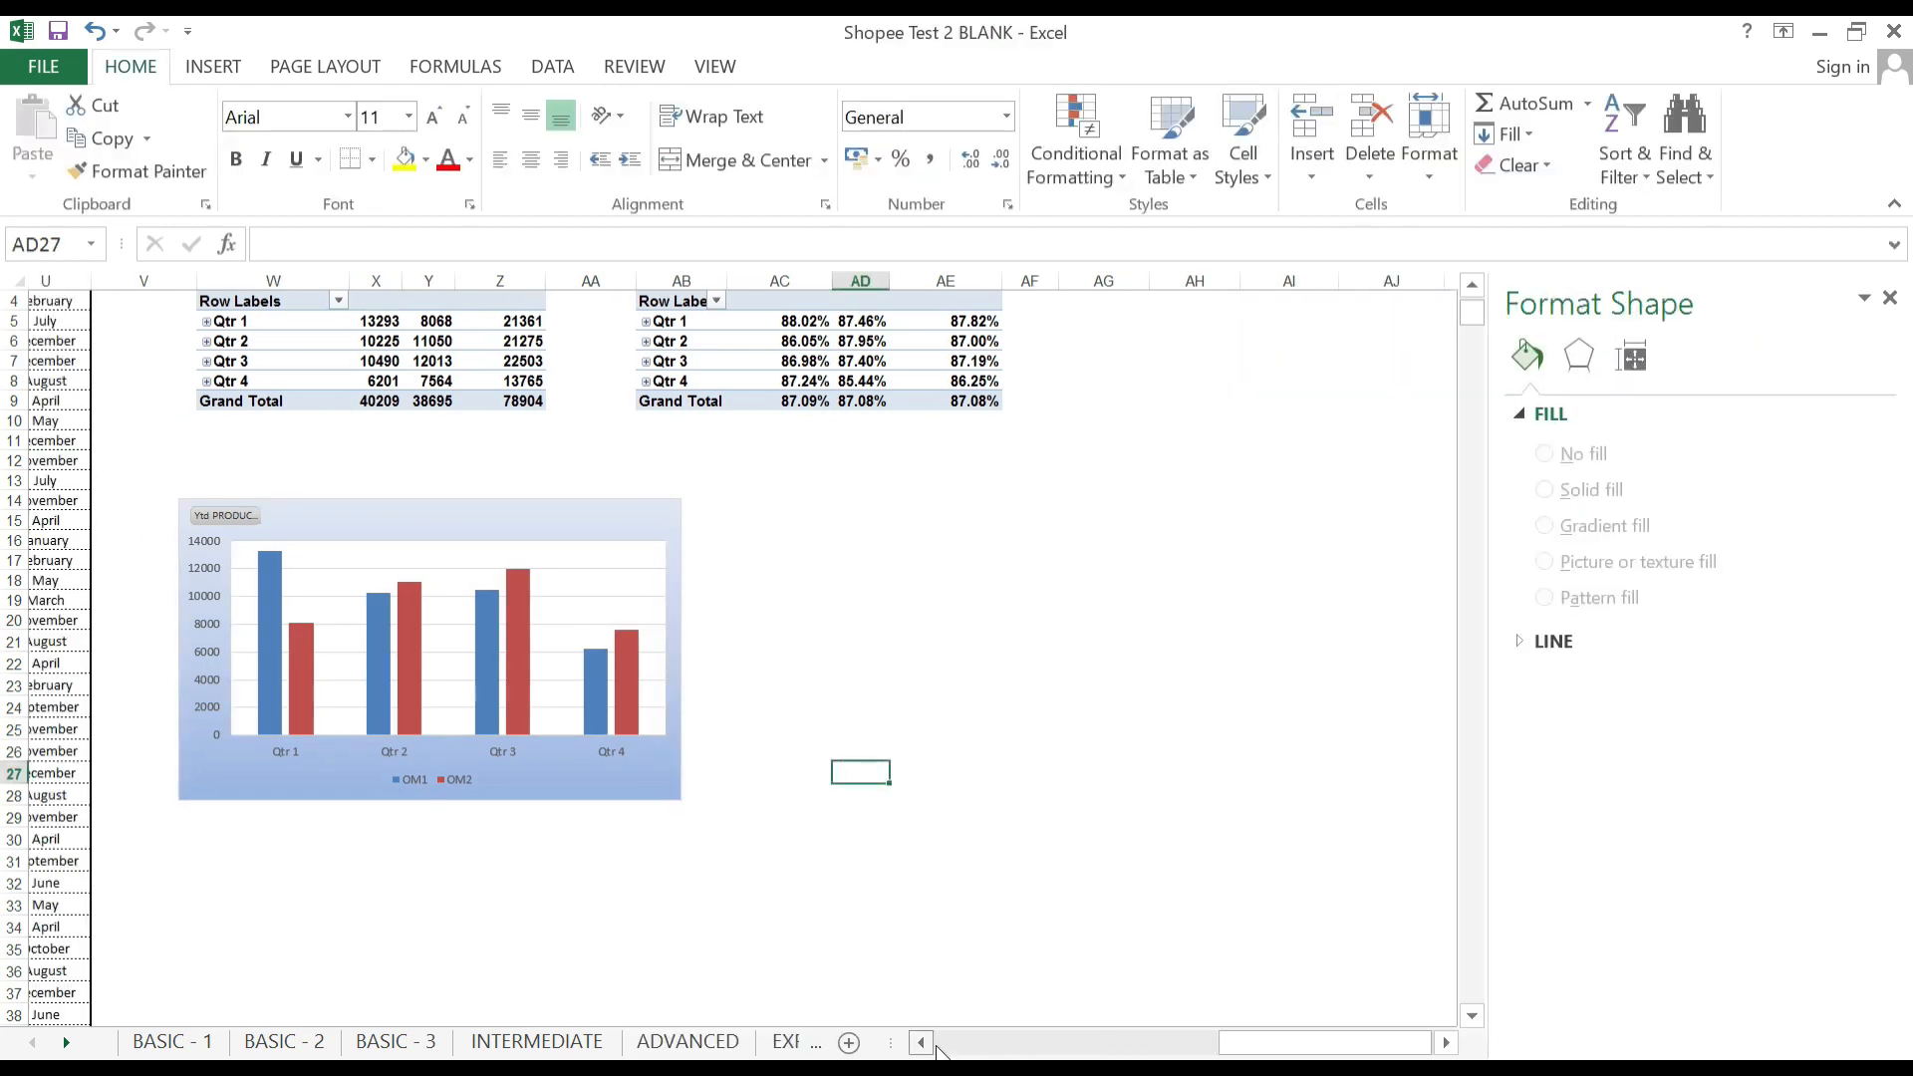
{"action": "left_click", "coordinate": [1007, 1041]}
{"action": "left_click_drag", "start_coordinate": [1046, 1048], "coordinate": [1313, 1047]}
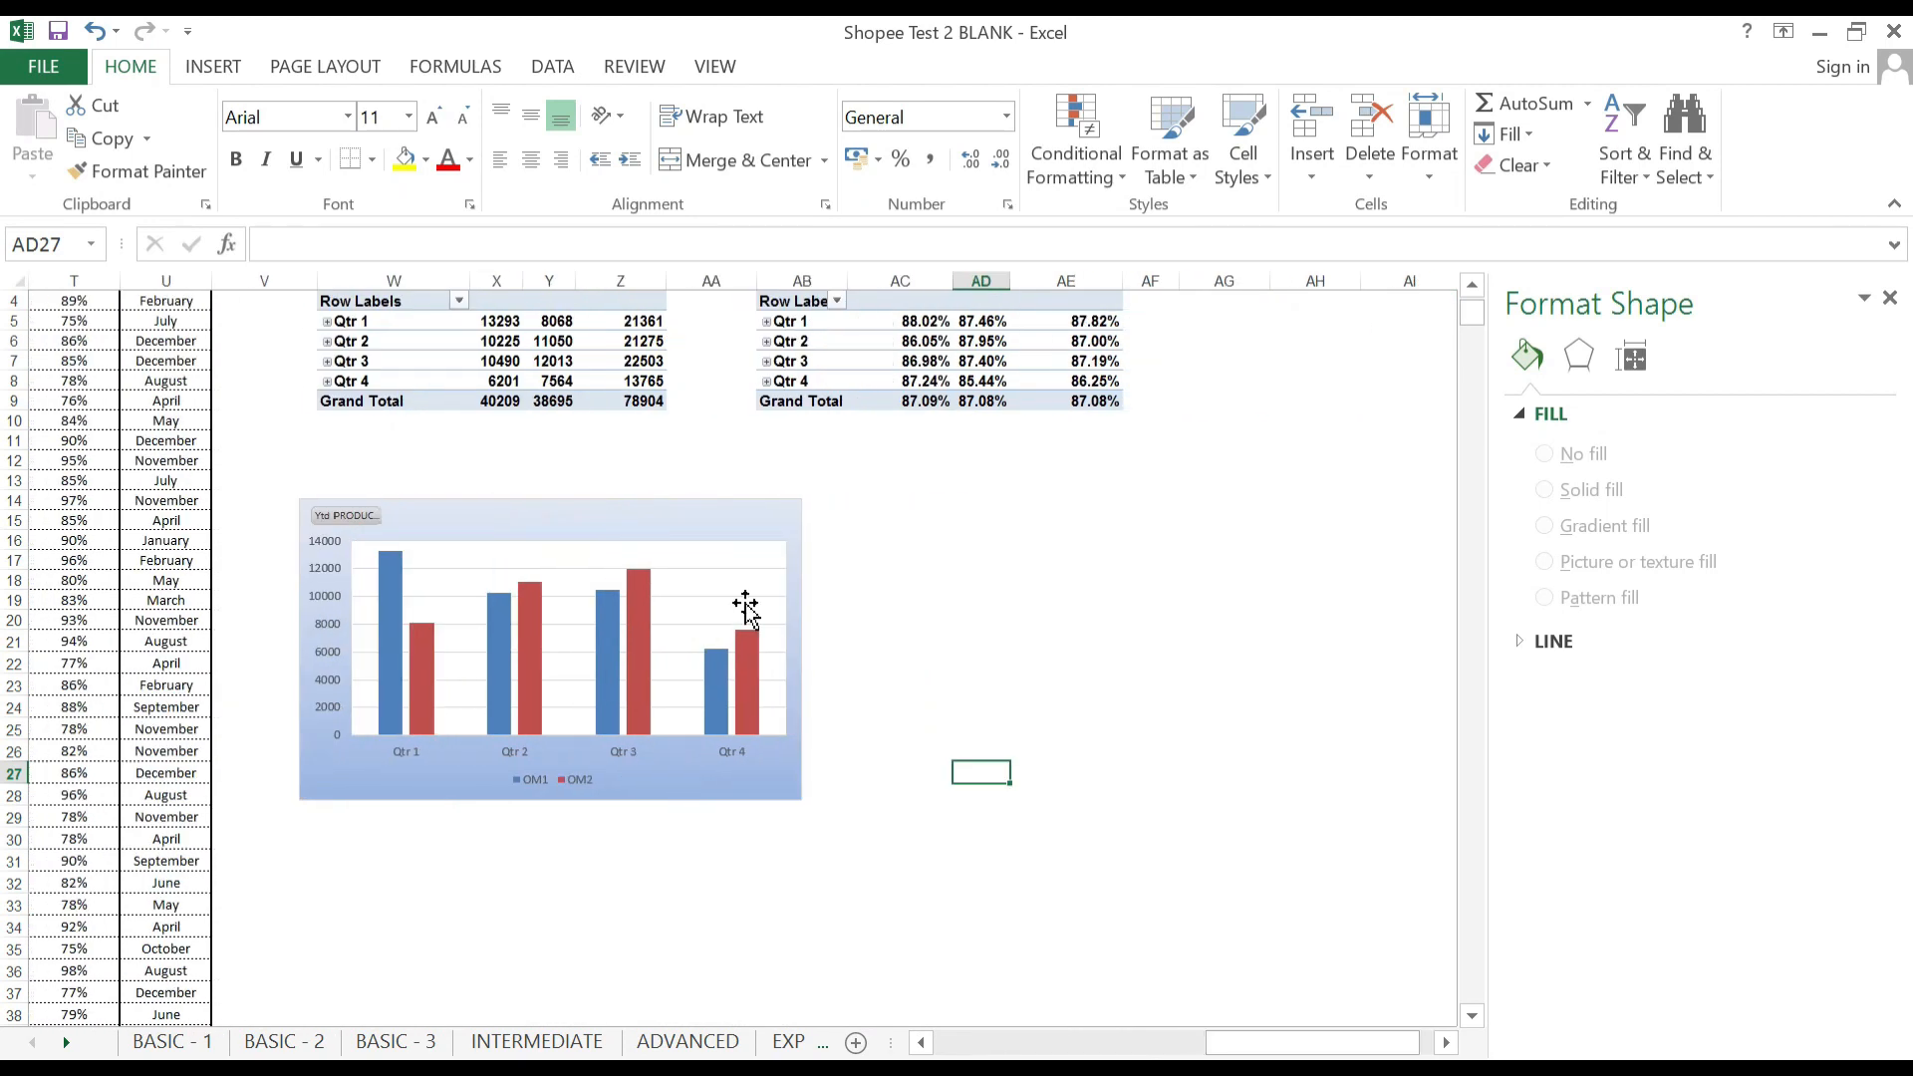
{"action": "left_click", "coordinate": [900, 500]}
{"action": "scroll", "coordinate": [902, 498], "scroll_direction": "up", "scroll_amount": 1}
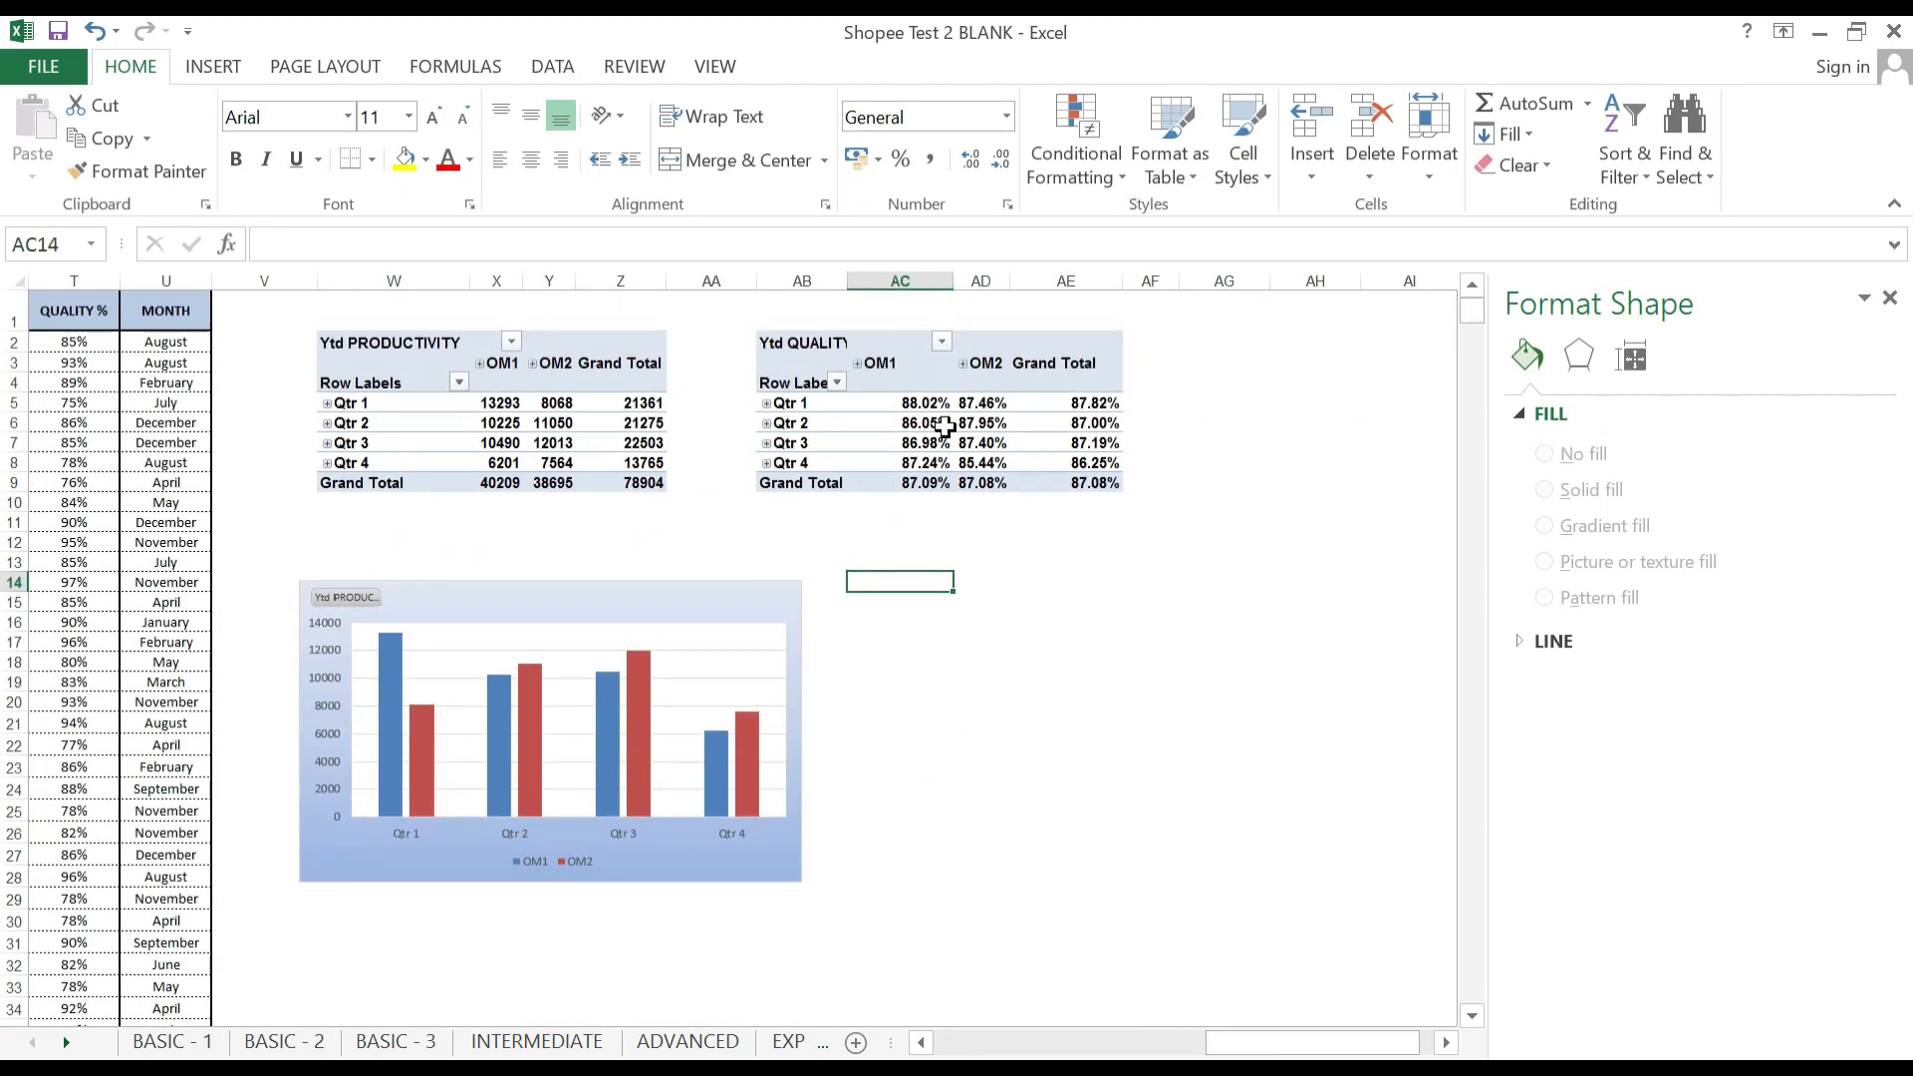
{"action": "left_click_drag", "start_coordinate": [805, 347], "coordinate": [1101, 474]}
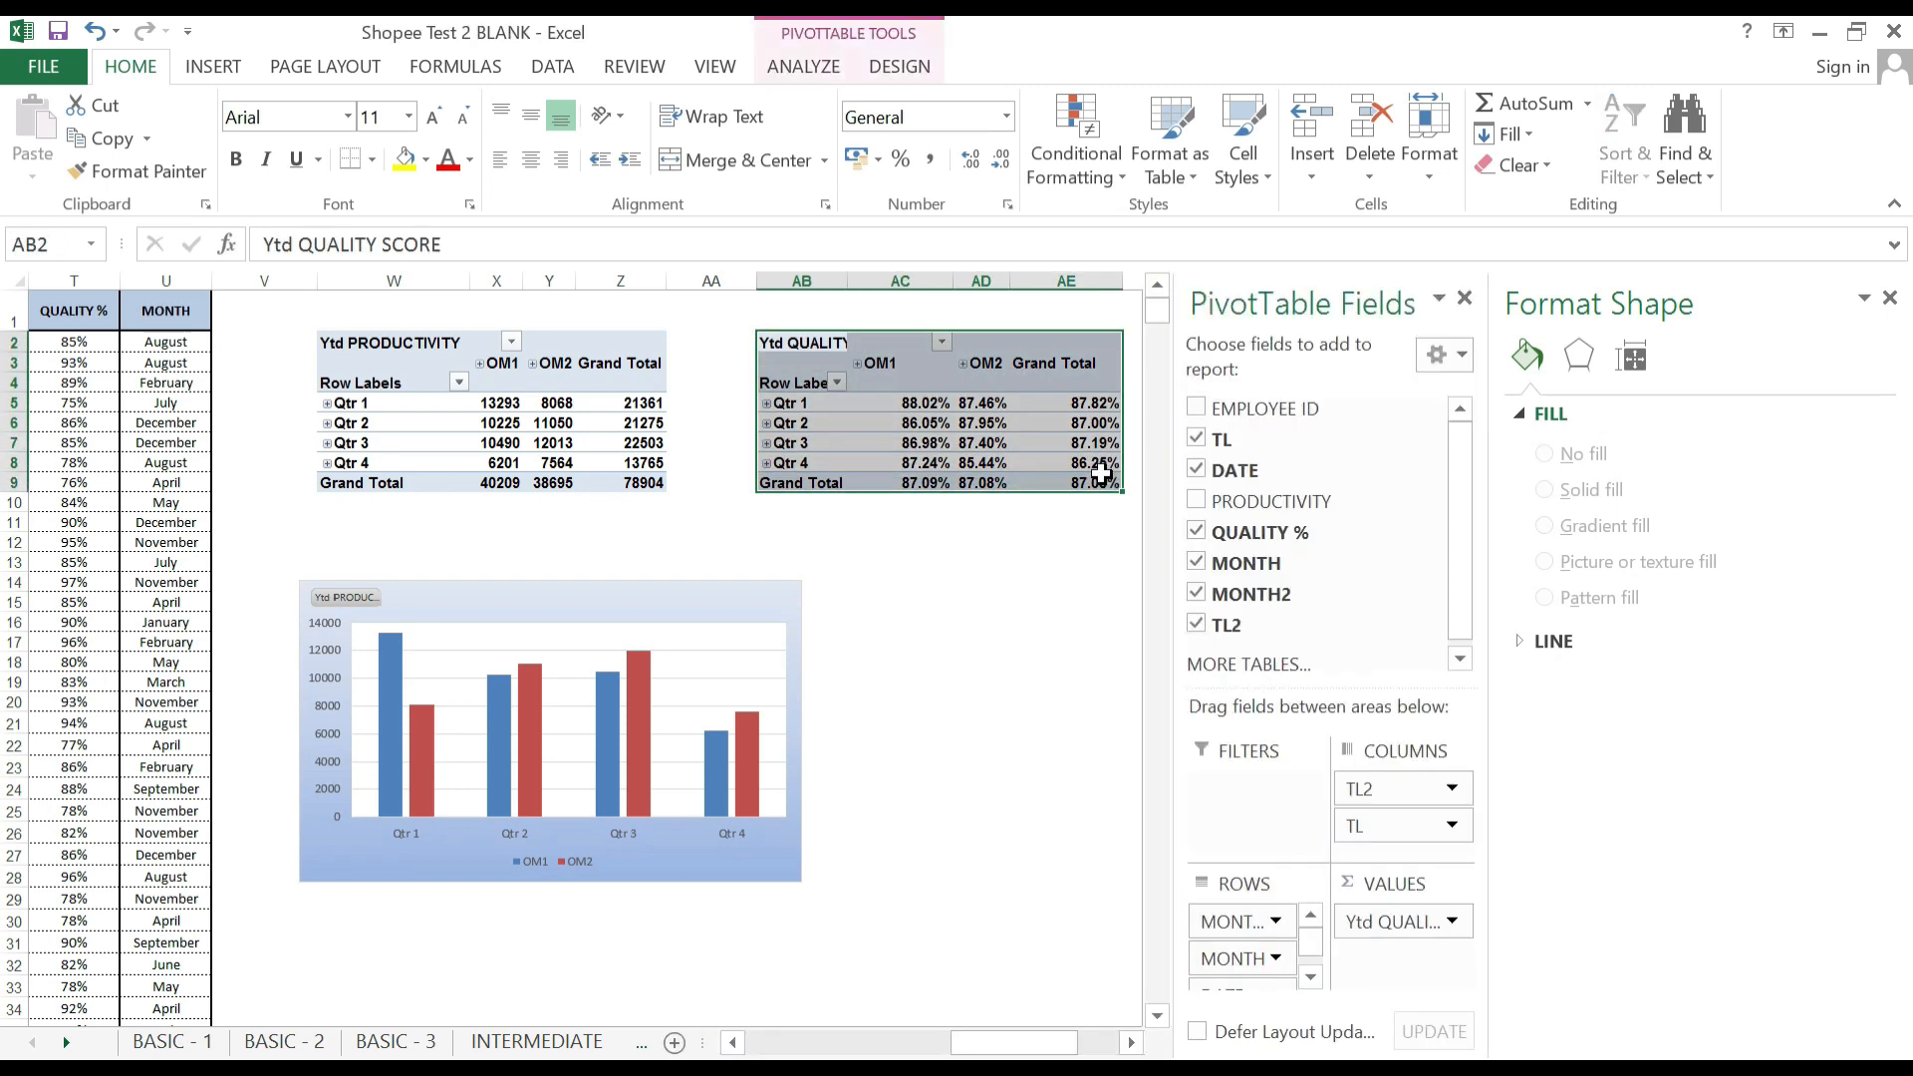
{"action": "left_click", "coordinate": [211, 72]}
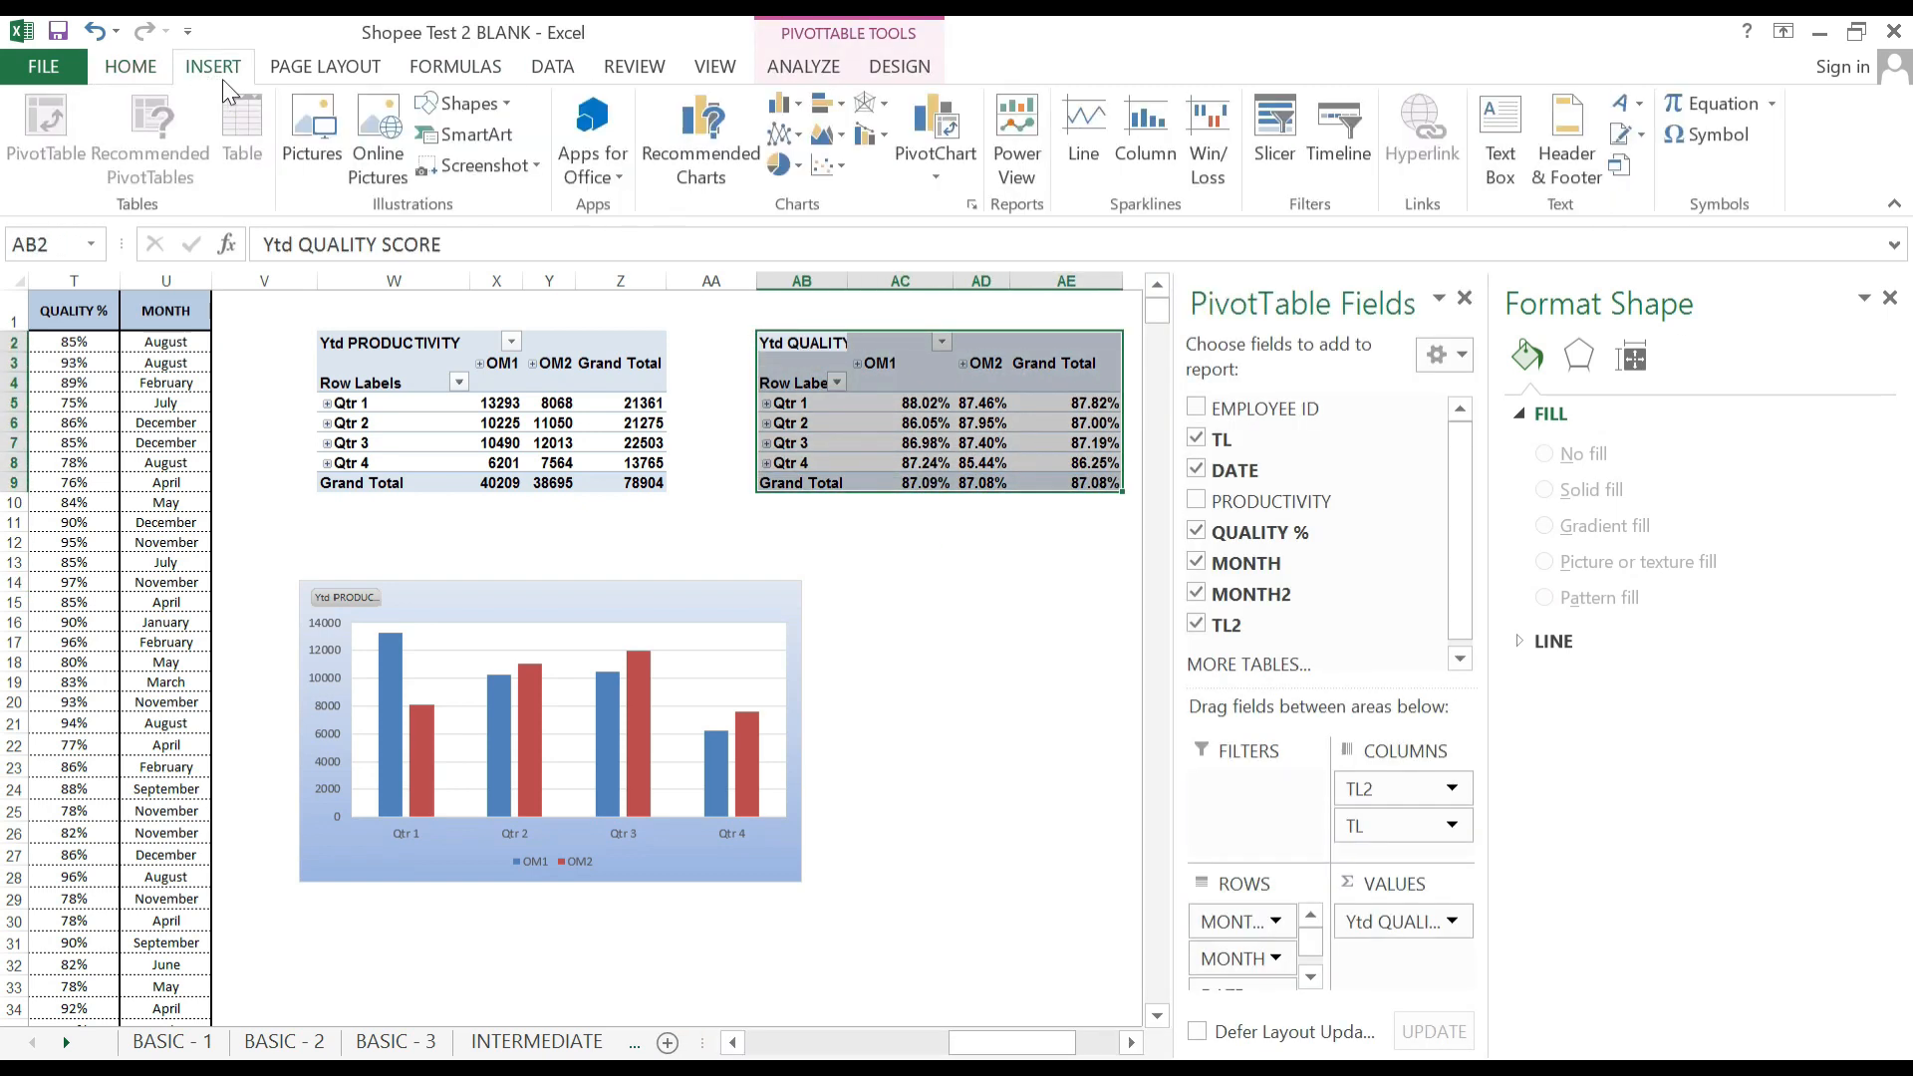
{"action": "left_click", "coordinate": [953, 152]}
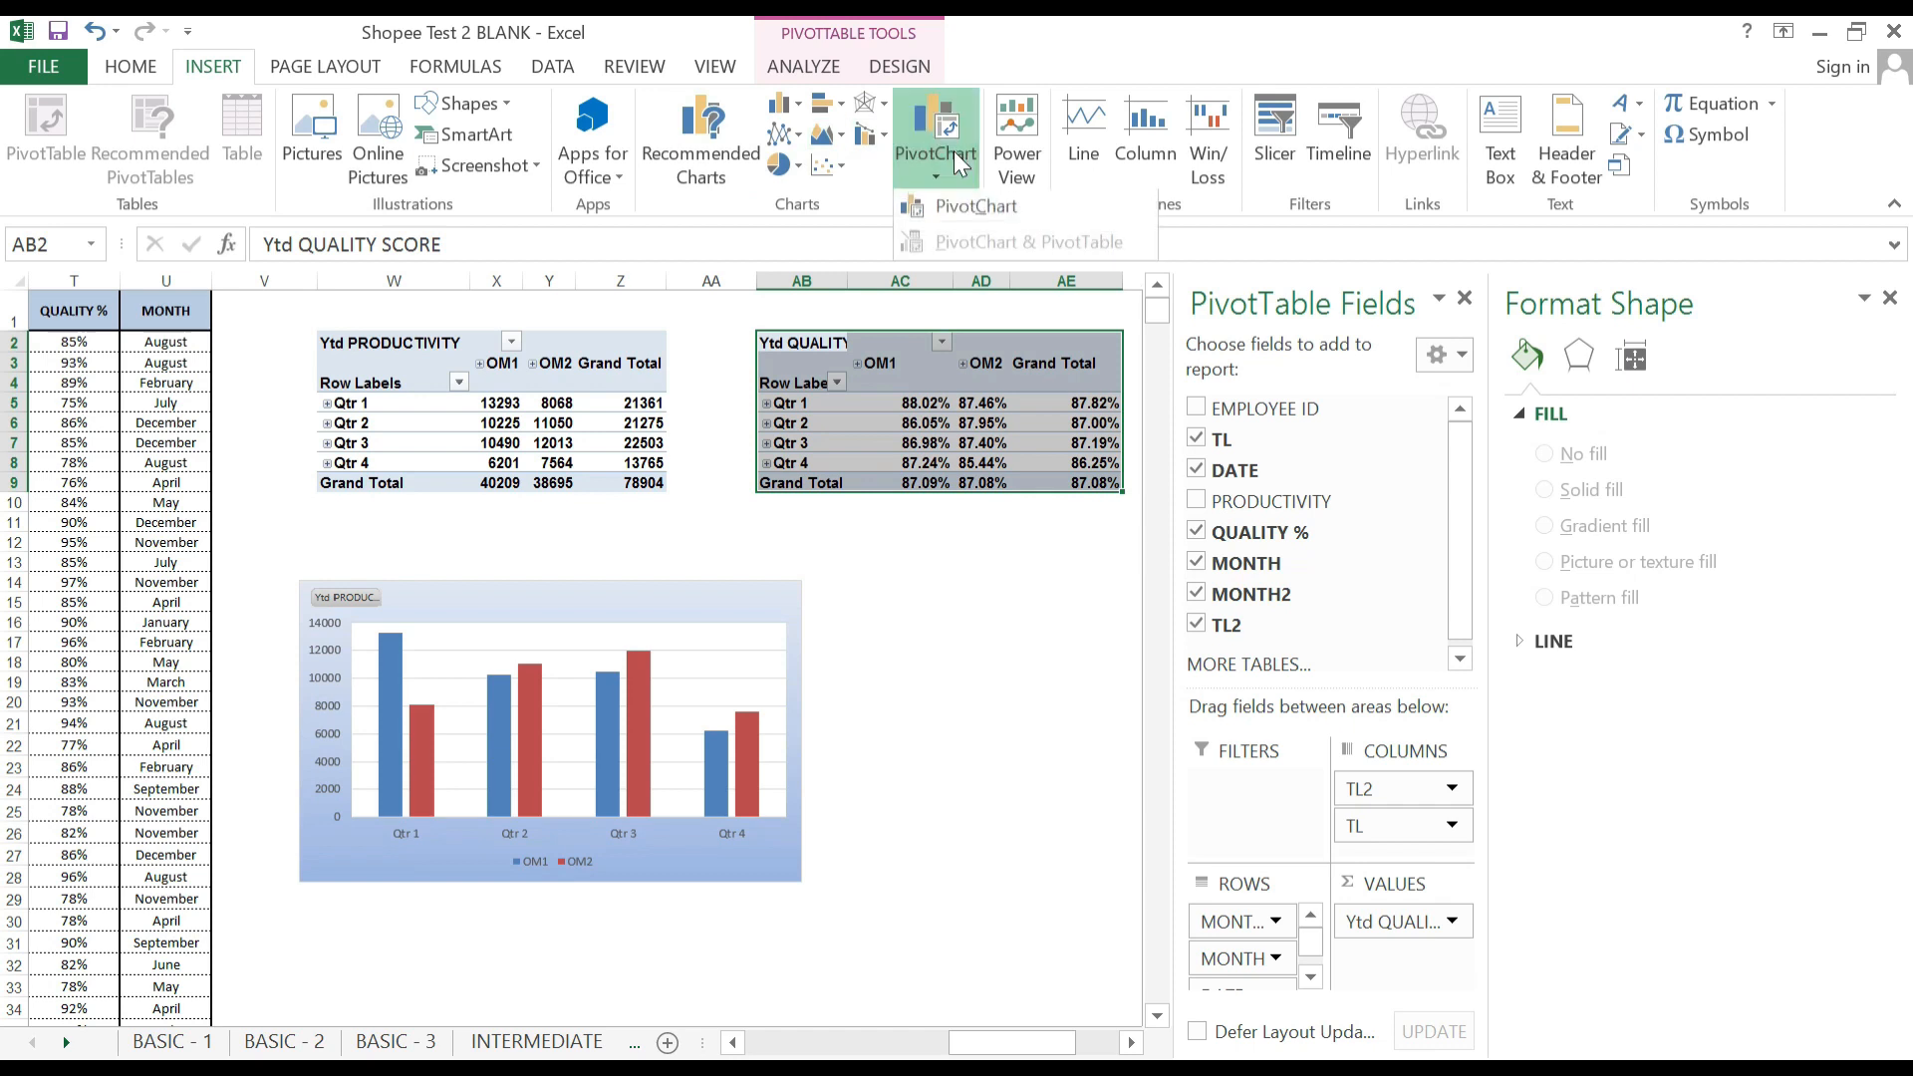
{"action": "left_click", "coordinate": [956, 207]}
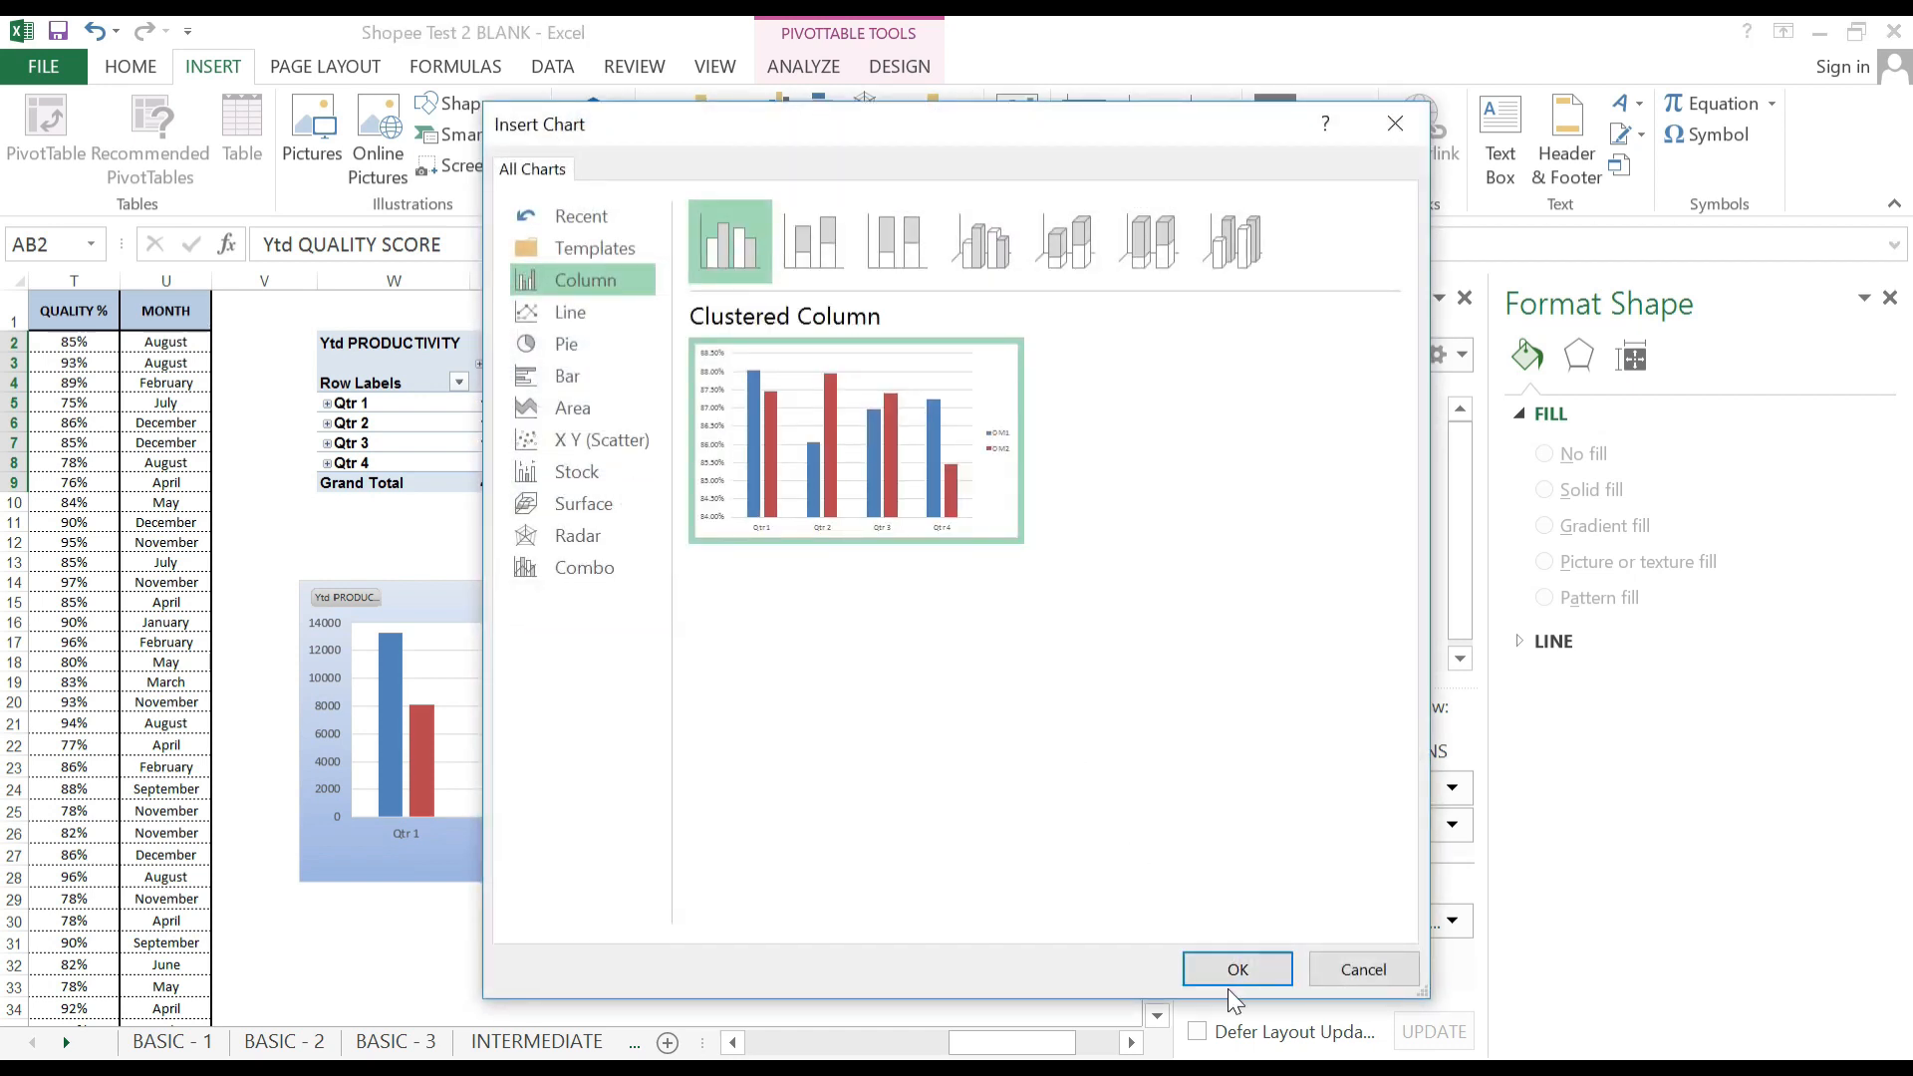
{"action": "left_click", "coordinate": [1235, 970]}
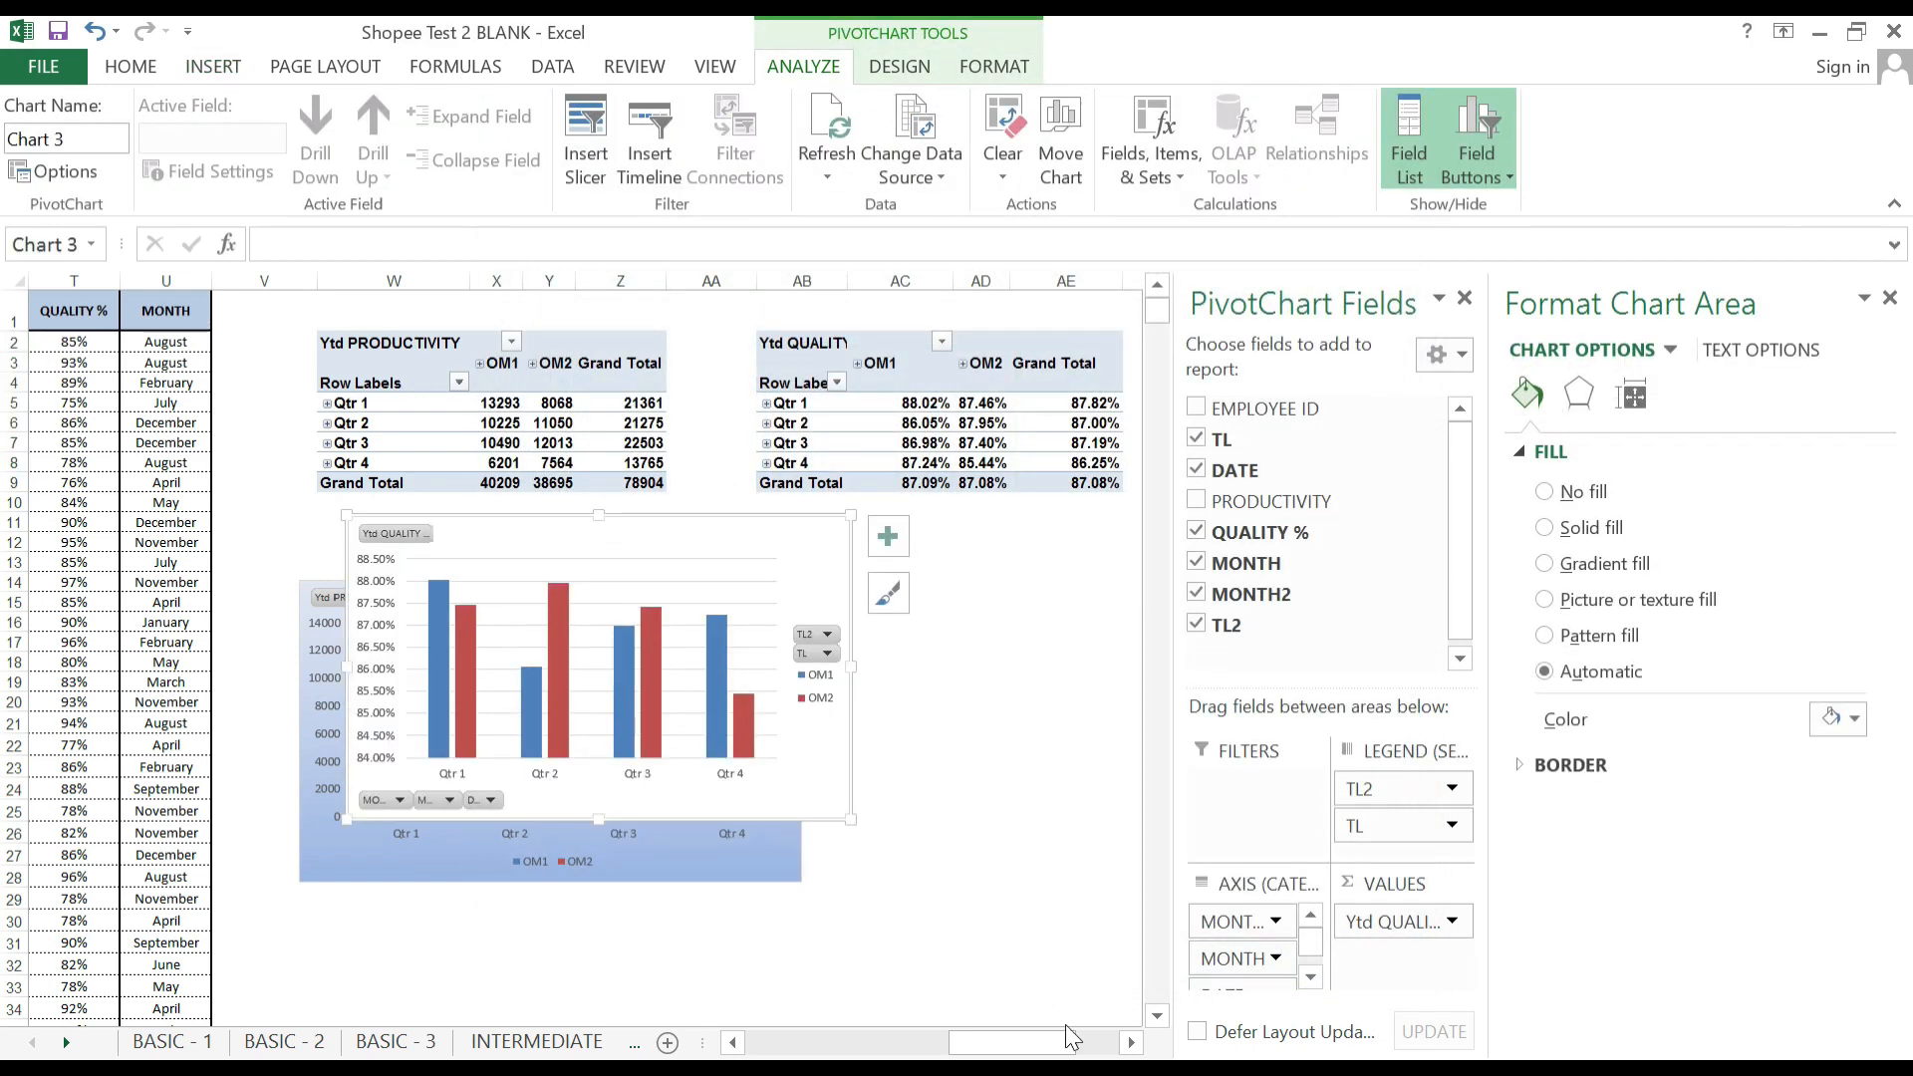
Place the quality PivotChart below the Ytd QUALITY SCORE pivot table, level with and clear of the productivity PivotChart.
{"action": "left_click_drag", "start_coordinate": [751, 542], "coordinate": [1020, 625]}
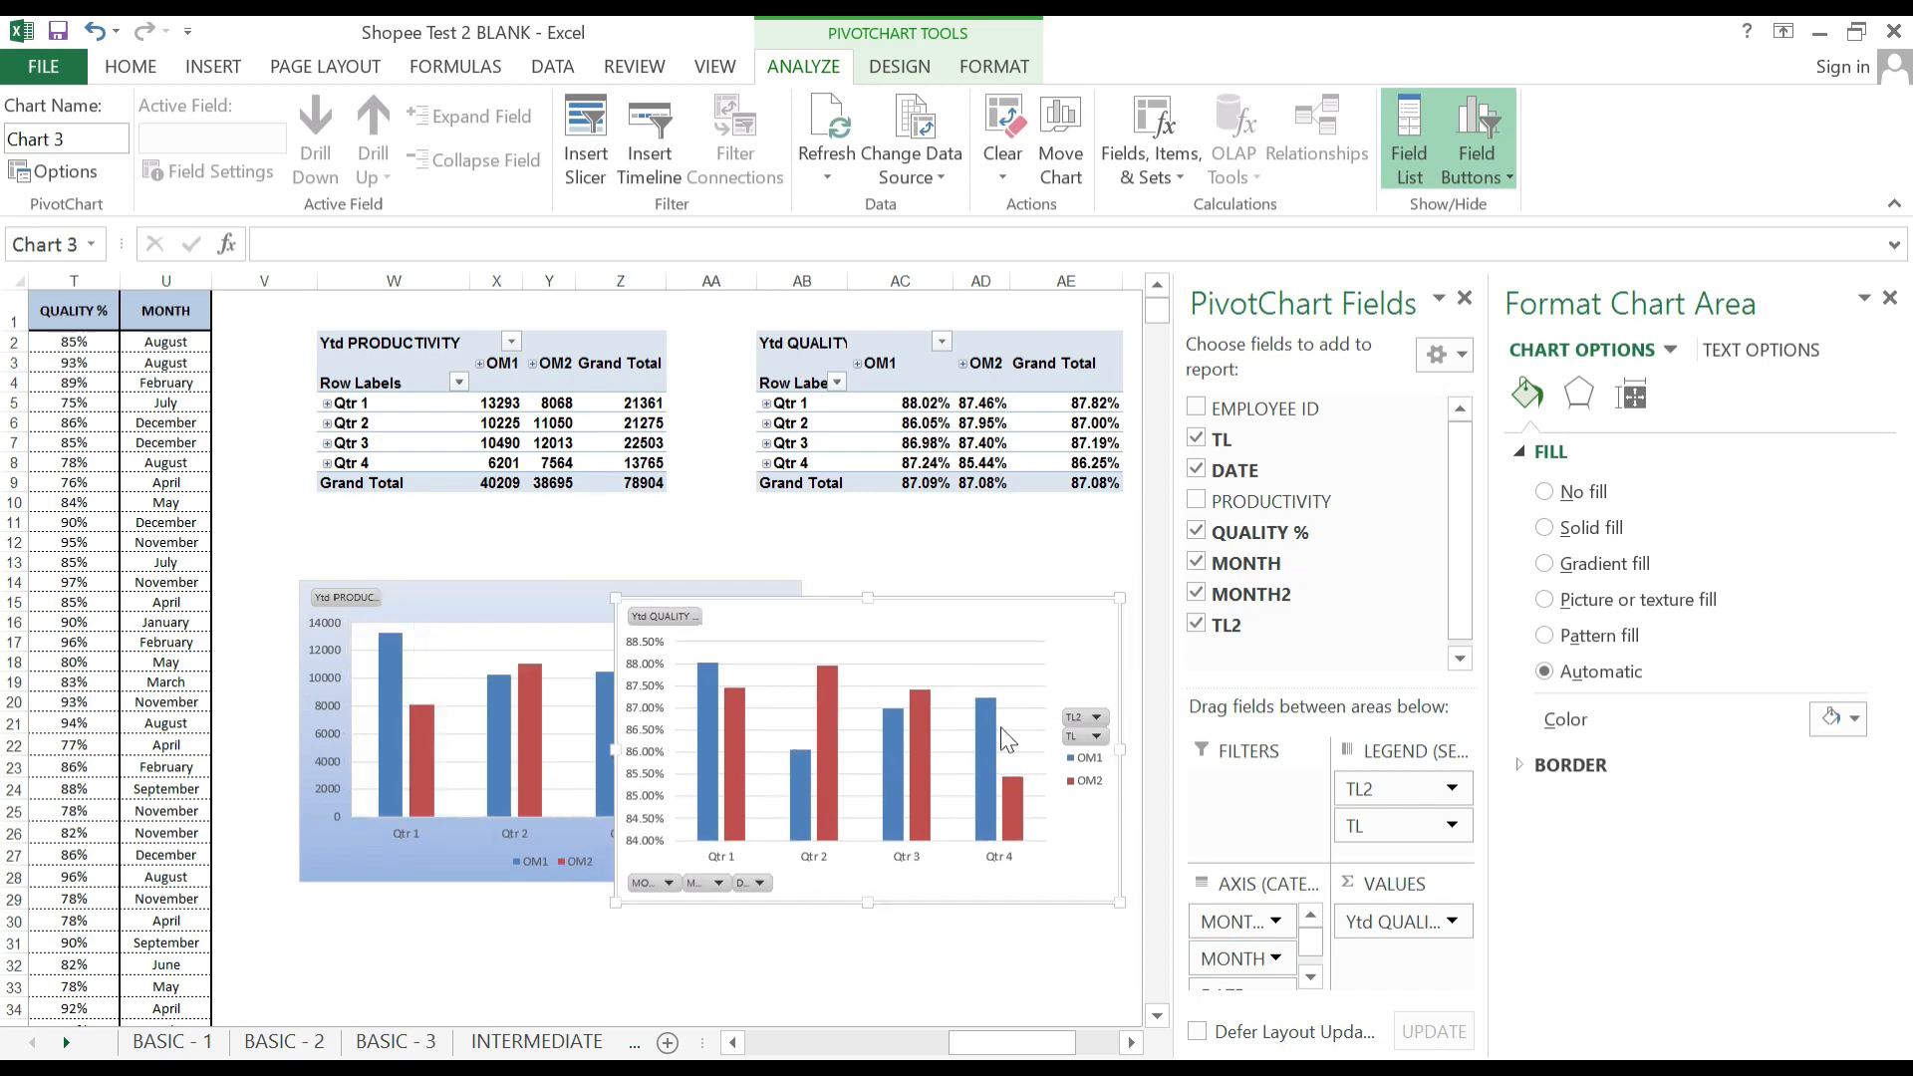
{"action": "left_click", "coordinate": [1131, 1043]}
{"action": "left_click", "coordinate": [1131, 1042]}
{"action": "left_click", "coordinate": [1131, 1042]}
{"action": "left_click", "coordinate": [707, 642]}
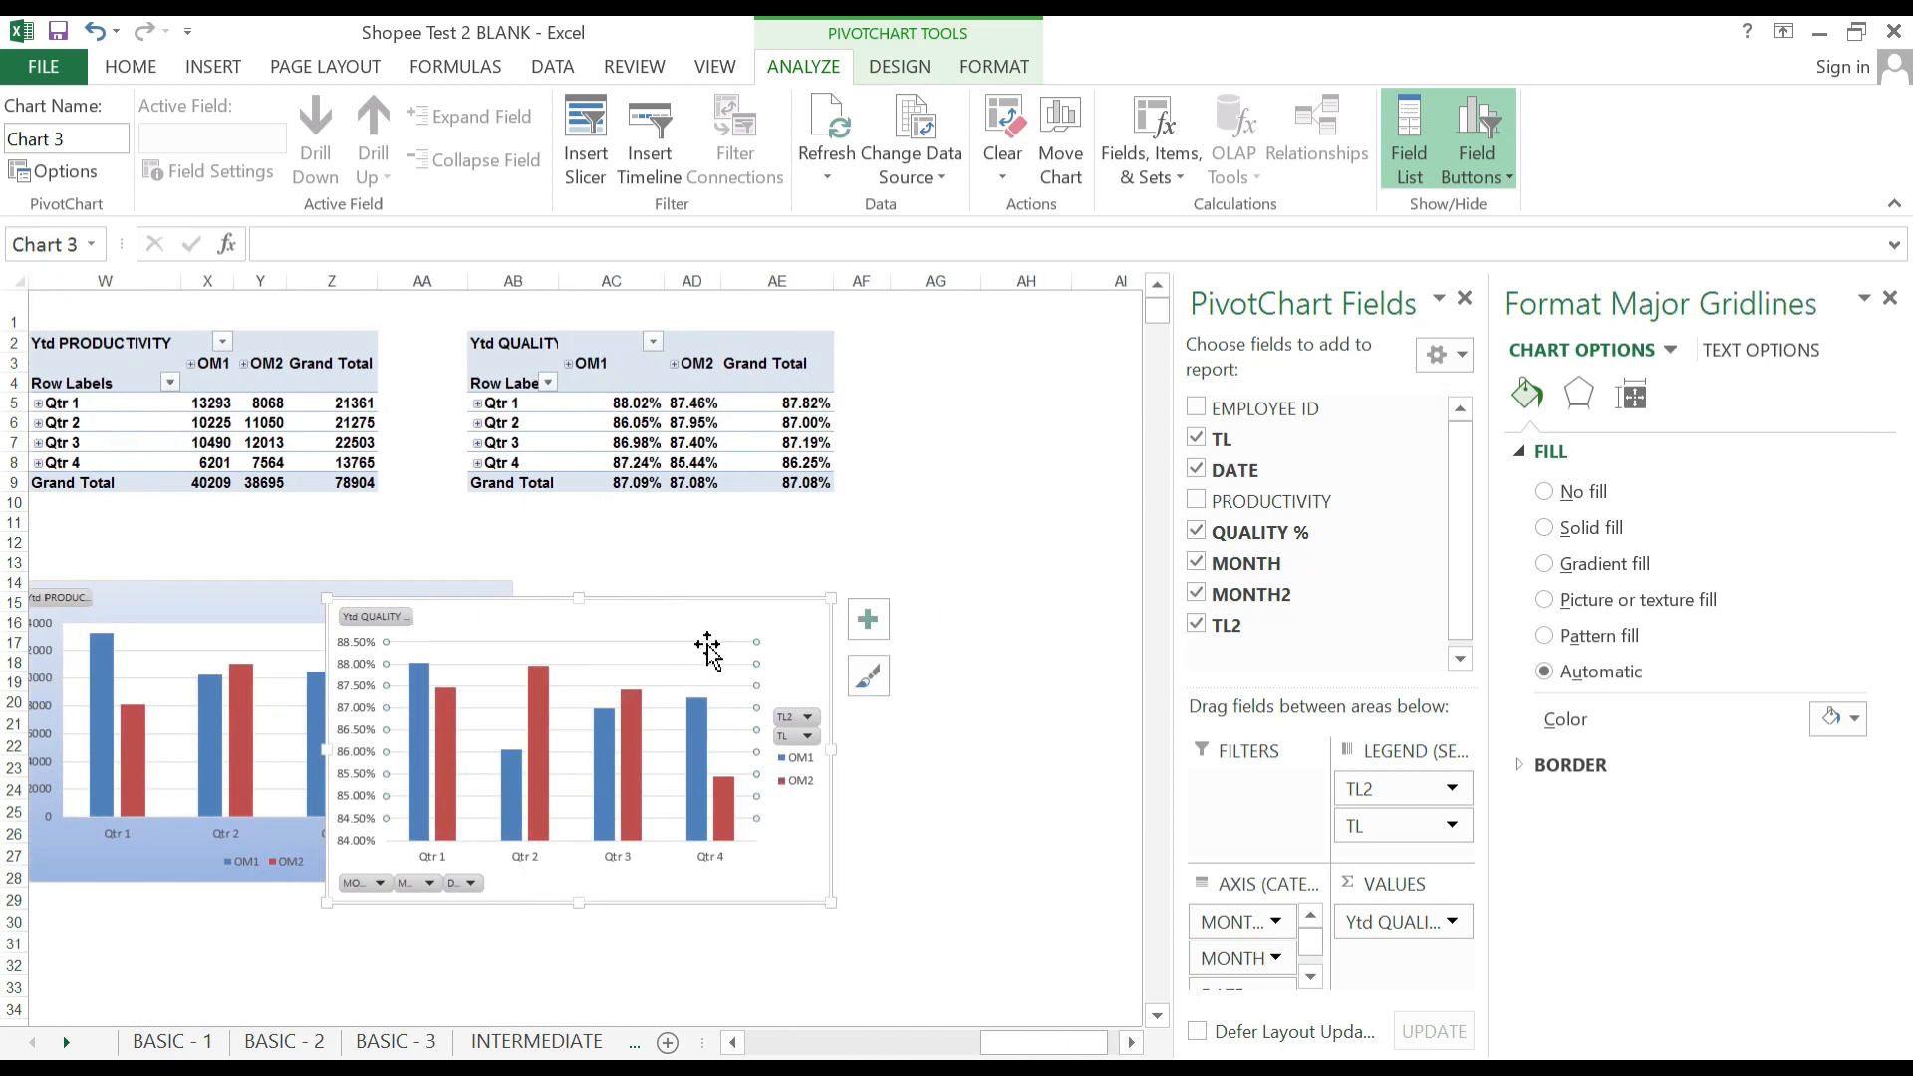
{"action": "mouse_move", "coordinate": [717, 618]}
{"action": "left_mouse_down"}
{"action": "mouse_move", "coordinate": [495, 529]}
{"action": "mouse_move", "coordinate": [706, 586]}
{"action": "left_mouse_up"}
{"action": "left_click_drag", "start_coordinate": [876, 598], "coordinate": [999, 594]}
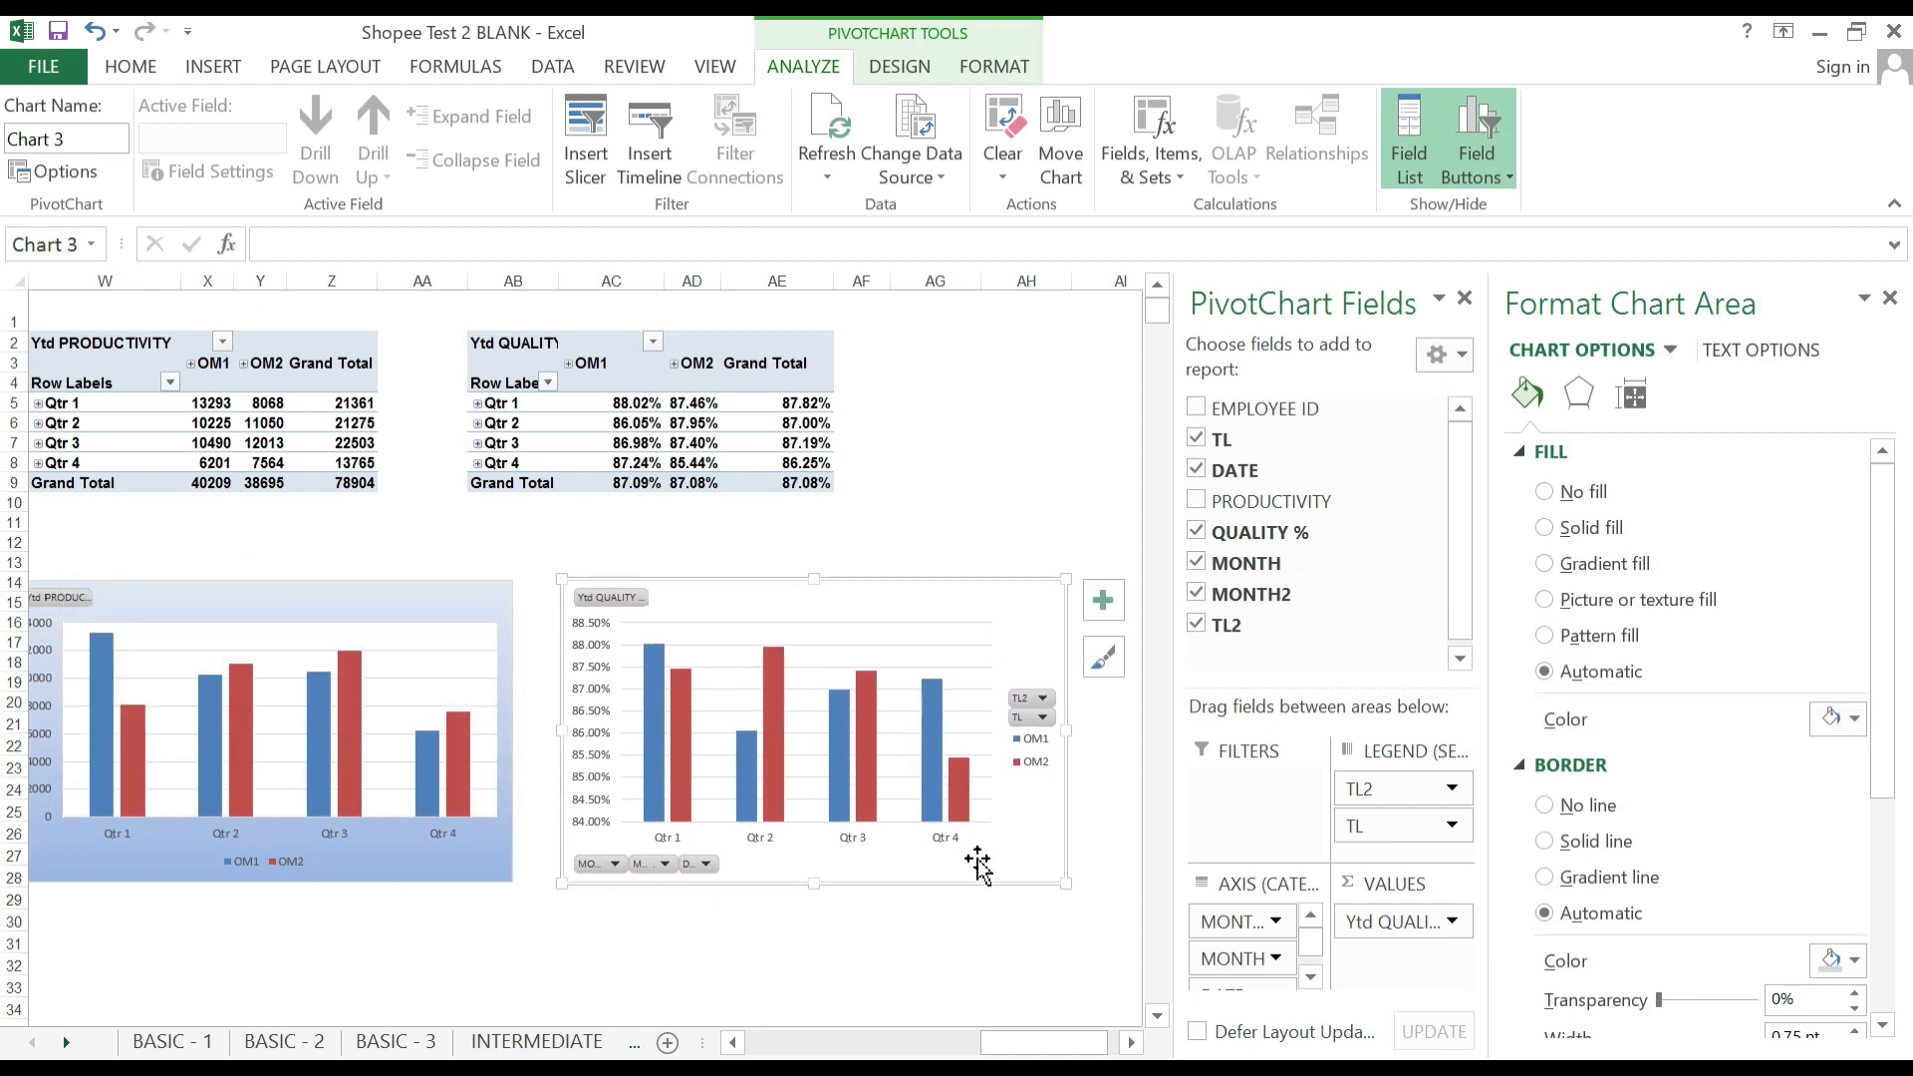
Hide the axis field buttons on the quality PivotChart and set its legend position to Bottom.
{"action": "right_click", "coordinate": [696, 871]}
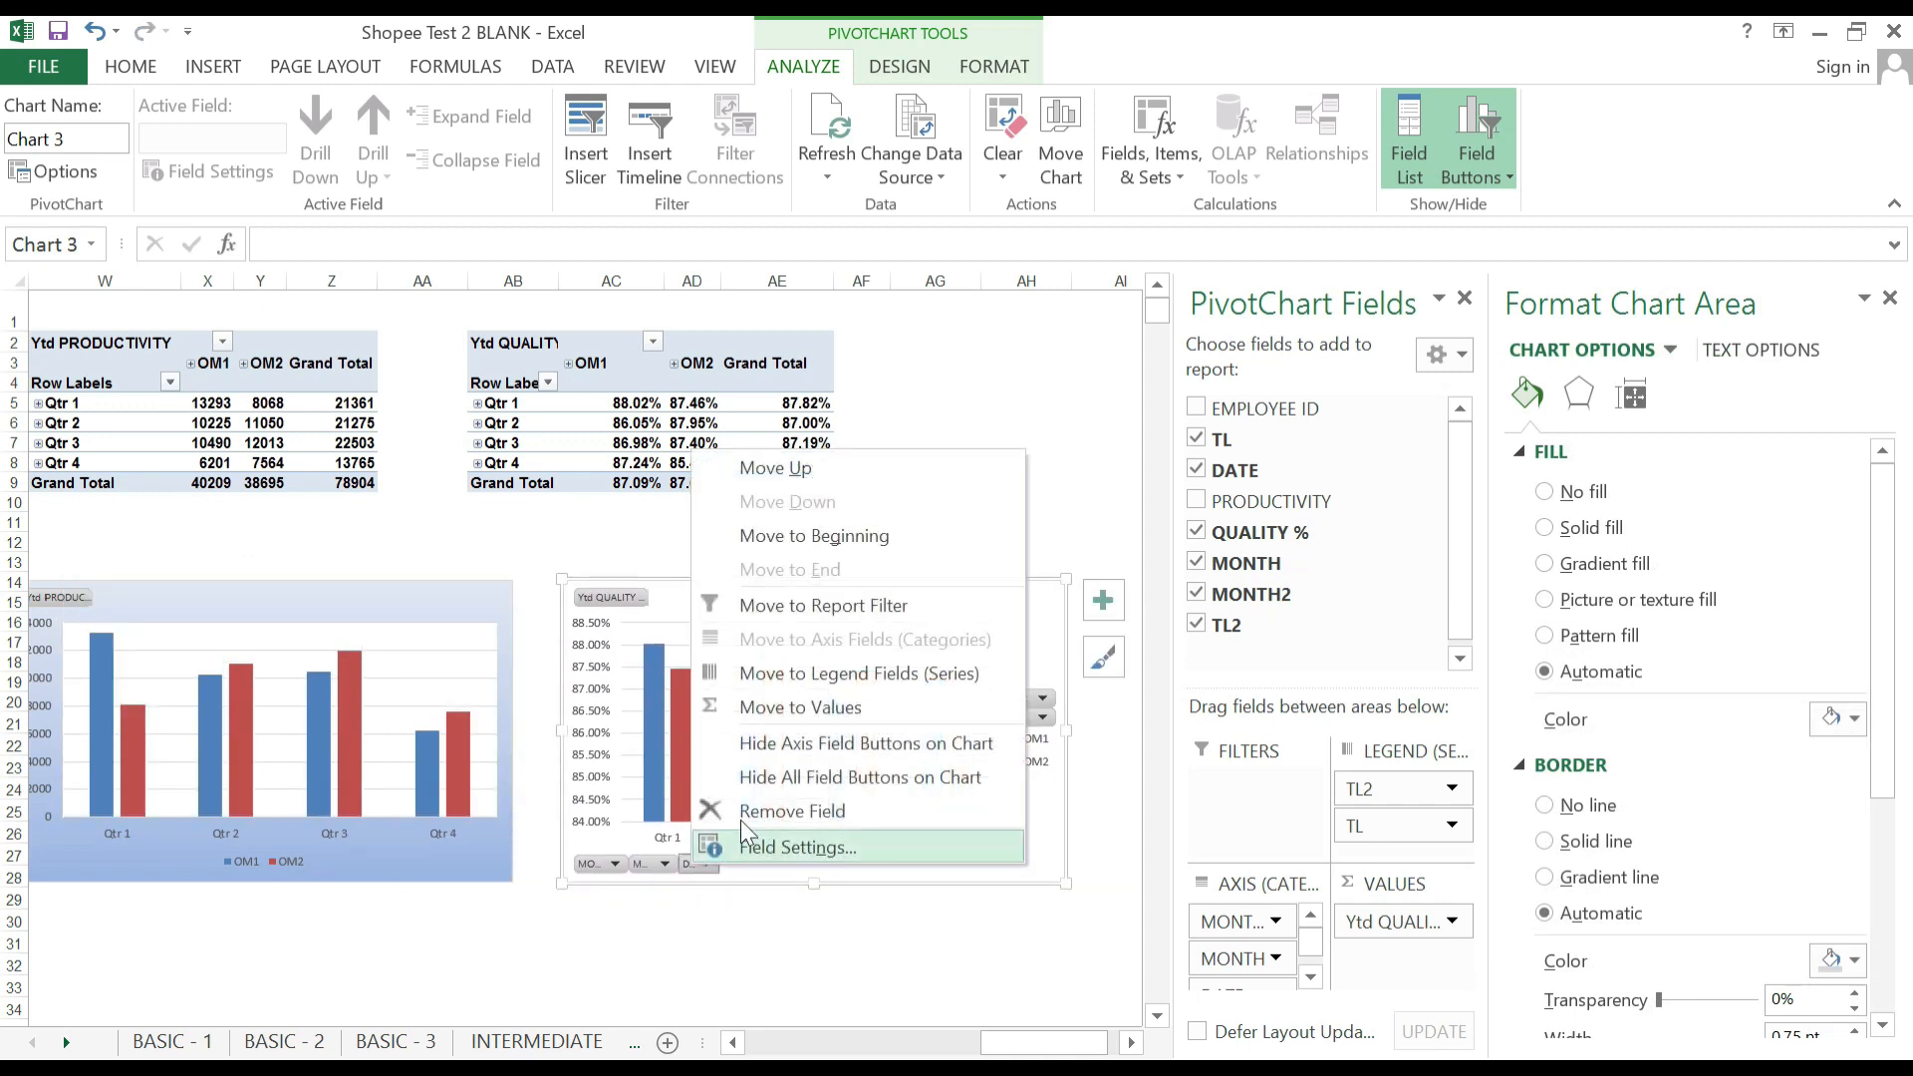
{"action": "left_click", "coordinate": [815, 738]}
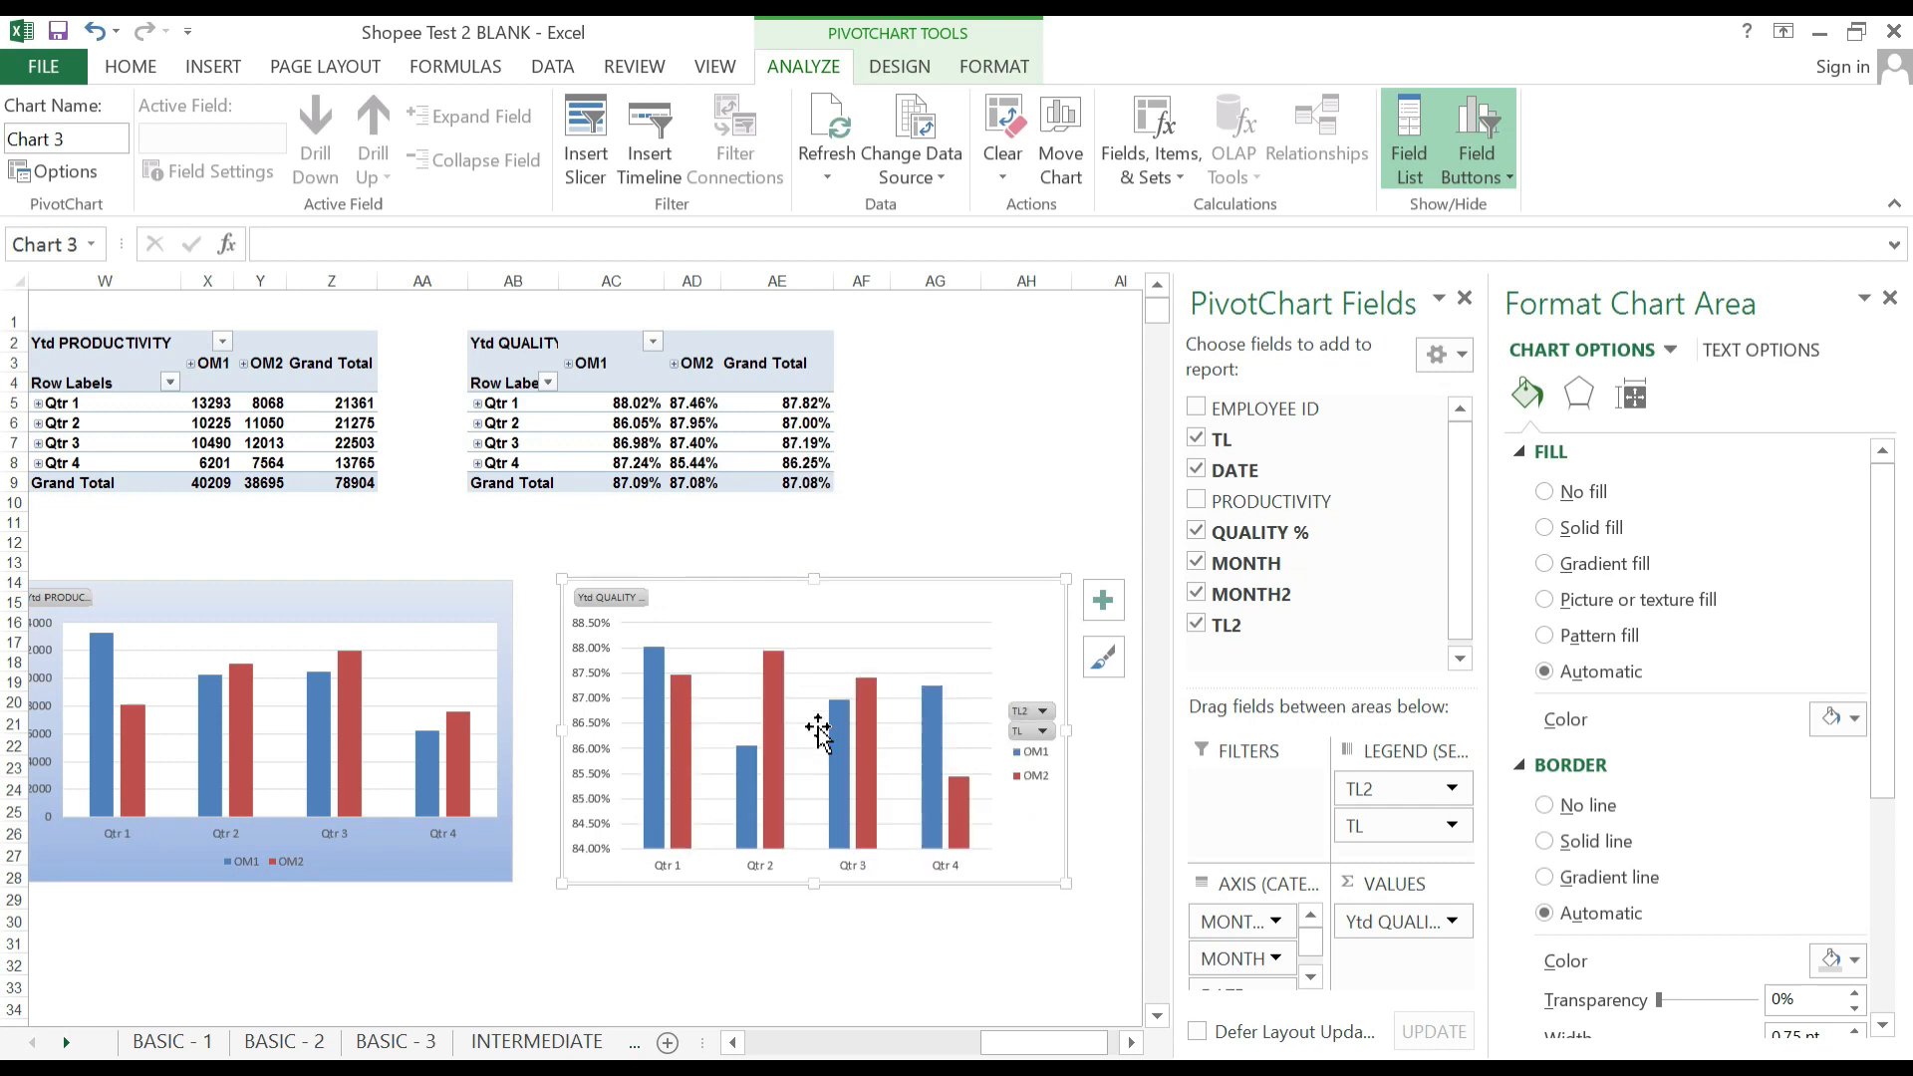
{"action": "left_click", "coordinate": [1043, 785]}
{"action": "right_click", "coordinate": [1043, 784]}
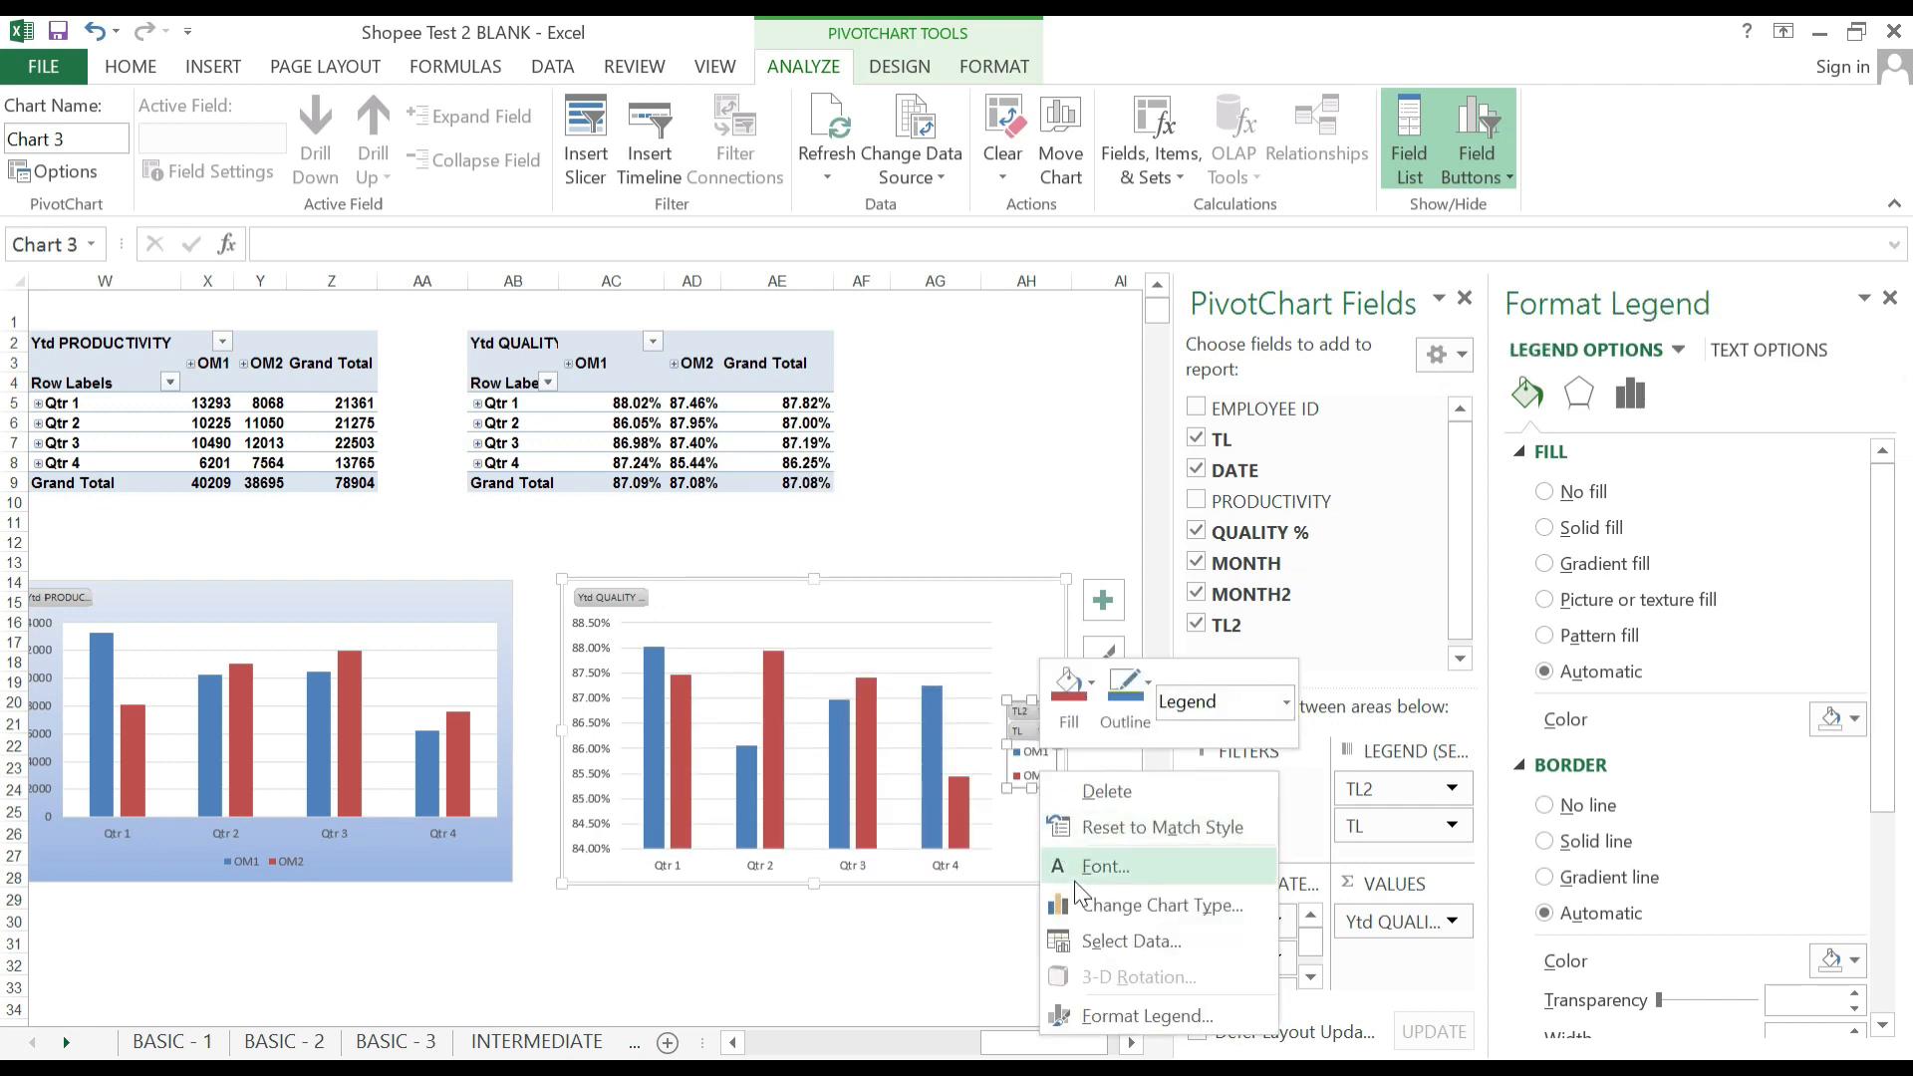
{"action": "left_click", "coordinate": [1126, 1013]}
{"action": "left_click", "coordinate": [1572, 574]}
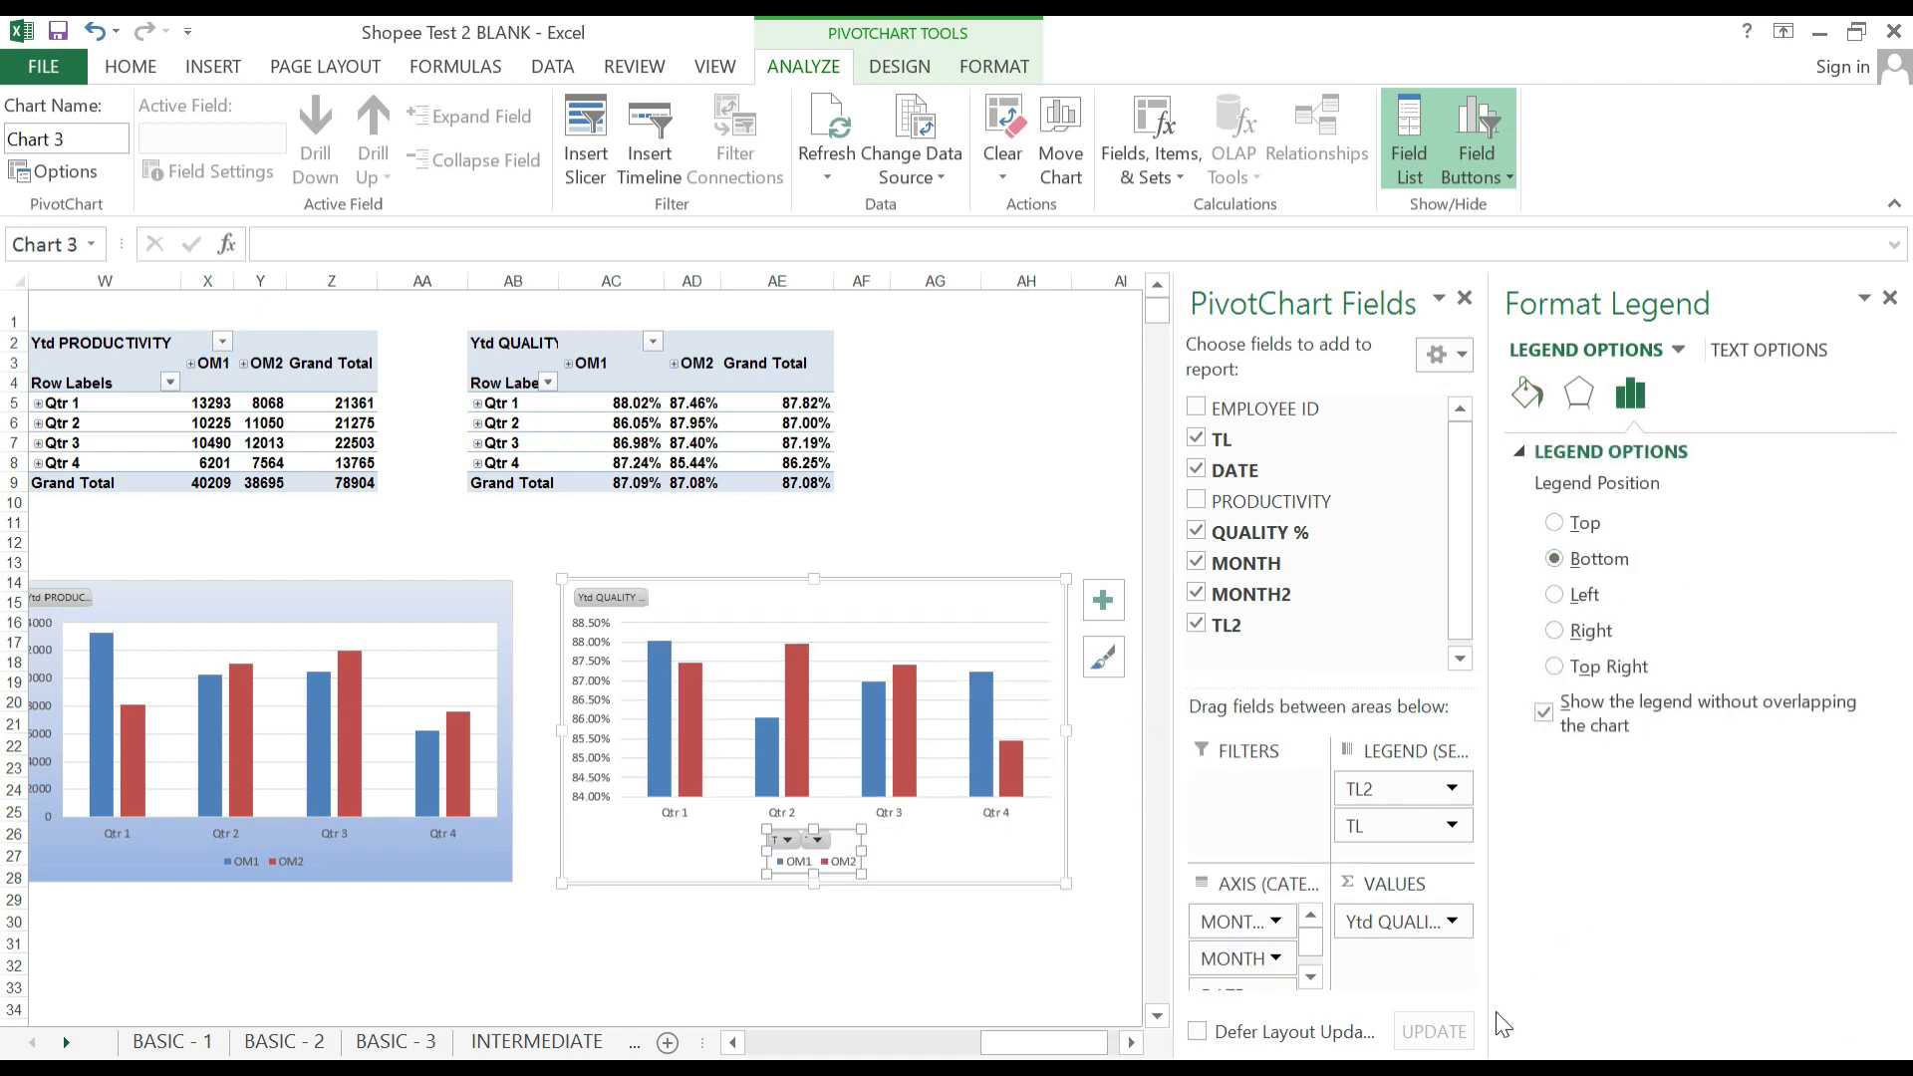
Hide the legend field buttons on the quality PivotChart.
{"action": "left_click_drag", "start_coordinate": [877, 843], "coordinate": [874, 845]}
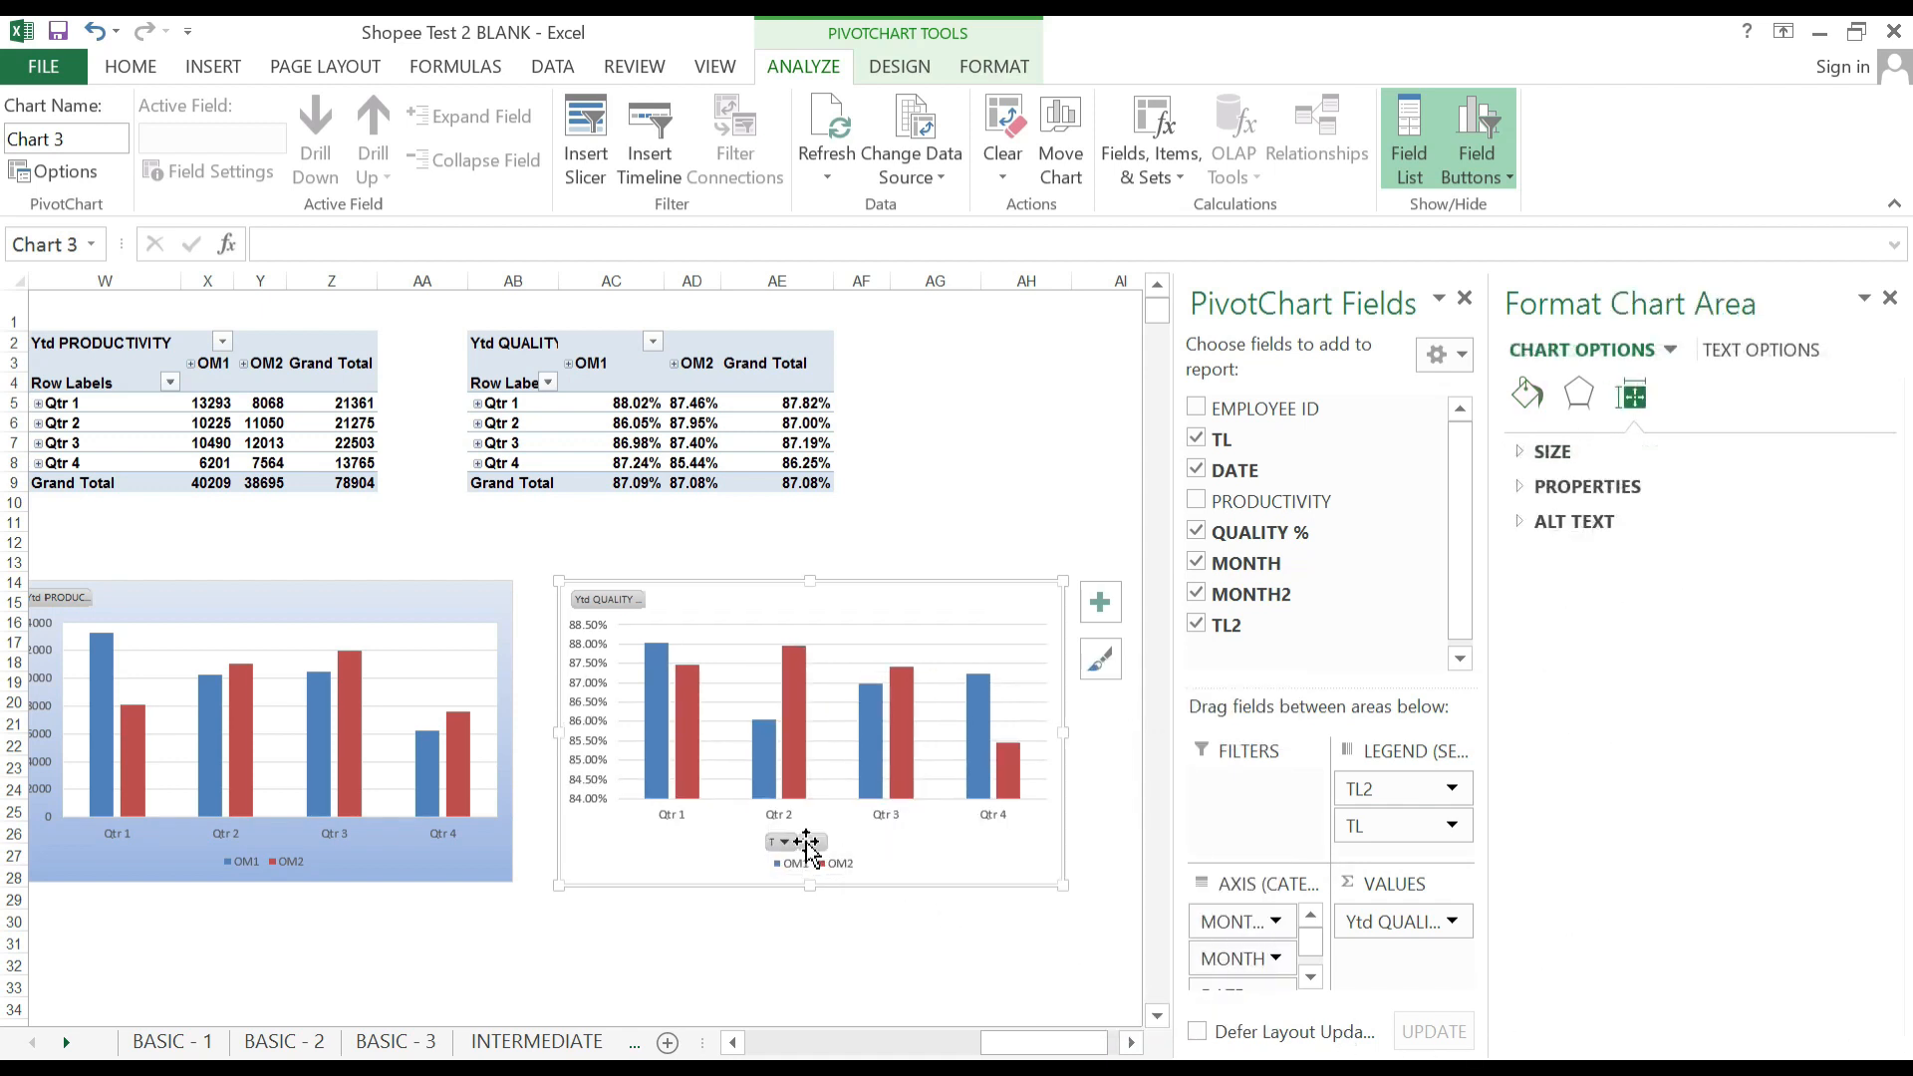
{"action": "left_click", "coordinate": [813, 843]}
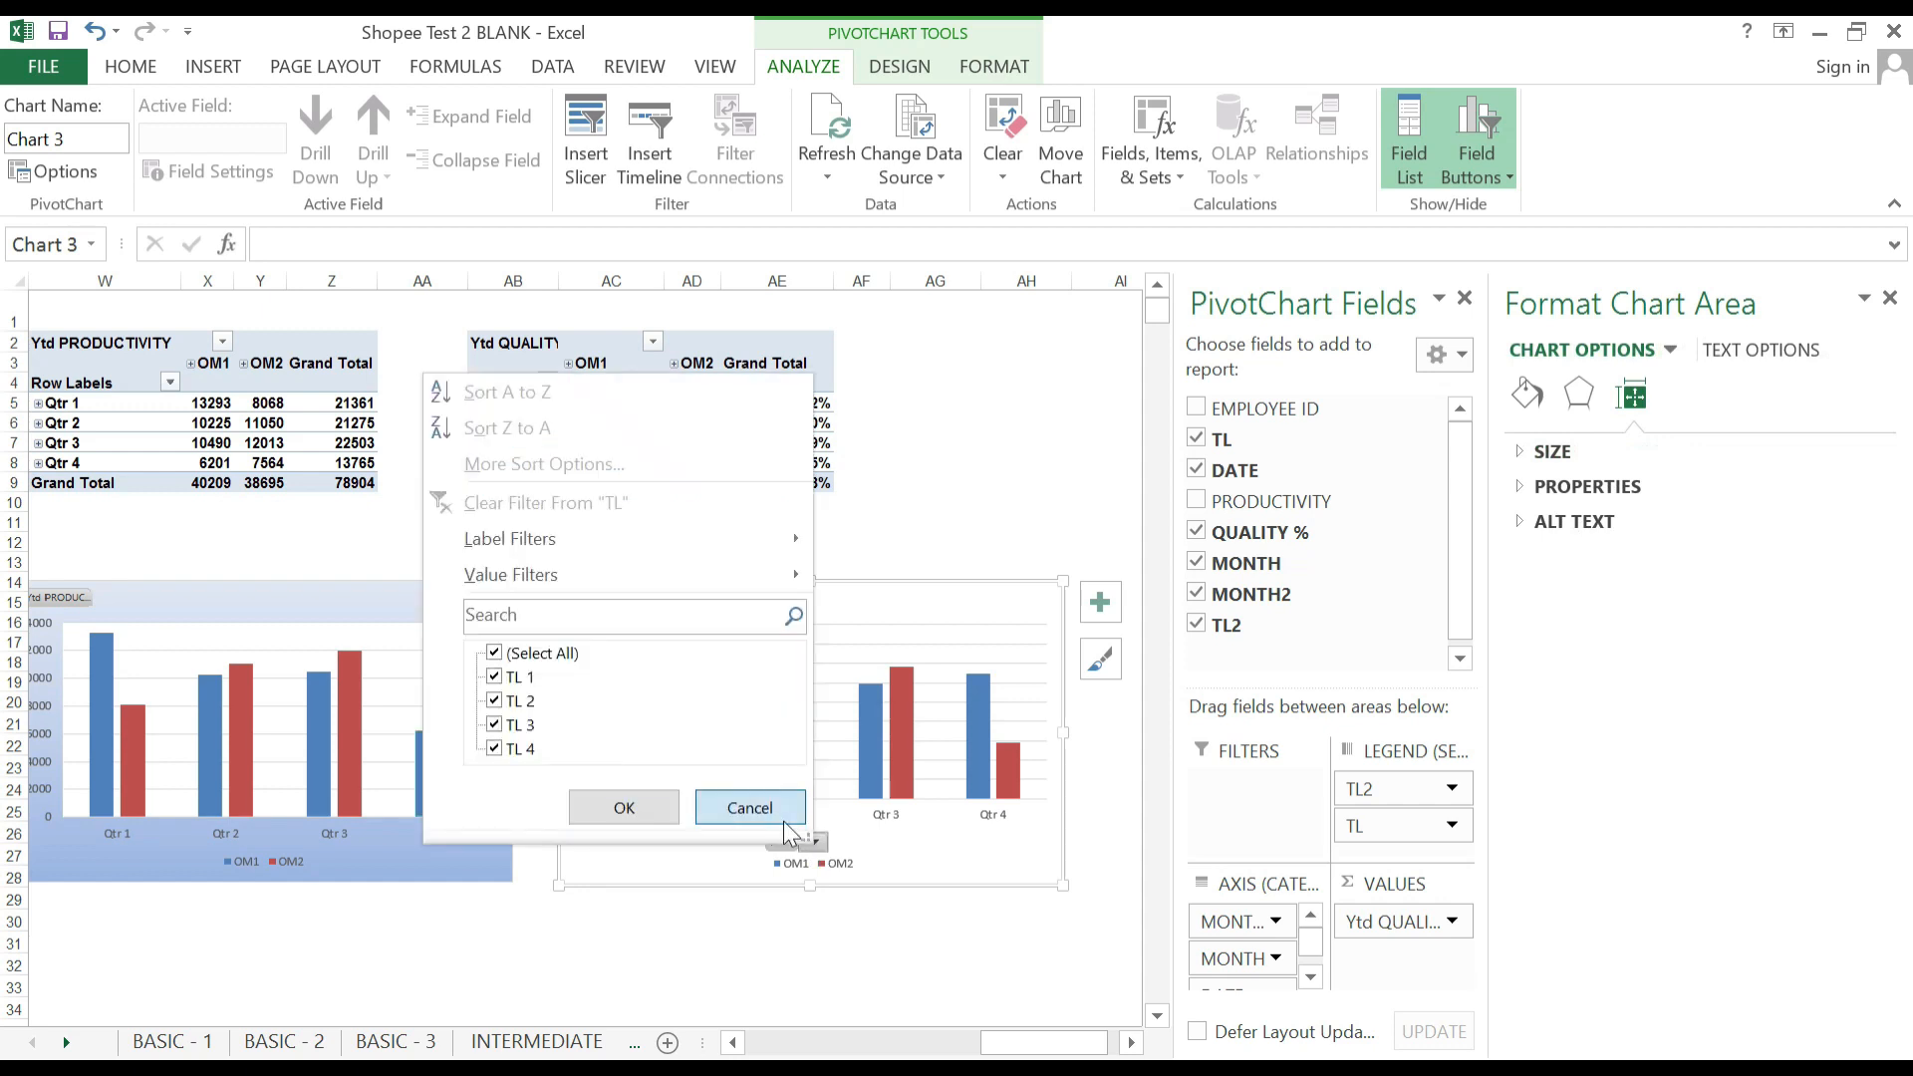
{"action": "left_click", "coordinate": [742, 807]}
{"action": "right_click", "coordinate": [822, 846]}
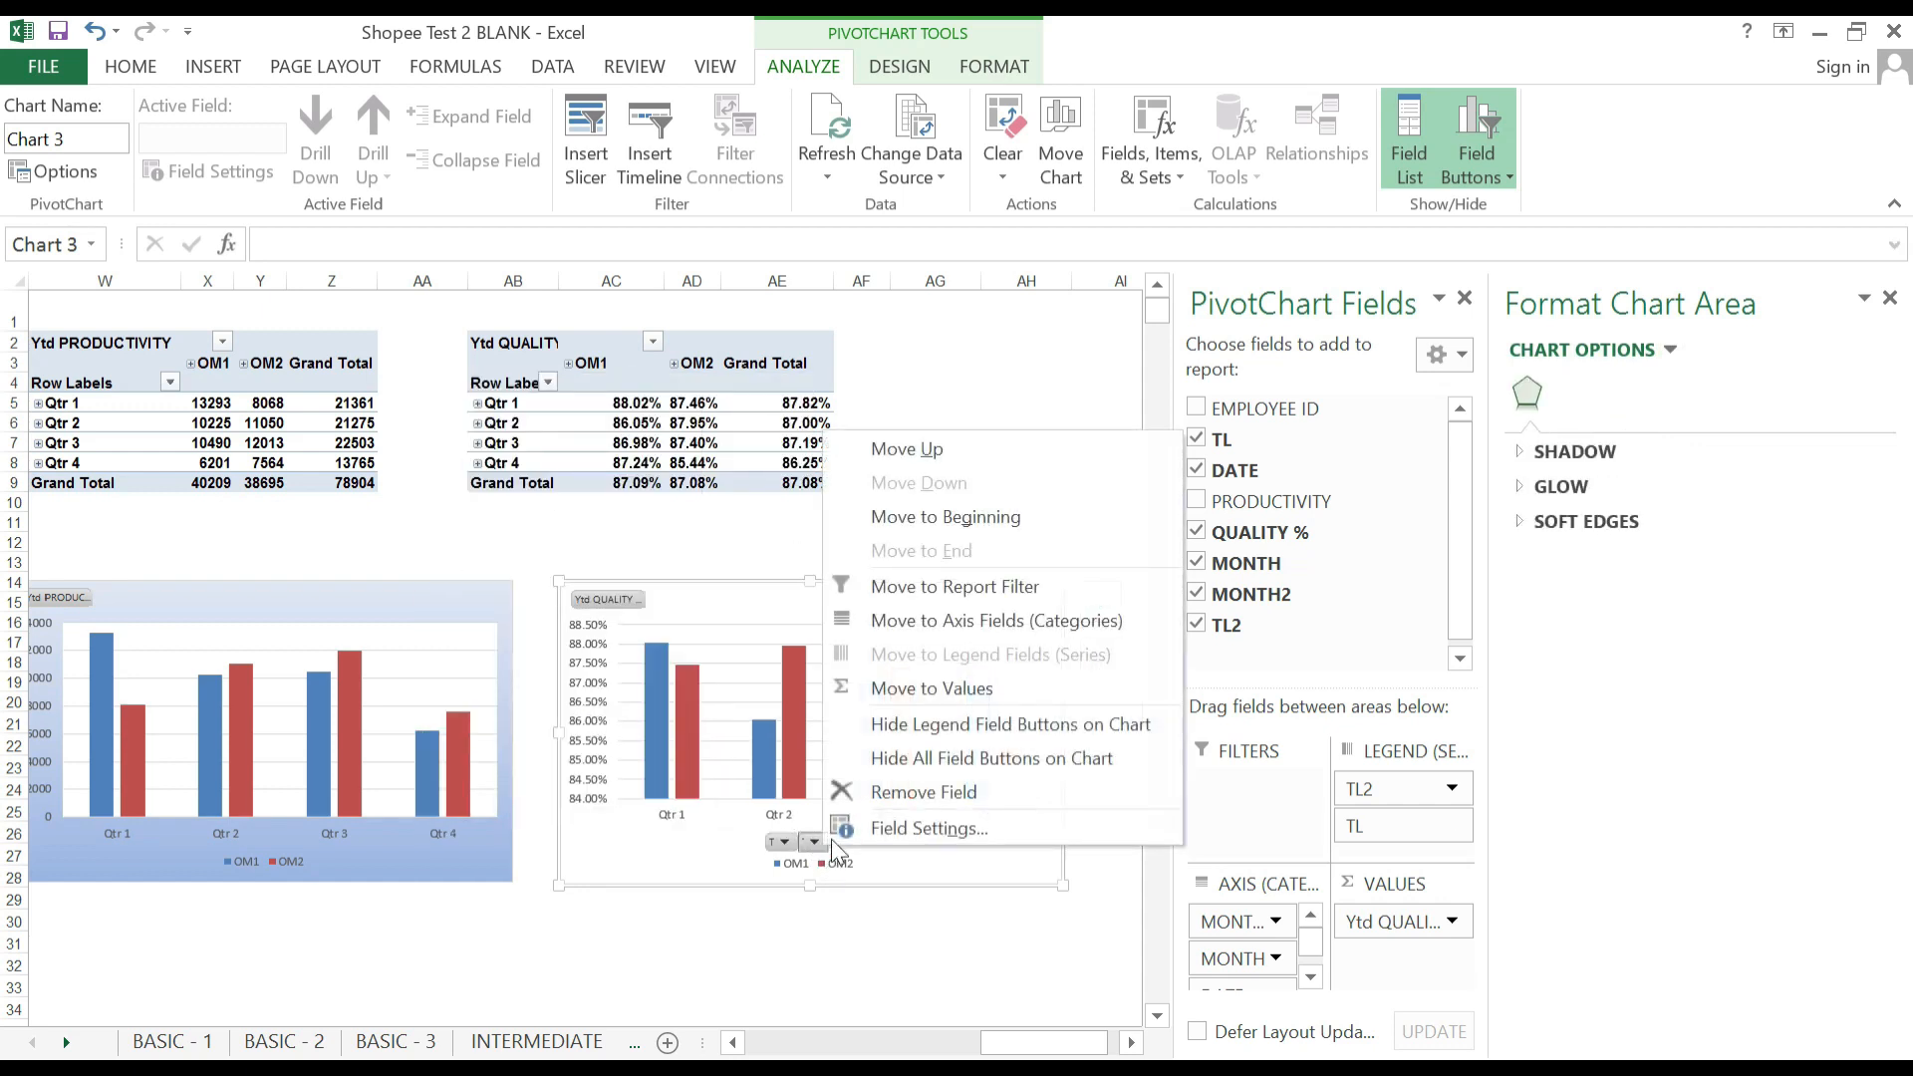
{"action": "left_click", "coordinate": [913, 723]}
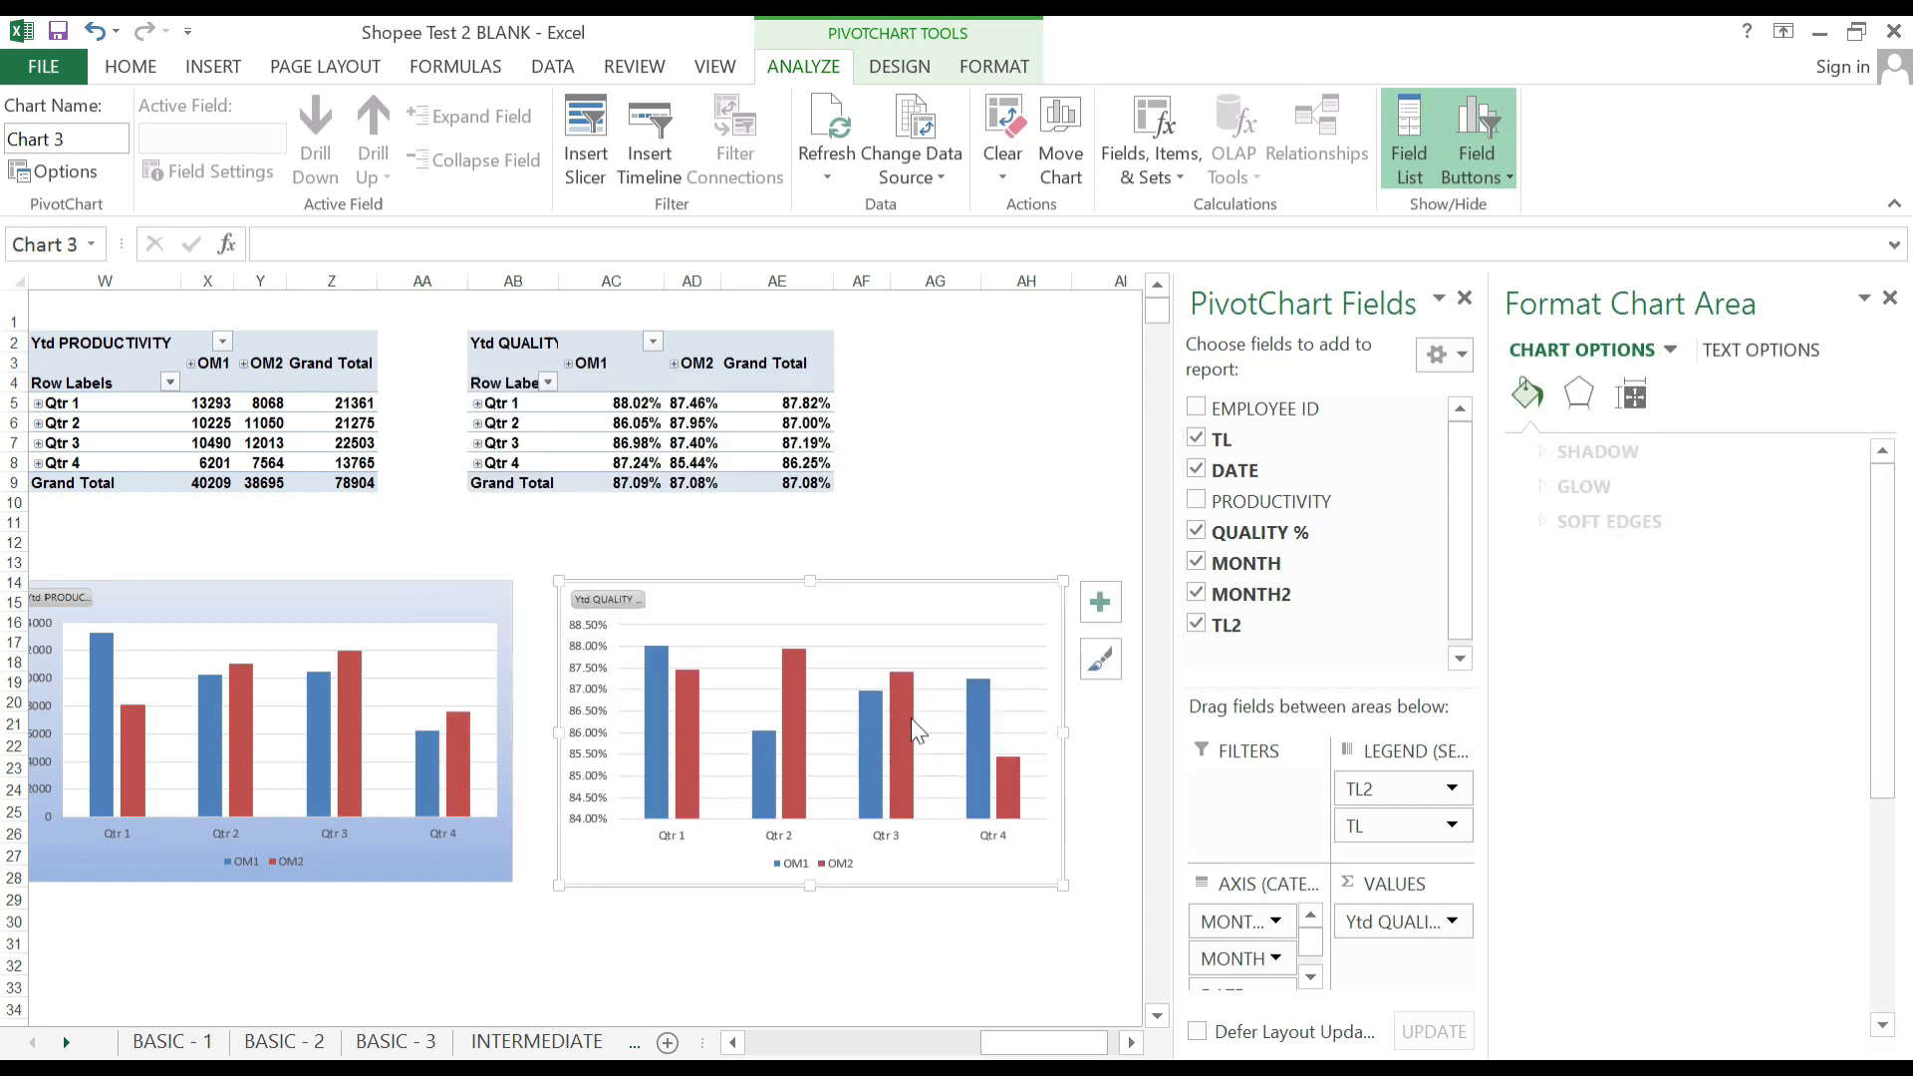
Apply a blue gradient fill to the quality PivotChart's chart area, matching the productivity PivotChart.
{"action": "right_click", "coordinate": [965, 874]}
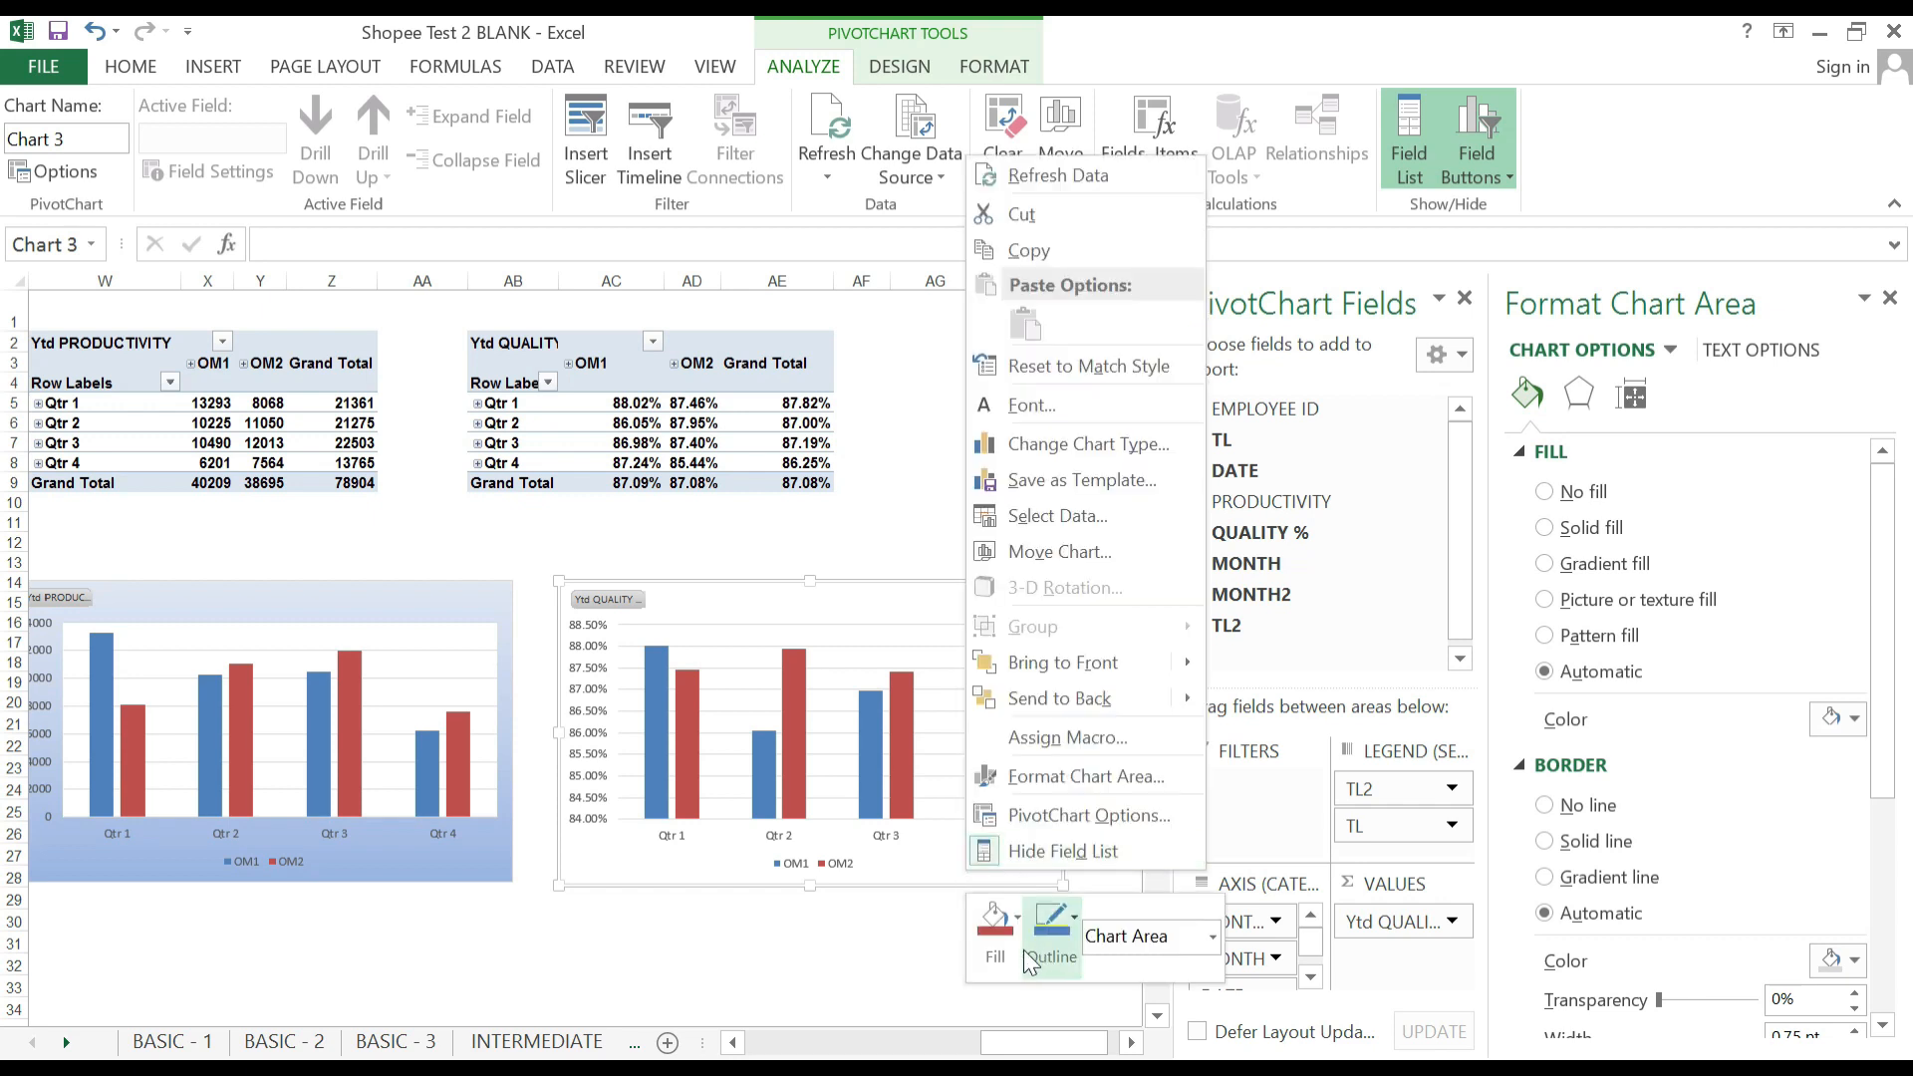
{"action": "left_click", "coordinate": [1032, 959]}
{"action": "left_click", "coordinate": [1014, 953]}
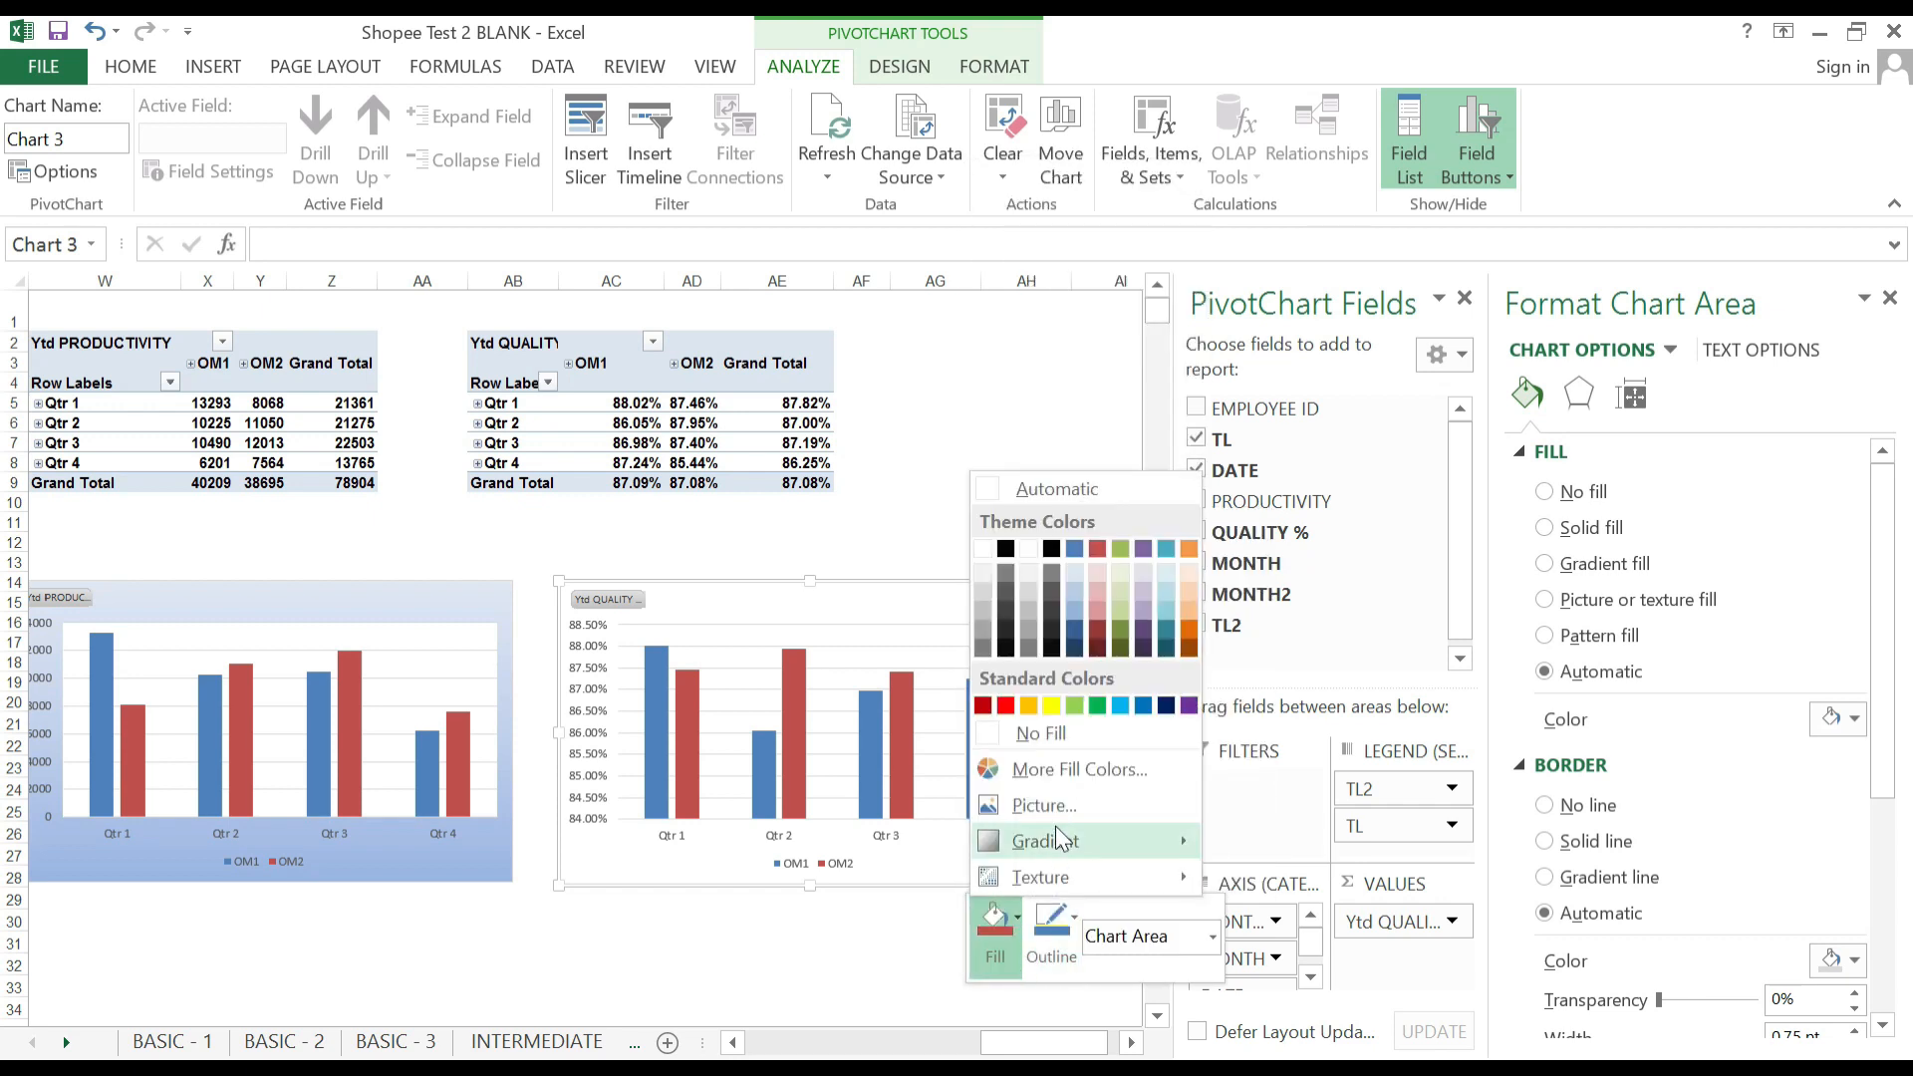
{"action": "mouse_move", "coordinate": [1055, 839]}
{"action": "left_click", "coordinate": [1323, 780]}
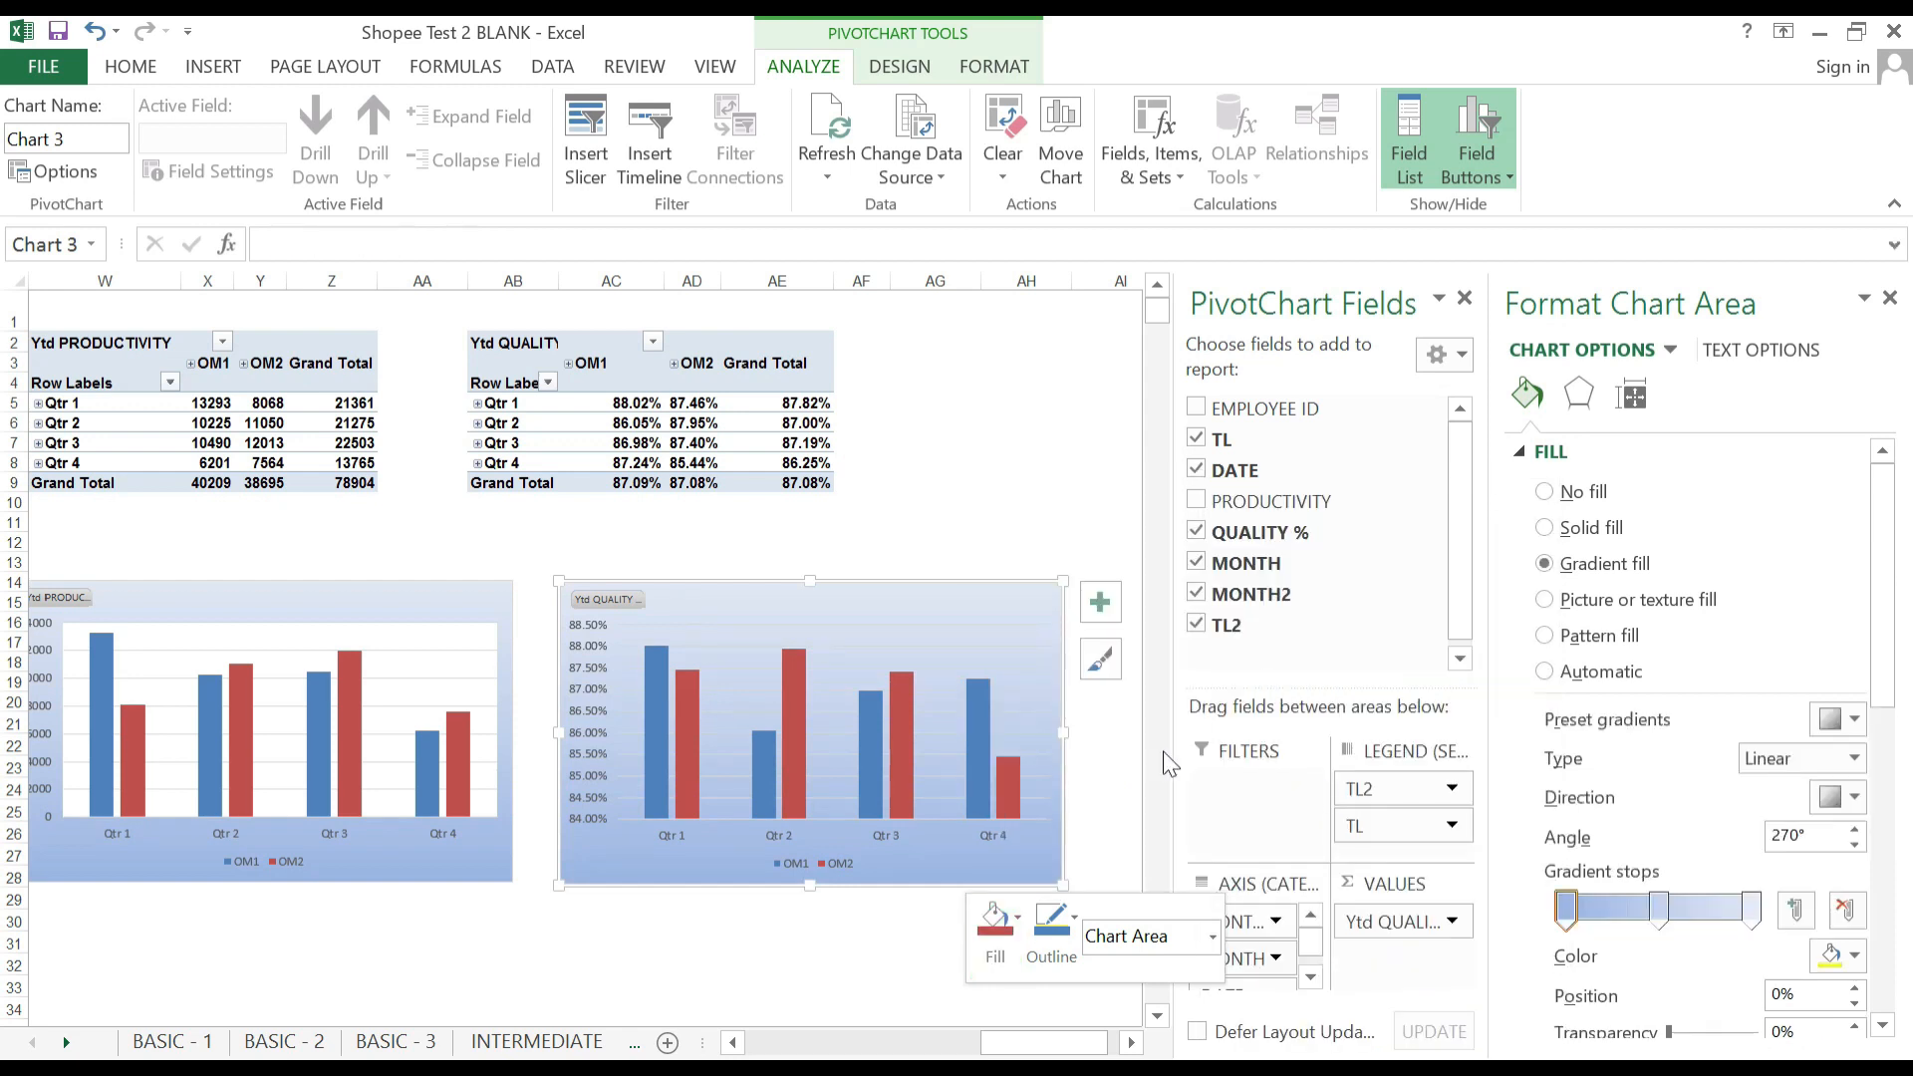
Change the quality PivotChart's major gridlines to a solid line and choose a white line color.
{"action": "left_click", "coordinate": [919, 645]}
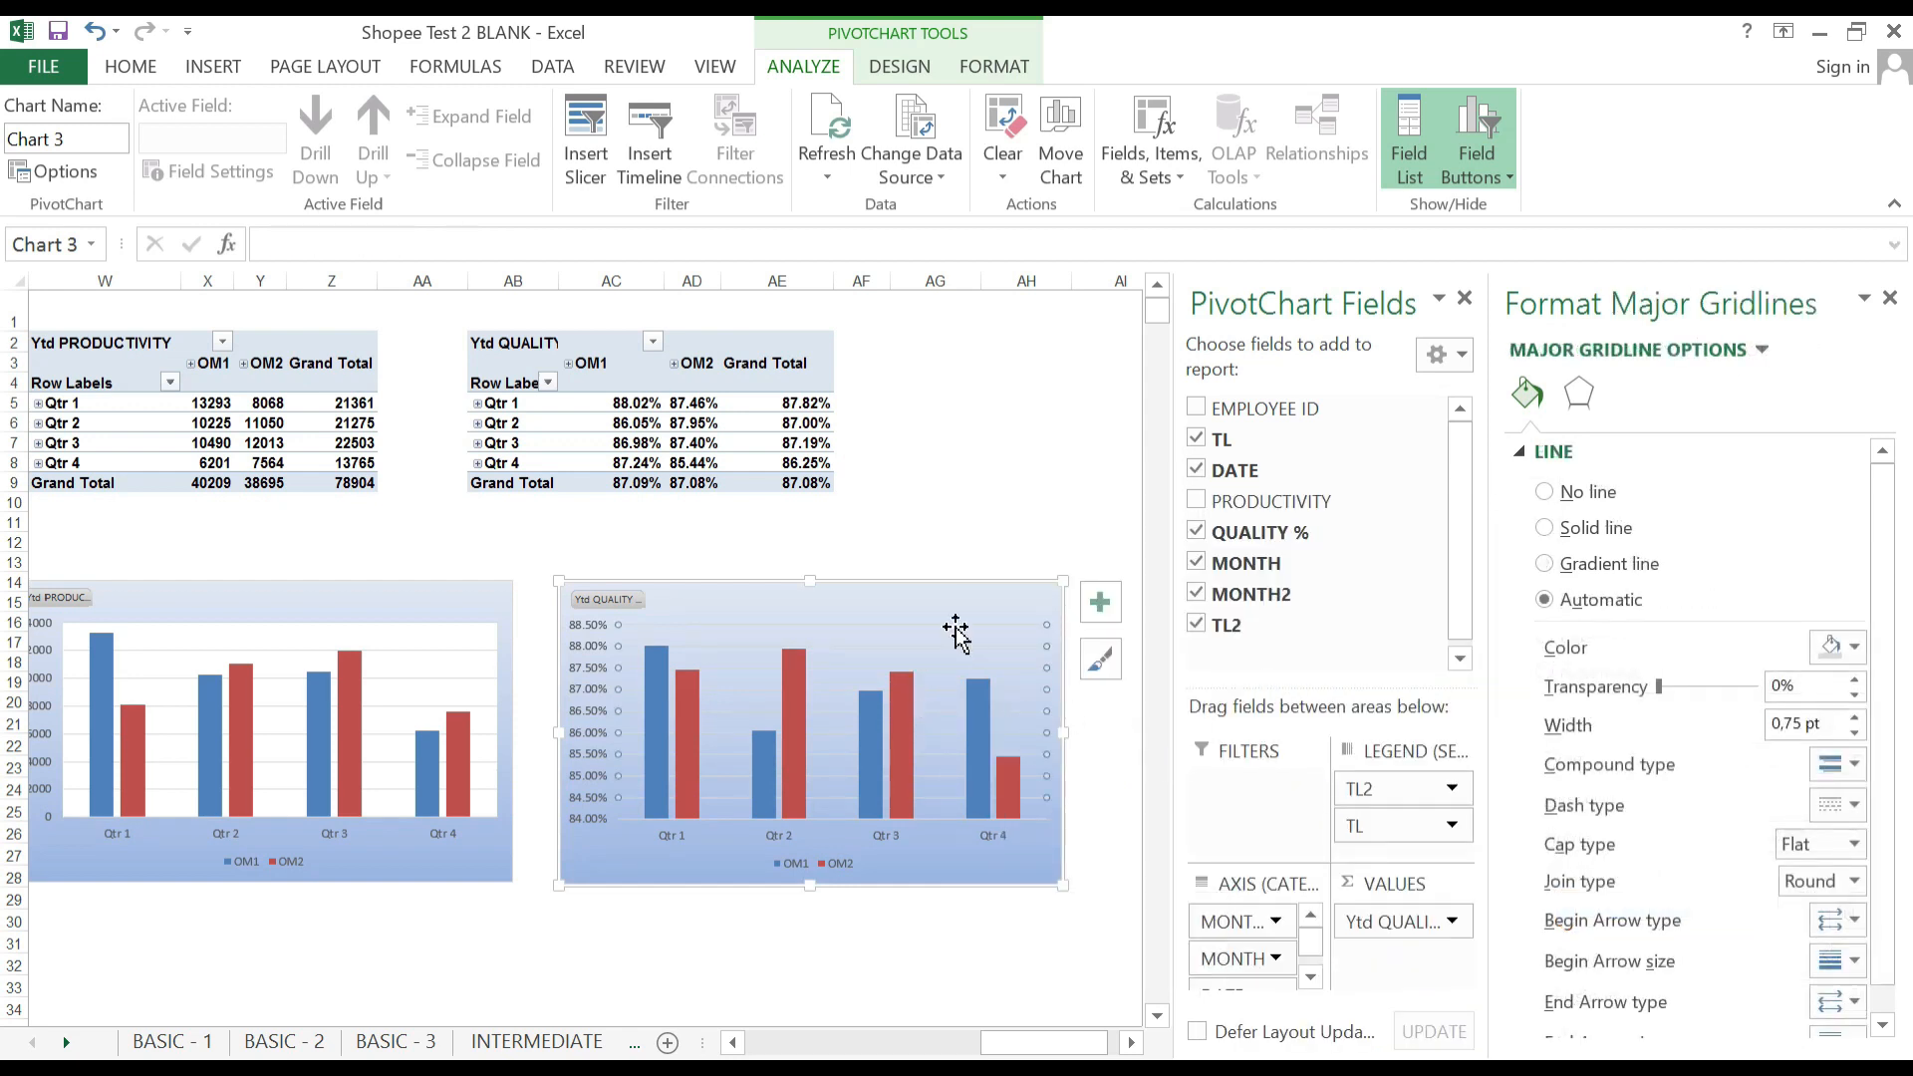
{"action": "left_click", "coordinate": [1571, 536]}
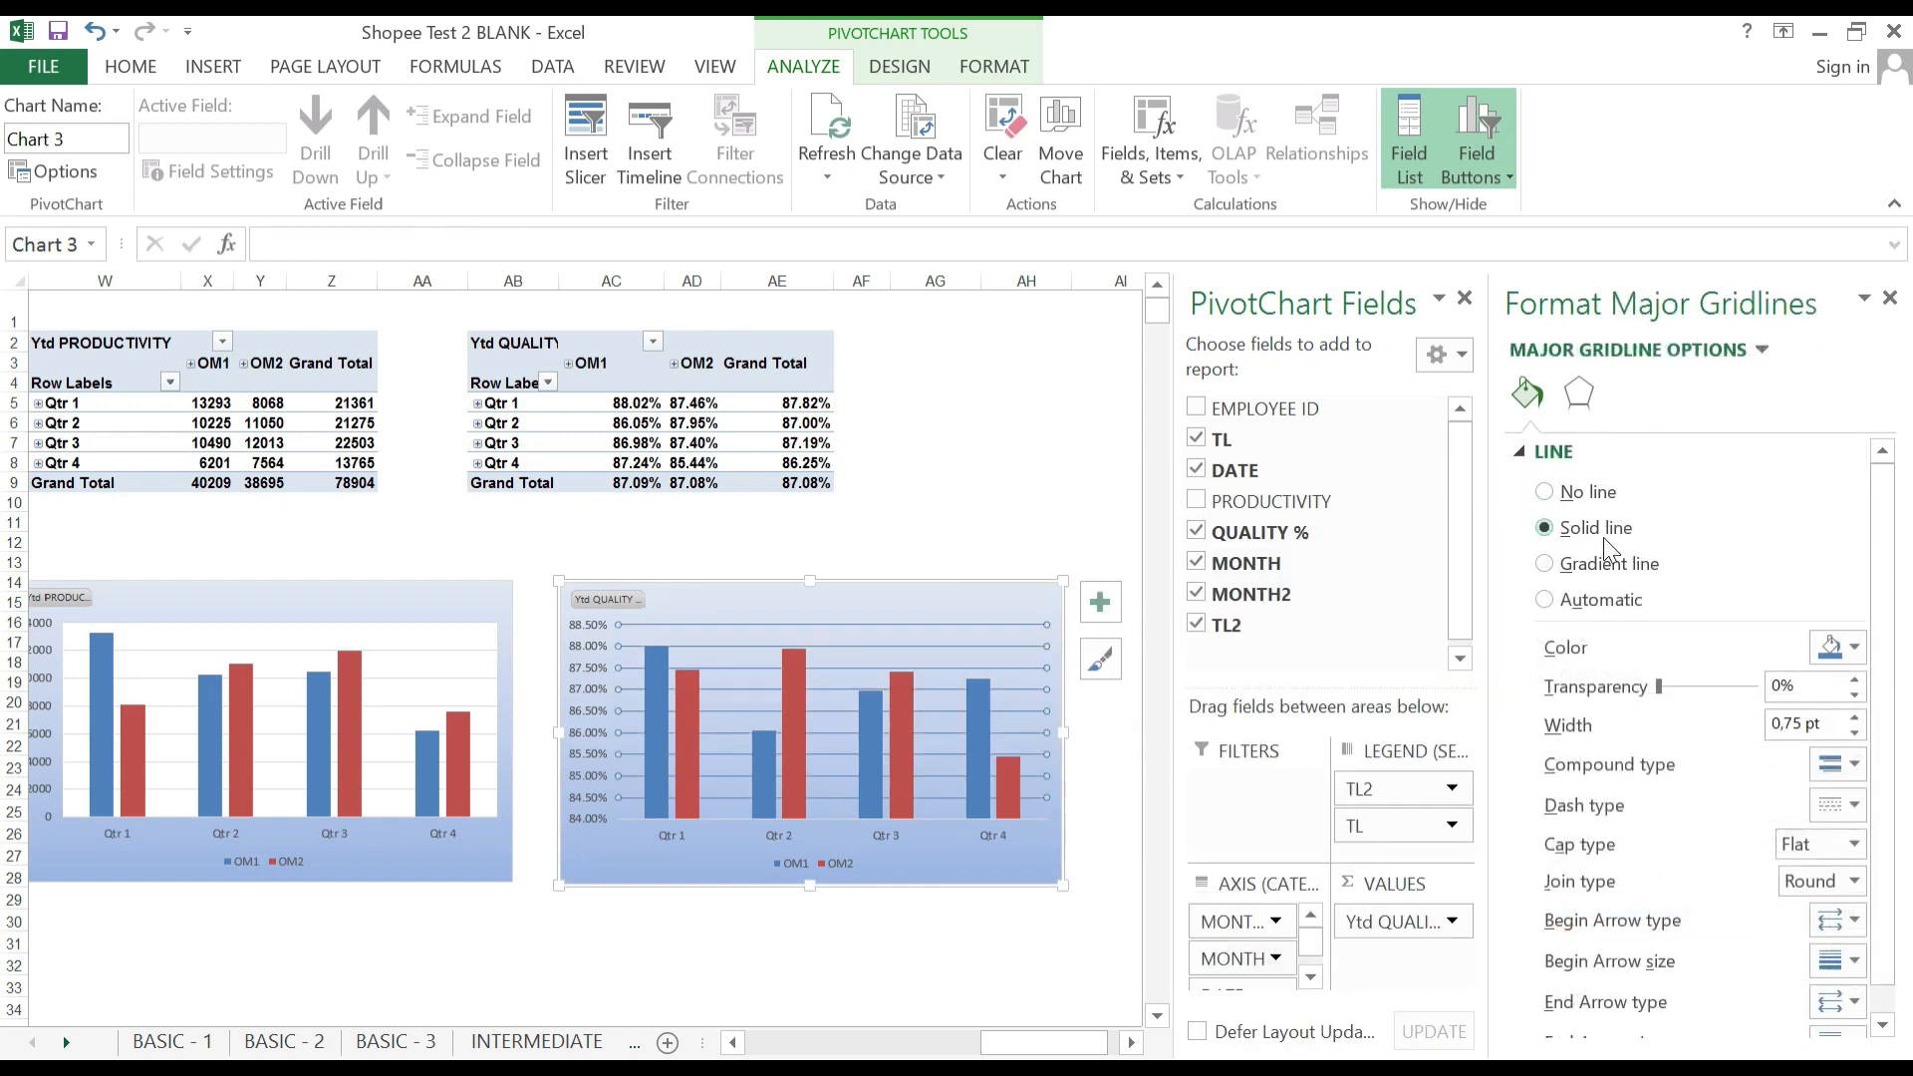
{"action": "left_click", "coordinate": [1832, 648]}
{"action": "left_click", "coordinate": [1690, 711]}
{"action": "left_click", "coordinate": [1839, 647]}
{"action": "left_click", "coordinate": [1693, 714]}
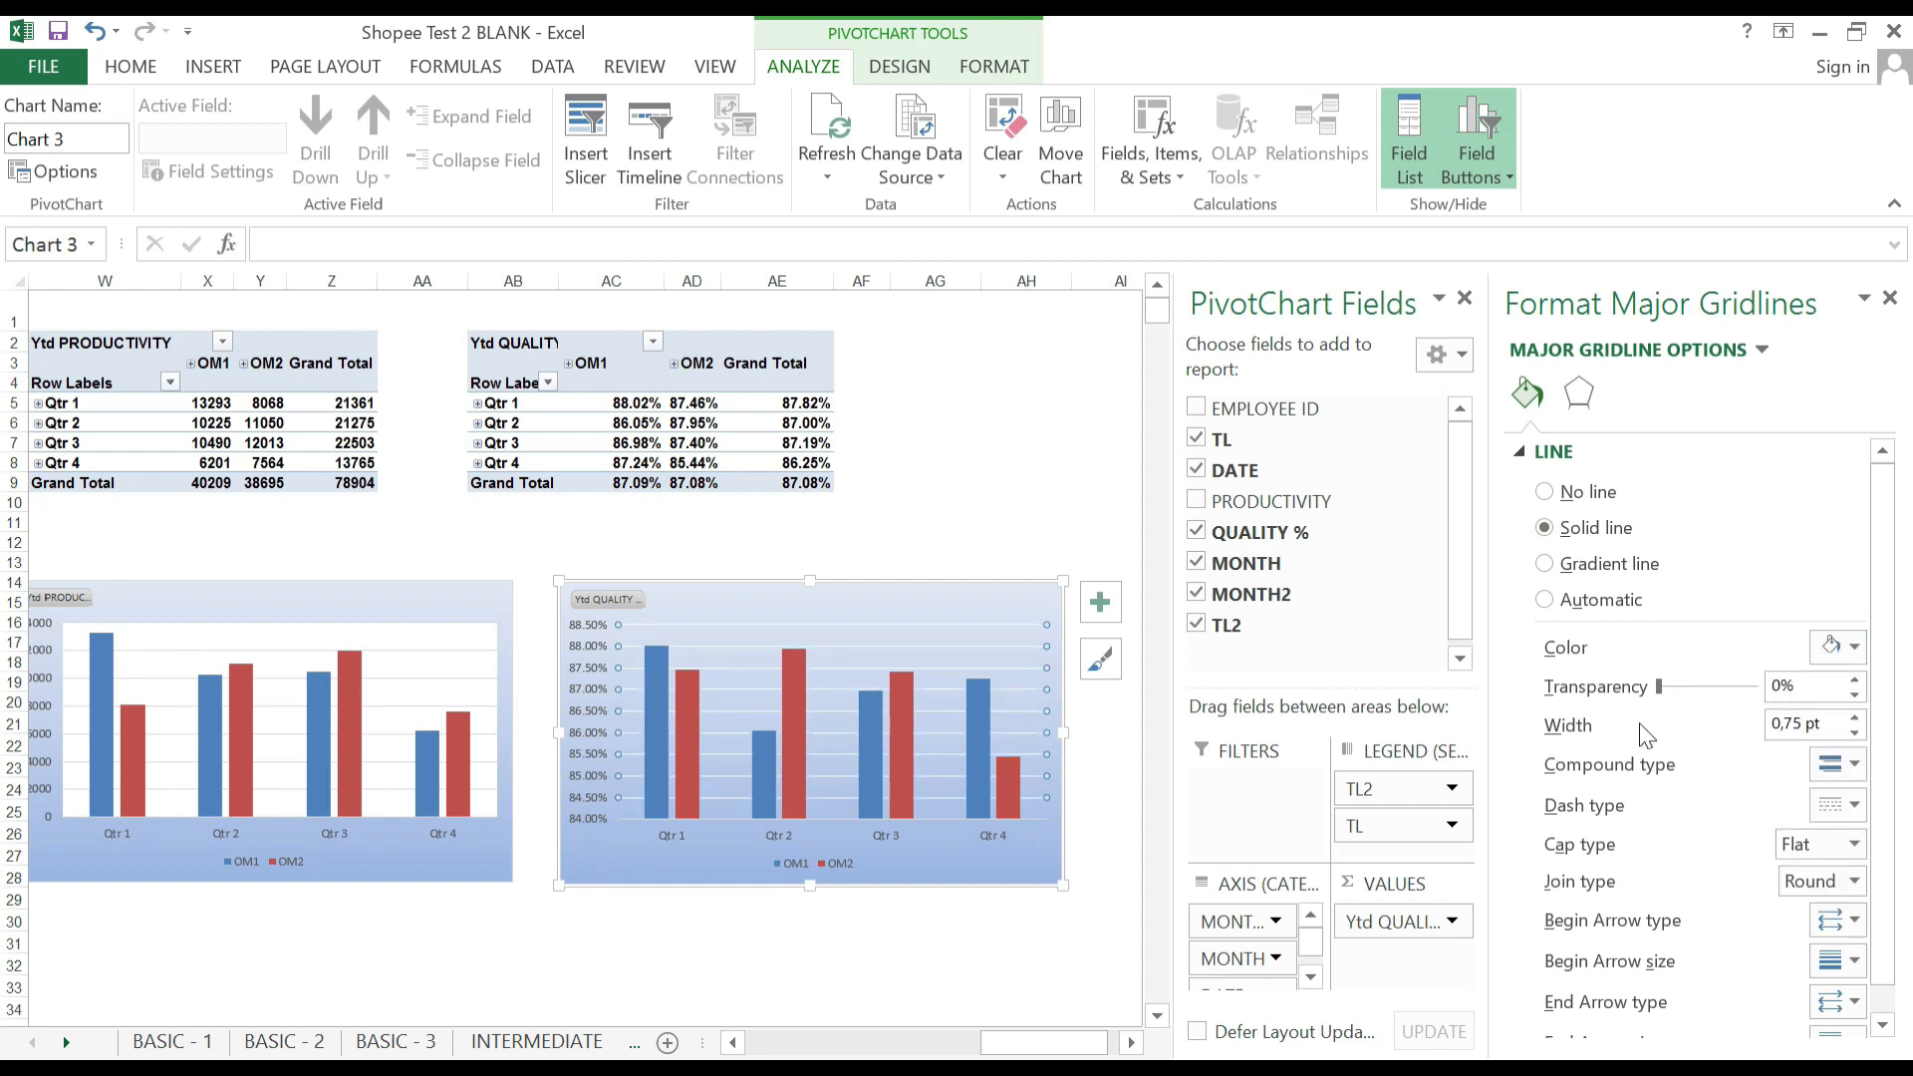
Give the quality PivotChart's plot area a solid white fill.
{"action": "left_click", "coordinate": [1017, 507]}
{"action": "left_click", "coordinate": [914, 662]}
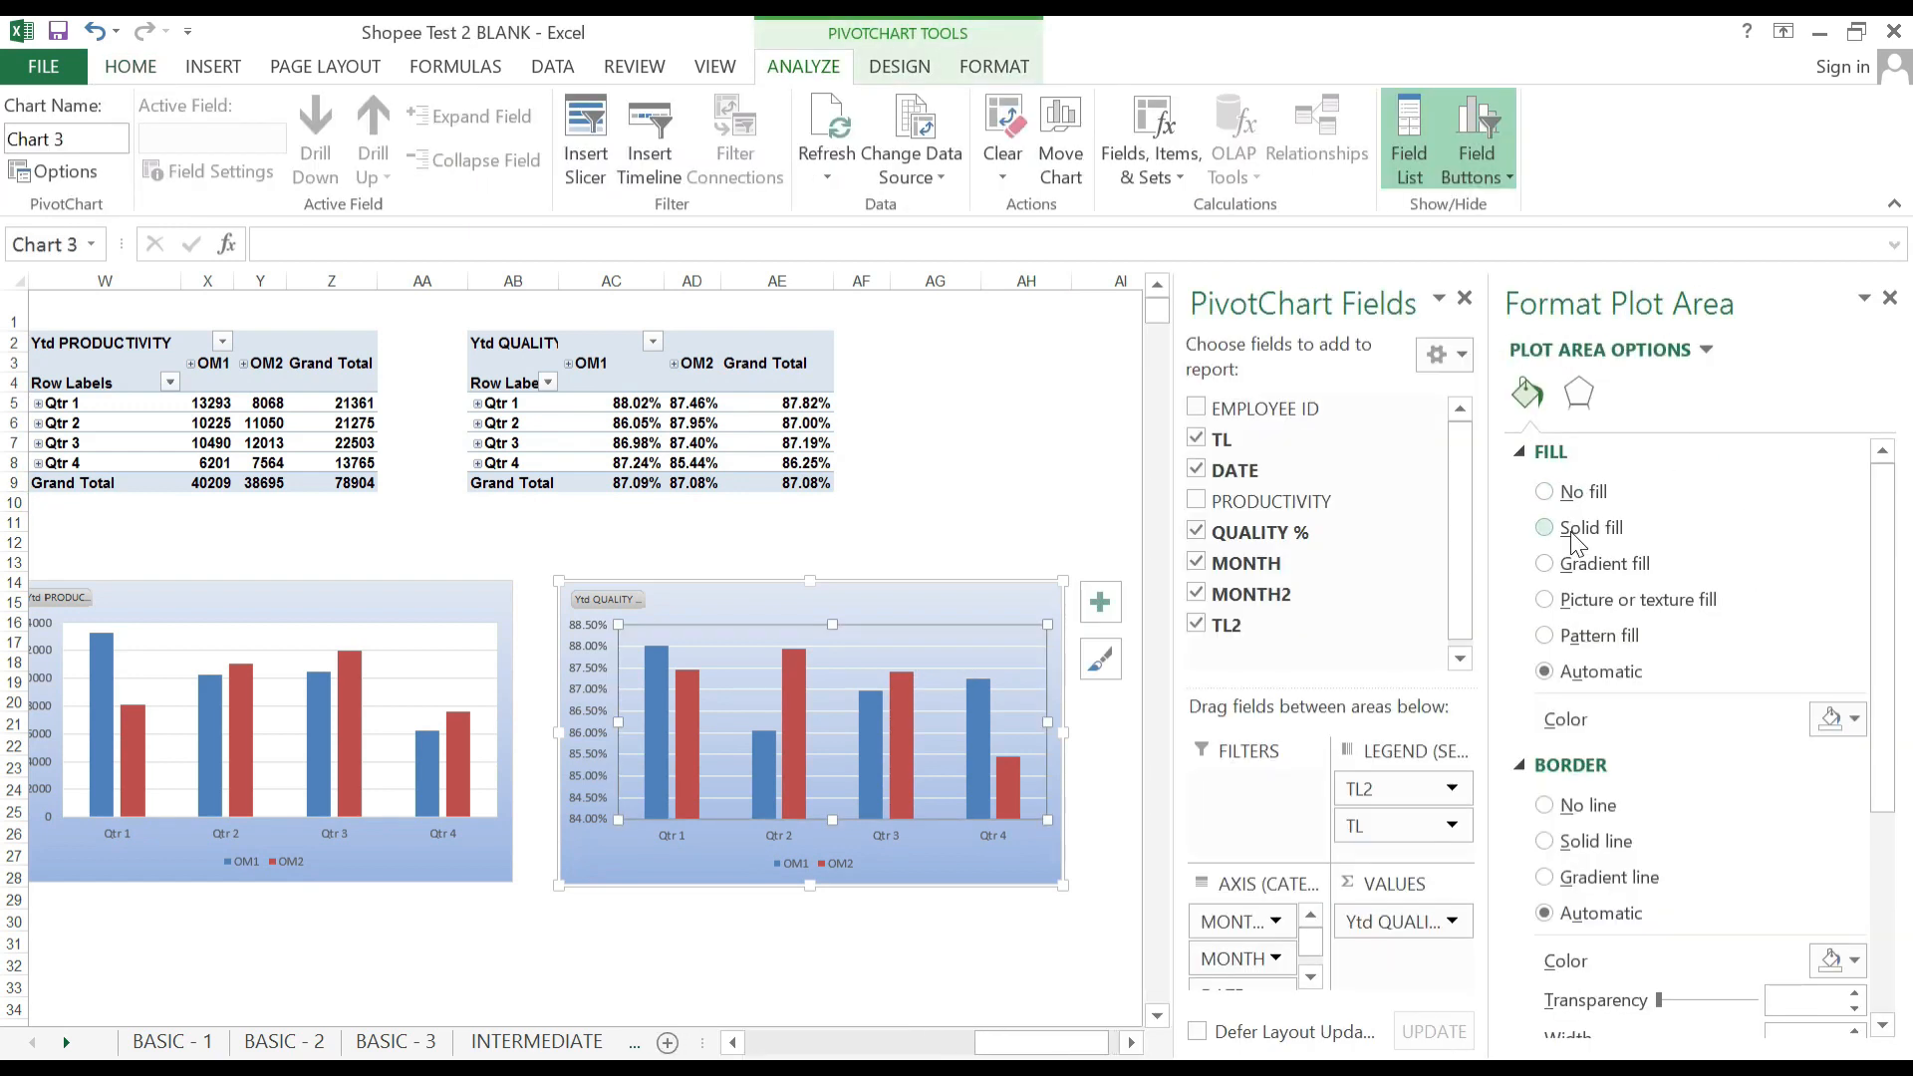
{"action": "left_click", "coordinate": [1573, 539]}
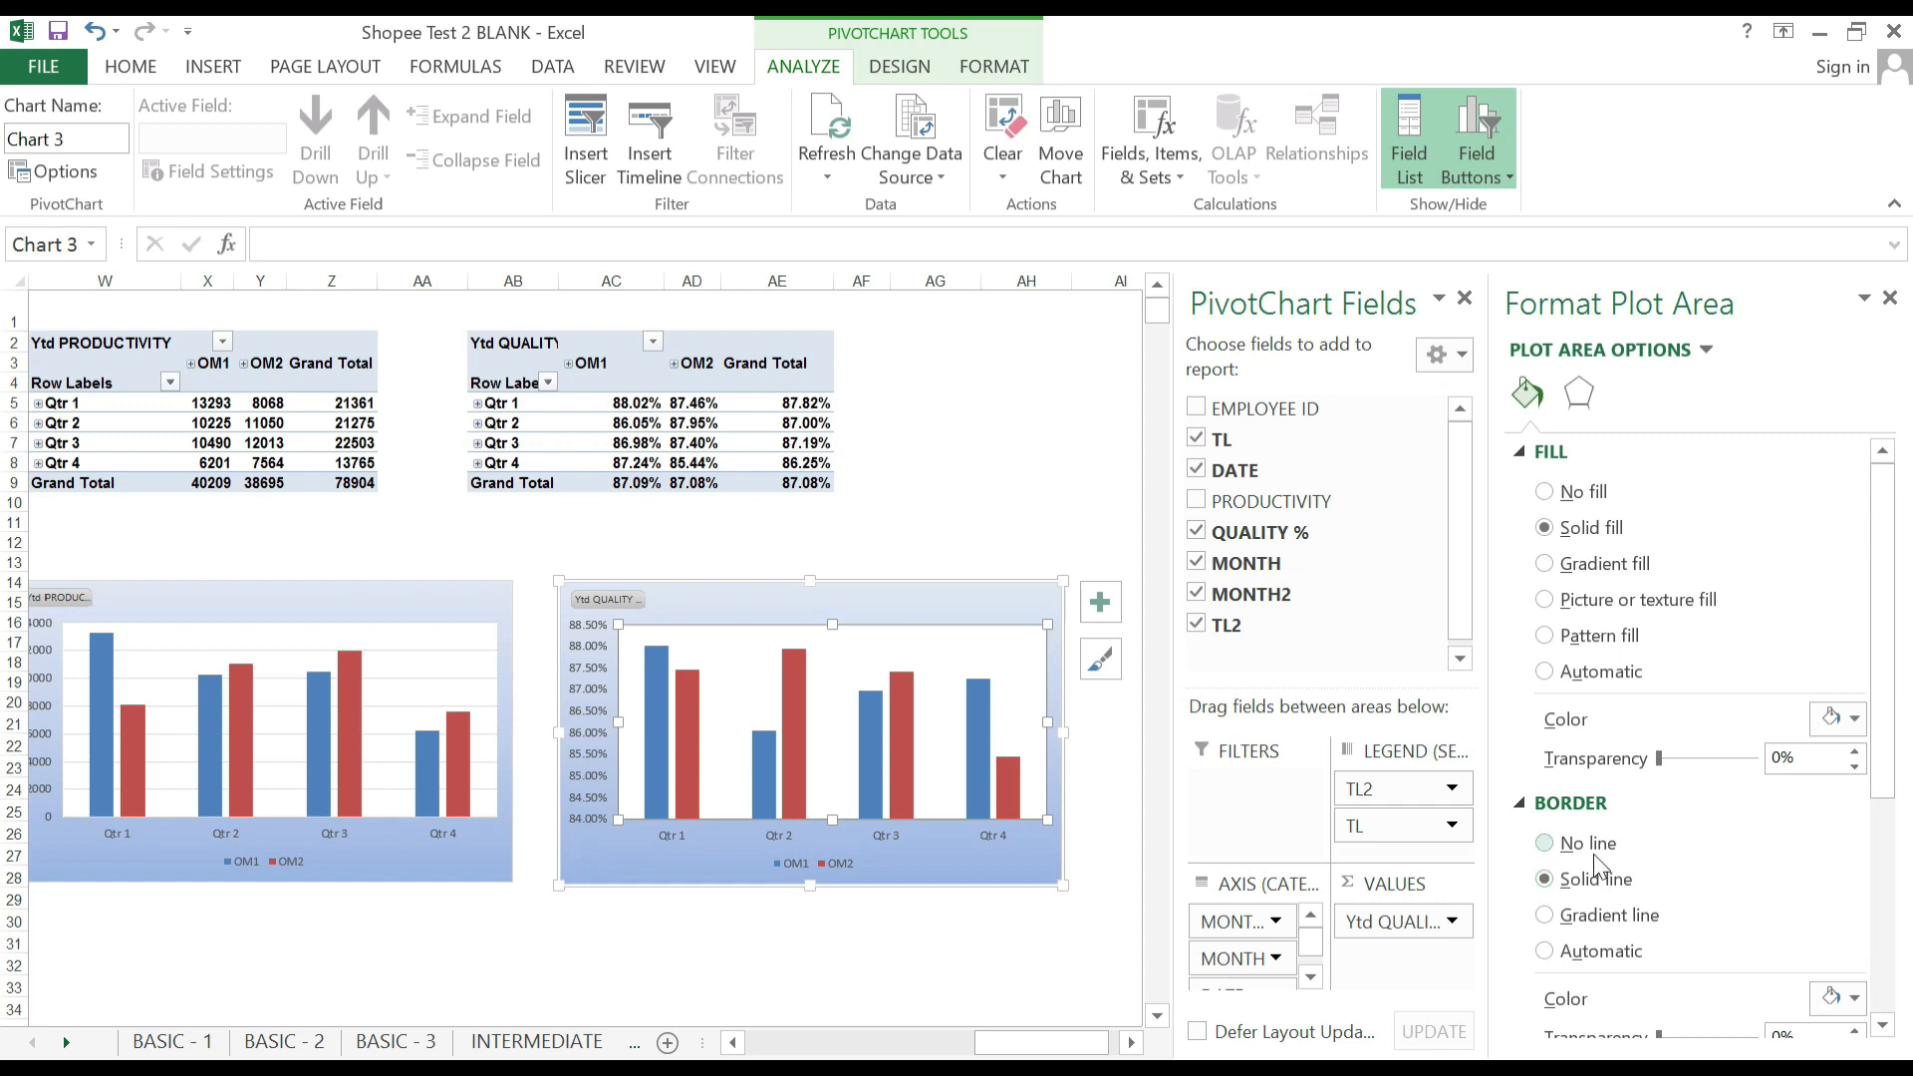
Try a solid black border around the quality PivotChart's plot area, and undo the border, plot area fill and gridline color changes.
{"action": "left_click", "coordinate": [1607, 916]}
{"action": "left_click", "coordinate": [1604, 953]}
{"action": "left_click", "coordinate": [1841, 989]}
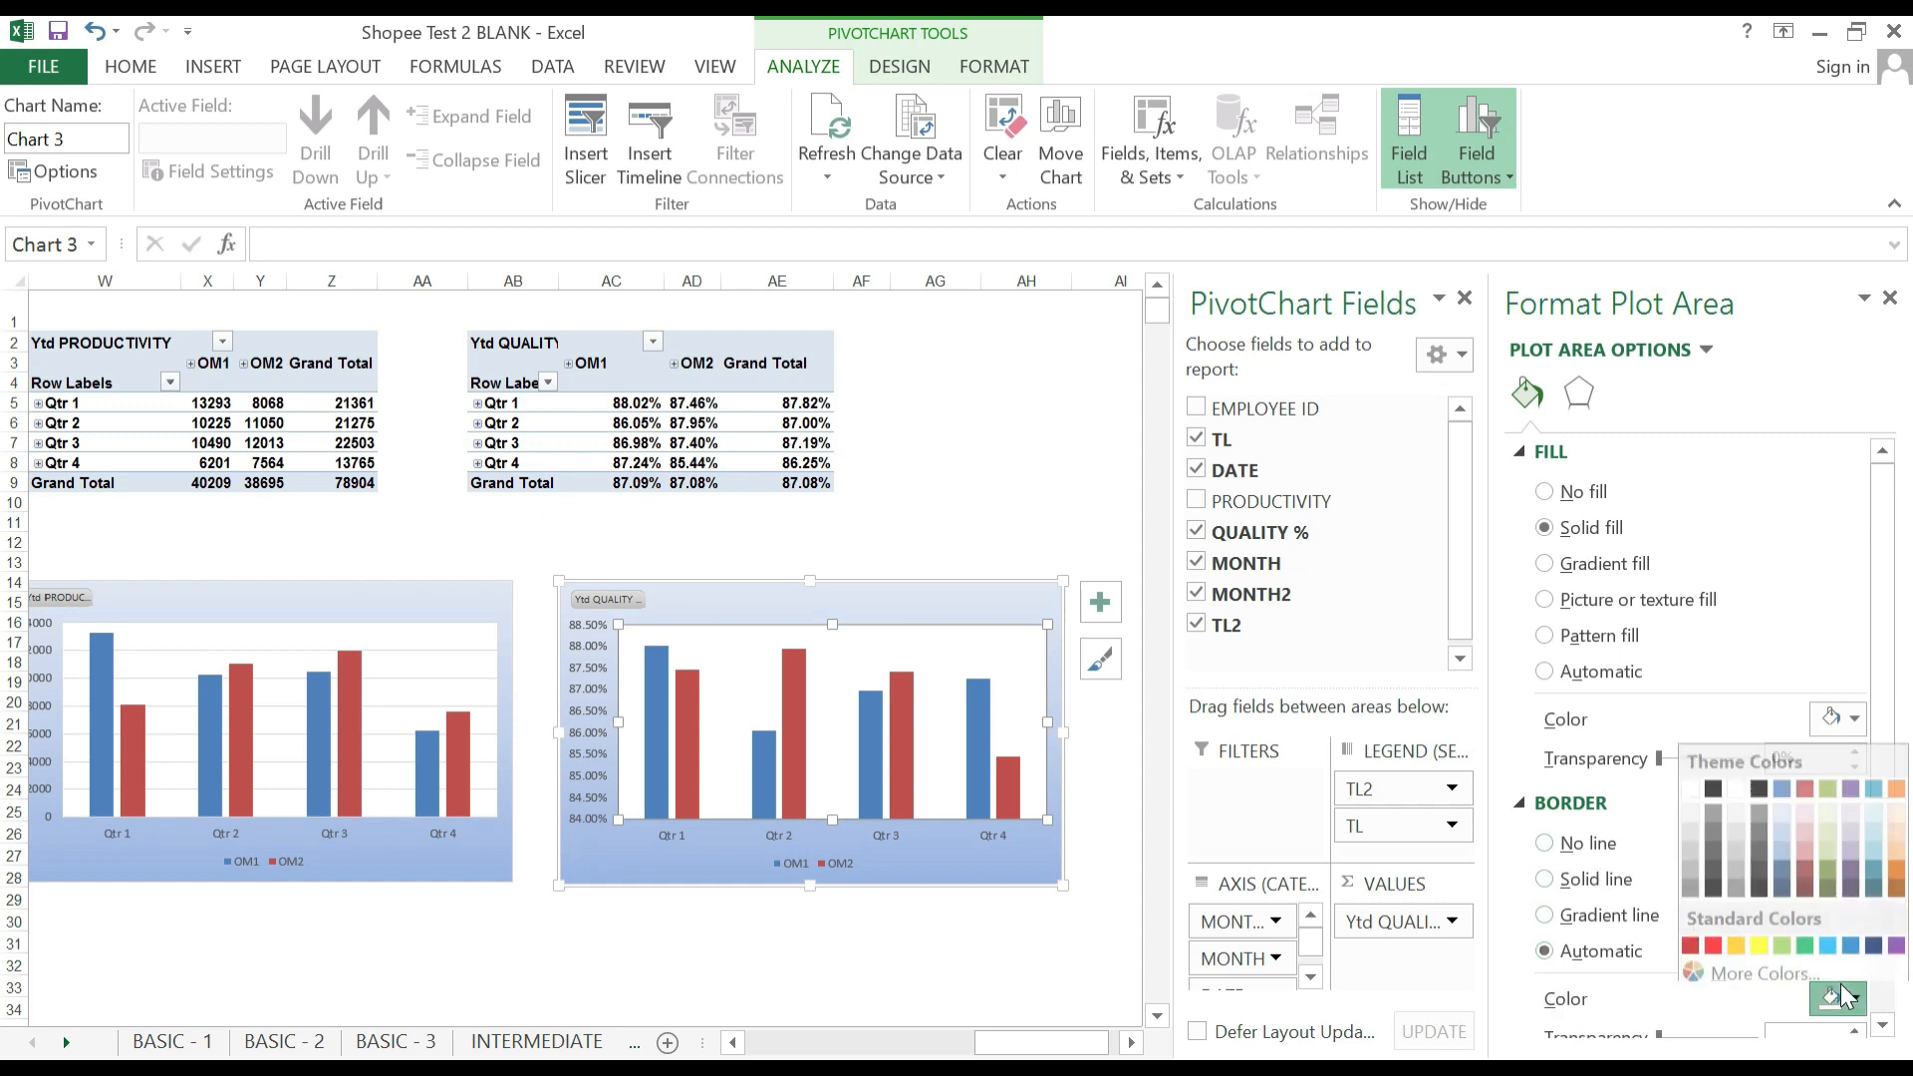
{"action": "left_click", "coordinate": [1790, 846]}
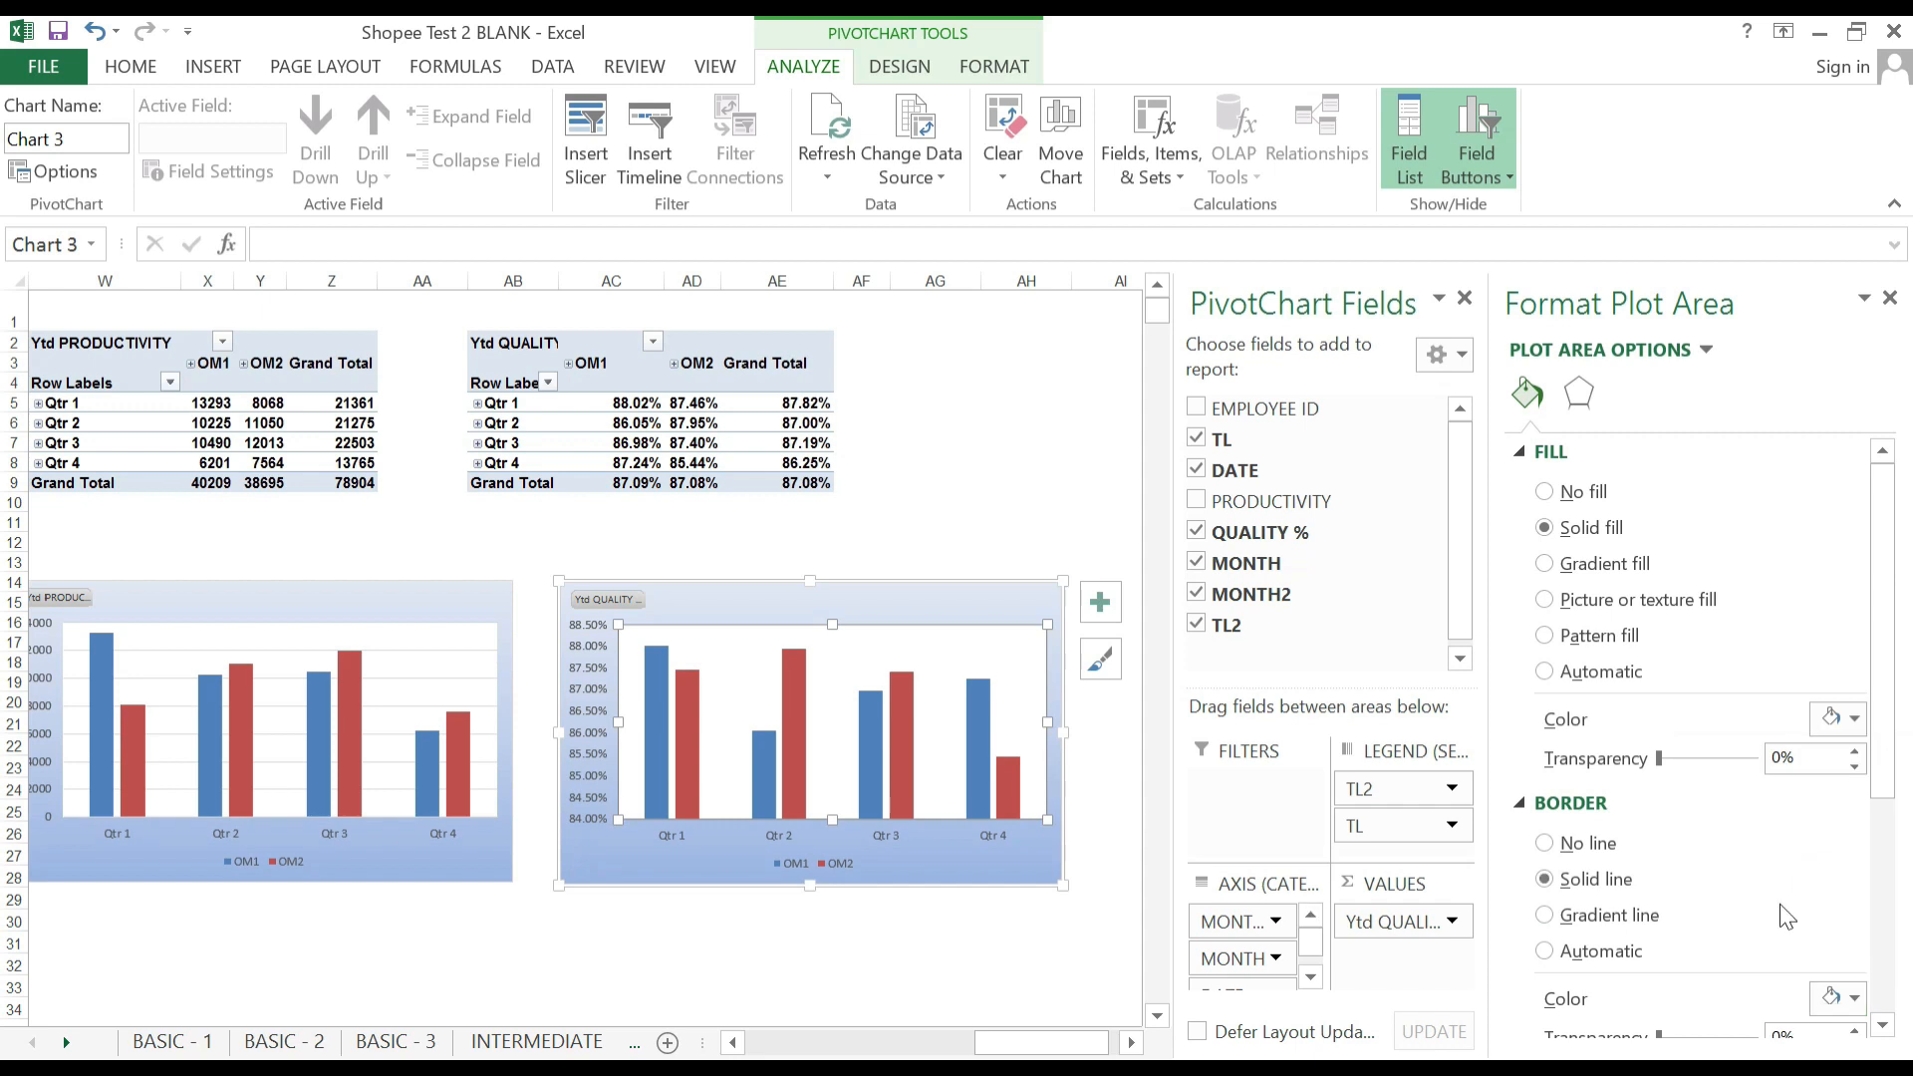
{"action": "left_click", "coordinate": [1836, 997]}
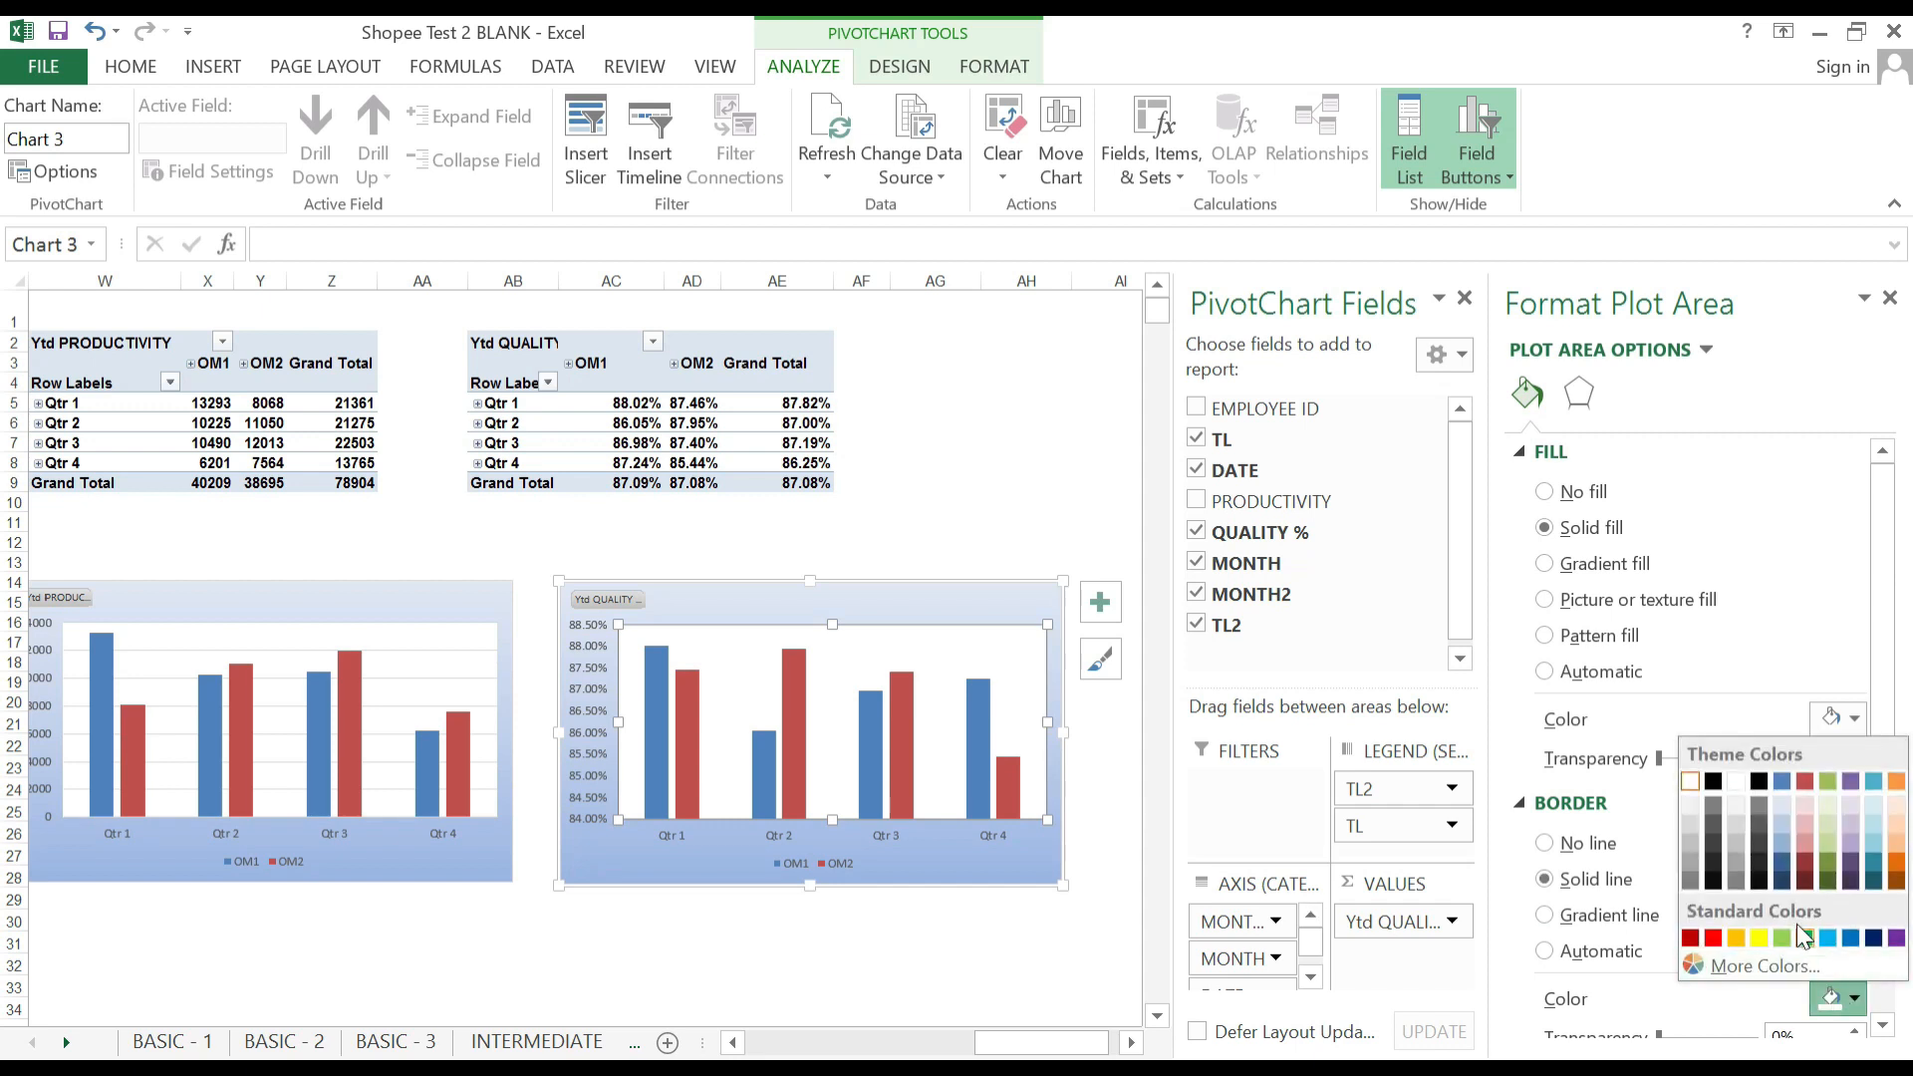
{"action": "left_click", "coordinate": [1706, 780]}
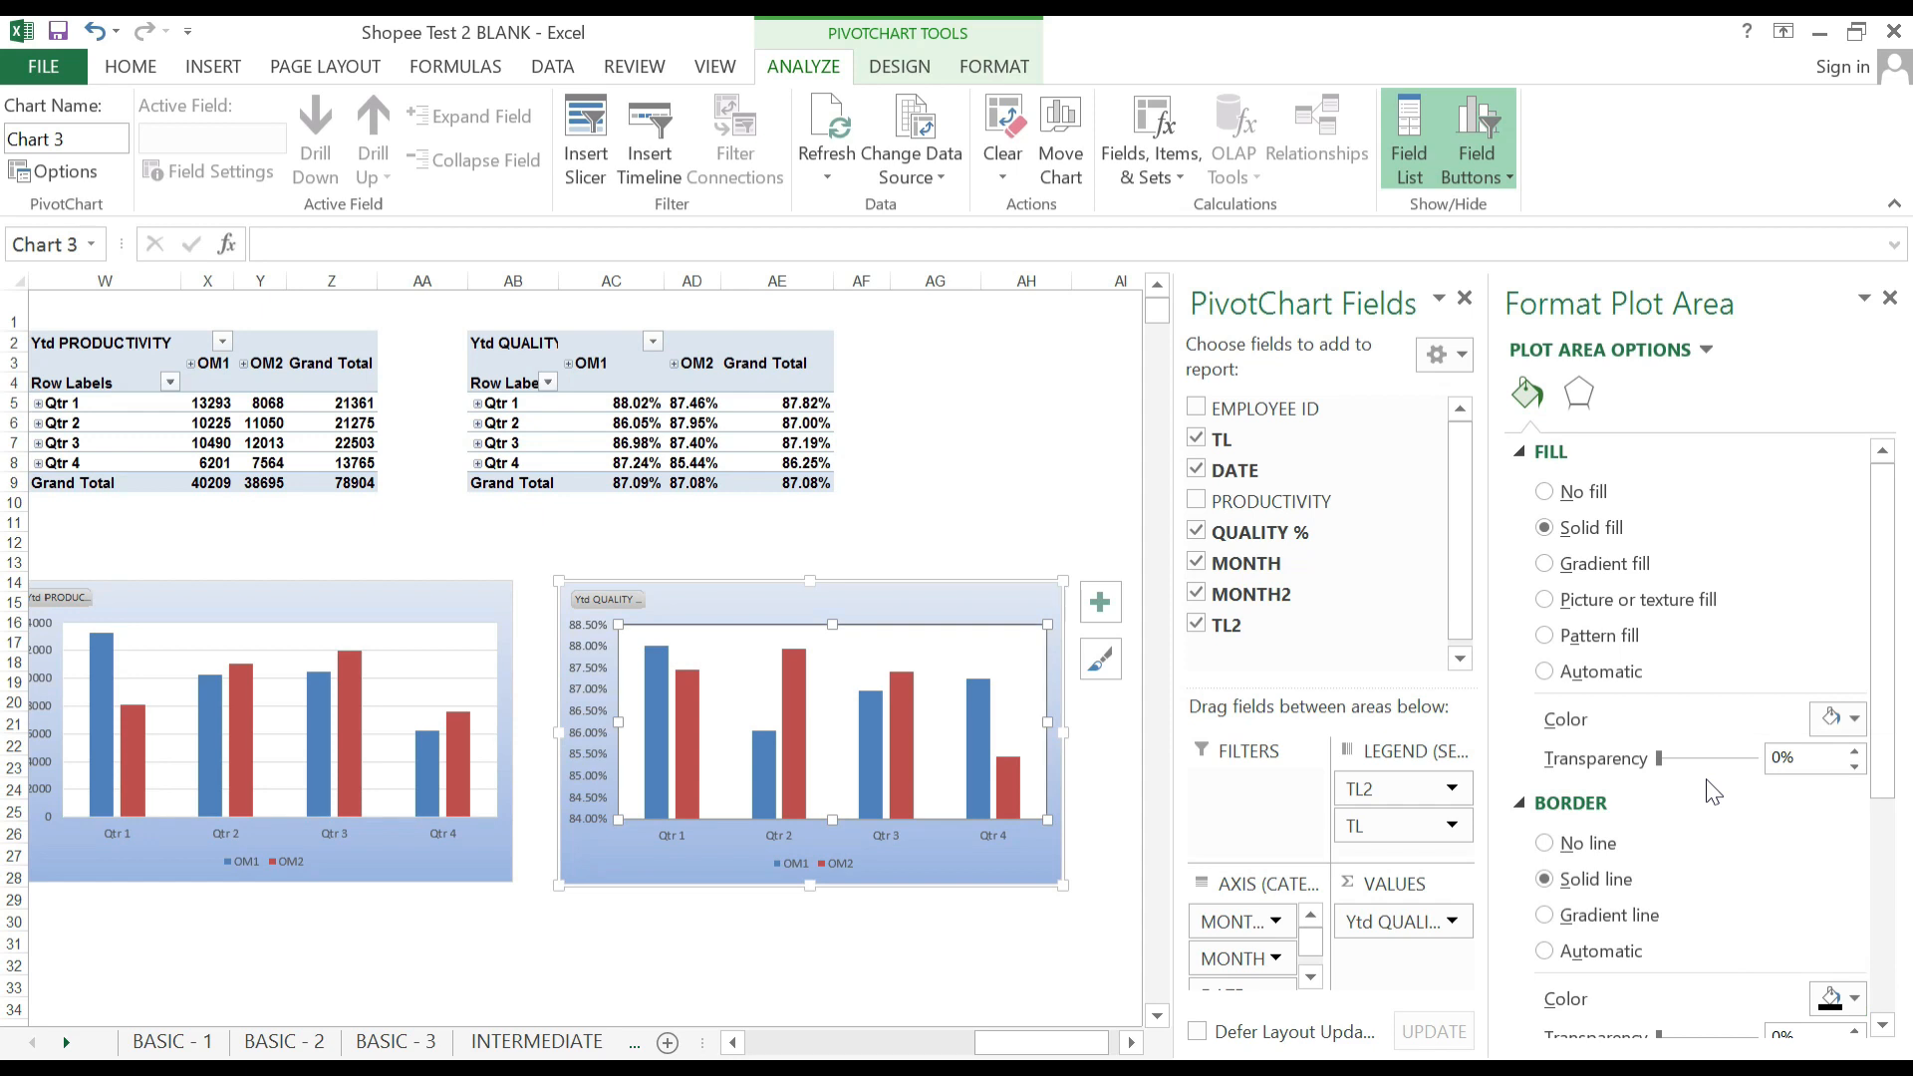
{"action": "key", "text": "ctrl+z"}
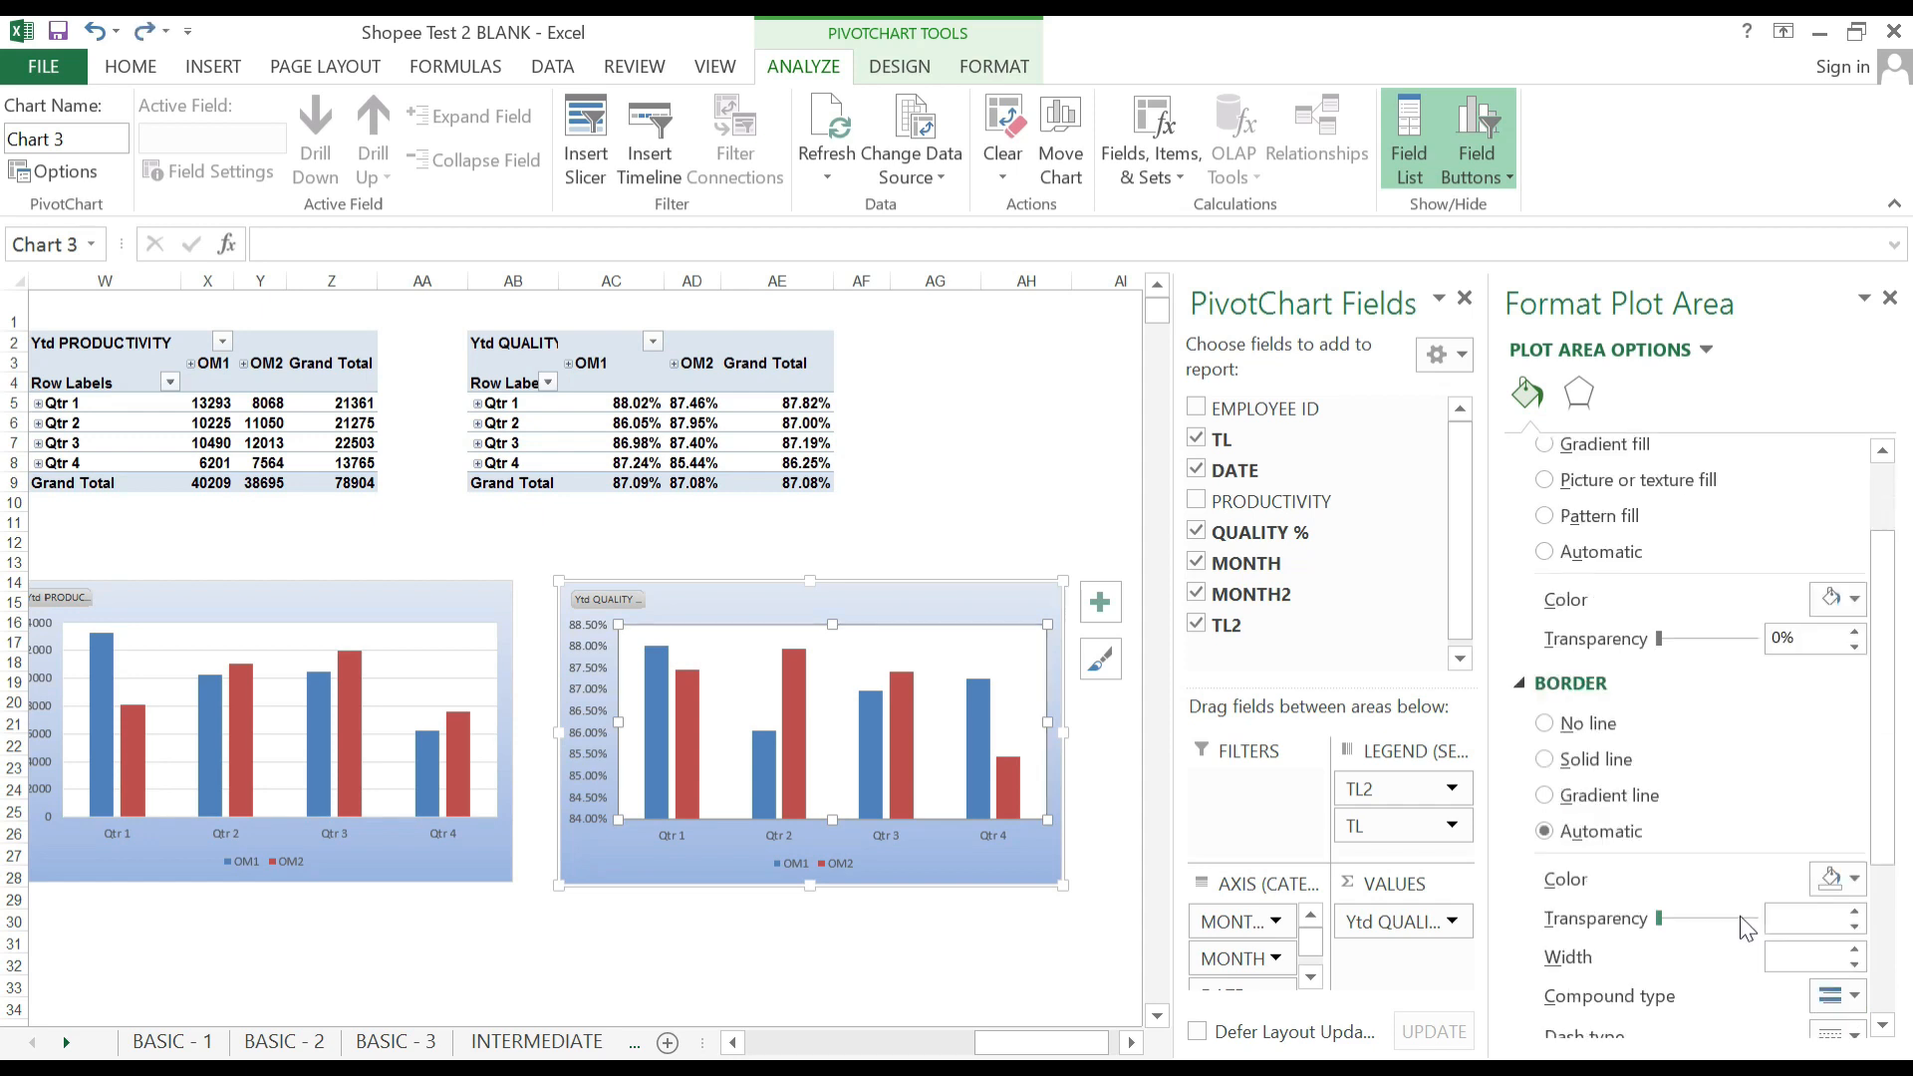
{"action": "left_click", "coordinate": [1592, 761]}
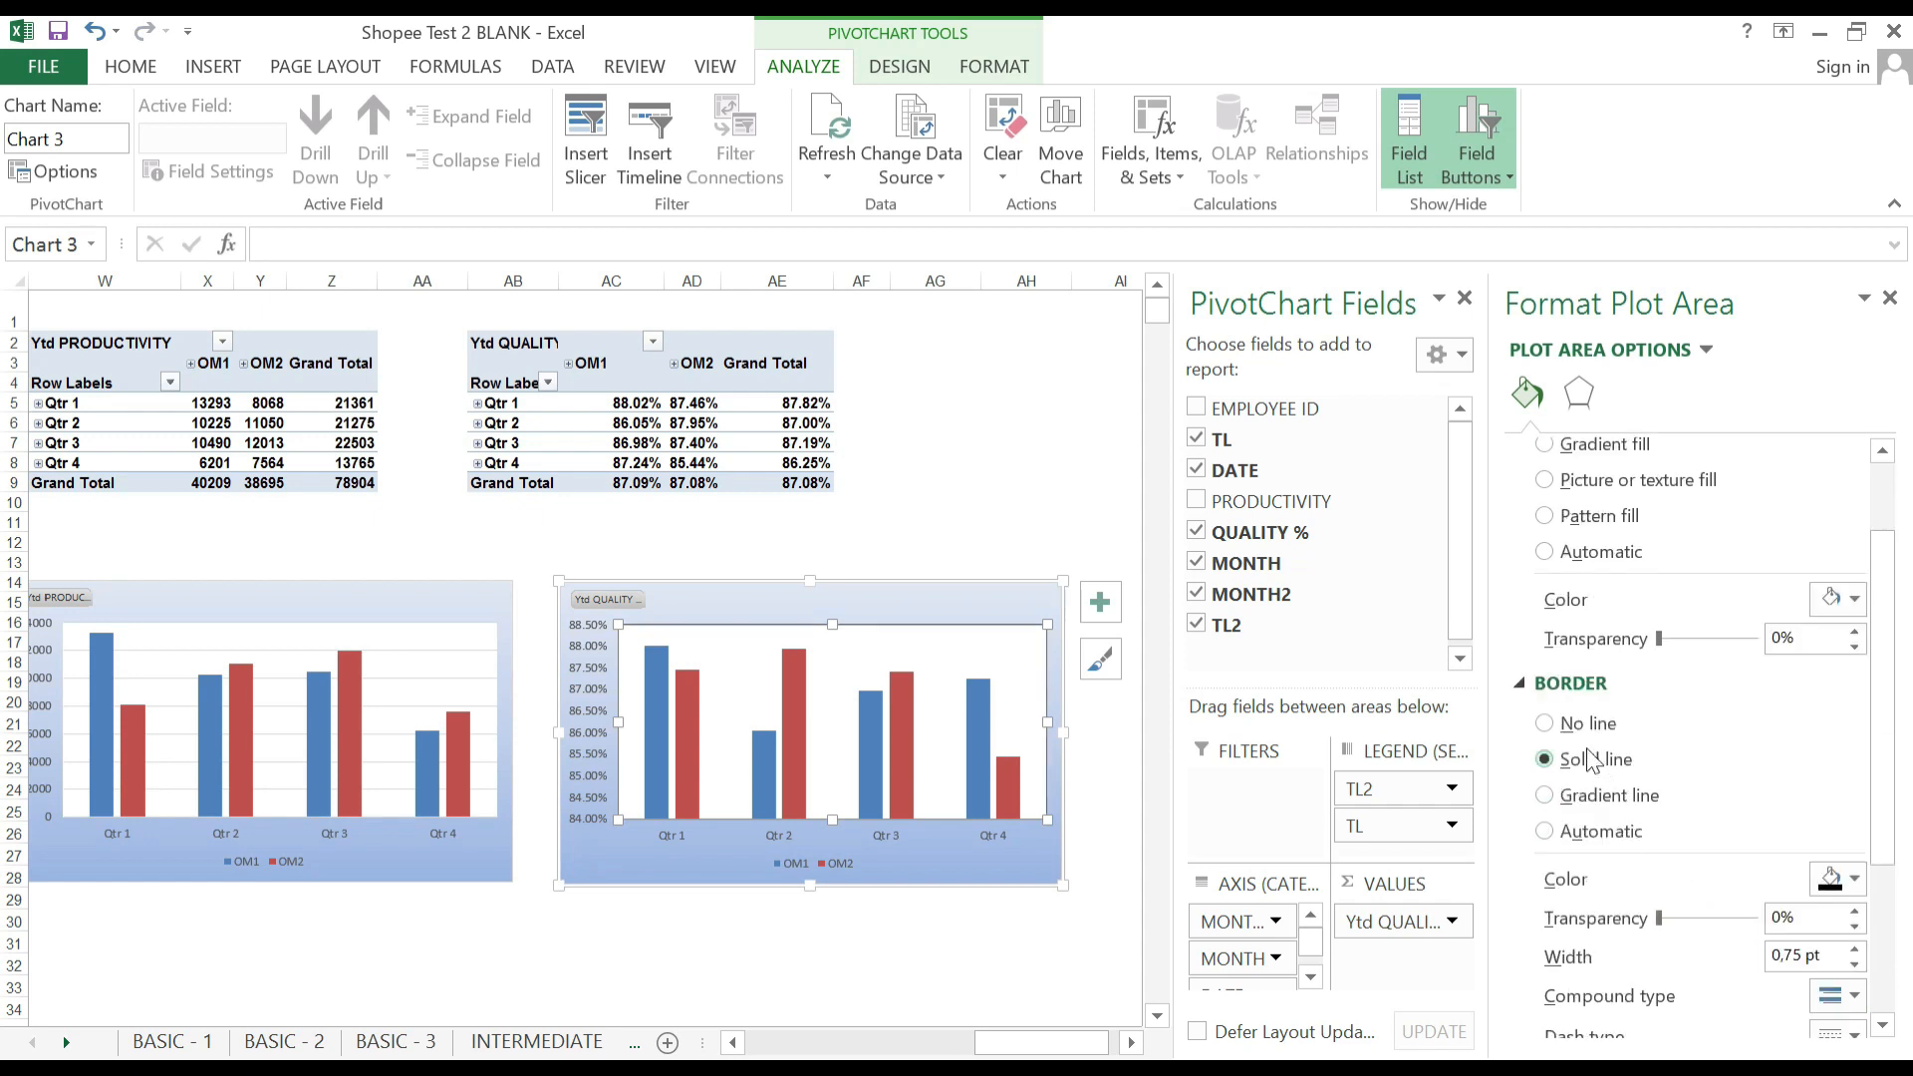
{"action": "left_click", "coordinate": [1081, 909]}
{"action": "key", "text": "ctrl+z"}
{"action": "key", "text": "ctrl+z"}
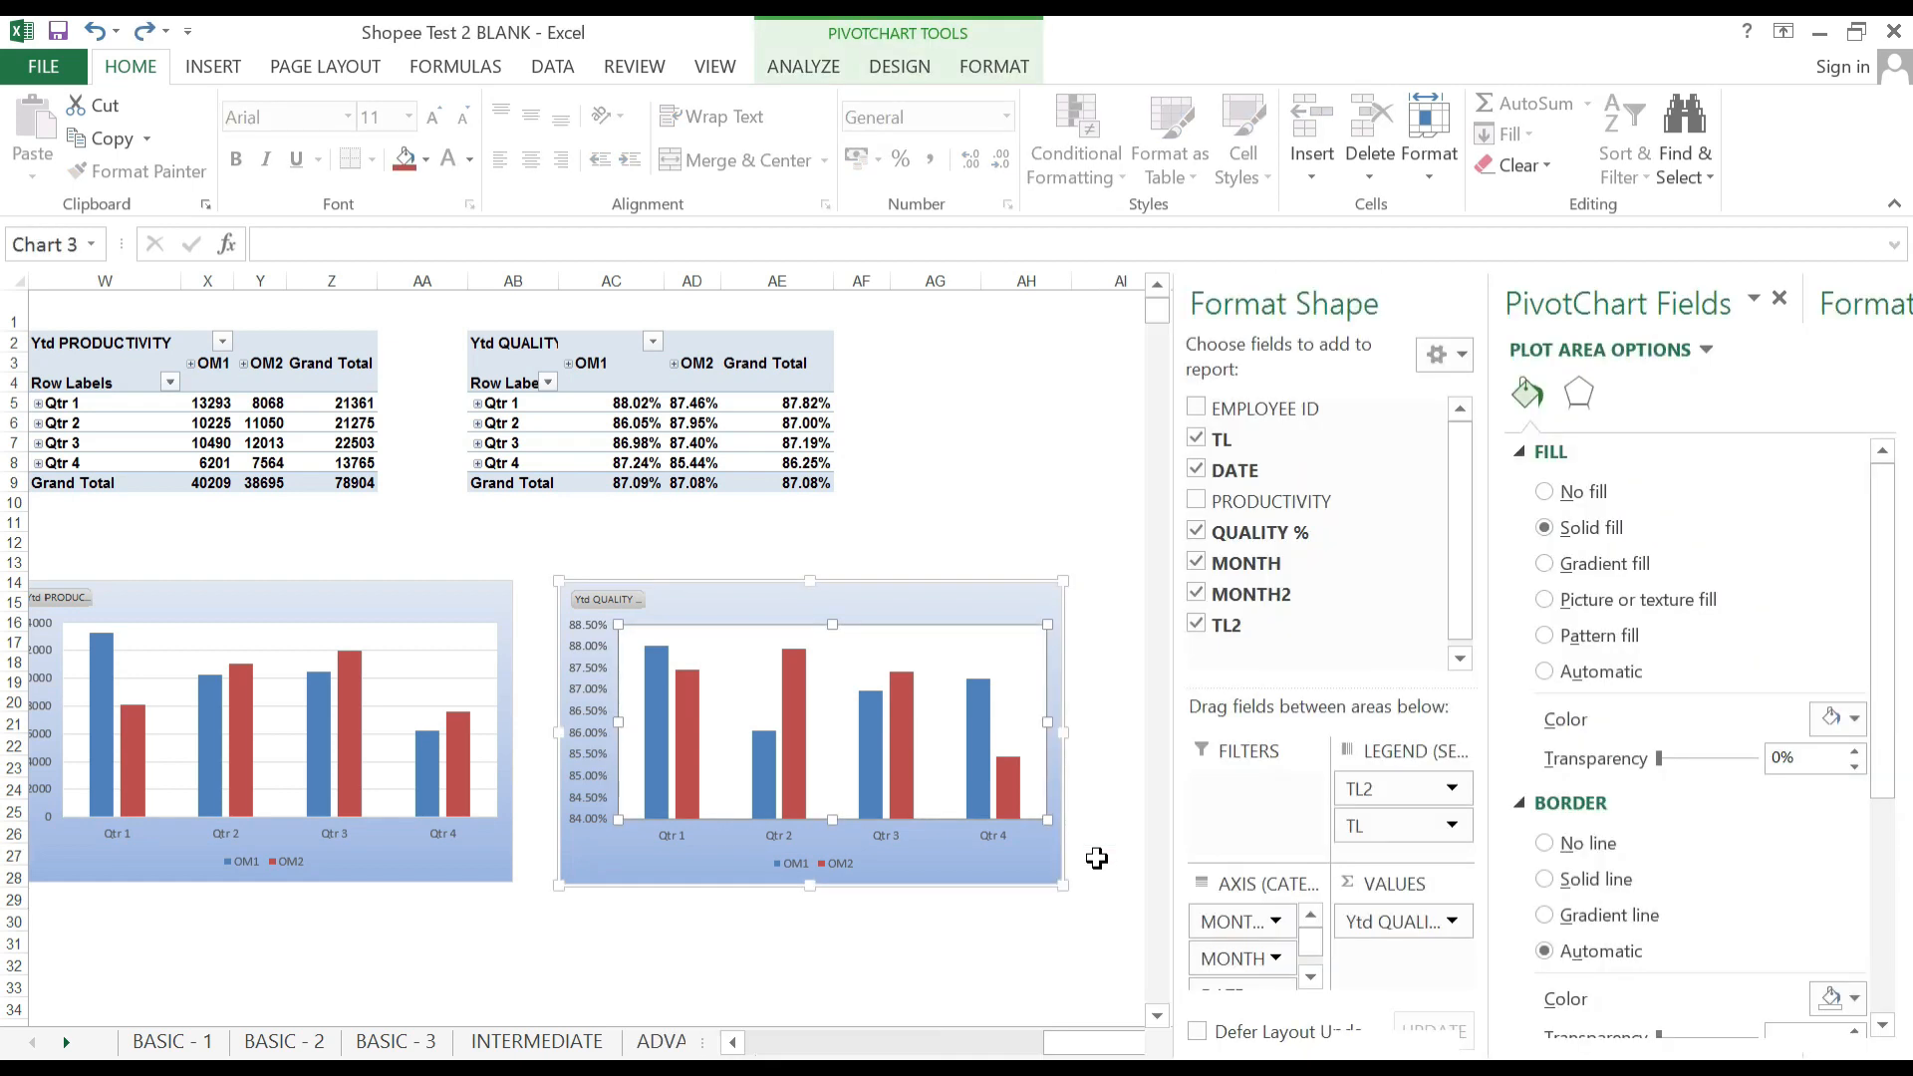
Reapply a solid white fill to the quality PivotChart's plot area and deselect the chart.
{"action": "left_click", "coordinate": [1022, 646]}
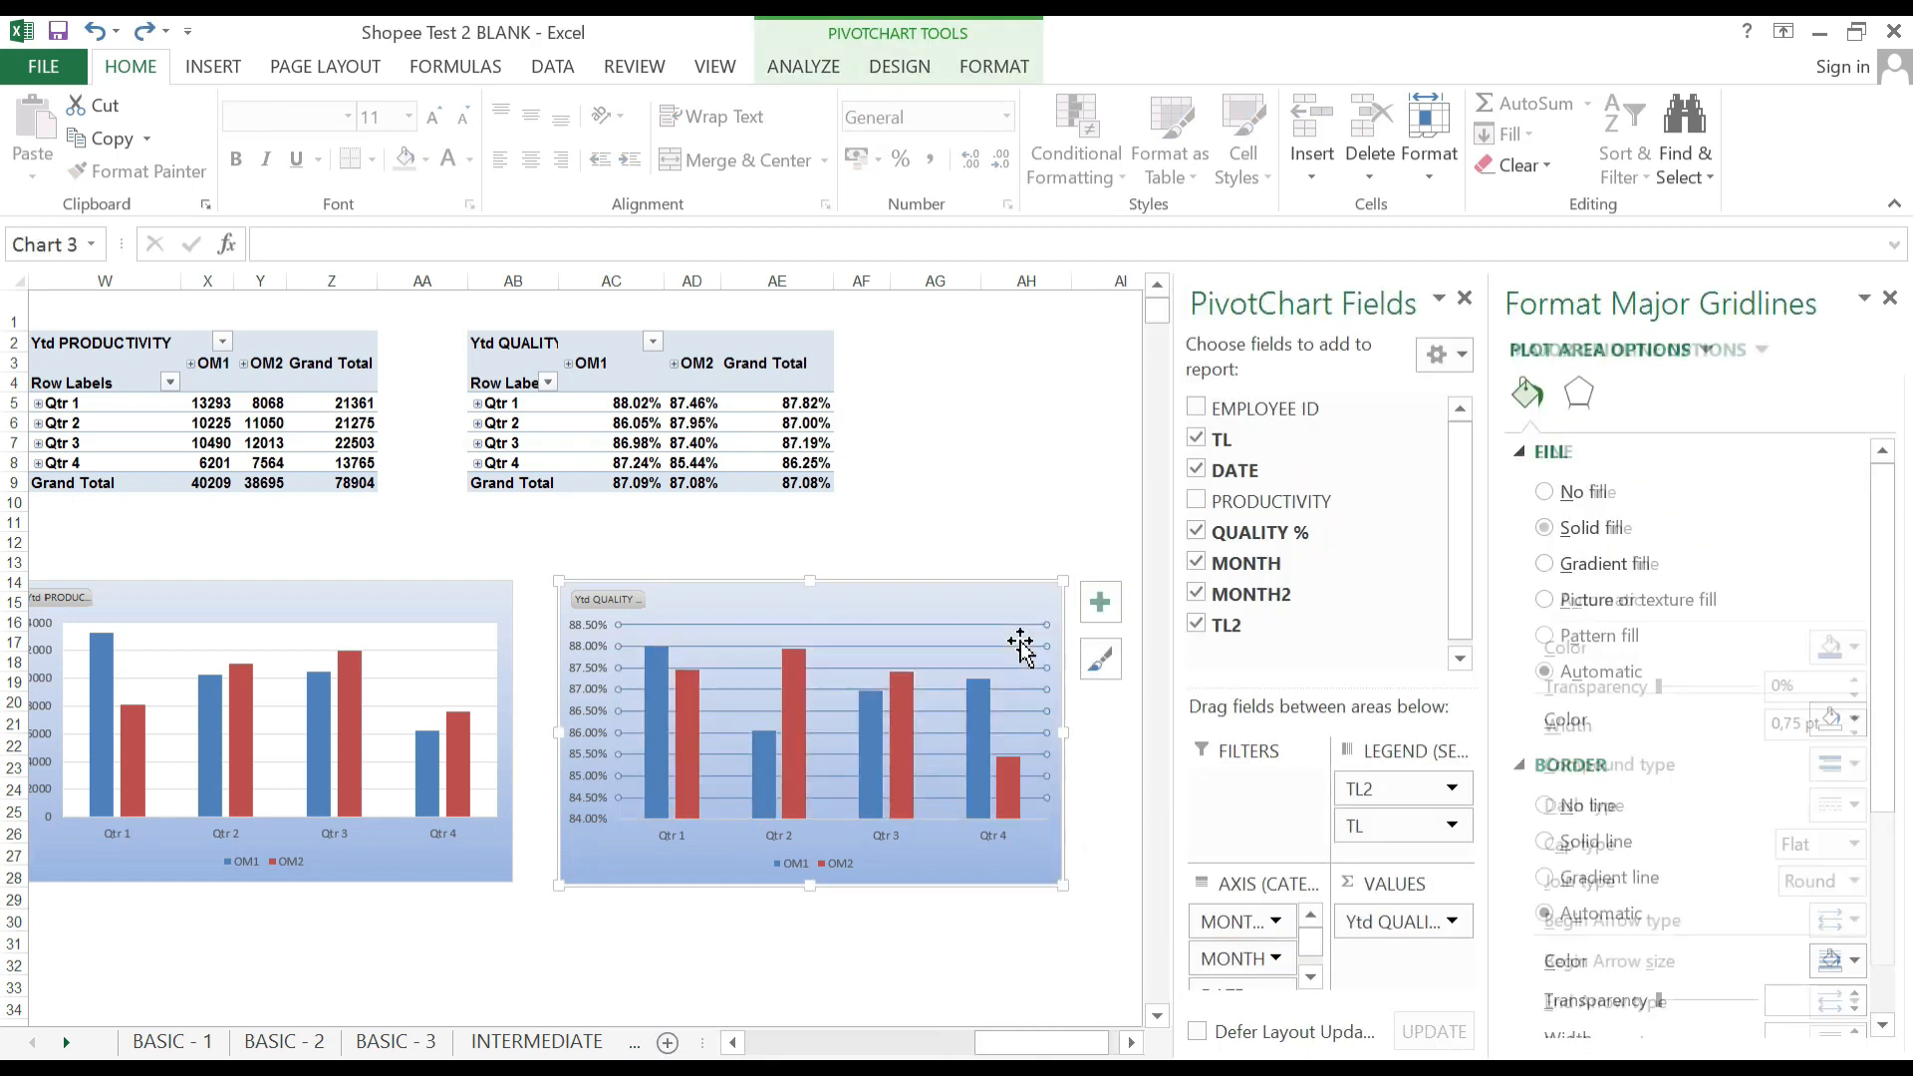
{"action": "left_click", "coordinate": [996, 562]}
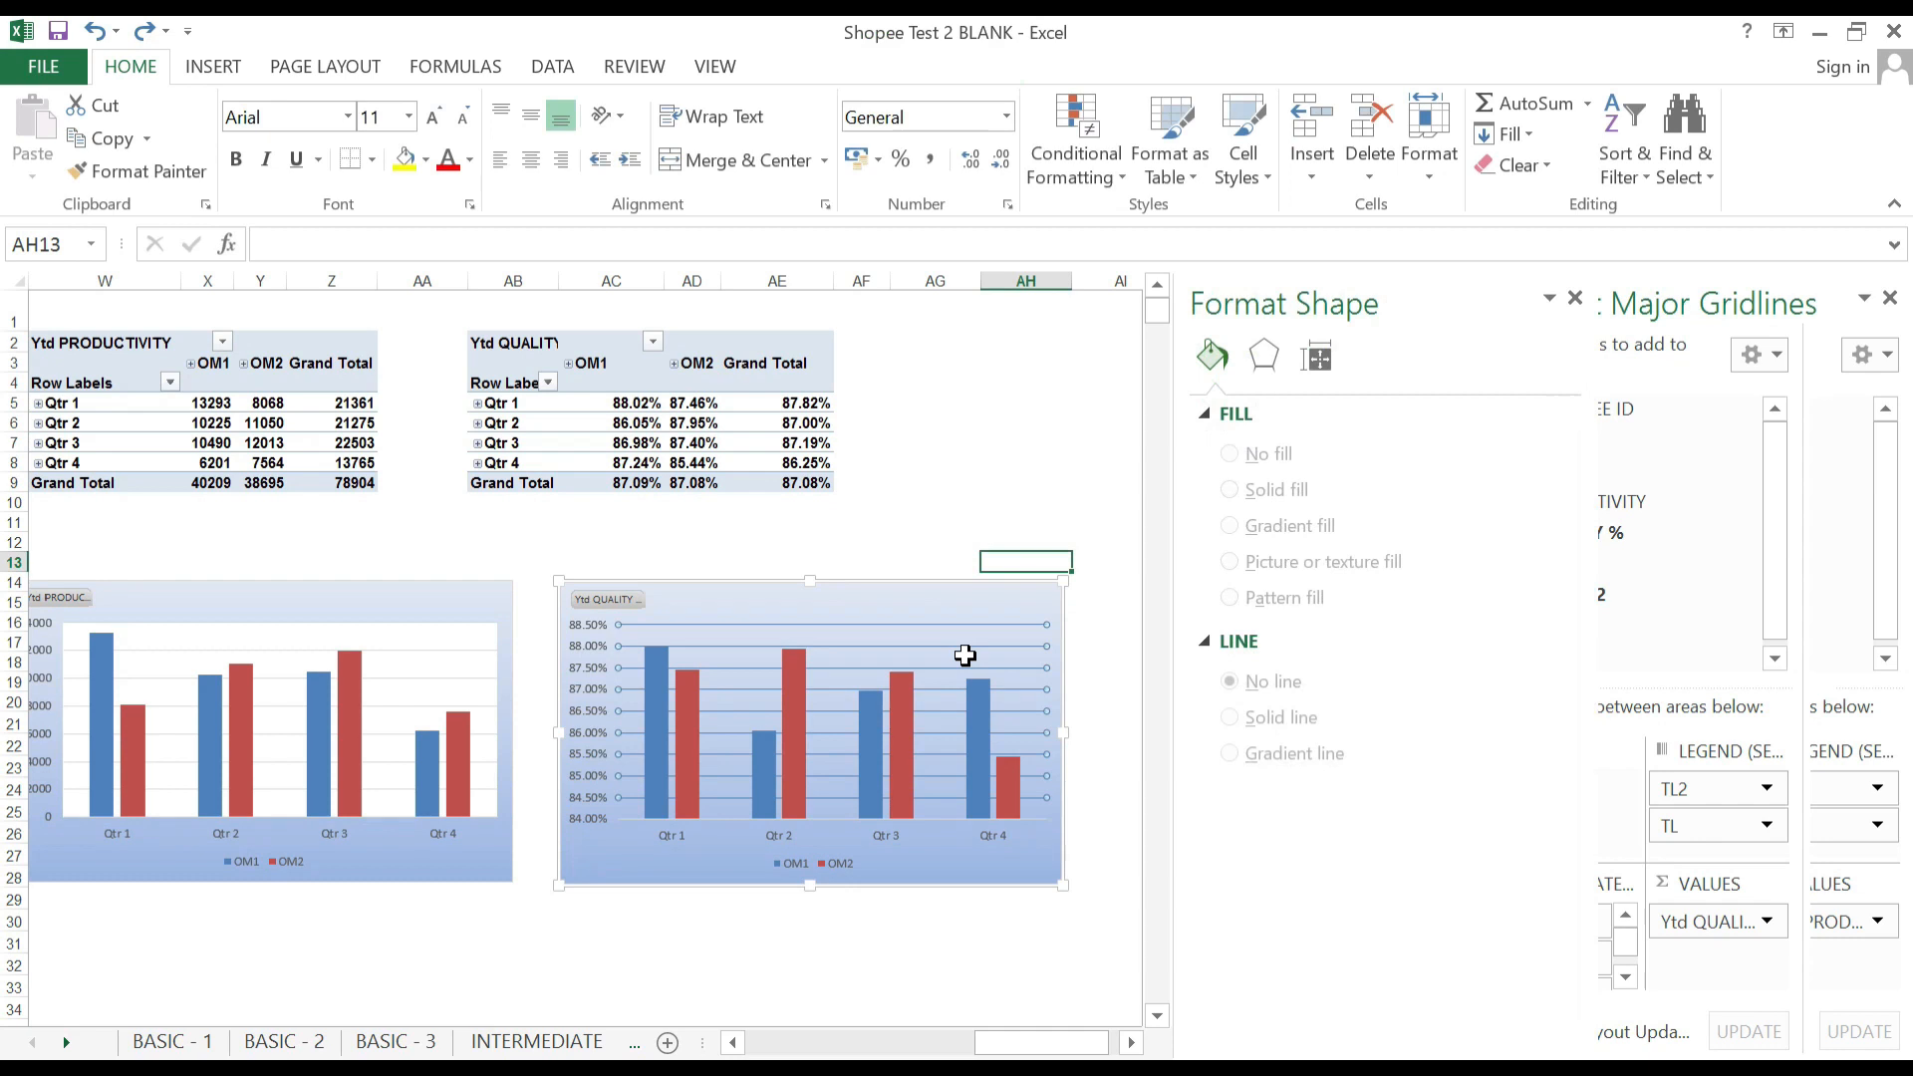
{"action": "left_click", "coordinate": [959, 647]}
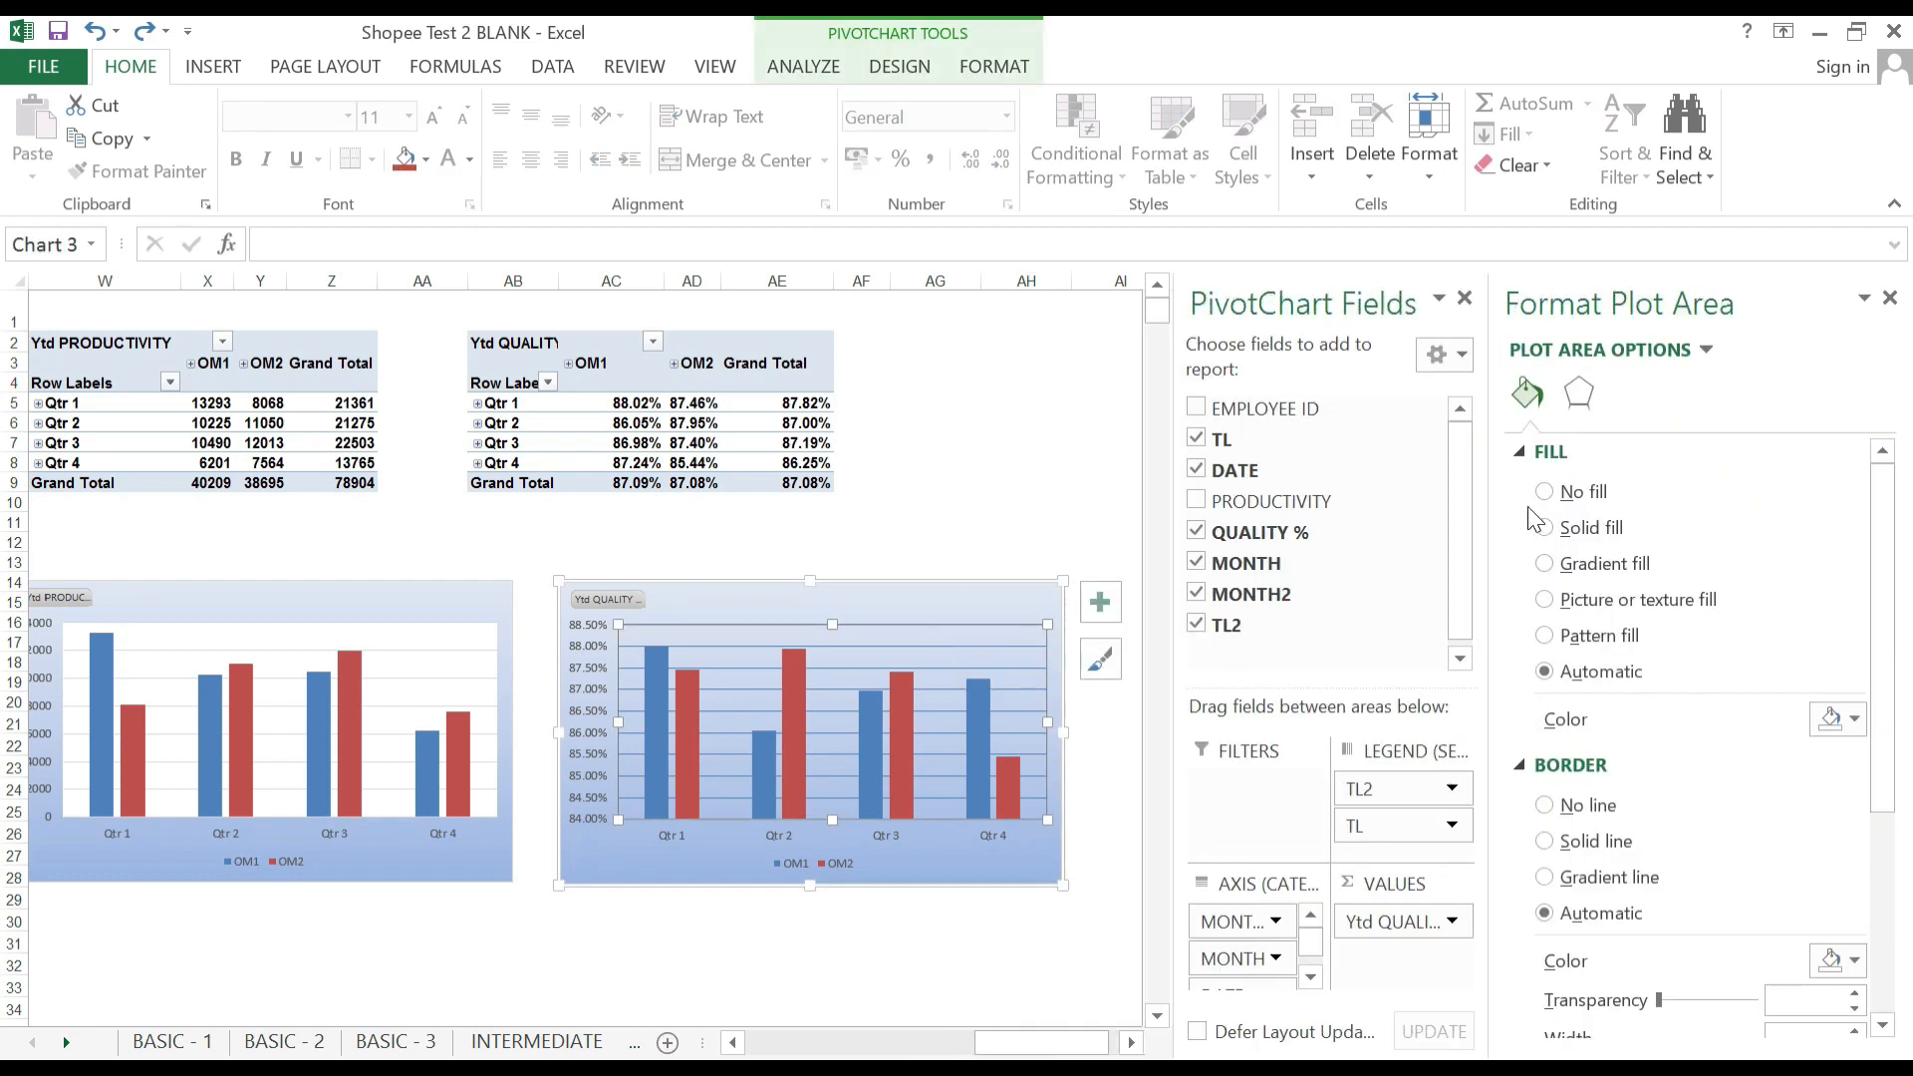
{"action": "left_click", "coordinate": [1586, 528]}
{"action": "left_click", "coordinate": [1836, 718]}
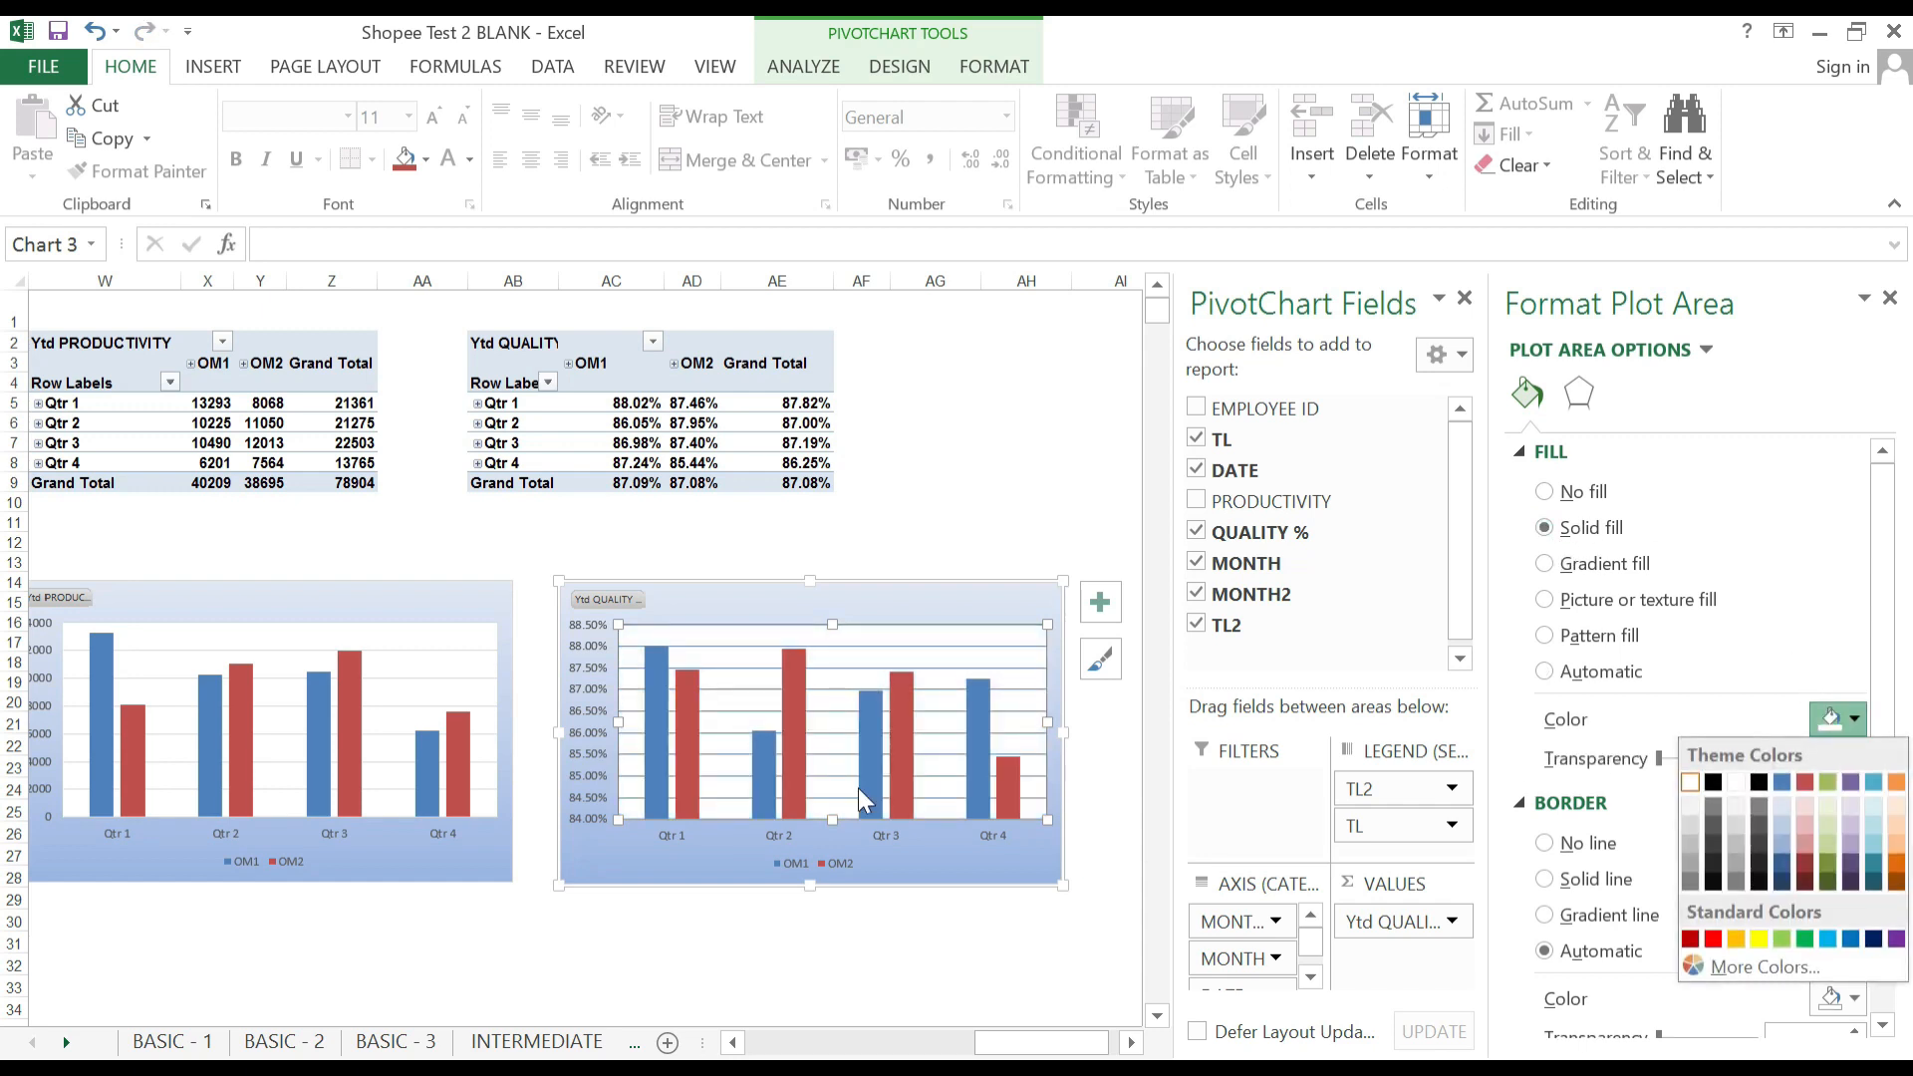
{"action": "left_click", "coordinate": [947, 999]}
{"action": "left_click", "coordinate": [965, 961]}
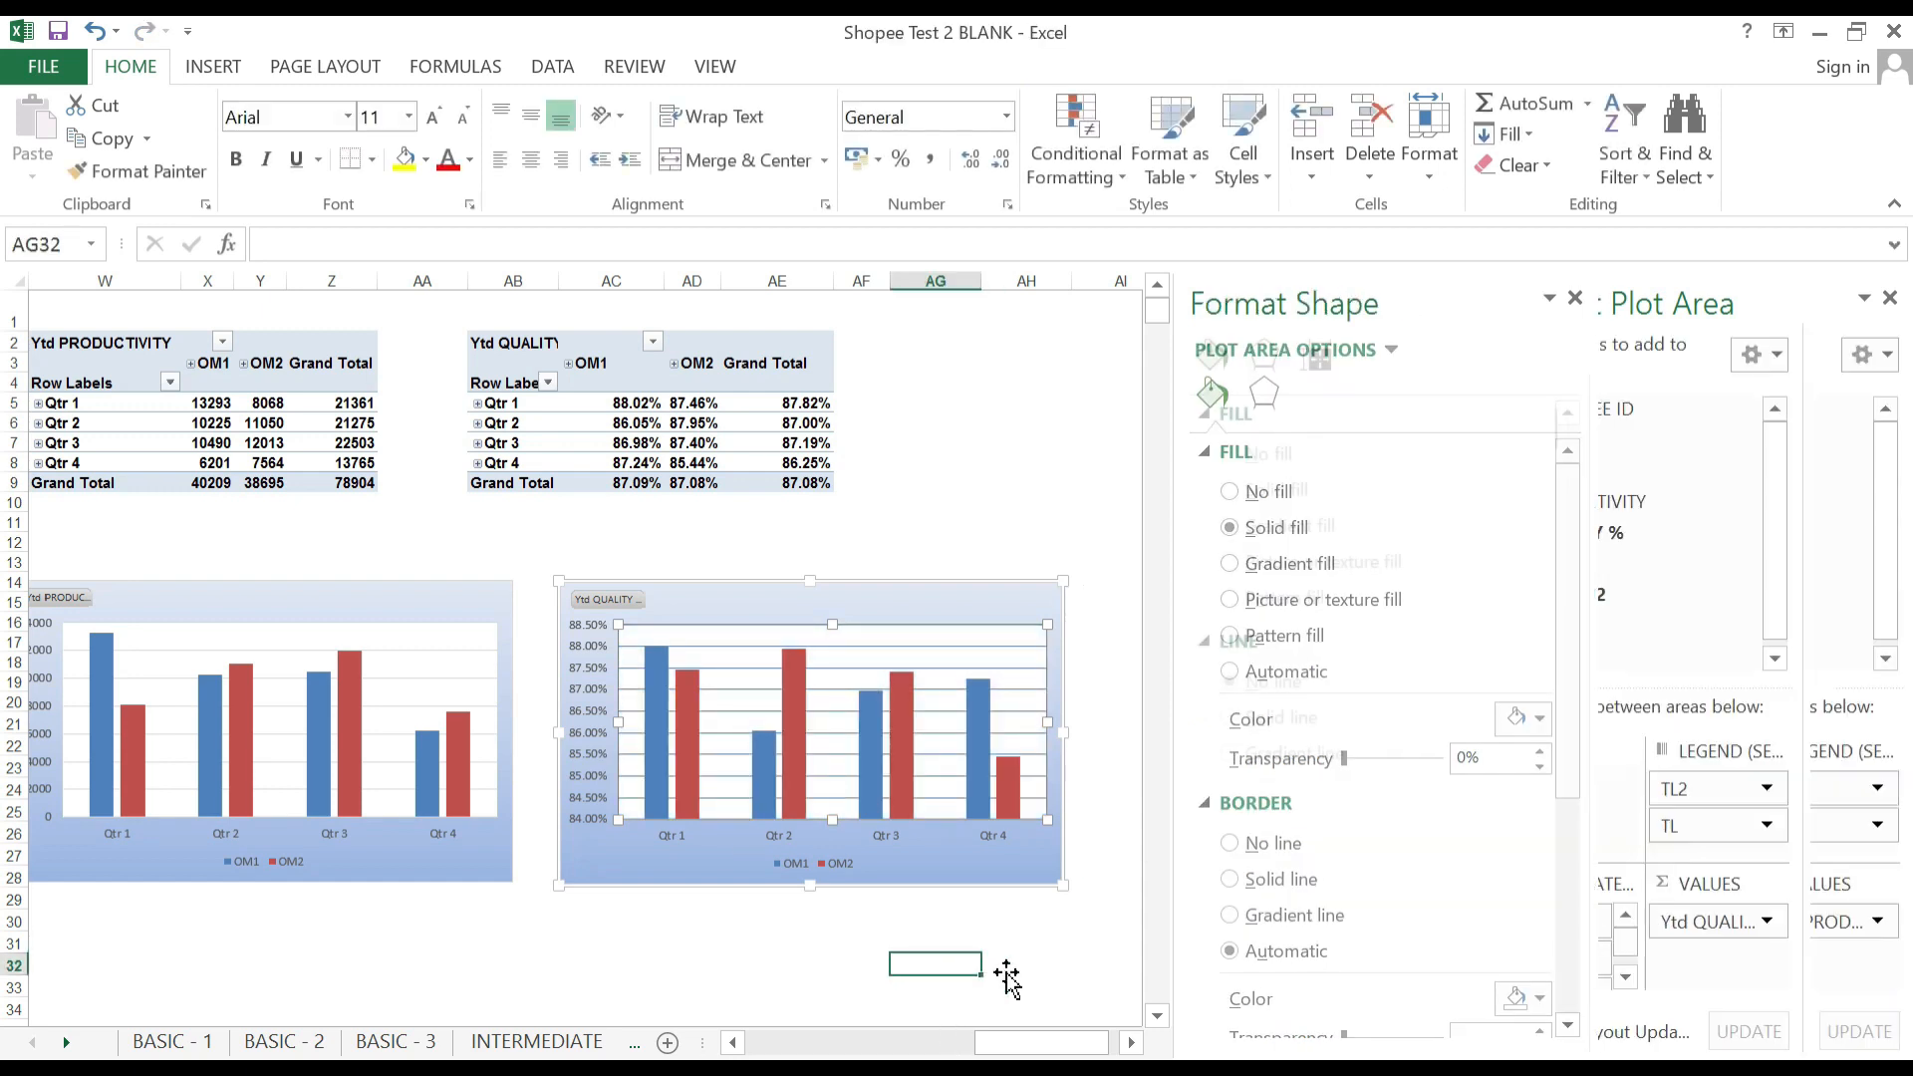
Compare the finished pivot tables and PivotCharts with the layout and formatting in the instructions' snapshot.
{"action": "left_click", "coordinate": [1017, 1042]}
{"action": "left_click_drag", "start_coordinate": [1037, 1042], "coordinate": [1279, 1021]}
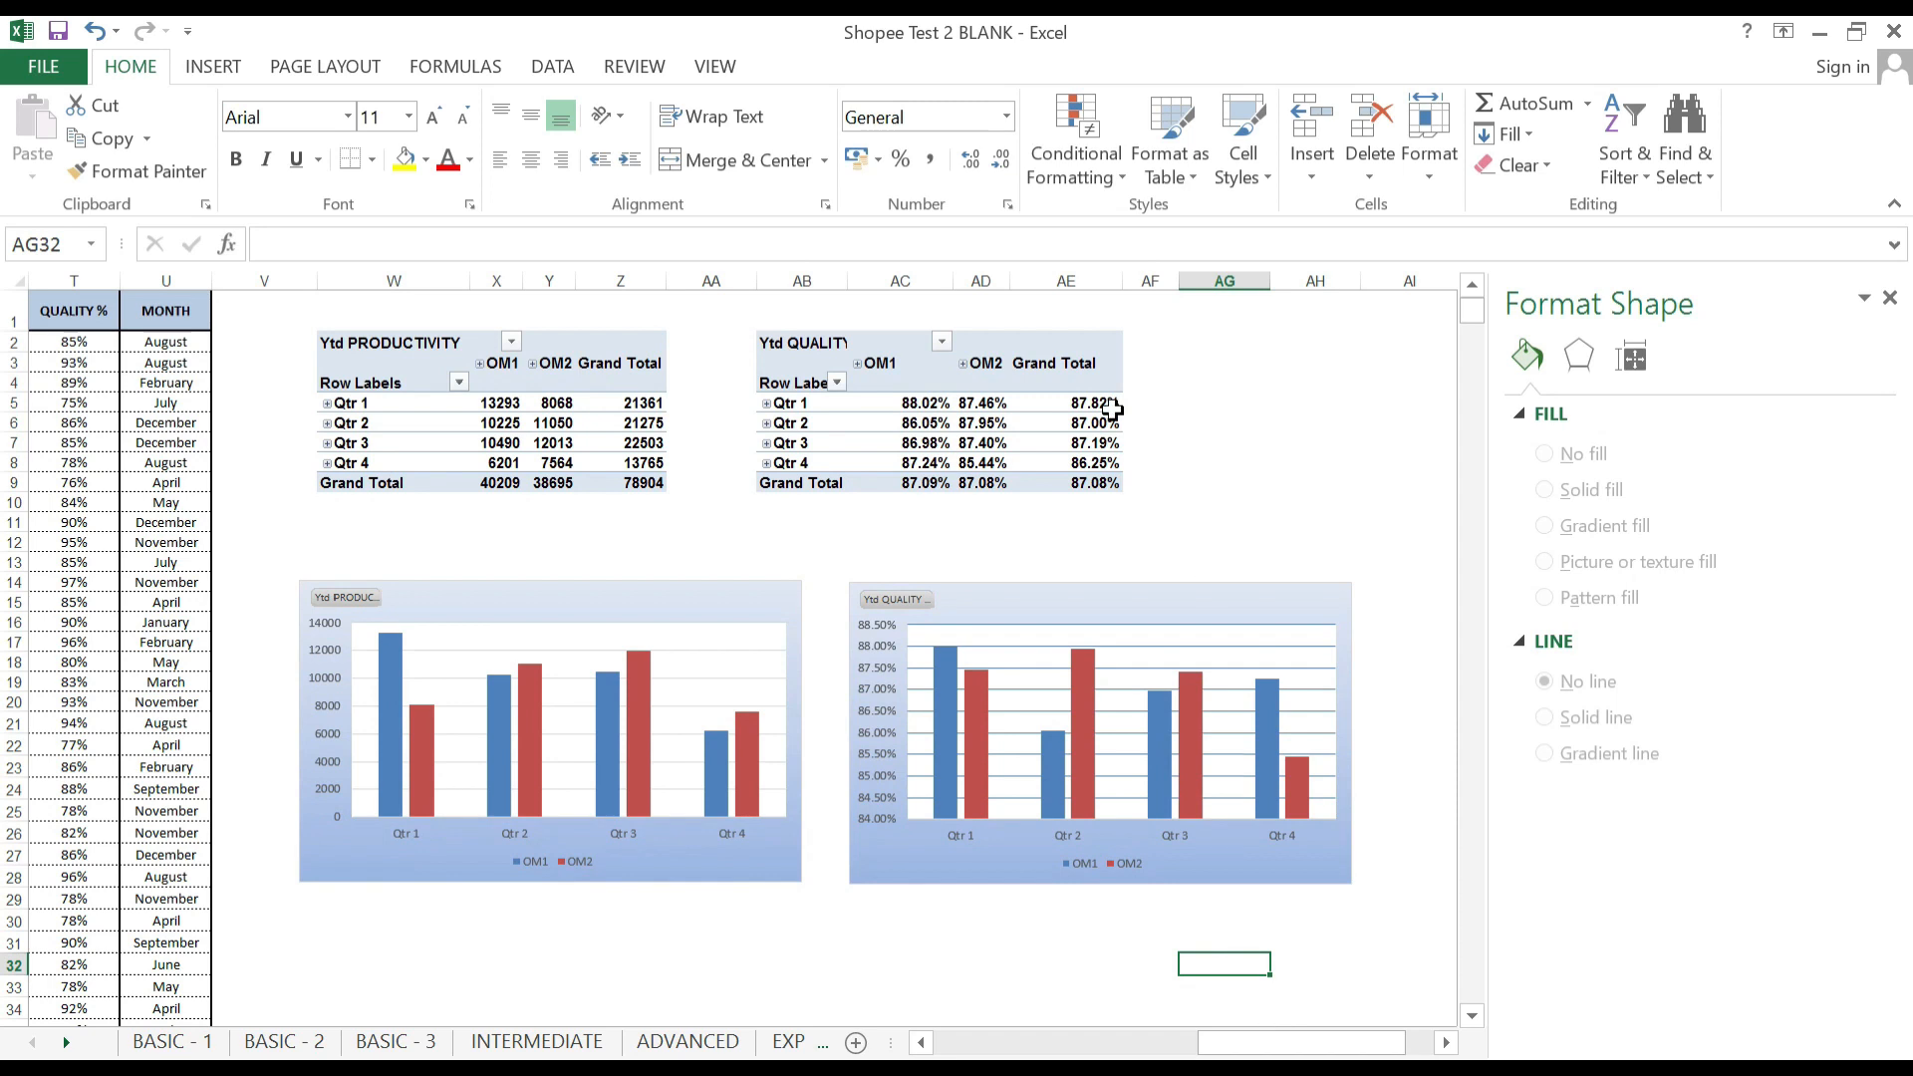
{"action": "left_click_drag", "start_coordinate": [1231, 1042], "coordinate": [968, 1047]}
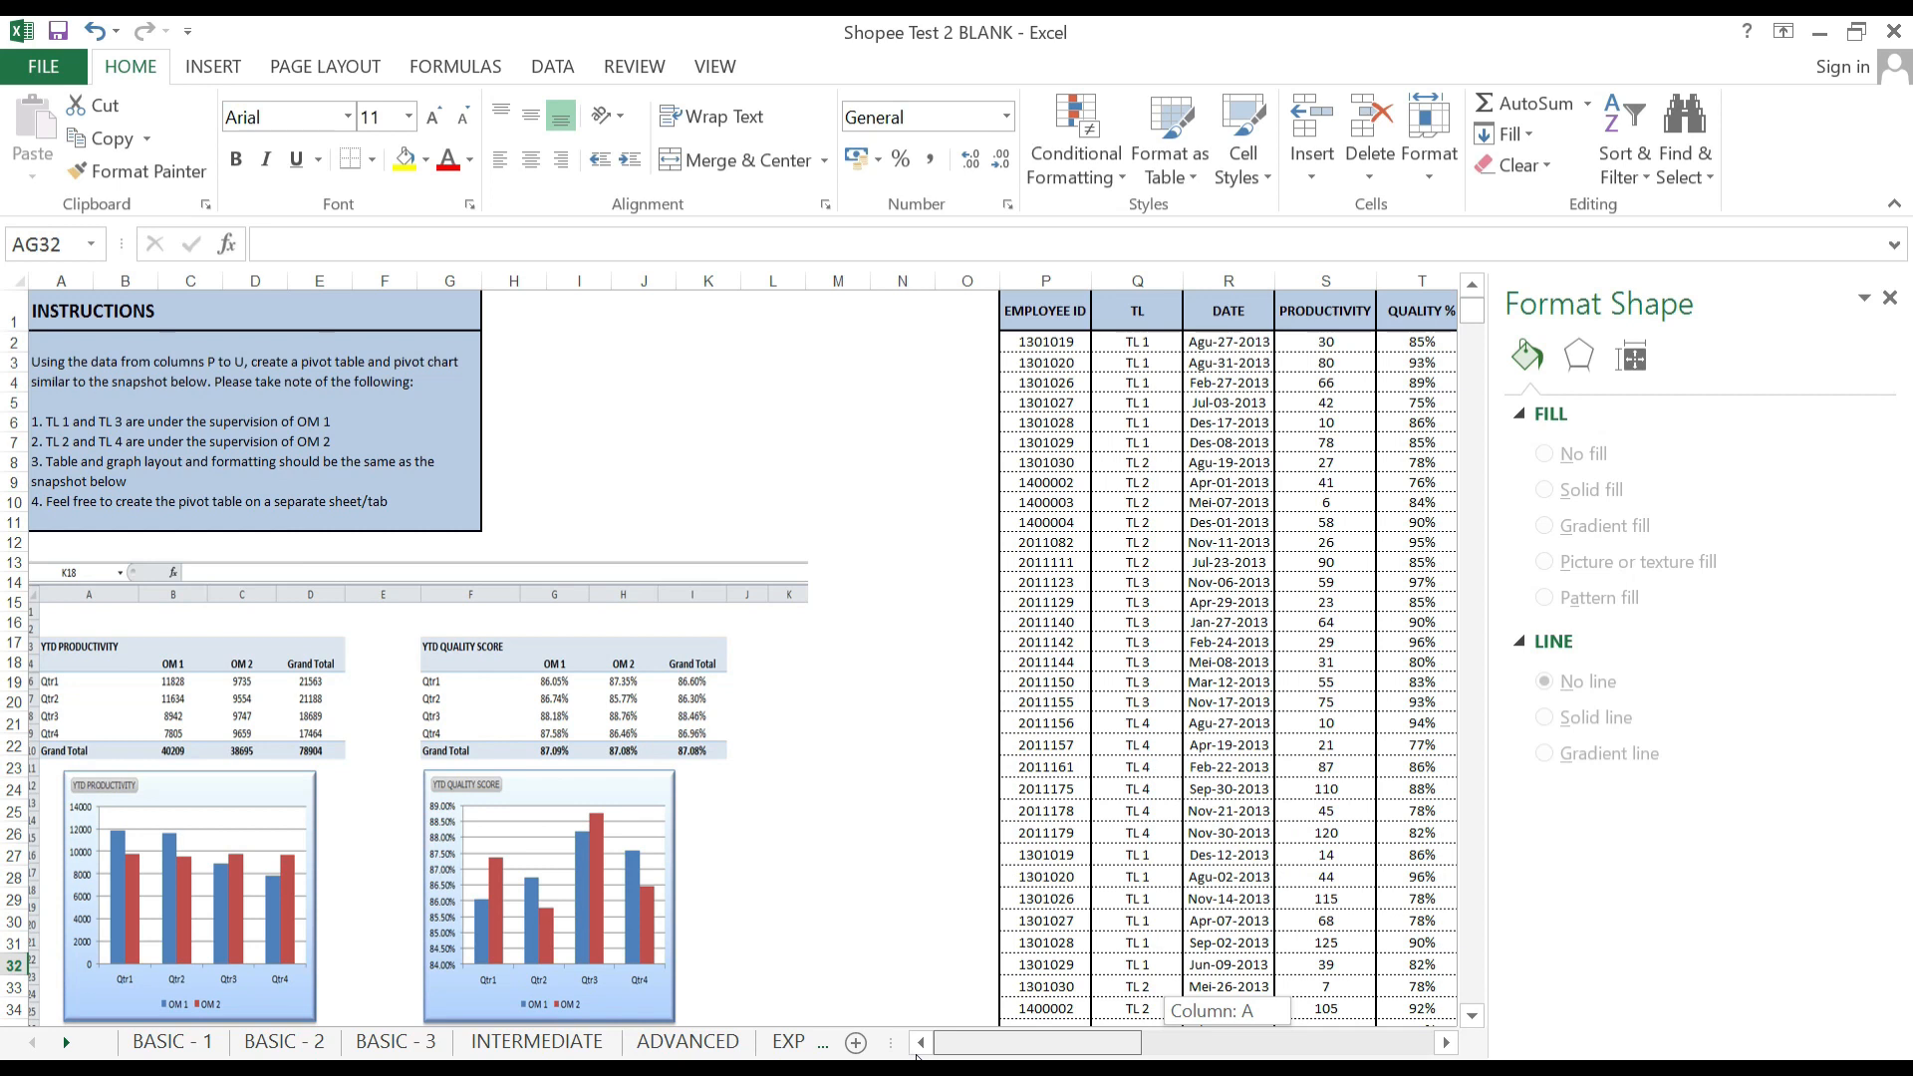
{"action": "left_click_drag", "start_coordinate": [952, 1054], "coordinate": [1186, 1011]}
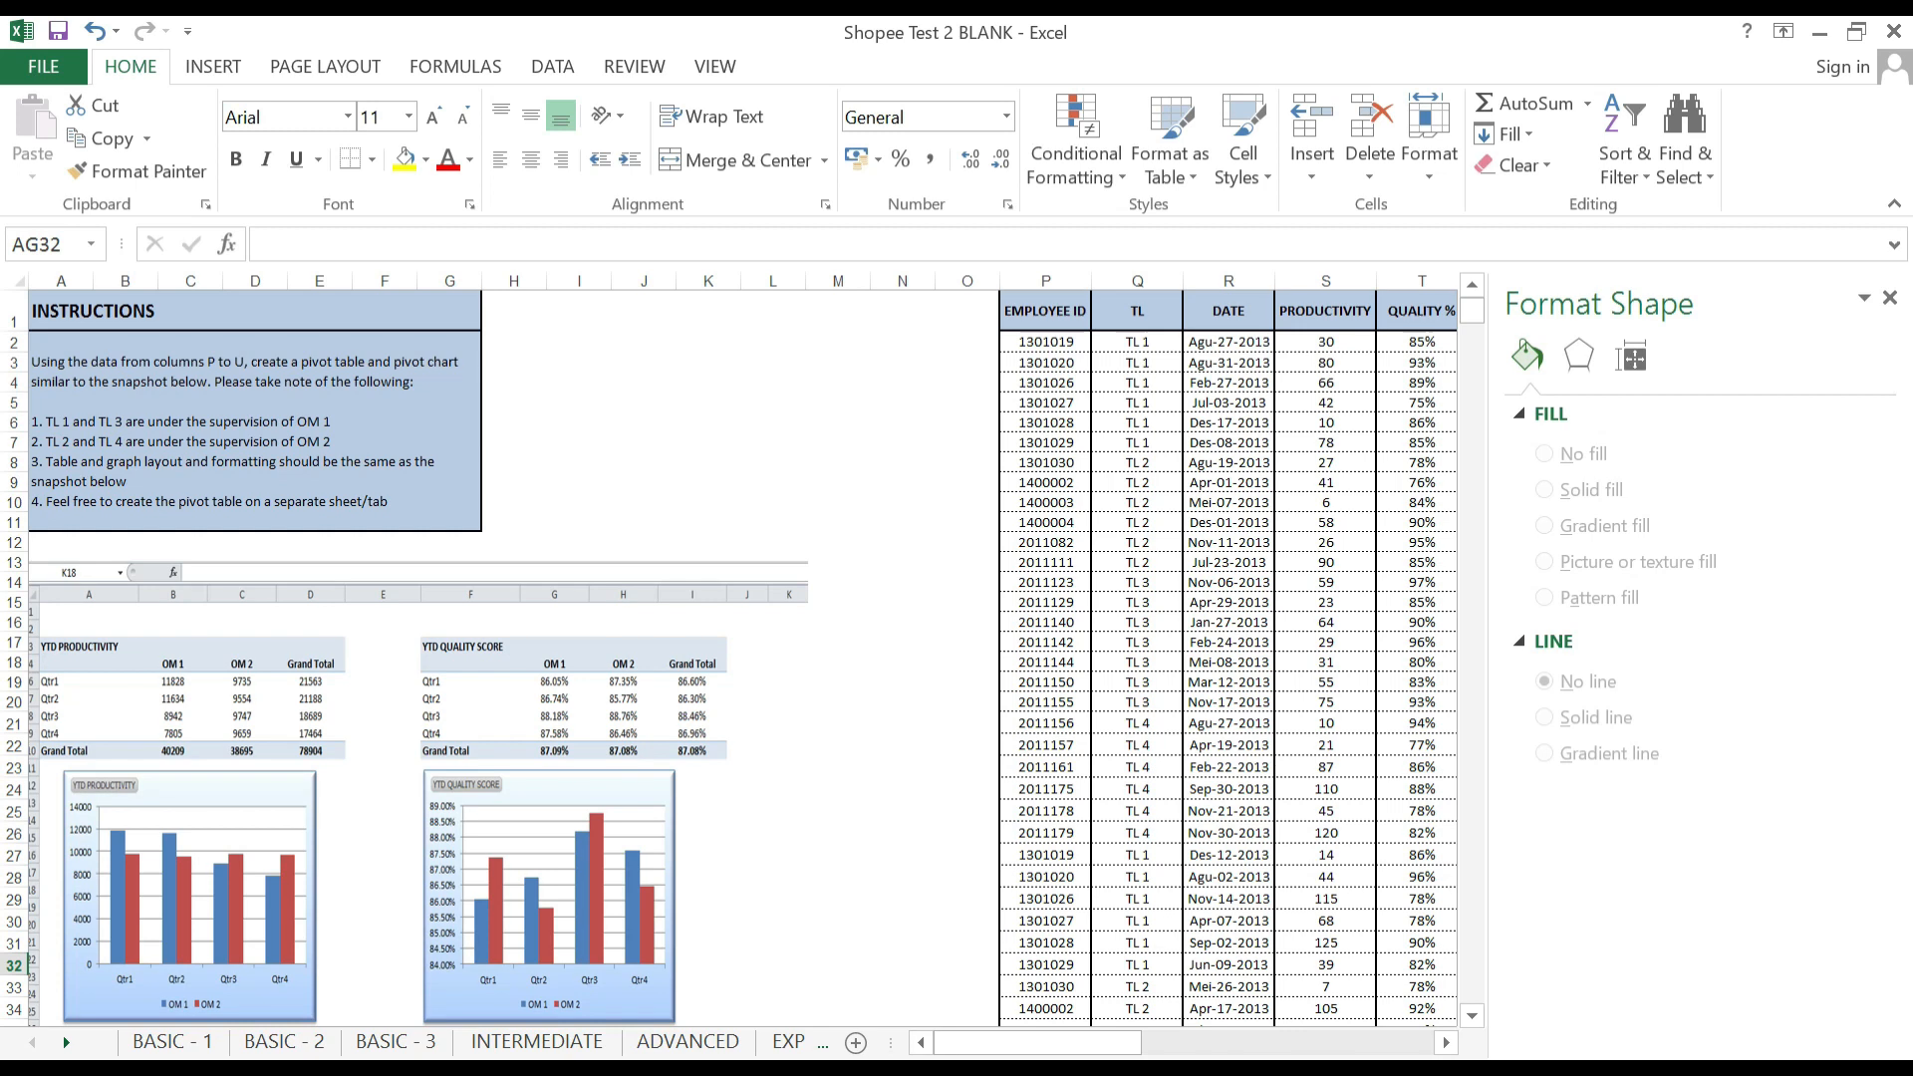
{"action": "left_click", "coordinate": [848, 626]}
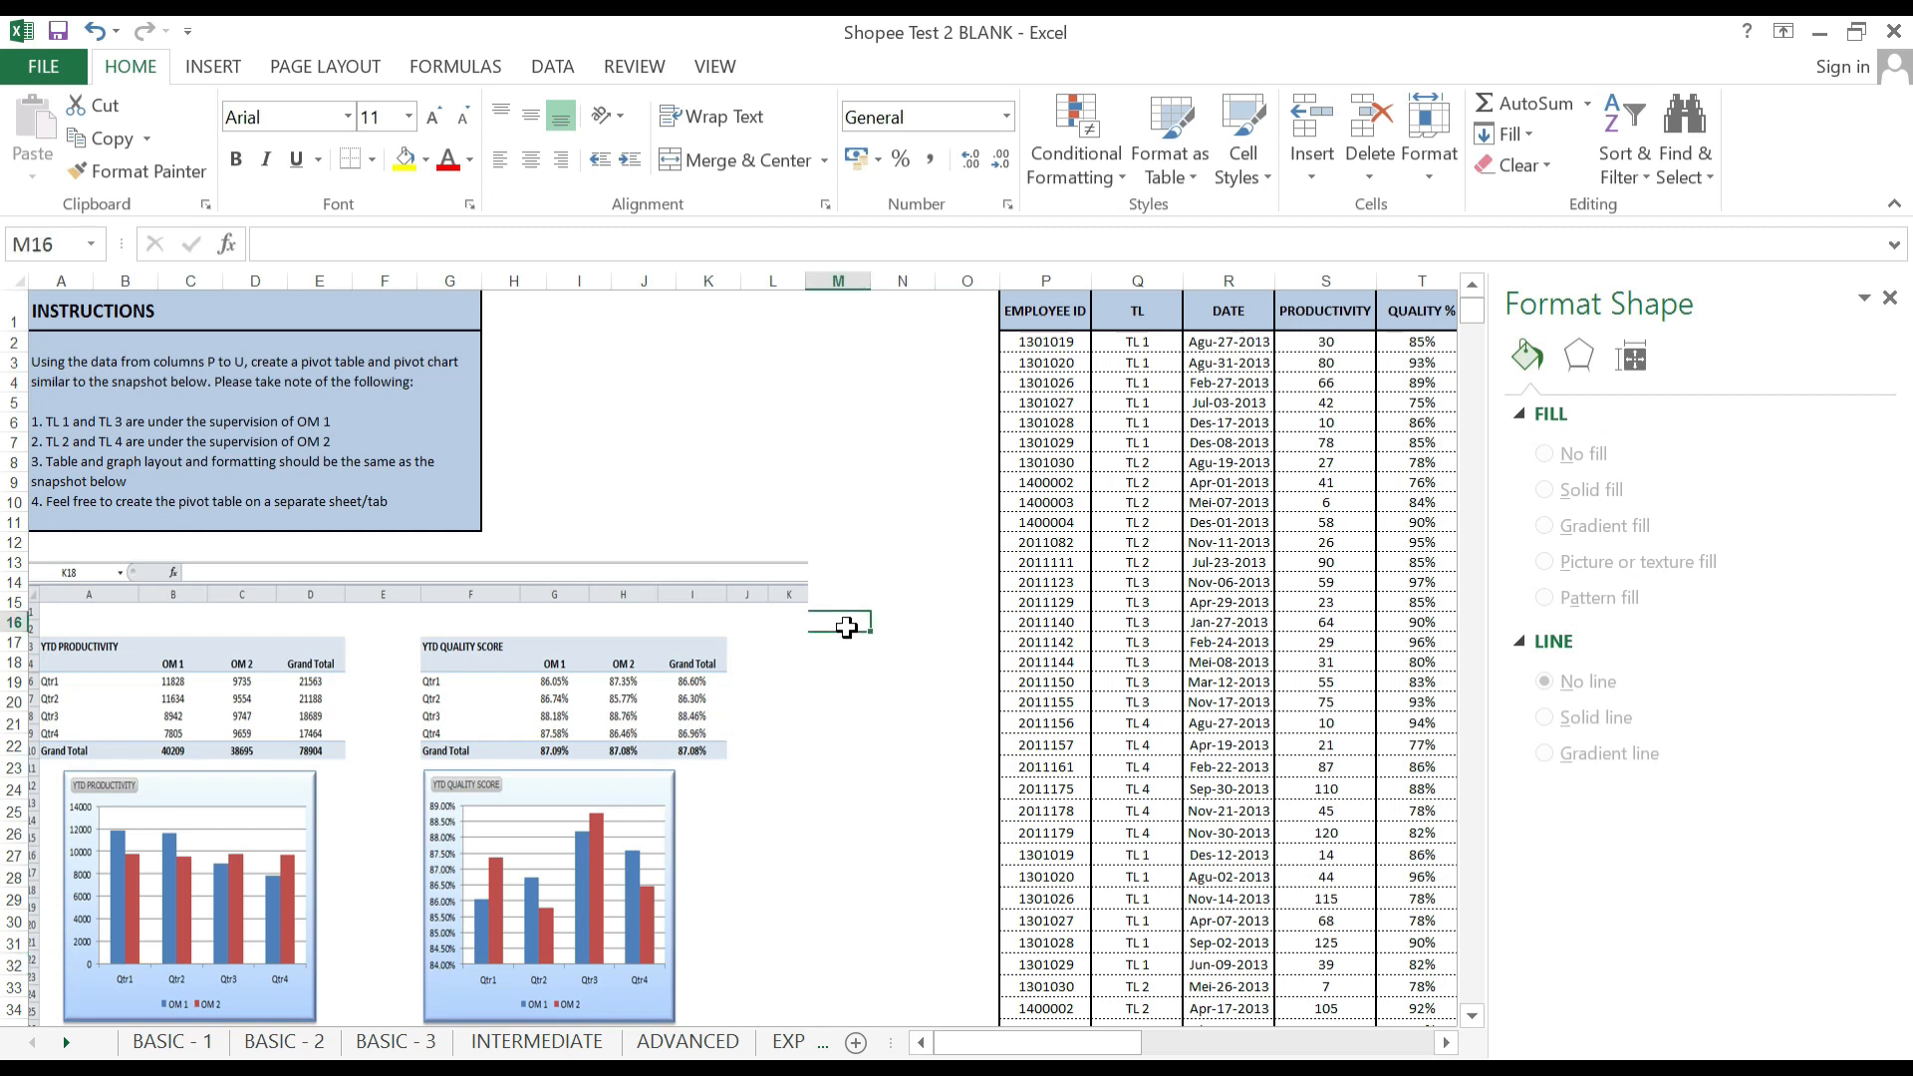
{"action": "scroll", "coordinate": [846, 625], "scroll_direction": "down", "scroll_amount": 1}
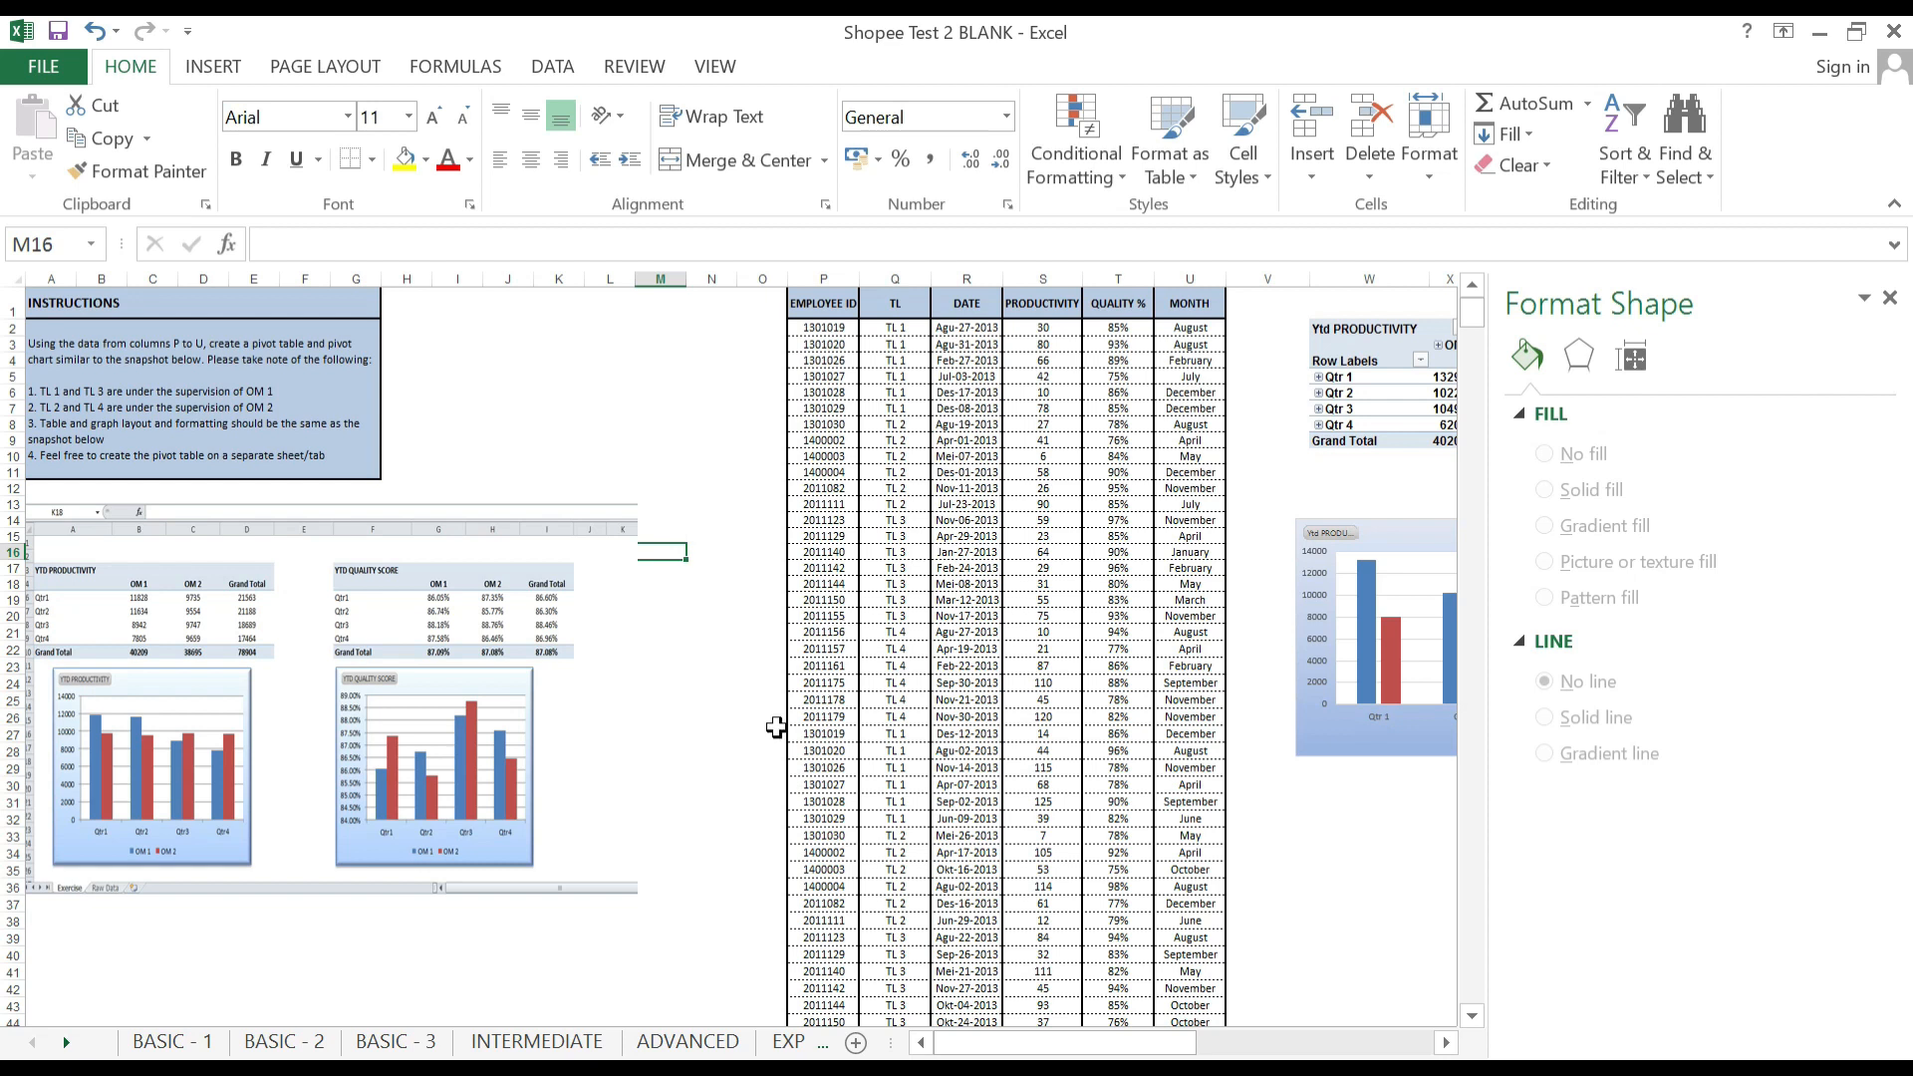
{"action": "left_click", "coordinate": [1420, 1043]}
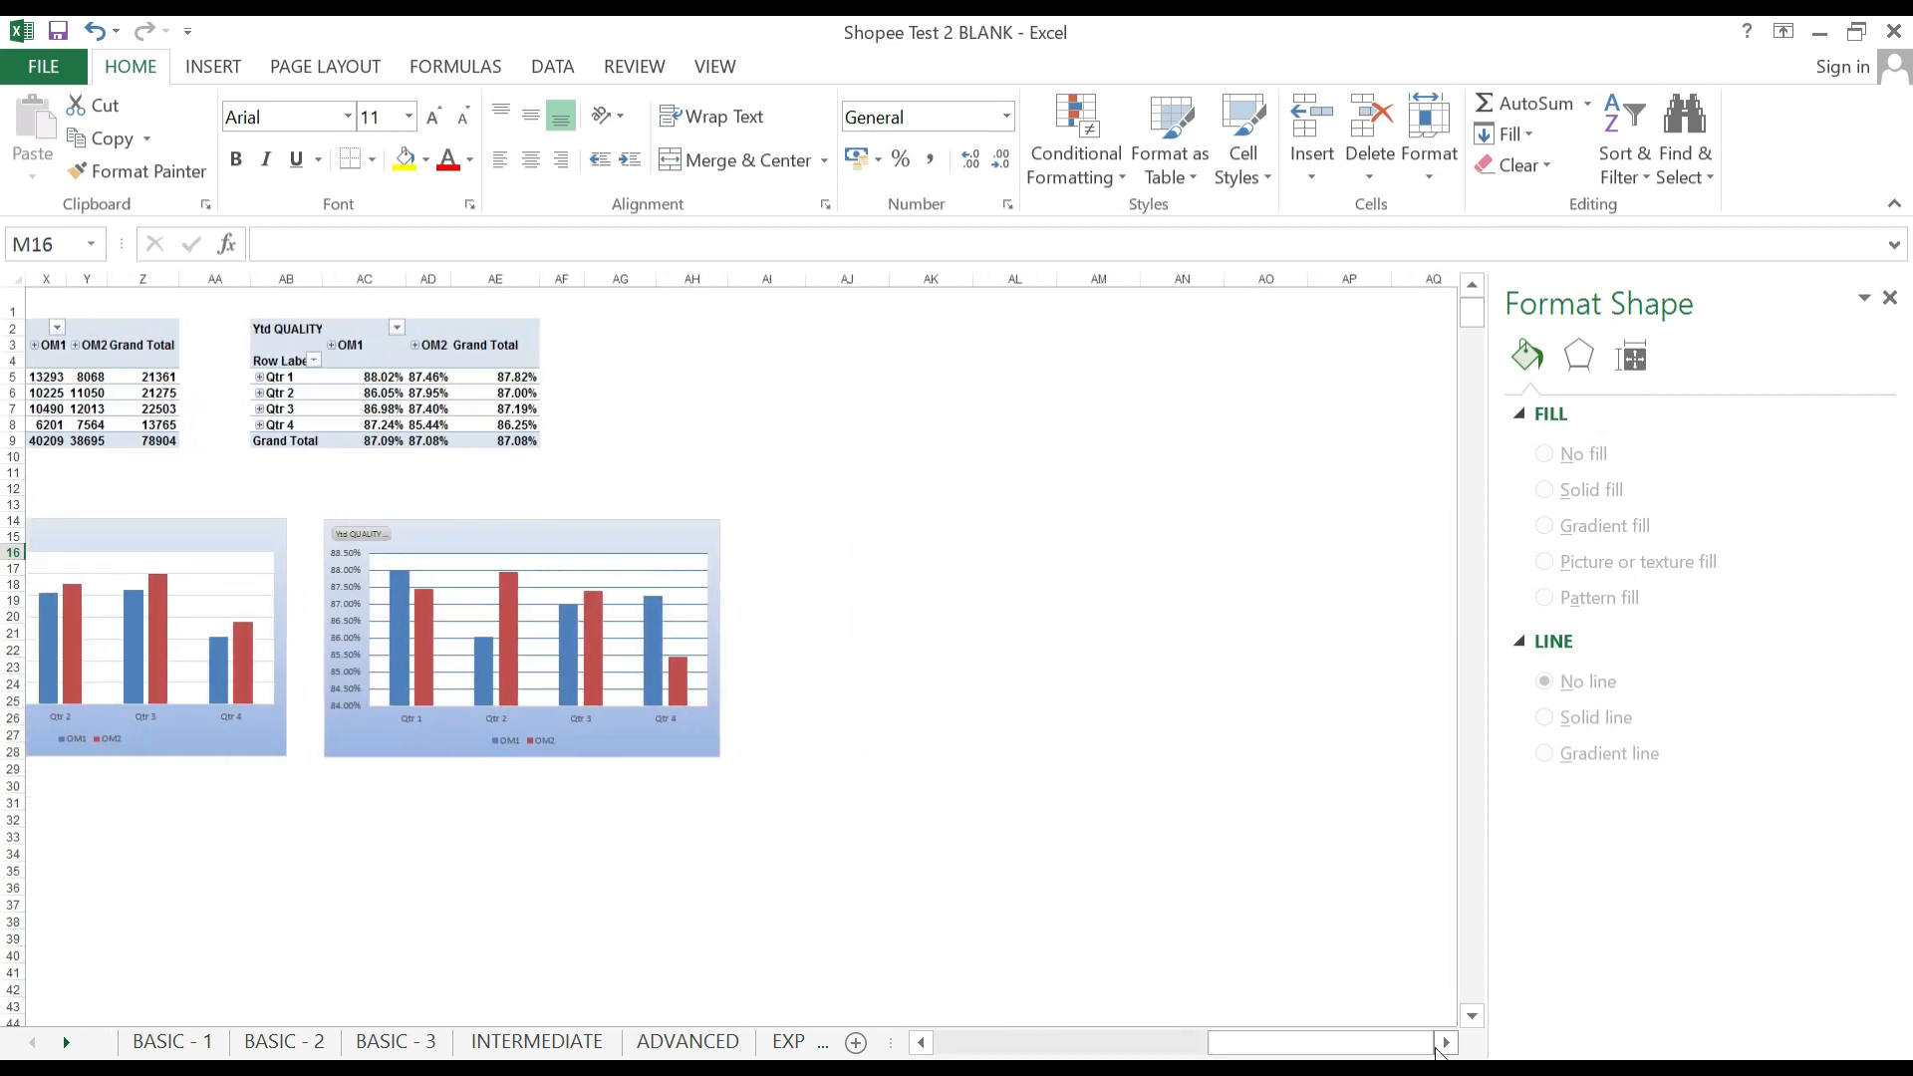
{"action": "left_click_drag", "start_coordinate": [1417, 1046], "coordinate": [1352, 1059]}
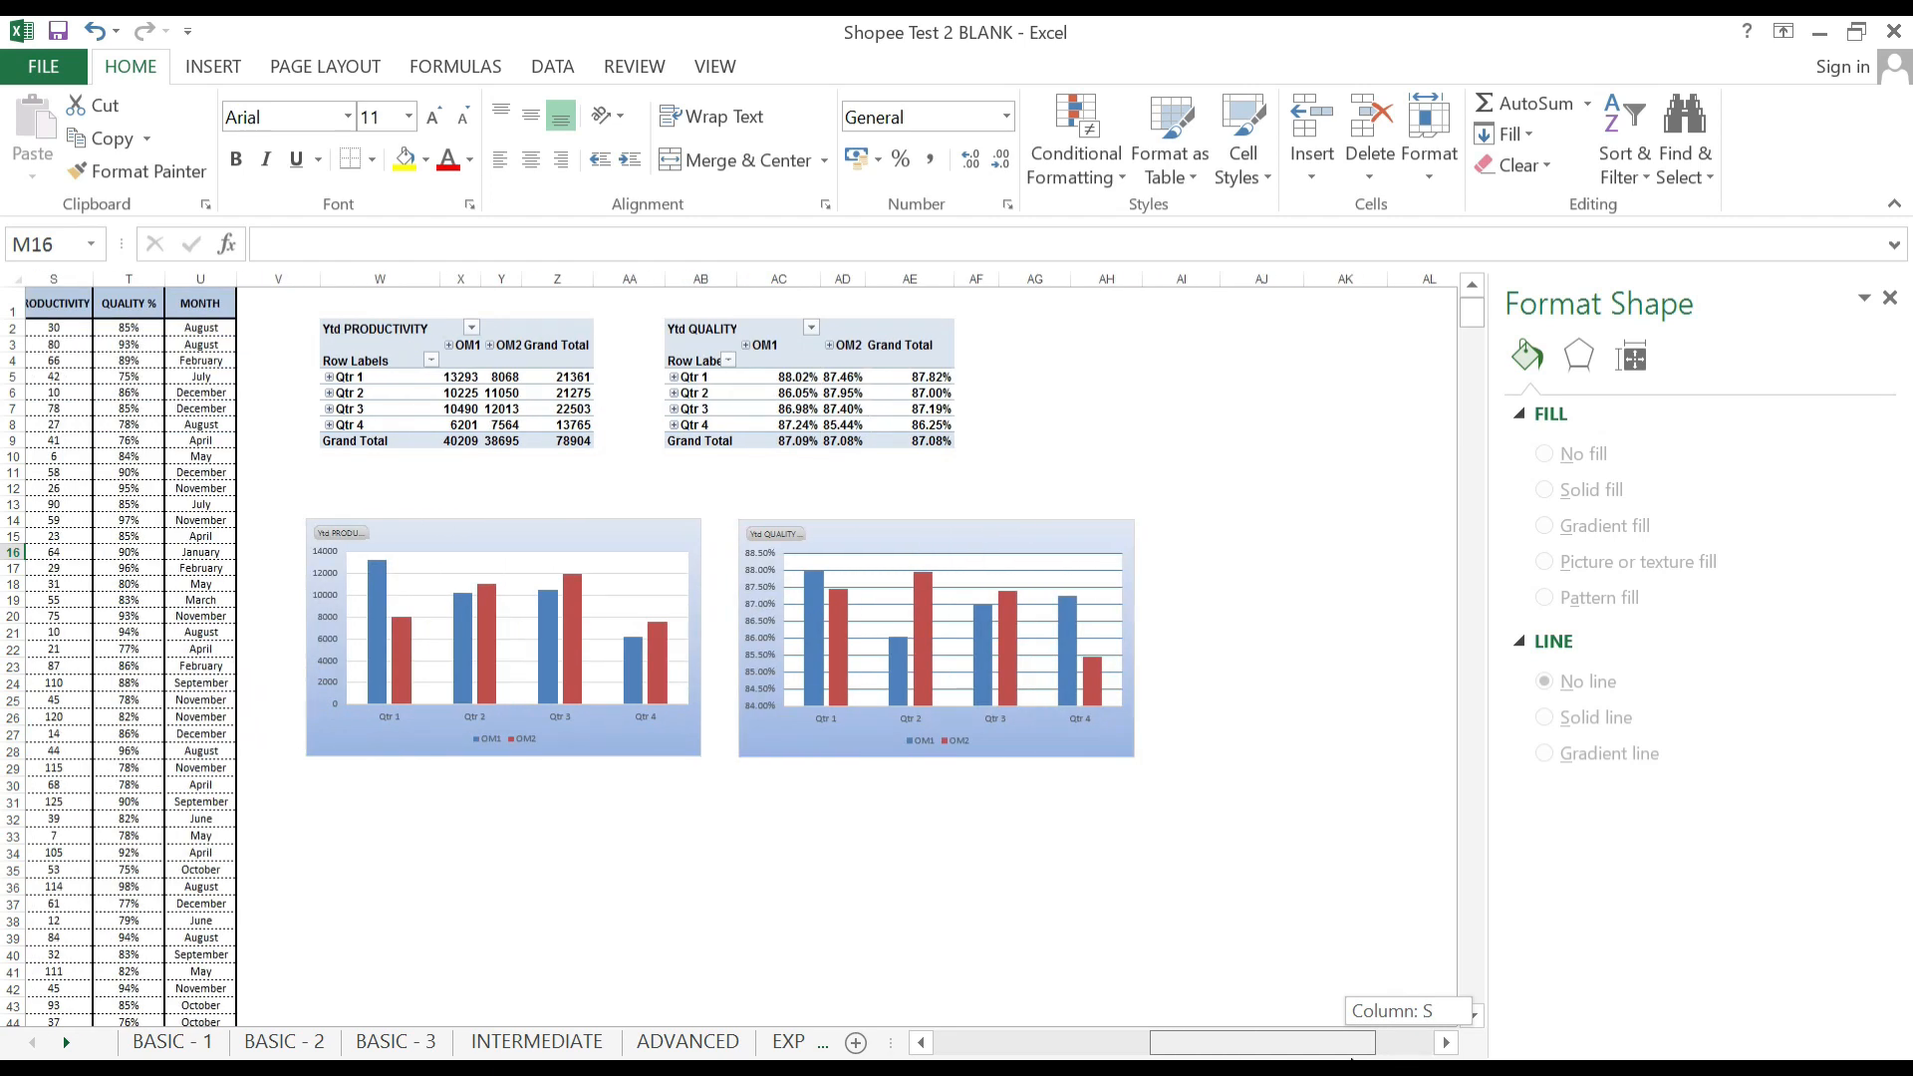
{"action": "left_click_drag", "start_coordinate": [1352, 1059], "coordinate": [1292, 1059]}
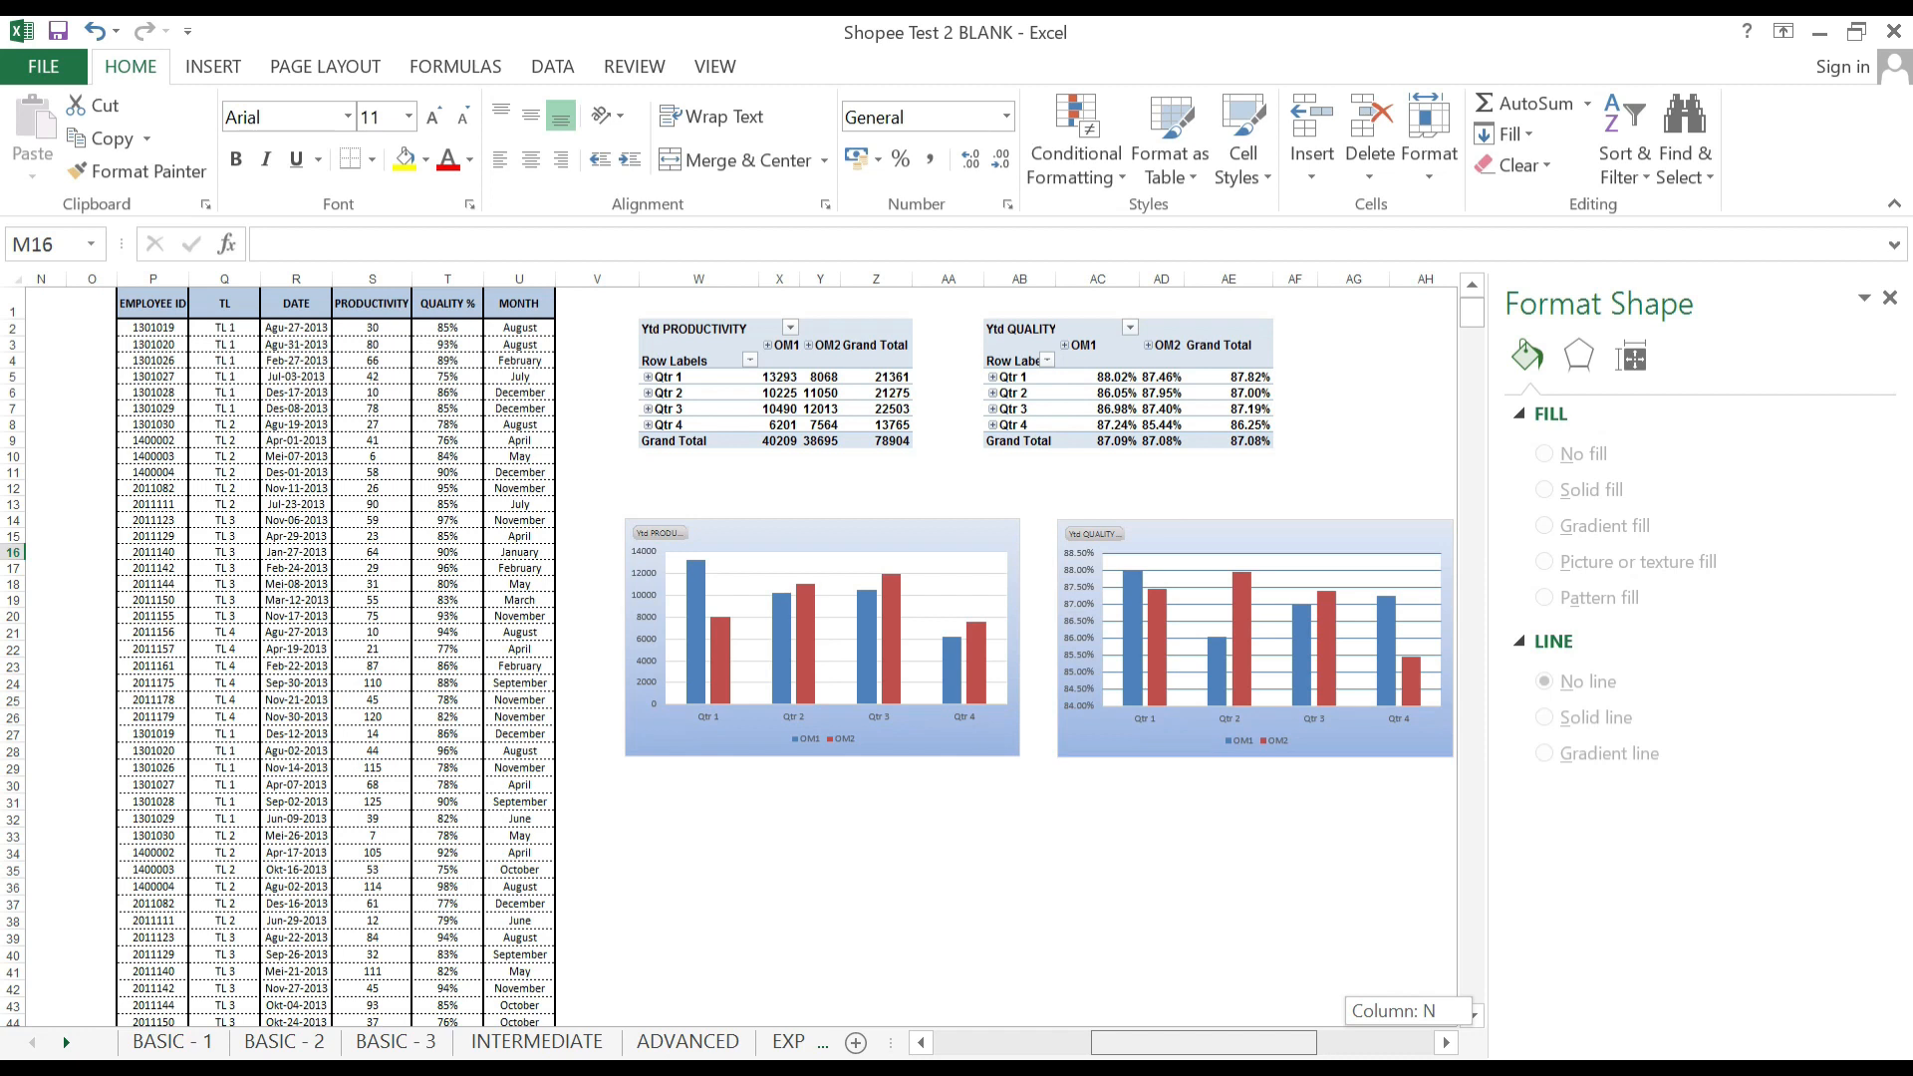
{"action": "left_click_drag", "start_coordinate": [1292, 1059], "coordinate": [1292, 1059]}
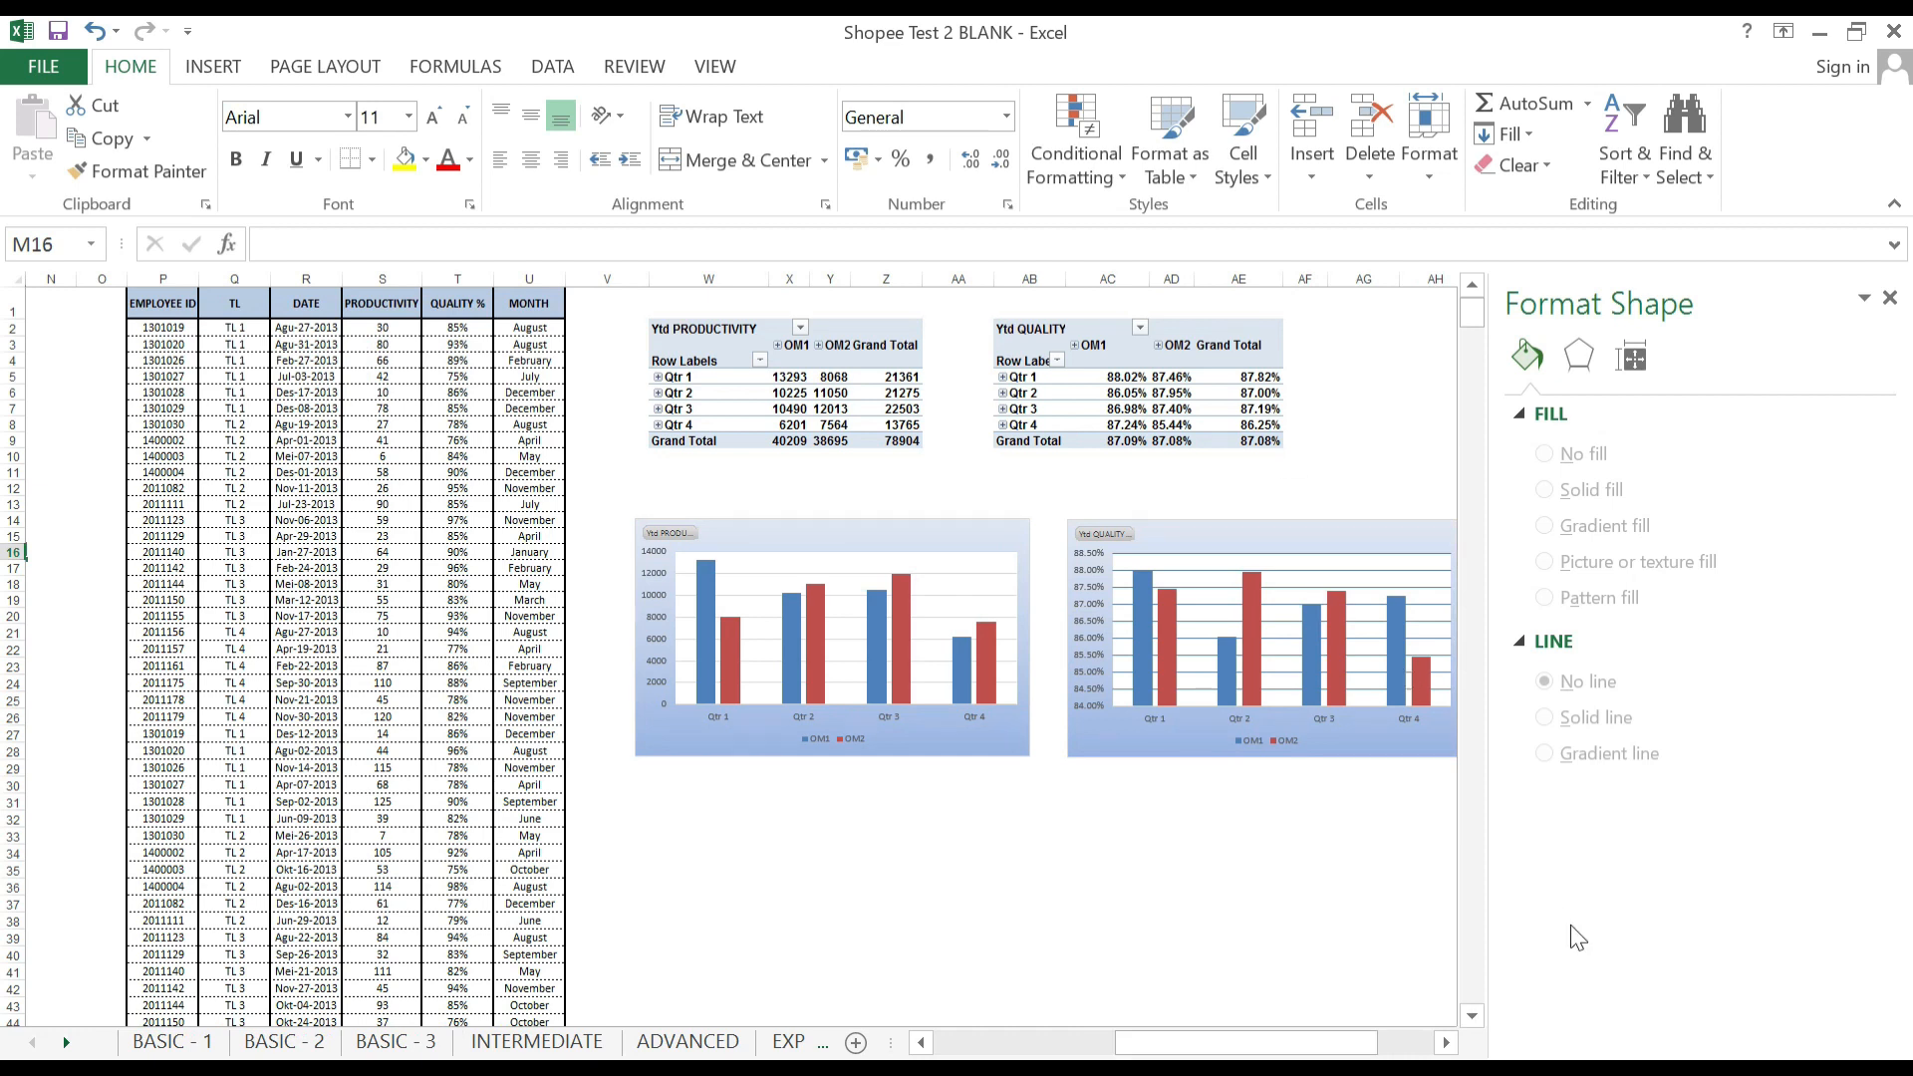